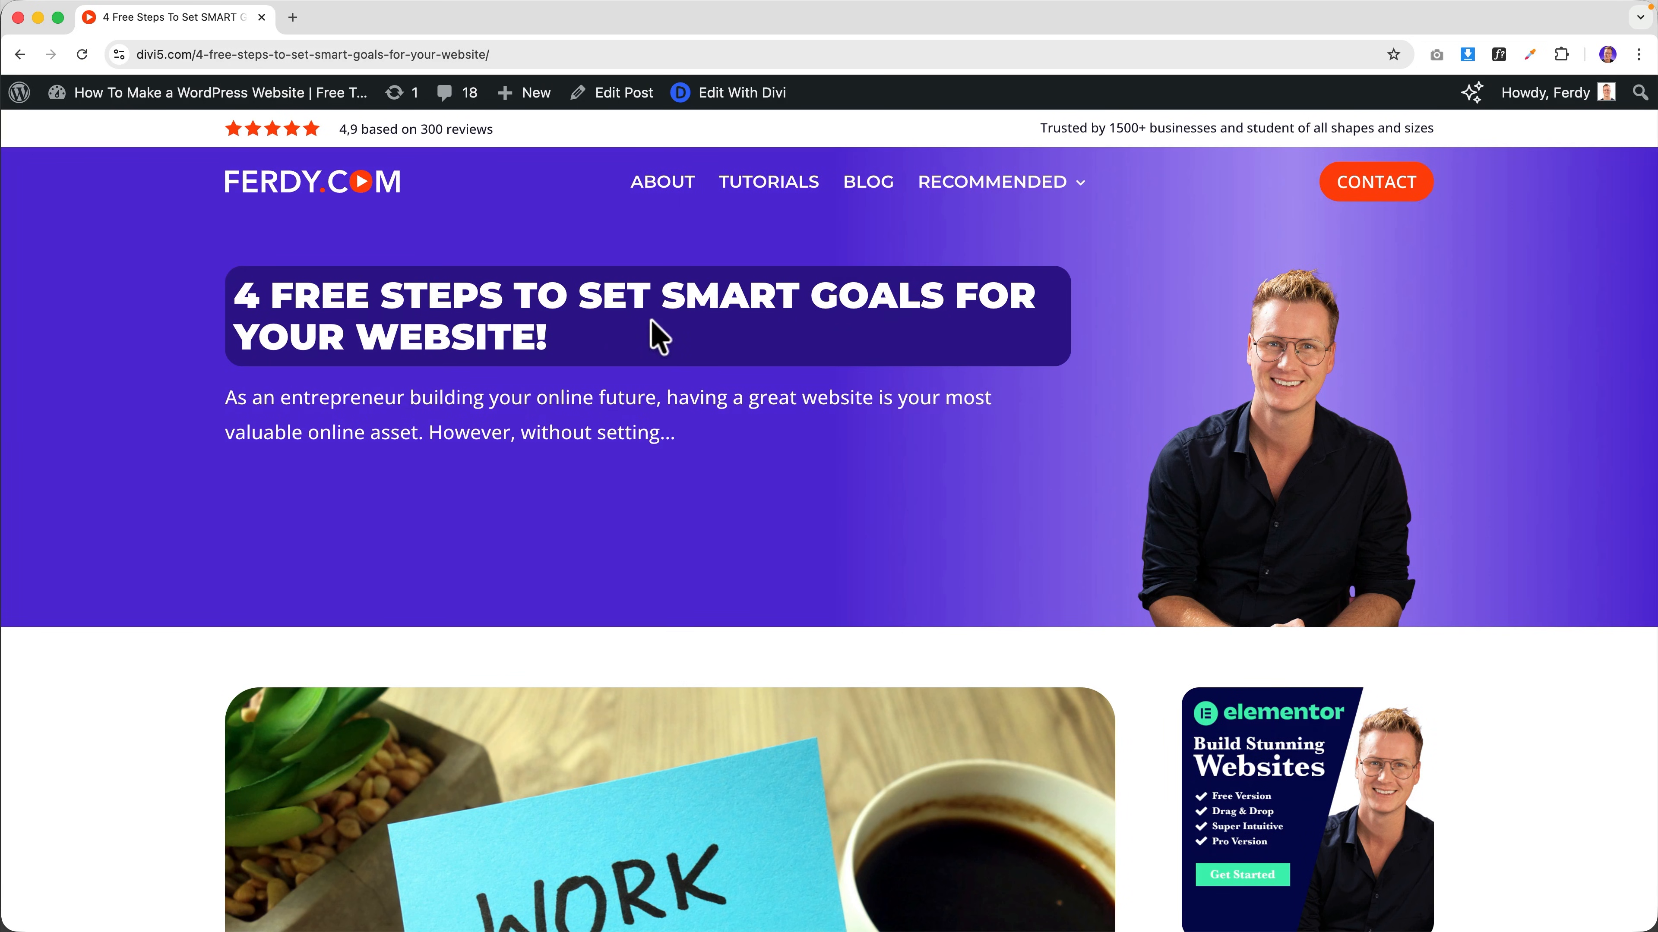
- Examine the SMART goals blog post's title, excerpt, featured image and sidebar banners
scroll(651, 323, down, 3)
scroll(651, 330, up, 3)
drag(261, 295, 613, 340)
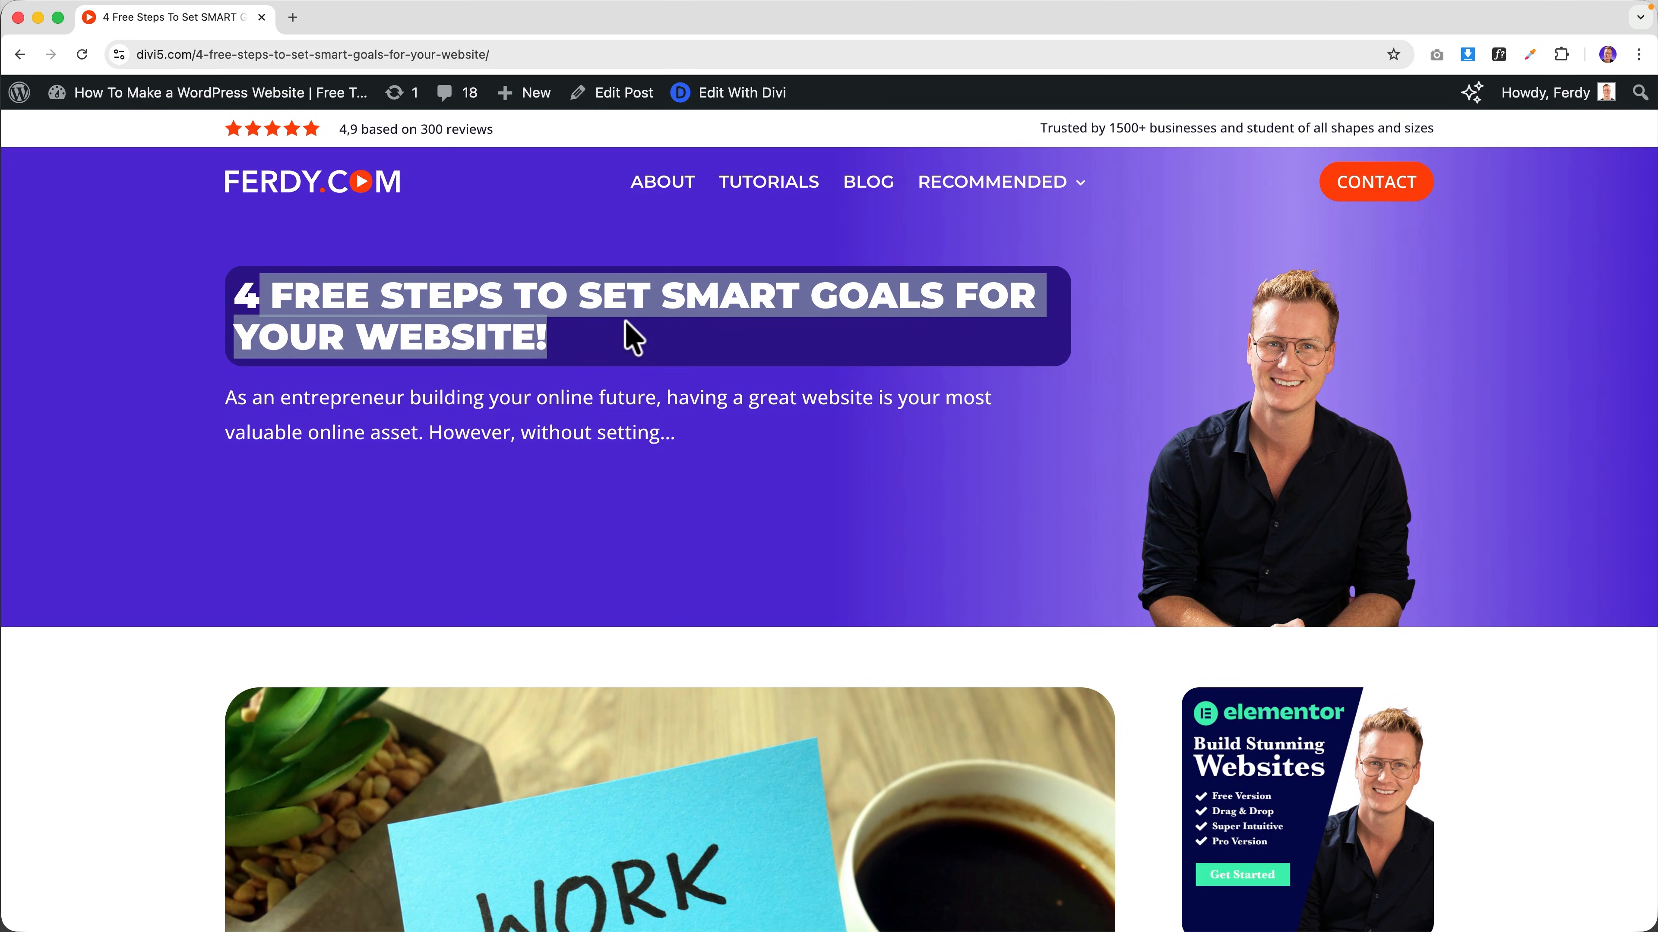
drag(534, 398, 688, 452)
click(726, 460)
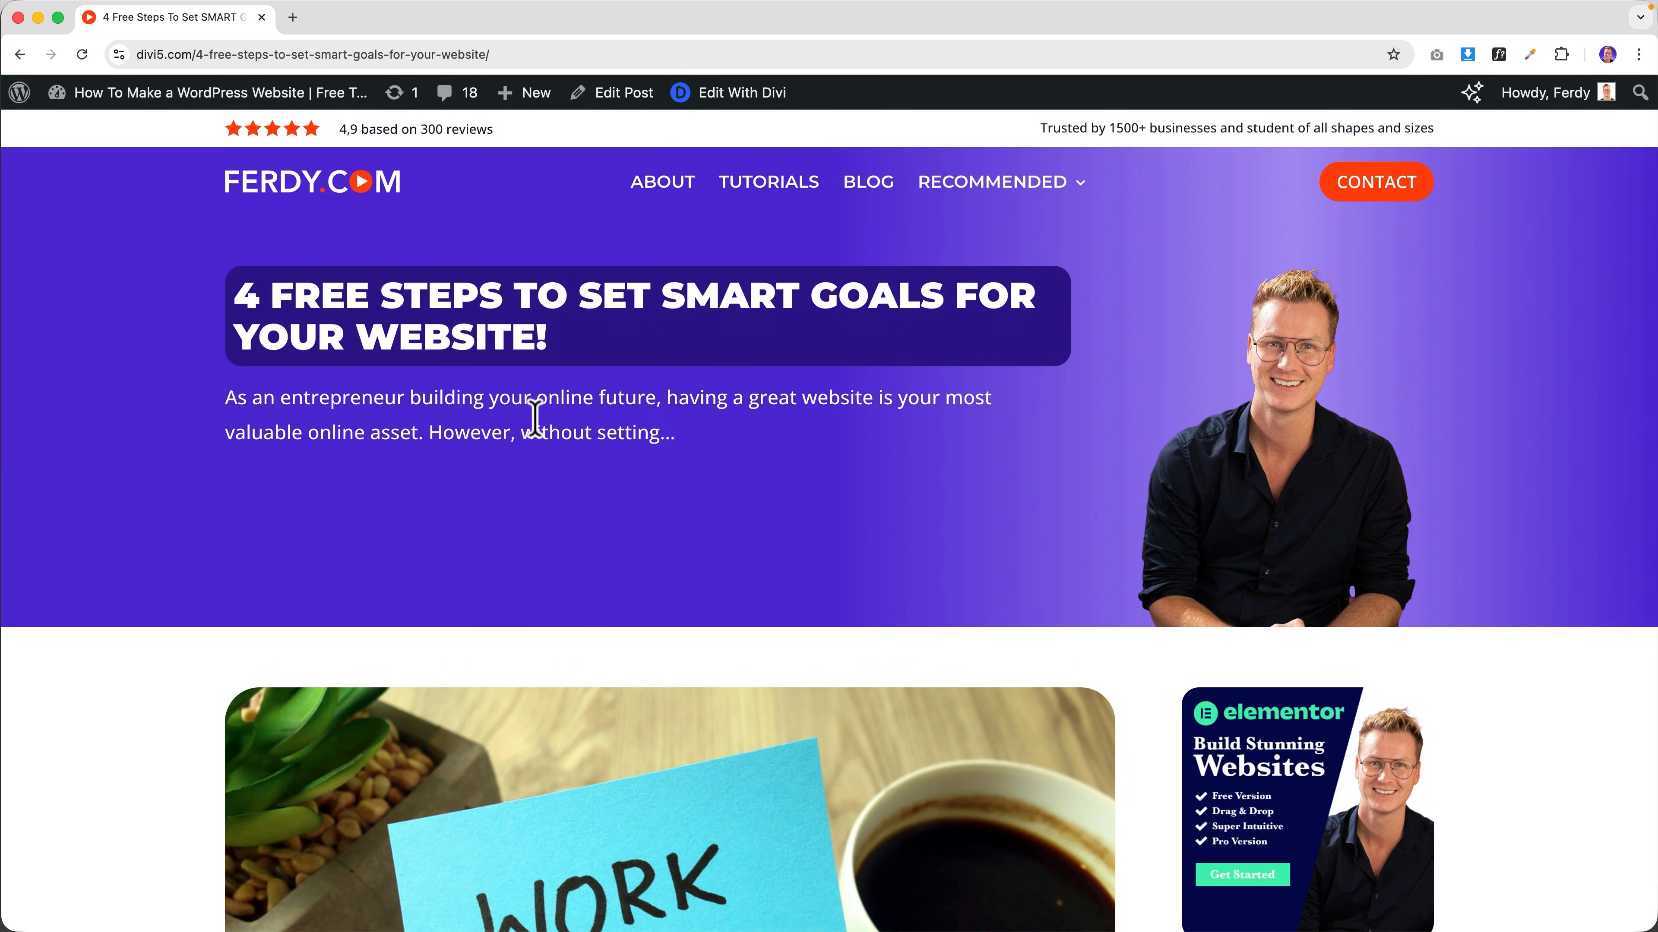
scroll(1033, 460, down, 10)
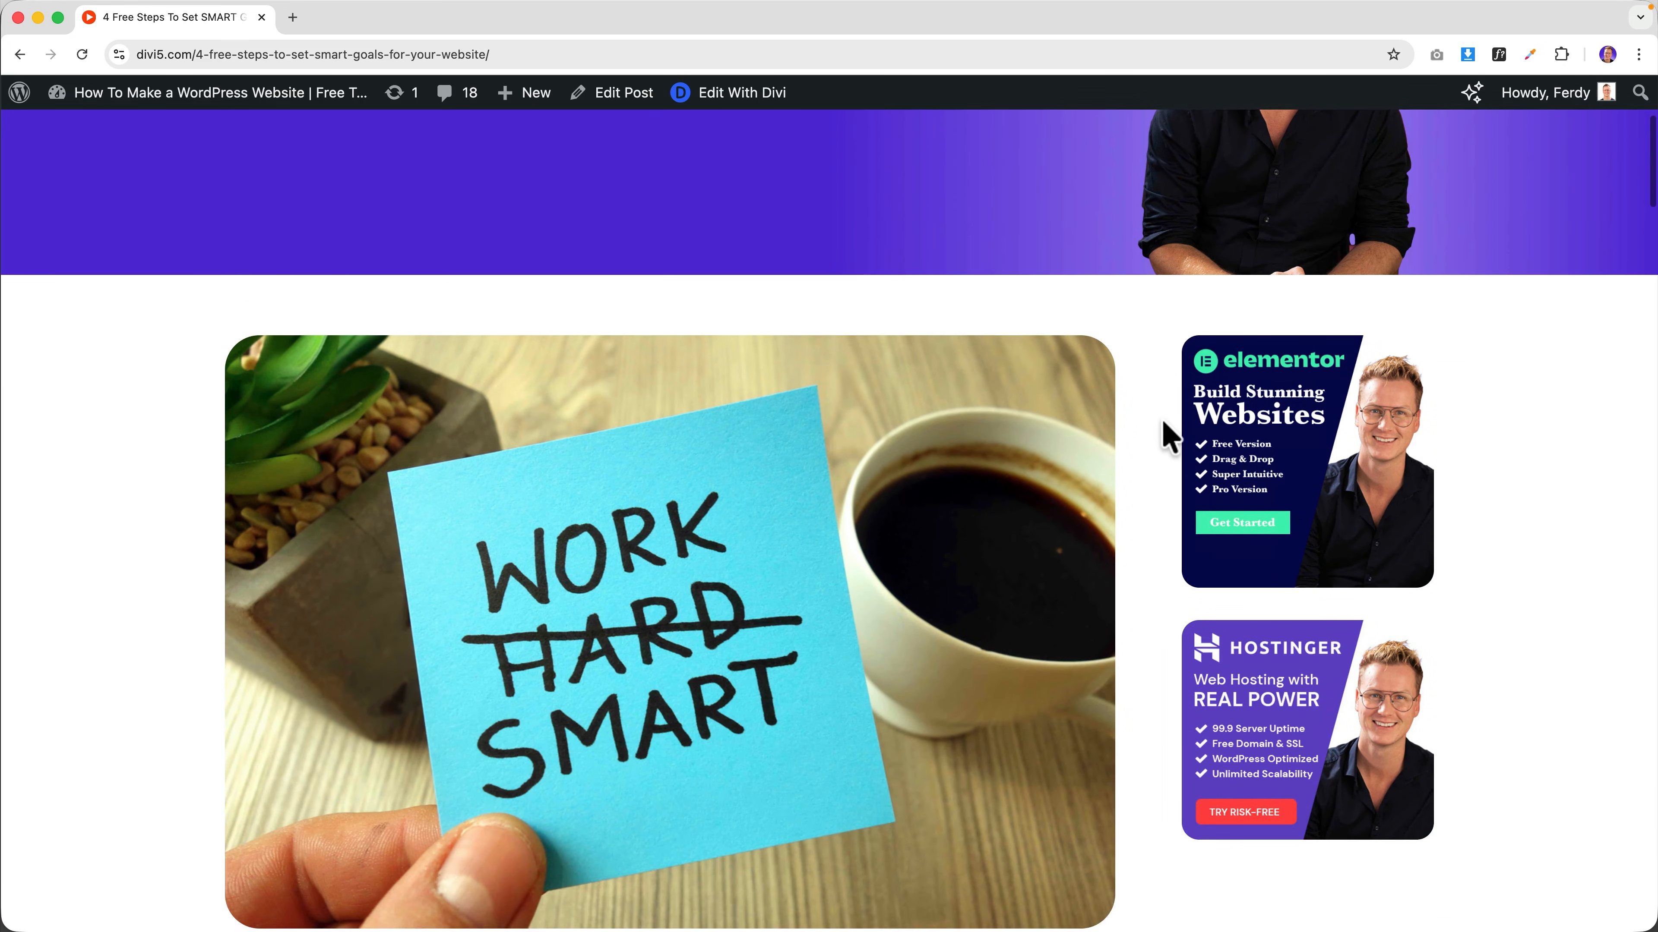
scroll(1259, 489, down, 14)
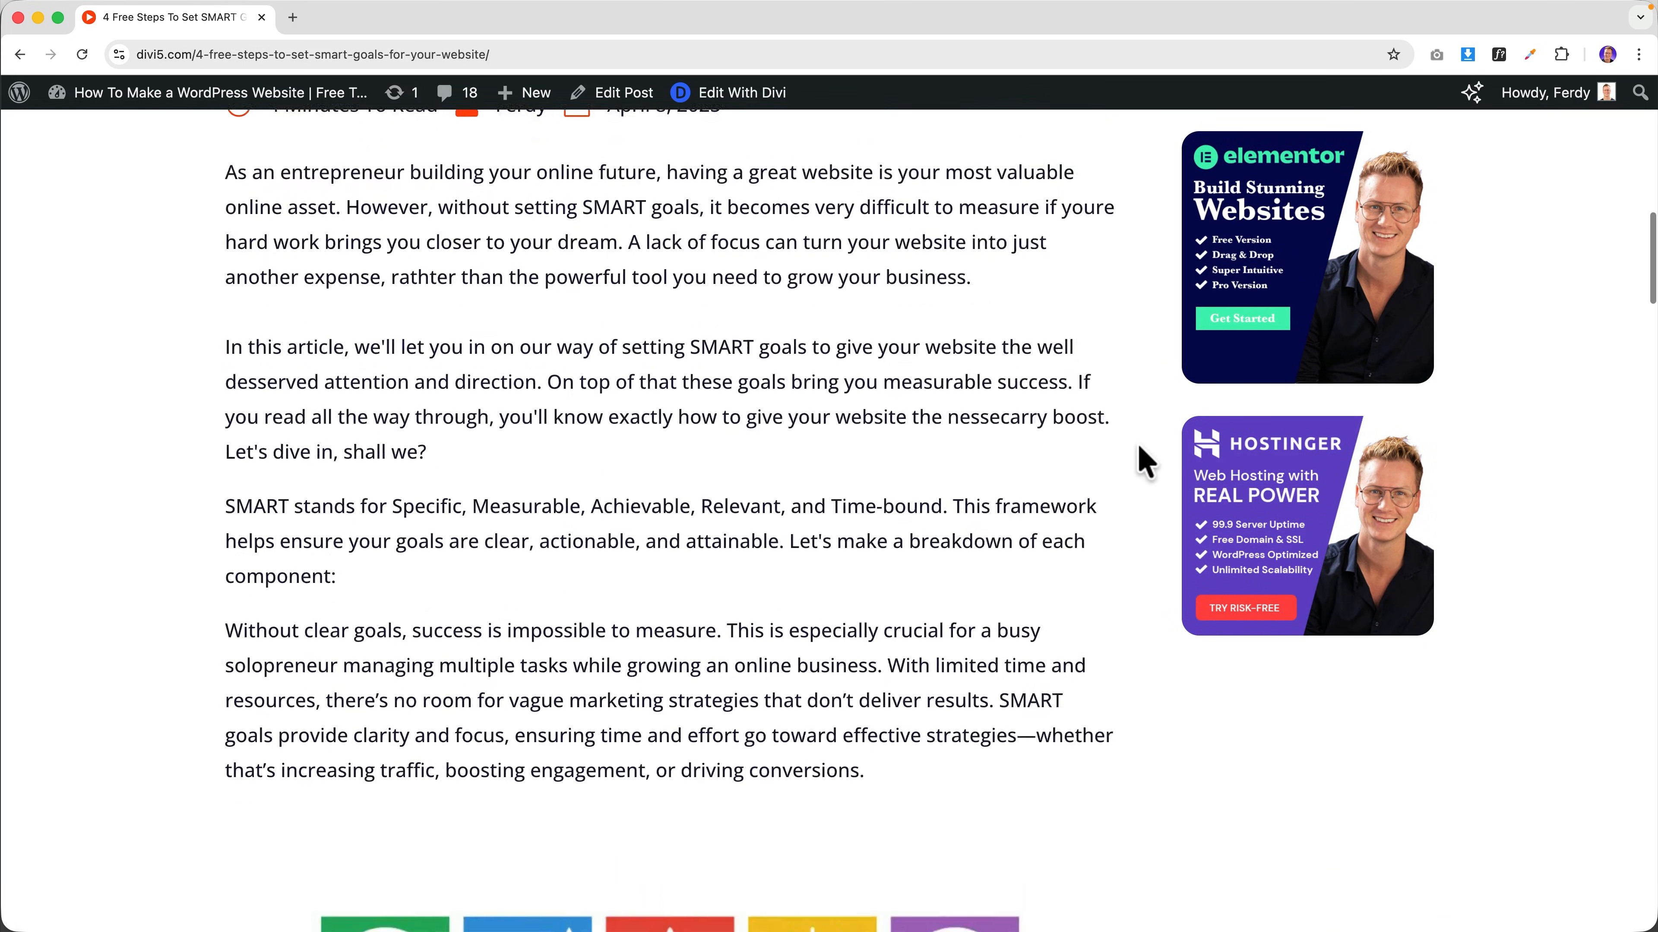
scroll(1125, 452, up, 20)
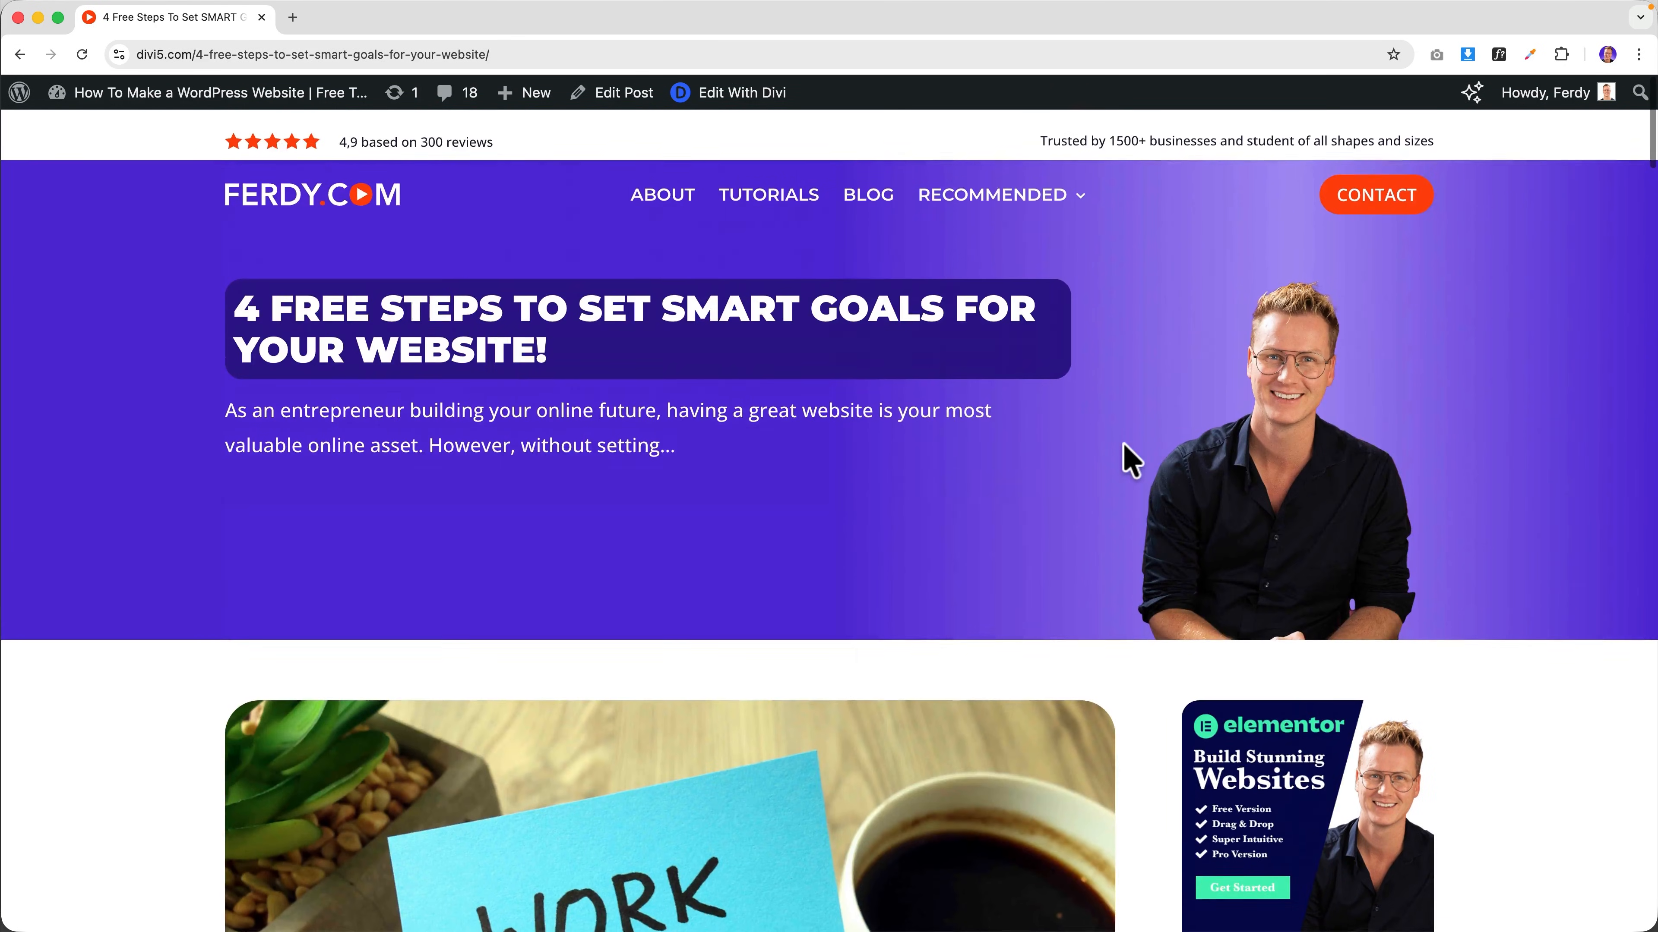
- Review the post from its reading-time, author and date line through the article body to the comments and related posts
scroll(1124, 452, down, 8)
scroll(679, 268, down, 8)
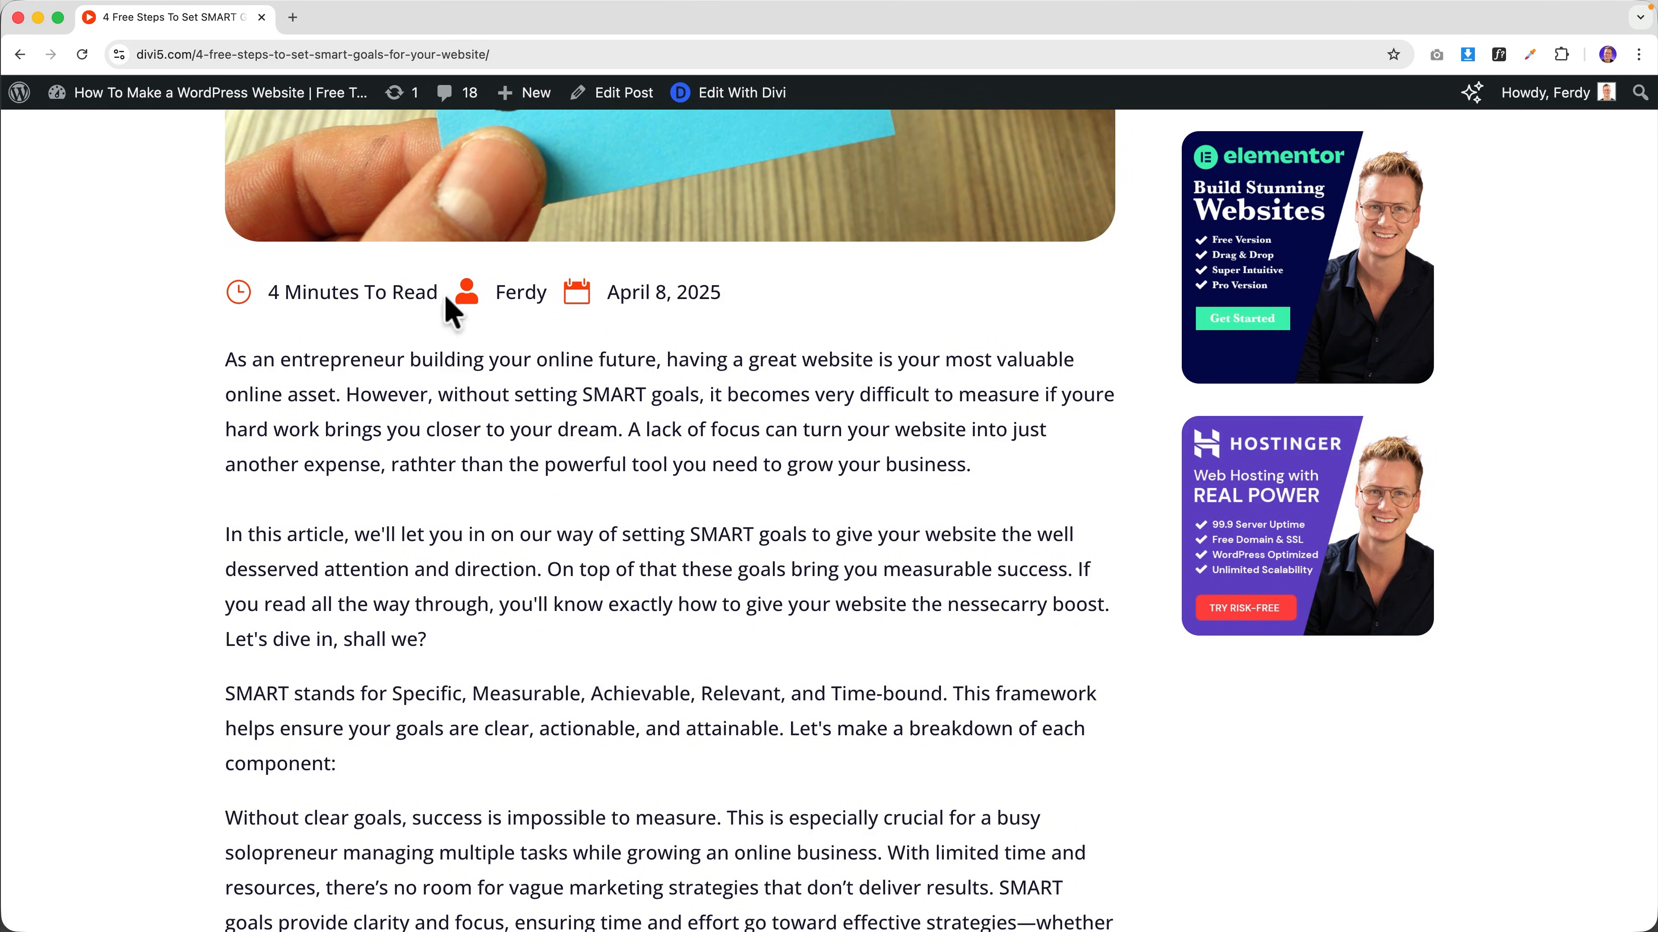
scroll(642, 307, down, 20)
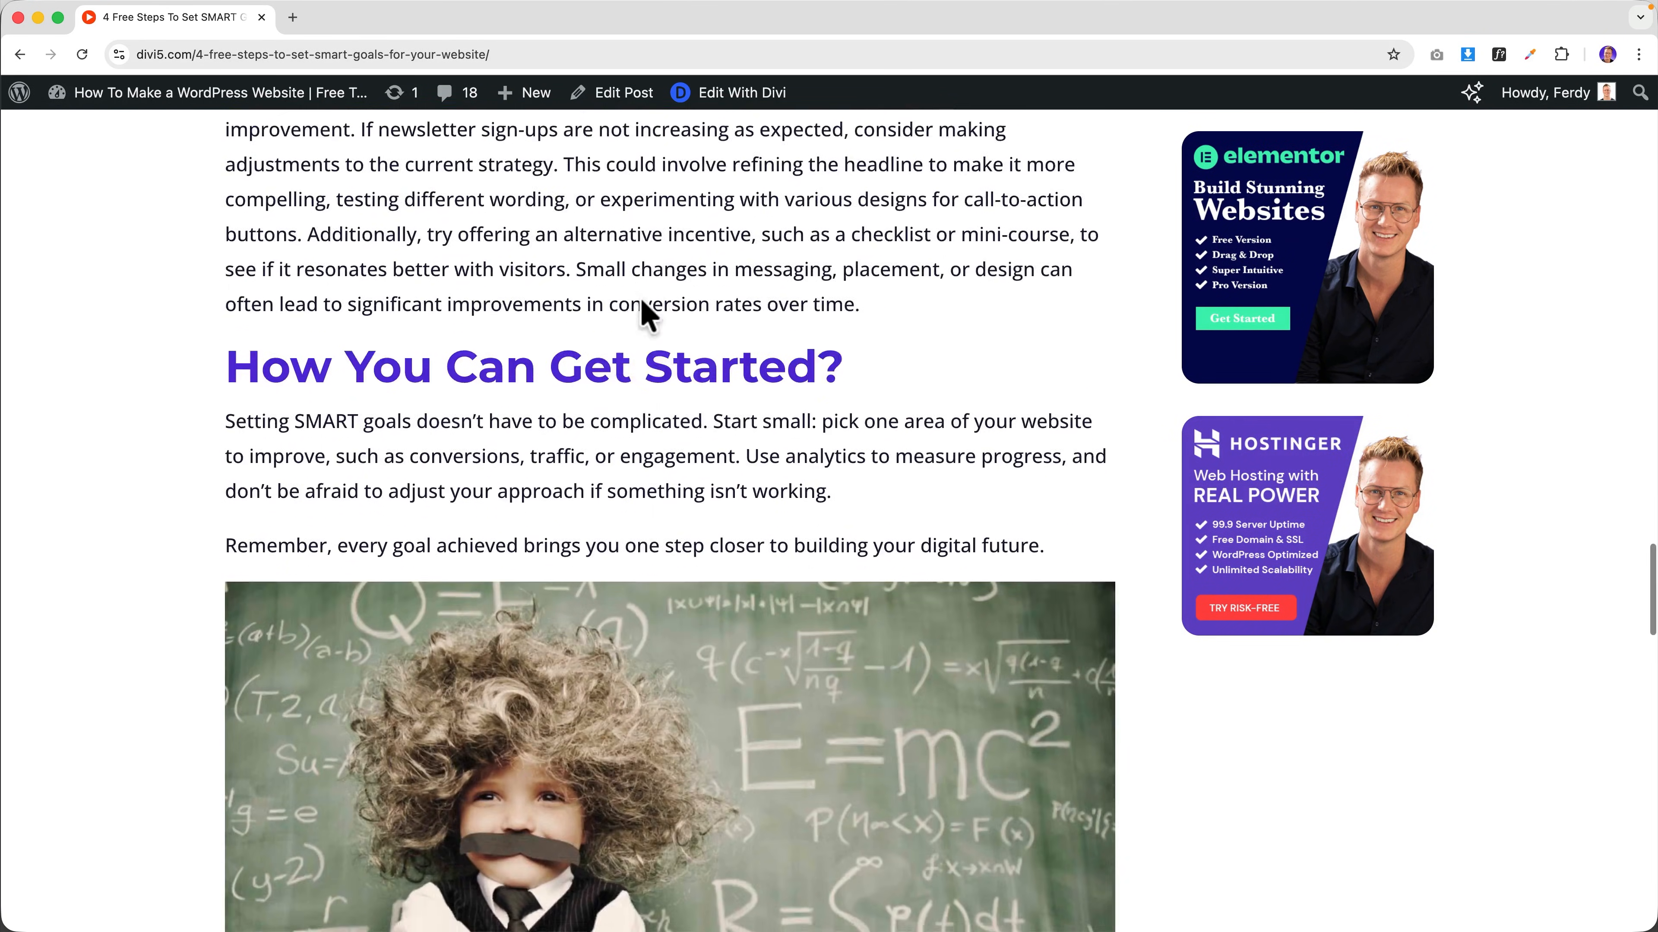
scroll(648, 315, up, 14)
scroll(646, 317, down, 15)
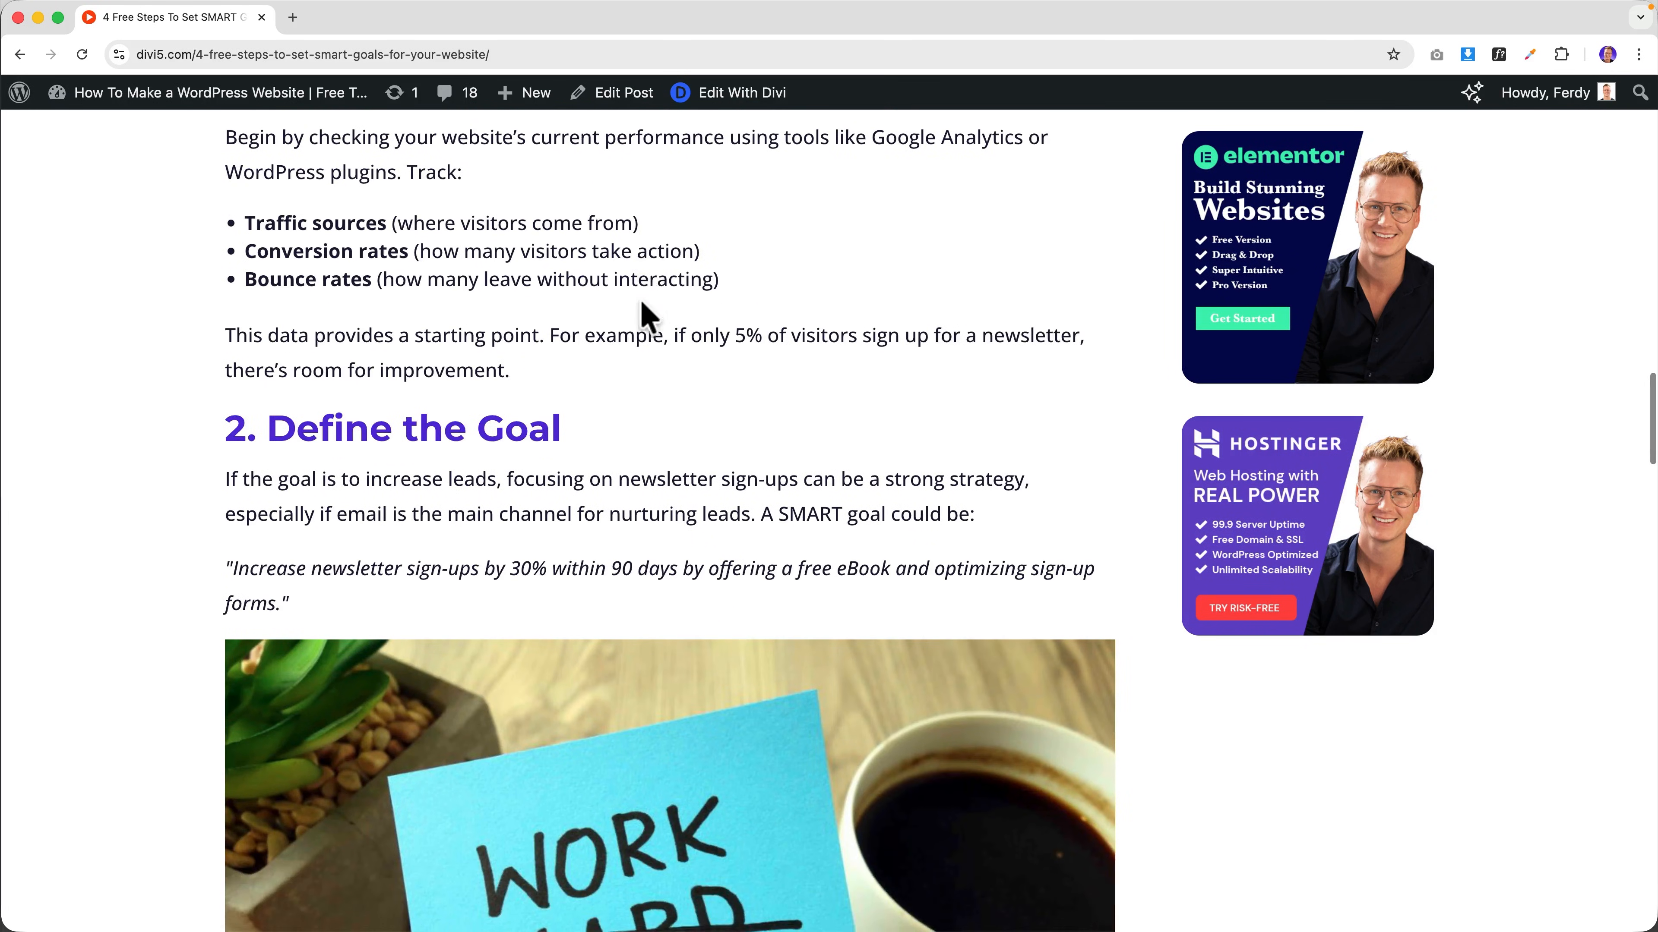
scroll(646, 317, down, 20)
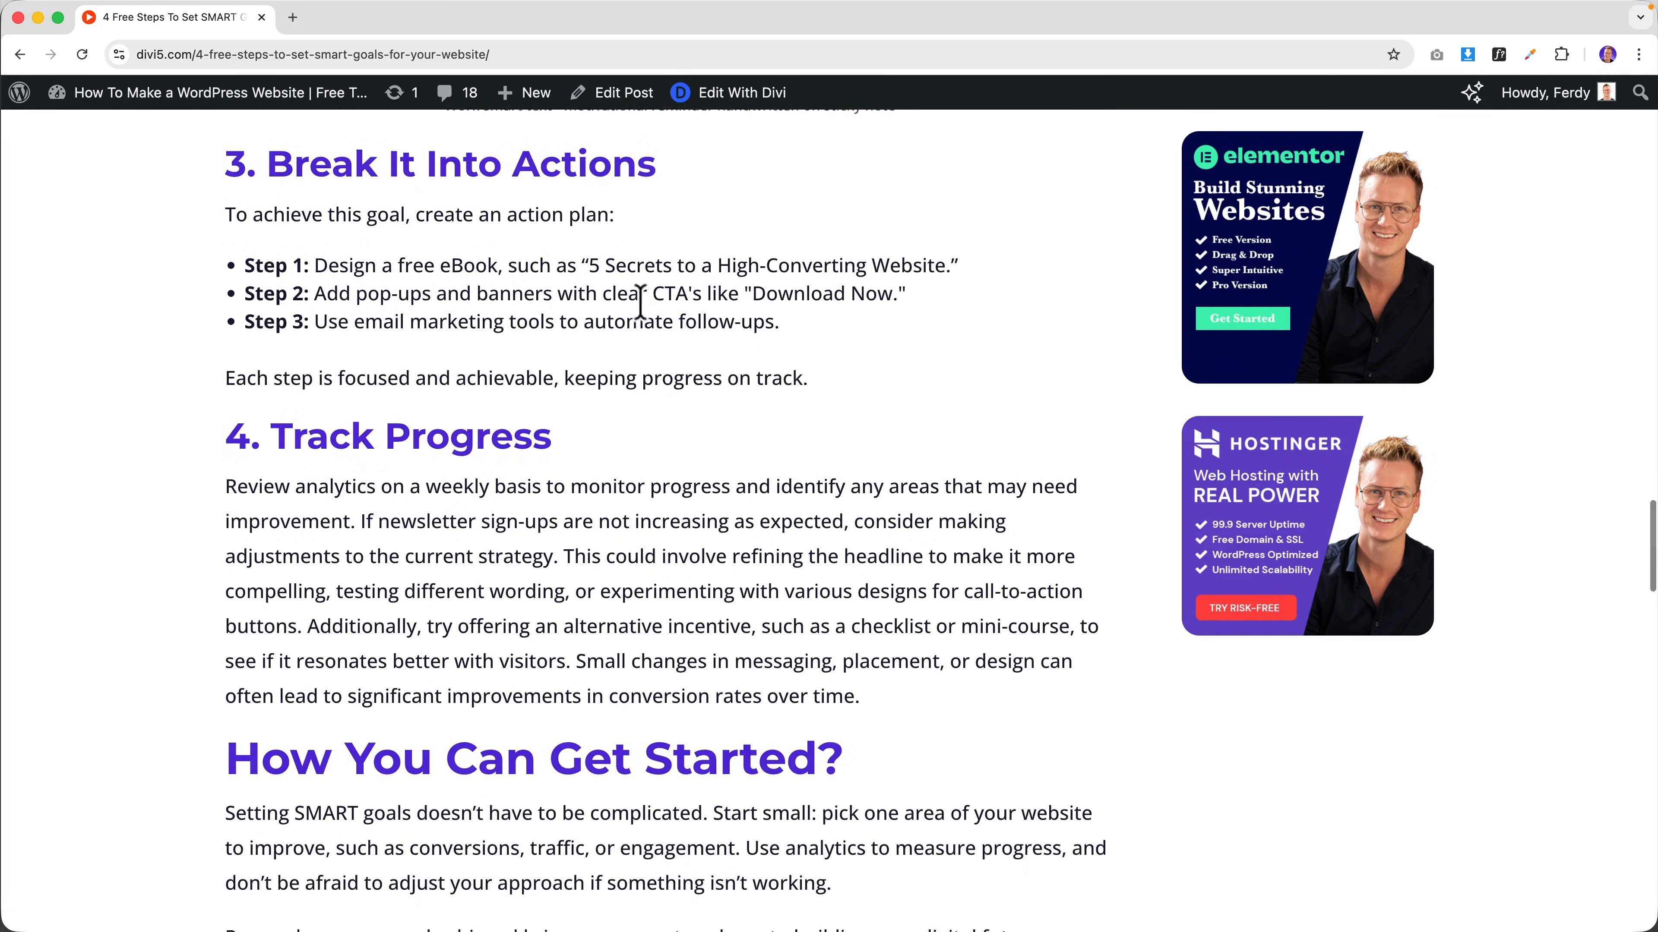
scroll(641, 303, down, 20)
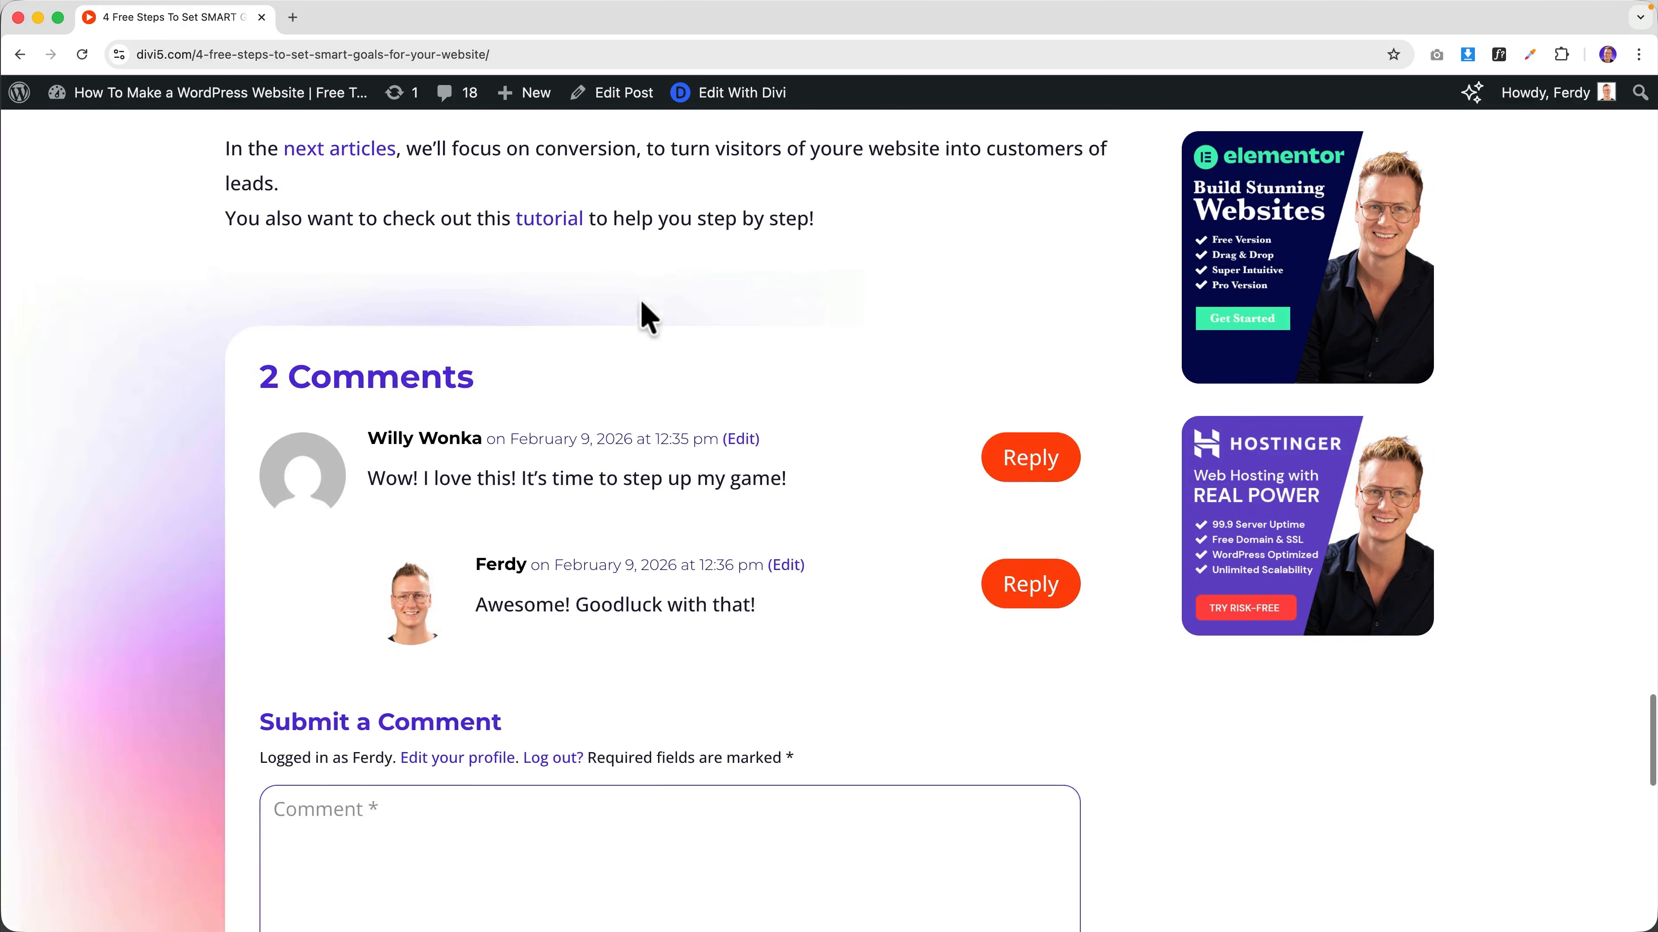
scroll(646, 316, down, 10)
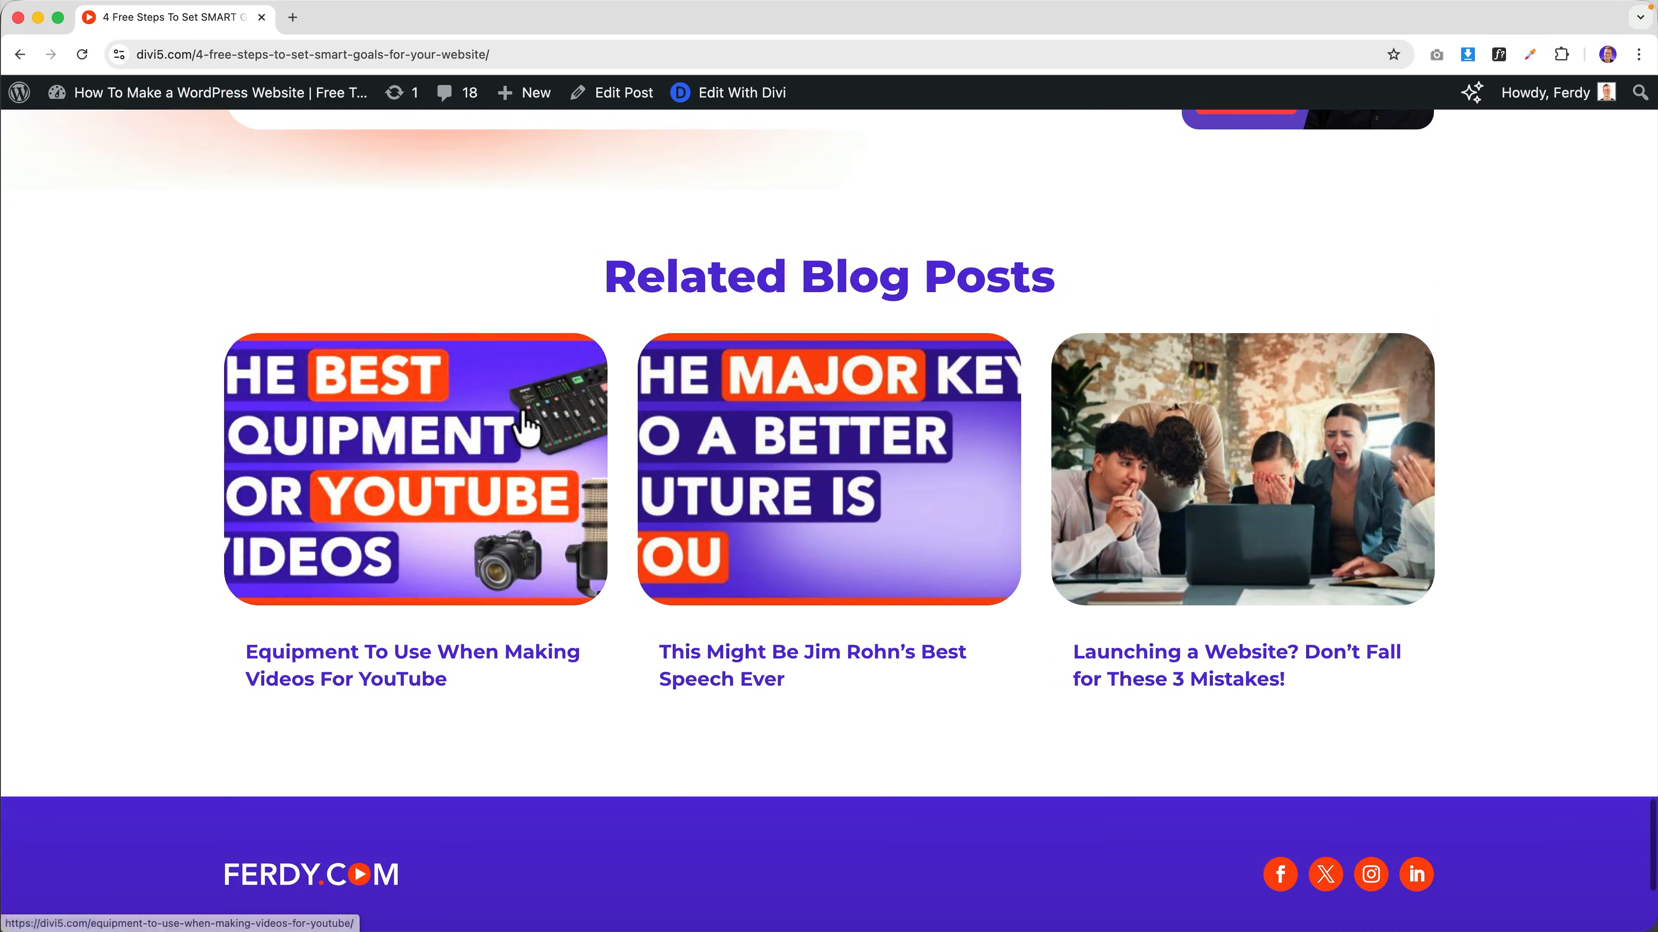
- Open the related post "Equipment To Use When Making Videos For YouTube" and look through its layout
click(524, 412)
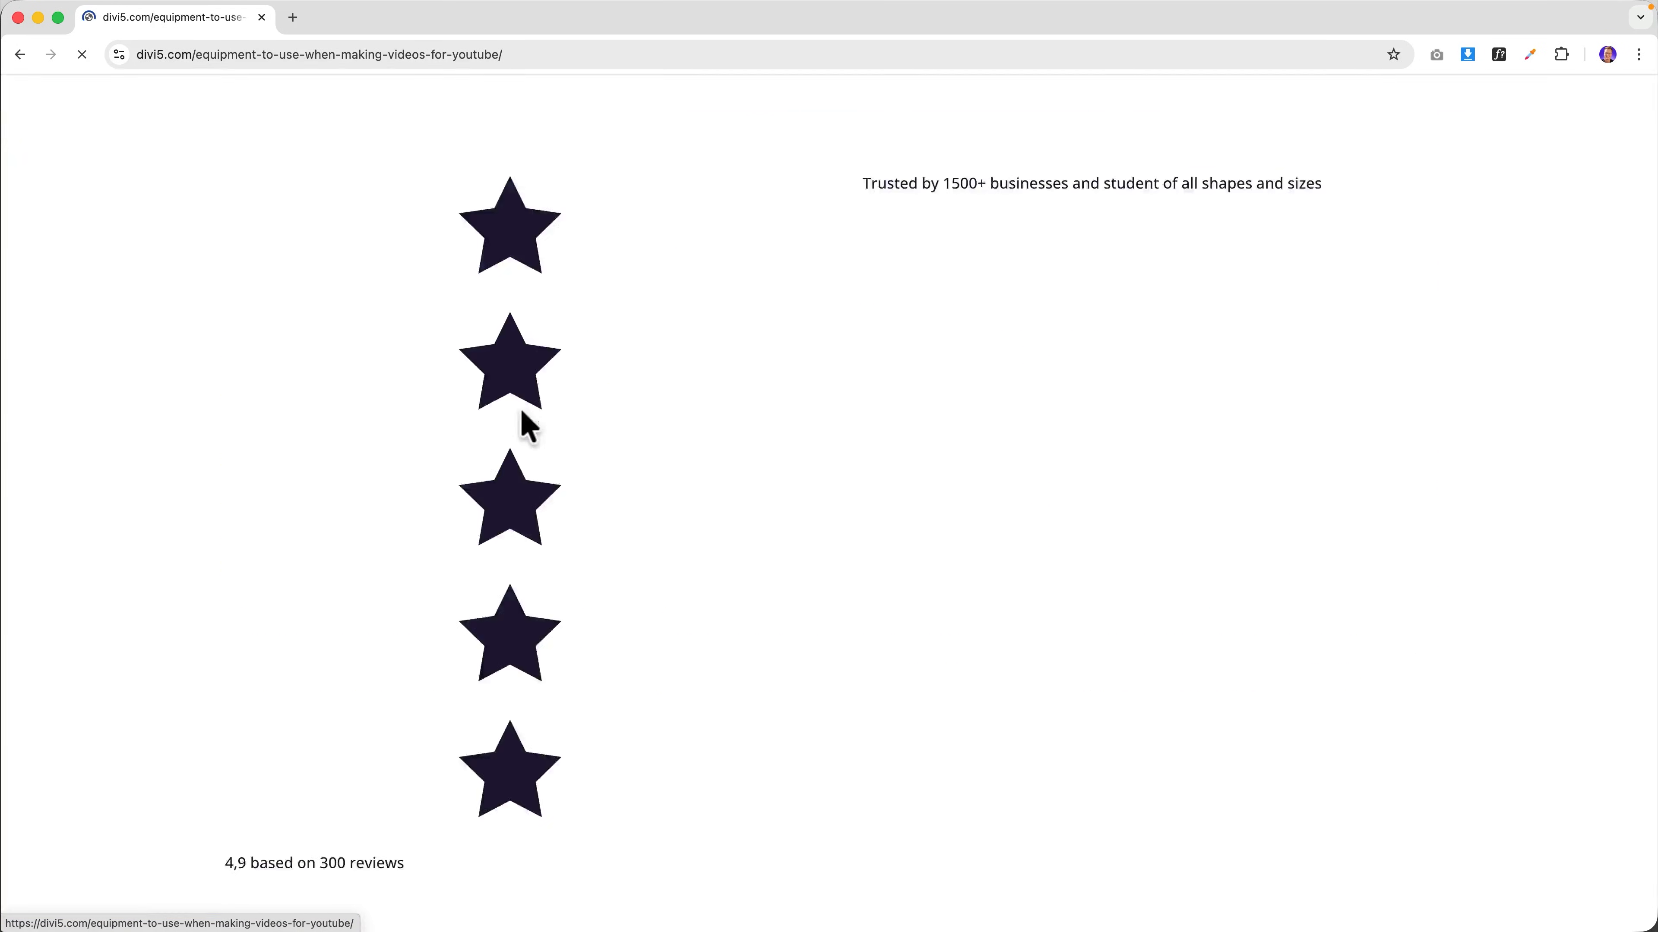
scroll(521, 410, down, 15)
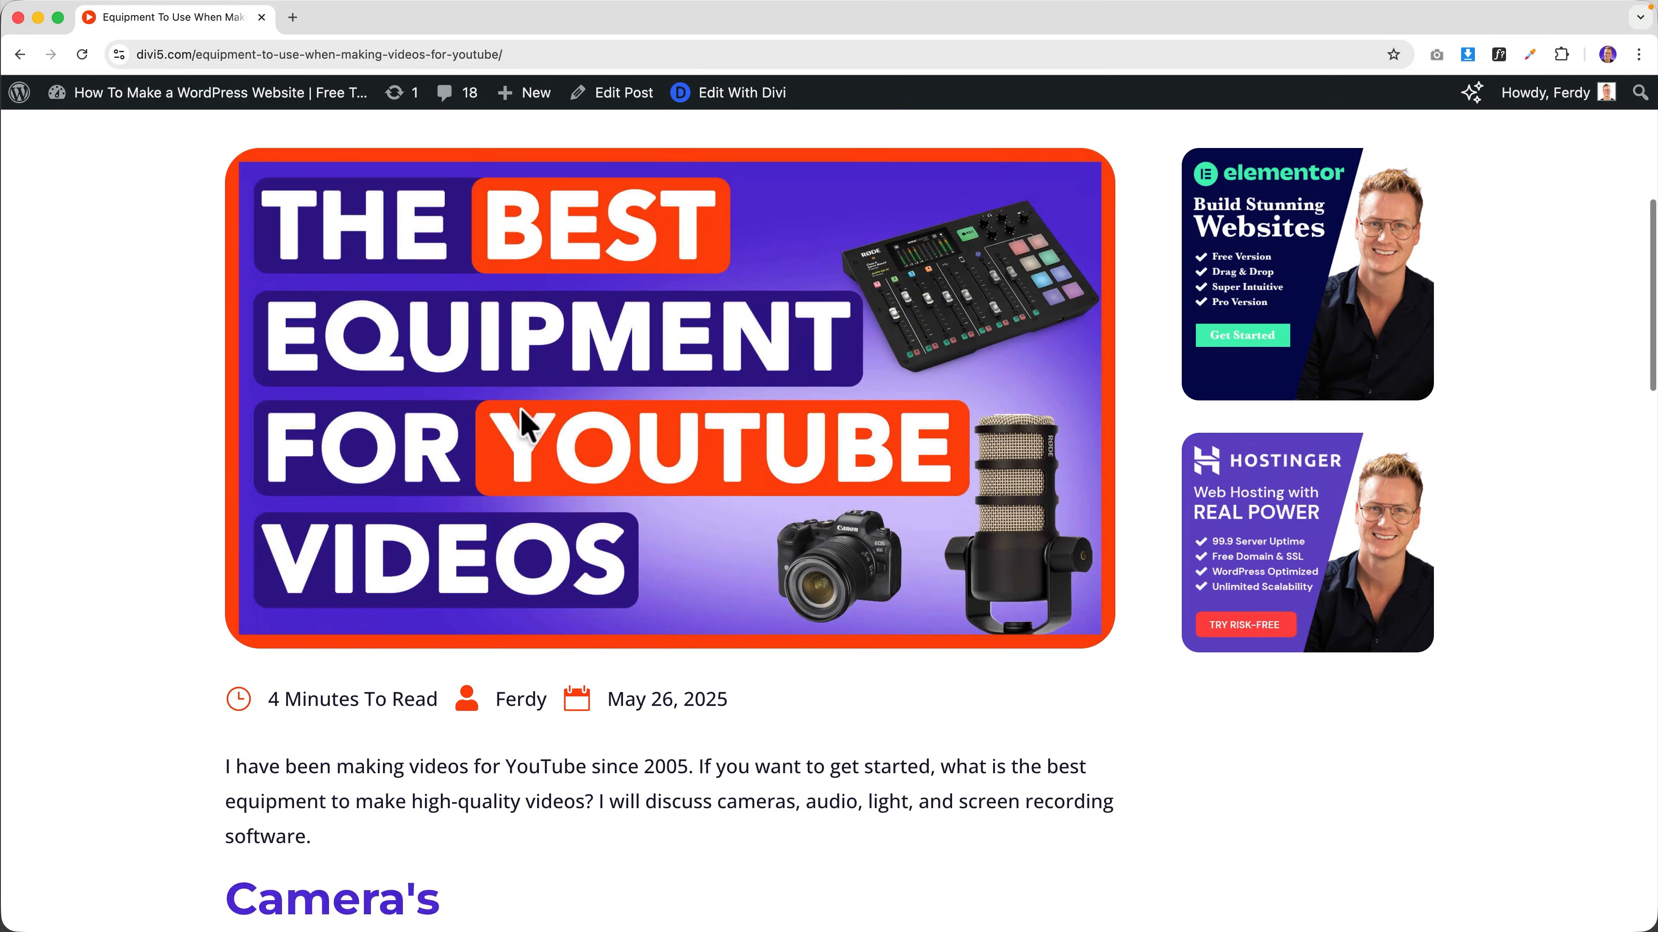
scroll(520, 411, down, 10)
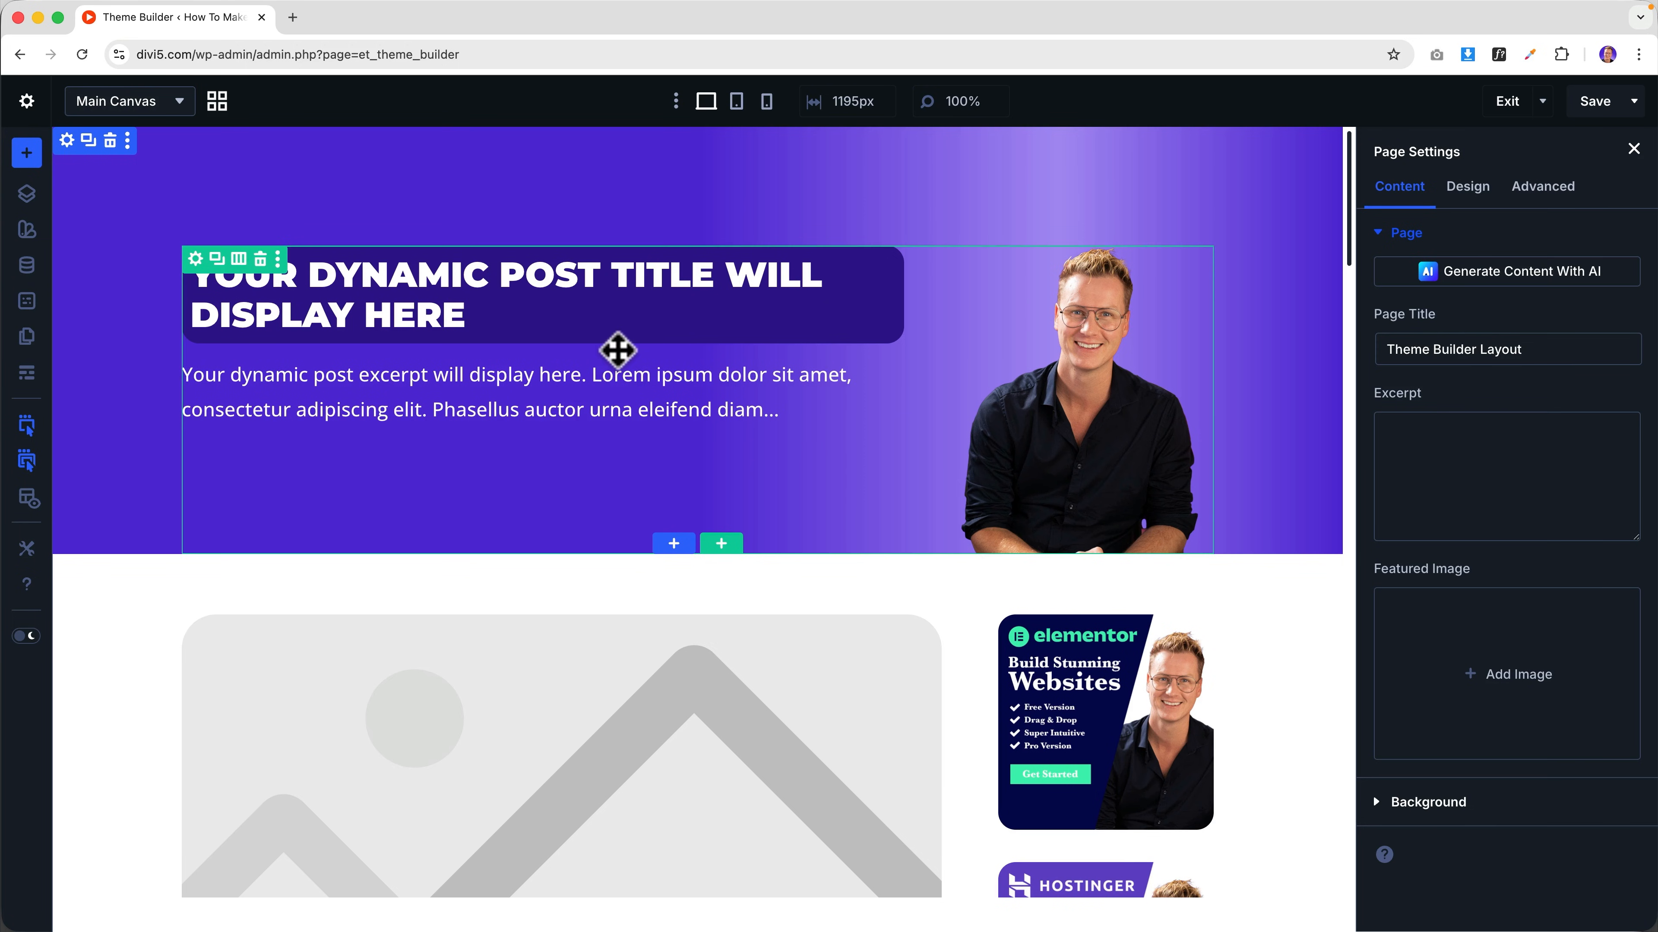
- Set the background color of the dynamic post title heading to Orange in the post template
click(457, 281)
click(1413, 613)
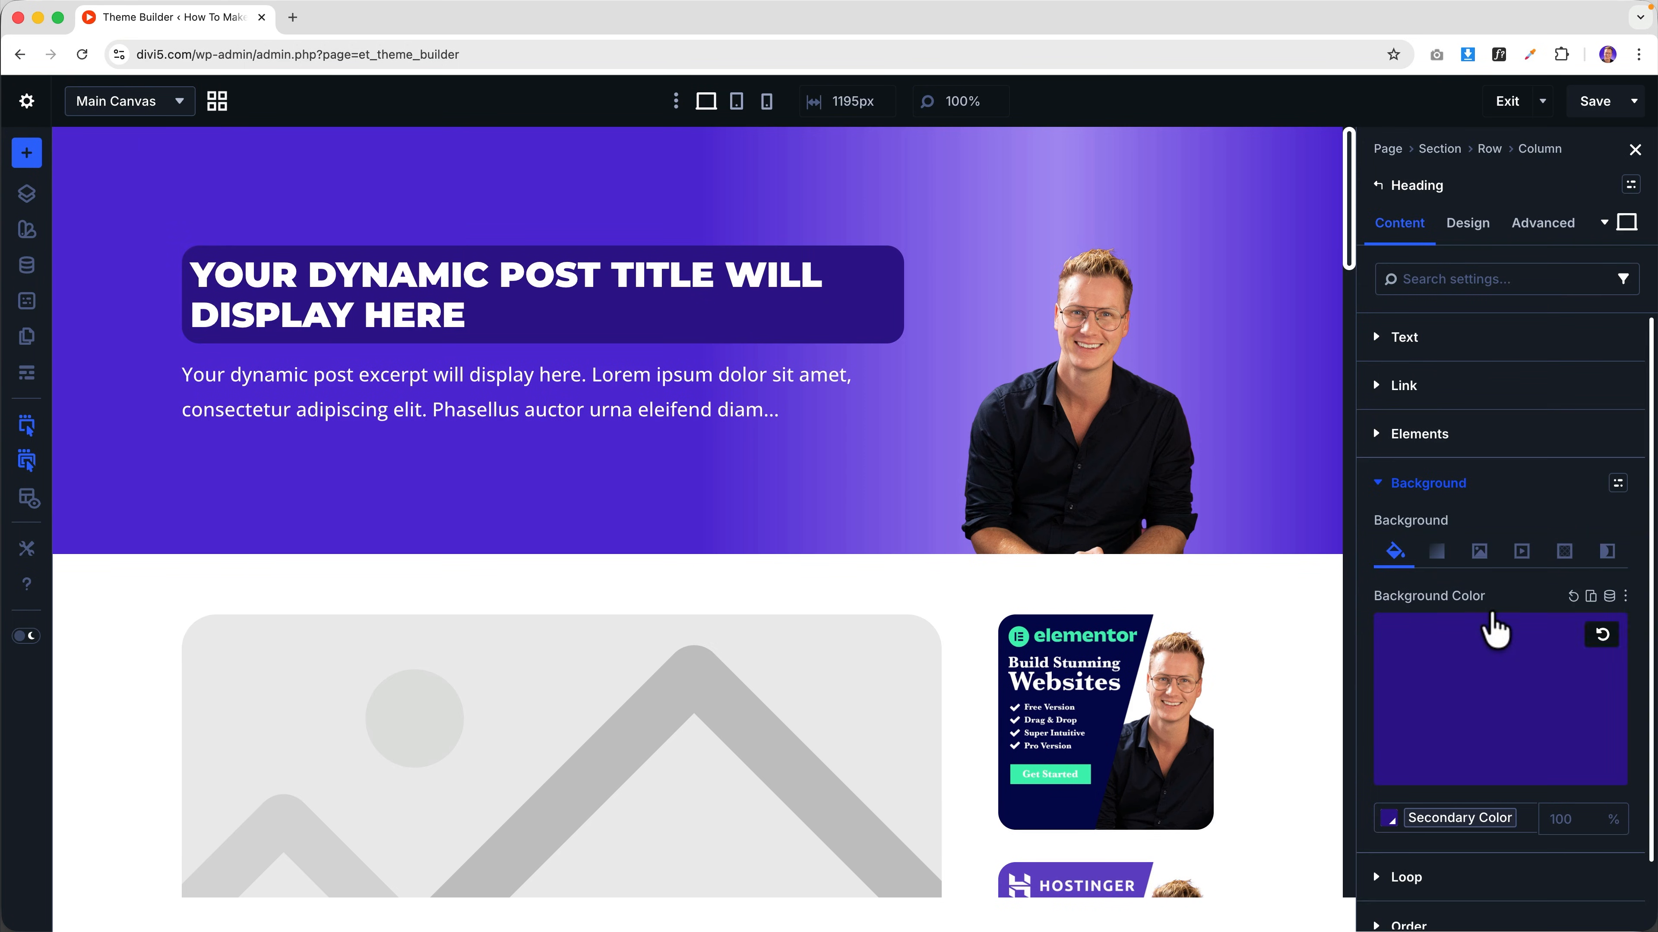
click(1617, 599)
click(1593, 547)
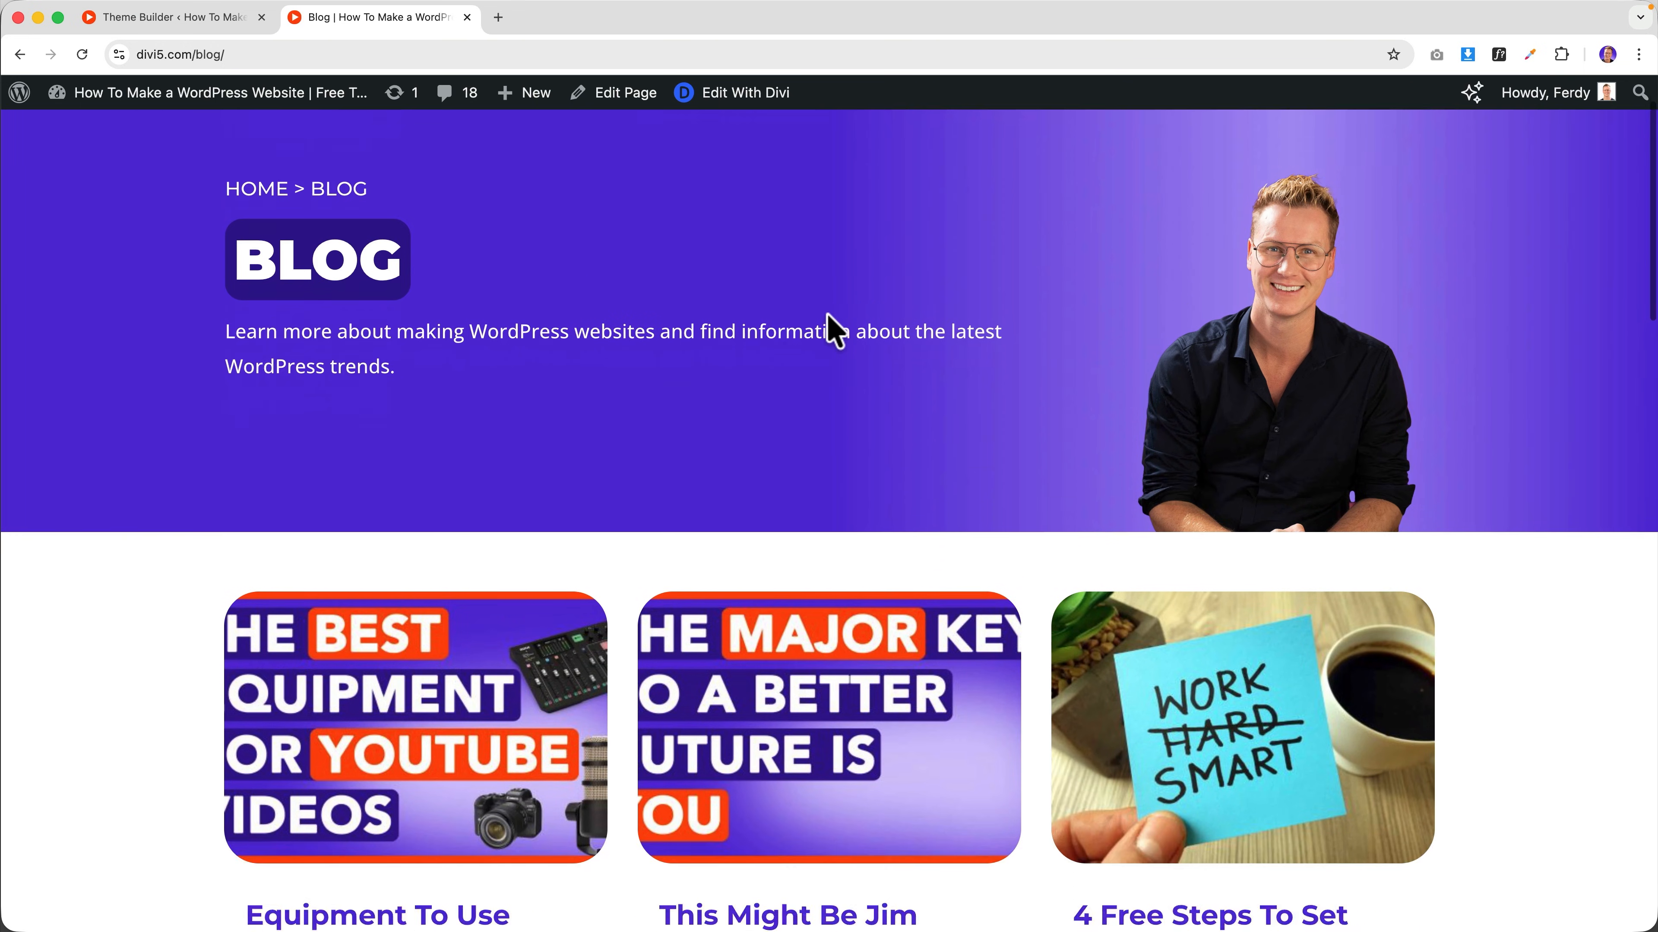
- Open the post "This Might Be Jim Rohn's Best Speech Ever" from the blog overview to check its title styling
scroll(816, 329, down, 7)
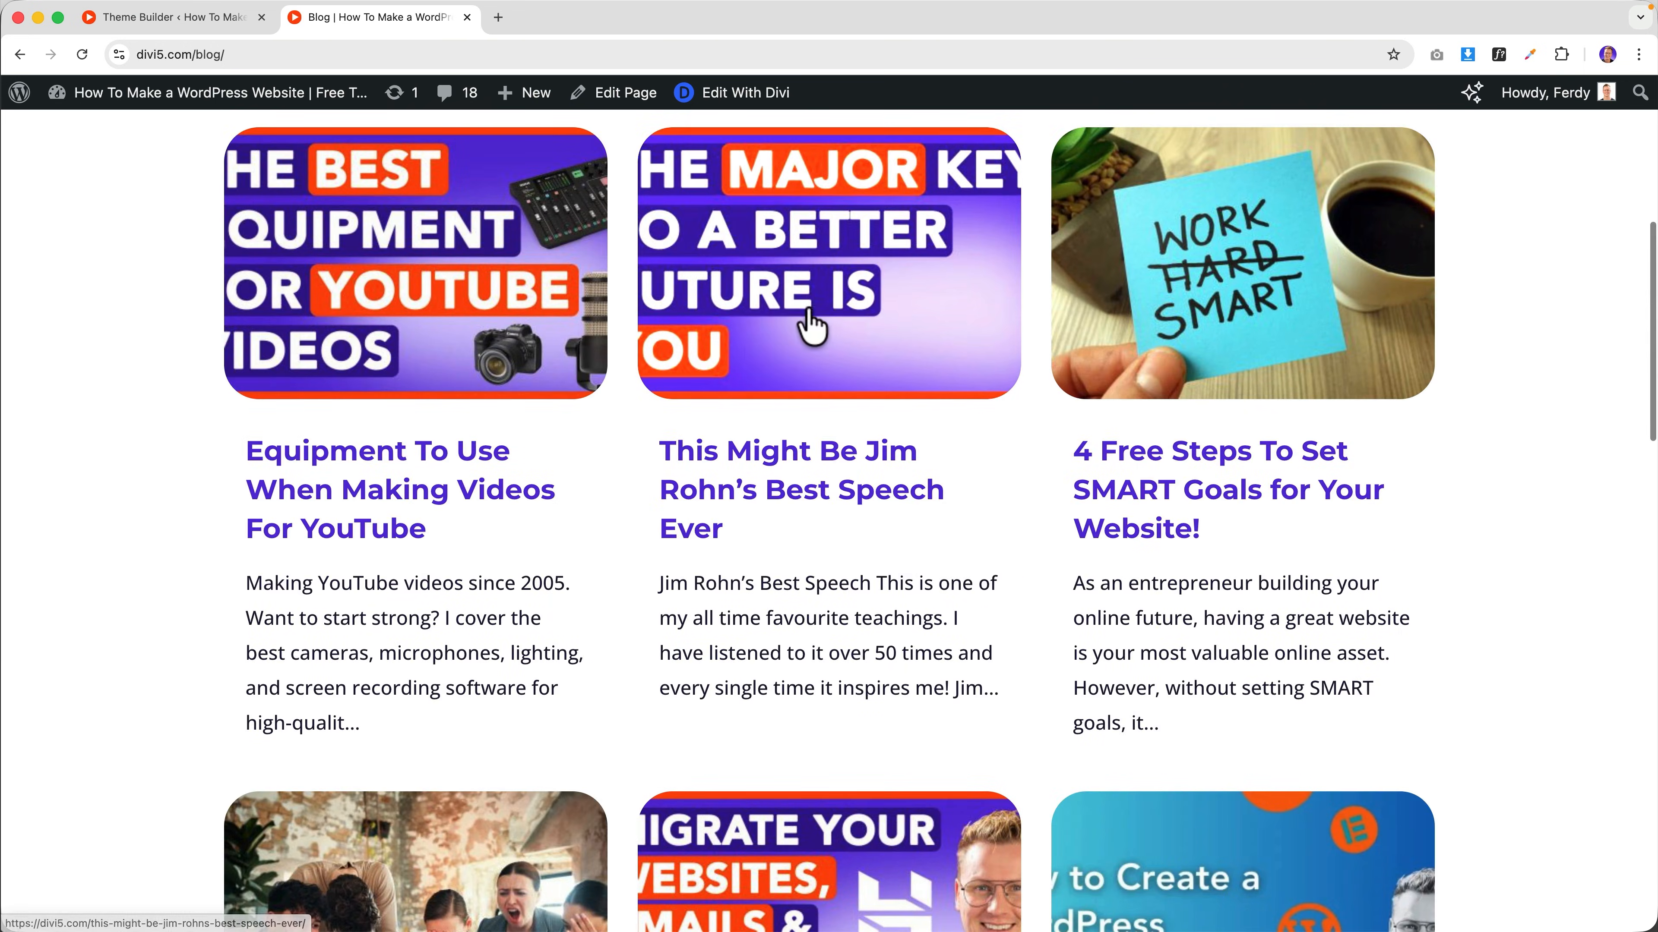
click(785, 309)
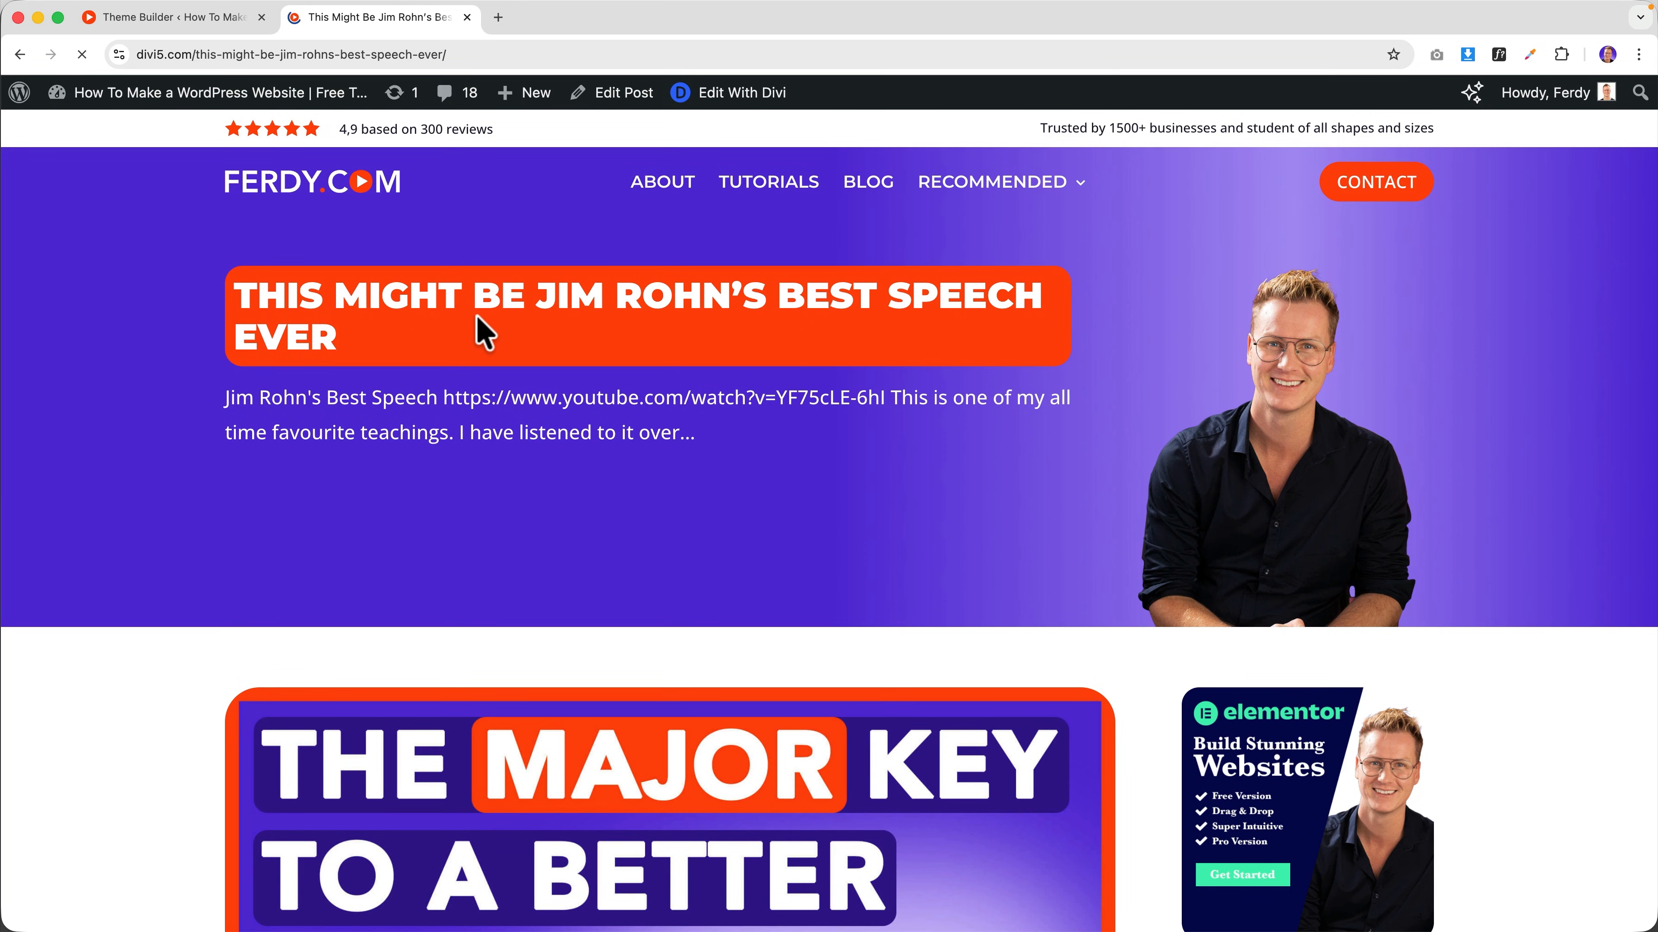
- Return to the Theme Builder layout and examine the featured image, post details and post content areas
click(173, 18)
scroll(743, 425, down, 5)
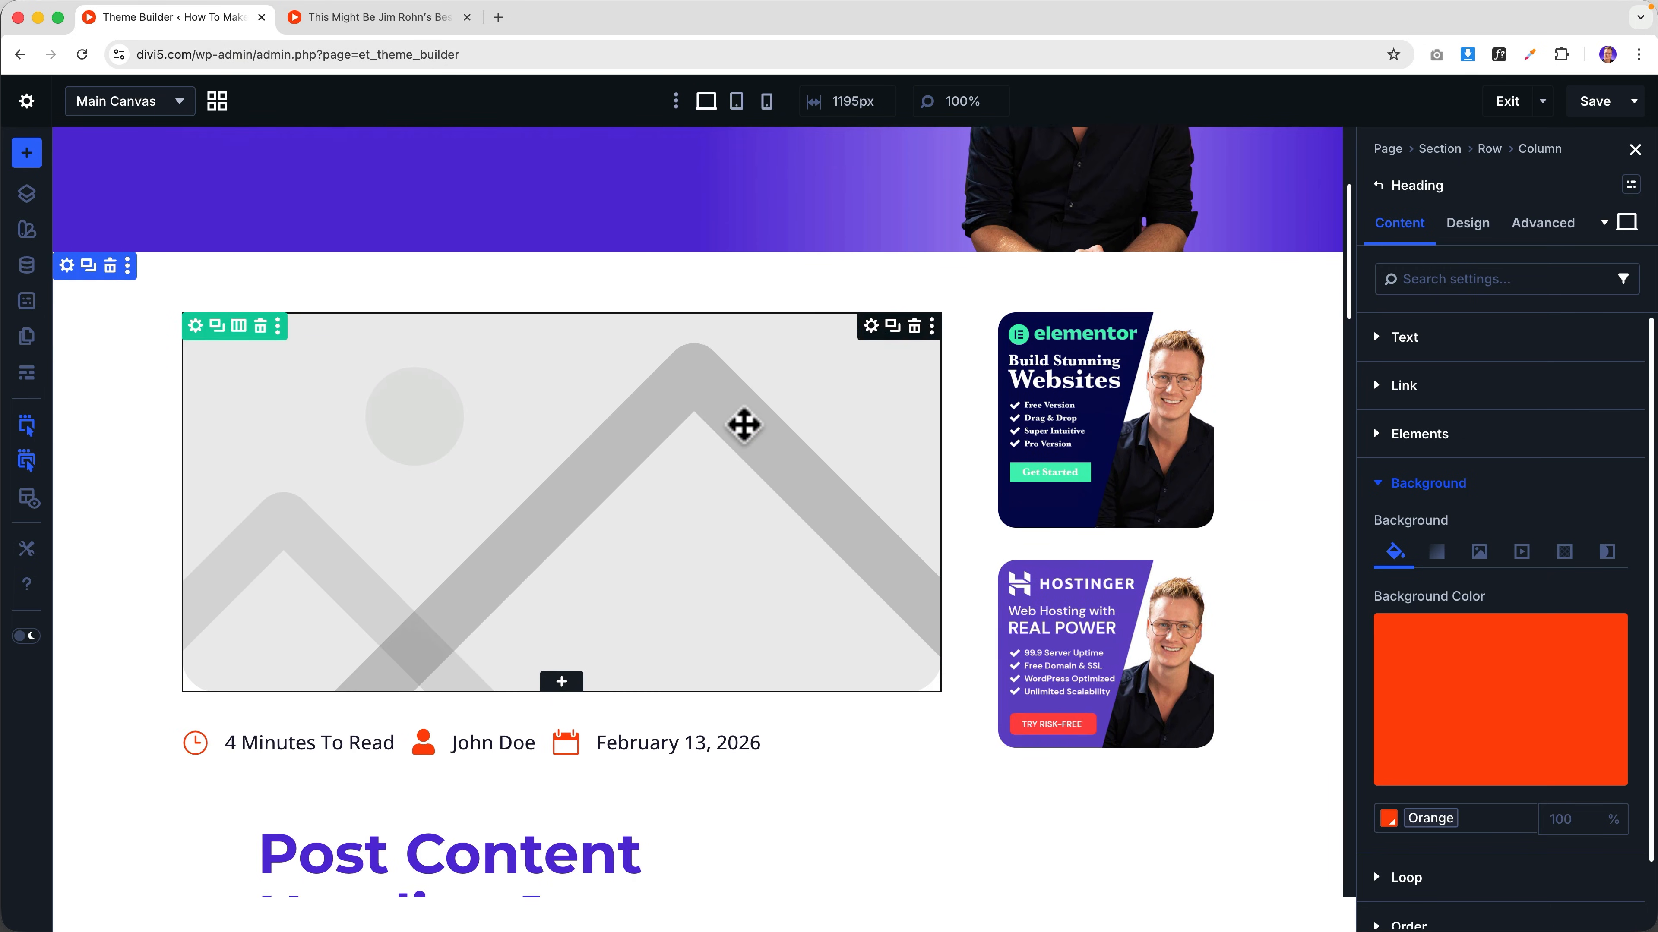
scroll(744, 426, down, 10)
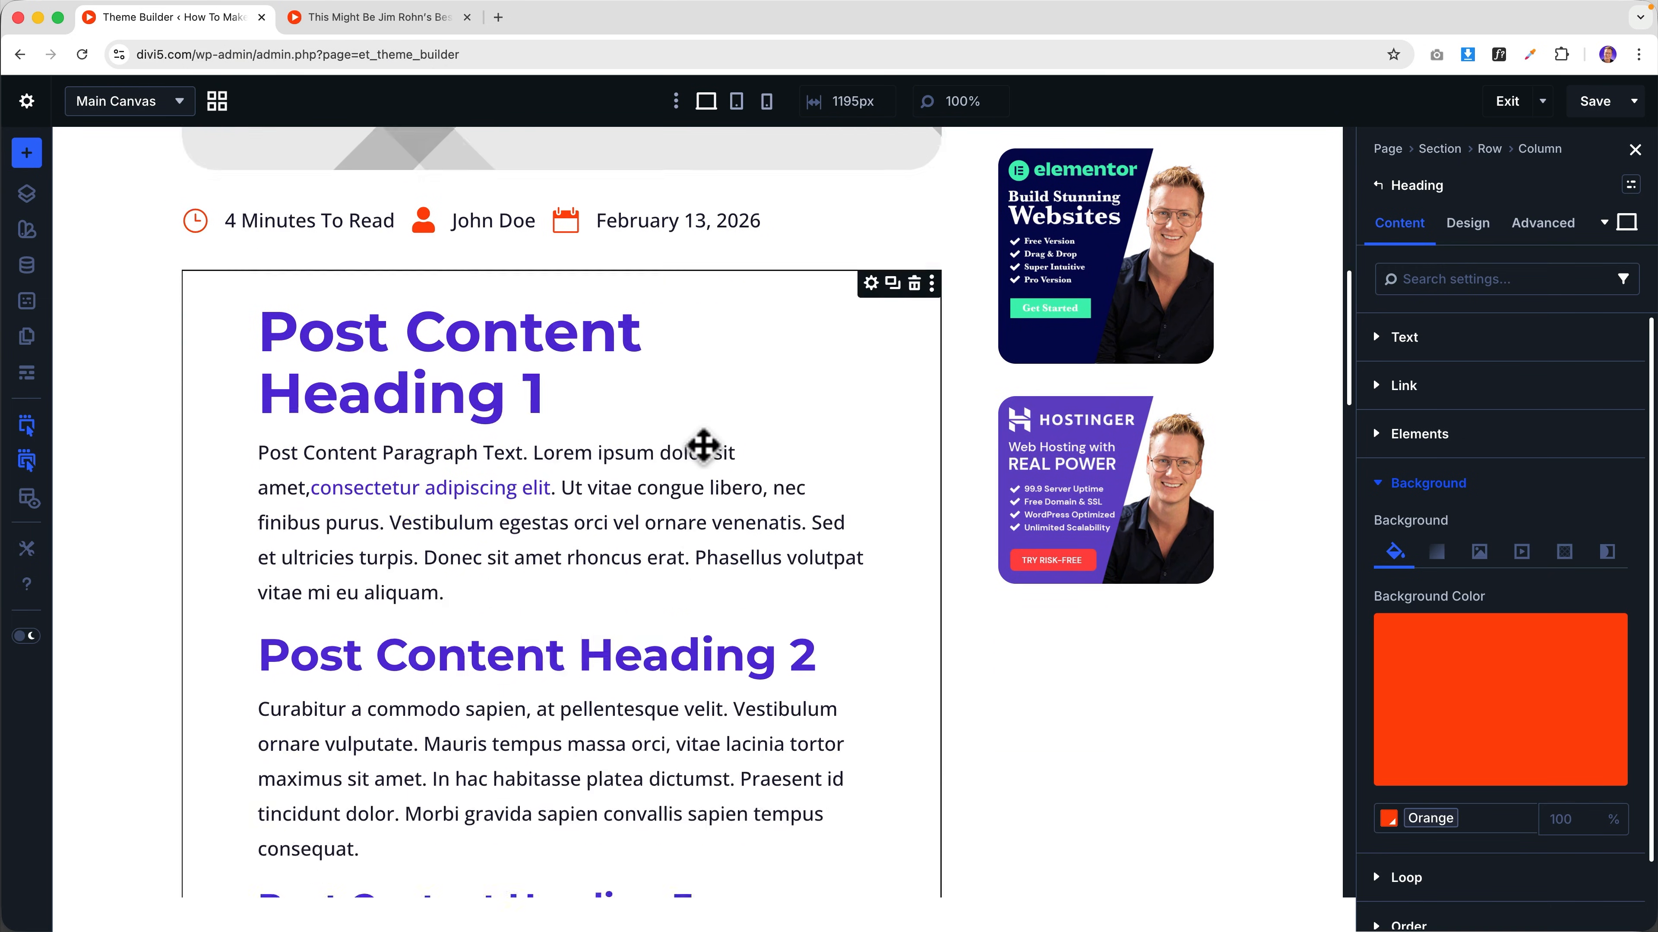
scroll(703, 447, down, 10)
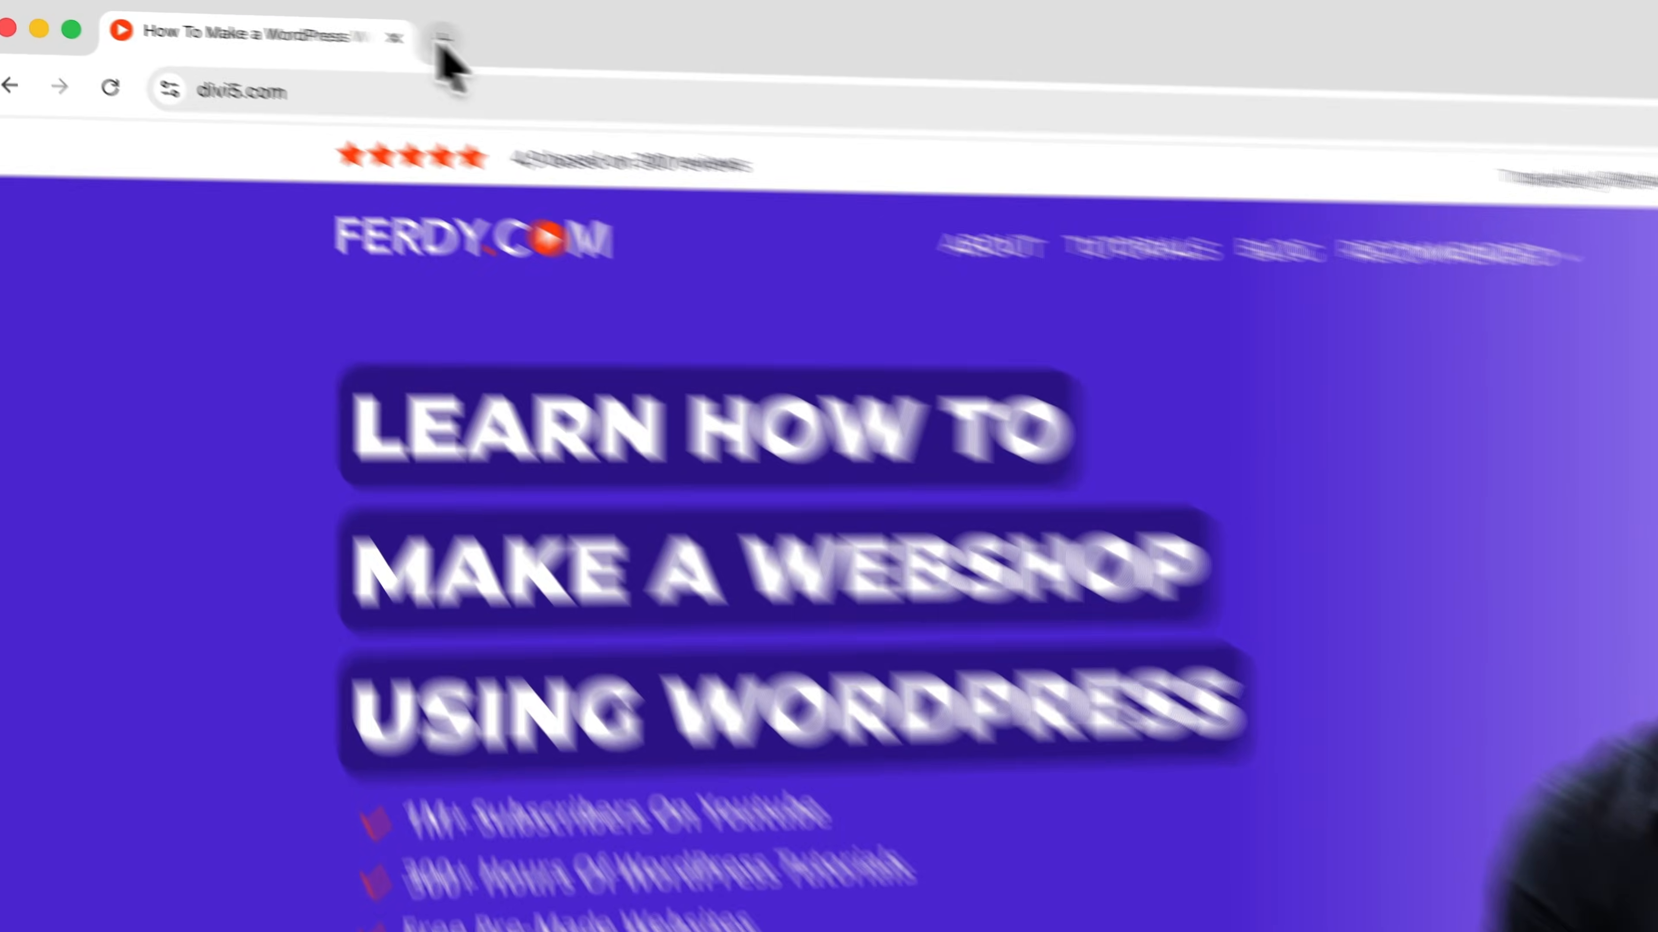
- Open the ferdy.com website in a new browser tab
click(292, 17)
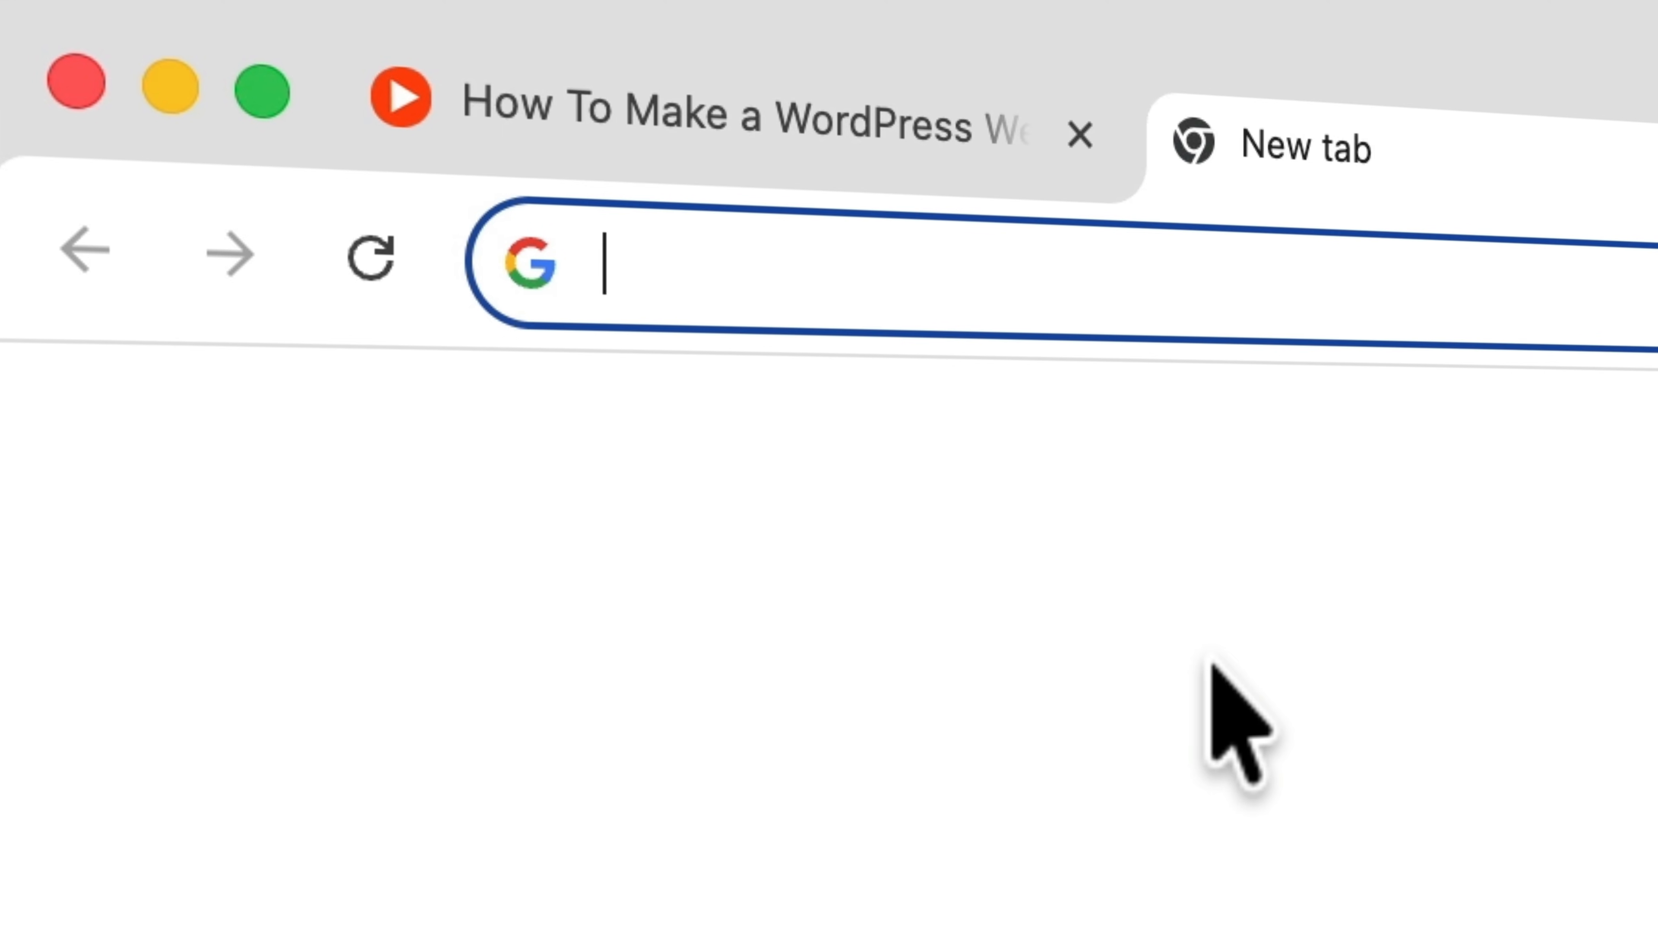
text(ferdy)
key(Return)
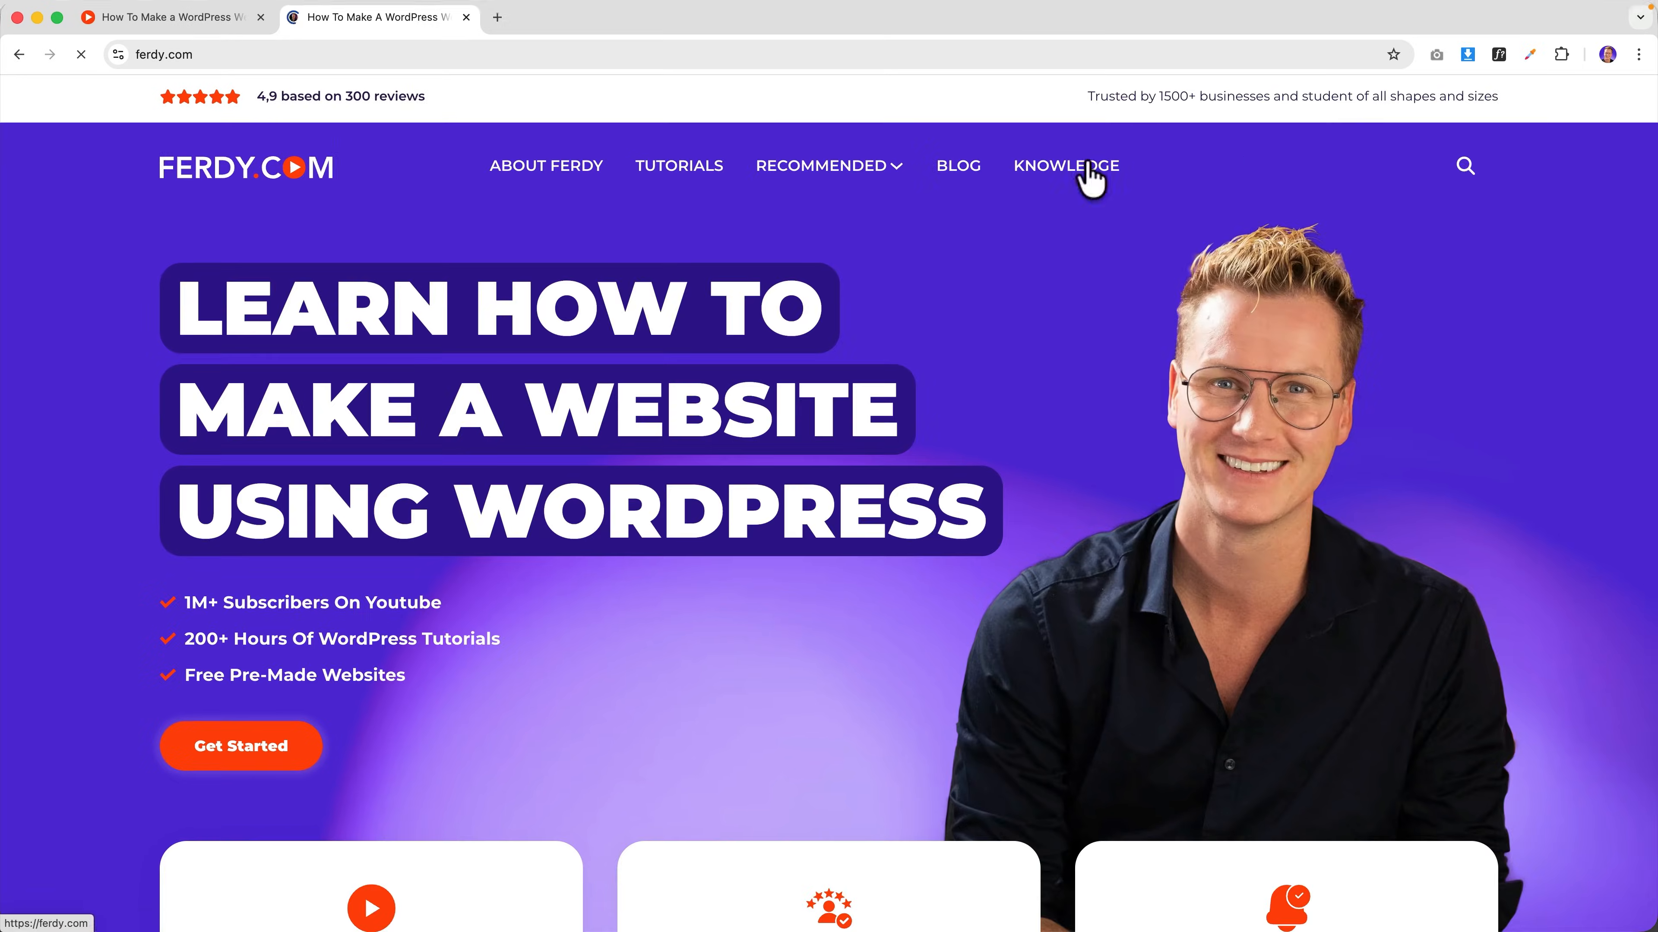
- Search the site for "divi" and open the tutorial "Create A WordPress Website Using The Divi Theme"
click(1479, 171)
text(divi)
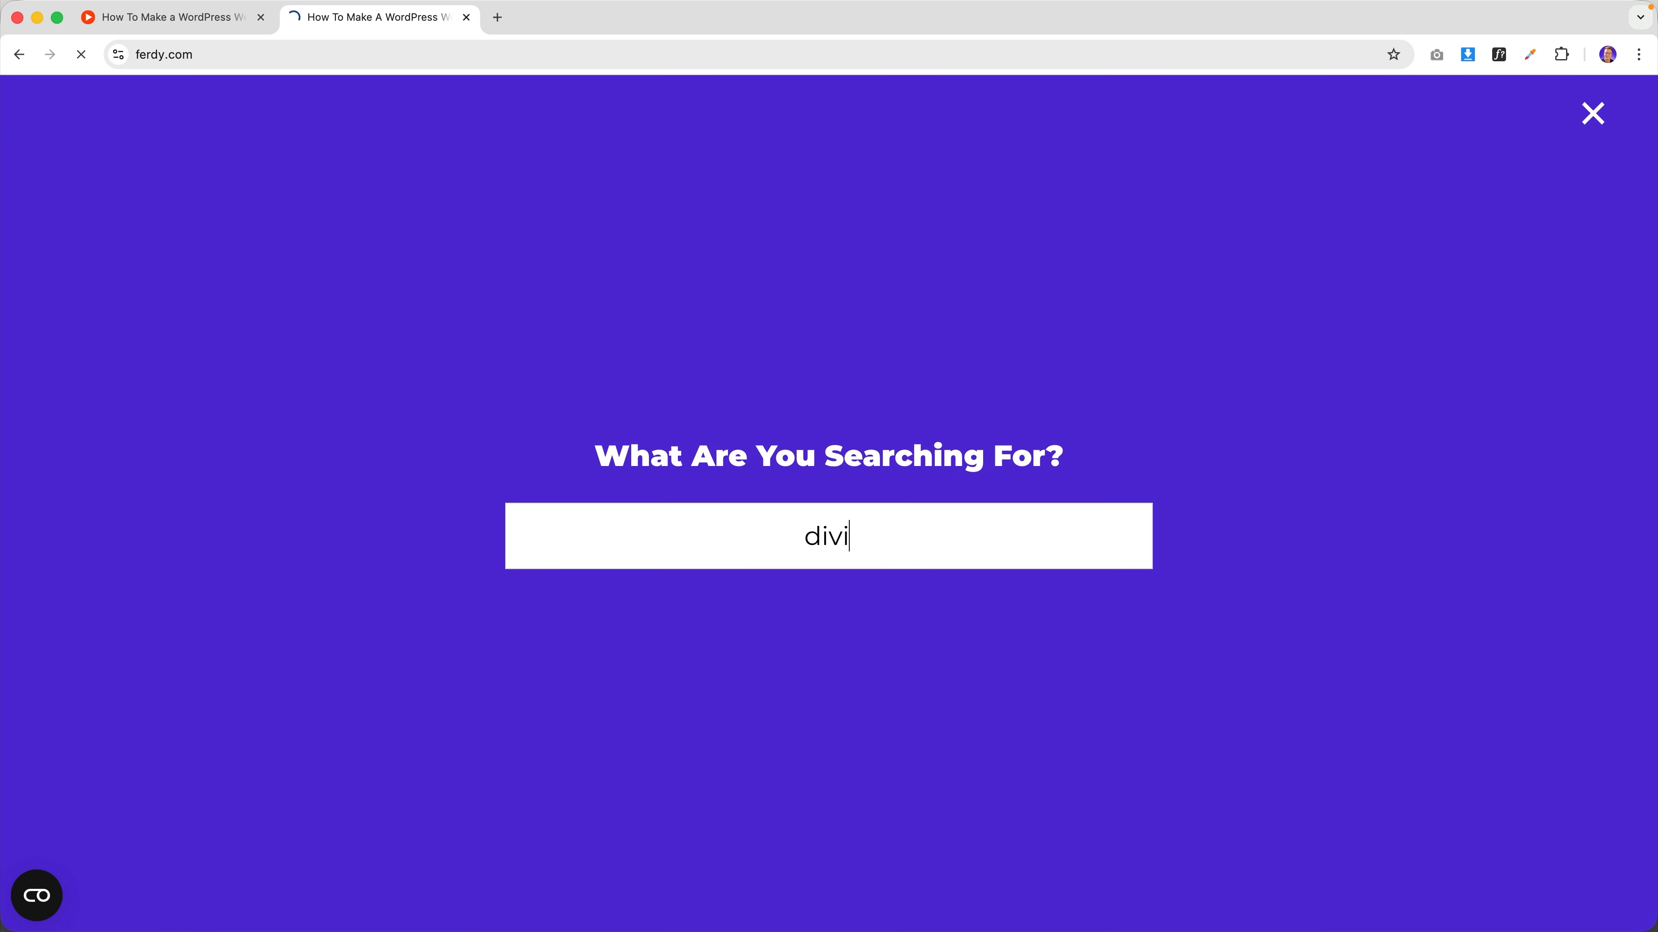
key(Return)
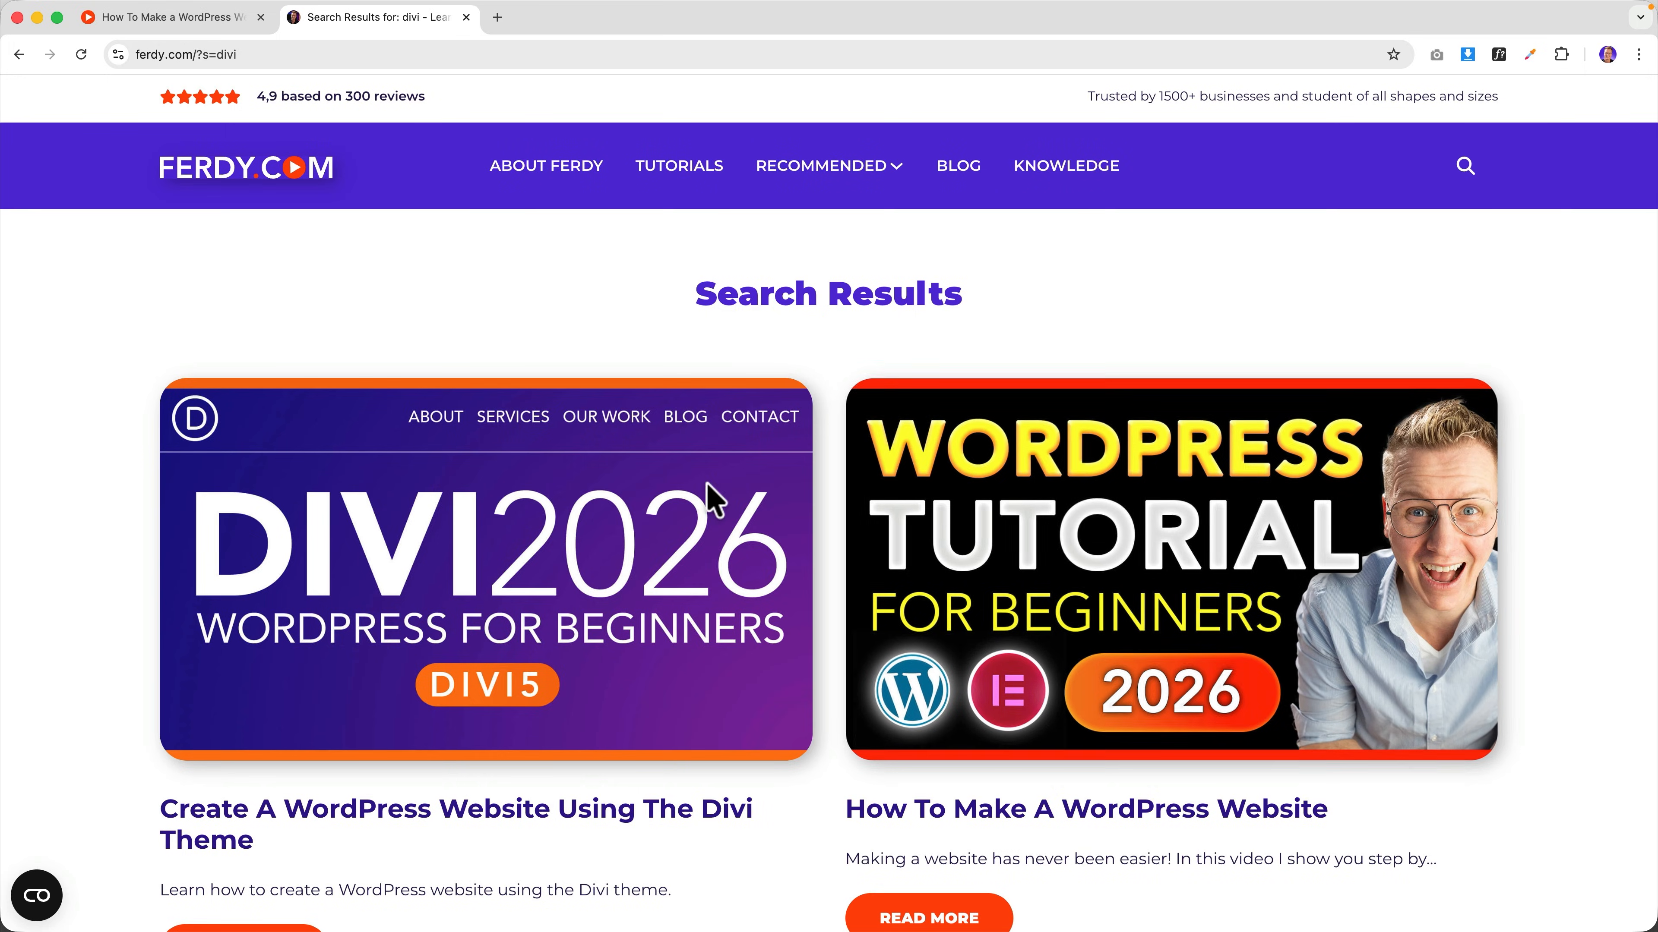
click(520, 530)
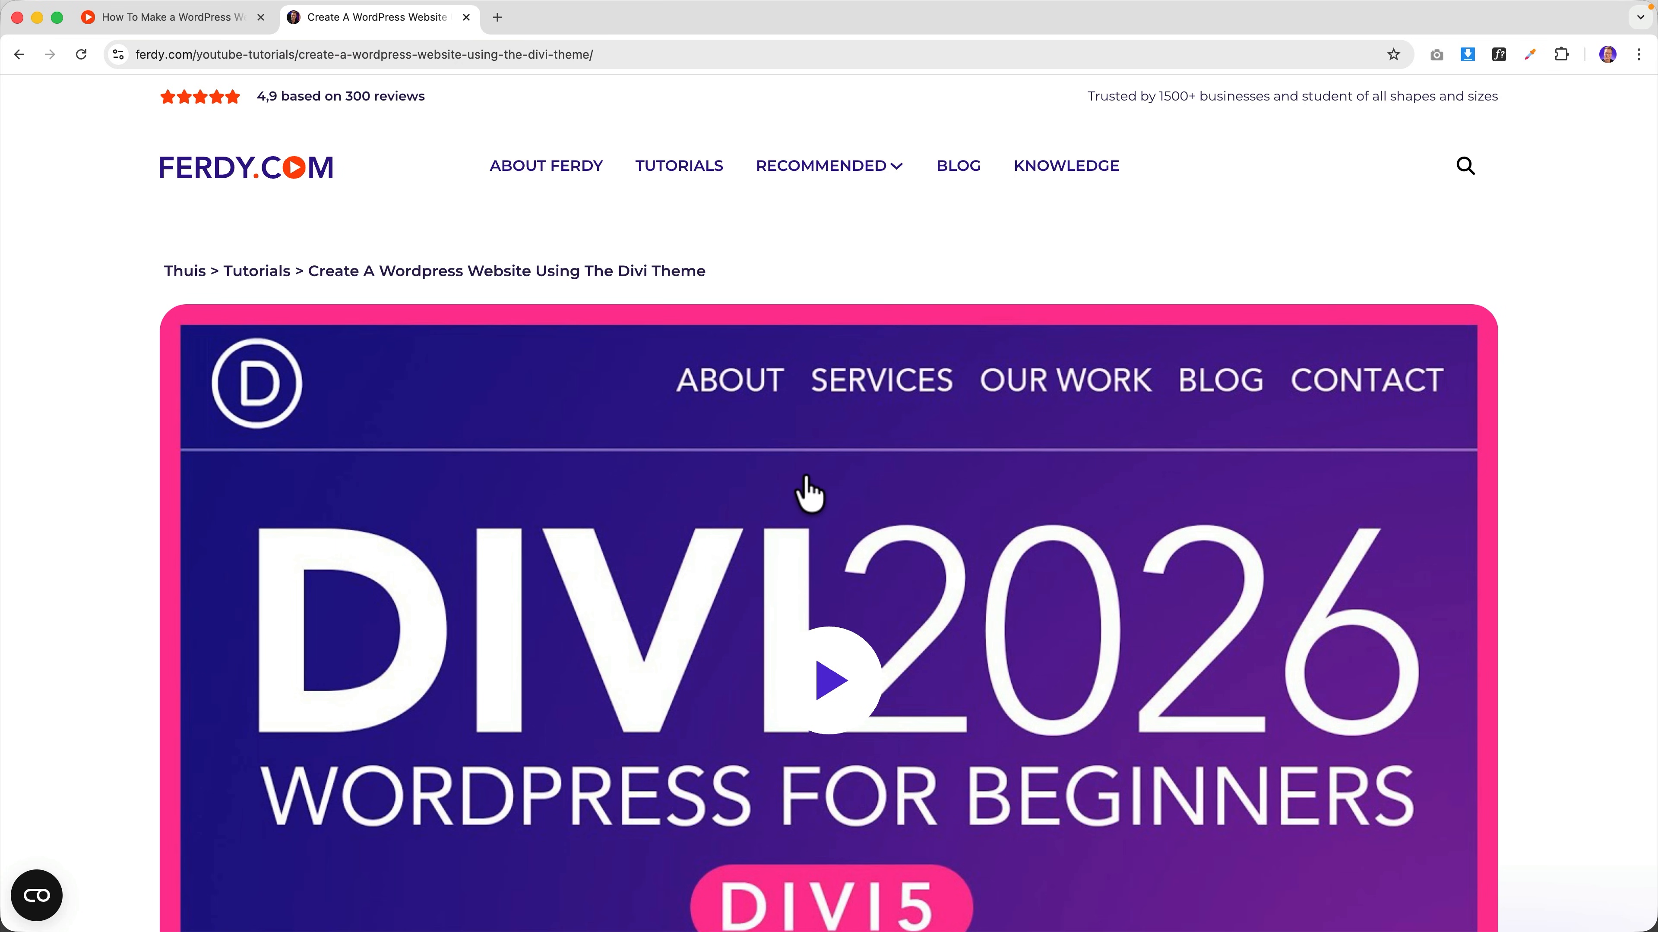
scroll(810, 493, down, 5)
scroll(807, 493, up, 5)
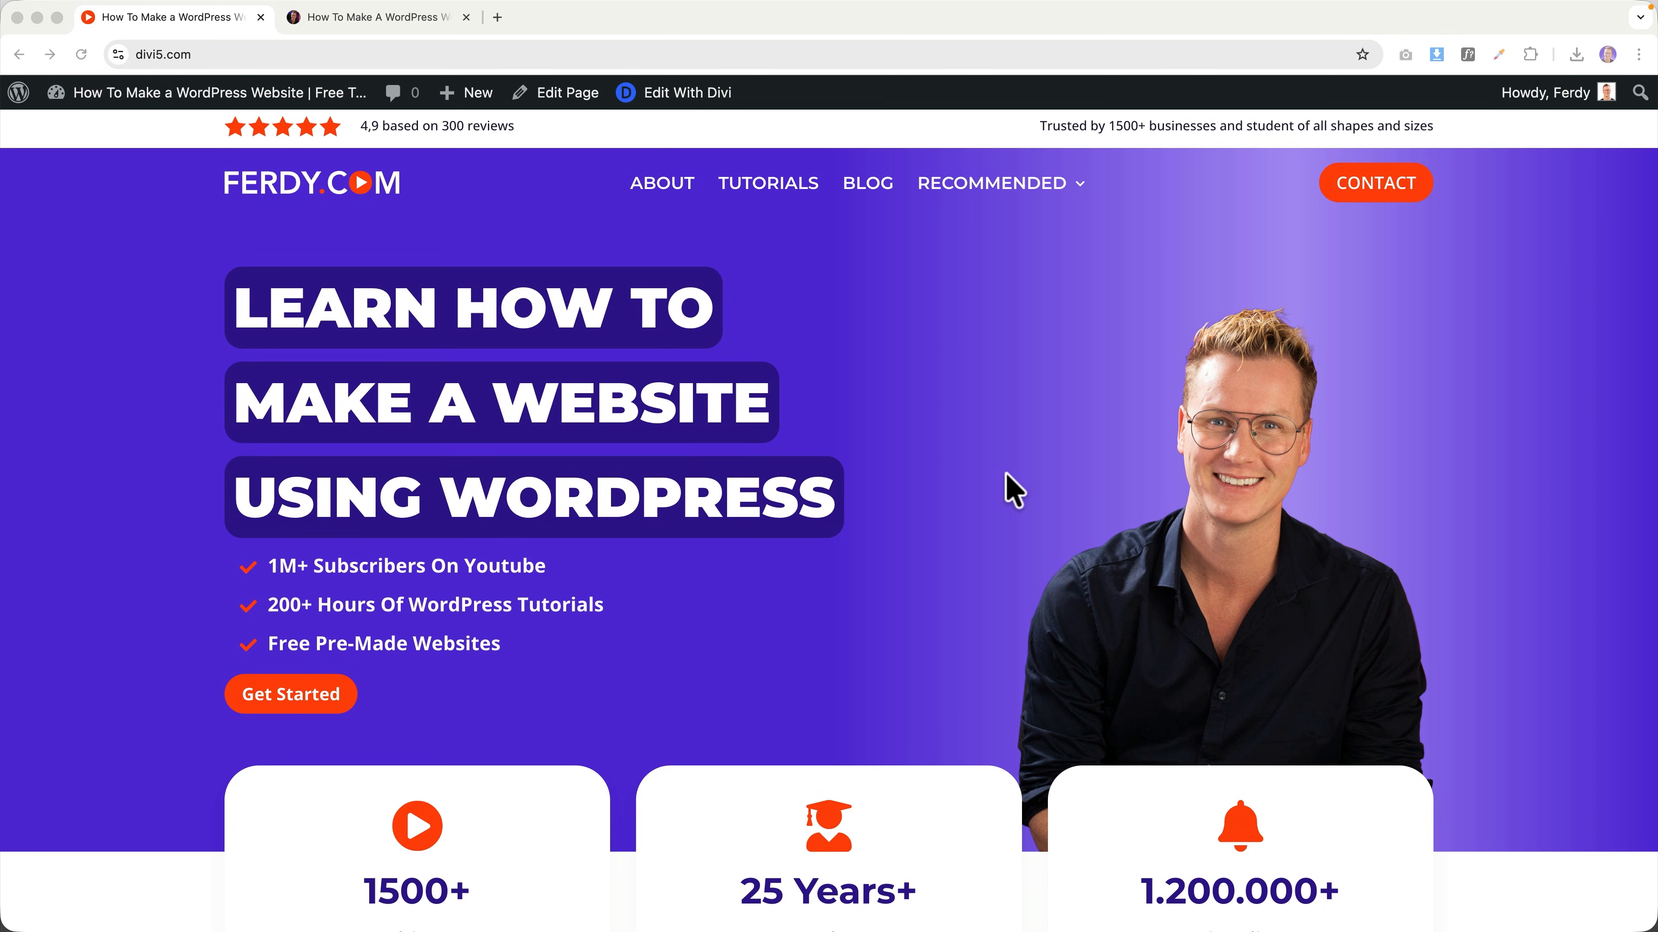
- Go to the Blog page of the divi5.com site and open it for editing with Divi
click(873, 186)
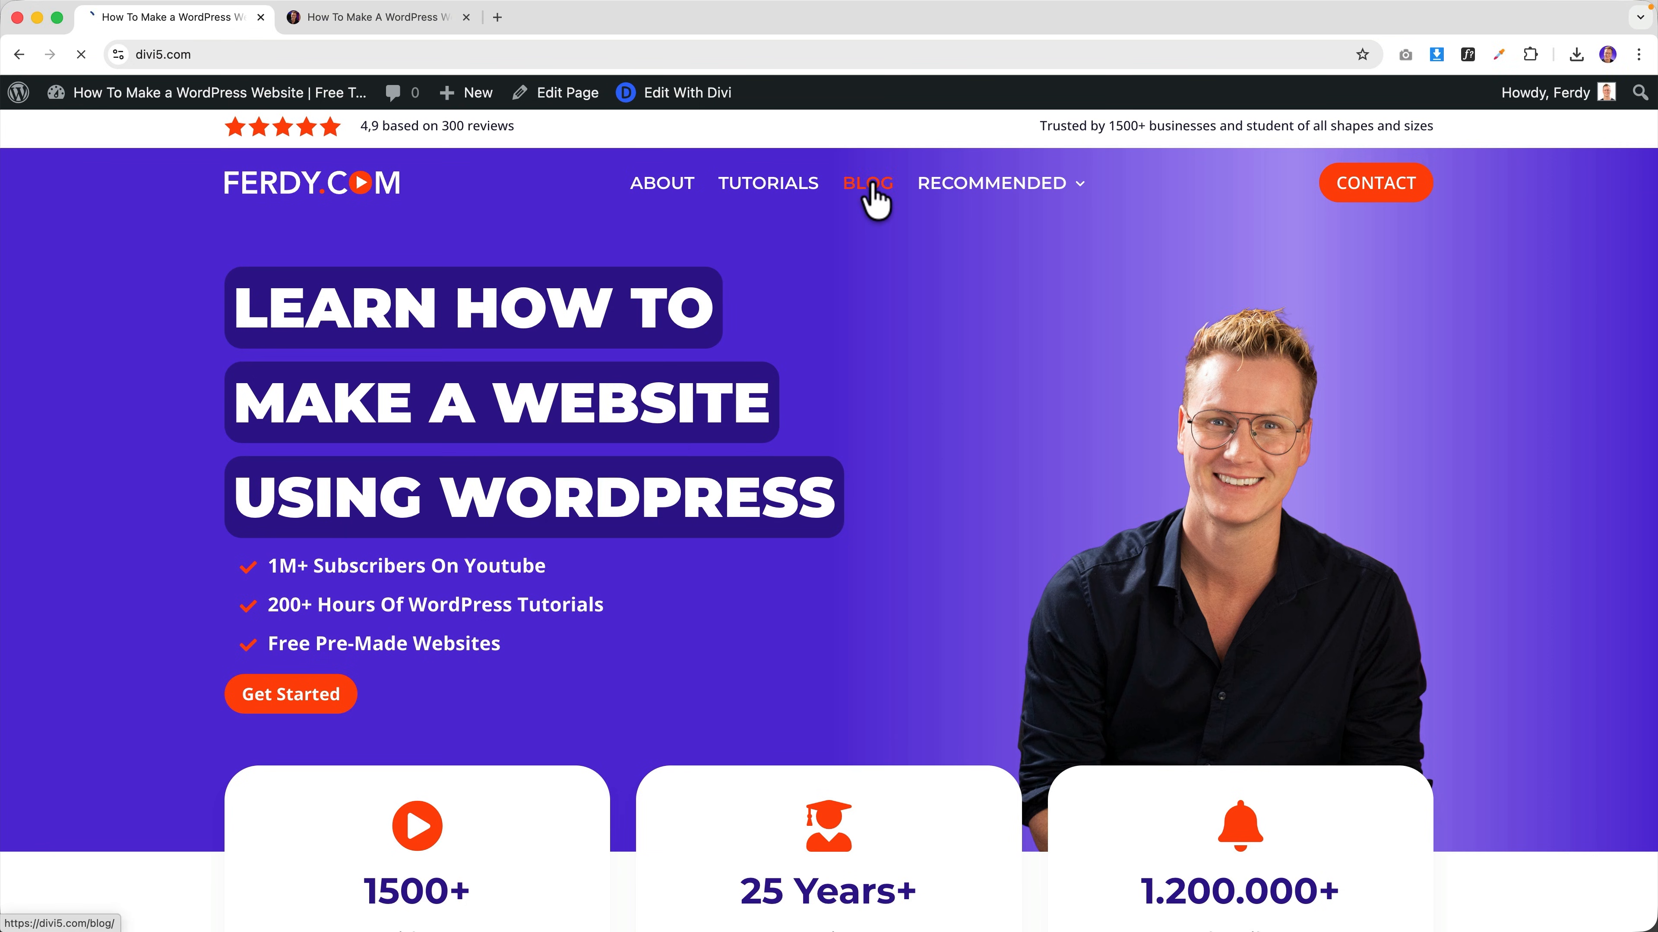
click(688, 111)
- Open the ferdy.com blog page as a reference and examine its header, post grid and pagination
click(391, 19)
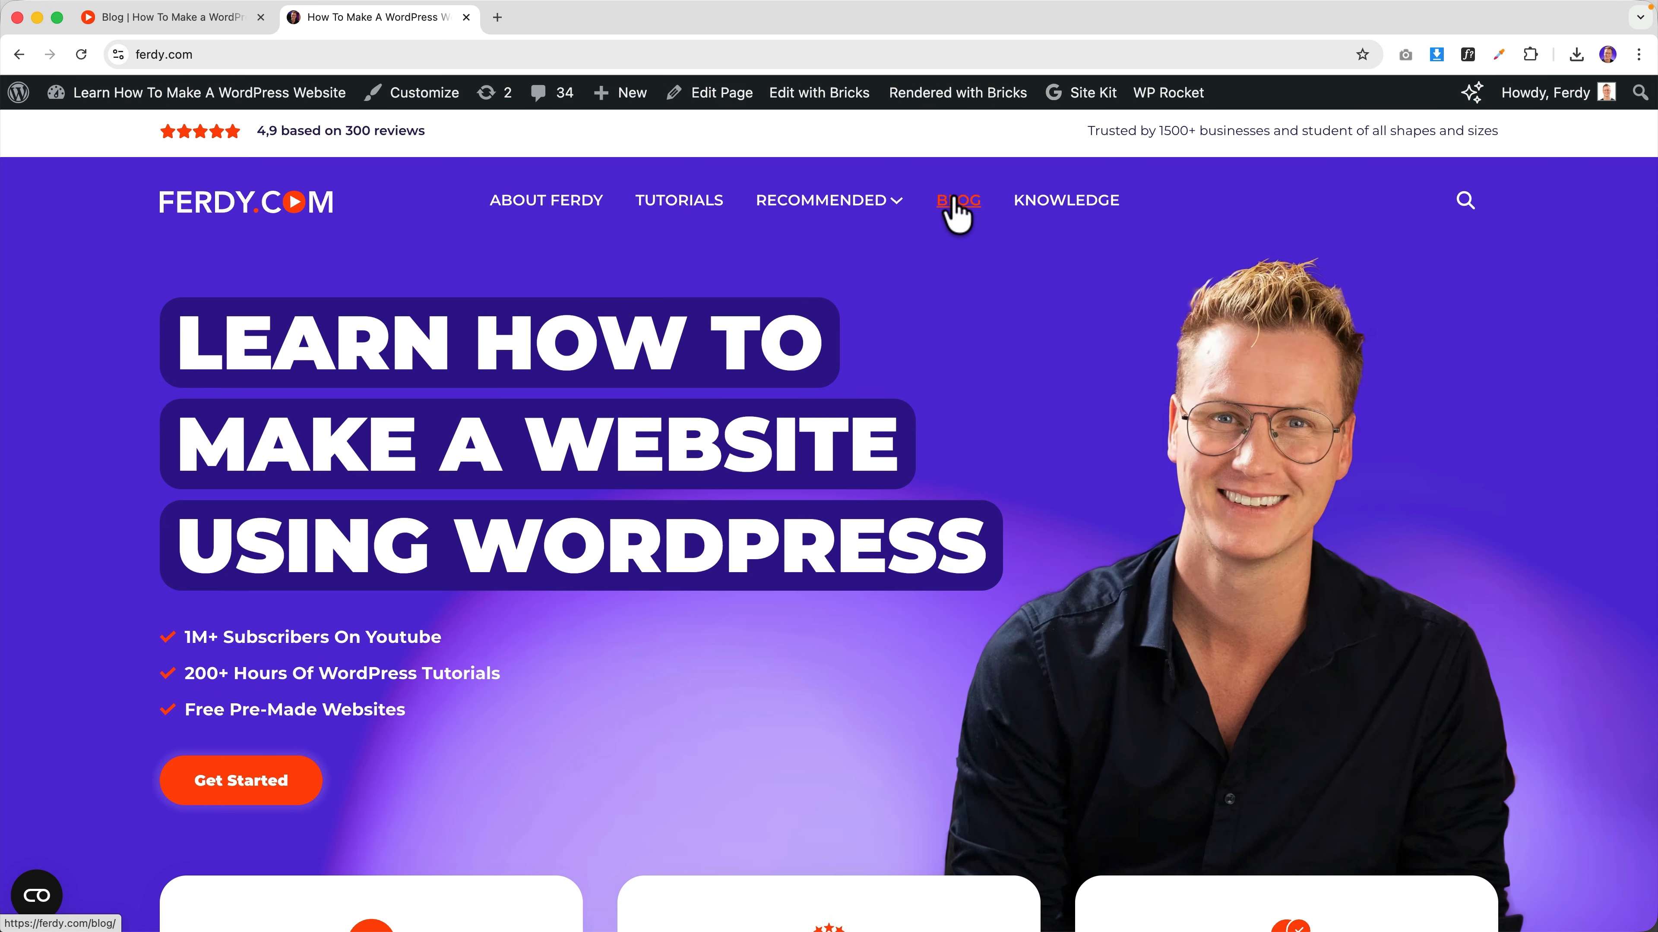
scroll(937, 287, down, 5)
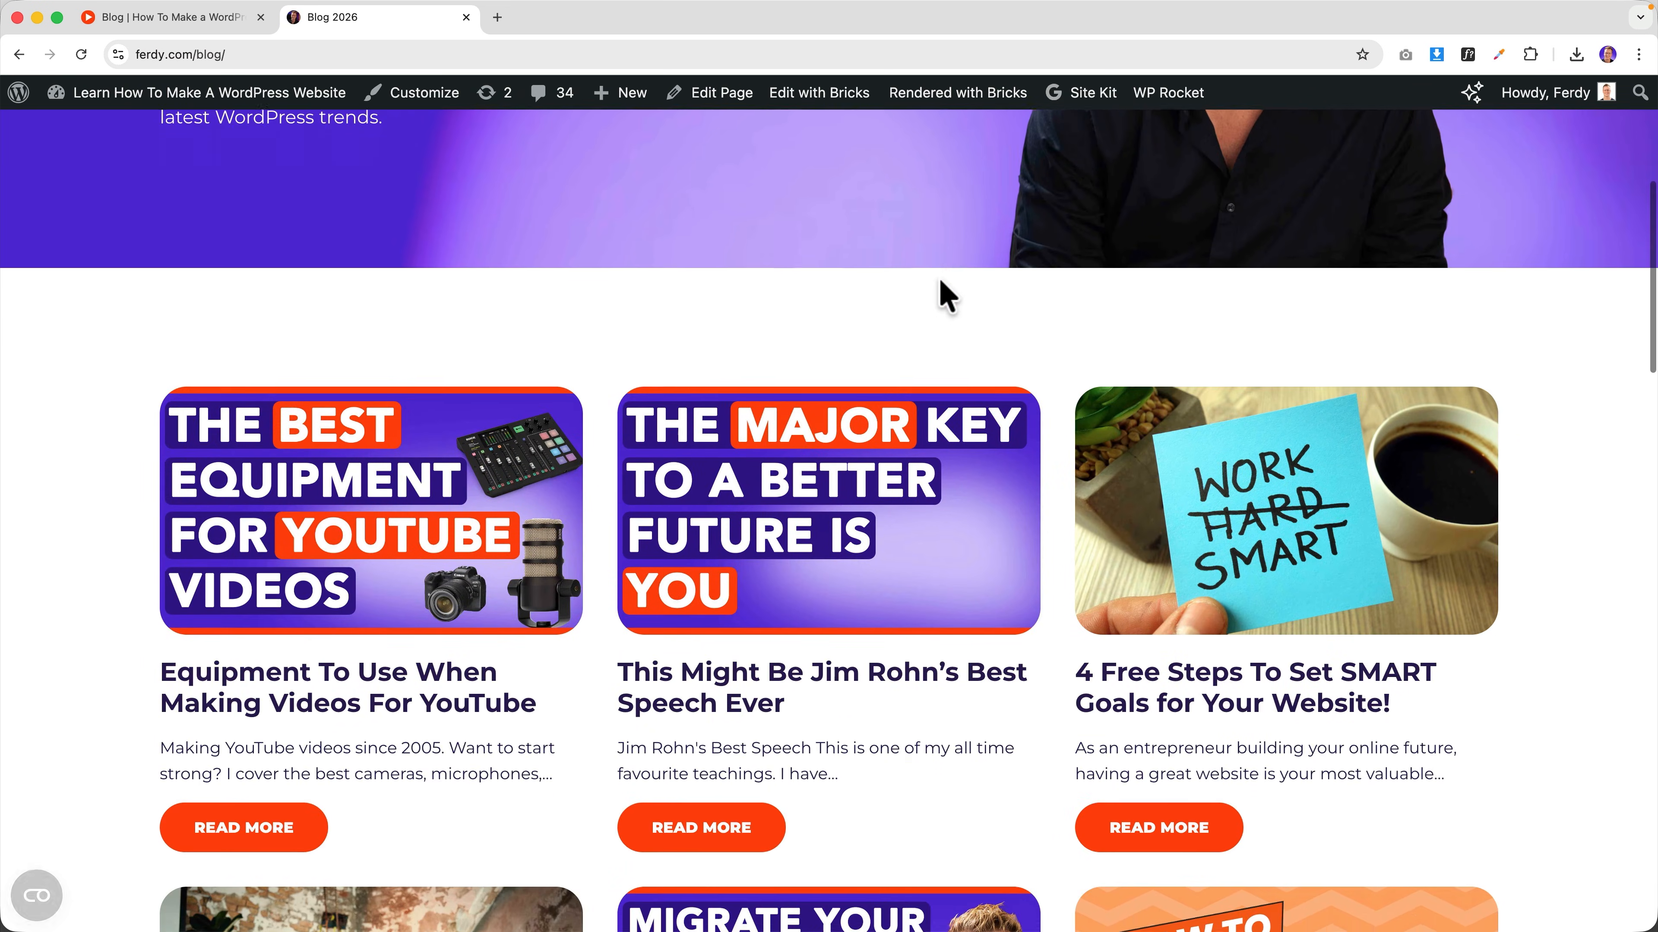
scroll(945, 299, down, 20)
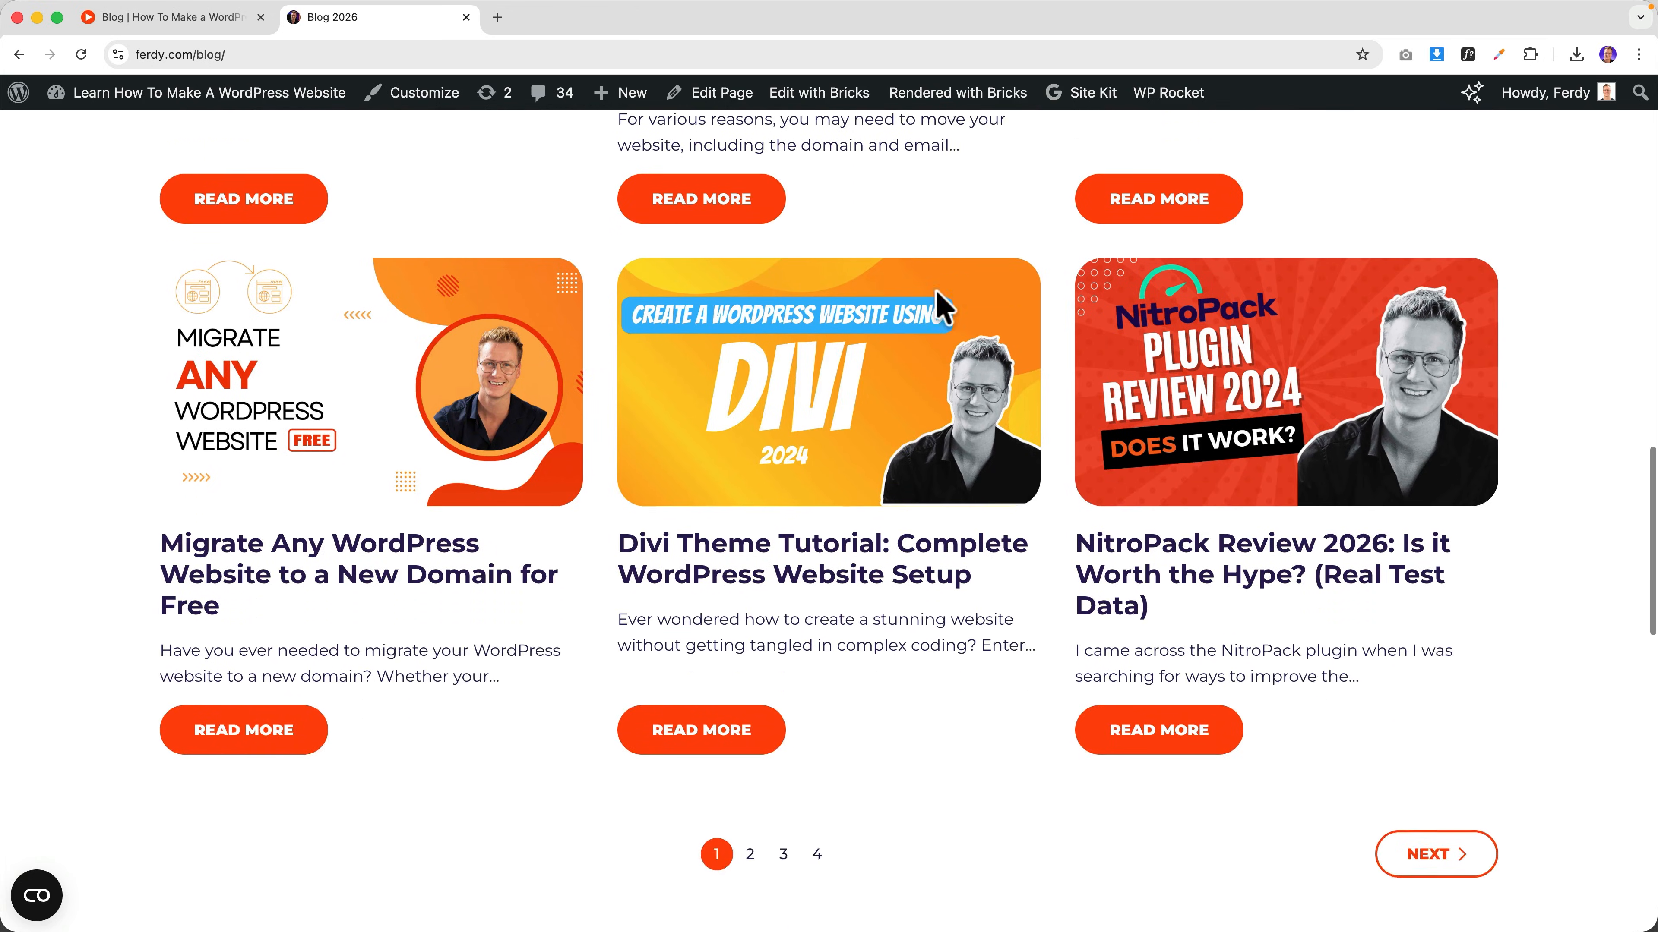
scroll(940, 312, up, 20)
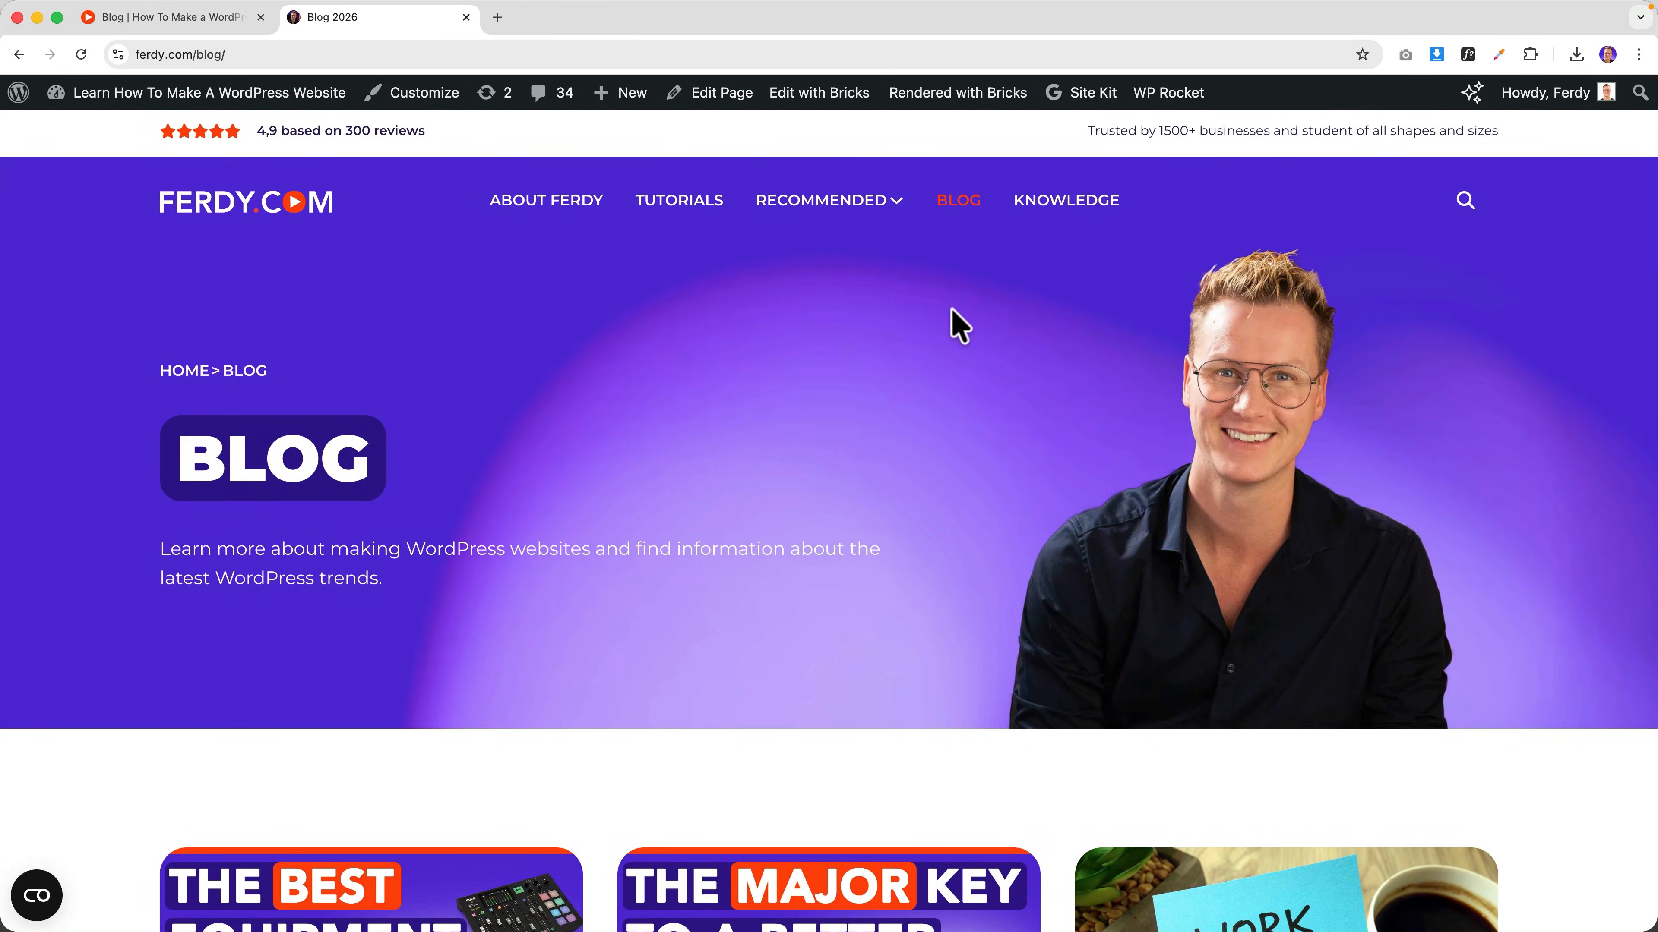
- Add the saved Page Title section from the library to the divi5.com Blog page and delete the empty section above it
click(171, 18)
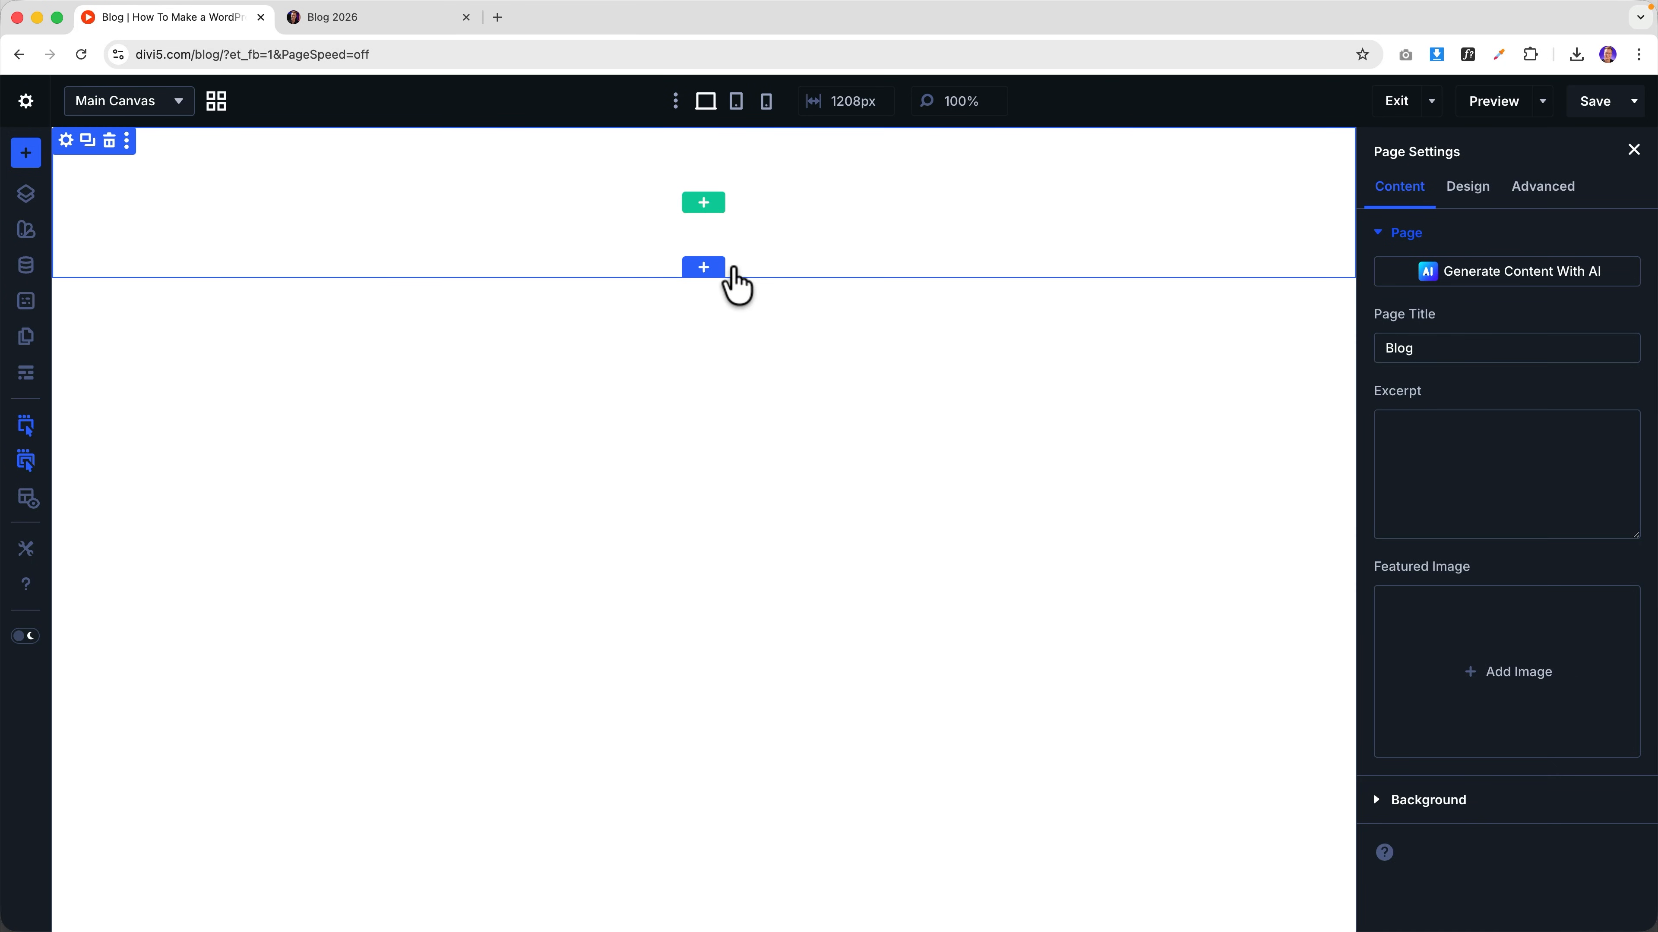
click(702, 268)
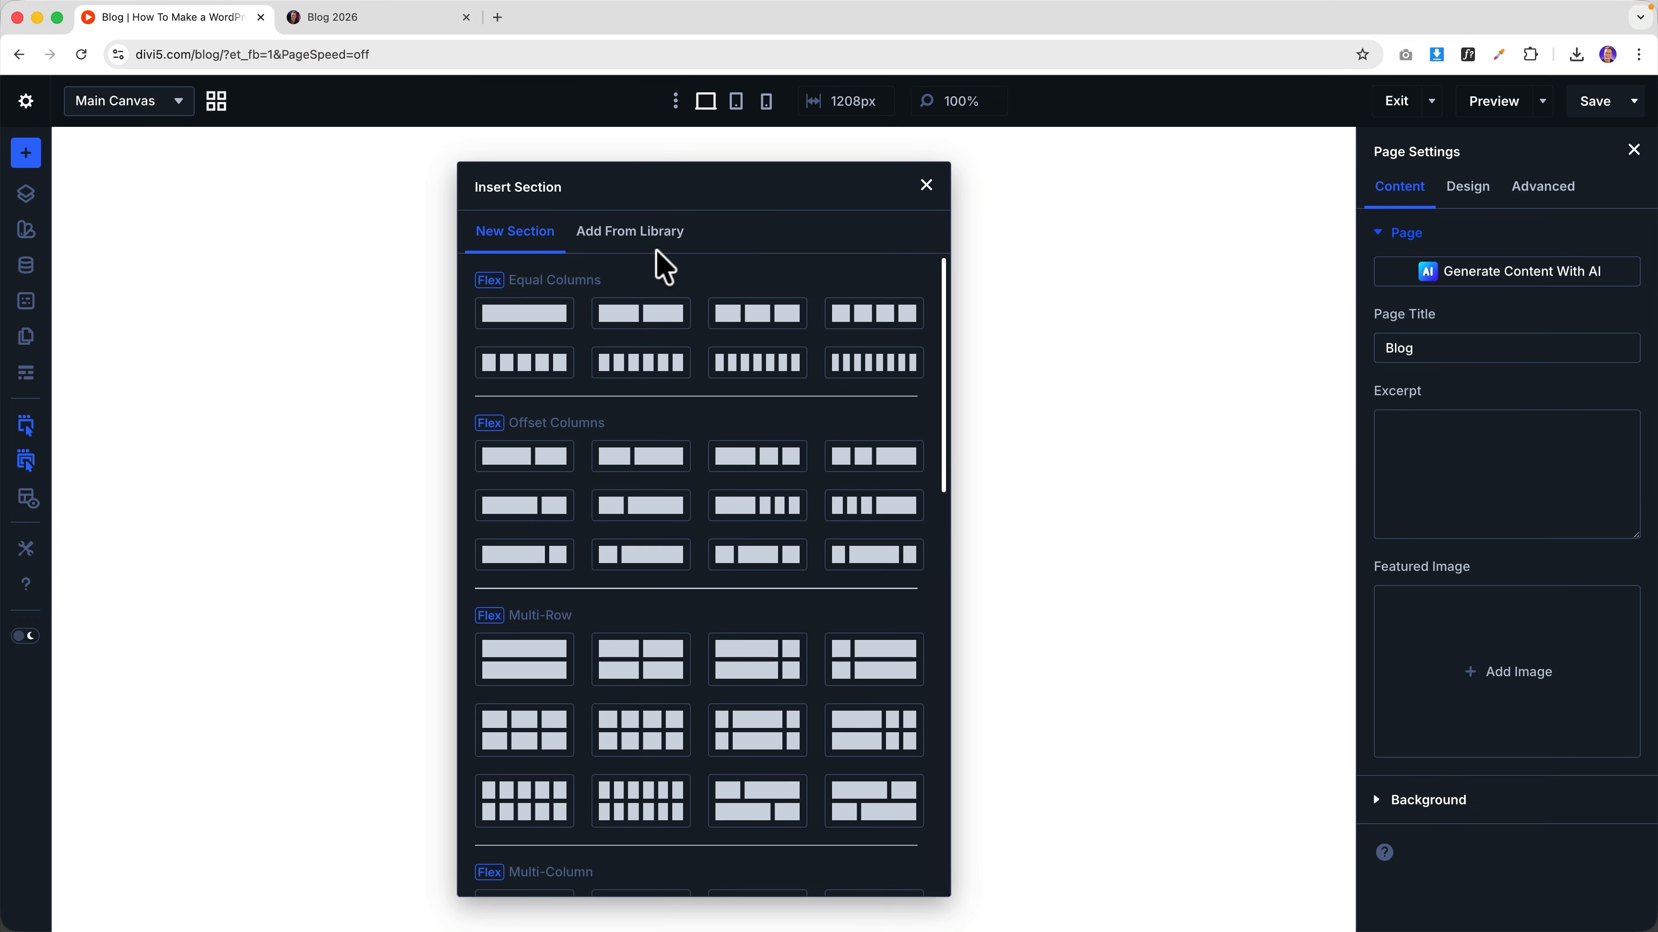
click(630, 232)
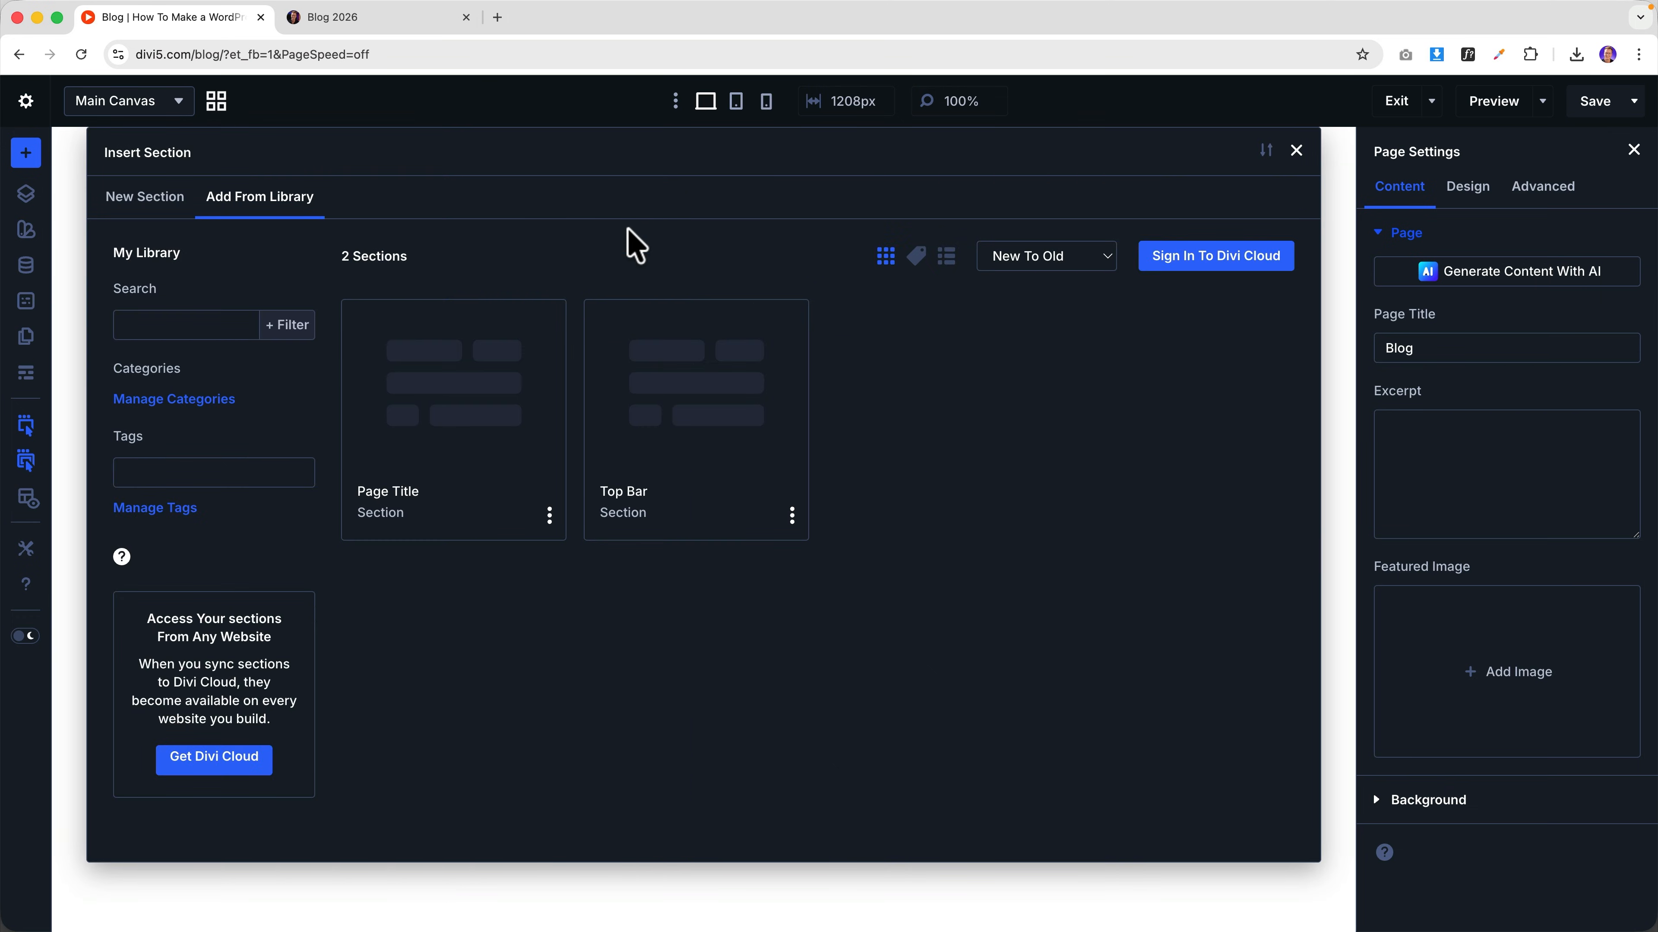
click(498, 379)
click(484, 751)
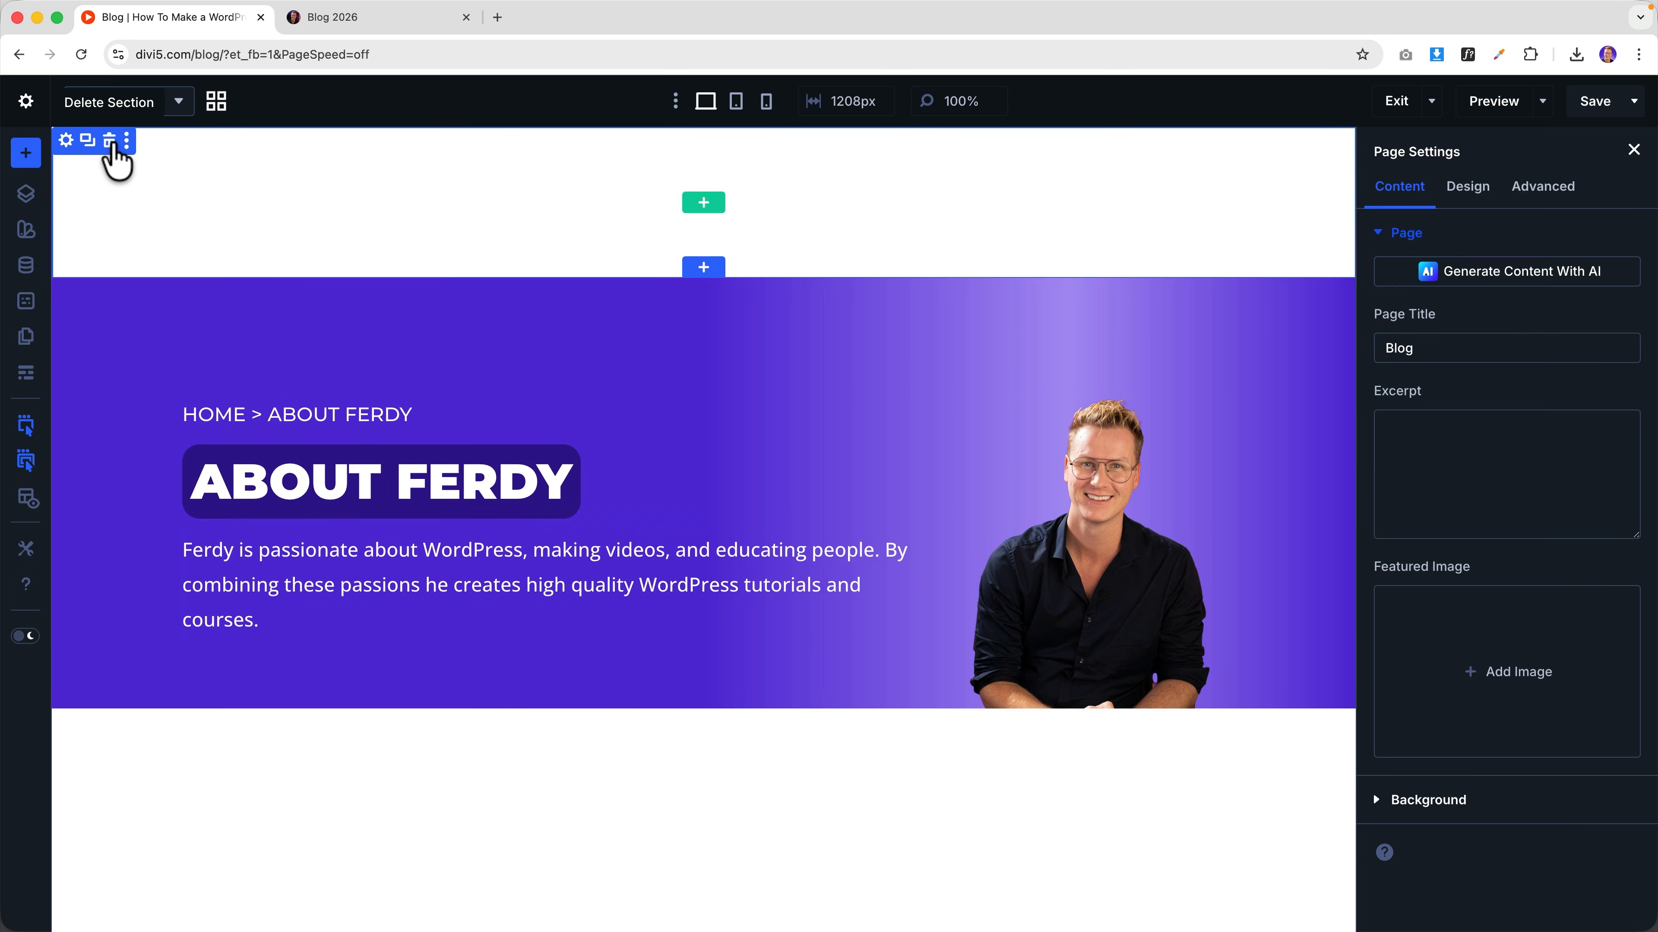
click(109, 141)
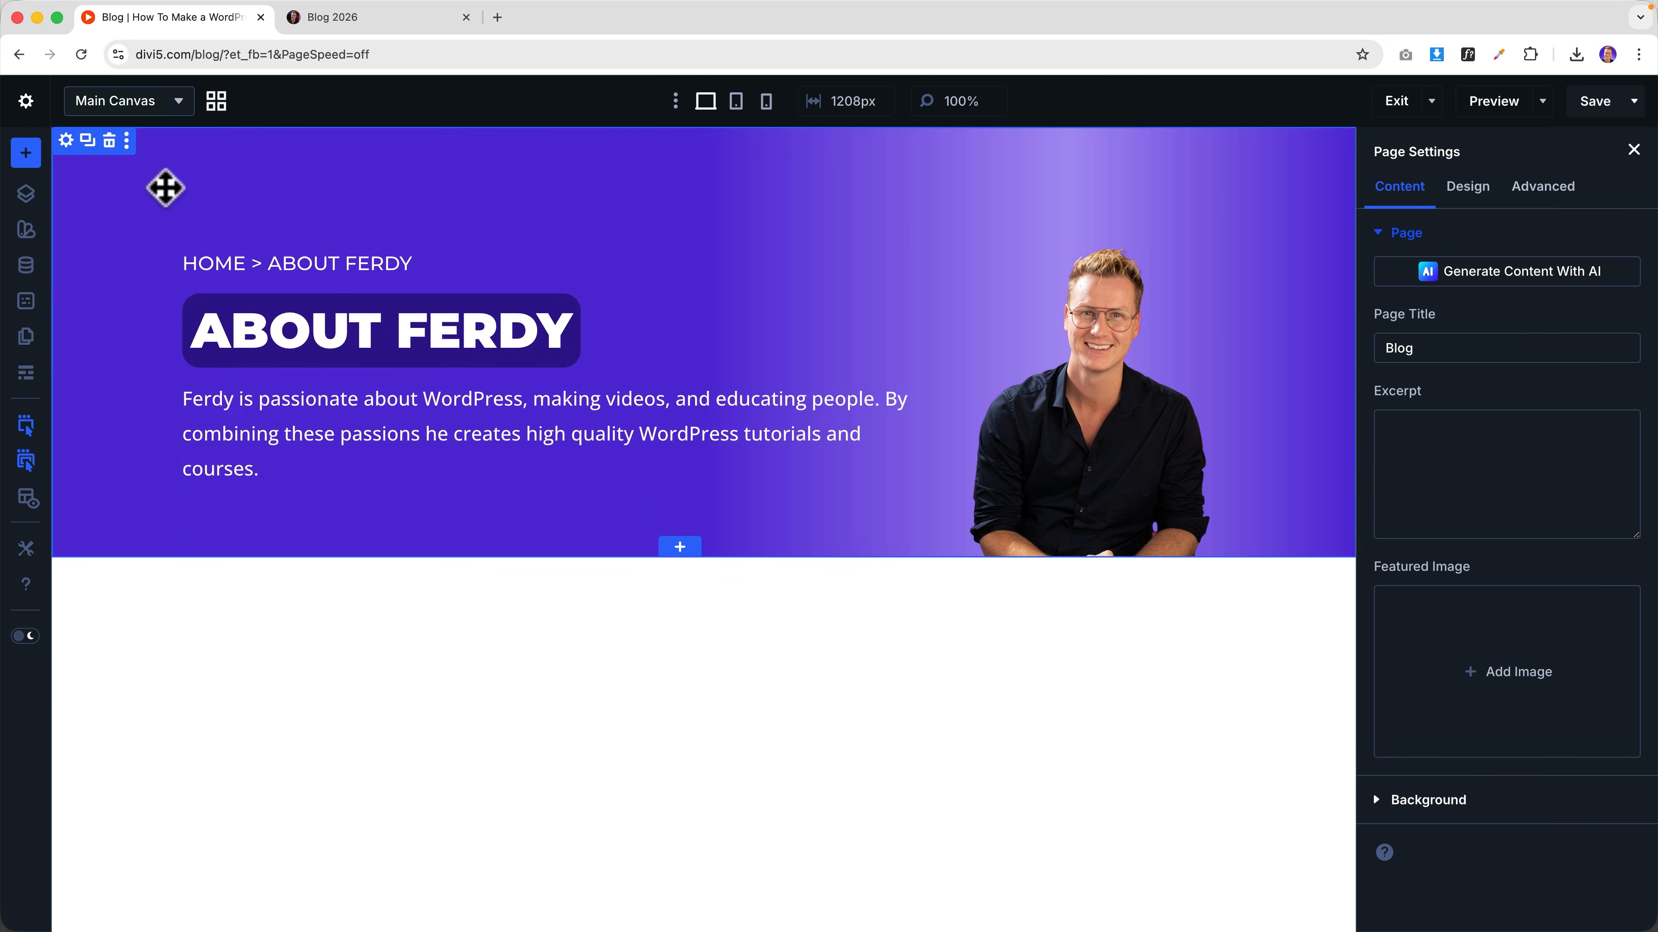
- Change the breadcrumb text to "Home > Blog" and the page heading to "Blog"
click(346, 263)
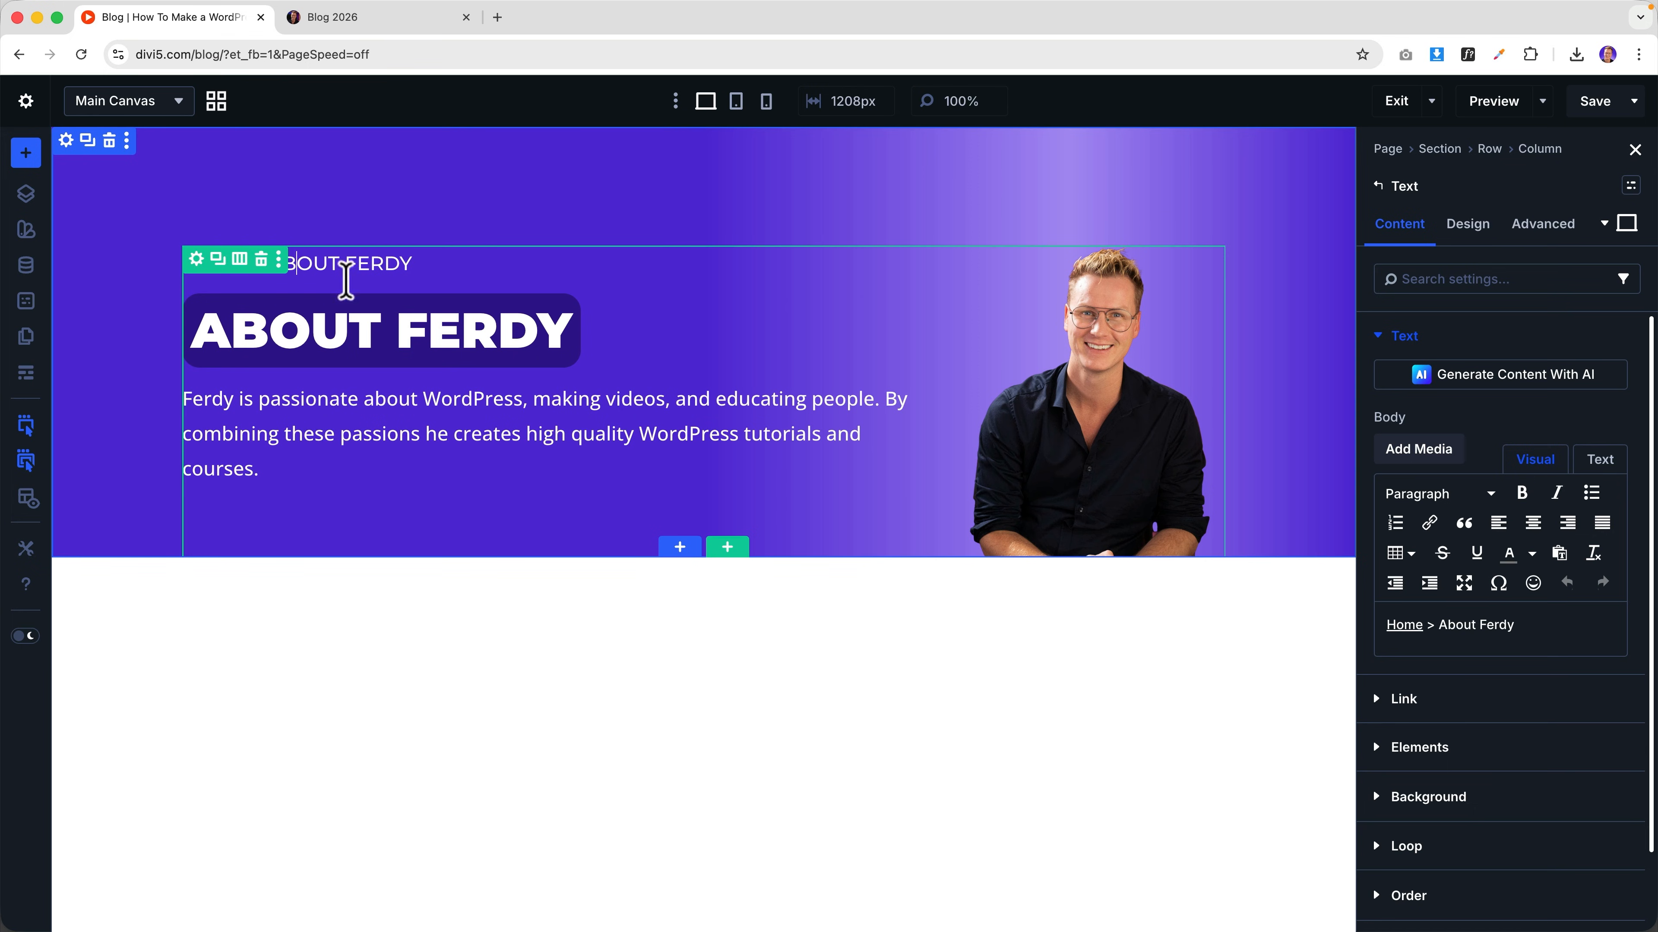
drag(1437, 624, 1532, 624)
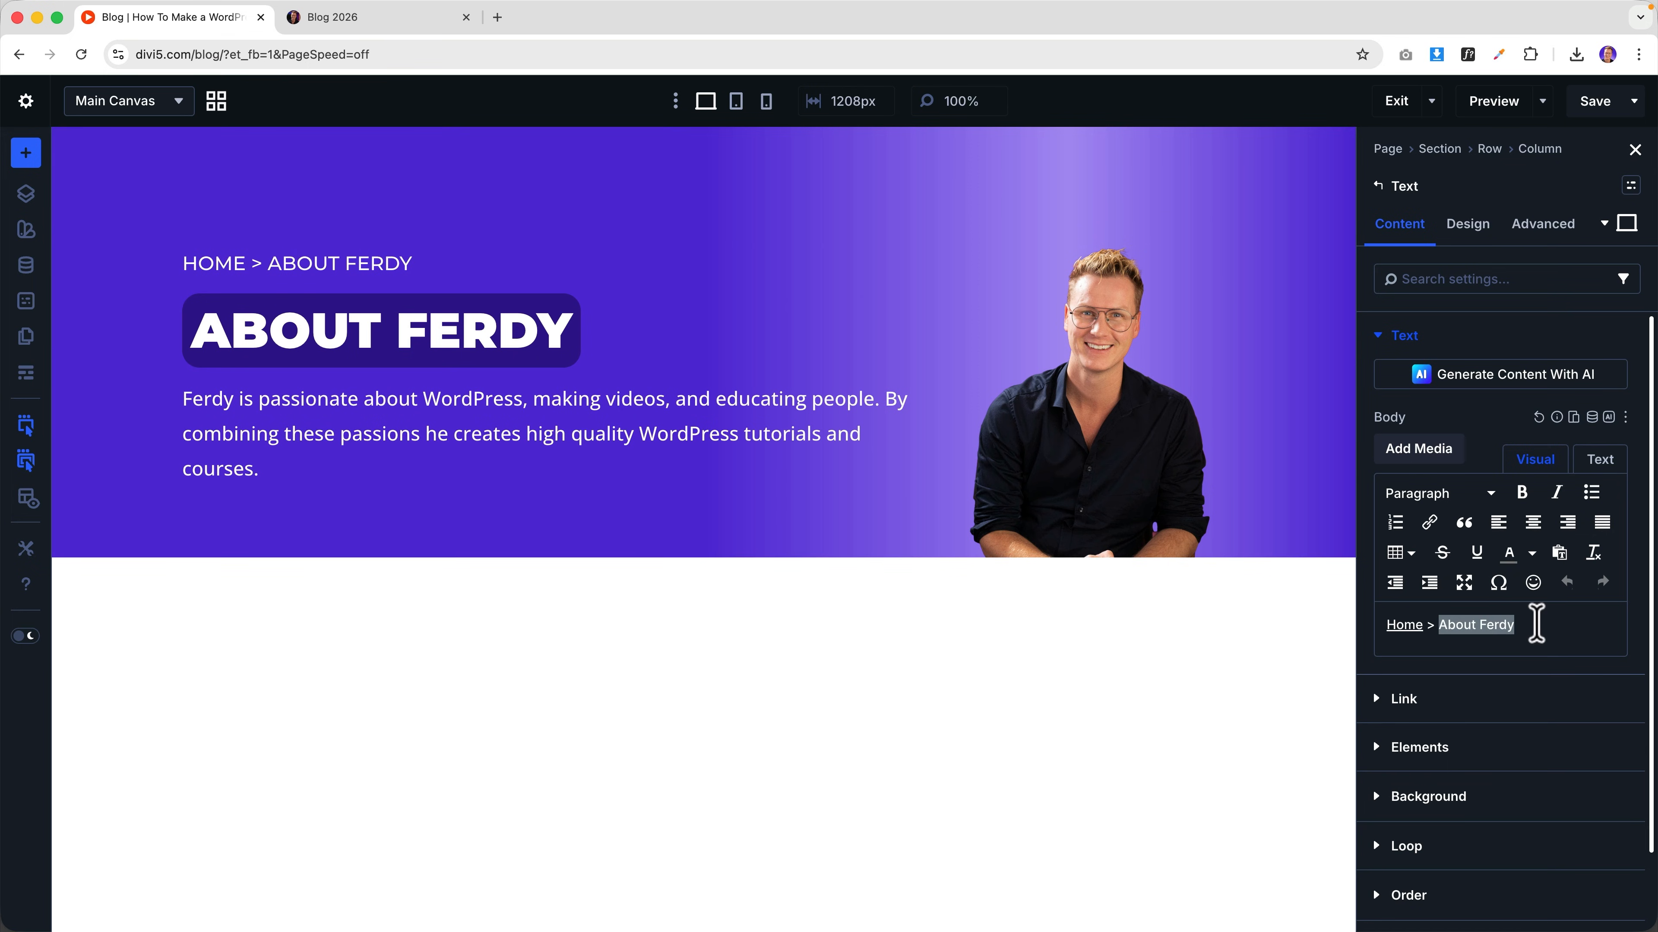
text(Blog)
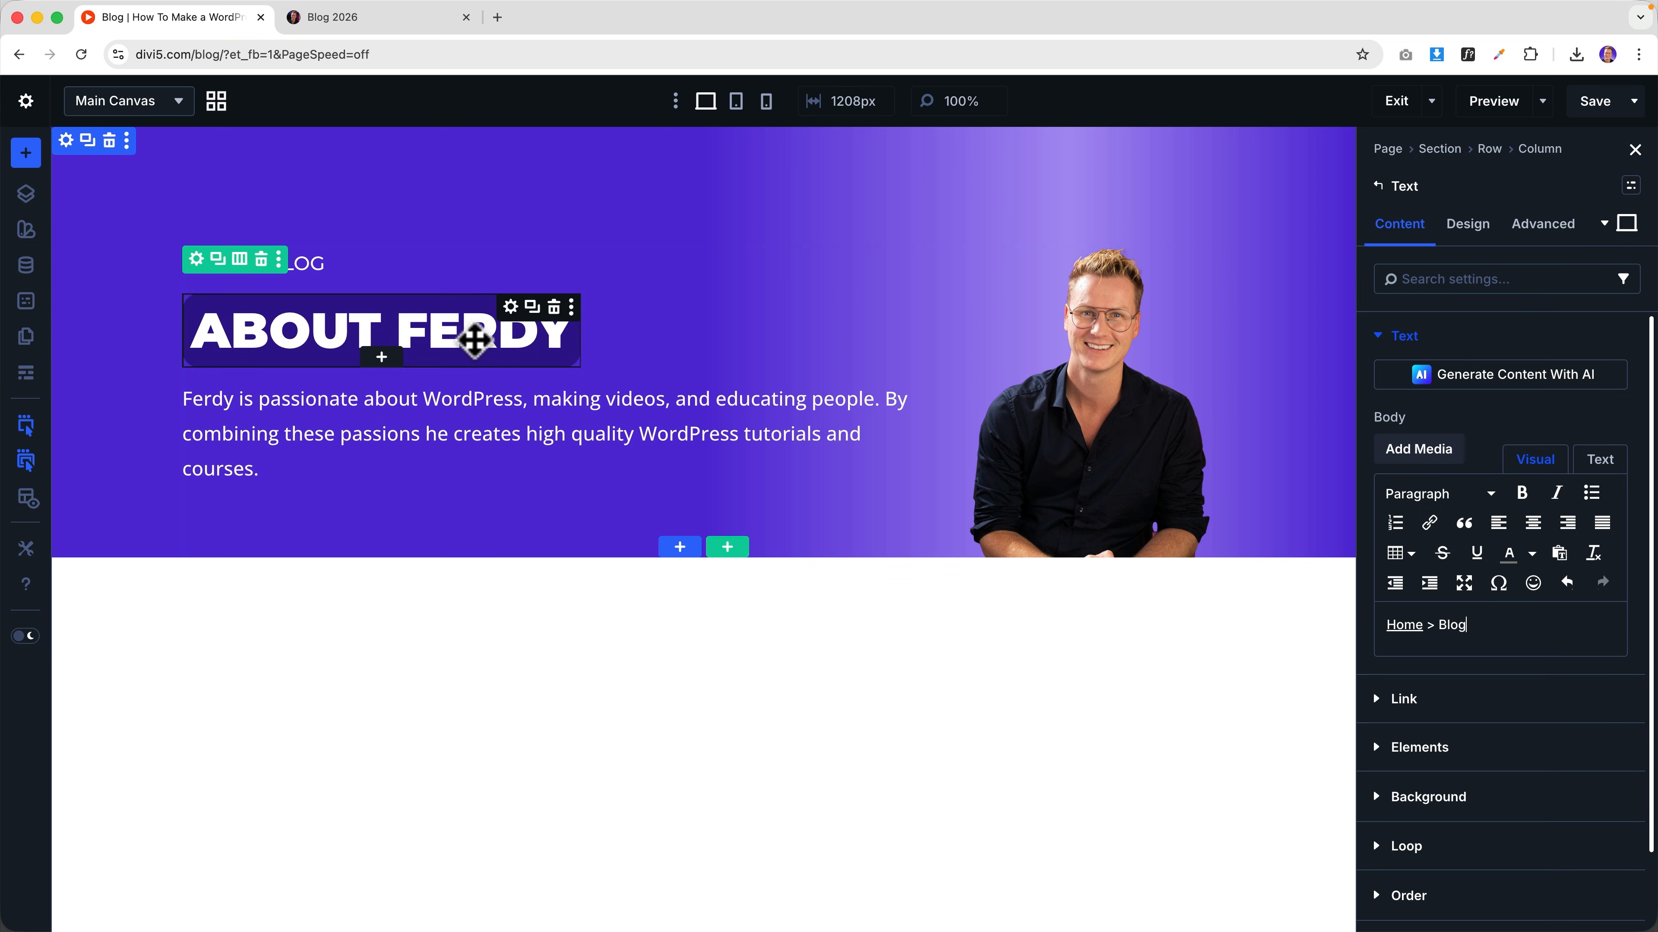
triple_click(474, 344)
text(Blog)
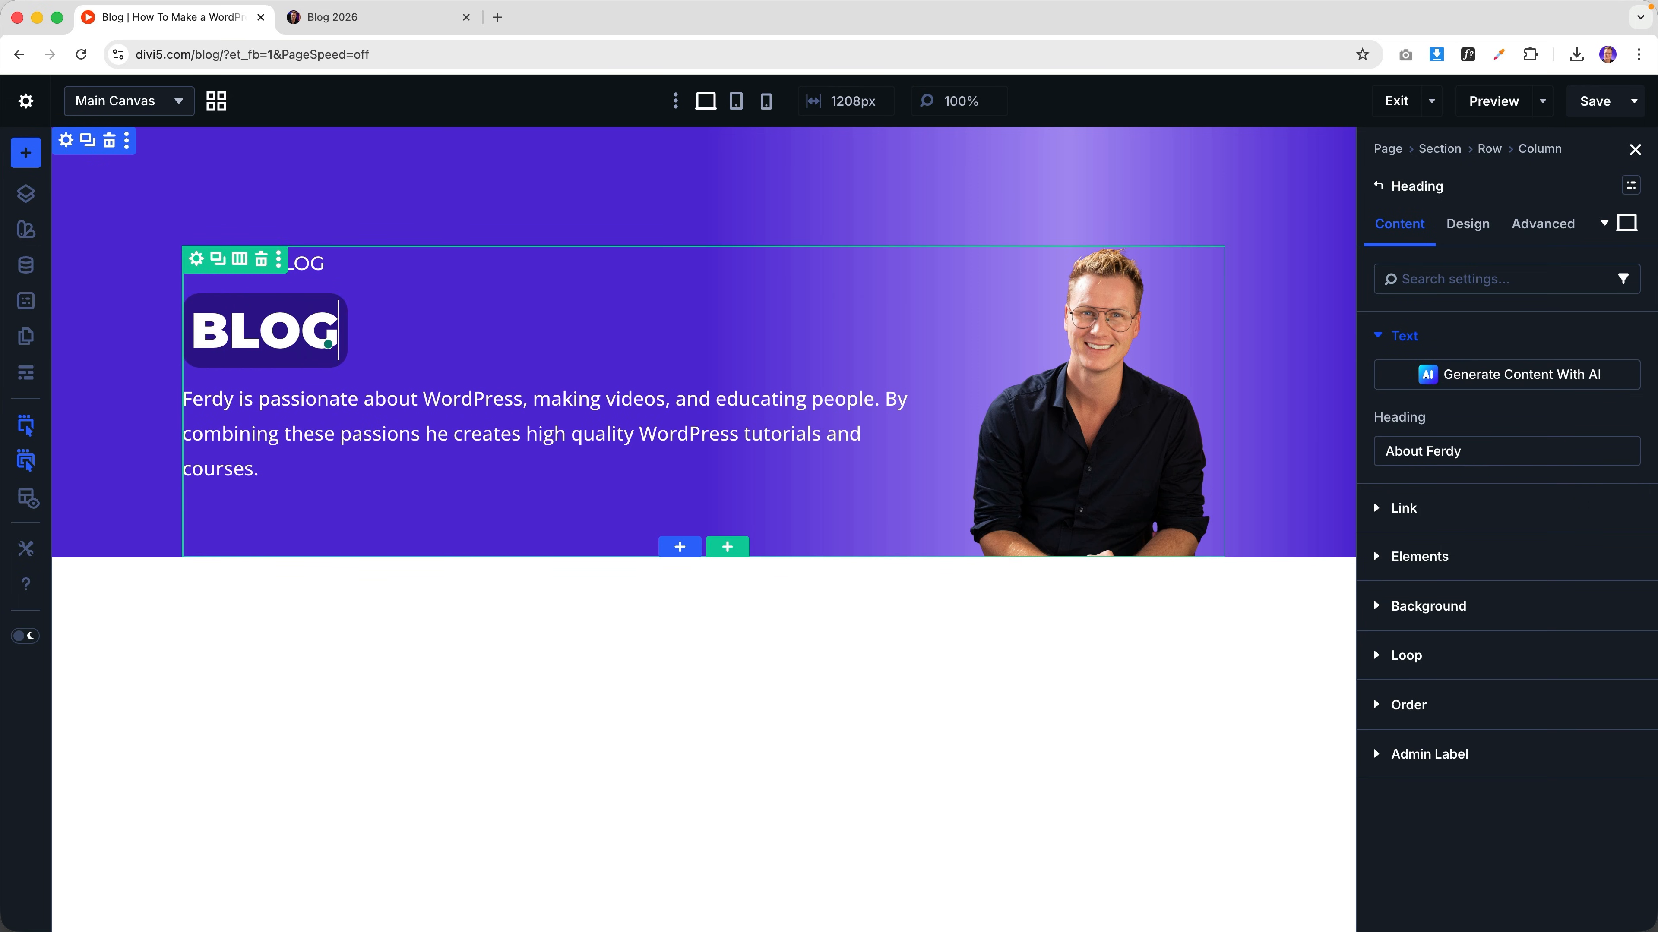
- Replace the header description with the ferdy.com blog intro, "Learn more about making WordPress websites and find information about the latest WordPress trends.", and save the page
click(362, 25)
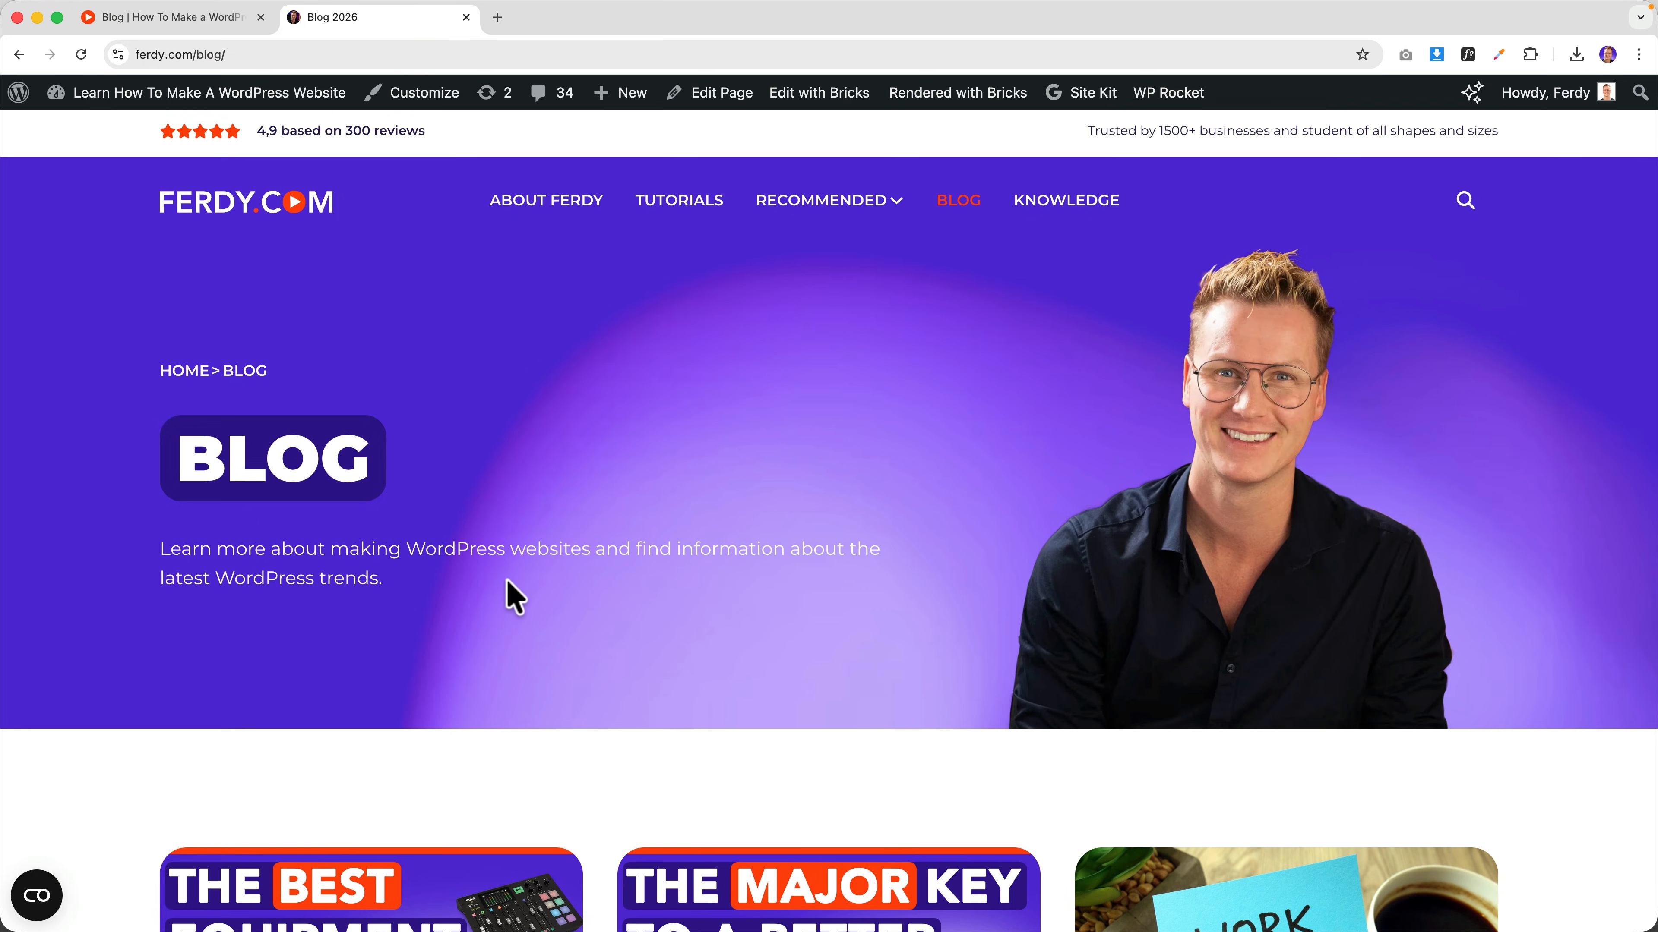
drag(507, 581, 193, 559)
click(178, 24)
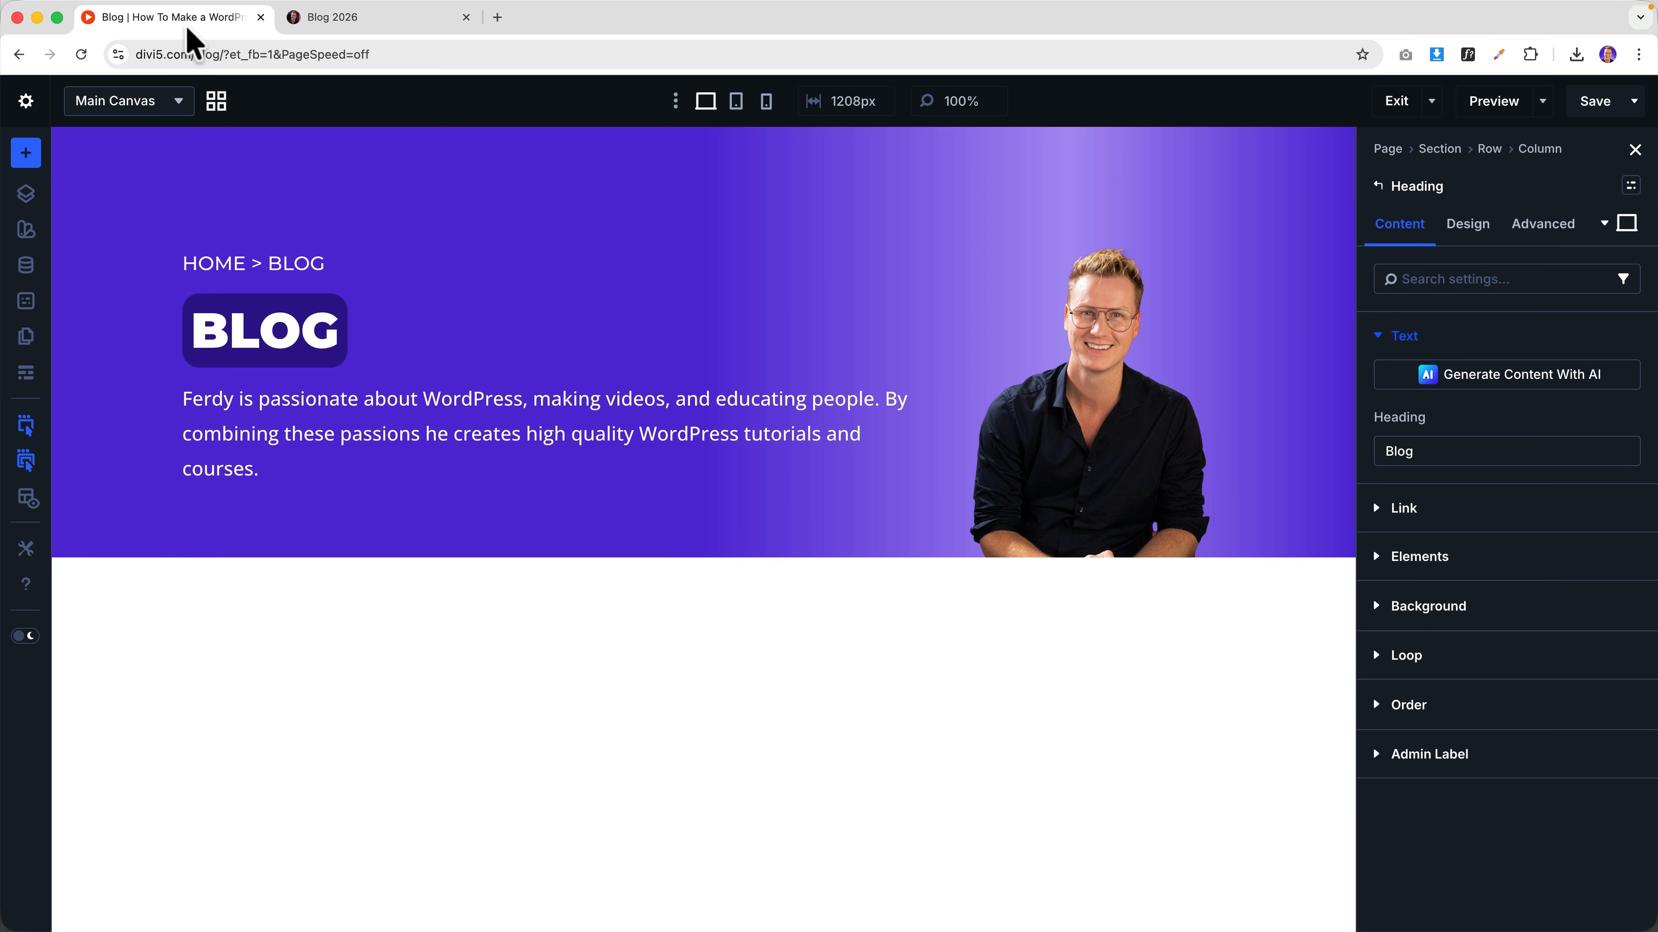
triple_click(313, 415)
text(Learn more about making WordPress websites and find information about the latest WordPress trends.)
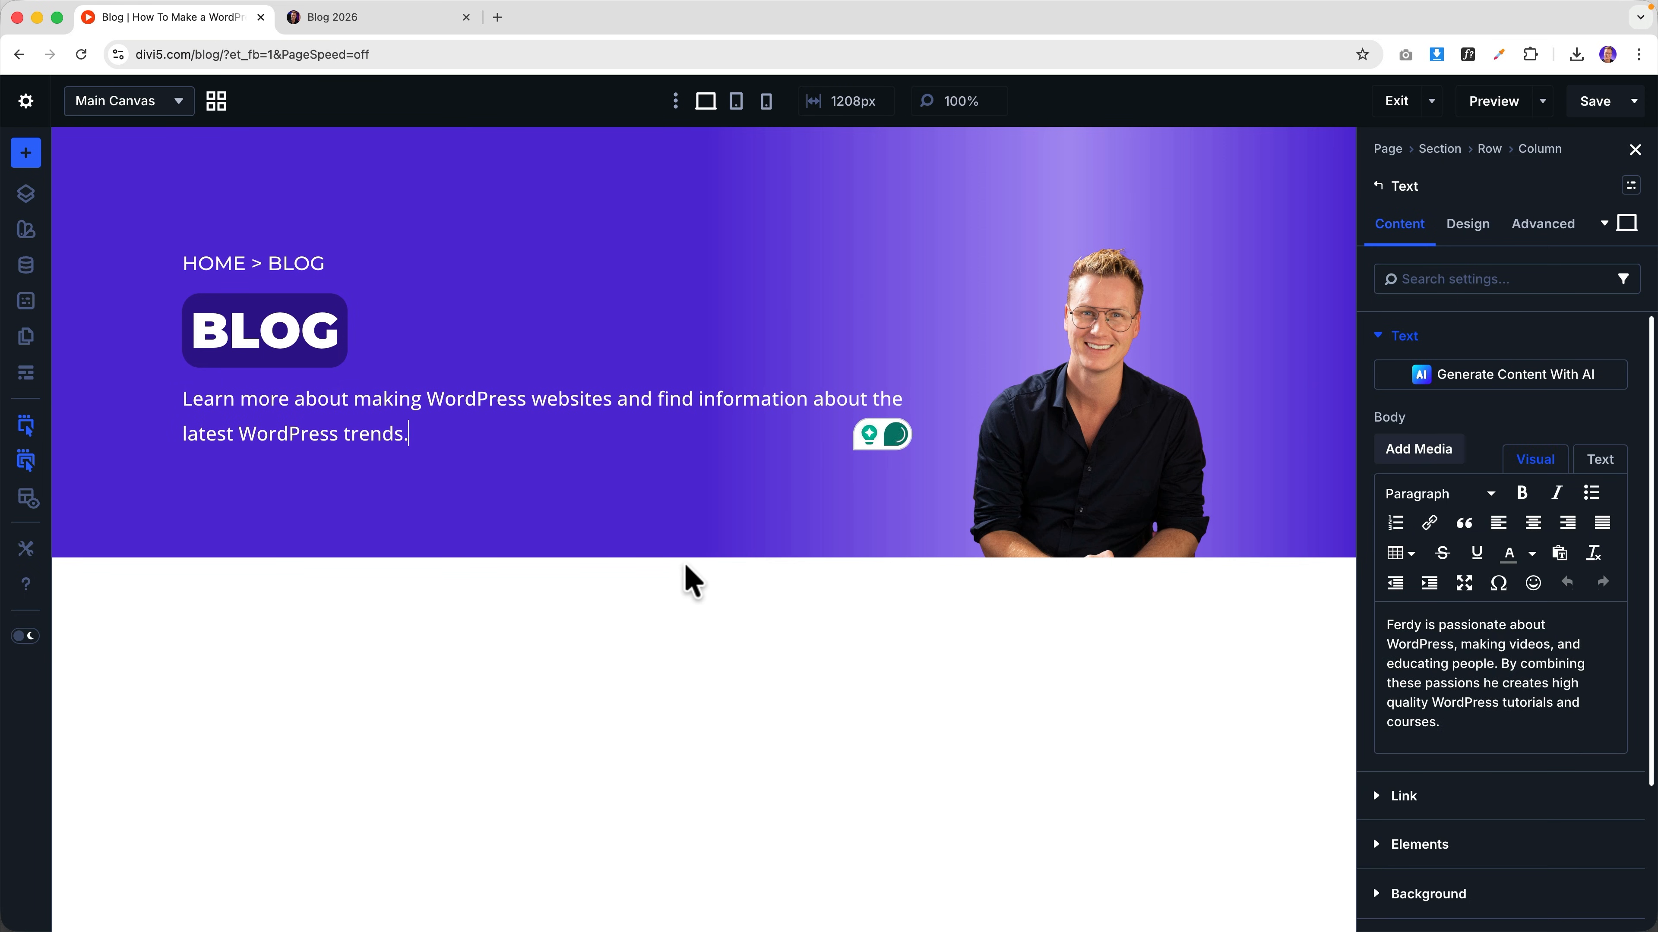
key(super+s)
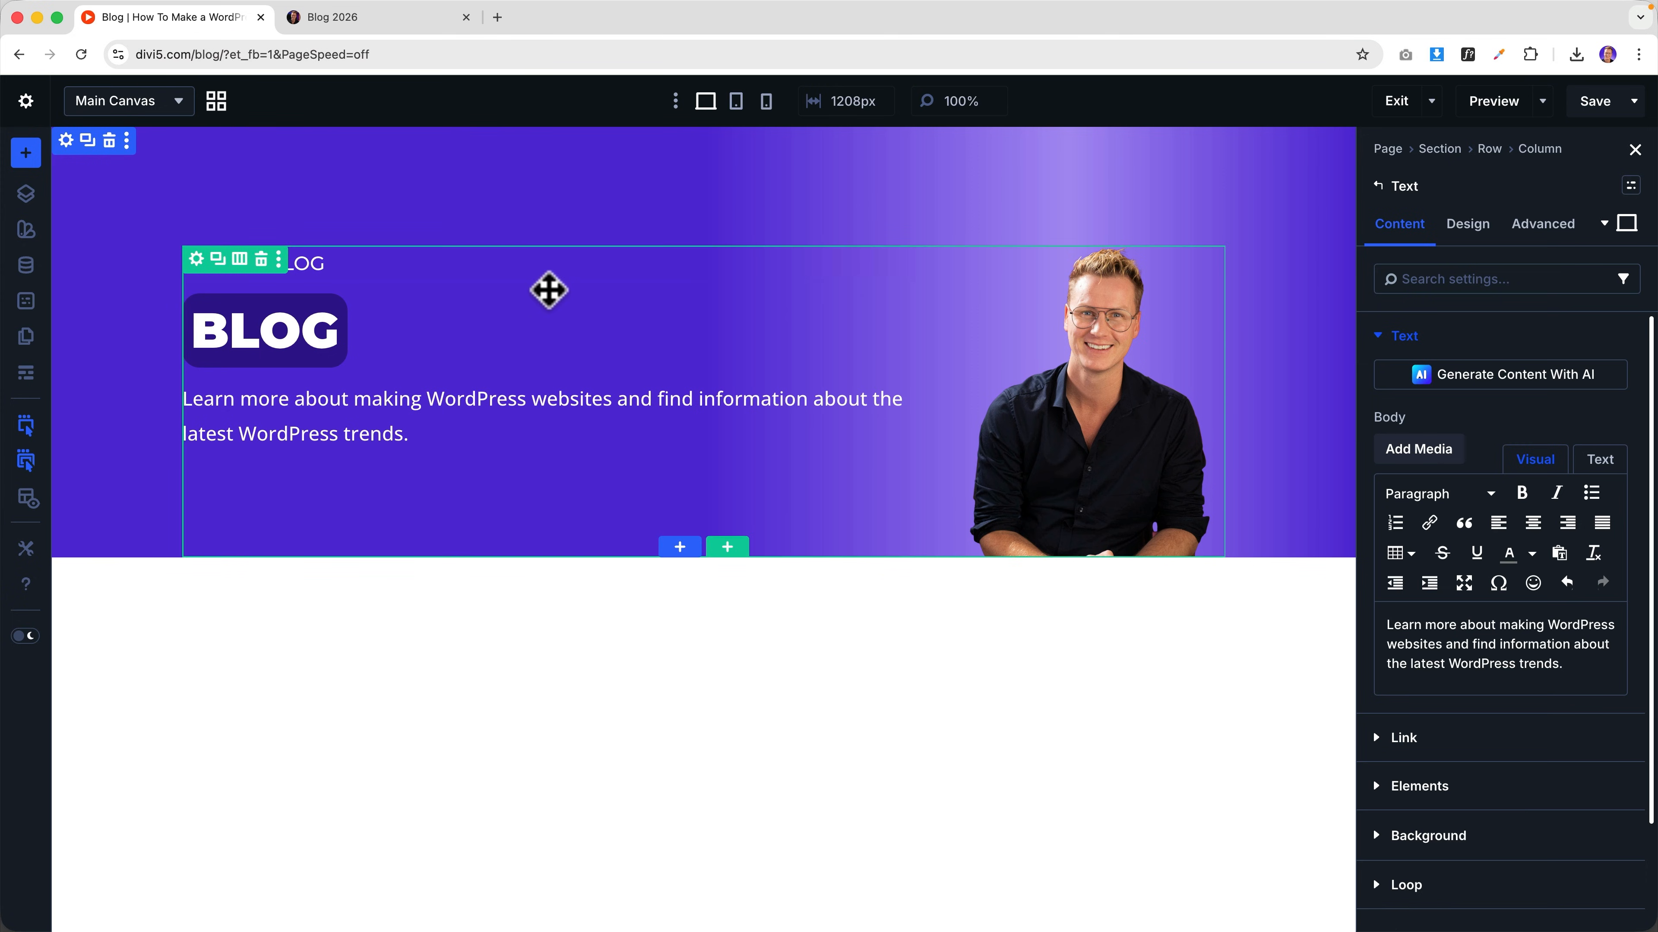
- Leave the page builder and open the list of all posts in the divi5.com dashboard
key(super+r)
click(168, 110)
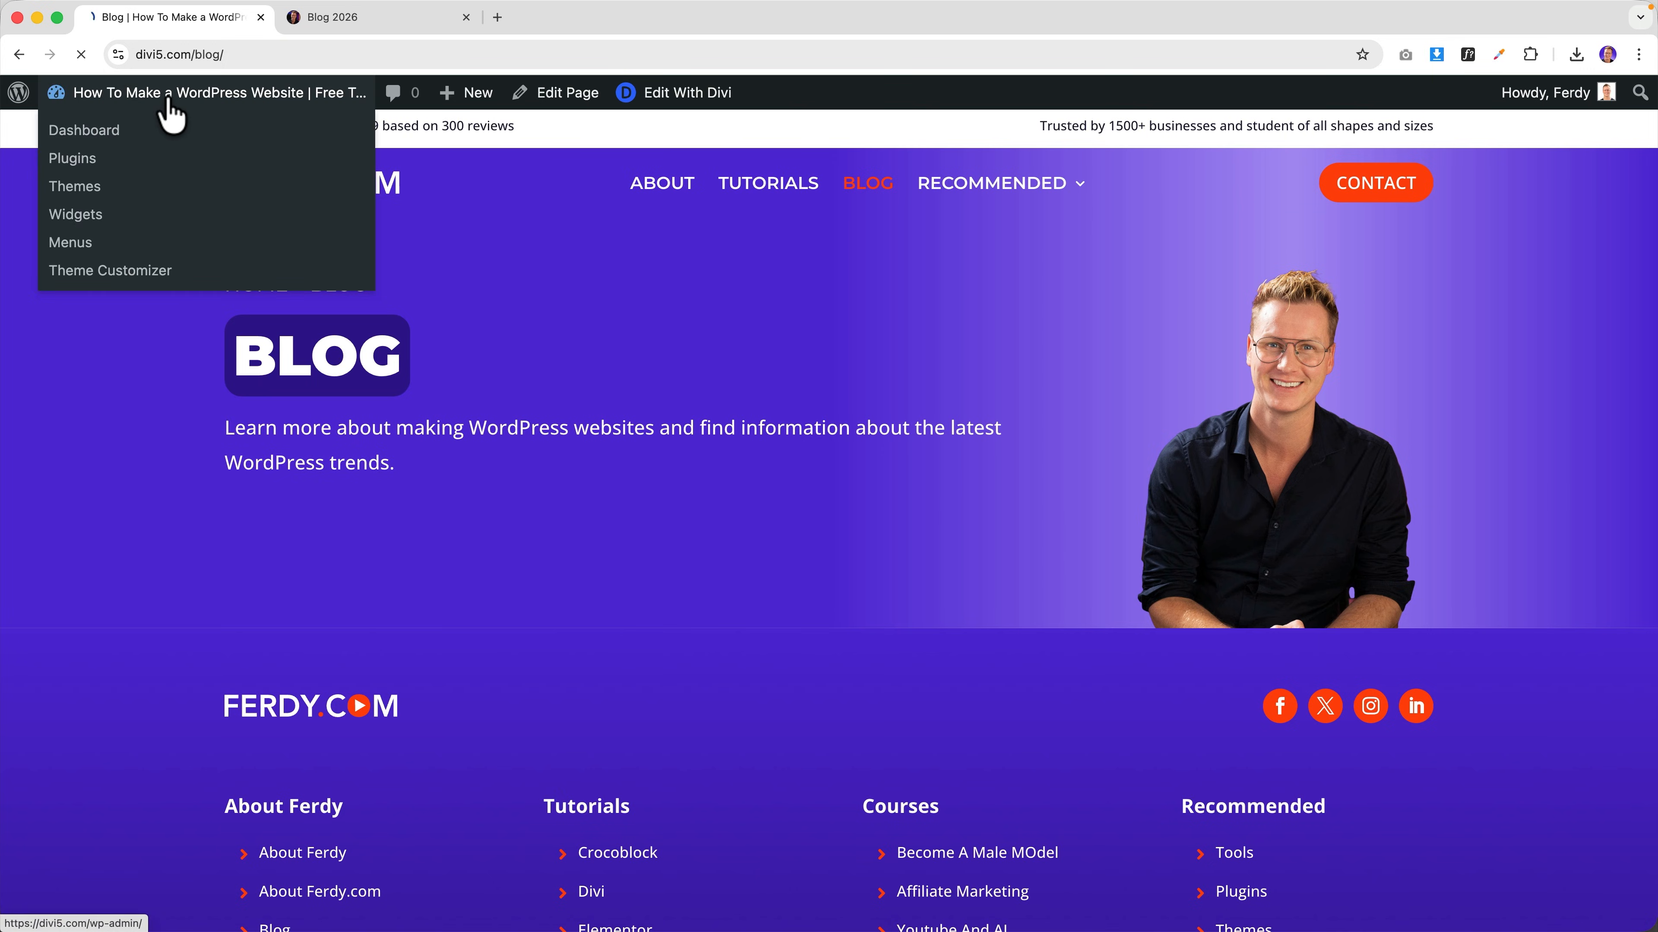
click(69, 269)
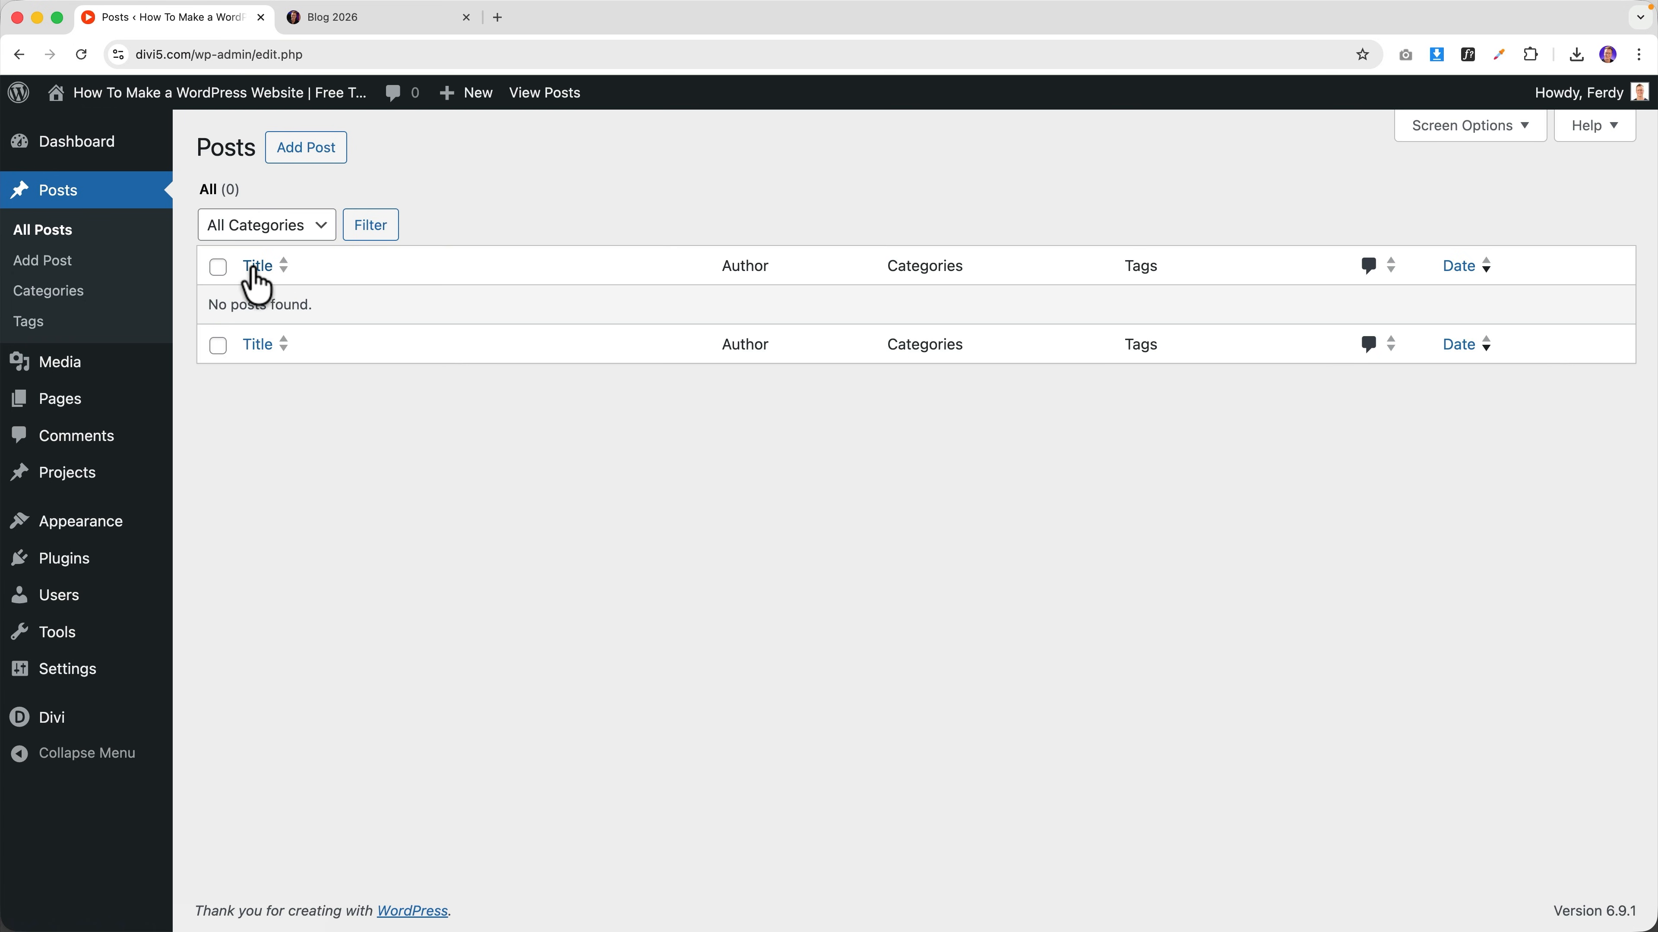
- Install the WordPress importer on divi5.com and run it
mouse_move(78, 648)
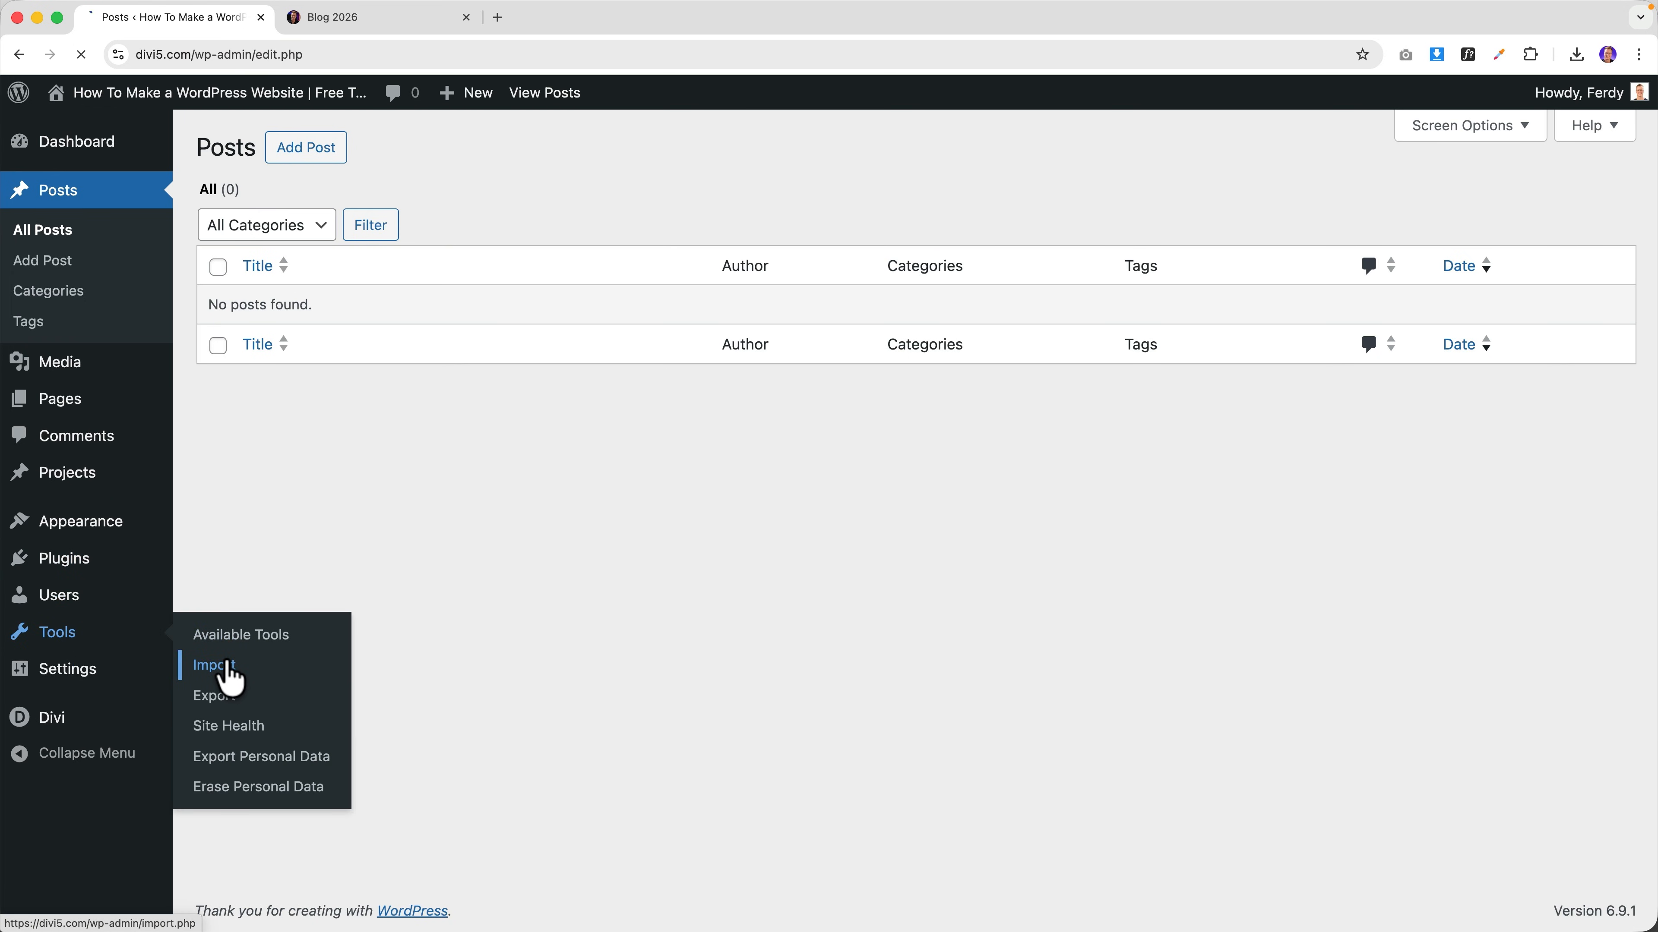
click(226, 667)
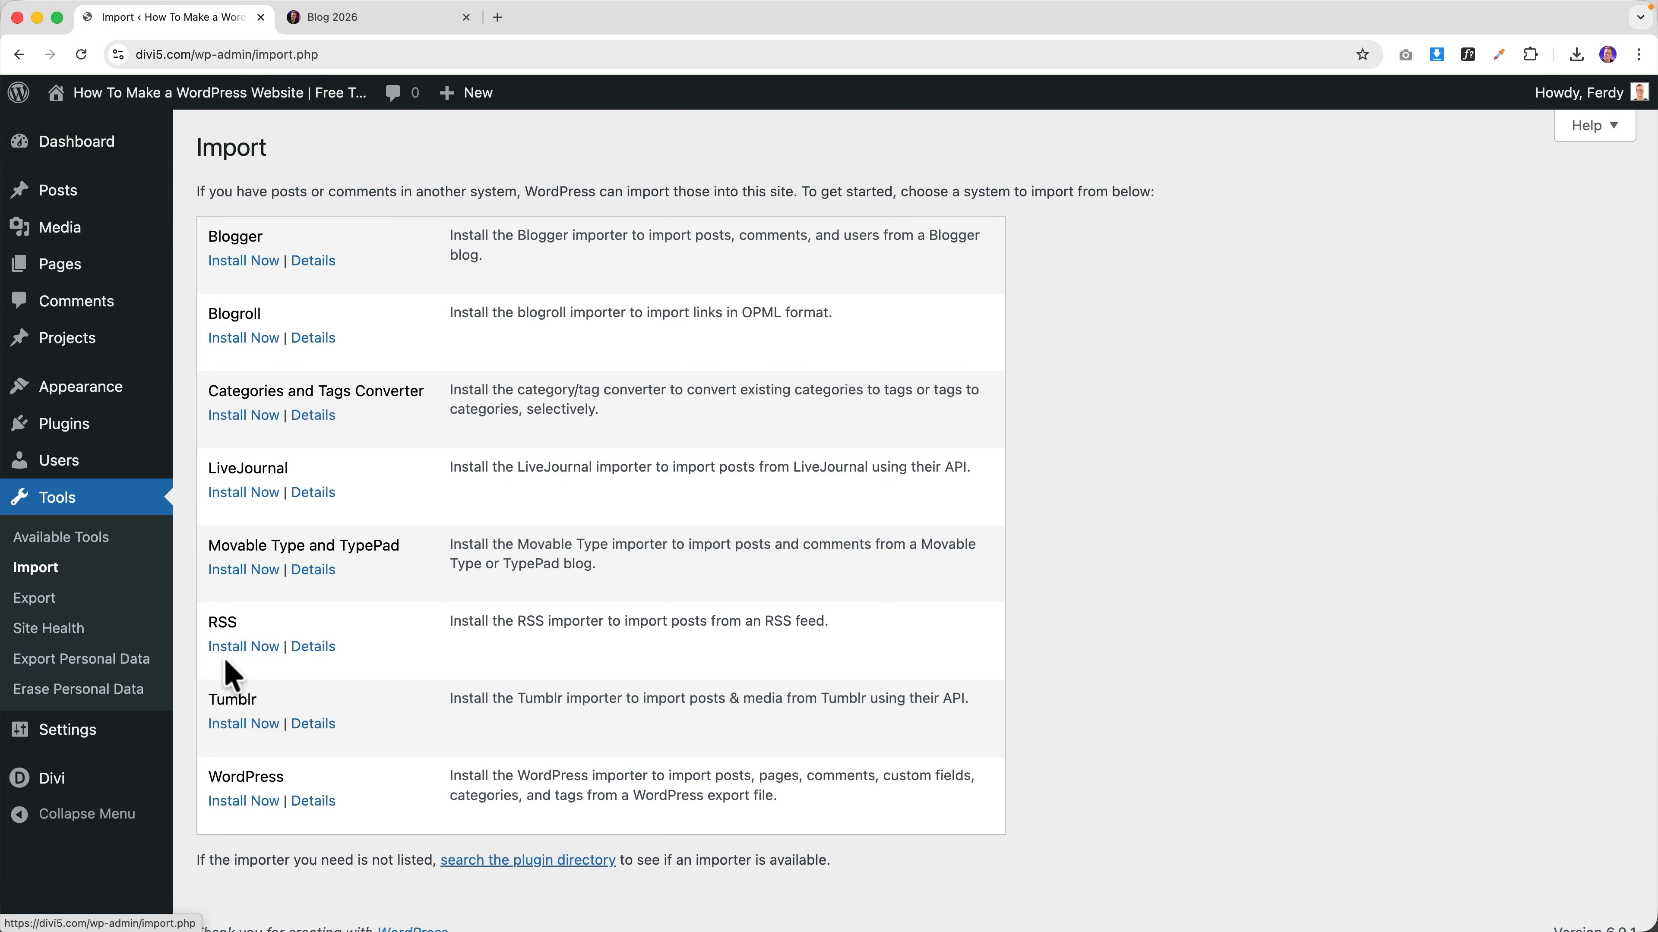
click(242, 800)
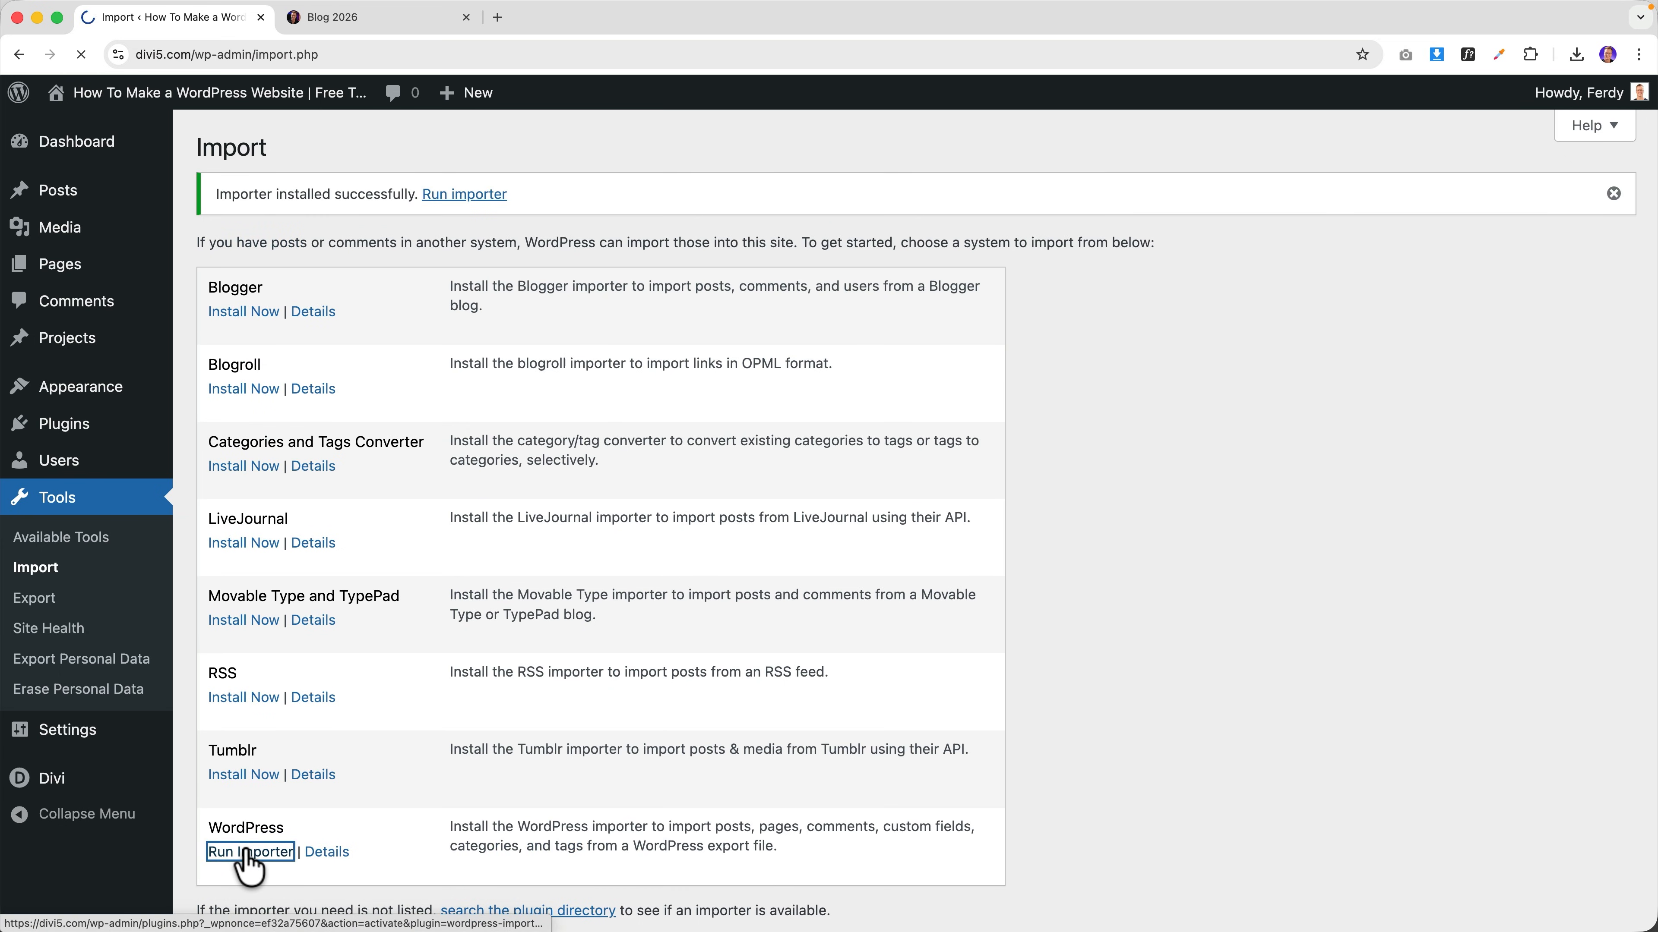
- Switch to Finder, open the Ferdy.com Resources folder on the Desktop to view its contents, and return to the browser
mouse_move(468, 924)
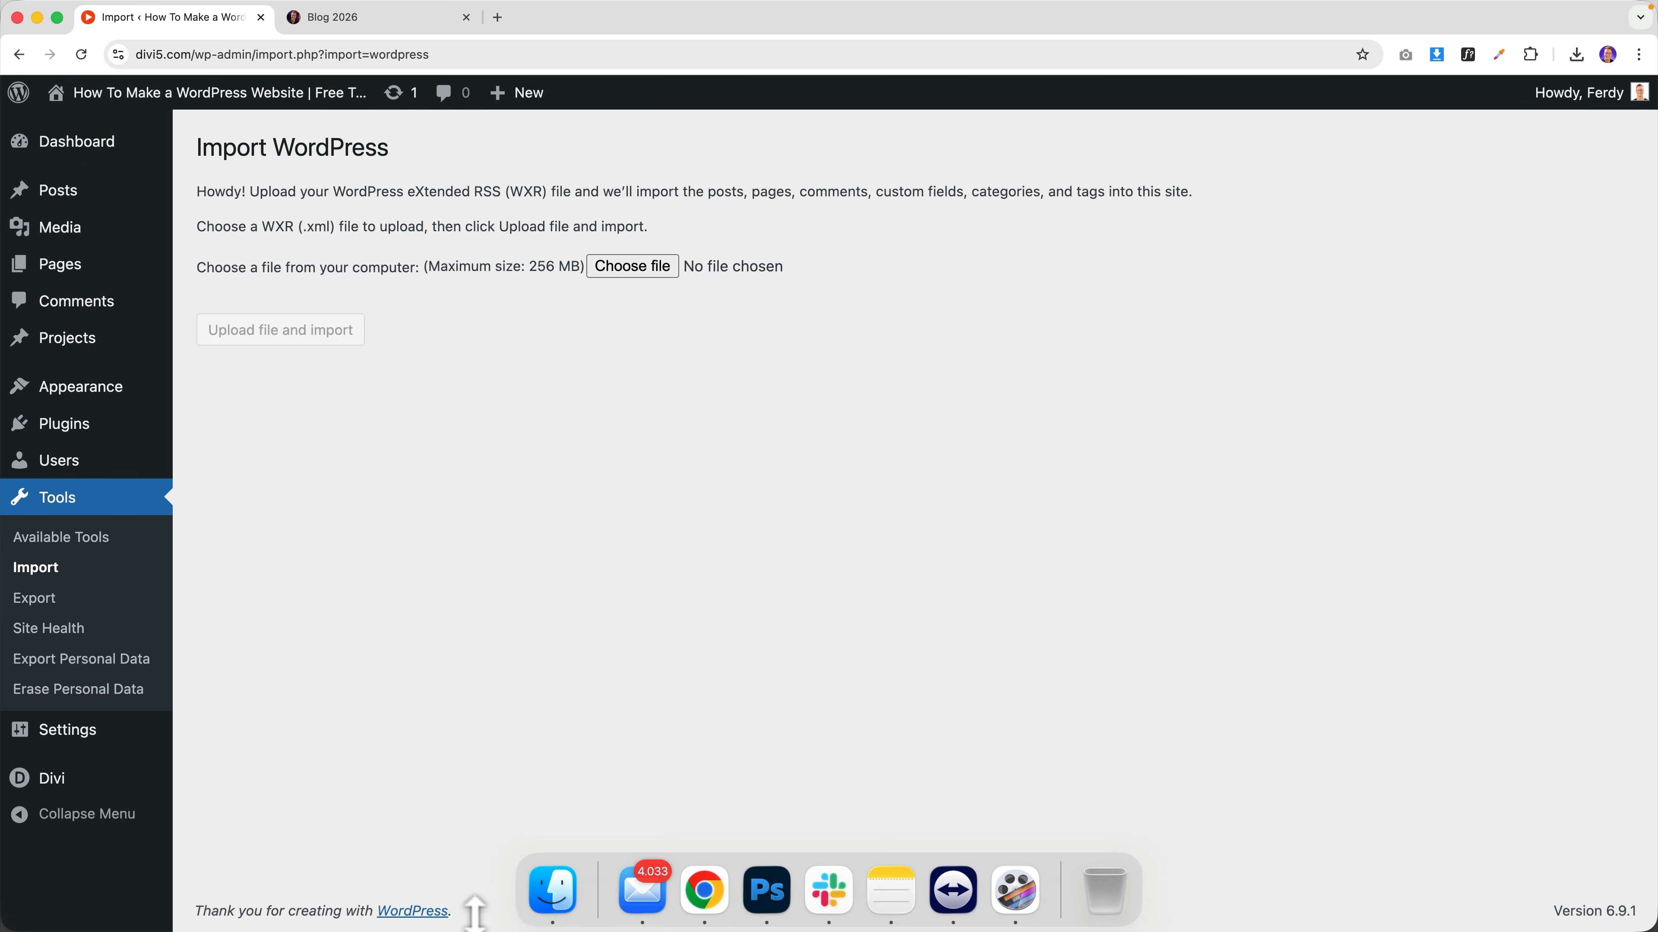
click(551, 889)
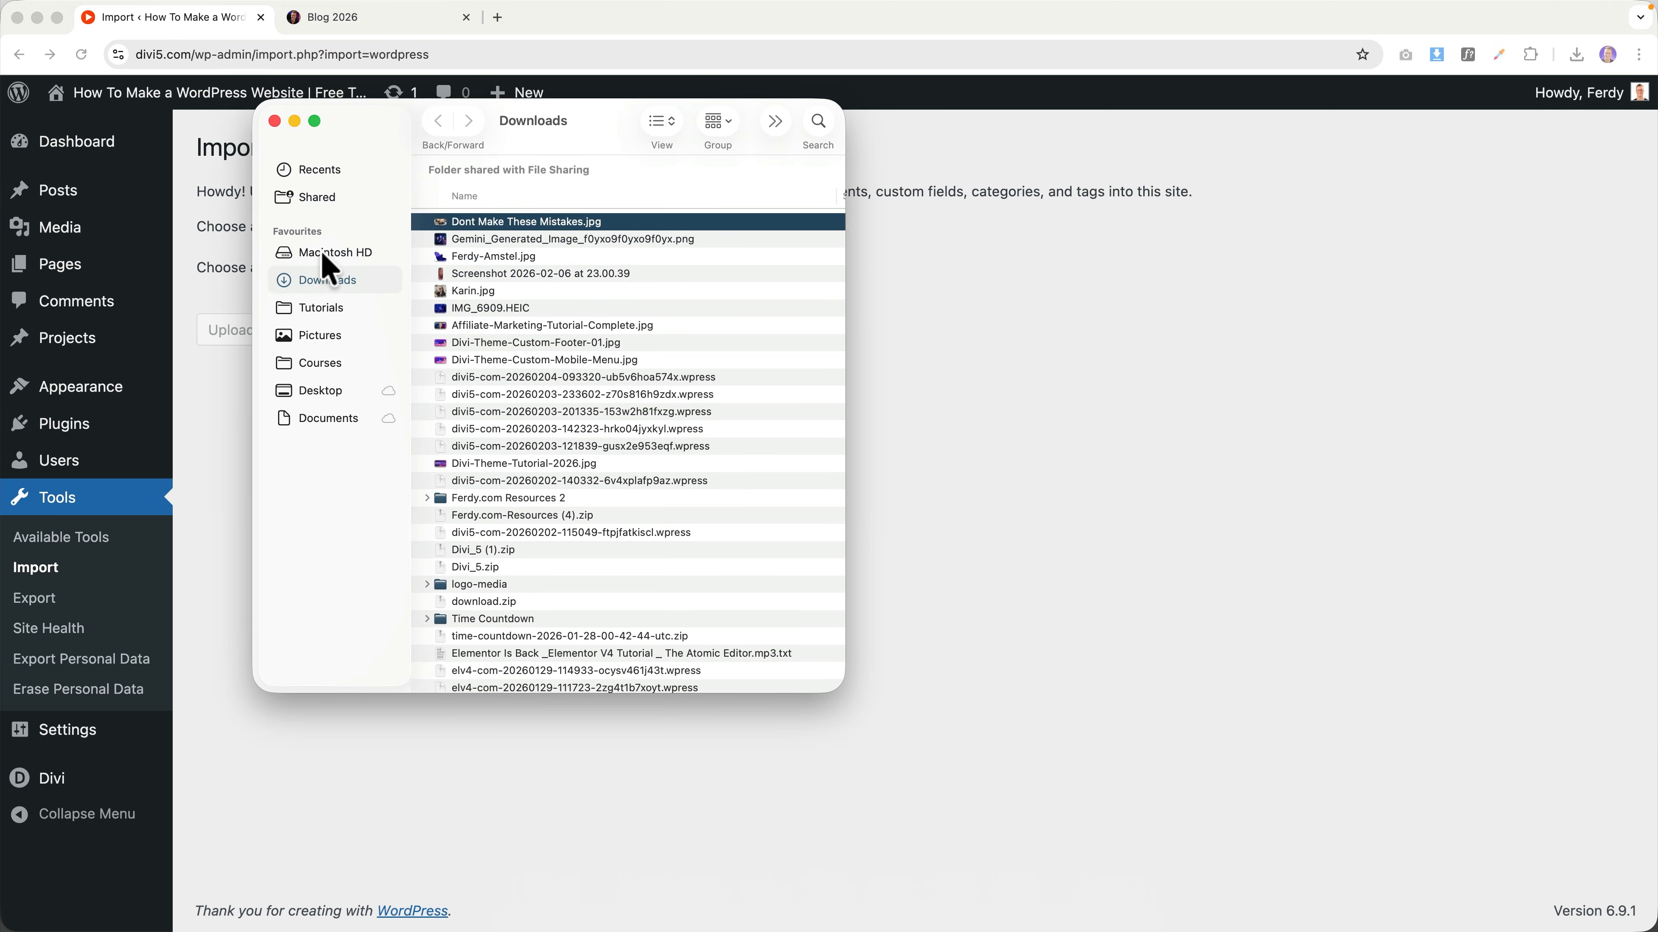
click(329, 392)
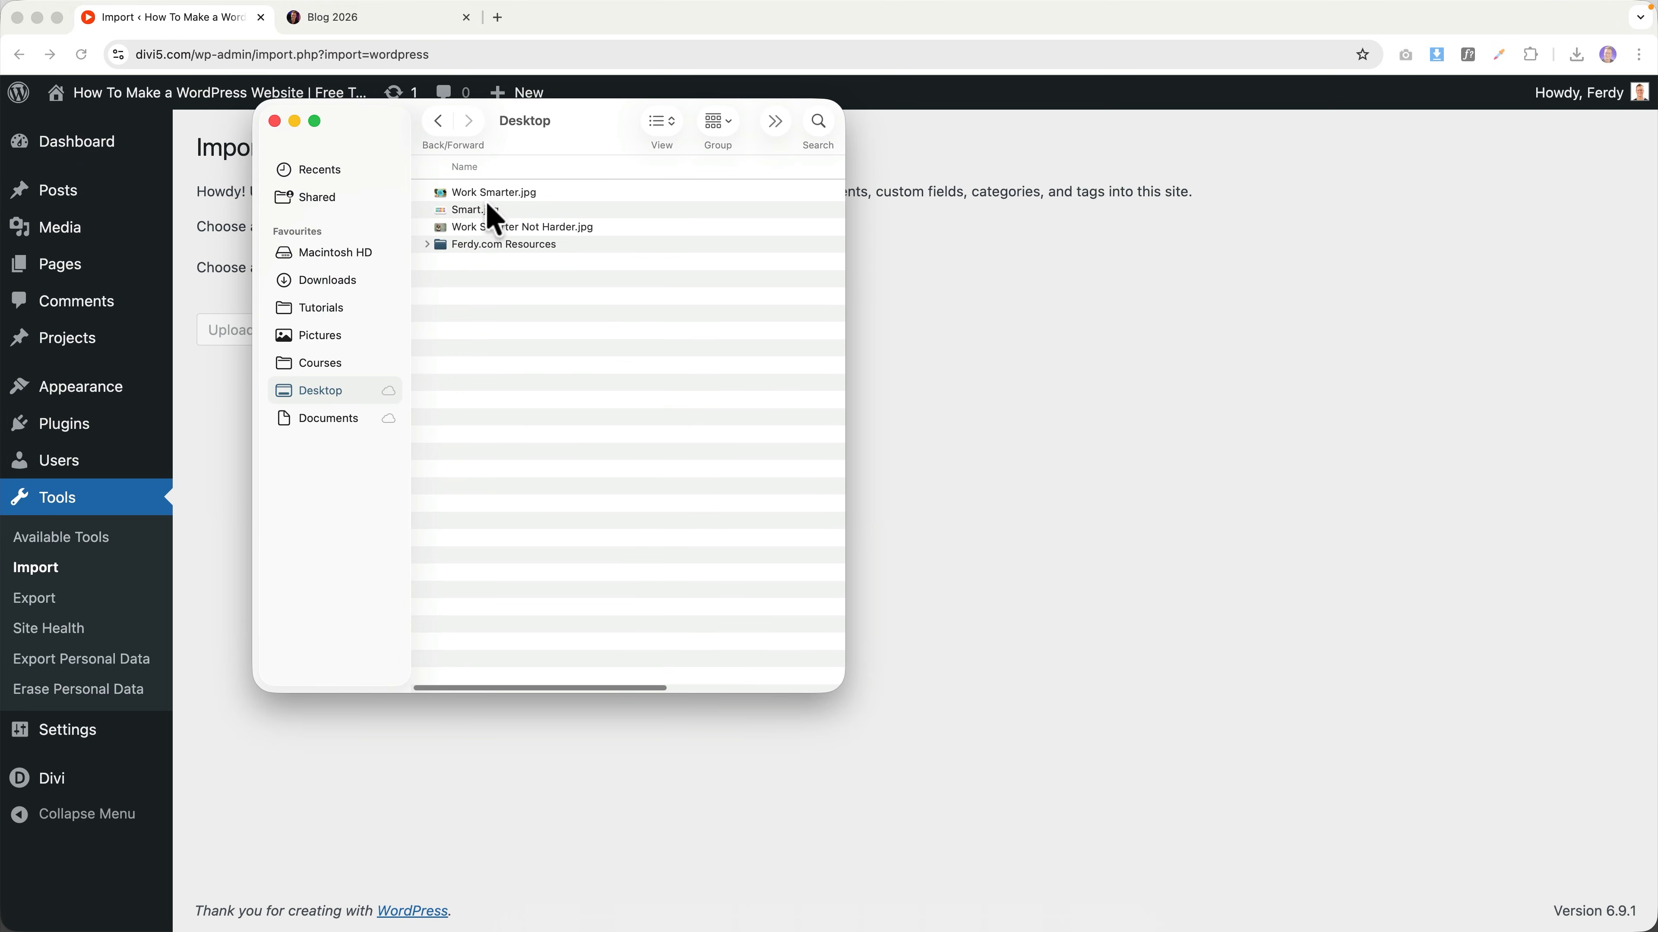
double_click(492, 248)
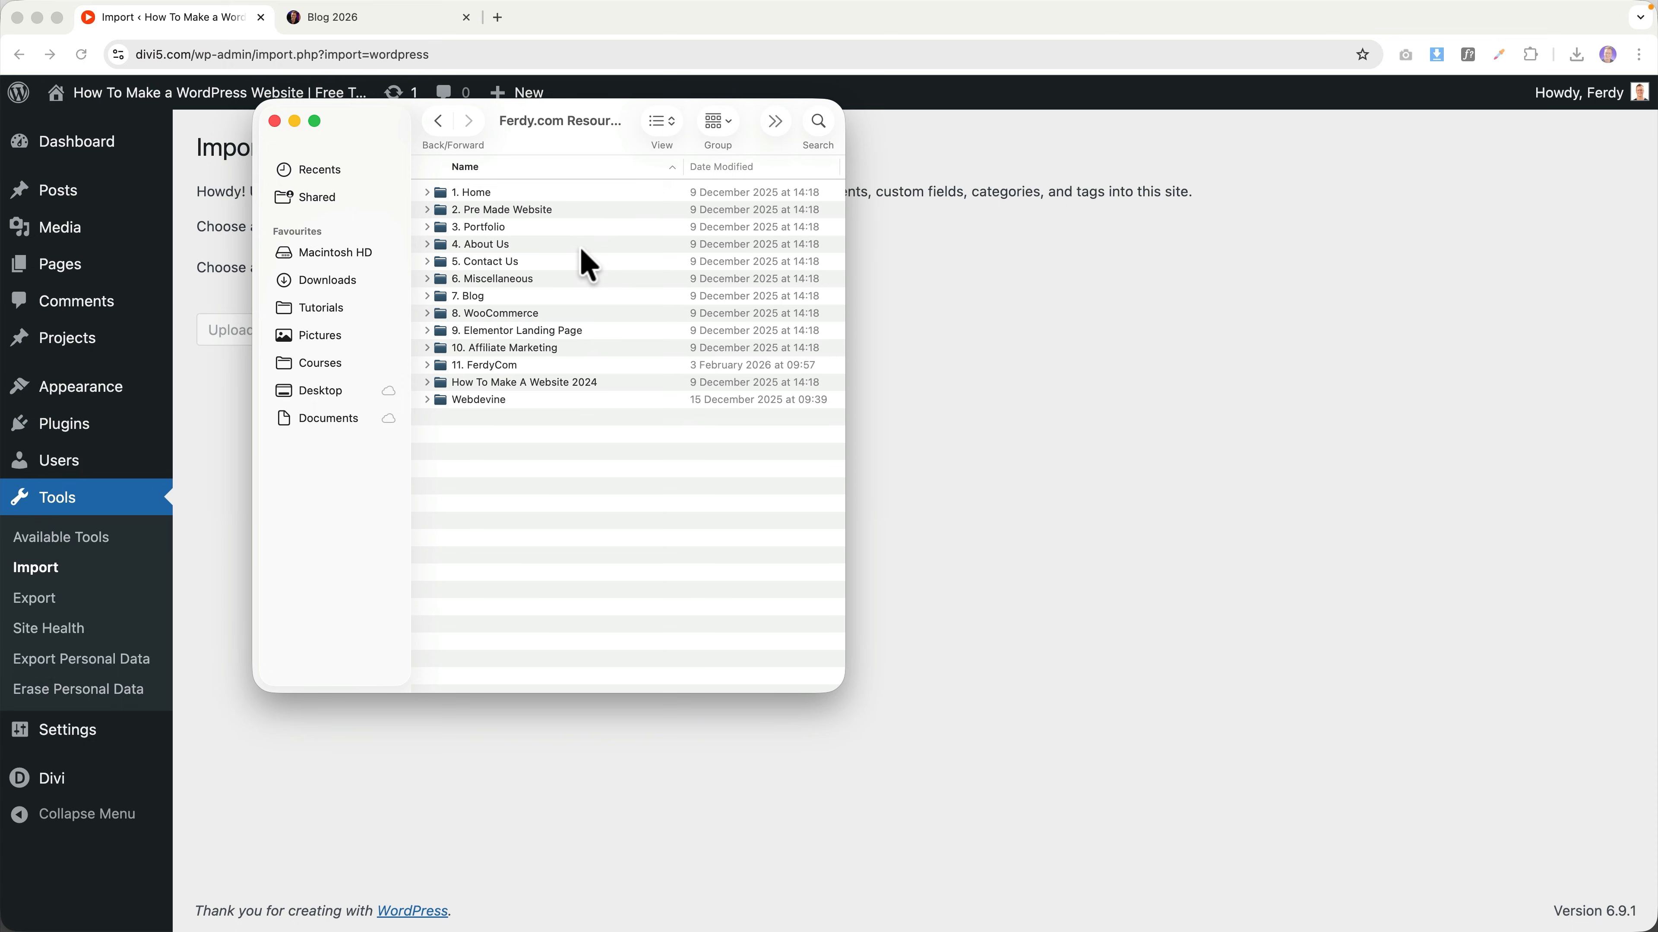
click(918, 318)
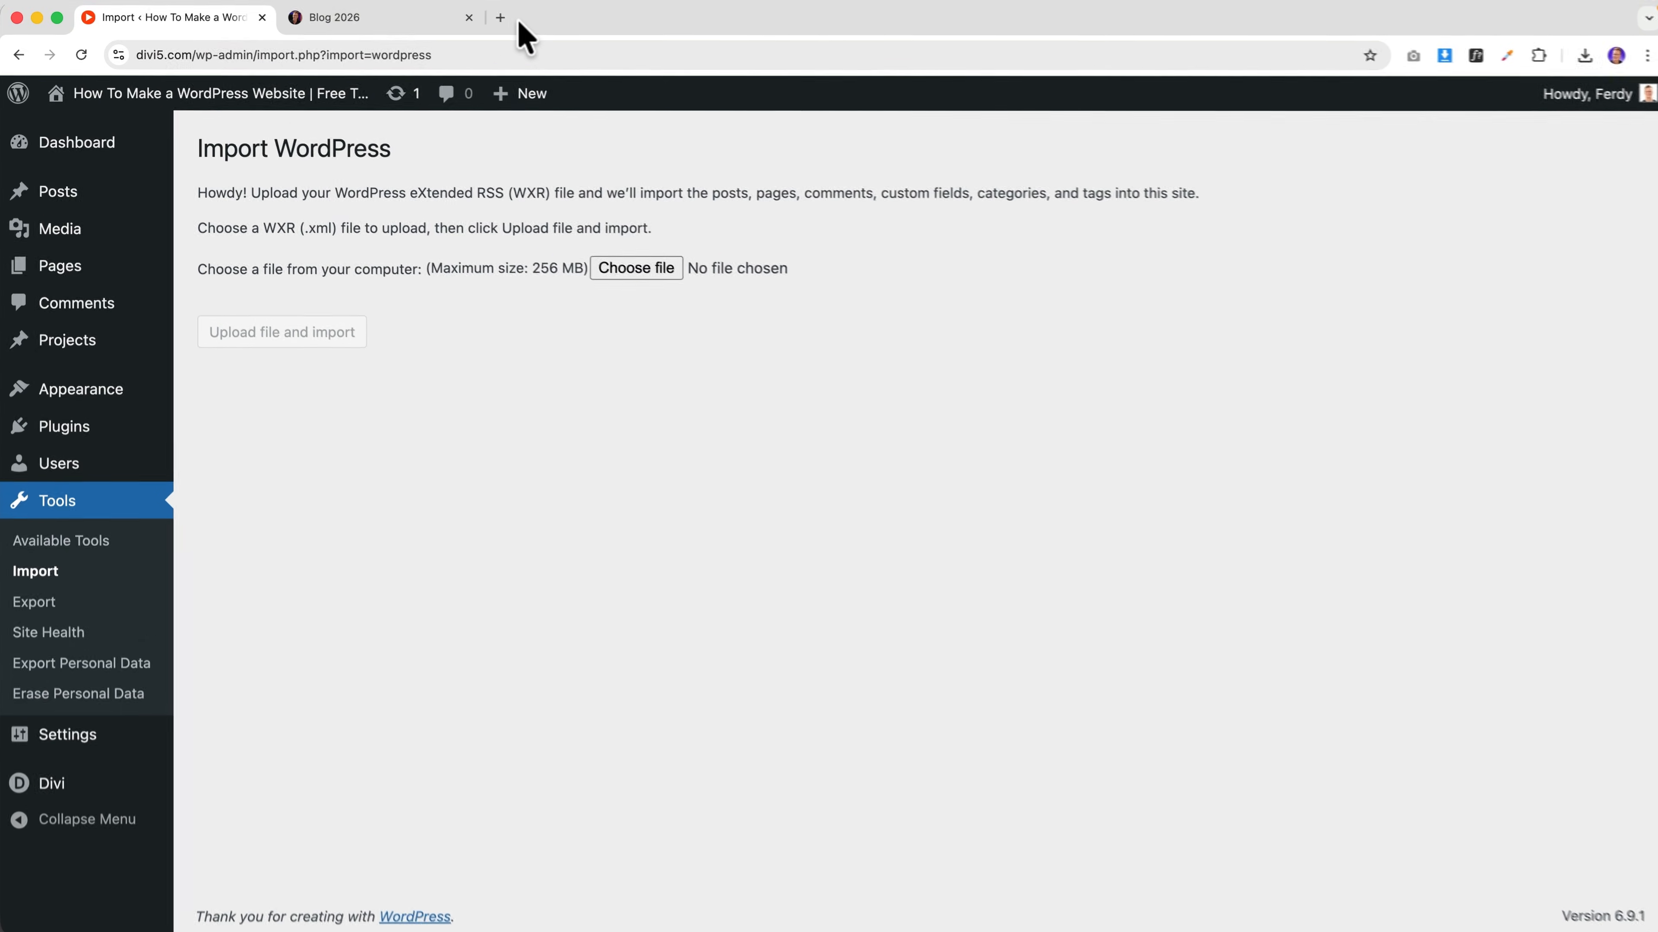
- View the resource download page at ferdy.com/images in a new browser tab, then close that tab
click(498, 16)
text(ferdy.com/image)
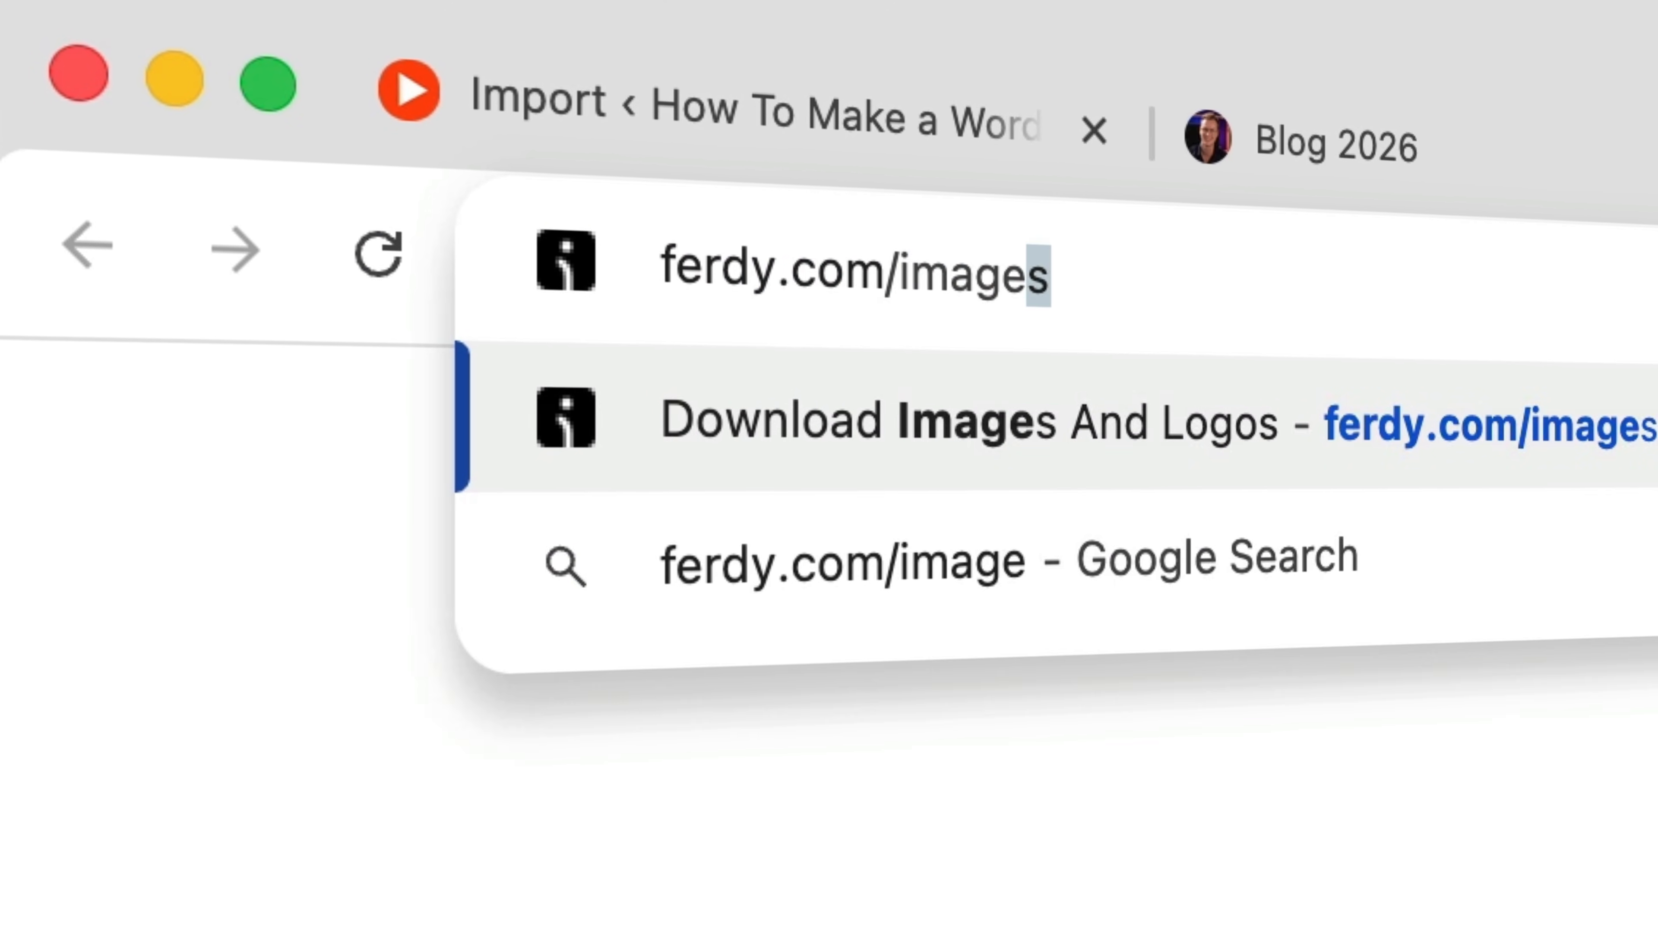
key(Return)
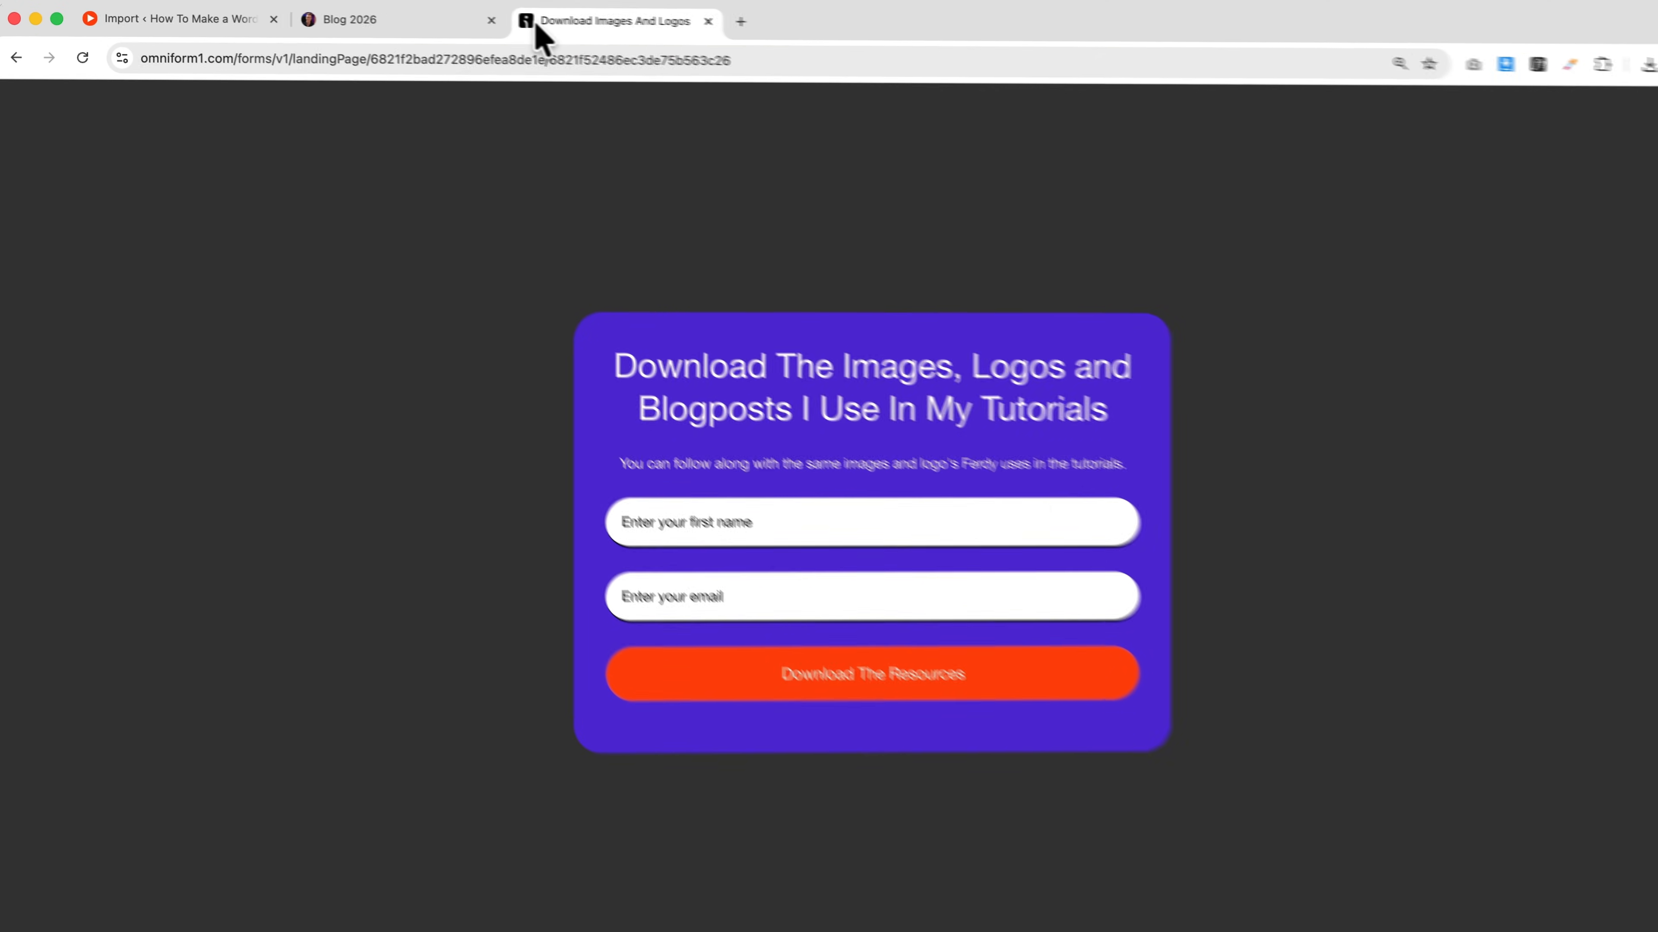
click(672, 18)
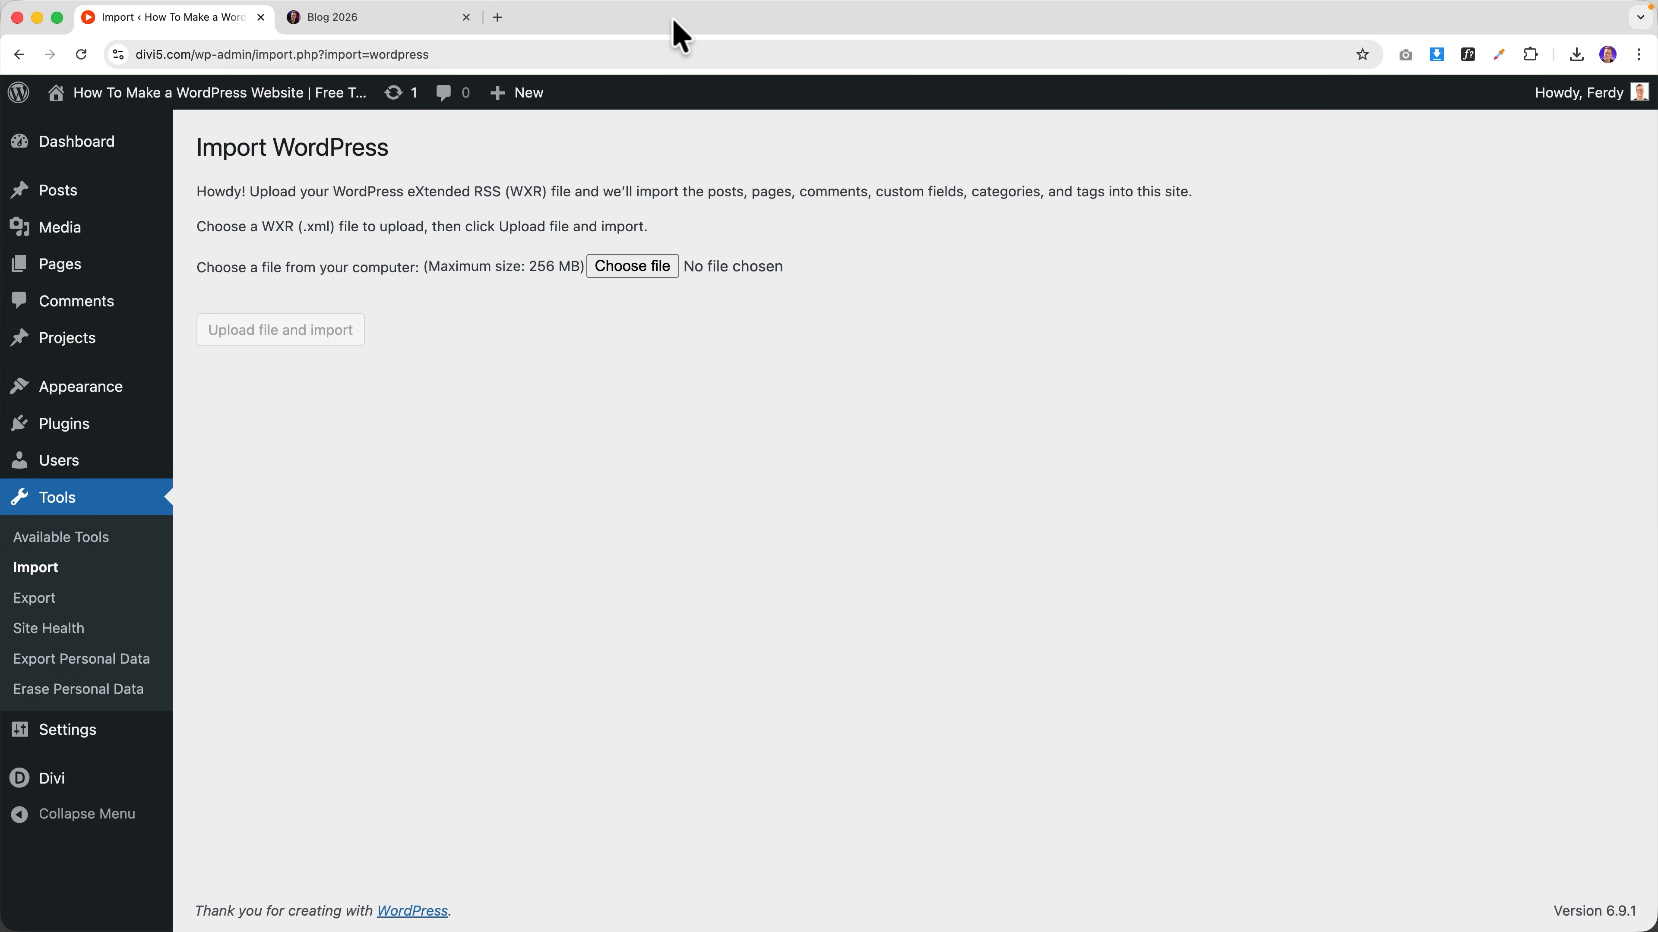
- In Finder, open the "7. Blog" resources folder and select the file "5 Dummy Blogposts.xml"
mouse_move(467, 926)
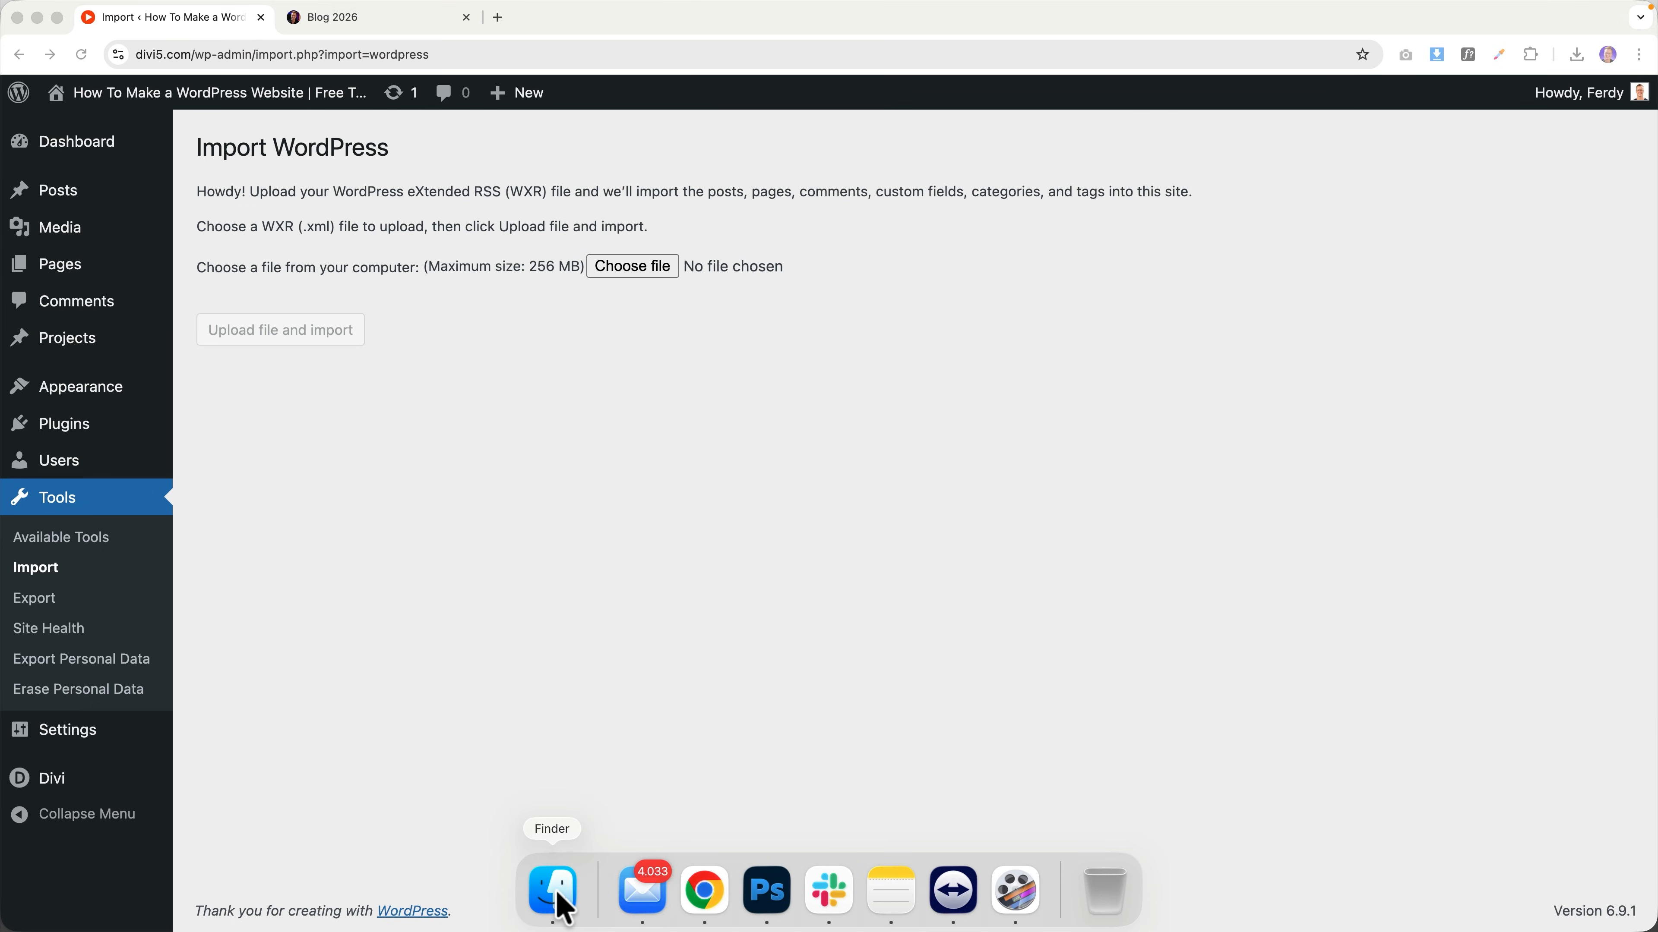
click(554, 894)
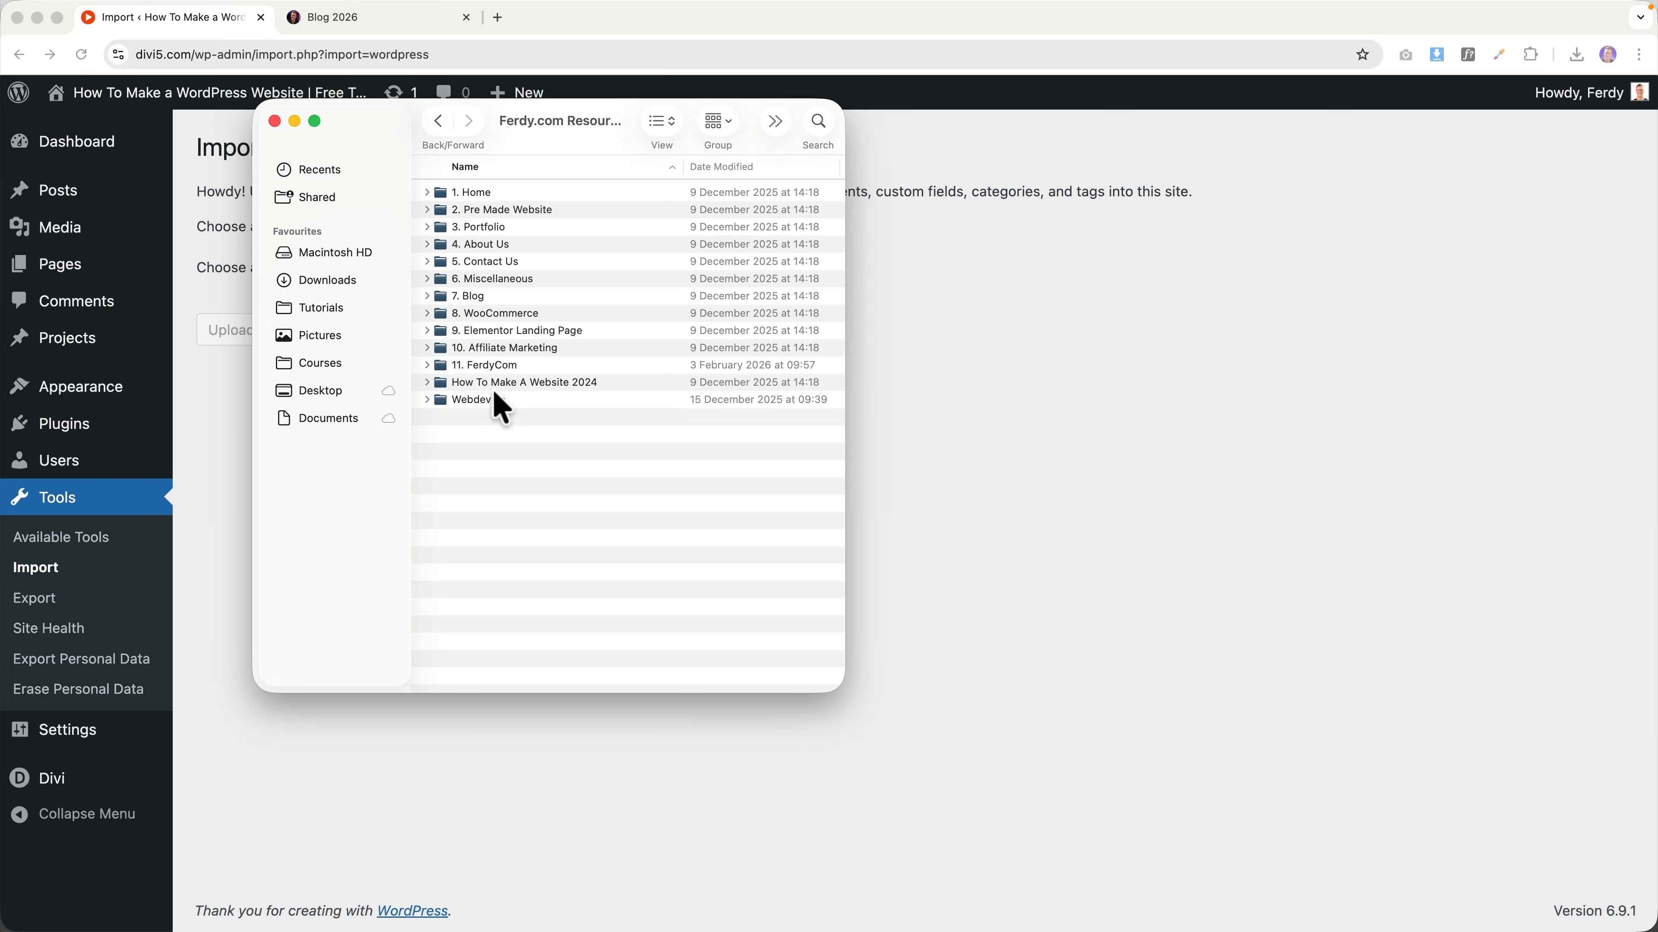
double_click(479, 297)
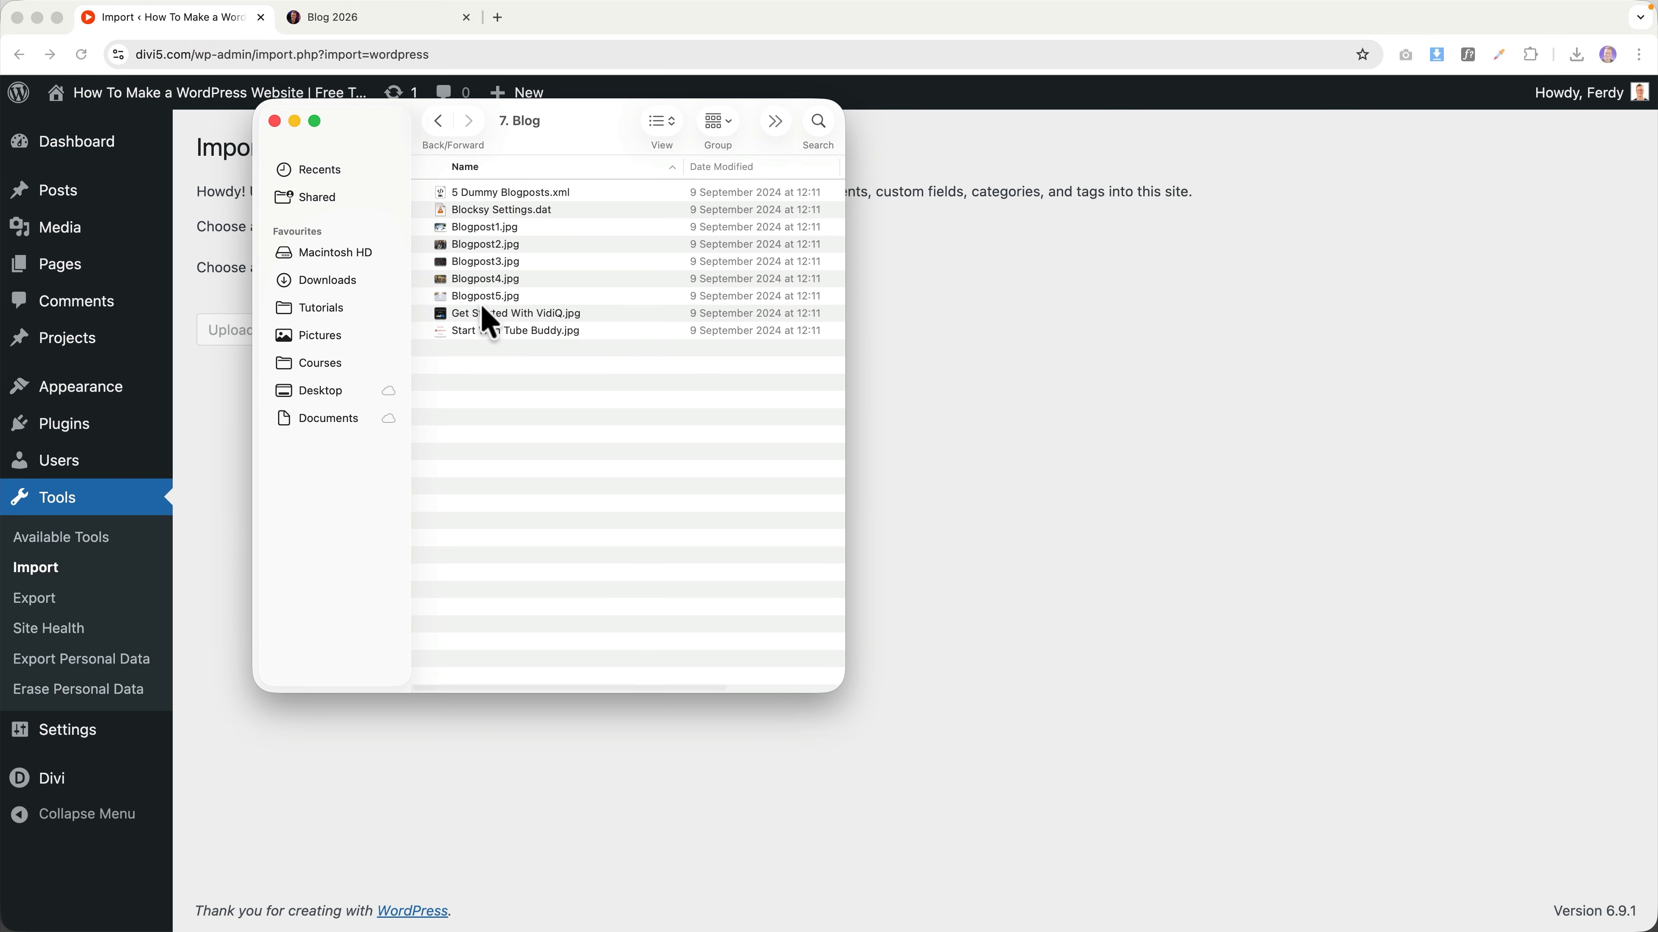
click(486, 194)
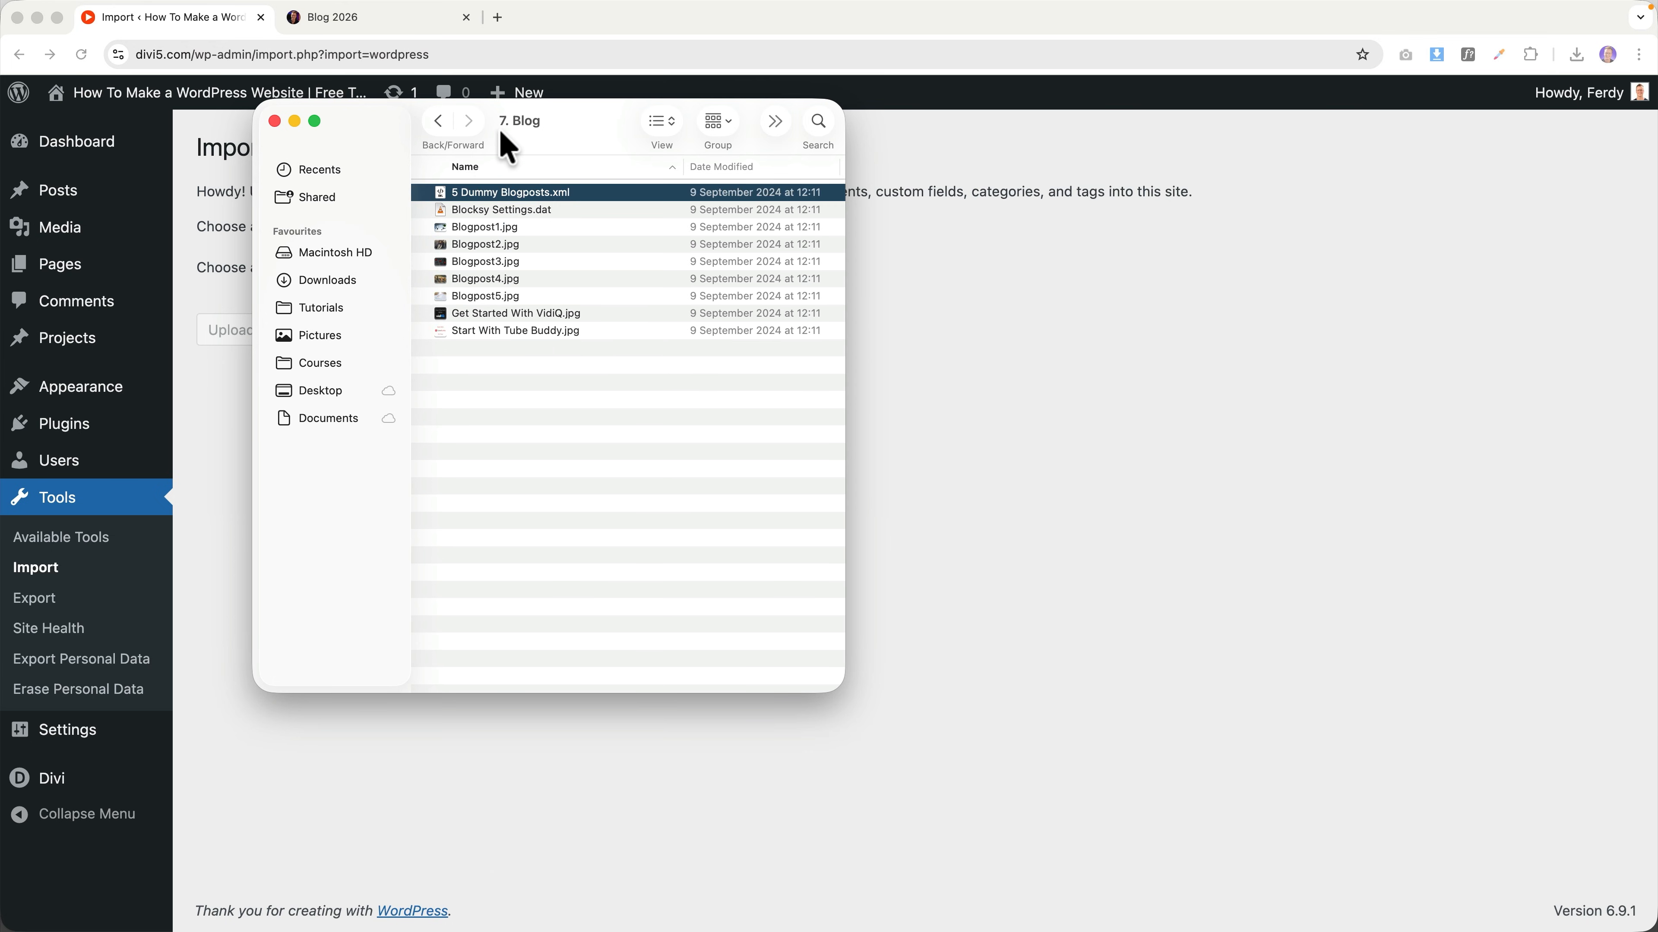
- Switch back to the browser and open the Export tool in the ferdy.com WordPress dashboard
click(365, 20)
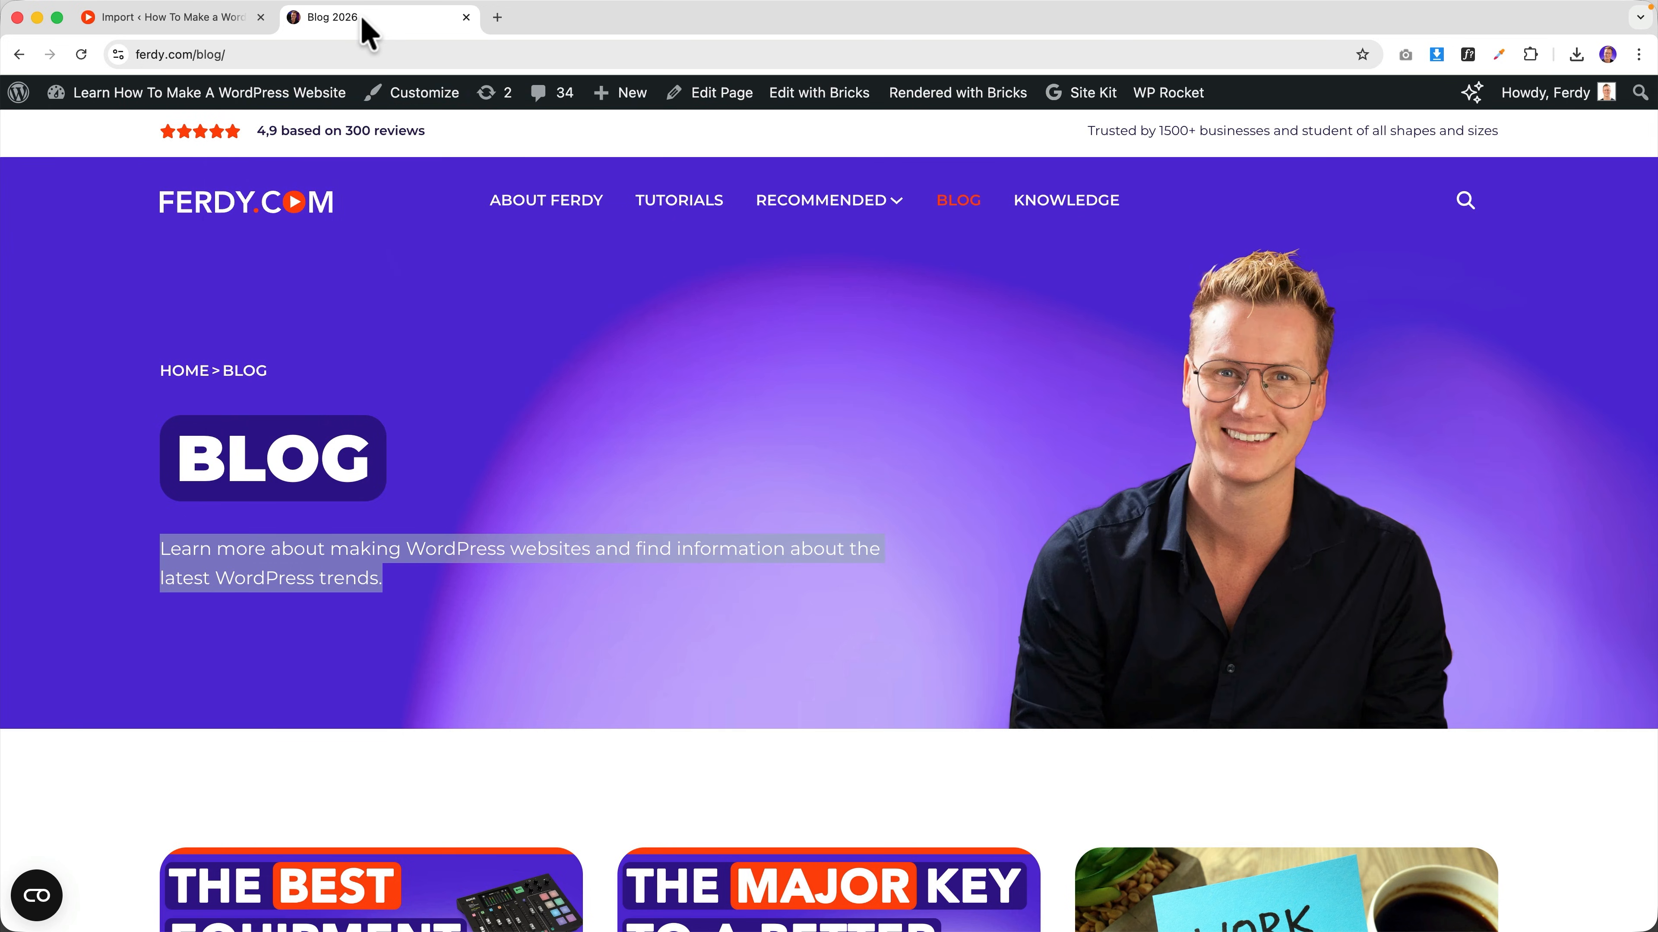
click(154, 98)
mouse_move(85, 412)
scroll(83, 421, down, 10)
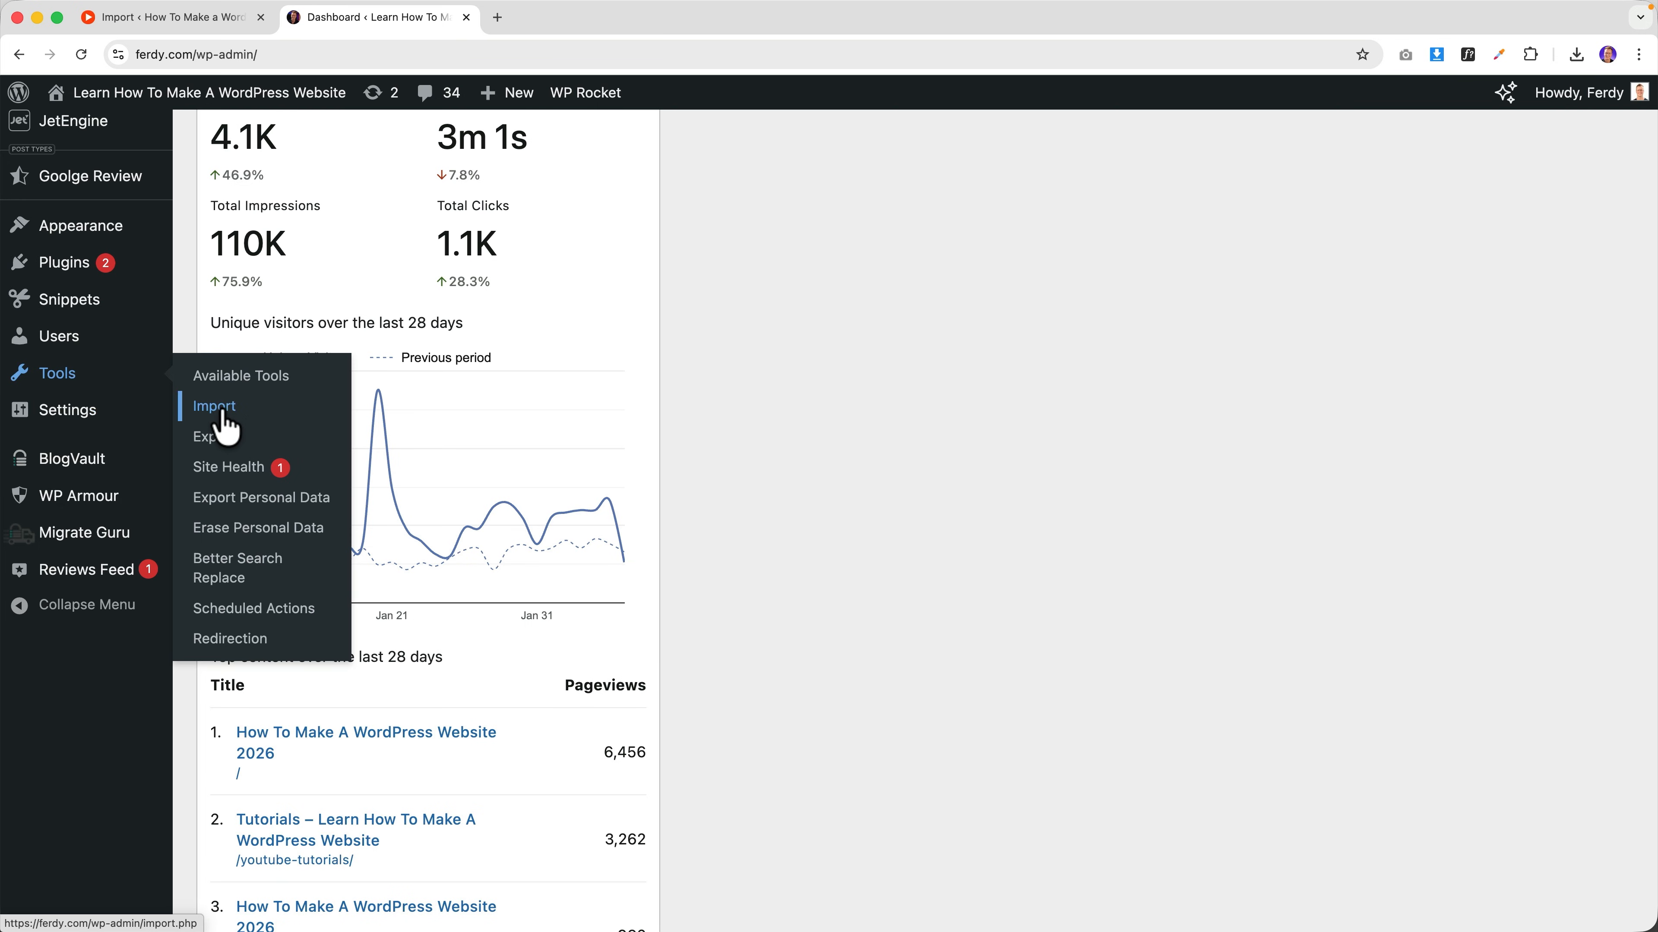
click(215, 437)
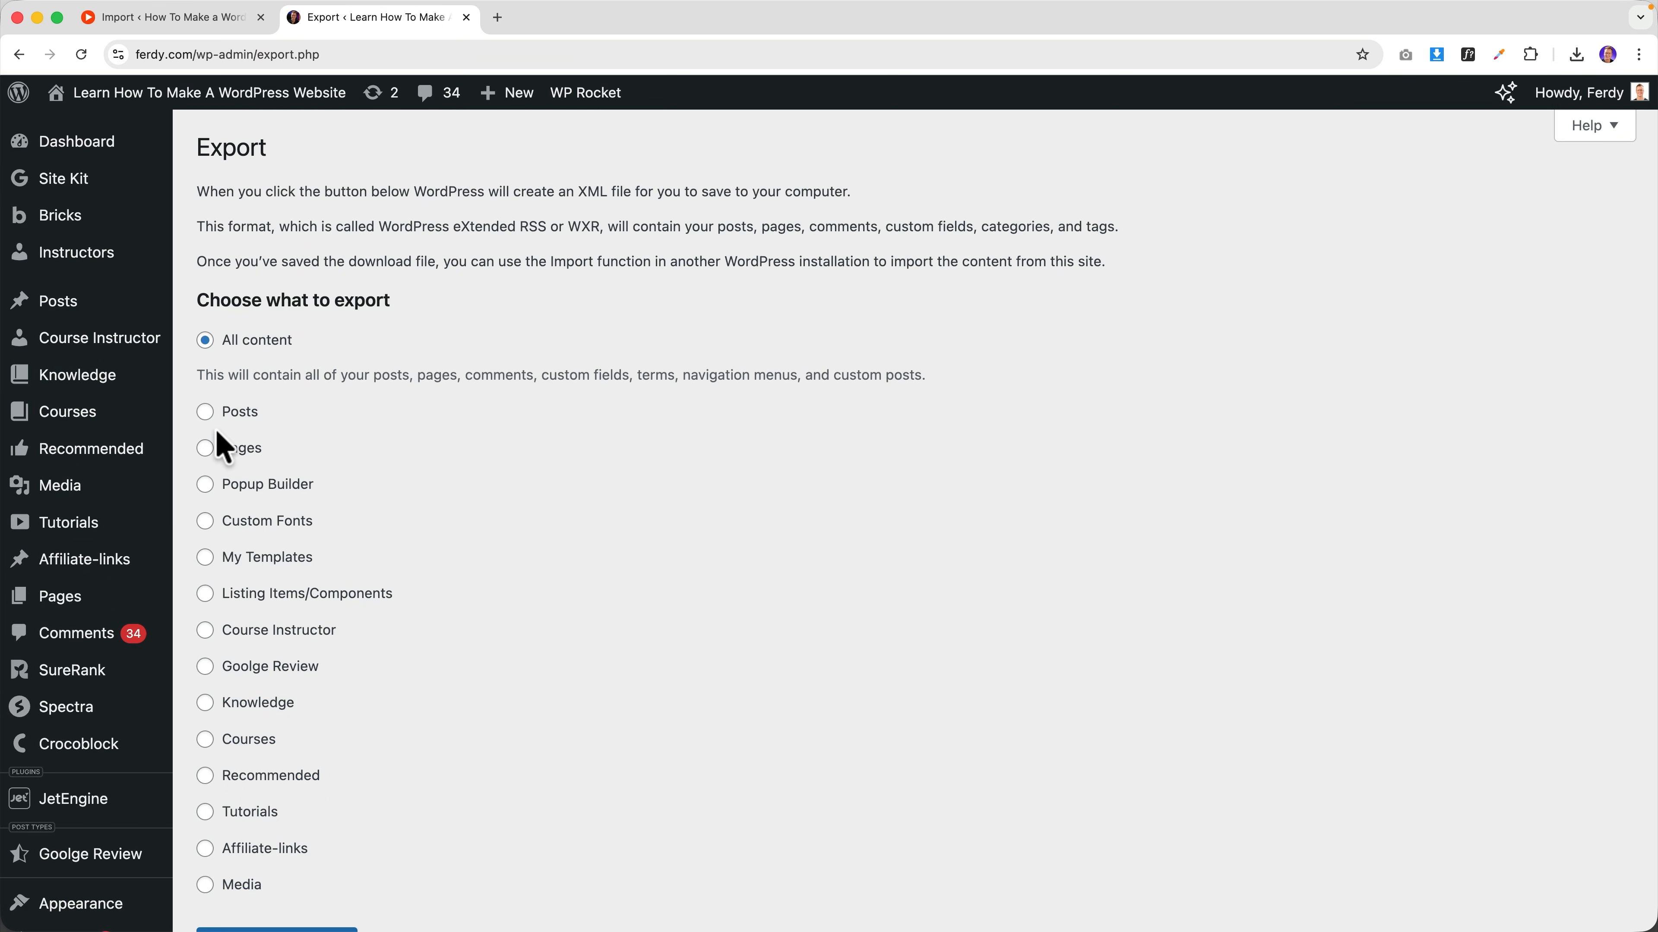
- Limit the ferdy.com export to posts and download the export file
click(205, 413)
scroll(333, 425, down, 7)
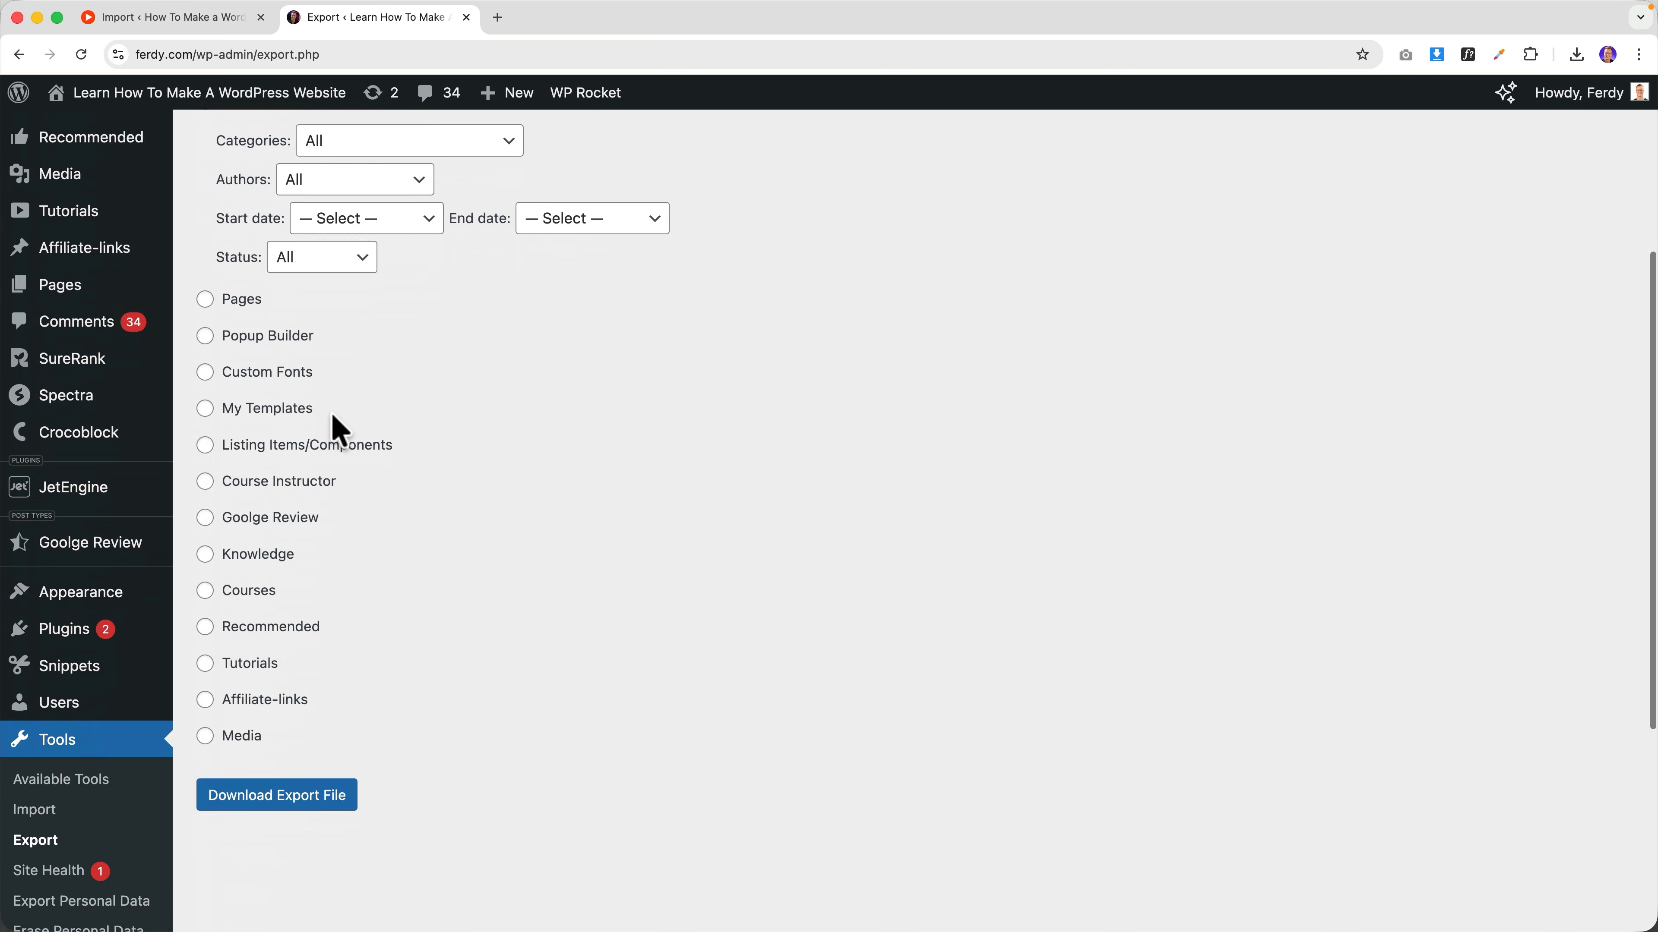
click(295, 632)
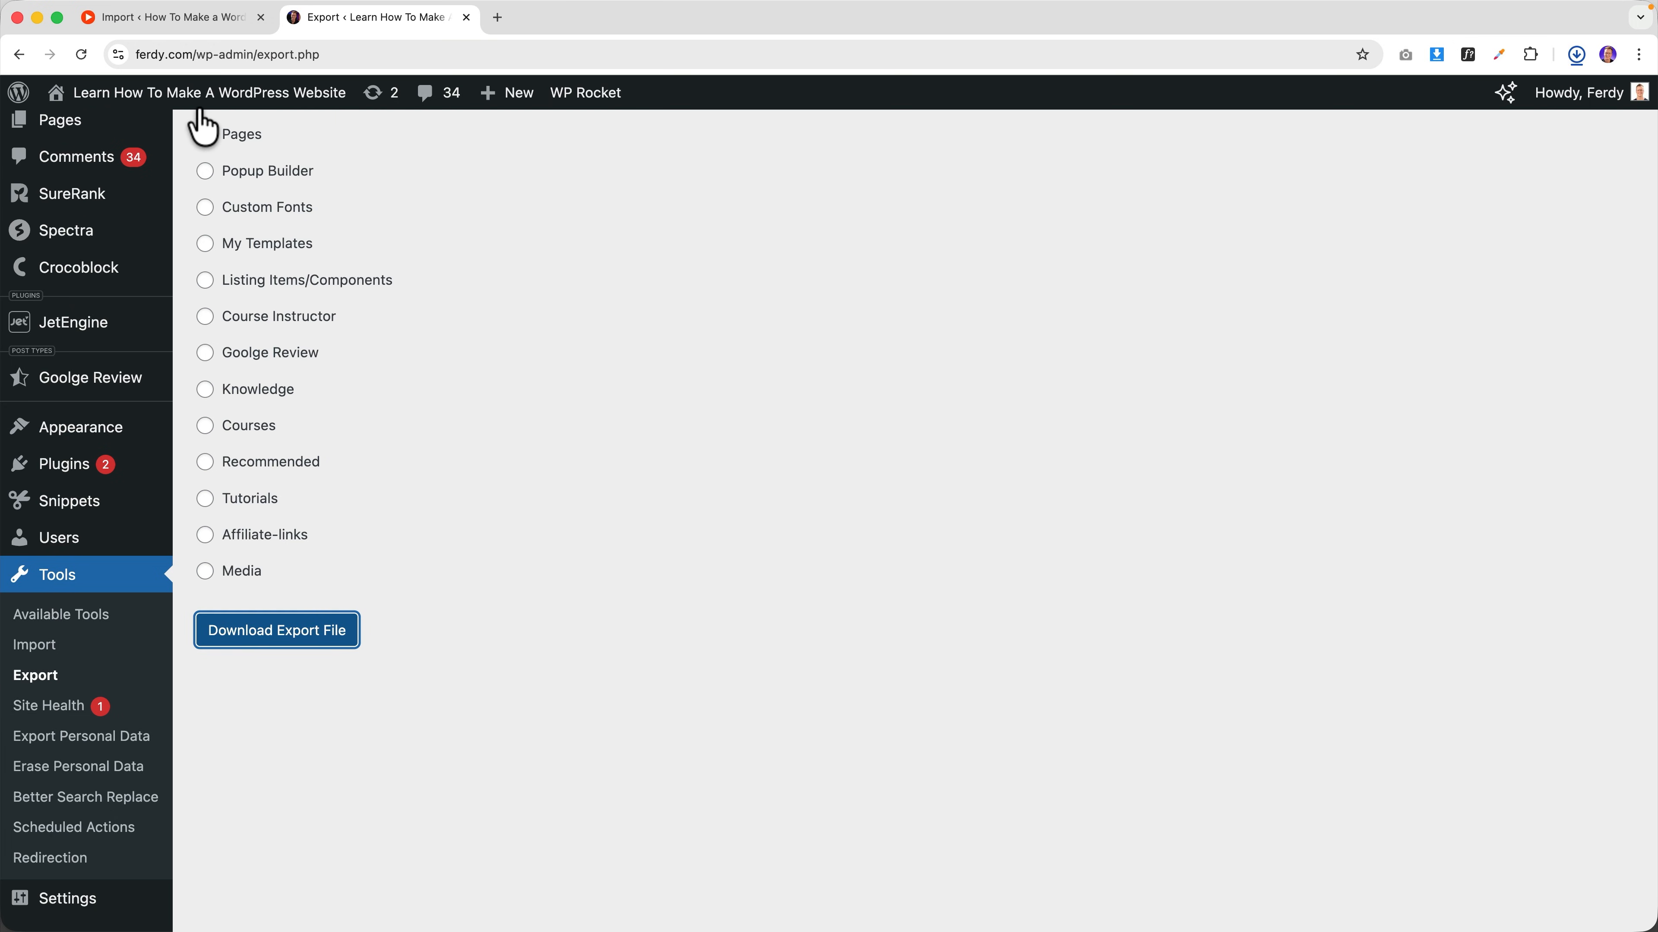
- Switch to divi5.com's WordPress importer and upload the newly downloaded ferdy.com export file
mouse_move(189, 92)
click(228, 25)
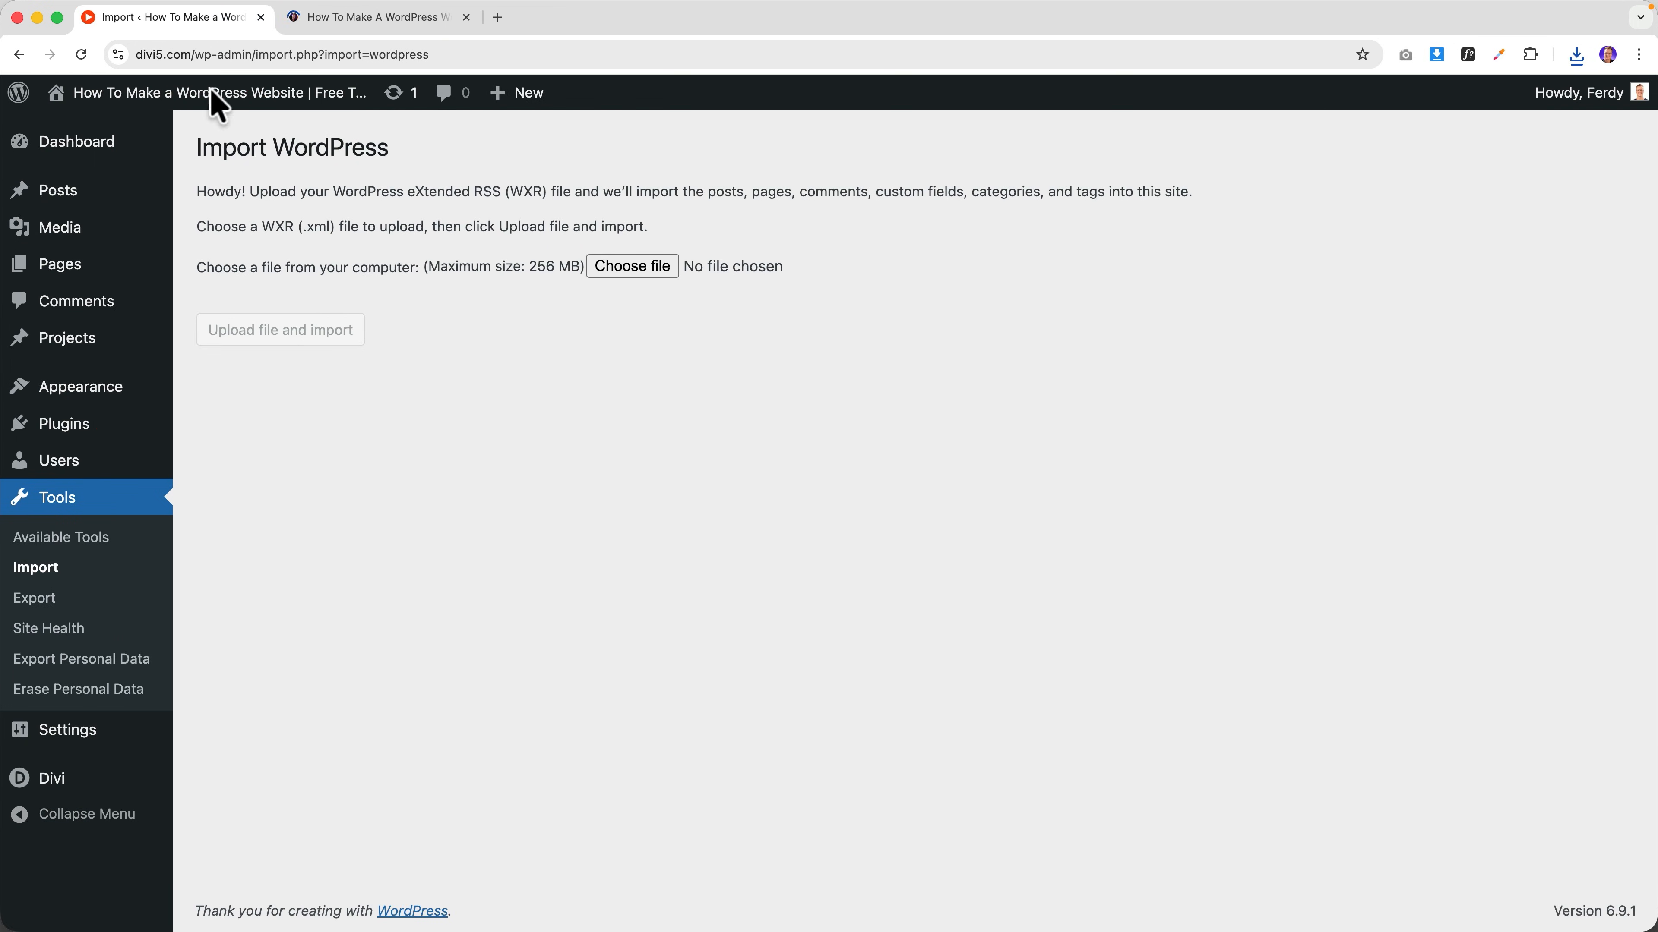
click(1576, 57)
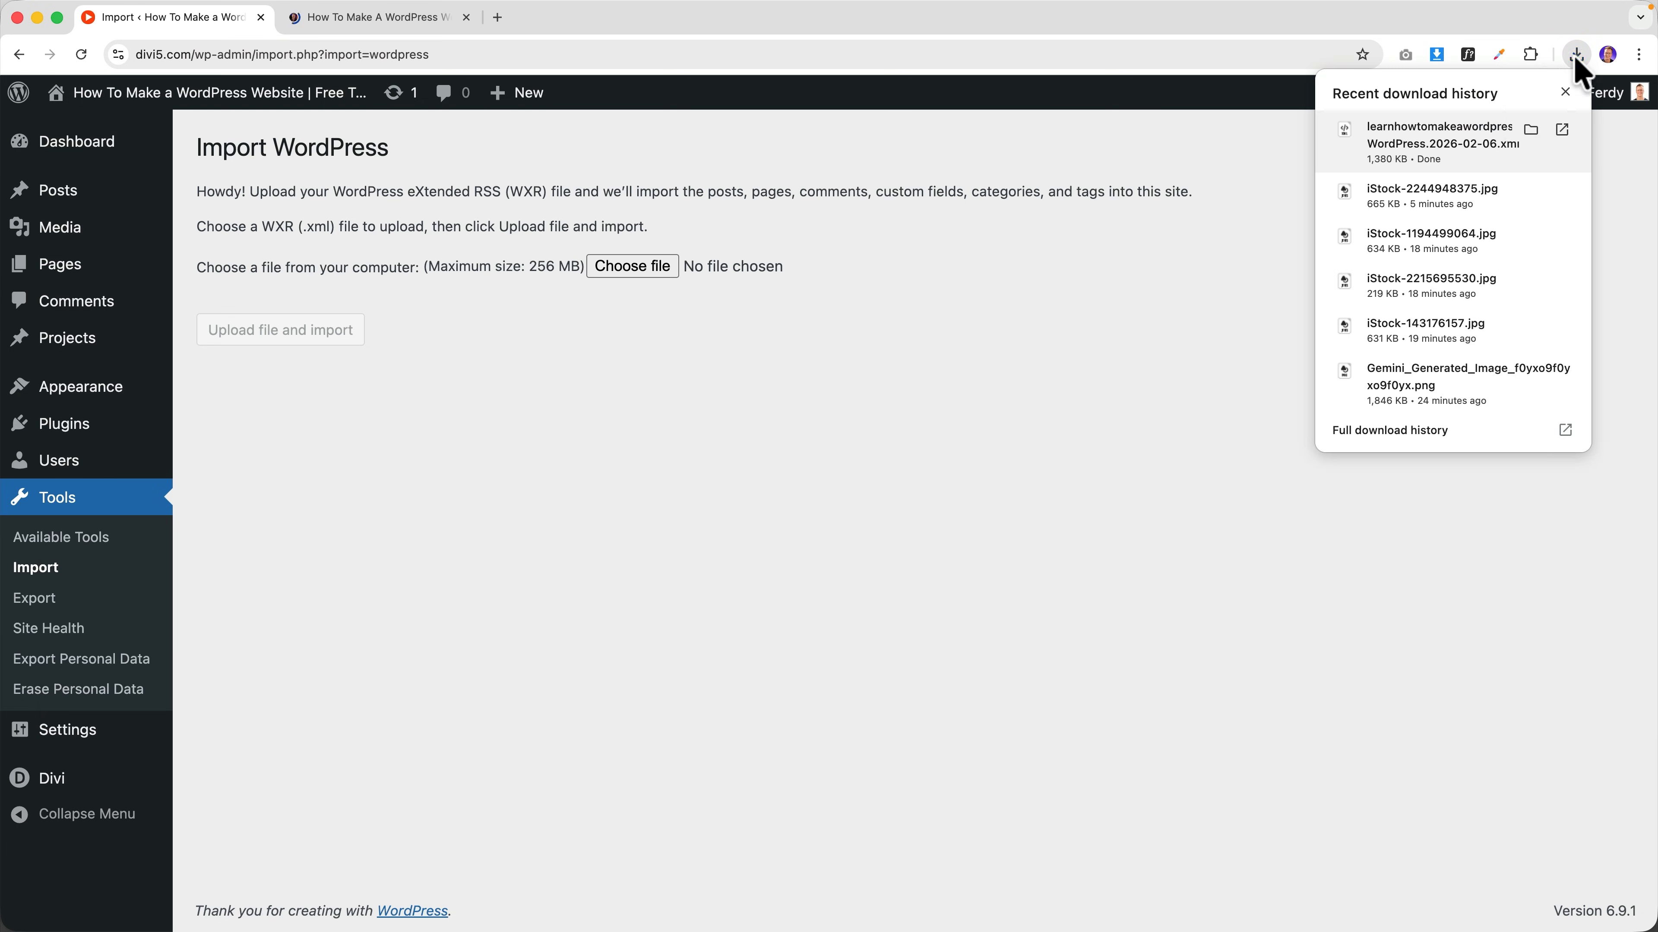
drag(1475, 140, 654, 269)
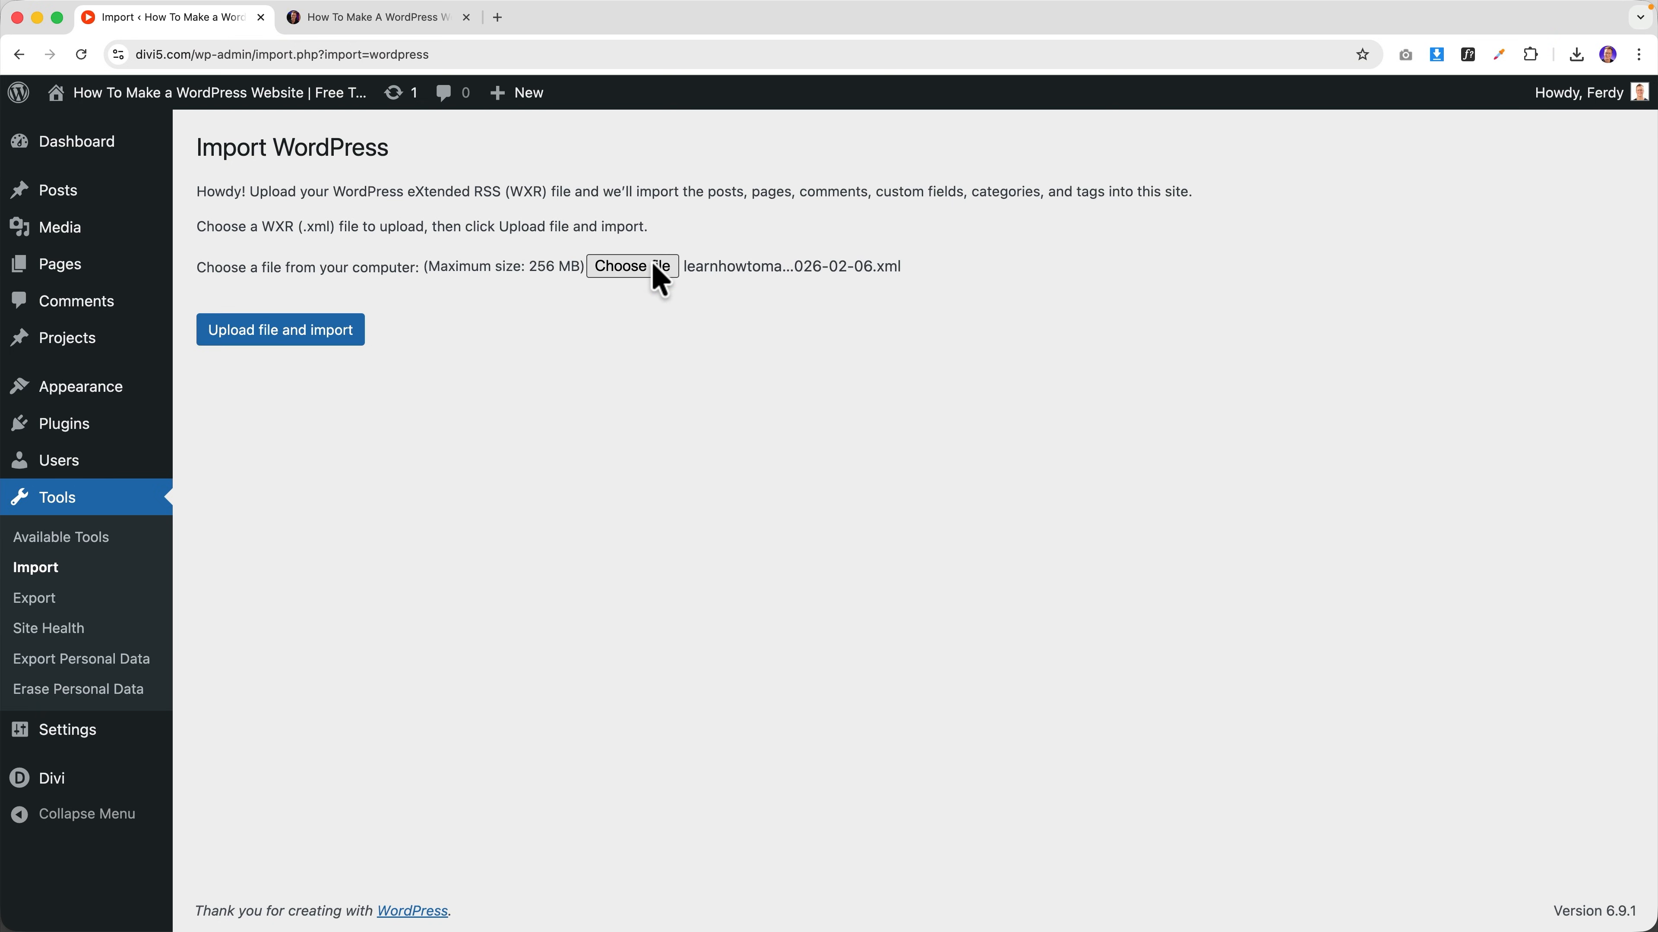
click(300, 353)
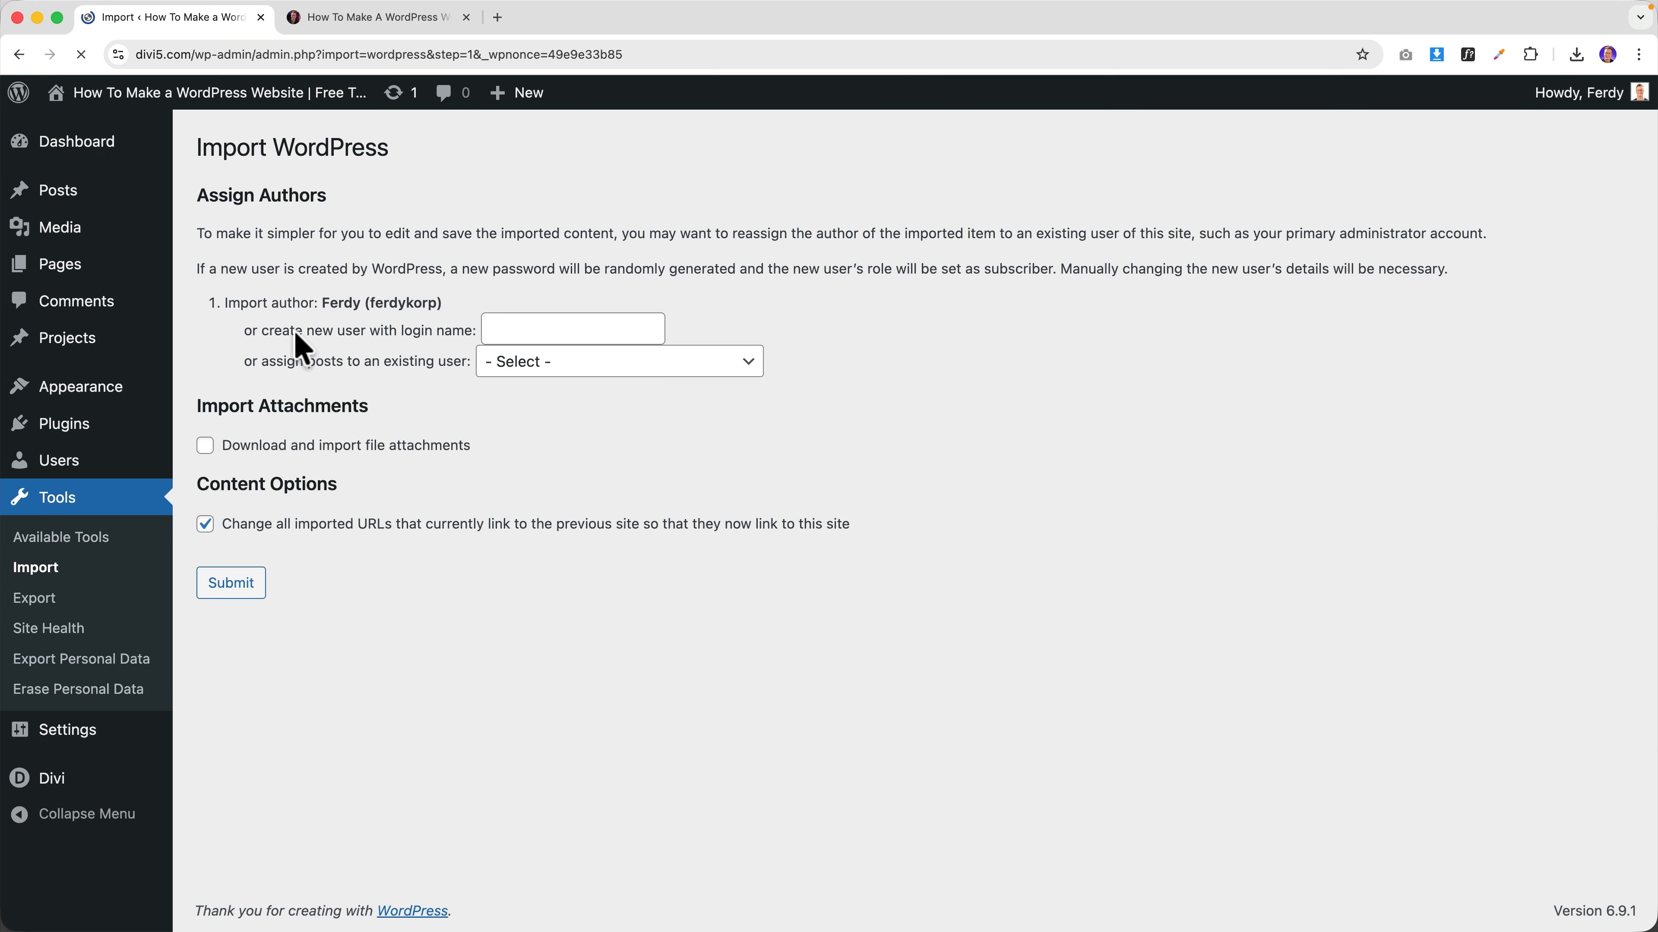
- Assign the imported posts to the existing site user, run the import and open the posts list
click(558, 363)
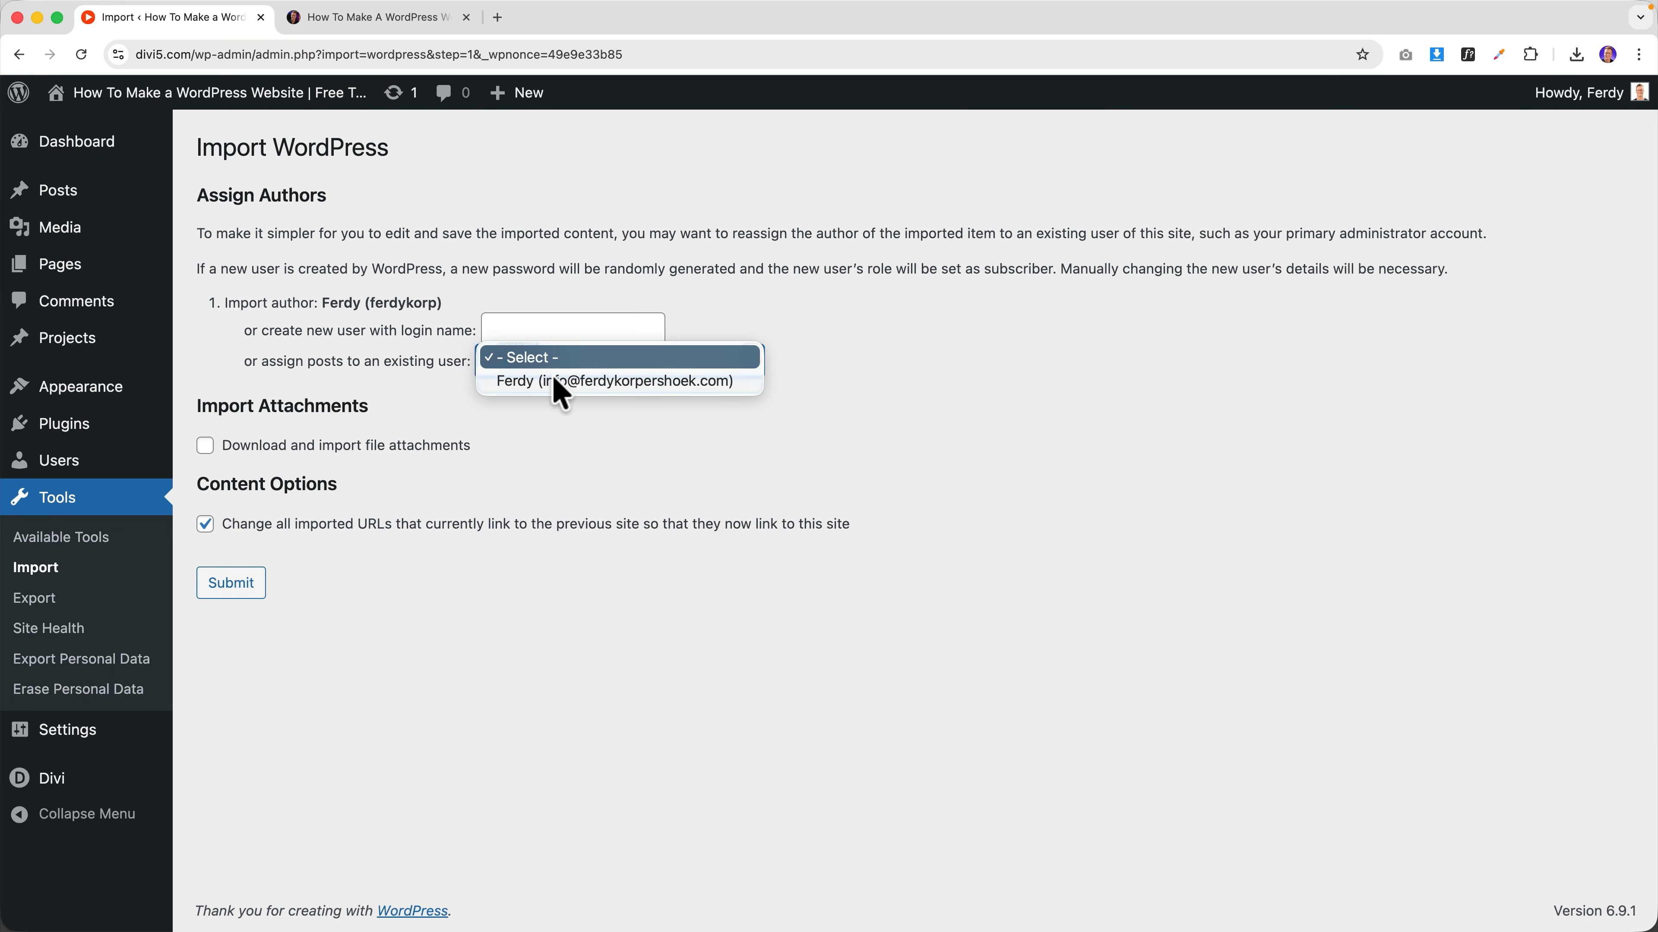
click(547, 384)
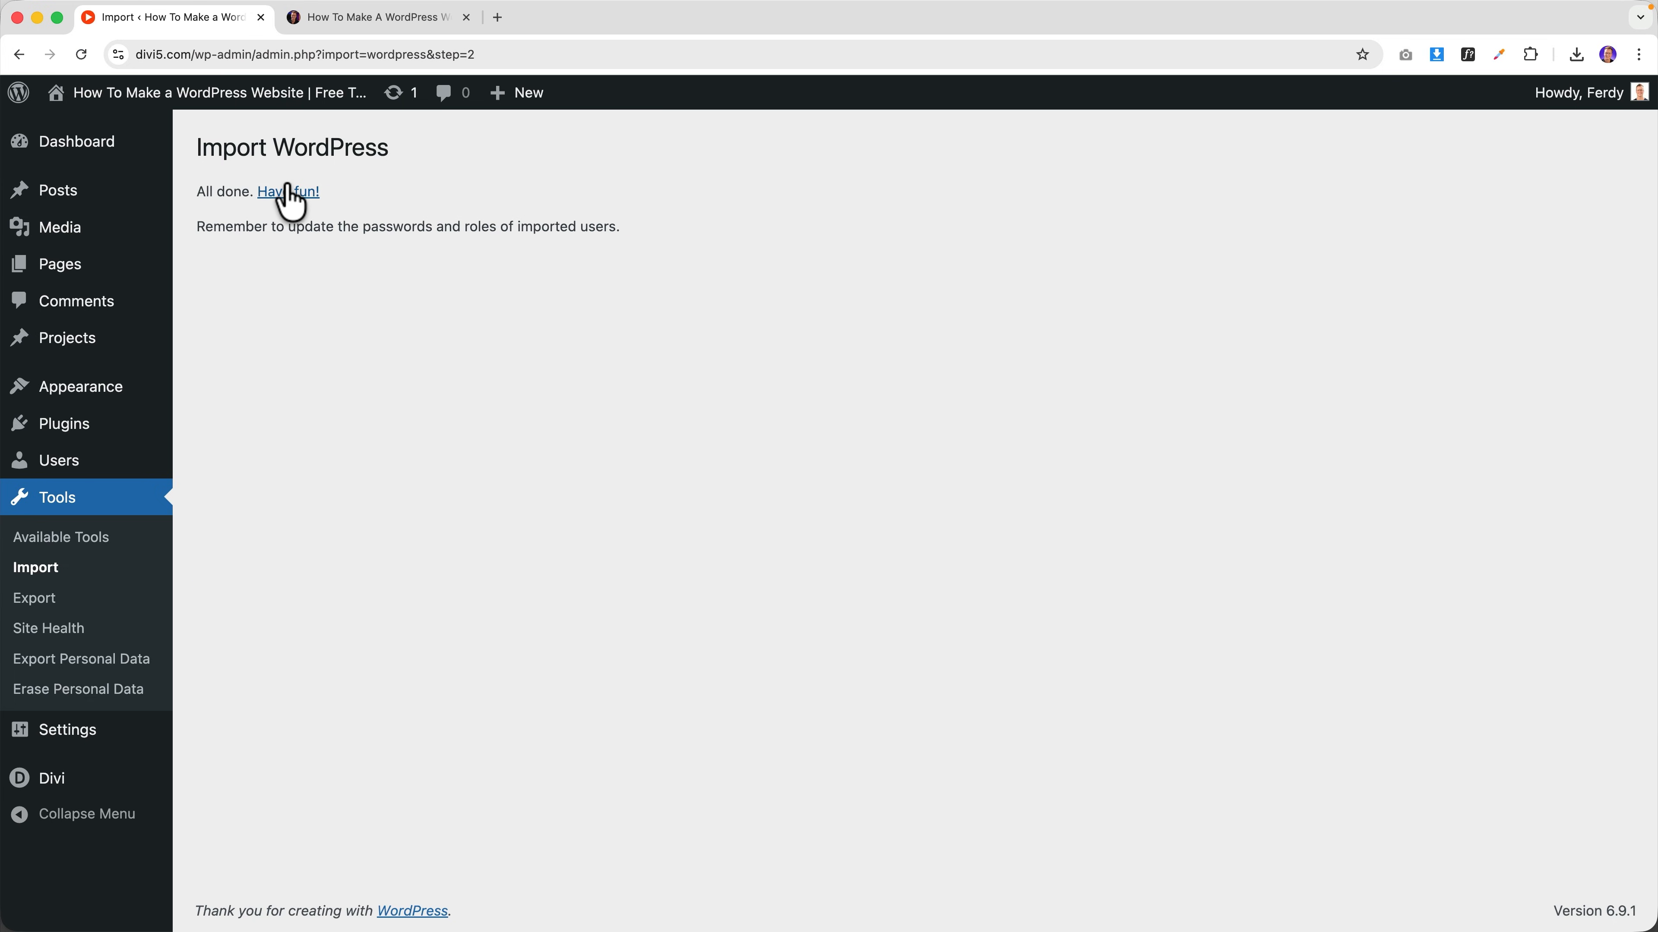
mouse_move(87, 211)
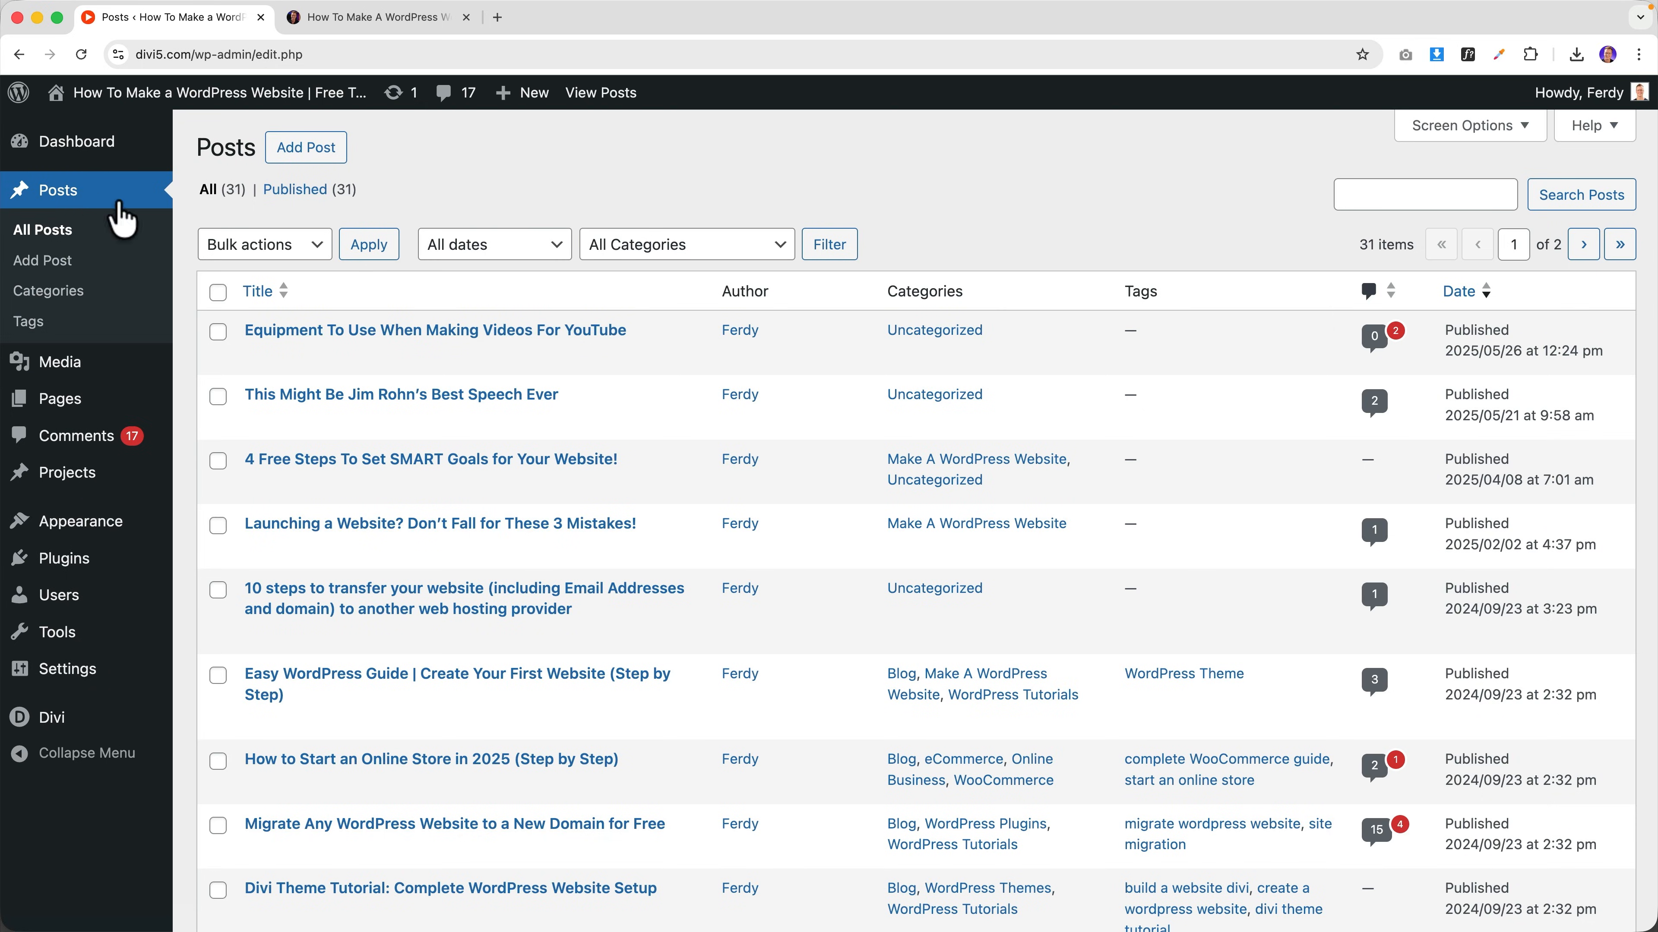
- Visit the divi5.com site and open its Blog page in the Divi visual builder
mouse_move(177, 98)
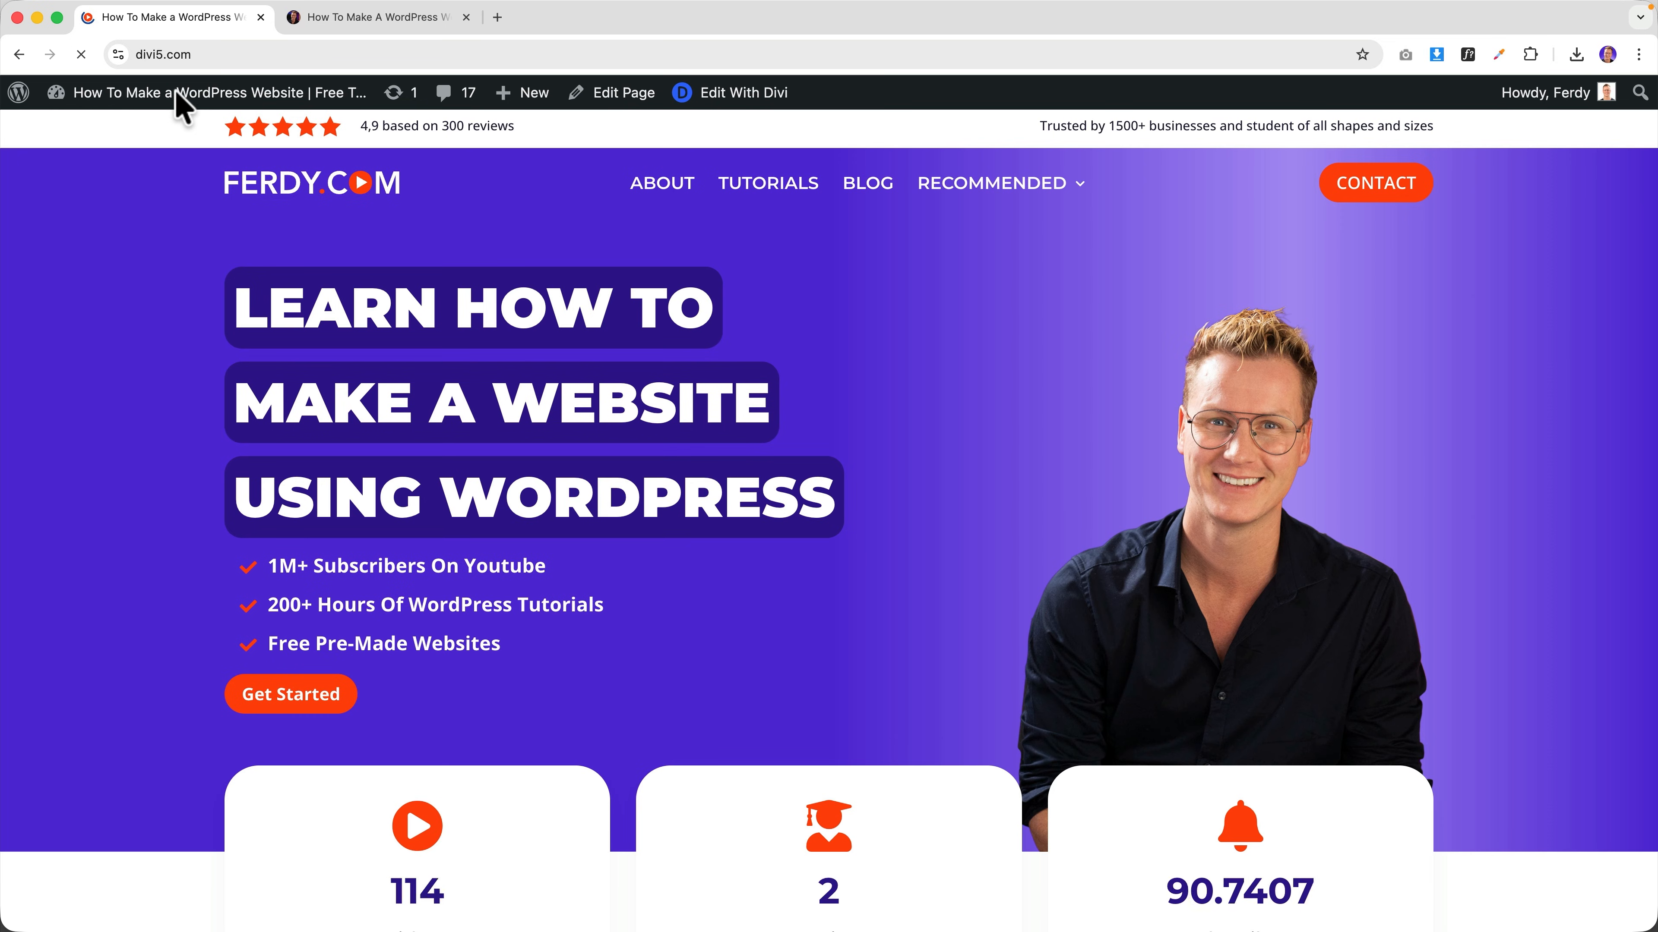
mouse_move(923, 189)
click(871, 185)
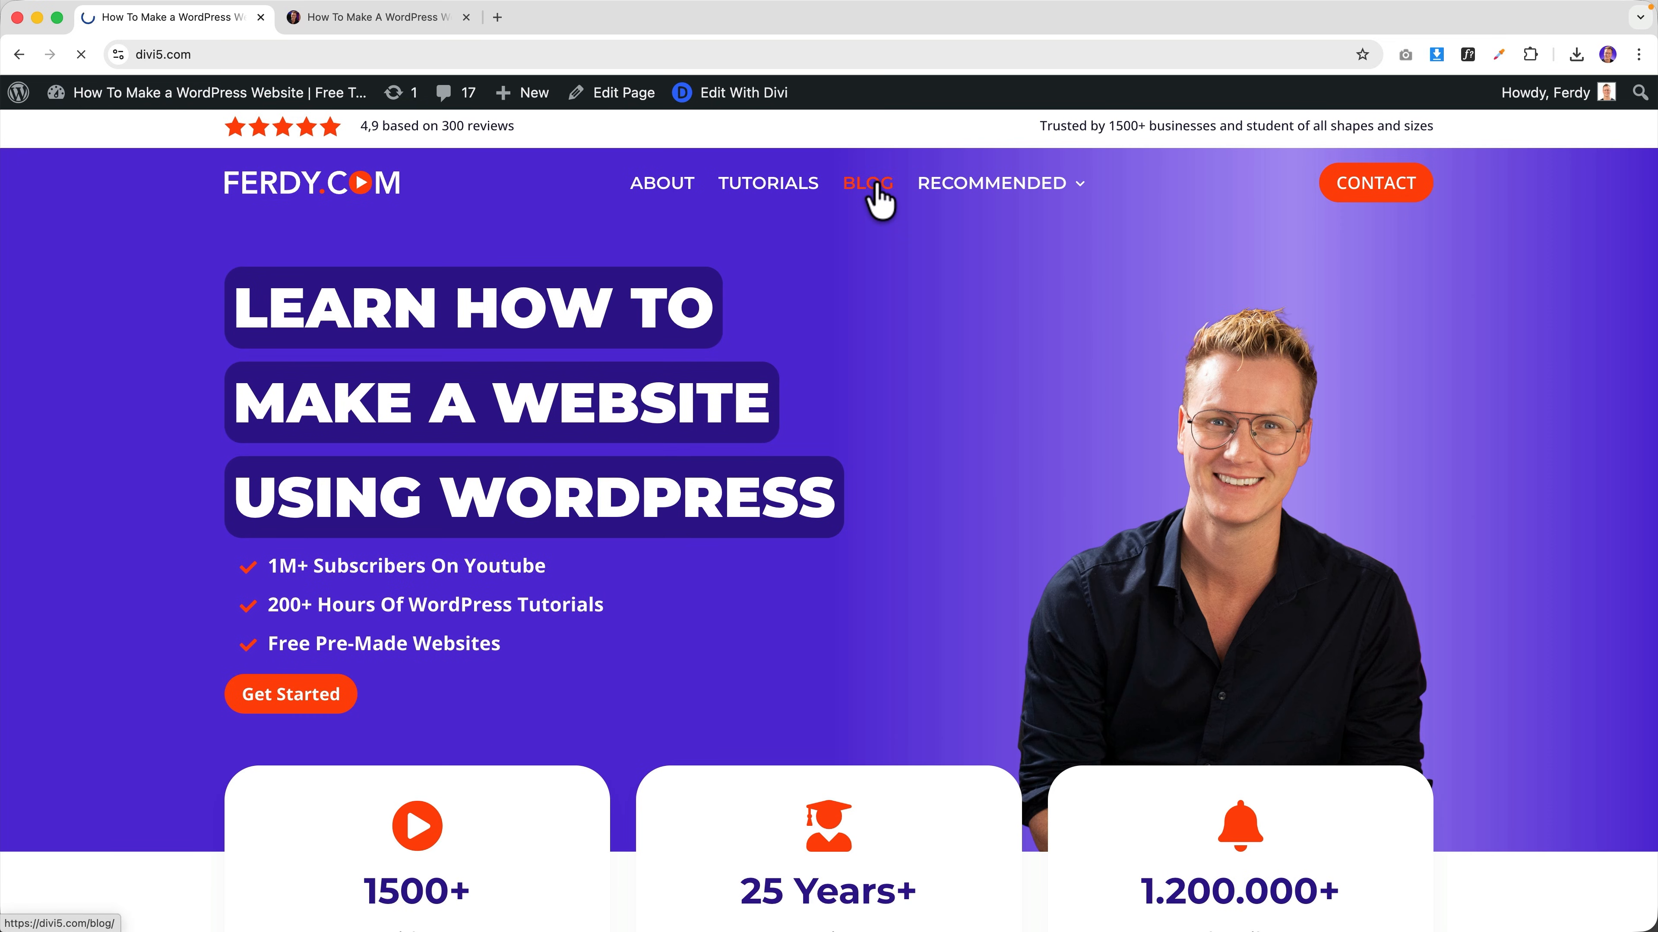
click(742, 95)
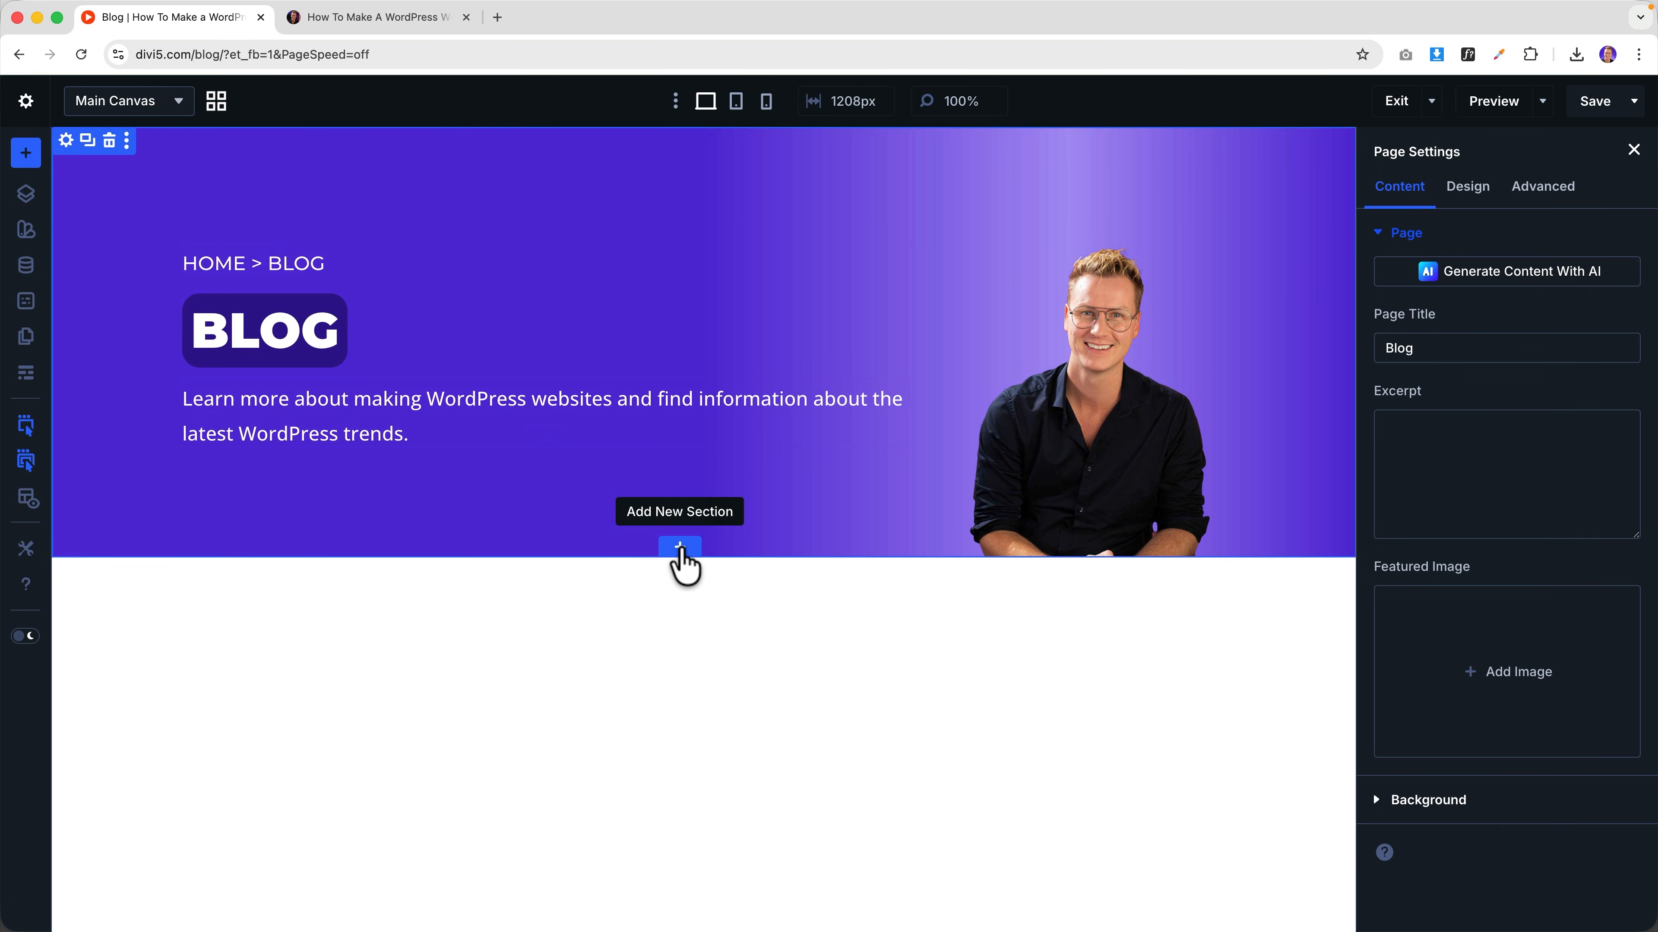
- Add a single-column section below the Blog page's hero and insert a Blog module in it
click(679, 547)
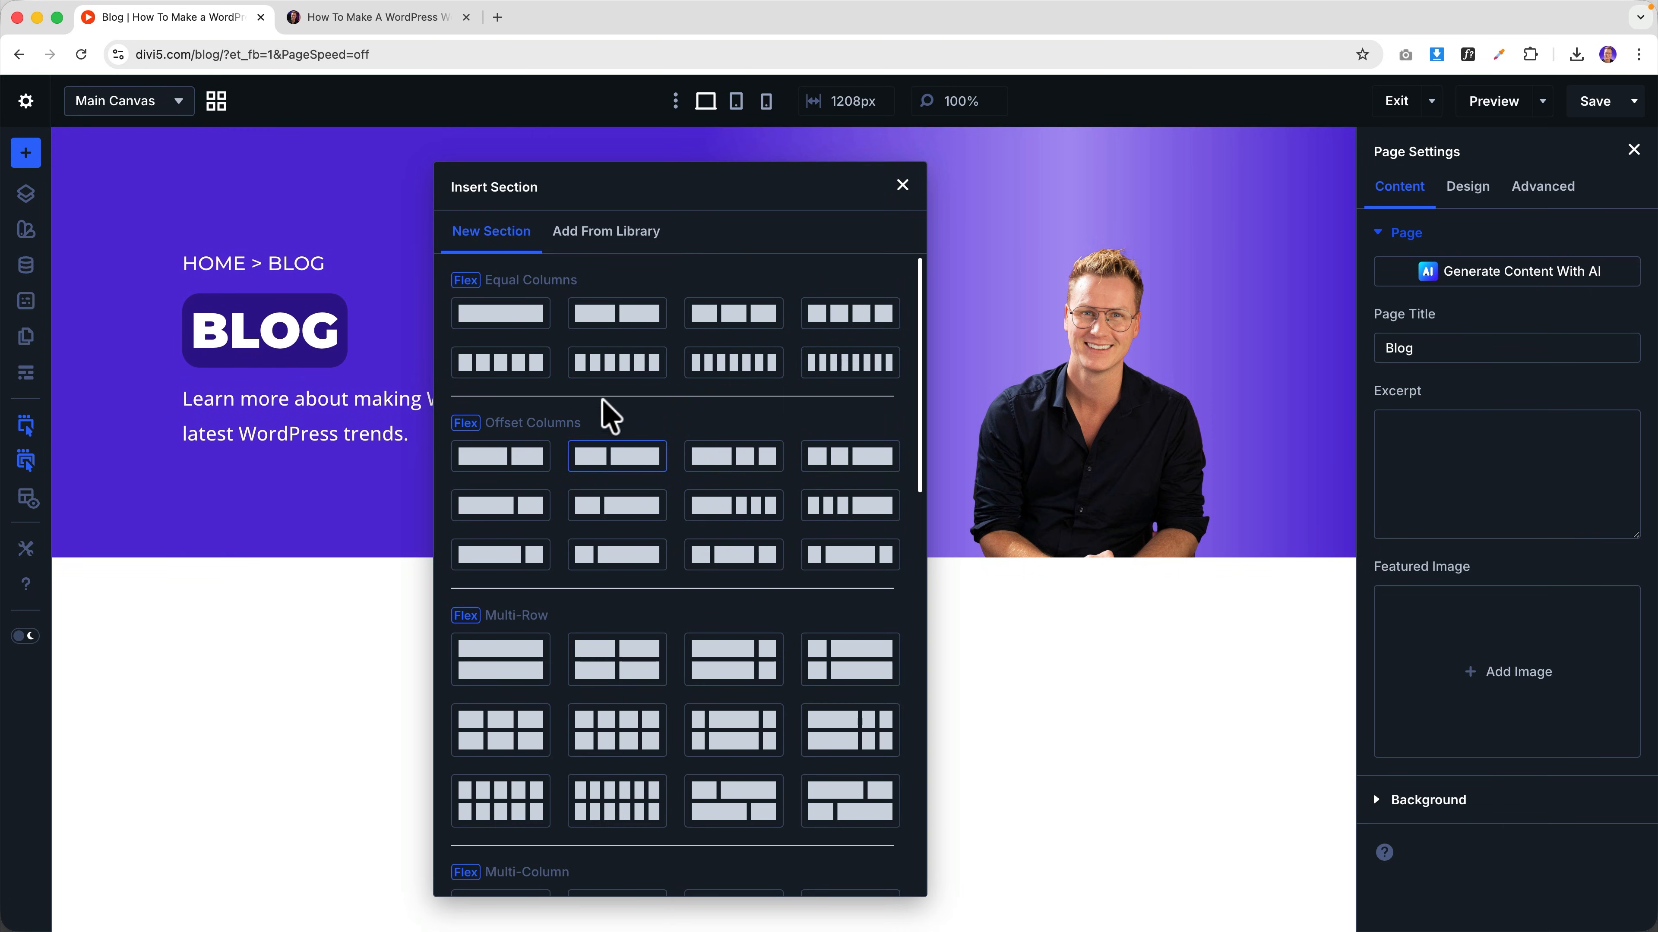
click(507, 330)
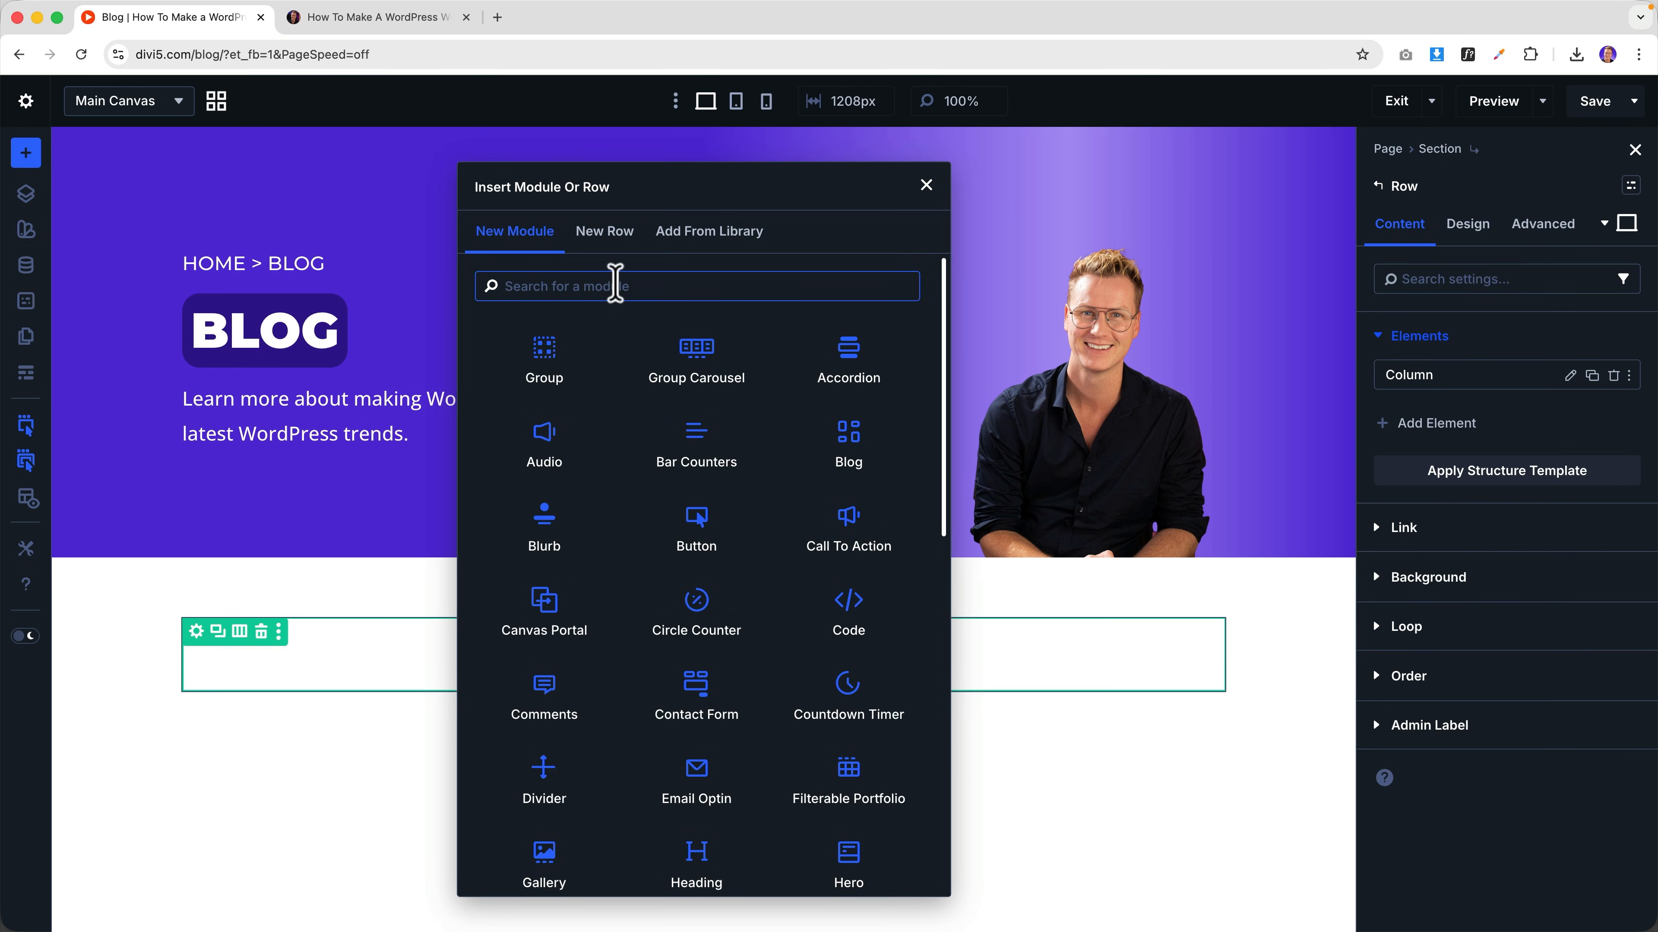
text(blog)
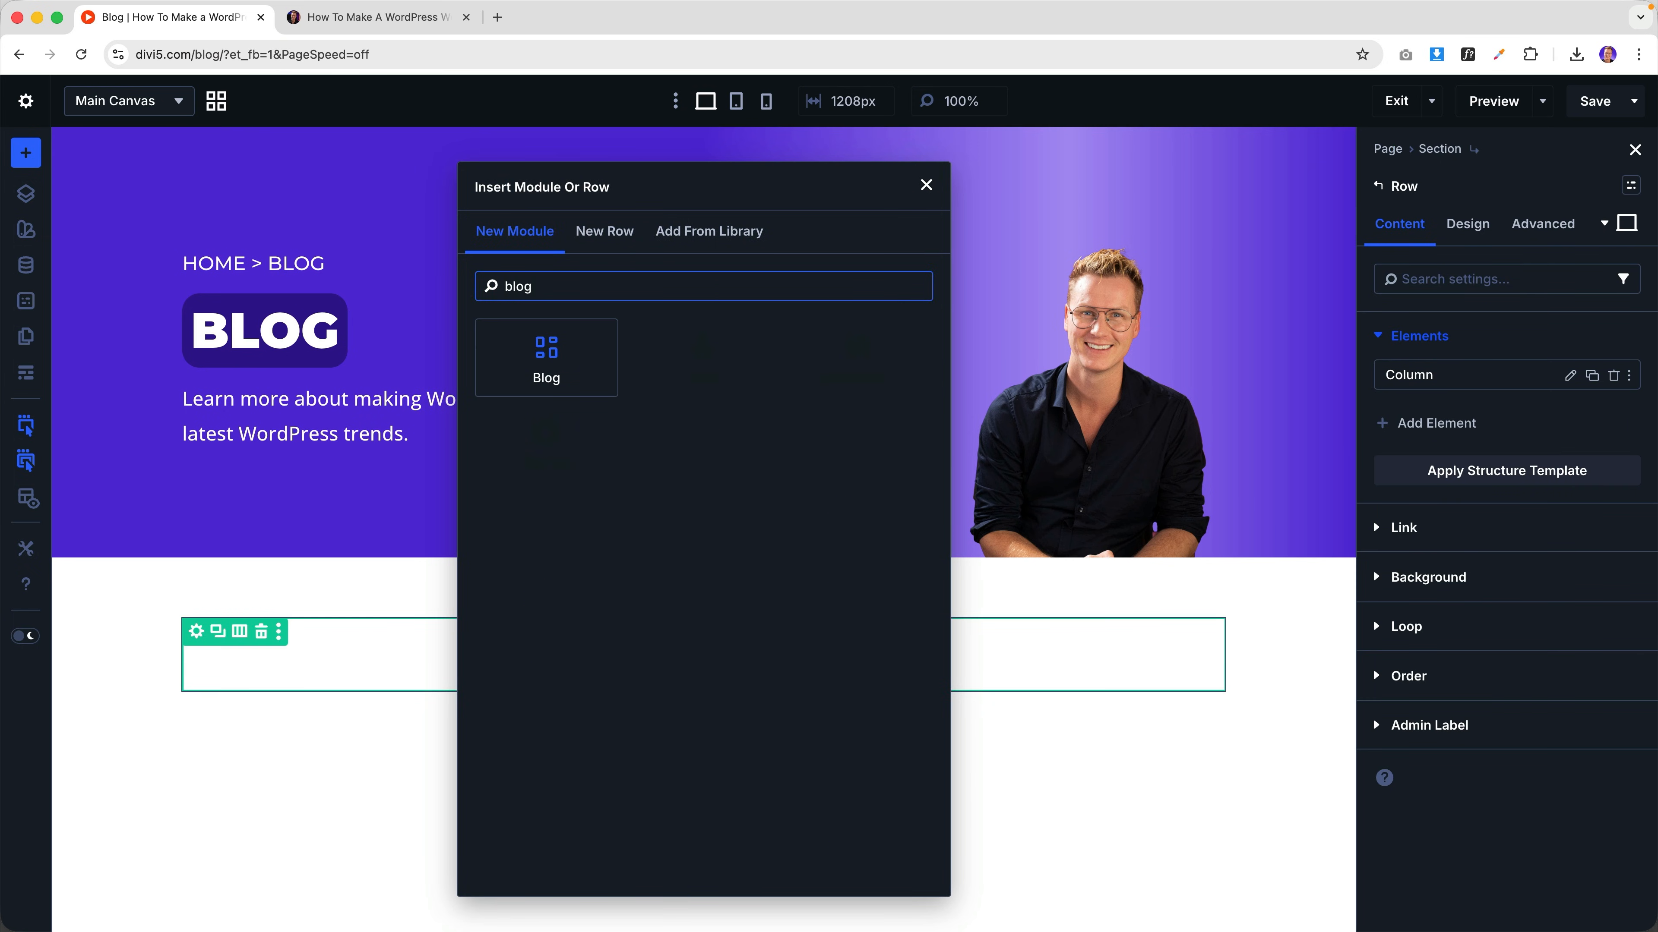
click(570, 369)
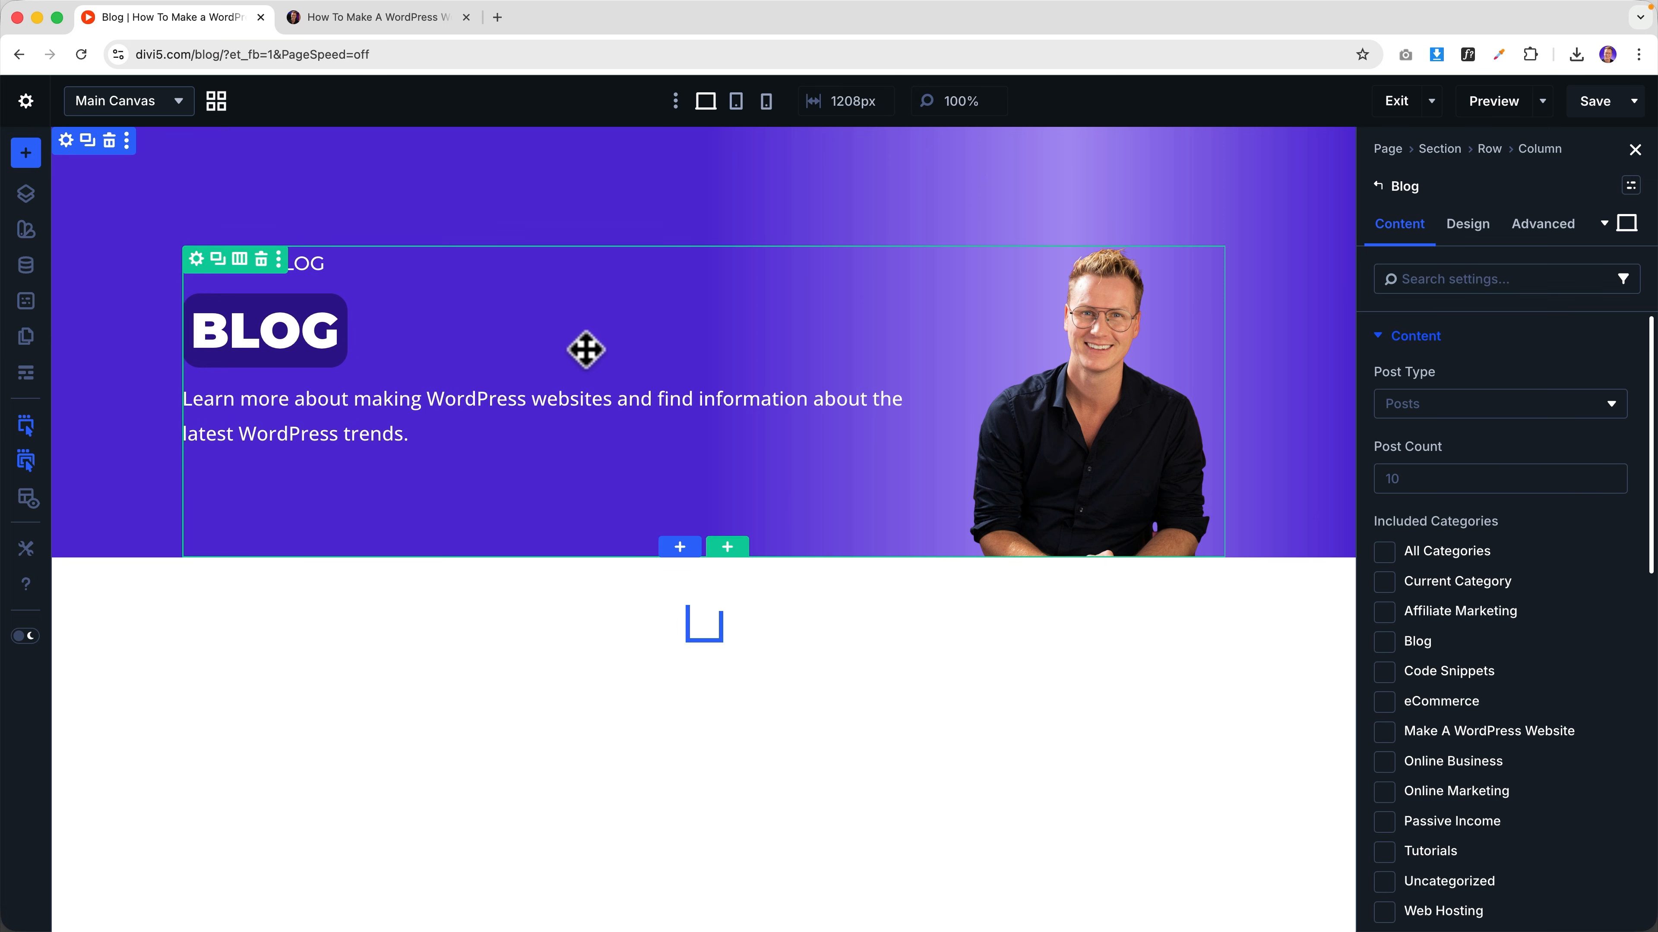
scroll(561, 352, down, 4)
scroll(526, 330, down, 4)
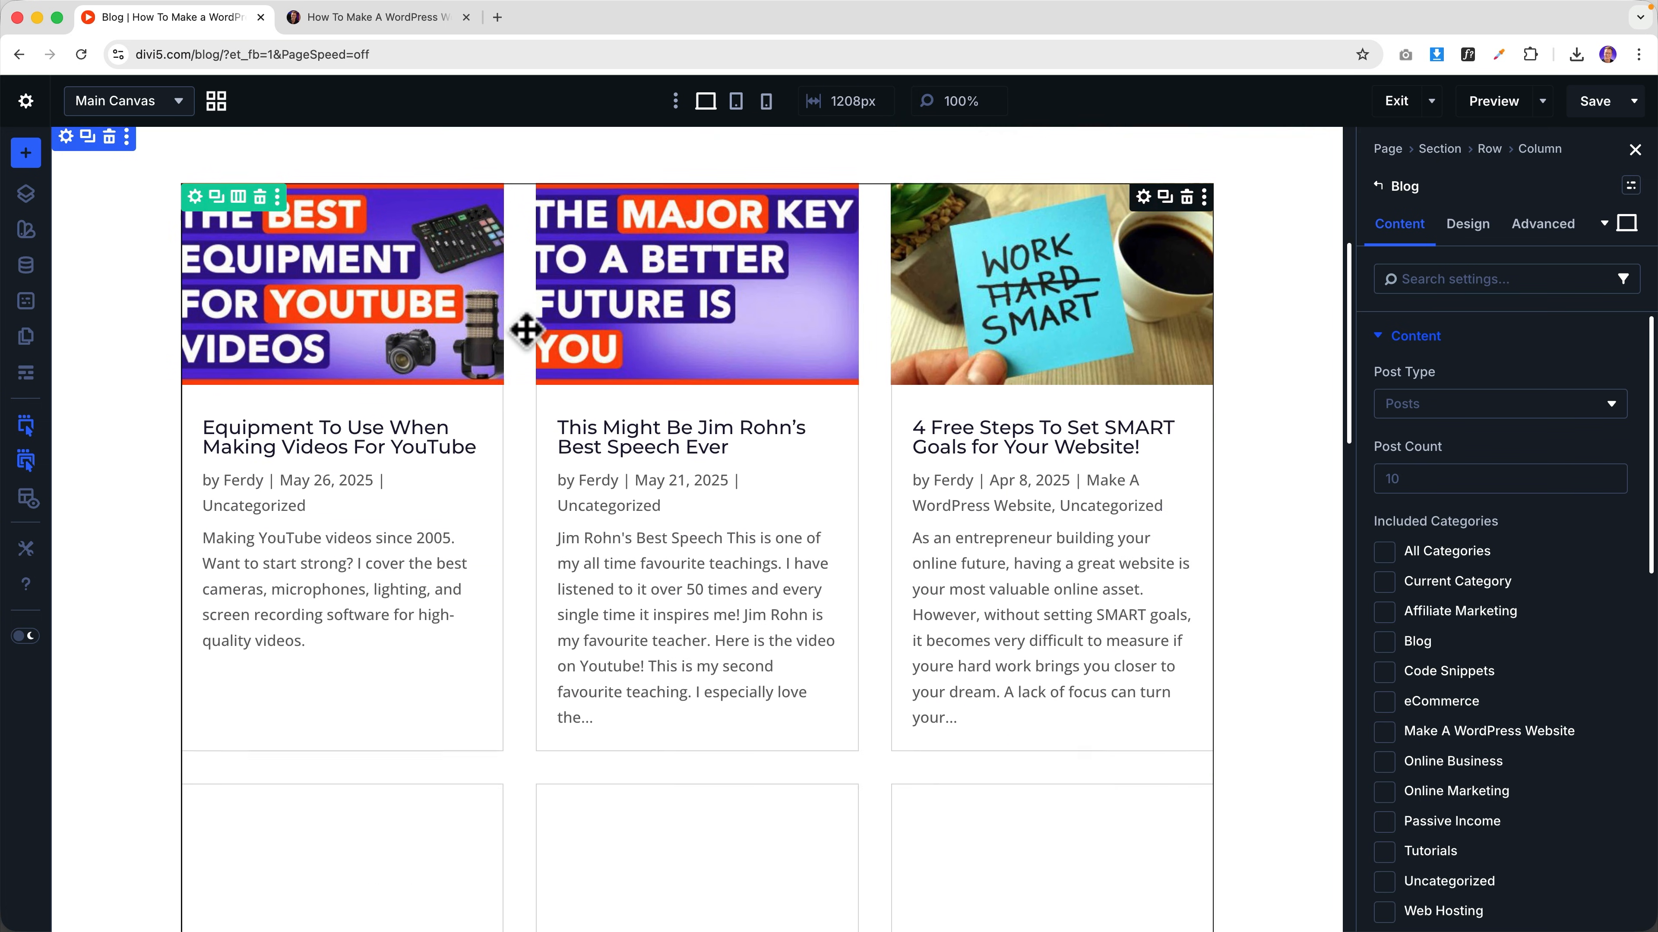
scroll(526, 330, up, 3)
scroll(526, 330, up, 1)
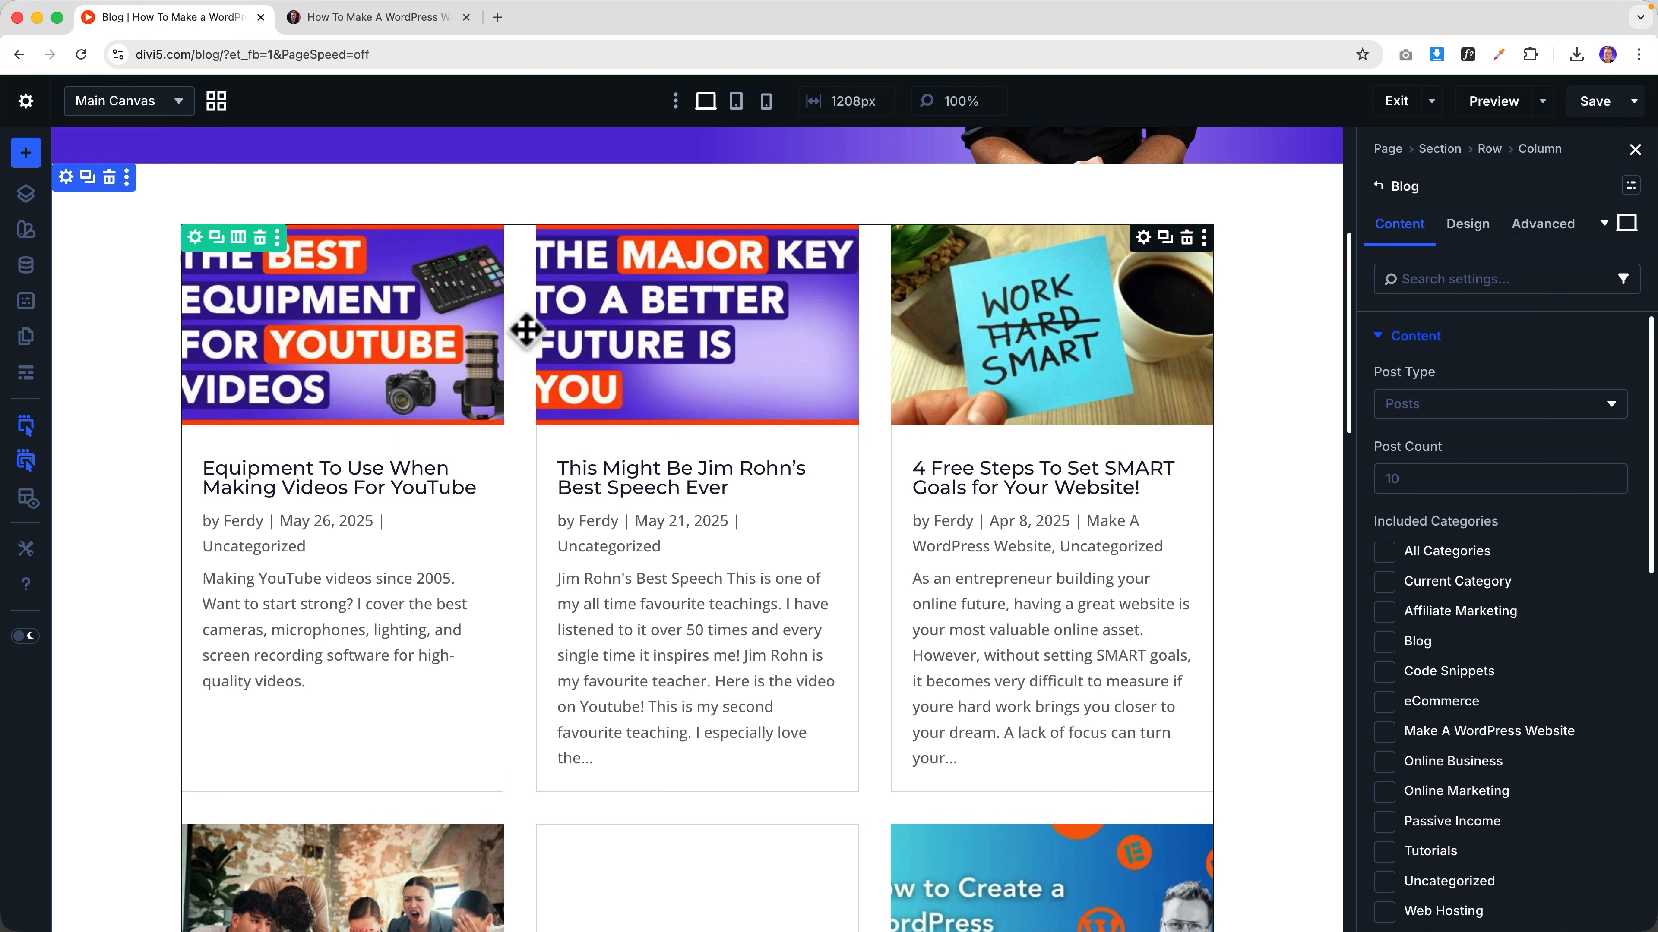
- Open the Blog page on ferdy.com and examine the layout and styling of its post cards
click(382, 18)
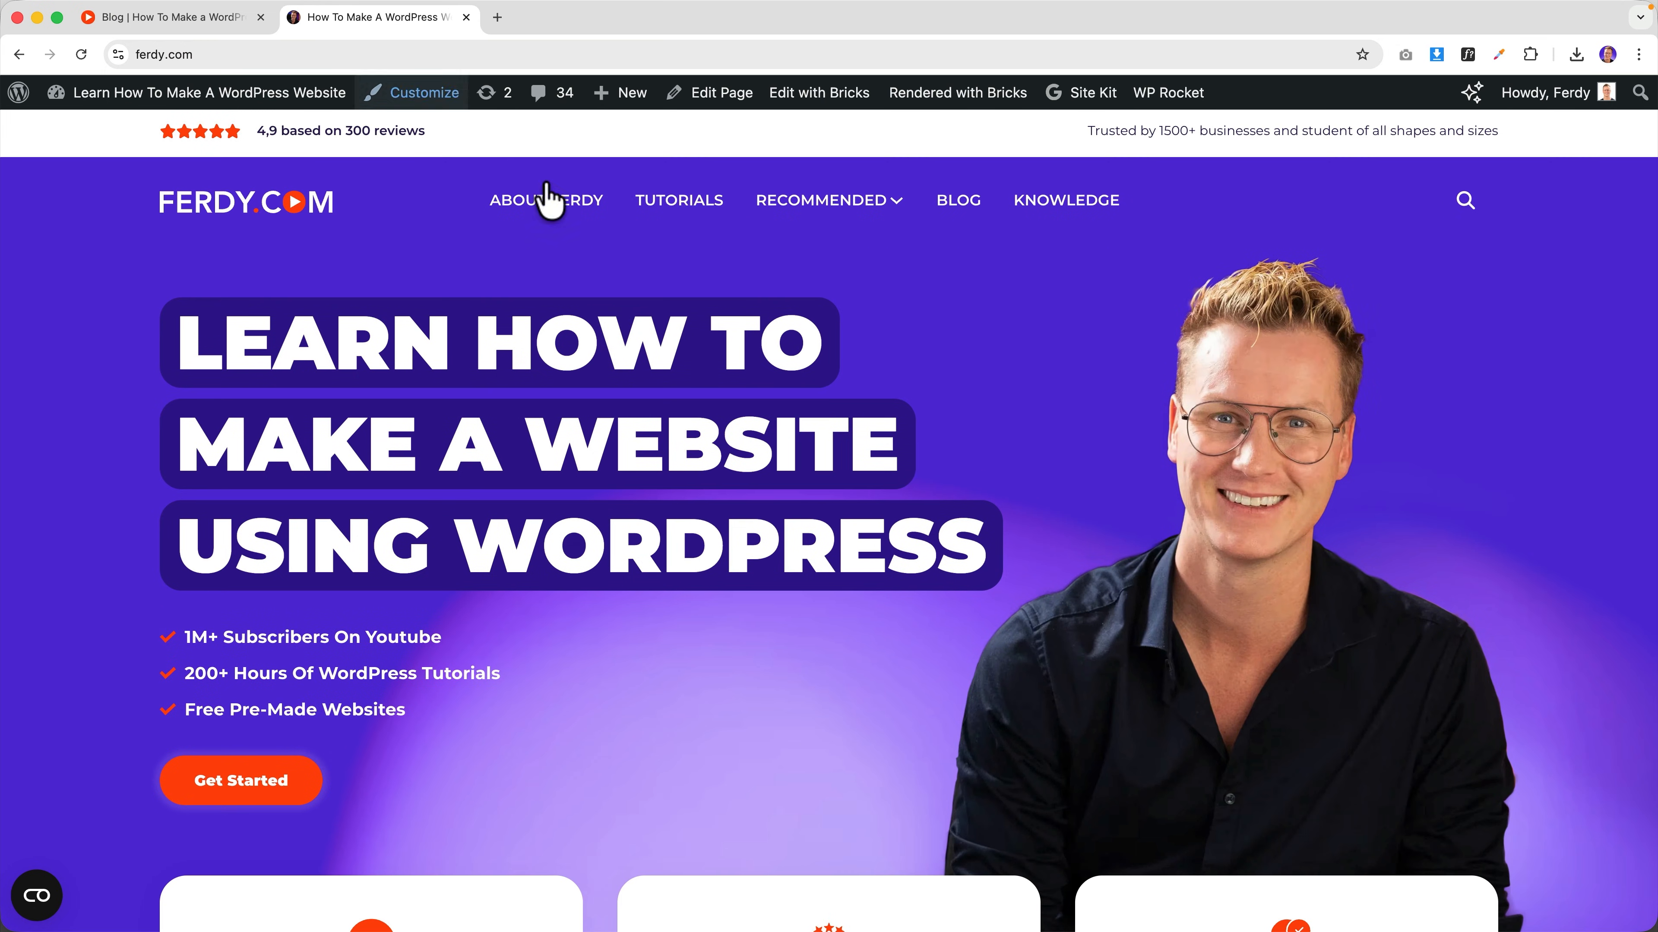
click(956, 208)
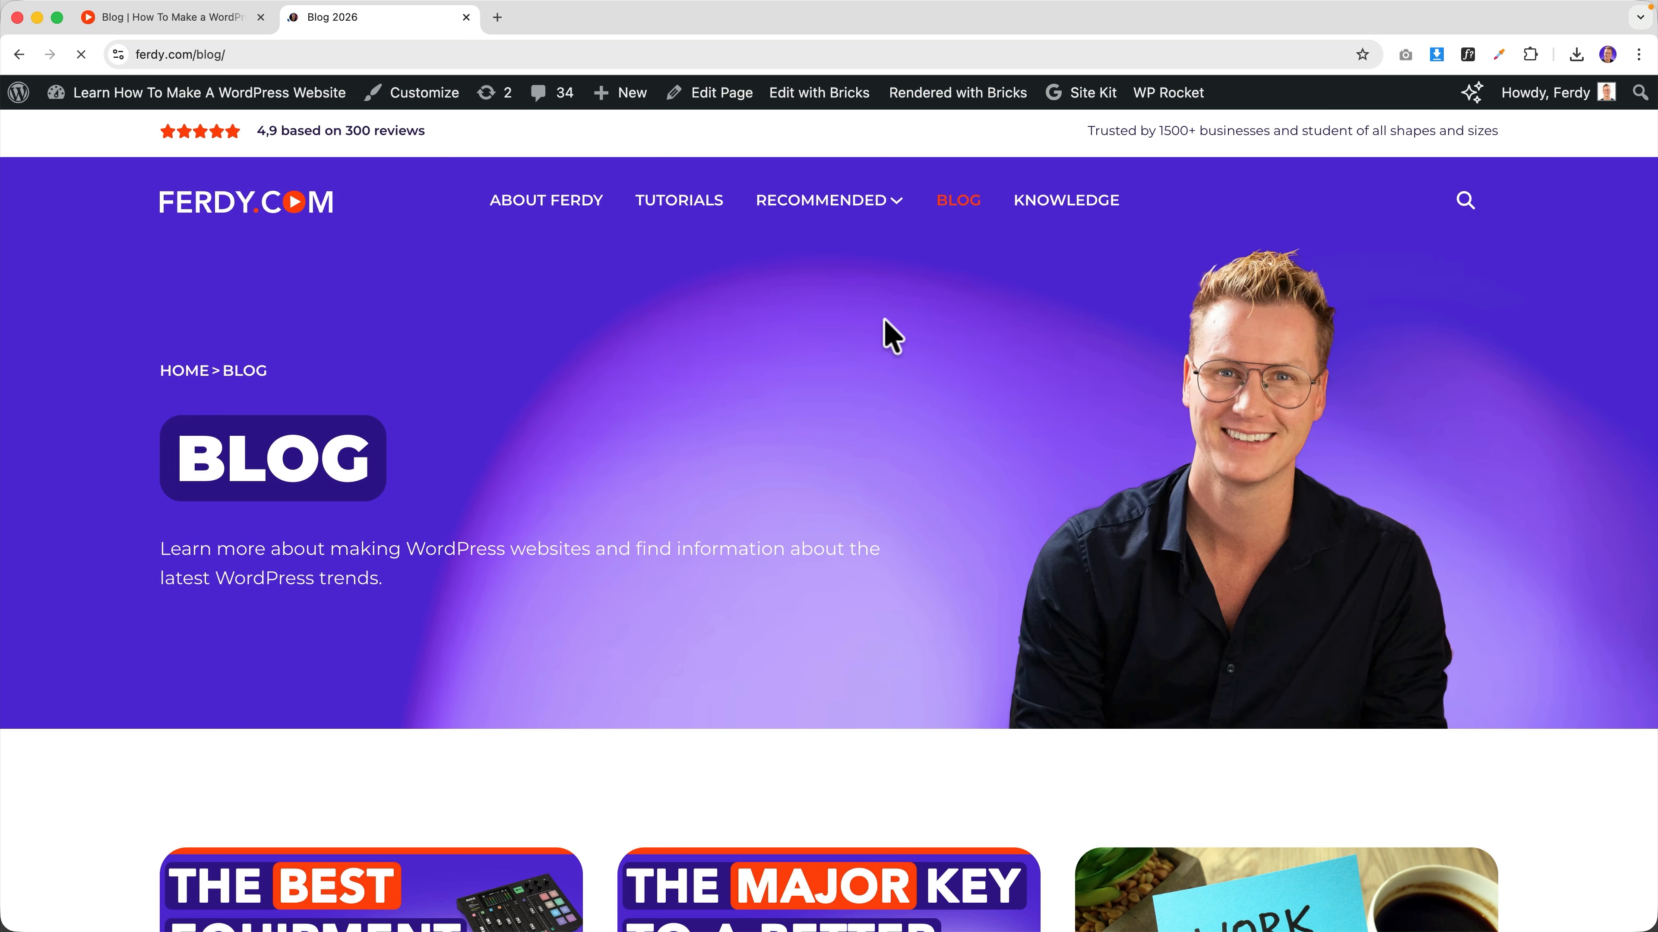
scroll(891, 336, down, 10)
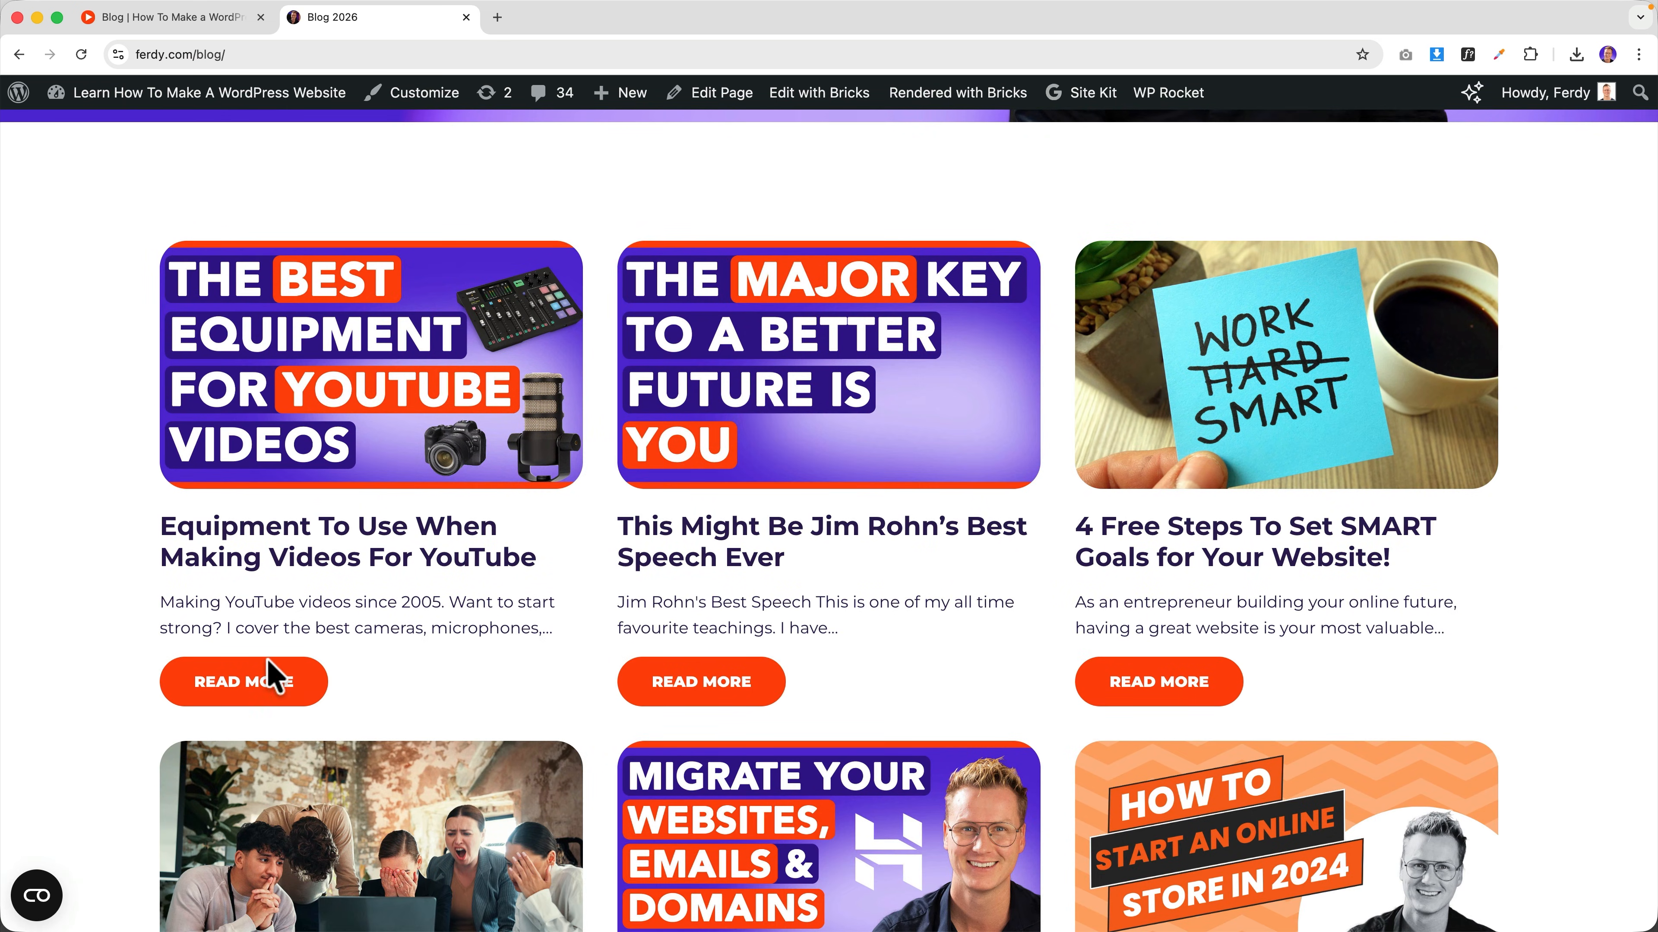
scroll(502, 591, down, 2)
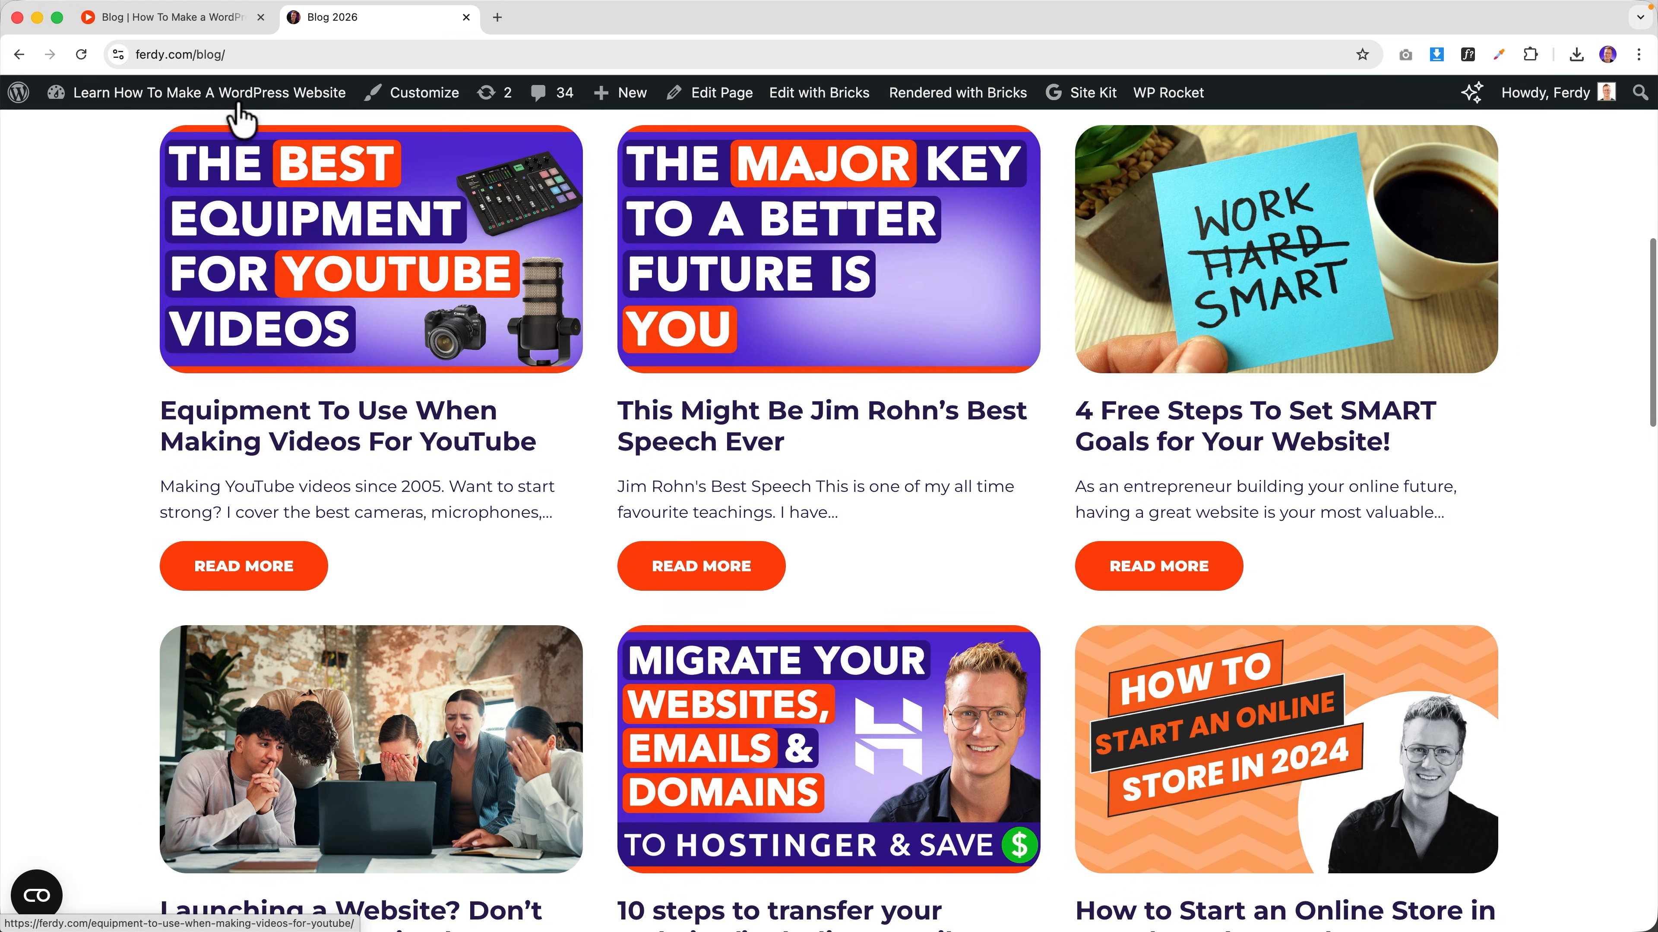
- Return to the divi5.com builder, keep Posts as the Blog module's post type and set the post count to 9
click(204, 18)
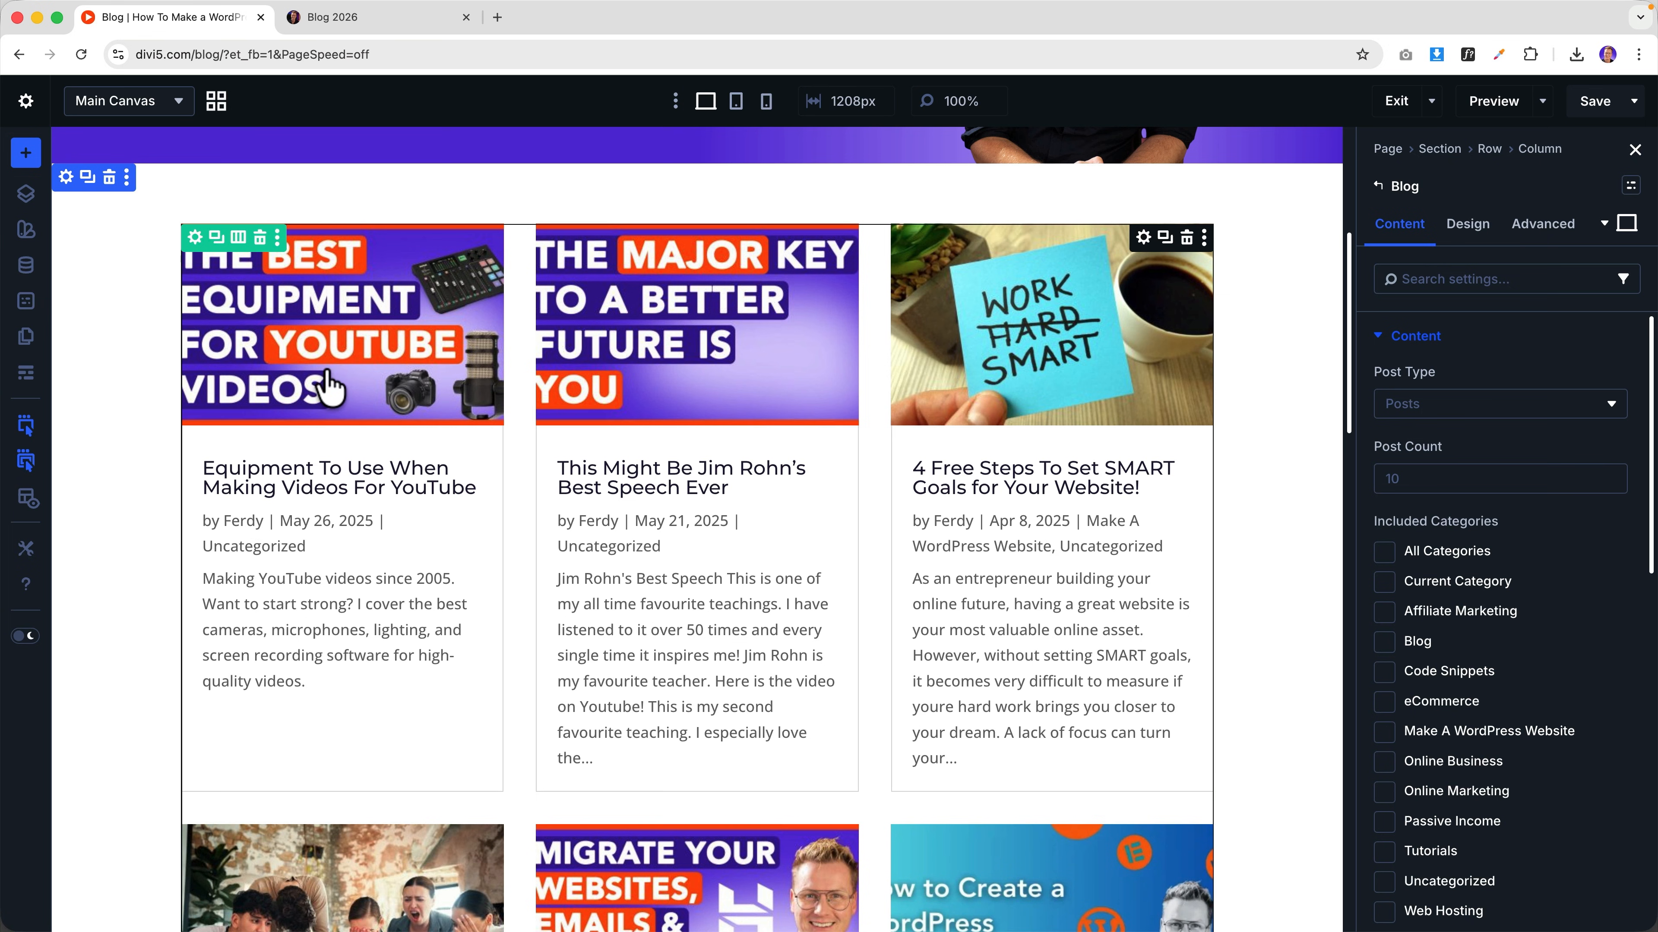
scroll(313, 378, up, 1)
scroll(307, 376, down, 1)
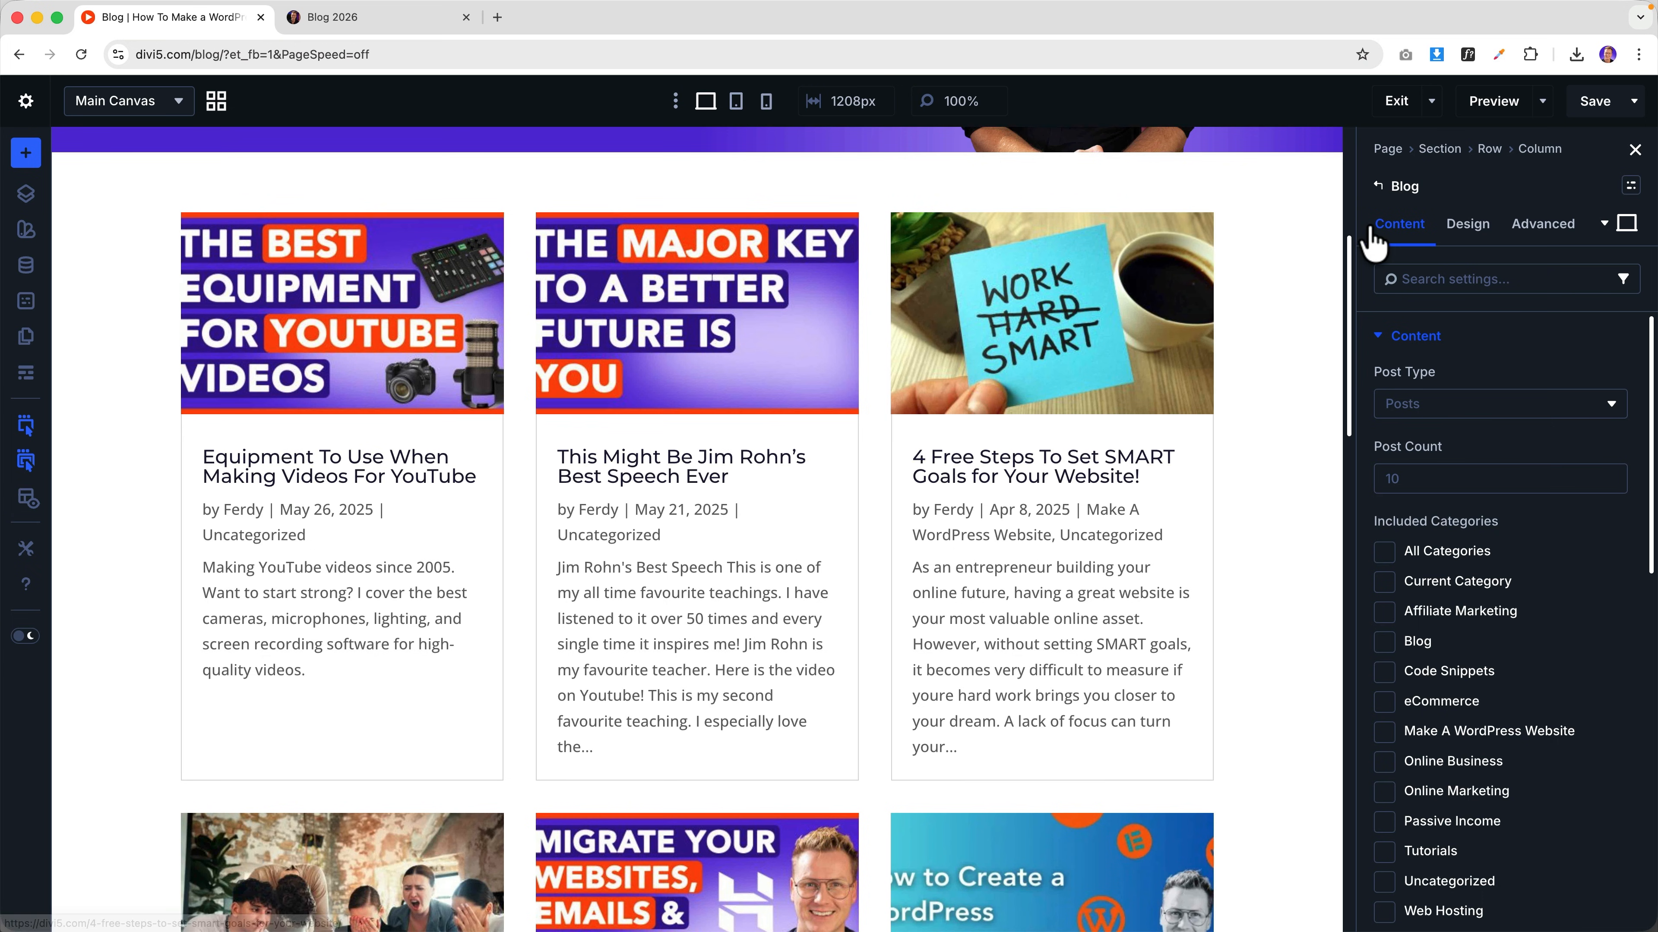
scroll(1524, 534, down, 1)
scroll(1525, 534, up, 1)
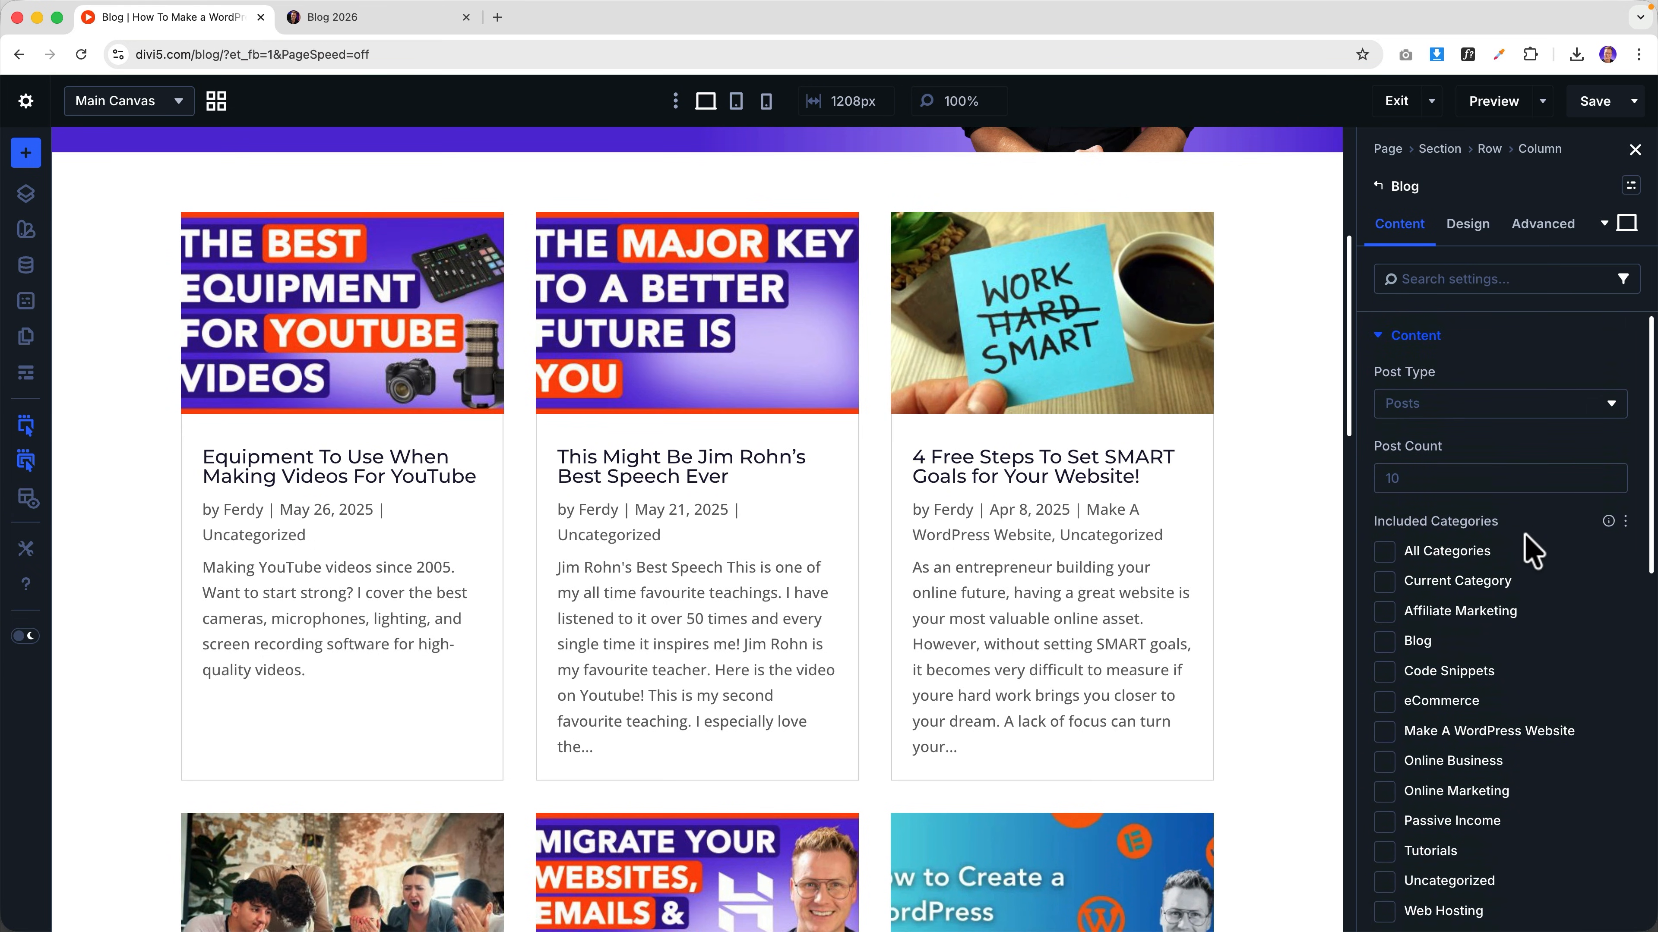
click(1439, 404)
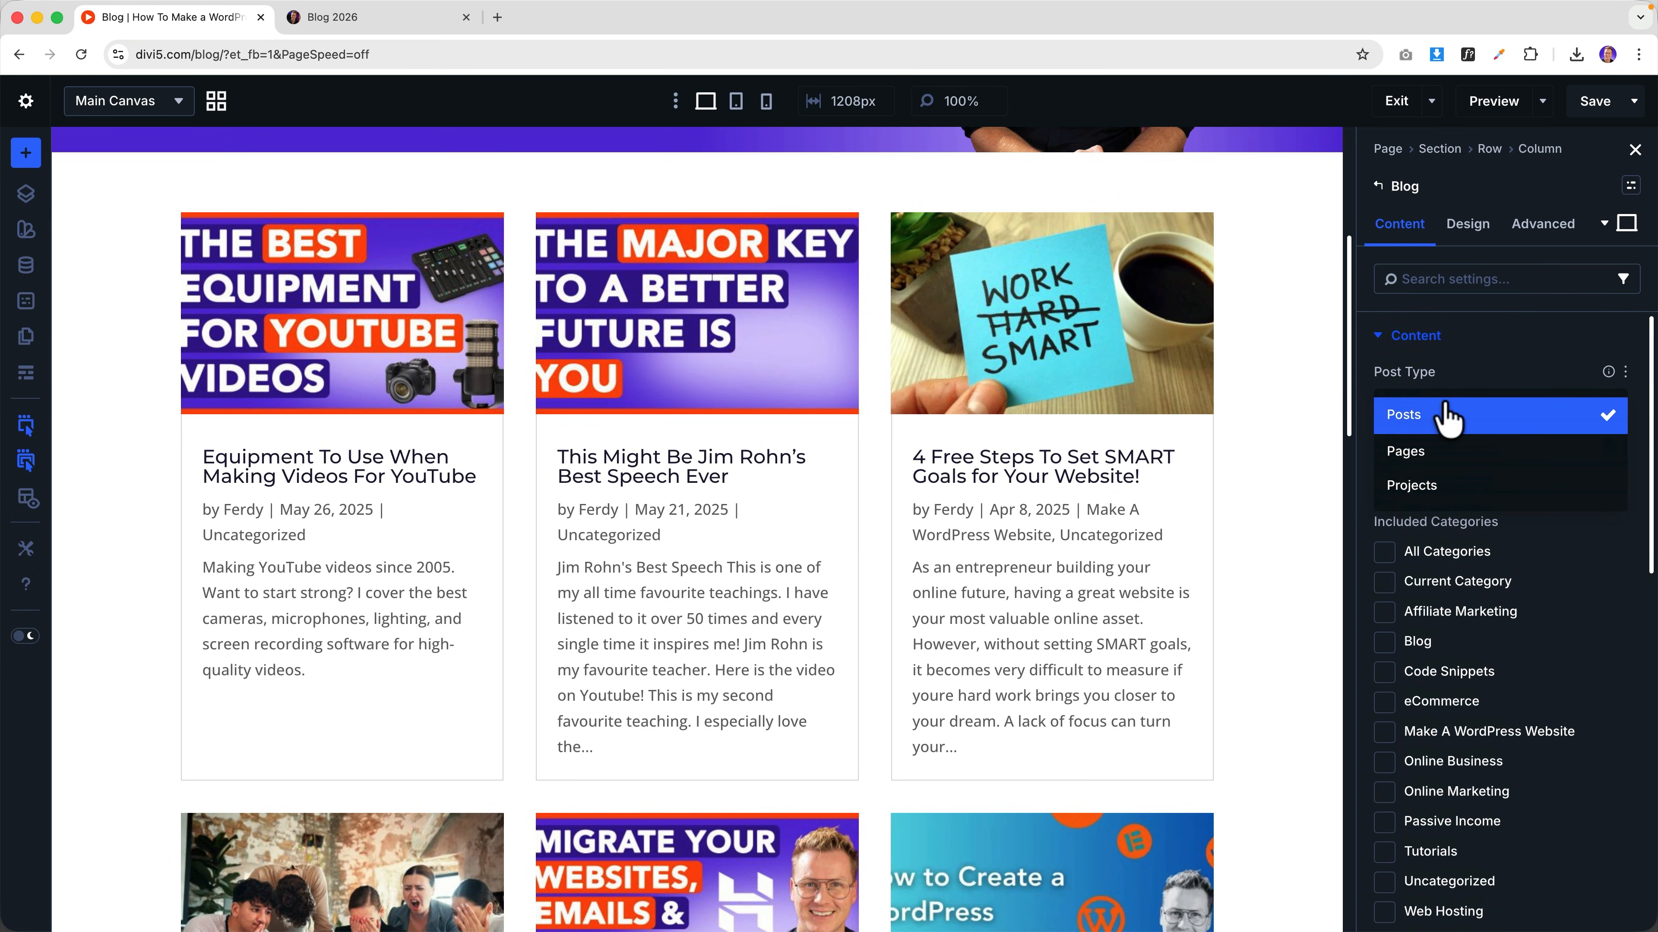
click(1467, 371)
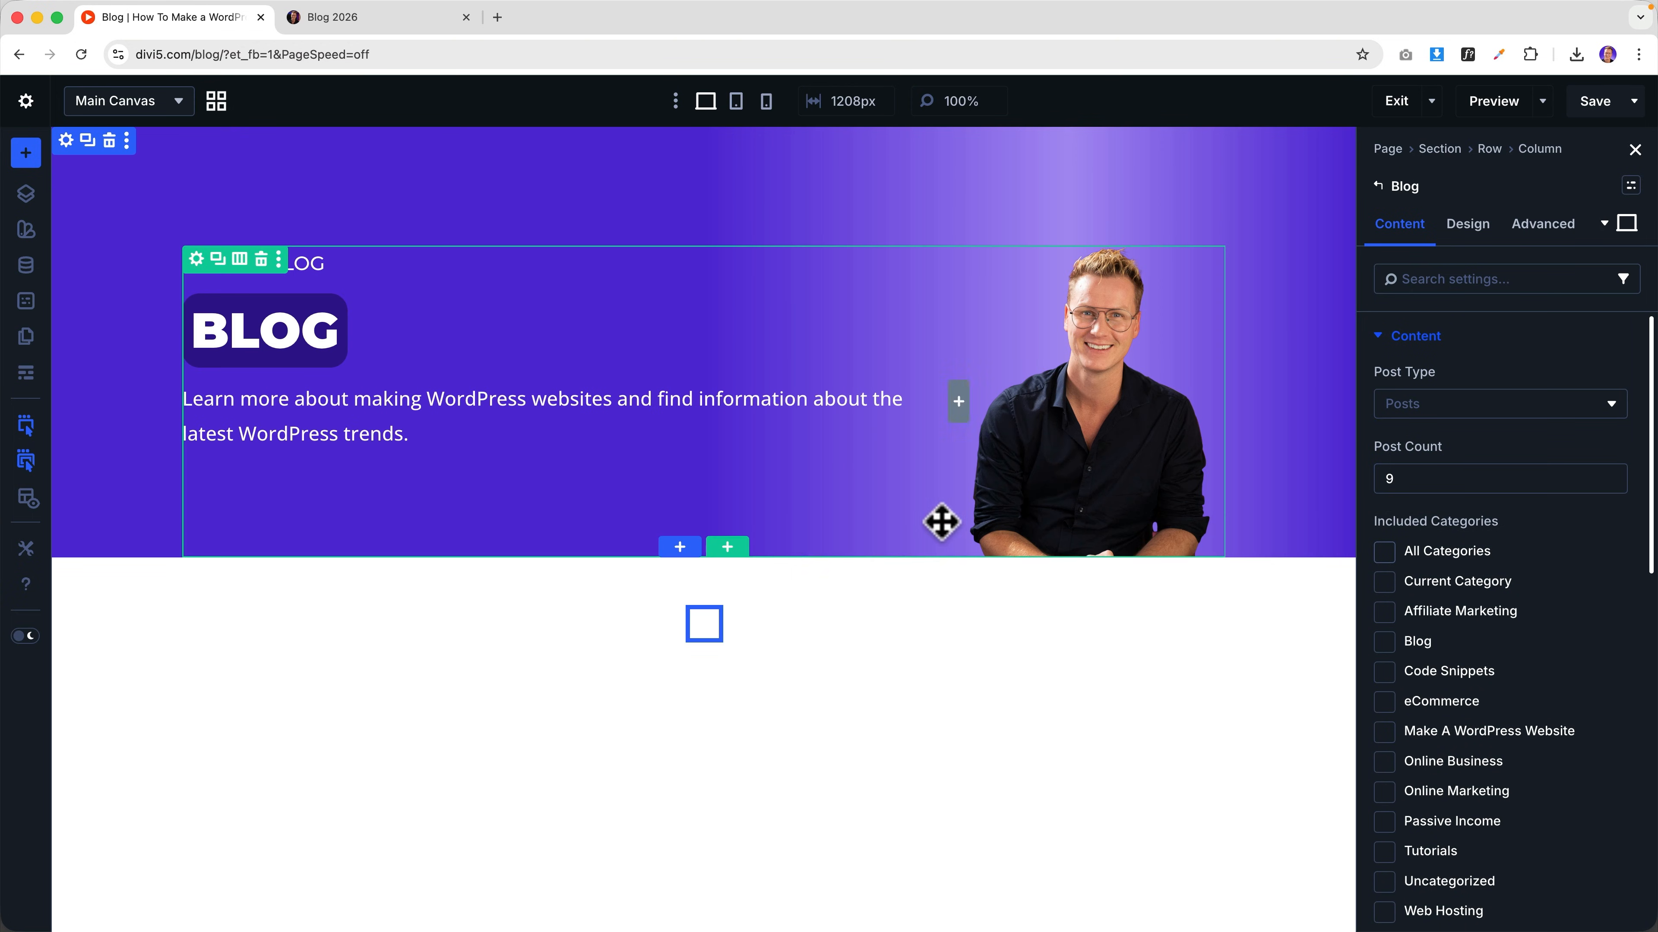
scroll(788, 548, down, 3)
scroll(790, 549, down, 20)
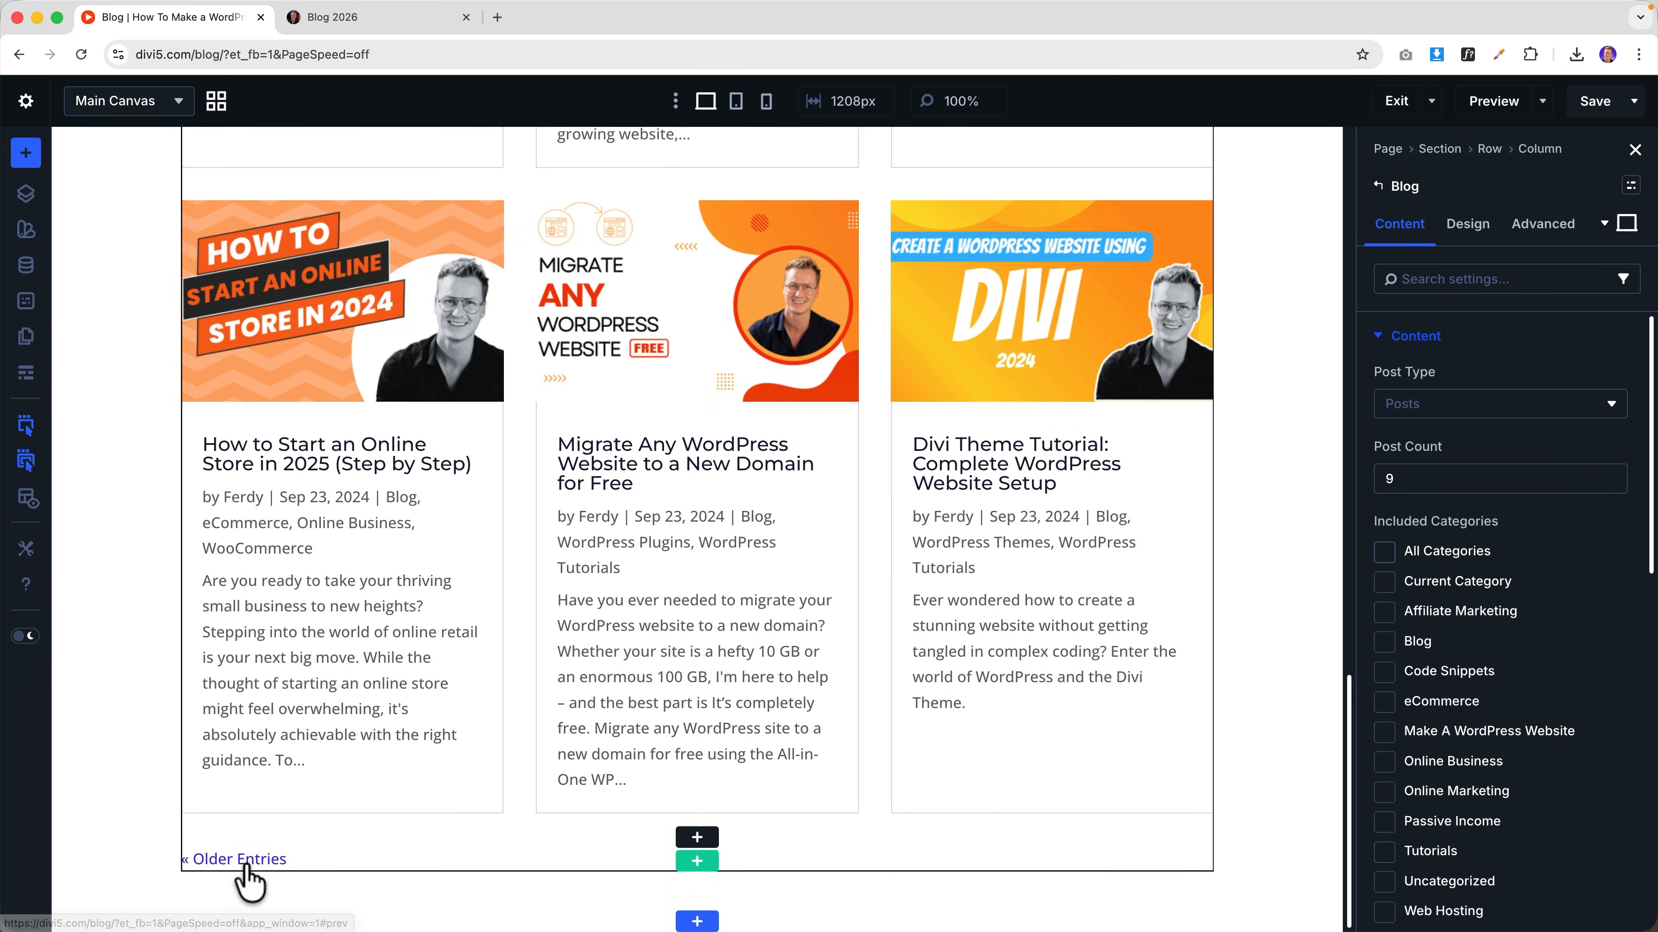
- Try limiting the Blog module to the Affiliate Marketing category, and clear that category filter again
scroll(907, 595, up, 20)
scroll(907, 595, up, 3)
scroll(906, 593, down, 4)
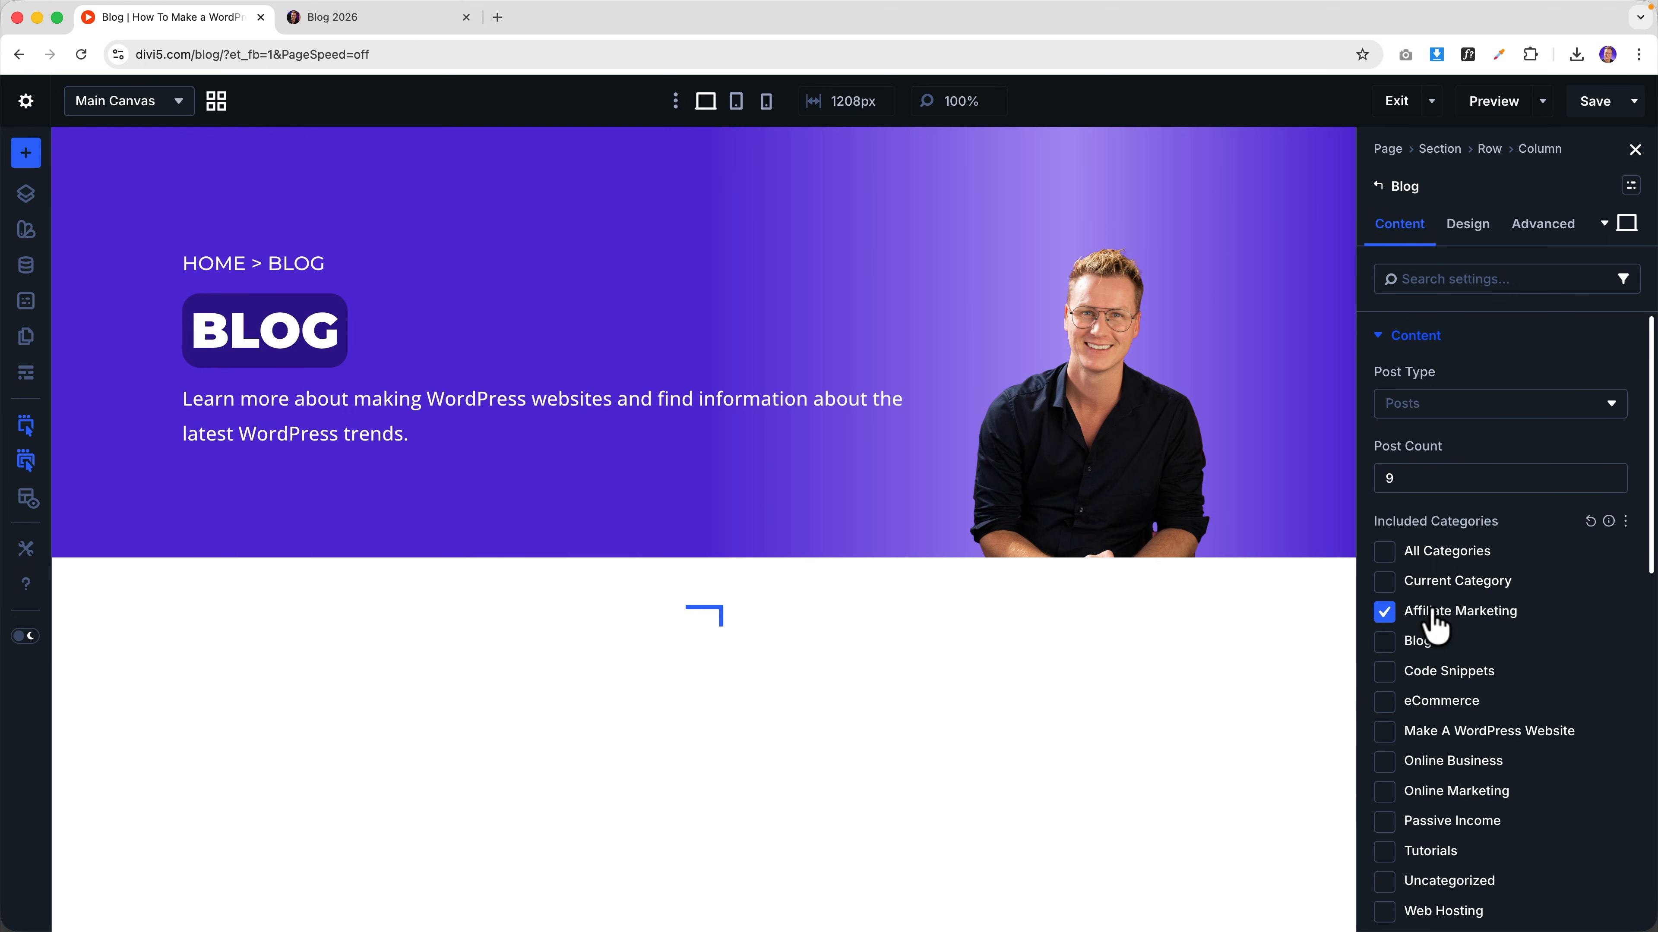
scroll(1017, 637, down, 6)
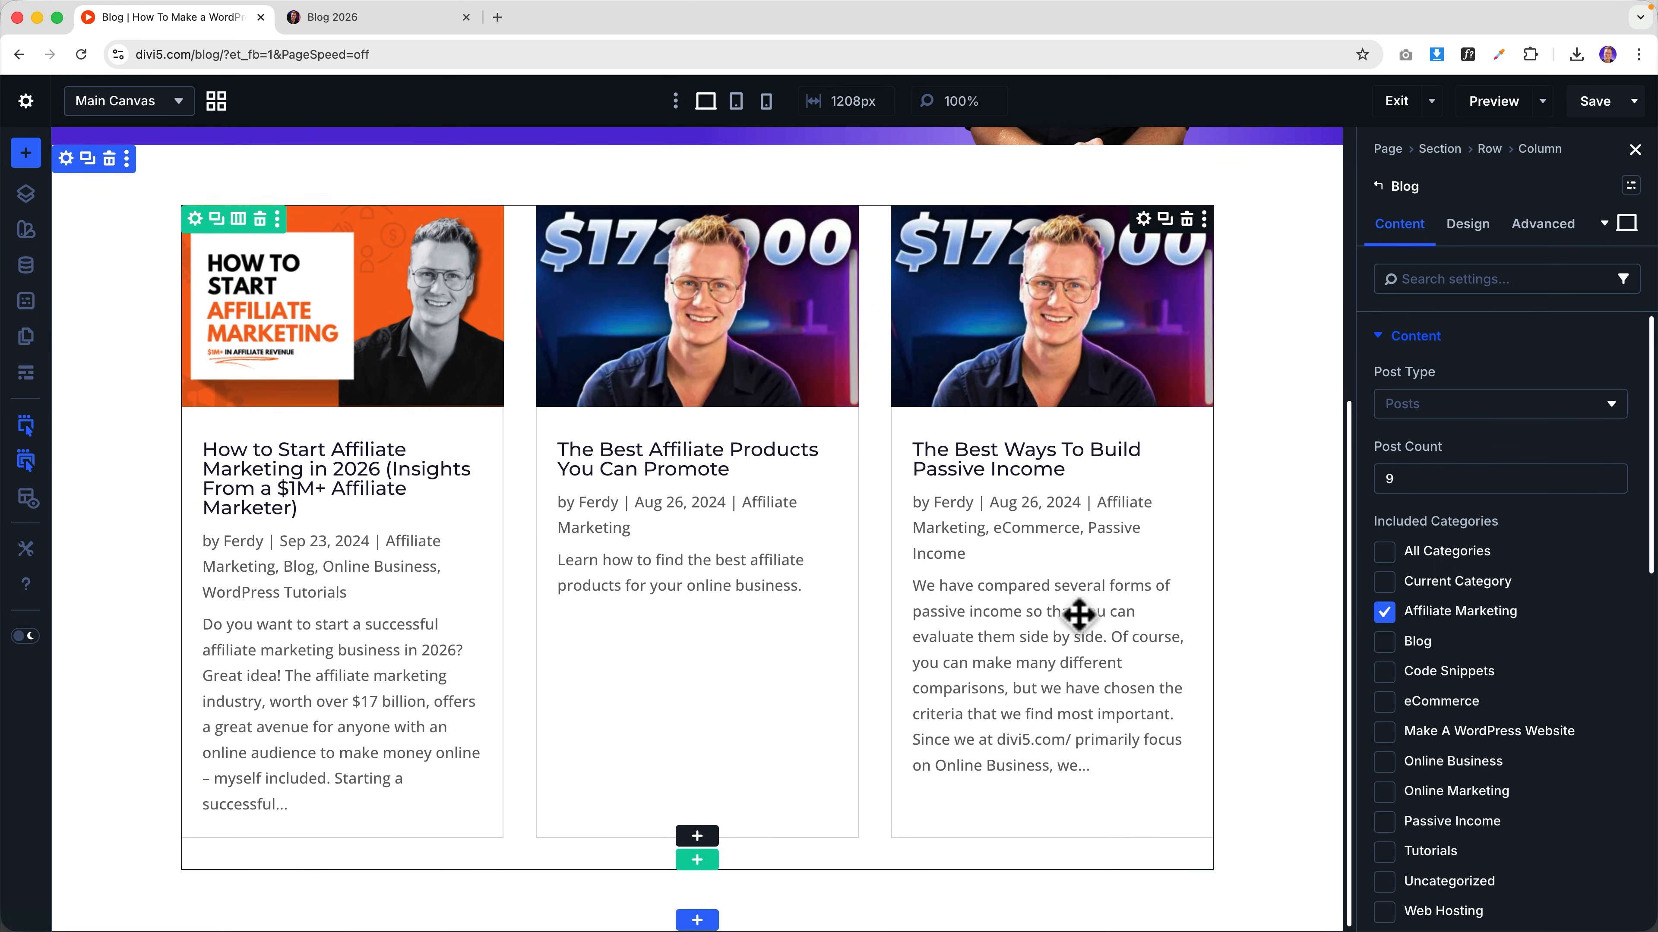
- Set the Blog module's excerpt length to 150
scroll(1553, 633, down, 8)
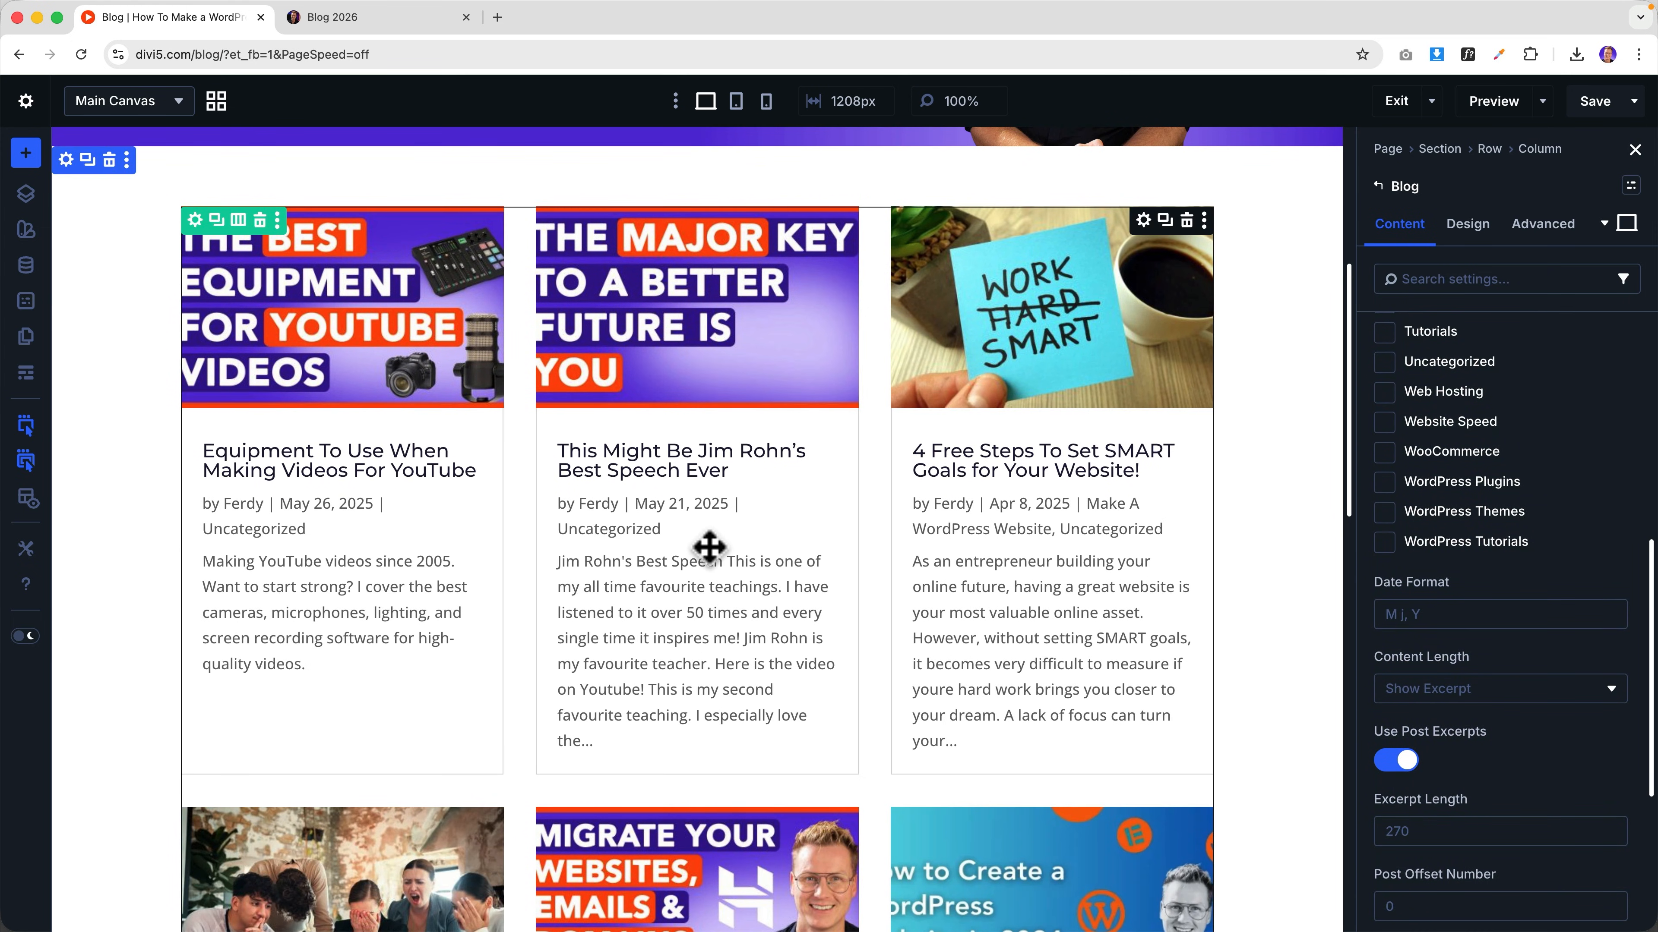
scroll(718, 549, down, 3)
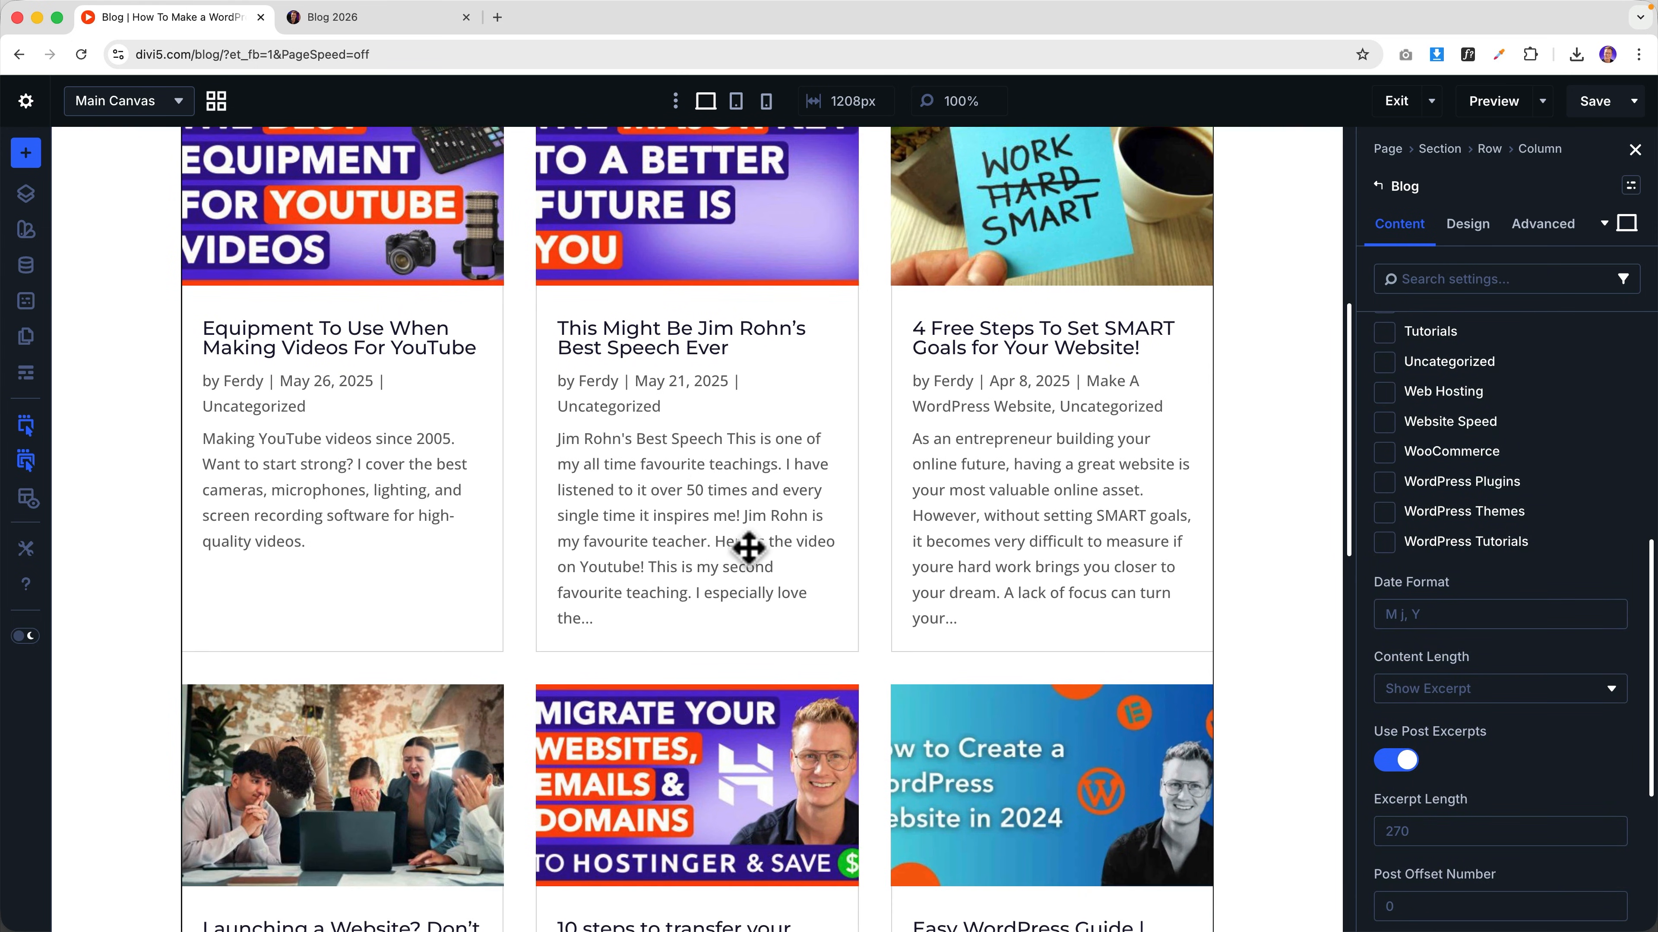
click(1423, 832)
text(150)
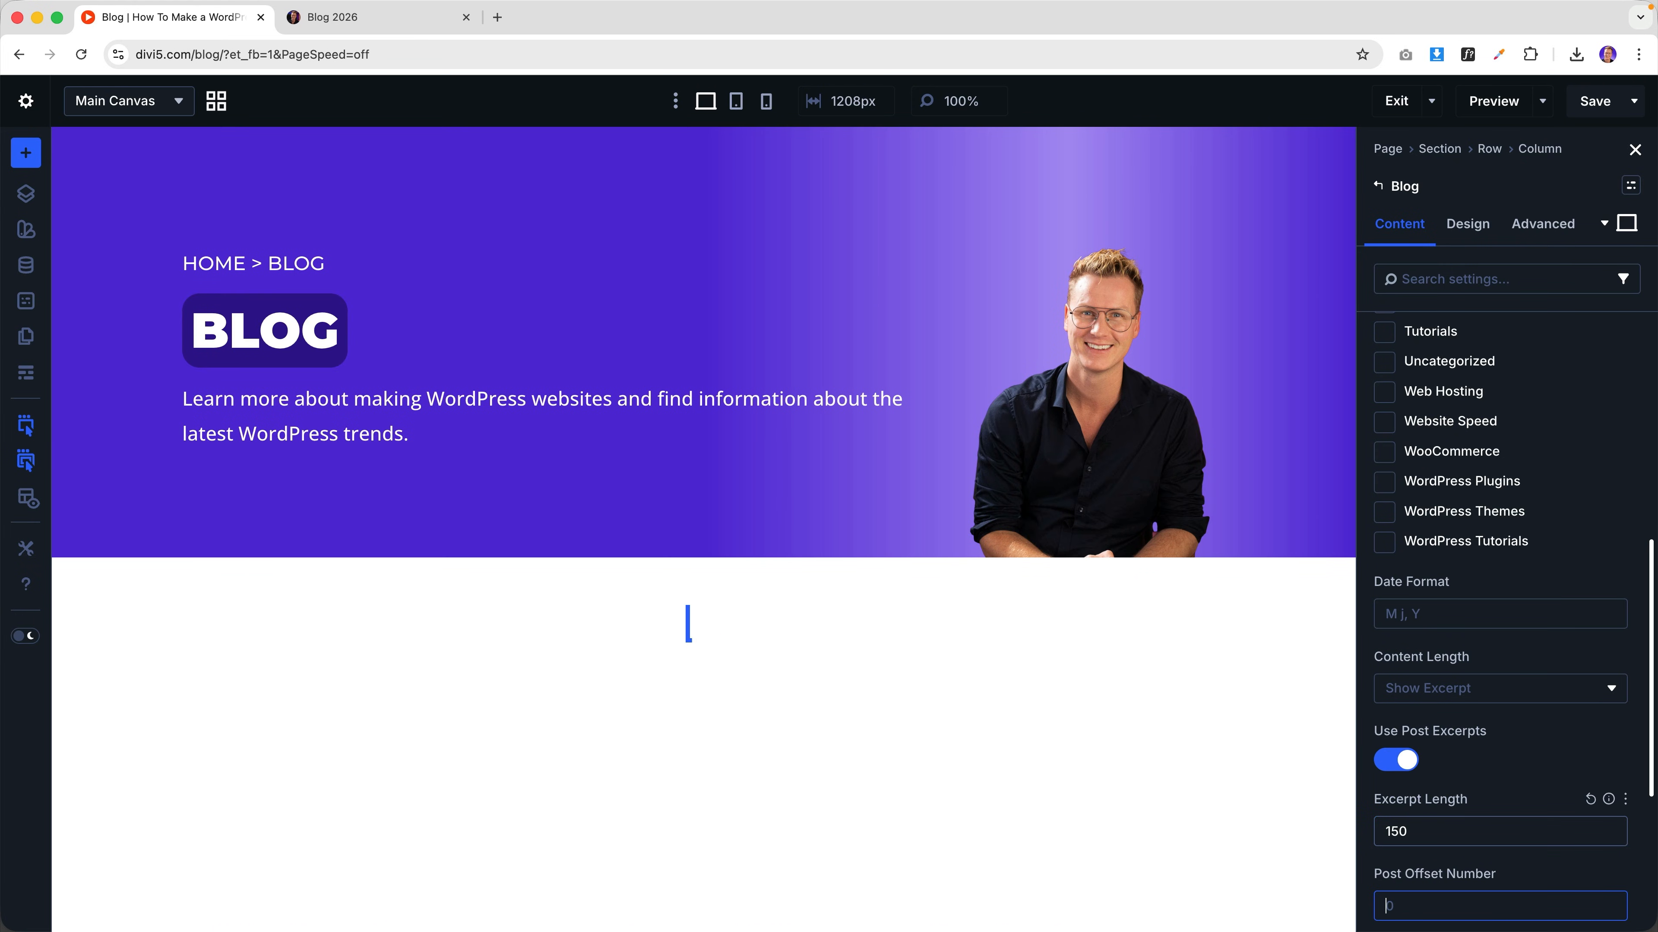
scroll(1046, 688, down, 8)
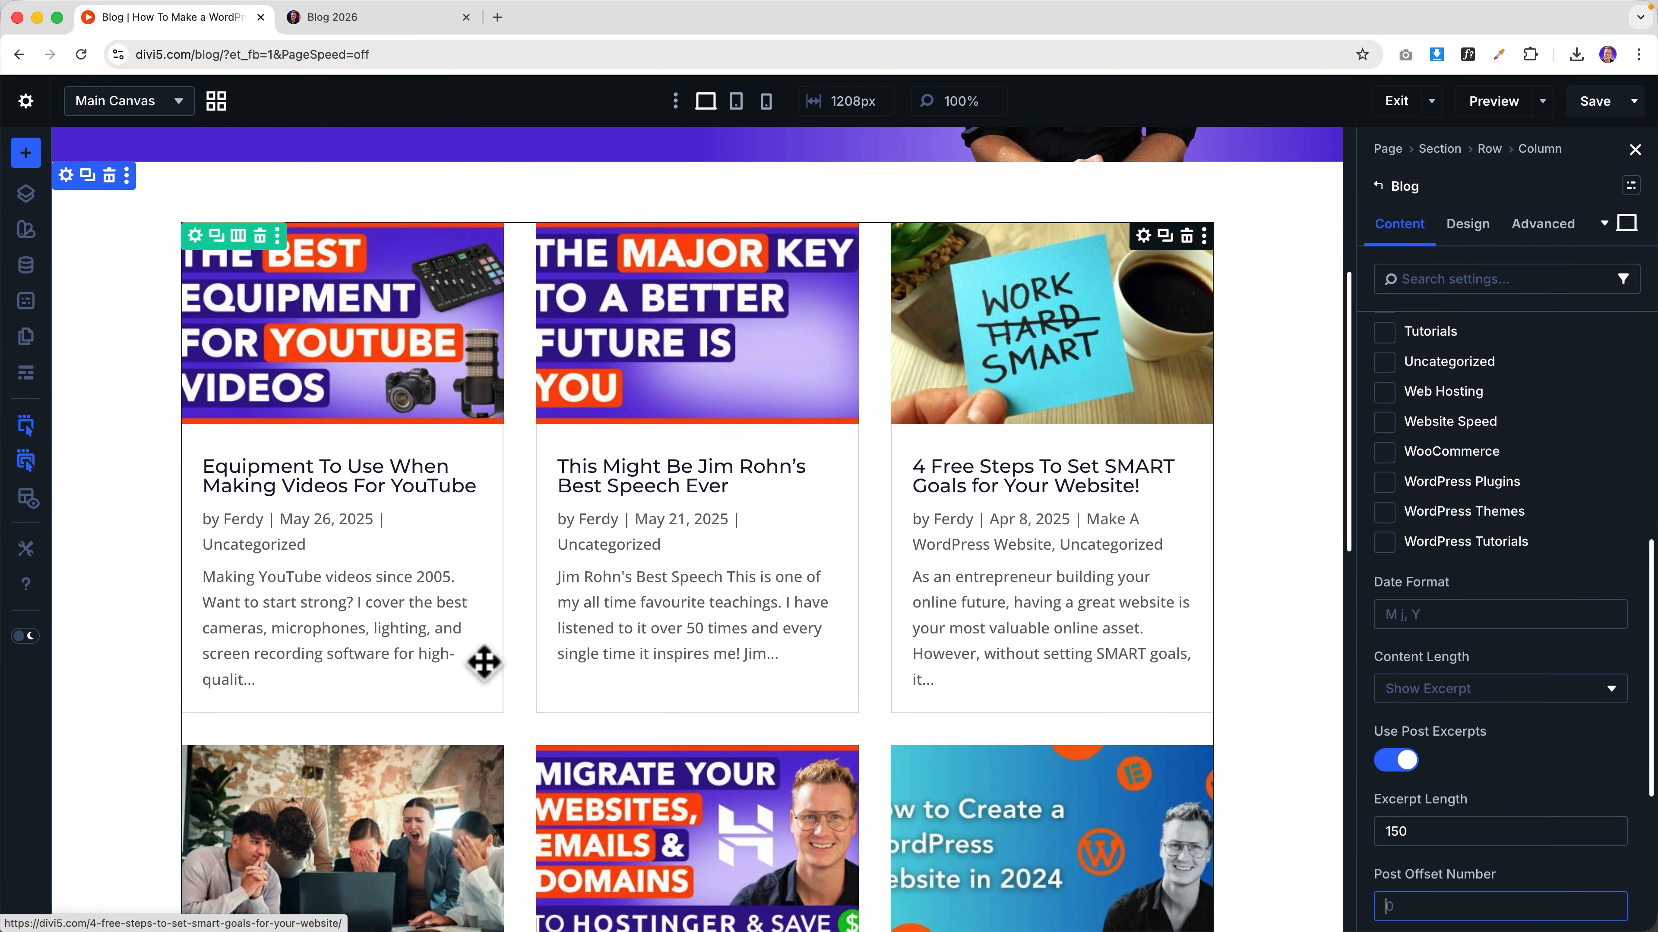
- Remove the border around the Blog module's post cards by setting the grid layout border width to 0 px
scroll(1527, 732, down, 3)
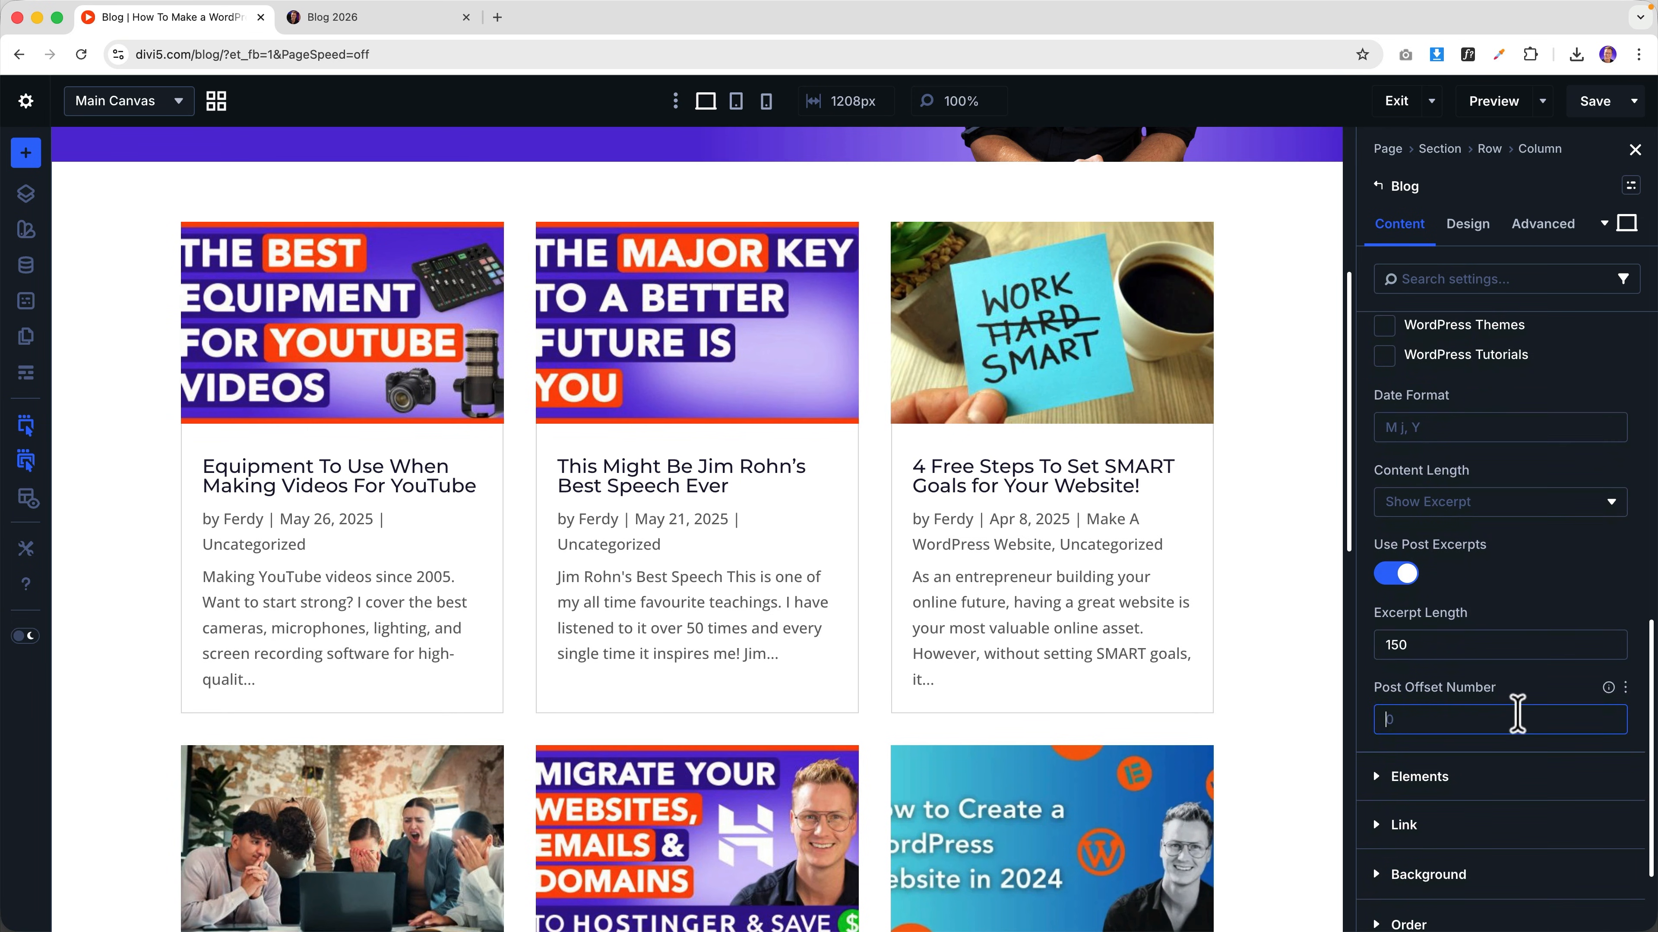
scroll(1515, 712, down, 3)
scroll(1484, 603, up, 10)
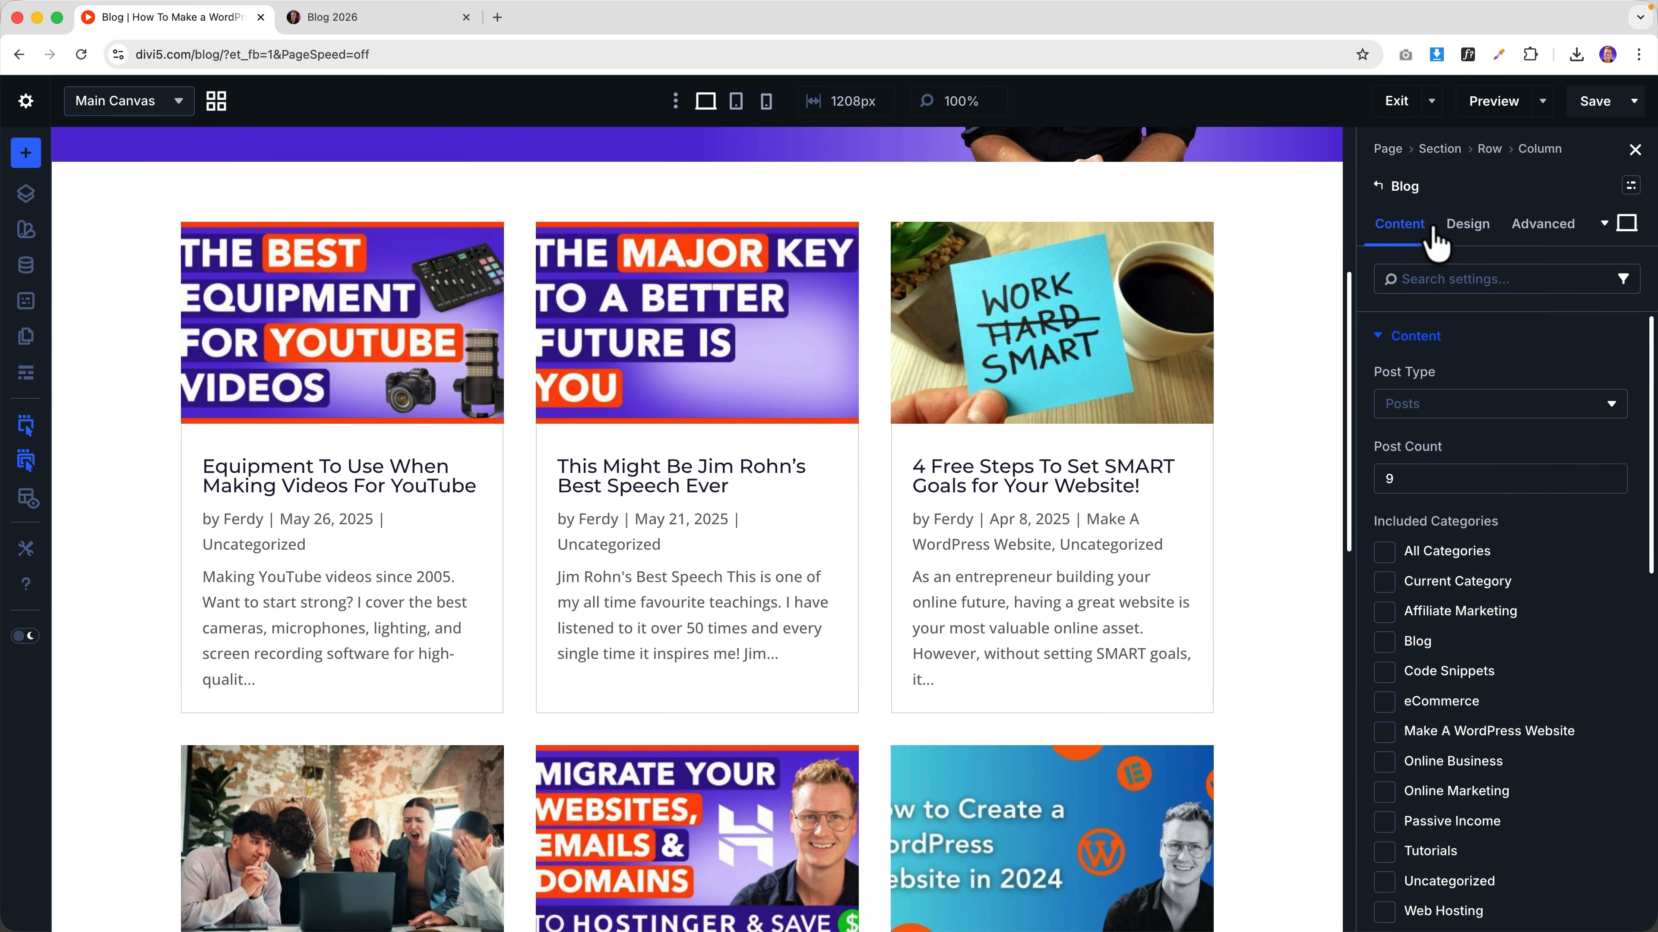
click(1468, 229)
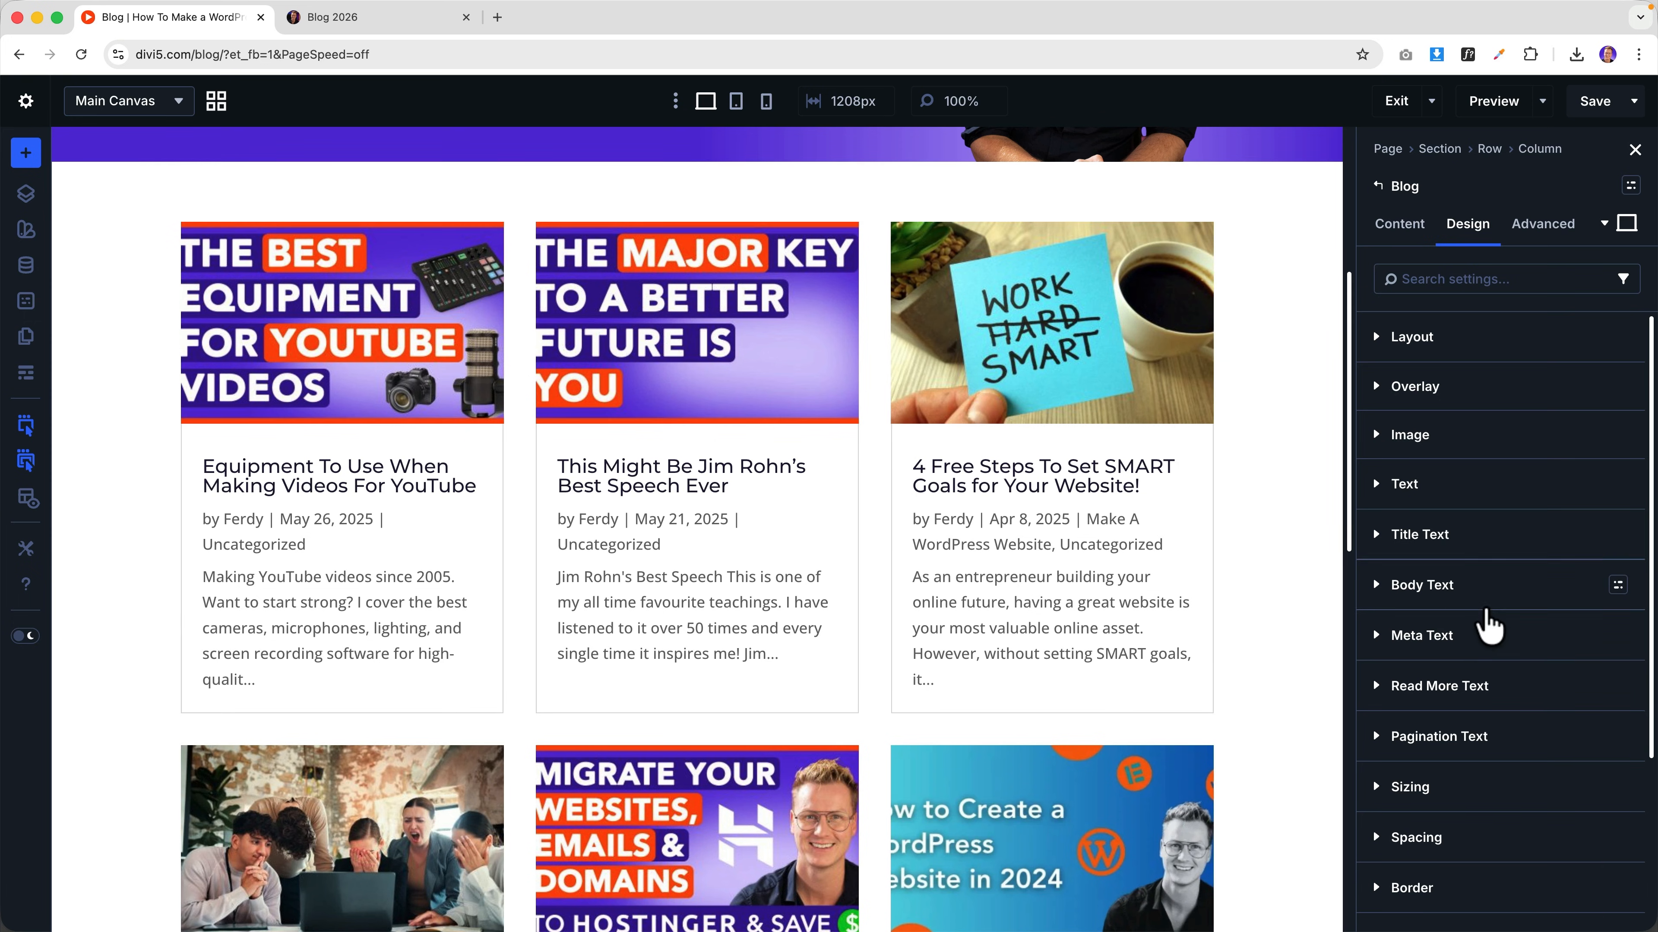
scroll(1488, 627, down, 5)
click(1433, 661)
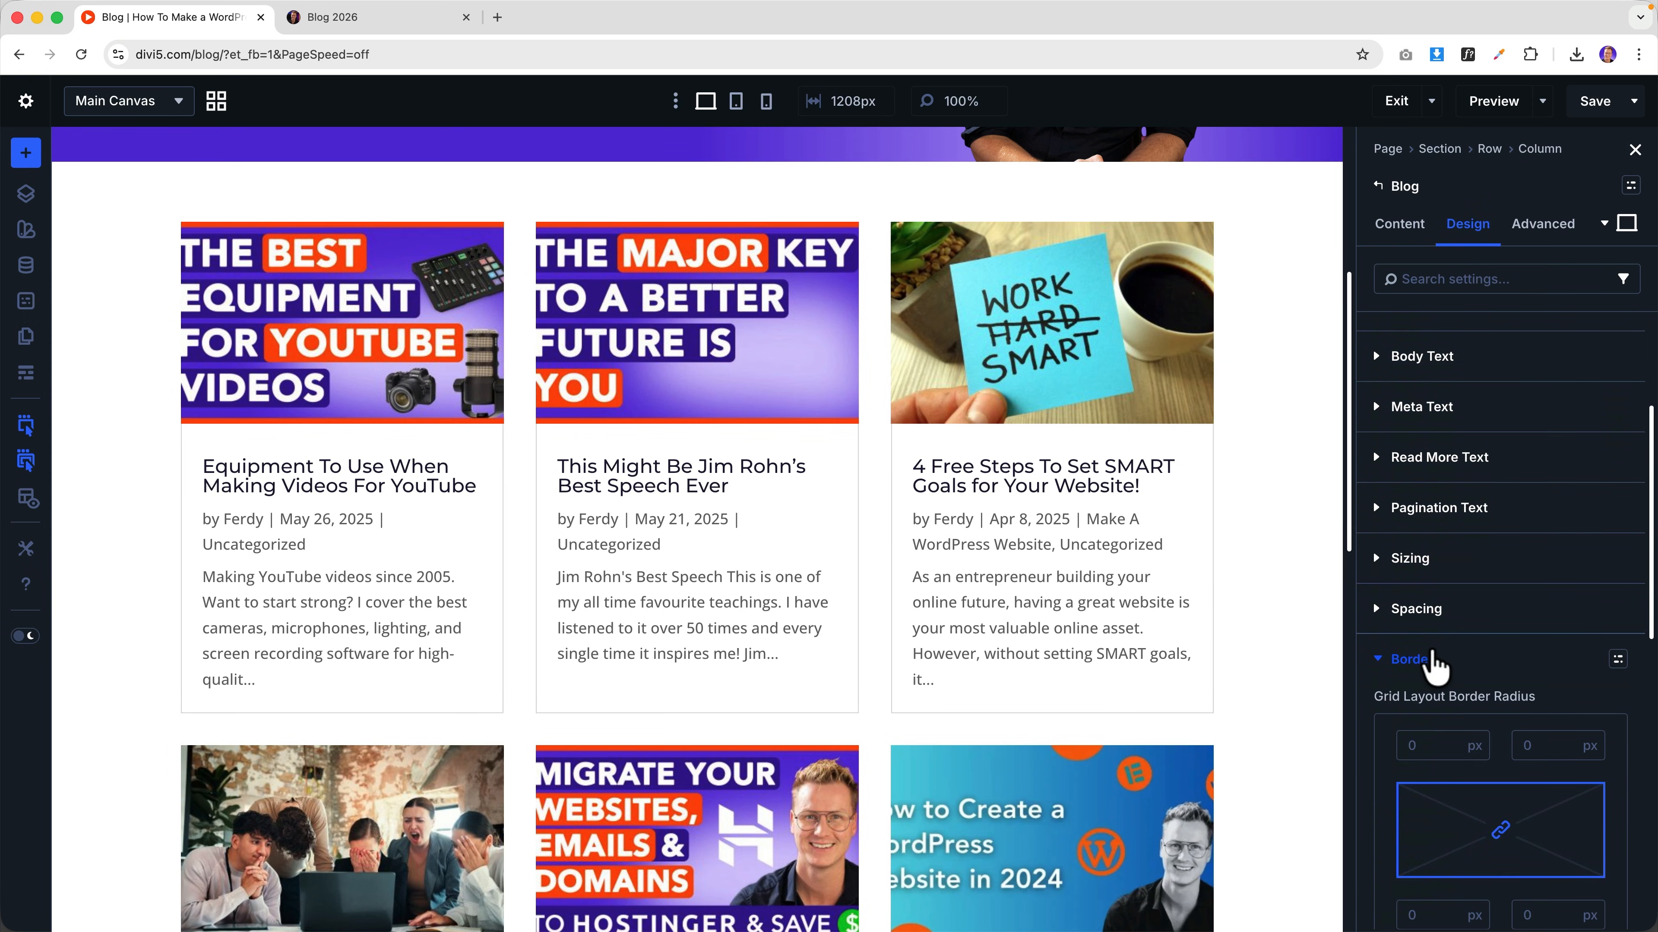
scroll(1435, 663, down, 10)
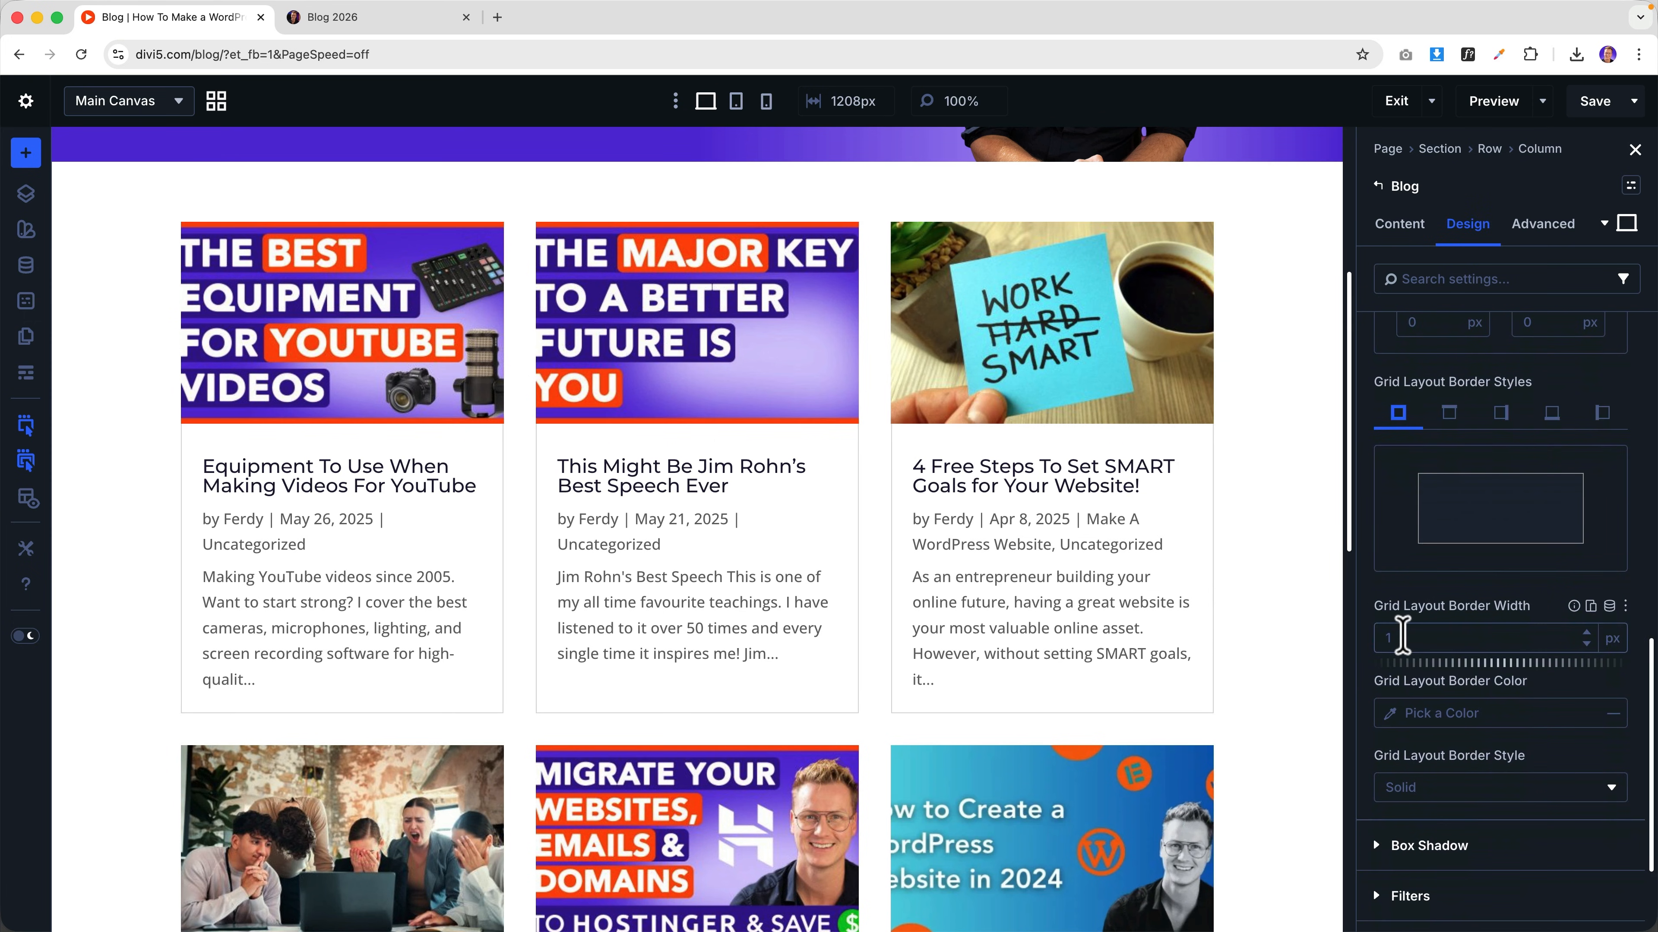
text(0)
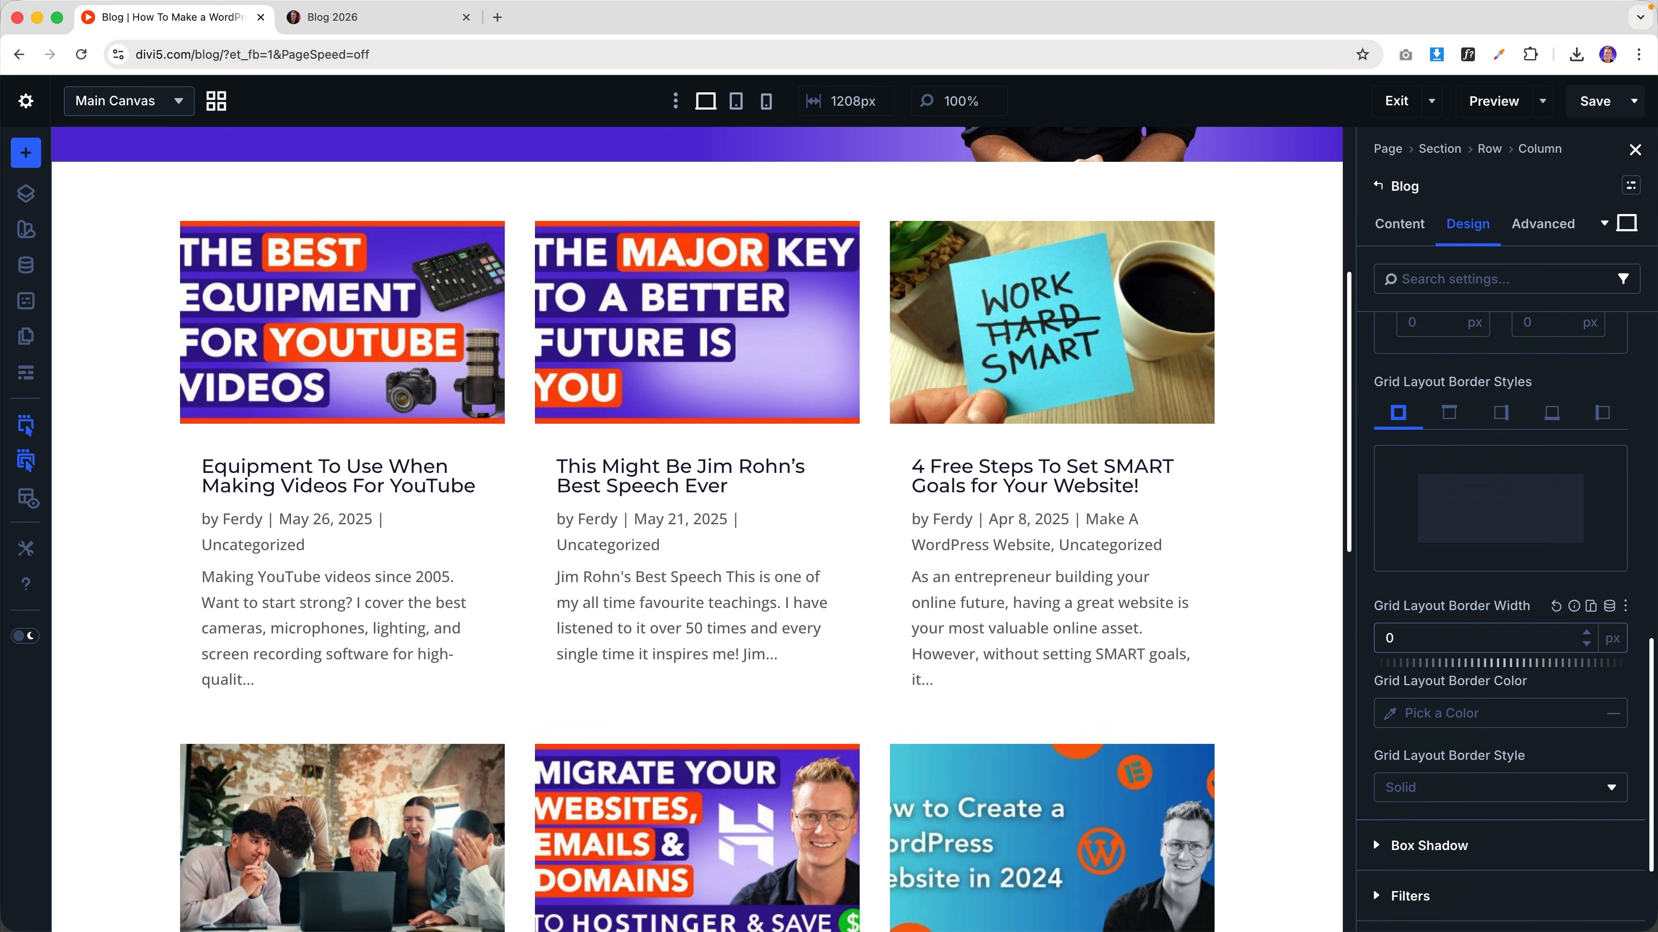
scroll(1361, 532, up, 10)
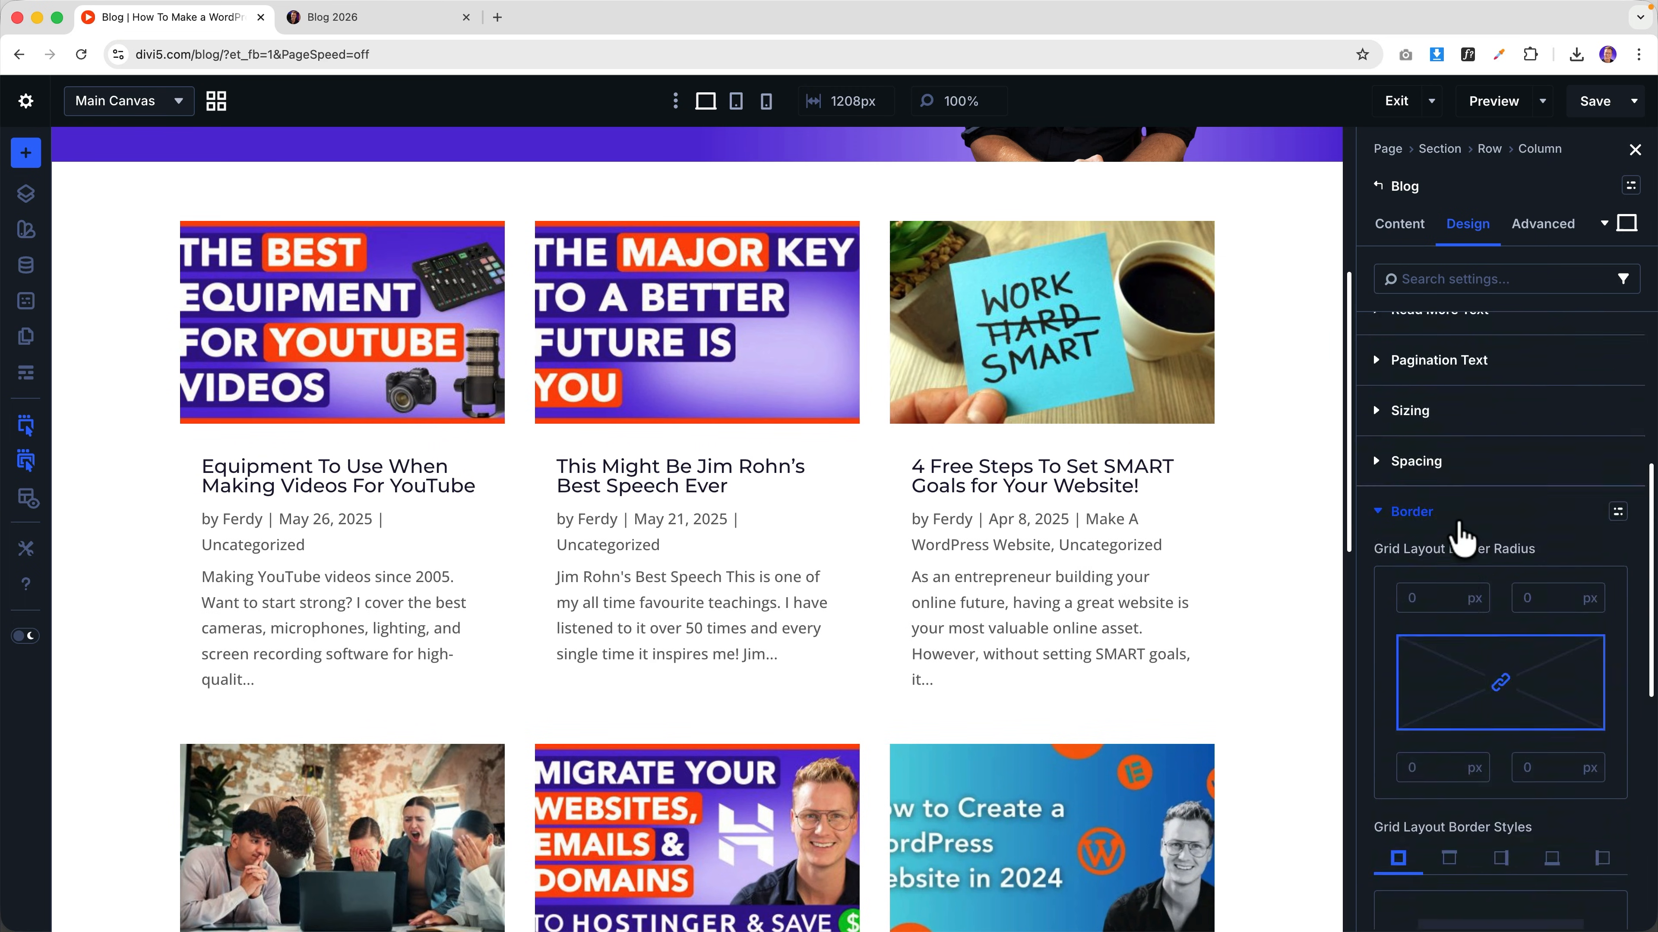
click(1415, 658)
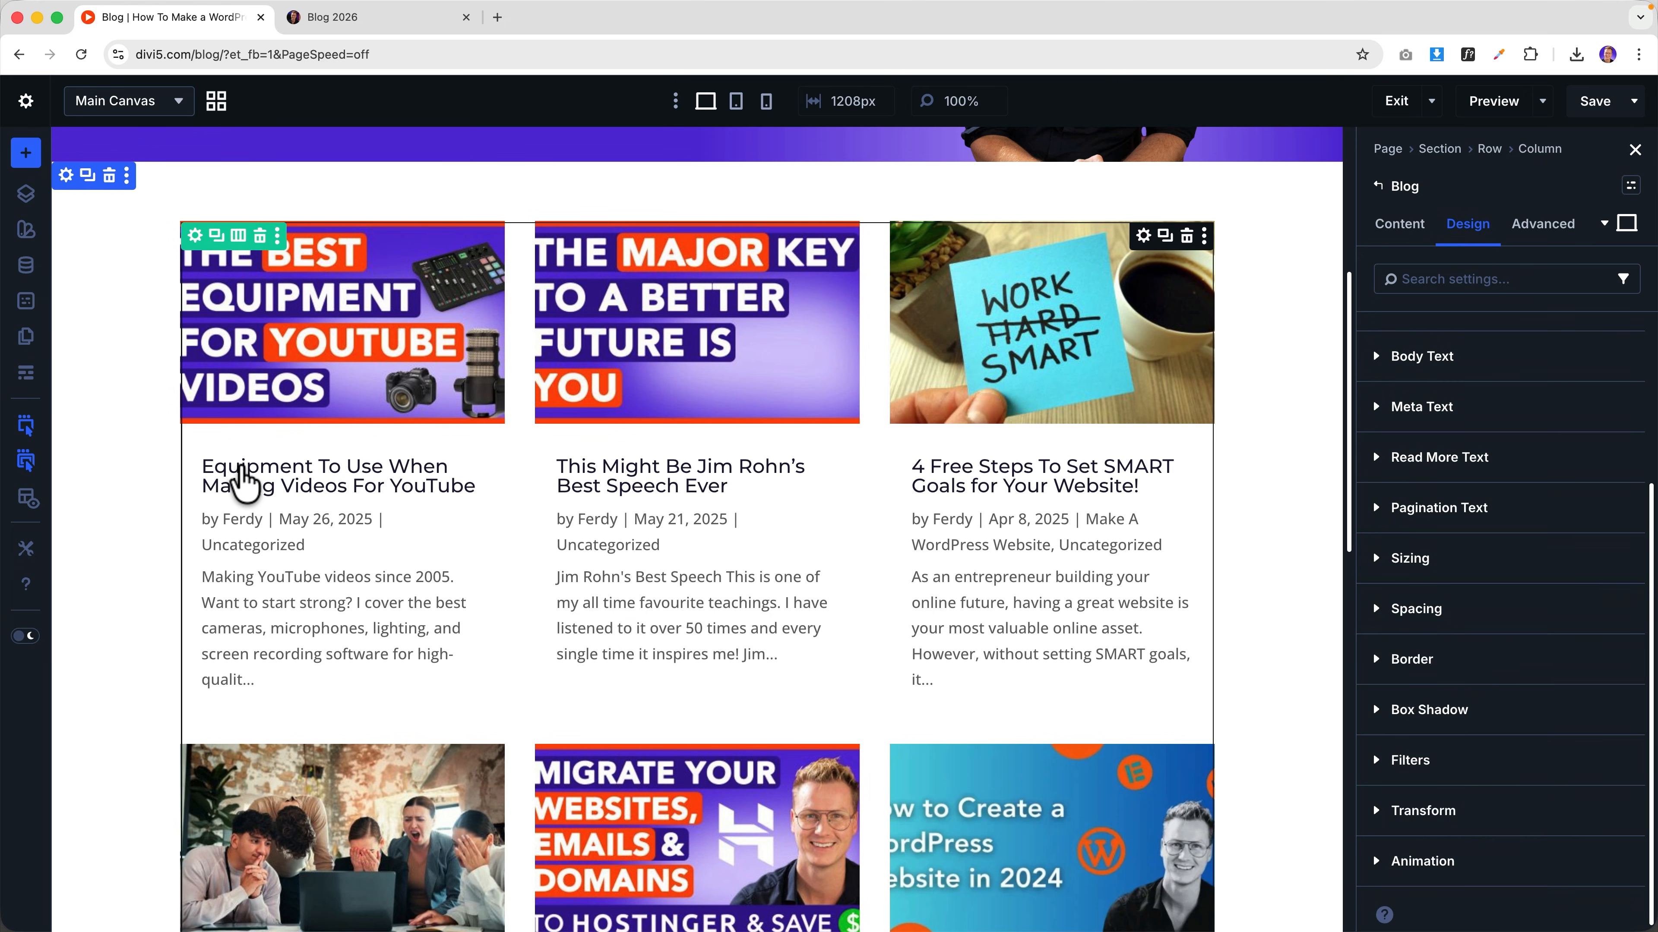
- Examine the post card titles and text on the ferdy.com Blog page, and return to the divi5.com builder
click(365, 22)
scroll(452, 437, down, 4)
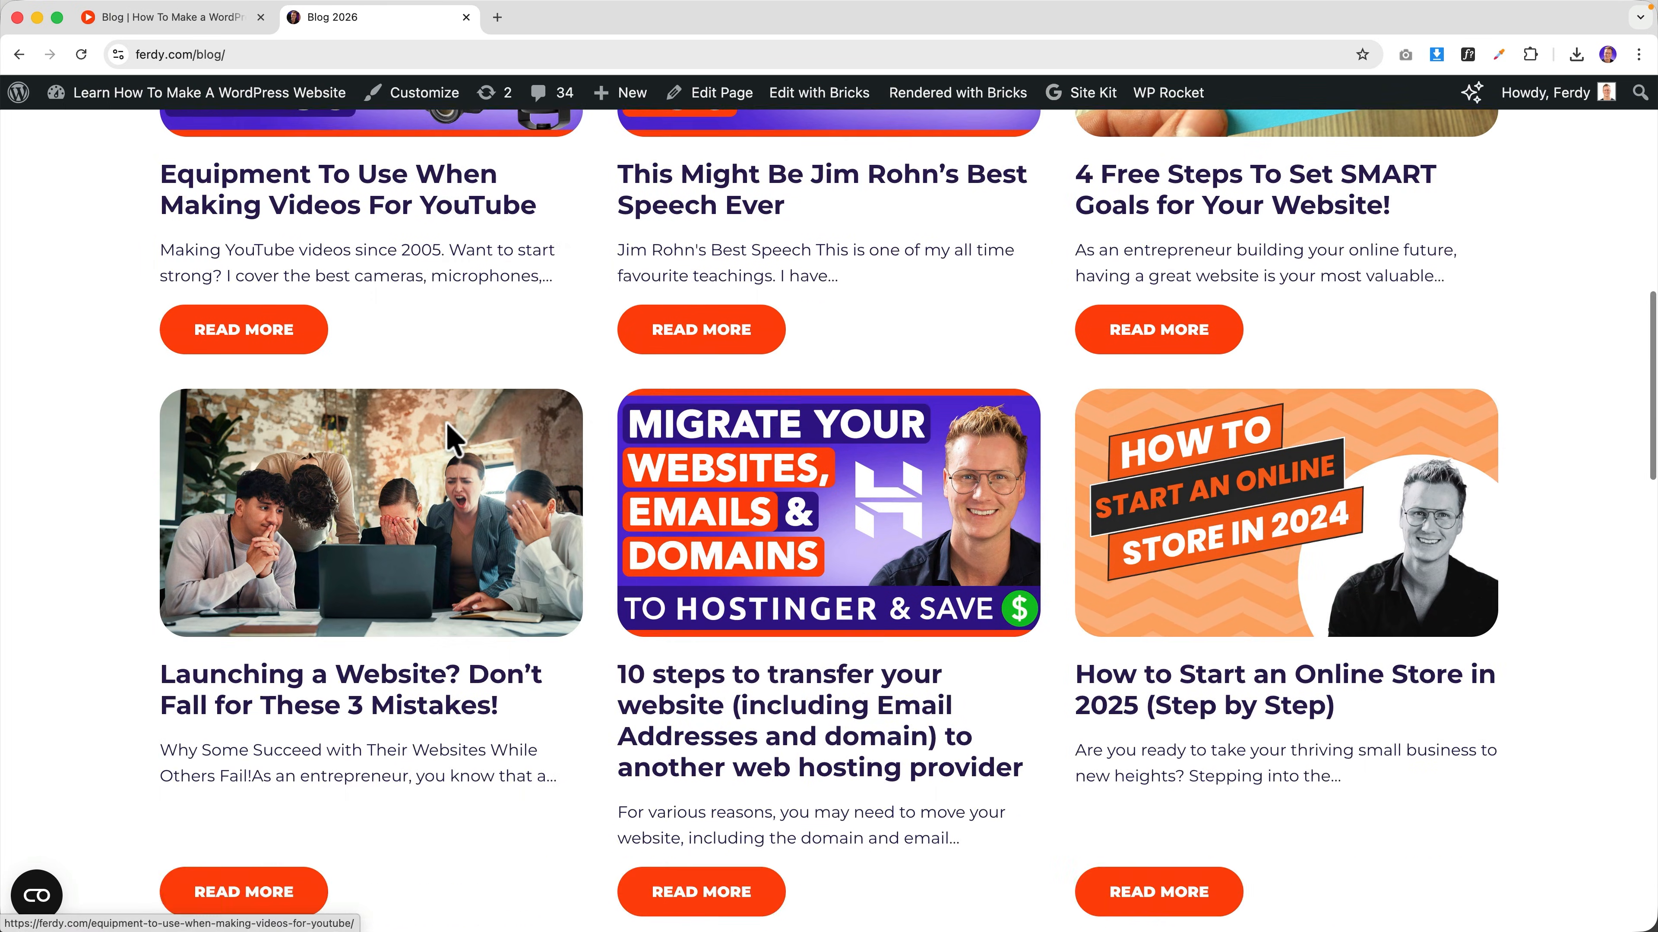
scroll(451, 438, up, 3)
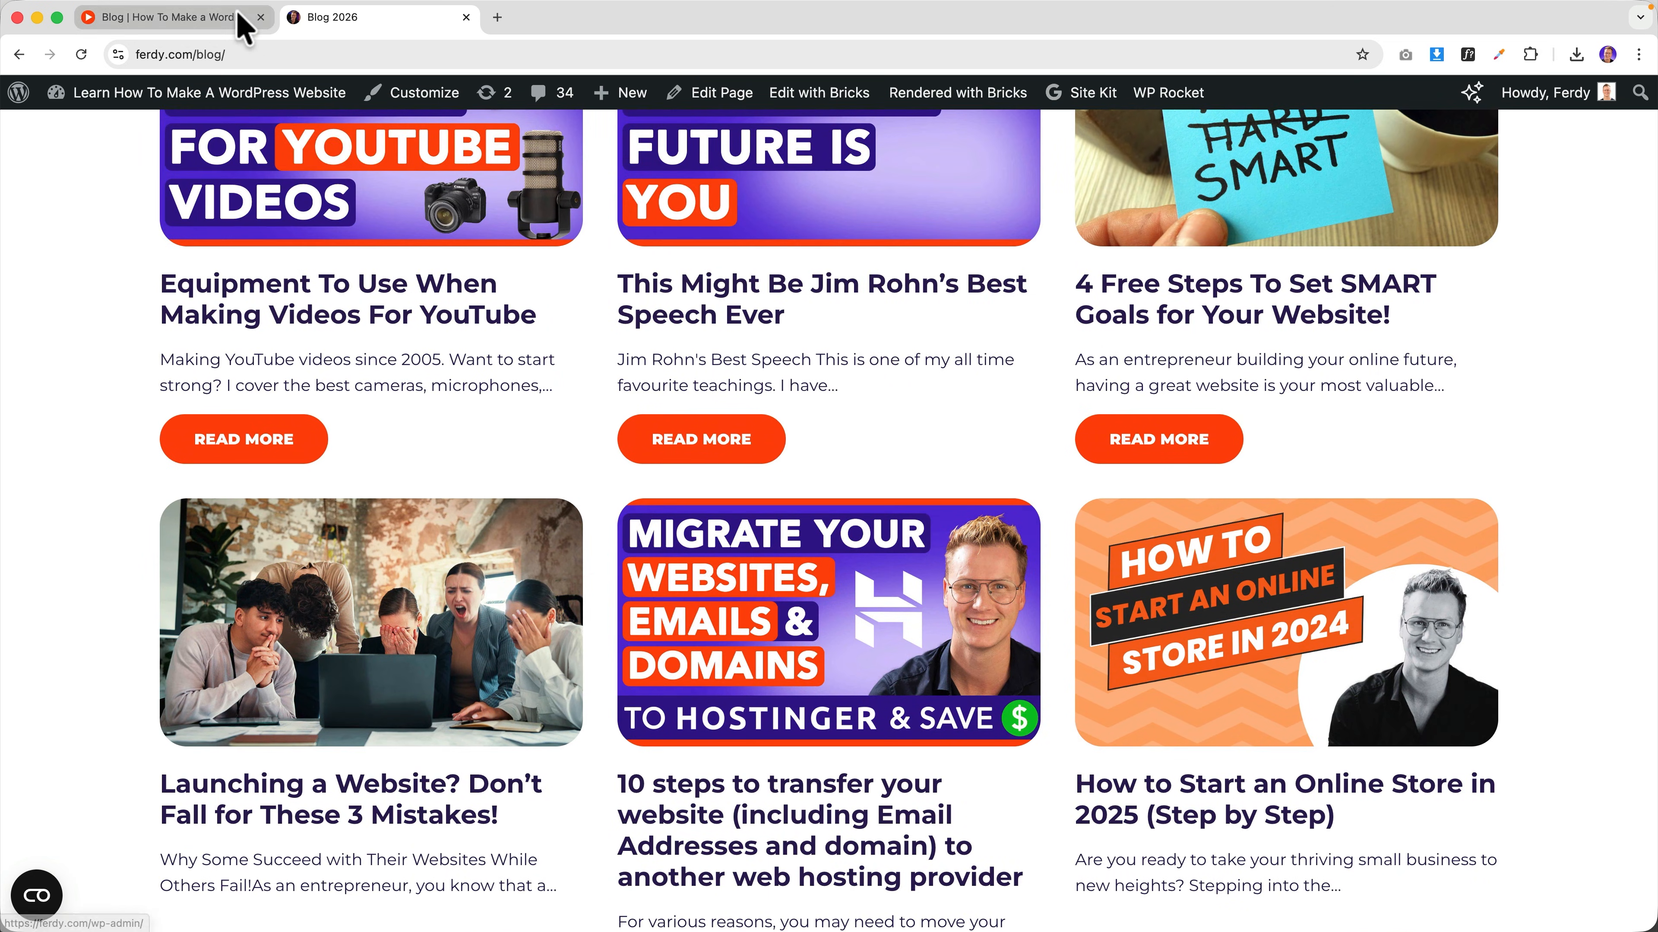
click(239, 16)
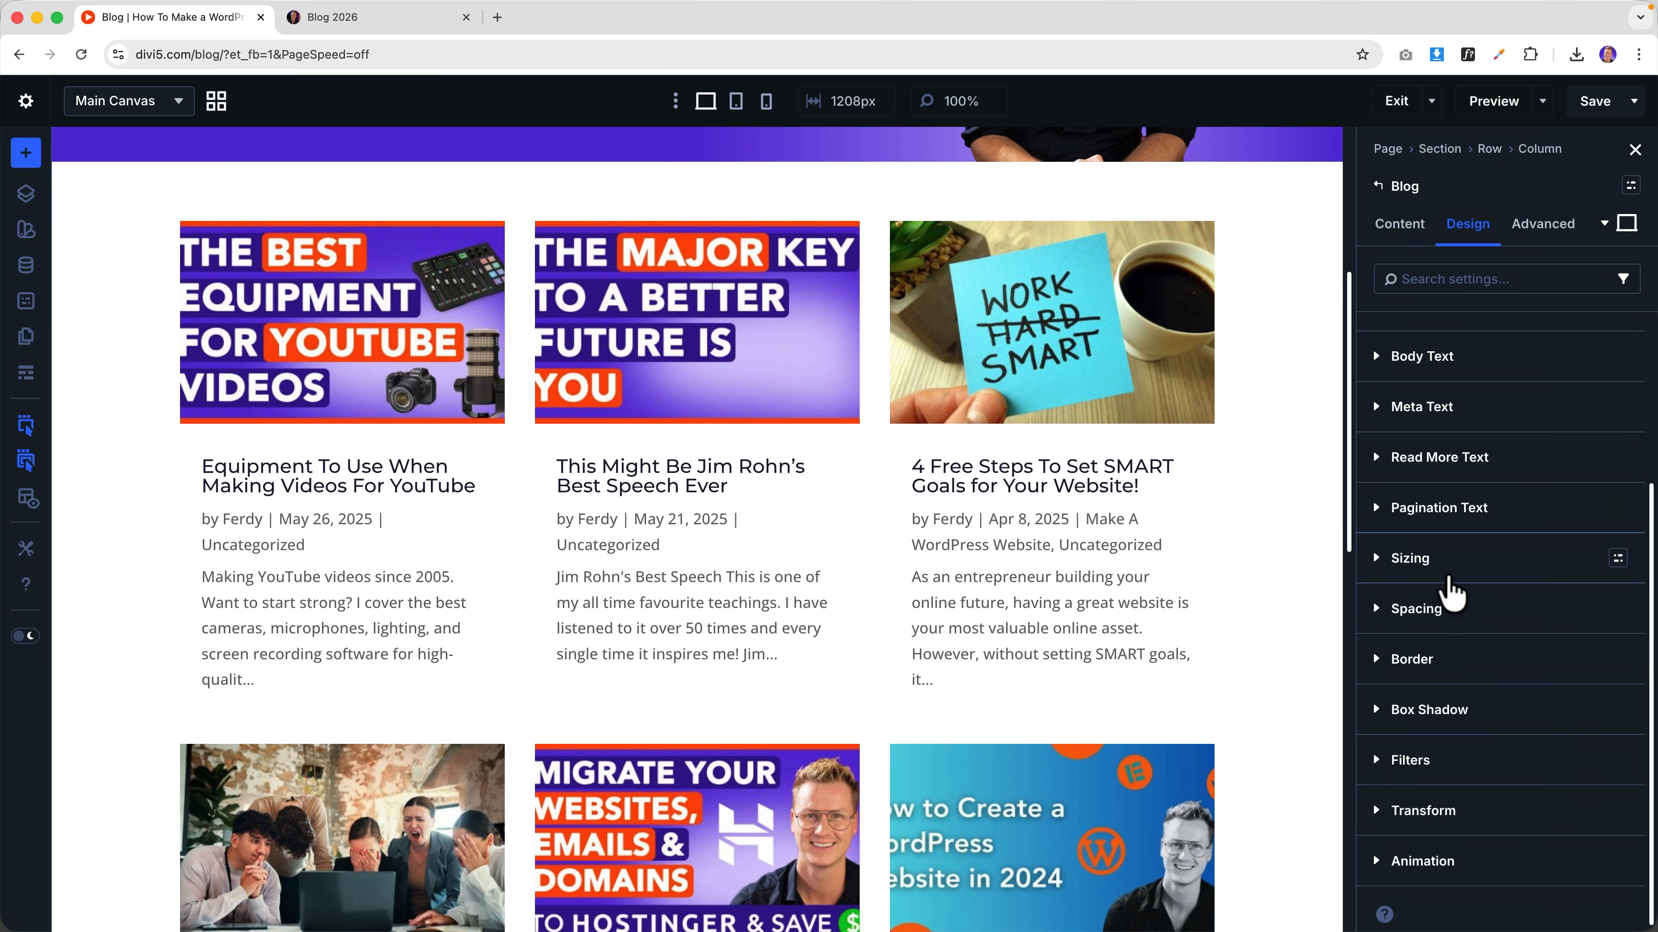
- Assign the global Heading font to the Blog module's post titles
scroll(1452, 574, up, 4)
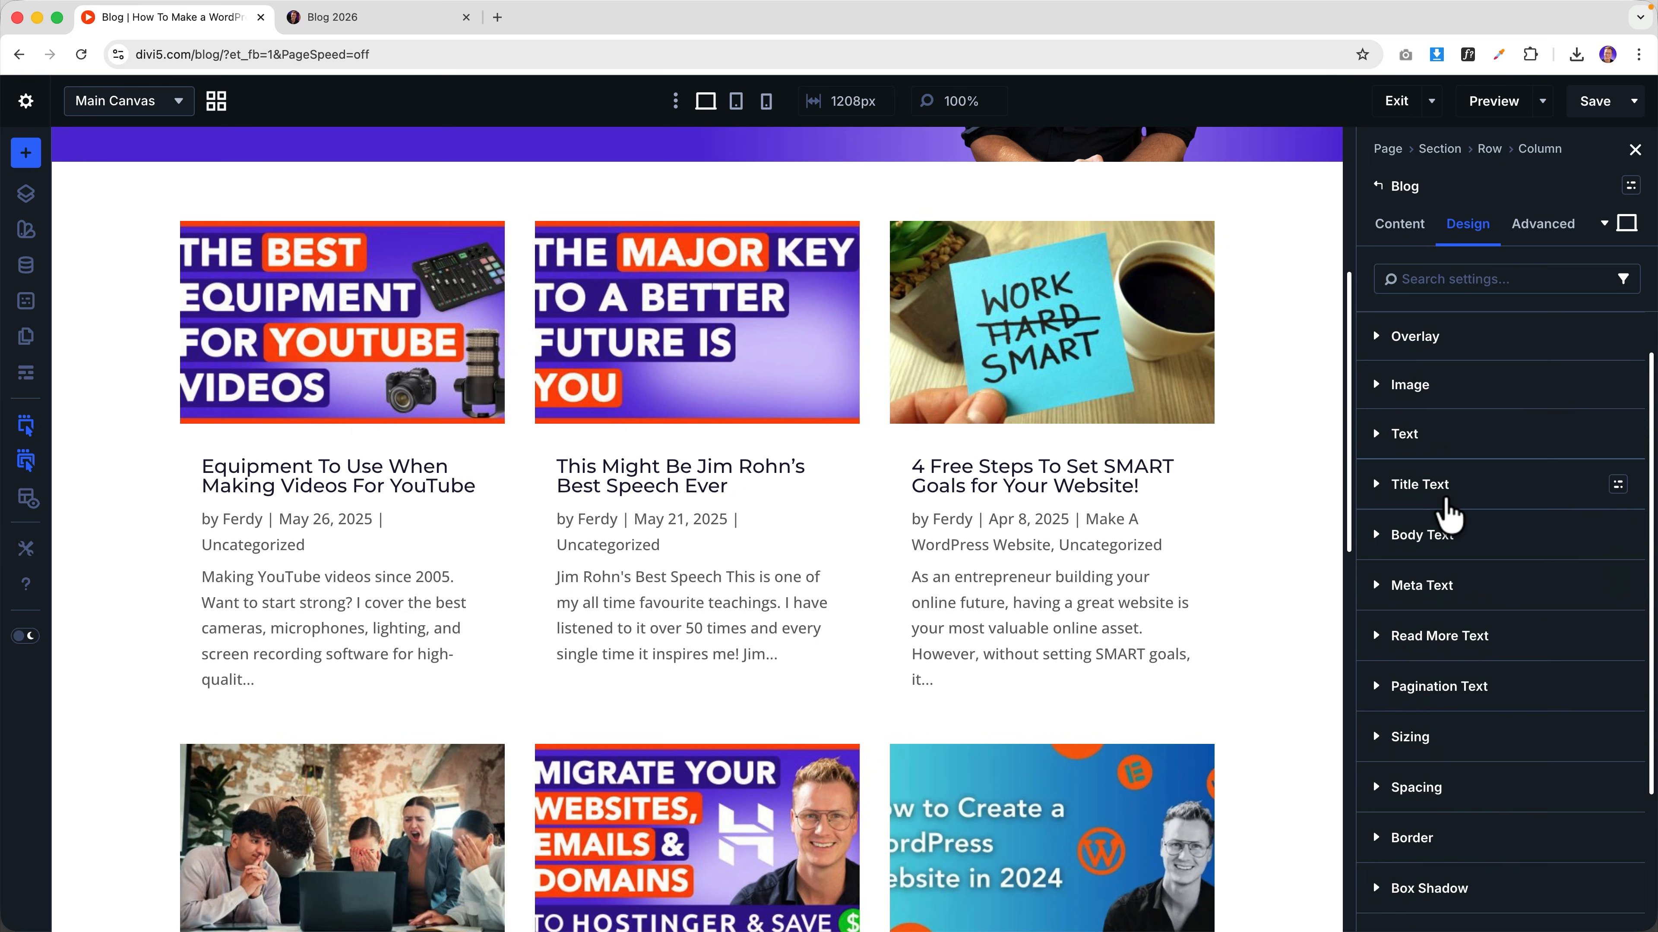
click(1446, 499)
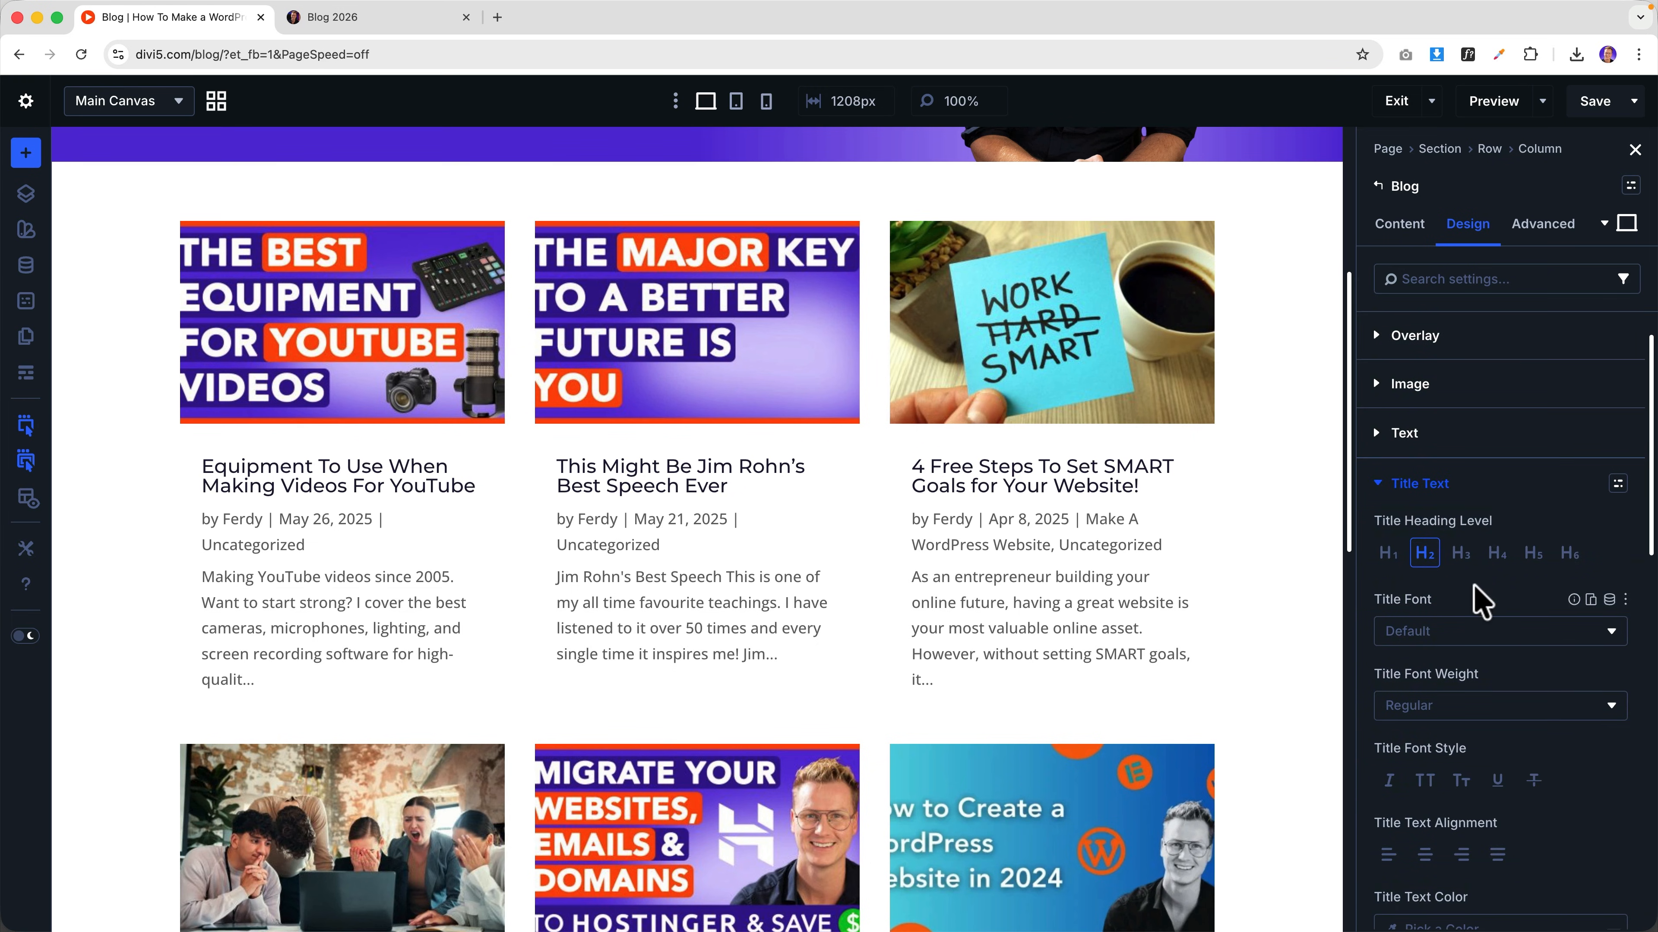
scroll(1594, 476, down, 3)
click(1609, 417)
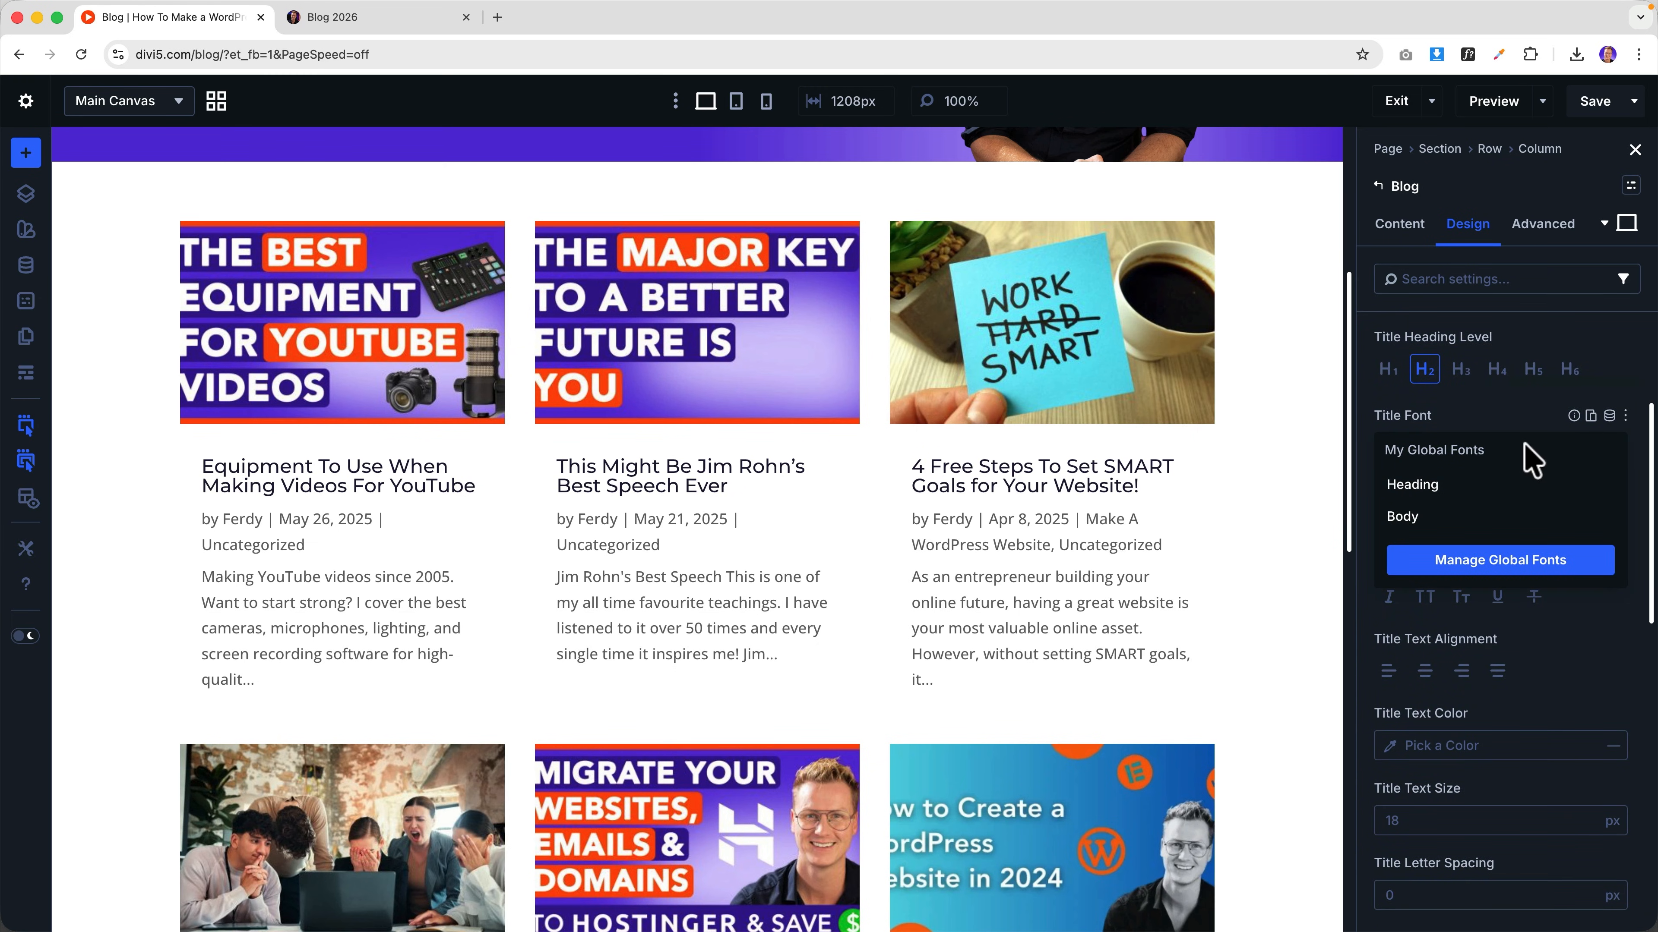
click(1448, 496)
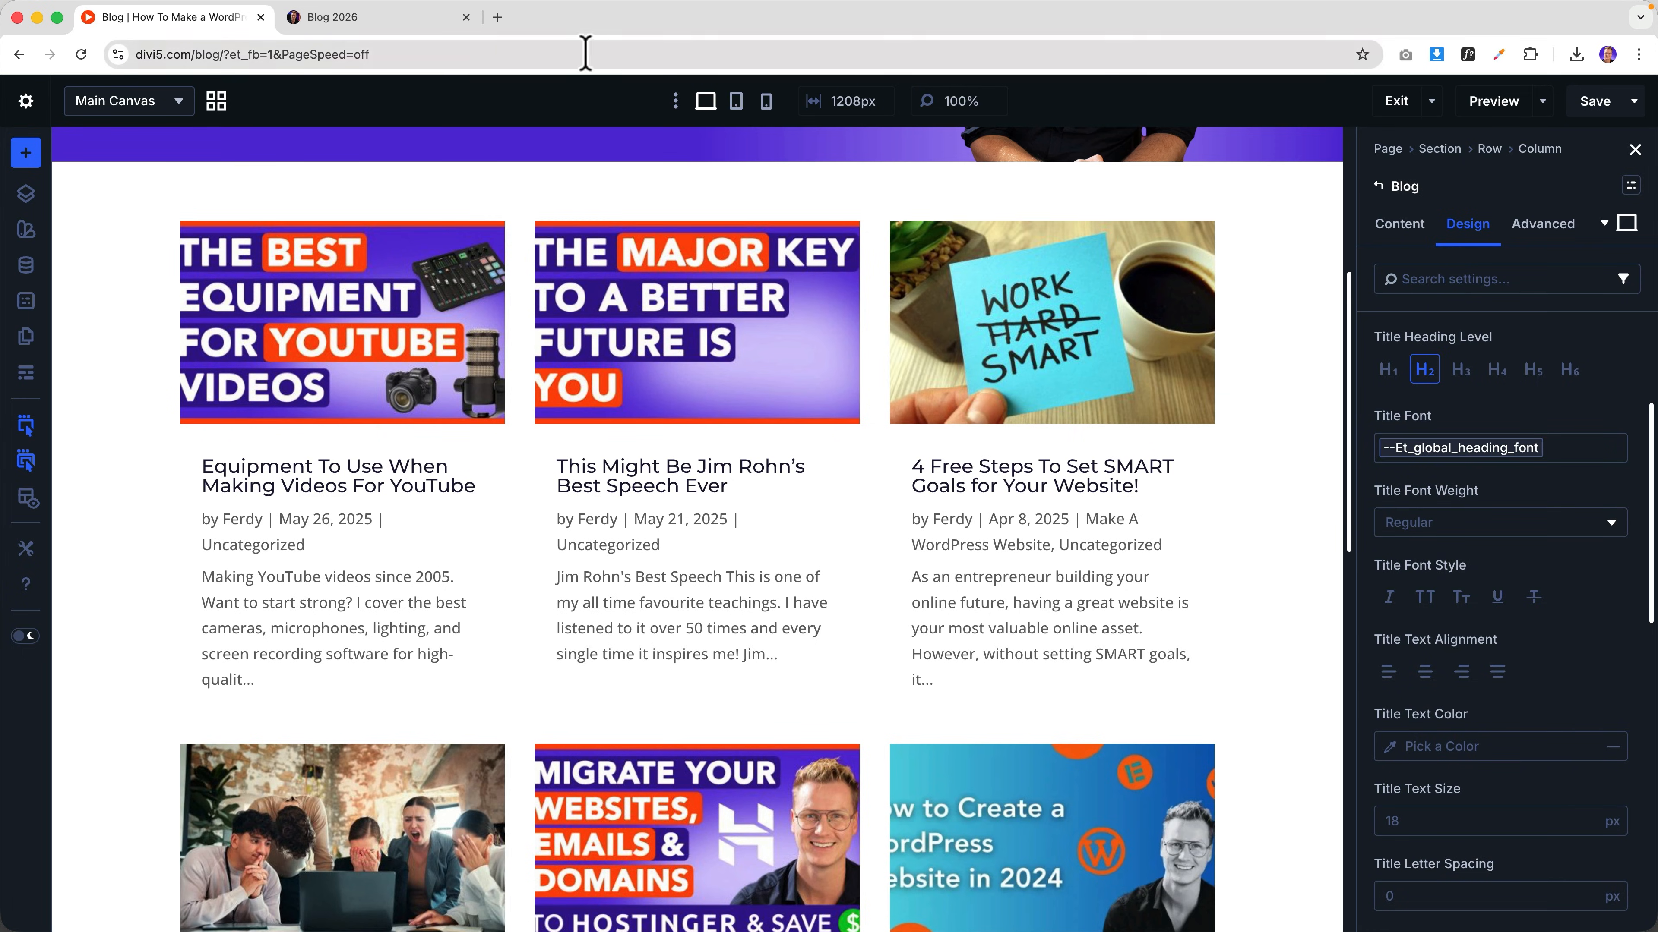
- Search ferdy.com for divi in a new tab, view the Create A WordPress Website Using The Divi Theme tutorial, and return to the builder
click(497, 17)
text(ferdy.com)
key(Return)
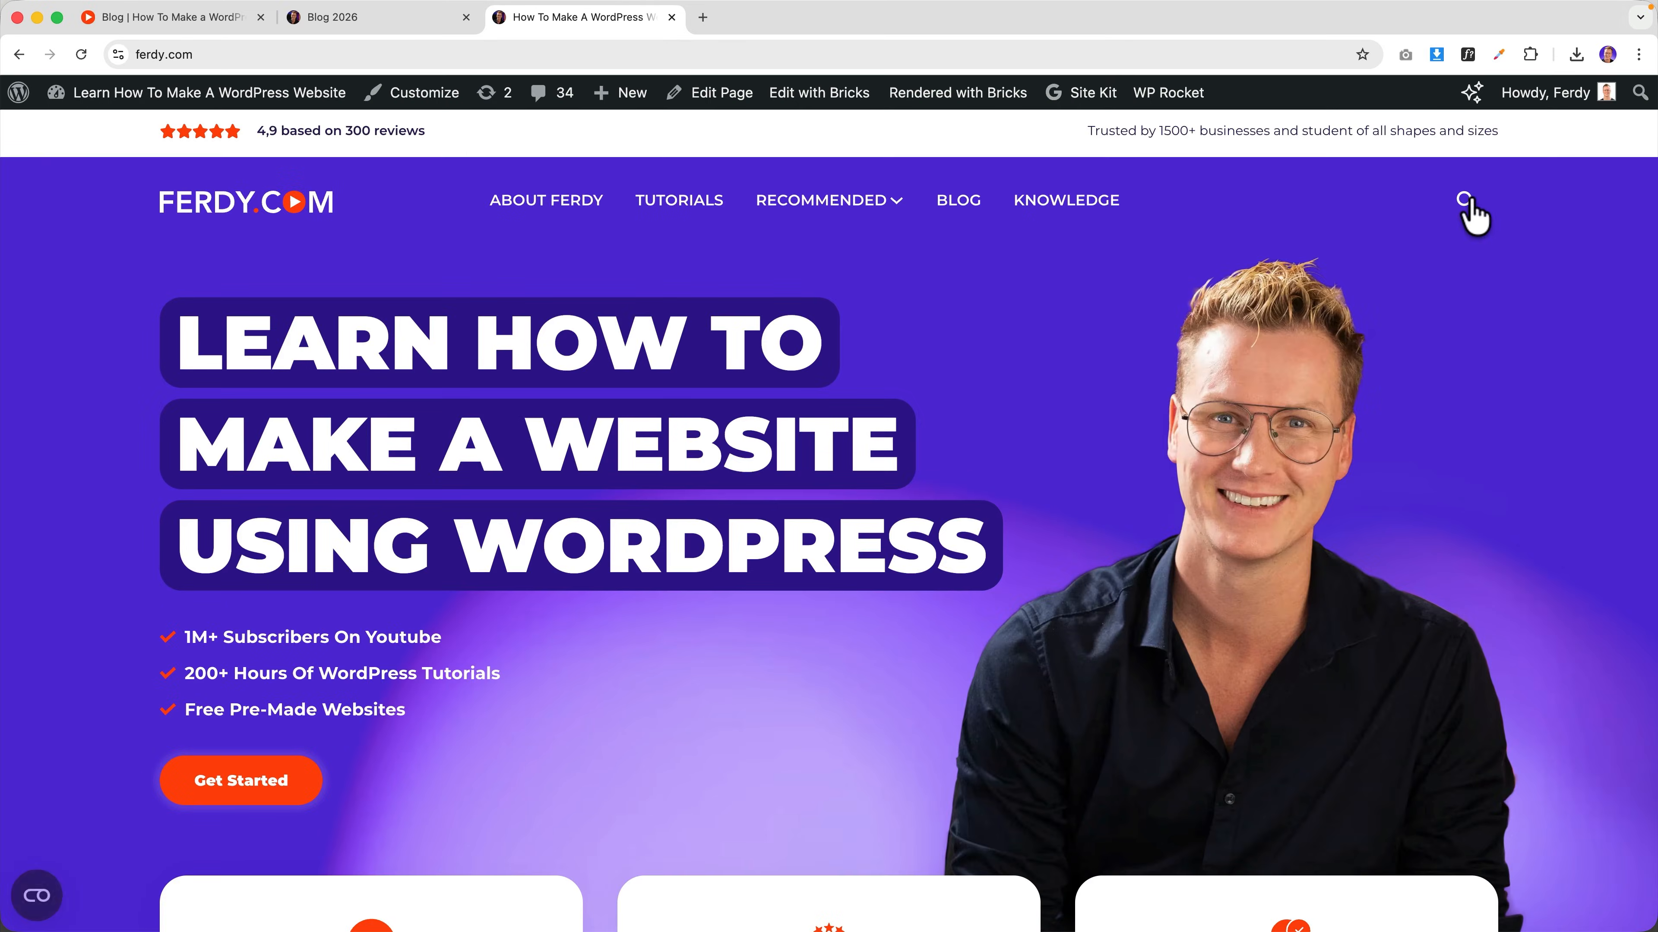
click(1467, 208)
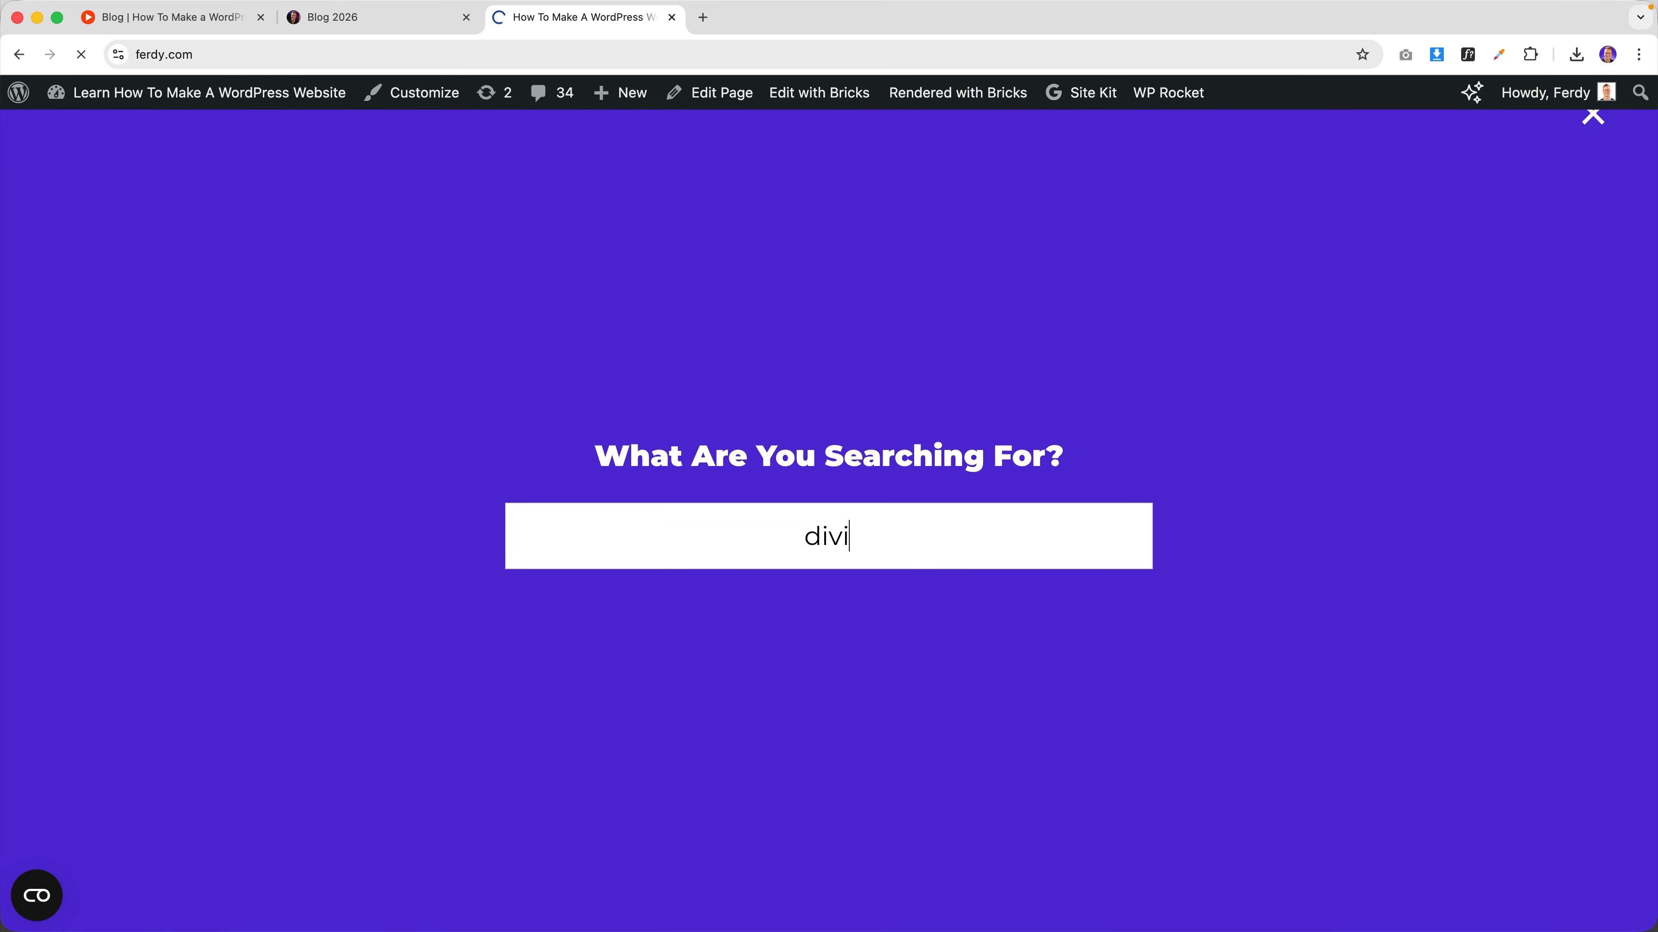
key(Return)
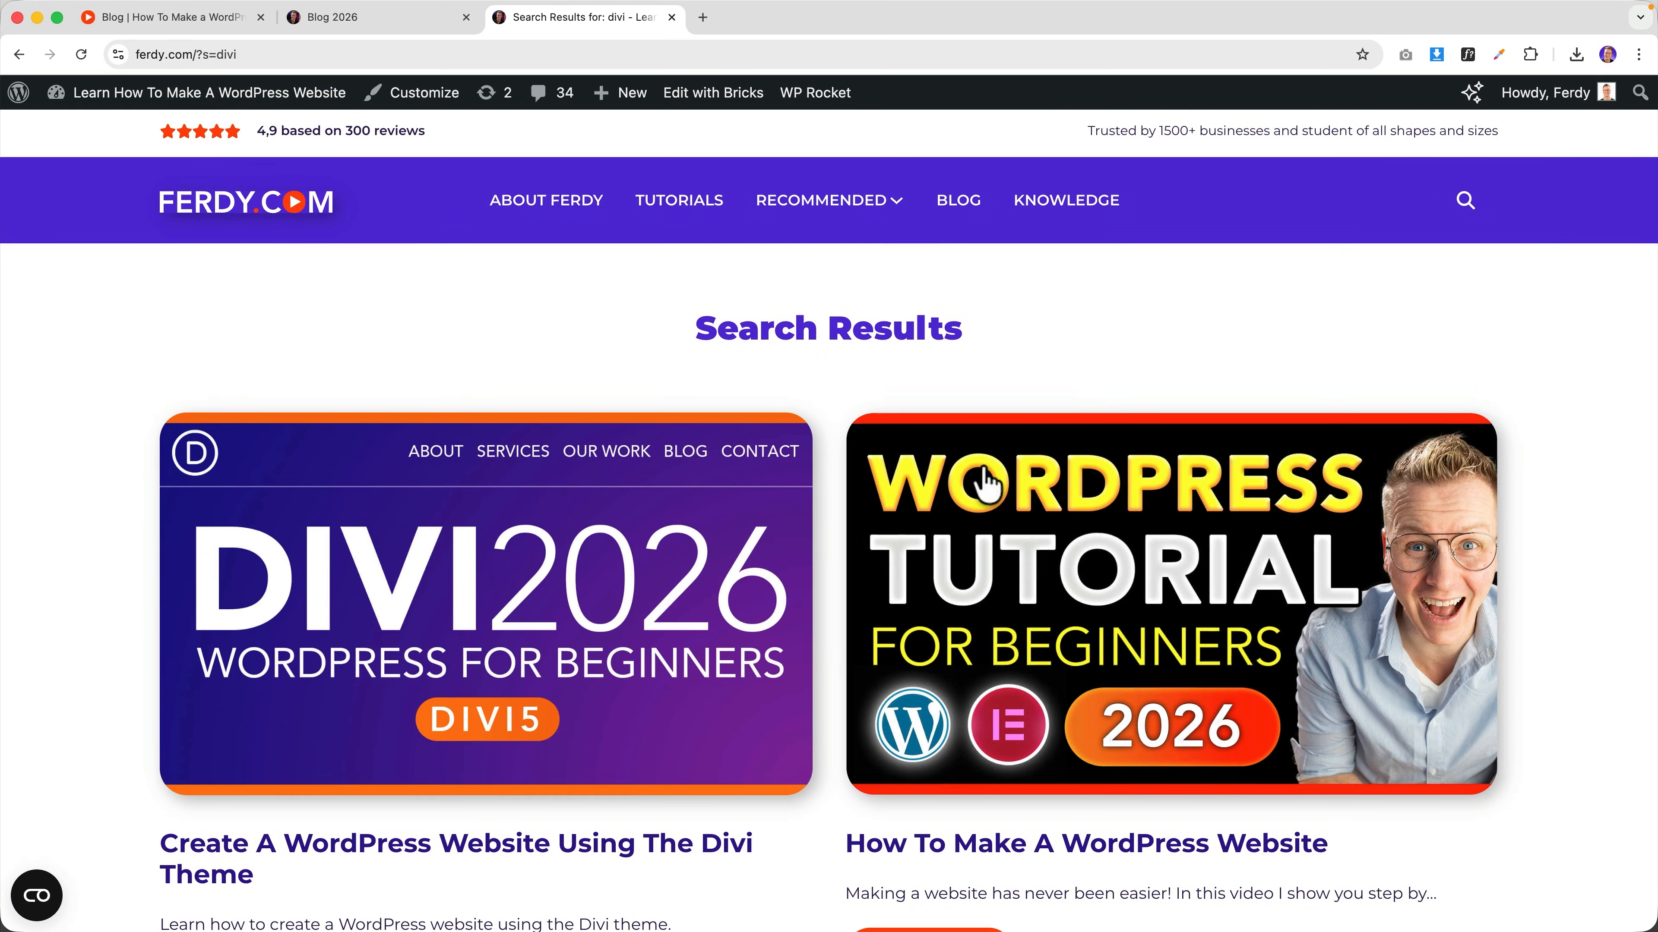
click(751, 534)
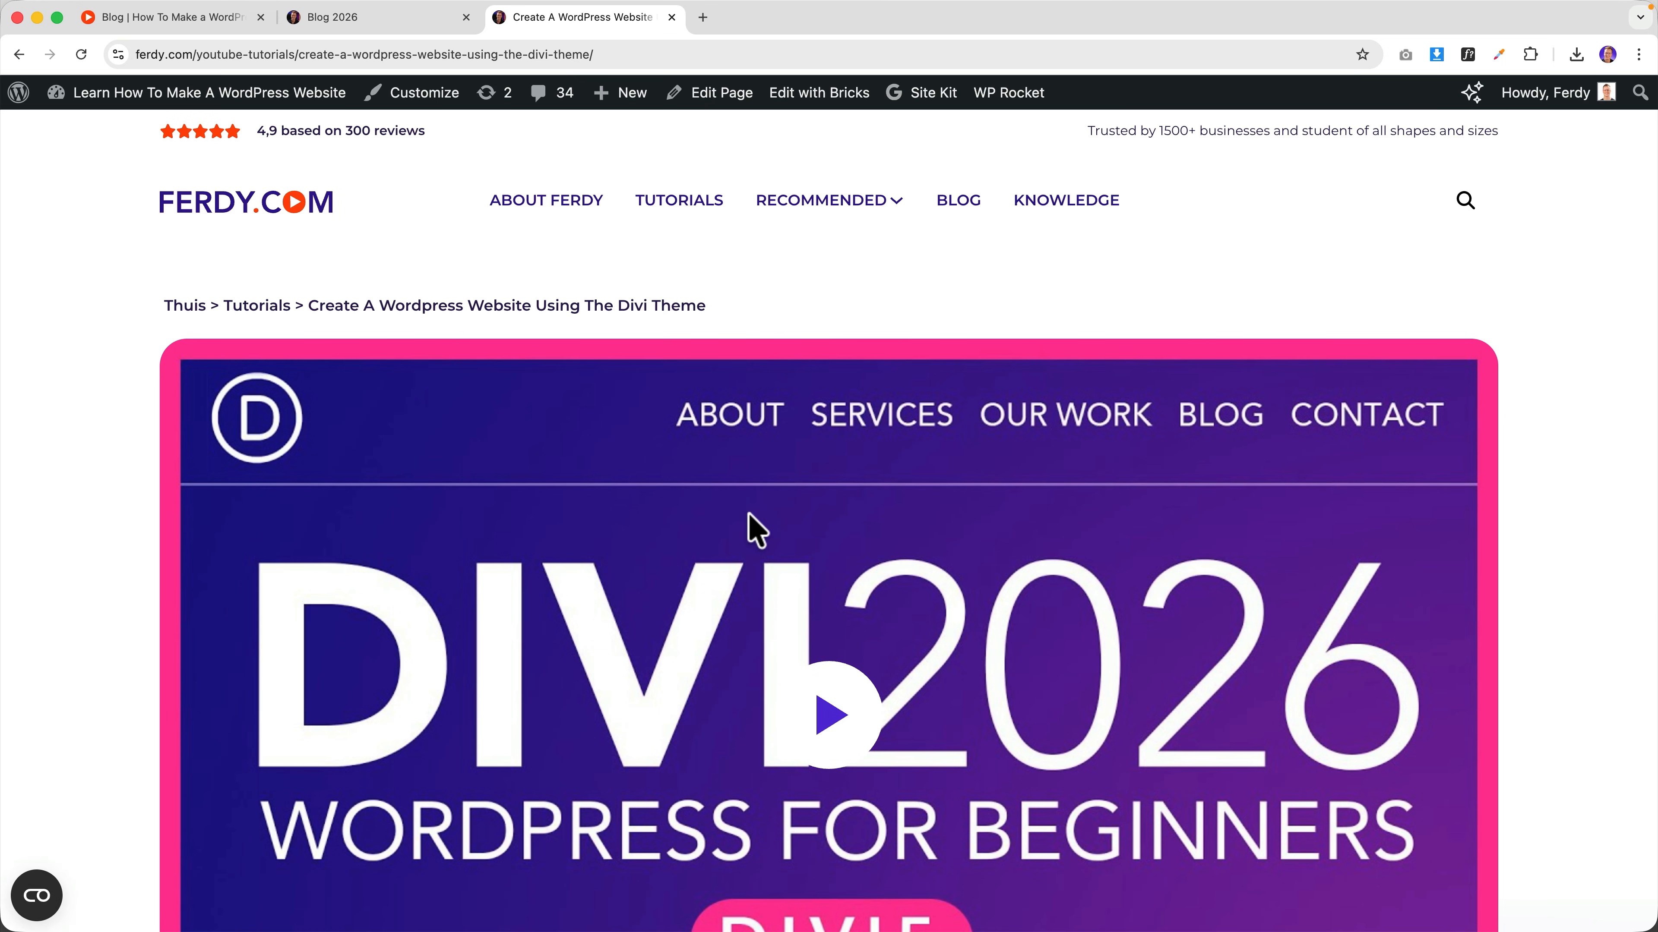
scroll(860, 656, down, 4)
scroll(868, 620, up, 4)
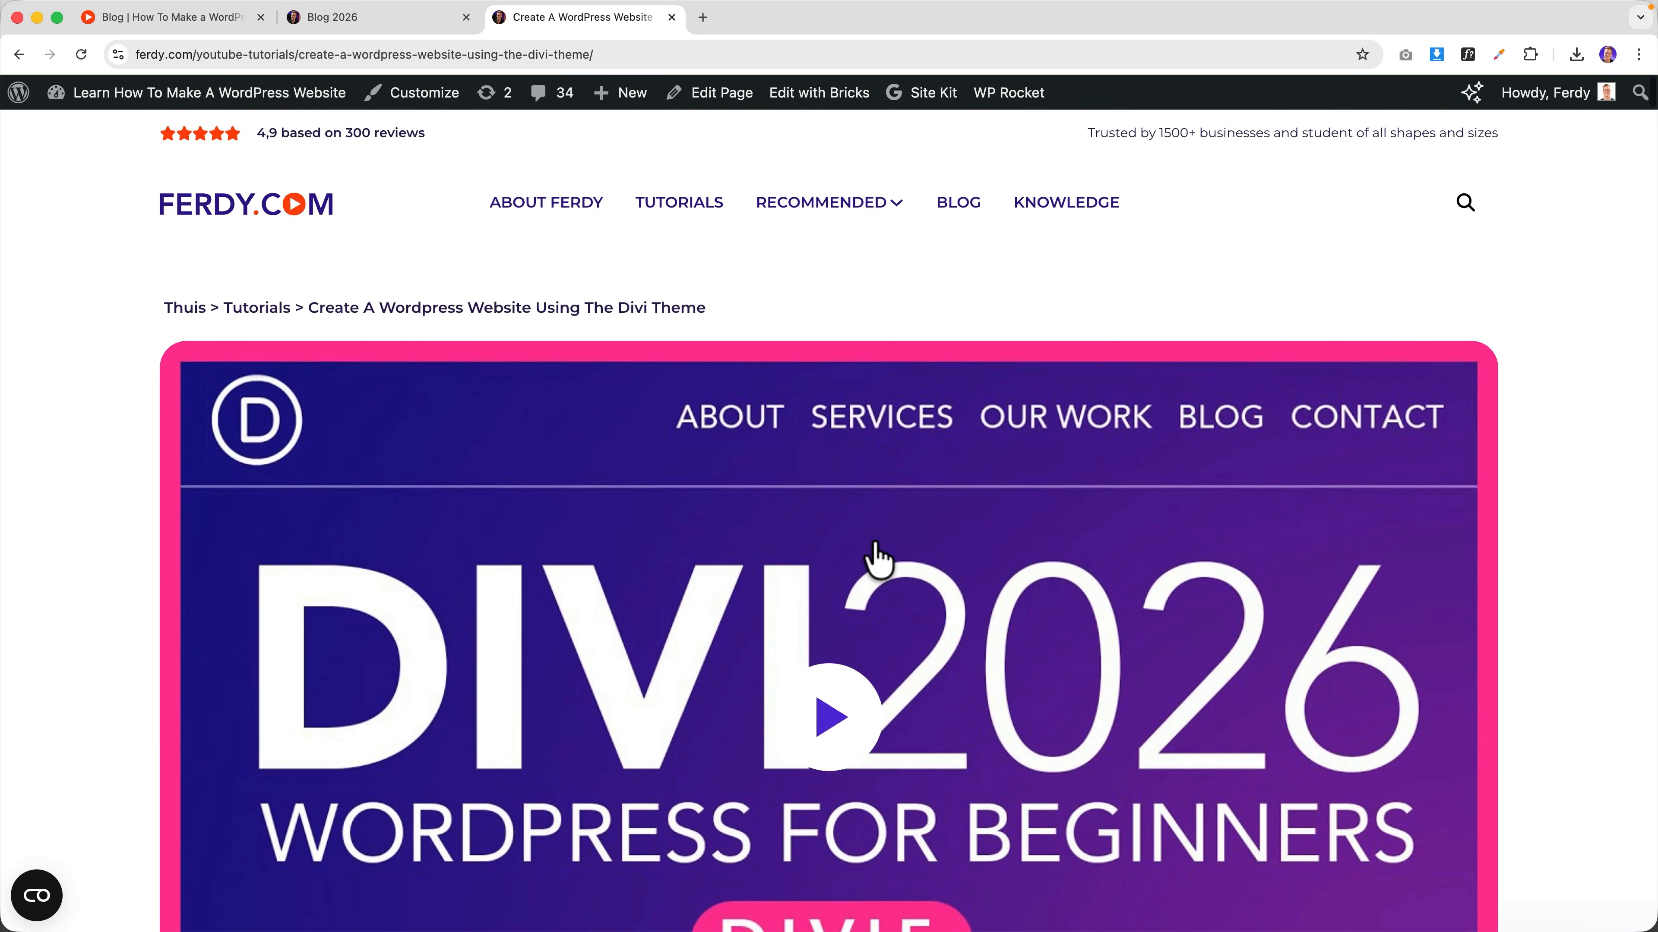
key(super+w)
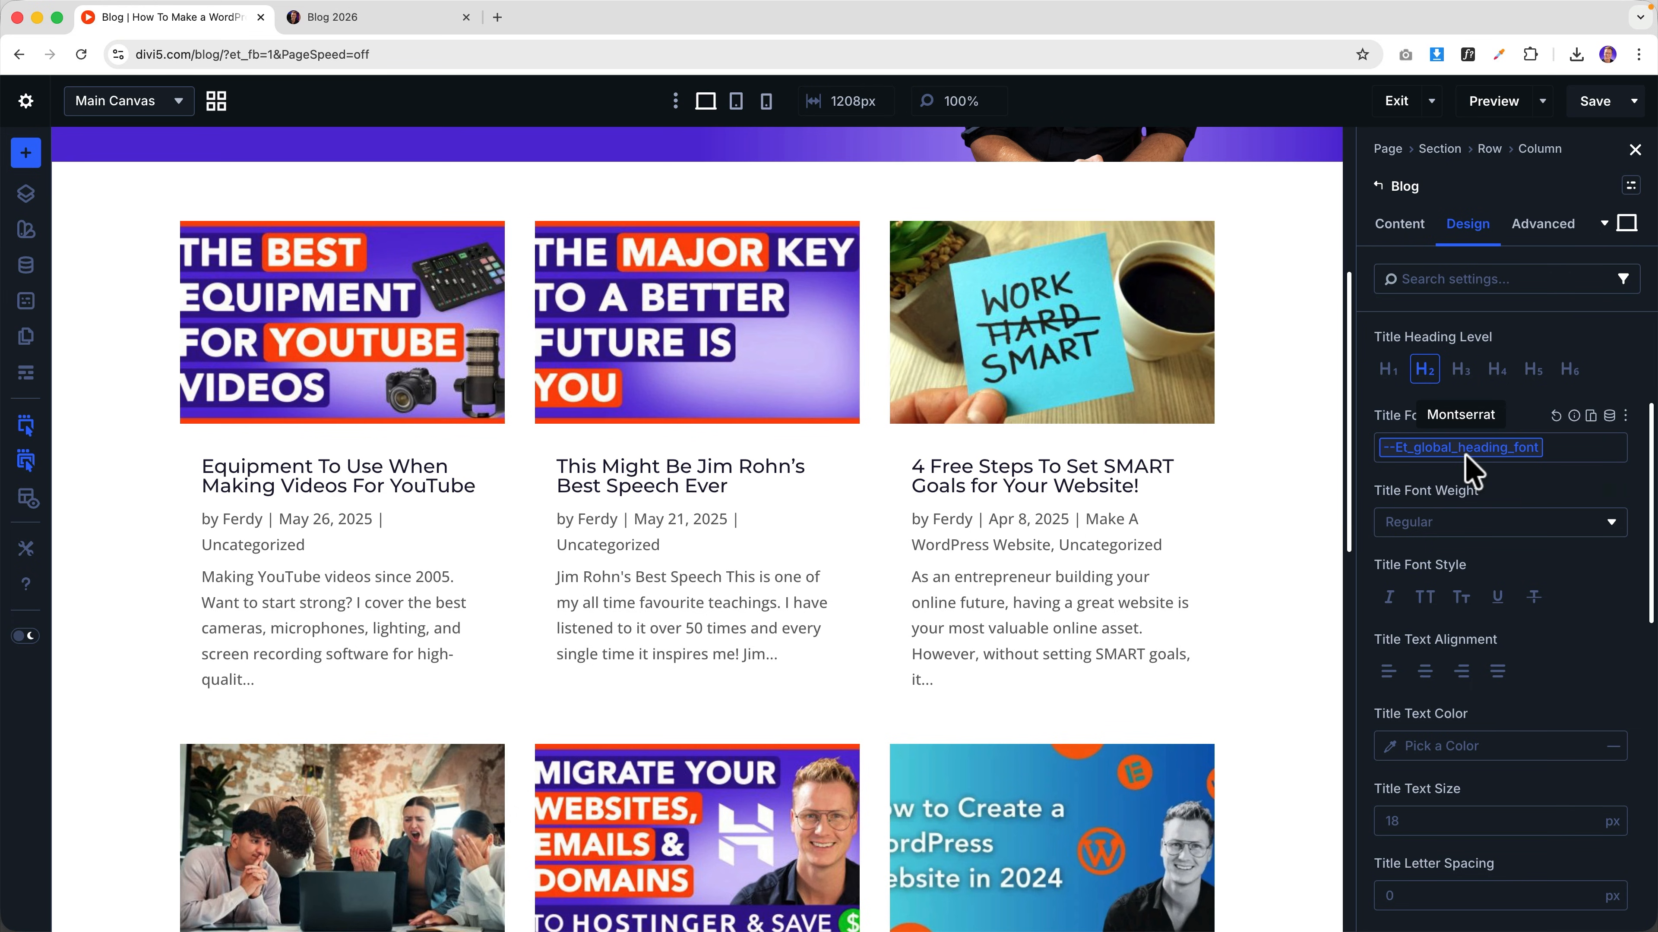
- Set the post titles' font weight to Bold and their text color to the global Primary Color
click(1474, 516)
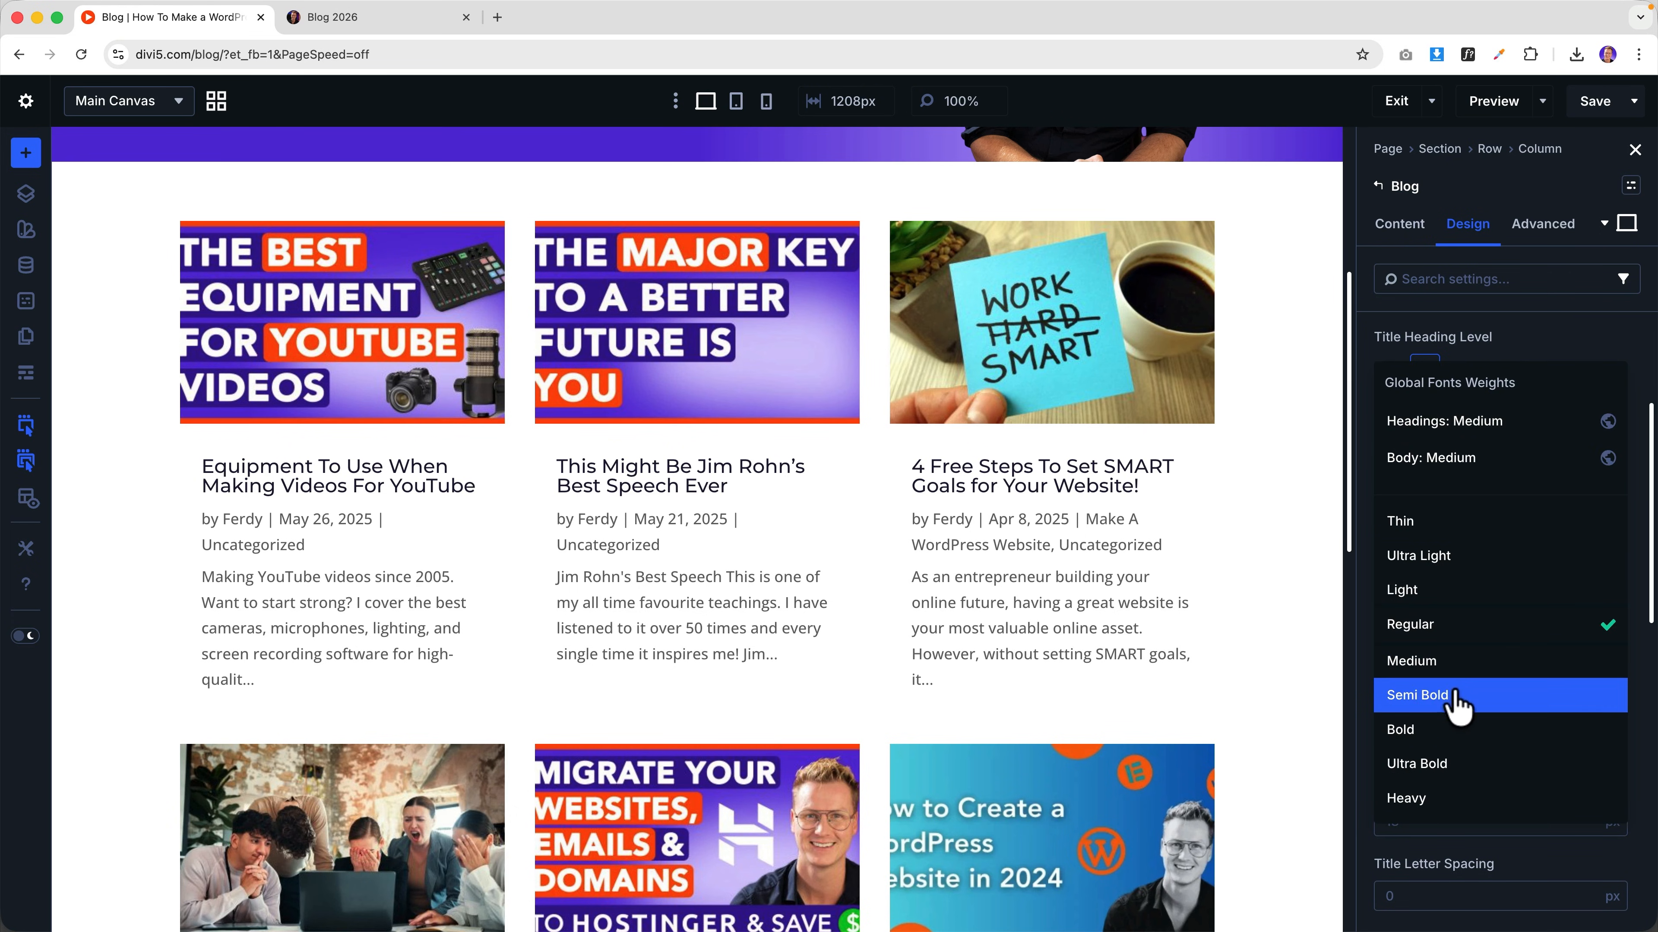
click(1450, 730)
scroll(1539, 666, down, 3)
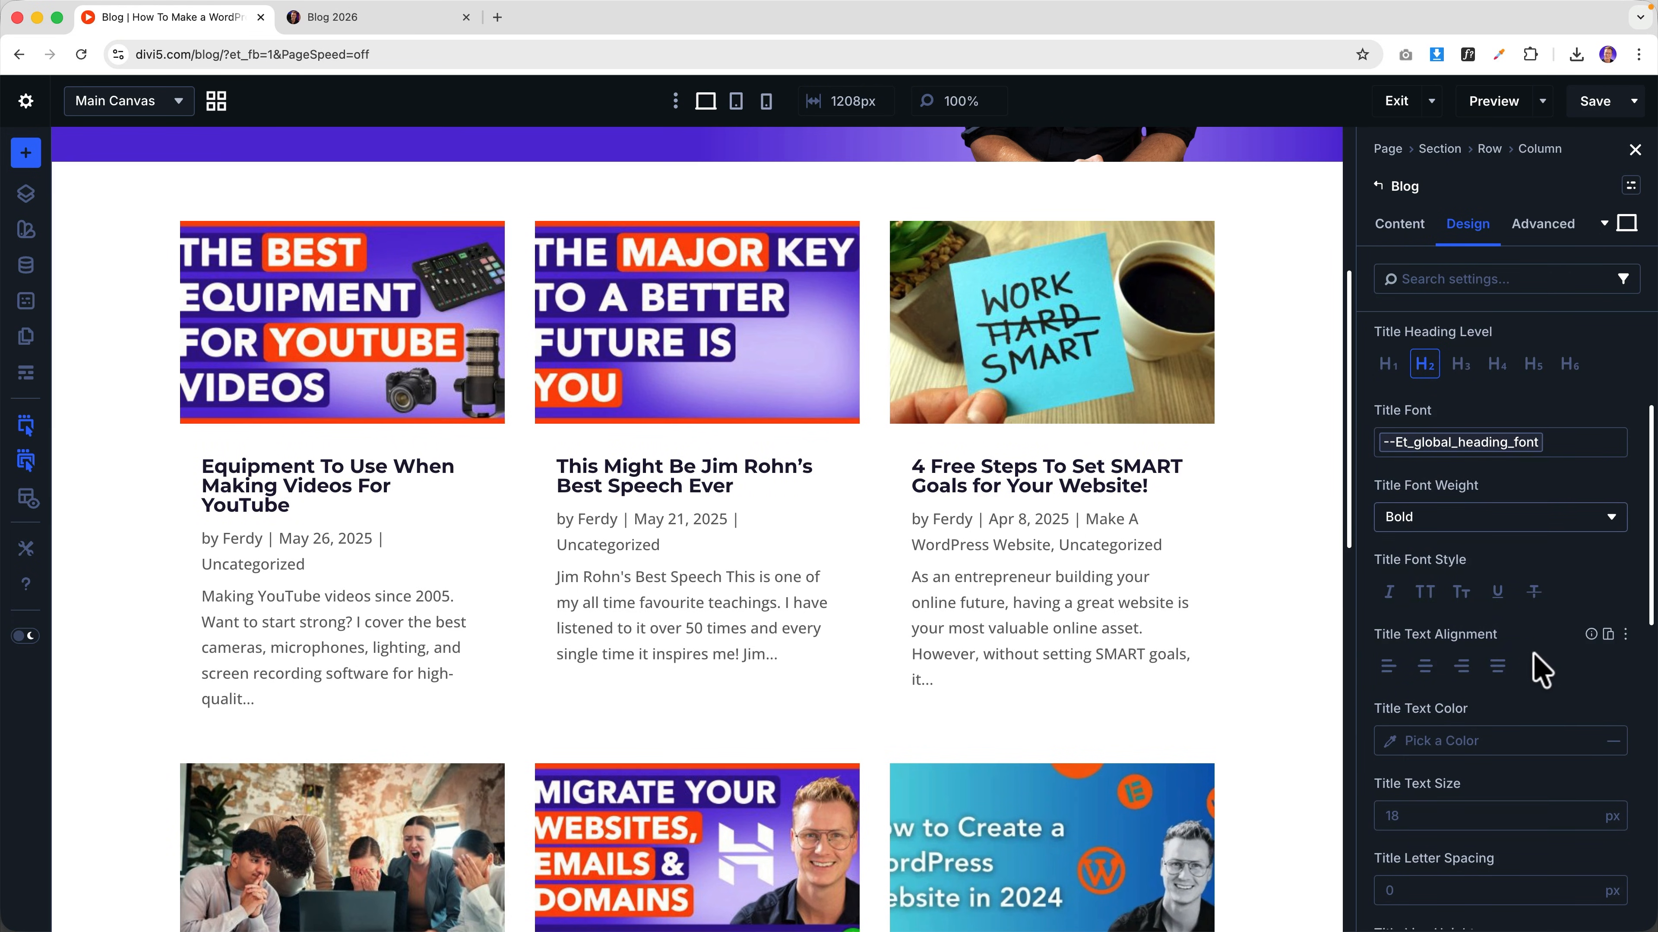
click(1607, 593)
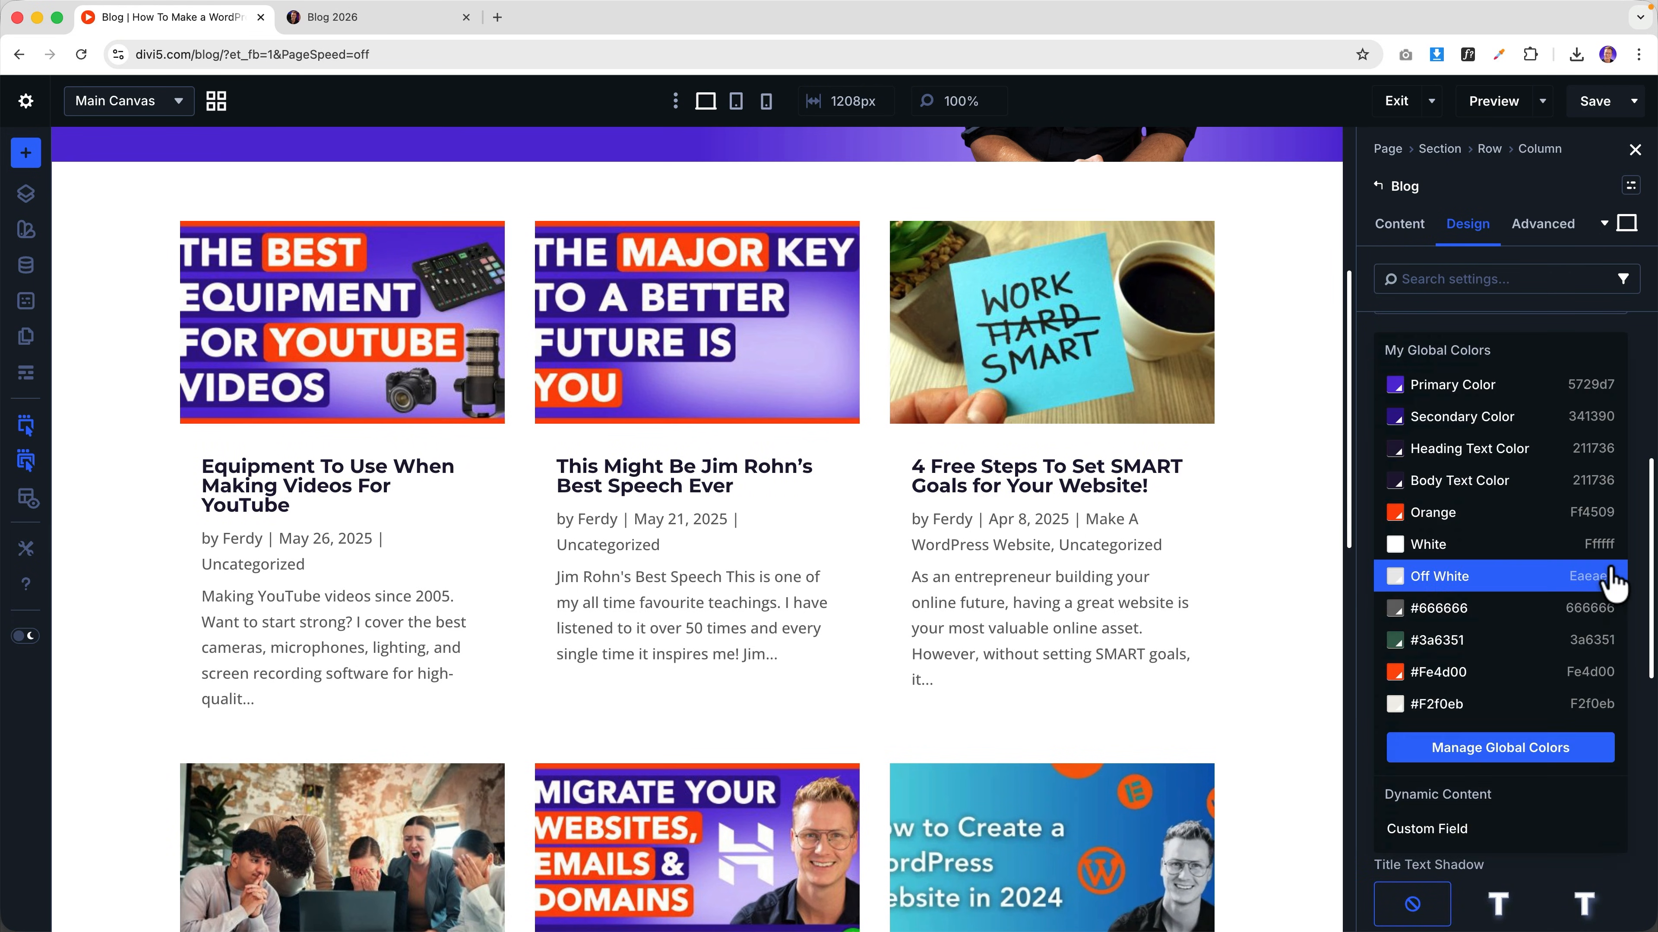
click(1497, 391)
- Set the post titles' text size to the global H4 number and their line height to 1.2 em
scroll(1514, 534, down, 3)
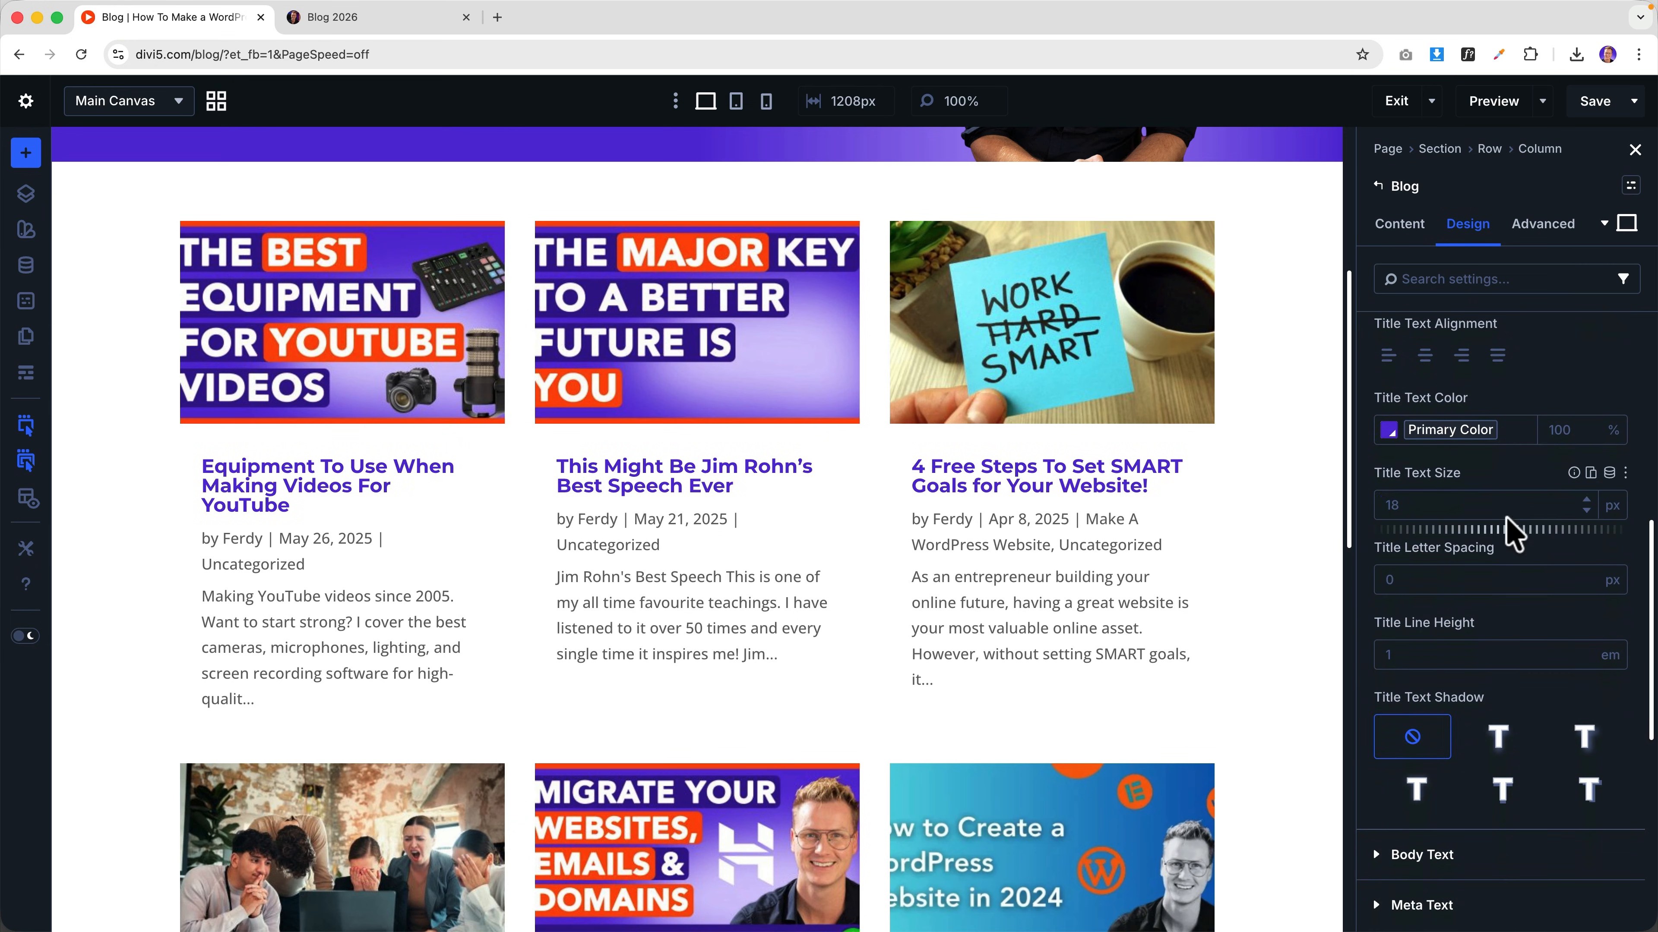
click(1609, 473)
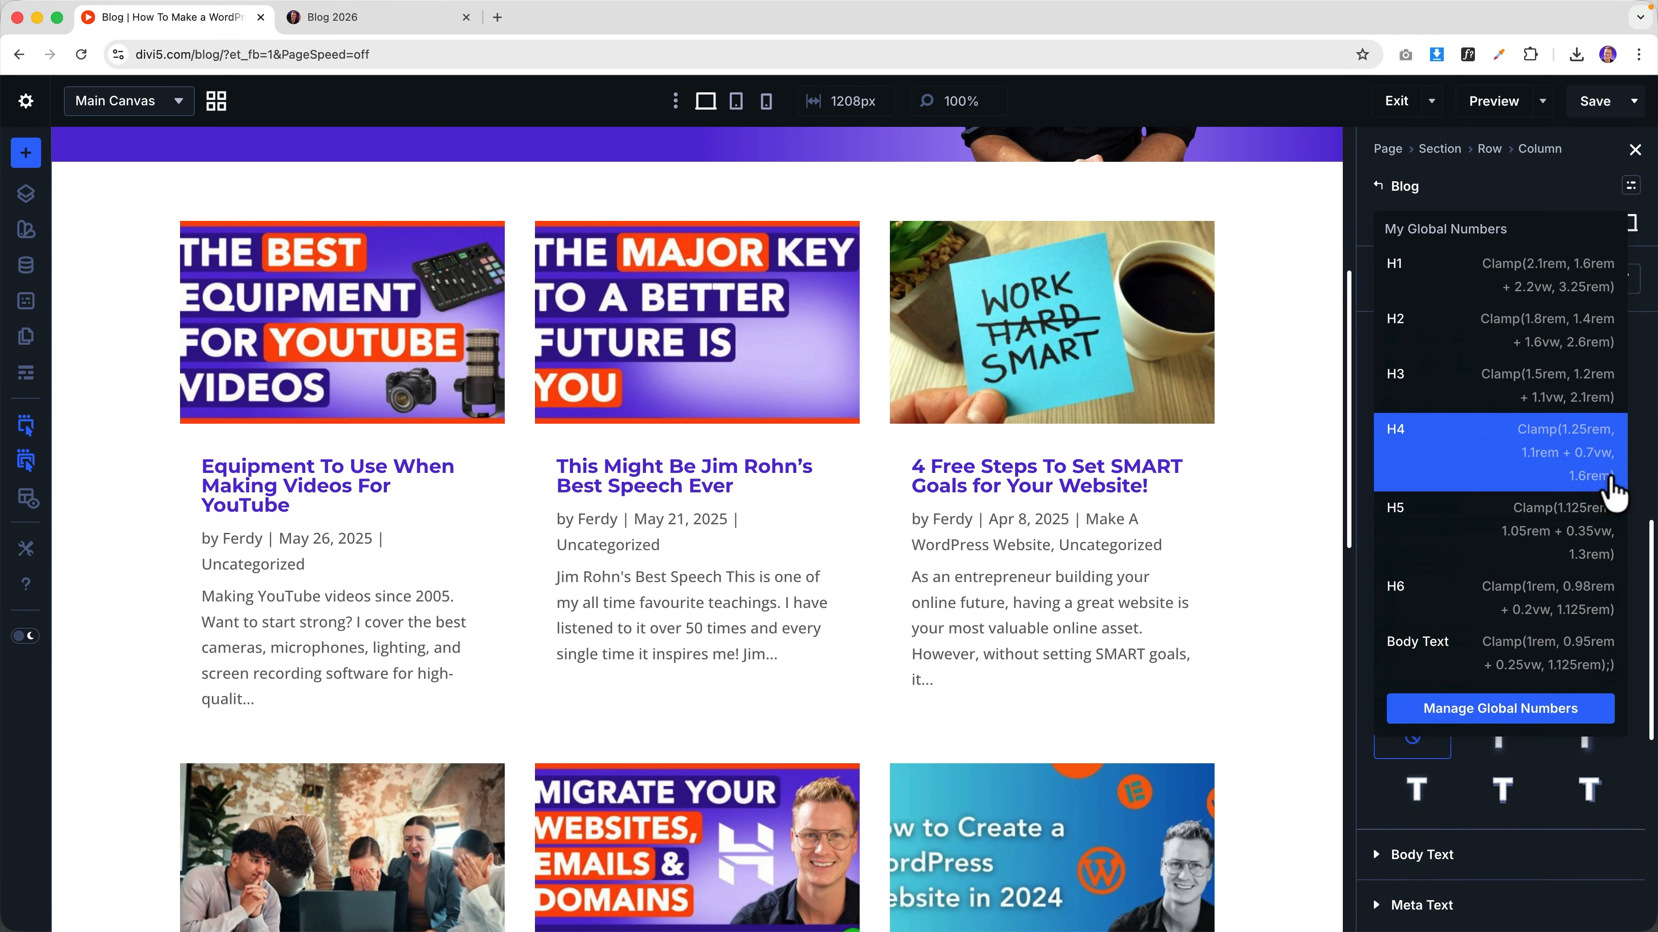
click(1528, 441)
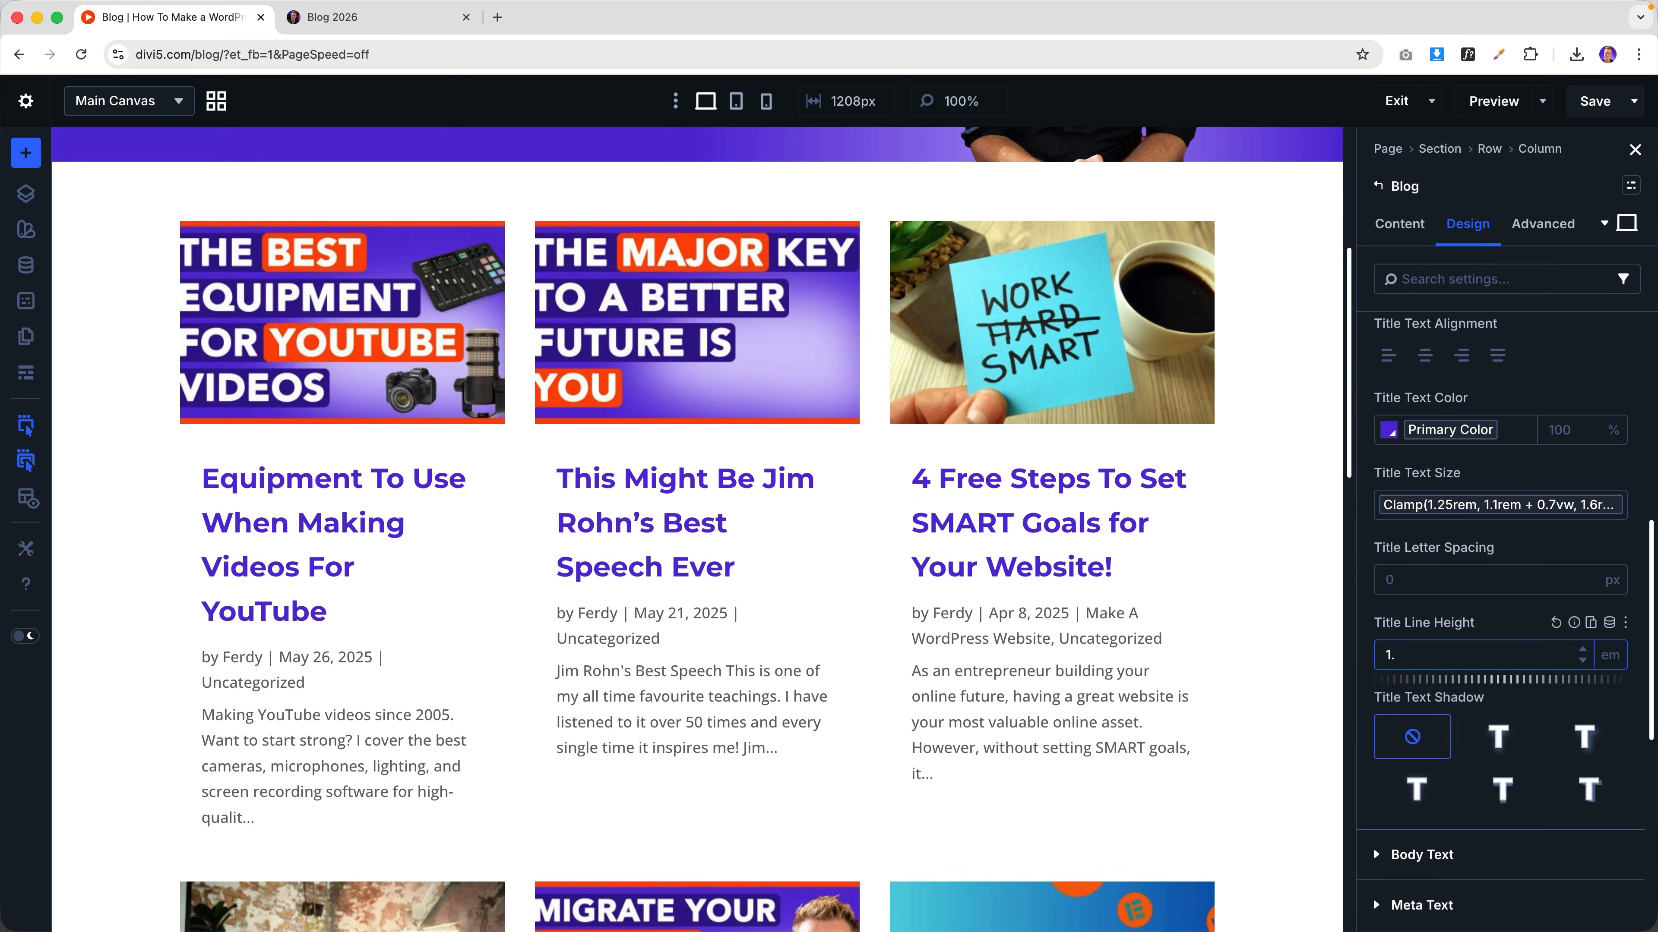
text(2)
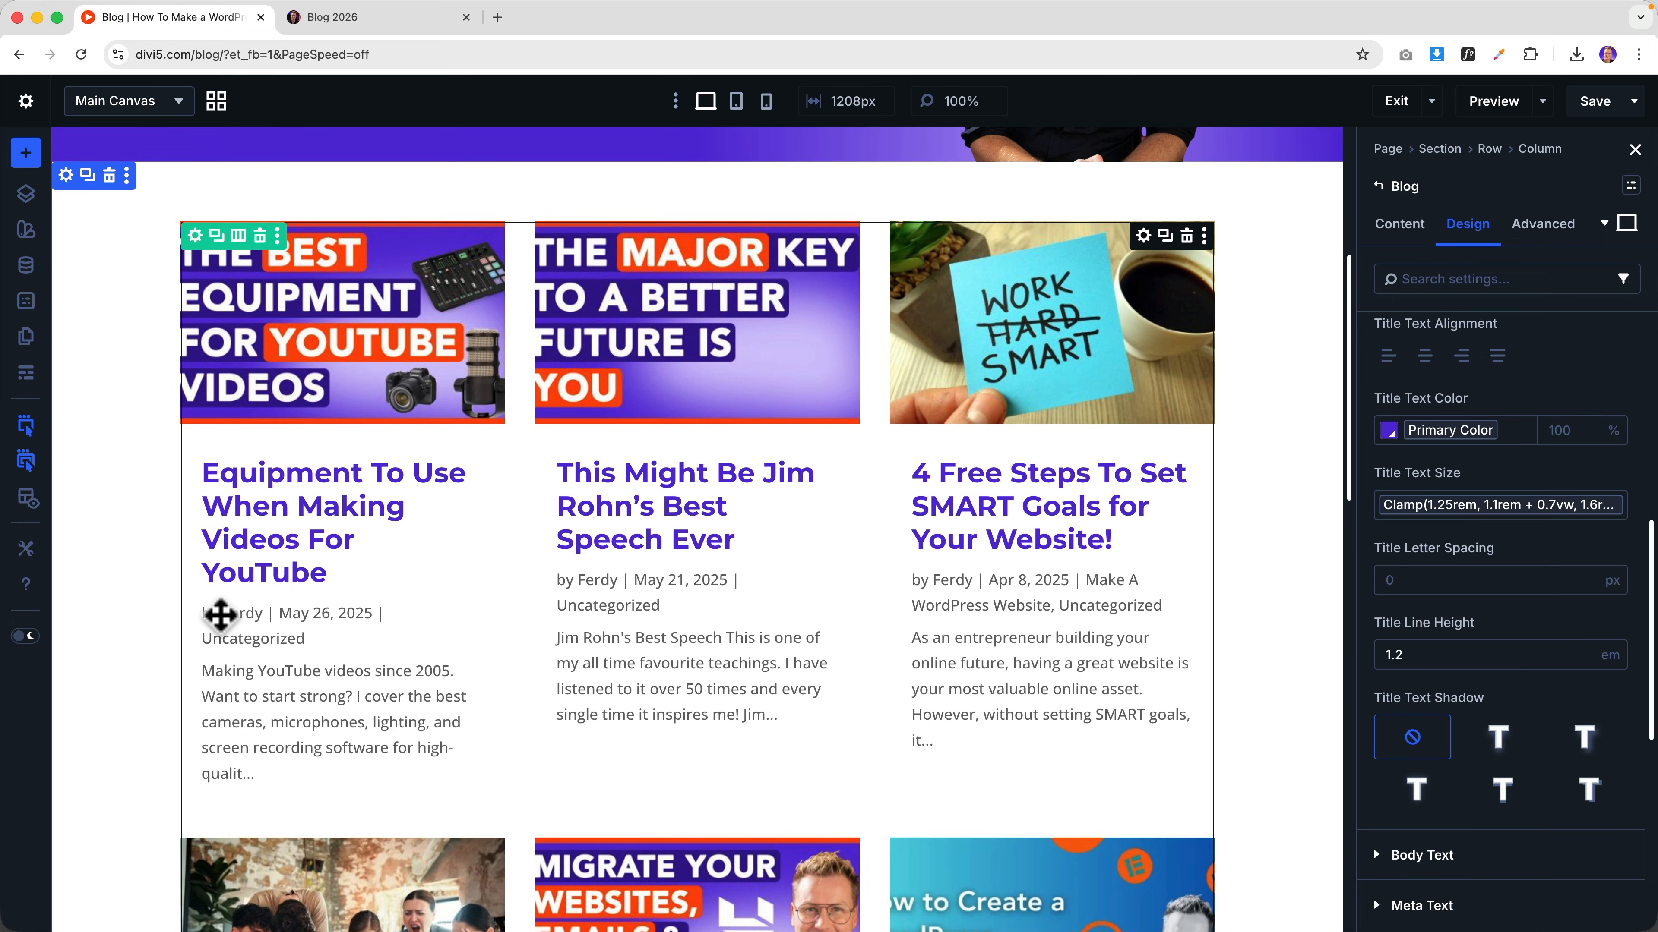
- Compare the post cards with the ferdy.com blog, then hide the author, date and categories in the Blog module
click(391, 18)
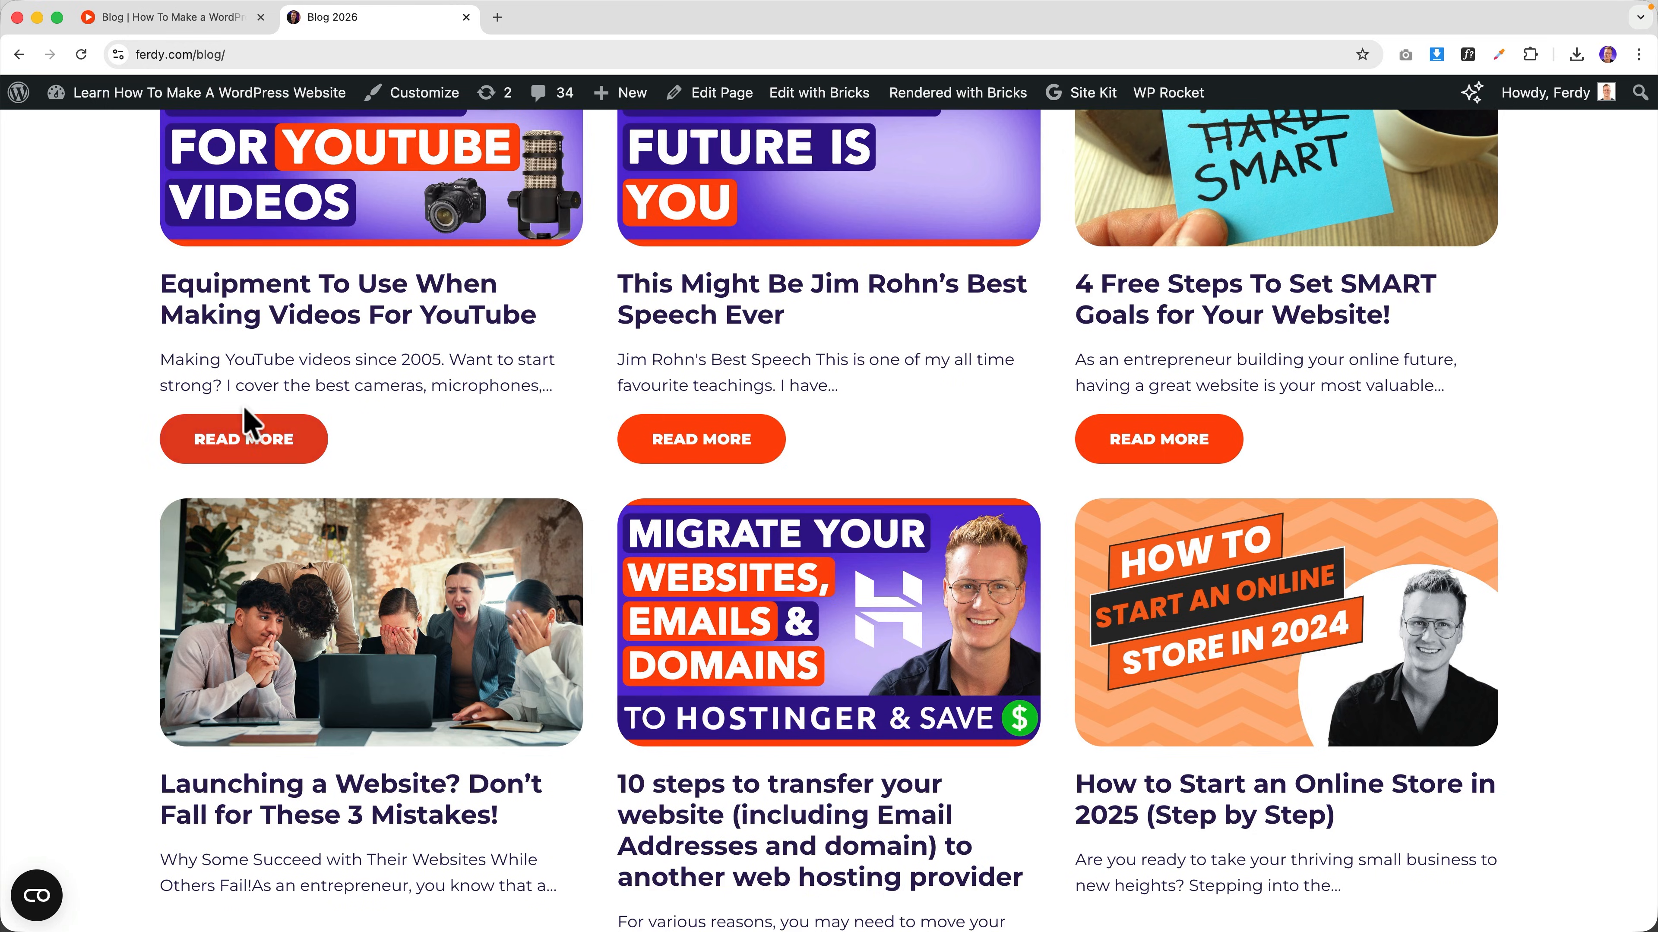
click(157, 18)
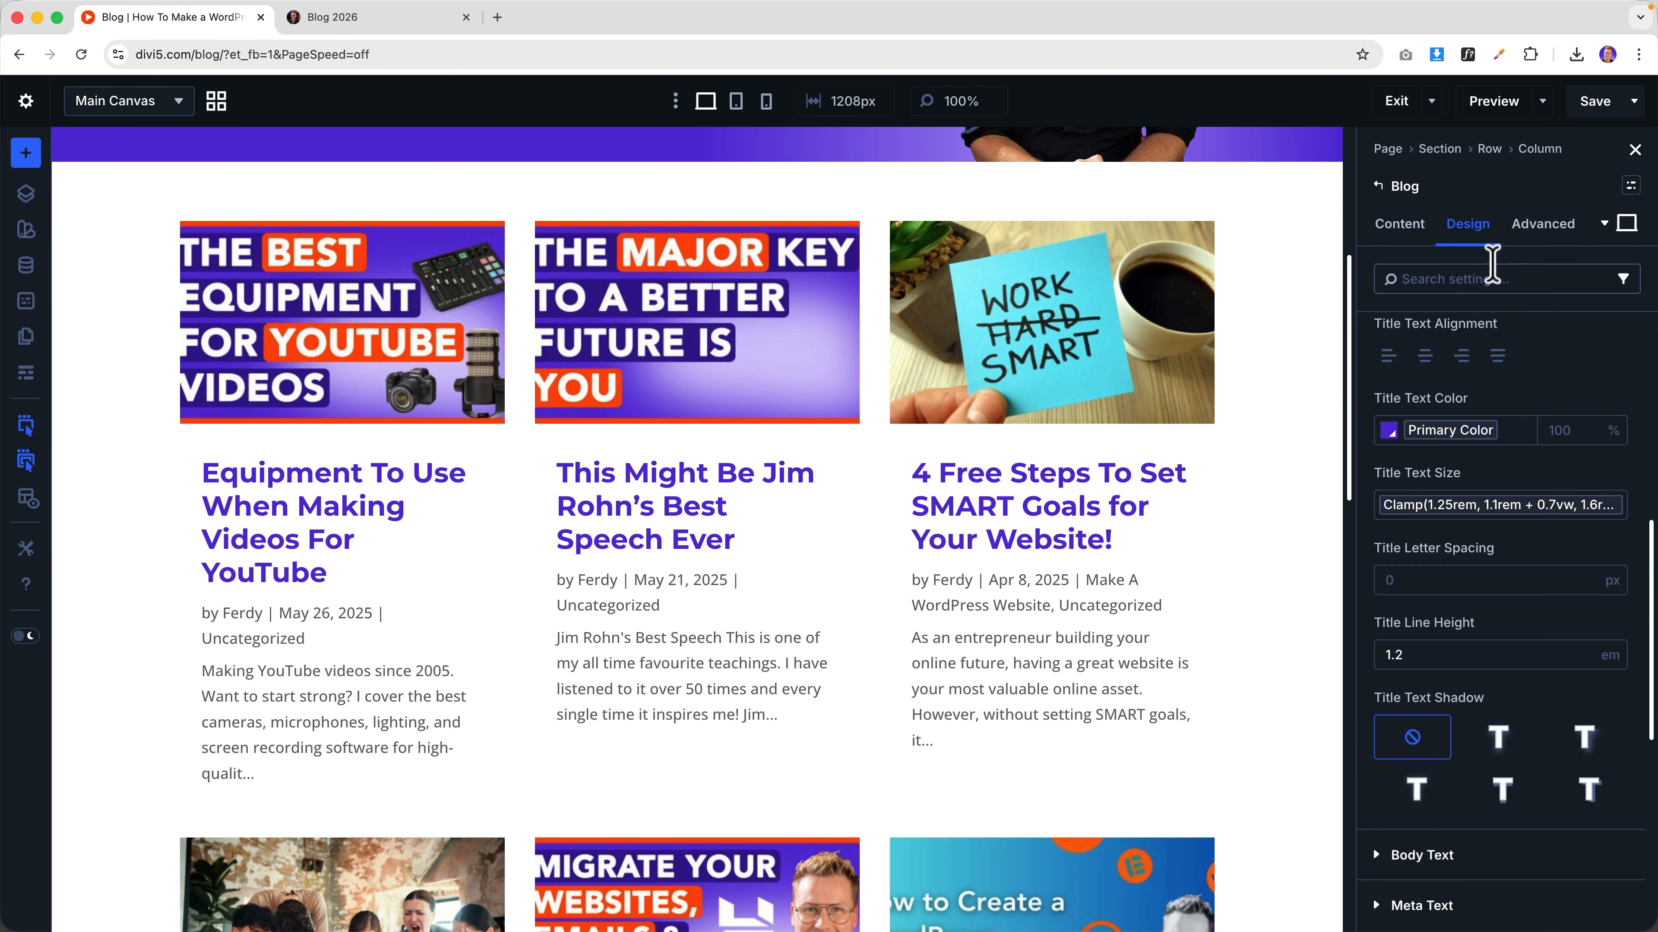
click(1411, 240)
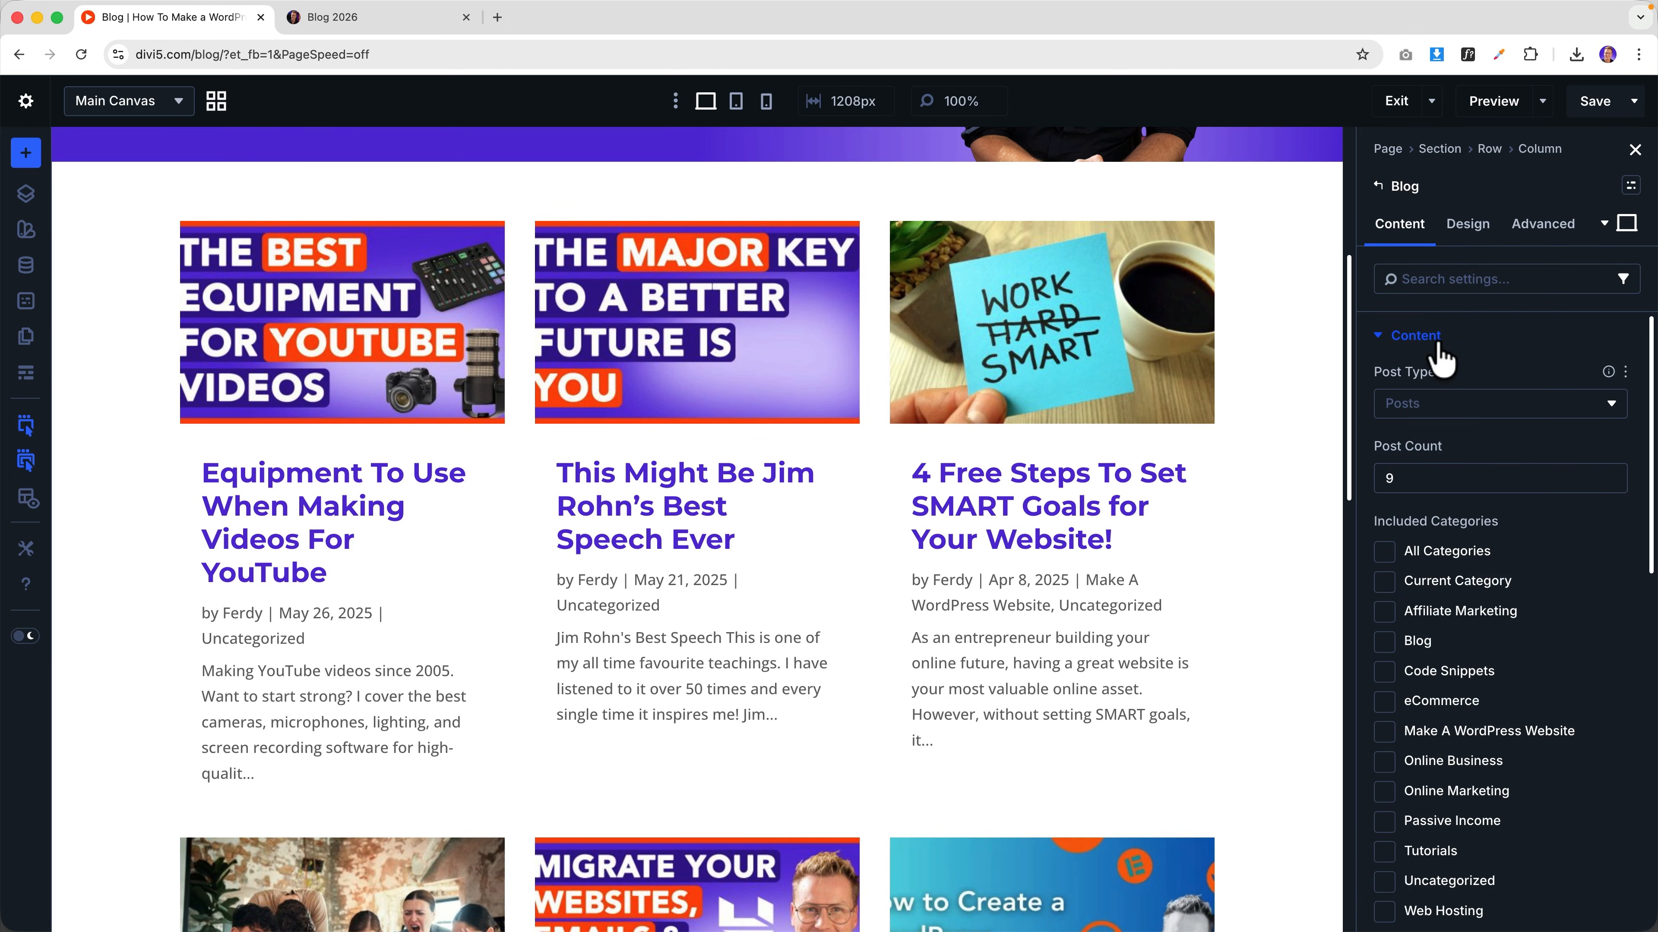
click(1430, 336)
click(1423, 385)
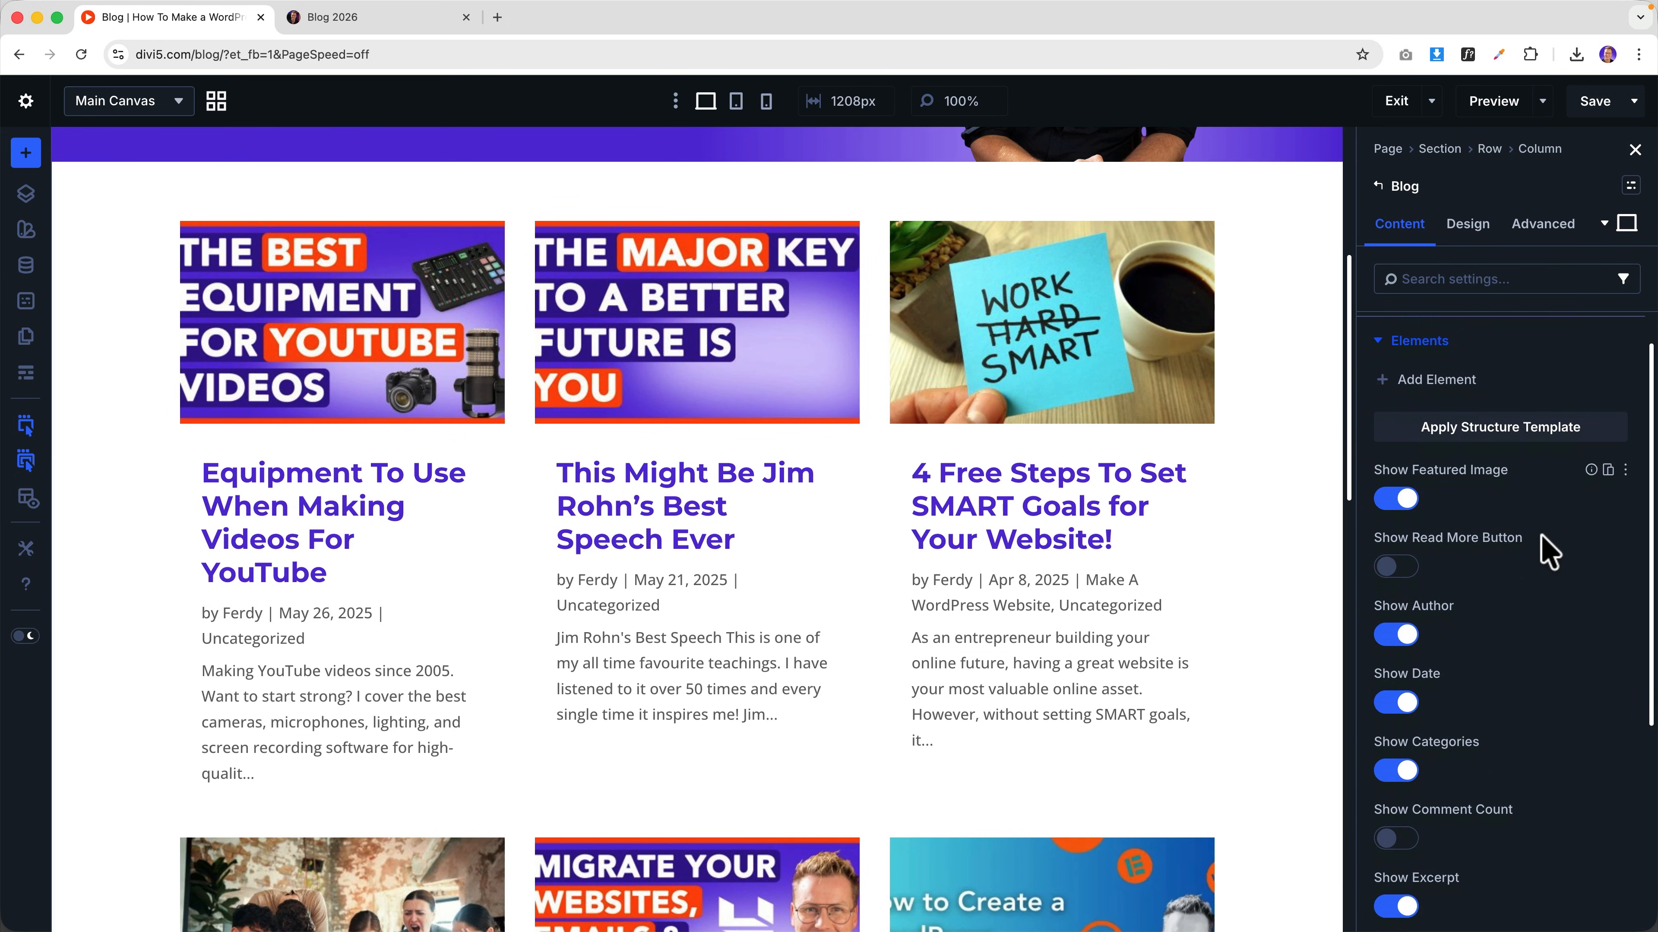
scroll(1546, 548, down, 3)
scroll(1512, 545, down, 1)
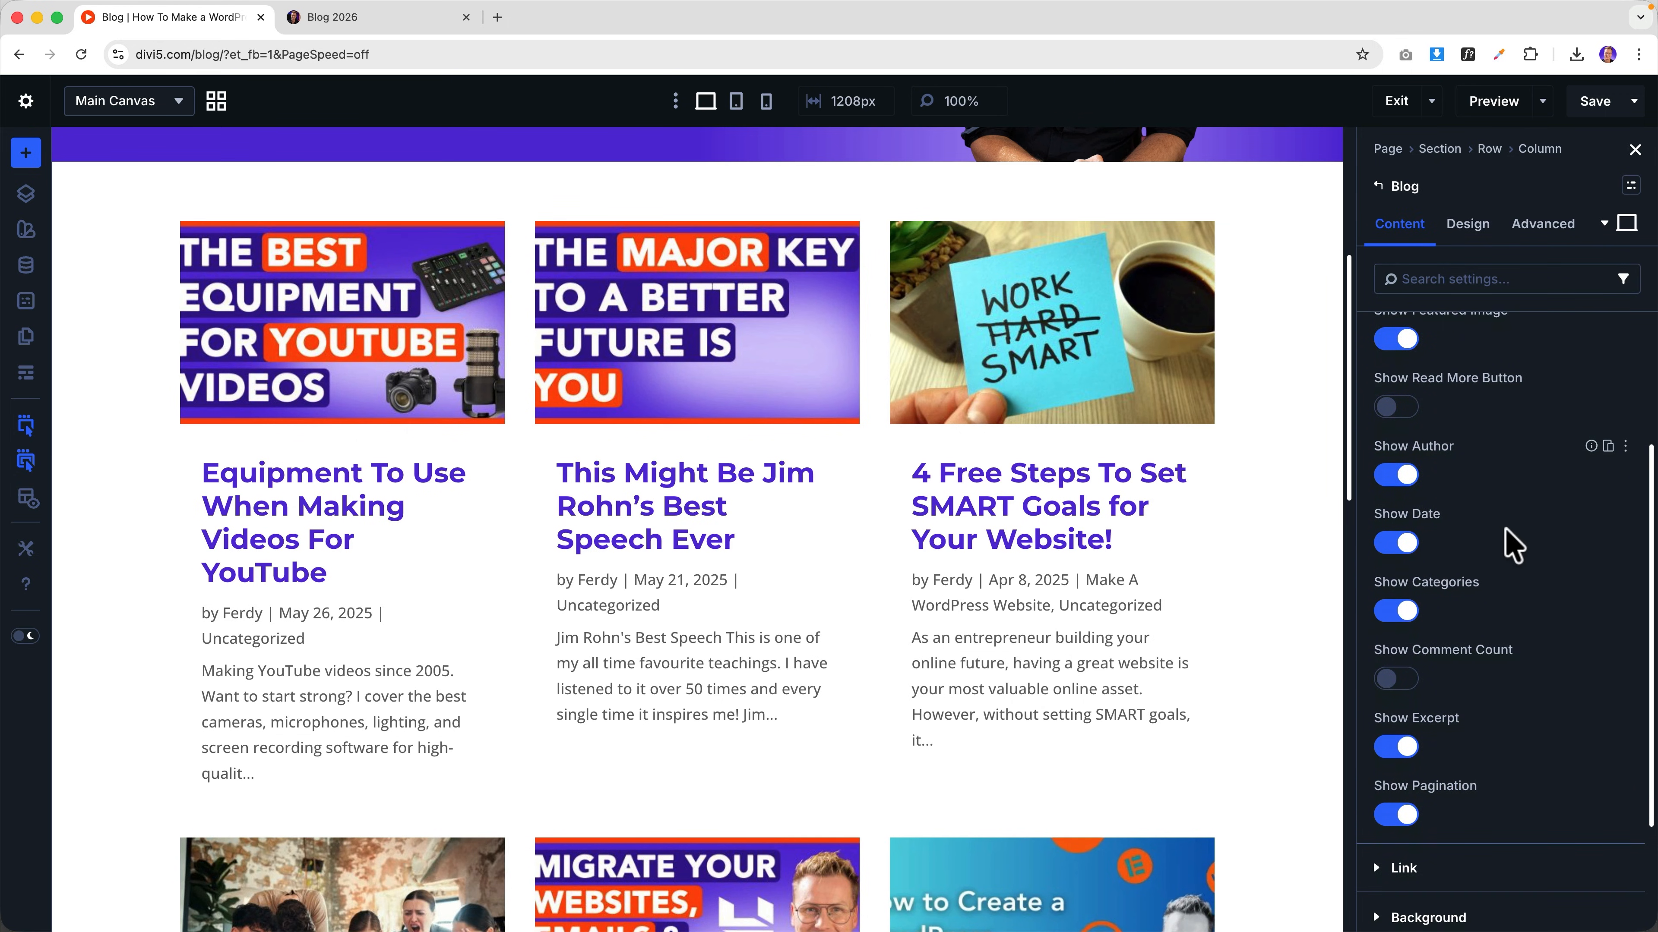
click(1396, 475)
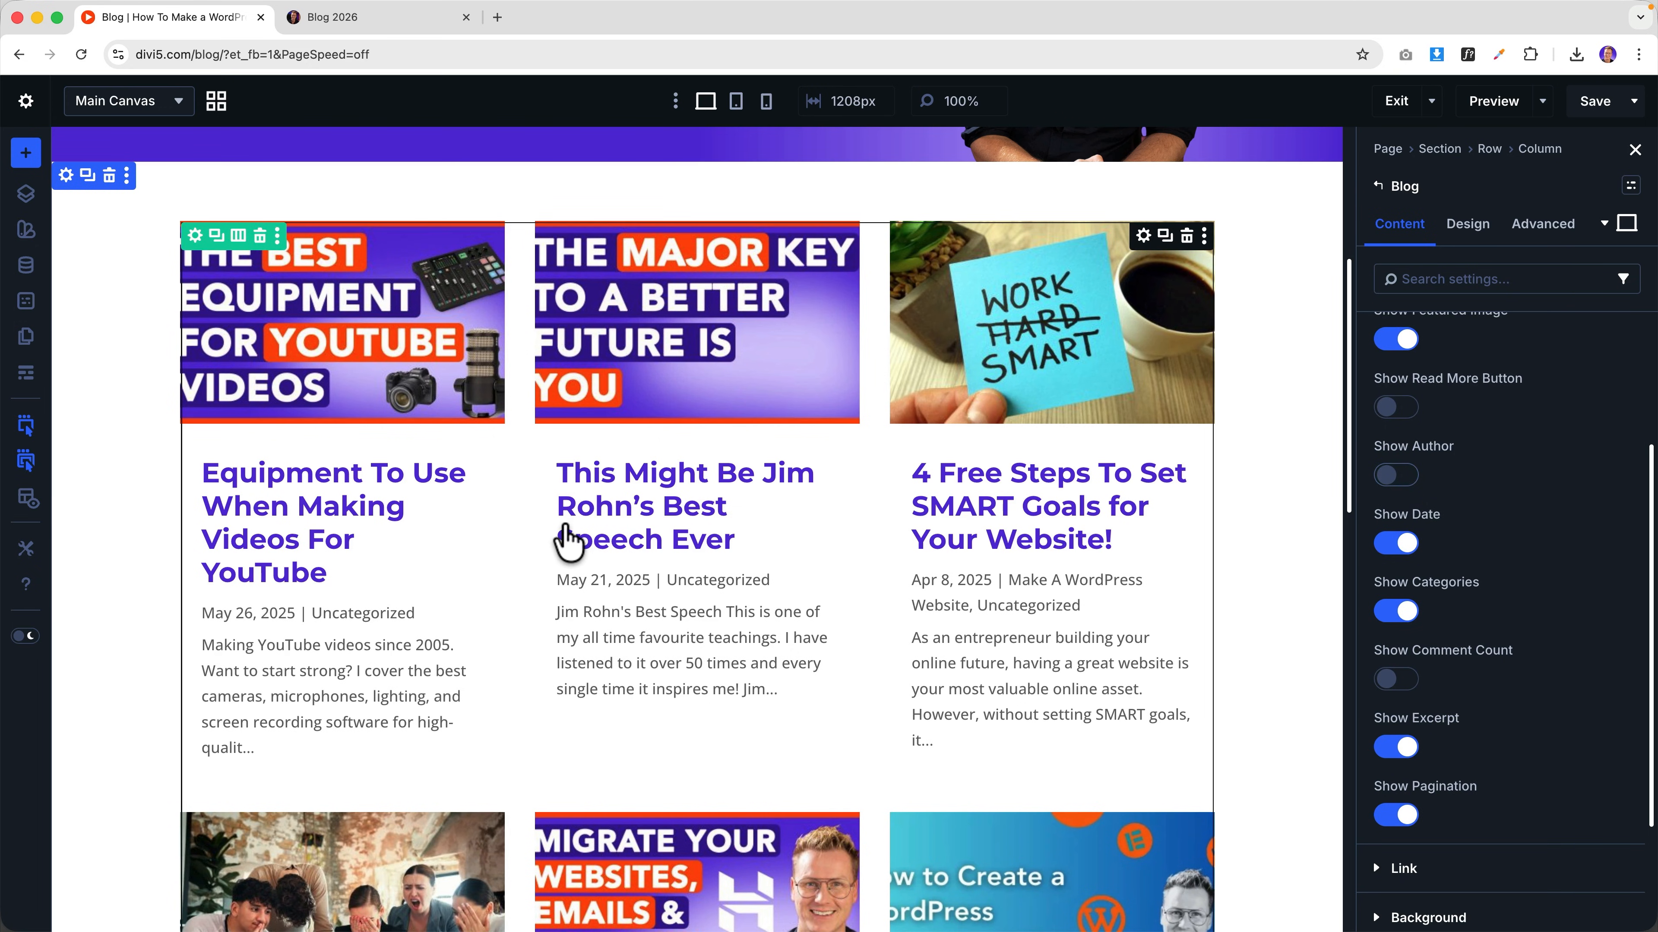
click(1394, 543)
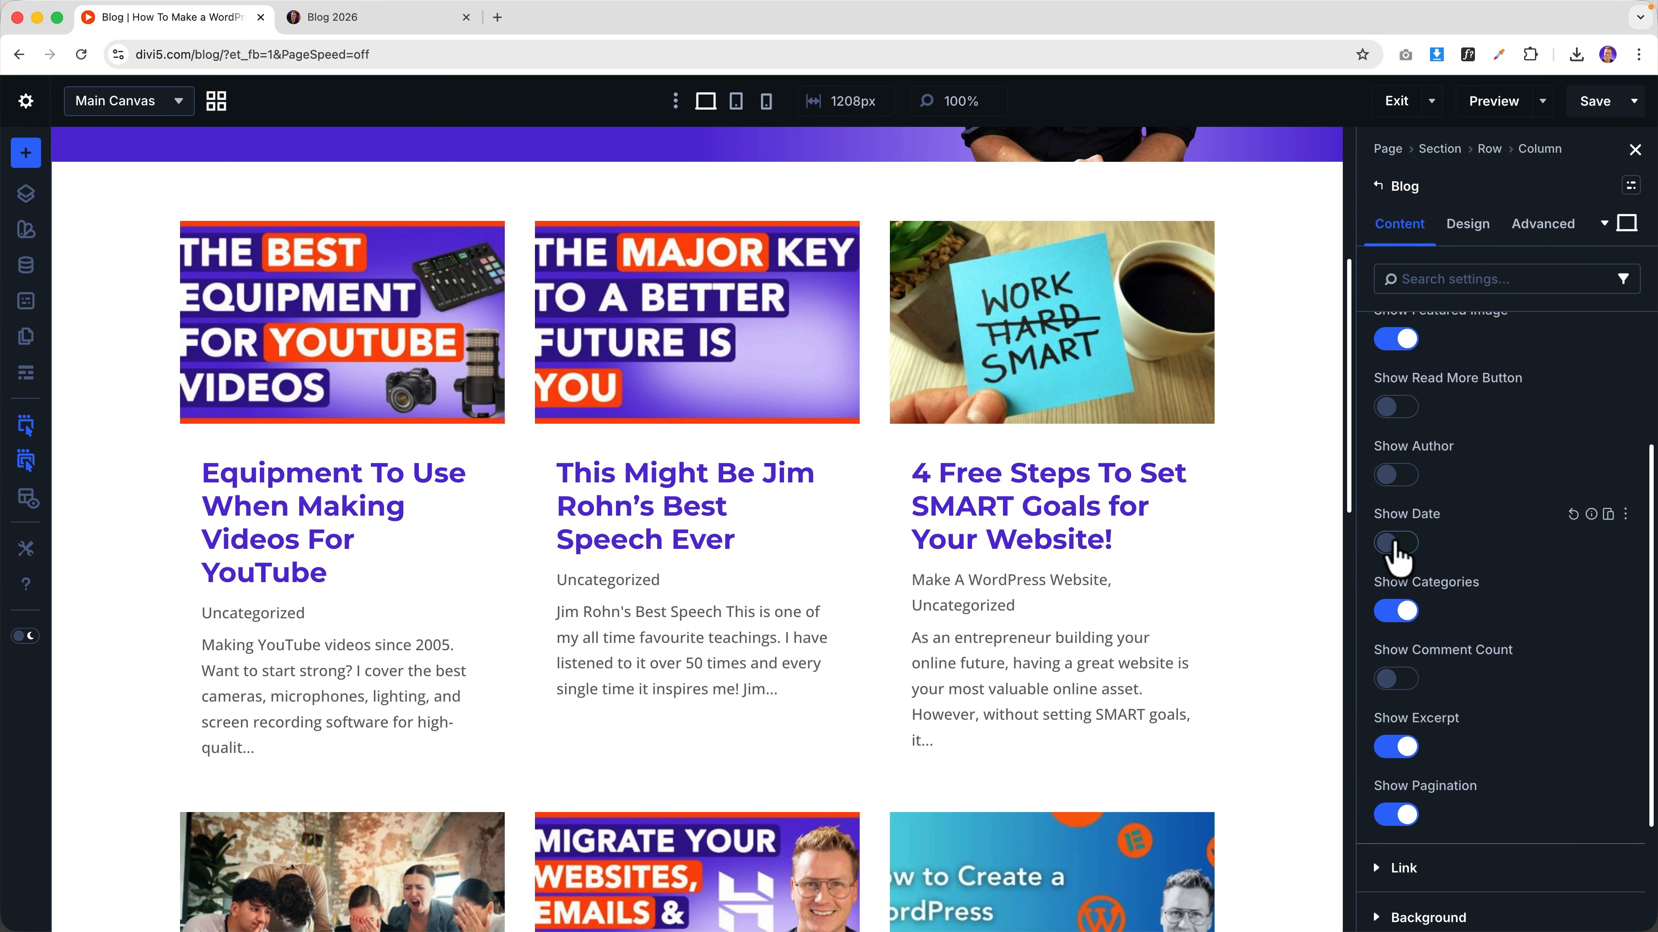
click(1396, 612)
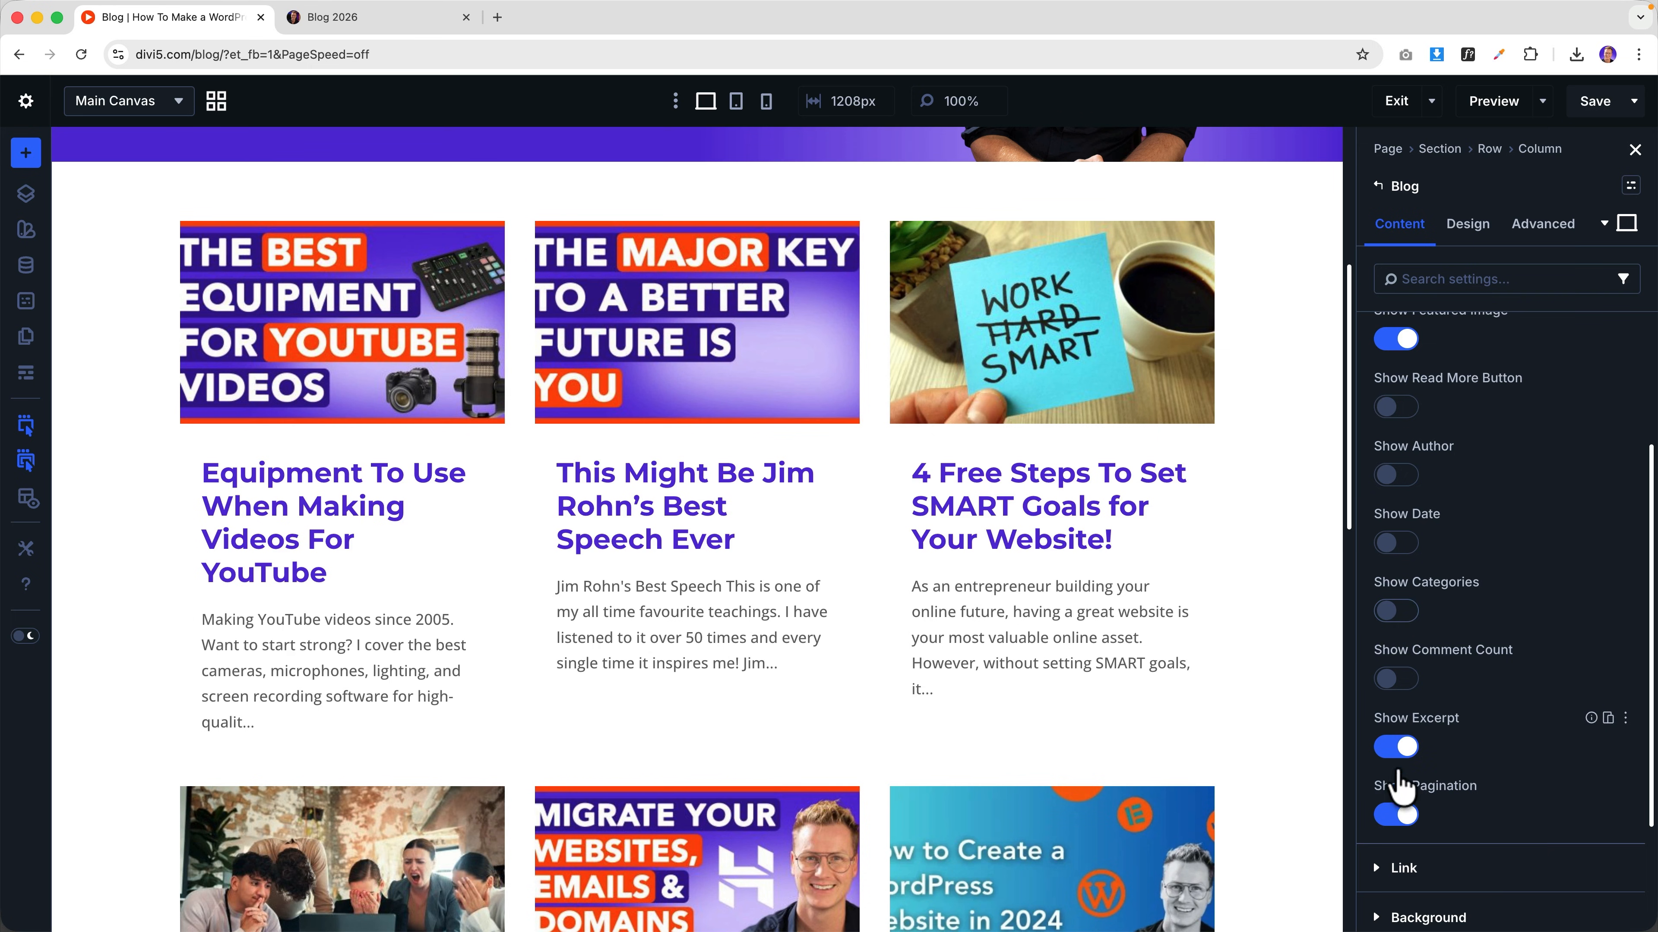
scroll(552, 532, down, 15)
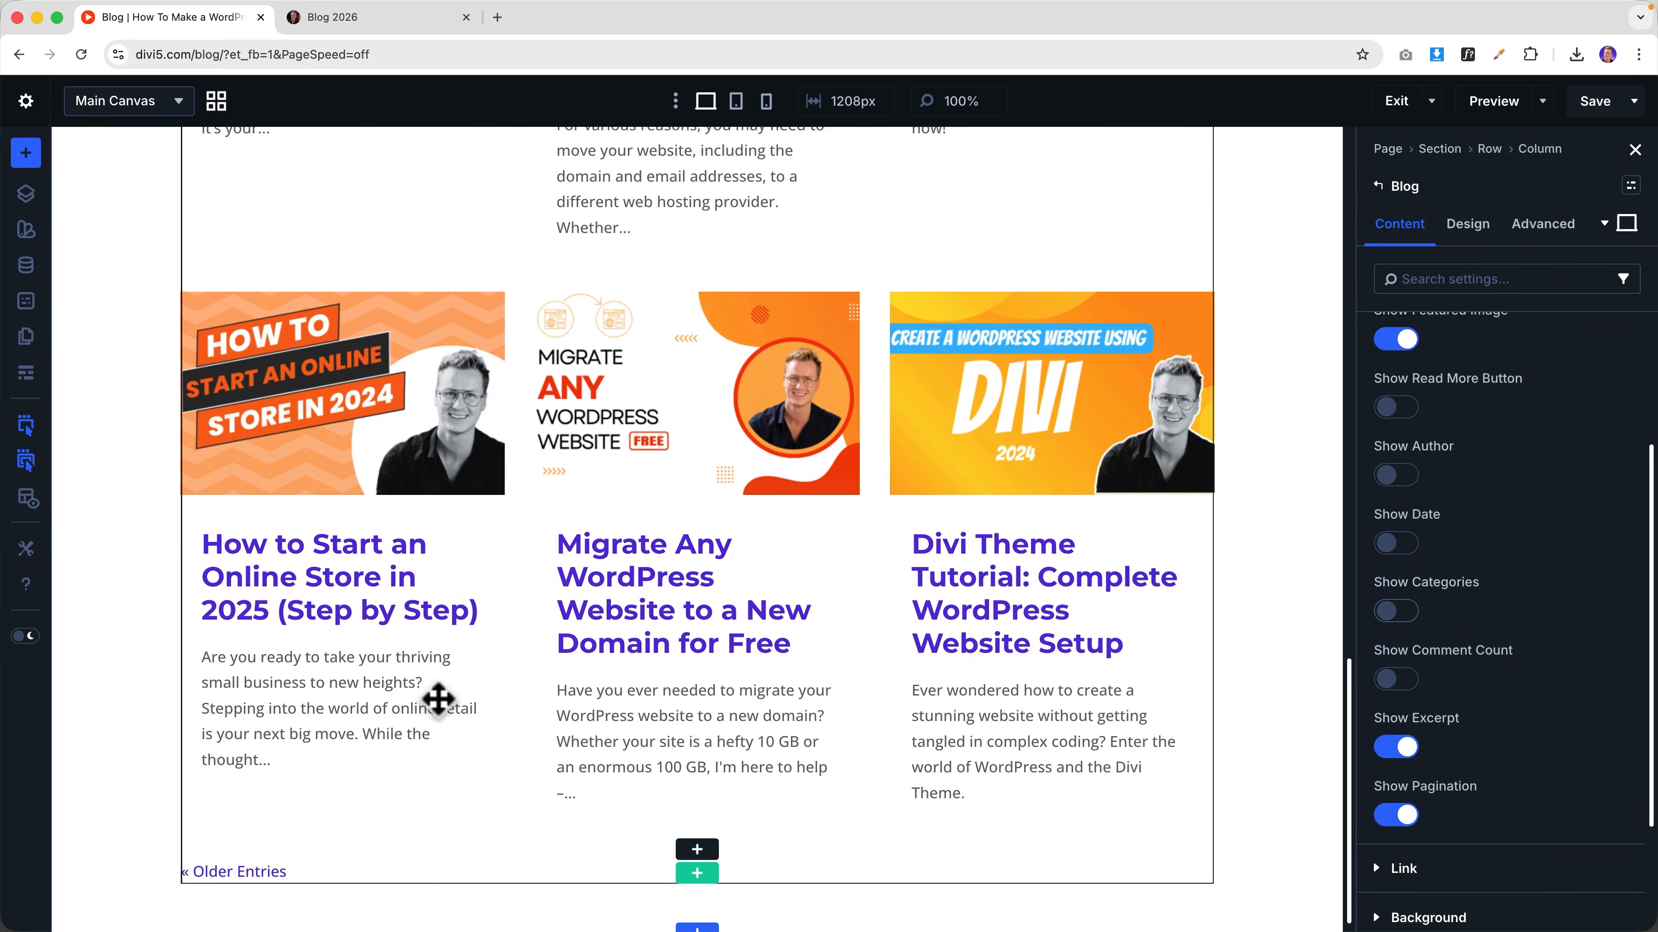
scroll(684, 618, up, 15)
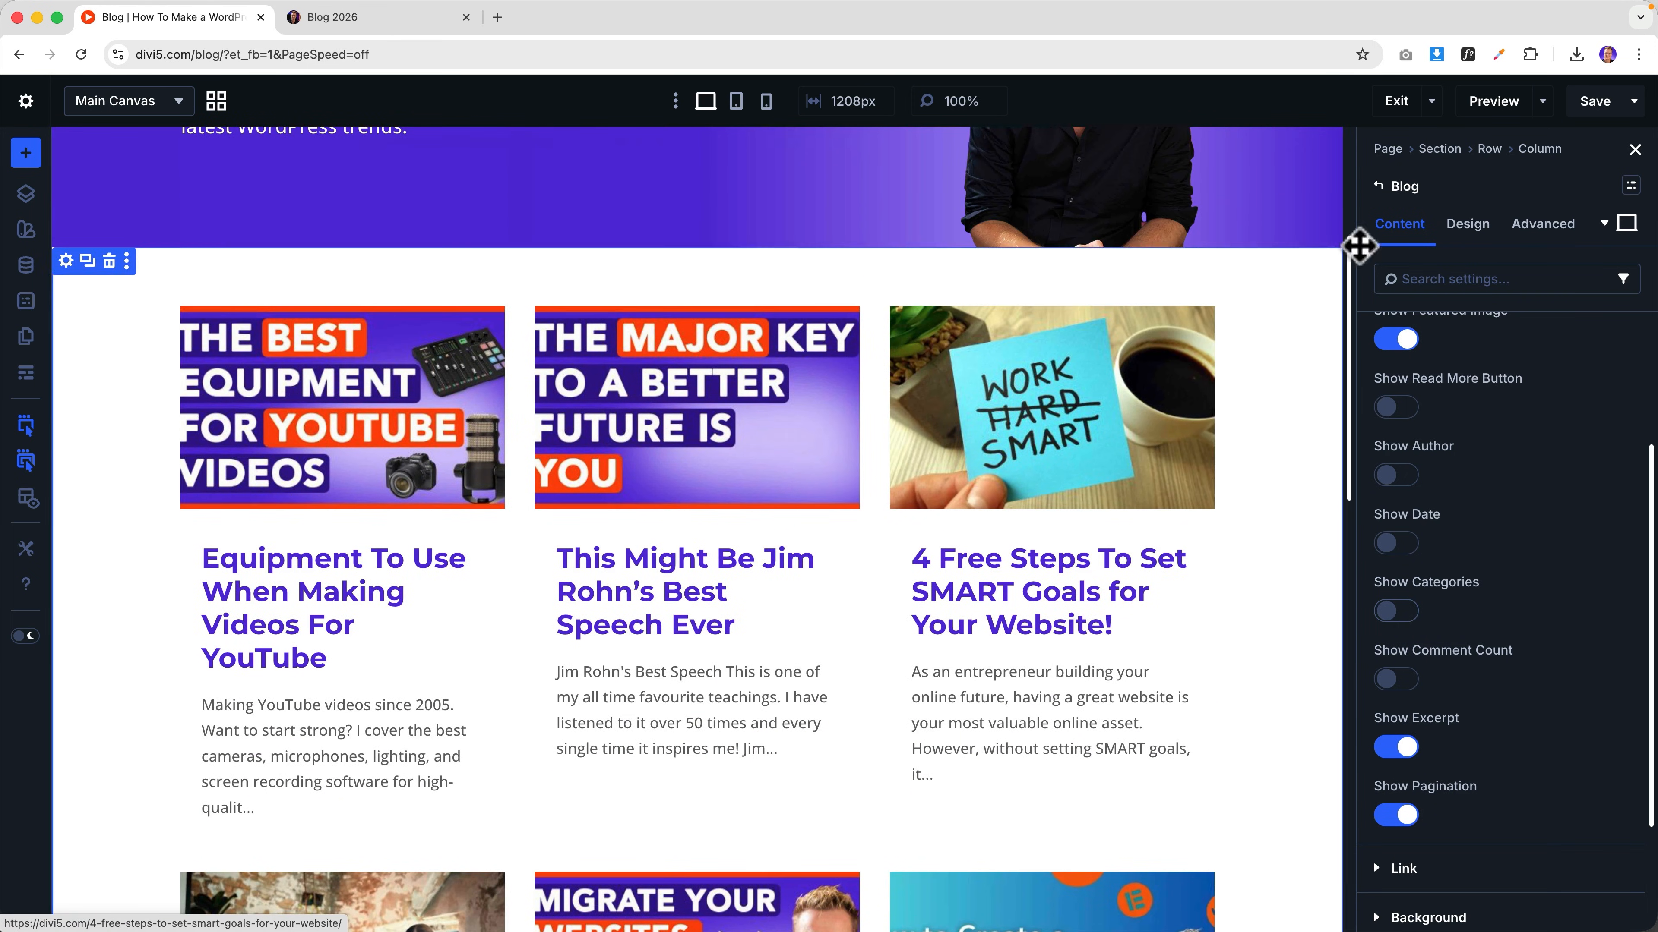
- Assign the global Body font to the Blog module's body text
click(1466, 226)
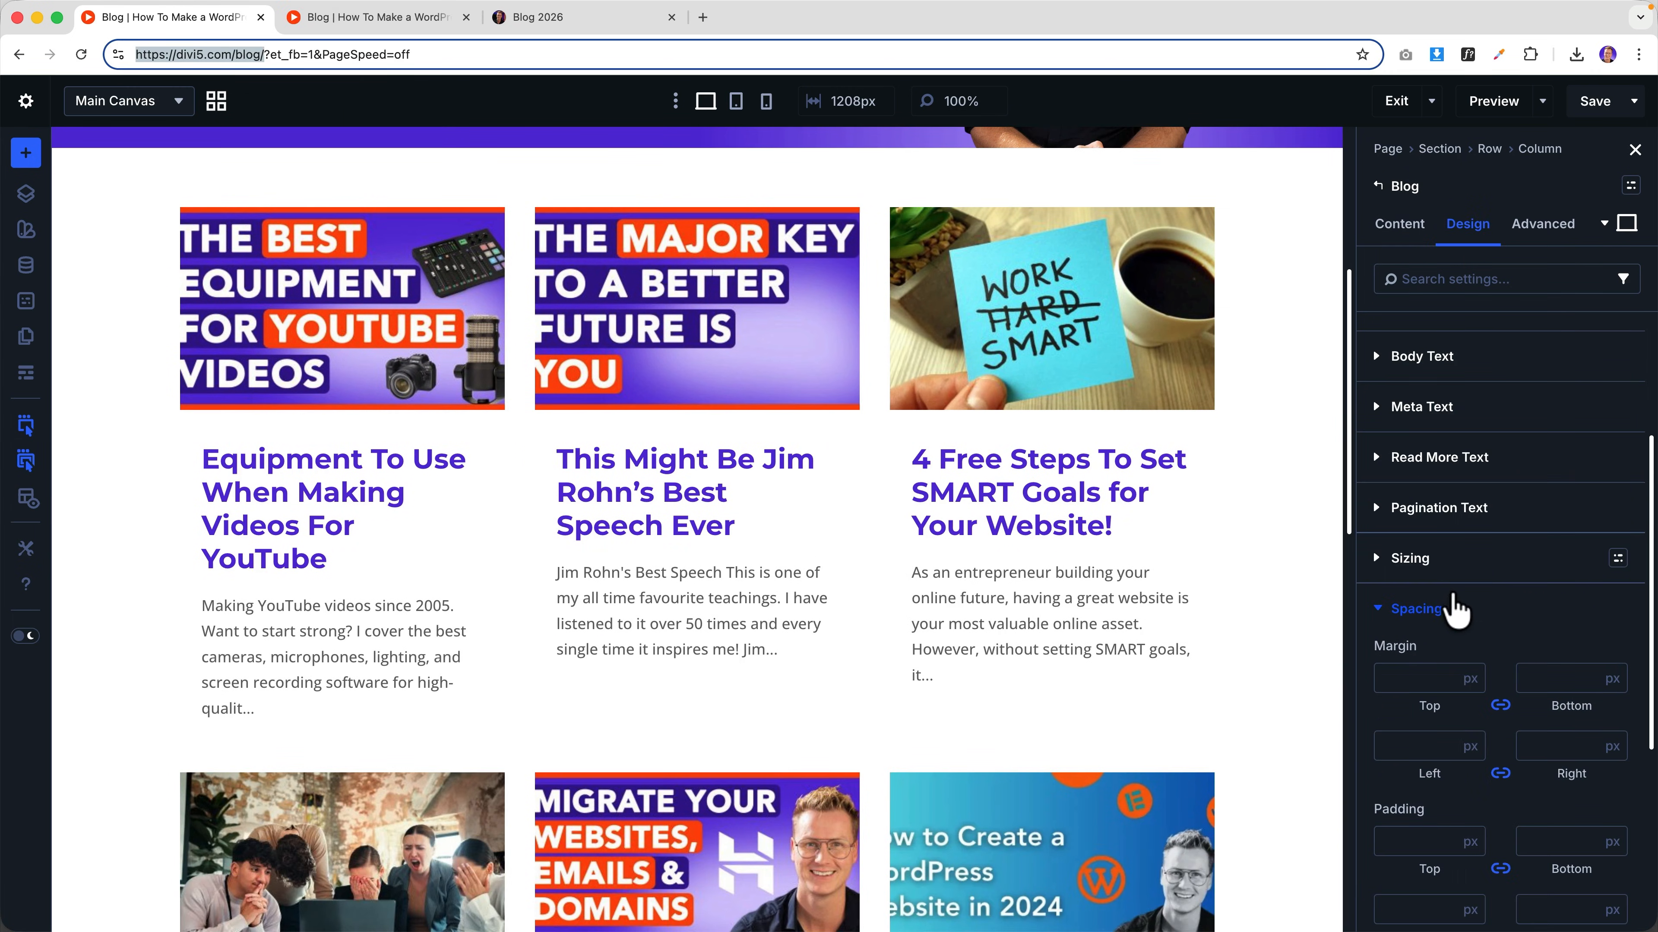
click(1435, 609)
scroll(1450, 581, up, 5)
click(1442, 553)
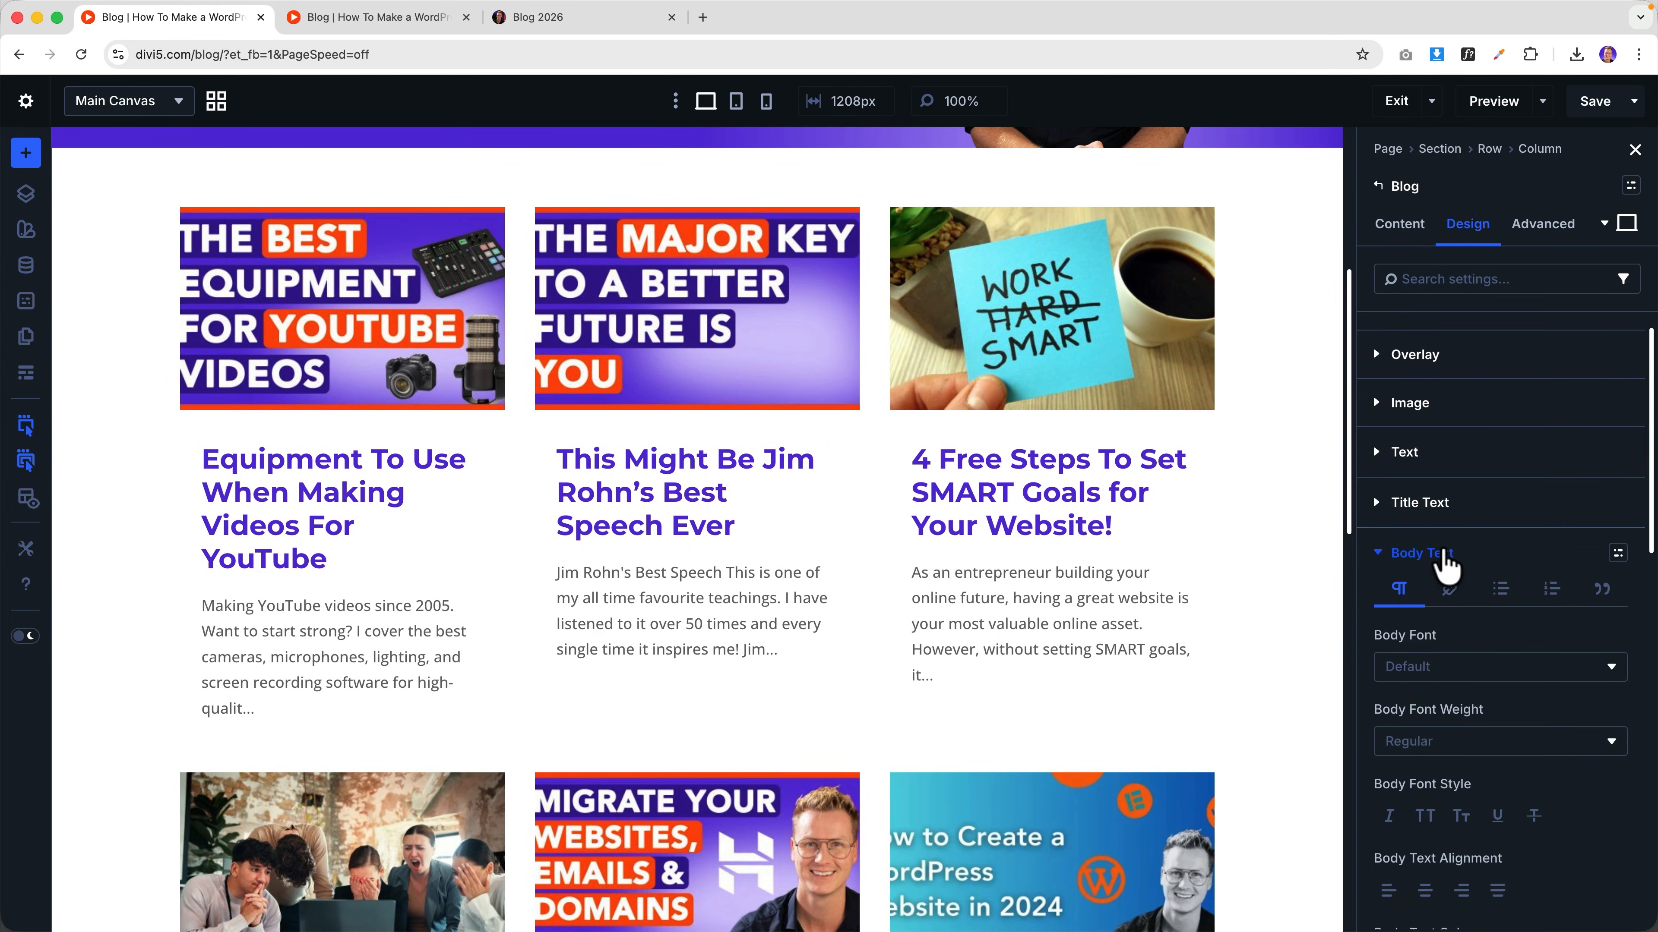
scroll(1444, 562, down, 5)
click(1609, 358)
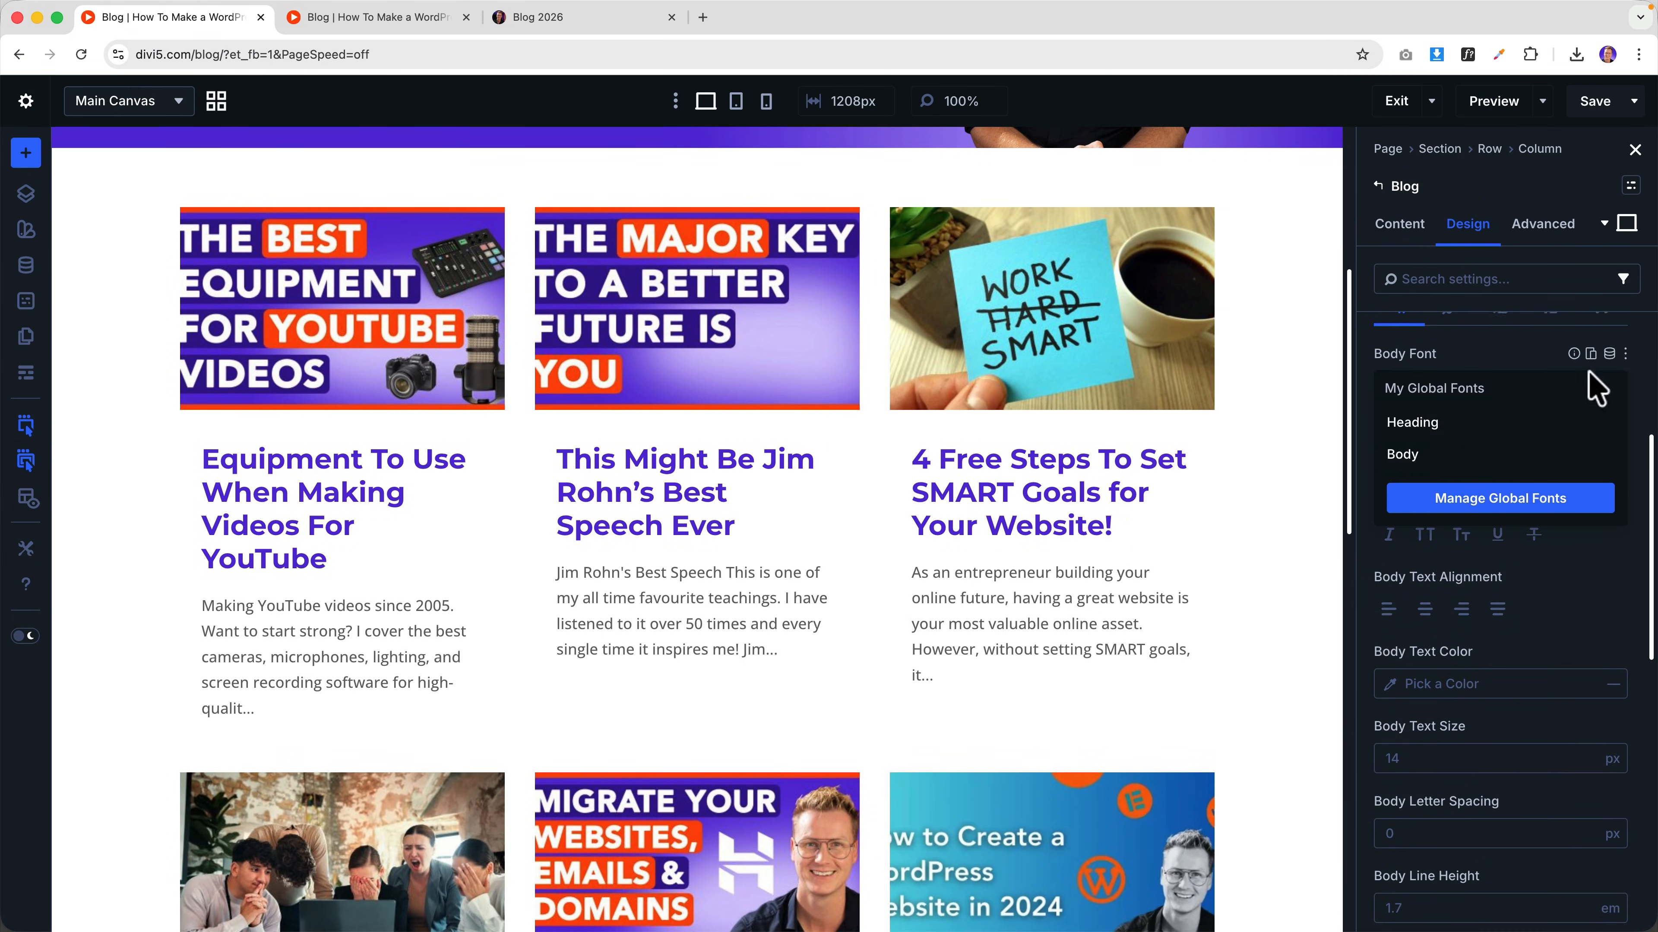
click(1460, 453)
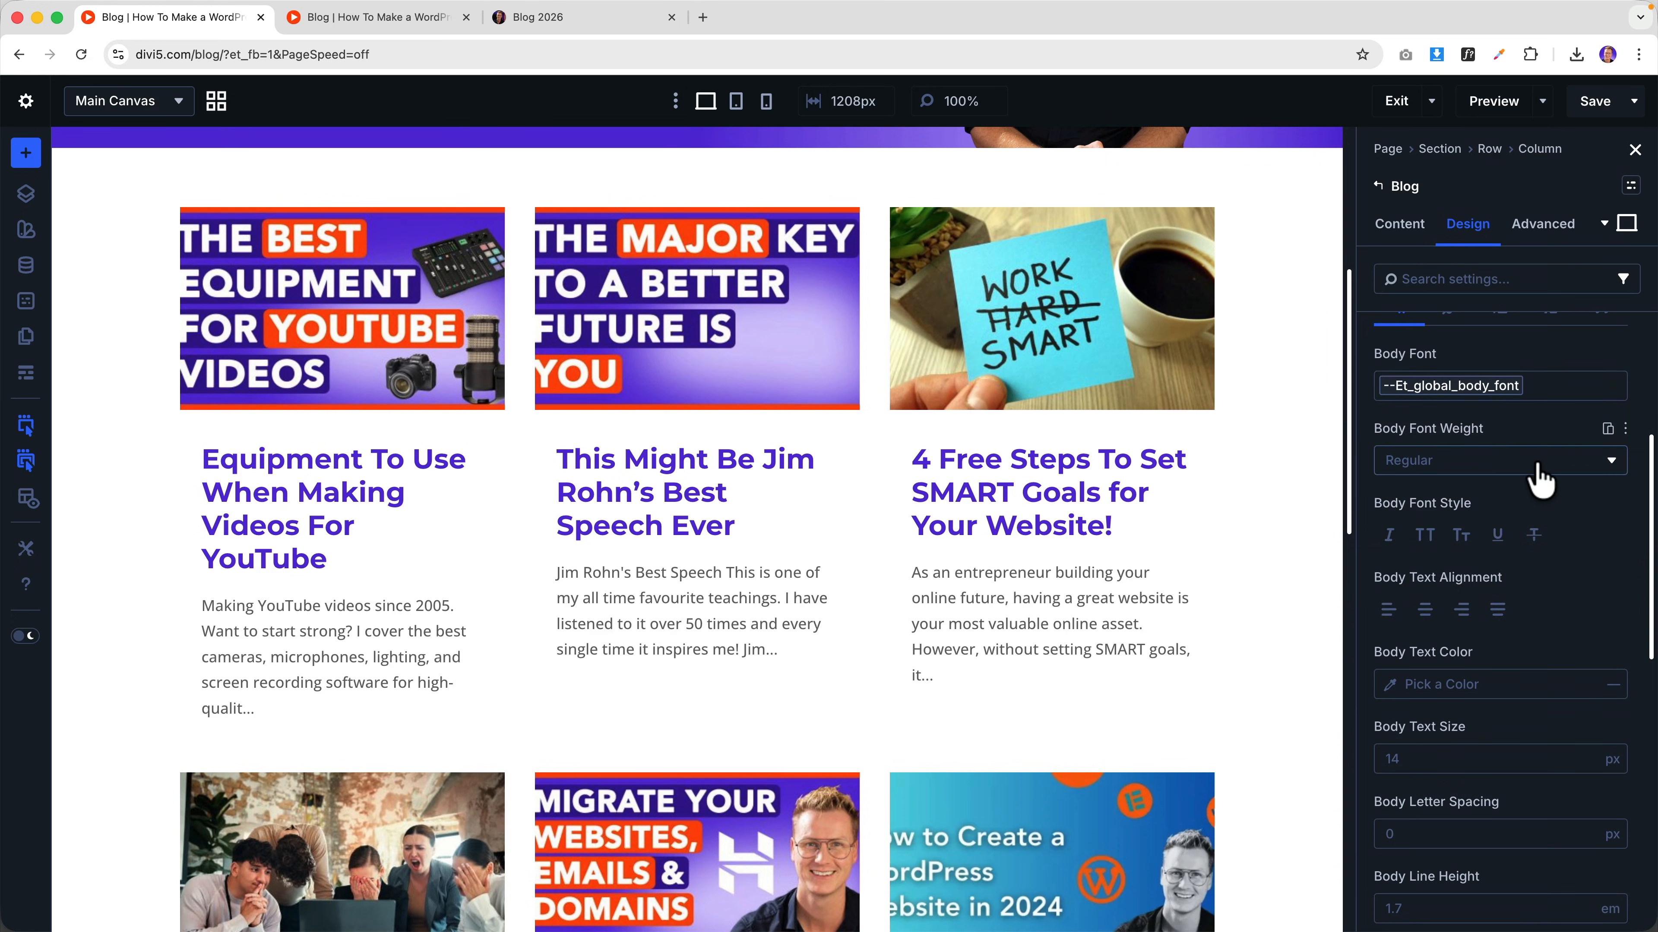
- Set the post excerpts' text color to the global Body Text Color and their size to the global Body Text number
scroll(1457, 591, down, 3)
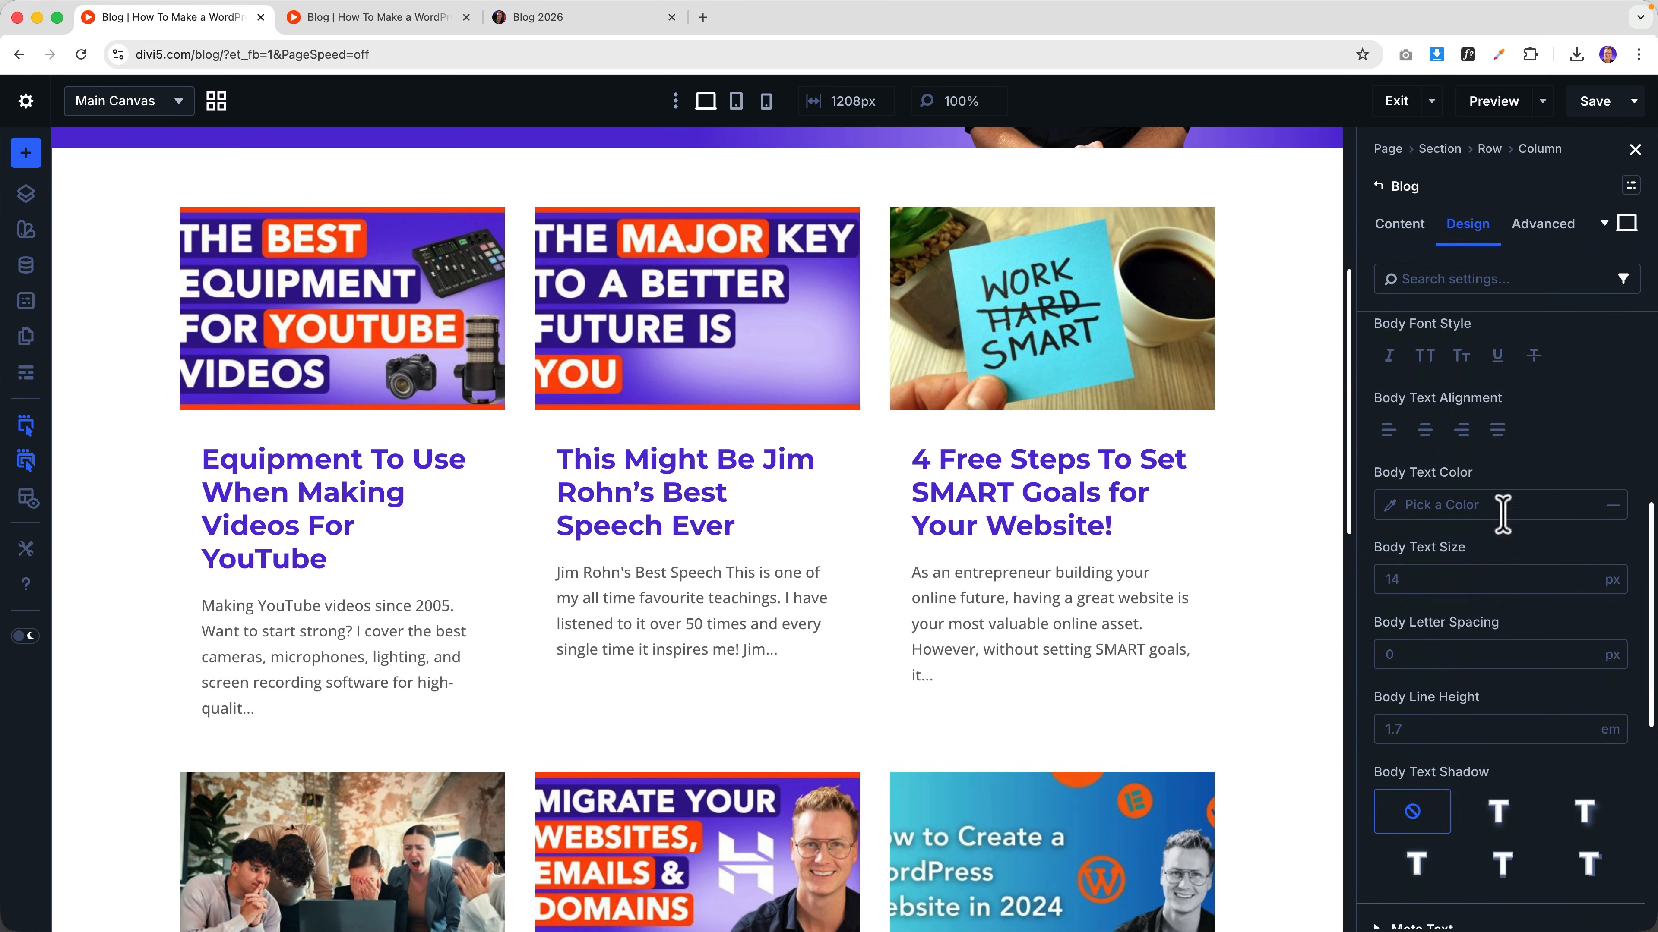
click(1610, 473)
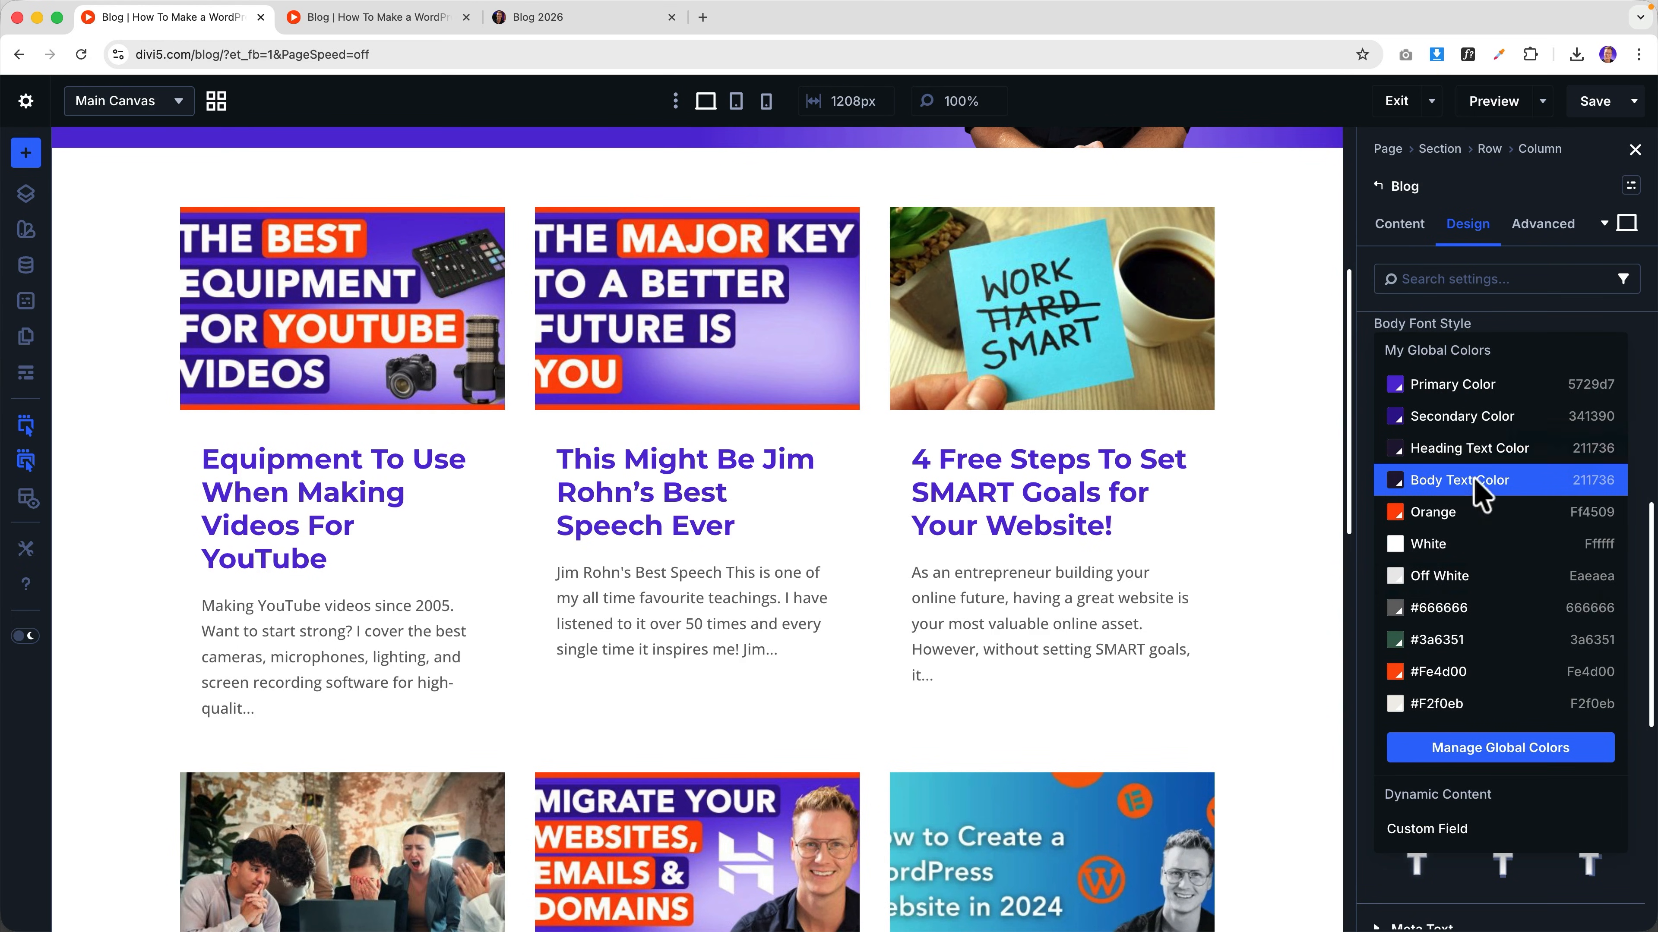
click(1479, 494)
click(1609, 547)
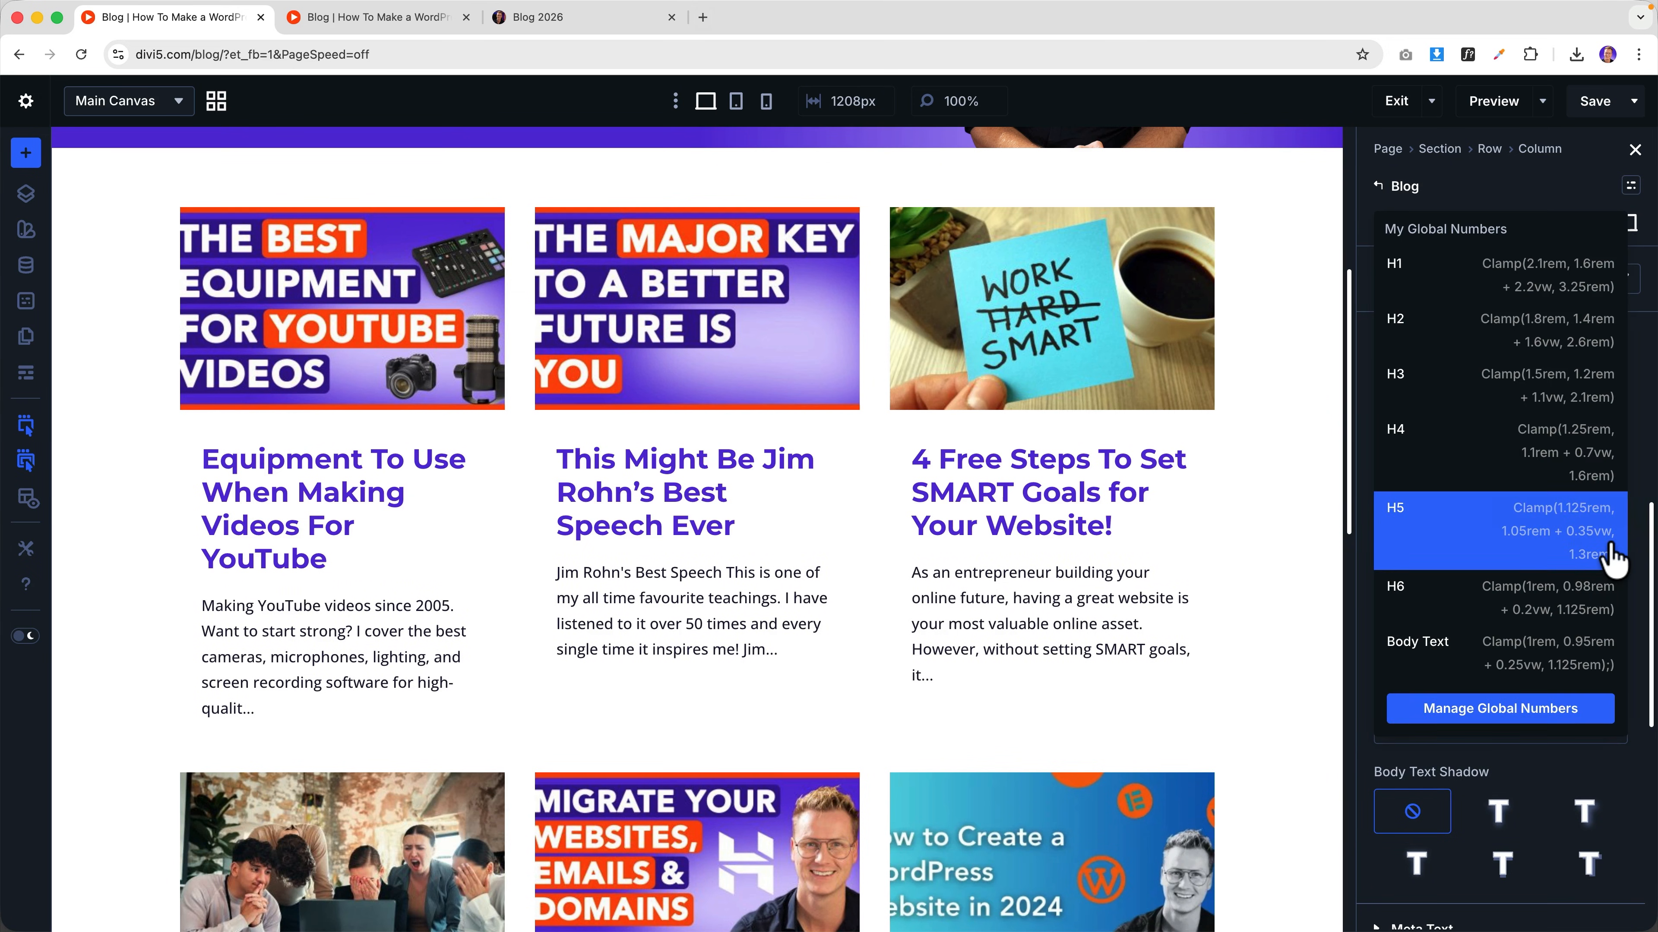
click(1471, 653)
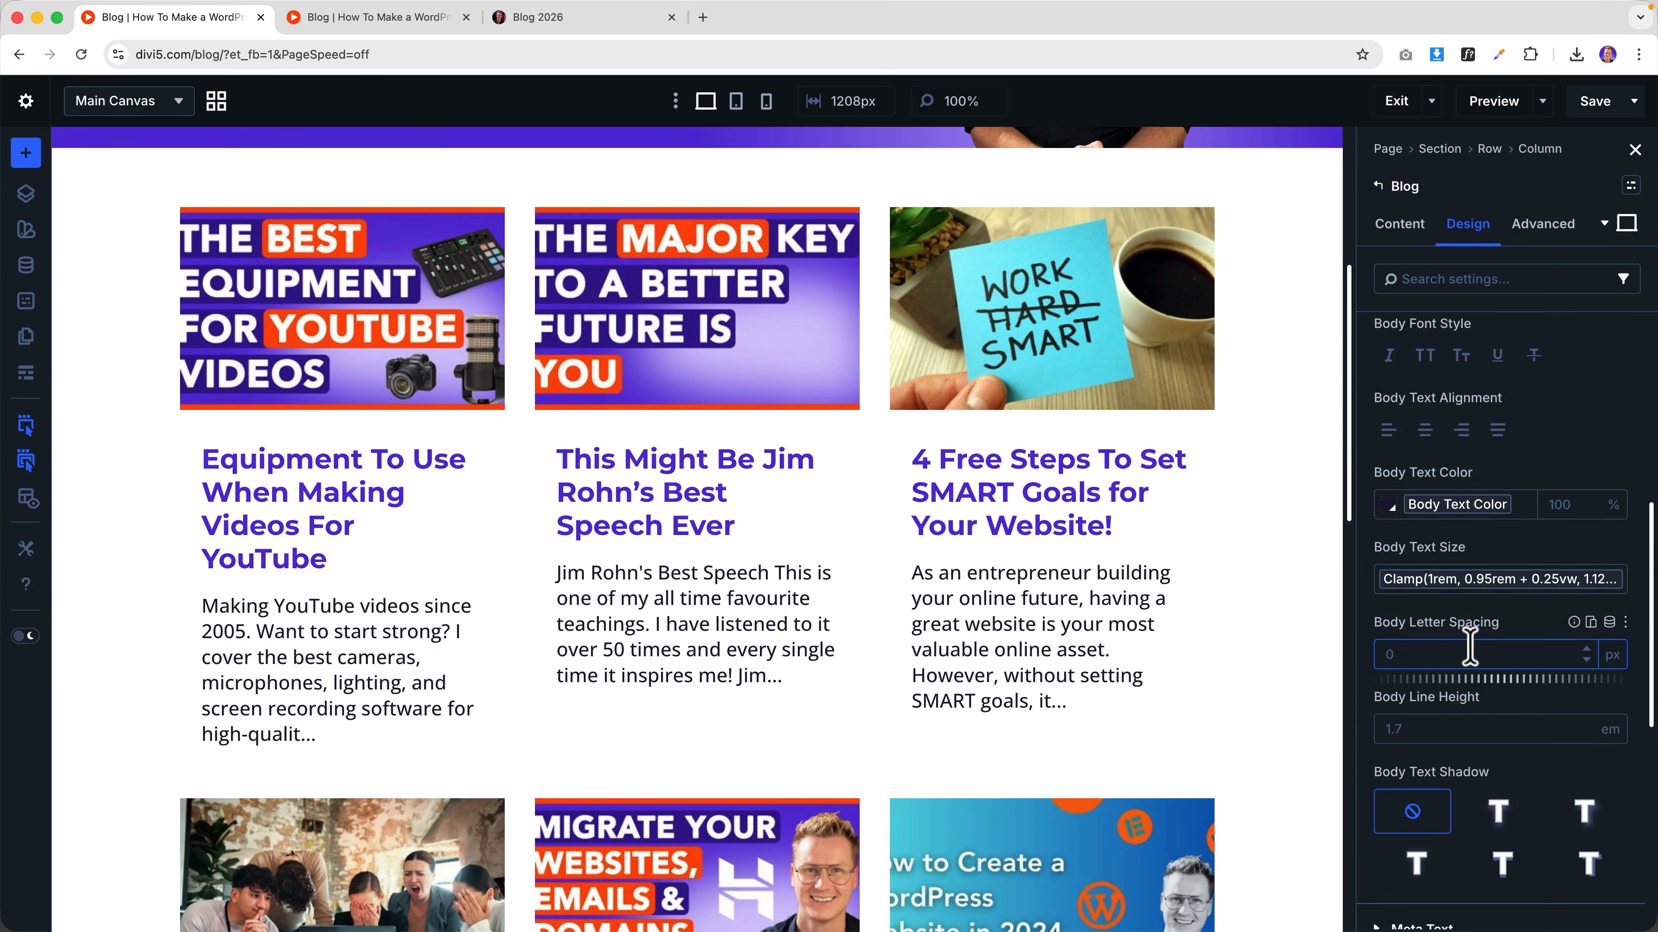
- Set the body text line height to 1.8 em and finish the body text styling
click(1445, 728)
text(1.)
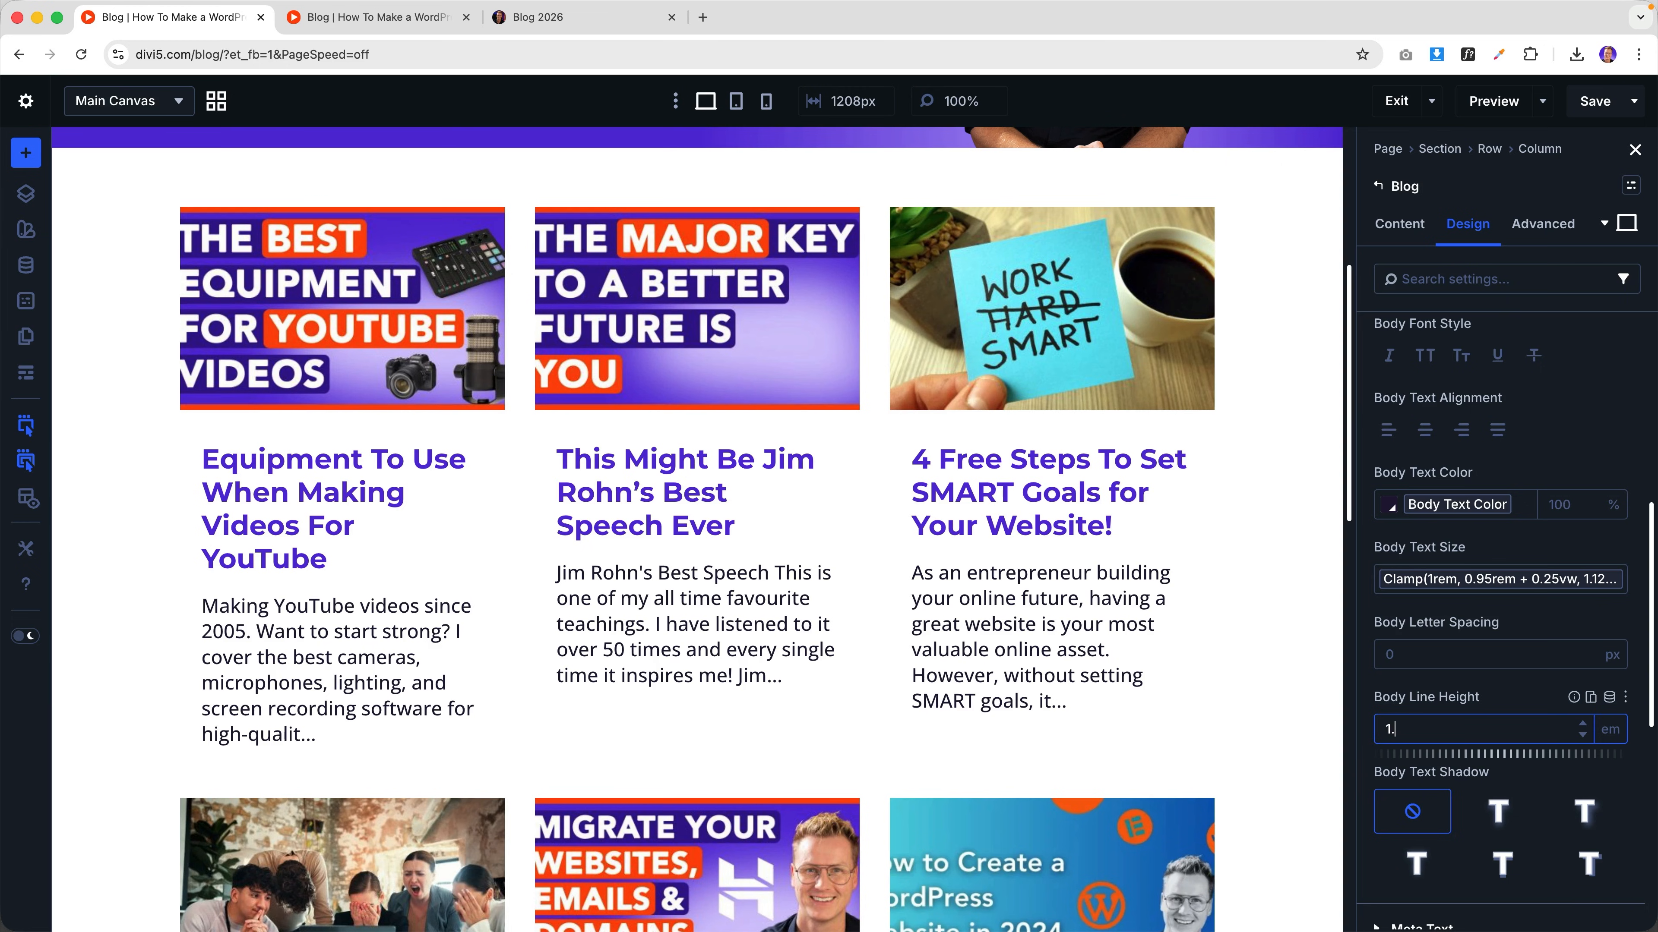
text(8)
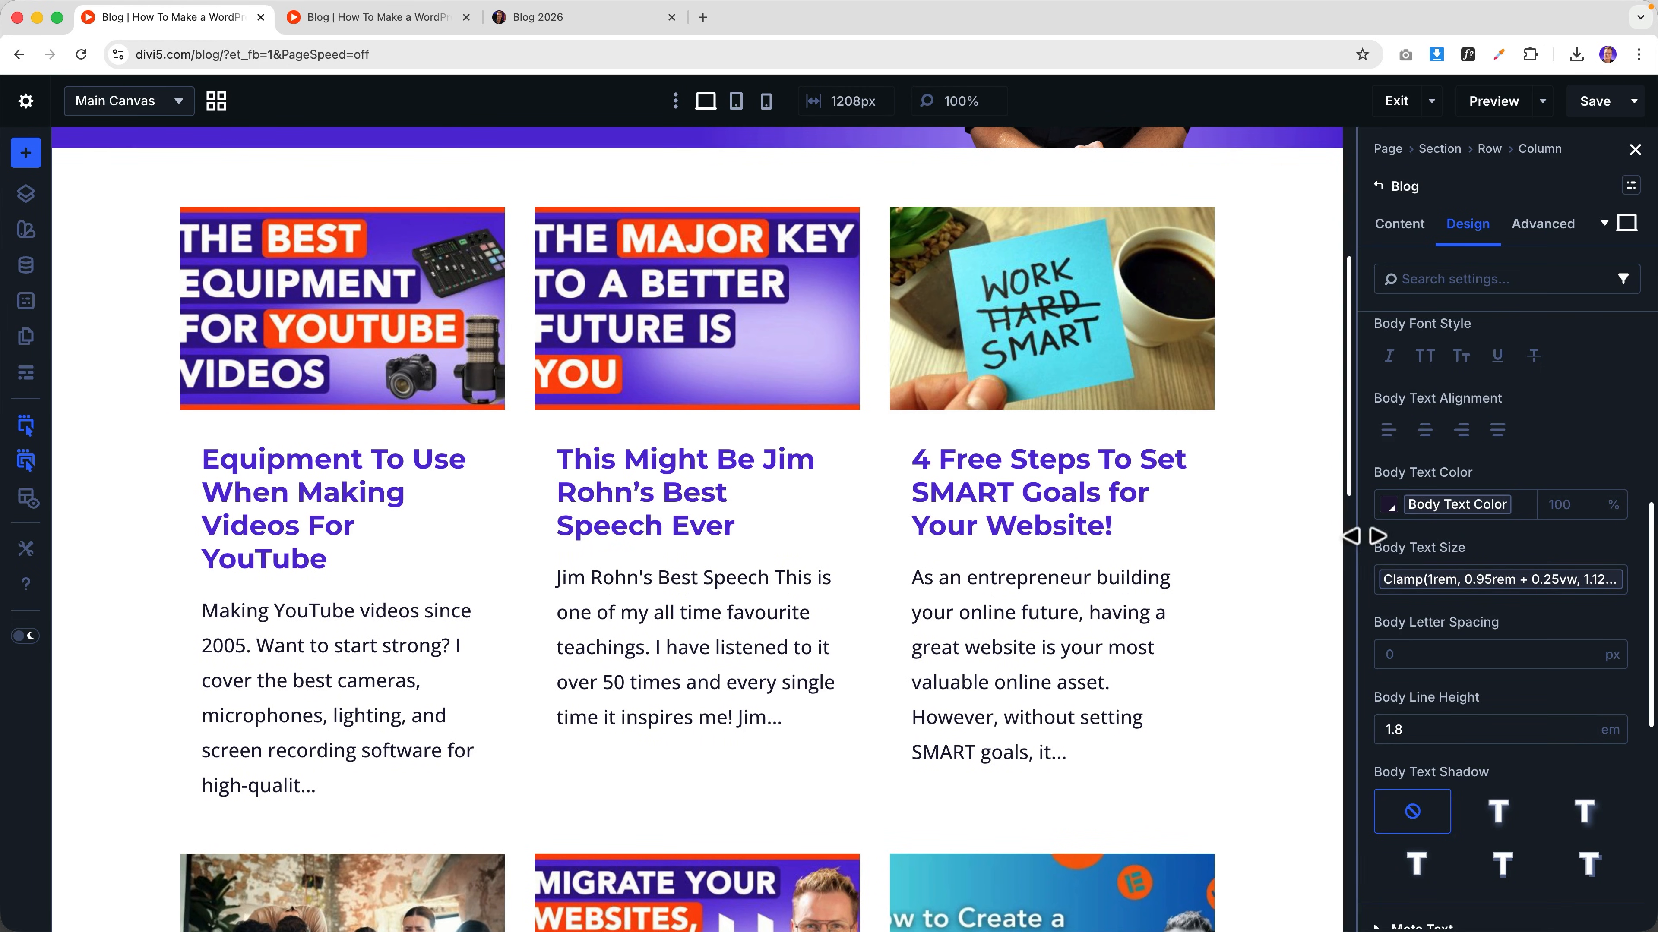
scroll(1462, 518, up, 5)
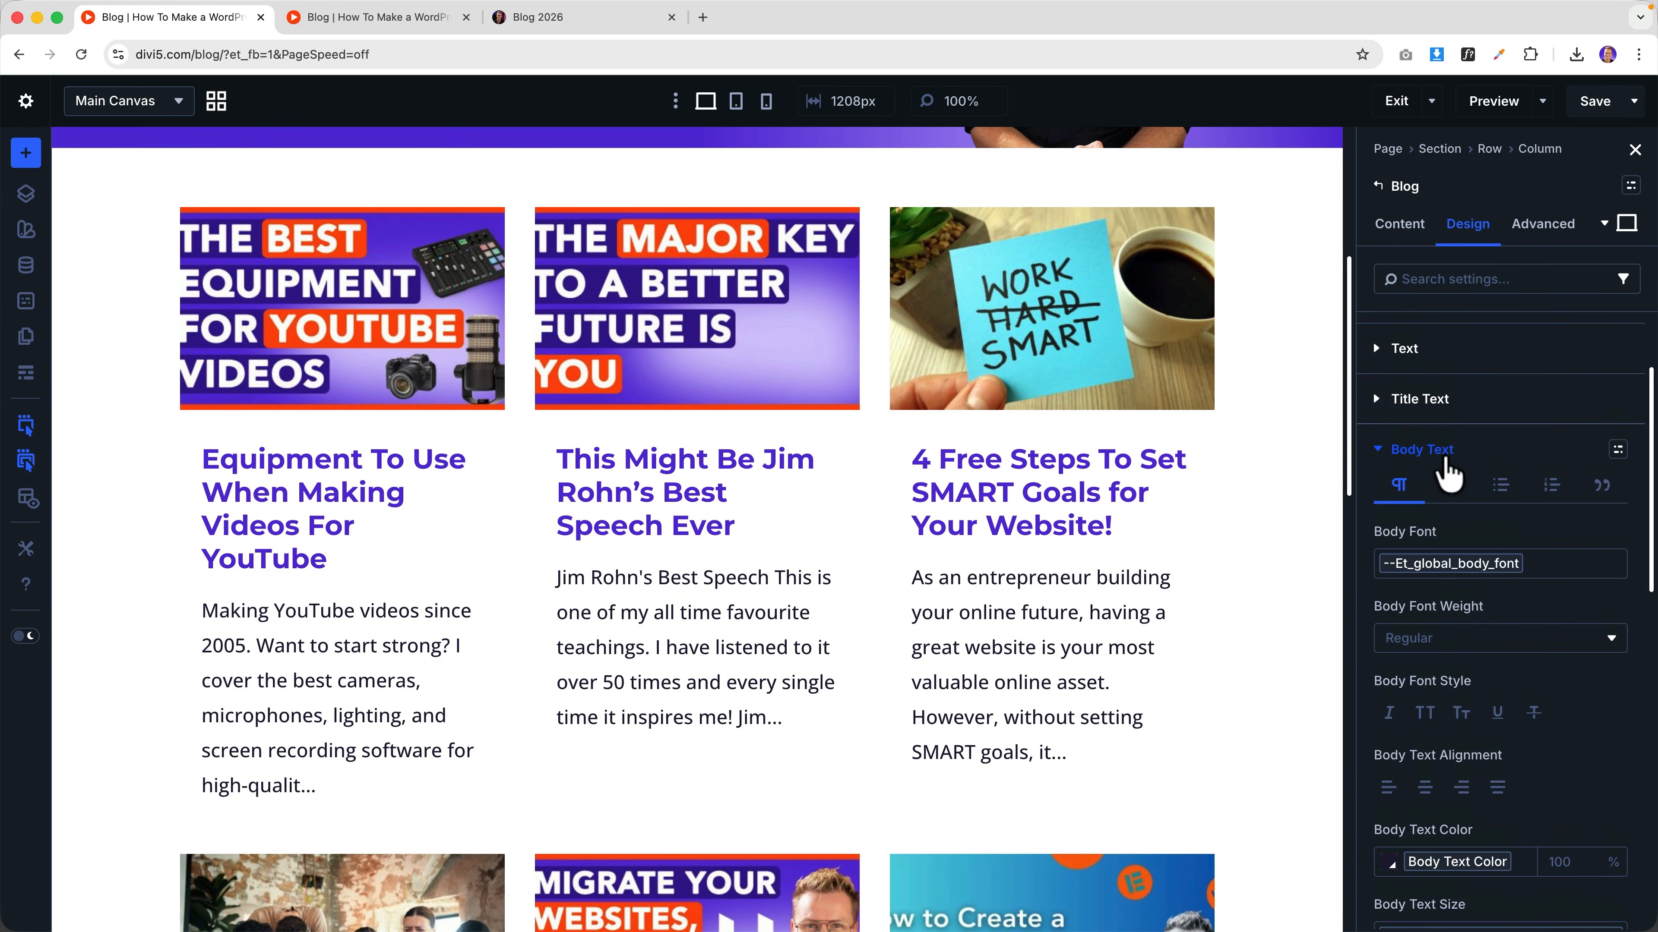
click(1443, 458)
- Round all four corners of the posts' featured images with a border radius of 2 rem and check every row of posts
scroll(1461, 548, down, 2)
scroll(1461, 551, up, 5)
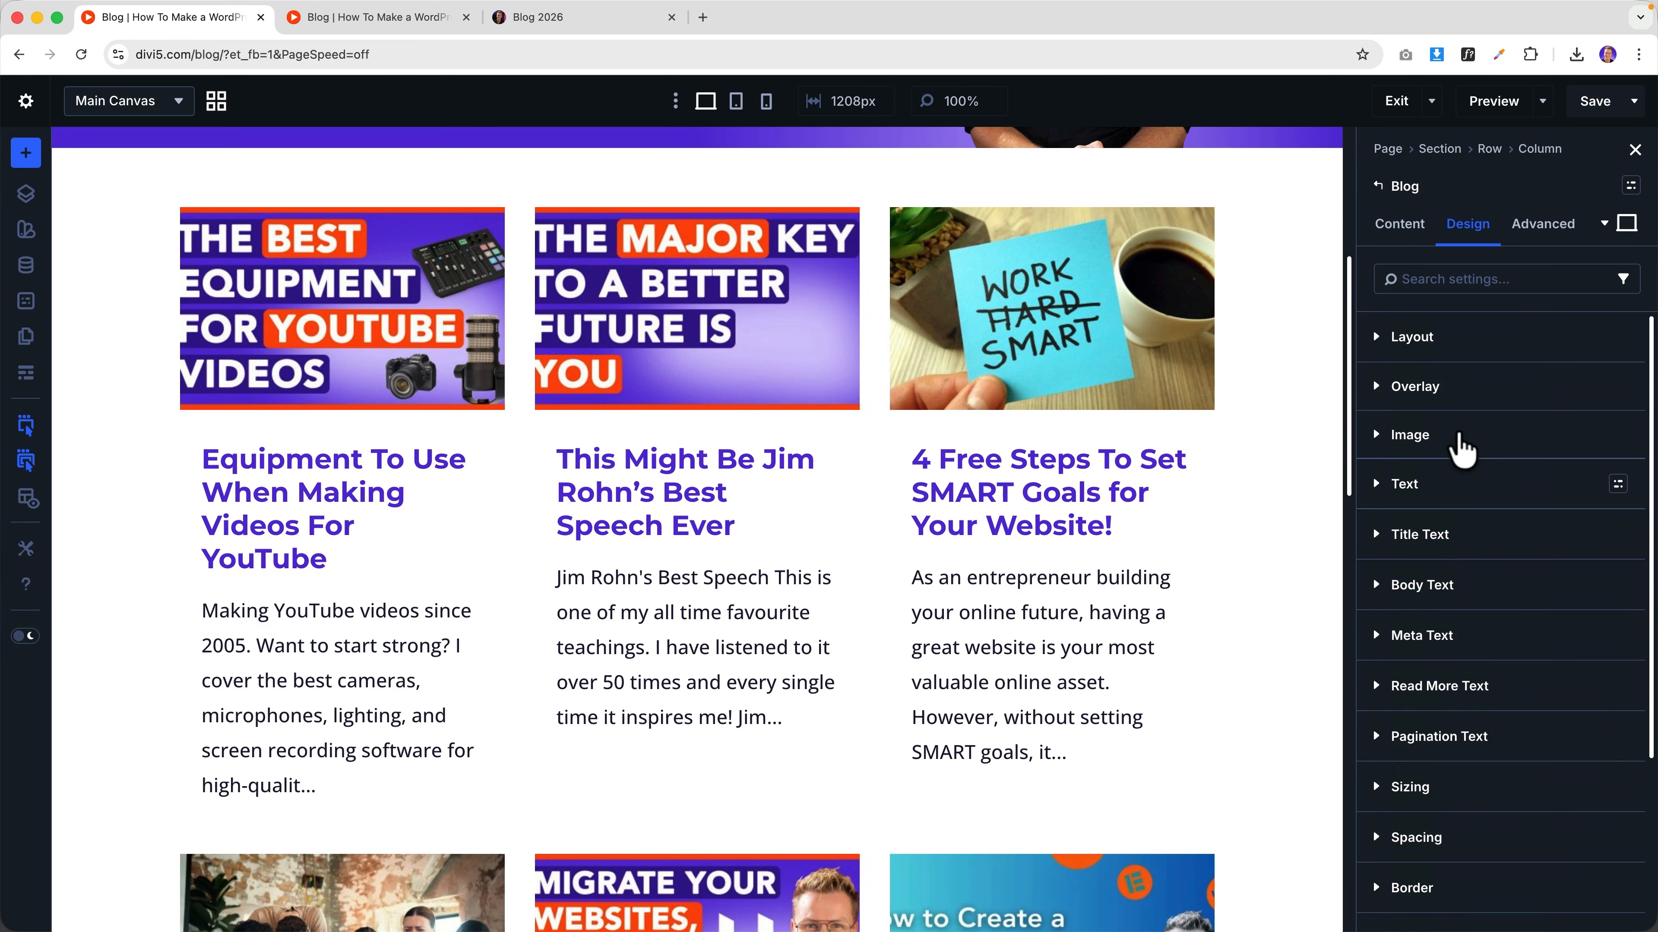
click(1430, 435)
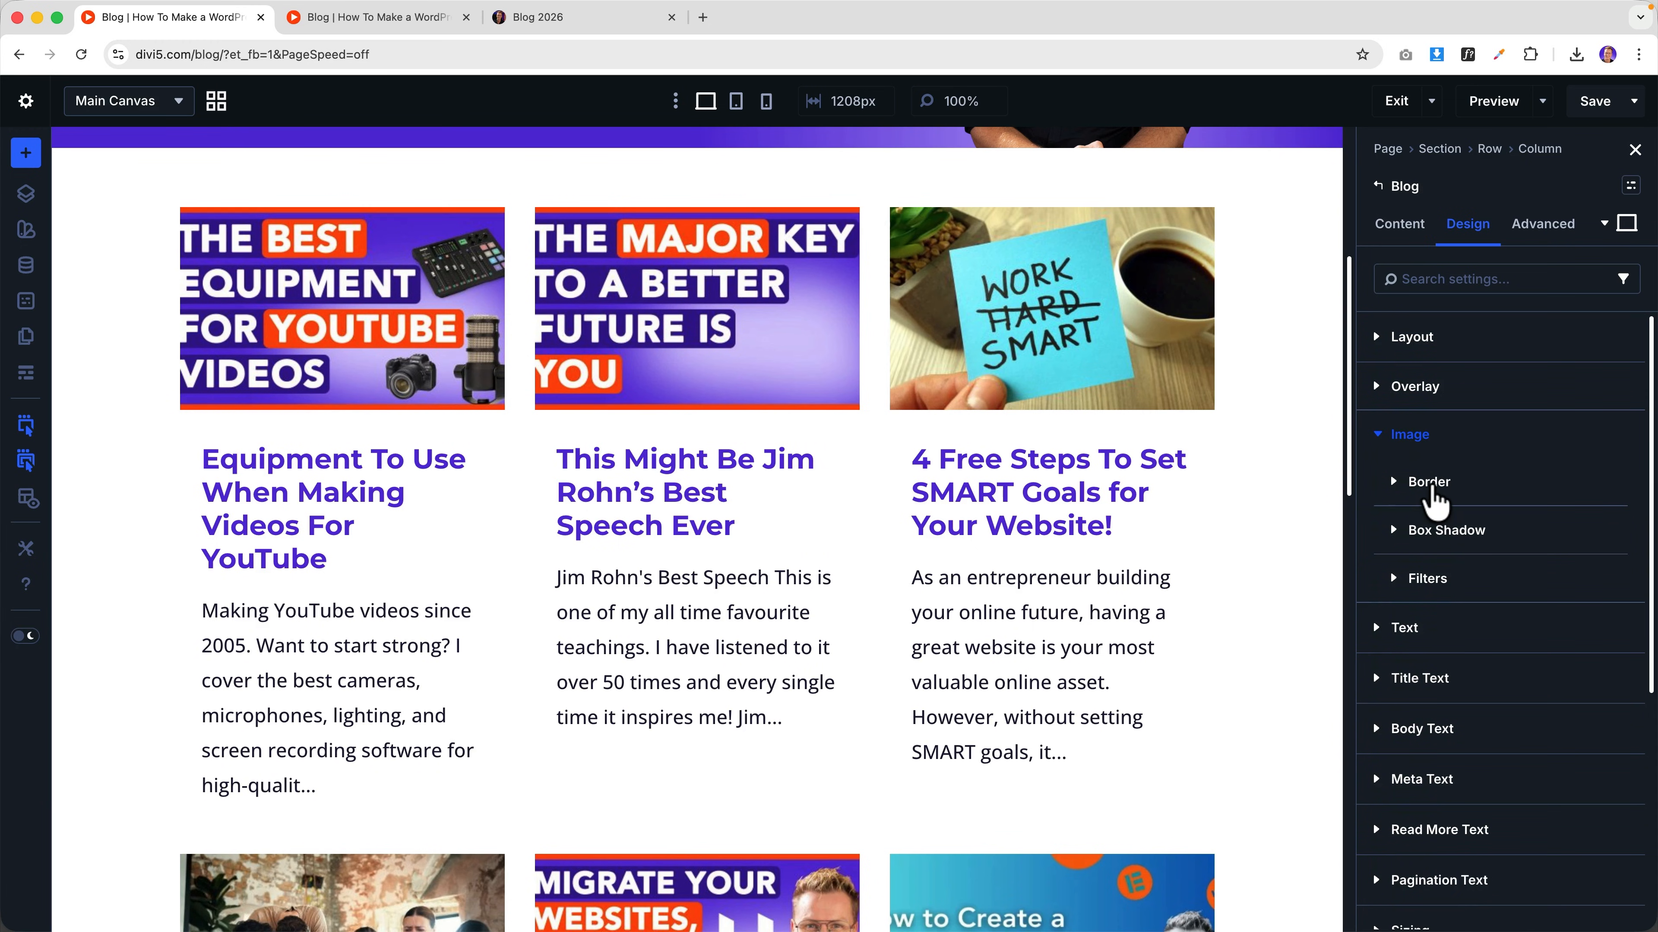
click(1430, 484)
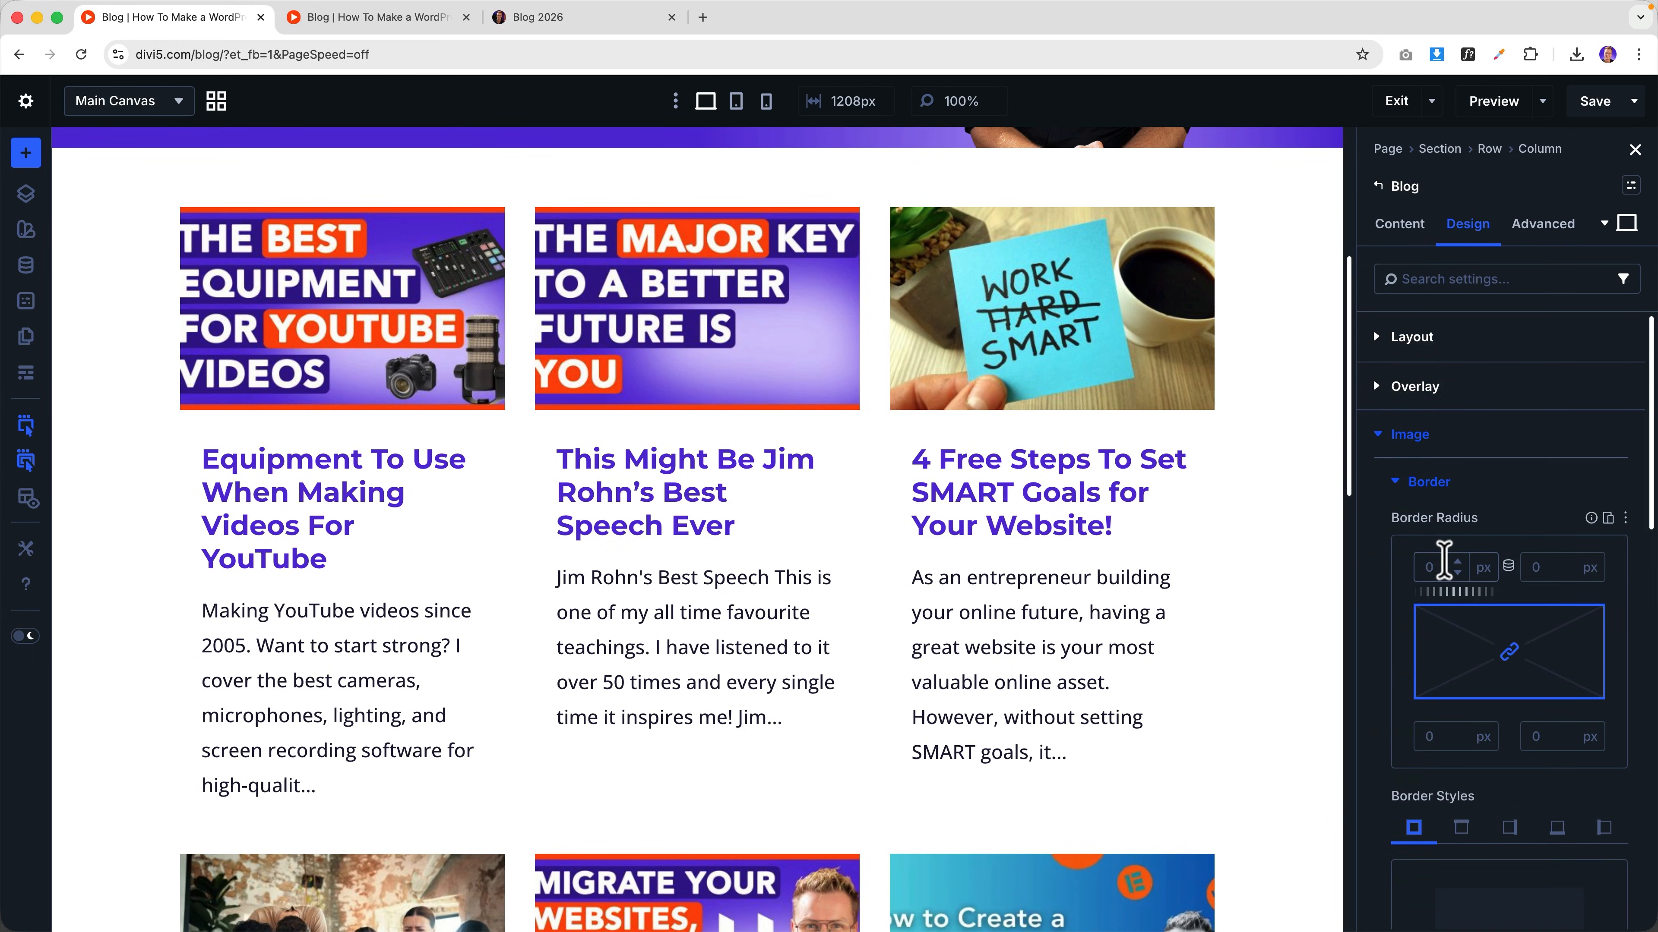
scroll(1173, 524, down, 3)
scroll(1172, 524, down, 3)
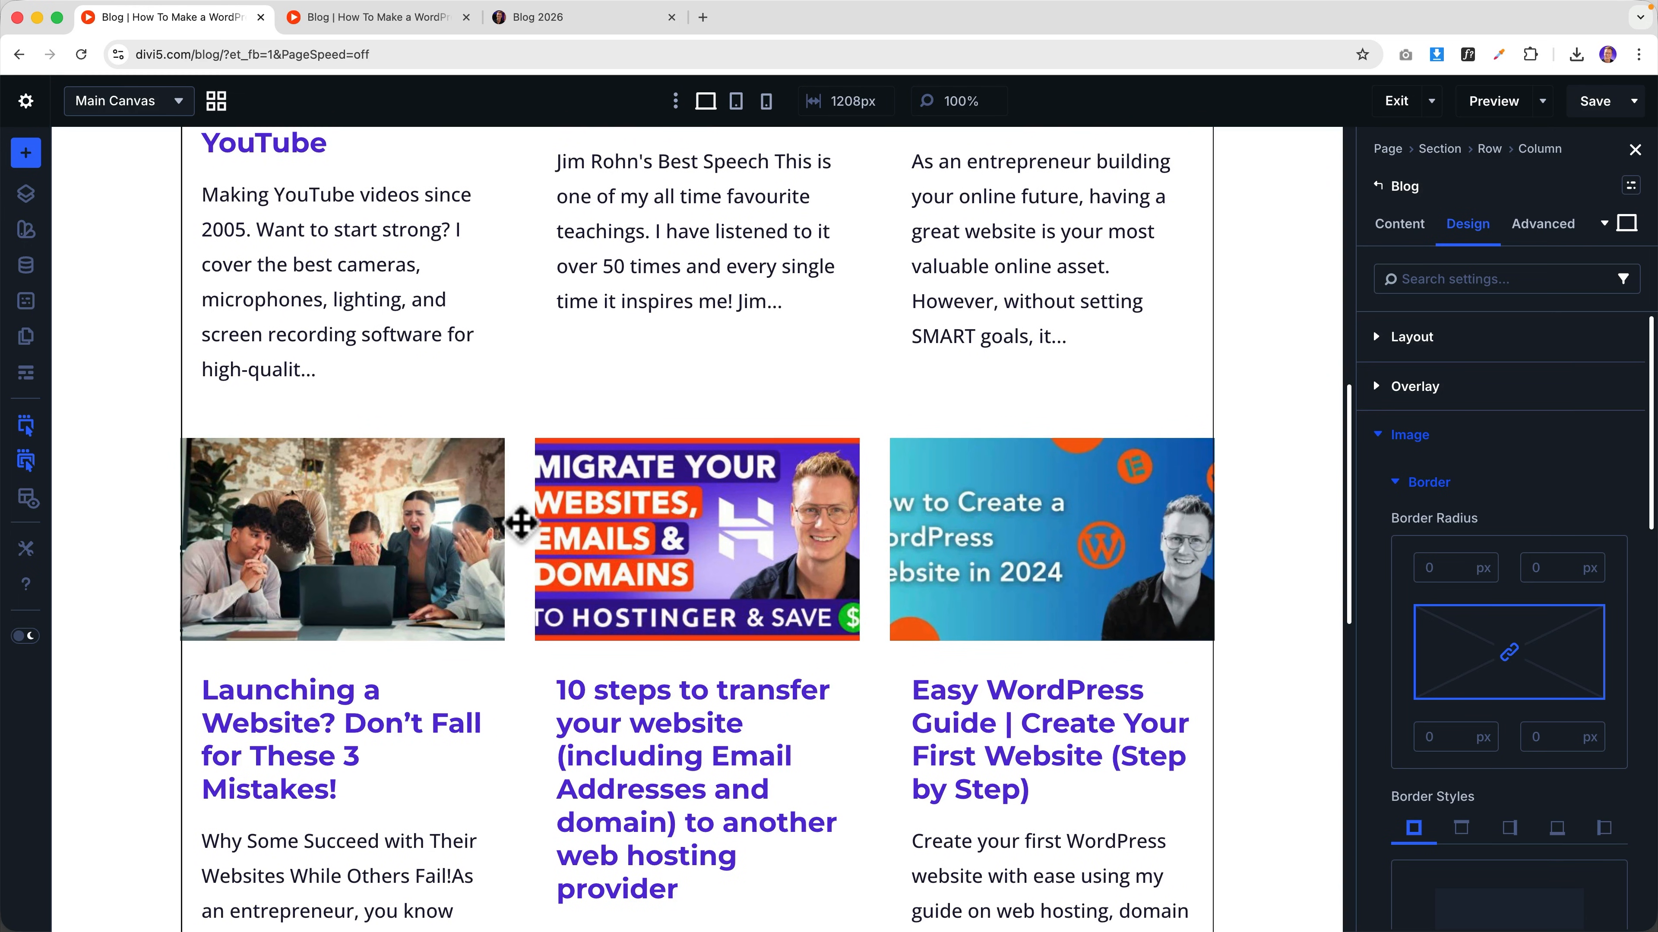
scroll(824, 597, up, 7)
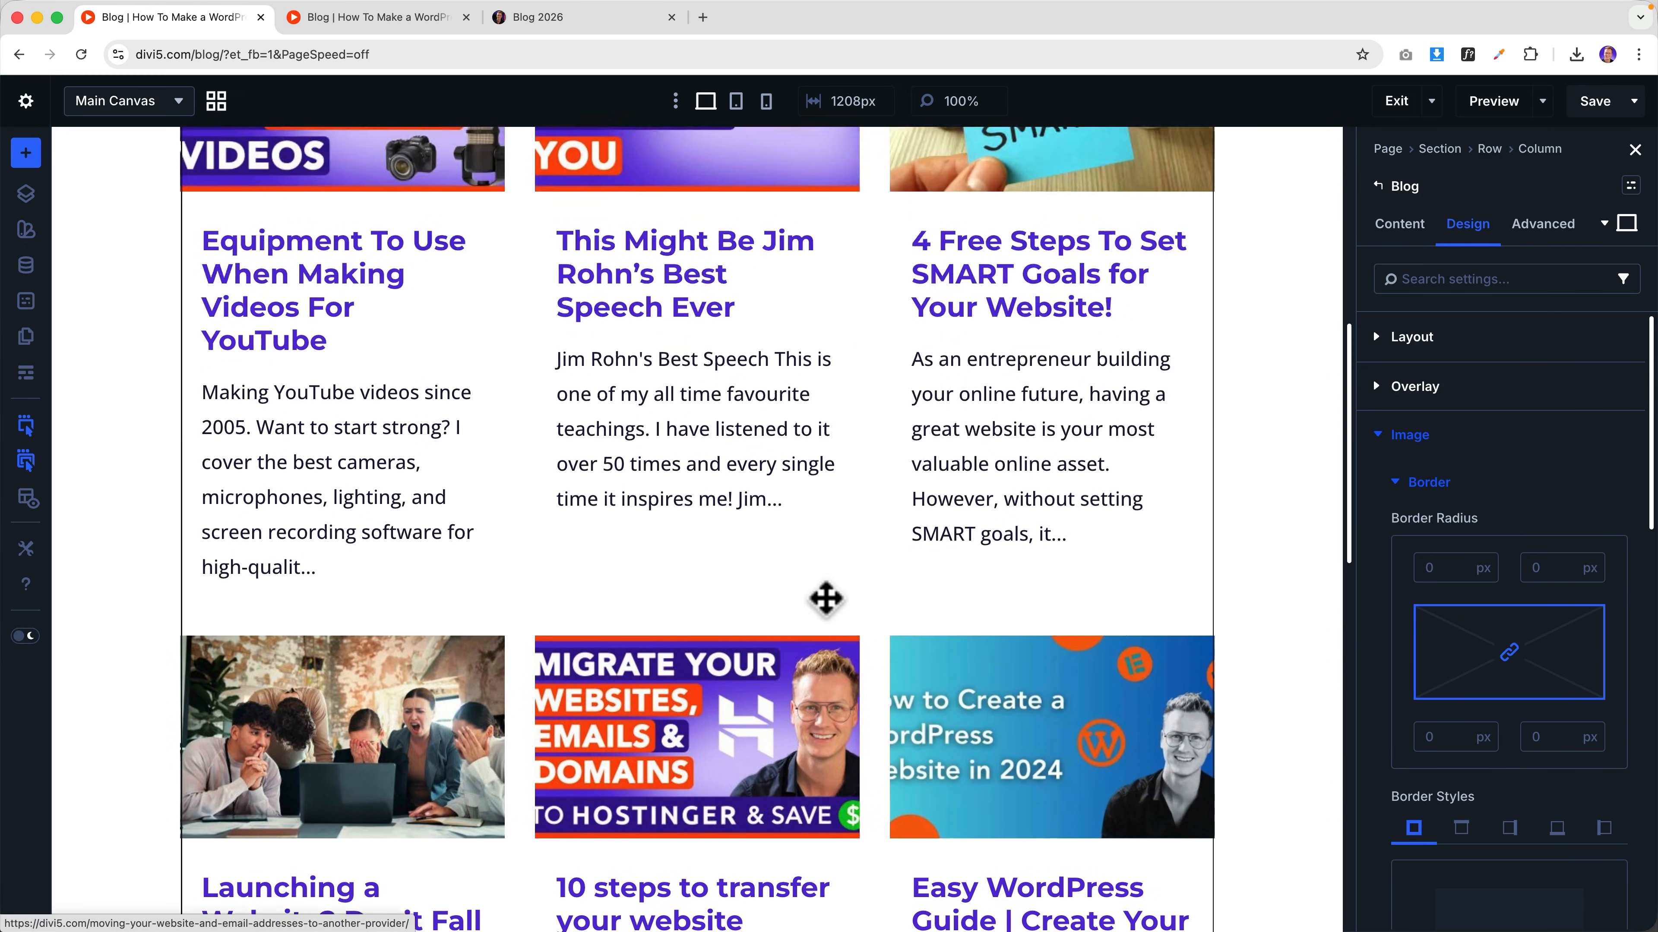
click(1483, 574)
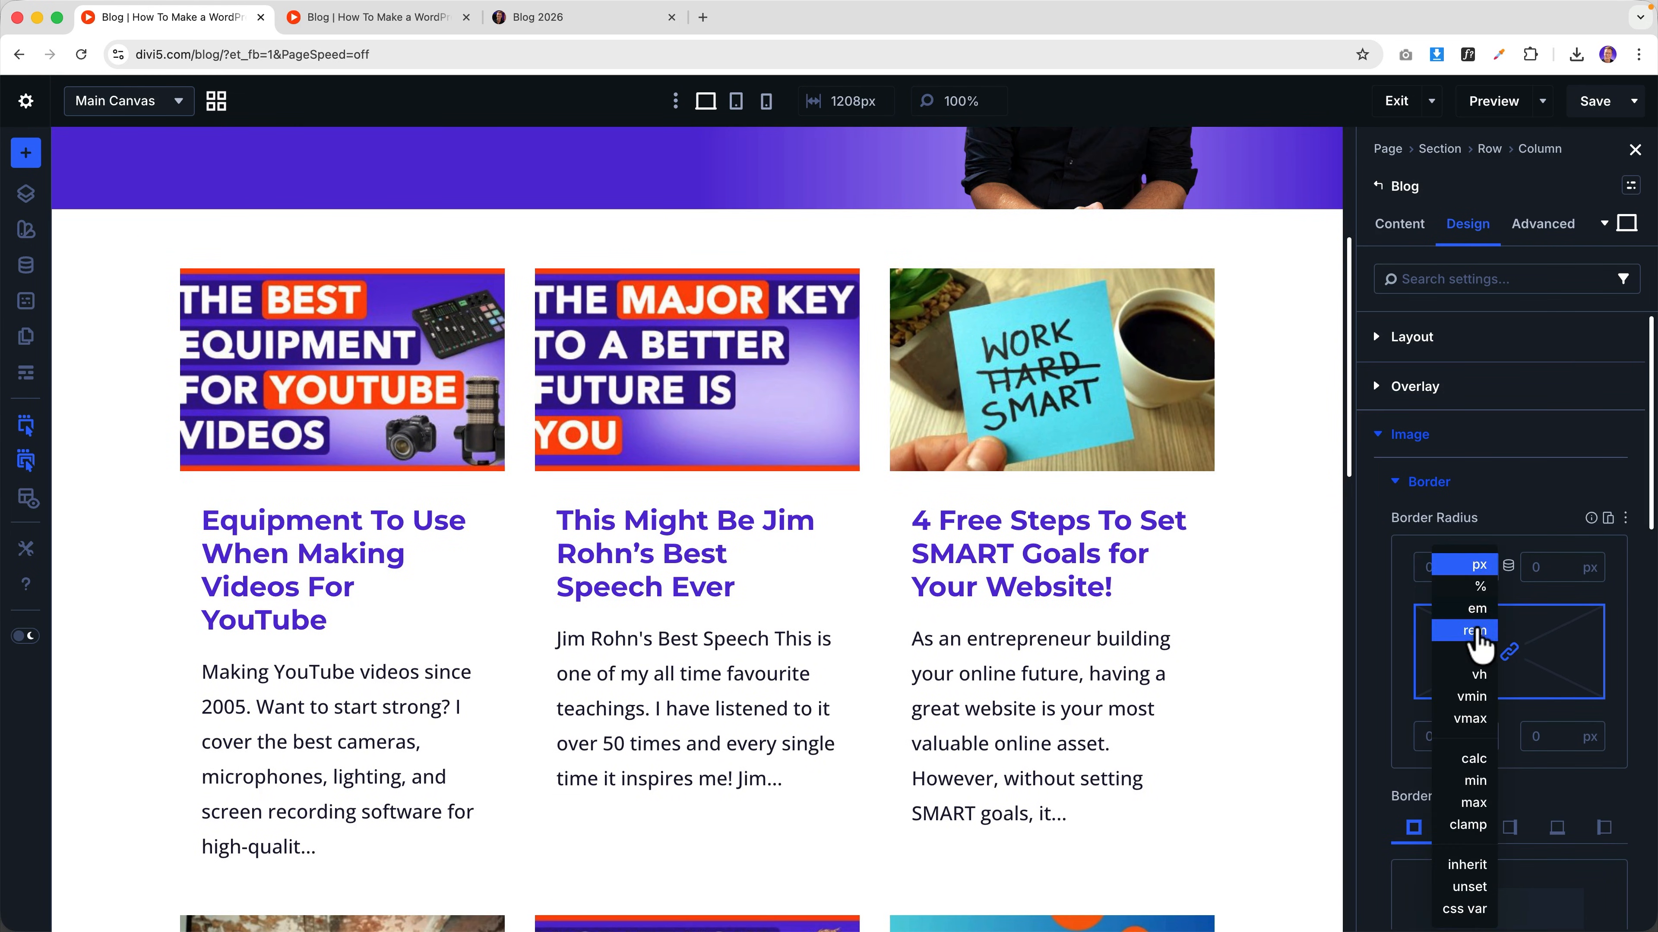
click(1473, 628)
key(super+a)
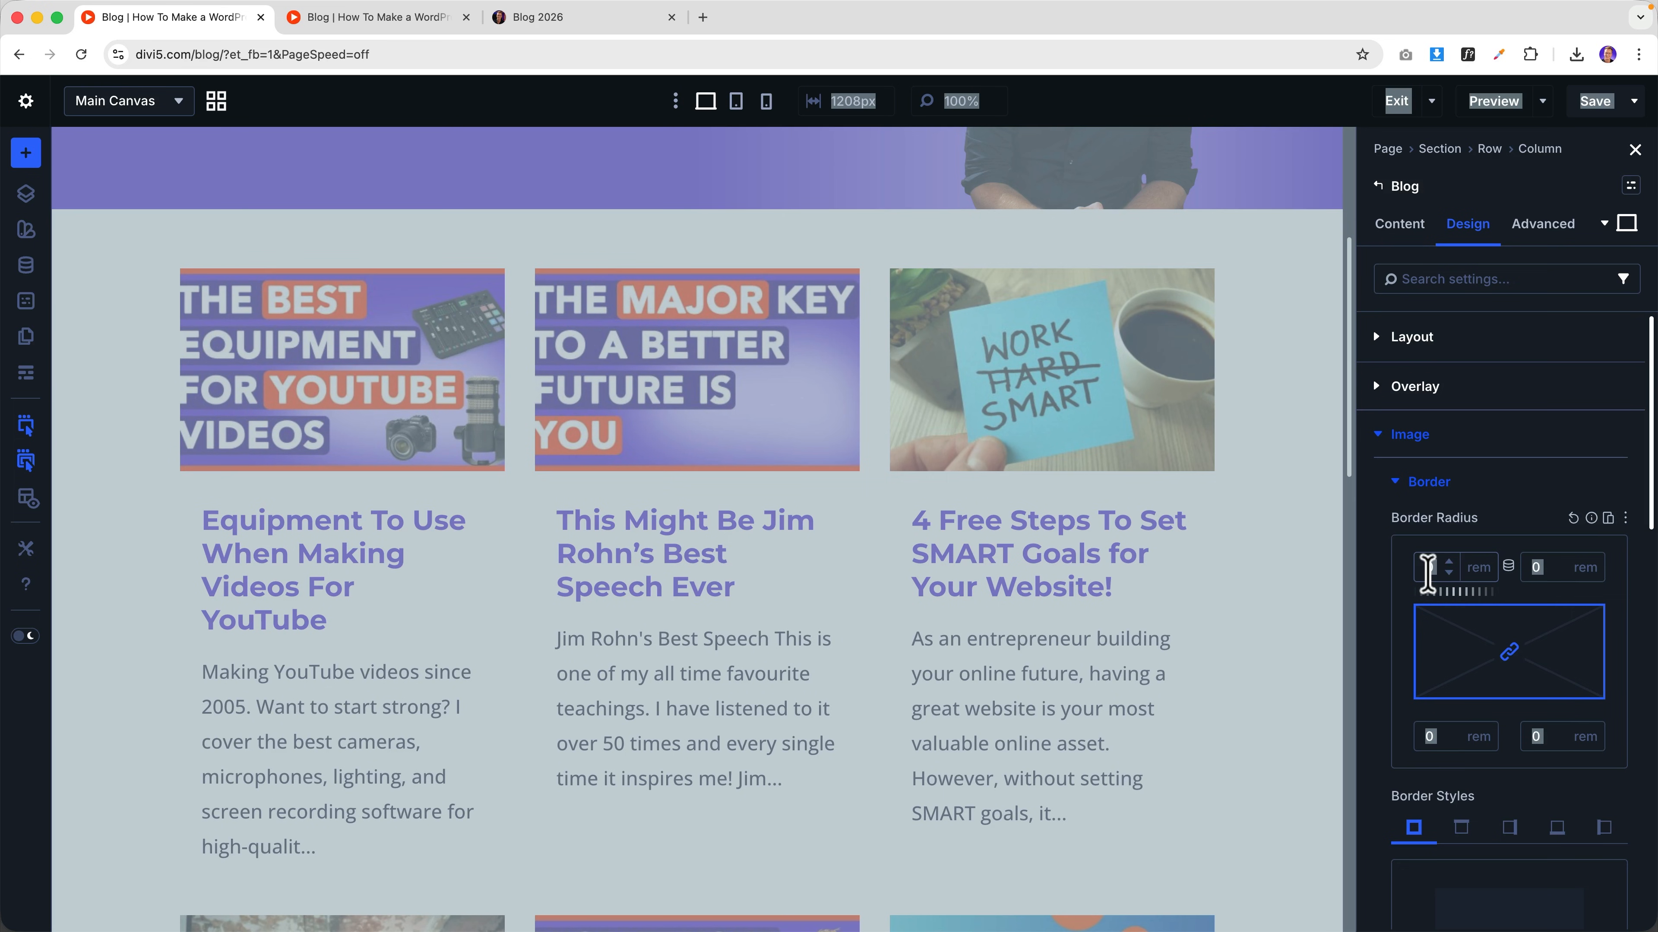
double_click(1431, 569)
text(2)
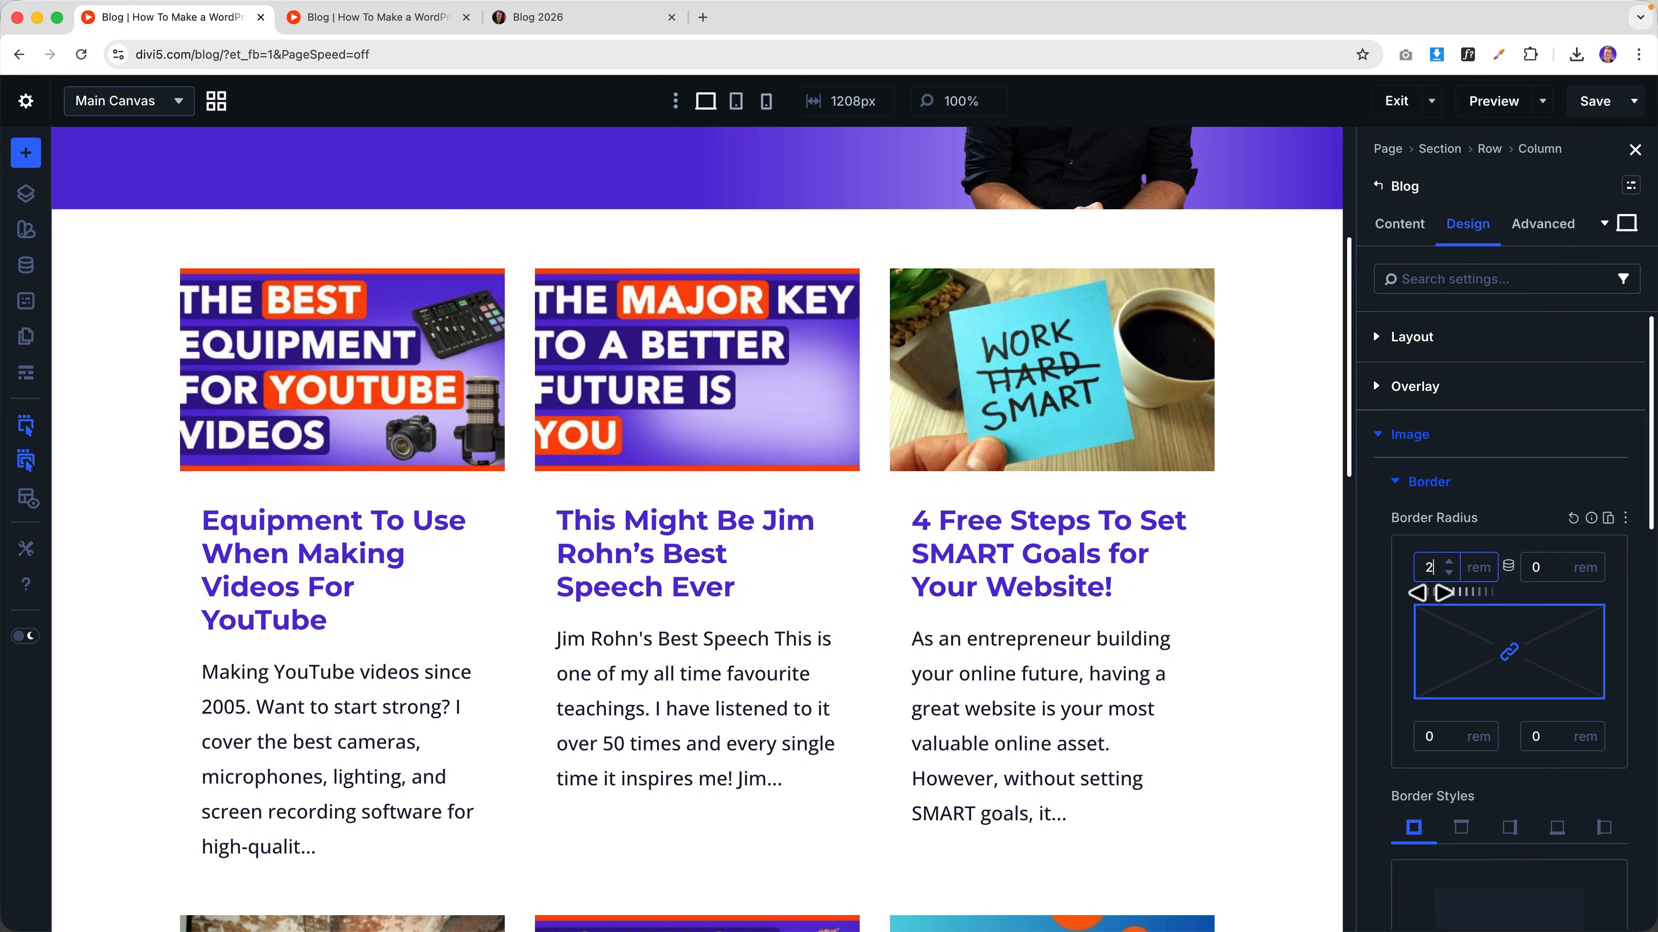
key(Tab)
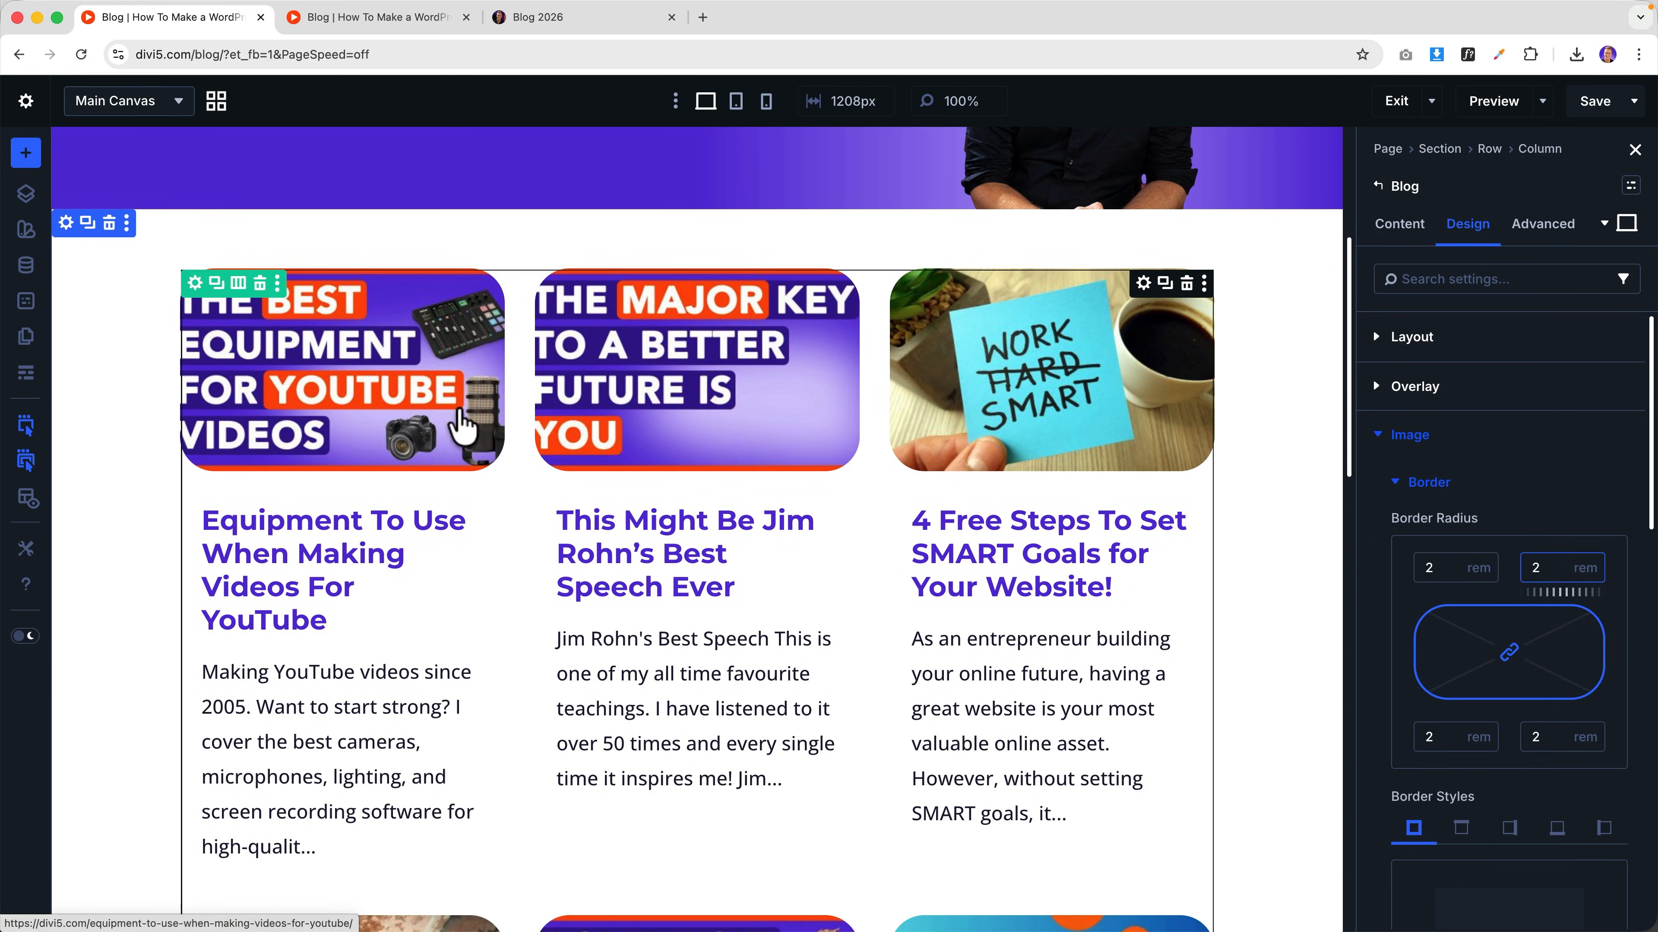
scroll(524, 425, down, 10)
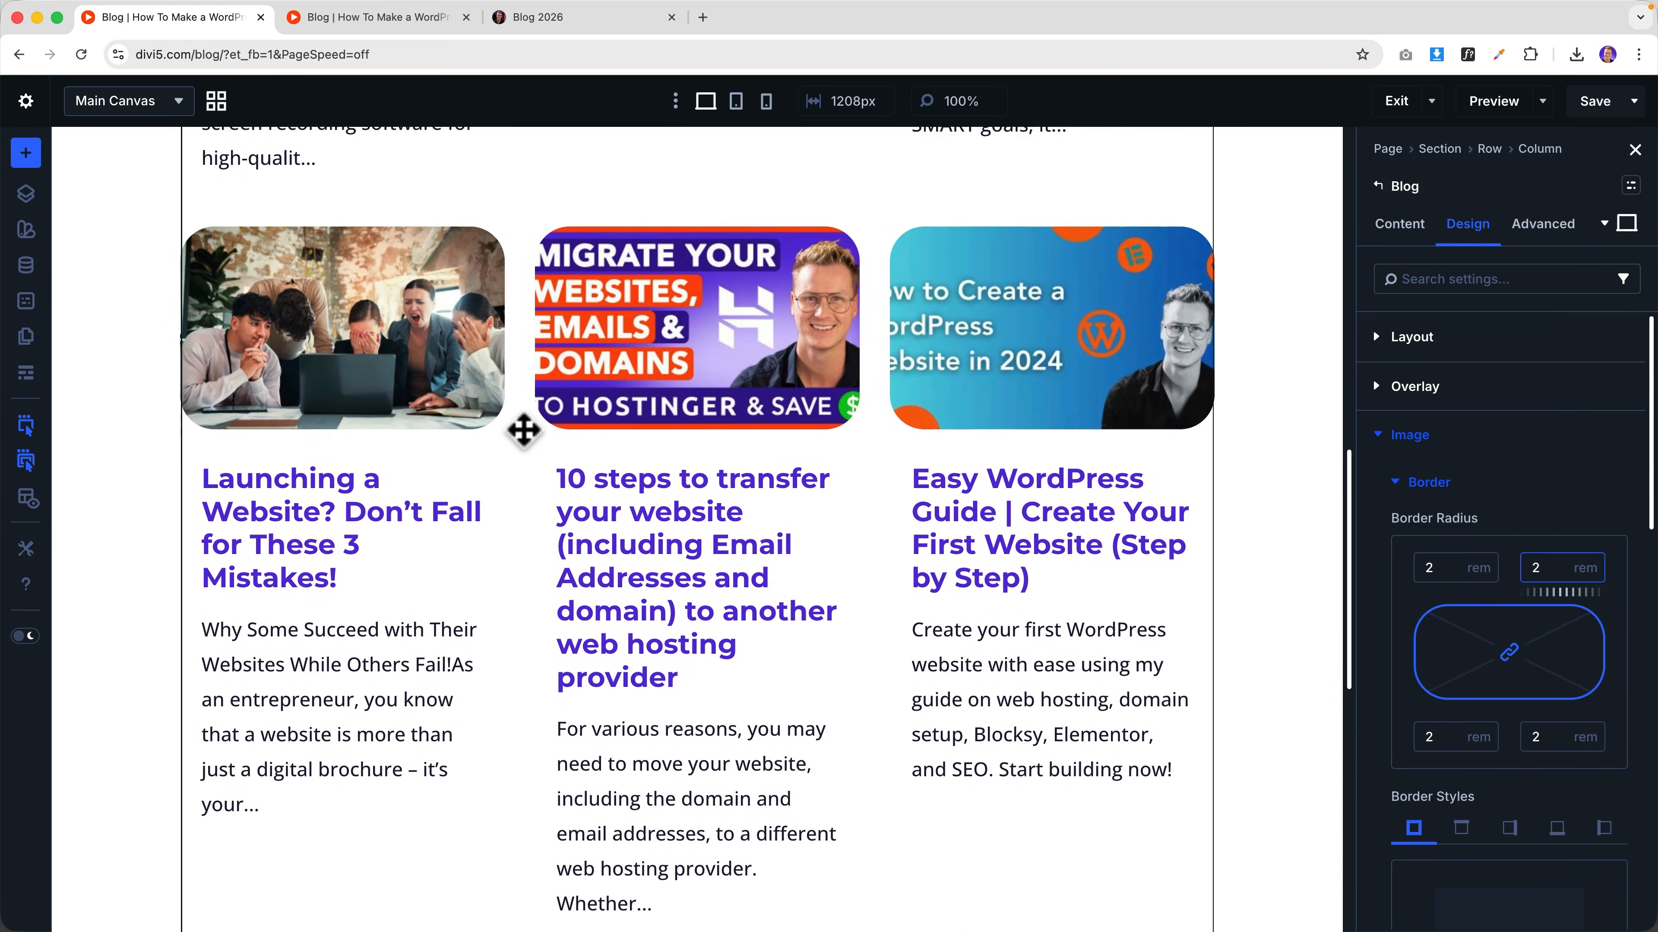
scroll(524, 431, down, 11)
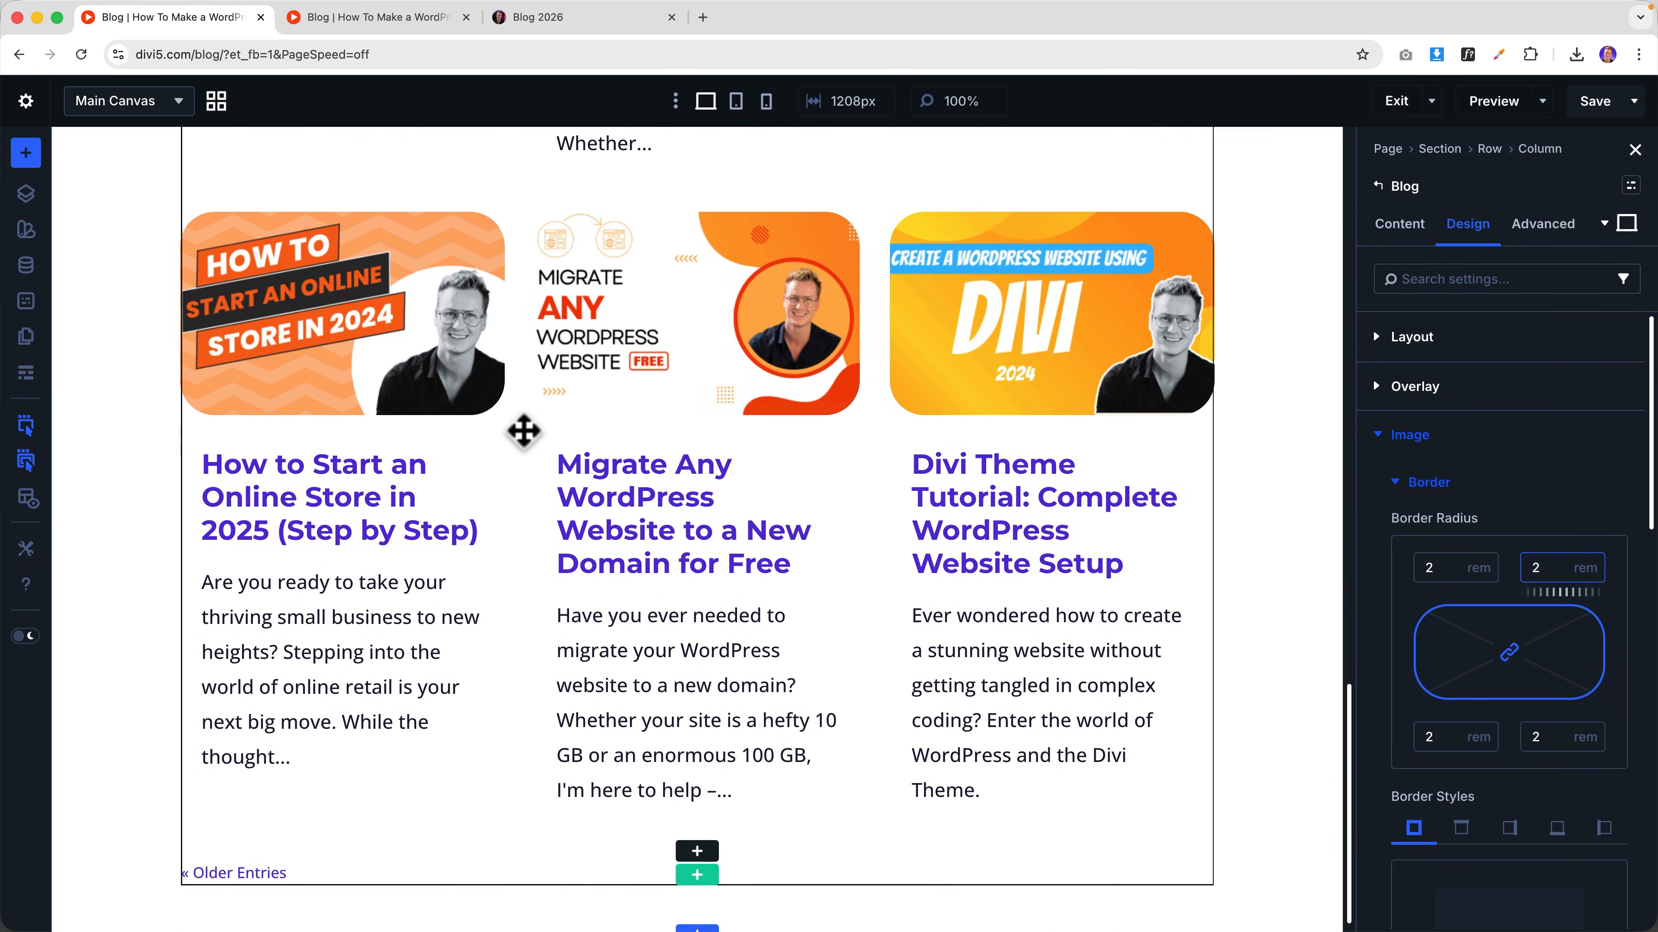
scroll(524, 431, up, 20)
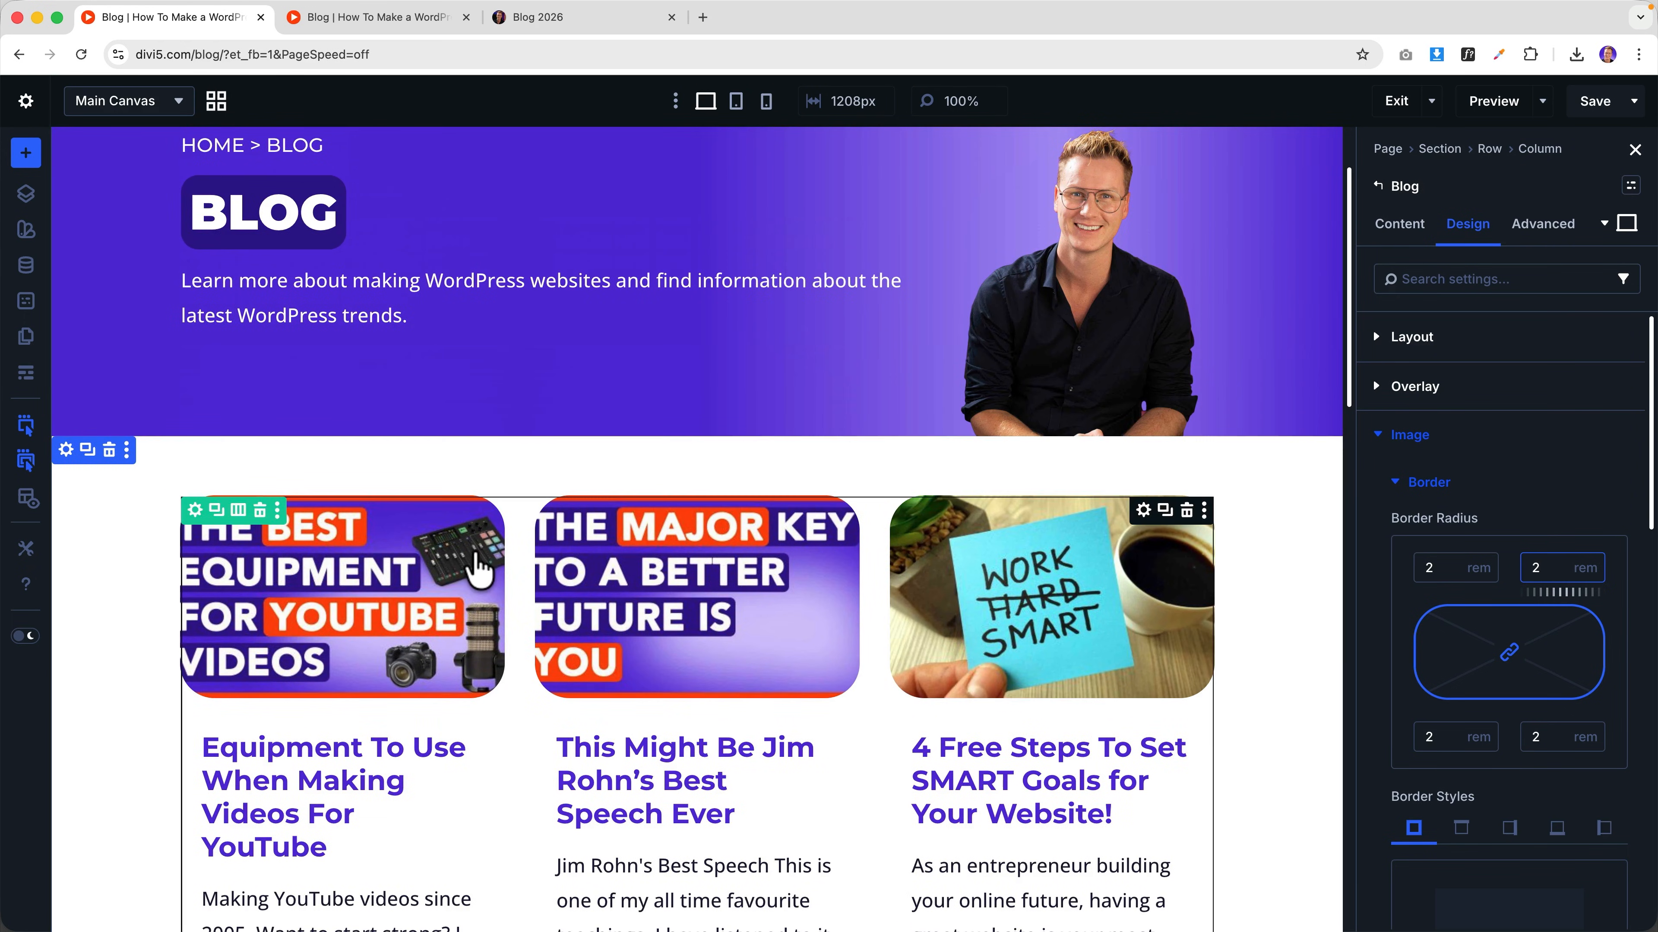
- Open the free-form custom CSS editor in the Blog module's settings
scroll(480, 568, down, 3)
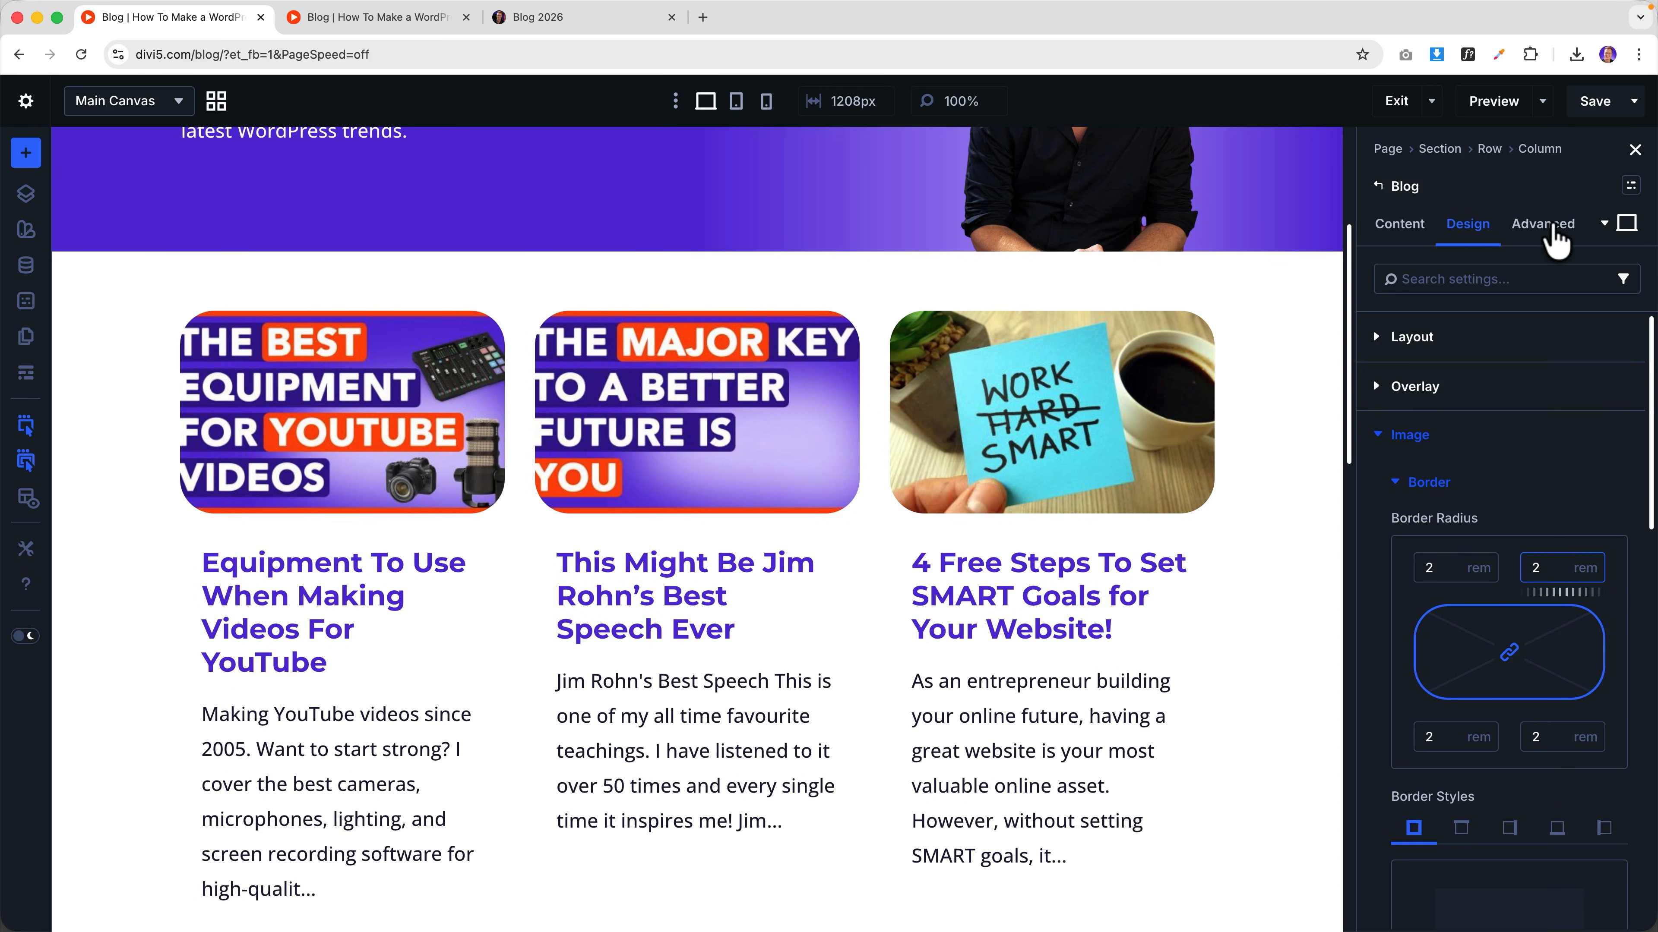
click(1553, 227)
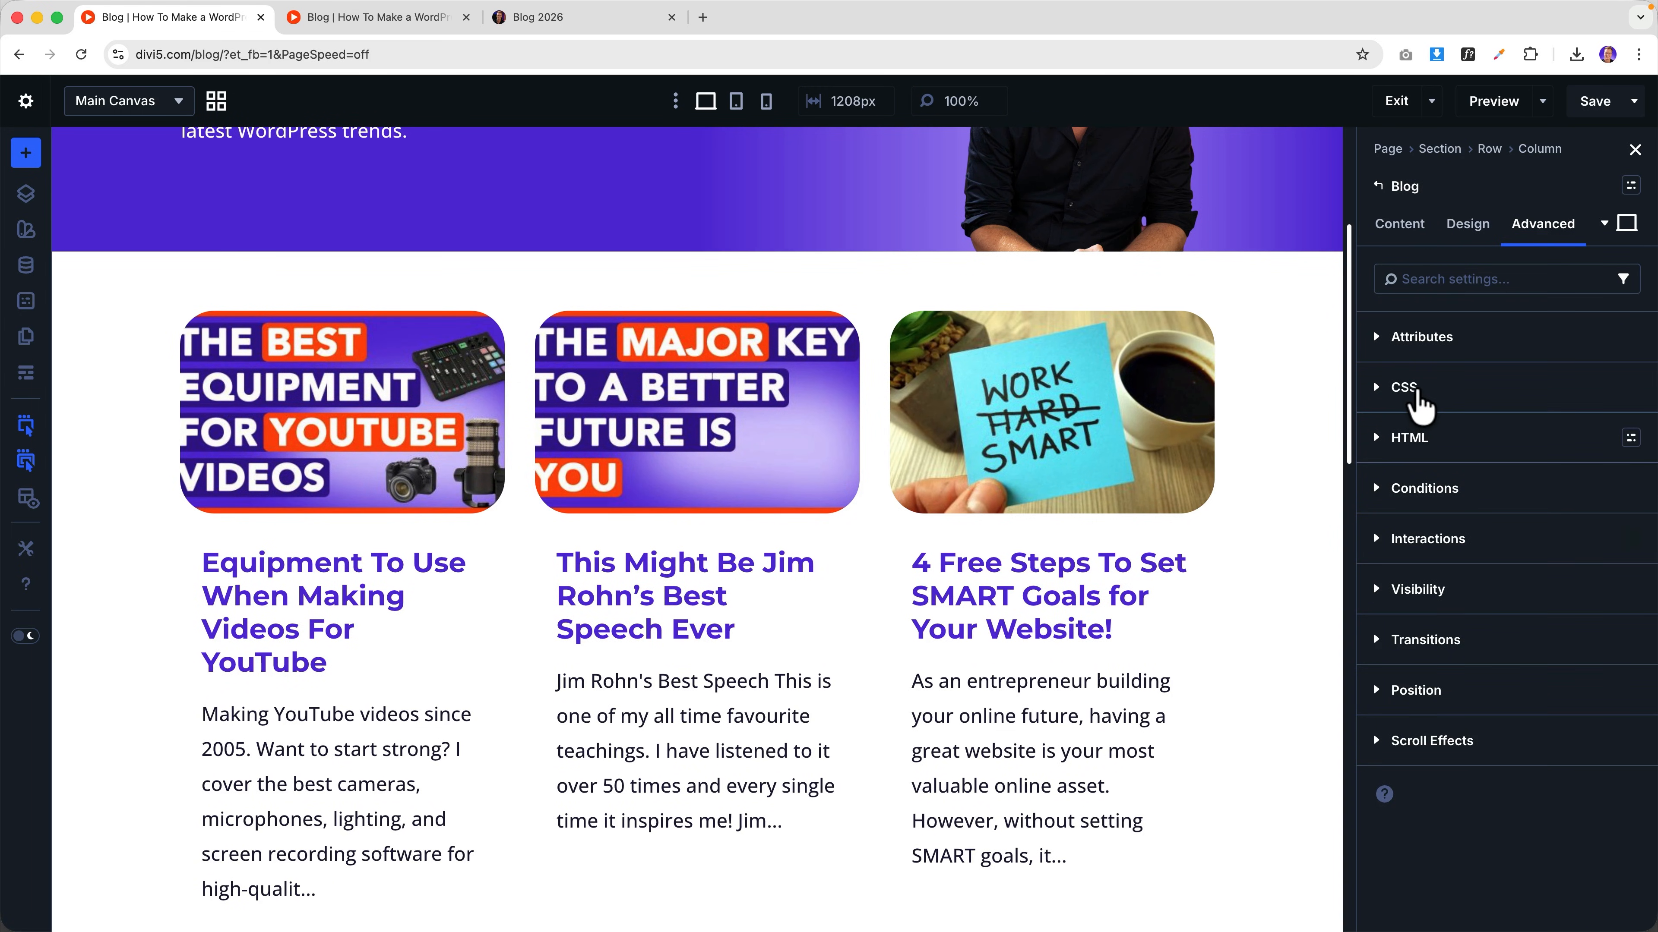
click(1415, 392)
click(1416, 393)
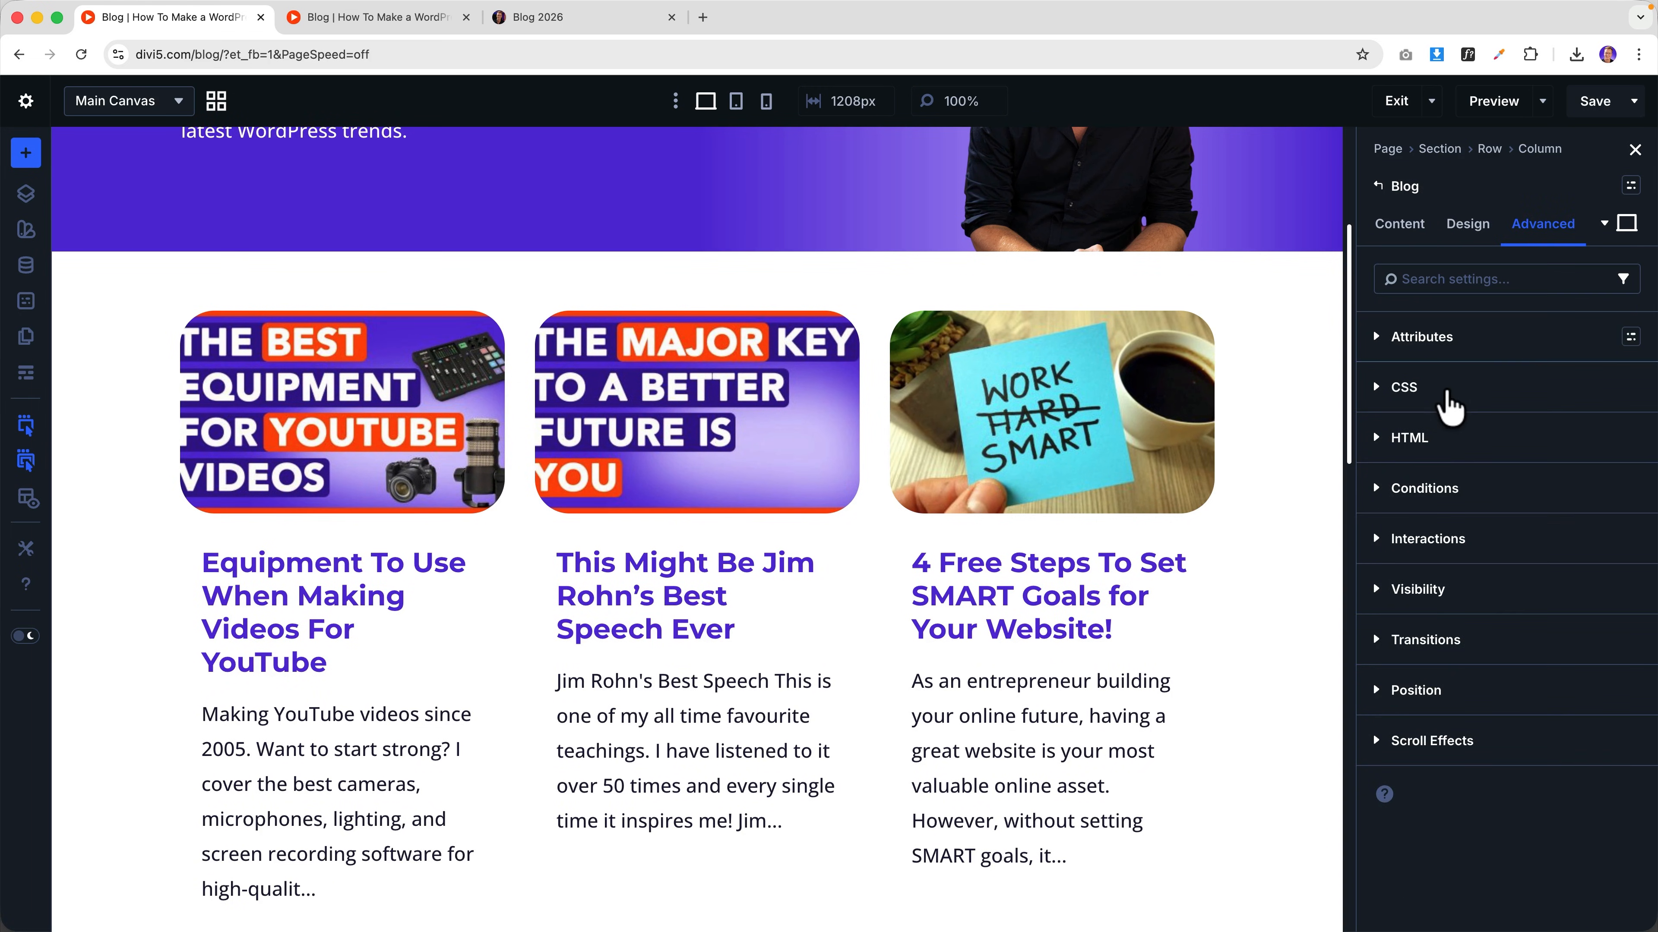
click(1413, 390)
- Open ferdy.com in a new browser tab, search it for divi, and open the tutorial on creating a WordPress website using the Divi theme
click(702, 18)
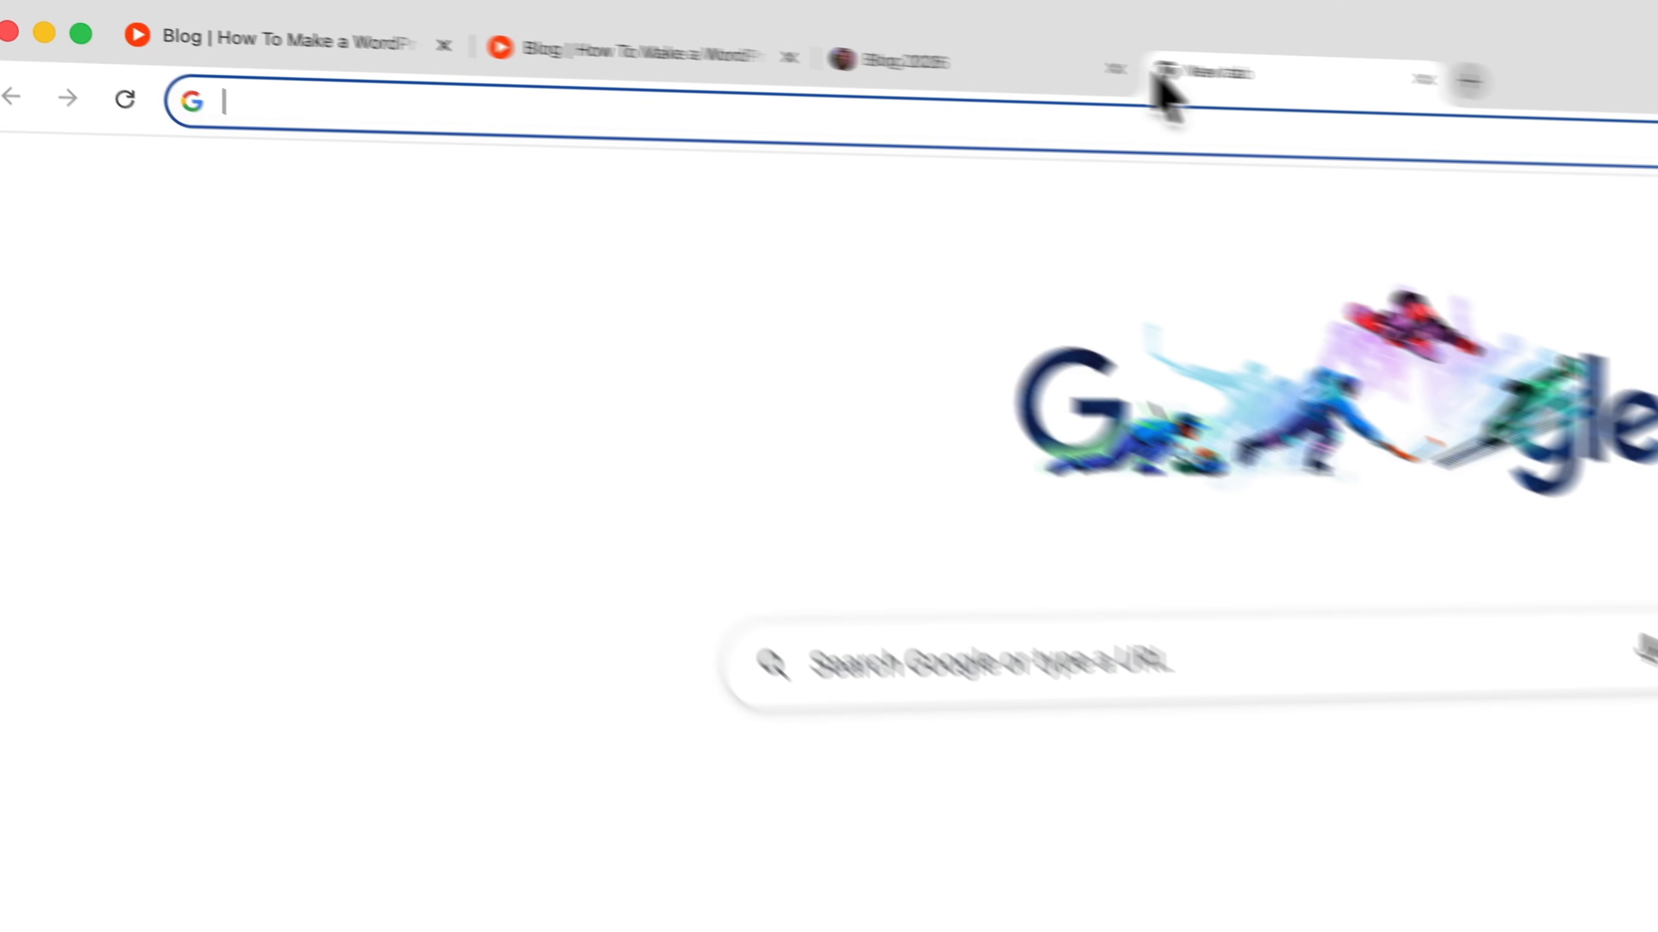
text(ferdy.com)
key(Return)
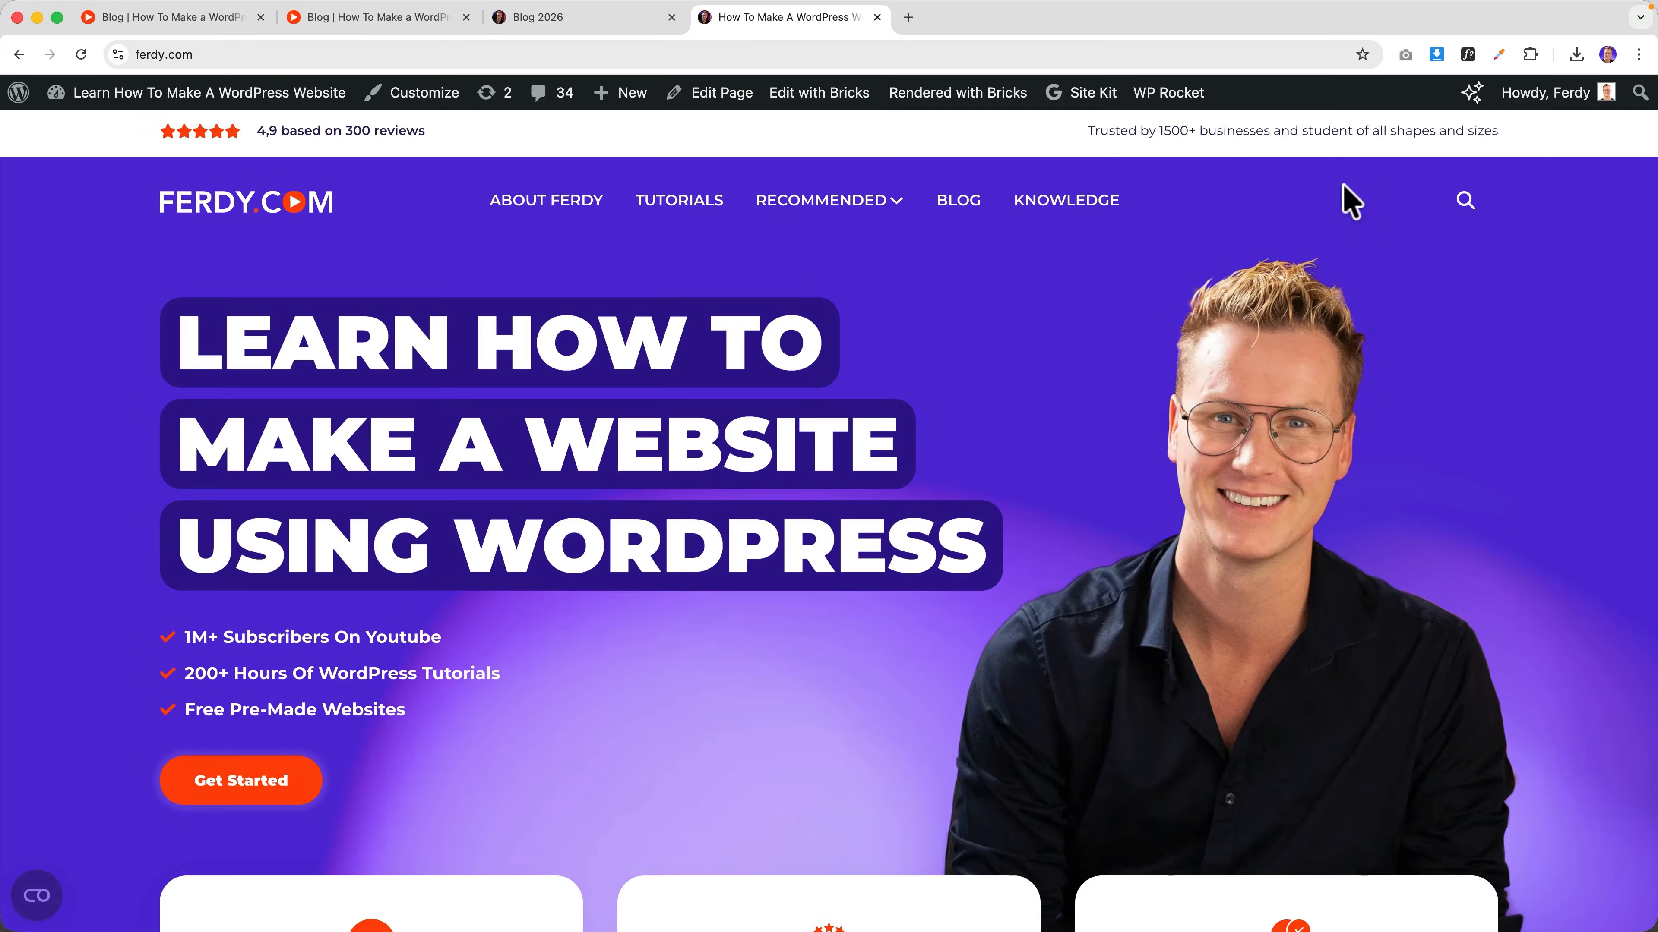
click(1466, 200)
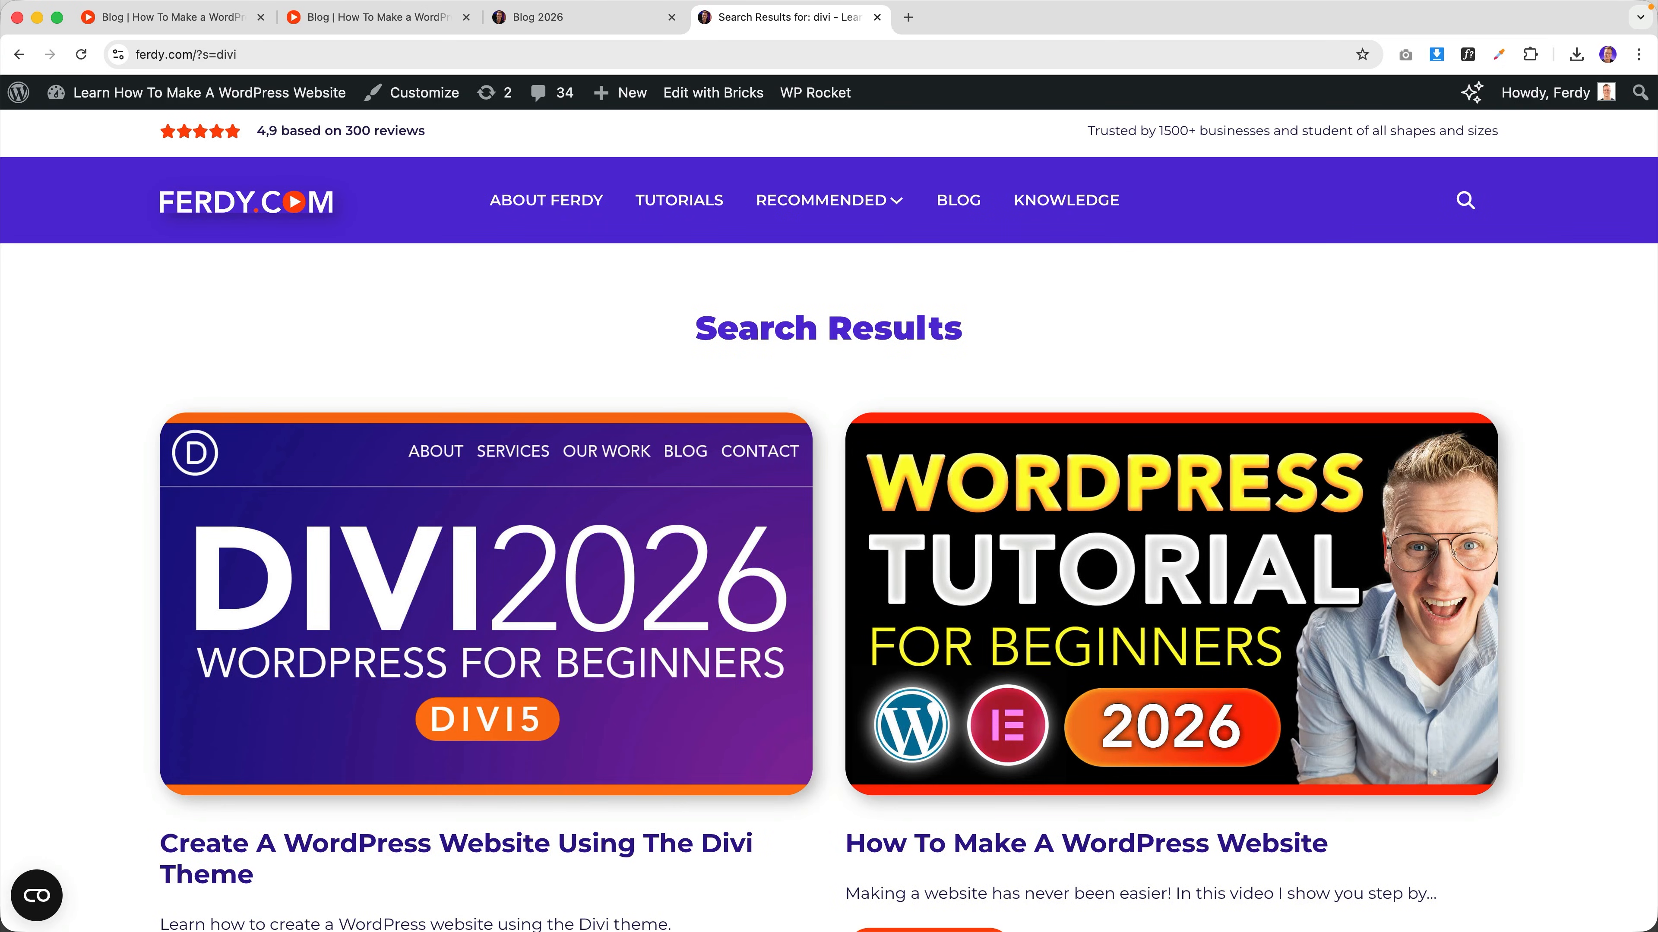
click(664, 516)
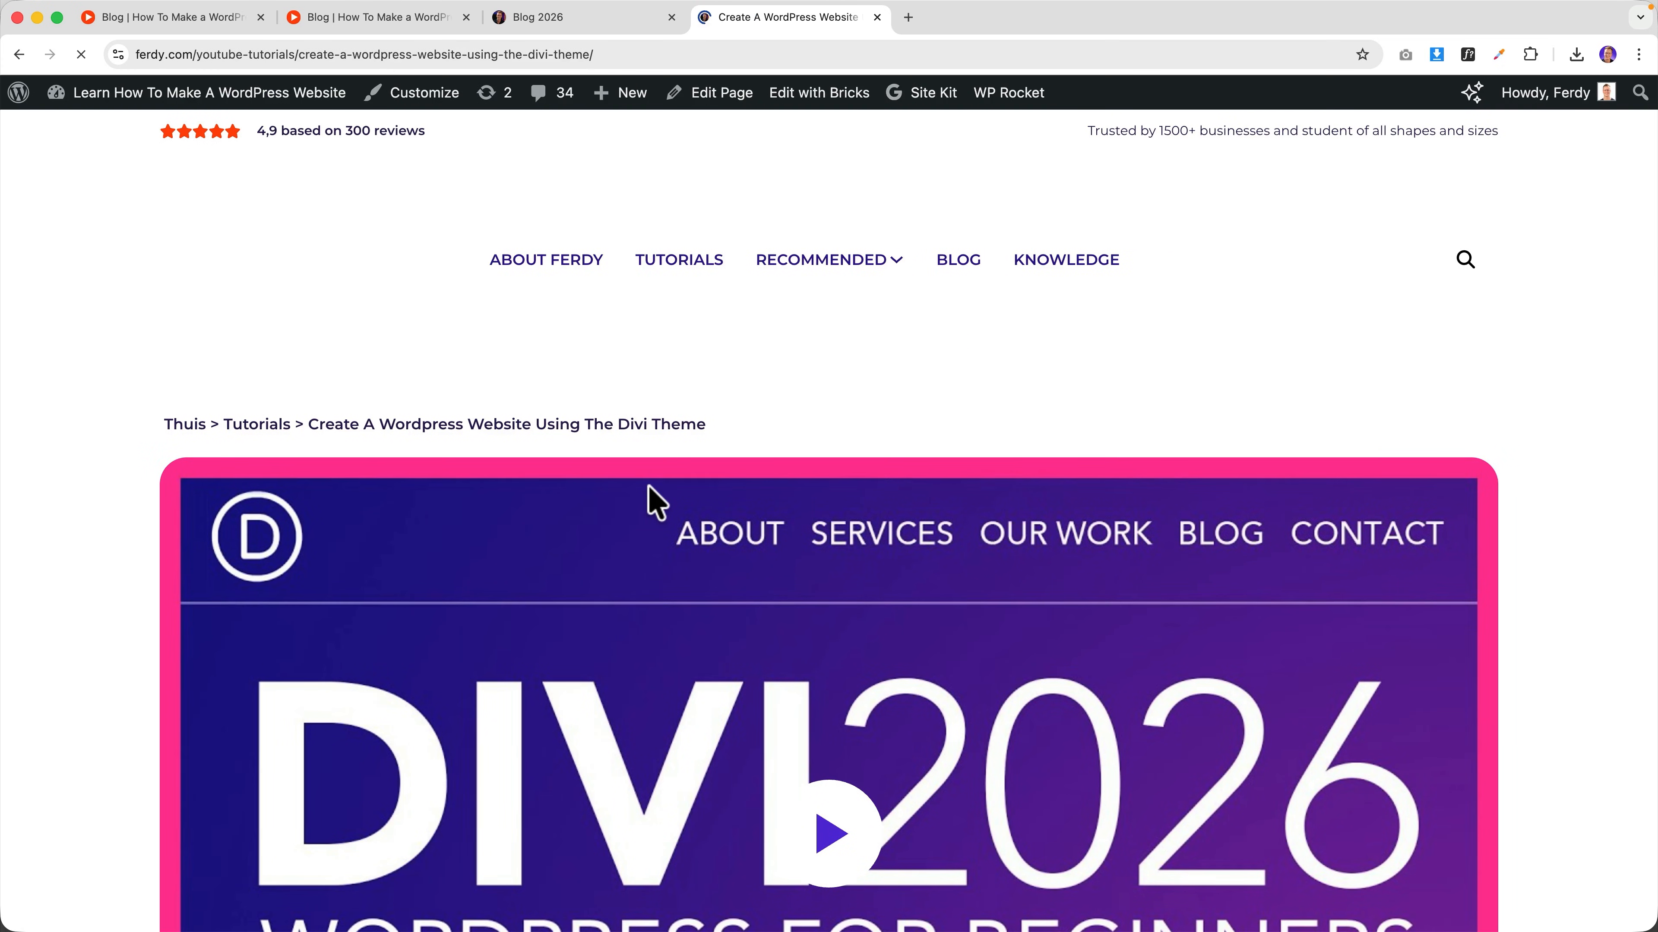
- Expand the tutorial's content and copy the full CSS snippet for a blog post overview with a 16×9 featured image aspect ratio
scroll(650, 499, down, 15)
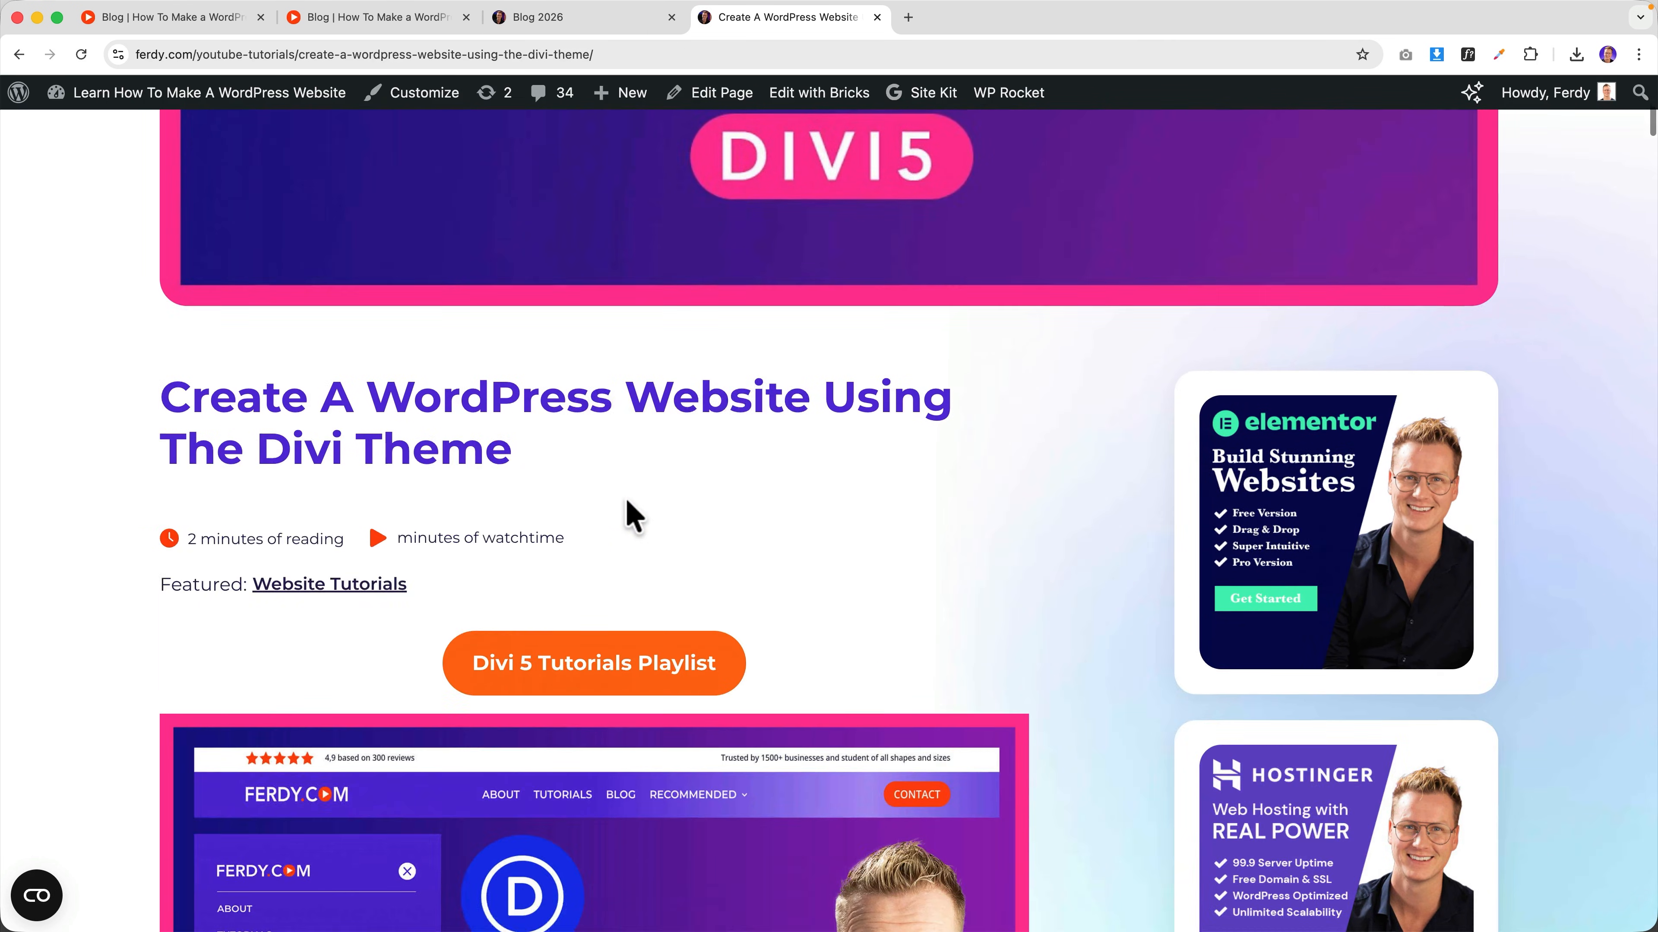
scroll(555, 516, down, 15)
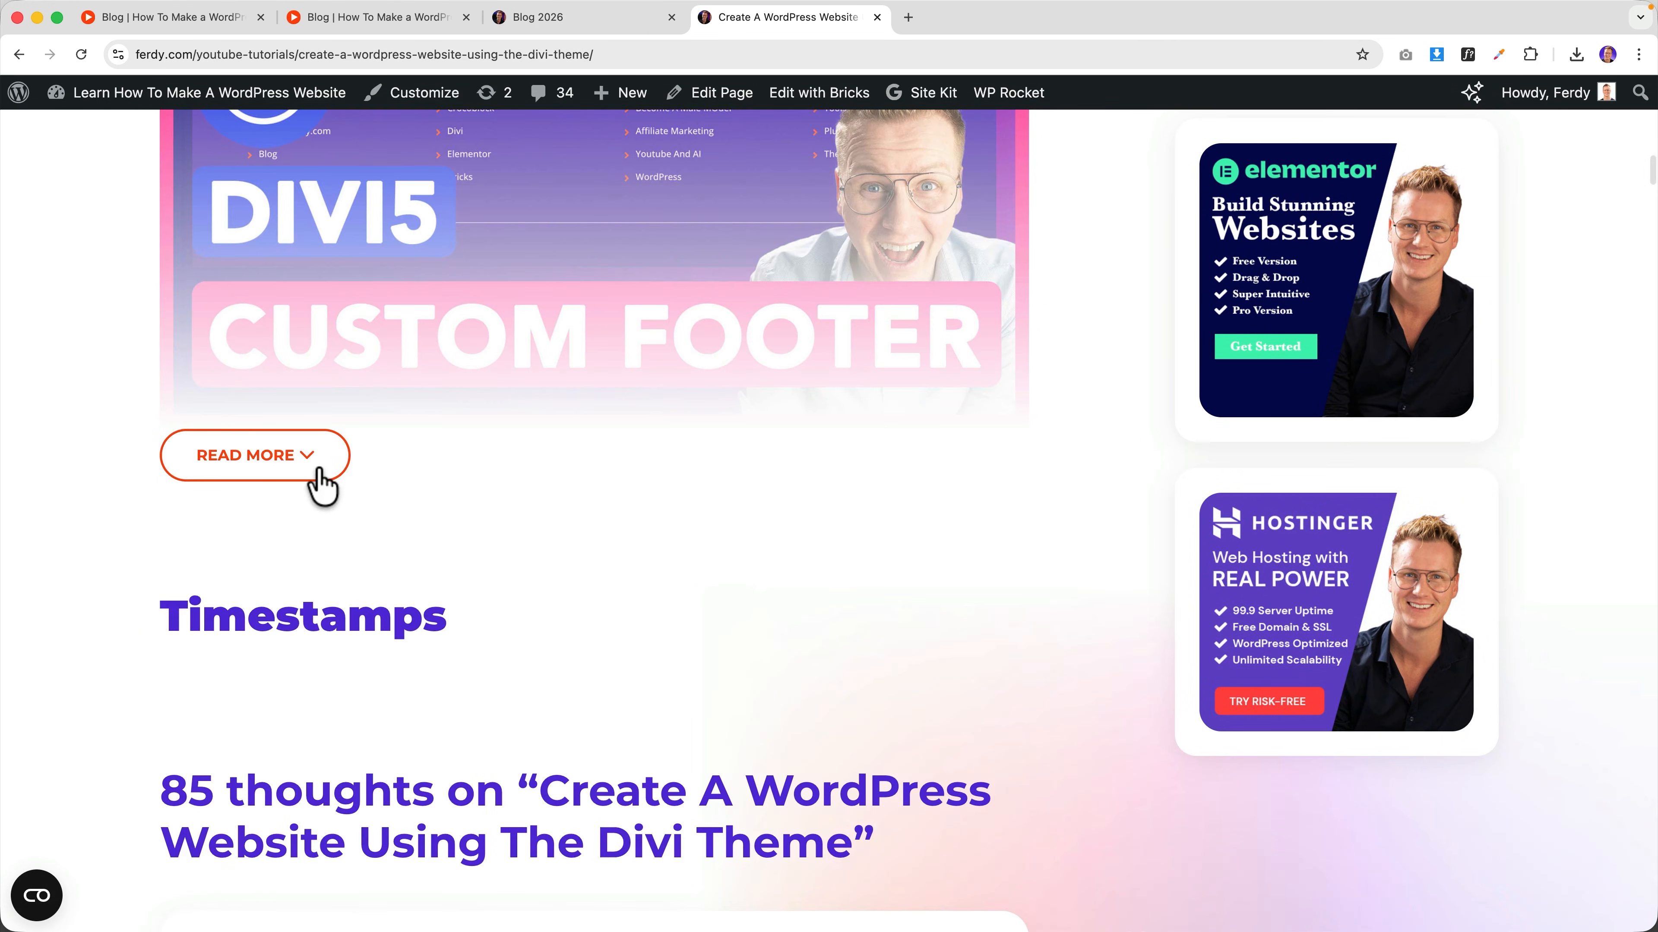
click(319, 470)
scroll(314, 430, down, 7)
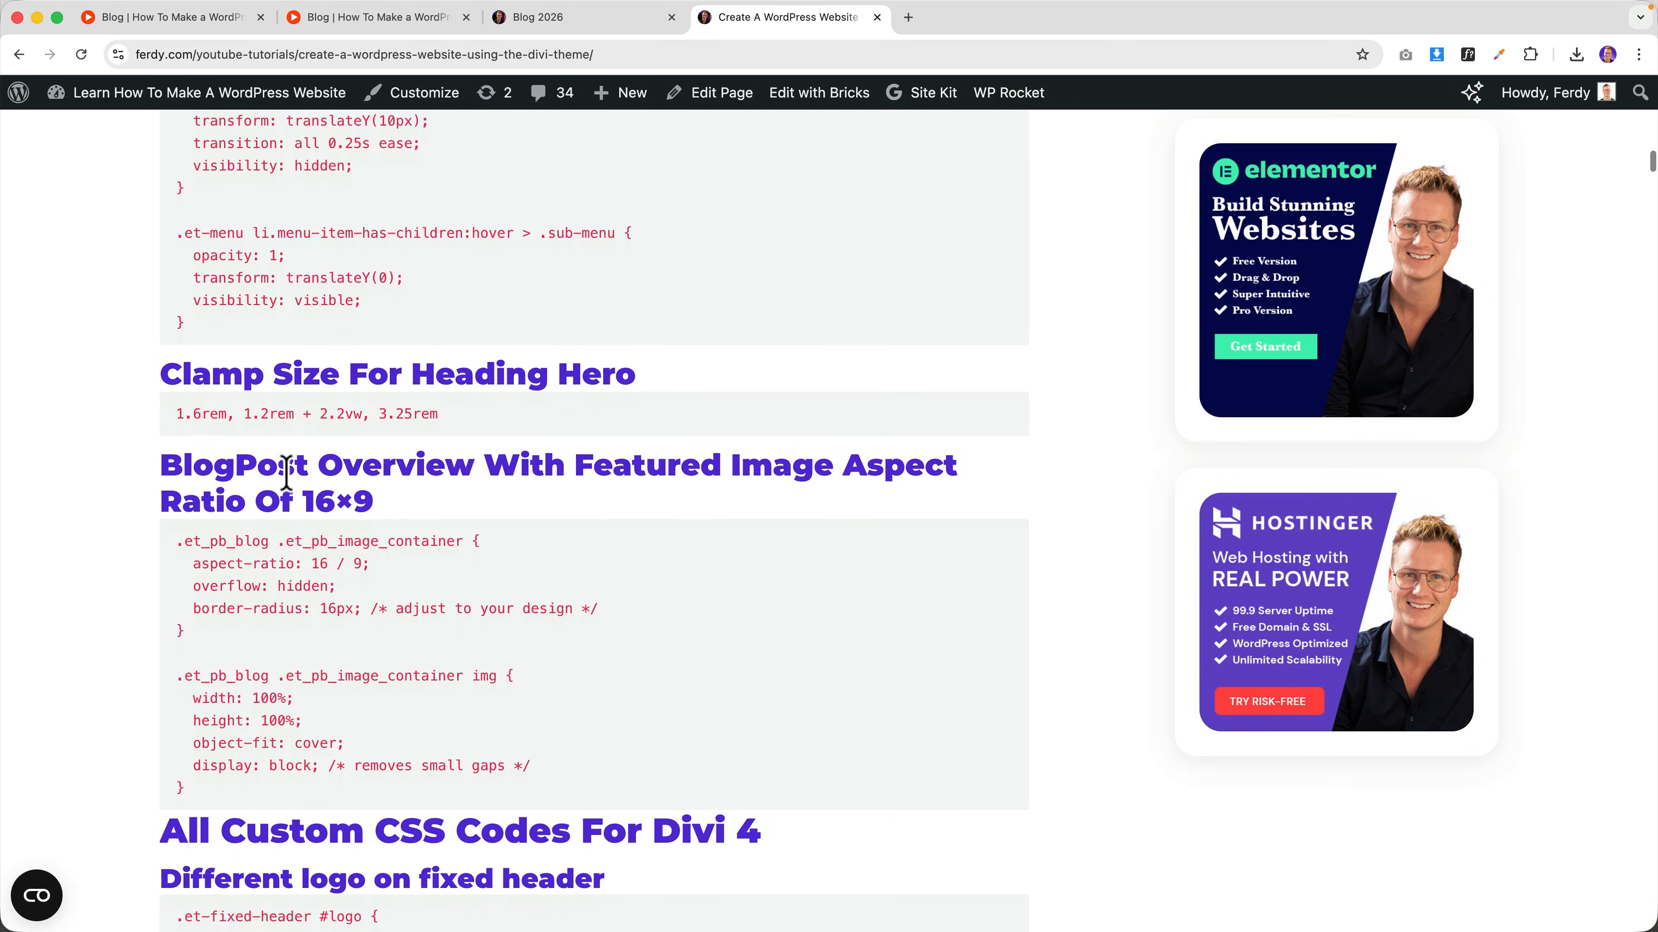
scroll(285, 471, down, 2)
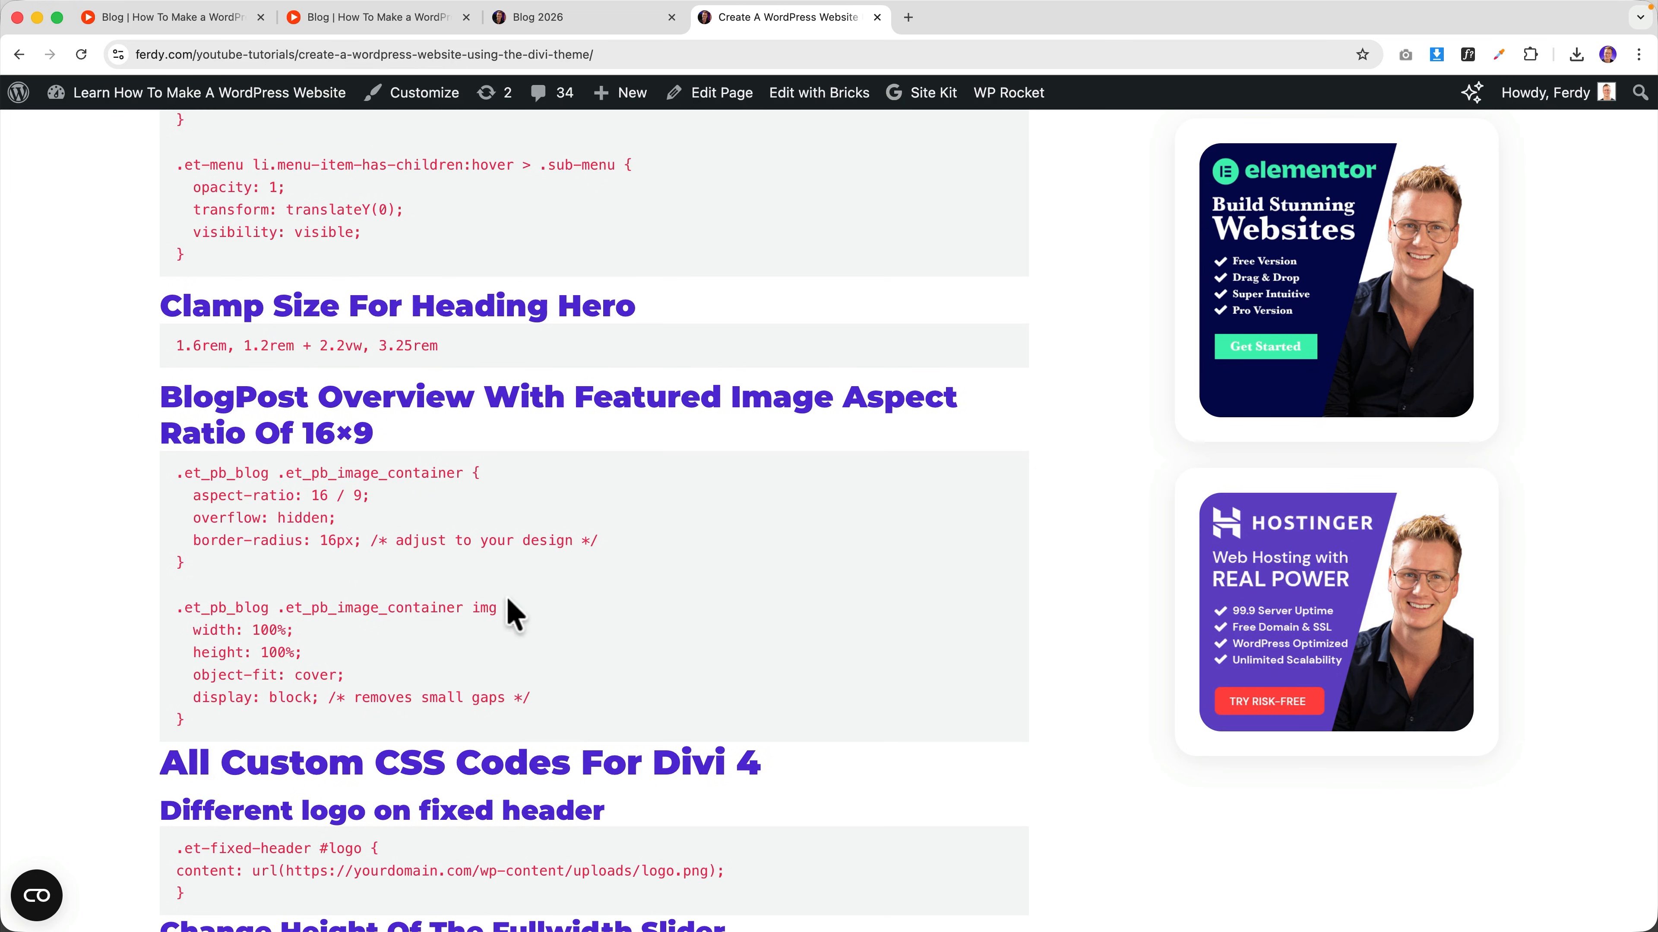
drag(236, 738, 176, 482)
key(ctrl+c)
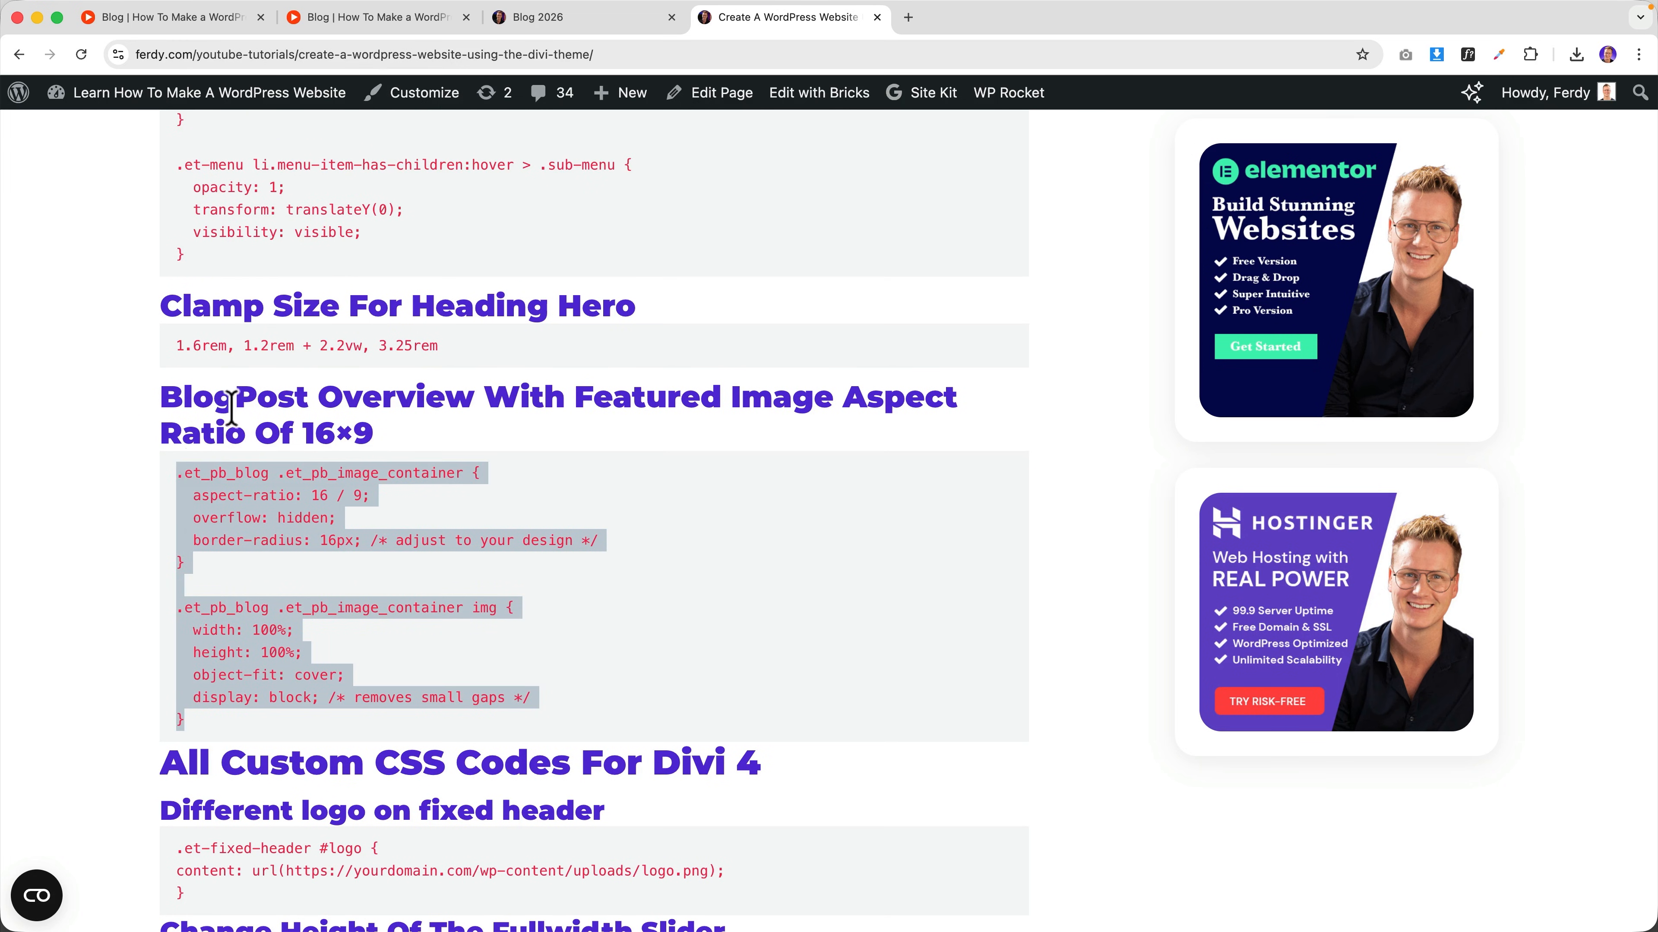
- Paste the copied 16 / 9 image container CSS into the Blog module's free-form CSS and check the post images
click(248, 24)
click(1404, 626)
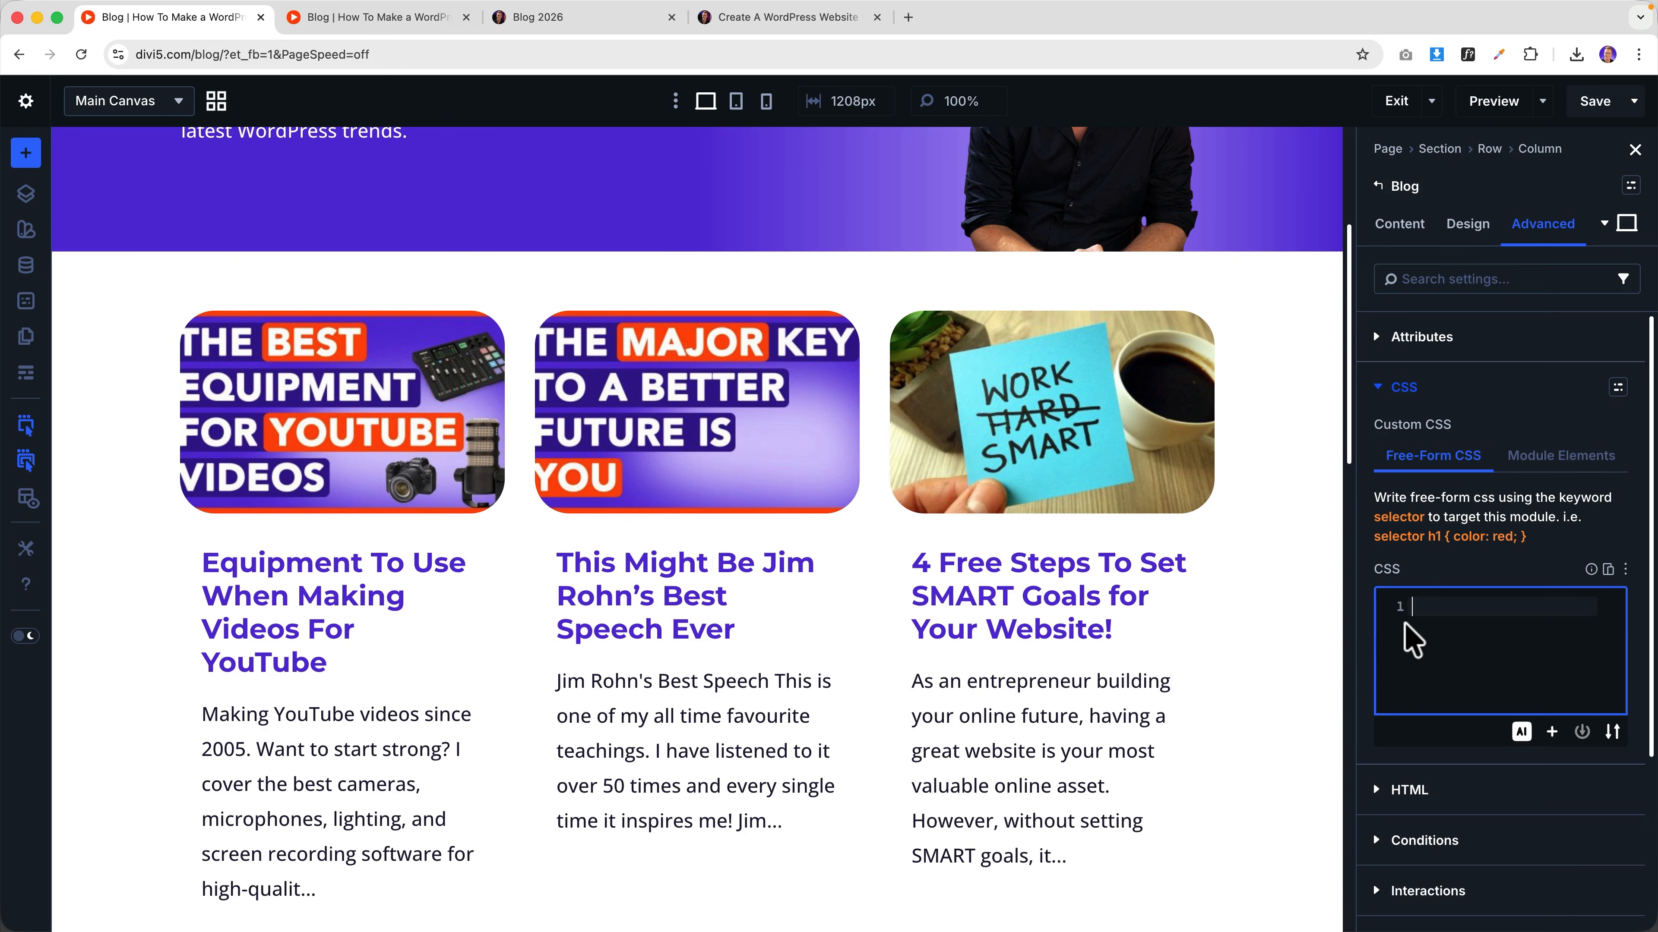
key(ctrl+v)
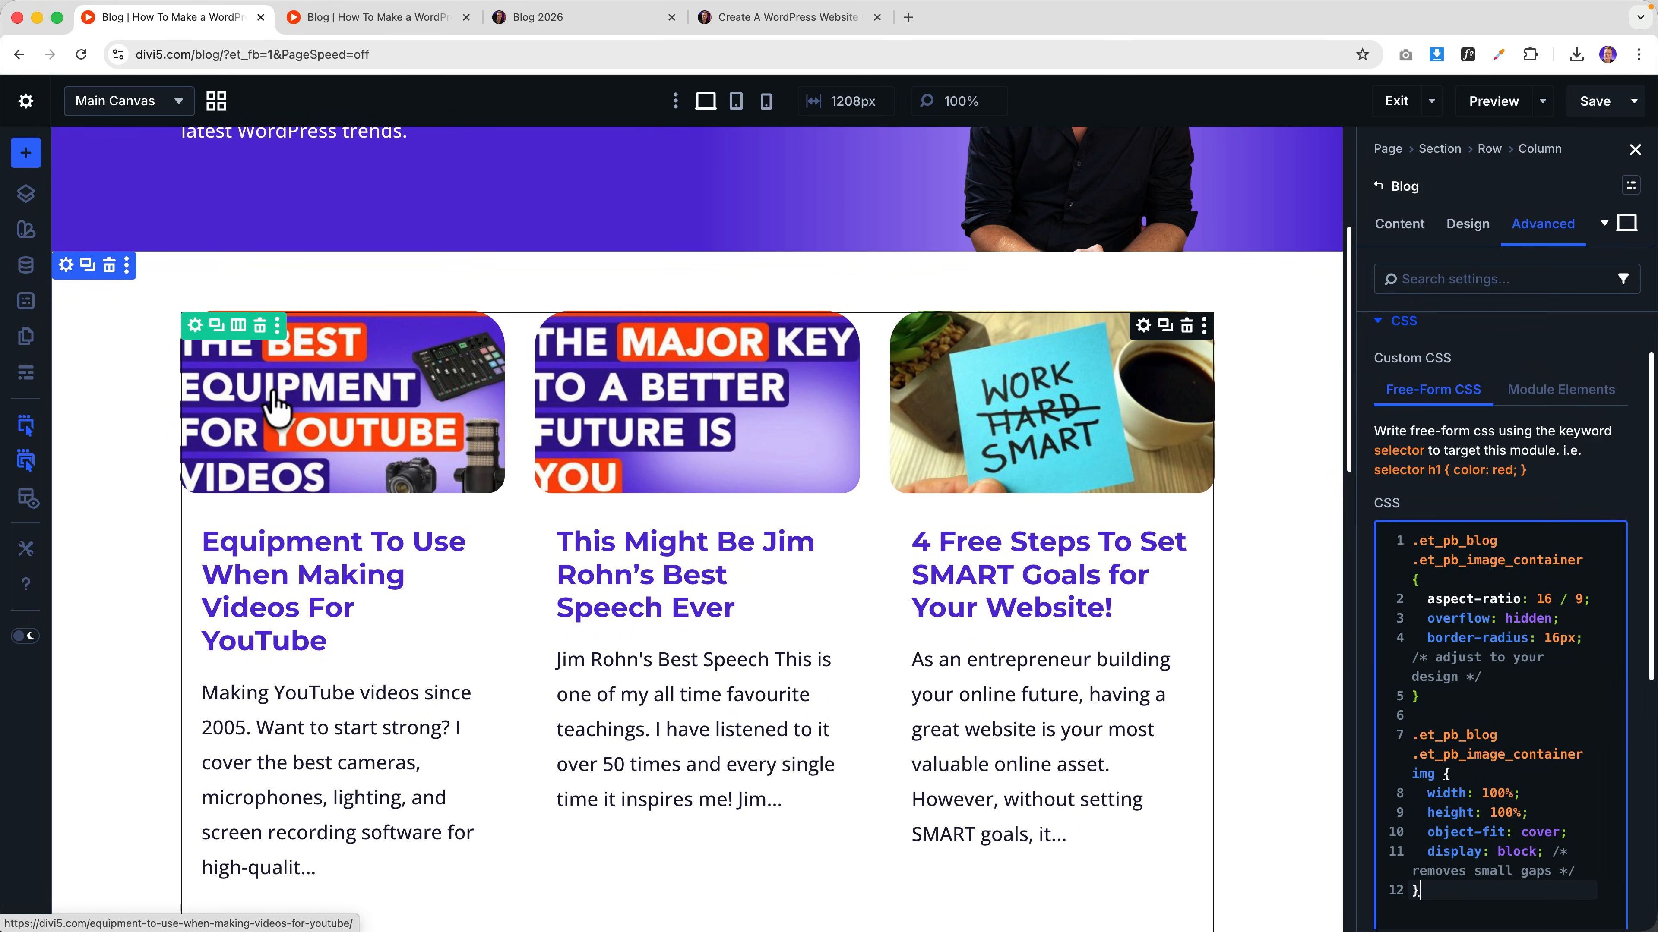
scroll(457, 476, down, 3)
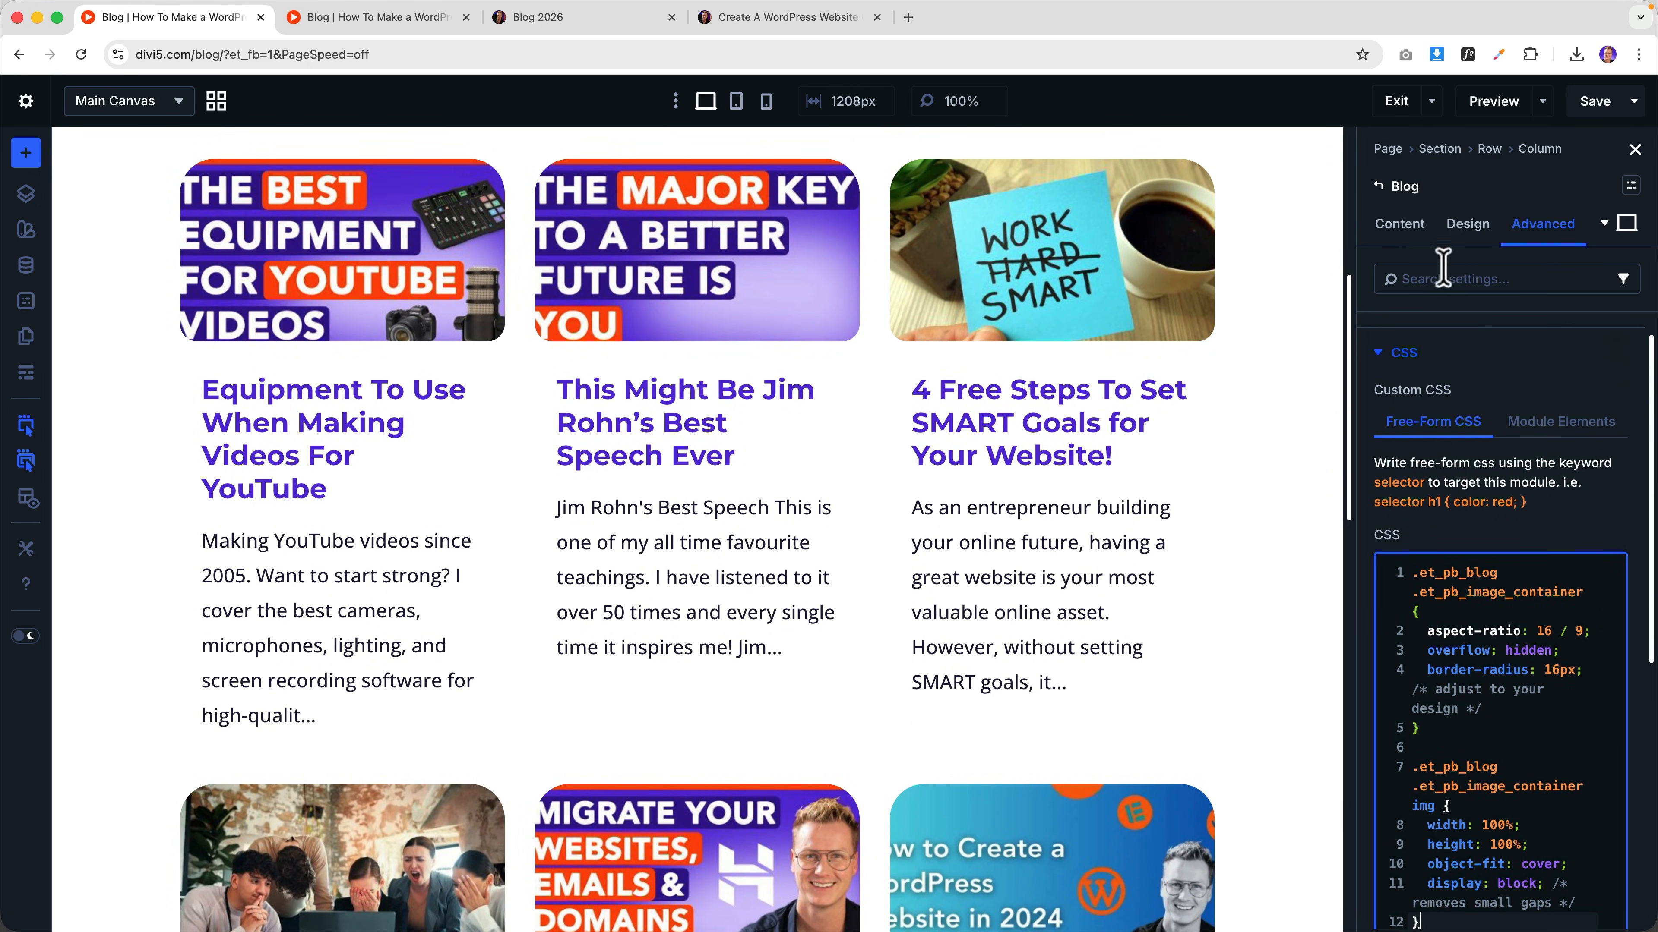
- Set the line height of the Blog module's title text to 1.4 em and save the page
click(1465, 225)
click(1417, 436)
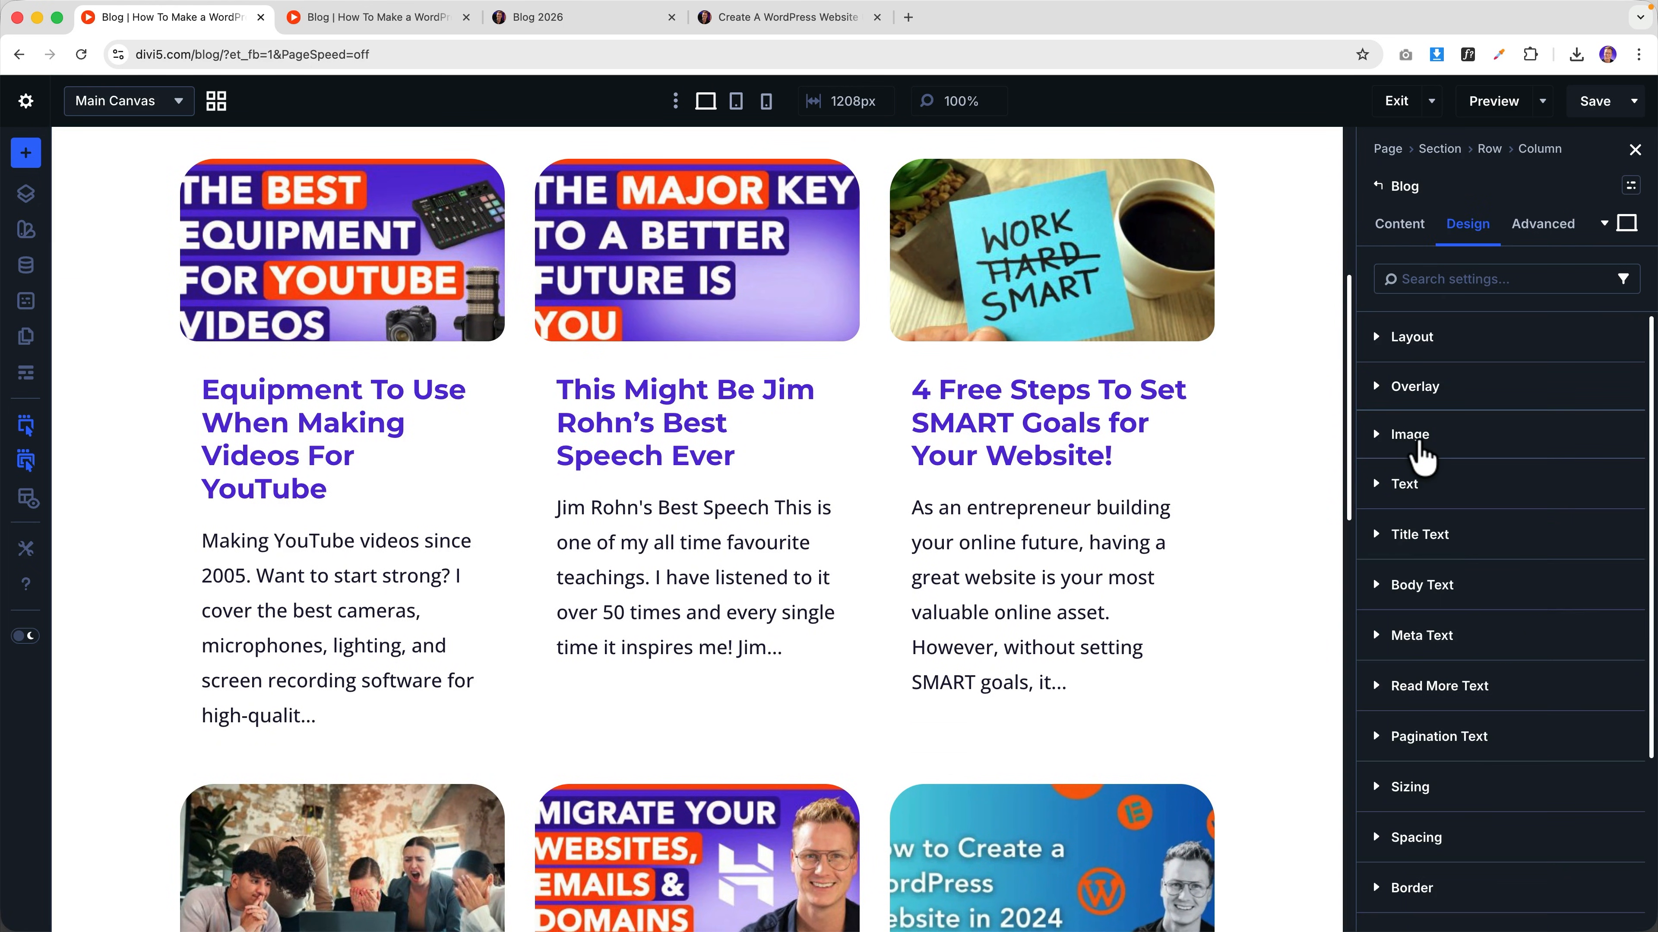
click(1445, 548)
scroll(1471, 555, down, 6)
scroll(1471, 555, down, 3)
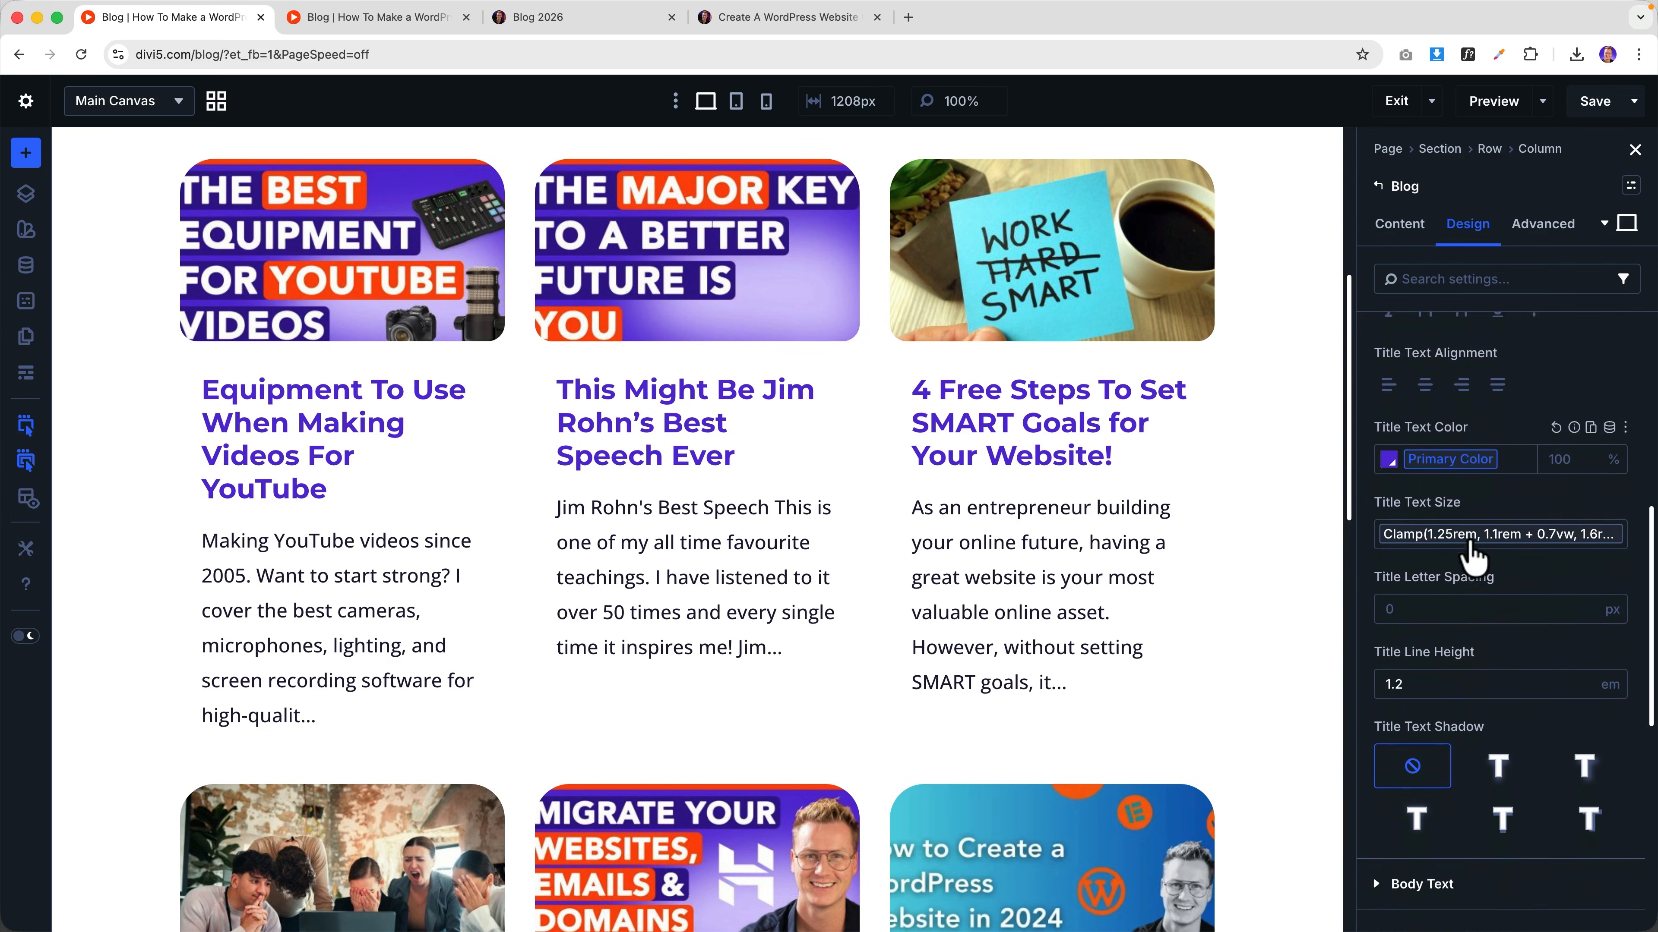
text(1.)
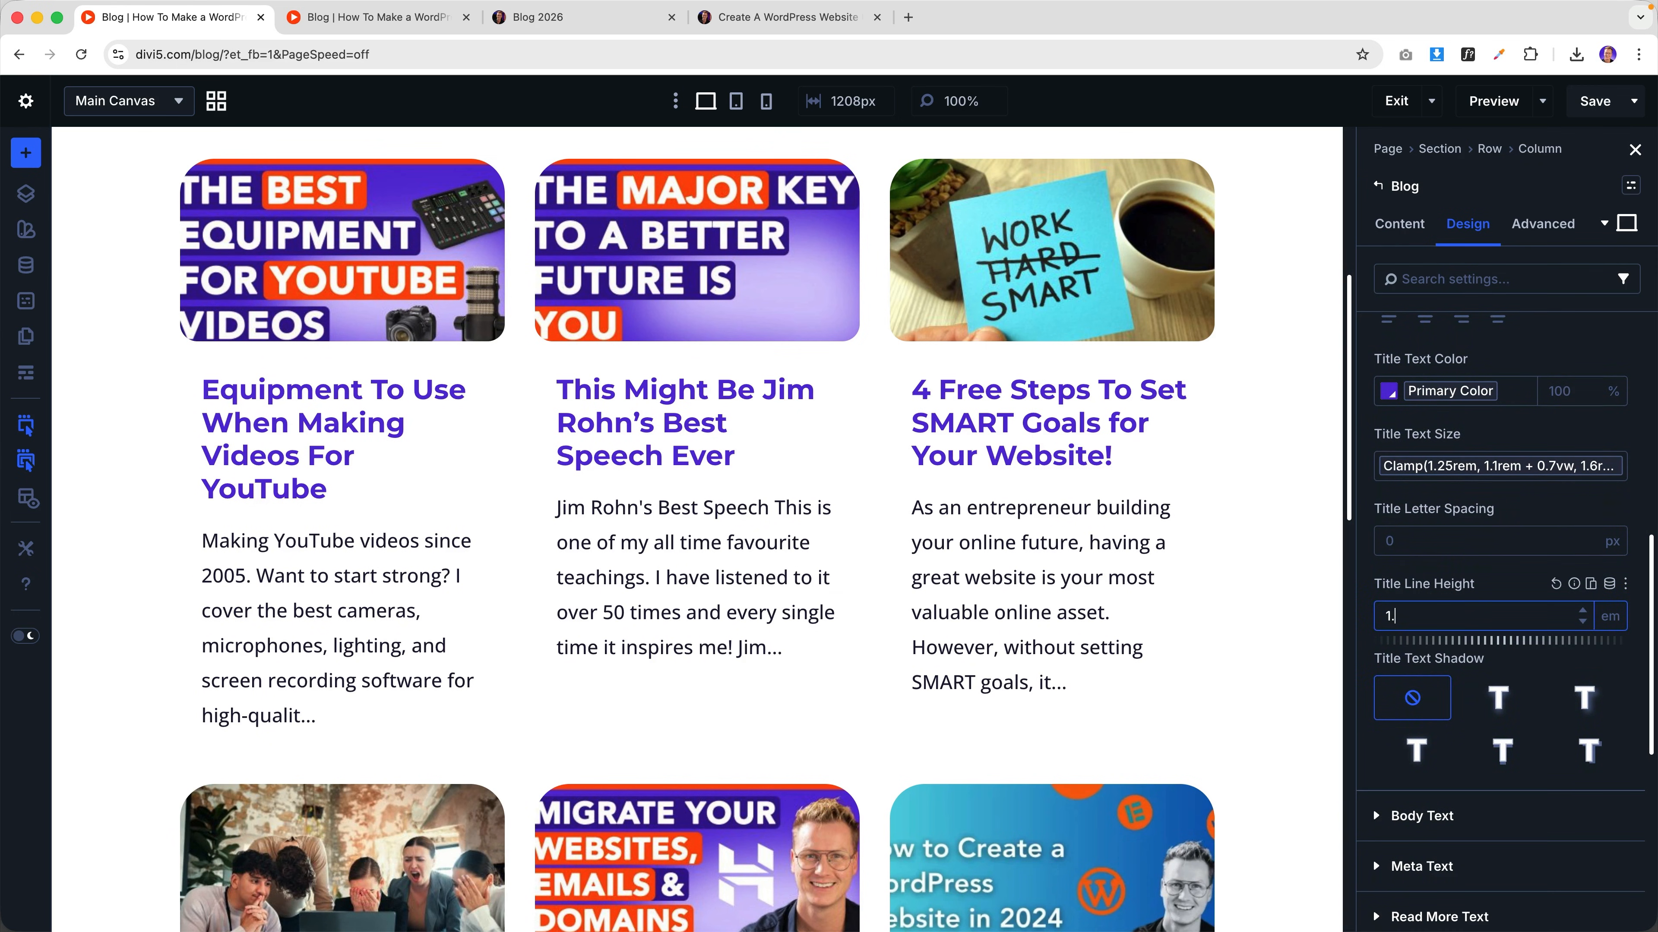
text(4)
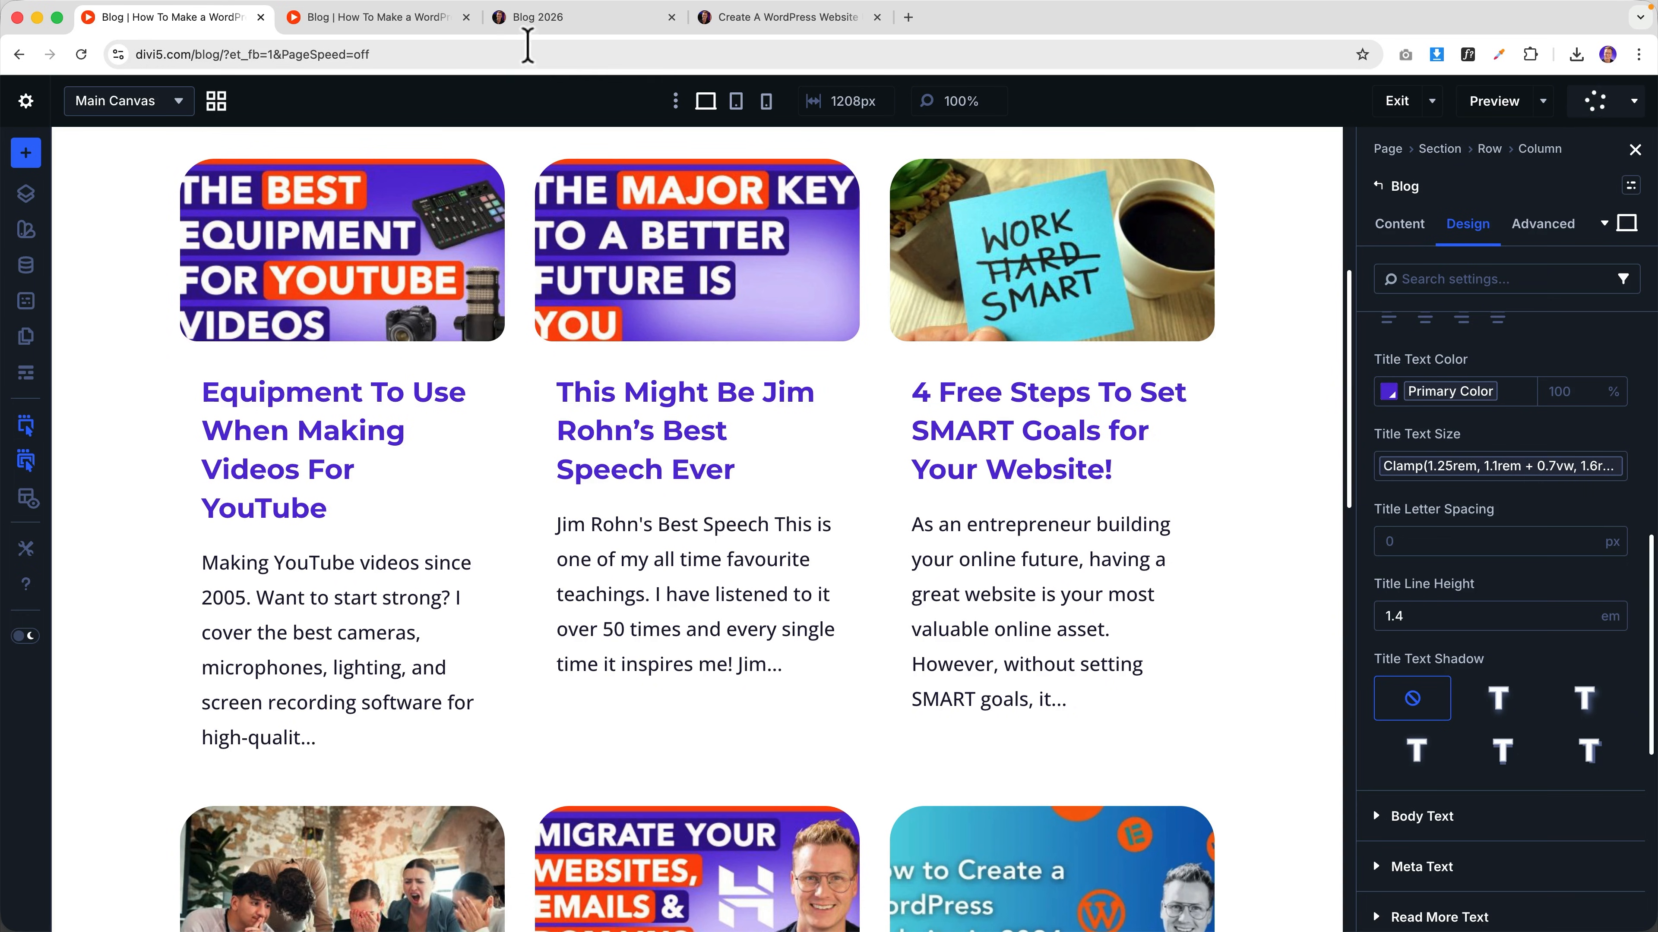
- Reload the live Blog page and examine the post cards' images, titles and excerpts
click(401, 21)
scroll(361, 269, up, 6)
key(super+r)
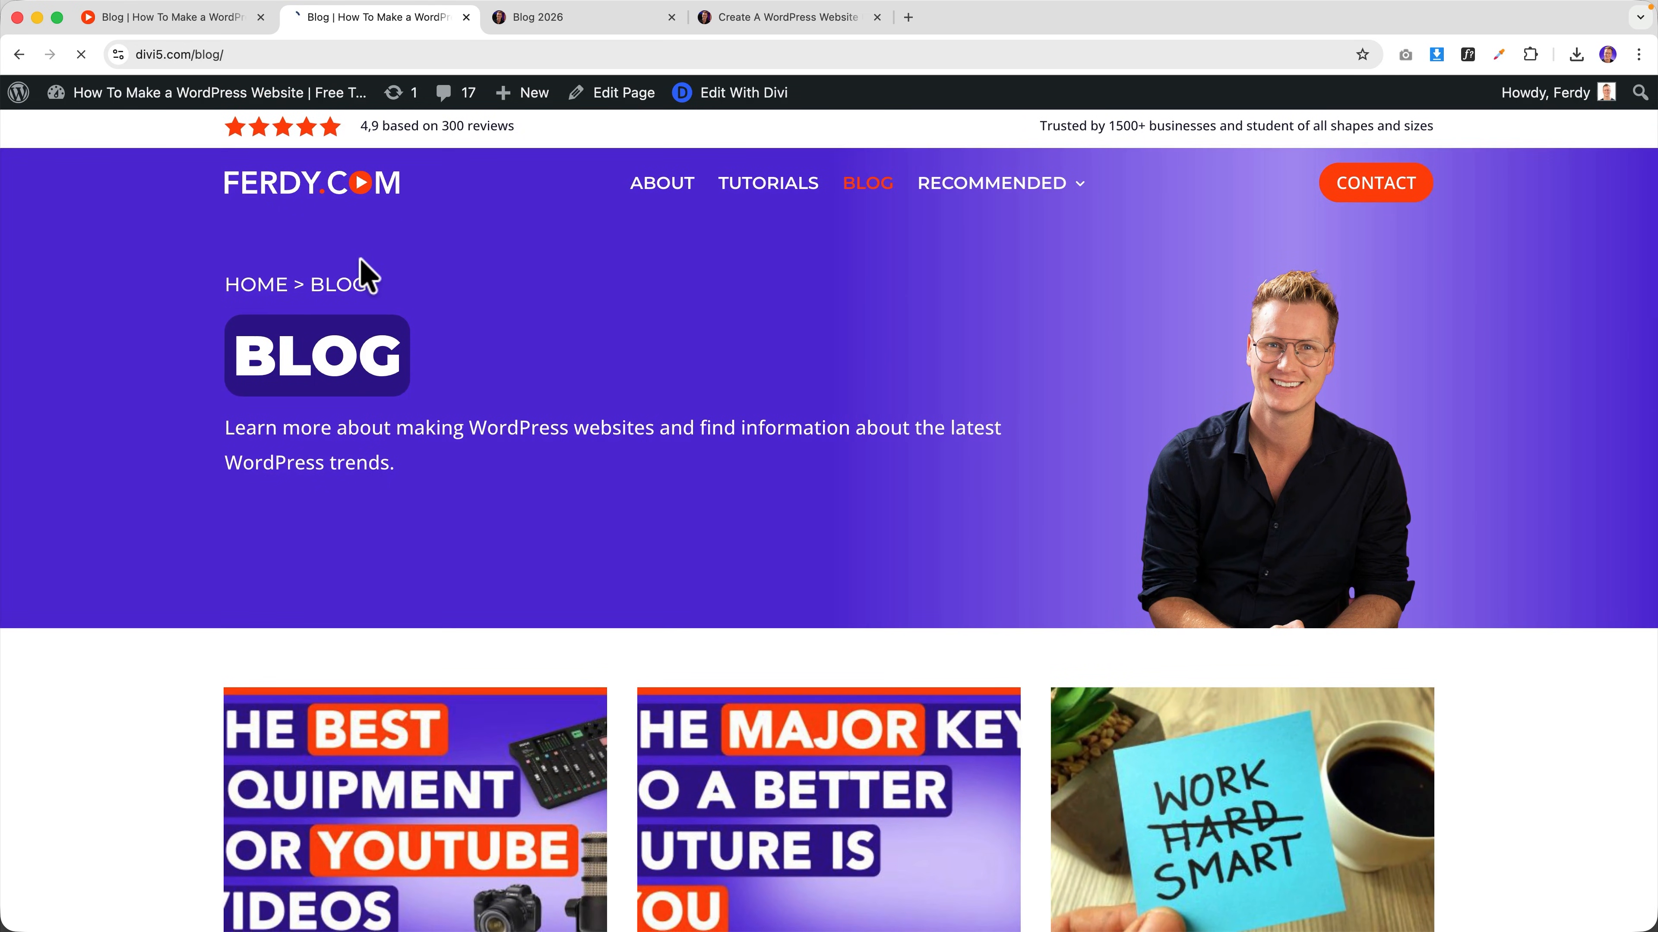
scroll(459, 304, down, 5)
- Open the YouTube equipment post from its card, look through it, and return to the live Blog page
click(434, 357)
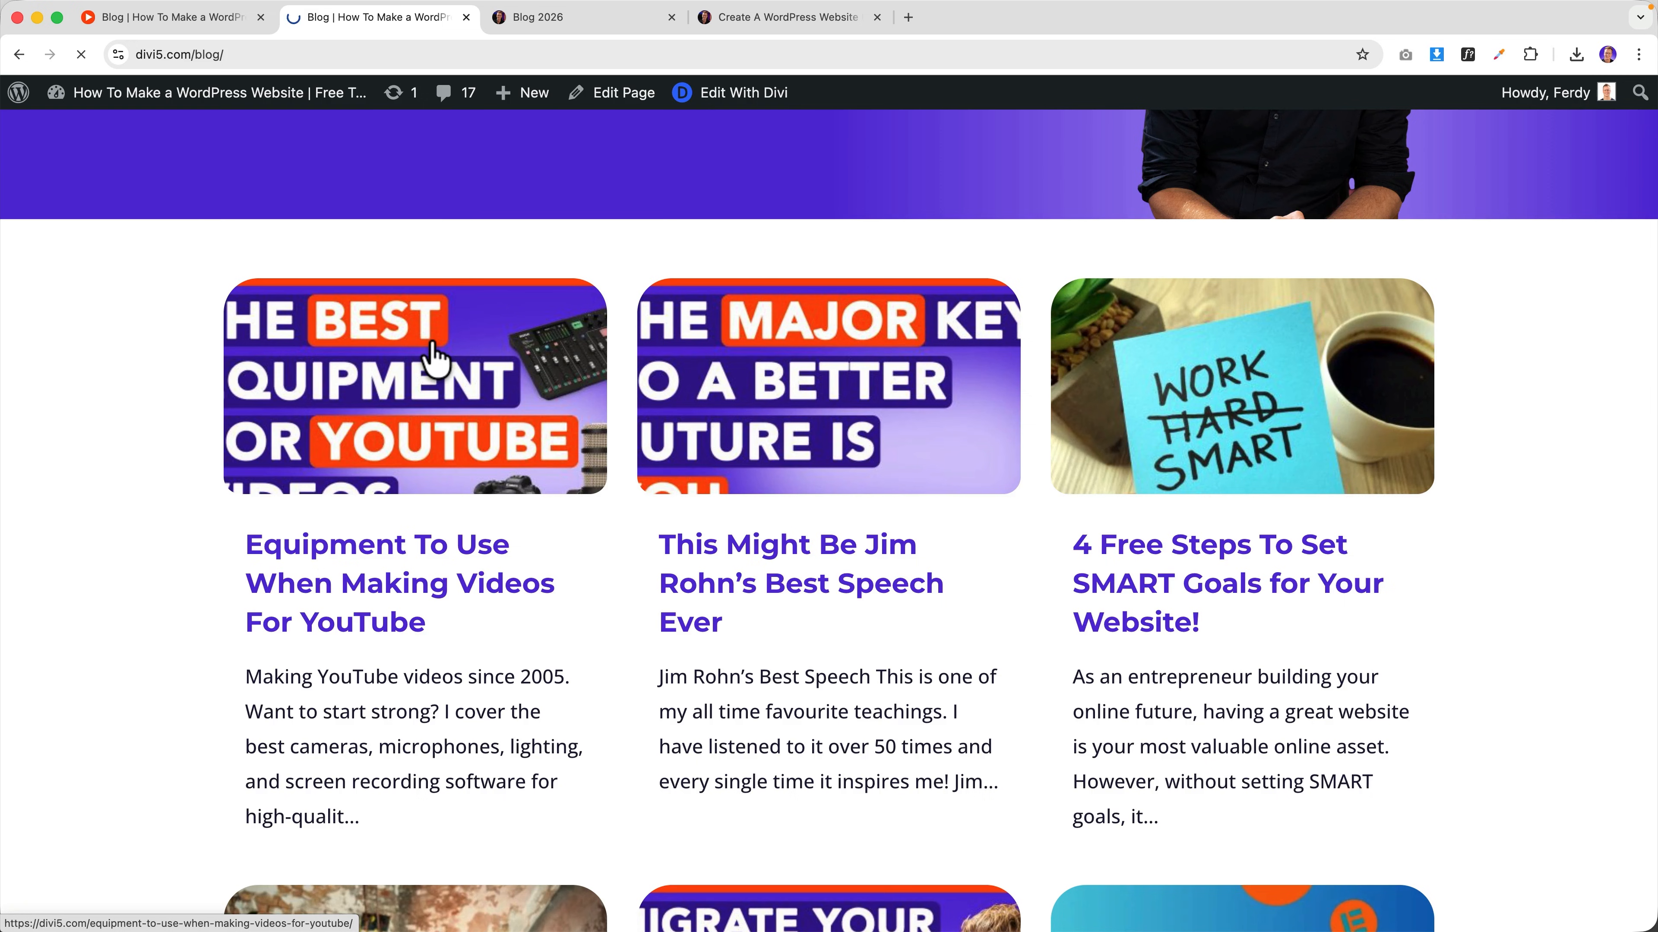
scroll(521, 320, down, 20)
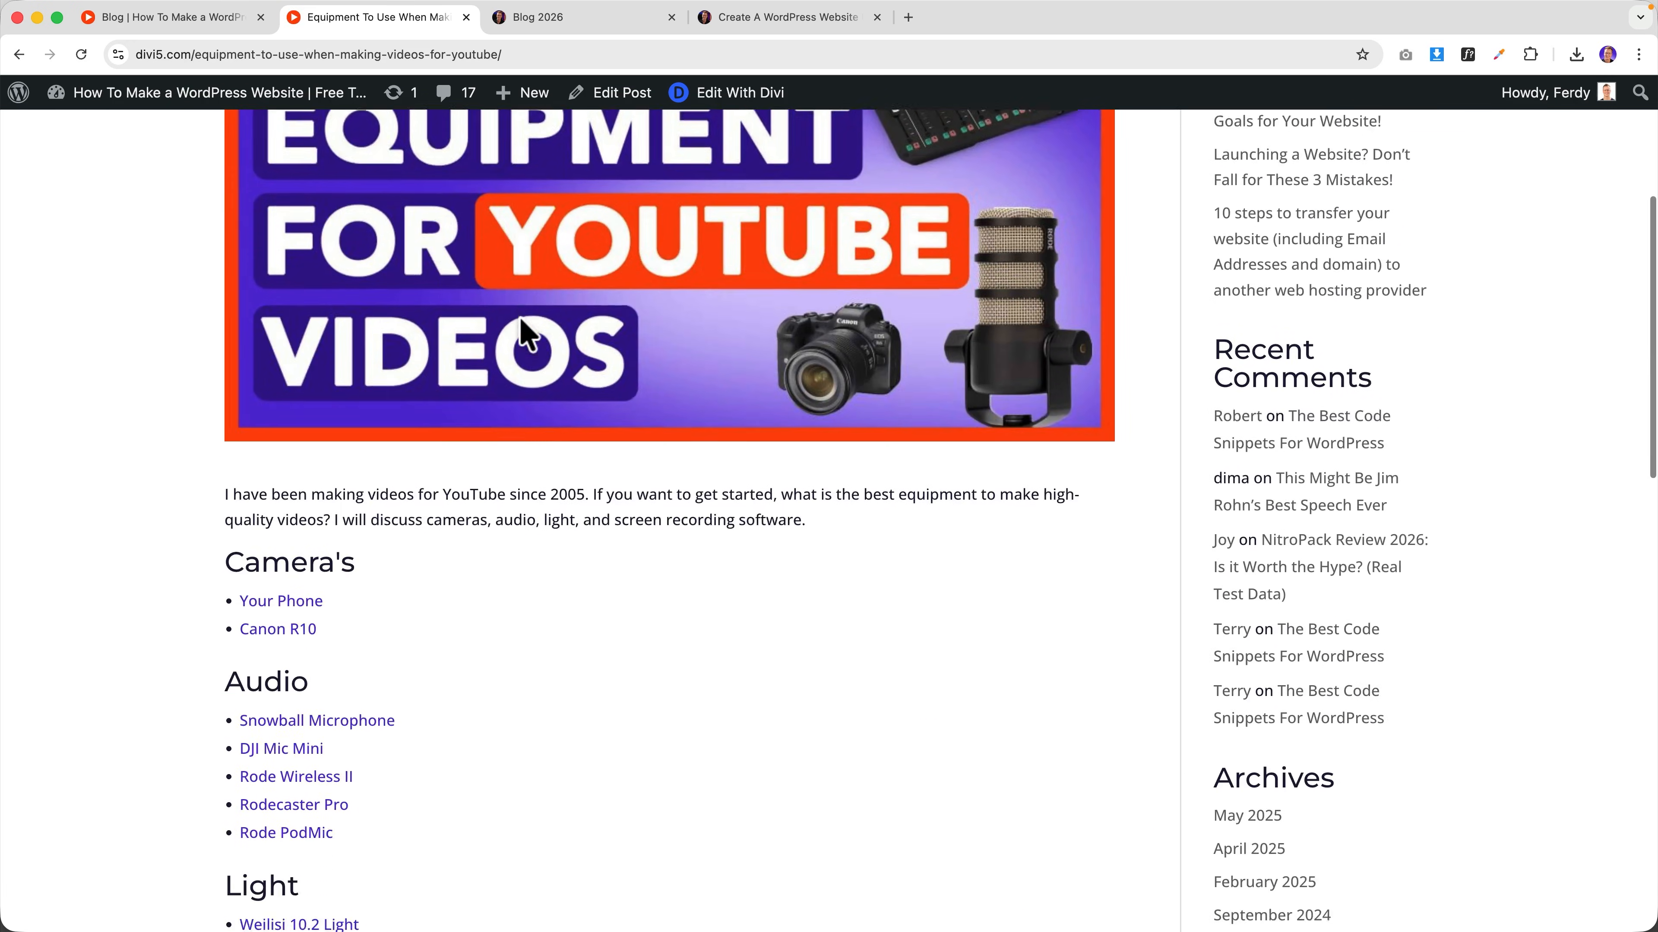
scroll(520, 320, up, 20)
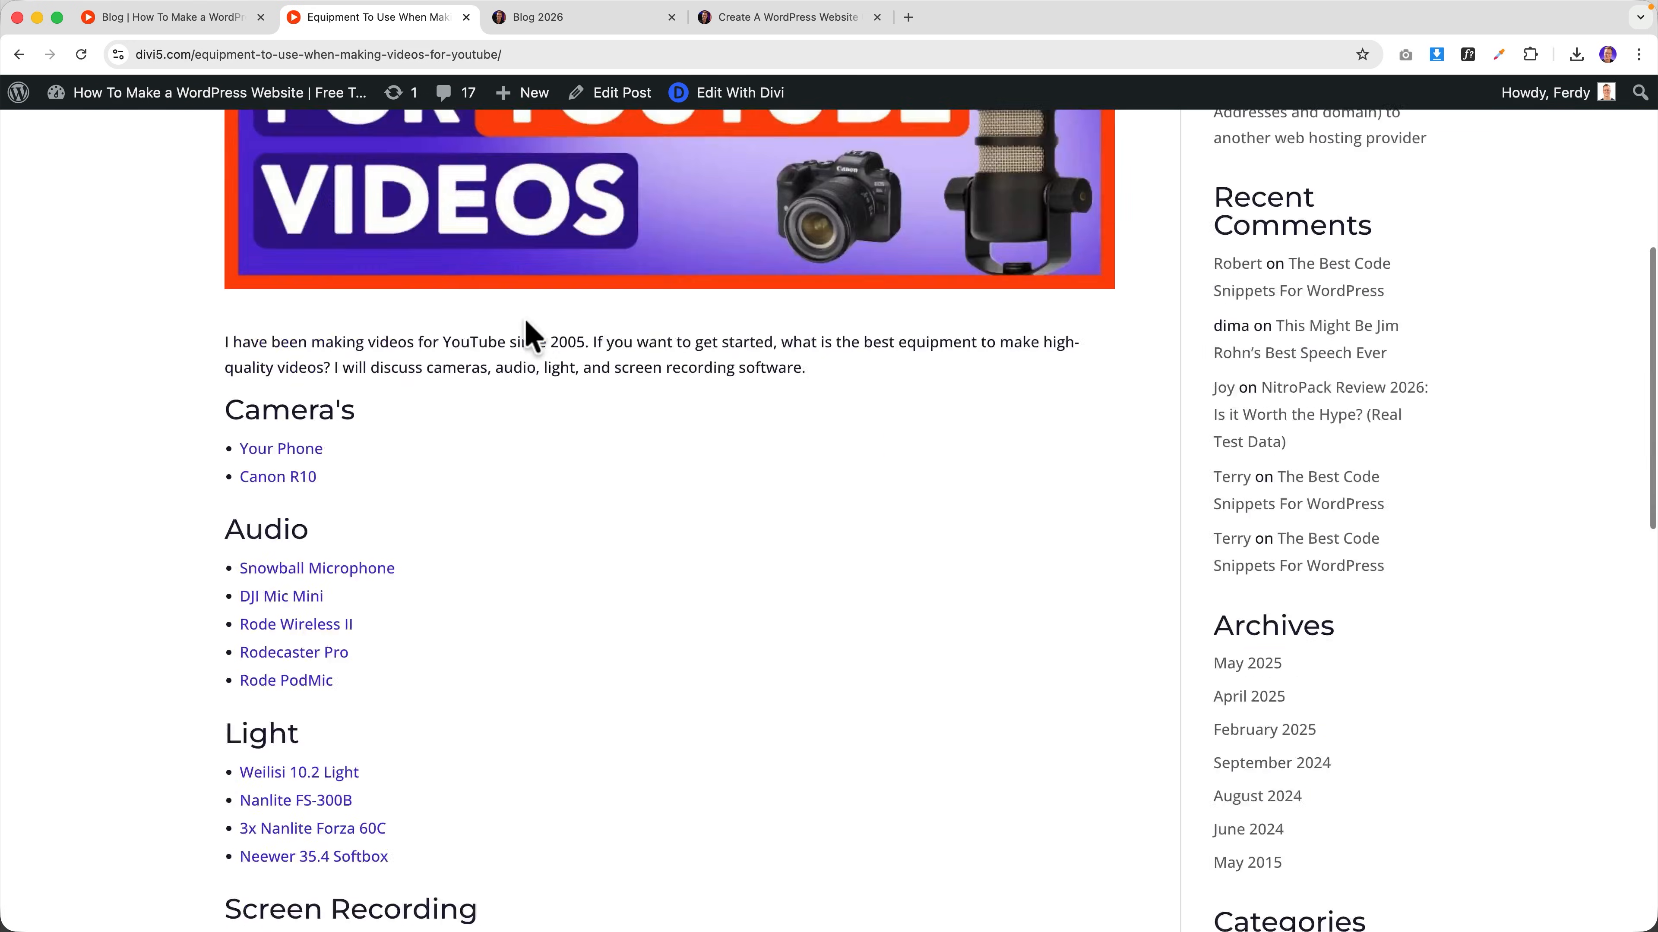
click(20, 55)
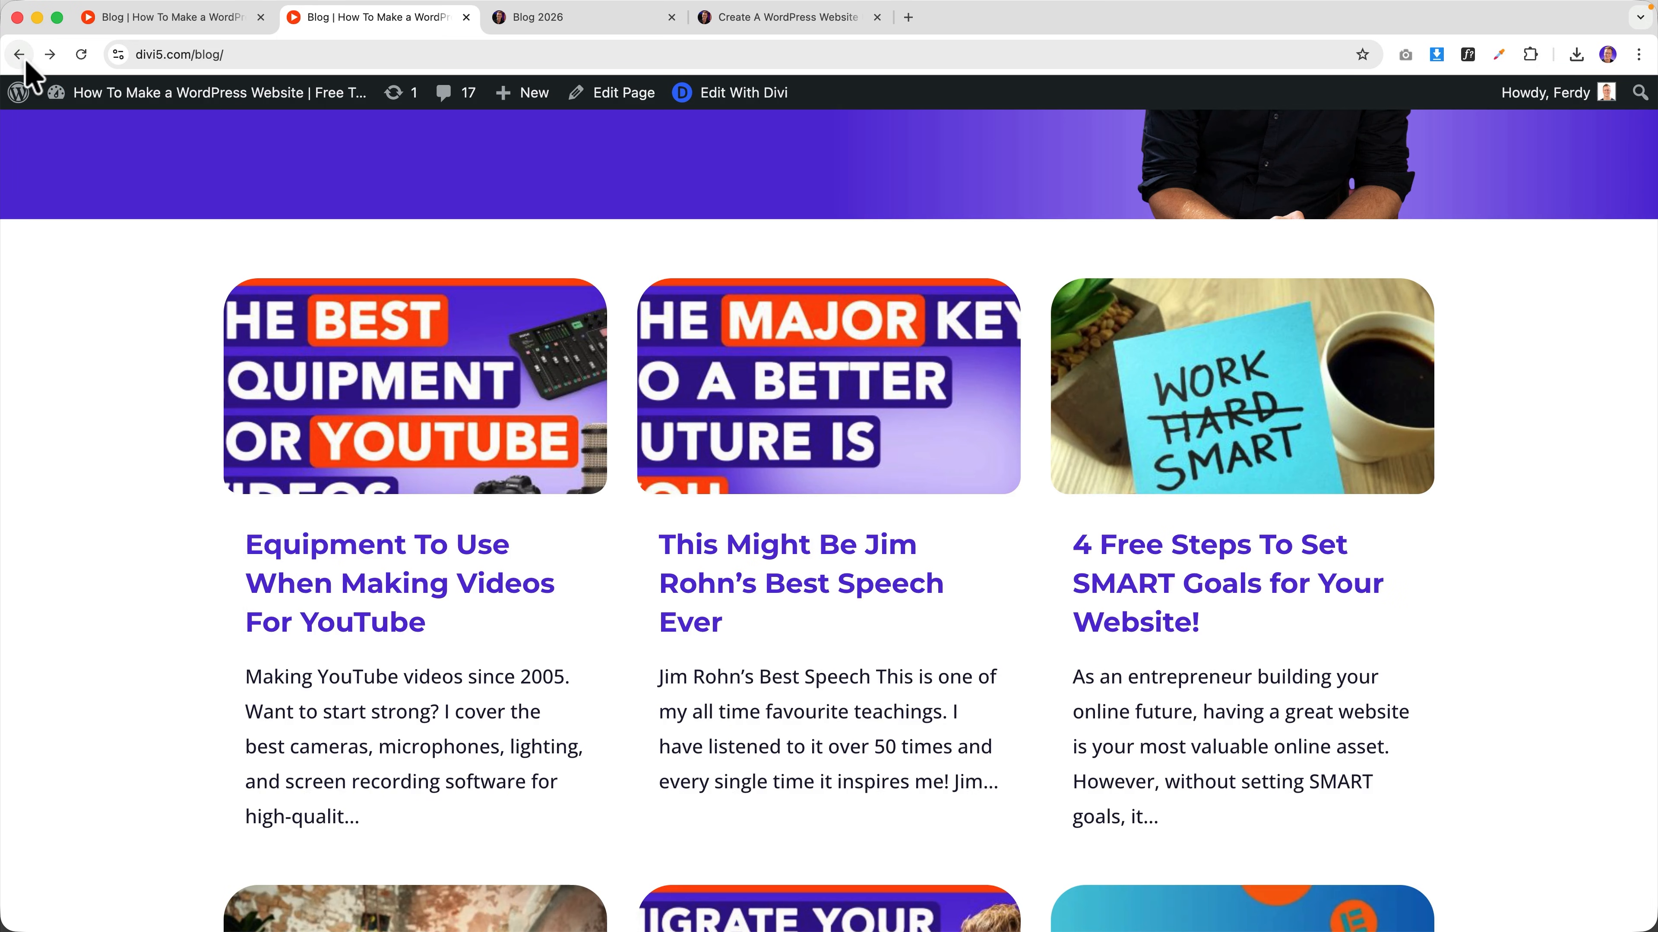
scroll(609, 343, up, 2)
scroll(610, 344, down, 1)
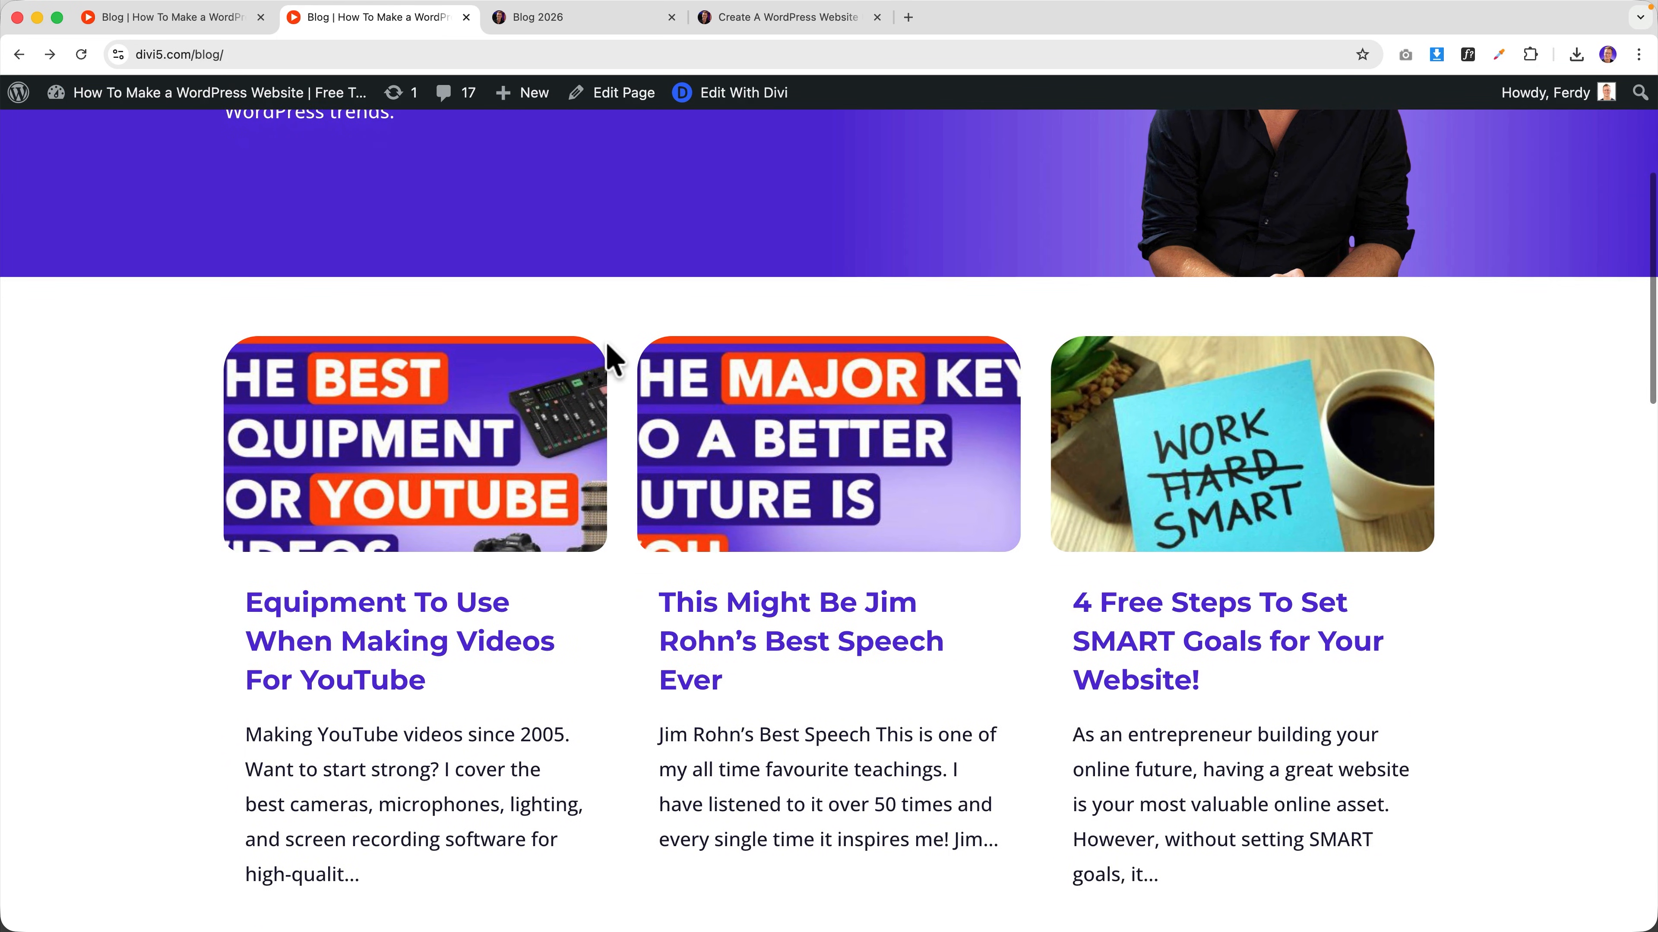
- Delete all the free-form CSS from the Blog module and check the post images again
click(229, 20)
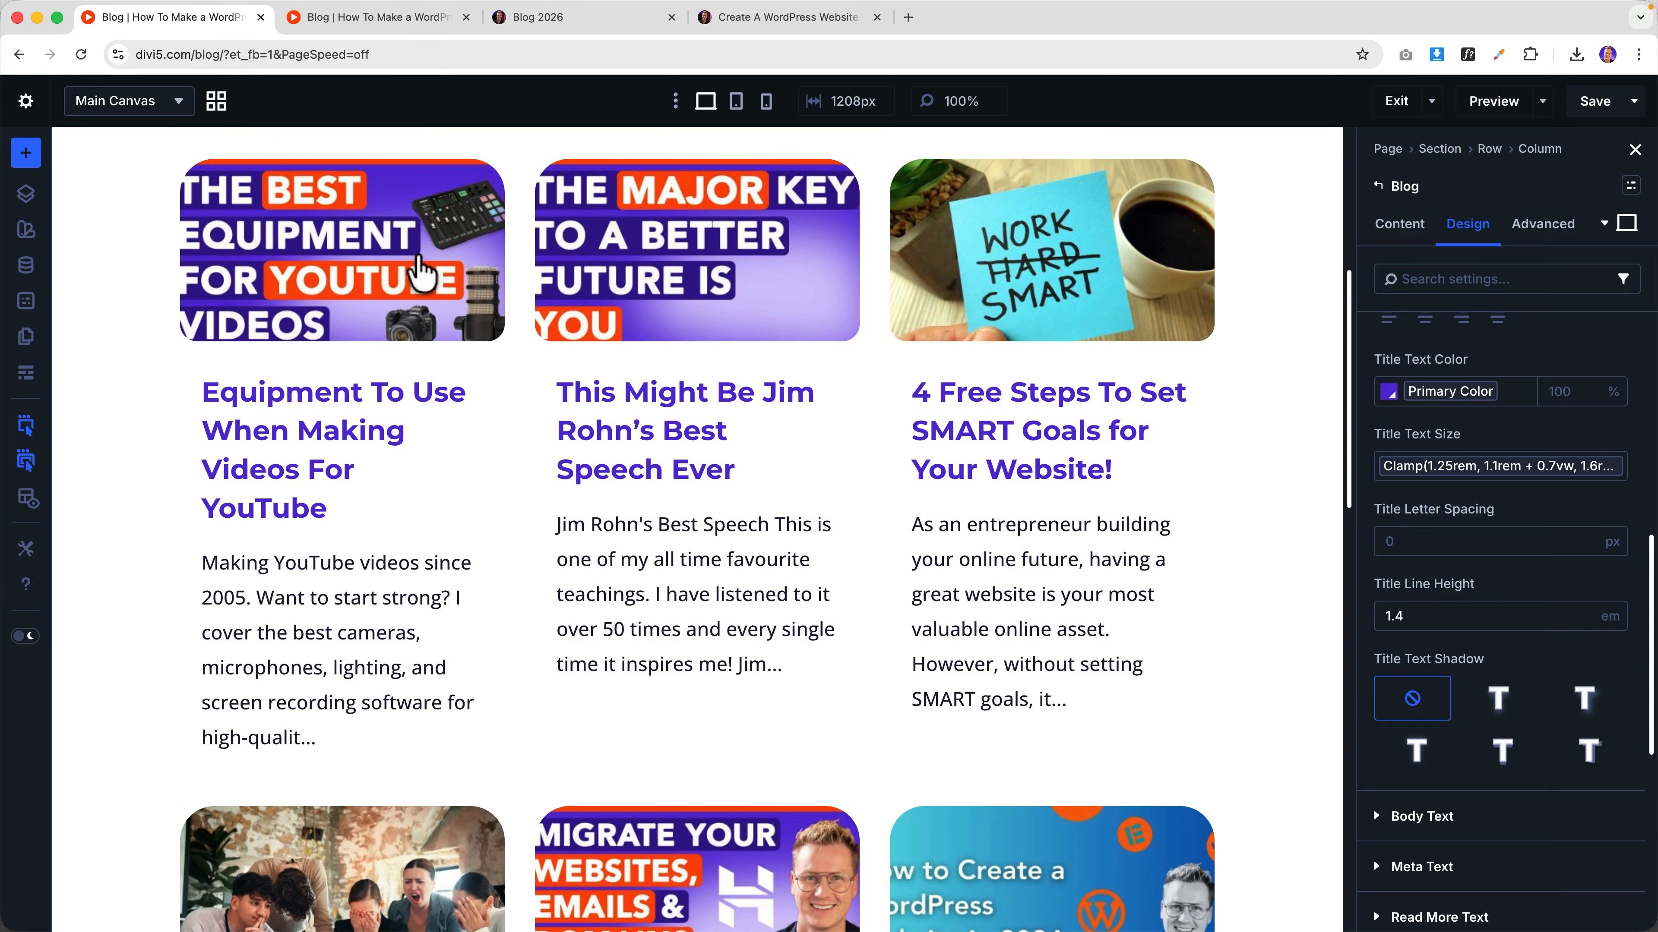
click(1542, 228)
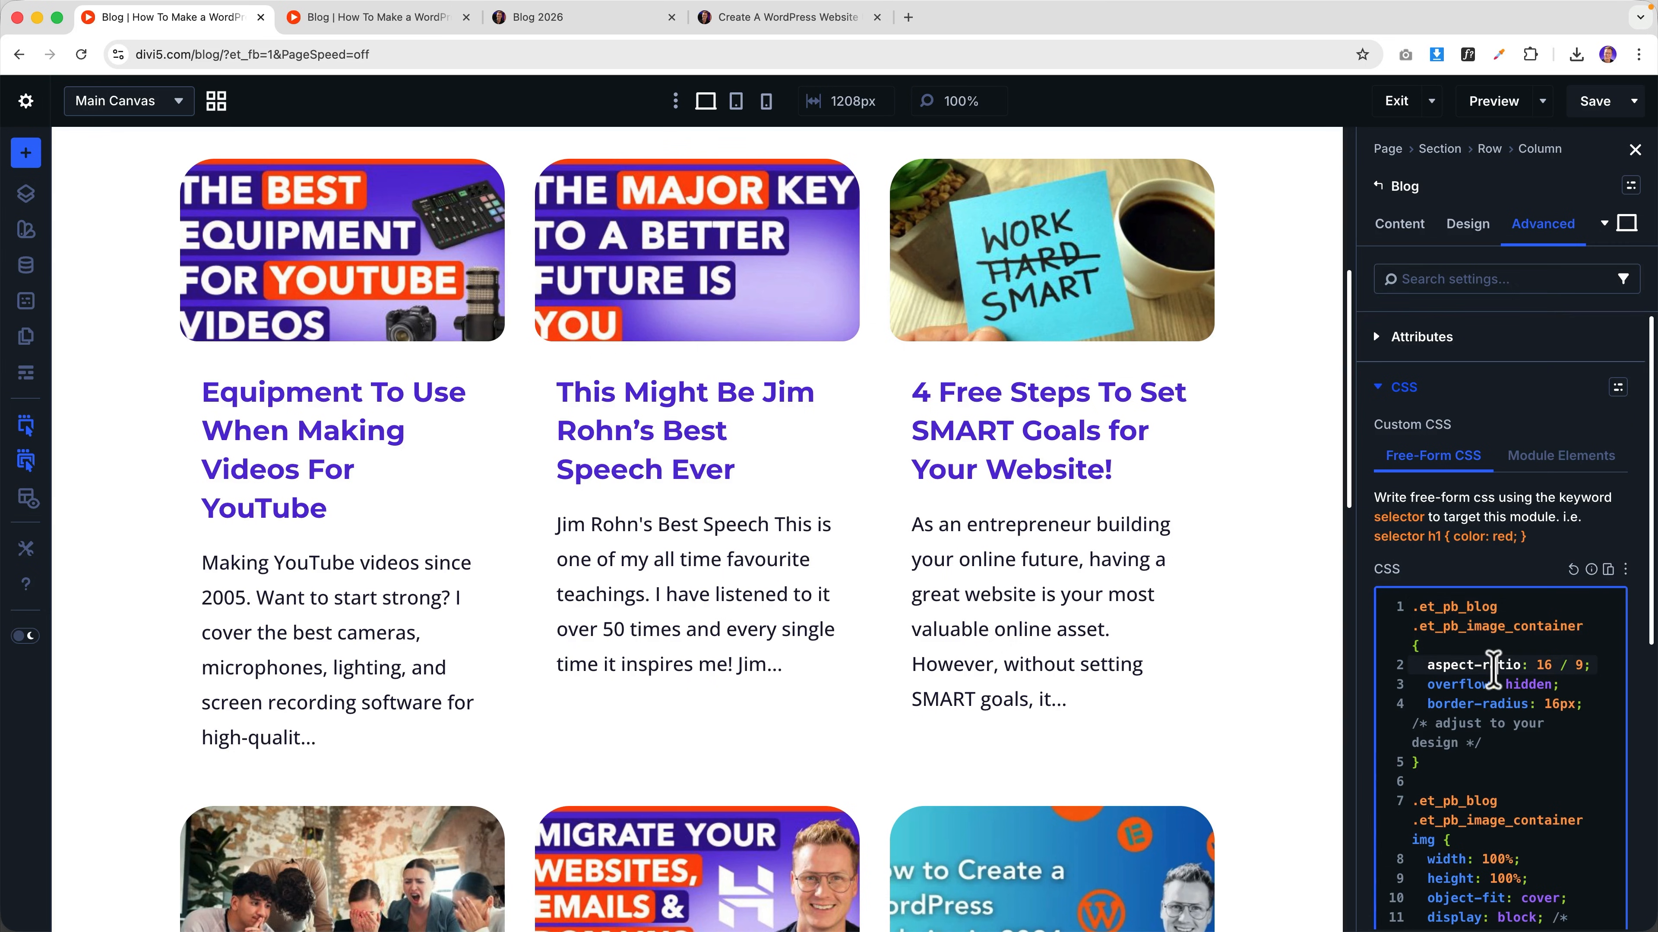
key(super+a)
key(BackSpace)
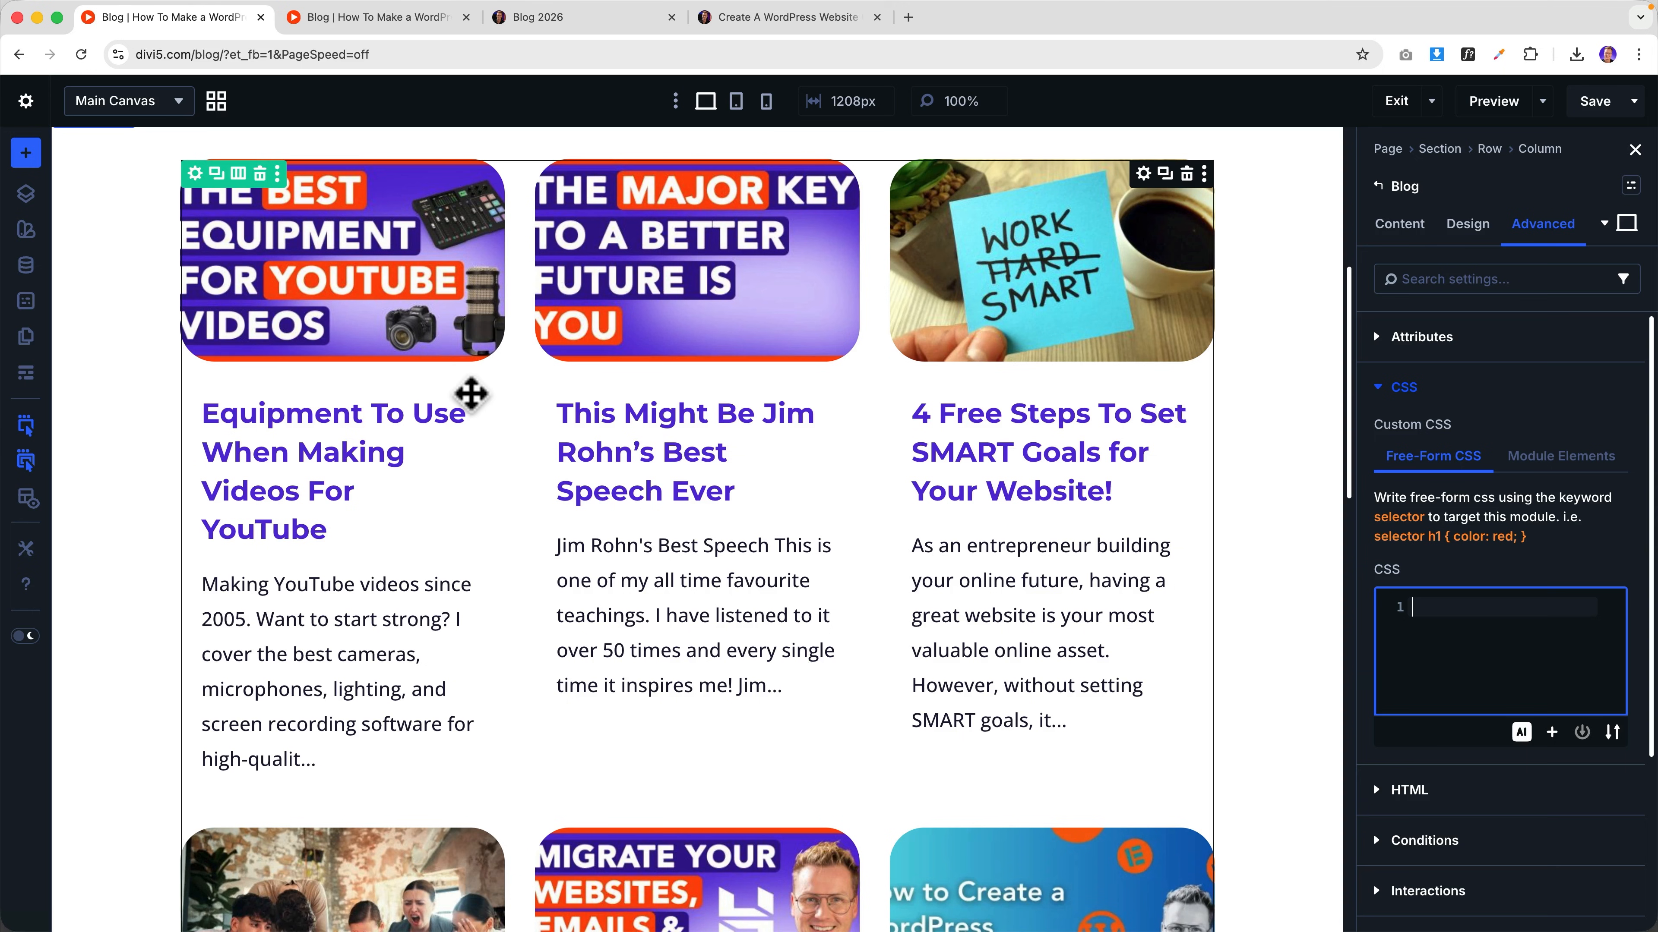
scroll(481, 396, up, 5)
scroll(482, 399, down, 2)
scroll(374, 322, down, 3)
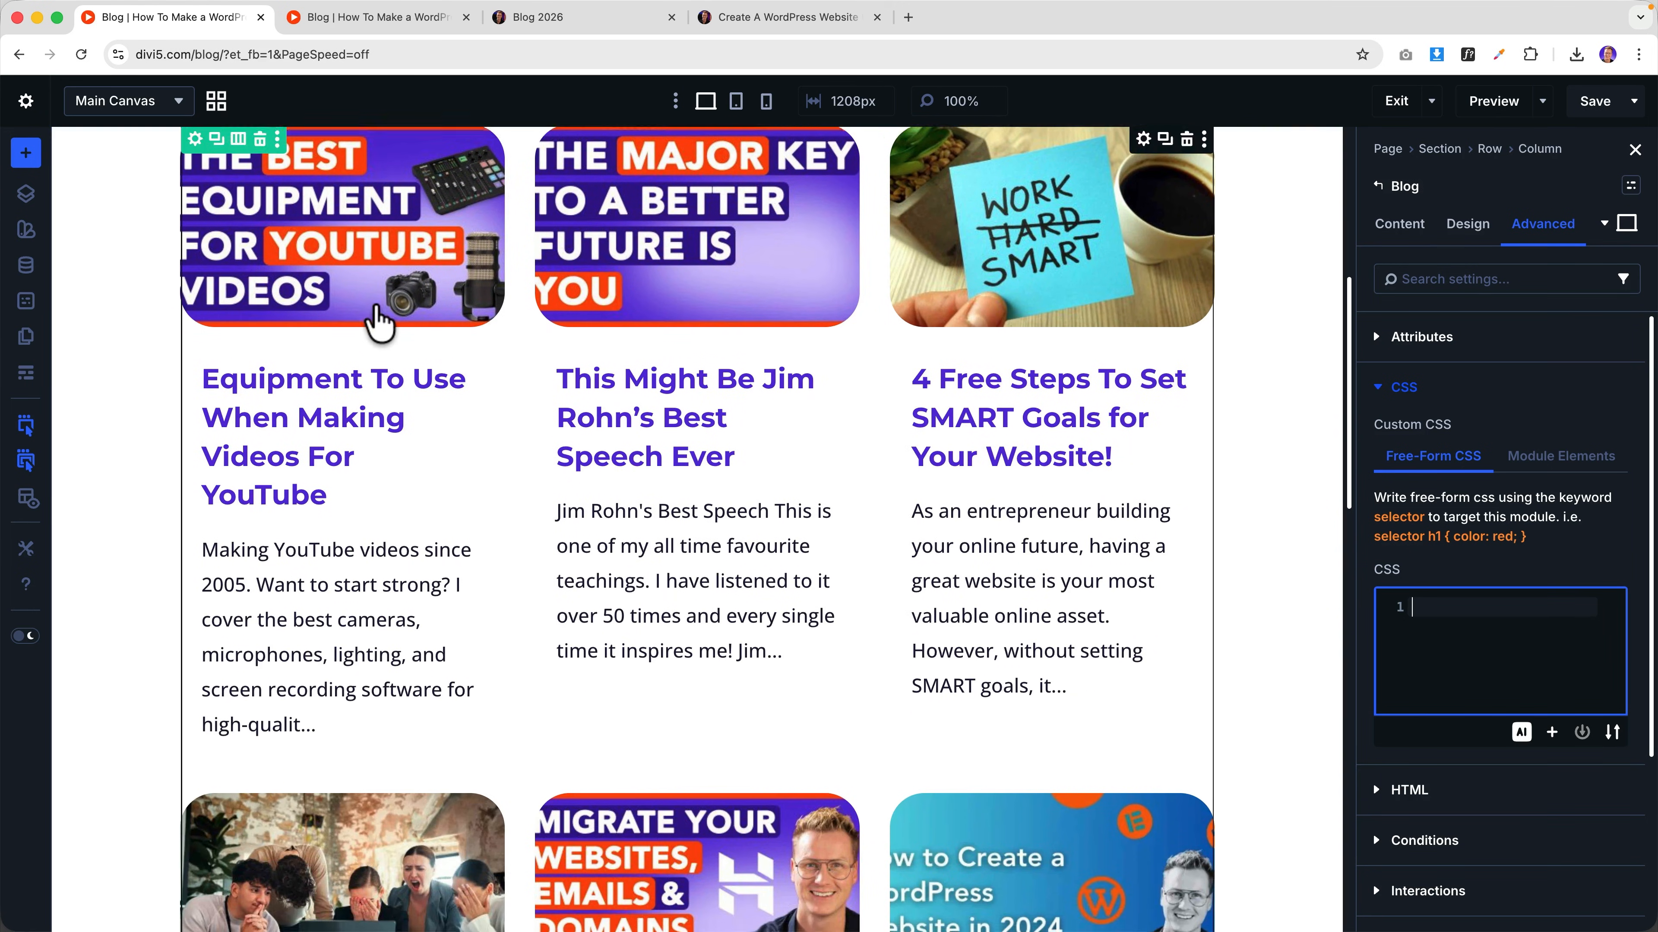
scroll(245, 338, up, 2)
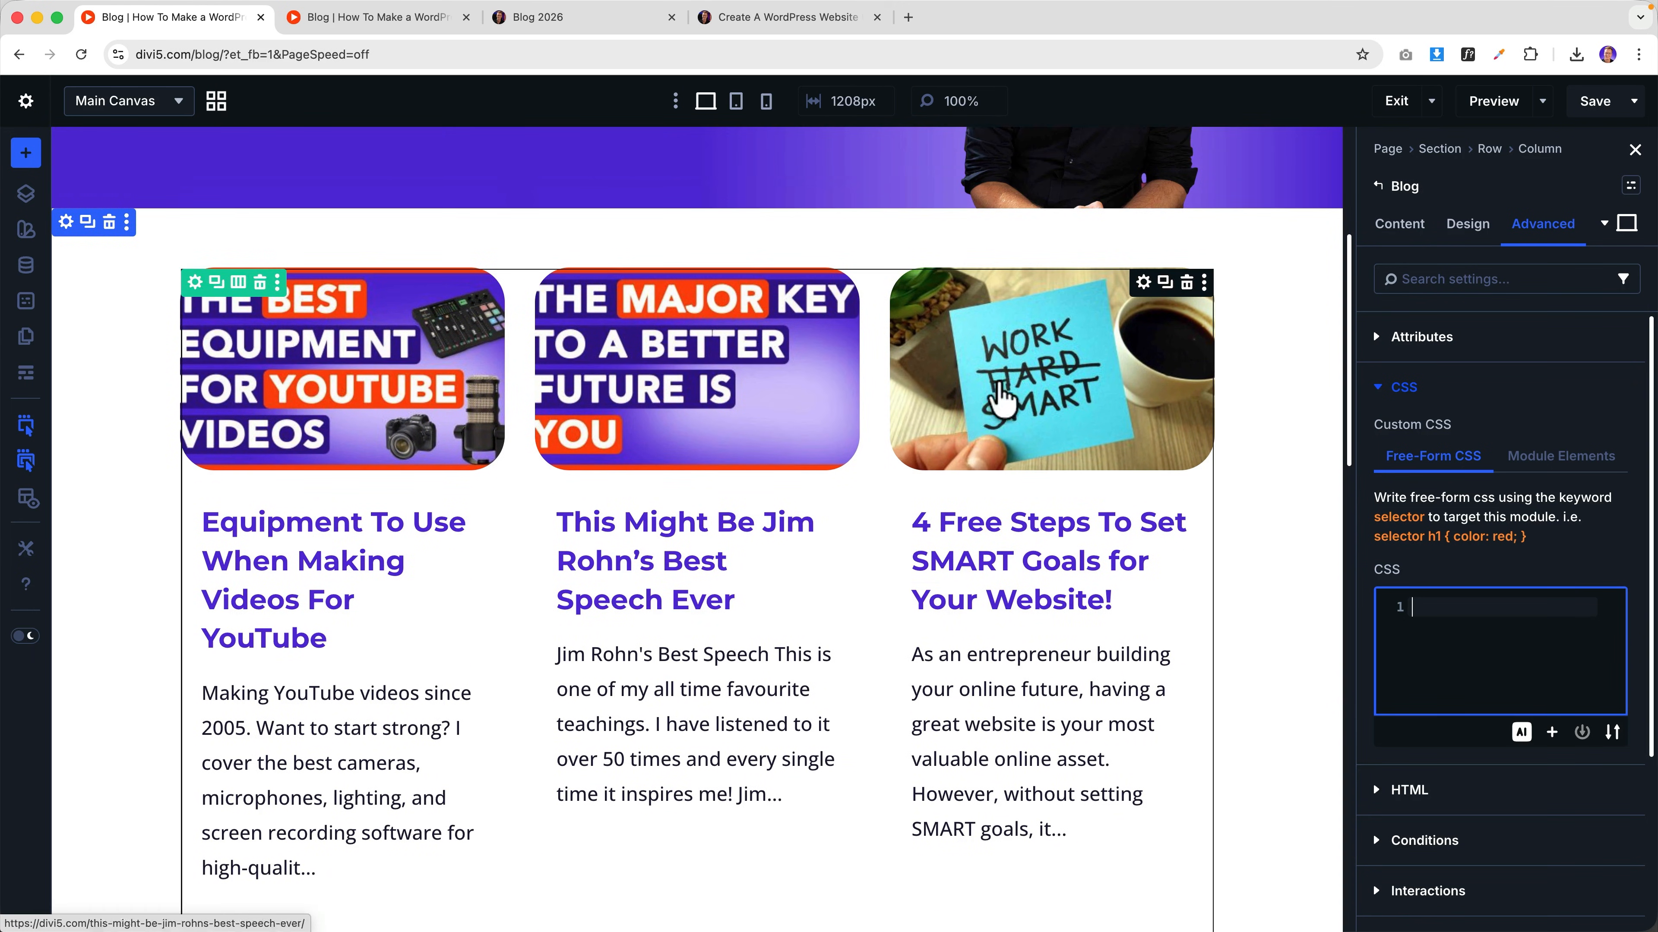
click(1403, 386)
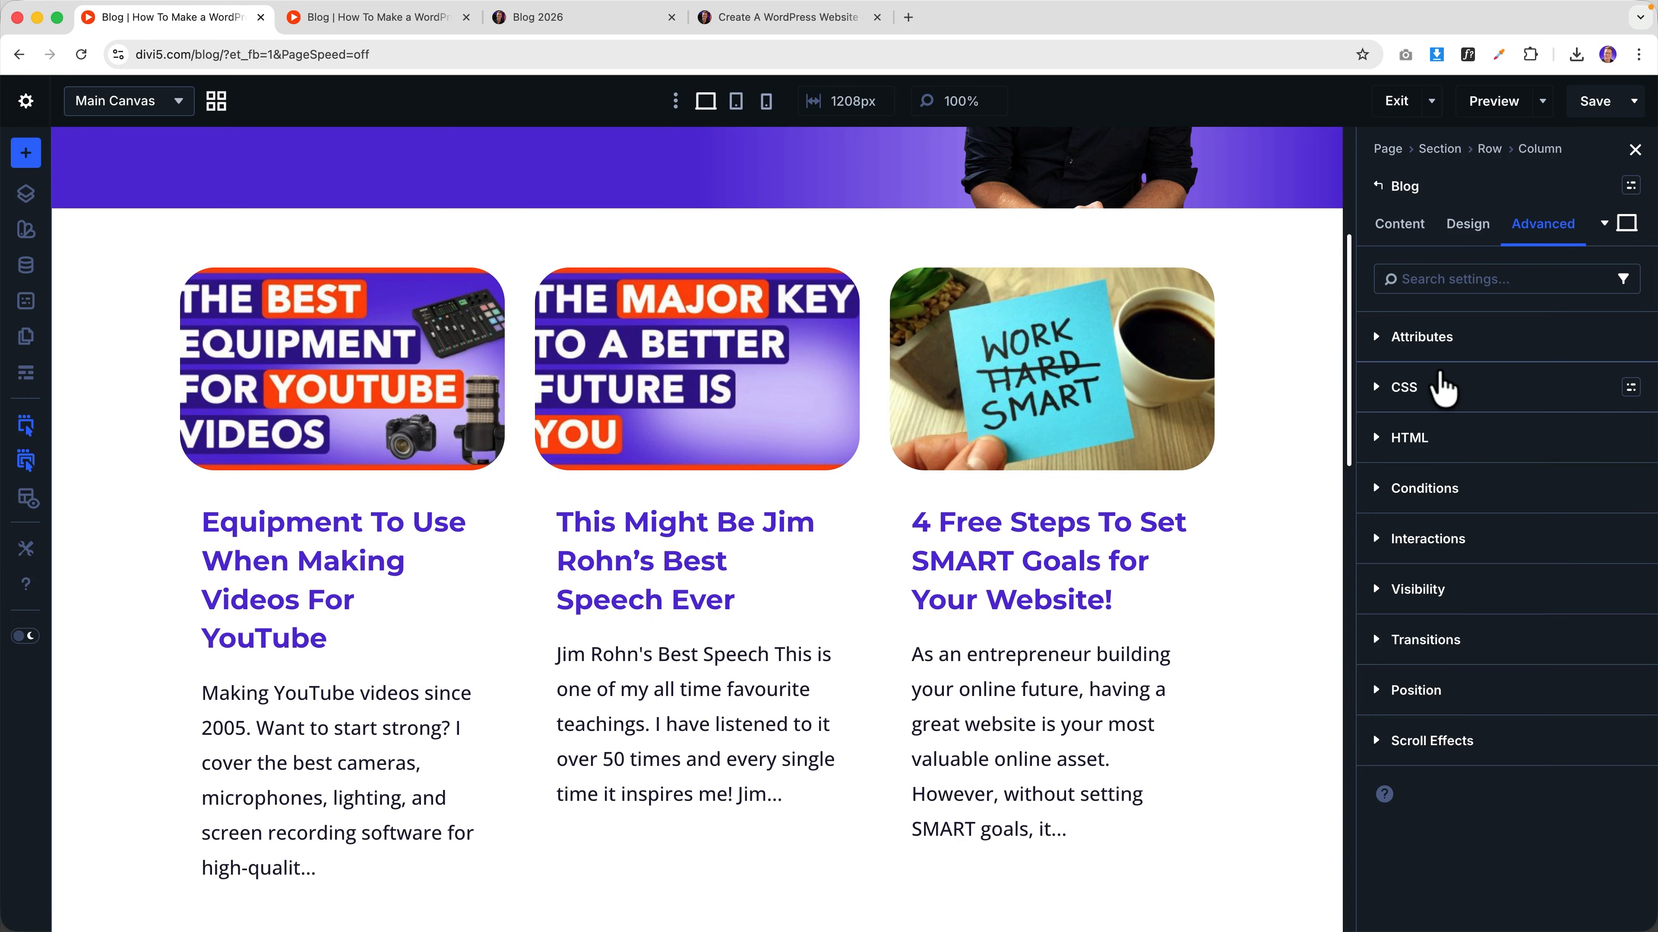
- Set the featured images' filters for the hover state to 110% saturation and 120% brightness
click(1477, 229)
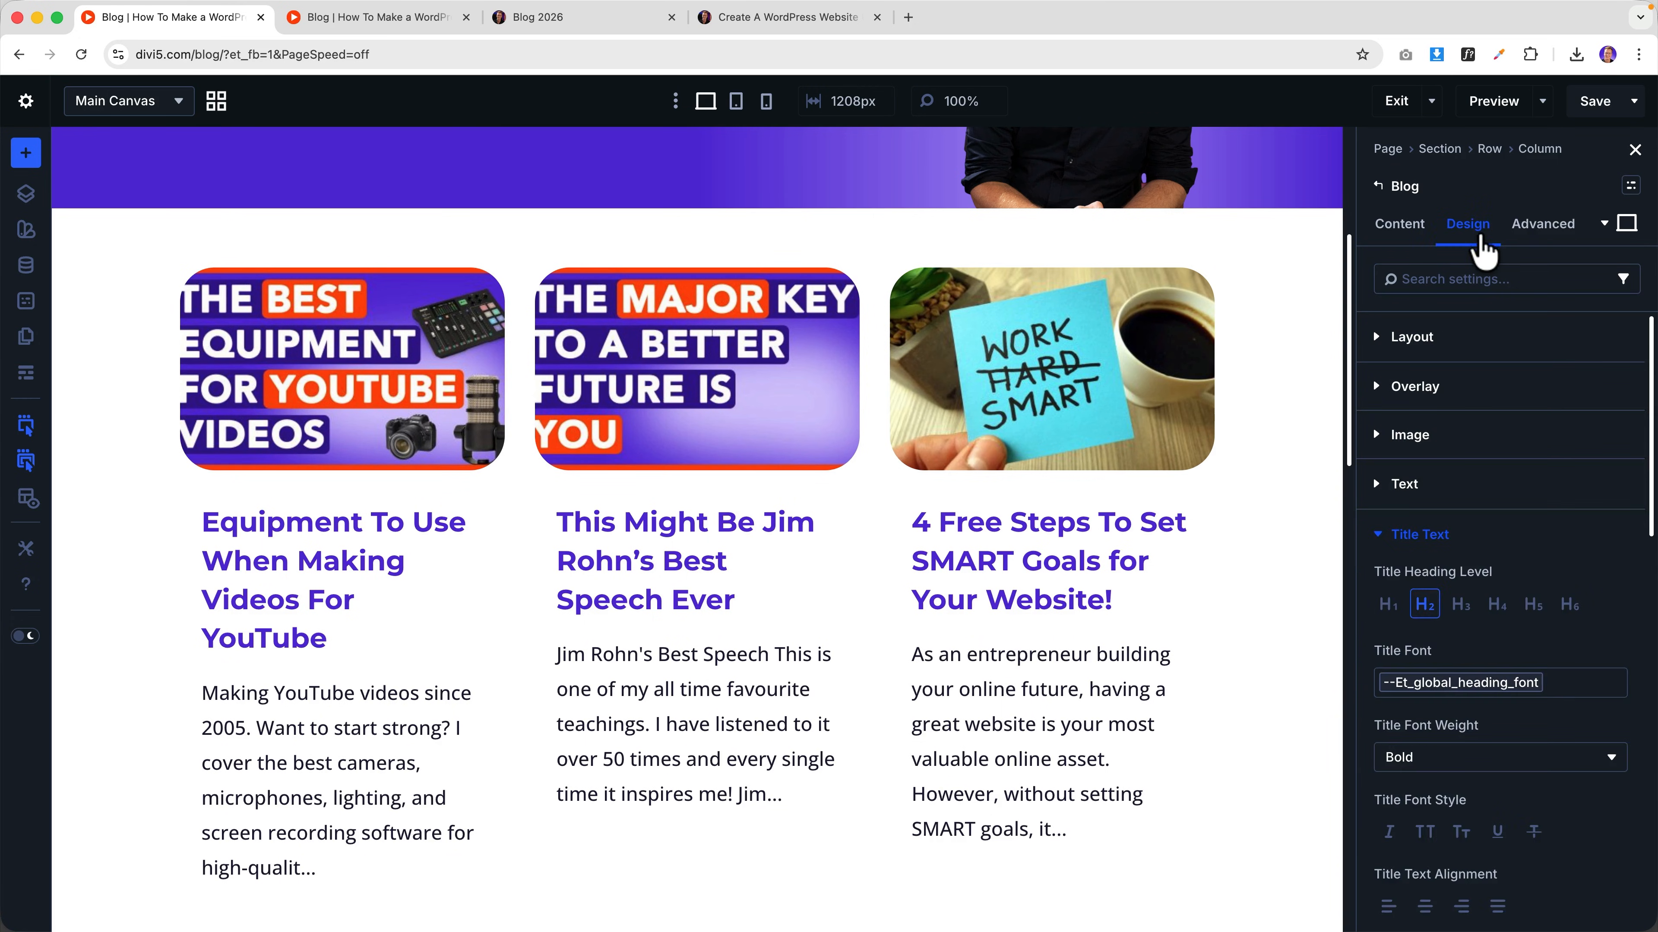
click(1436, 436)
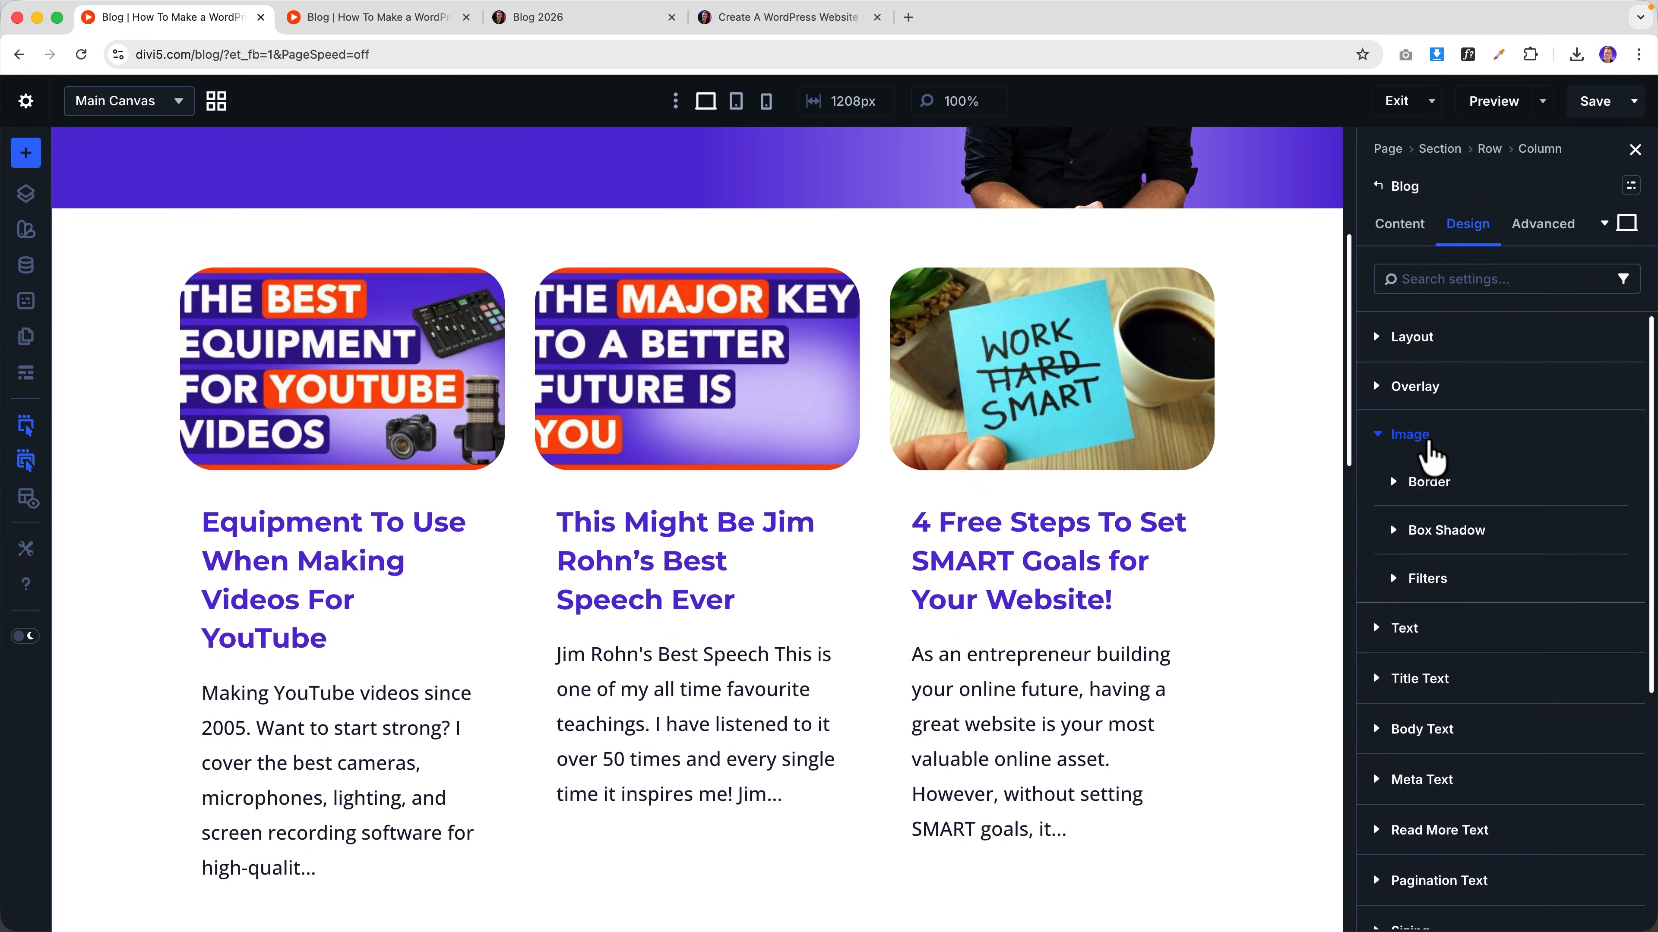
click(1403, 579)
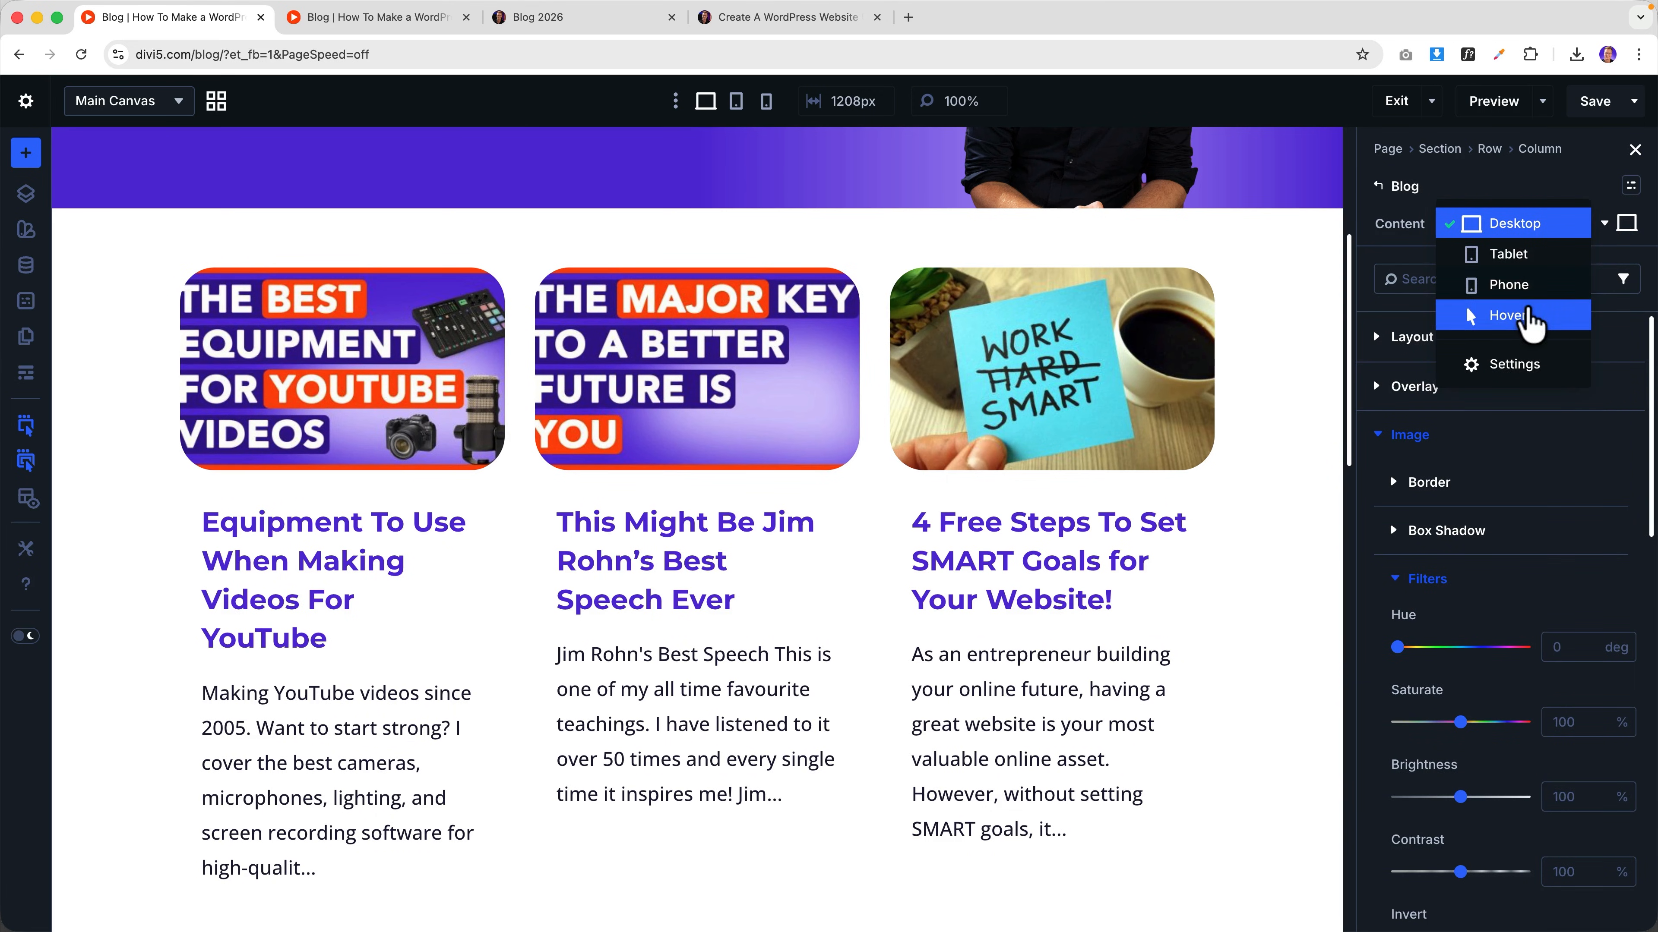
scroll(1497, 595, down, 3)
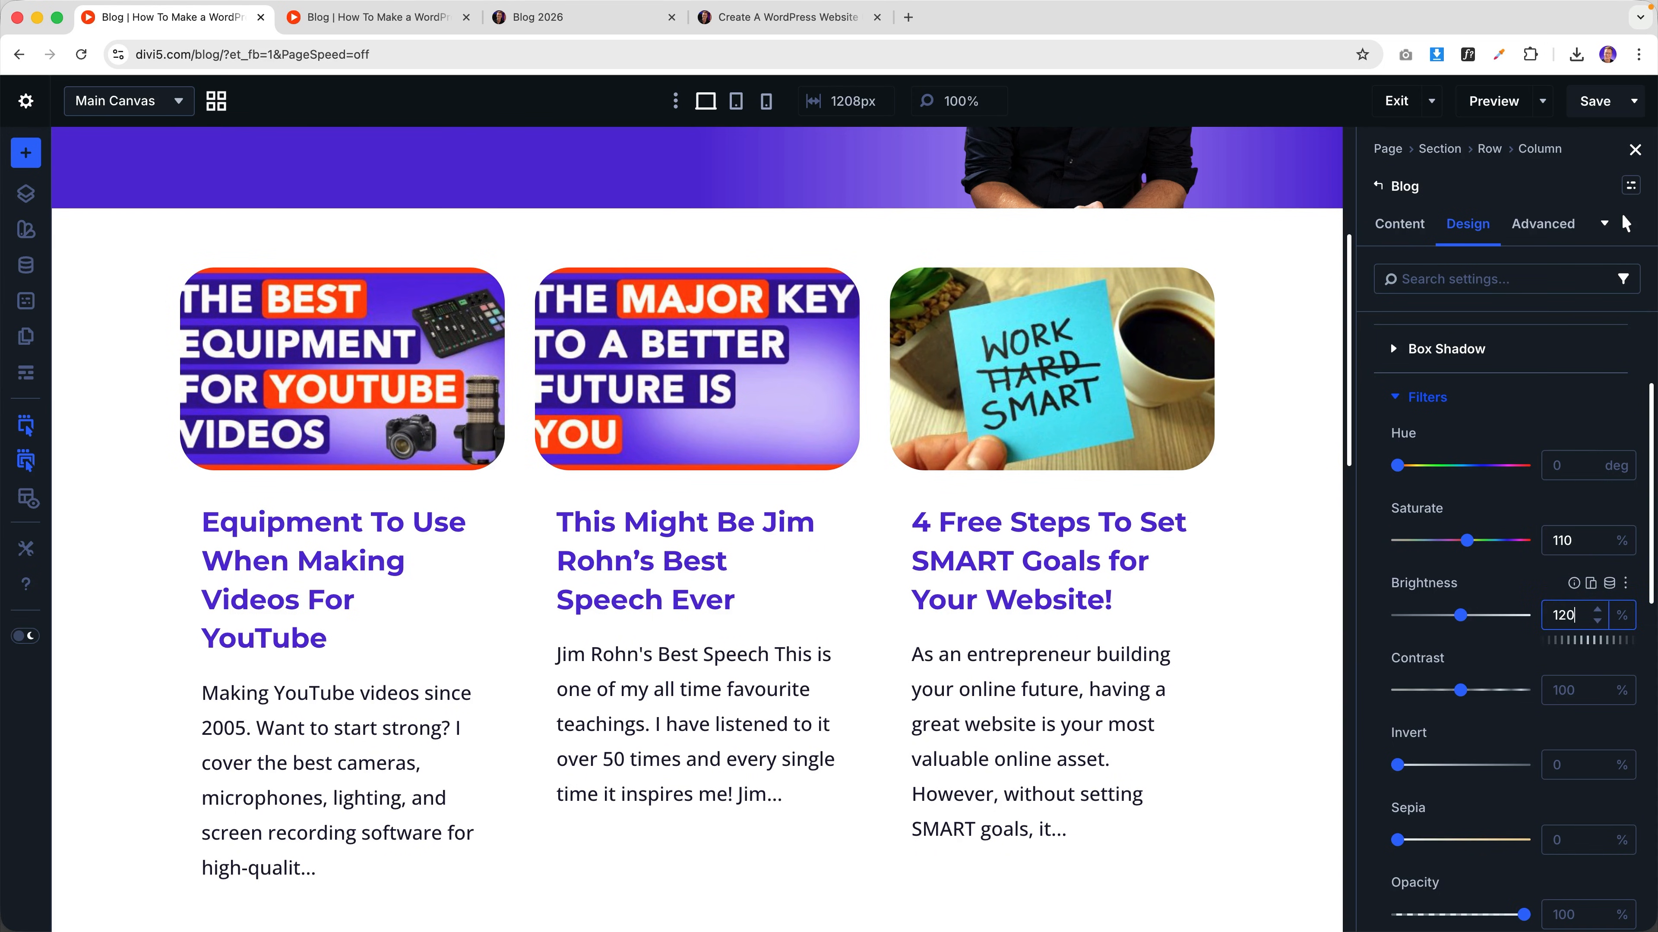
- Save the Blog page and check the image hover effect across the post cards on the live Blog page
click(1602, 107)
click(431, 18)
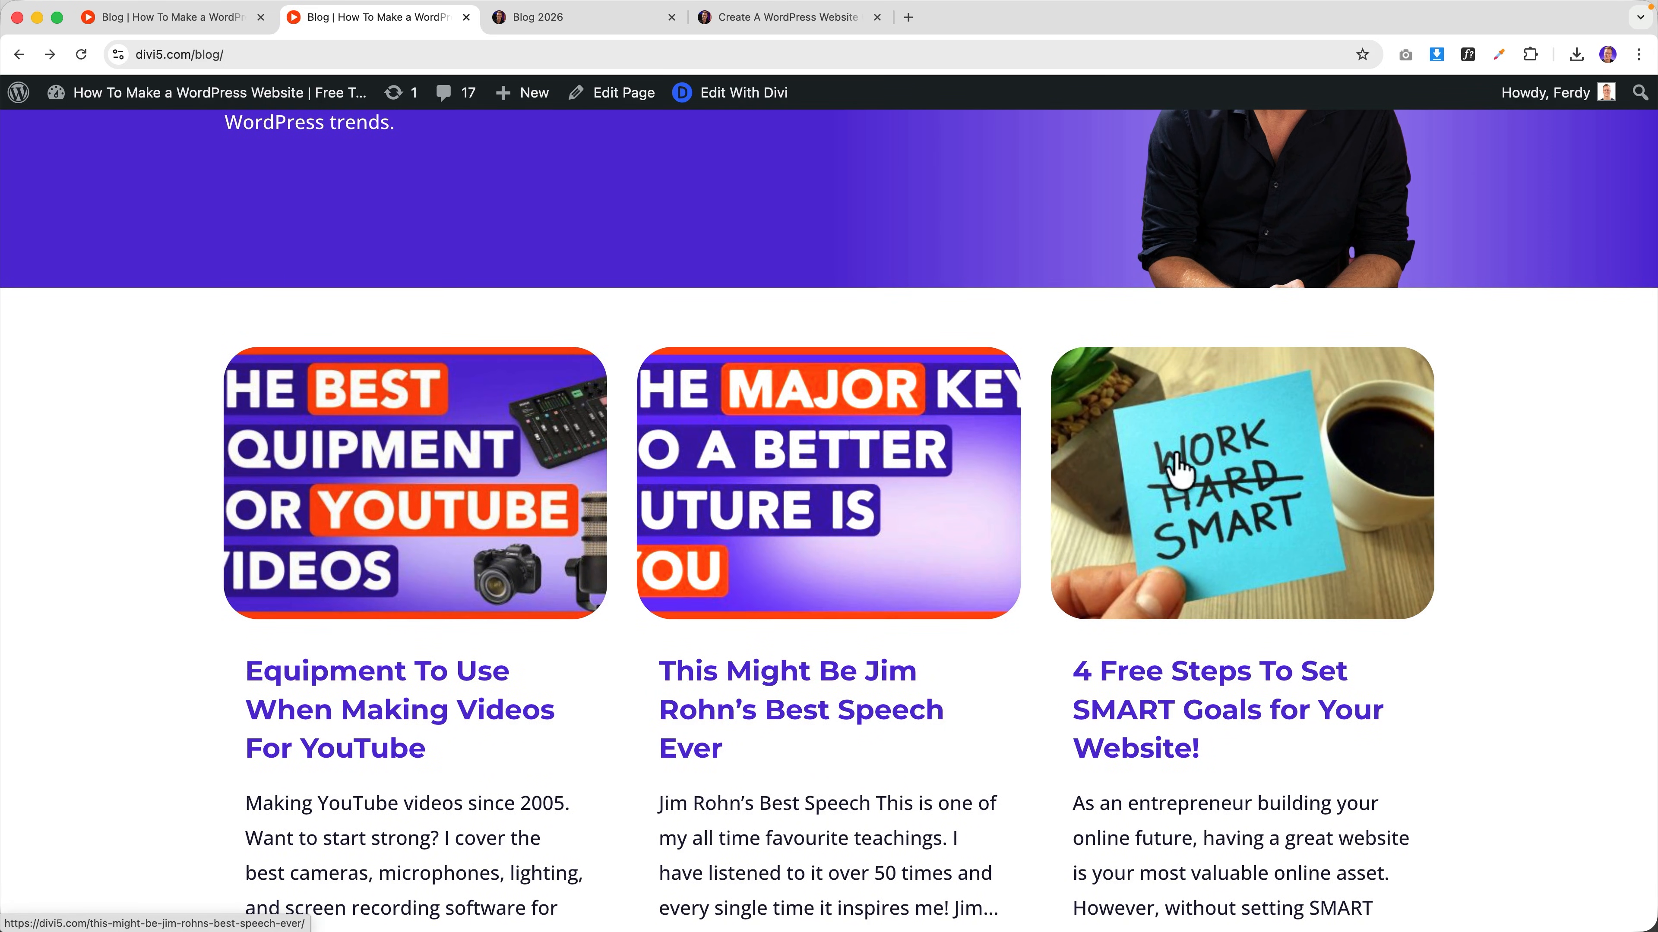
scroll(426, 481, down, 7)
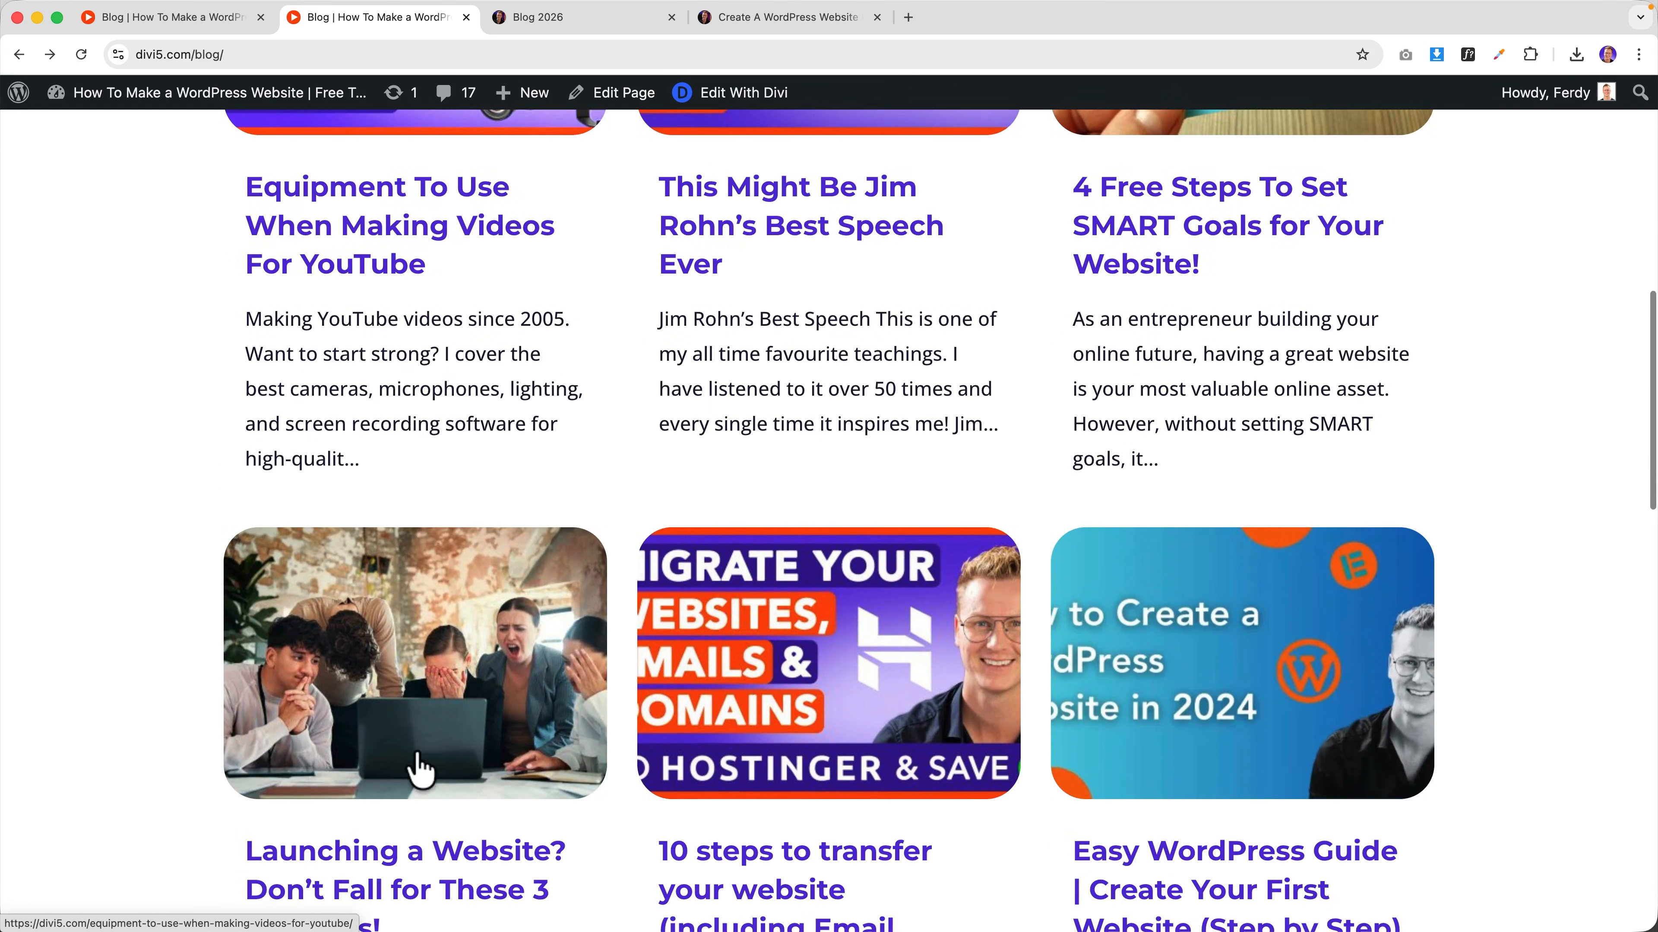
scroll(430, 745, down, 1)
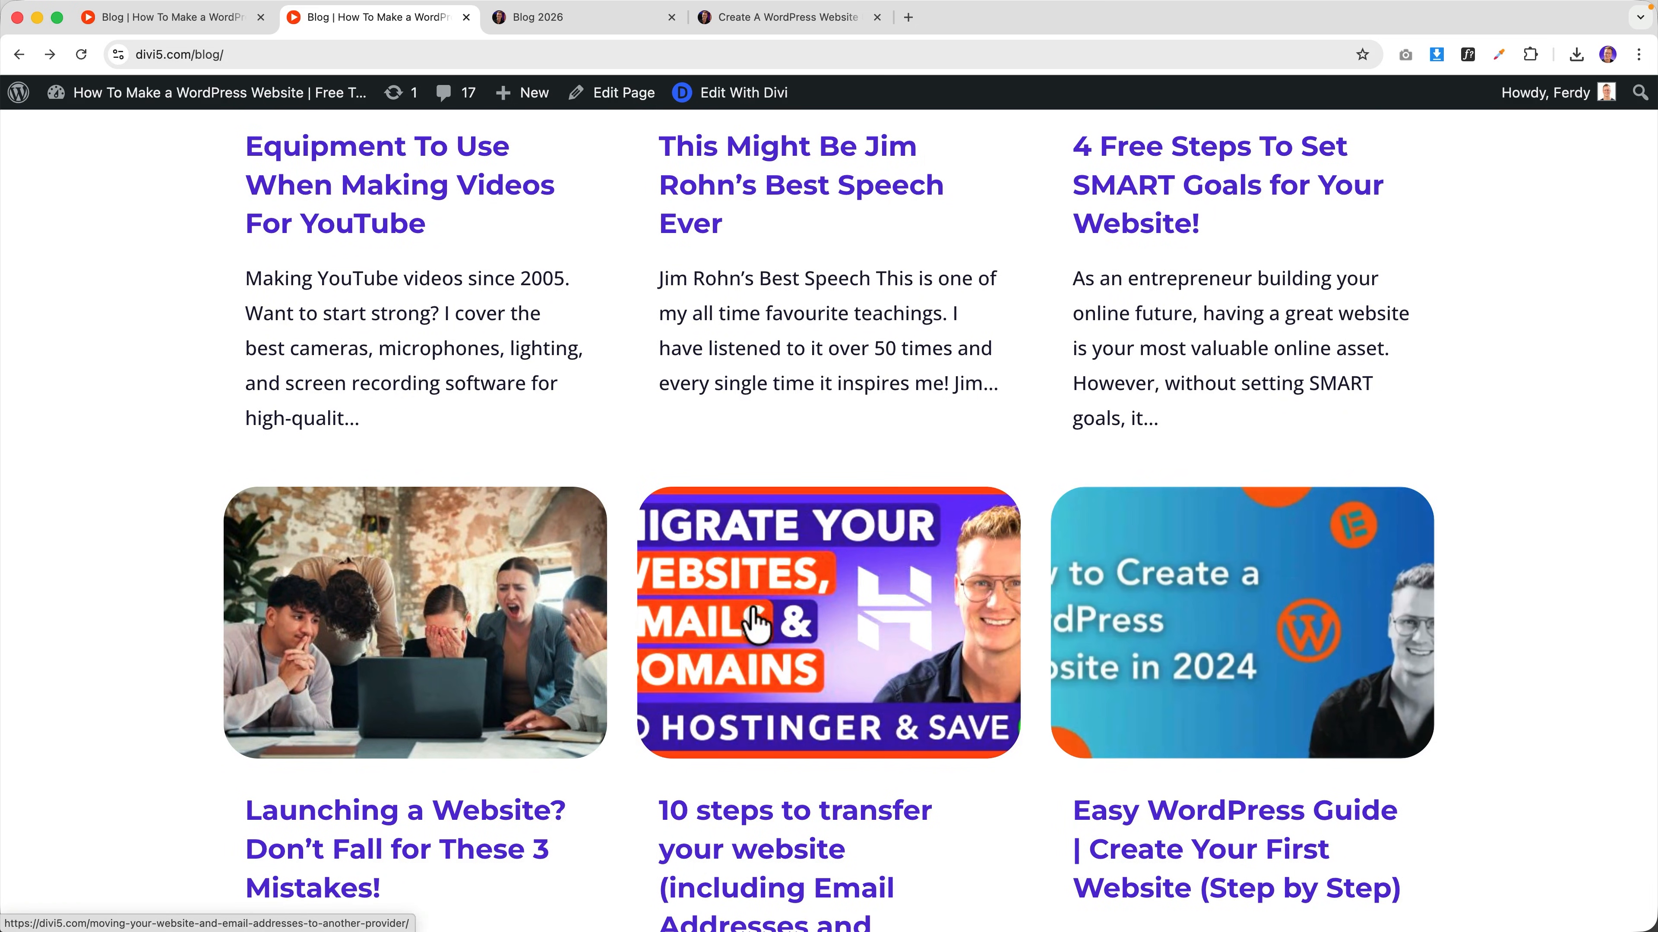
scroll(444, 588, up, 10)
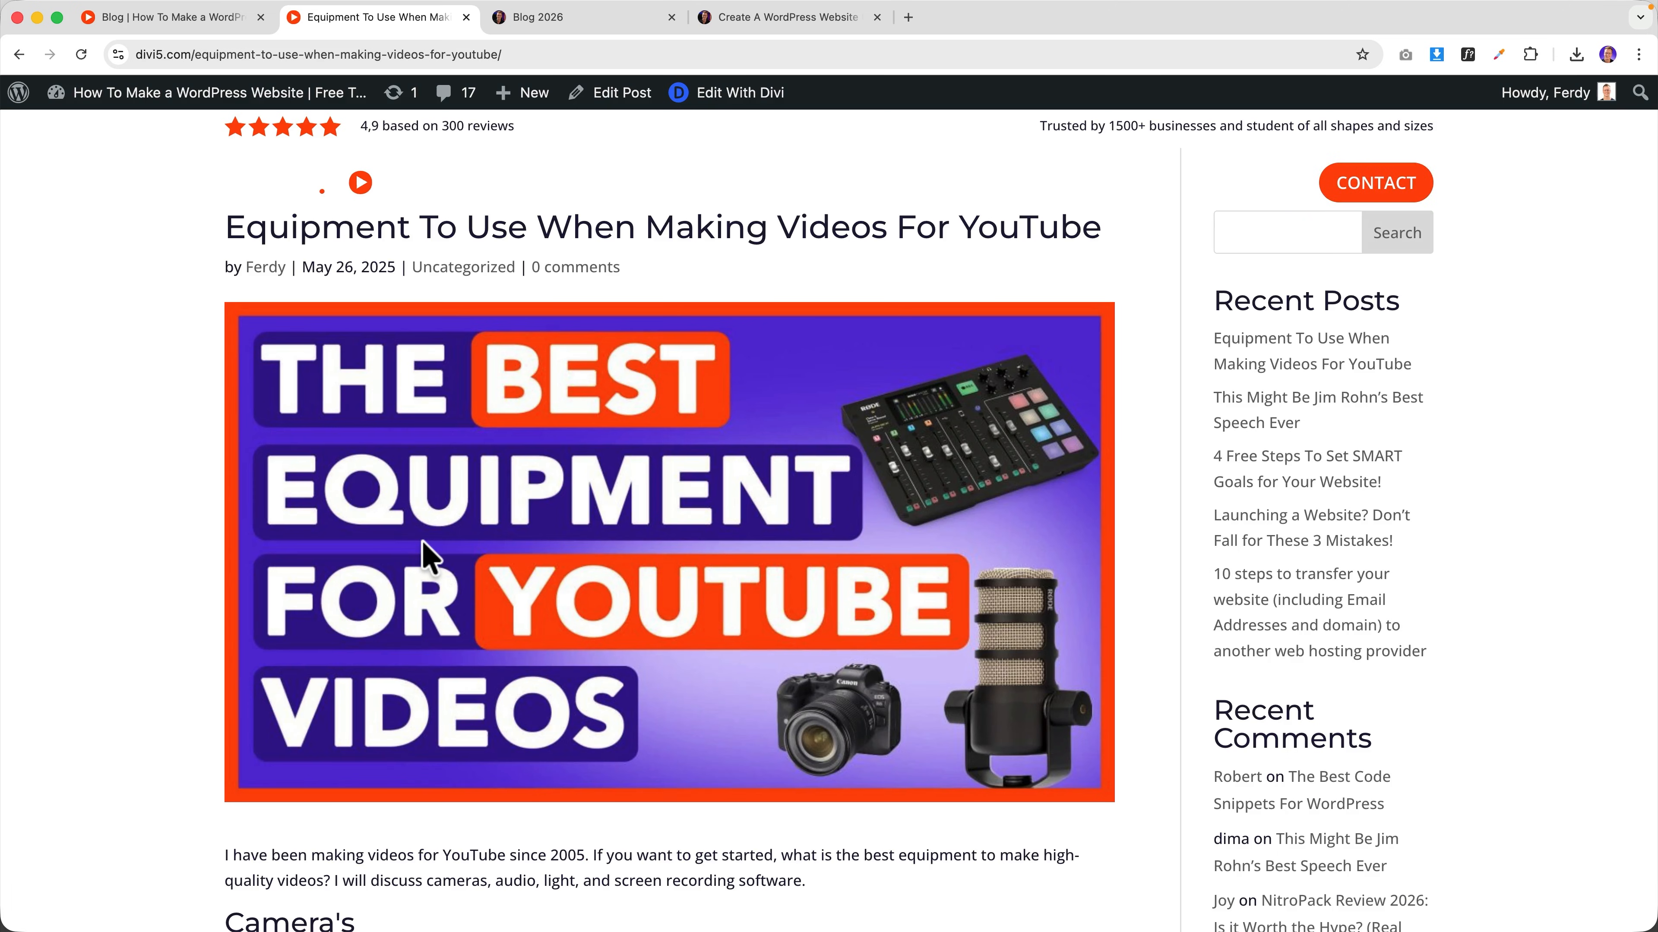
- Return from the YouTube equipment post to the live Blog page and look through the SMART goals post's layout
click(19, 54)
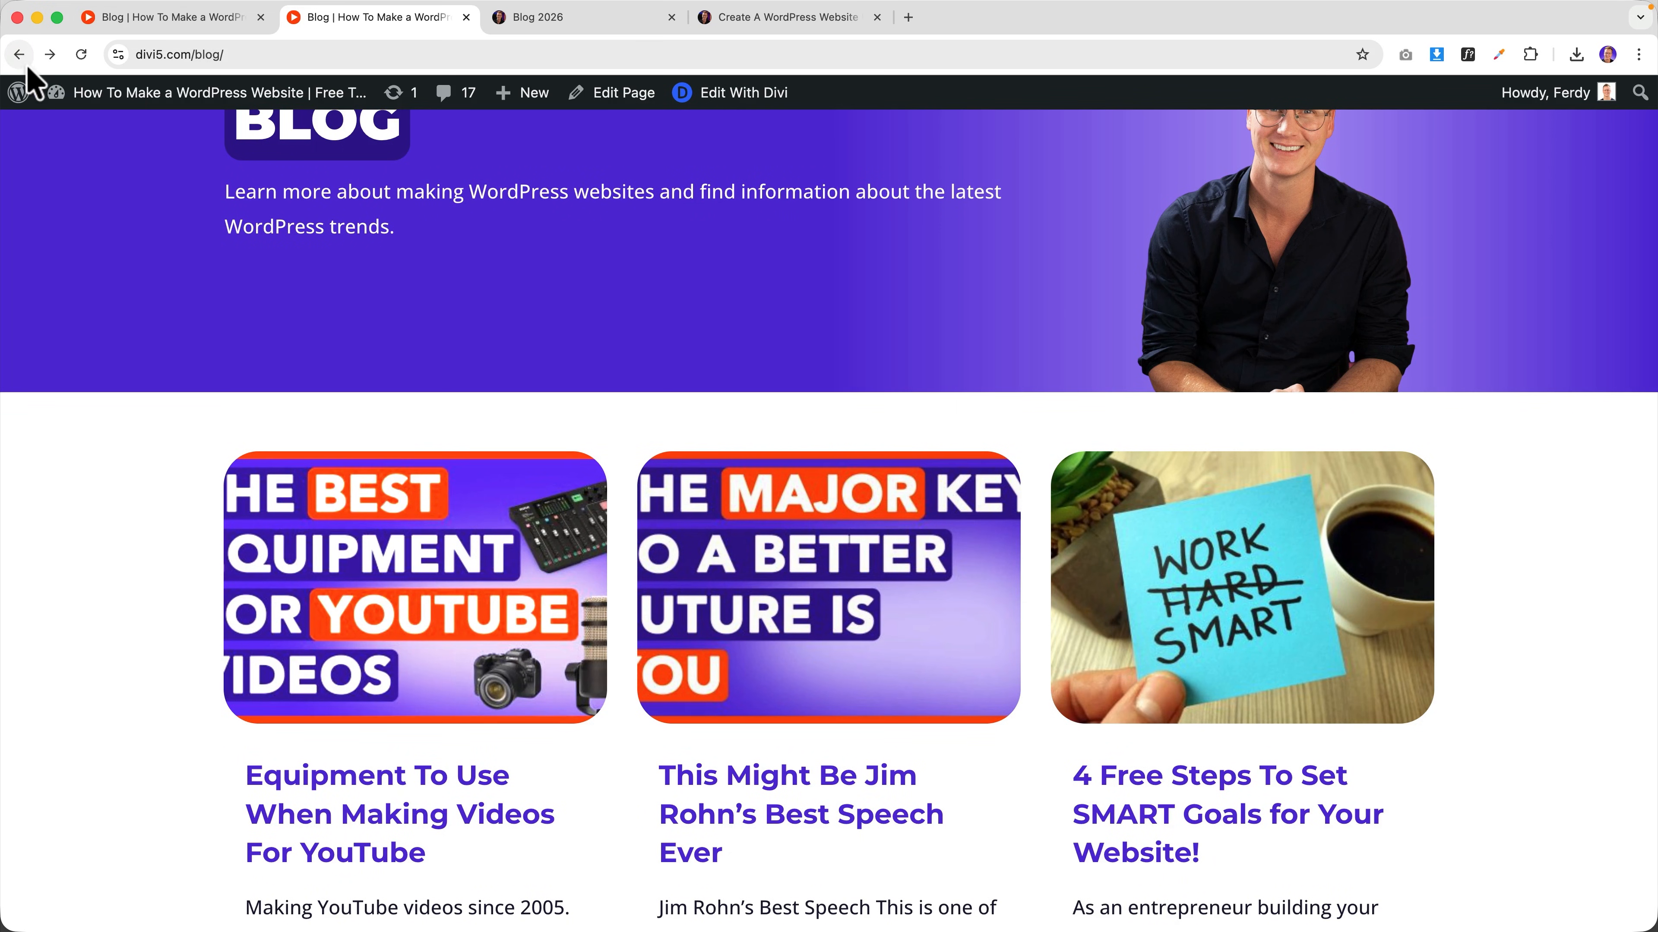
scroll(826, 518, down, 3)
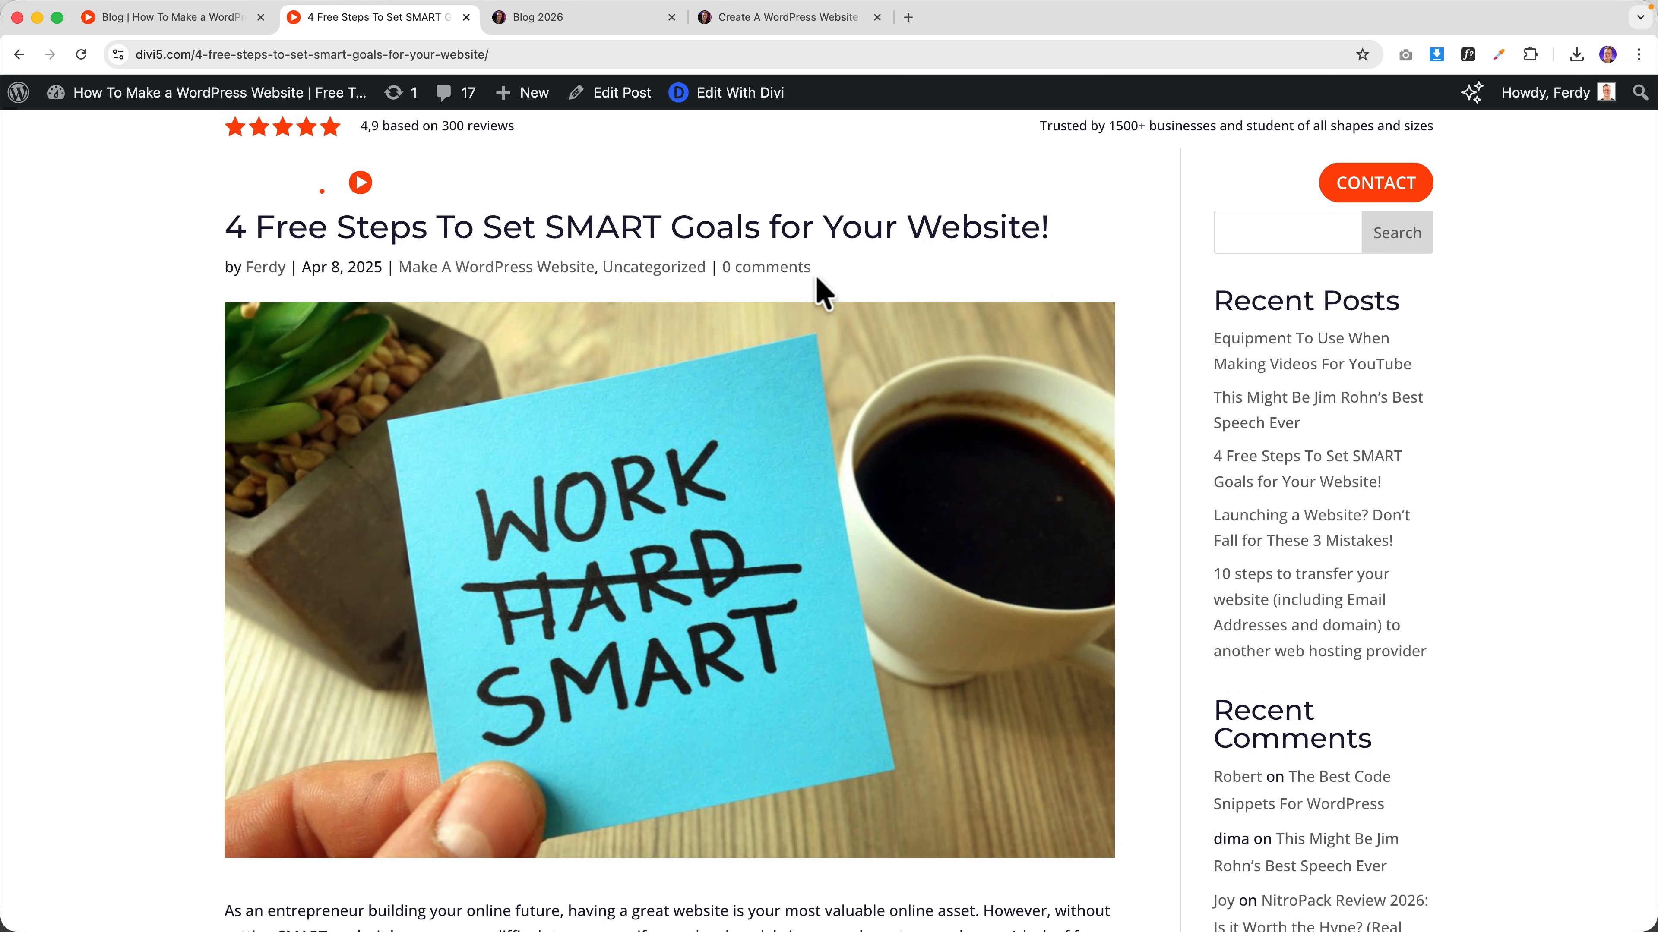
scroll(860, 269, down, 10)
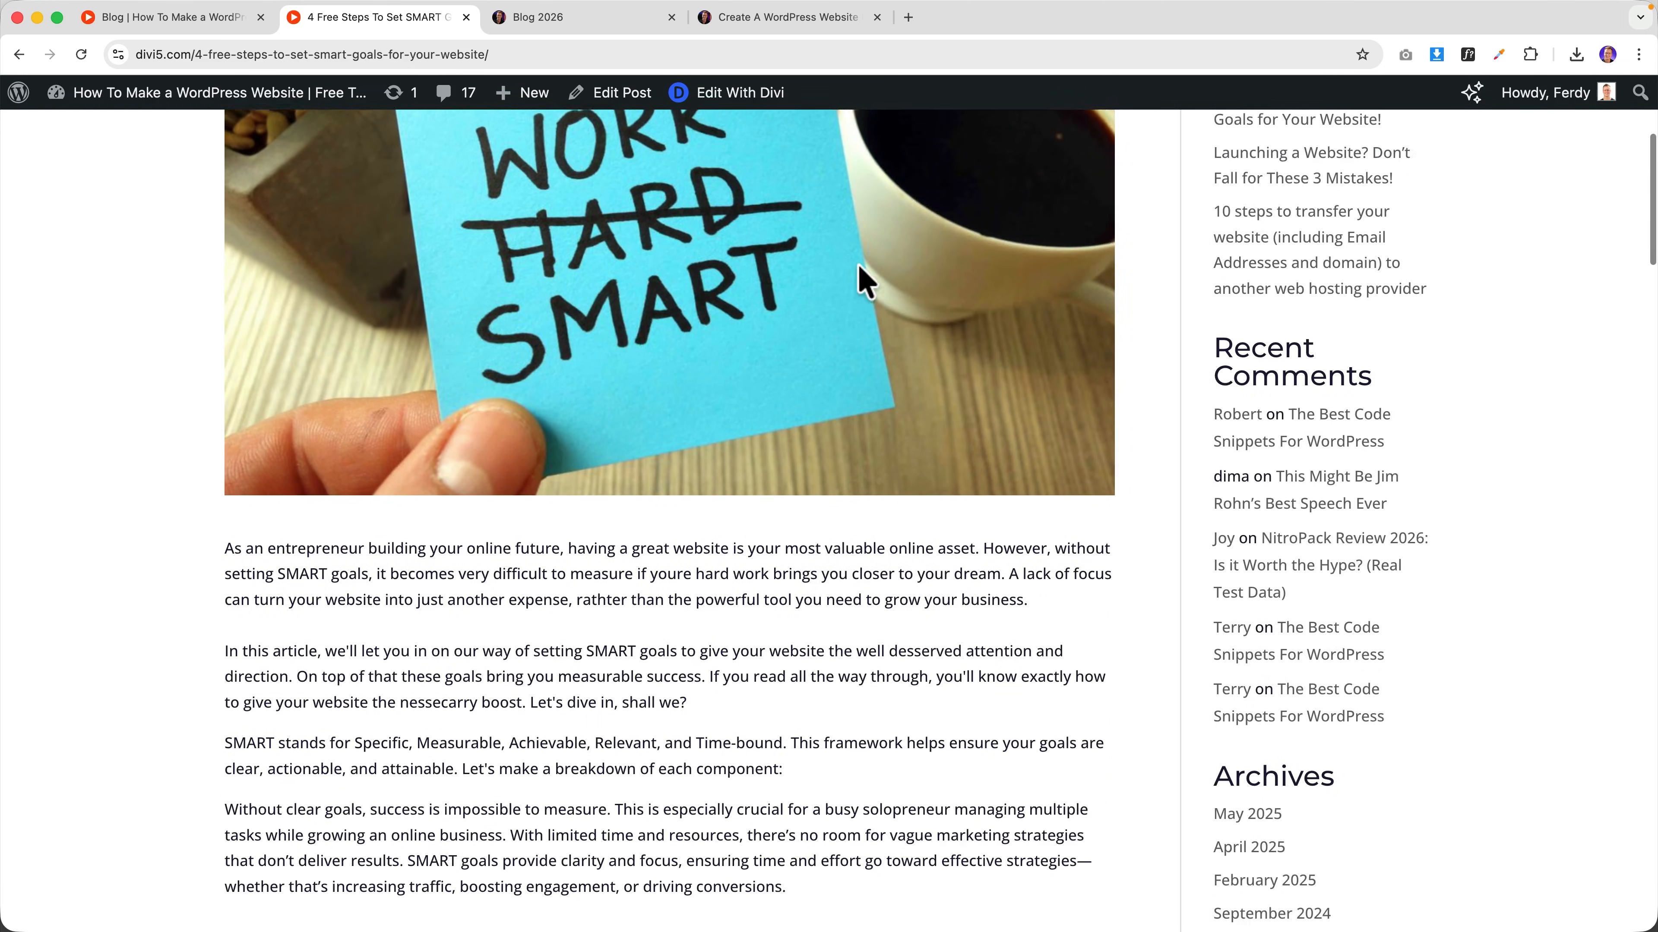
scroll(860, 269, down, 11)
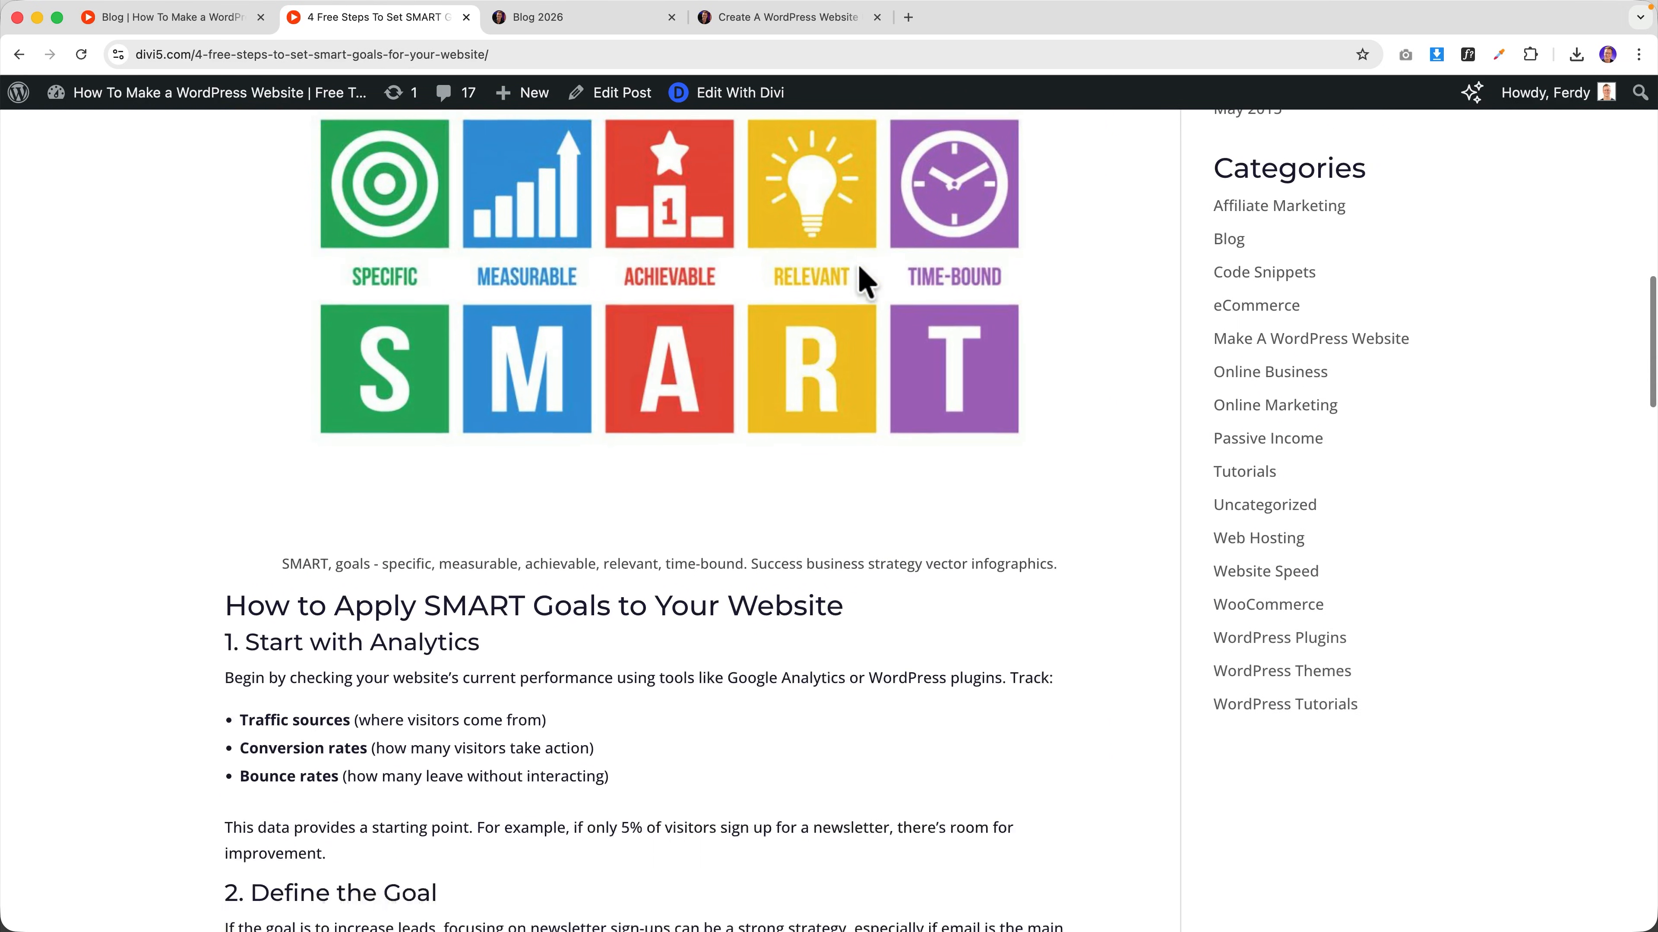
scroll(757, 333, down, 16)
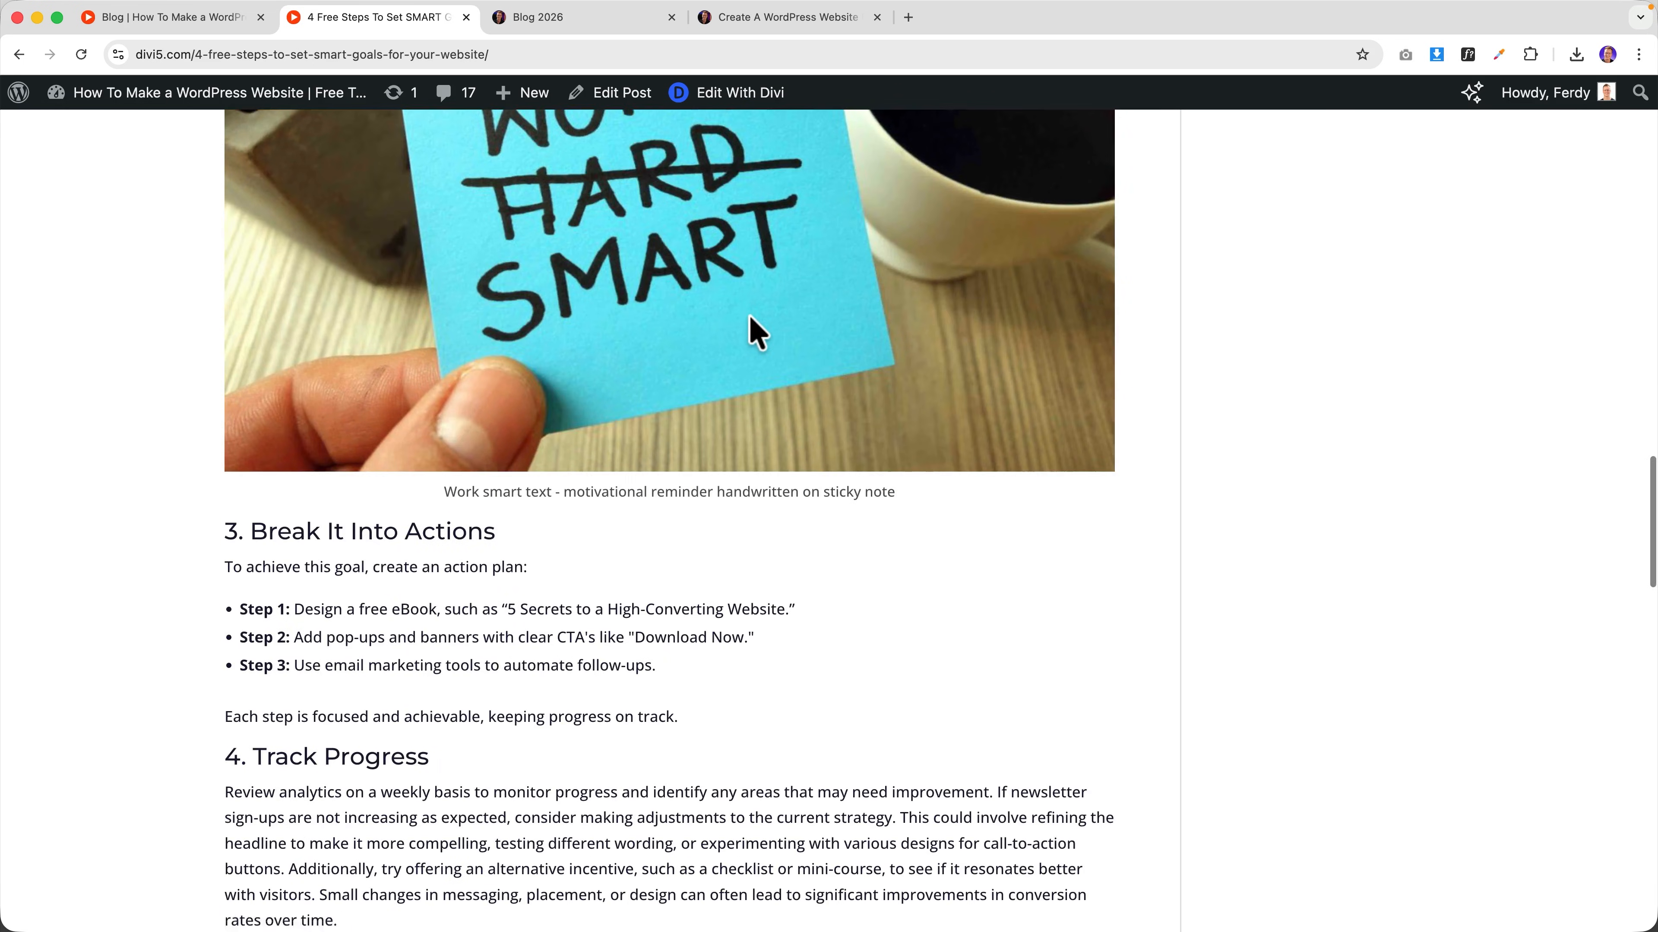
scroll(757, 333, down, 13)
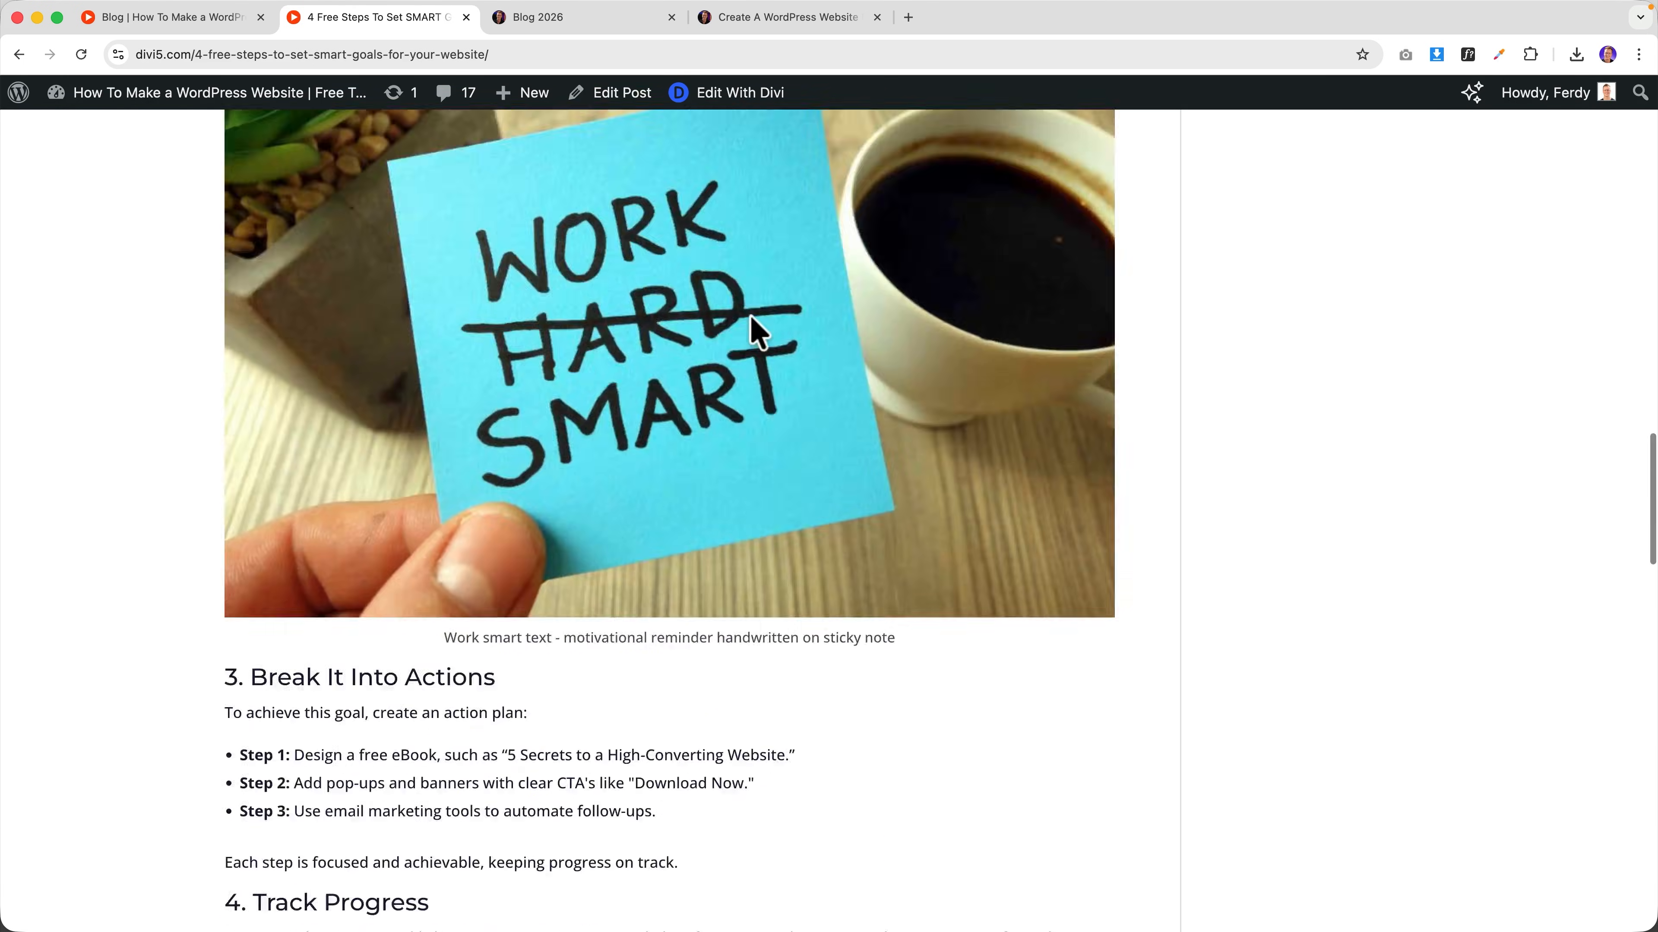
scroll(757, 333, up, 20)
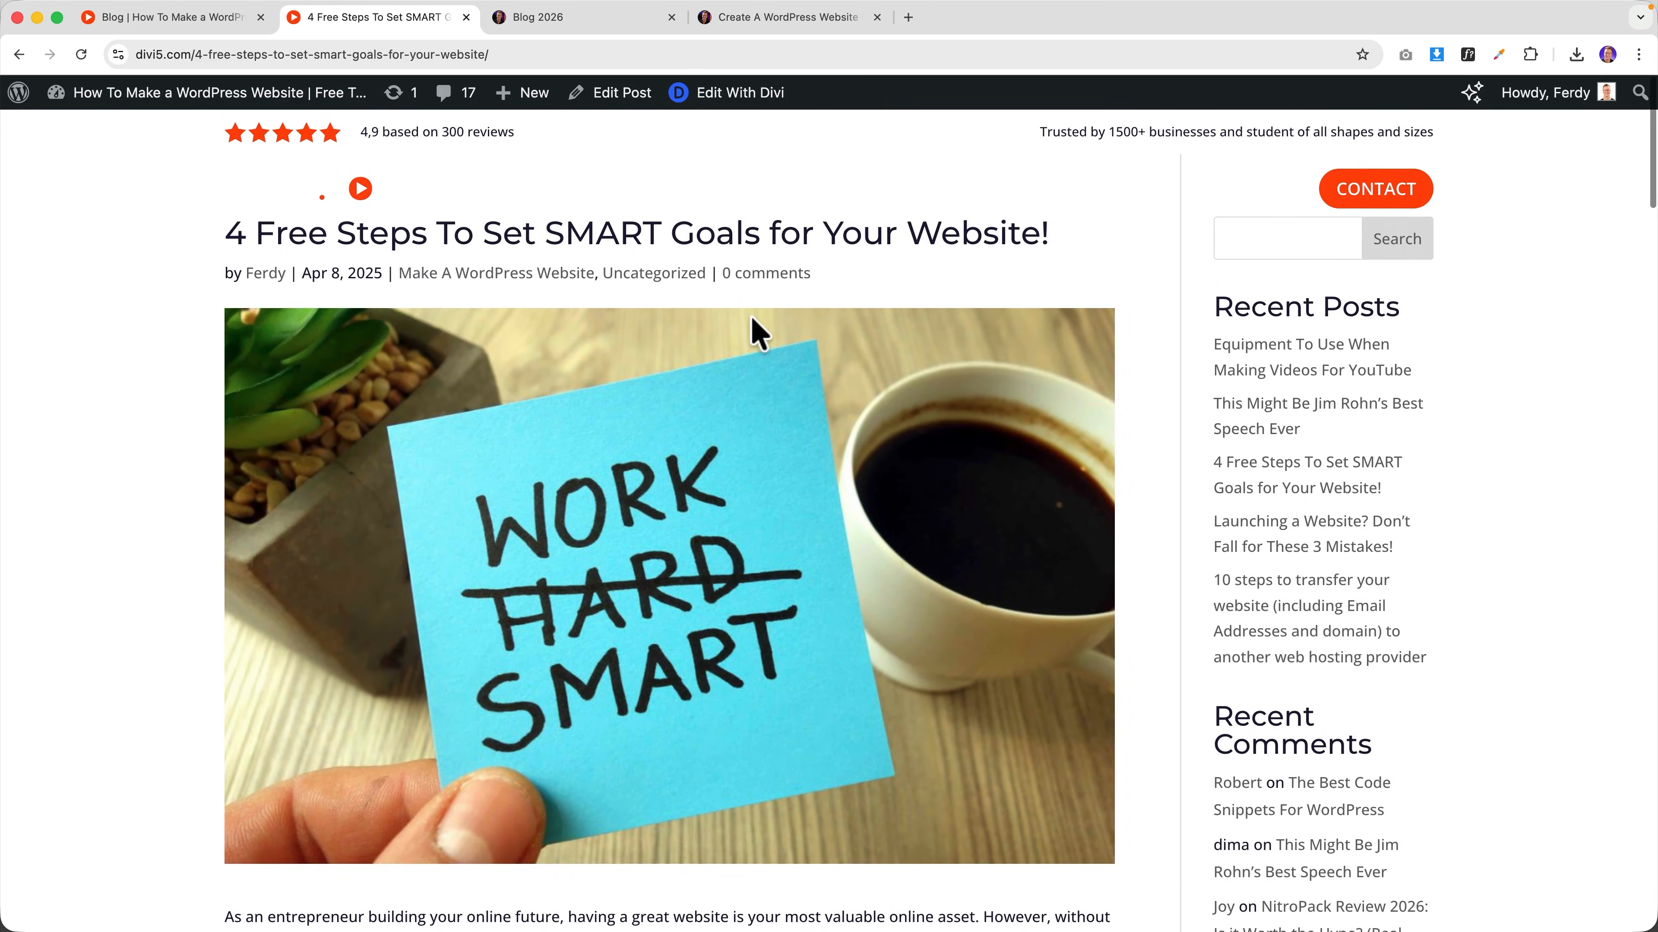
- Check the Blog page's layout in the builder's tablet and phone views, and return to the desktop view
click(183, 25)
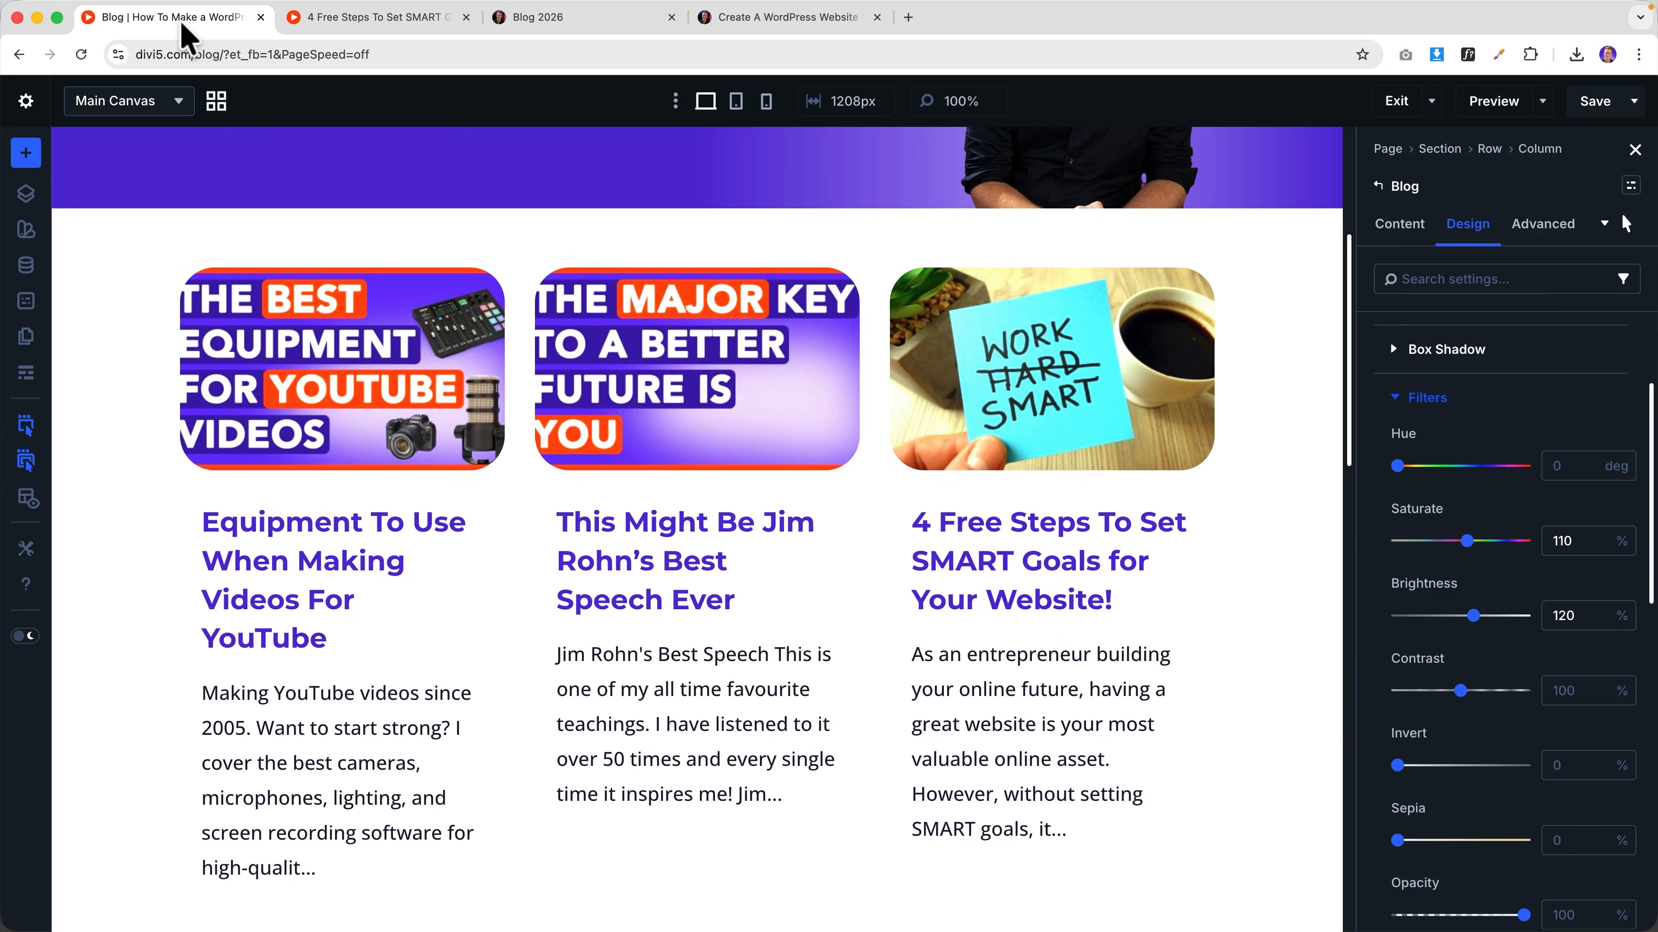
scroll(578, 258, up, 5)
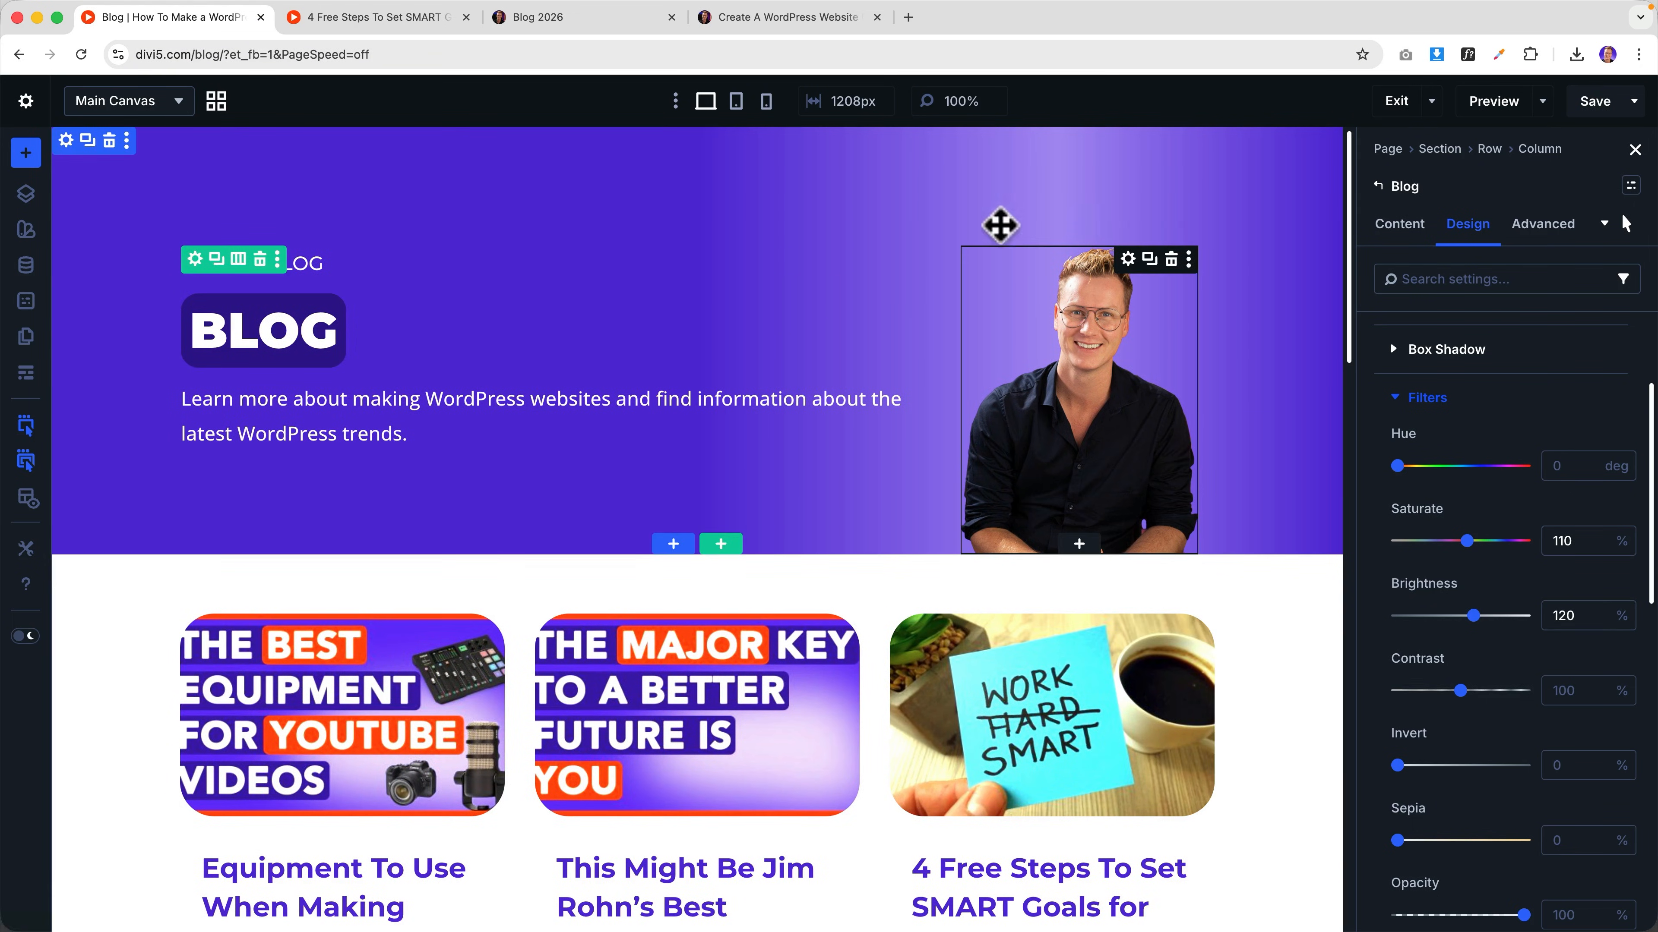
click(736, 101)
scroll(690, 266, down, 3)
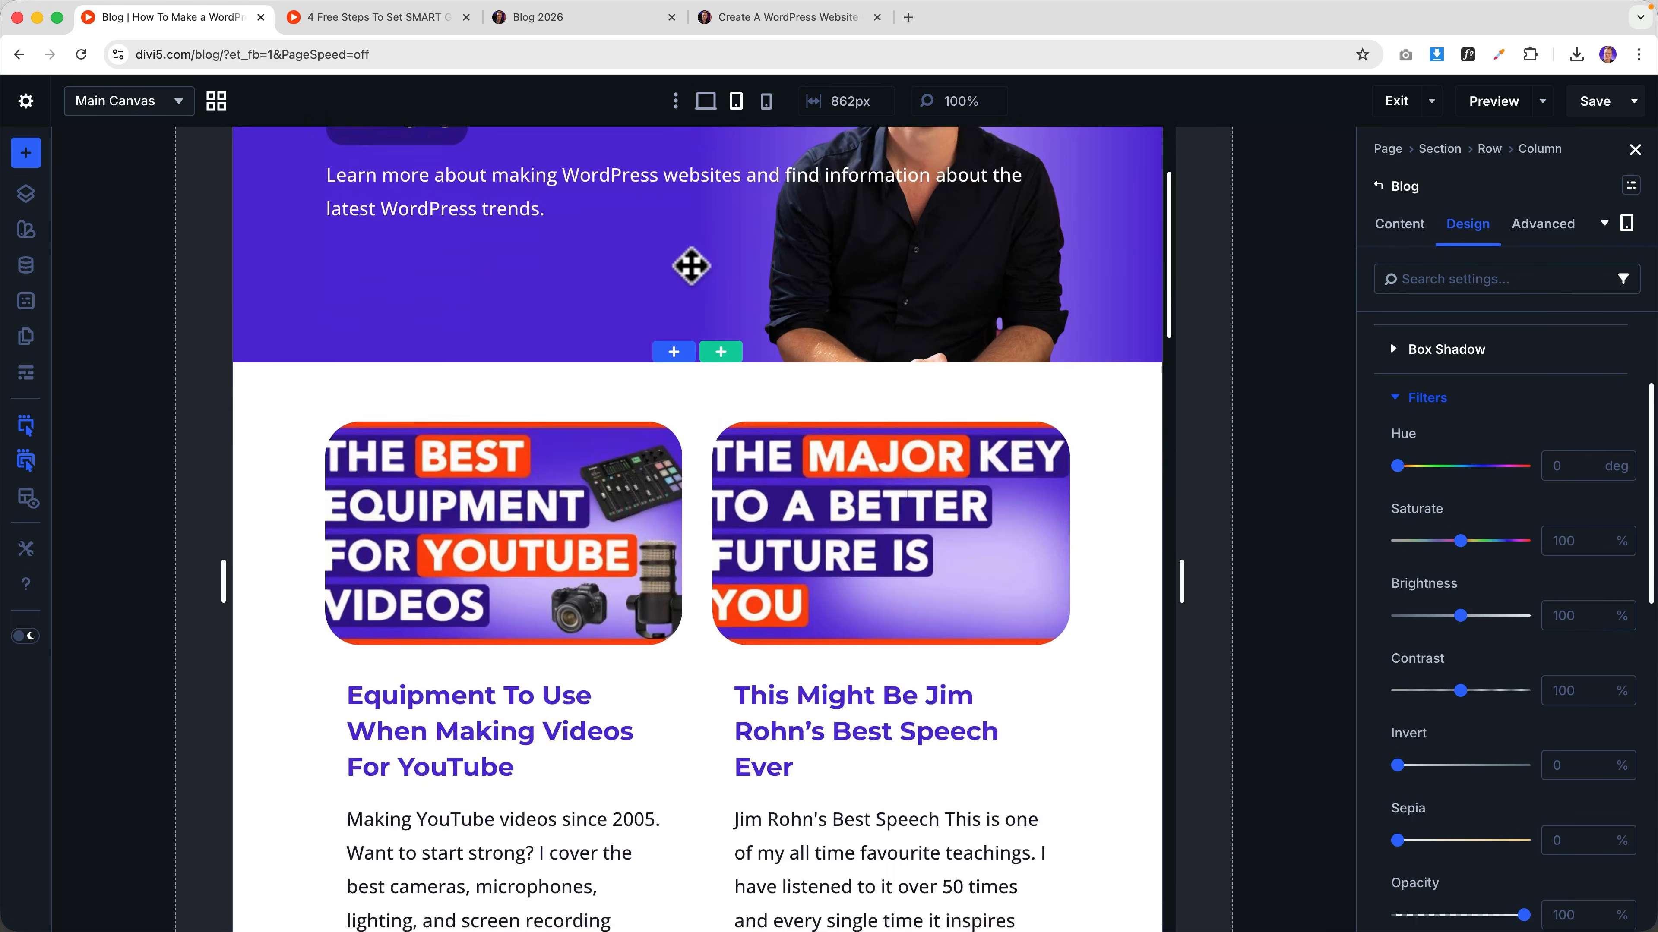
scroll(690, 266, down, 15)
scroll(688, 266, up, 20)
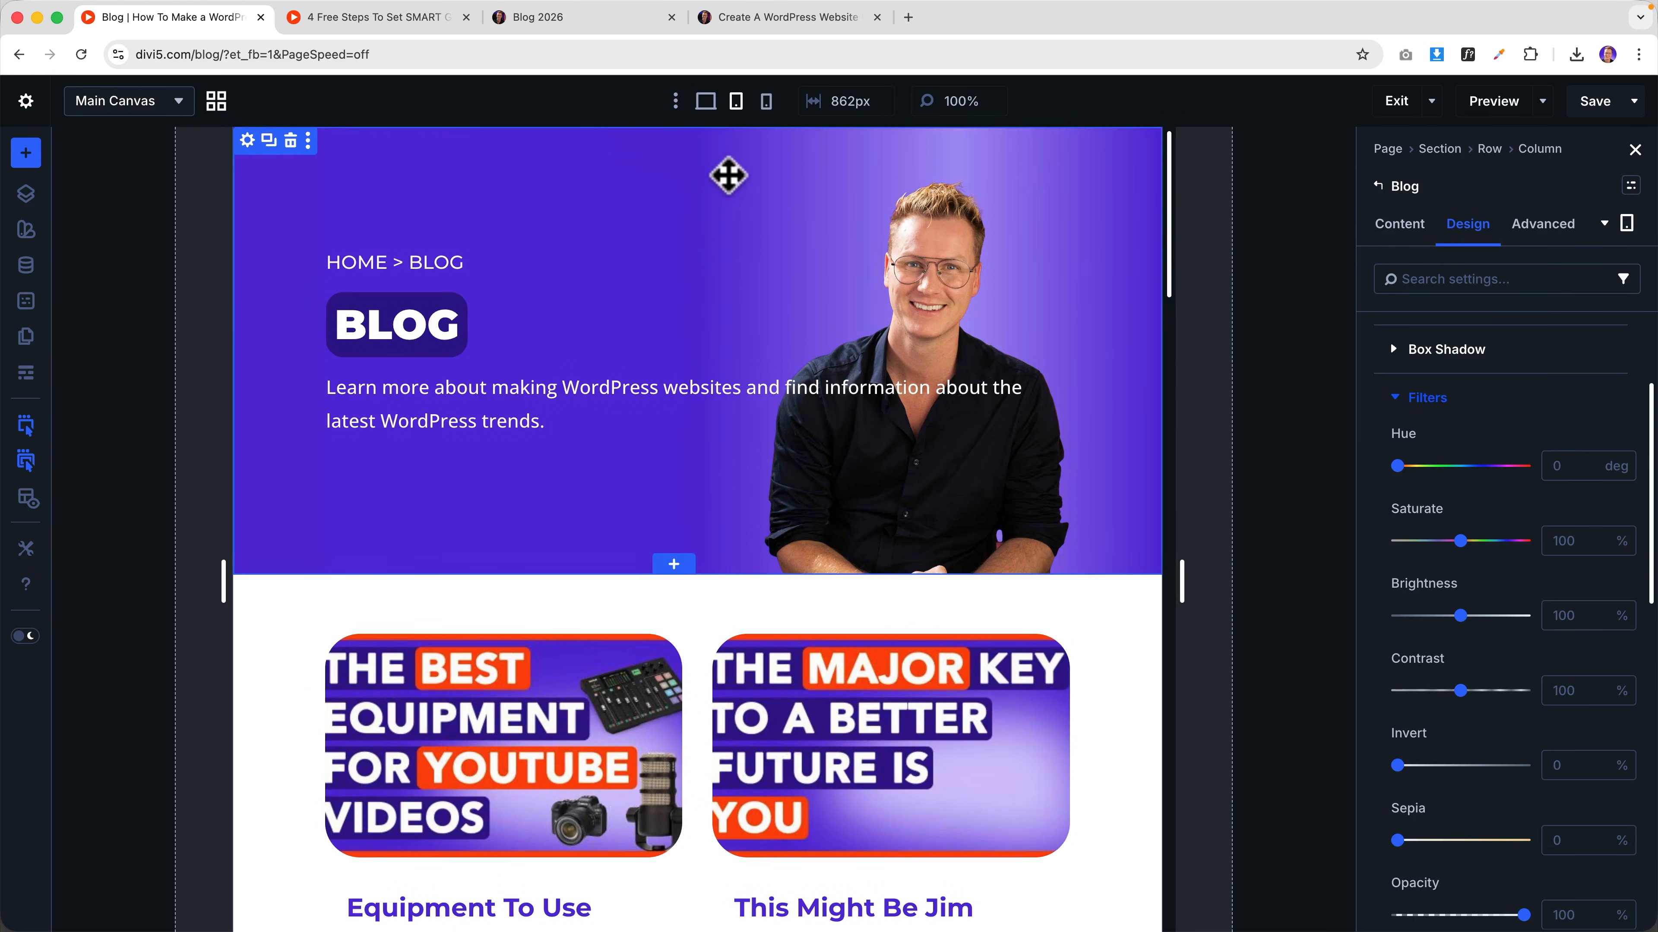
click(767, 102)
scroll(750, 287, down, 10)
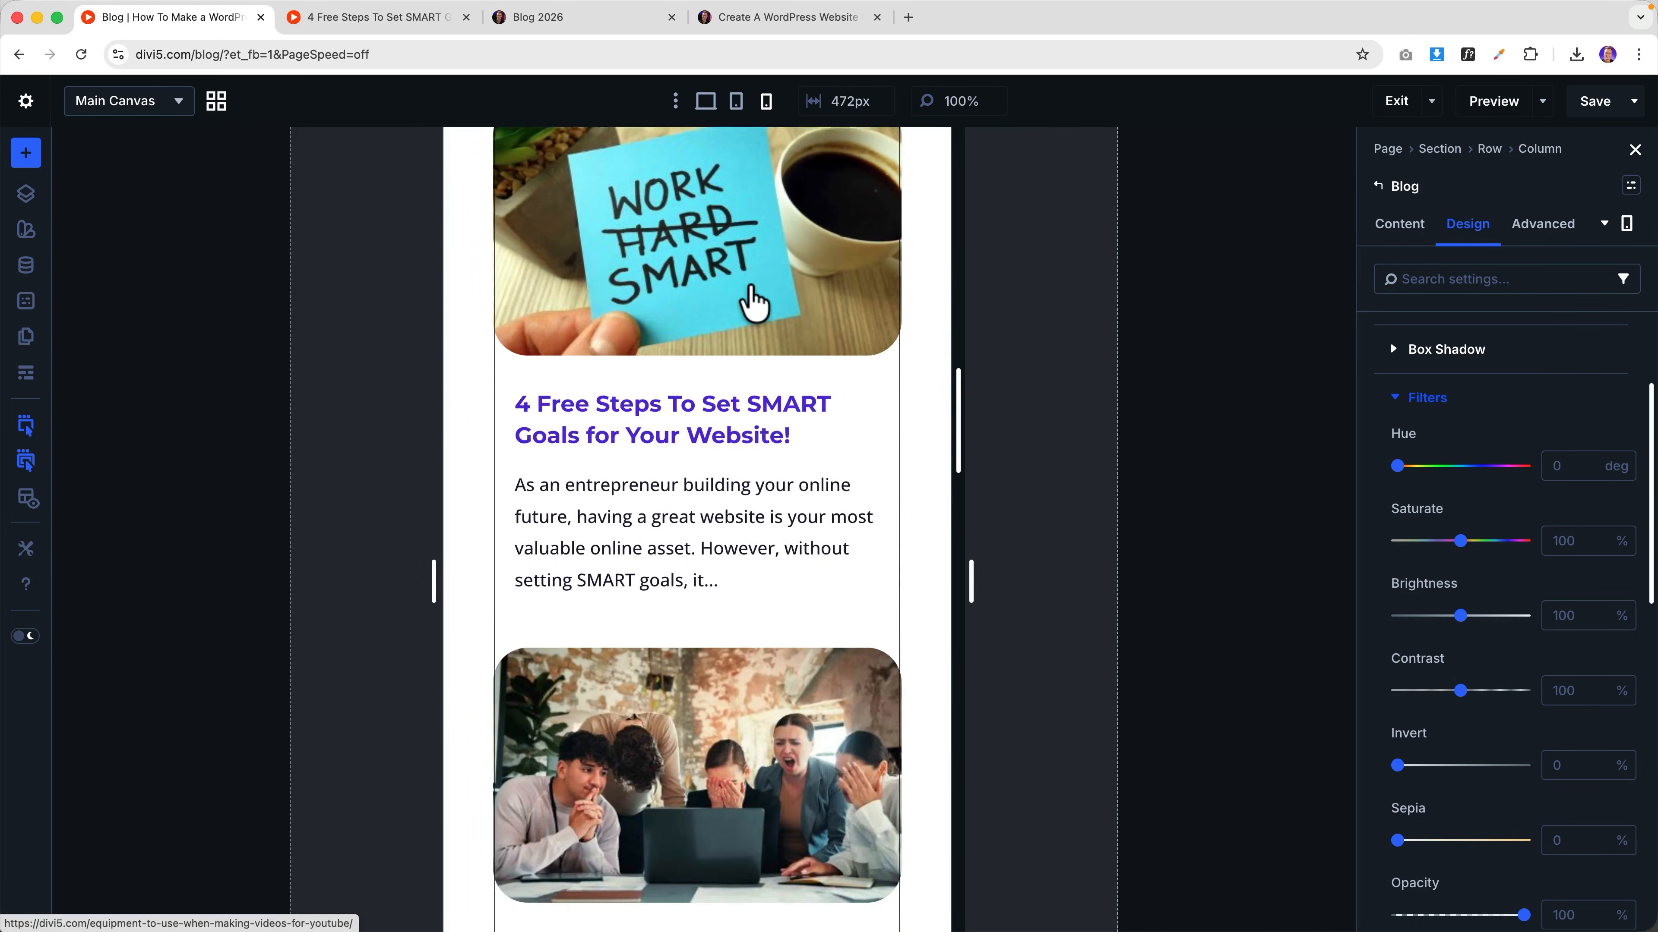
scroll(754, 288, up, 10)
click(705, 101)
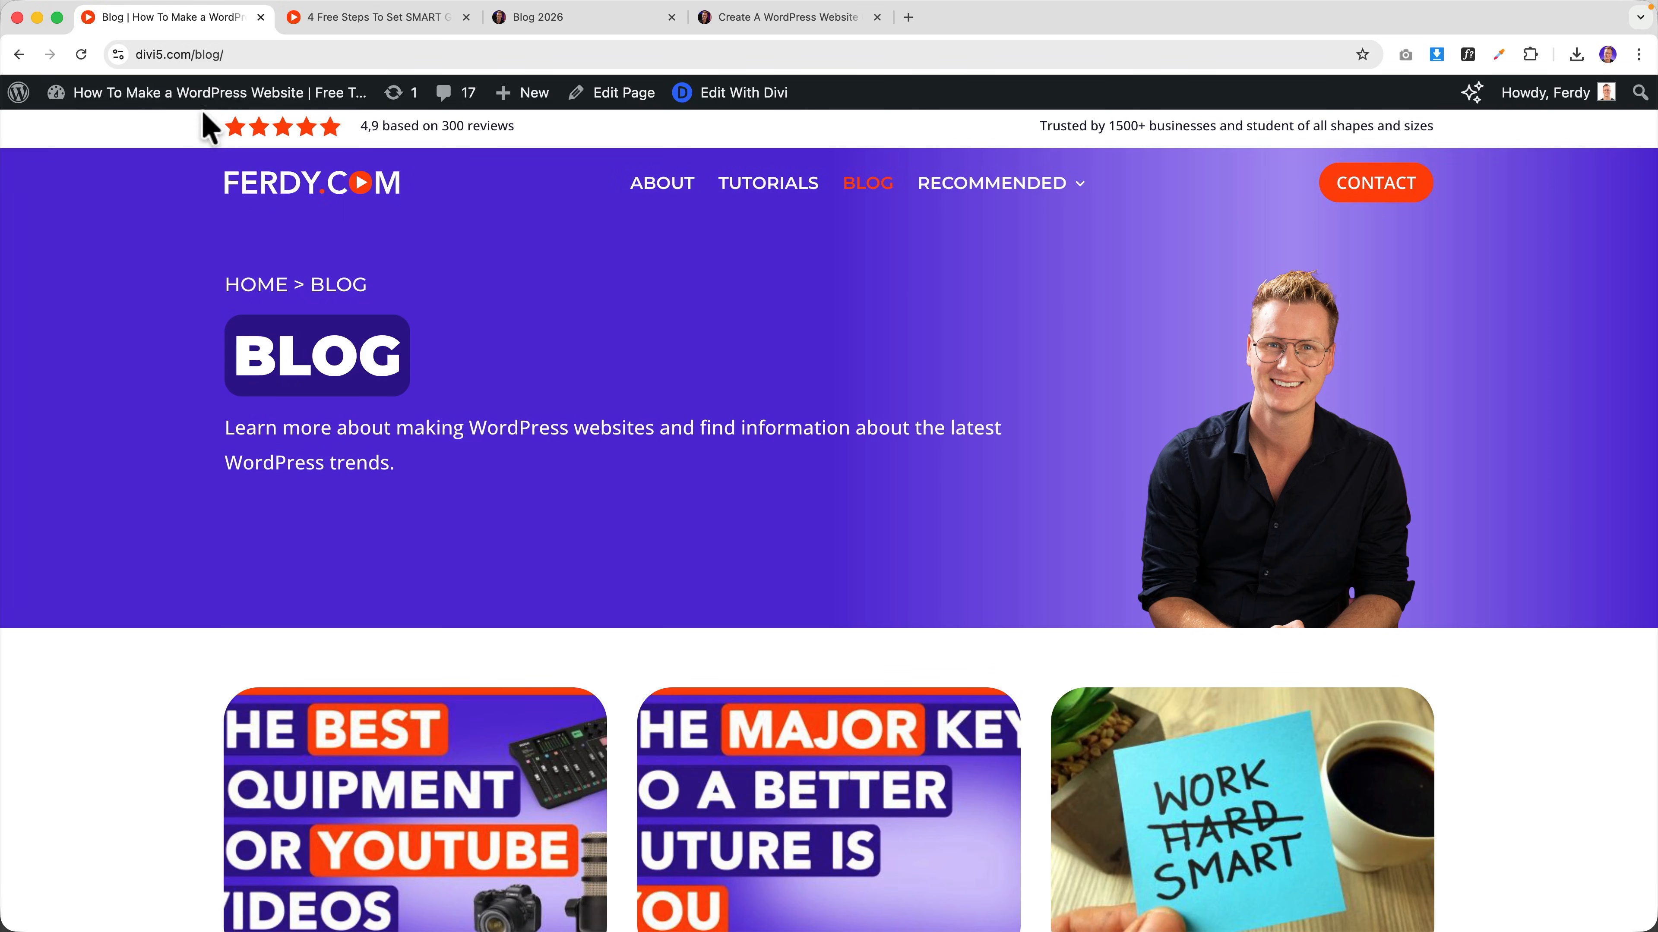
- Open the Divi Theme Builder from the WordPress dashboard and check the SMART goals post's current layout for reference
click(181, 96)
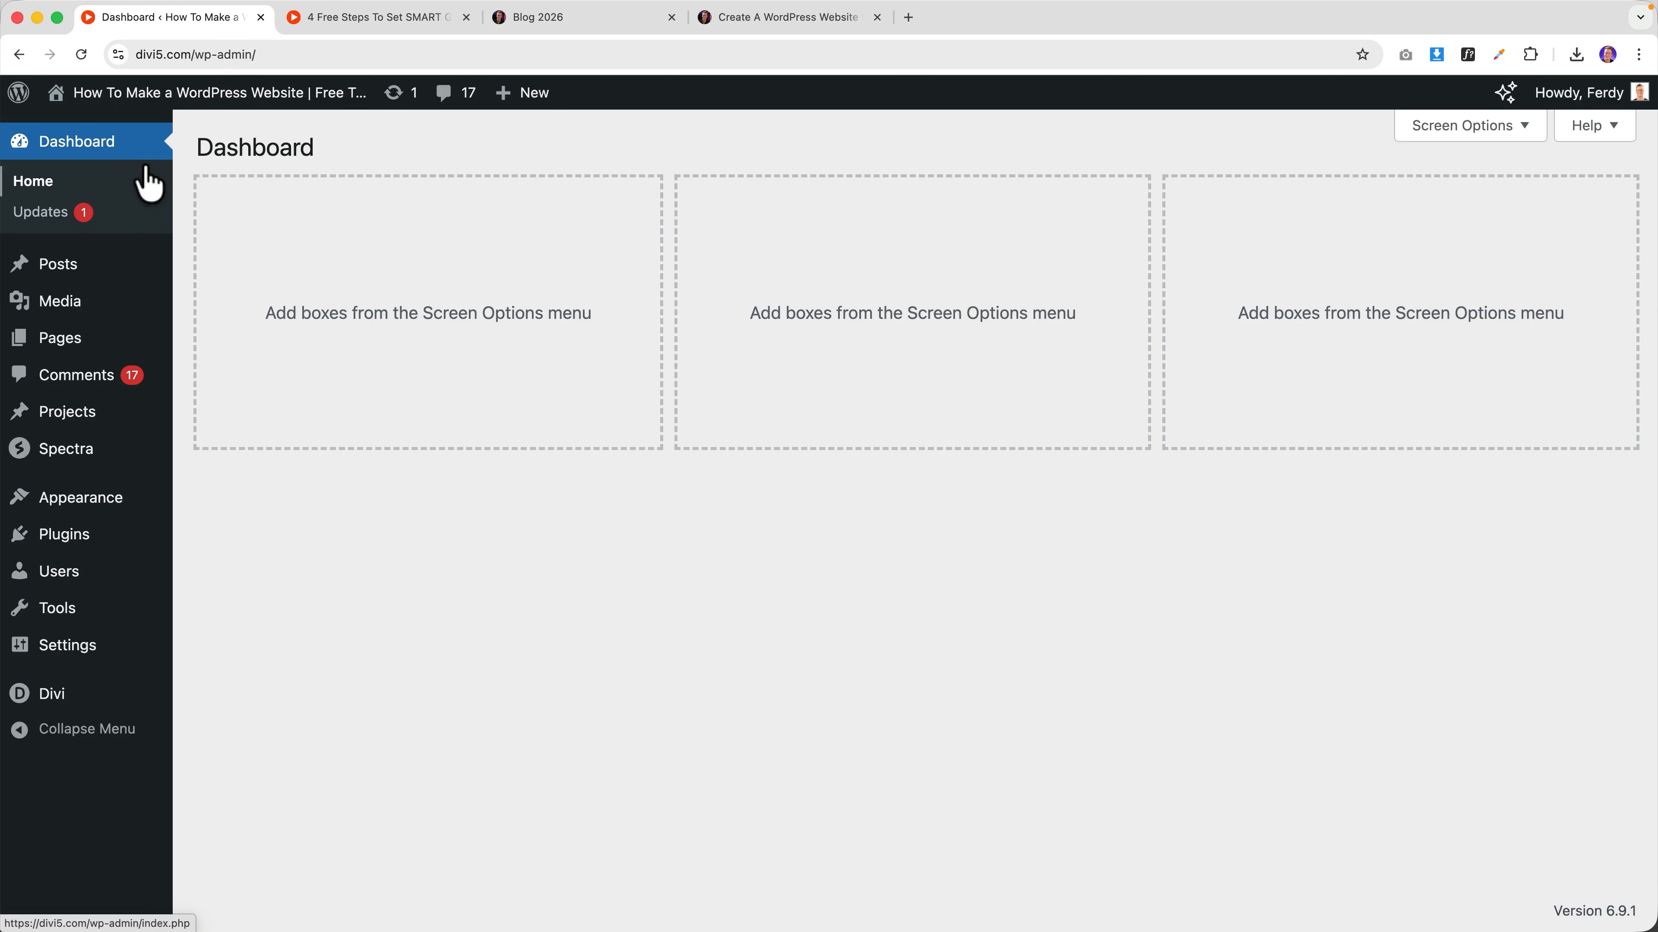
mouse_move(53, 692)
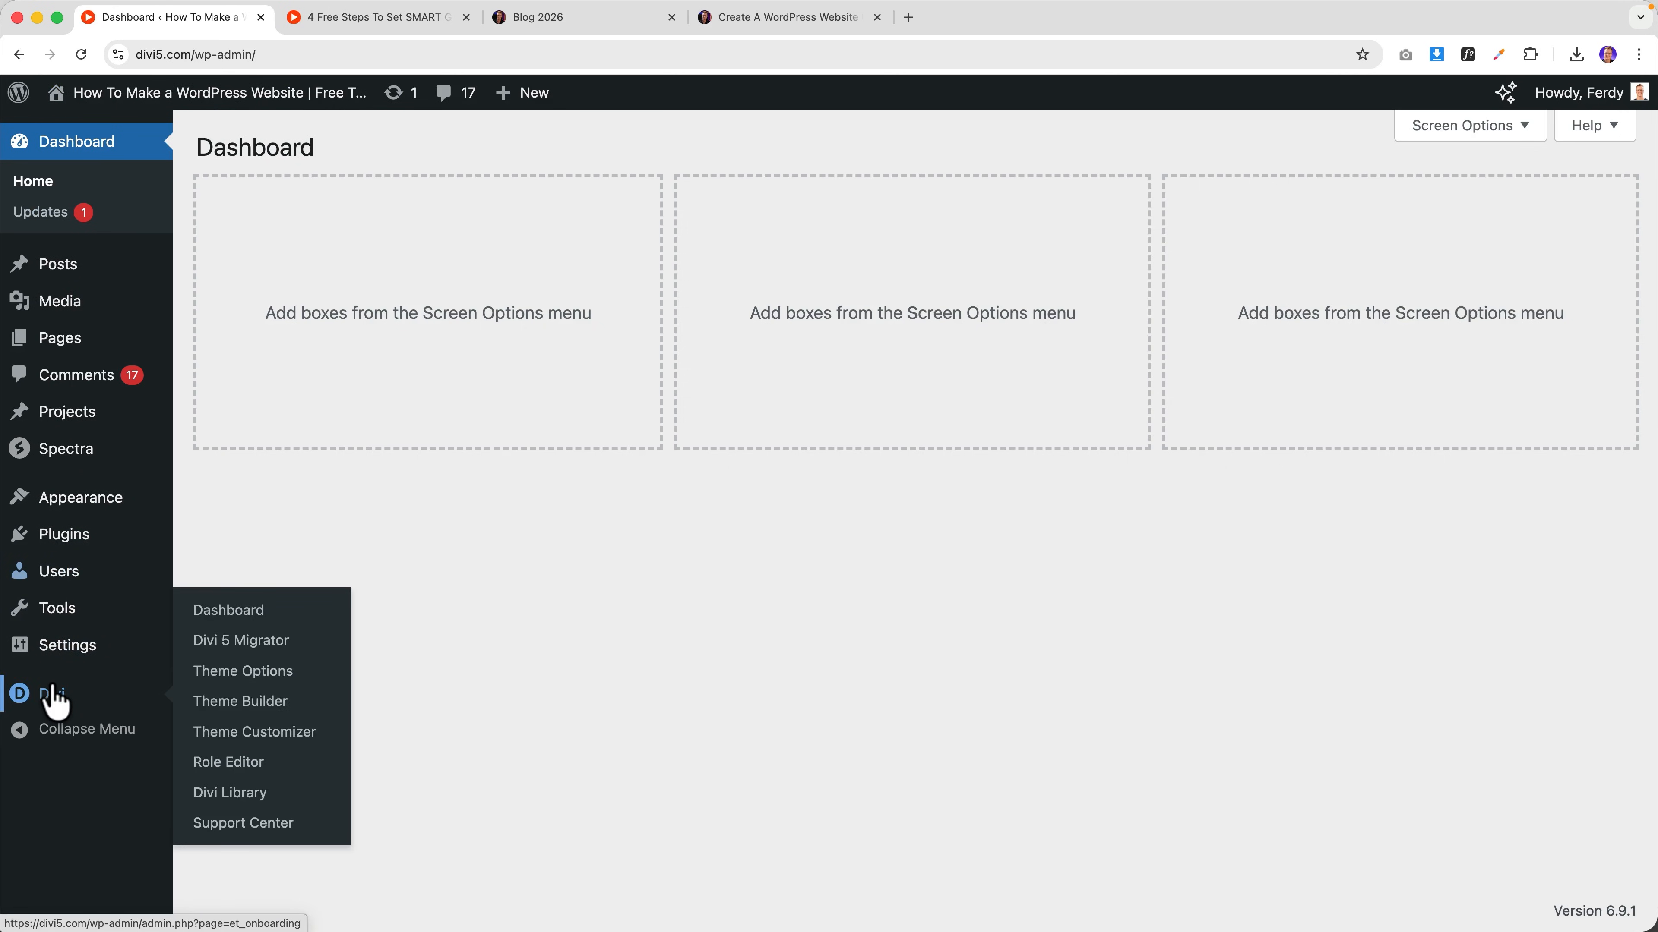
click(240, 701)
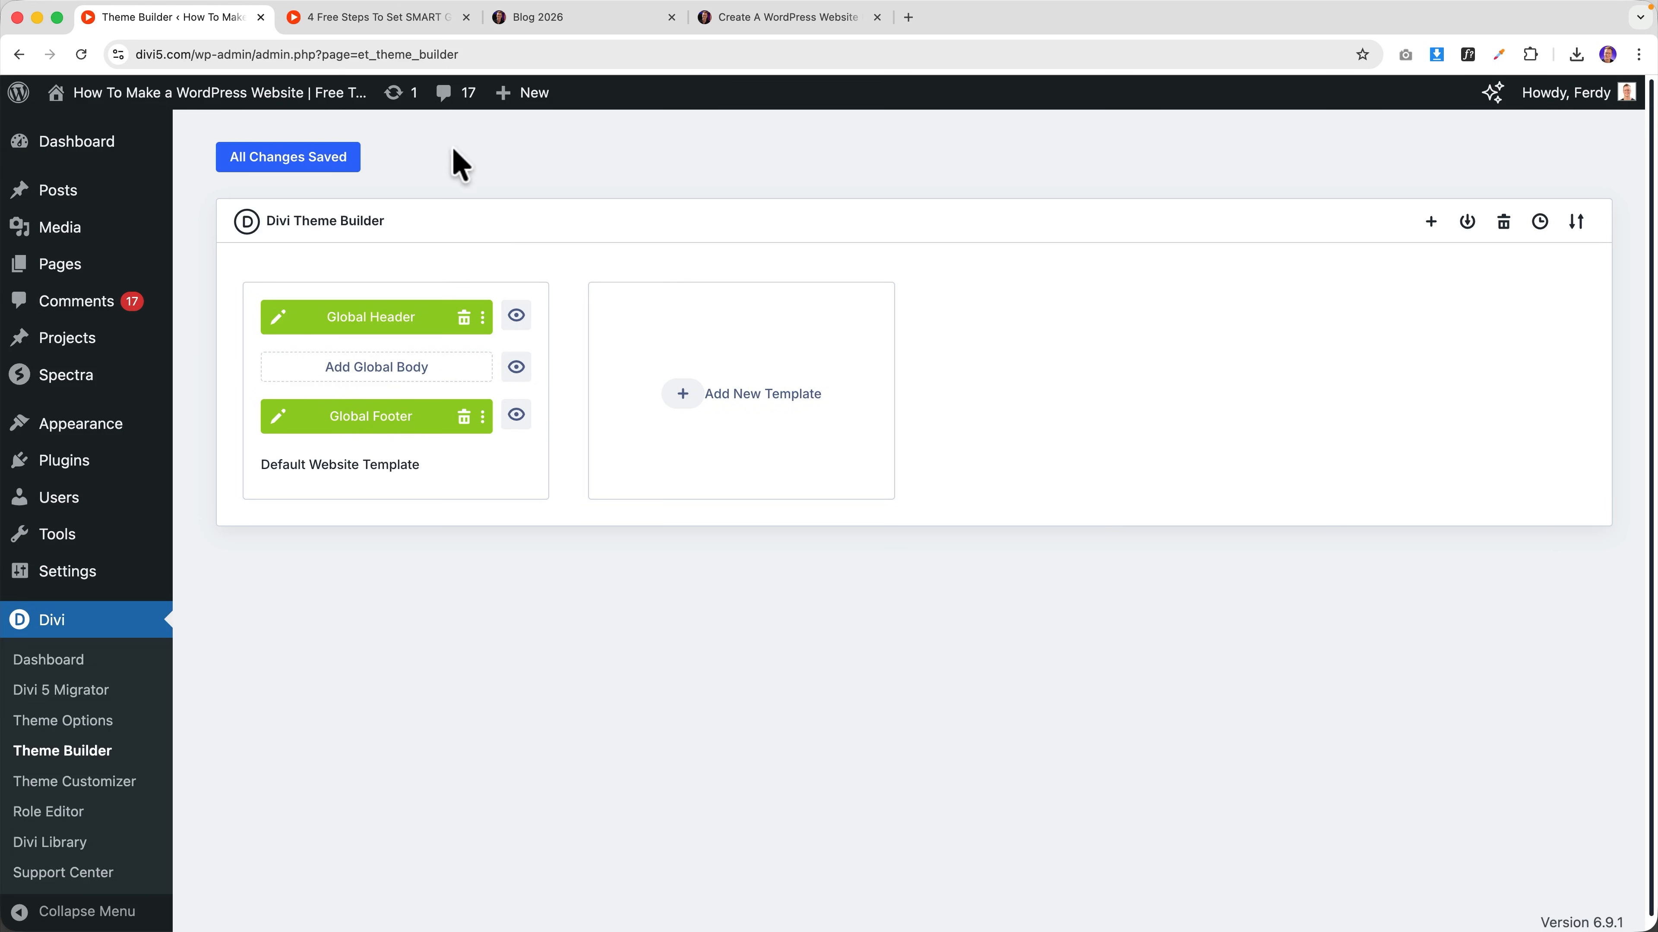
click(411, 19)
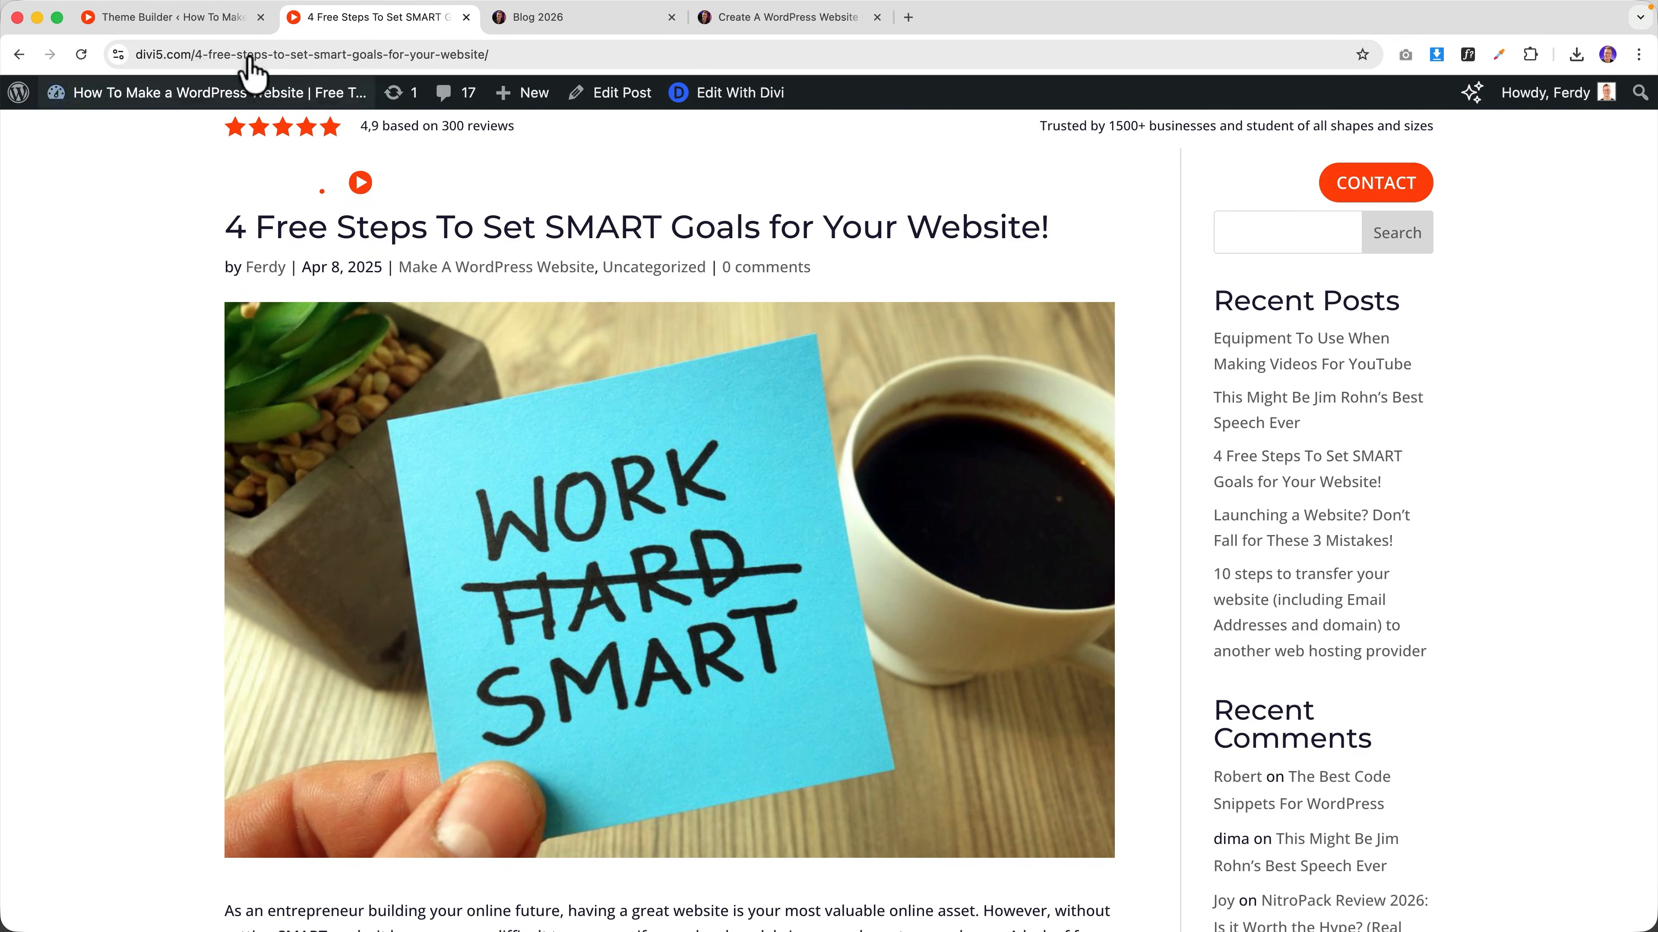
click(158, 13)
click(98, 117)
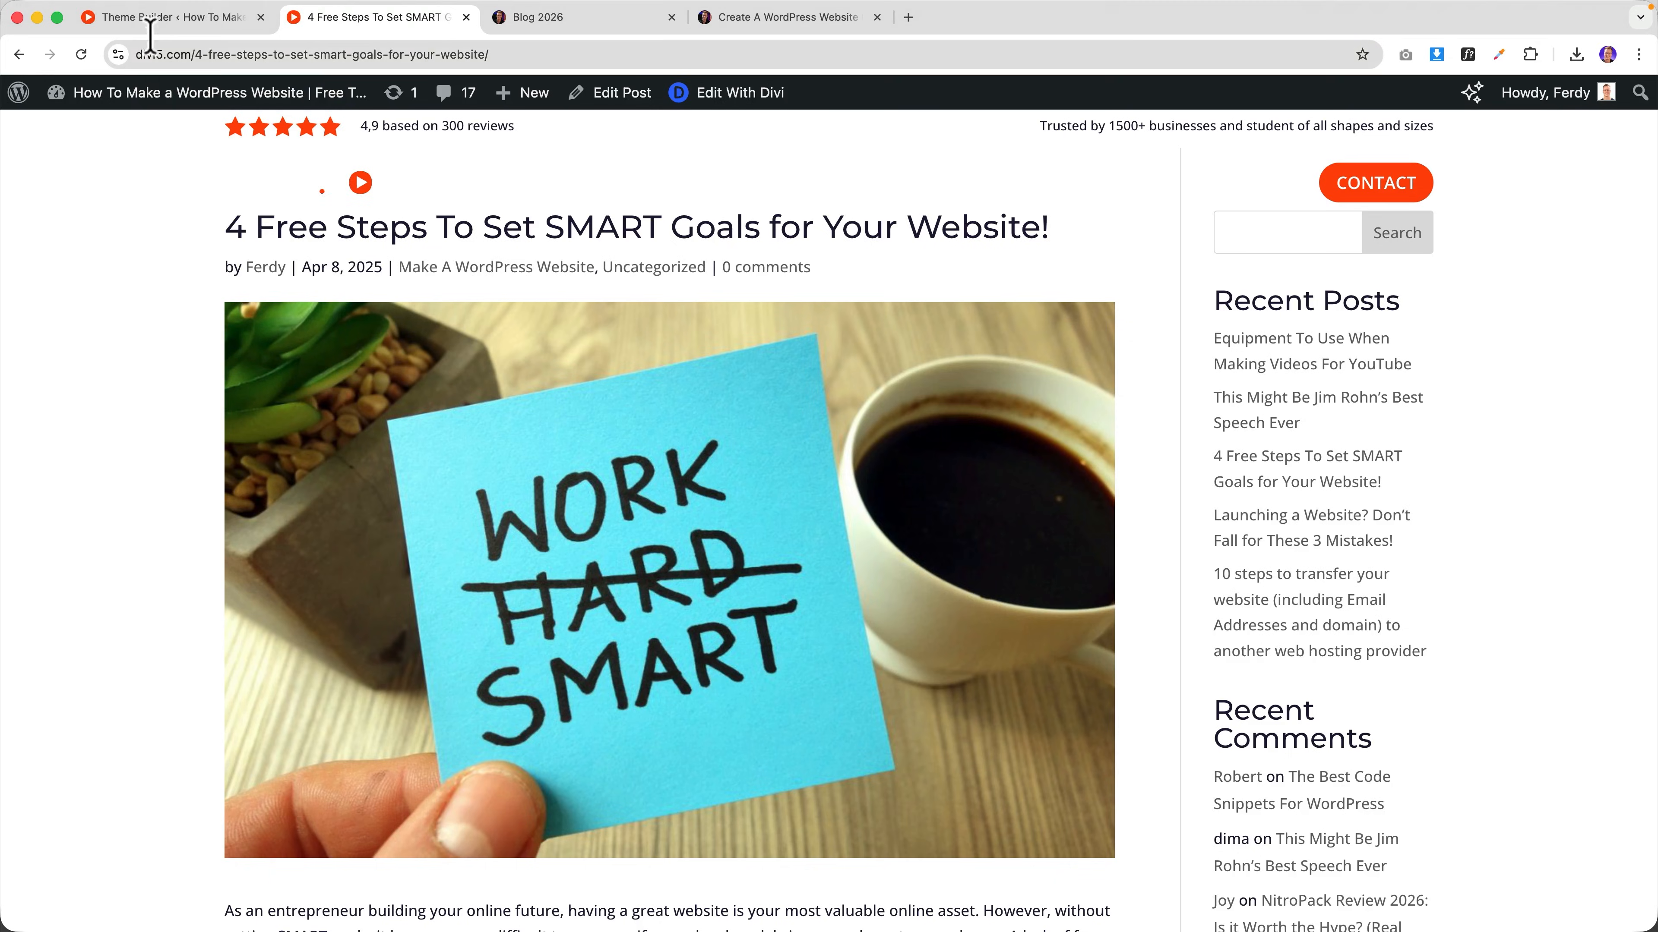
click(166, 18)
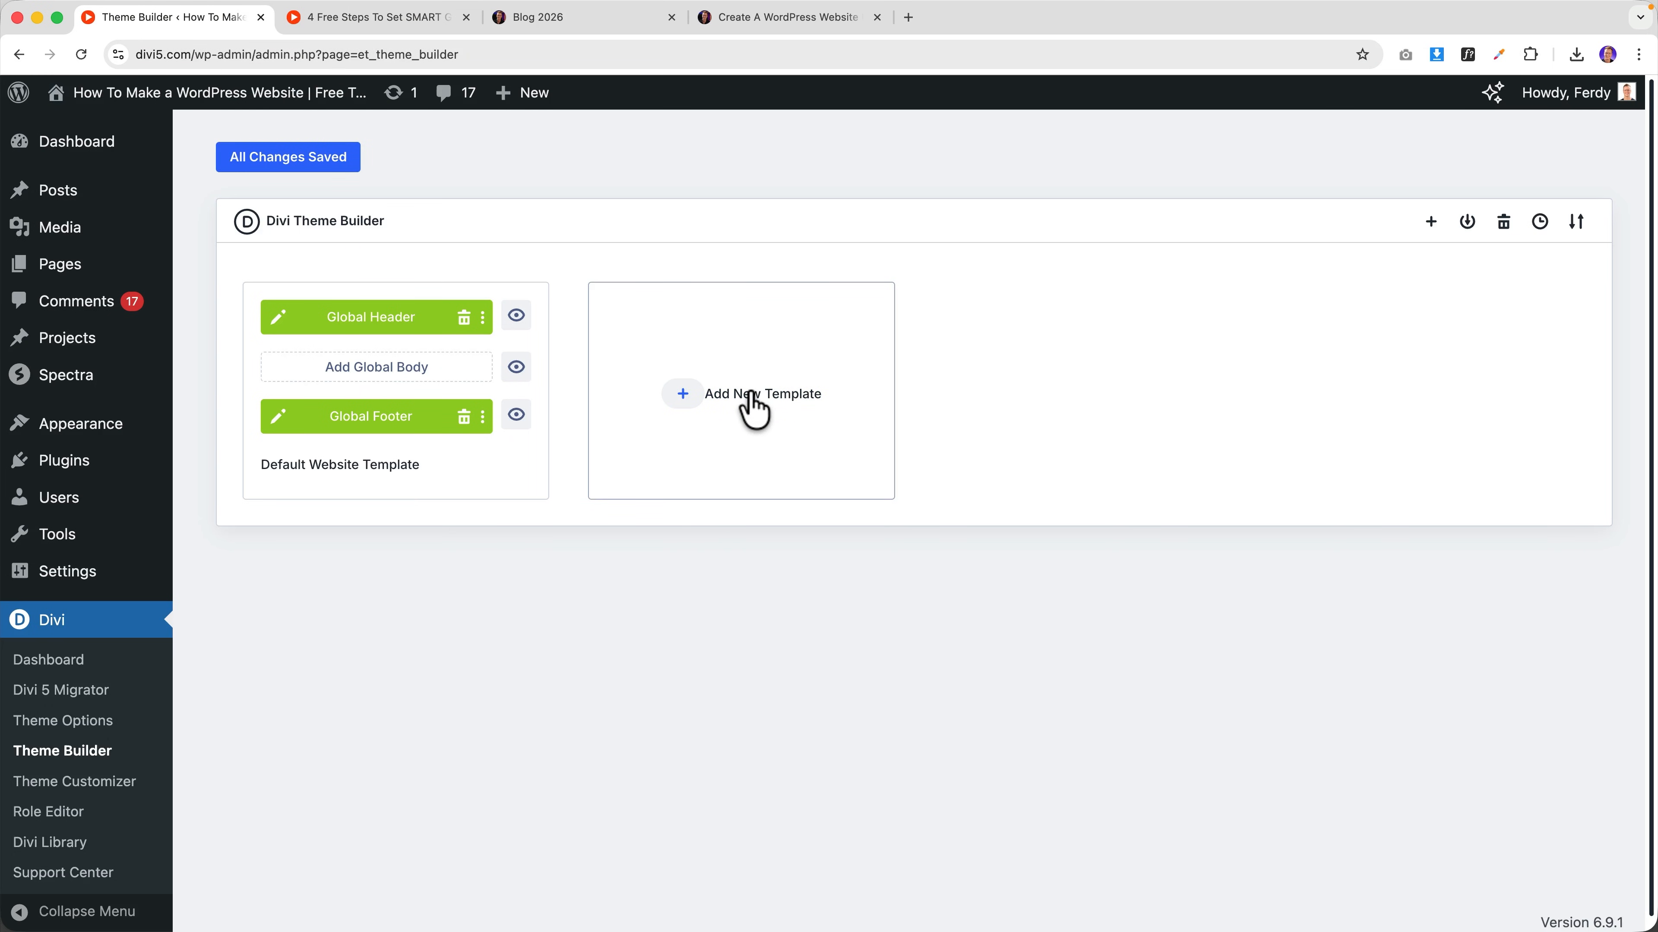
- Create a Theme Builder template used on All Posts and start building its custom body
click(682, 392)
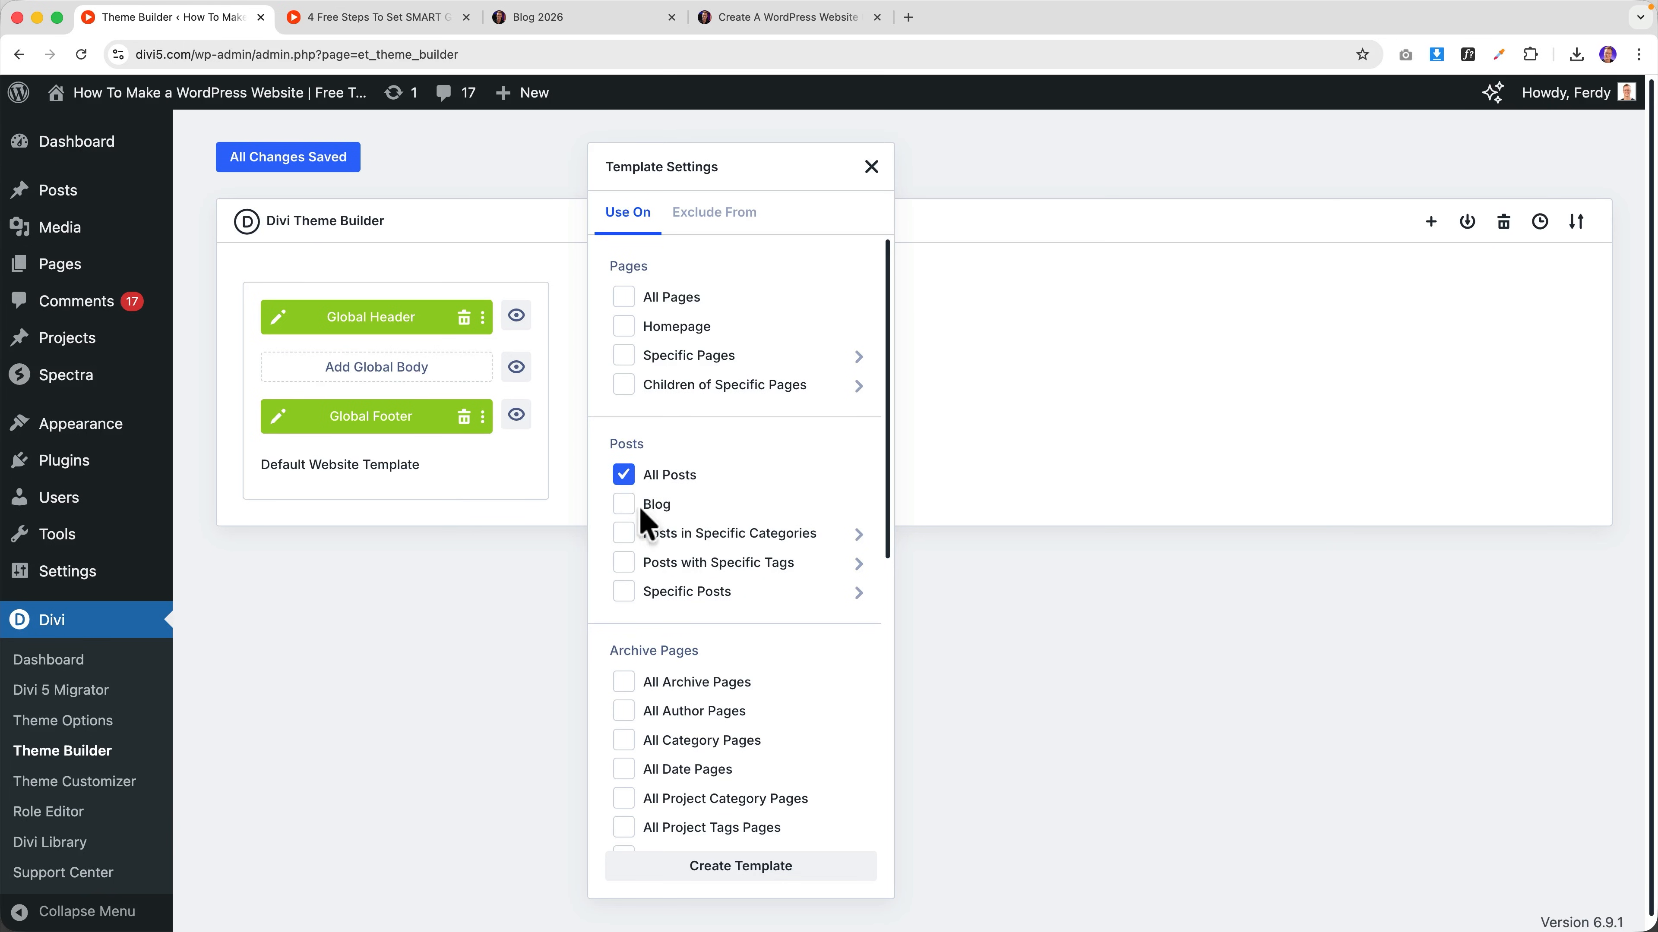
click(750, 868)
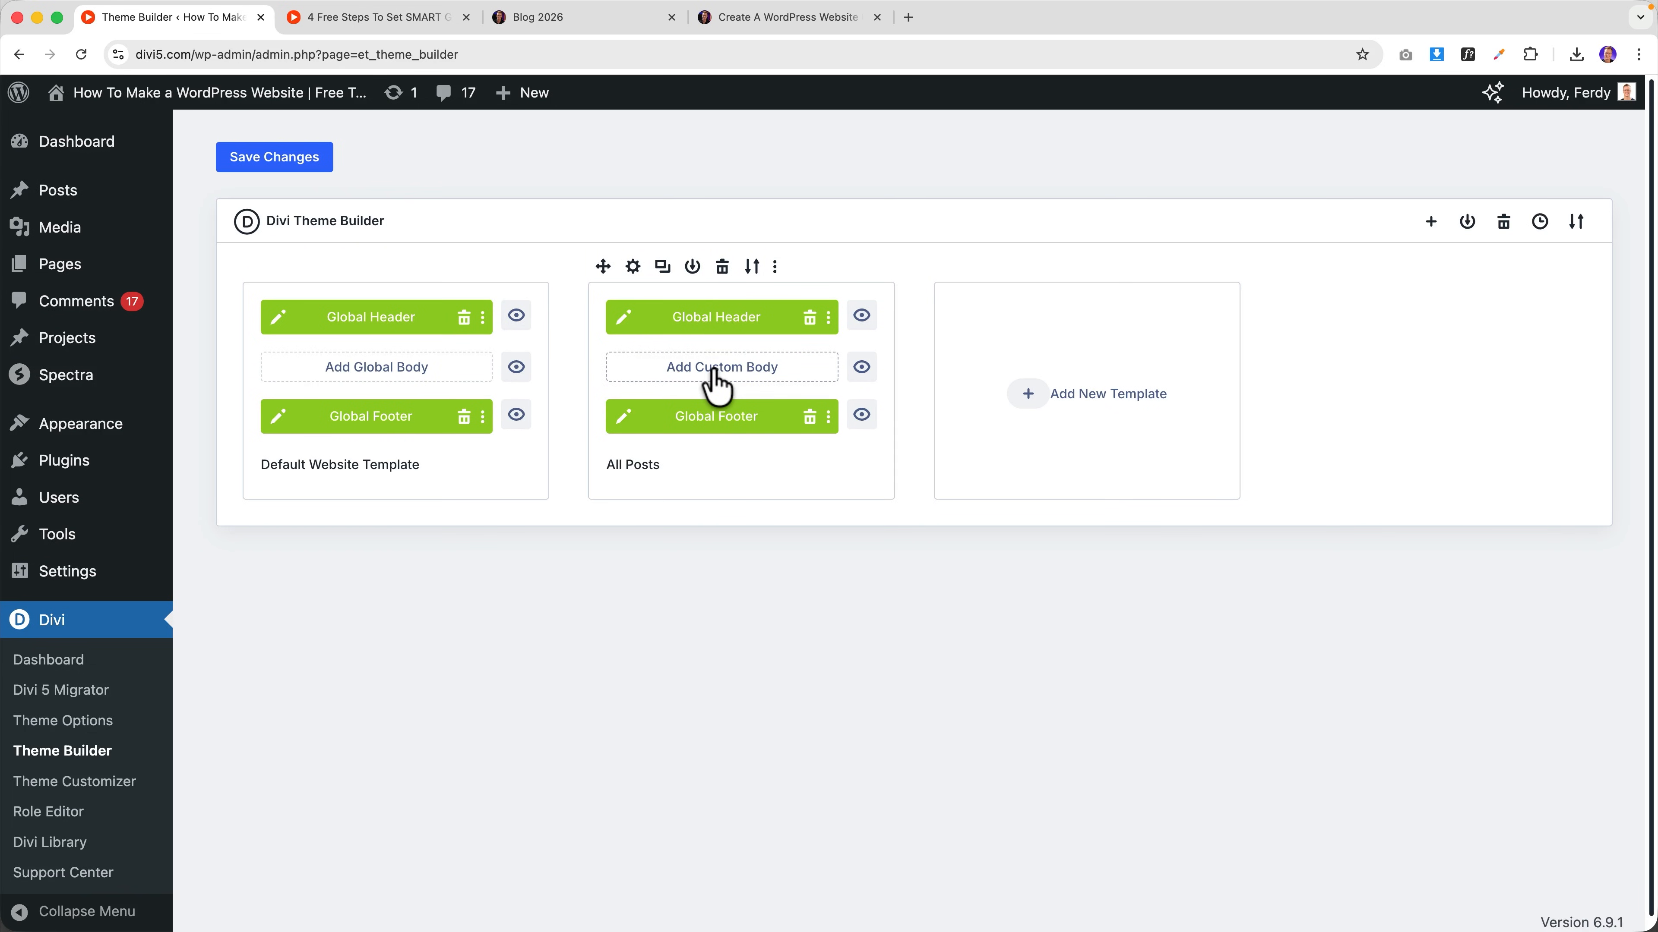
click(715, 385)
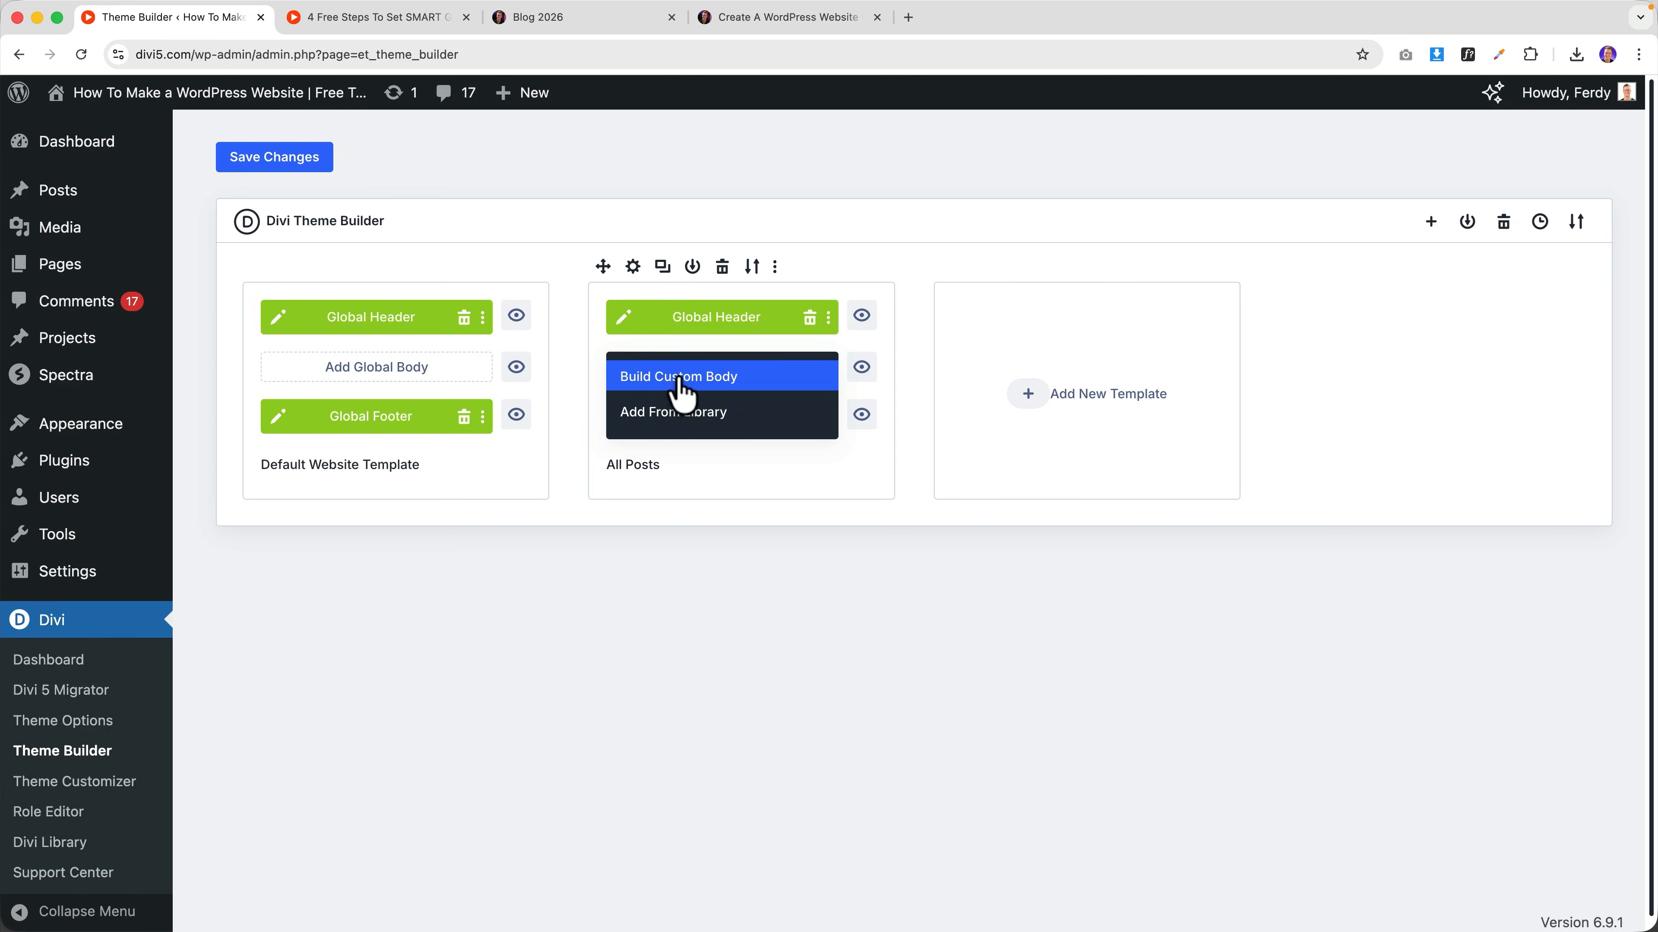
click(692, 385)
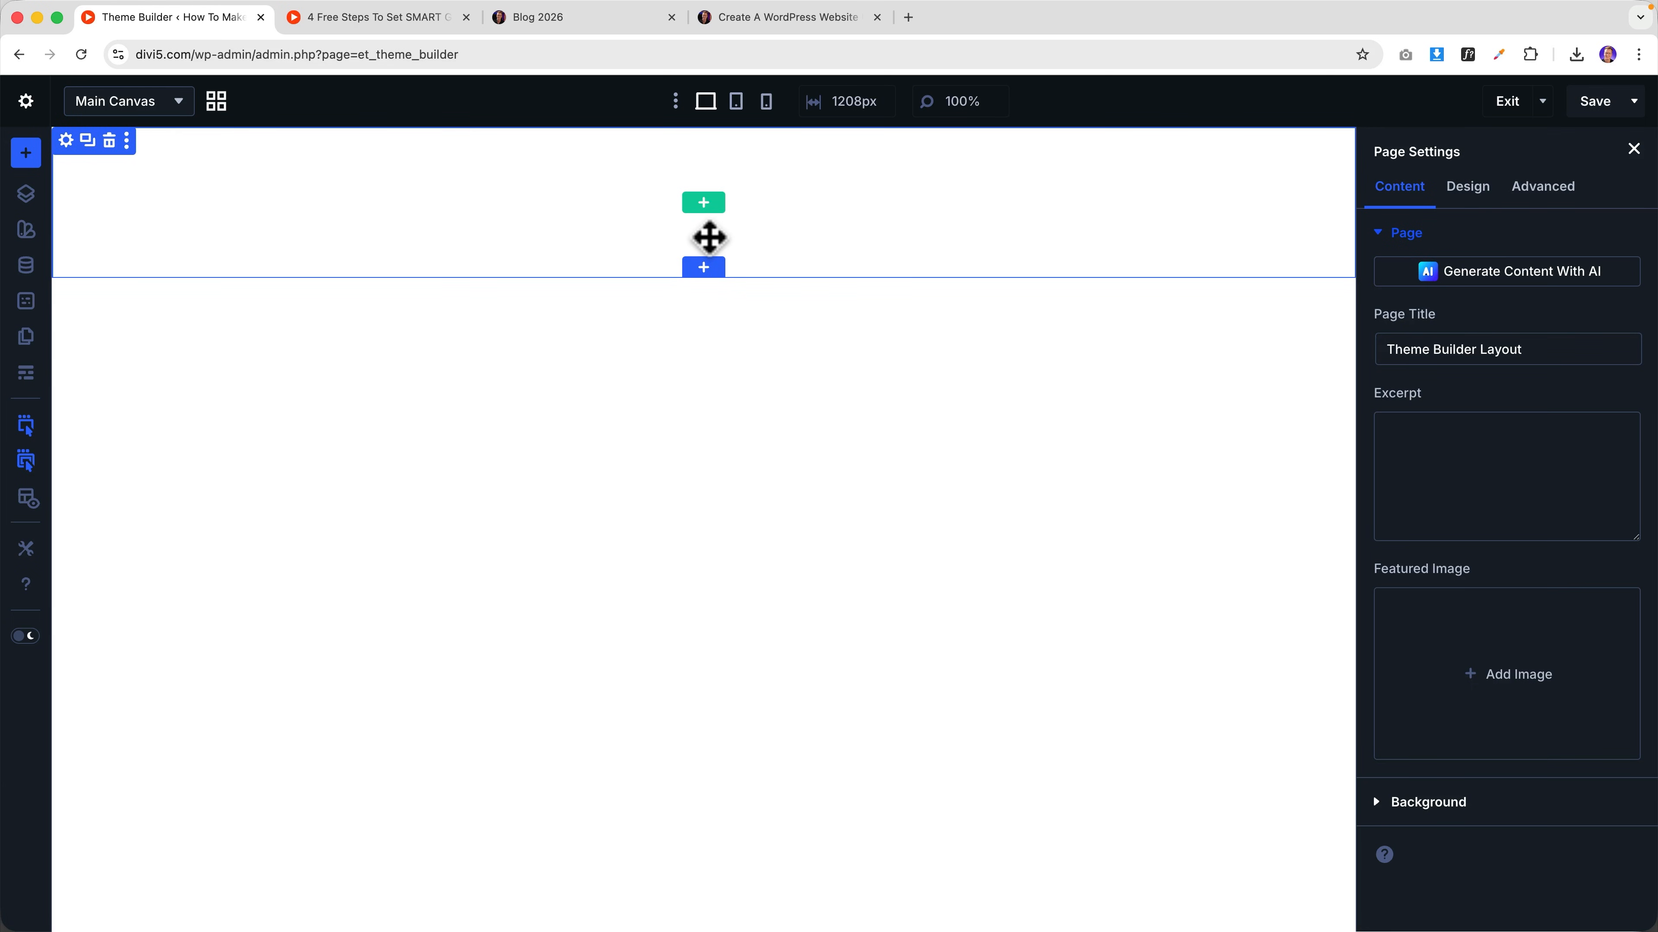
- Insert the saved Page Title section from the library and delete the empty section above it
click(703, 268)
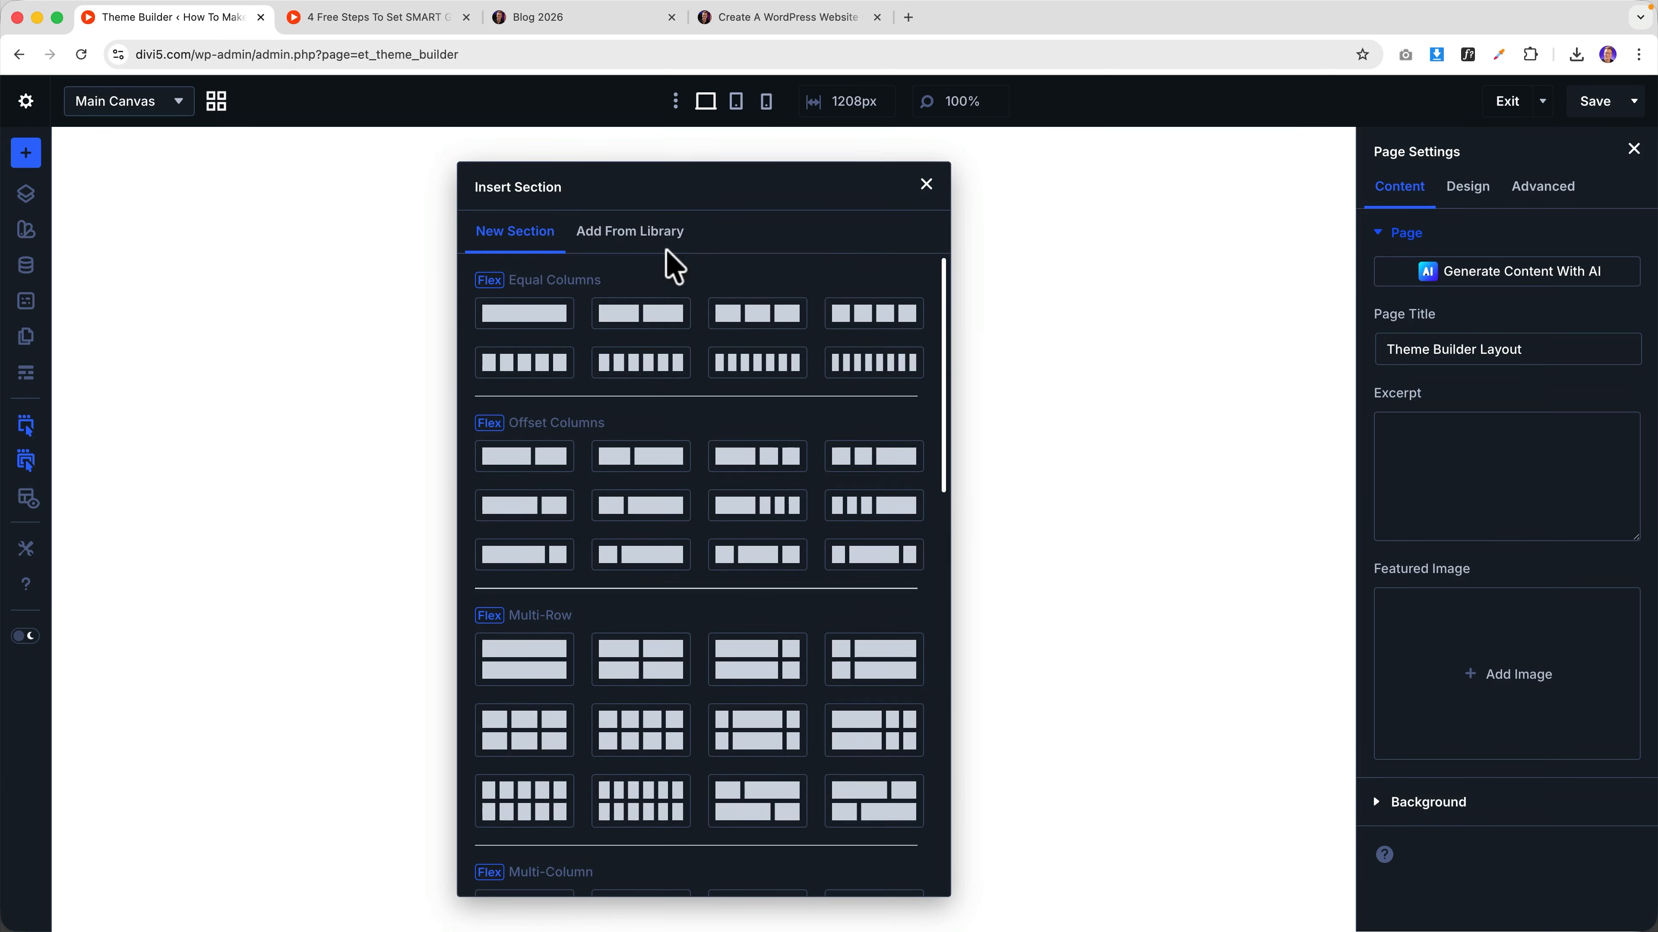
click(644, 228)
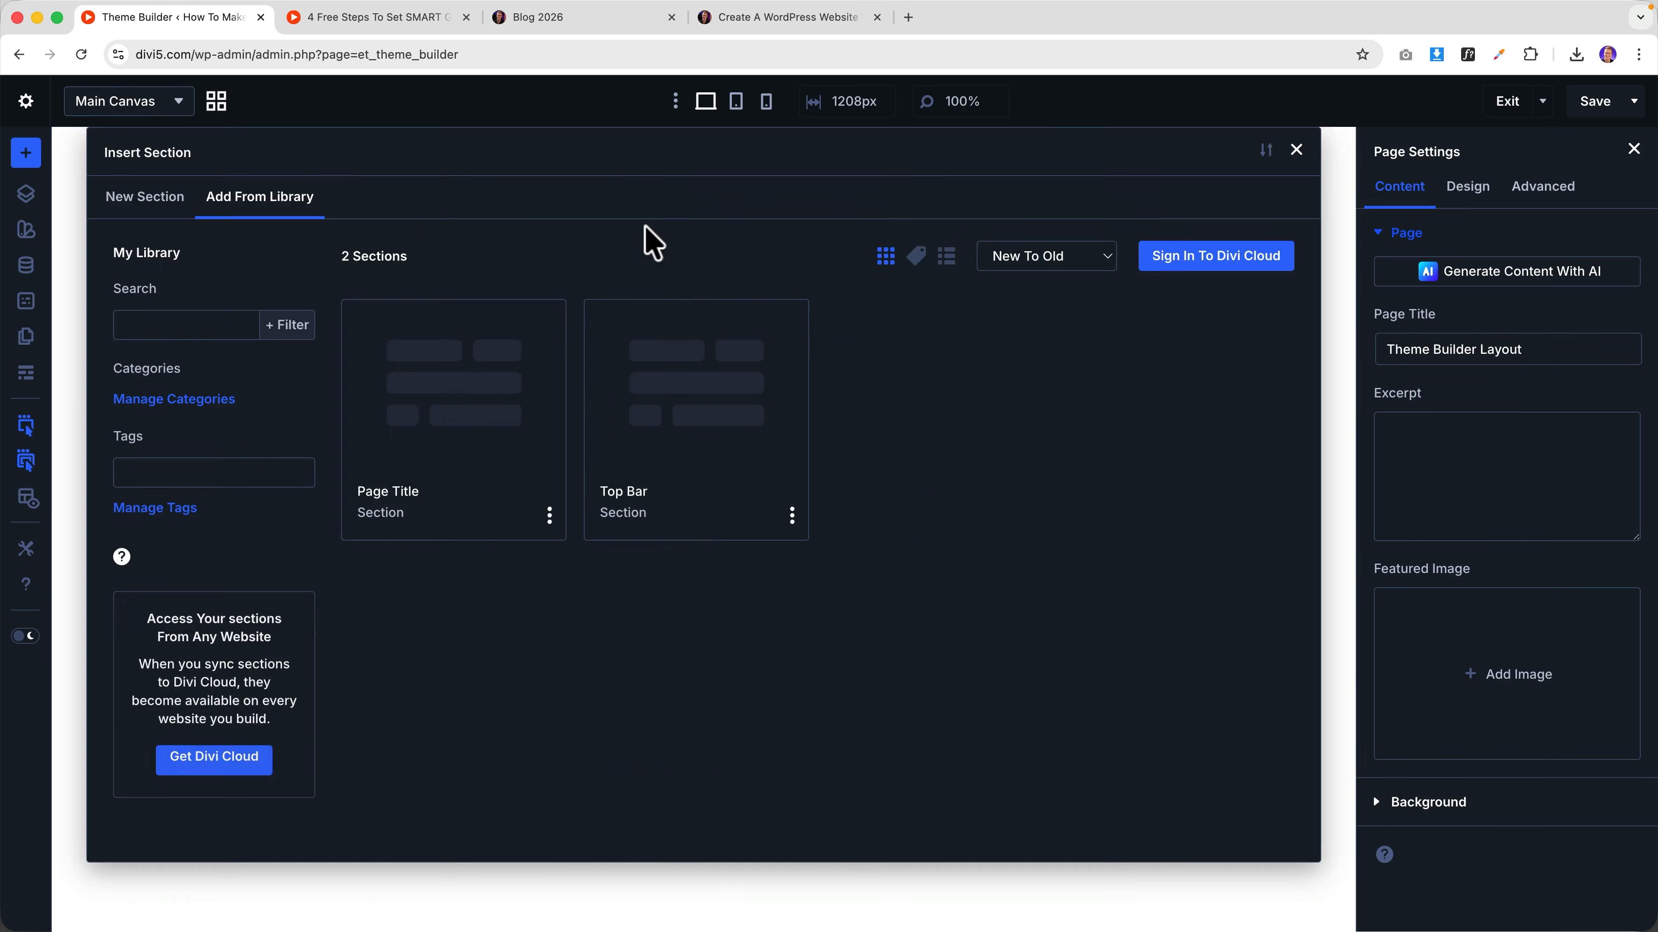
click(457, 431)
click(474, 744)
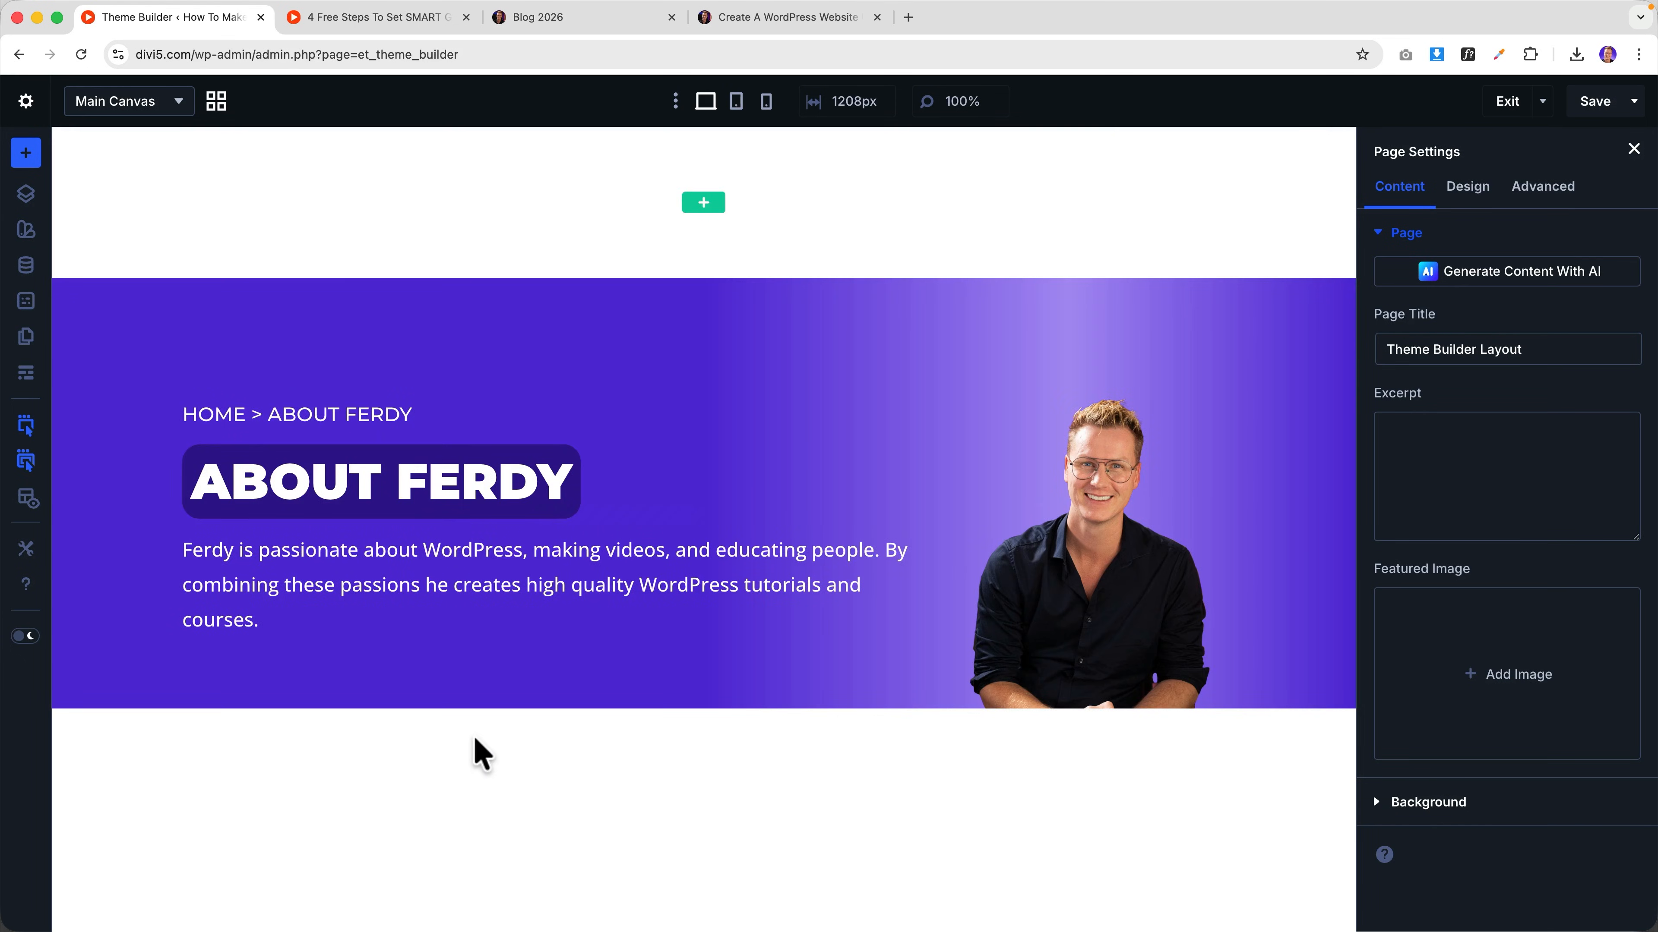
click(109, 140)
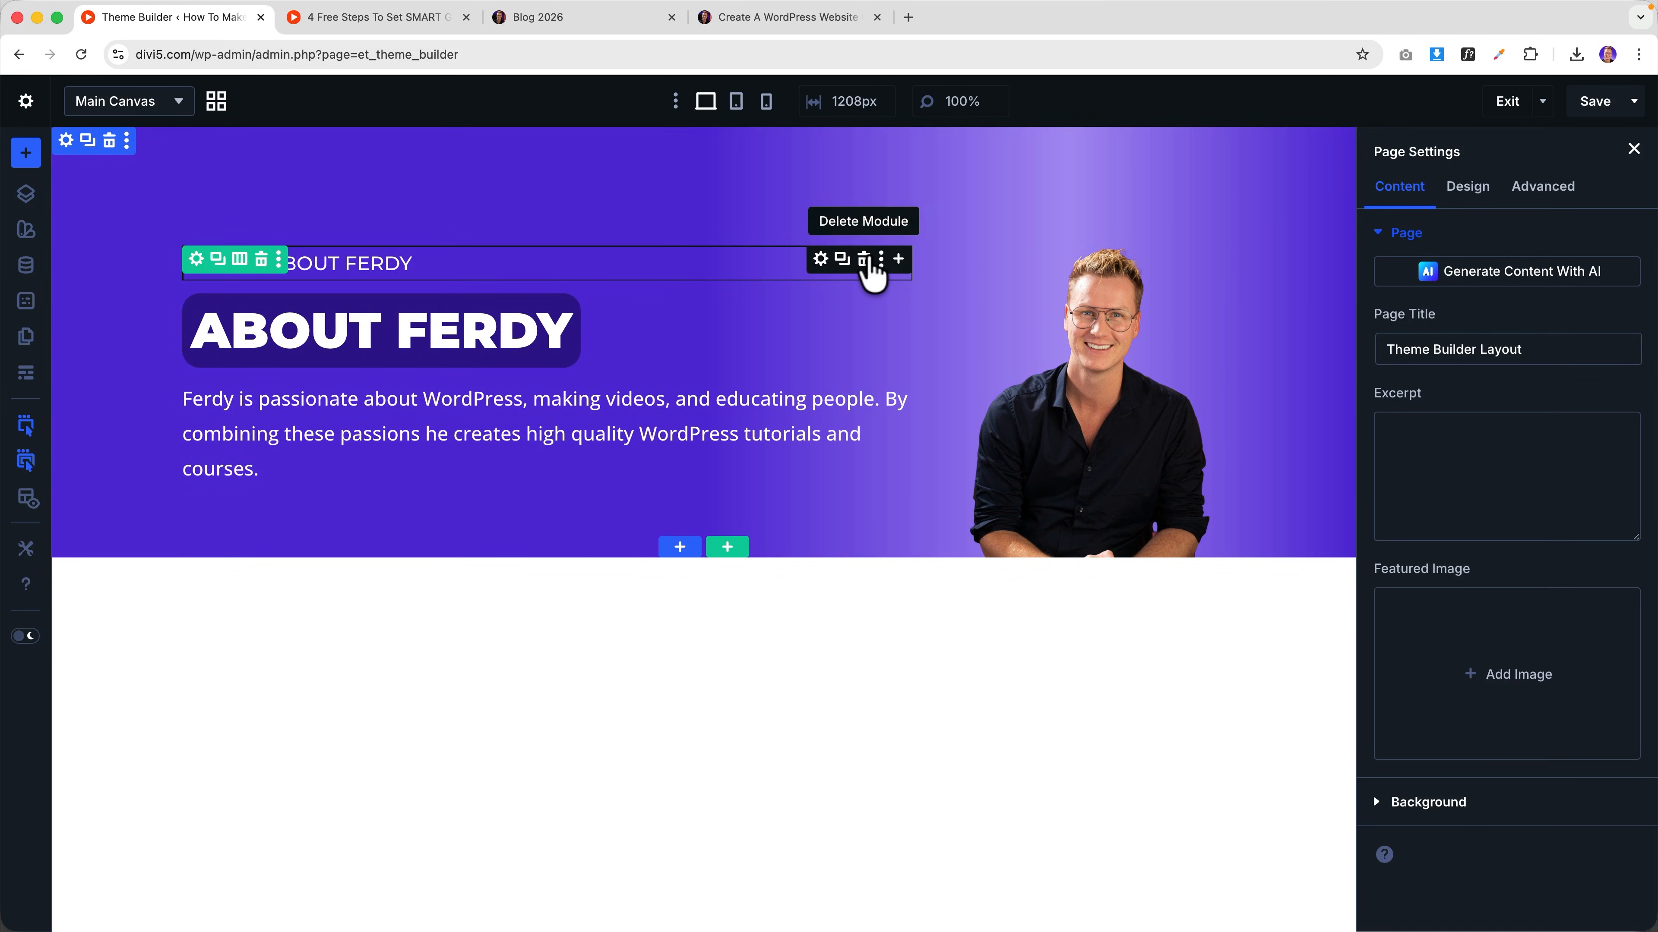
- Delete the small text module above the title and fill the heading with the dynamic Post/Archive Title instead of its static text
click(864, 260)
click(430, 281)
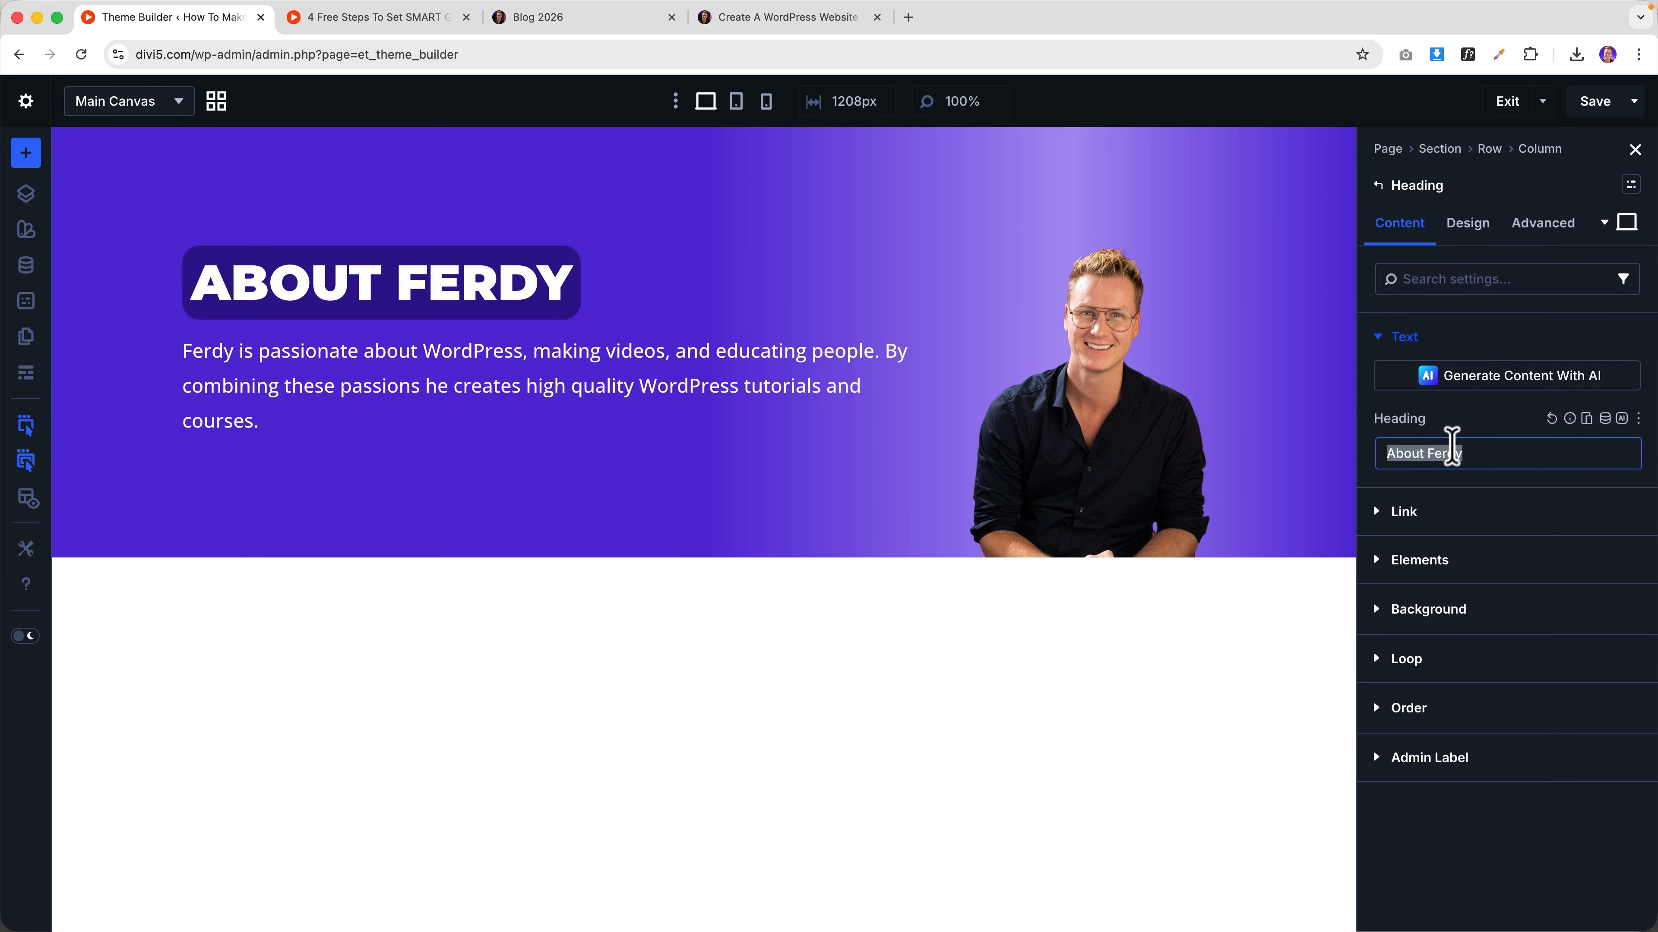
key(BackSpace)
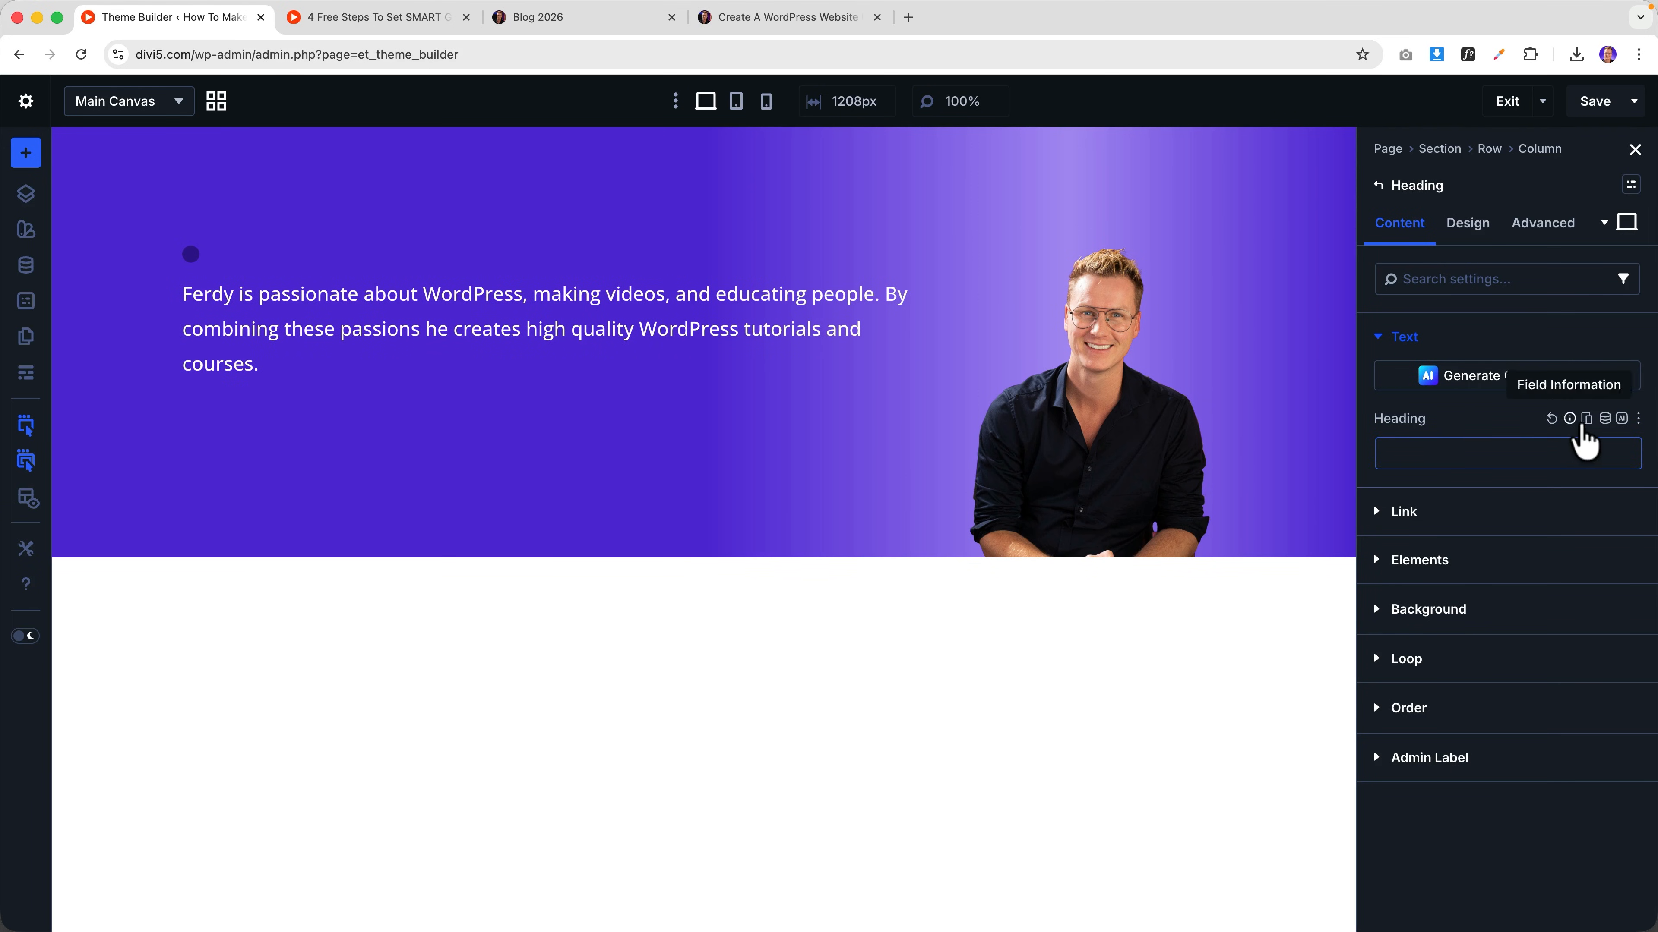
click(1605, 420)
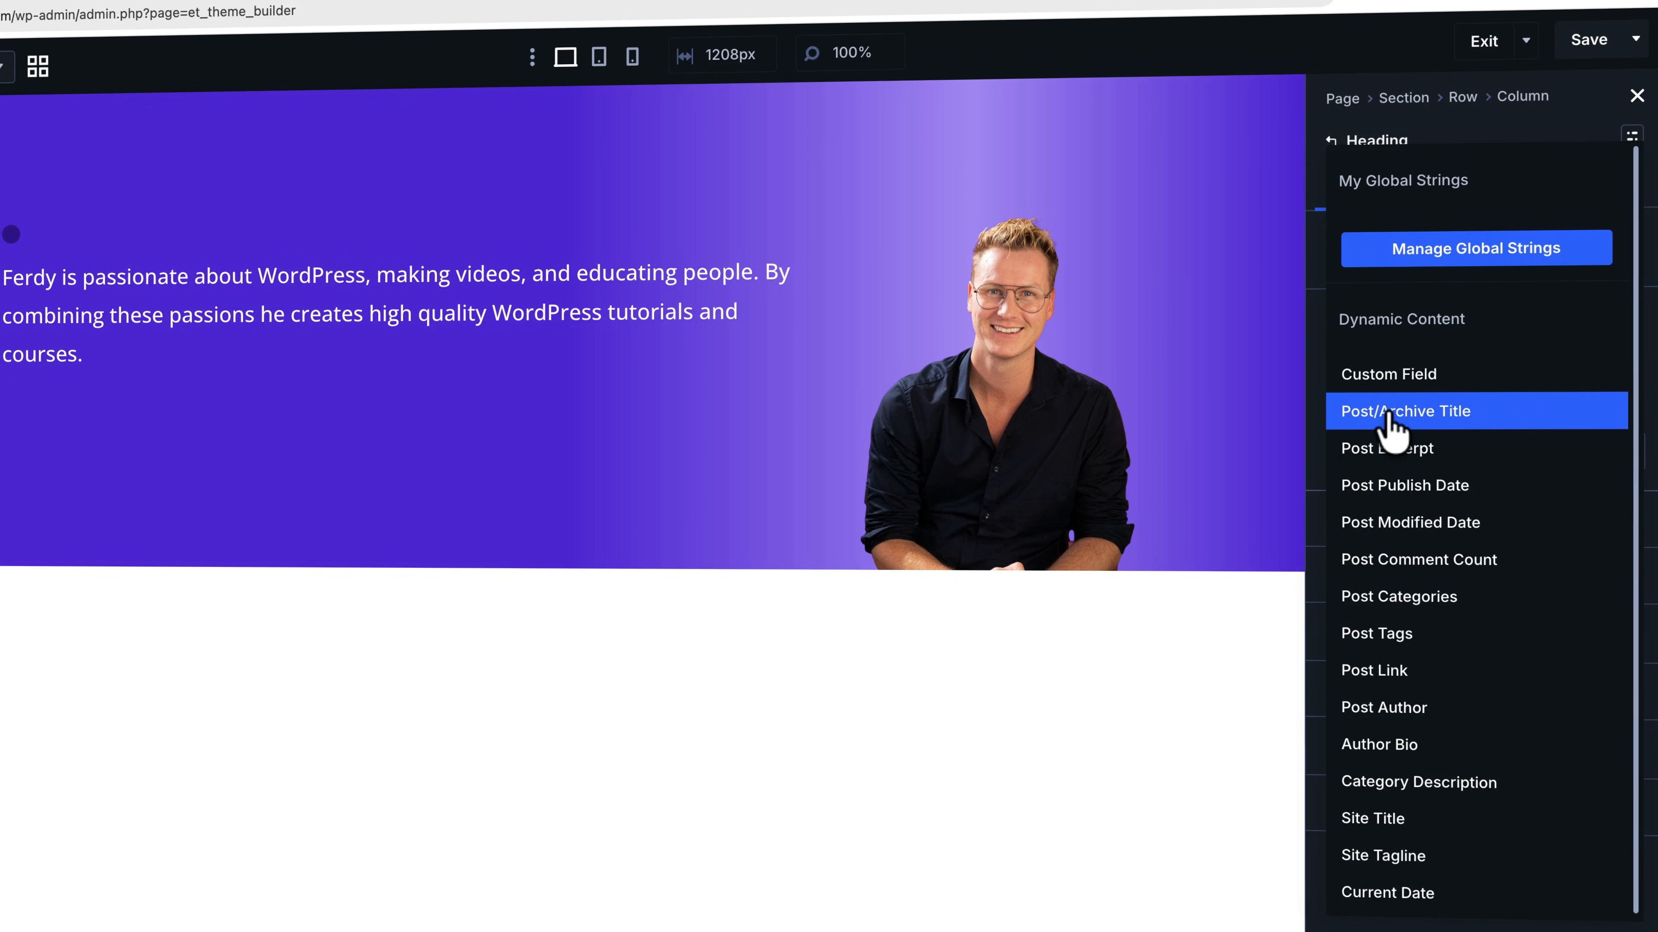
click(1421, 416)
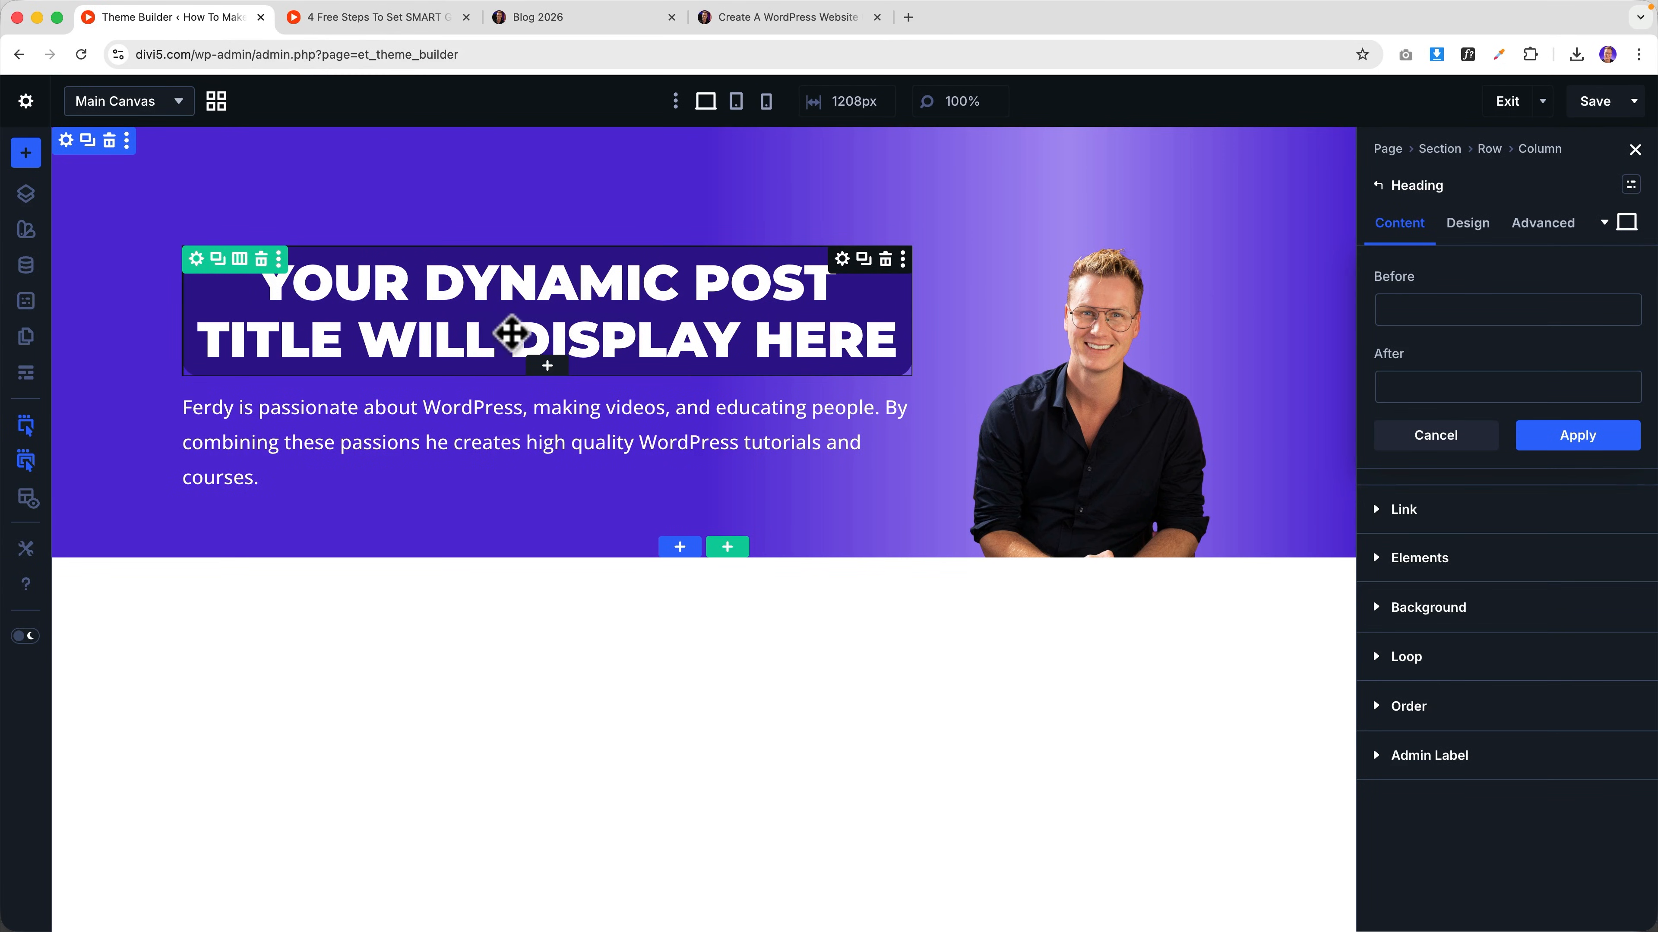
- Left-align the heading text, delete the description text module below it and save the layout
click(1465, 228)
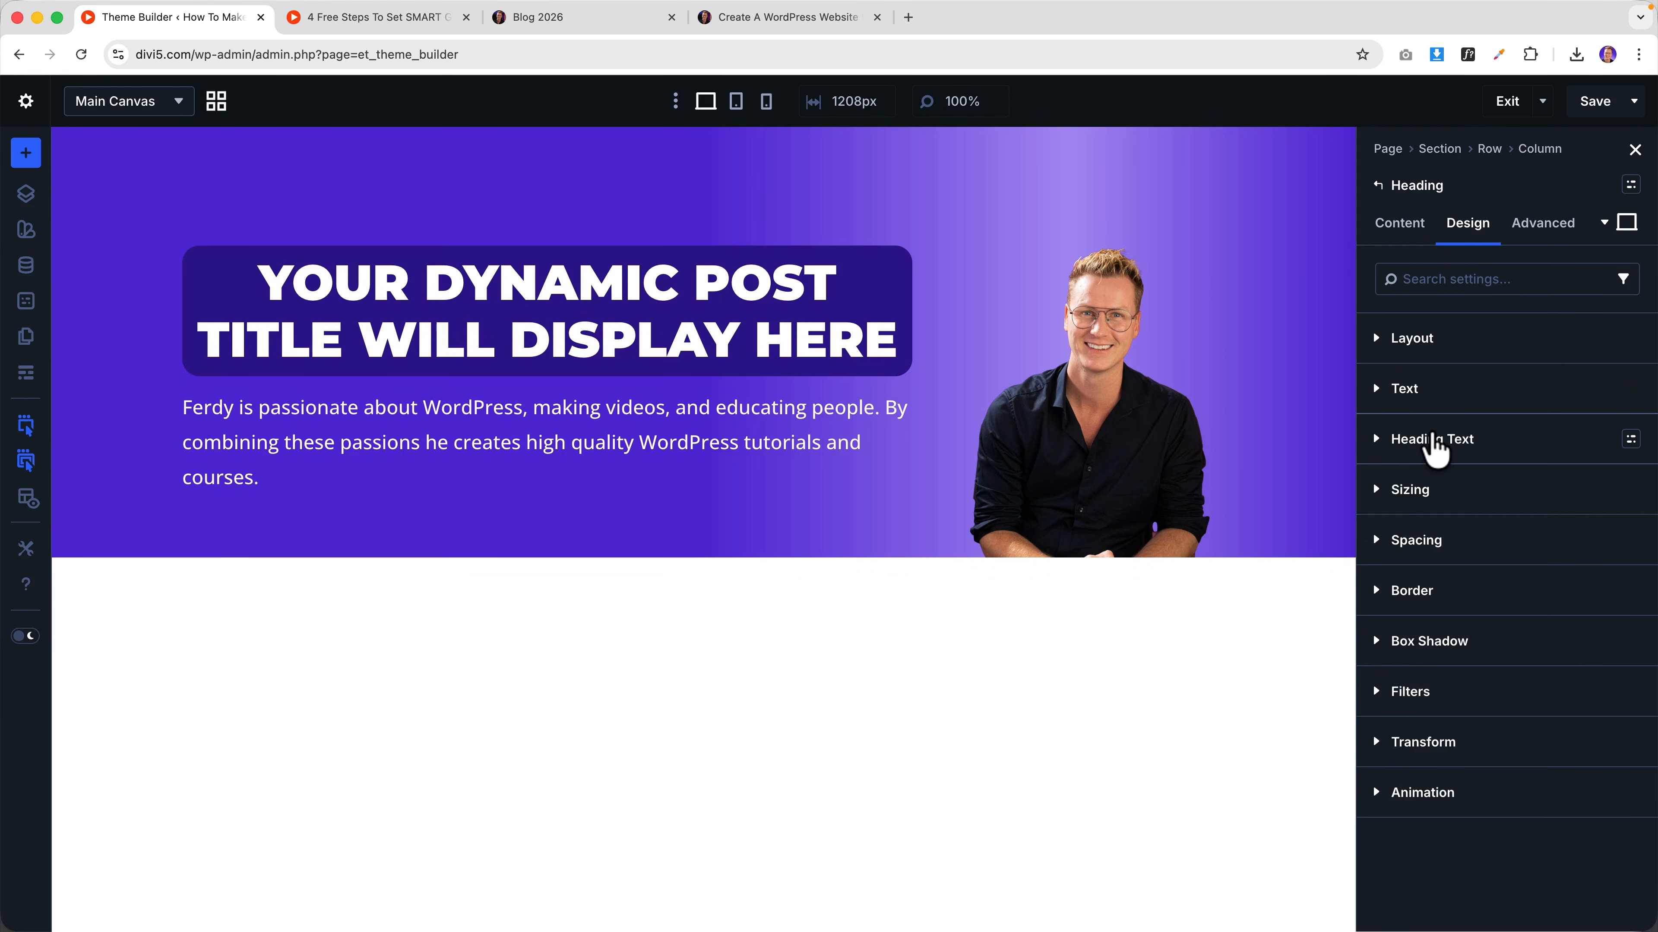
click(1432, 440)
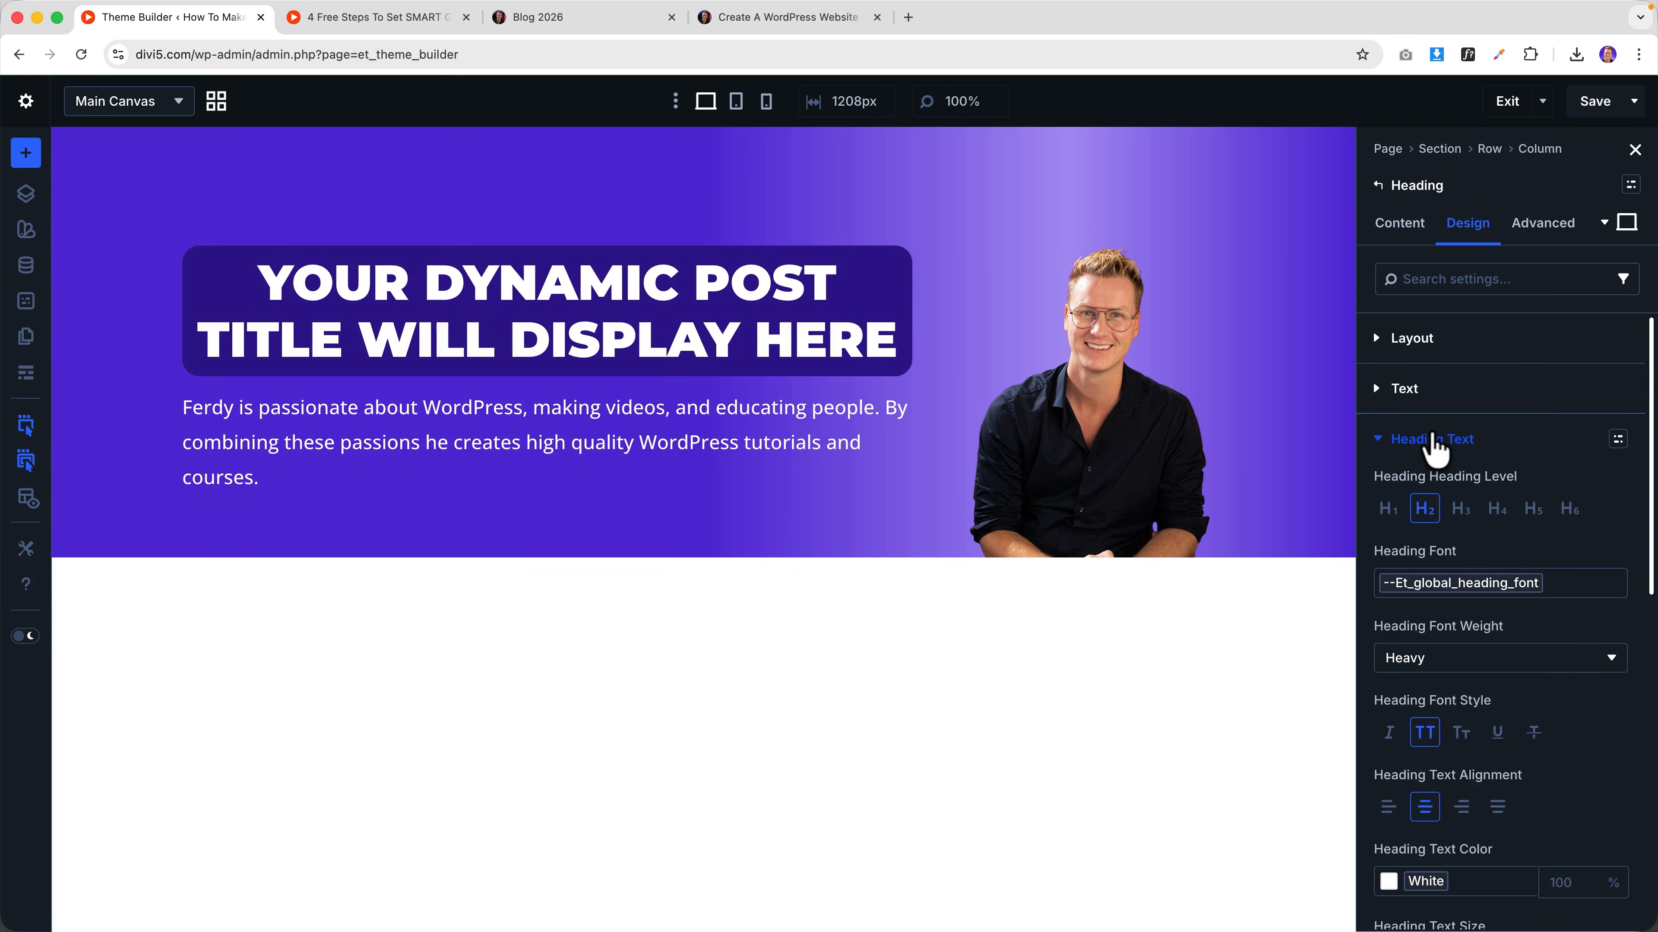
click(1388, 813)
click(548, 424)
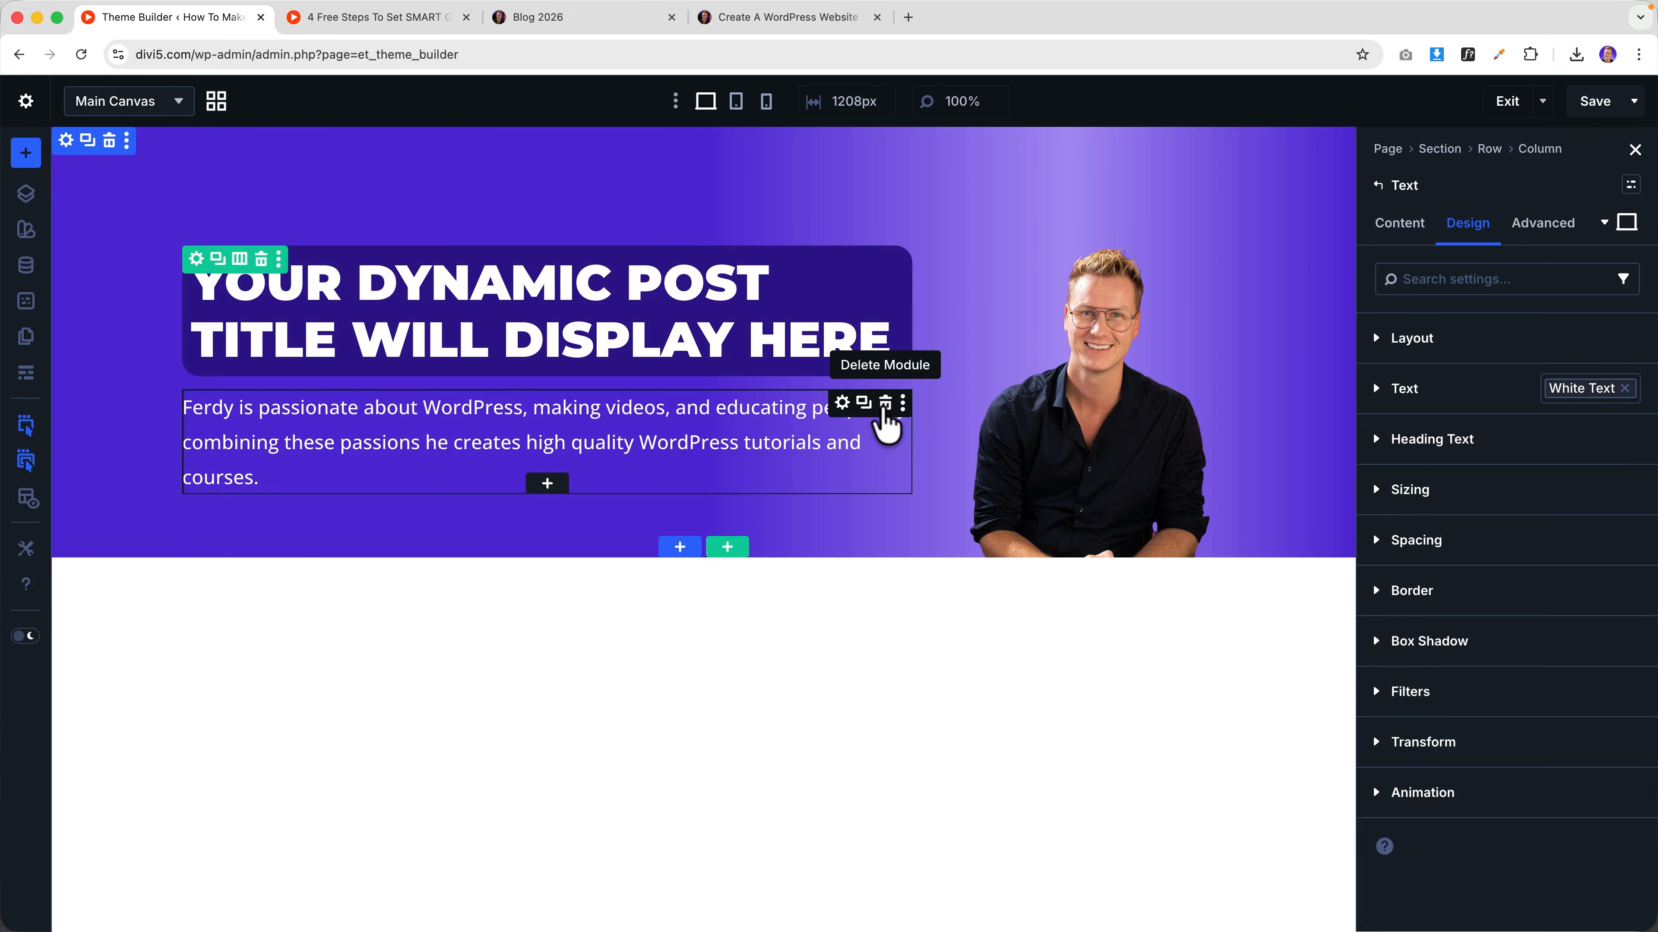
click(885, 403)
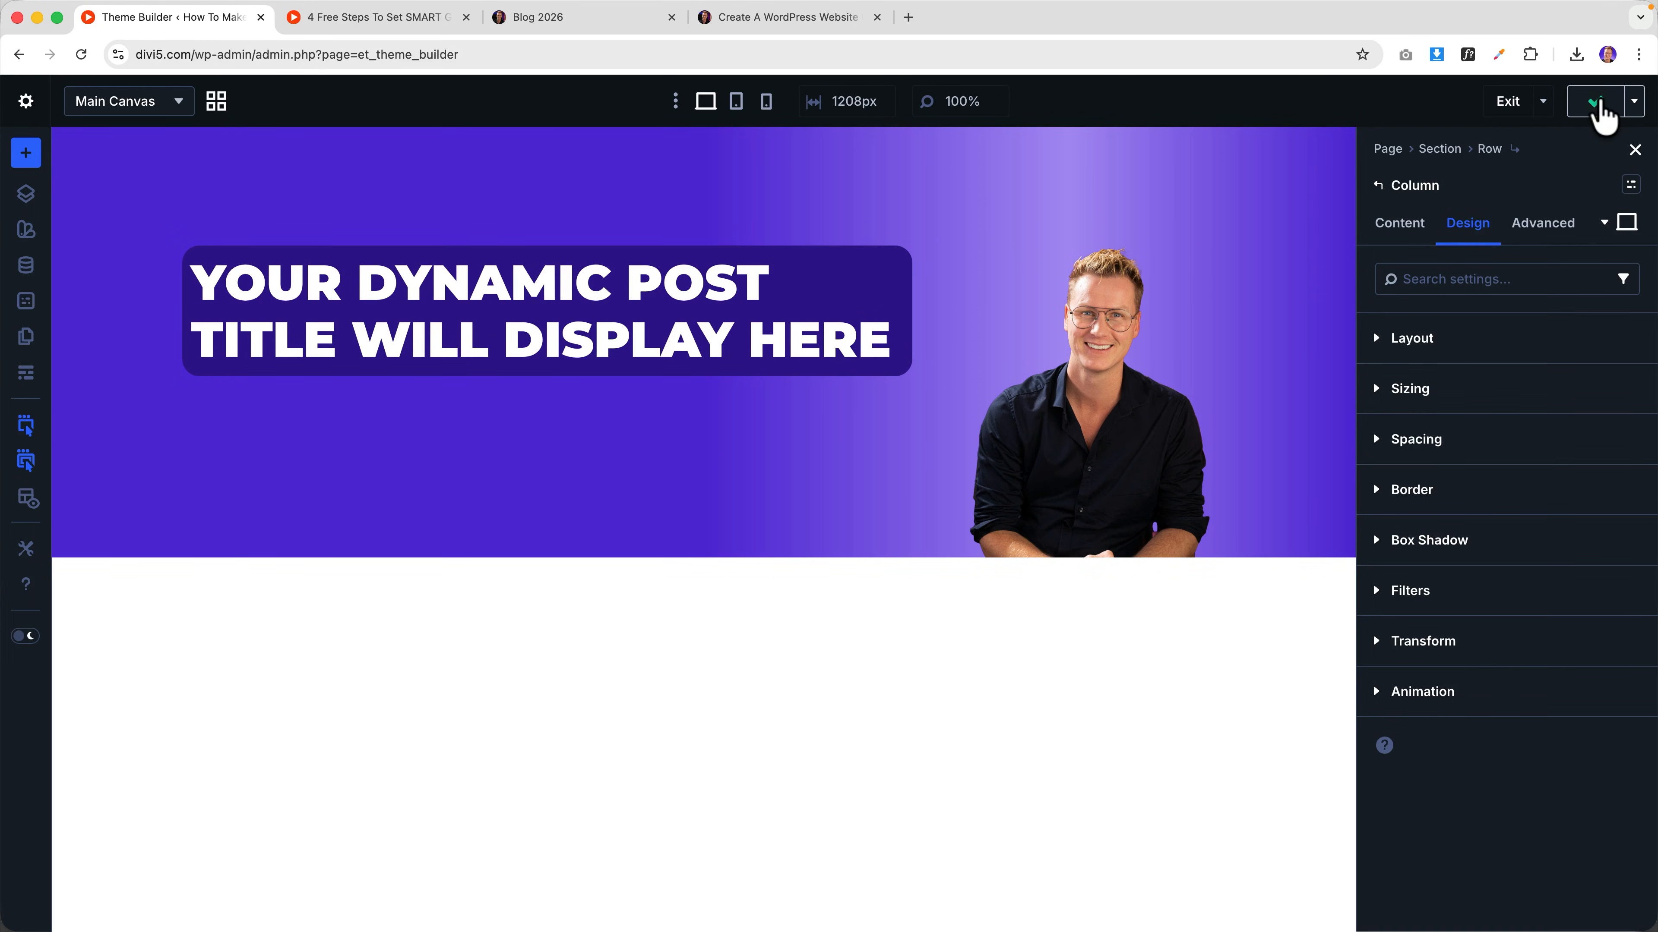
- Check the title on the live SMART goals post and return to the template builder
click(366, 18)
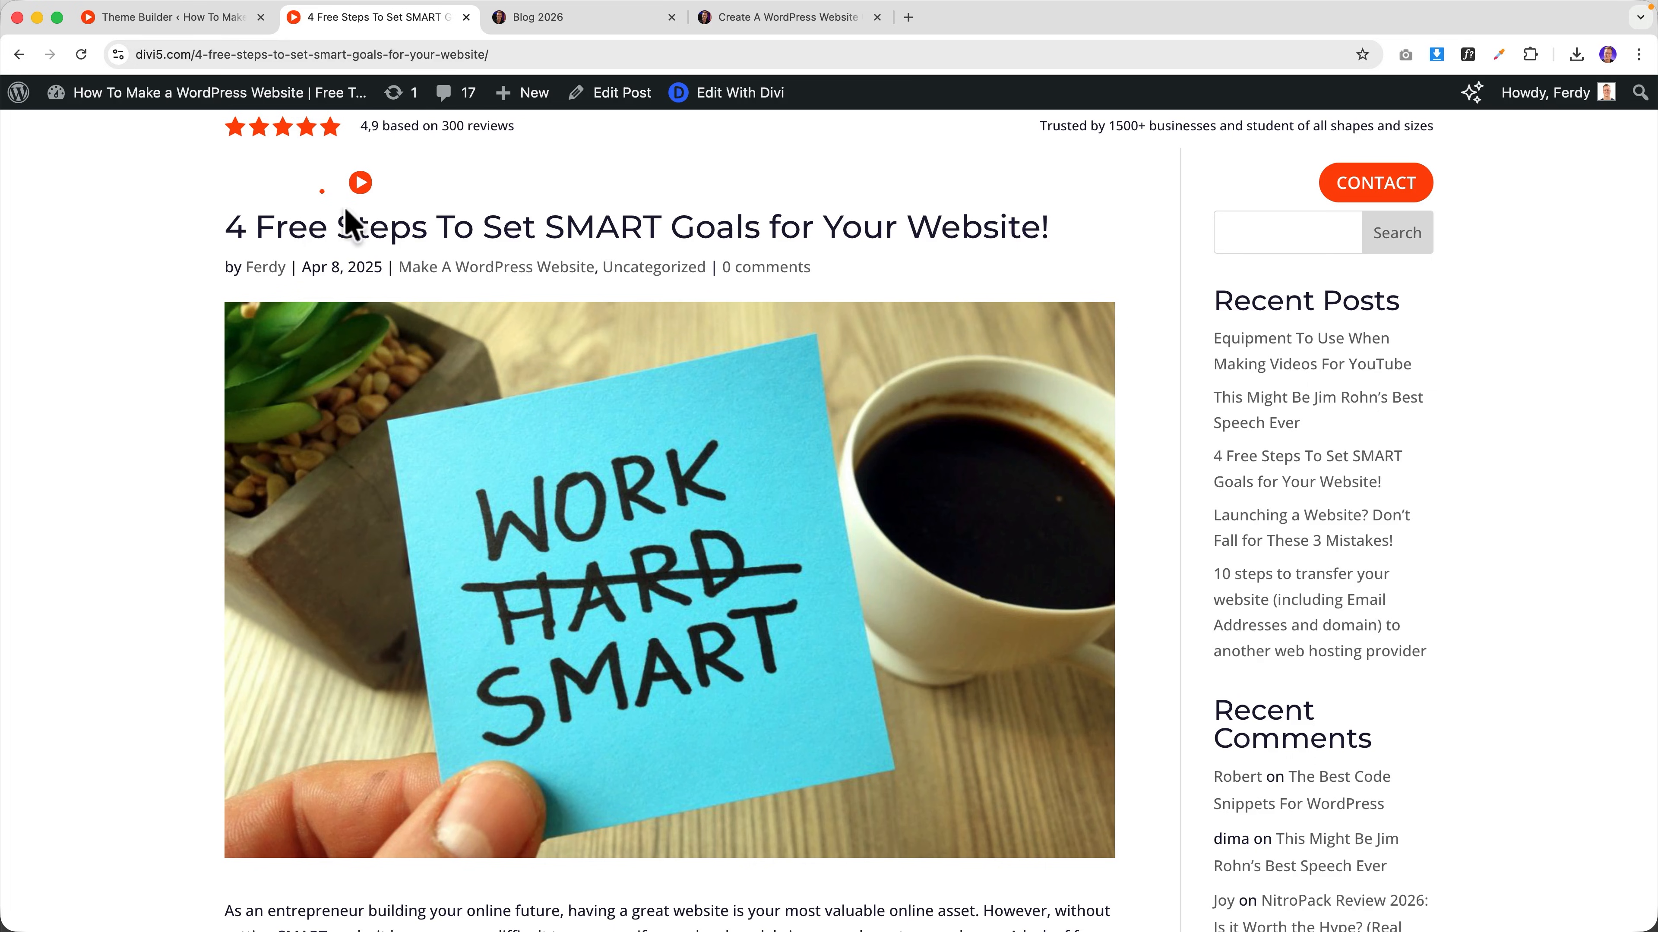
drag(288, 227, 841, 226)
click(842, 226)
click(251, 19)
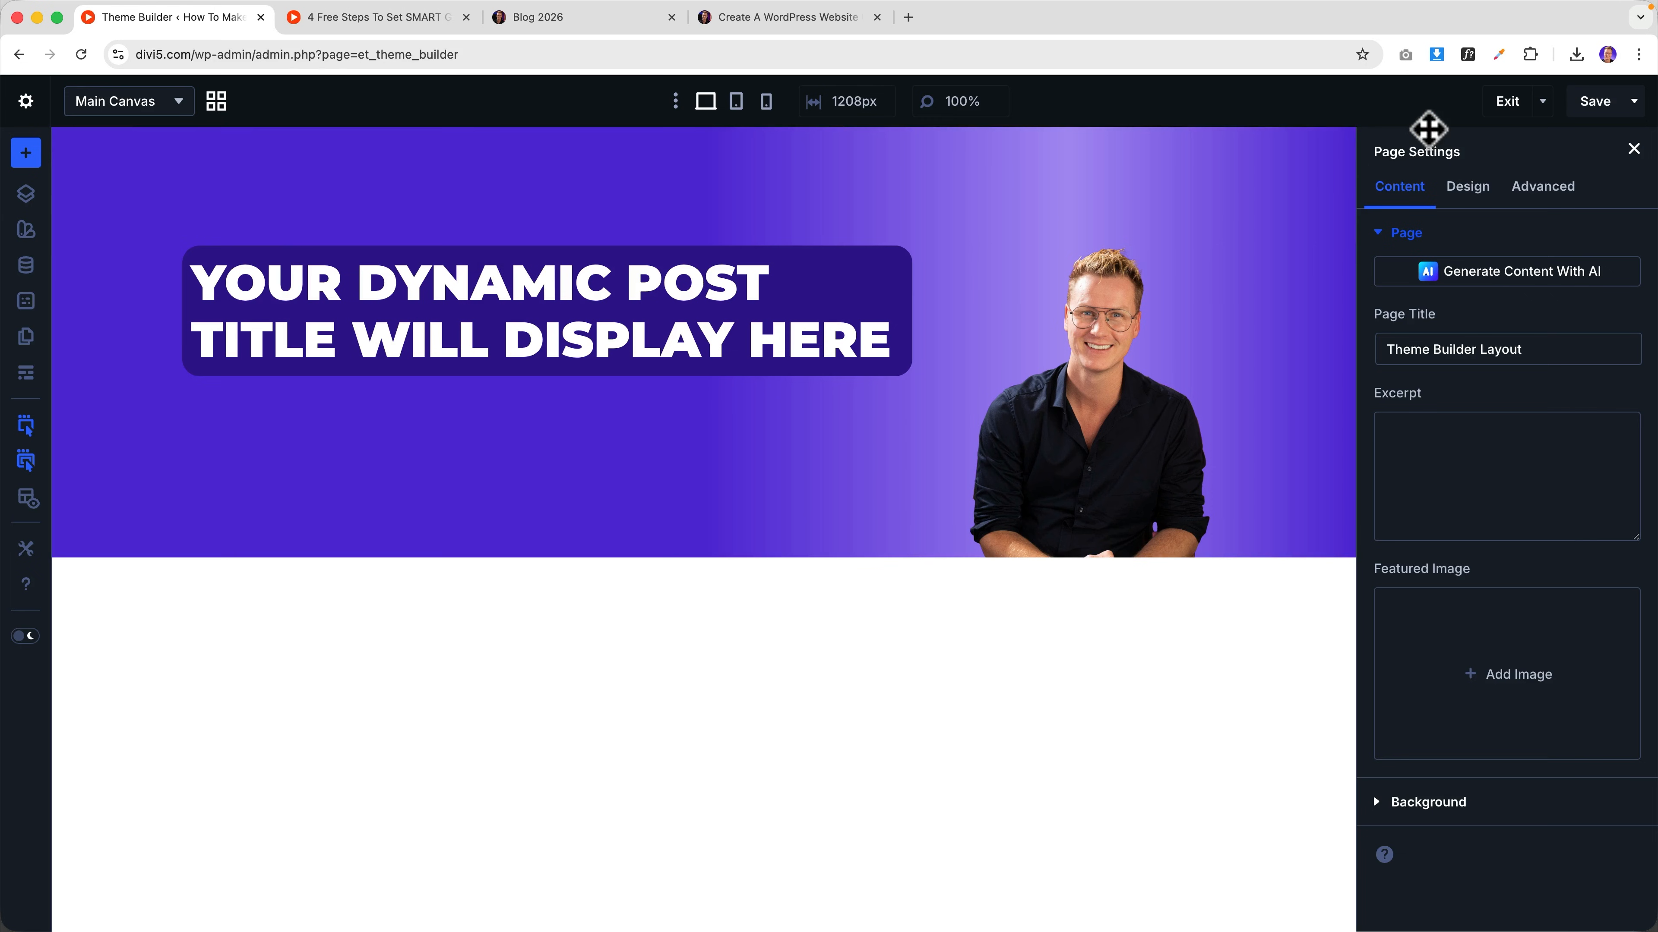
- Save the template layout, exit to the Theme Builder overview and save the changes there
key(super+w)
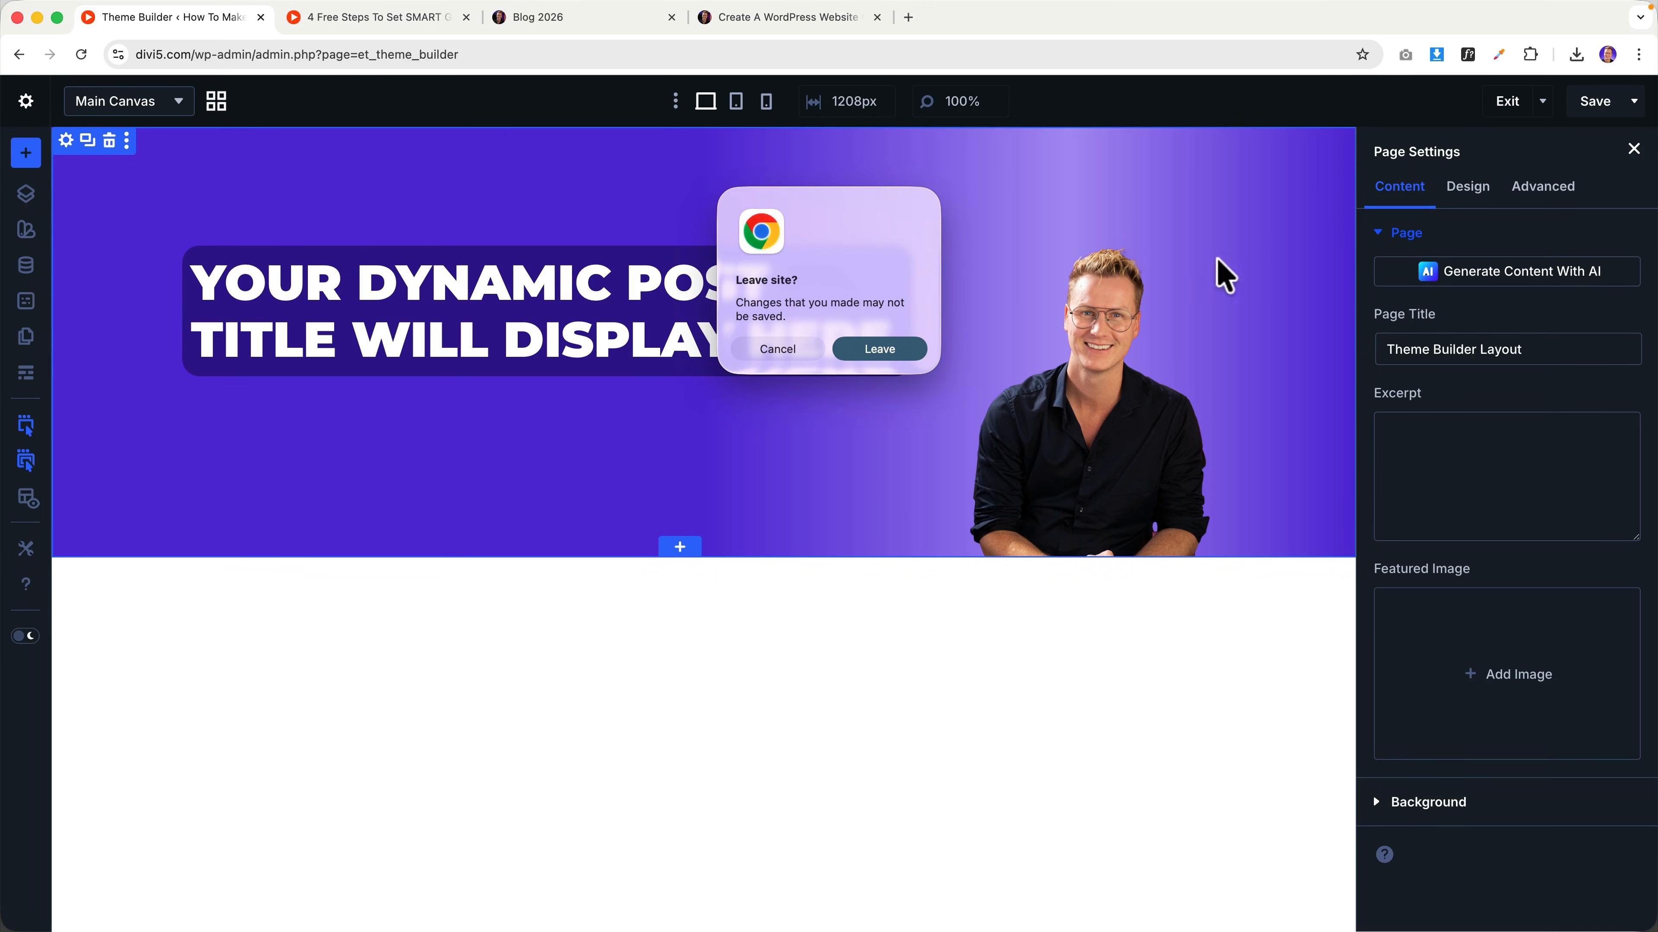
click(758, 357)
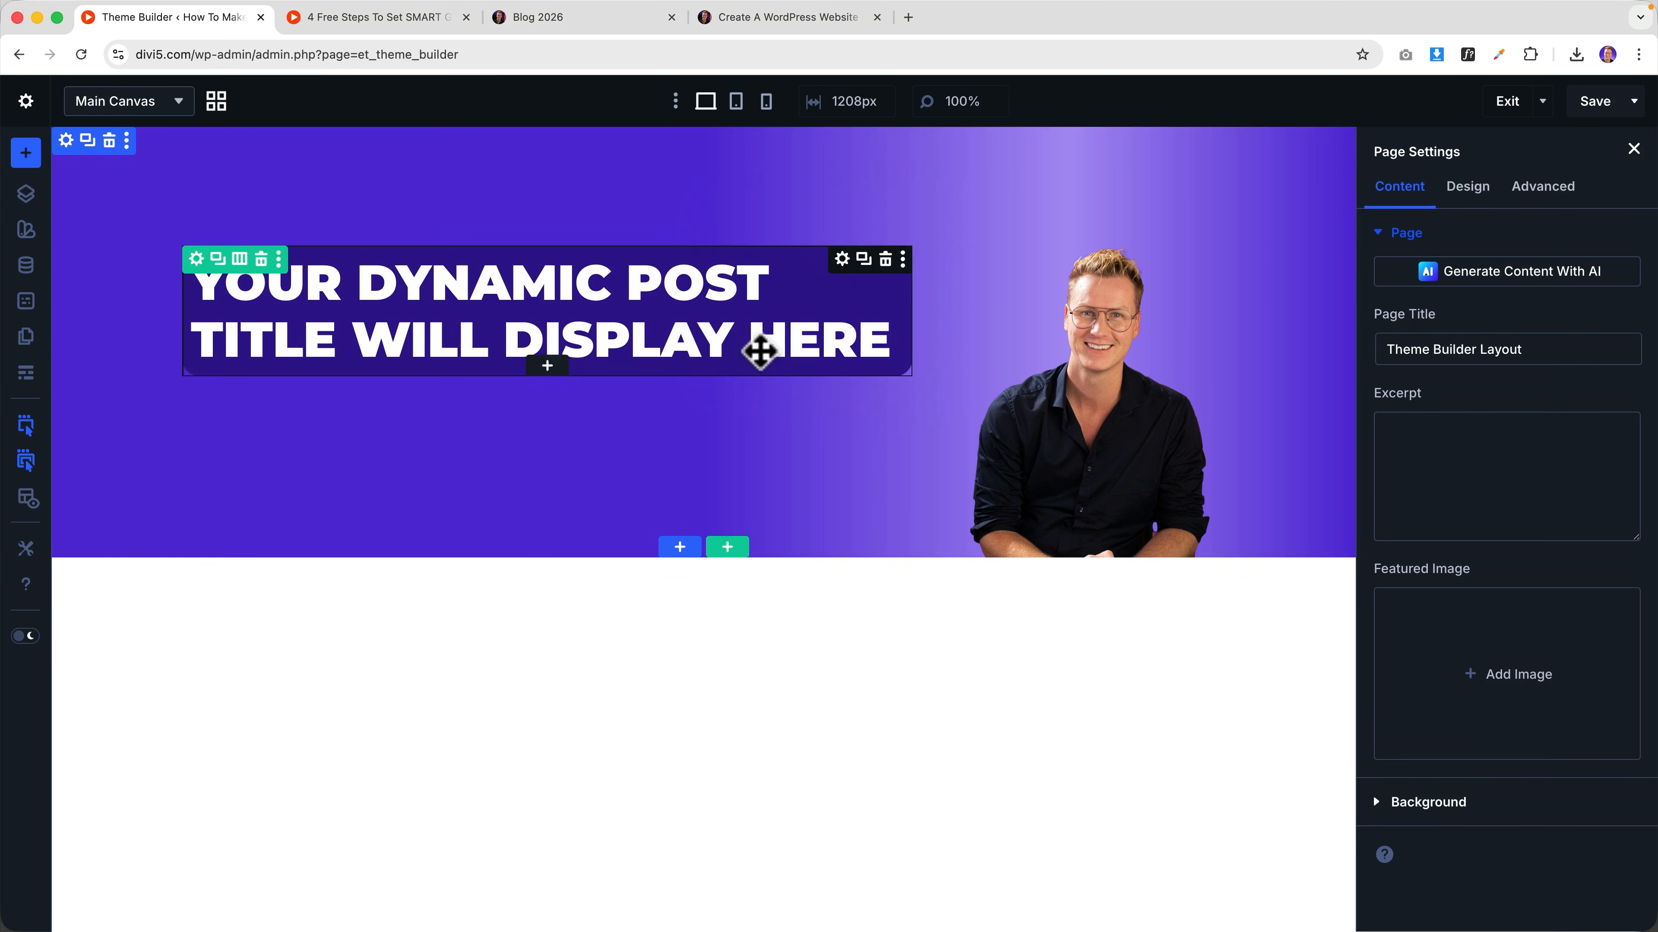
click(1570, 112)
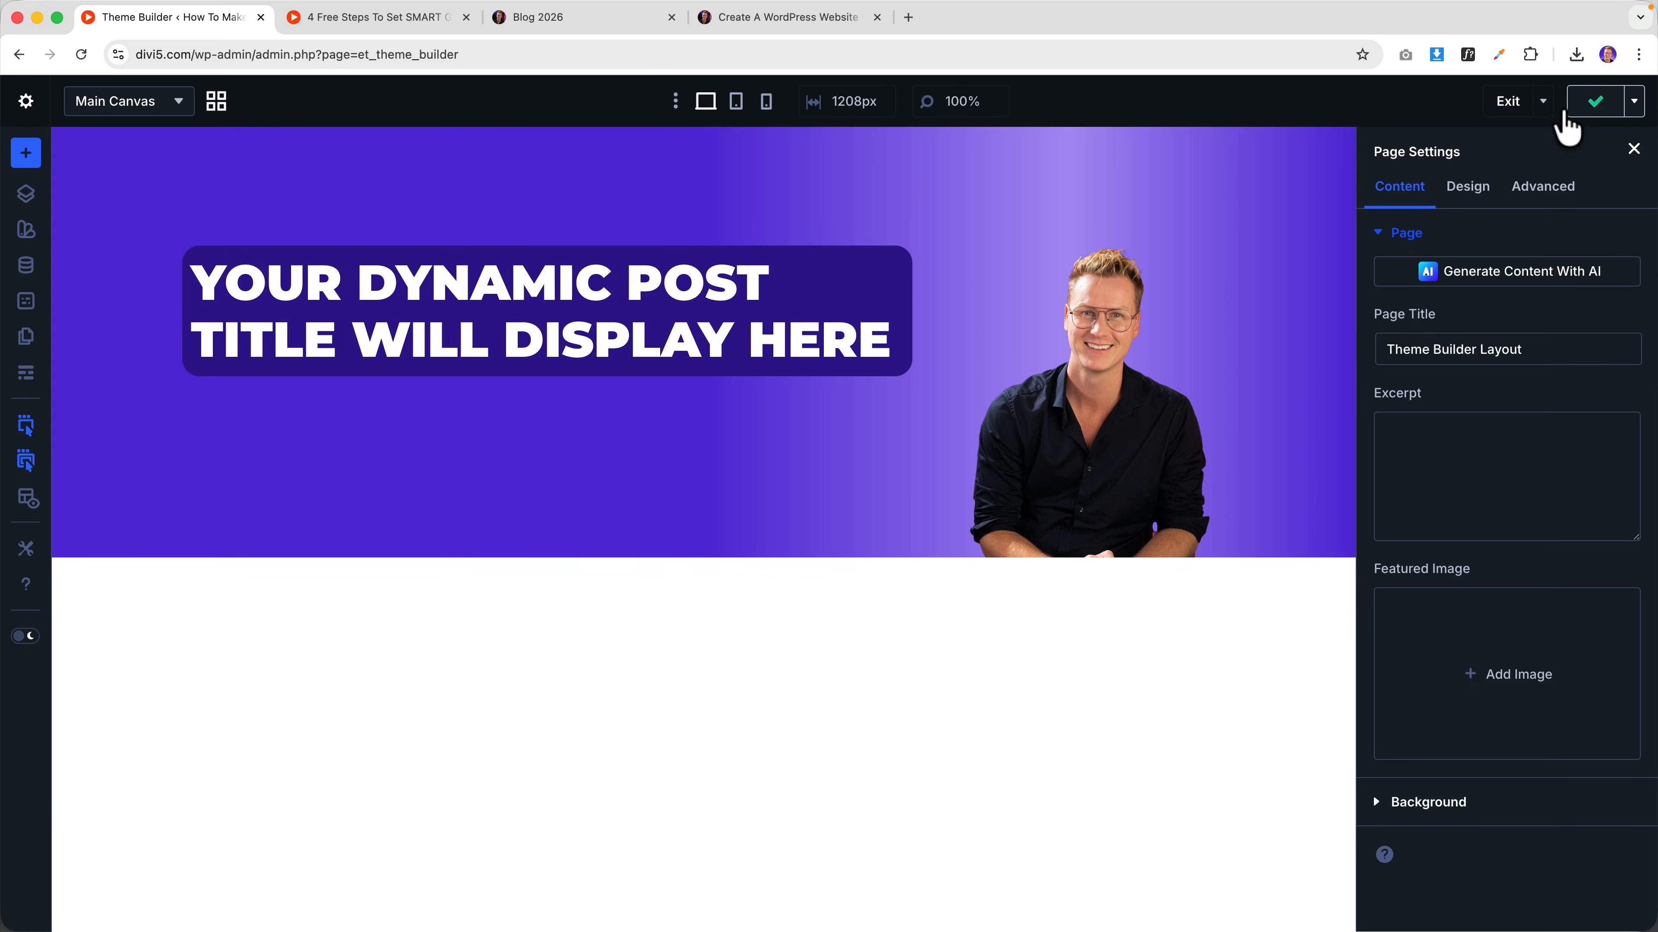
key(super+w)
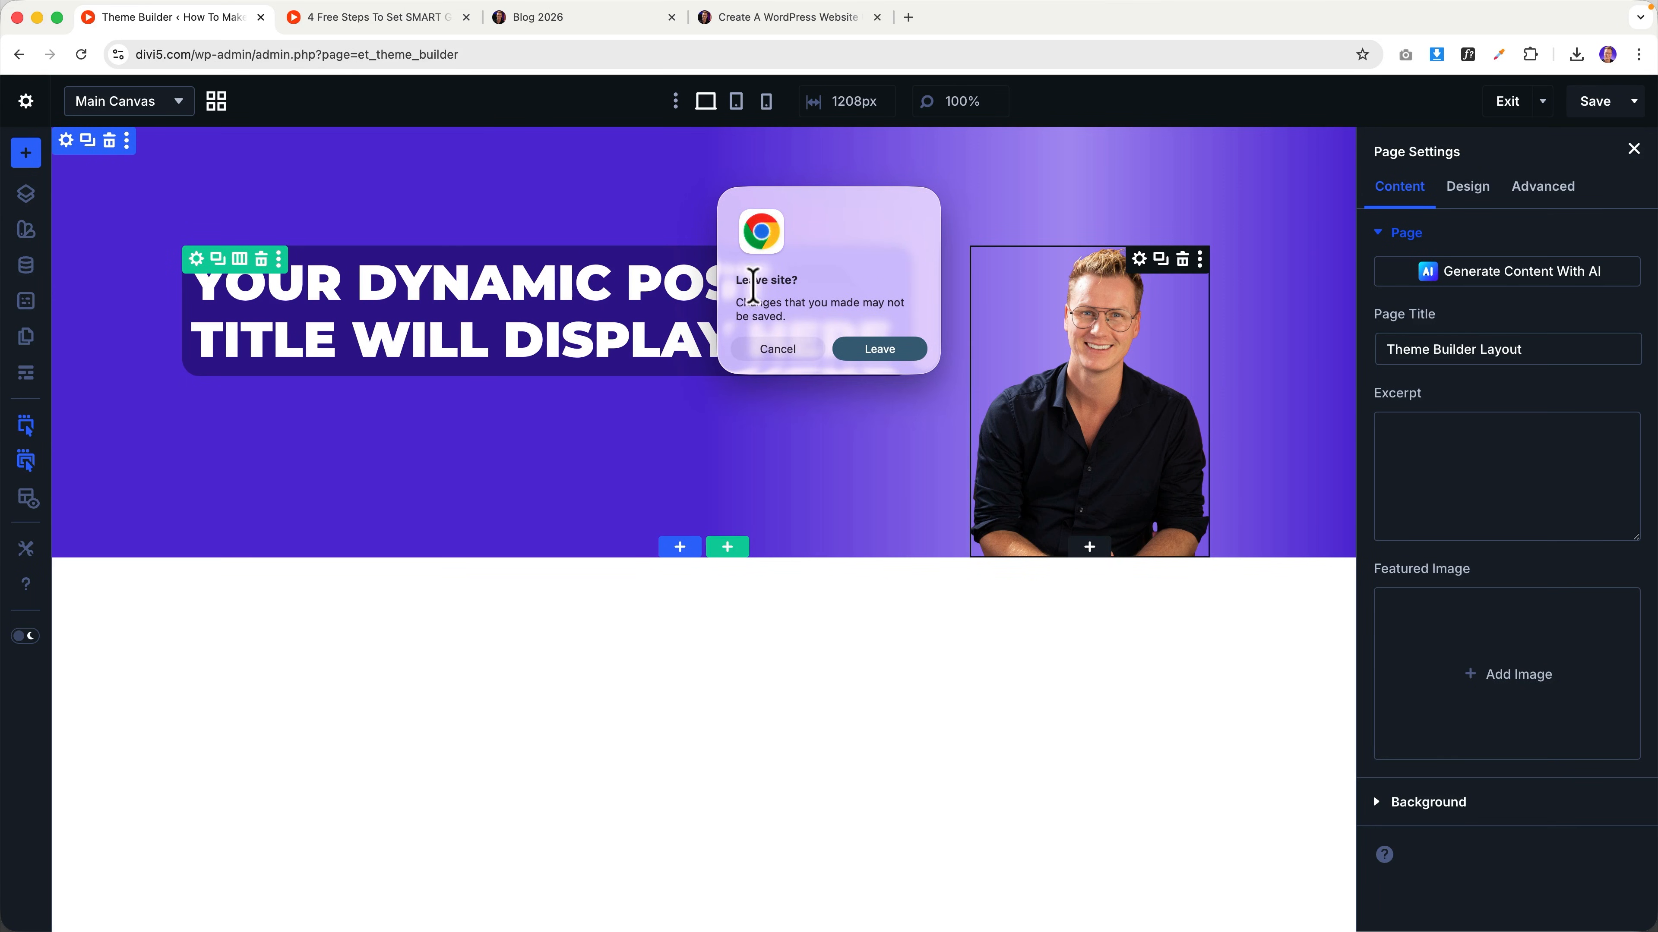
click(774, 353)
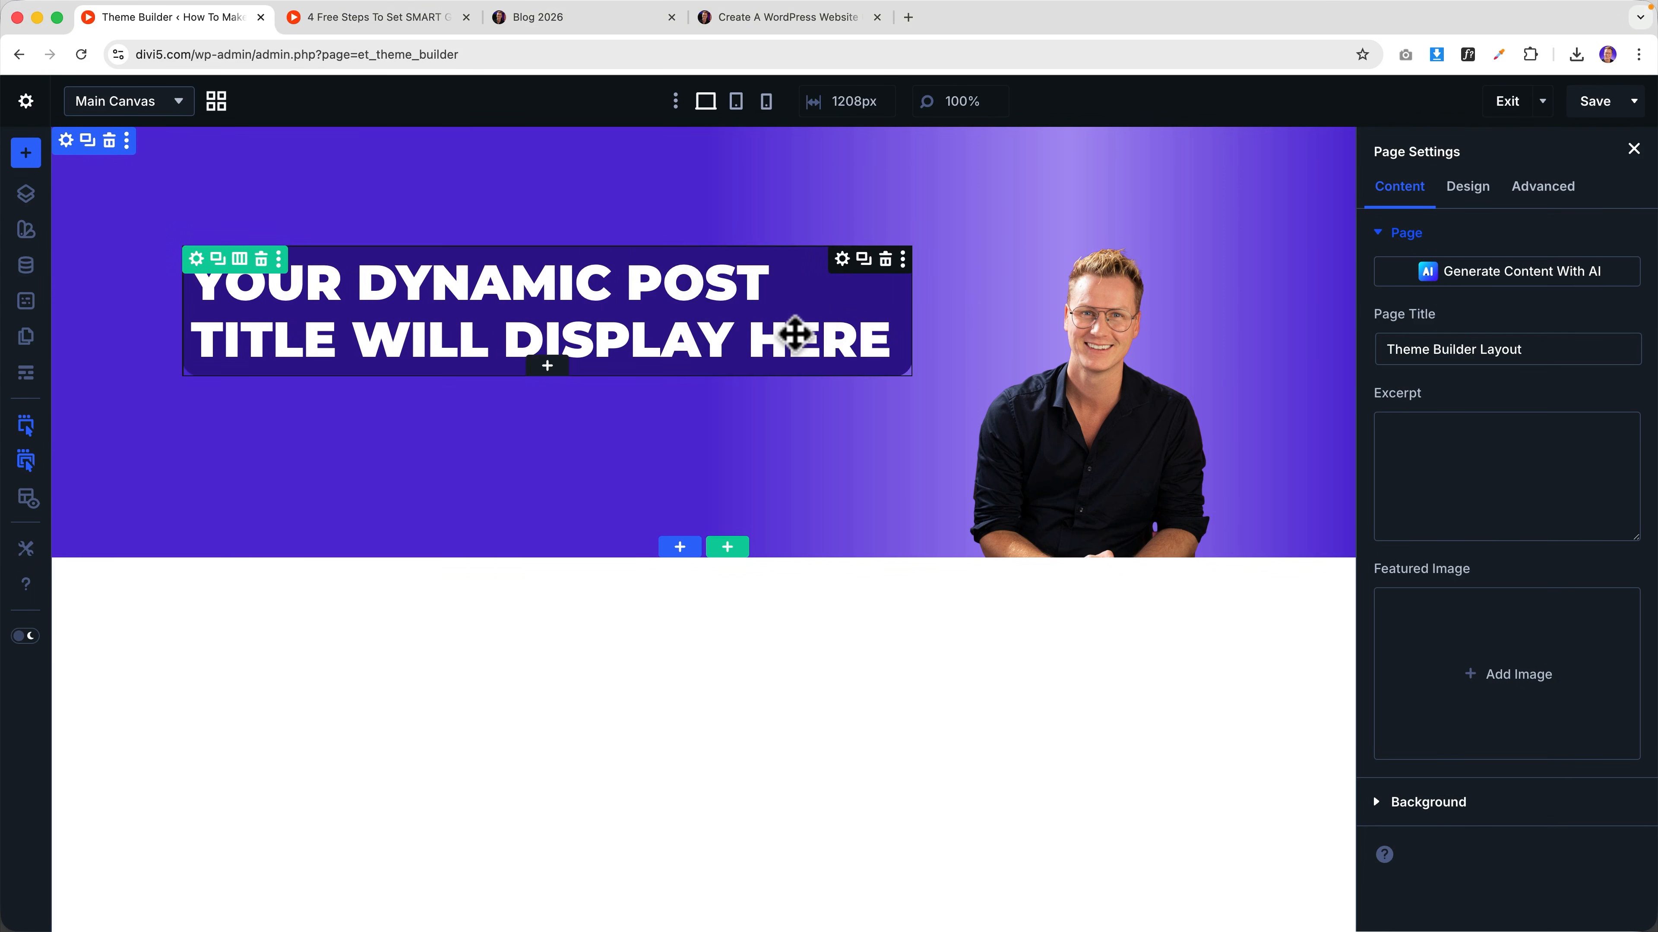
click(1509, 103)
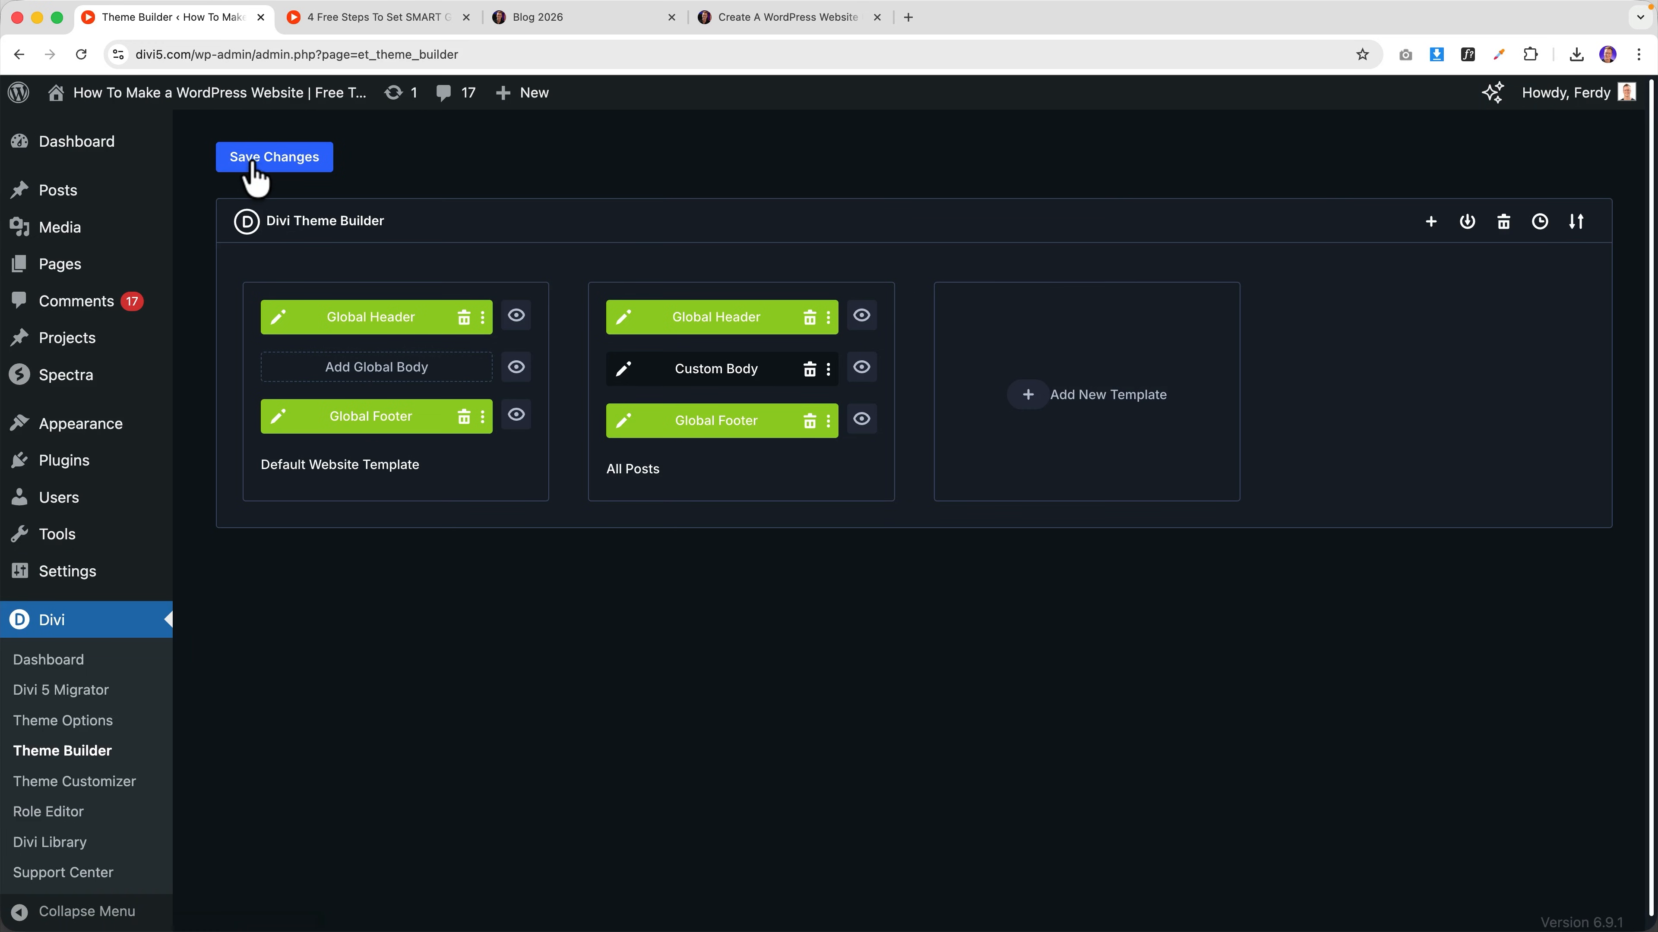
click(271, 162)
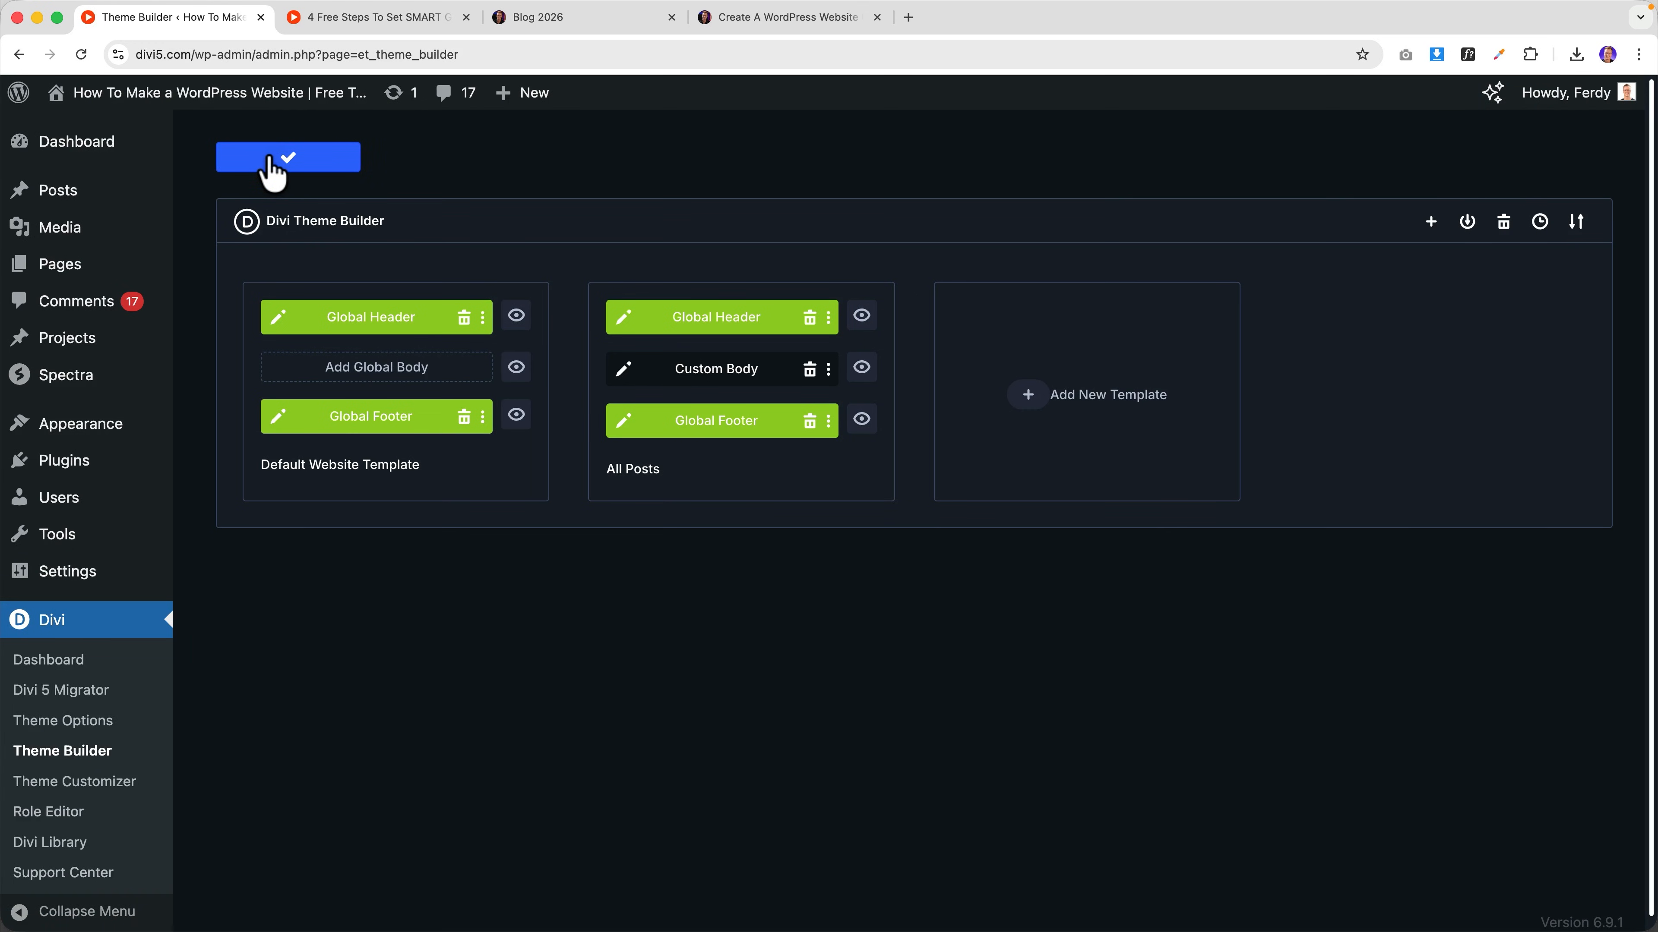
- Check how the SMART goals post's title displays with the new template, and return to the Theme Builder
click(375, 17)
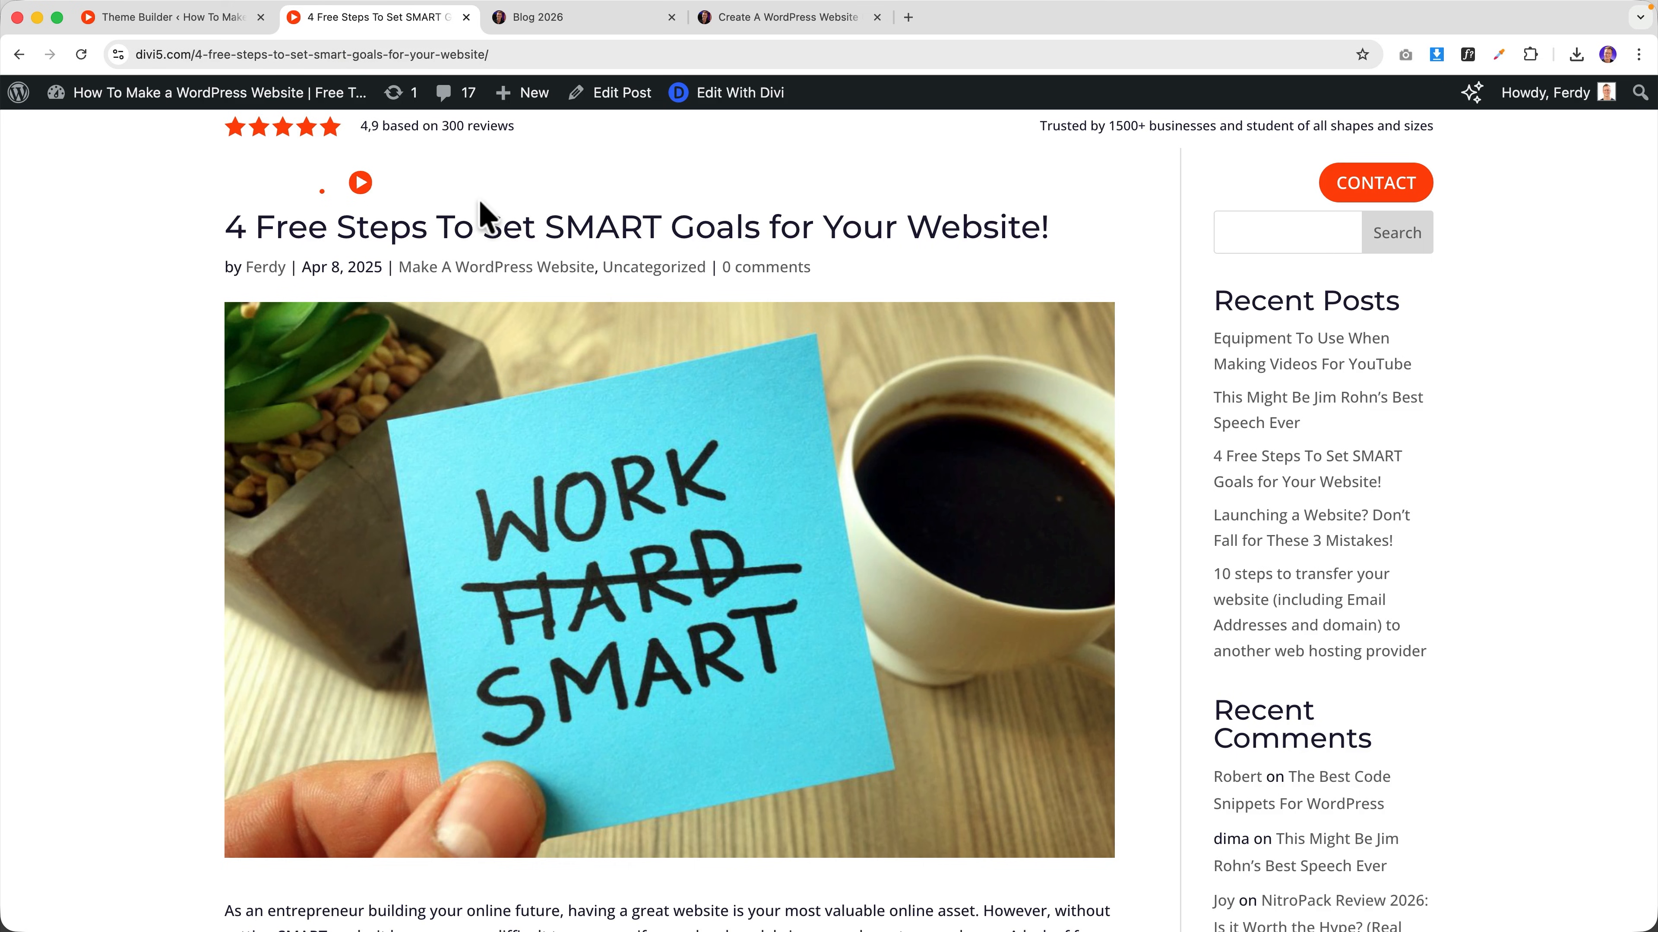
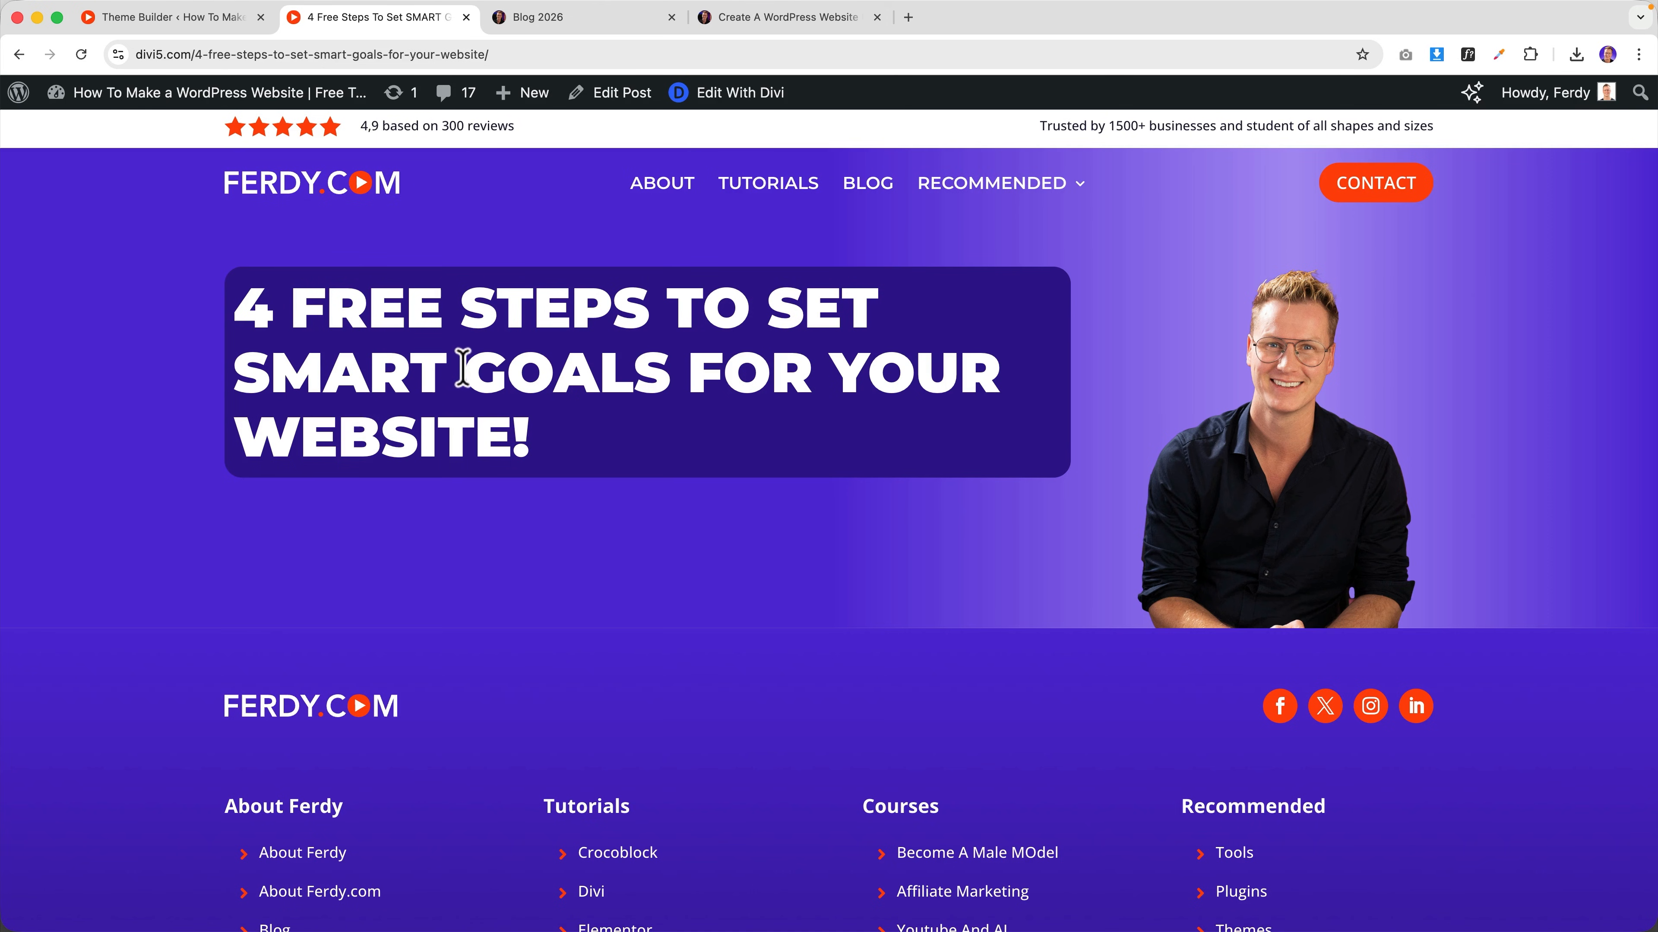
drag(591, 444, 235, 307)
click(587, 445)
click(171, 16)
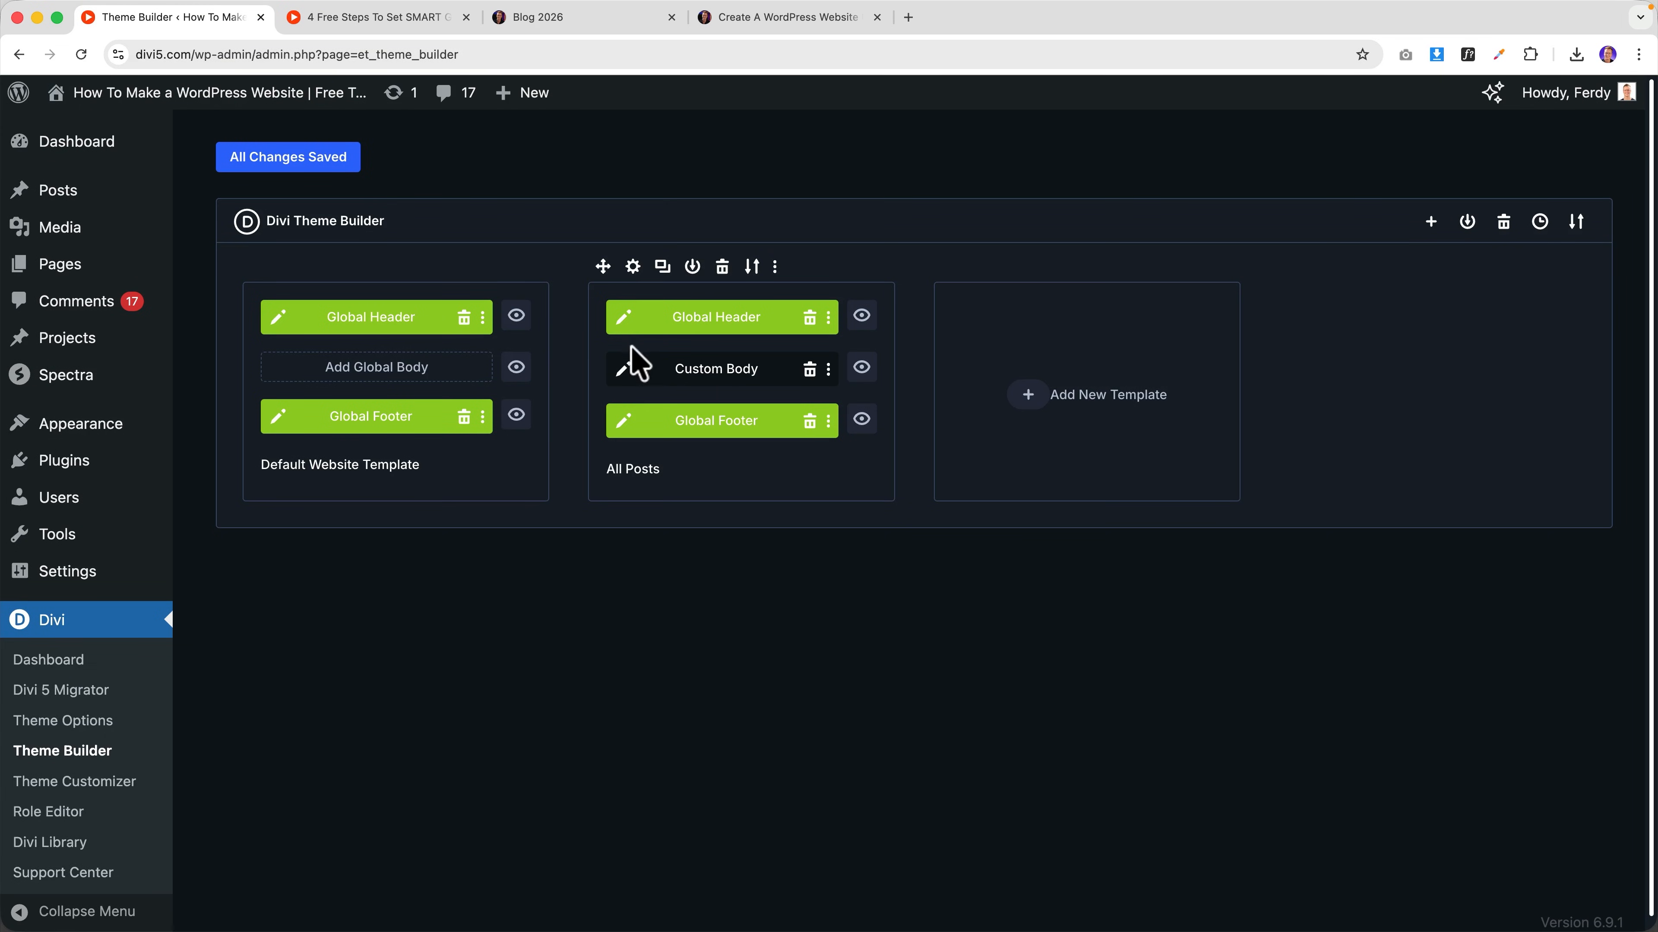
- Reopen the All Posts custom body and add a section with a wide and a narrow column below the title section
click(625, 372)
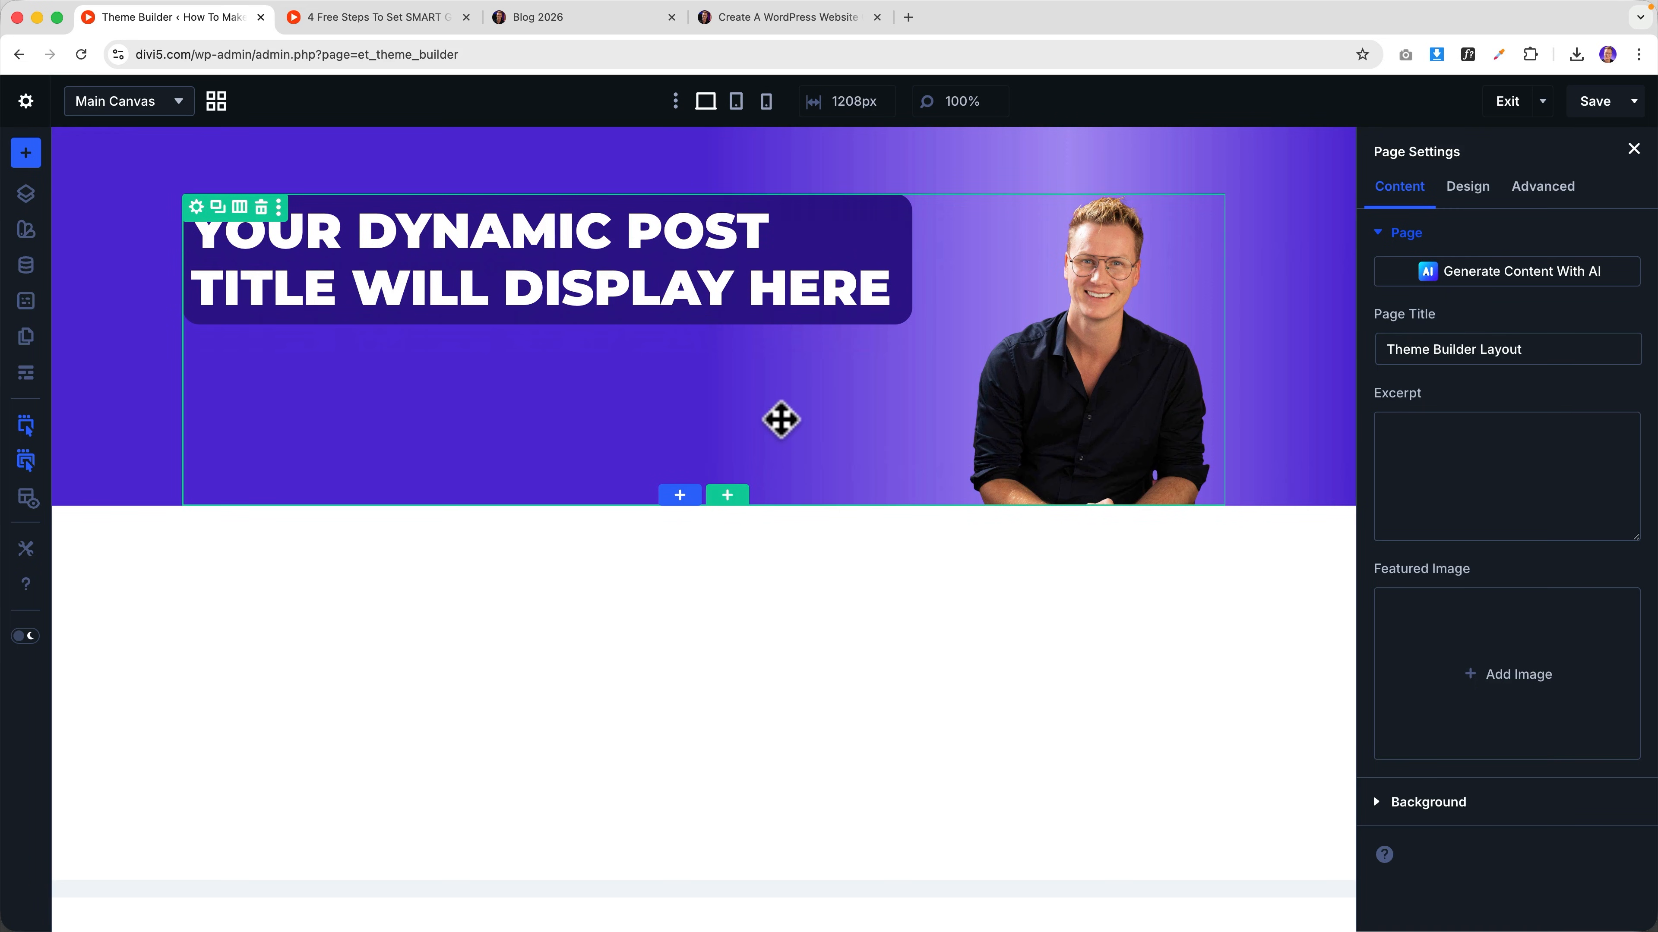
scroll(777, 417, down, 1)
click(682, 498)
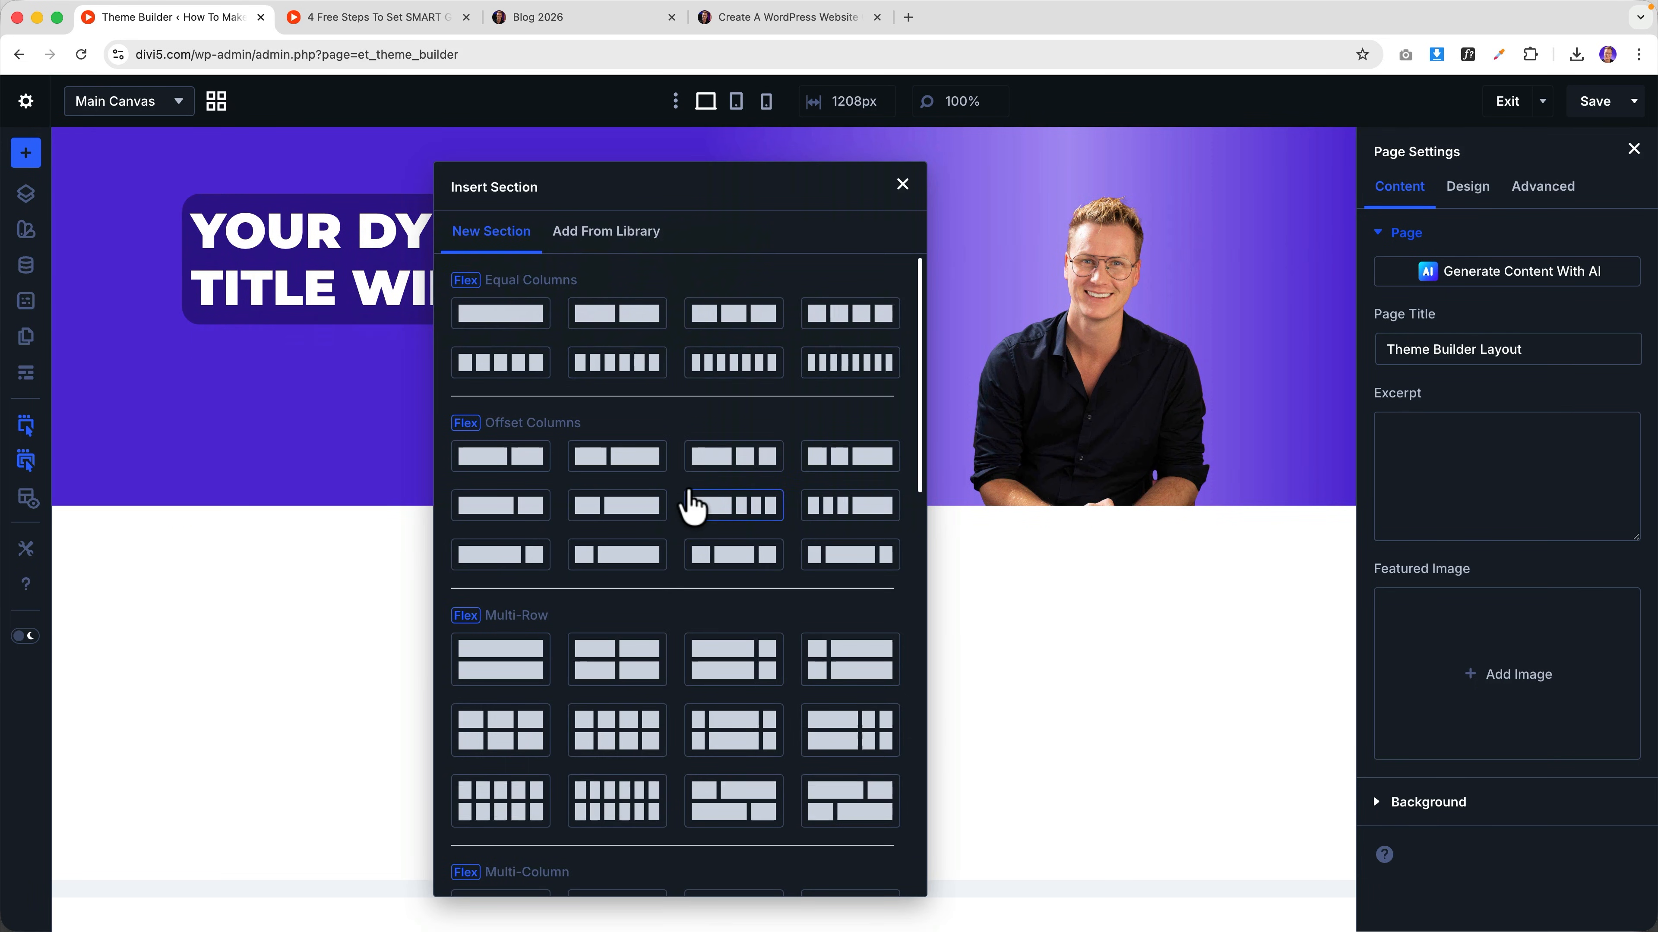
click(515, 556)
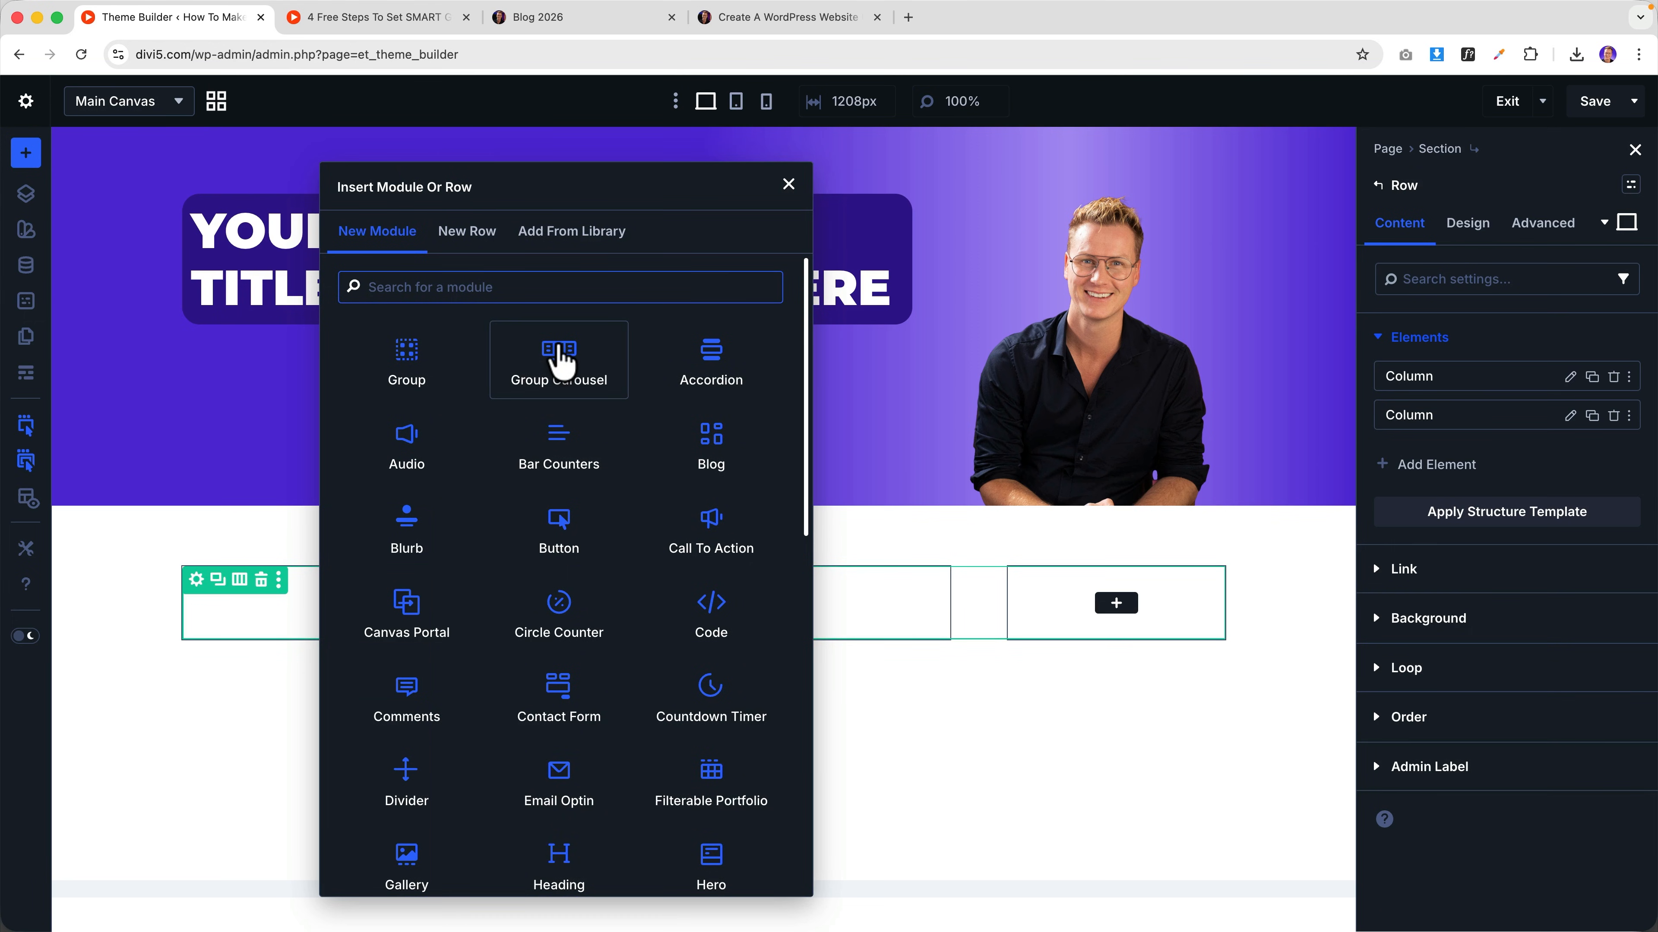
- Insert an Image module in the wide column, set its image to the dynamic Featured Image and save the layout
text(image)
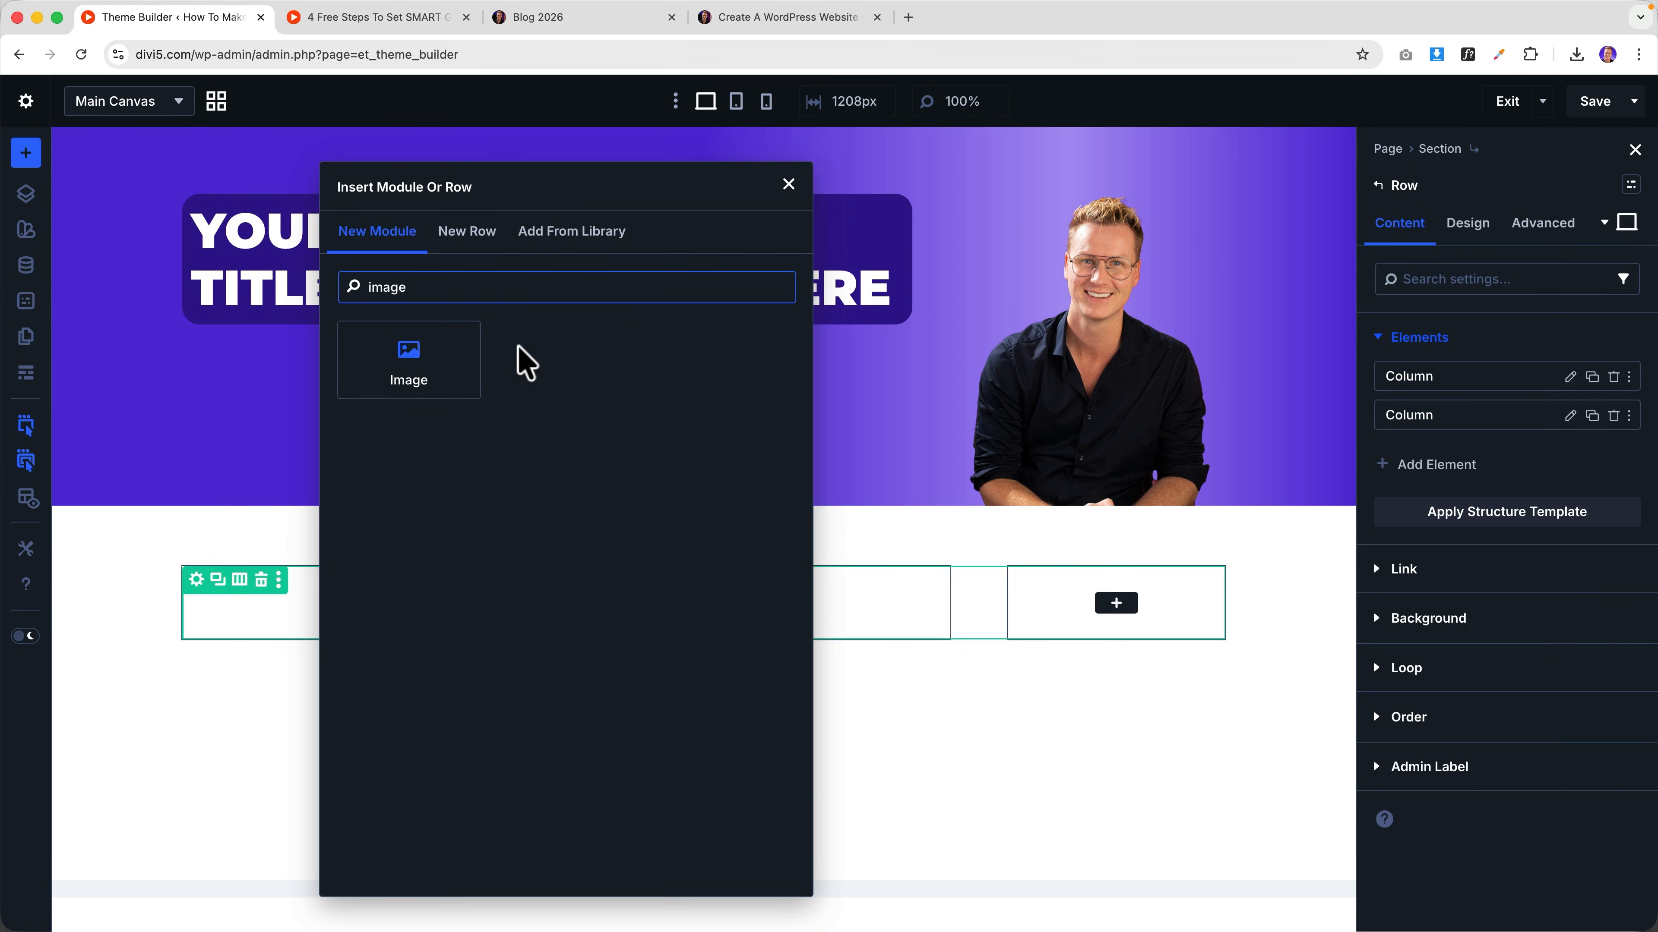
click(444, 352)
scroll(525, 486, down, 2)
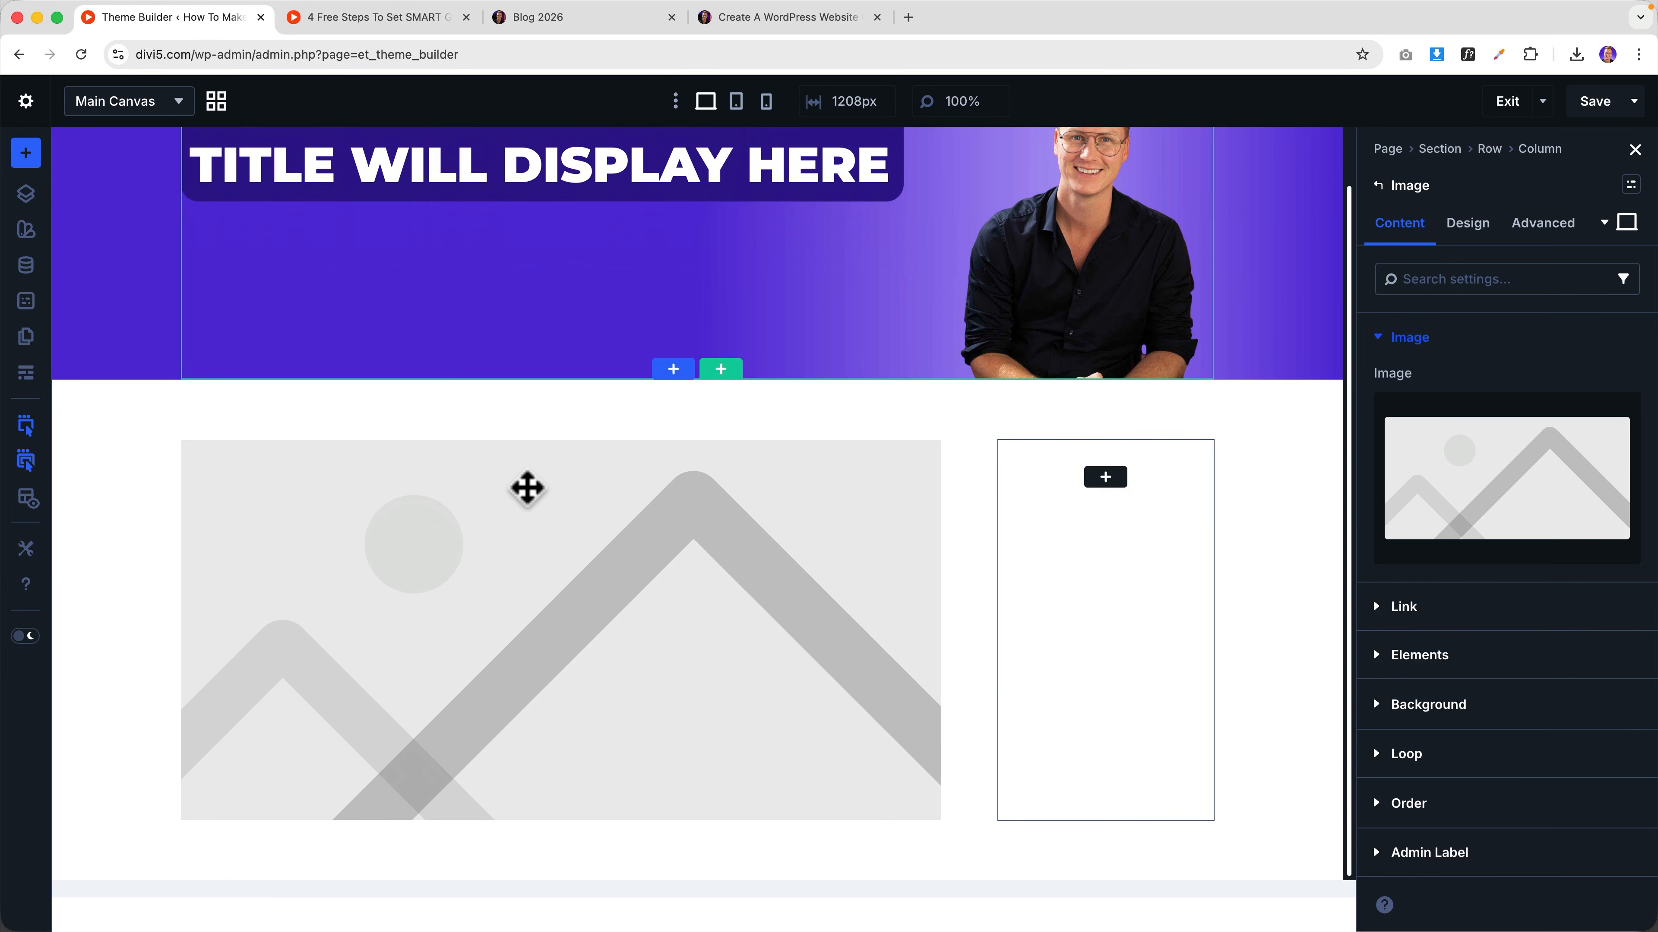
mouse_move(1573, 462)
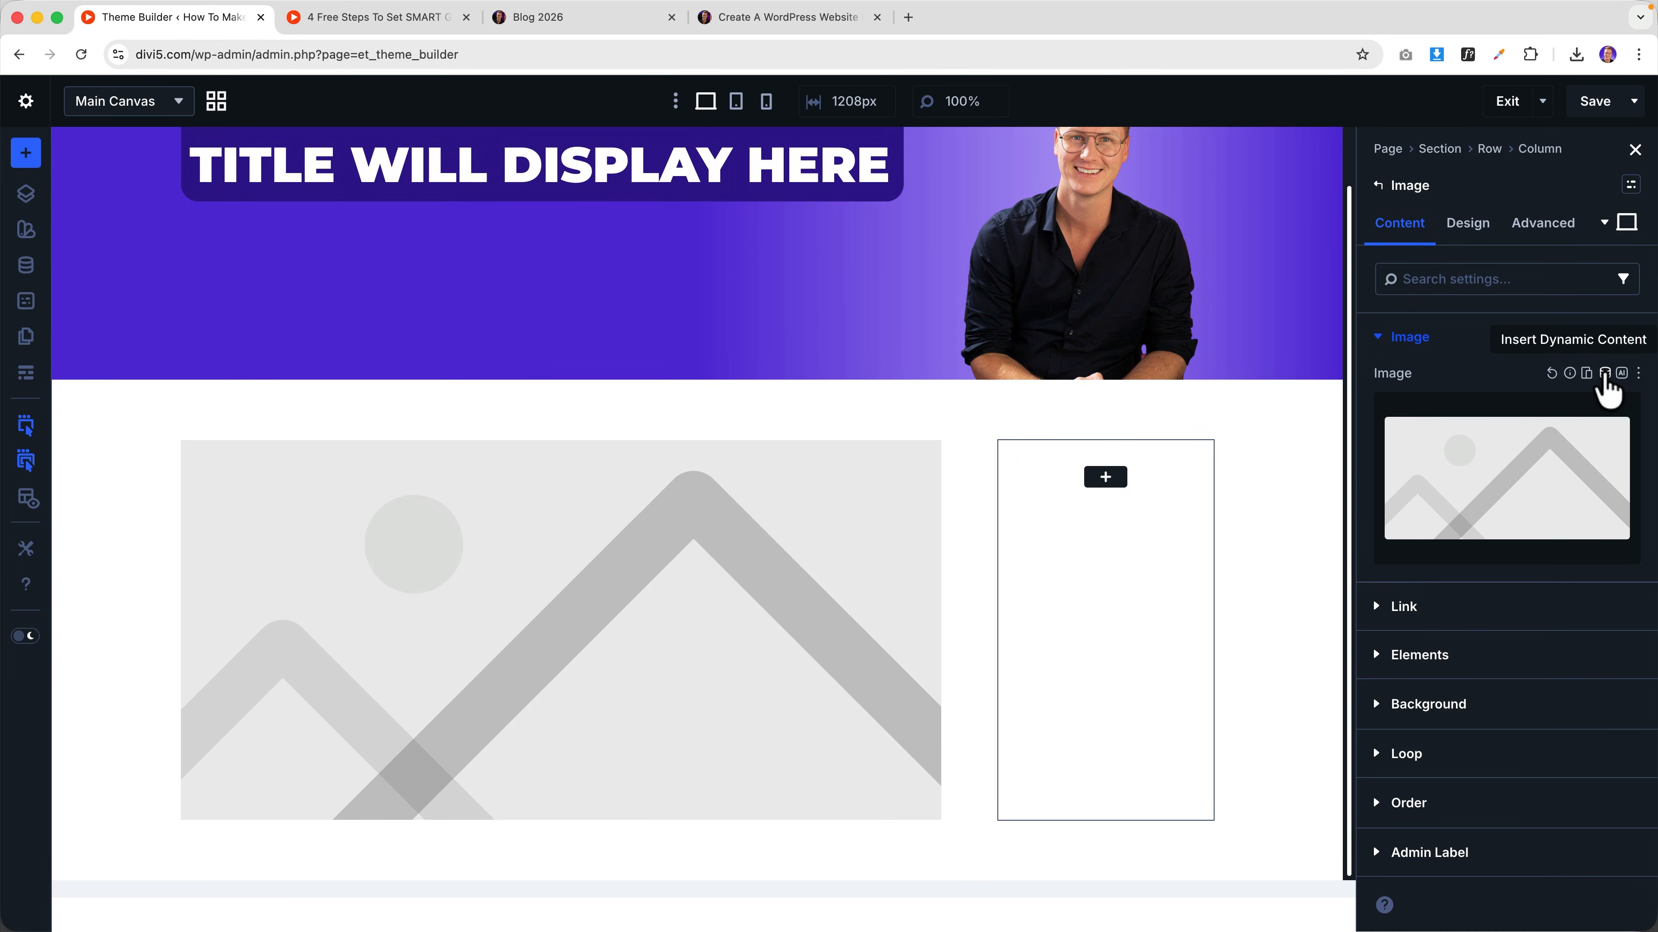
click(1605, 375)
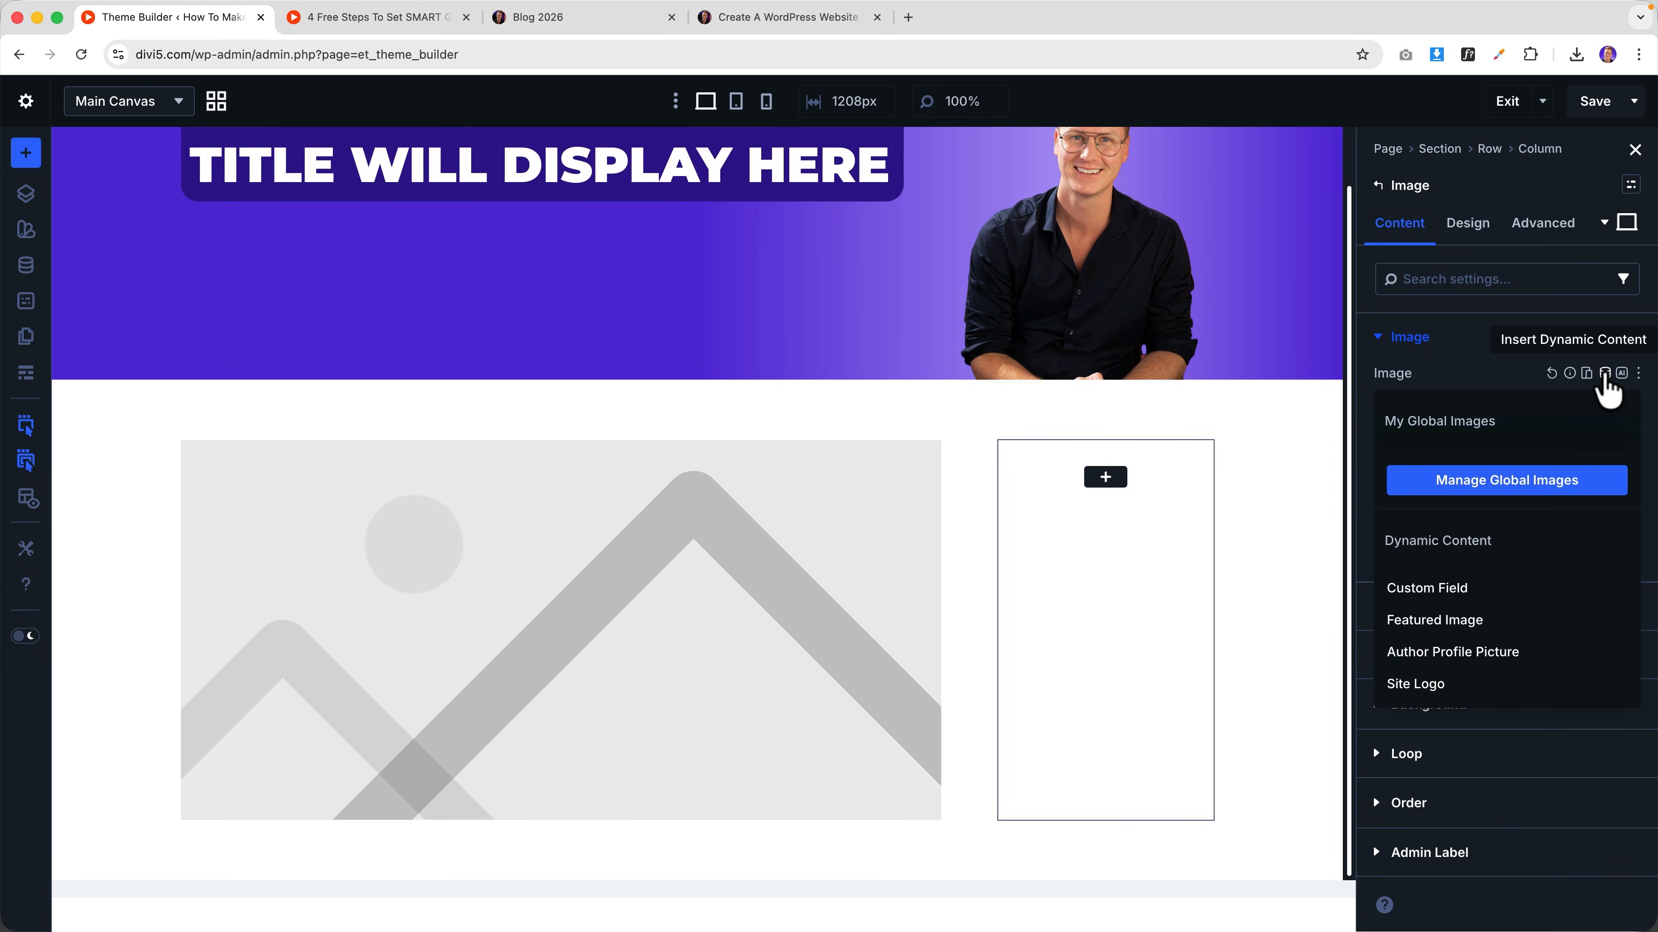
click(1460, 624)
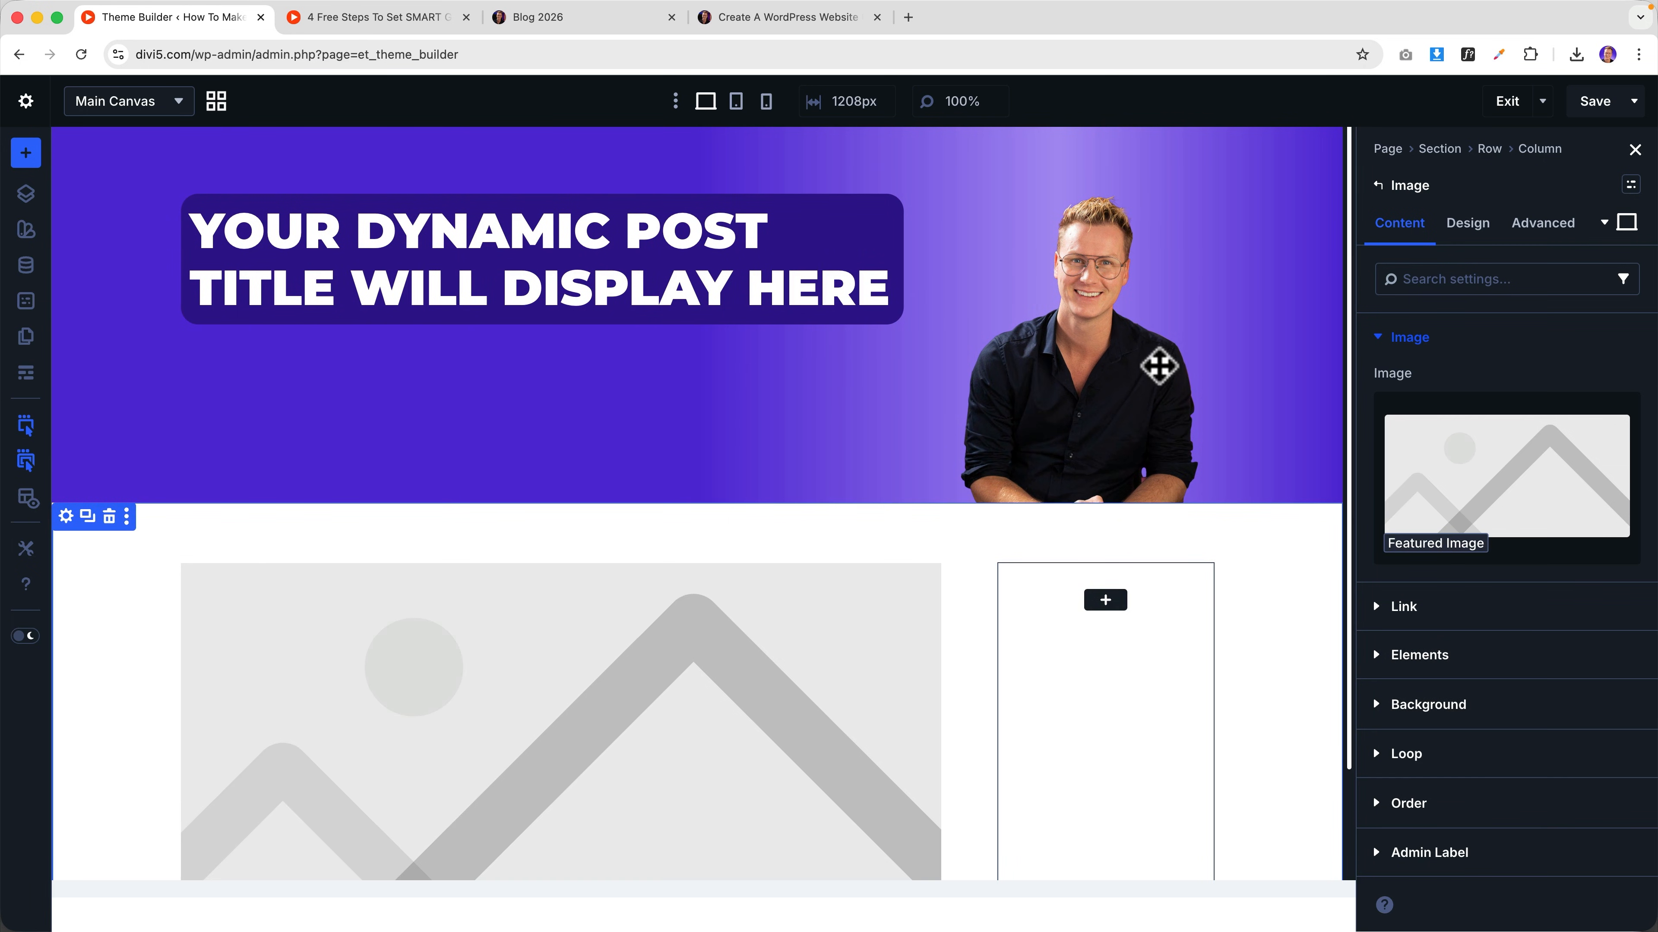
click(1596, 102)
- Check the featured image on the live SMART goals post and return to the template builder
click(423, 20)
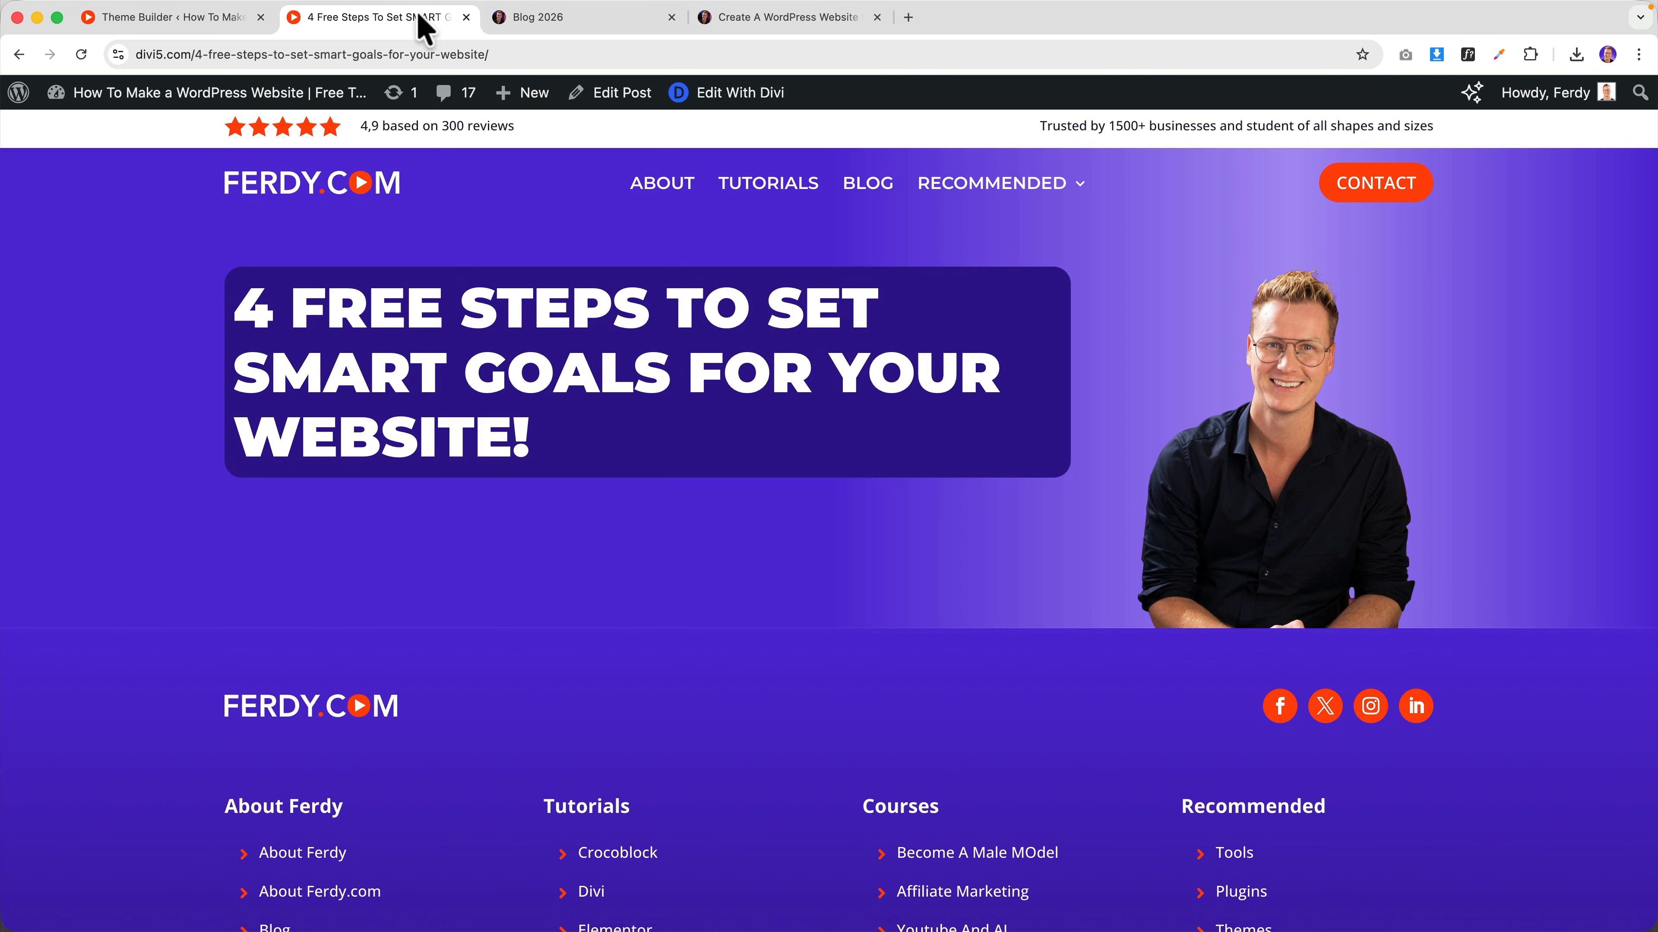
scroll(444, 271, down, 6)
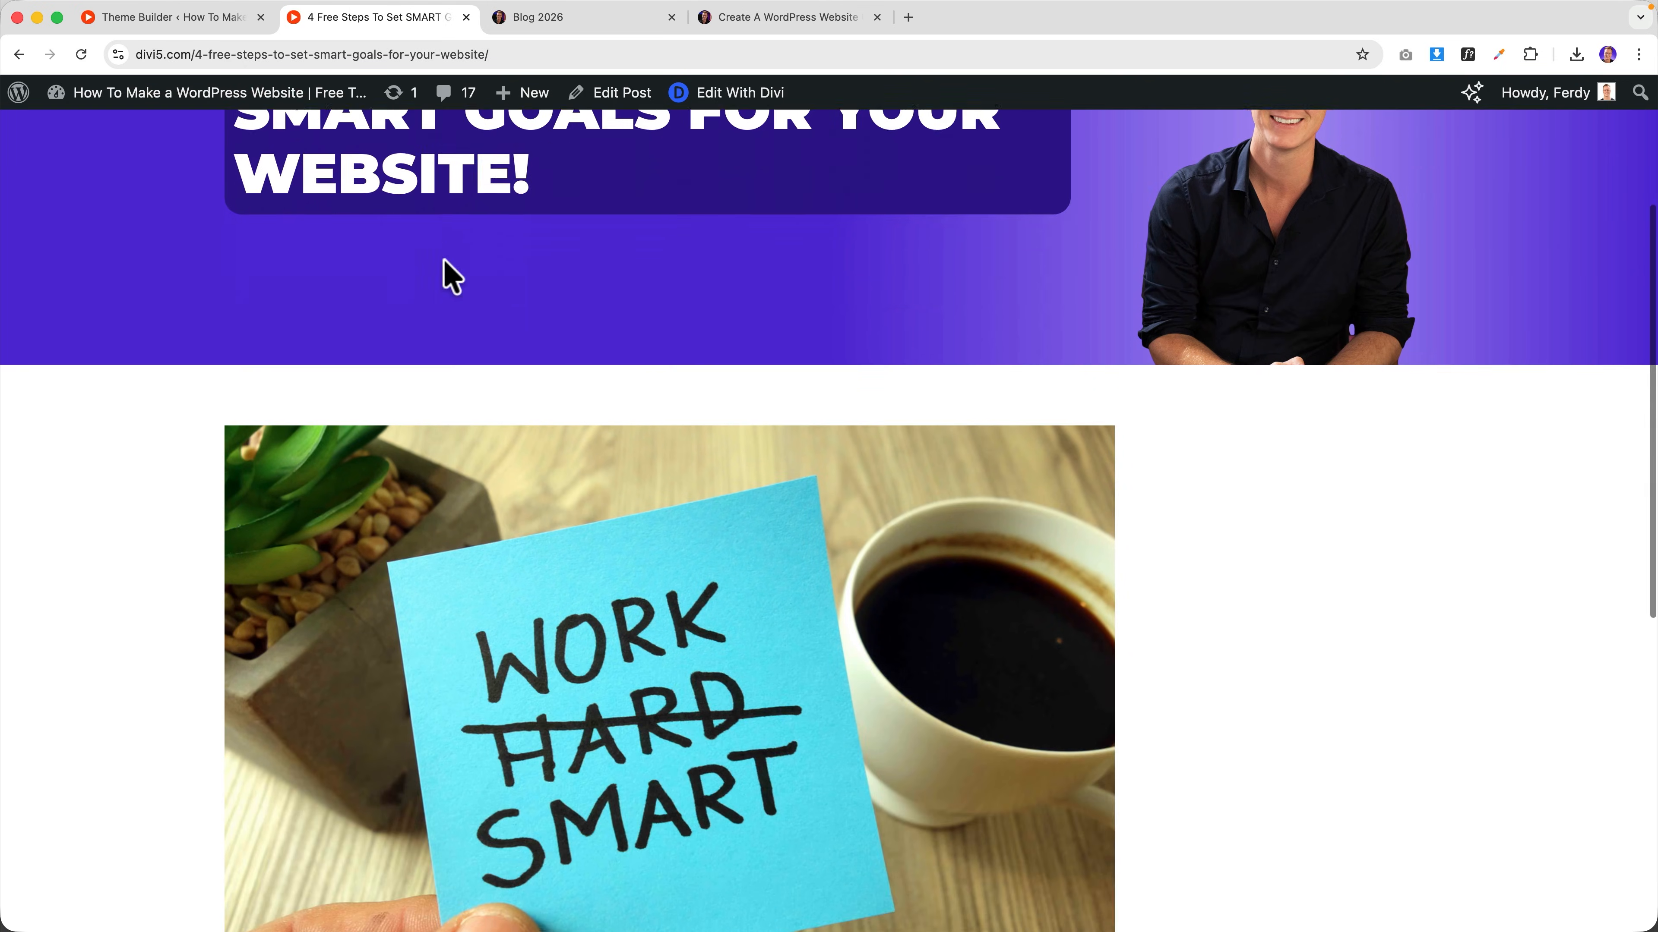
scroll(666, 418, down, 4)
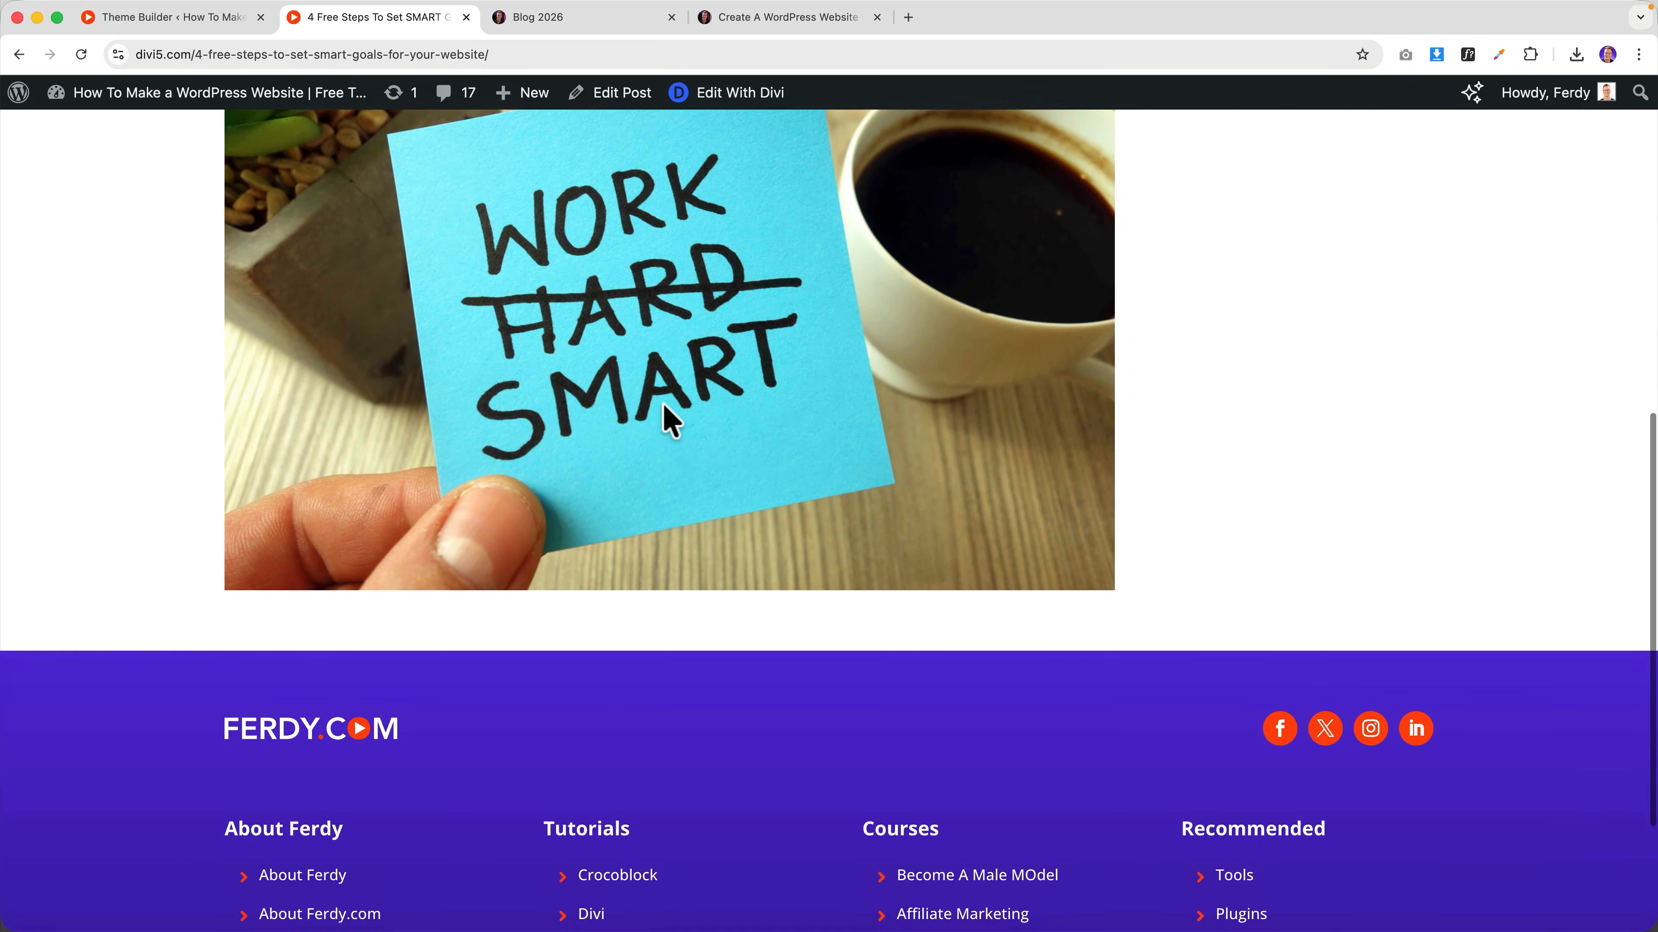
scroll(666, 418, up, 9)
click(222, 18)
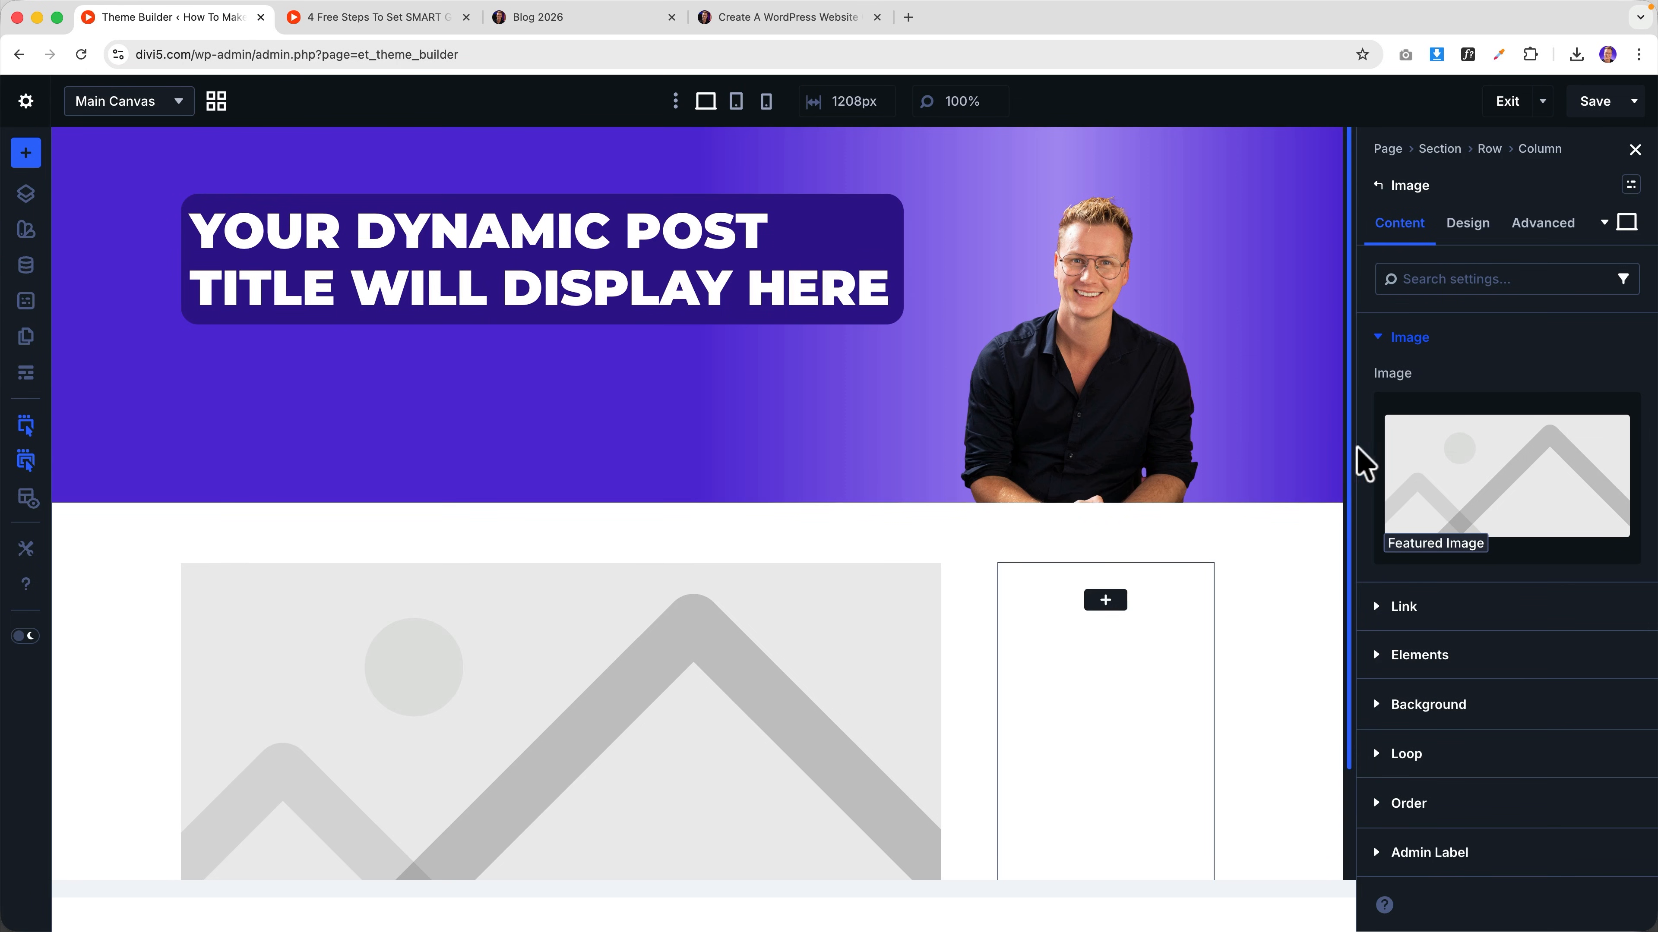
- Set the featured Image module's border radius to 2 rem on all corners and save the layout
click(1473, 229)
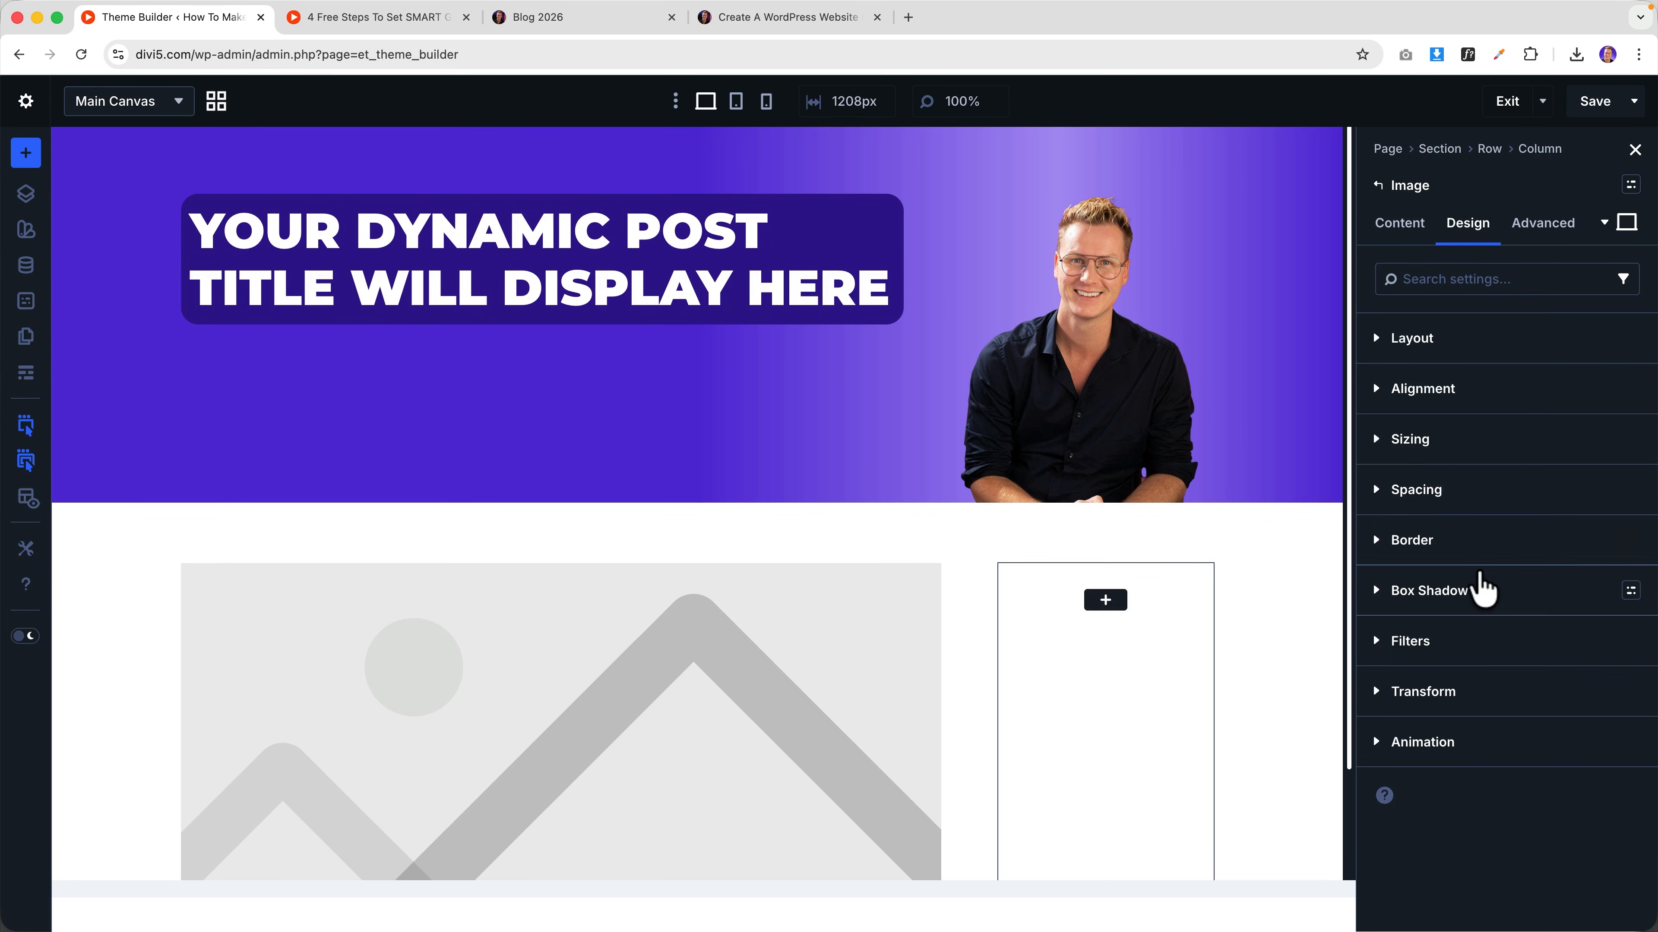
click(1442, 555)
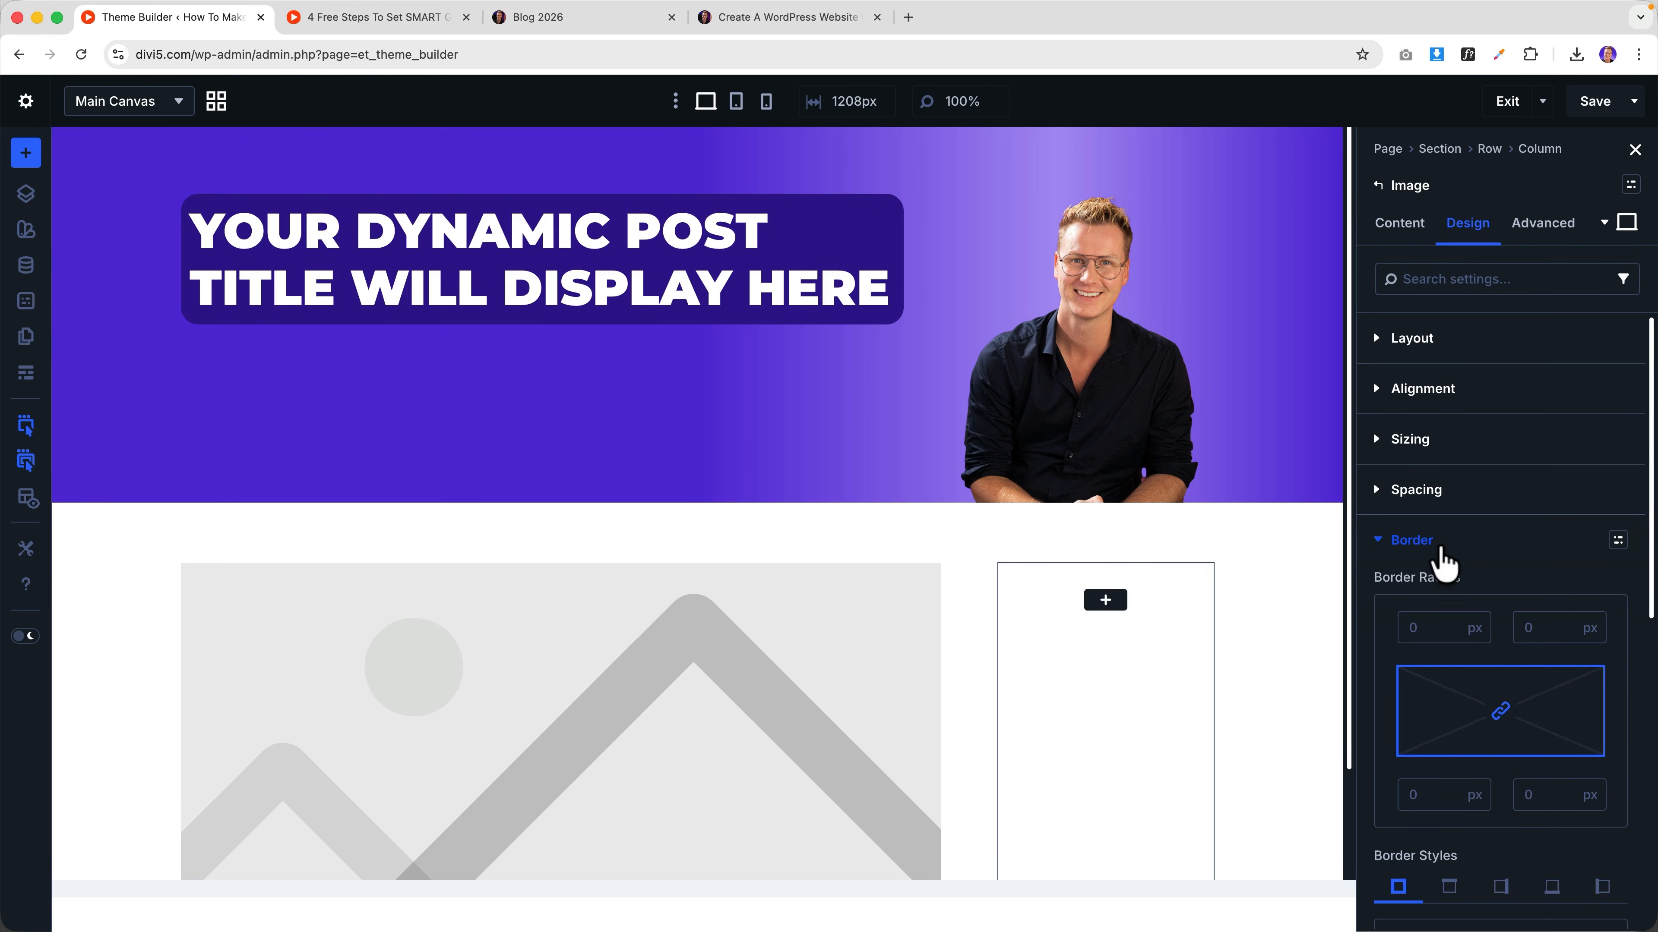
click(1474, 629)
click(1476, 630)
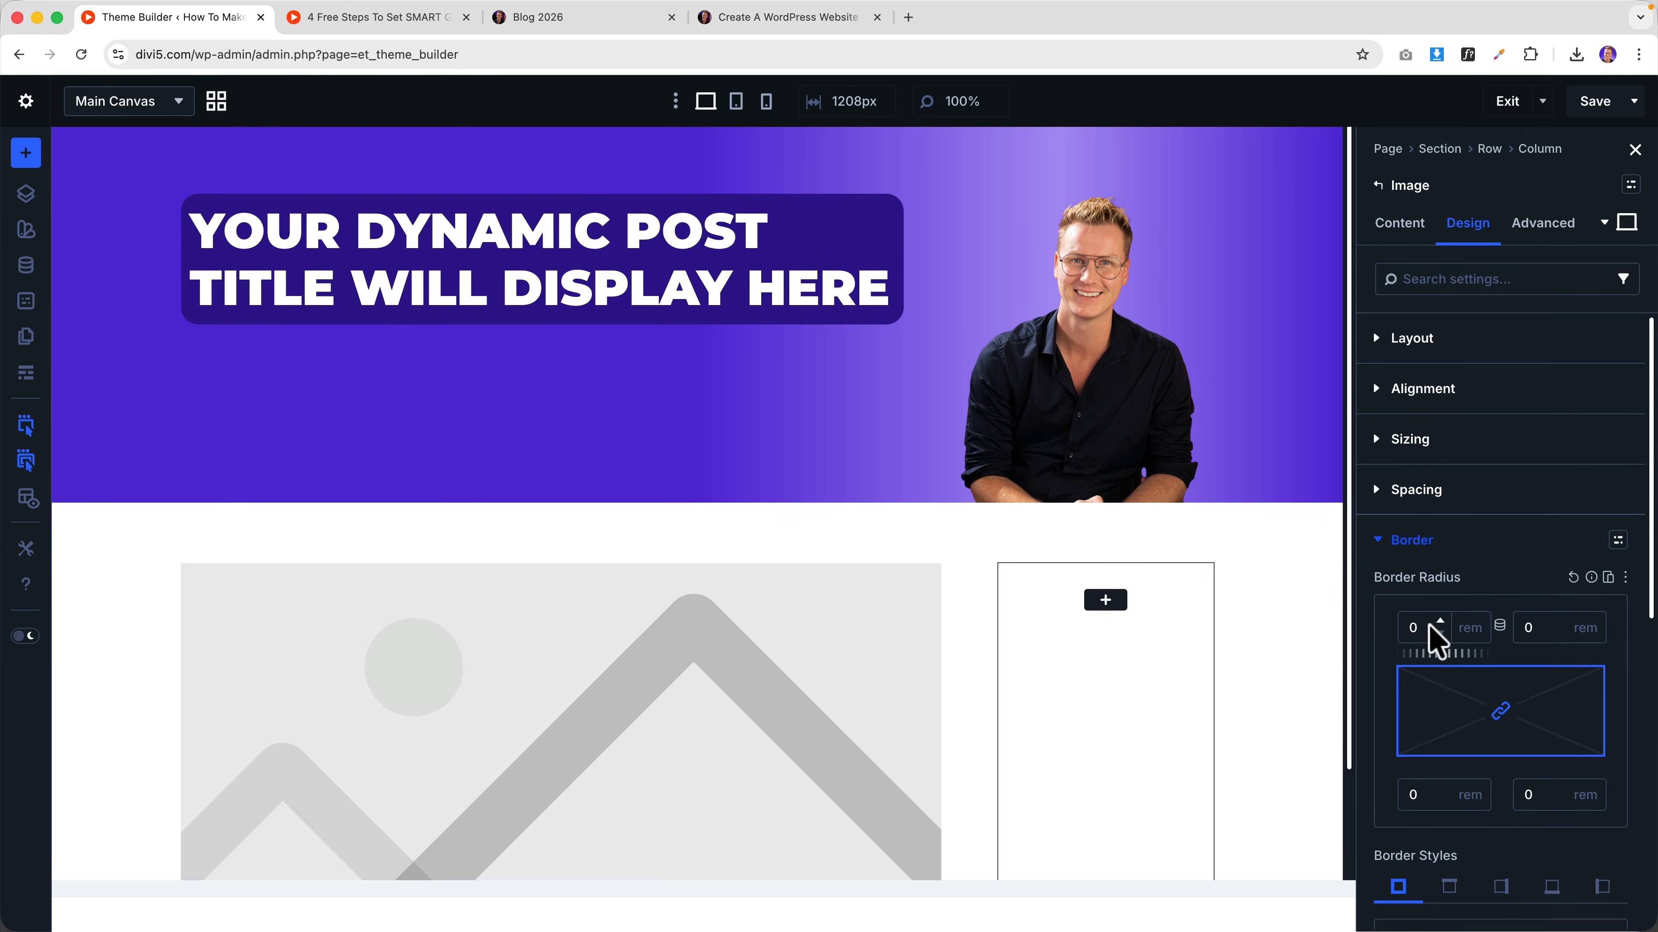
text(2)
click(1592, 100)
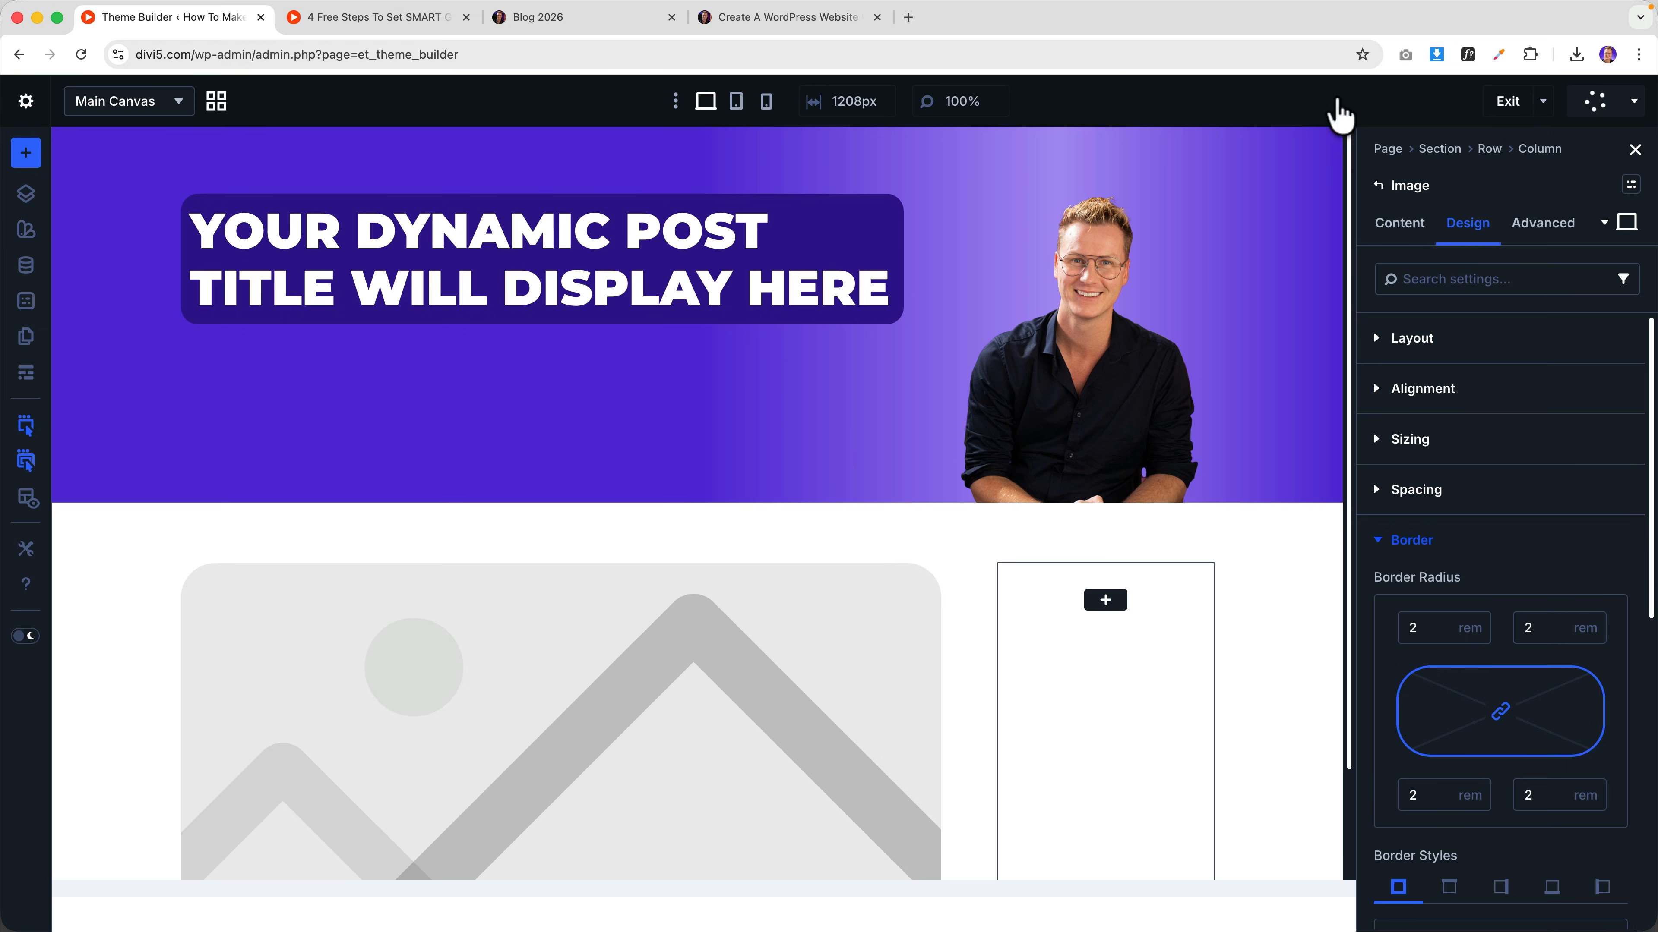
- Check the rounded featured image and title on the live SMART goals post, and return to the template builder
click(381, 20)
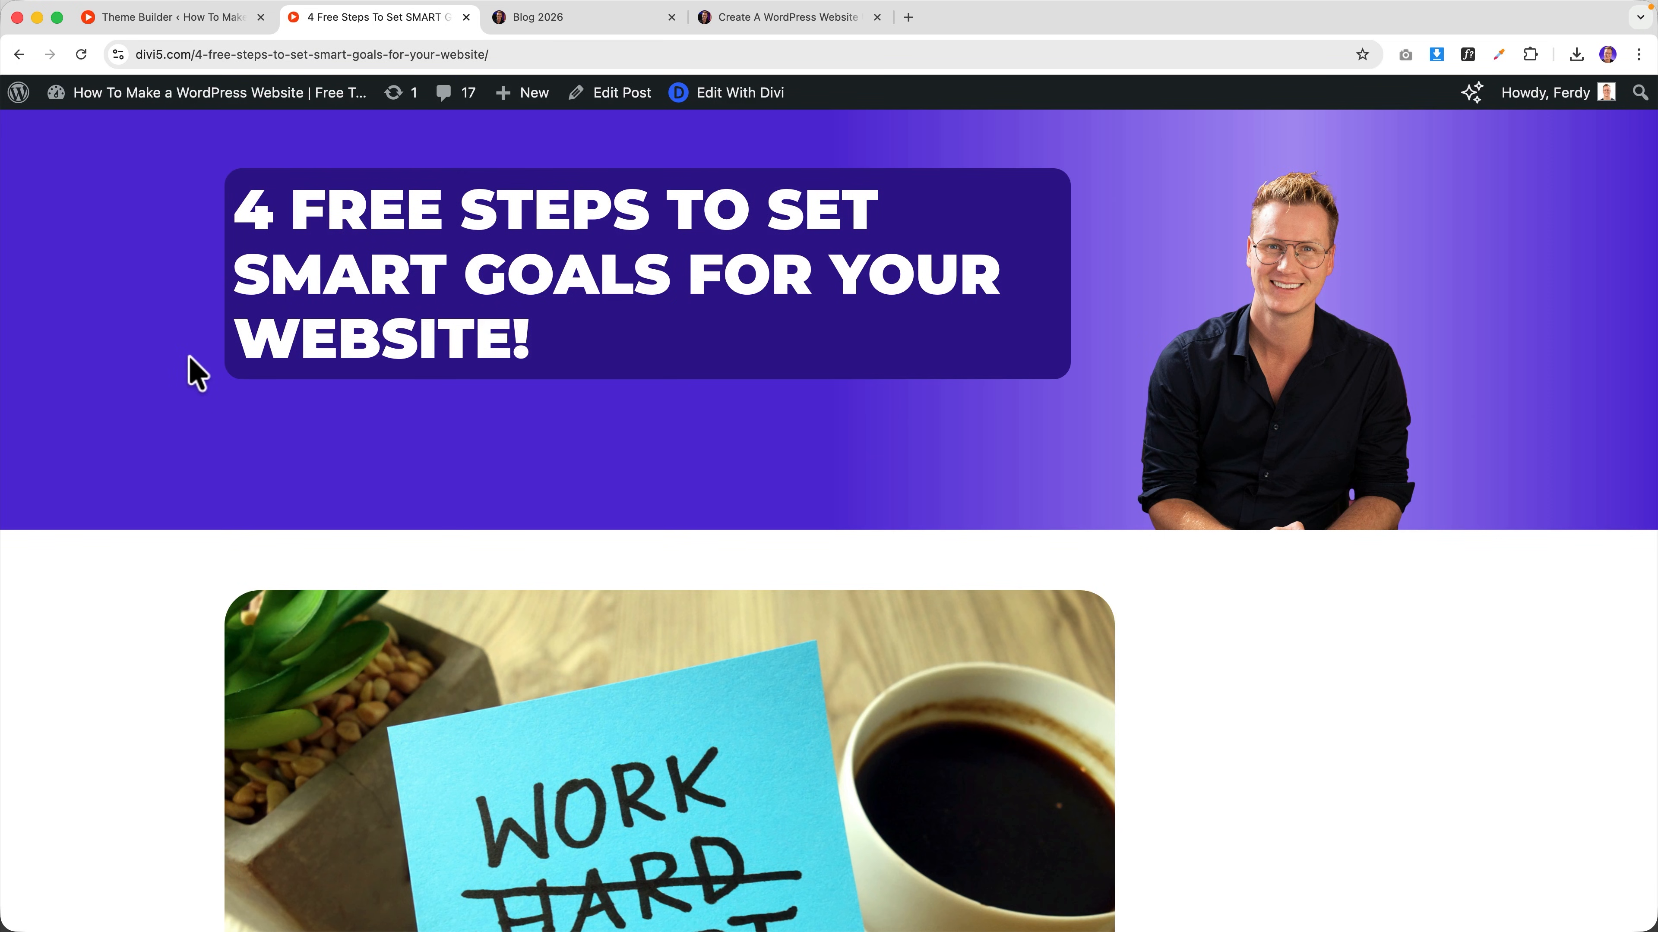
scroll(193, 370, down, 3)
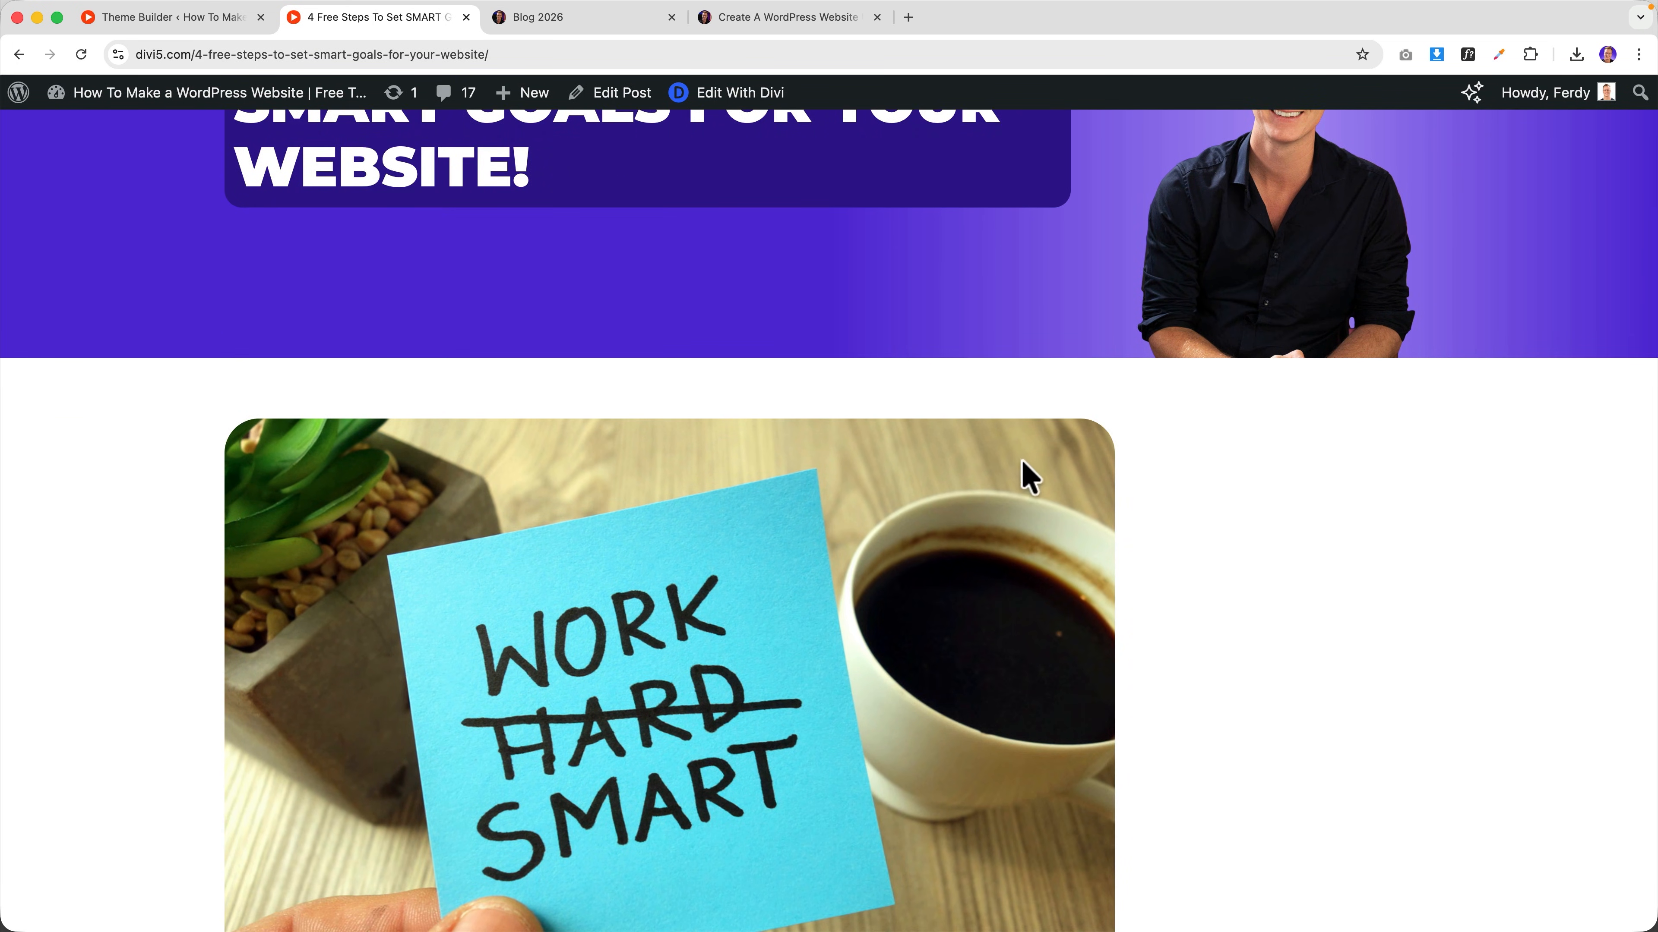
scroll(1021, 467, down, 6)
scroll(1015, 474, up, 10)
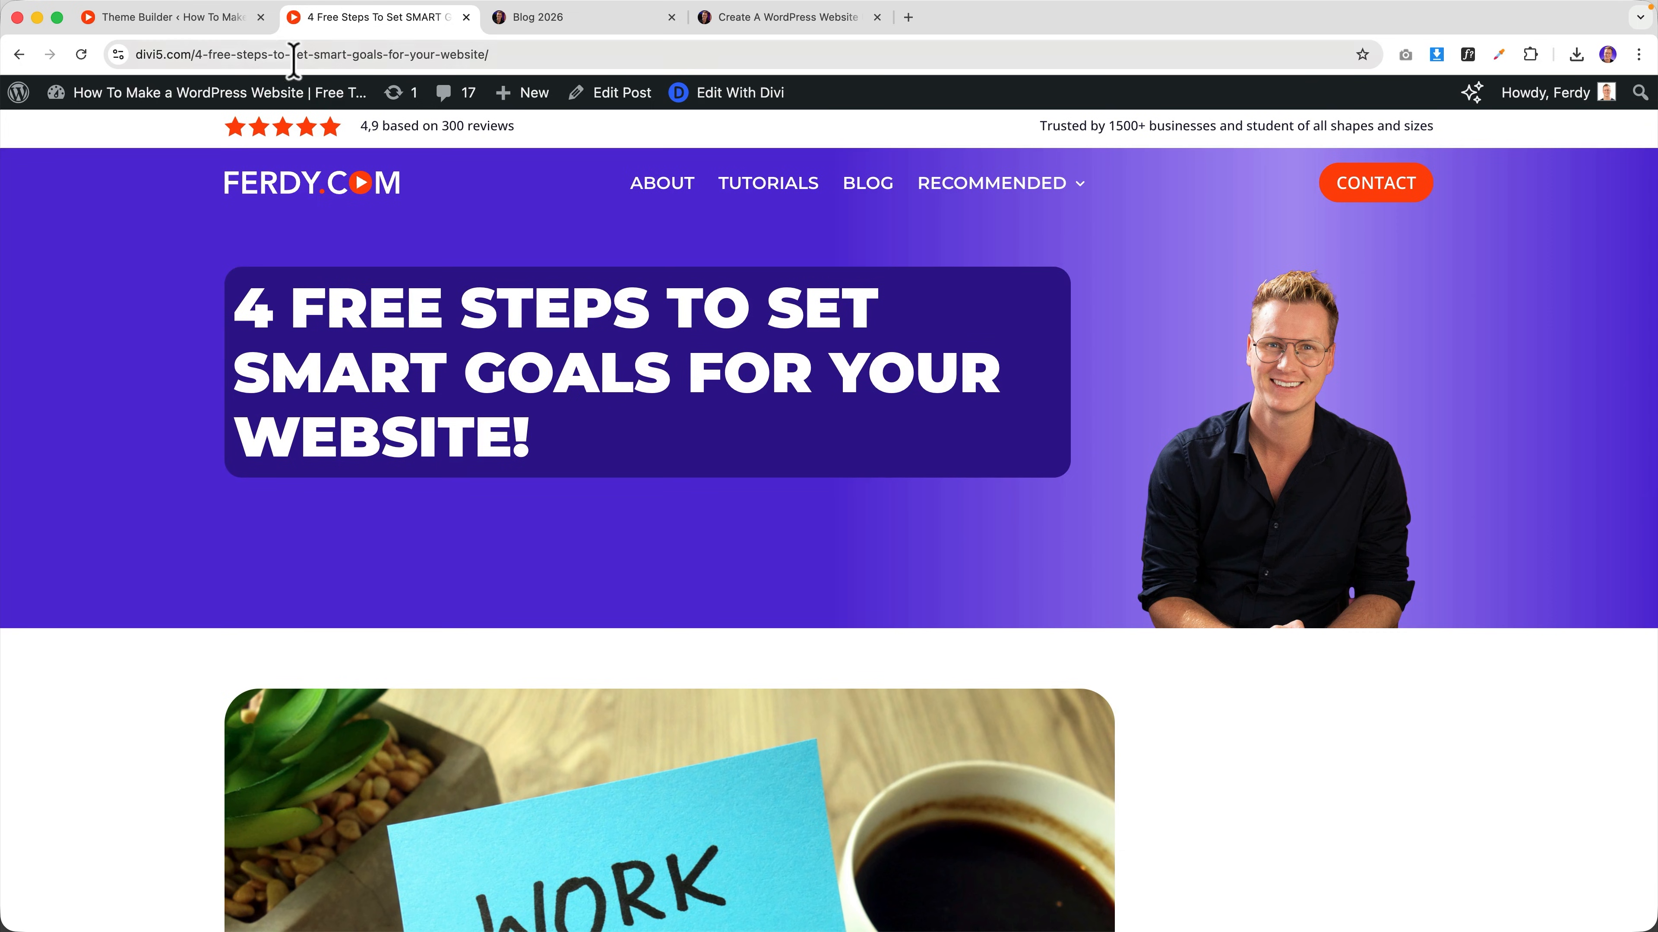
drag(399, 314, 551, 375)
click(551, 374)
click(243, 19)
- Insert a Post Content module below the featured image in the wide column and save the layout
scroll(578, 414, down, 2)
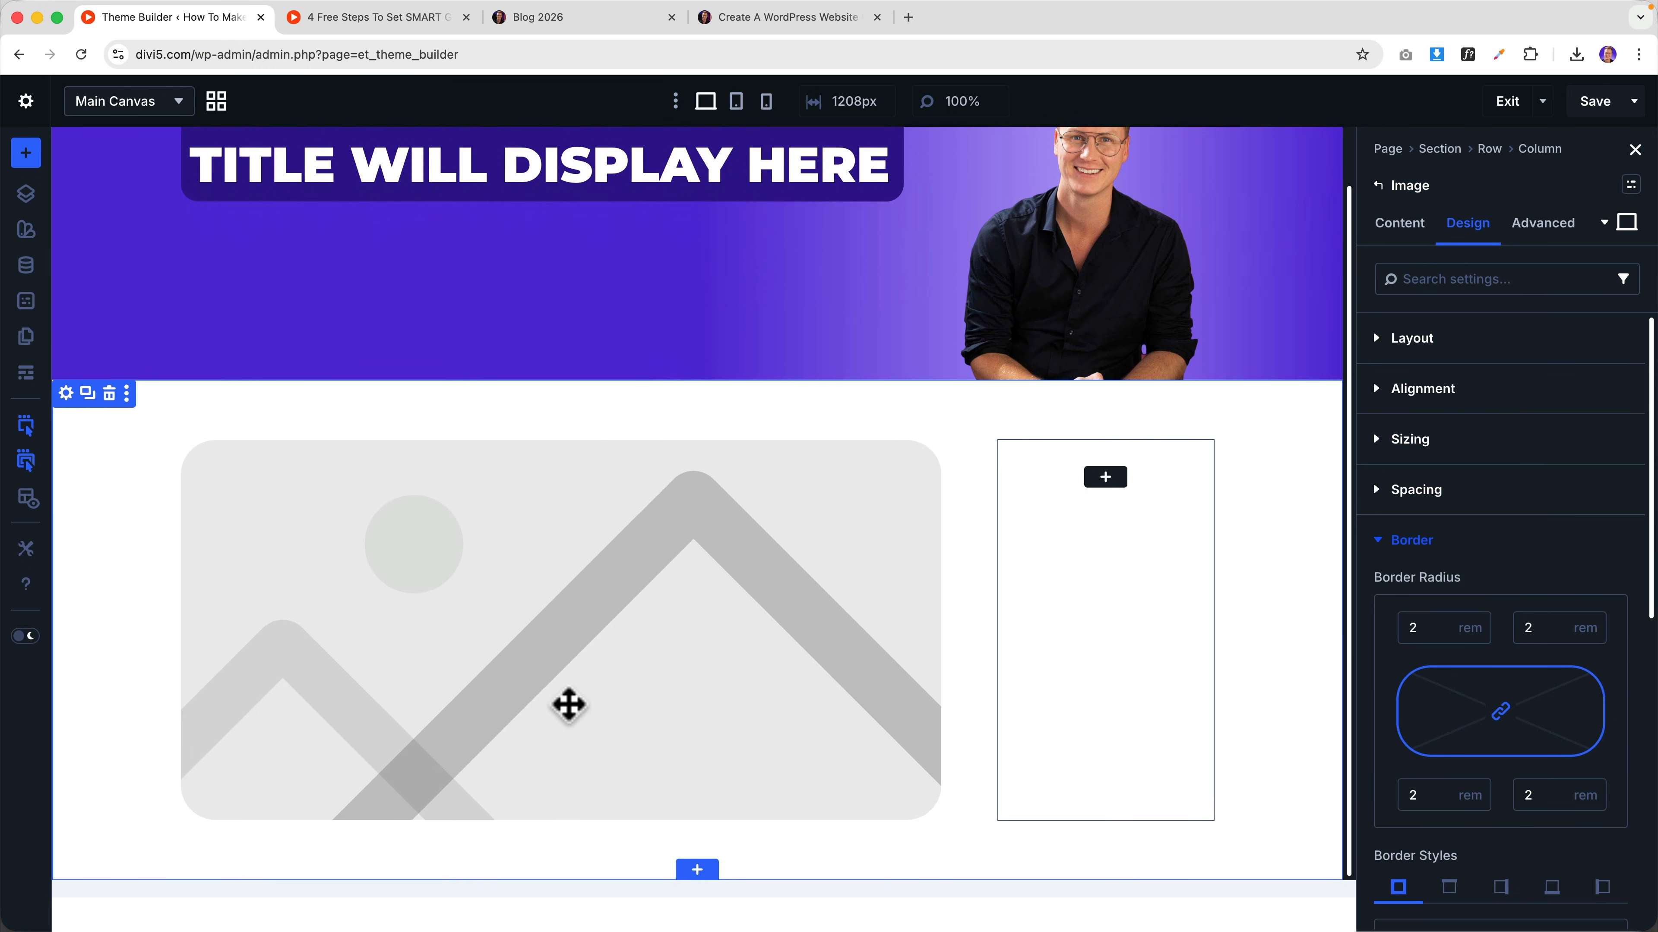
click(561, 811)
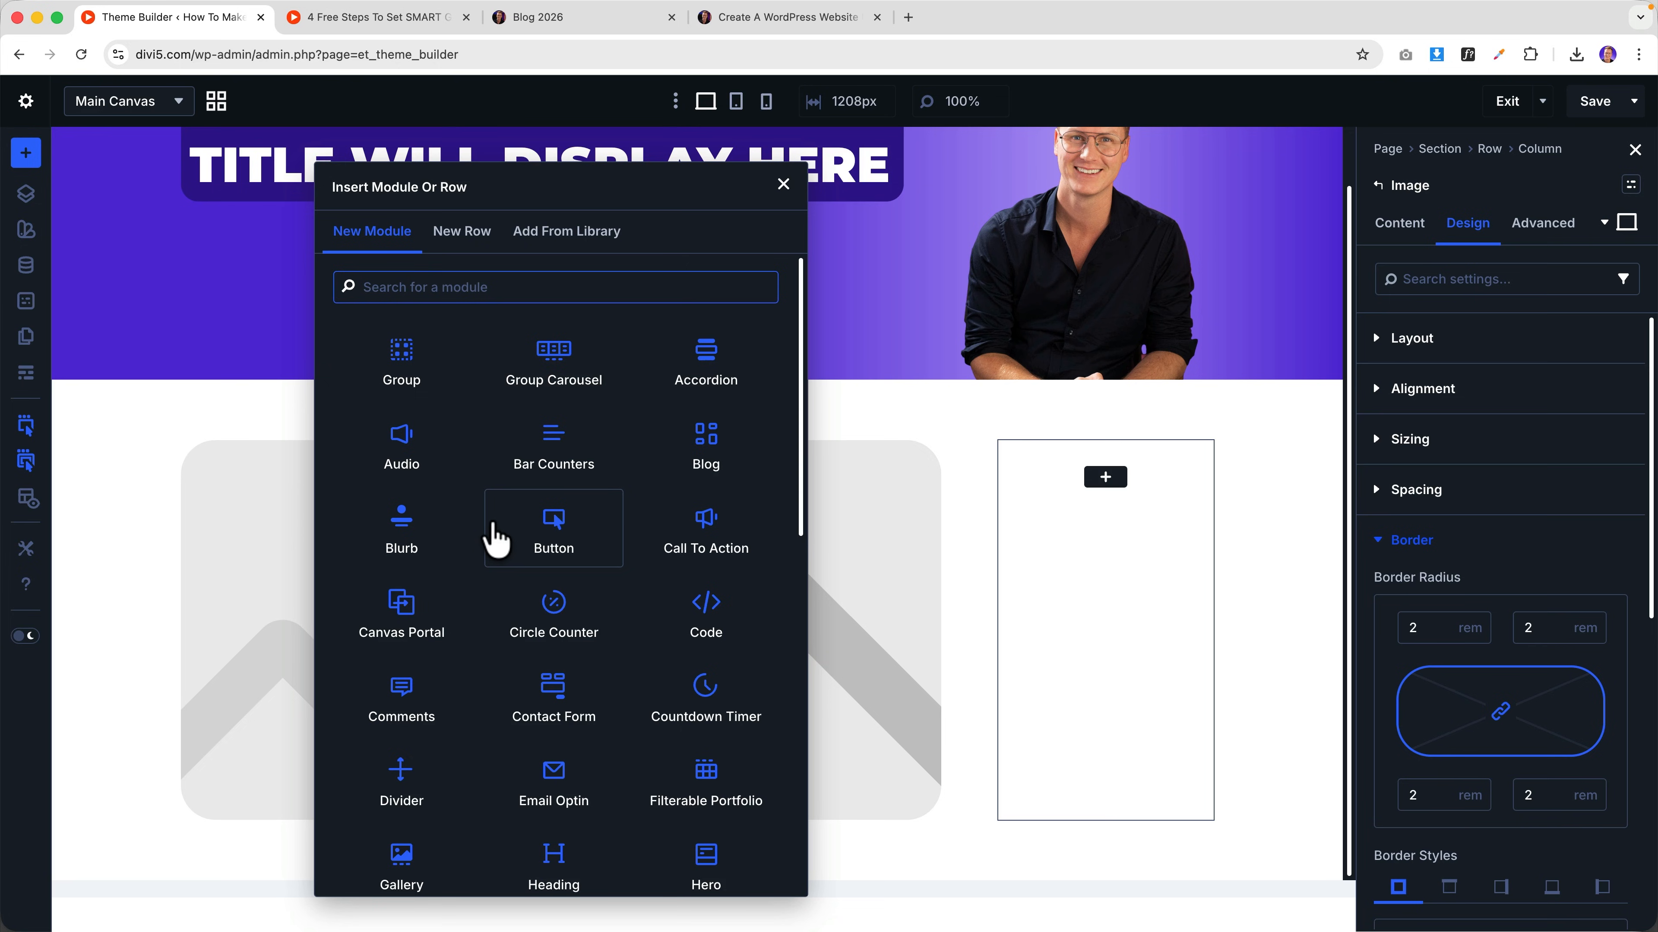
text(post)
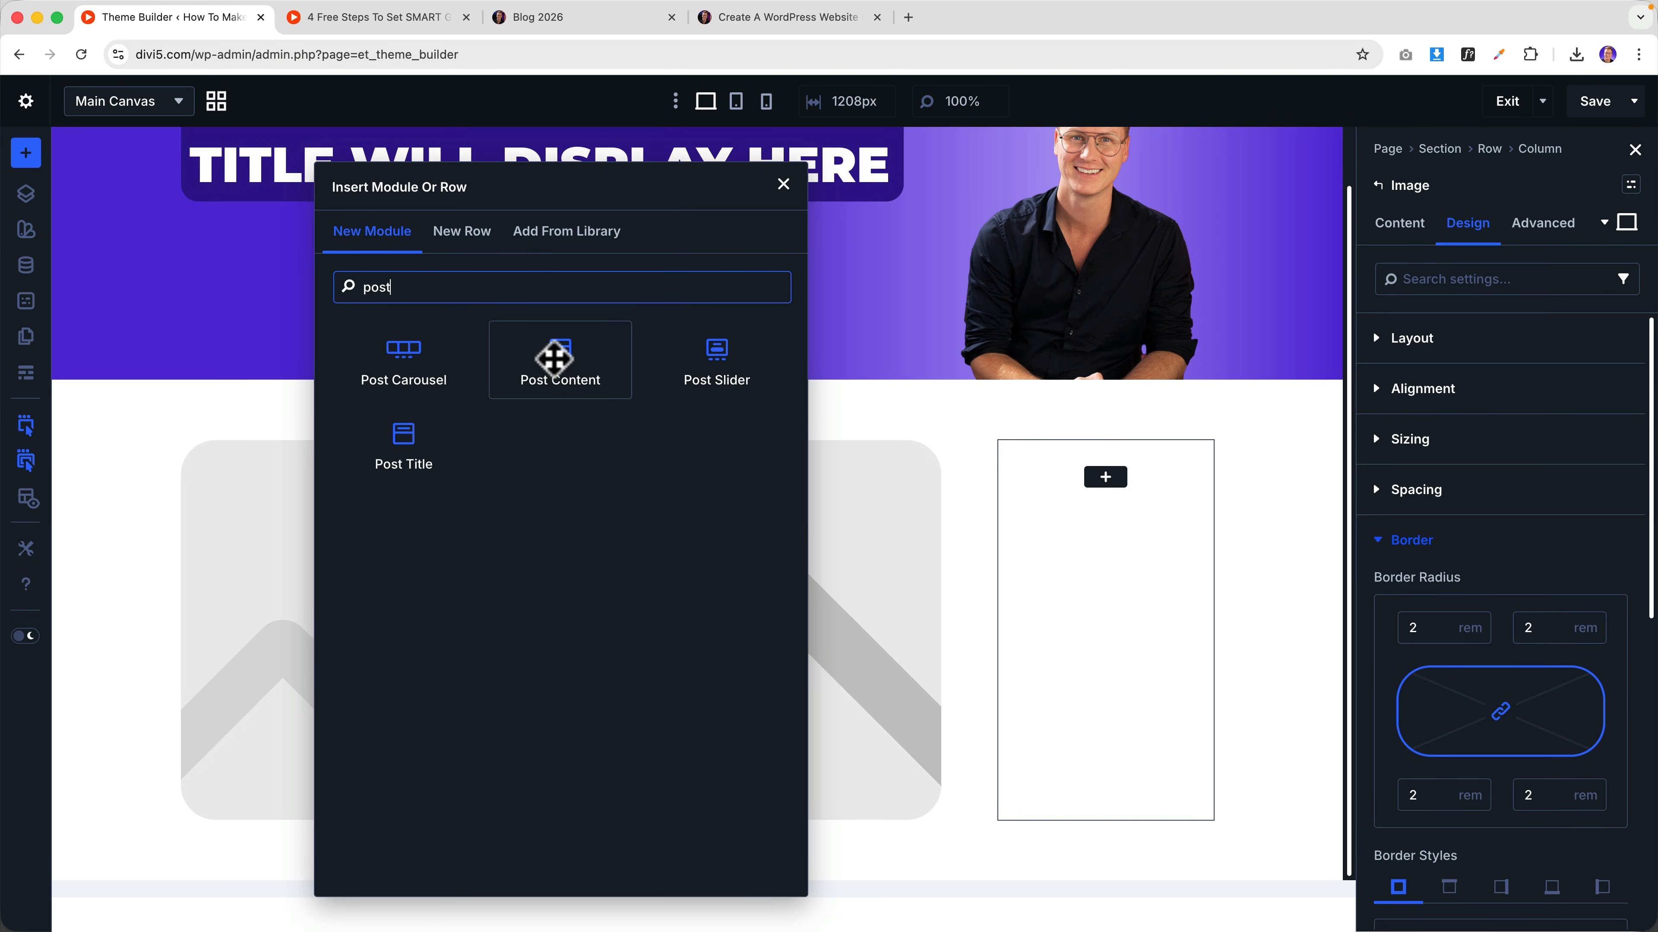
click(539, 365)
scroll(551, 392, down, 5)
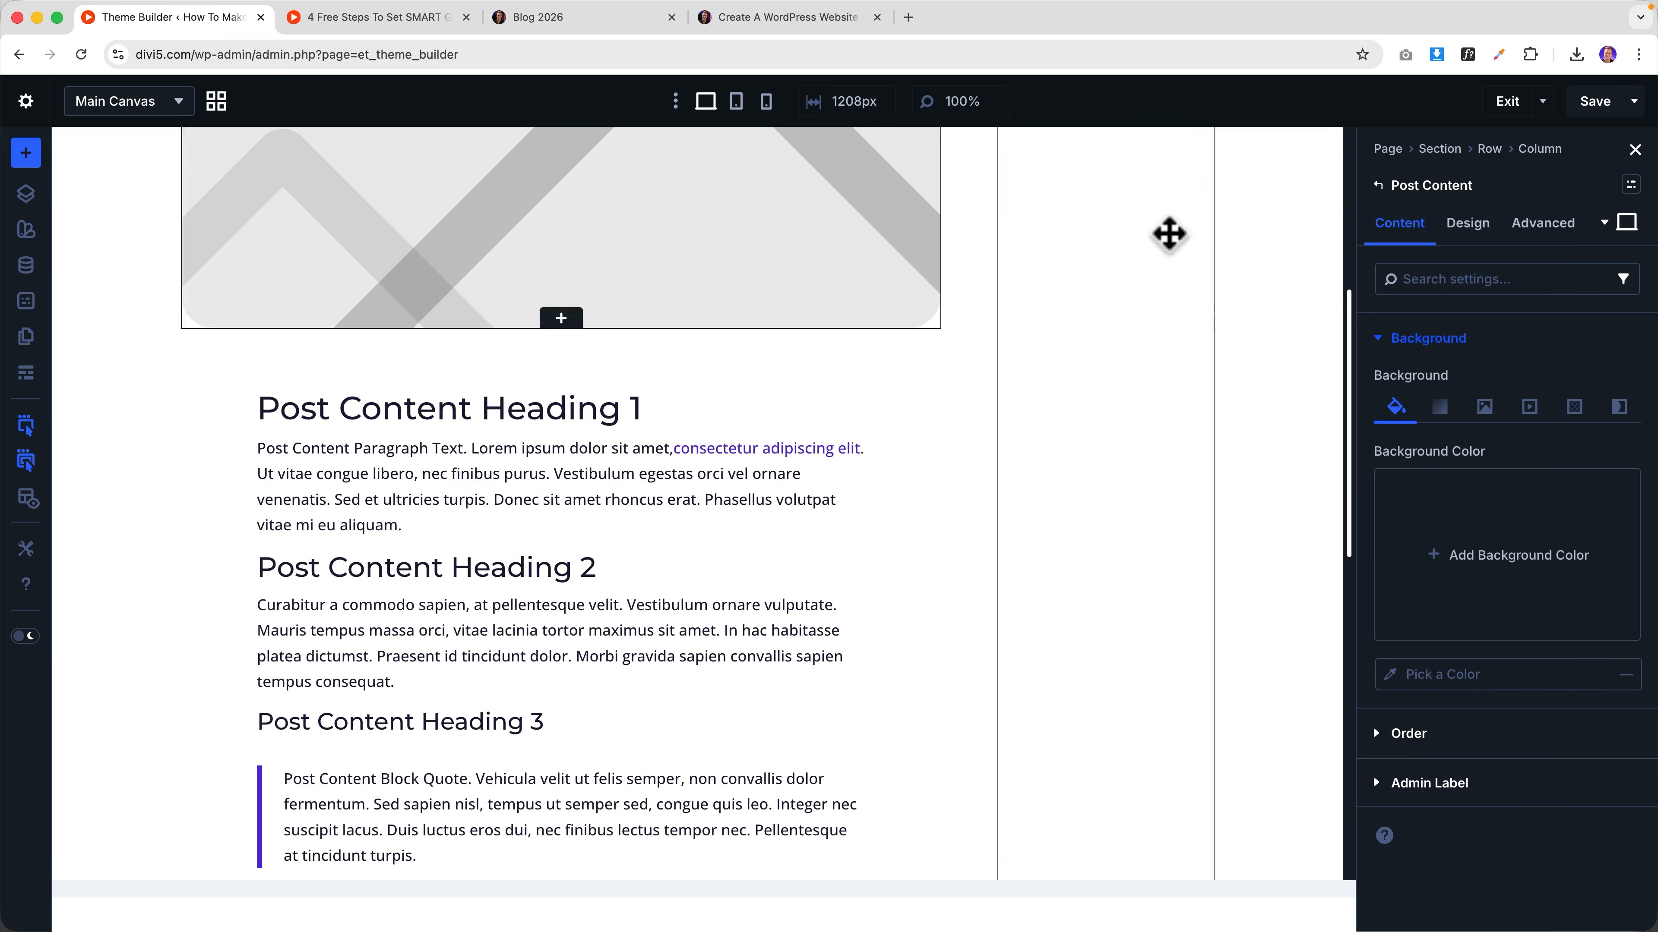
scroll(430, 536, down, 4)
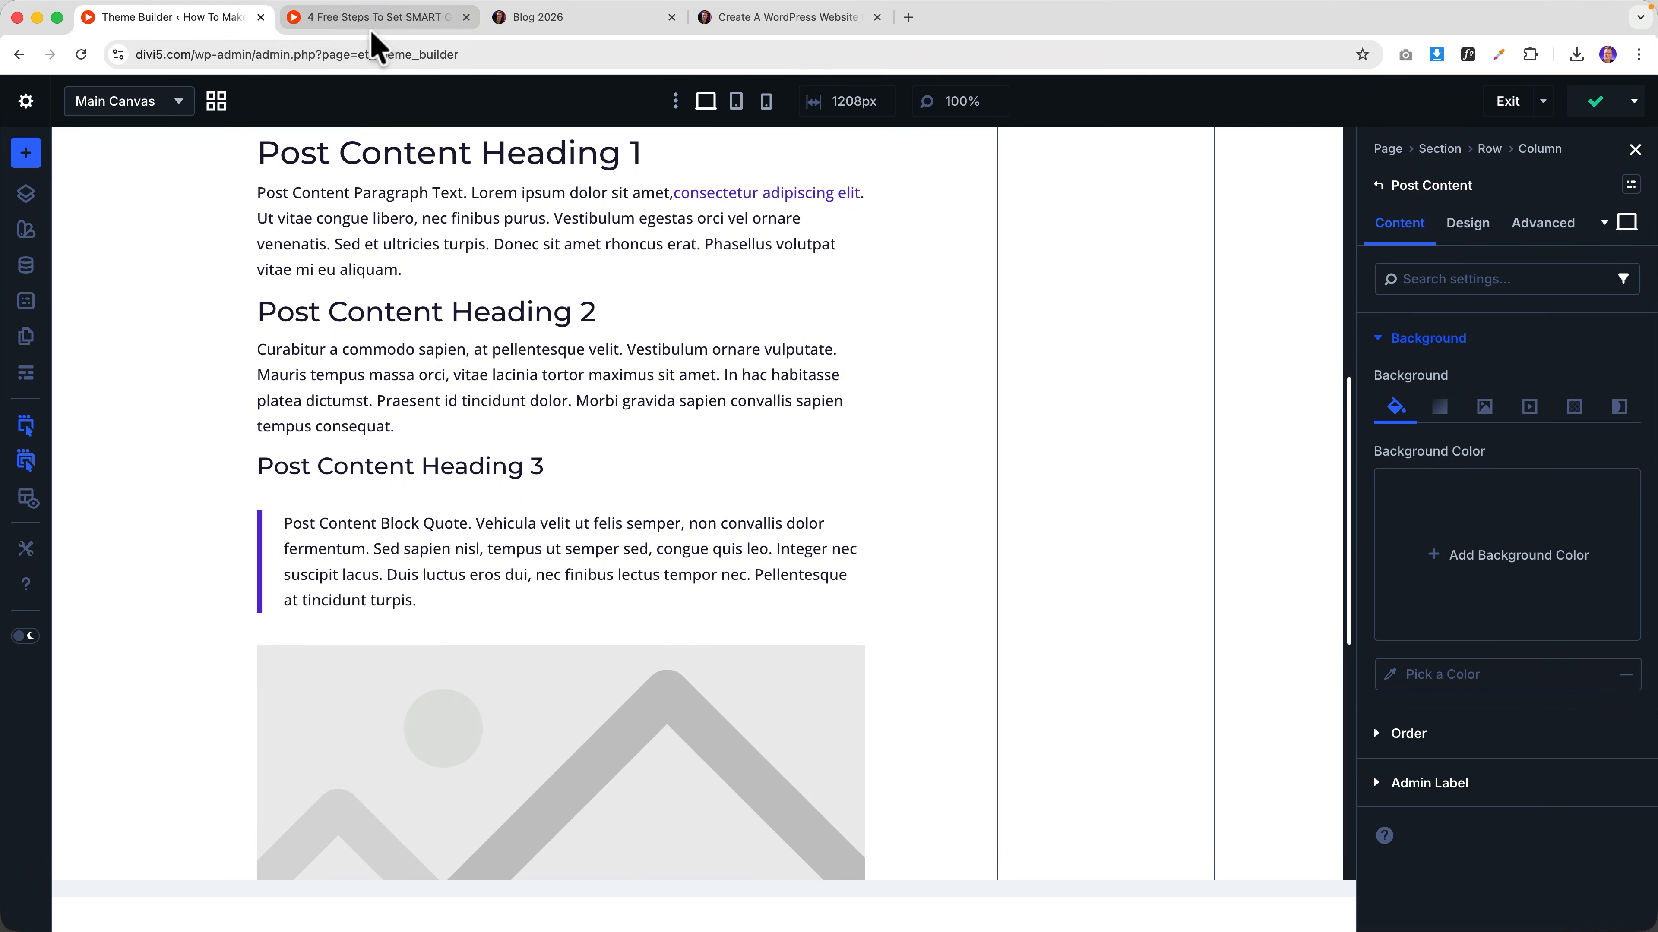
- Check the post content on the live SMART goals post, and open the Post Content module's Spacing settings
click(379, 17)
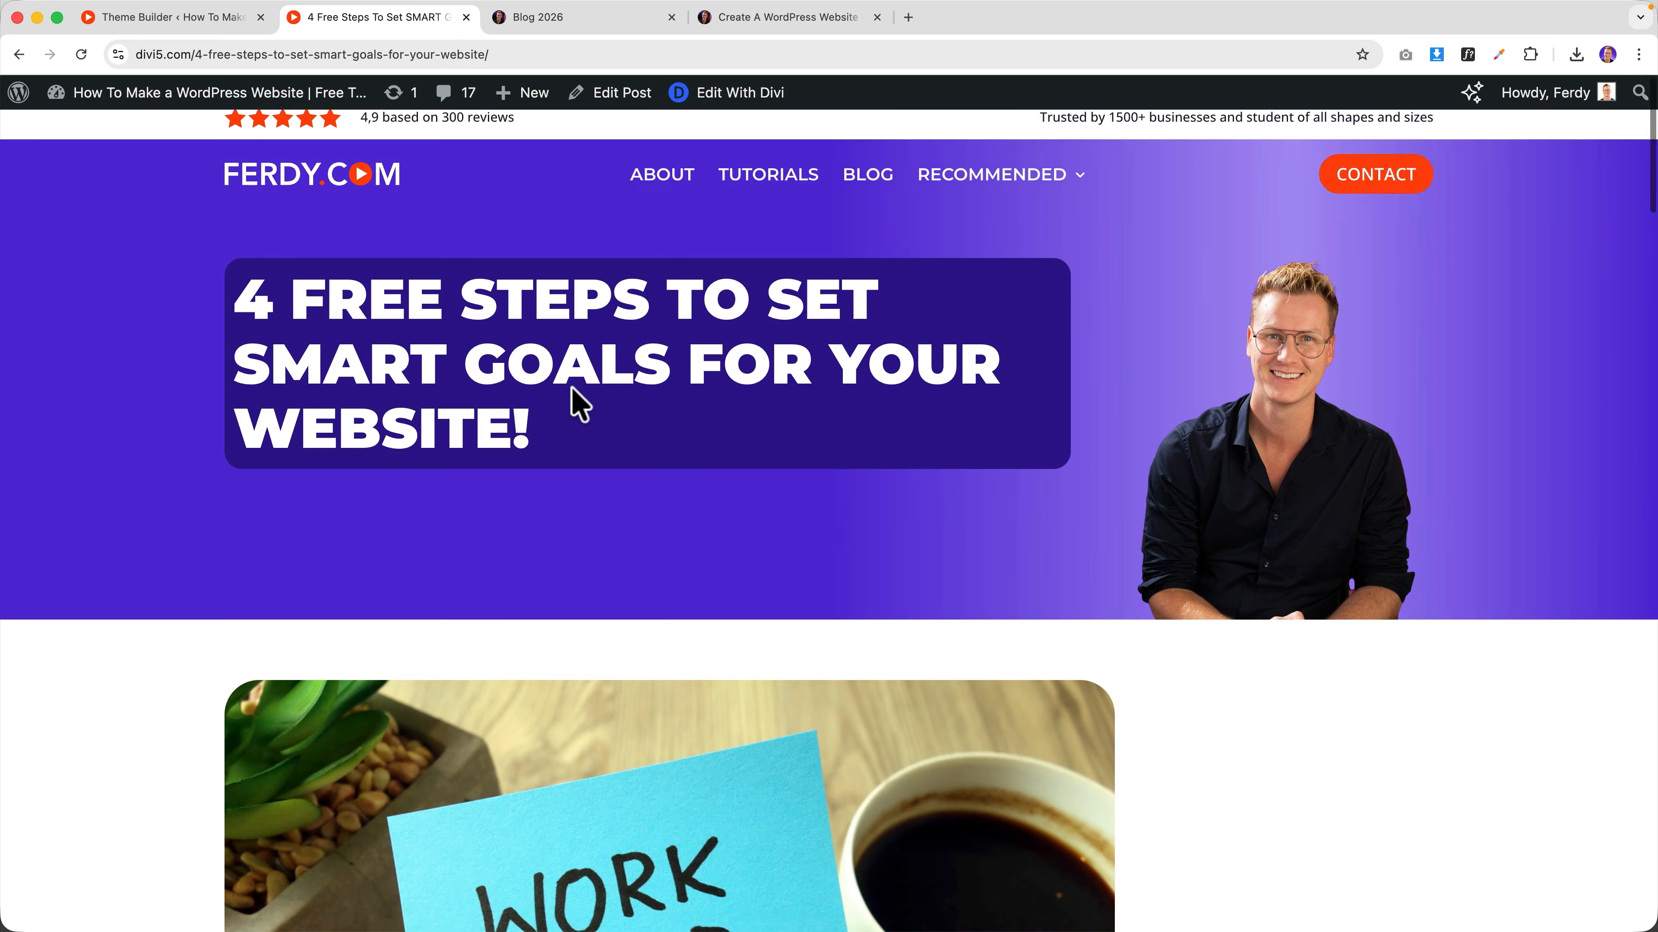
scroll(572, 392, down, 12)
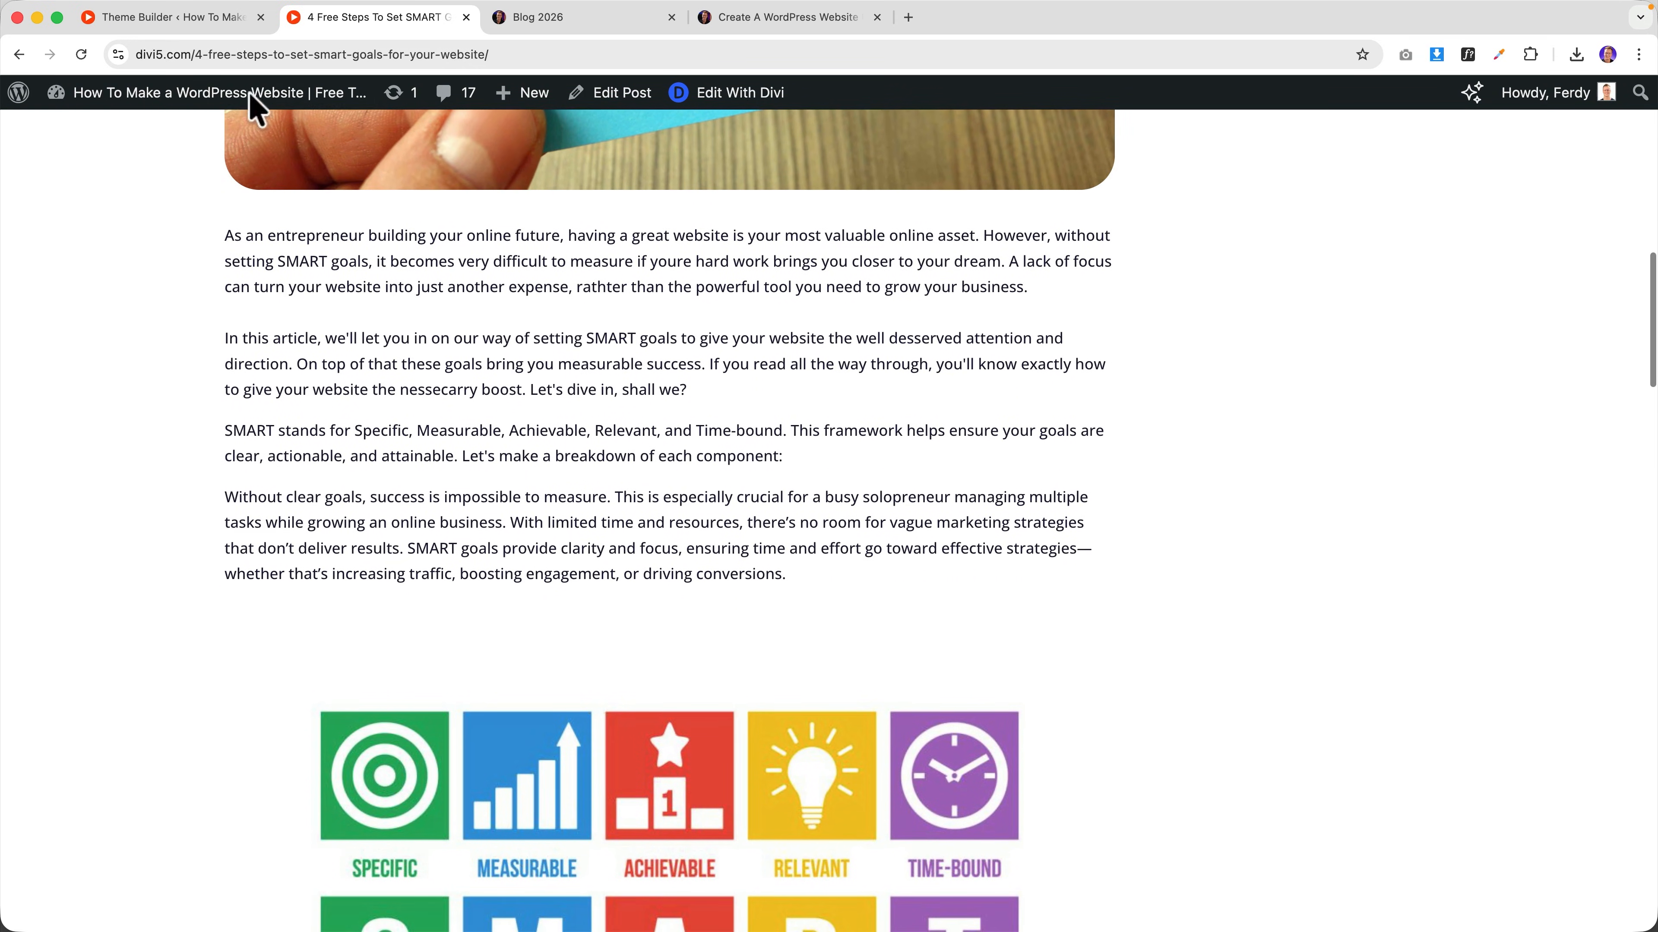
click(189, 19)
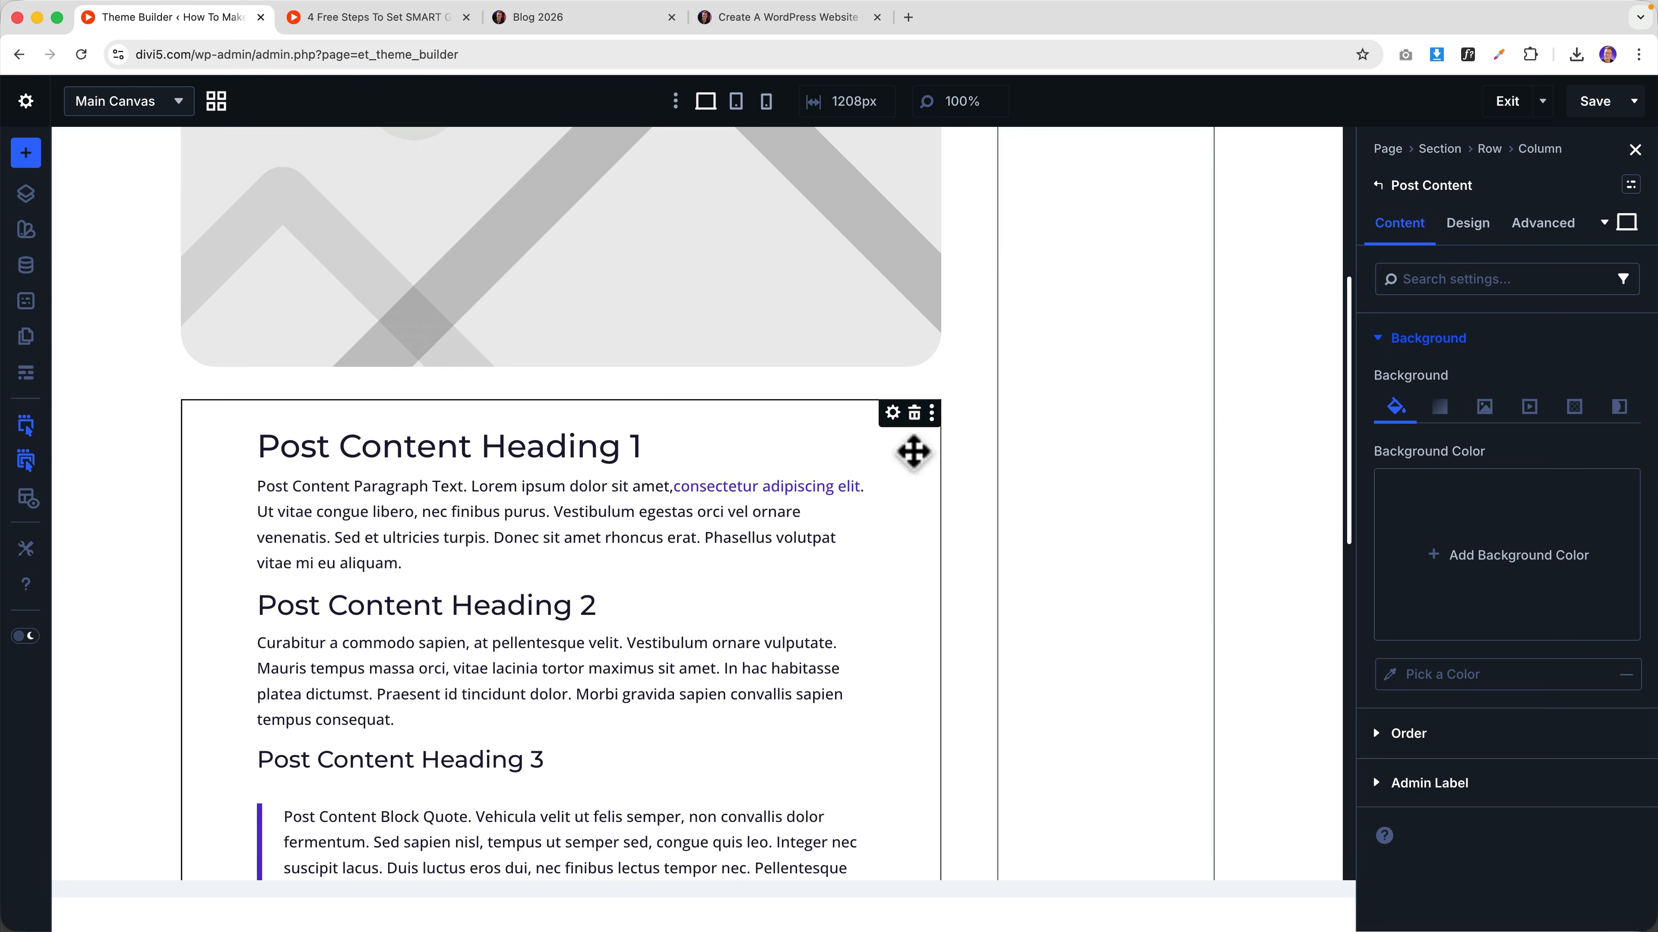
click(1465, 225)
click(1416, 537)
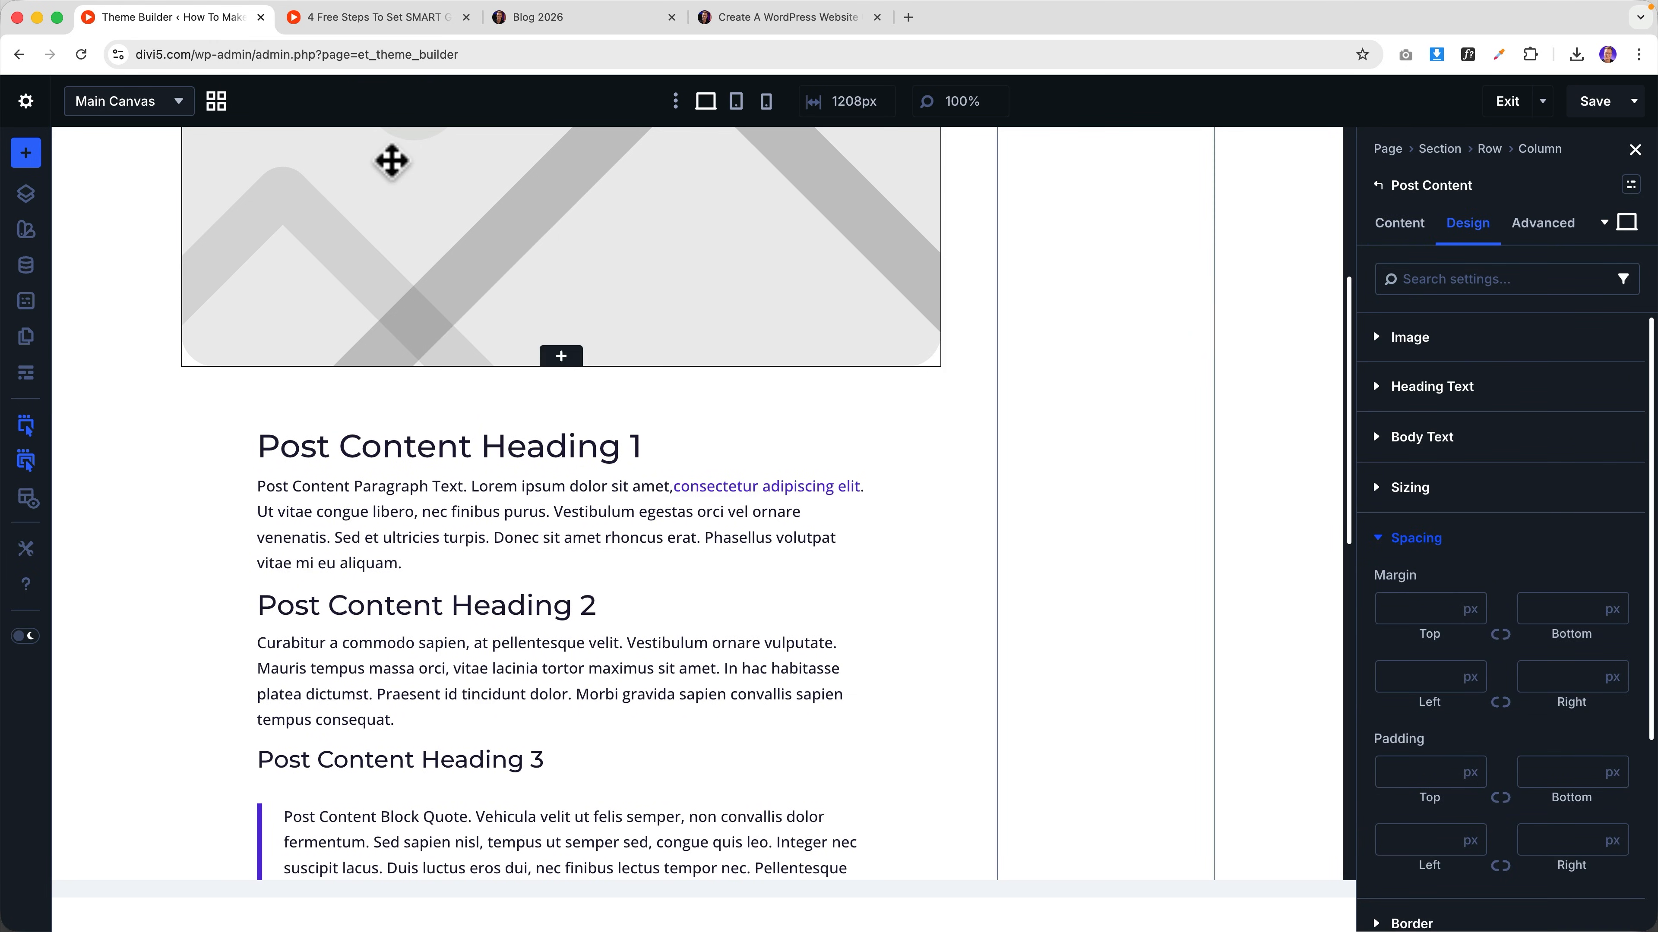
- Examine the body text, images and heading styles throughout the live SMART goals post, and switch to the ferdy.com blog page
click(362, 19)
scroll(493, 352, up, 8)
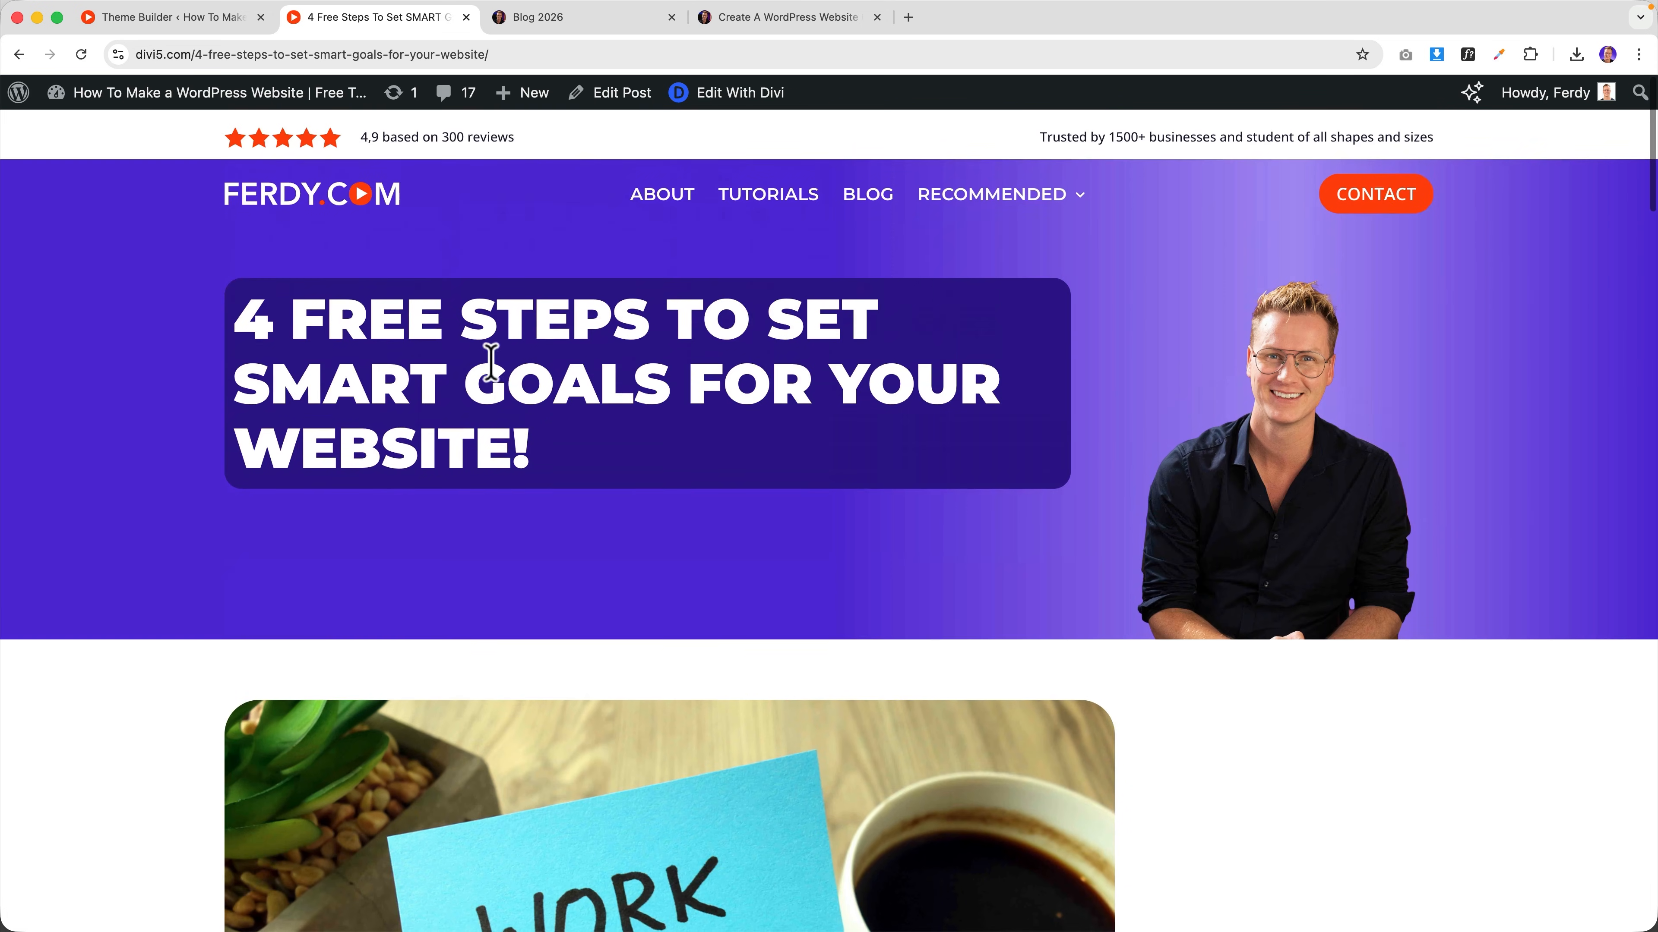
scroll(489, 360, down, 11)
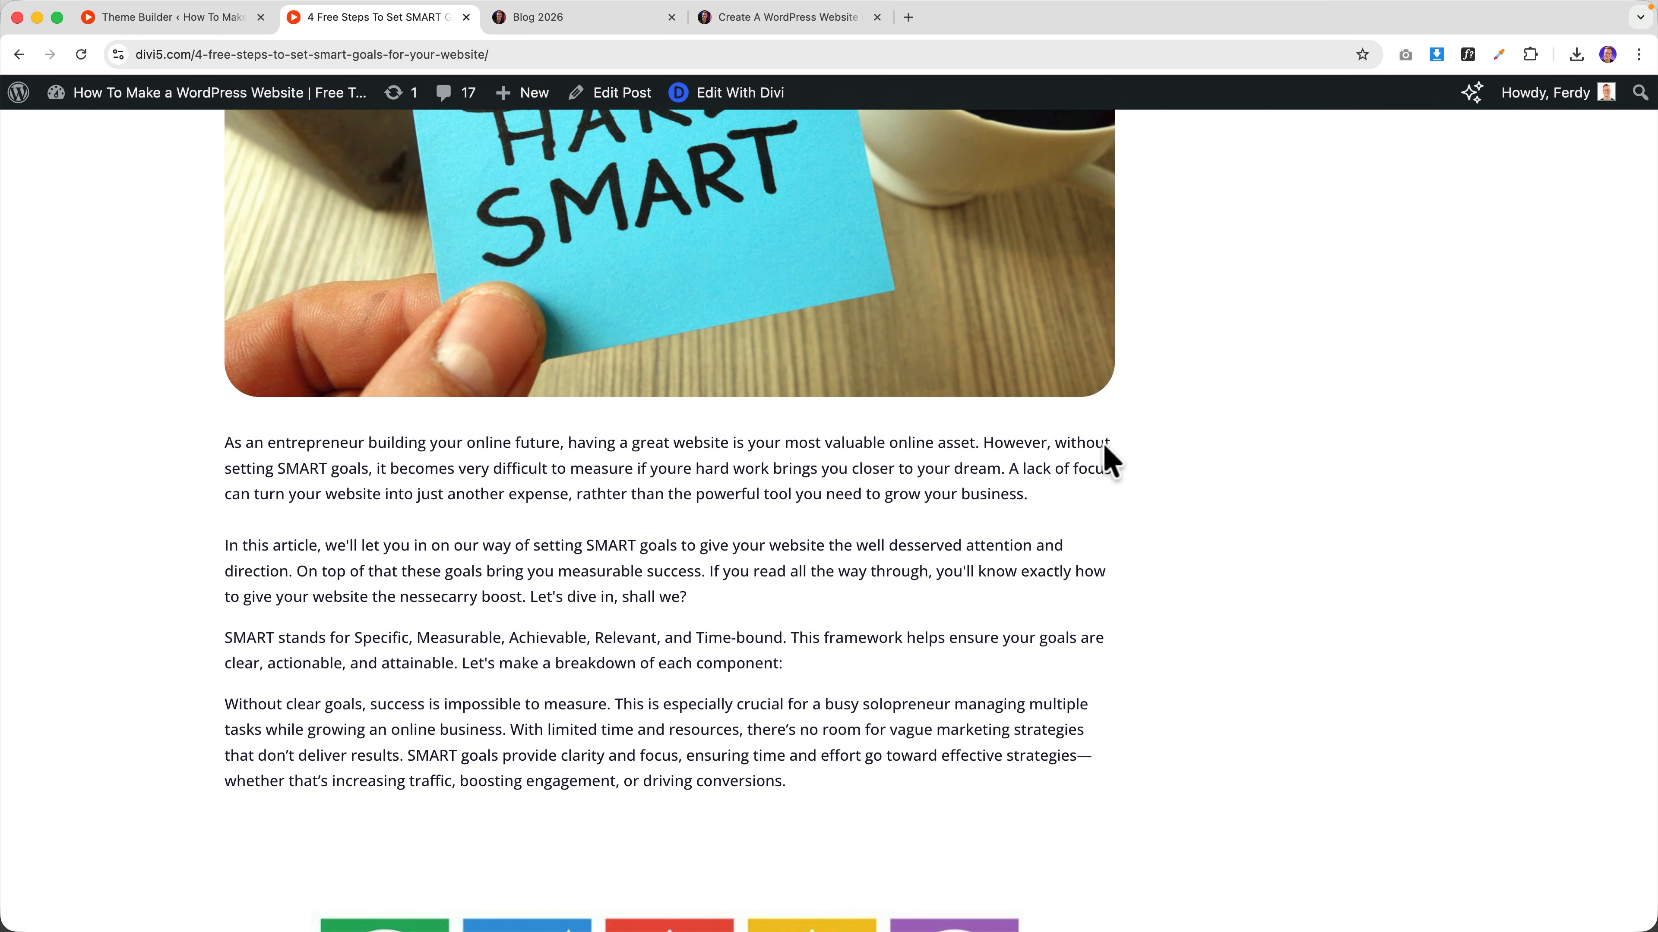
scroll(989, 349, down, 15)
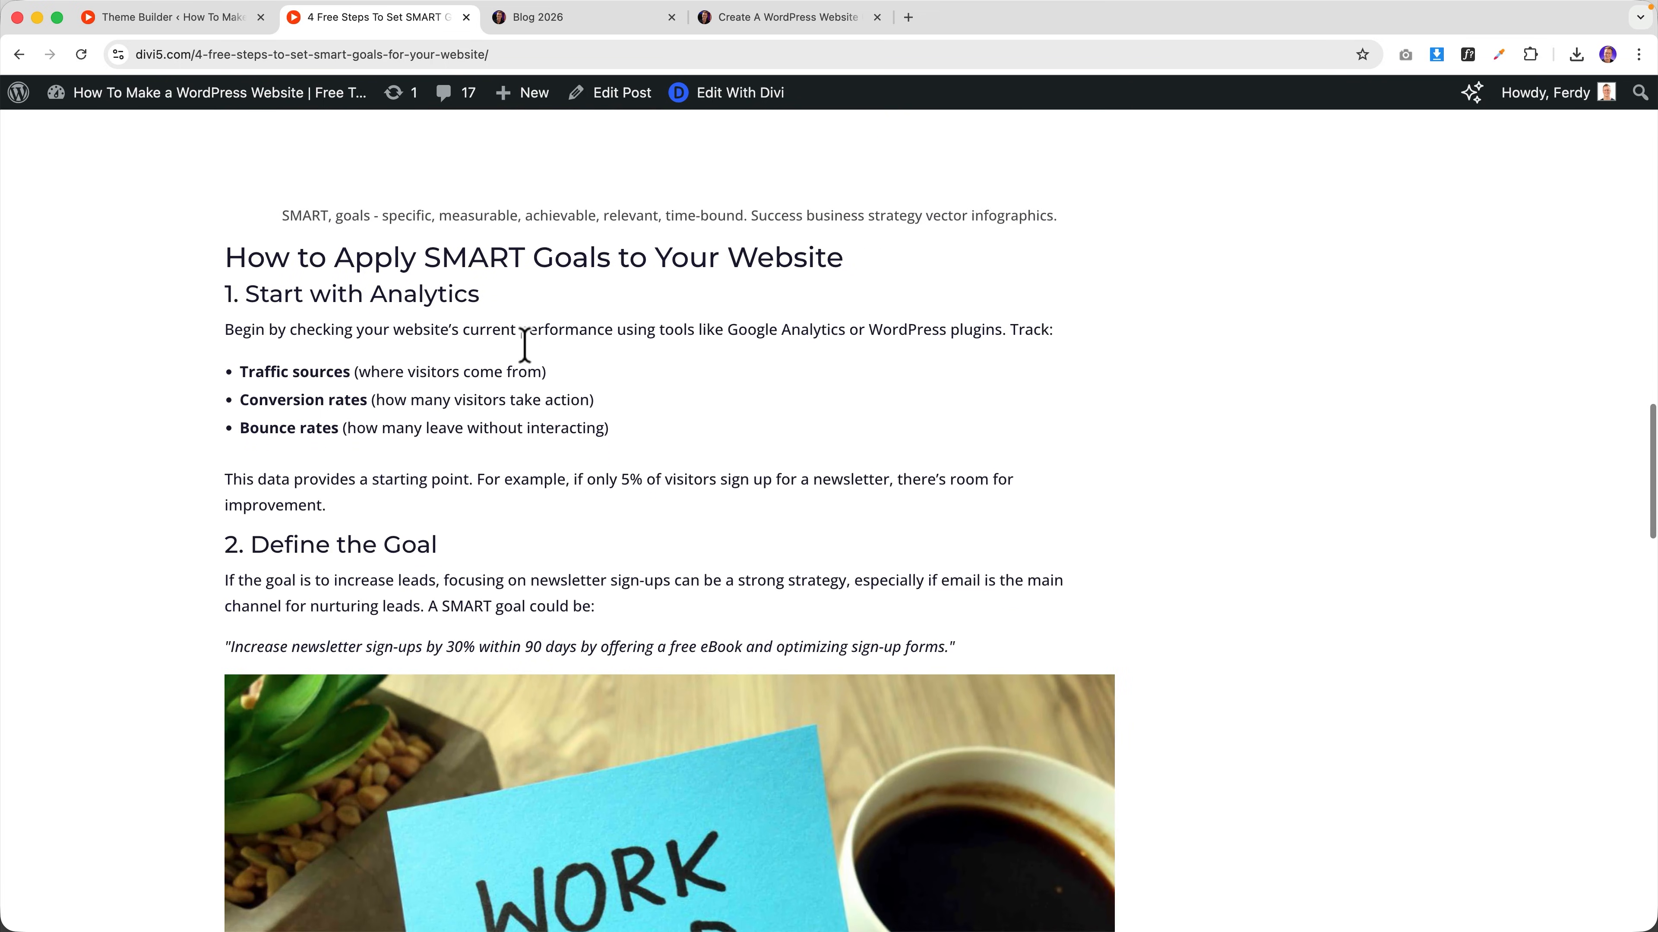
scroll(457, 345, down, 3)
scroll(425, 344, up, 9)
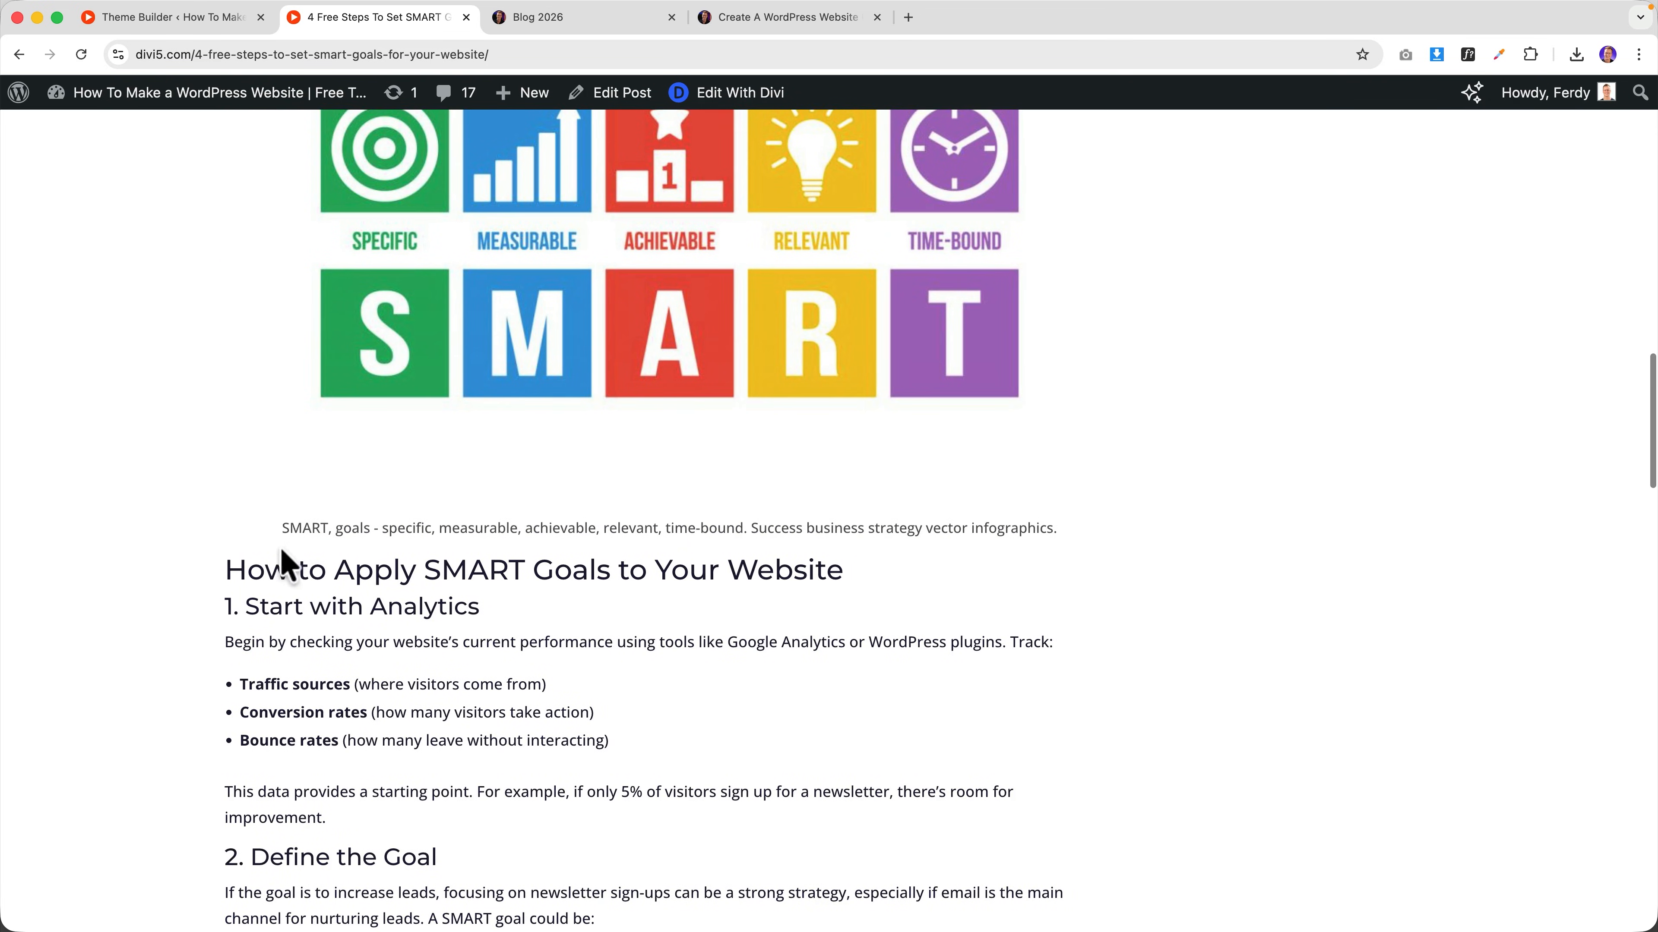
drag(291, 569, 527, 614)
triple_click(519, 597)
click(550, 25)
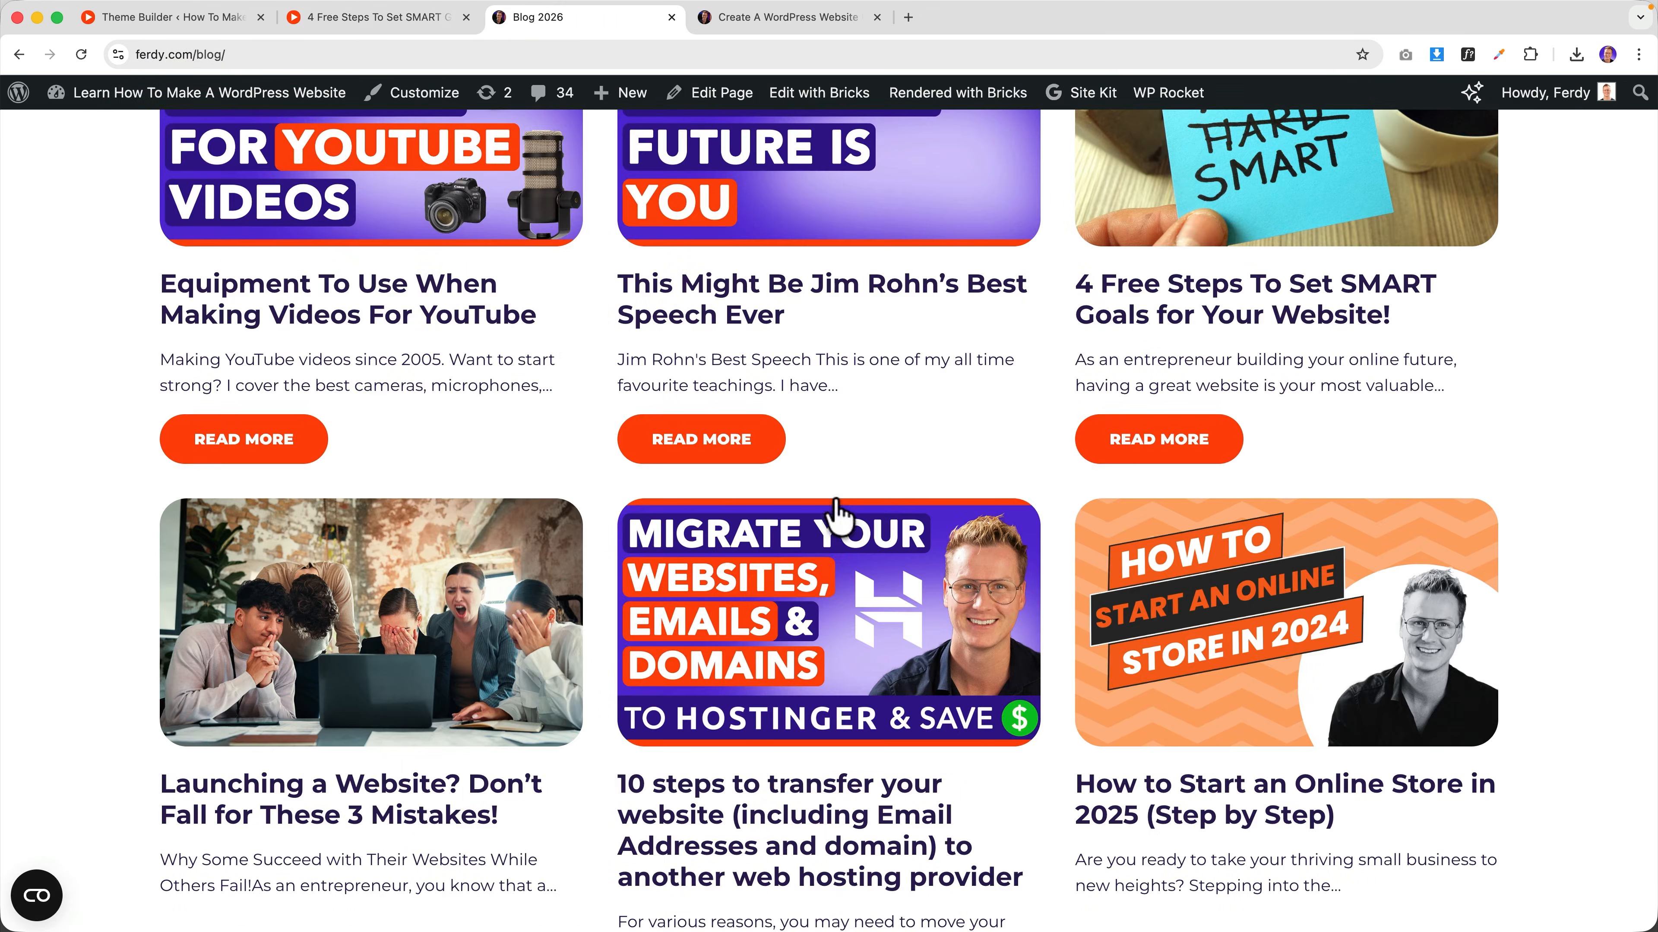
- Open the "4 Free Steps To Set SMART Goals" post from the ferdy.com blog and compare its layout with the divi5.com version
scroll(1148, 433, up, 10)
scroll(1276, 574, down, 5)
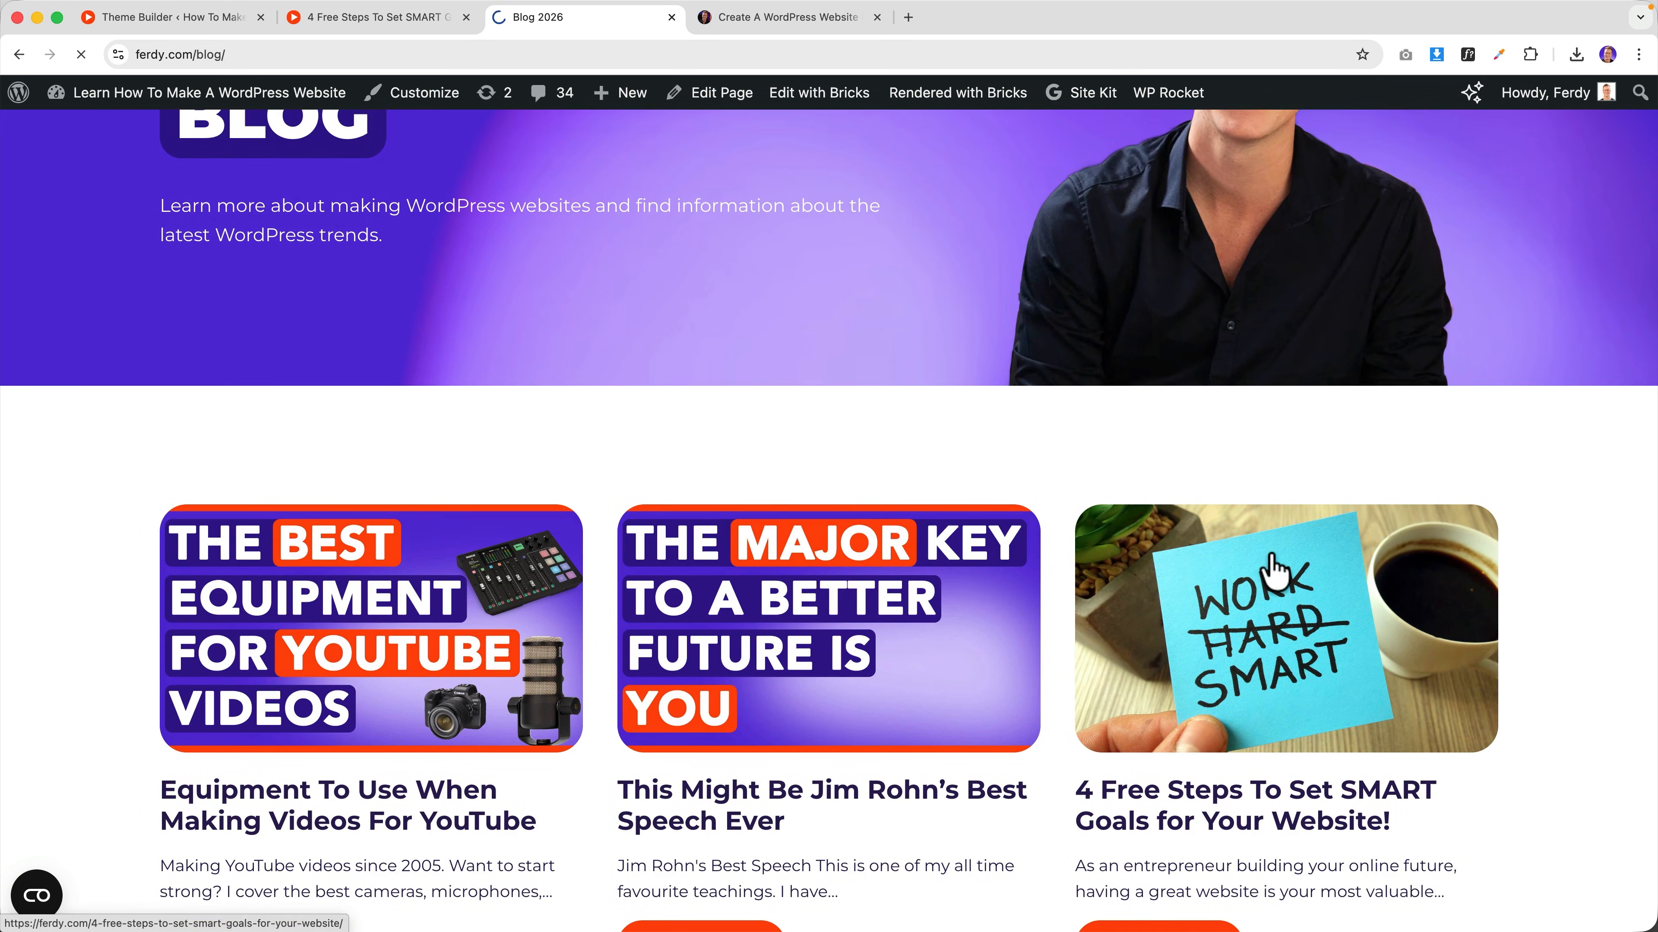
scroll(854, 490, down, 6)
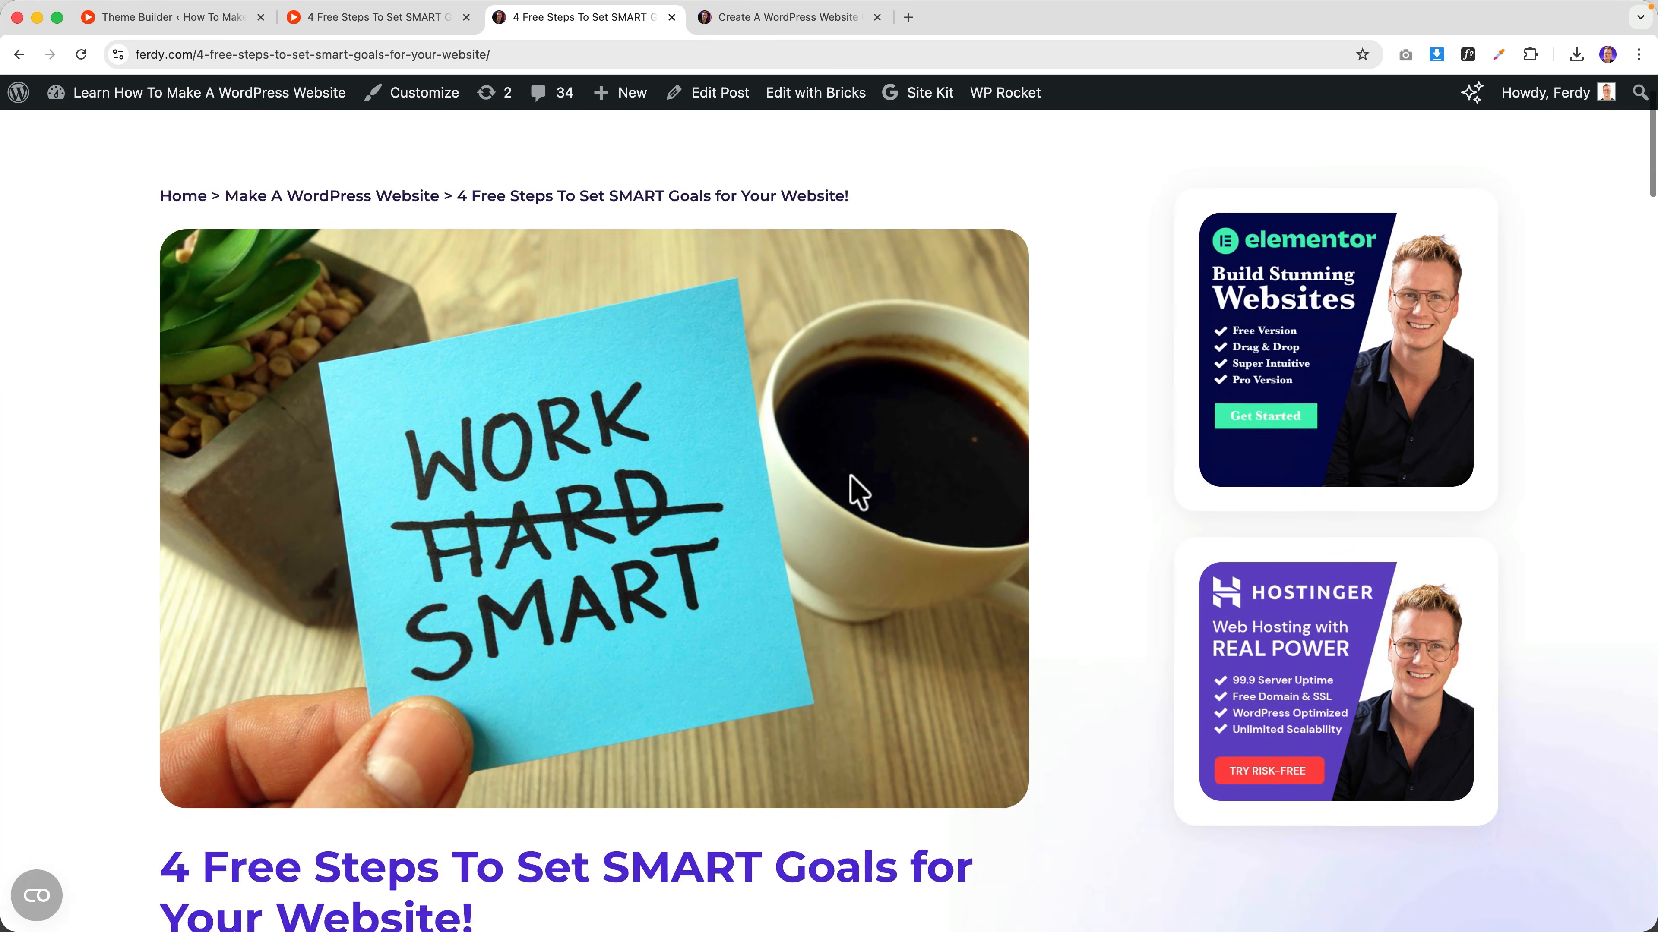
scroll(855, 491, down, 6)
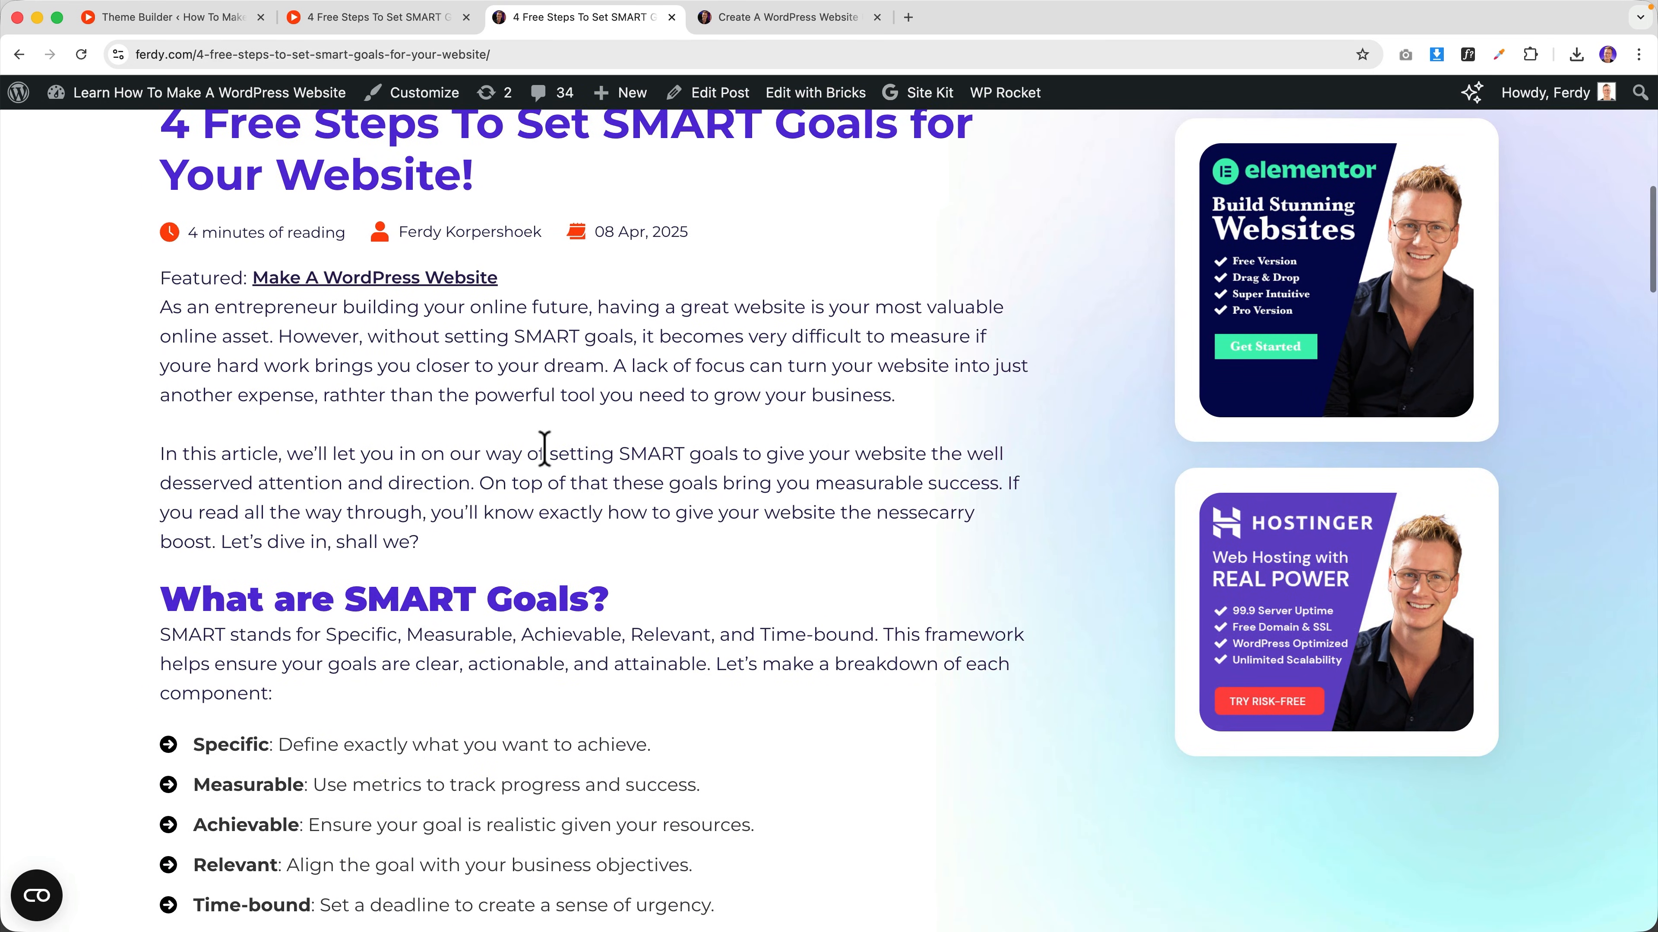
scroll(545, 448, down, 4)
scroll(544, 448, up, 10)
click(381, 20)
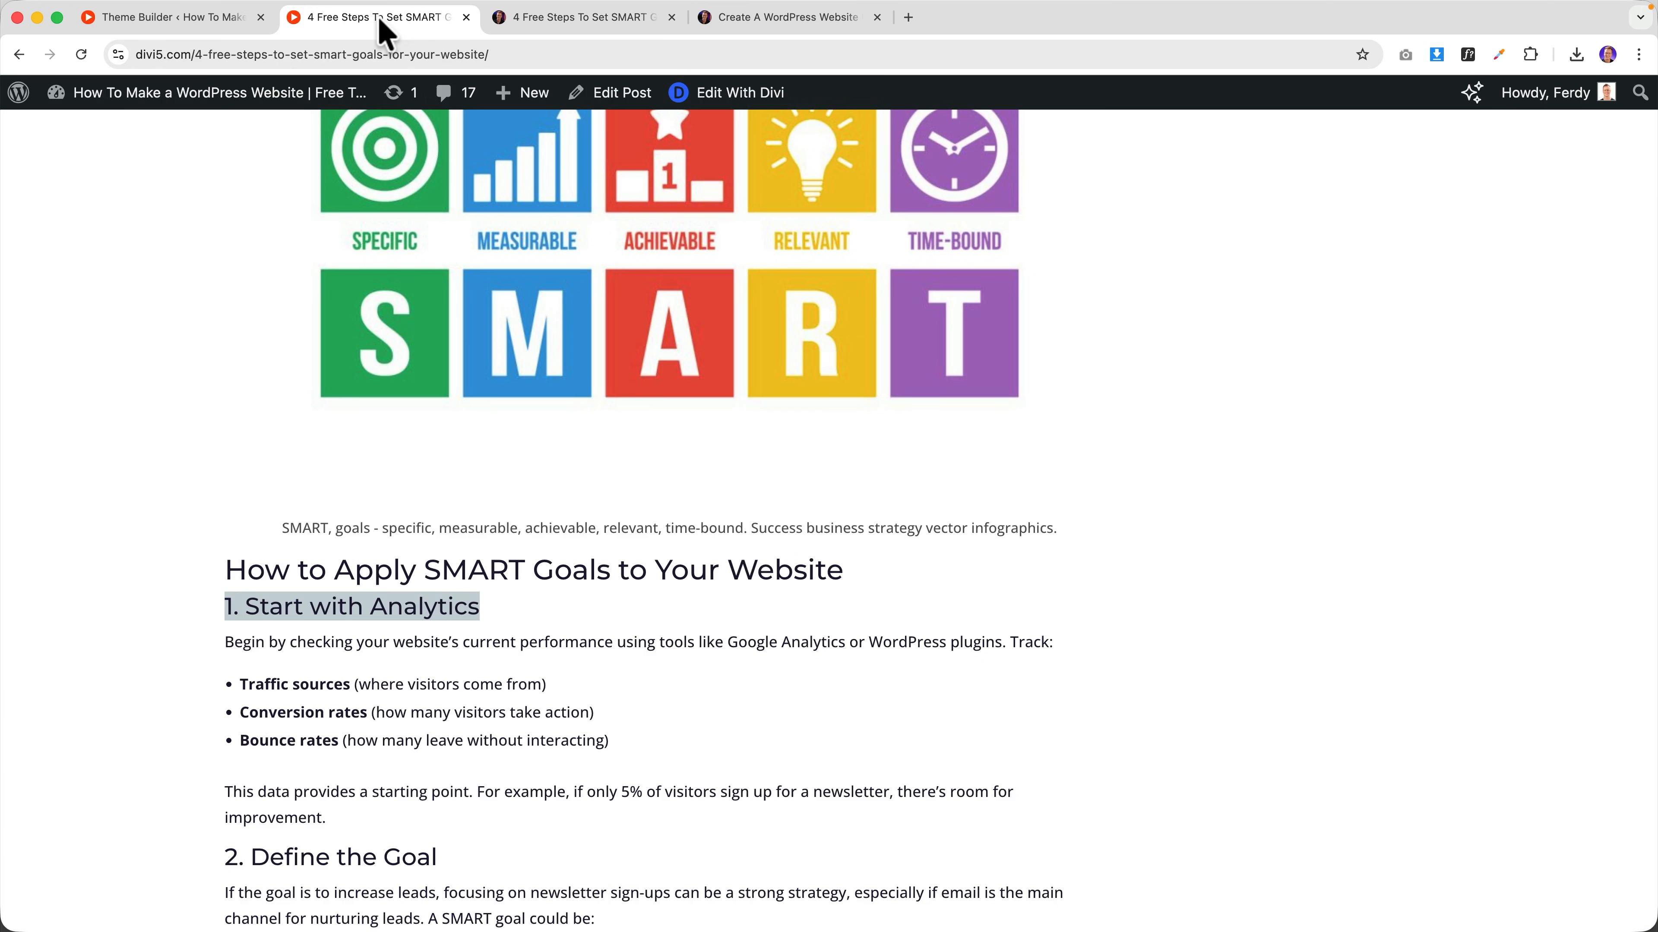
- In the Theme Builder template, set the Post Content image border radius to 2 rem on all corners
click(157, 17)
scroll(391, 424, down, 2)
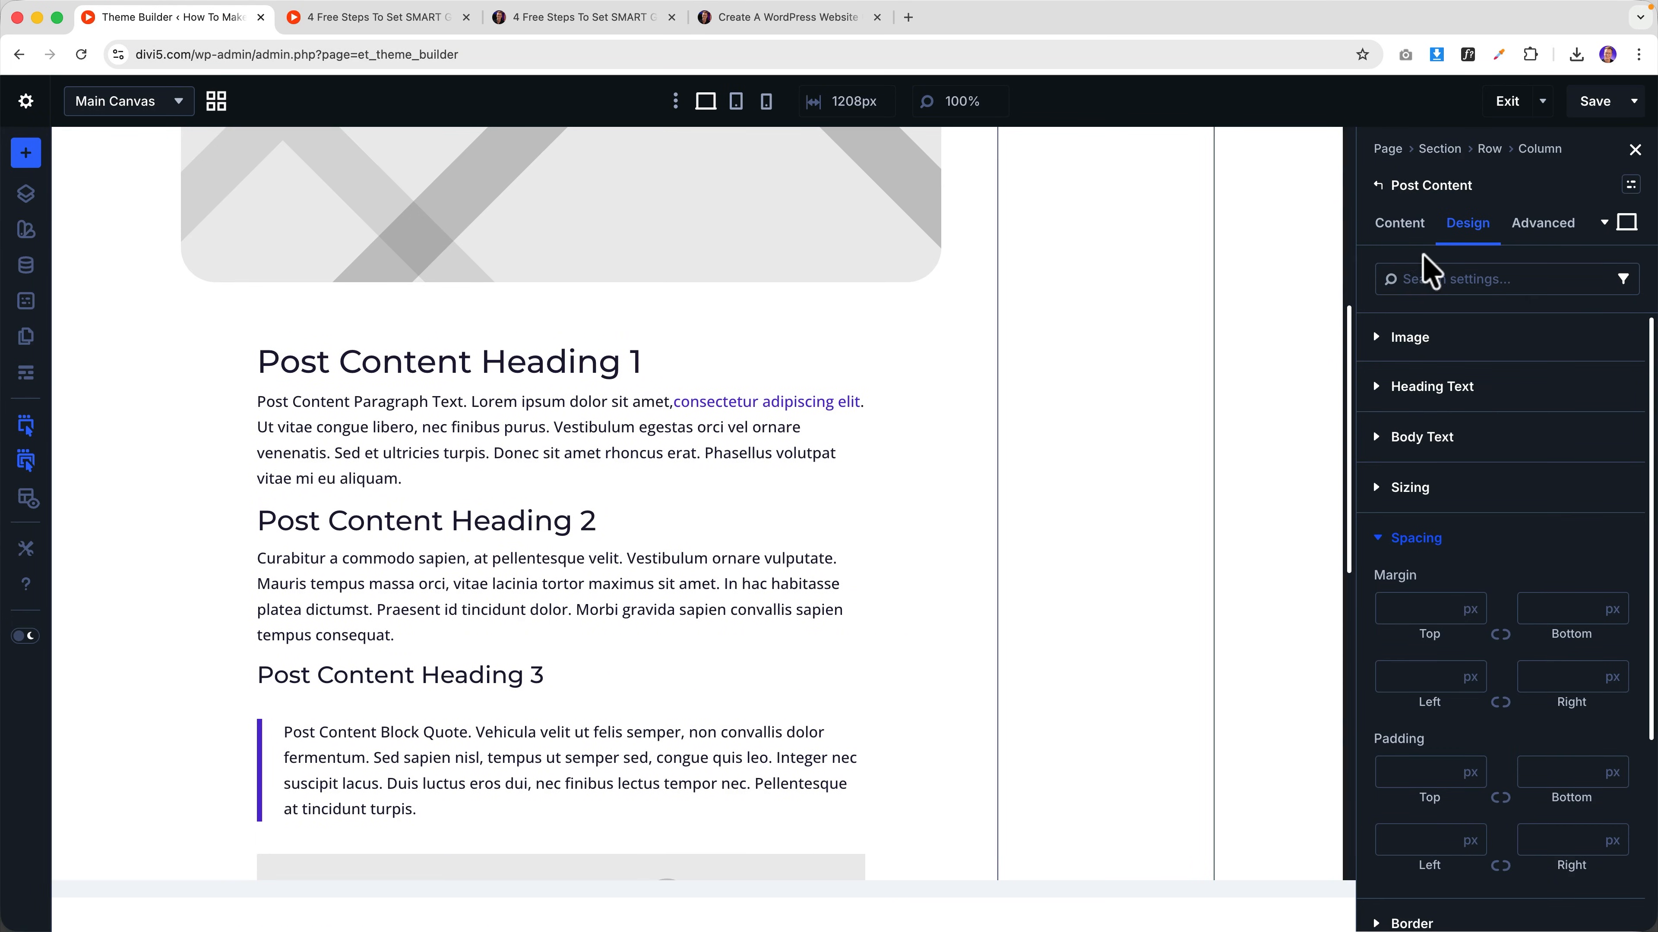
click(1425, 340)
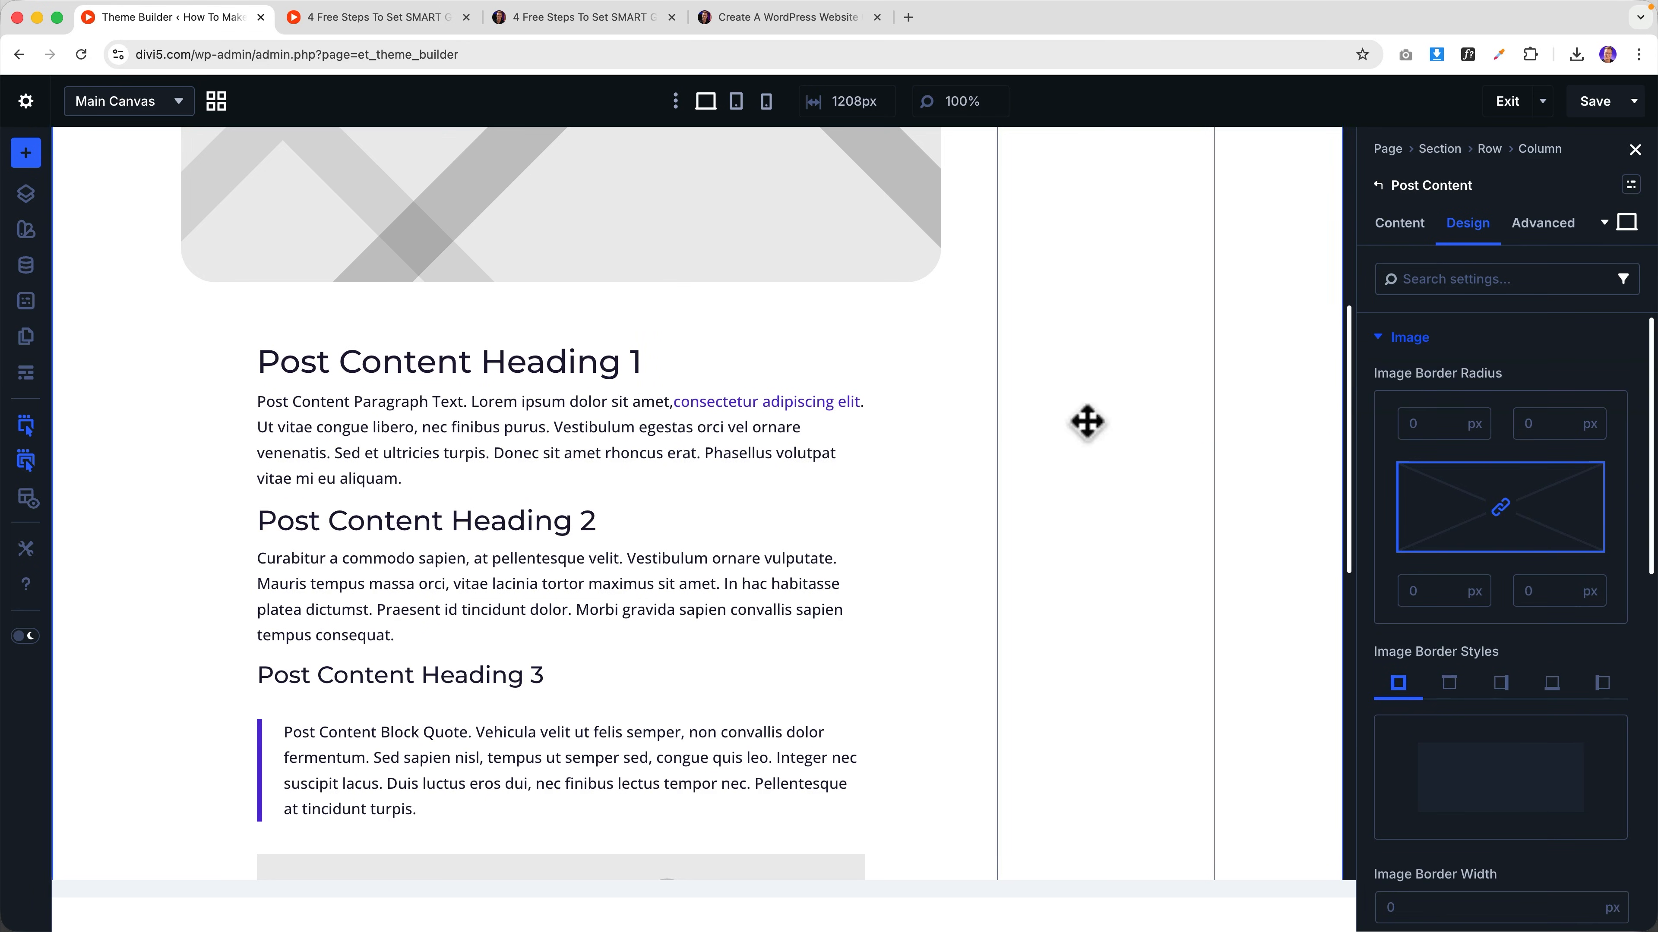
scroll(669, 457, down, 9)
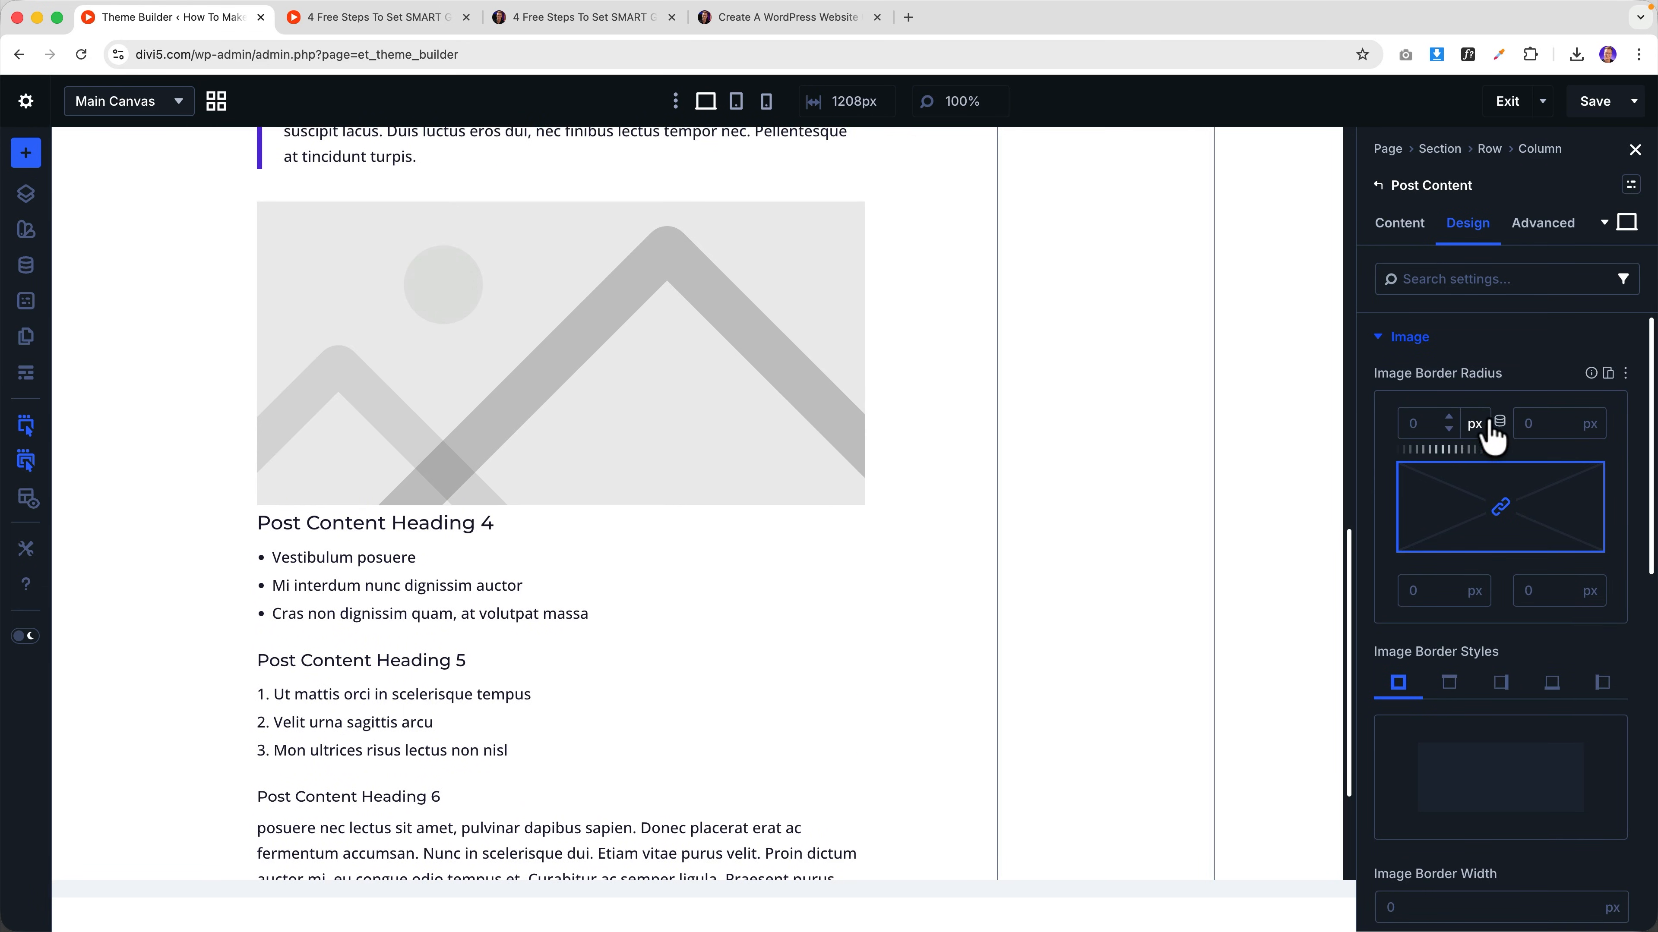
click(1477, 424)
click(1465, 490)
text(2)
key(Tab)
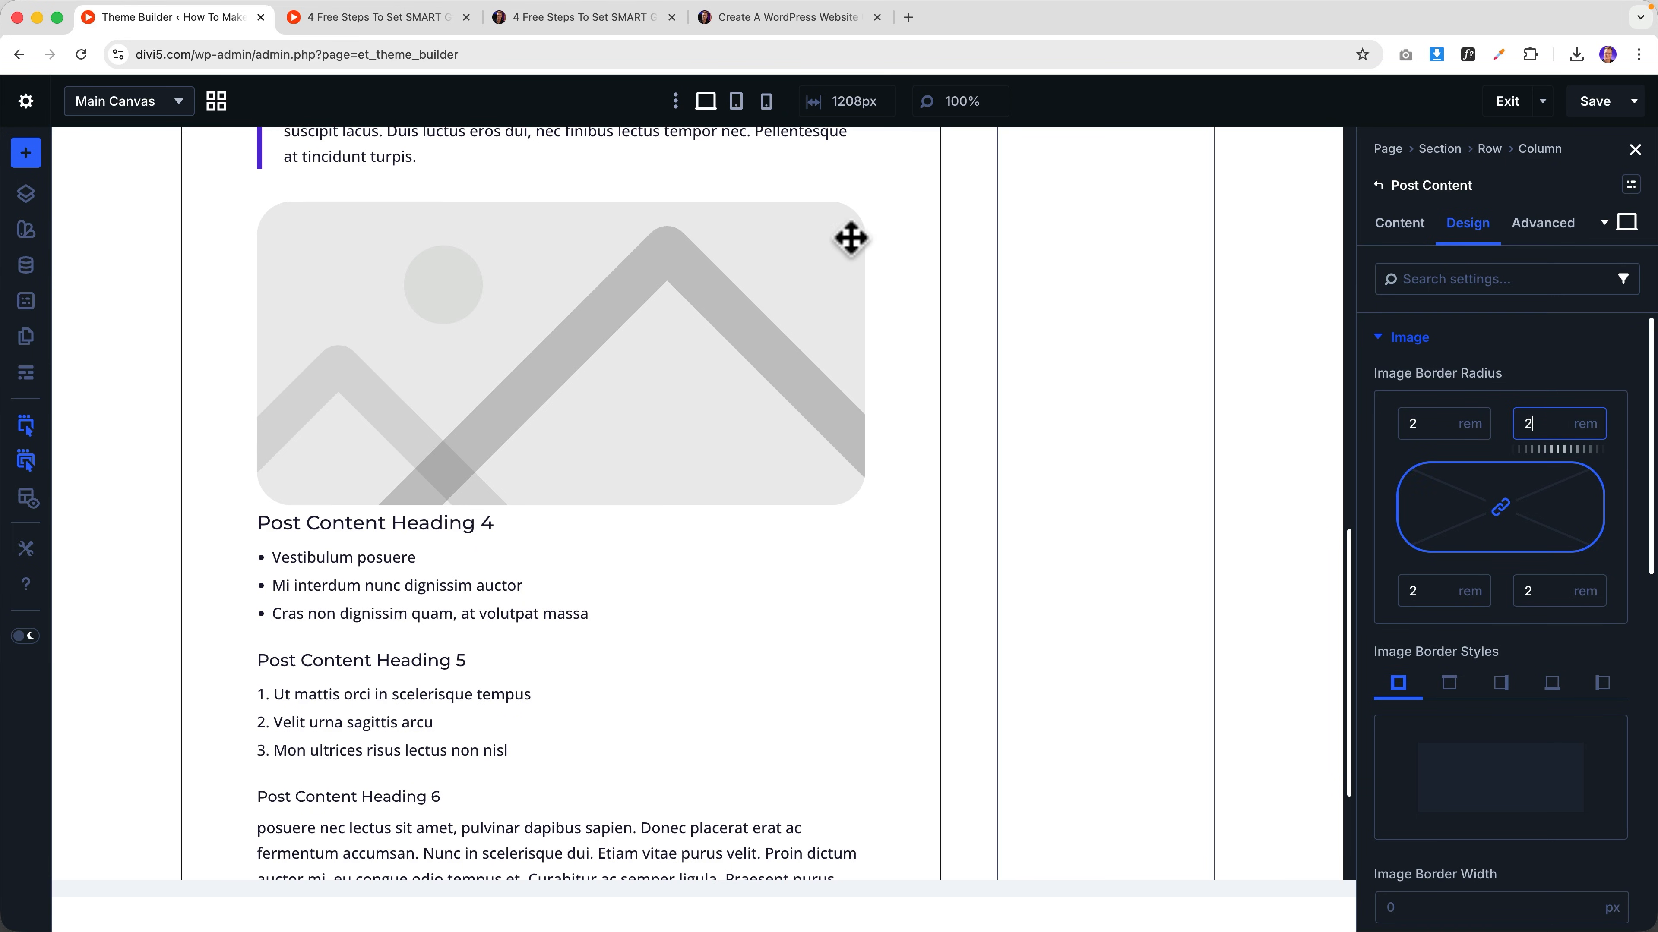
scroll(631, 465, up, 10)
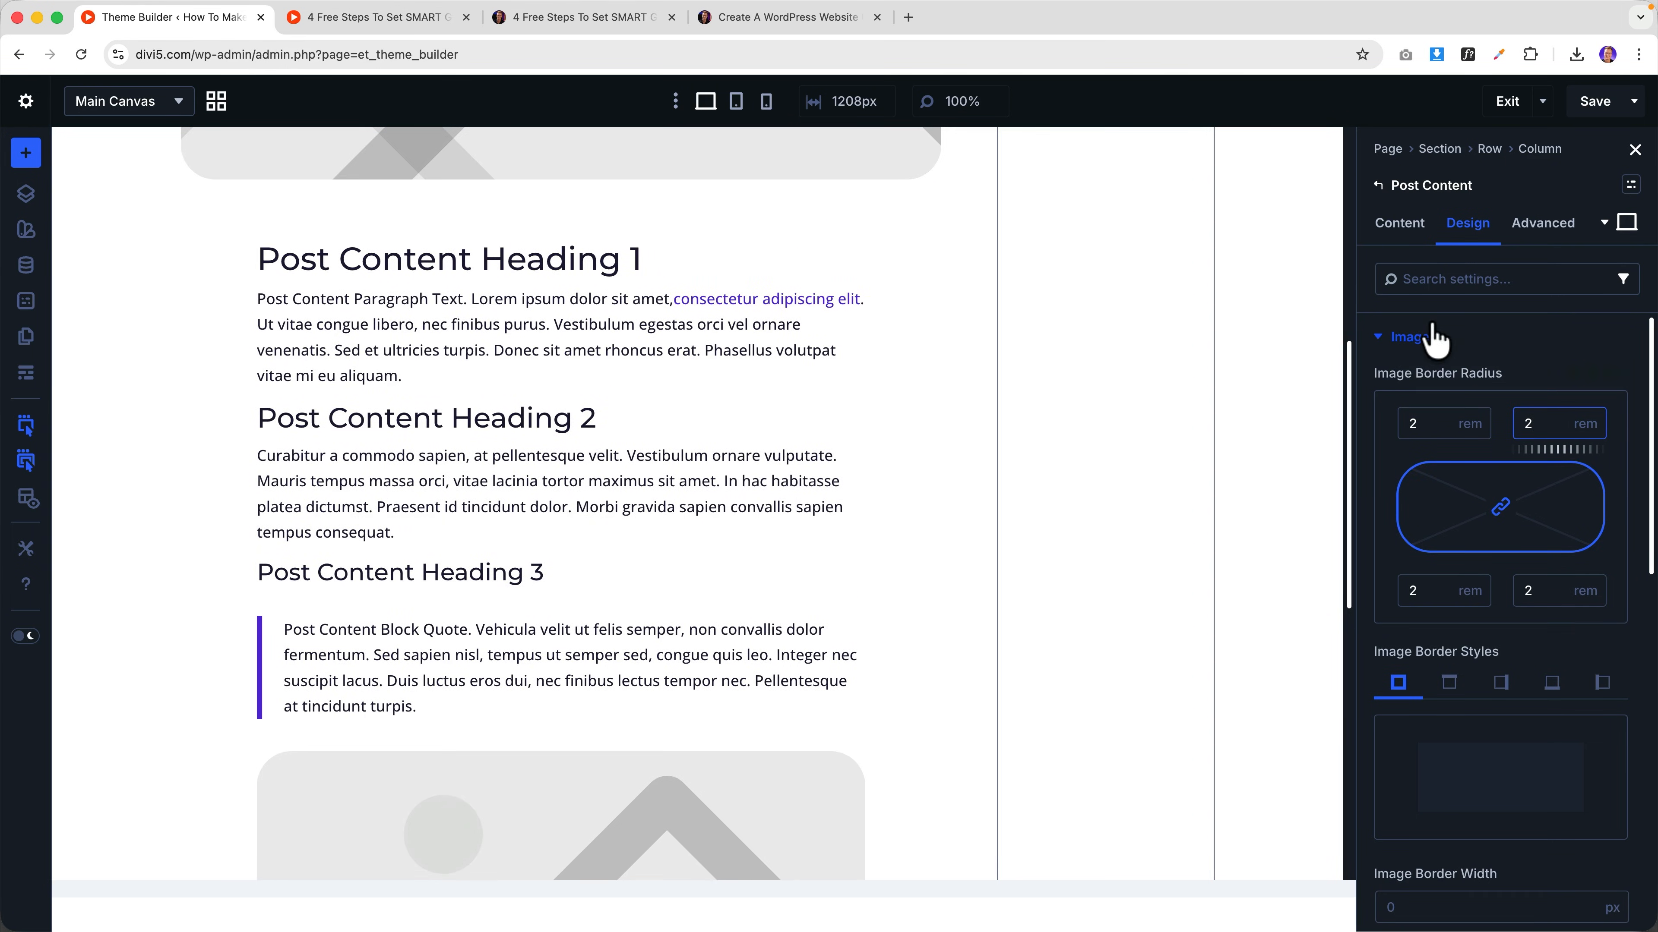
click(1425, 335)
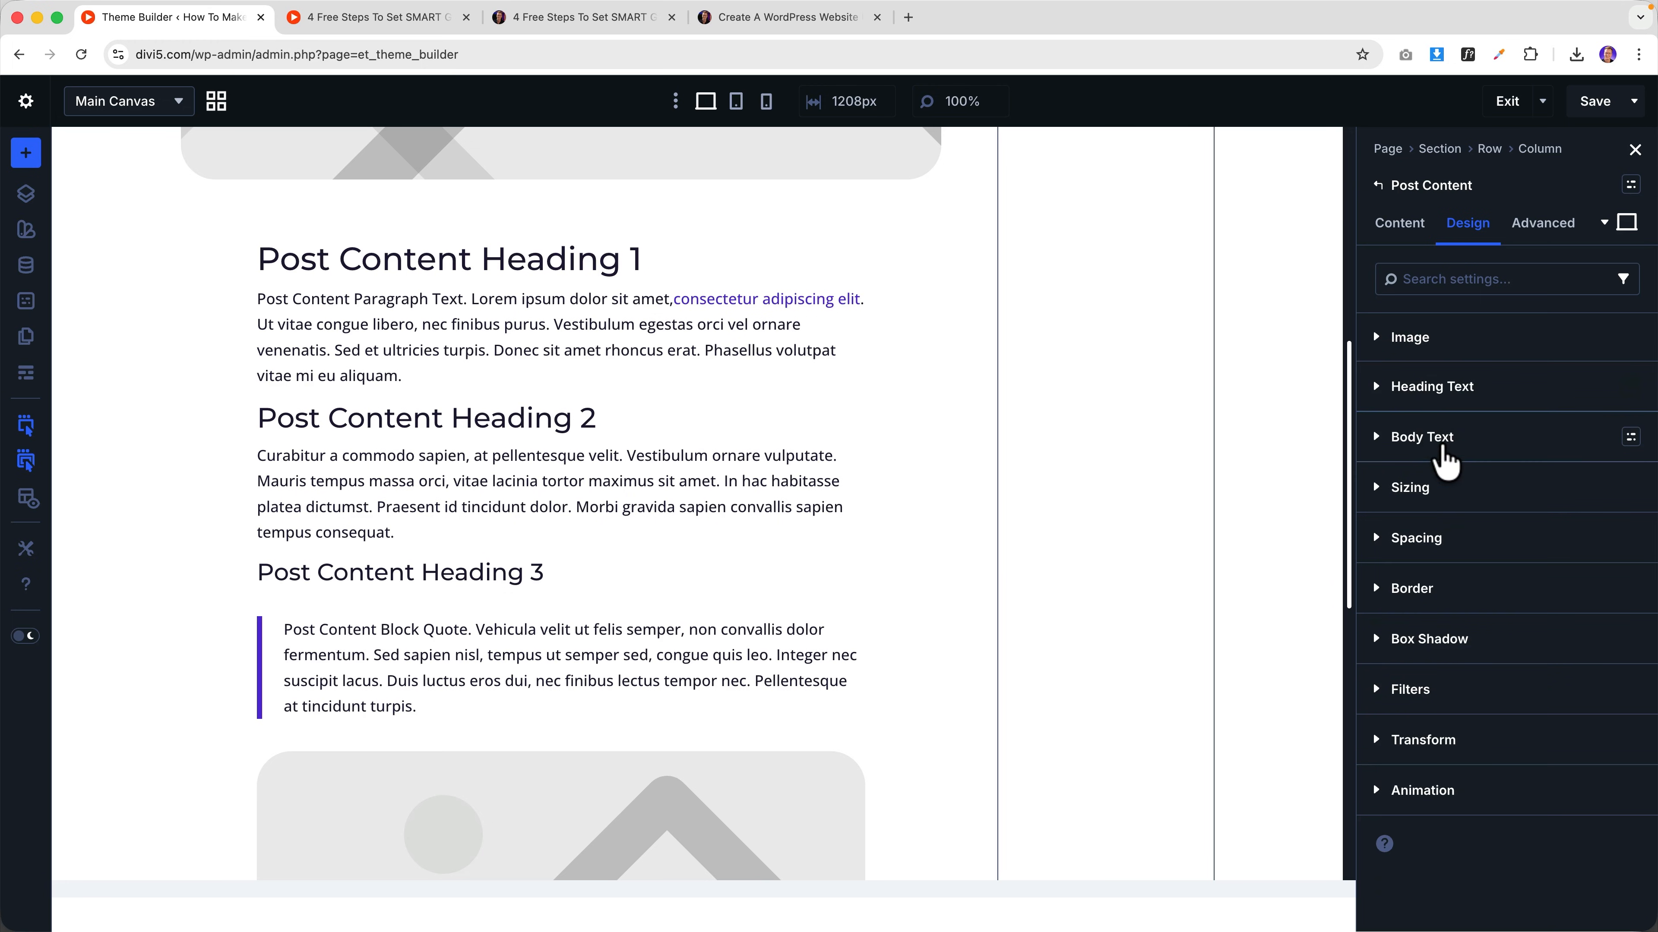
- Set the Post Content H1 heading to the global heading font with Bold weight
click(1435, 392)
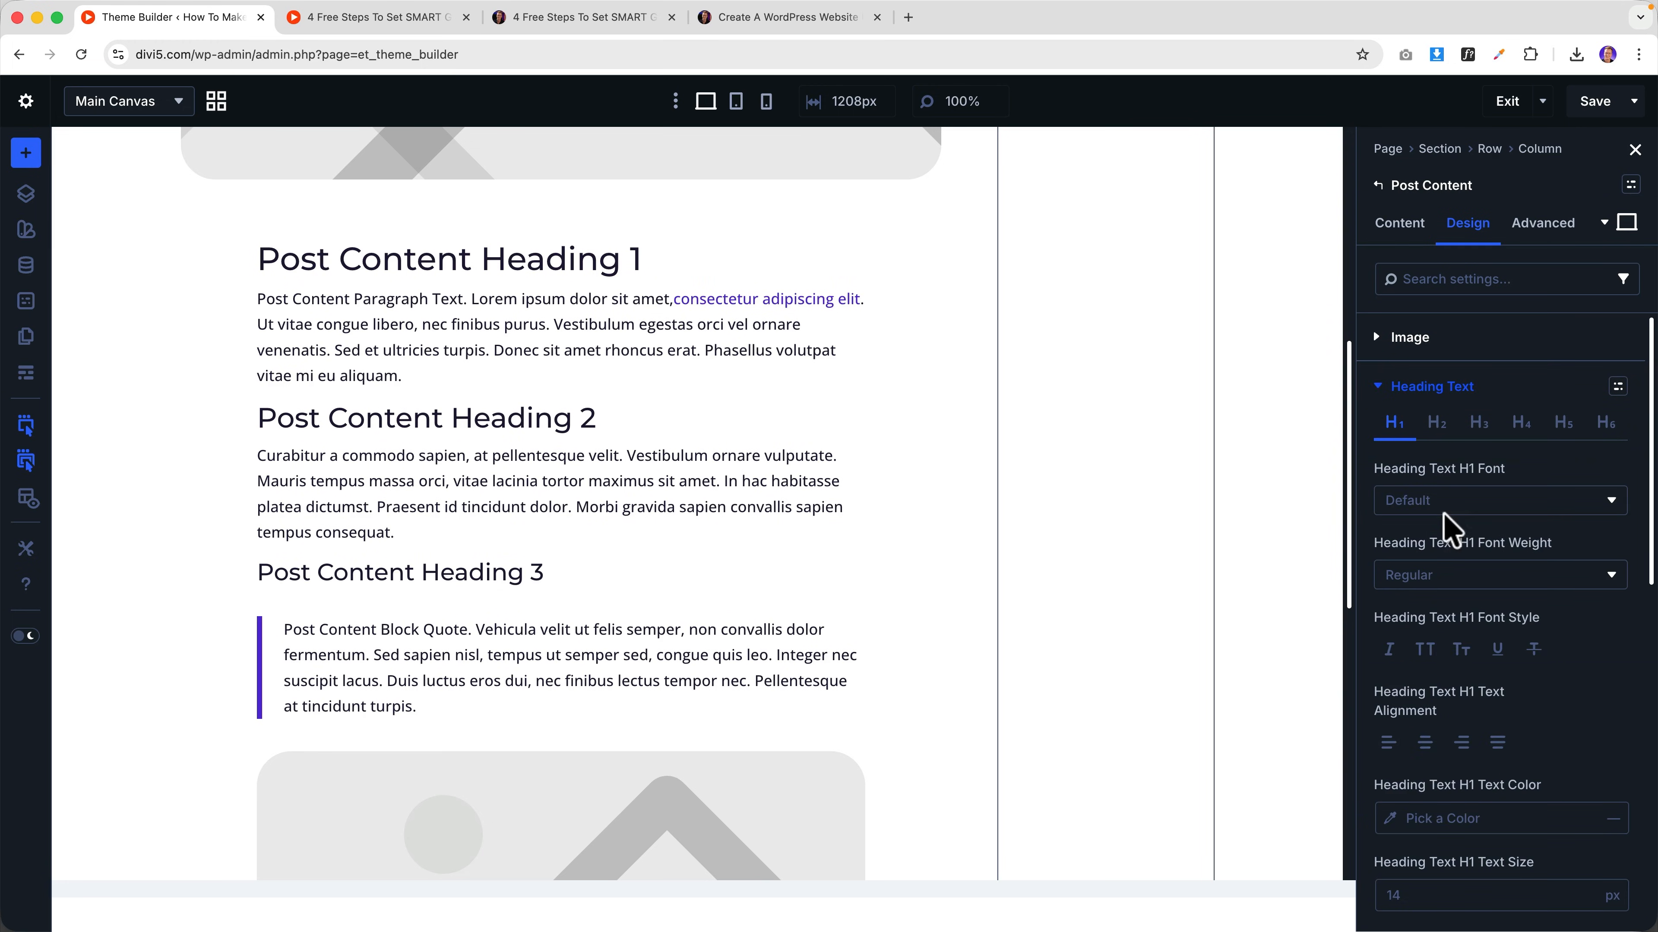
scroll(516, 390, up, 10)
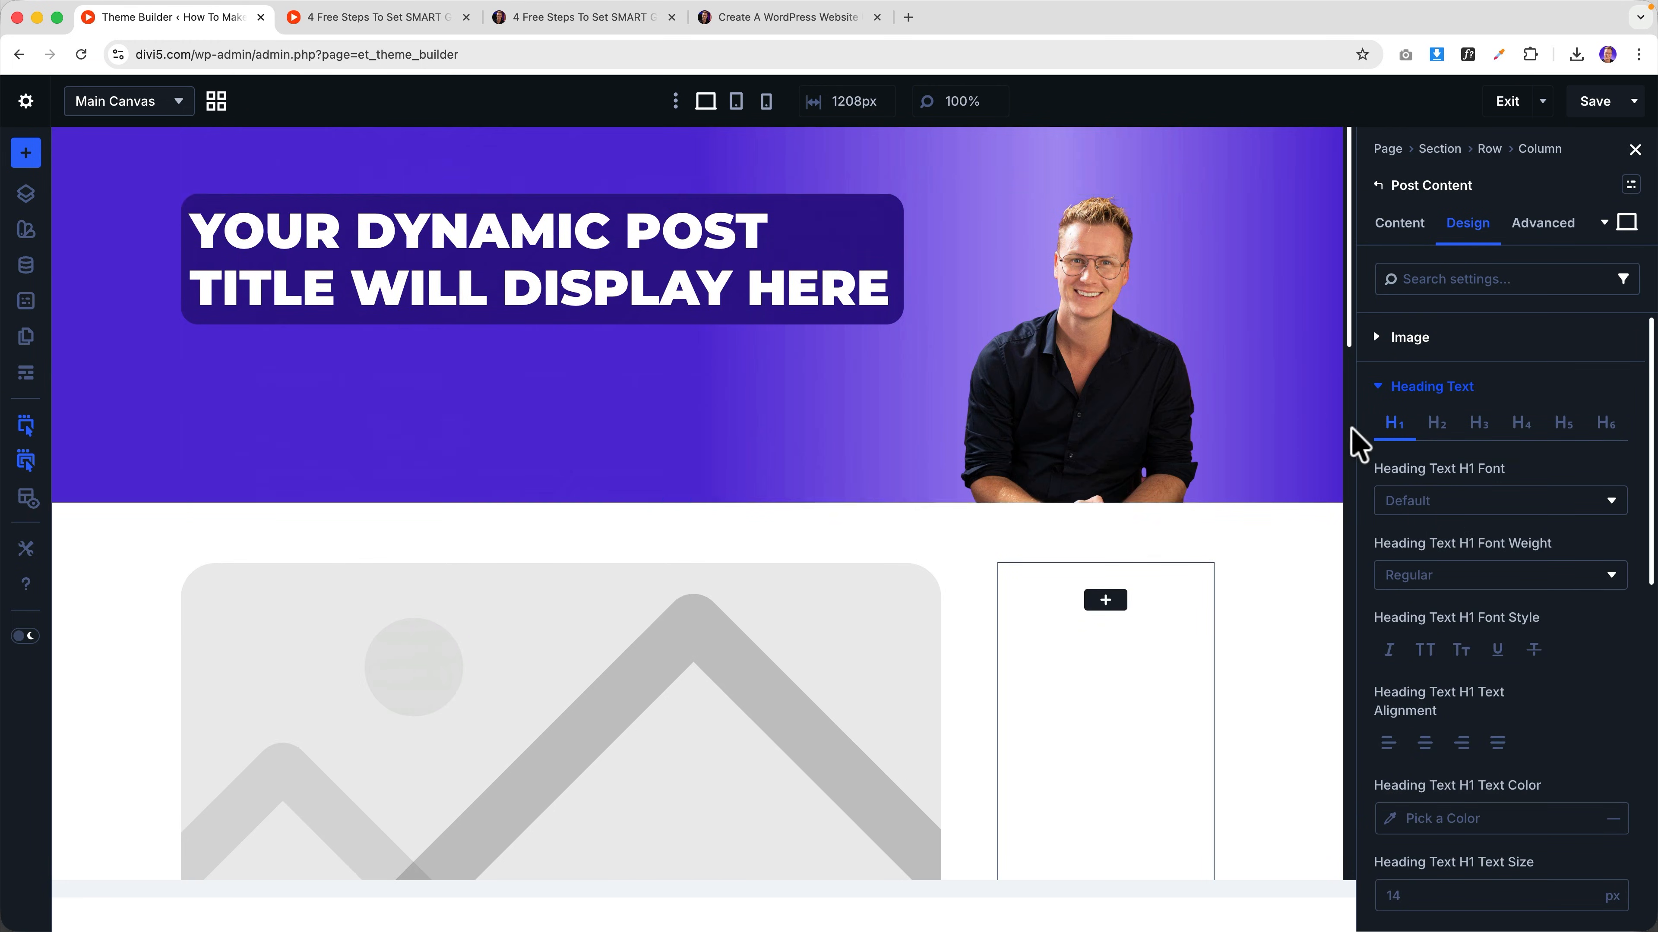
scroll(1351, 434, down, 5)
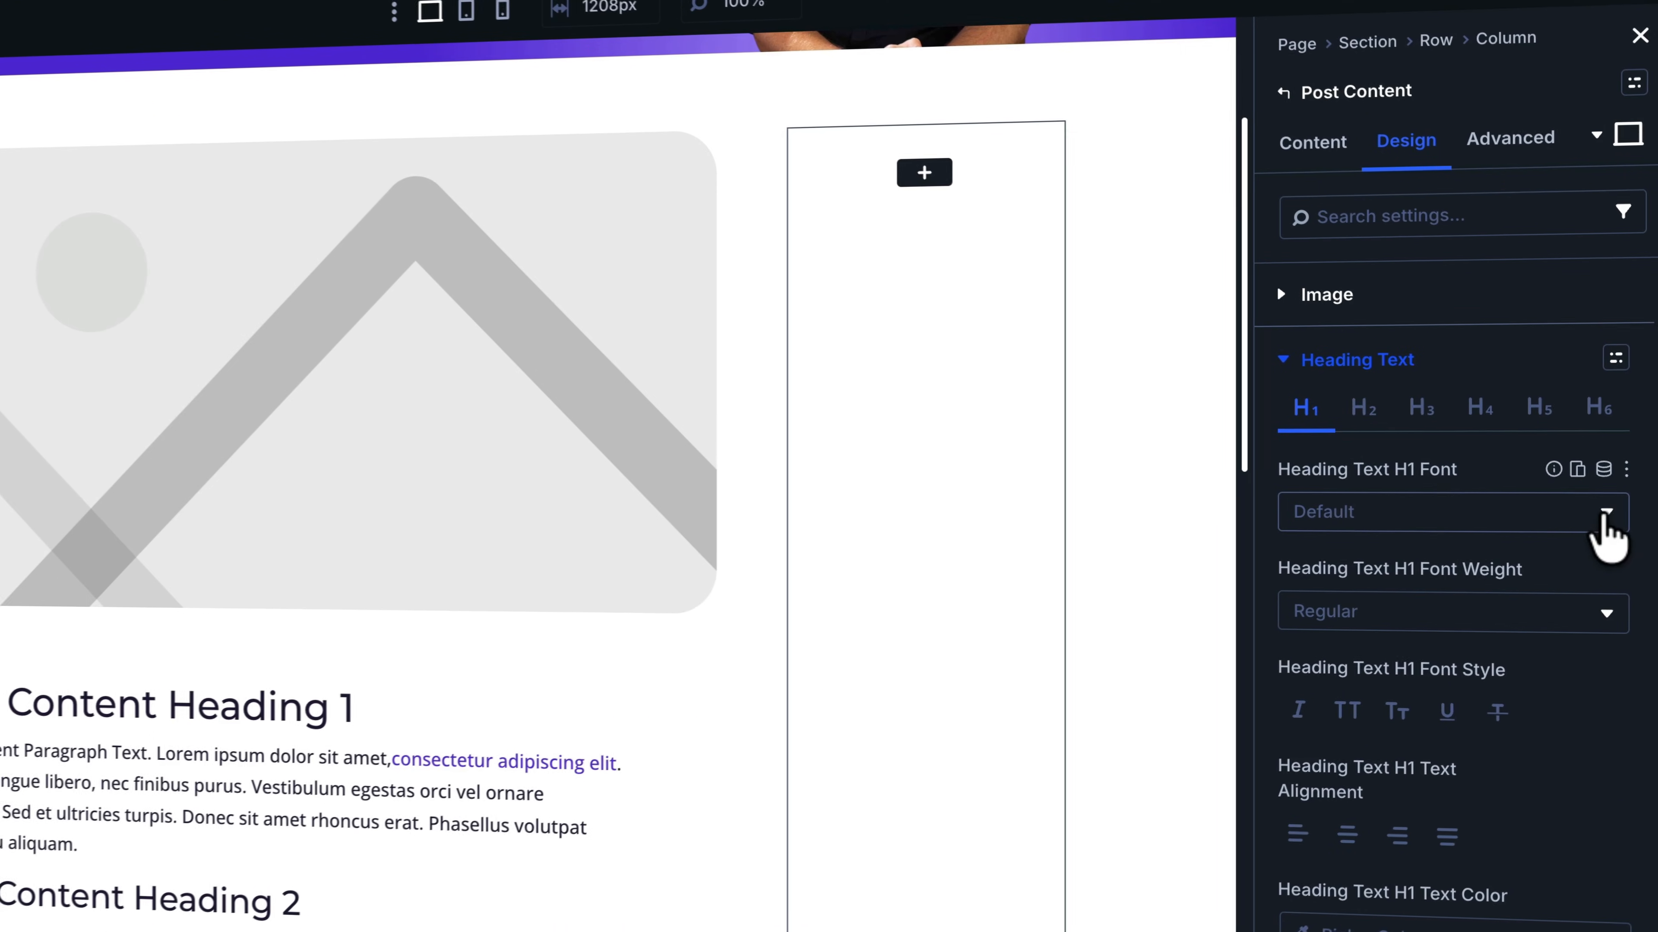
click(1610, 468)
click(1376, 599)
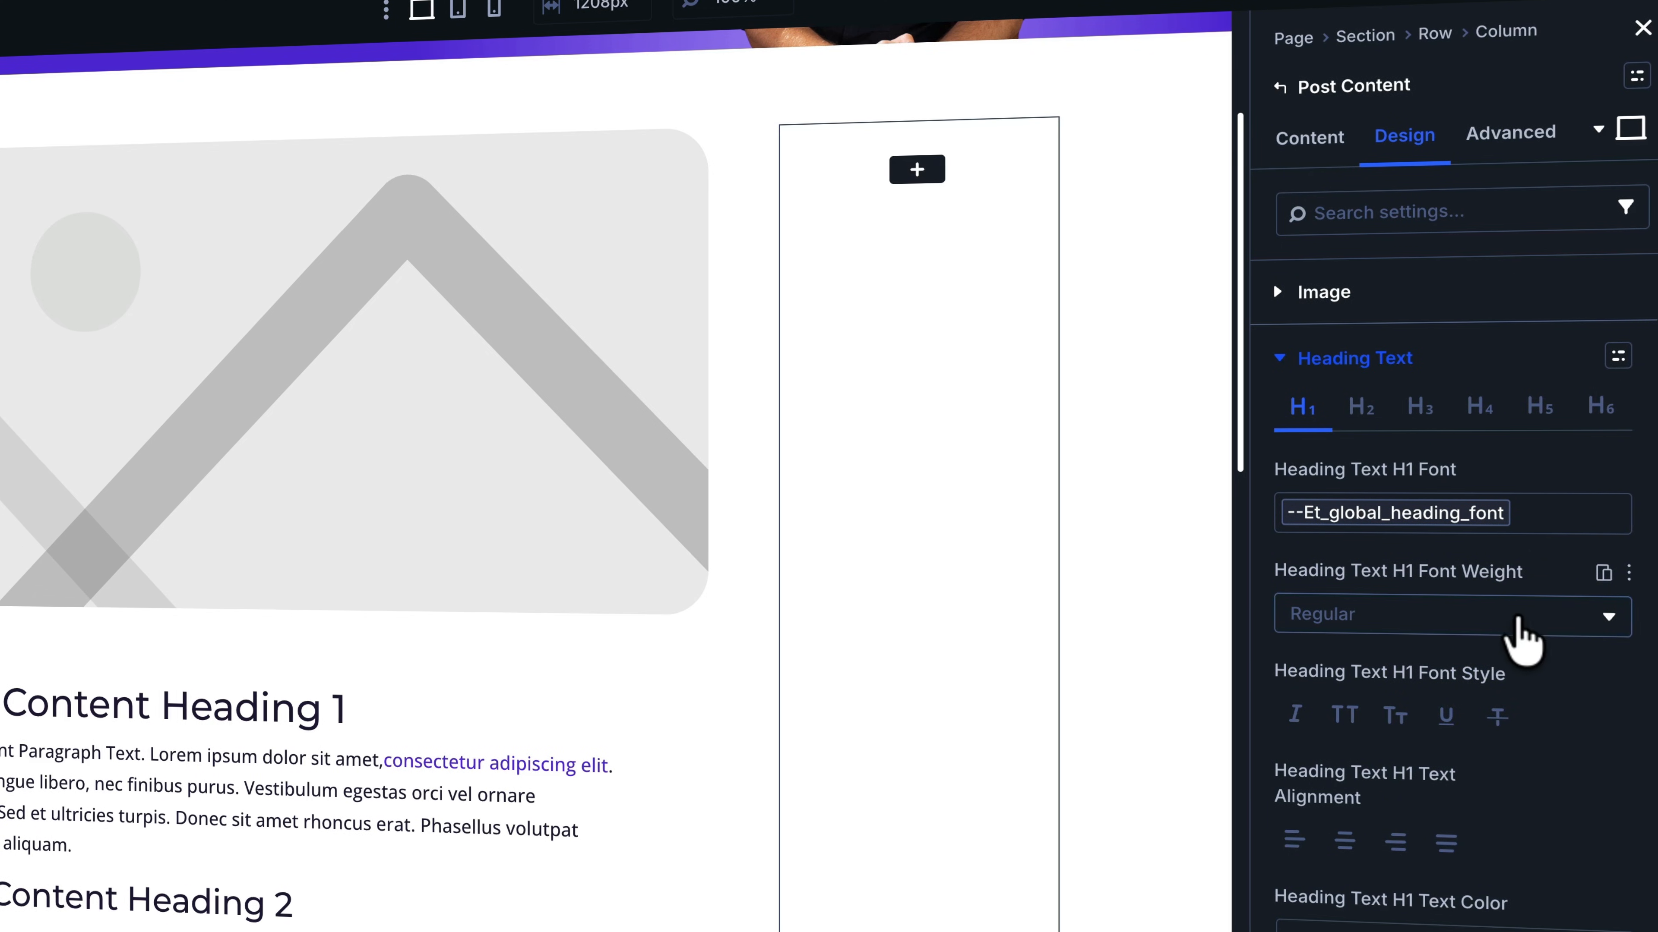
click(1521, 640)
click(1325, 818)
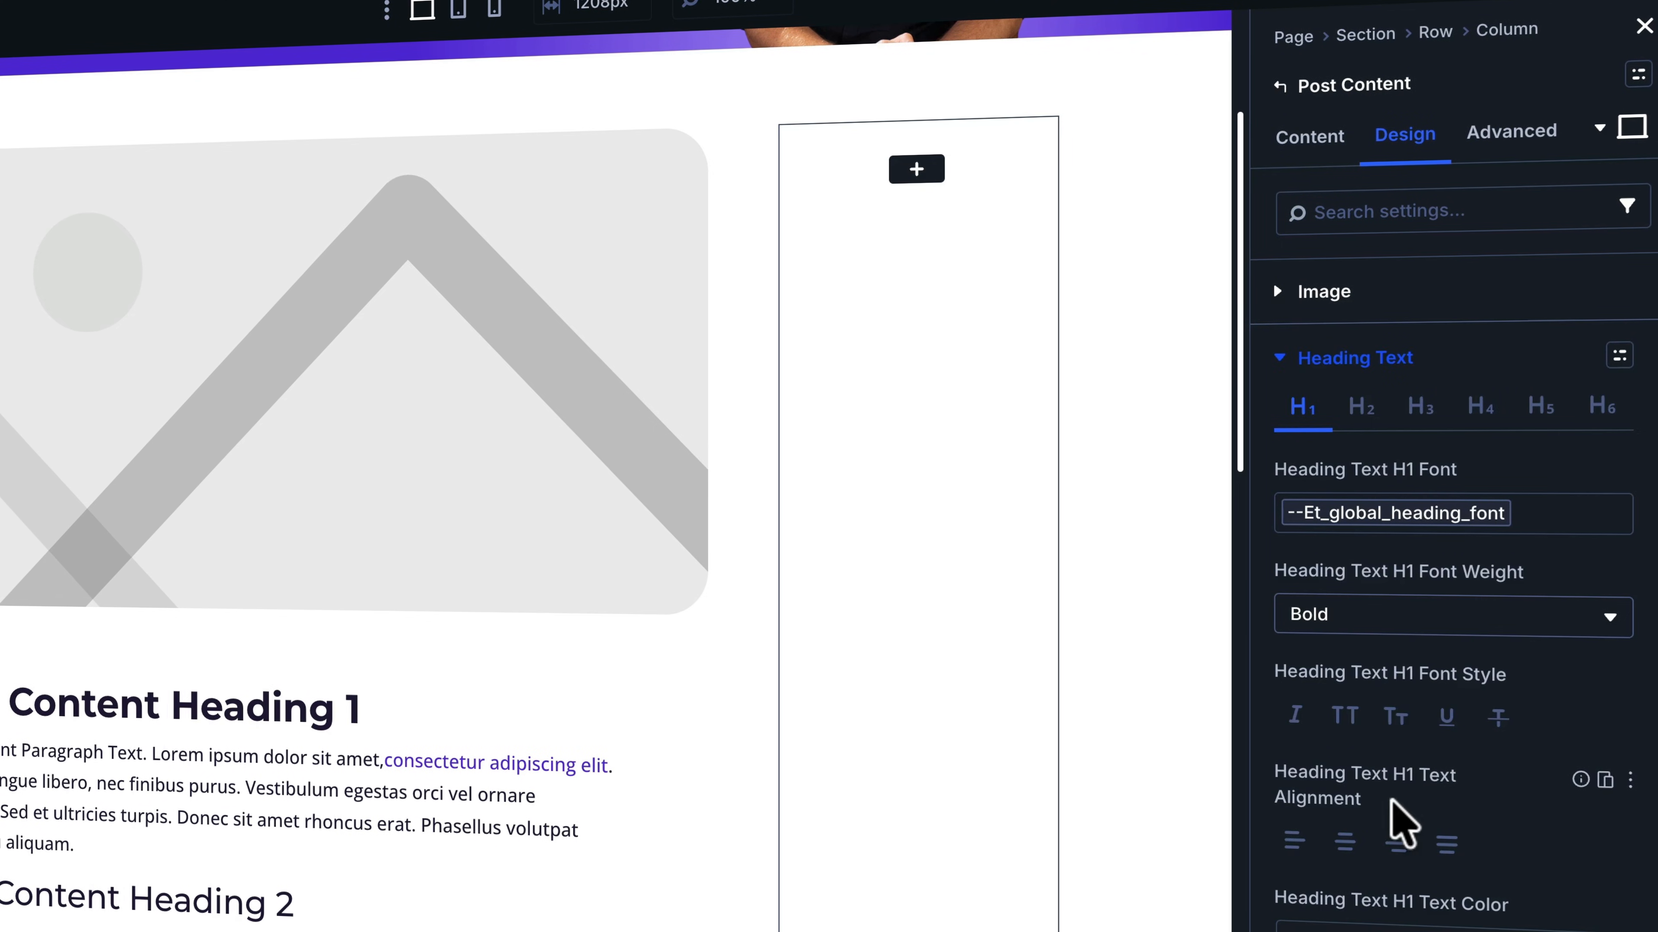
- Set the H1 text color to the global Primary Color and its size to the global clamp(2.1rem, 1.6rem + 2.2vw, 3.25rem) value
scroll(1413, 770, down, 4)
click(1294, 575)
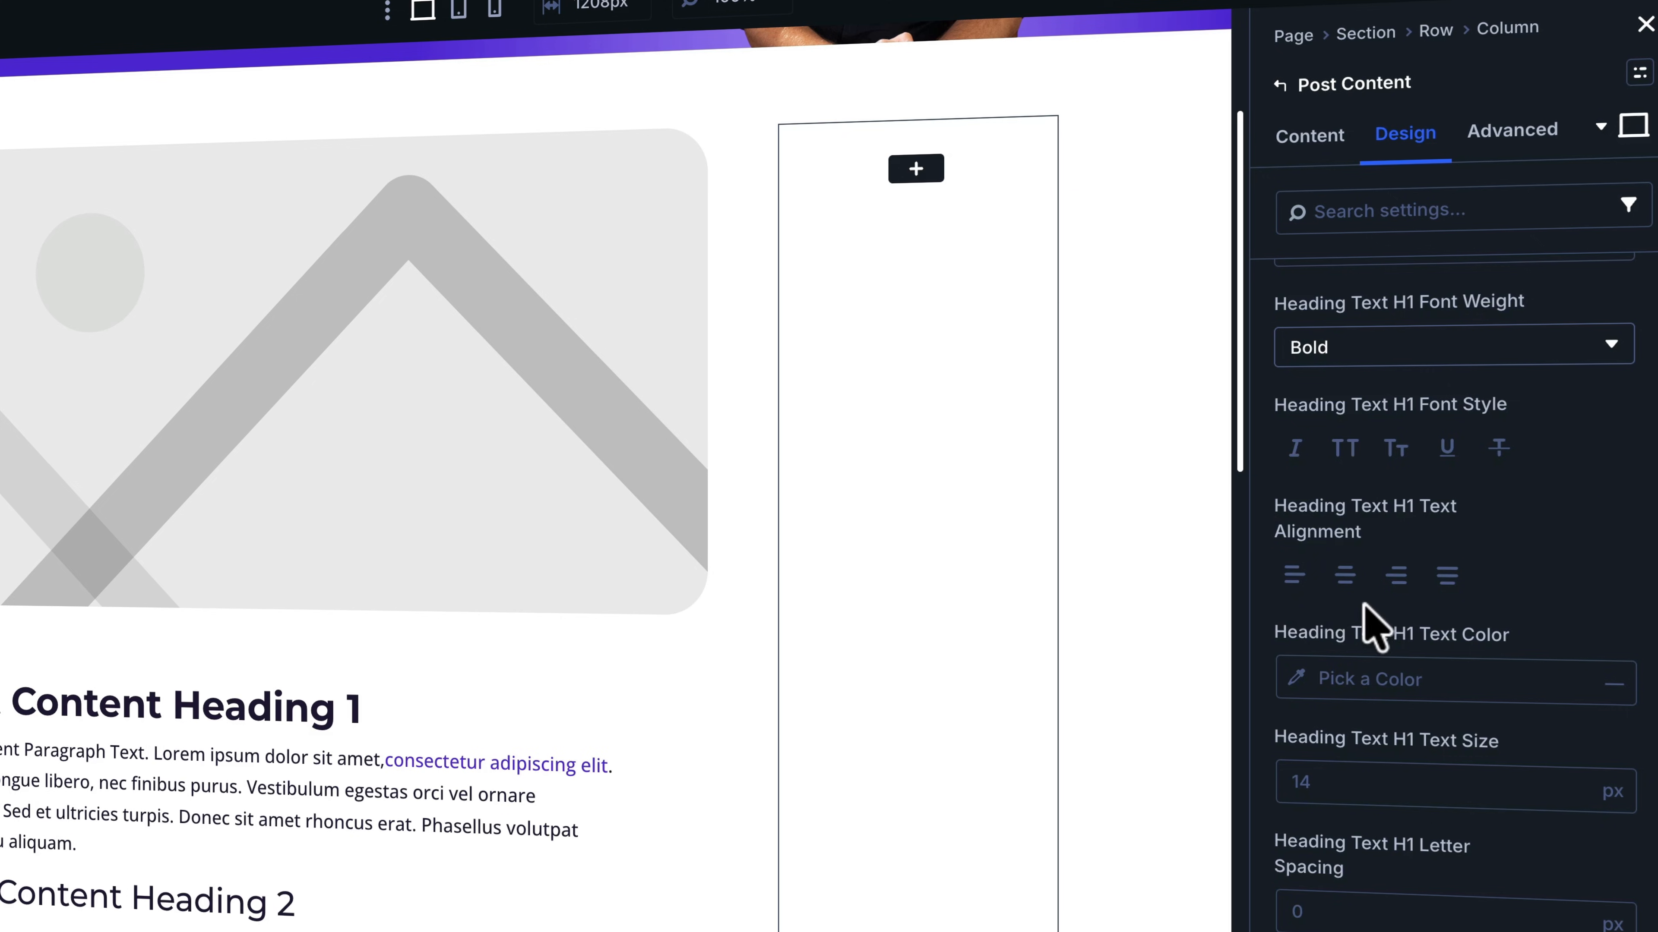
scroll(1370, 624, down, 3)
click(1616, 439)
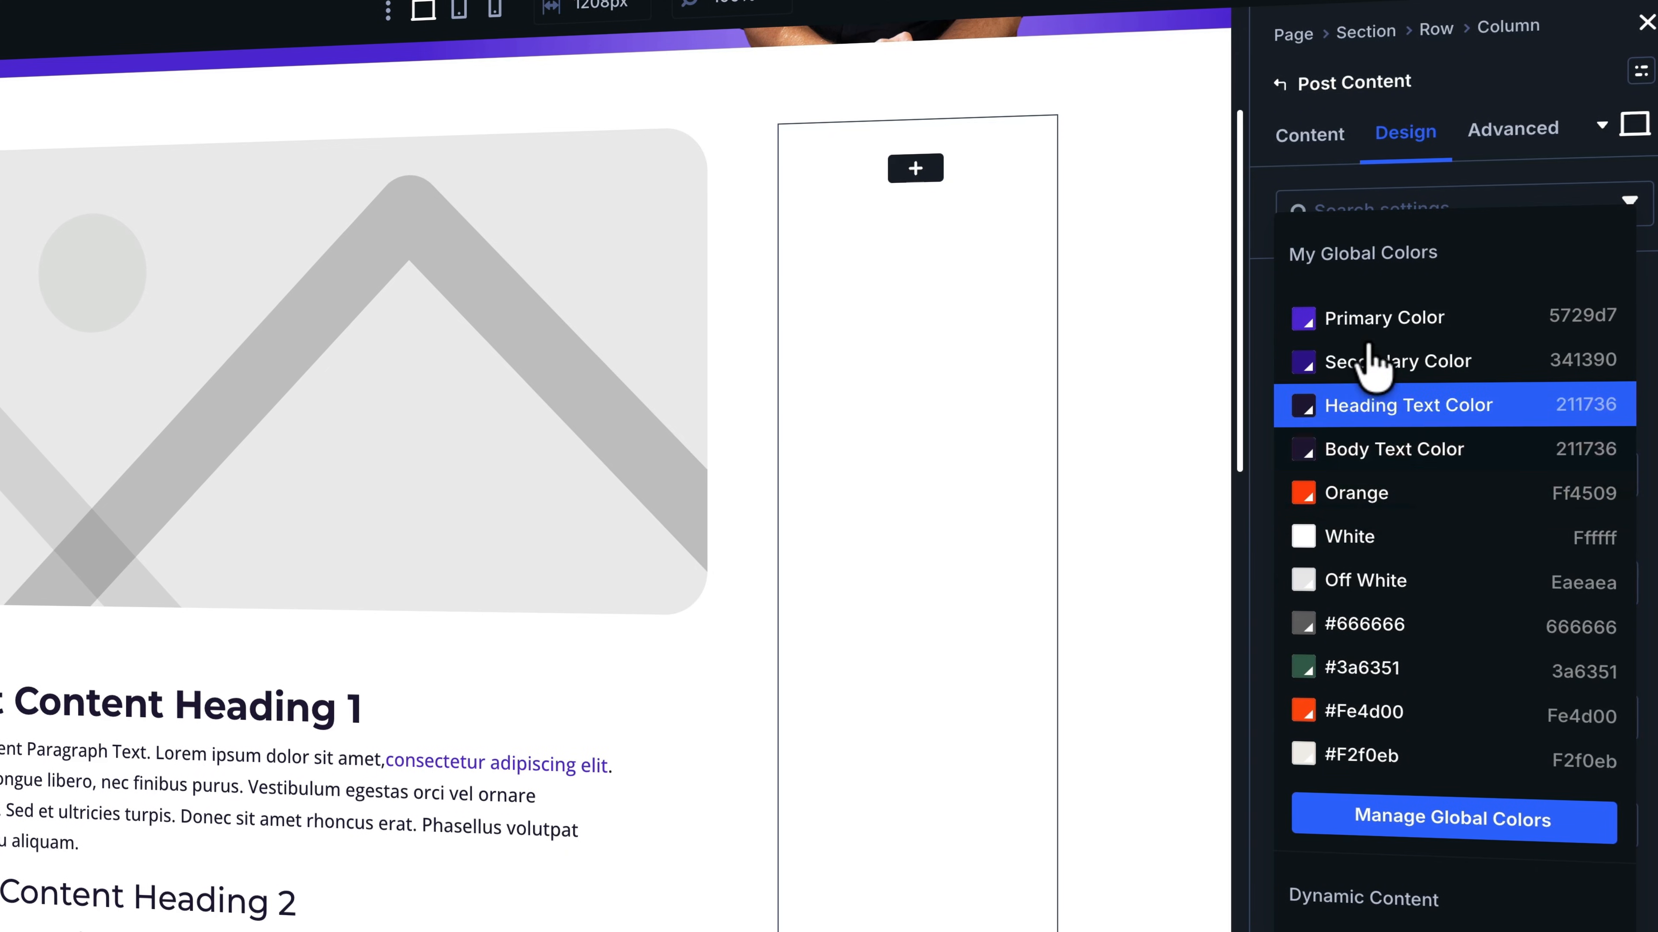
click(1370, 320)
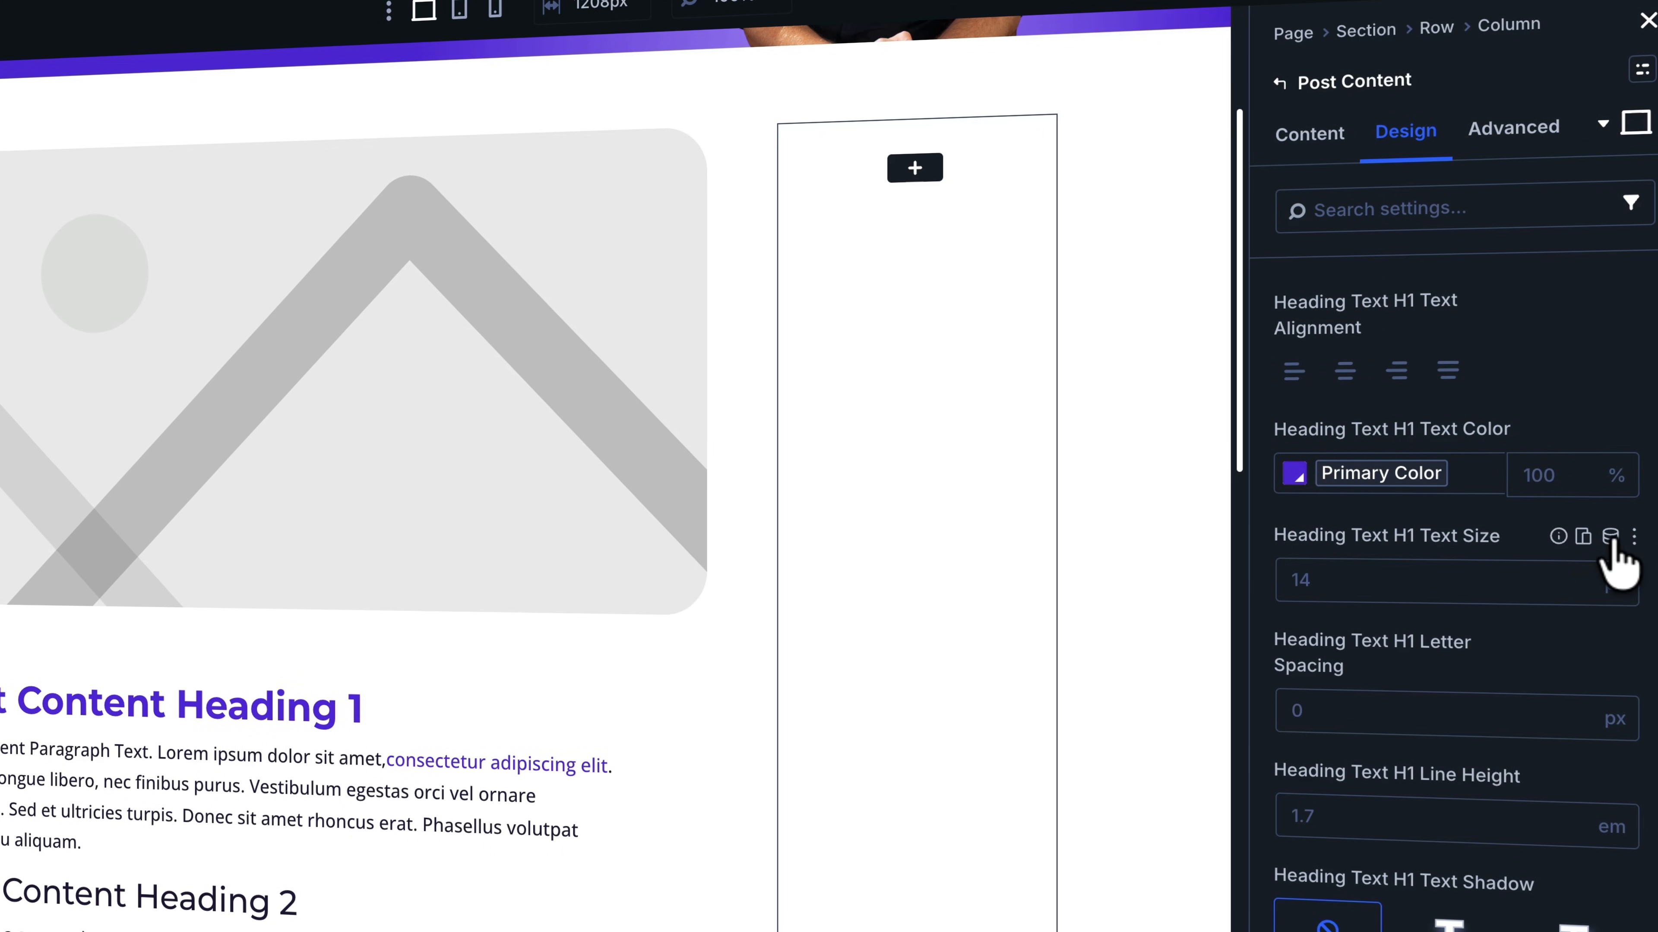
click(1611, 543)
click(1605, 196)
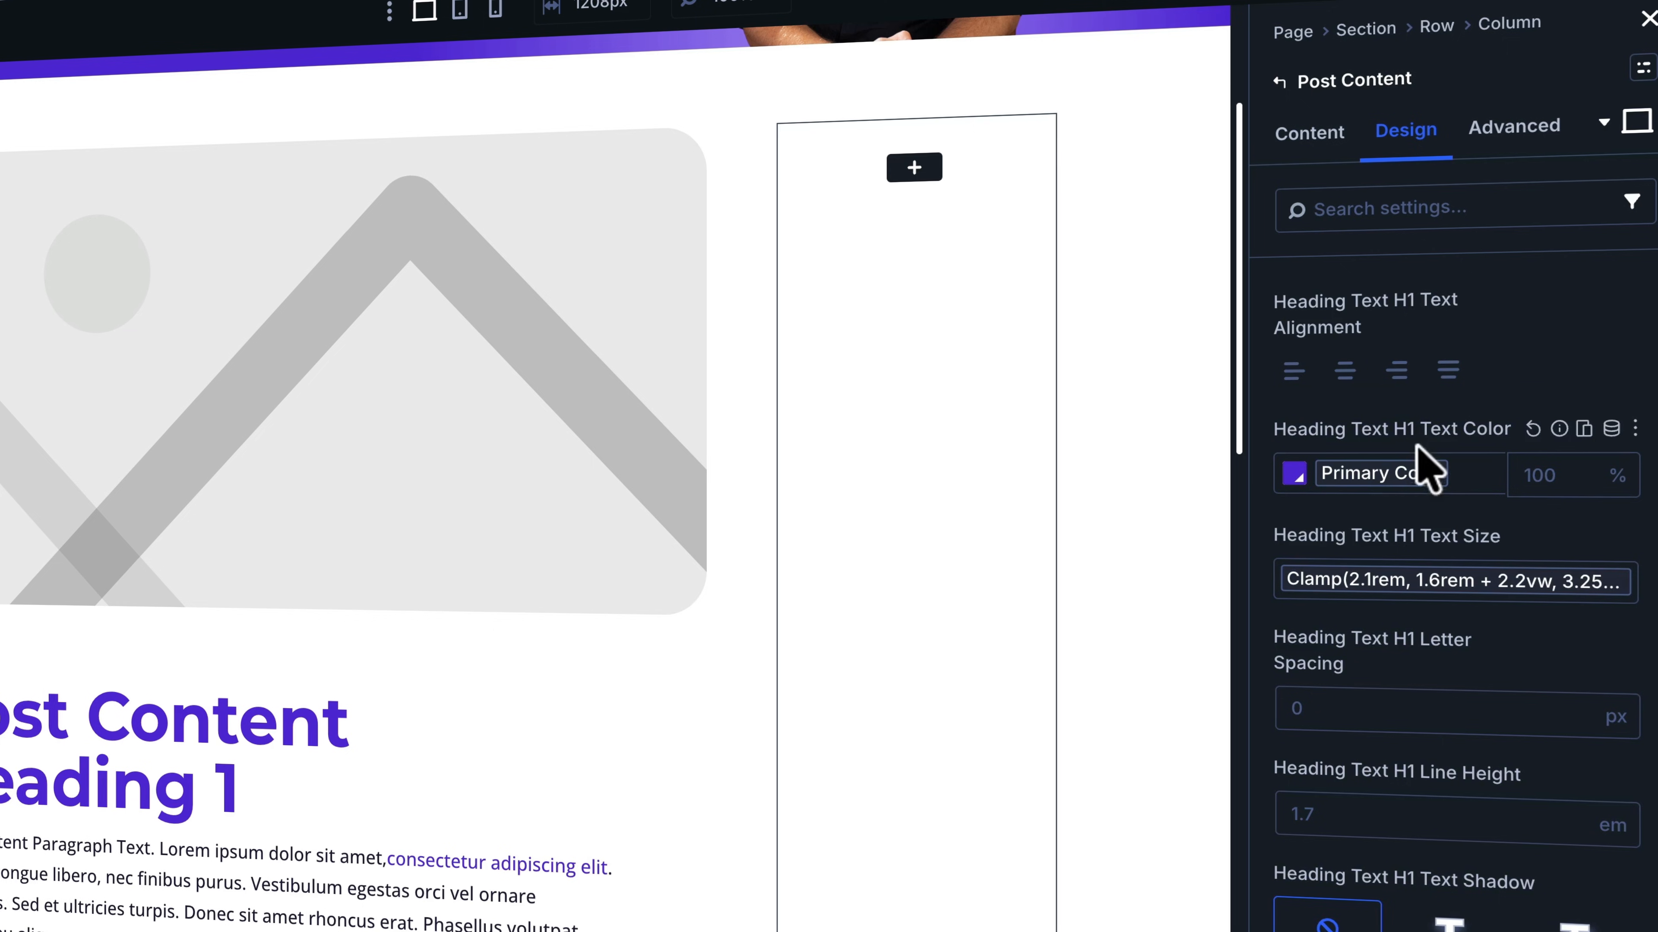
scroll(540, 610, down, 5)
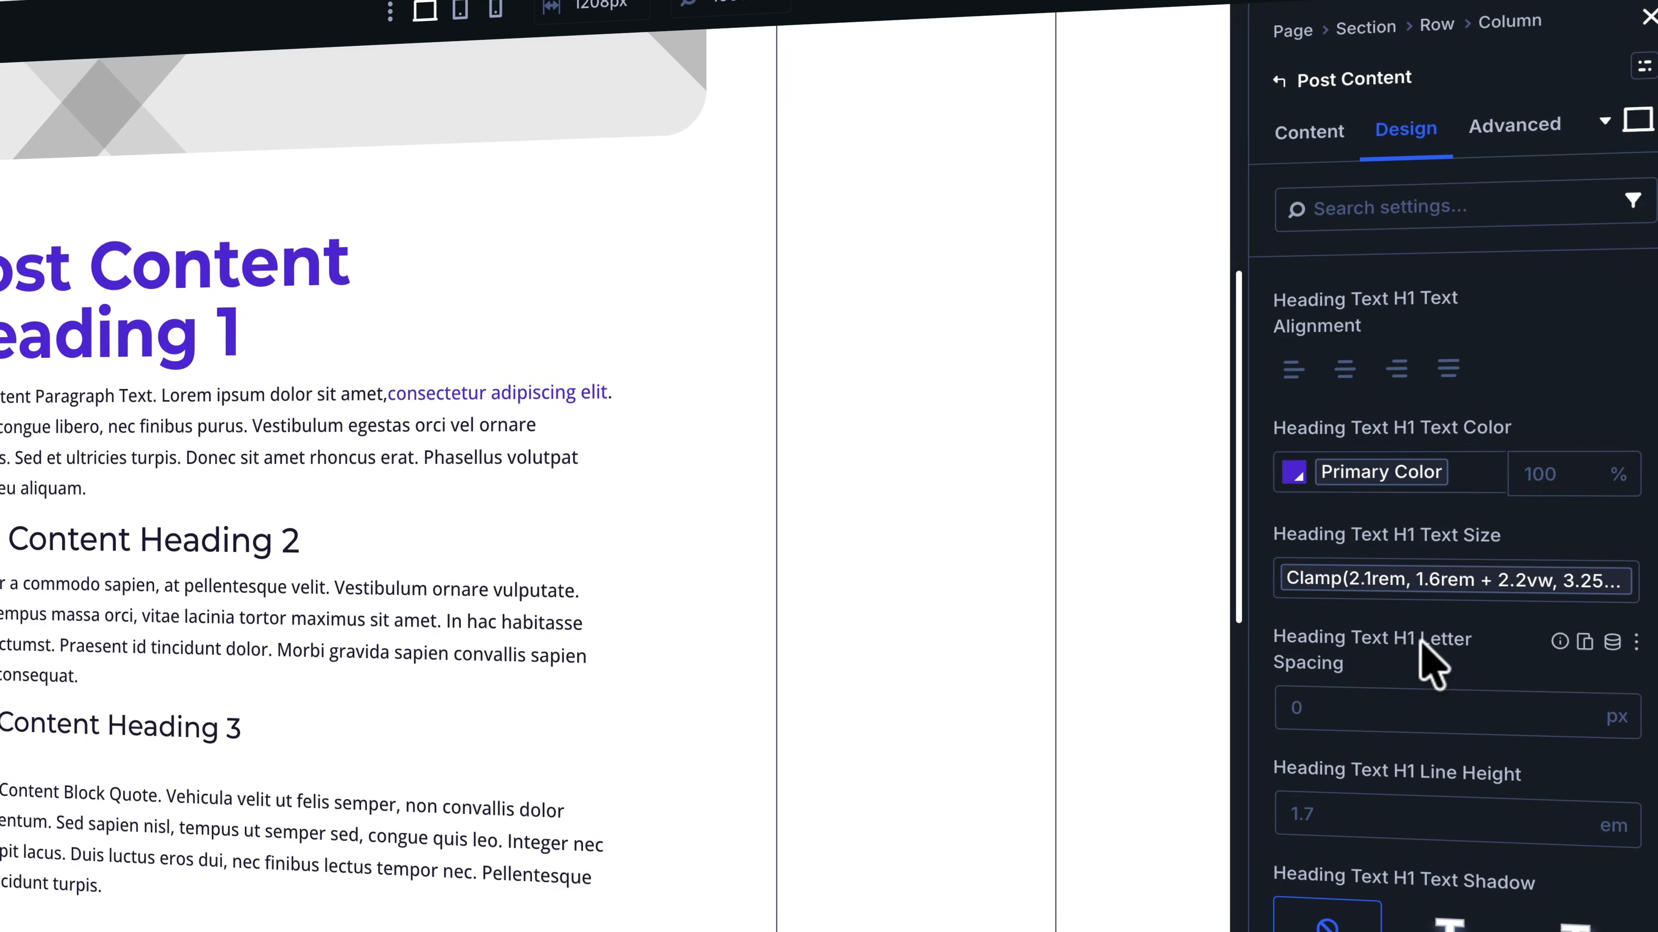
scroll(1422, 643, down, 2)
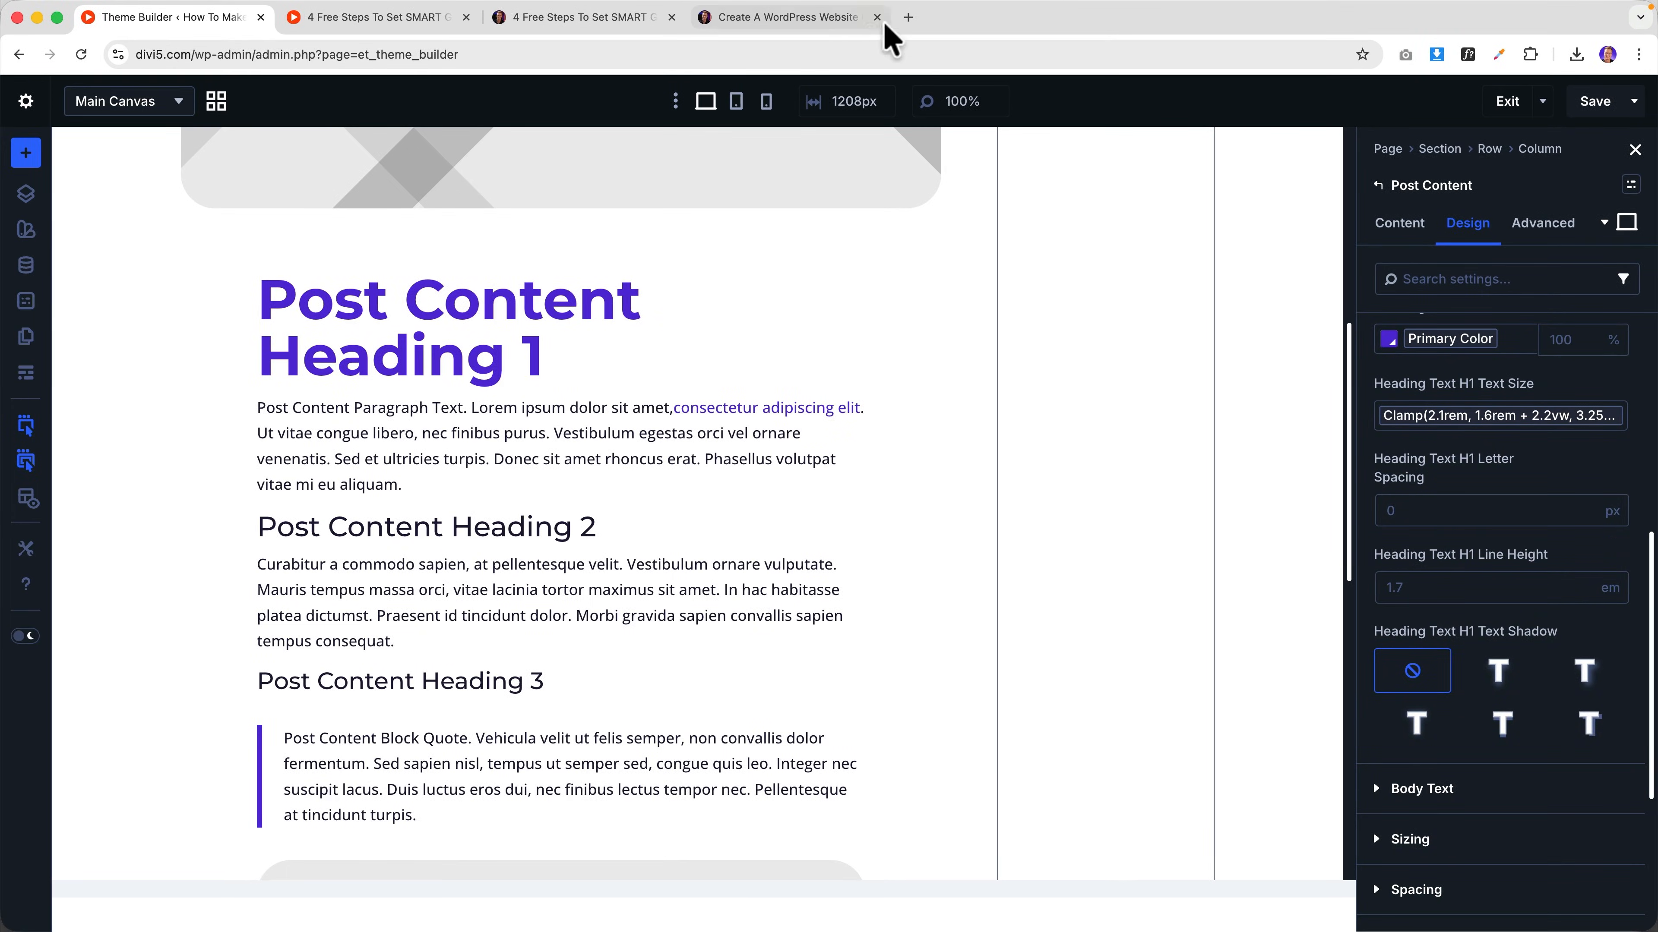
- Open ferdy.com in a new tab, search for "sizes", and read the recommended heading line heights in the Best Sizes For Your Website tutorial
click(907, 17)
text(ferd)
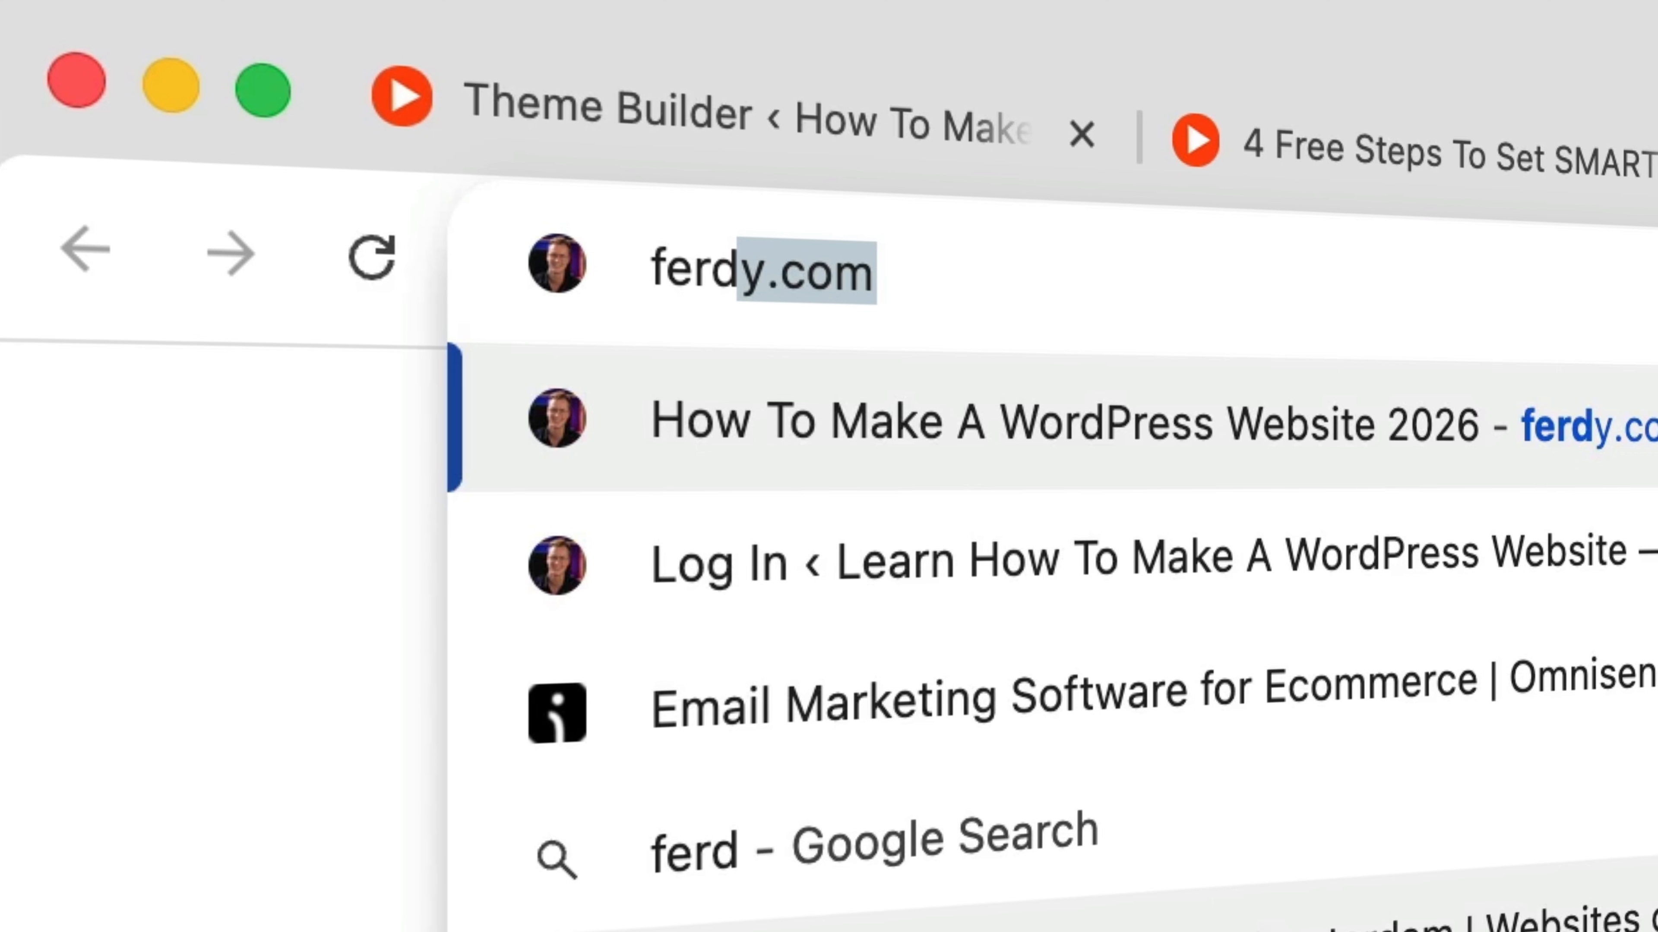
key(Return)
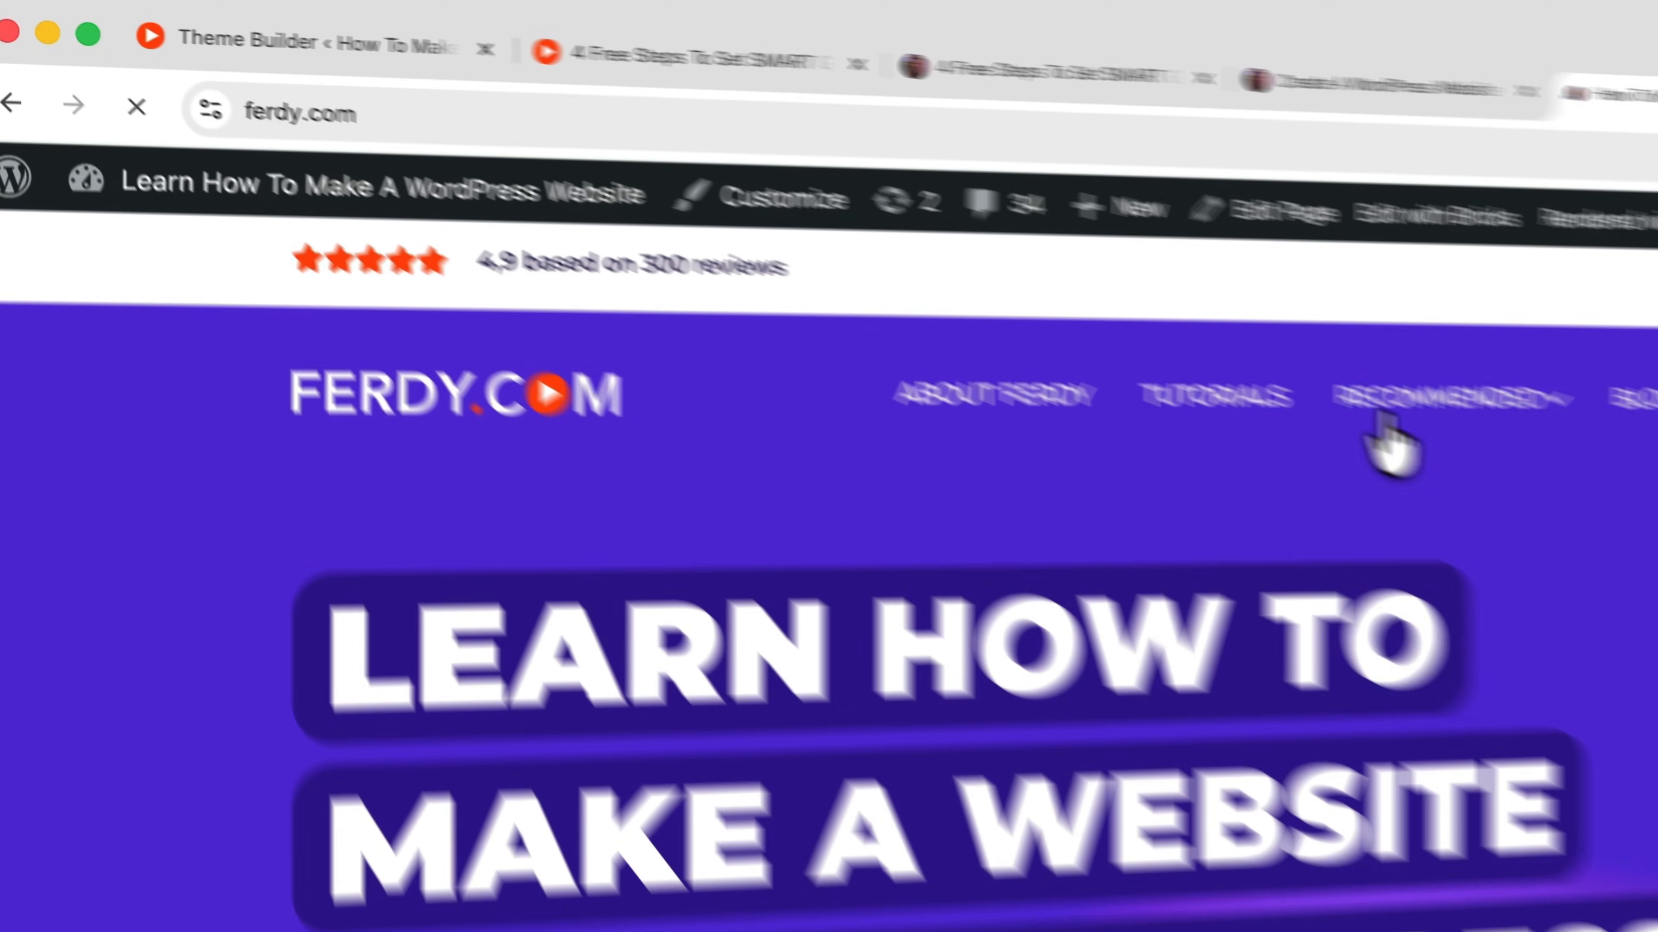
click(1461, 204)
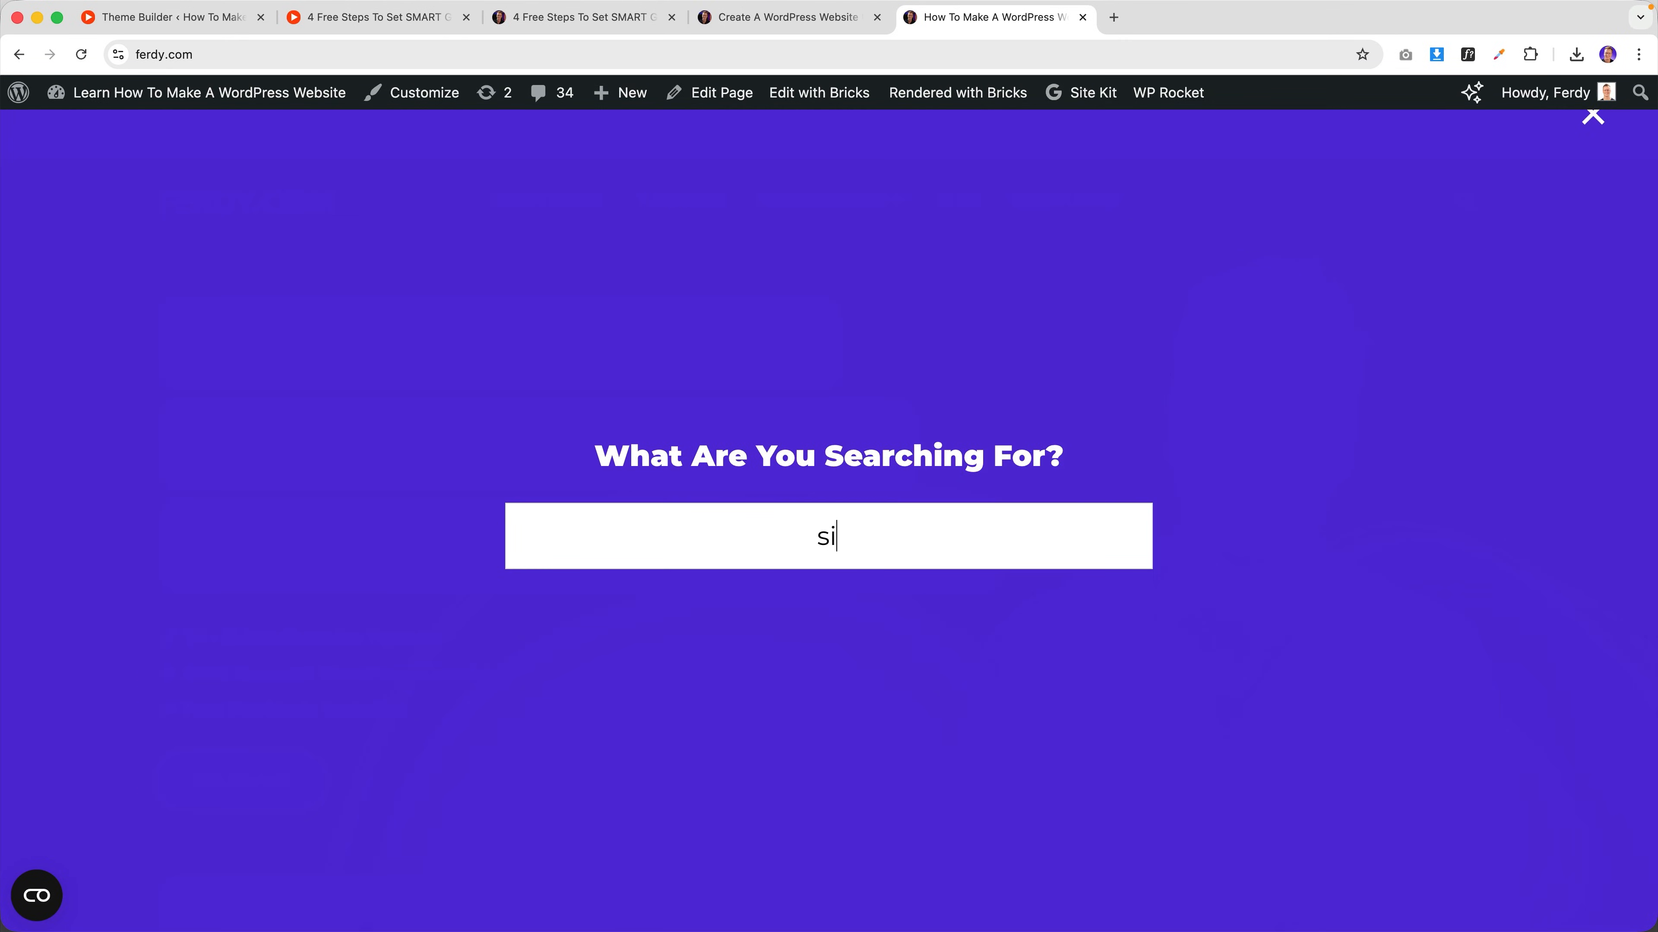
key(Return)
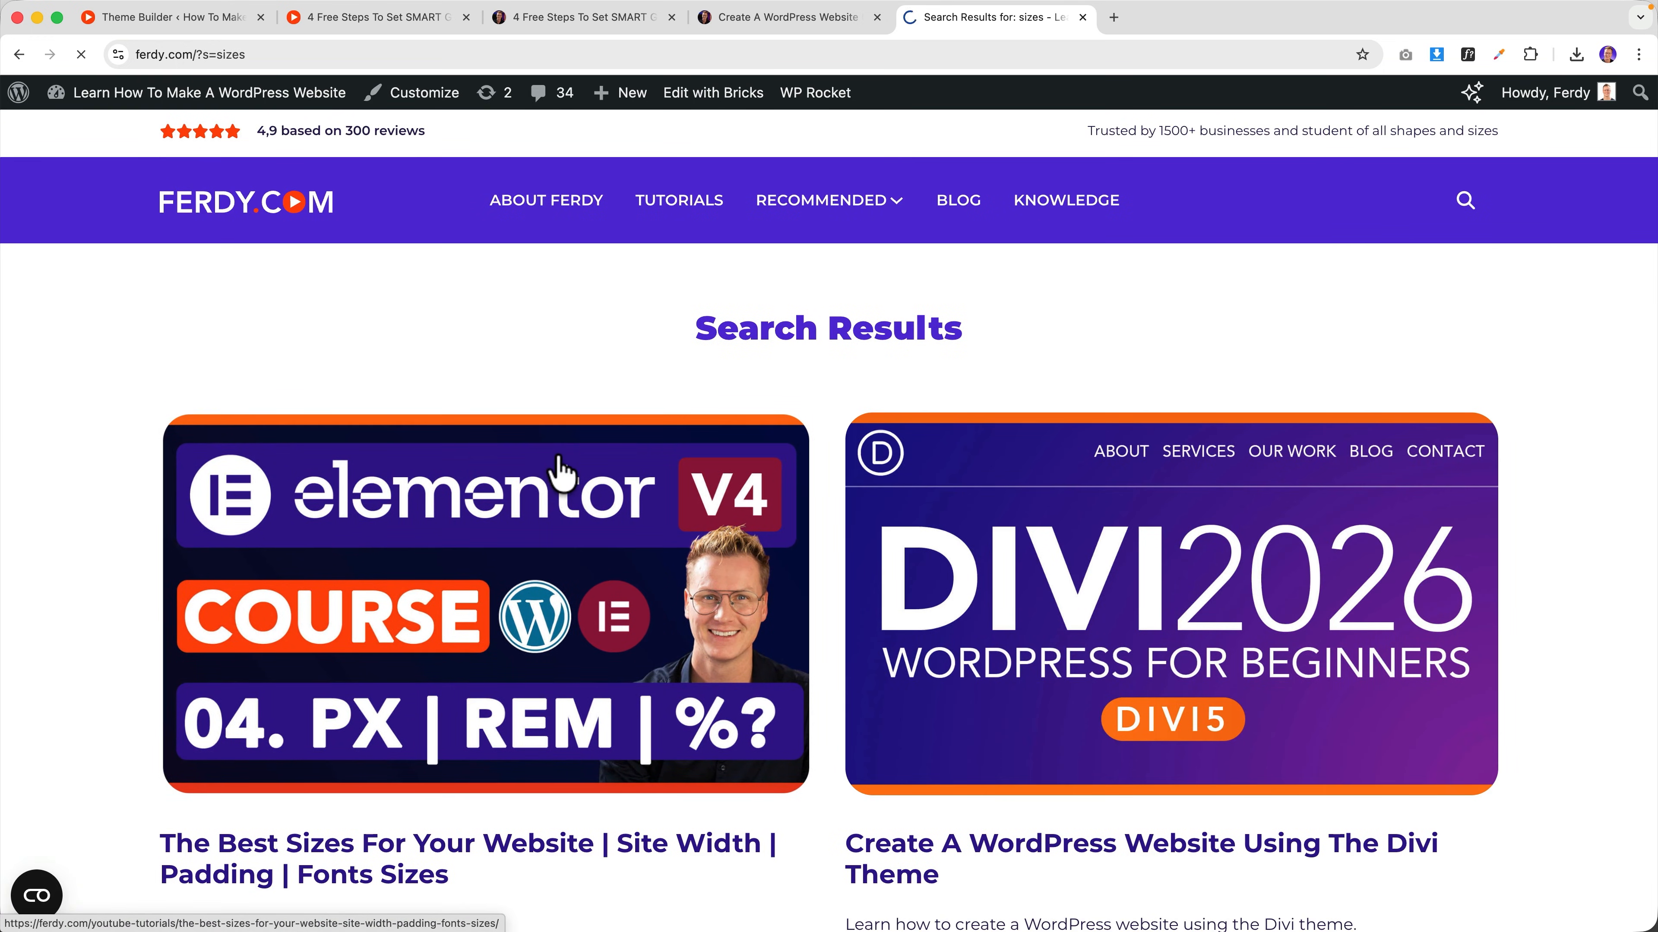
click(560, 468)
scroll(547, 480, down, 5)
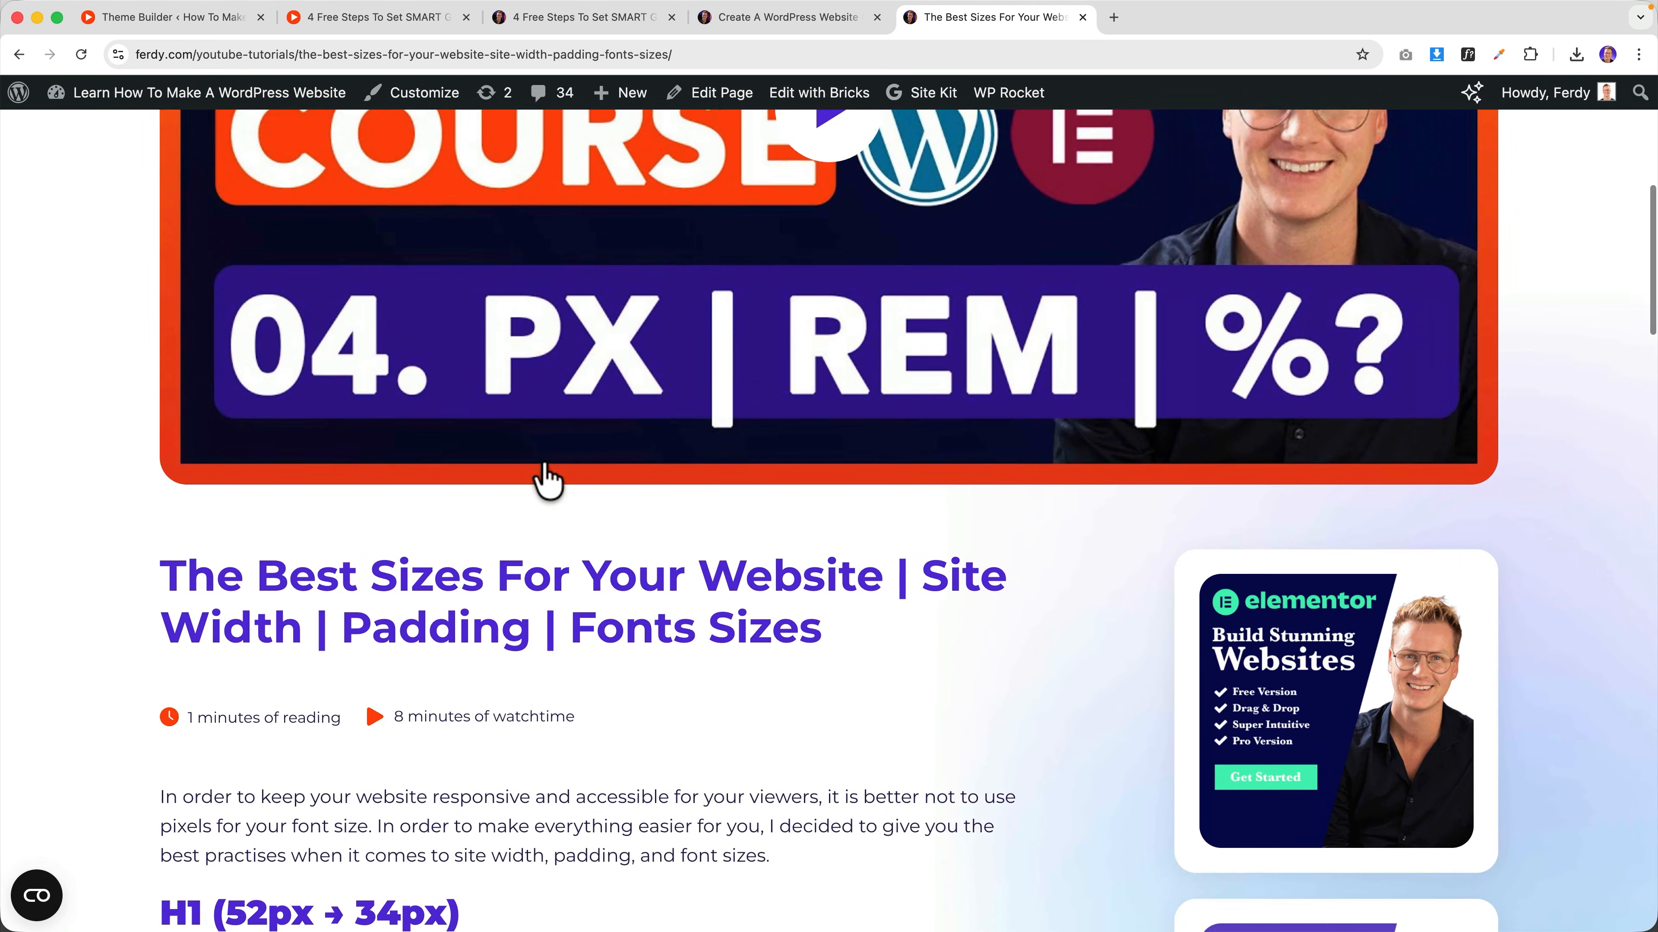
scroll(547, 480, down, 8)
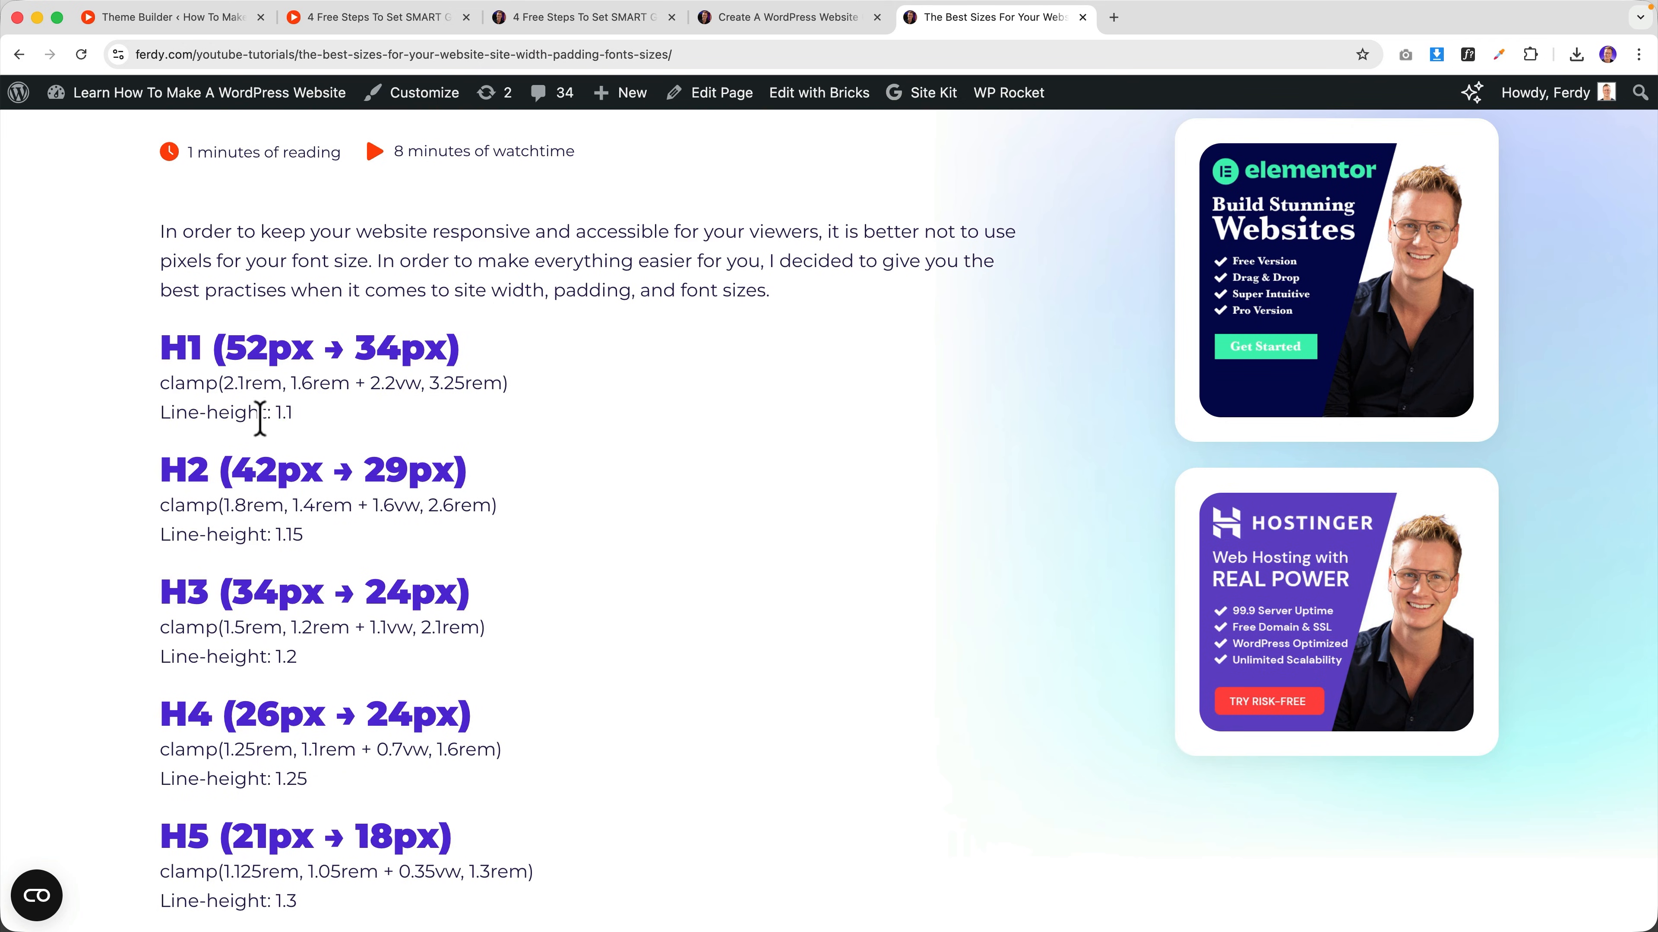
- Return to the Theme Builder and set the Post Content H1 line height to 1.1 em
click(613, 25)
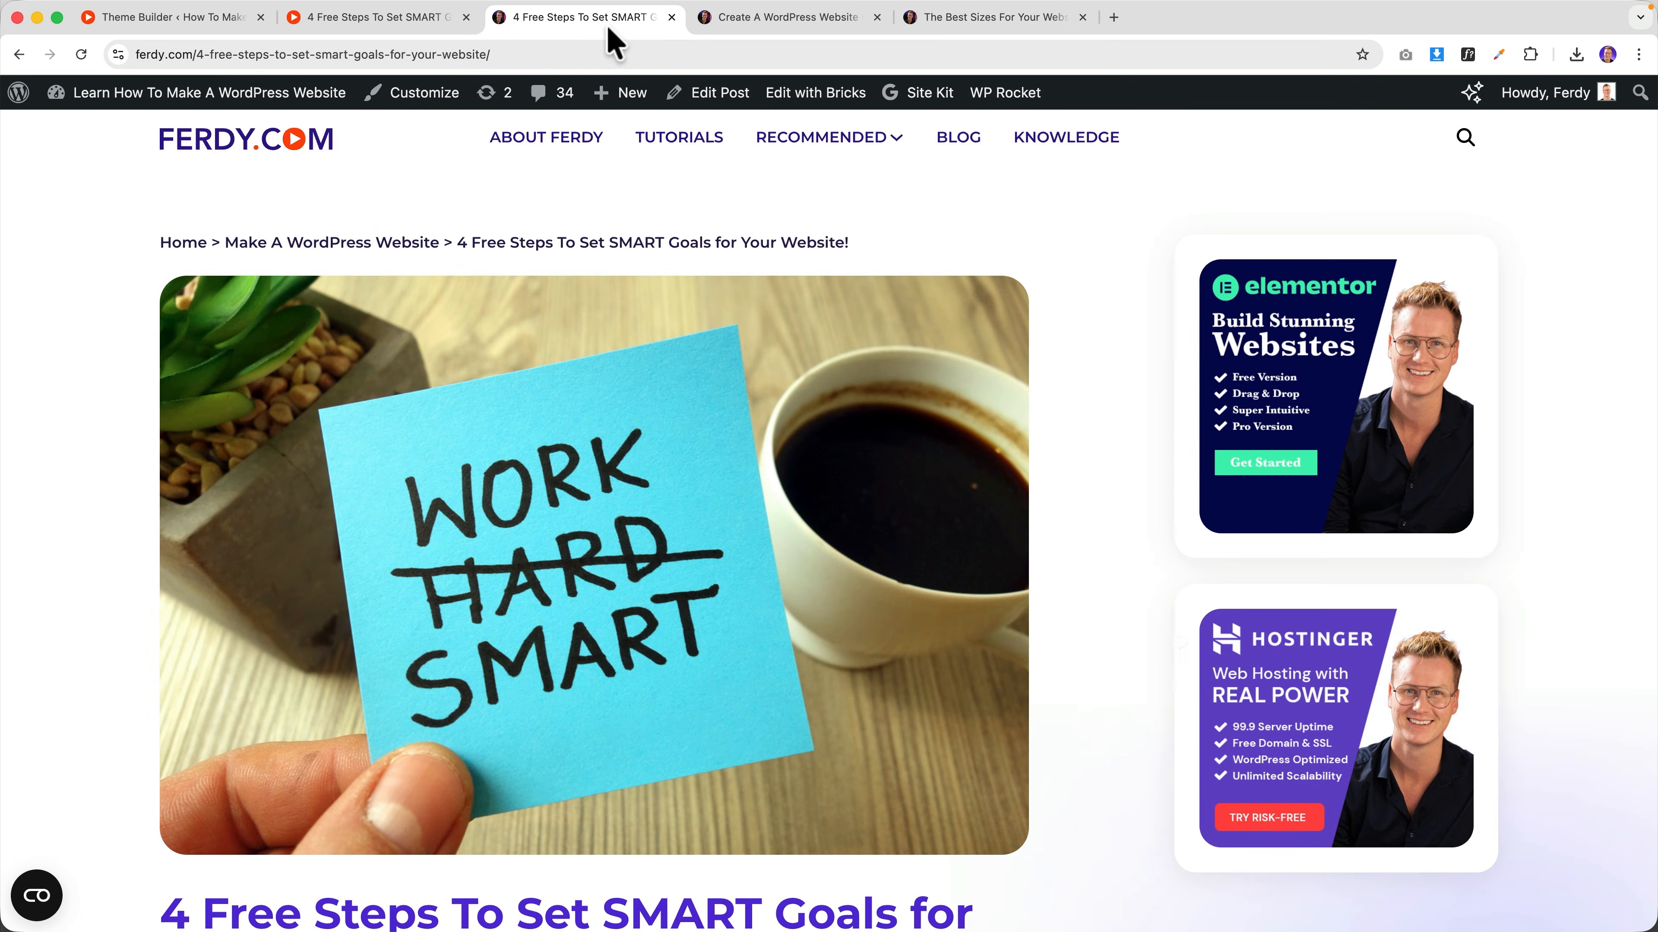
click(371, 23)
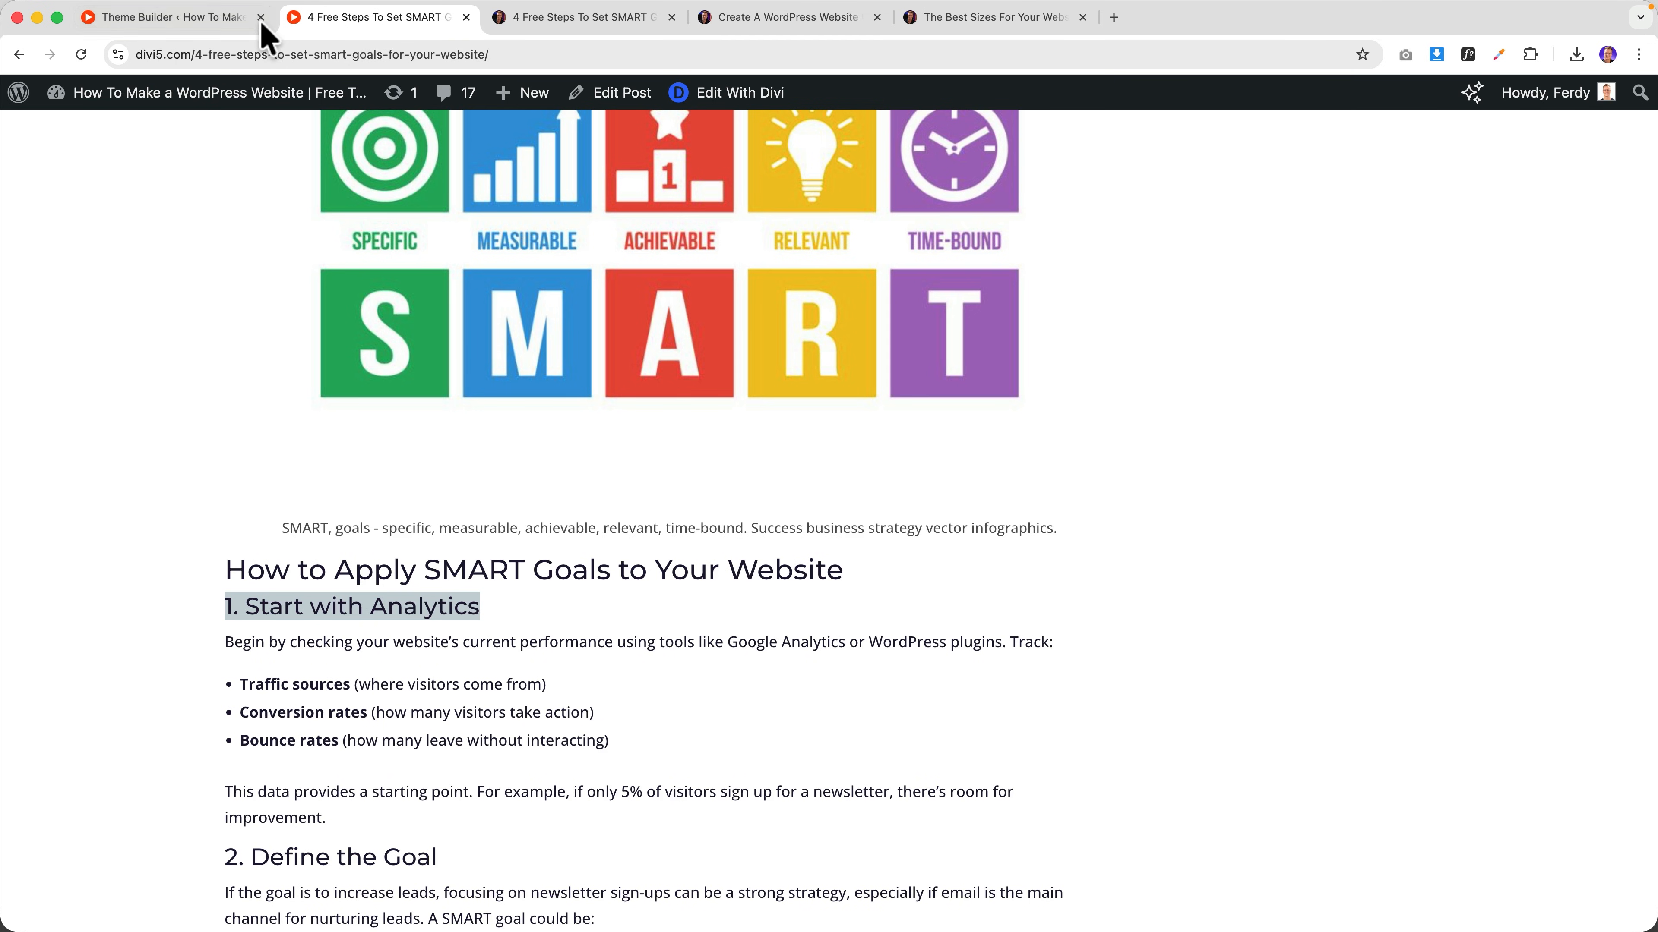
click(196, 19)
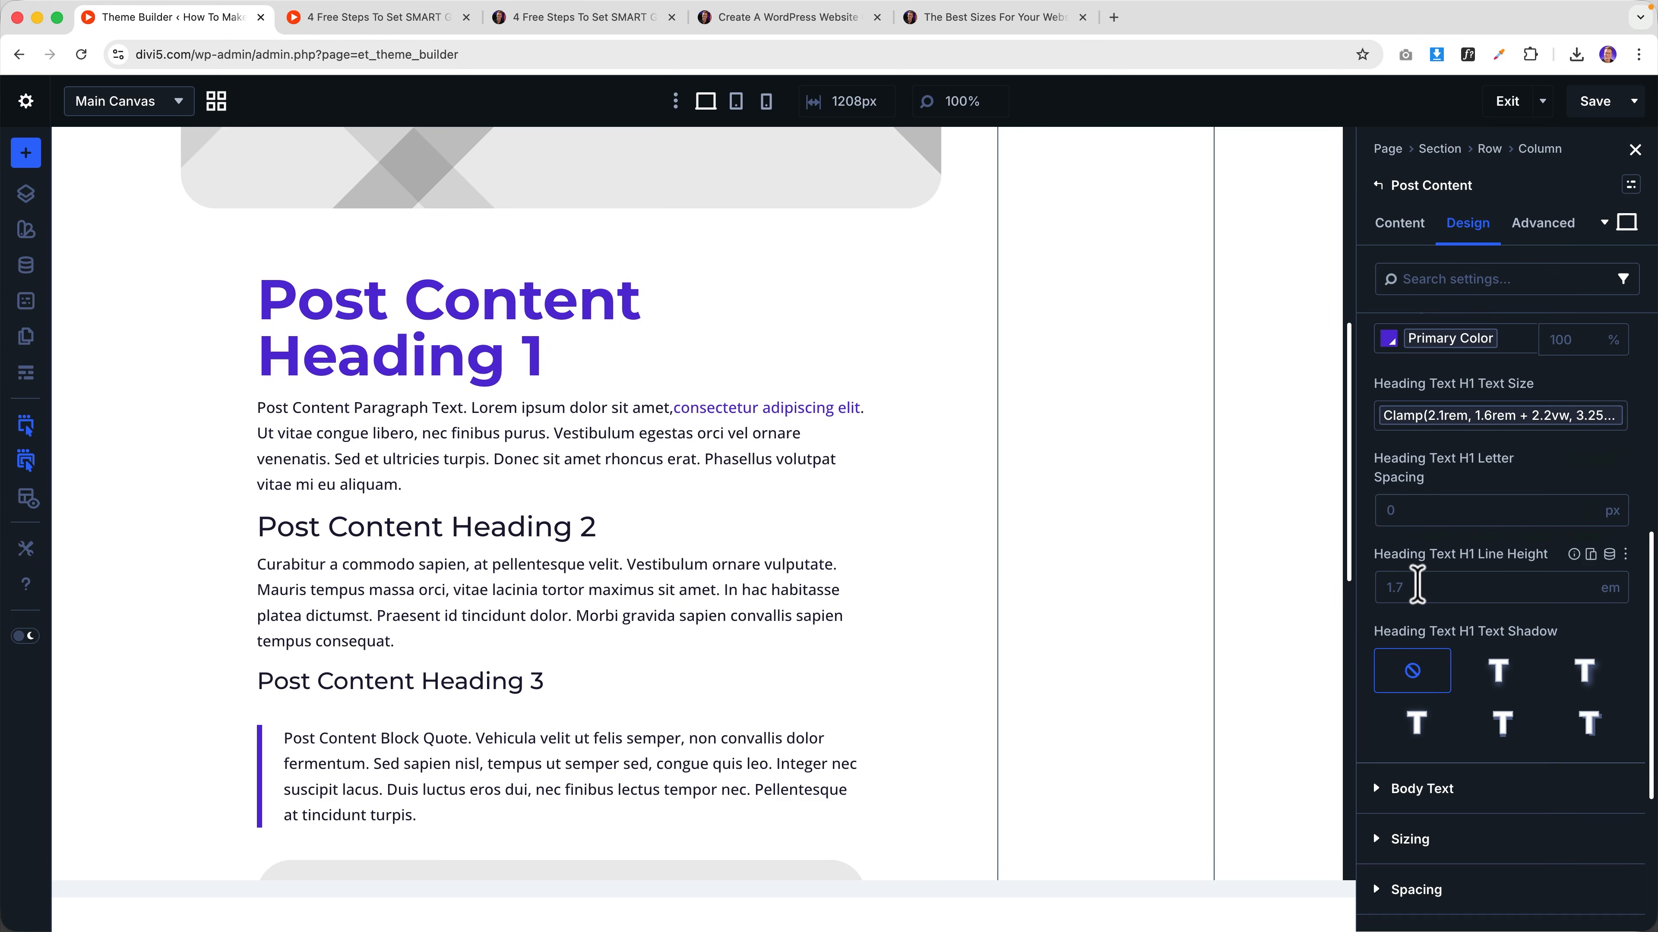
text(.1)
key(Tab)
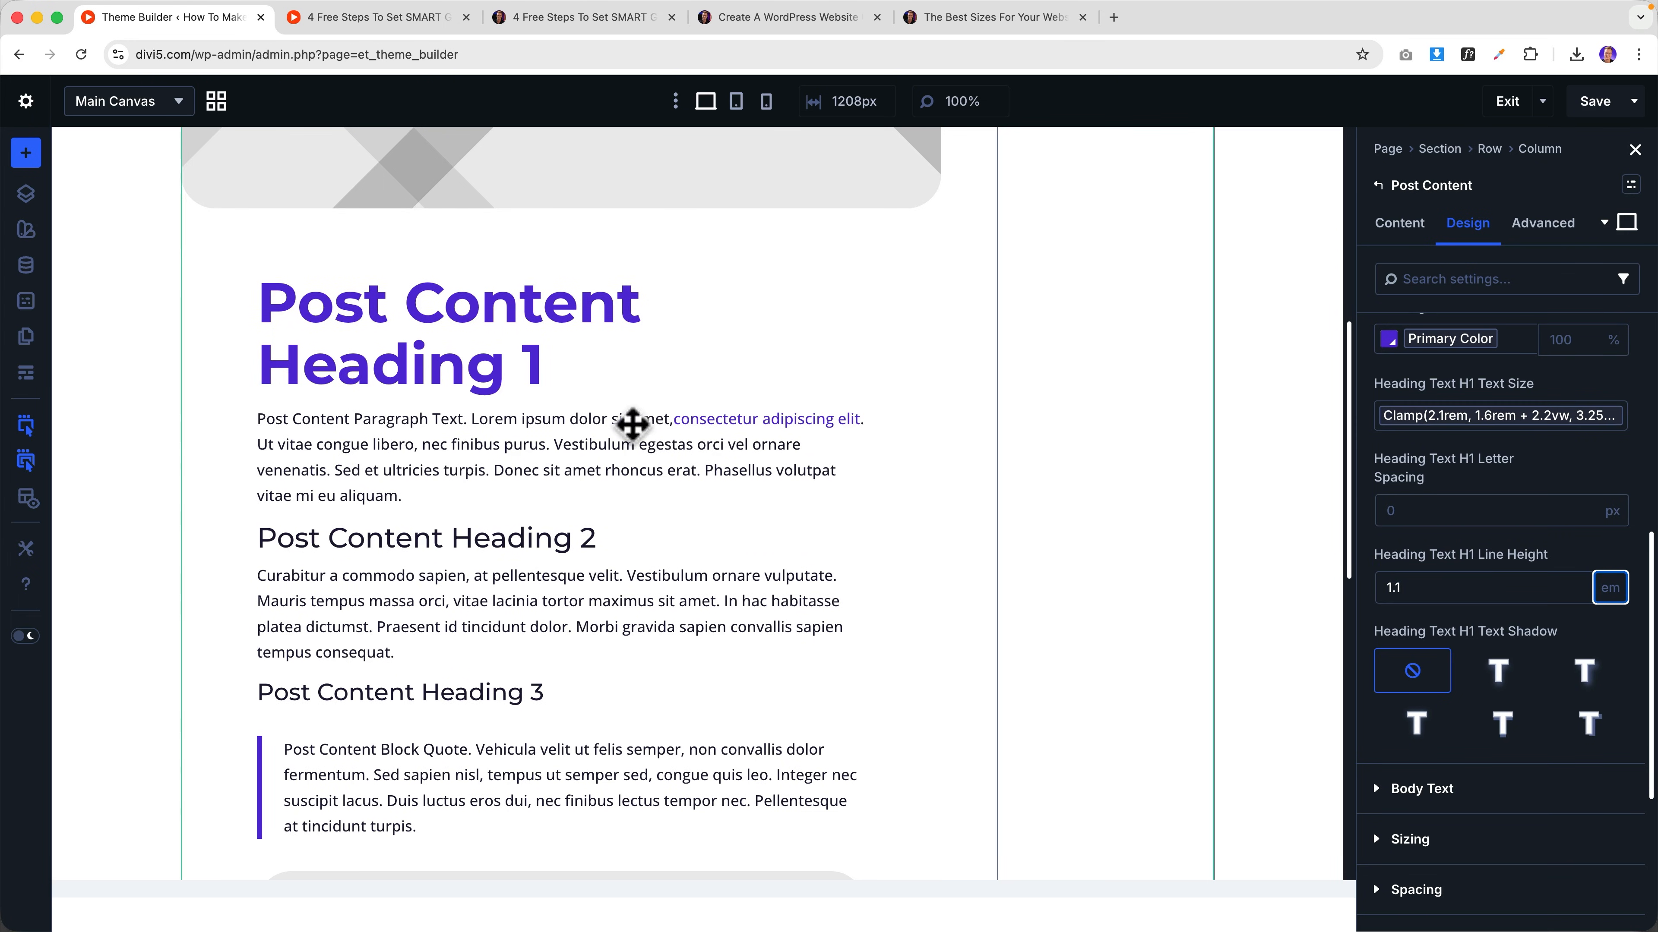
- Set the Post Content H2 heading to the global heading font with Bold weight
scroll(1480, 444, up, 5)
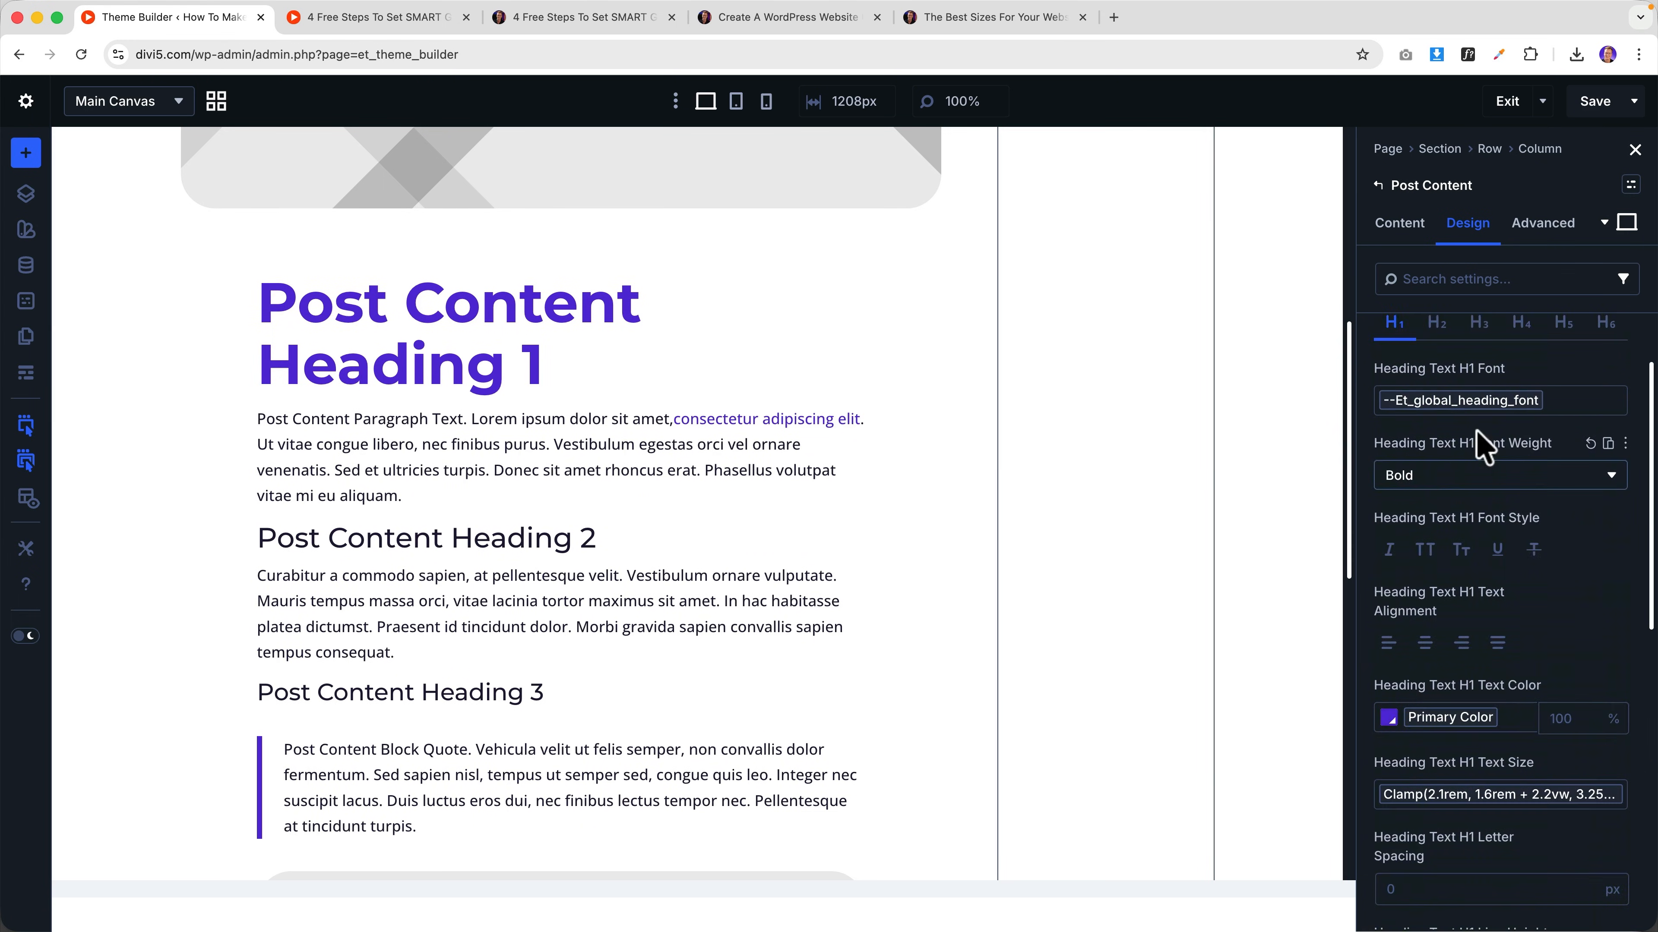
click(1443, 326)
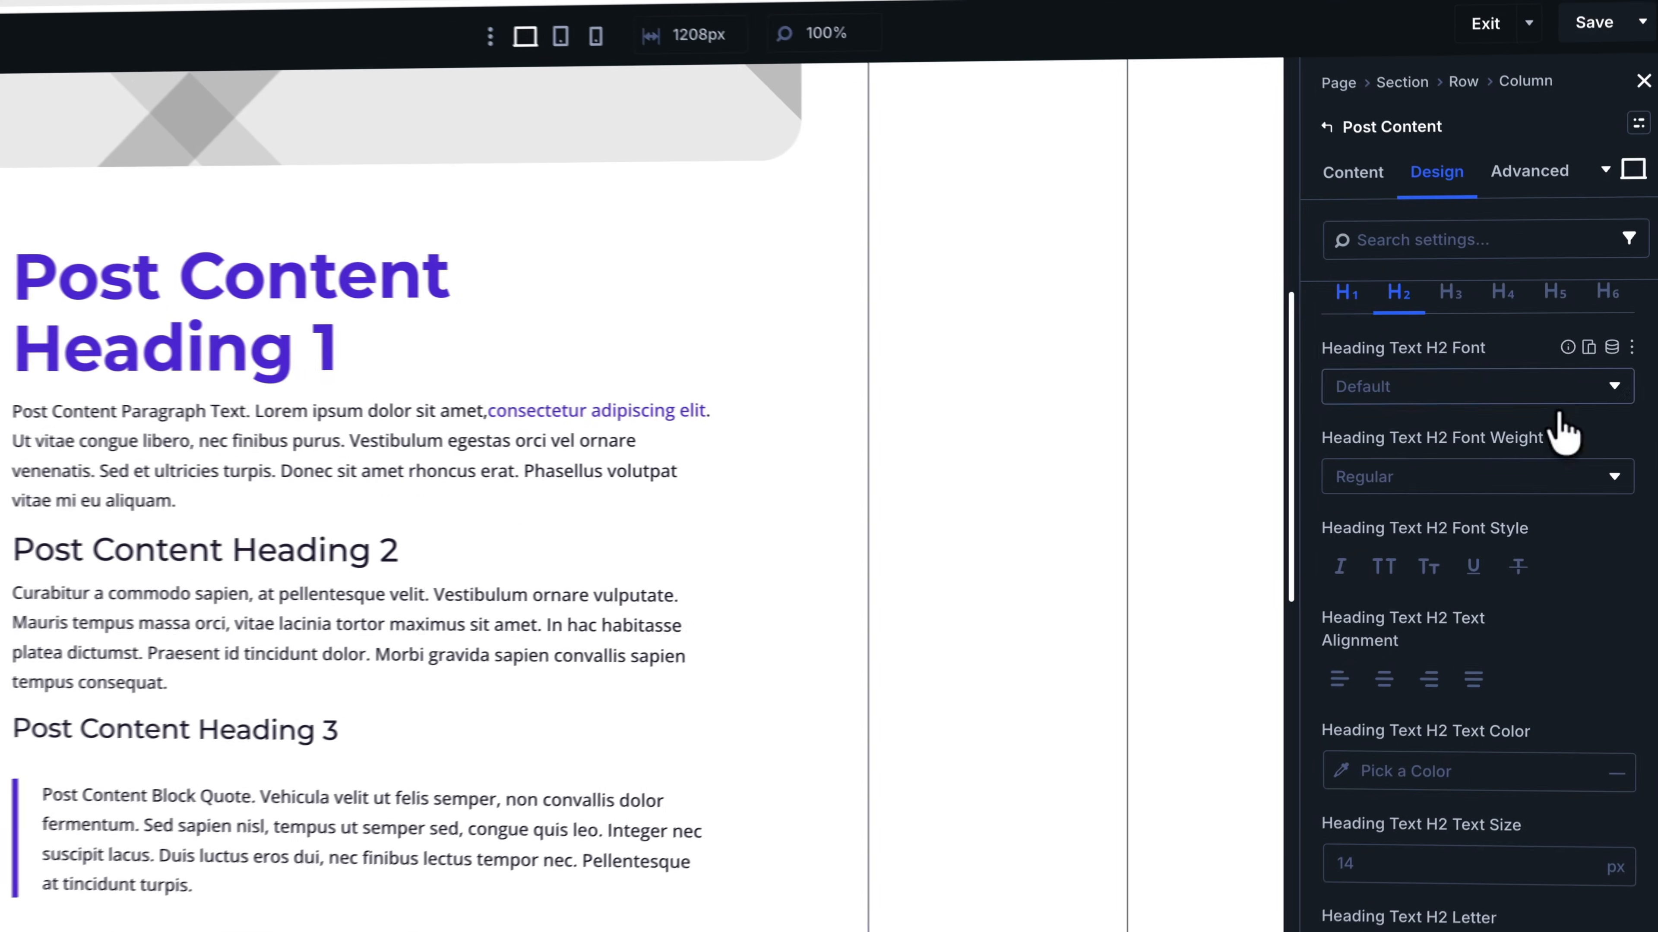
click(1612, 346)
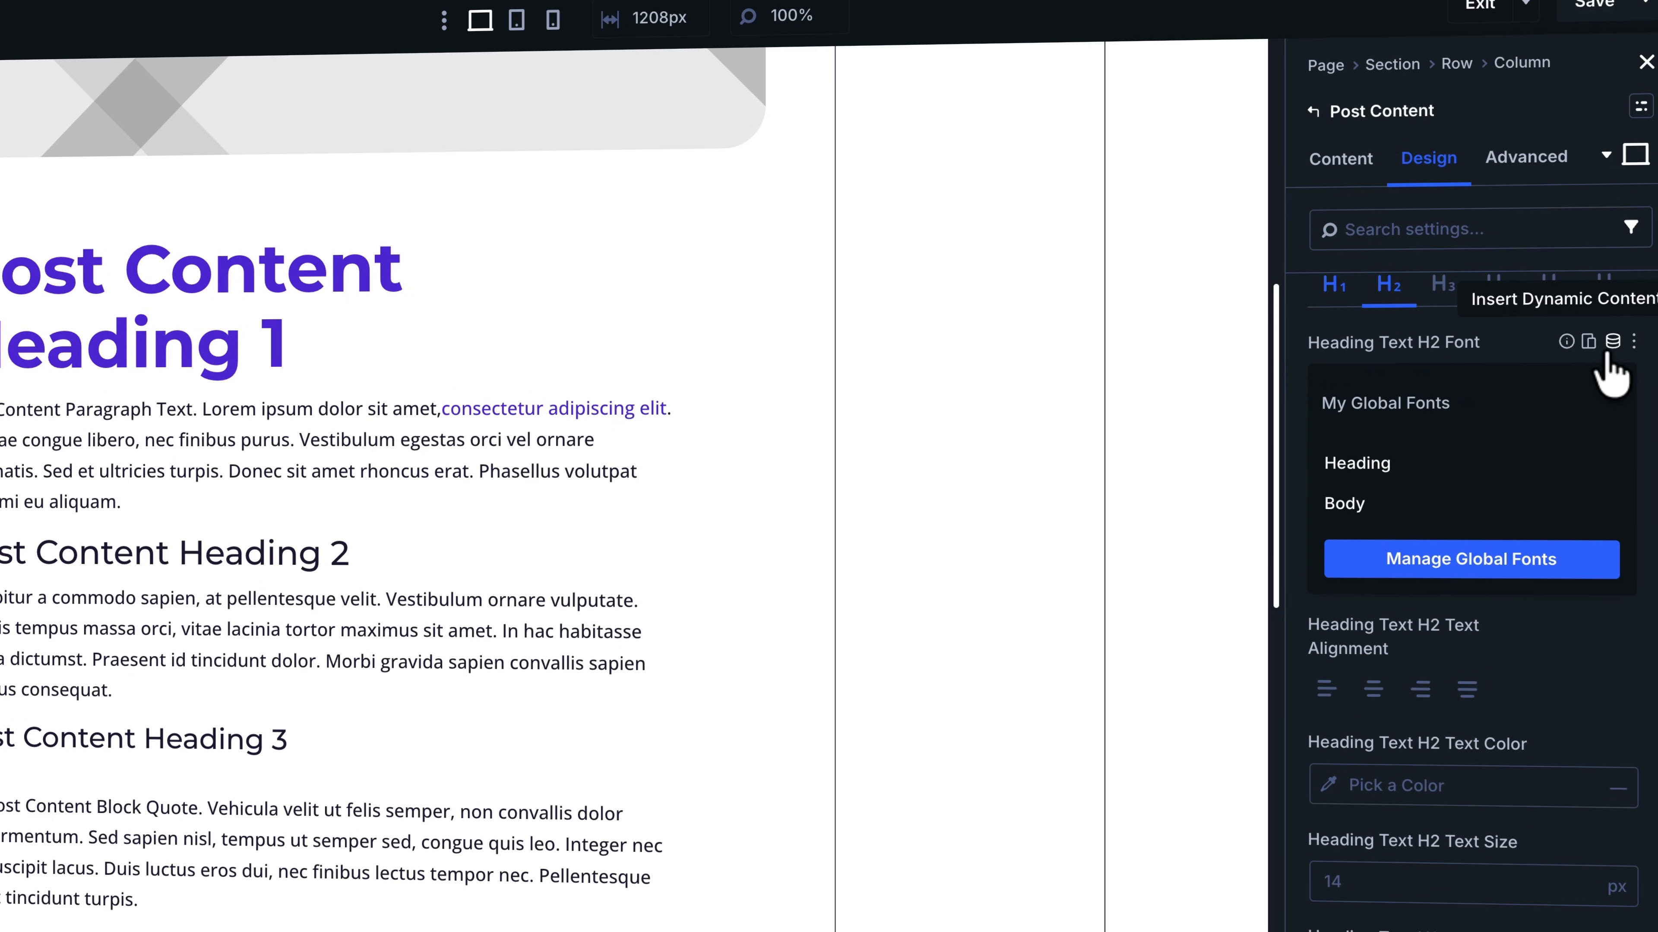
click(1443, 470)
click(1596, 487)
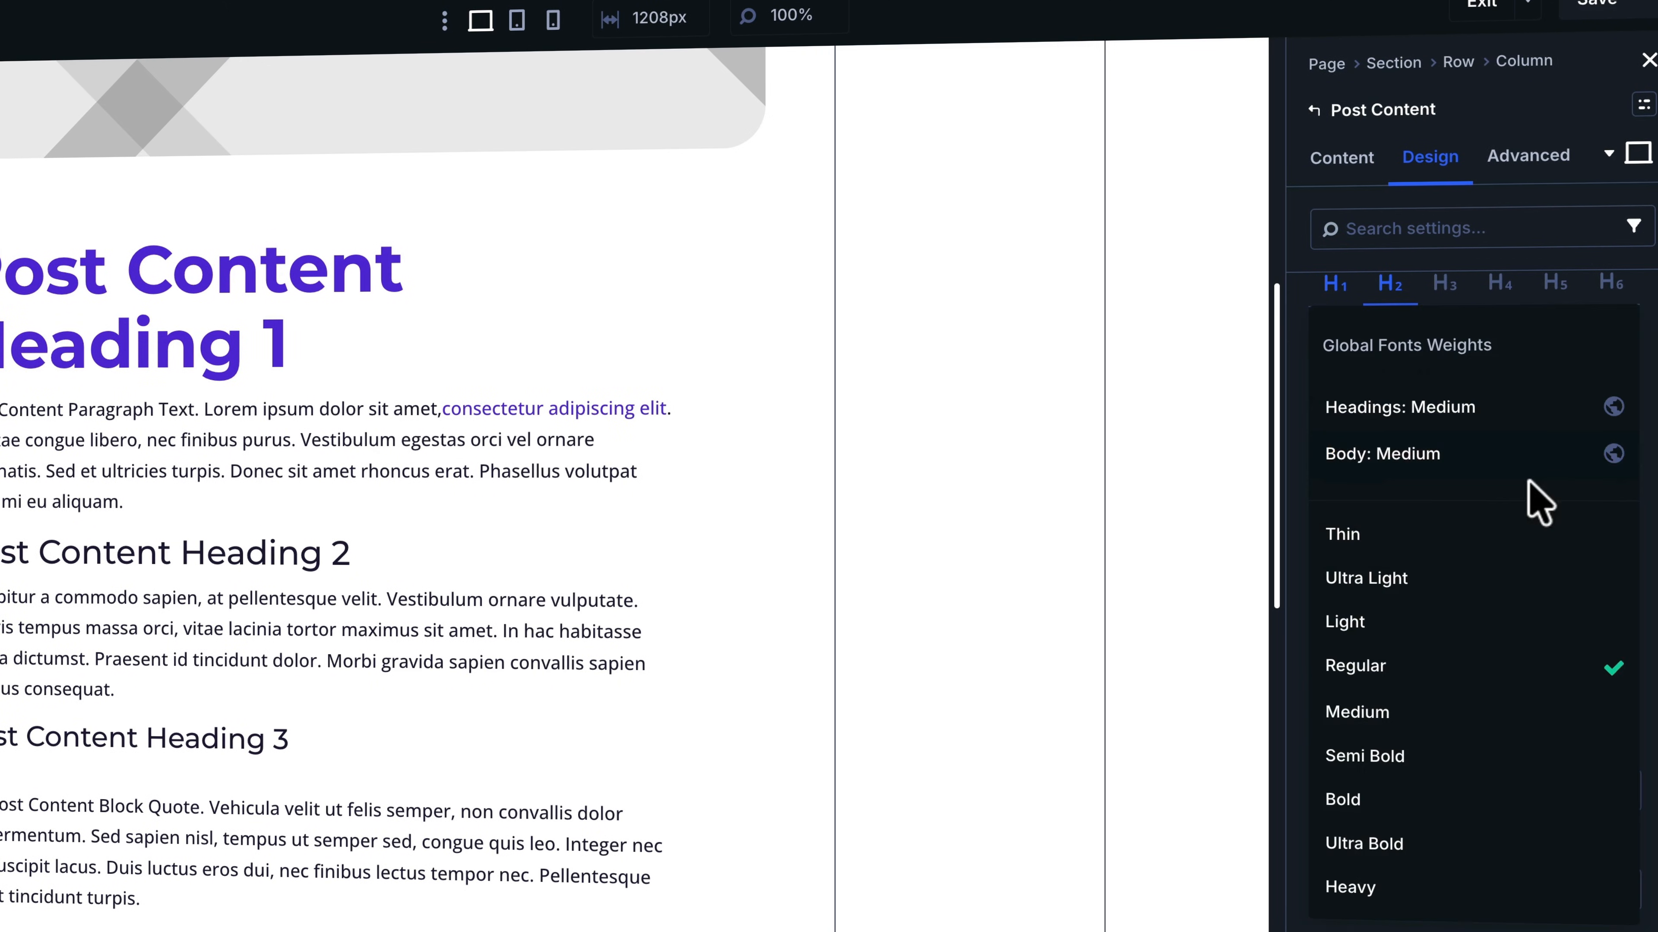
click(1396, 803)
- Set the H2 text color to the global Primary Color and its size to the global H2 value clamp(1.8rem, 1.4rem + 1.6vw, 2.6rem)
scroll(1339, 757, down, 5)
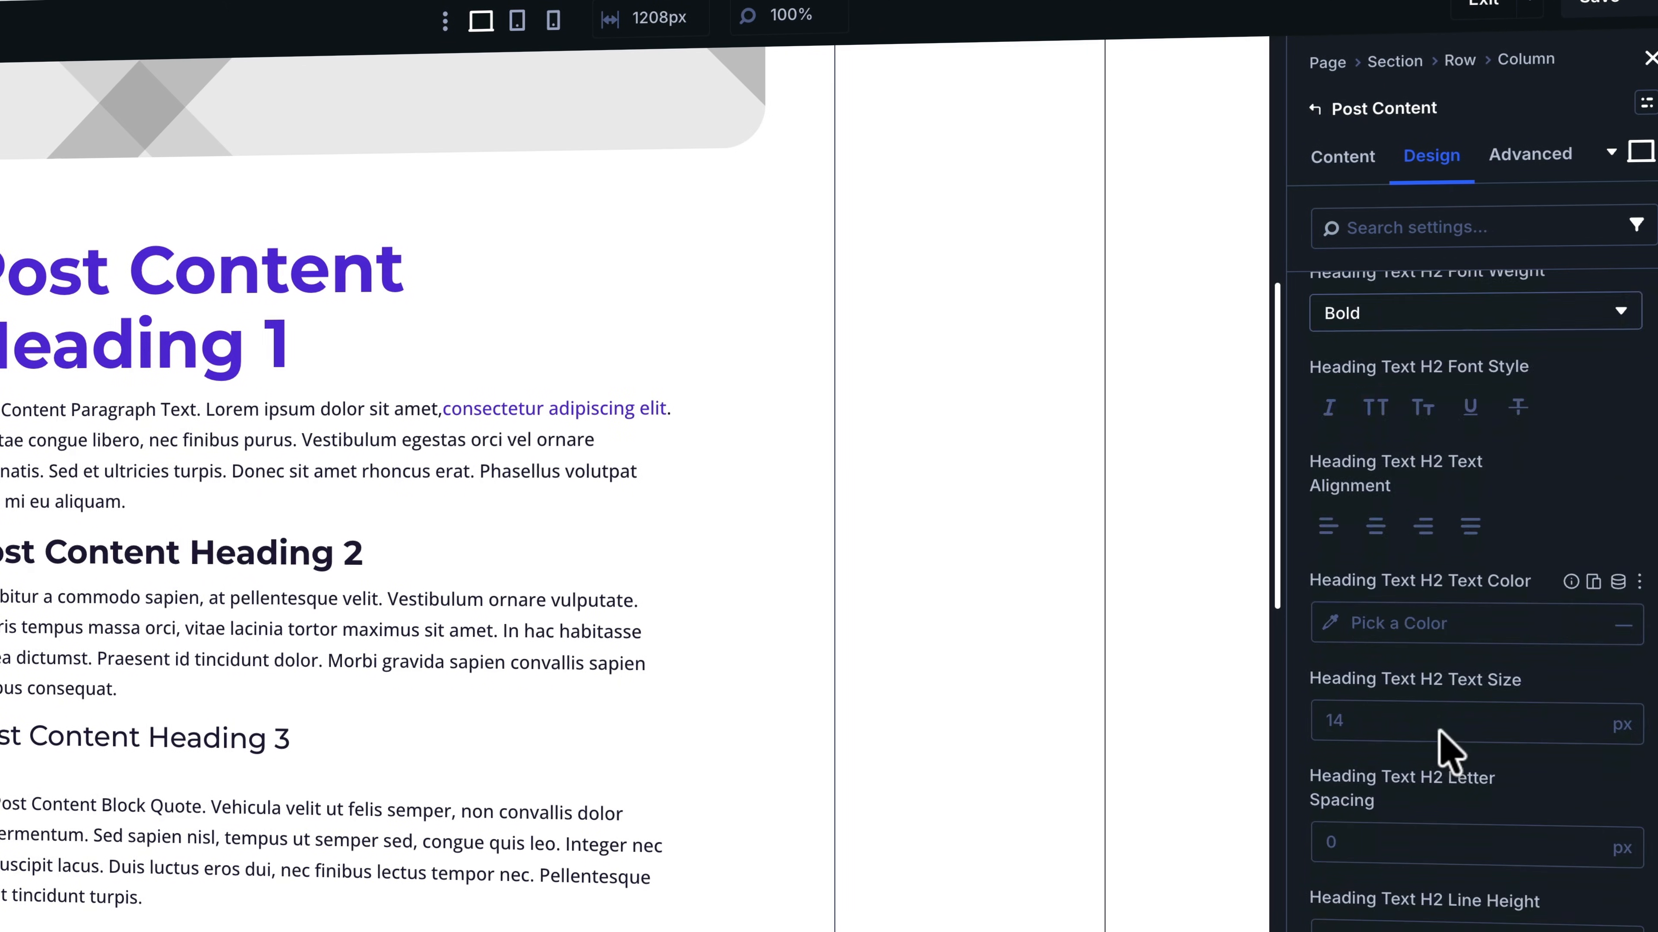
click(1617, 380)
click(1422, 327)
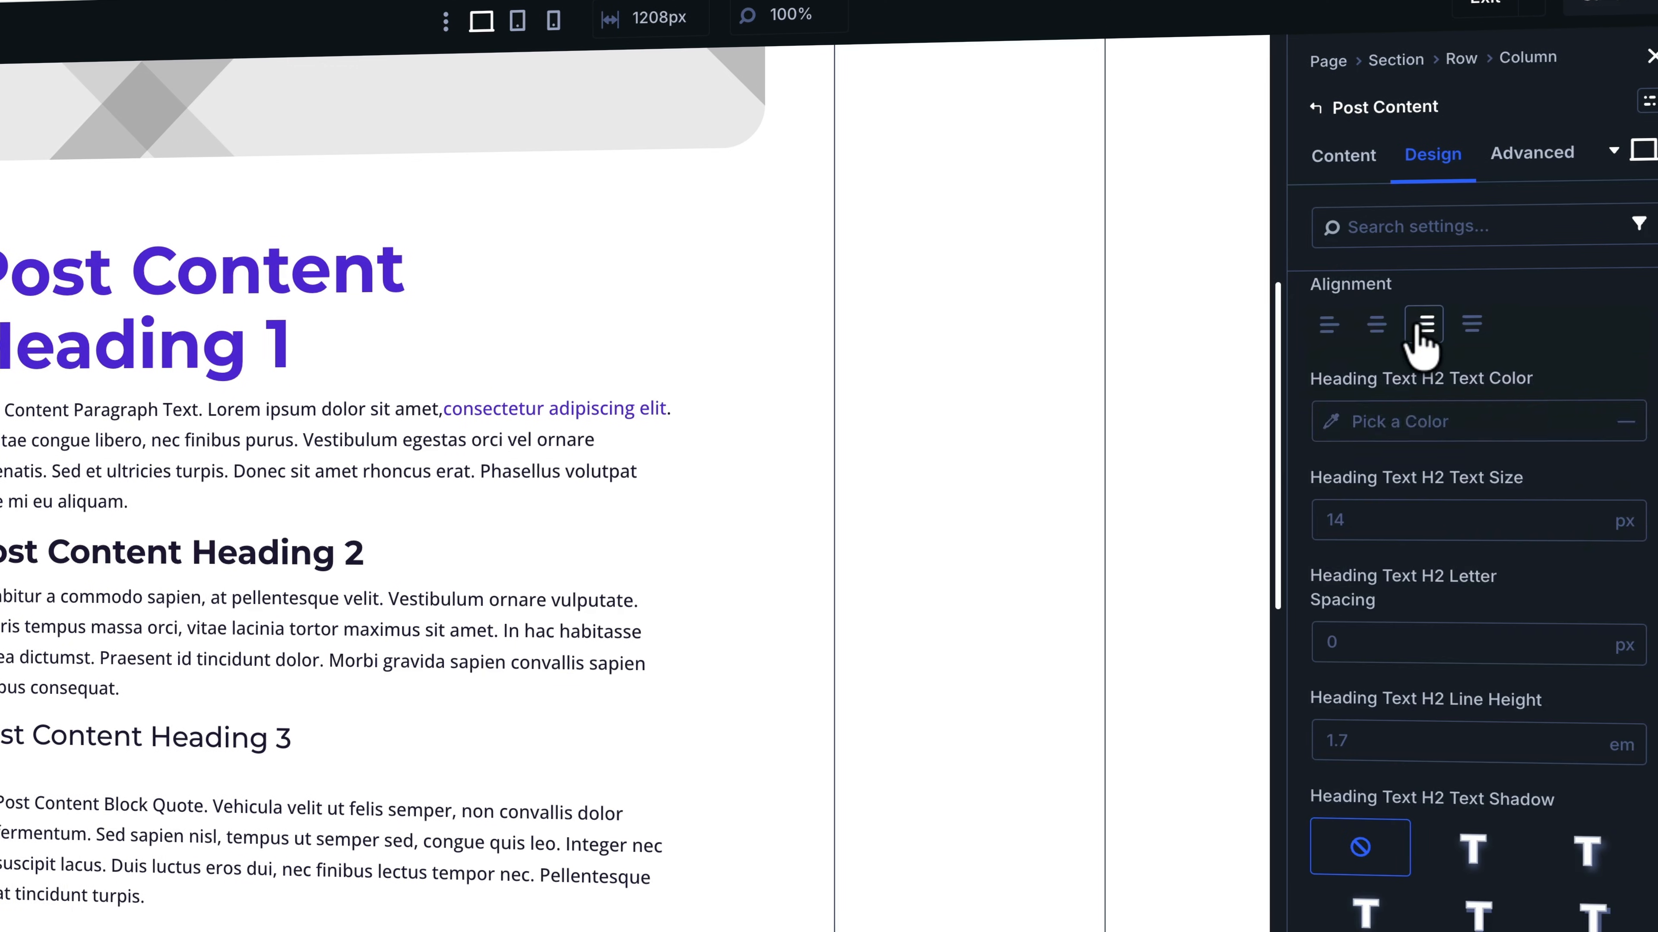
scroll(1501, 522, down, 2)
click(1620, 369)
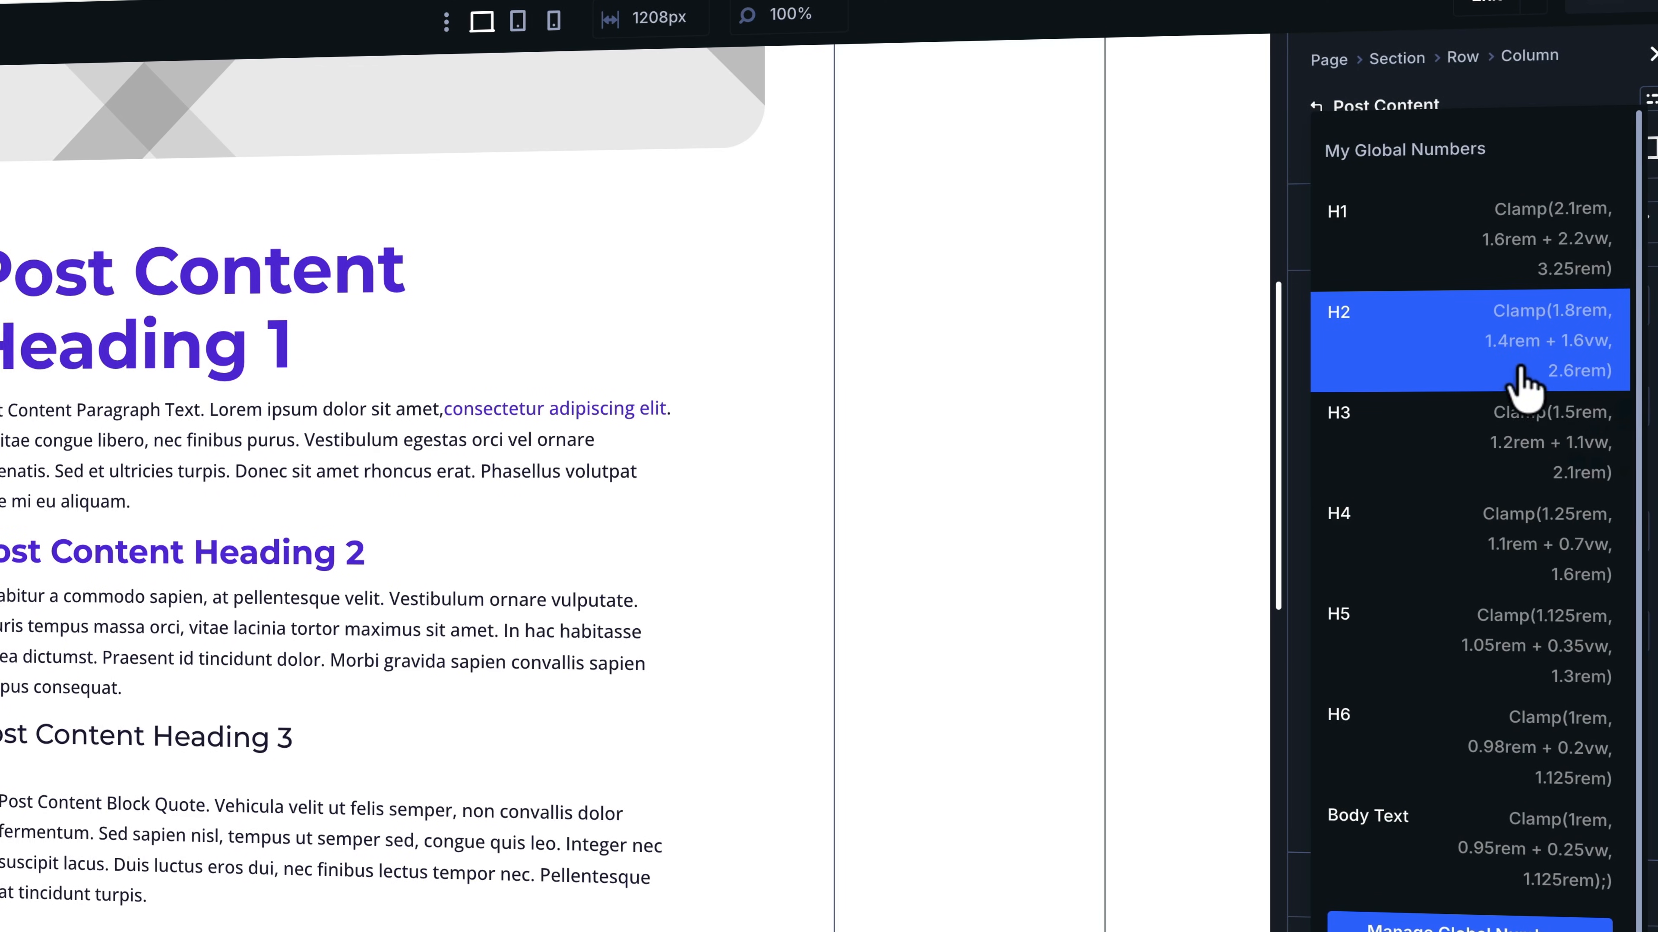
click(1528, 381)
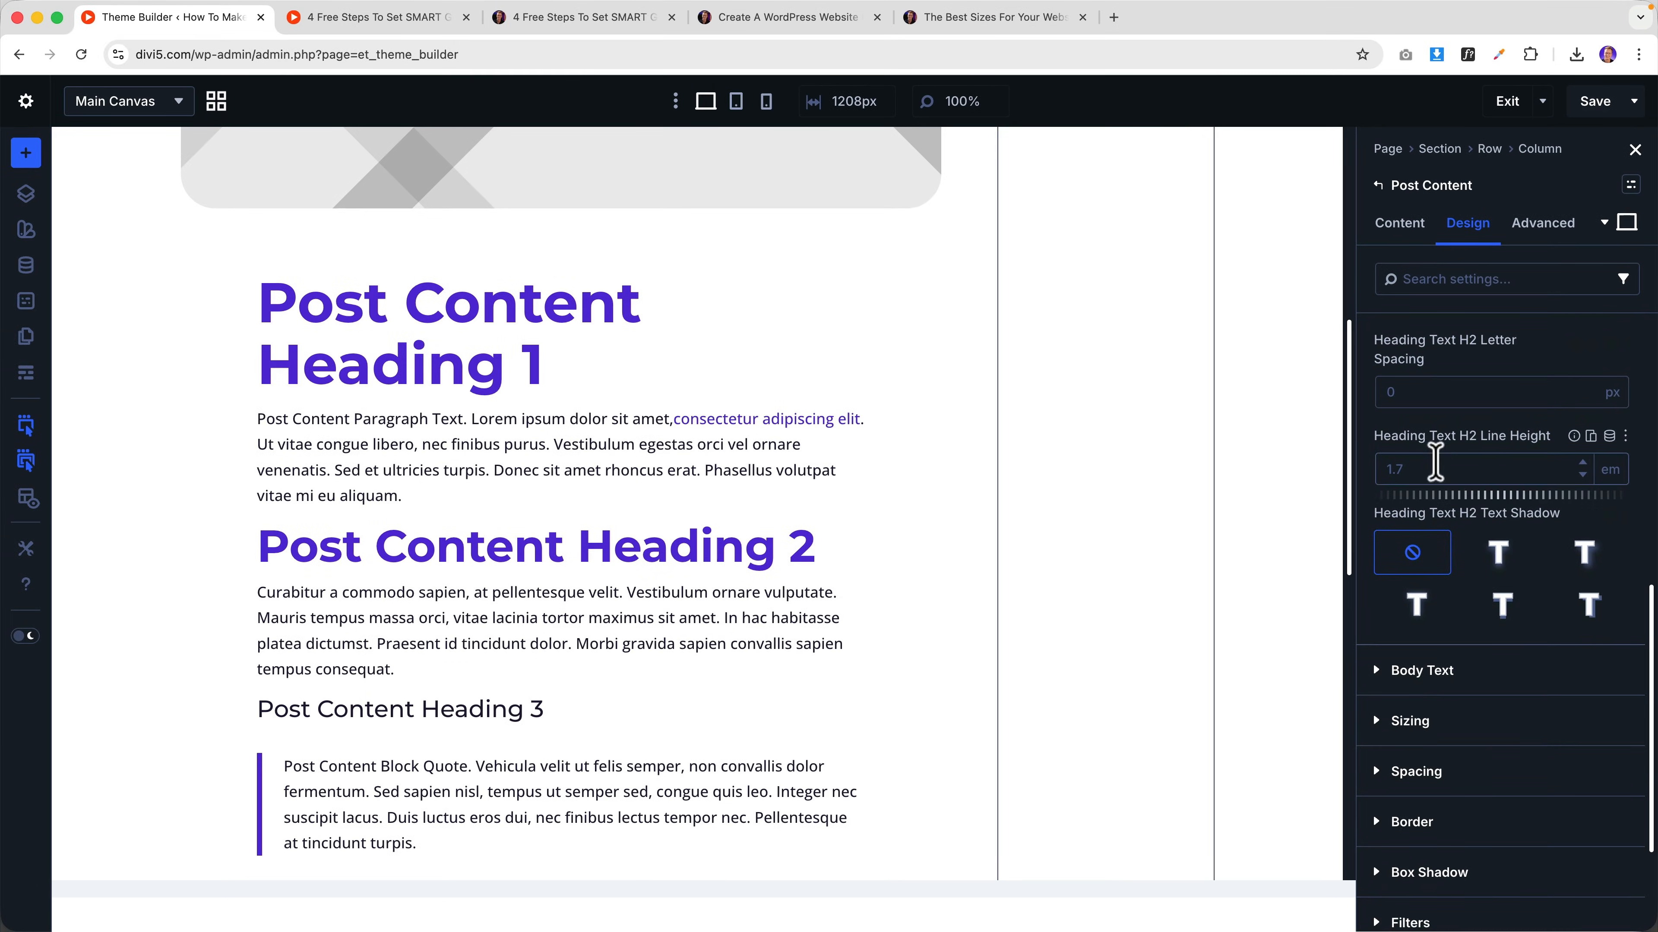
- Check the recommended H2 line height in the Best Sizes For Your Website tutorial and set the Post Content H2 line height to 1.15 em
click(944, 24)
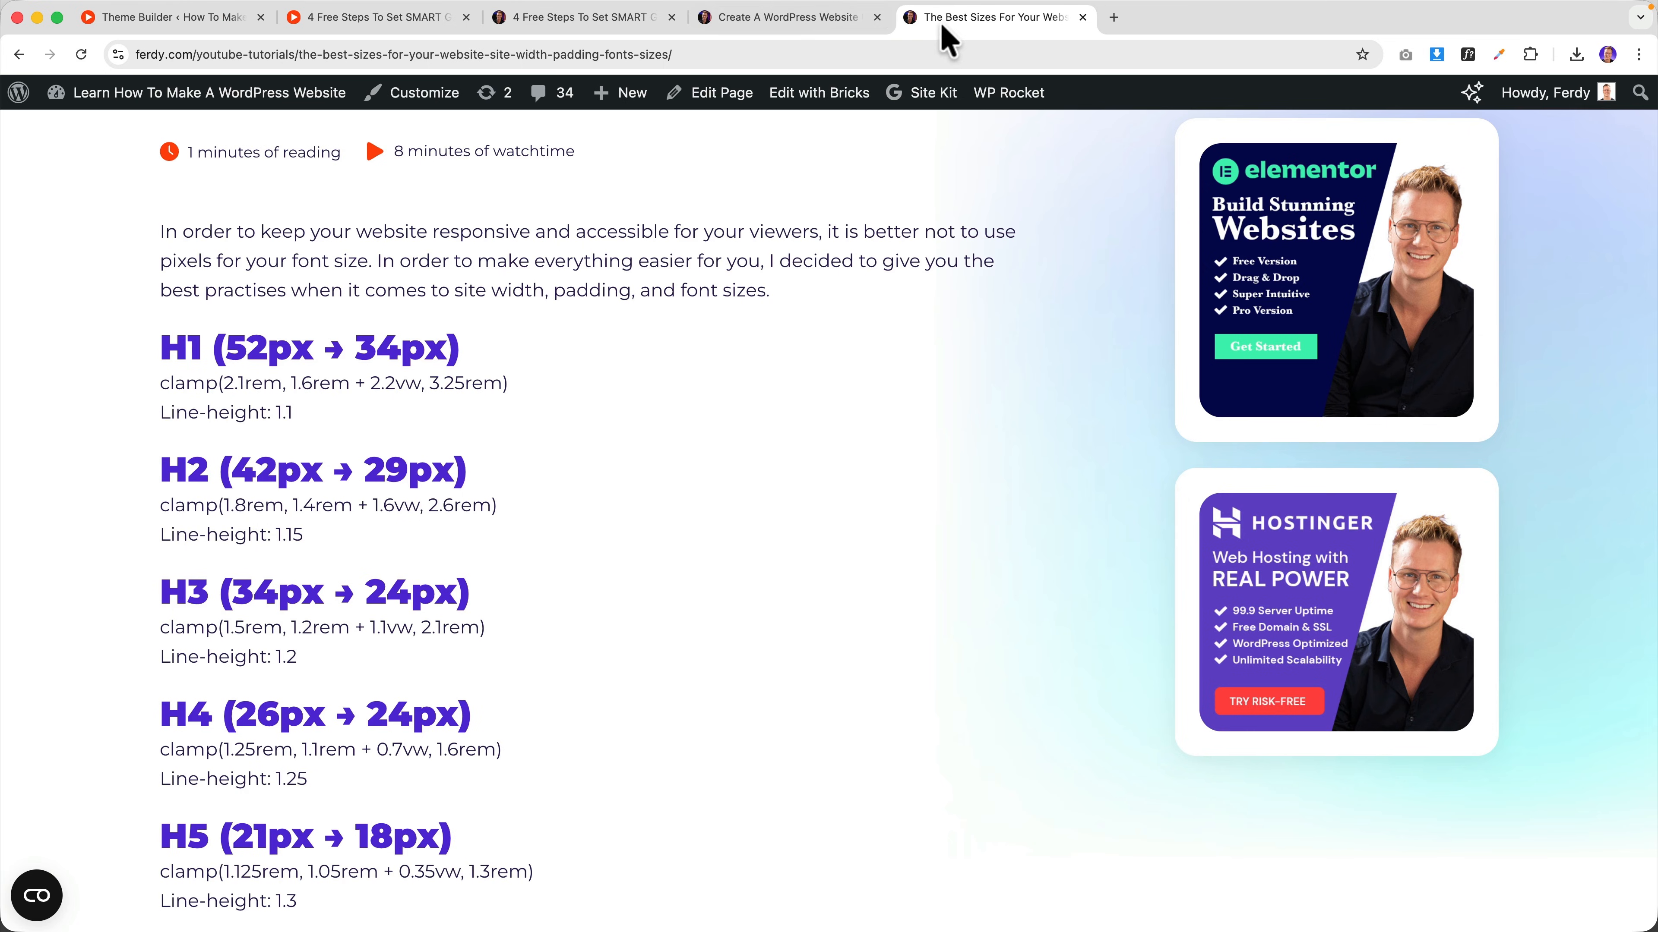
click(225, 22)
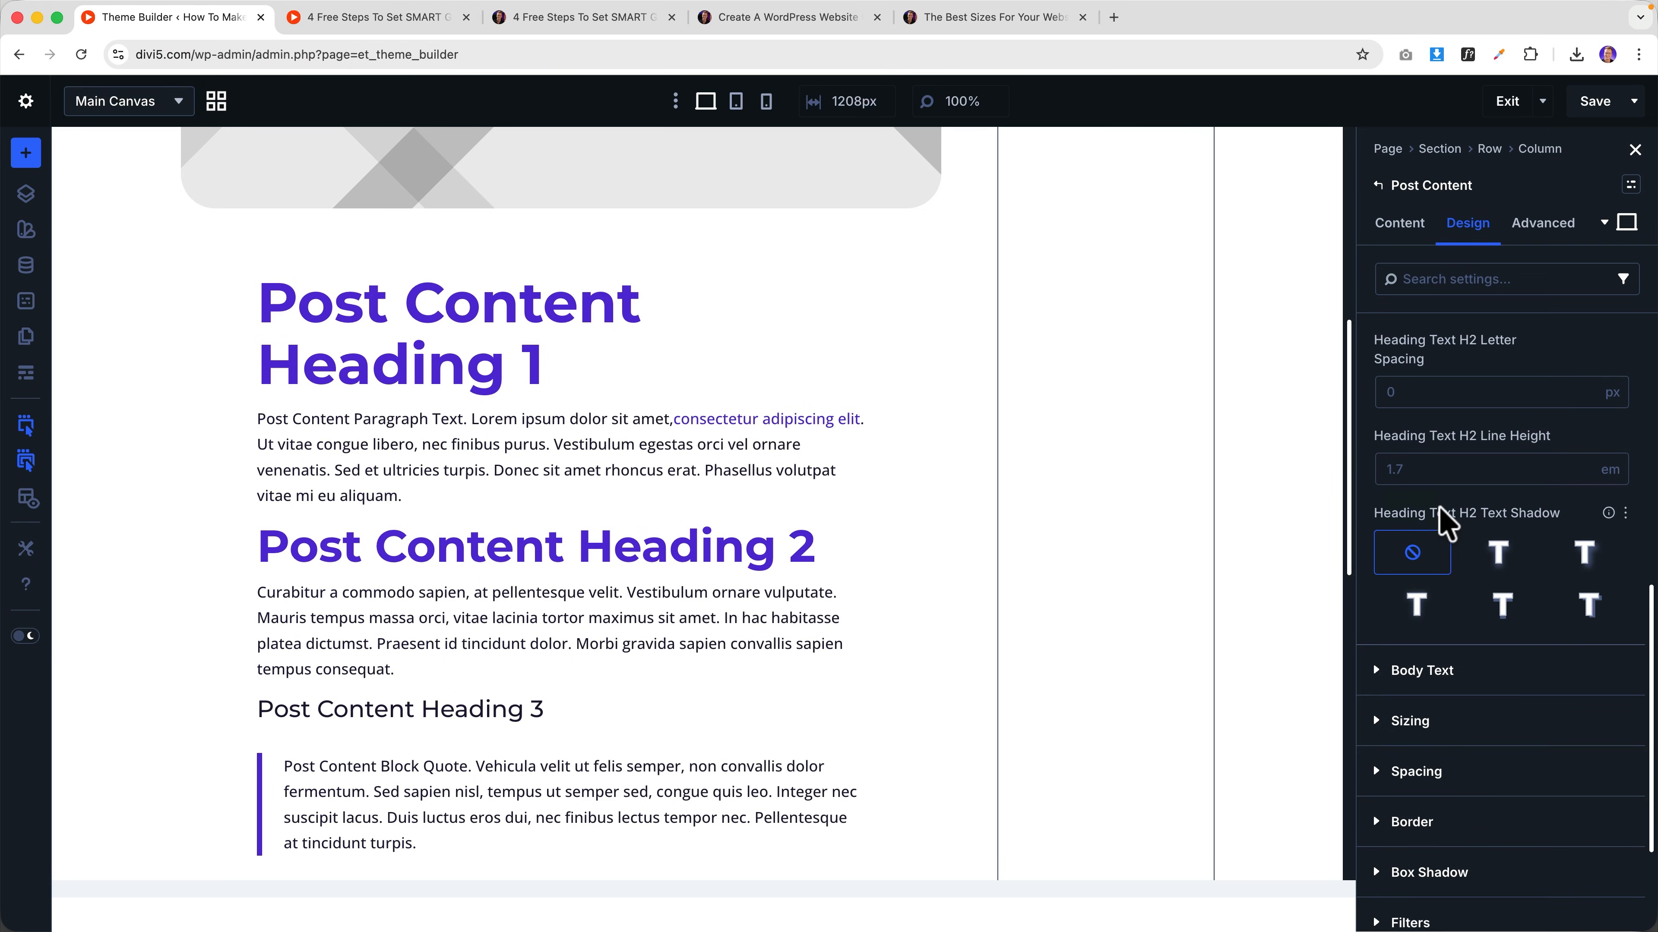
text(1.15)
key(Tab)
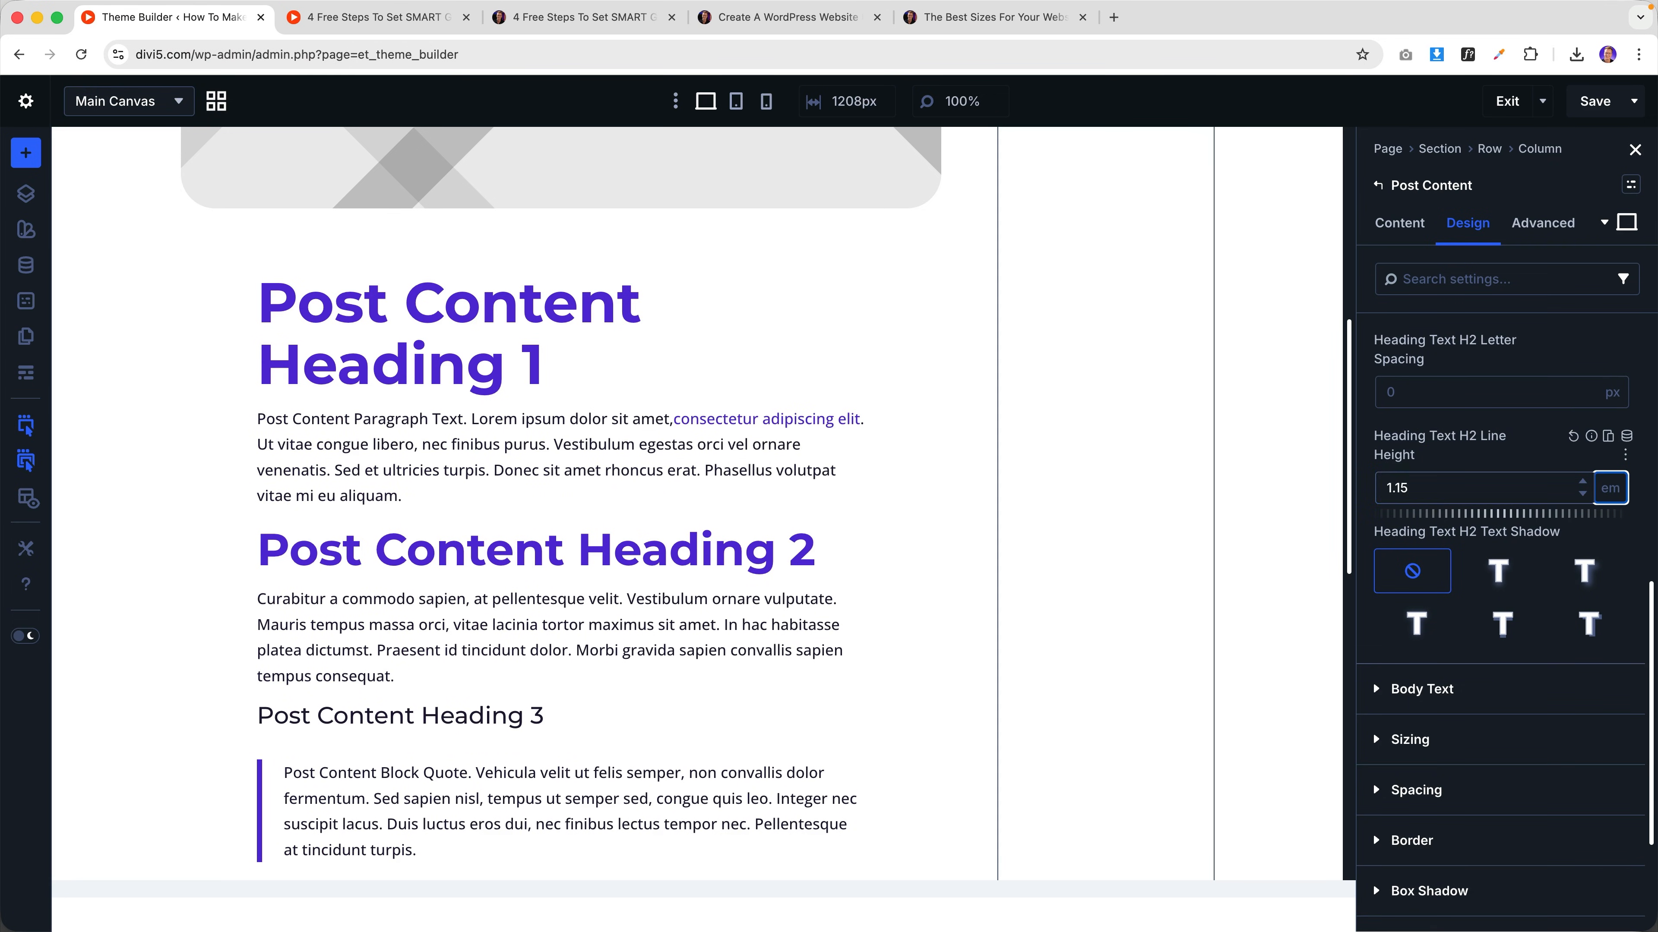
- Set the Post Content H3 heading to the global heading font with Bold weight
scroll(1476, 421, up, 10)
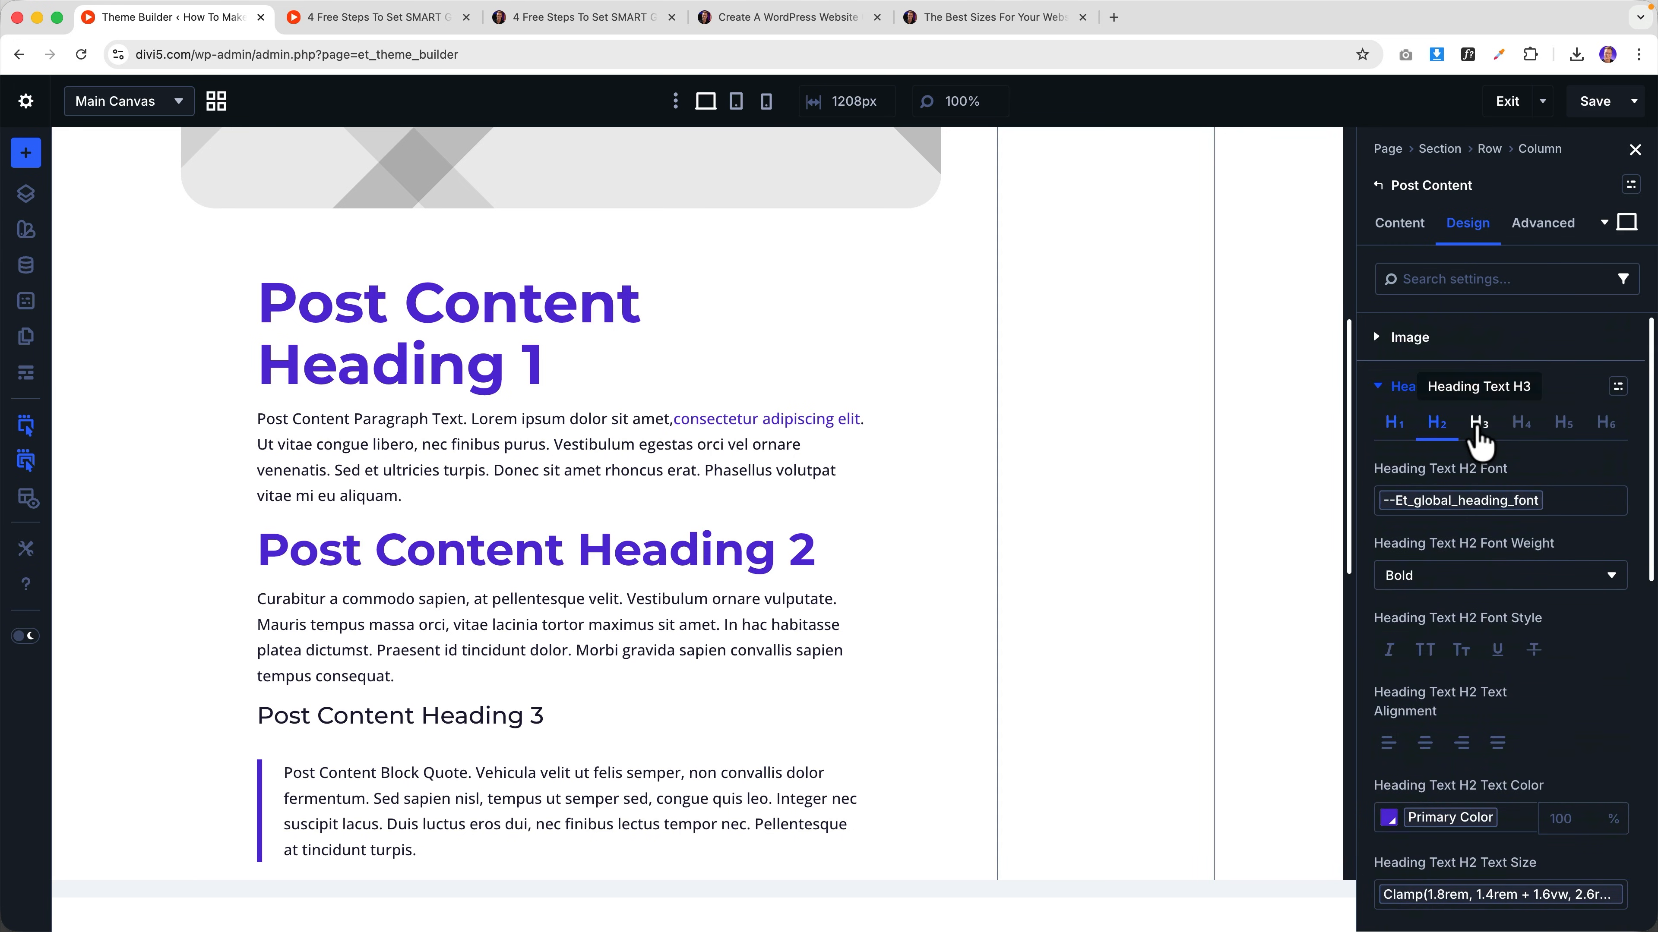
click(1480, 428)
click(1609, 469)
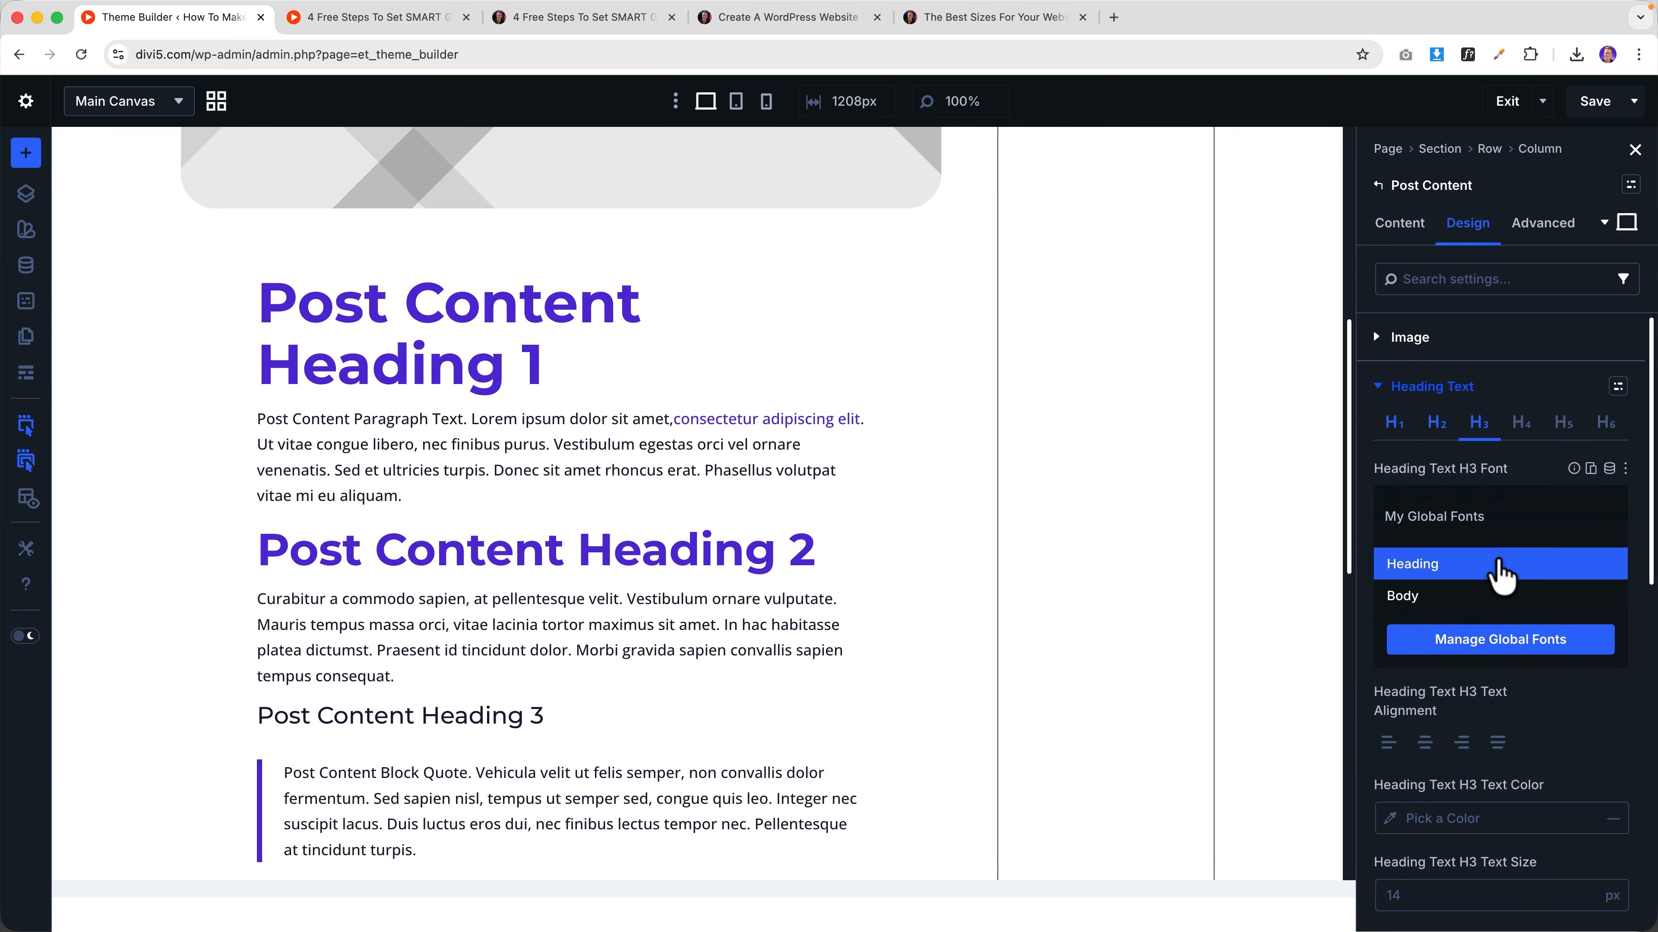
click(1498, 571)
scroll(1498, 571, down, 3)
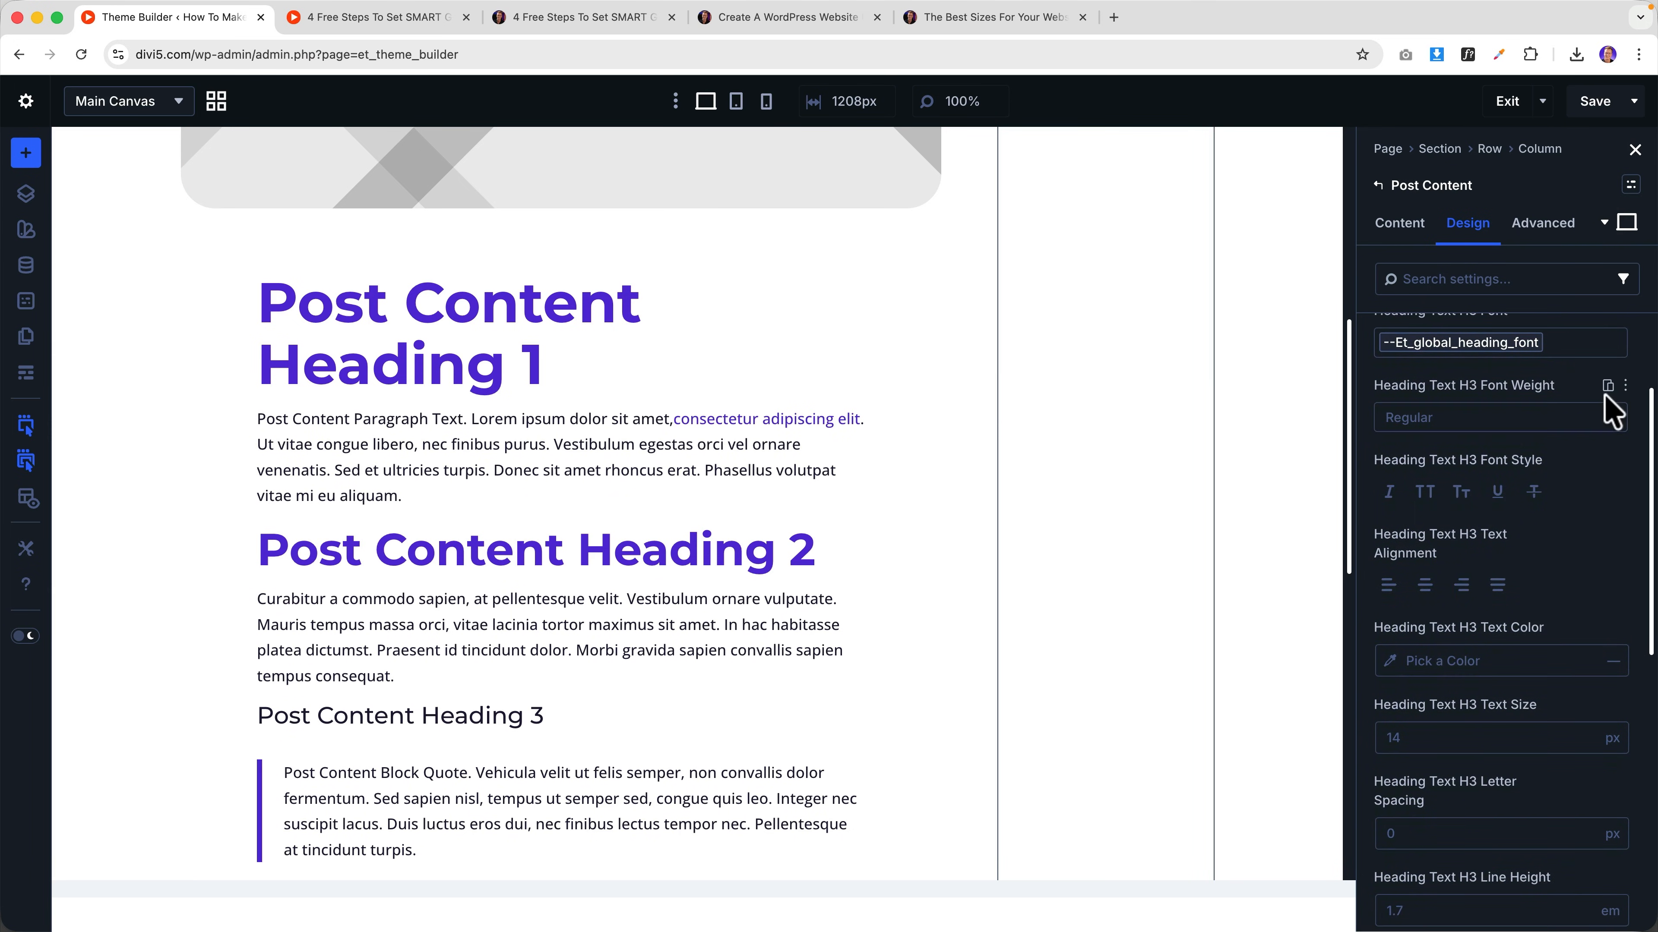
click(1598, 418)
click(1431, 718)
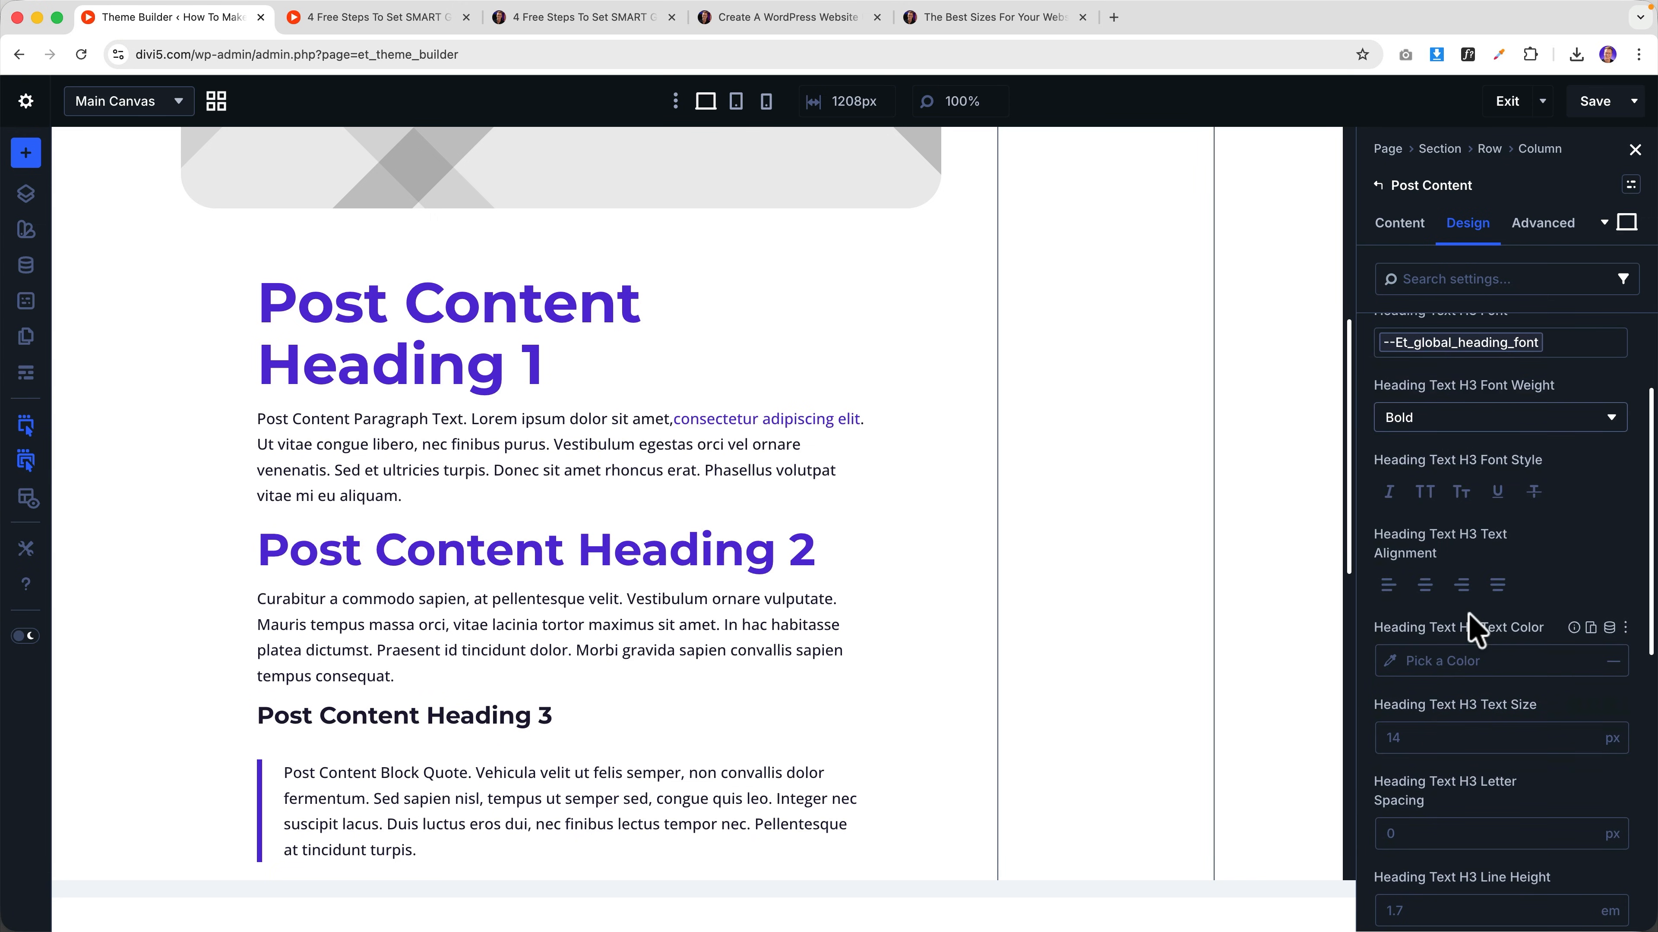
- Give the H3 heading the global Primary Color, the size clamp(1.5rem, 1.2rem + 1.1vw, 2.1rem) and a line height of 1.2 em
scroll(1476, 631, down, 2)
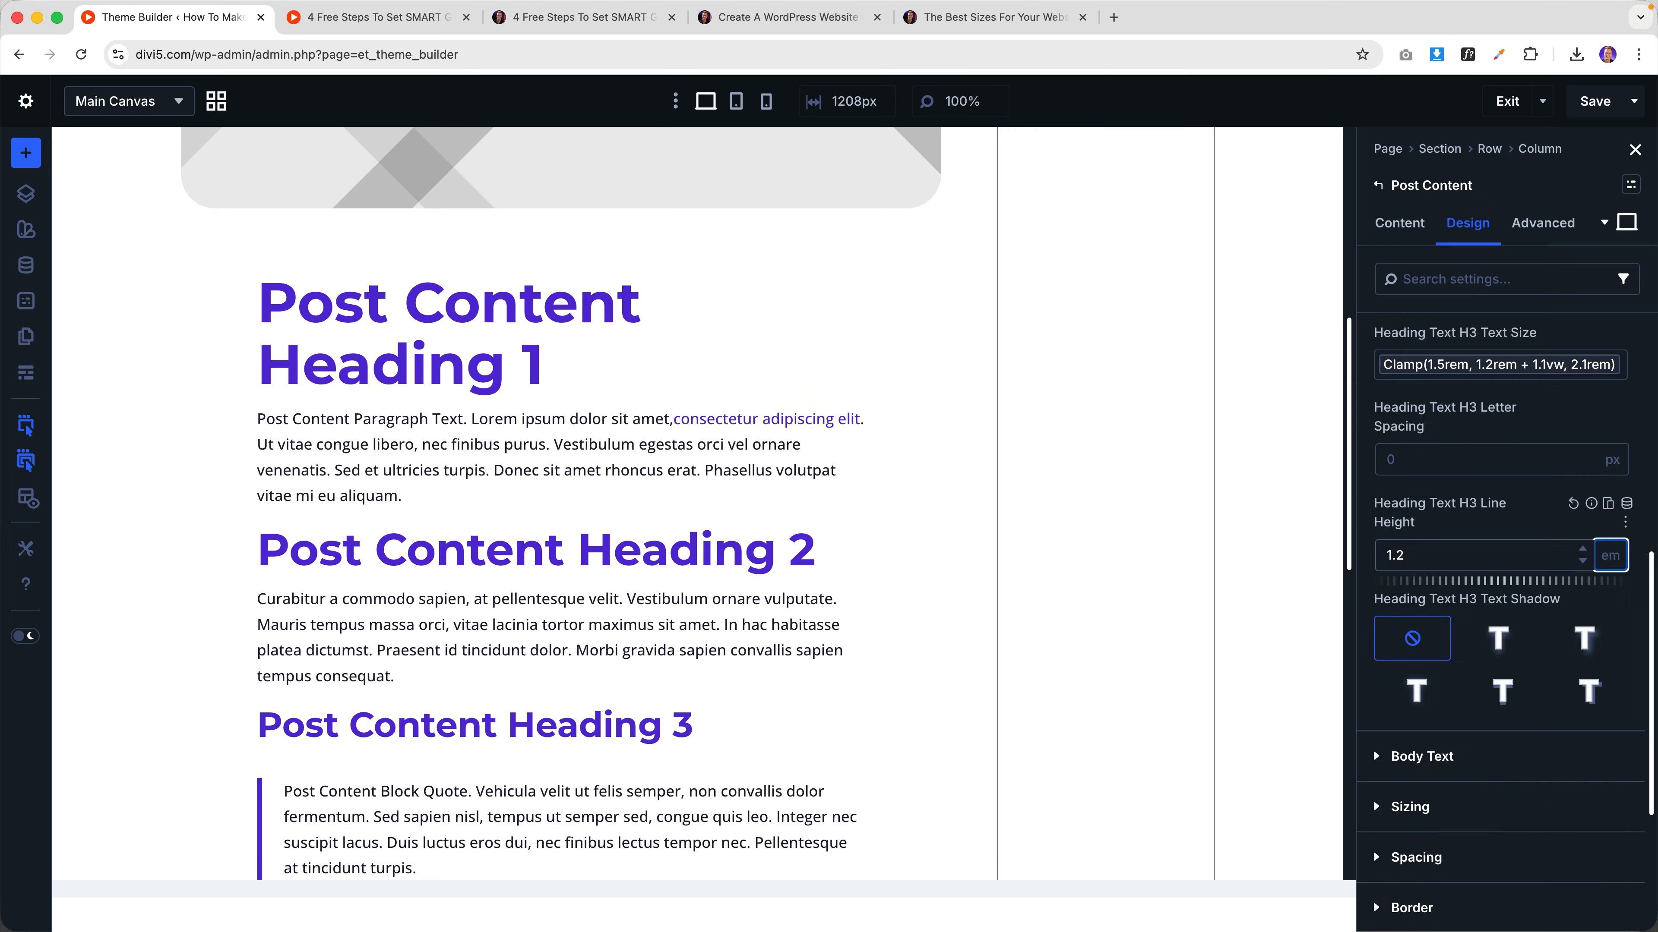
click(1598, 549)
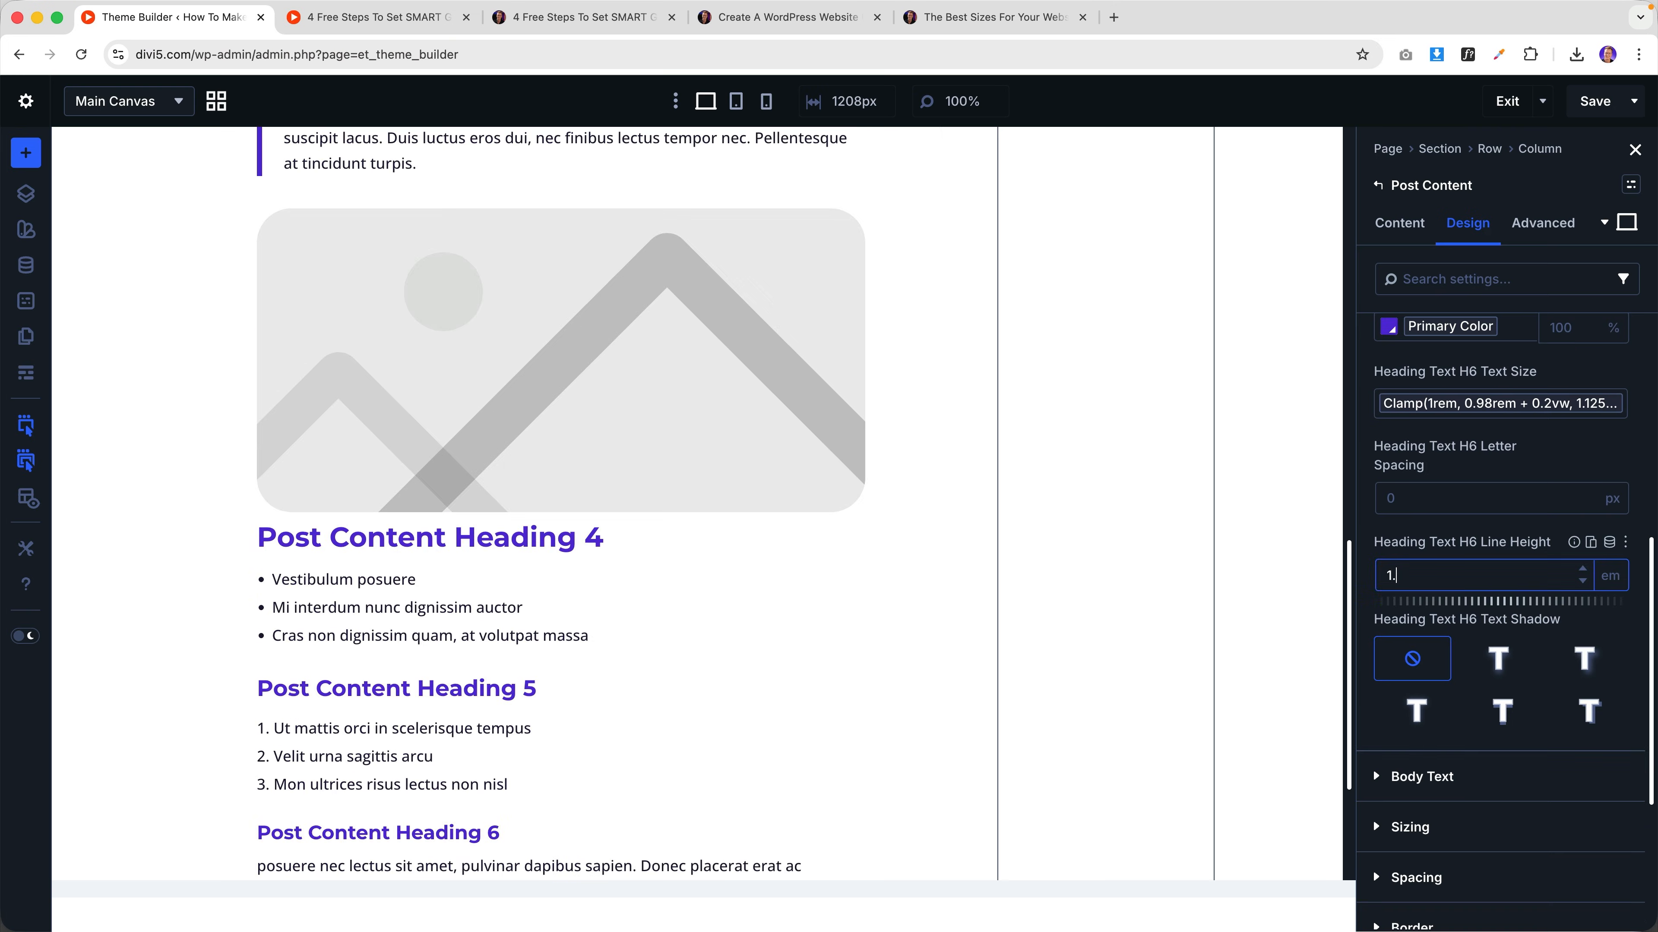
- Set the H6 line height to 1.35 em, close the heading text settings and save the template
text(.35)
scroll(744, 593, up, 8)
scroll(1501, 405, up, 10)
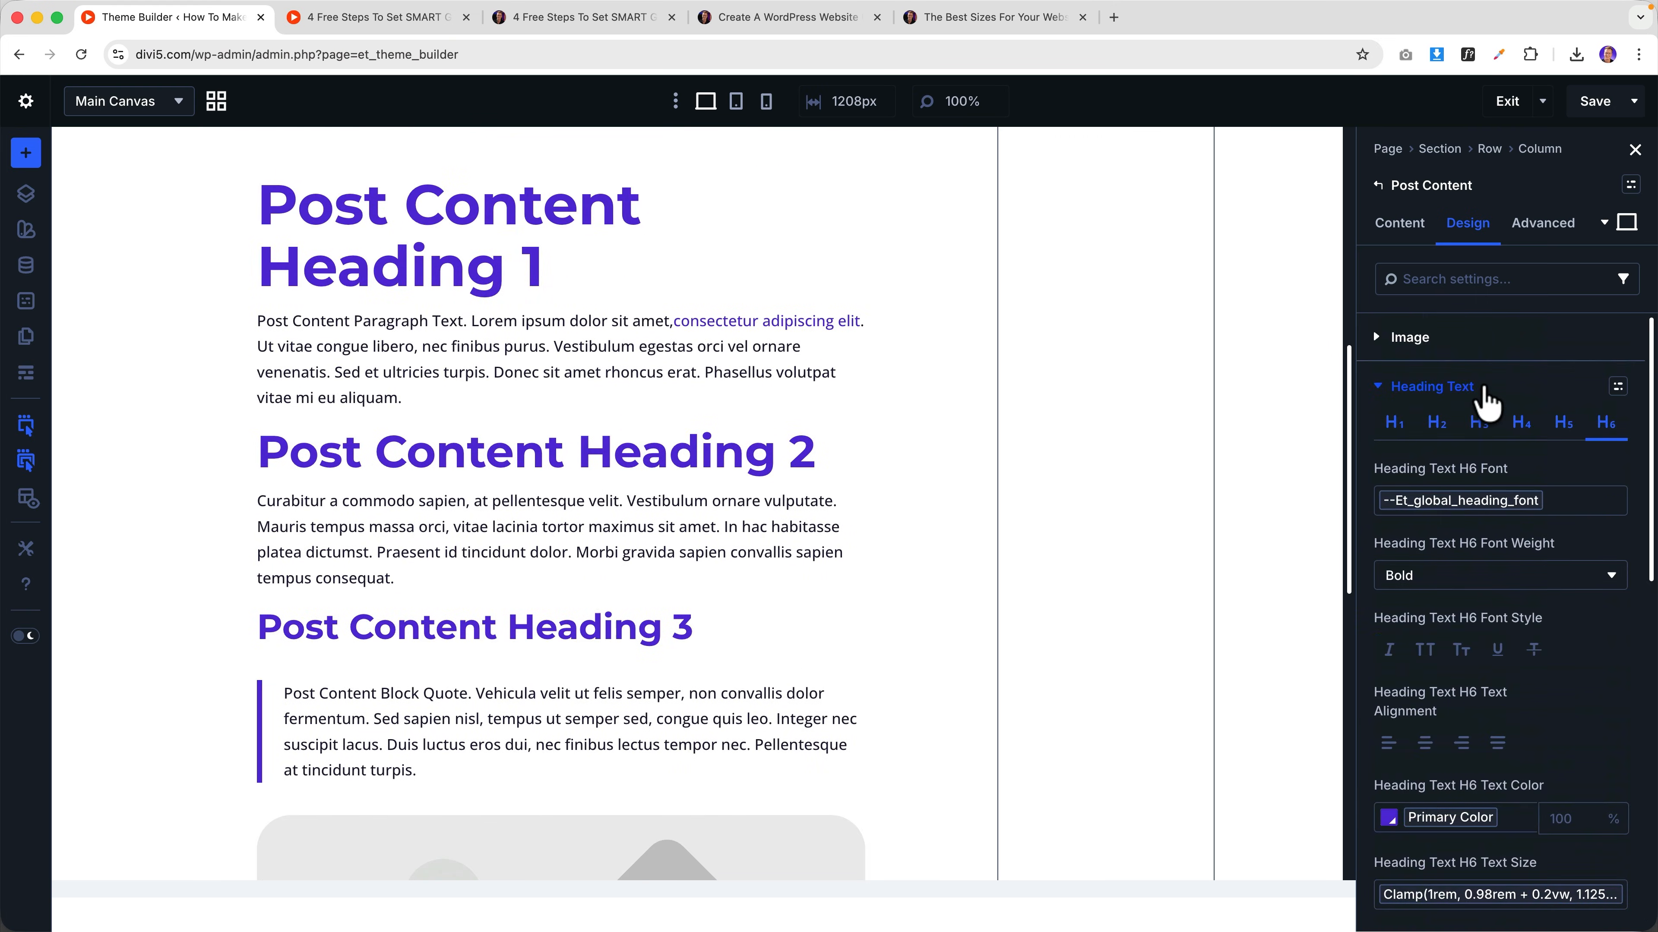
click(1431, 385)
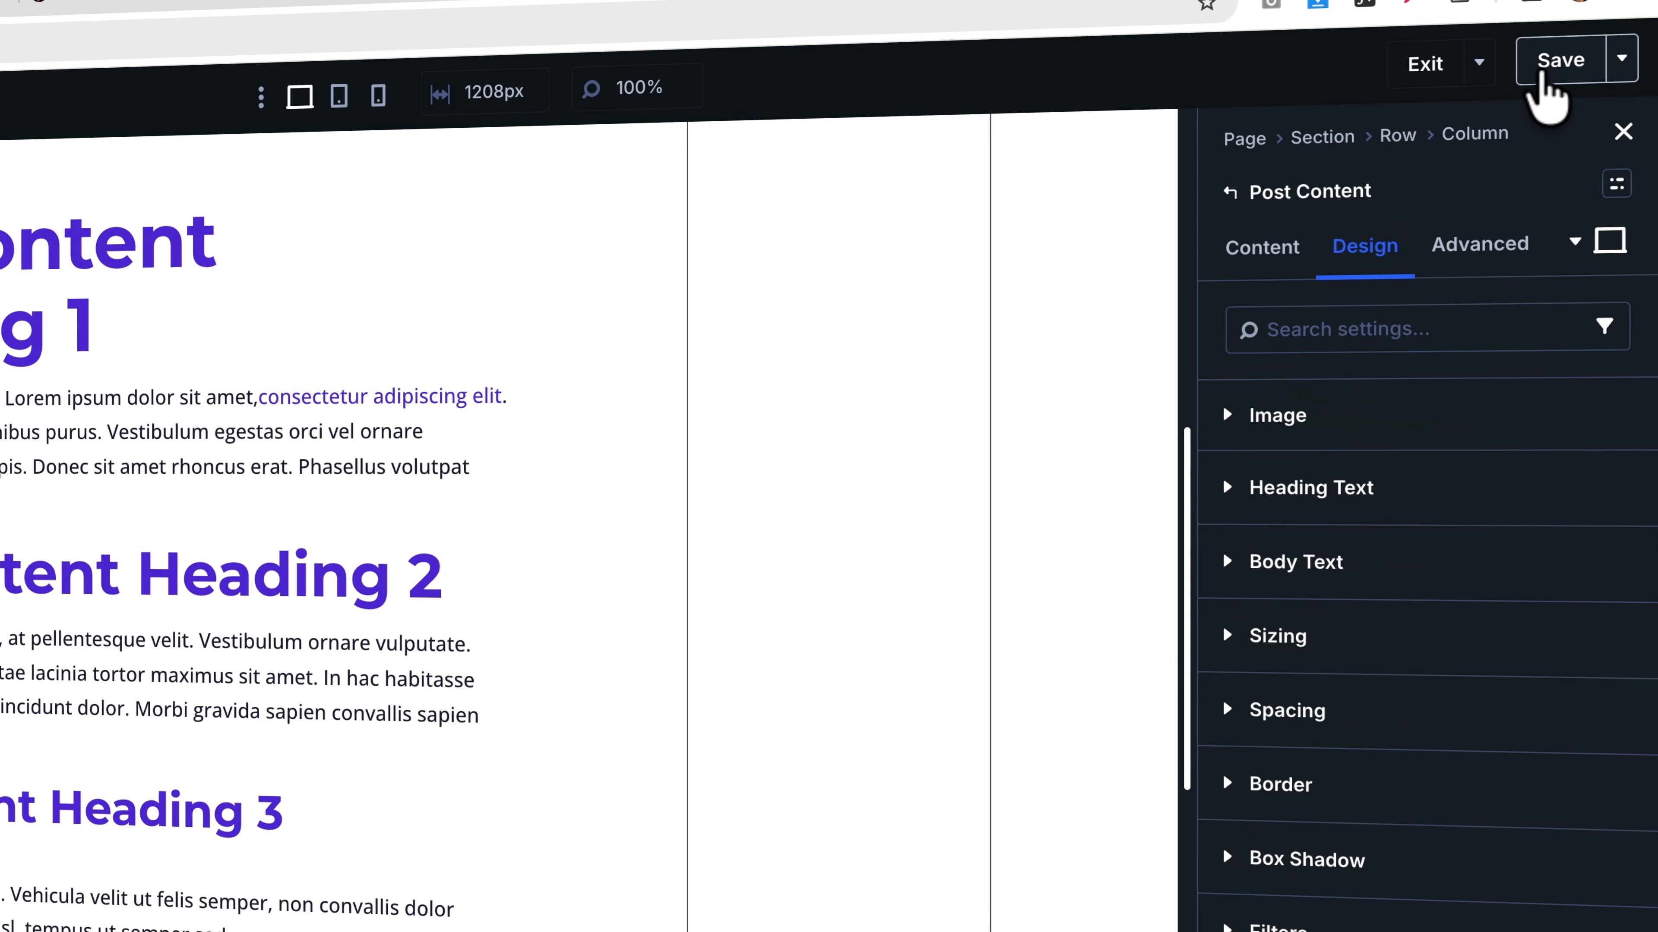
click(1541, 73)
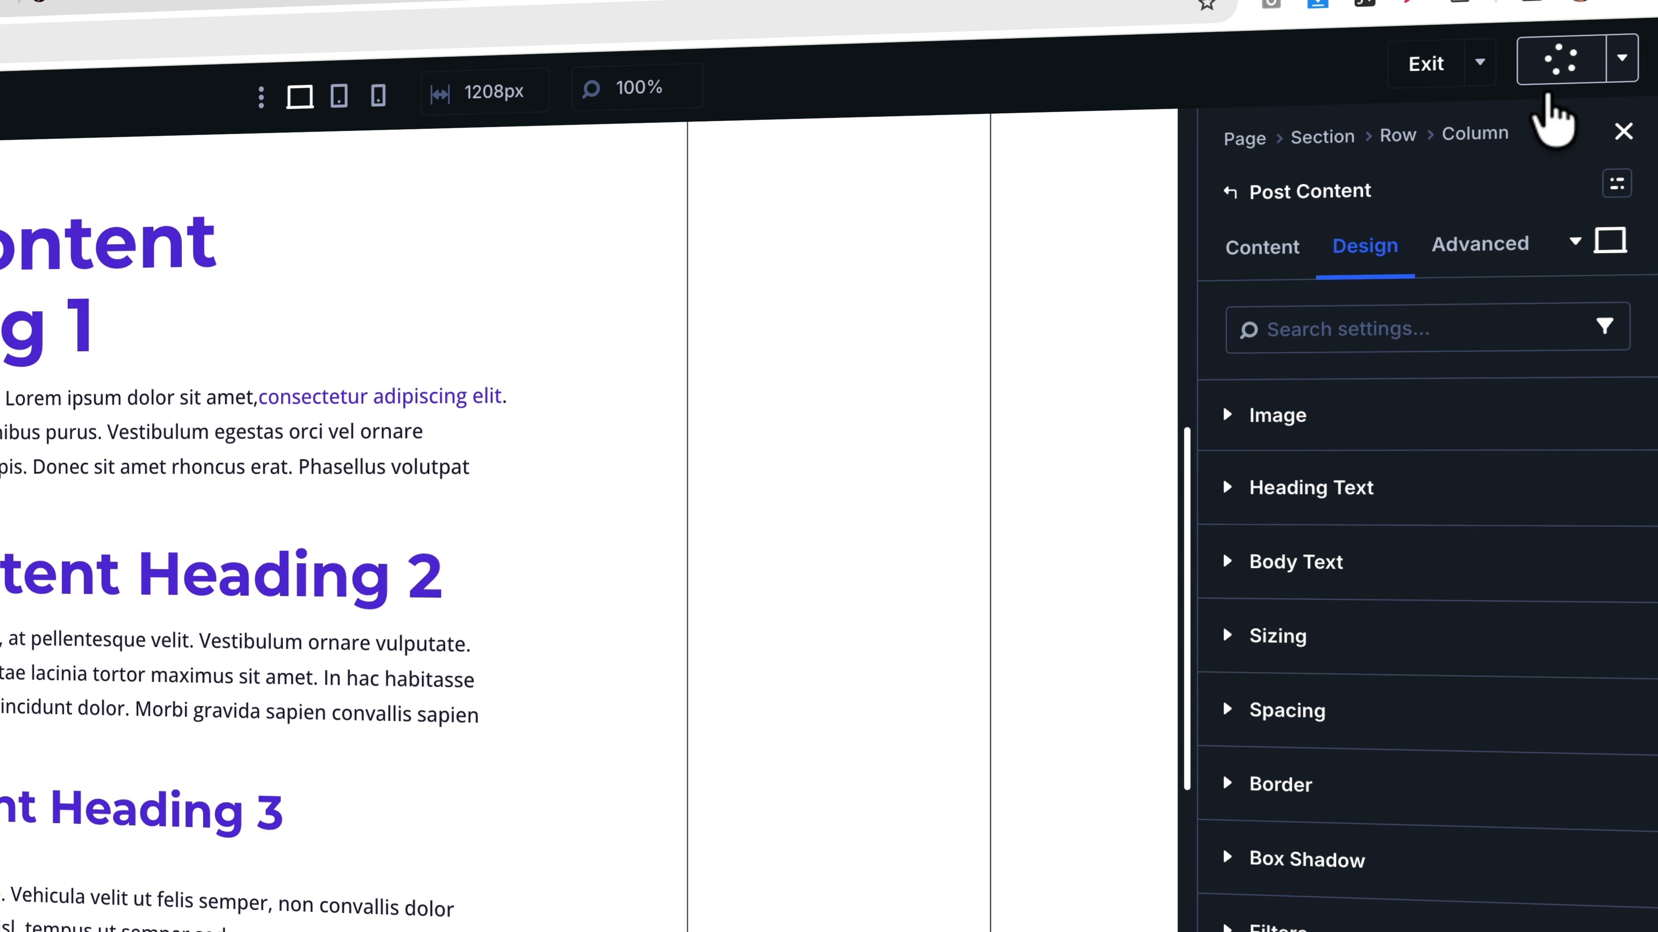
- Set the Post Content body text font to the global Body font
click(1310, 565)
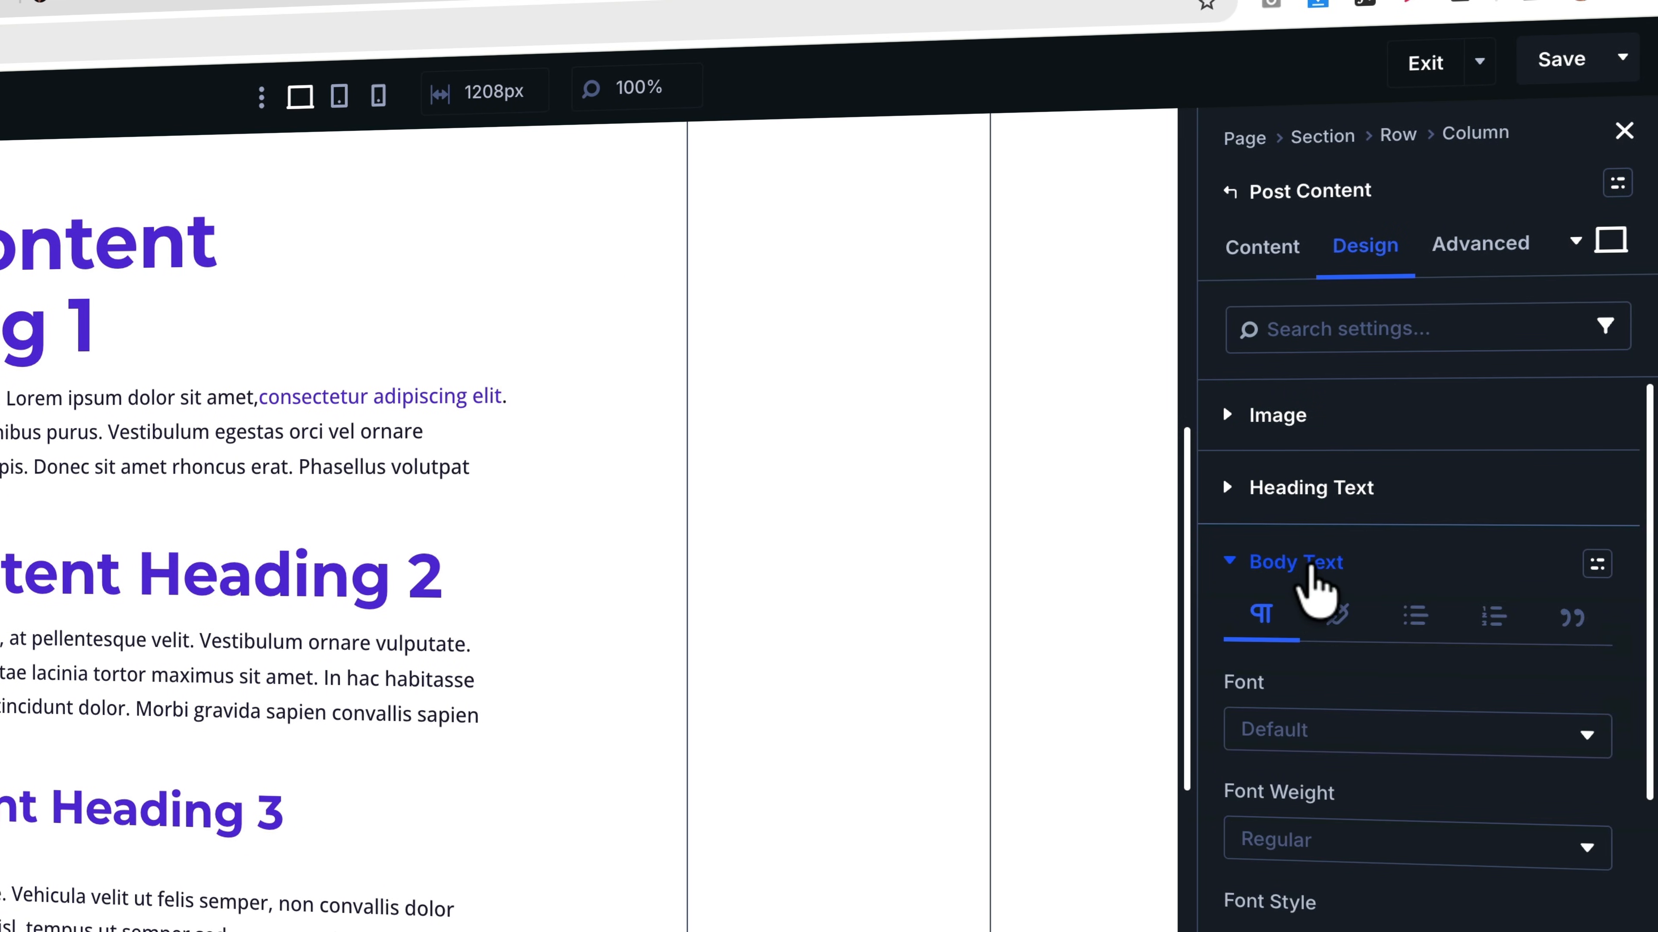
click(1584, 687)
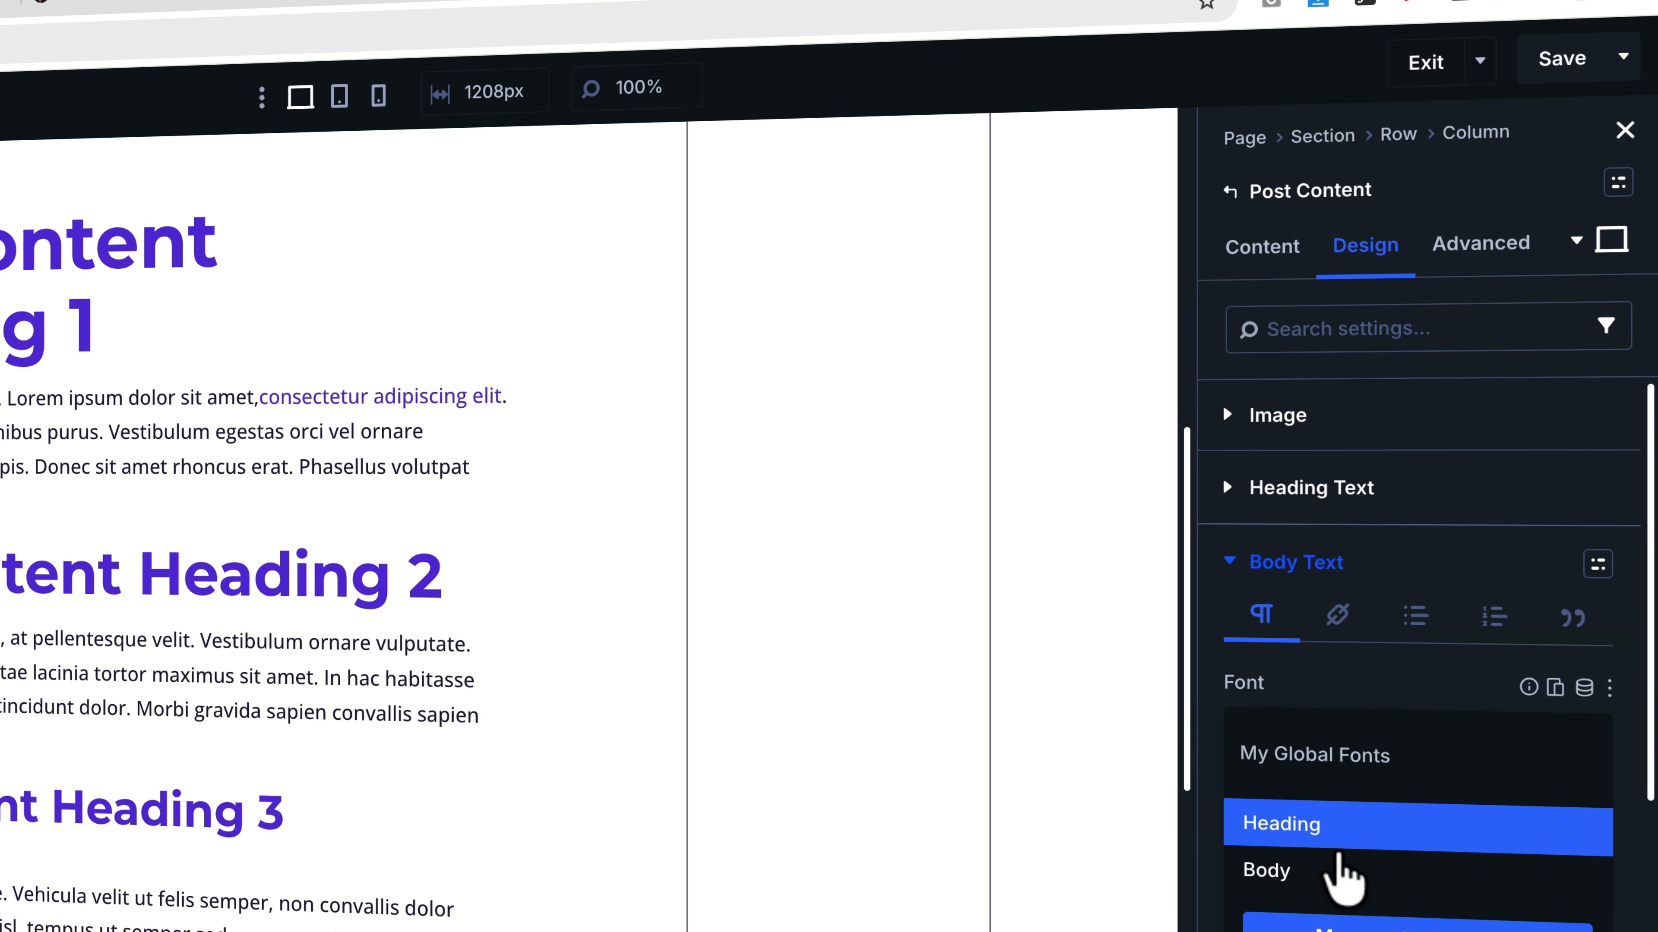
click(1339, 877)
- Apply the global Body Text Color to the paragraph text, with the global Body Text clamp size and a line height of 1.8 em
scroll(1443, 851, down, 4)
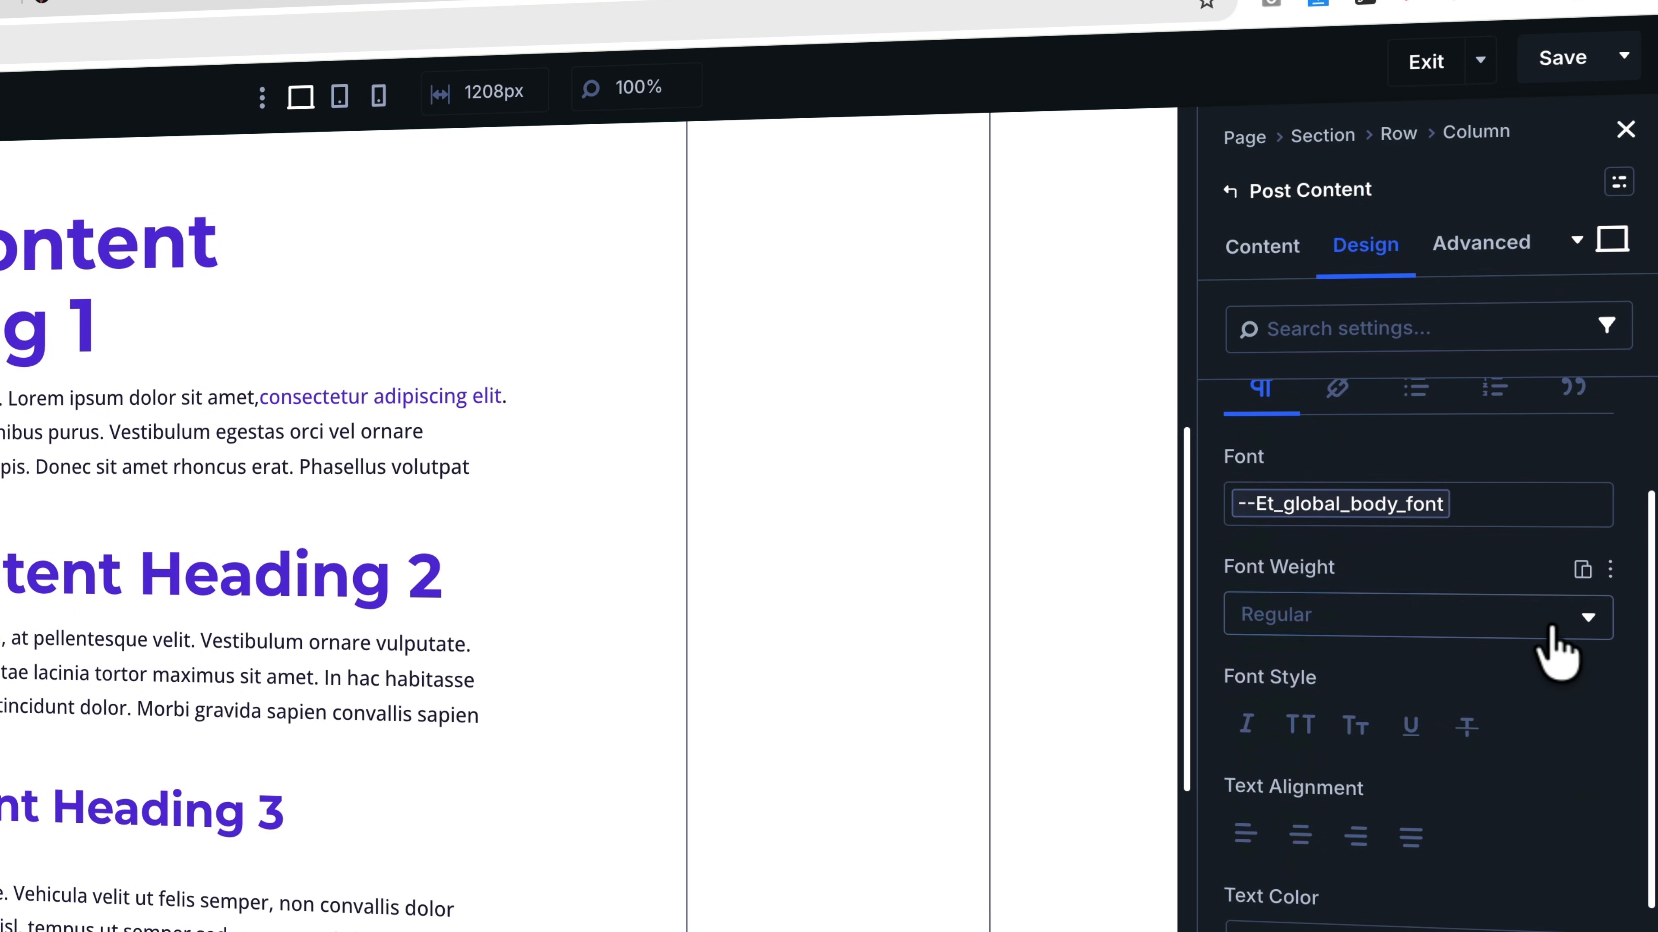
scroll(1530, 758, down, 4)
click(1584, 620)
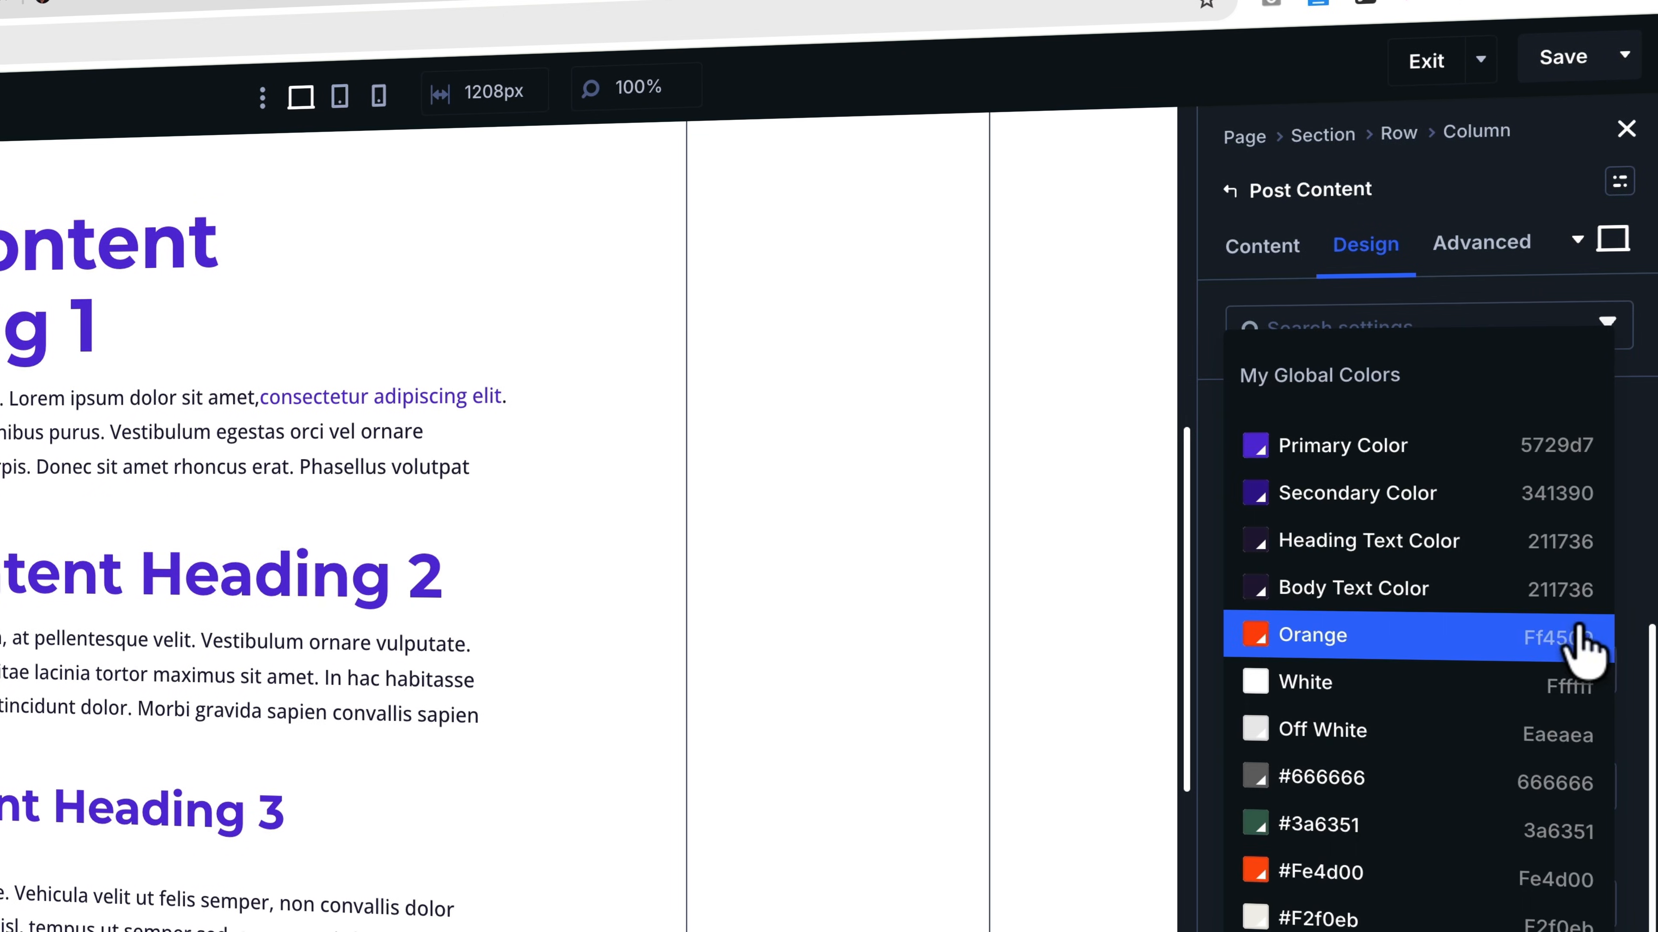
click(1313, 584)
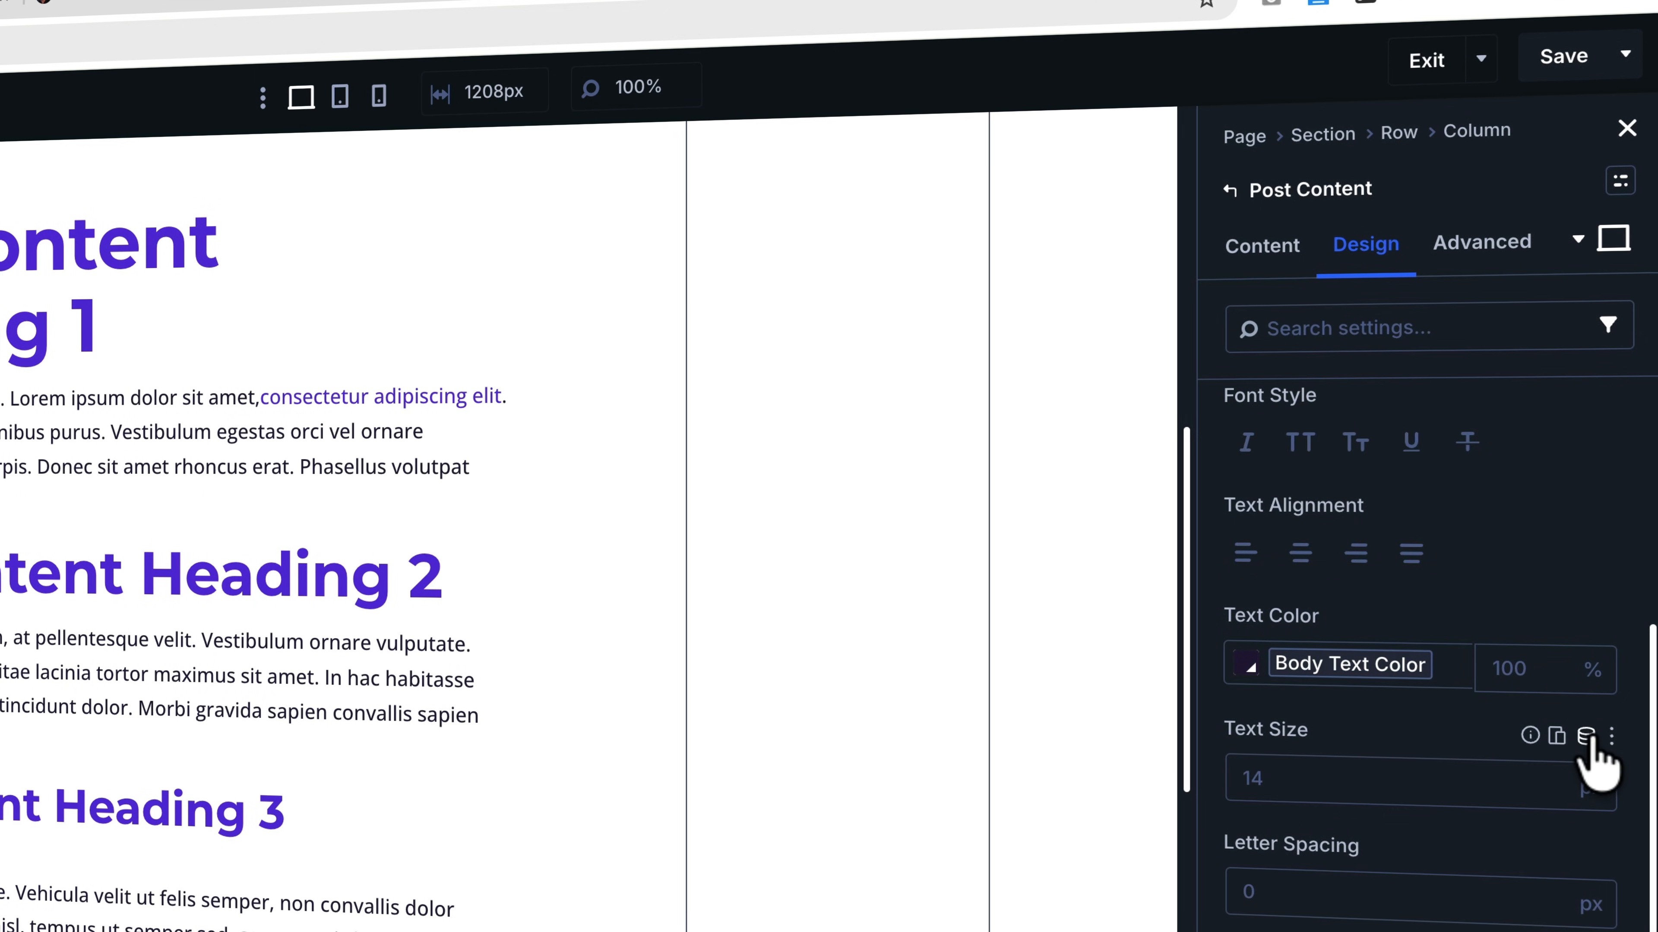
click(1586, 736)
click(1370, 892)
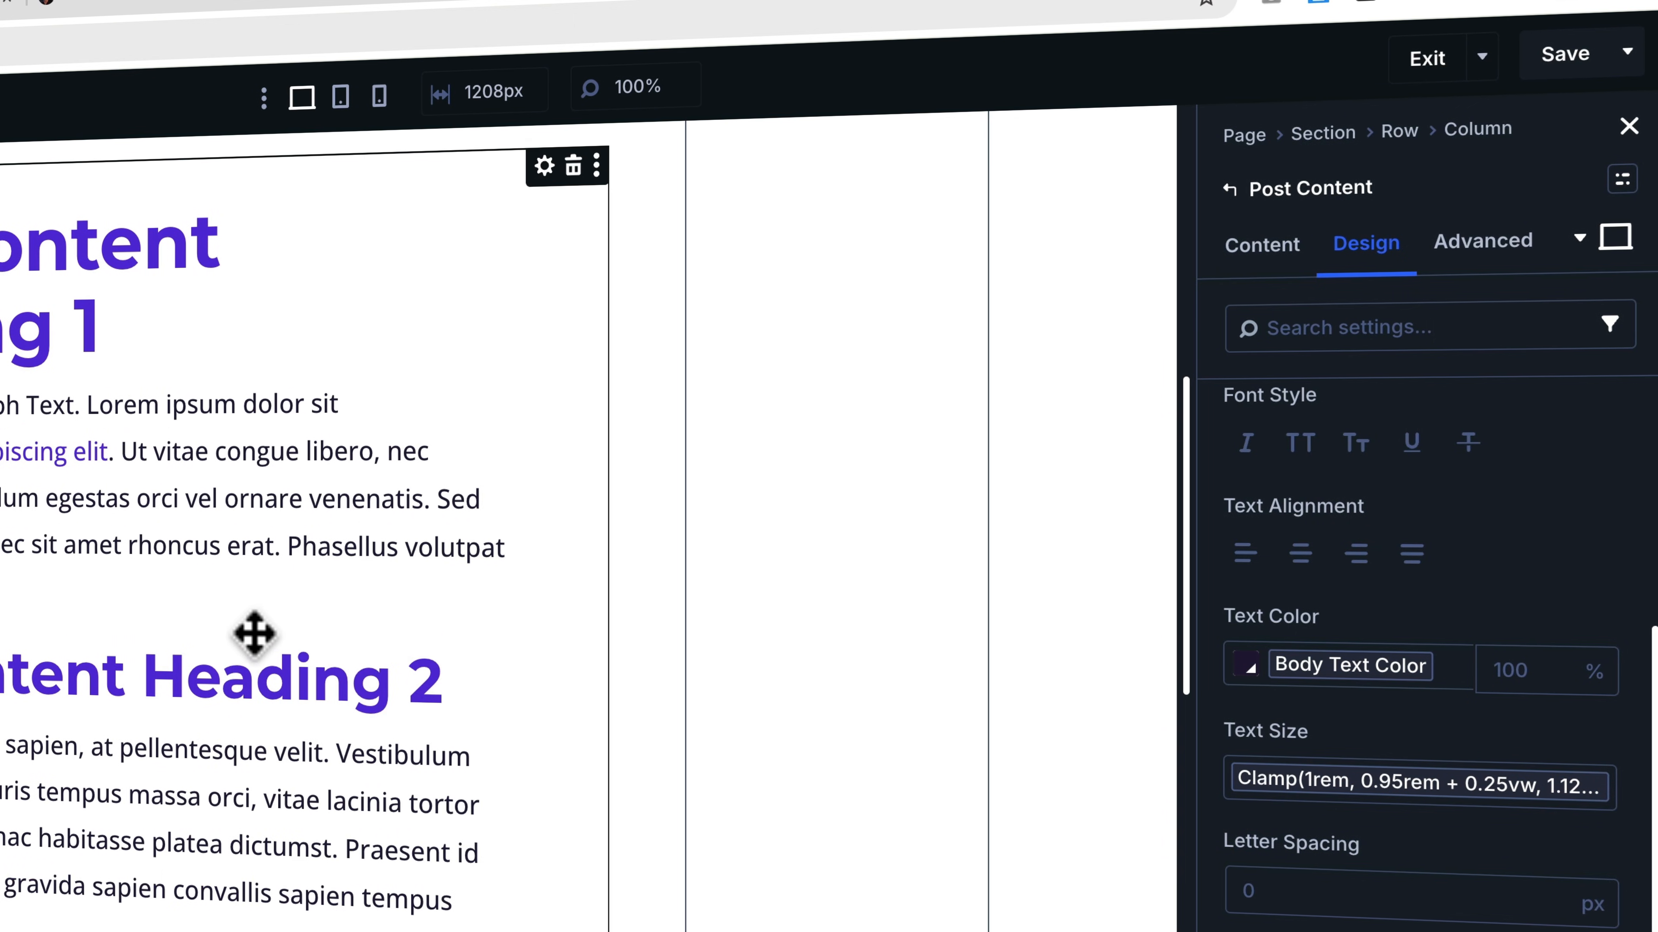
- Review the restyled headings and paragraphs on the canvas and save the template
scroll(252, 633, down, 10)
scroll(239, 627, up, 8)
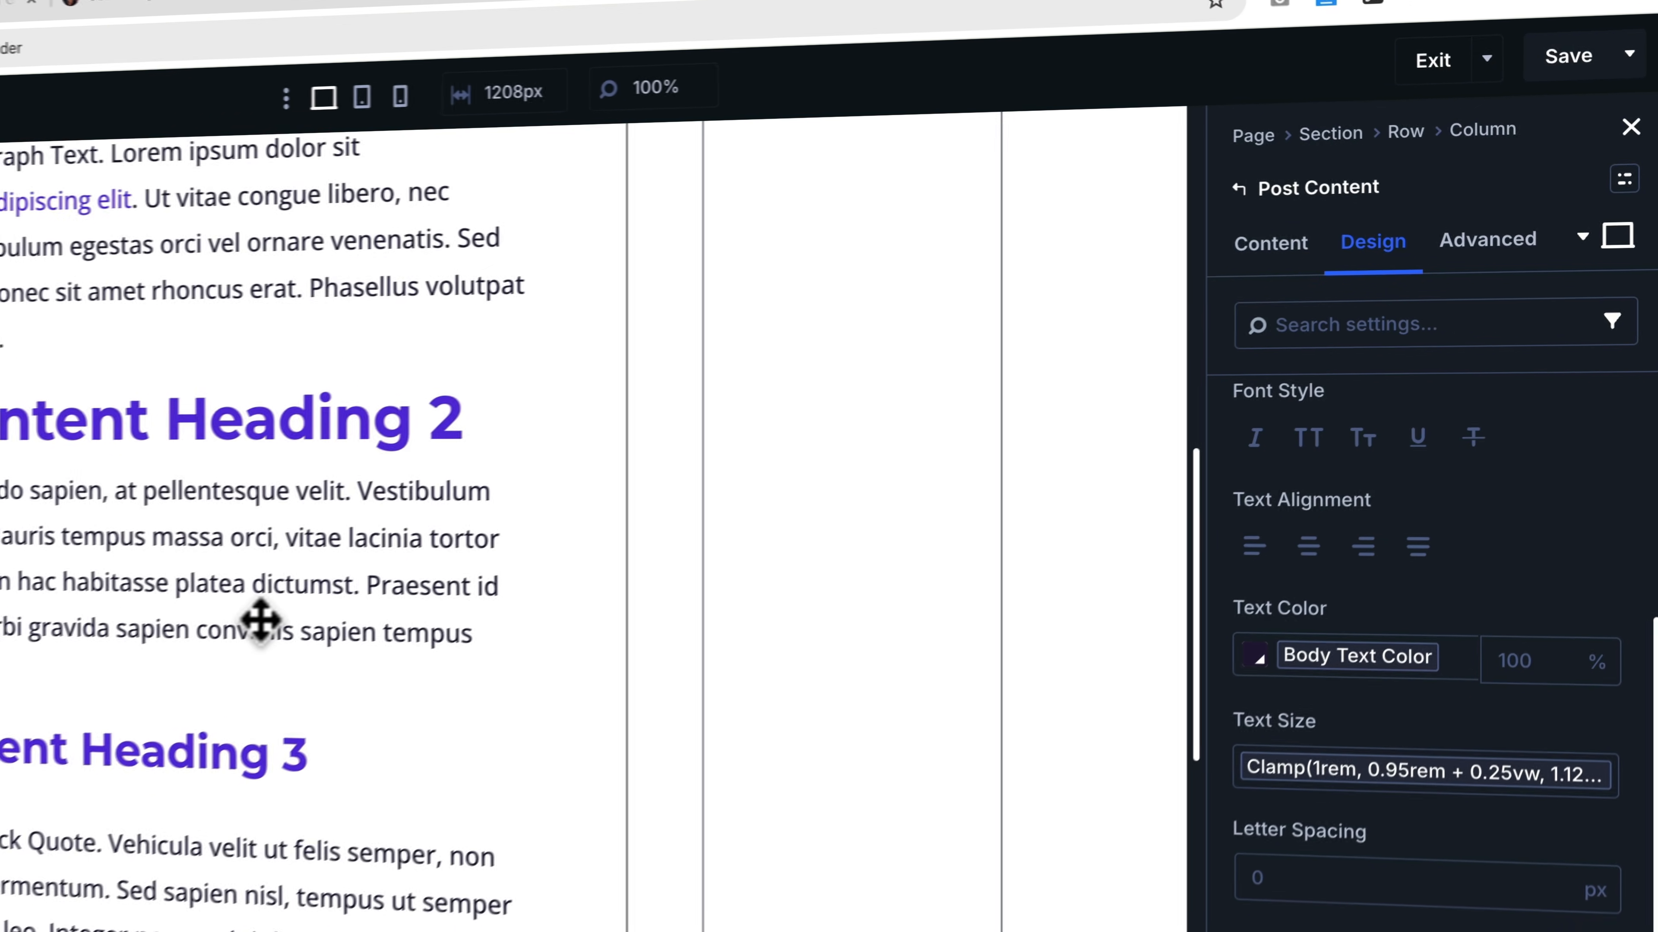
scroll(131, 591, down, 9)
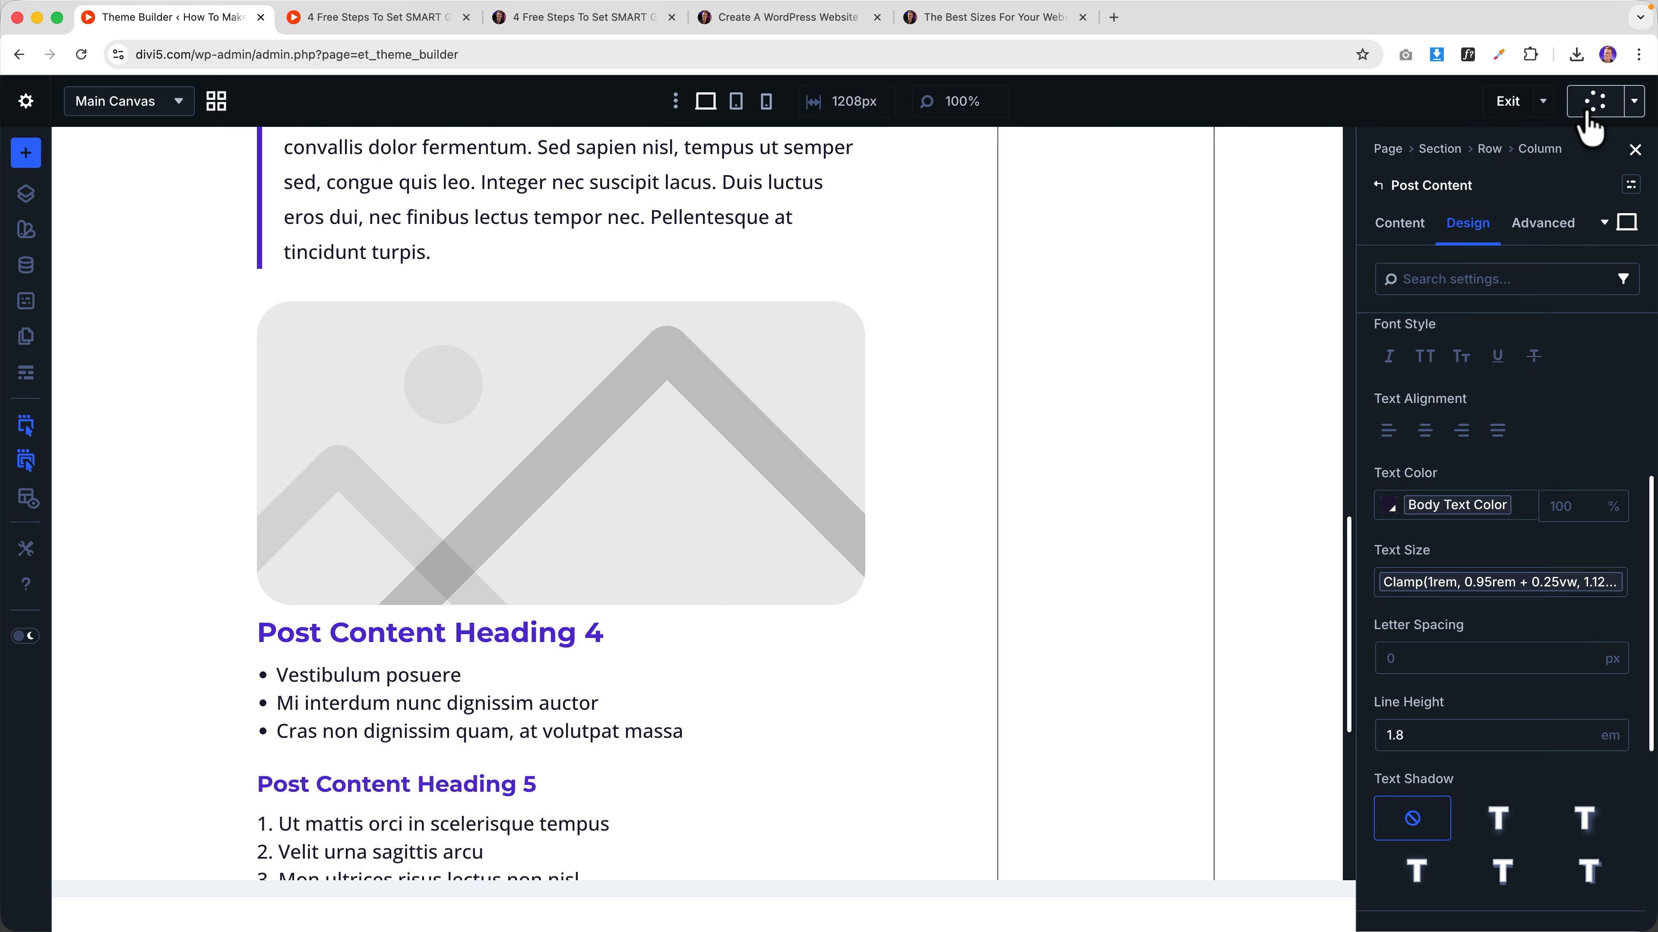
scroll(507, 335, down, 5)
scroll(411, 151, up, 15)
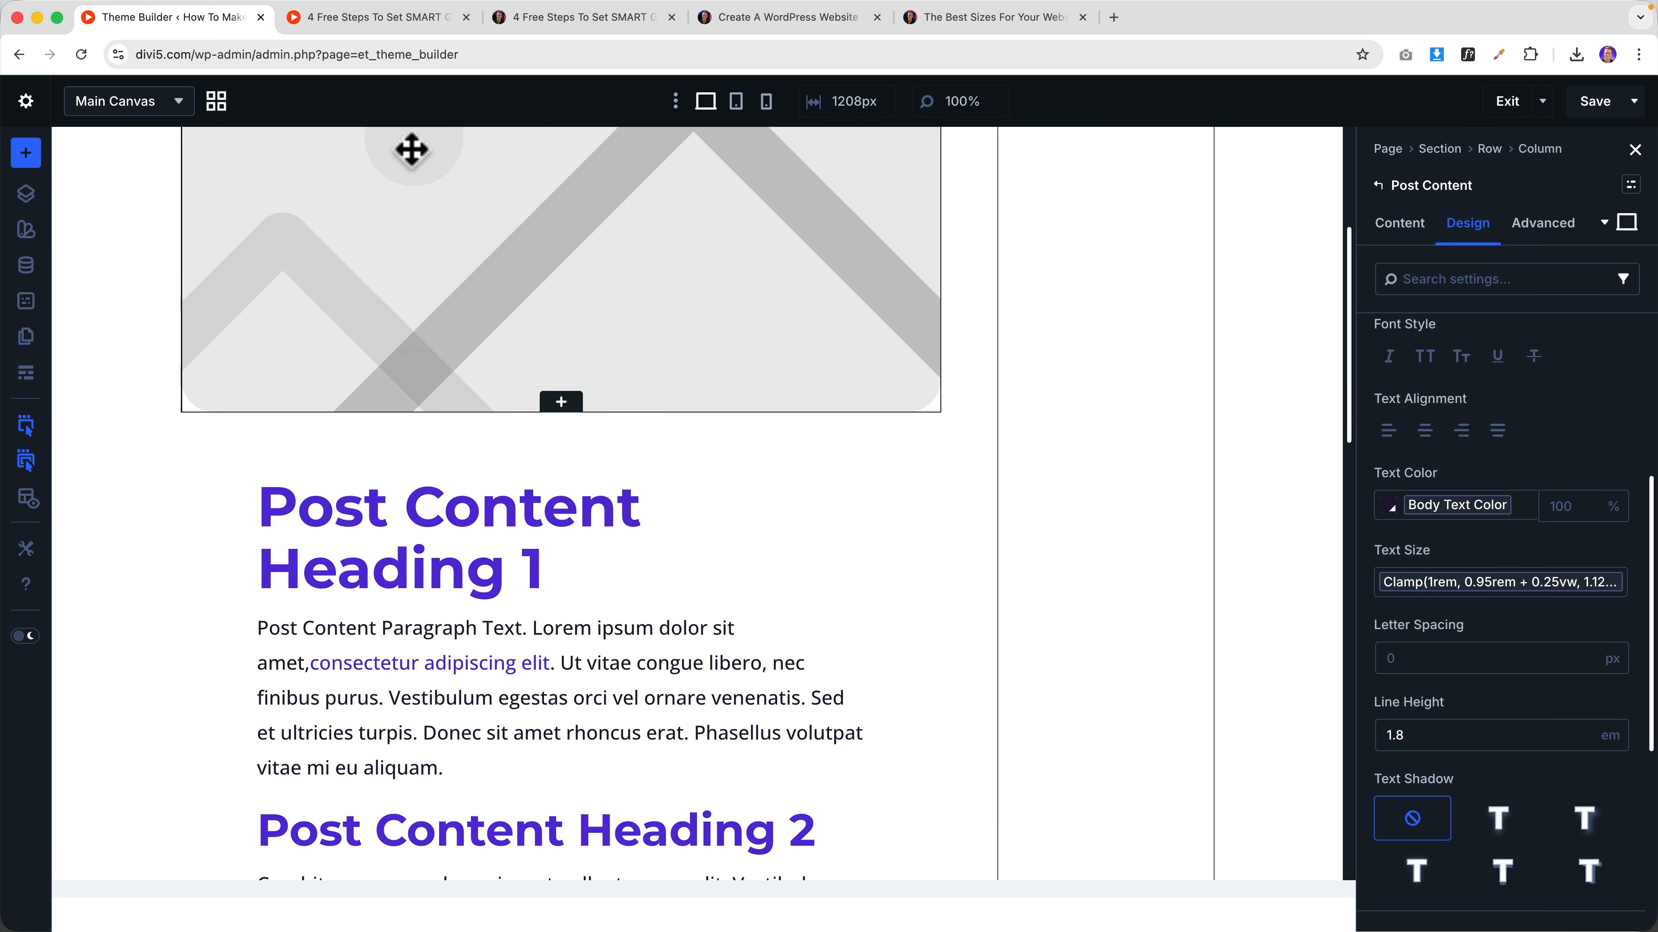
- Reload the live SMART goals blog post in its browser tab and examine its headings, body text and rounded images down to the footer
click(390, 19)
scroll(492, 378, down, 15)
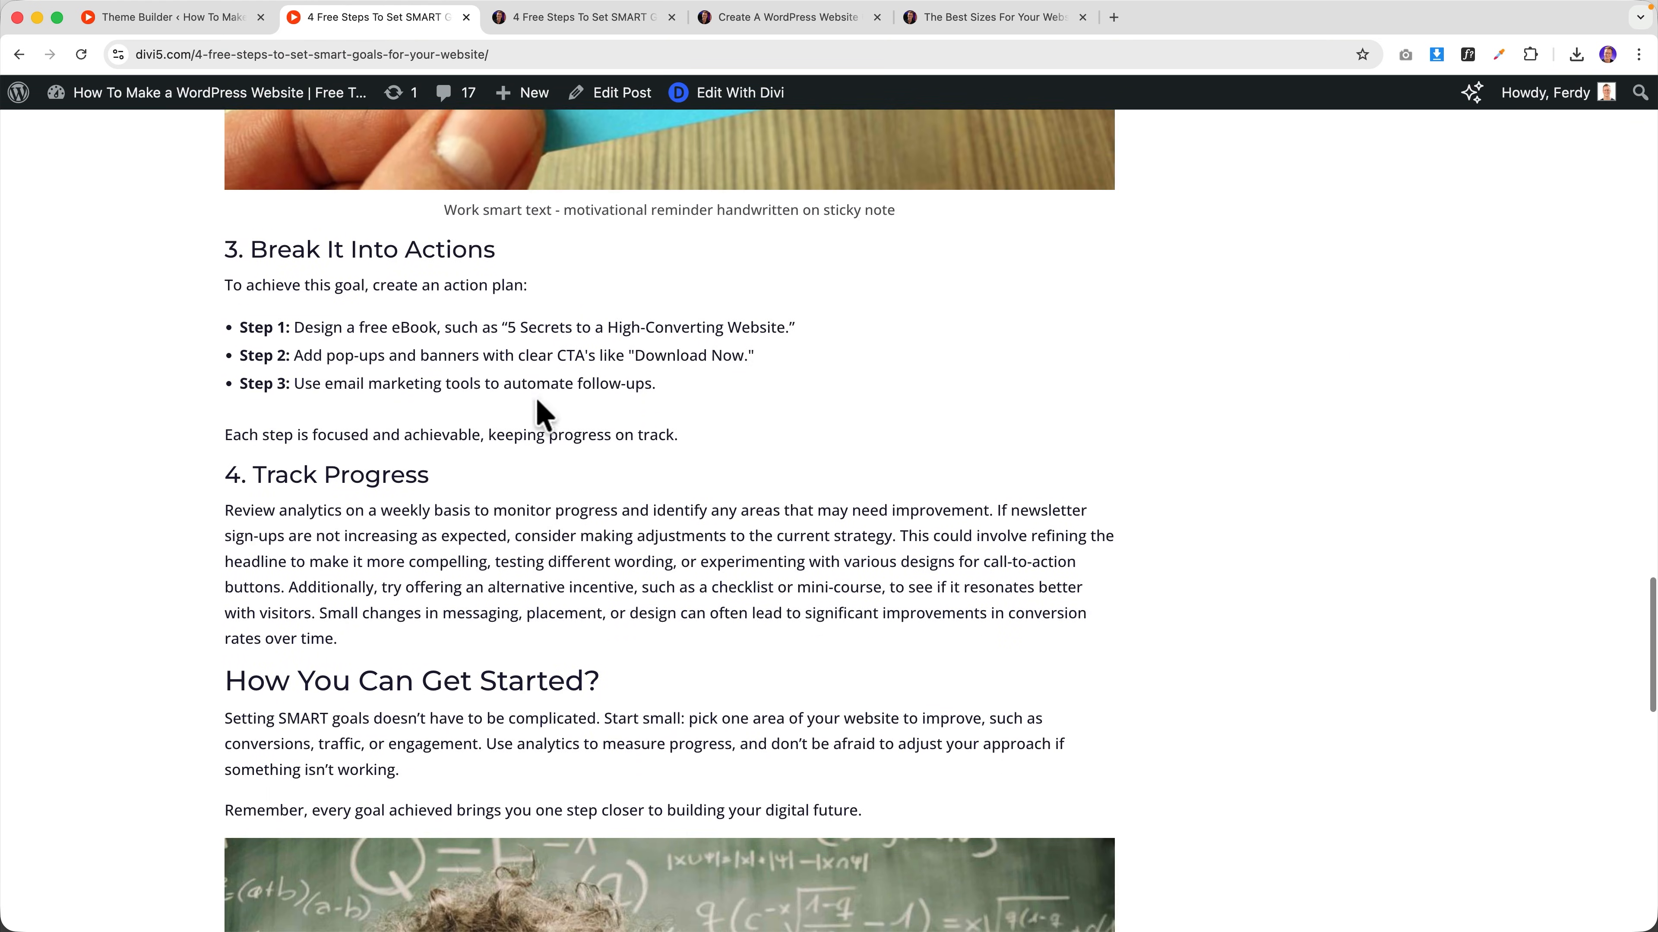
scroll(542, 413, down, 10)
scroll(587, 398, up, 20)
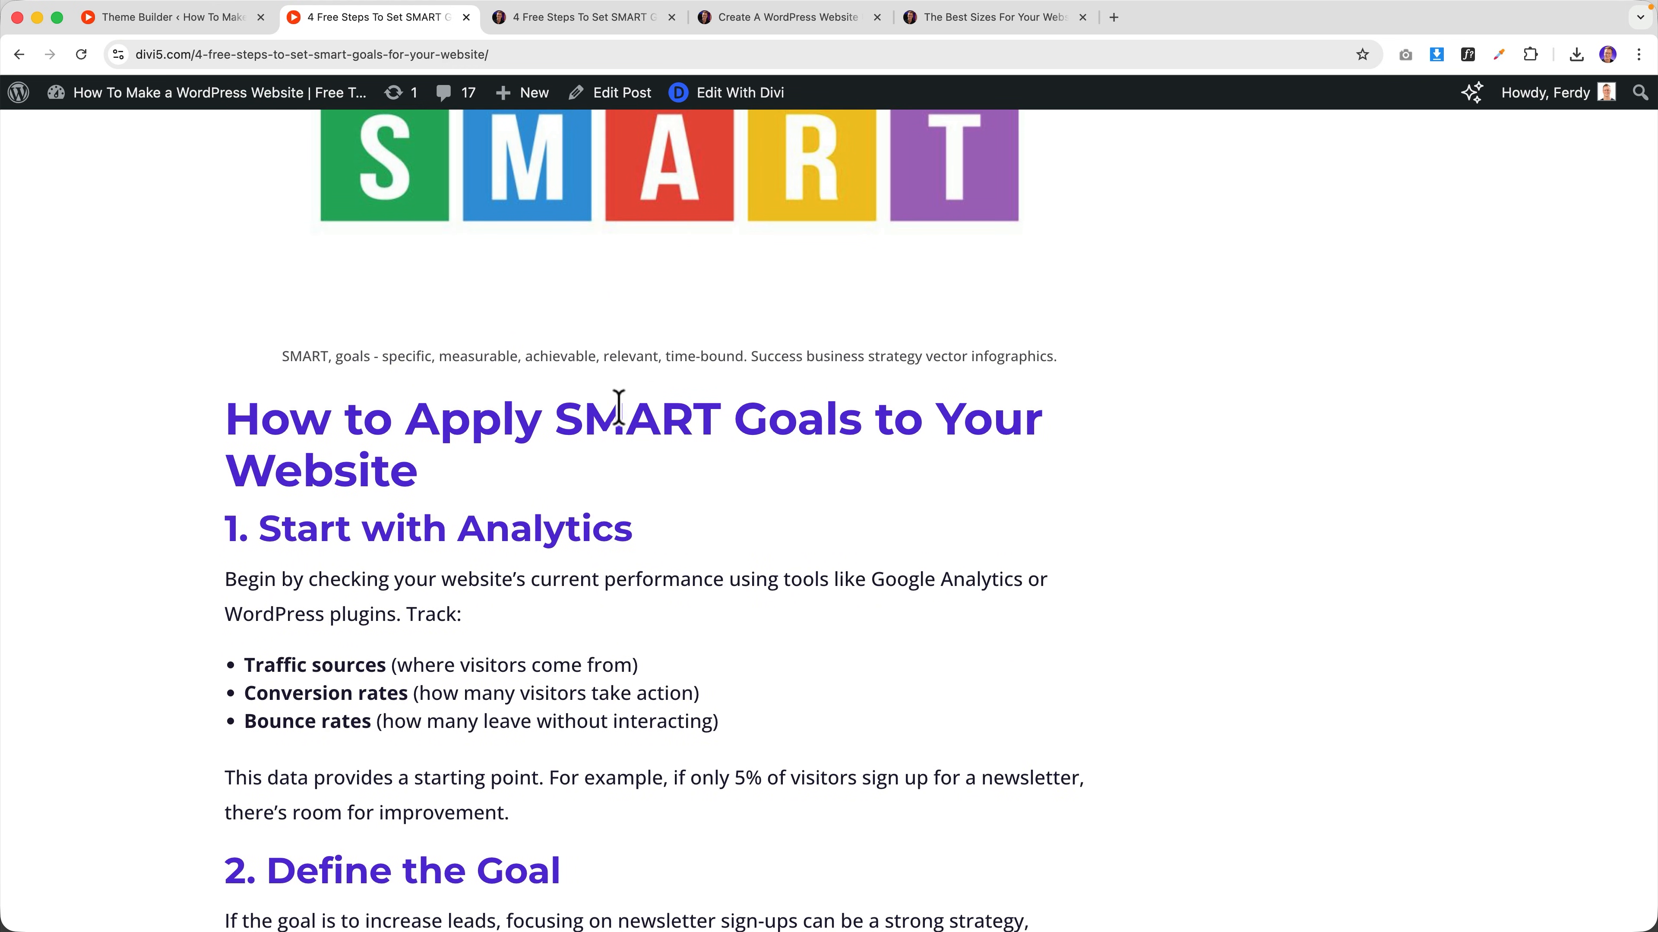
scroll(618, 408, down, 2)
scroll(619, 407, down, 7)
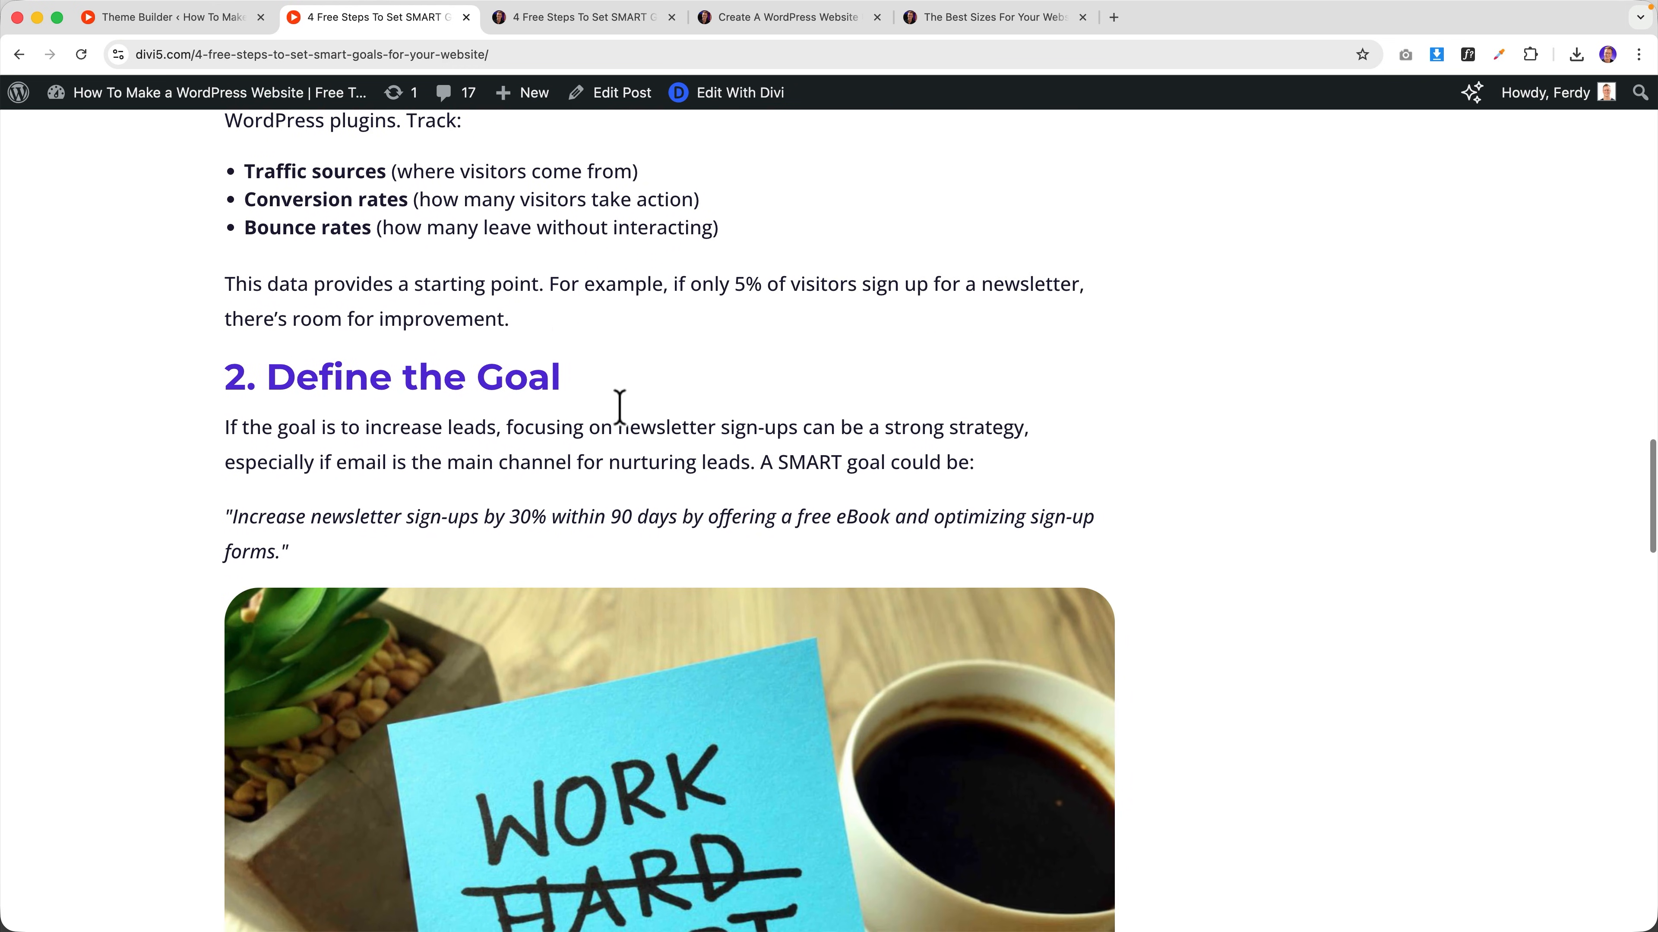
scroll(620, 408, down, 10)
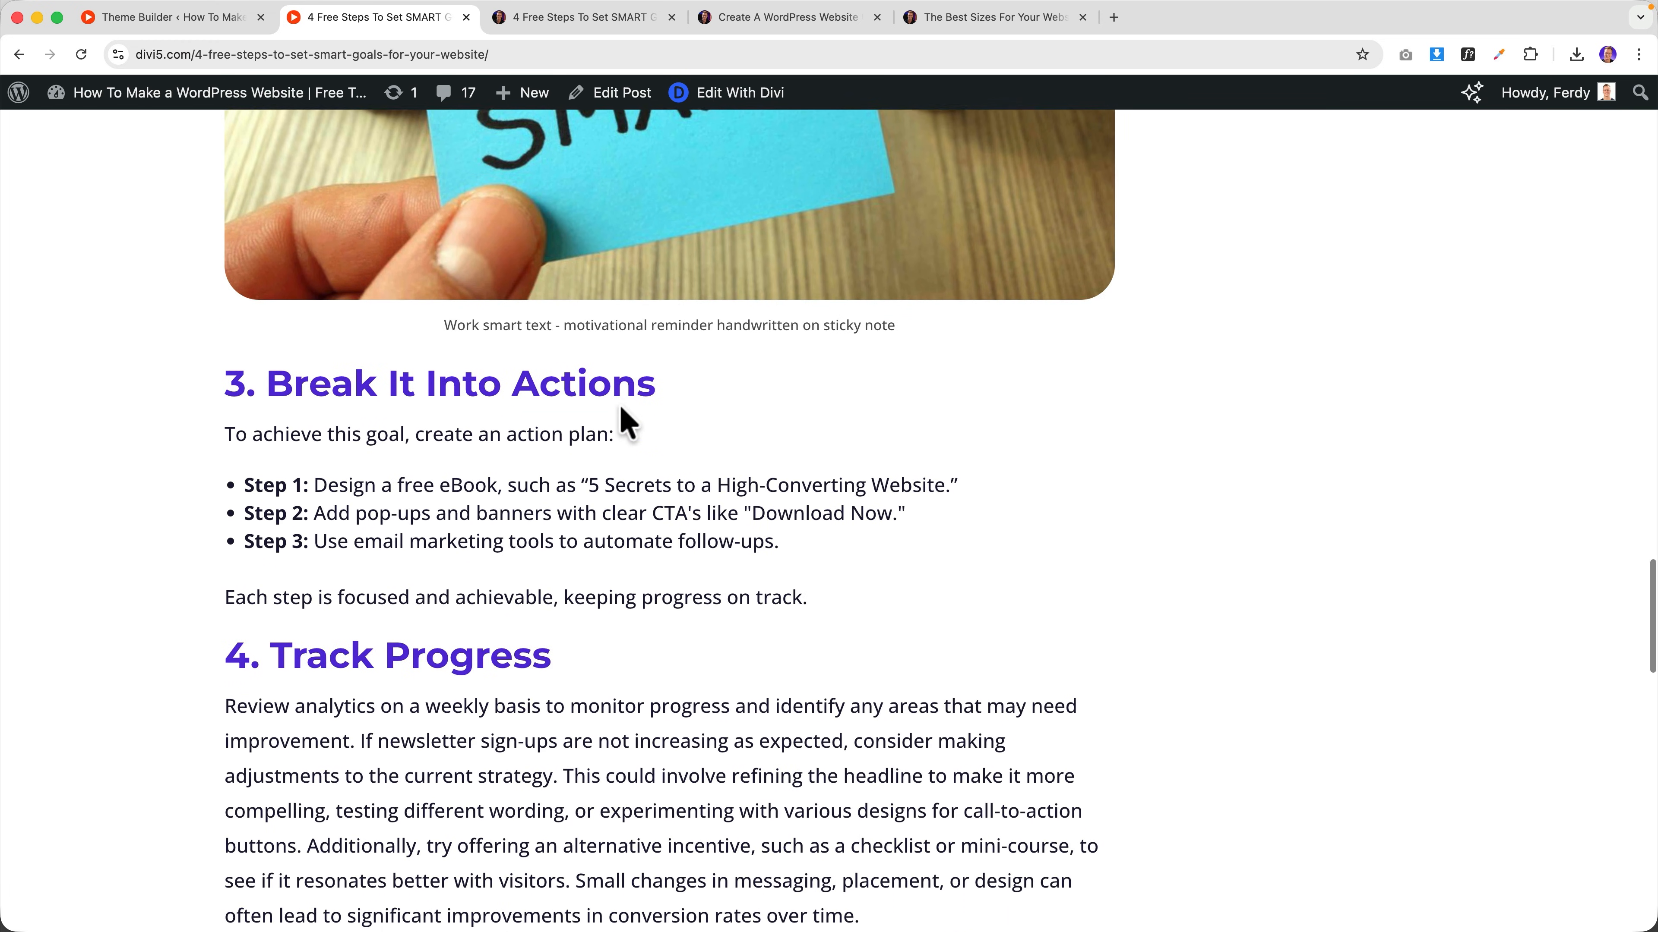
scroll(619, 421, down, 10)
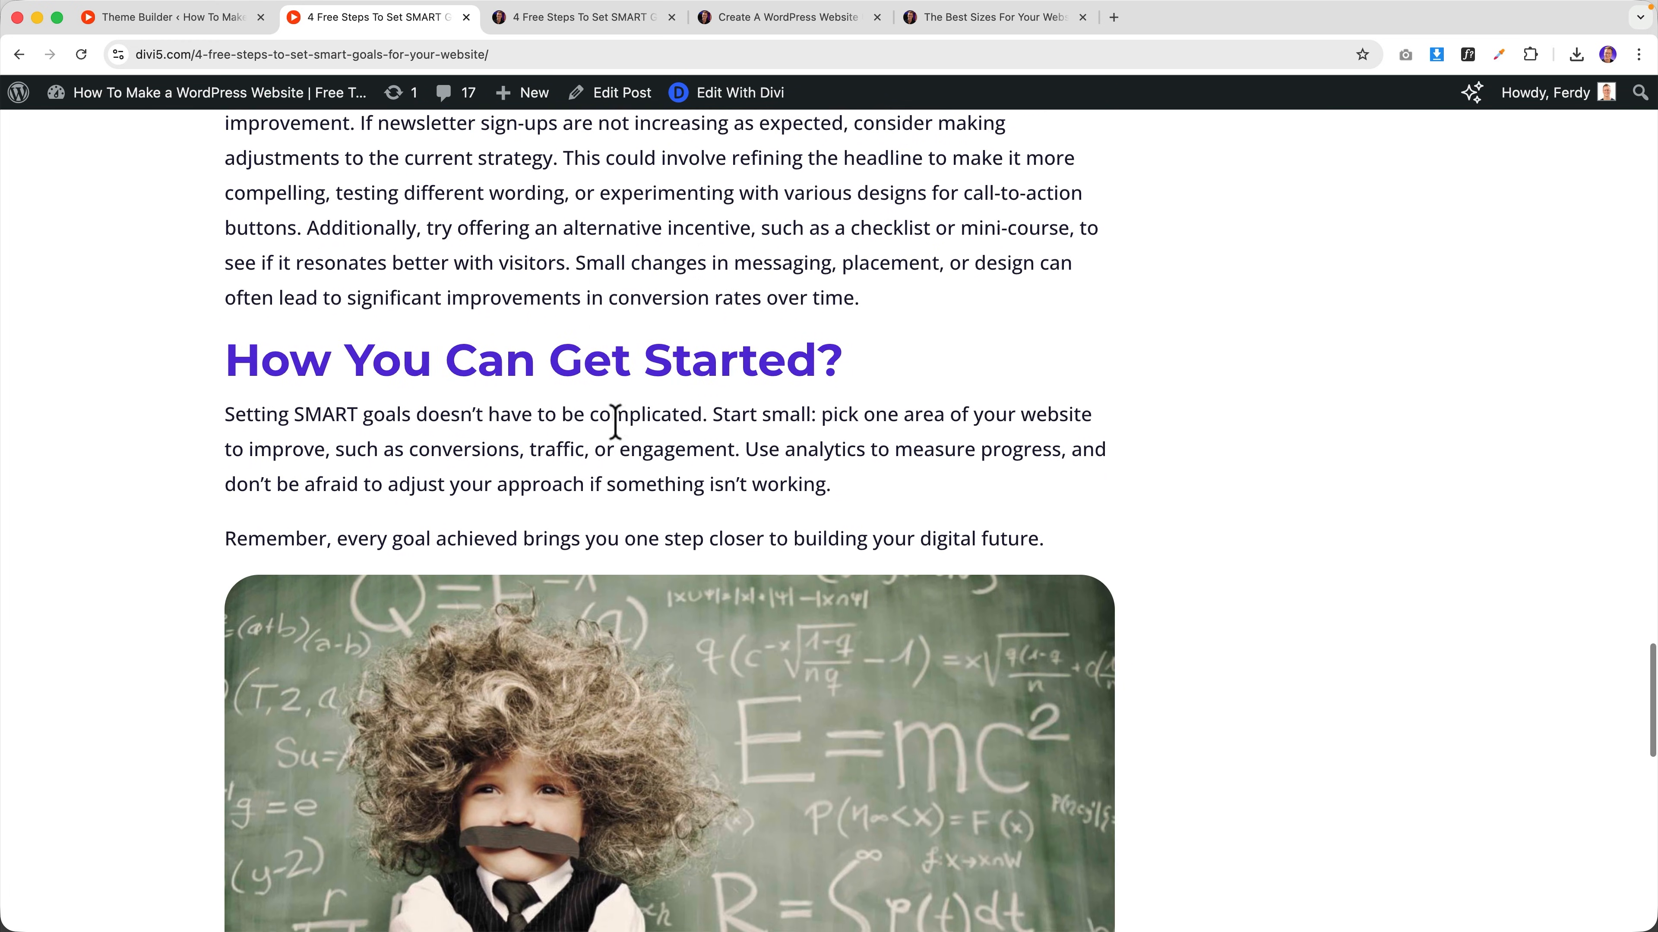
scroll(615, 422, down, 12)
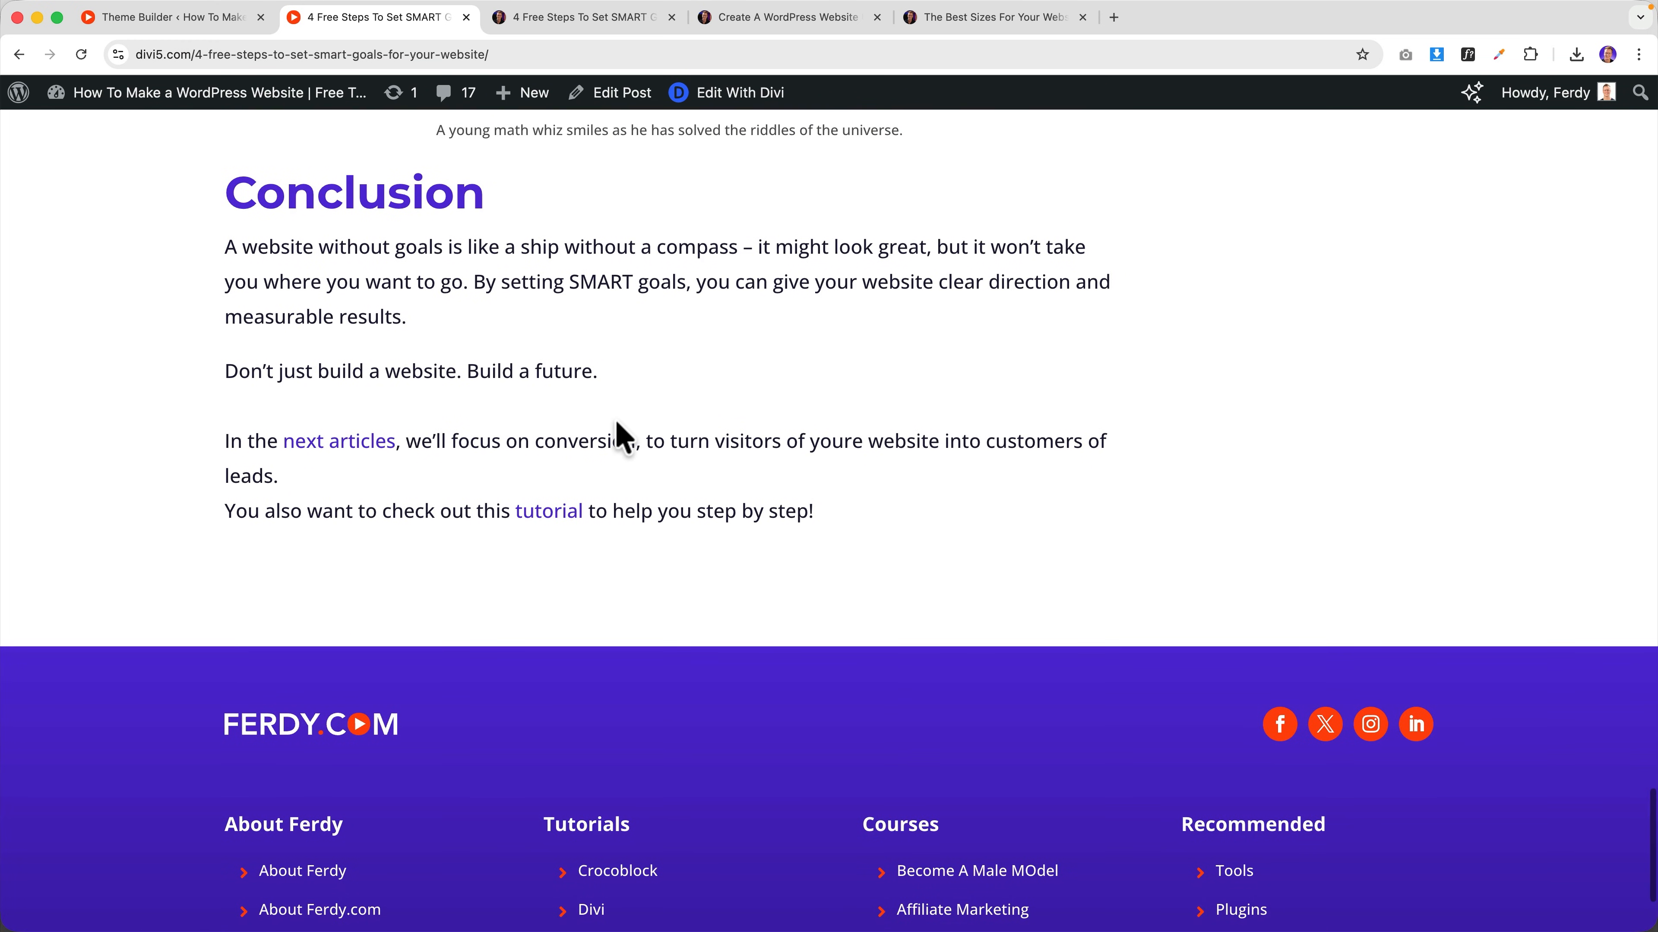
- Inspect the HTML tags and styles of the "4. Track Progress" and "How You Can Get Started?" headings in the live post
scroll(618, 433, up, 3)
scroll(621, 436, up, 10)
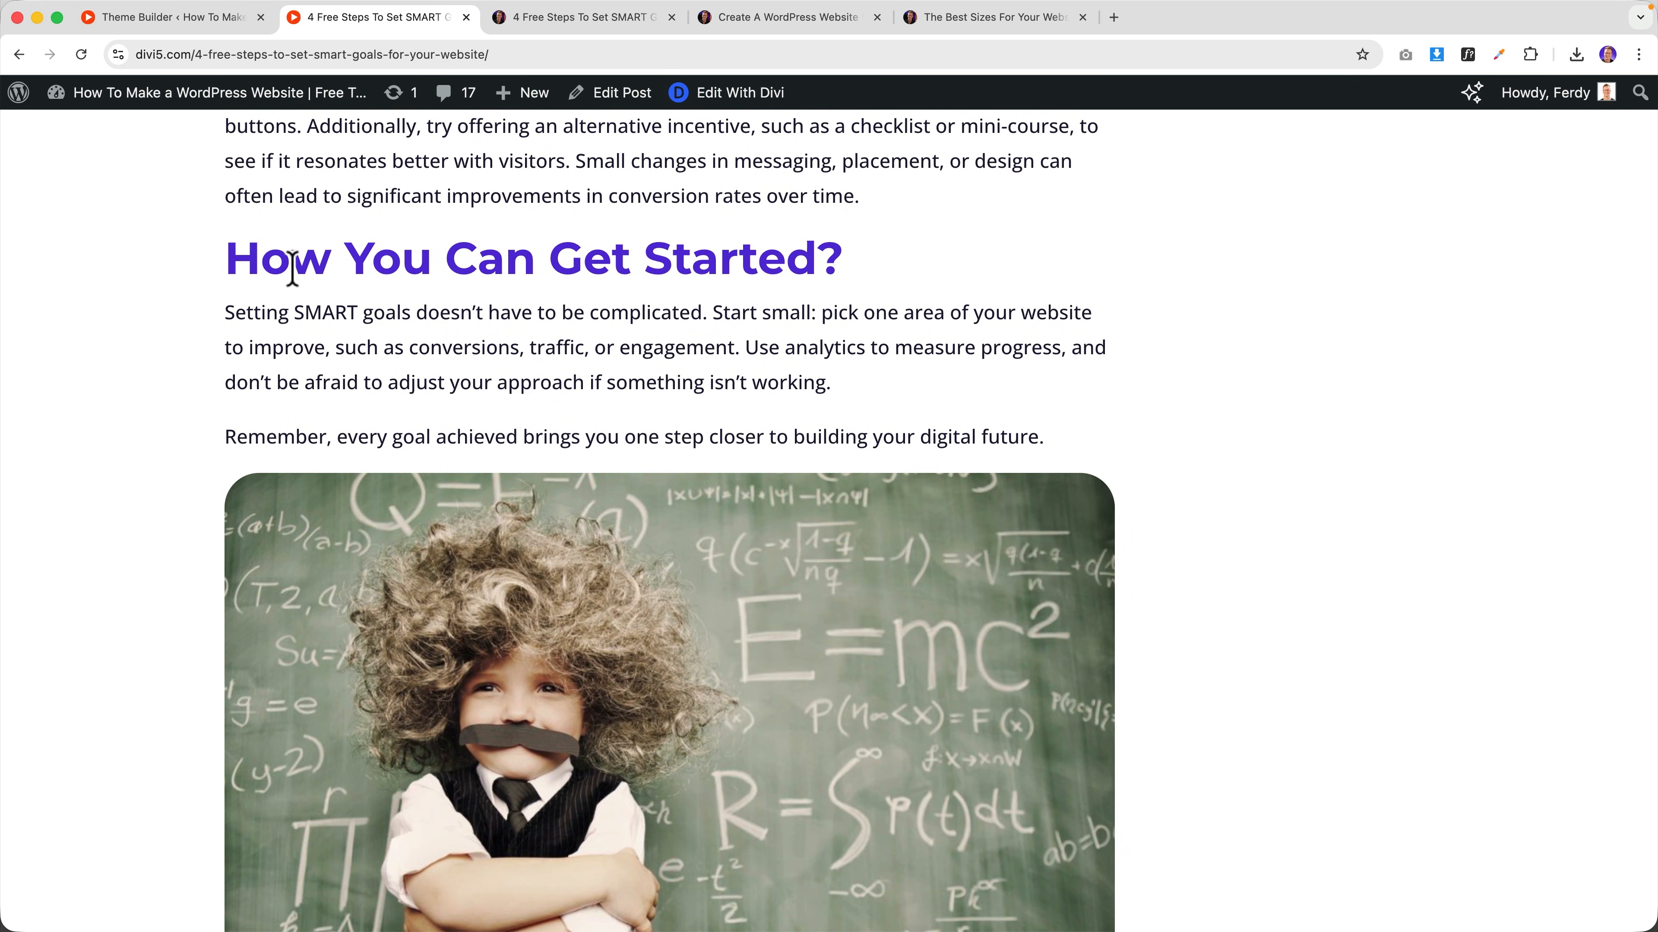
click(543, 256)
scroll(545, 274, up, 6)
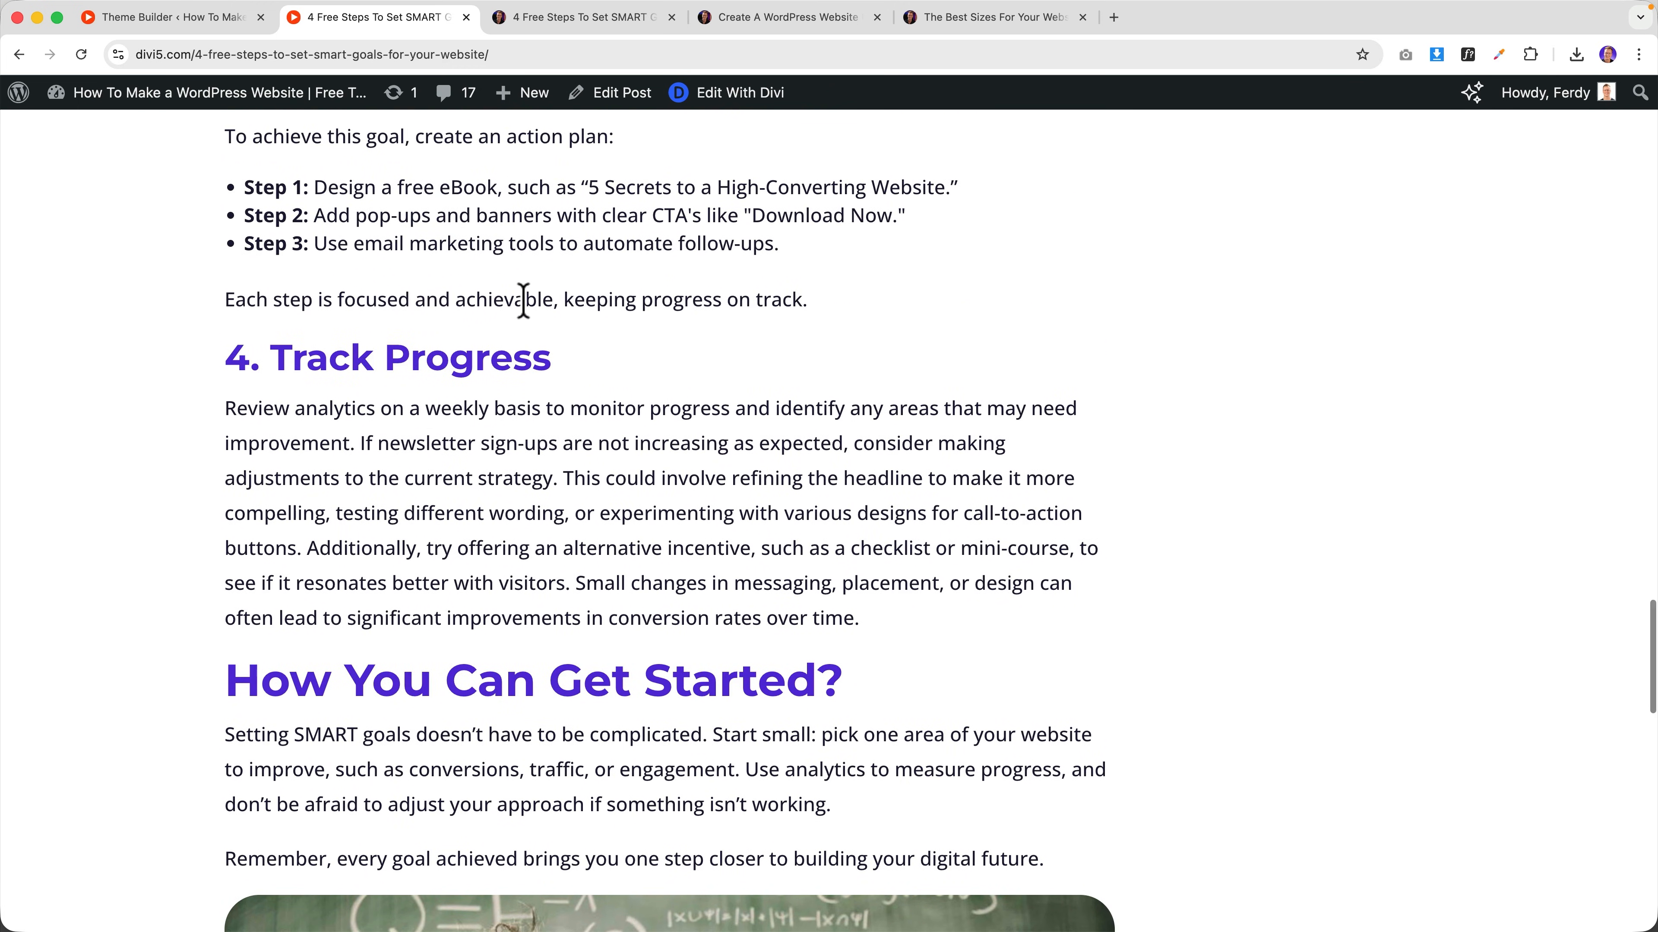
right_click(347, 358)
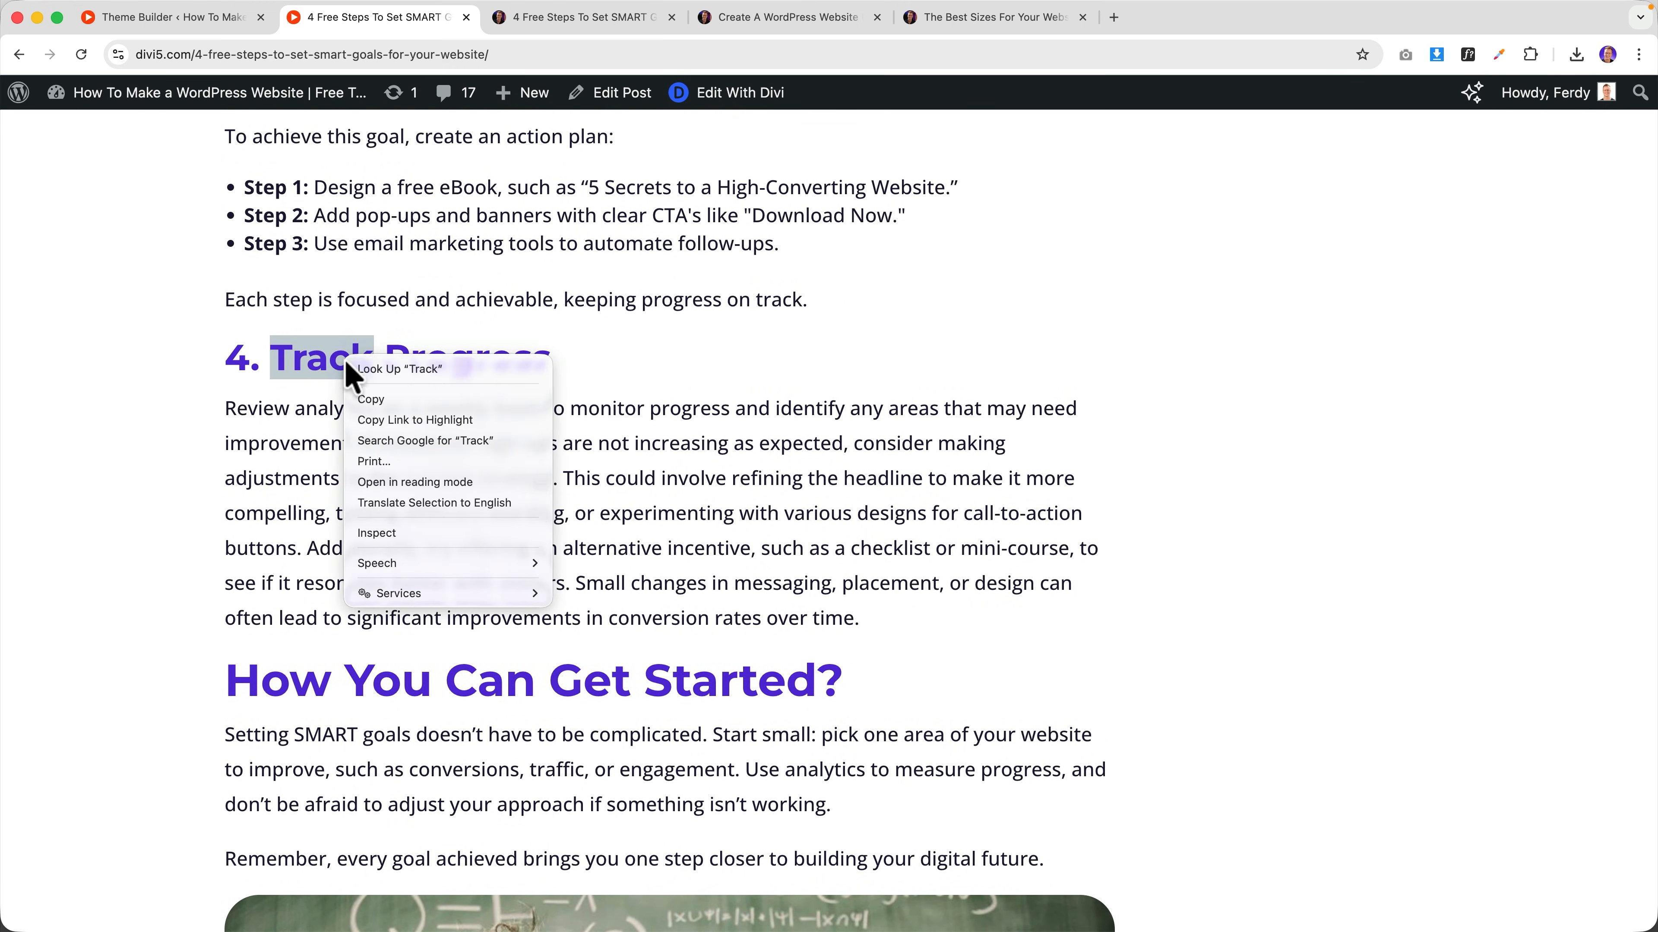
click(392, 533)
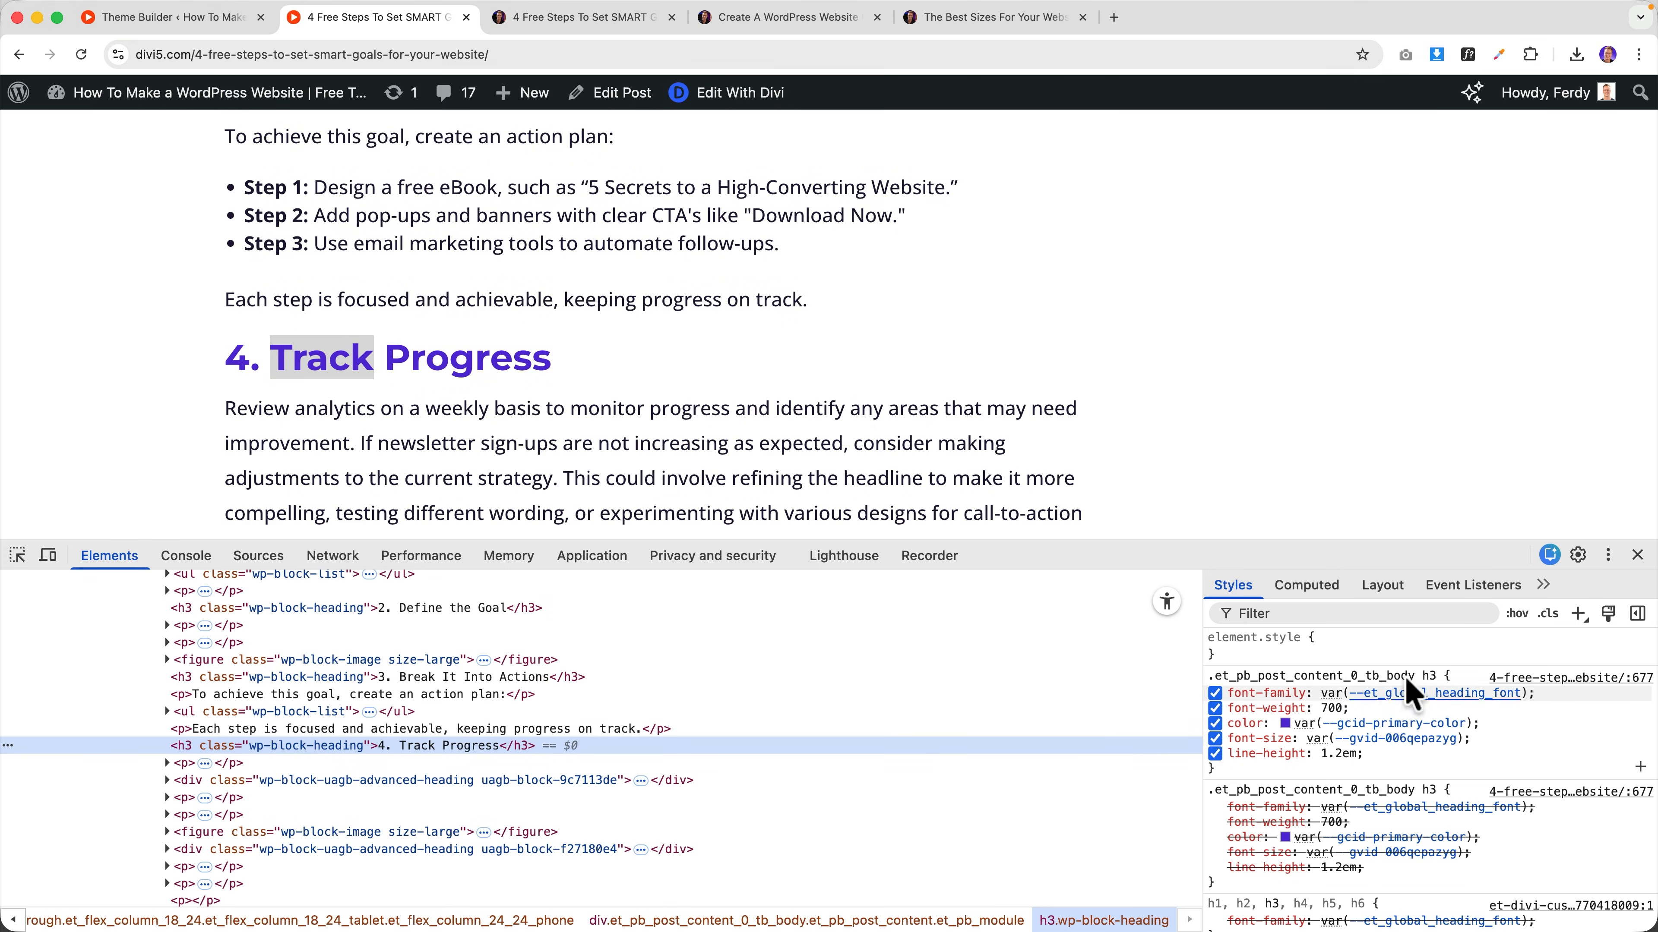
click(1637, 555)
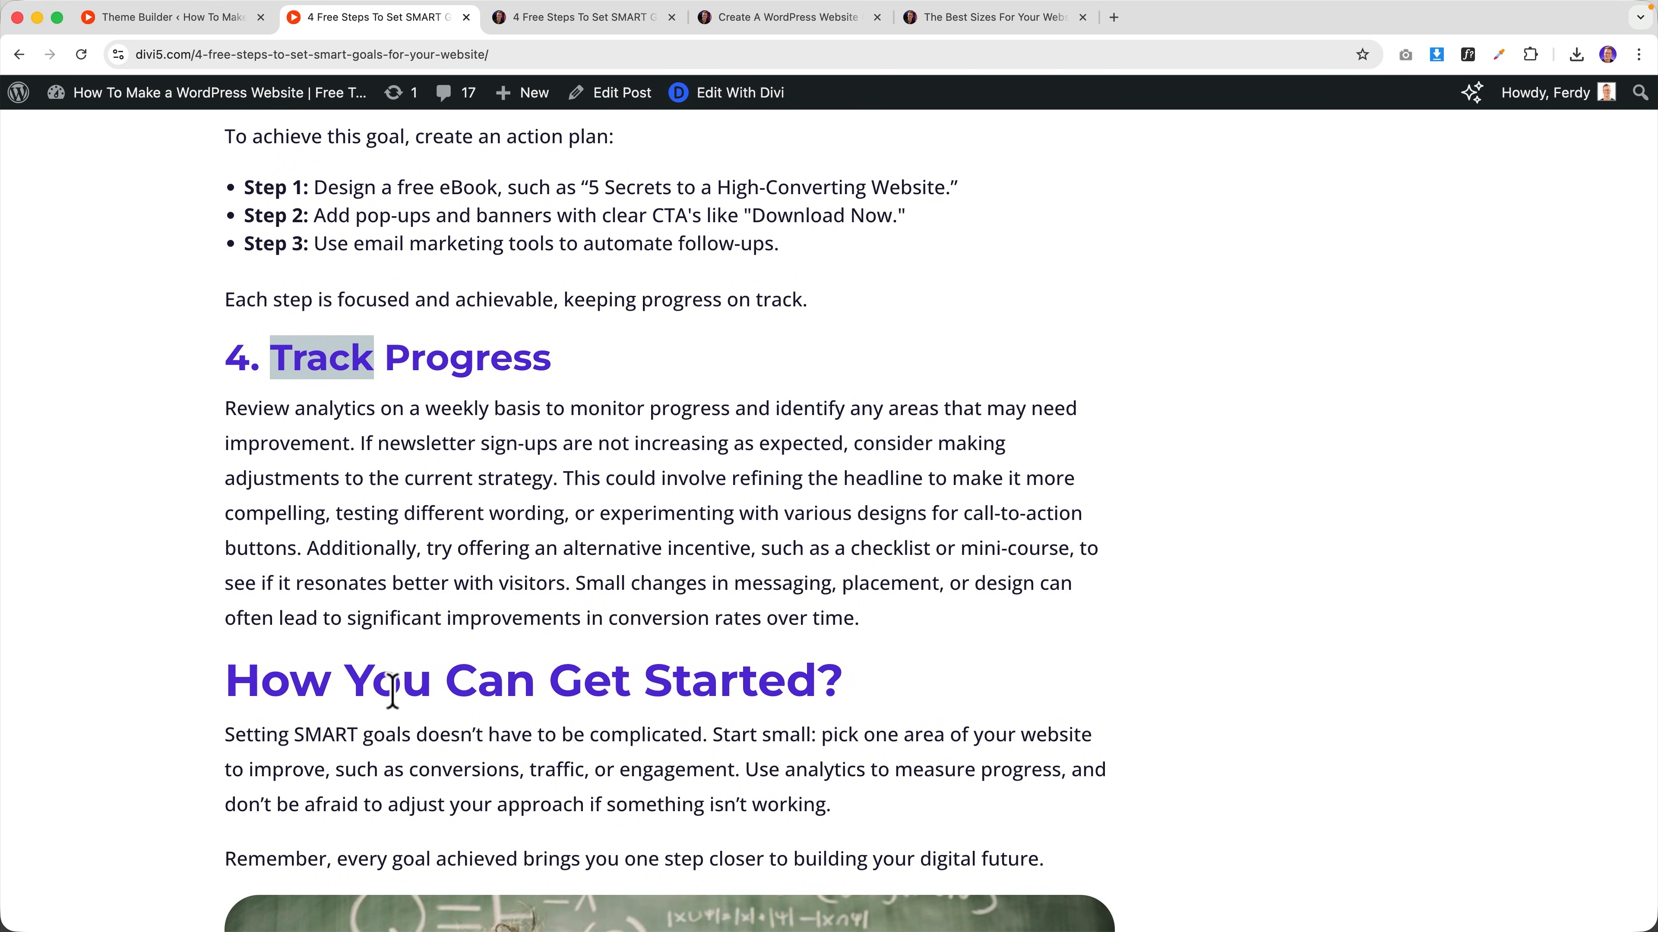
right_click(361, 679)
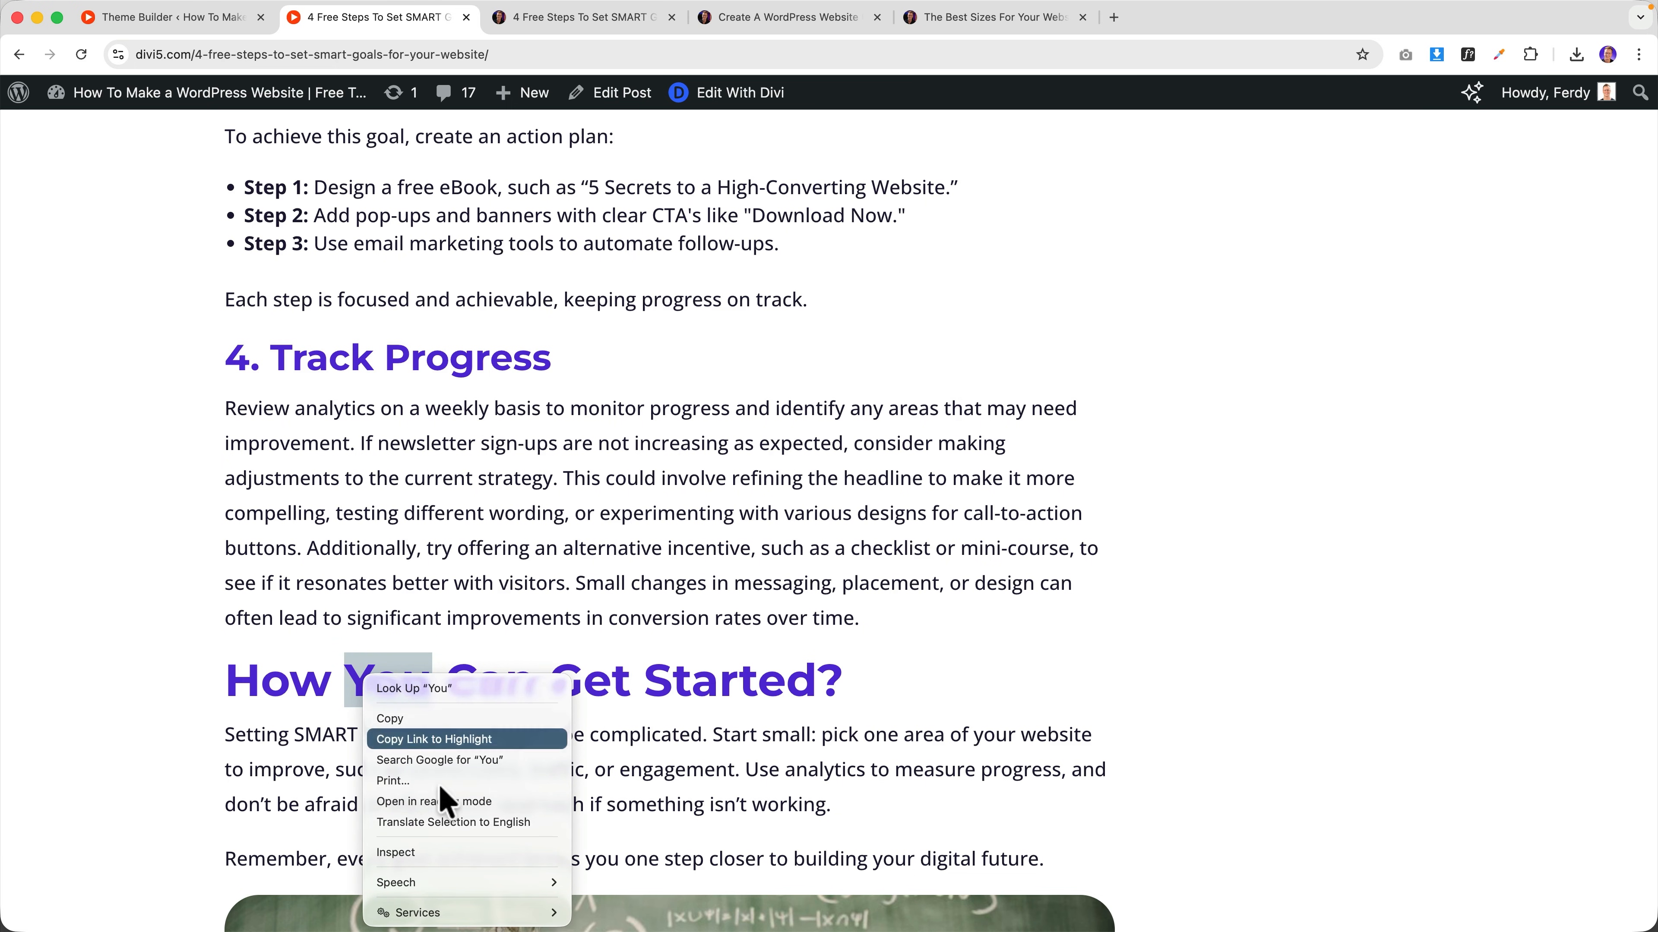
click(448, 853)
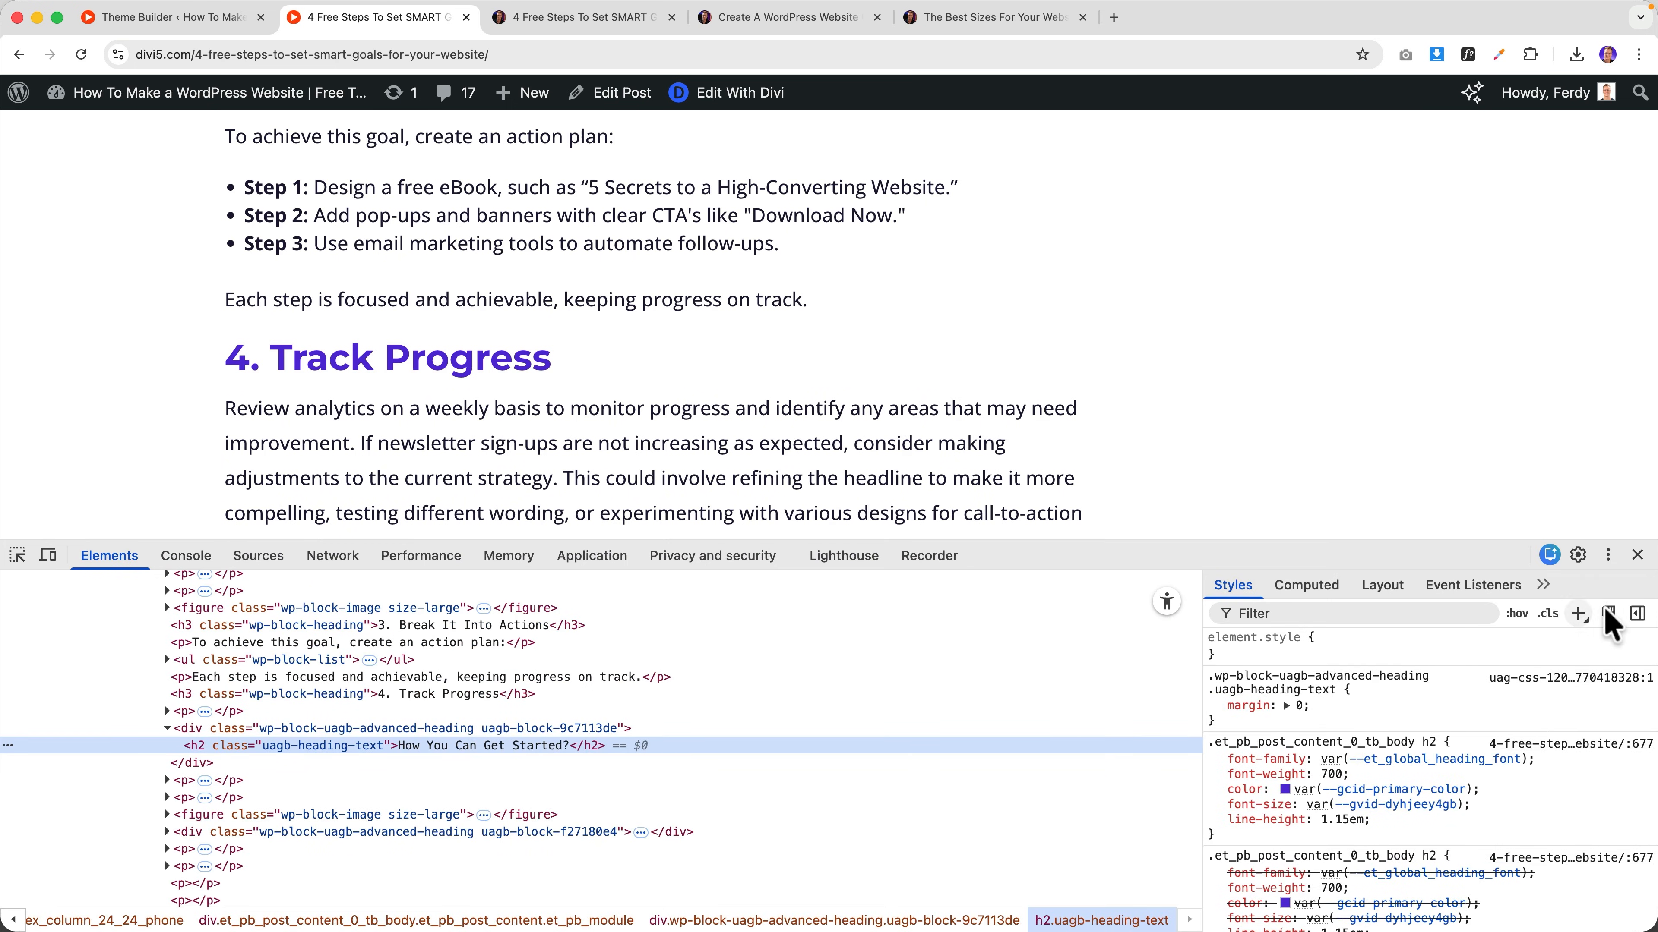
click(1636, 555)
- Review the SMART goals post from its start, open the site's Blog overview page and look through the post cards
scroll(562, 431, up, 15)
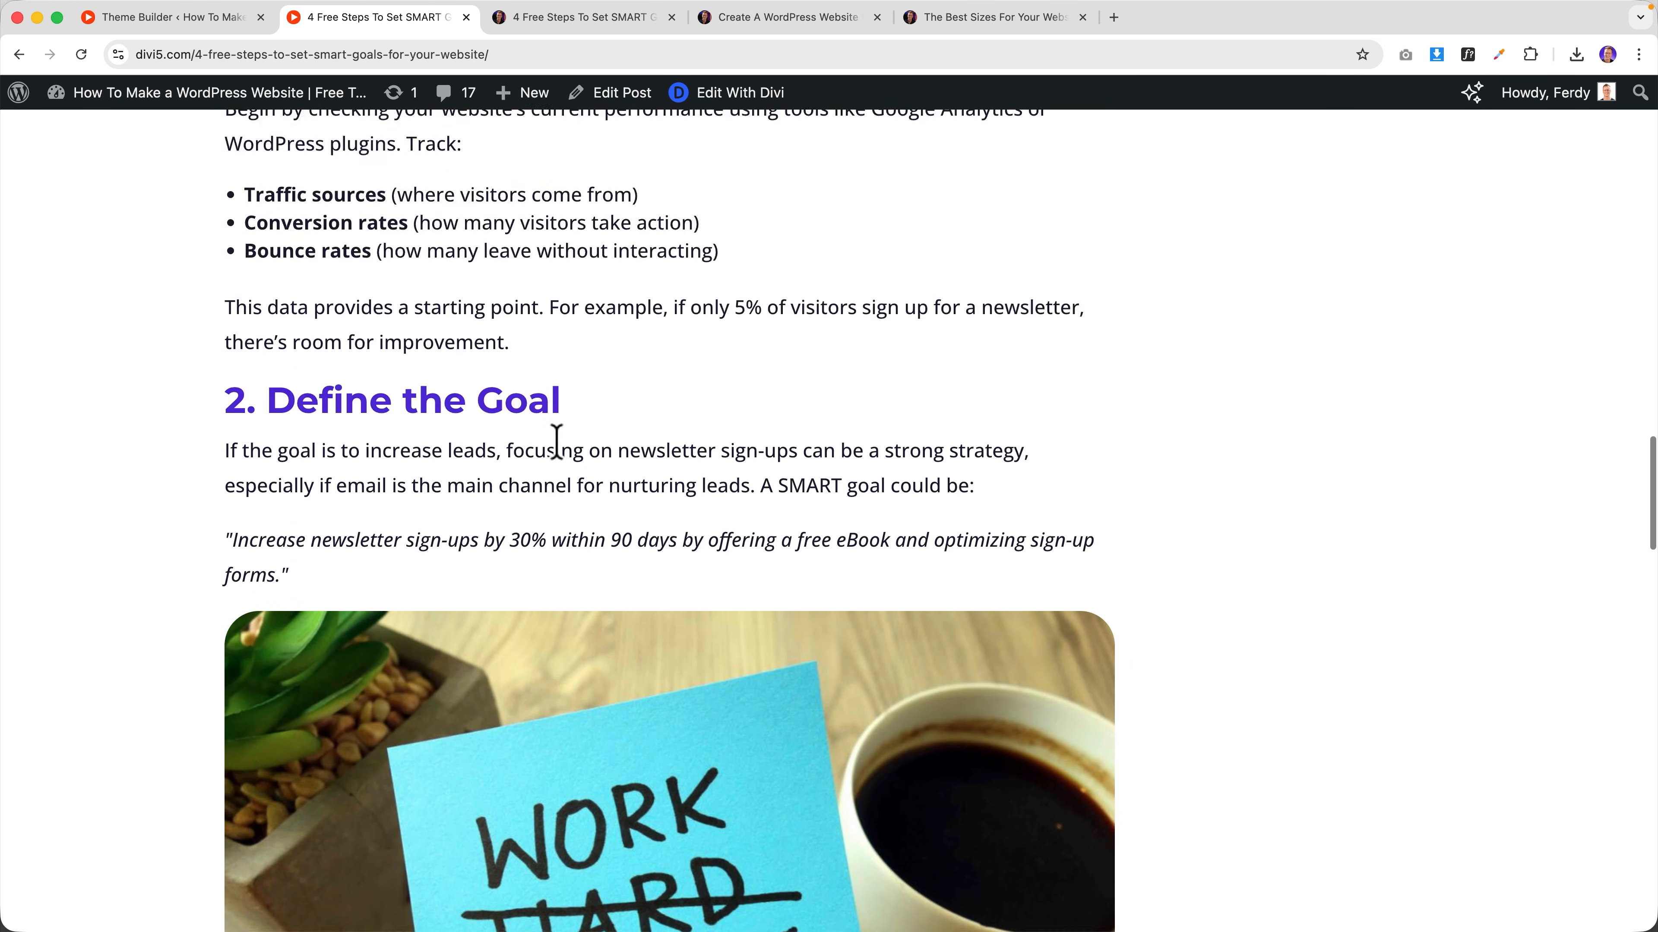
scroll(565, 457, up, 20)
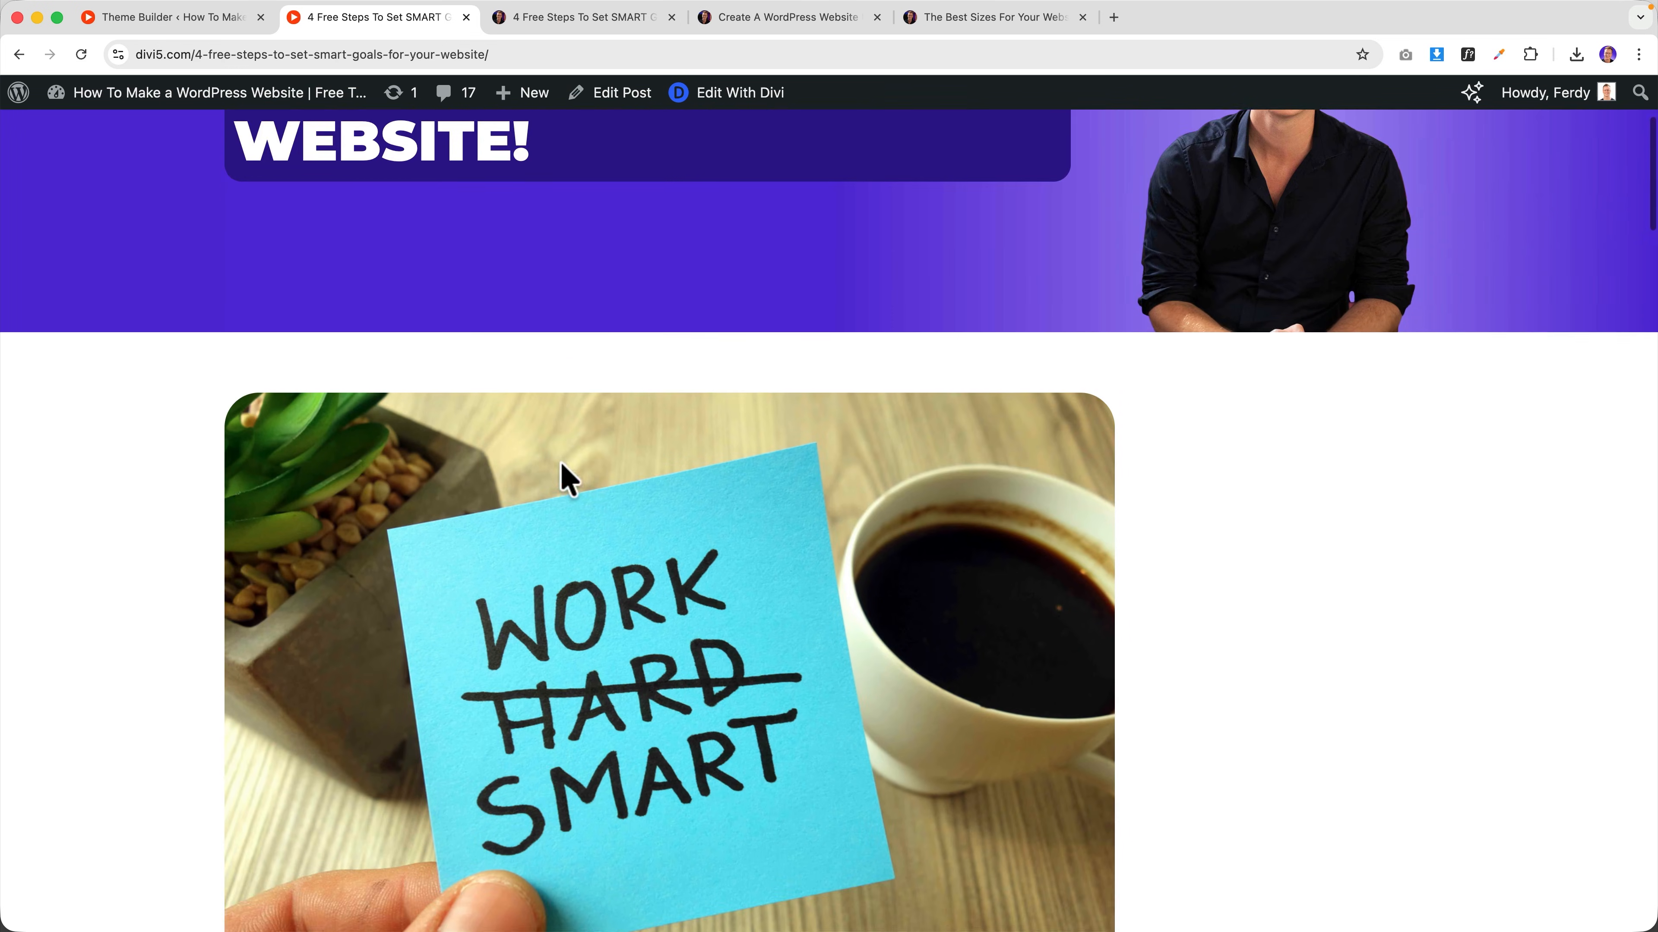
scroll(579, 480, down, 10)
scroll(581, 474, up, 12)
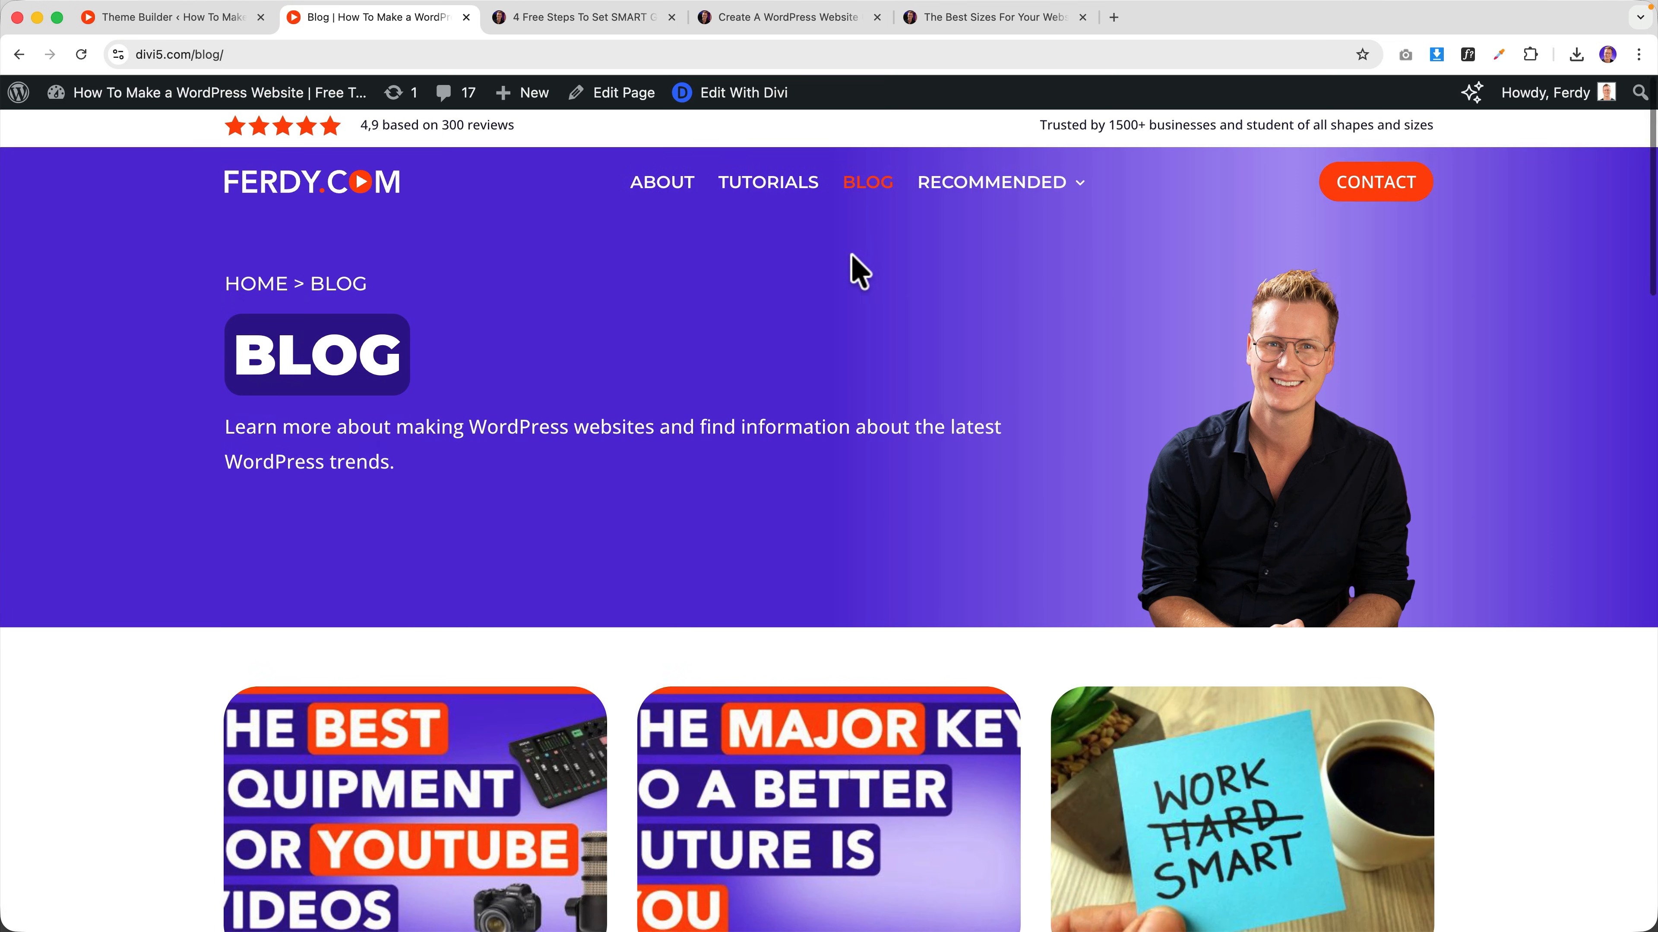
scroll(852, 267, down, 8)
scroll(851, 270, down, 6)
scroll(814, 359, up, 8)
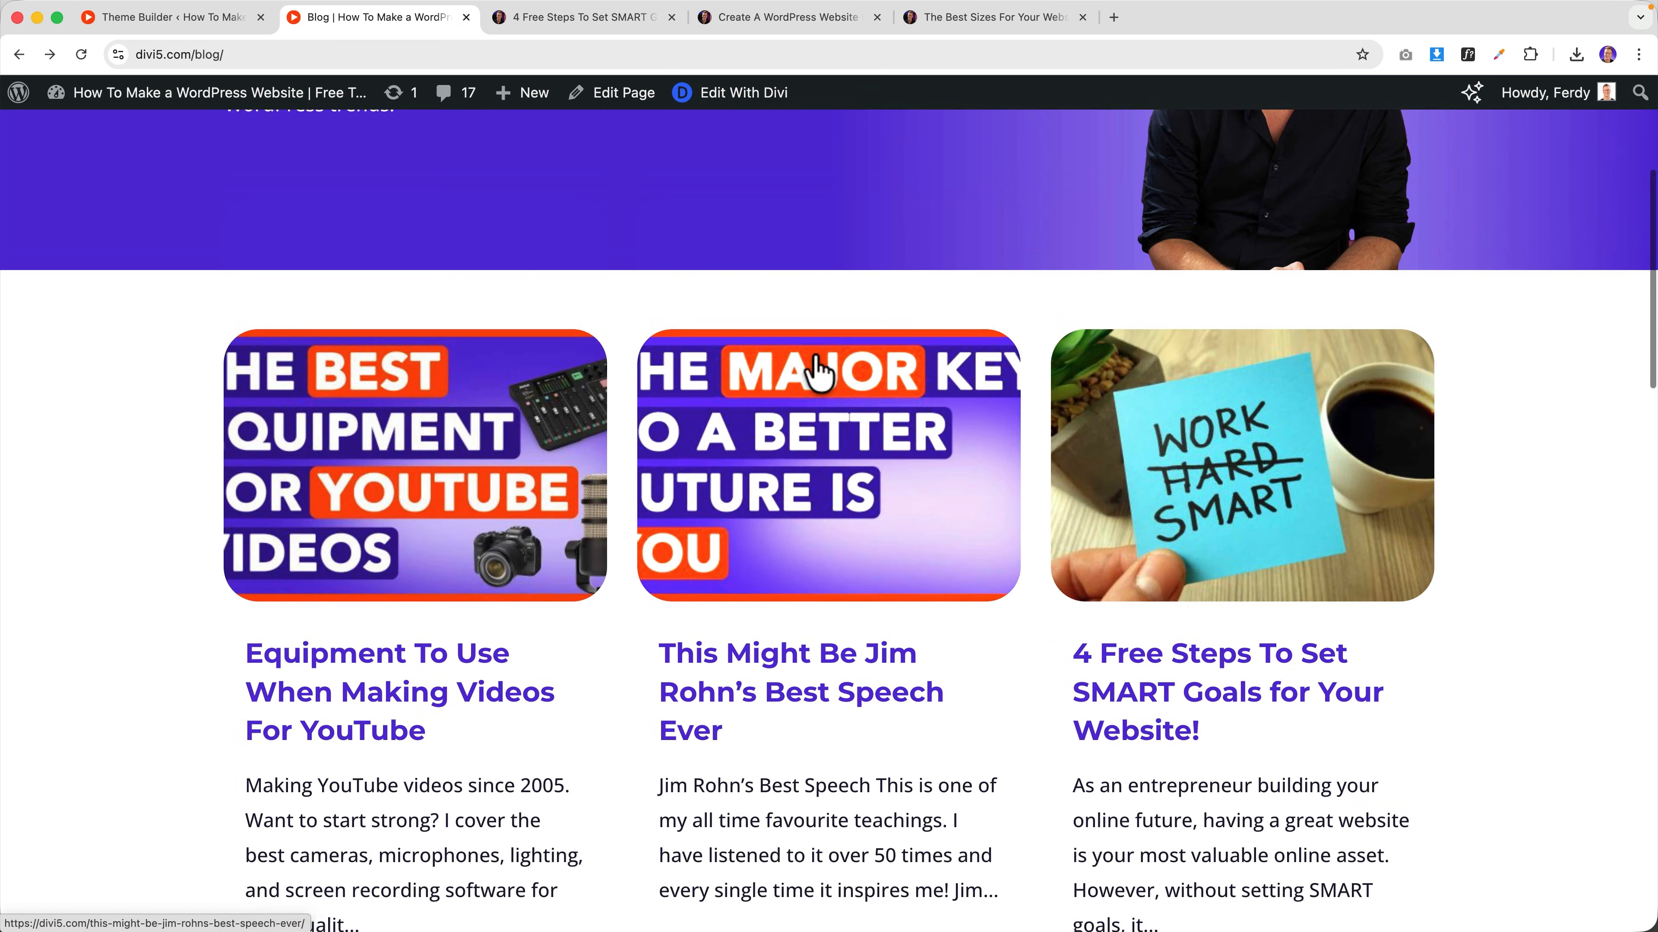
scroll(816, 369, down, 9)
scroll(816, 369, up, 7)
- Open the "Equipment To Use When Making Videos For YouTube" post and examine its title banner, featured image, headings and lists
click(386, 336)
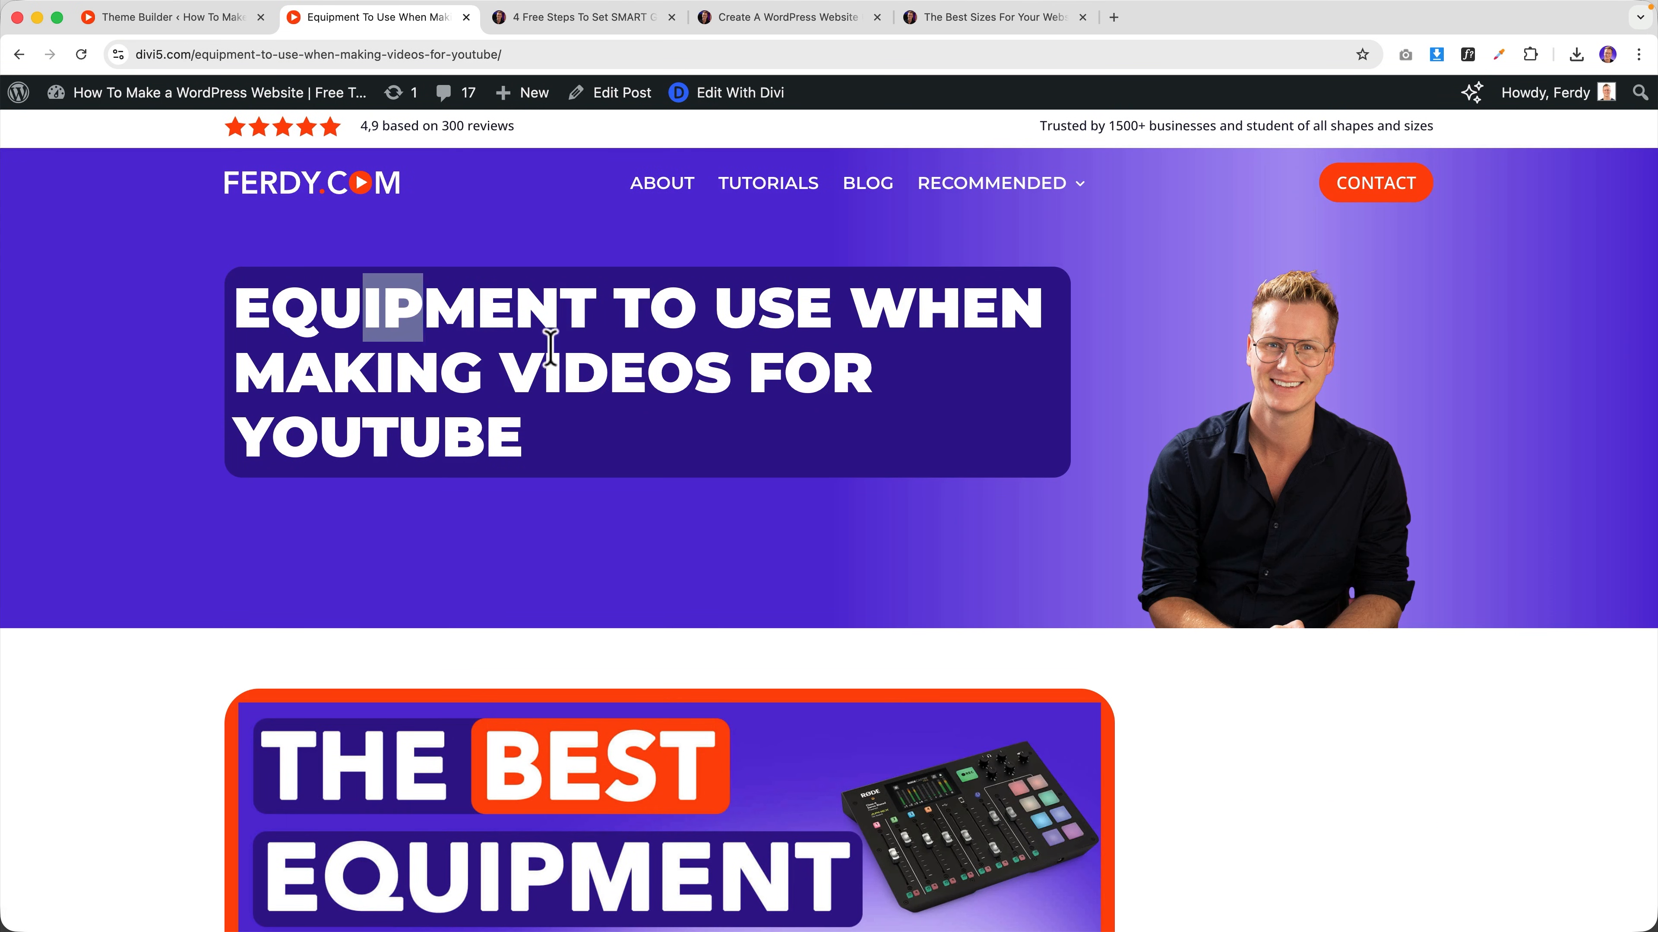
scroll(658, 363, down, 10)
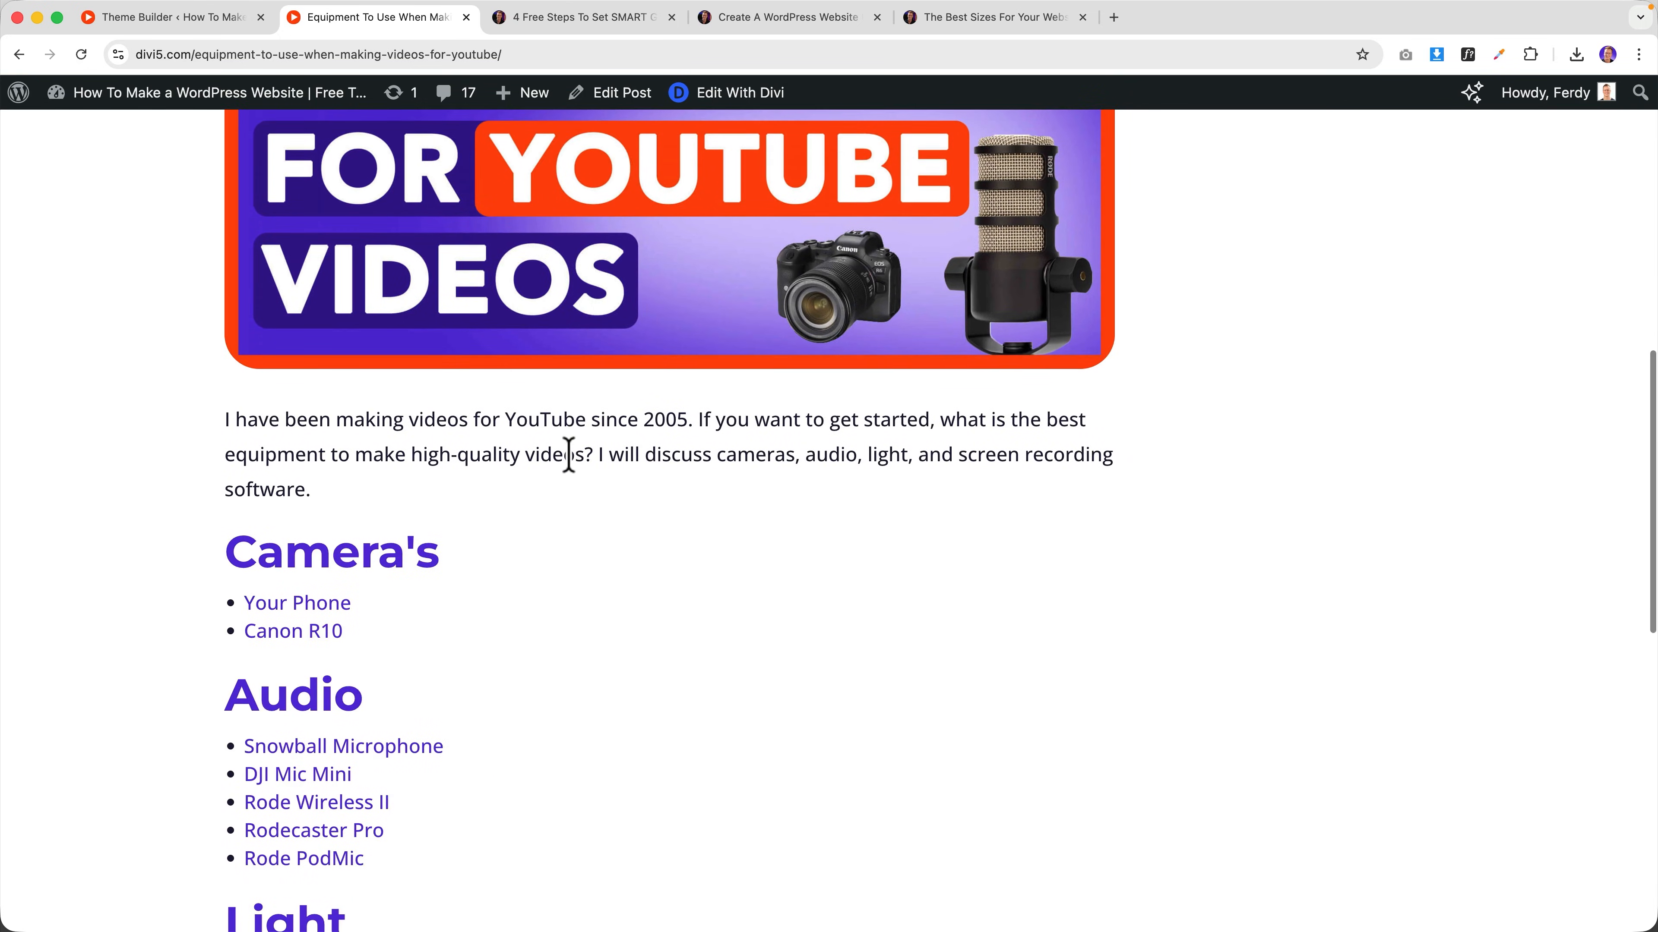
scroll(568, 455, down, 6)
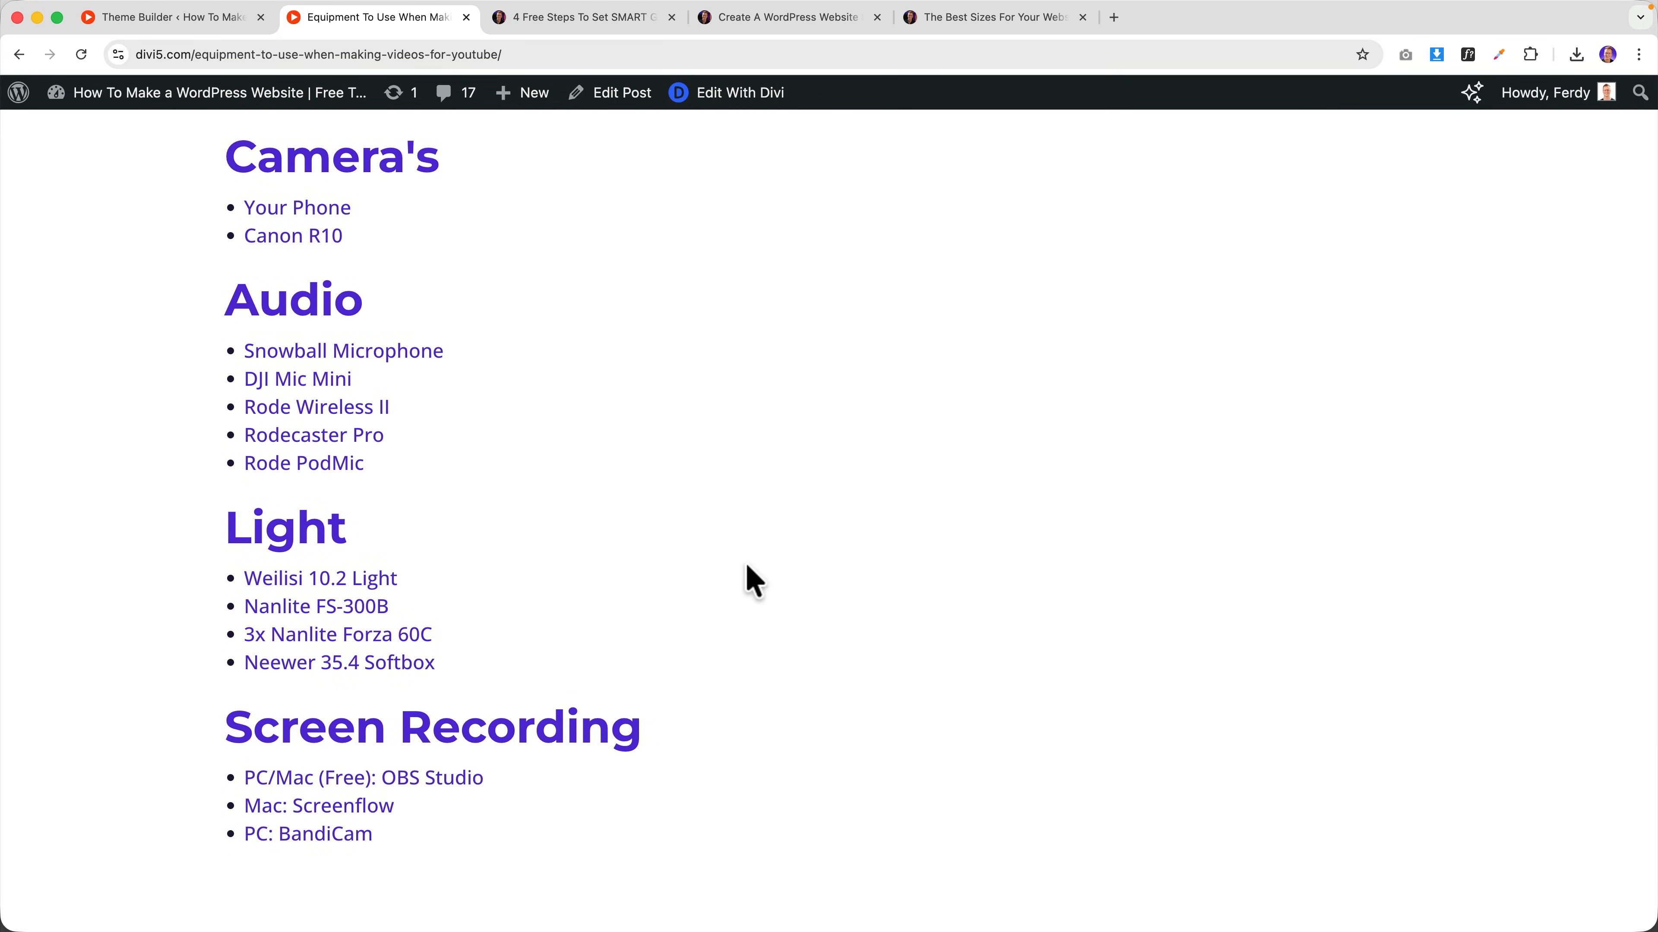
scroll(747, 574, up, 15)
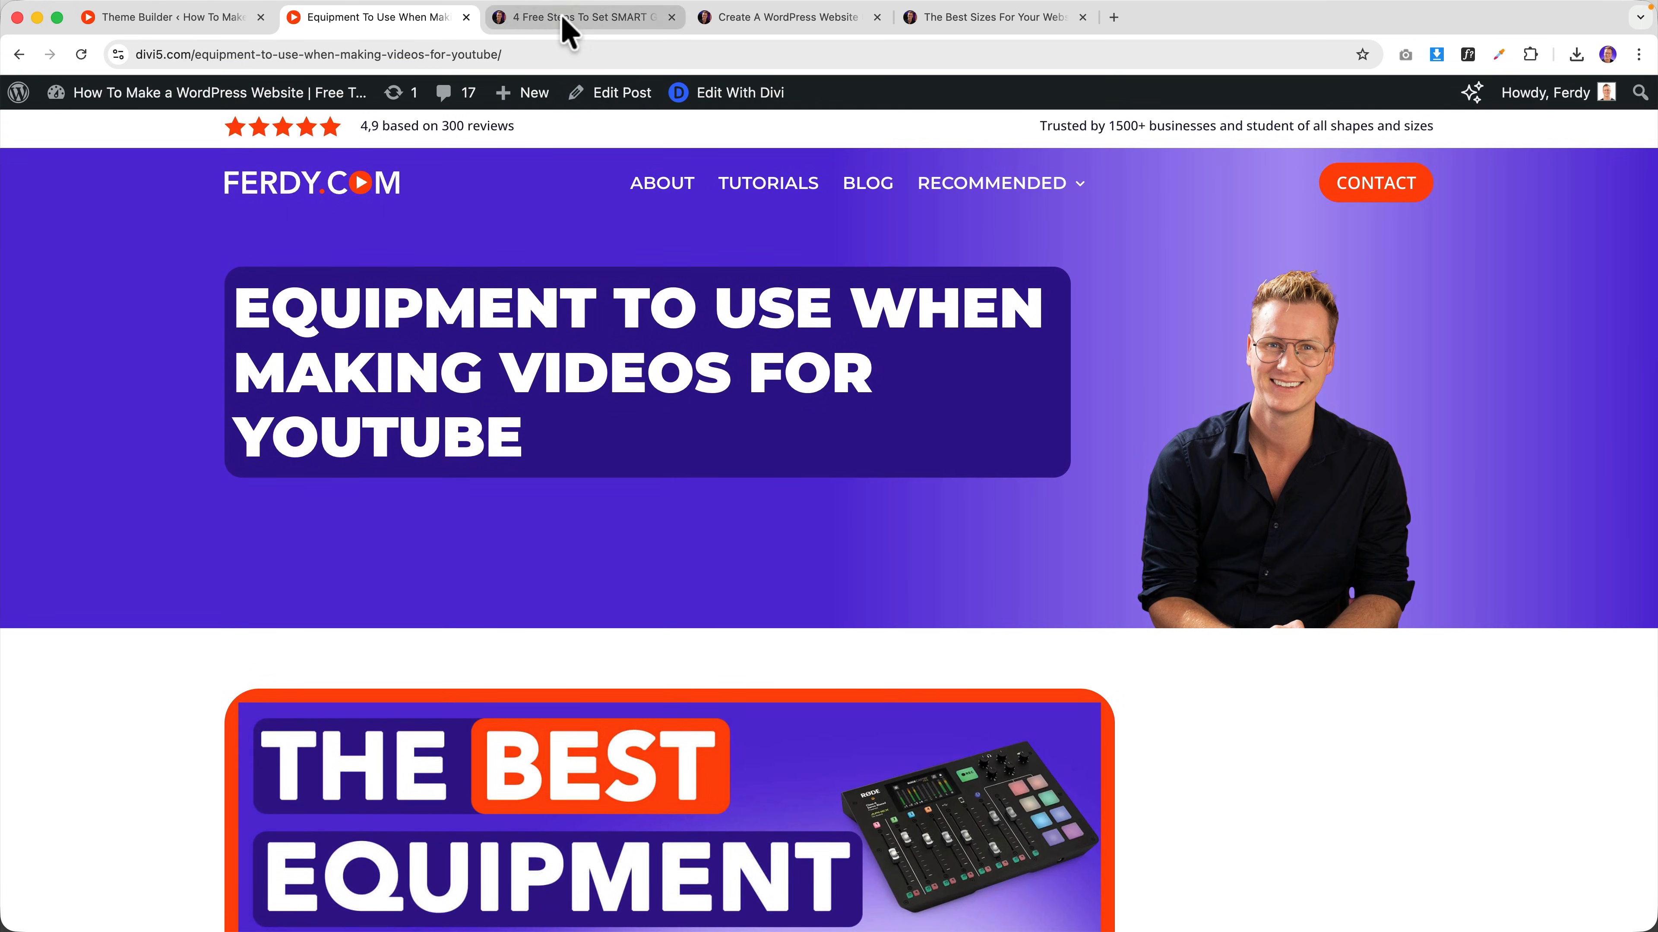
- Switch to the ferdy.com SMART goals post and save its Elementor ad image to the Desktop as Elementor-Ad
click(570, 26)
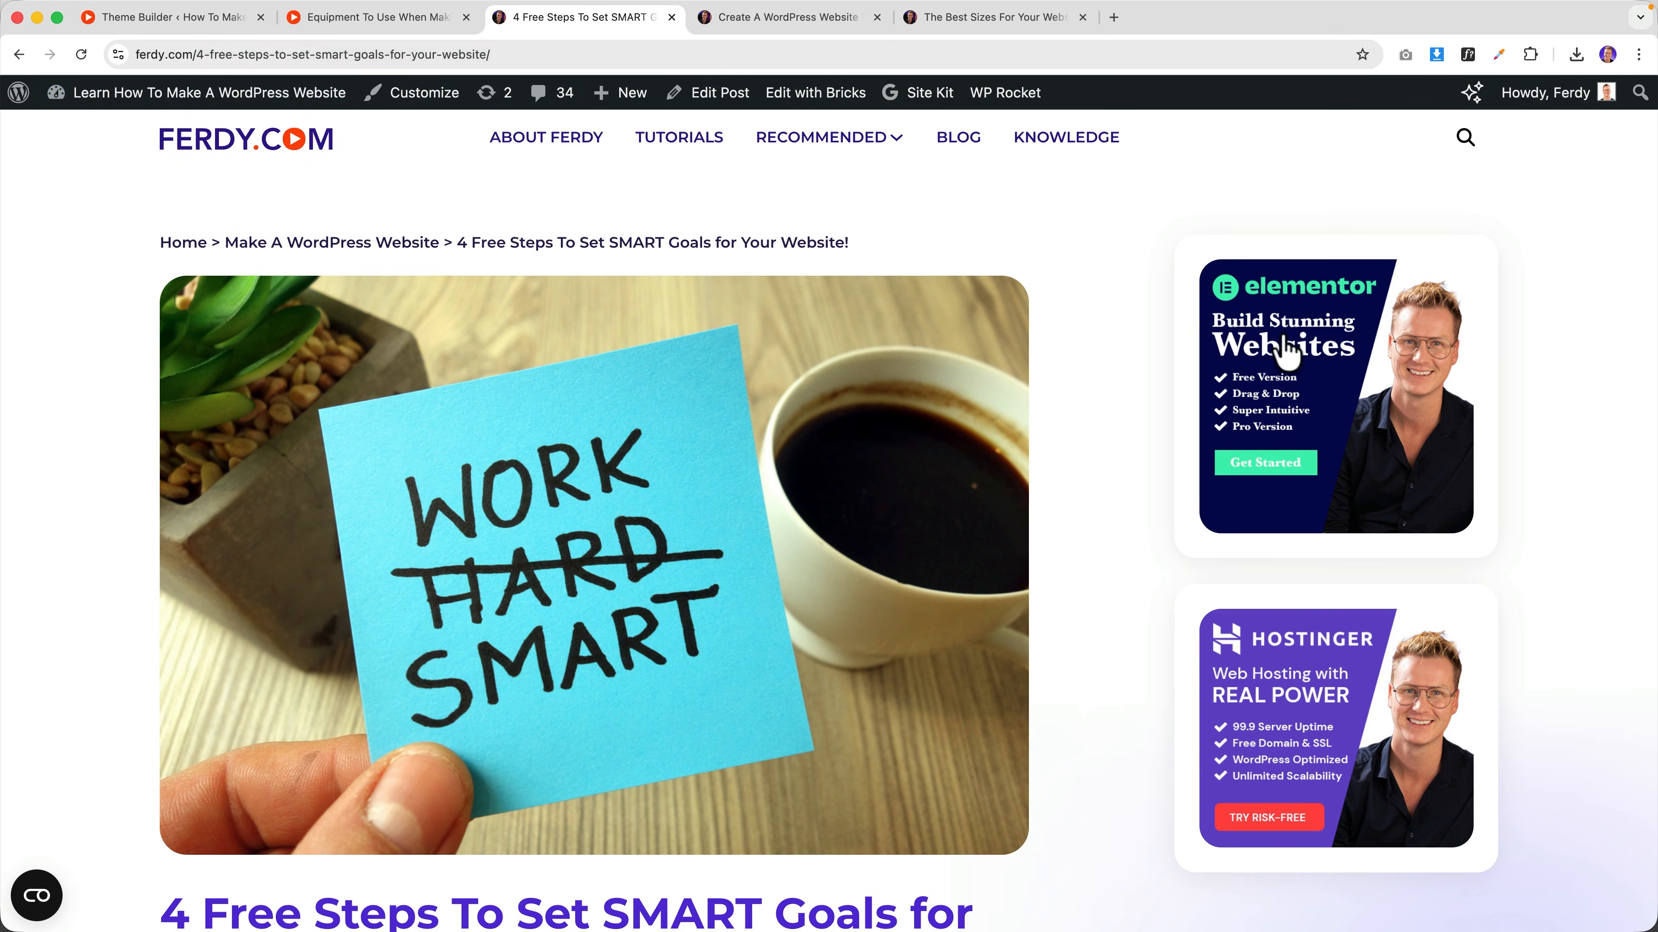
right_click(1276, 352)
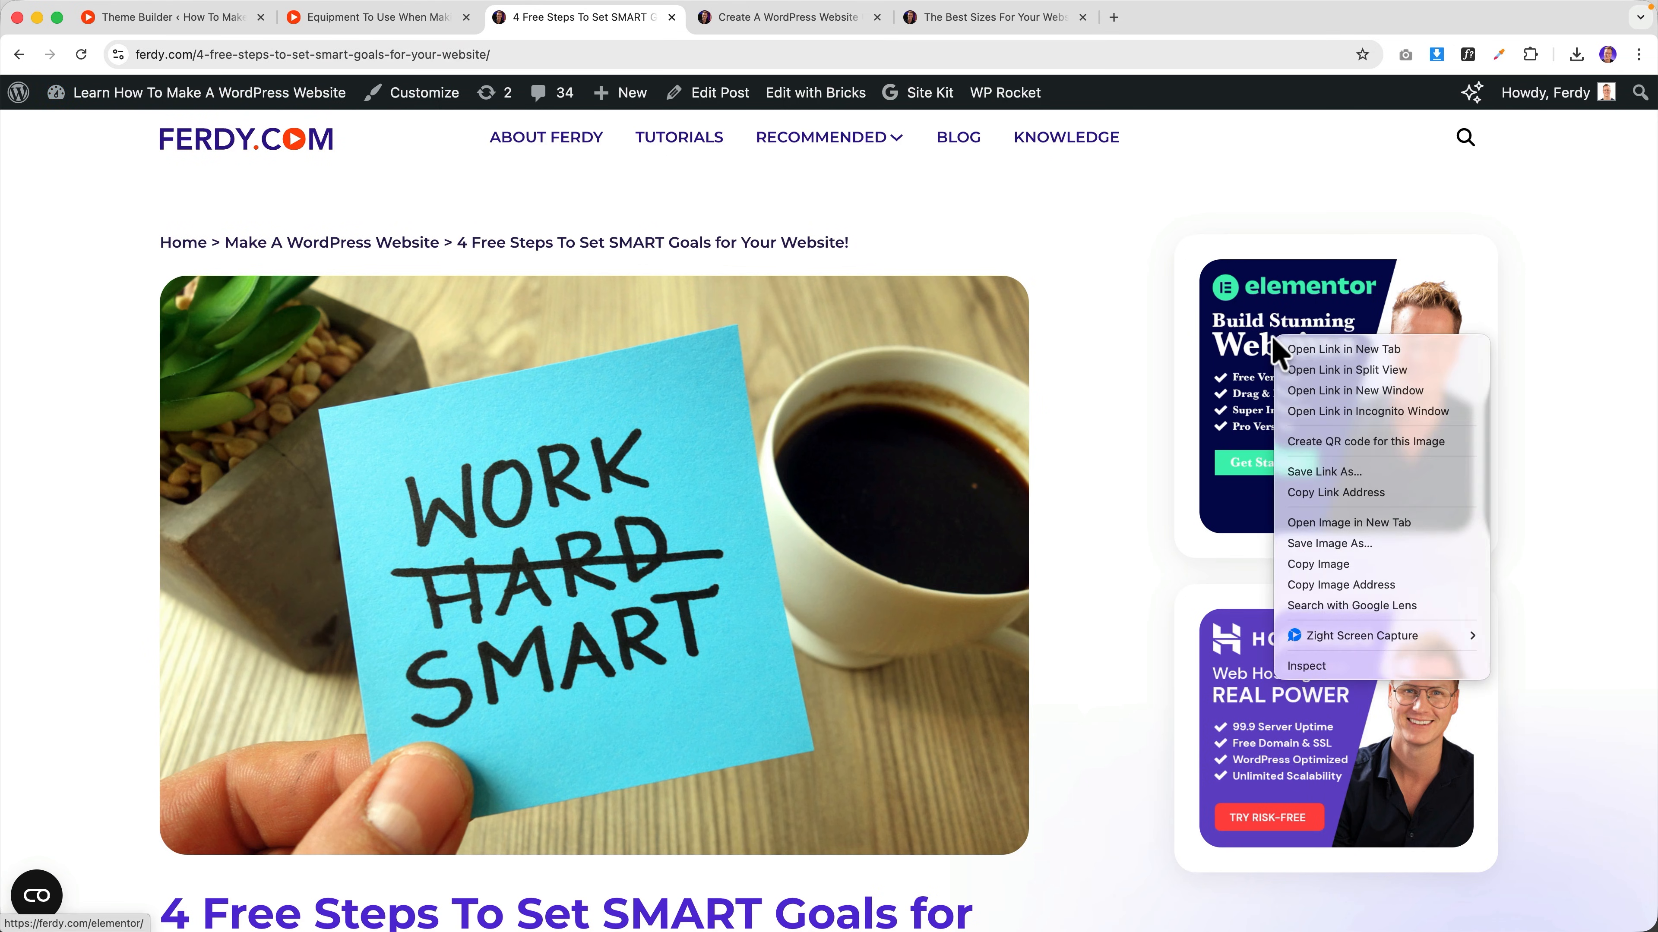
click(1331, 544)
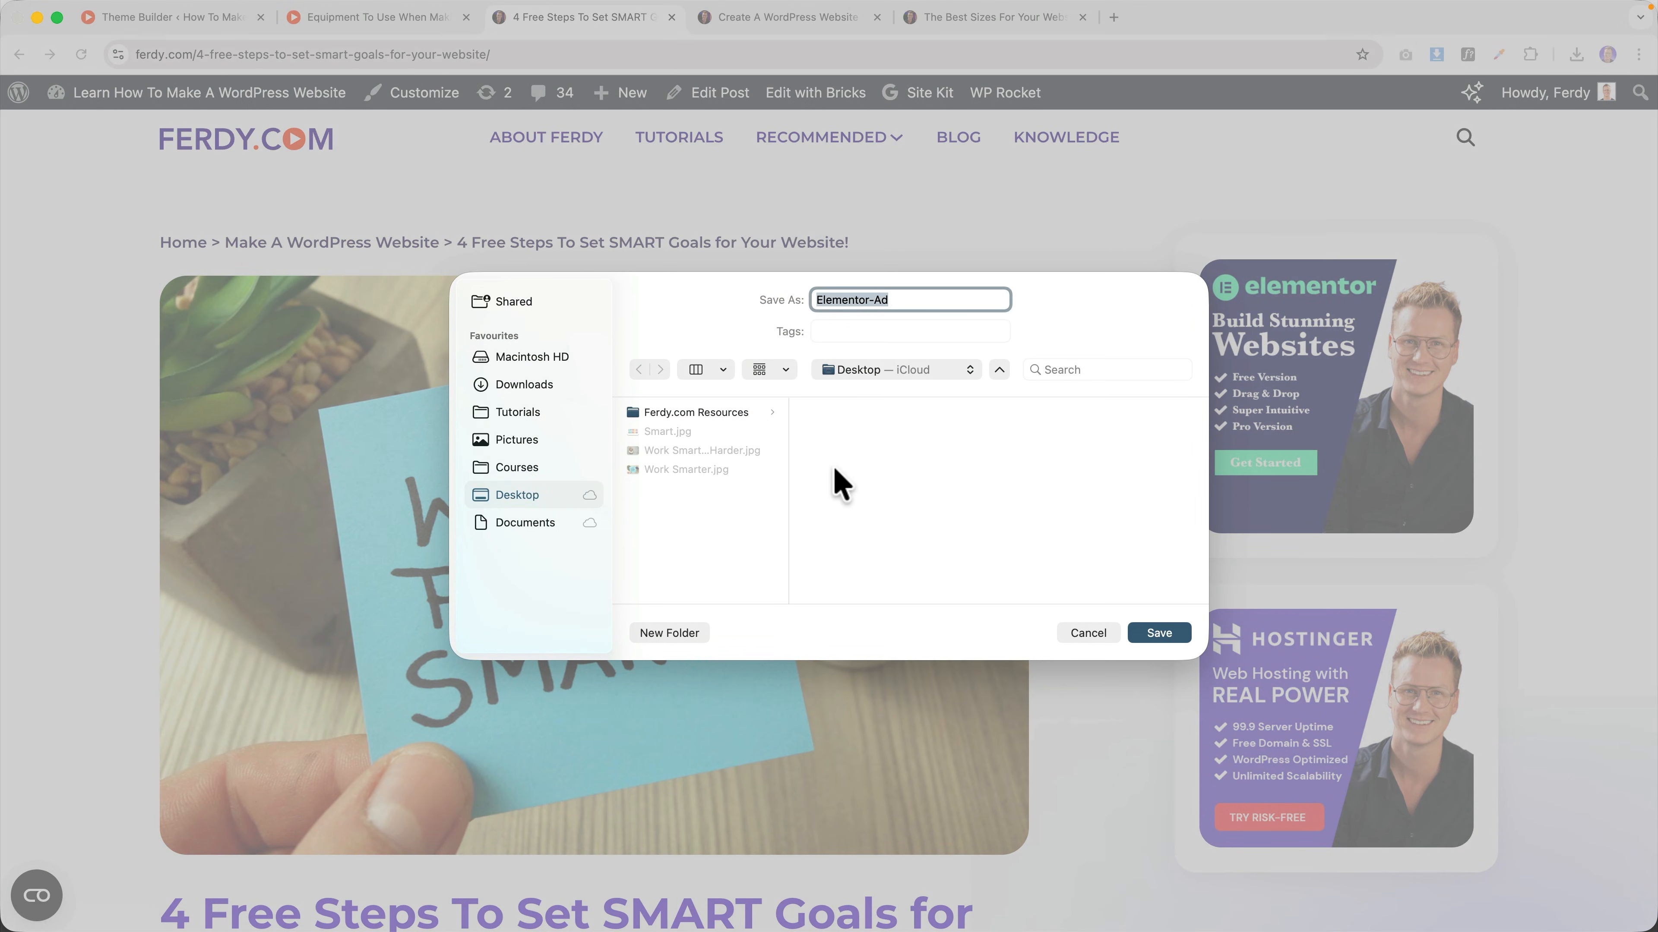
click(1160, 631)
- Save the Hostinger ad image from the ferdy.com post to the Desktop
click(1283, 704)
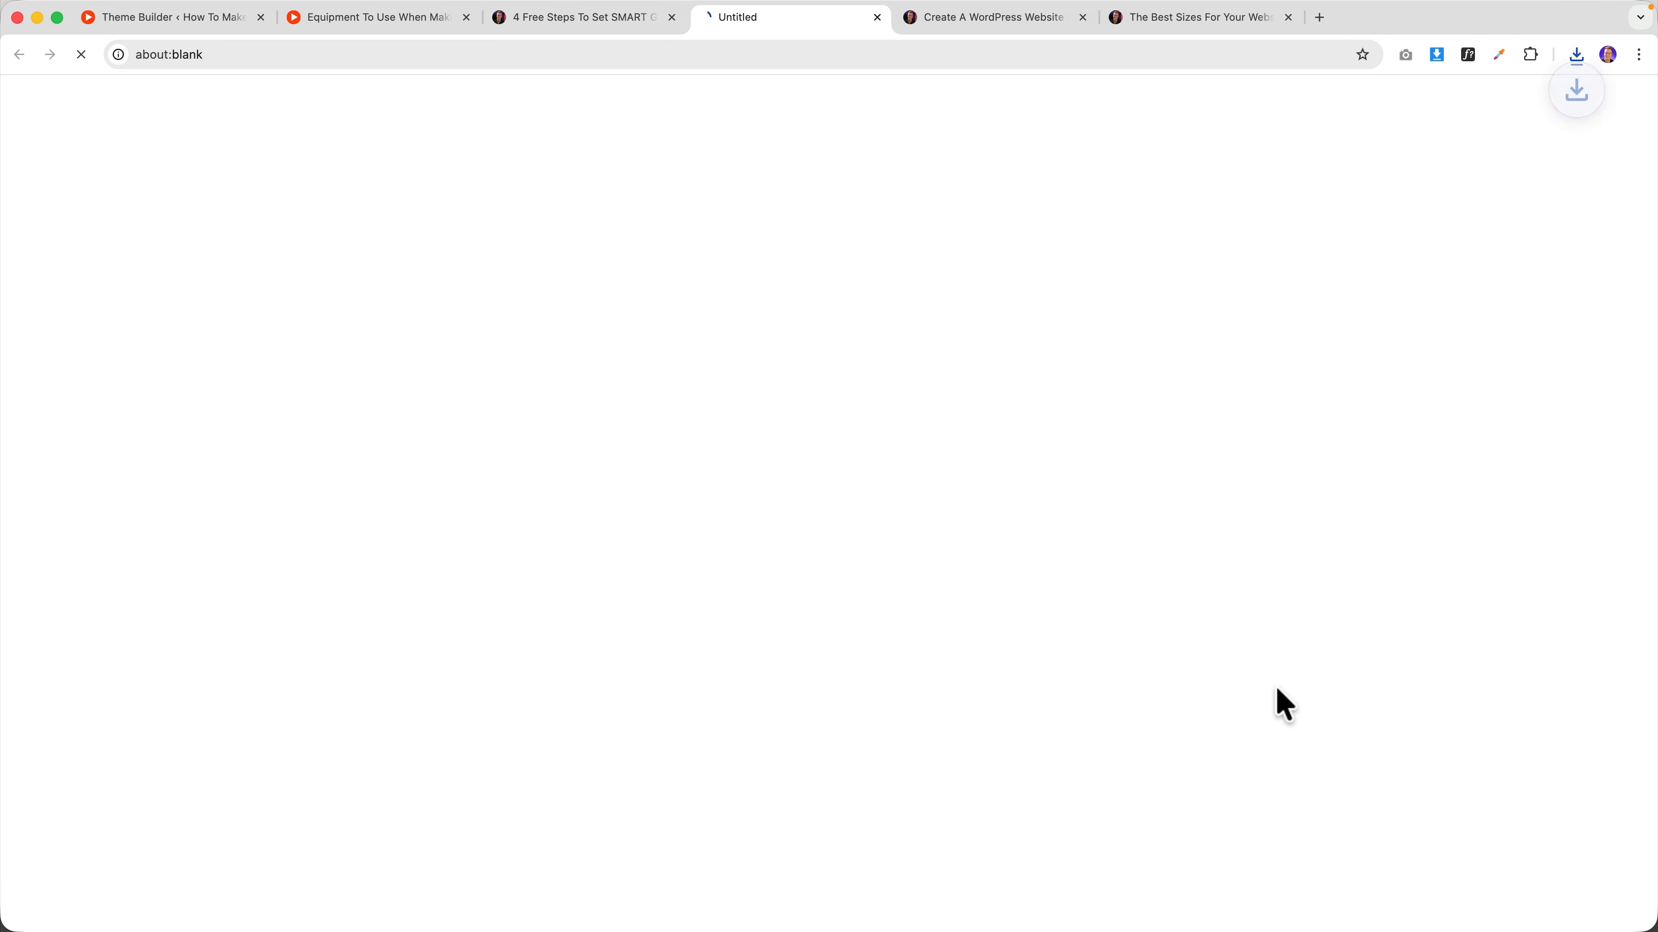
click(877, 17)
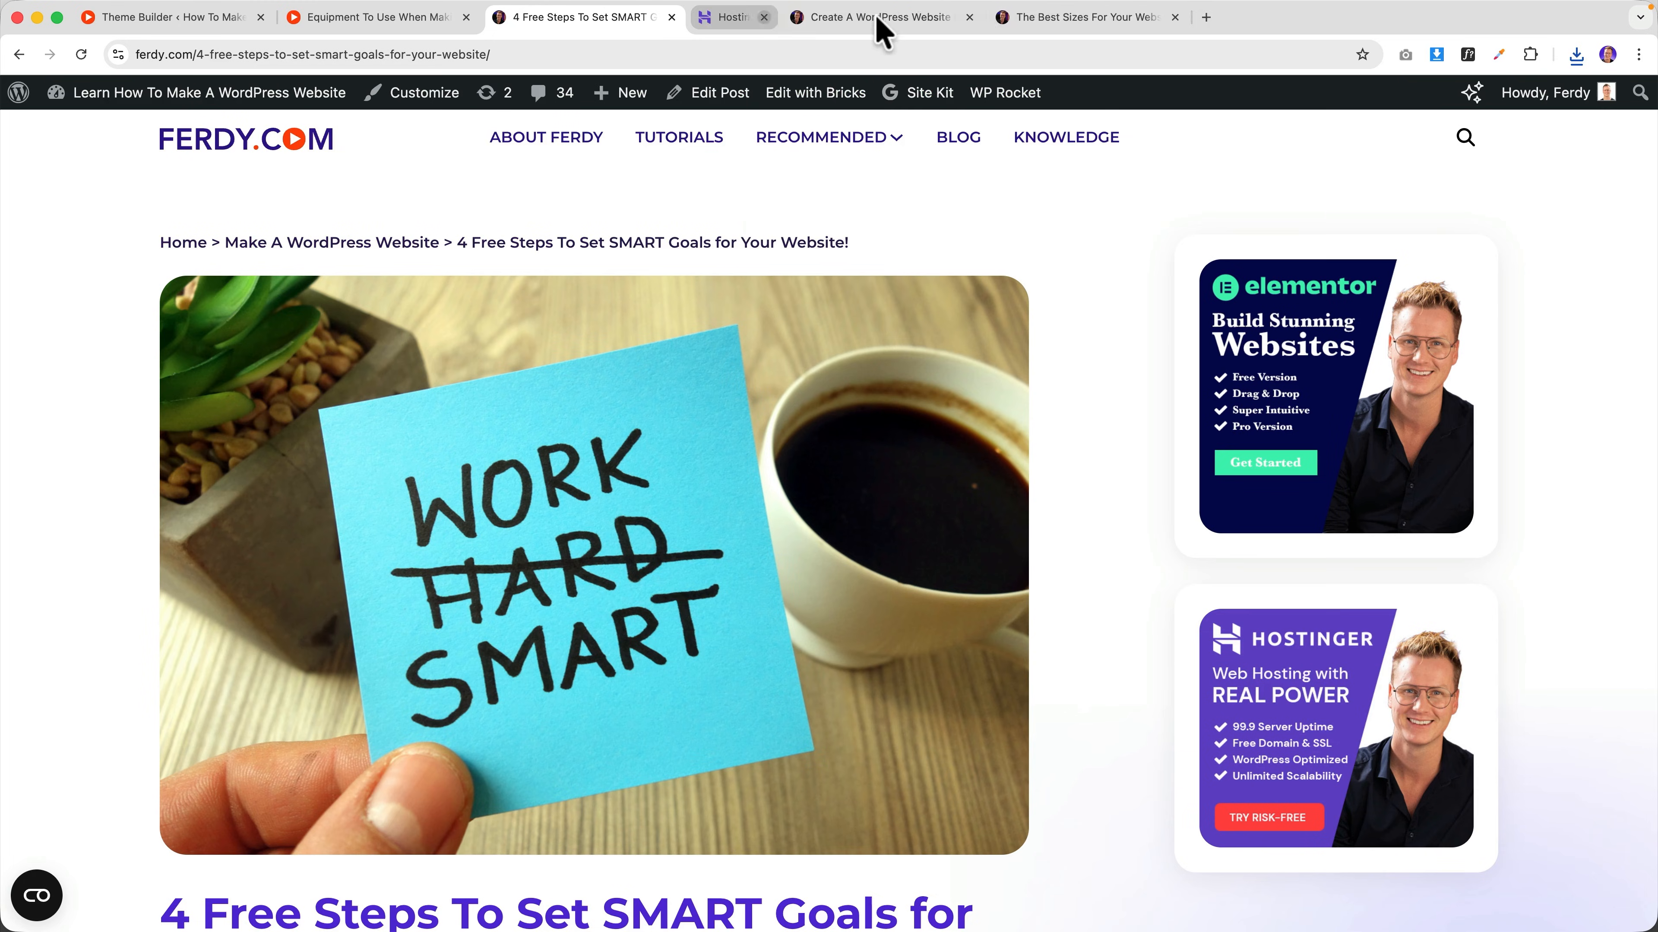
right_click(1352, 730)
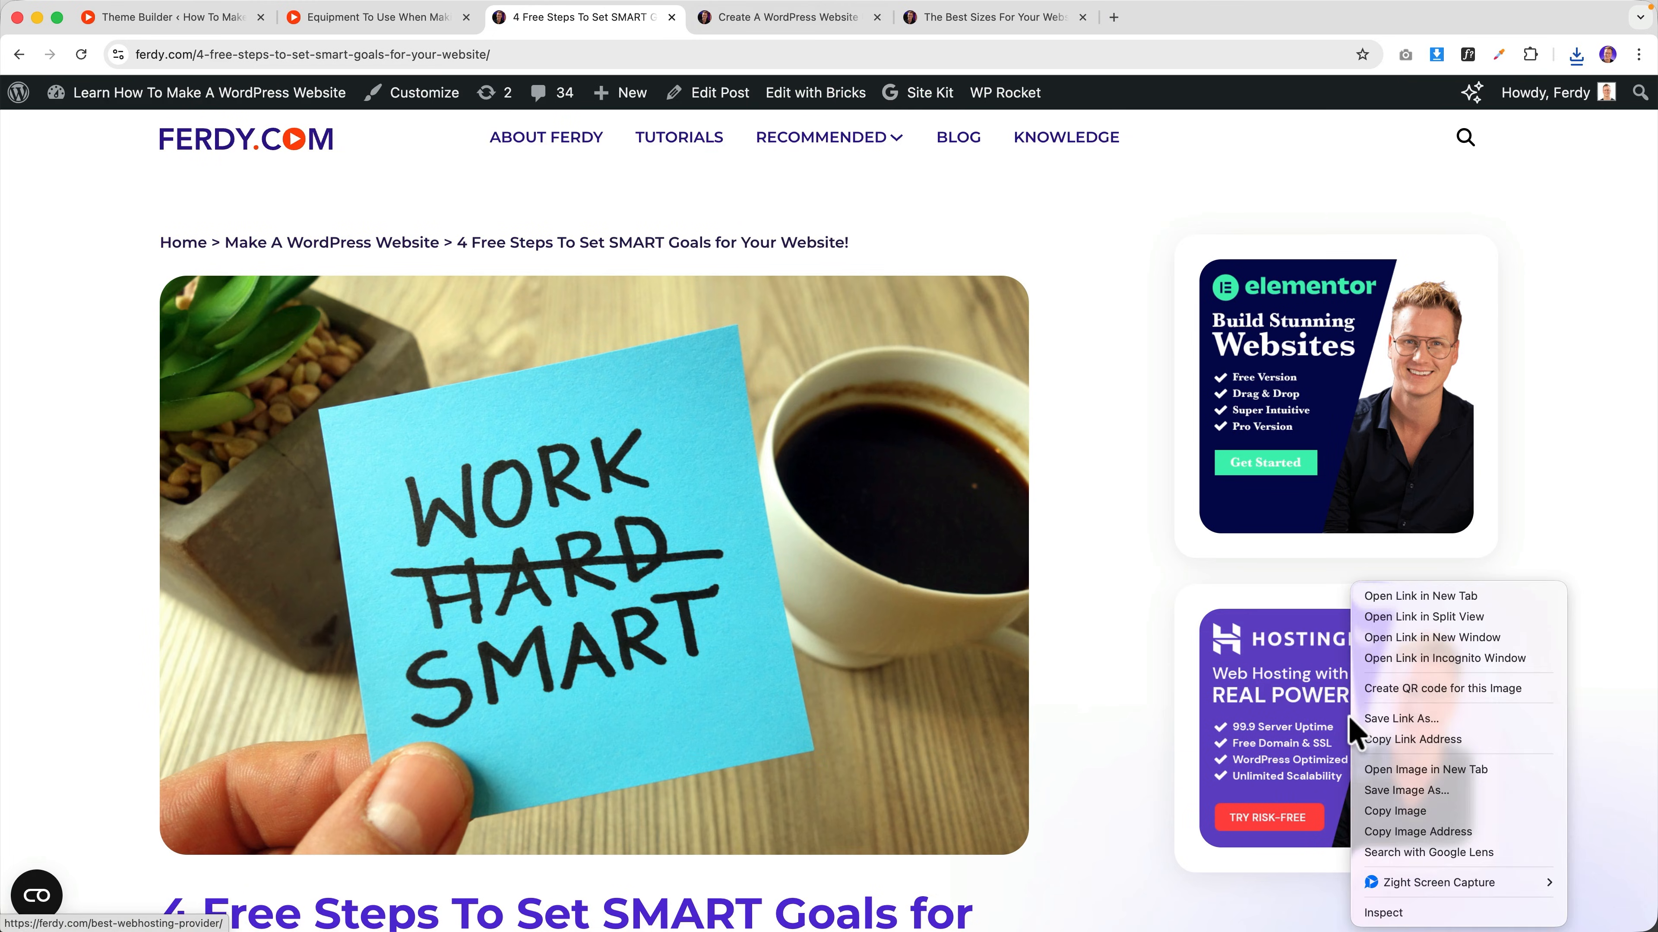
click(1396, 790)
key(Return)
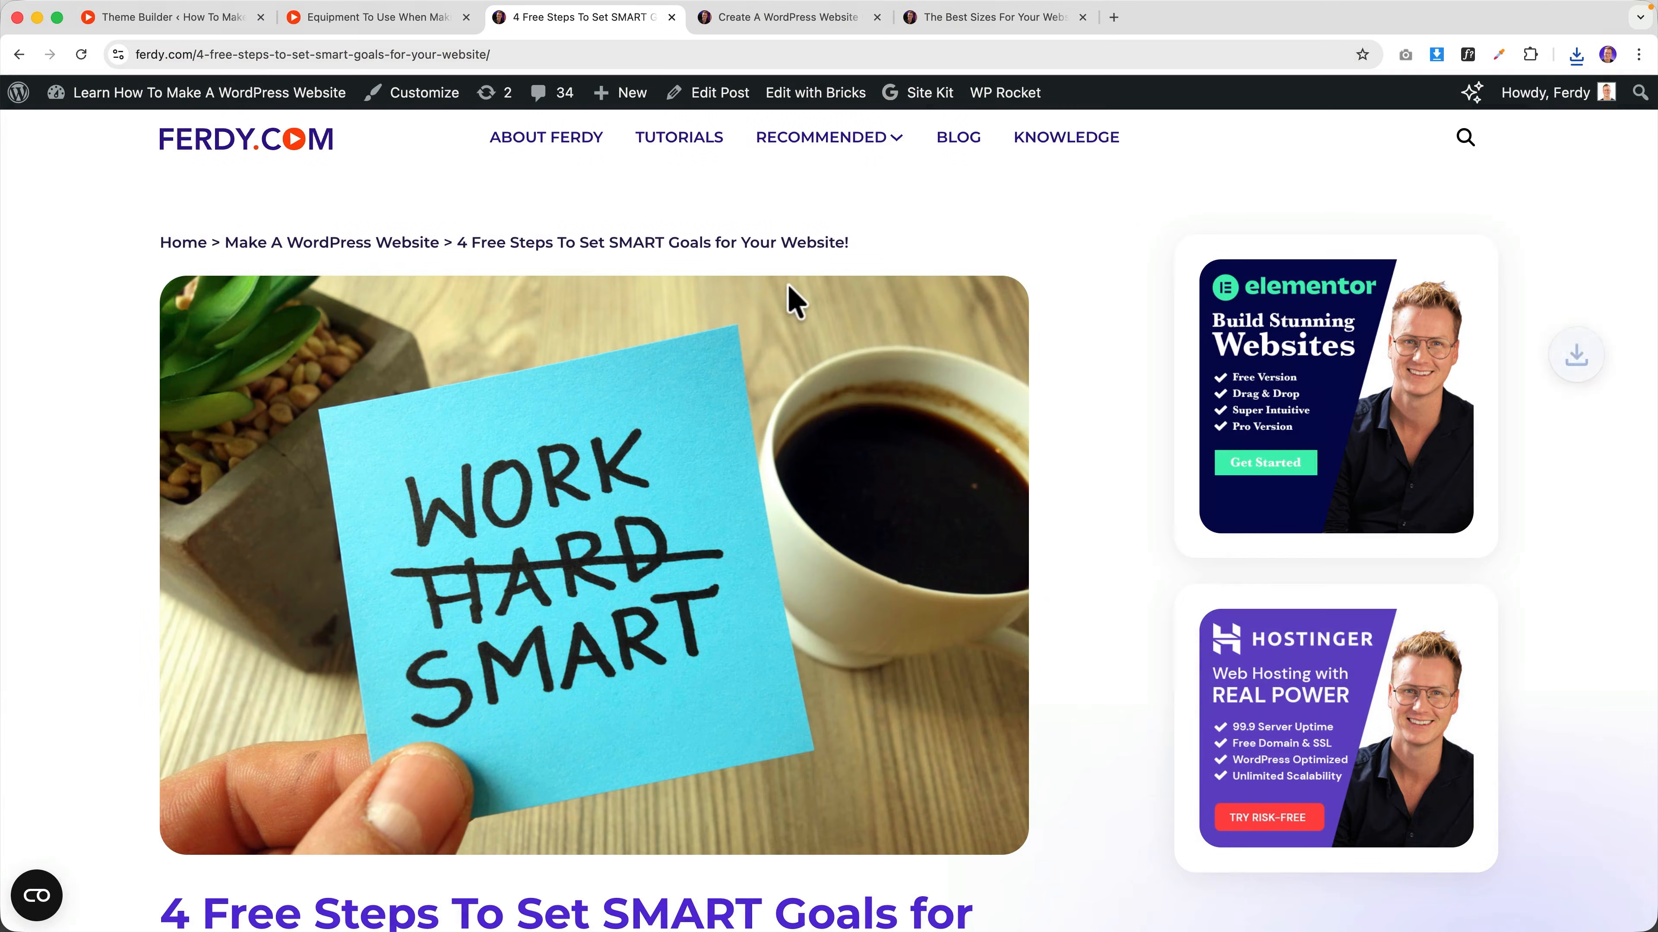
- Return to the Theme Builder template and add an Image module to the empty column beside the post content
click(355, 26)
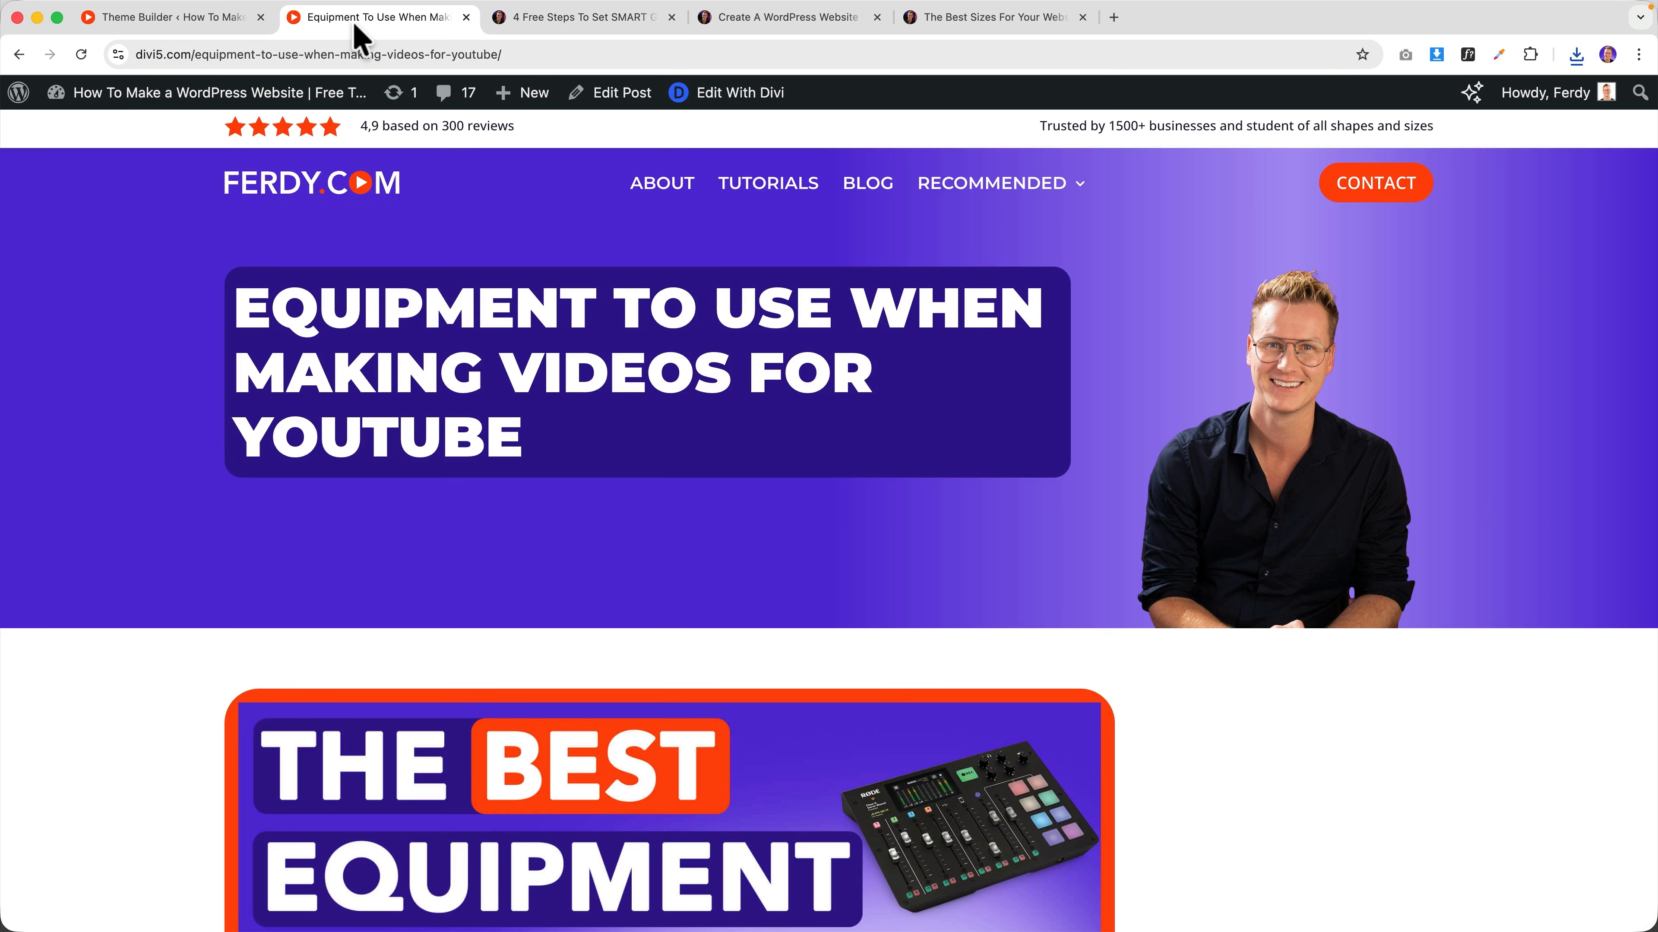
click(195, 24)
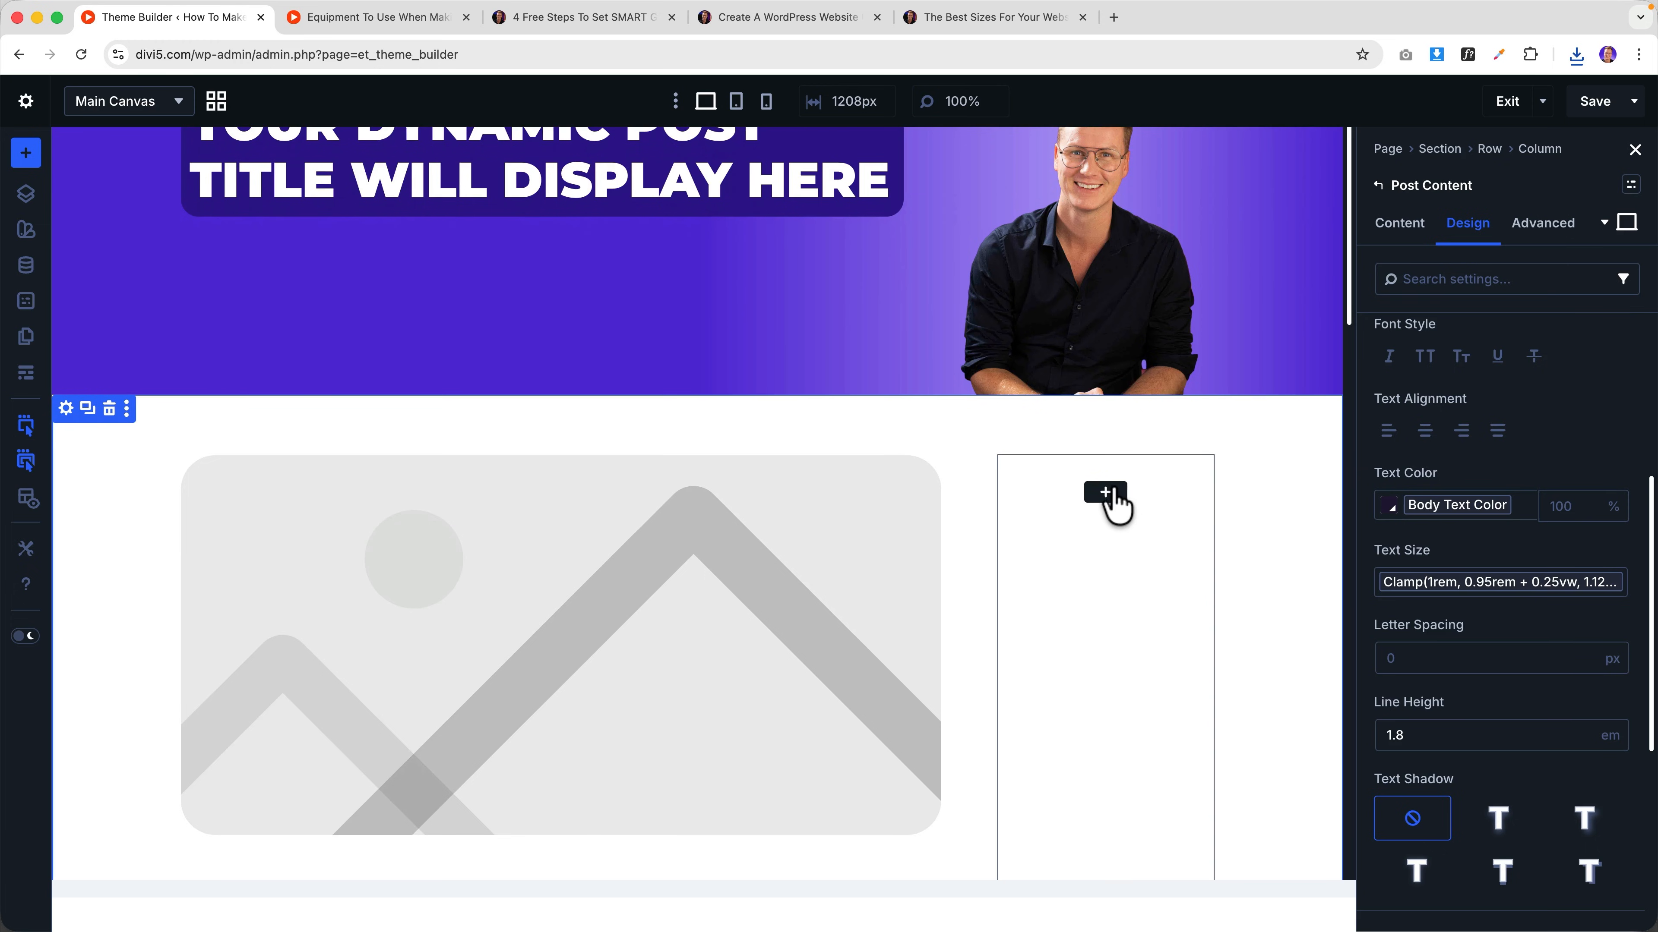
click(1107, 488)
text(image)
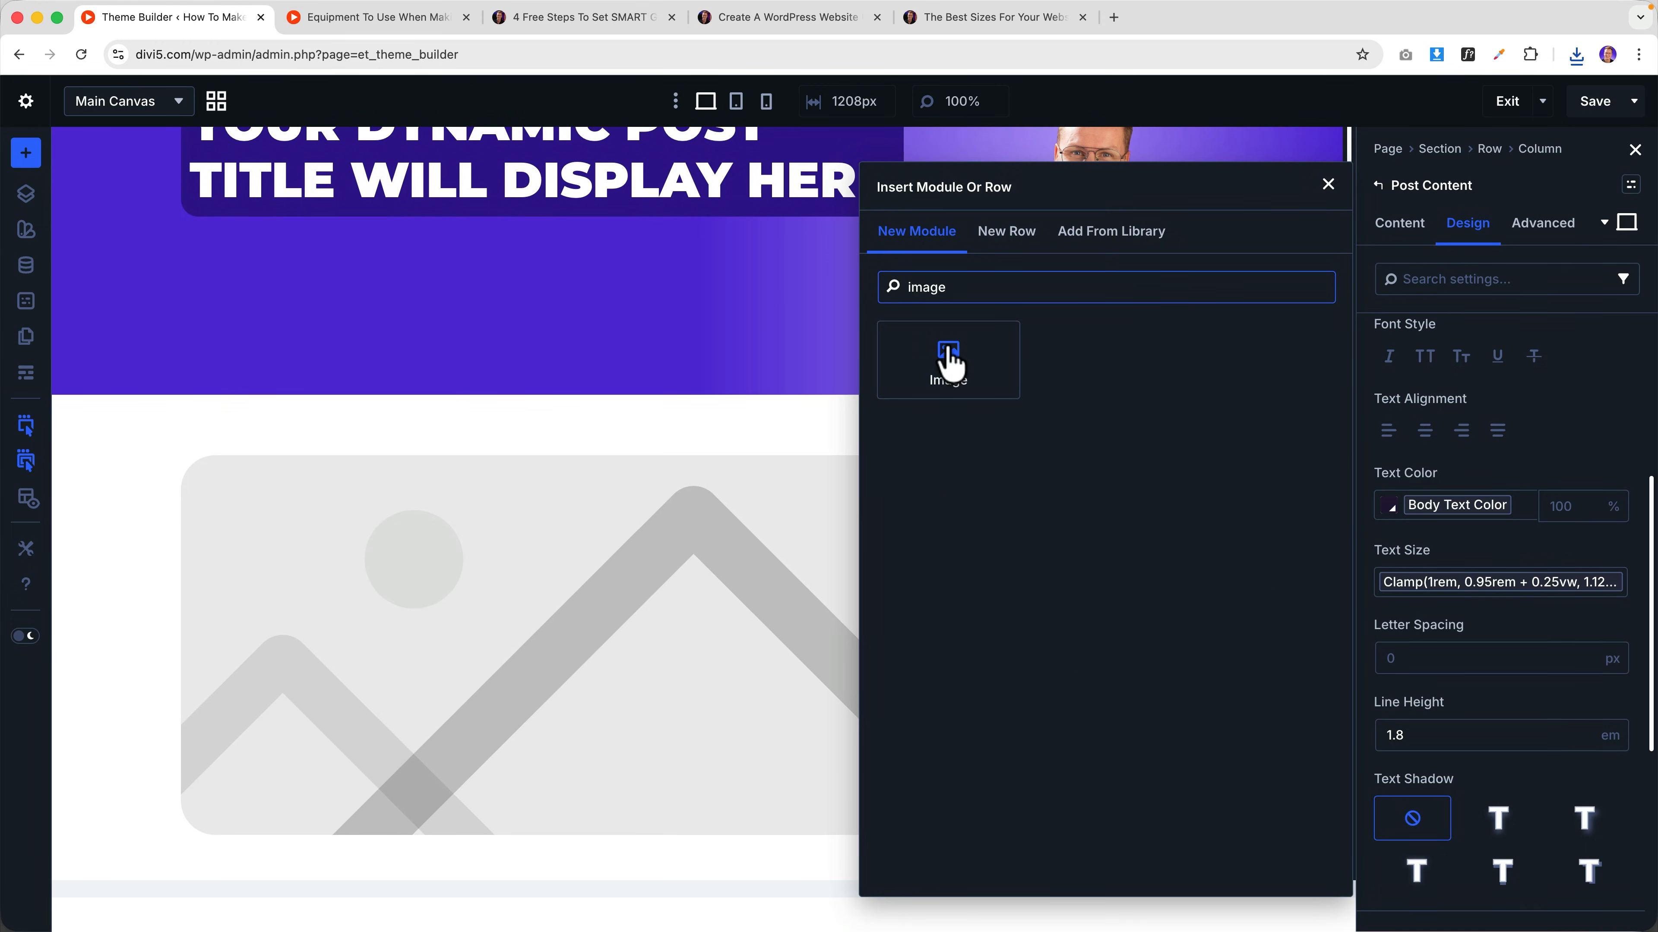
click(948, 359)
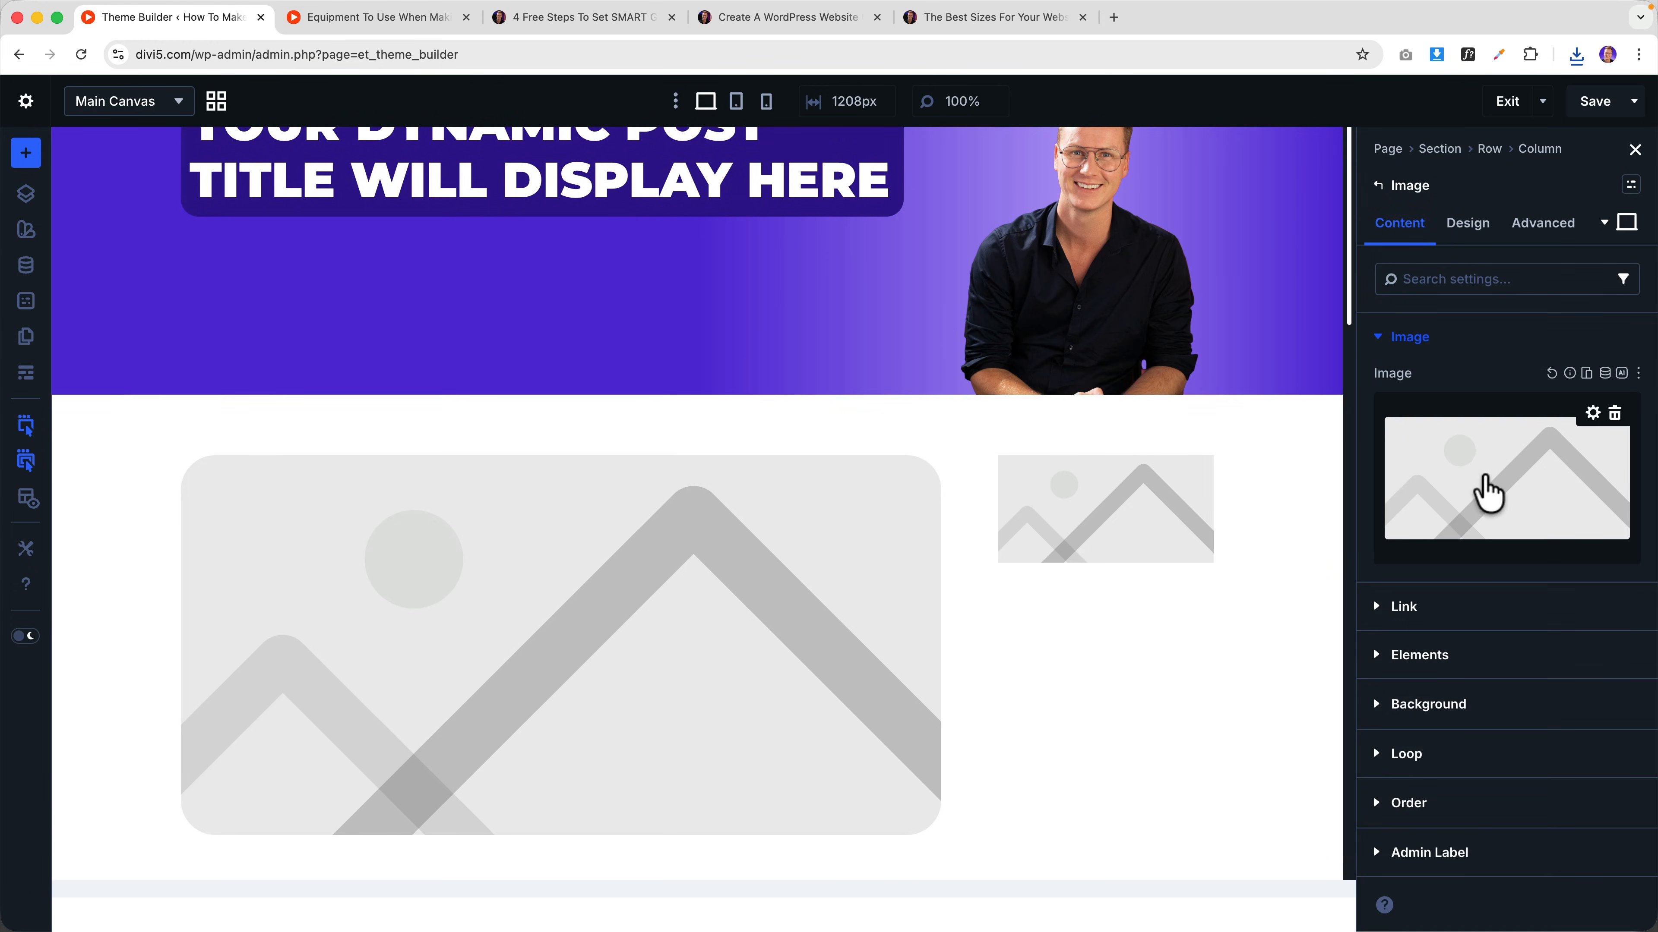
- Upload Hostinger-Ad.jpg and Elementor-Ad.png from the Desktop and use the Hostinger ad as the new module's image
click(1480, 493)
click(310, 182)
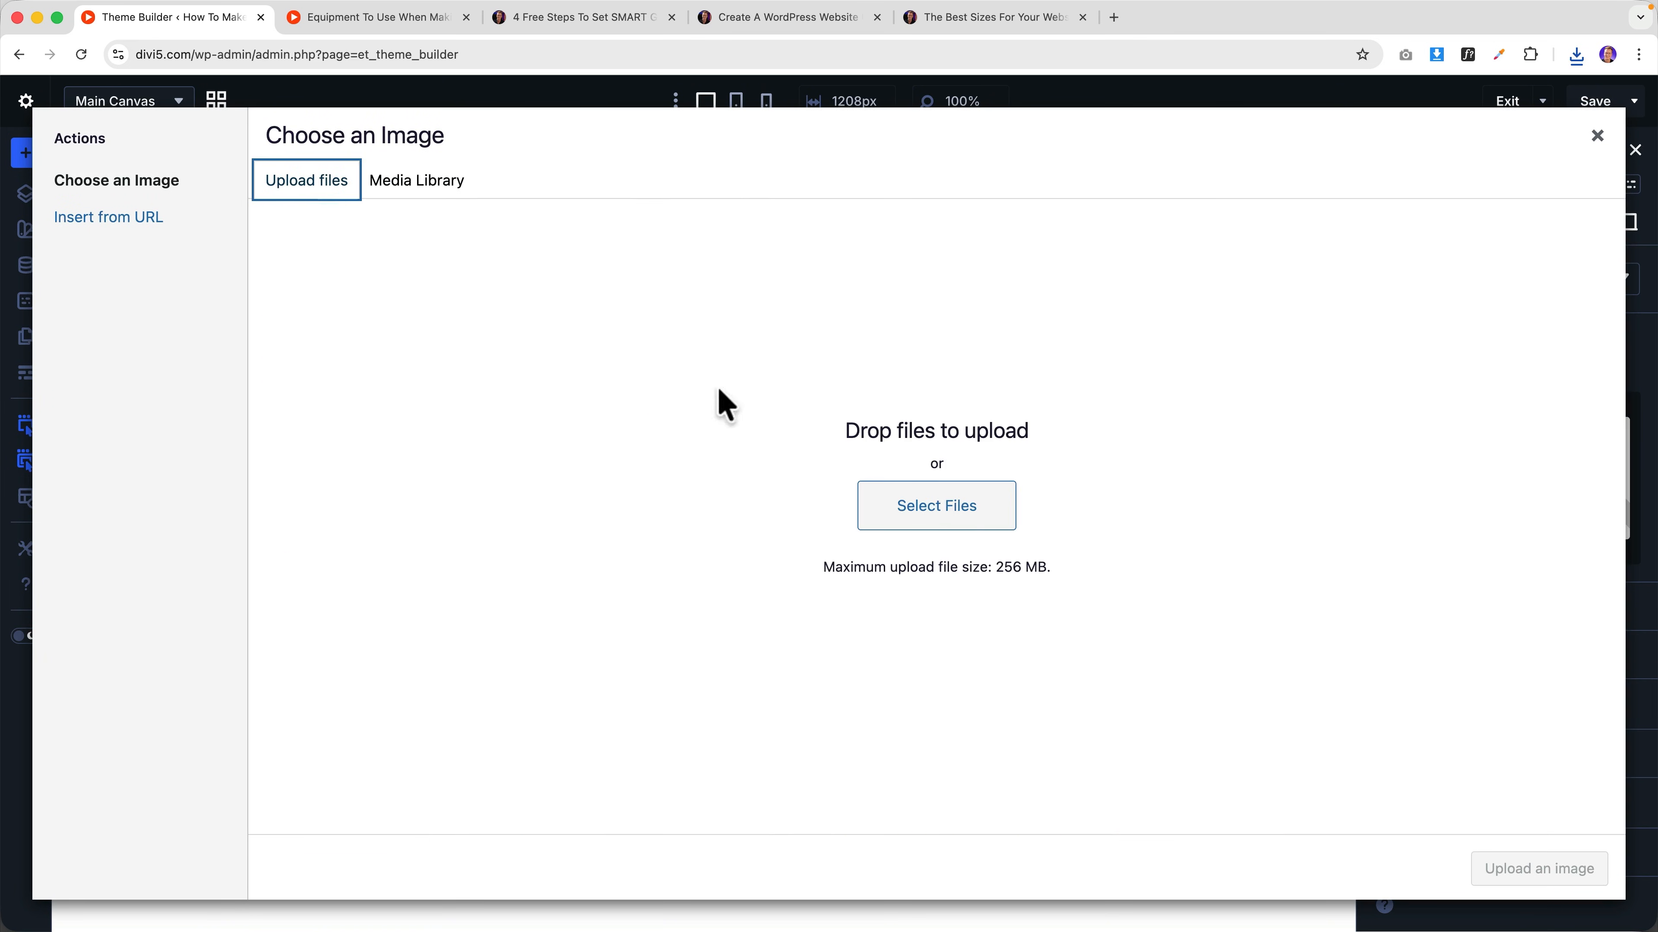
click(940, 505)
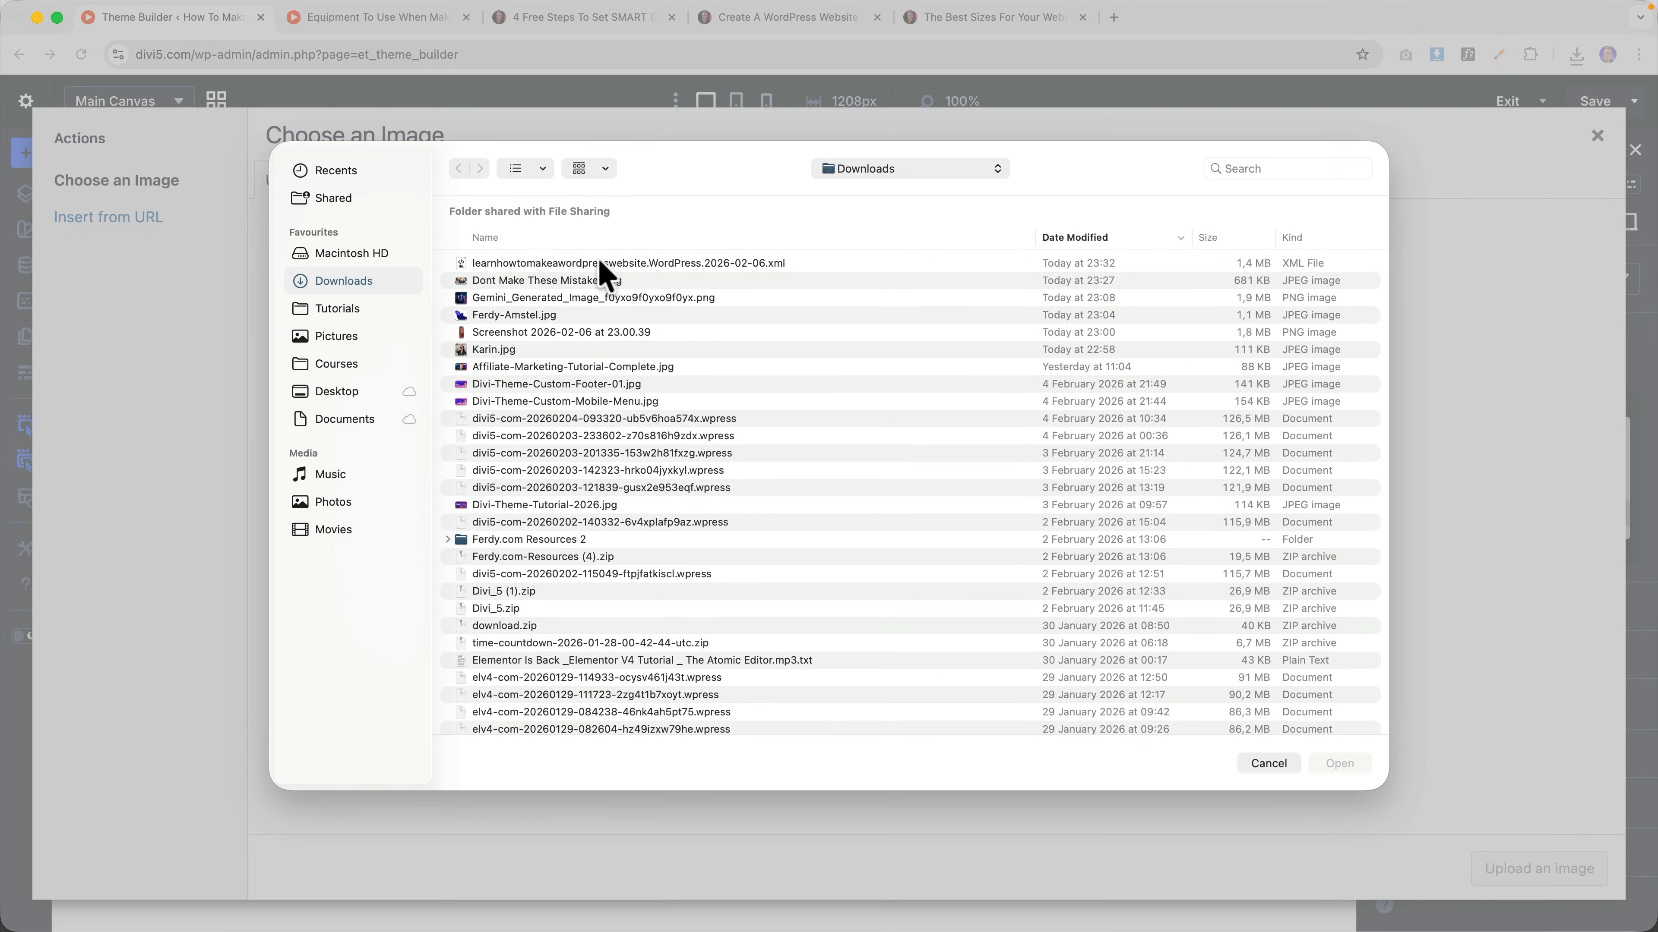
click(345, 400)
shift+click(523, 252)
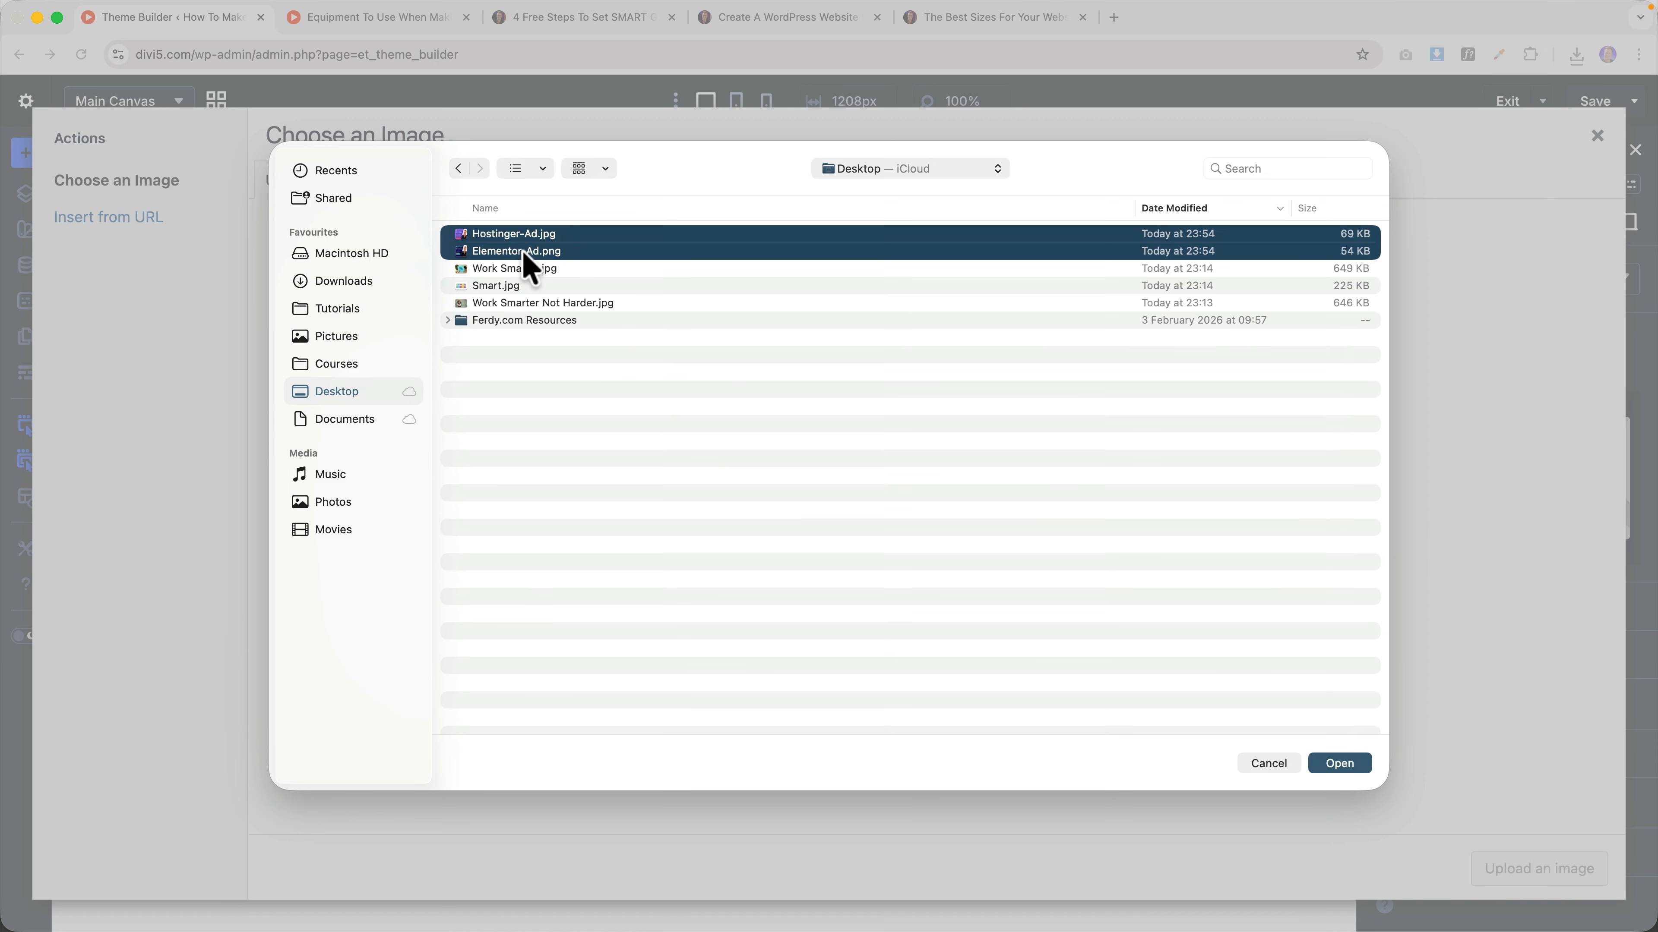
click(1344, 766)
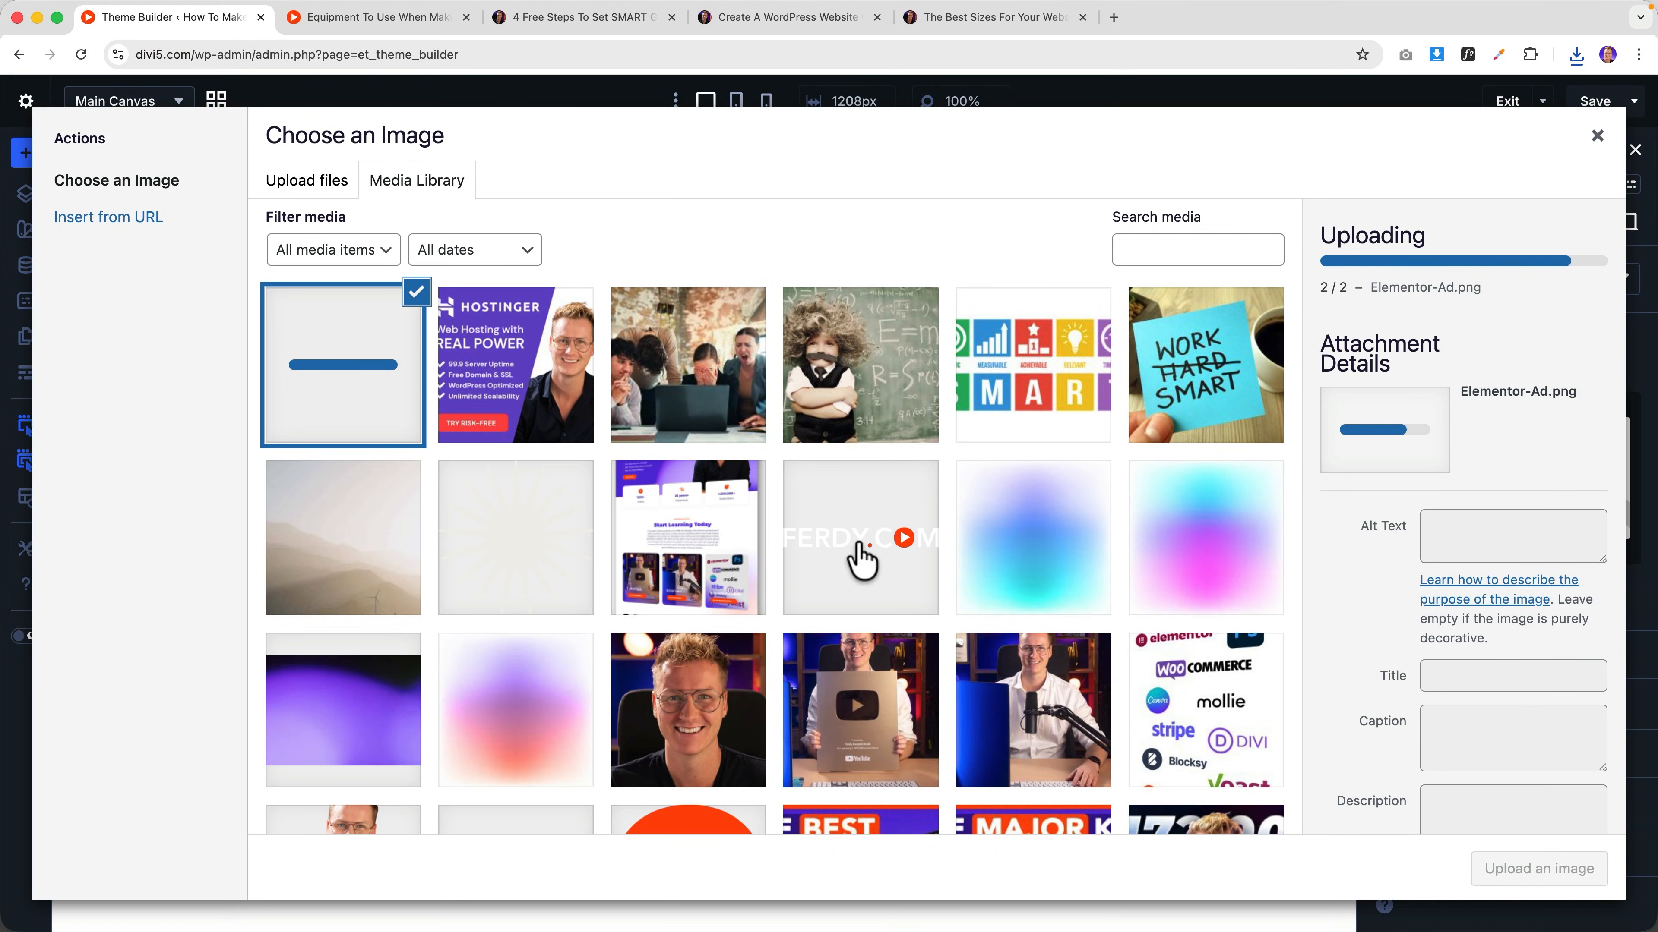
click(493, 405)
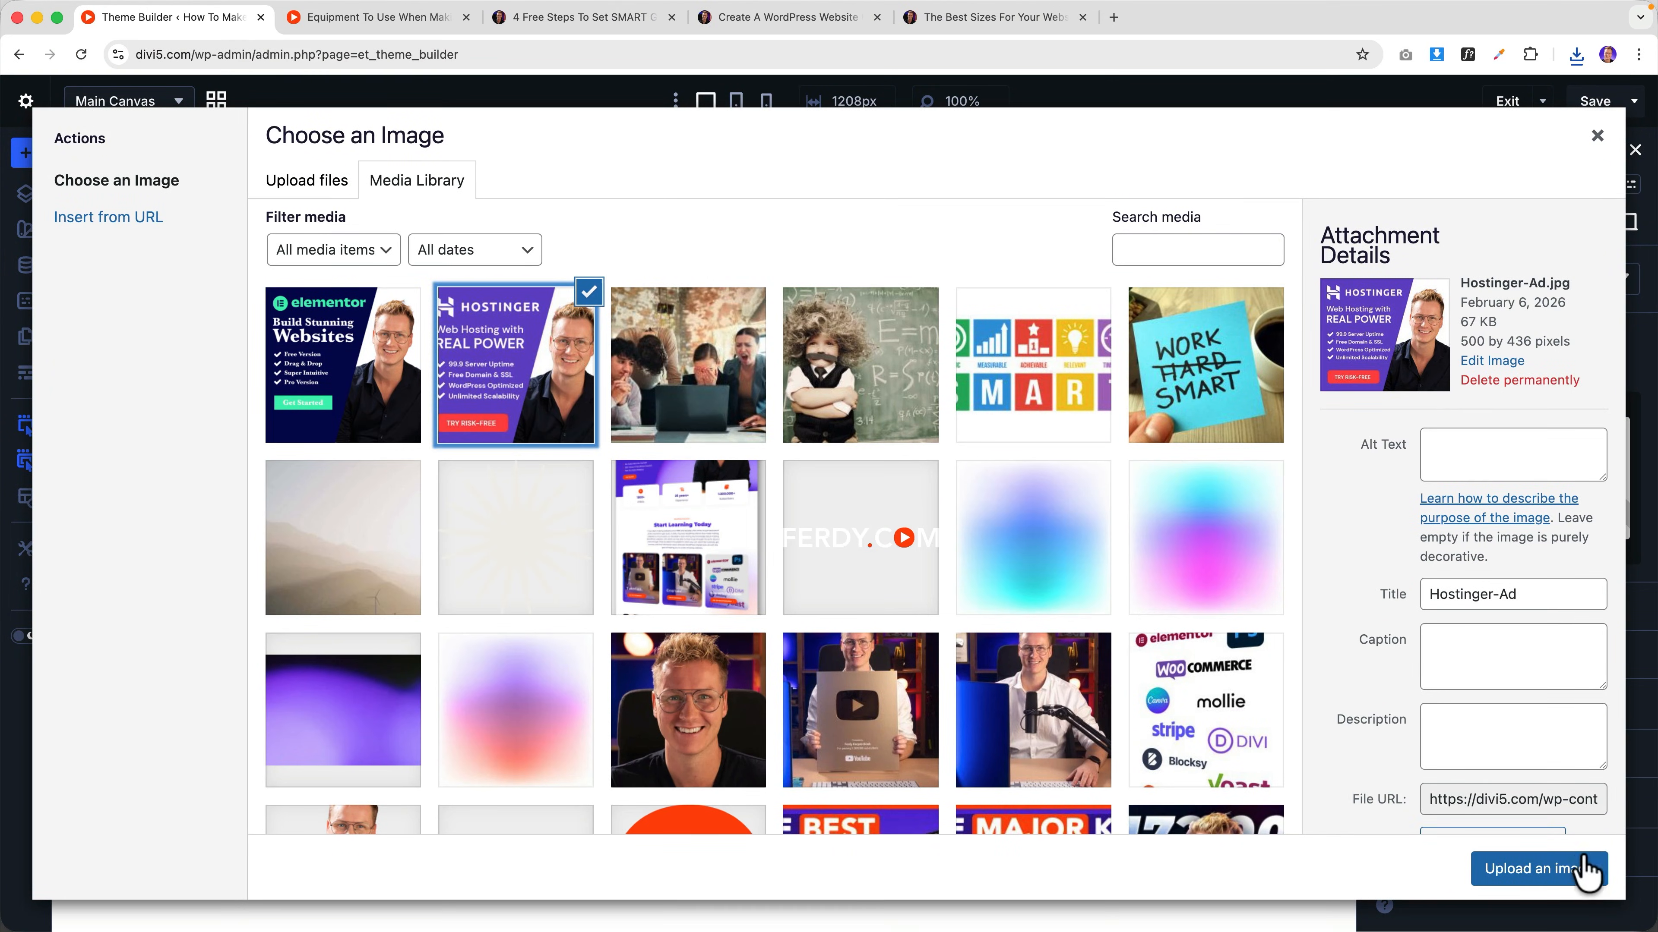
click(1580, 872)
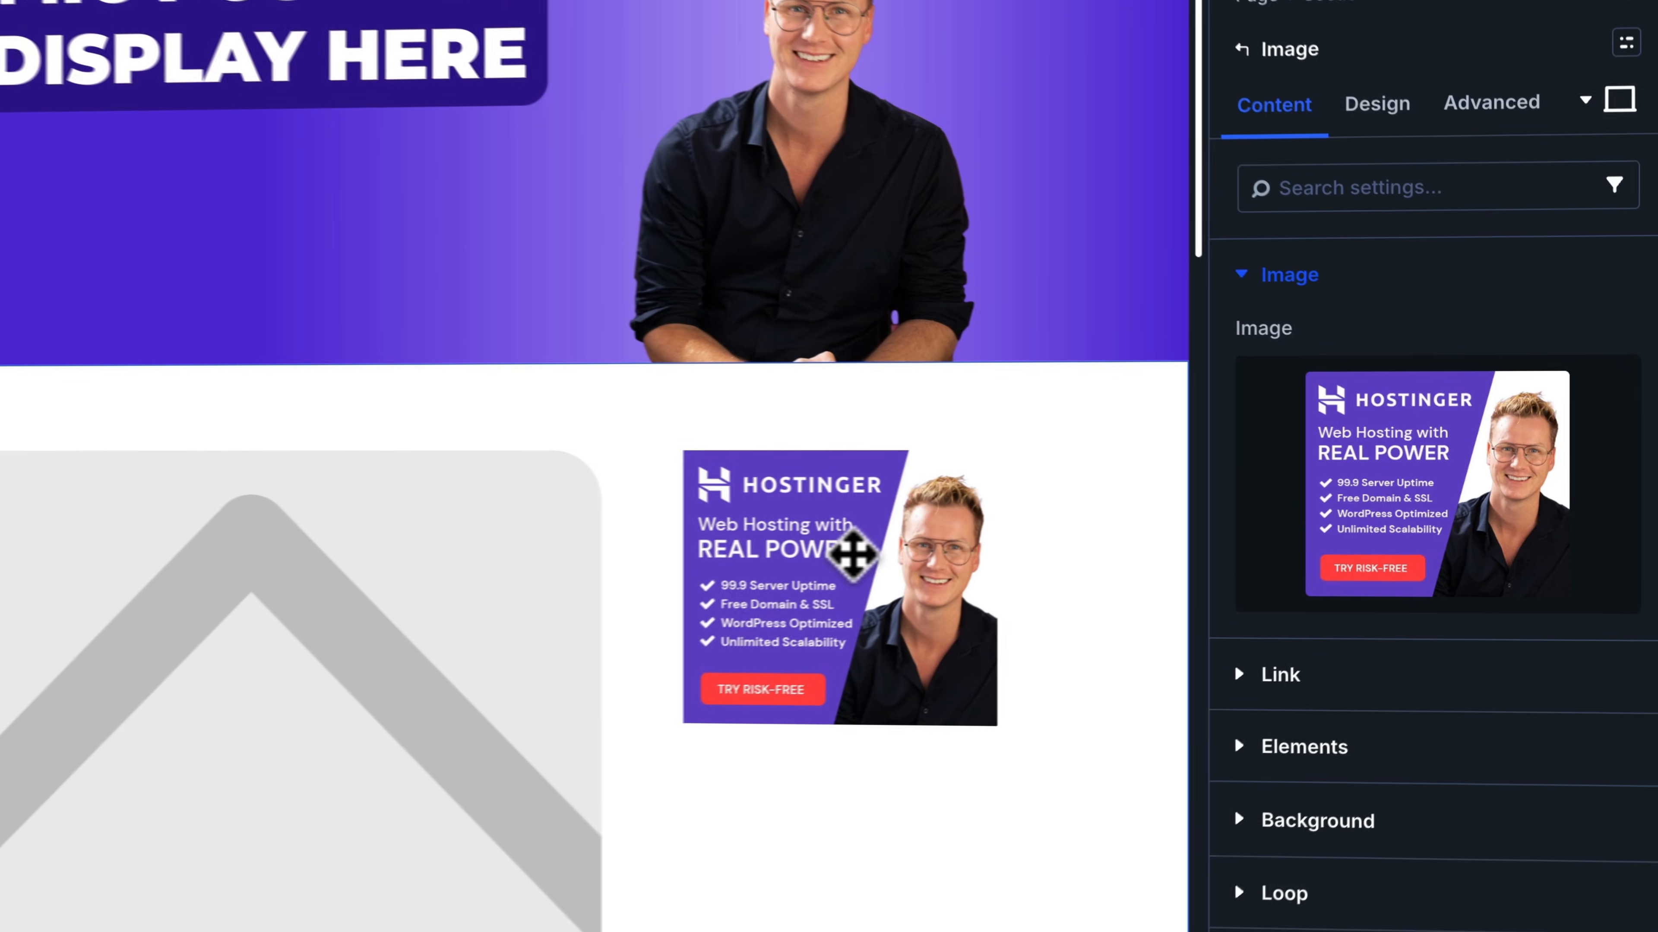
click(1405, 341)
click(1272, 345)
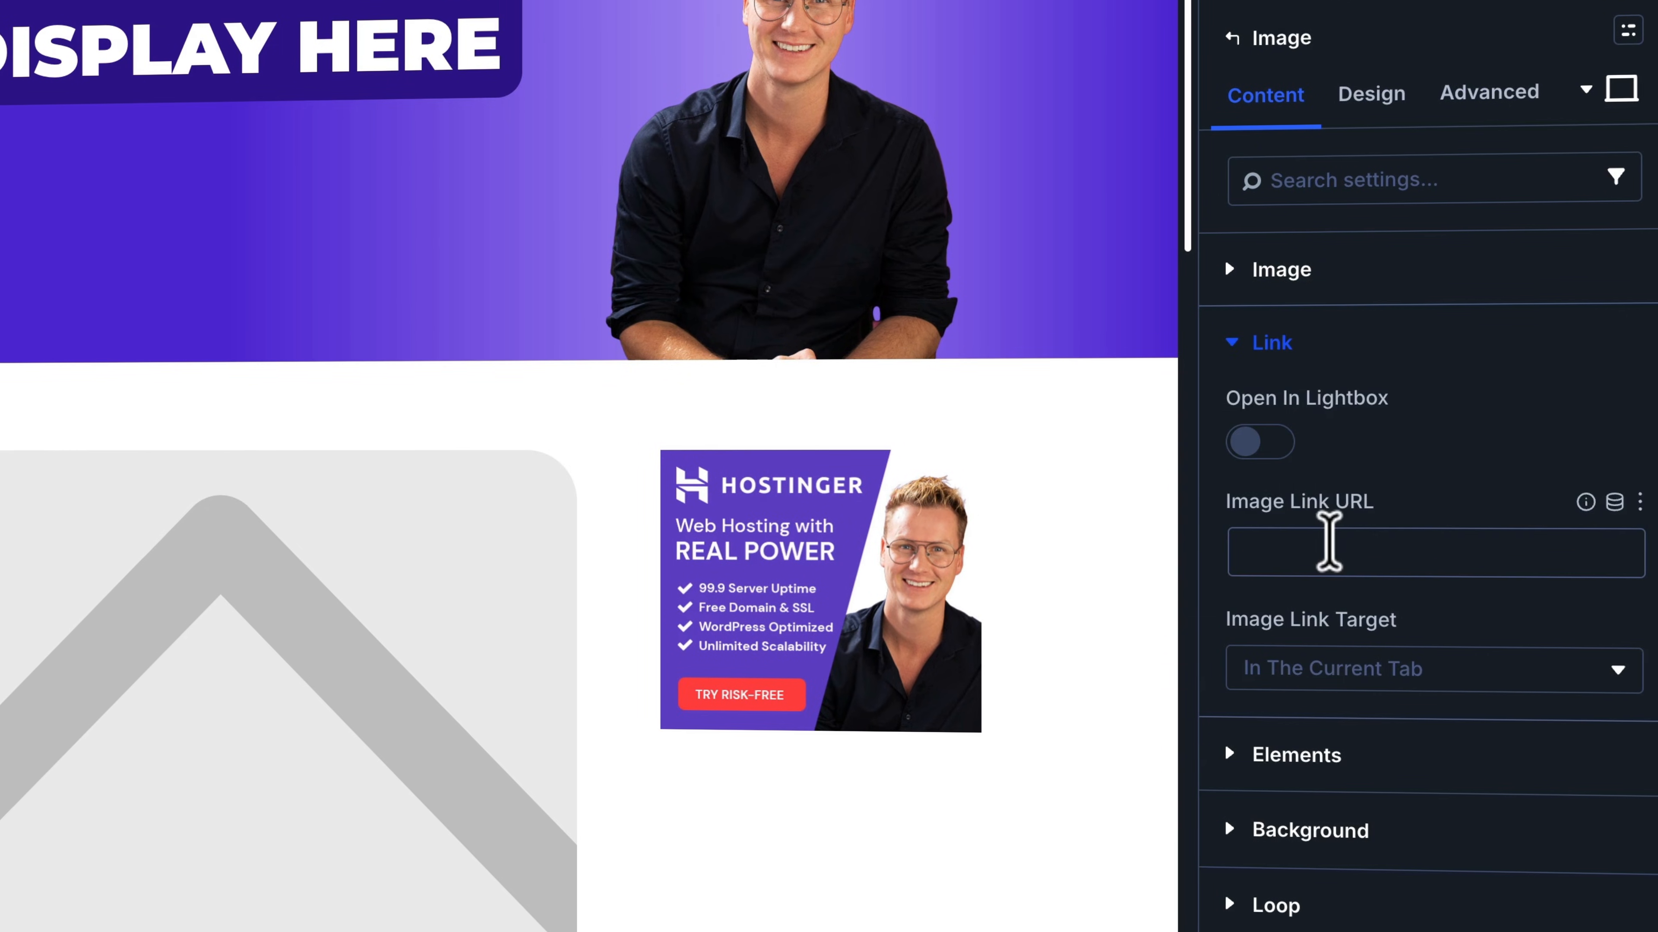
click(1328, 546)
text(https://ferd)
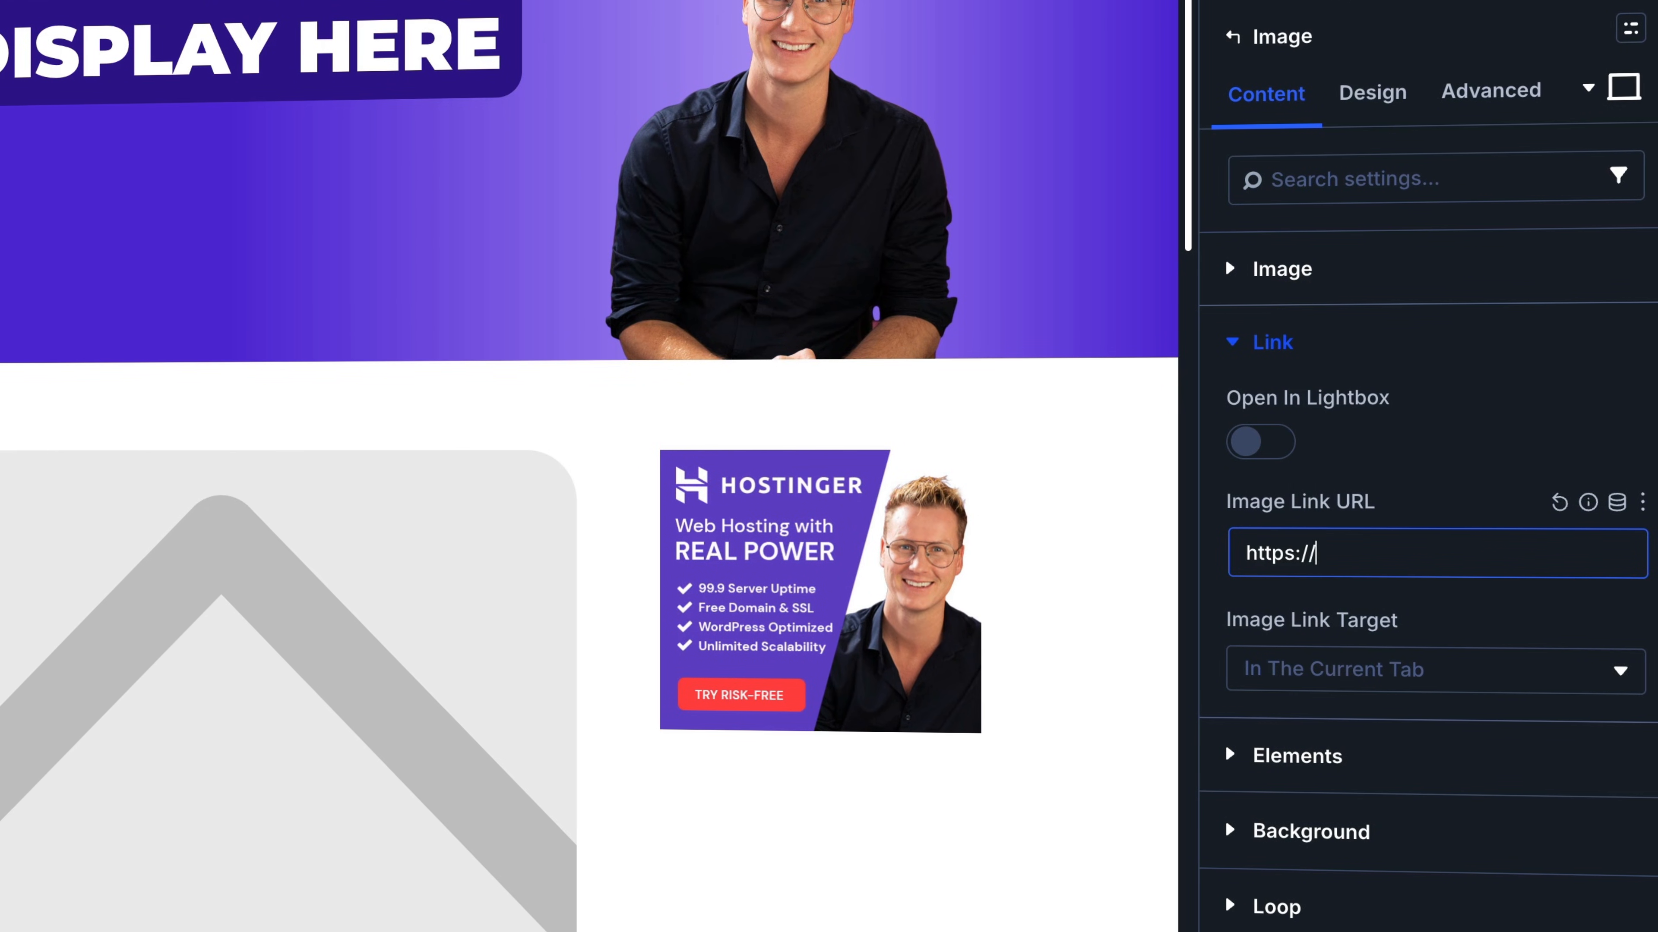
key(BackSpace)
key(BackSpace)
key(BackSpace)
key(BackSpace)
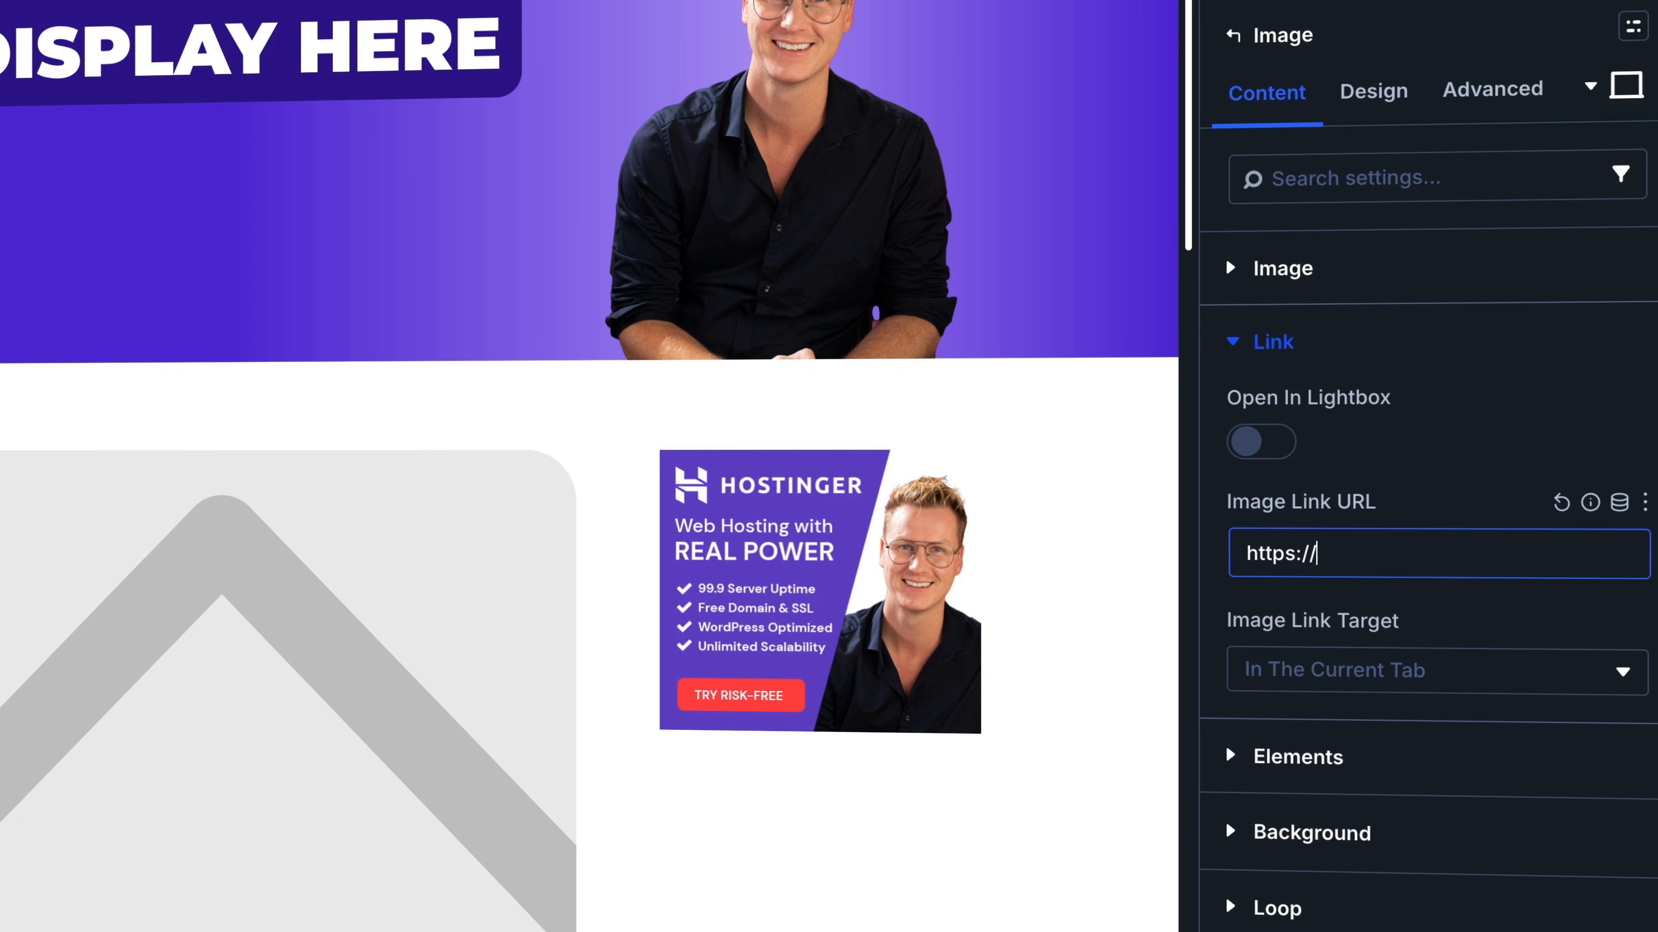
text(divi5.com/hostinge)
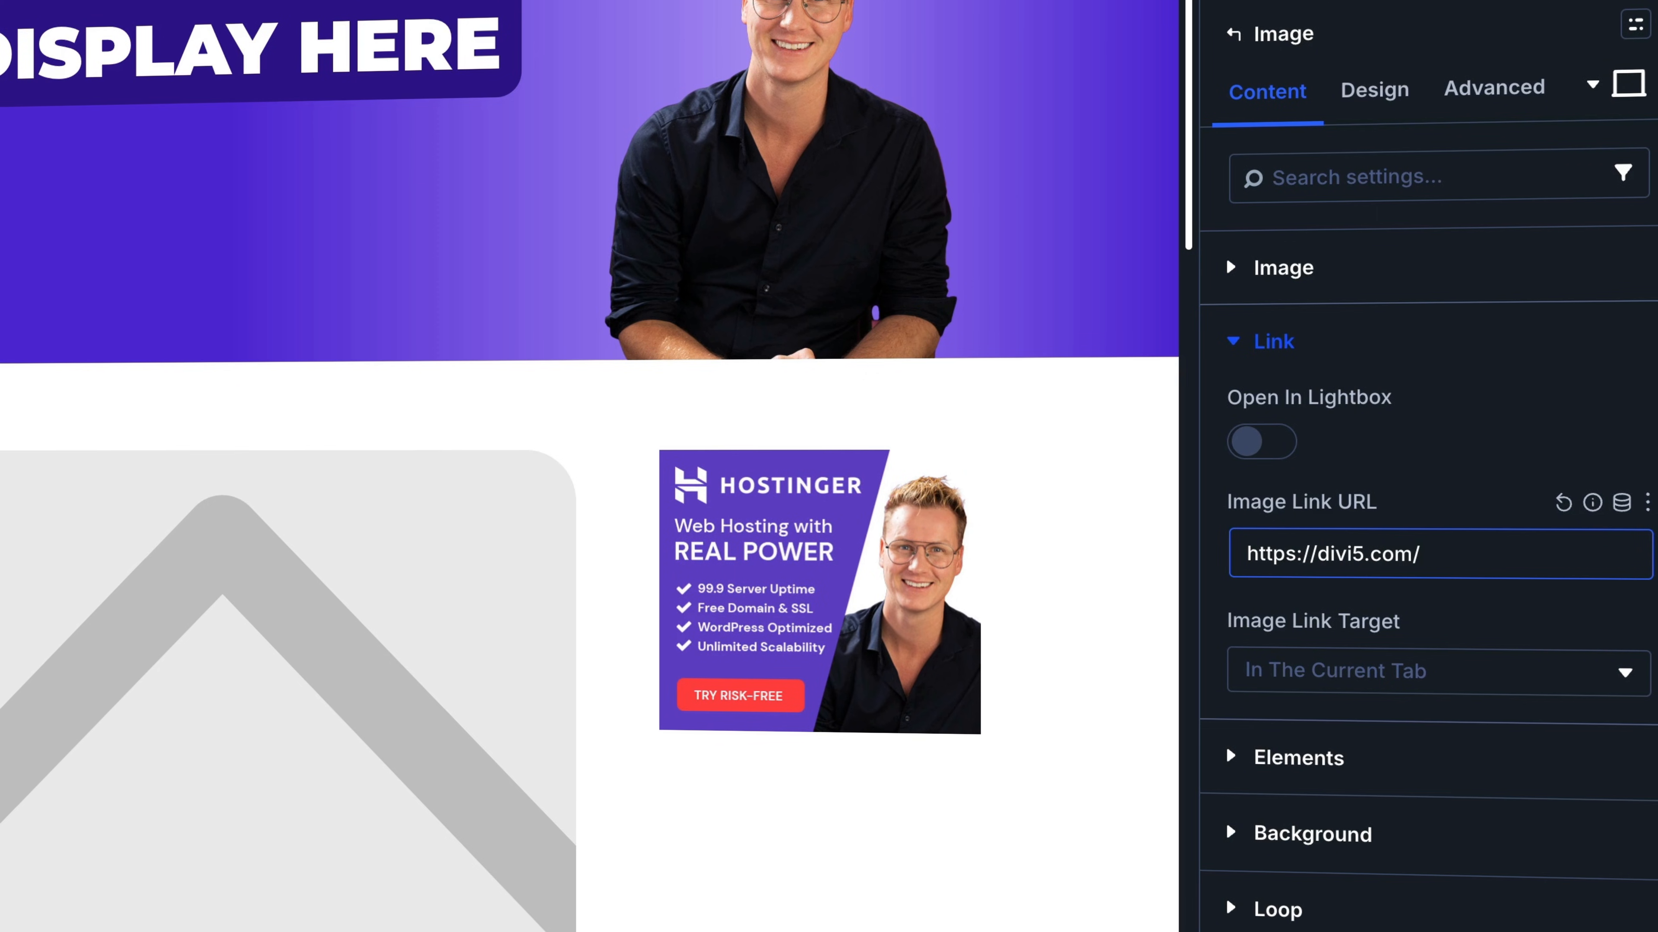
text(r)
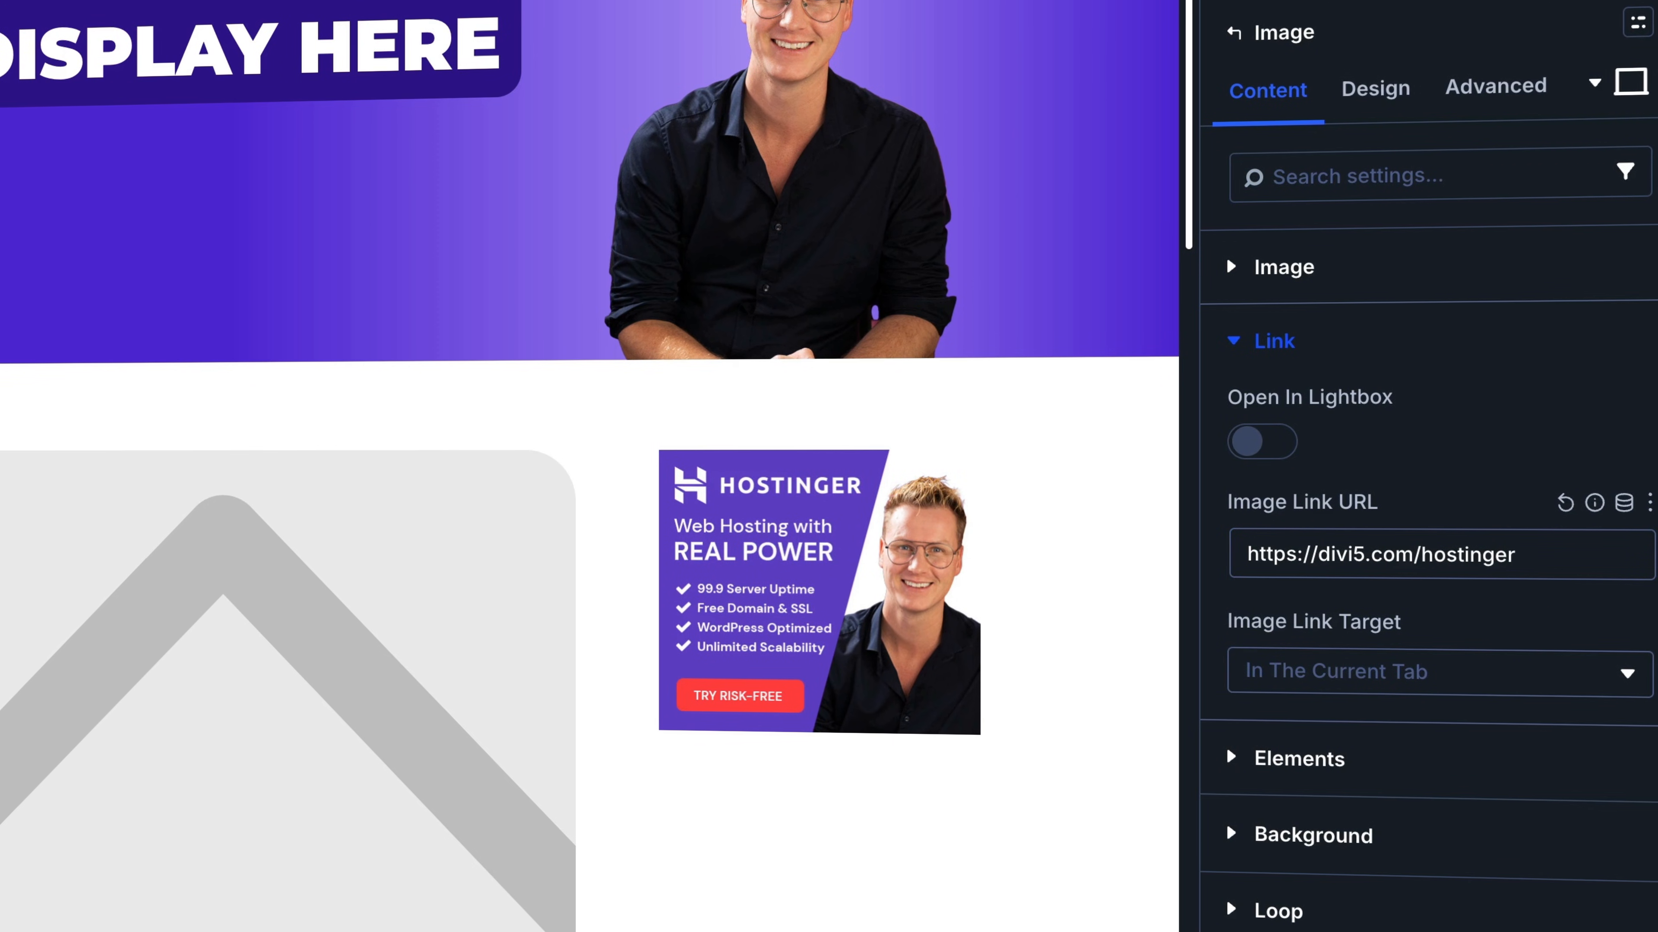
click(1401, 686)
click(1387, 743)
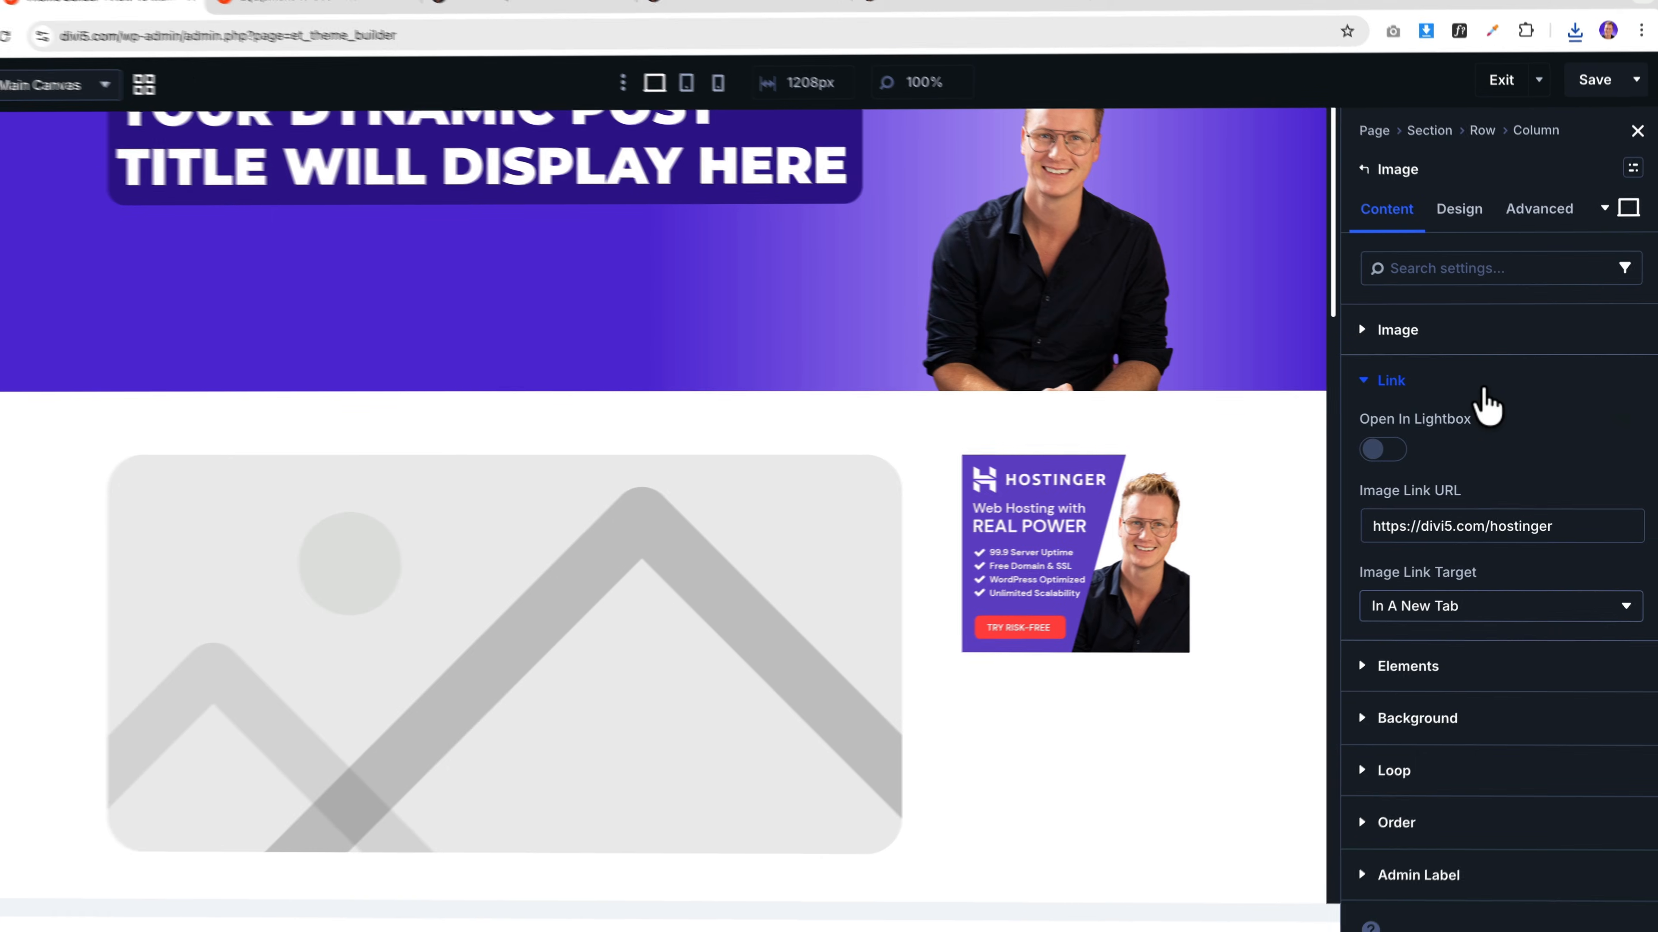
click(1422, 359)
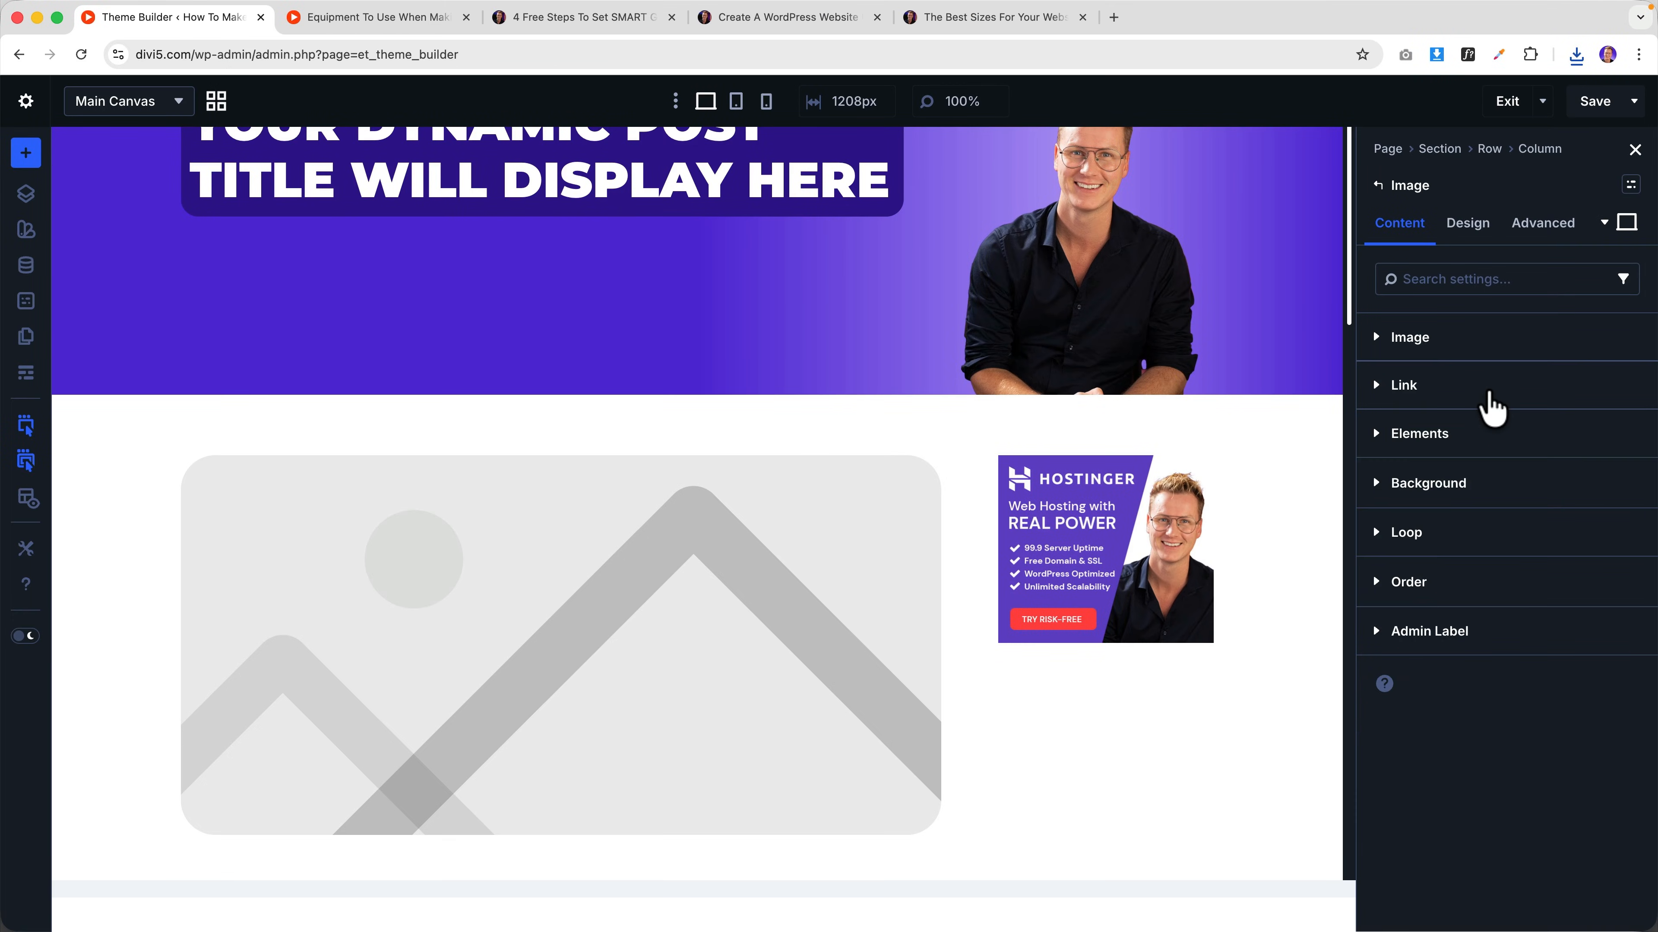
- Set the Hostinger image's sticky position to Stick to Top, save the template, and check the scrolling on the equipment post
click(1543, 223)
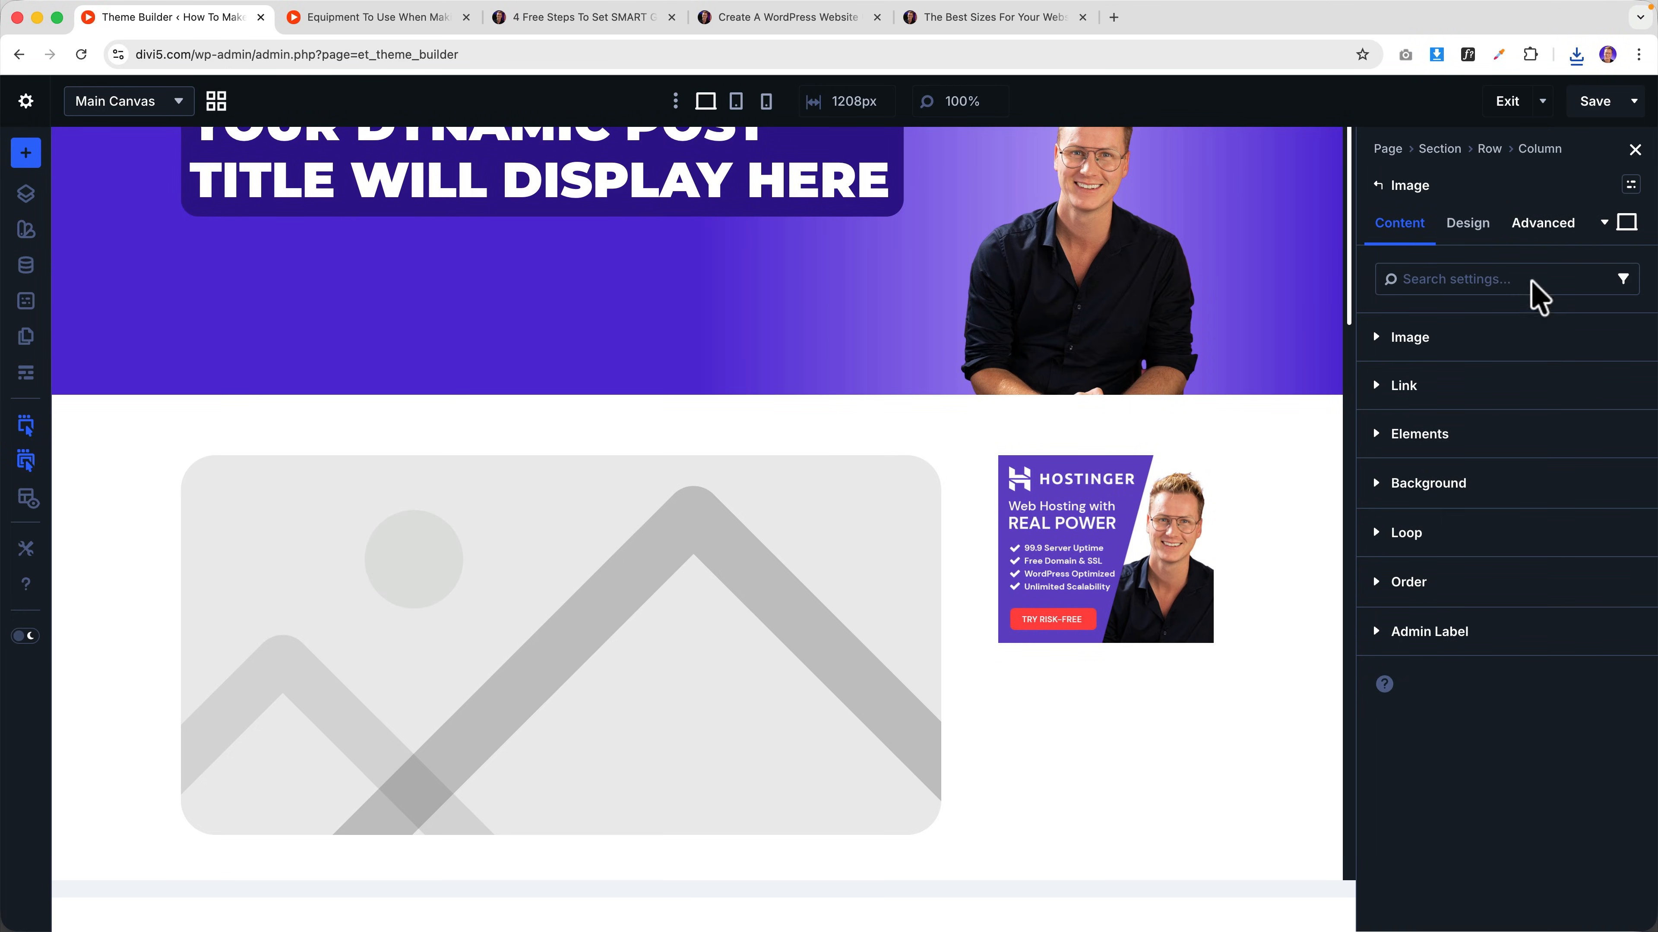
click(1455, 742)
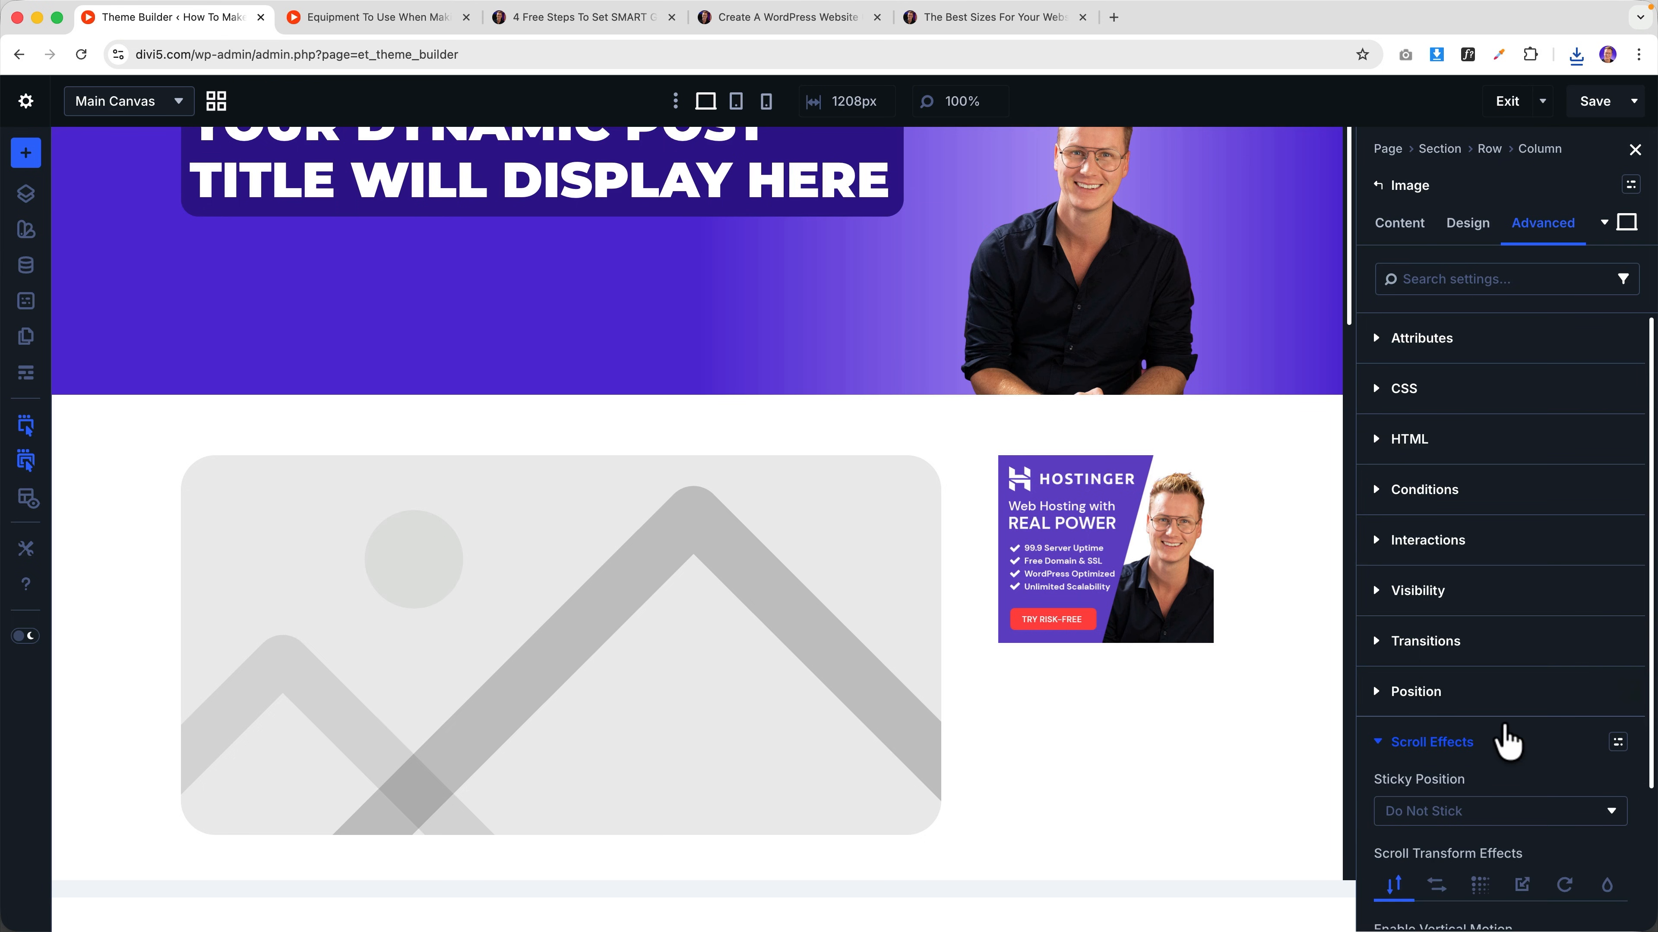
click(1480, 637)
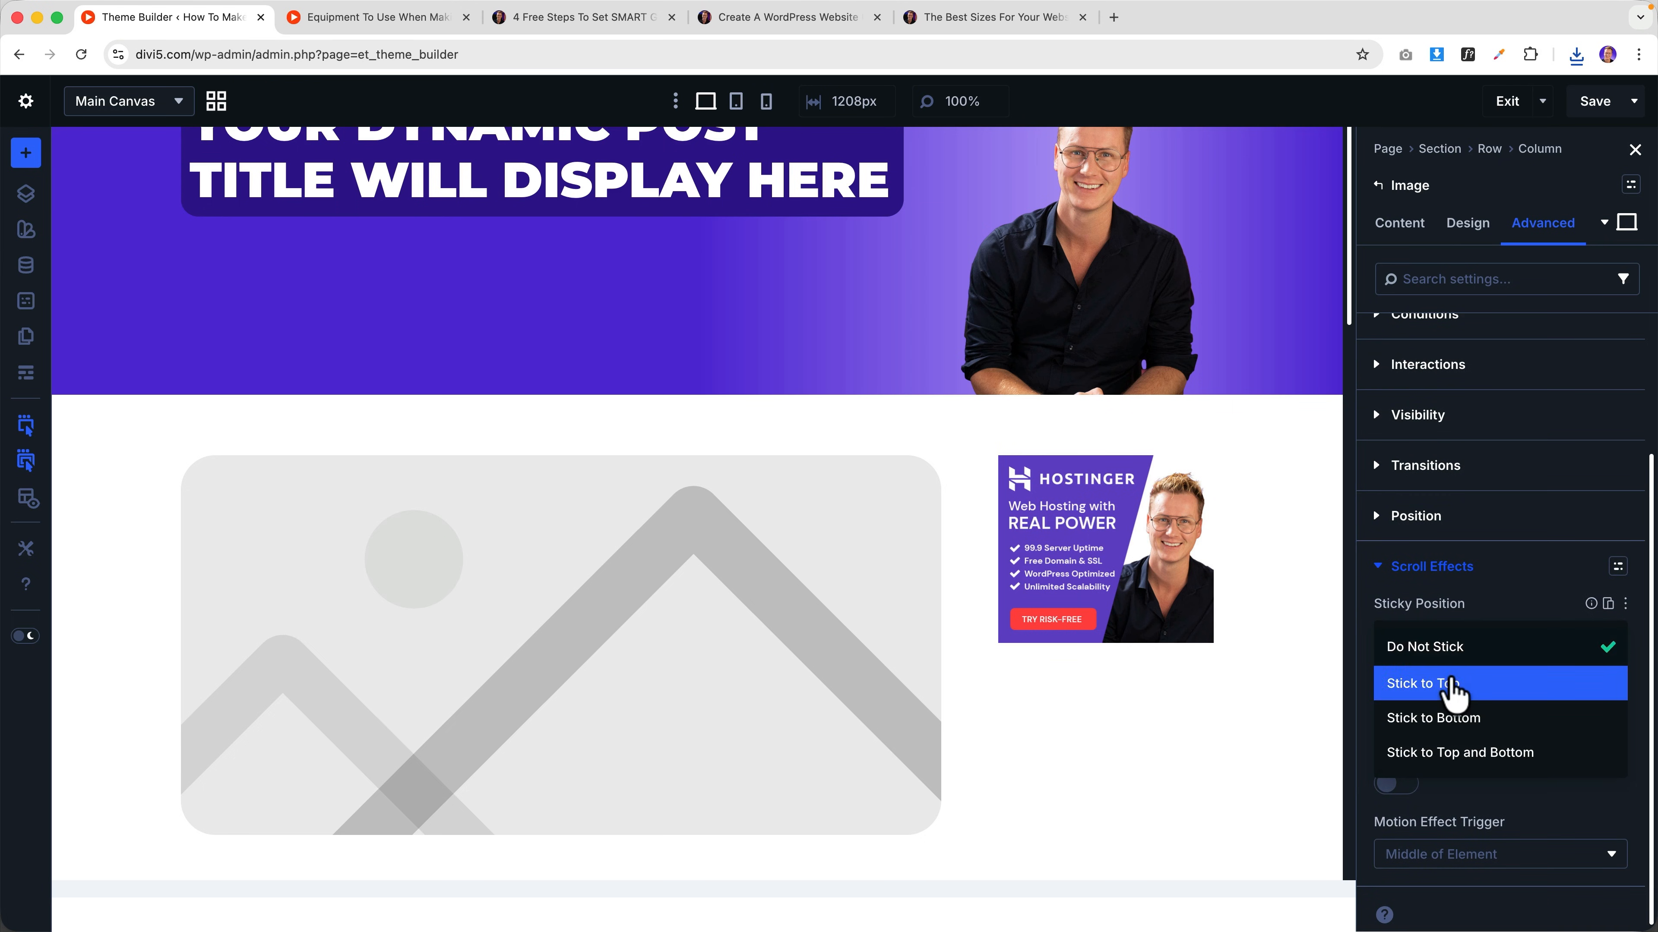
click(1450, 686)
scroll(882, 628, down, 10)
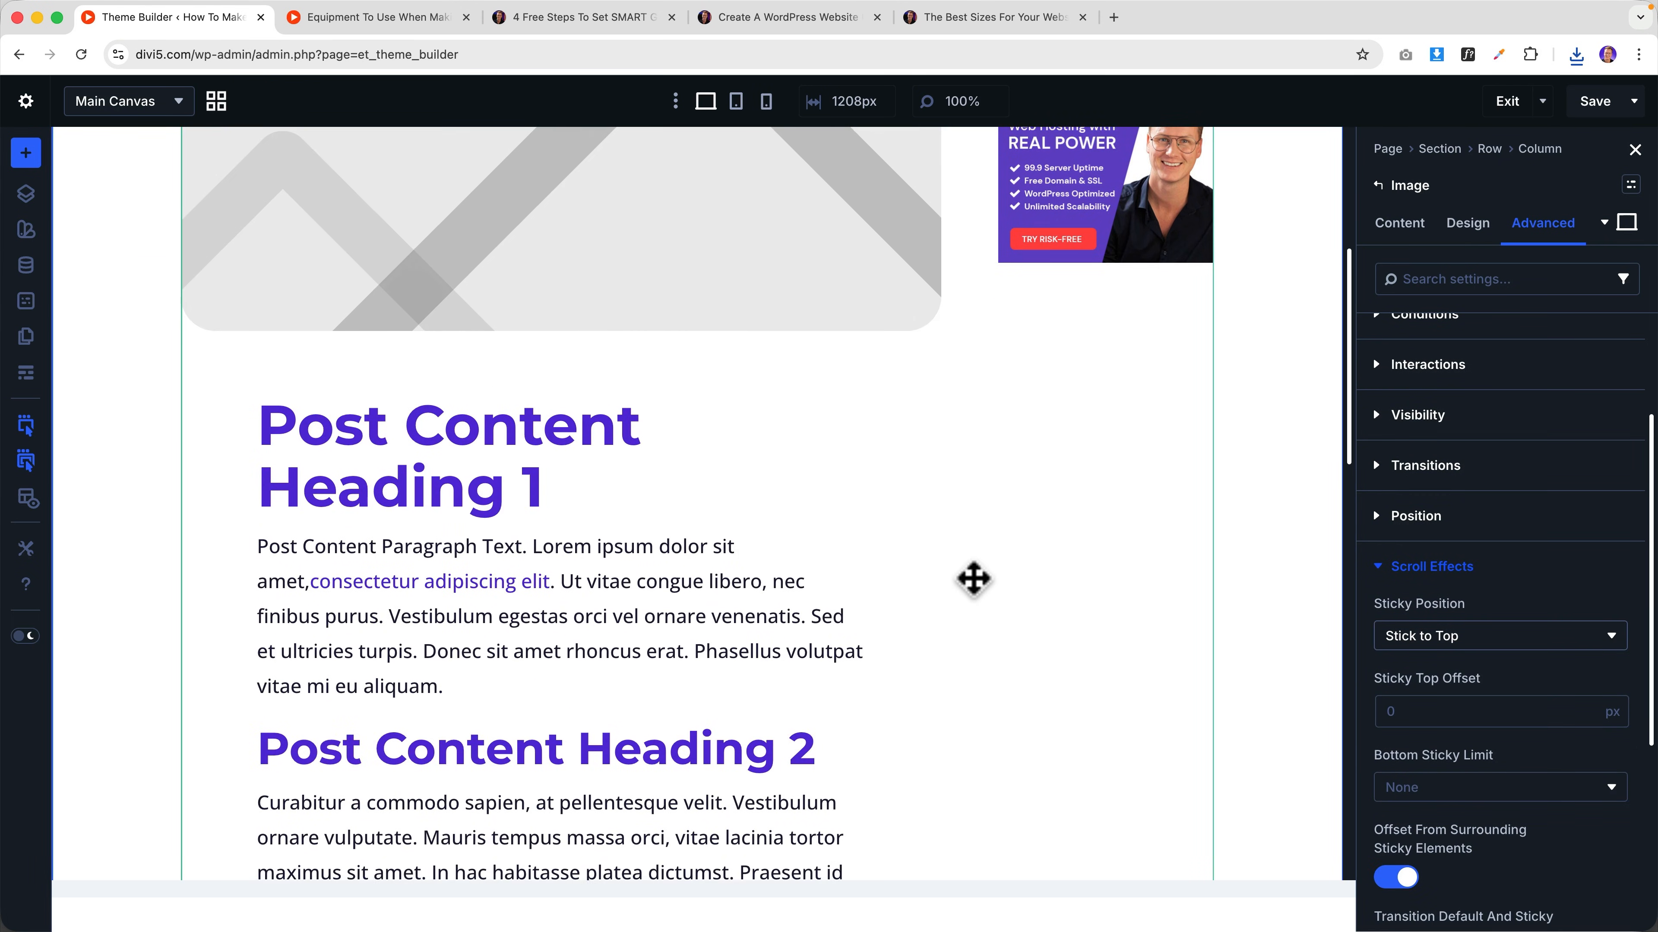
scroll(974, 579, up, 10)
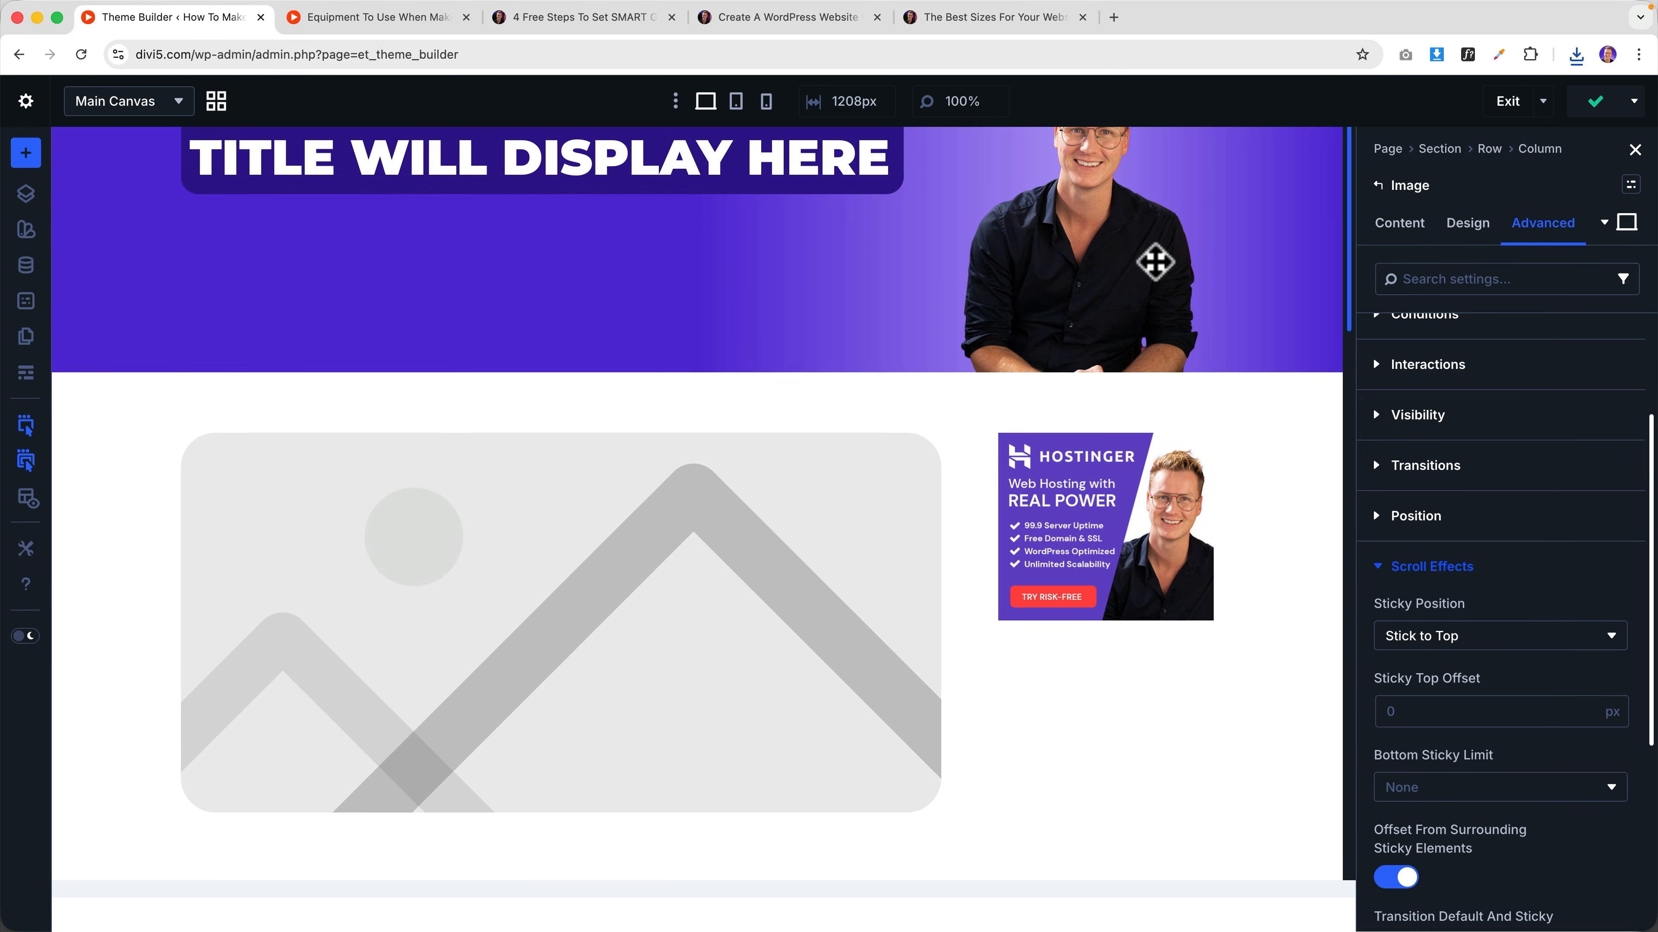
click(351, 27)
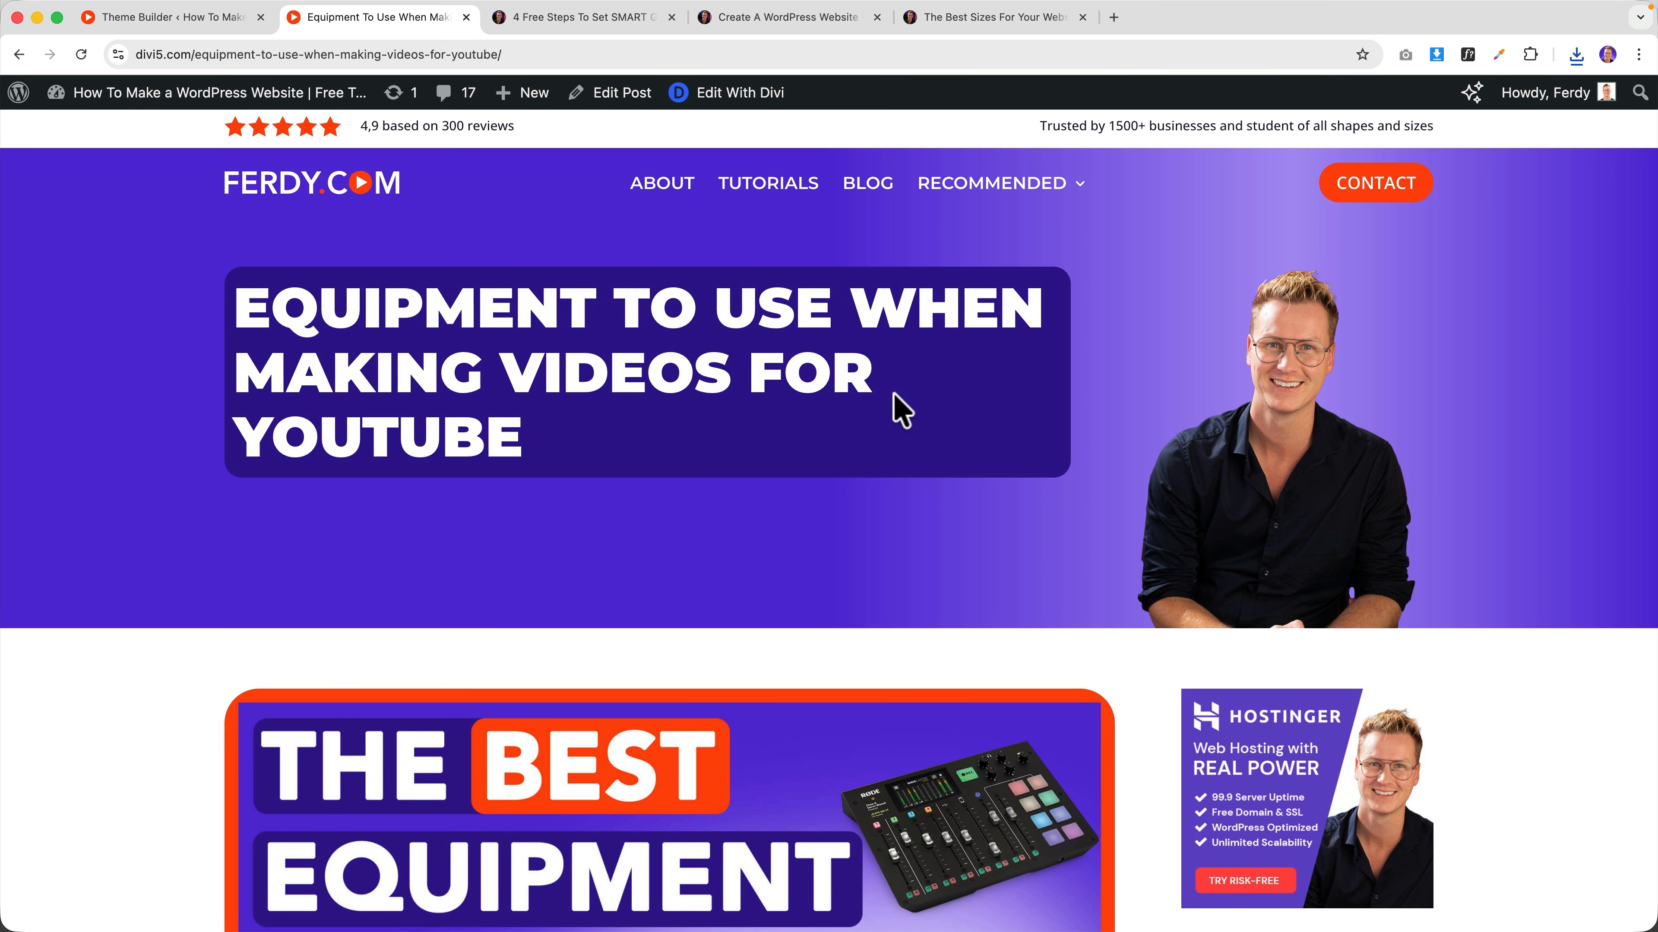
scroll(893, 394, down, 10)
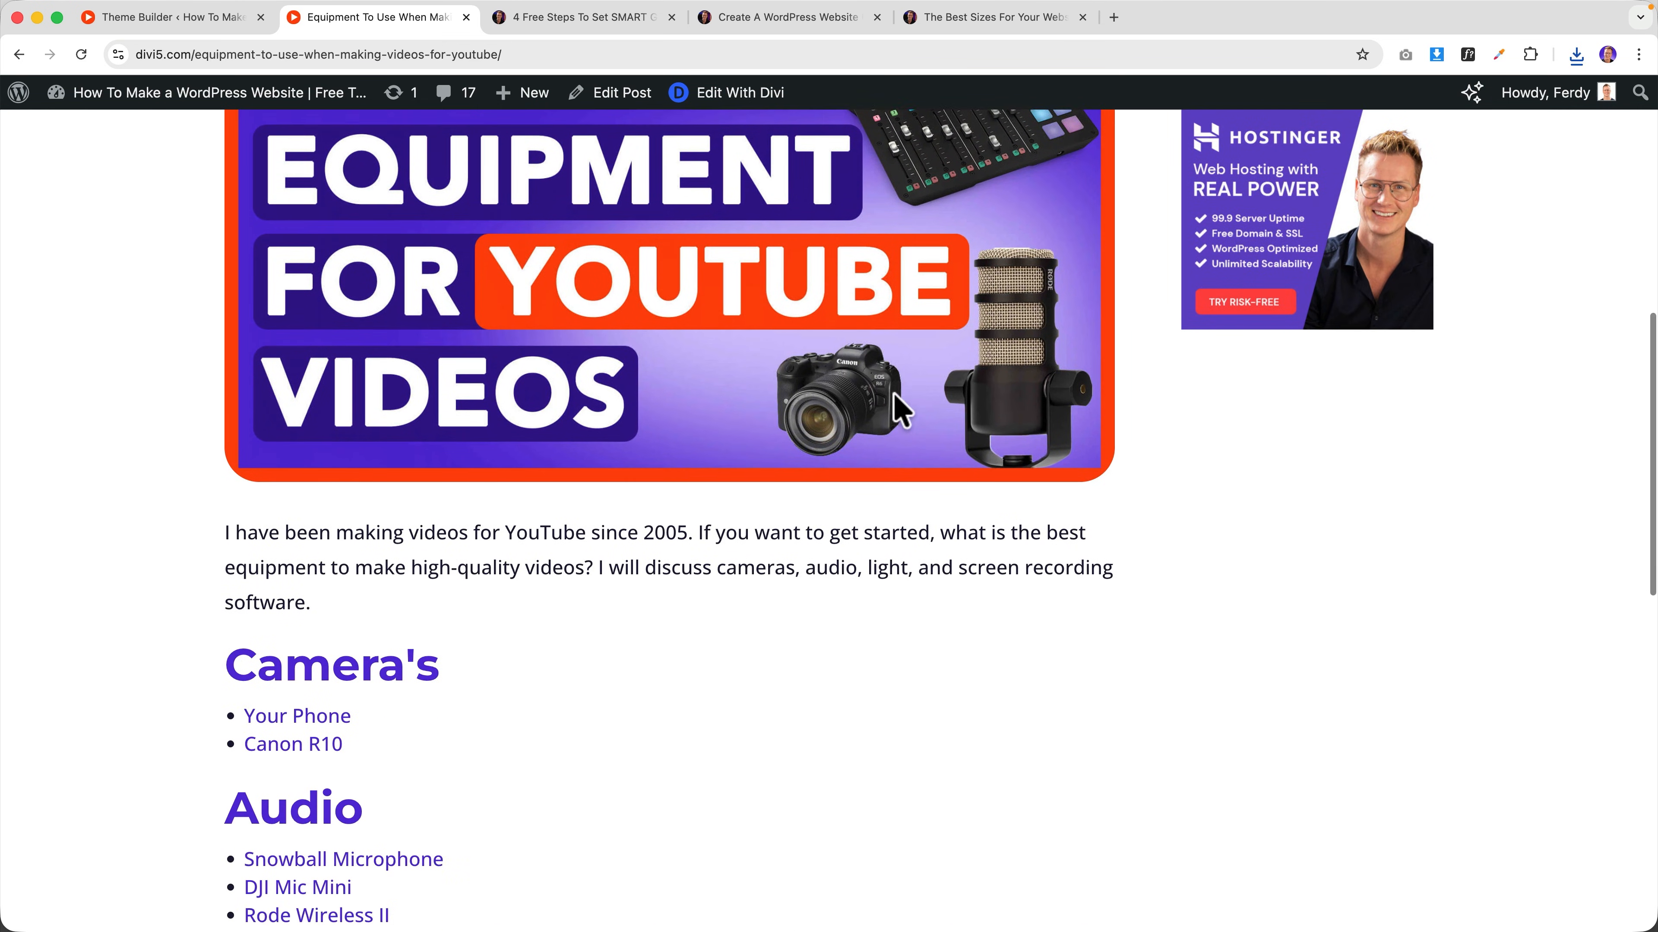
scroll(903, 418, up, 10)
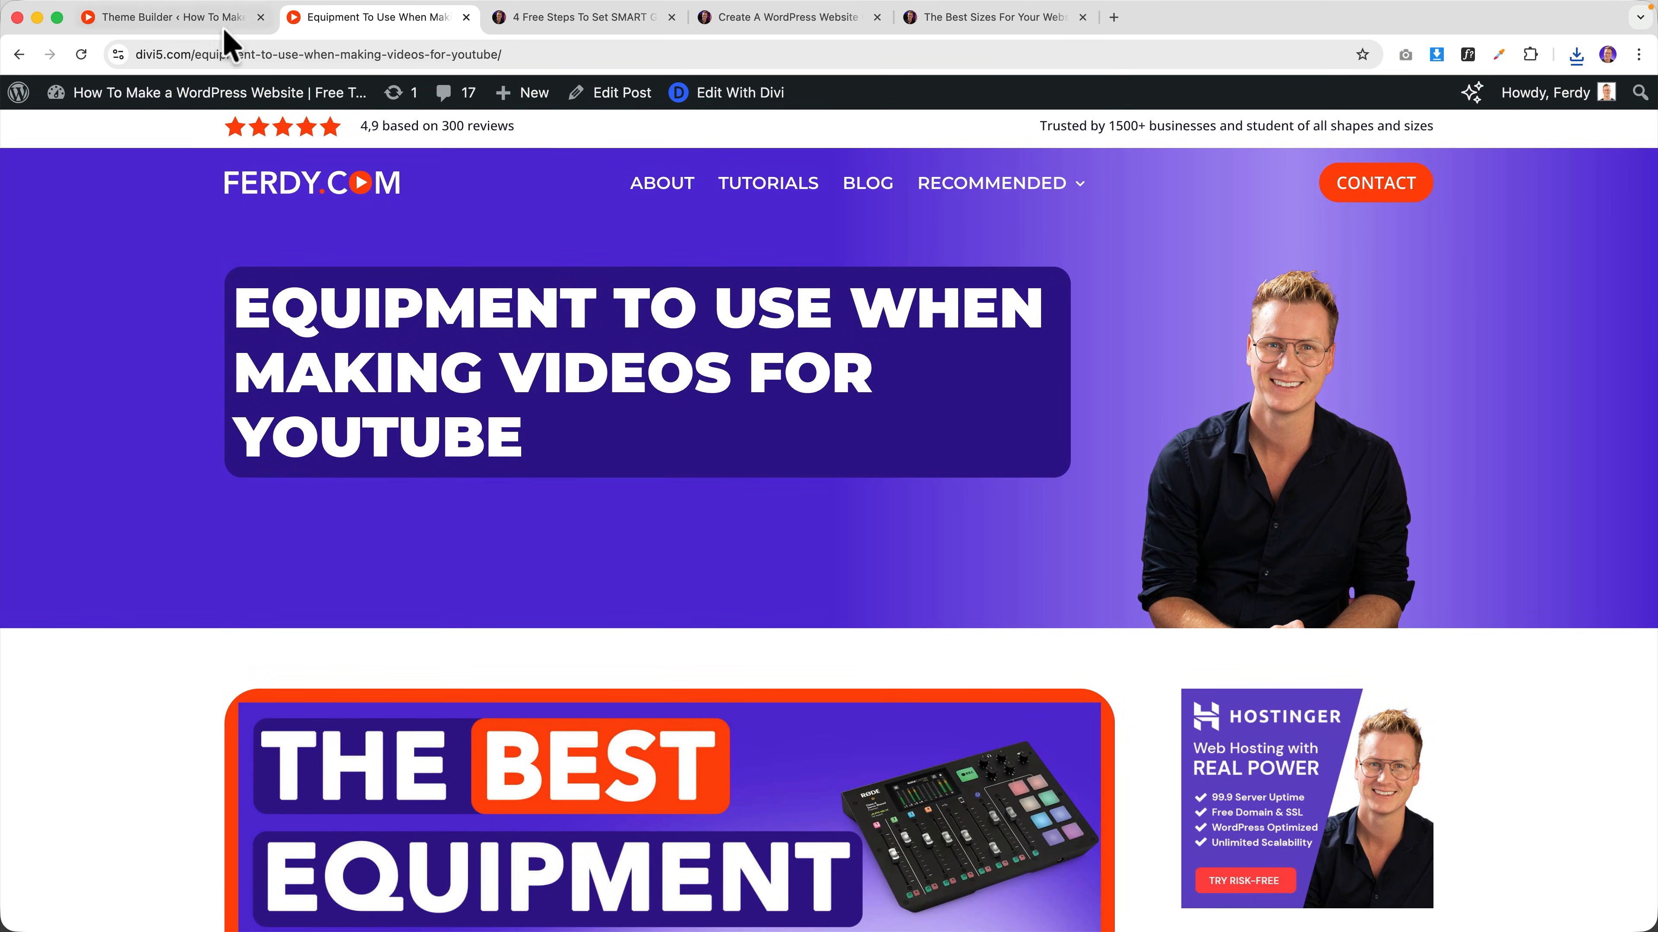
- Set the Hostinger image's sticky top offset to 20 px, save the template, and check the effect on the reloaded equipment post
click(222, 18)
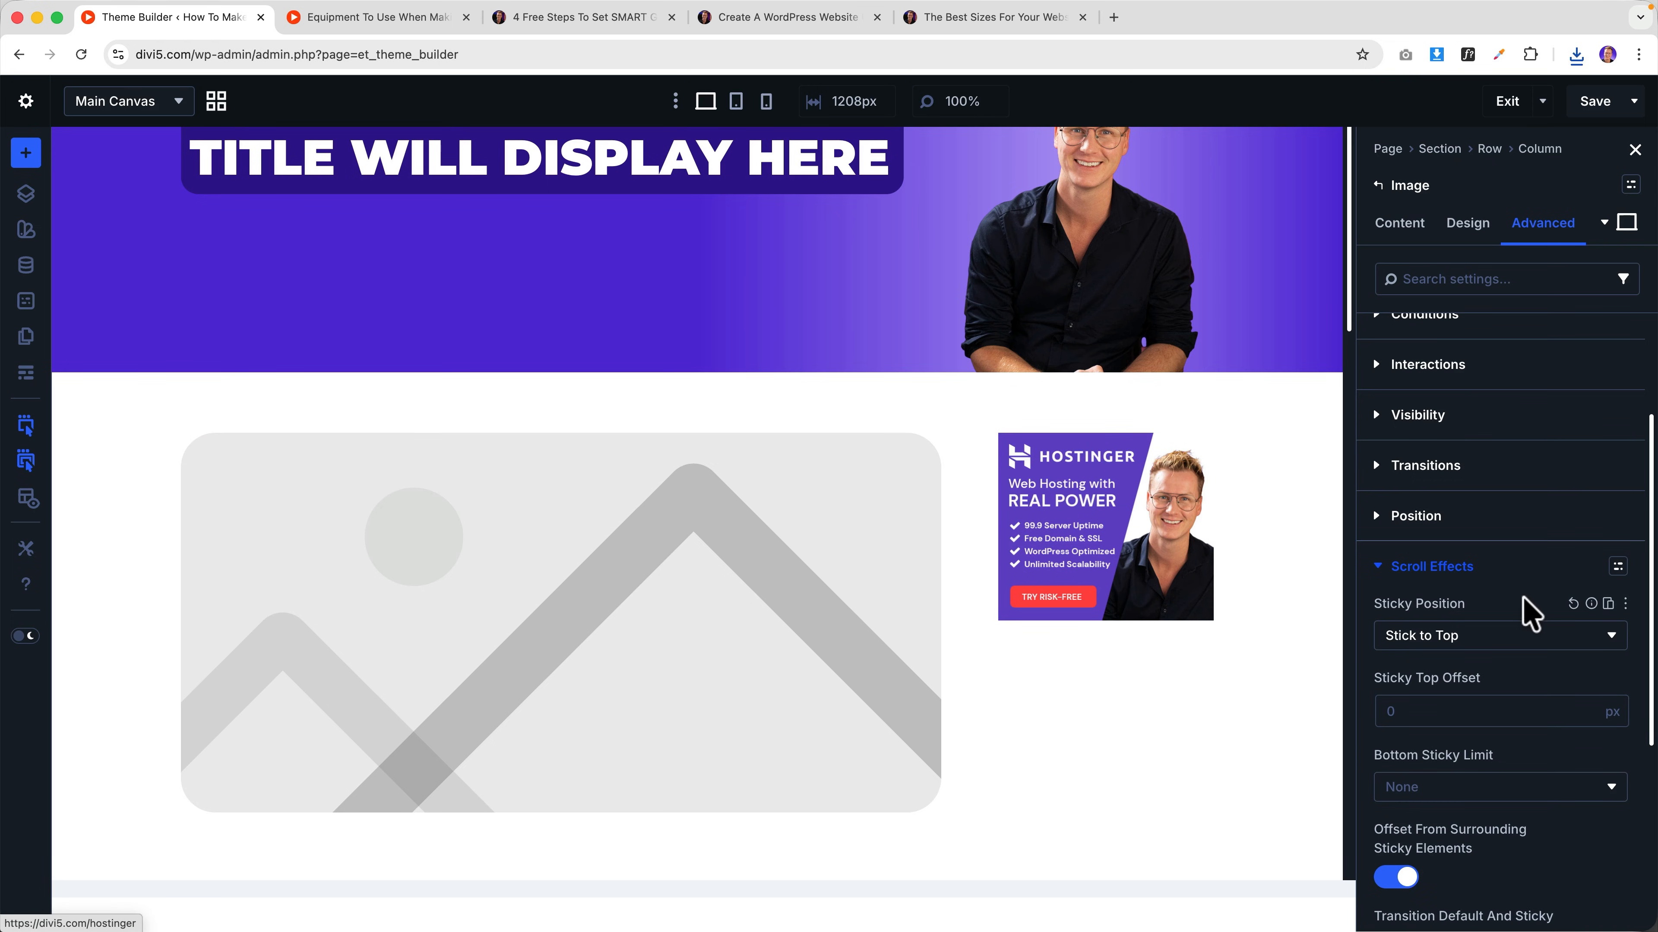
scroll(1521, 604, down, 2)
scroll(1514, 598, down, 1)
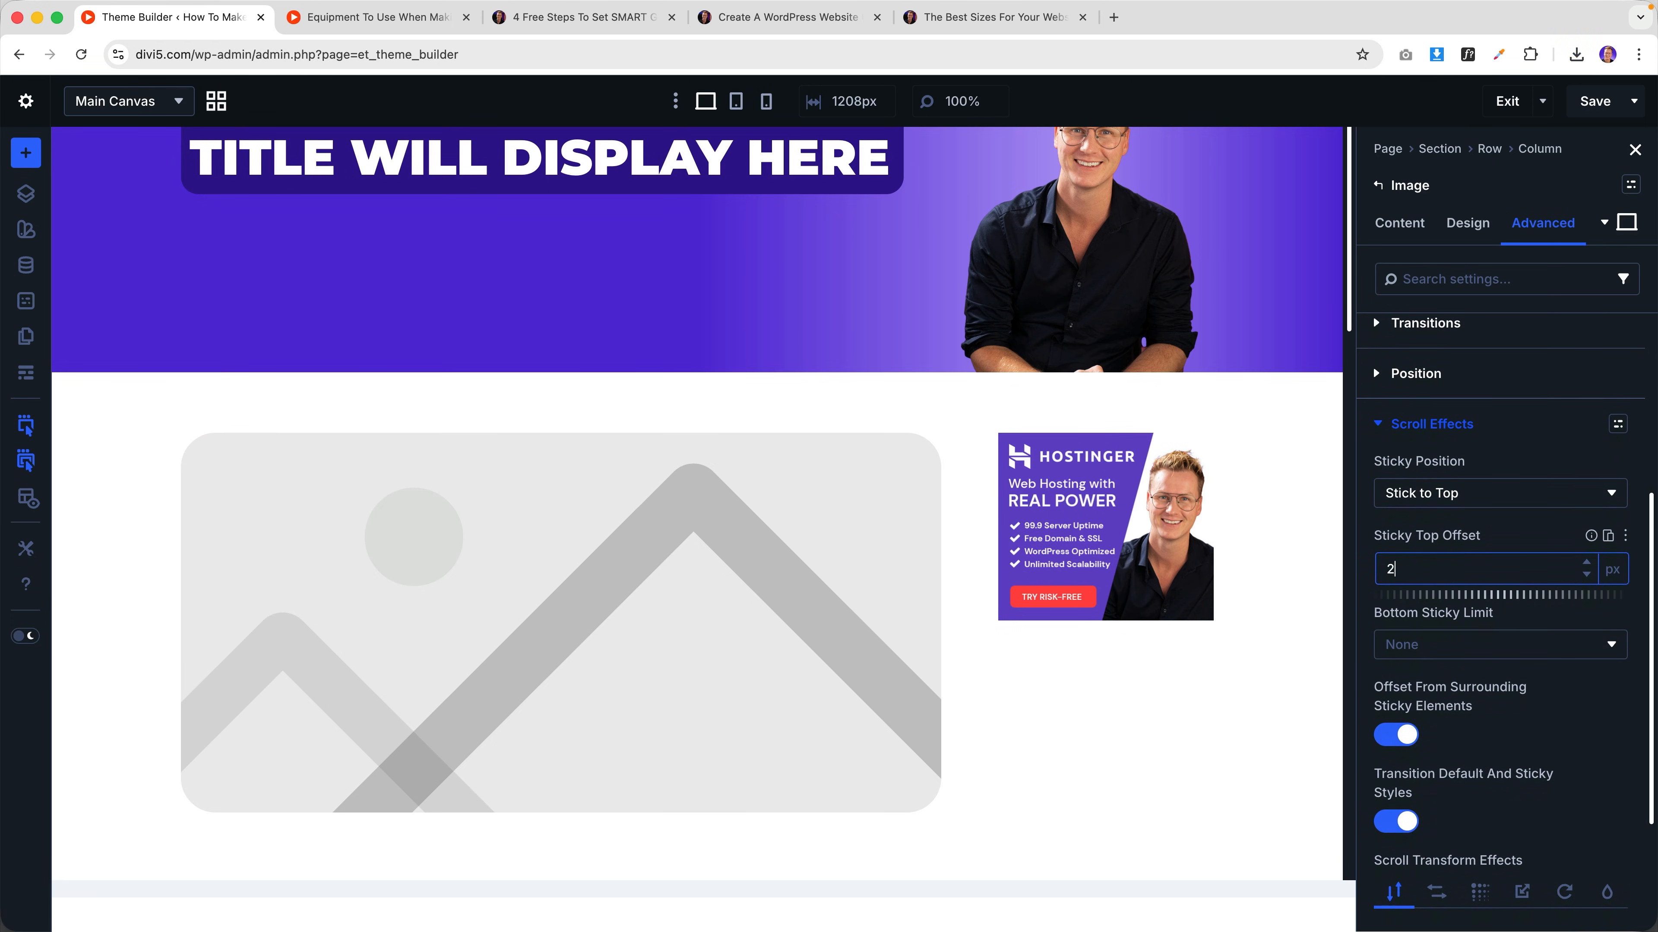
click(1597, 103)
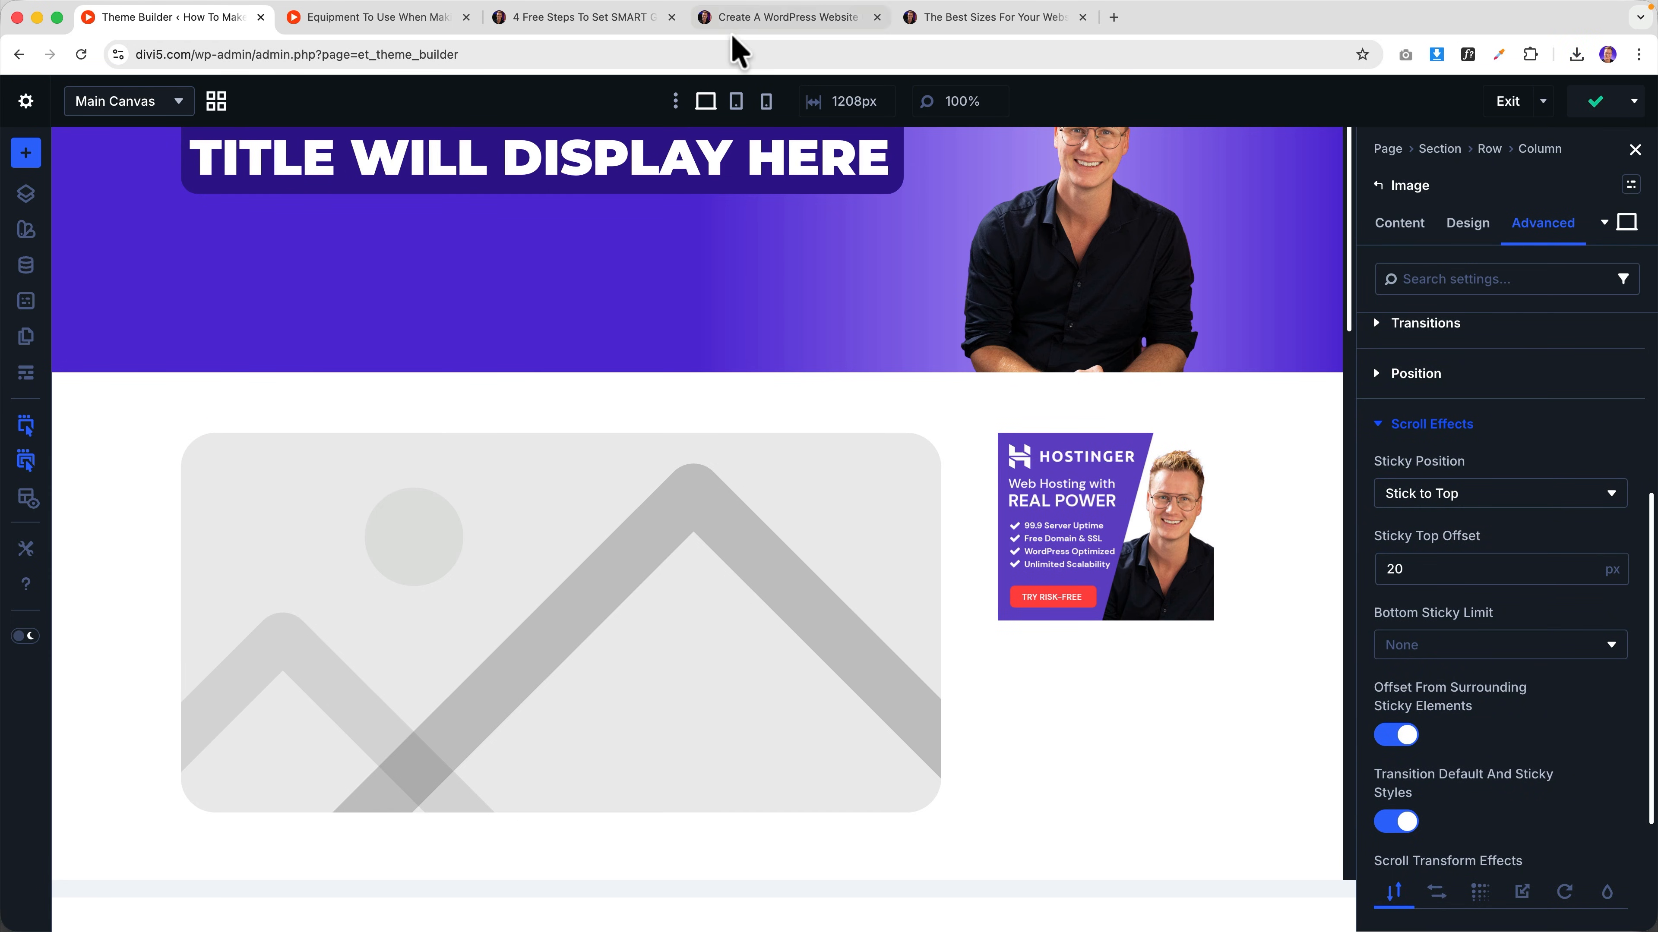
click(416, 27)
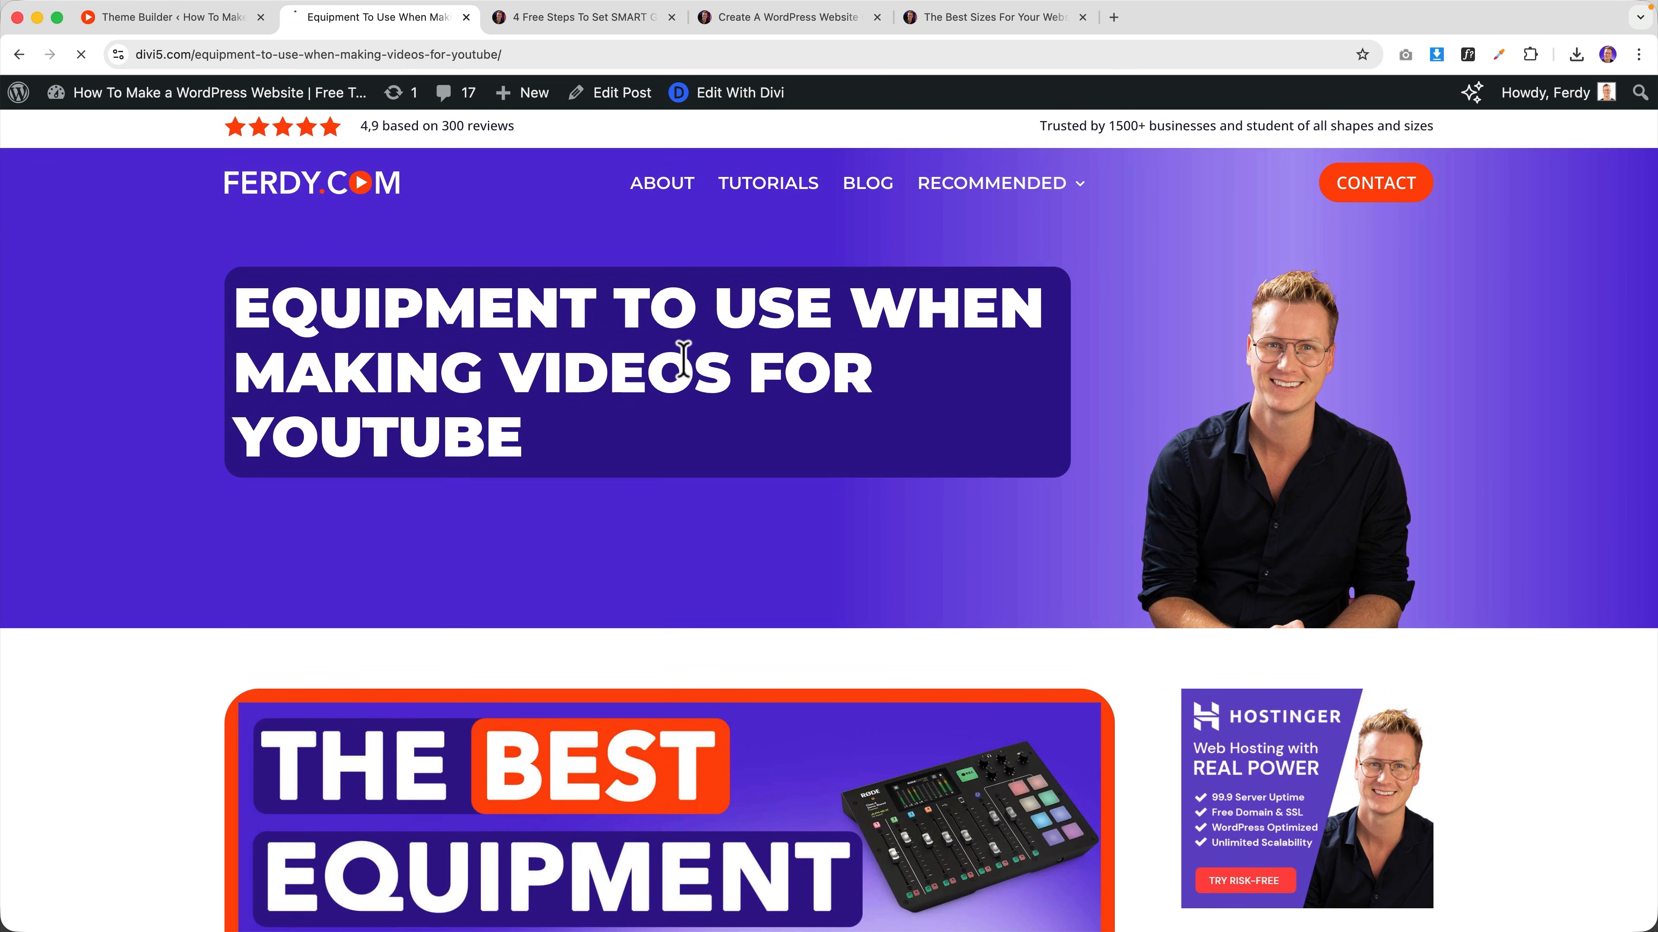
scroll(868, 542, down, 10)
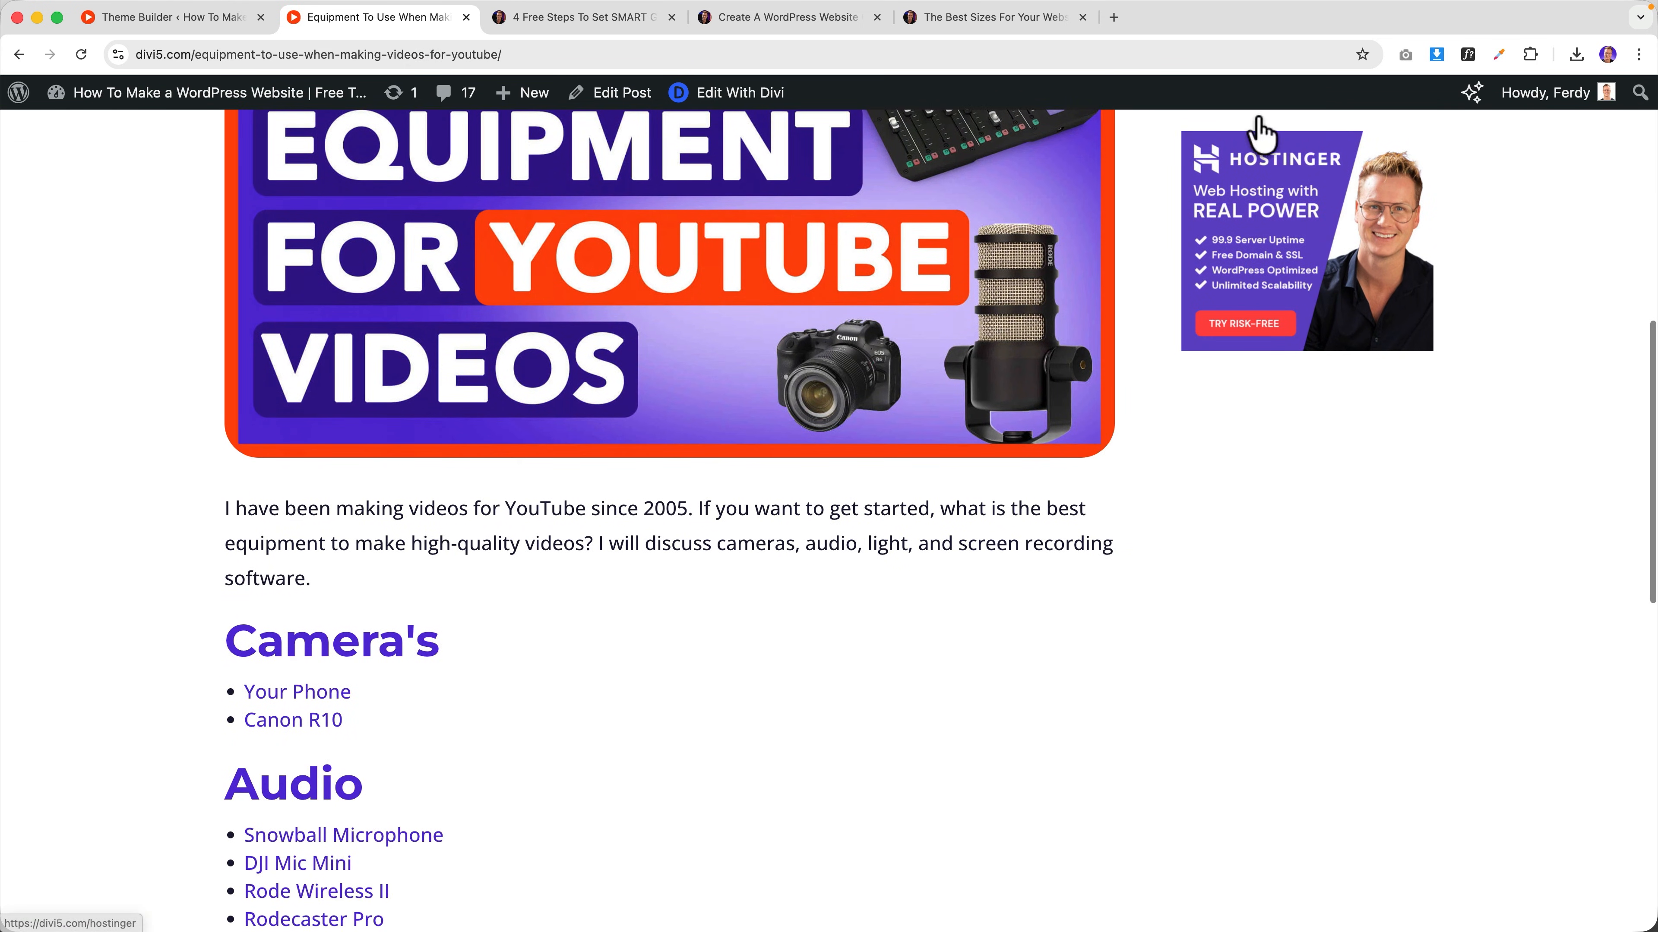
scroll(1149, 196, up, 4)
scroll(1134, 222, up, 4)
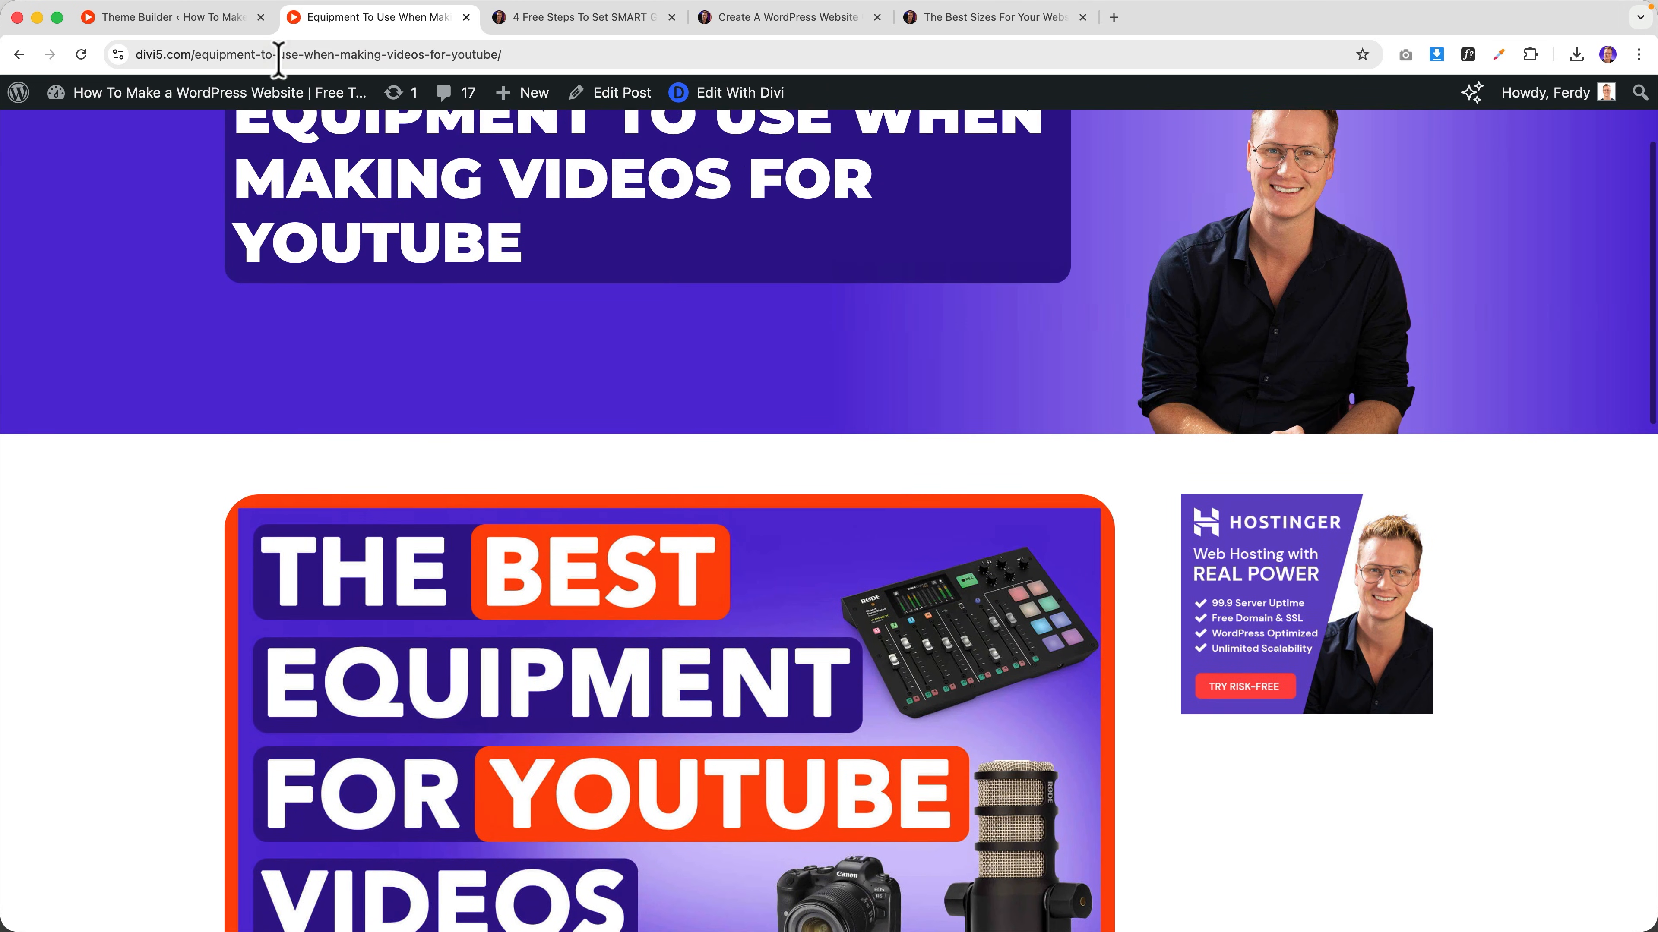
- Compare the ads on the ferdy.com SMART goals post, then round all corners of the template's Hostinger image with a 1 rem border radius
click(235, 20)
click(586, 19)
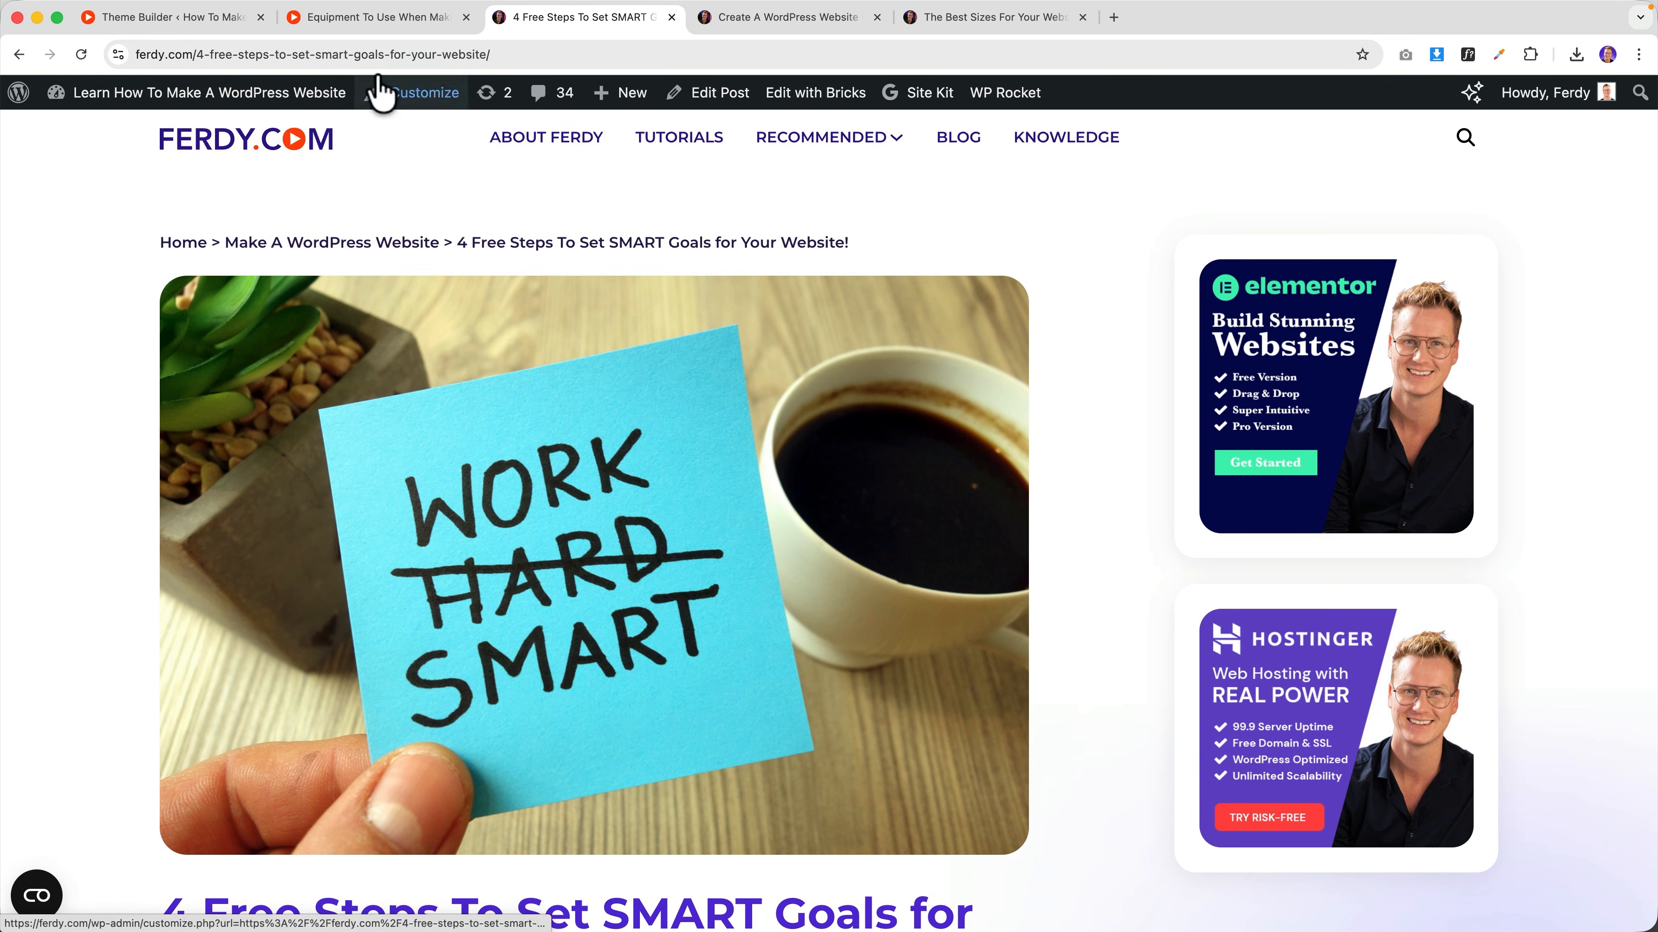
click(222, 20)
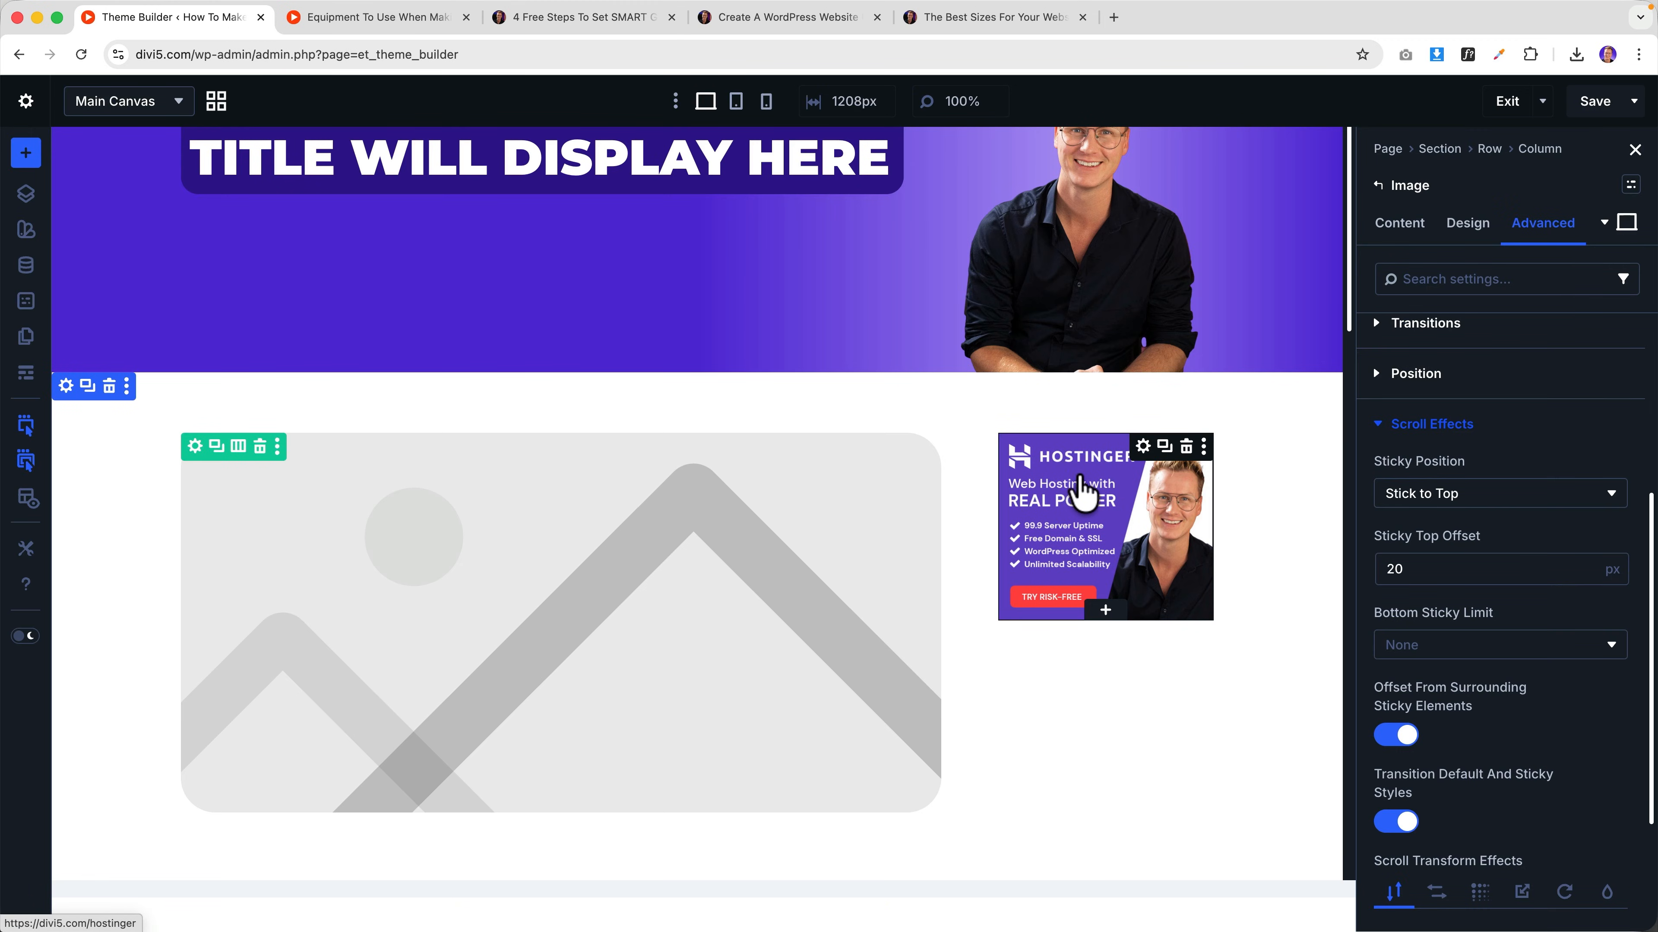
click(1467, 224)
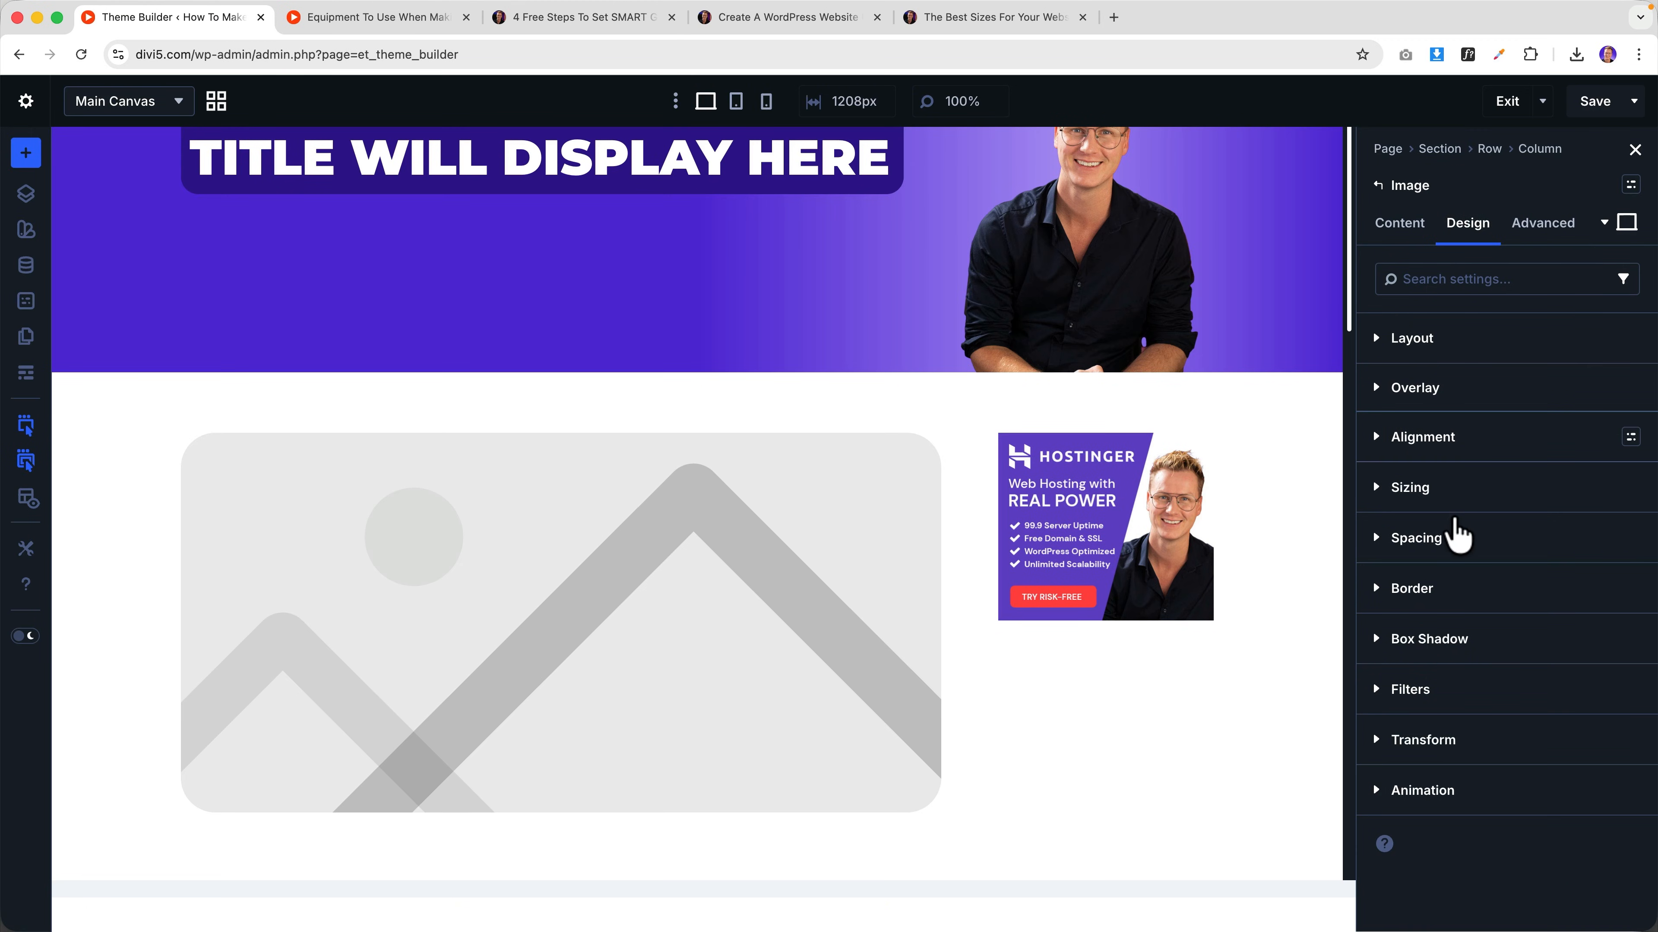
click(1453, 557)
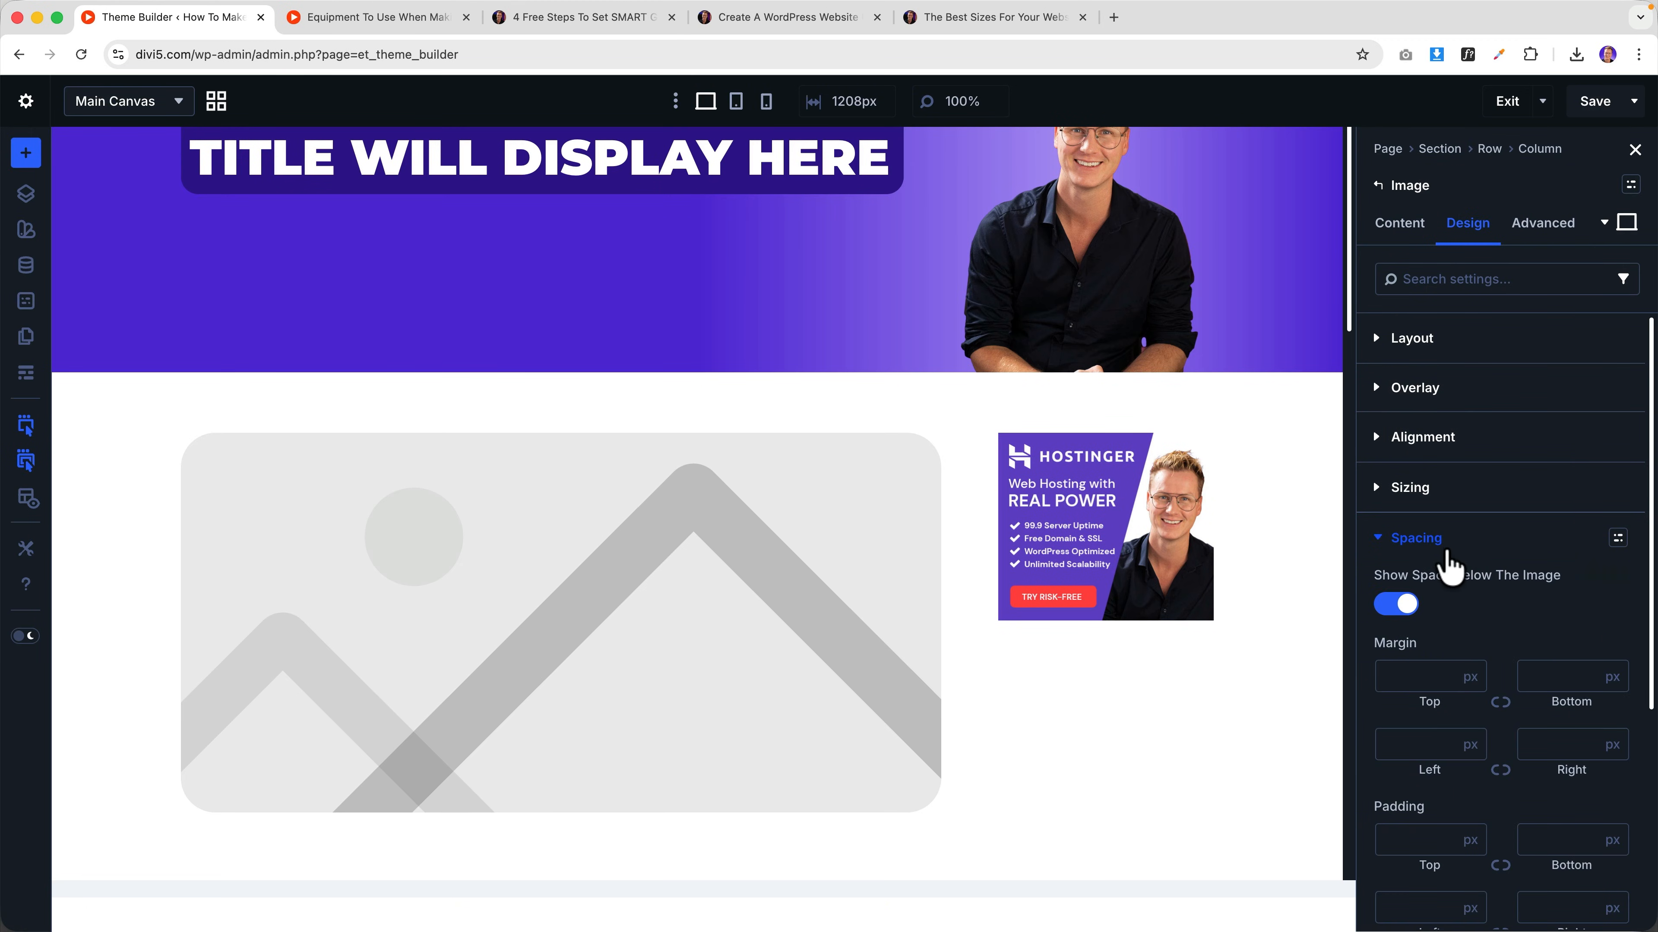
click(1445, 548)
click(1445, 590)
click(1469, 678)
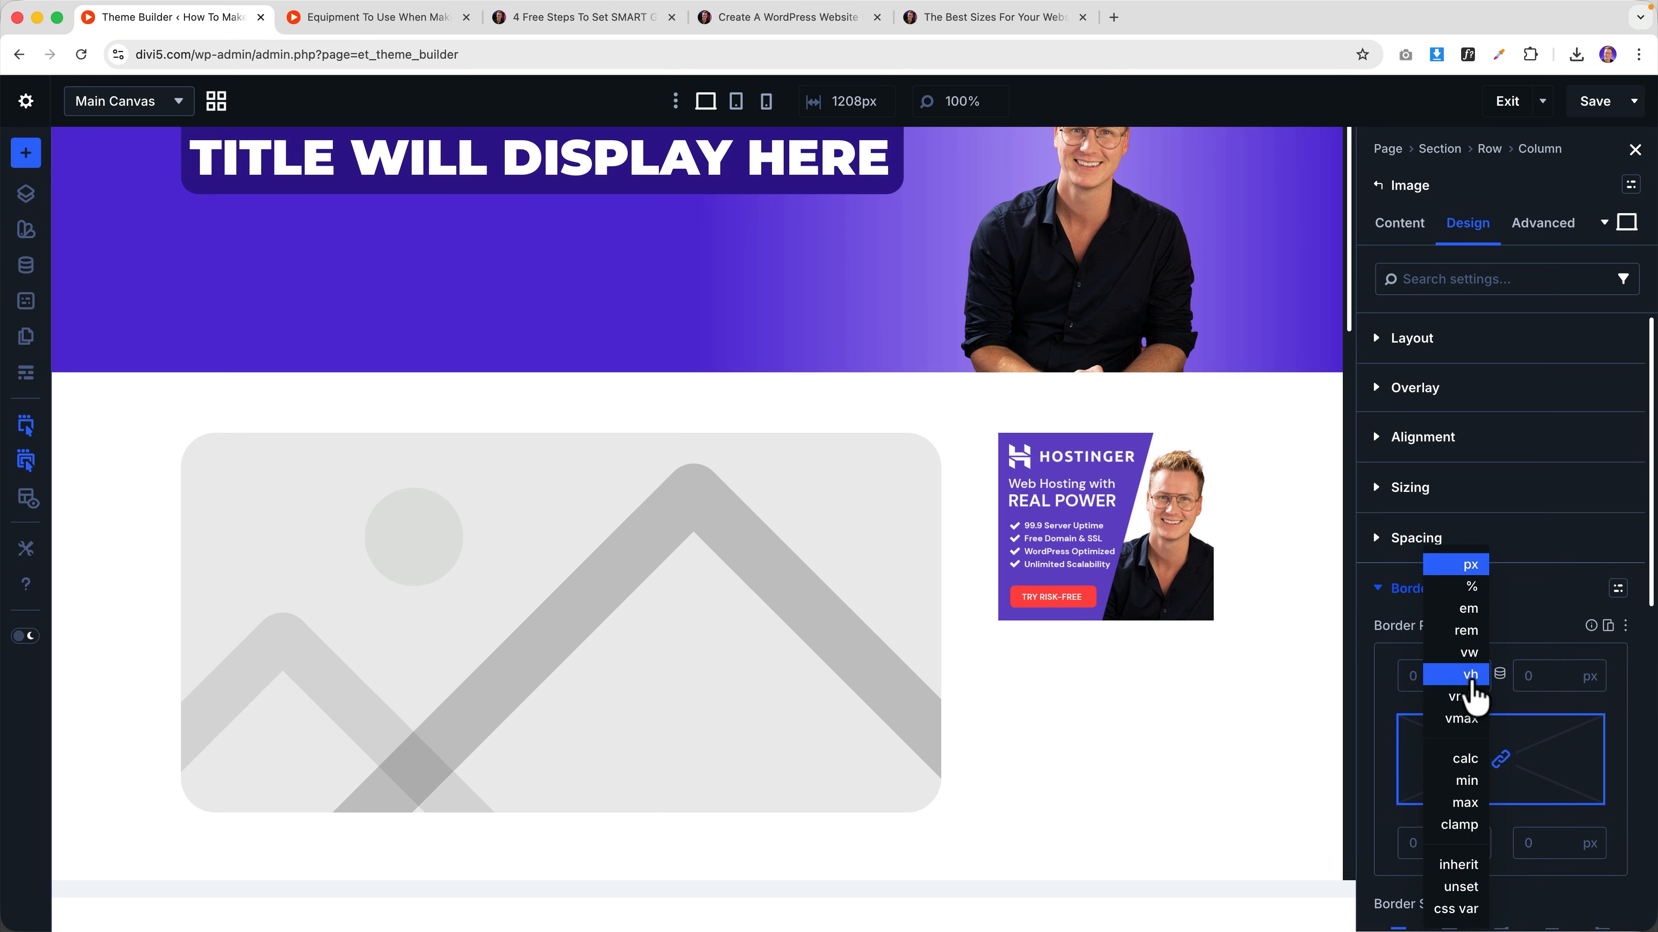
click(1466, 630)
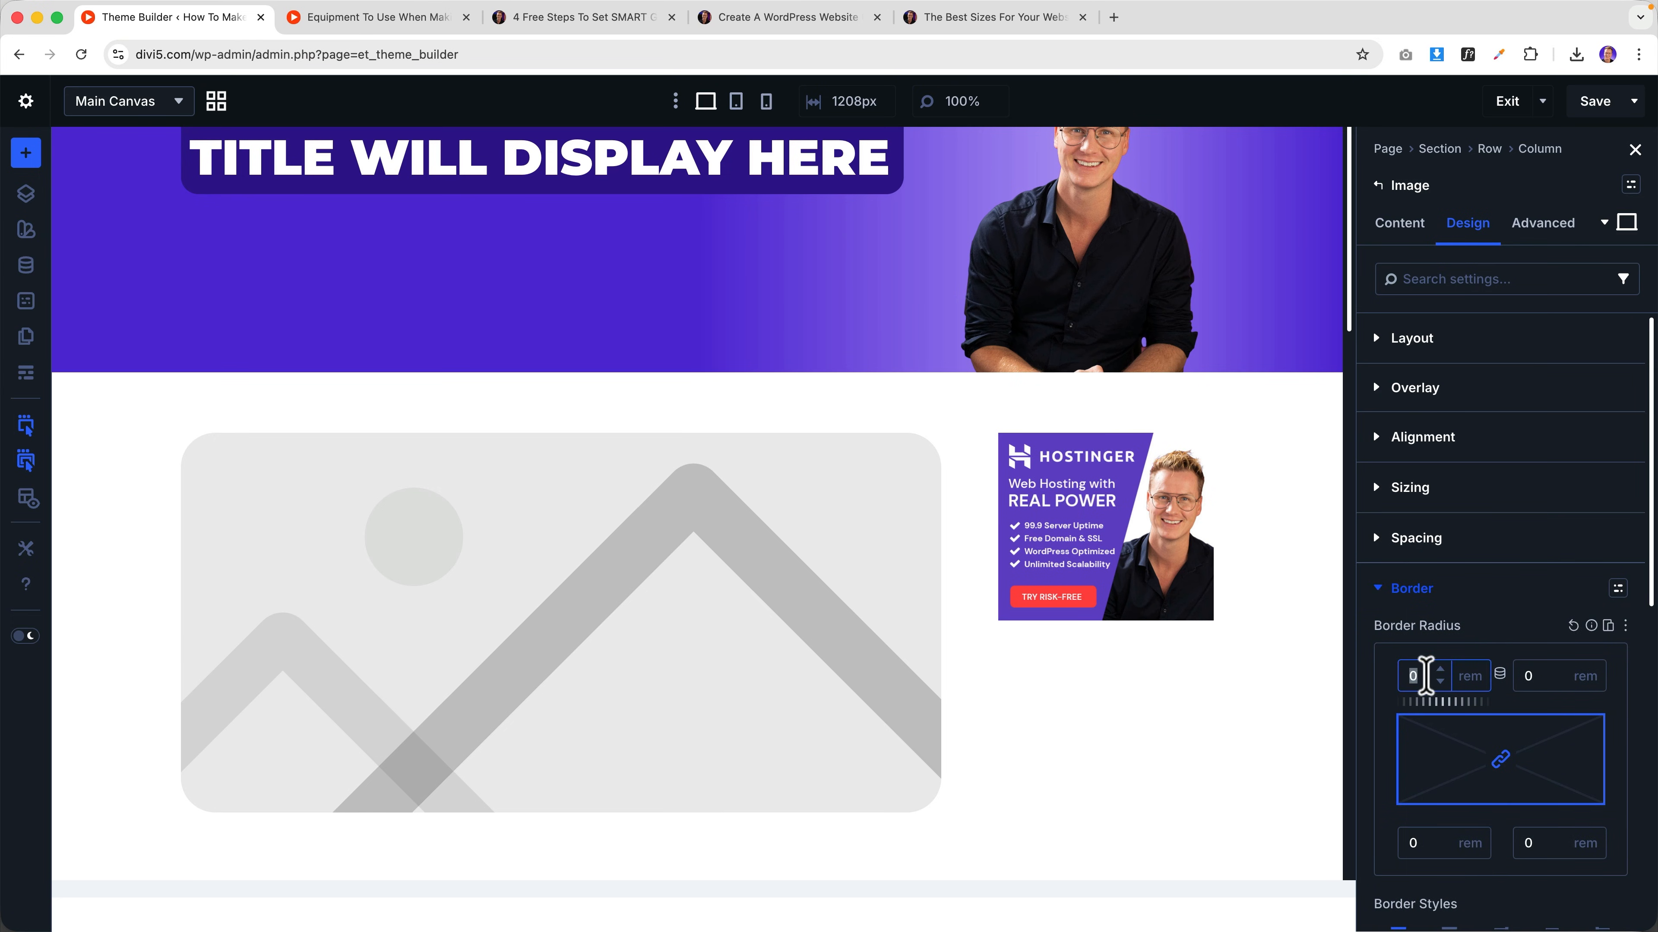
text(1)
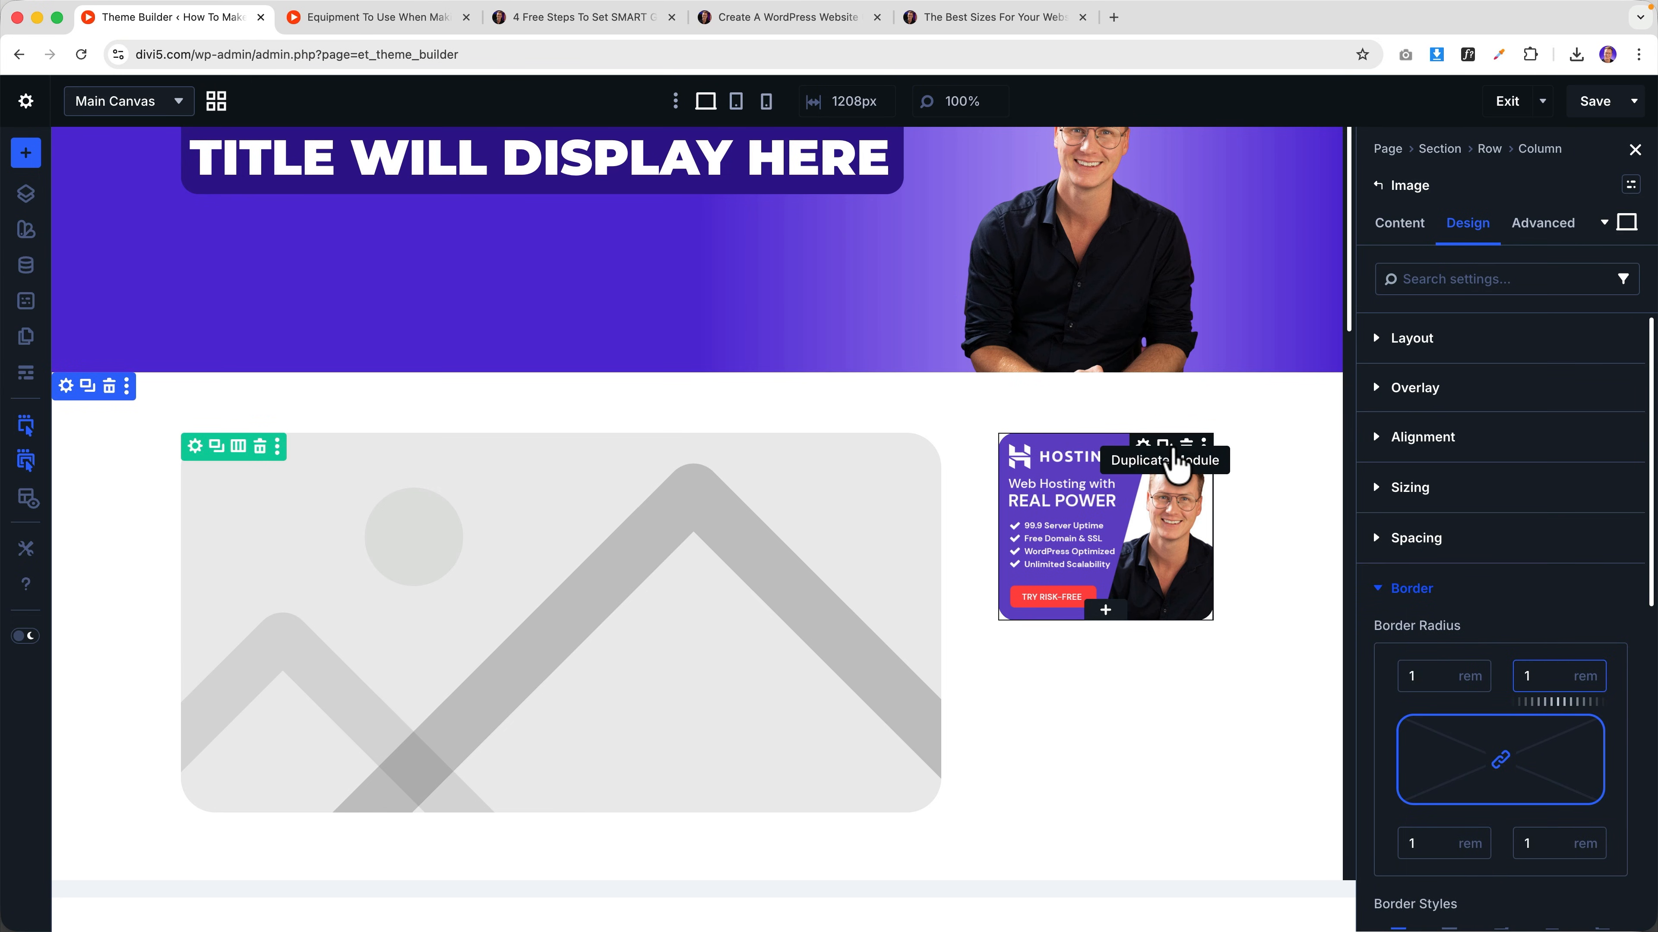
- Duplicate the Hostinger image module and replace the copy's image with Elementor-Ad.png from the media library
click(1175, 457)
click(1412, 232)
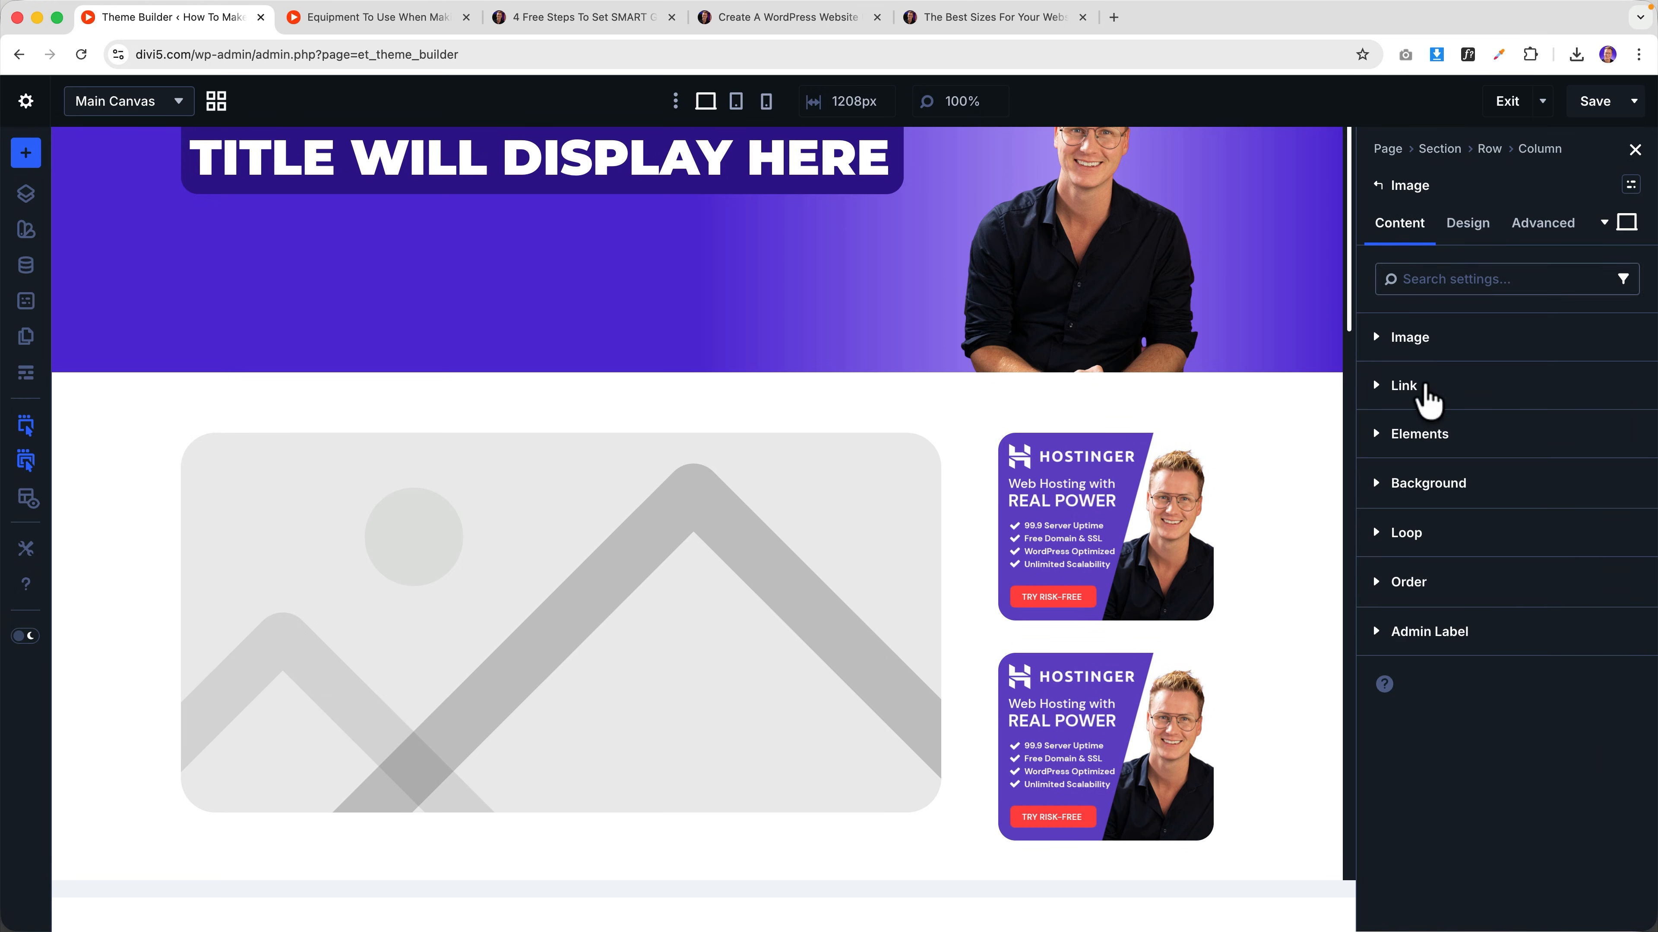
click(1436, 342)
click(1468, 500)
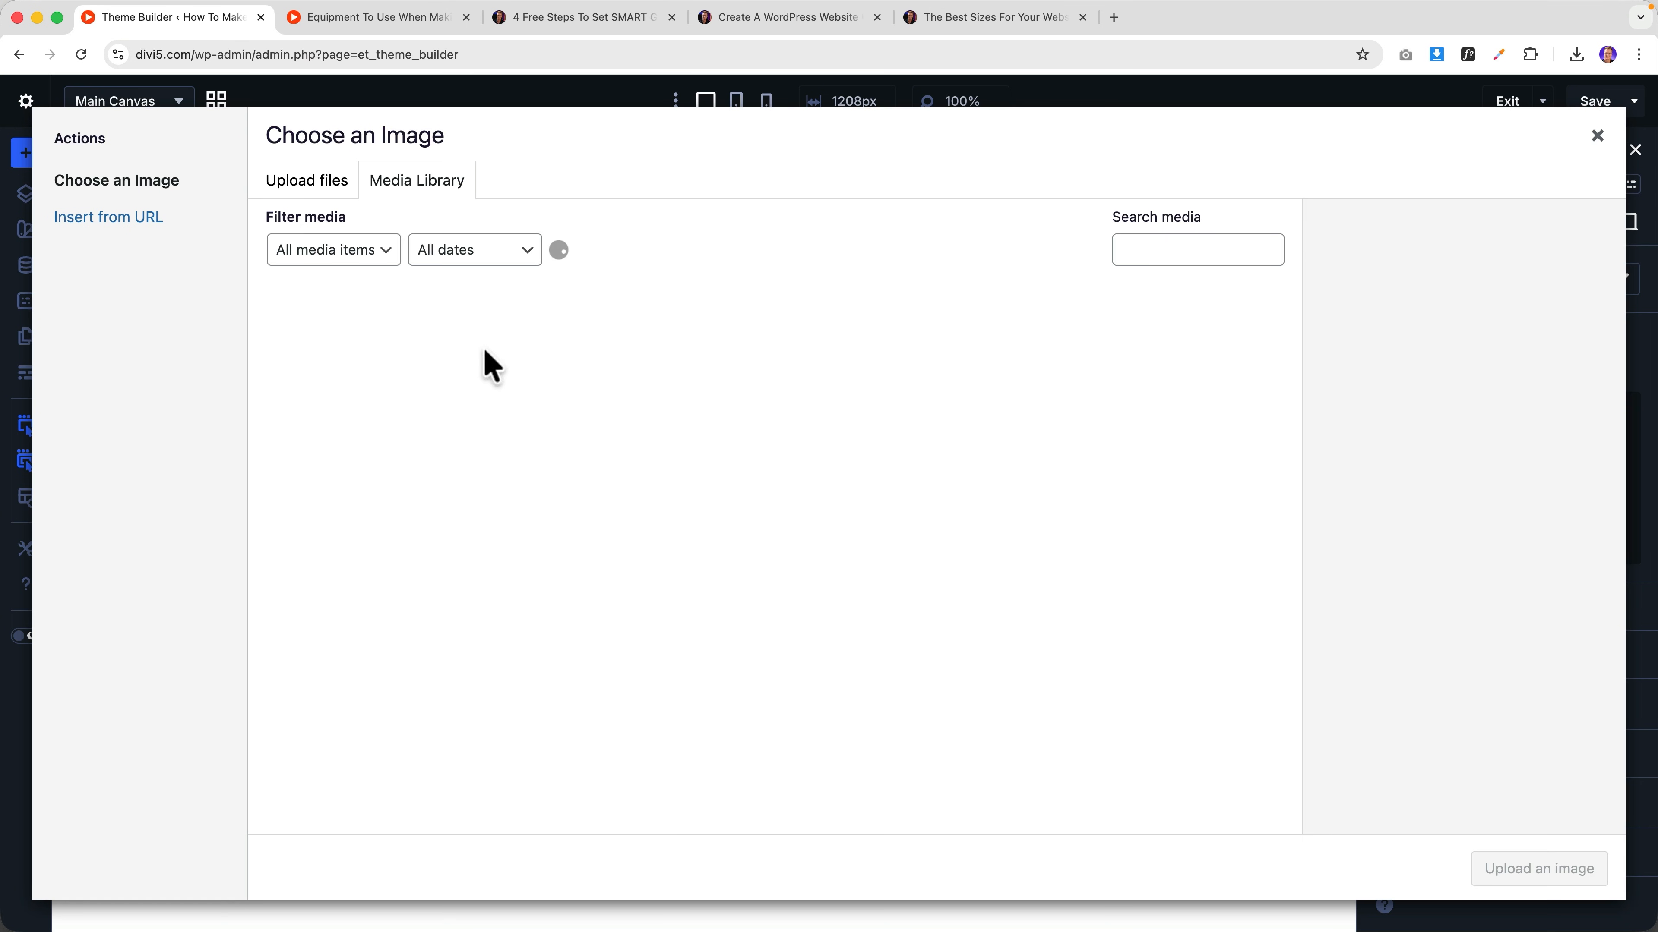
click(349, 357)
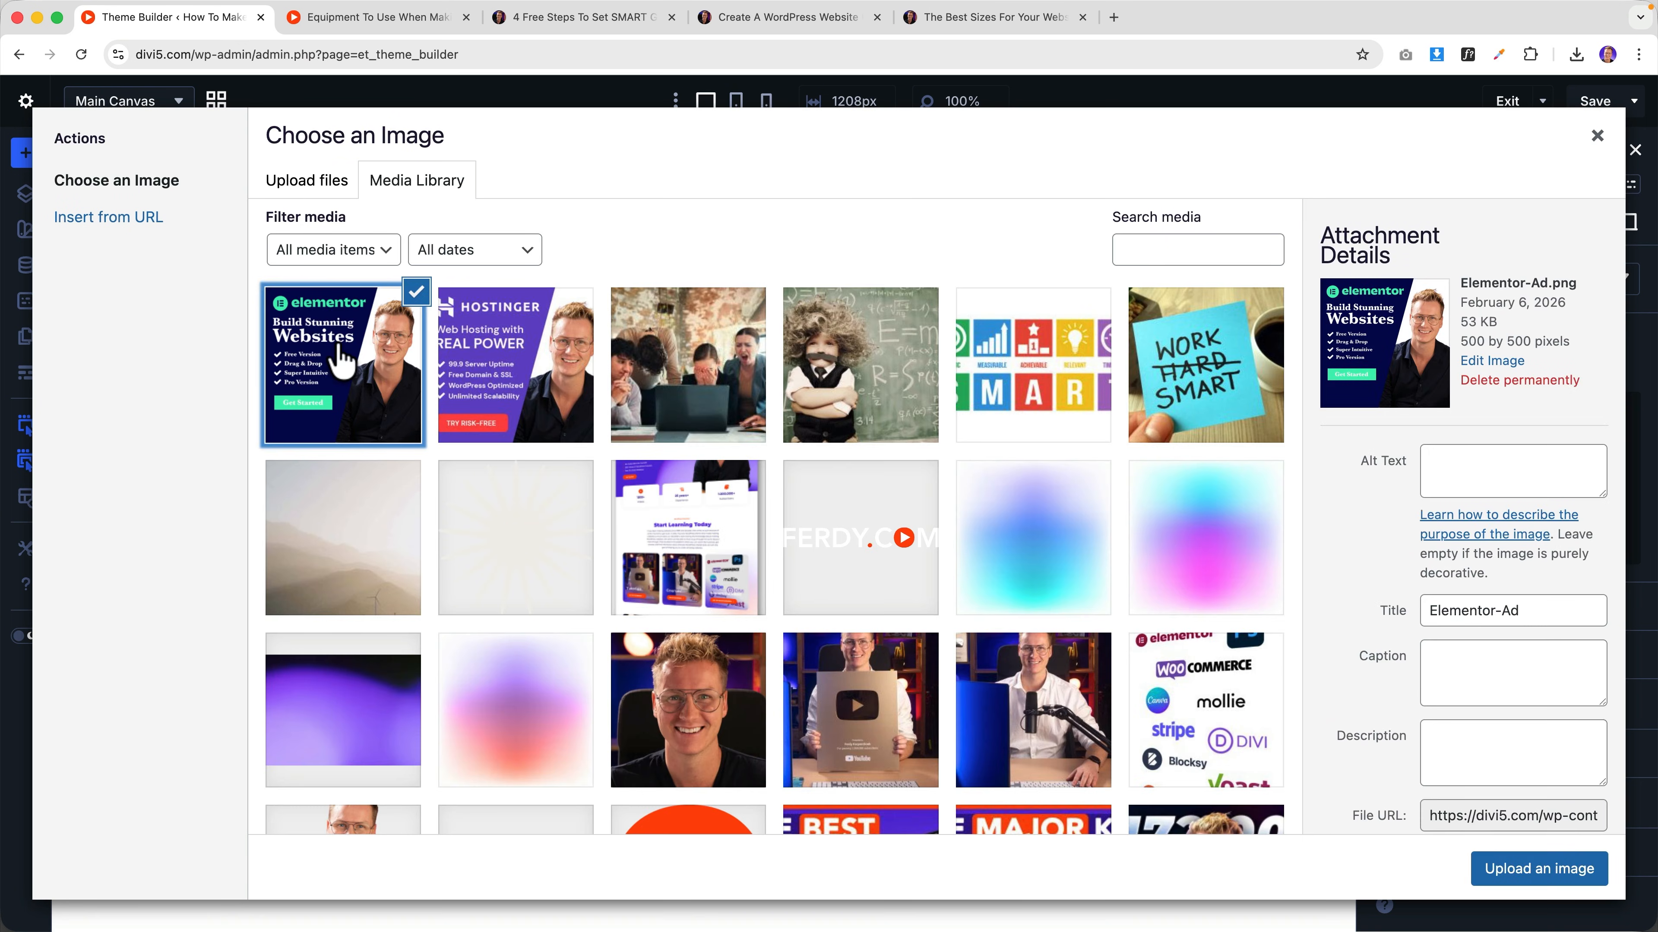
click(1511, 861)
click(1415, 609)
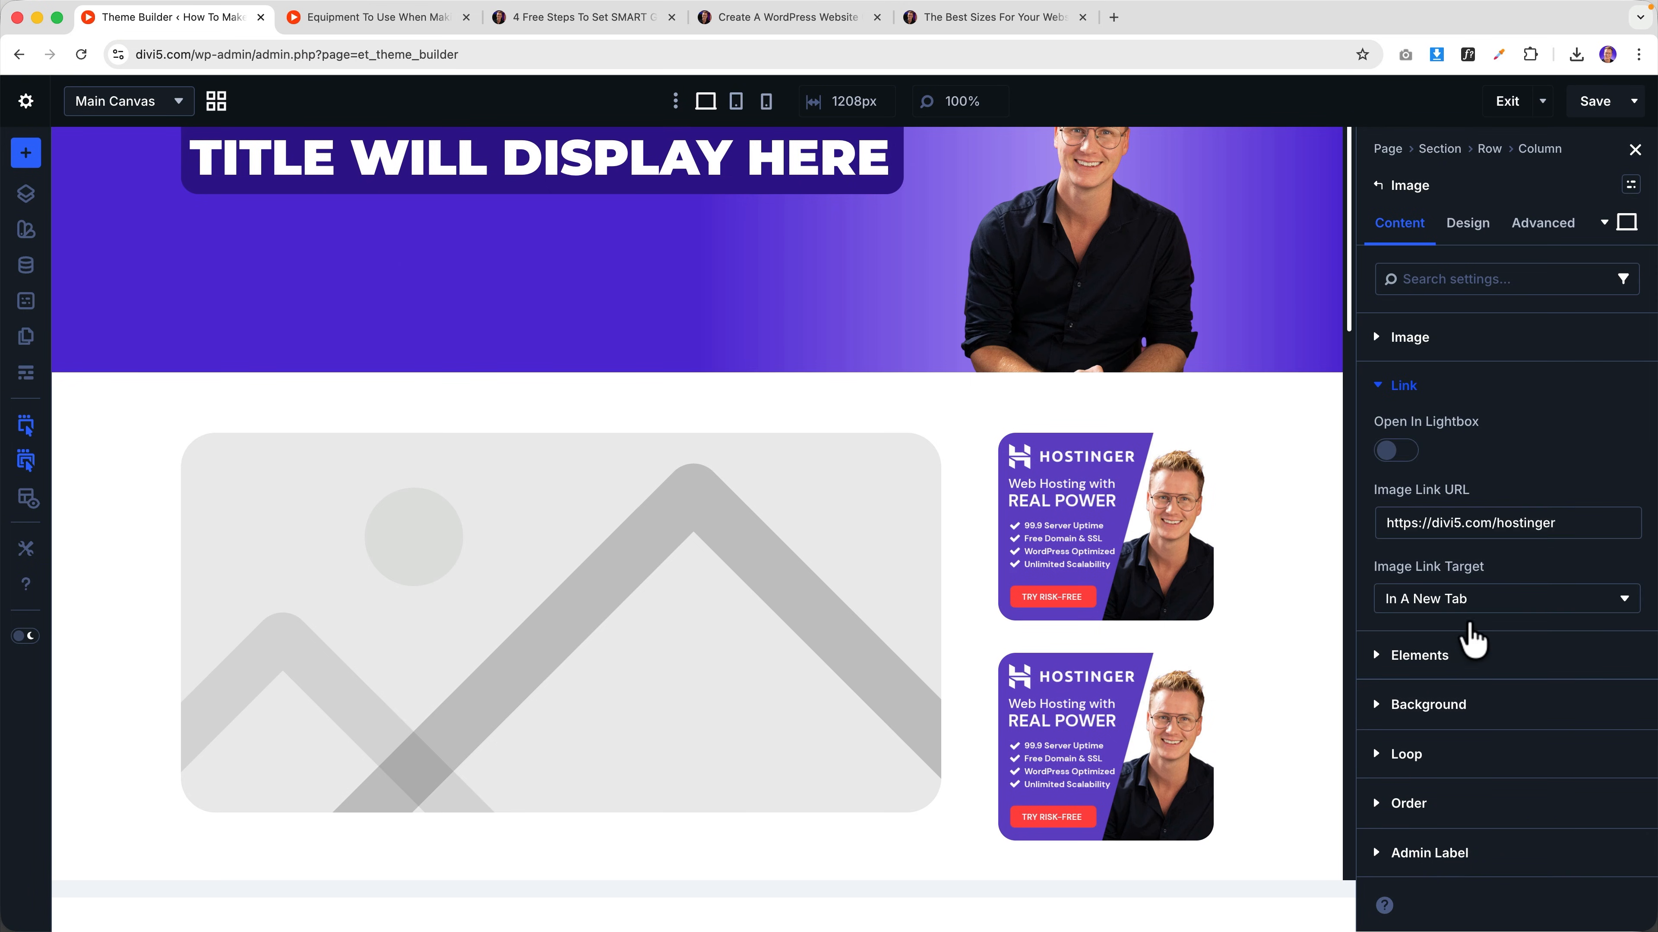
drag(1495, 530, 1572, 530)
text(e)
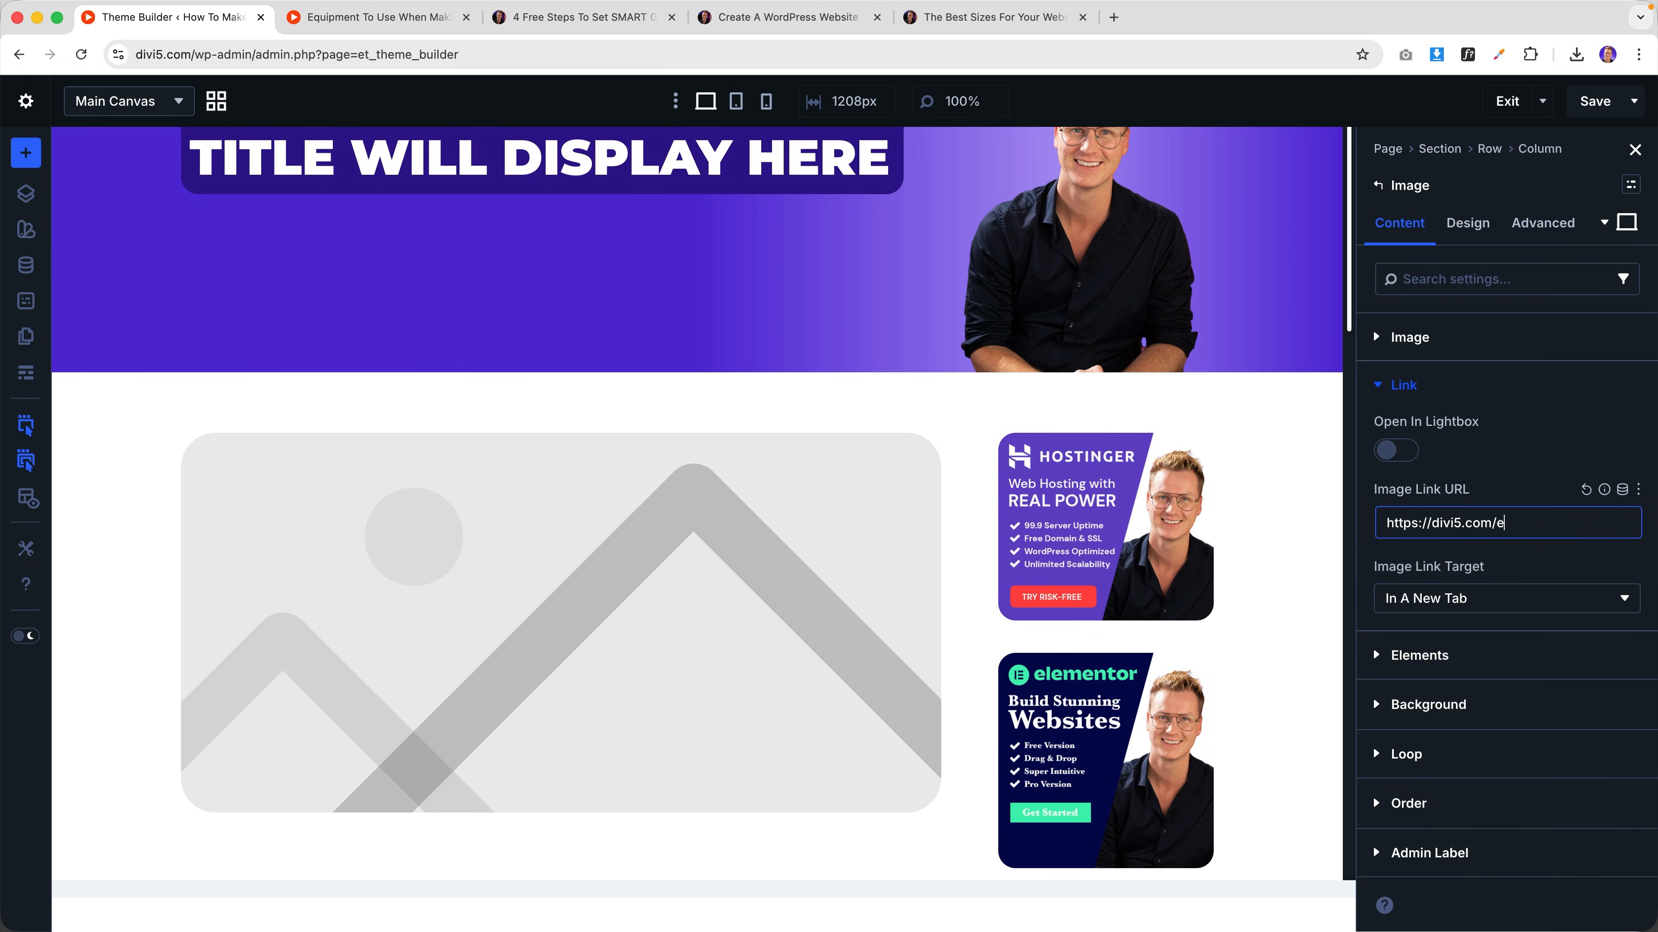
text(lementor)
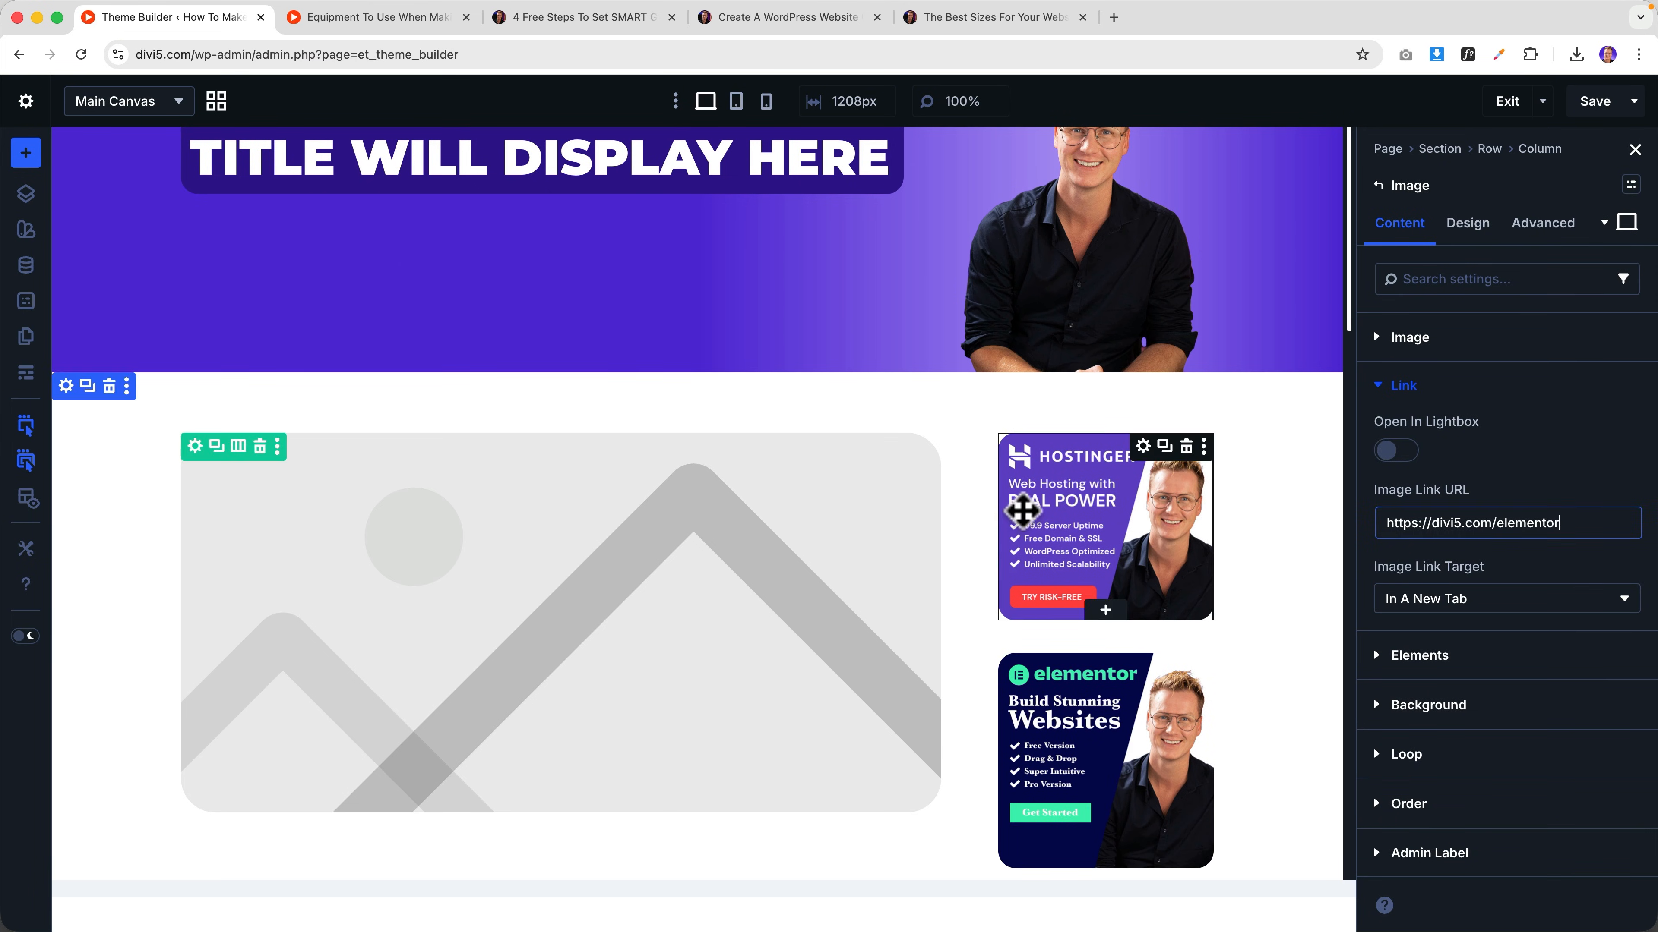
click(1594, 103)
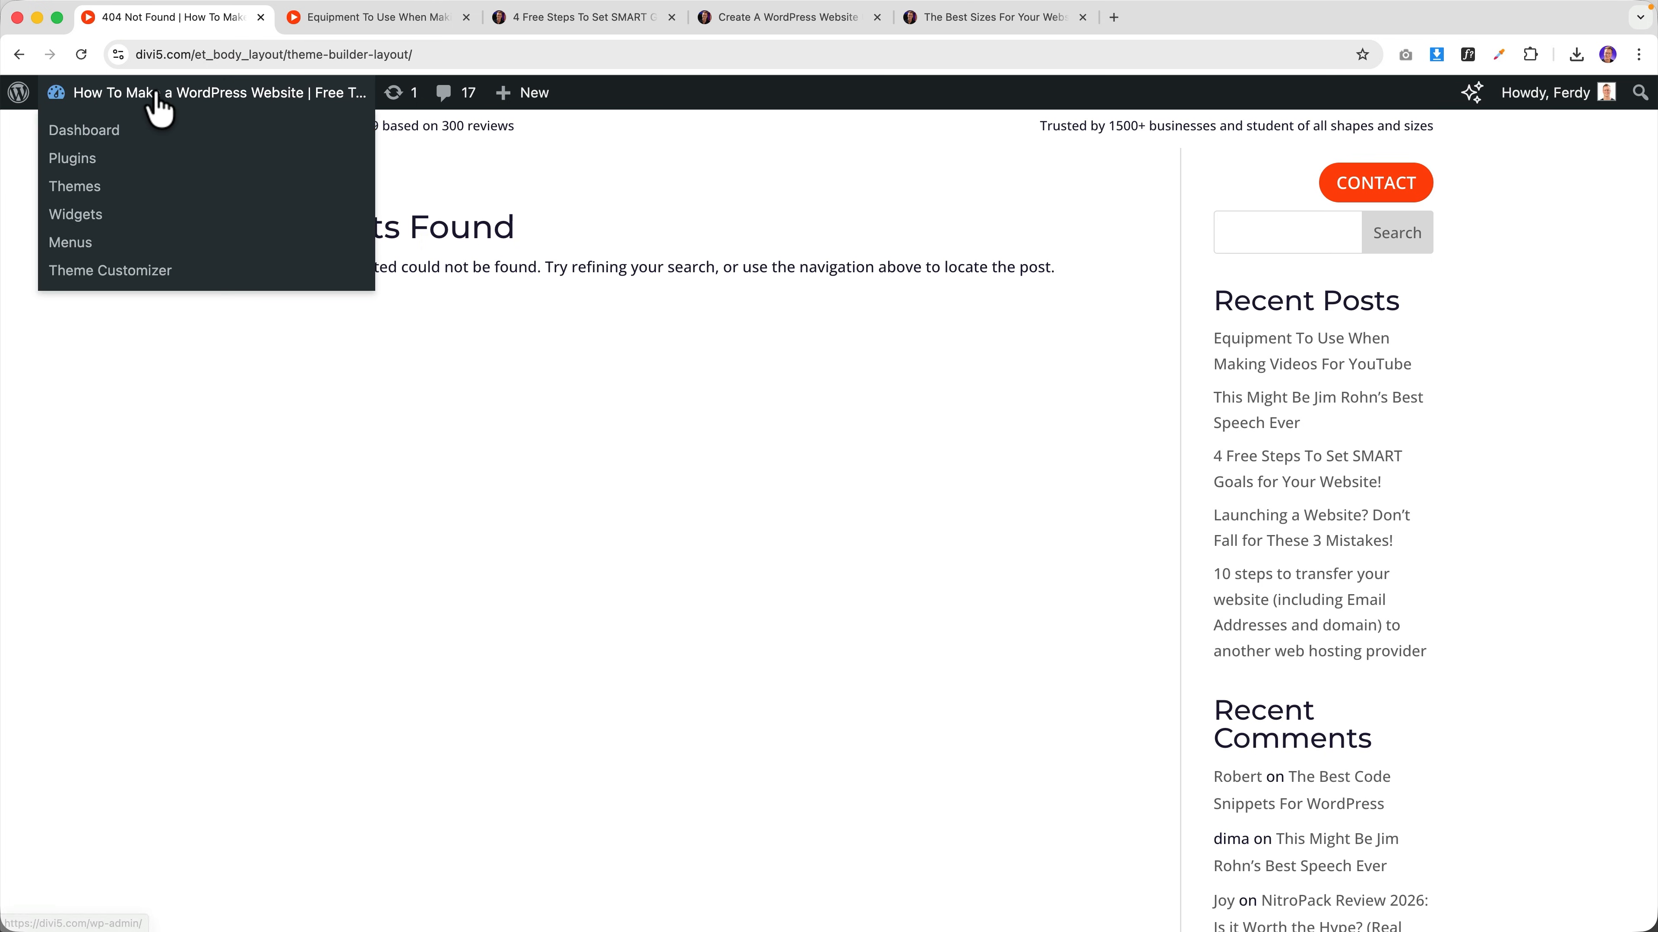
- Search the WordPress plugin directory for "redirection", then install and activate the Redirection plugin
click(155, 105)
mouse_move(122, 548)
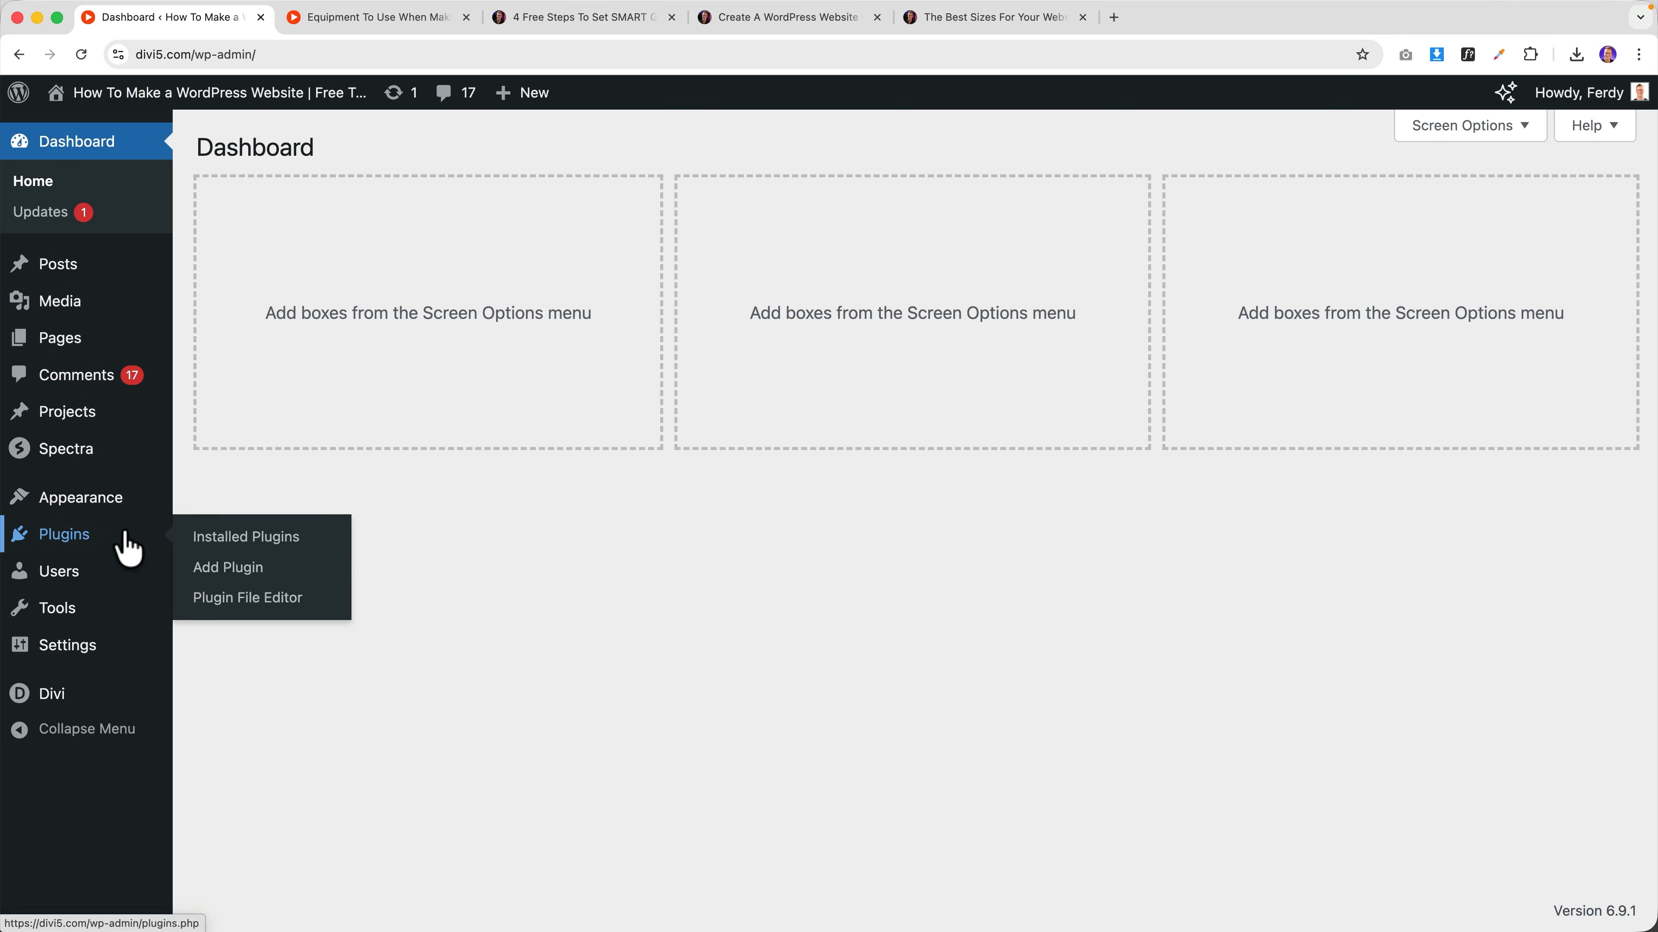
click(256, 580)
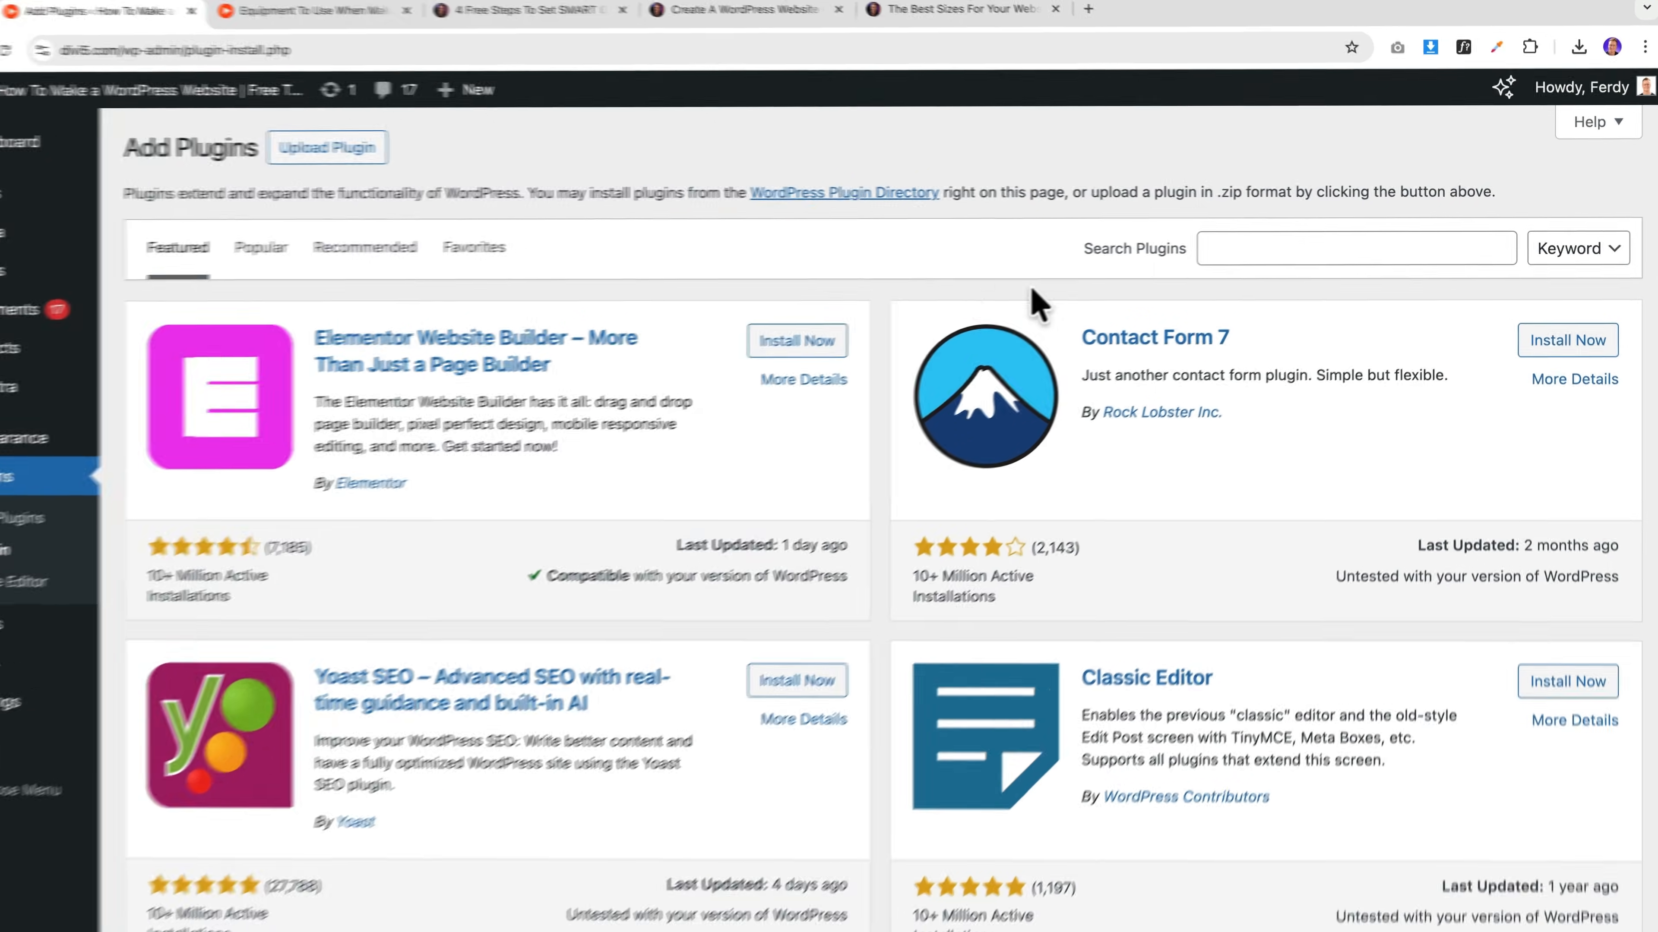
click(1266, 248)
text(redicr)
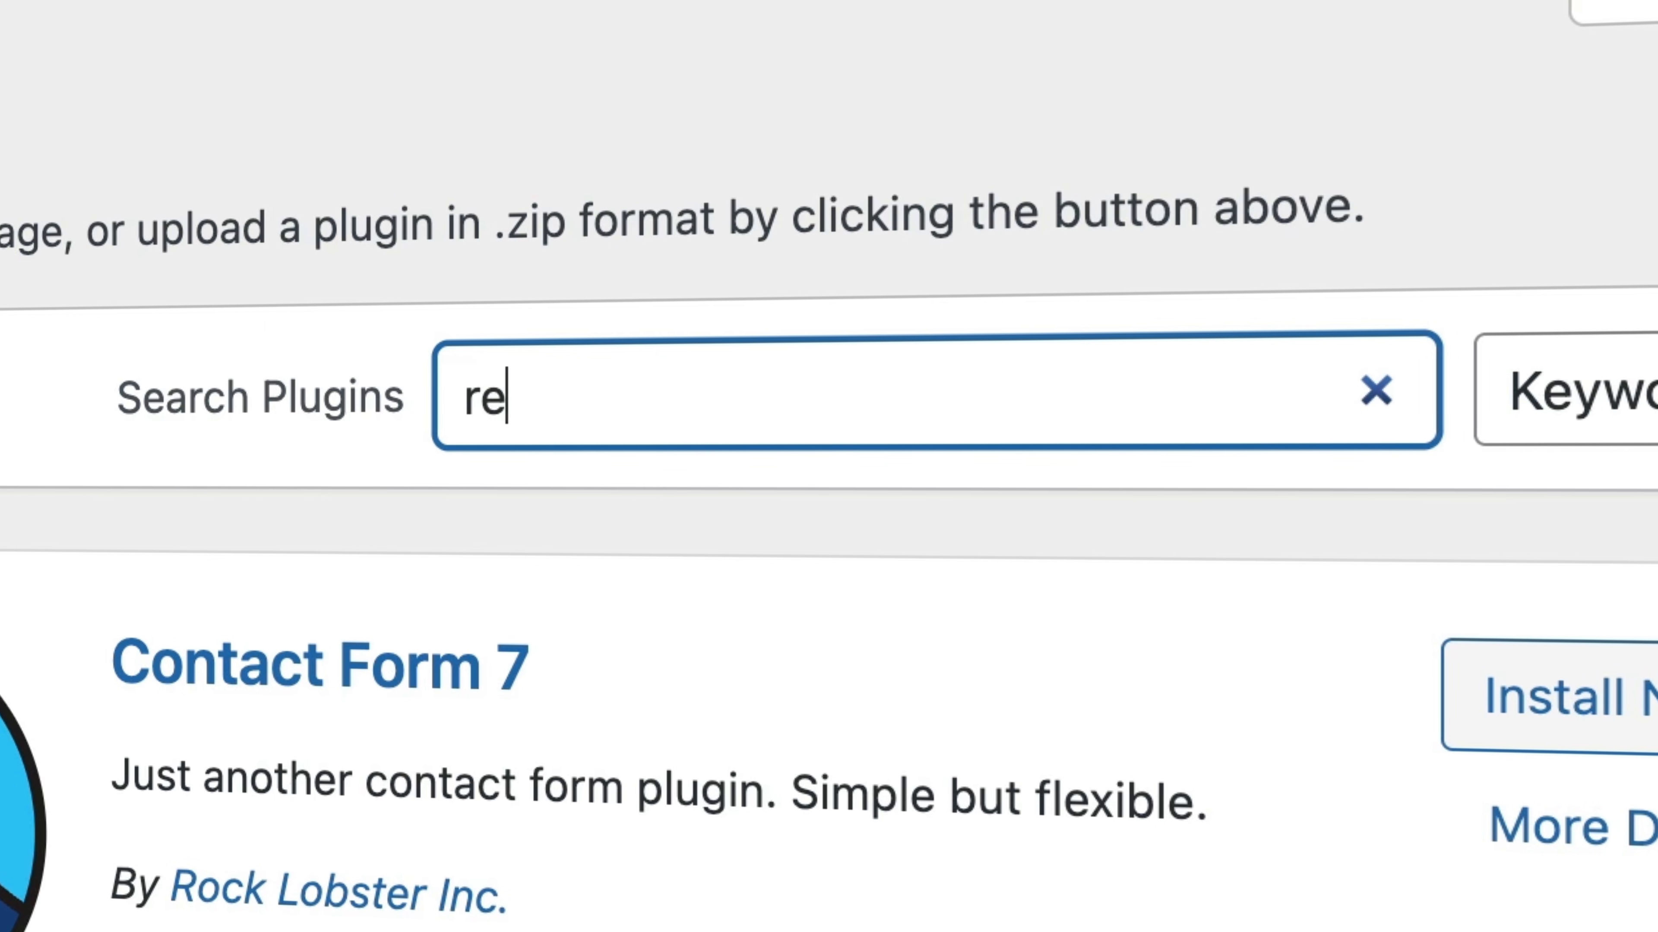
key(BackSpace)
key(BackSpace)
text(rection)
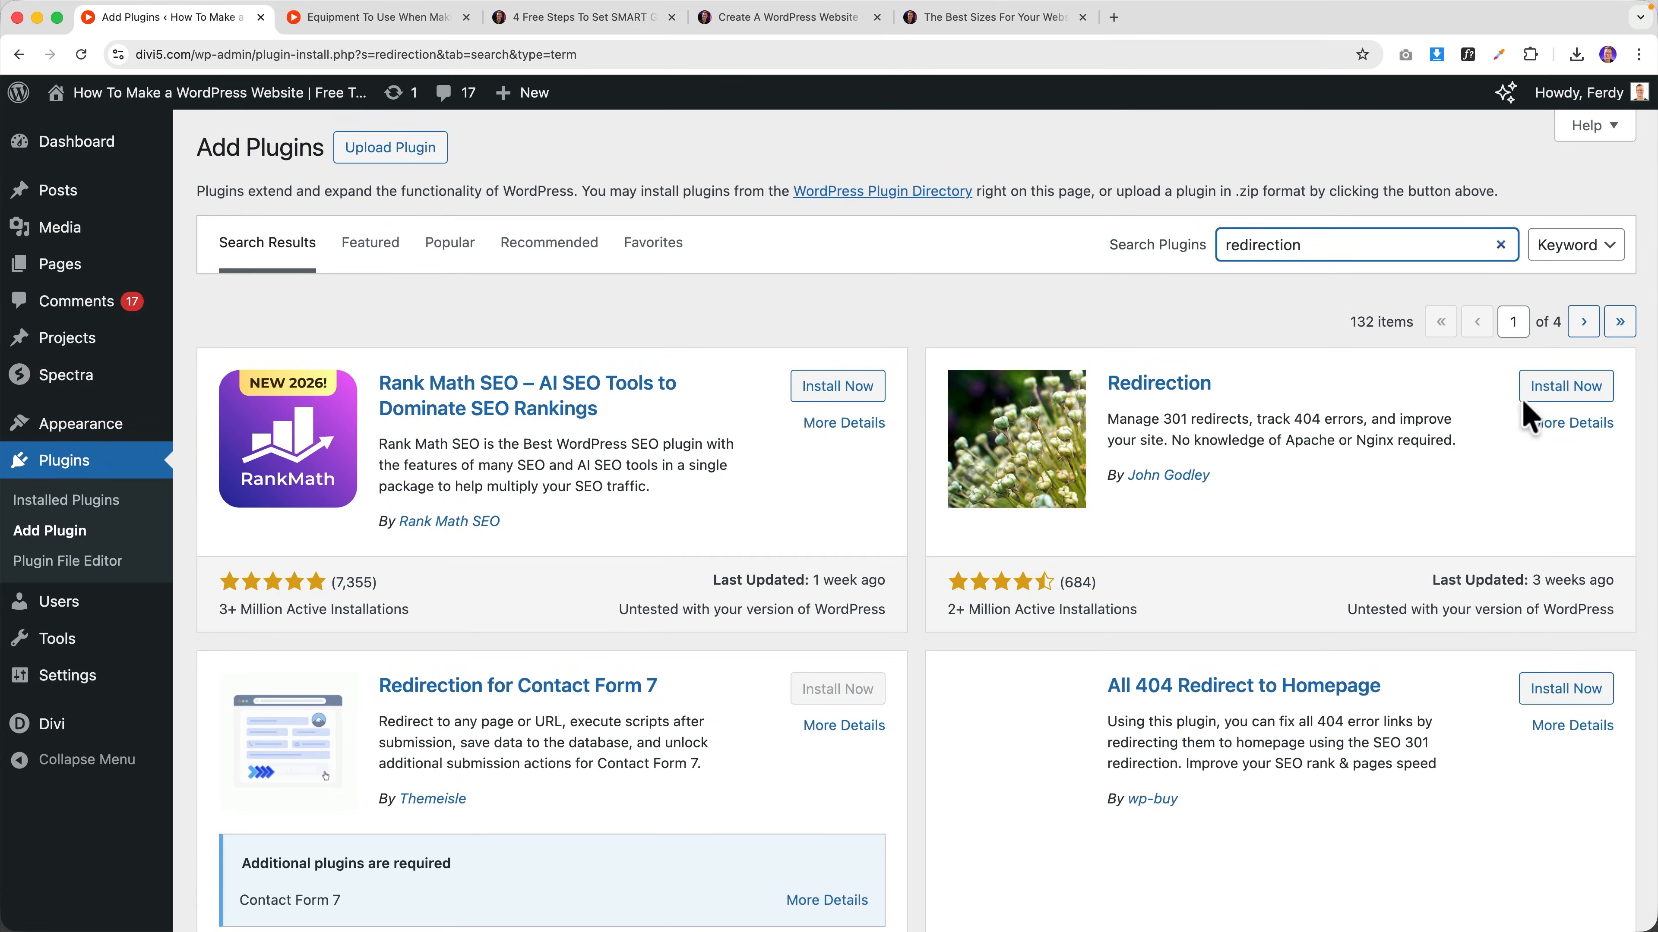
click(1544, 400)
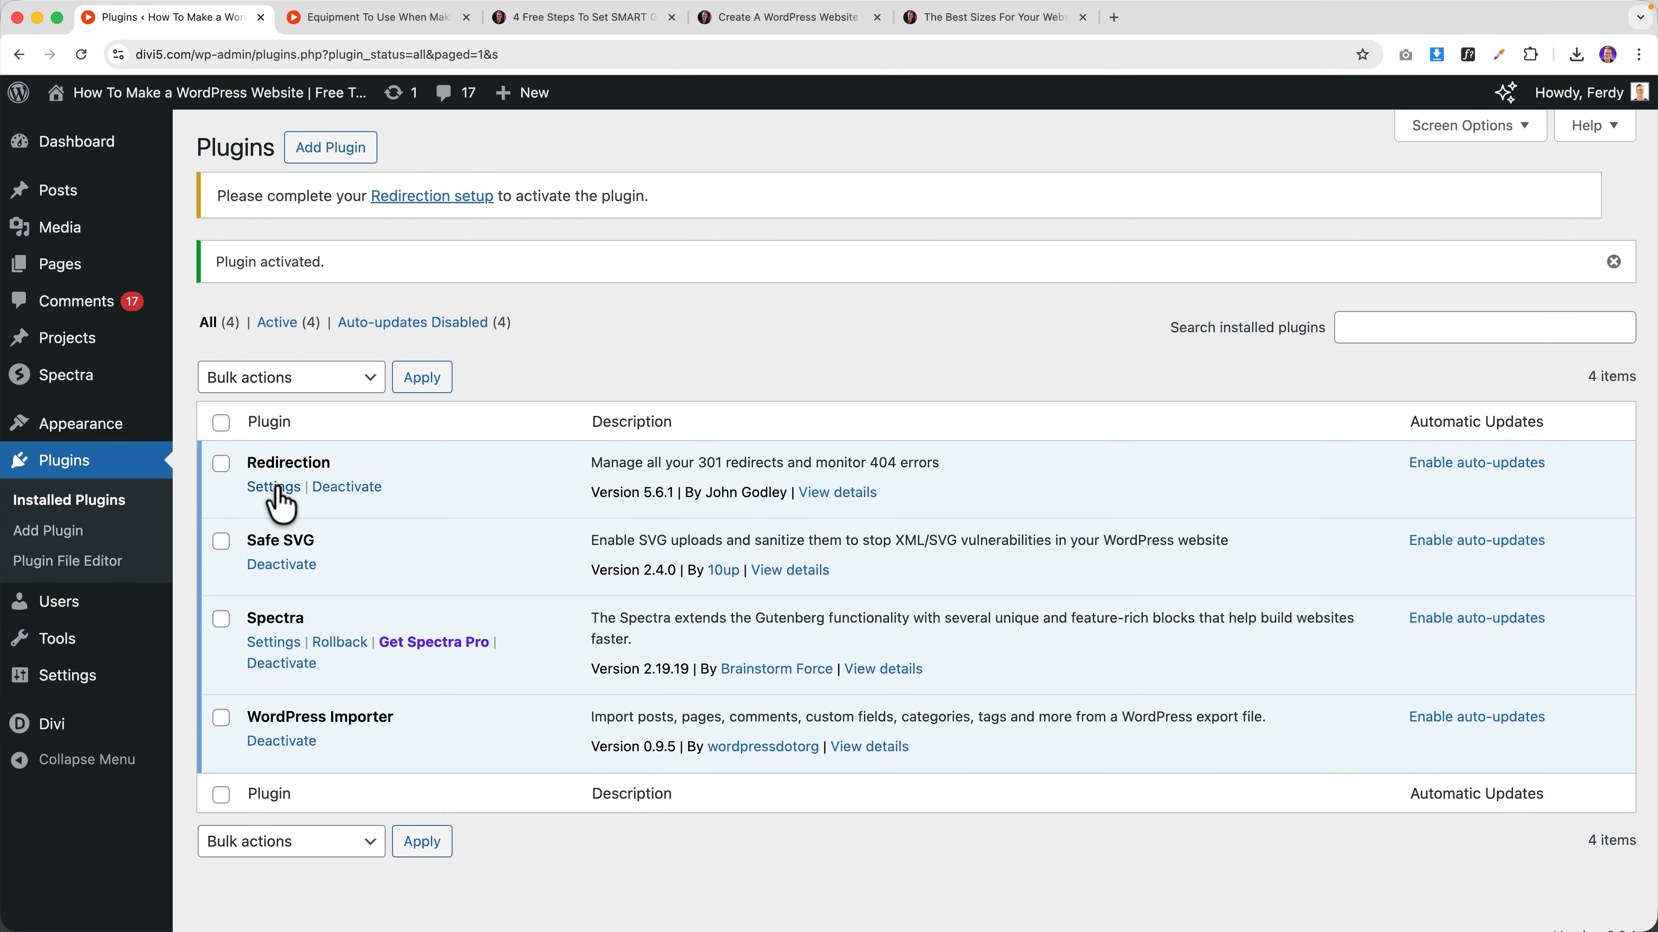
- Run the Redirection plugin's basic setup through to completion without importing the default WordPress old slugs
mouse_move(52, 641)
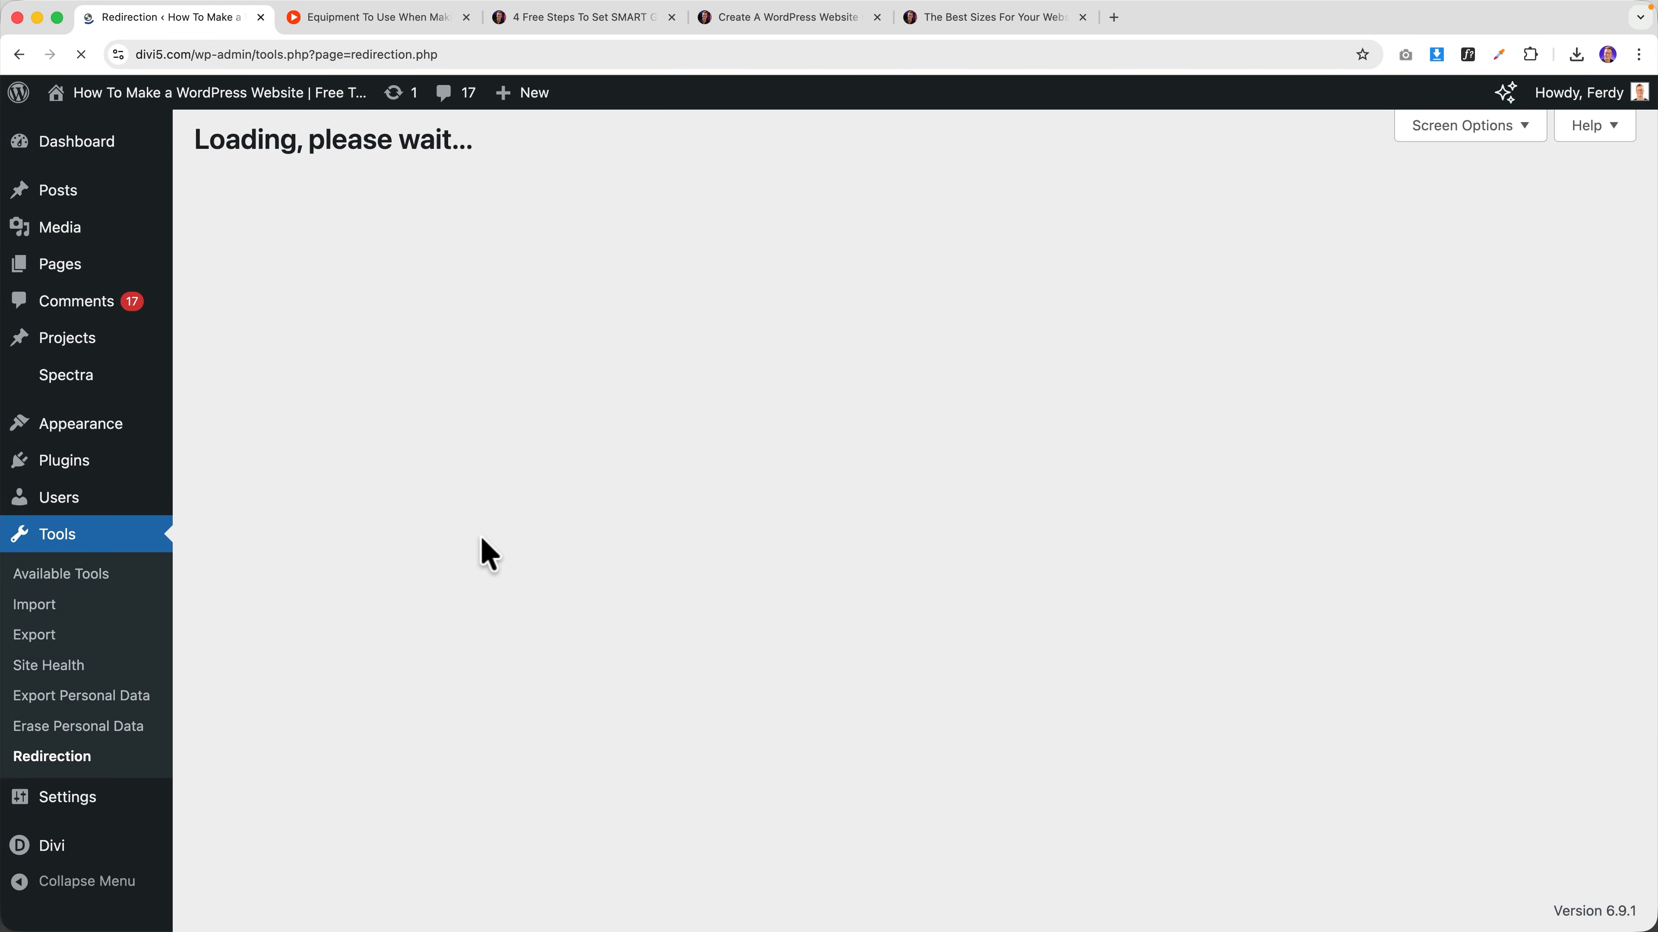
scroll(590, 535, down, 5)
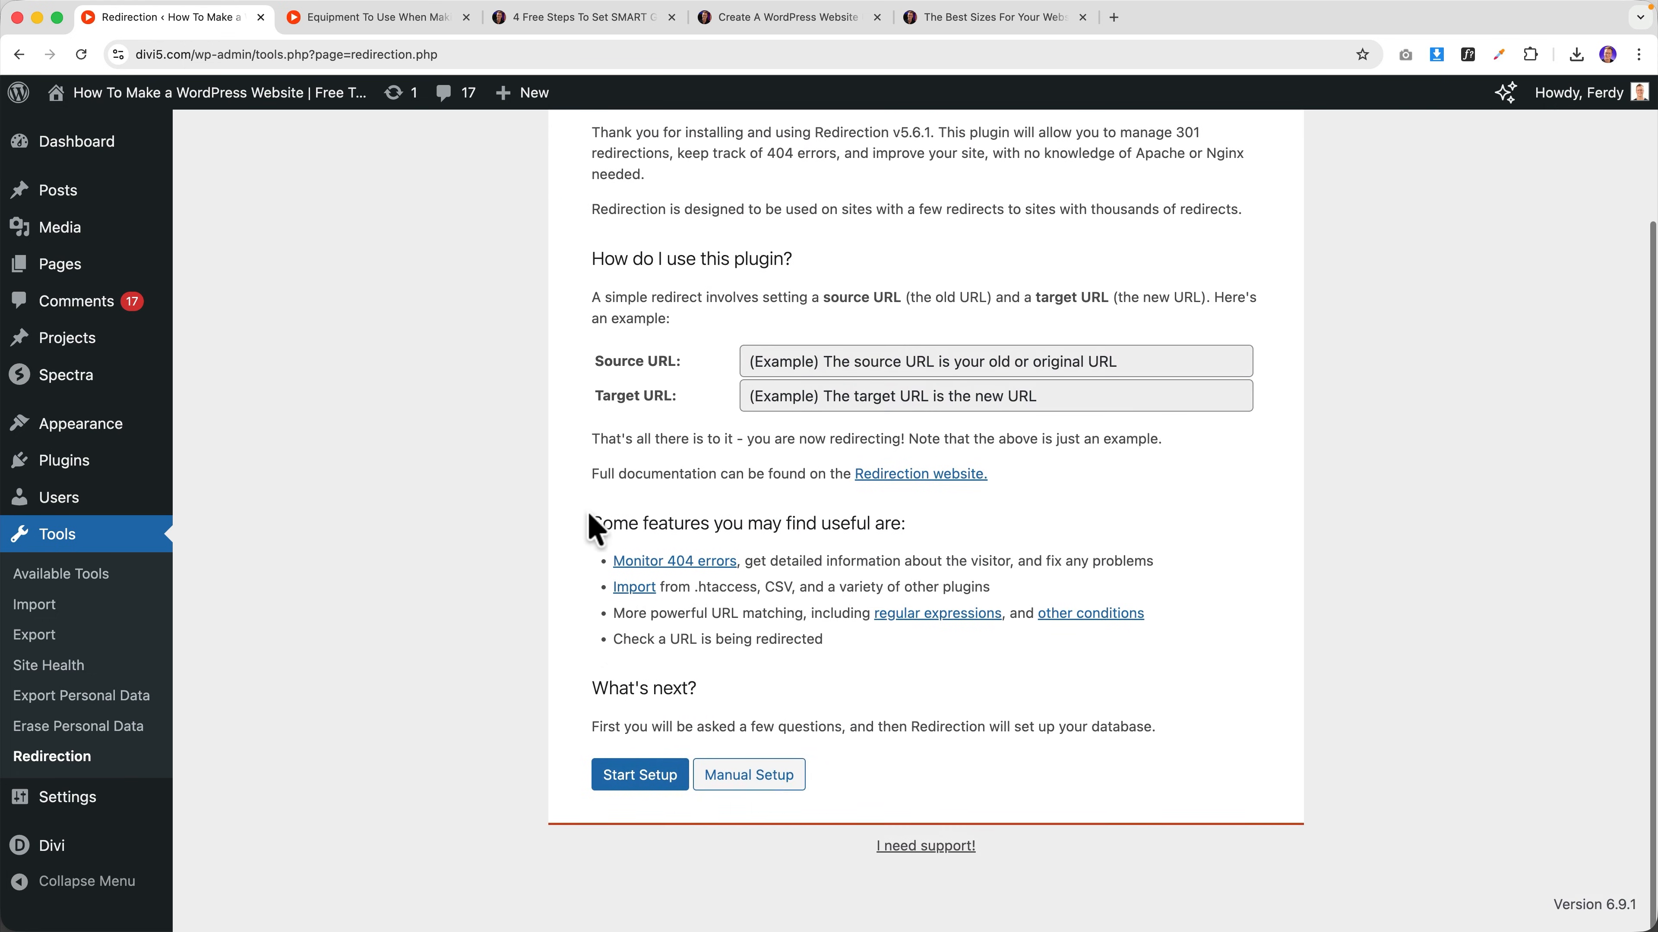
click(642, 782)
click(634, 747)
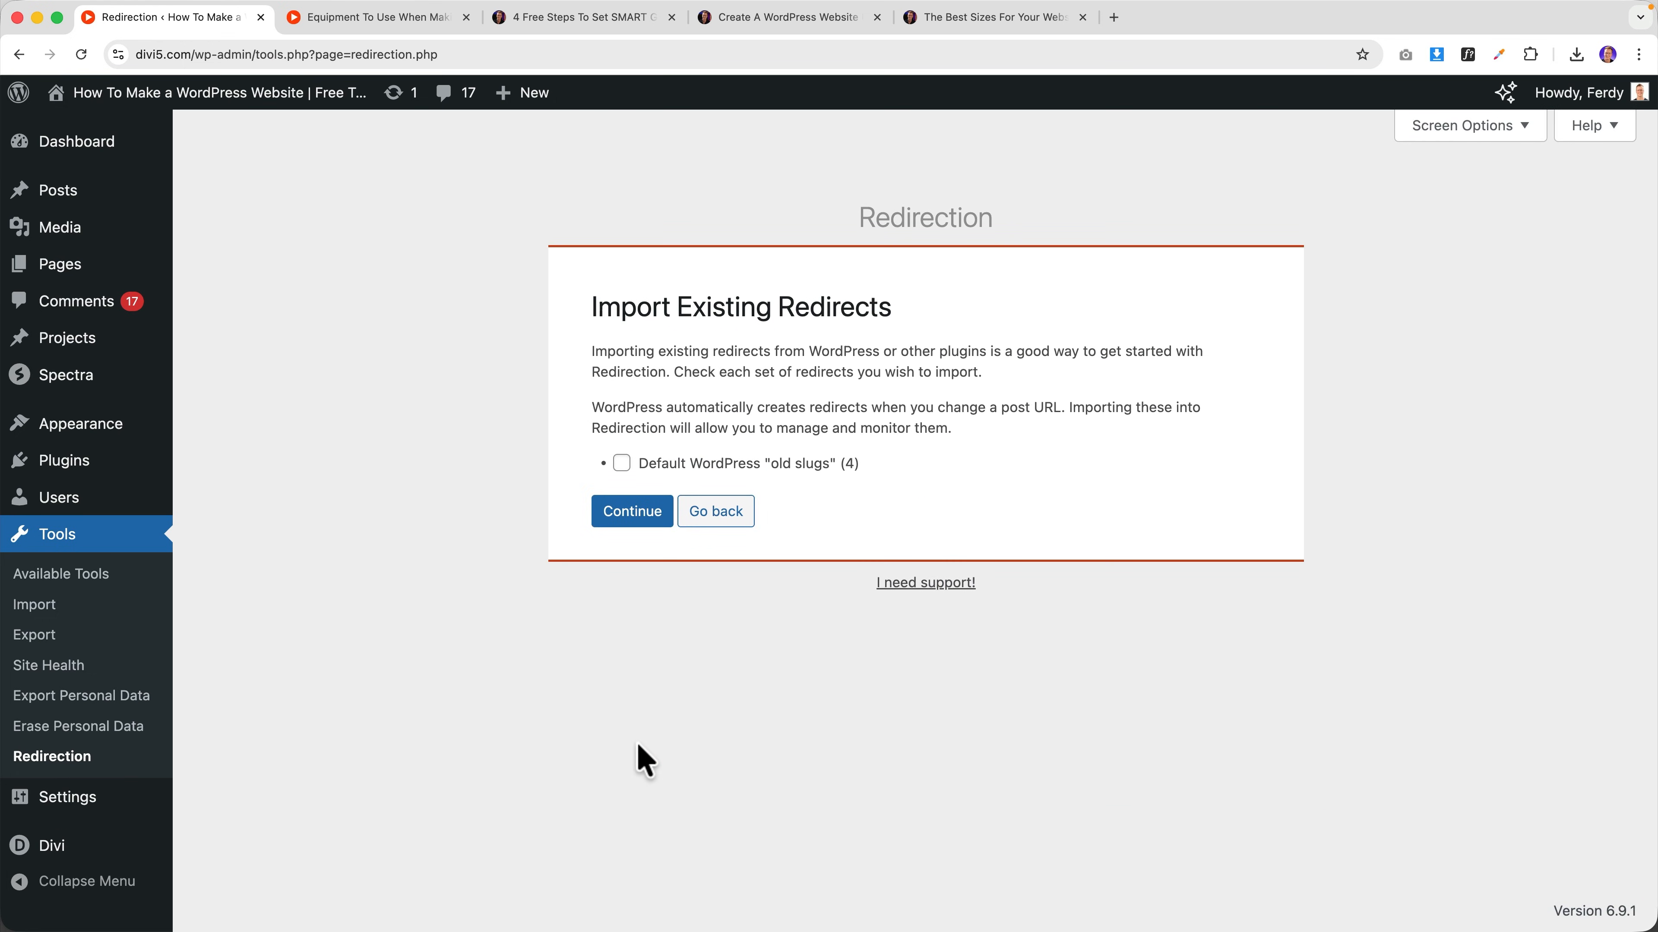
click(628, 521)
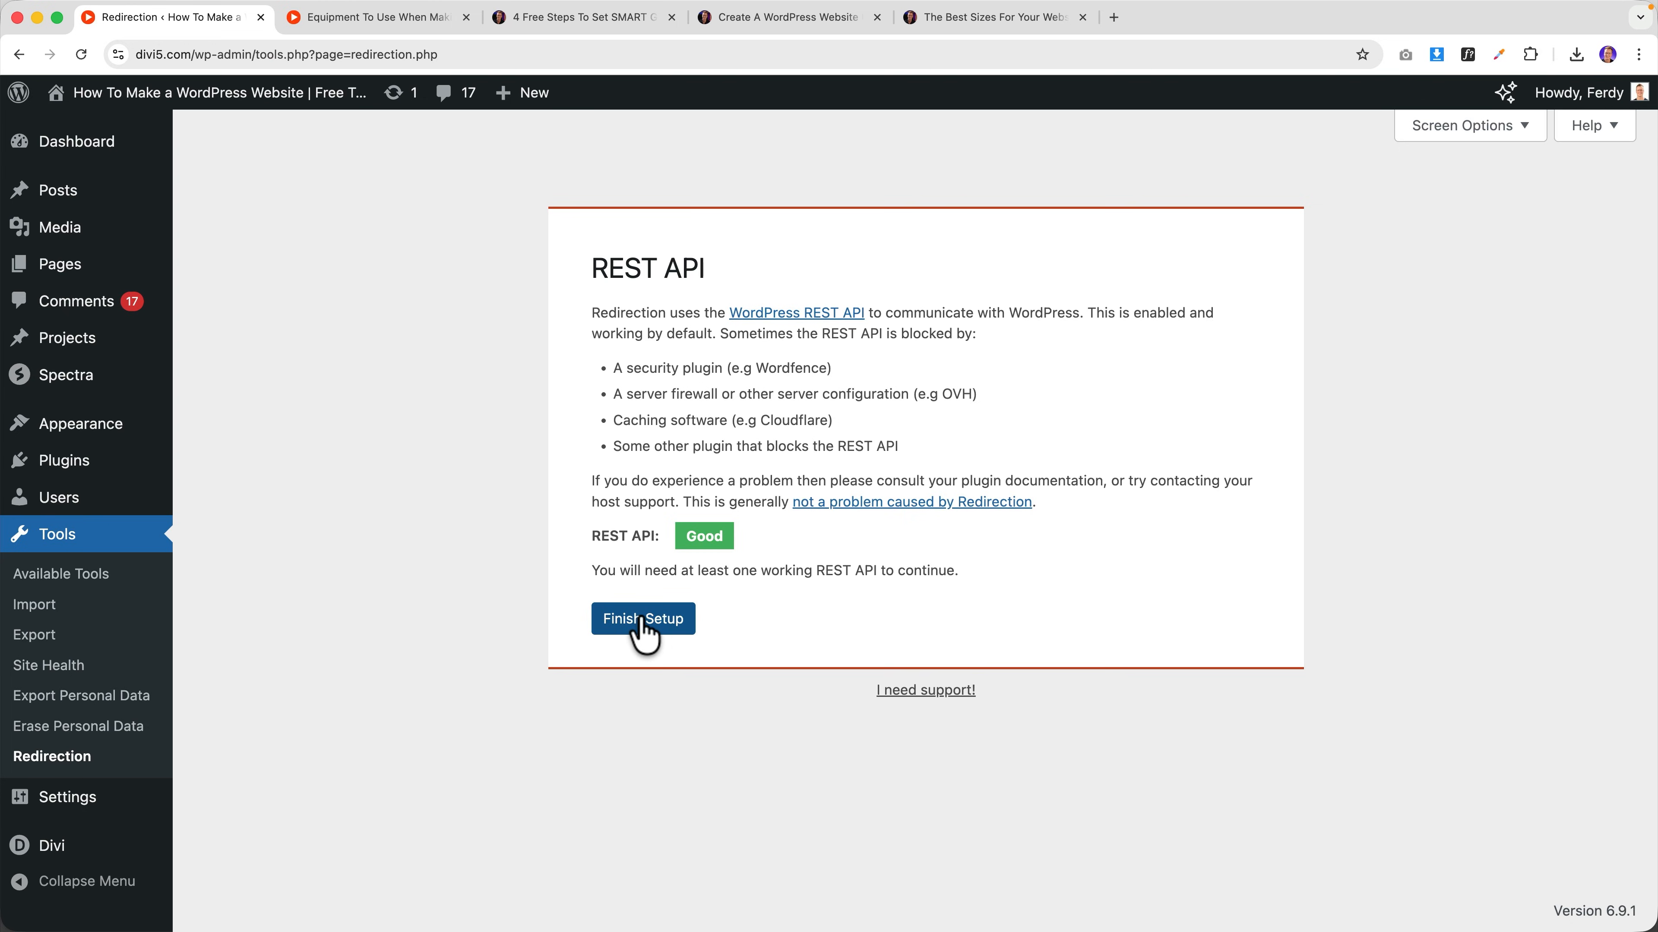
click(643, 620)
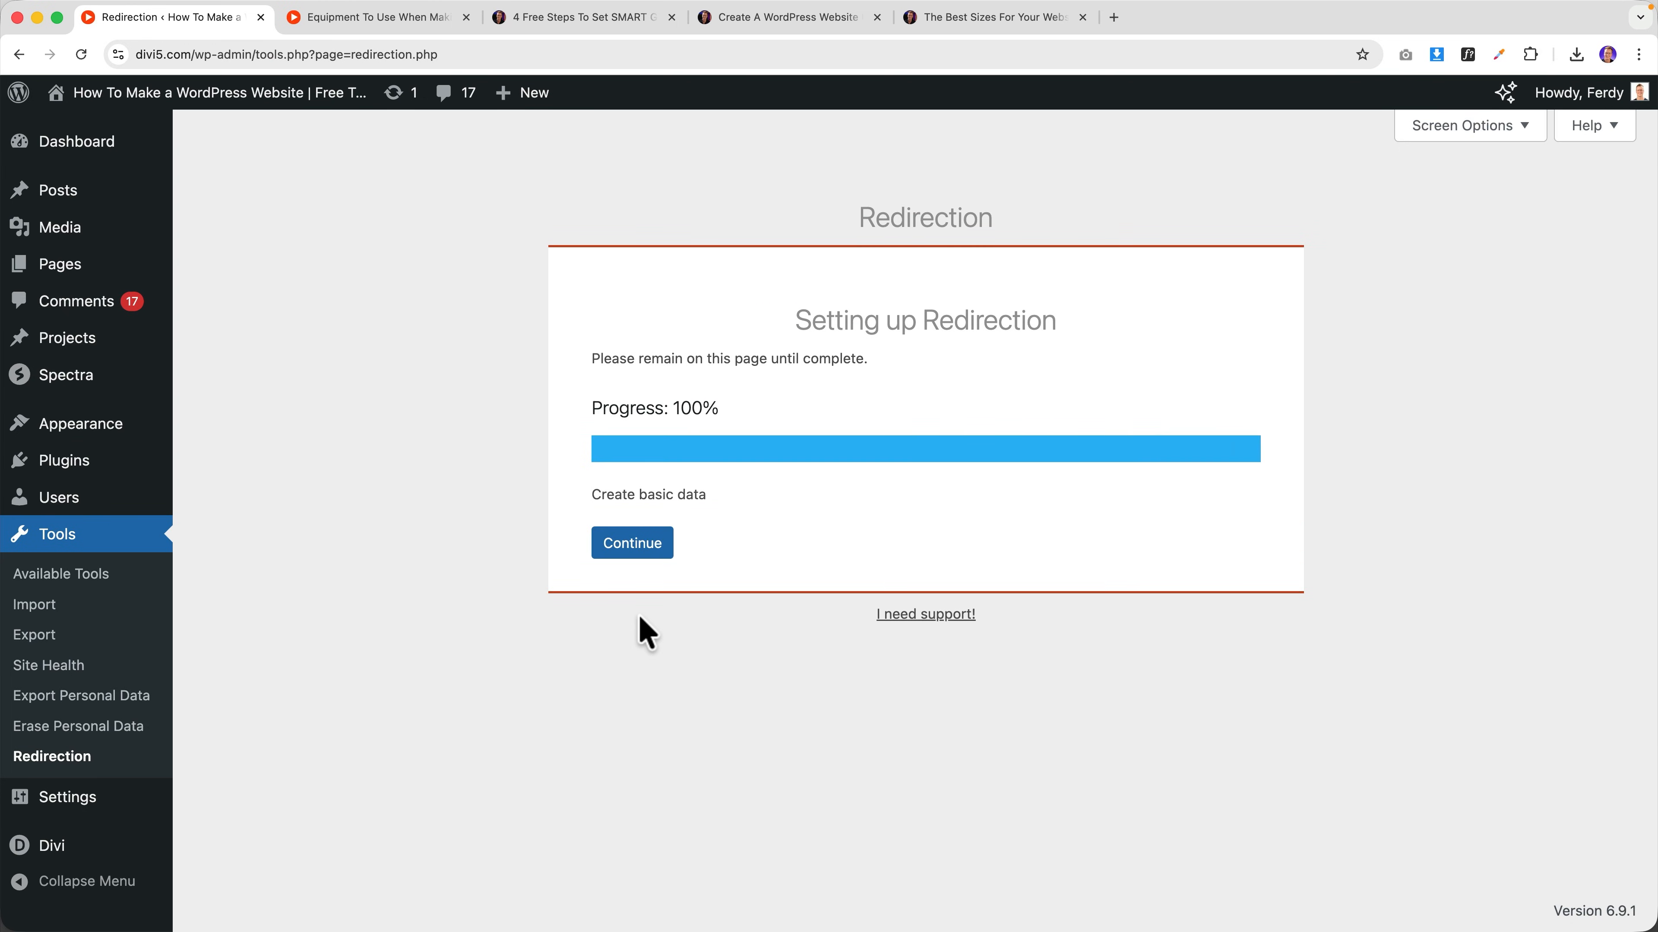
click(627, 550)
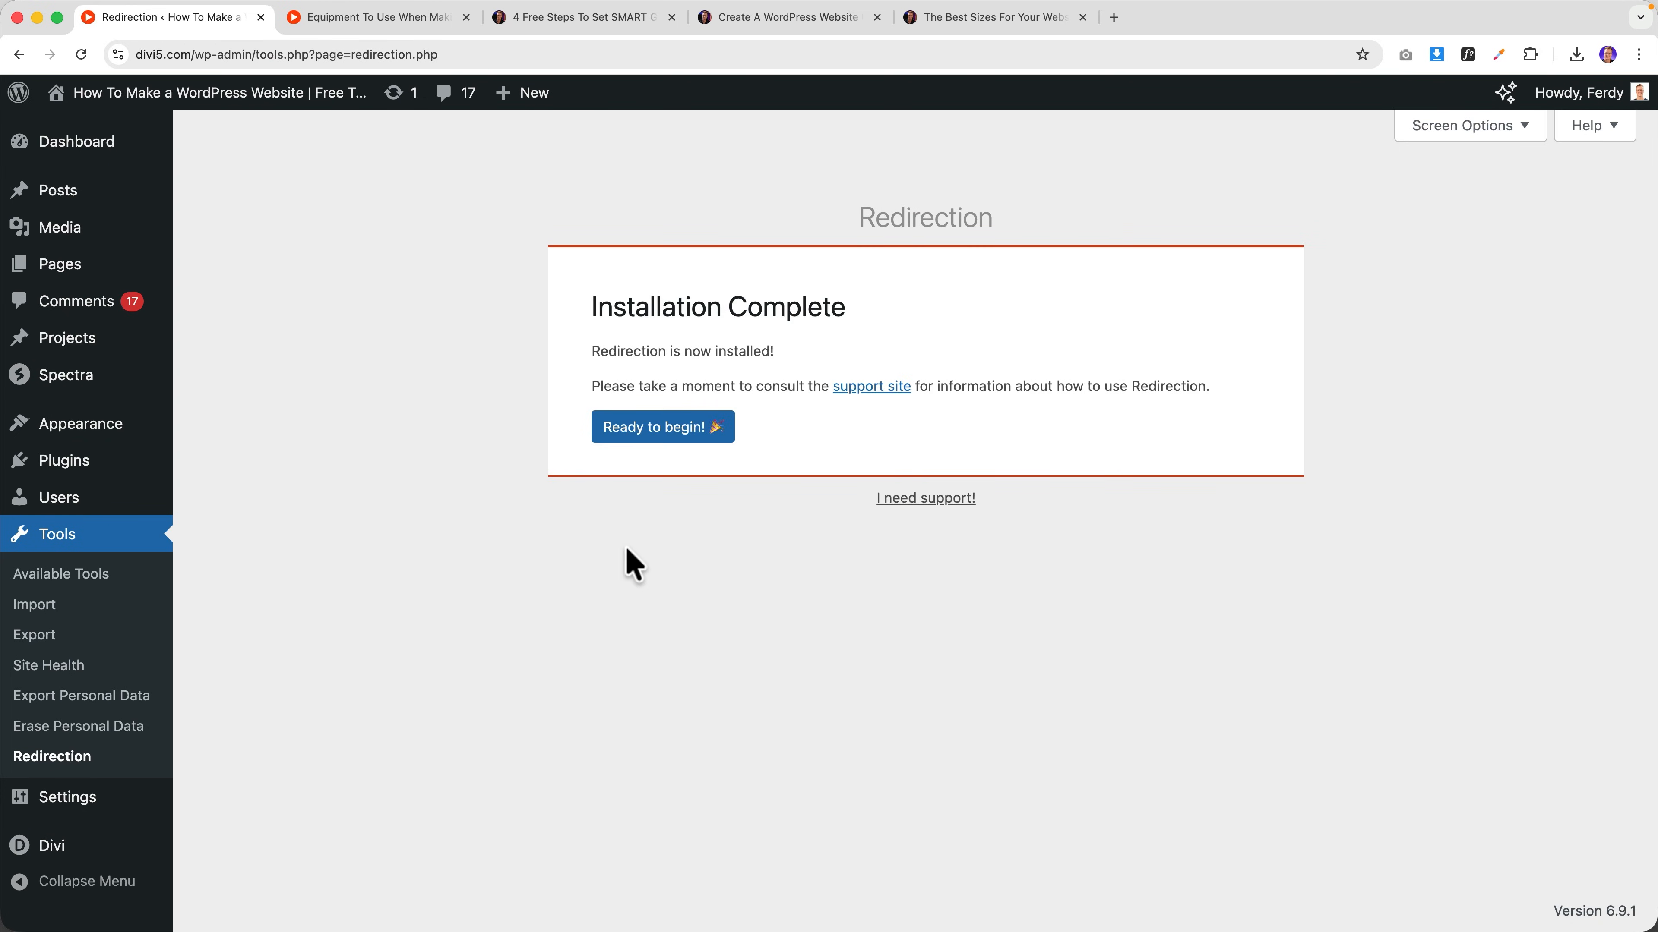
click(644, 434)
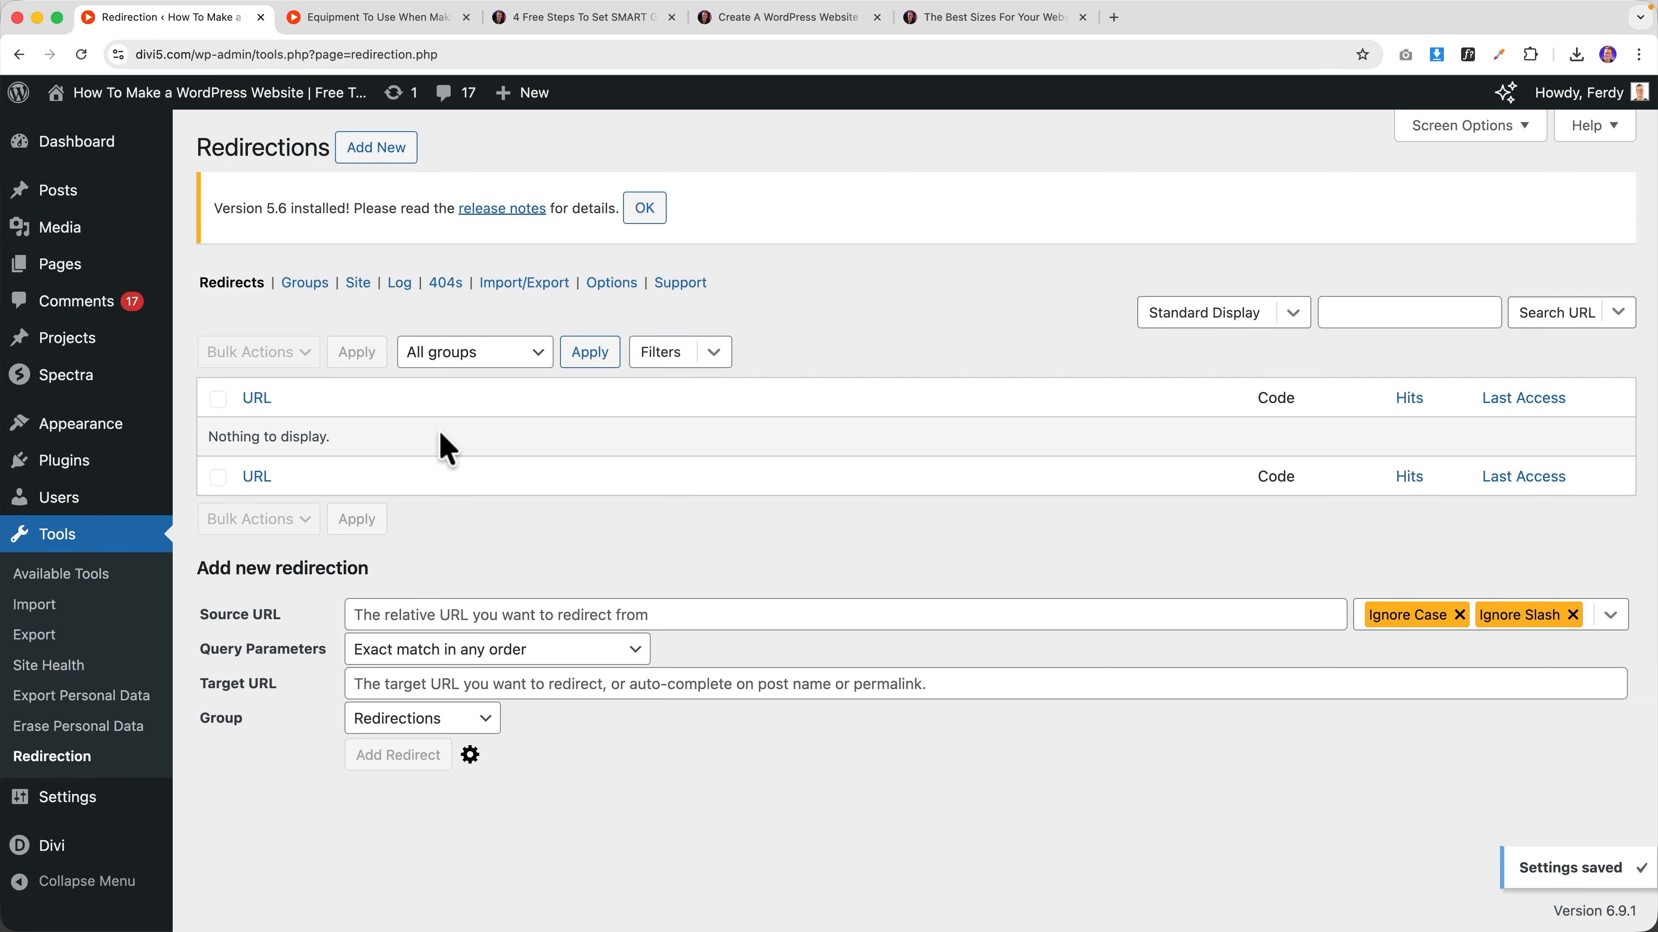
click(393, 617)
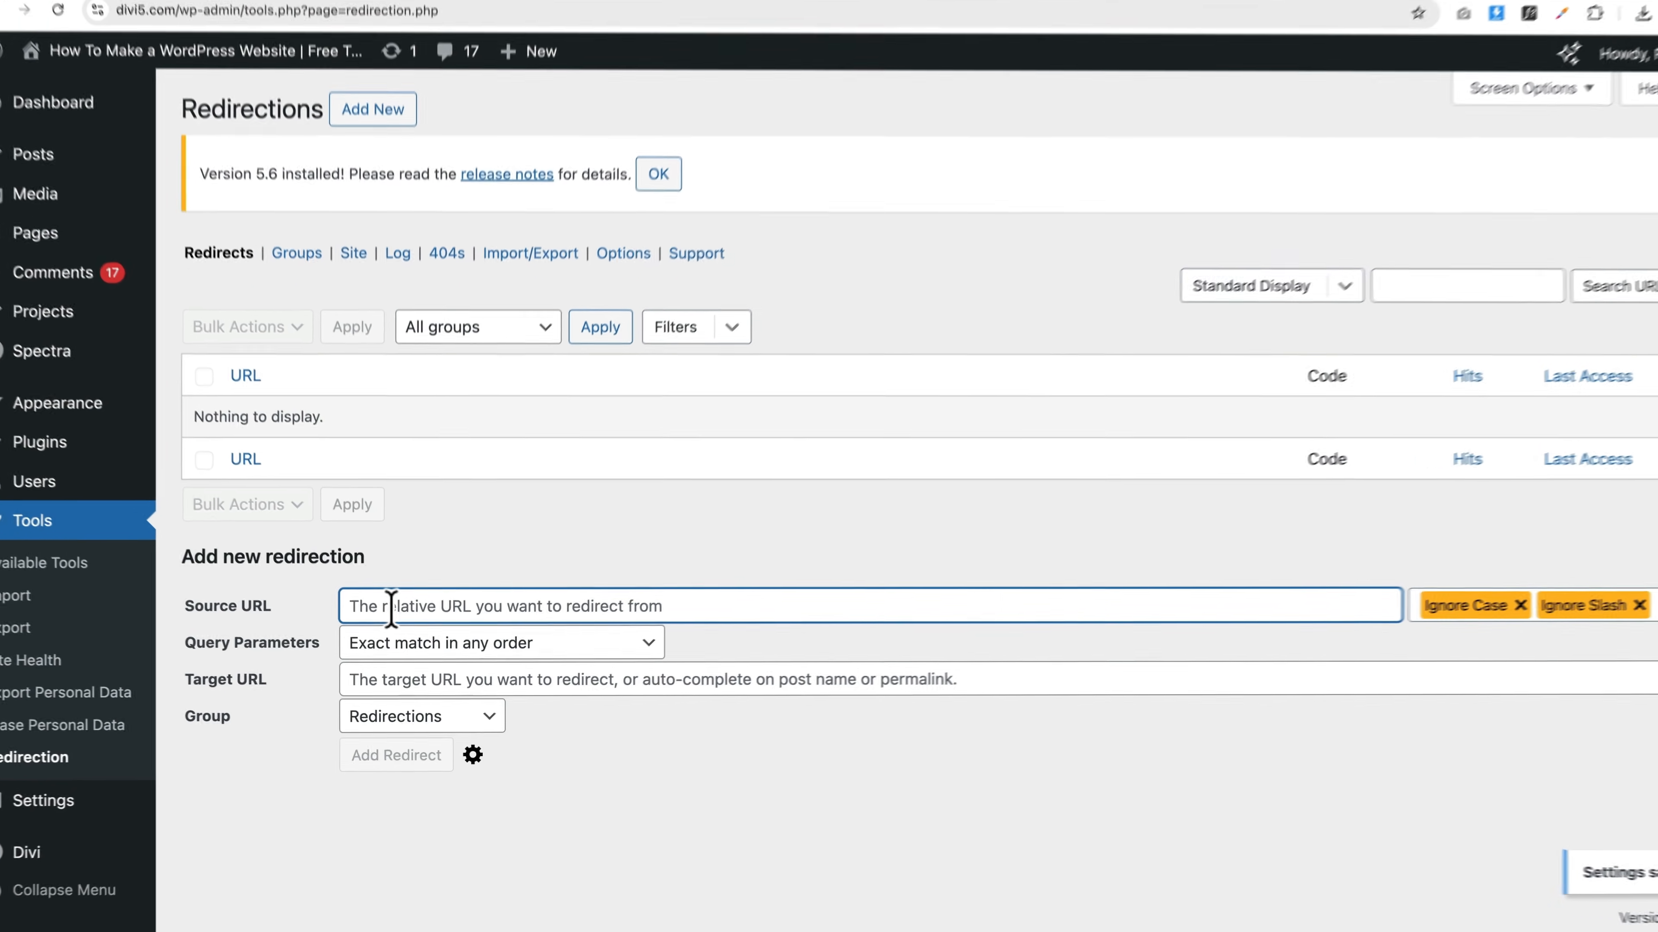
text(/hostinger)
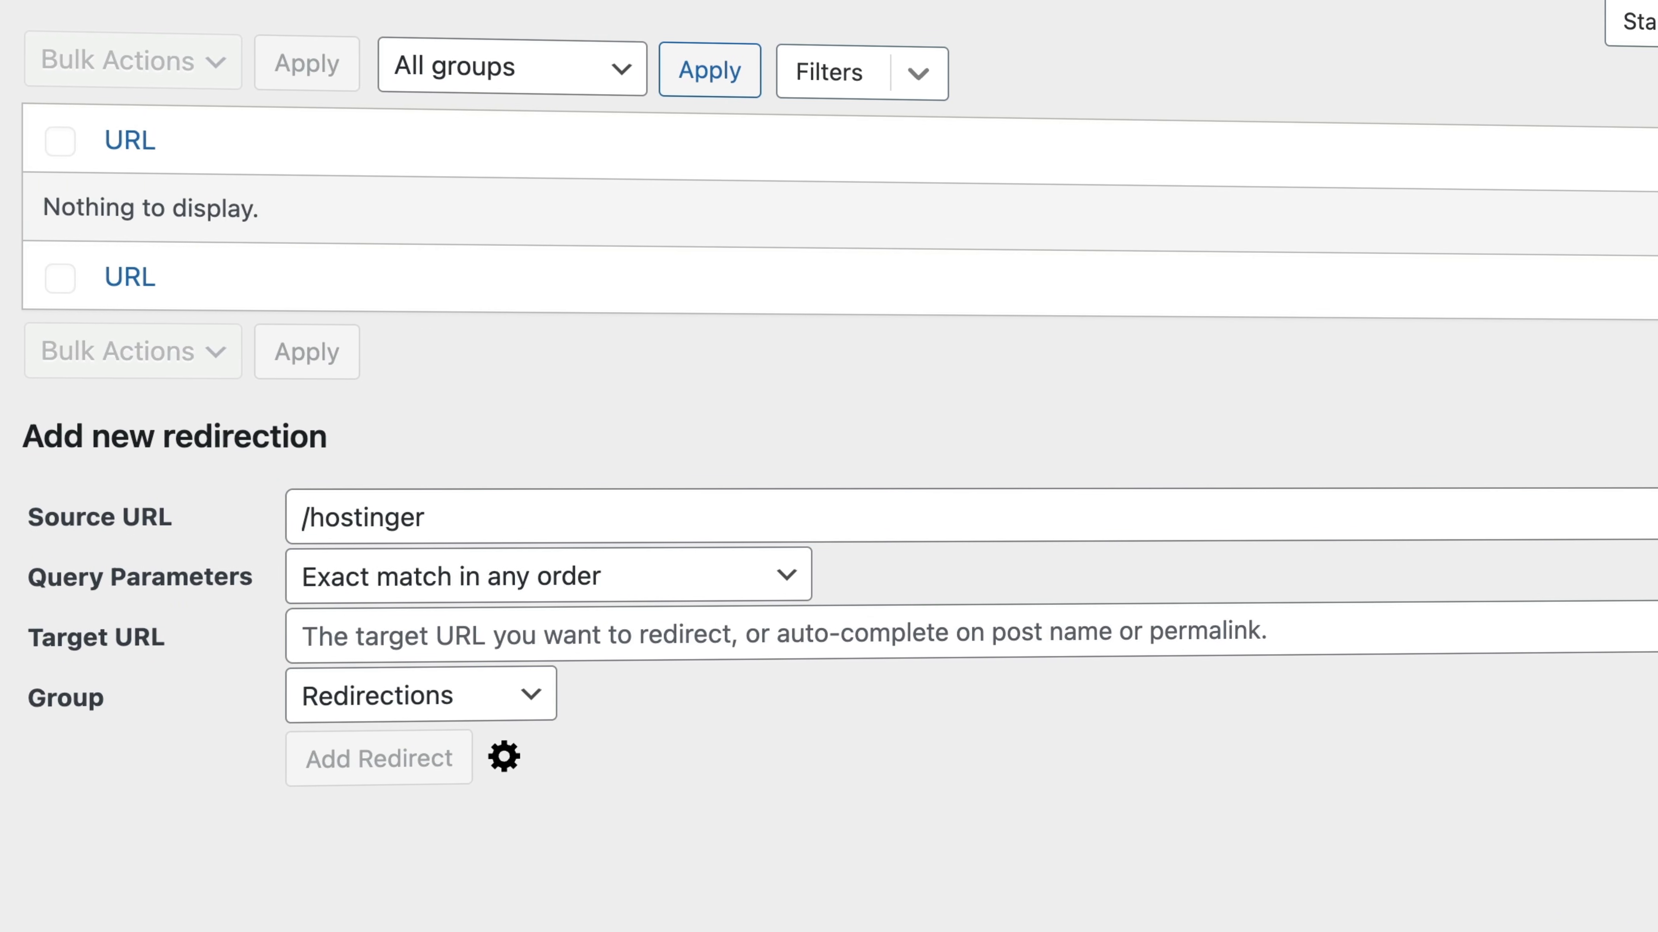
click(359, 628)
text(https://hos)
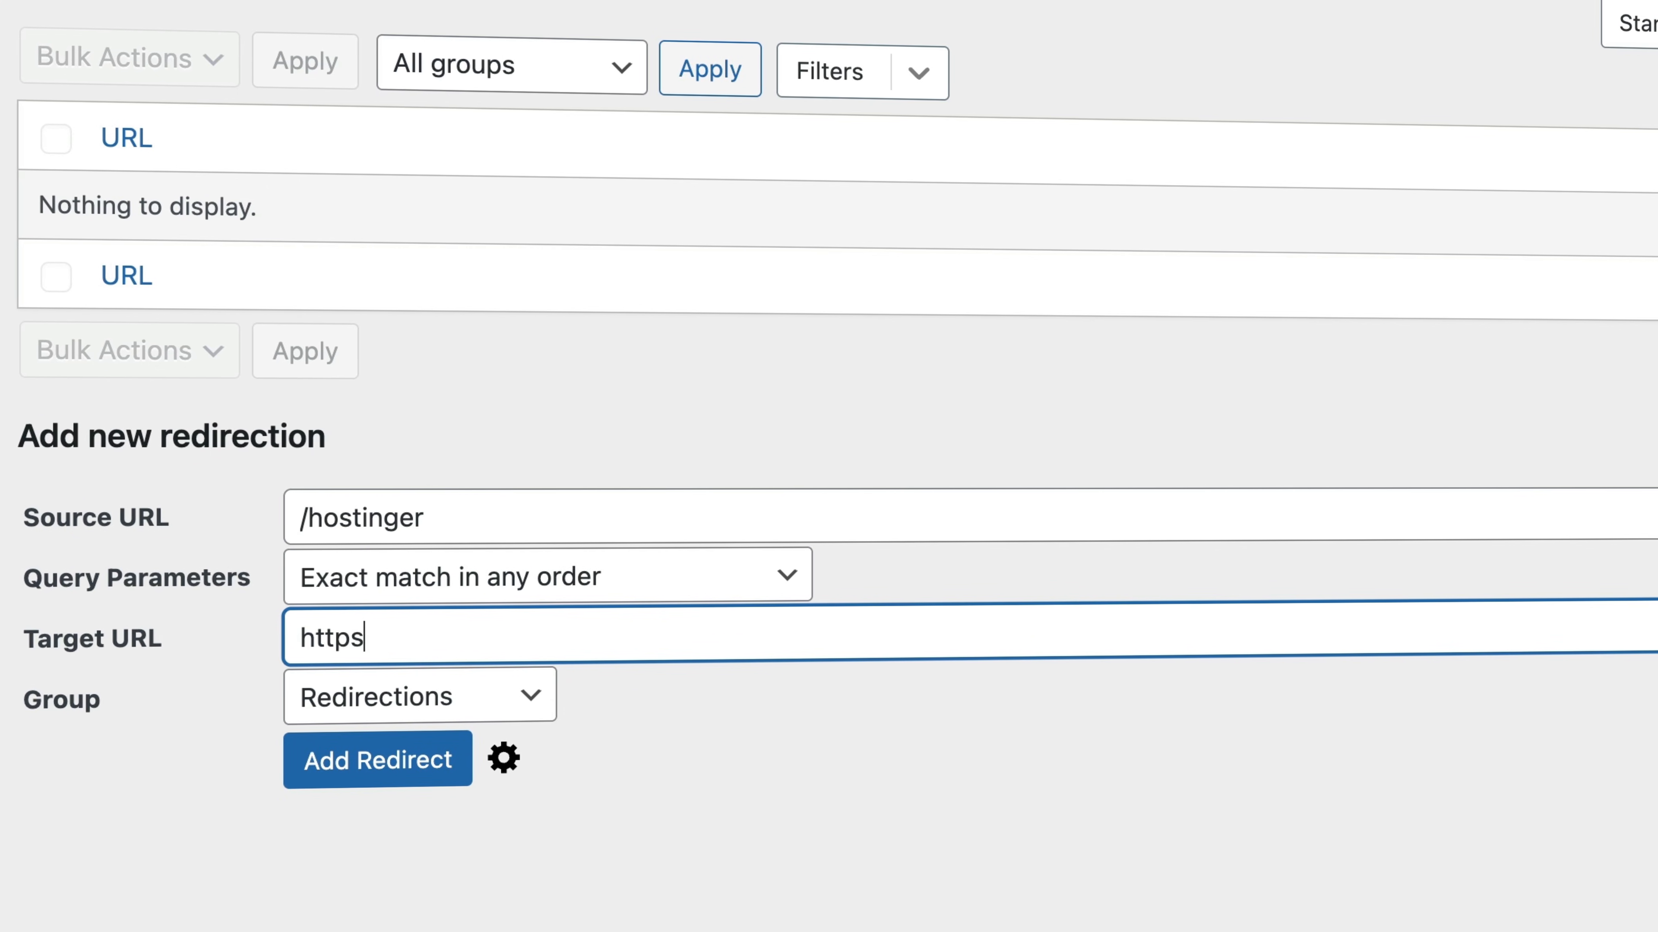
text(tinger.com)
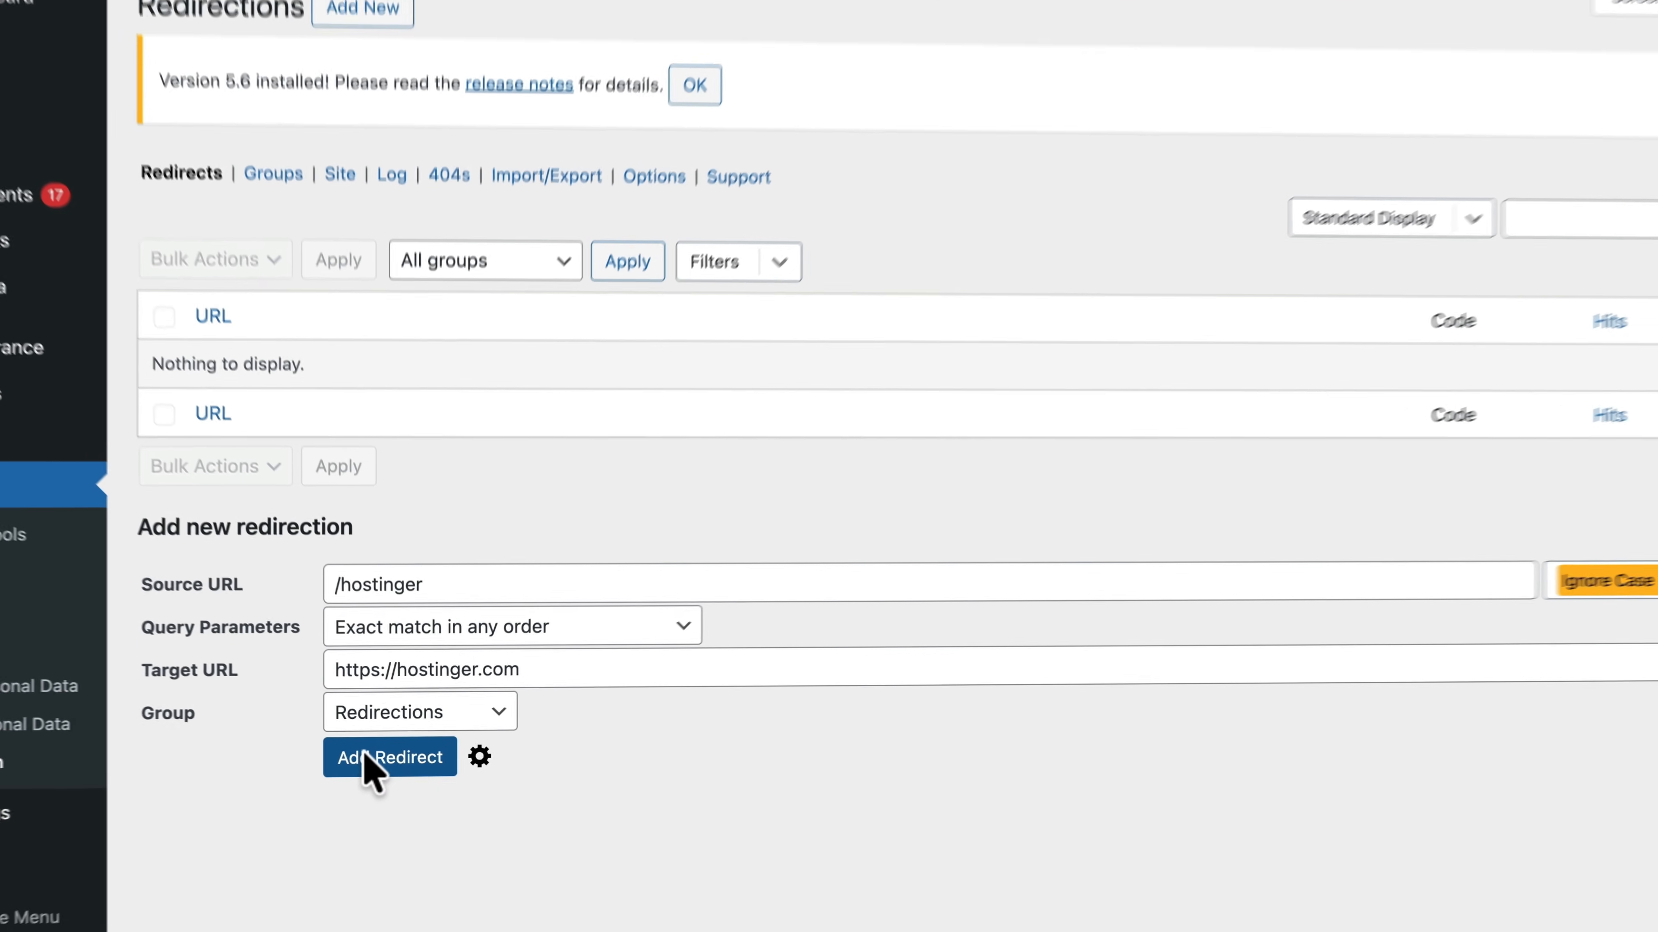
click(346, 764)
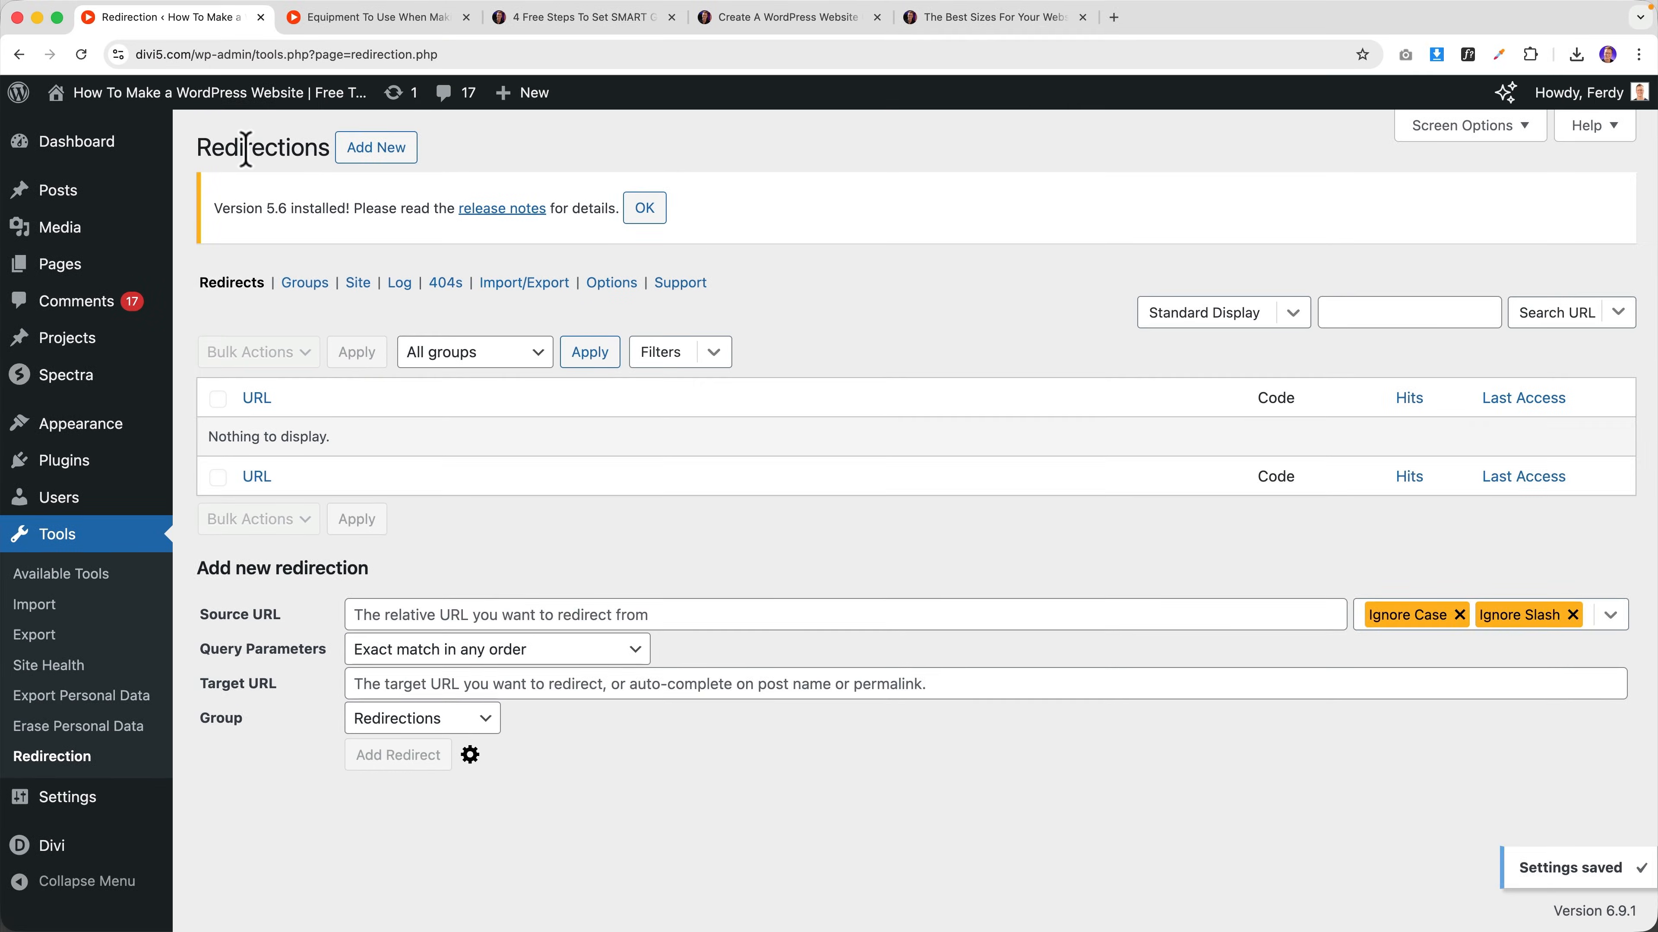
- Test the Hostinger ad link on the live Jim Rohn's Best Speech blog post and close the page it opens
mouse_move(171, 110)
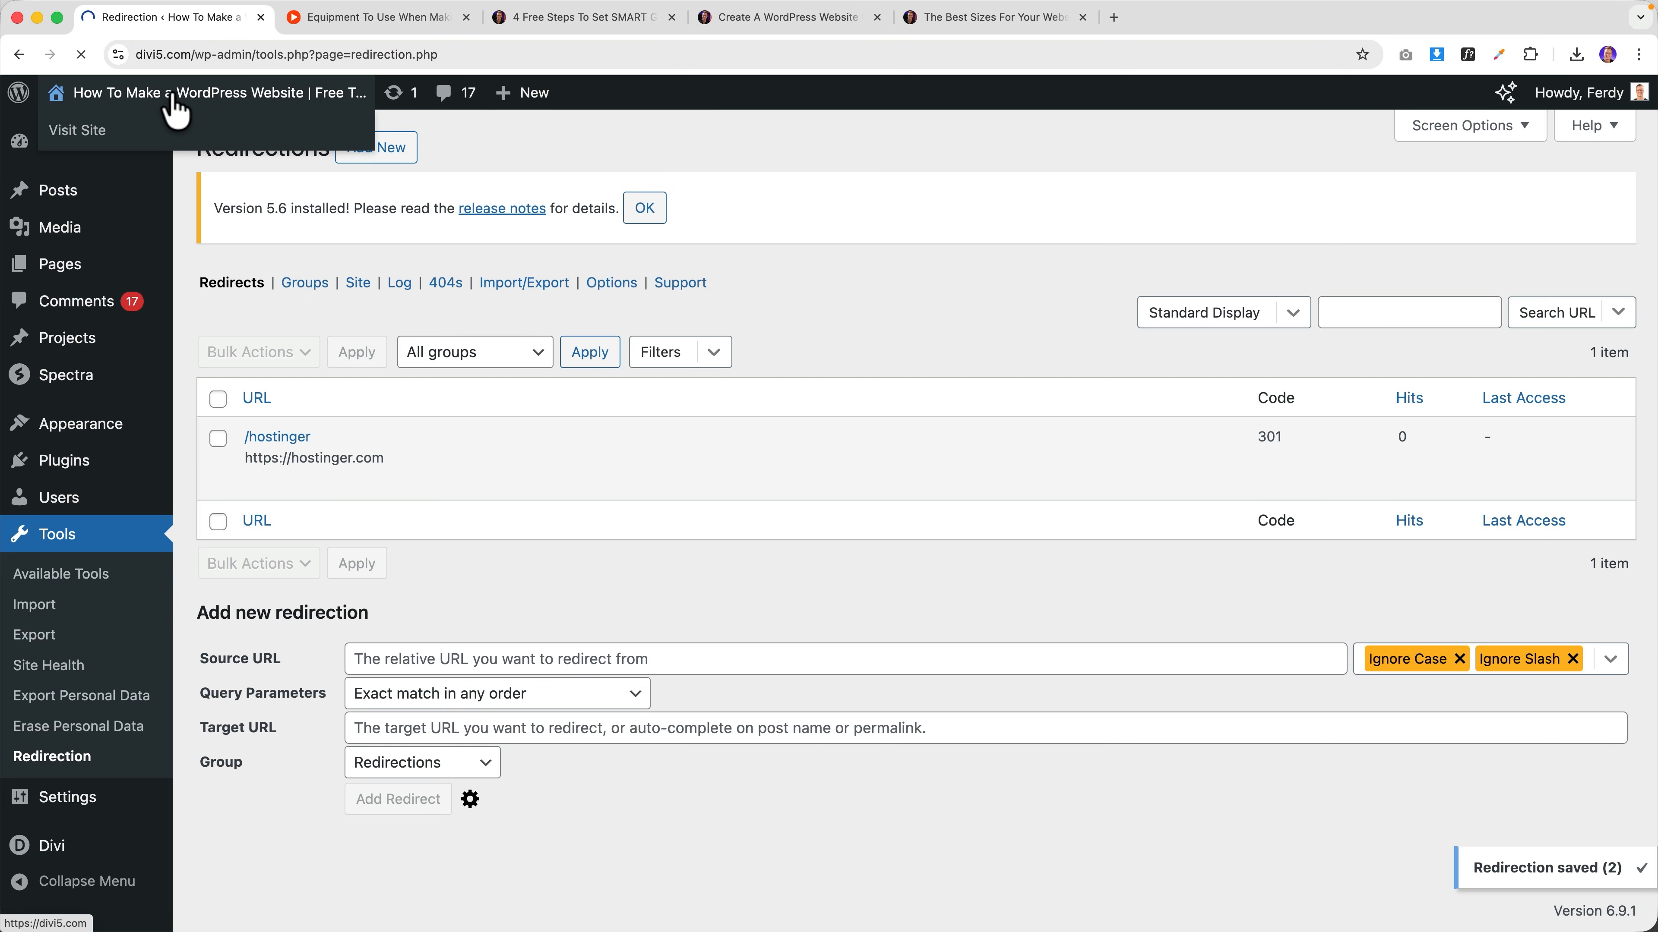
click(172, 98)
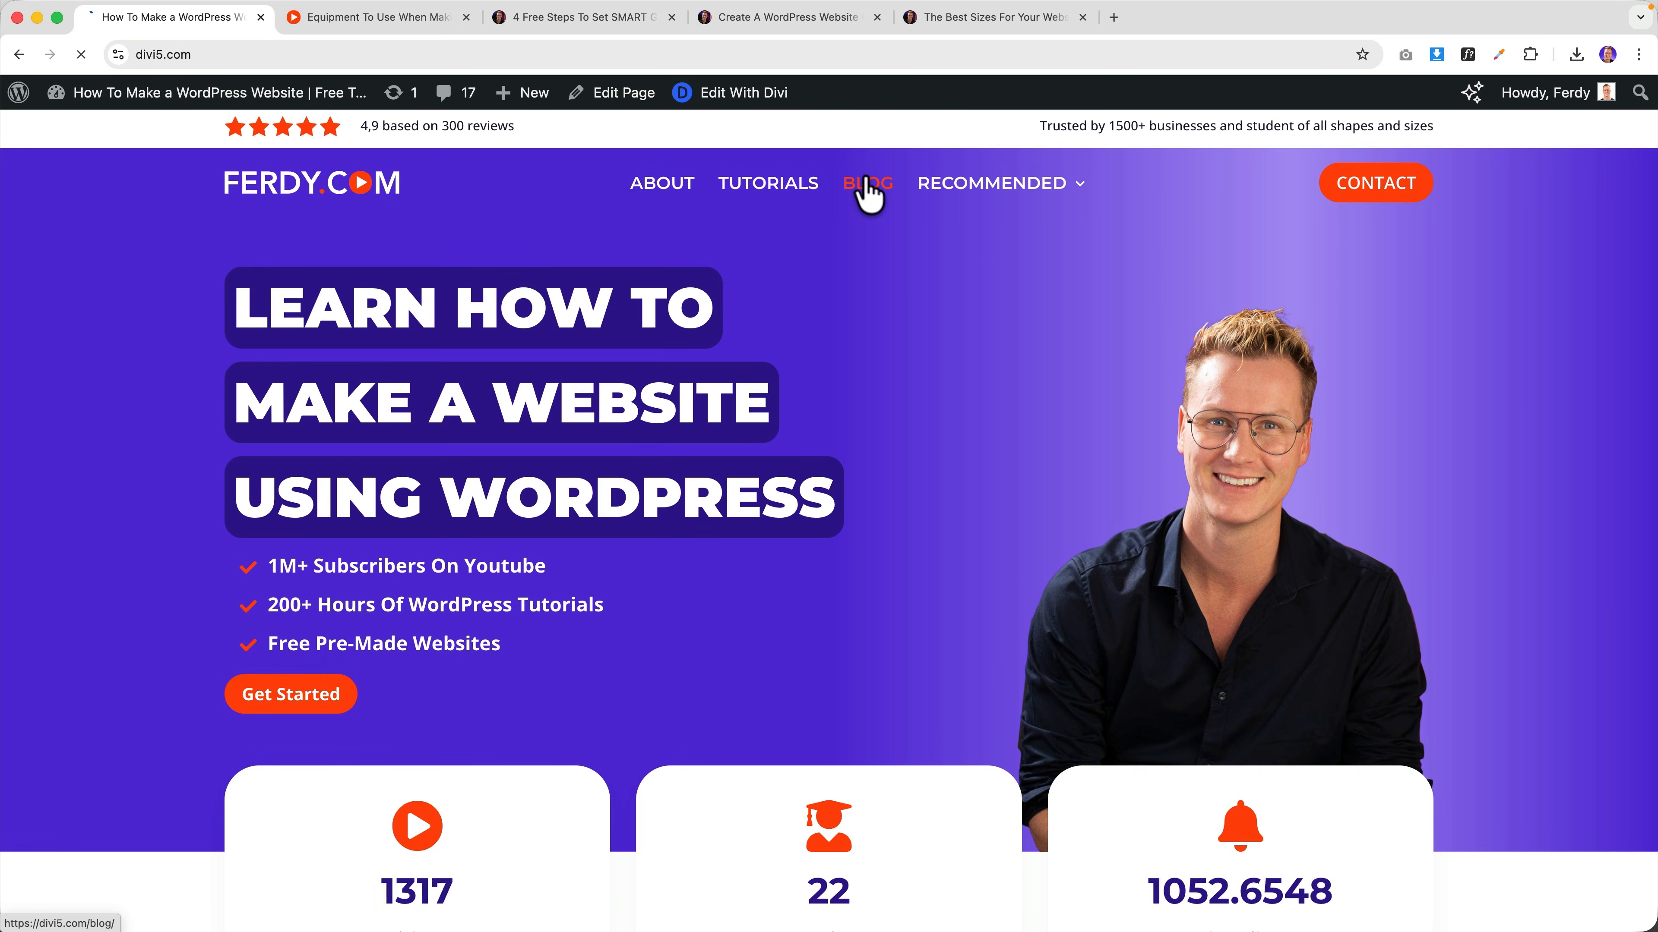
click(868, 189)
scroll(722, 263, down, 5)
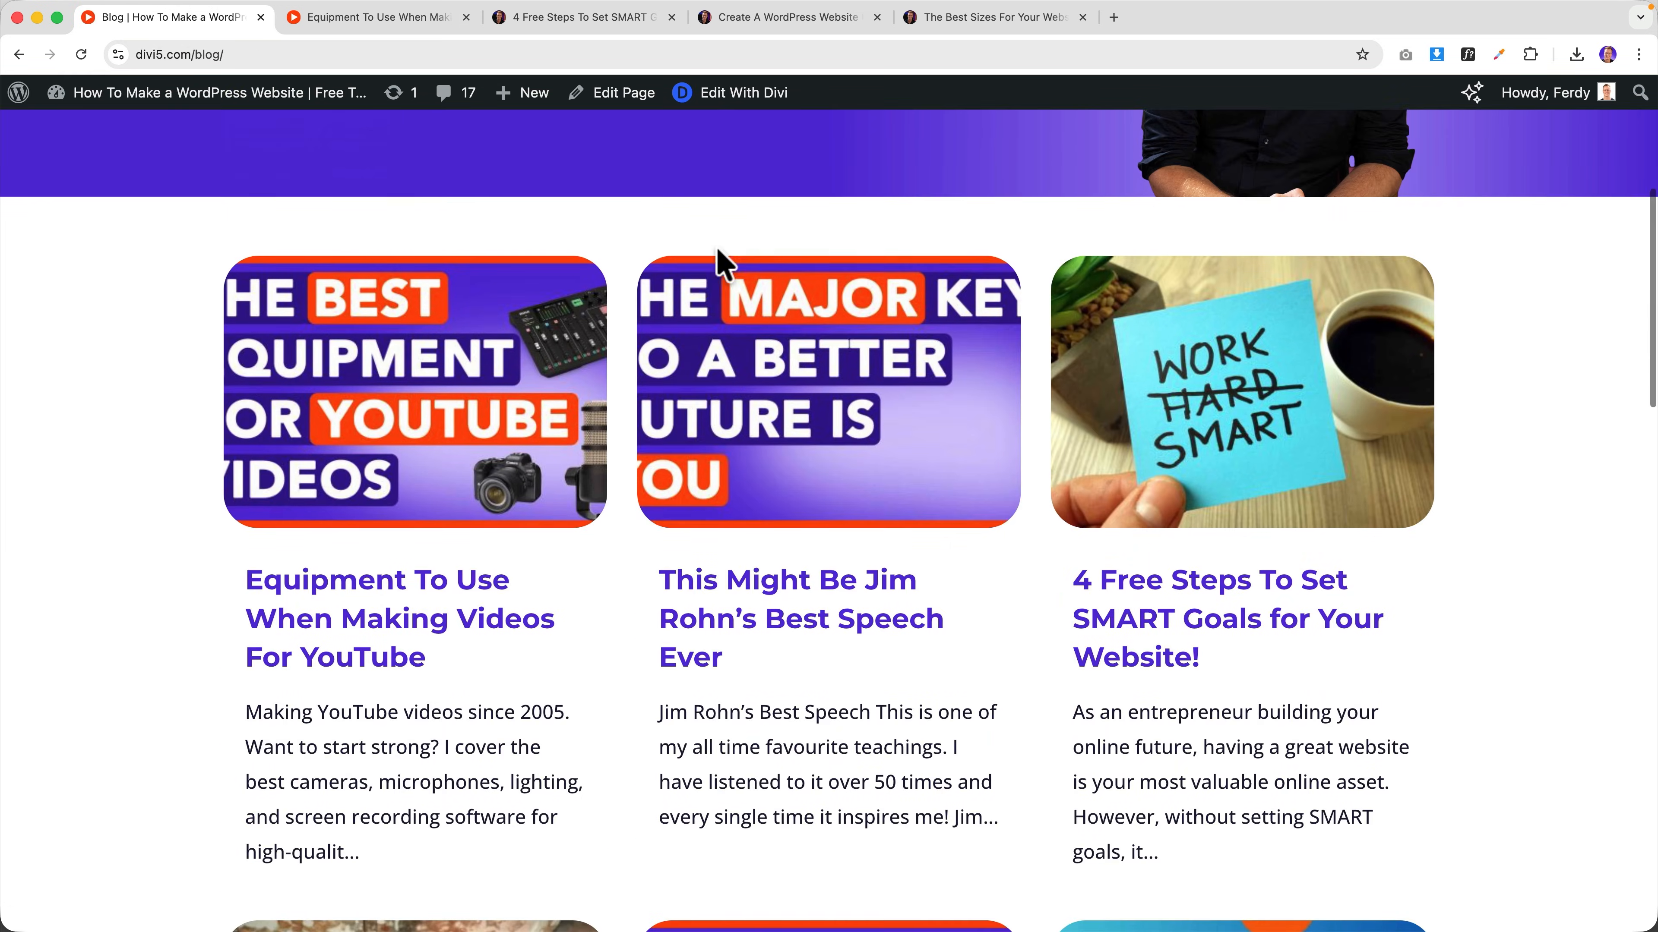
click(764, 382)
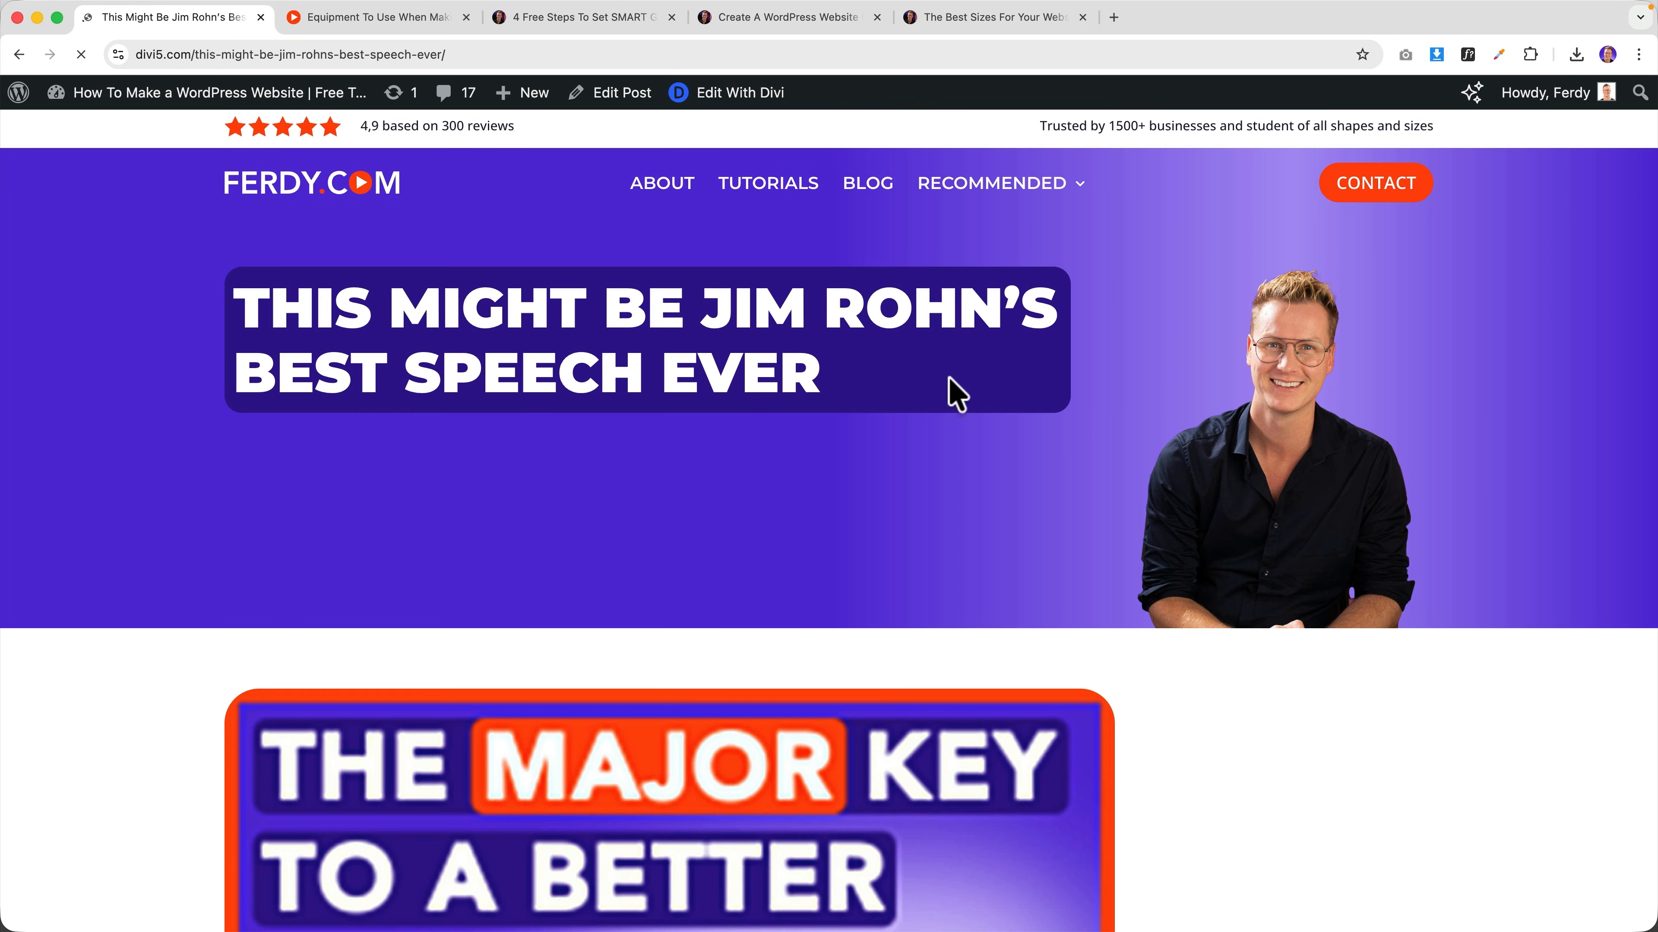
scroll(1133, 407, down, 10)
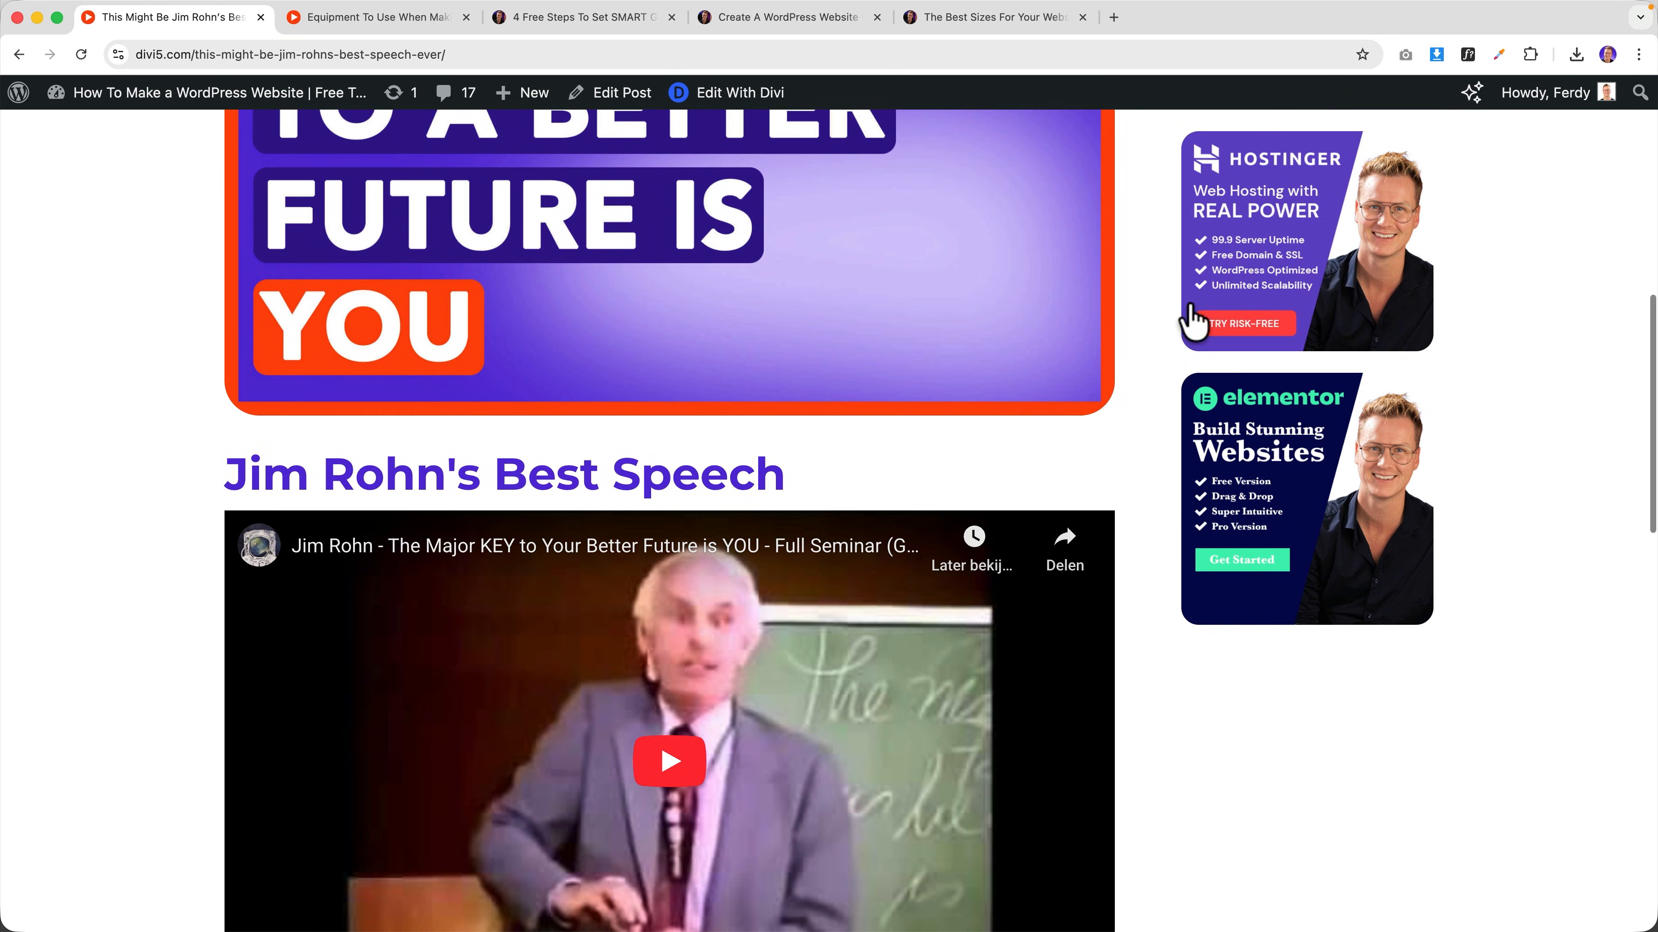
click(1255, 245)
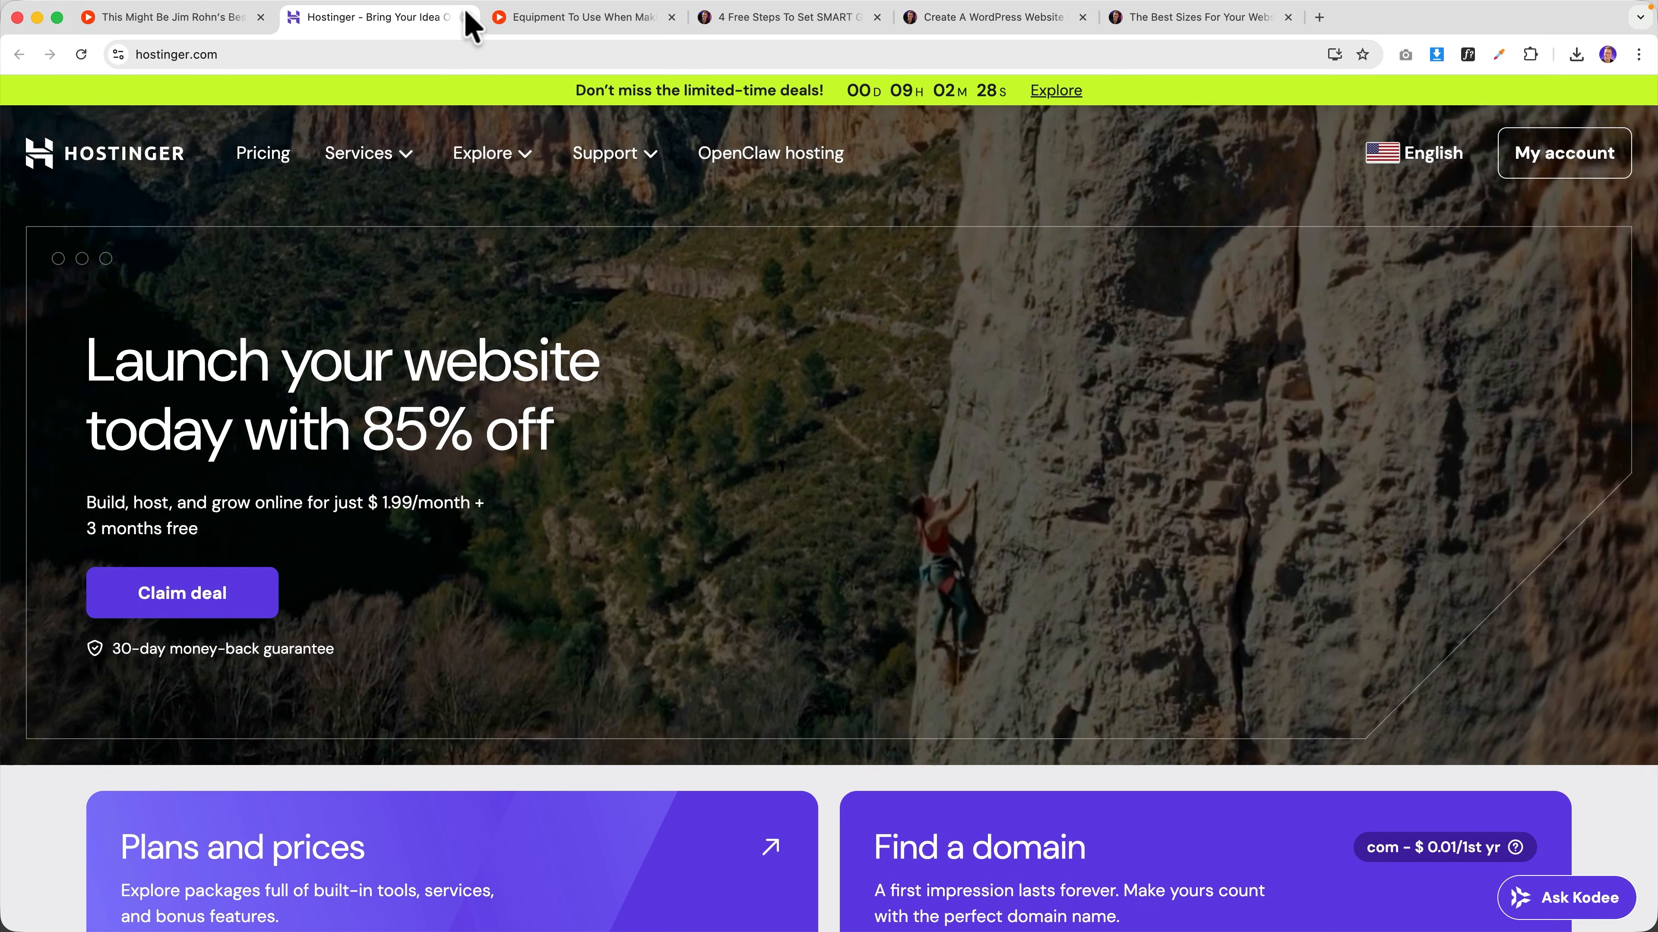
click(466, 17)
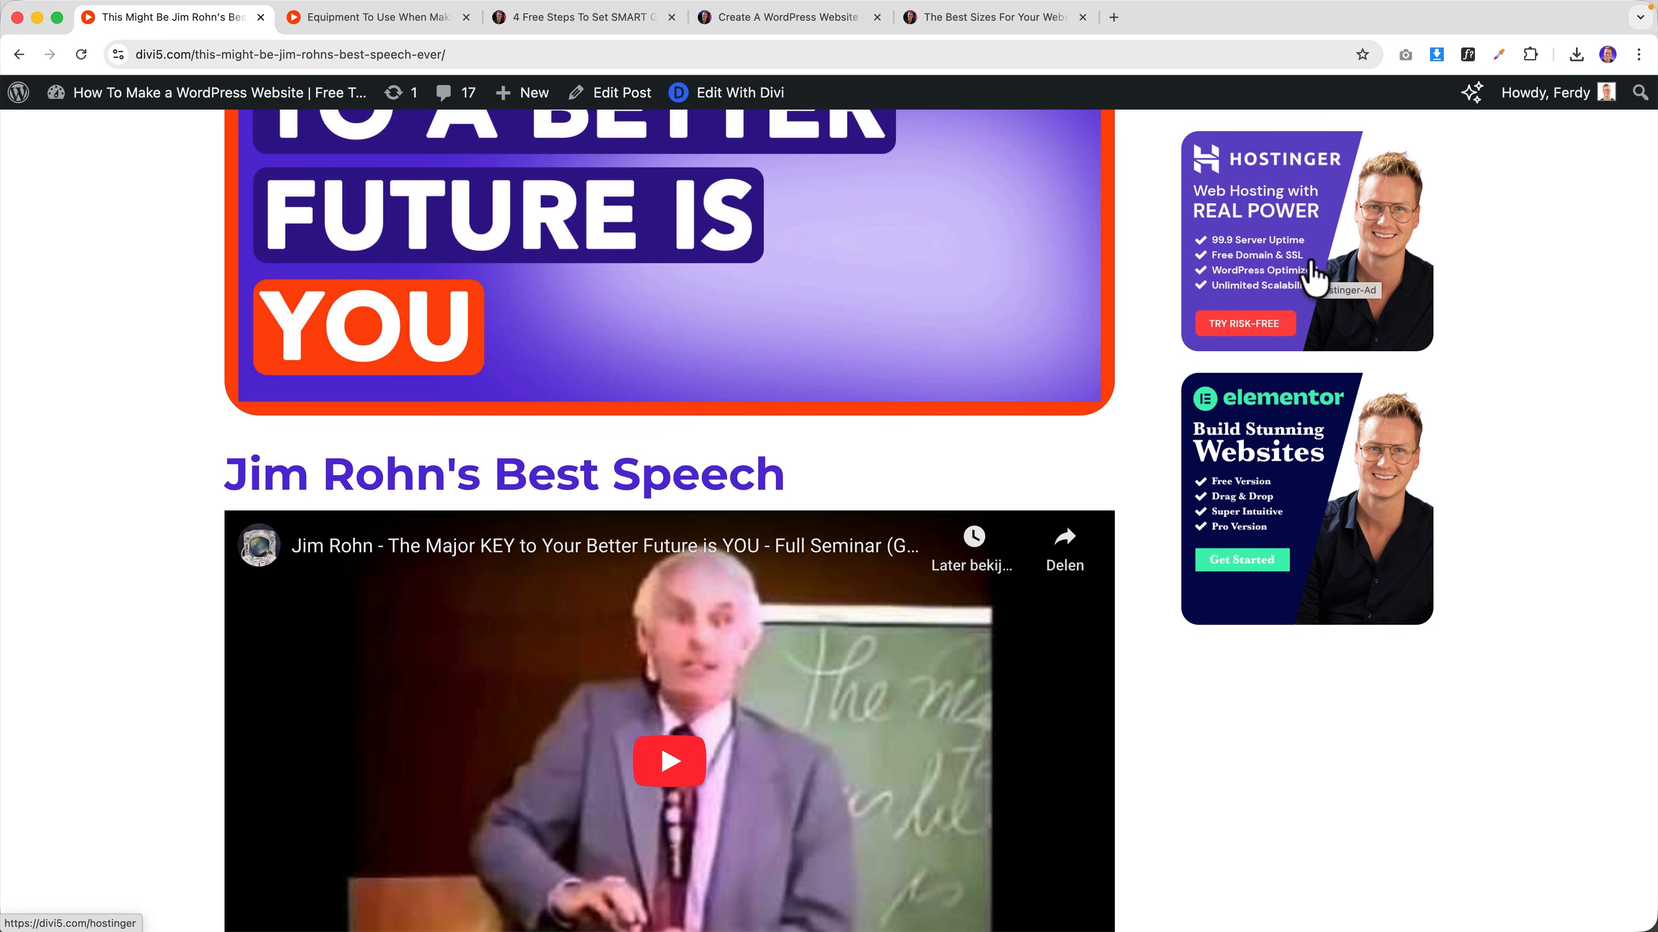
mouse_move(128, 98)
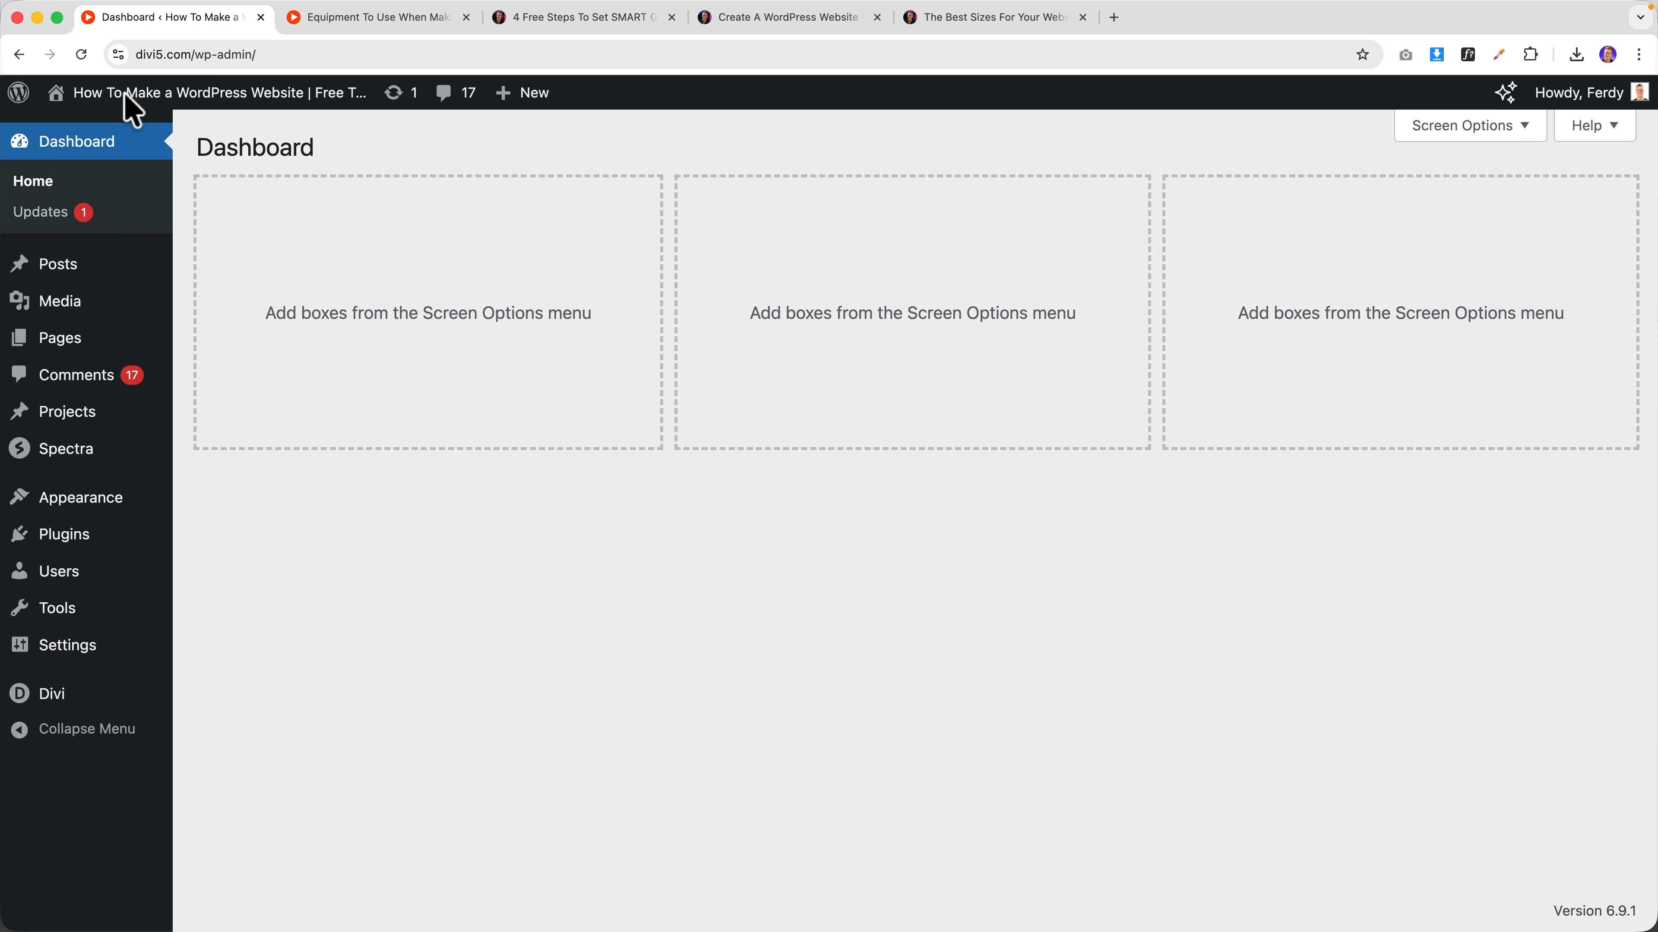
mouse_move(85, 614)
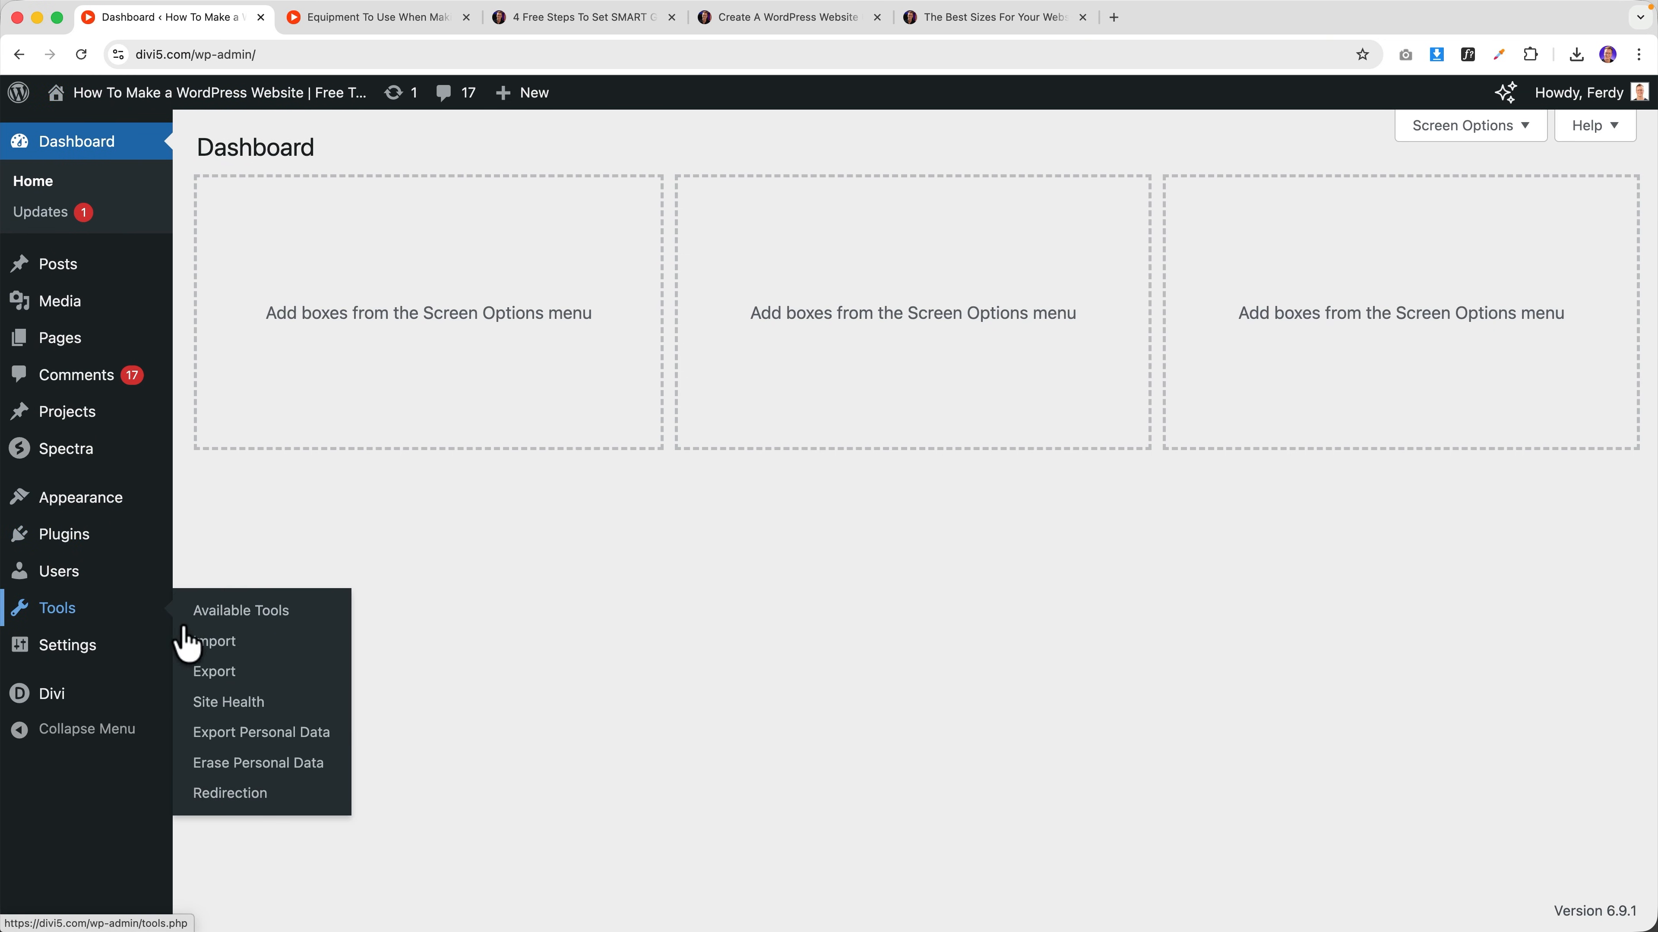
click(247, 796)
mouse_move(1527, 447)
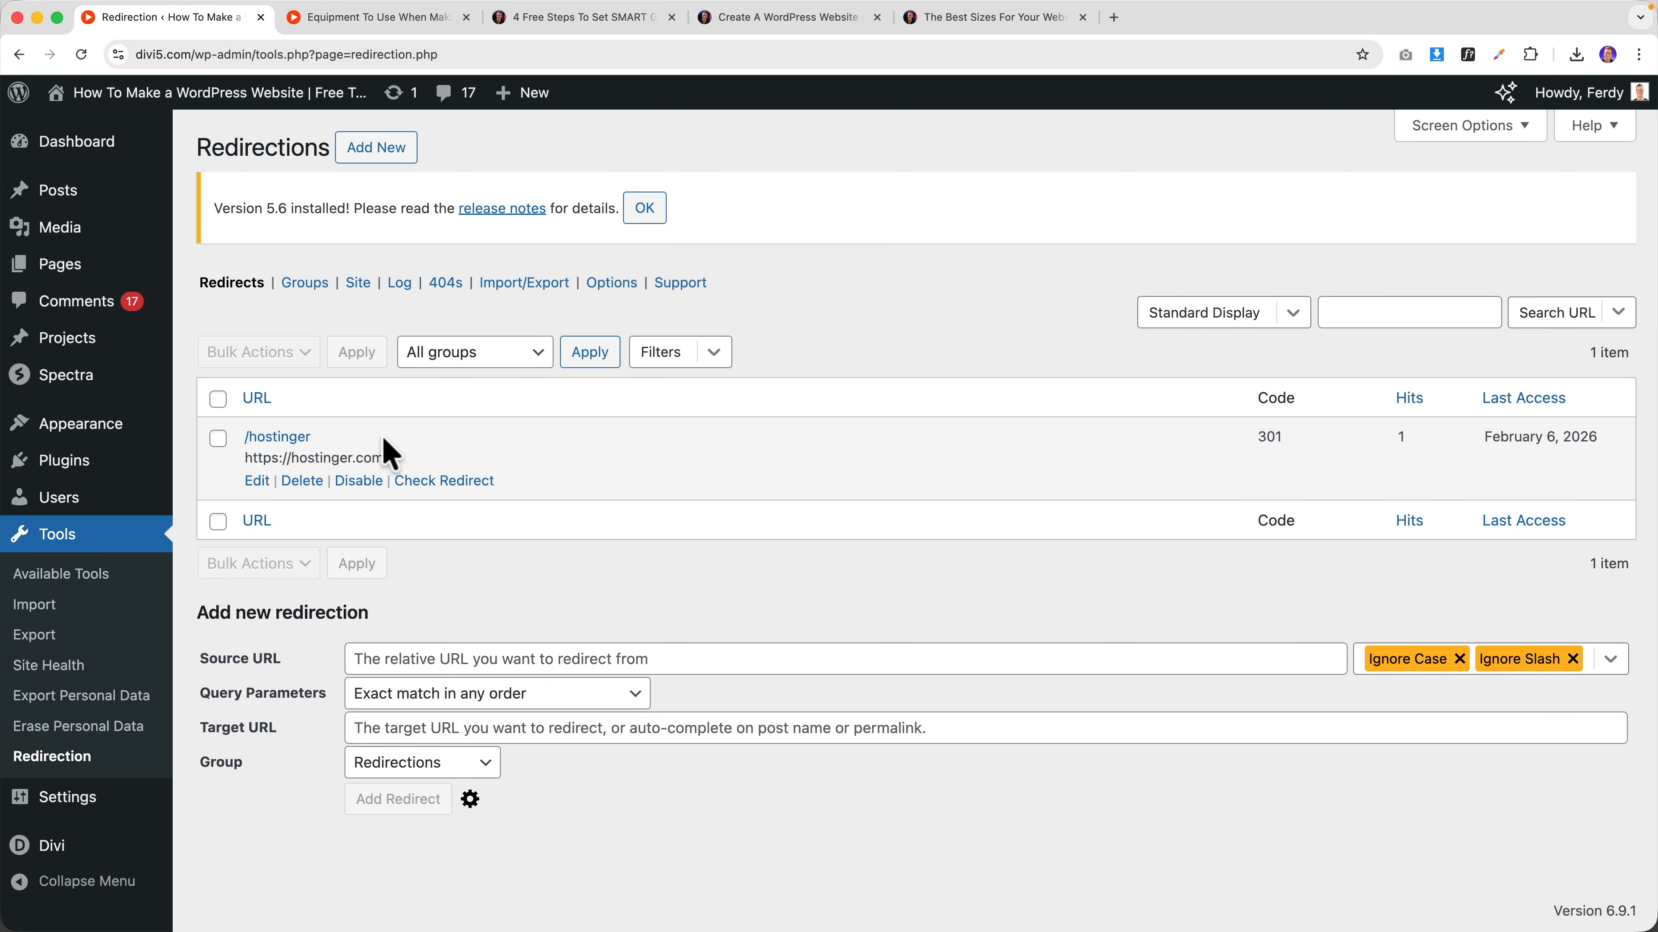
drag(244, 457, 320, 457)
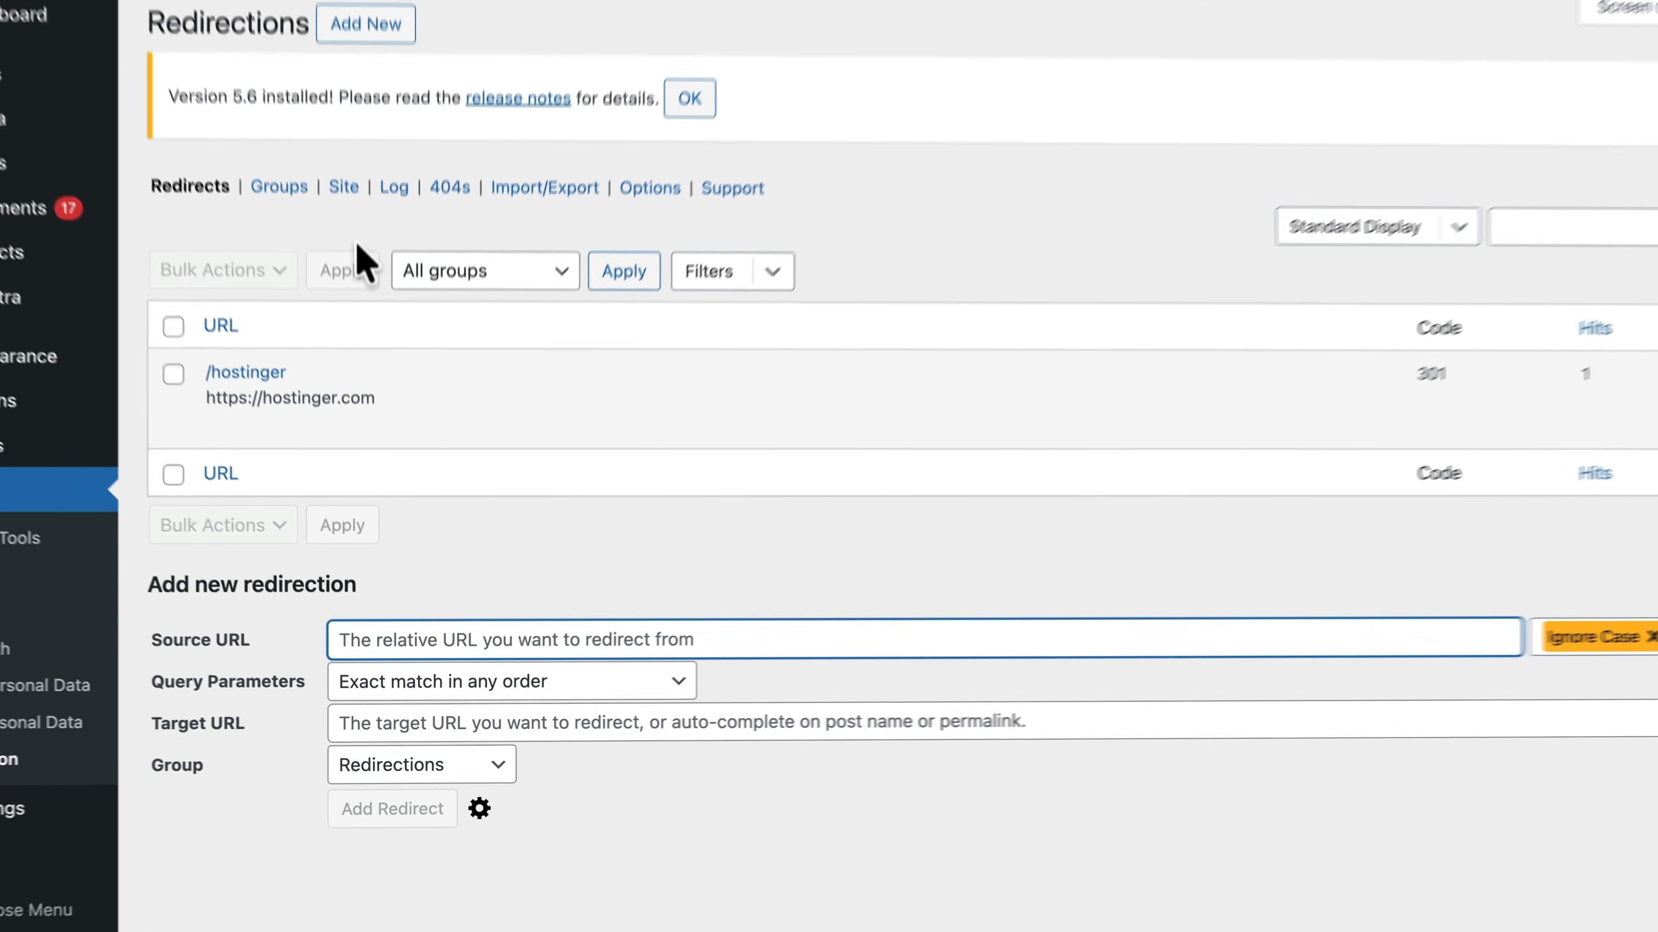
click(417, 658)
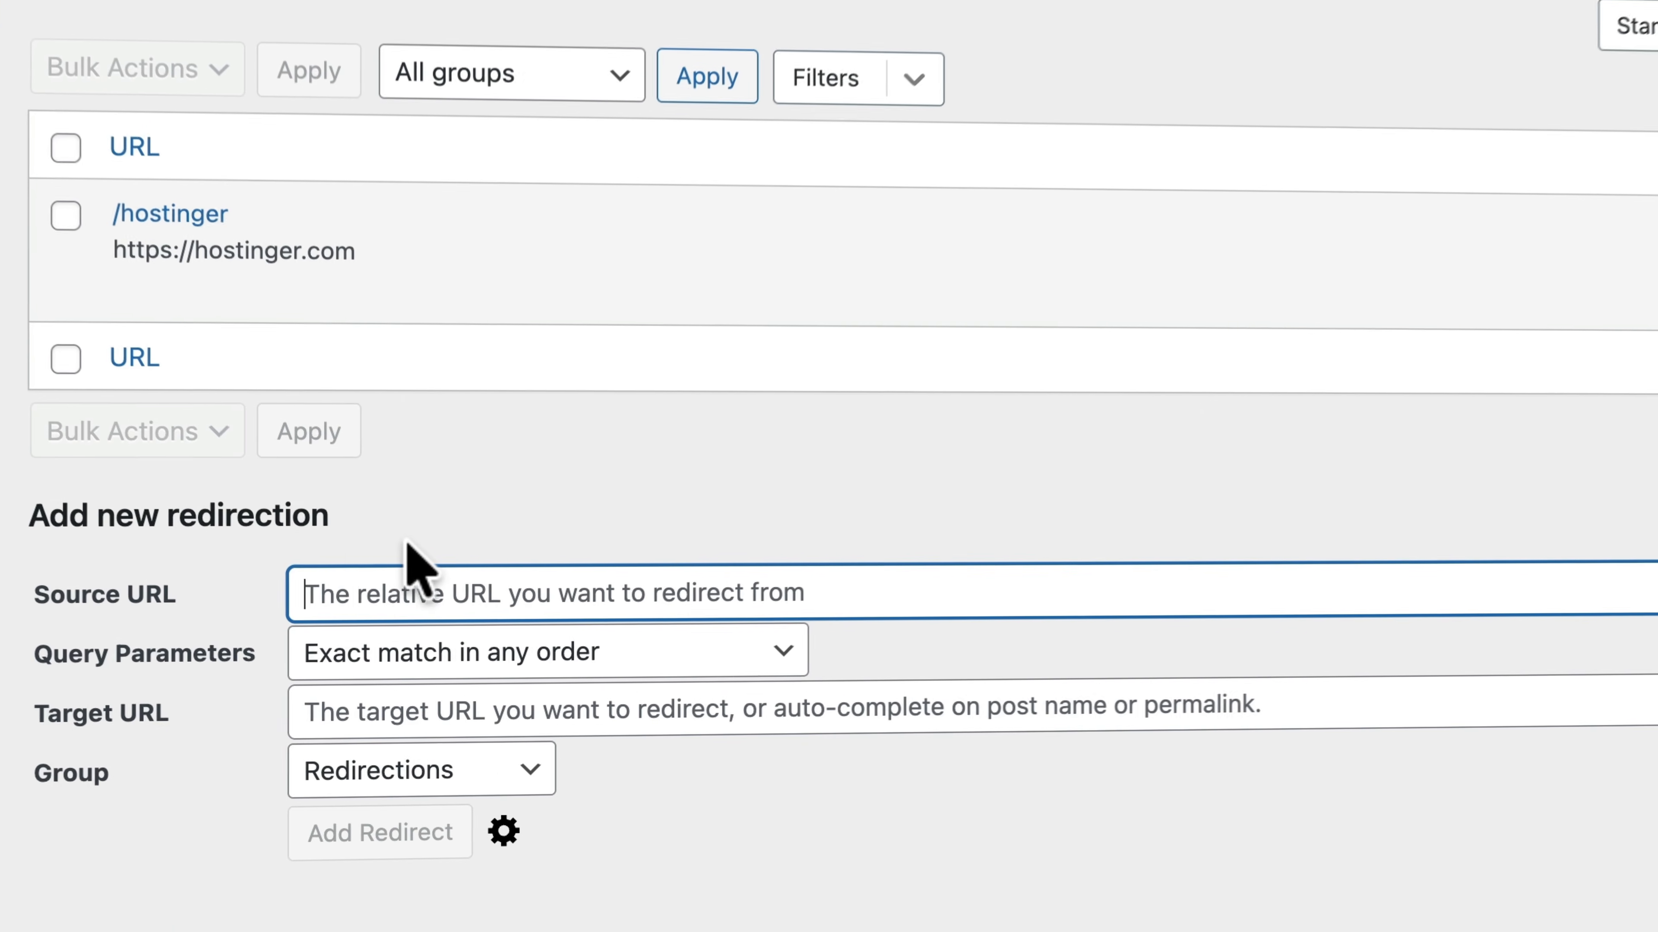
text(/elementor)
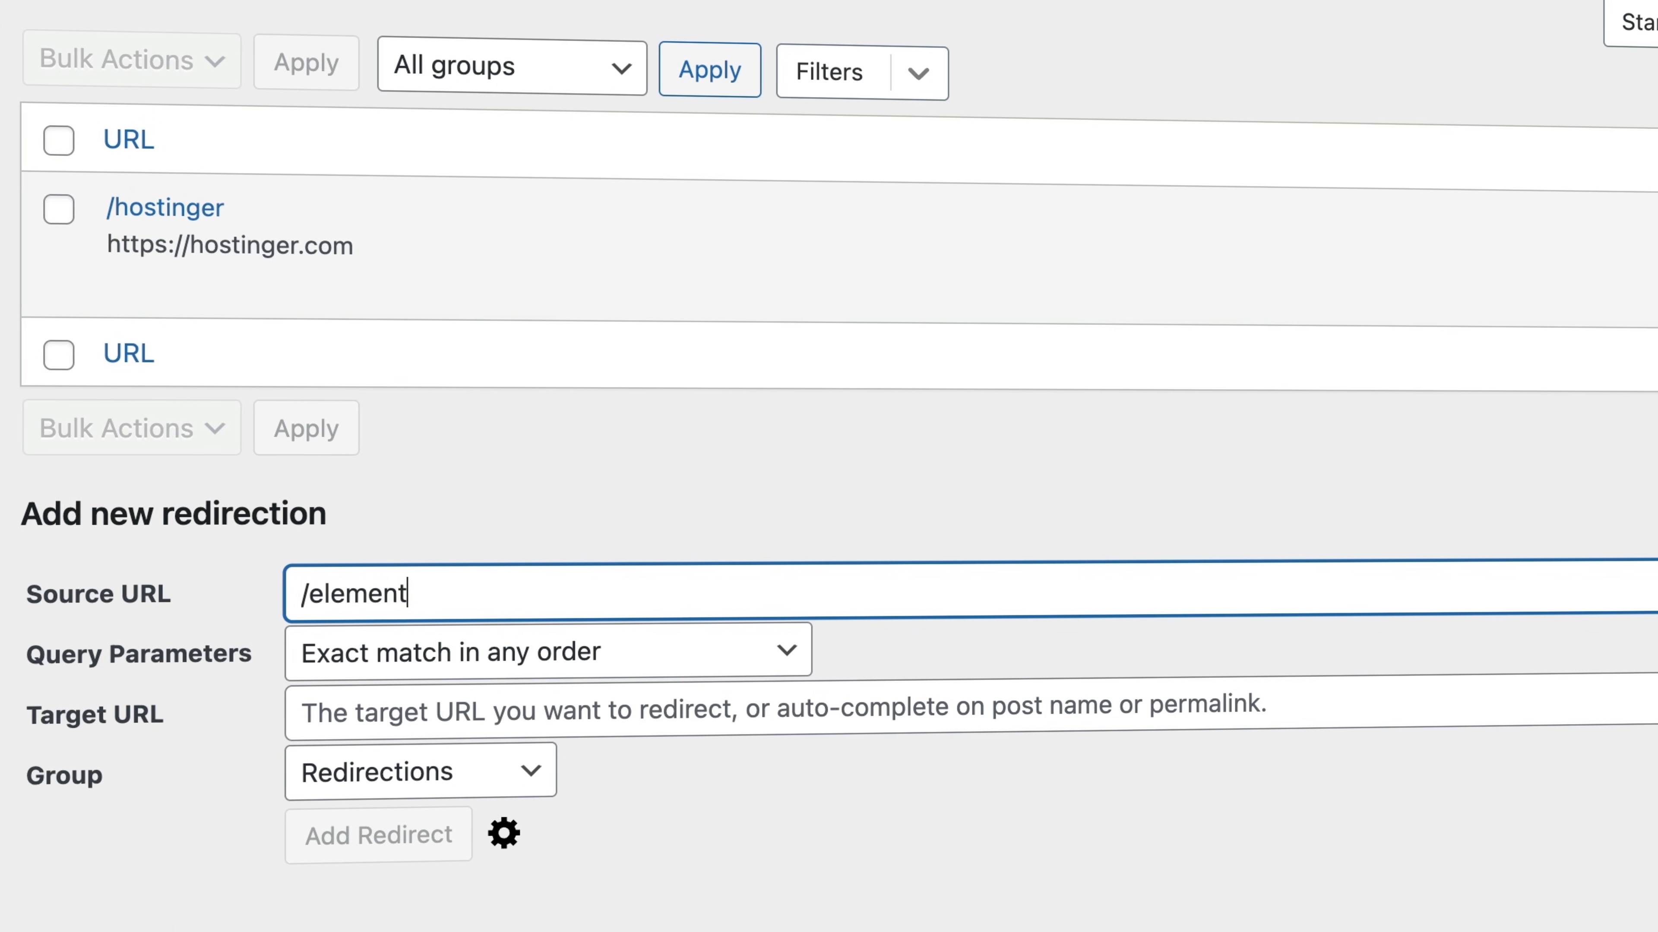
key(Tab)
text(https://elementor.com)
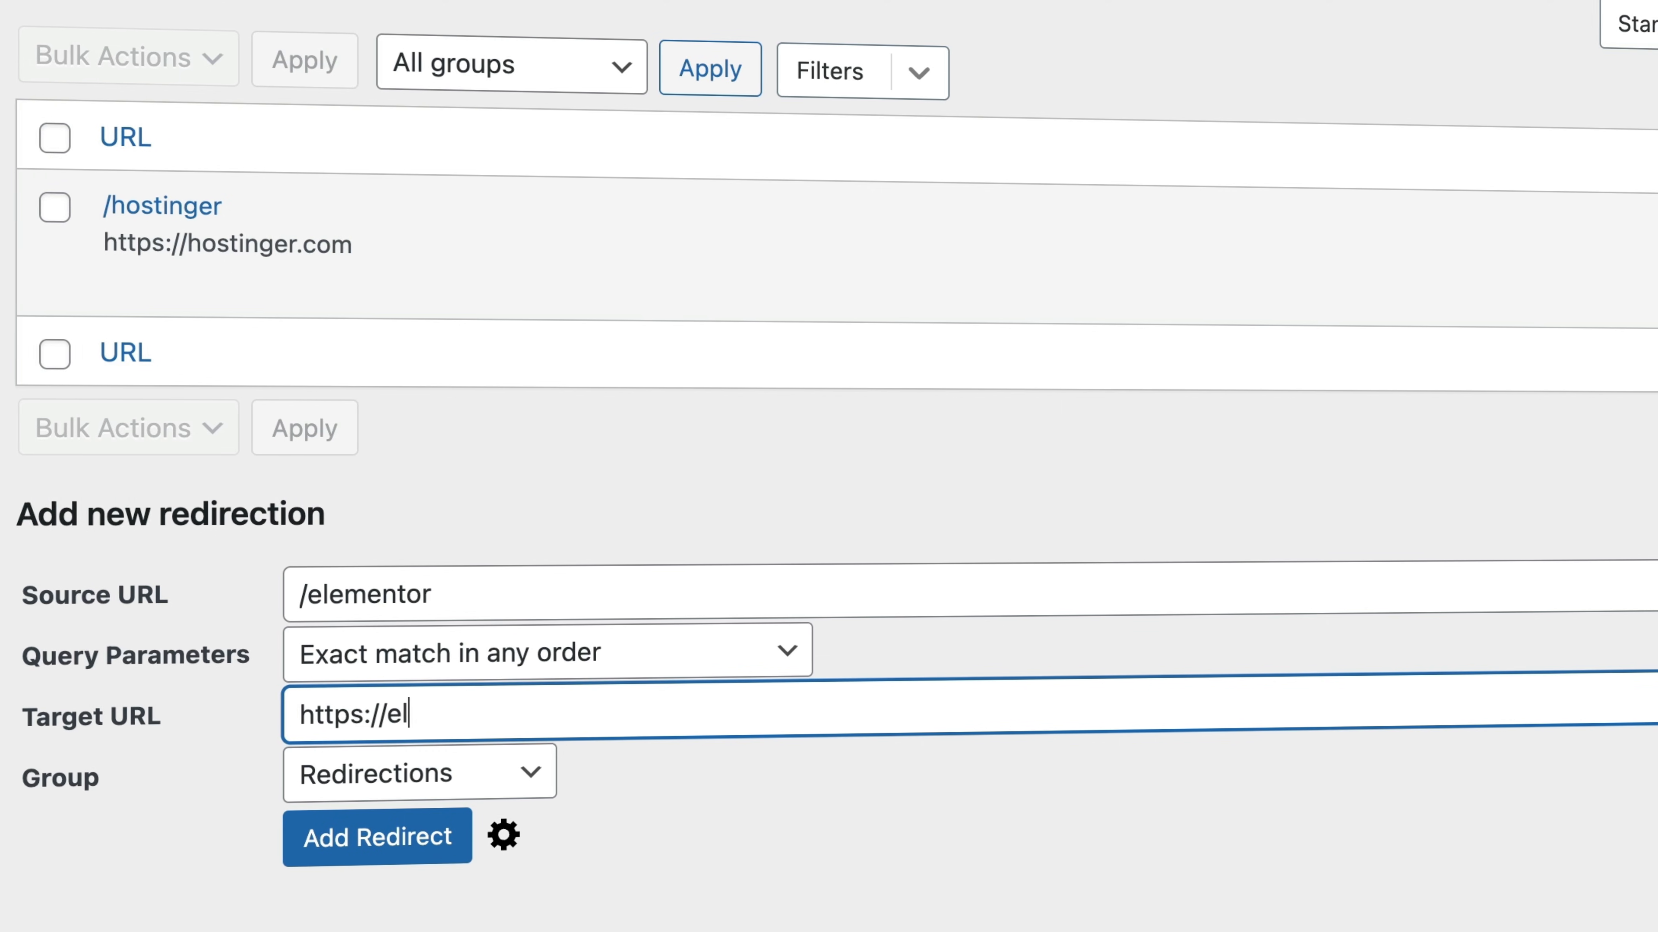
click(315, 835)
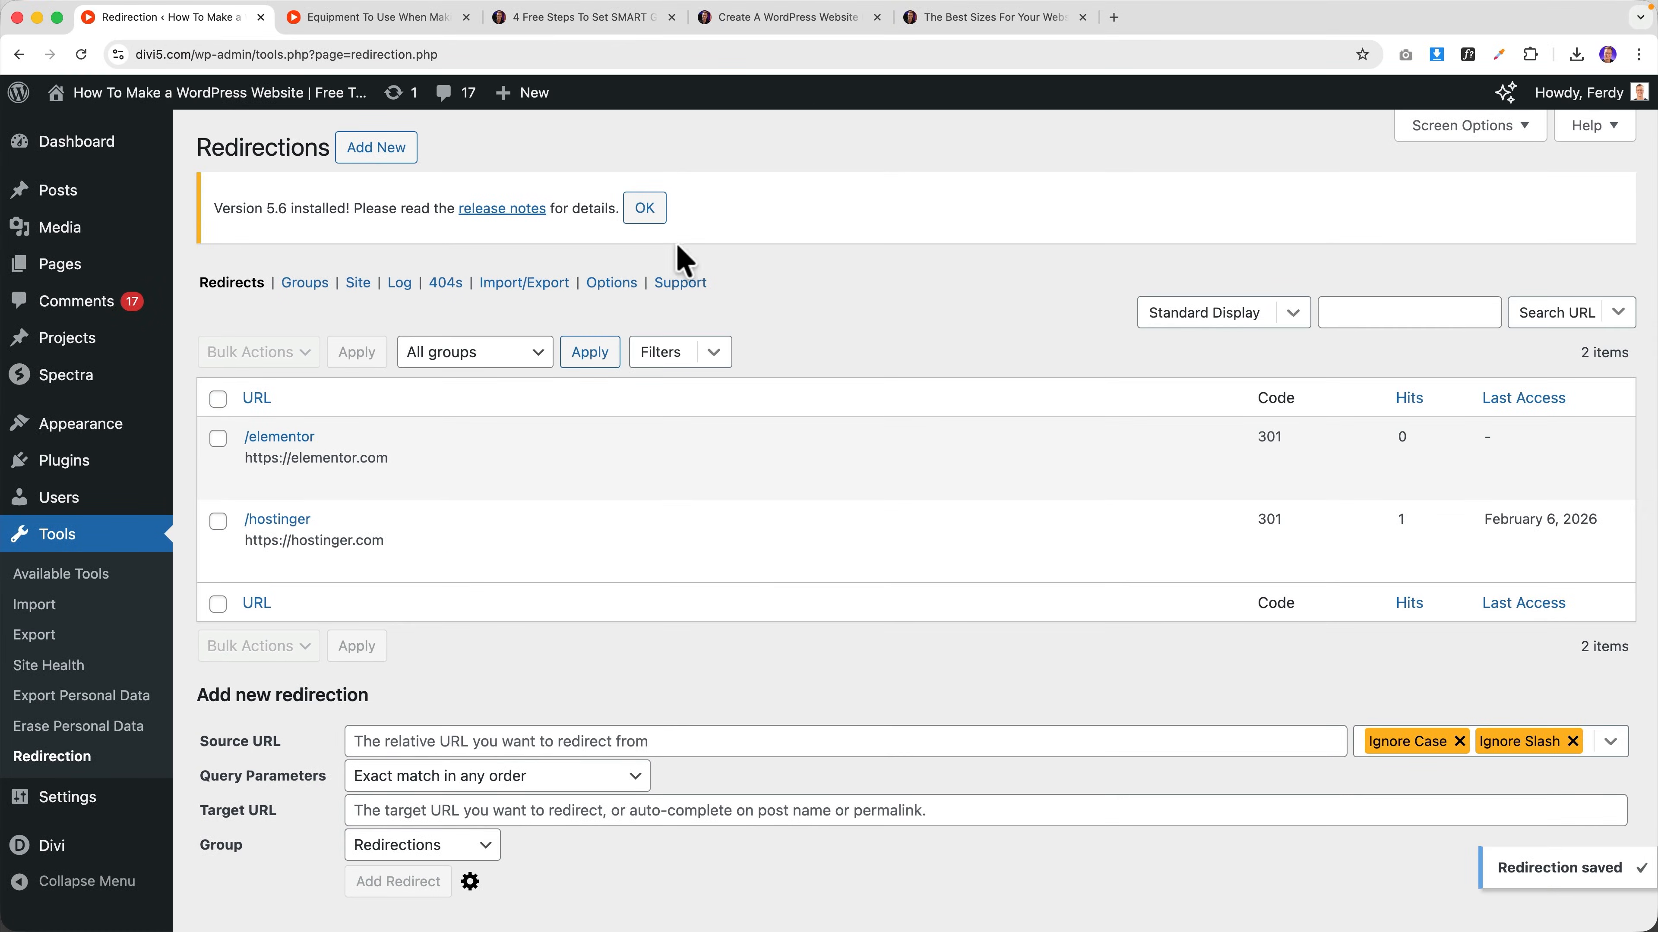
- Test the Elementor ad link on the live 4 Free Steps To Set SMART Goals blog post and close the page it opens
click(238, 103)
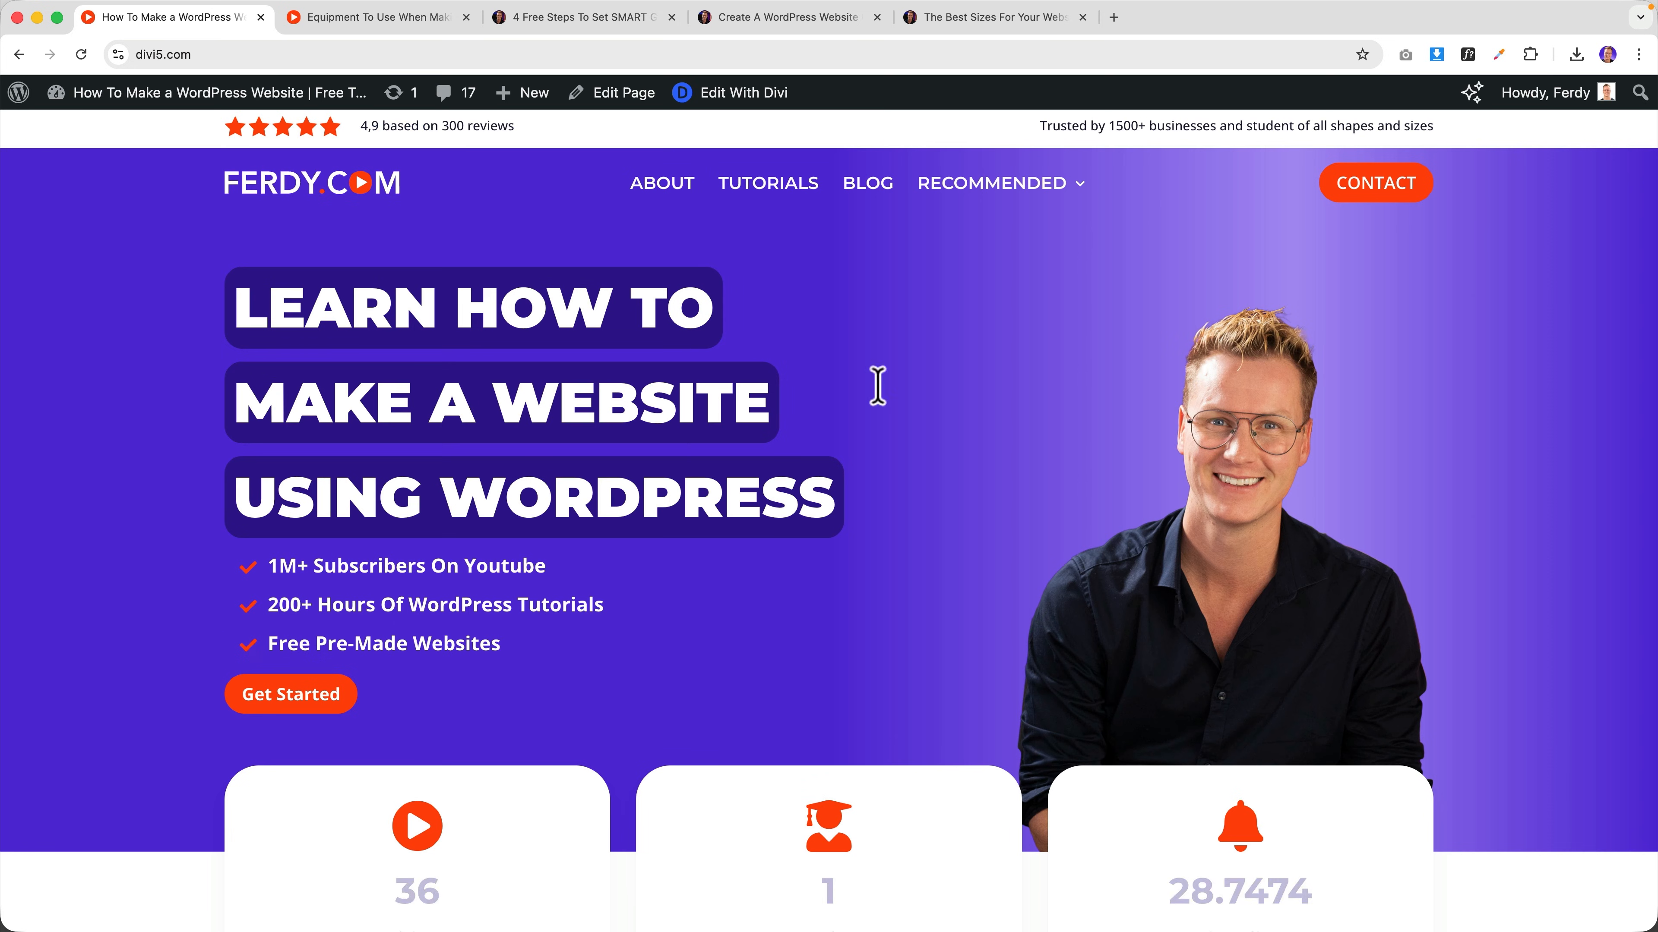
click(866, 188)
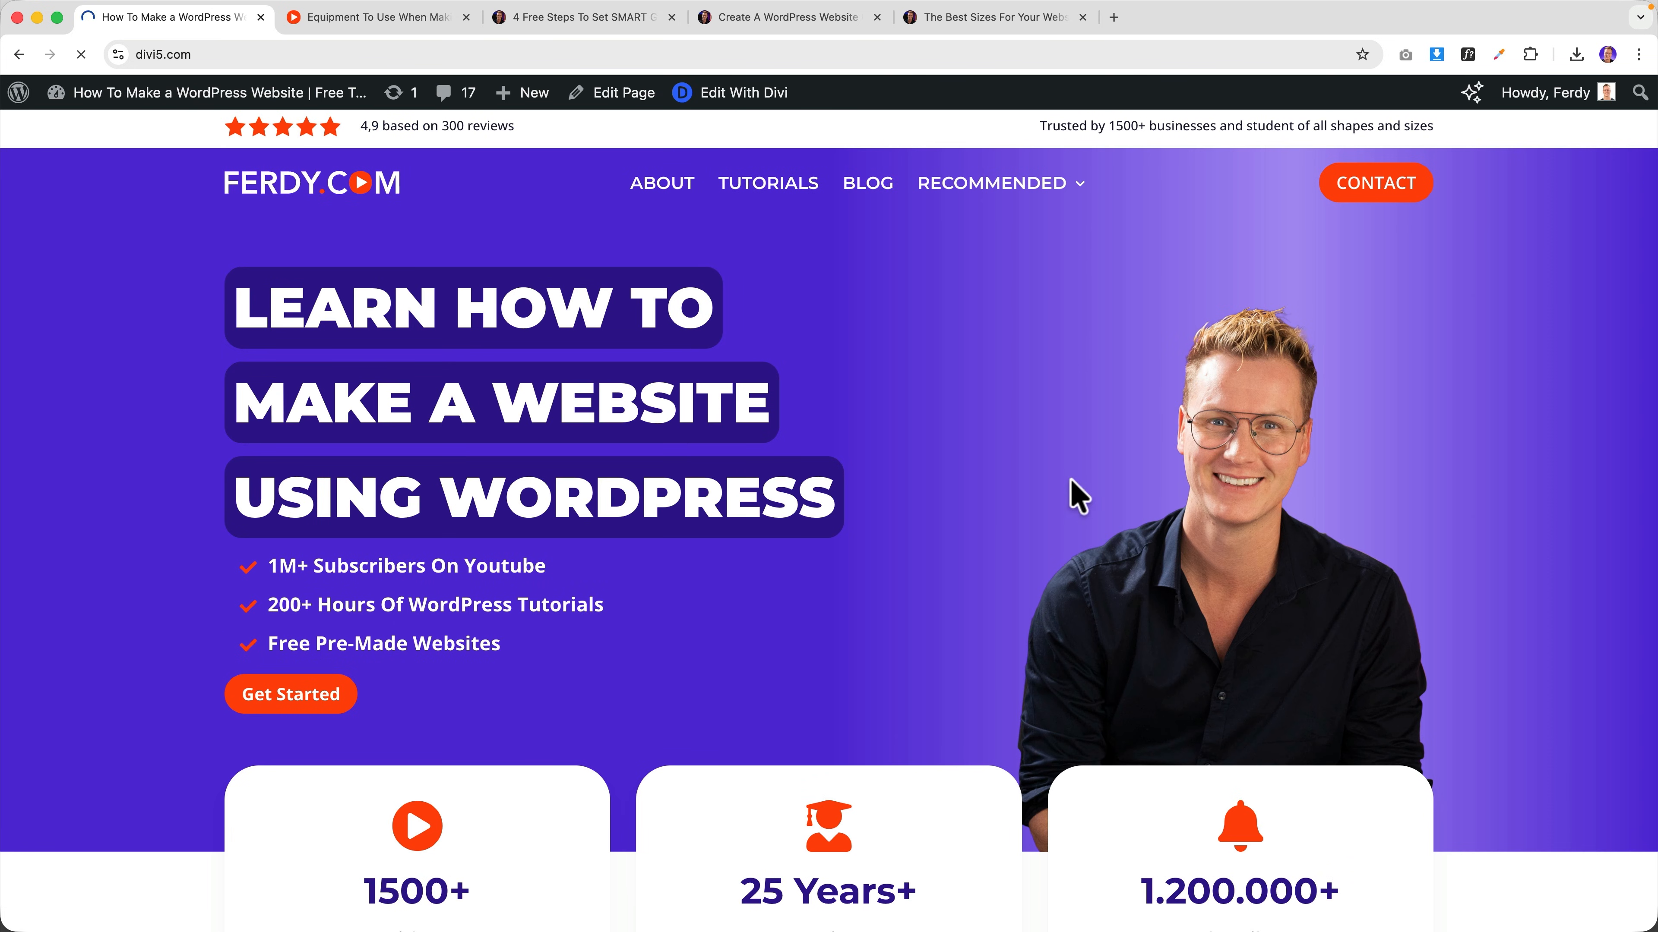
scroll(1158, 470, down, 5)
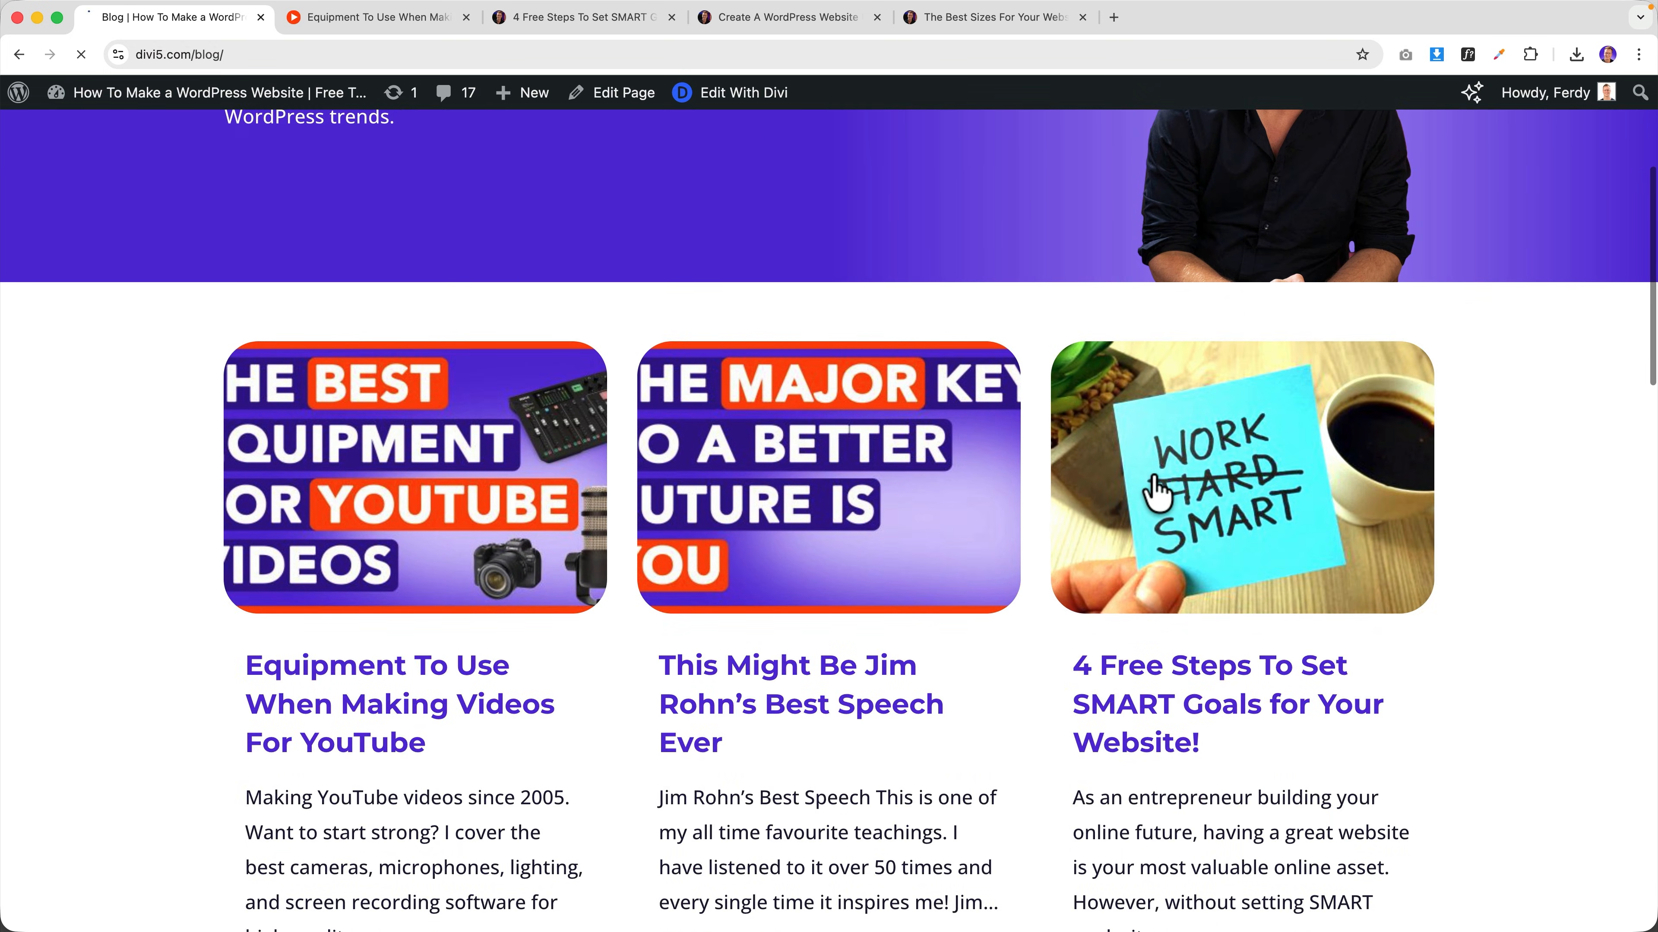
click(1155, 487)
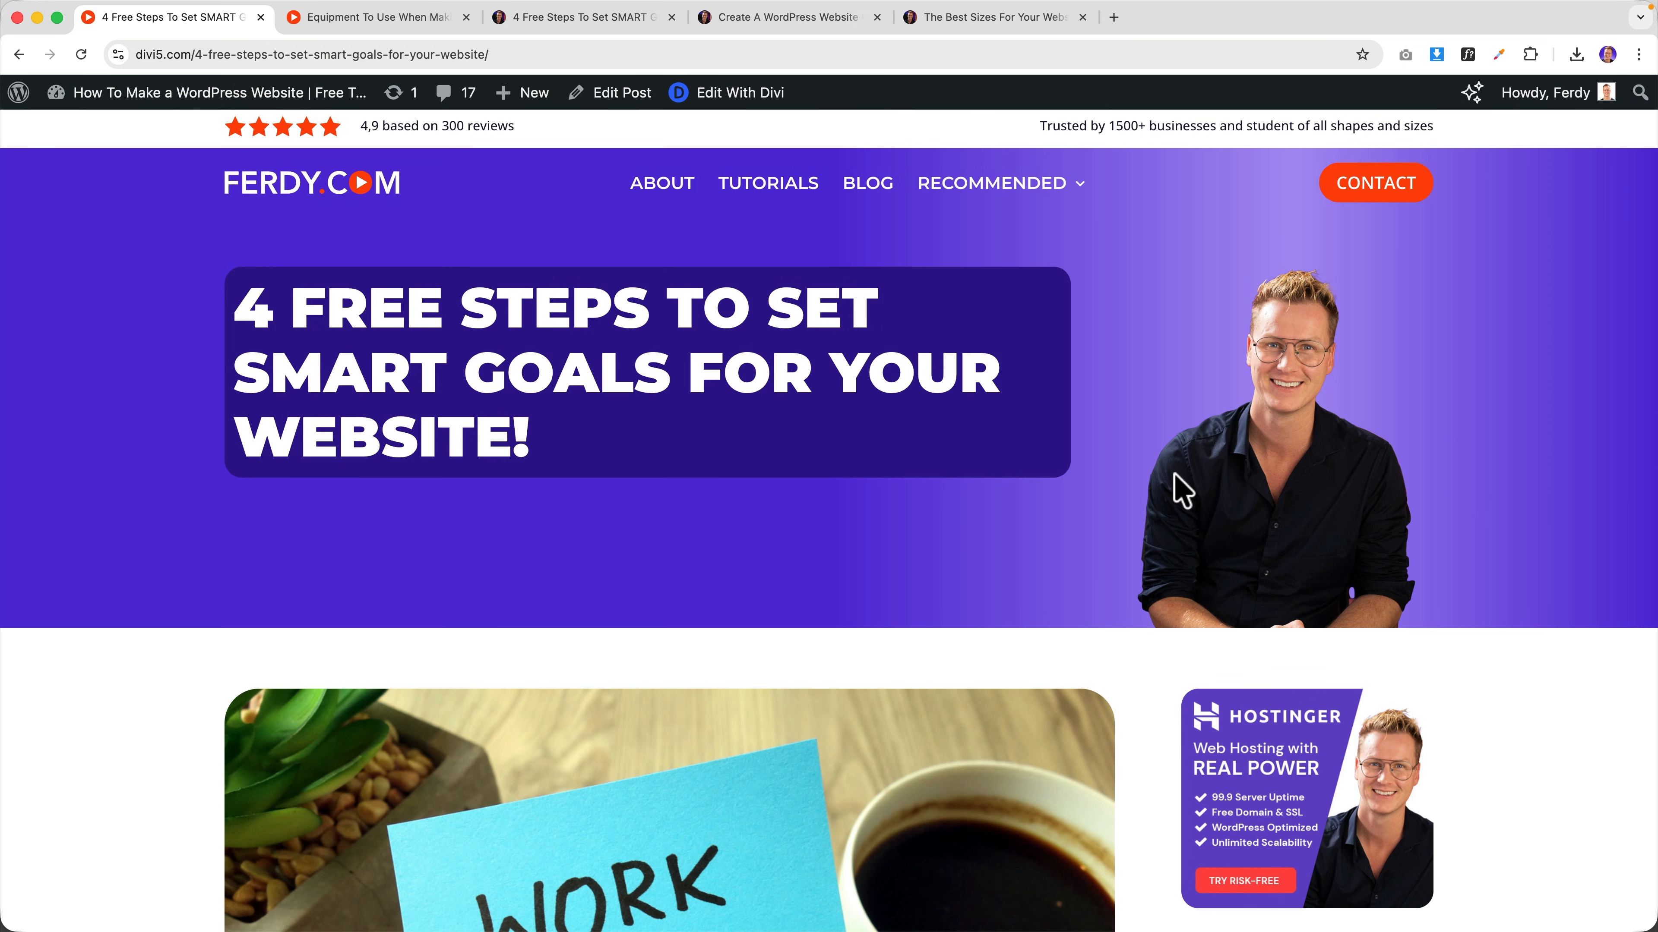
scroll(1175, 474, down, 8)
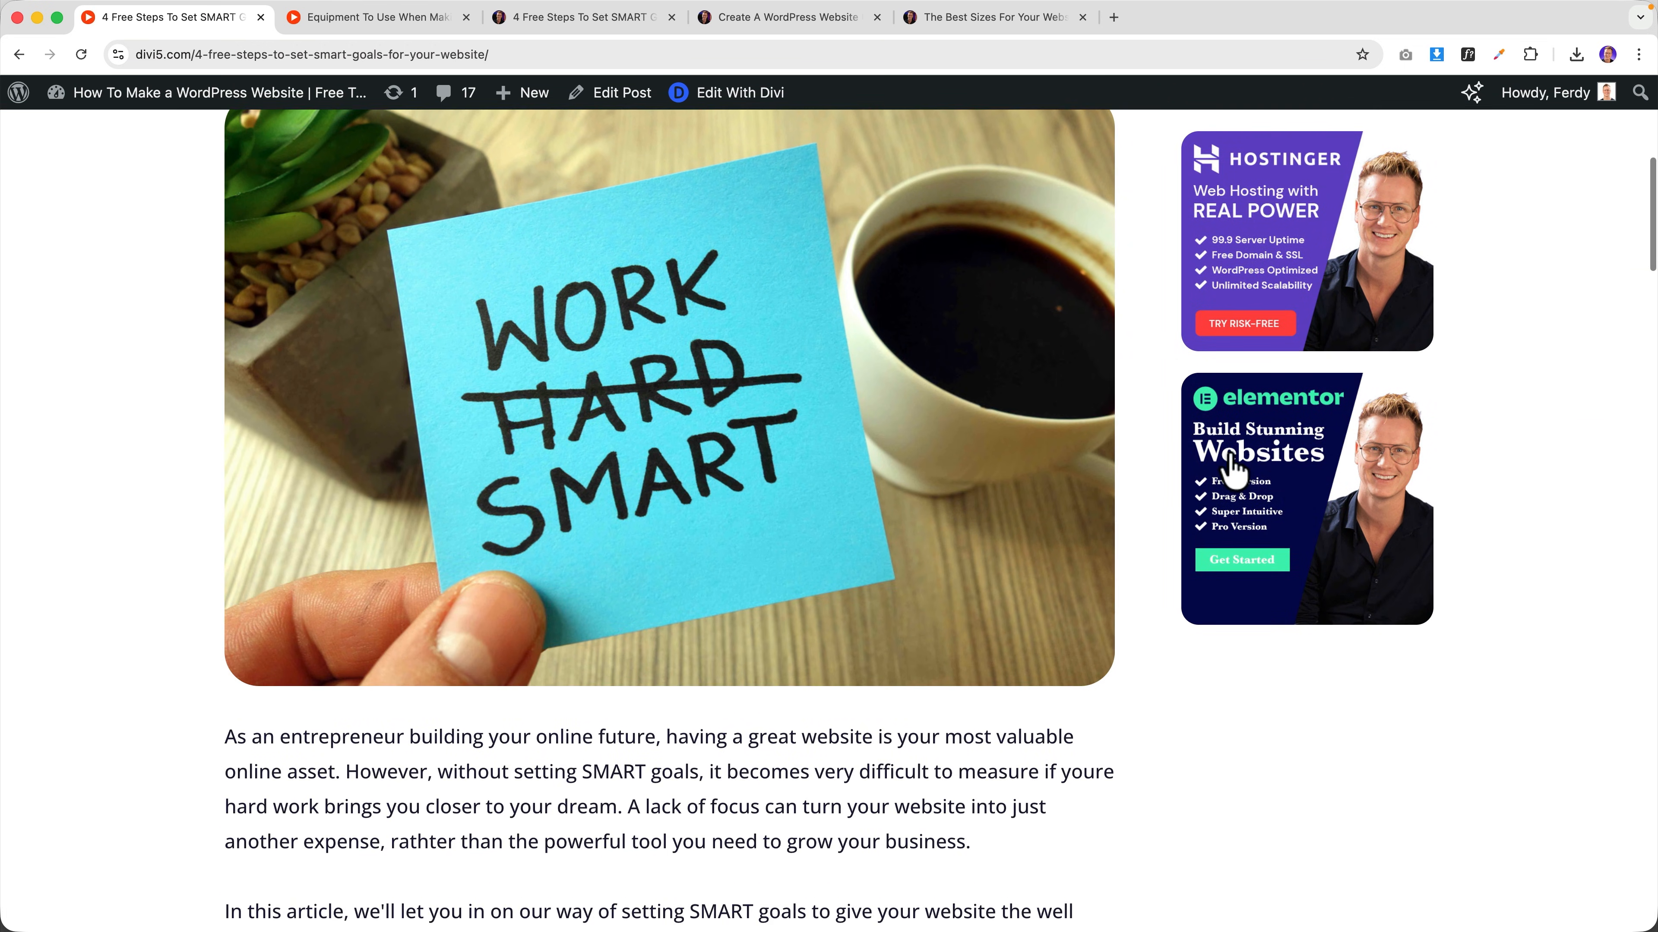
click(1269, 482)
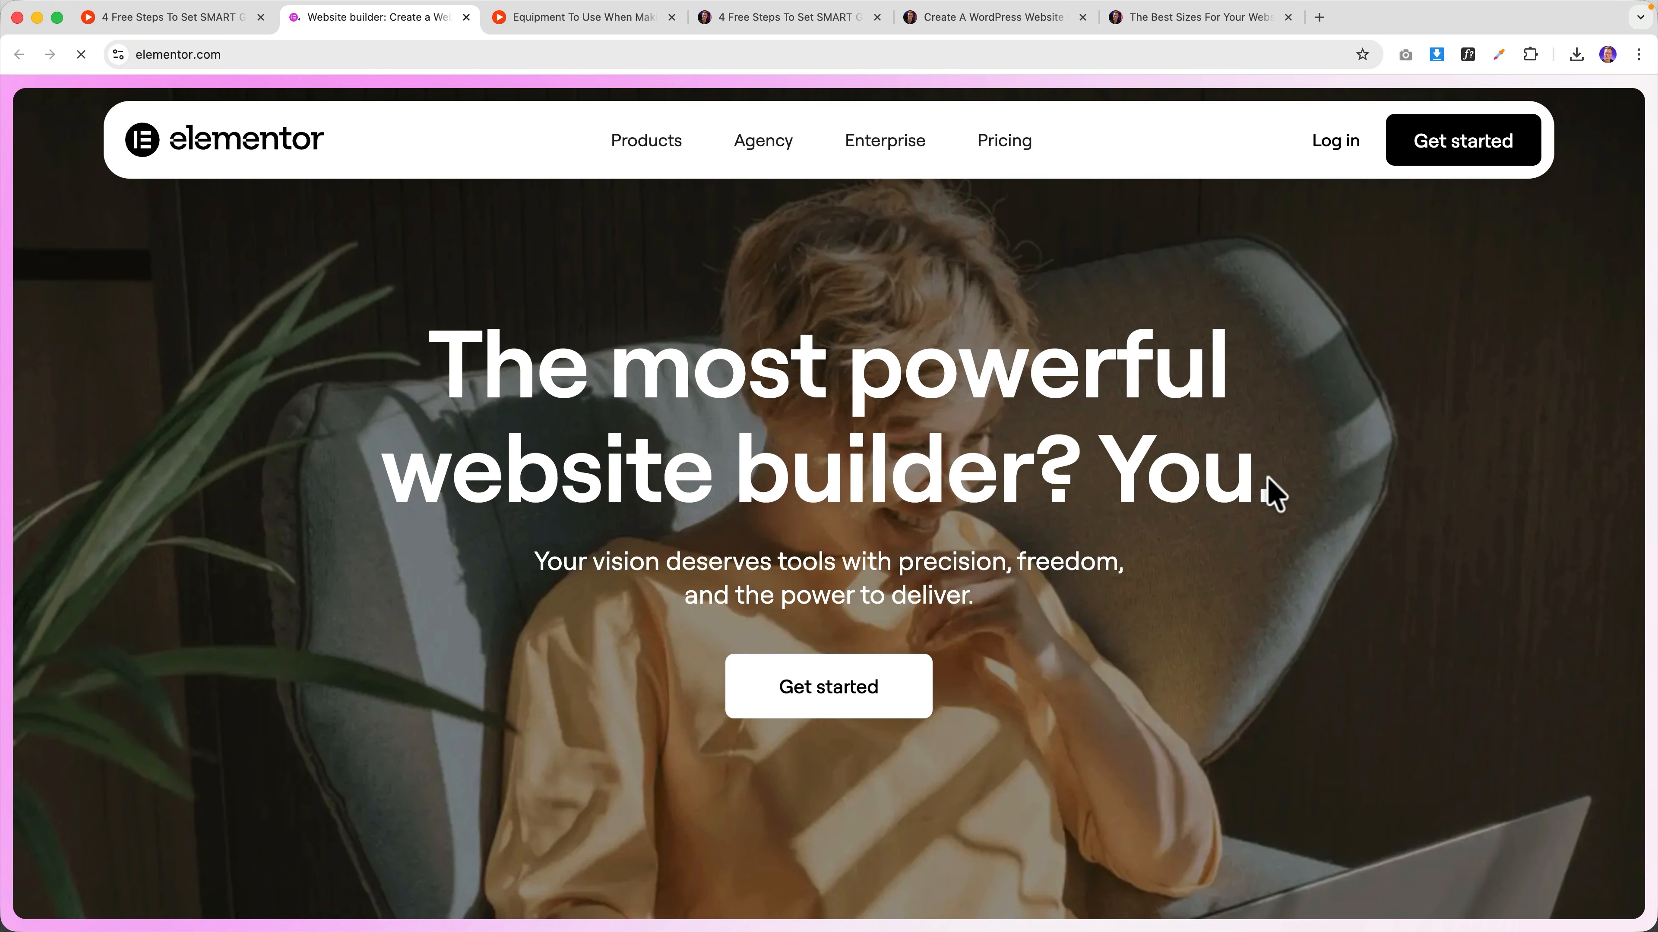
key(super+w)
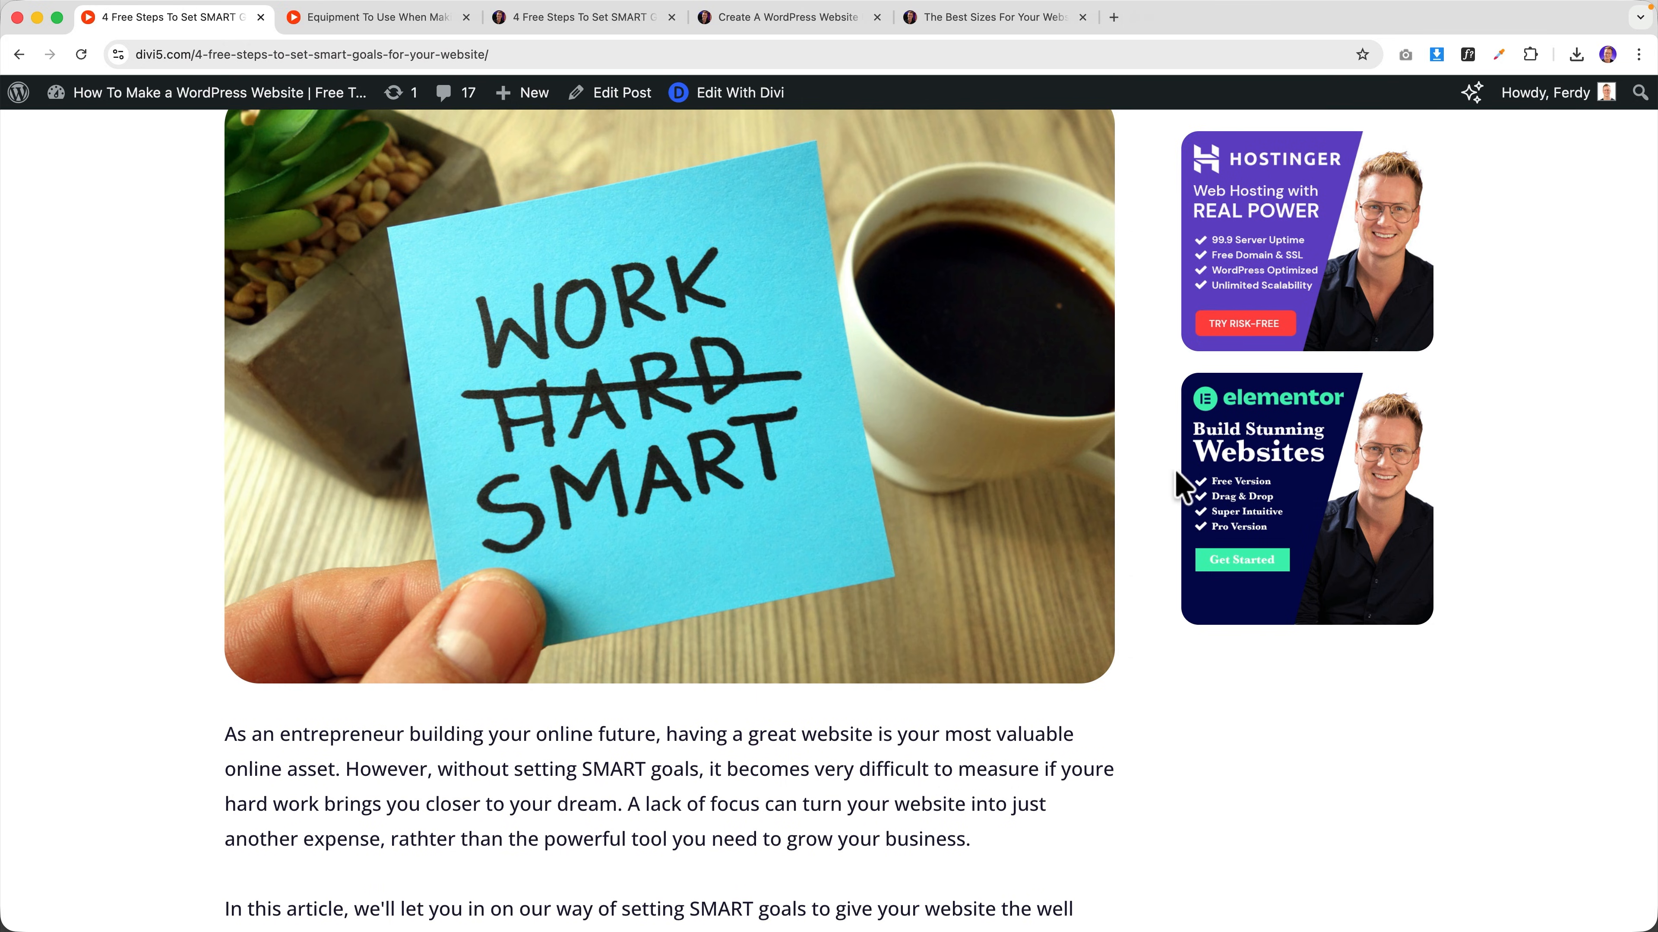
- Check how the sticky side-column ads behave from the article down to the footer of the SMART Goals post
scroll(1168, 480, down, 15)
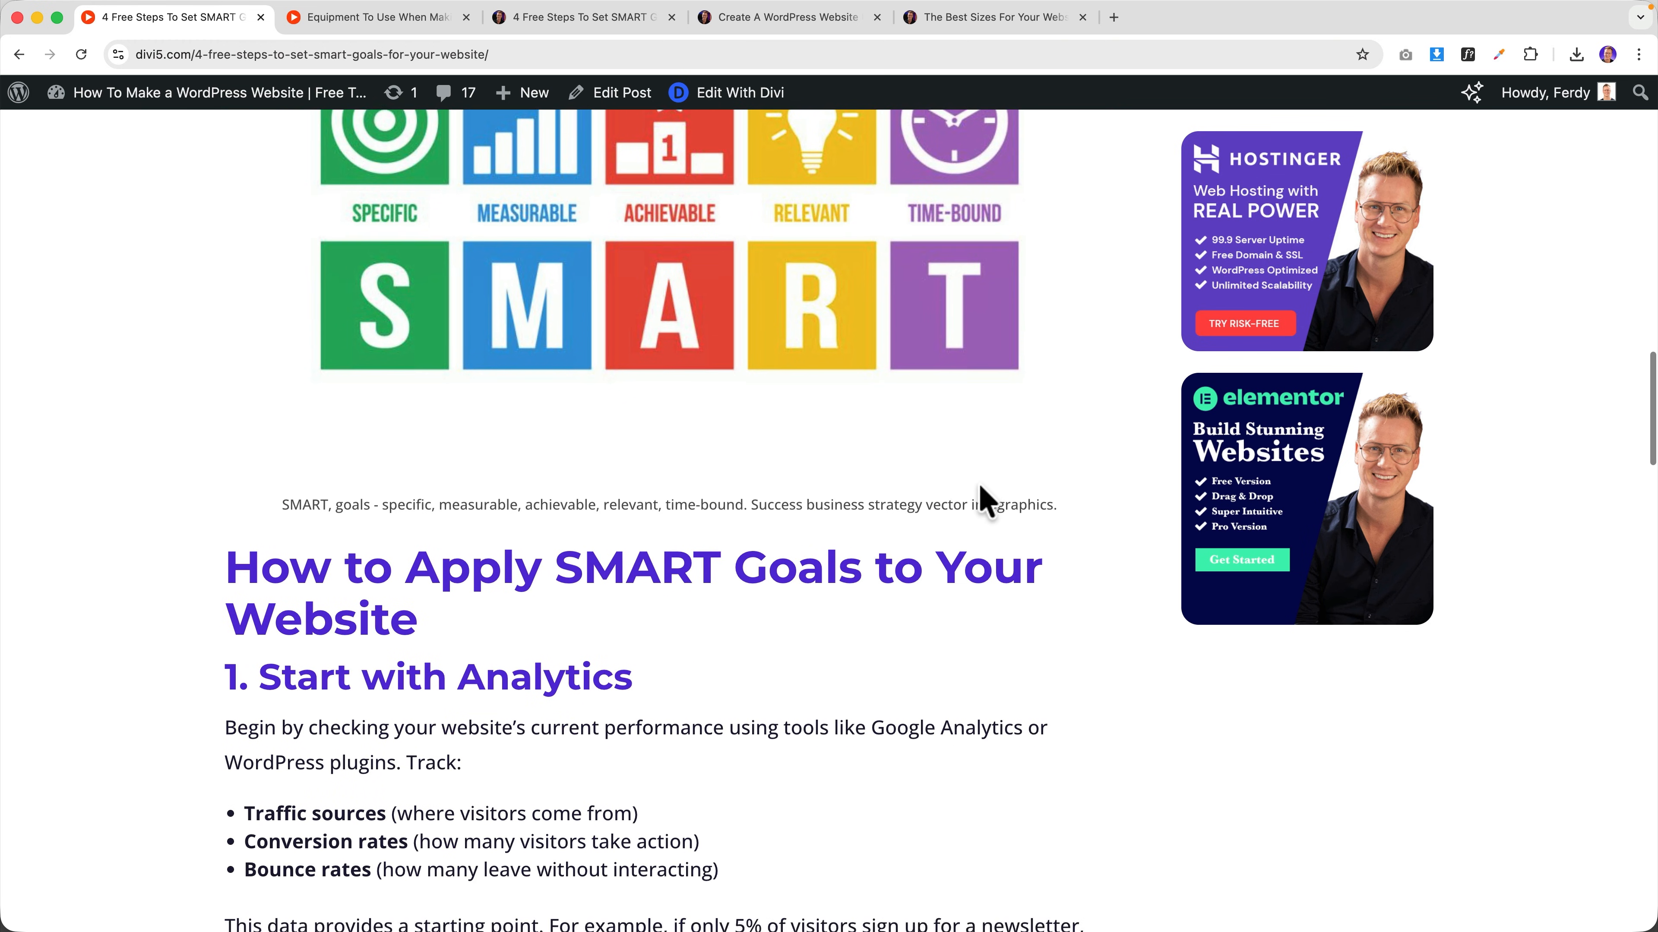
scroll(985, 500, down, 20)
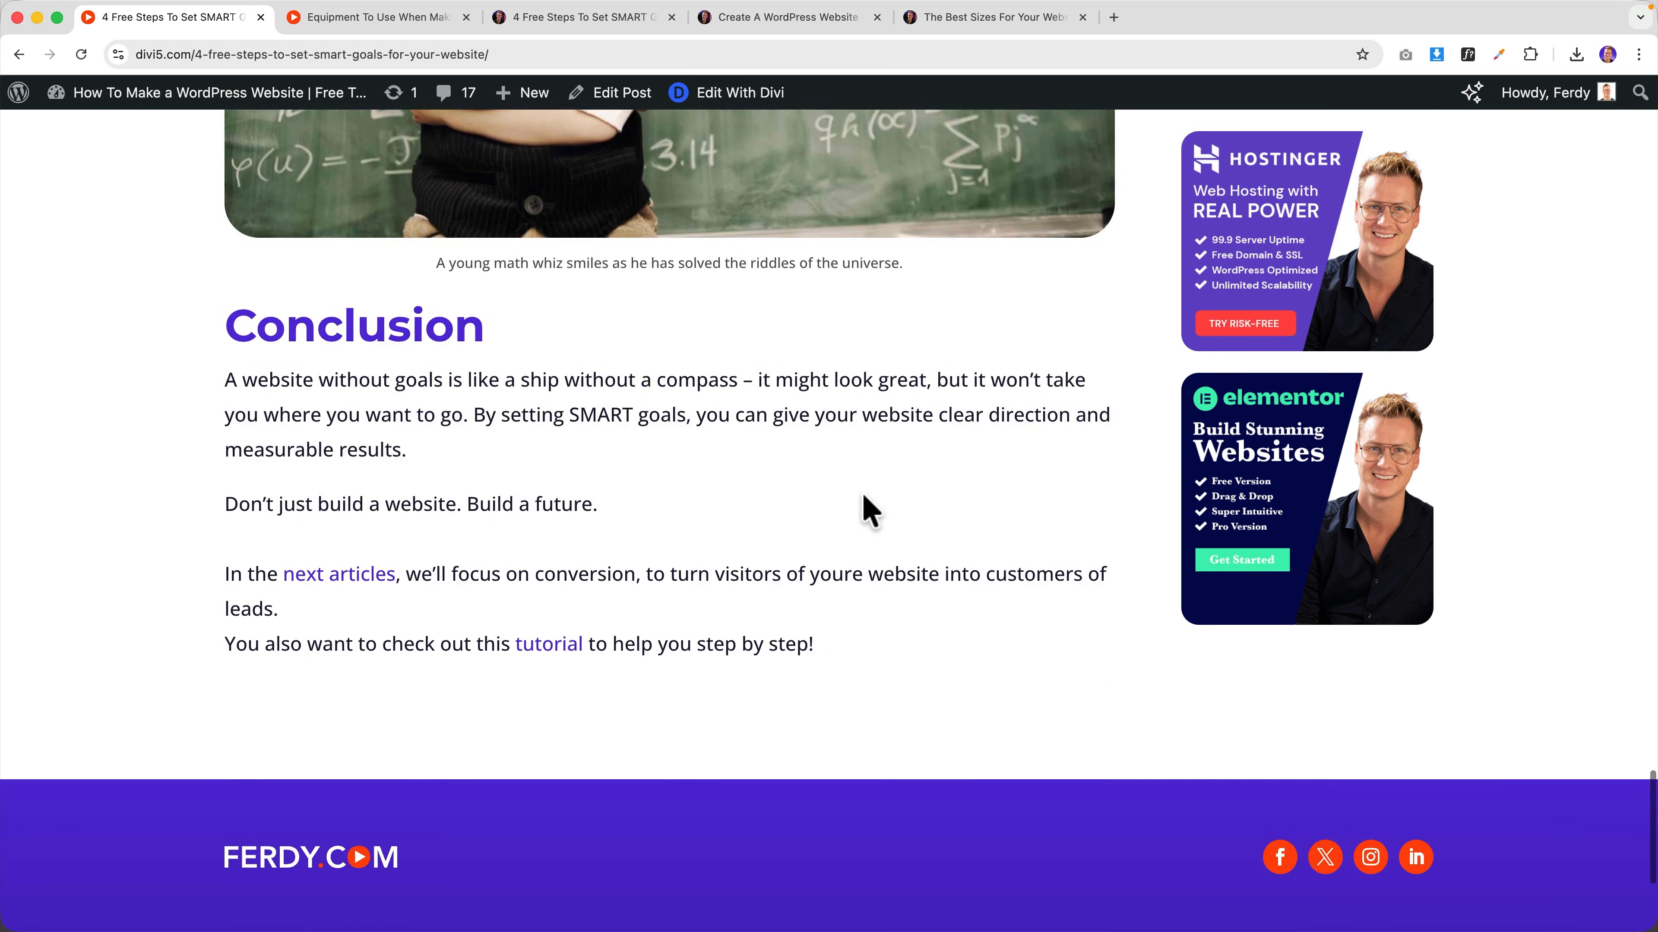
scroll(863, 496, down, 4)
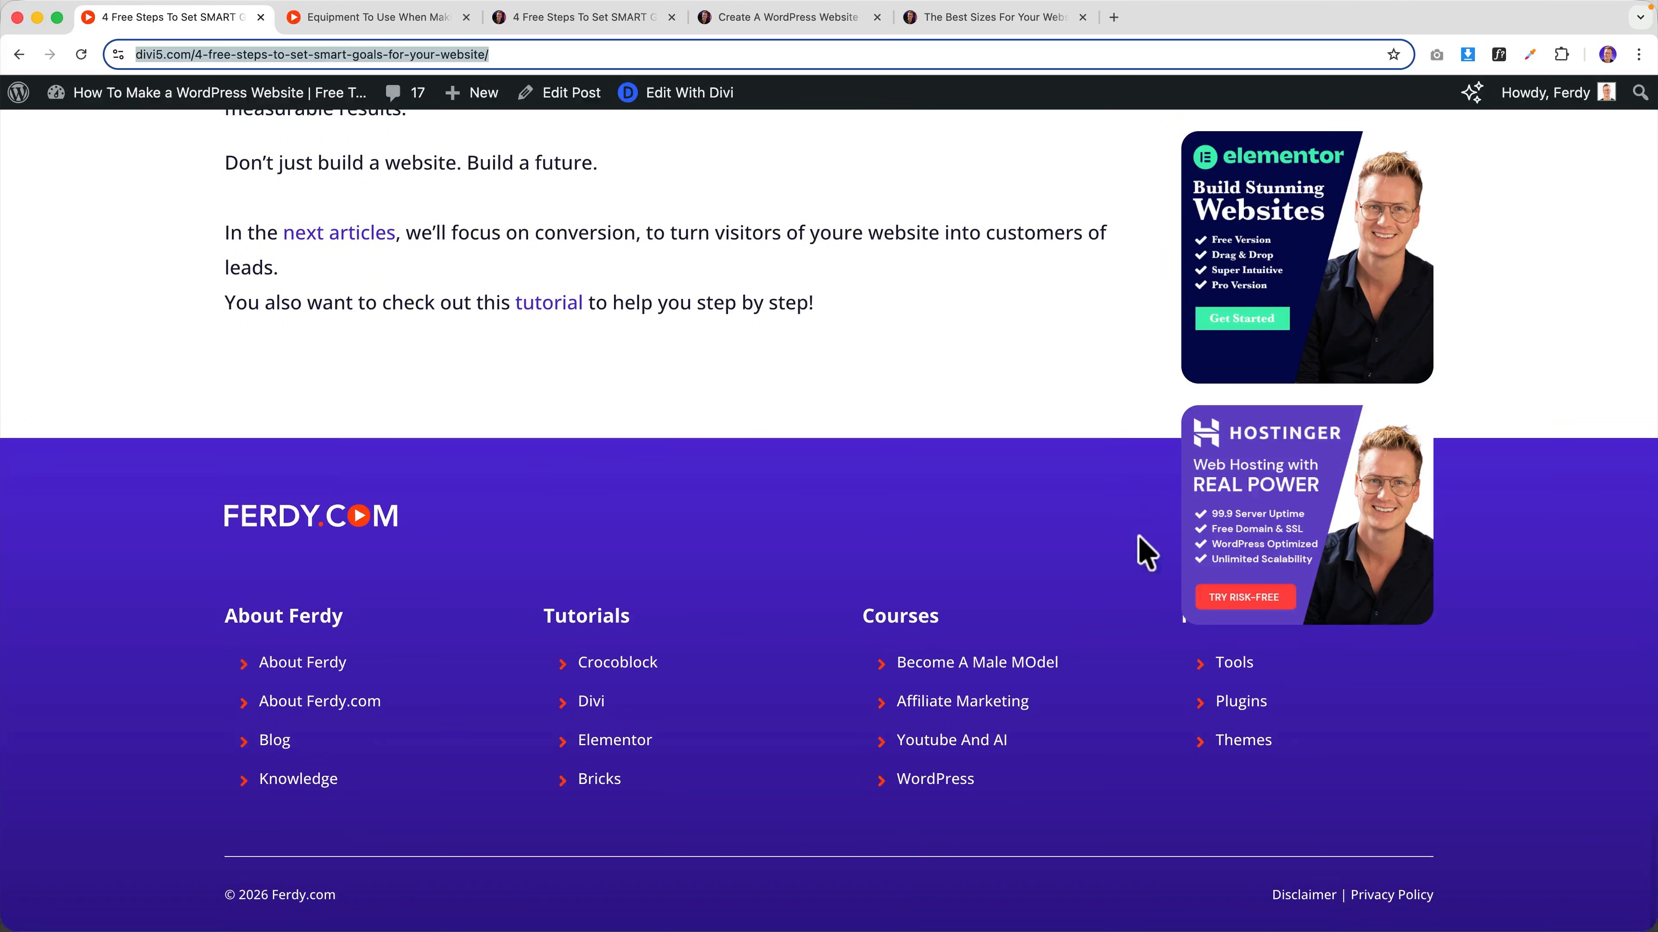
scroll(1132, 534, up, 8)
scroll(1121, 533, down, 7)
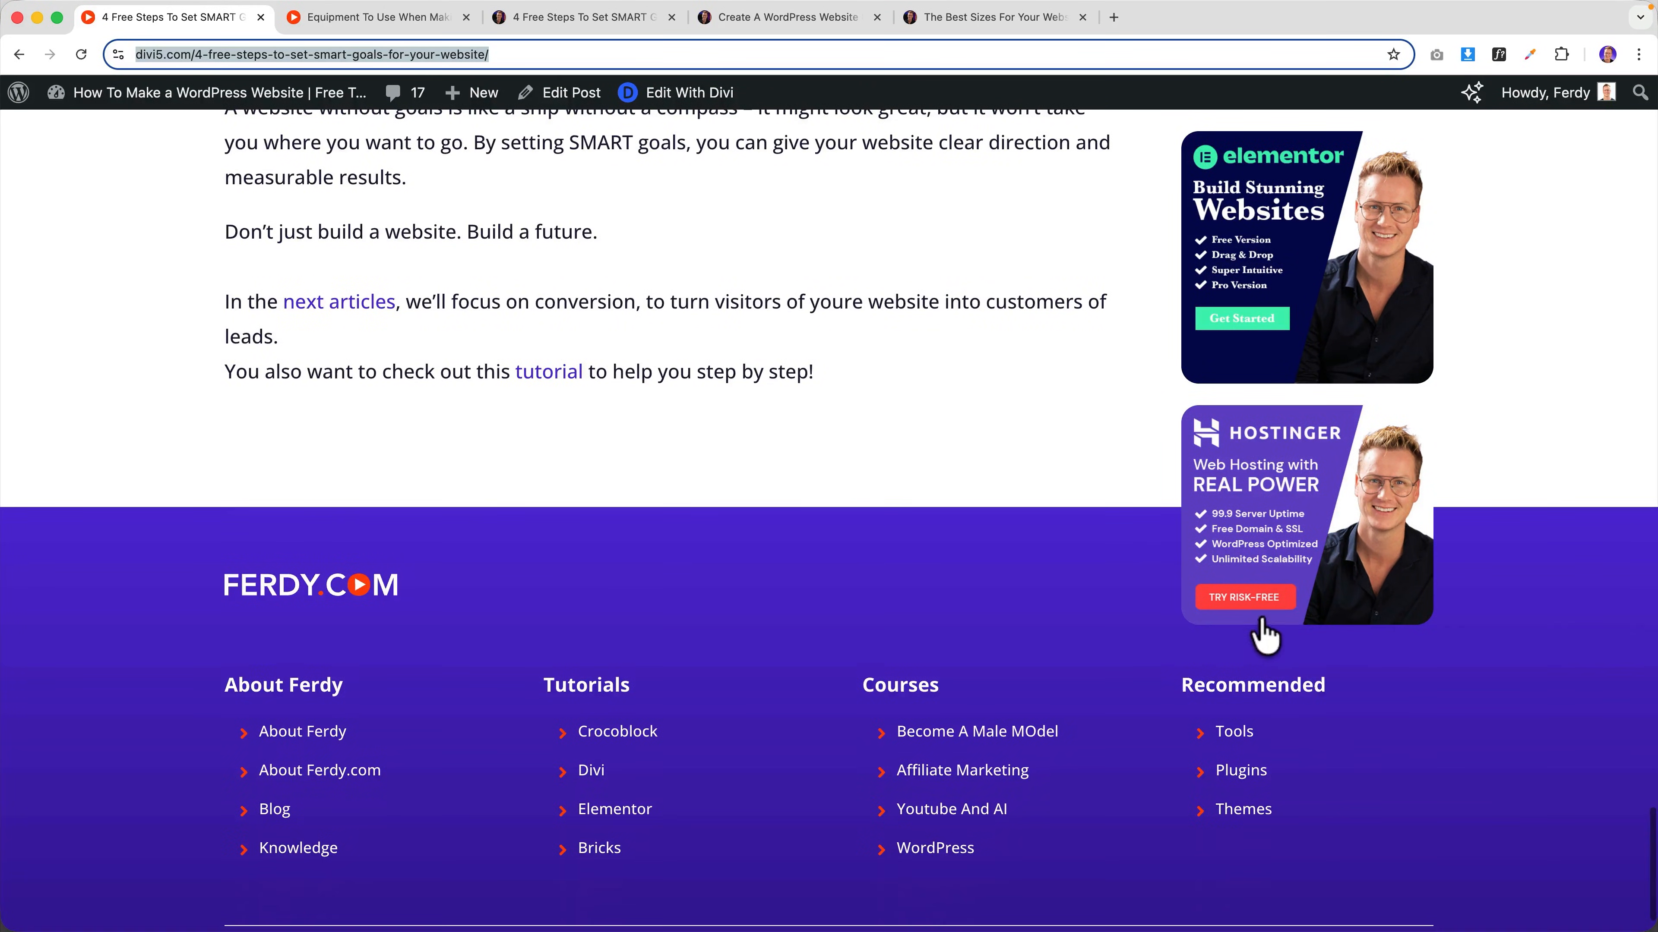
scroll(506, 256, up, 3)
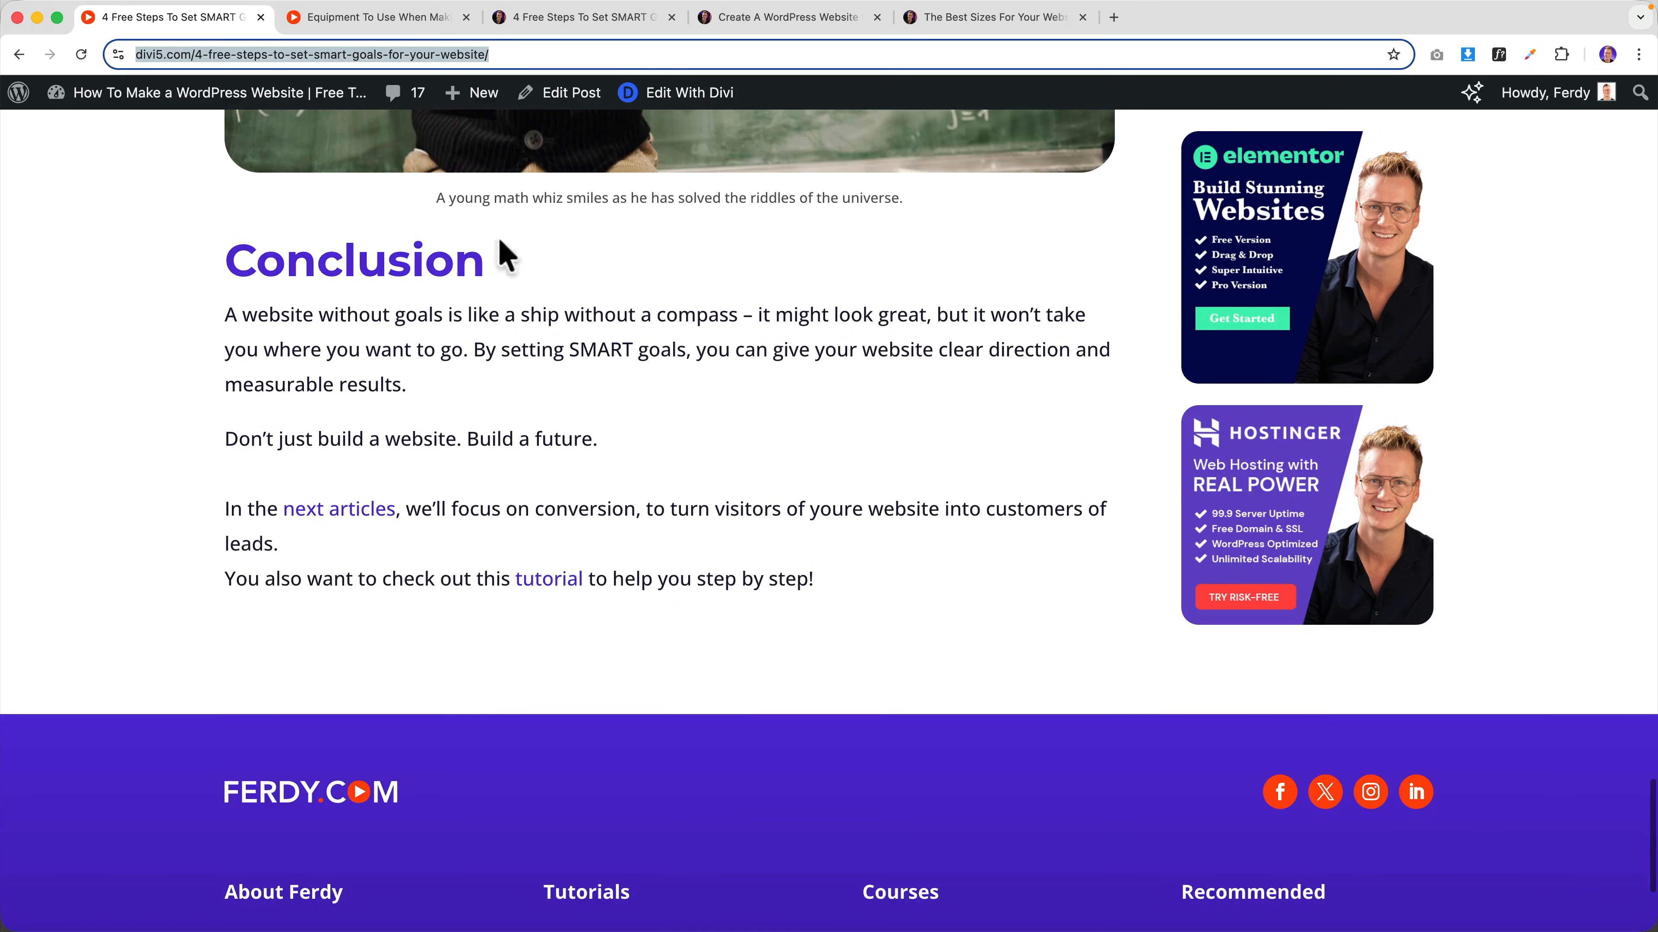
- Open the custom body of the All Posts template in the Divi Theme Builder for editing, keeping the live post open
click(180, 157)
mouse_move(133, 98)
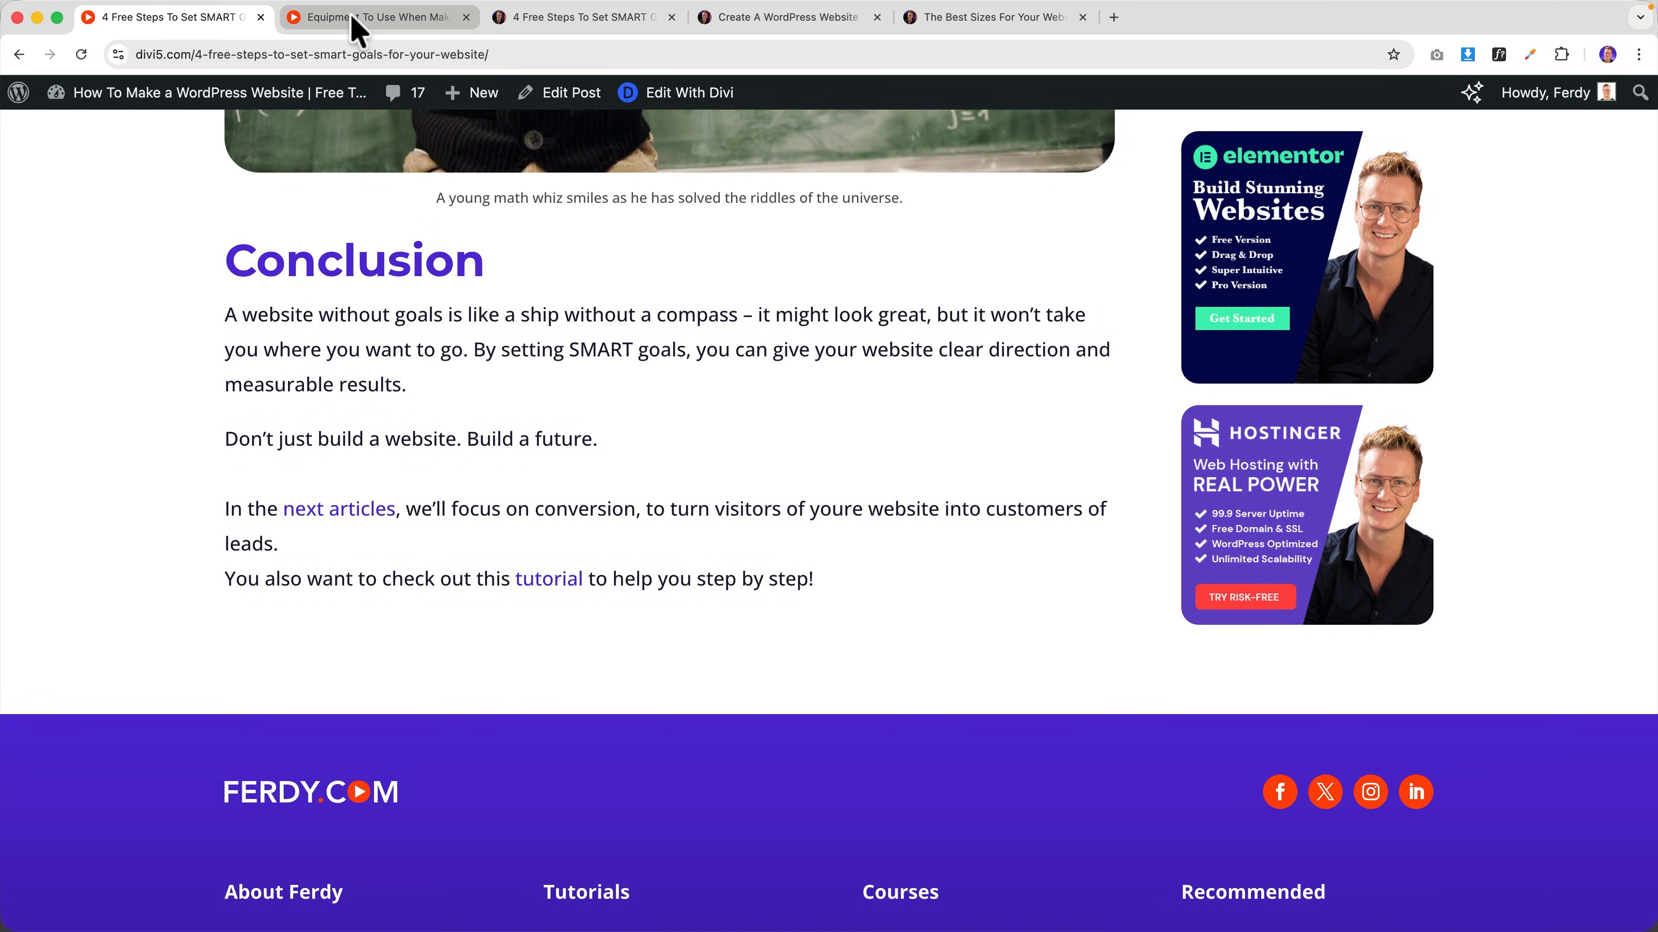
drag(359, 27, 129, 37)
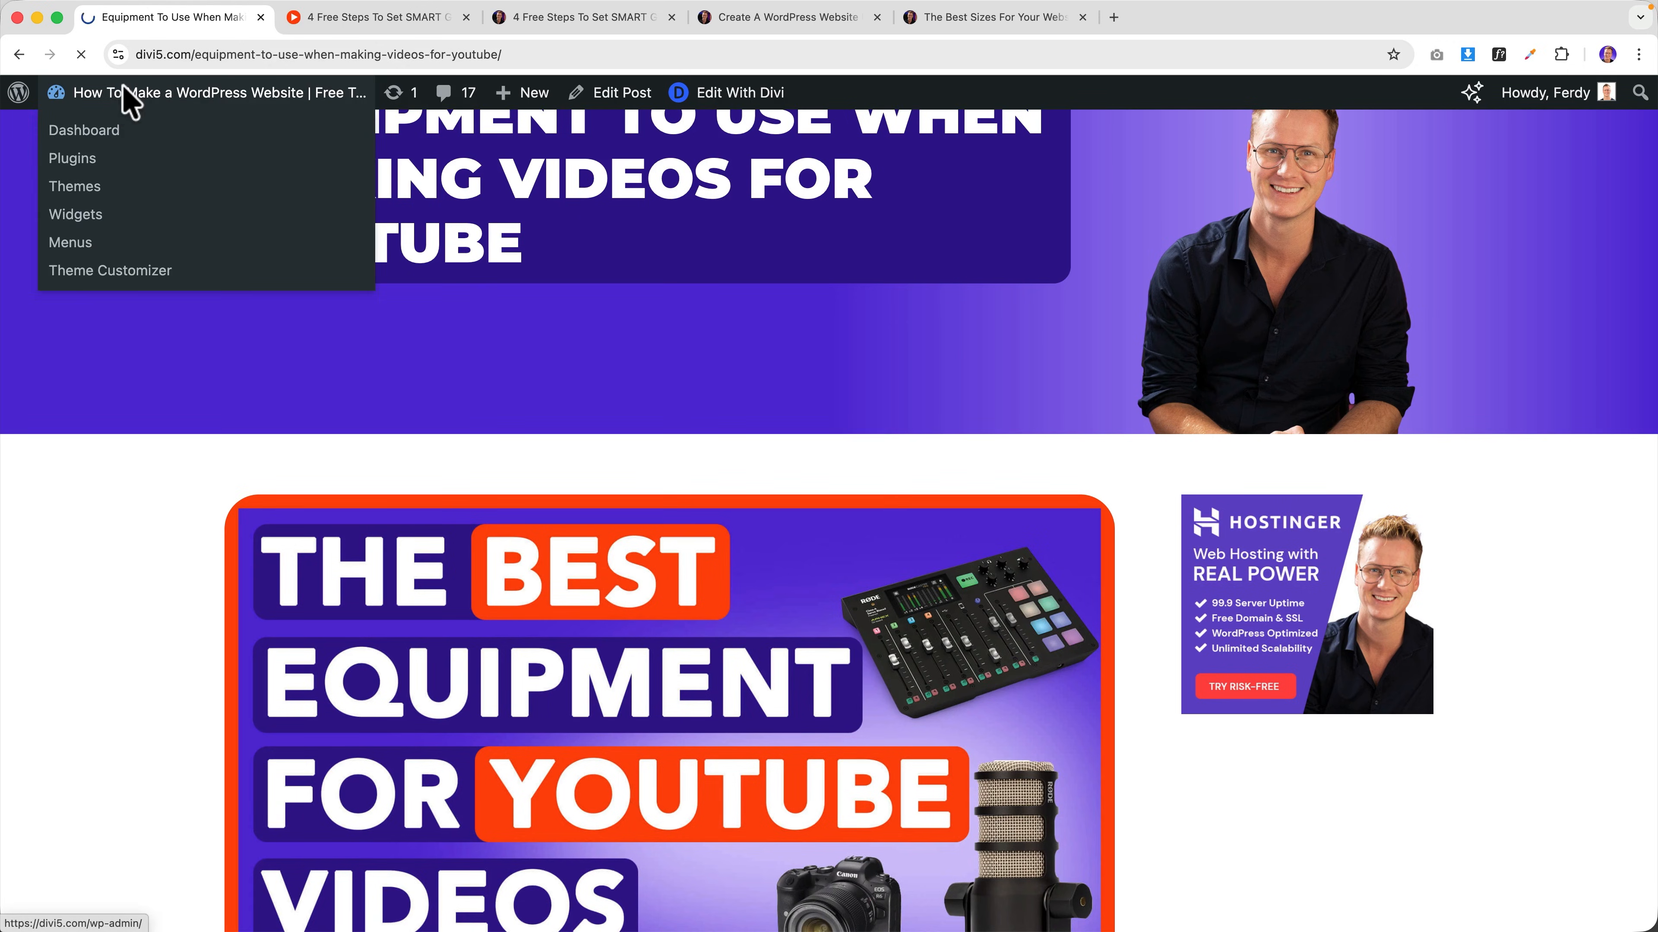
click(130, 98)
mouse_move(70, 692)
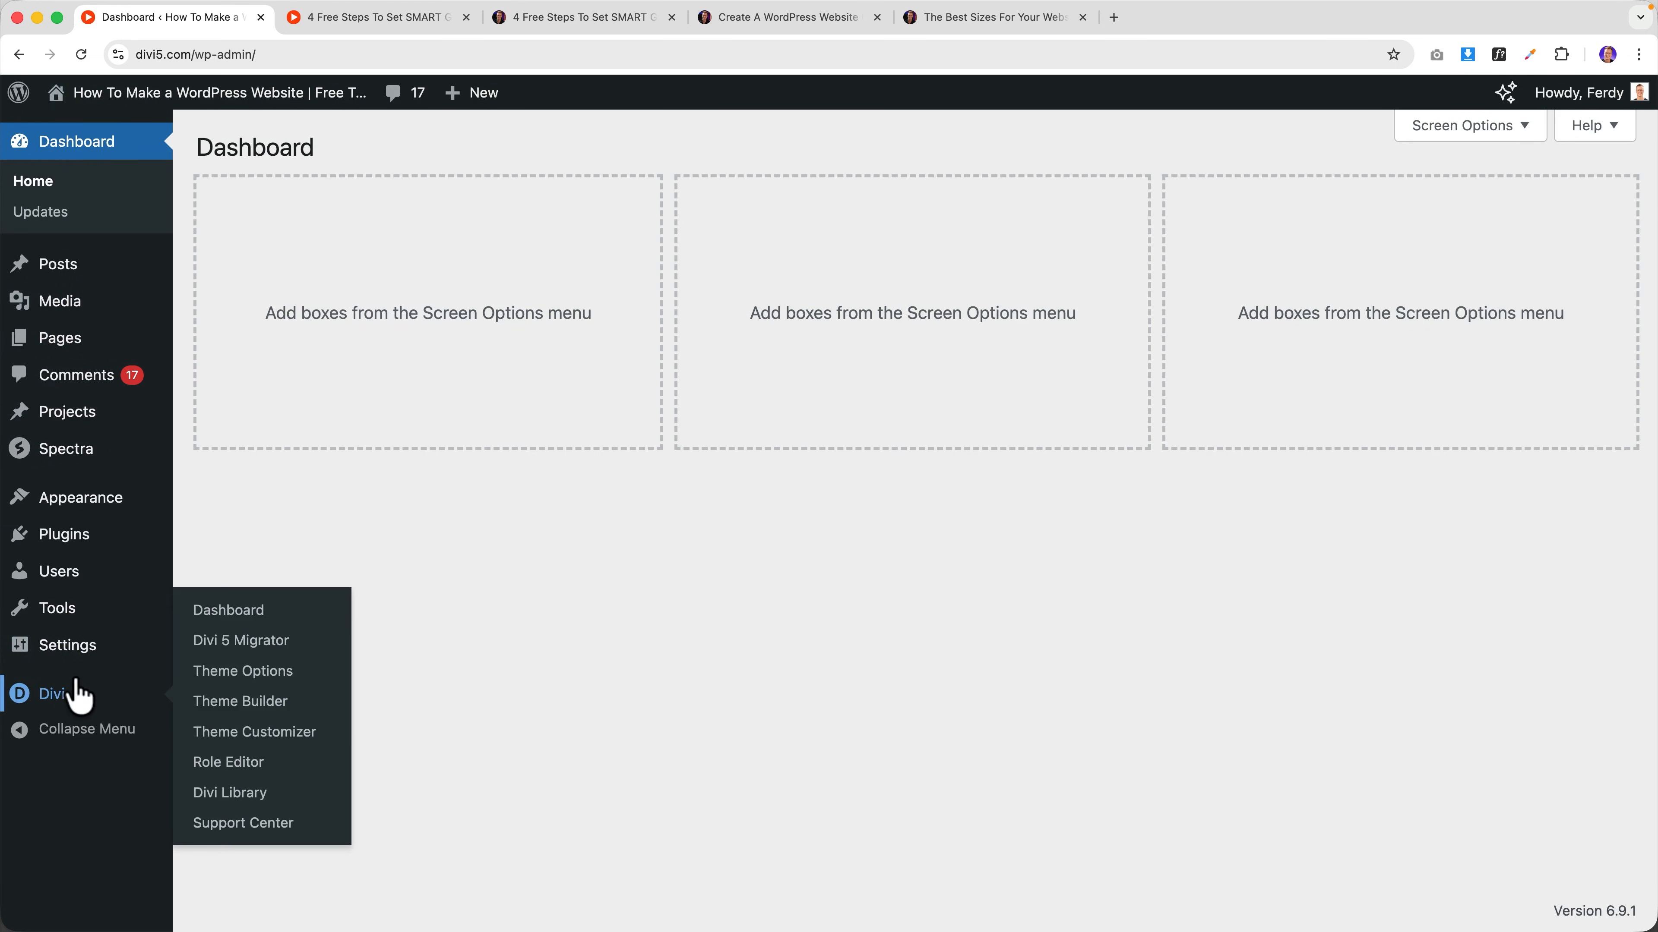
click(238, 702)
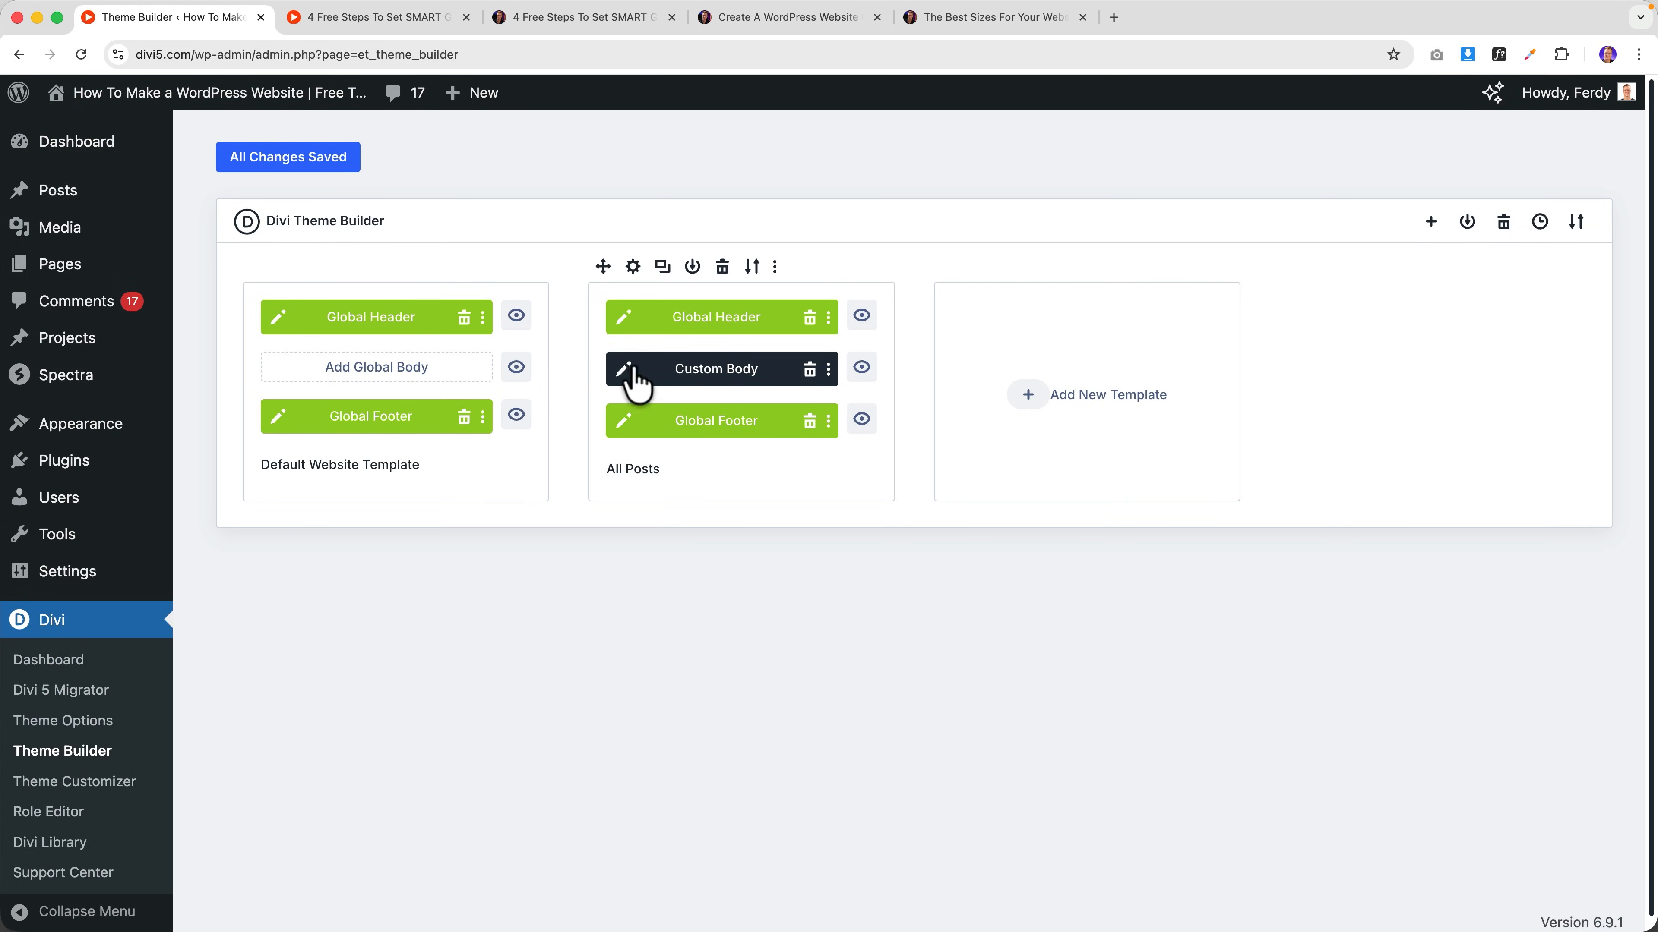
click(623, 370)
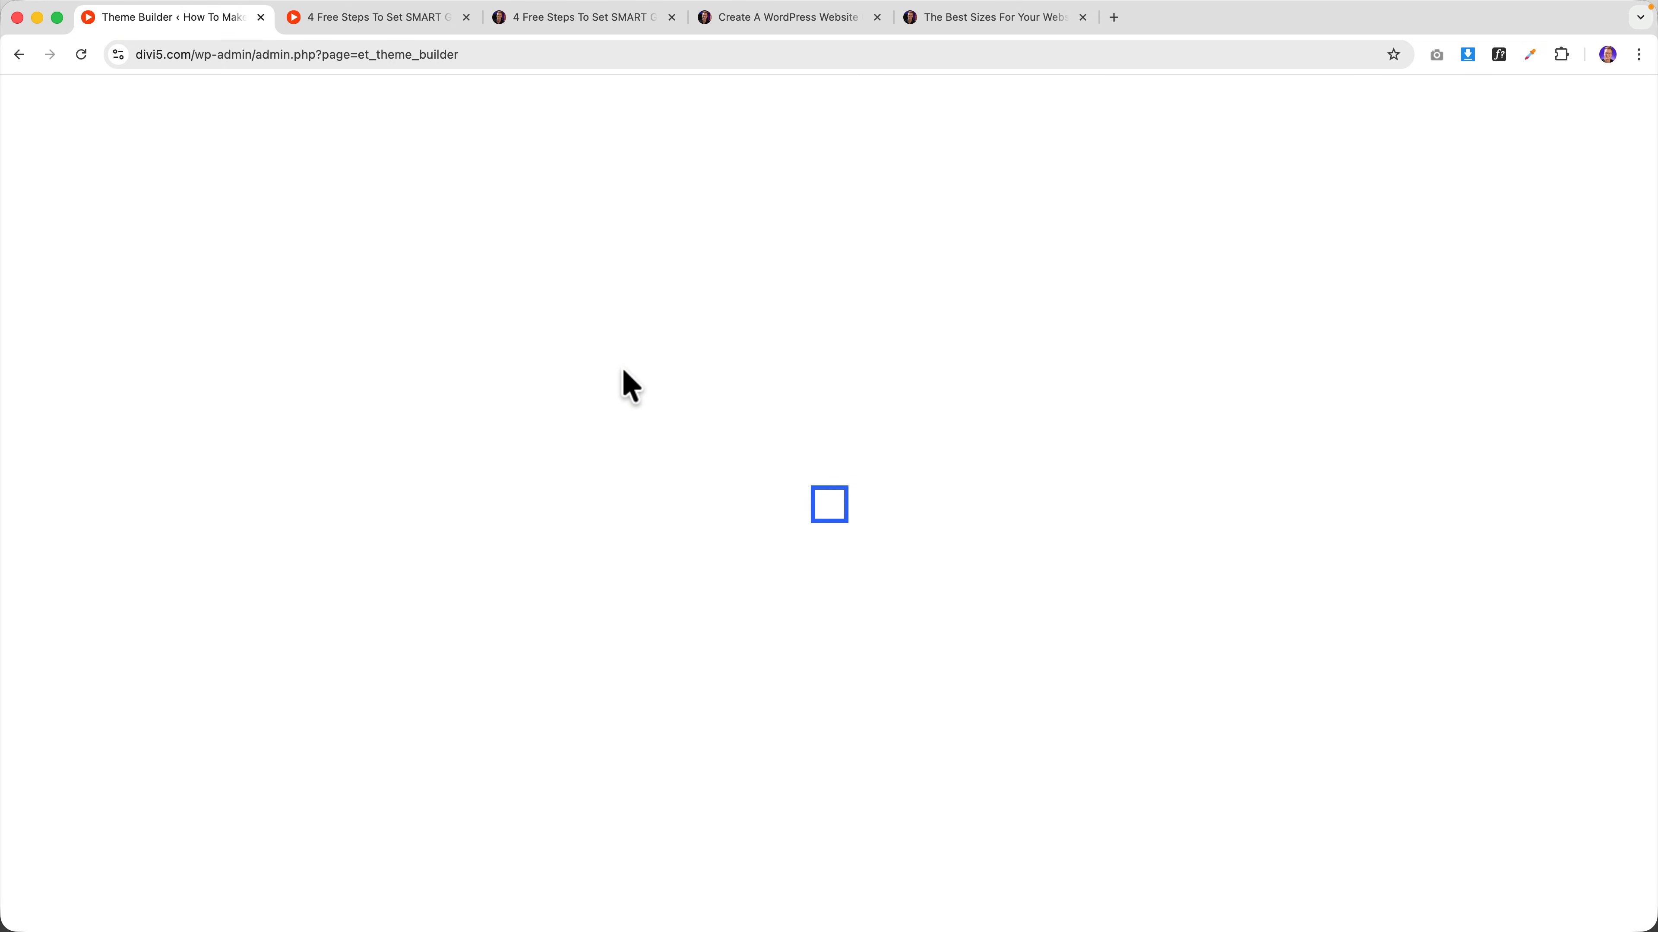
- Set the Bottom Sticky Limit of the Elementor ad image in the side column to Column
scroll(1065, 425, down, 5)
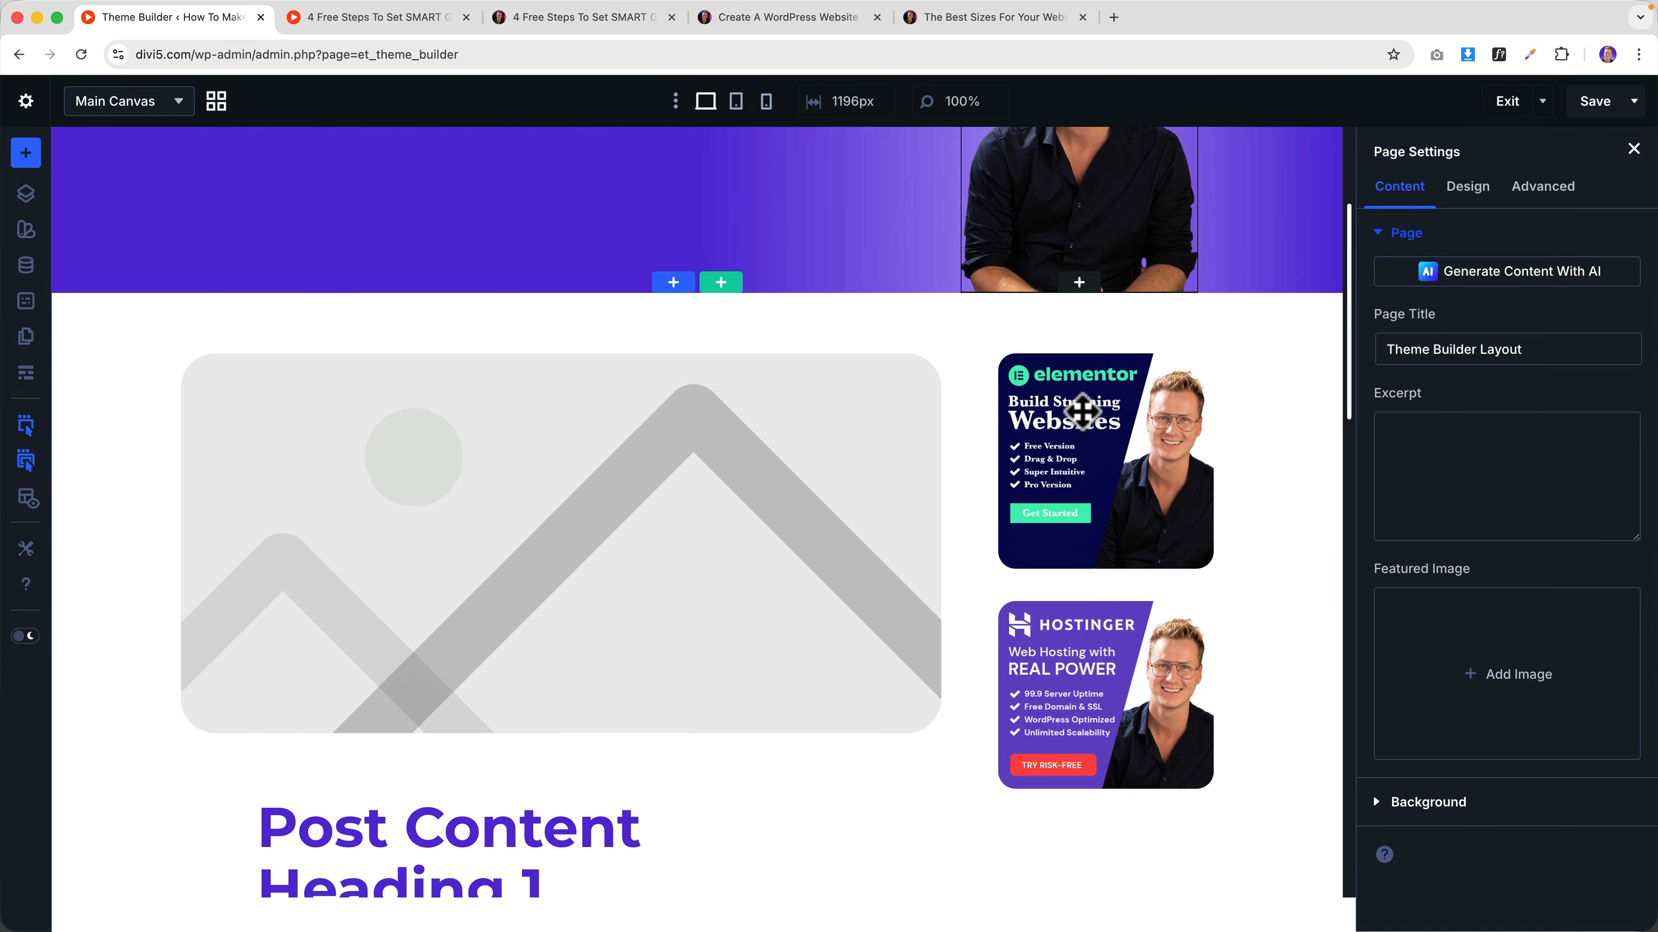
click(1144, 376)
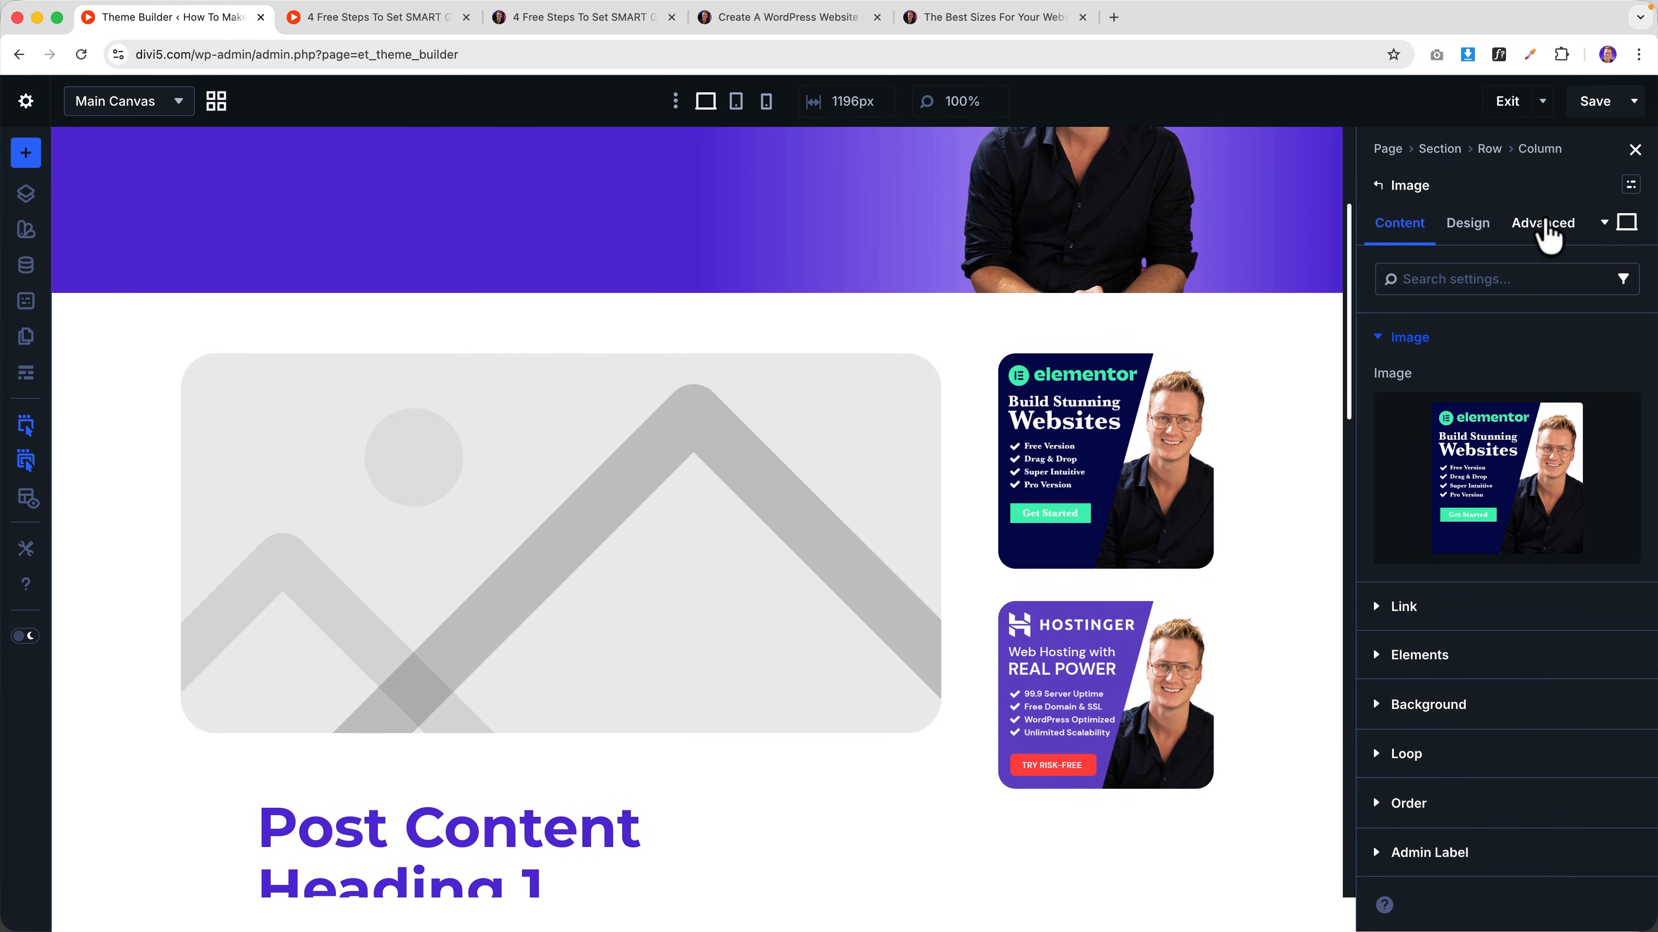
click(1543, 223)
click(1481, 759)
scroll(1480, 759, down, 4)
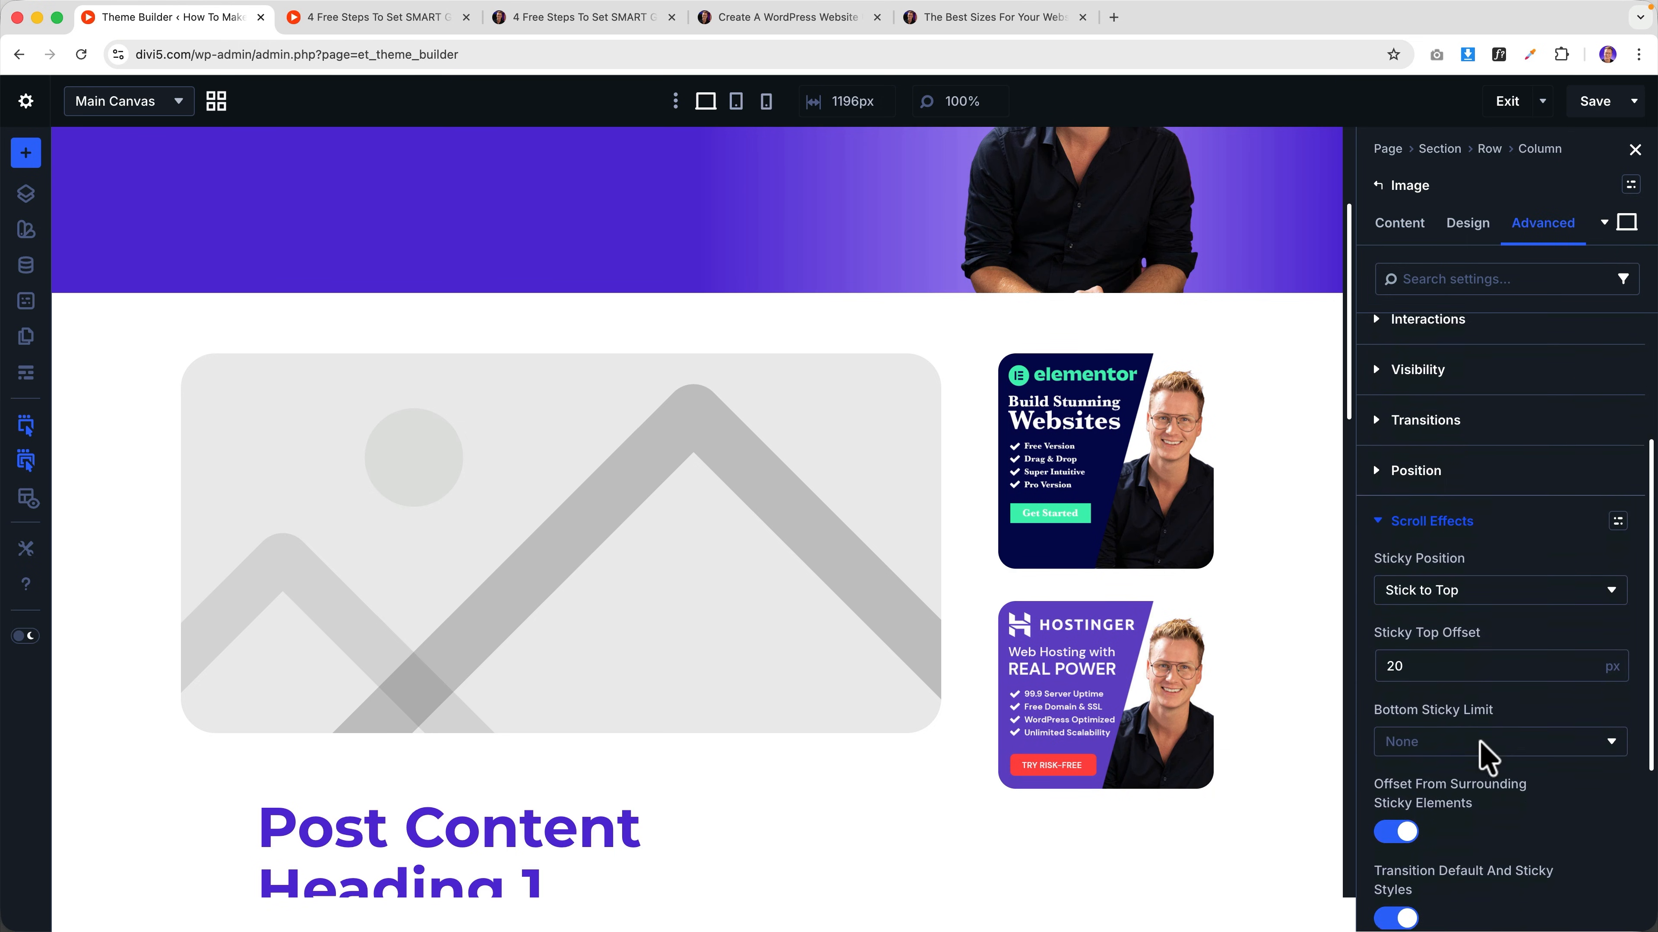
click(1474, 720)
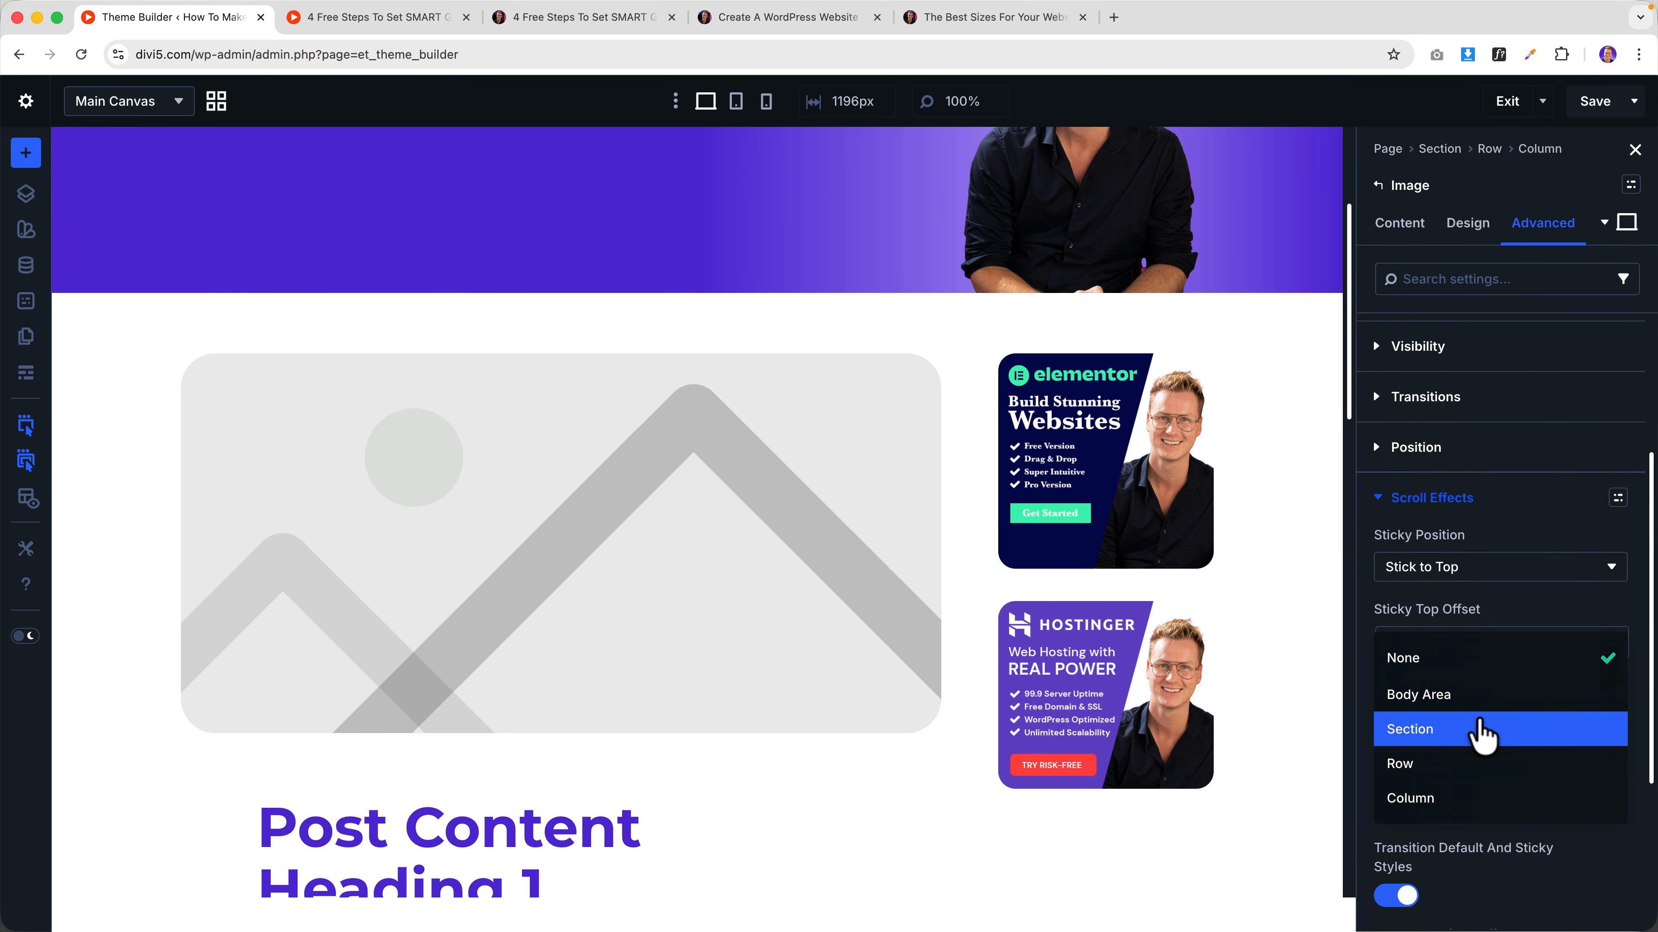
click(1438, 802)
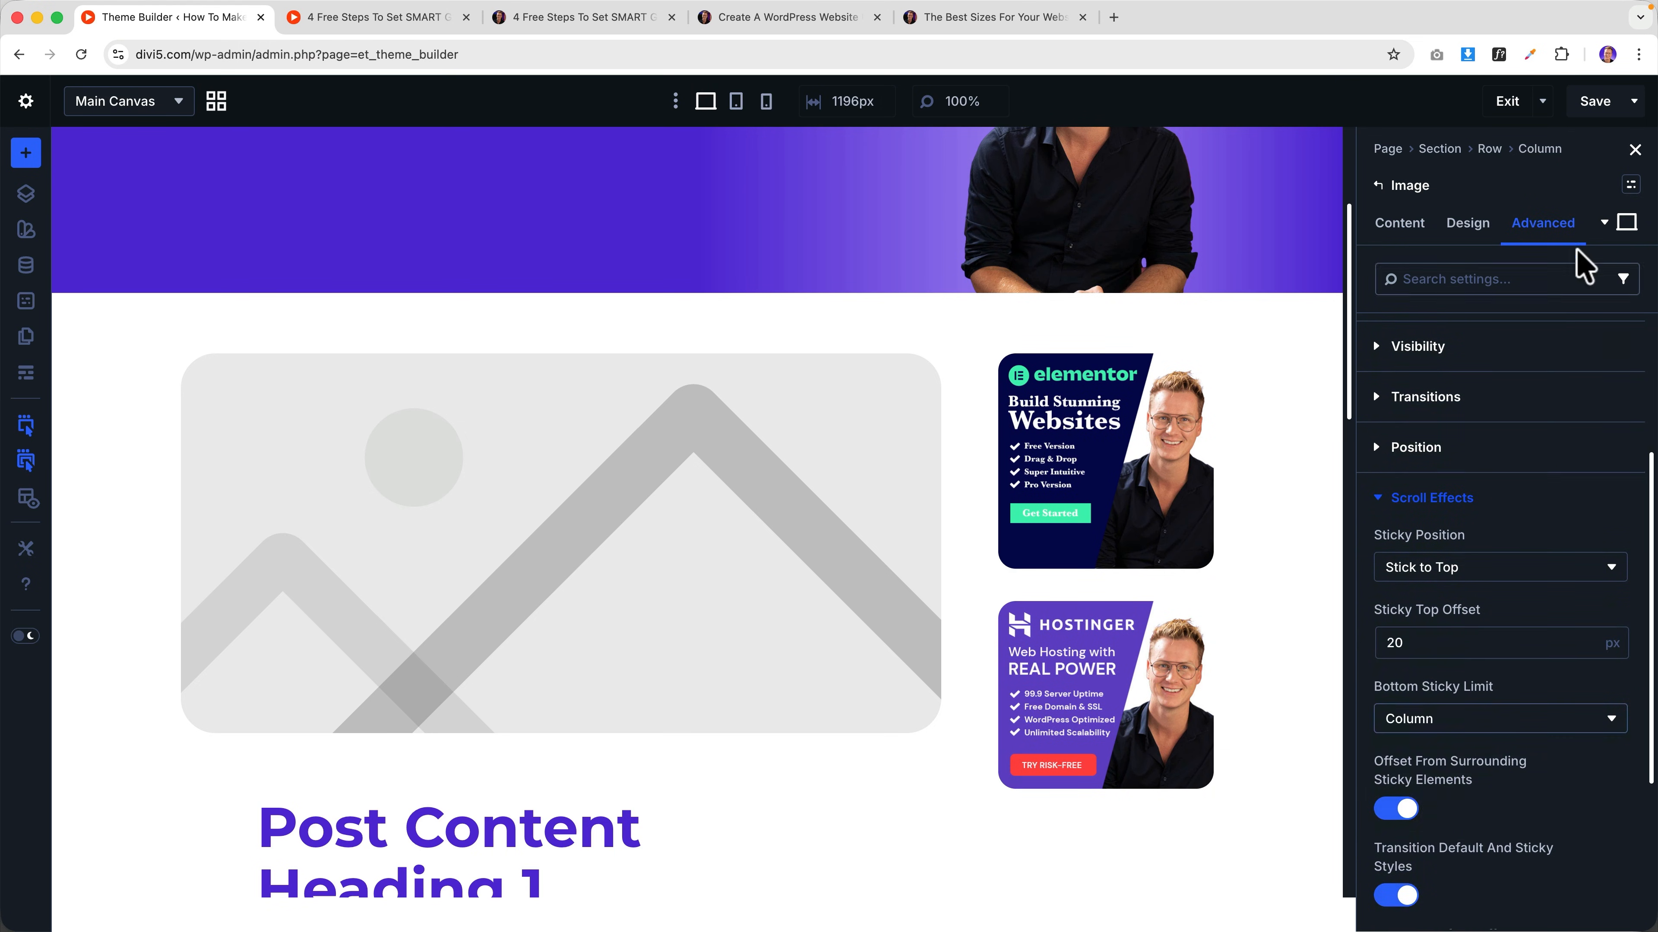
- Check on the live SMART Goals post how the two sticky ads scroll through the article and near the footer
click(415, 29)
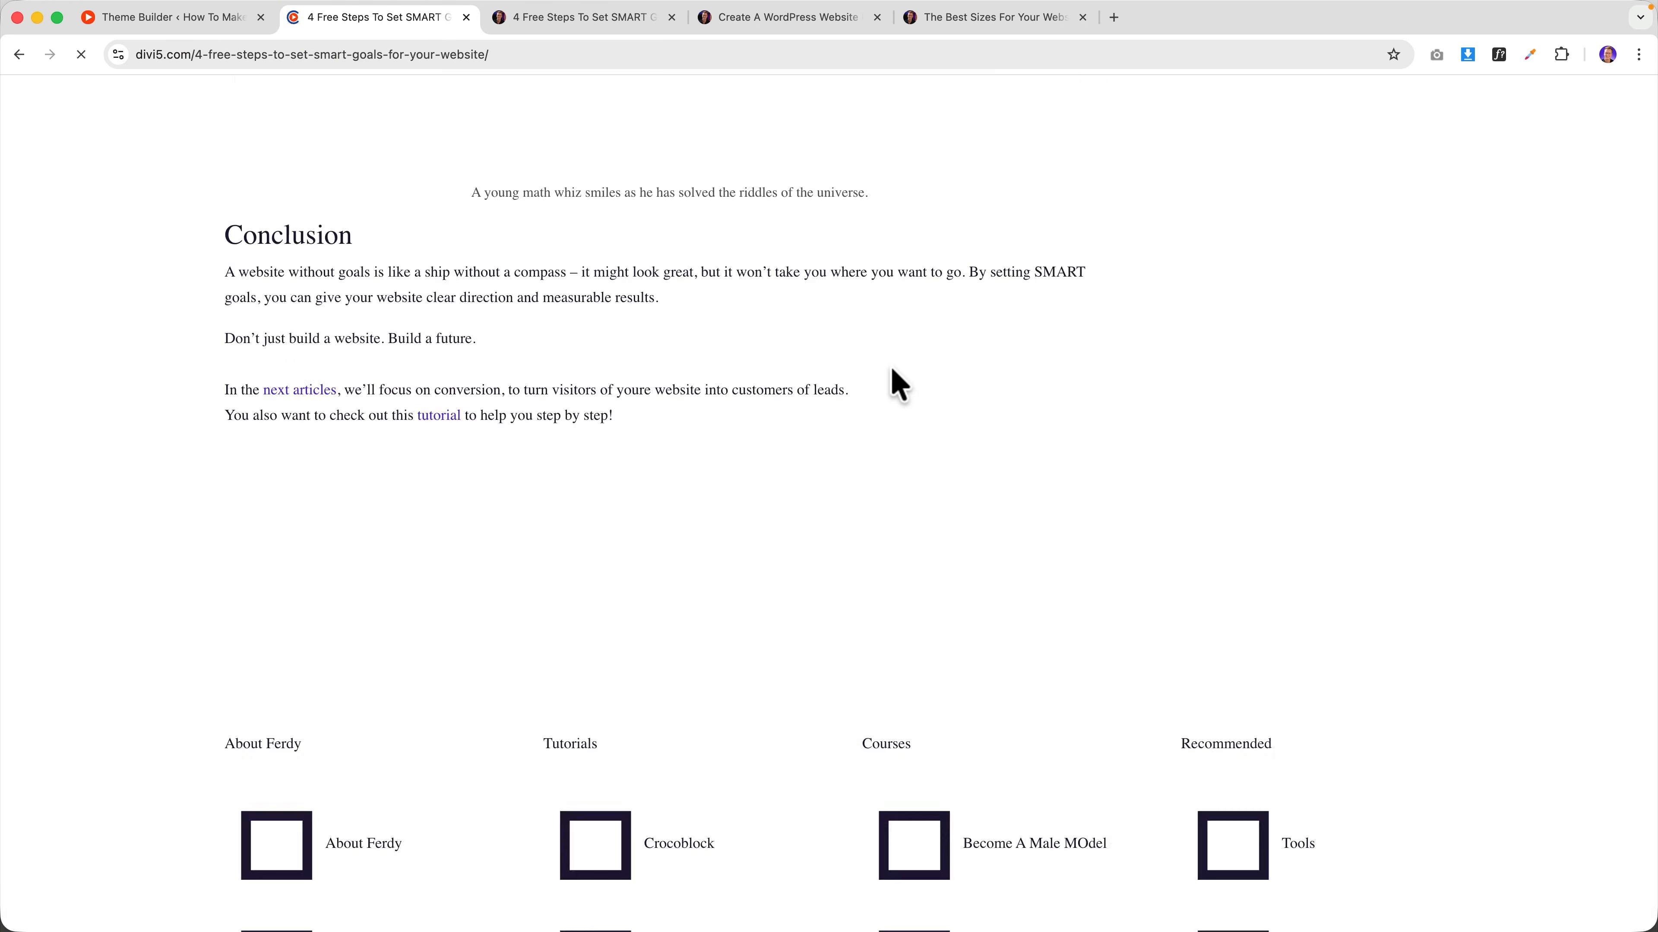
scroll(900, 385, up, 20)
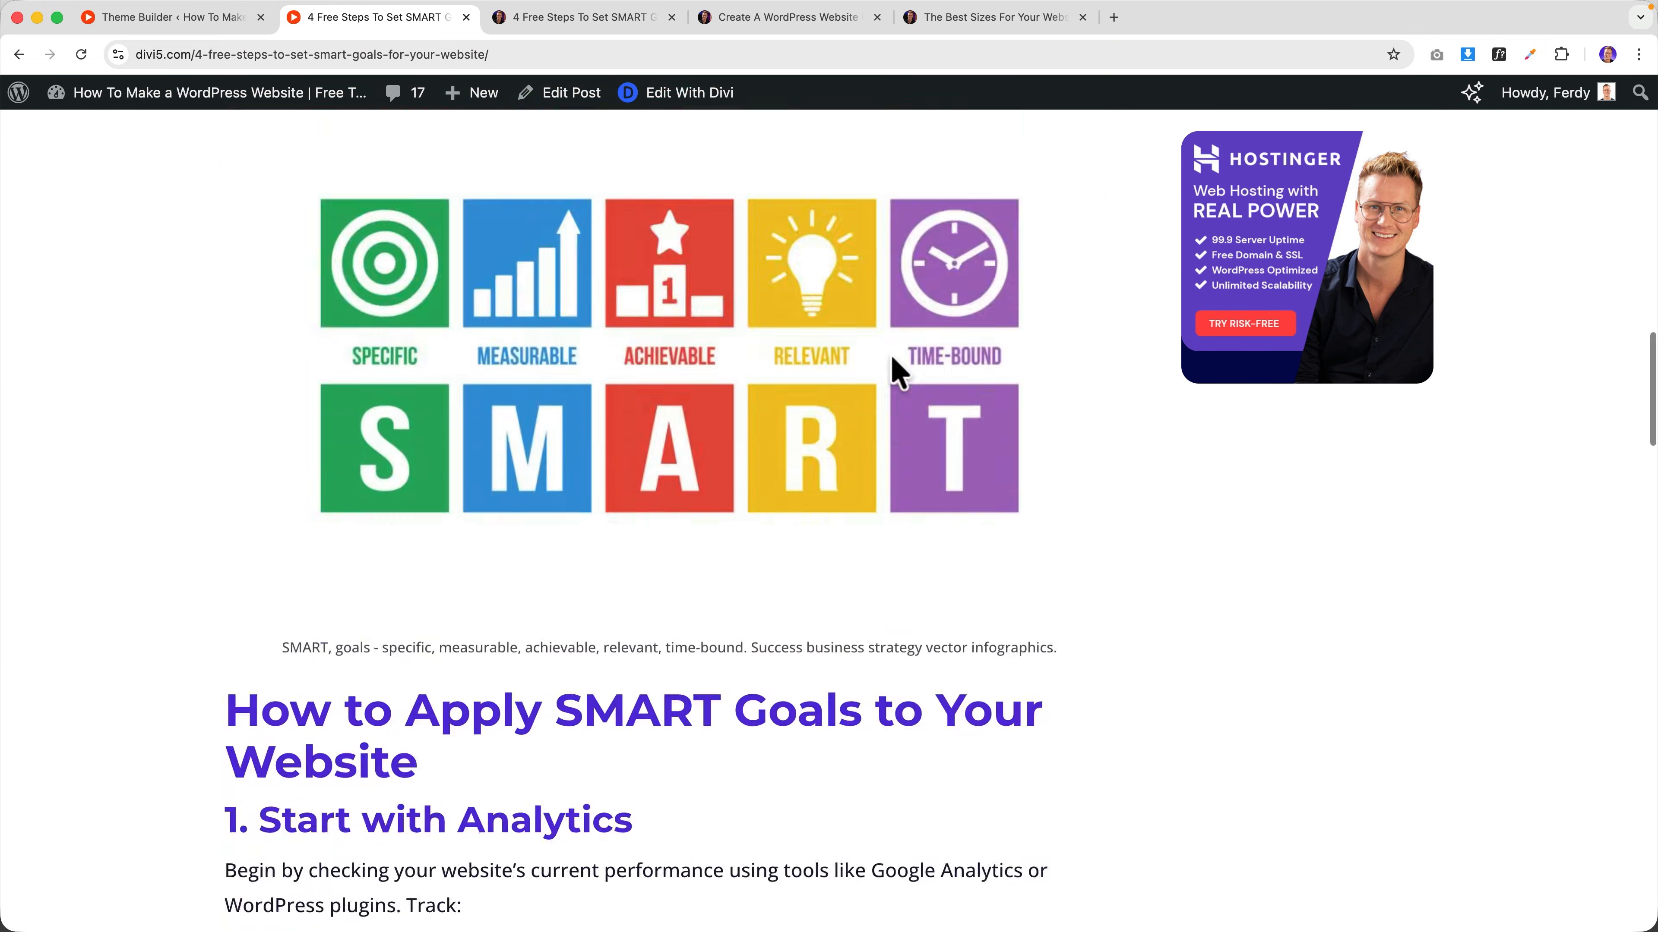
scroll(895, 378, down, 20)
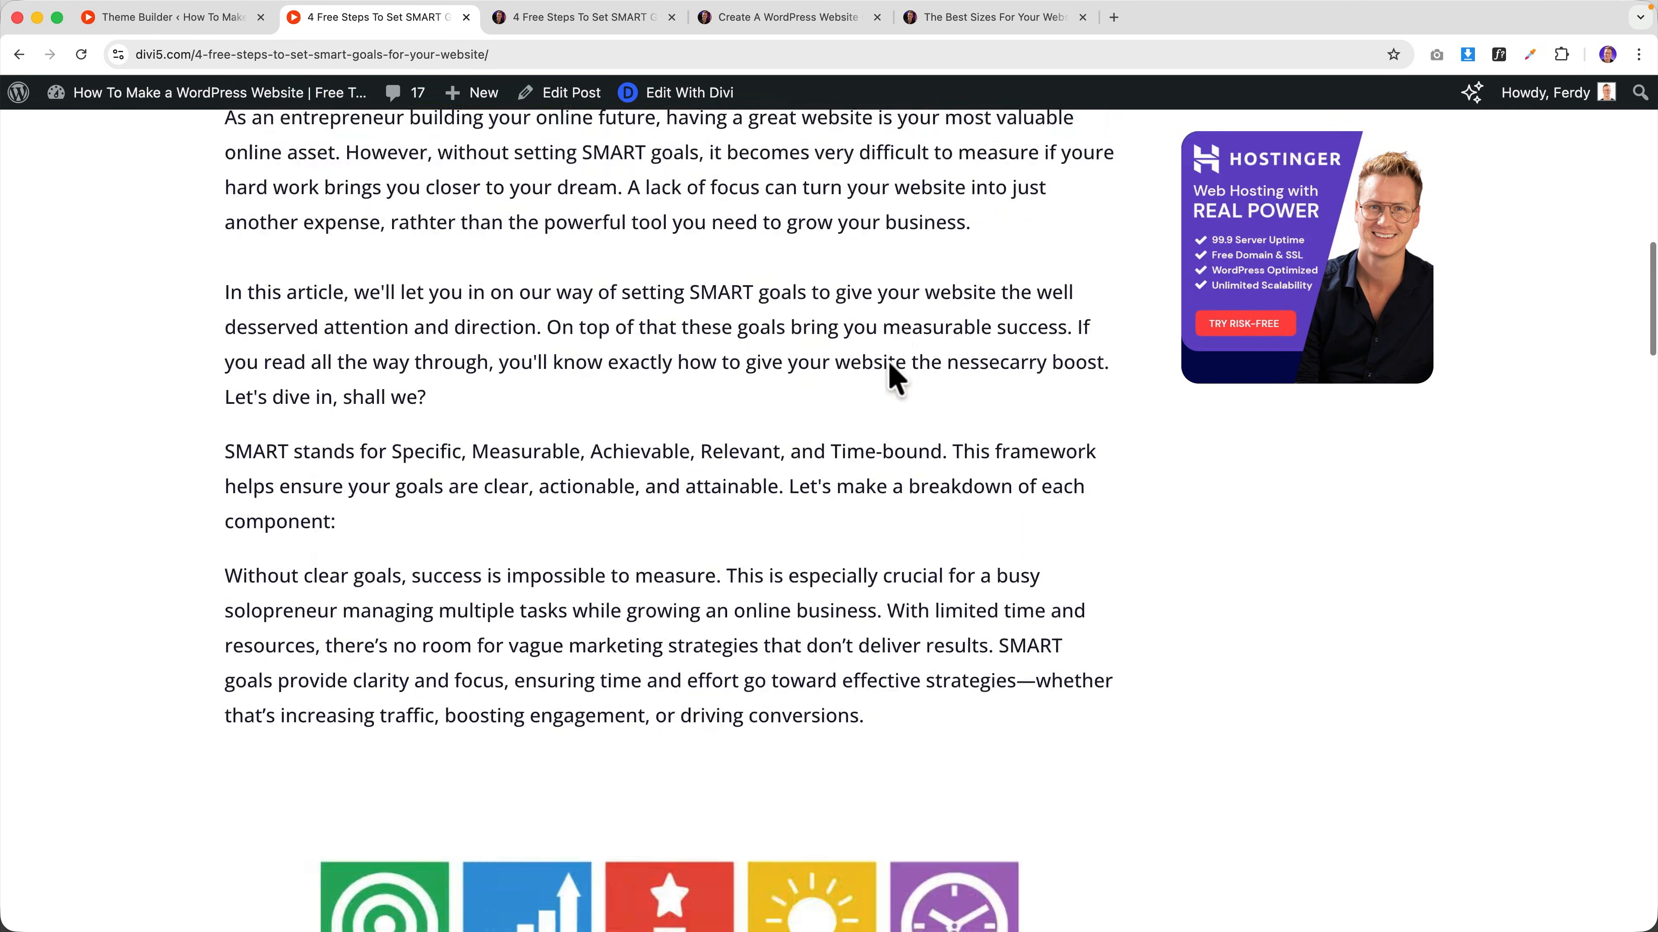
scroll(1257, 496, up, 5)
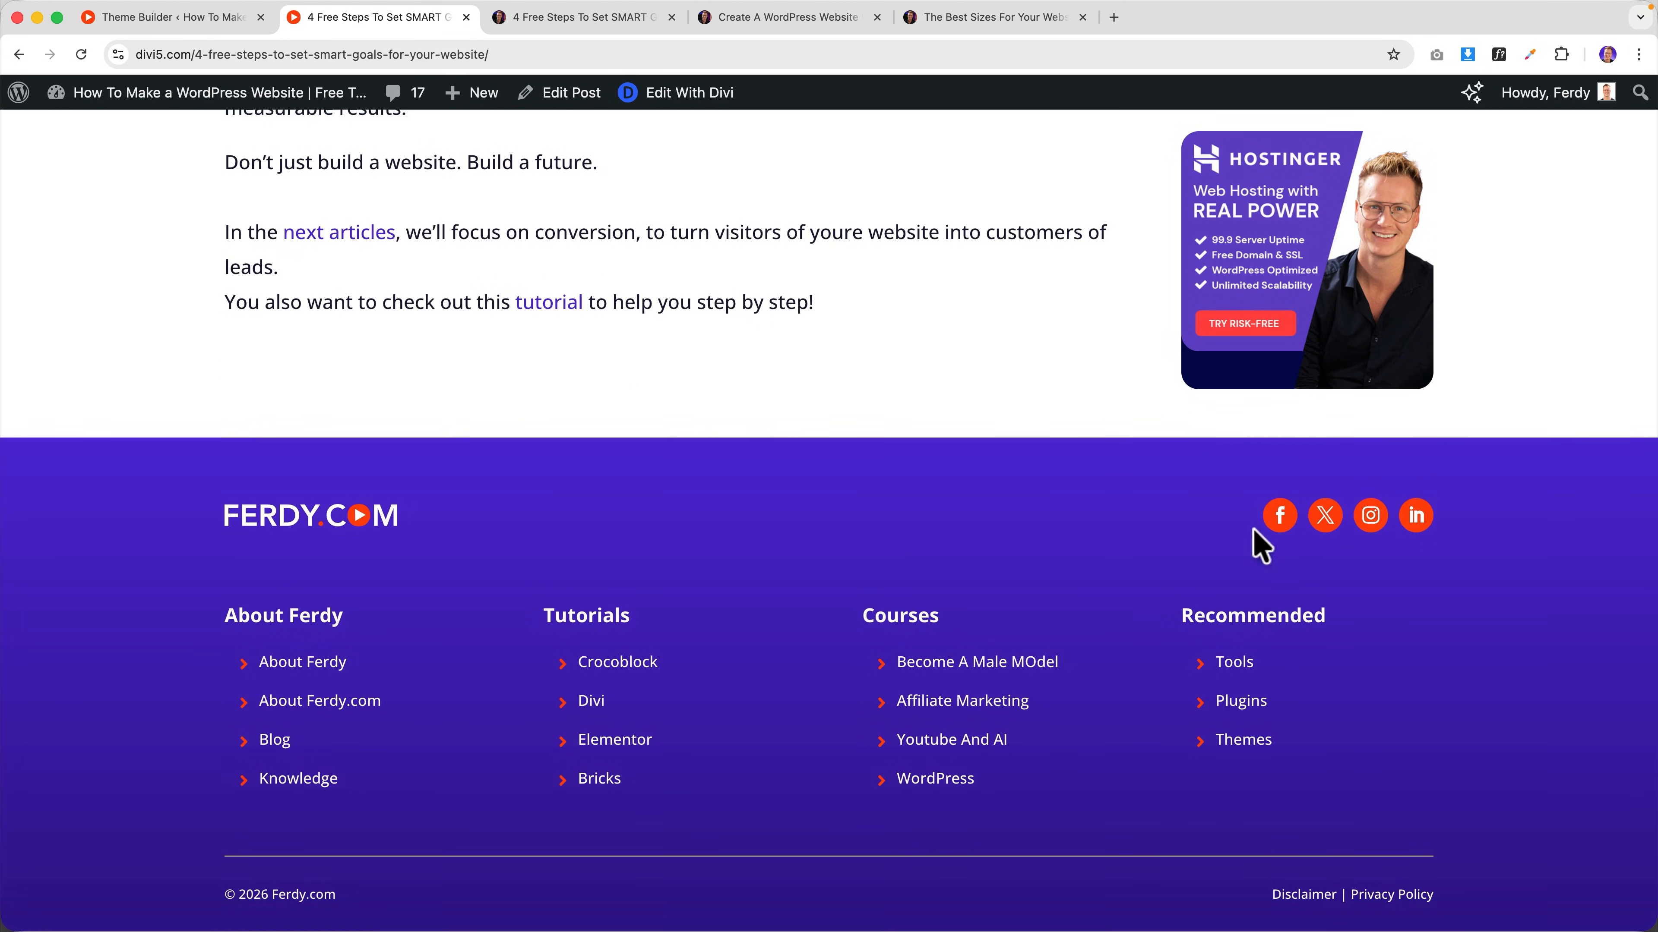
scroll(1249, 436, down, 6)
scroll(1250, 451, up, 20)
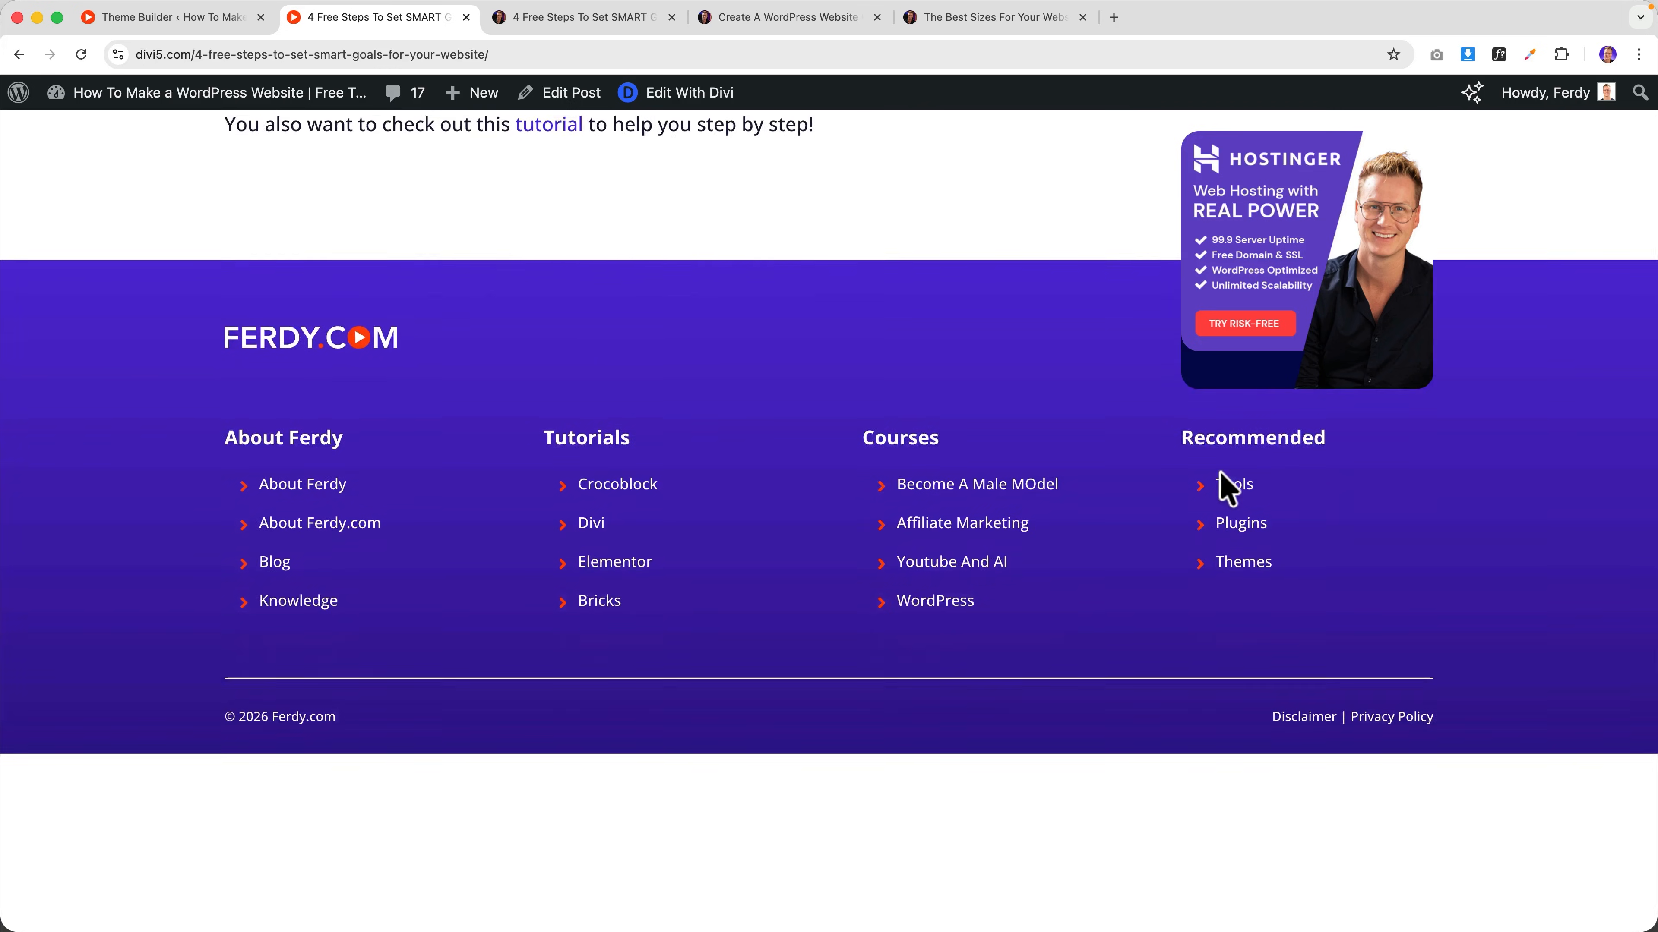
scroll(1207, 475, up, 10)
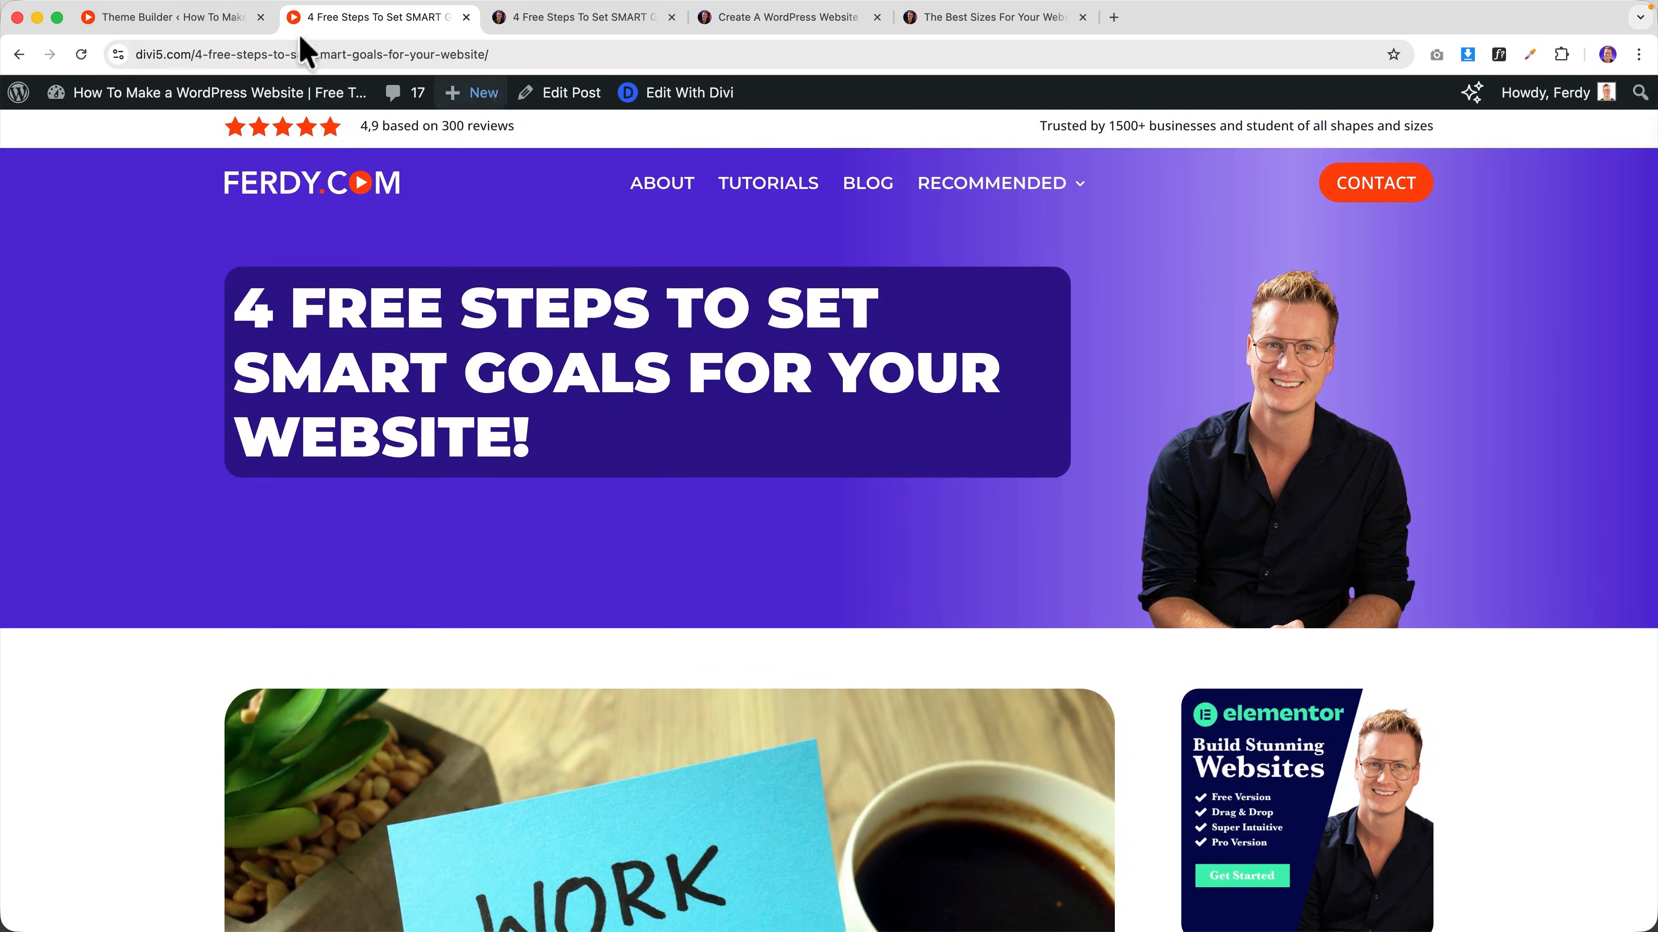
- Add a Group module below the Hostinger ad image in the template's side column
click(174, 20)
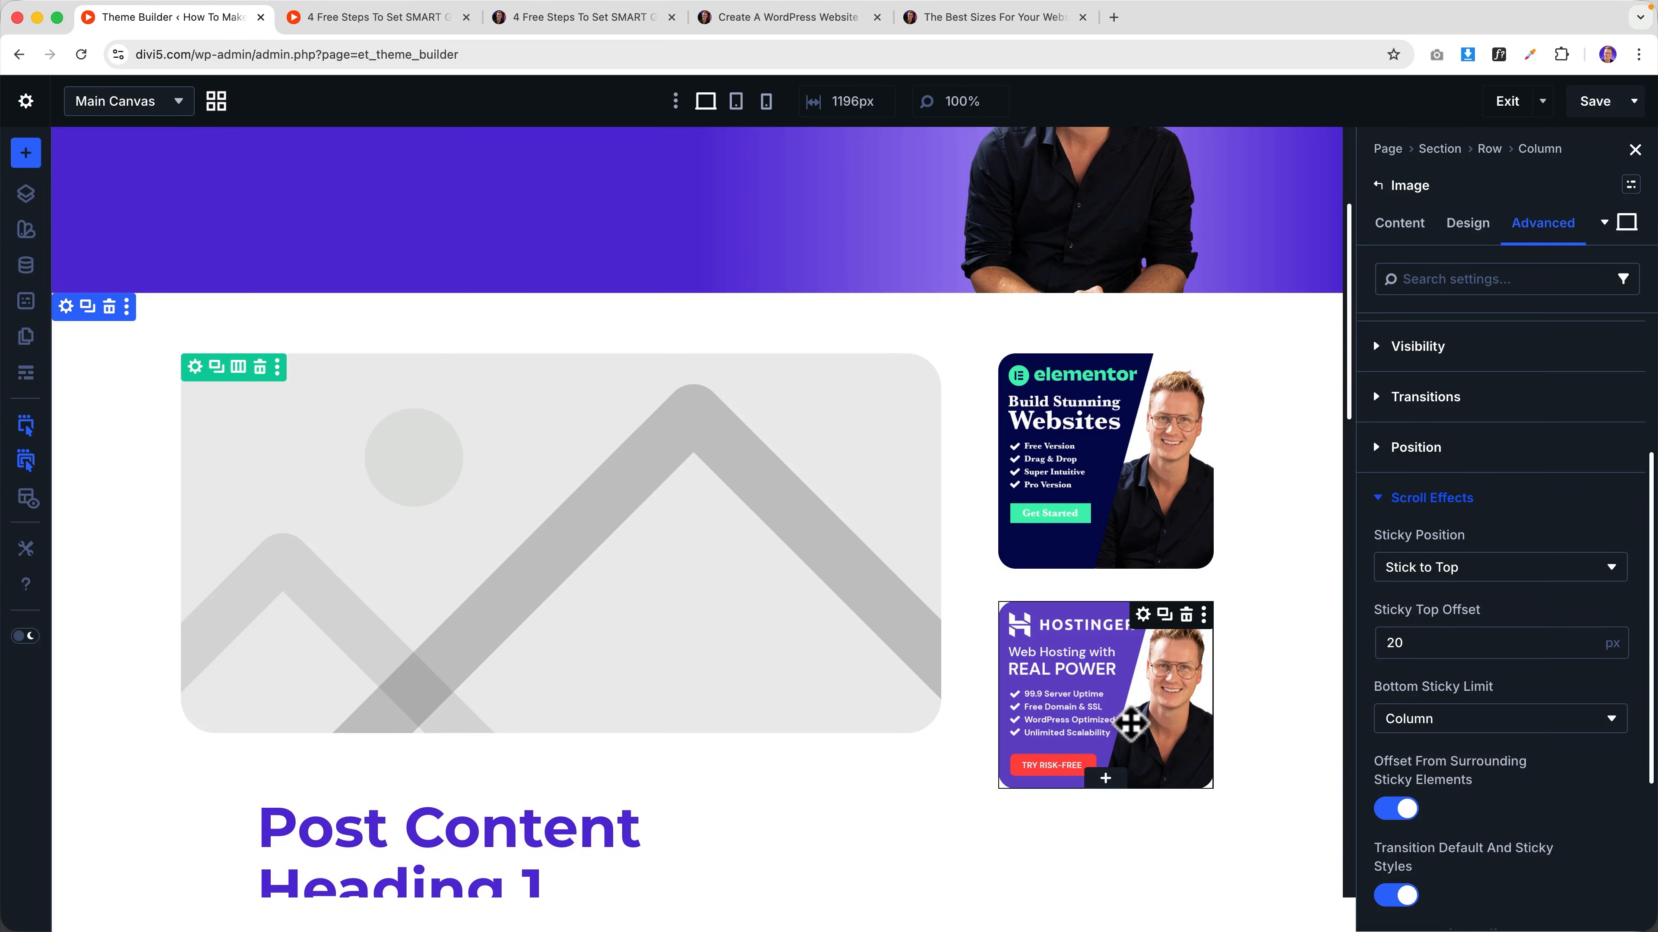
click(1104, 778)
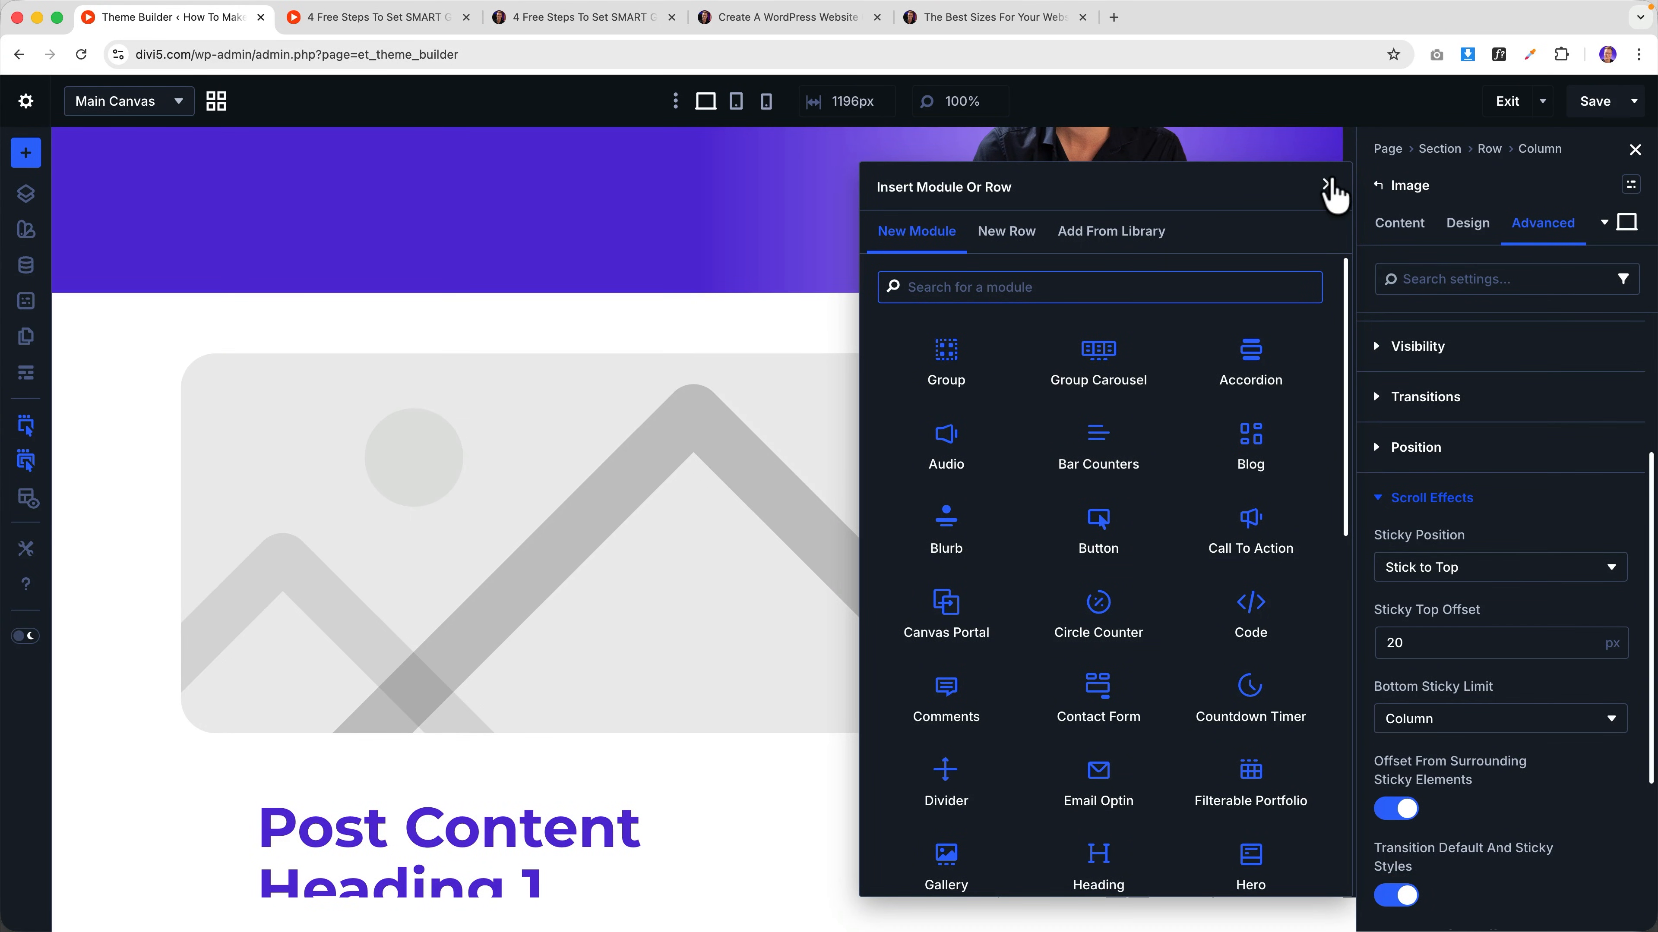
click(1328, 184)
scroll(1093, 756, down, 3)
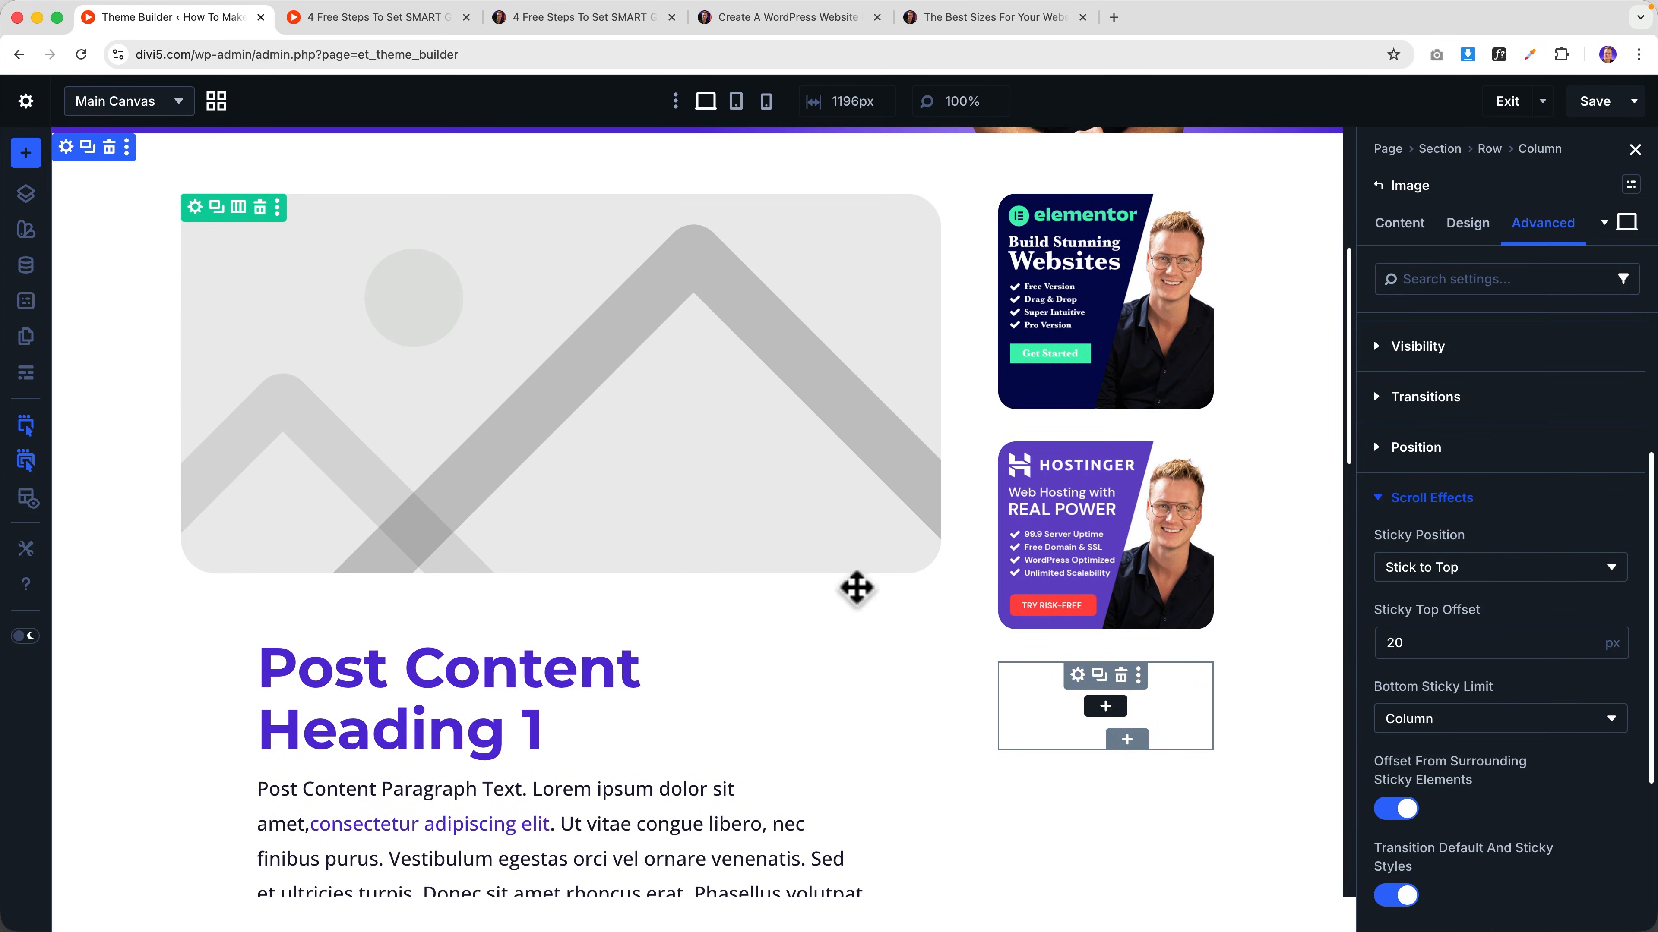
- Show the template as a wireframe and move both side-column ad images into the empty group
click(26, 378)
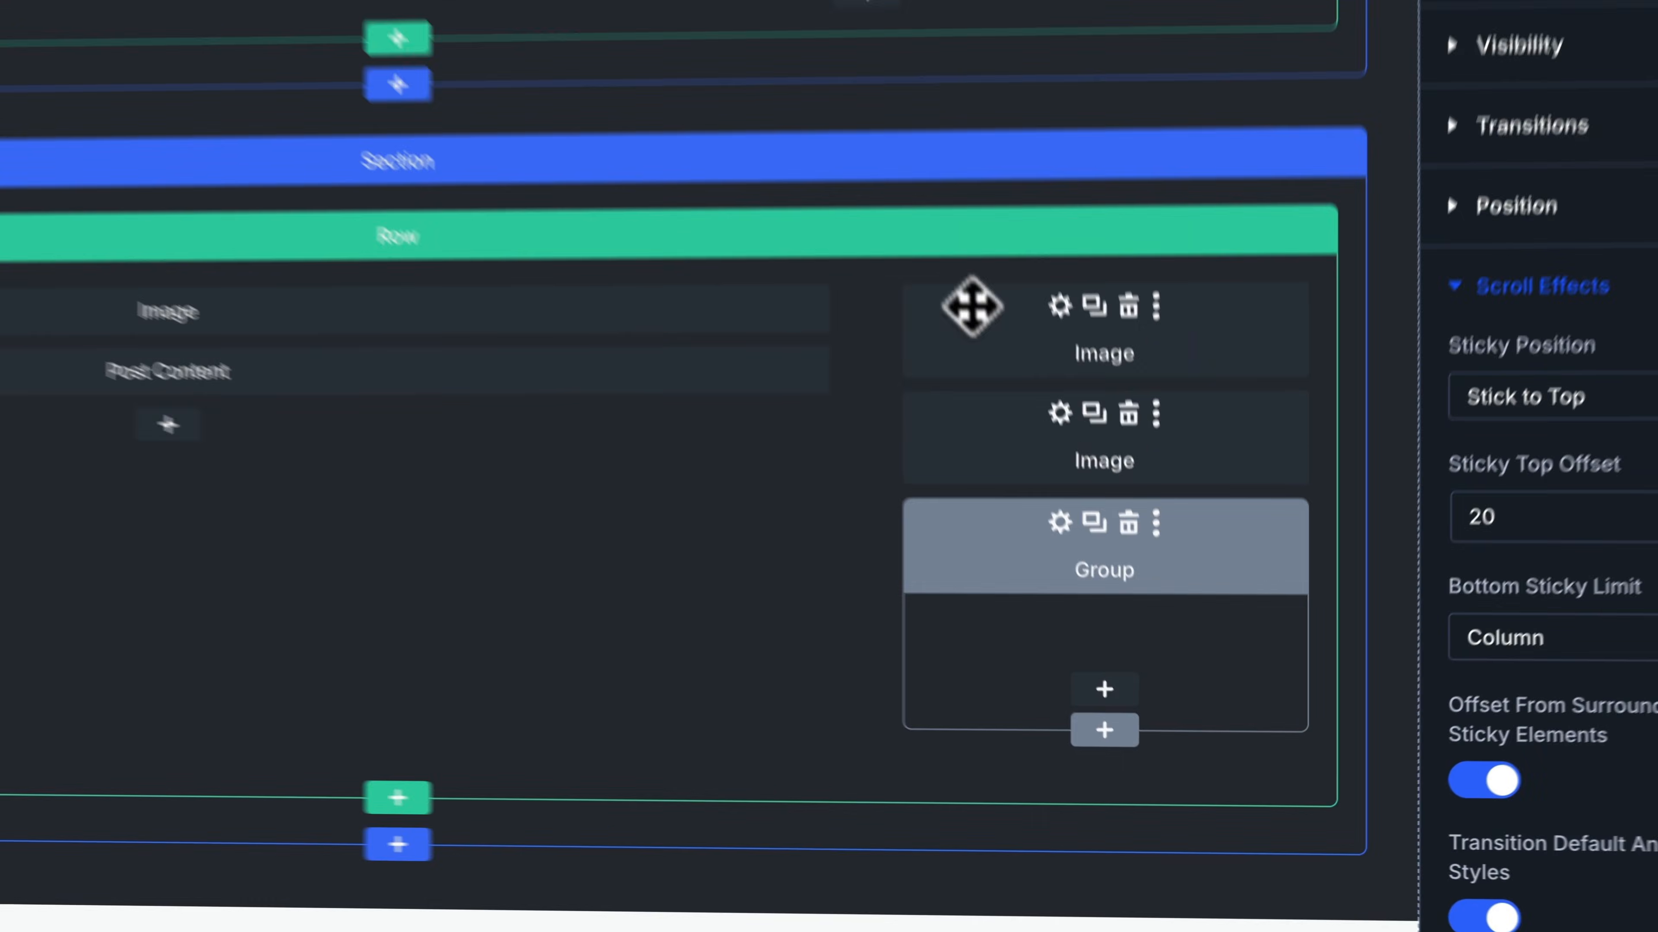
drag(1077, 528, 1125, 680)
drag(964, 482, 976, 429)
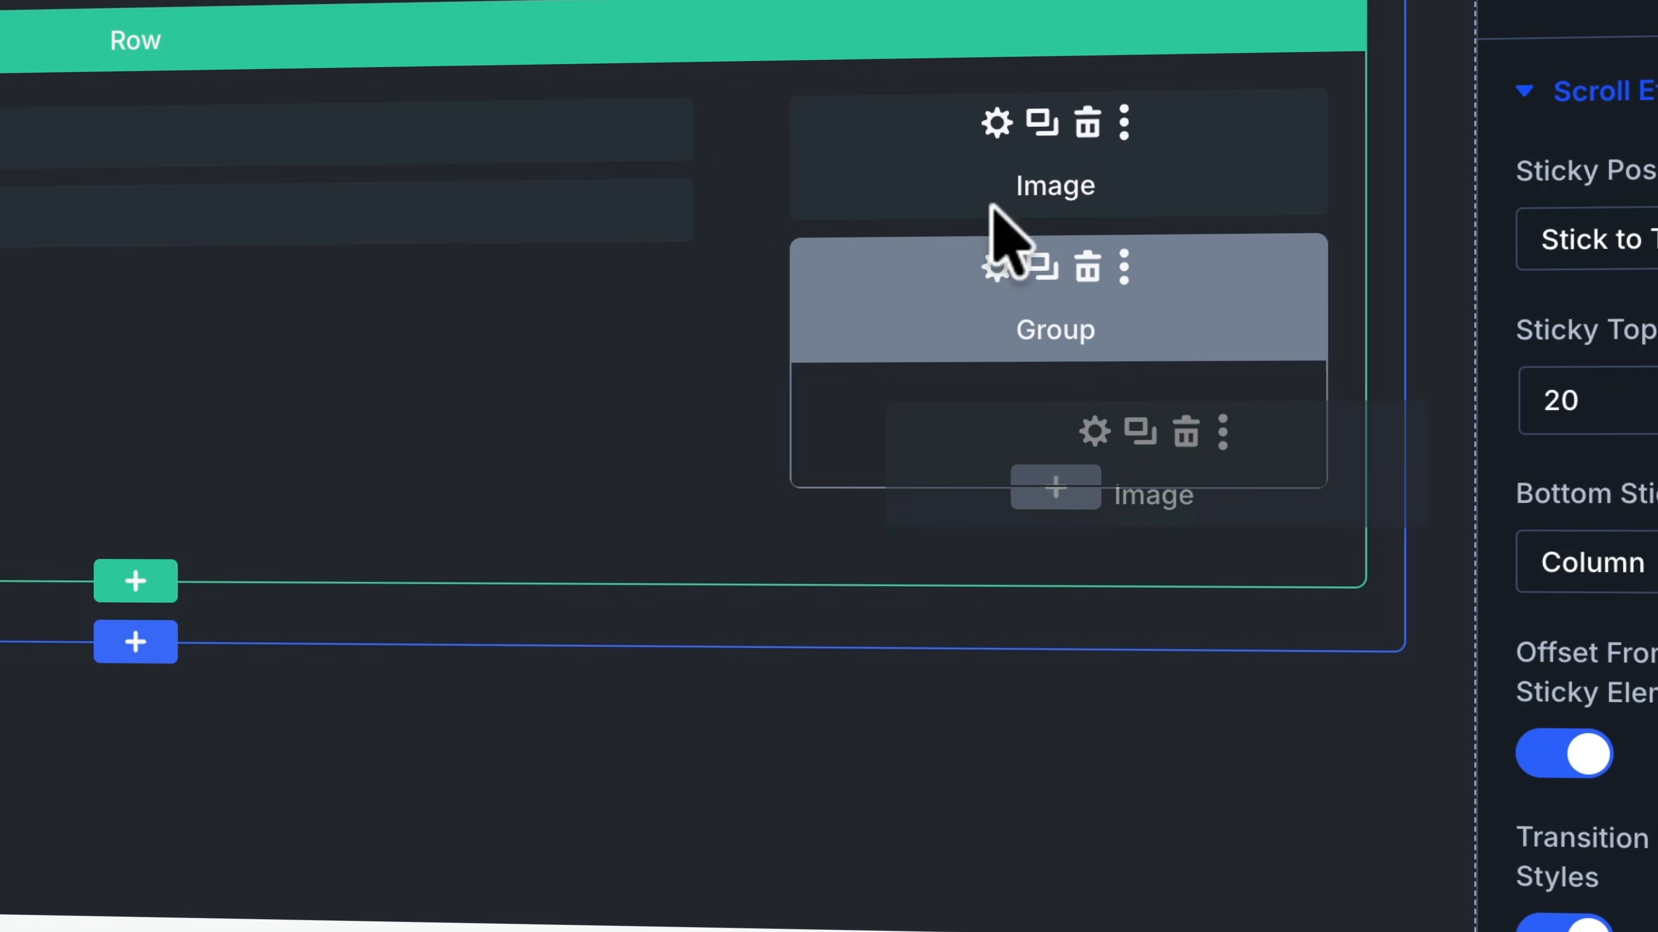
drag(913, 130, 945, 554)
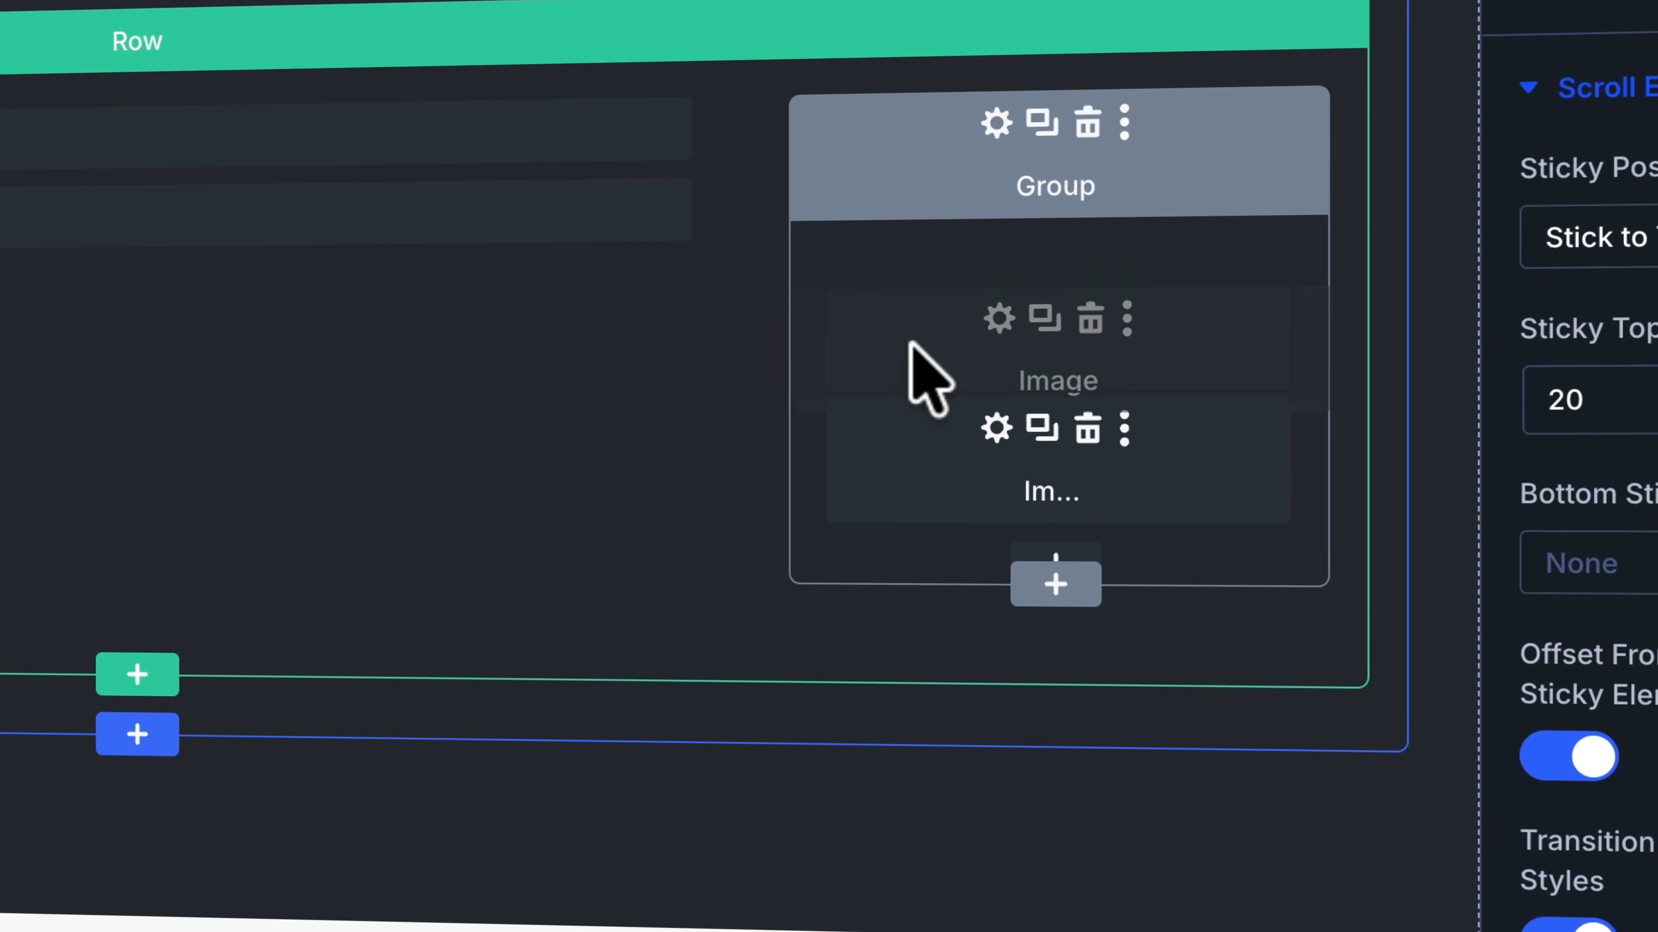
mouse_move(923, 305)
mouse_down()
mouse_move(932, 463)
mouse_move(944, 296)
mouse_move(940, 346)
mouse_move(925, 322)
mouse_up()
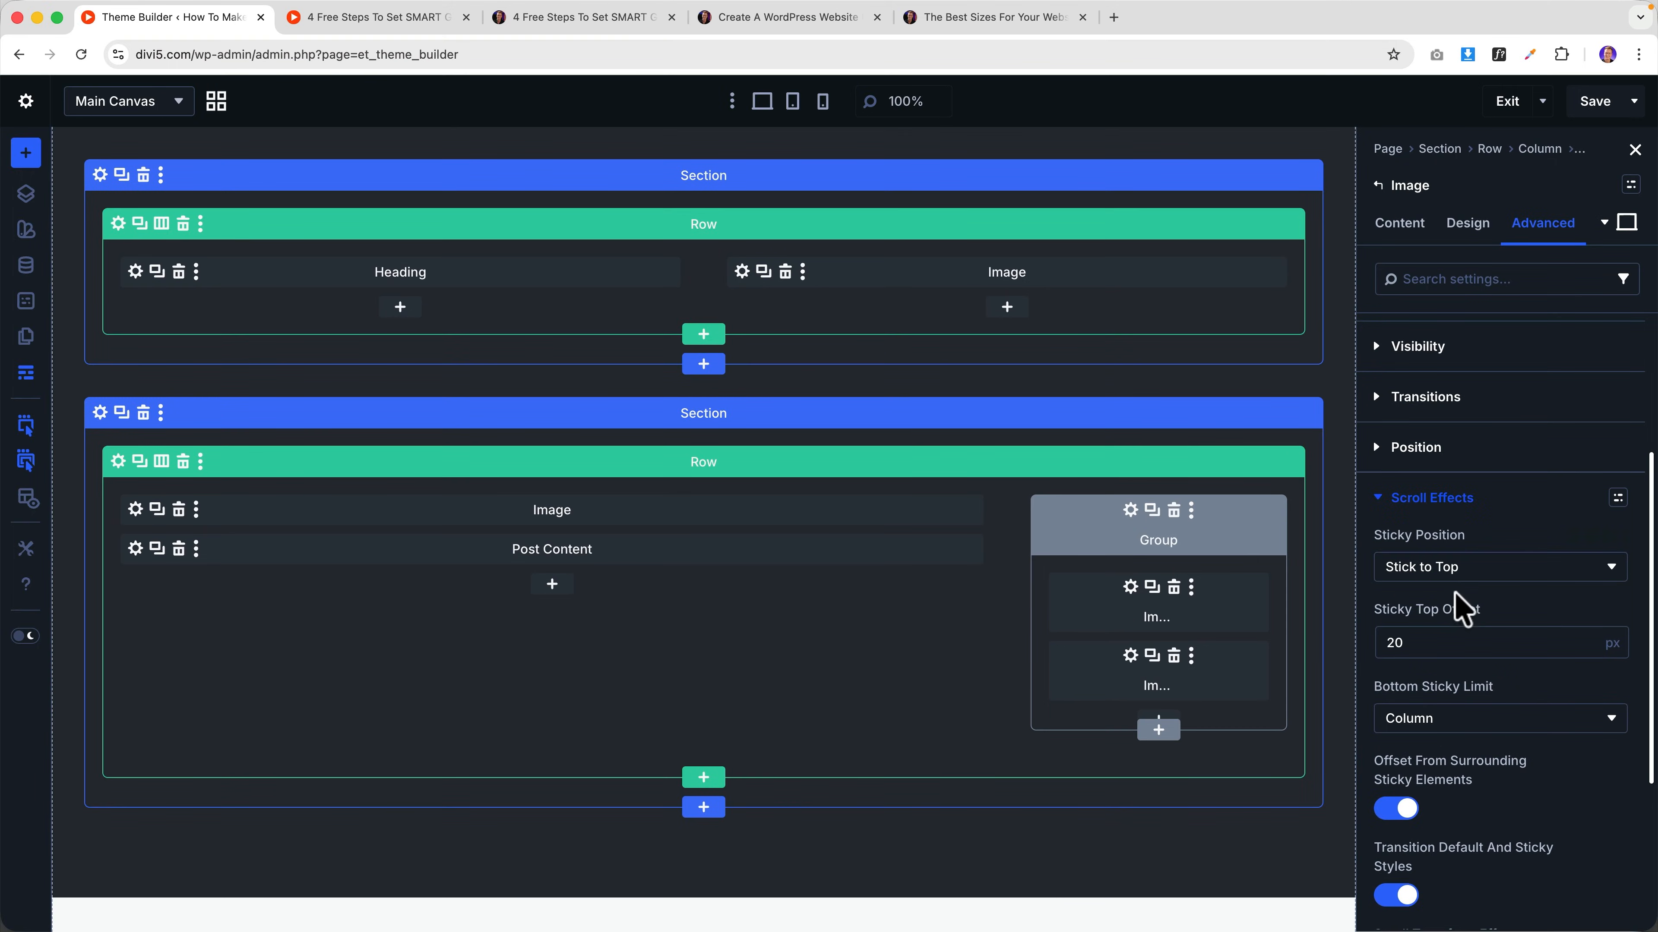
- Set the Sticky Position of both ad images inside the side-column group to Do Not Stick
click(1460, 572)
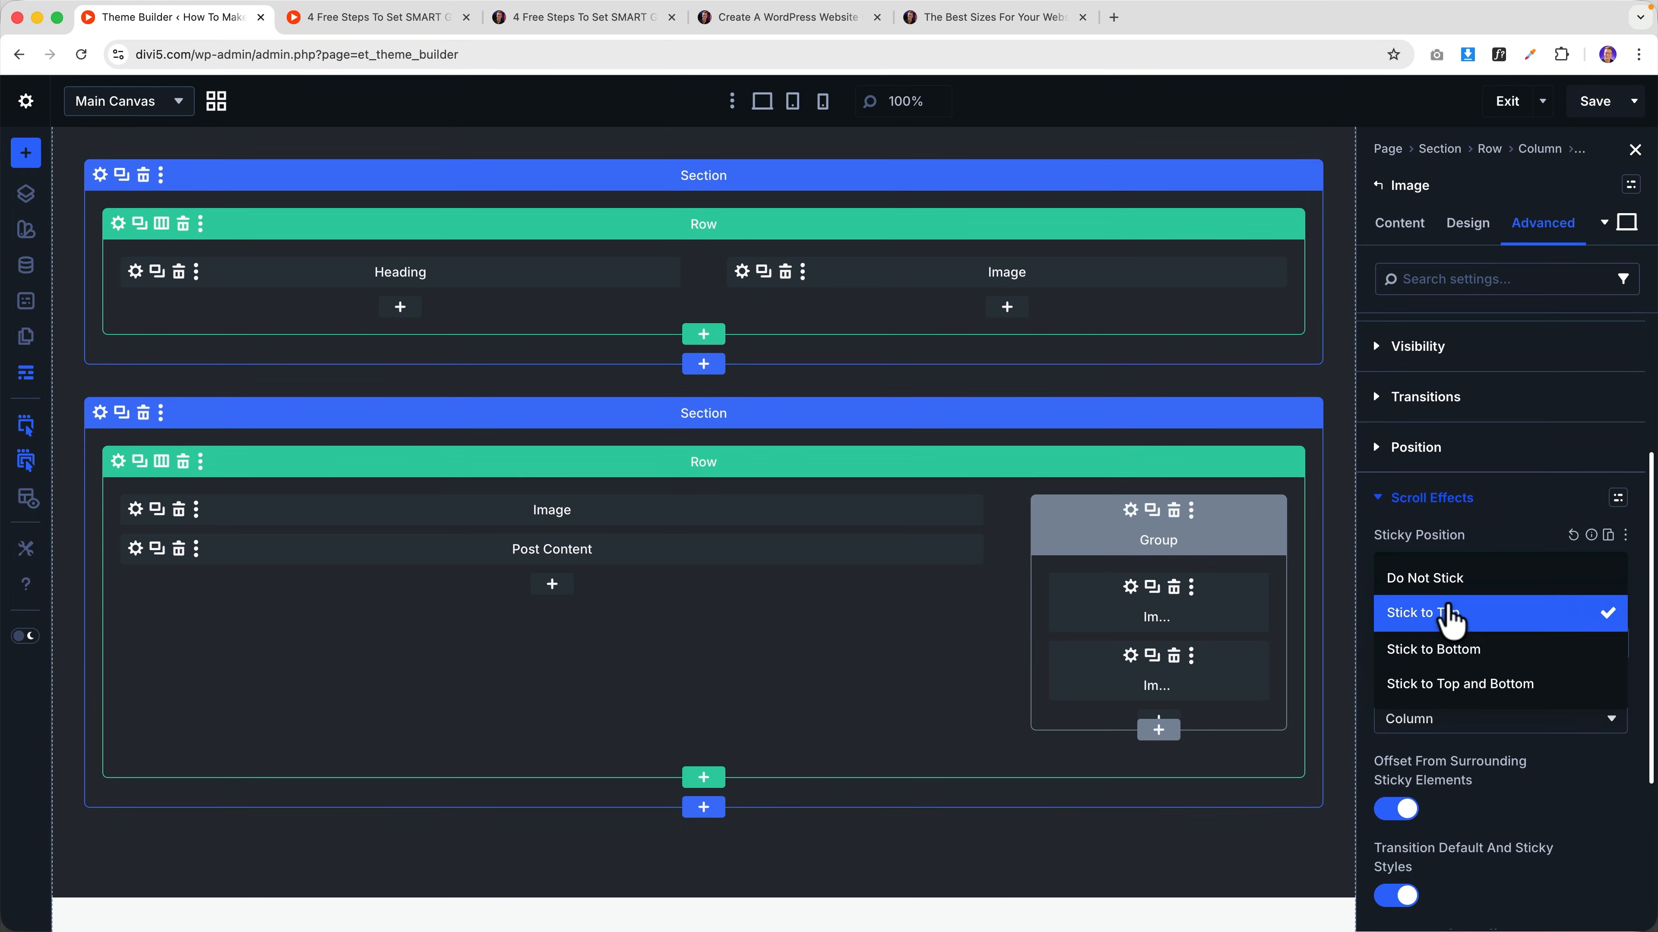
click(1449, 580)
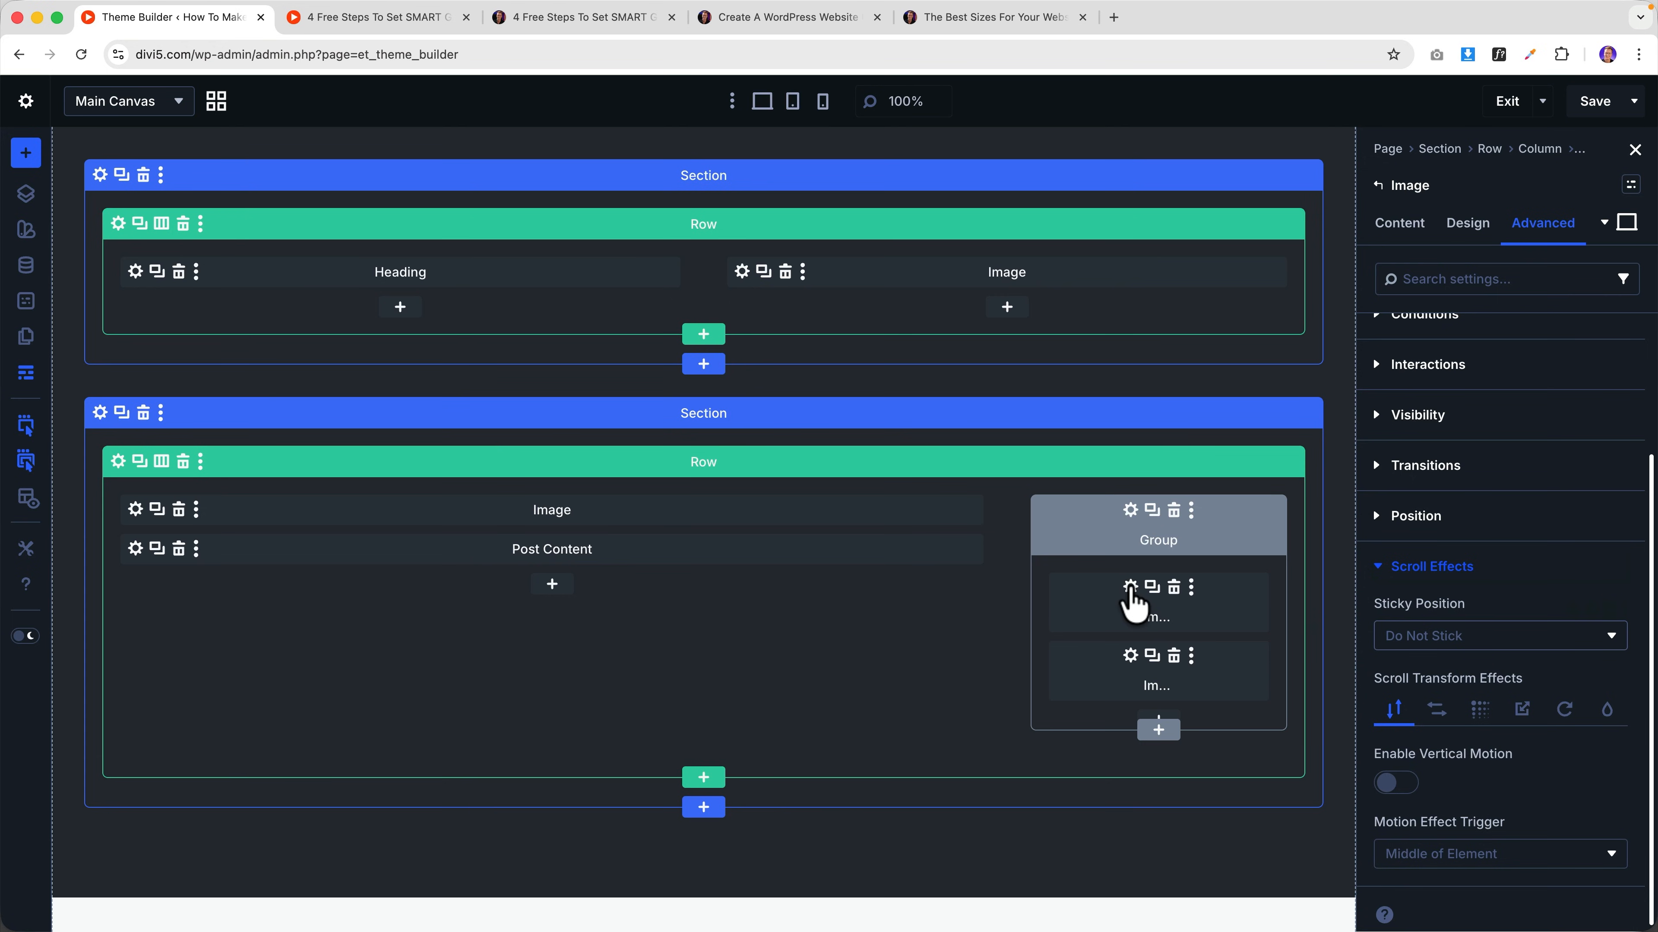
click(1139, 660)
click(1471, 637)
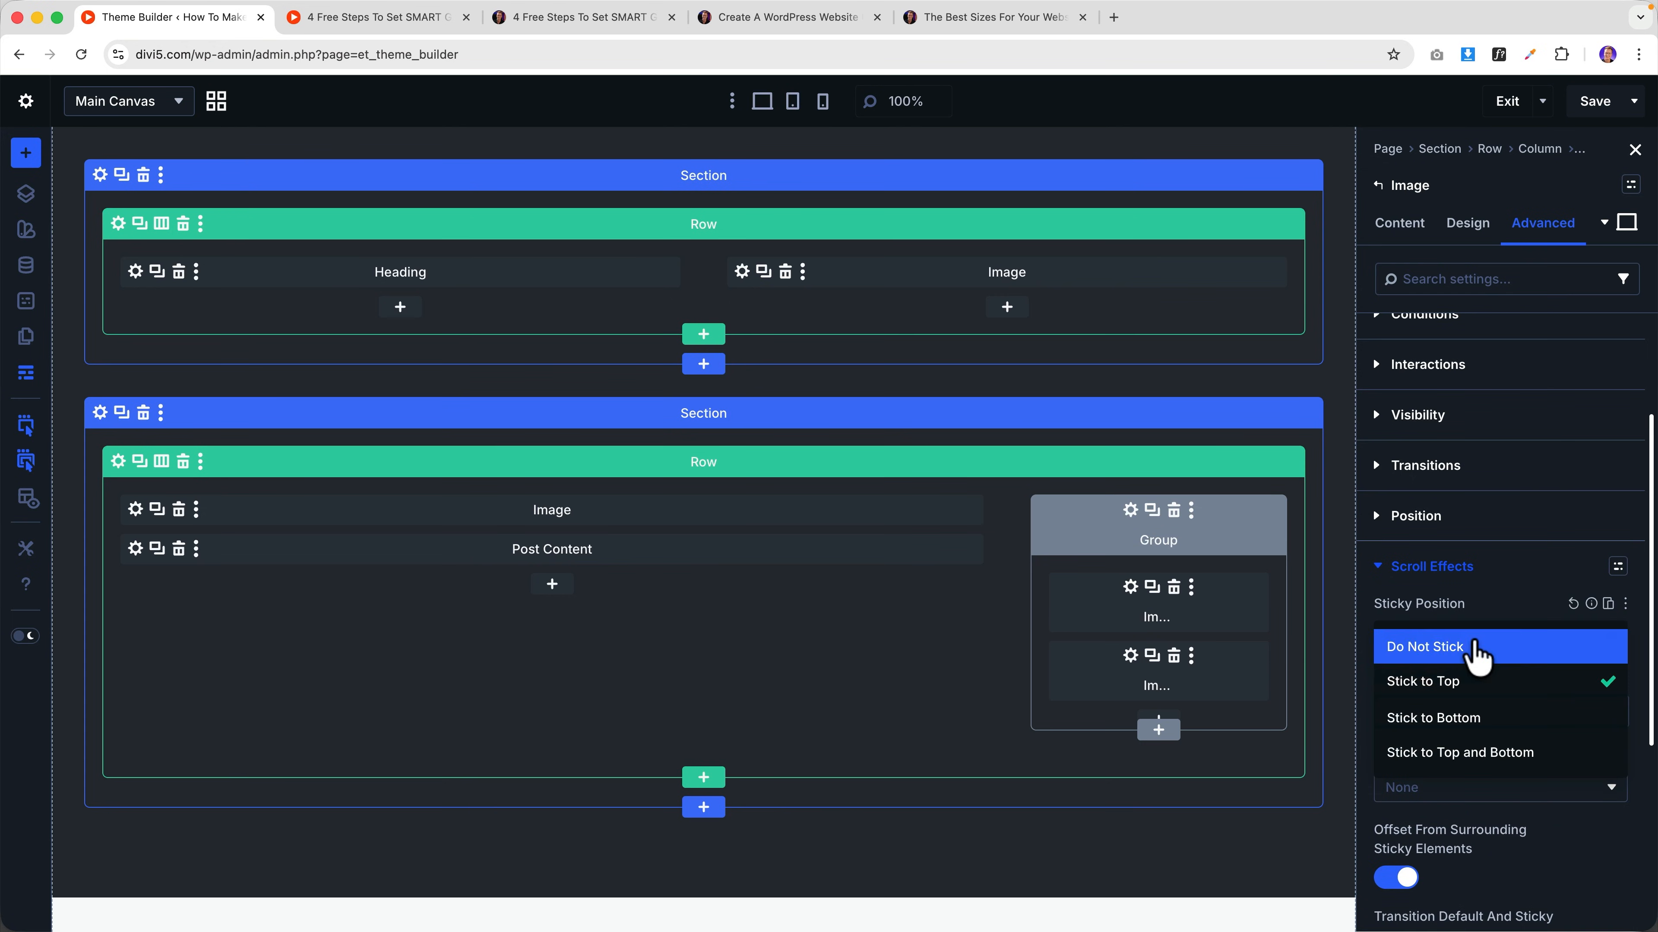
click(1440, 651)
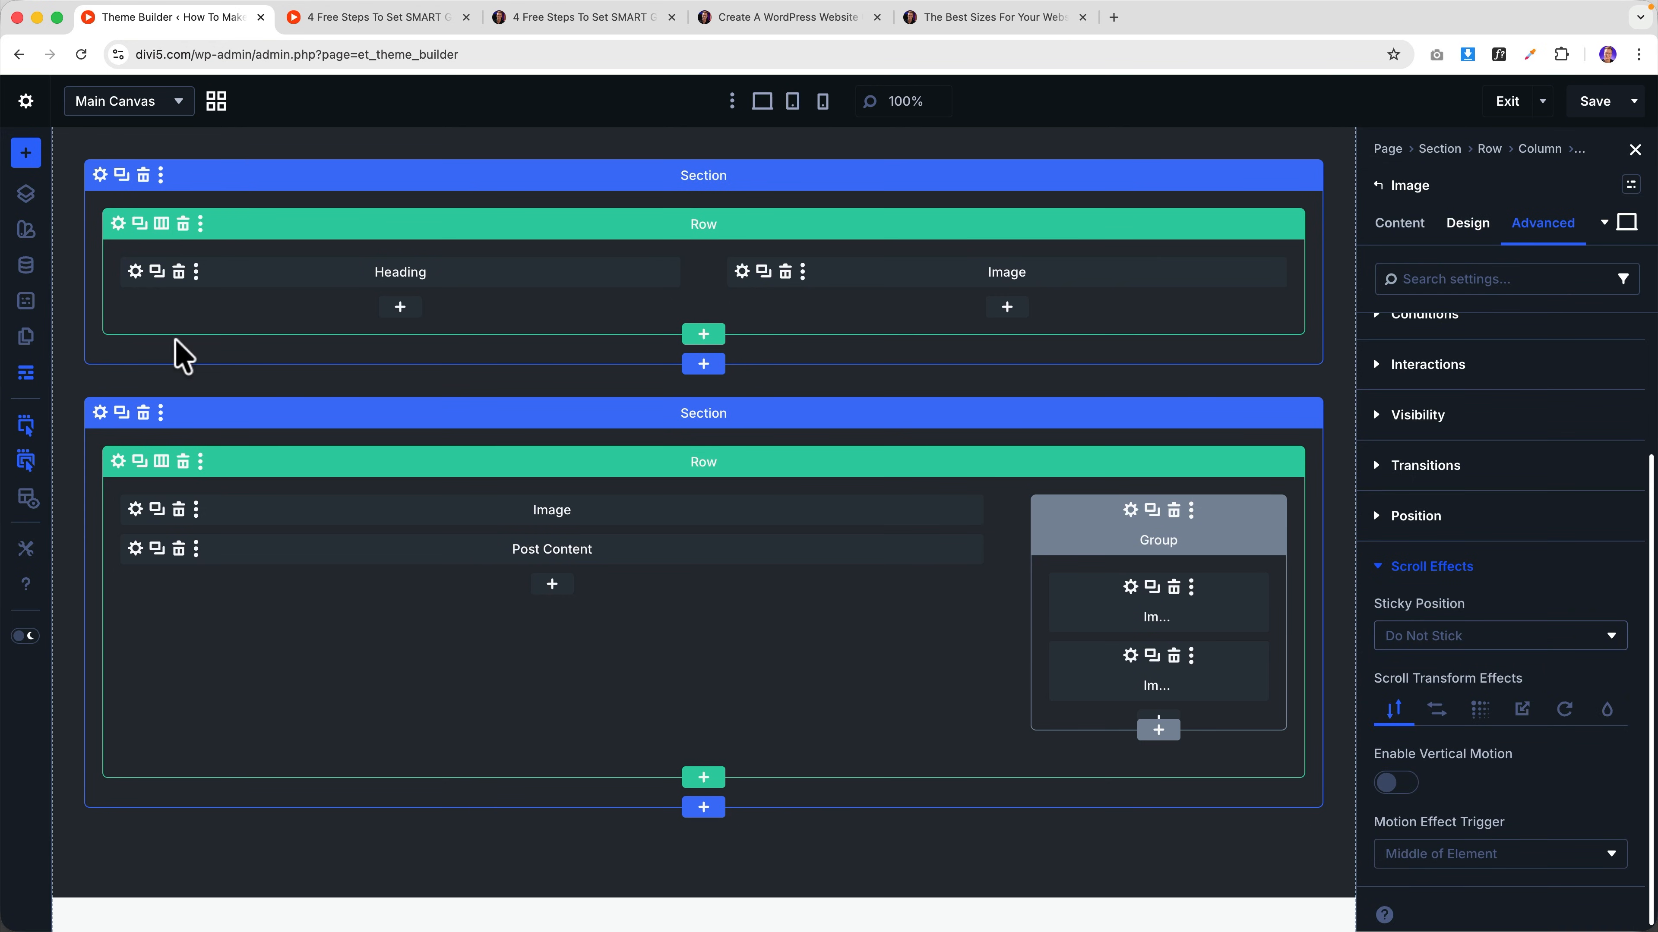
- Leave the wireframe view, set the ad group to Stick to Top with Column as Bottom Sticky Limit, and save the template
click(26, 373)
scroll(737, 444, down, 15)
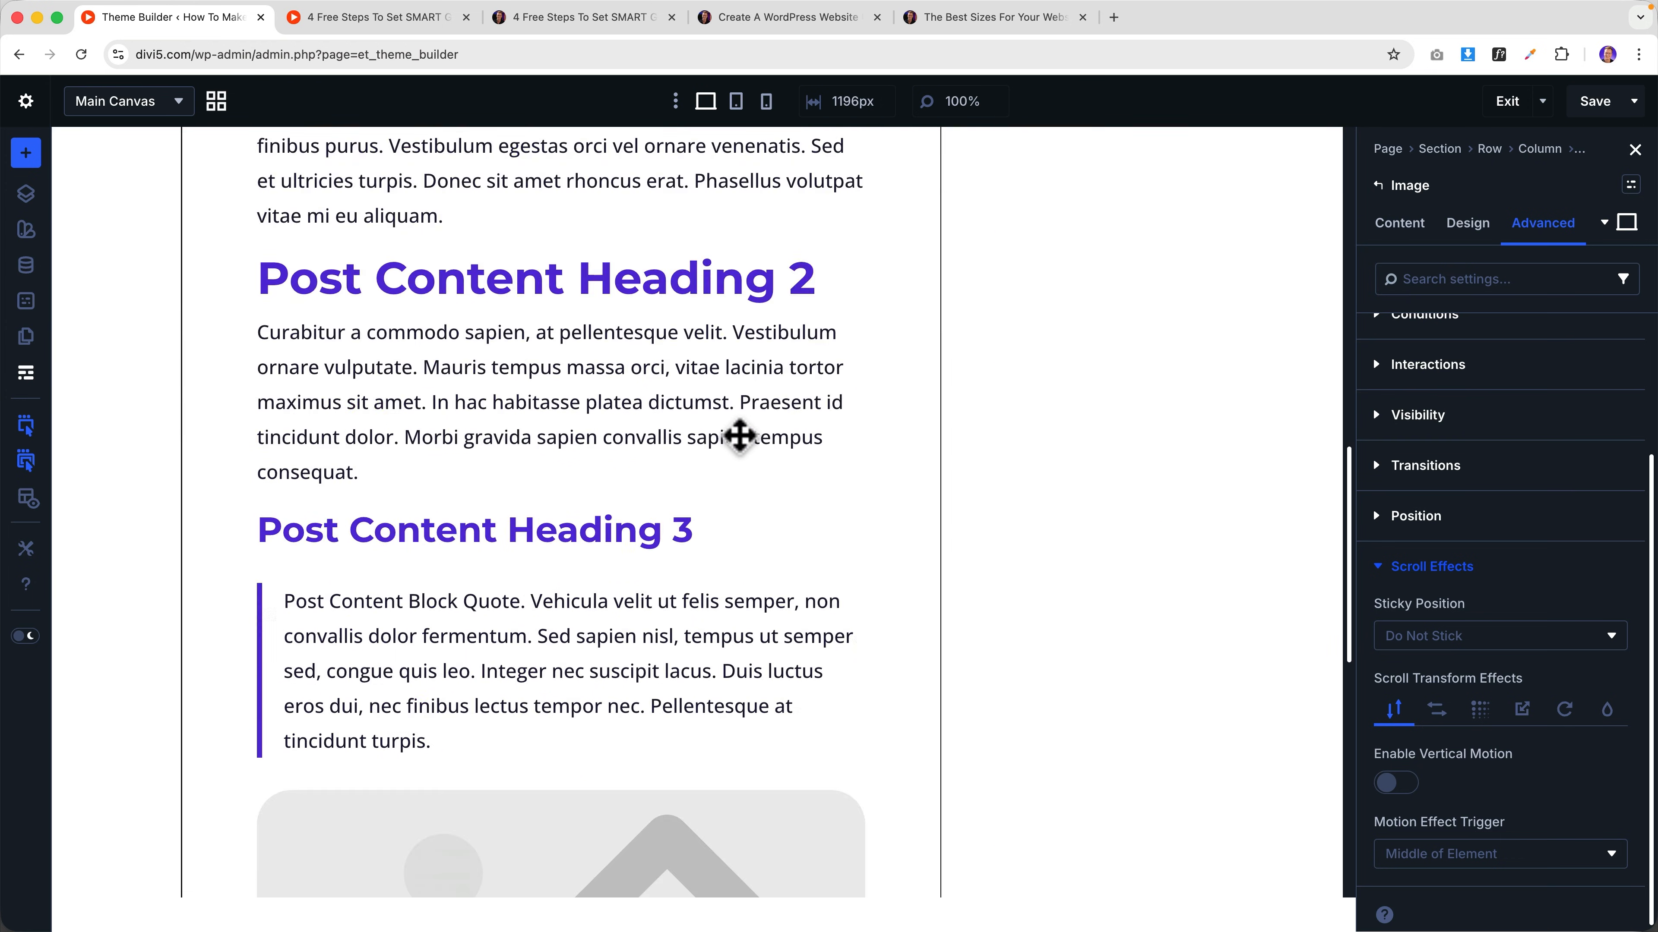
scroll(743, 425, up, 12)
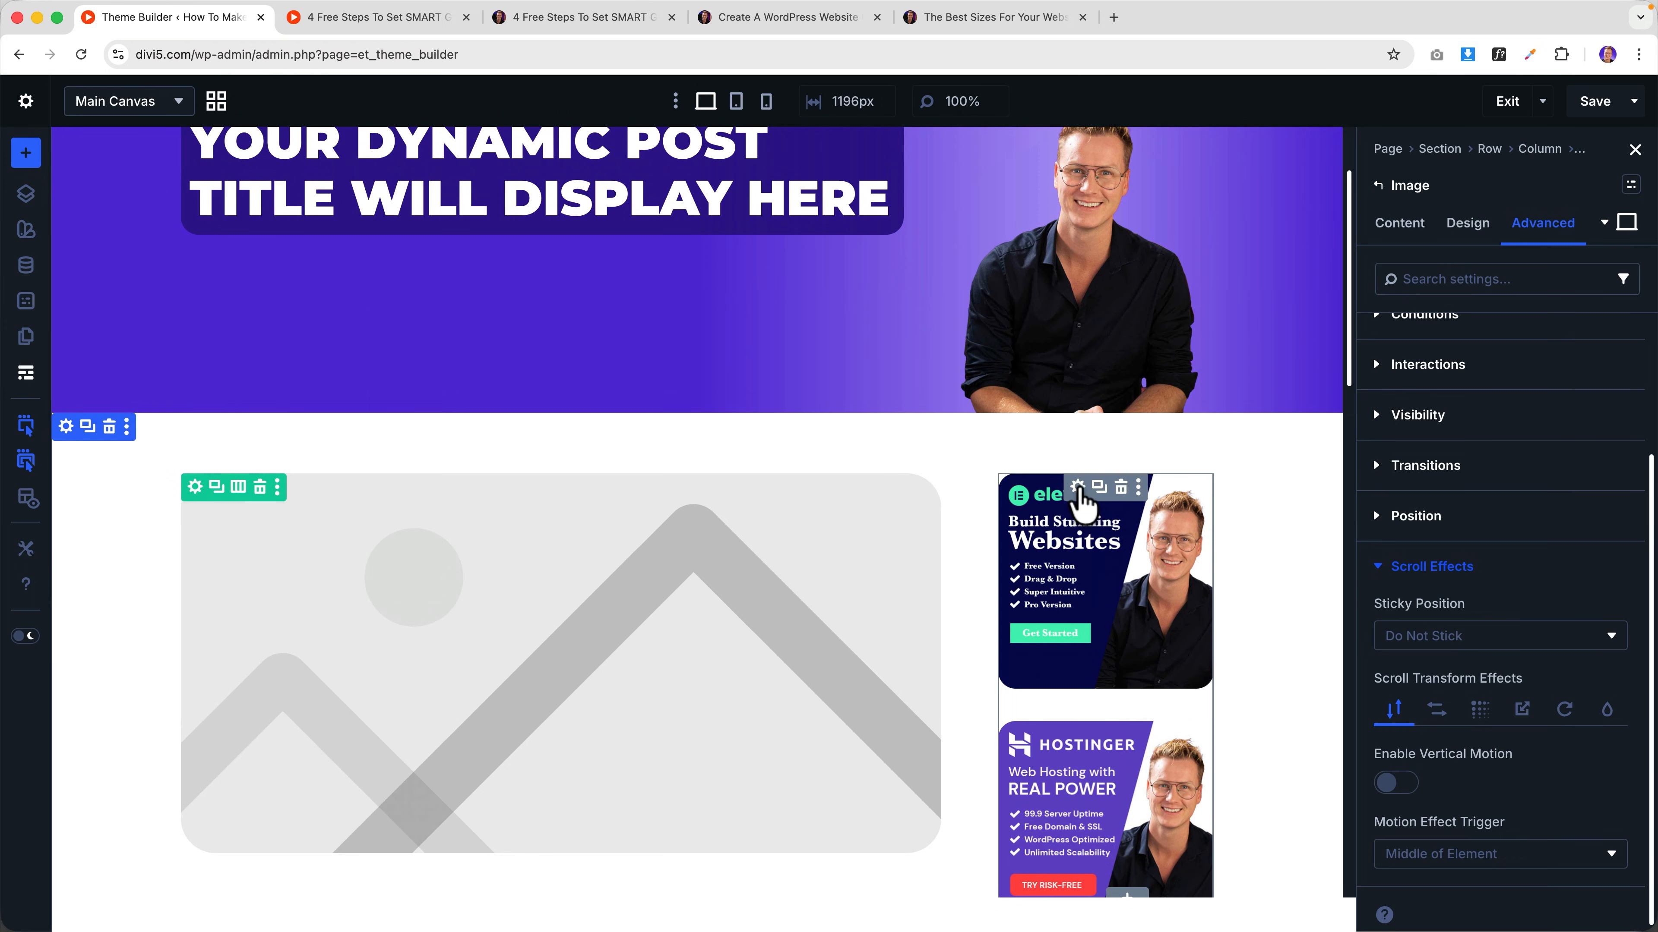
click(1156, 489)
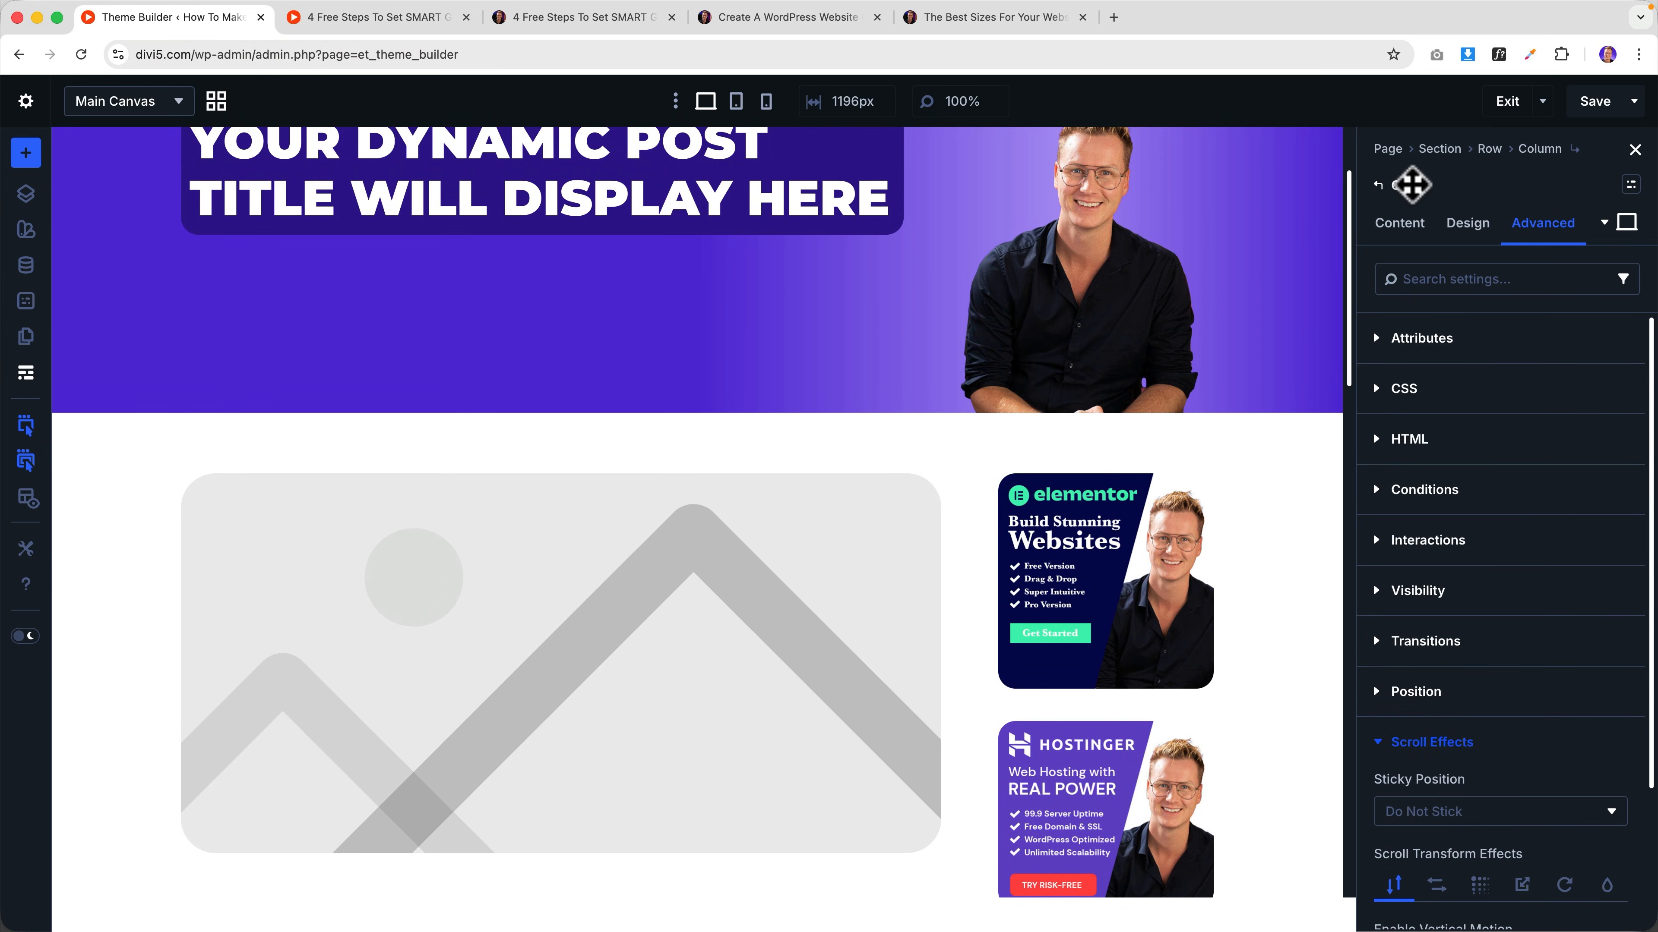
scroll(1488, 719, down, 3)
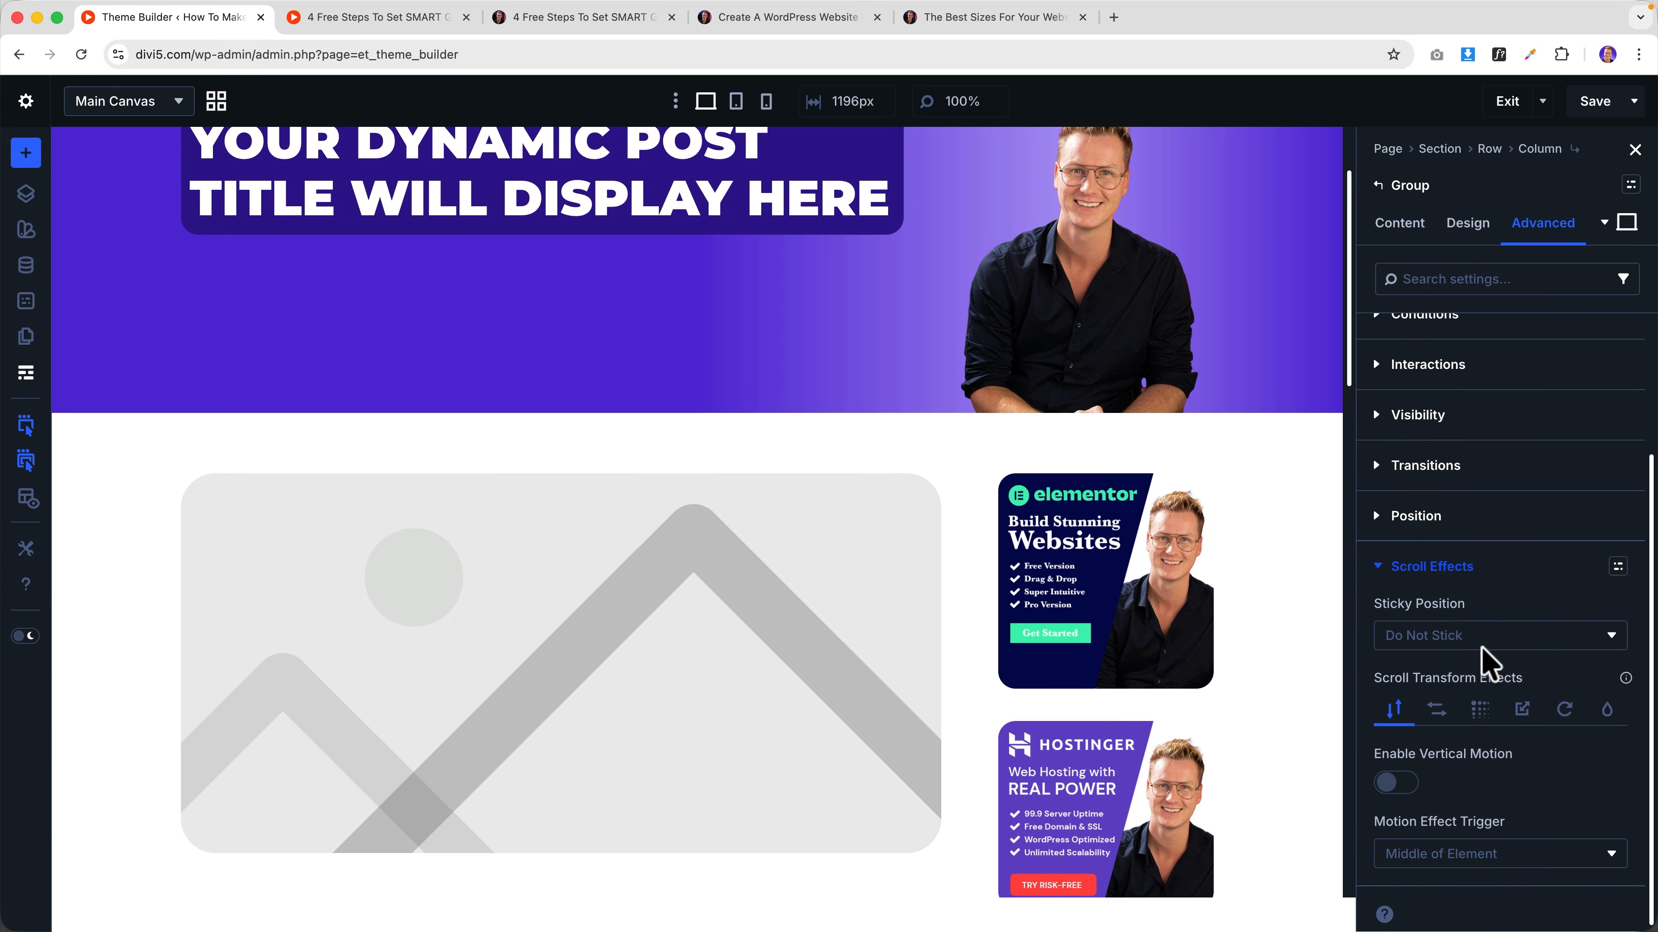
click(1465, 637)
click(1454, 685)
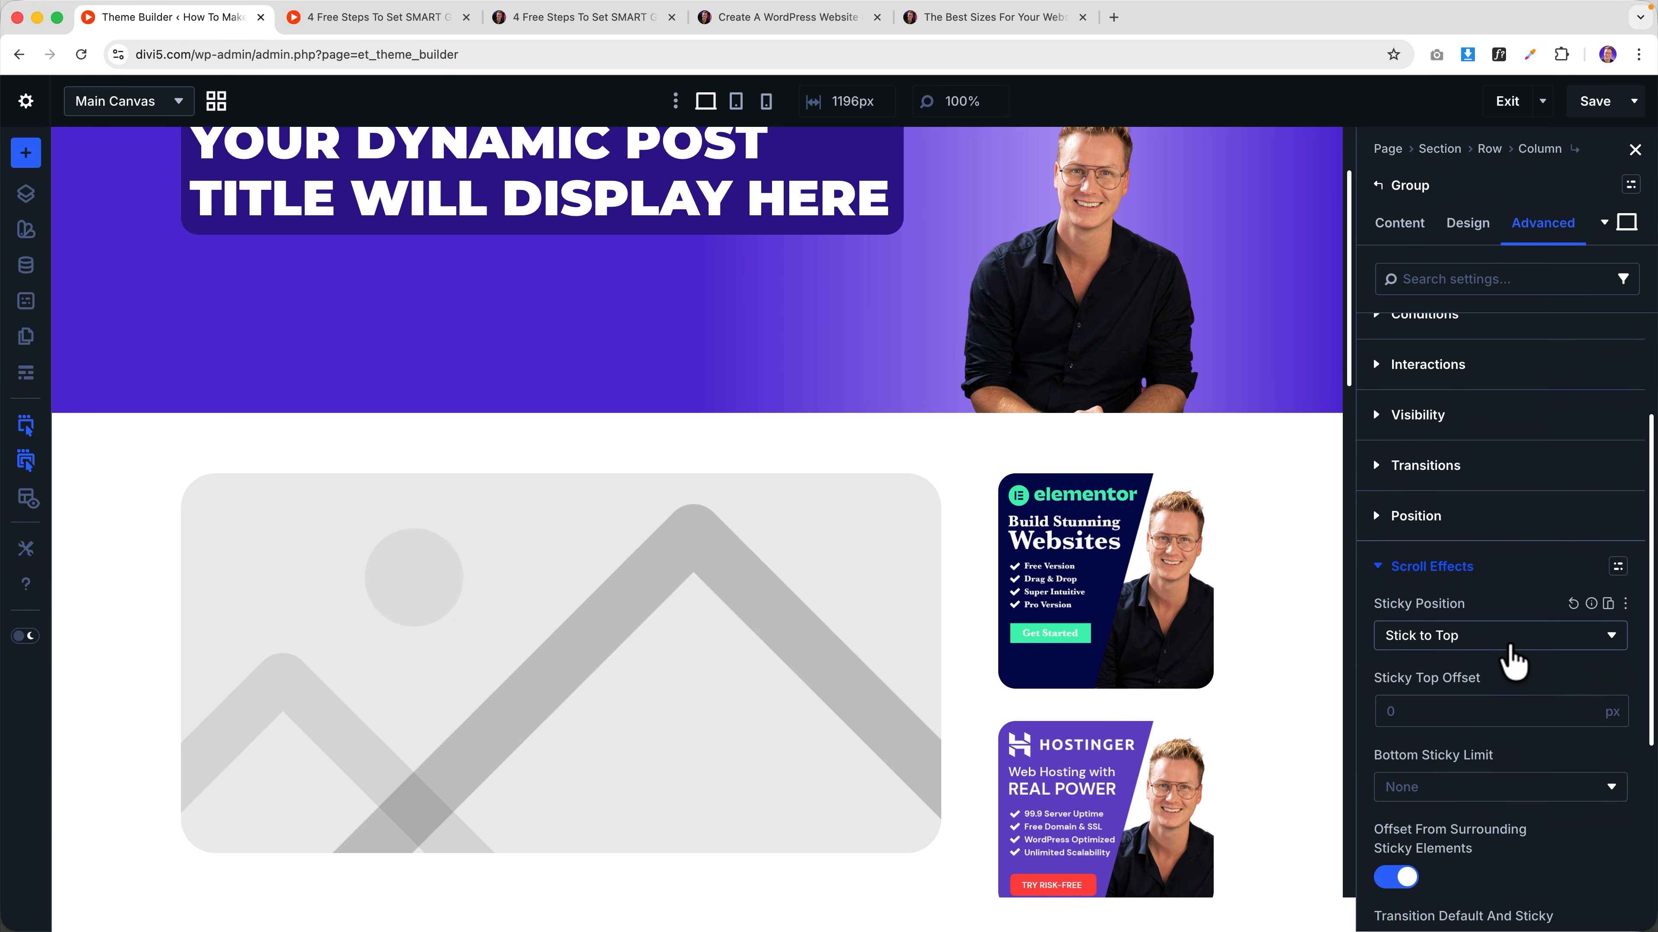
scroll(1511, 660, down, 2)
click(1495, 624)
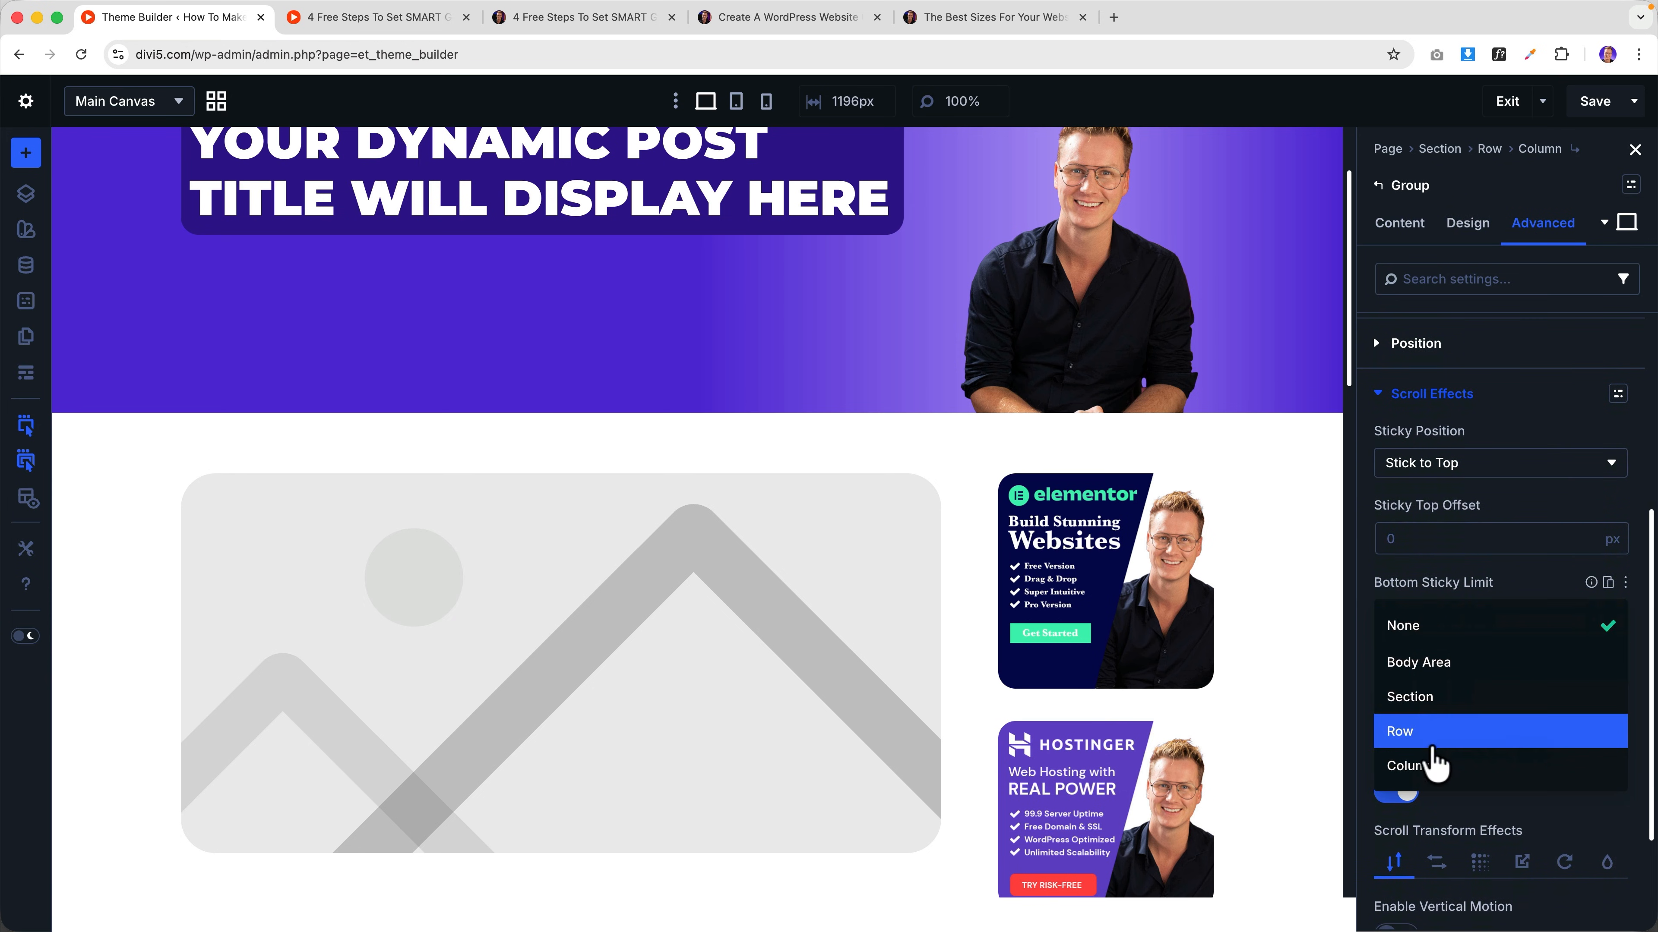
click(1435, 764)
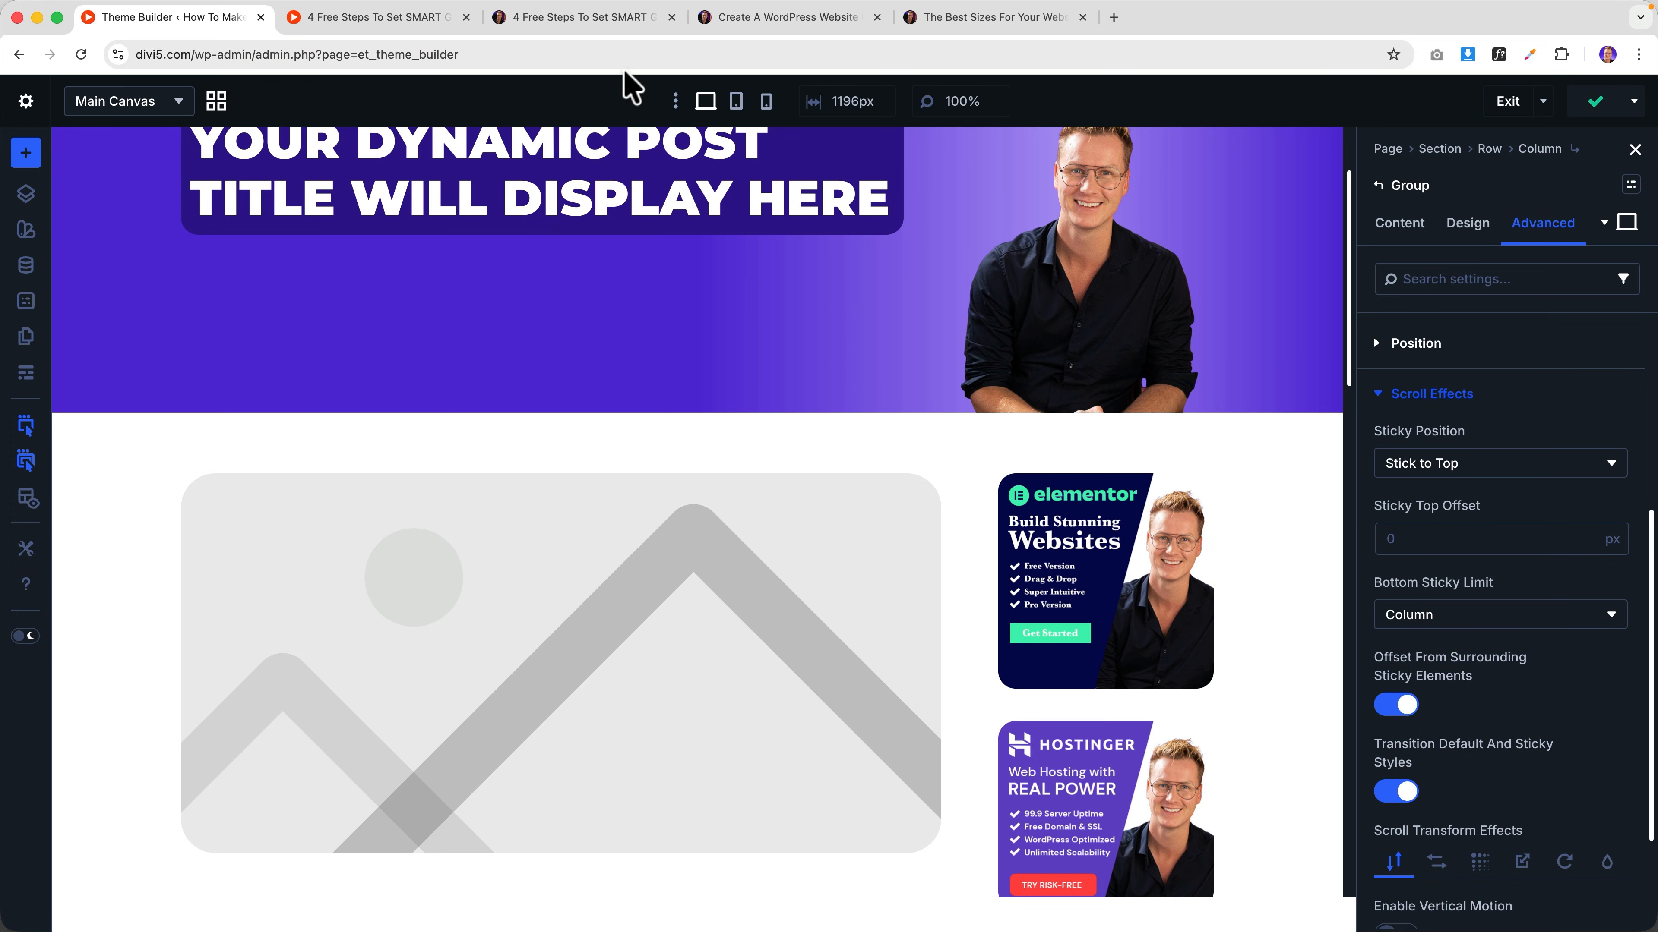
- Reload the live SMART Goals post and check how the grouped ads scroll through the article and near the footer
click(375, 18)
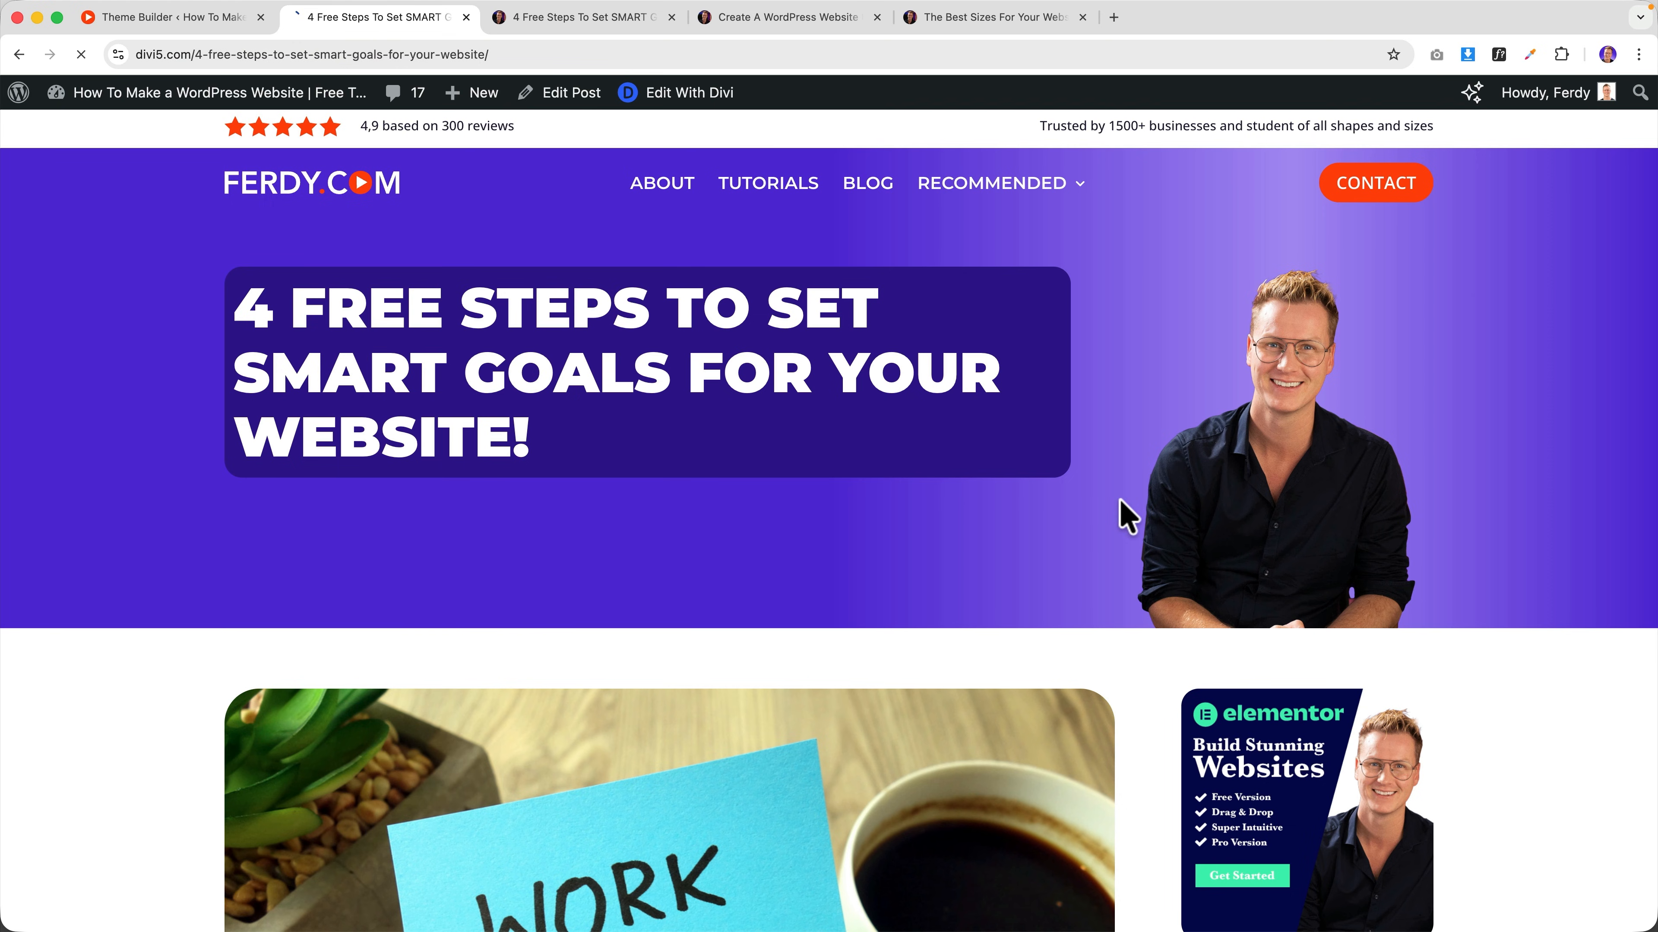
scroll(1127, 516, down, 10)
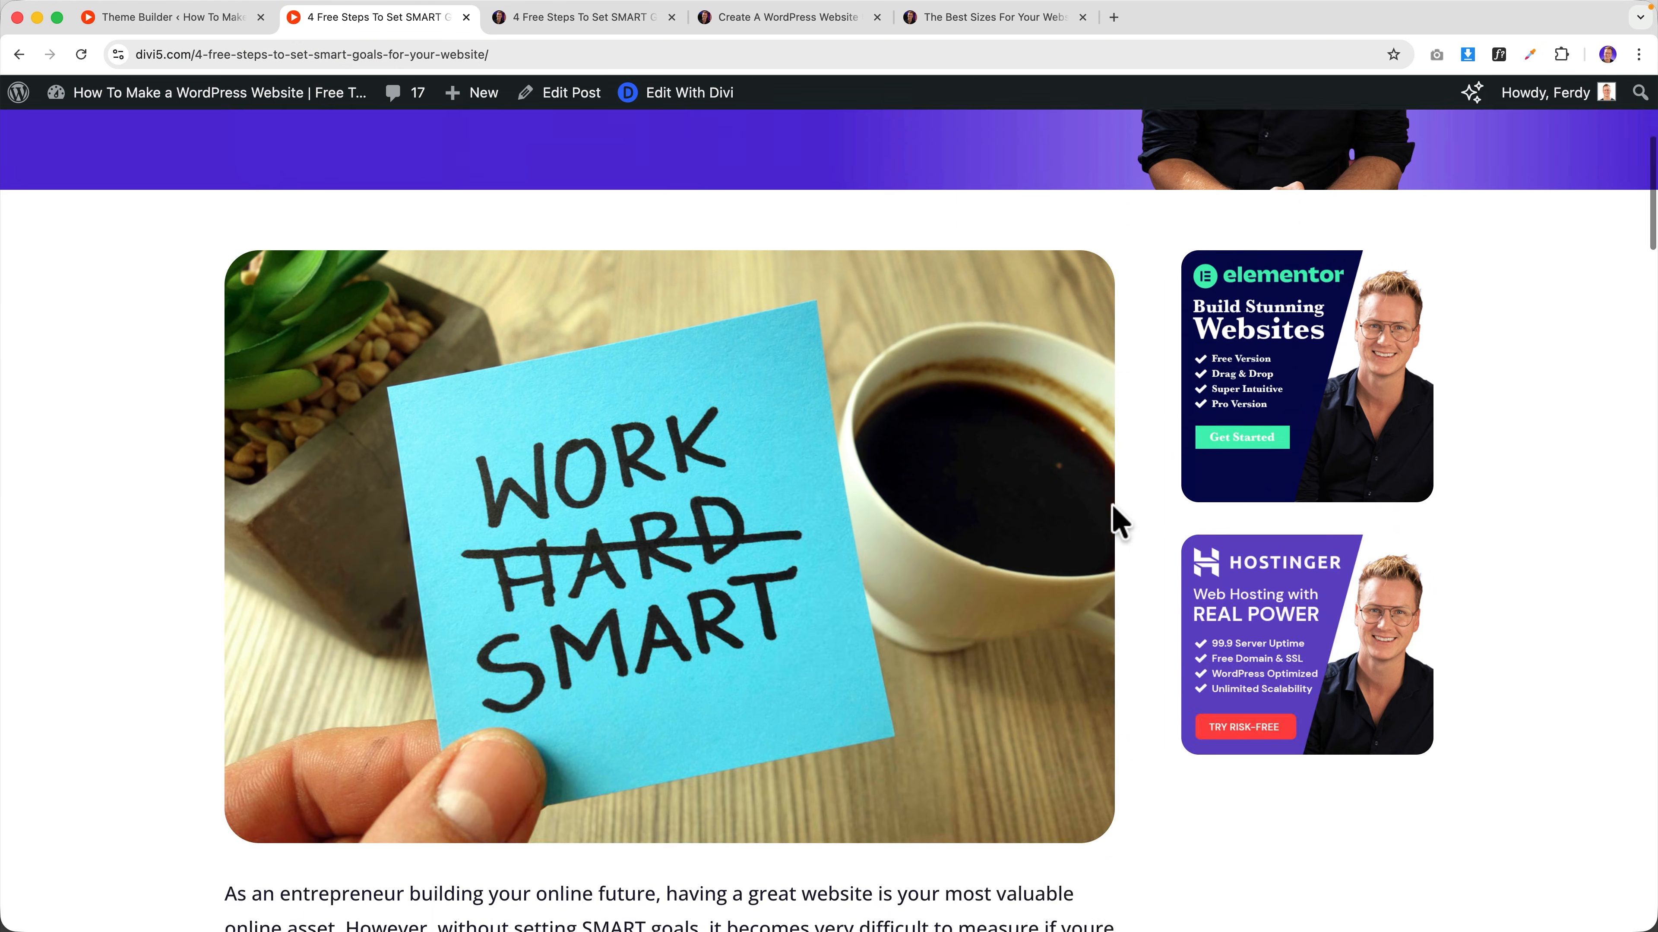
scroll(1113, 506, down, 1)
scroll(1113, 506, up, 12)
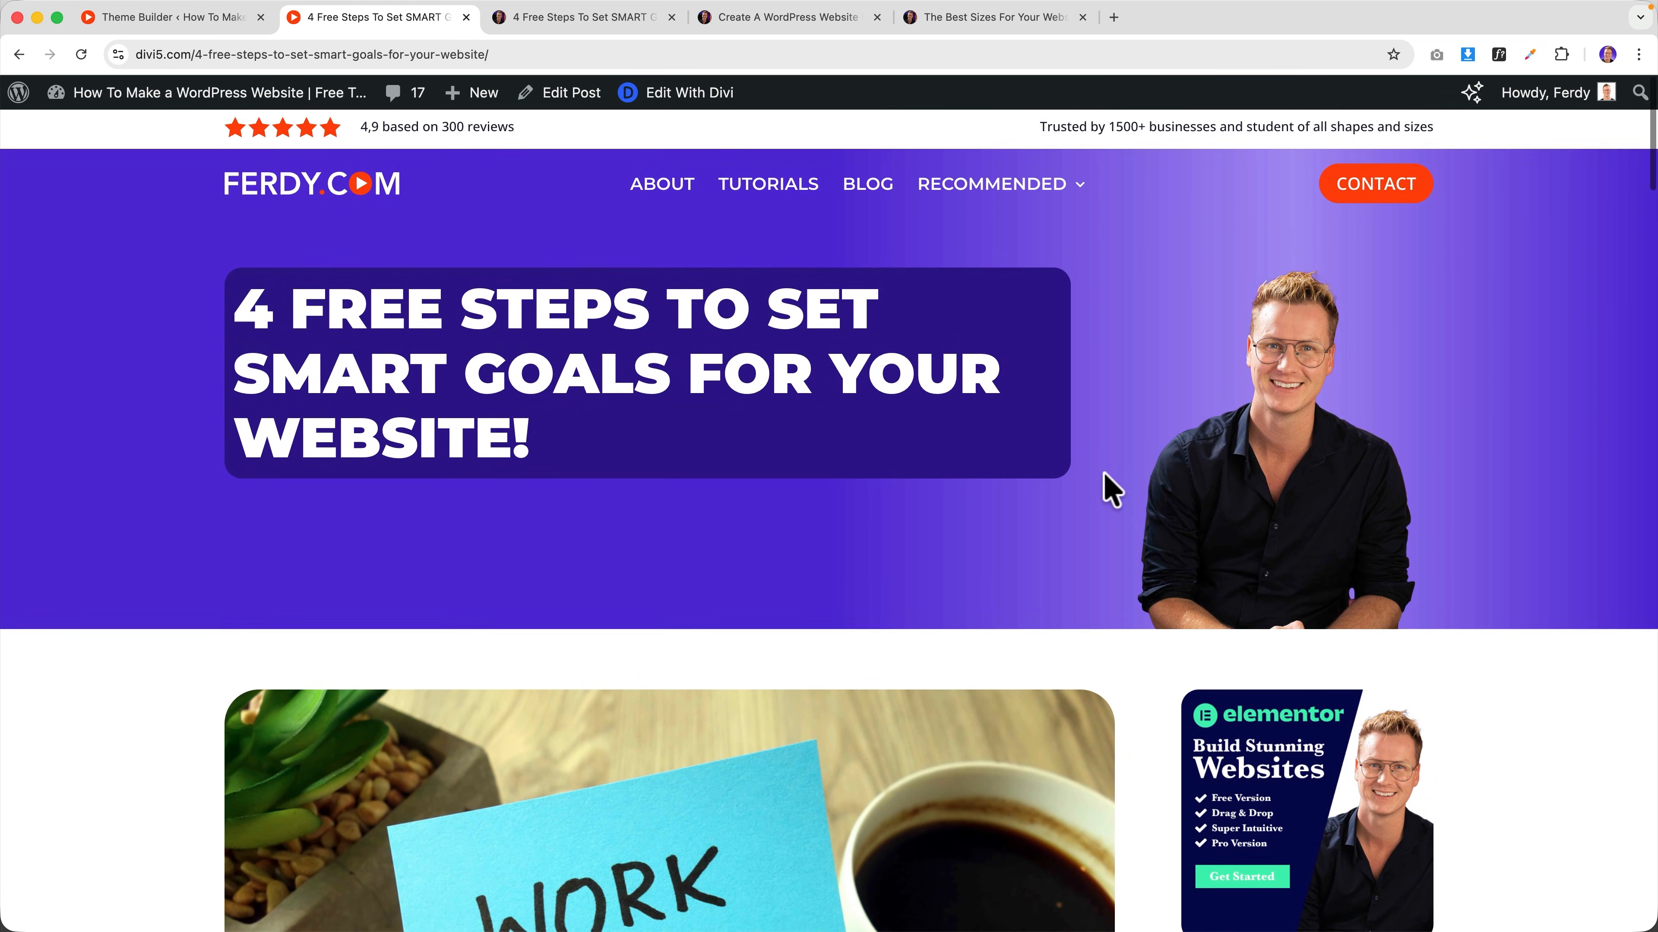
scroll(1103, 473, down, 20)
scroll(1103, 483, down, 15)
scroll(1103, 483, up, 10)
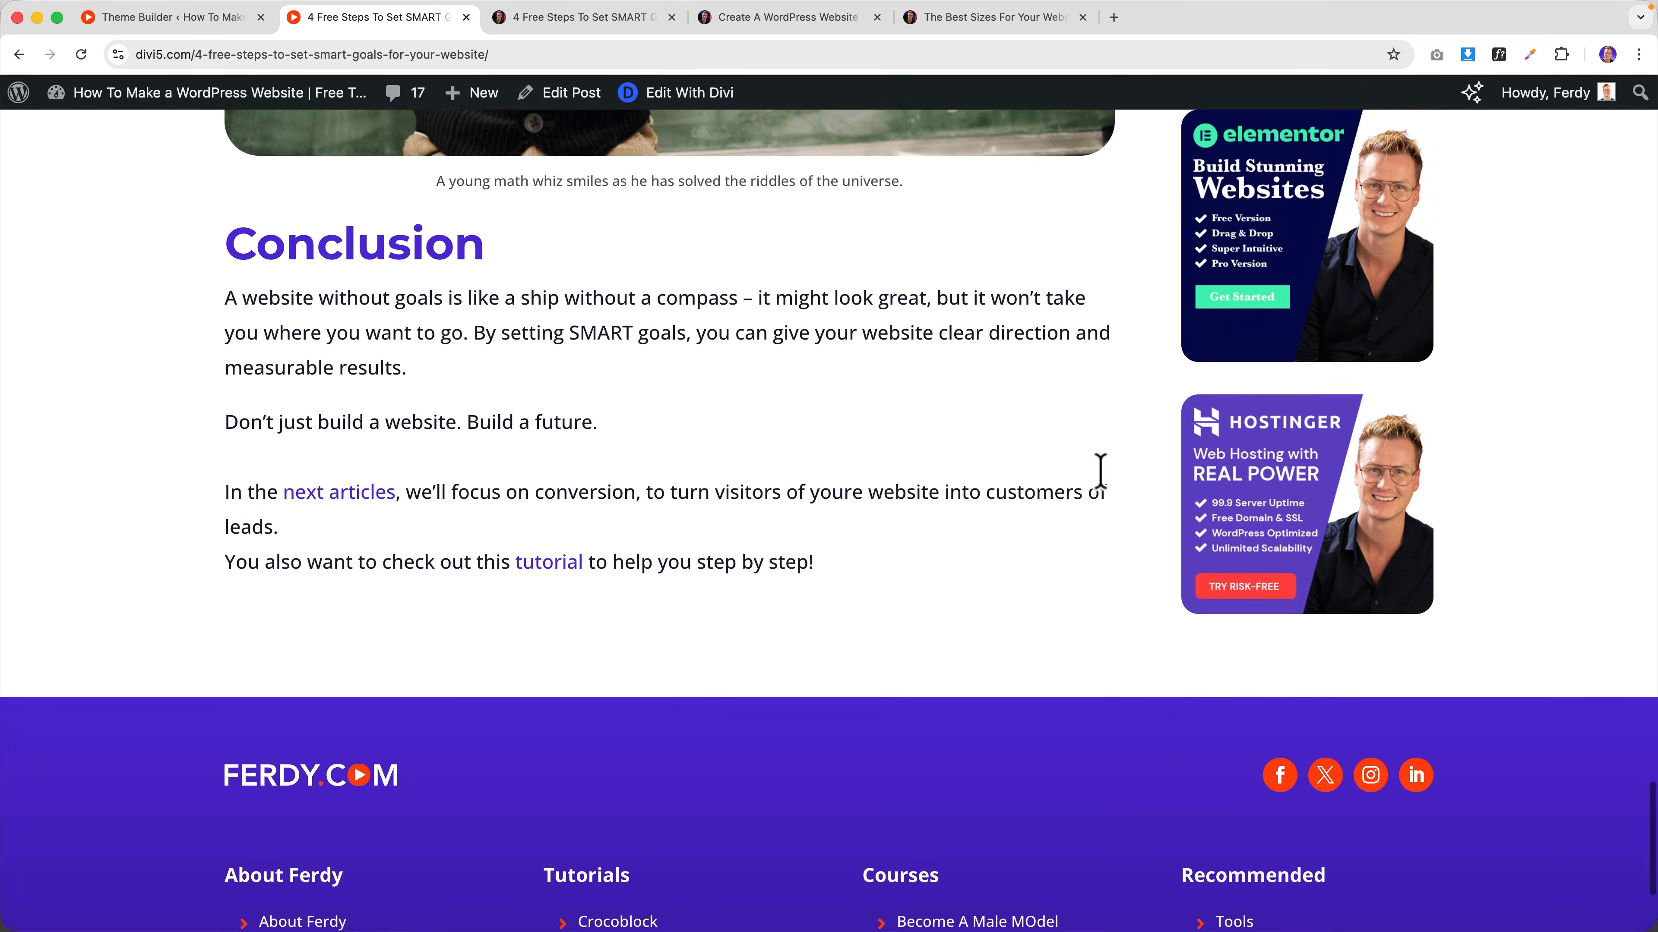
scroll(1121, 478, down, 15)
scroll(1176, 441, up, 20)
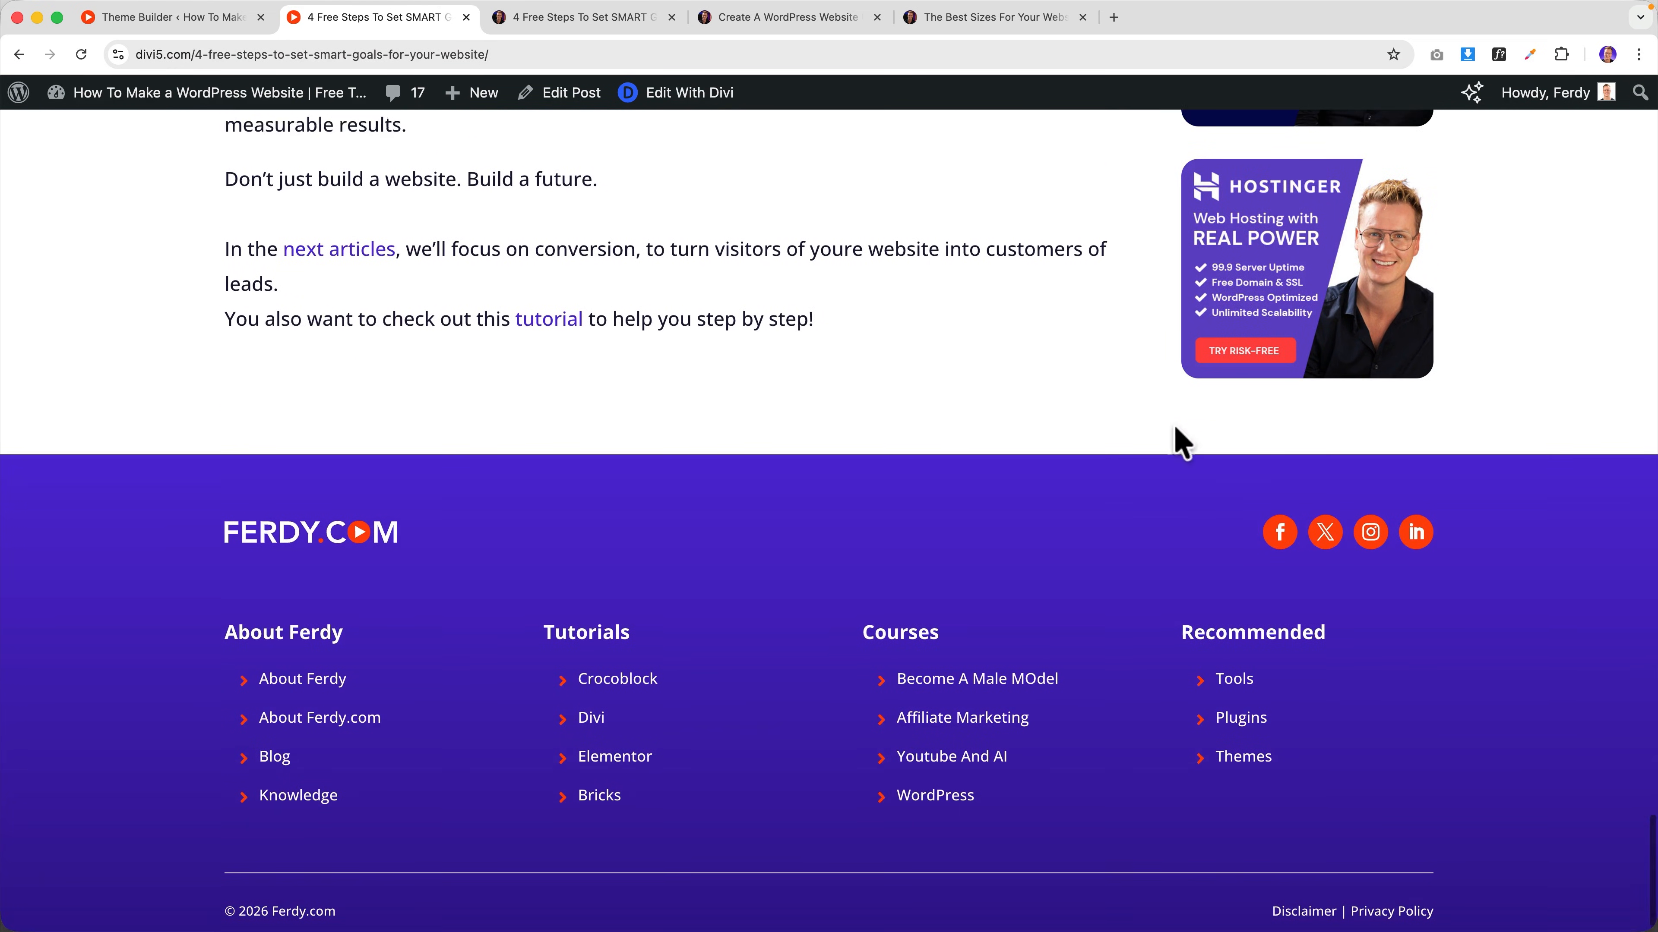
scroll(1172, 441, up, 10)
- Set the ad group's Sticky Top Offset to 20 px in the template and save it
click(222, 24)
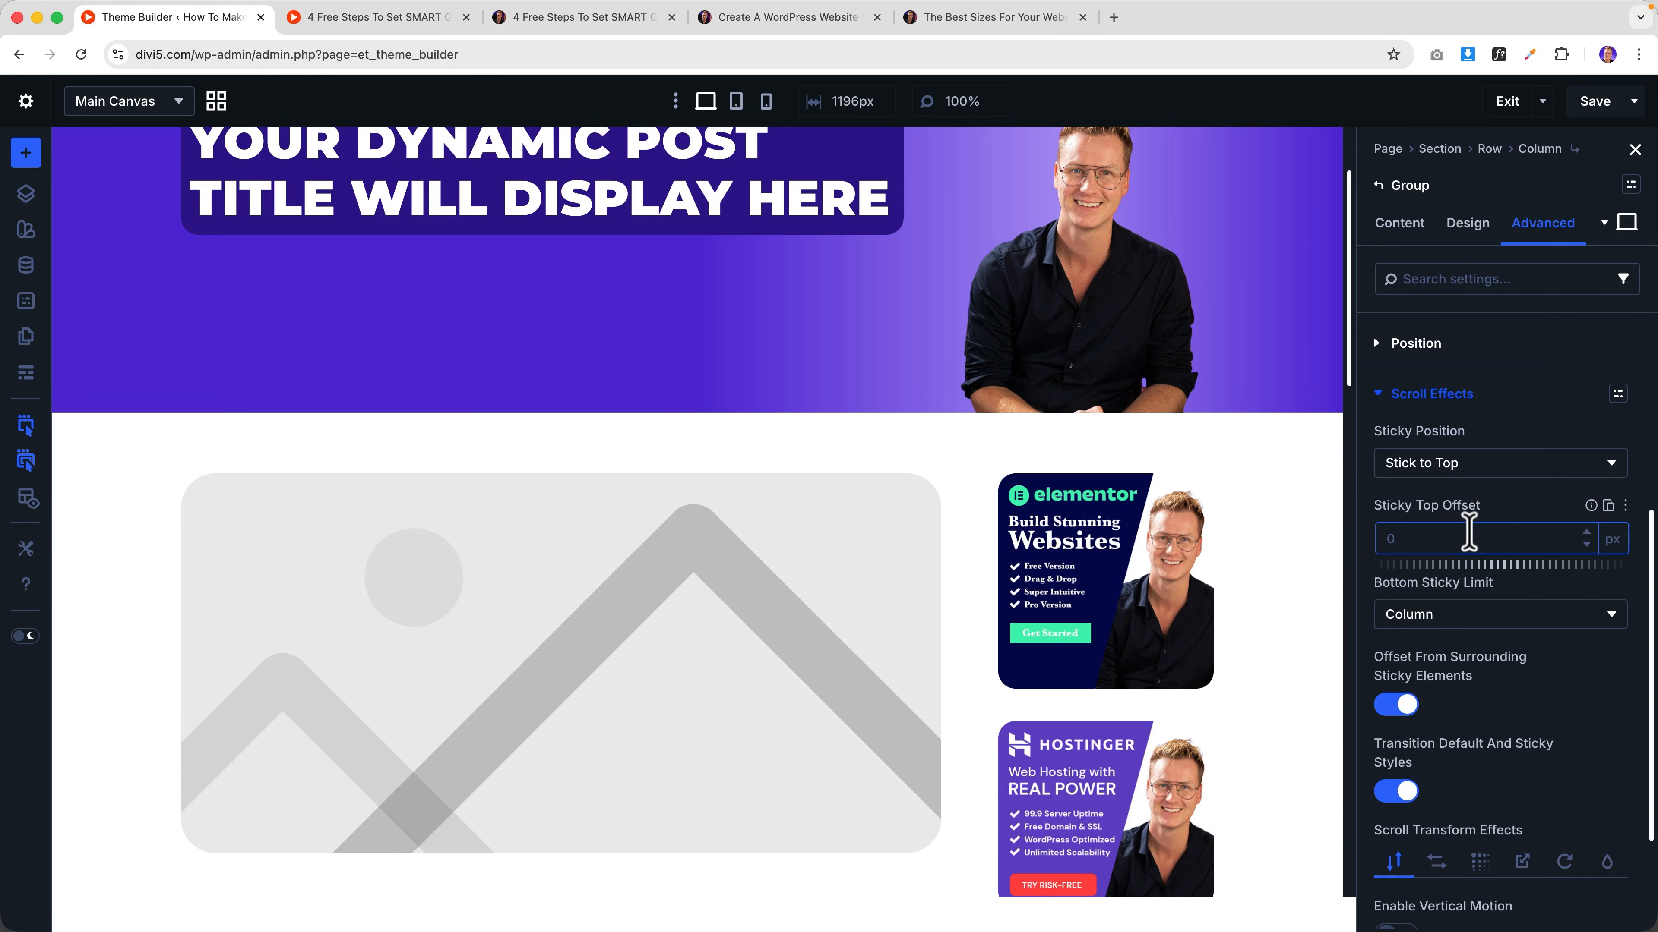
click(1586, 104)
- Reload the live SMART Goals post and examine the ad group's top spacing and its stopping point at the footer
click(378, 19)
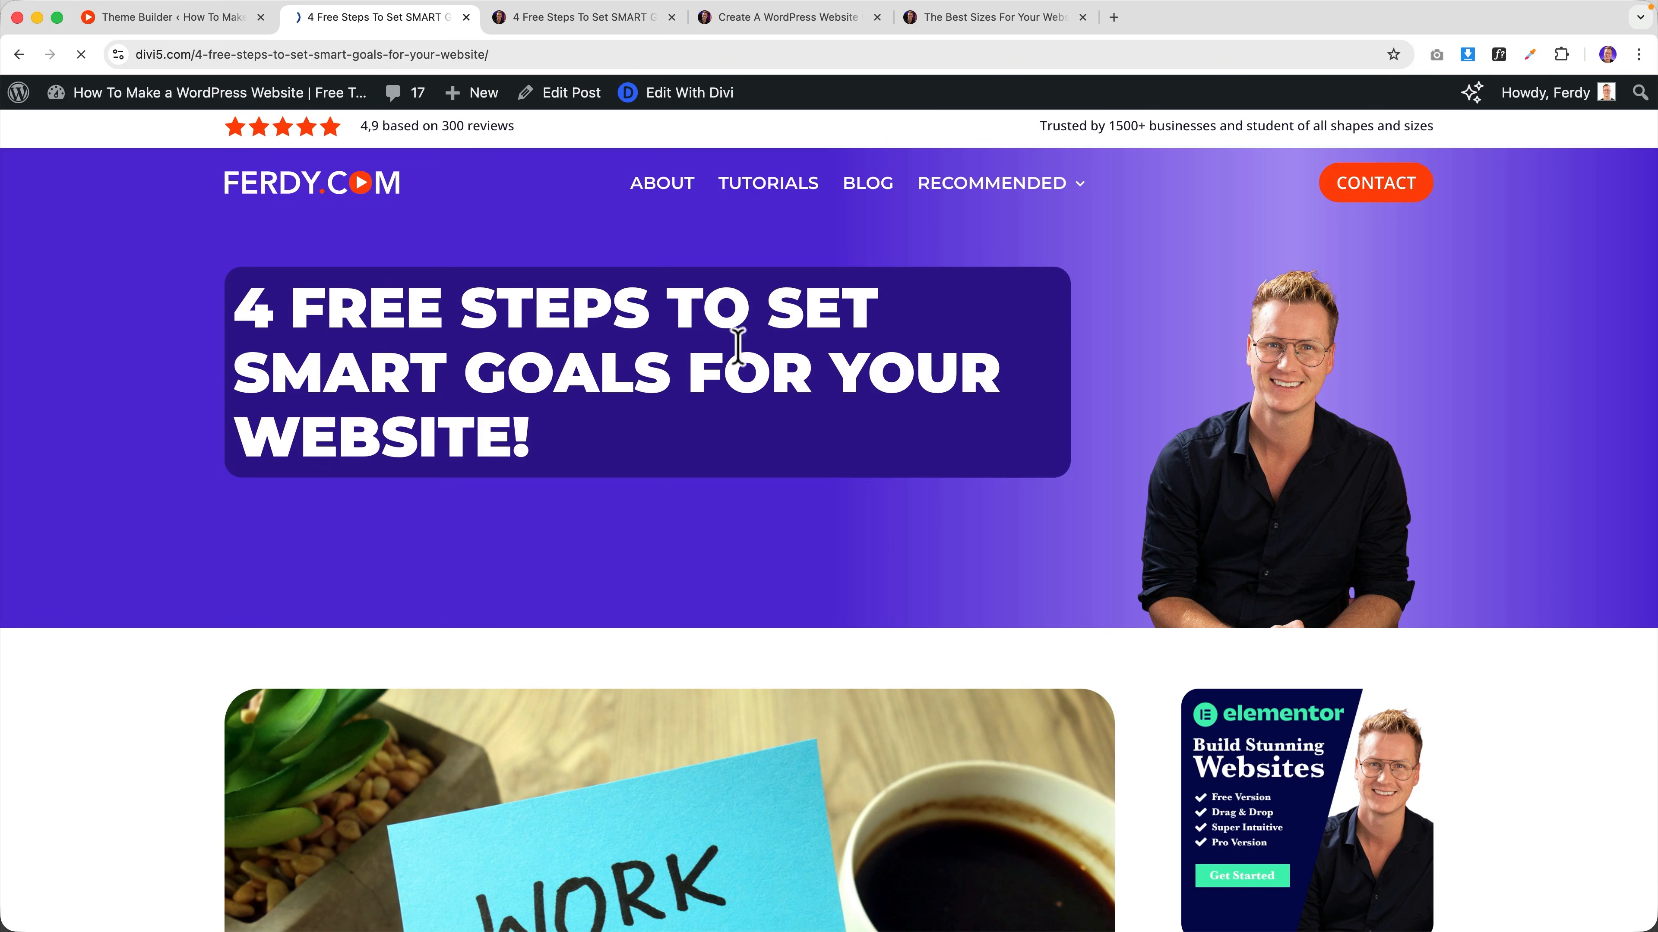
scroll(852, 372, down, 15)
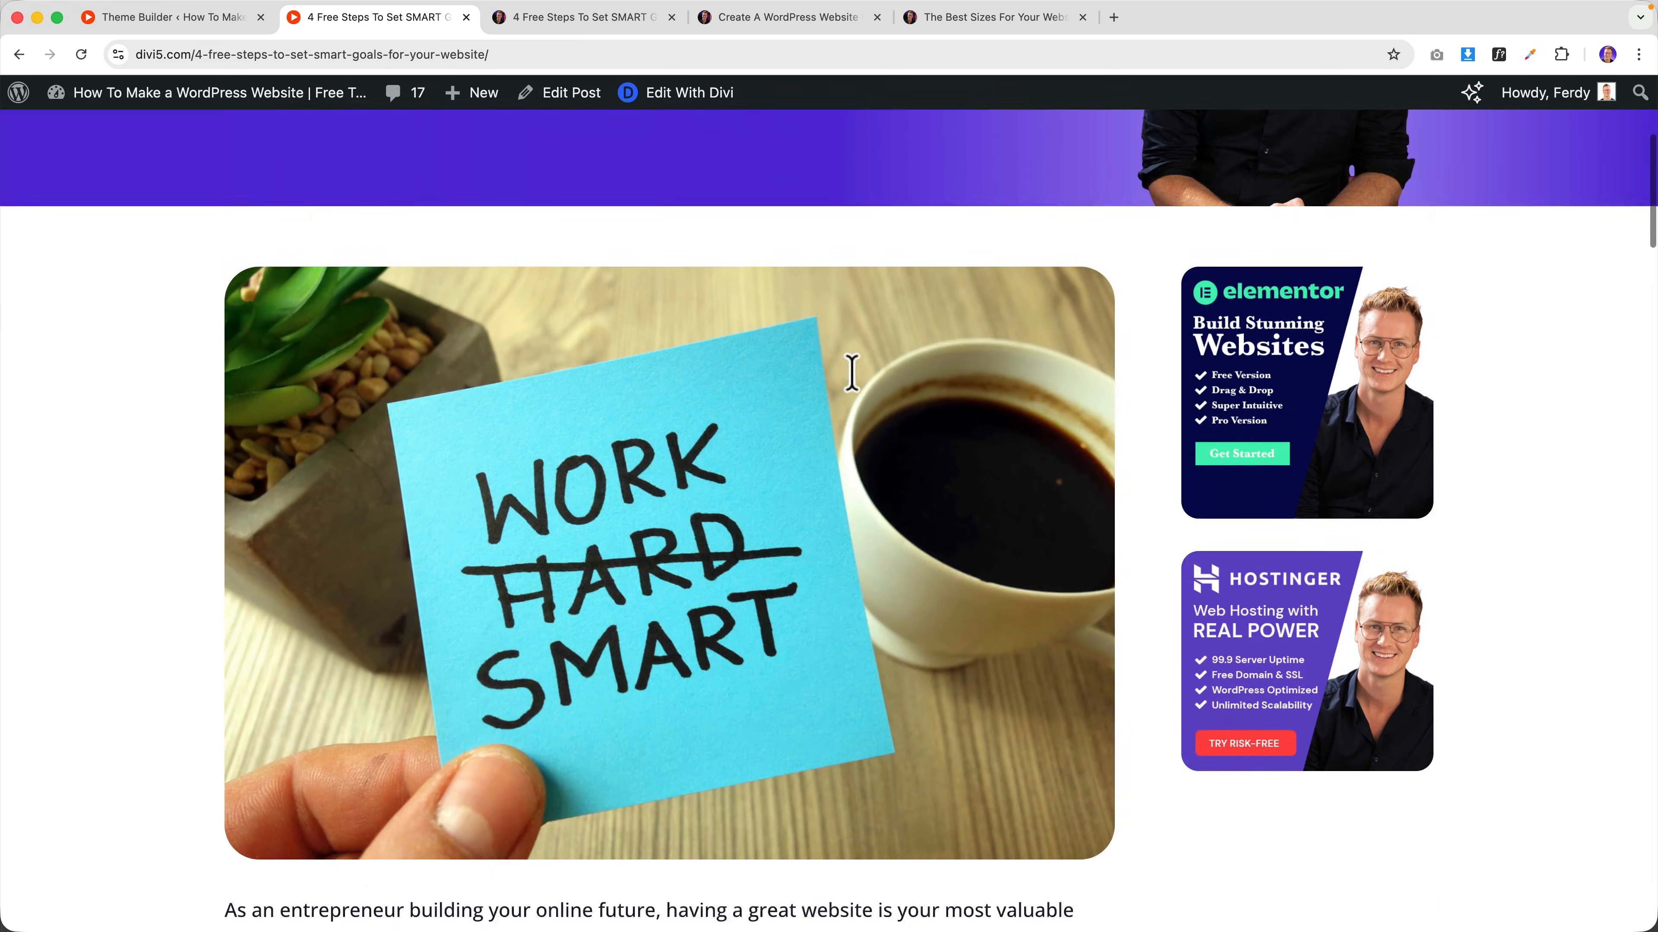
scroll(852, 372, down, 20)
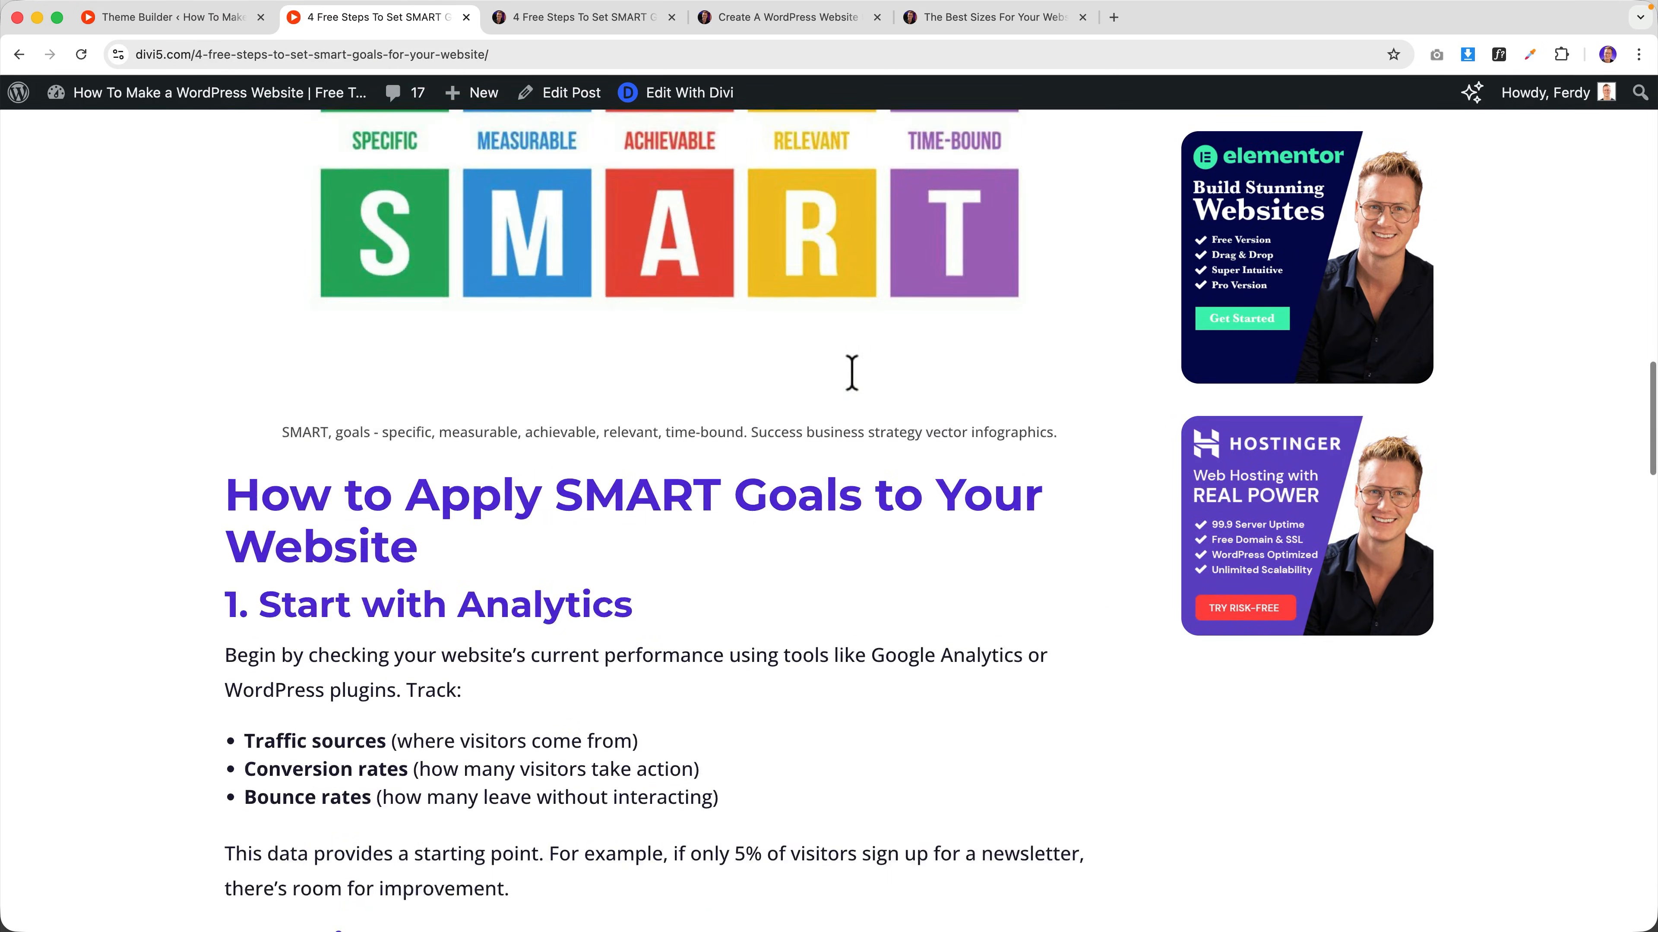
scroll(712, 404, down, 5)
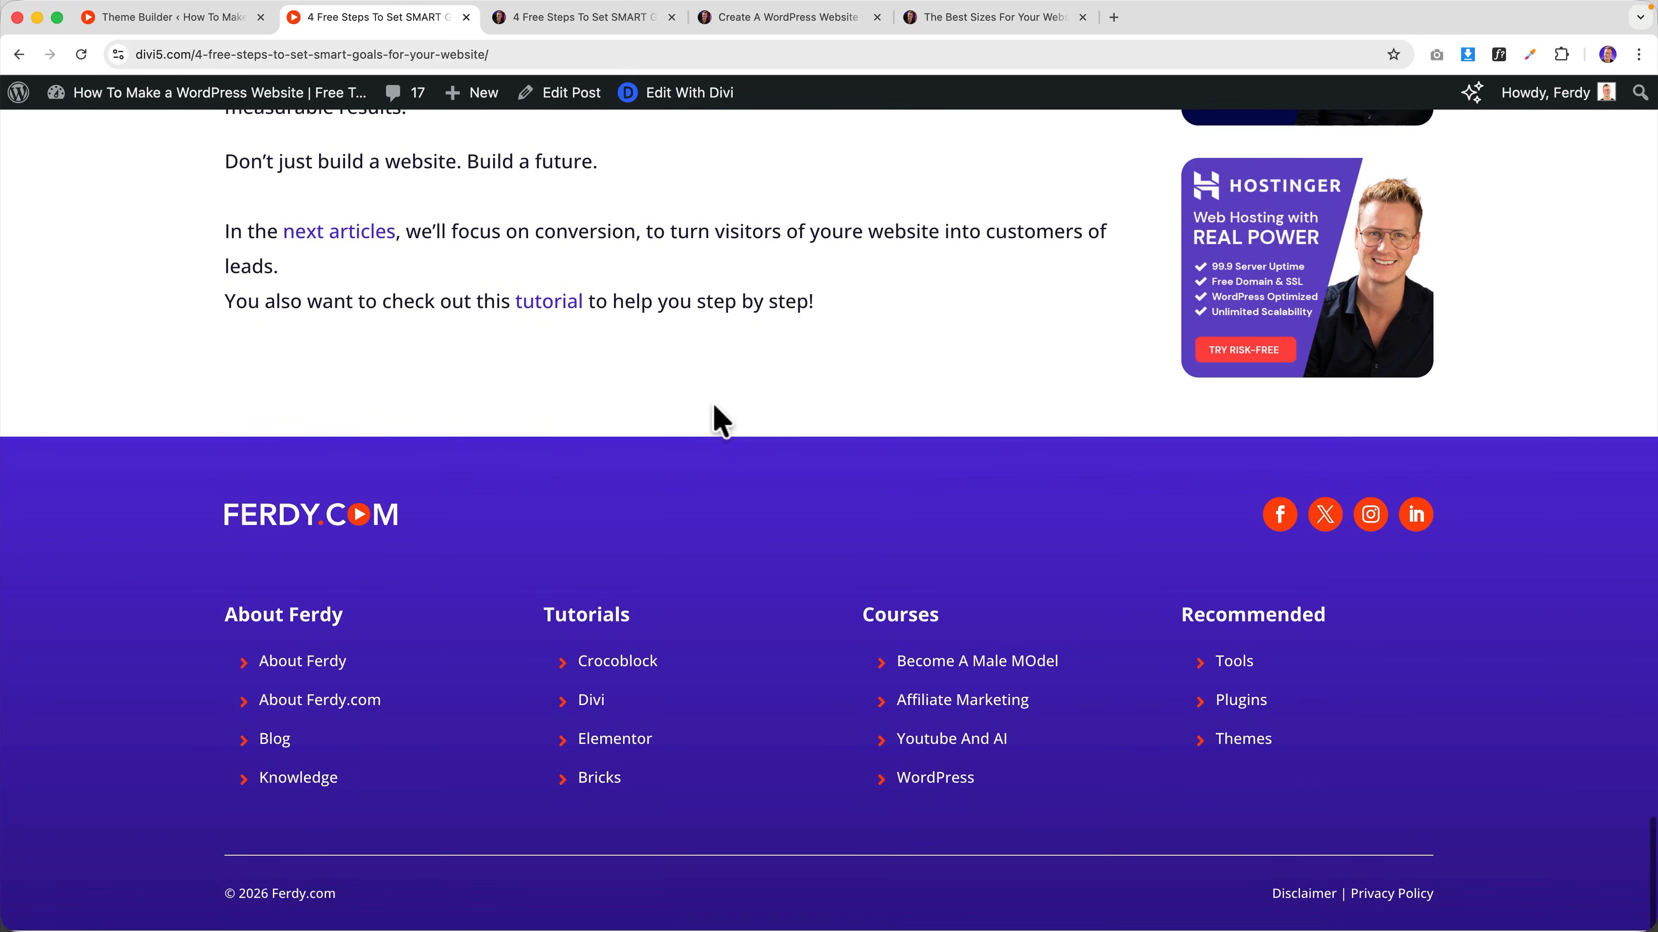
scroll(573, 392, up, 15)
scroll(591, 388, down, 10)
scroll(600, 405, up, 20)
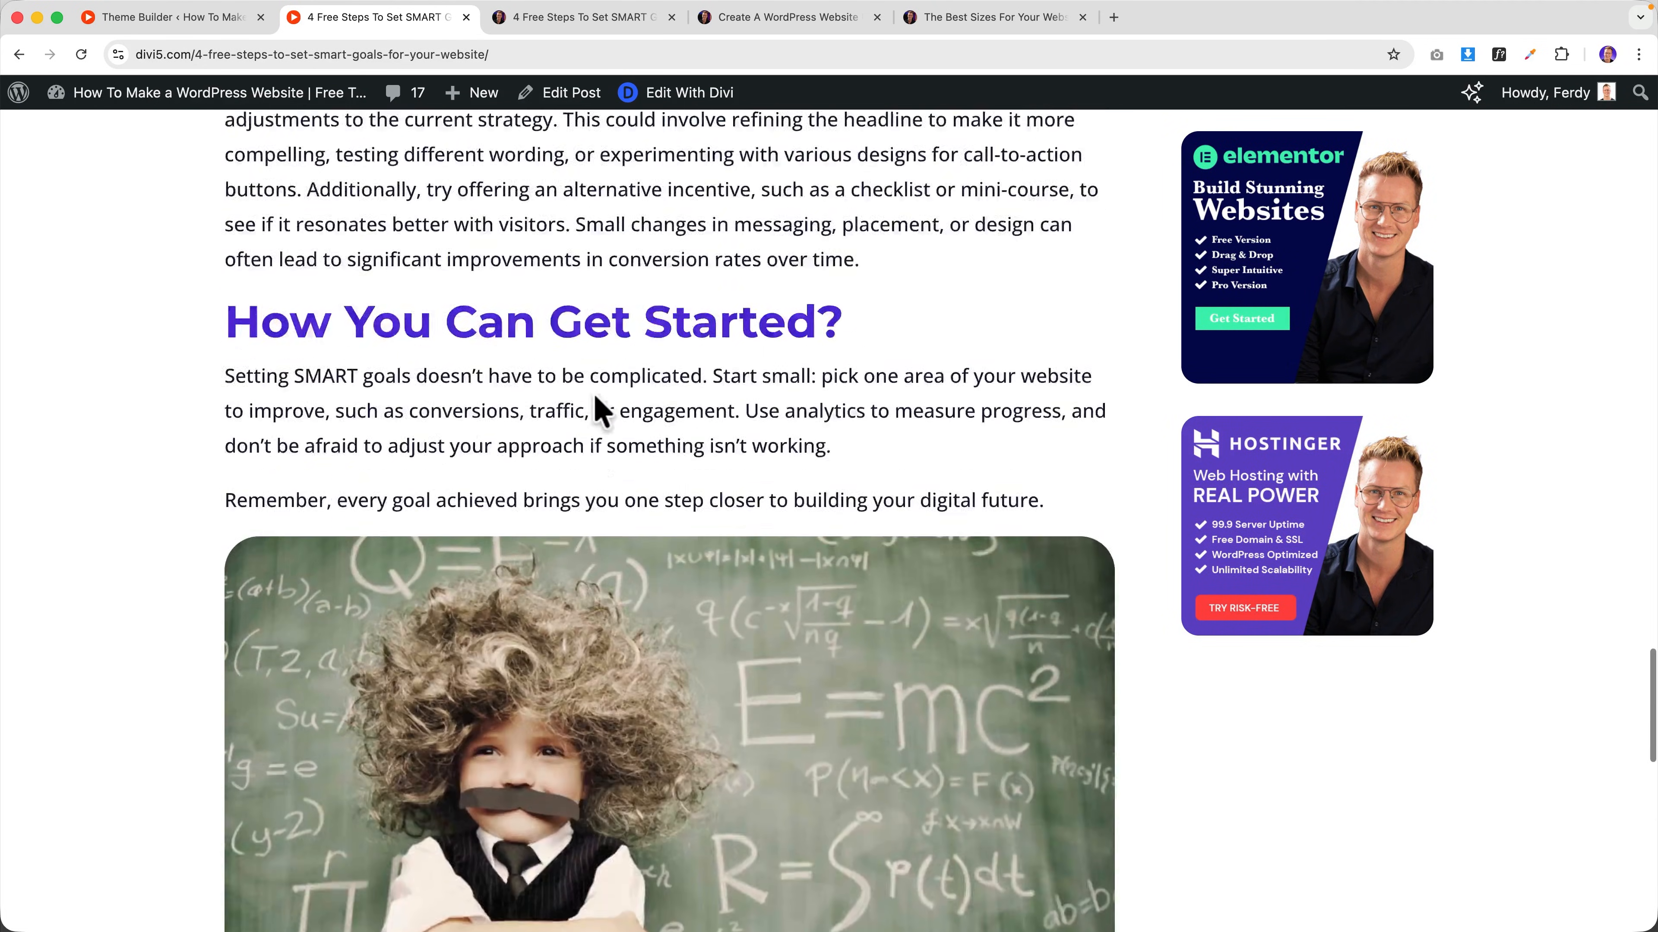
scroll(603, 407, down, 15)
scroll(607, 405, down, 20)
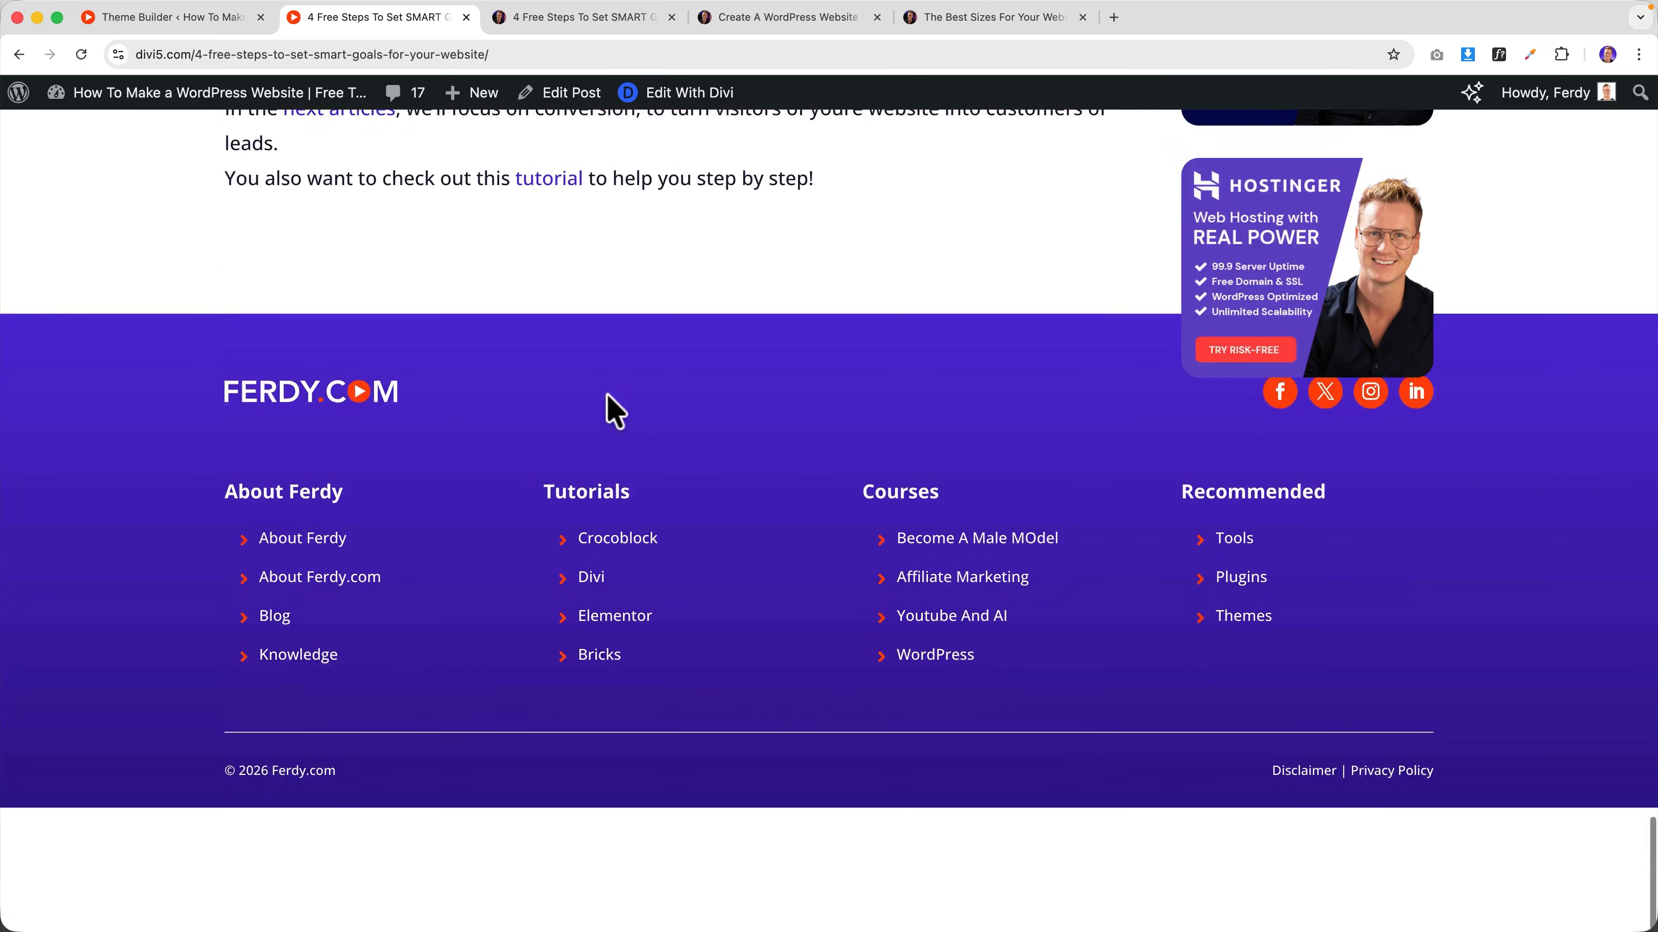
scroll(437, 452, up, 2)
scroll(456, 434, up, 20)
scroll(460, 436, up, 15)
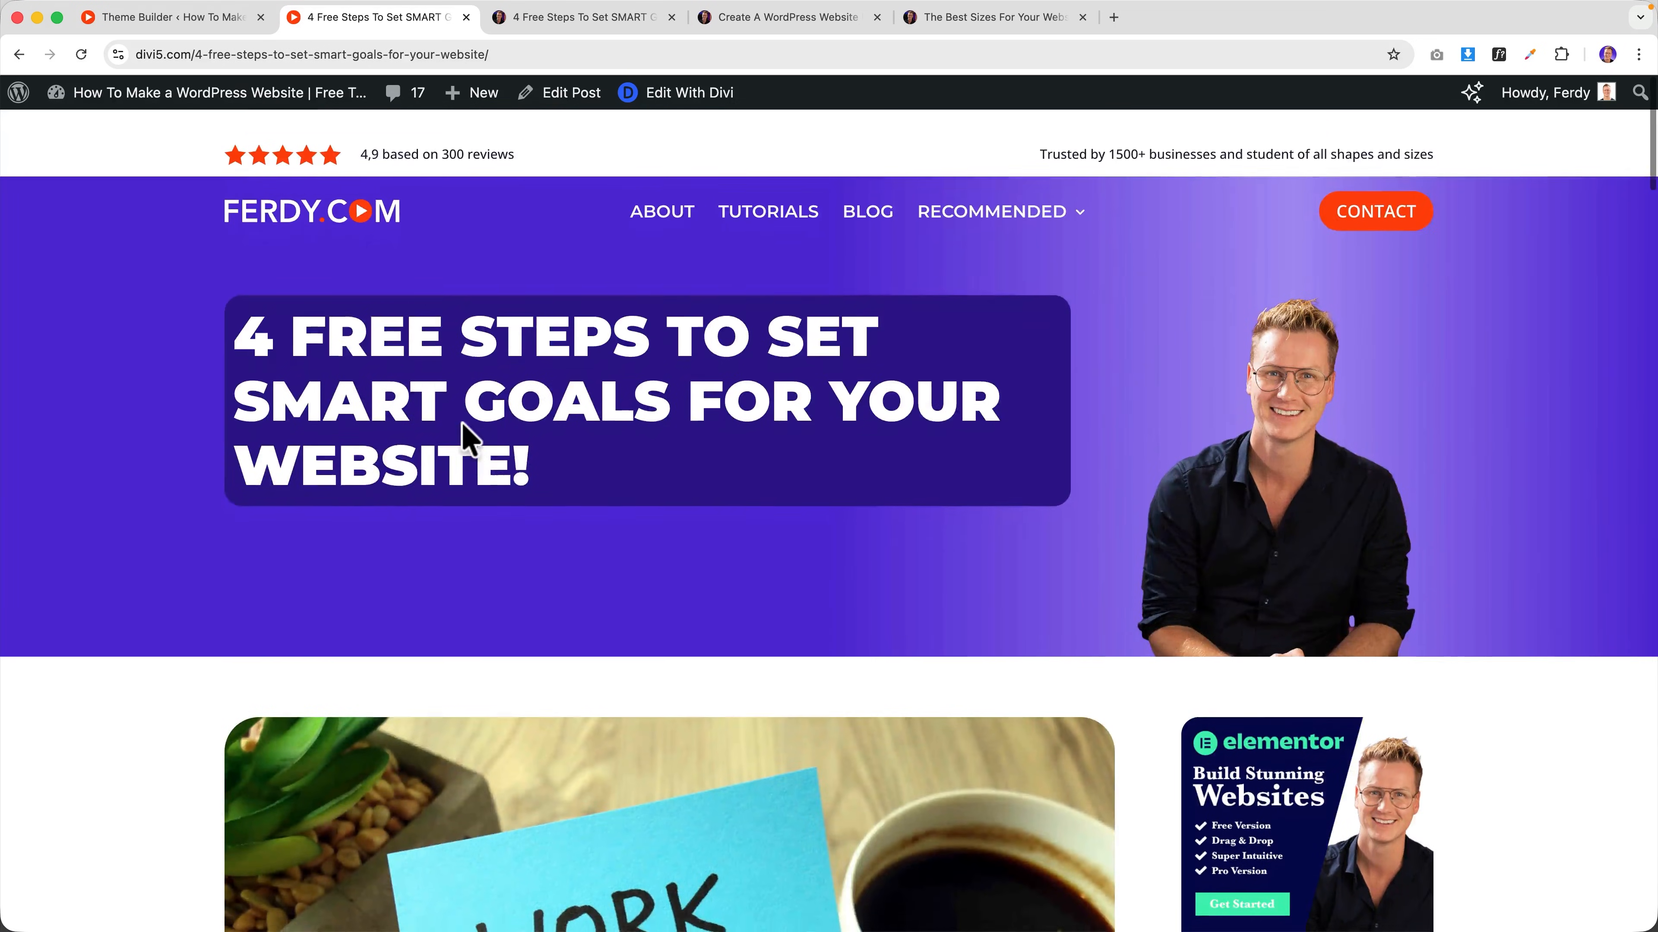
- Add a Comments module below the Post Content in the template's main column
click(160, 19)
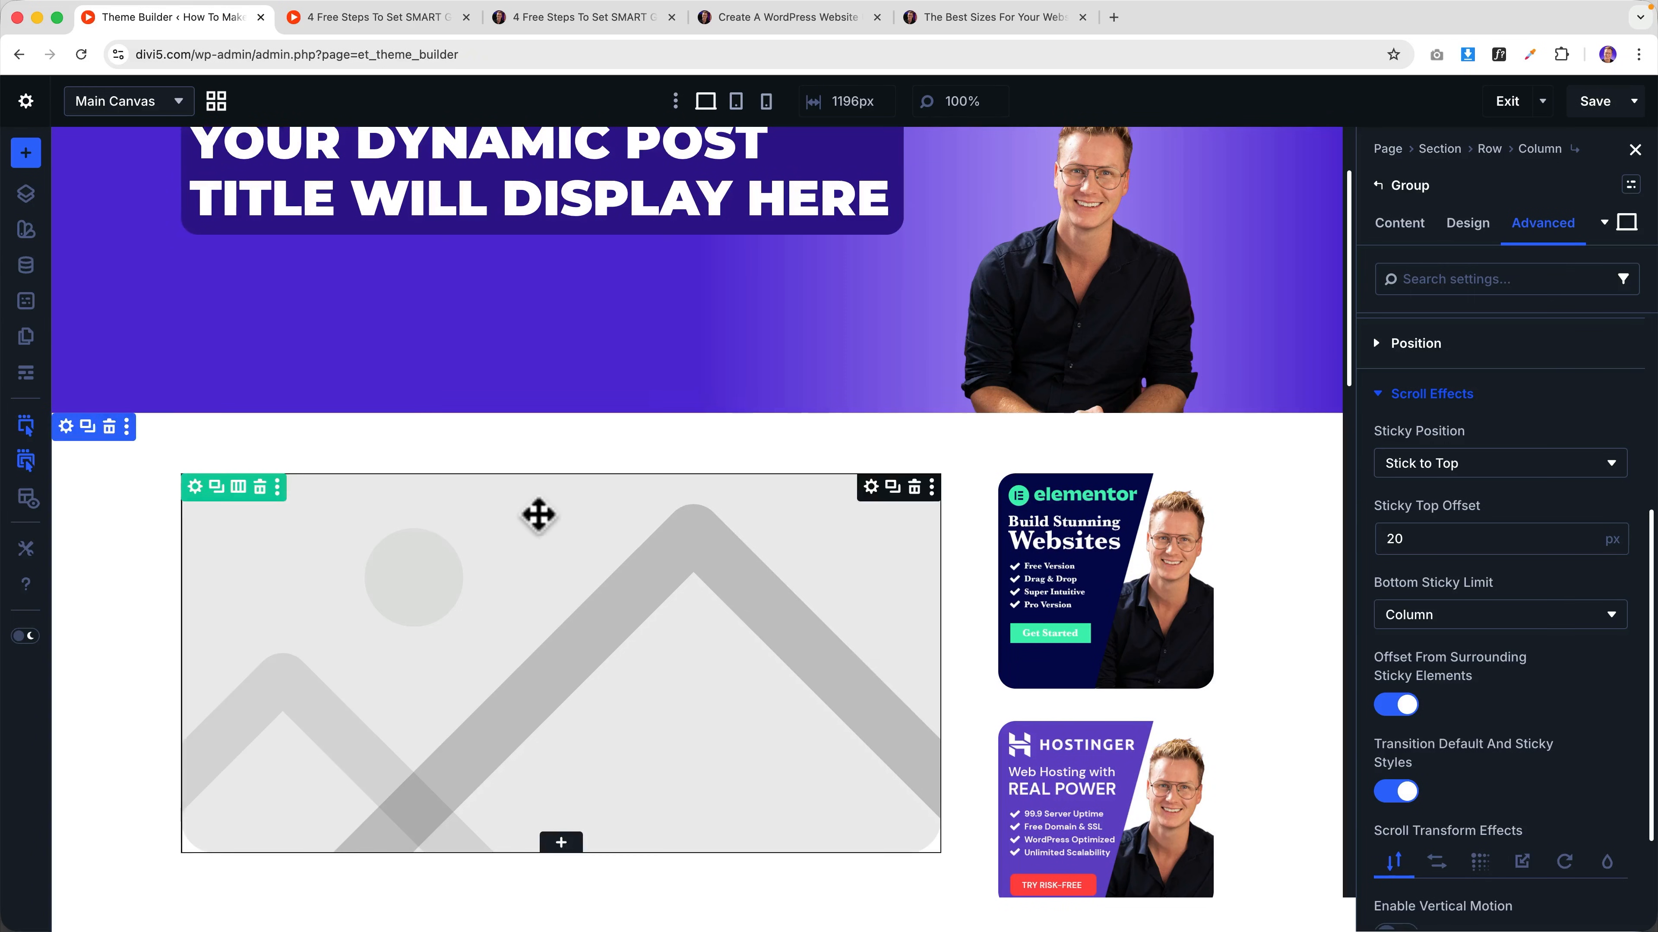
scroll(522, 526, down, 10)
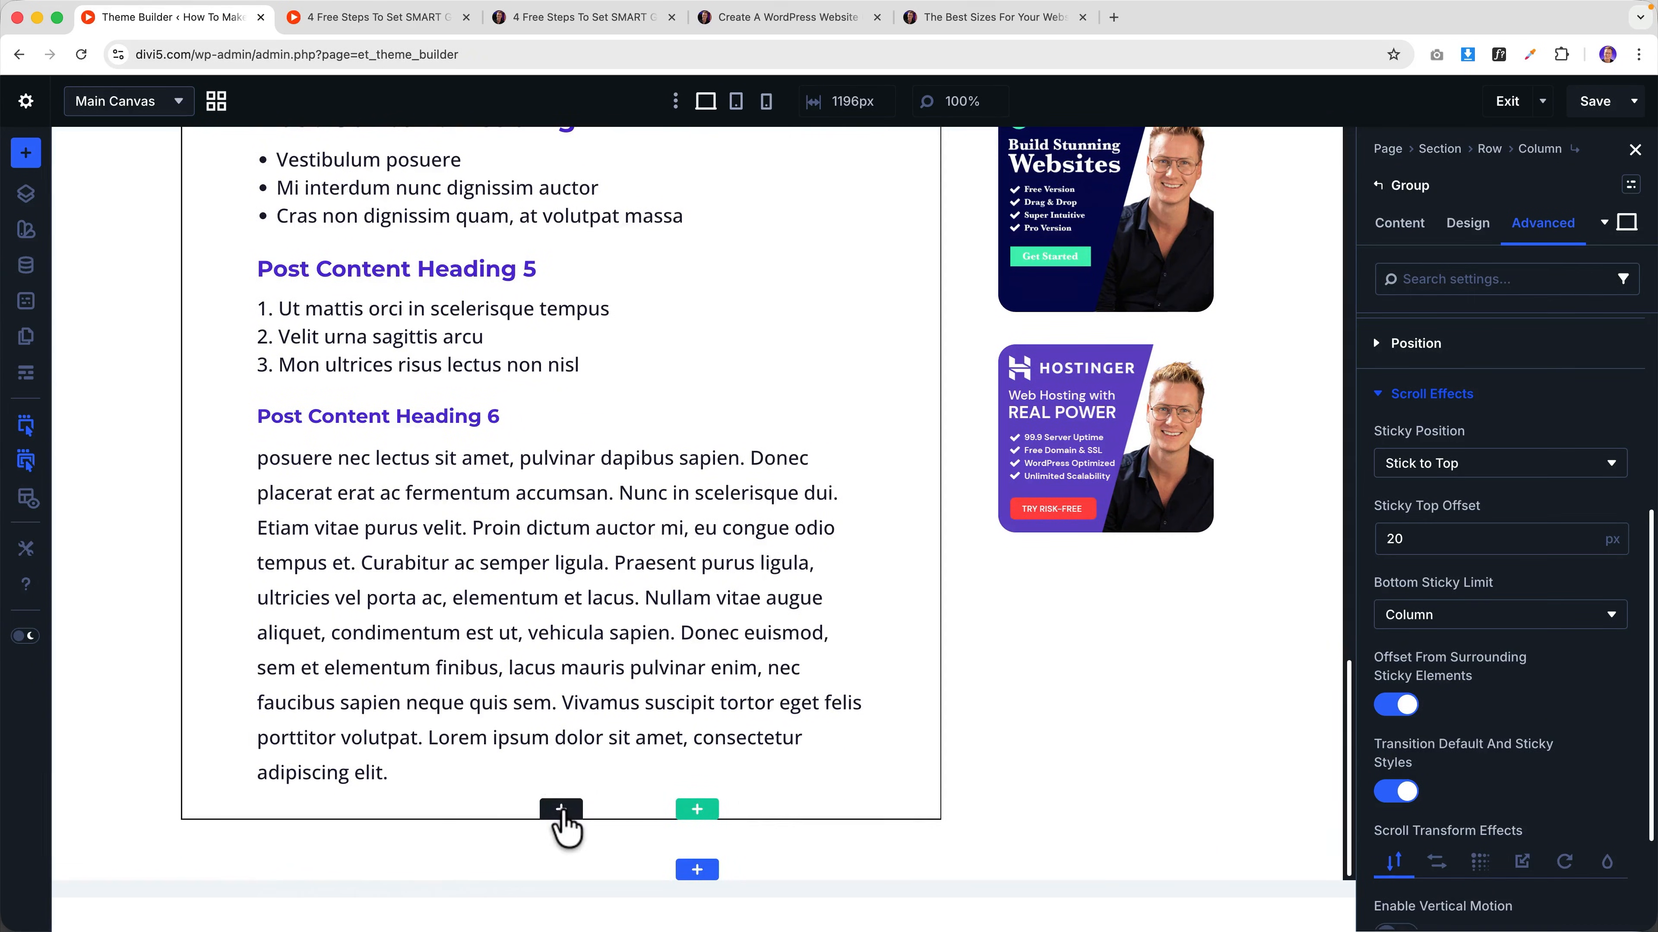
click(561, 810)
text(comm)
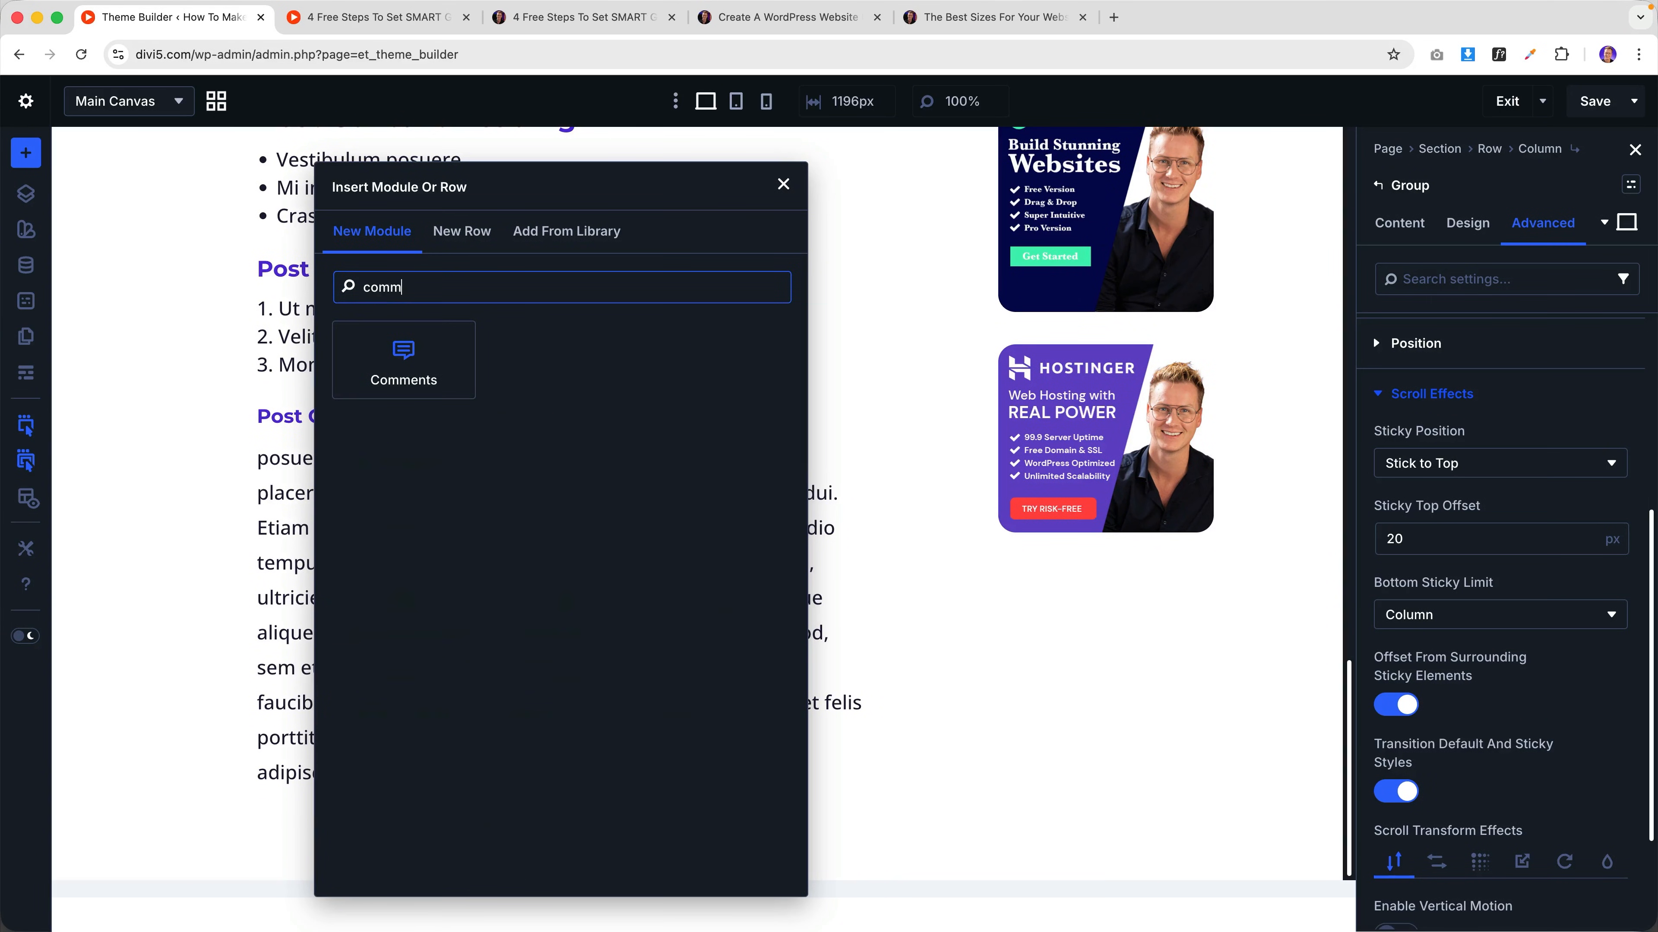
click(377, 387)
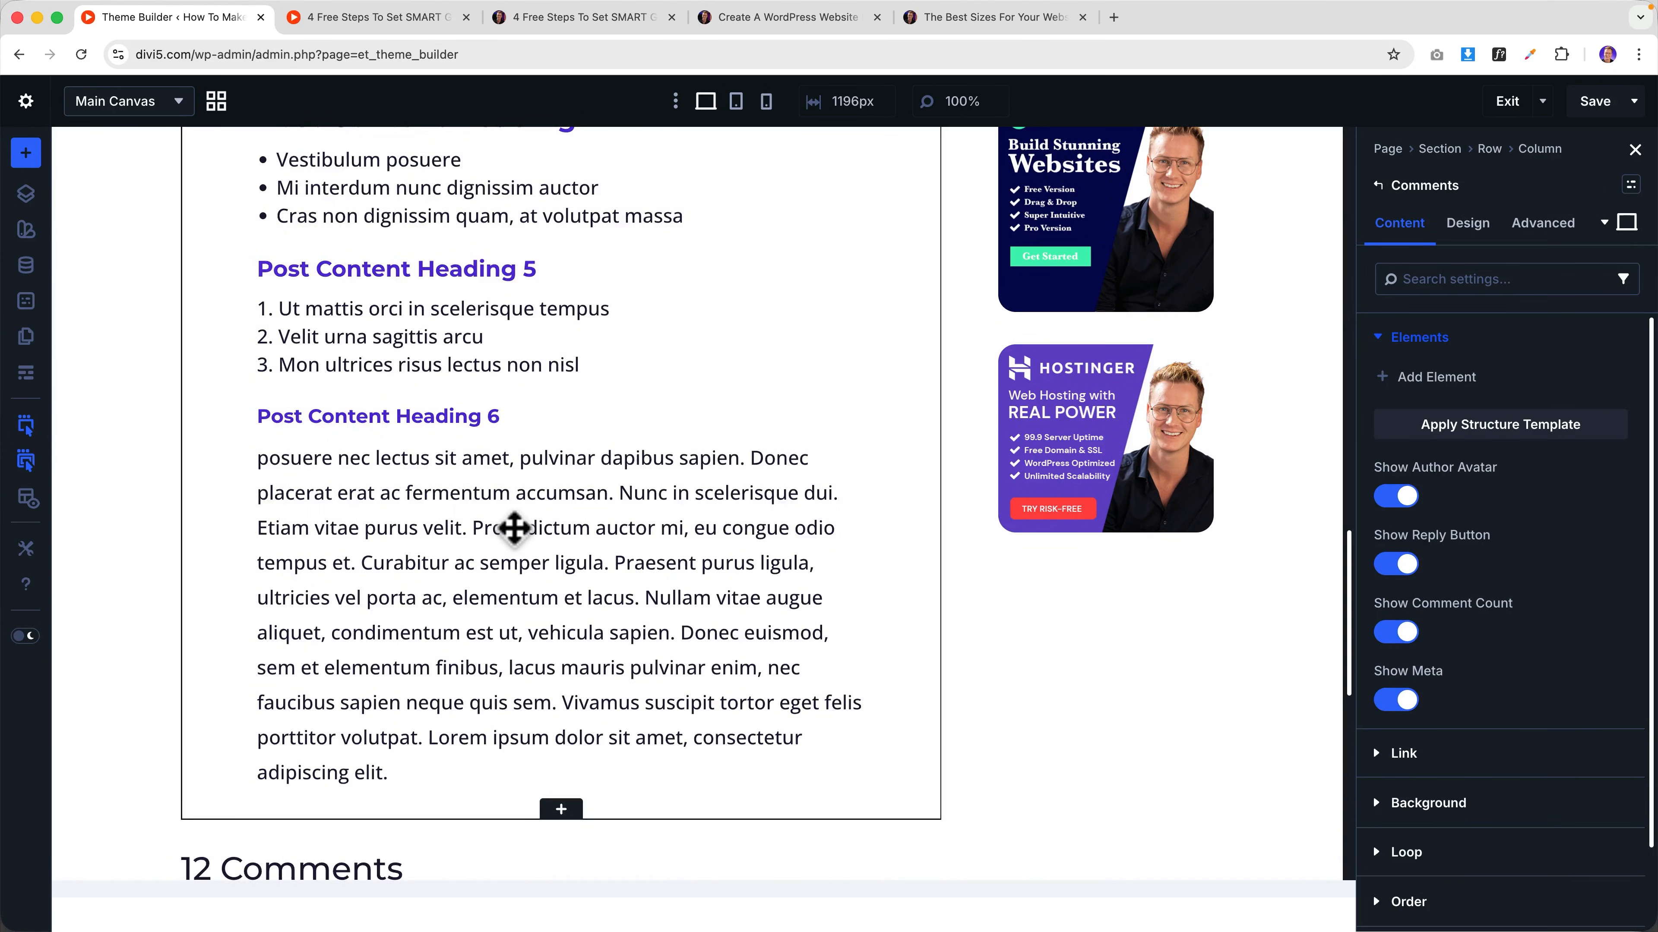
- Examine the Comments module's comment list and submission form in the template, and look over its Design option groups
scroll(515, 527, down, 8)
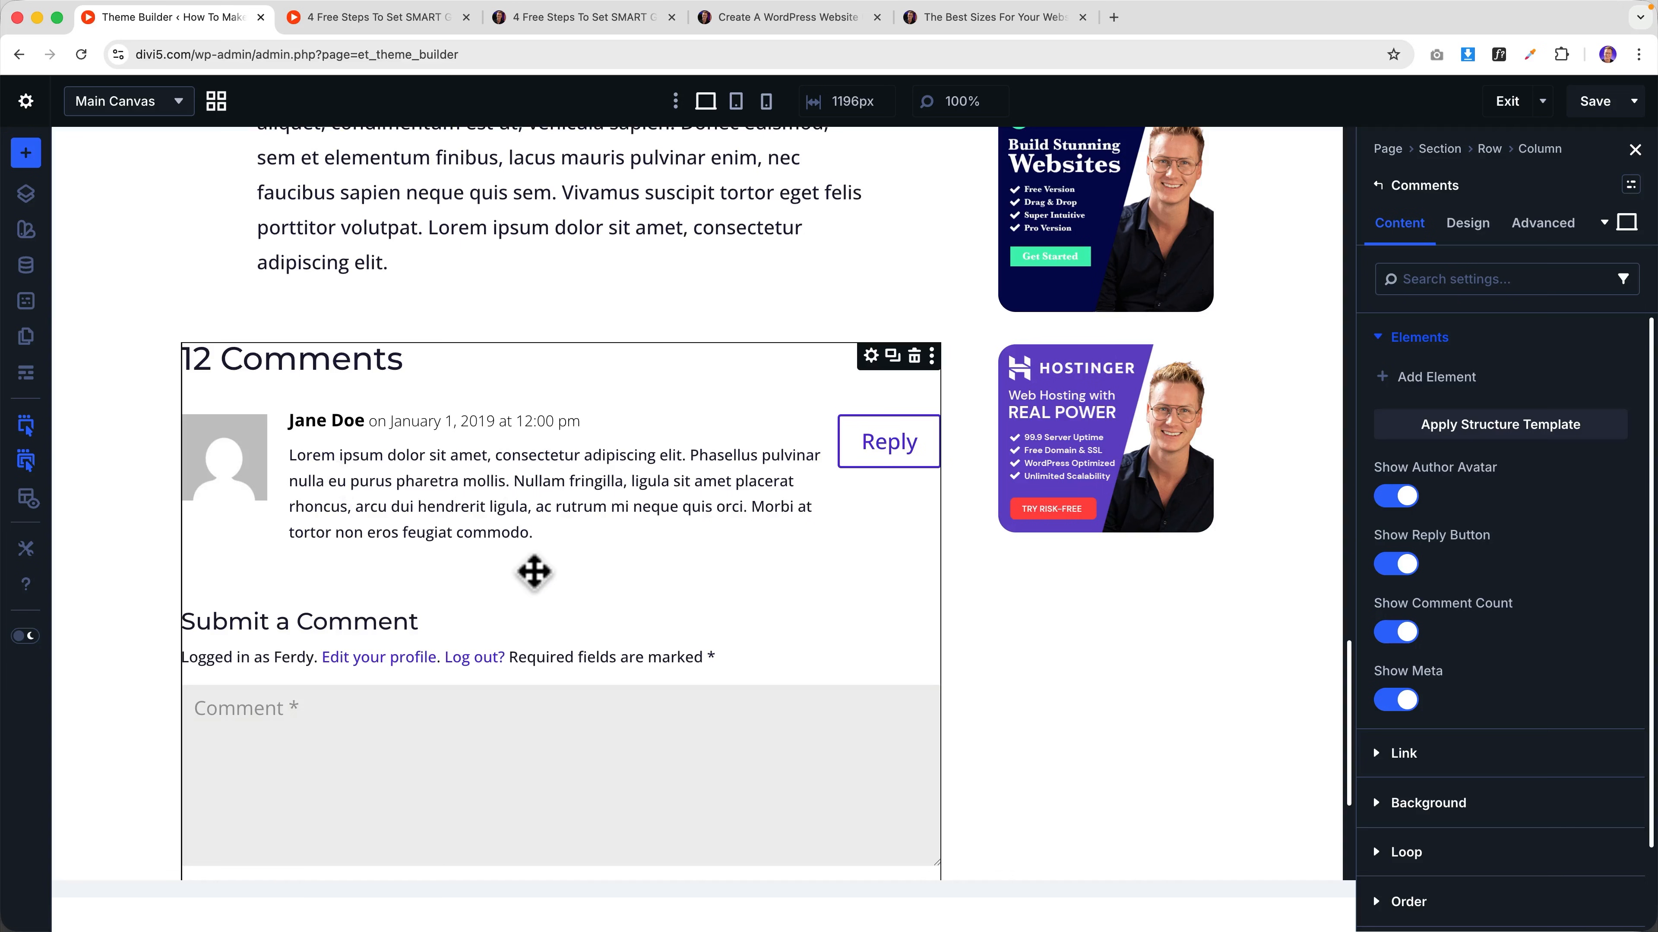
scroll(535, 572, down, 5)
scroll(541, 574, up, 1)
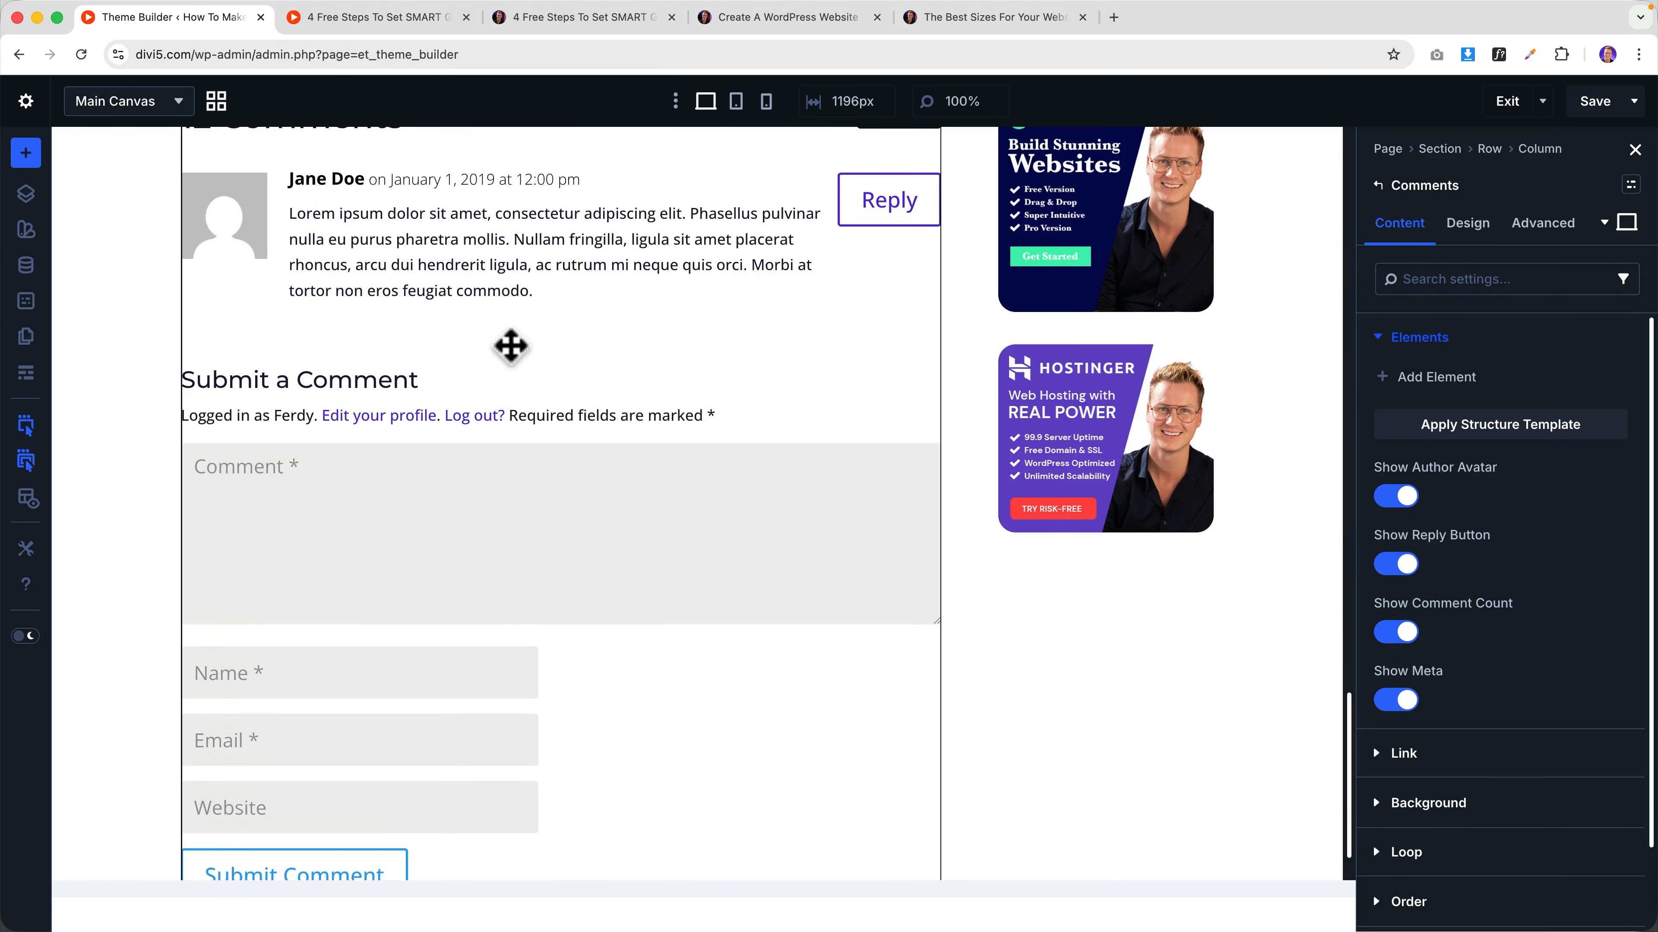
scroll(511, 347, up, 2)
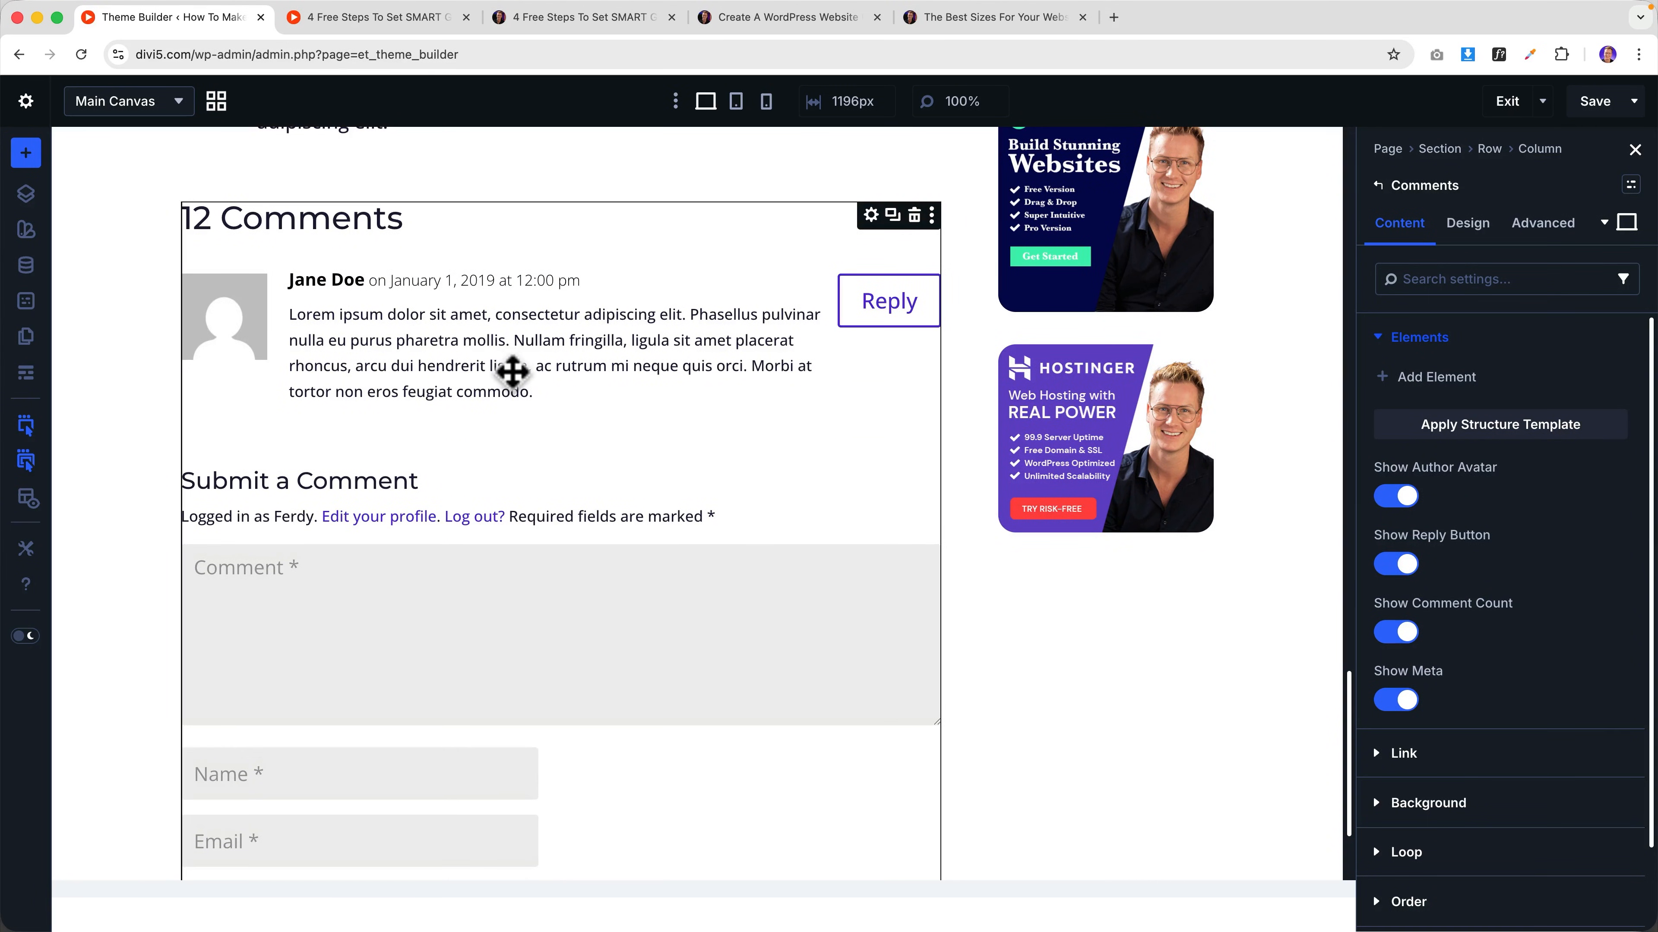
scroll(512, 372, down, 1)
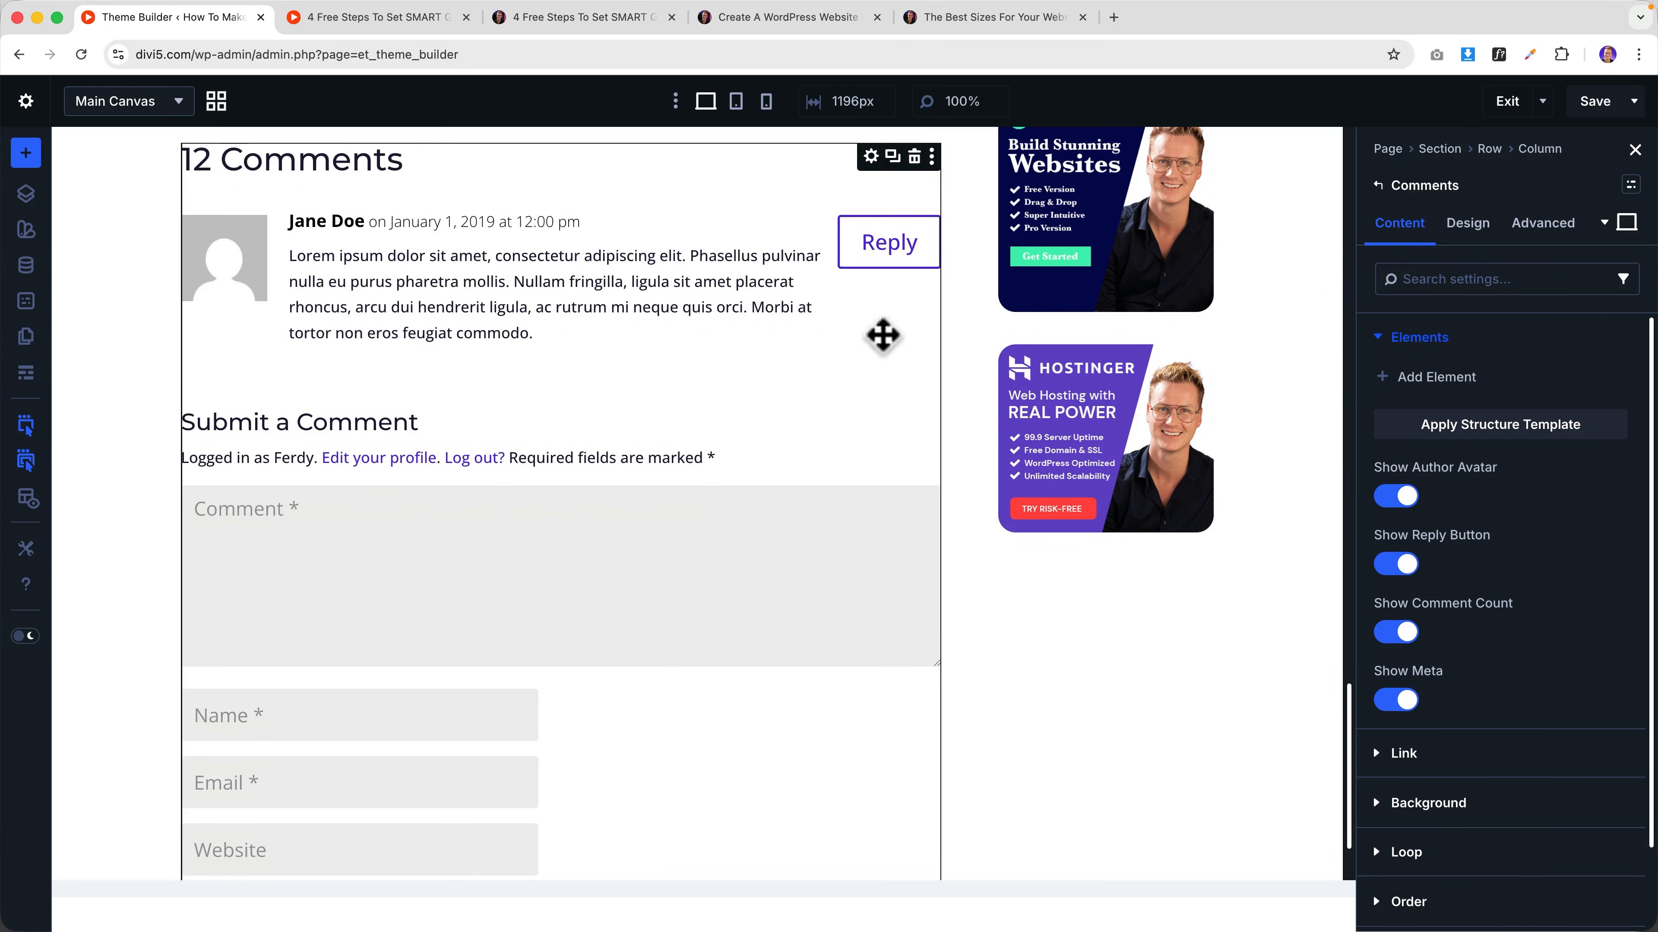
click(1478, 239)
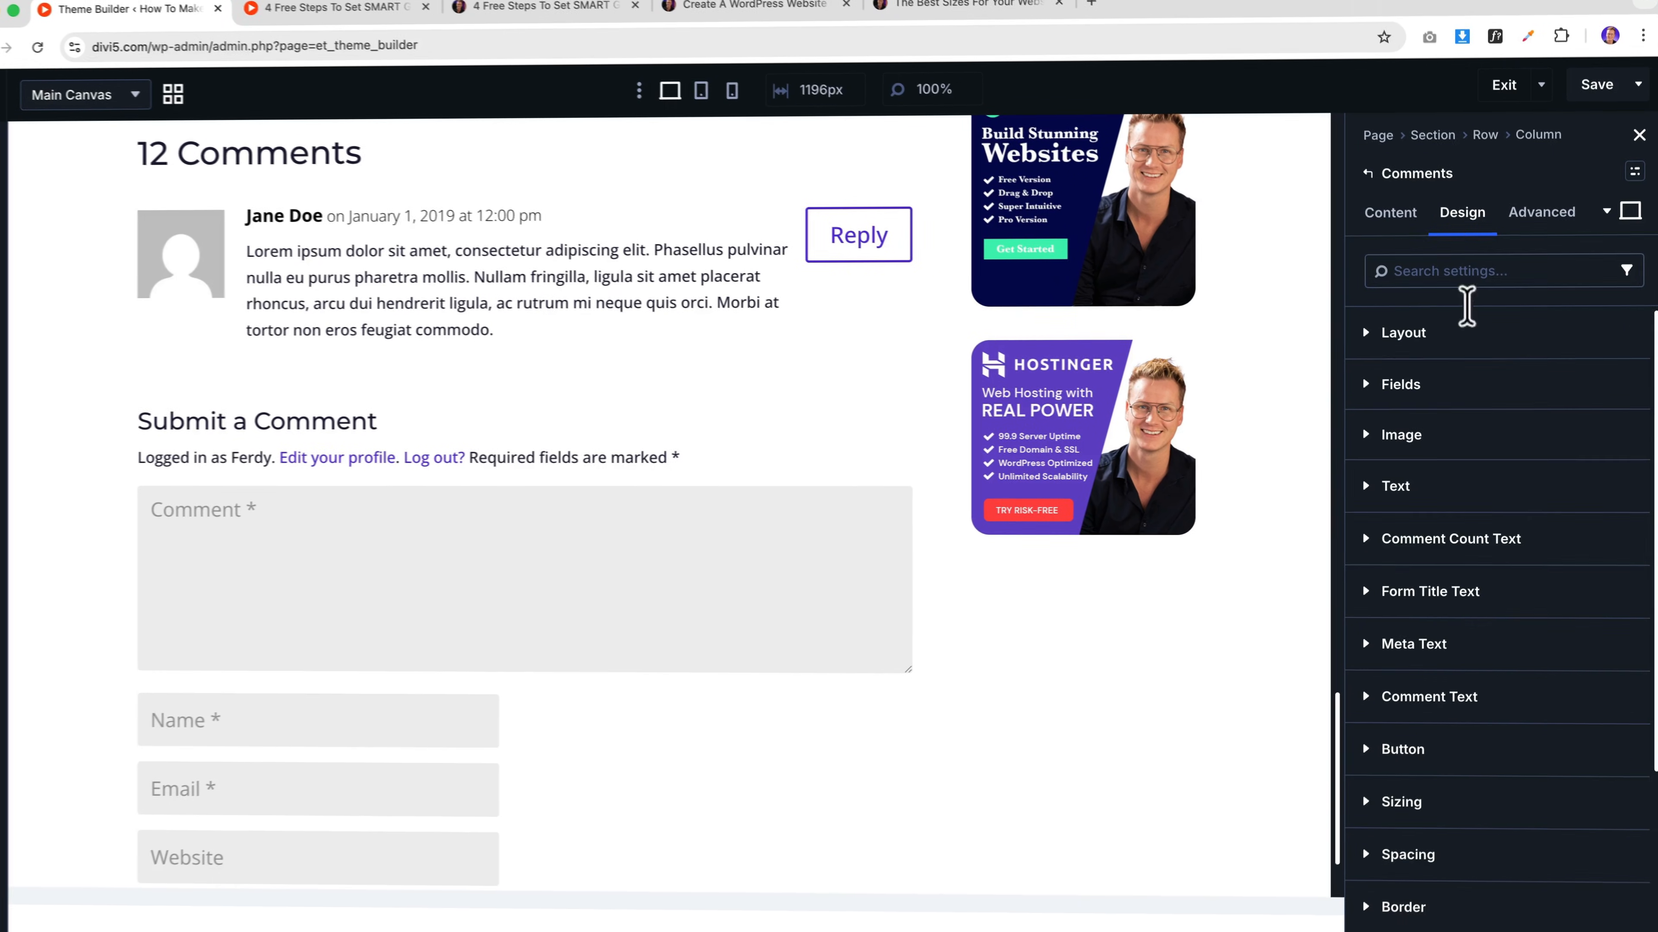
scroll(1482, 370, down, 4)
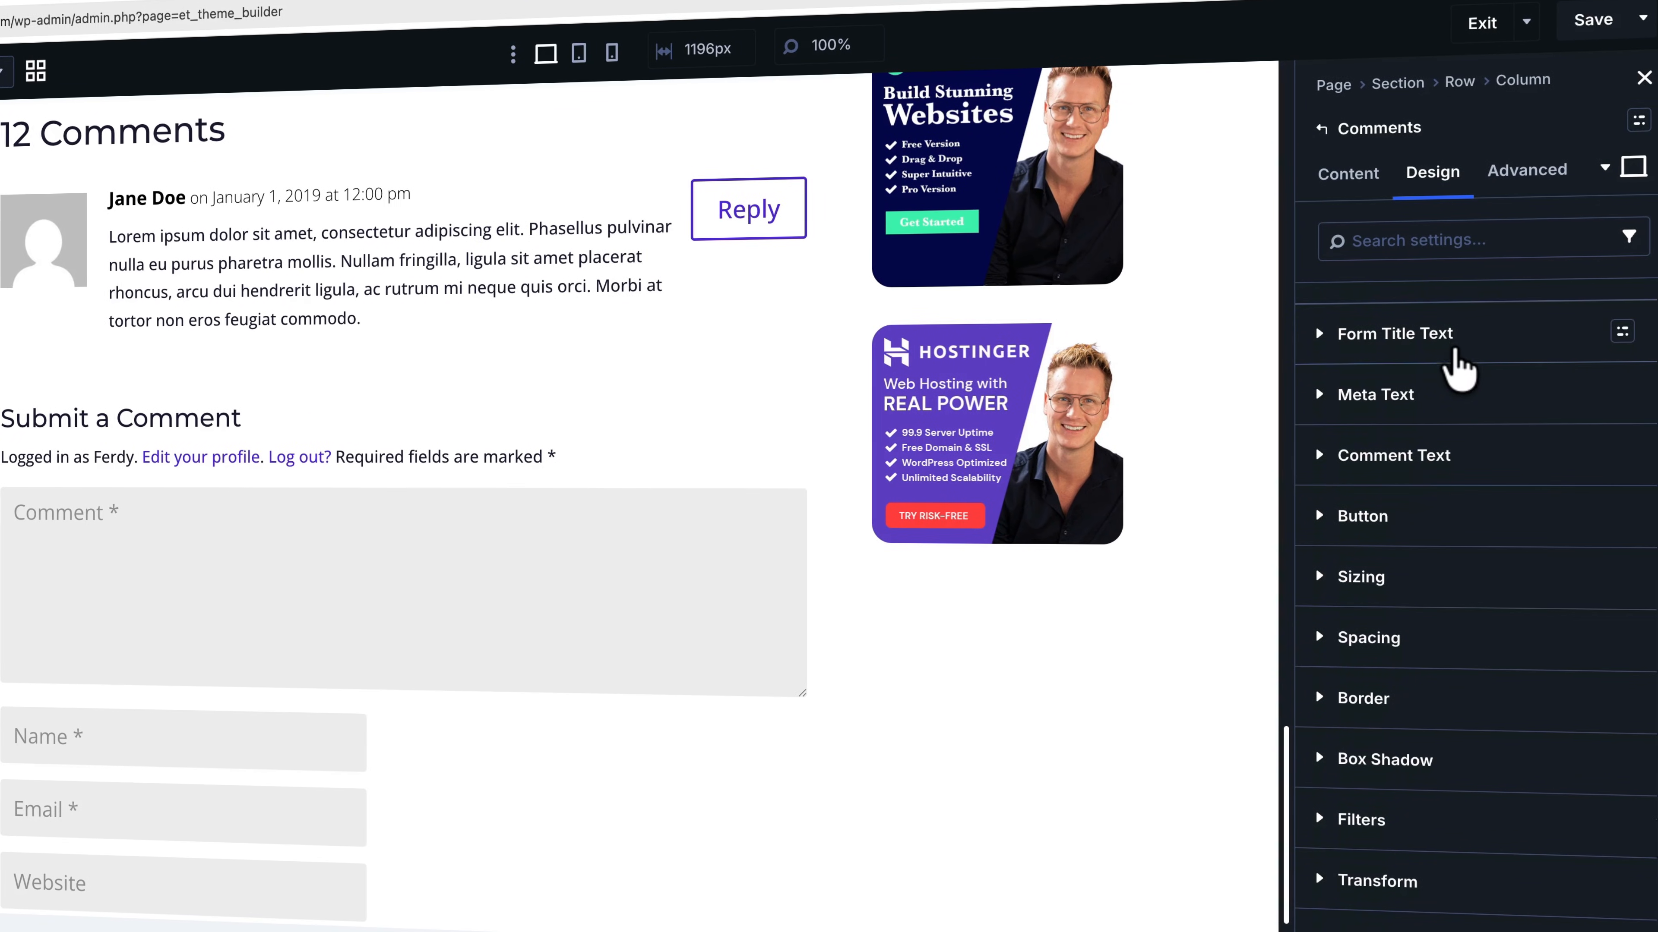
scroll(1459, 369, up, 4)
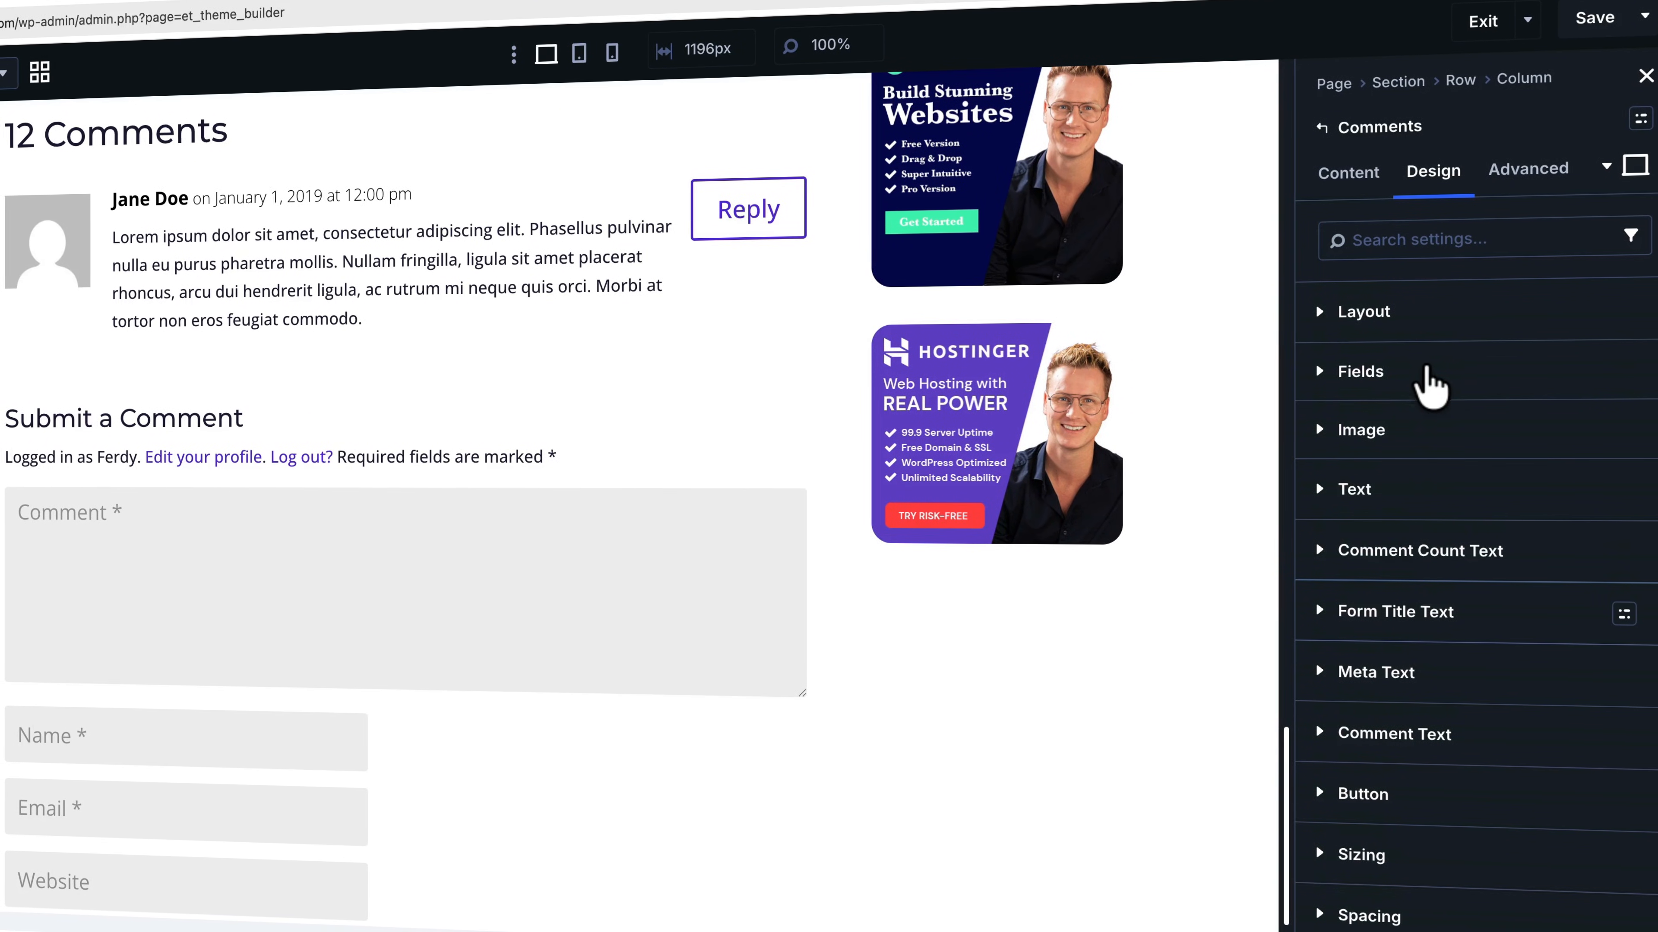
- Try Orange as the Fields Background Color of the Comments module and reset it
click(1387, 385)
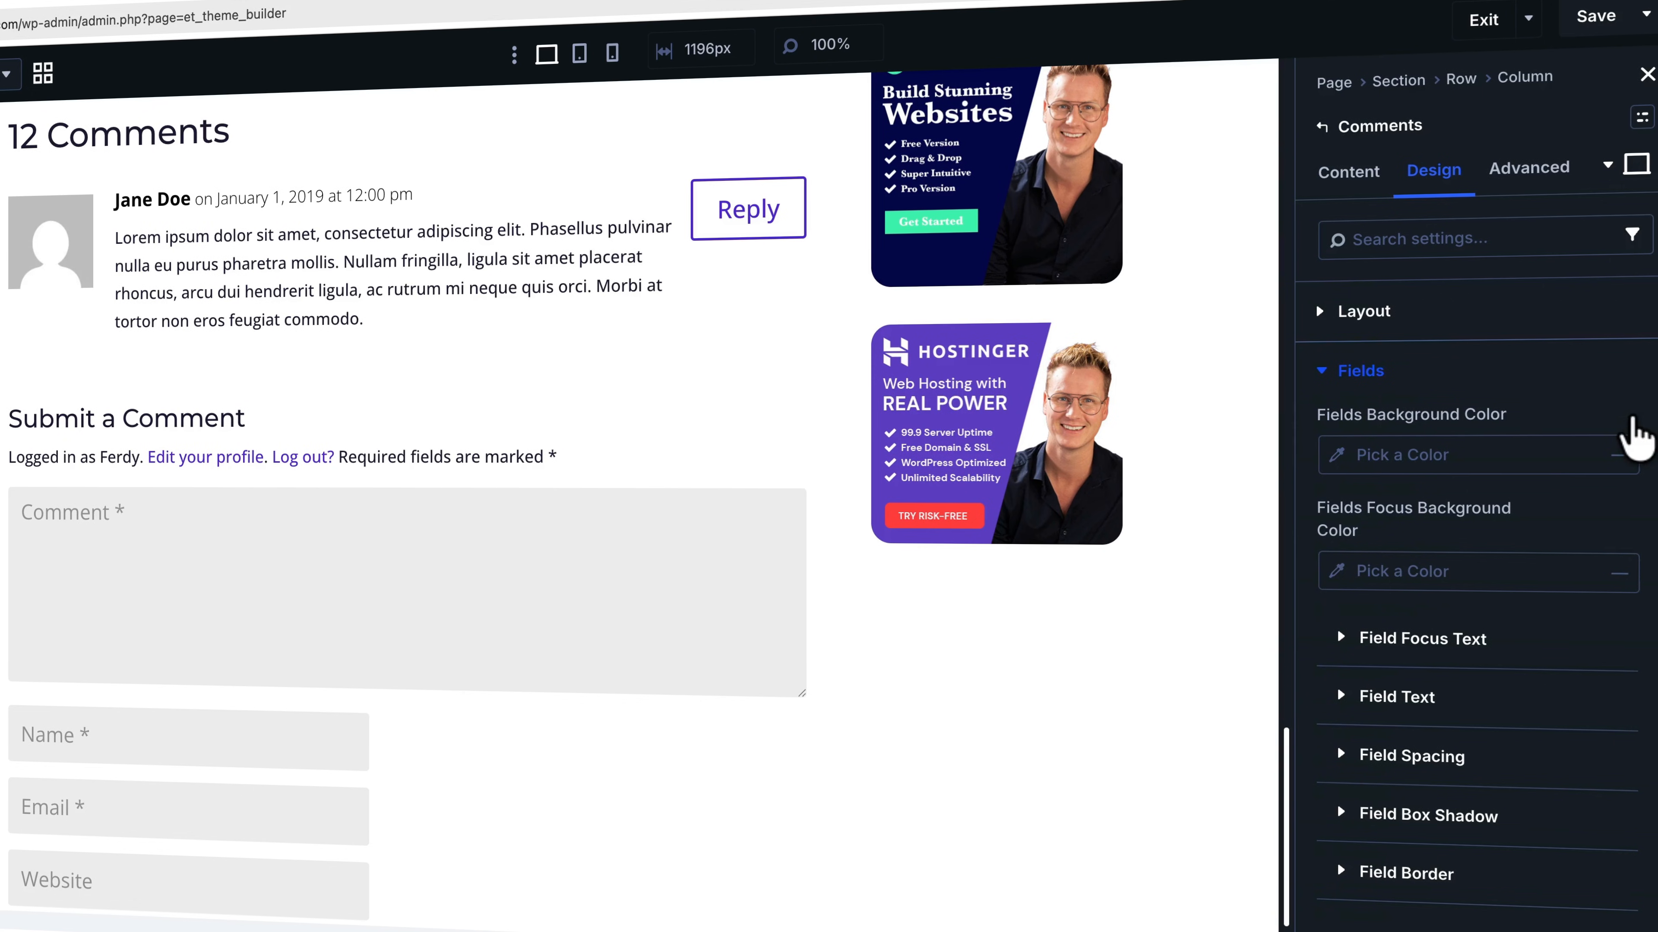
click(1613, 415)
key(Escape)
click(1474, 484)
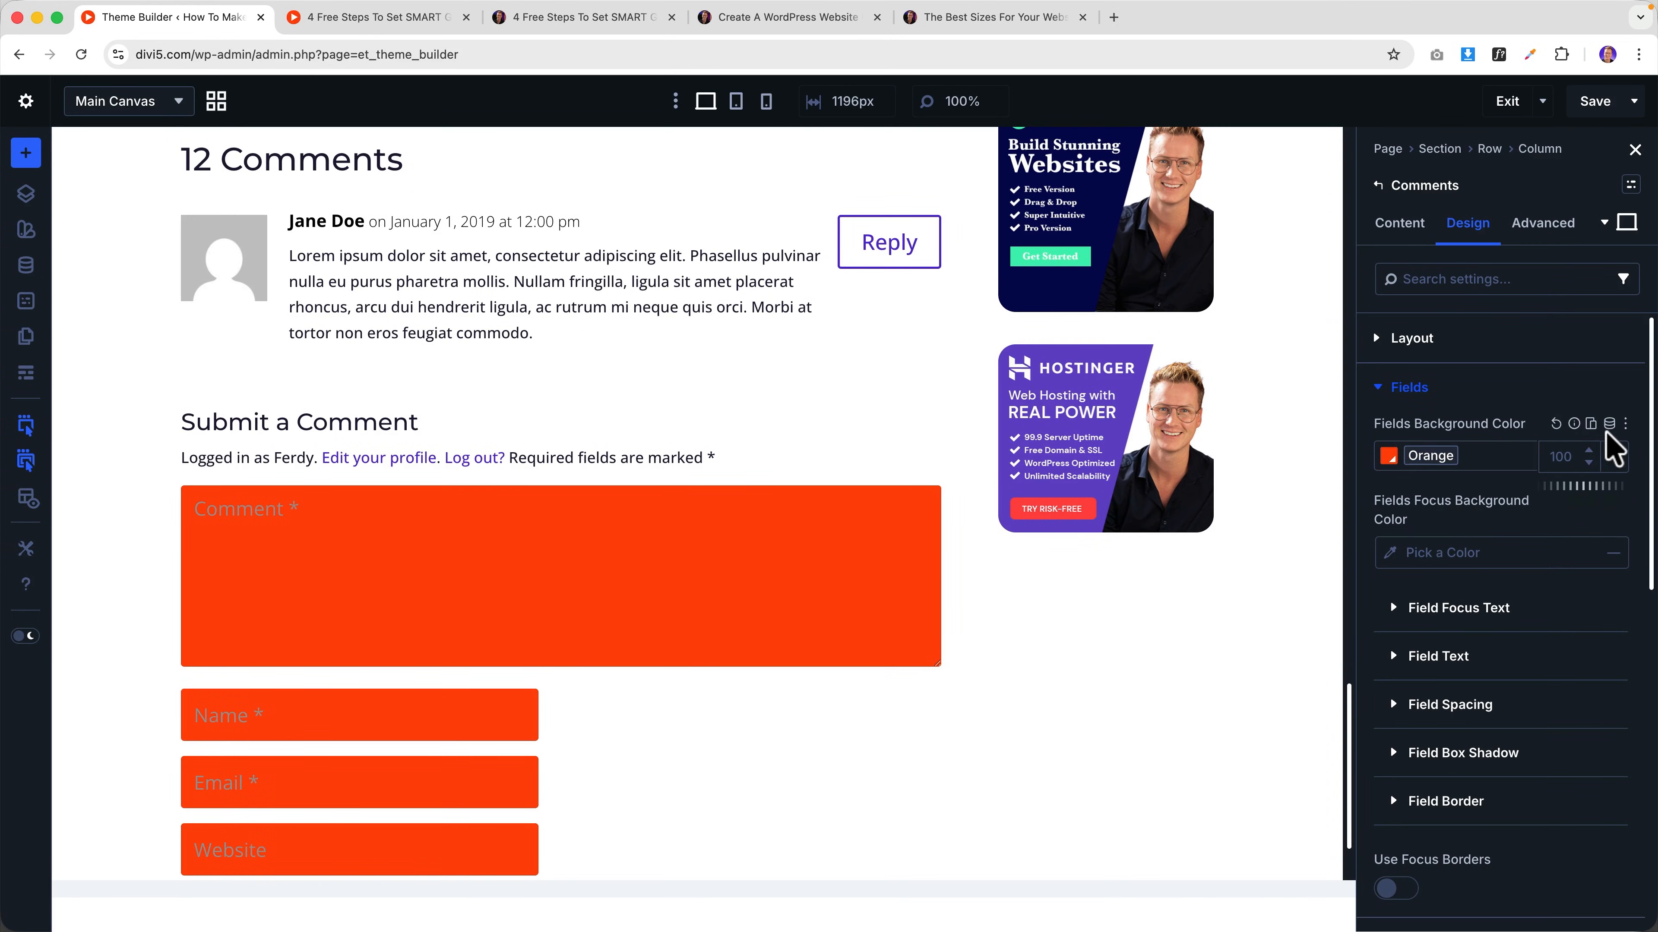
click(1555, 424)
scroll(638, 468, down, 3)
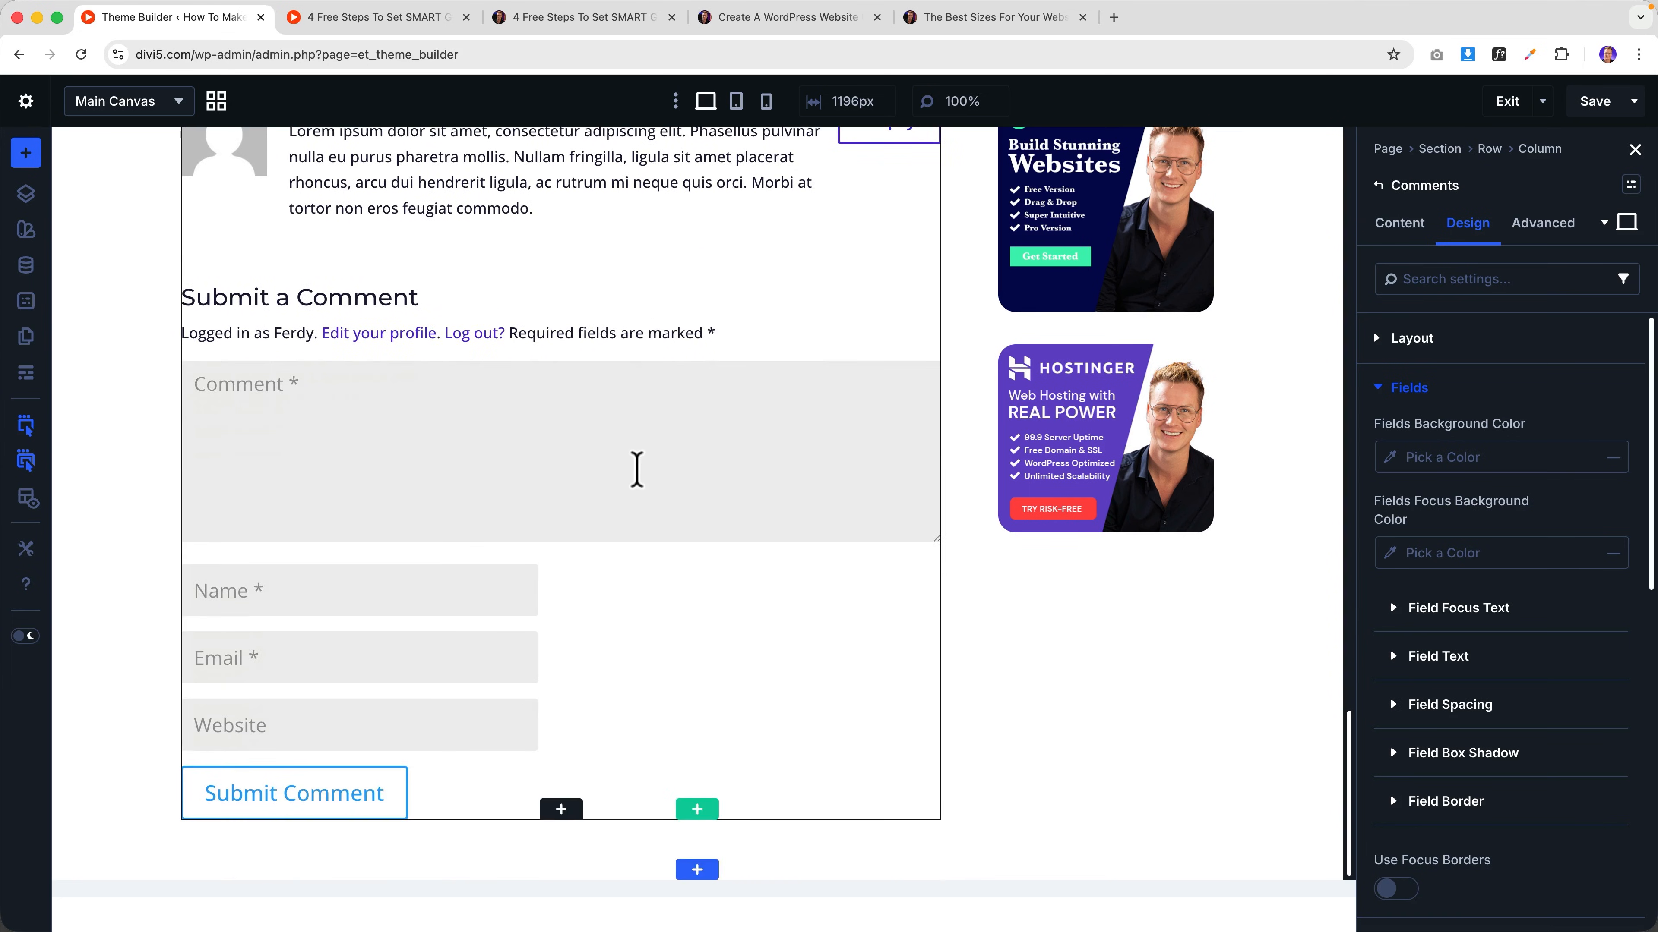
scroll(636, 471, up, 3)
scroll(636, 473, down, 3)
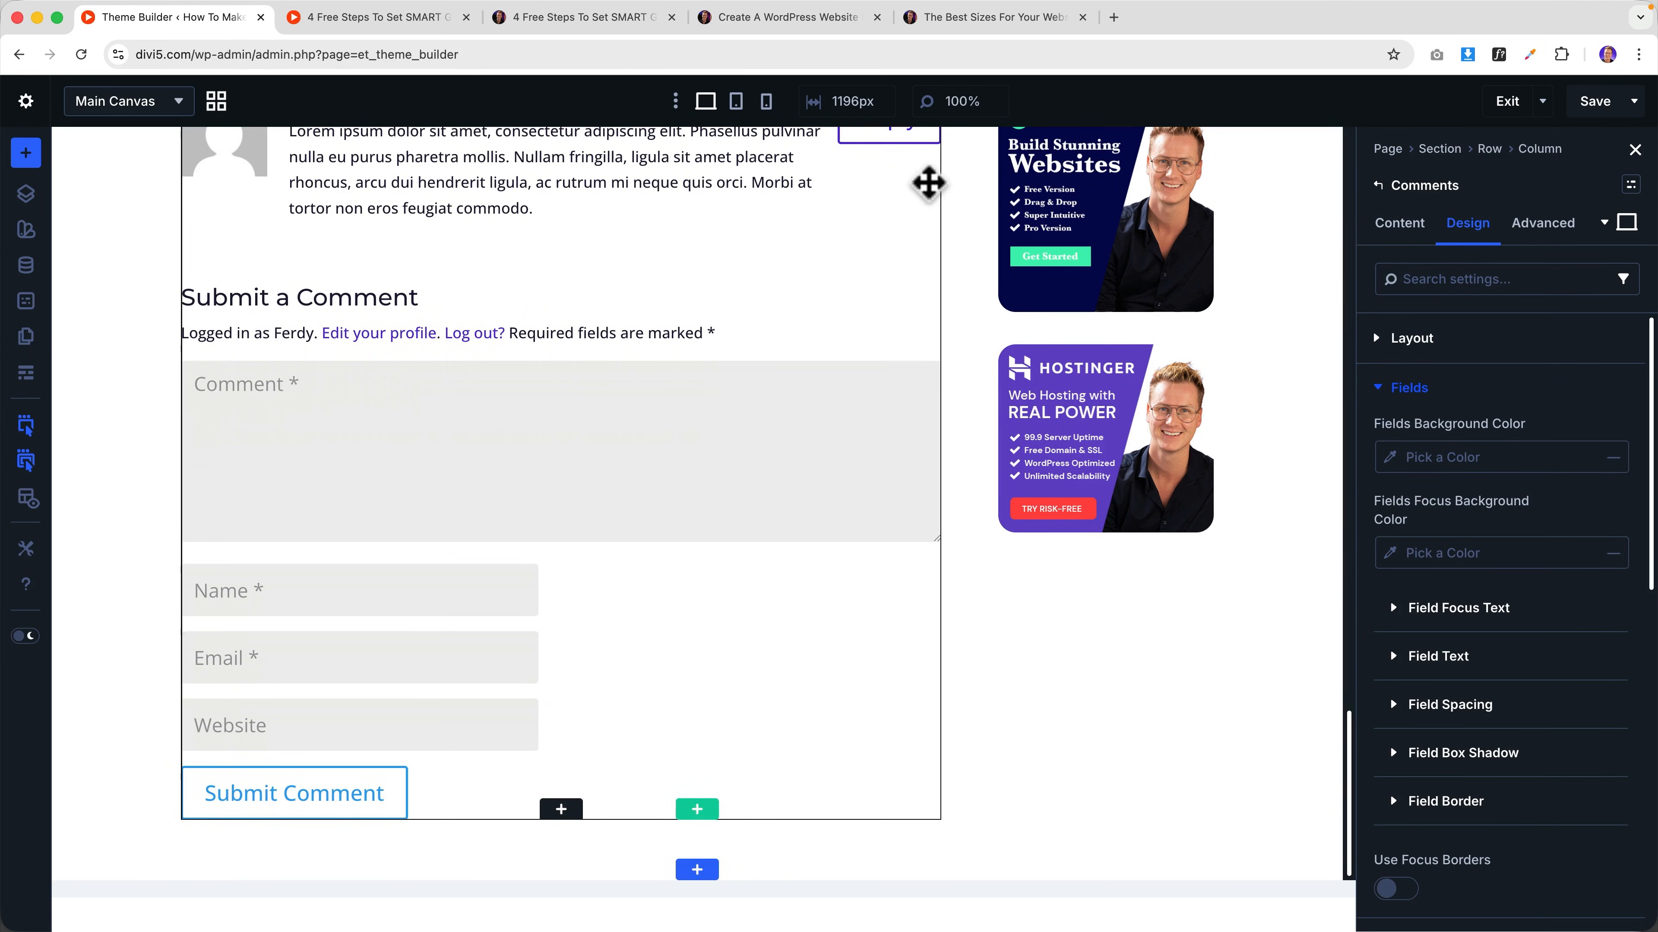
- Open ferdy.com/divicomments in a new browser tab to download the comments module archive
click(1115, 19)
text(ferdyc)
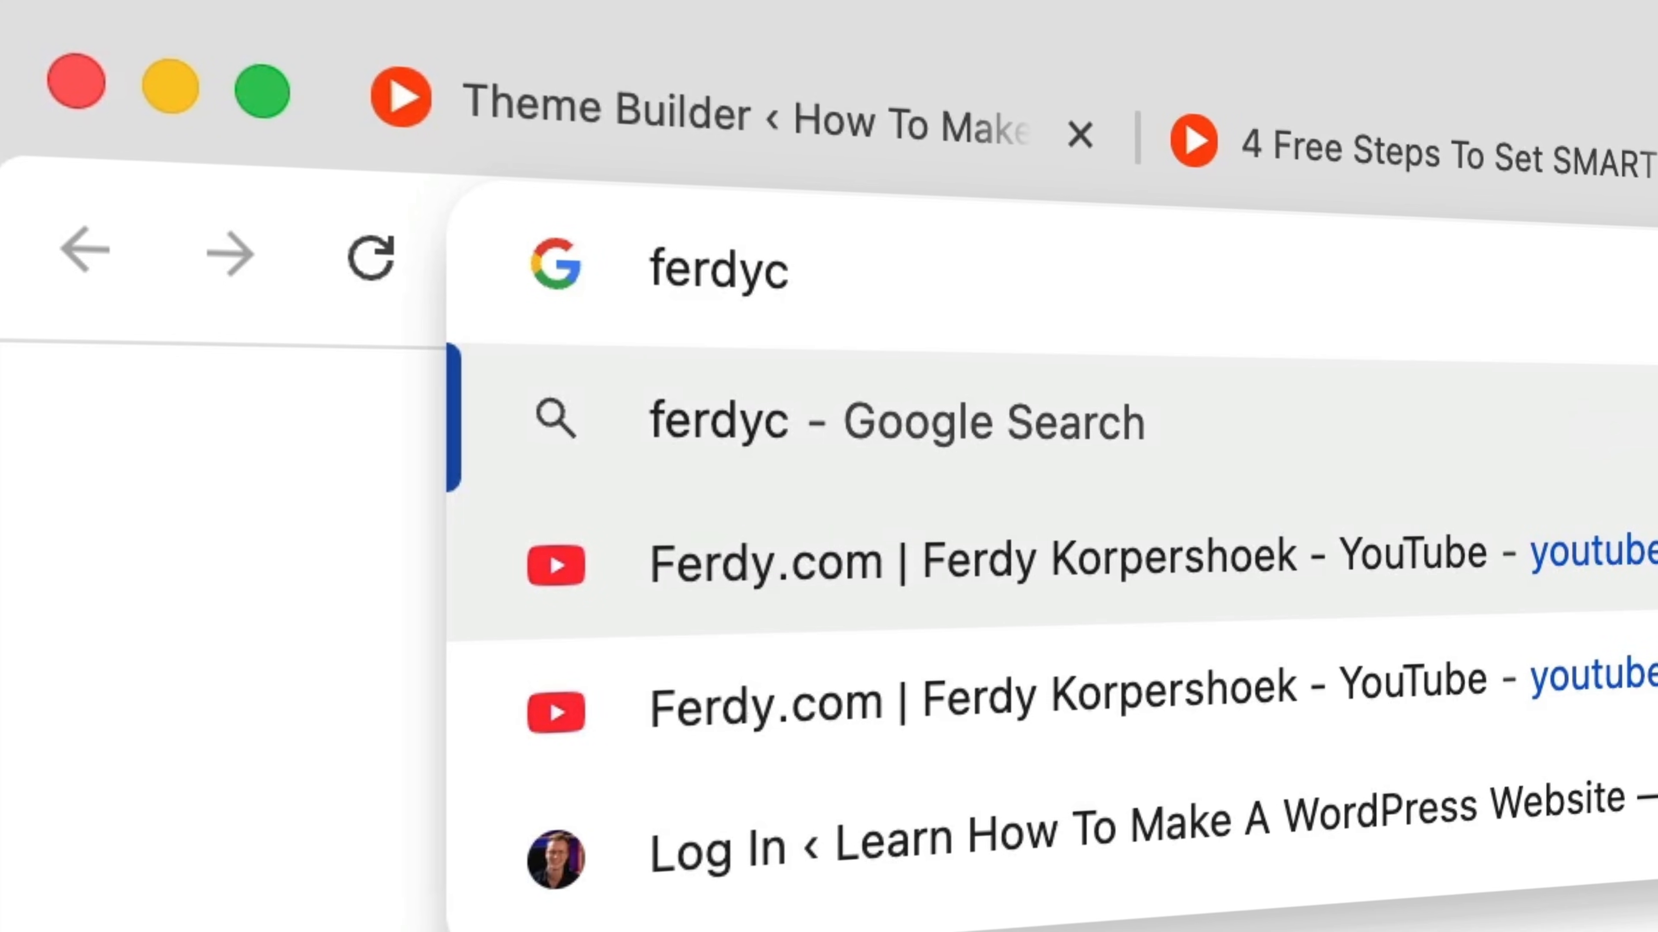
key(BackSpace)
text(.com/divicomments)
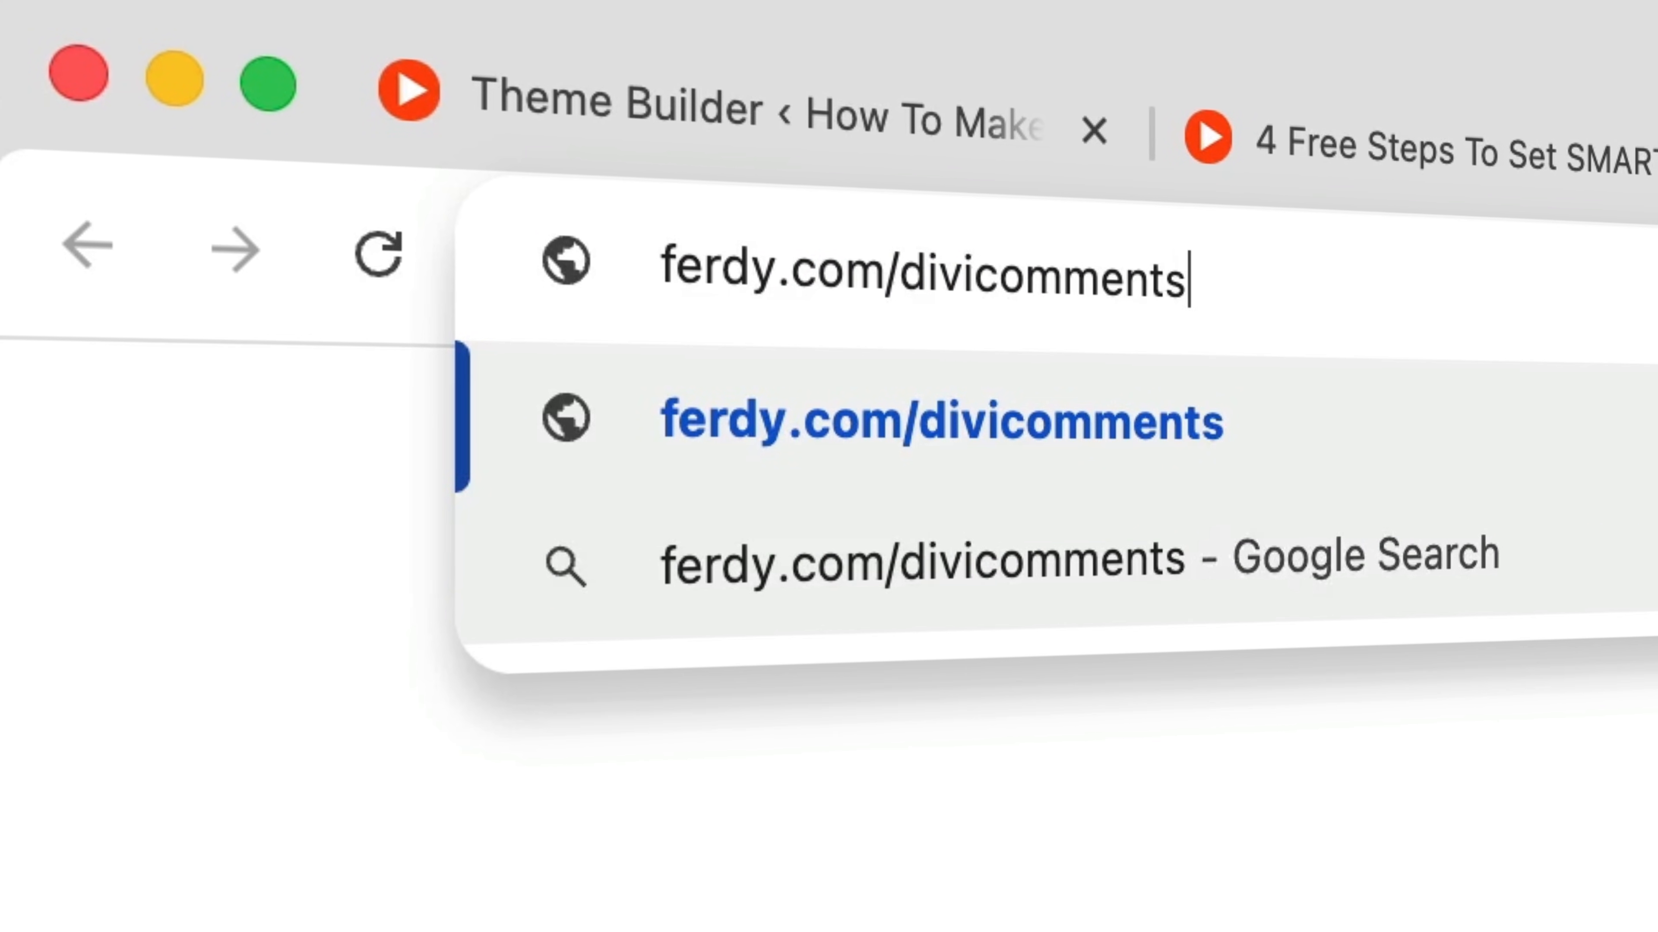
key(Return)
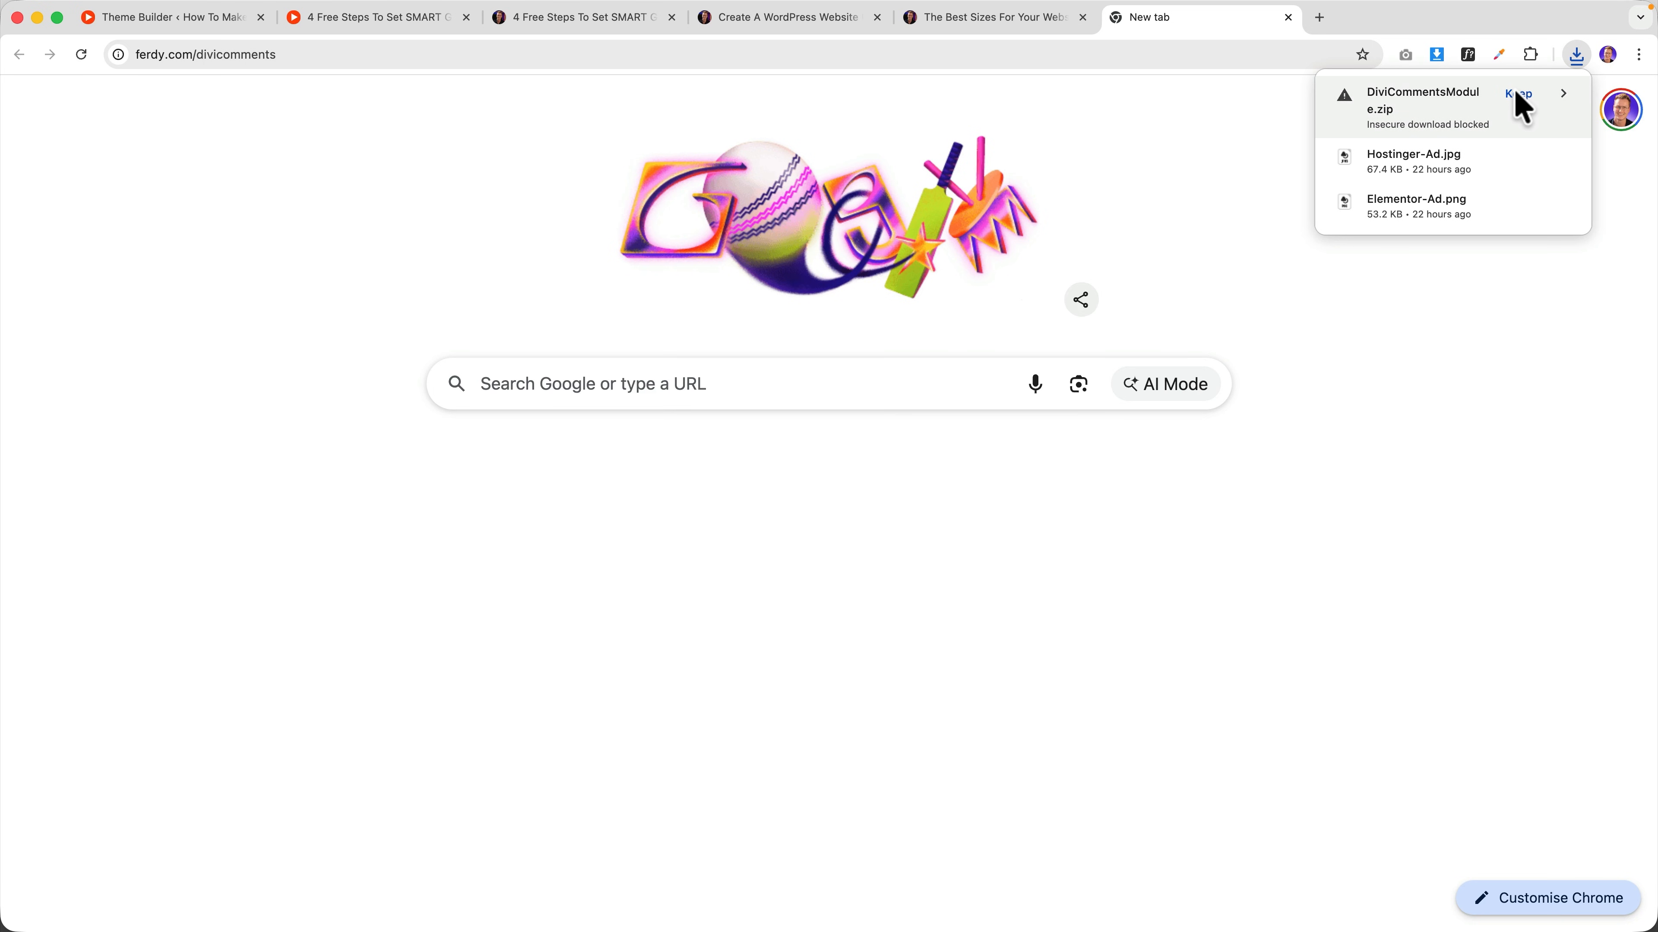
- Keep the blocked DiviCommentsModule.zip download, unpack it in Downloads, and close the new tab
click(1518, 95)
click(1447, 108)
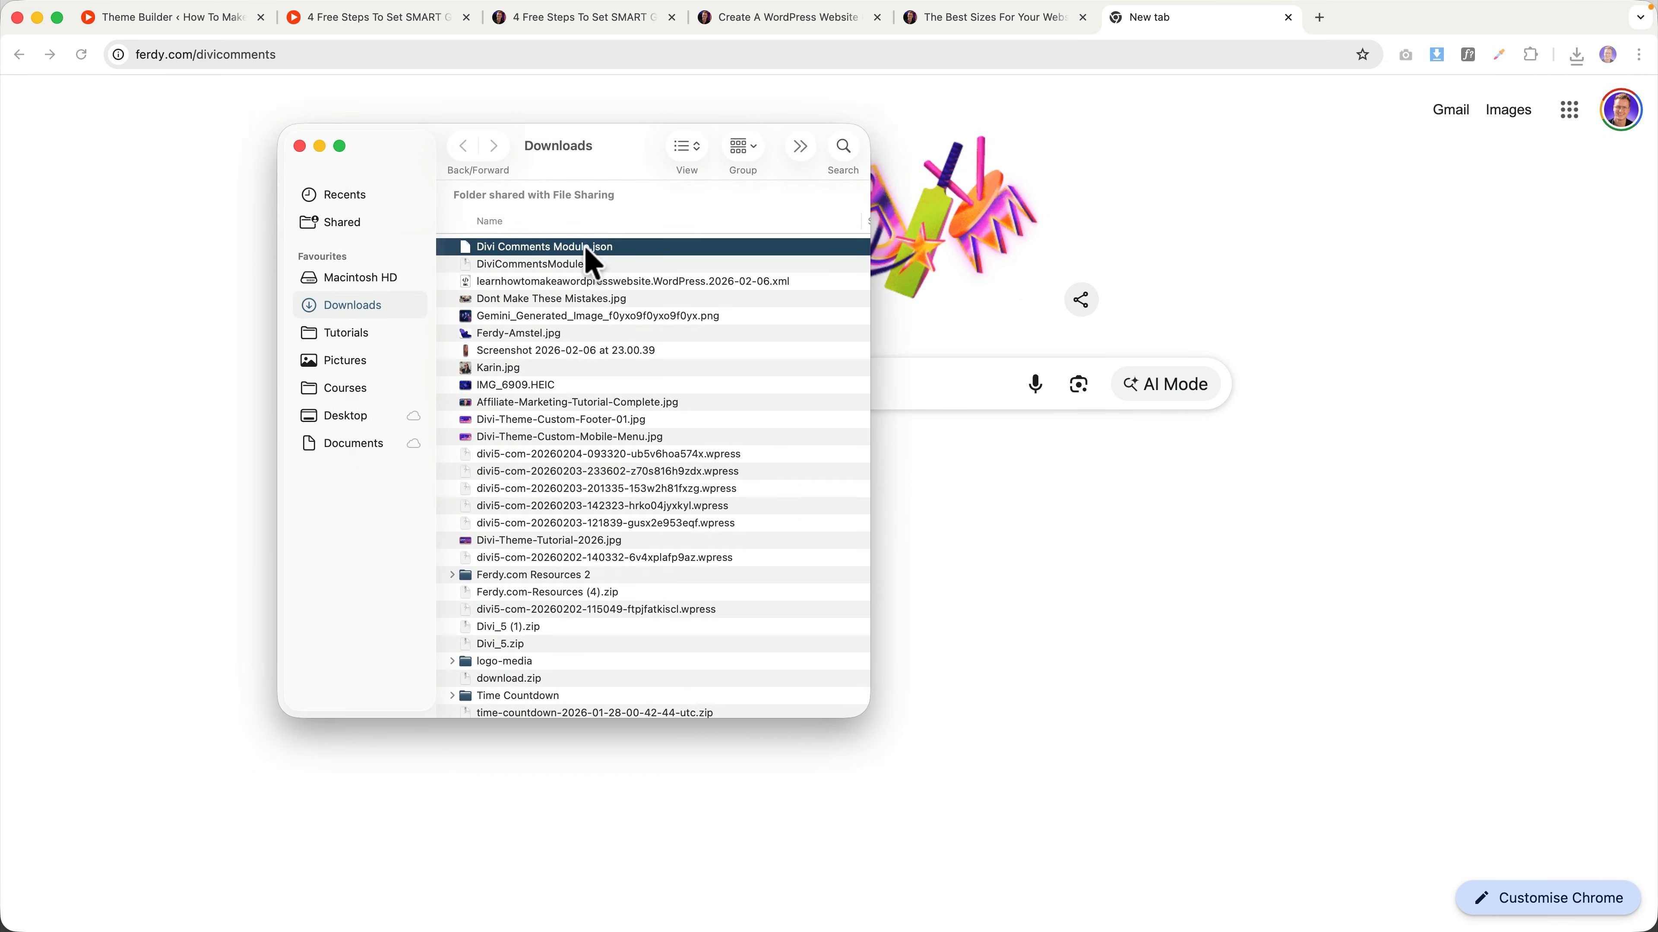
scroll(592, 261, right, 5)
click(1113, 132)
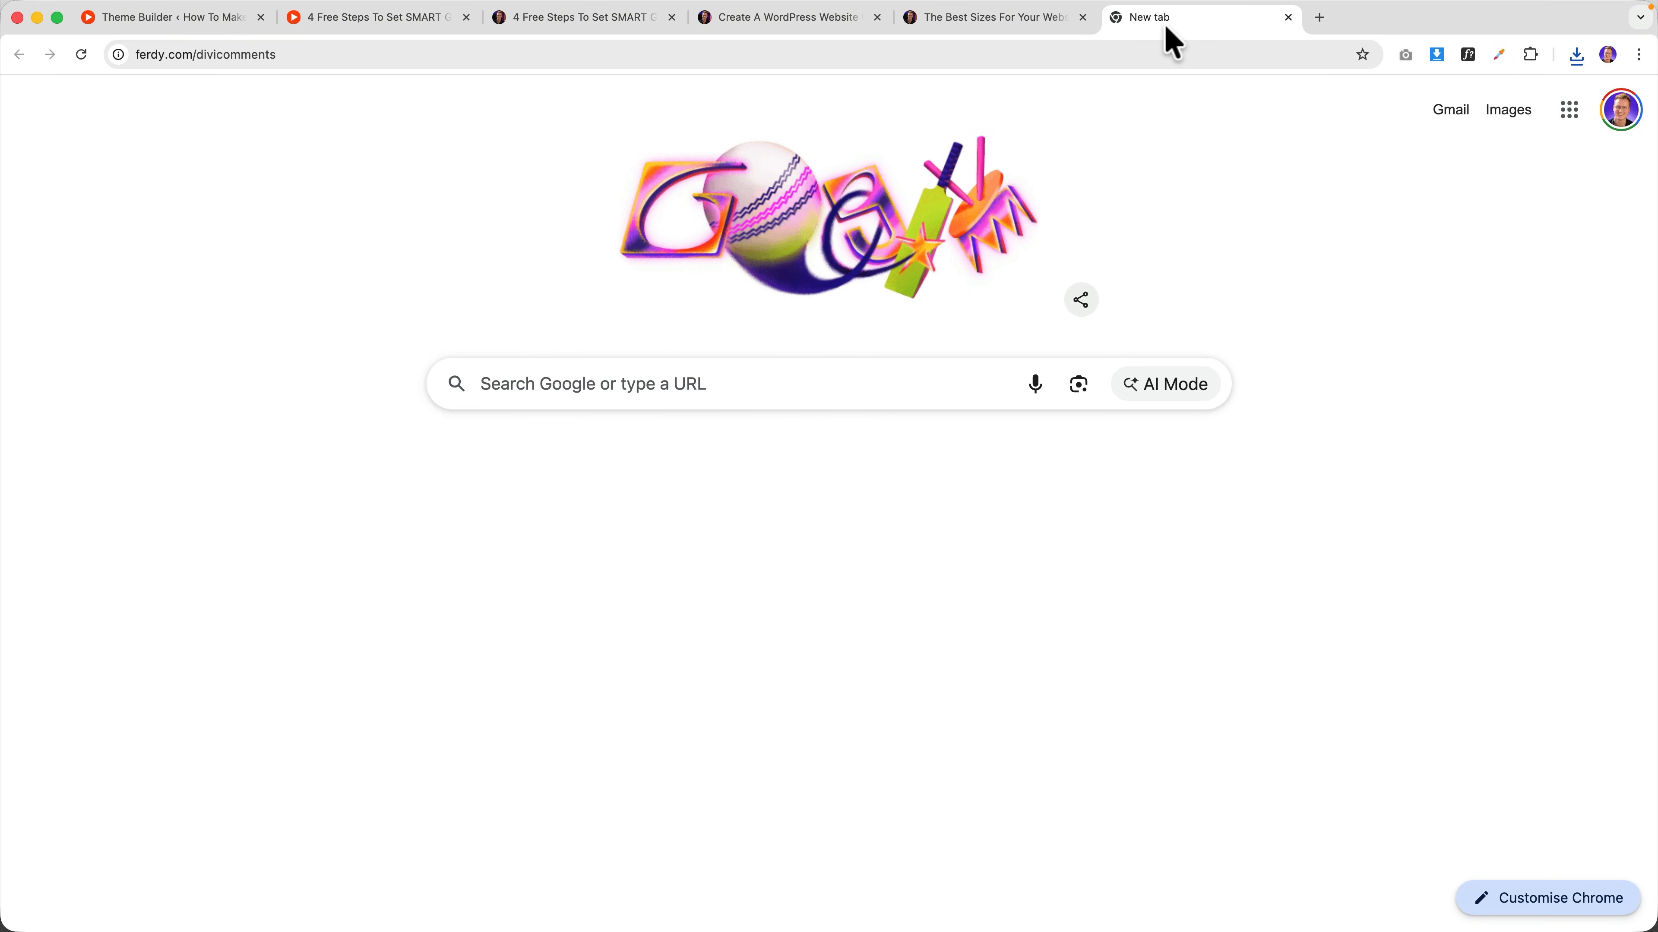
click(1288, 17)
- Save the template and close the three ferdy.com reference tabs in the browser
scroll(729, 573, down, 3)
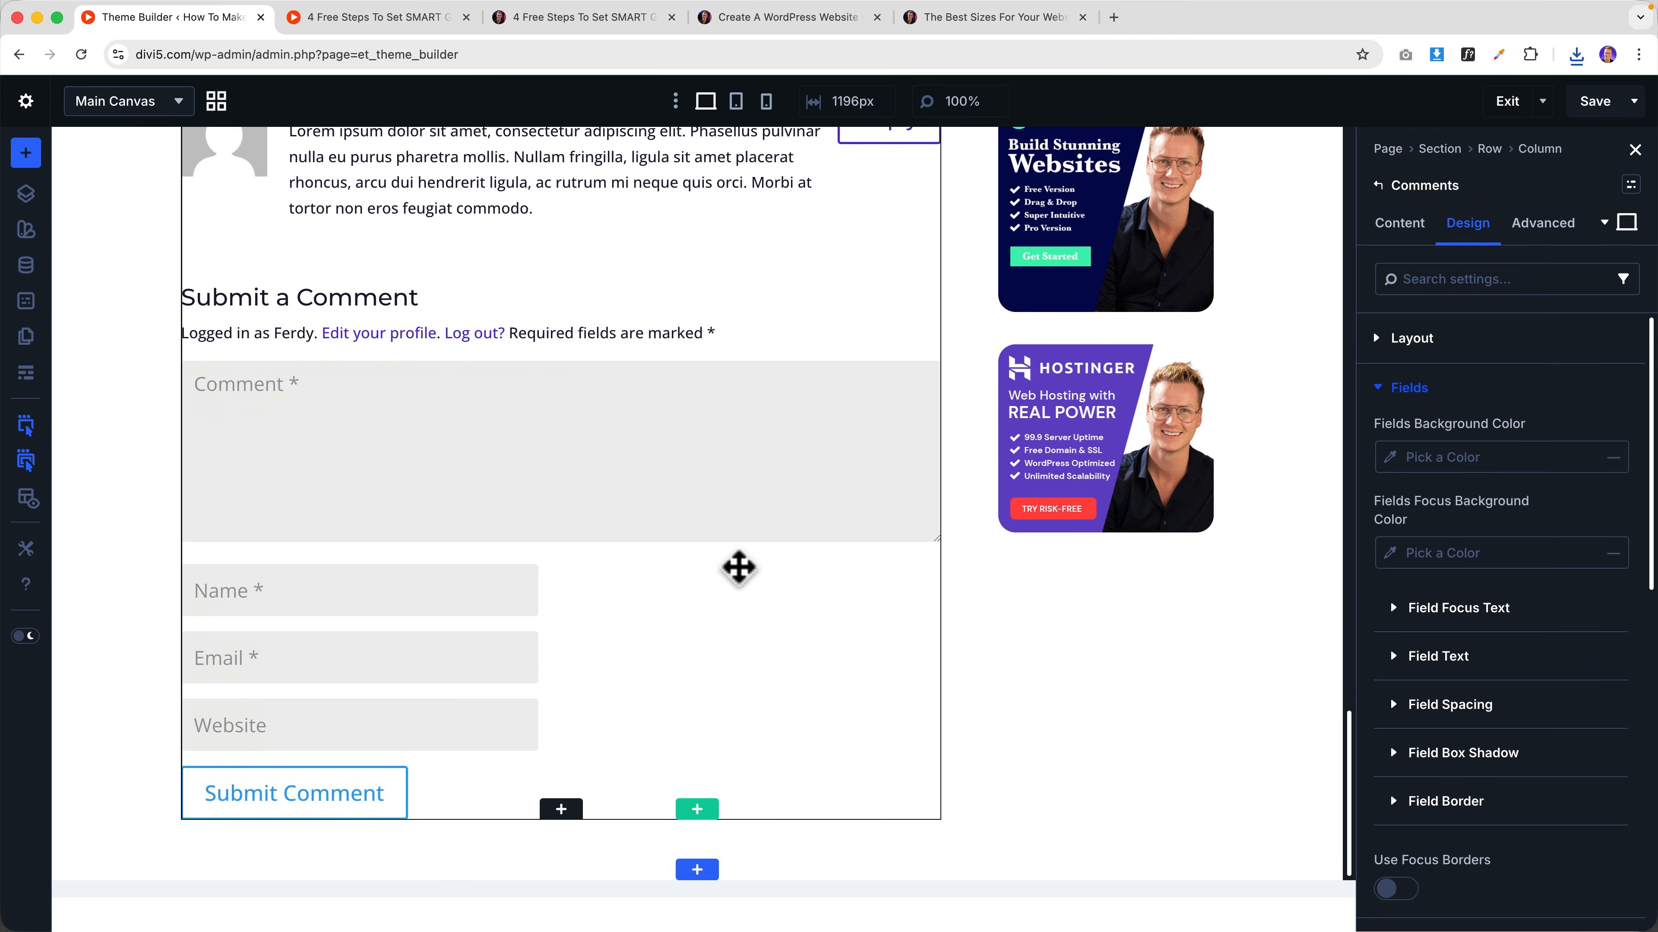
key(super+s)
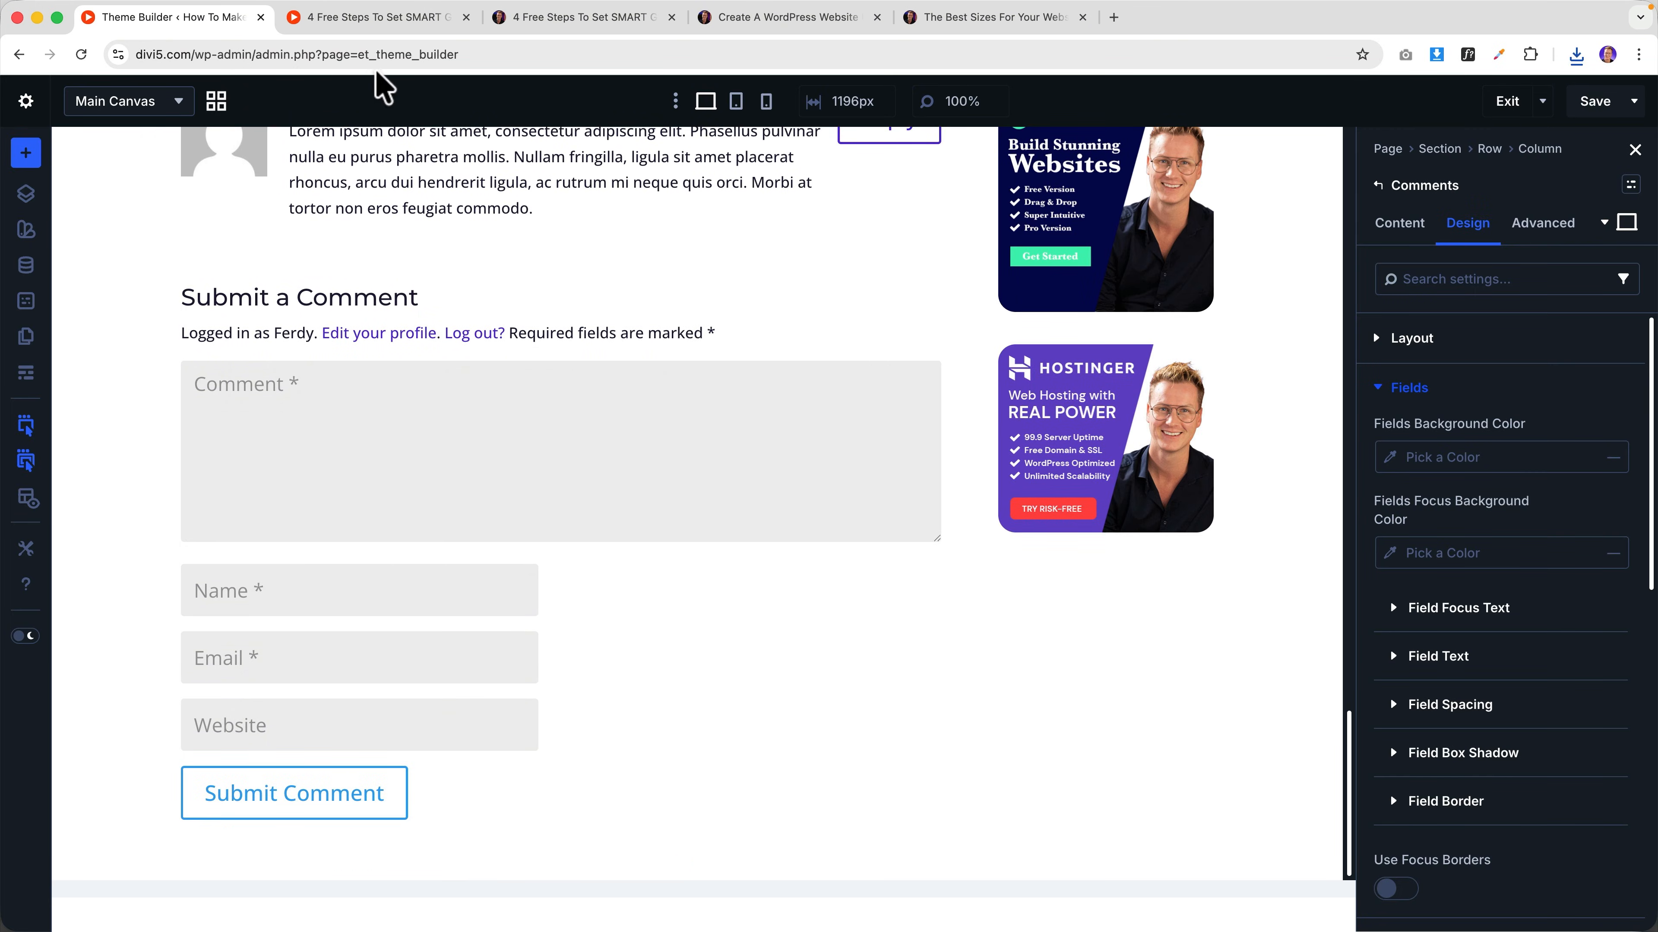
click(576, 20)
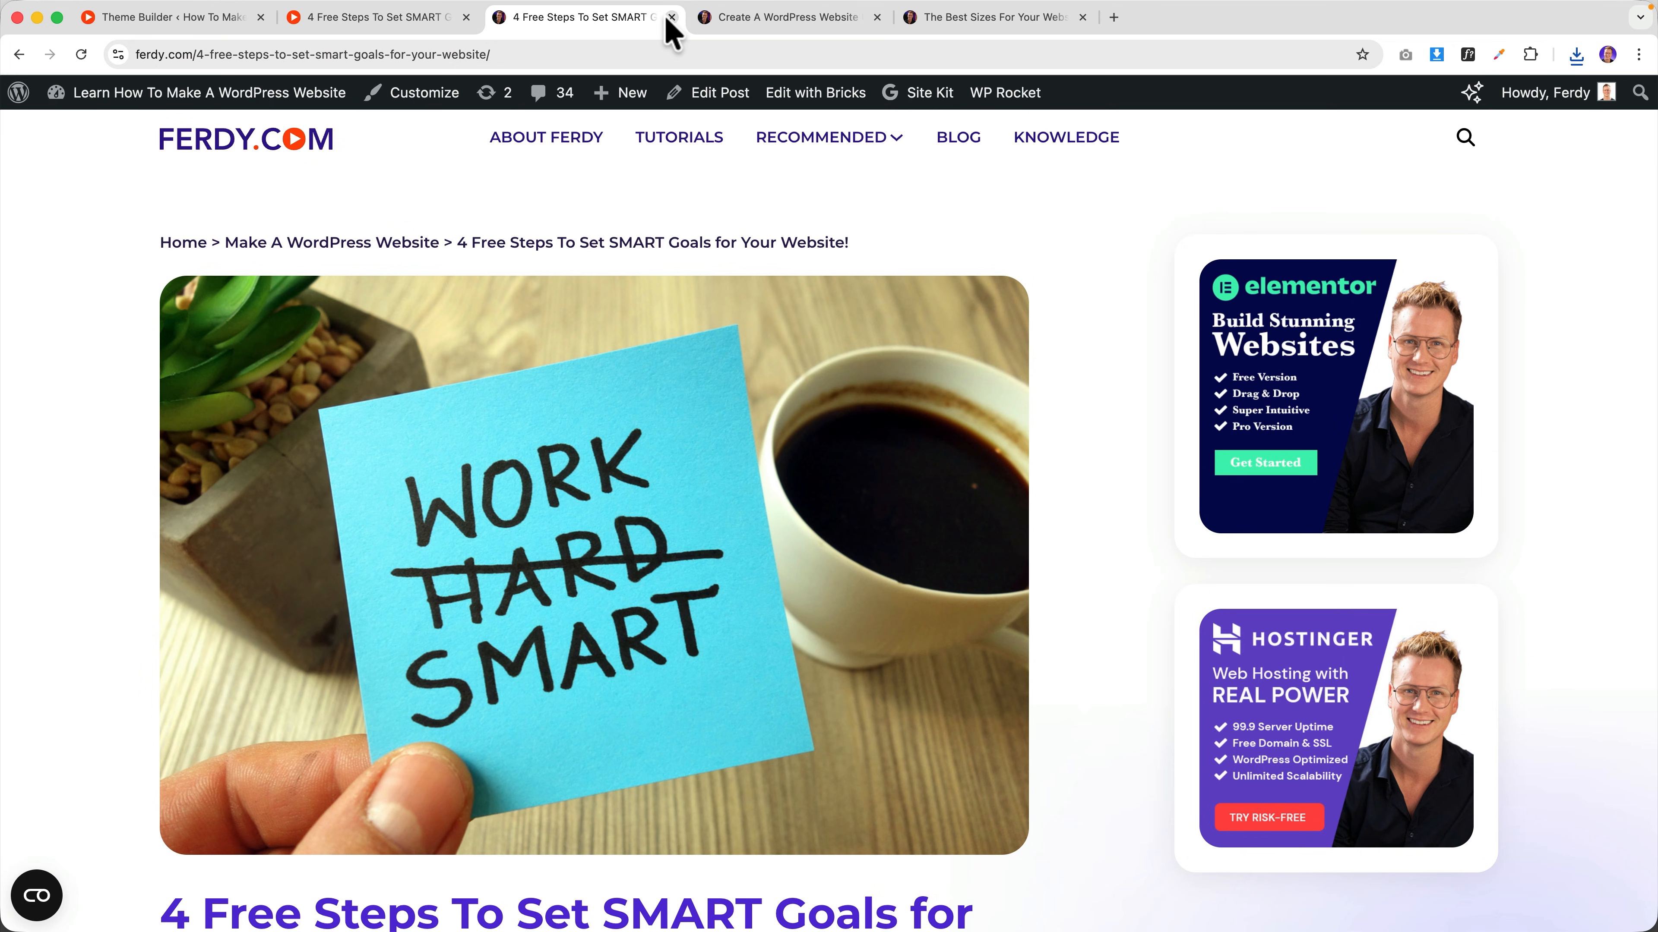
click(671, 16)
click(671, 17)
click(671, 17)
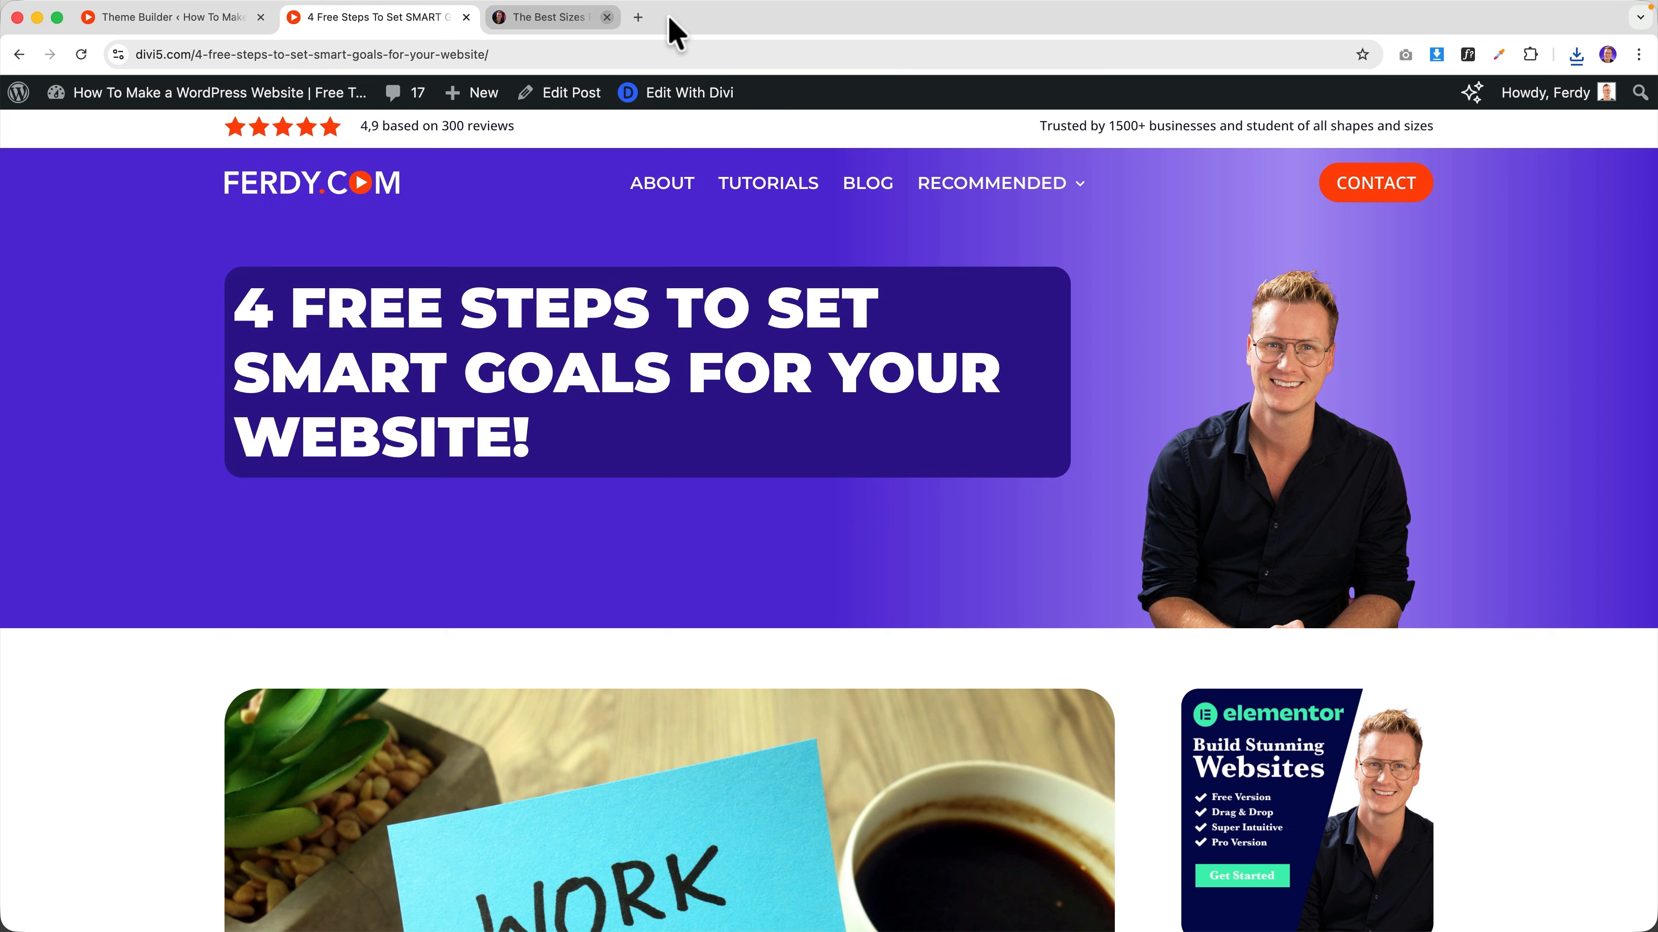
click(607, 17)
- Open the divi5.com WordPress dashboard in a new tab and go to its Divi Library
mouse_move(295, 104)
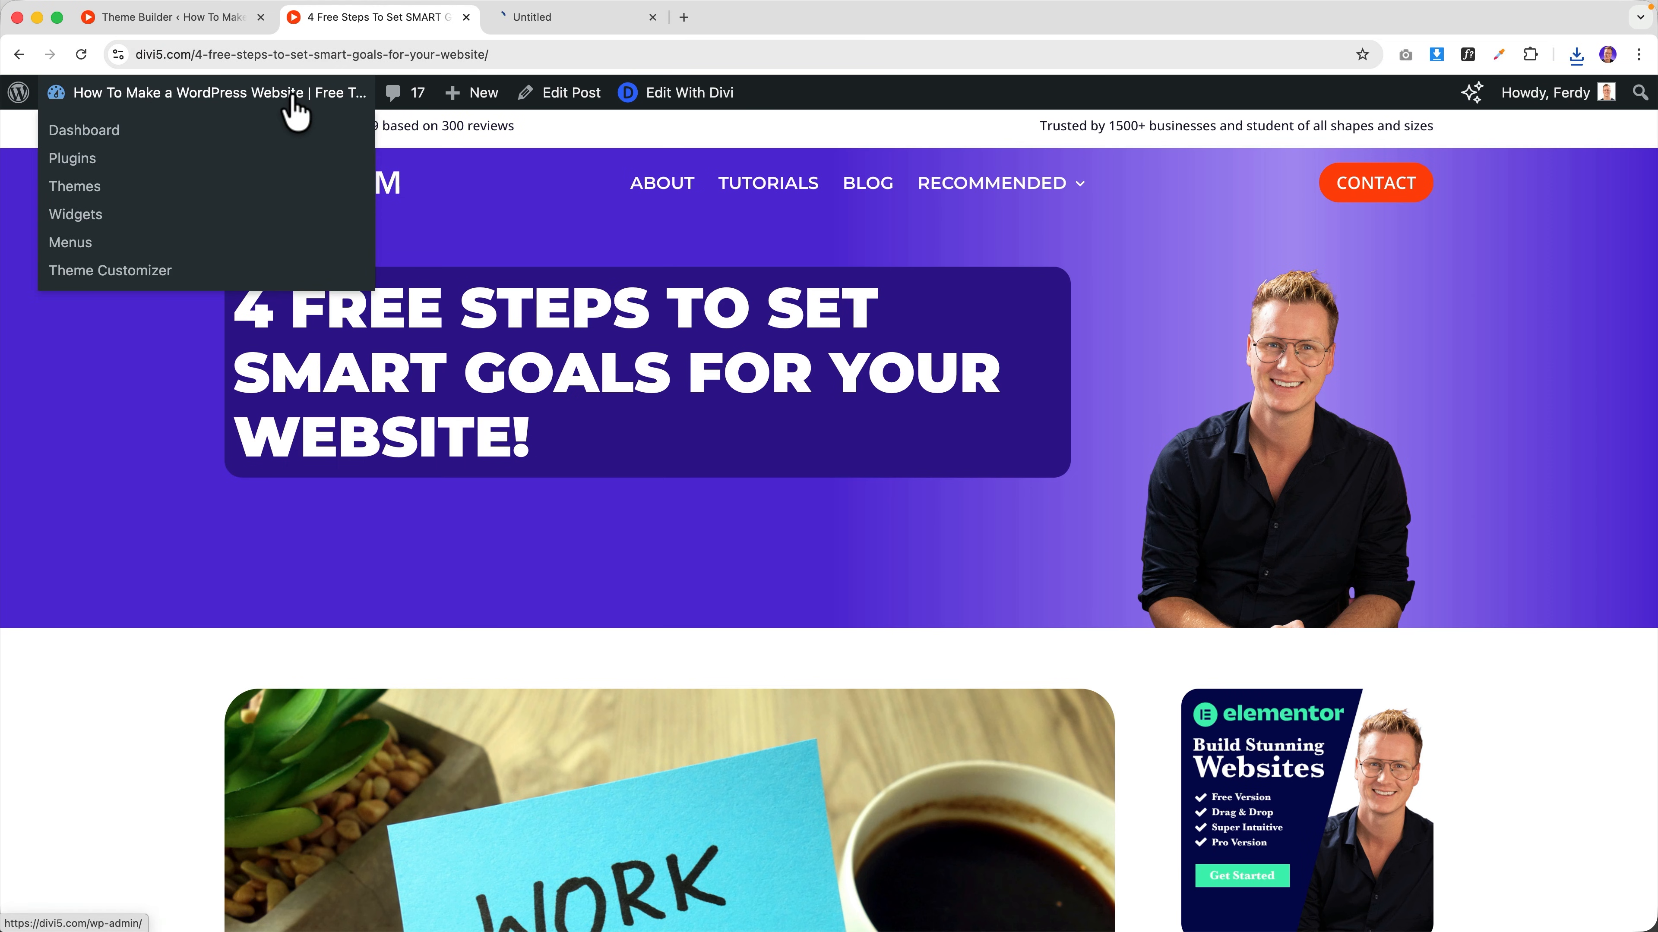
click(539, 28)
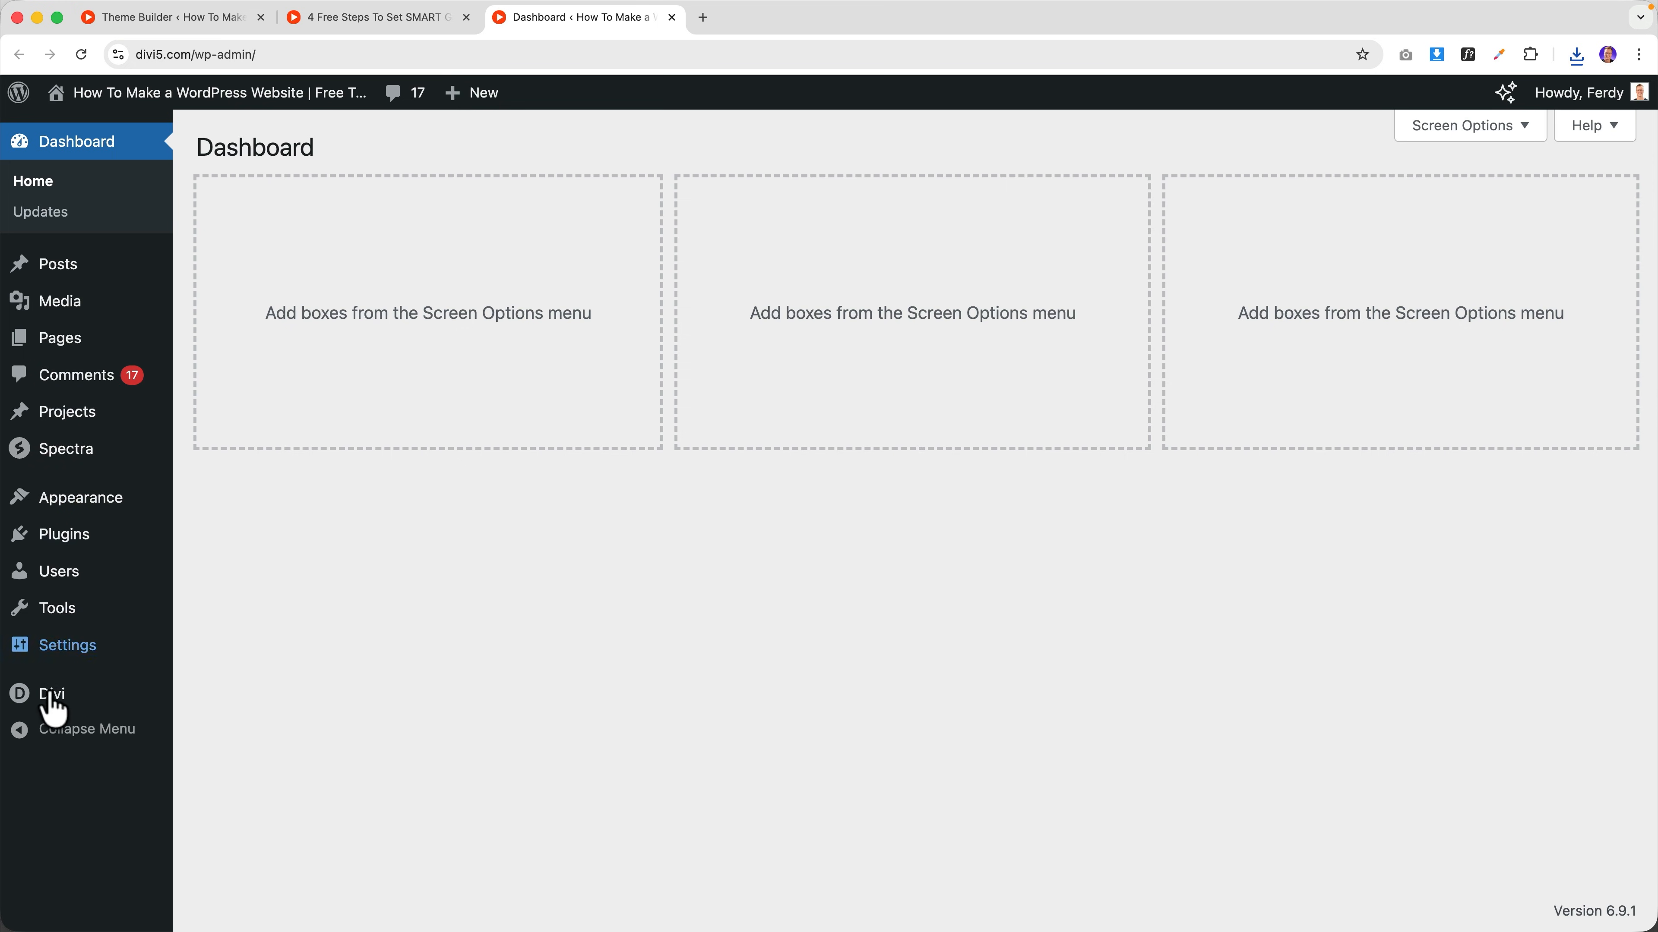
mouse_move(101, 708)
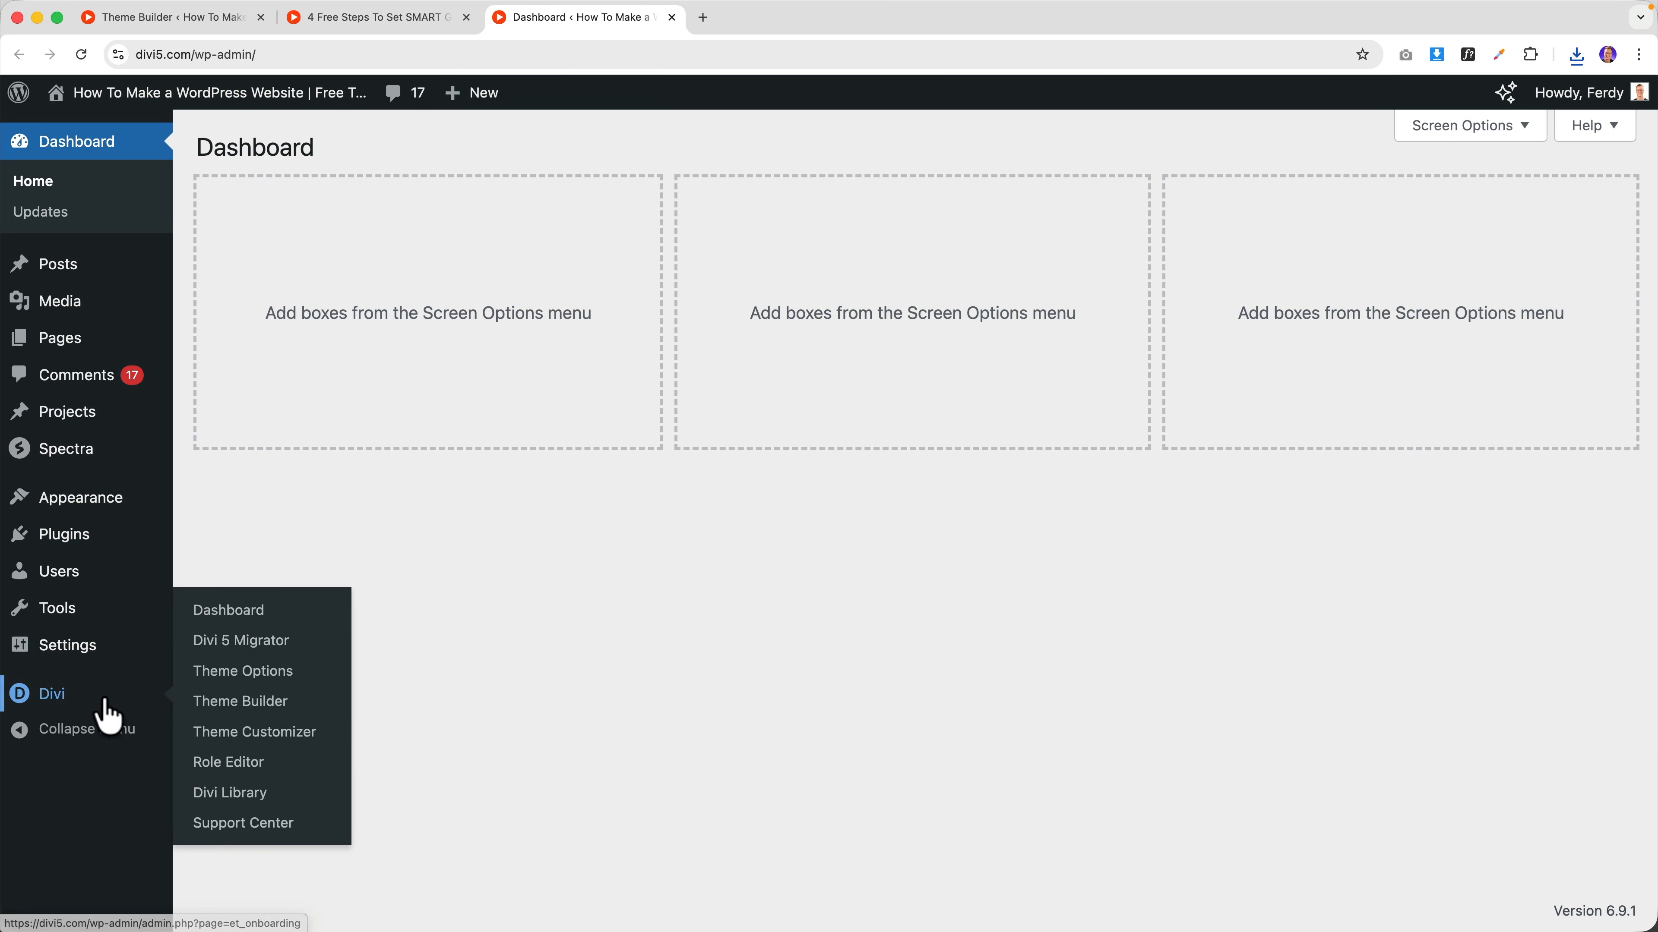
click(240, 793)
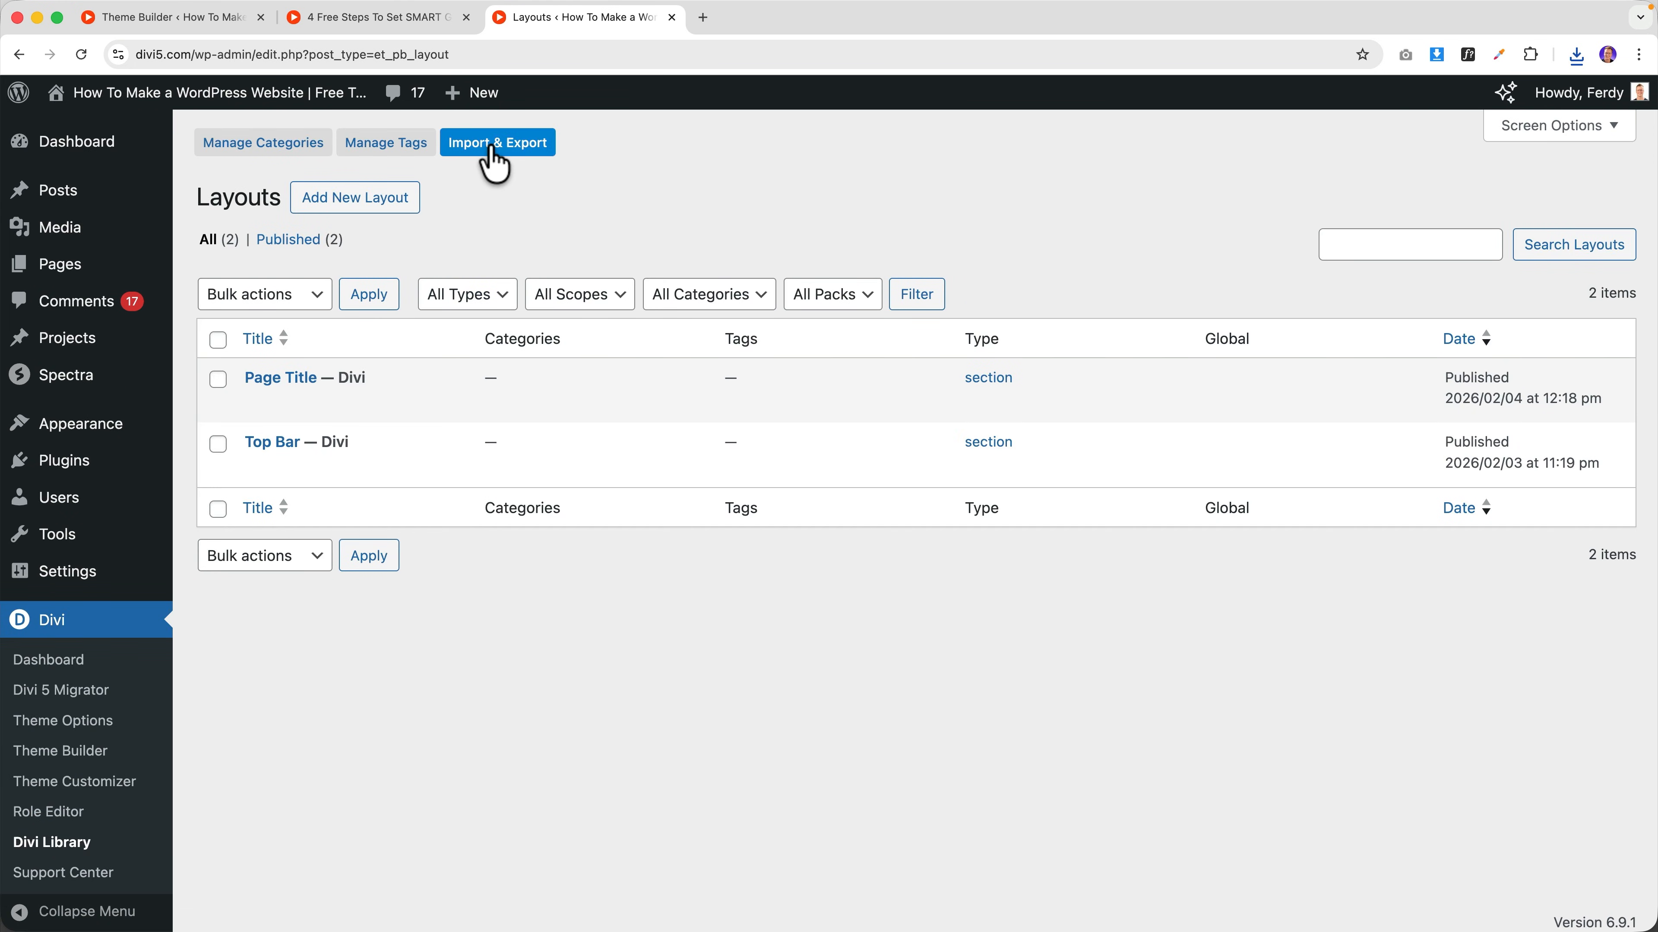
- Import Divi Comments Module.json from Downloads into the Divi Library without importing presets
click(492, 157)
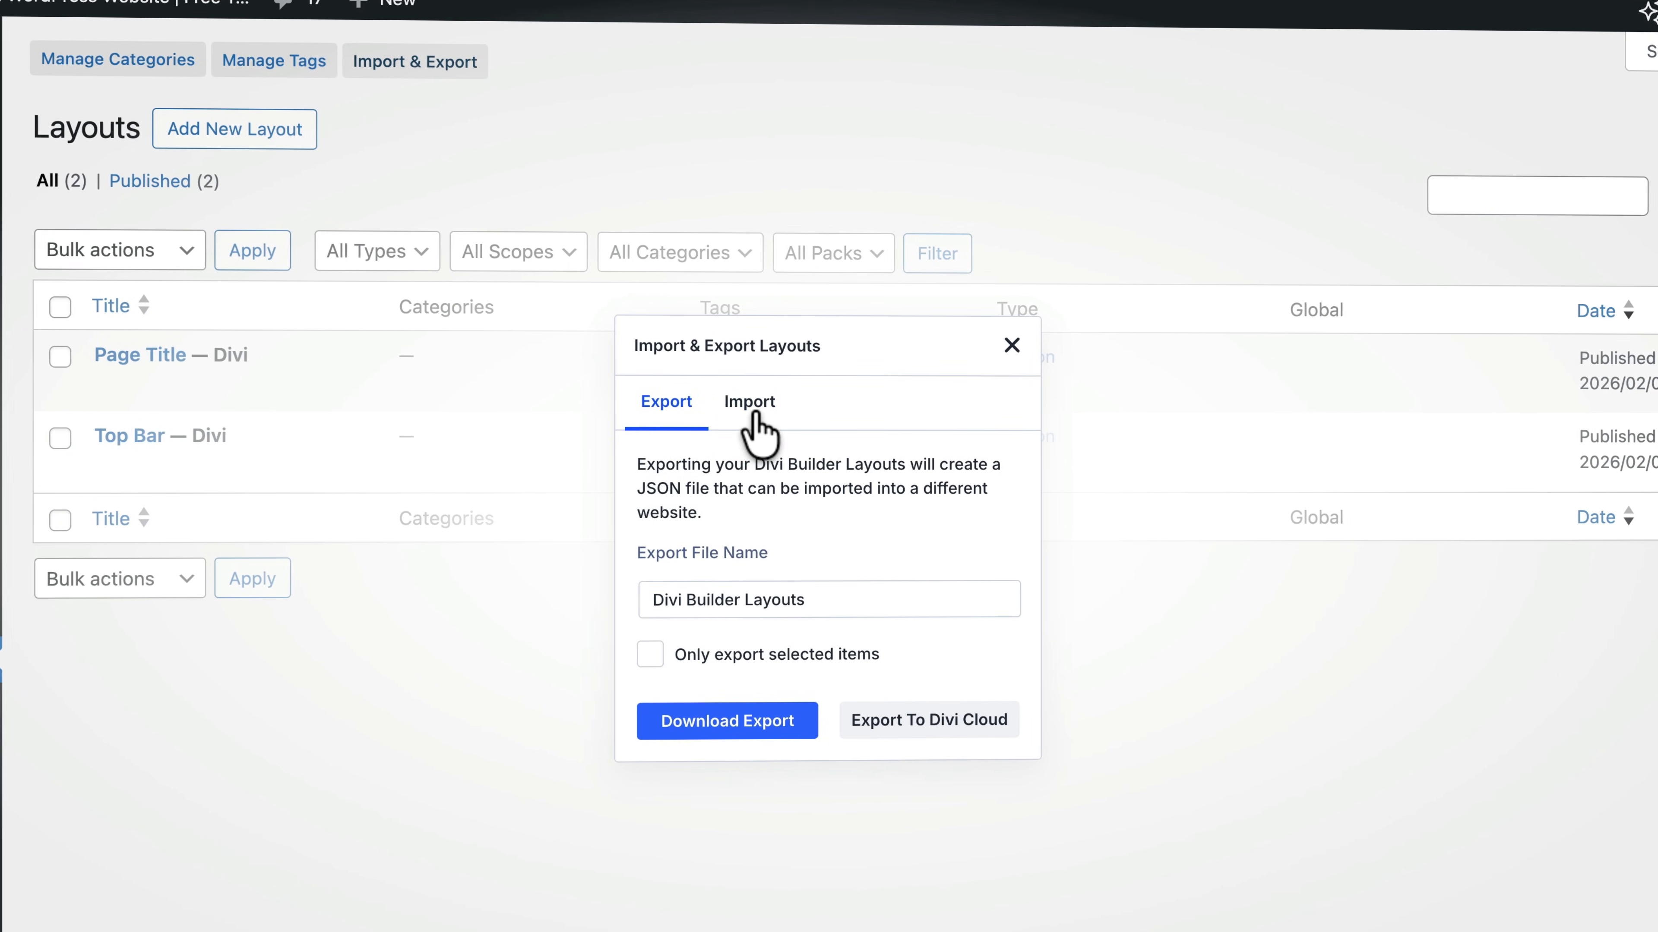
click(752, 410)
click(981, 628)
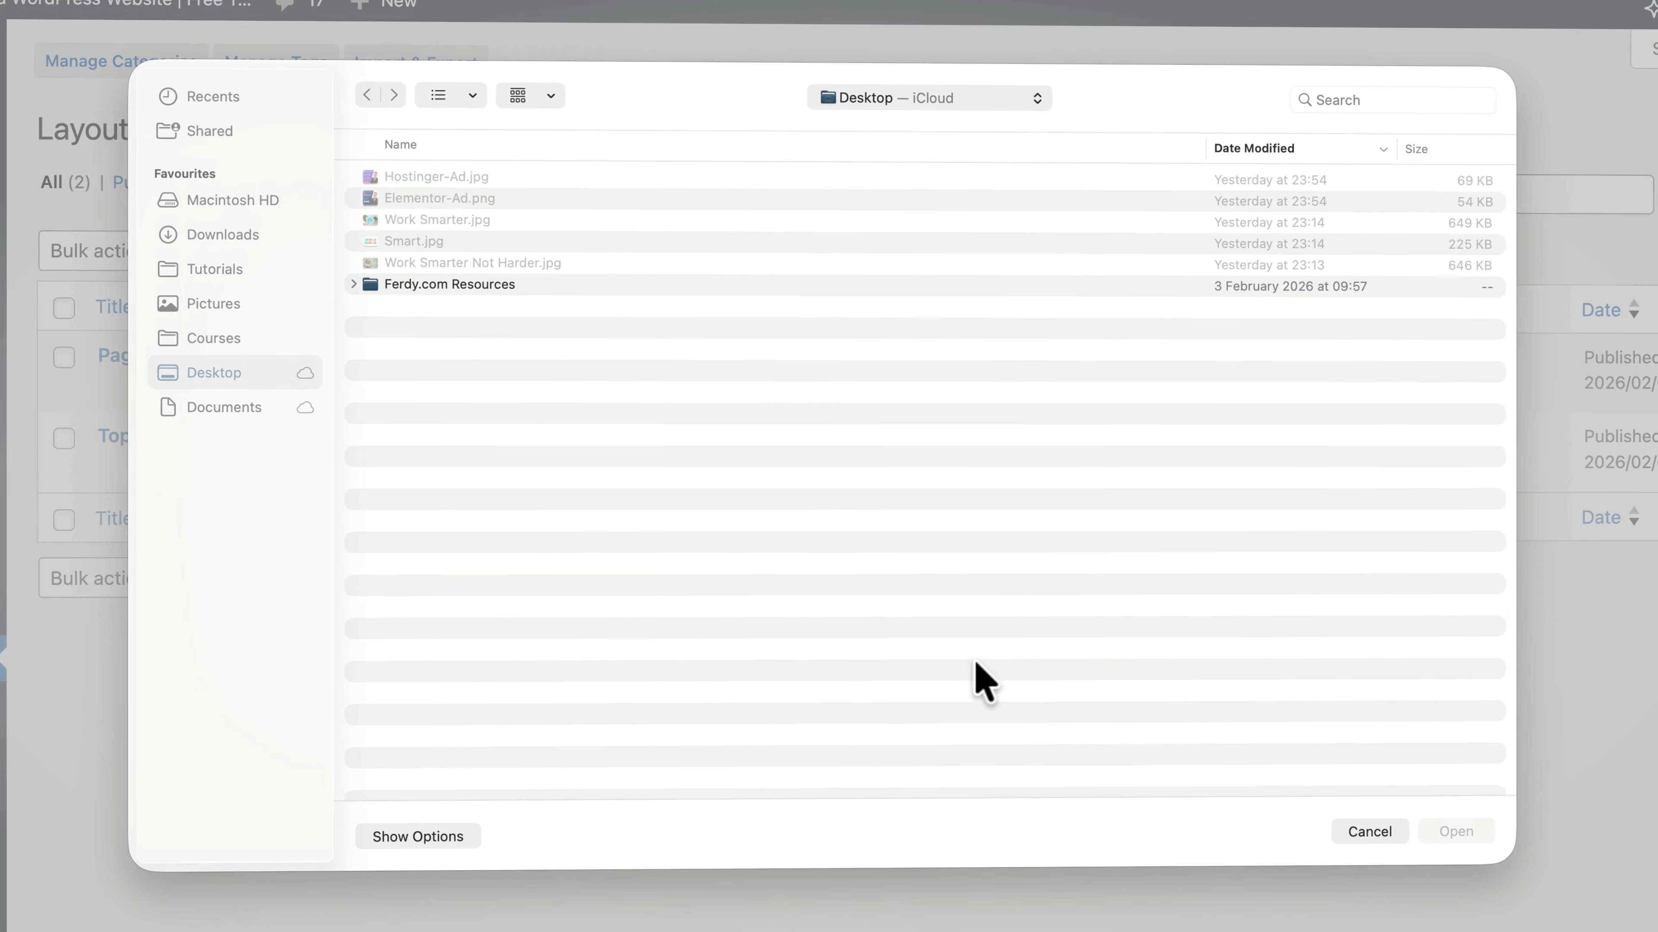
click(264, 236)
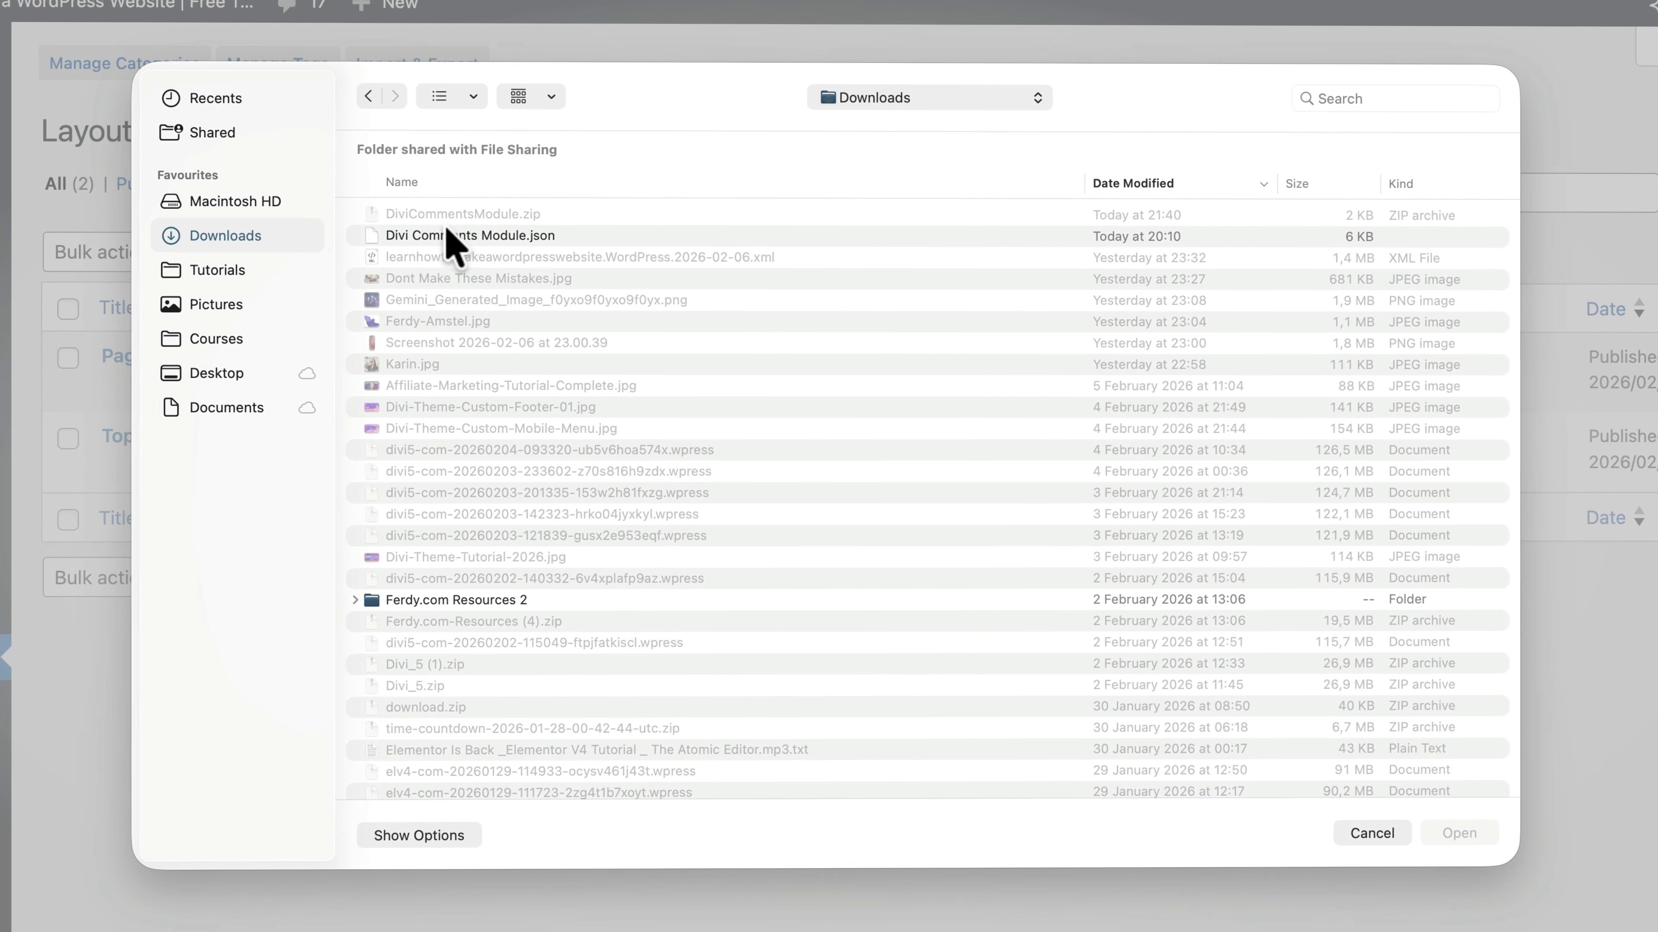
double_click(465, 234)
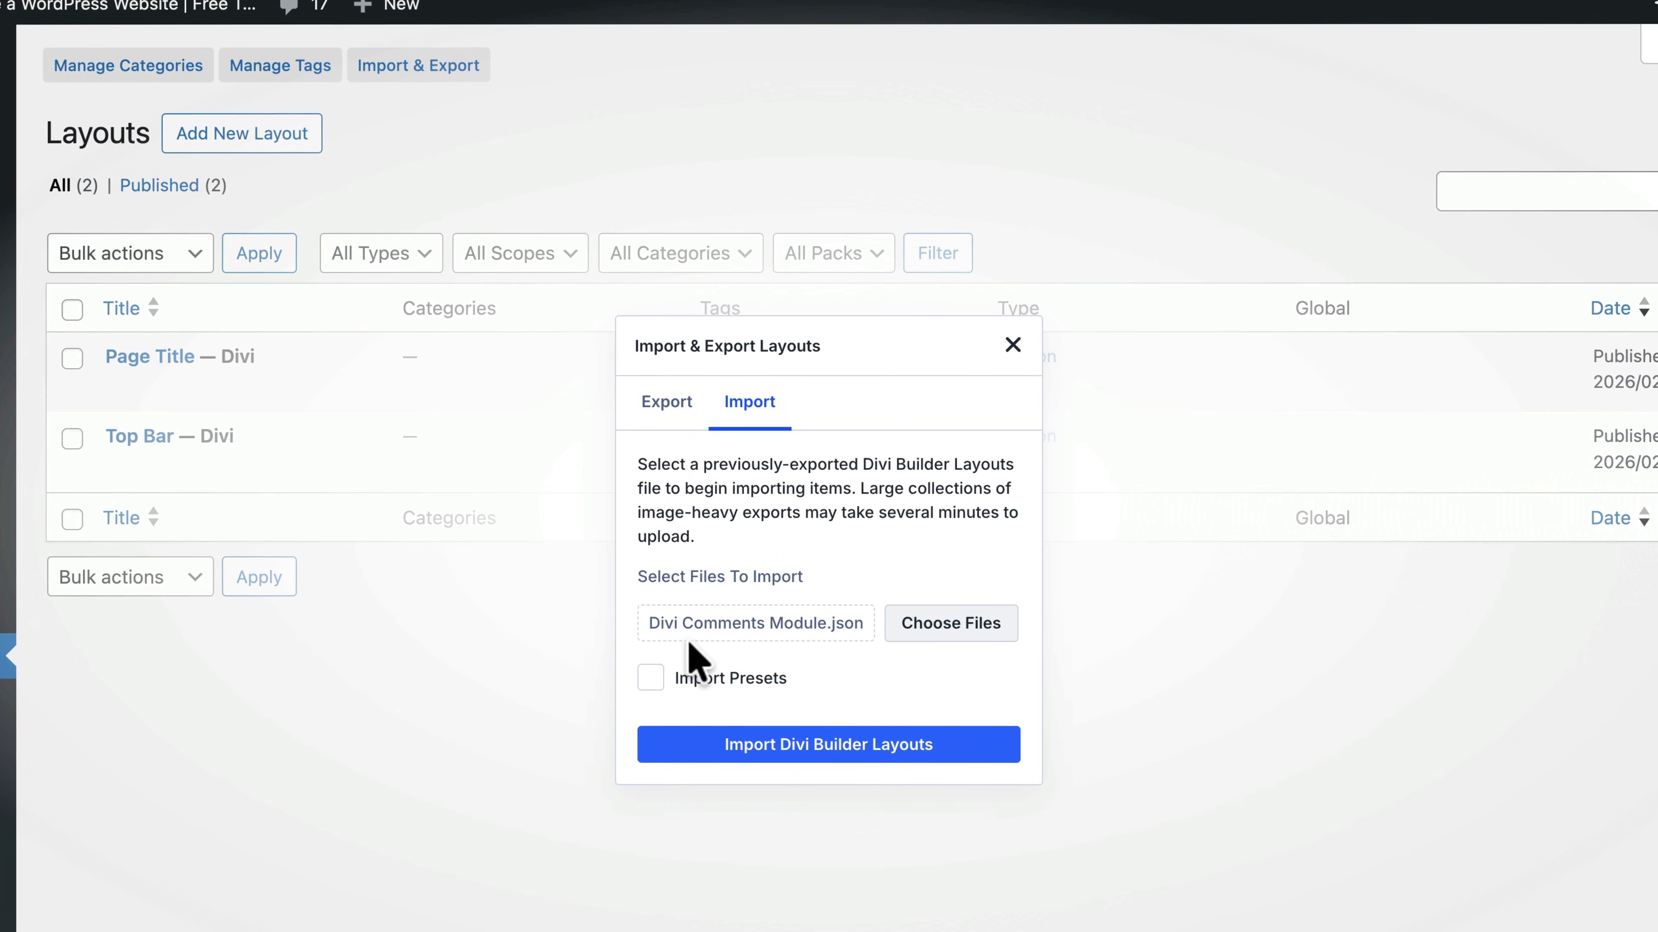
click(811, 751)
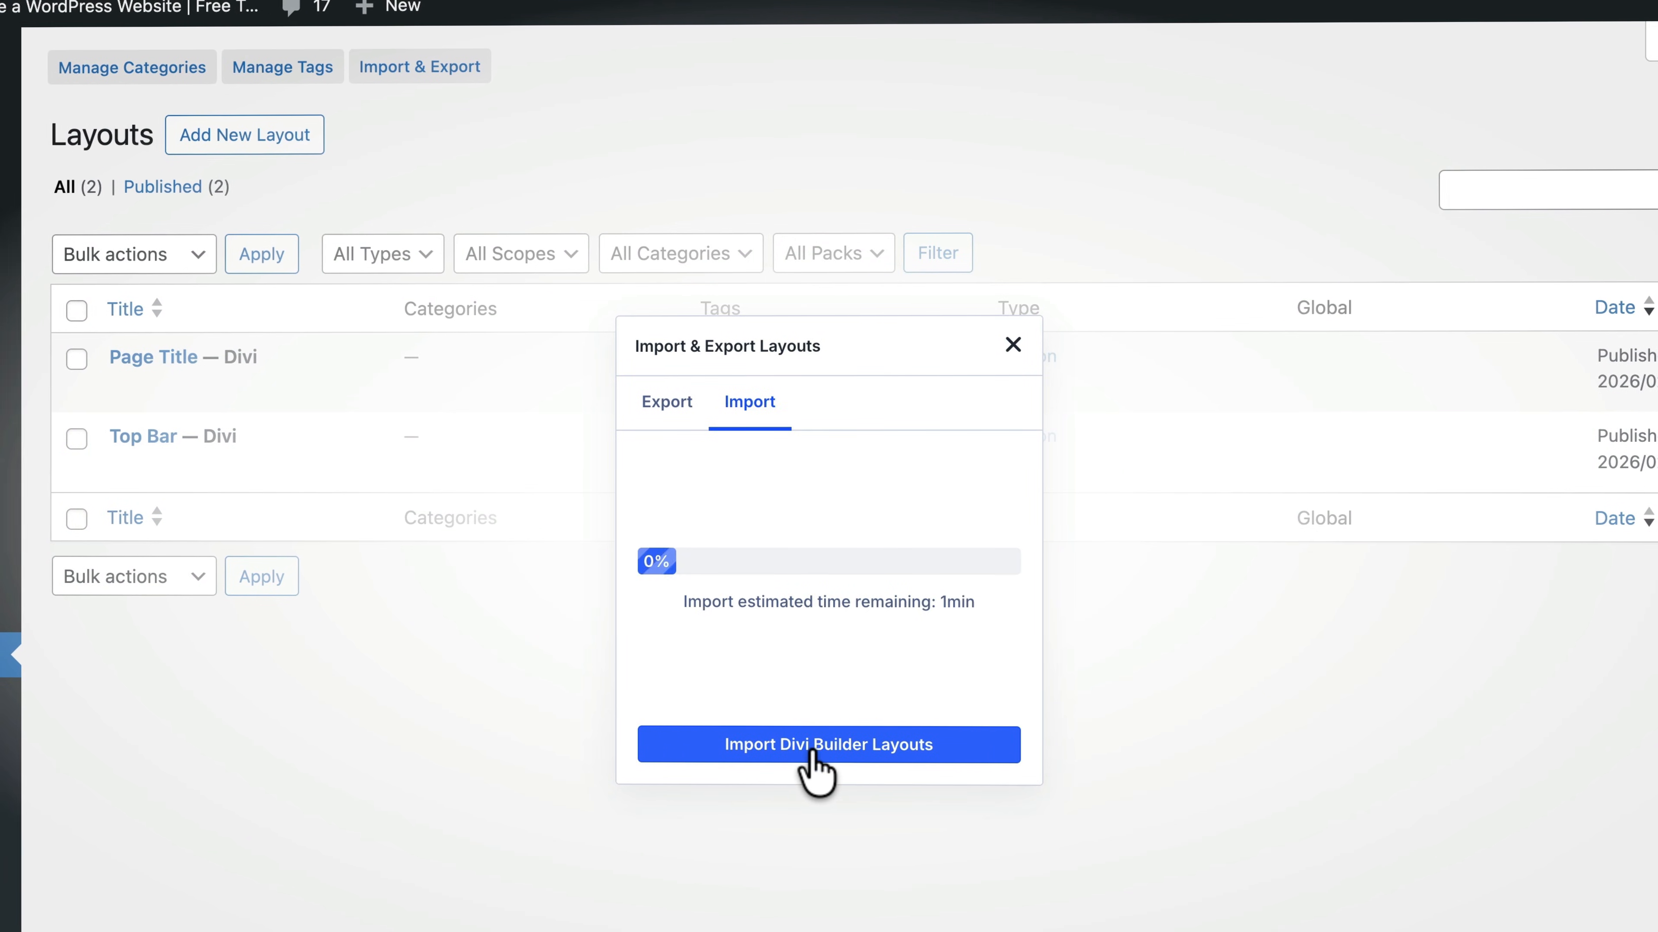
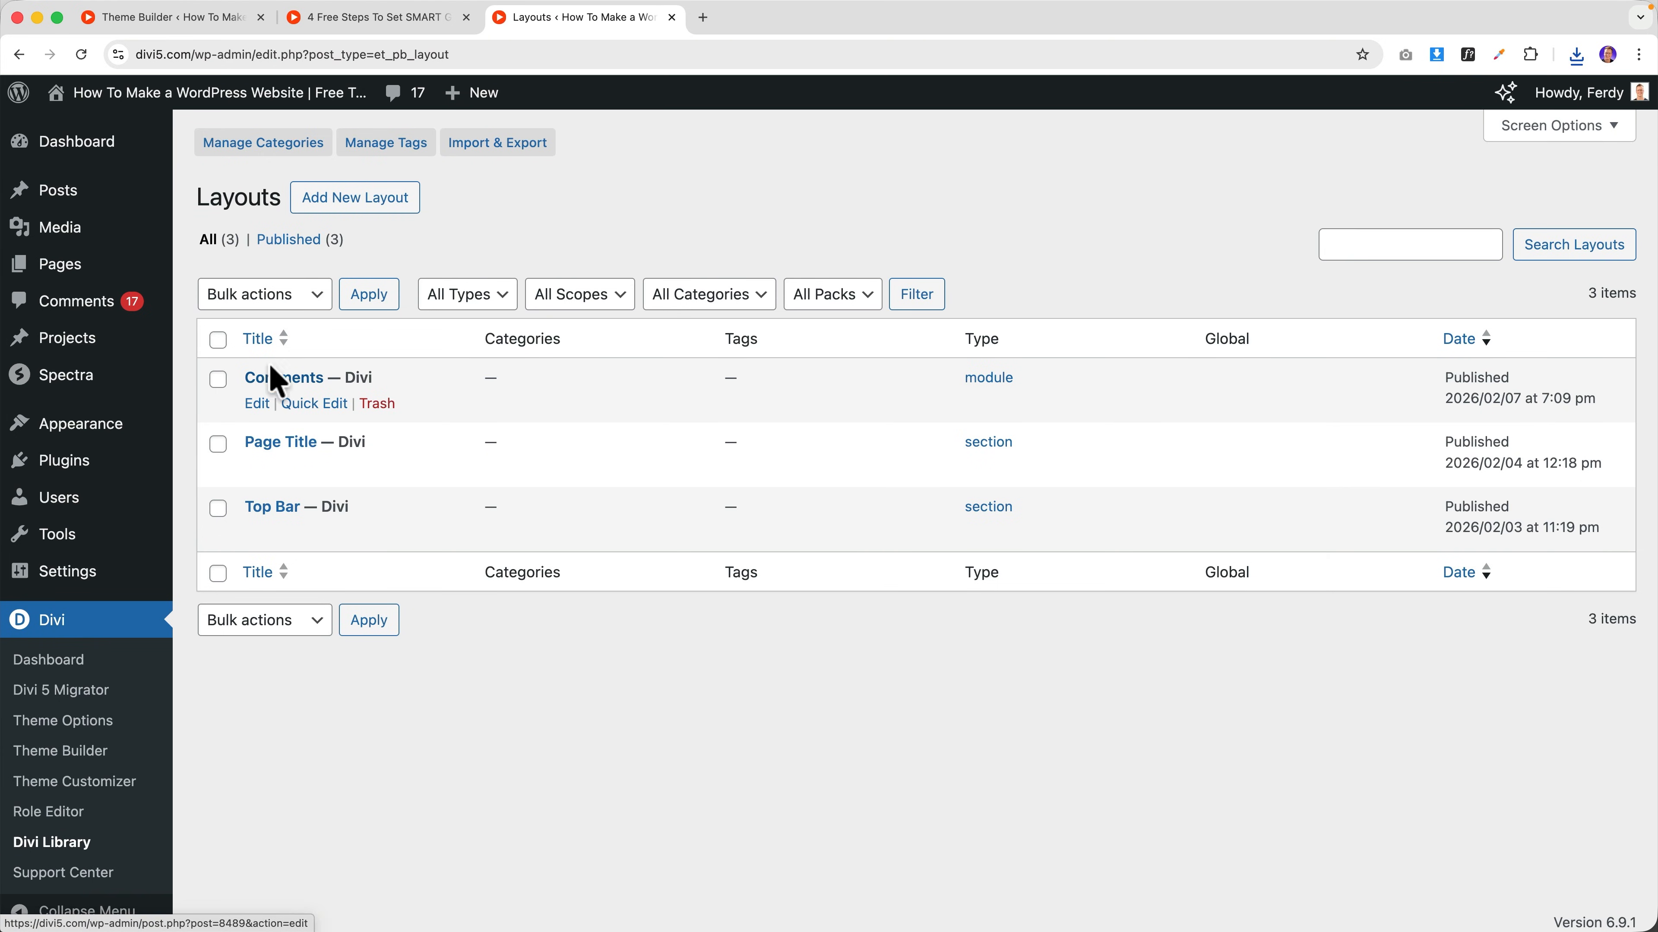
- Return to the Theme Builder tab, exit the template editor, and reopen the All Posts template's Custom Body
click(182, 19)
scroll(632, 260, up, 15)
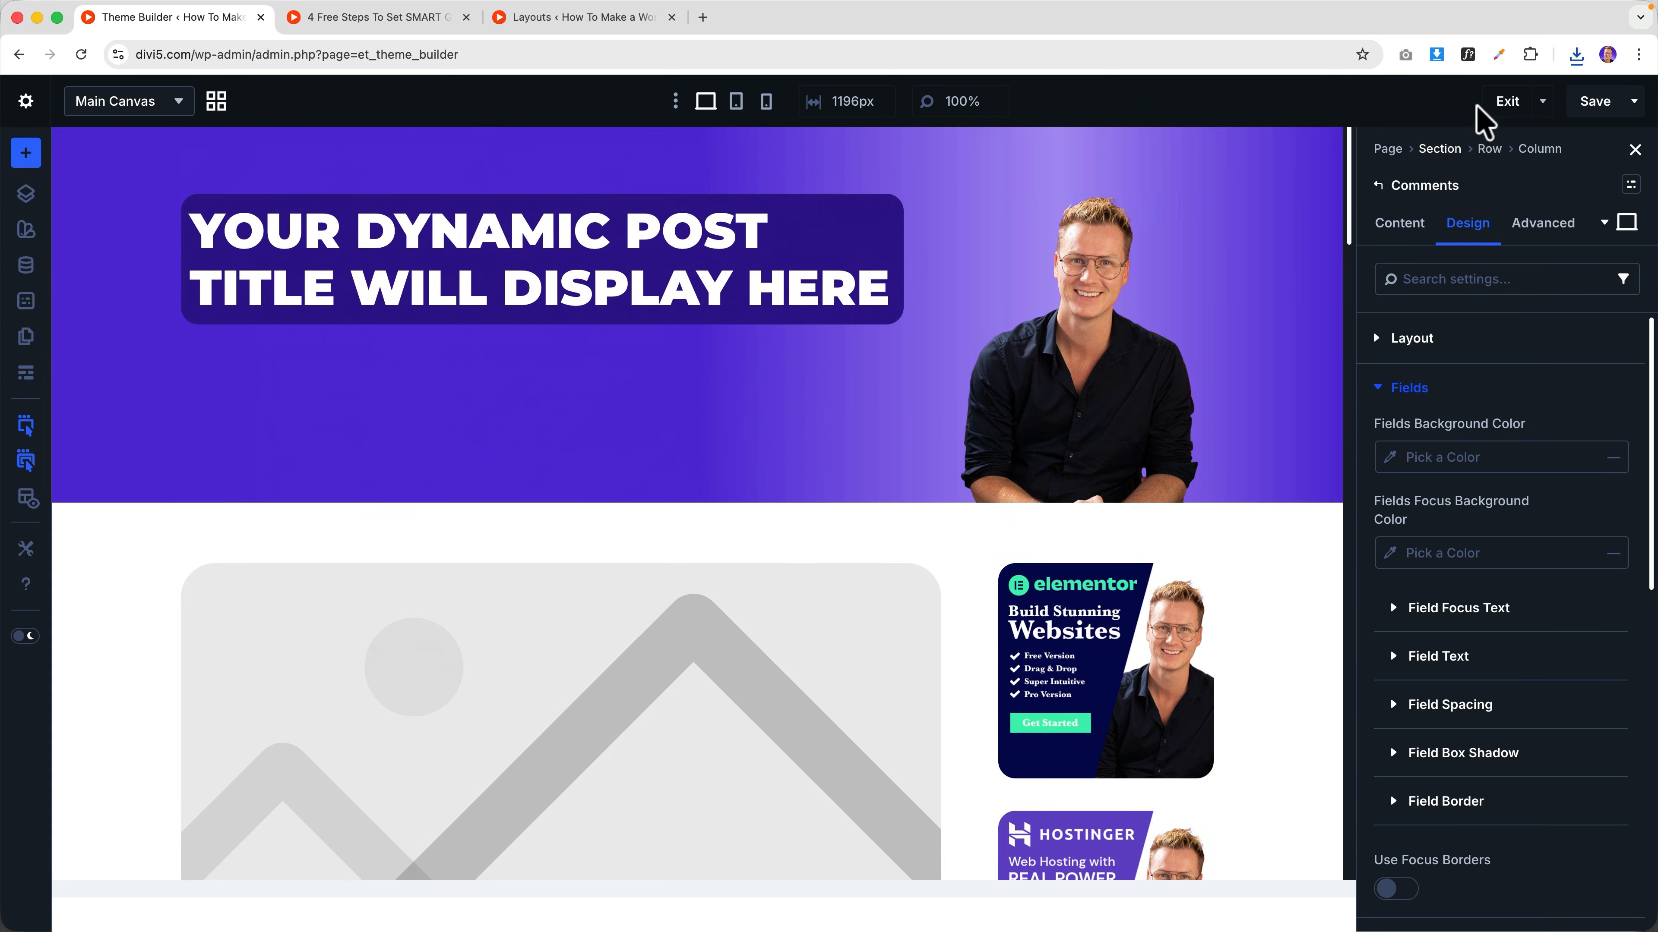
click(1504, 101)
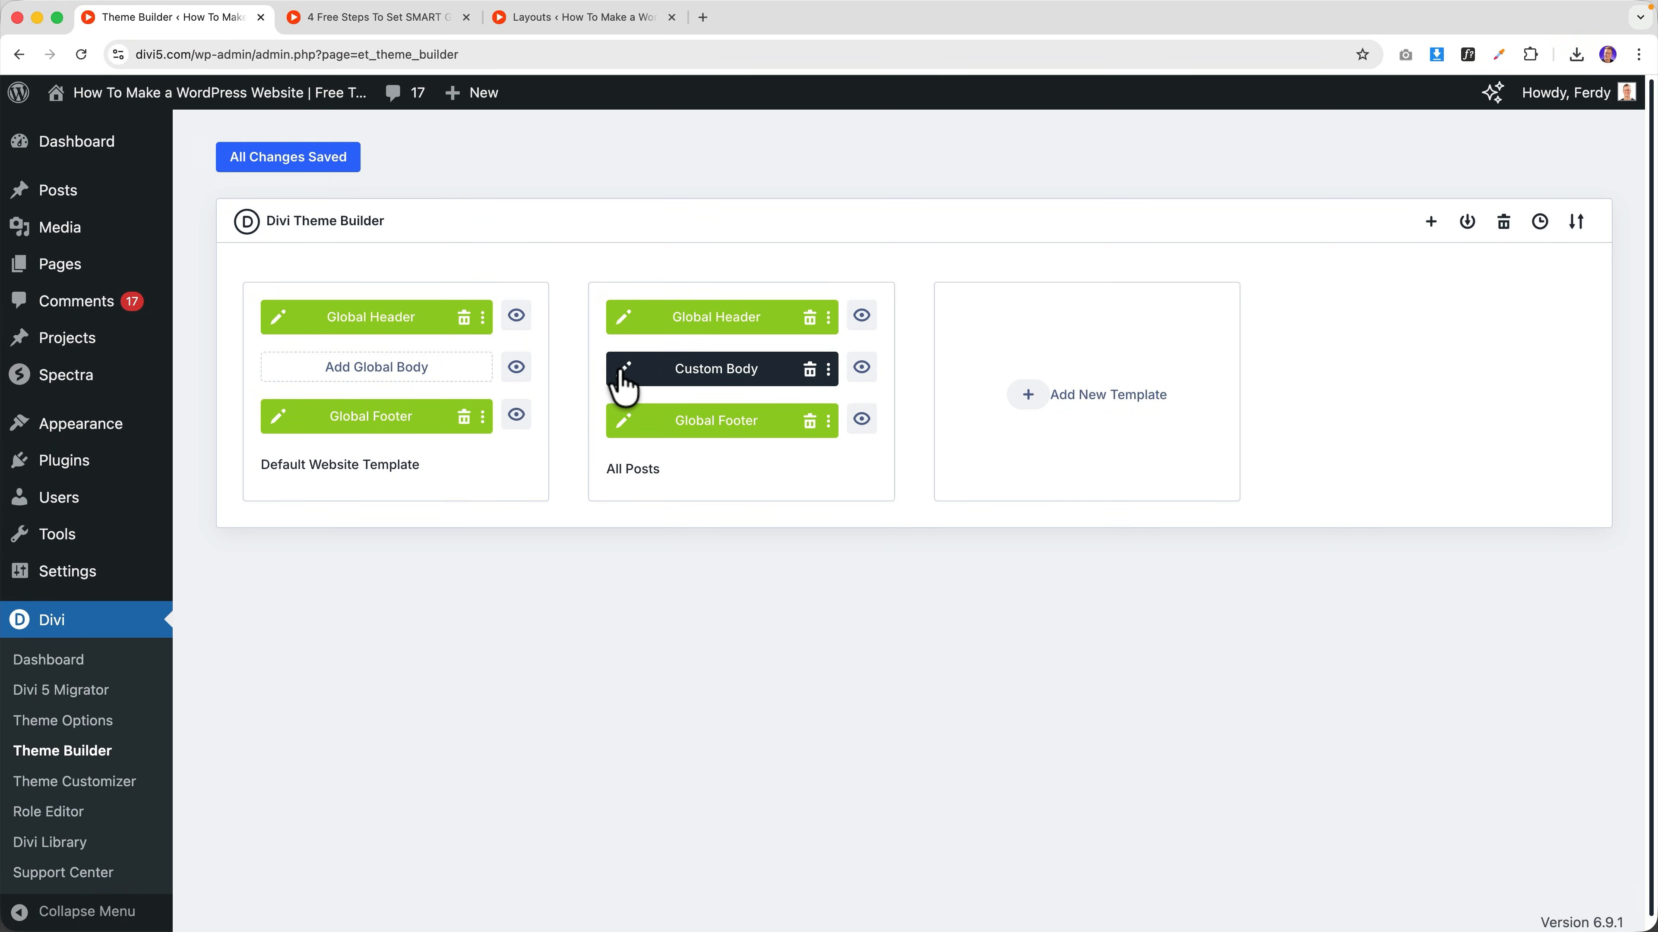
click(623, 369)
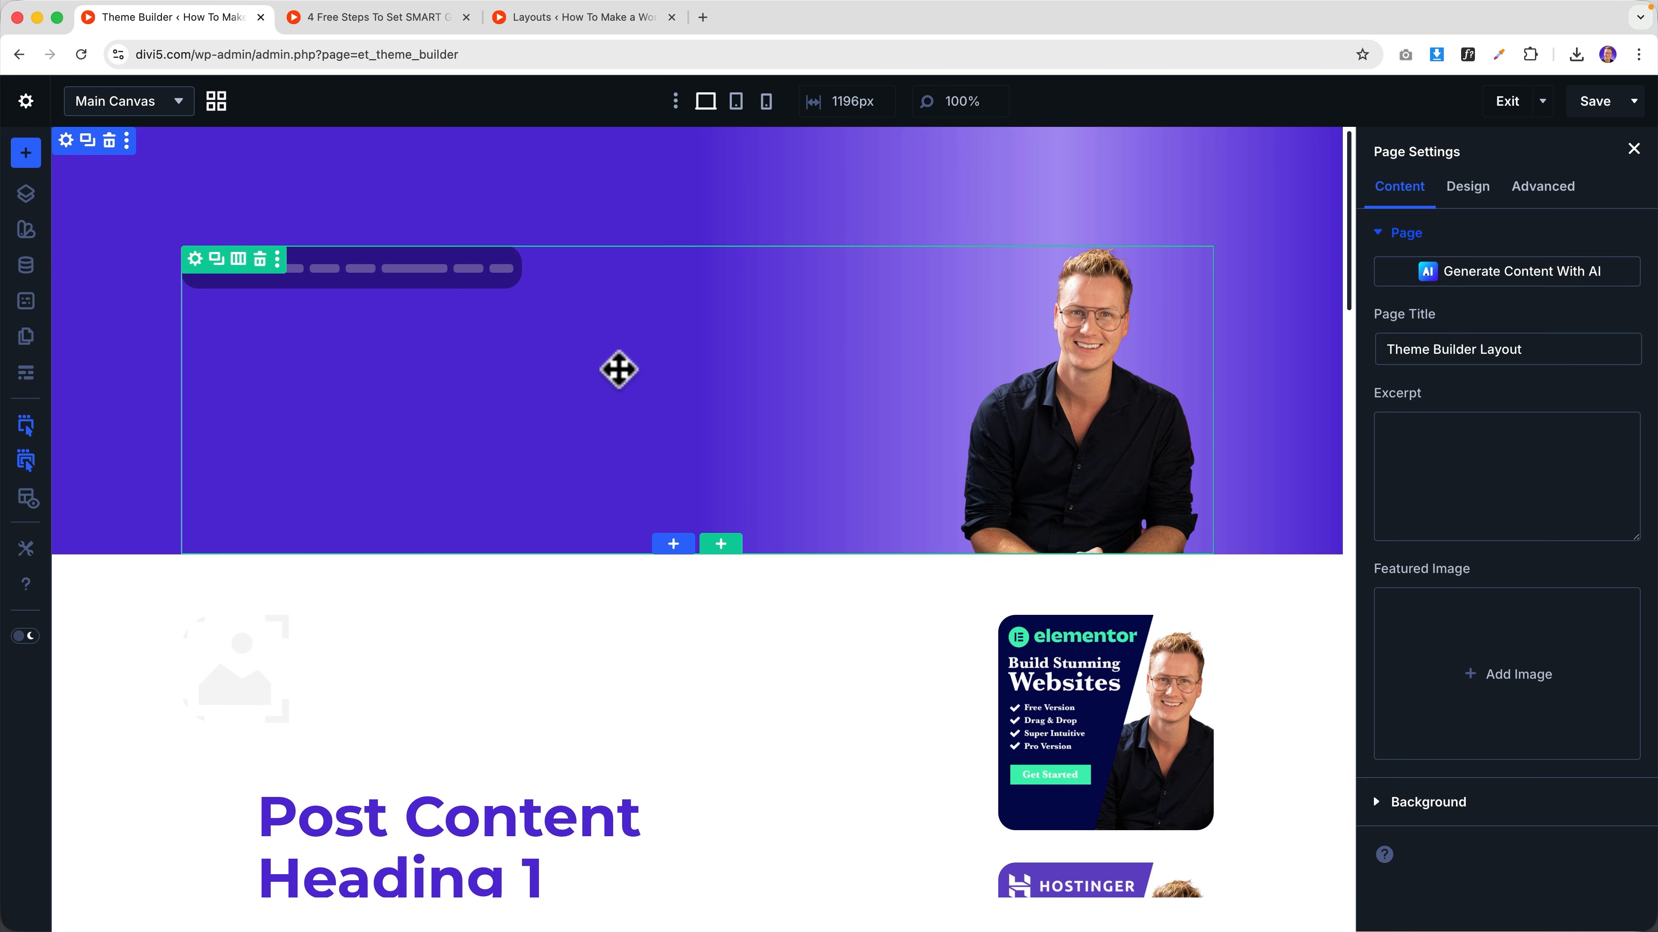
- Insert the saved Comments module from the library below the existing Comments module in the main column
scroll(596, 384, down, 20)
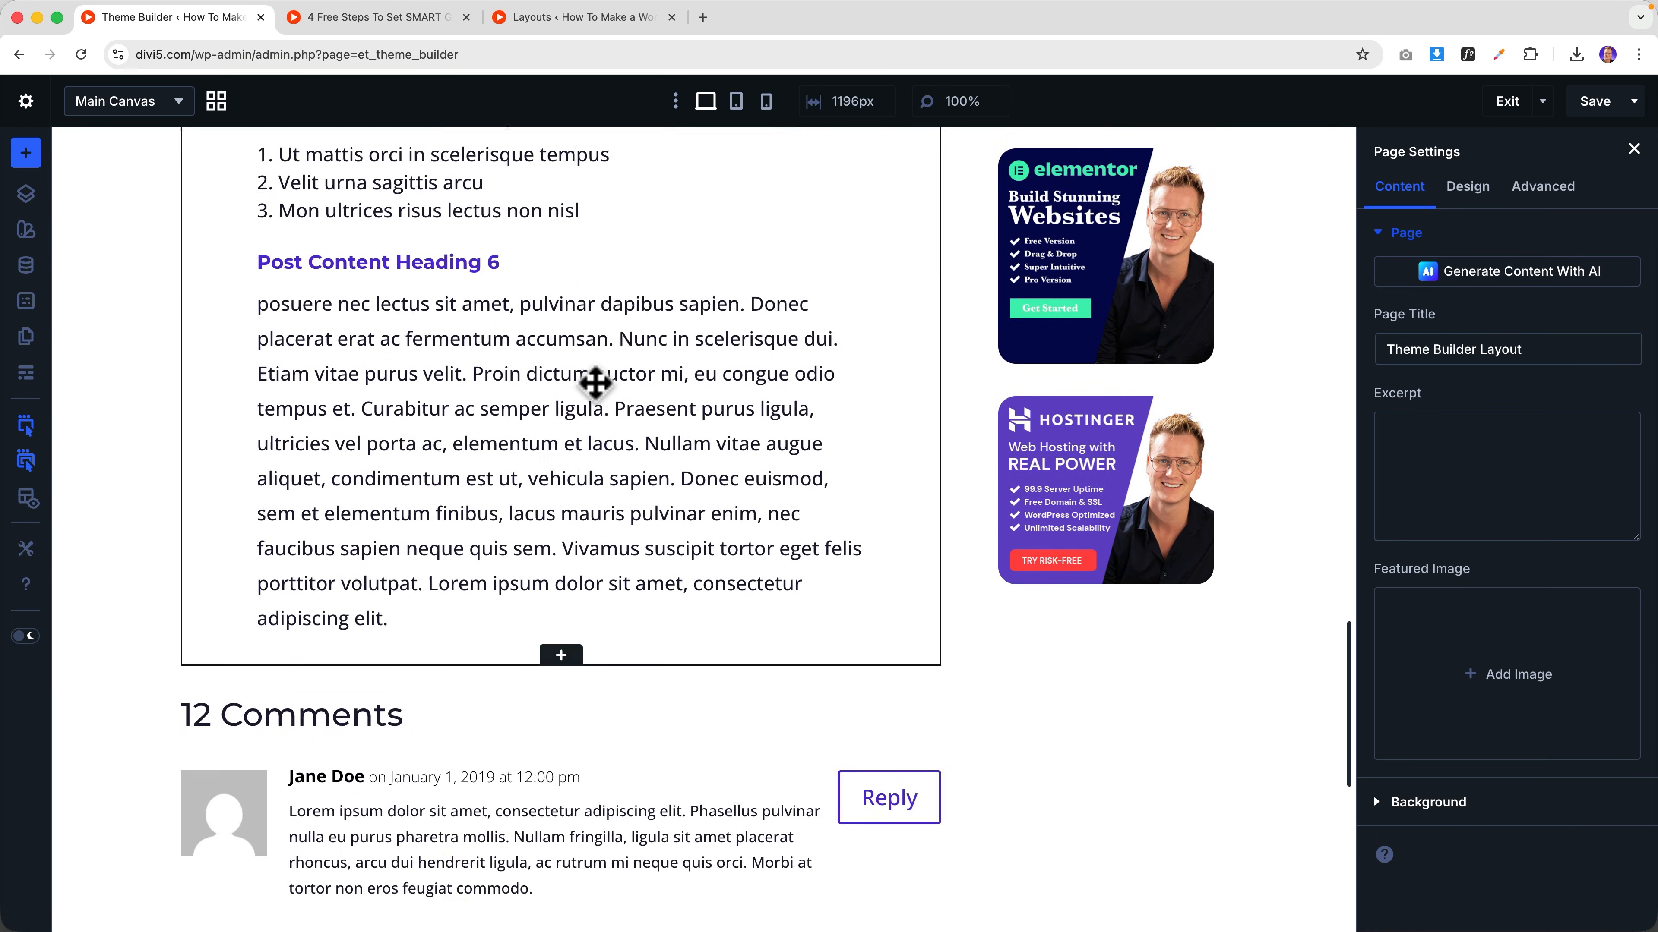
scroll(597, 382, up, 5)
scroll(597, 382, down, 7)
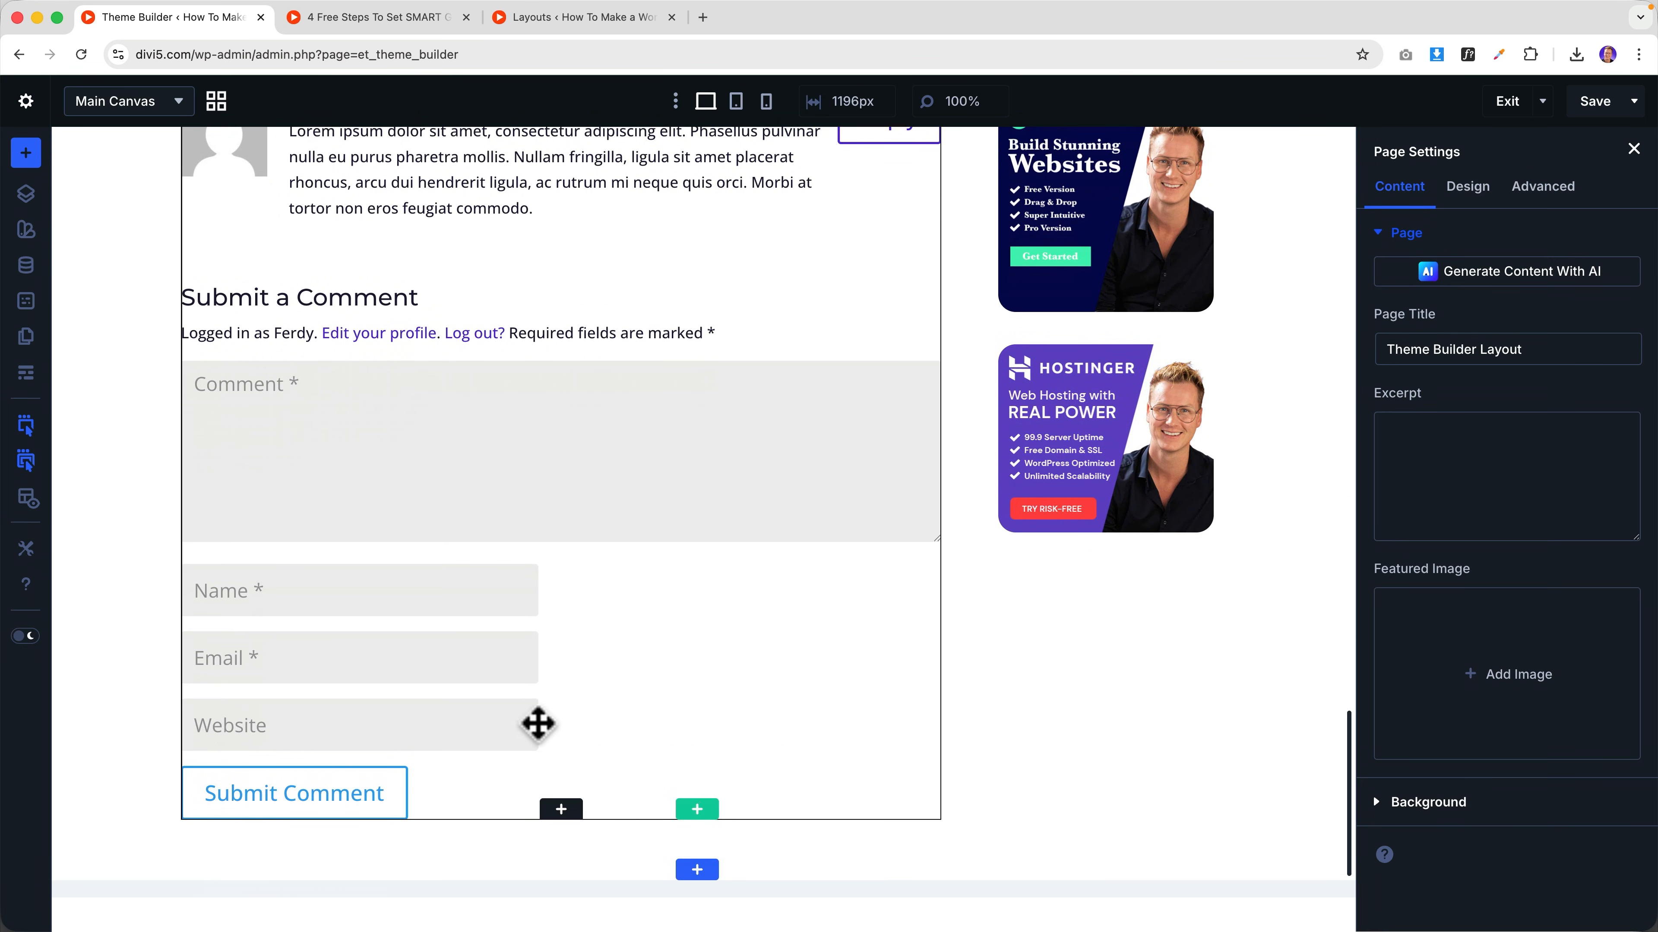
click(562, 812)
click(551, 229)
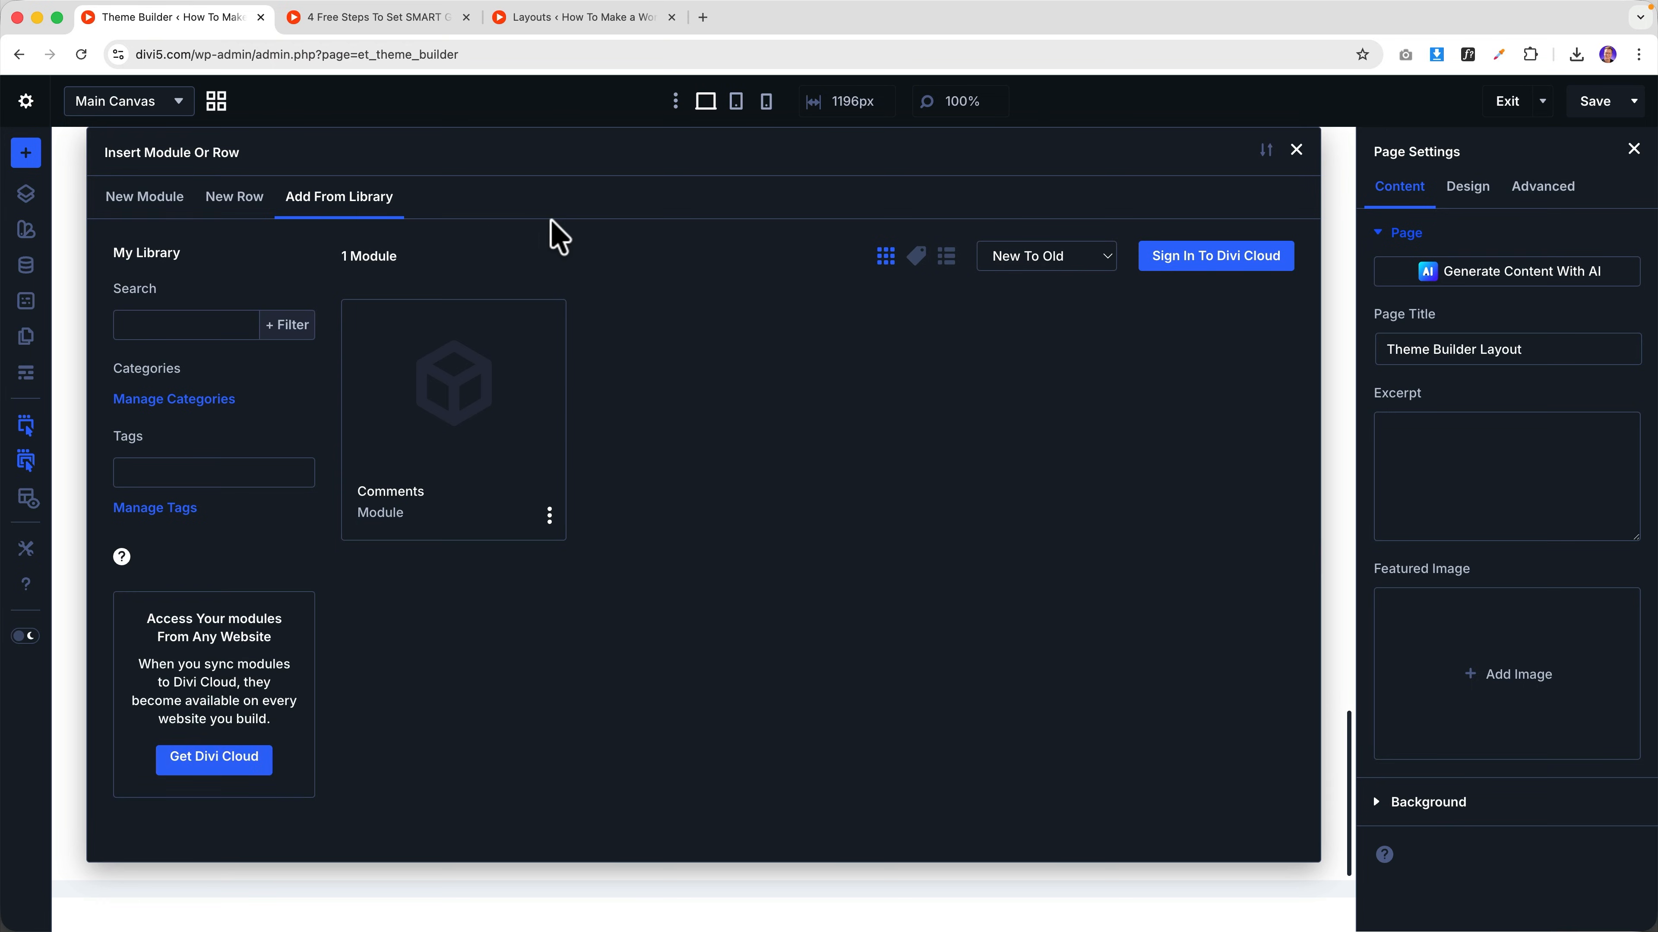
click(455, 420)
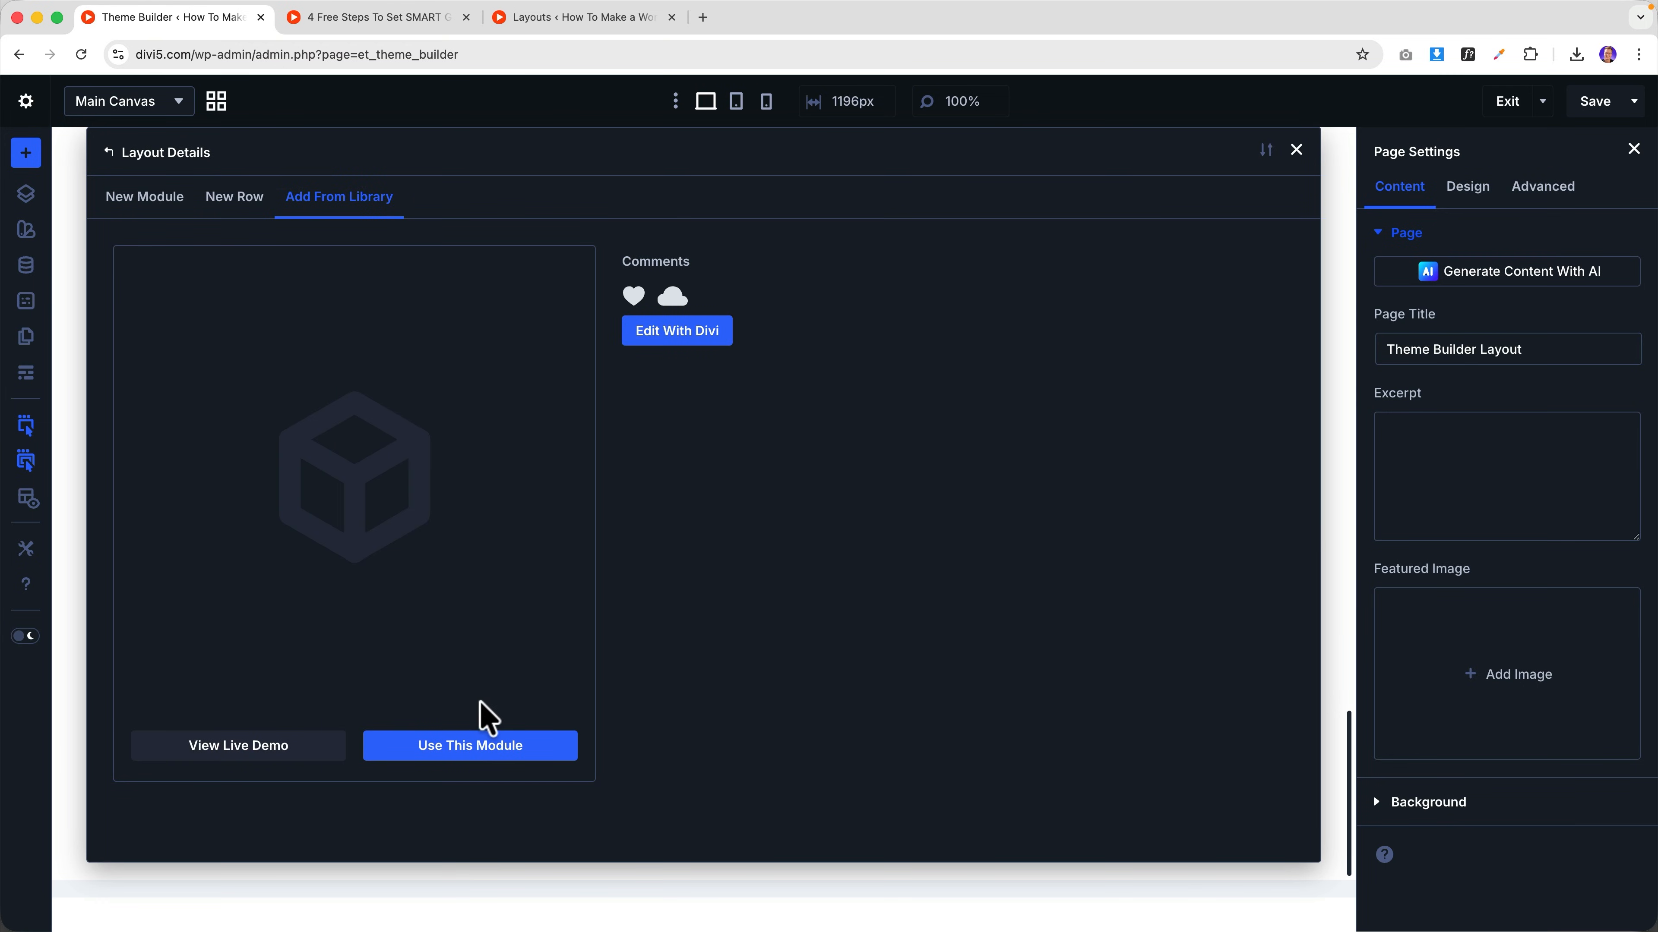
click(478, 747)
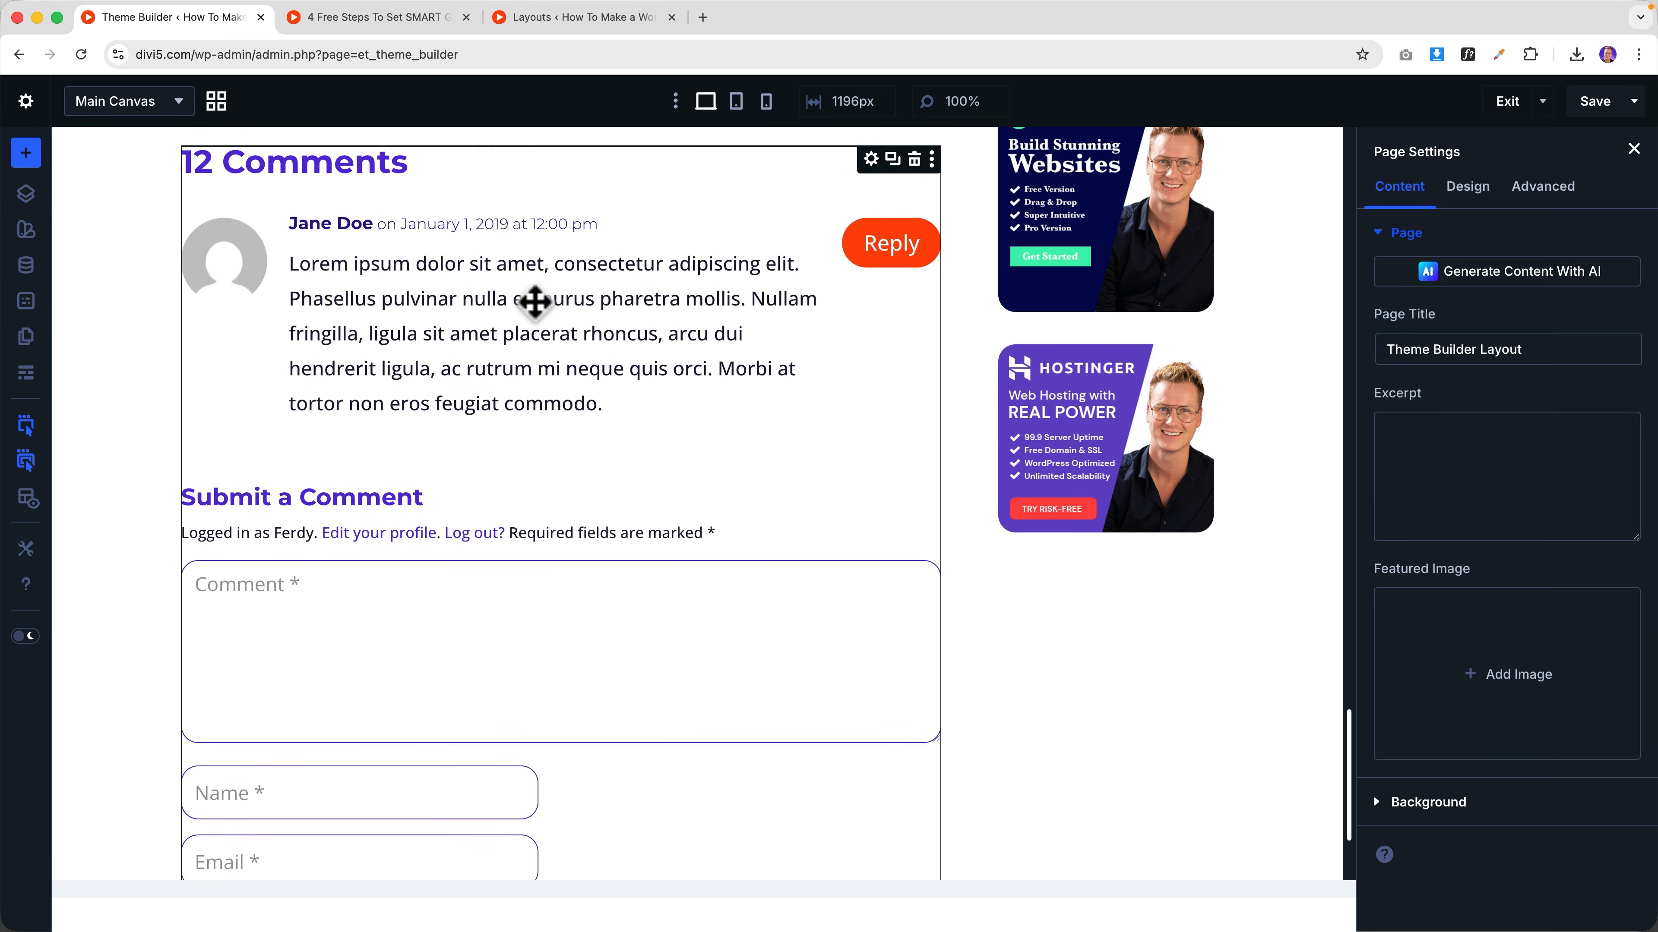
- Compare the two Comments modules and look over the Design option groups of the original unstyled one
scroll(537, 303, down, 3)
scroll(558, 335, up, 15)
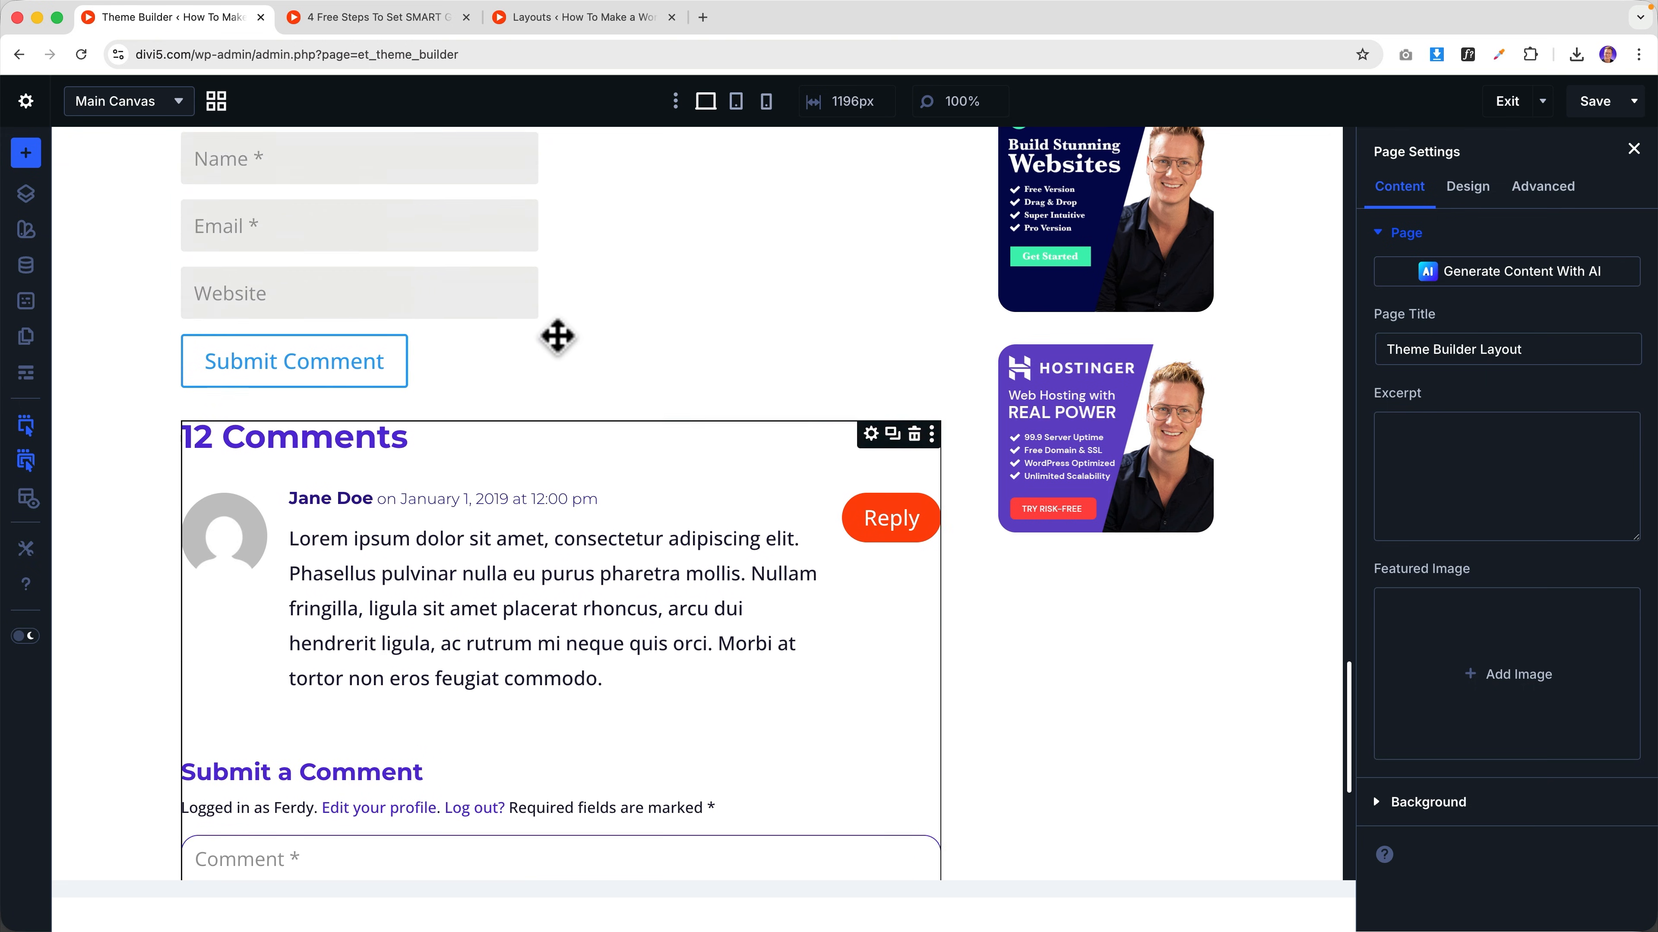
click(558, 335)
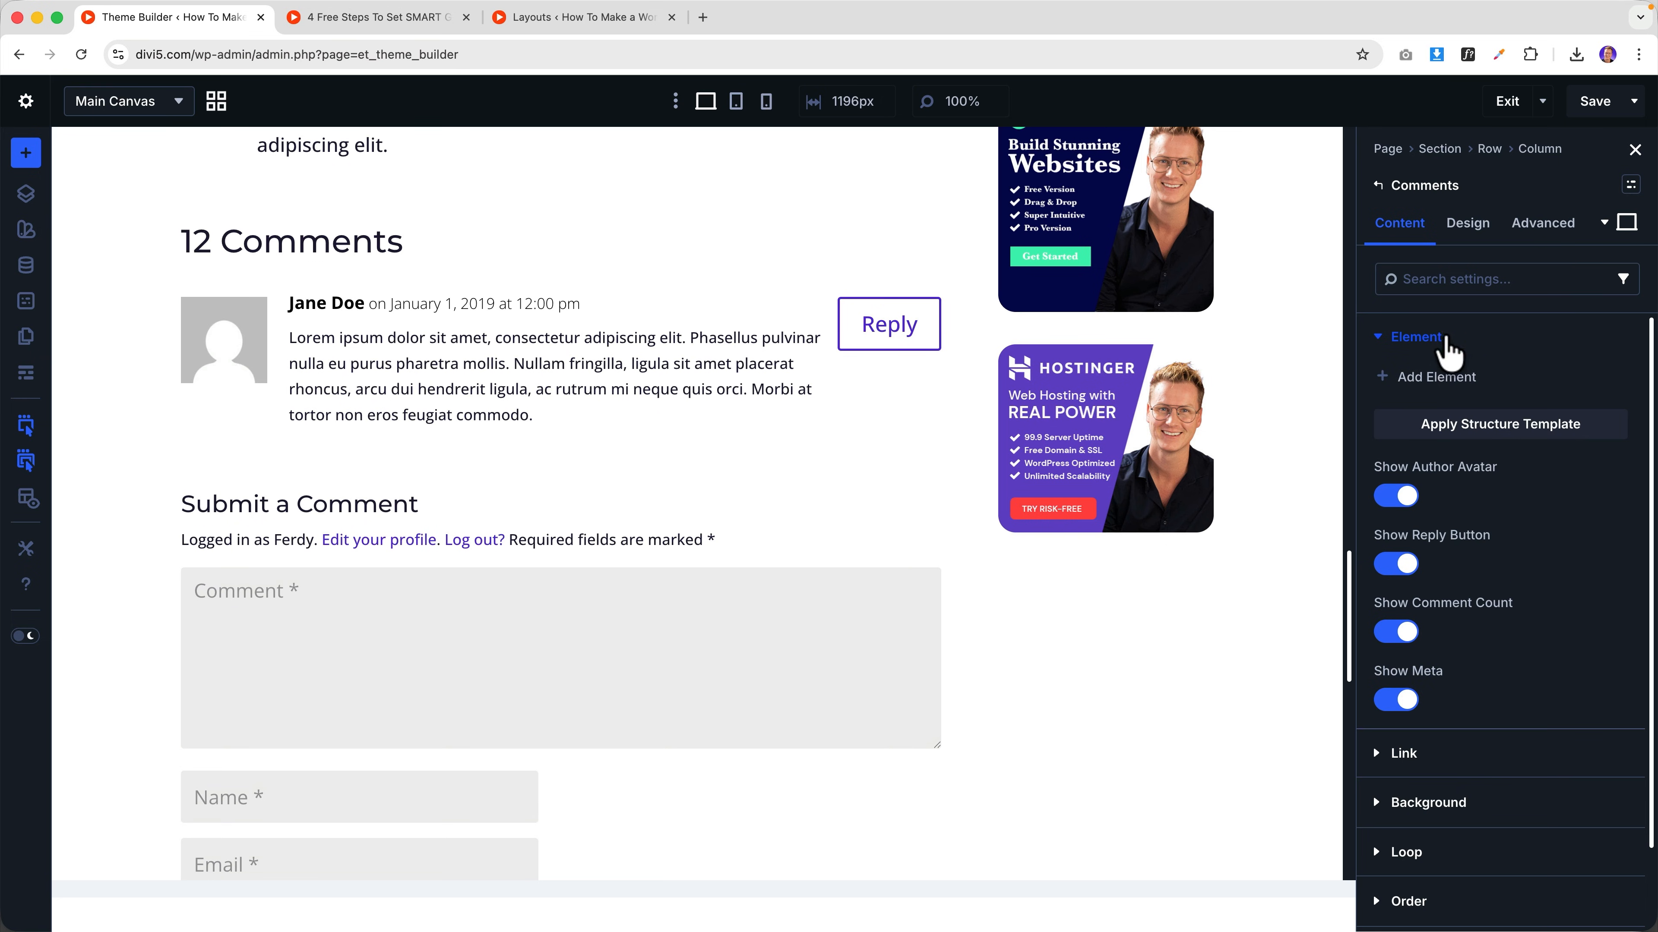
click(1476, 234)
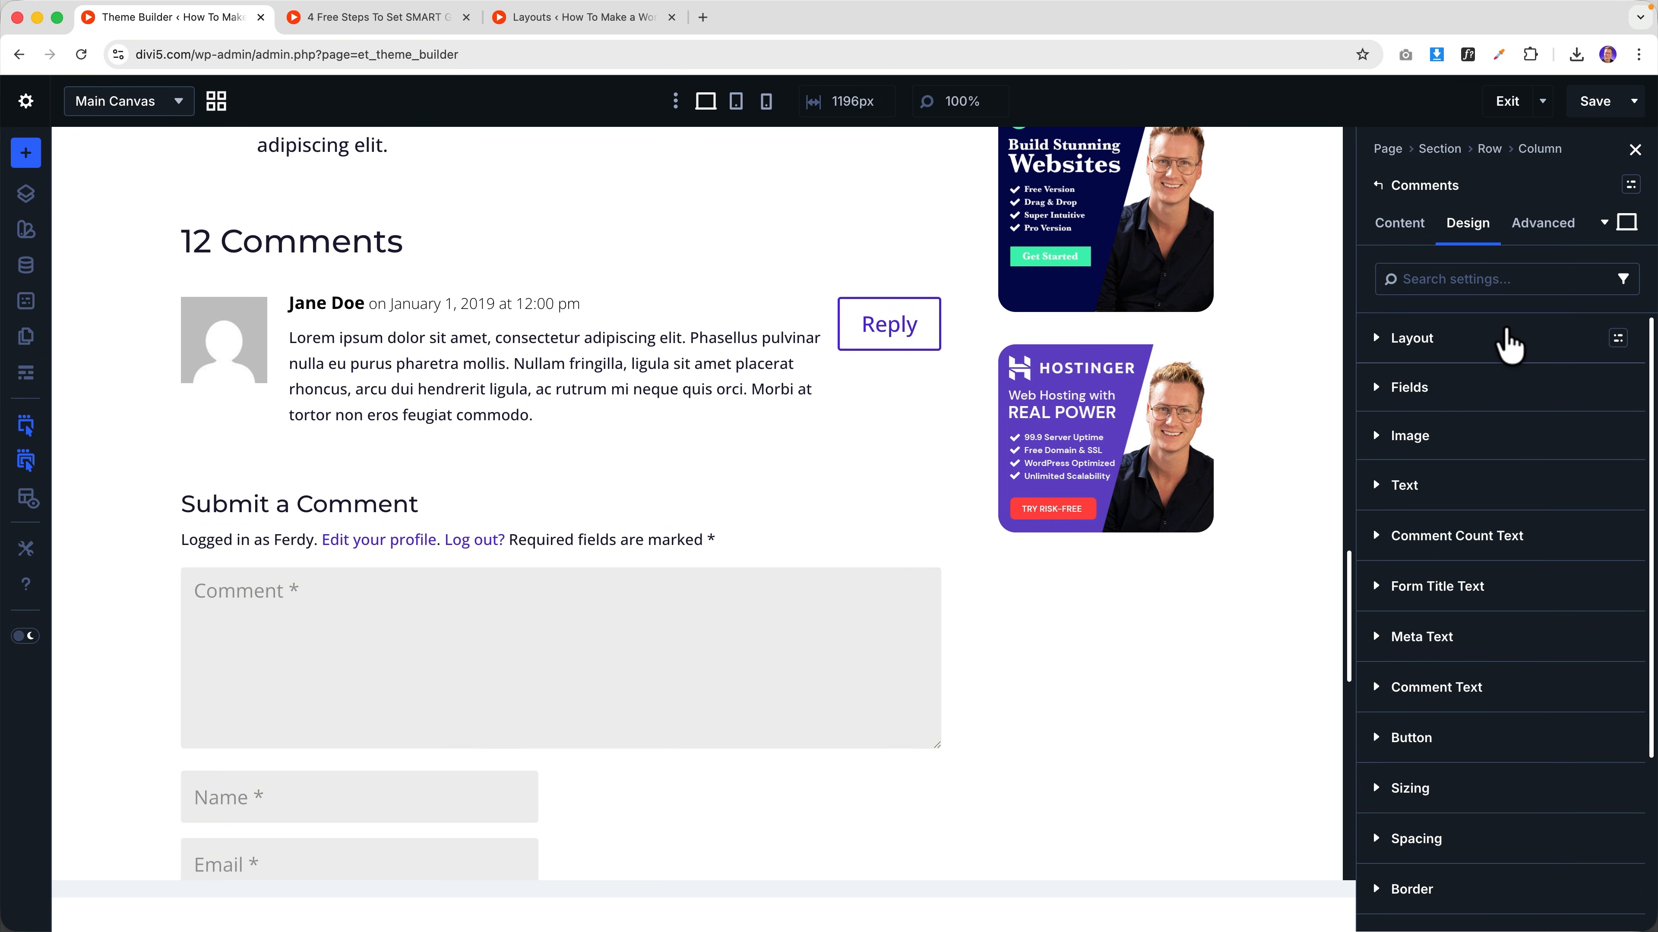
scroll(1482, 391, down, 1)
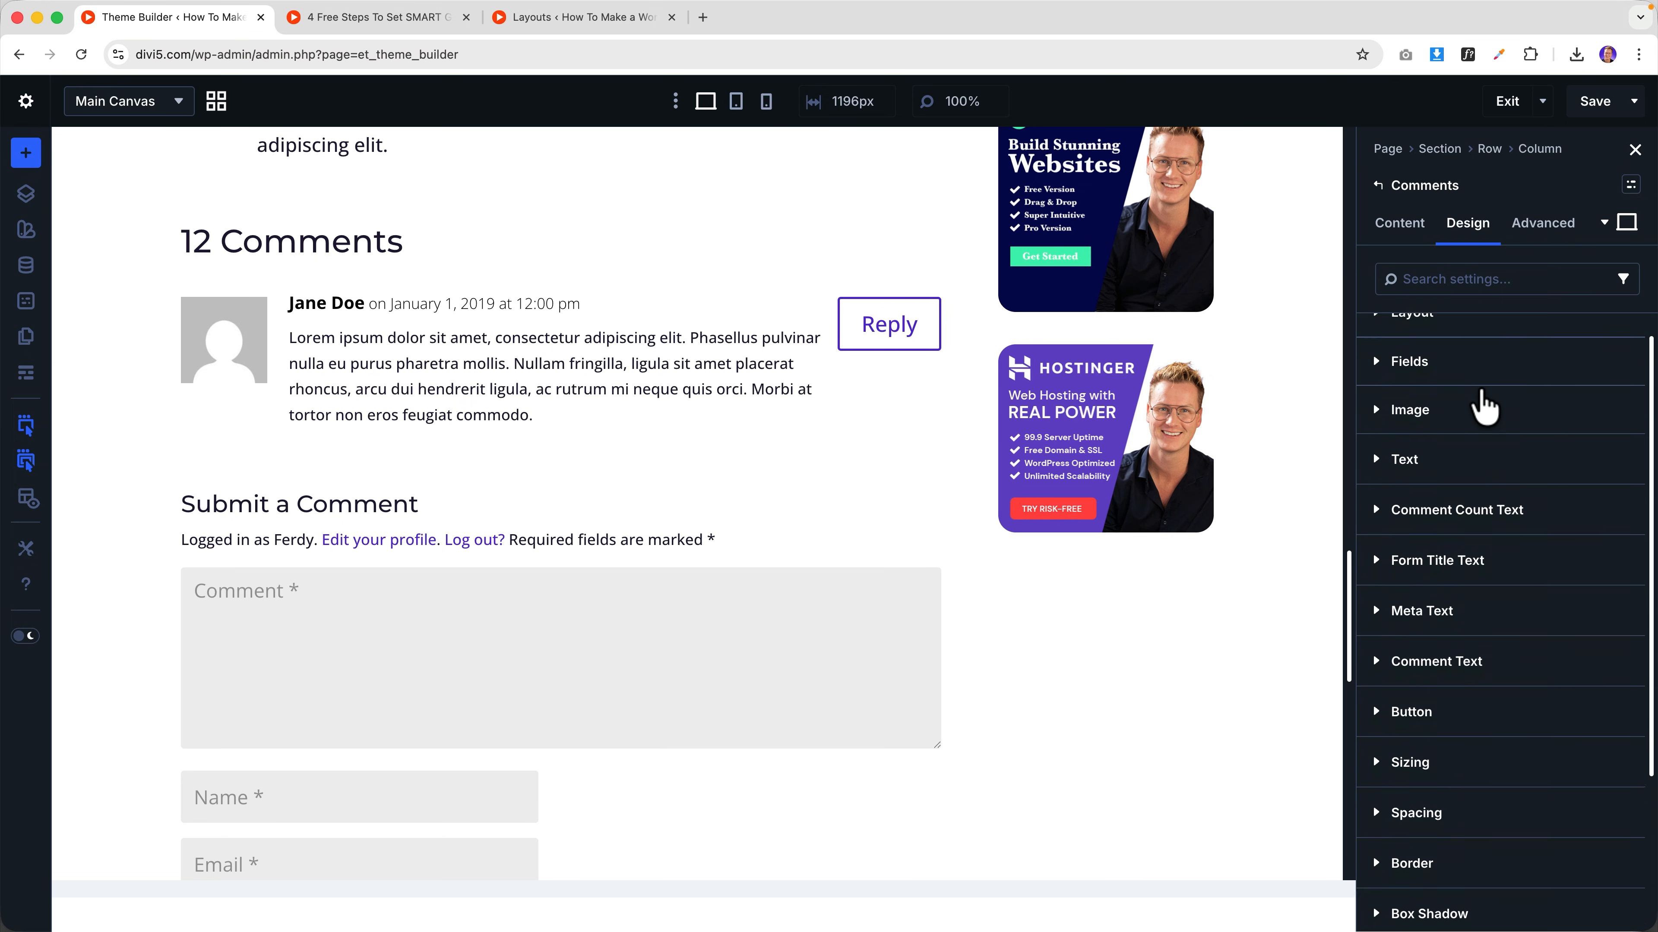
- Round the commenter image in the original unstyled Comments module with a 5 rem border radius on all corners
scroll(1482, 391, up, 1)
click(1416, 436)
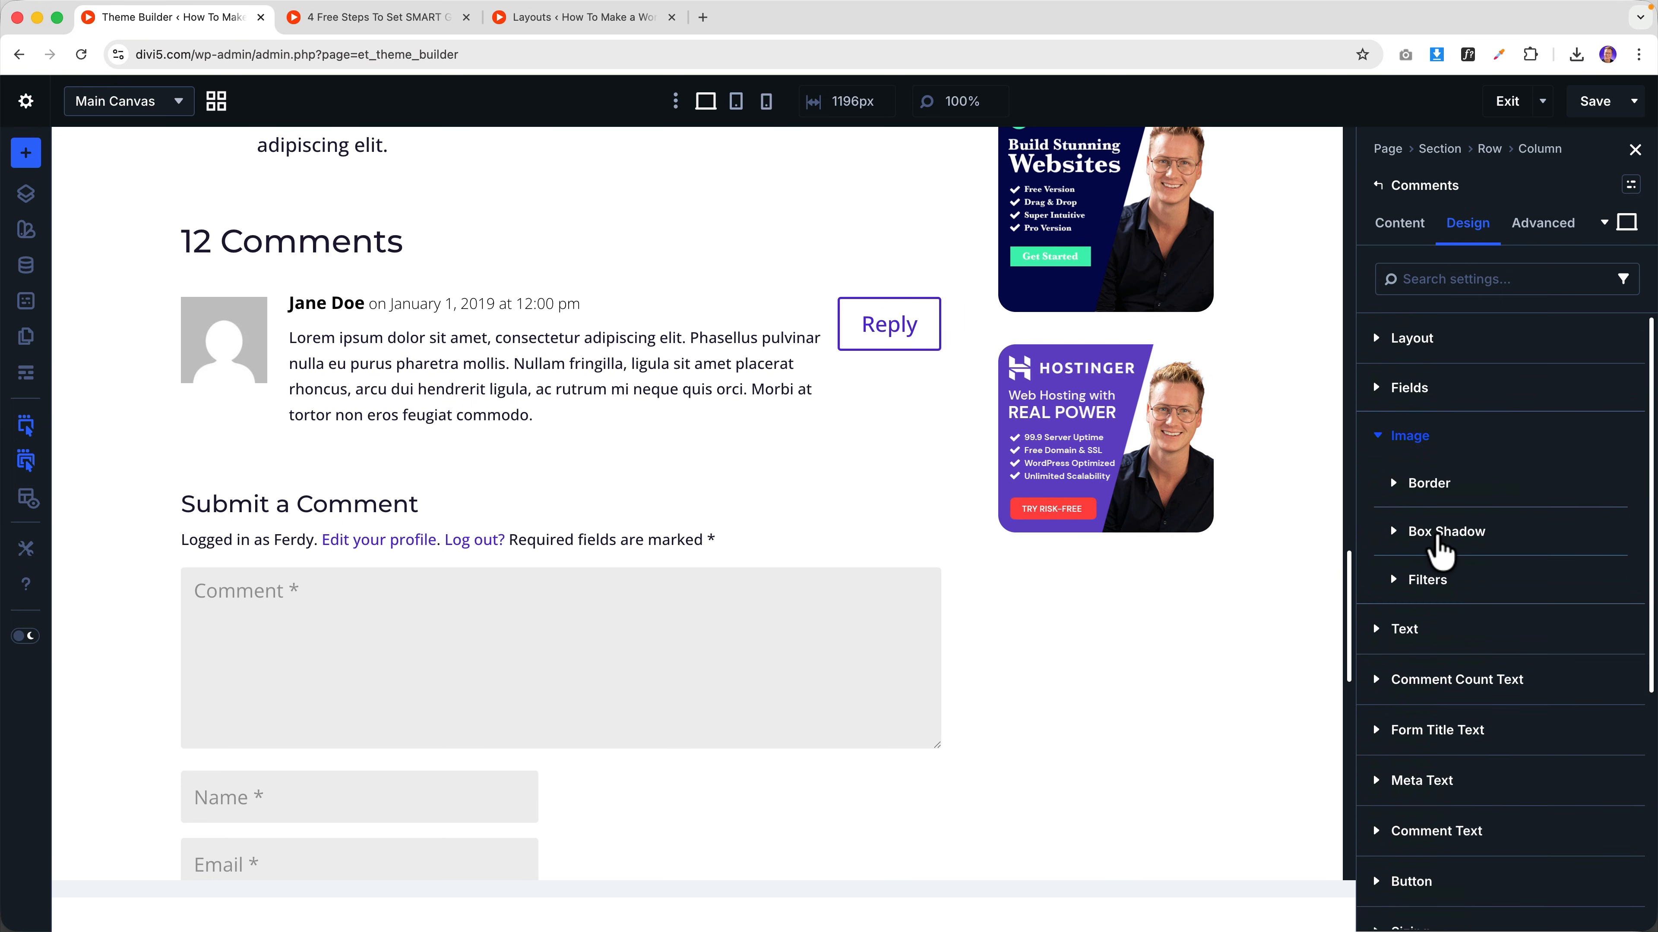
click(1406, 486)
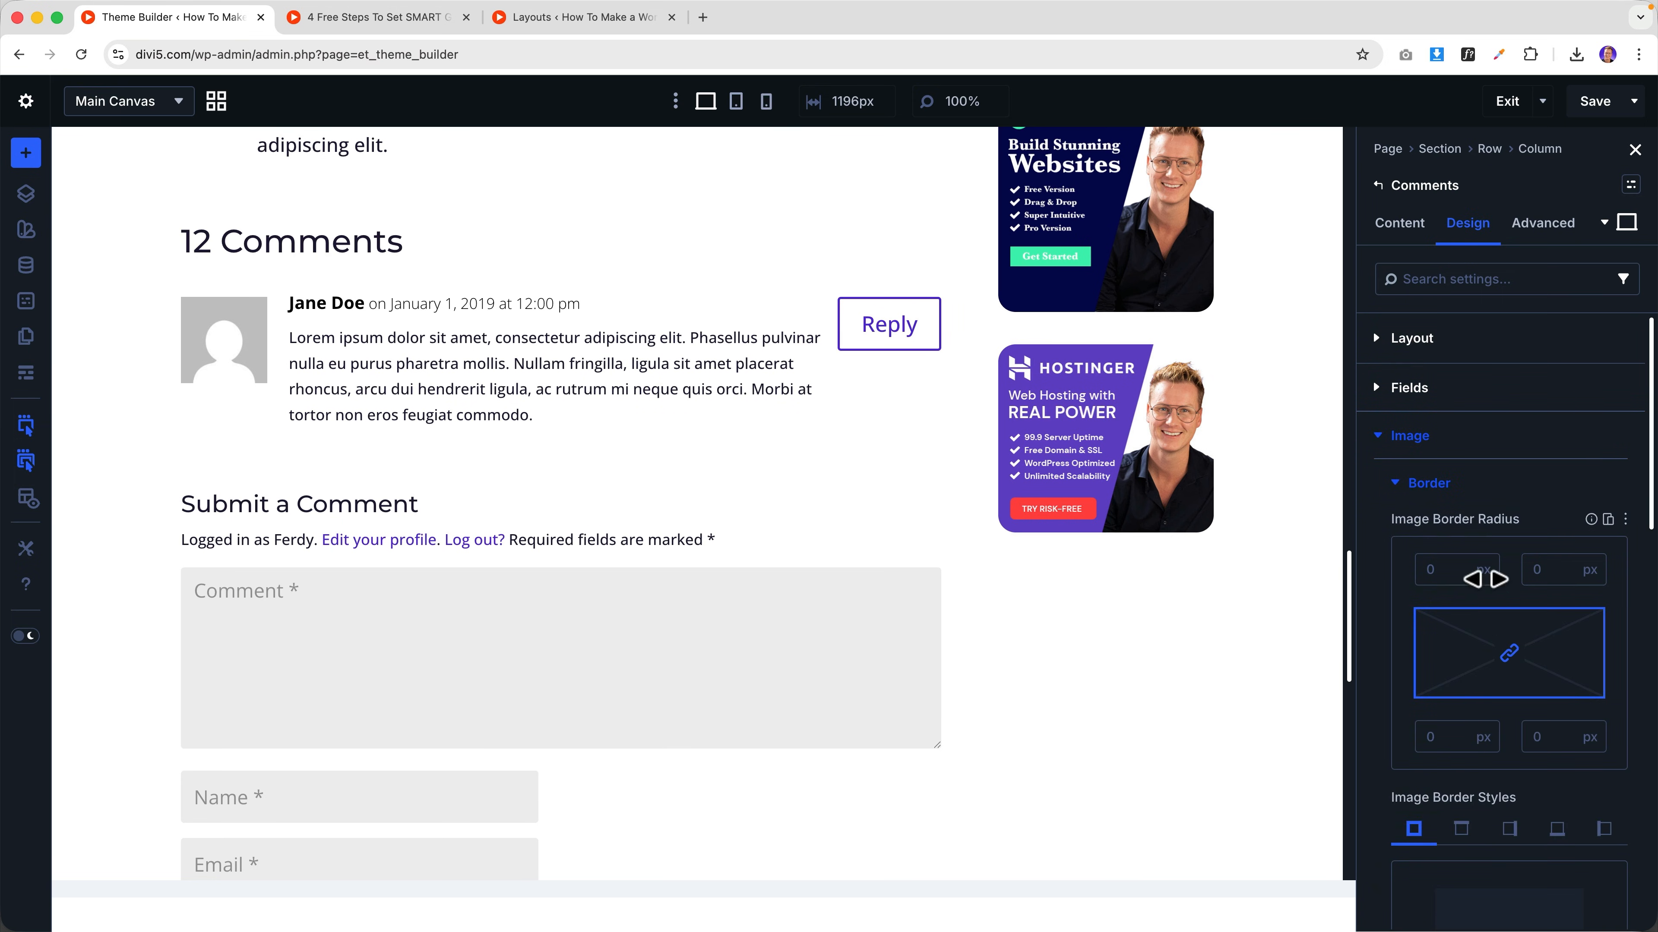
click(1479, 570)
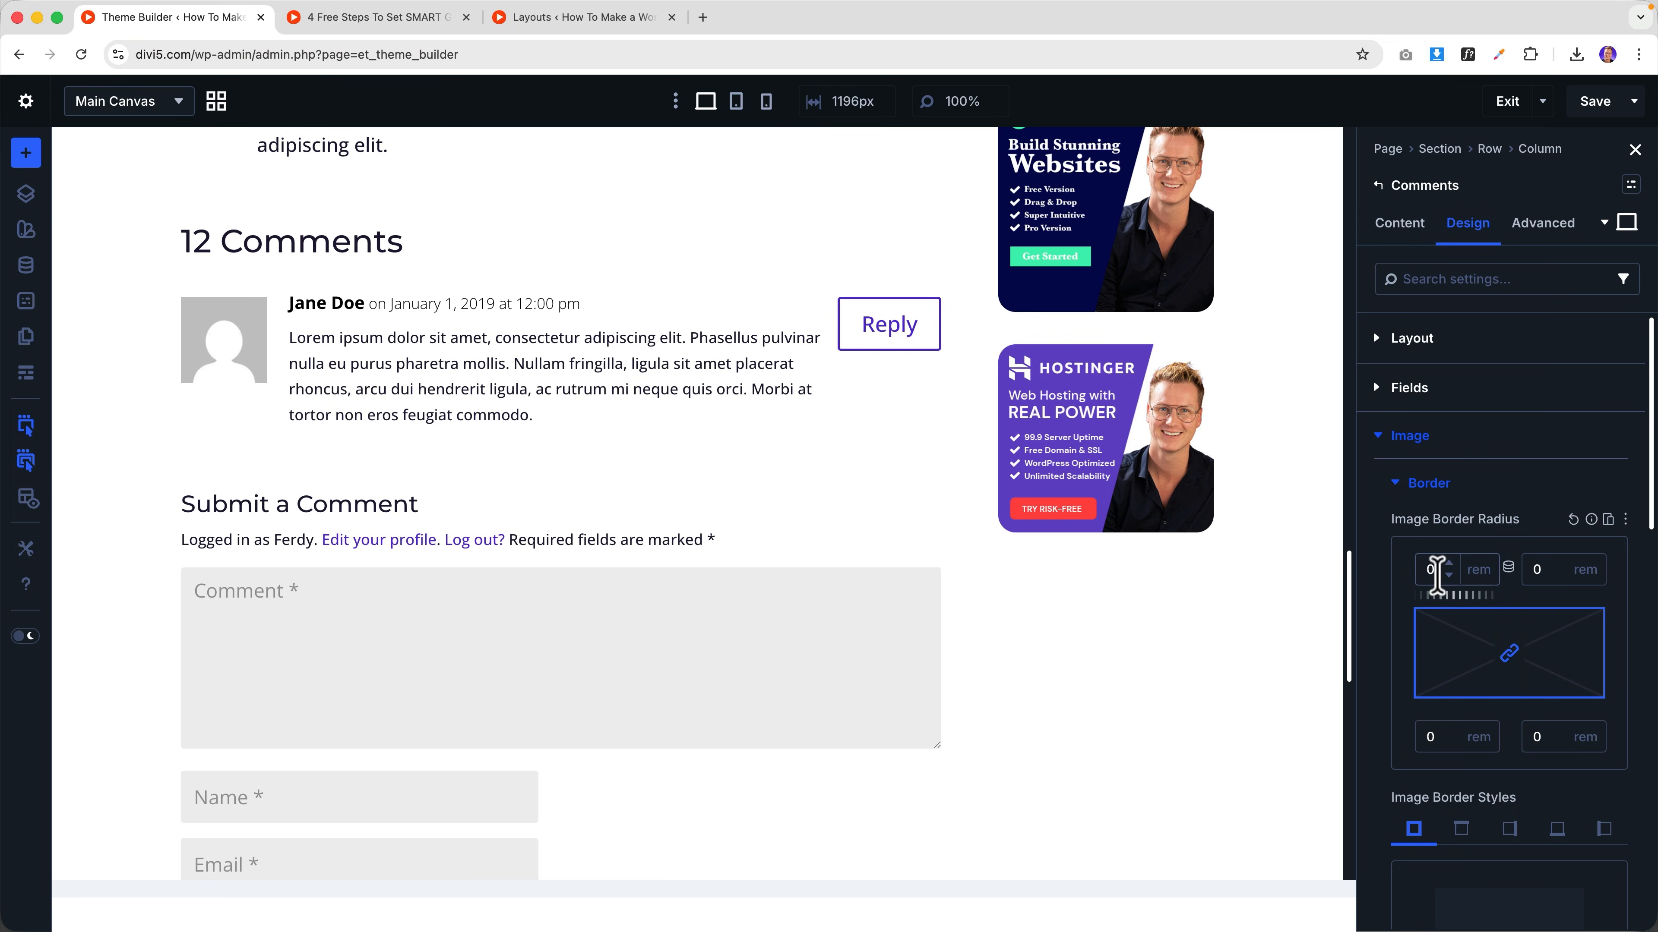
text(5)
key(Tab)
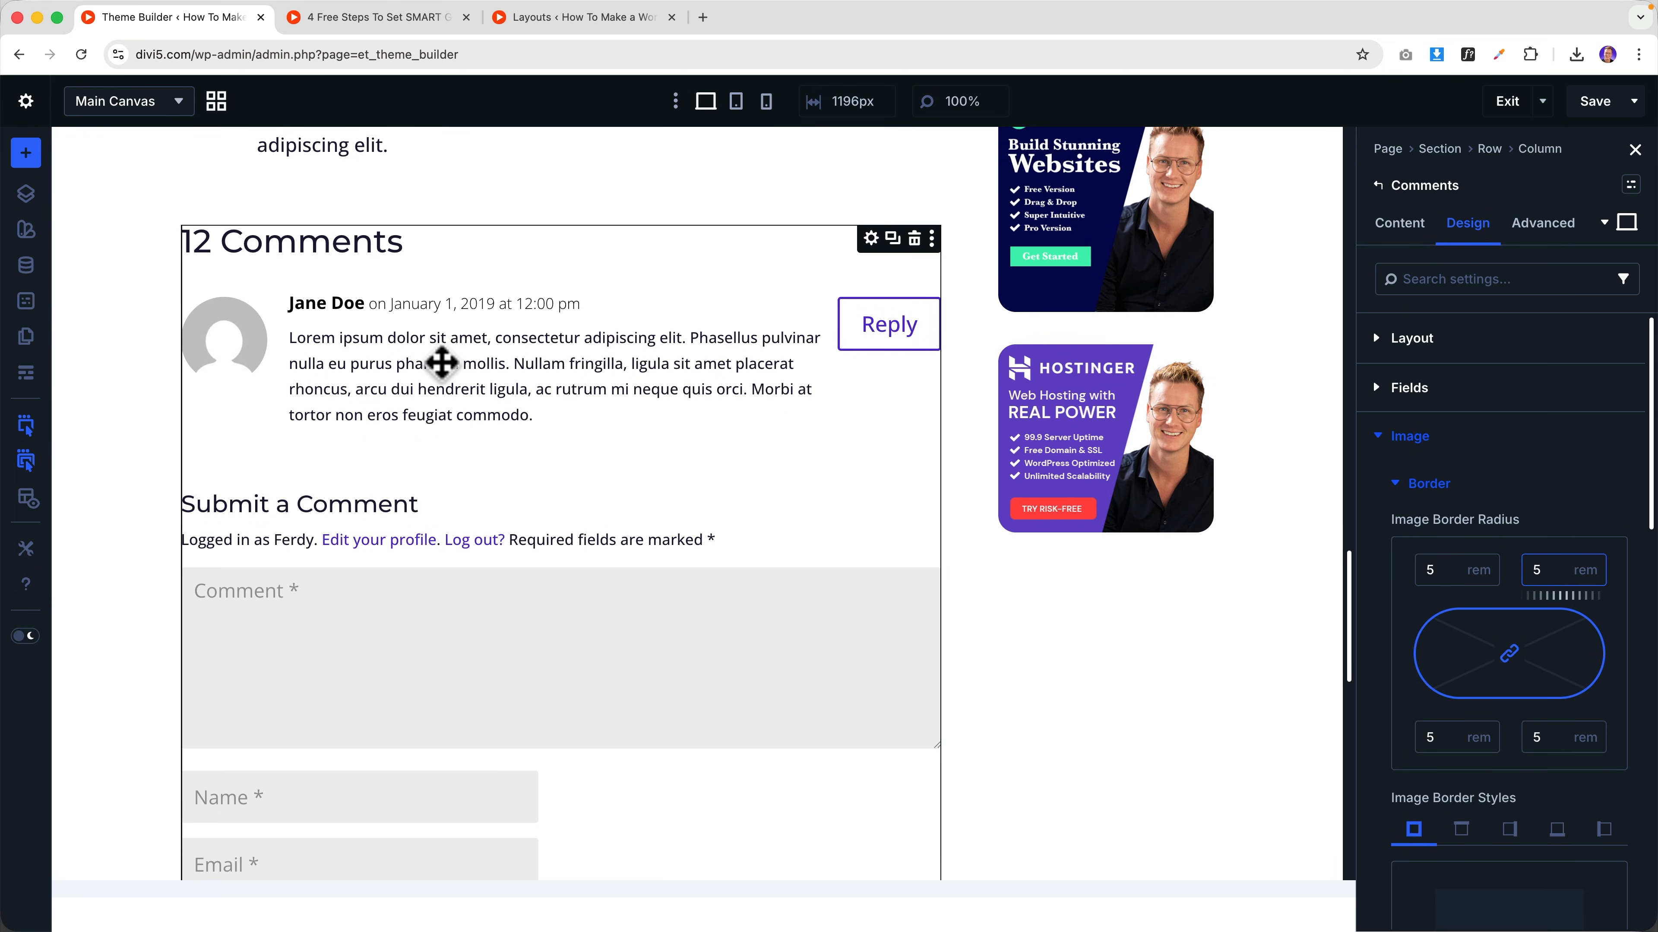
- Delete the original unstyled Comments module, keeping the imported styled one directly below the post content, and look over the remaining module
scroll(472, 562, down, 5)
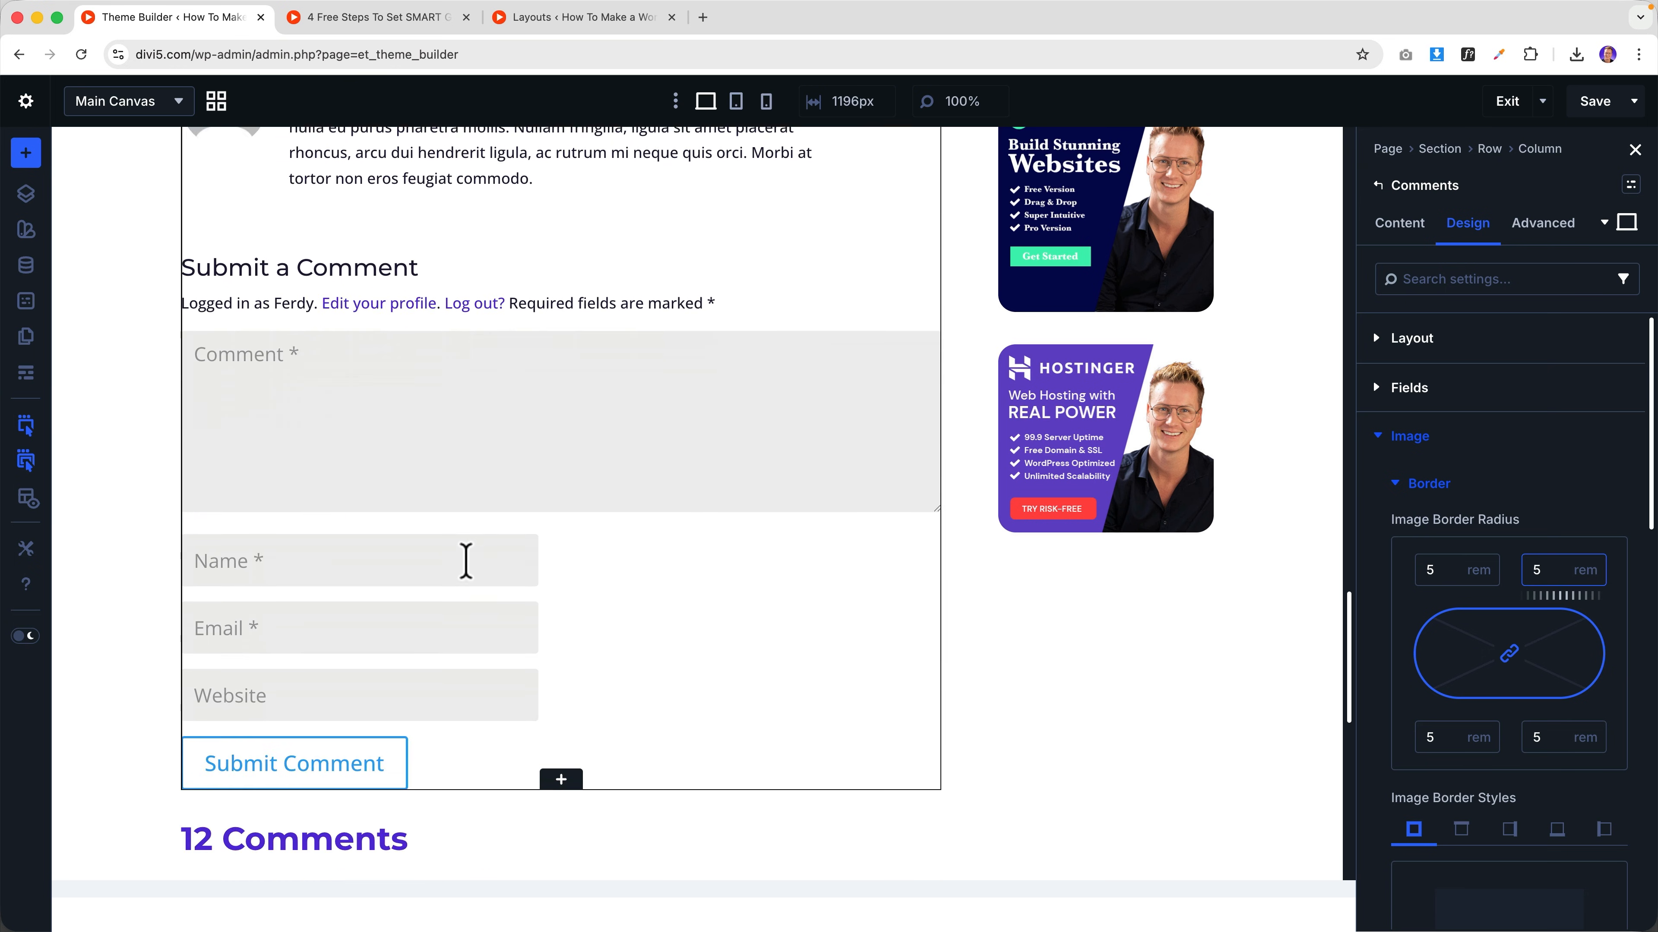
scroll(467, 558, up, 4)
scroll(506, 348, up, 3)
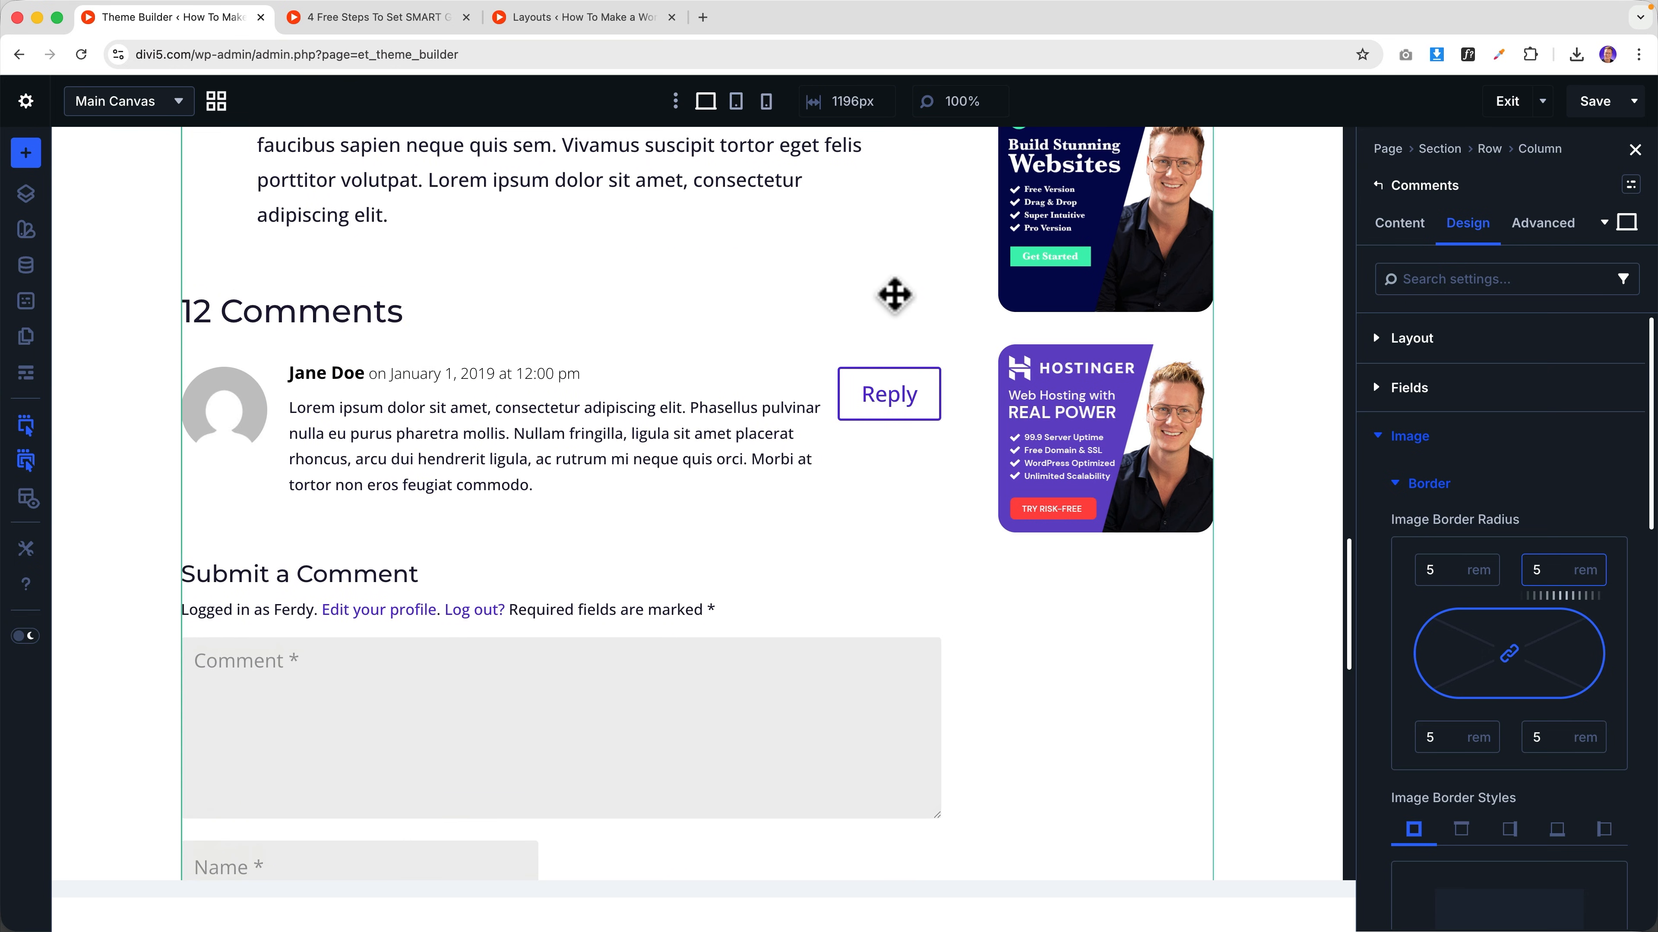
click(915, 309)
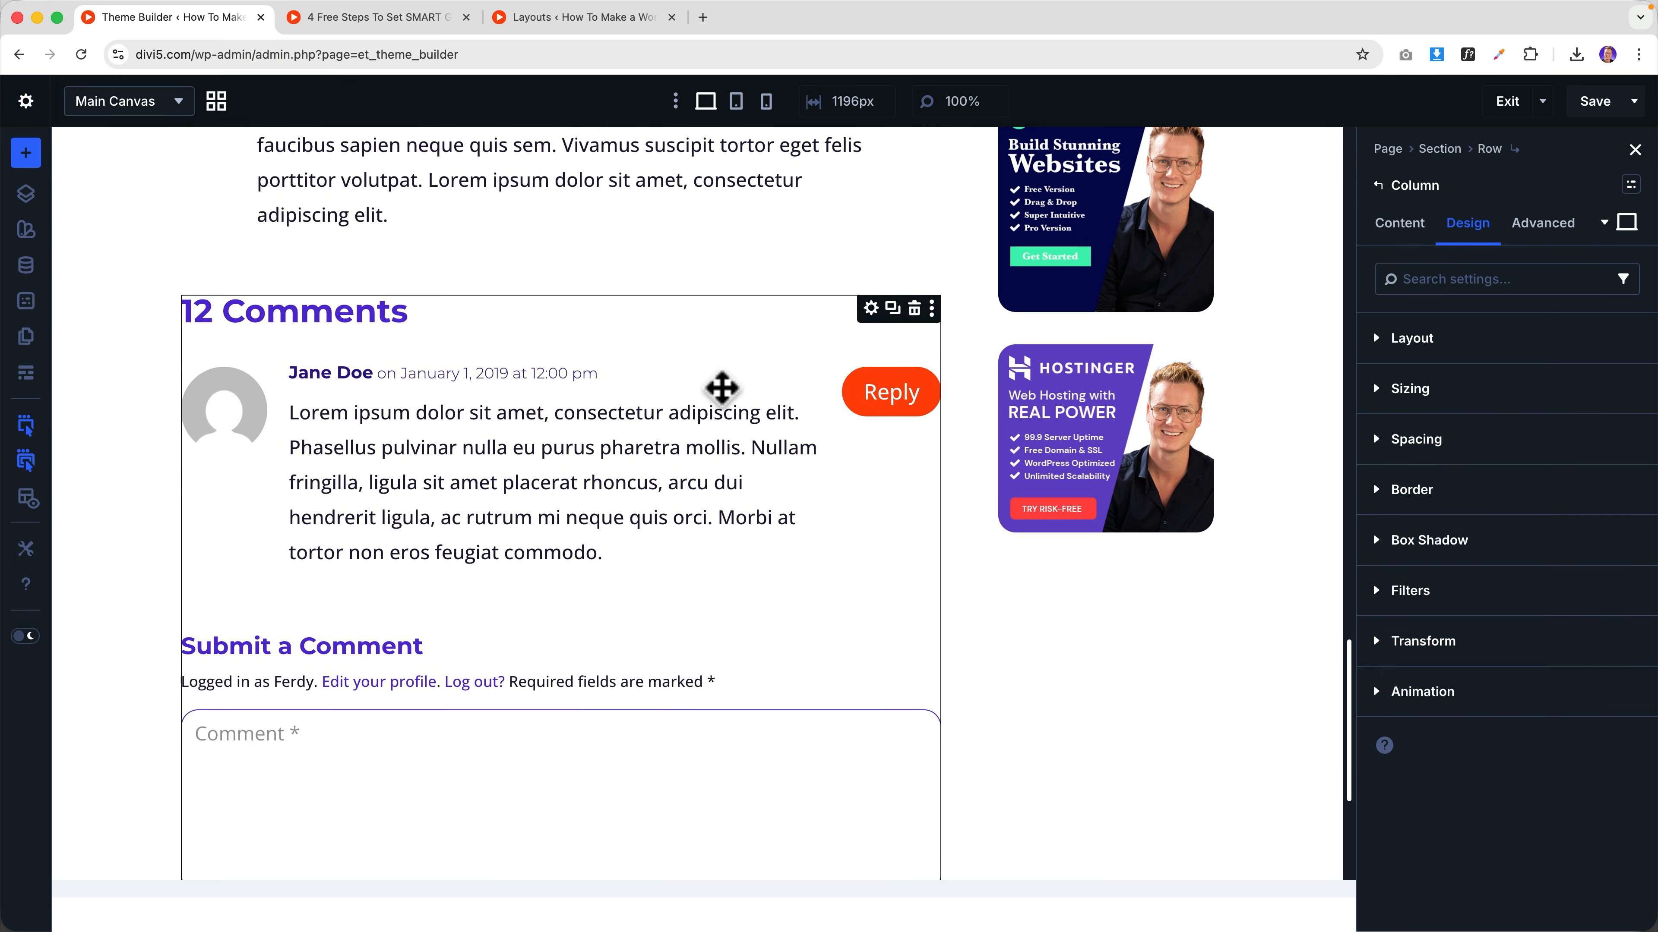
scroll(721, 389, down, 5)
scroll(718, 385, up, 6)
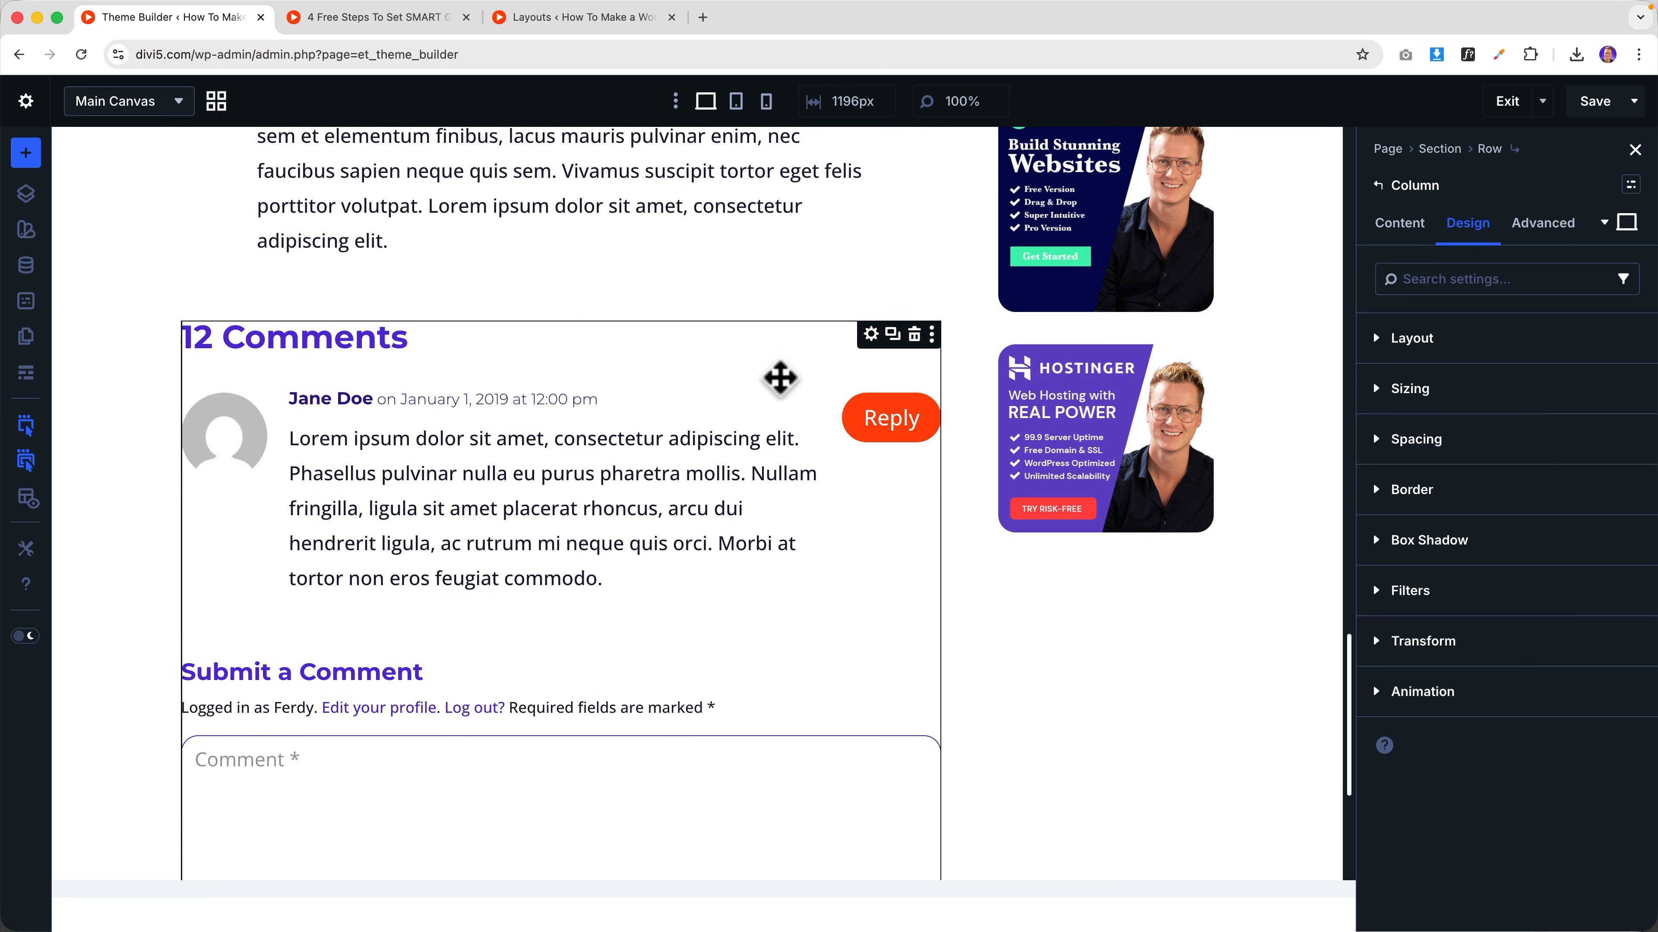
scroll(689, 431, down, 5)
scroll(705, 432, up, 4)
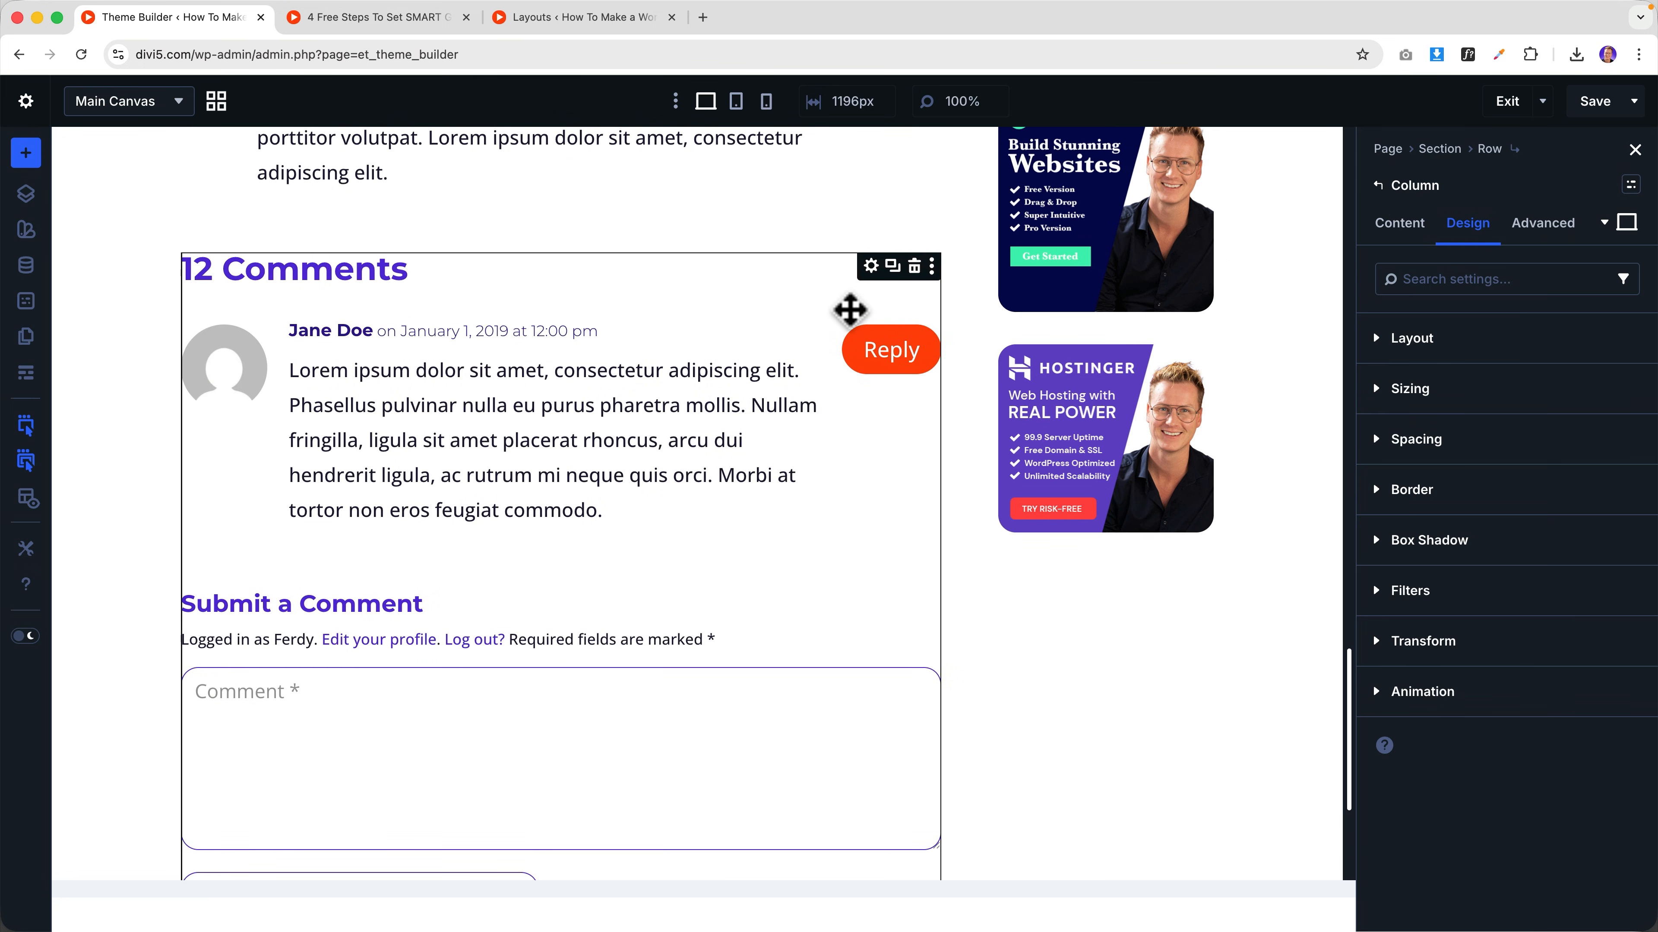
scroll(419, 403, up, 3)
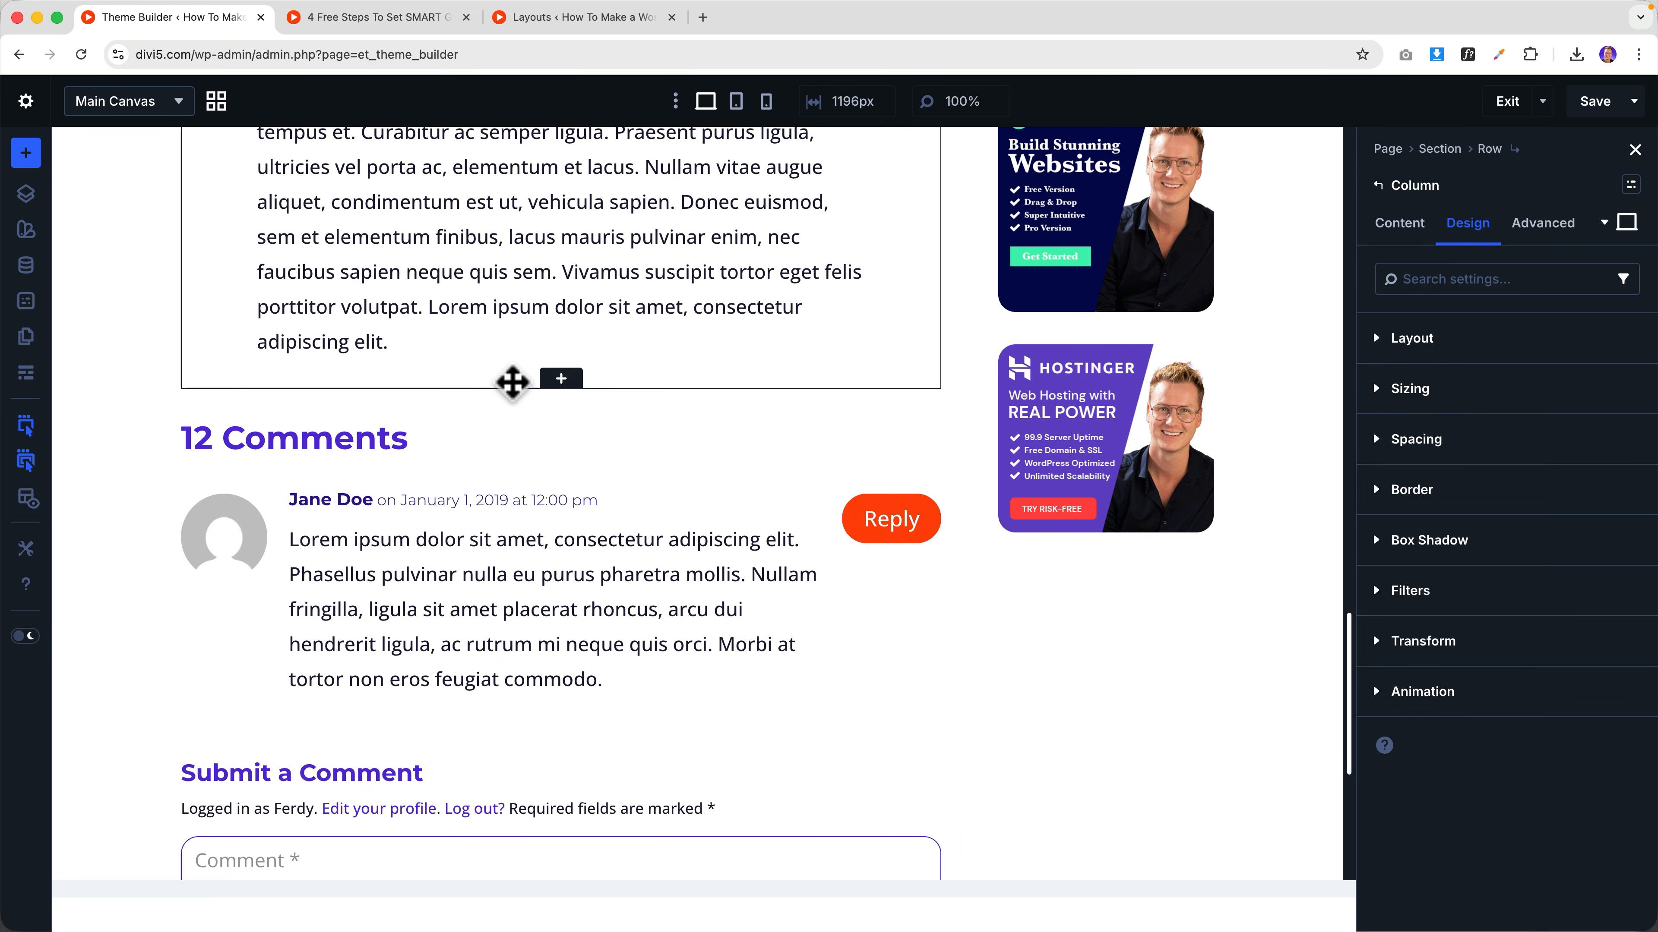
- Insert a Blog module below the post content, set its post count to 3 and enable posts for the current page
click(561, 379)
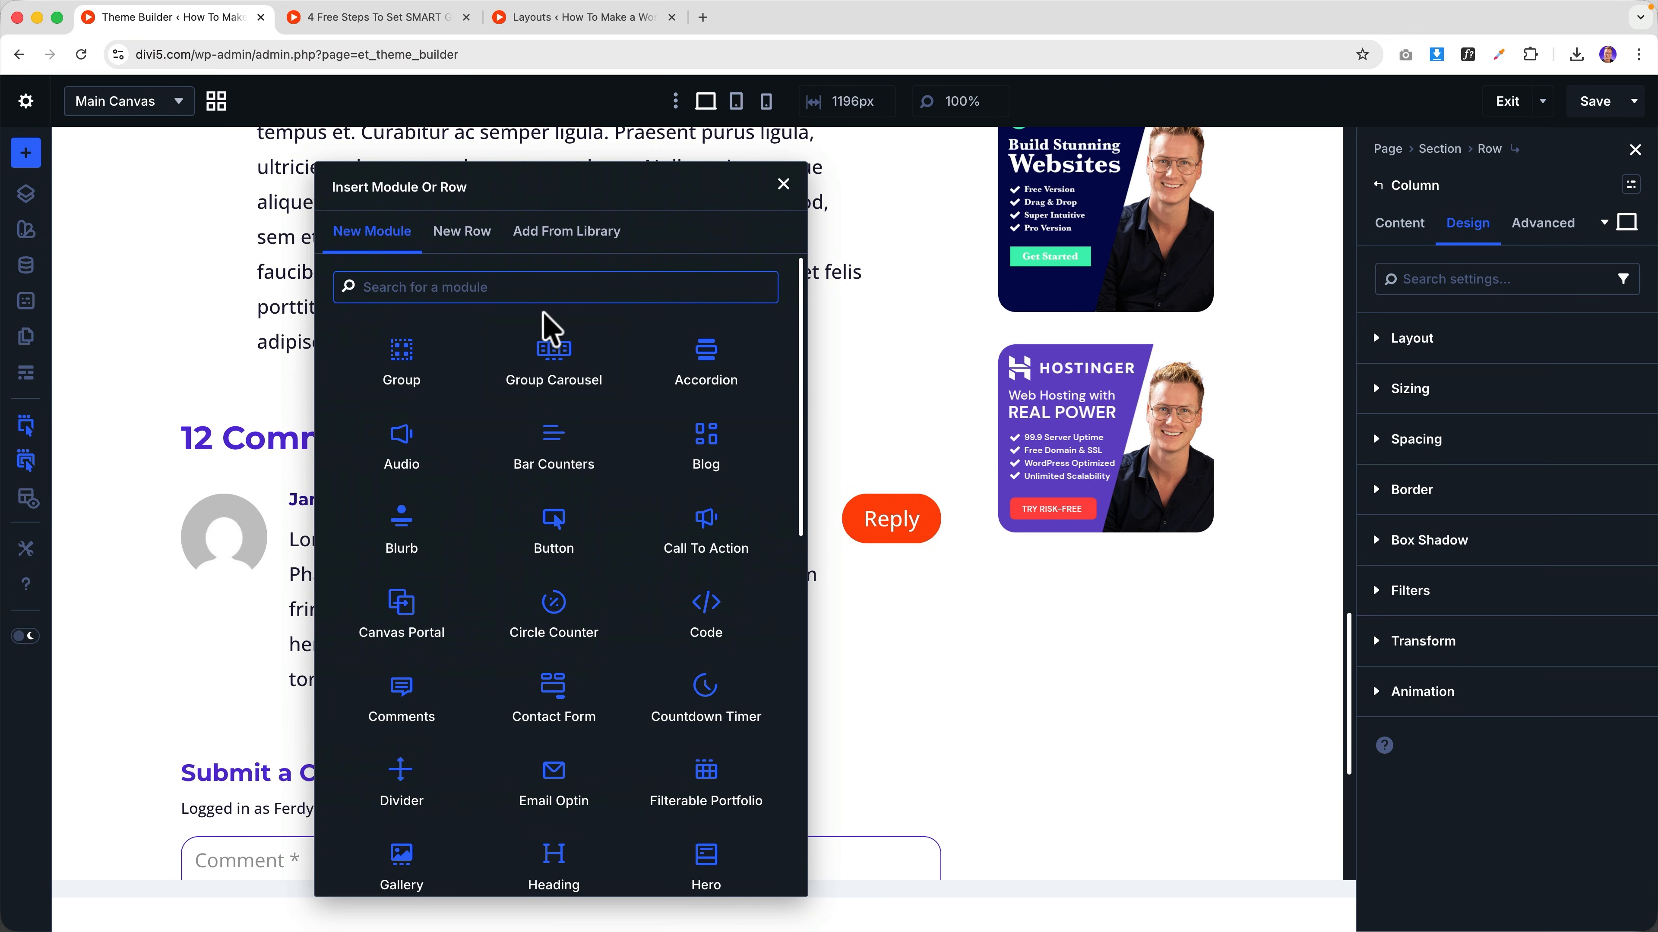
text(blog)
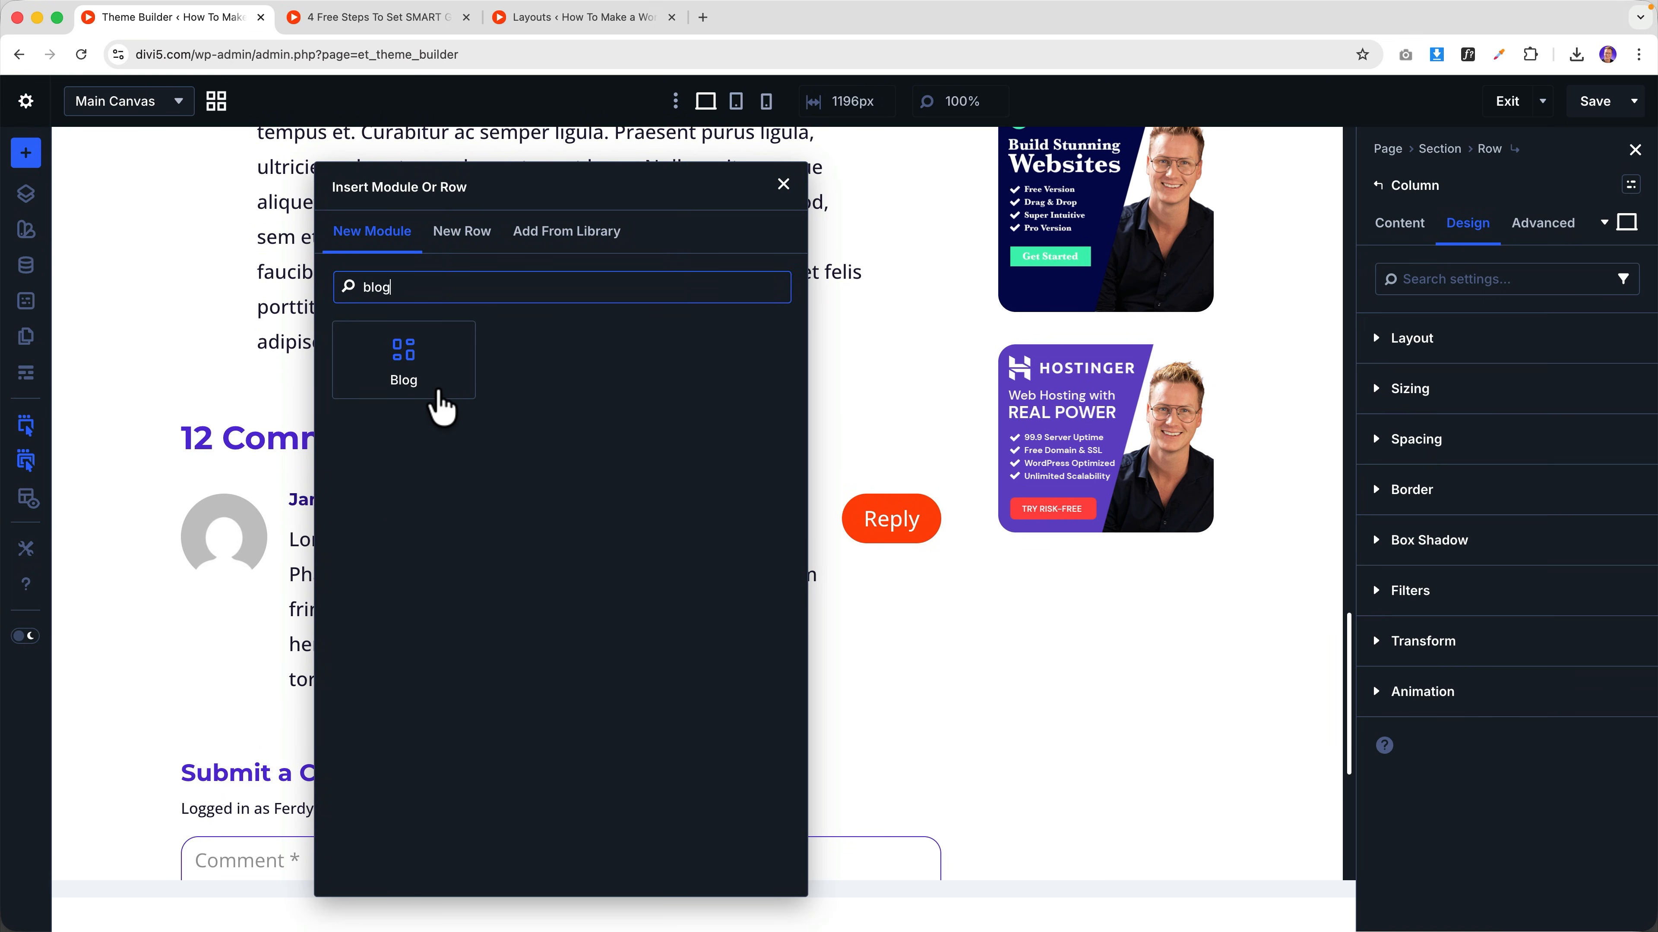
click(437, 395)
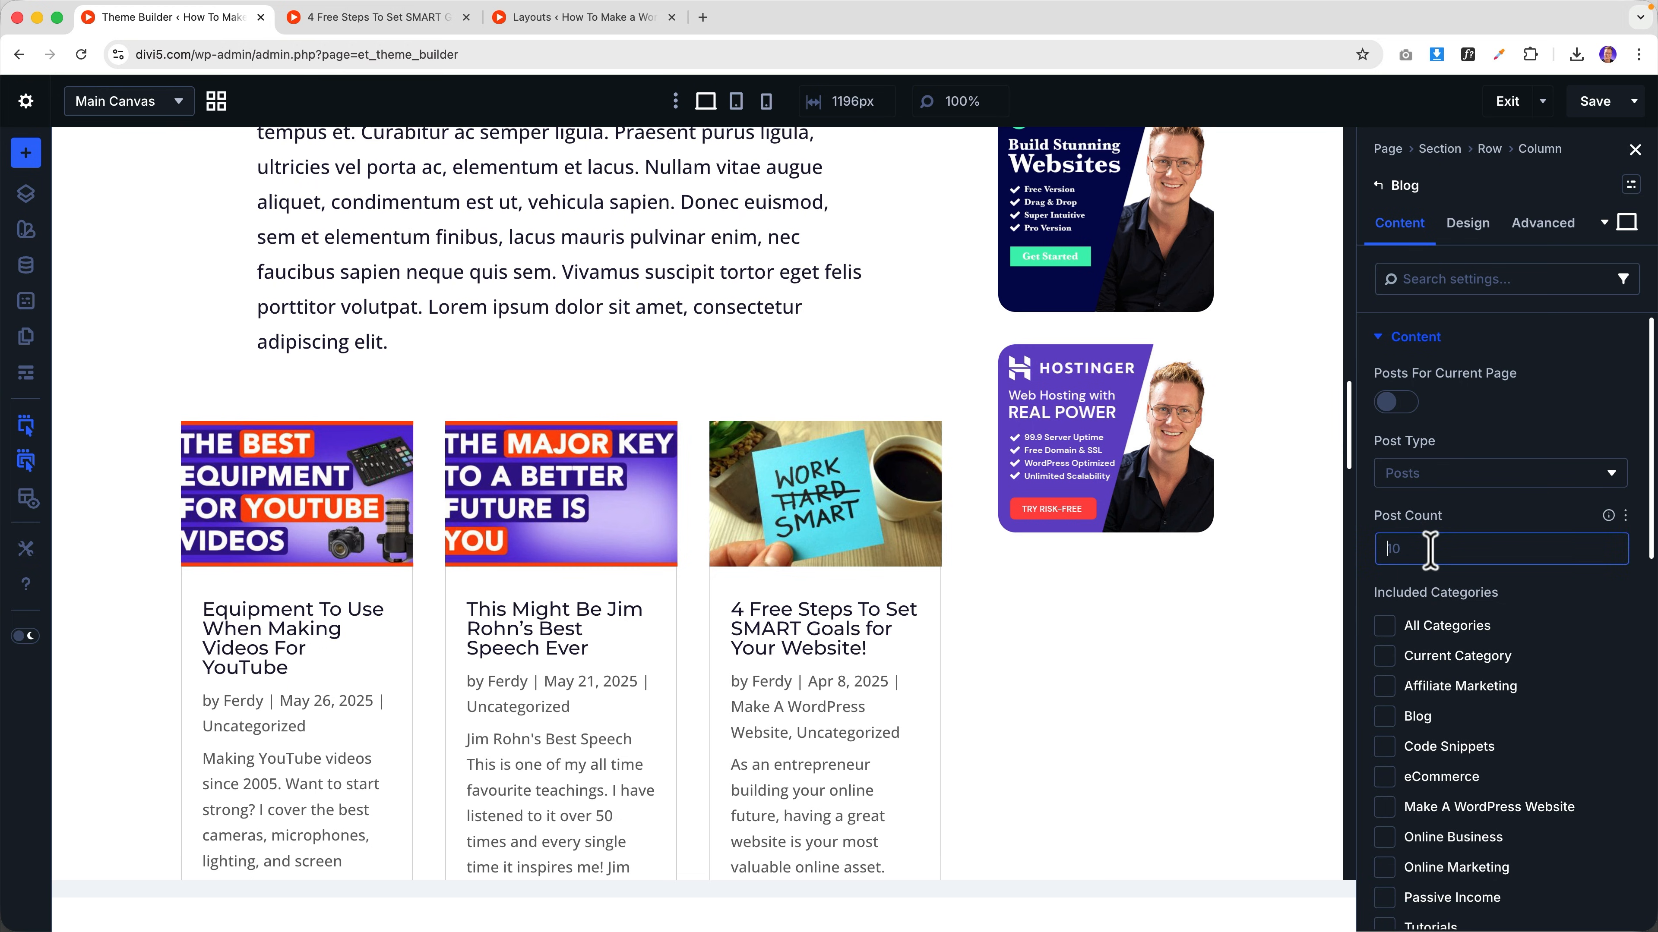
text(3)
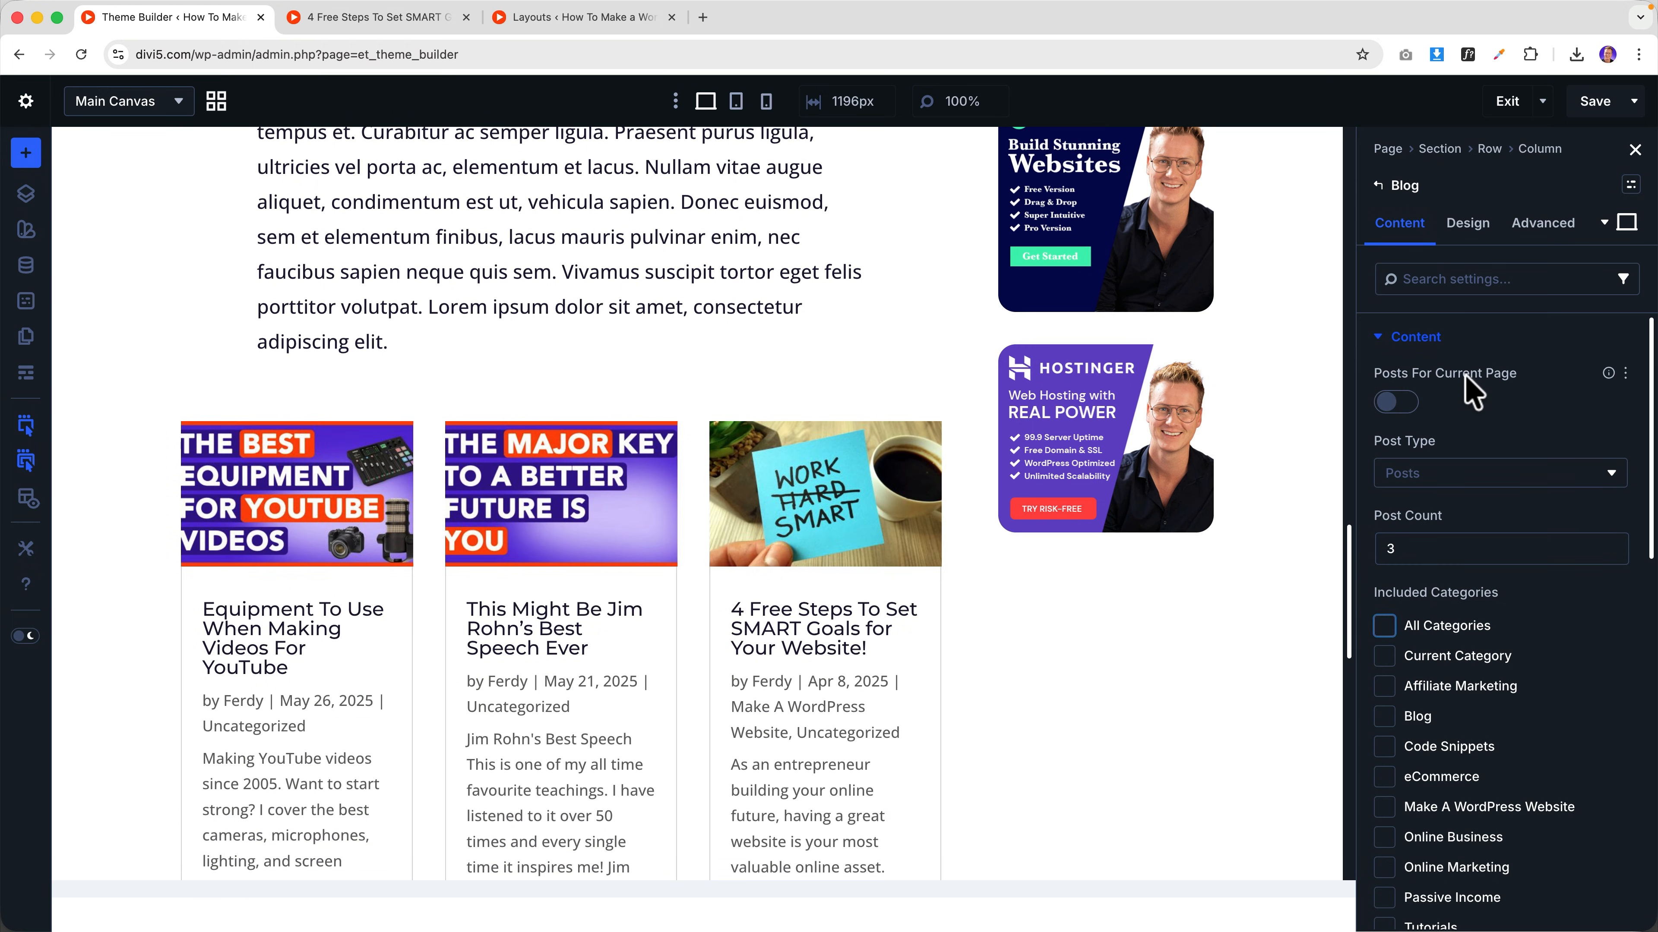
click(1379, 405)
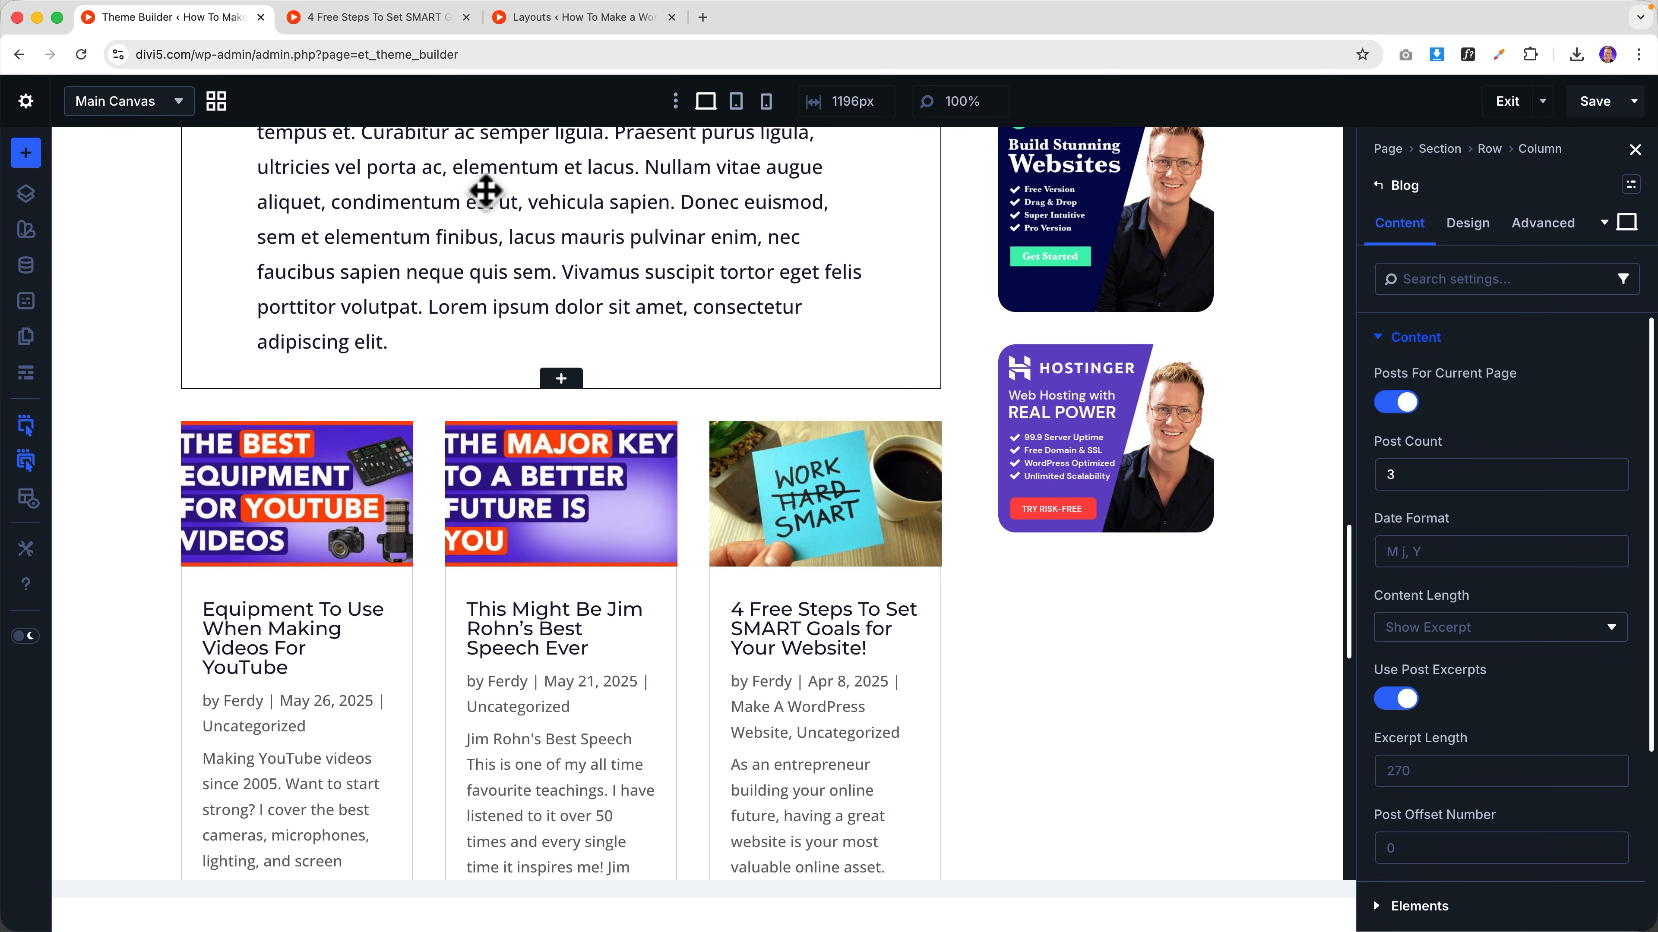
scroll(518, 326, down, 2)
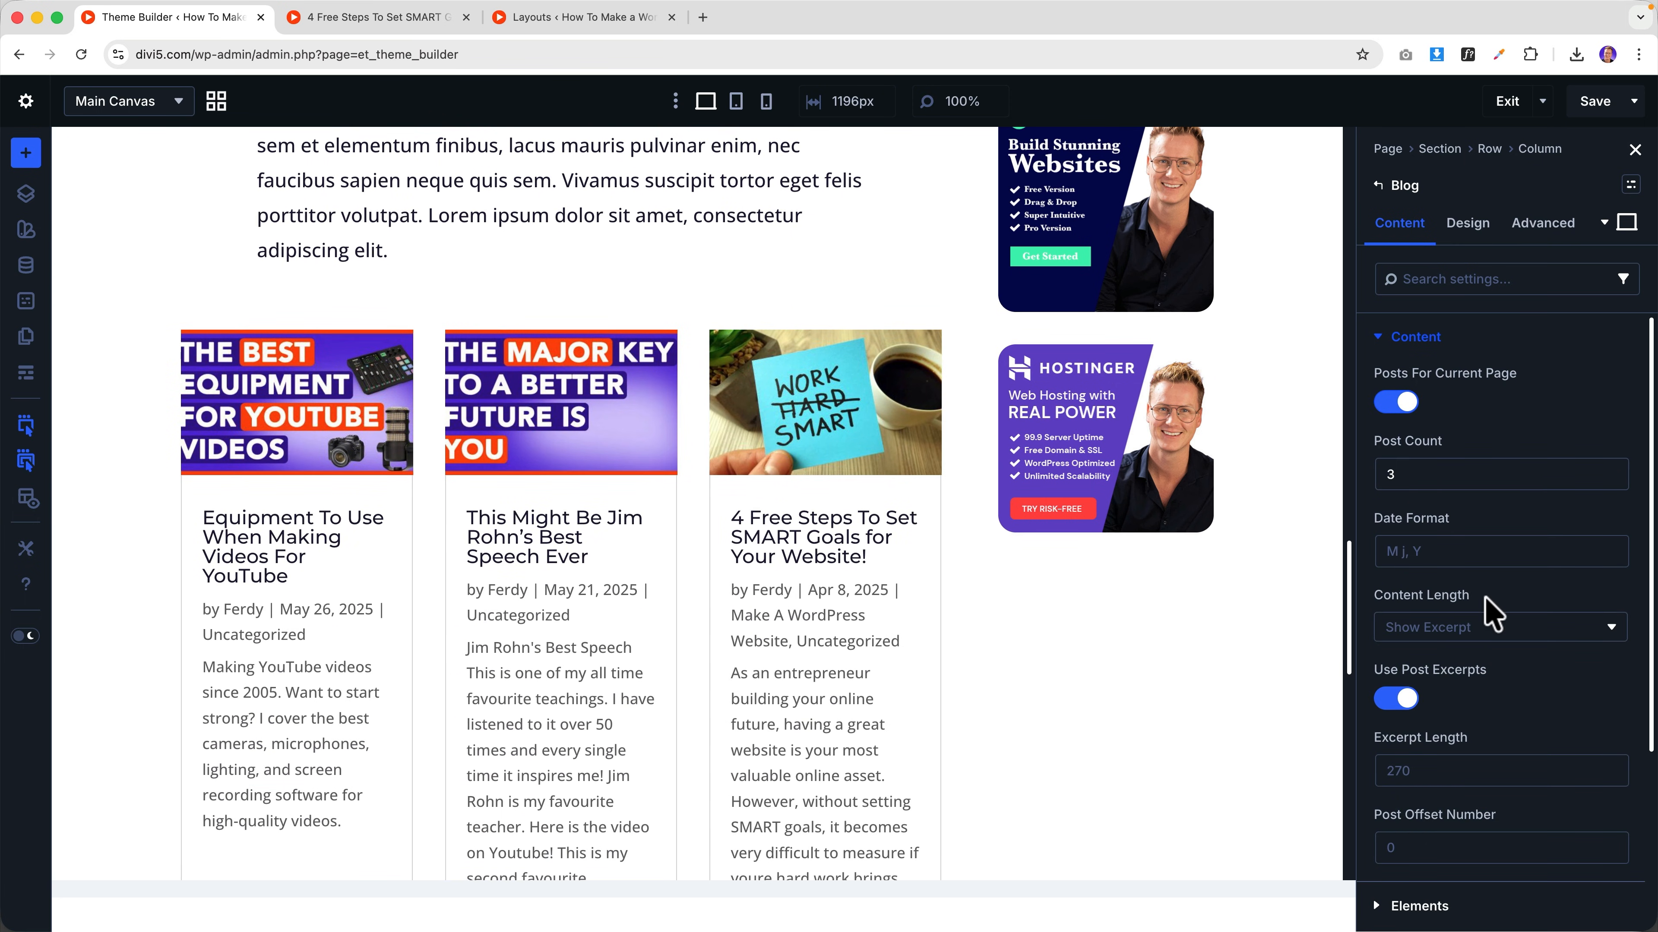
scroll(1478, 617, down, 4)
scroll(1476, 594, up, 2)
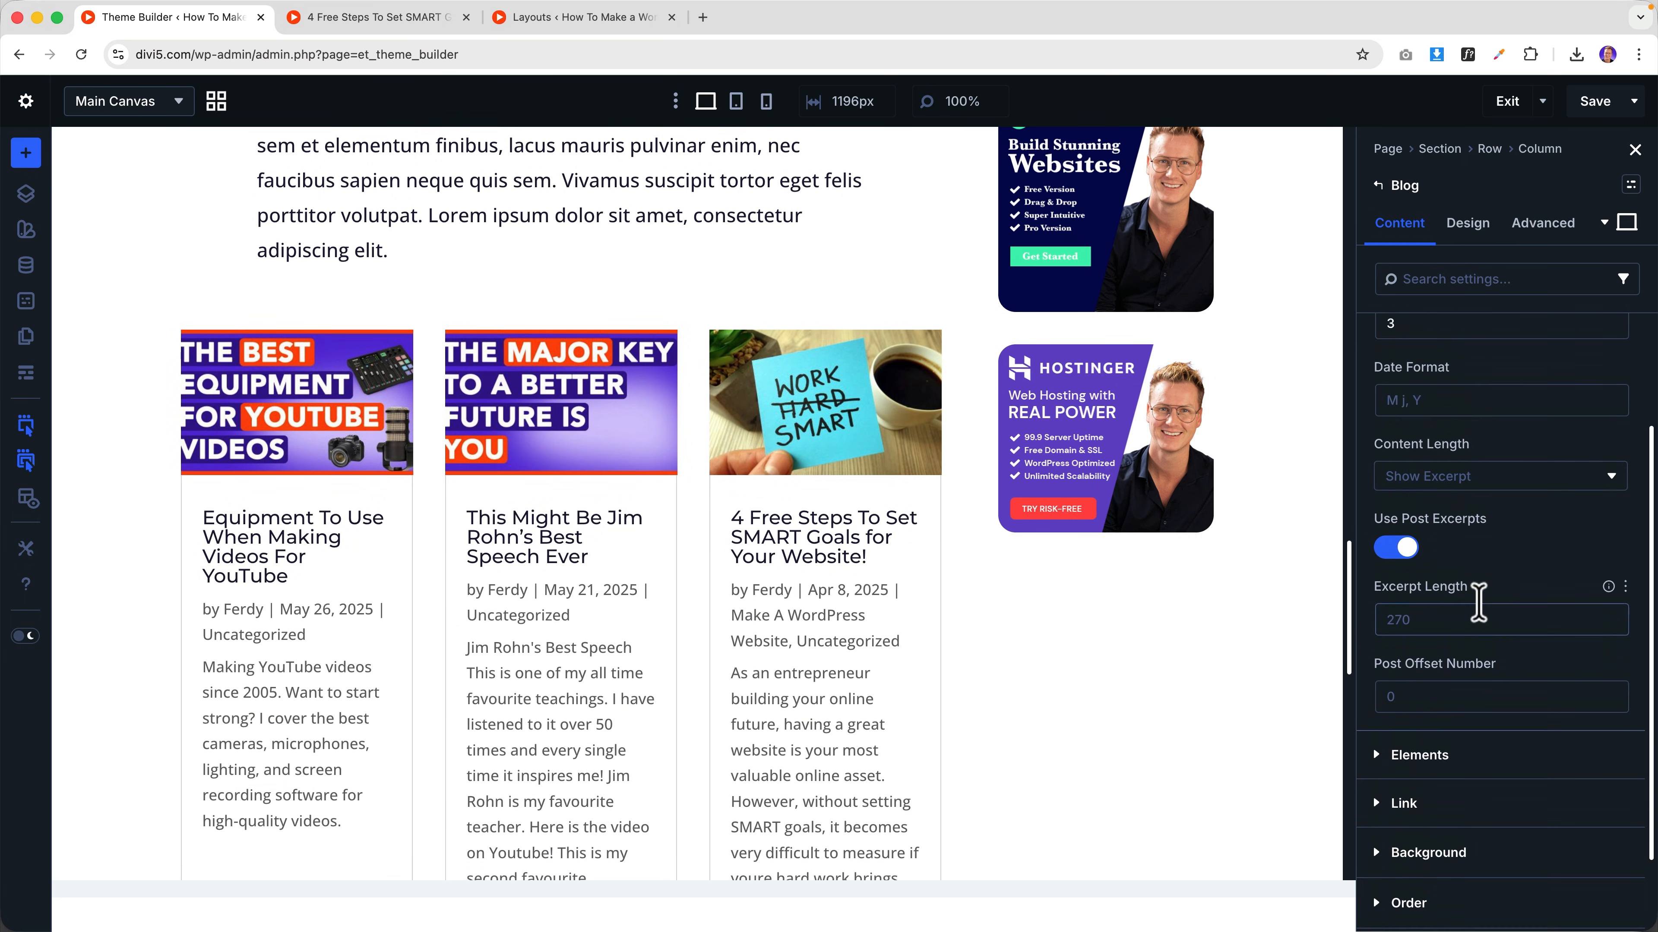
- Open the website's Blog page for editing with Divi and copy its styled blog module
click(360, 23)
click(854, 190)
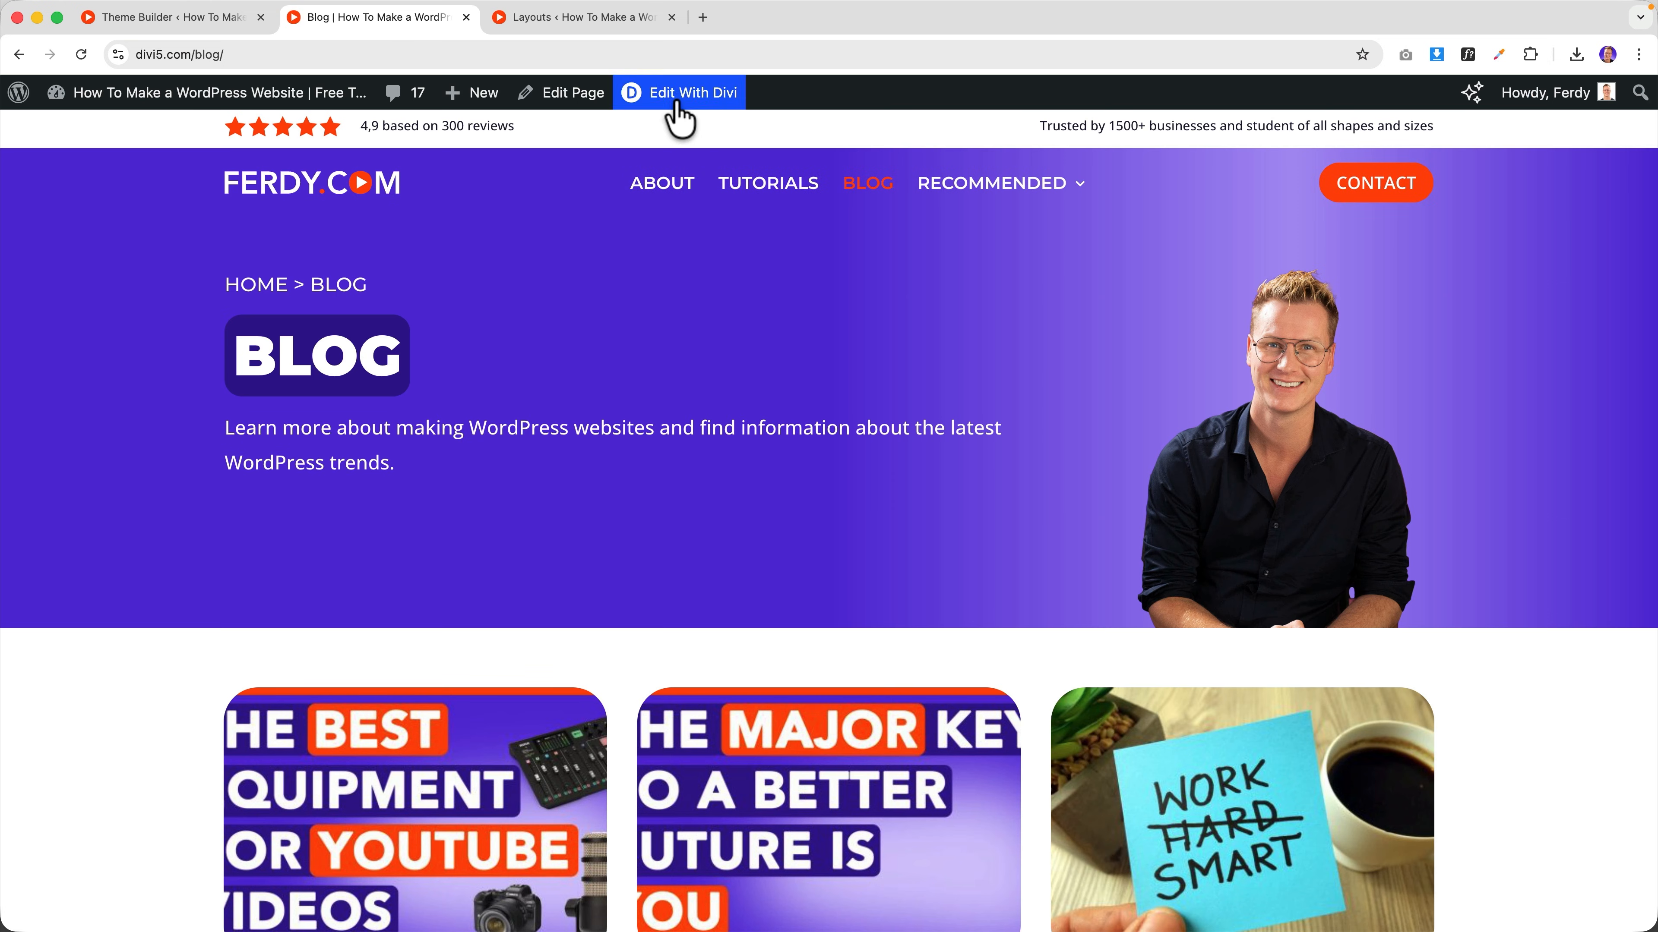
click(677, 99)
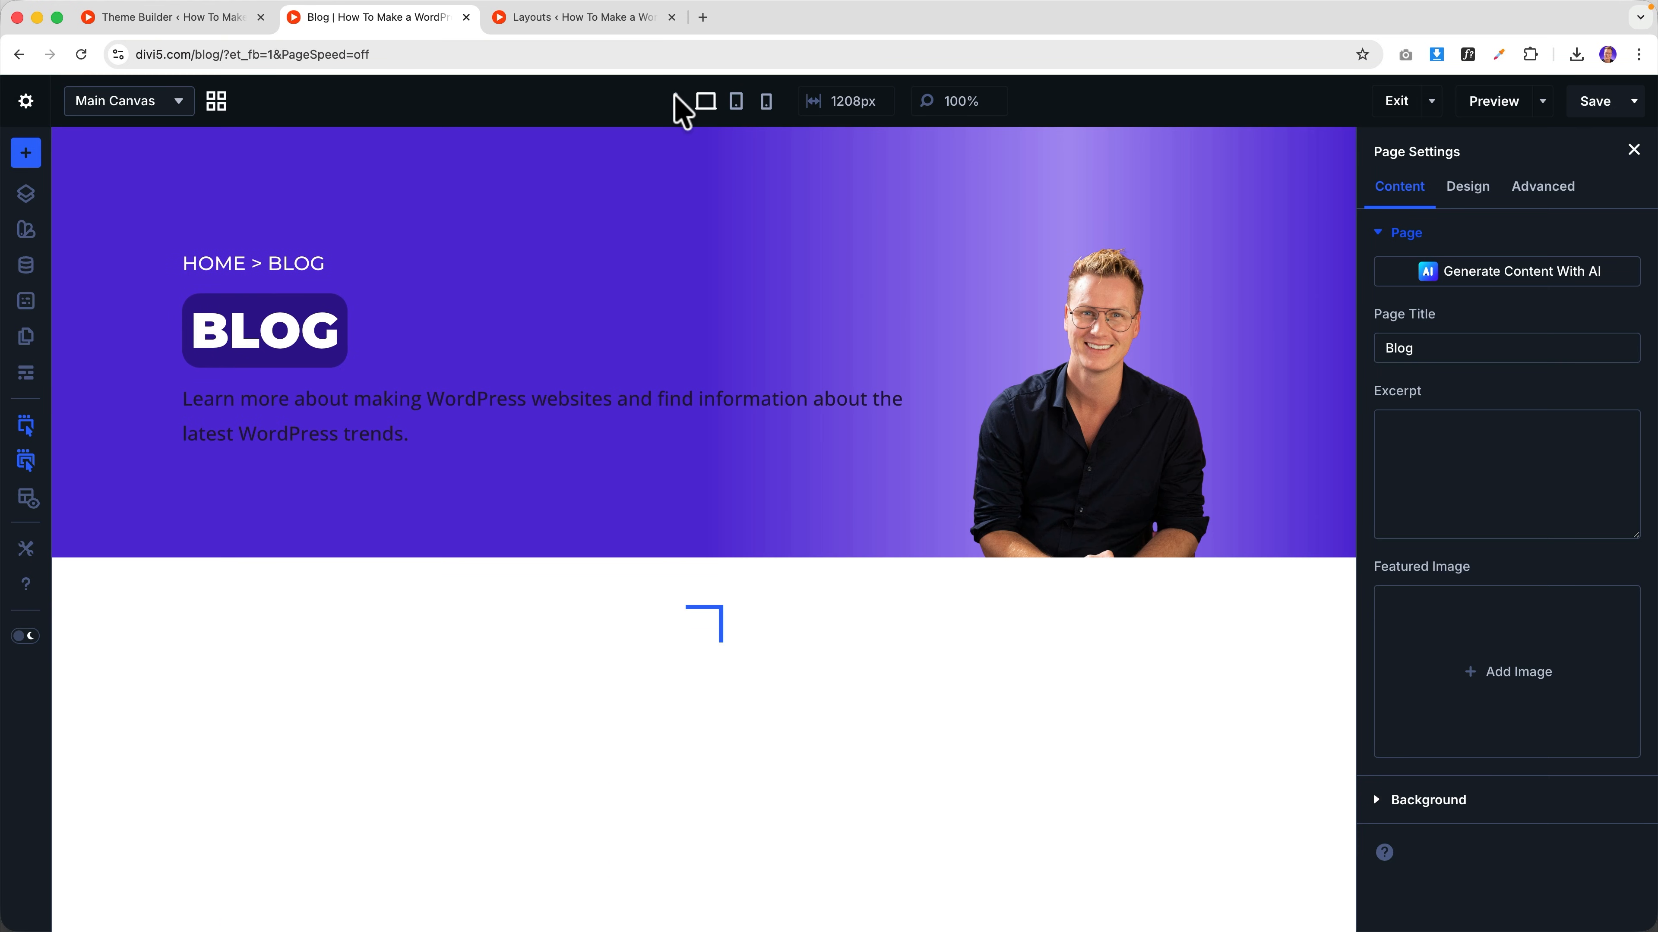
scroll(547, 496, down, 5)
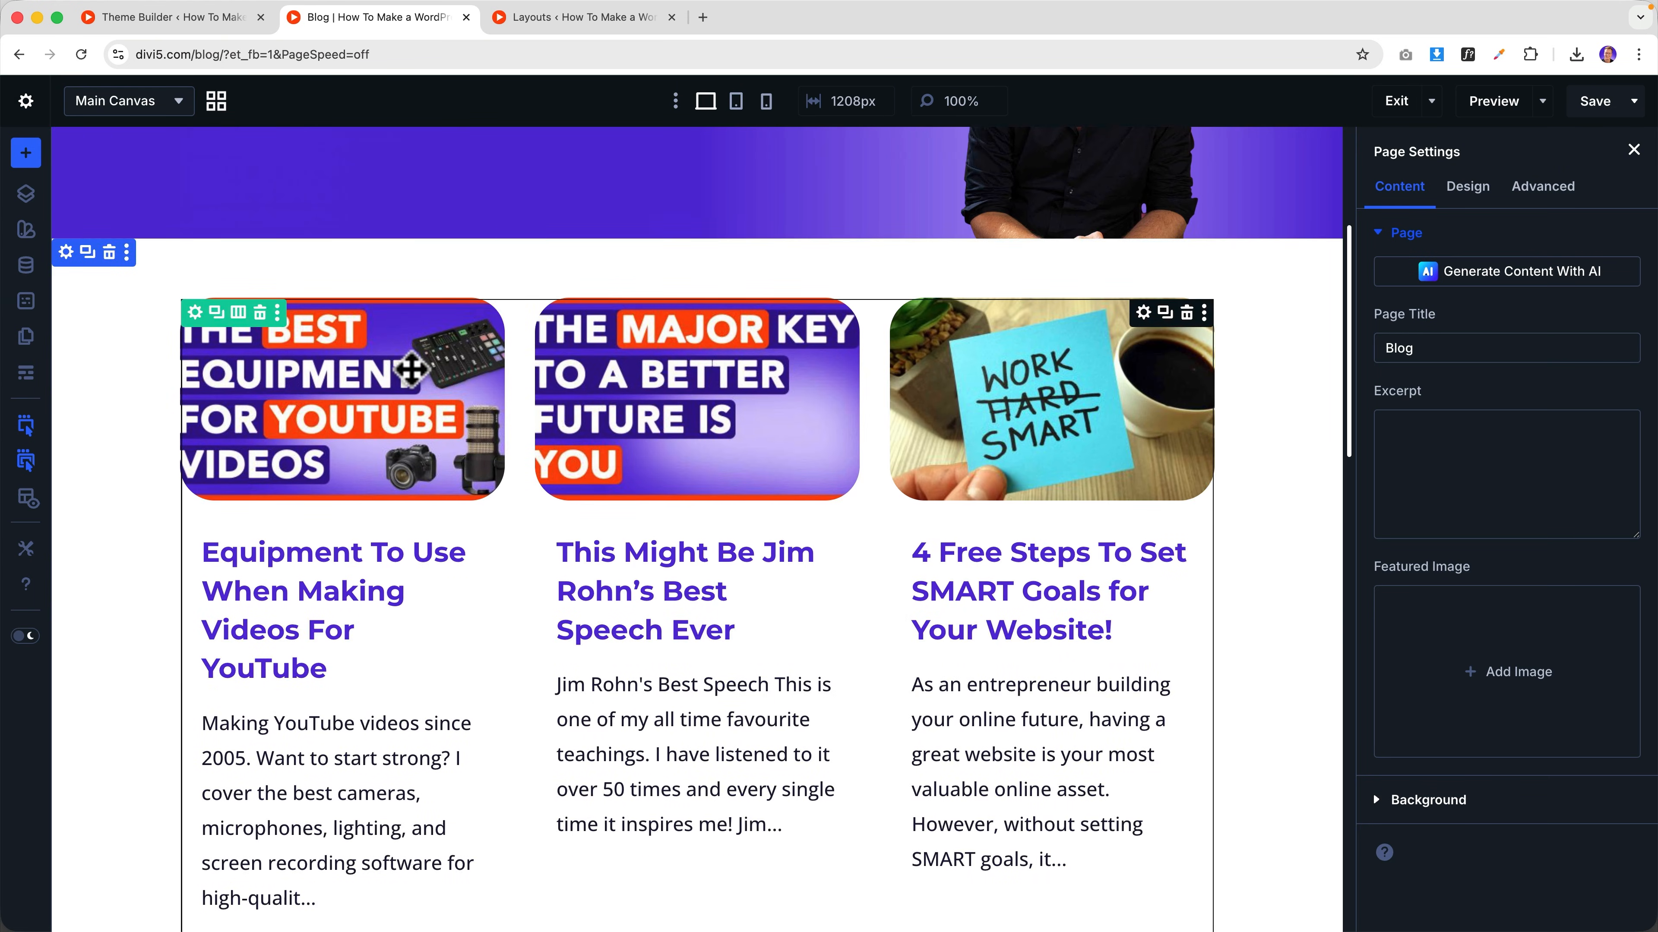
right_click(411, 369)
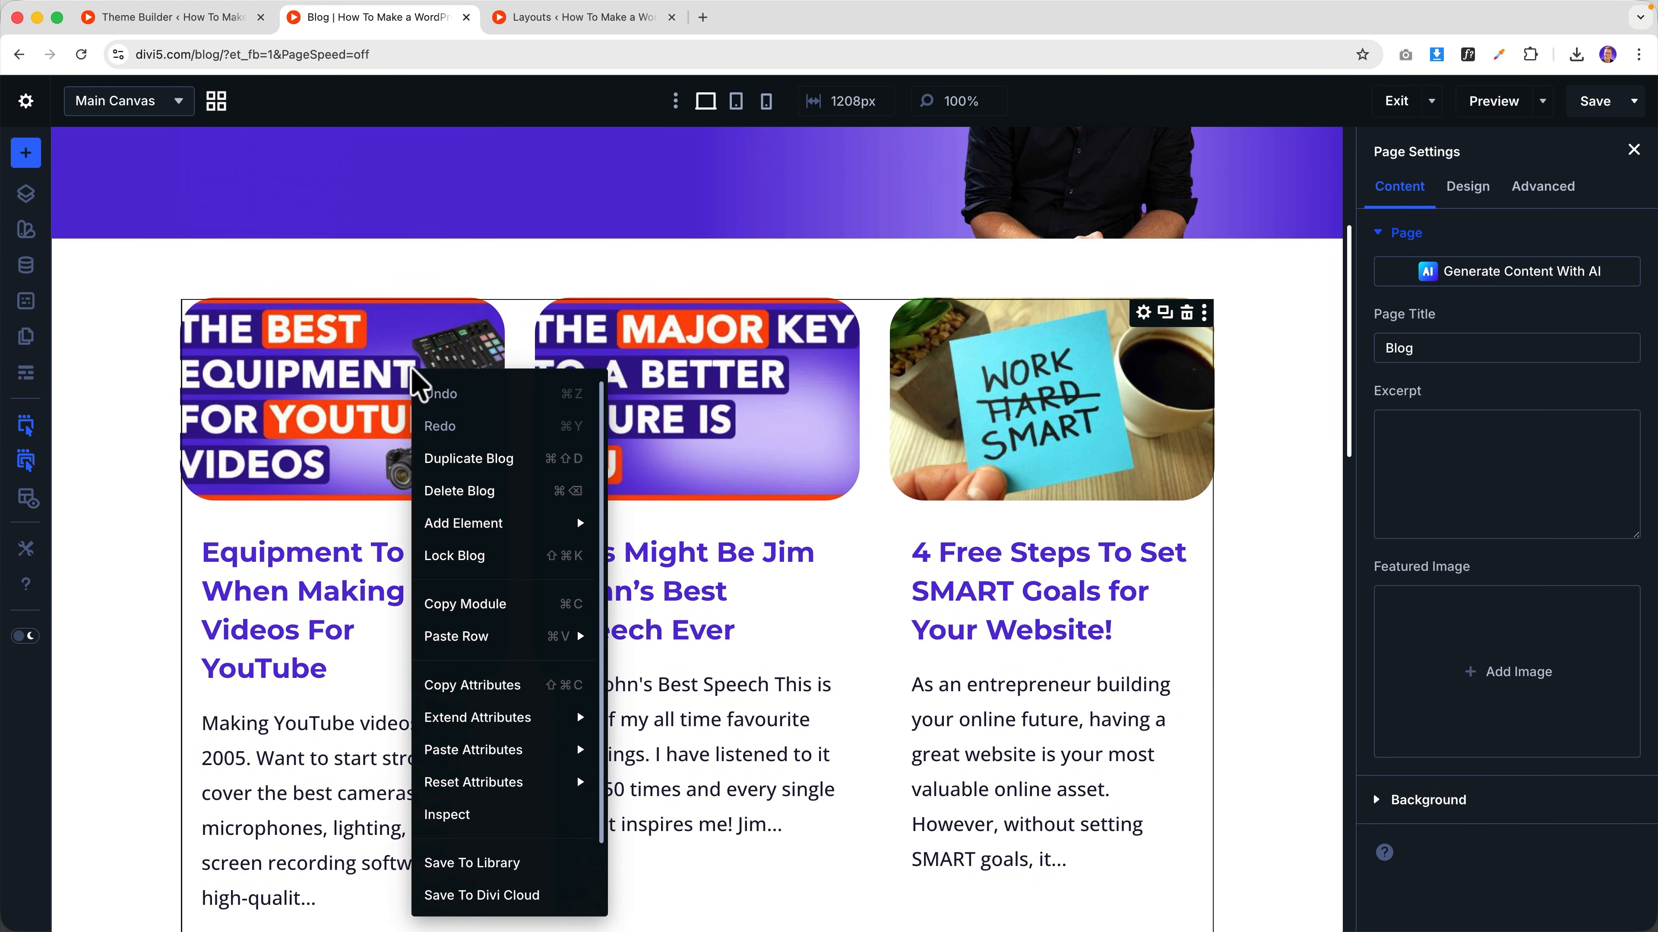
click(468, 607)
- In the Theme Builder template, delete the unstyled Blog module and paste the copied one below the post content
click(124, 19)
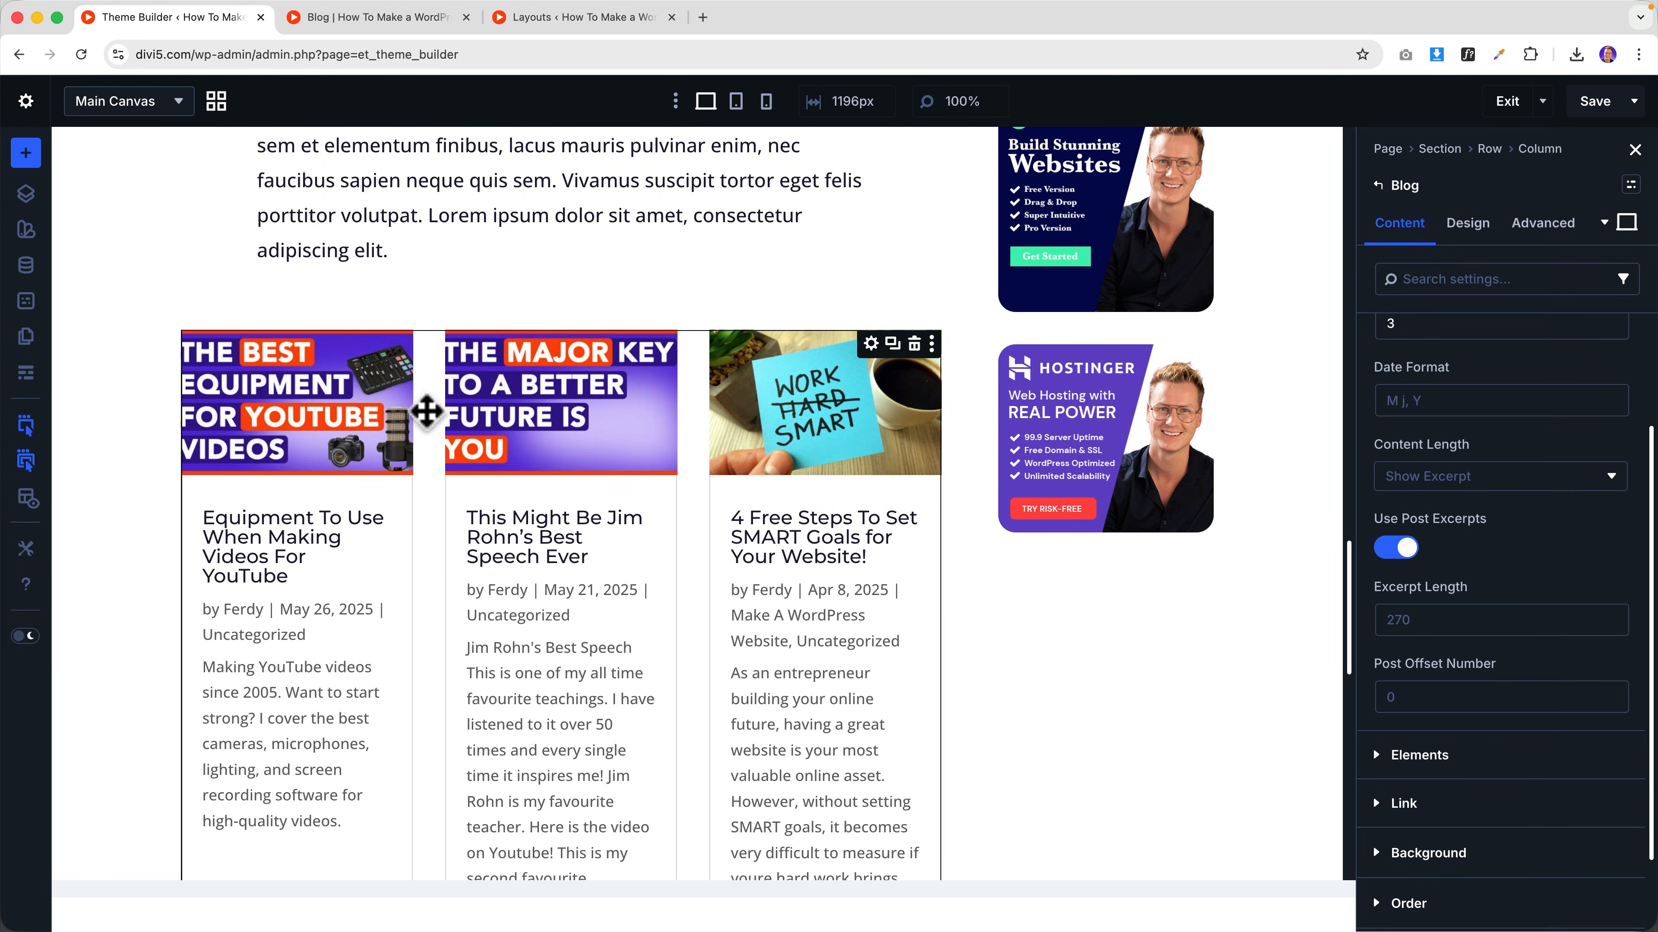
click(914, 343)
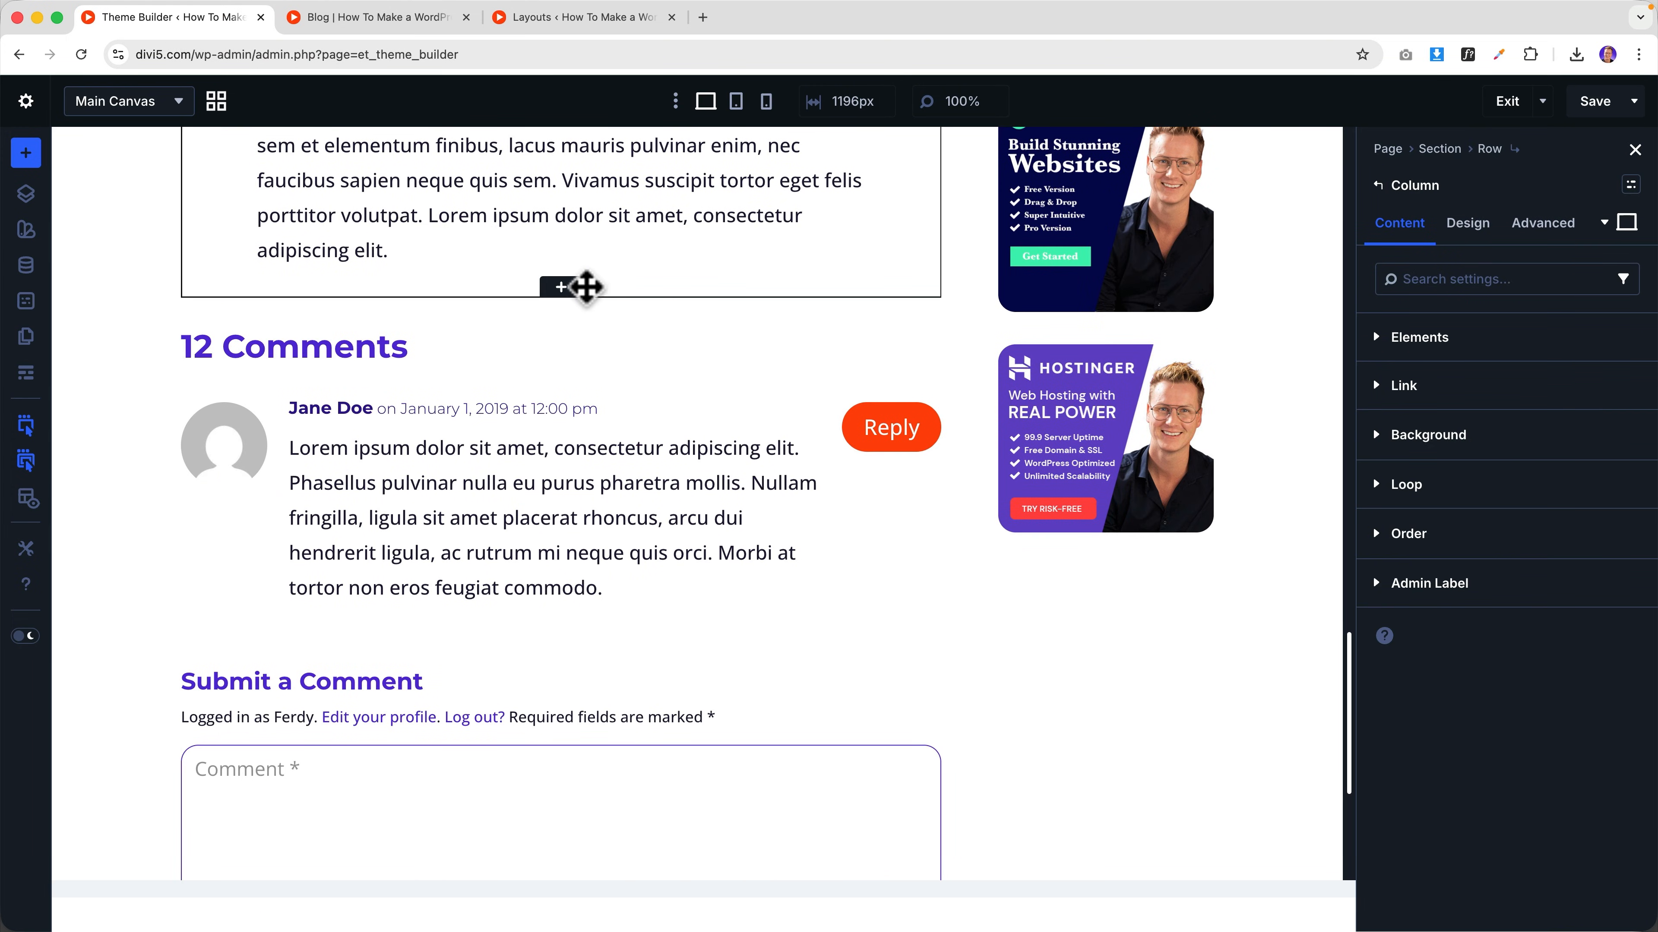
right_click(622, 282)
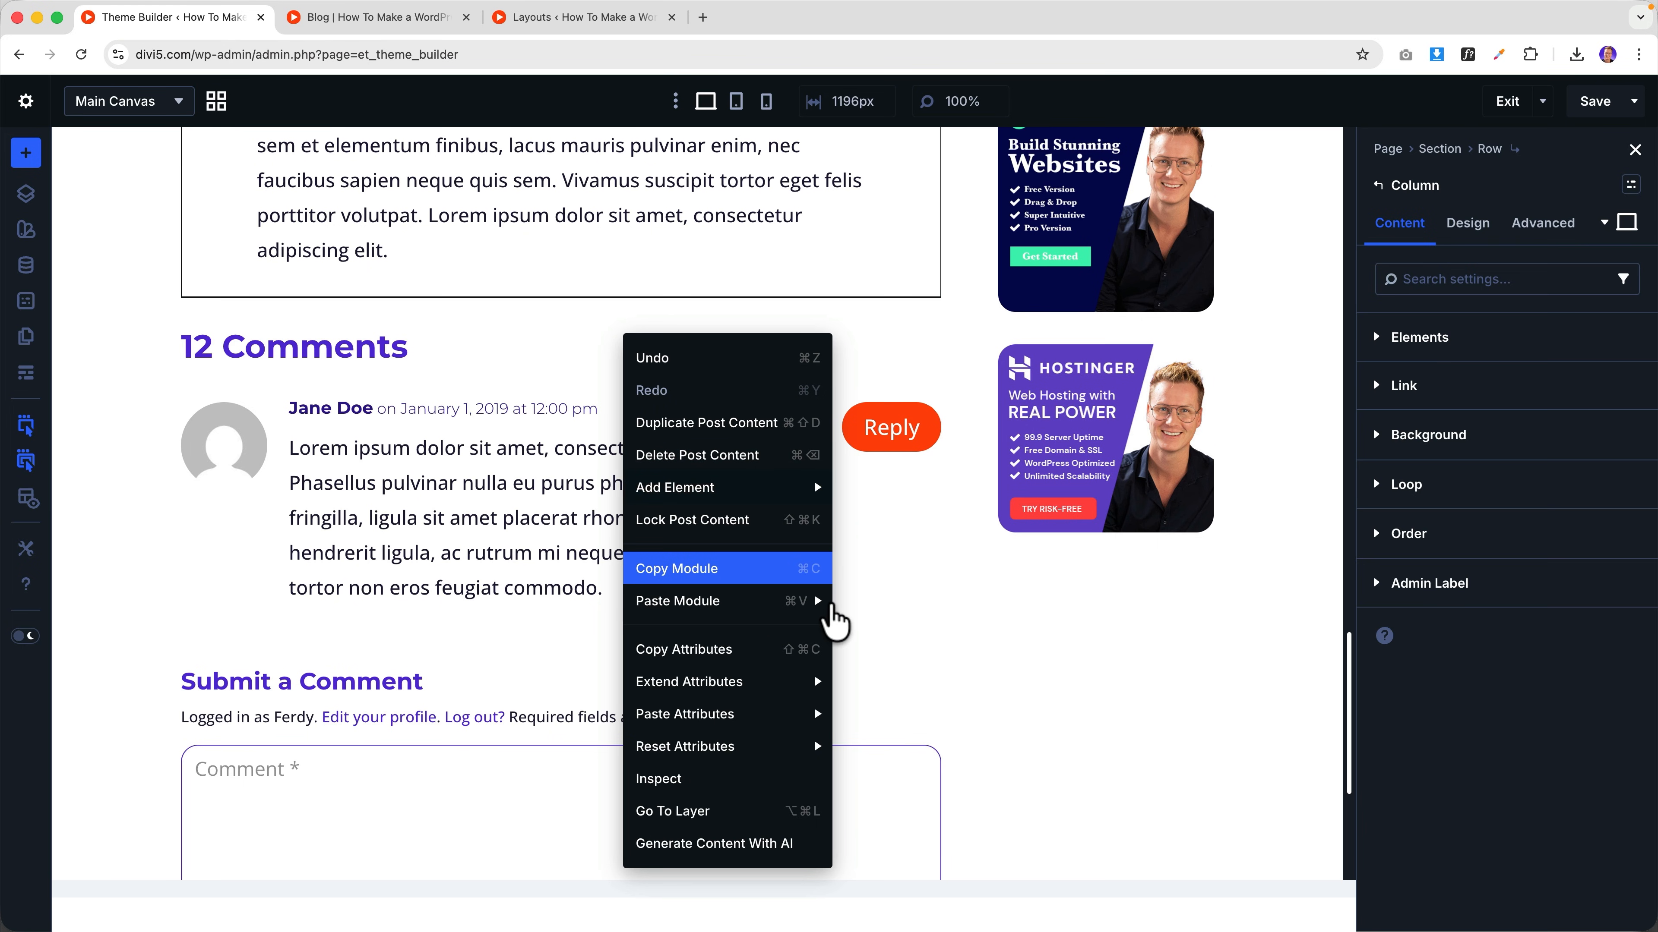
click(824, 602)
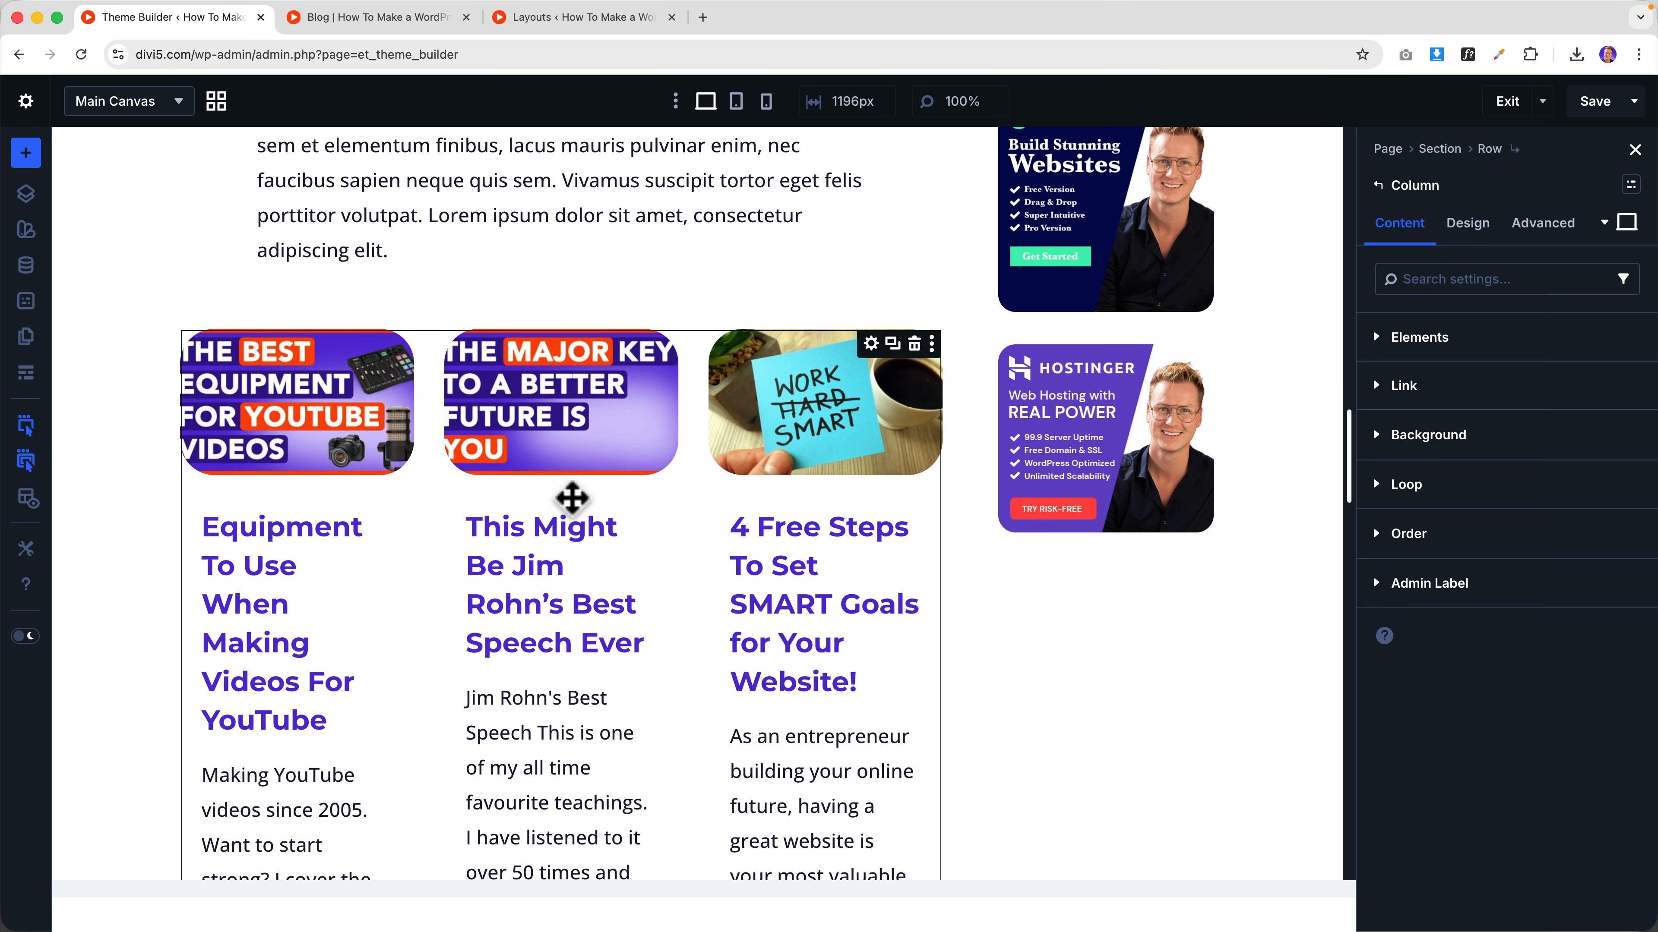
- Enable posts for the current page in the pasted Blog module and set its post count to 3
scroll(569, 500, down, 2)
click(555, 506)
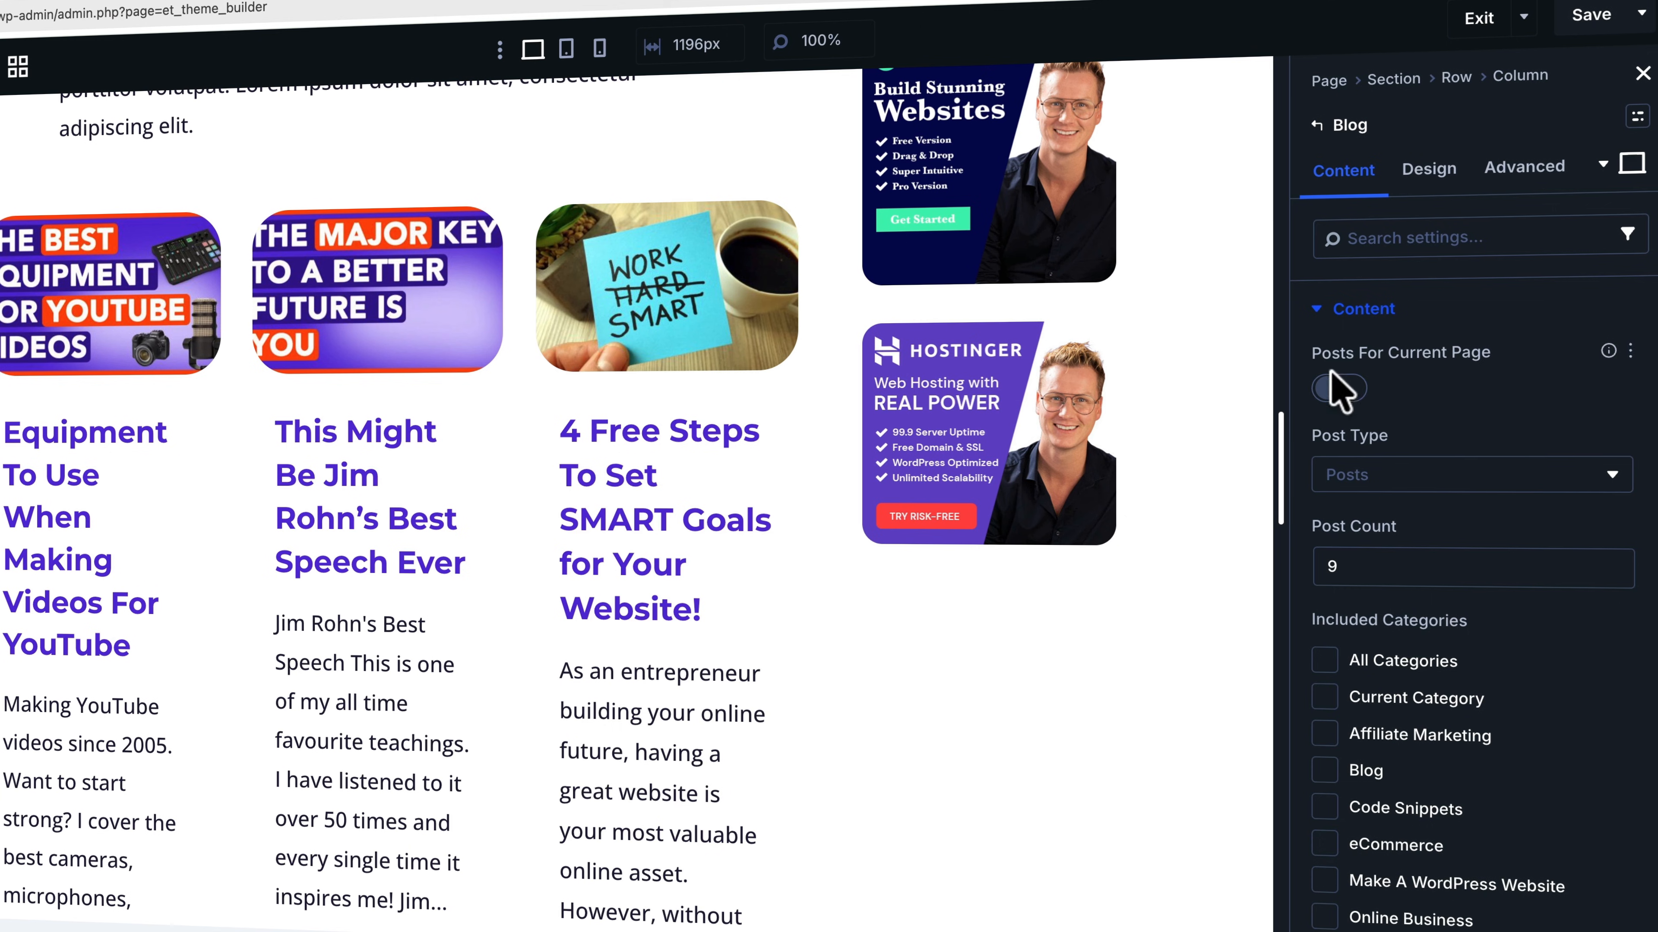
click(1333, 385)
click(1335, 480)
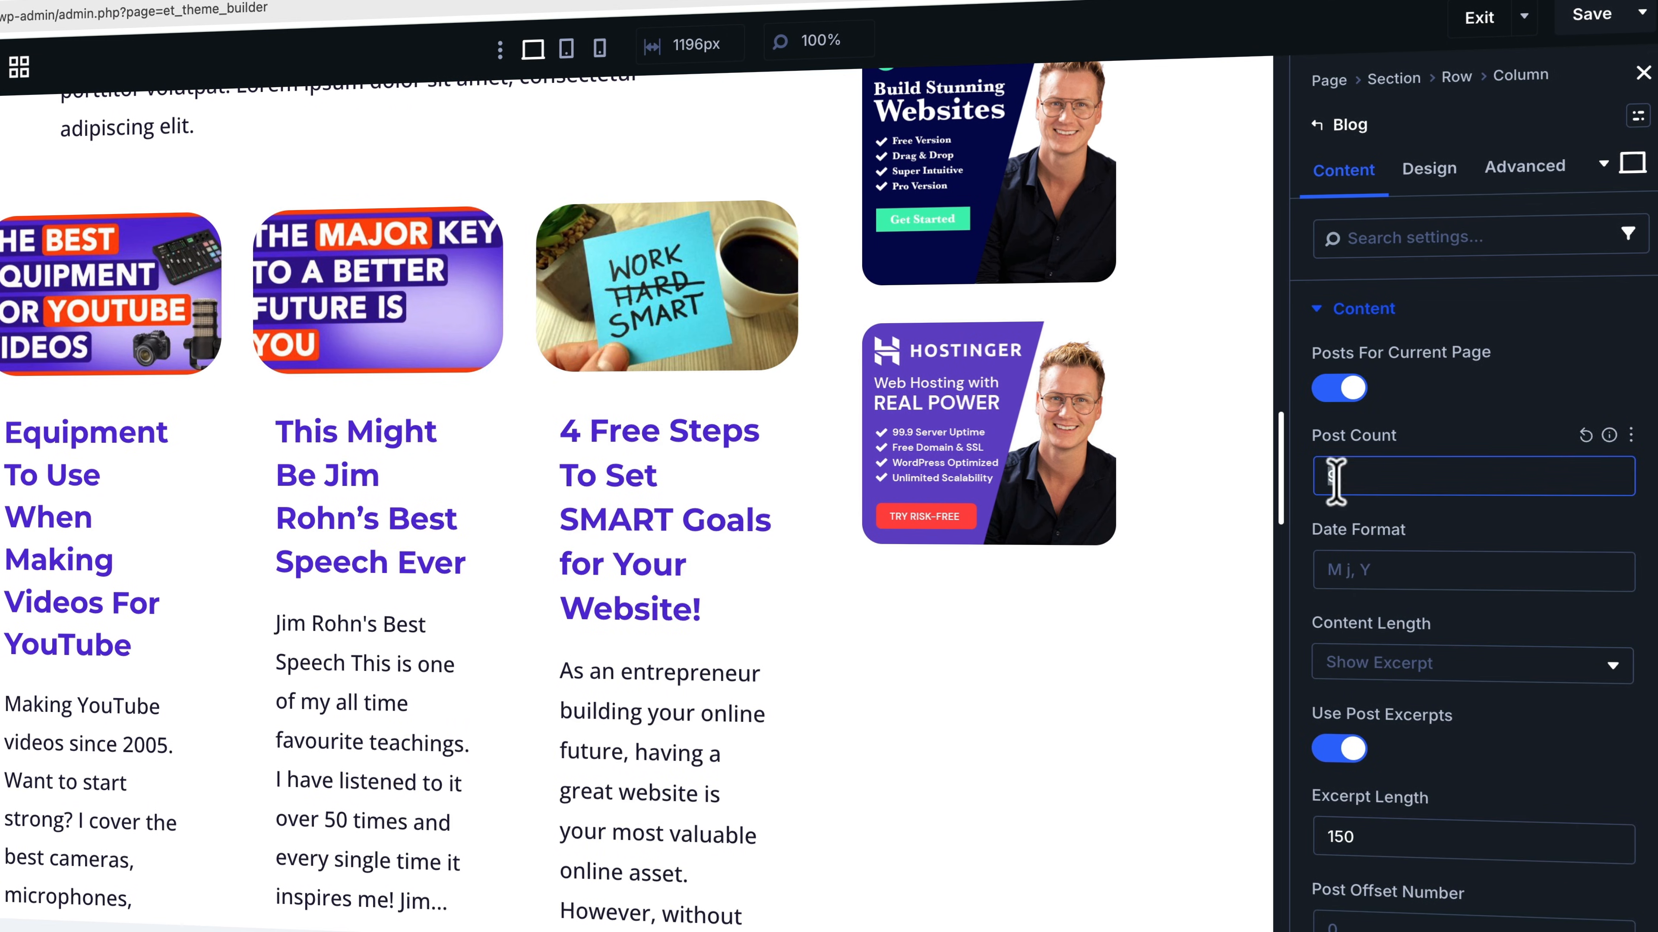
text(3)
key(Tab)
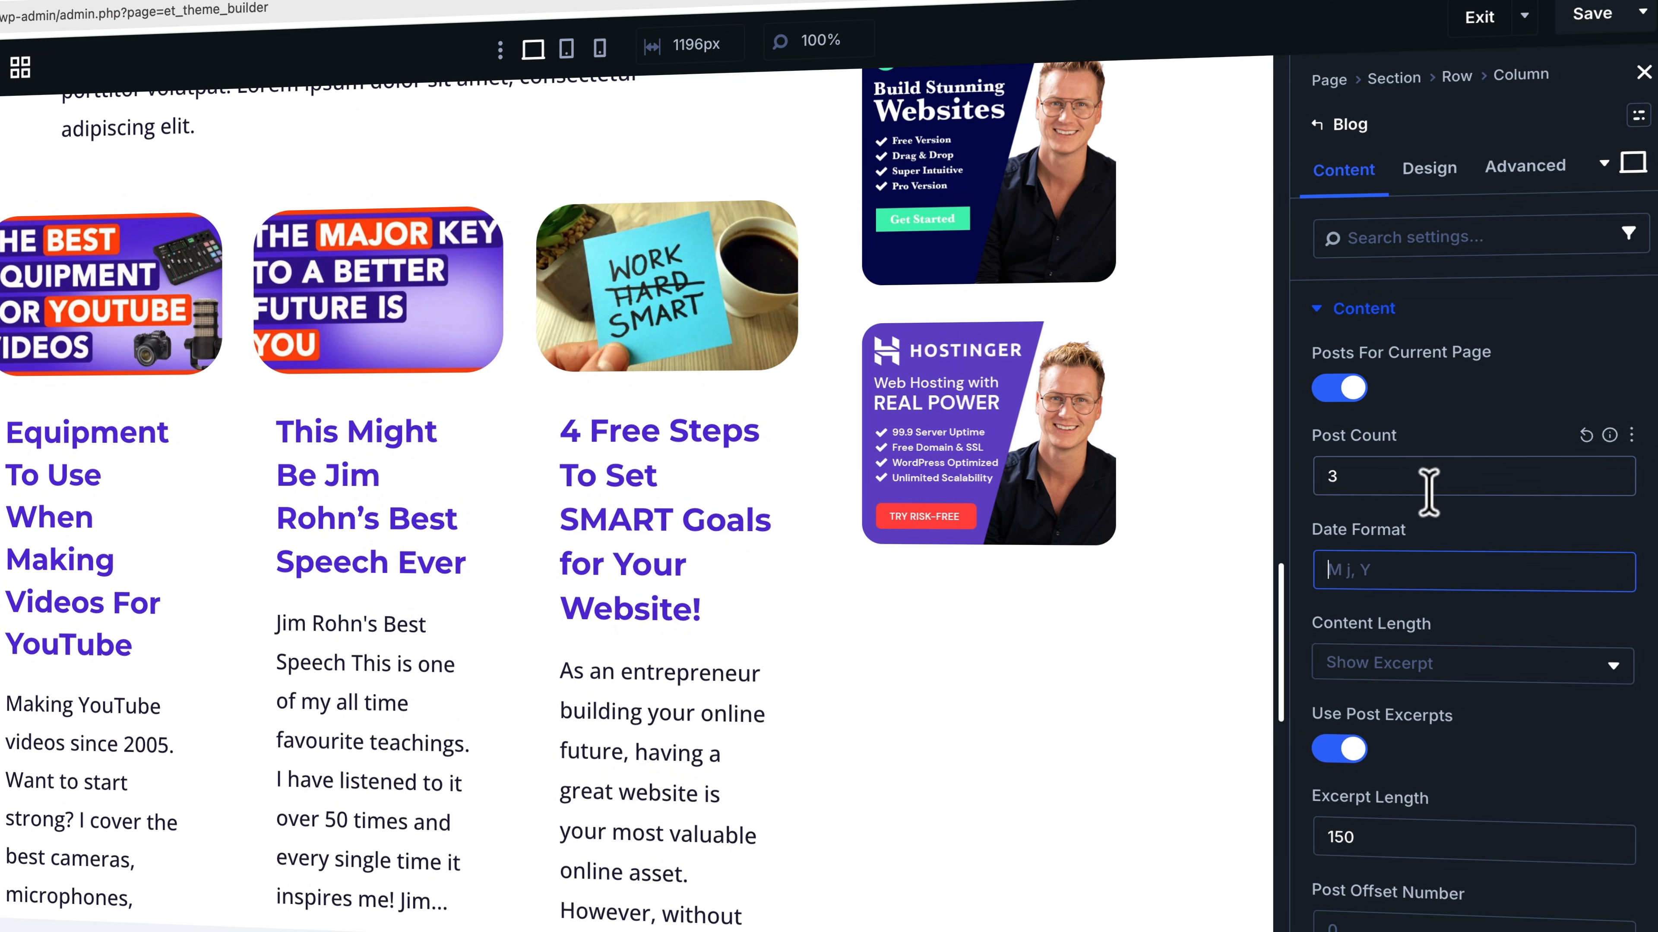
- Disable the use of post excerpts in the Blog module and hide its excerpt and pagination
scroll(1427, 491, down, 3)
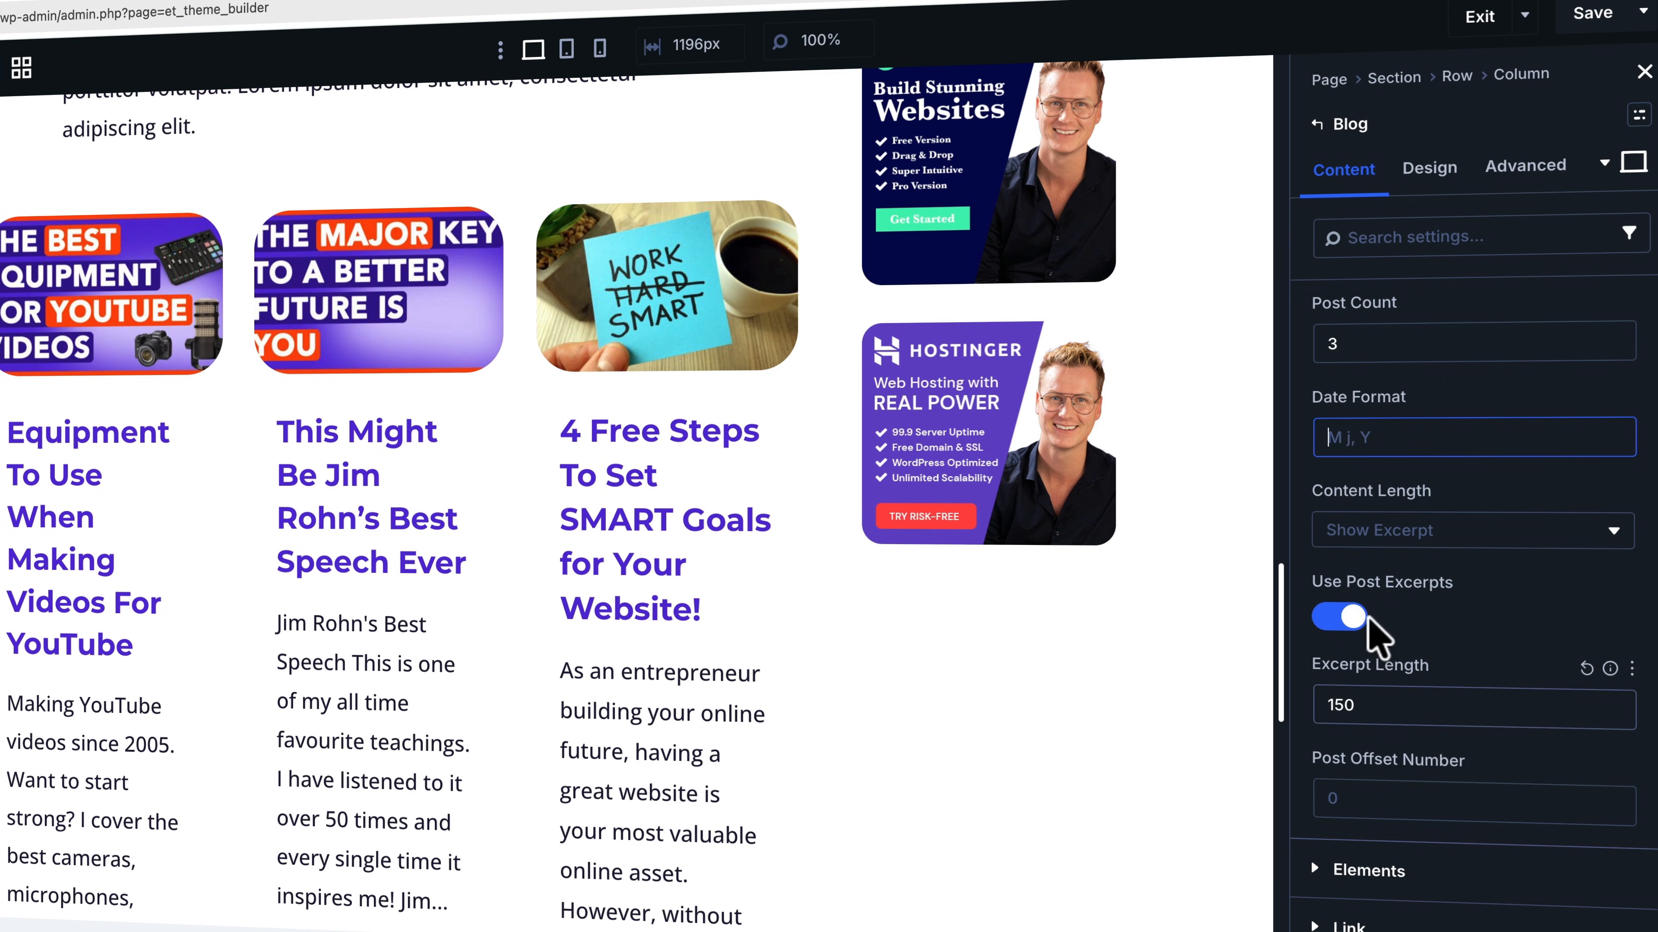
click(1367, 620)
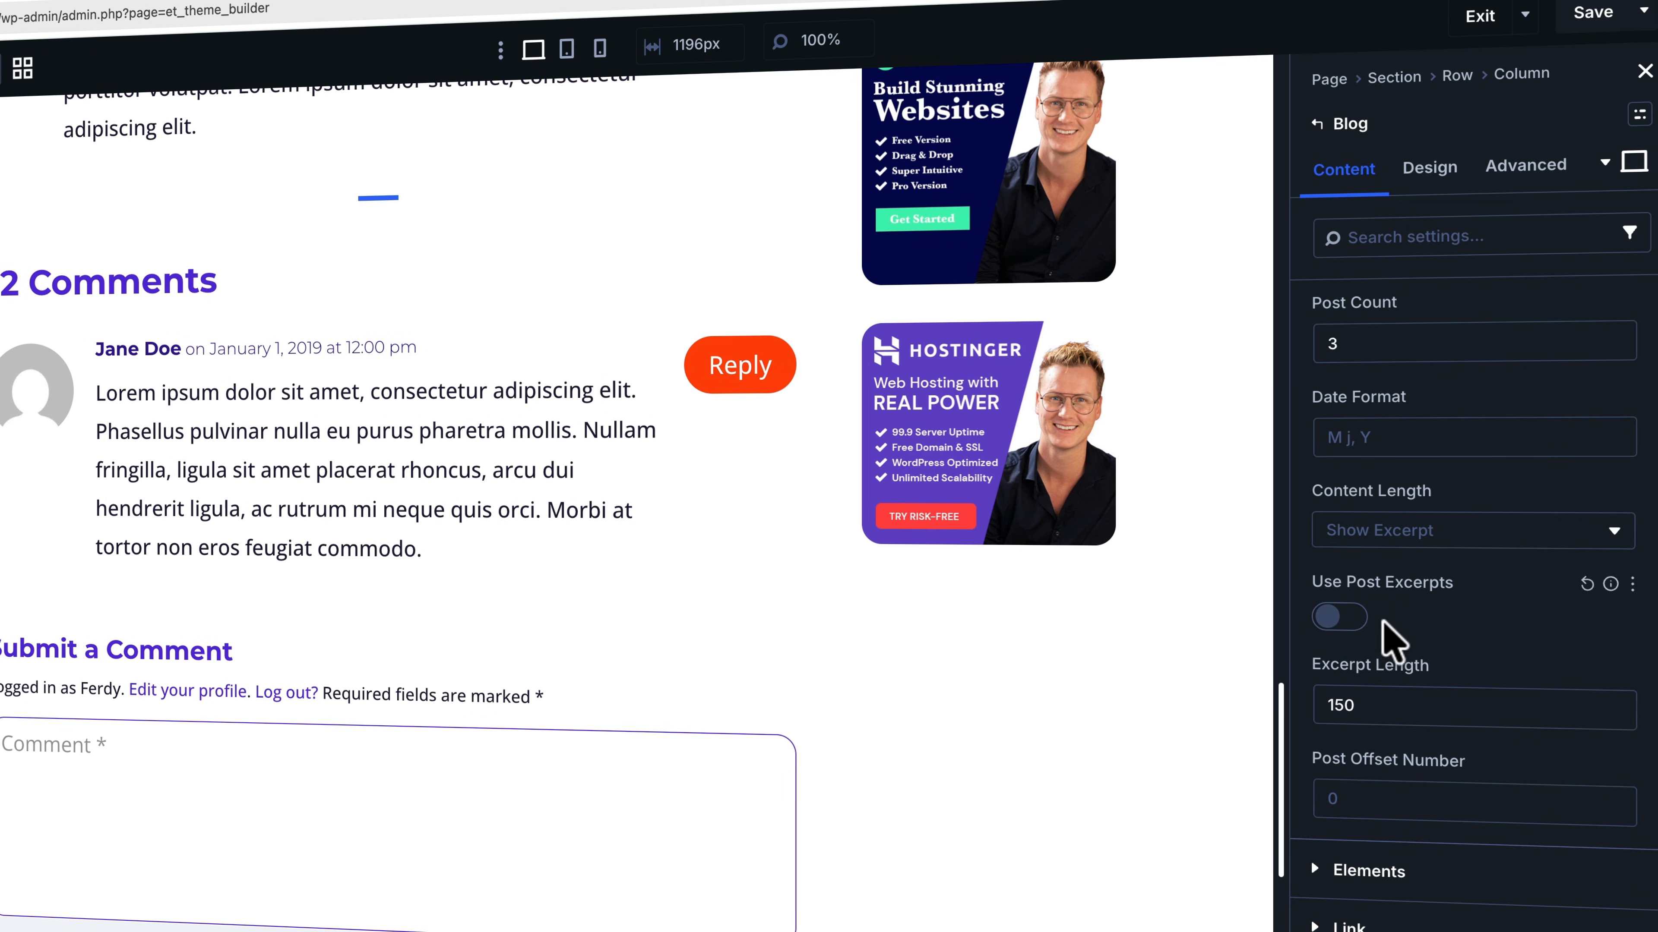
scroll(1386, 631, up, 3)
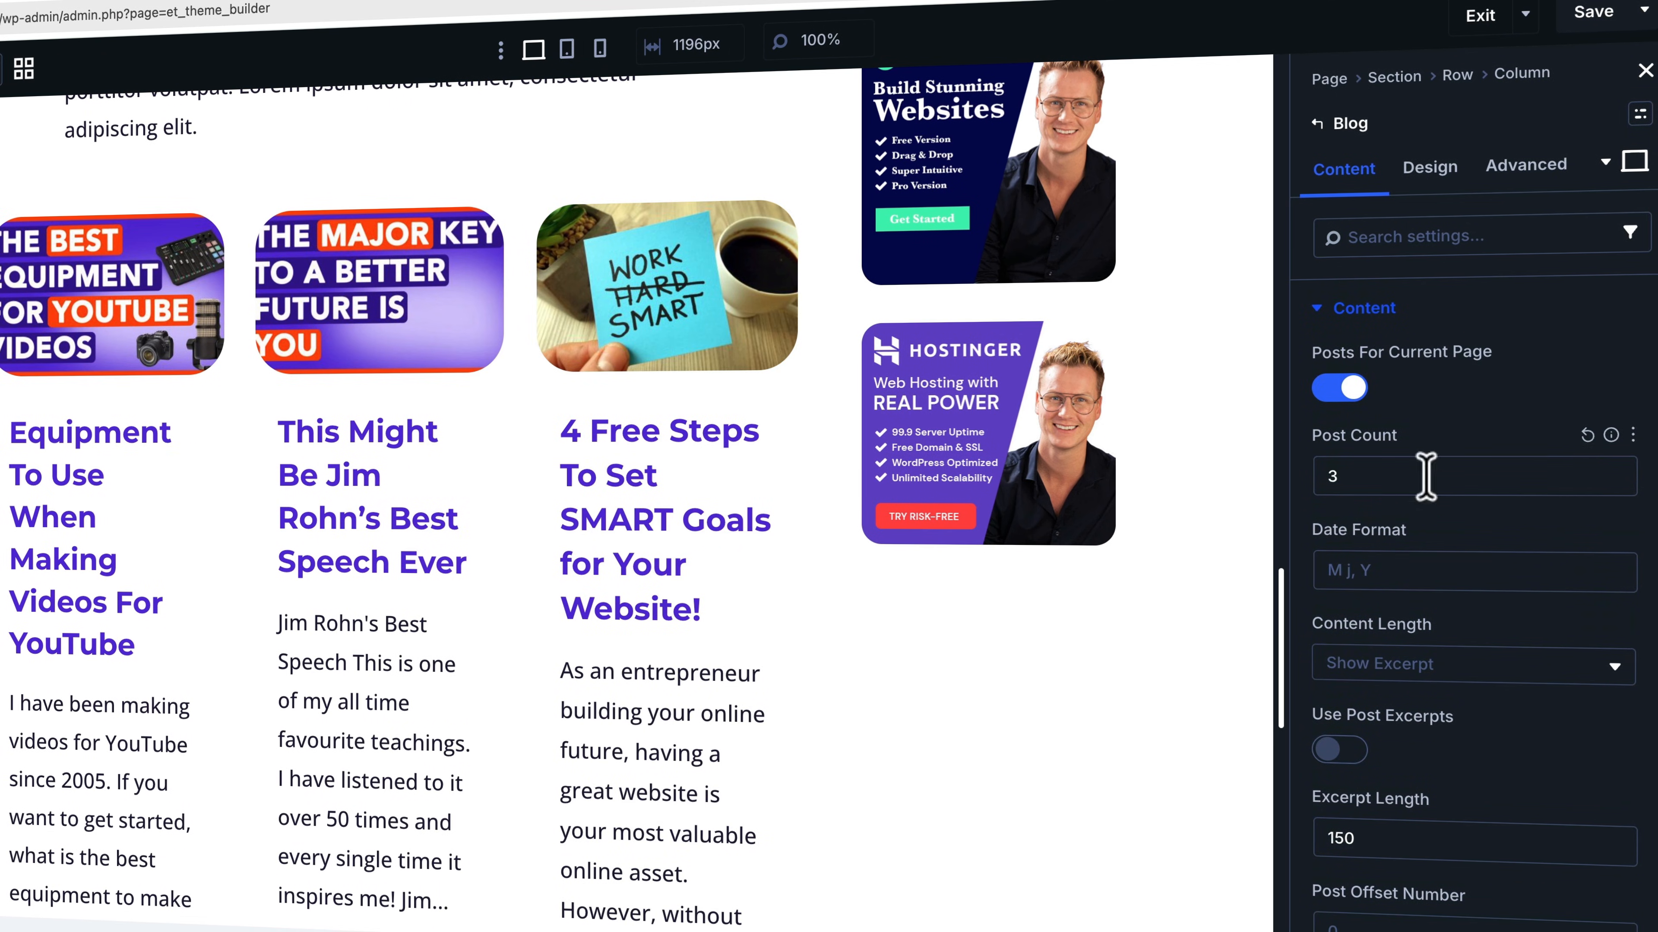
scroll(1429, 516, down, 5)
click(1393, 705)
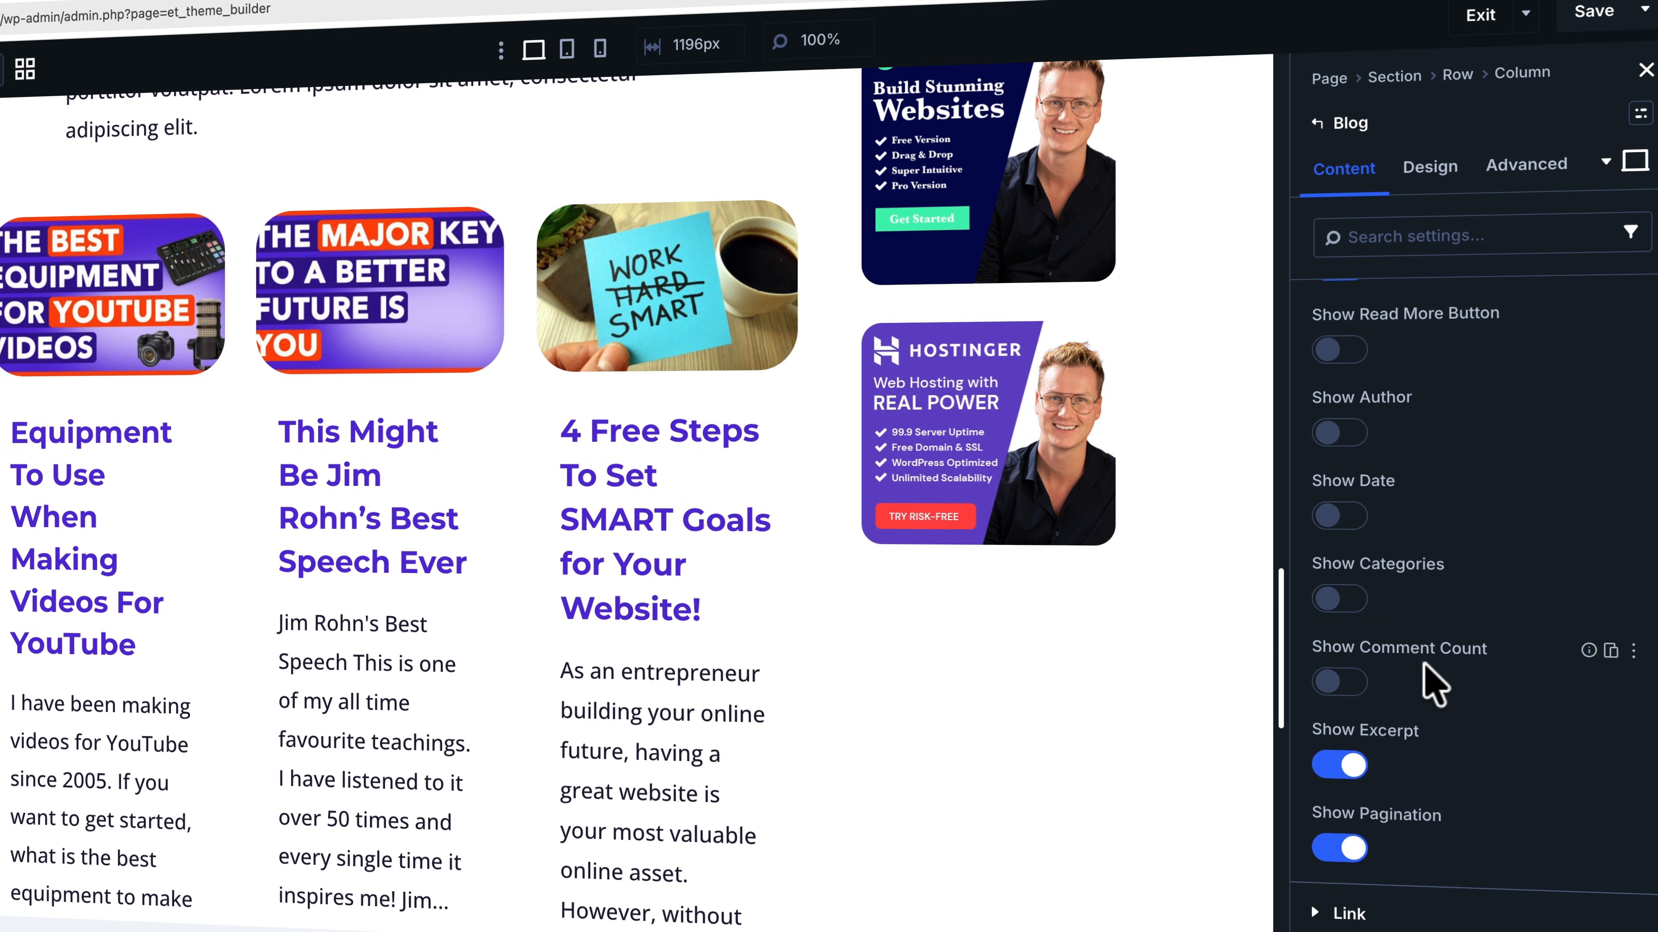
click(1348, 766)
click(1341, 848)
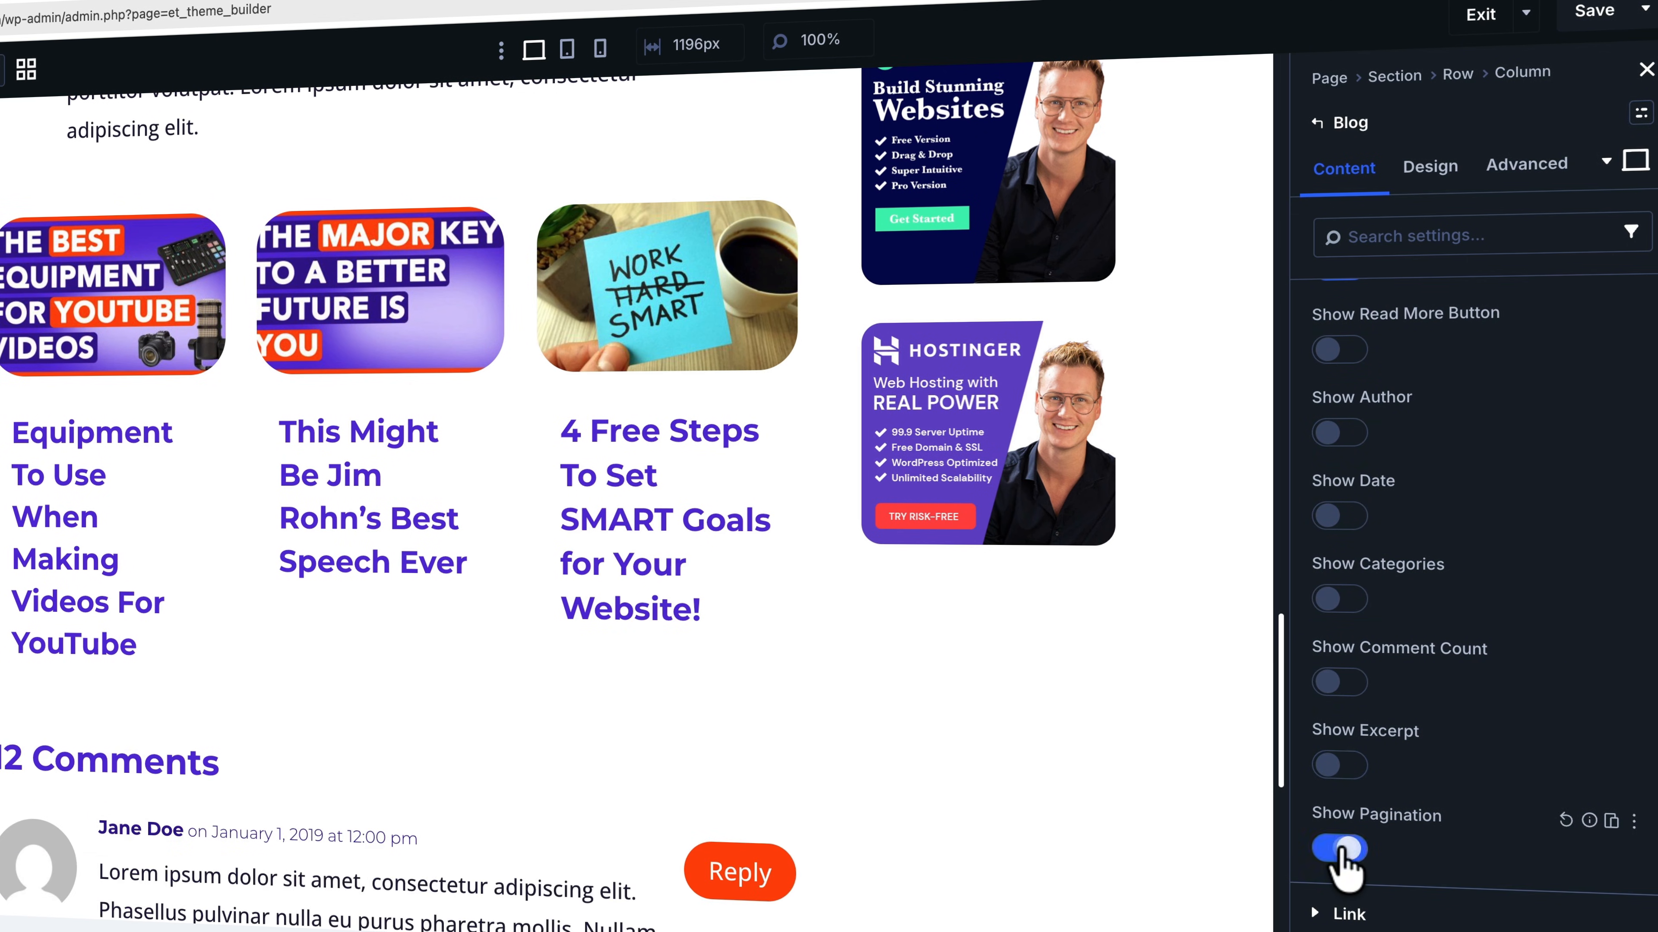
scroll(1452, 702, up, 4)
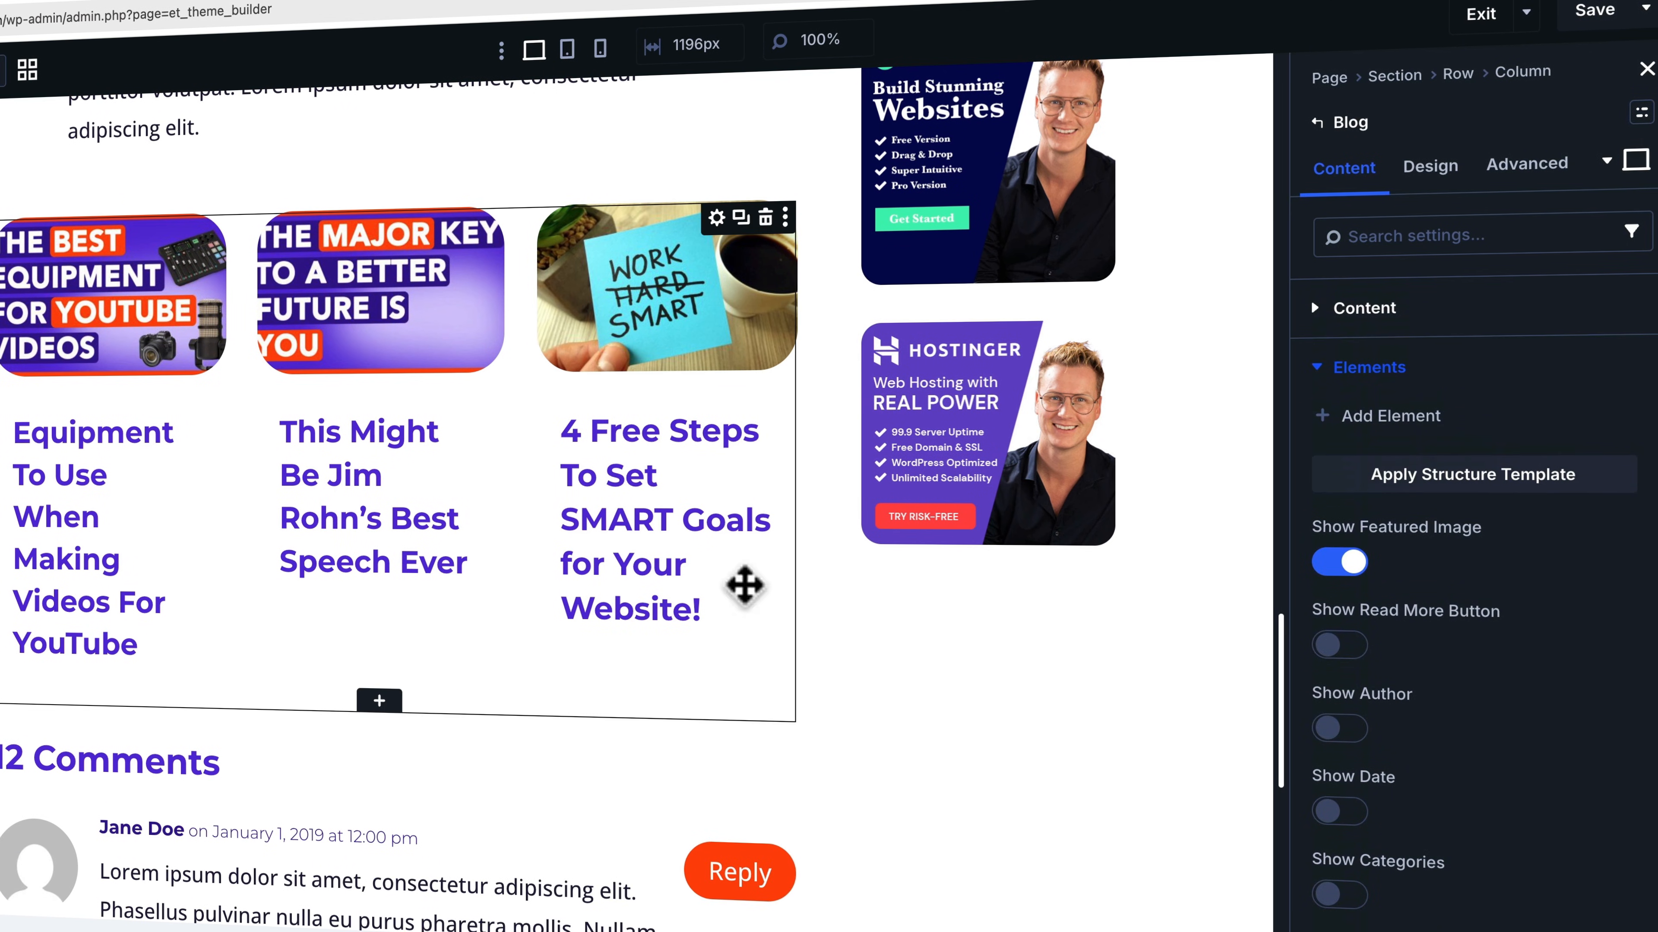
- Set the Blog module's title text size to the global number variable beginning clamp(1rem, 0.95rem + 0.25vw)
click(1428, 167)
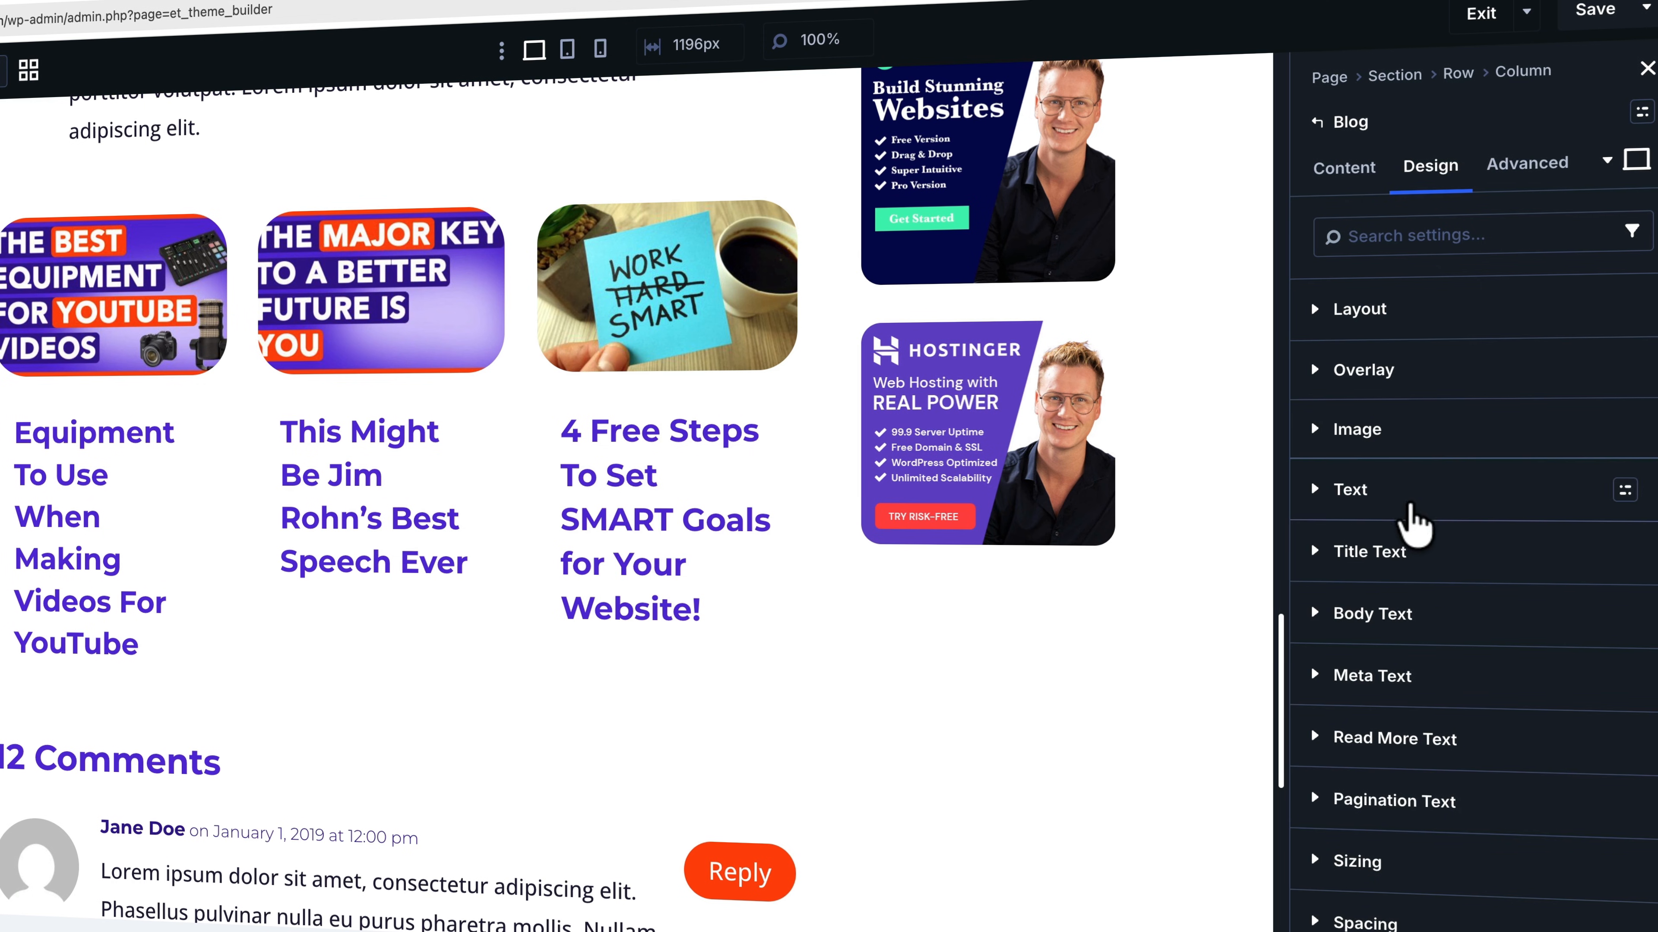
click(1377, 567)
scroll(1461, 631, down, 5)
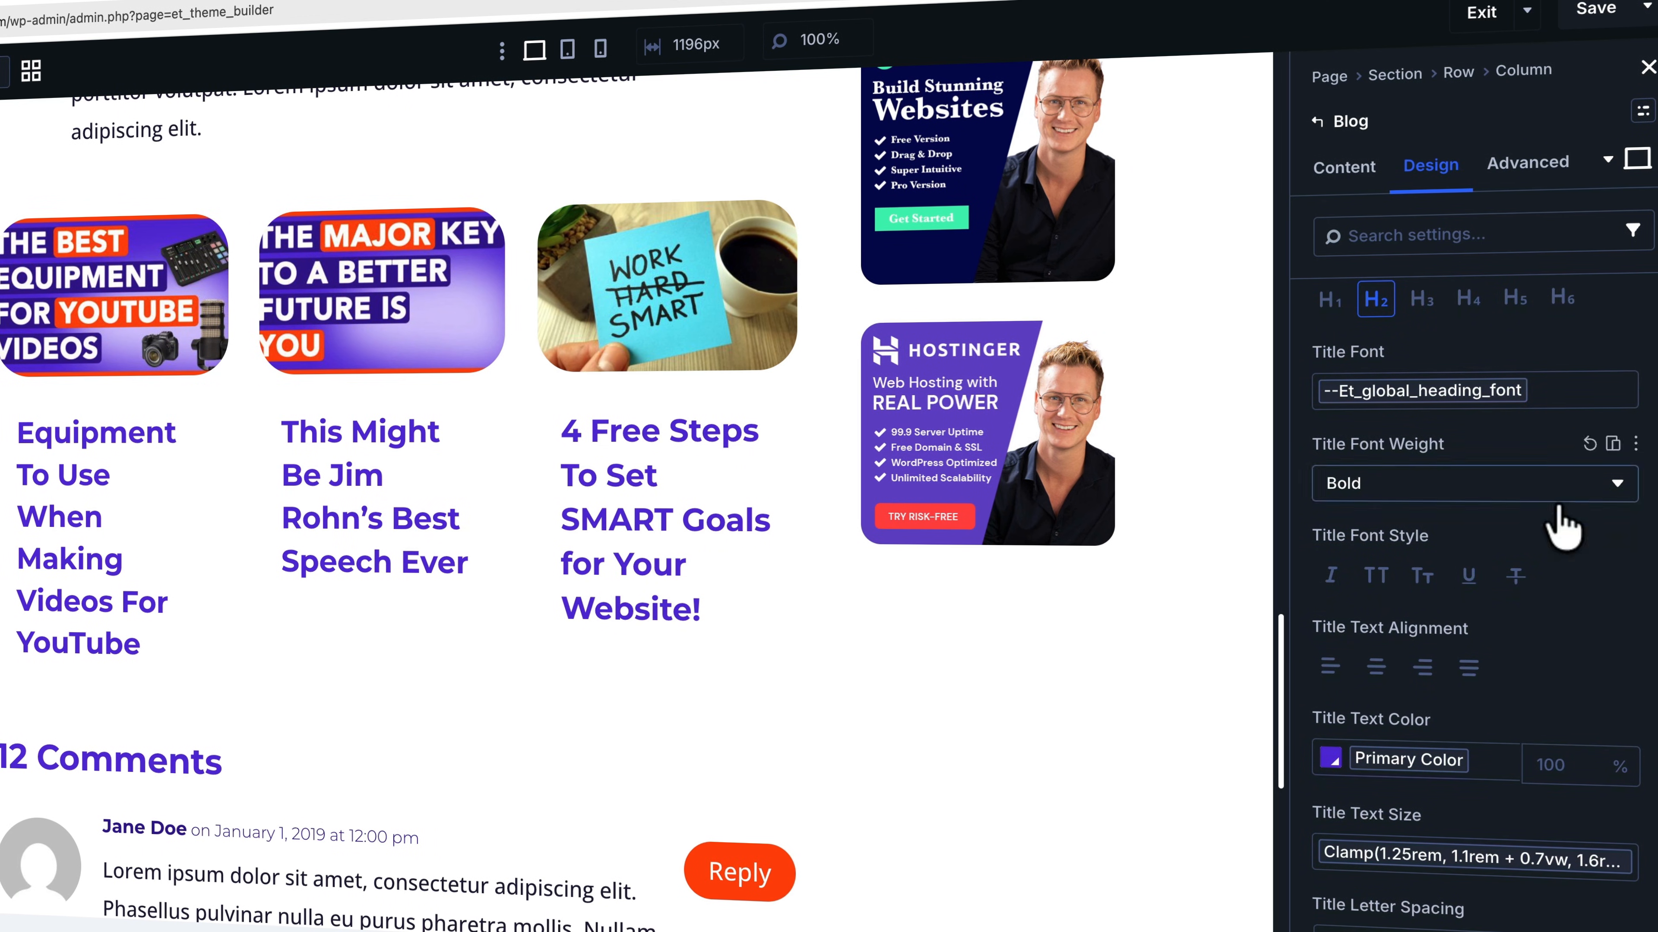
scroll(1572, 568, down, 1)
scroll(1573, 568, down, 2)
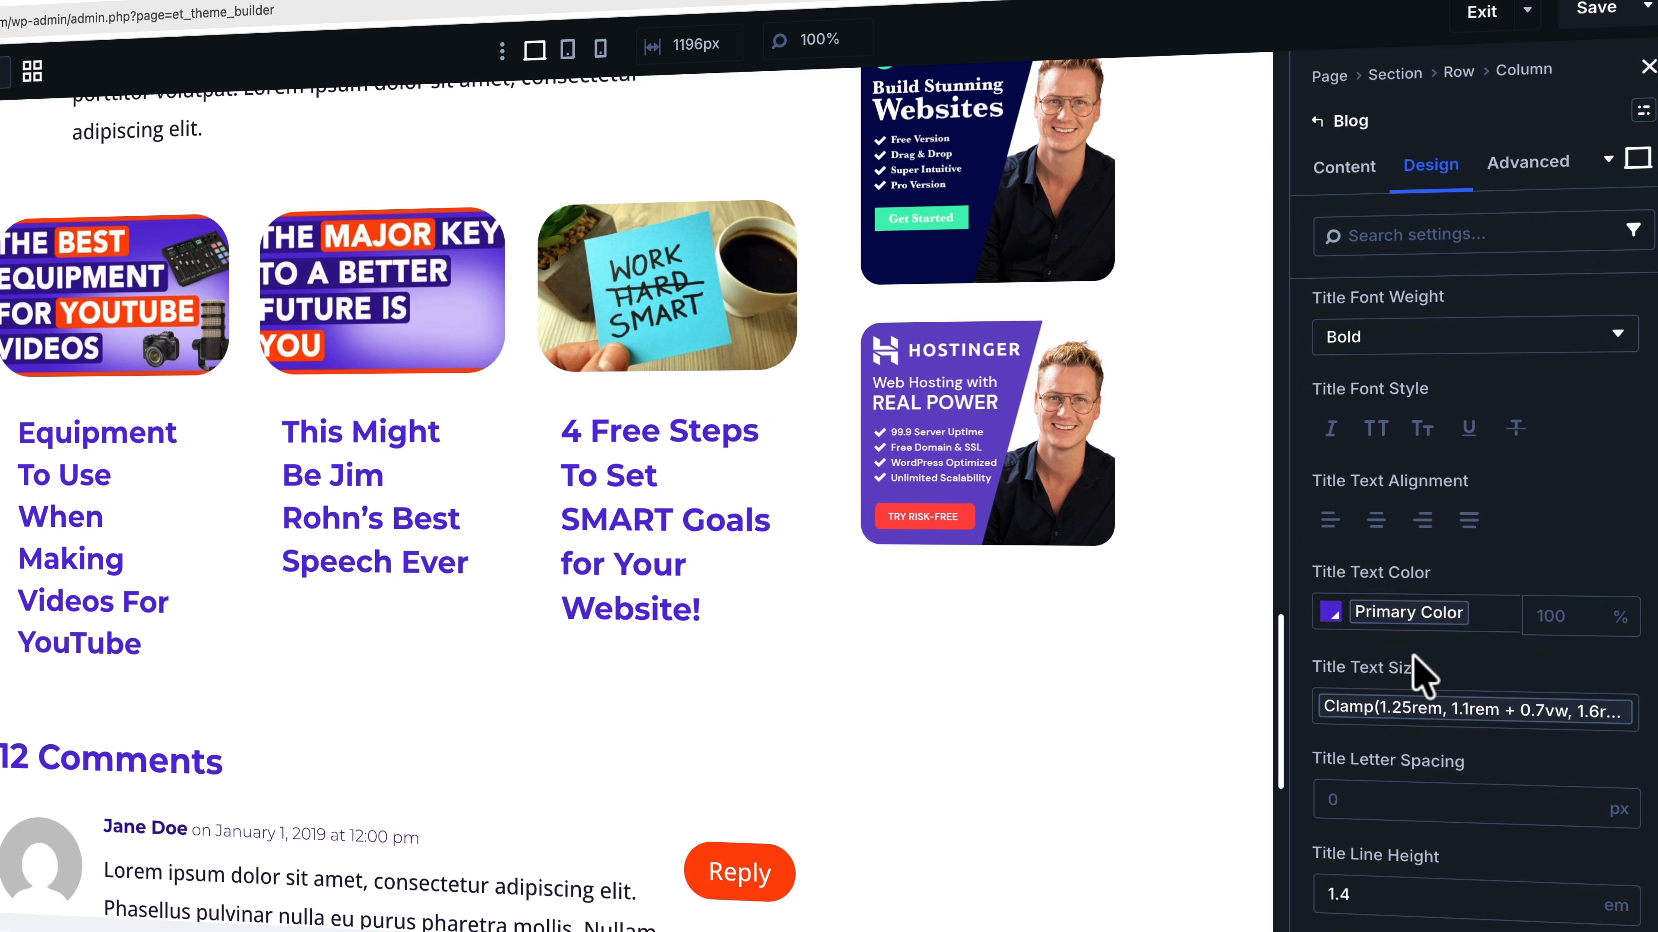
click(1612, 683)
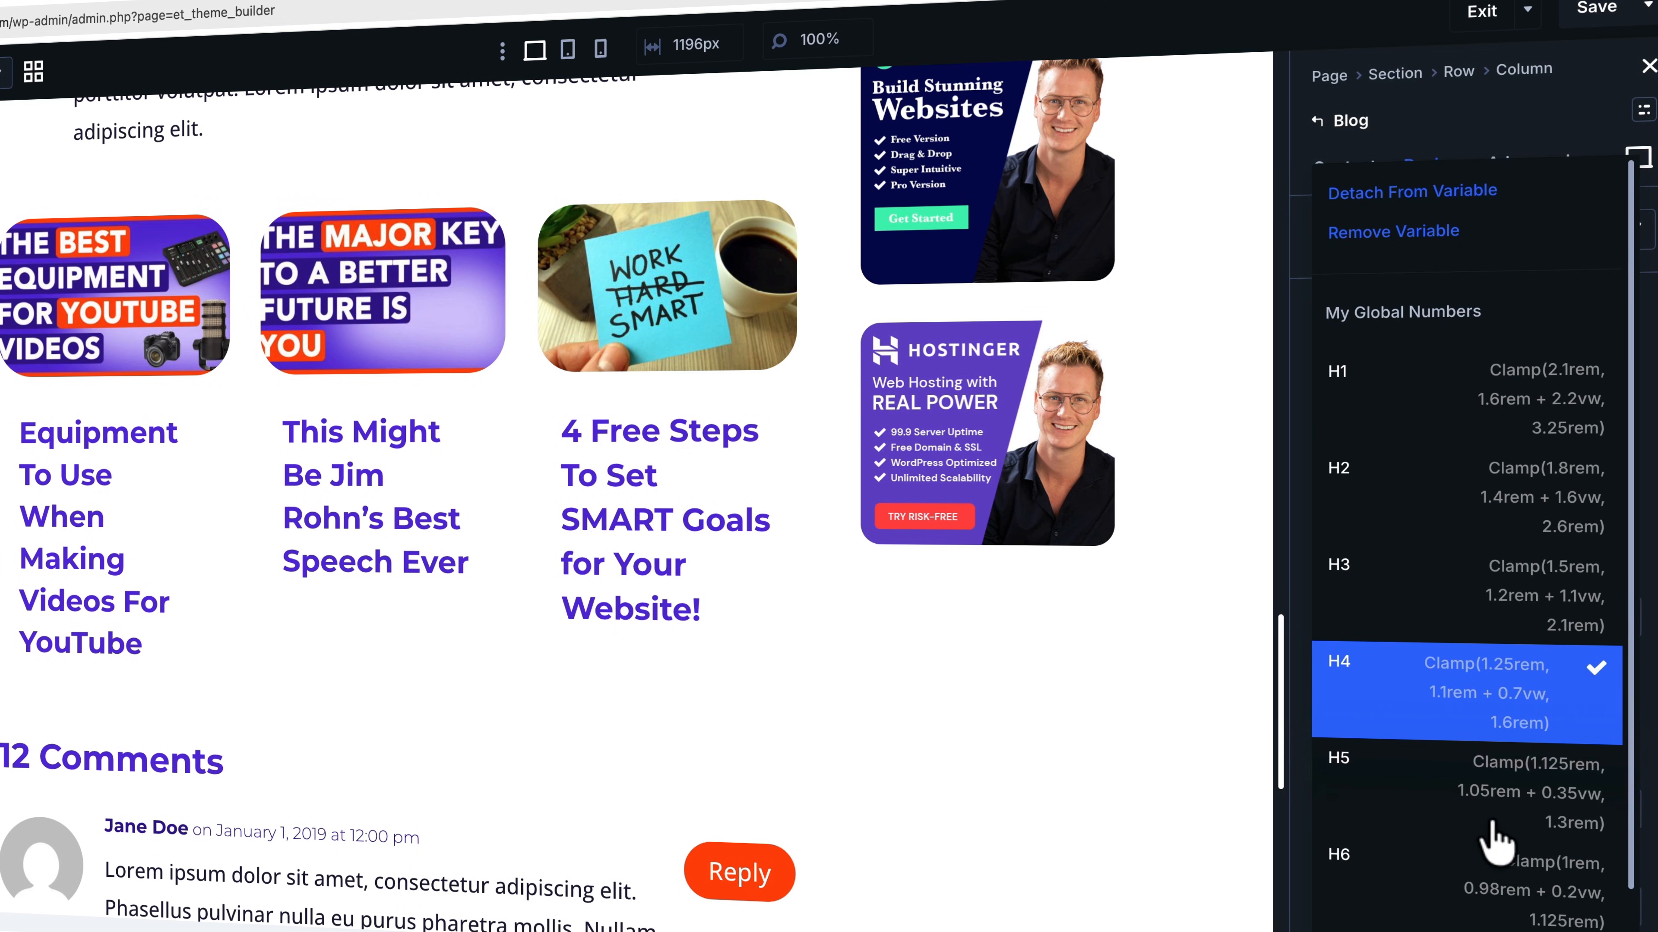
click(1495, 878)
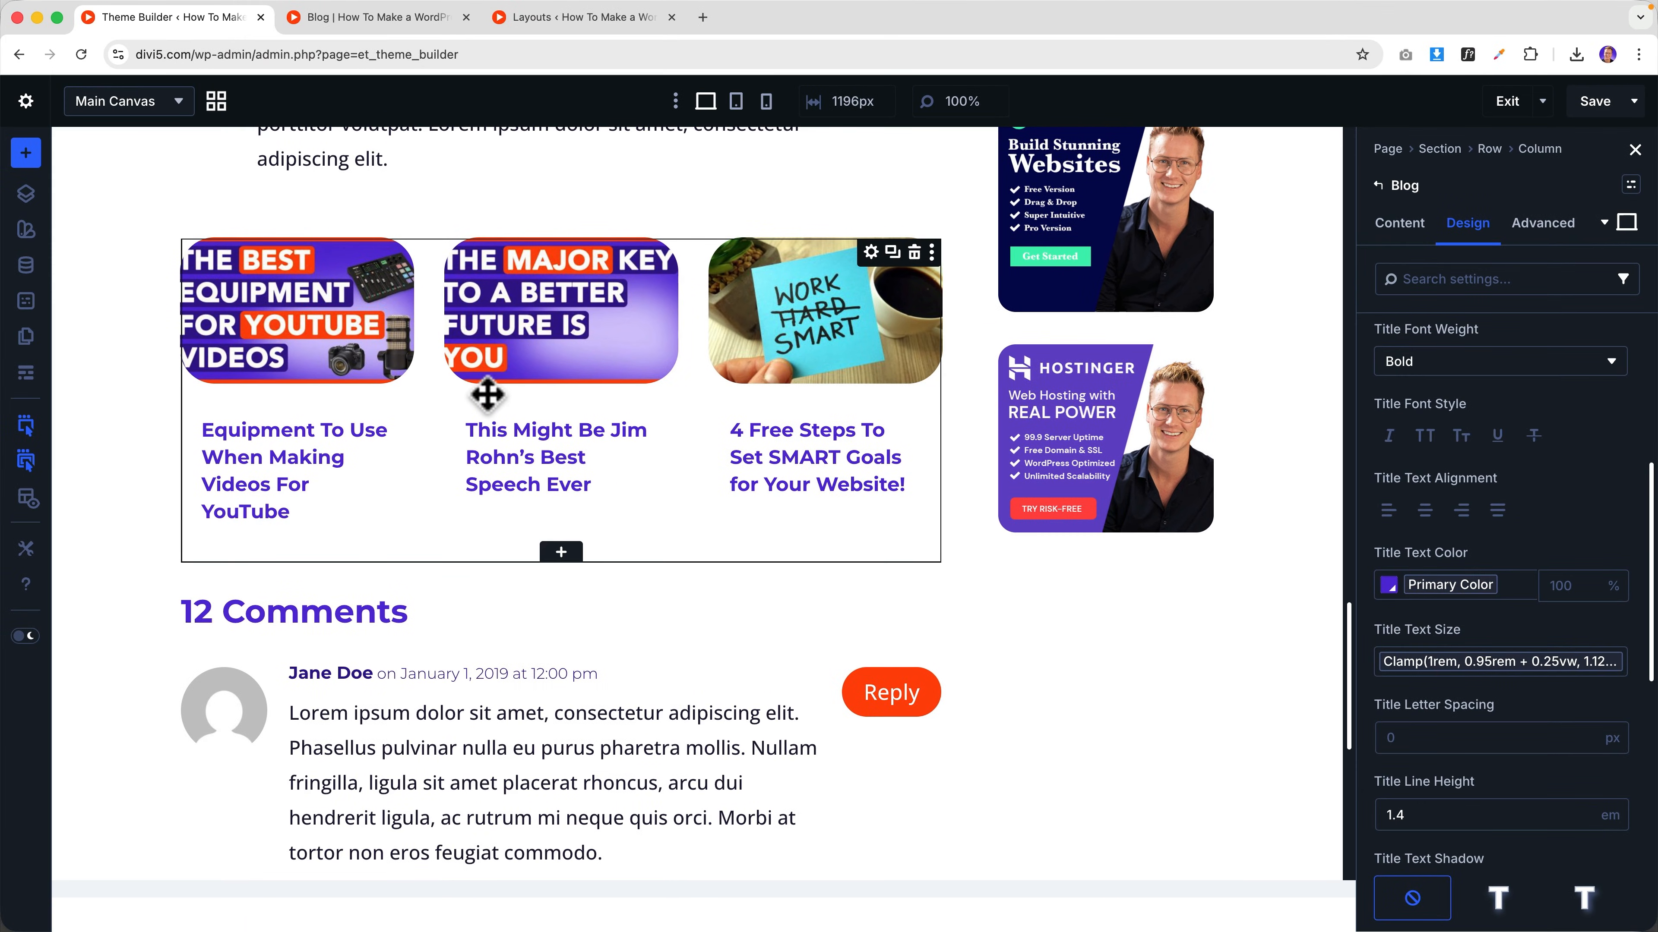
- Add an empty single-column section below the comments section and move the Blog module into its row using the wireframe view
scroll(486, 395, down, 10)
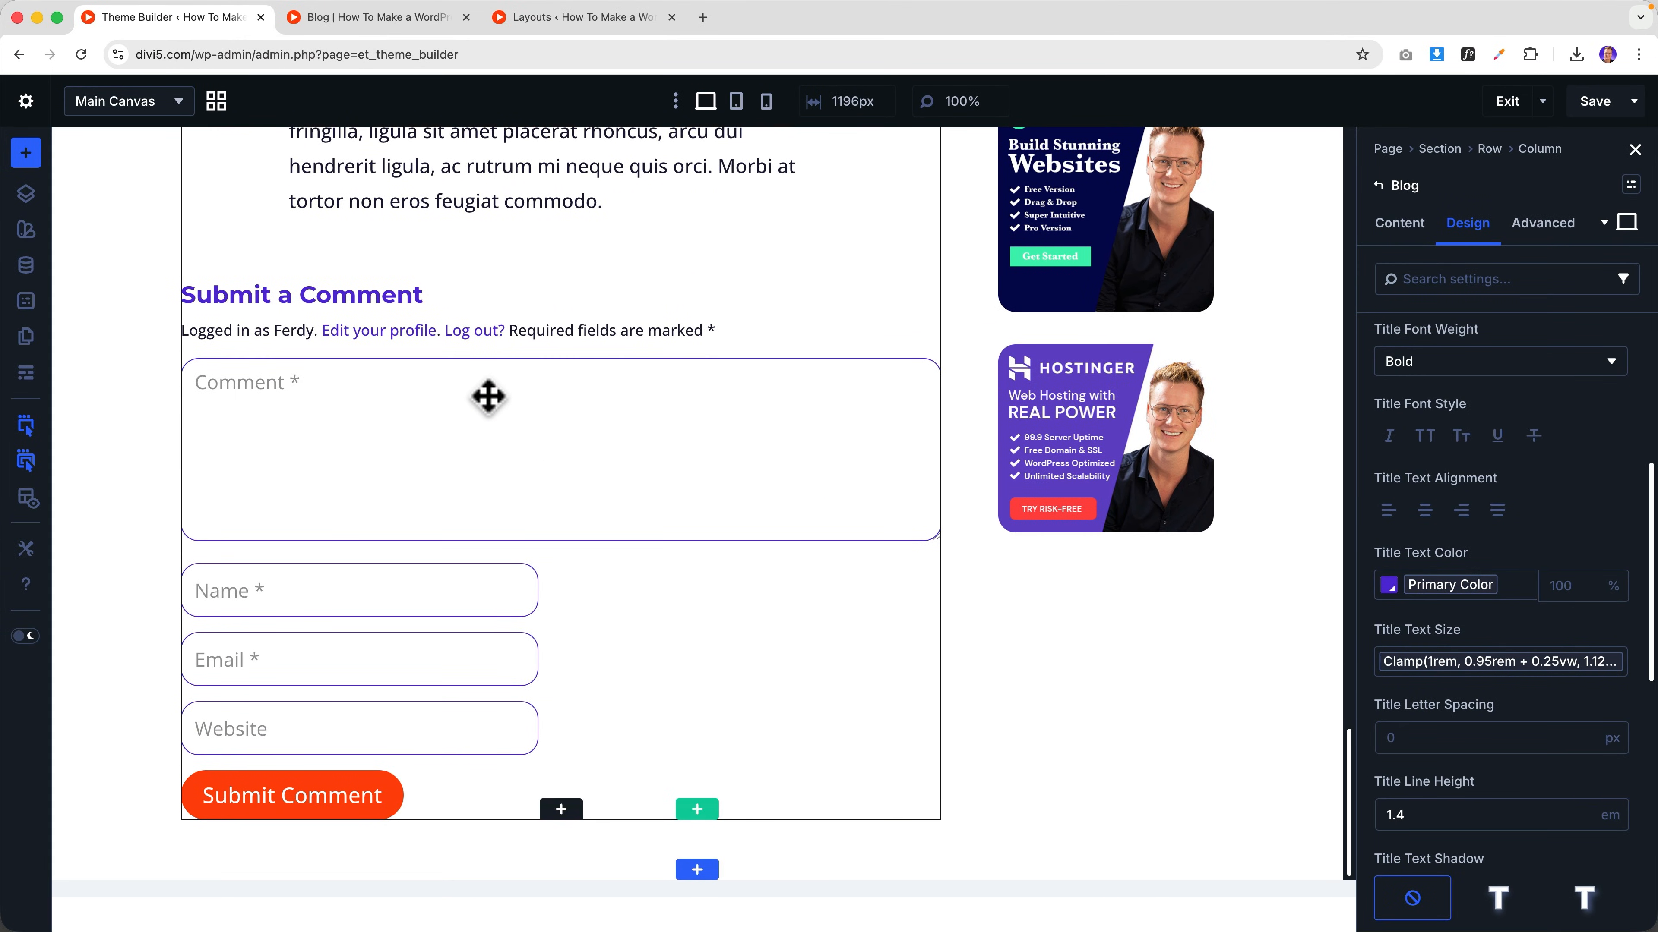
click(697, 870)
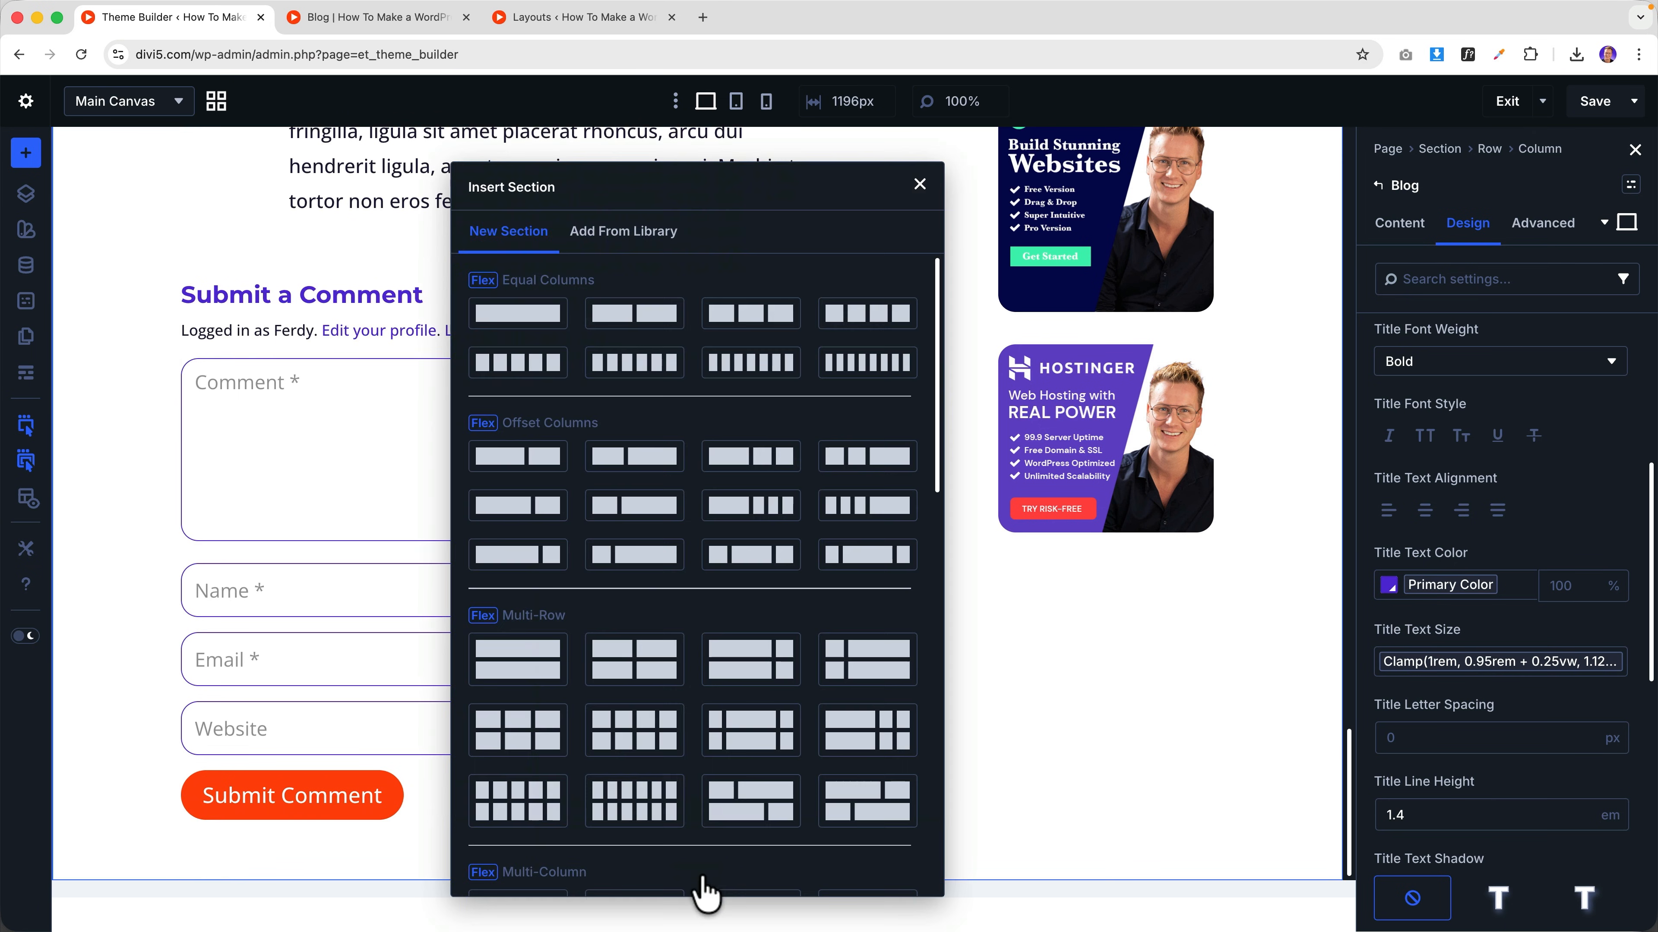
click(529, 327)
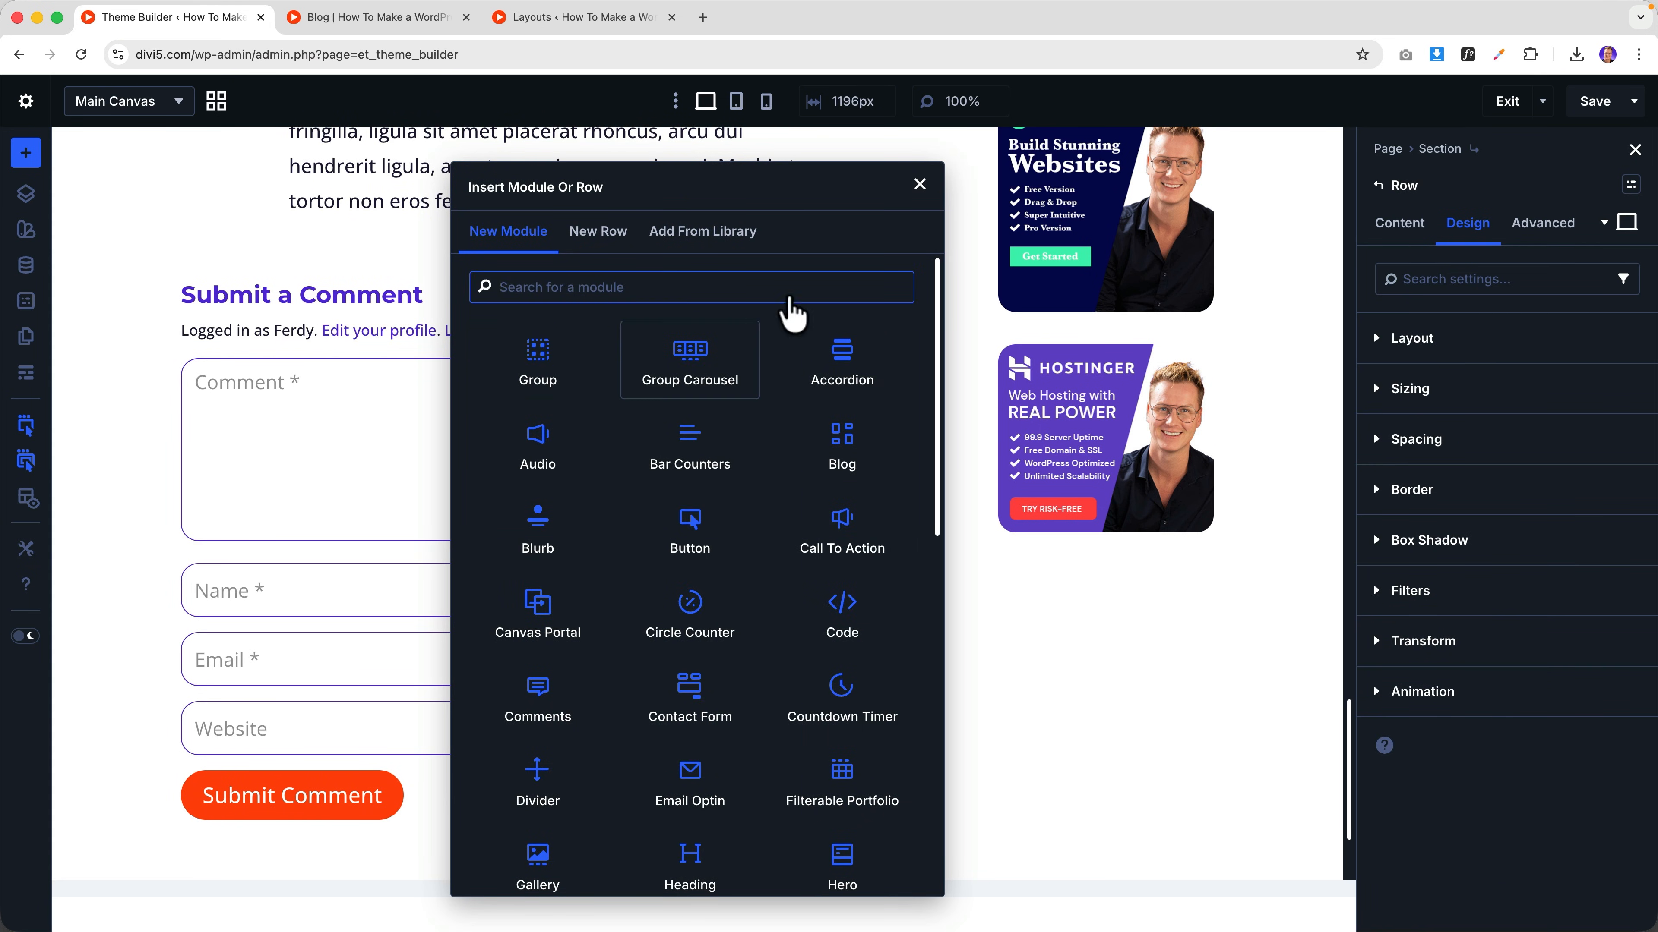
click(920, 186)
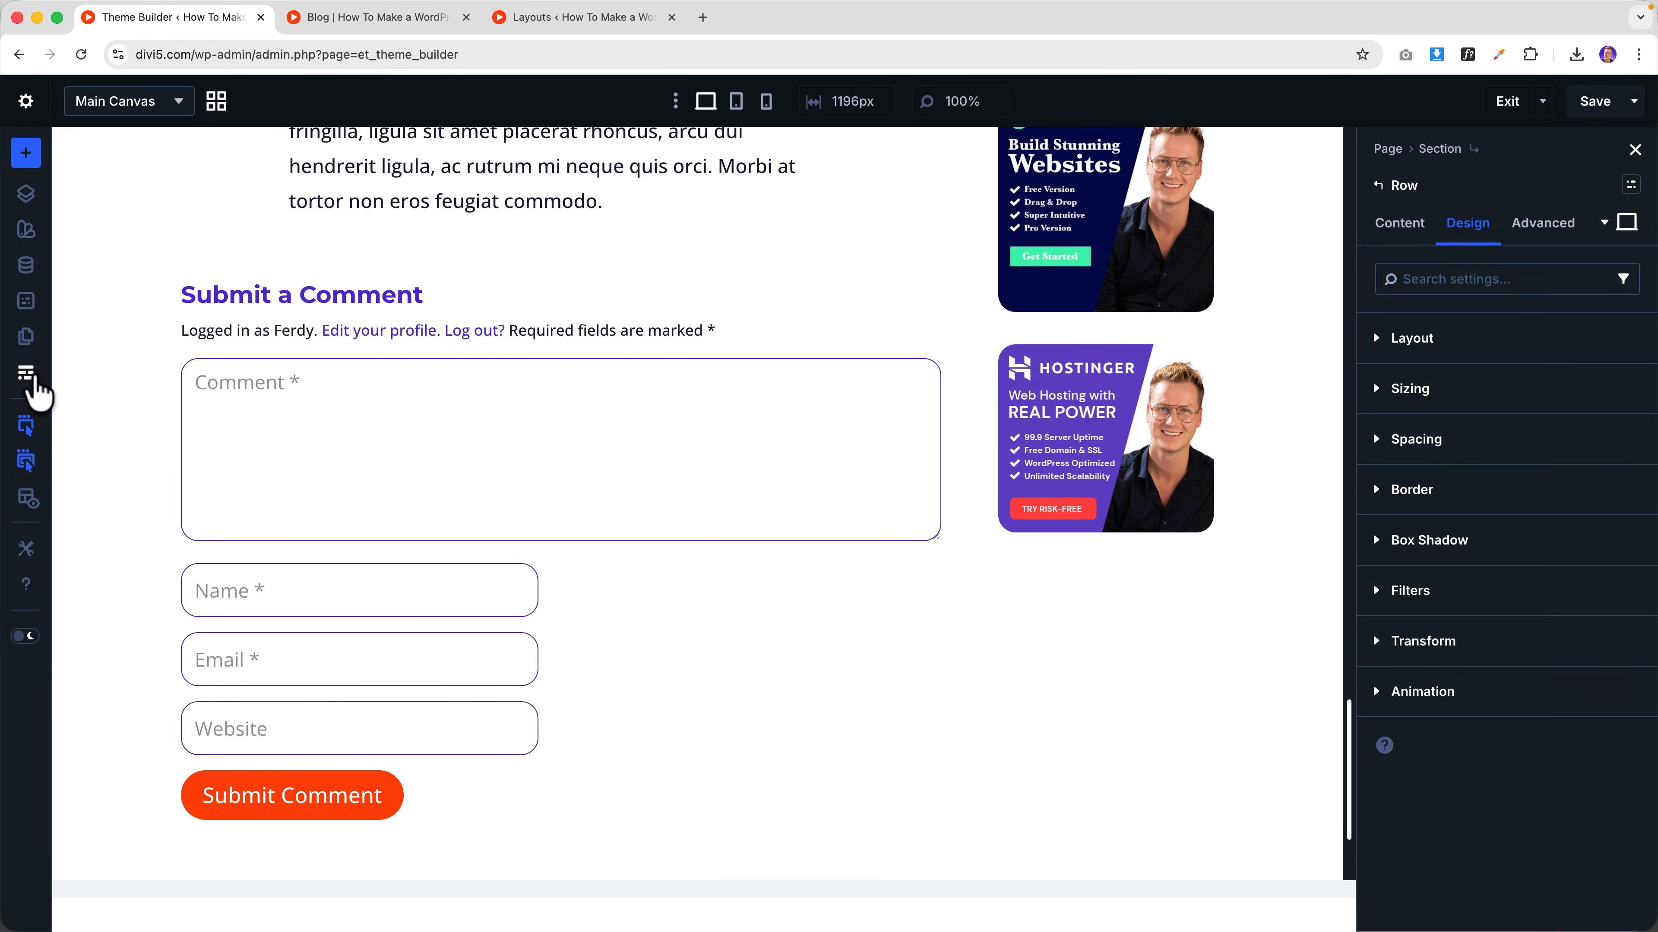
click(27, 374)
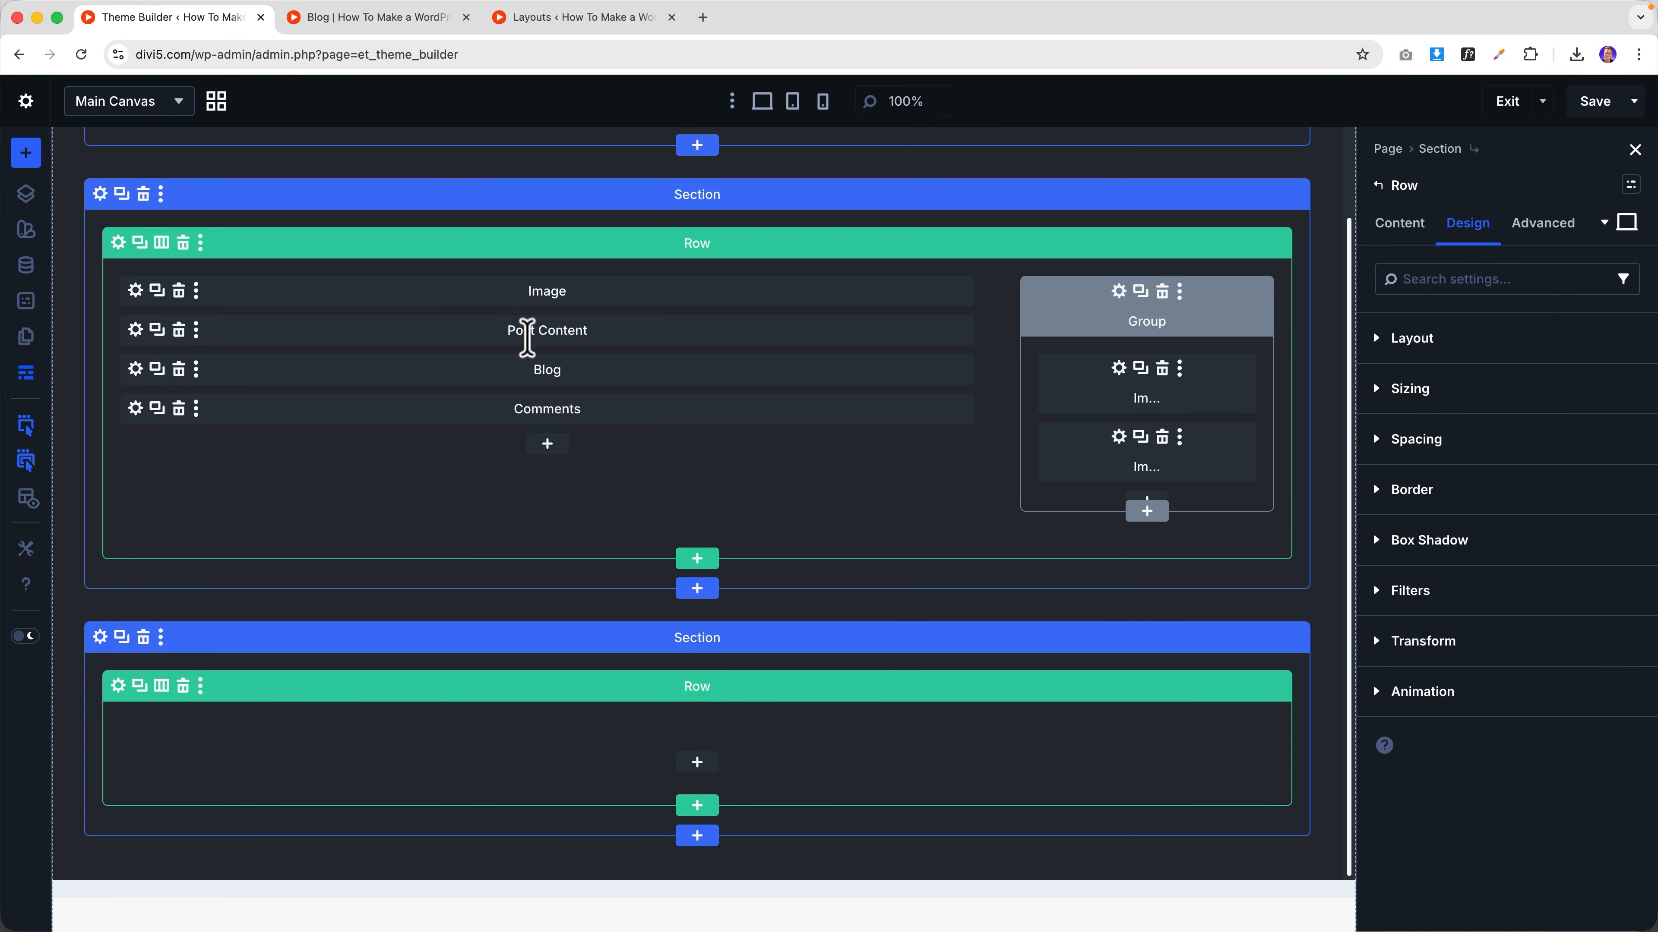
drag(233, 379, 390, 791)
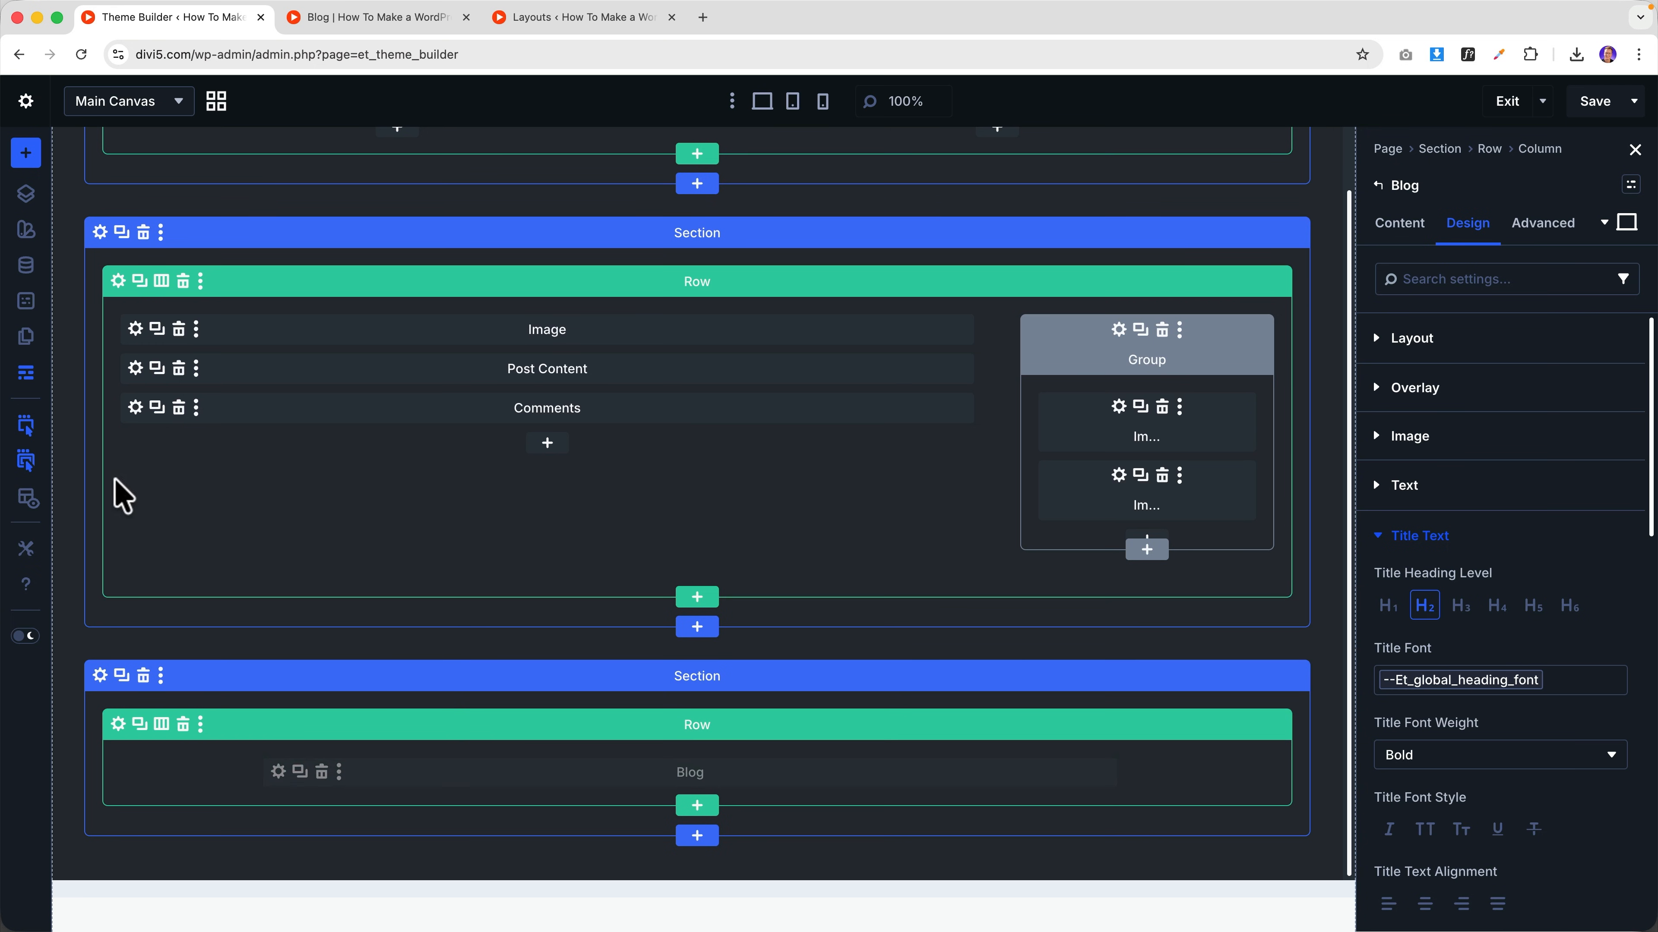
- Leave the wireframe view and add a Heading module below the Blog module in the new section
click(26, 425)
scroll(565, 502, down, 20)
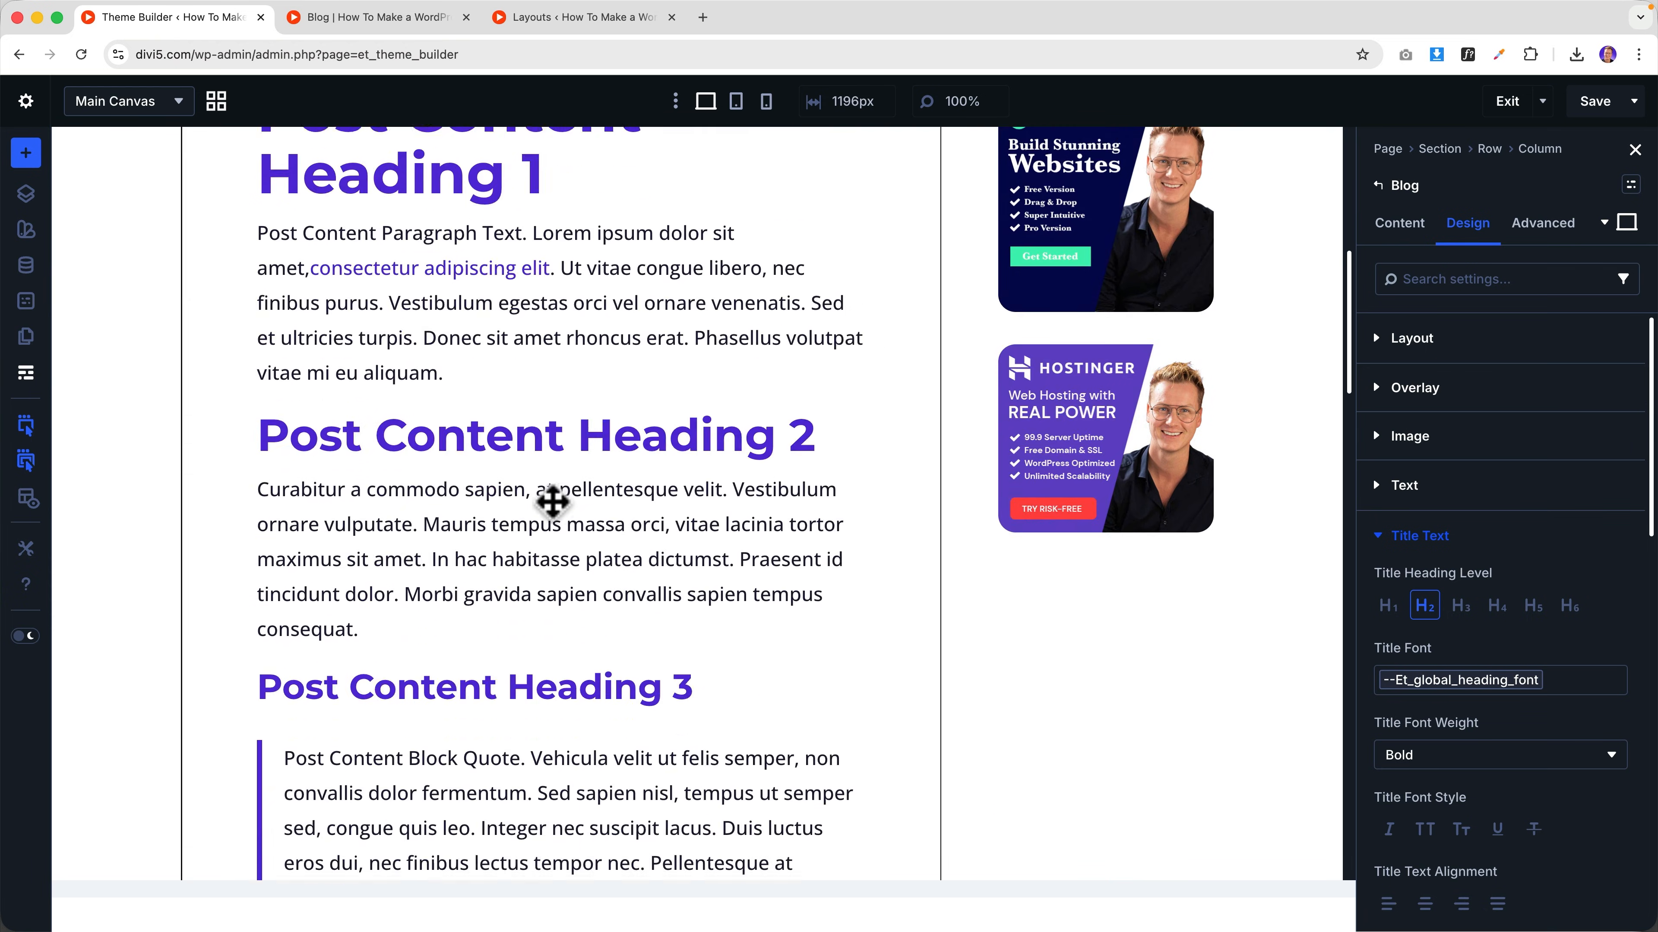
scroll(450, 504, down, 15)
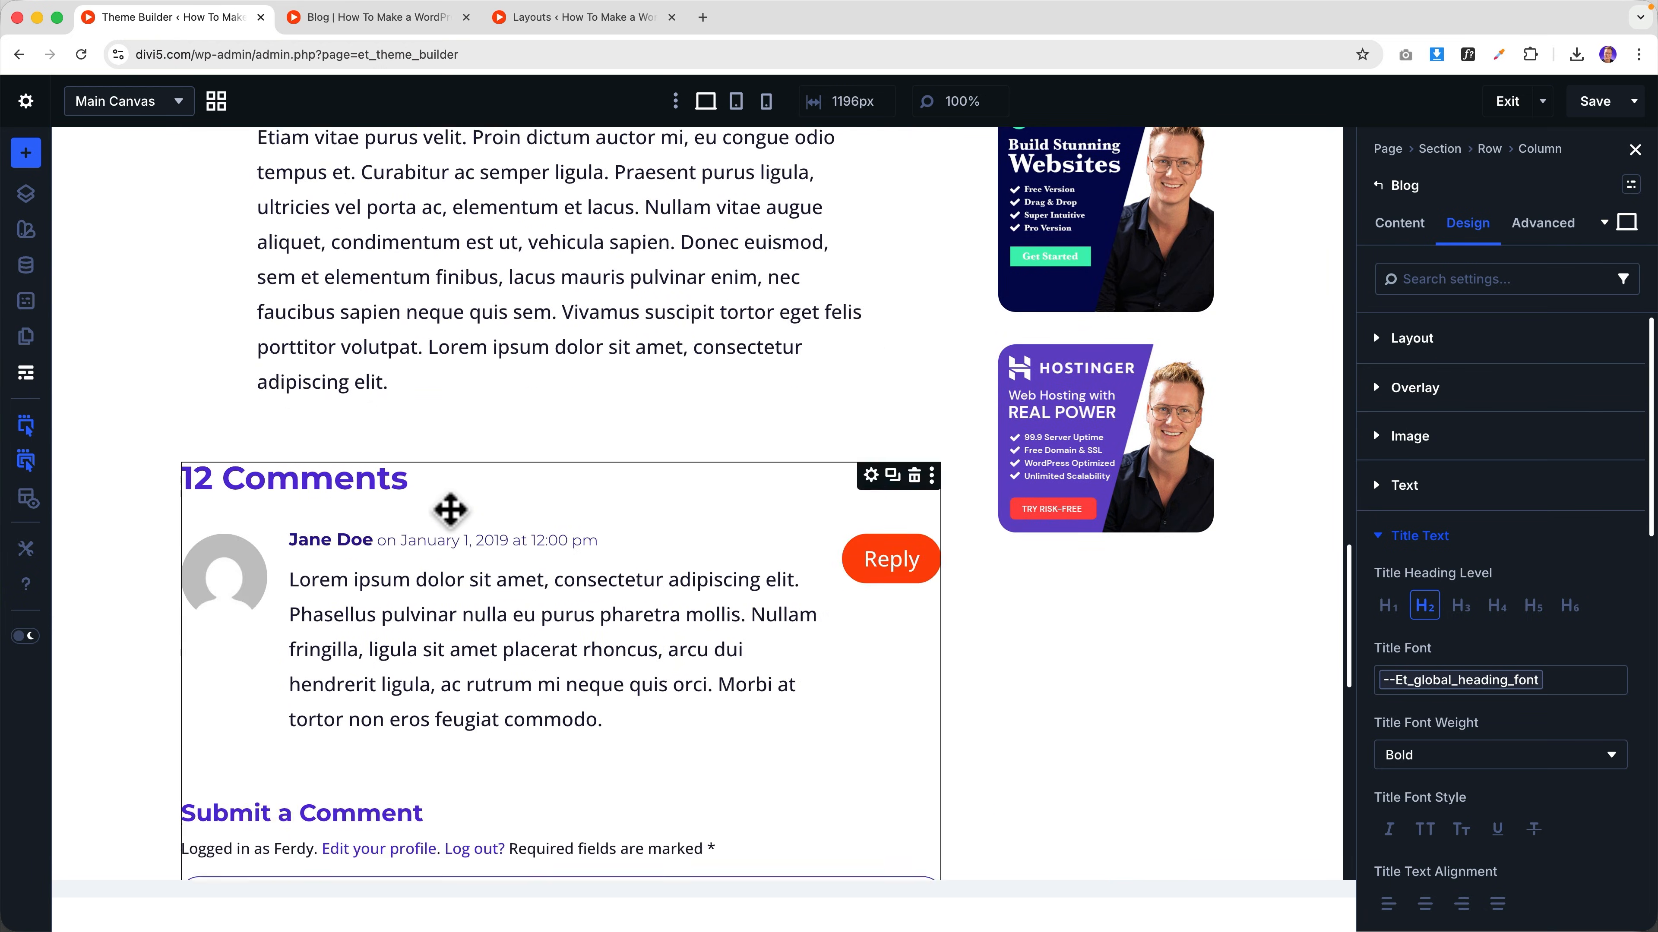
scroll(485, 529, down, 2)
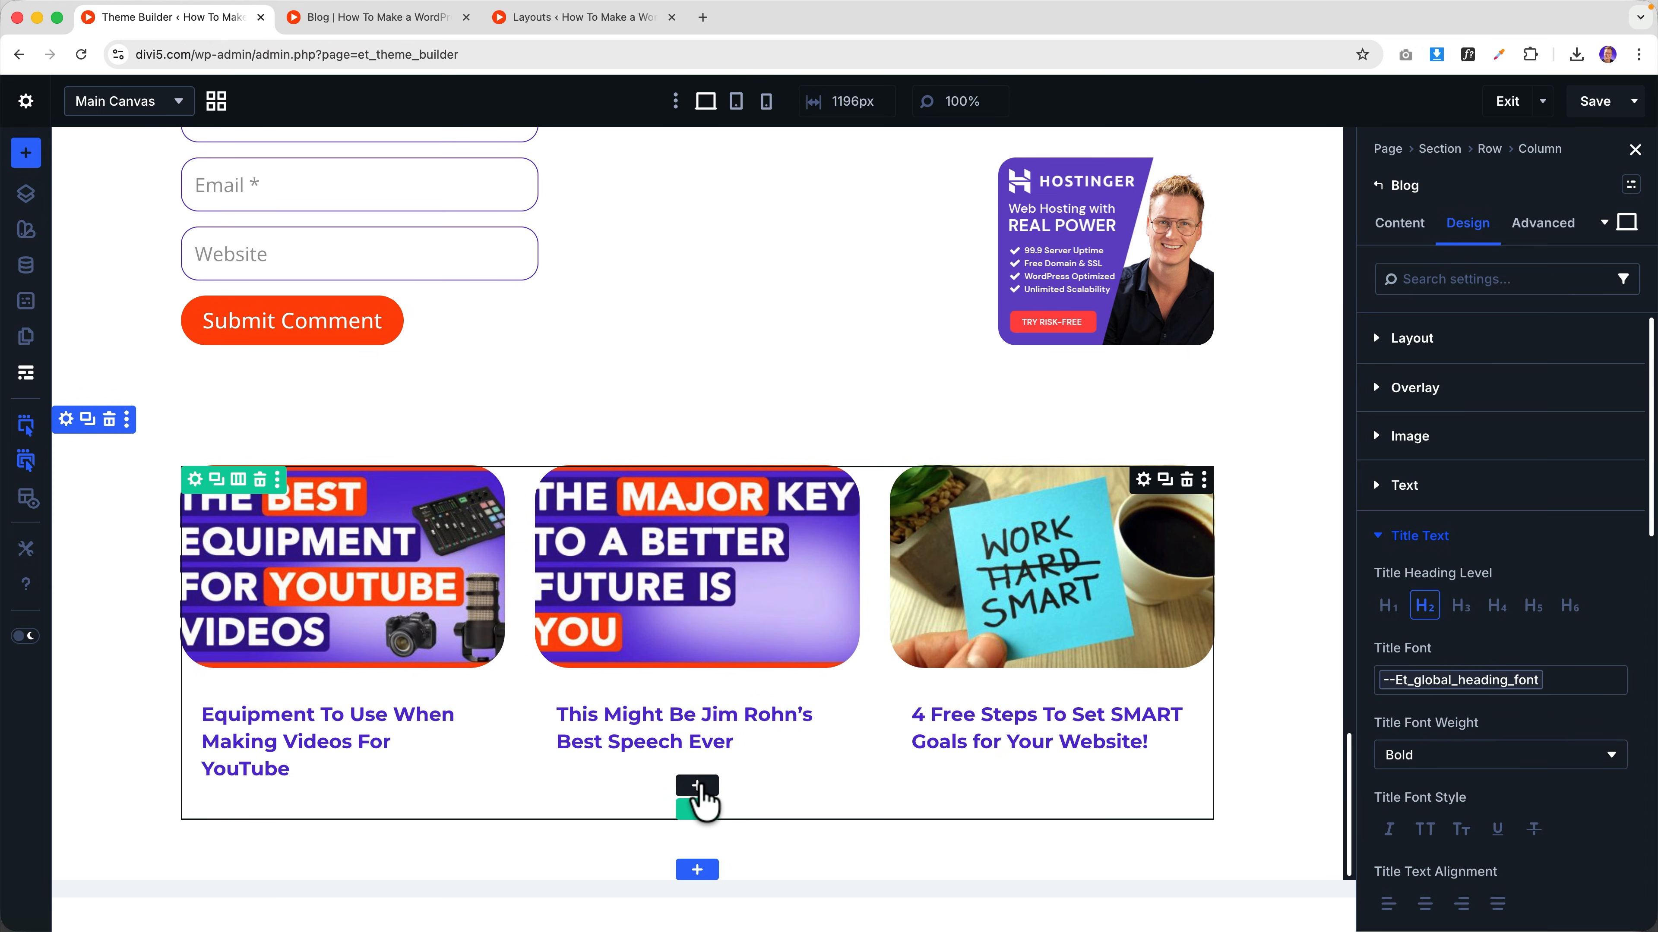
click(697, 790)
text(hea)
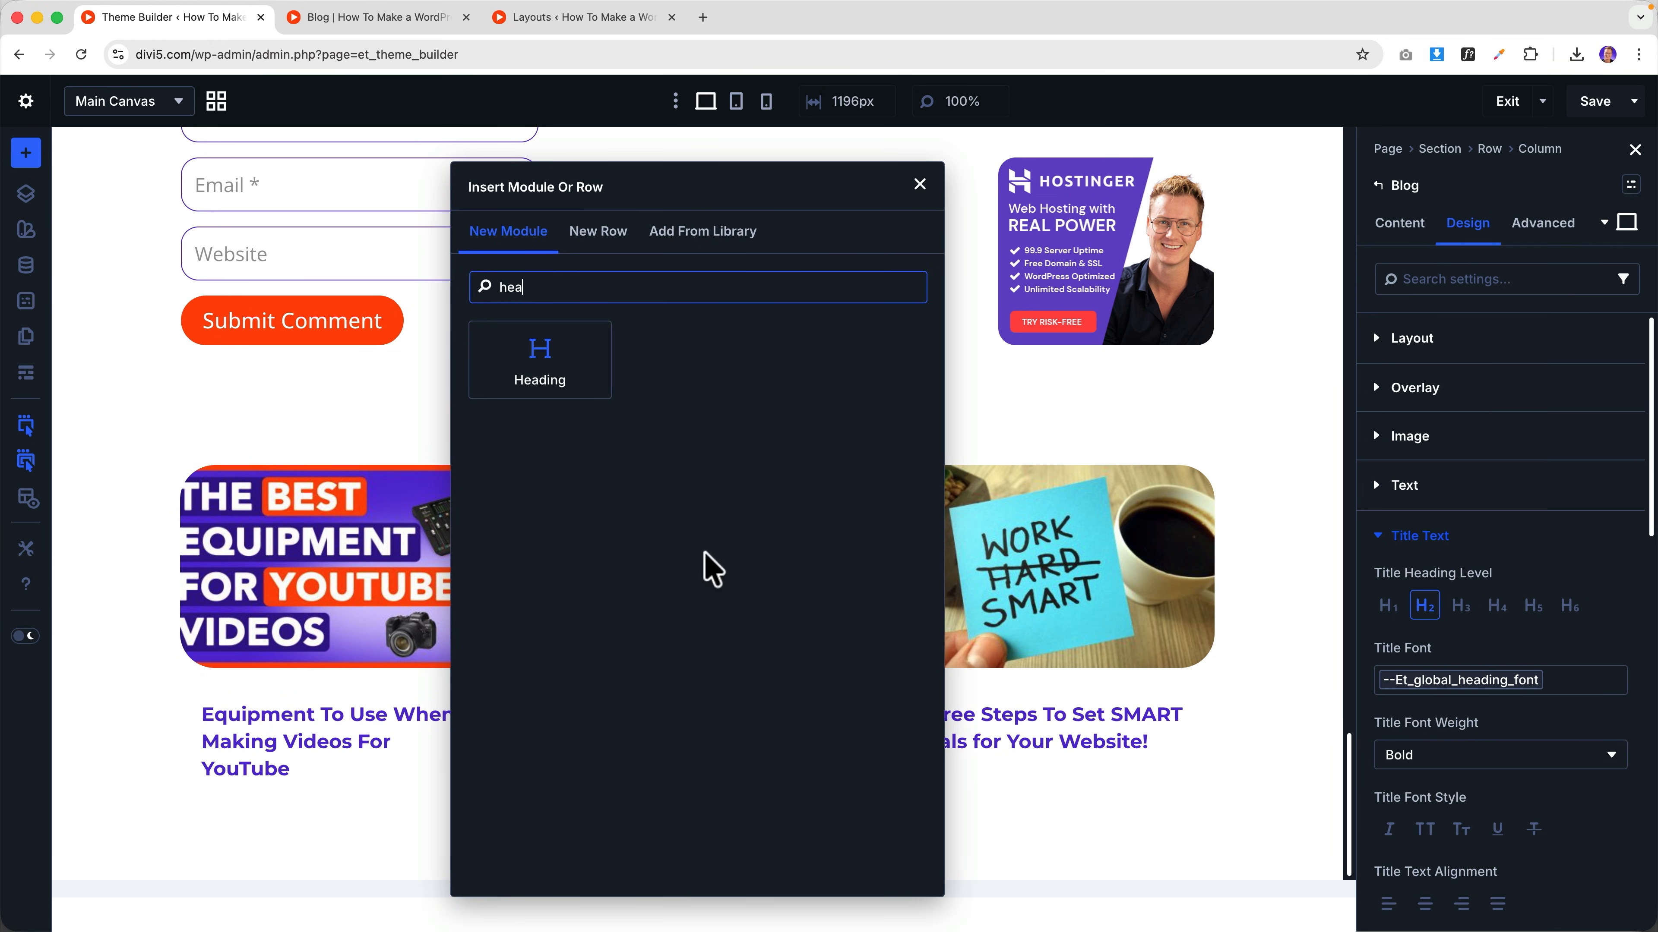
click(547, 378)
- Change the new Heading module's text to "Related Blog Posts"
click(1475, 225)
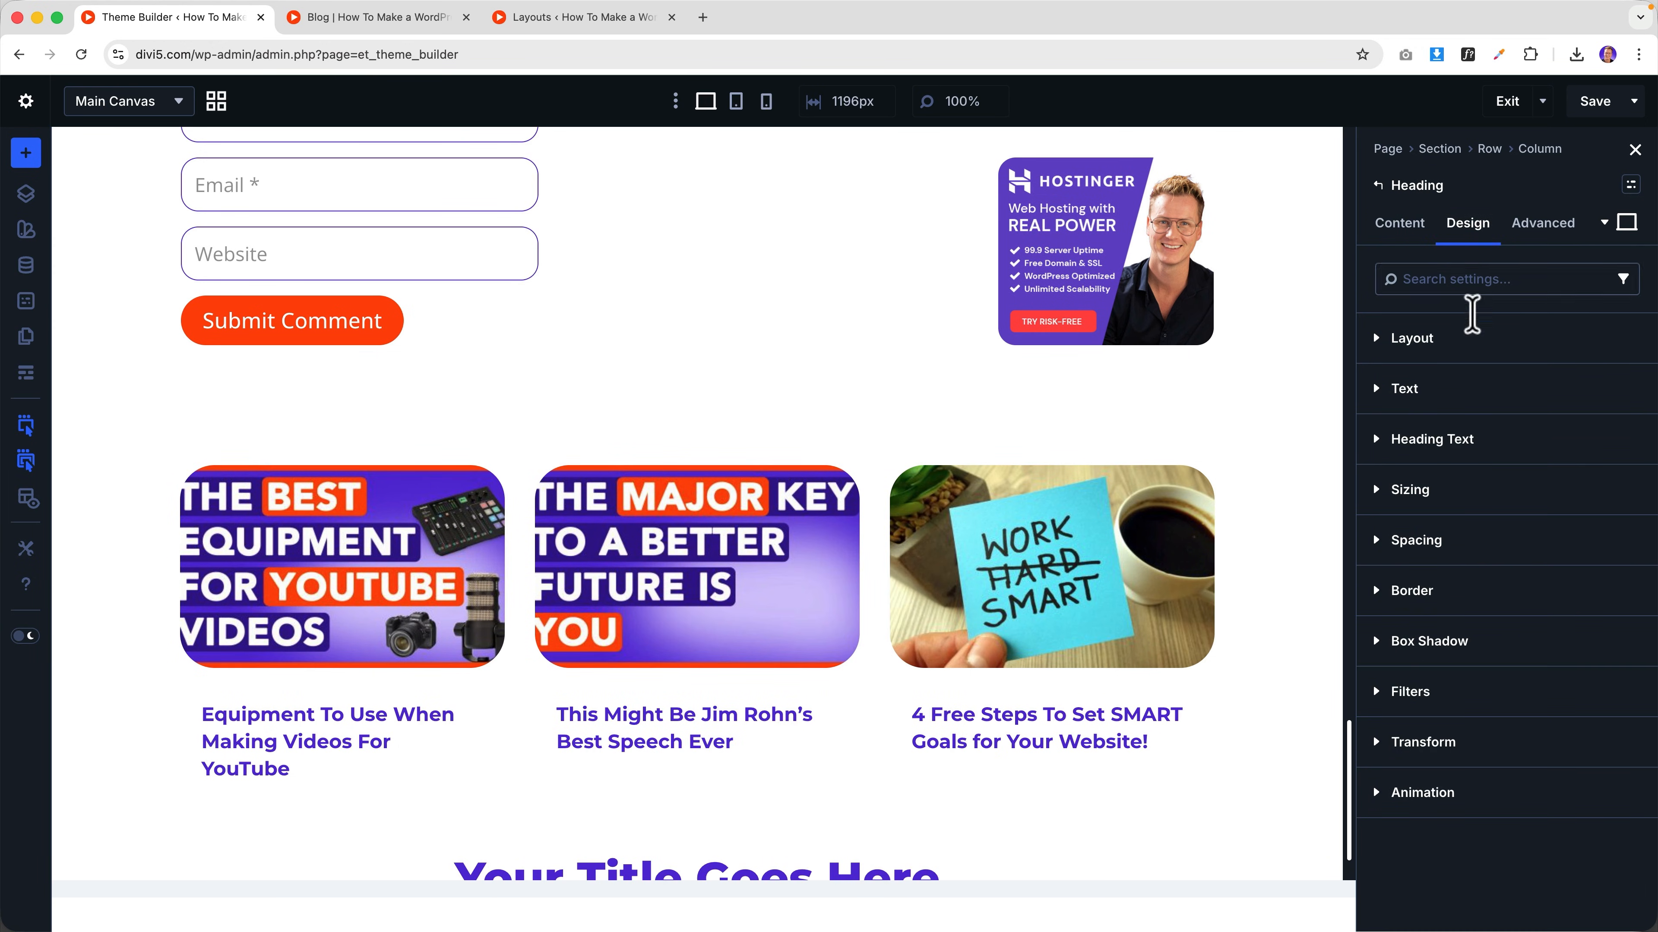
click(1403, 439)
click(1399, 223)
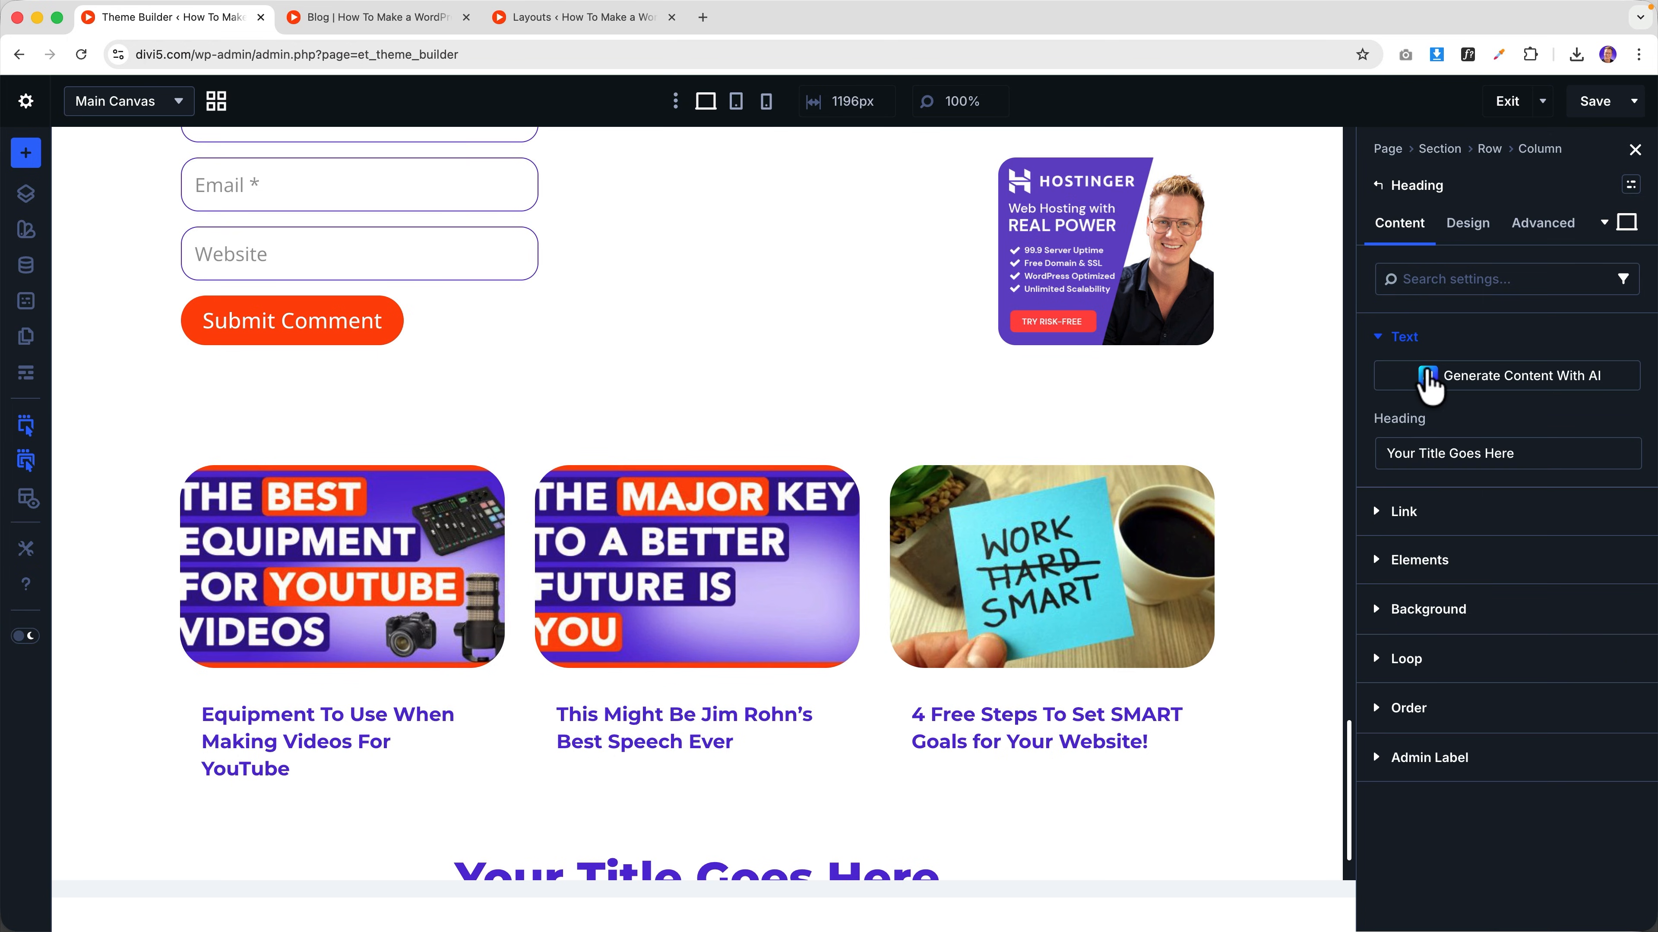
triple_click(1439, 453)
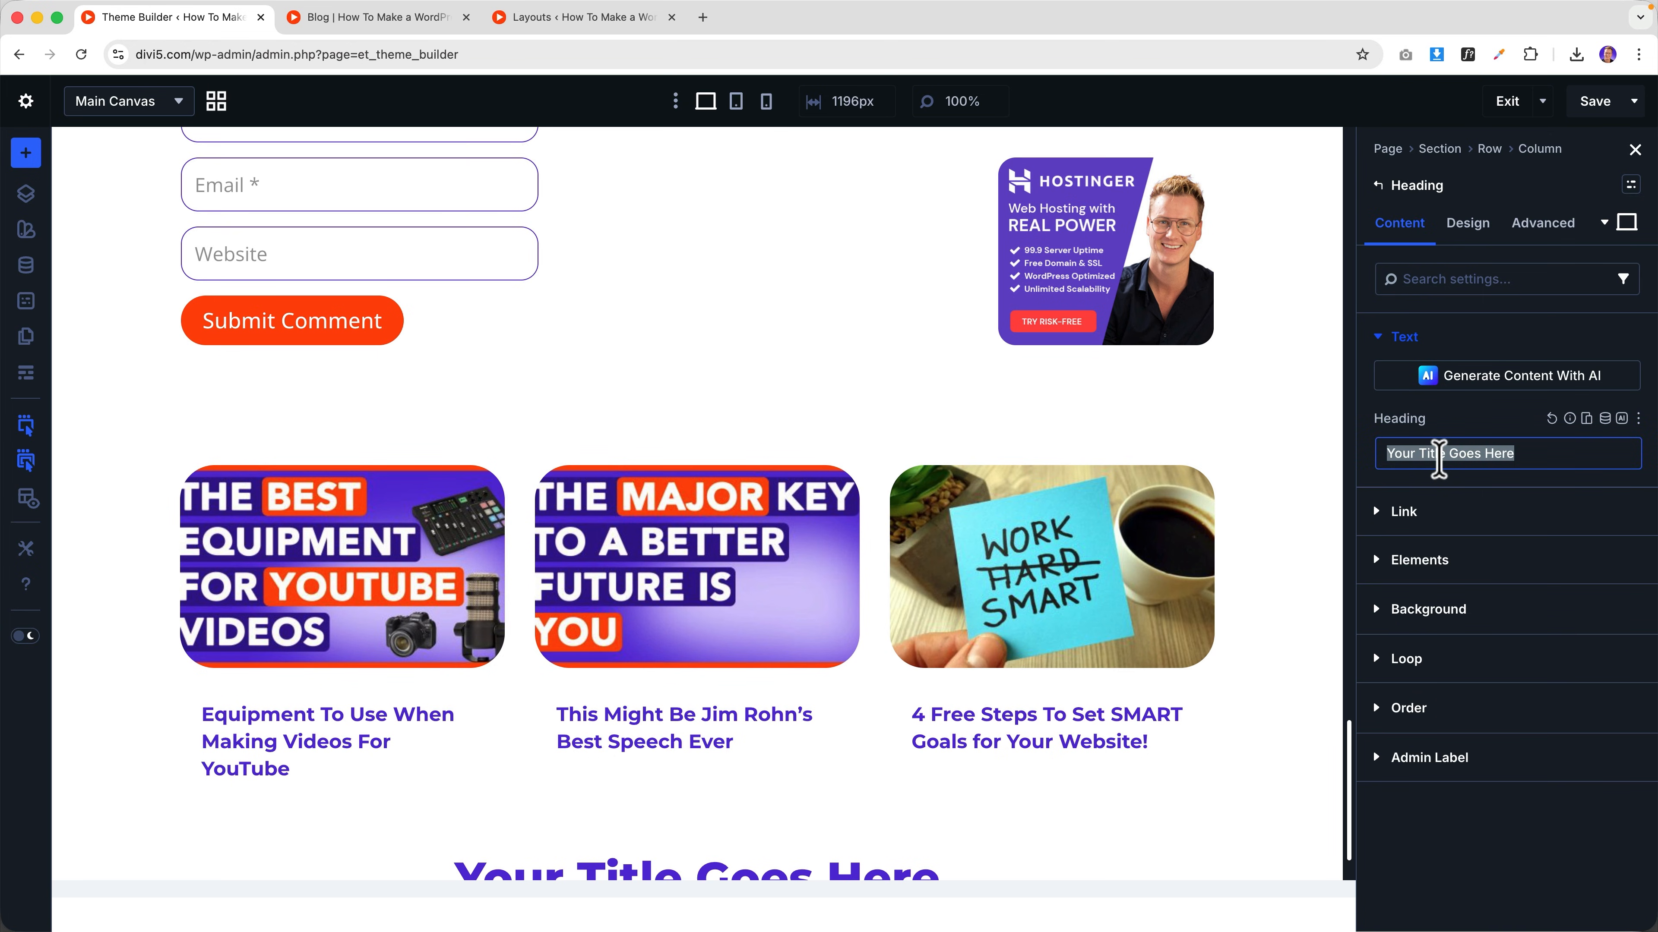
text(Related Blog Posts)
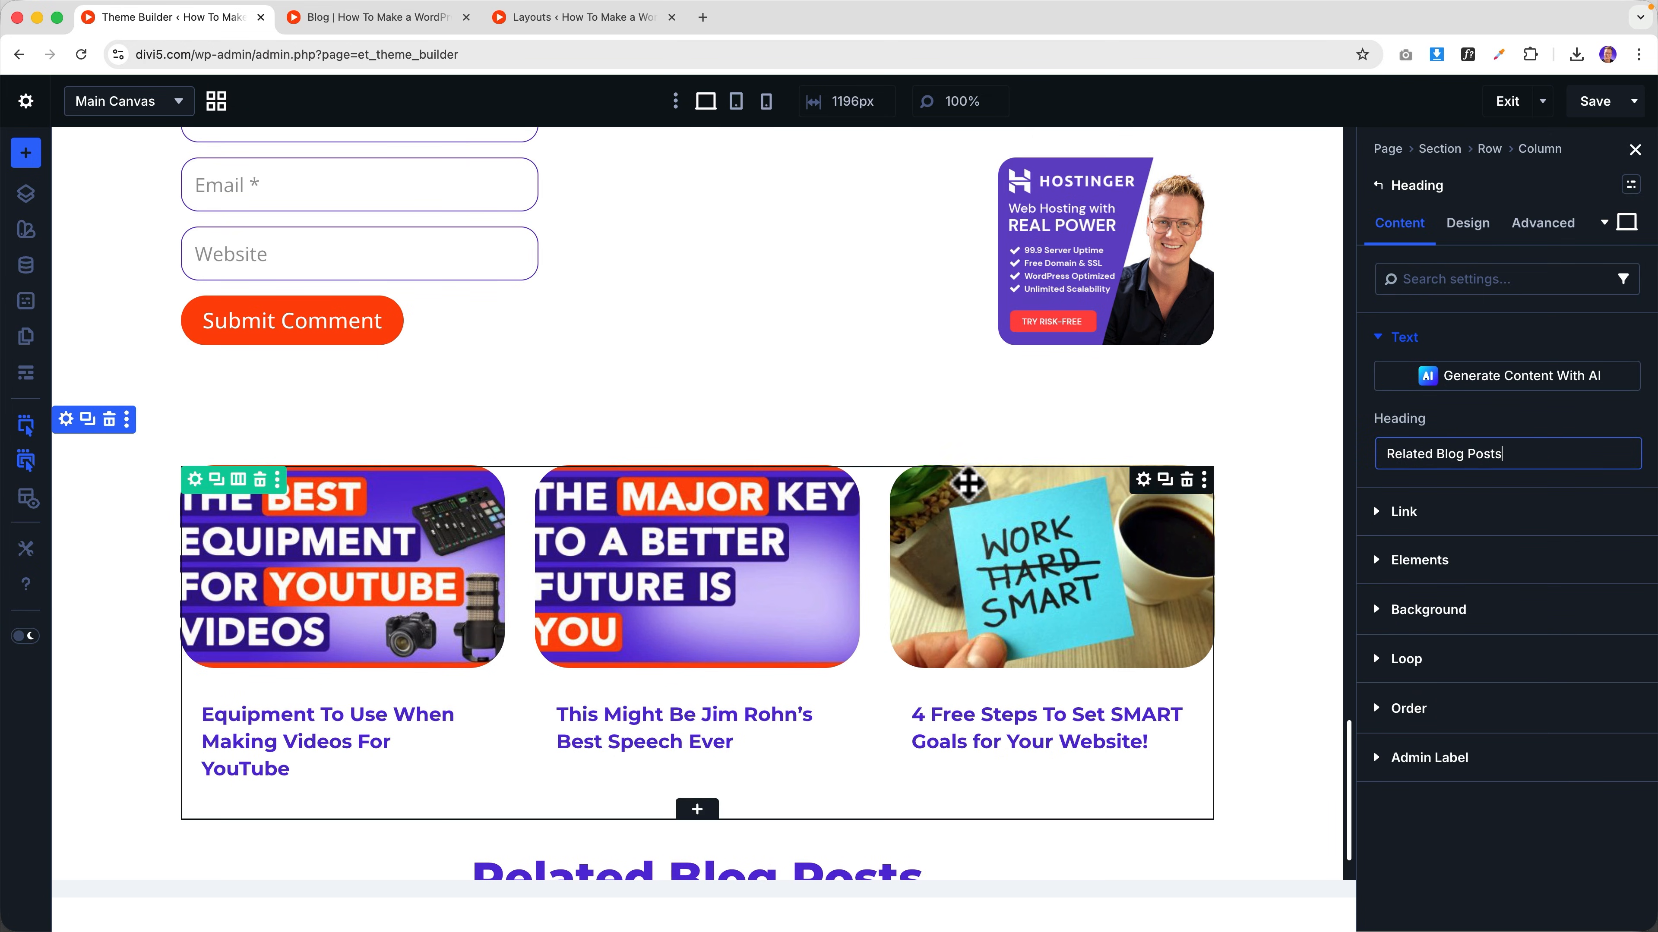
- Move the Heading module above the Blog module in the wireframe view and return to the visual view to check it
scroll(968, 483, down, 2)
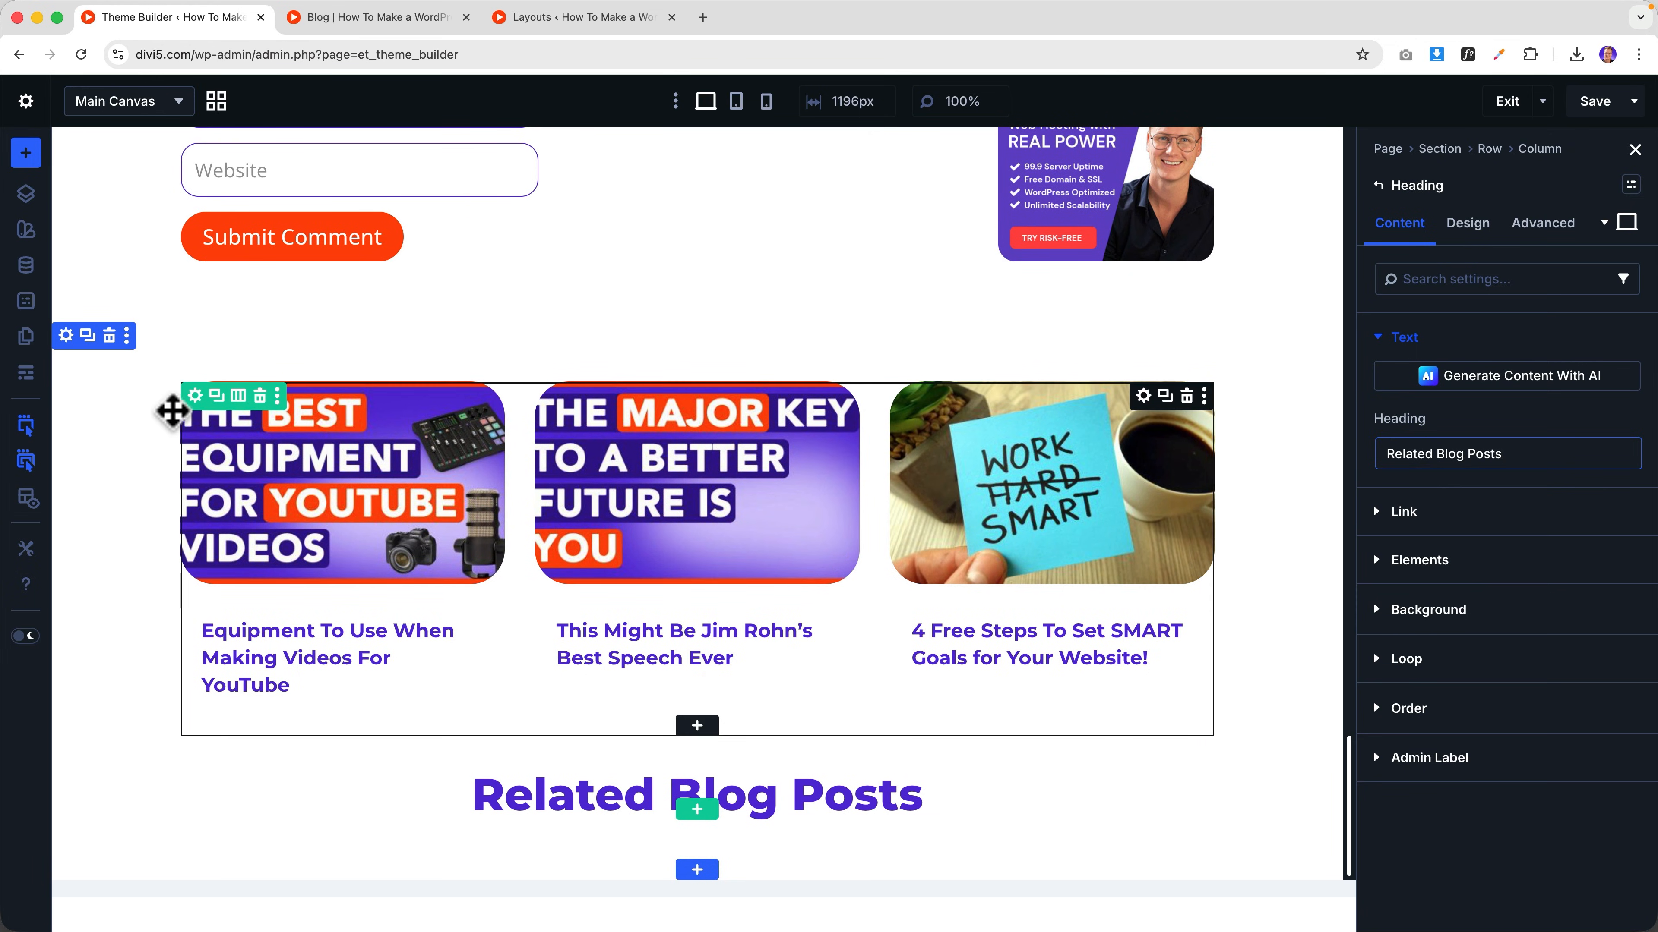
drag(523, 738, 523, 697)
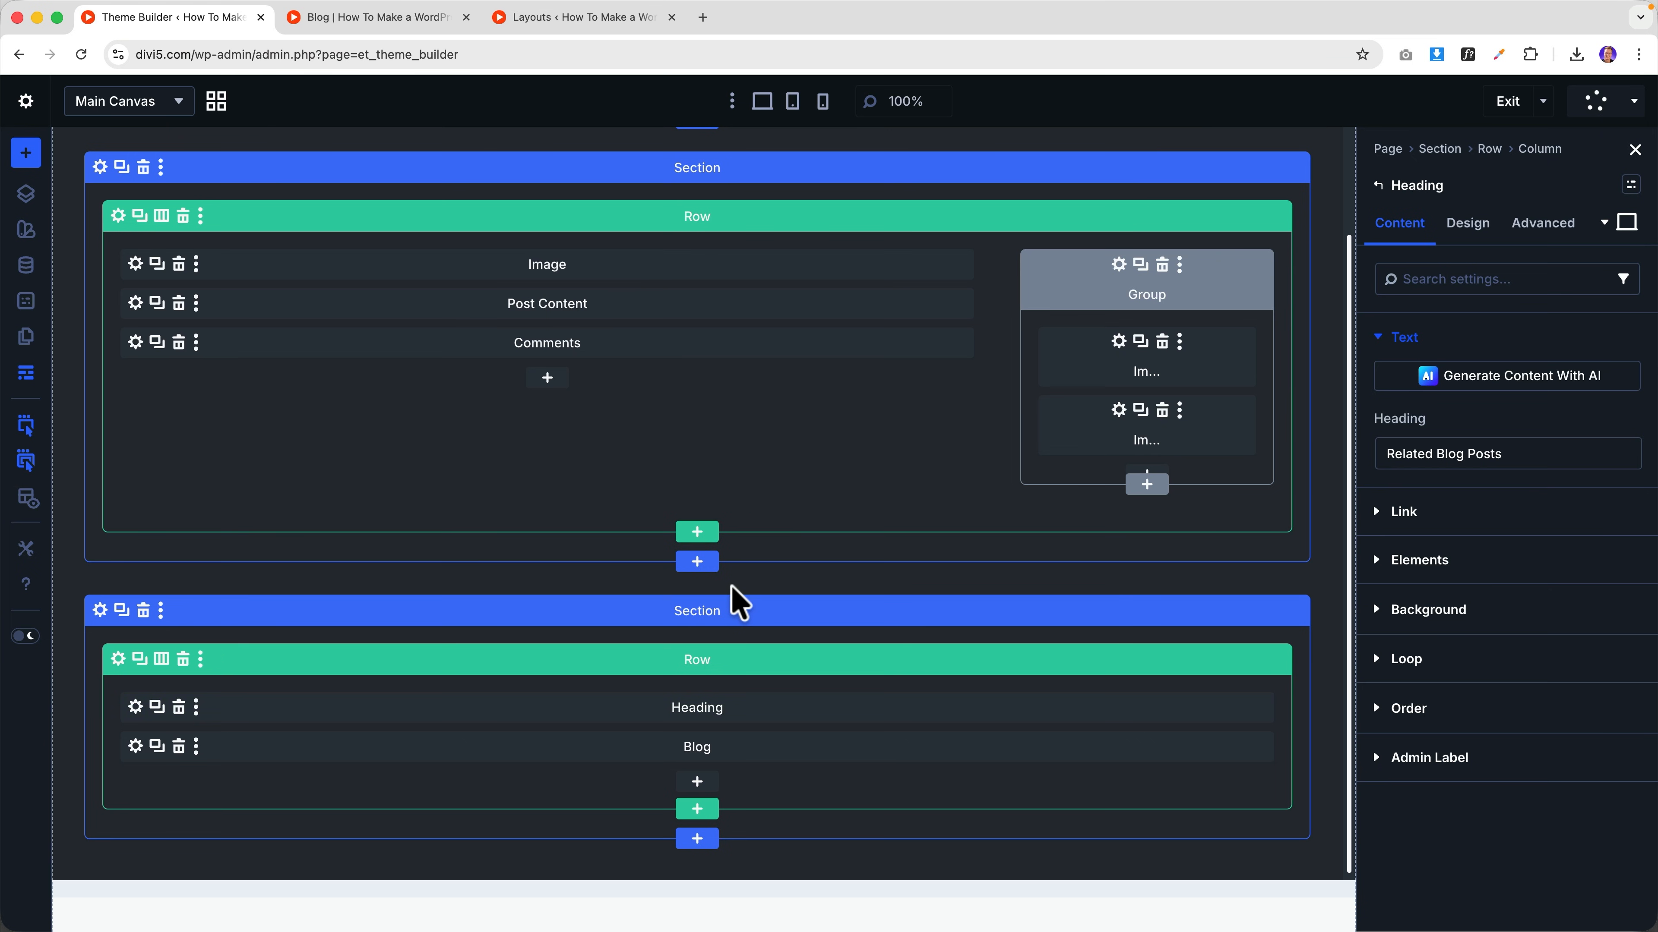
click(30, 377)
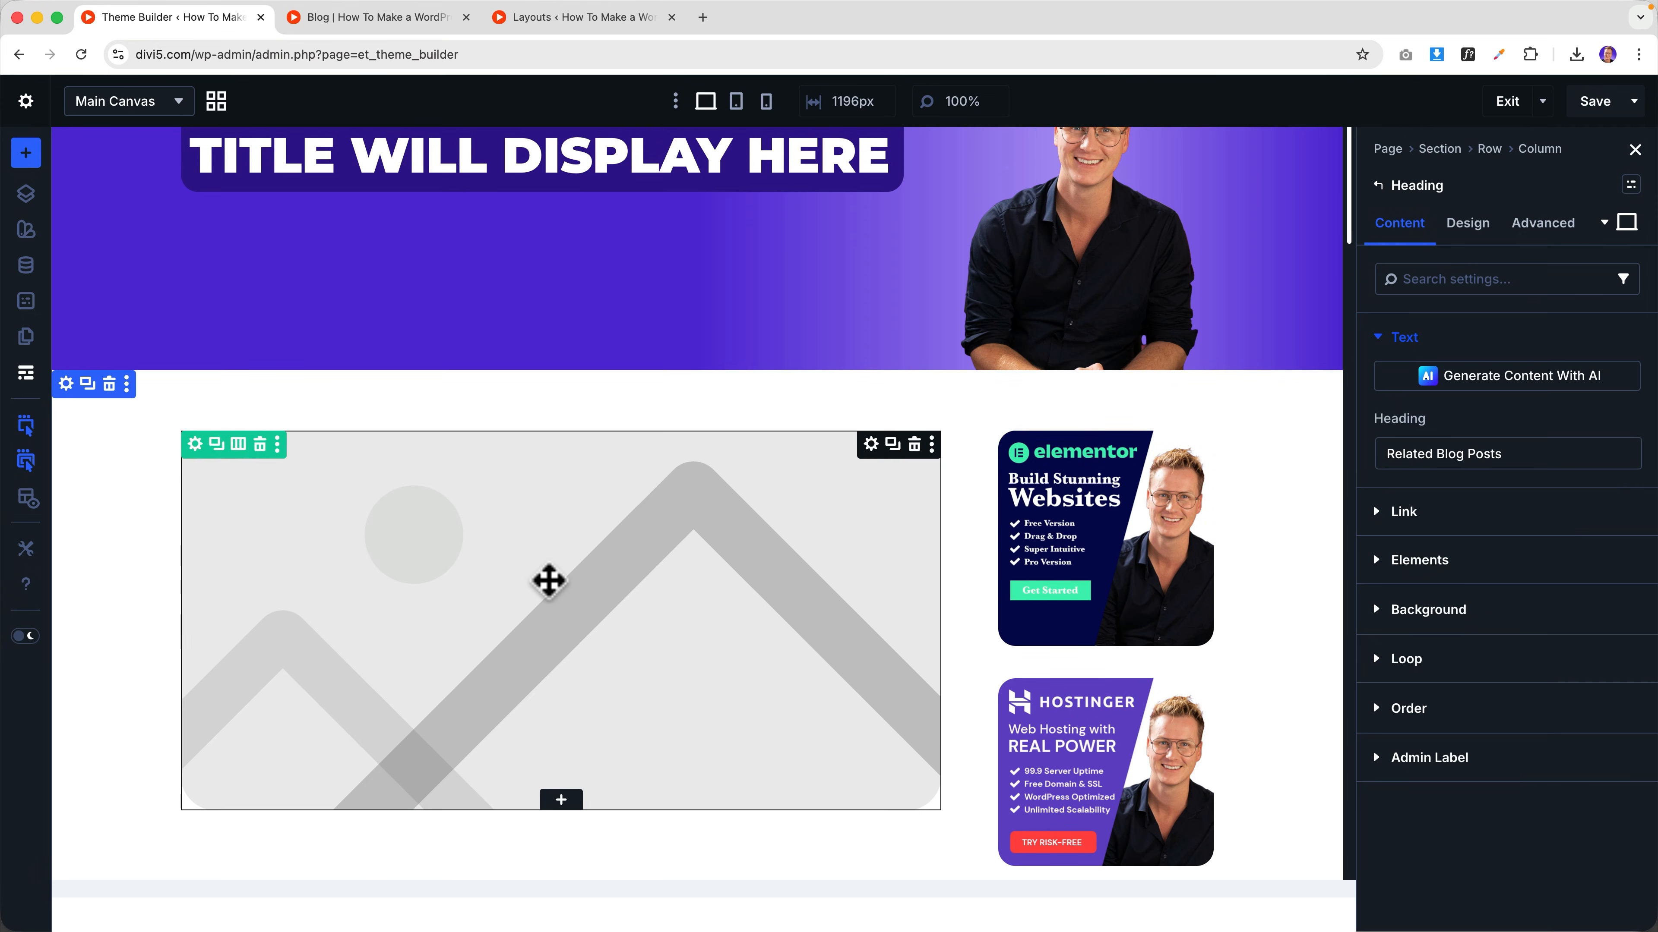
scroll(551, 585, down, 15)
scroll(558, 588, down, 20)
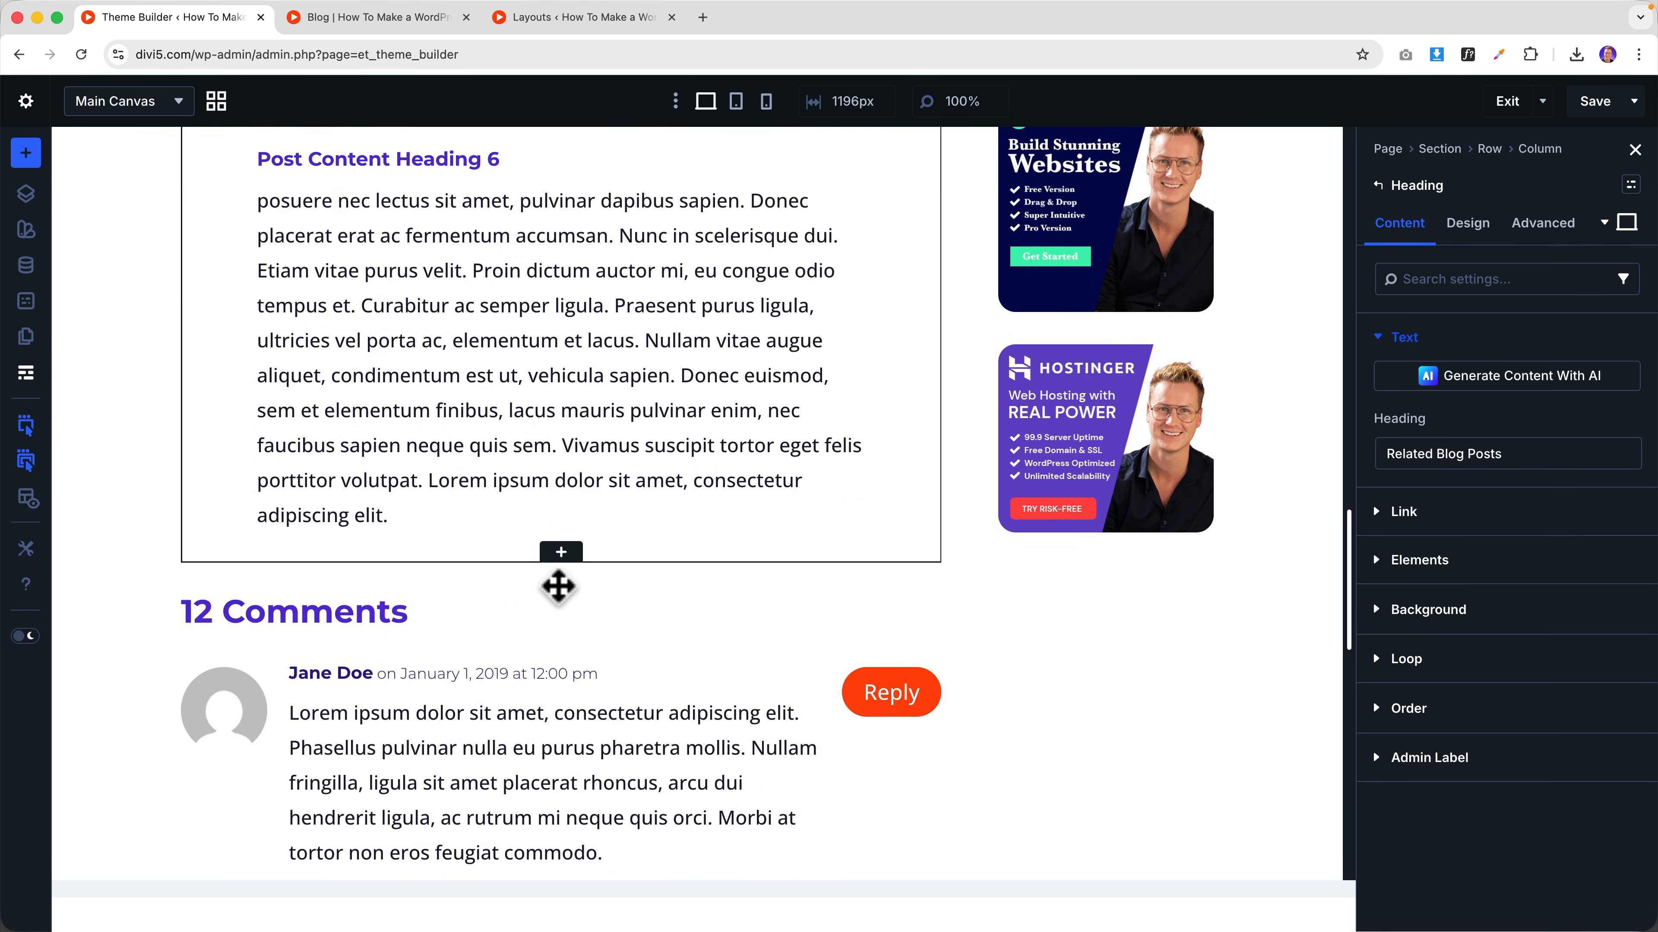
scroll(558, 586, down, 8)
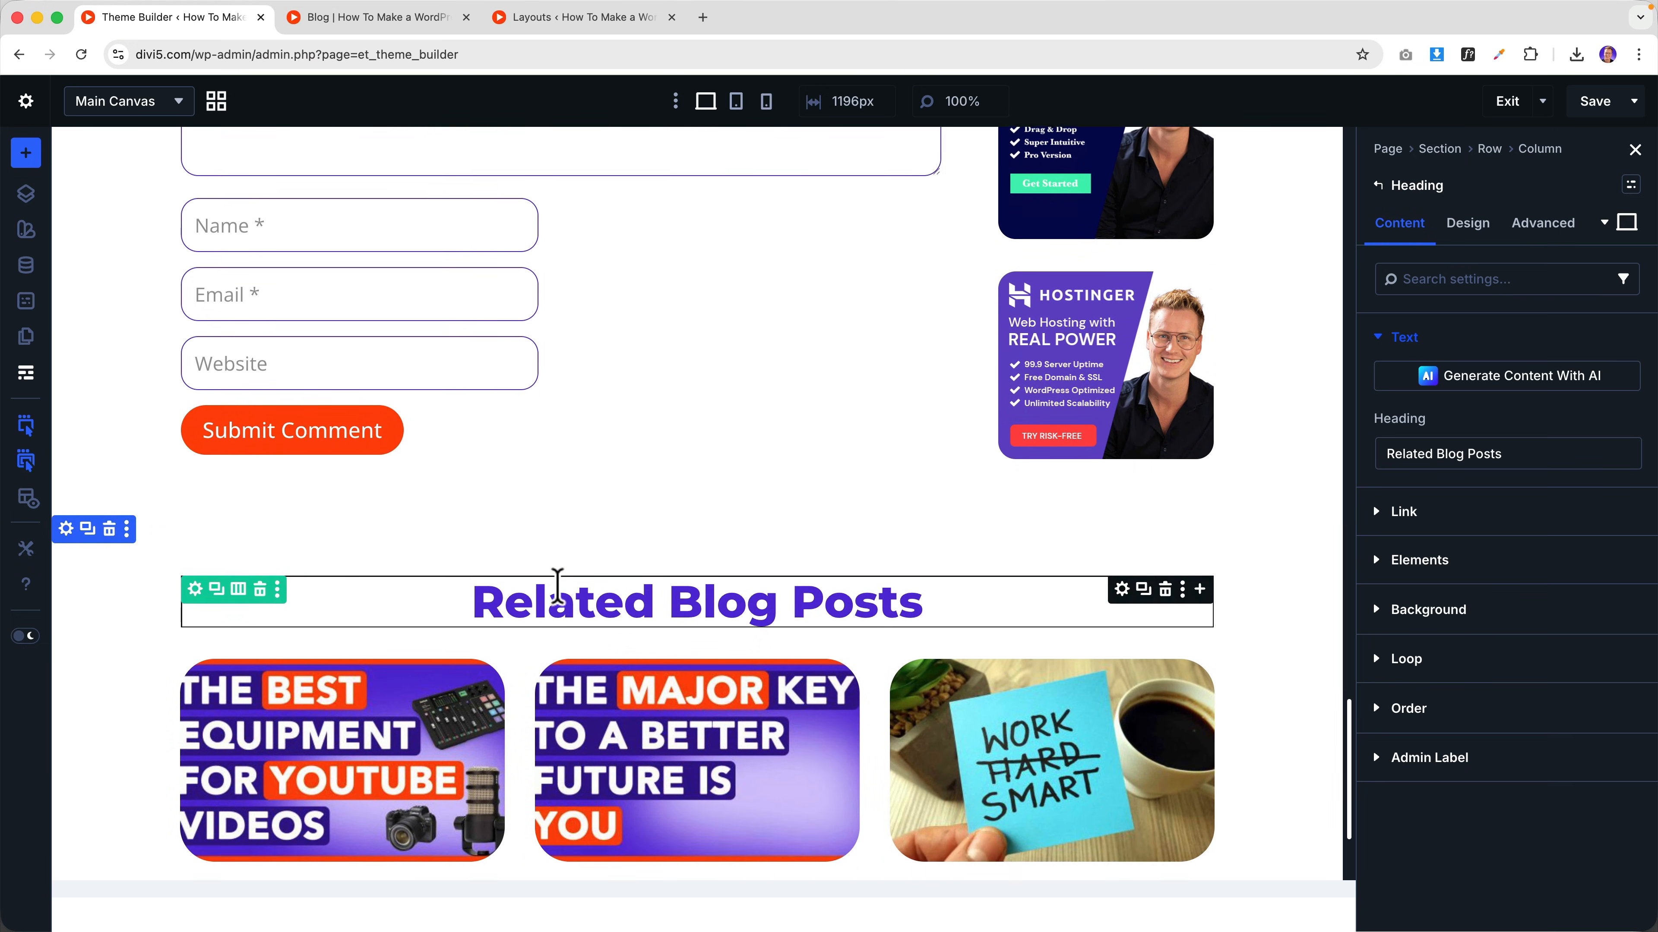
- Give the post content section a background image, choosing the blurred purple-to-red gradient from the media library
scroll(558, 586, up, 20)
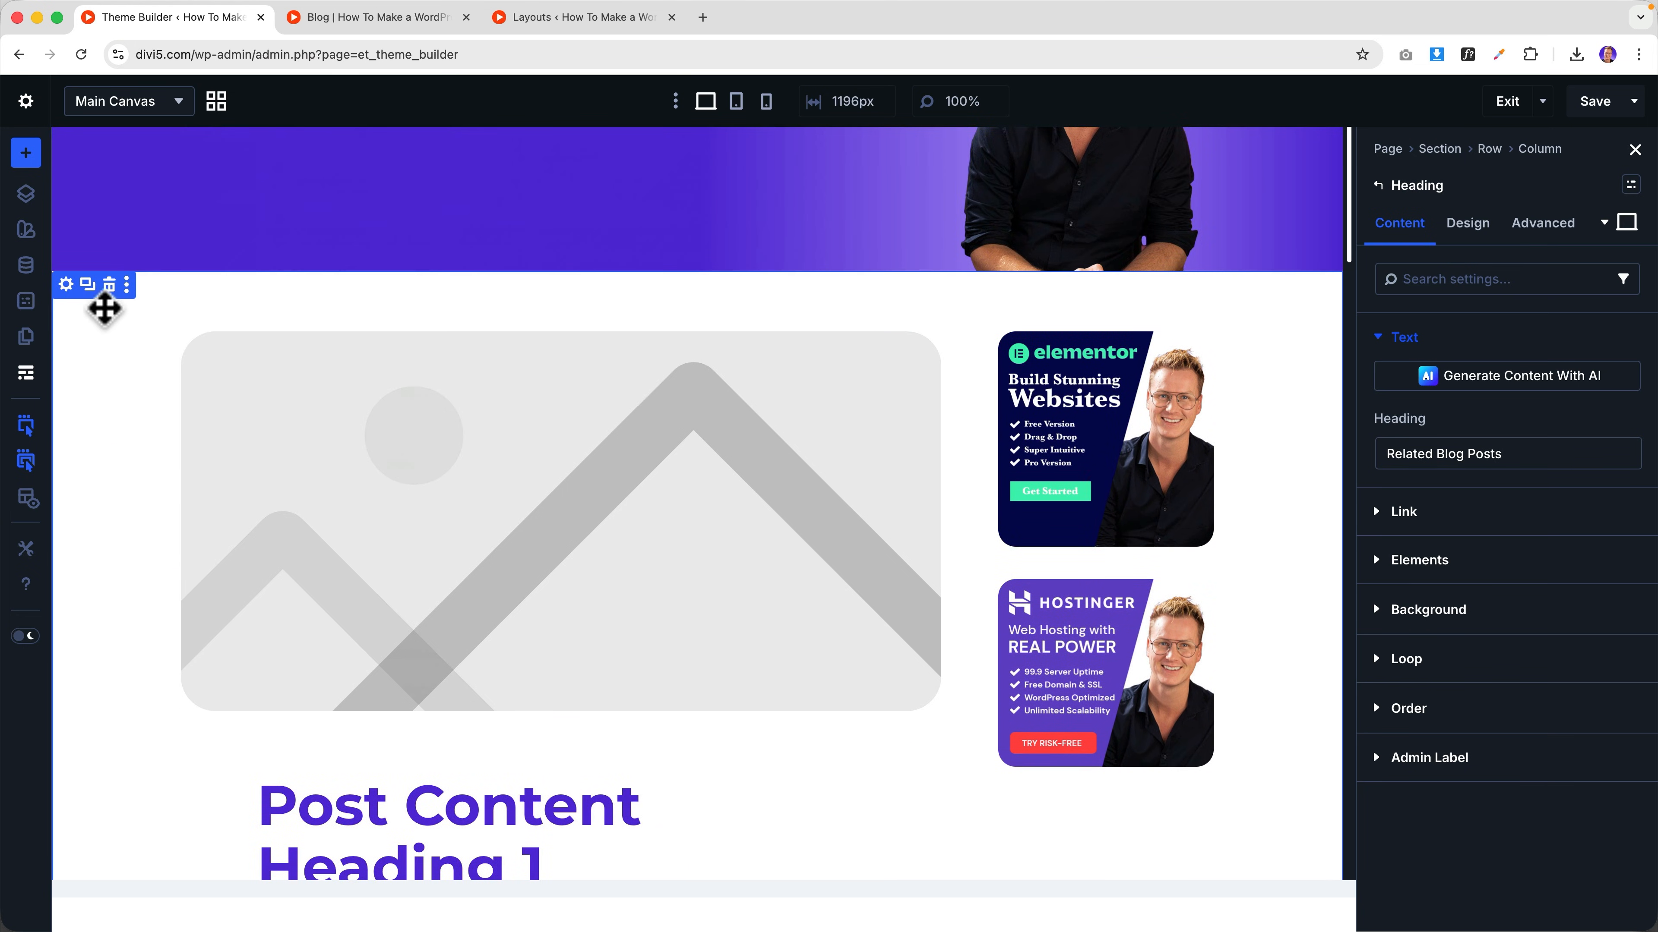
click(66, 285)
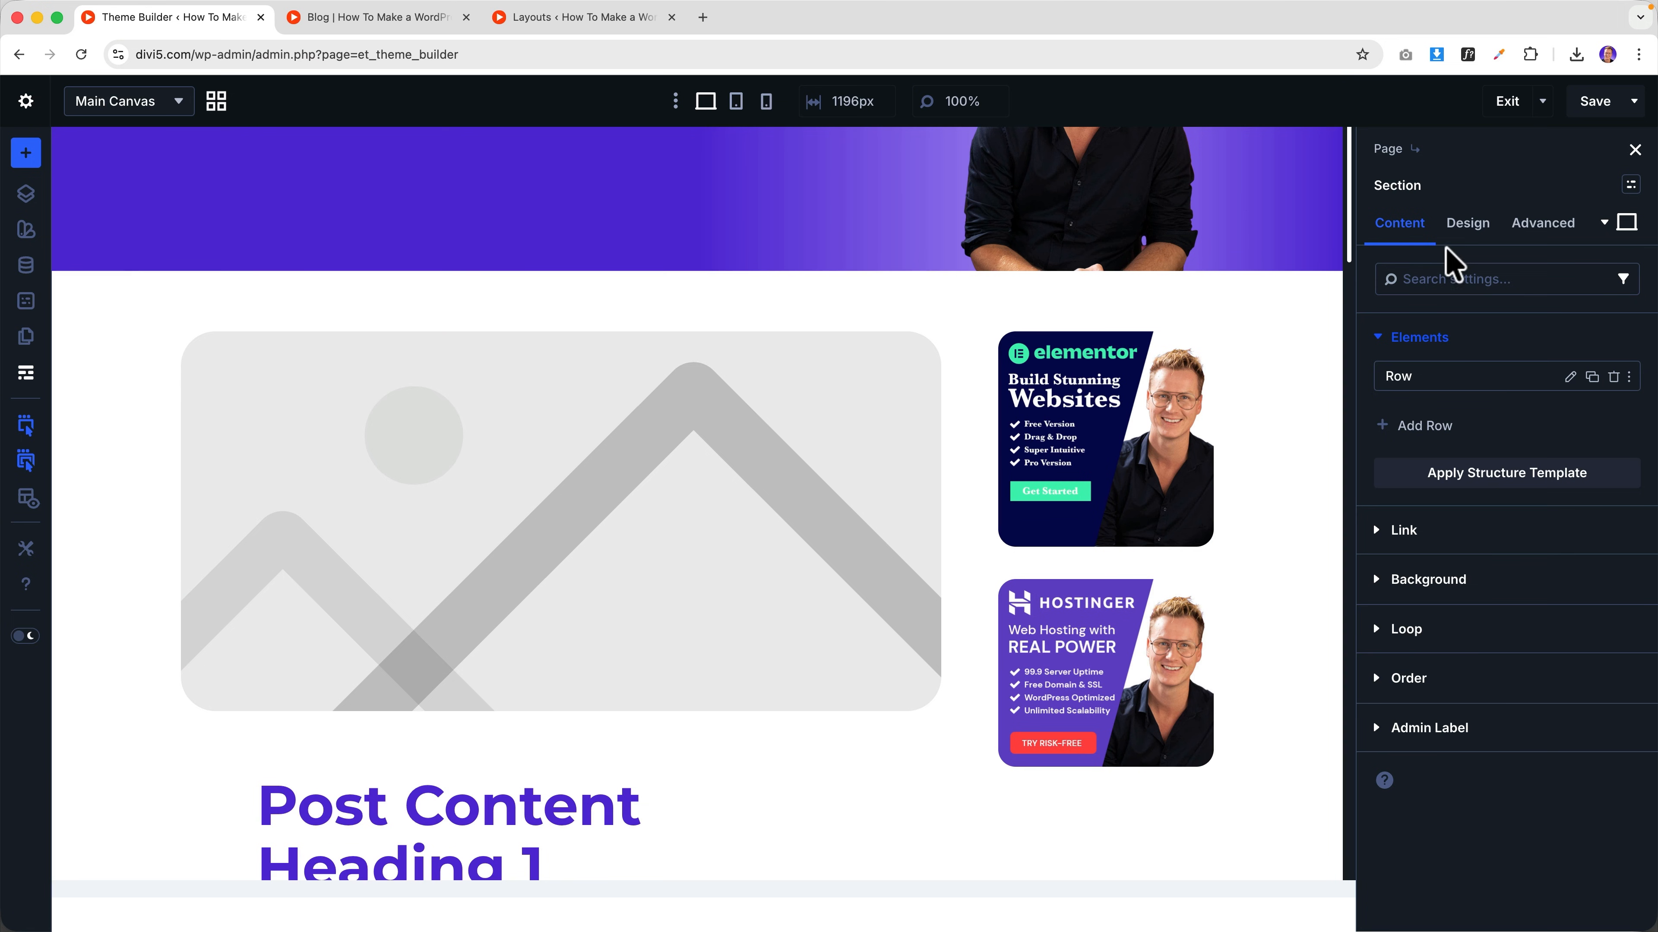
click(1448, 580)
click(1478, 504)
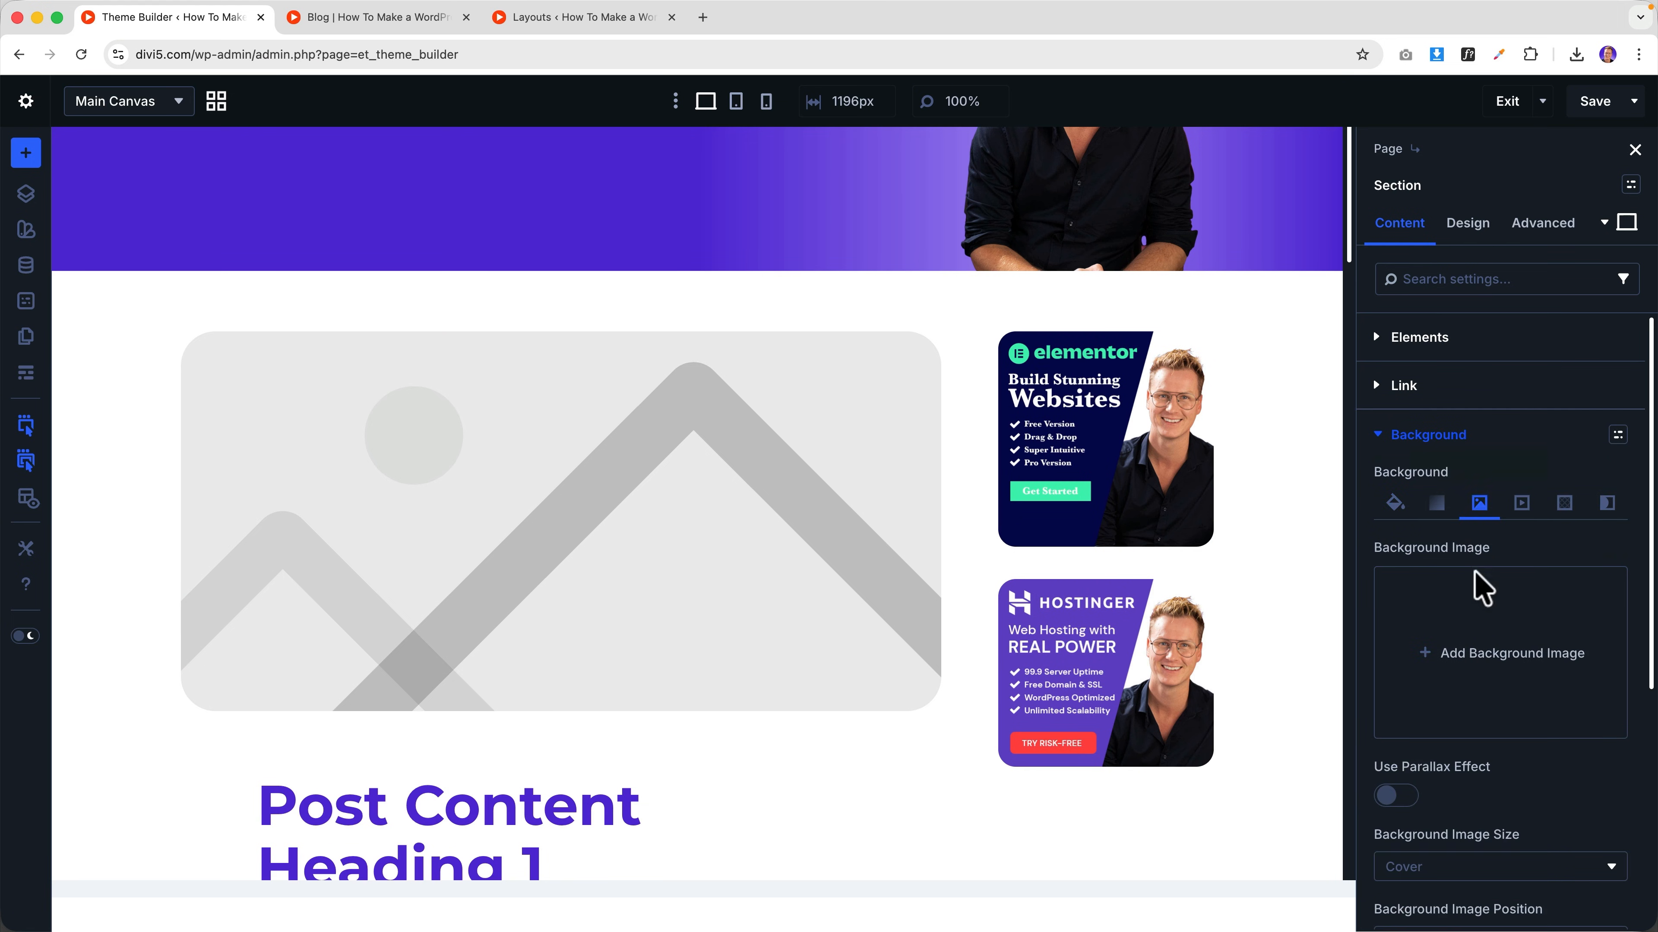
click(1480, 640)
click(1160, 560)
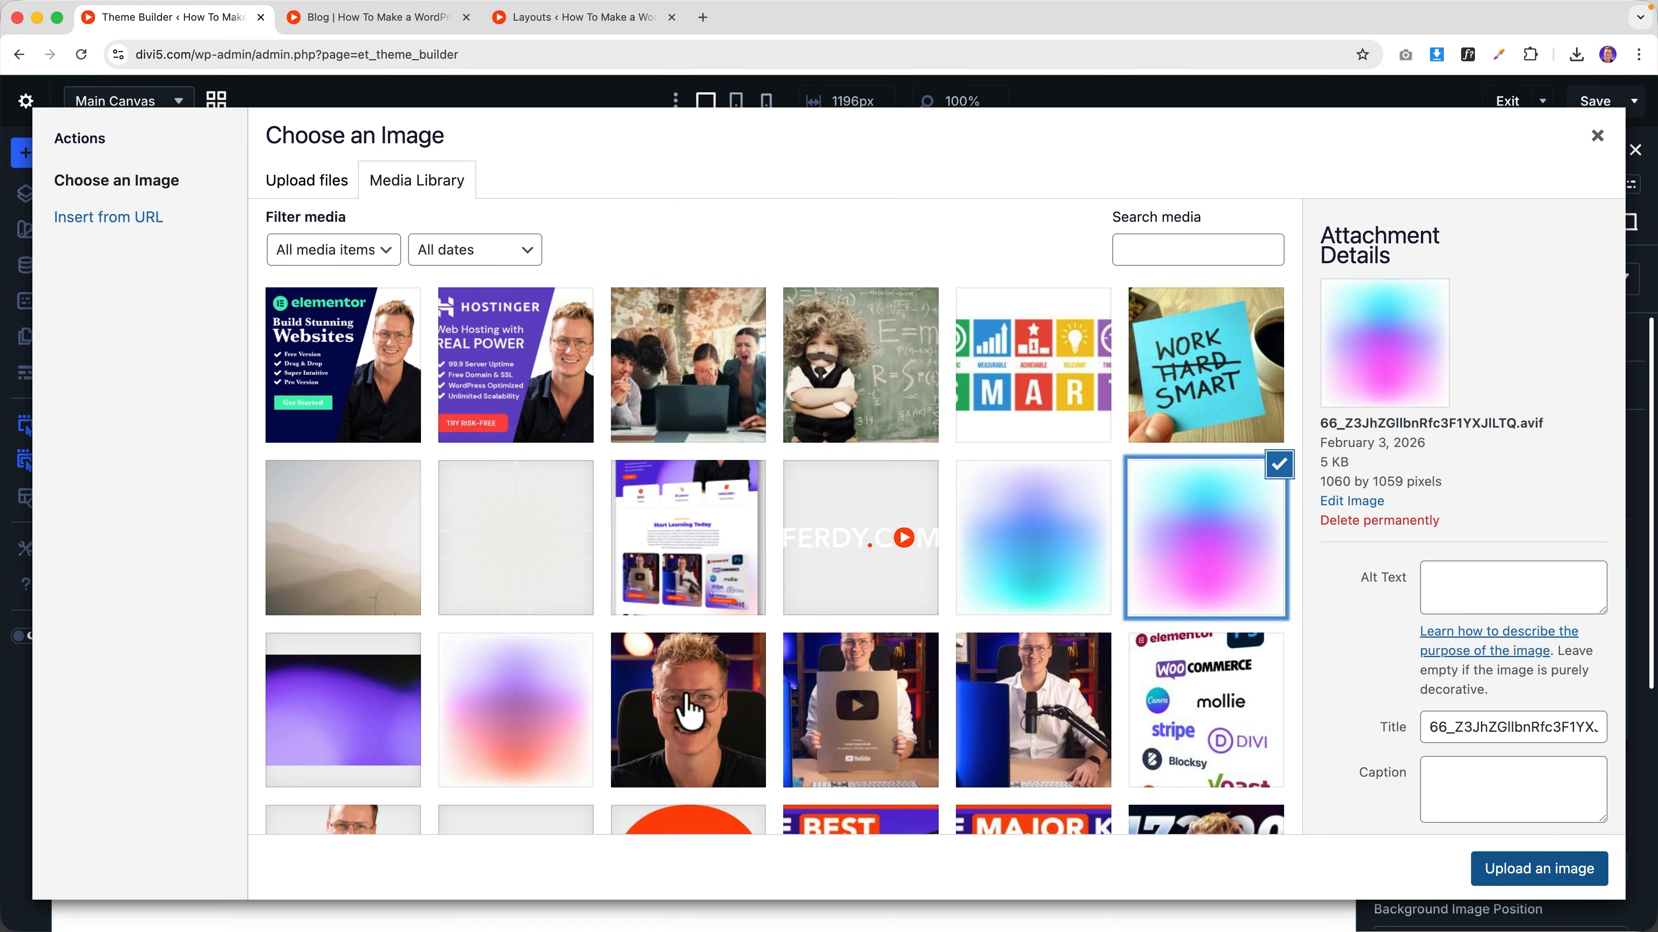
click(555, 720)
click(1503, 870)
- Try Stretch to Fill as the section's background image size, settling on Custom Size
scroll(1499, 751, down, 5)
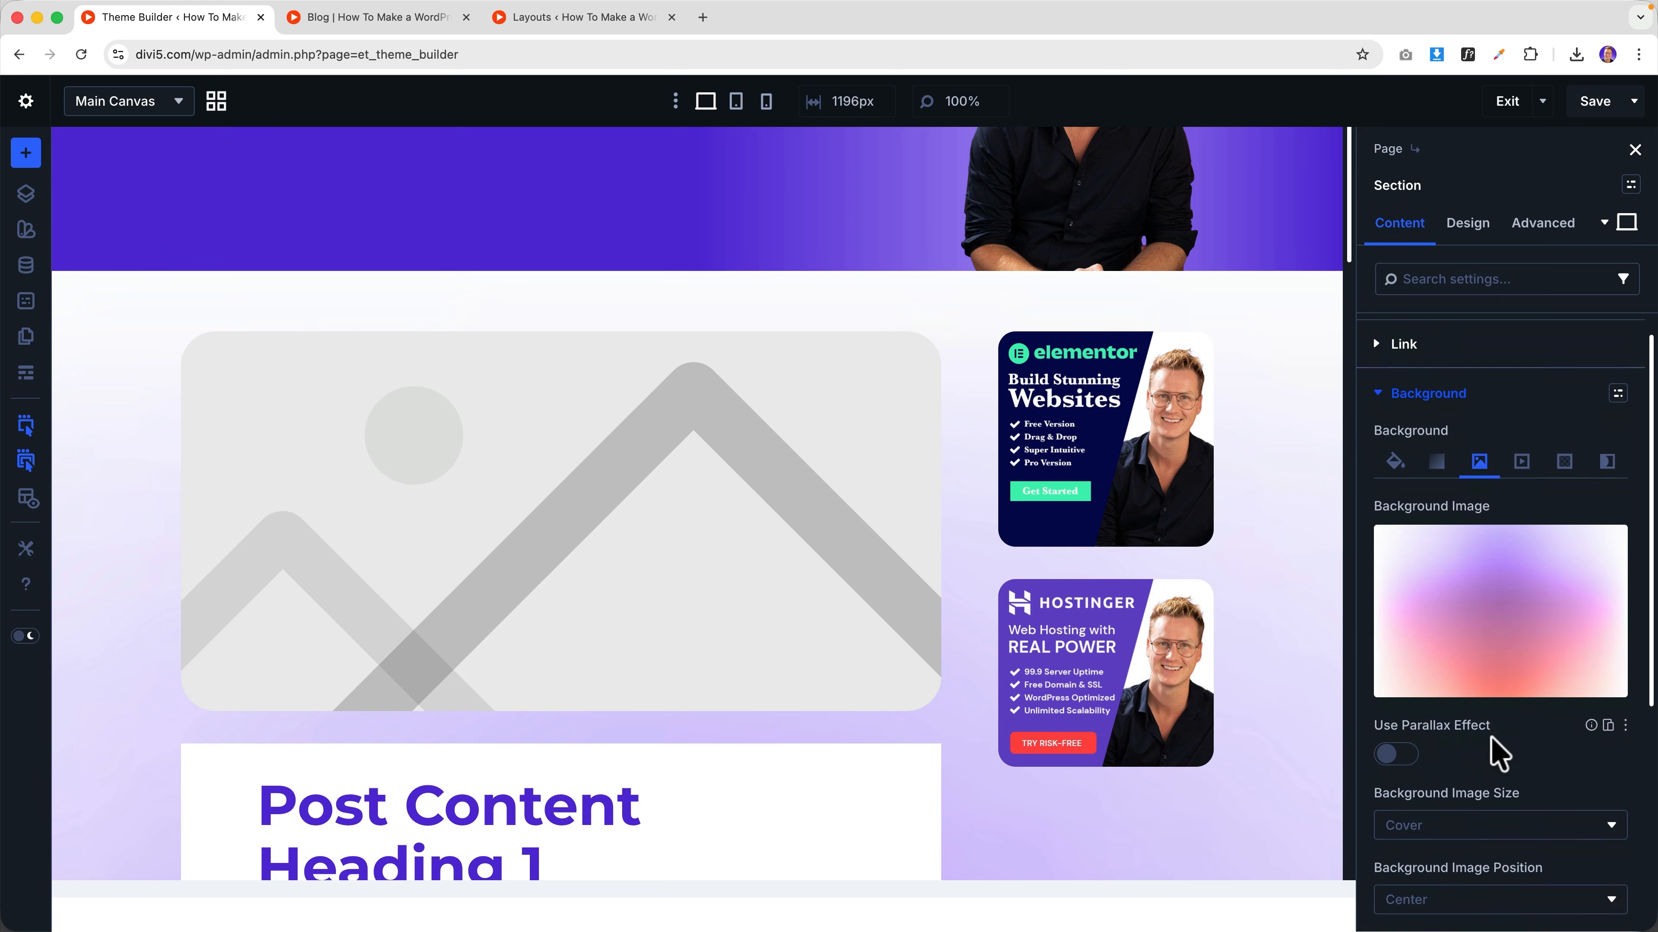
click(1459, 530)
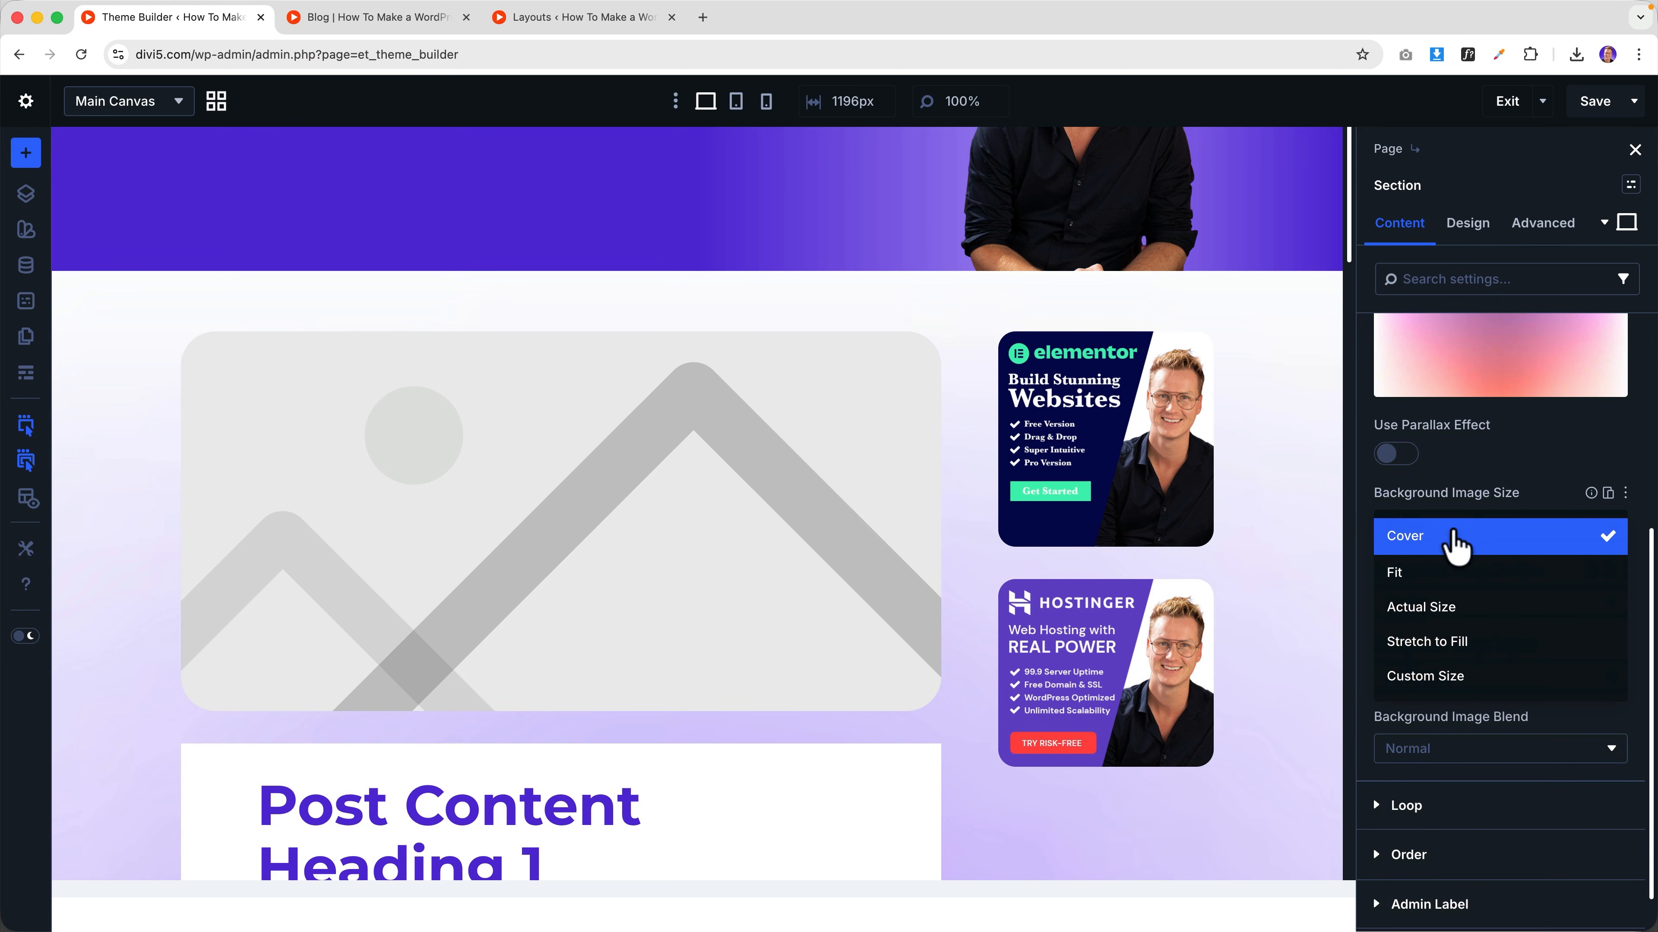
click(1432, 645)
click(1426, 539)
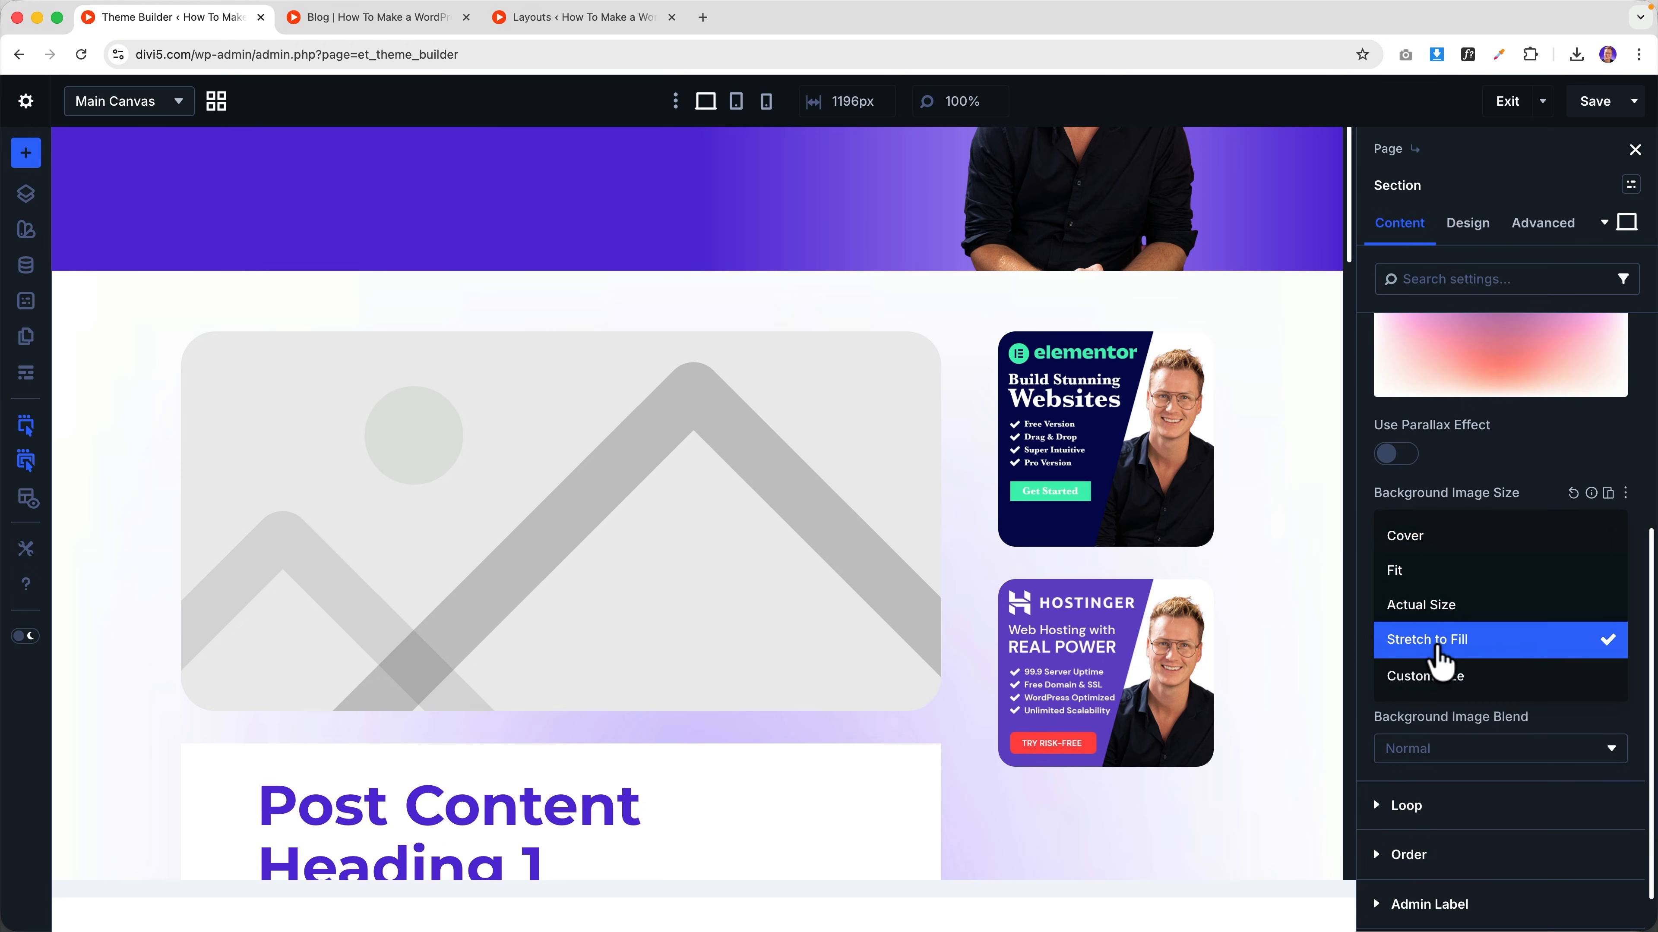
click(1434, 672)
click(1617, 601)
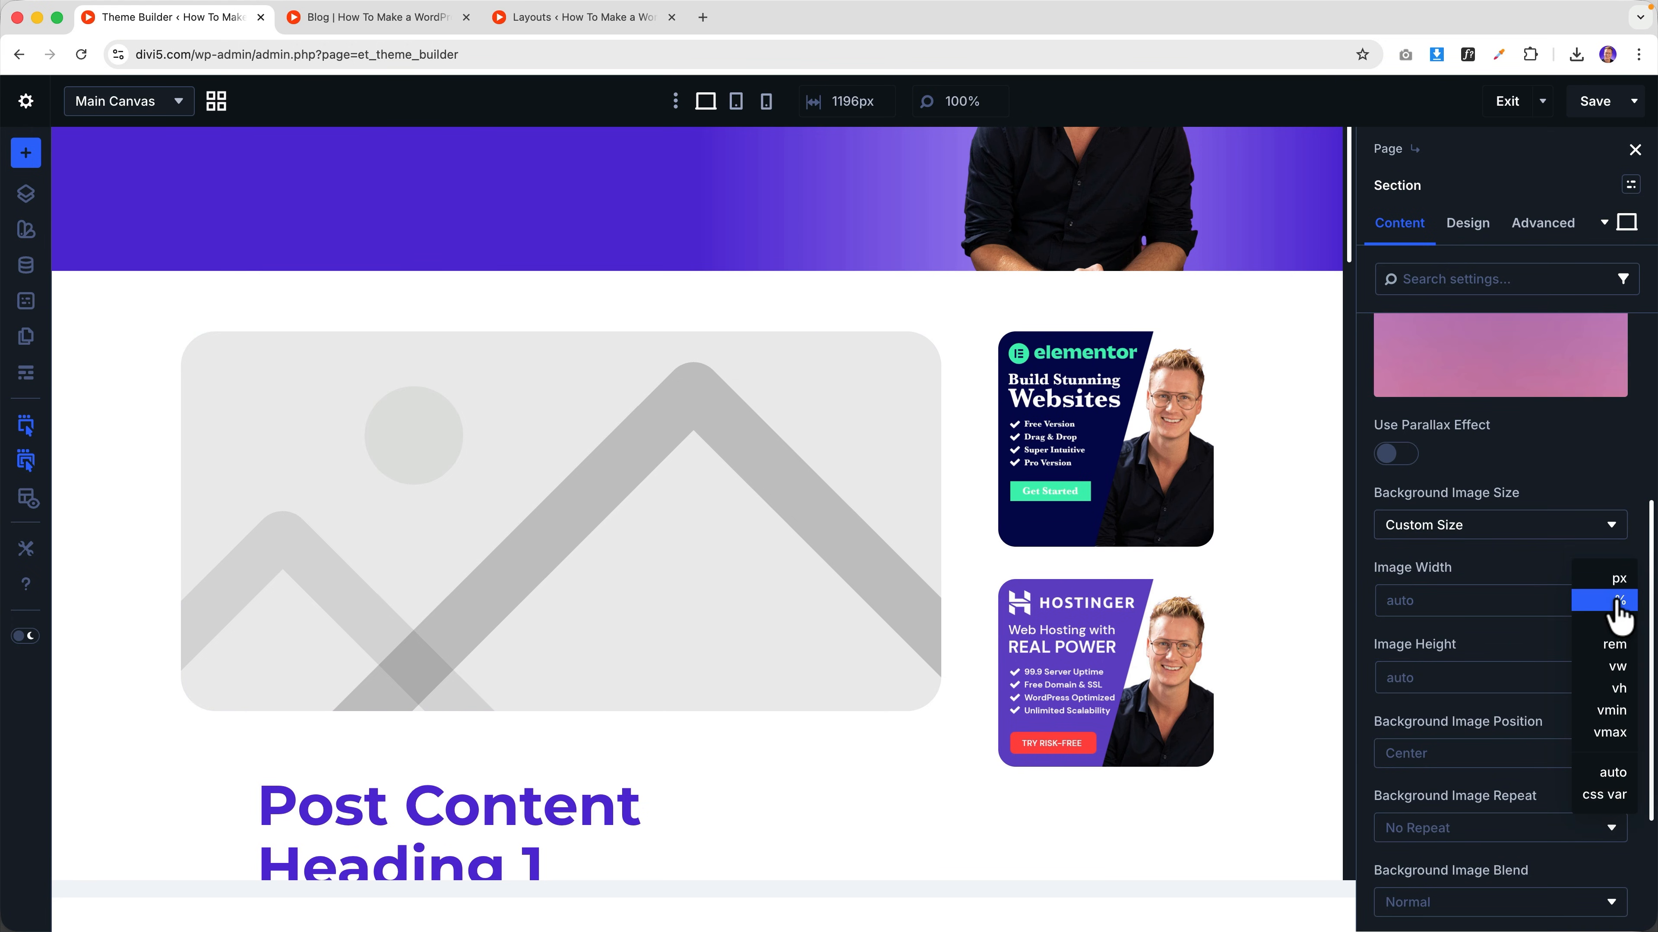
click(1610, 624)
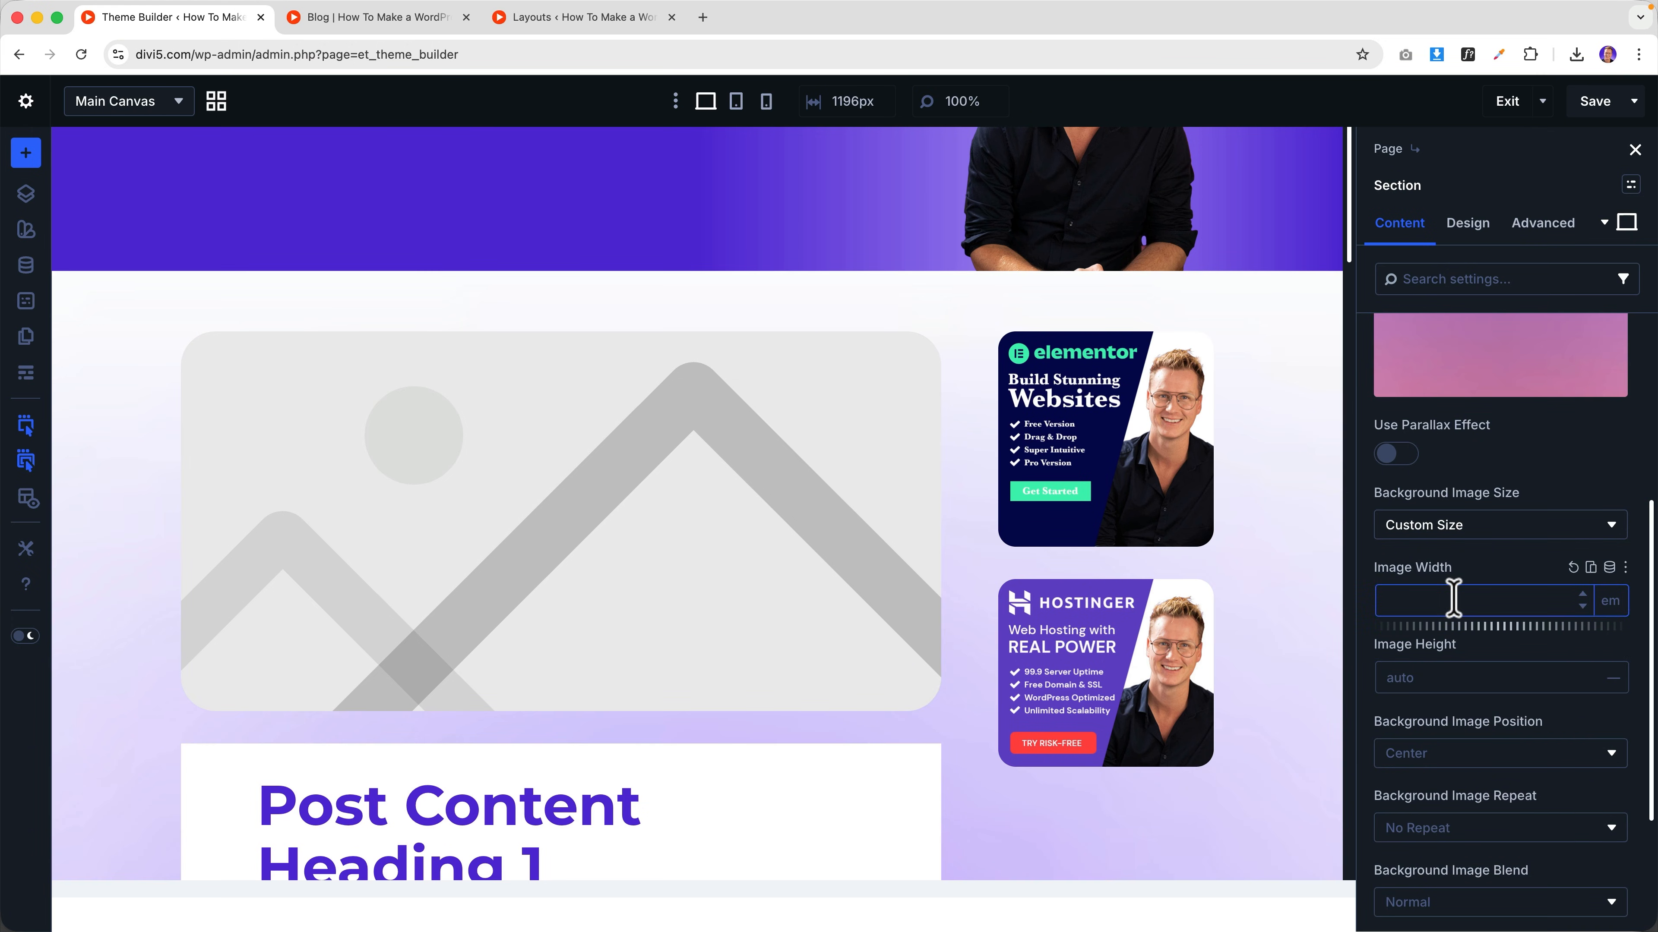
key(Tab)
key(shift+Tab)
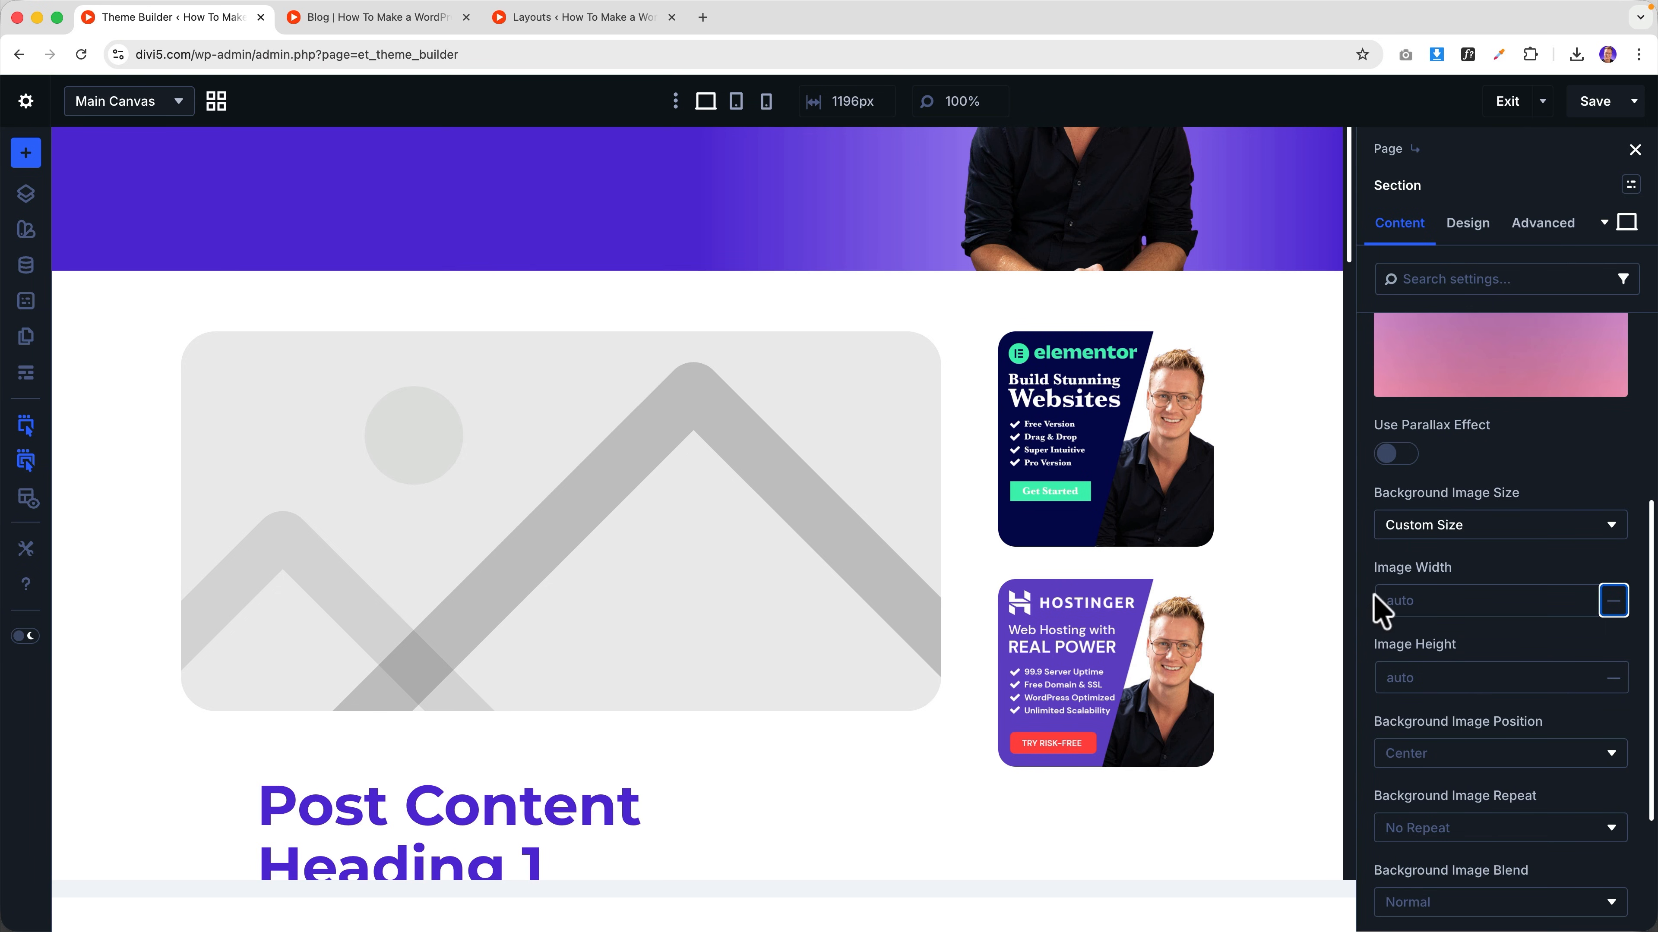
- Set the section's background image width to 50 rem and its height to 50 rem
scroll(962, 516, down, 20)
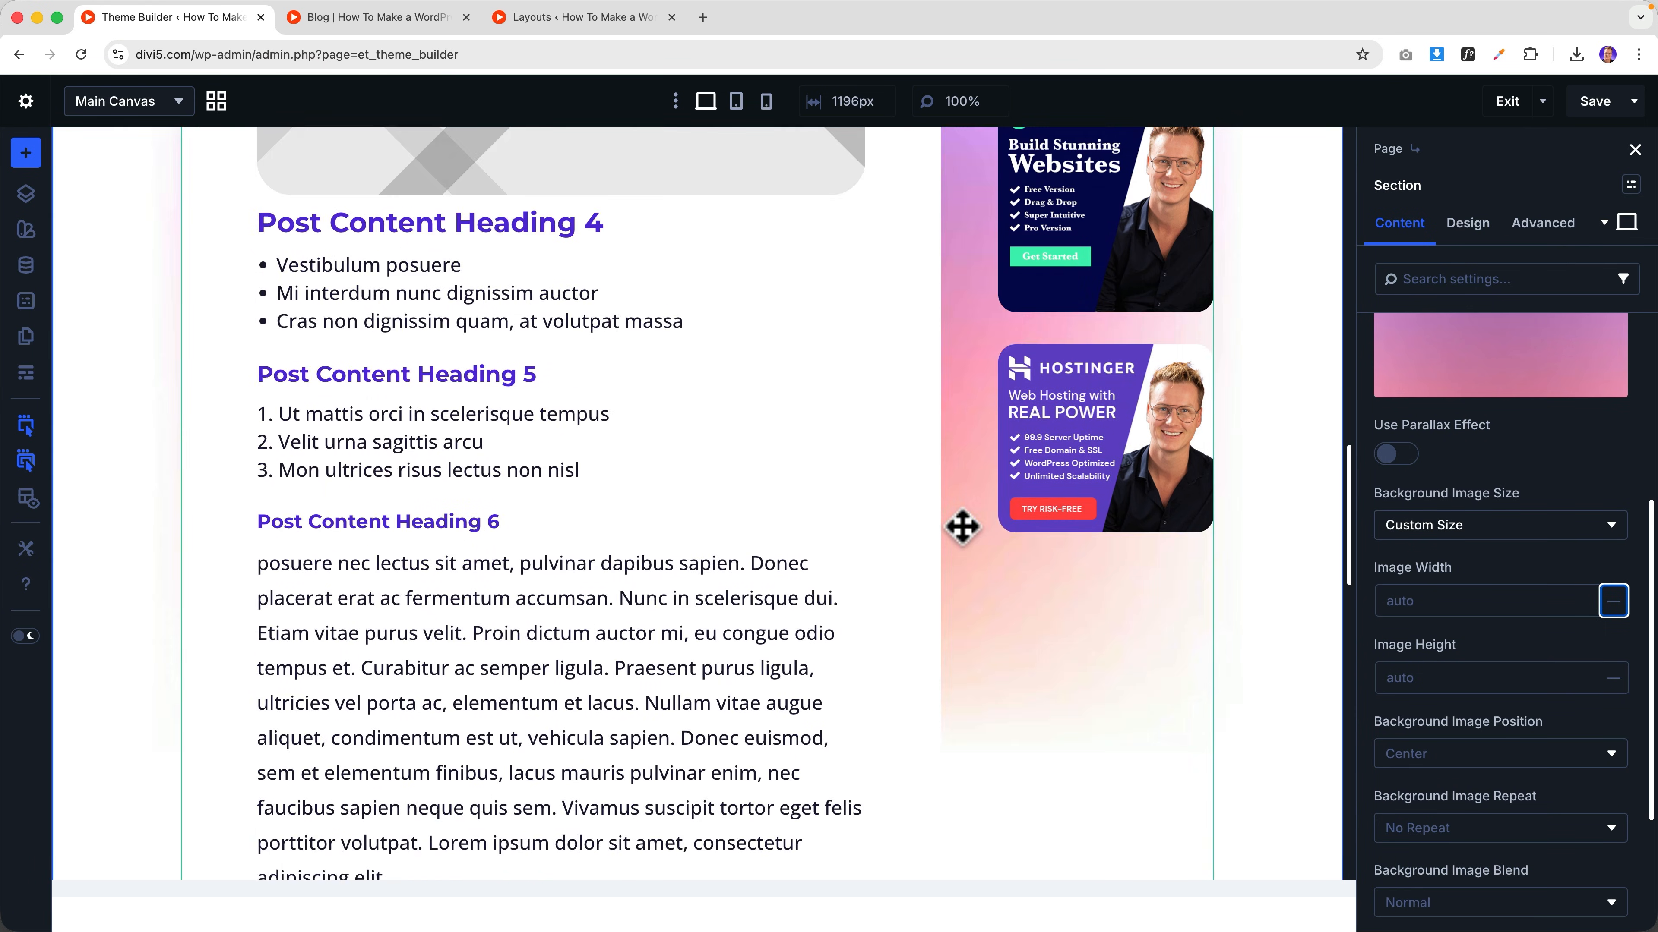
scroll(962, 529, up, 10)
scroll(962, 529, down, 7)
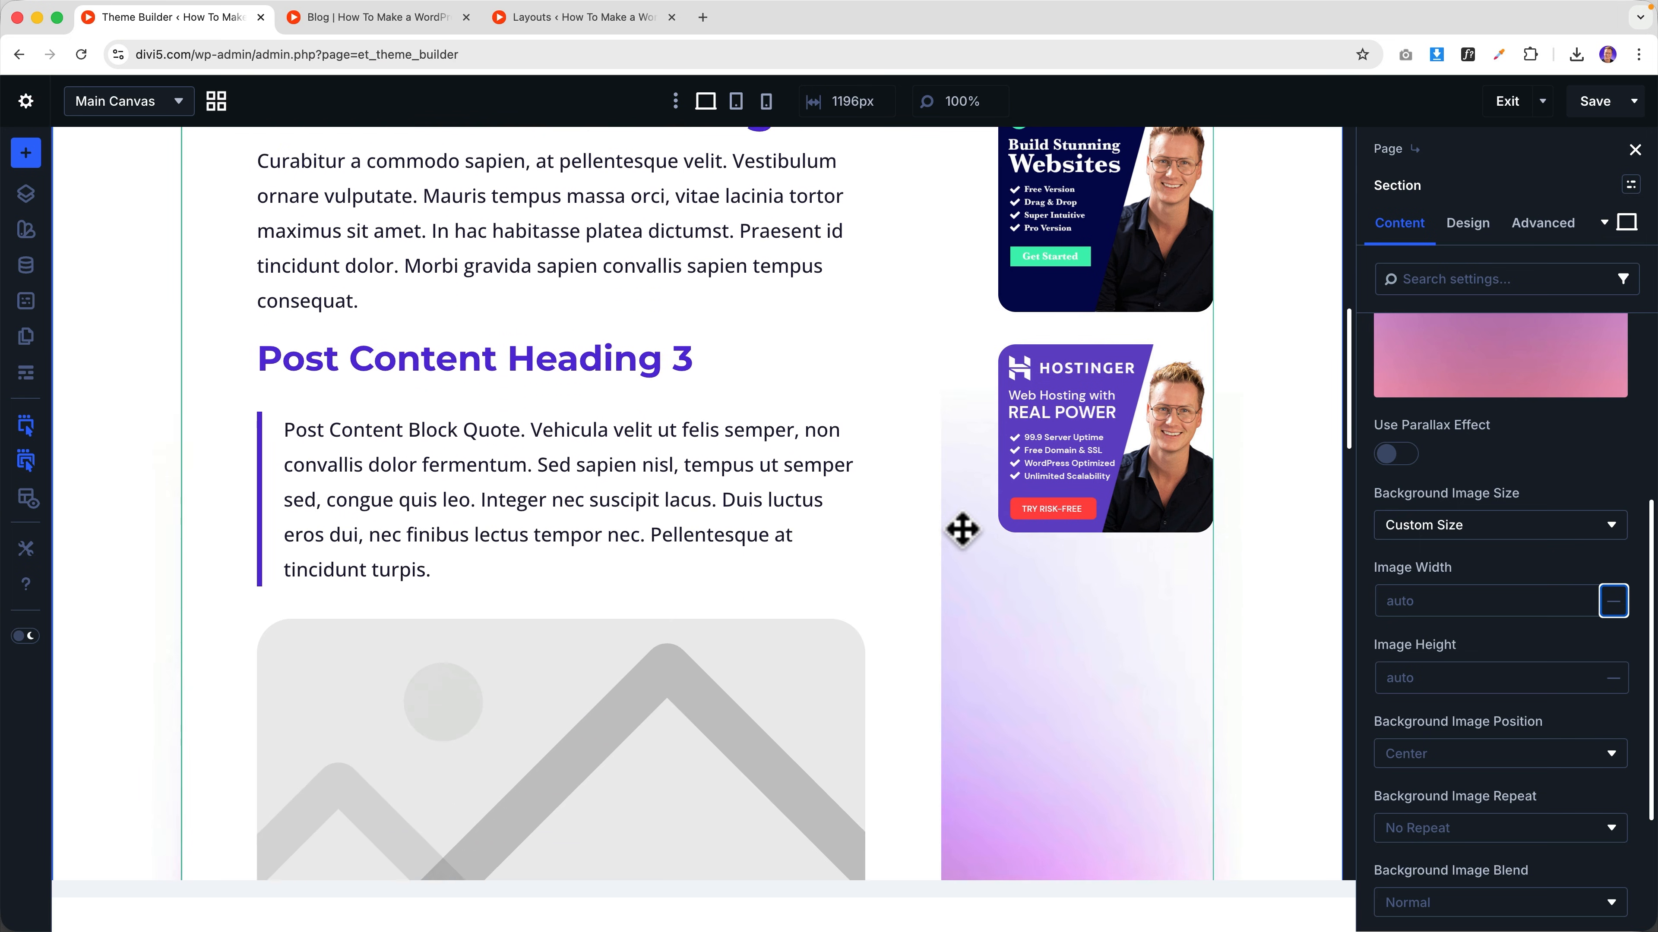
scroll(961, 530, down, 15)
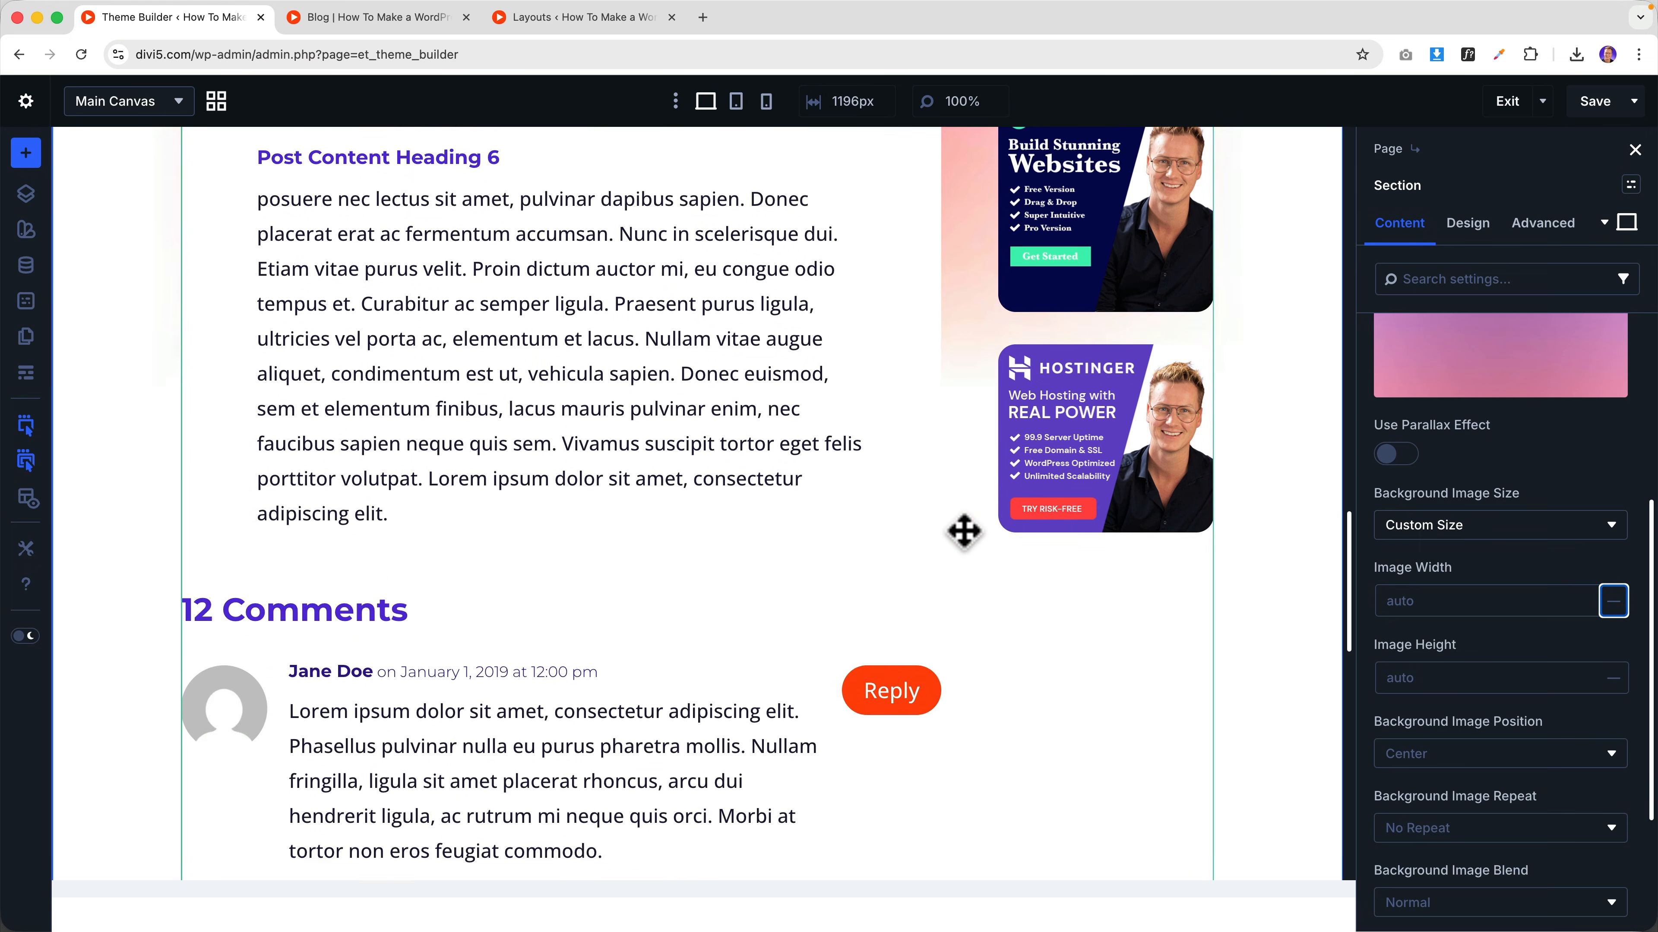
scroll(964, 532, up, 8)
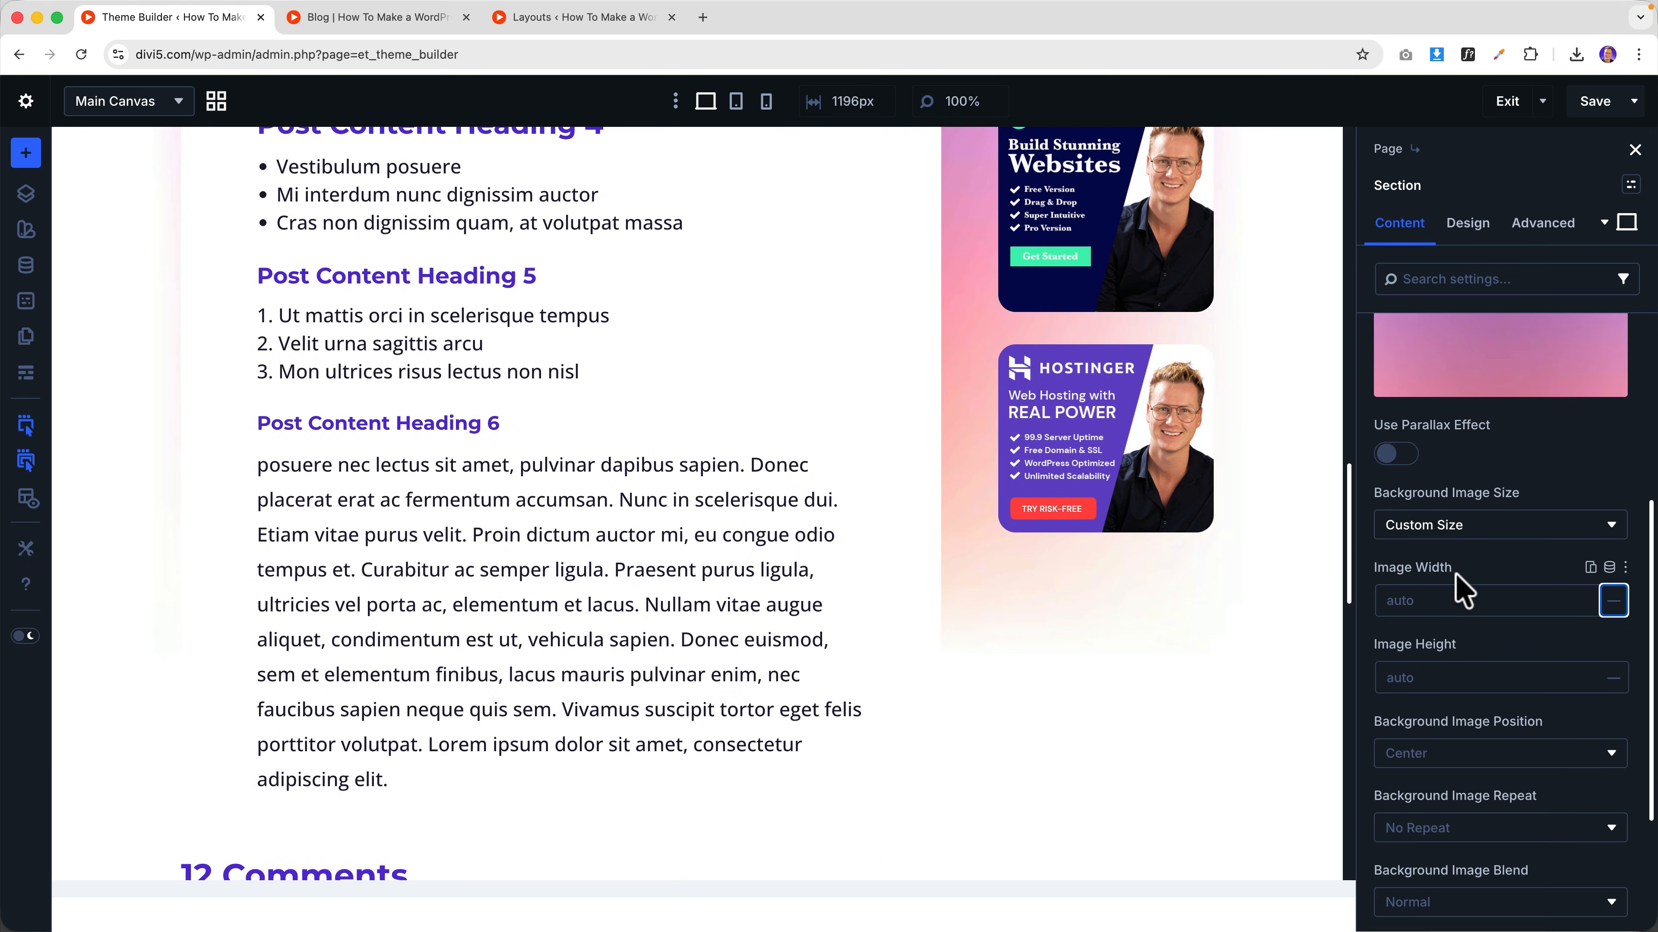
click(1609, 602)
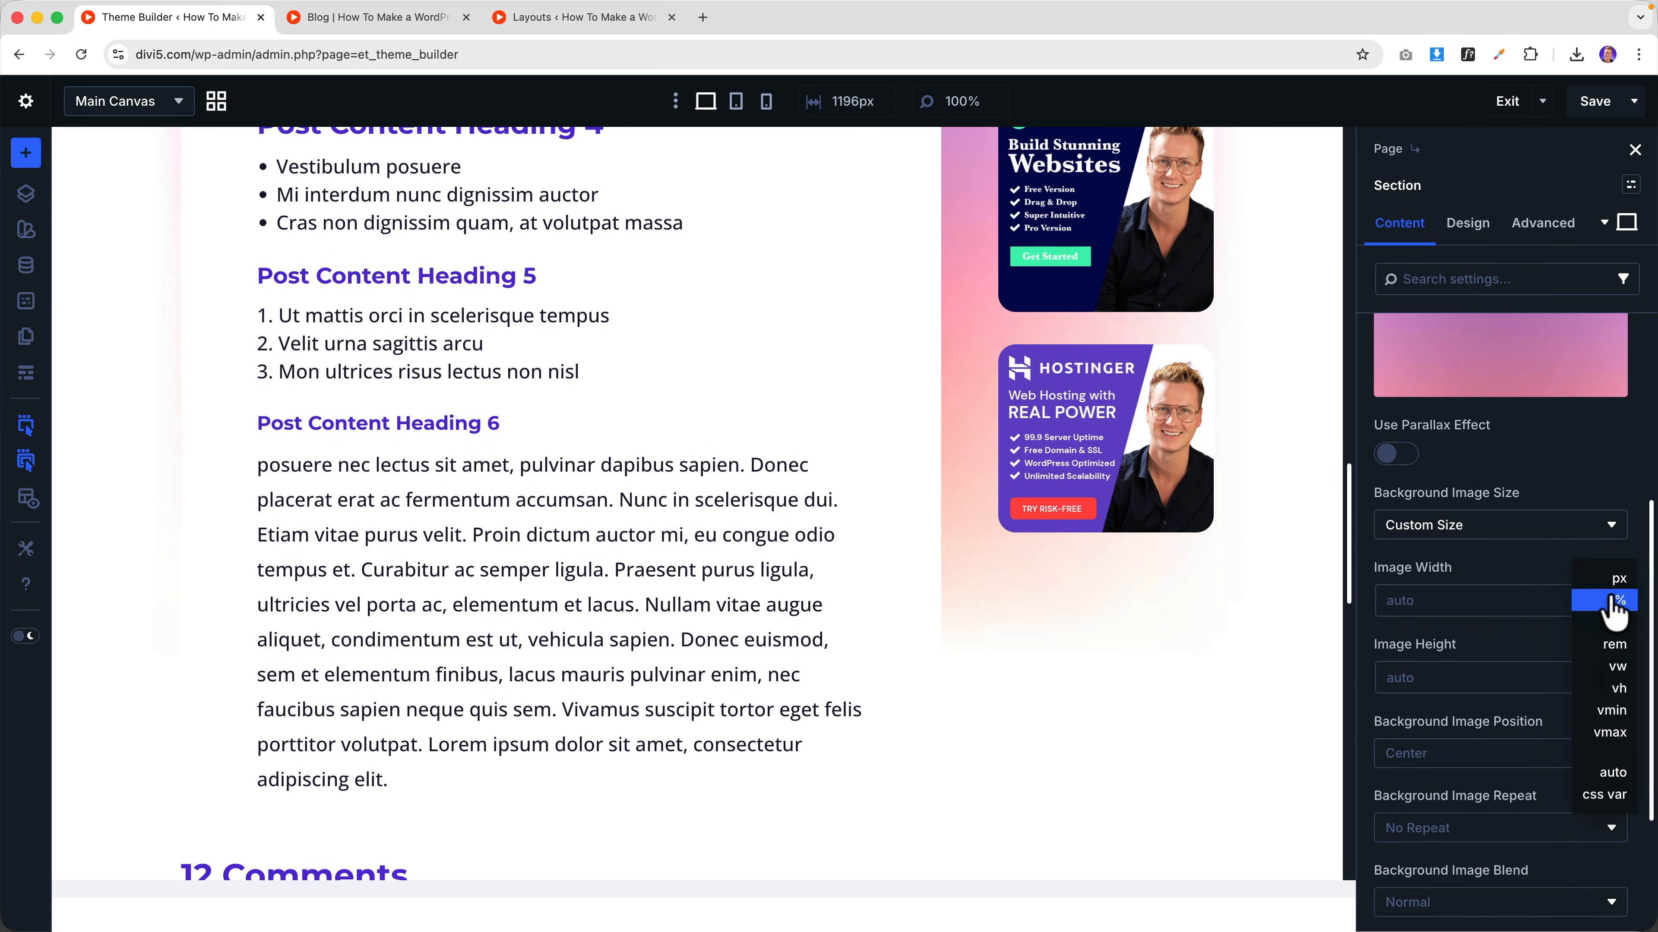
click(1617, 638)
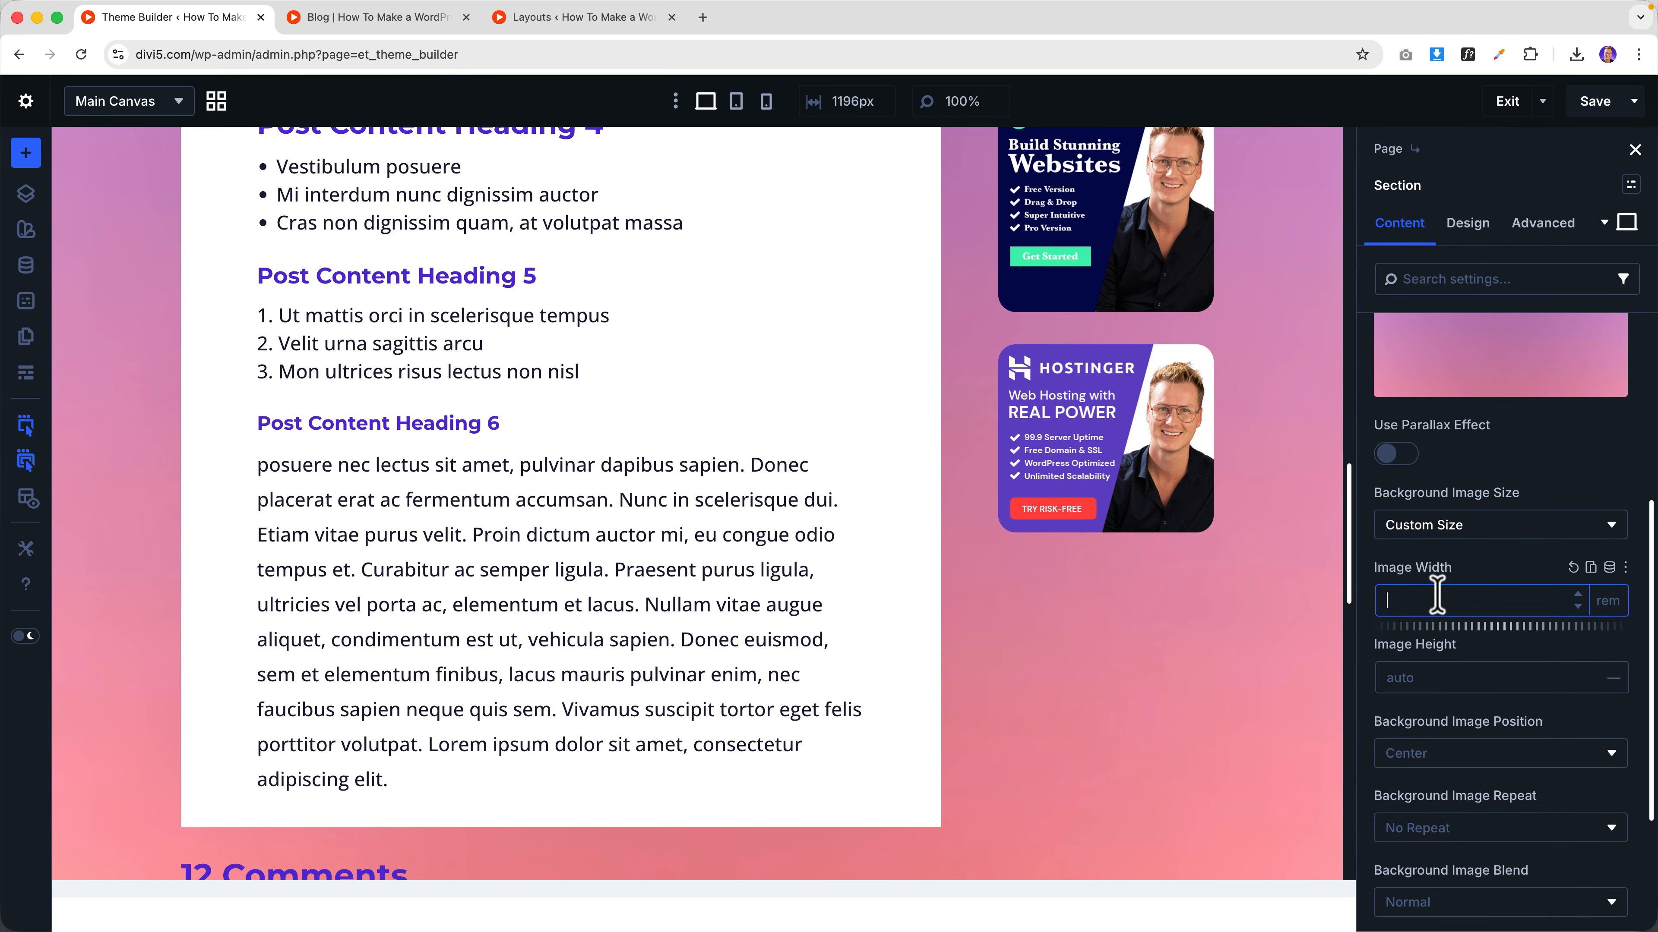
key(Return)
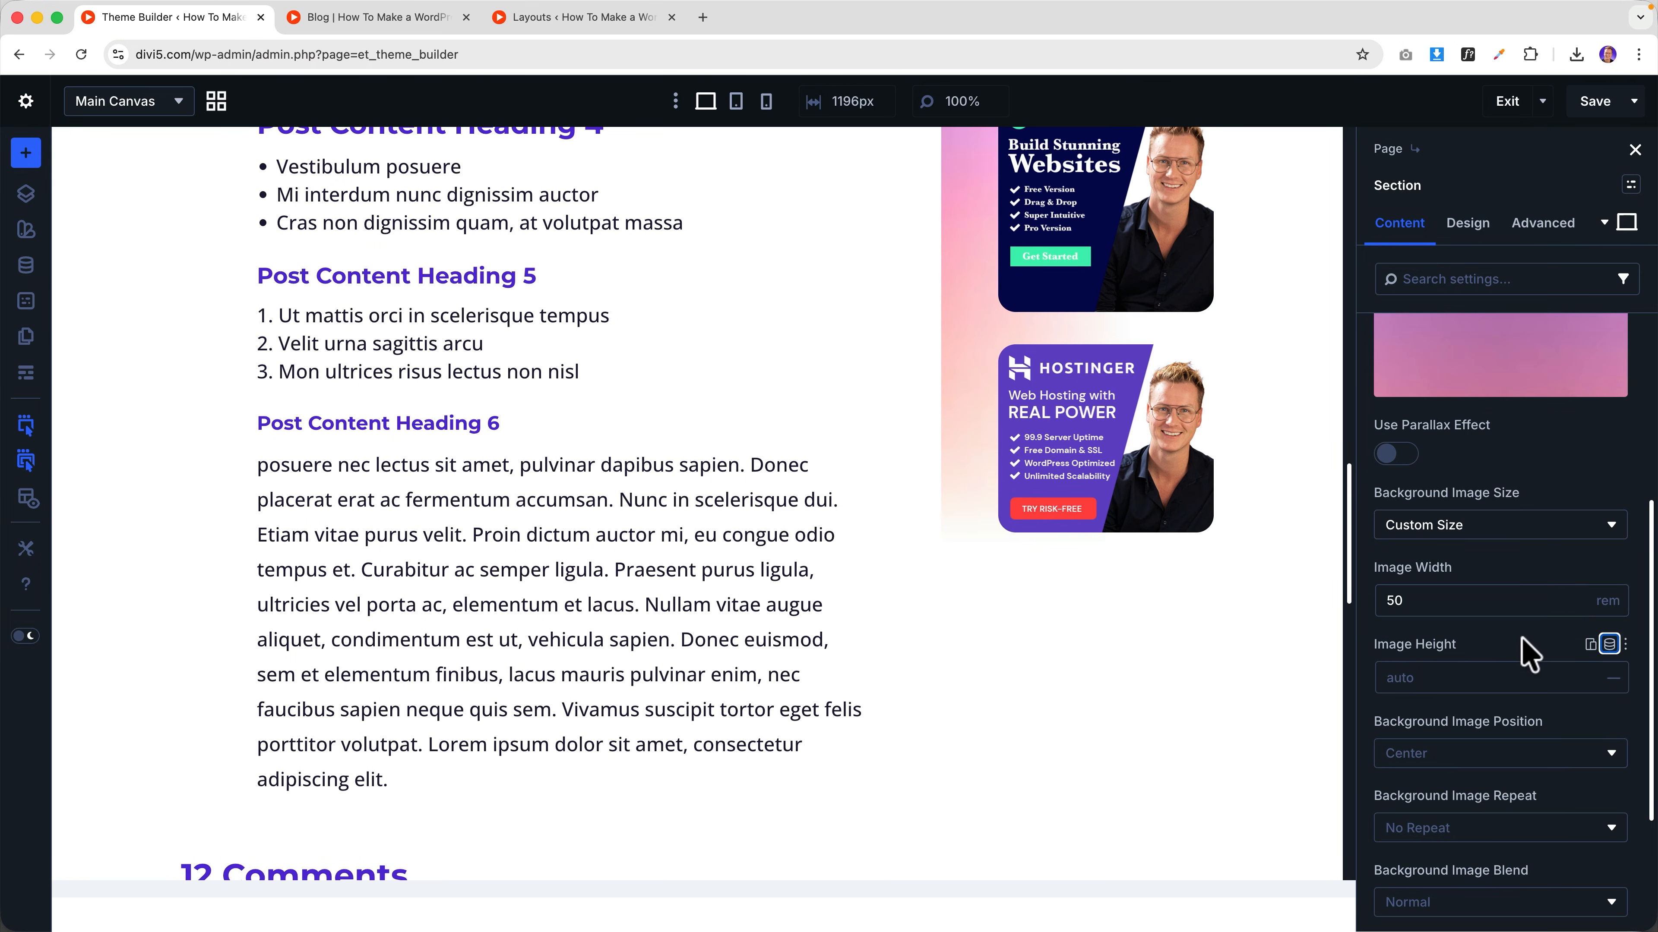
click(1611, 679)
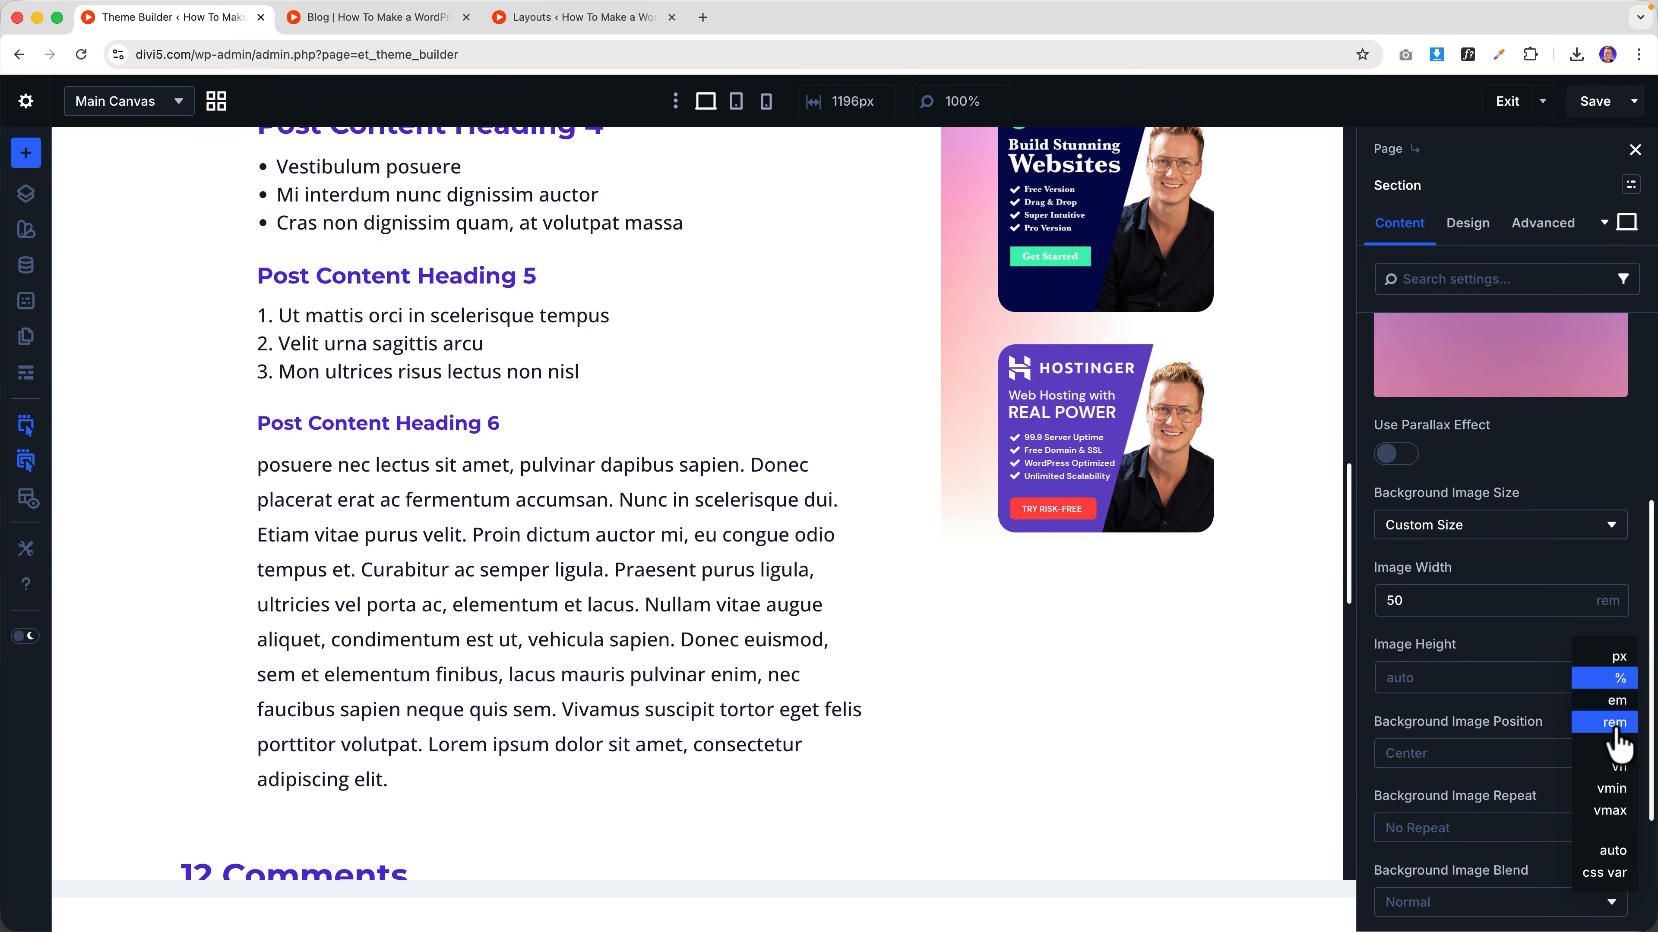
click(1614, 723)
text(50)
key(Tab)
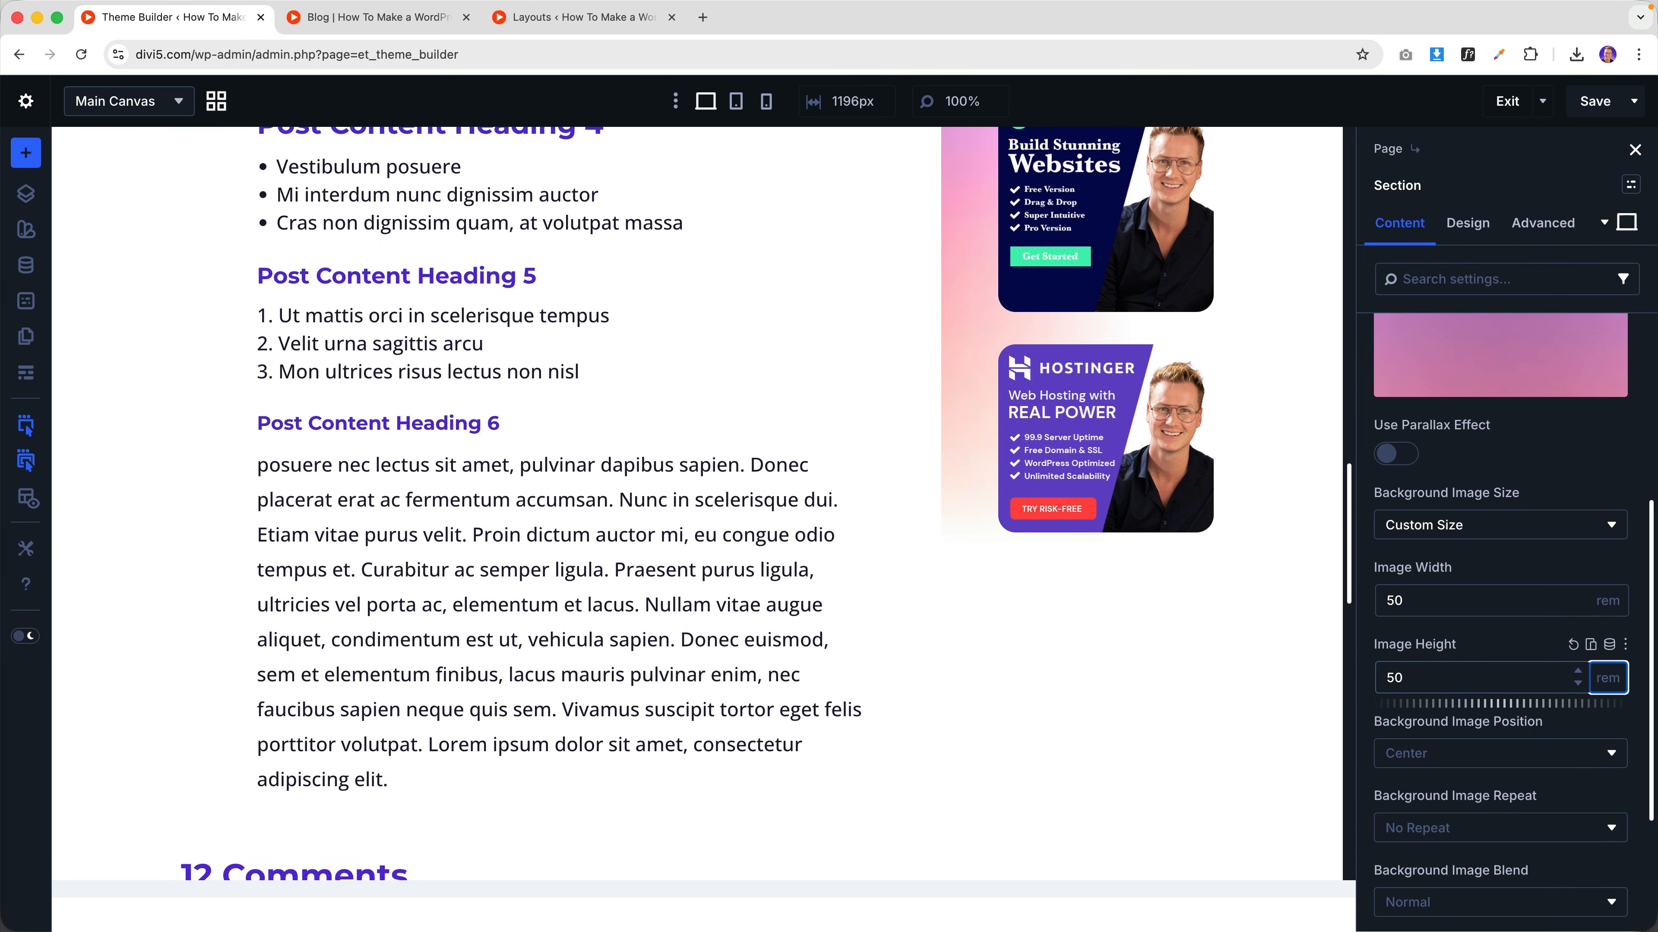
- Set the section's background image position to Bottom Left and review its placement behind the comment form
click(1478, 753)
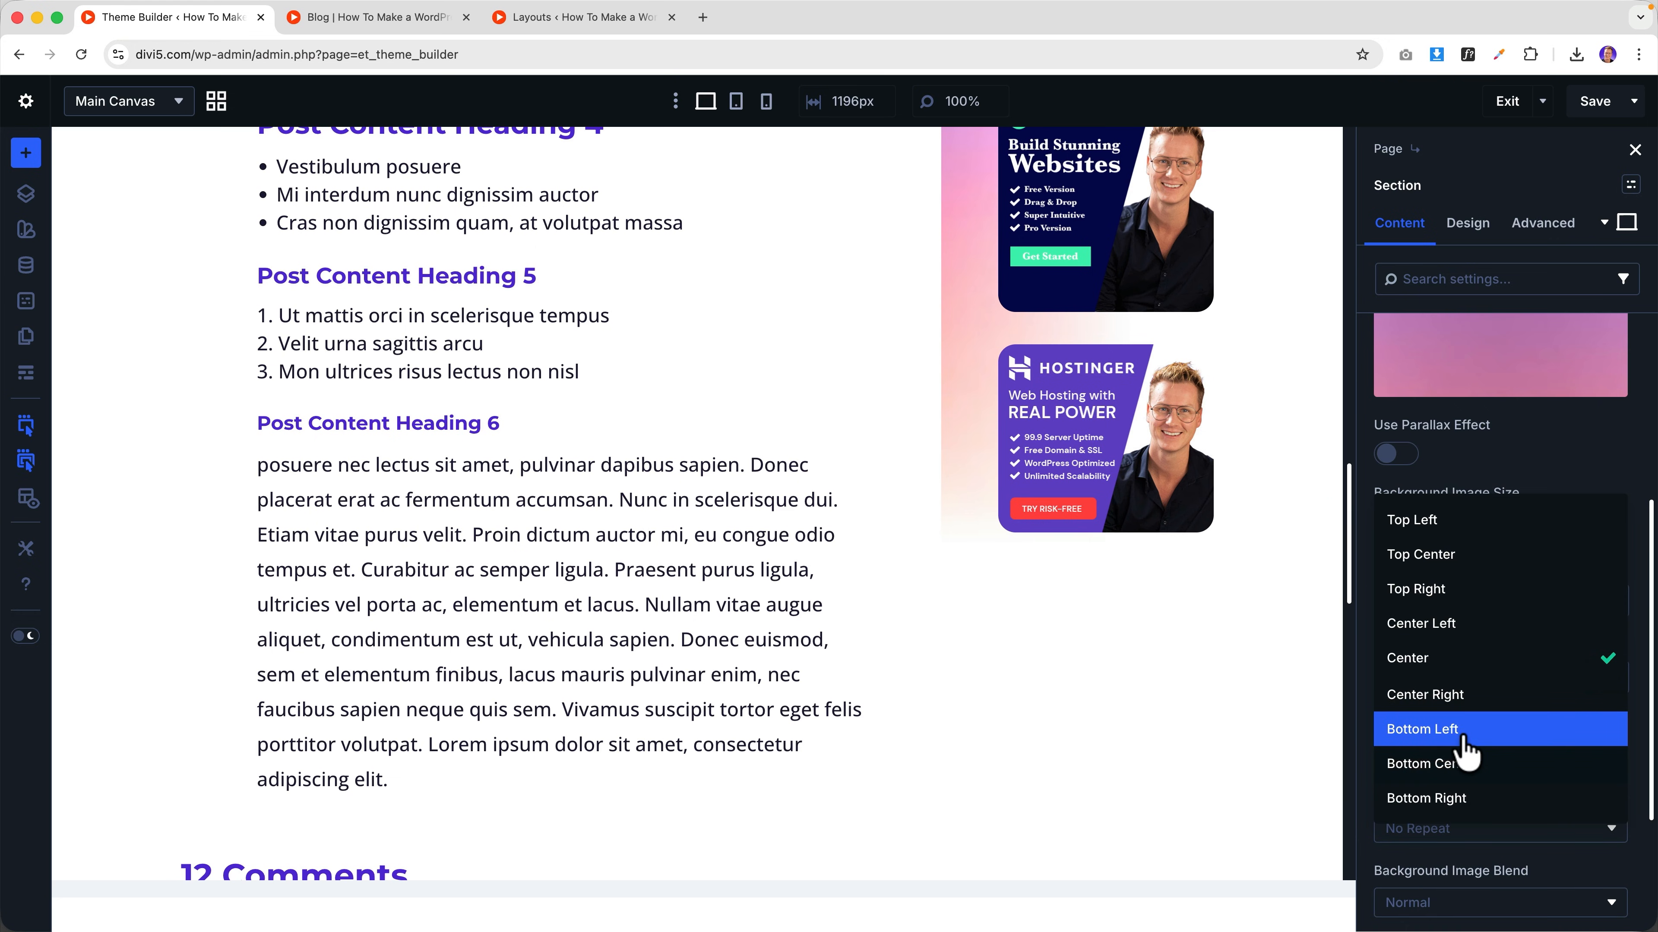
click(1464, 744)
scroll(618, 600, down, 10)
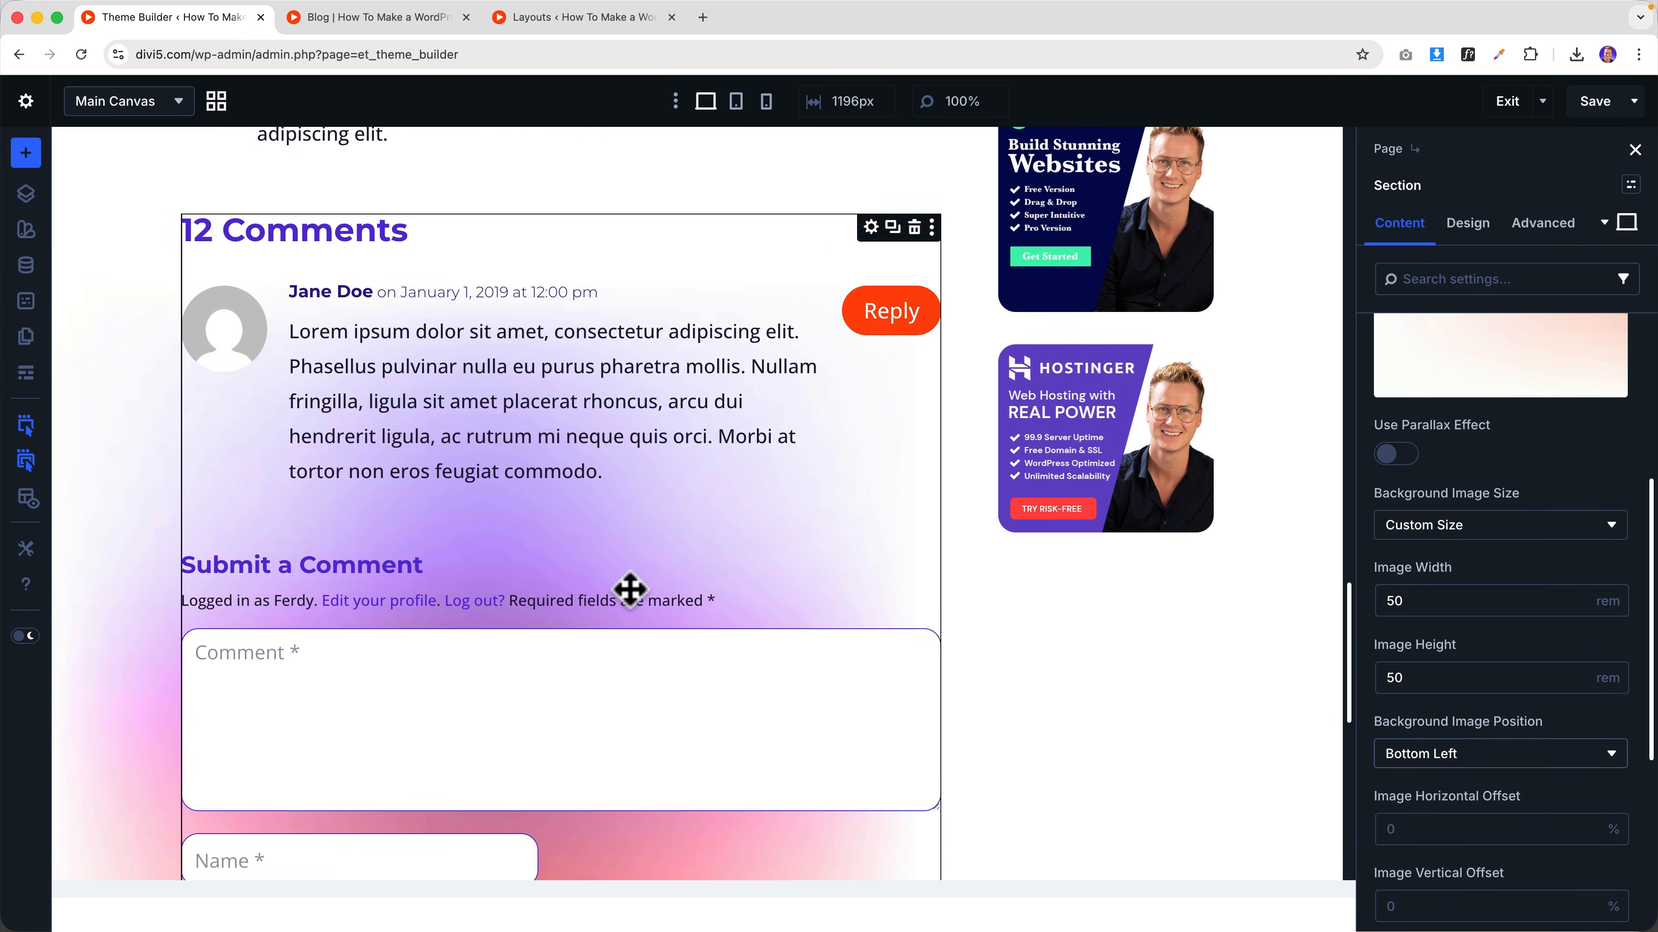
scroll(629, 590, down, 8)
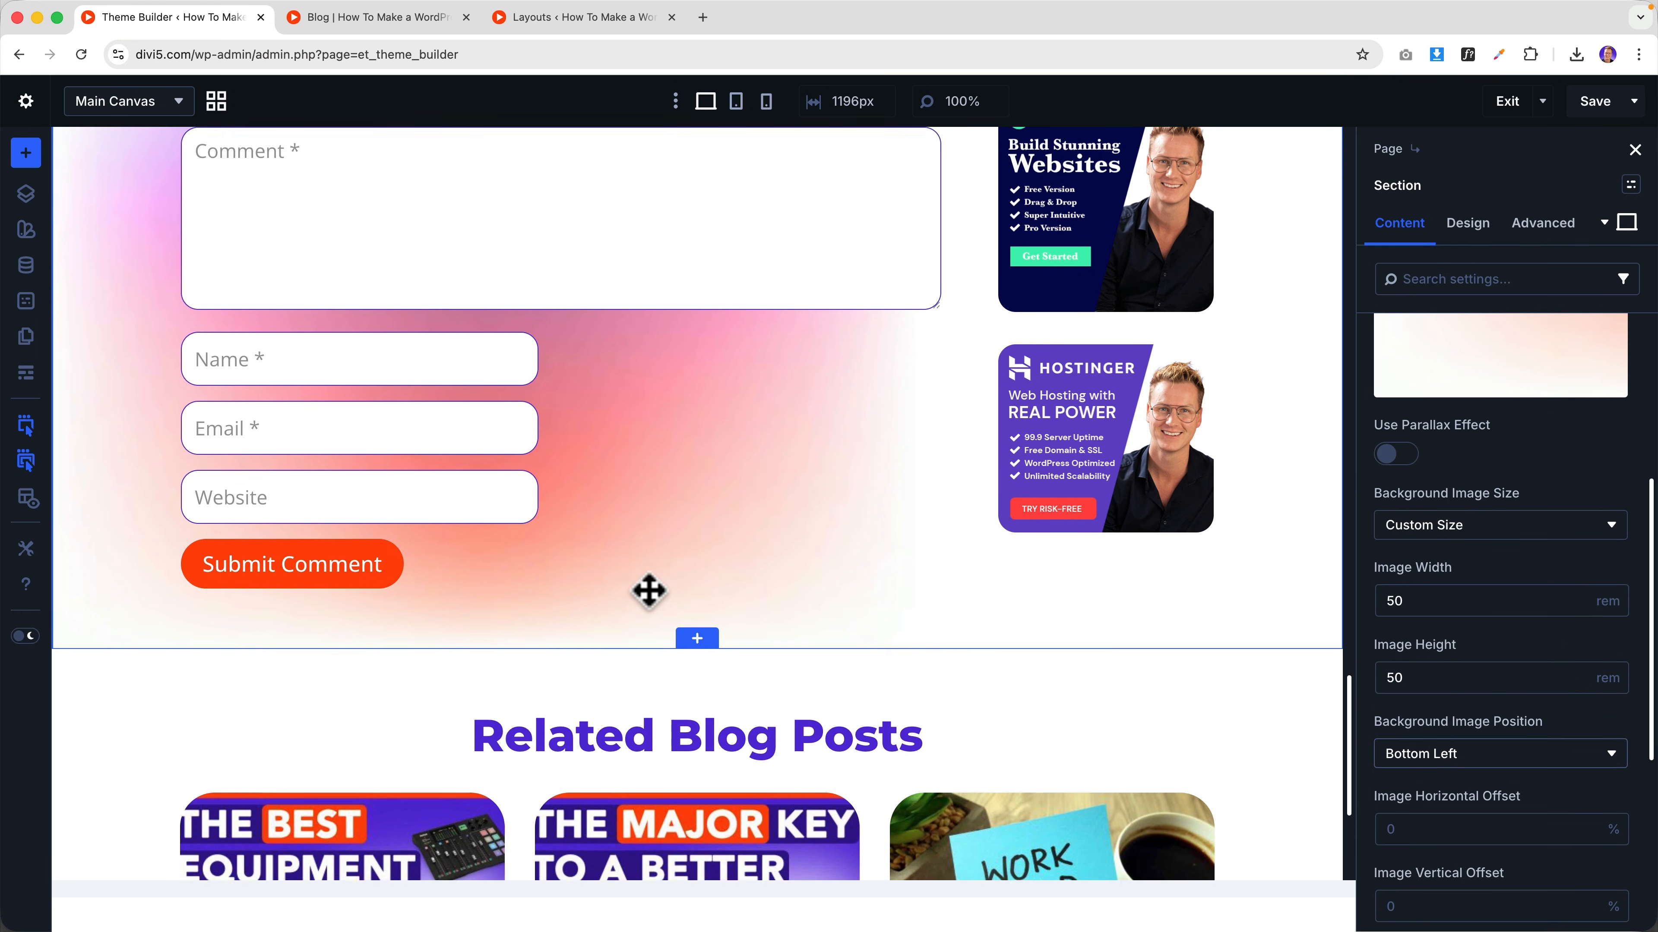
- Examine how the gradient background sits behind the comments area and next to the Related Blog Posts section
scroll(648, 591, up, 12)
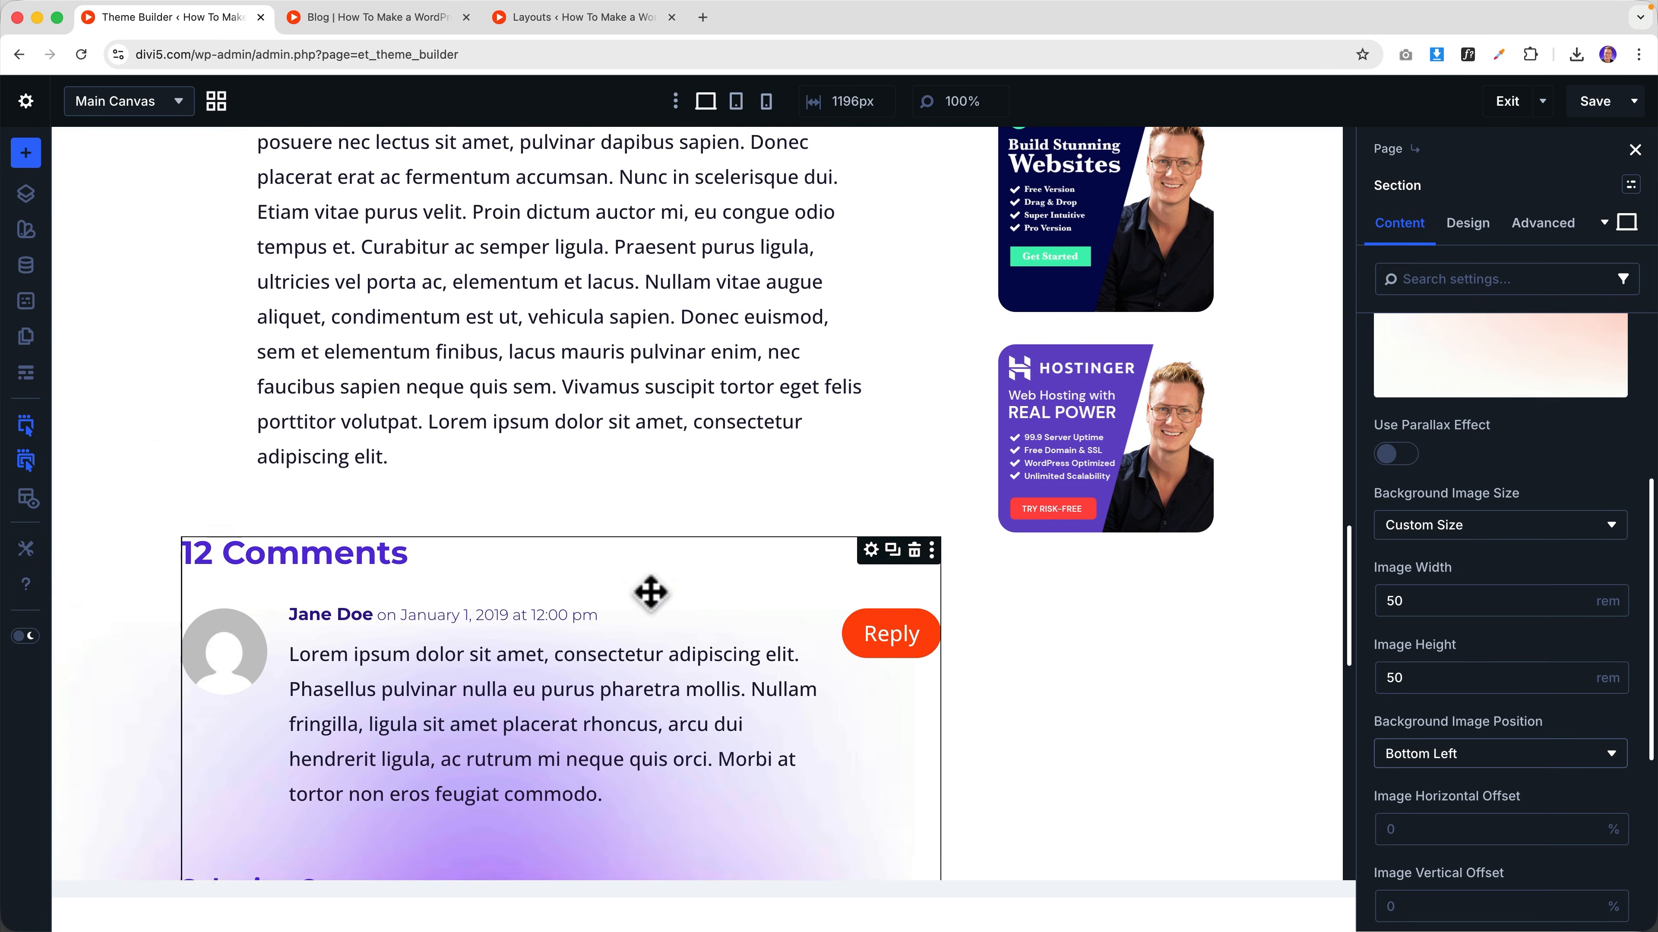
scroll(650, 592, down, 10)
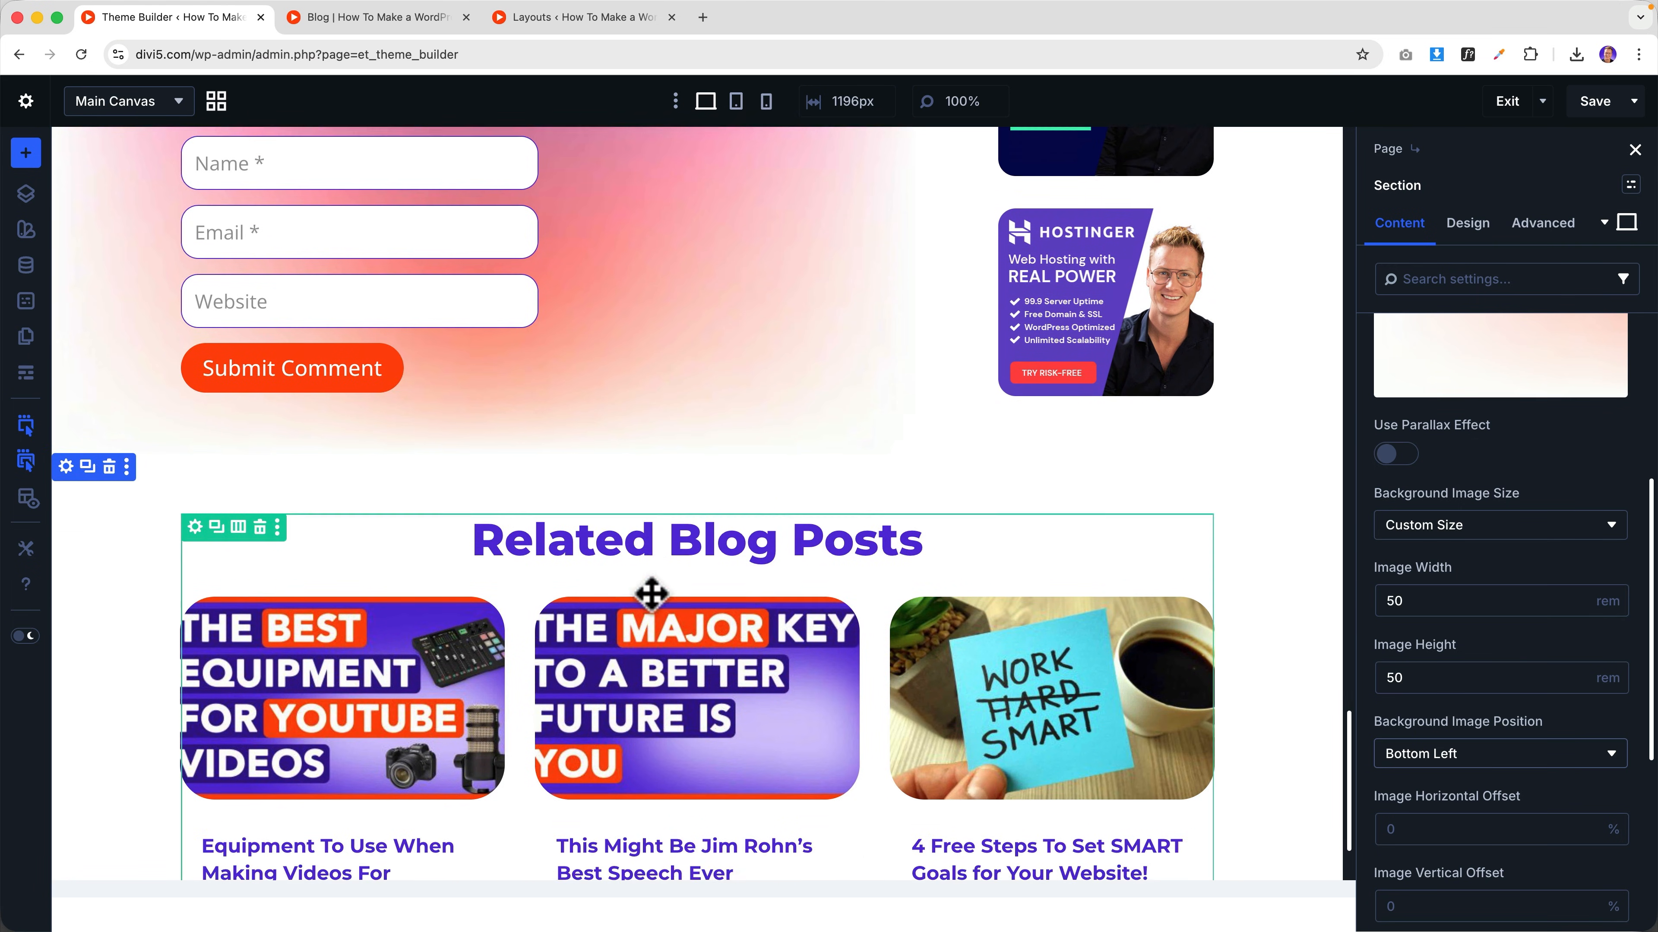
scroll(650, 592, down, 2)
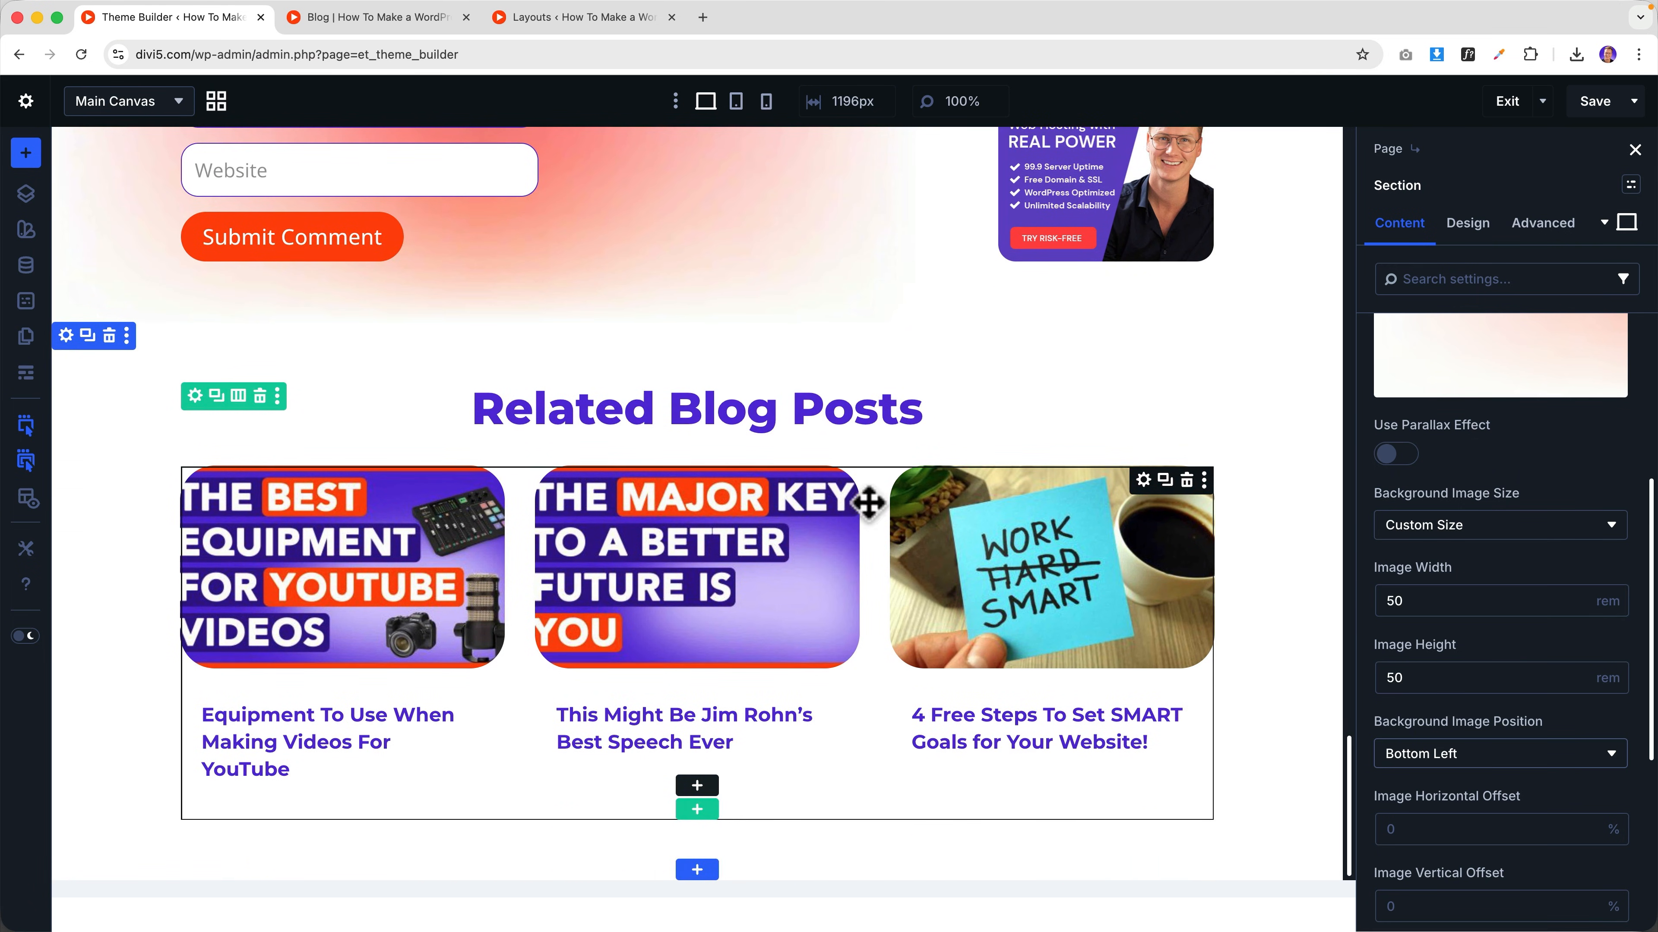
scroll(896, 526, up, 6)
scroll(895, 526, down, 6)
scroll(896, 526, up, 9)
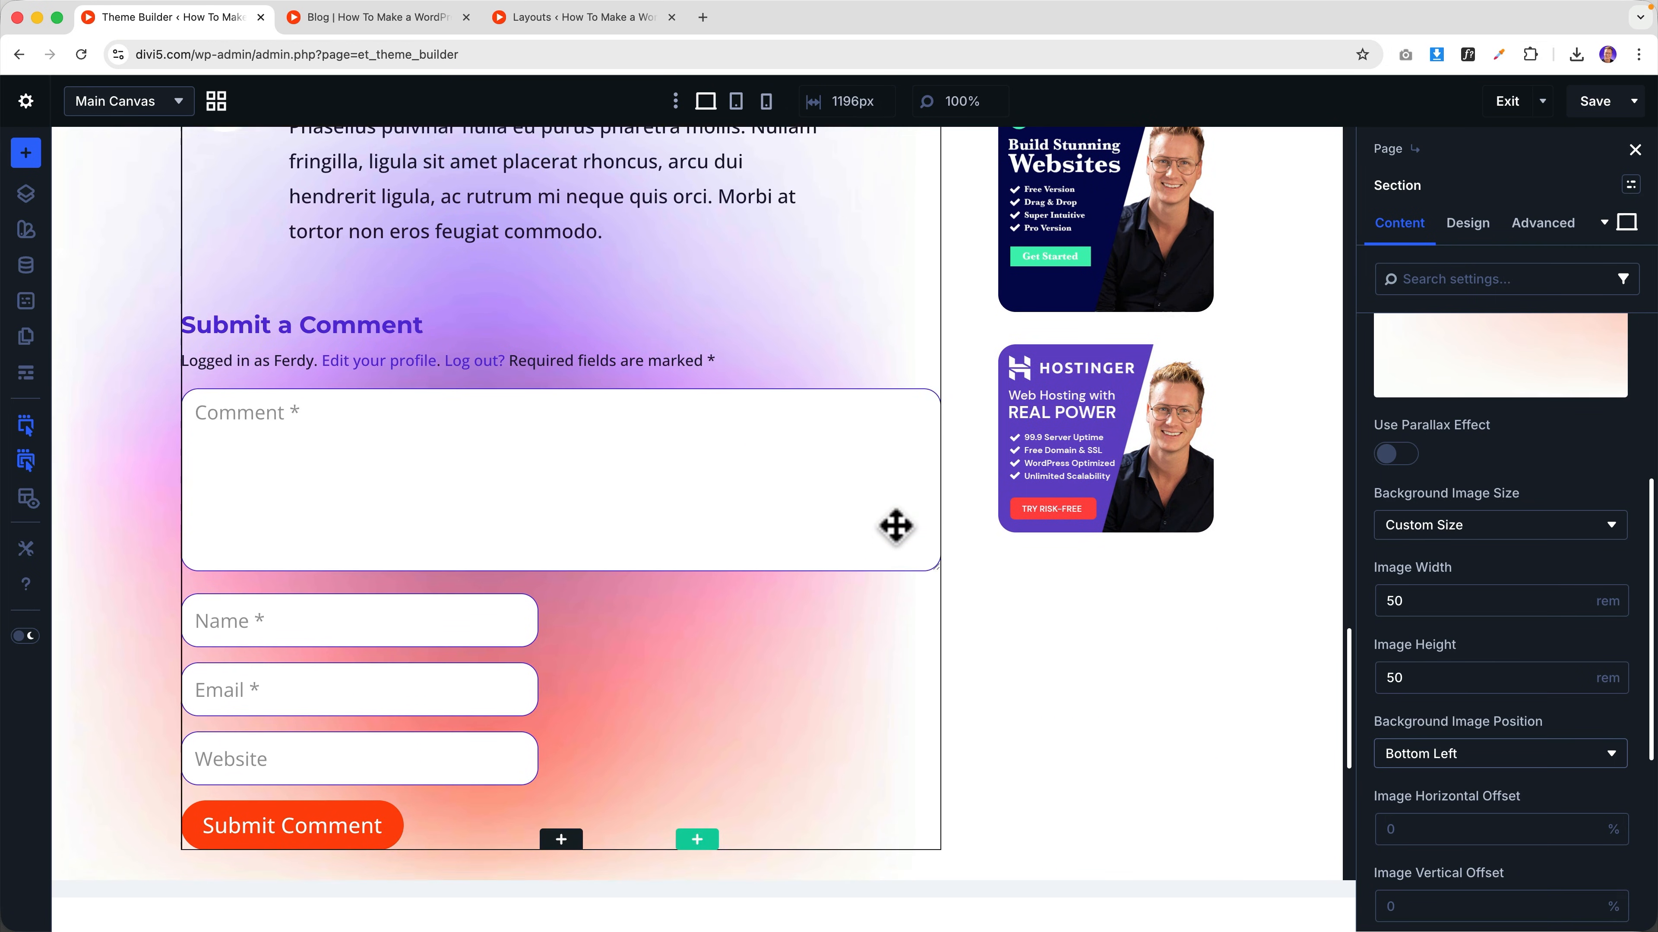
scroll(722, 548, up, 10)
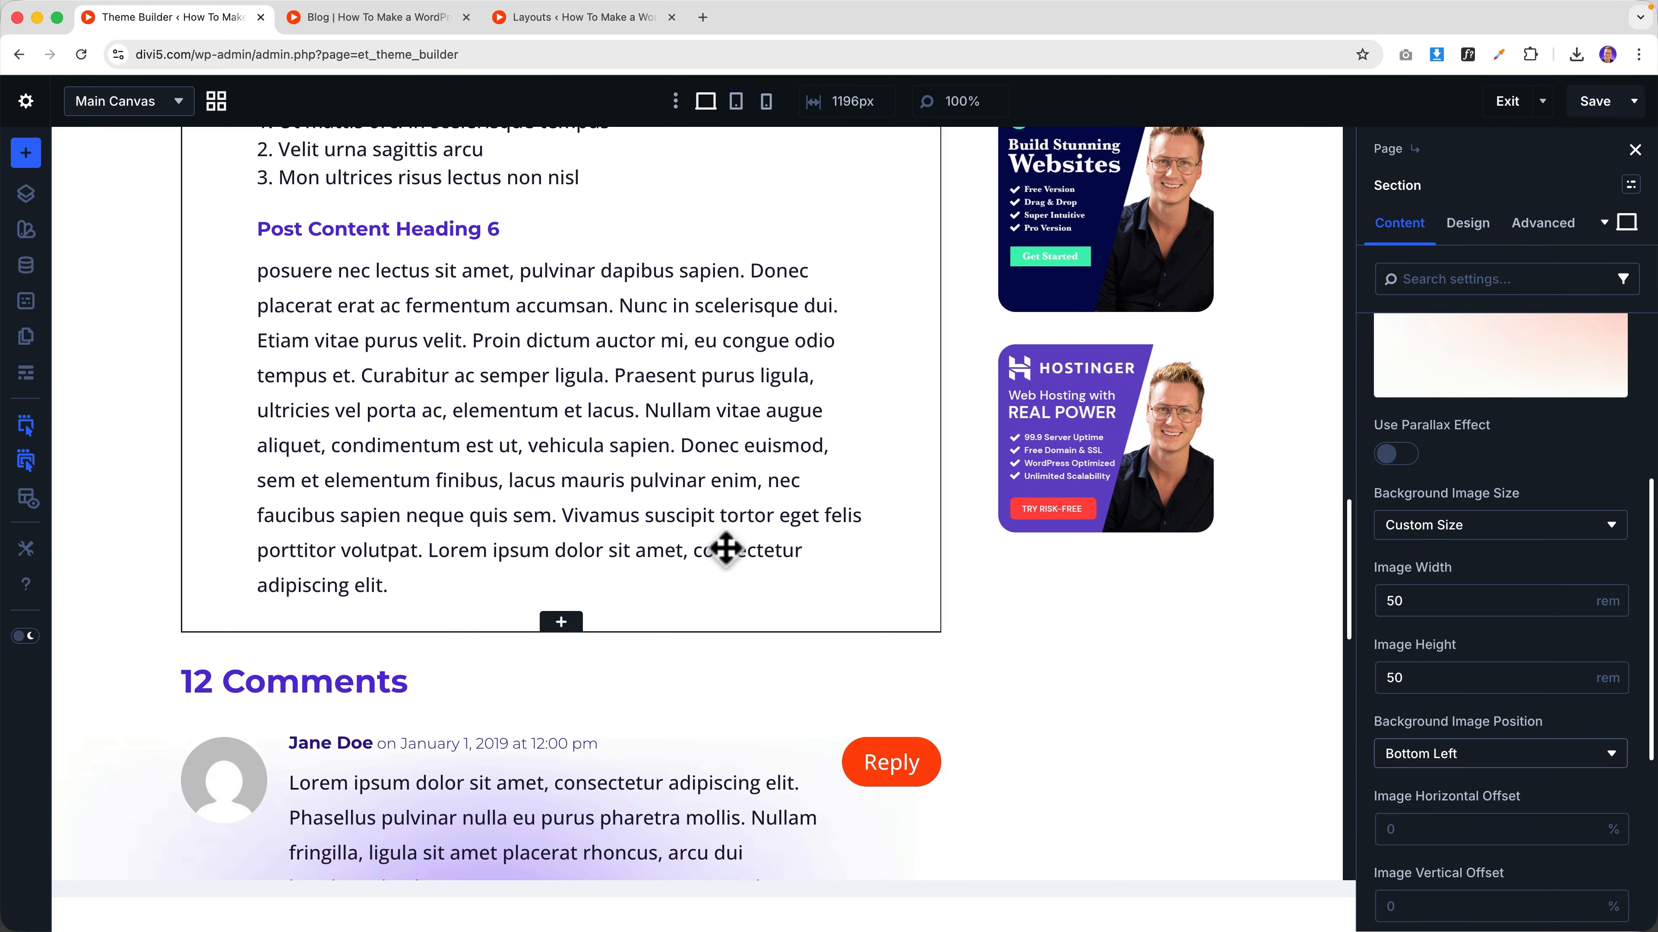
- Give the Comments module a background in the global color White
scroll(725, 549, down, 5)
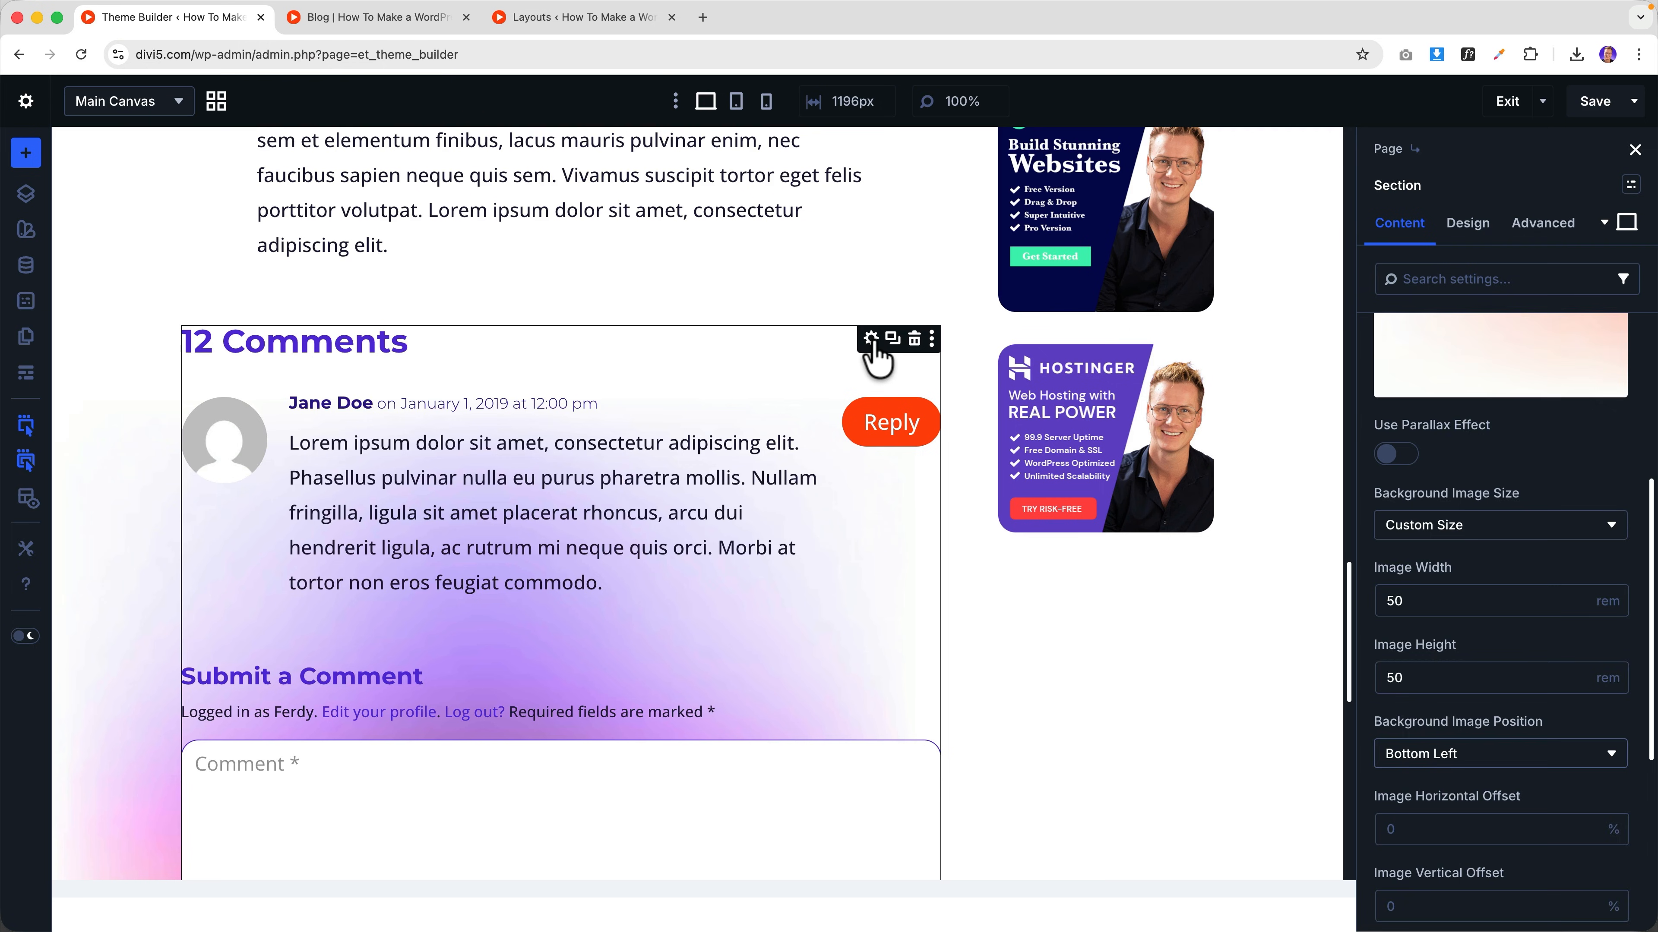
click(870, 339)
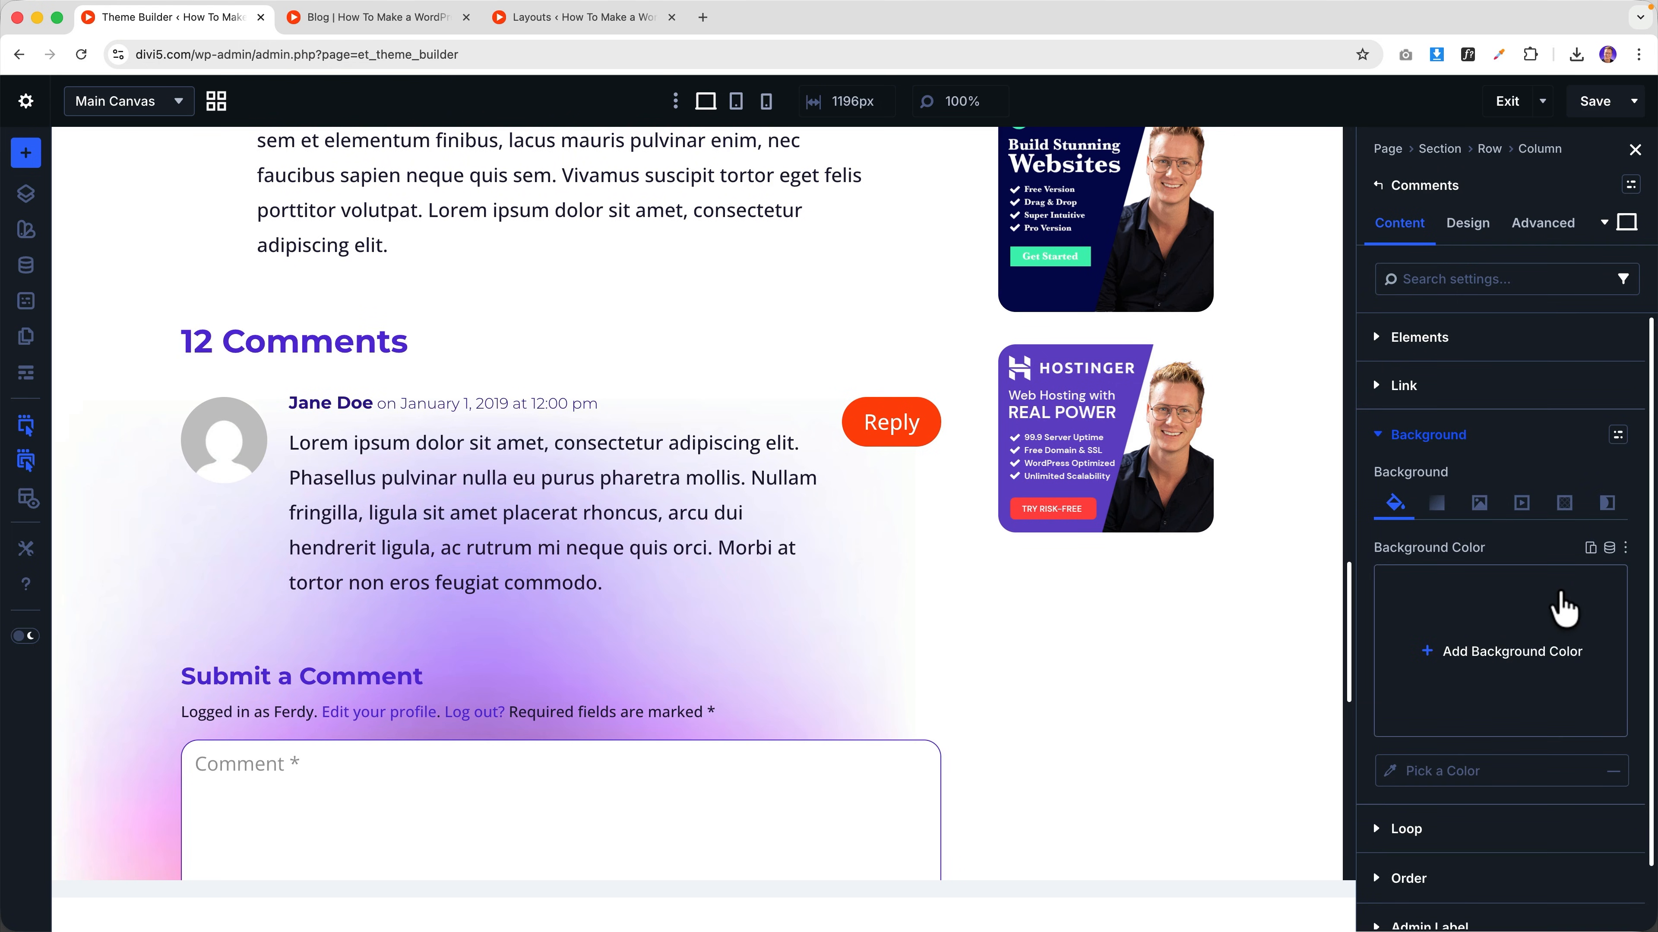
click(1609, 547)
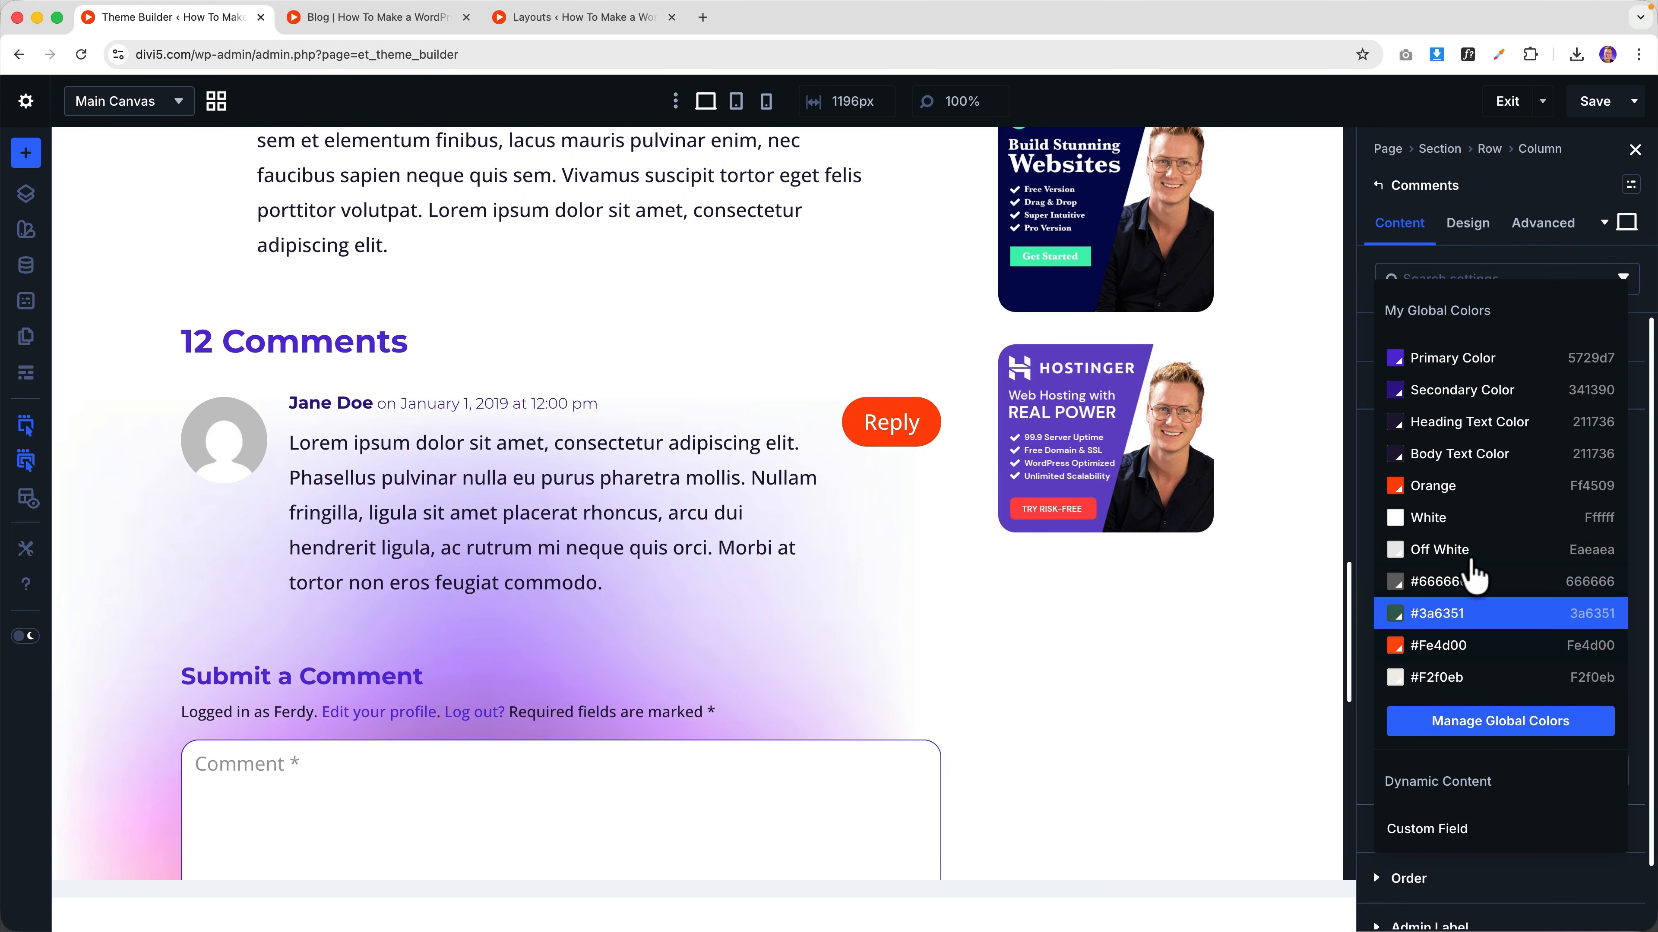
click(1462, 519)
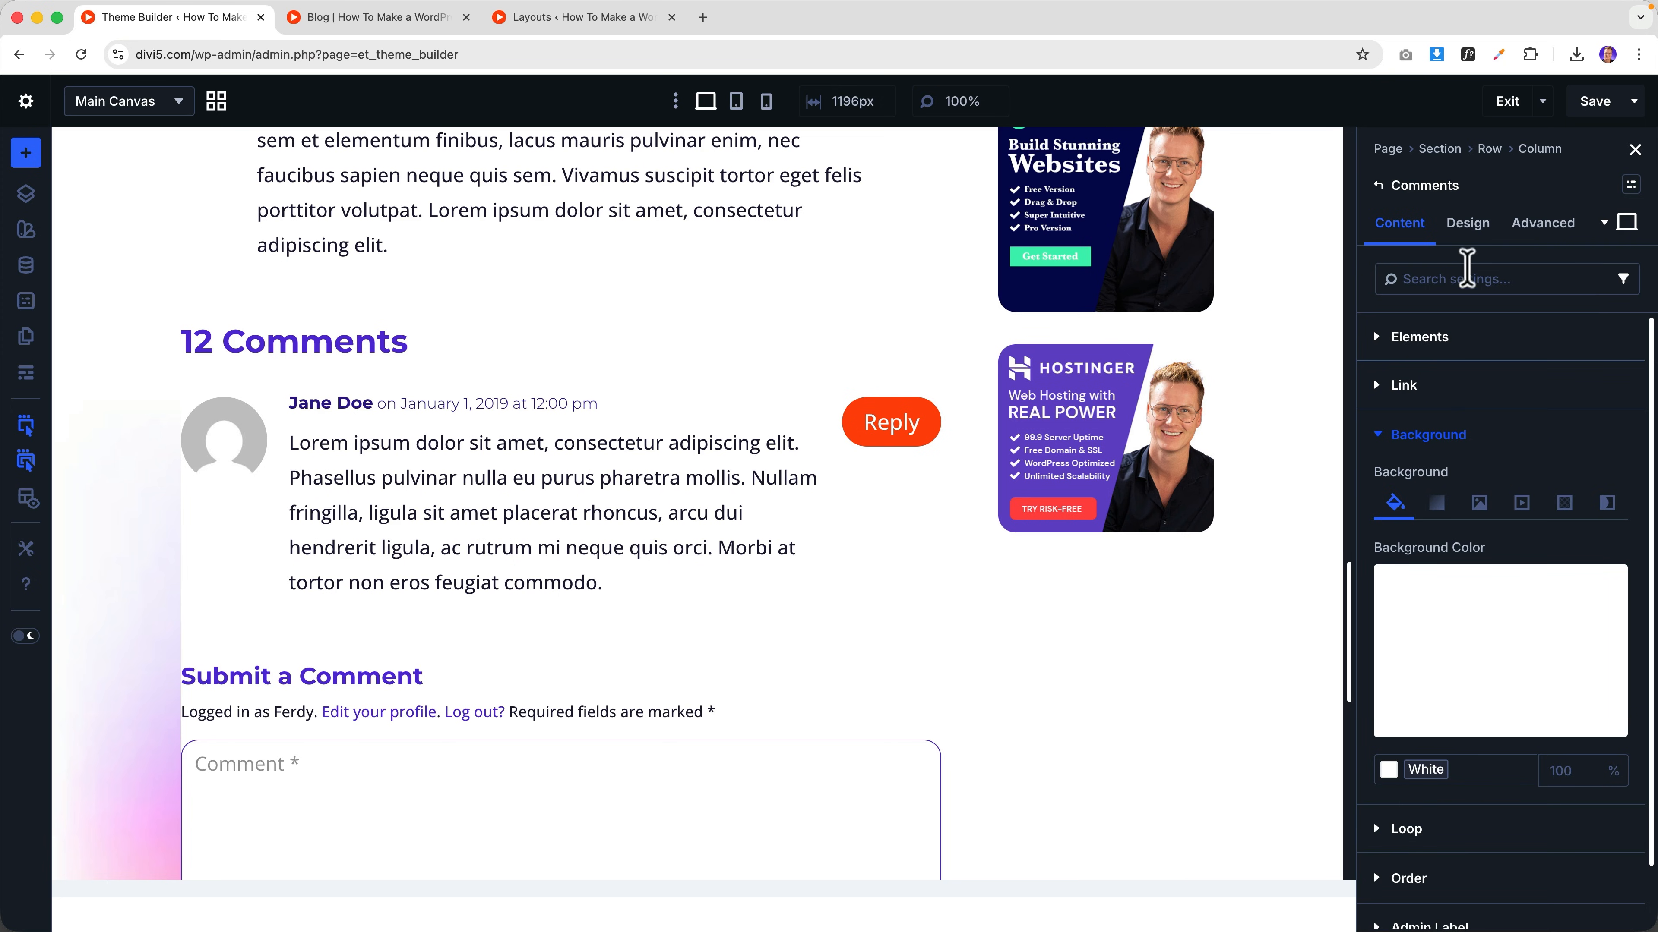
- Set the Comments module's top padding to 2 rem in its spacing settings
click(1467, 223)
scroll(1438, 644, down, 4)
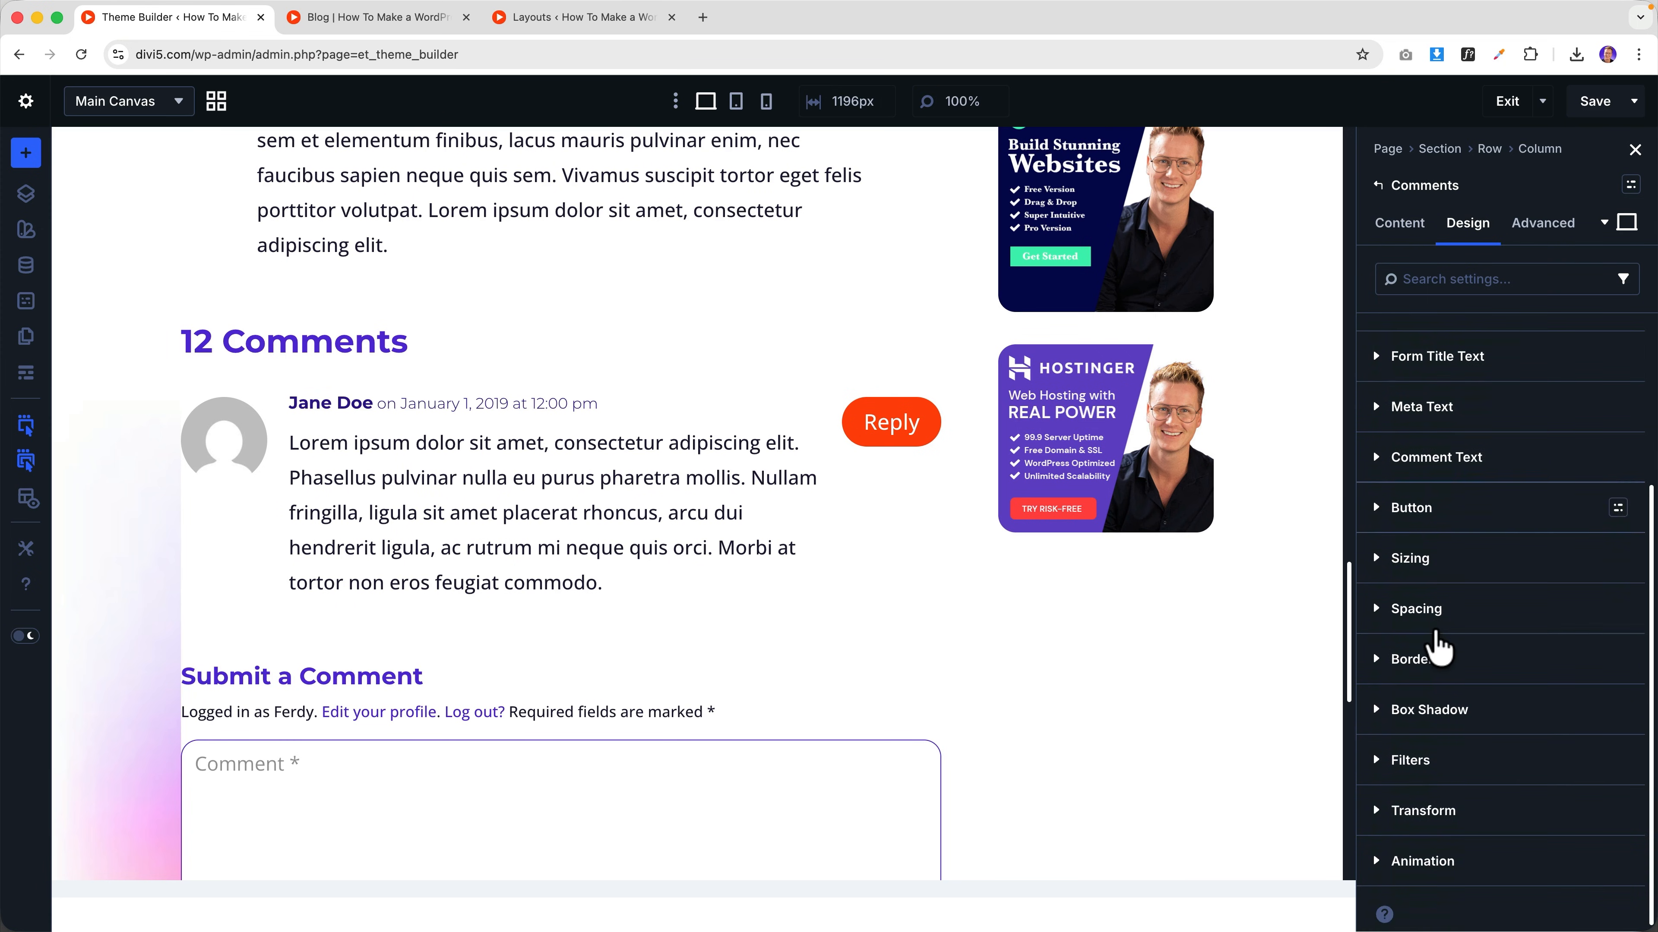
click(1435, 627)
click(1470, 682)
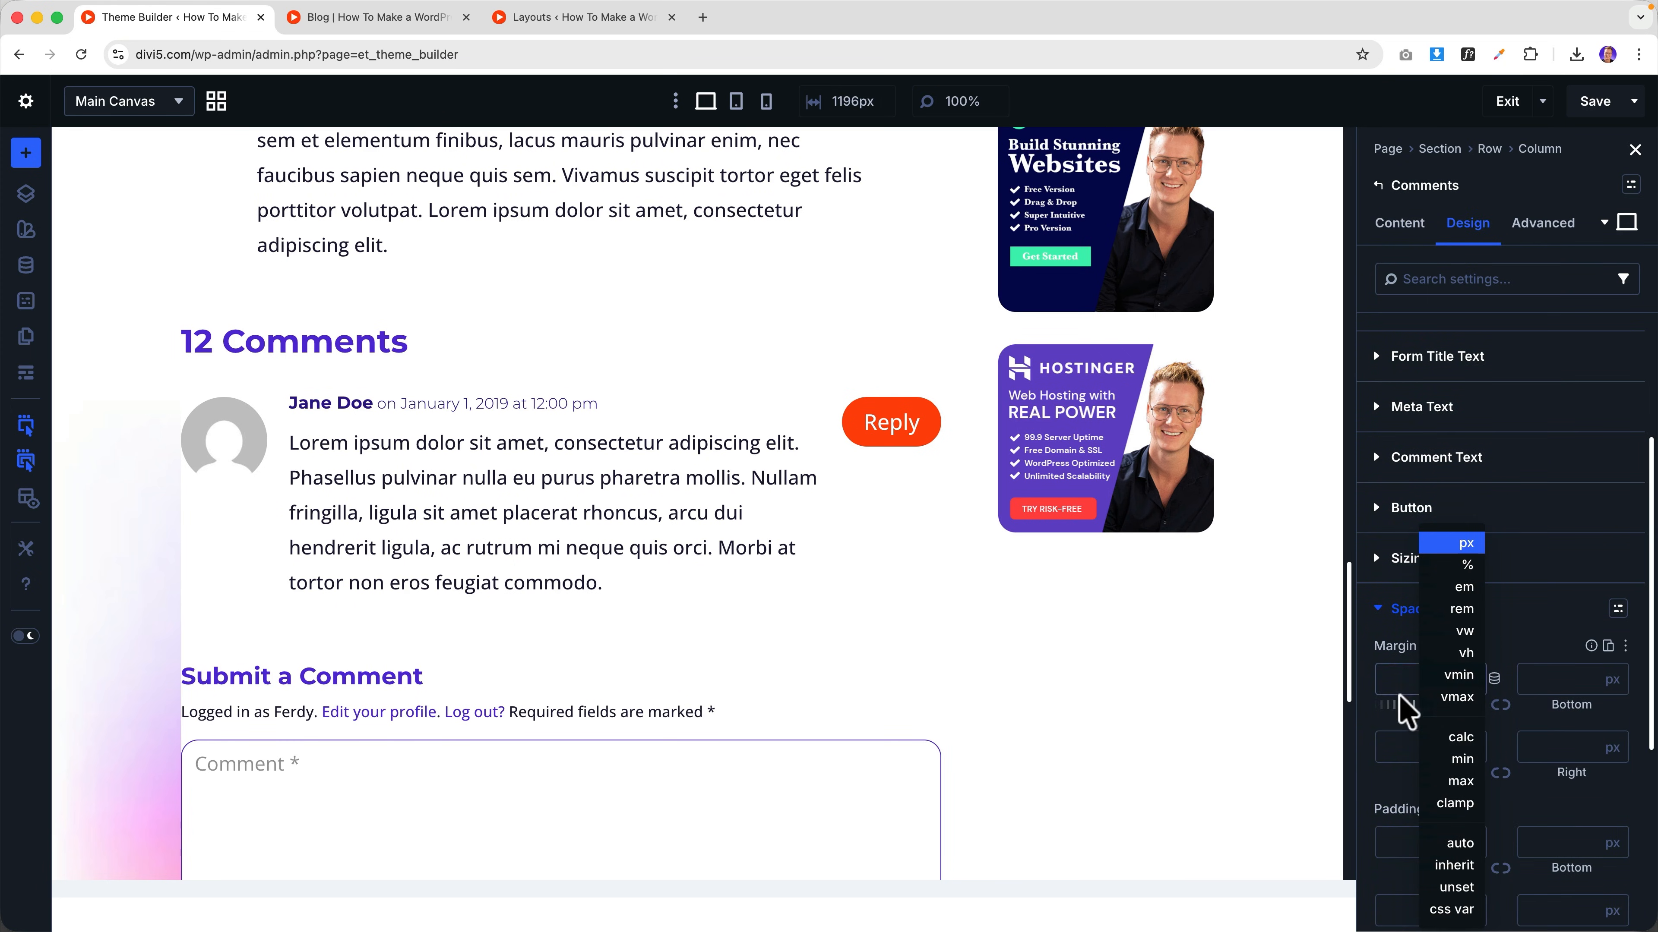
scroll(1403, 705, down, 5)
click(1470, 661)
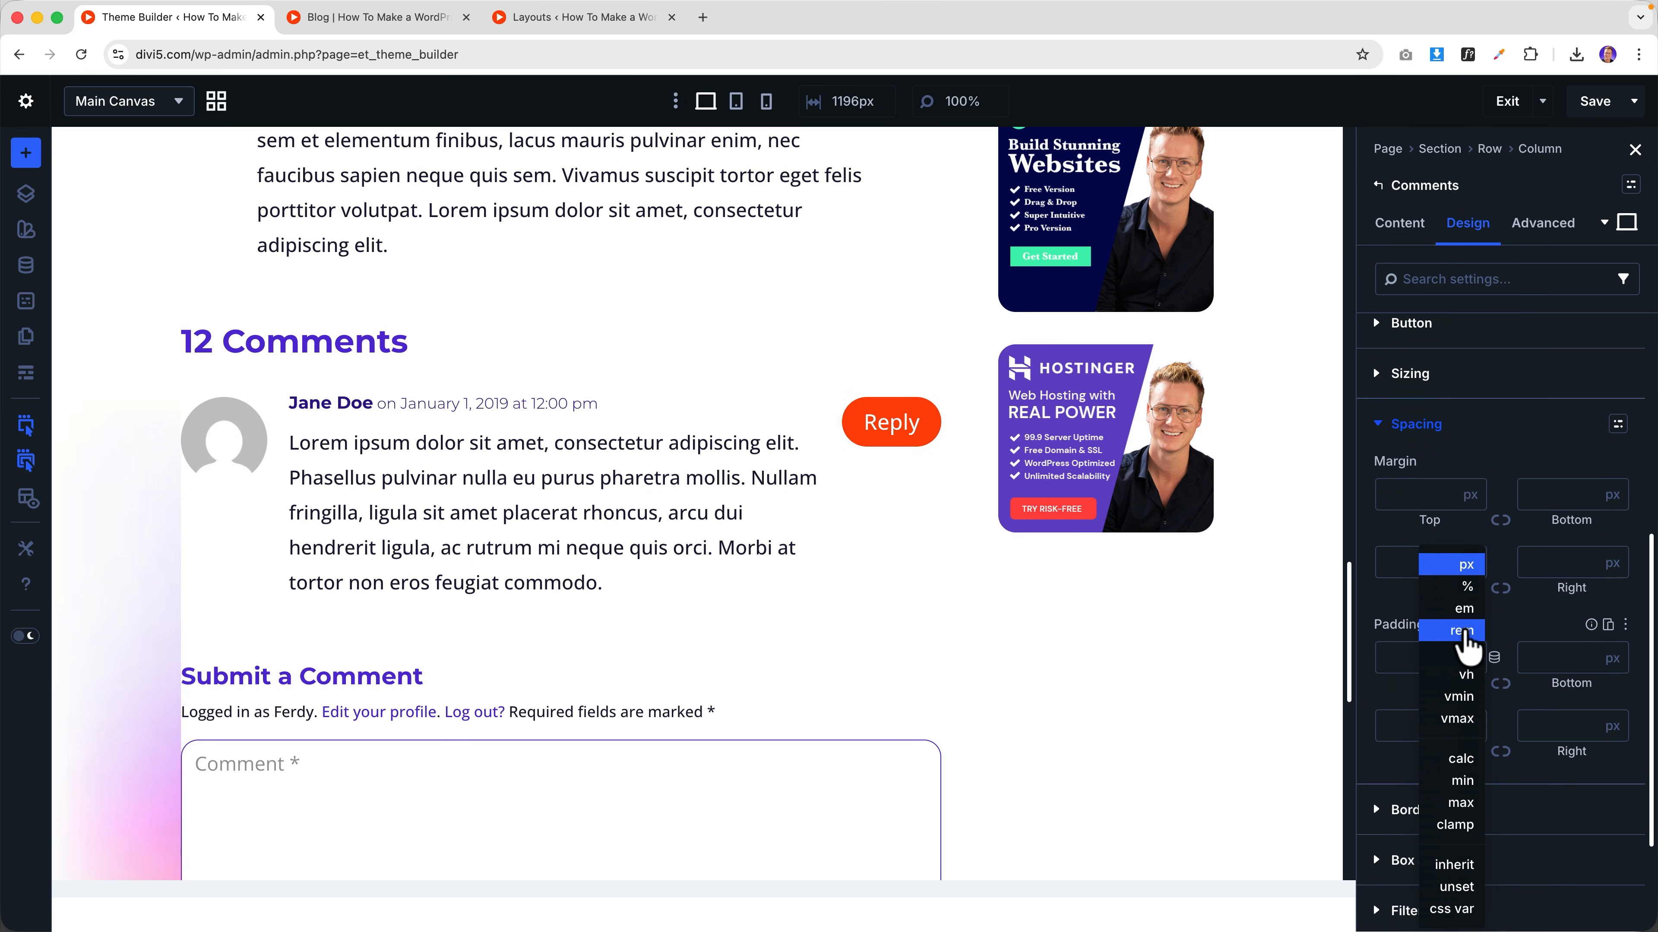
click(1462, 631)
text(2)
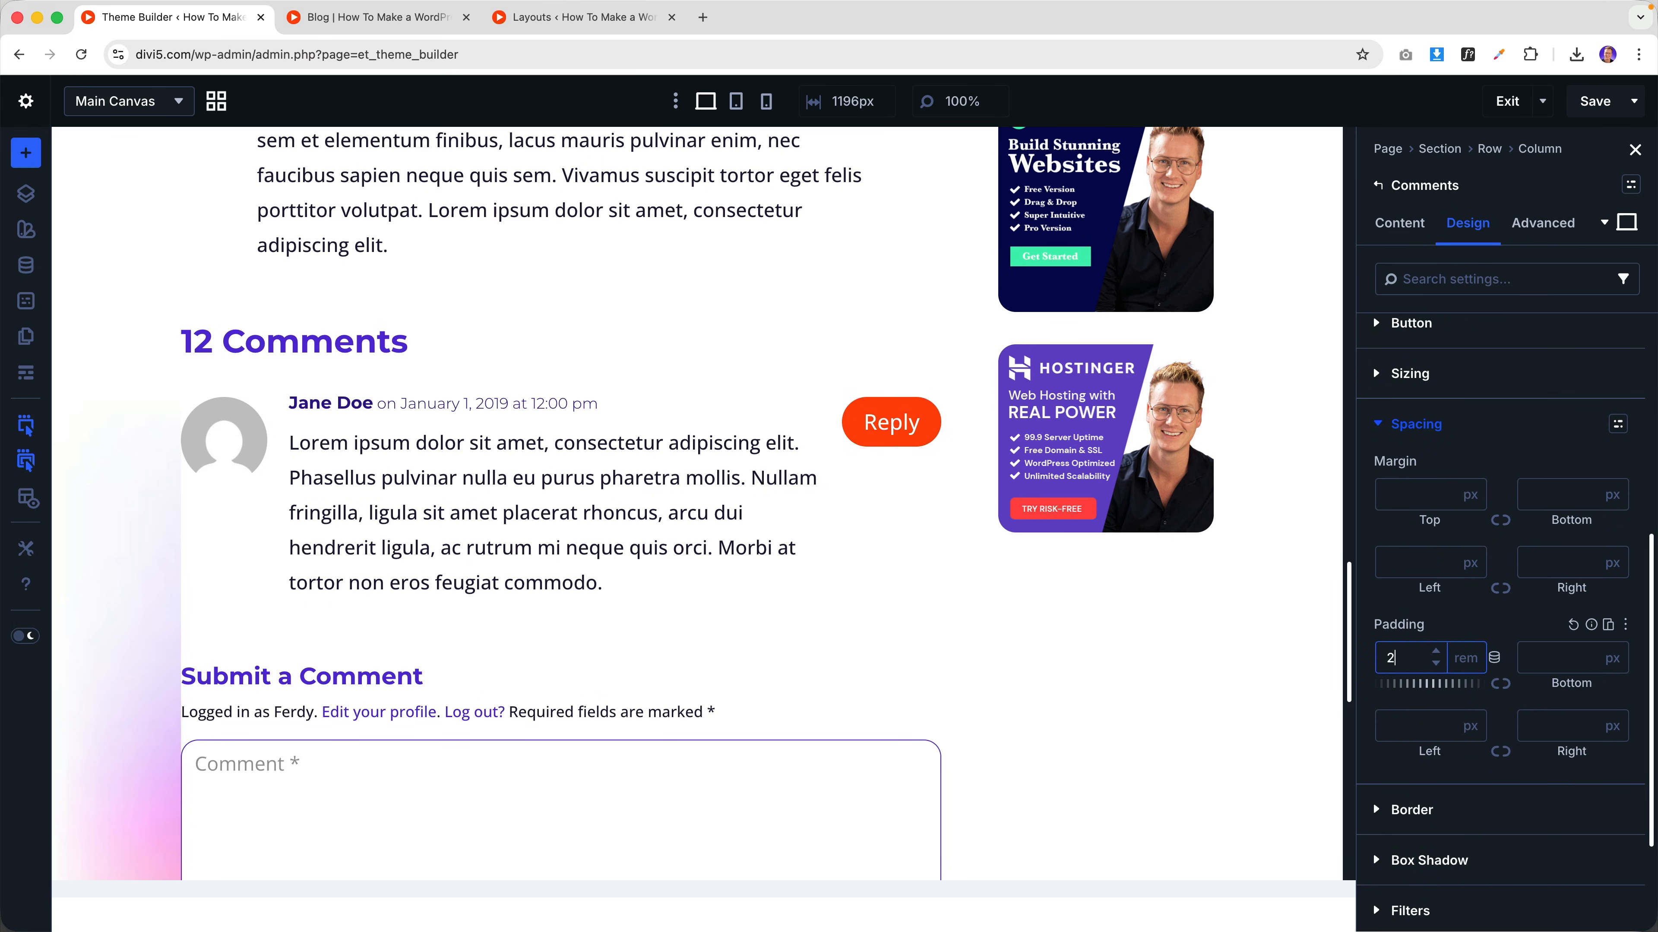
- Enter 2 for the Comments module's bottom padding and set its left padding to 2 rem
click(1447, 726)
click(1461, 725)
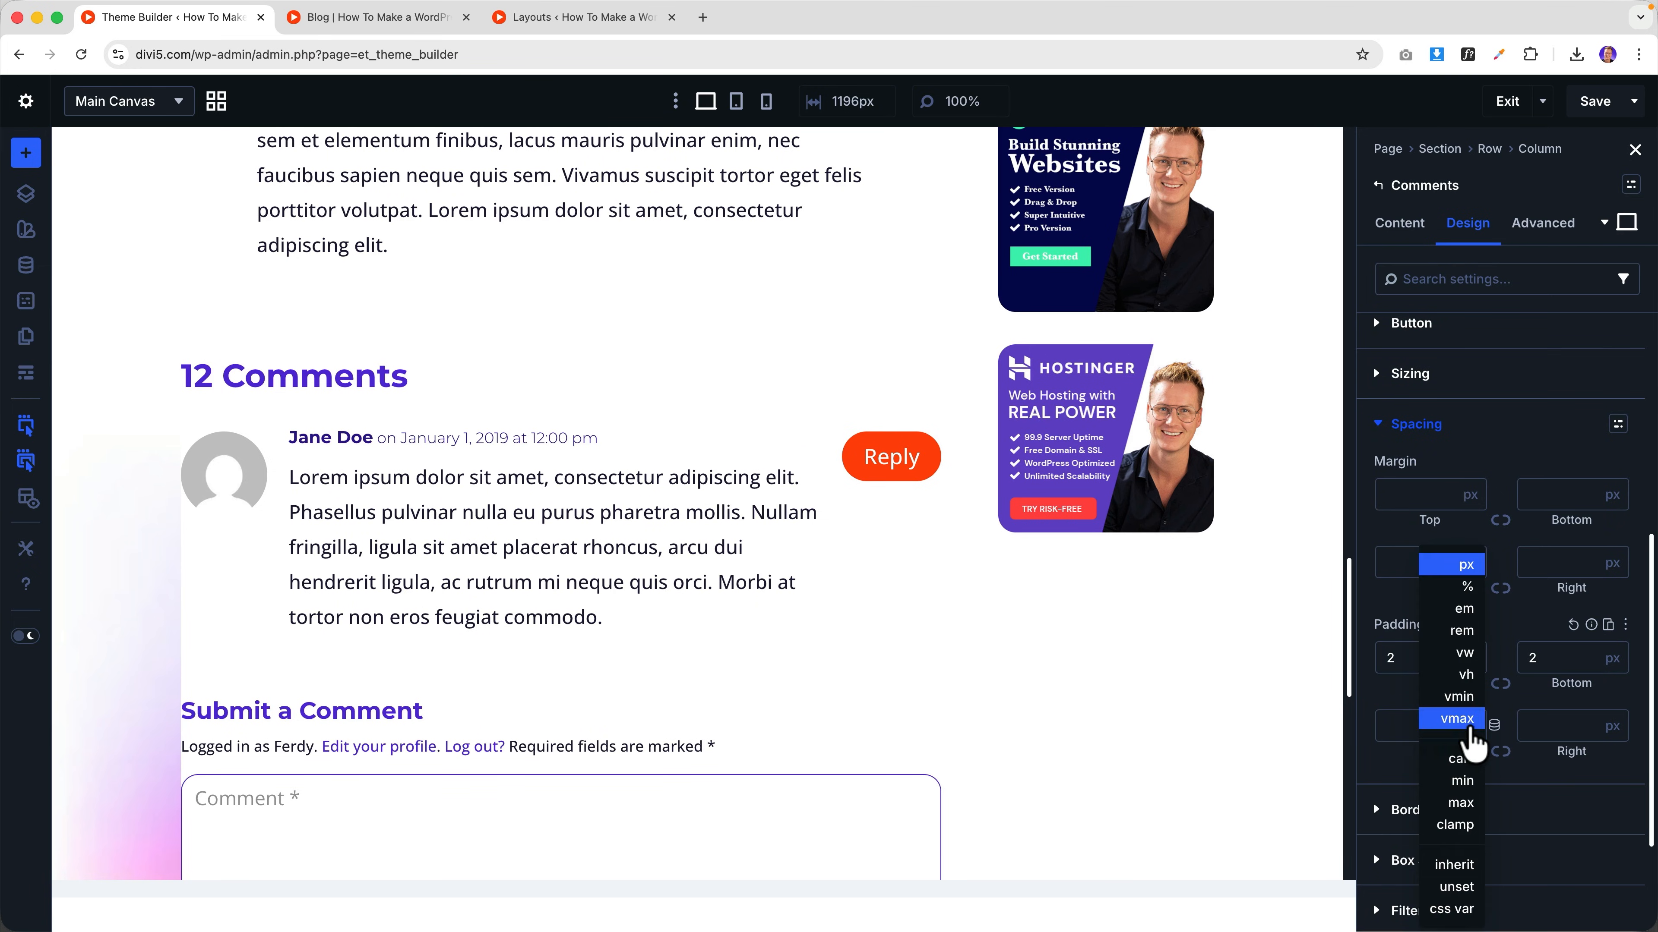
click(1460, 631)
click(1410, 729)
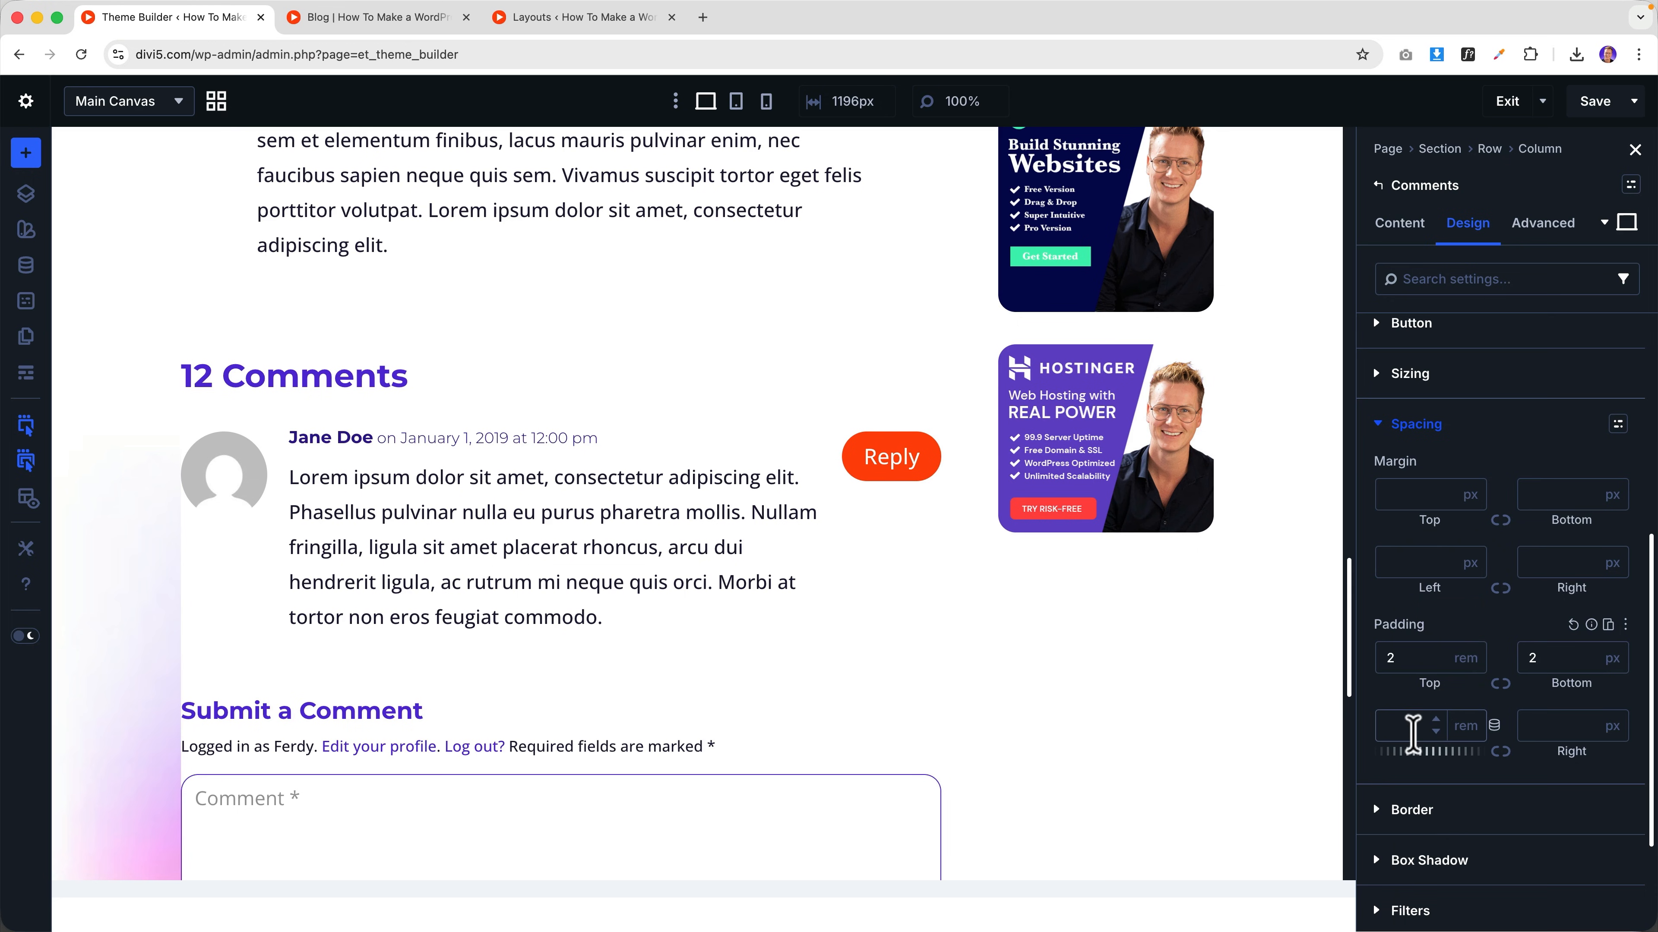
text(2)
- Set the Comments module's right padding to 2 rem and change the bottom padding's unit to rem
click(1576, 728)
click(1612, 726)
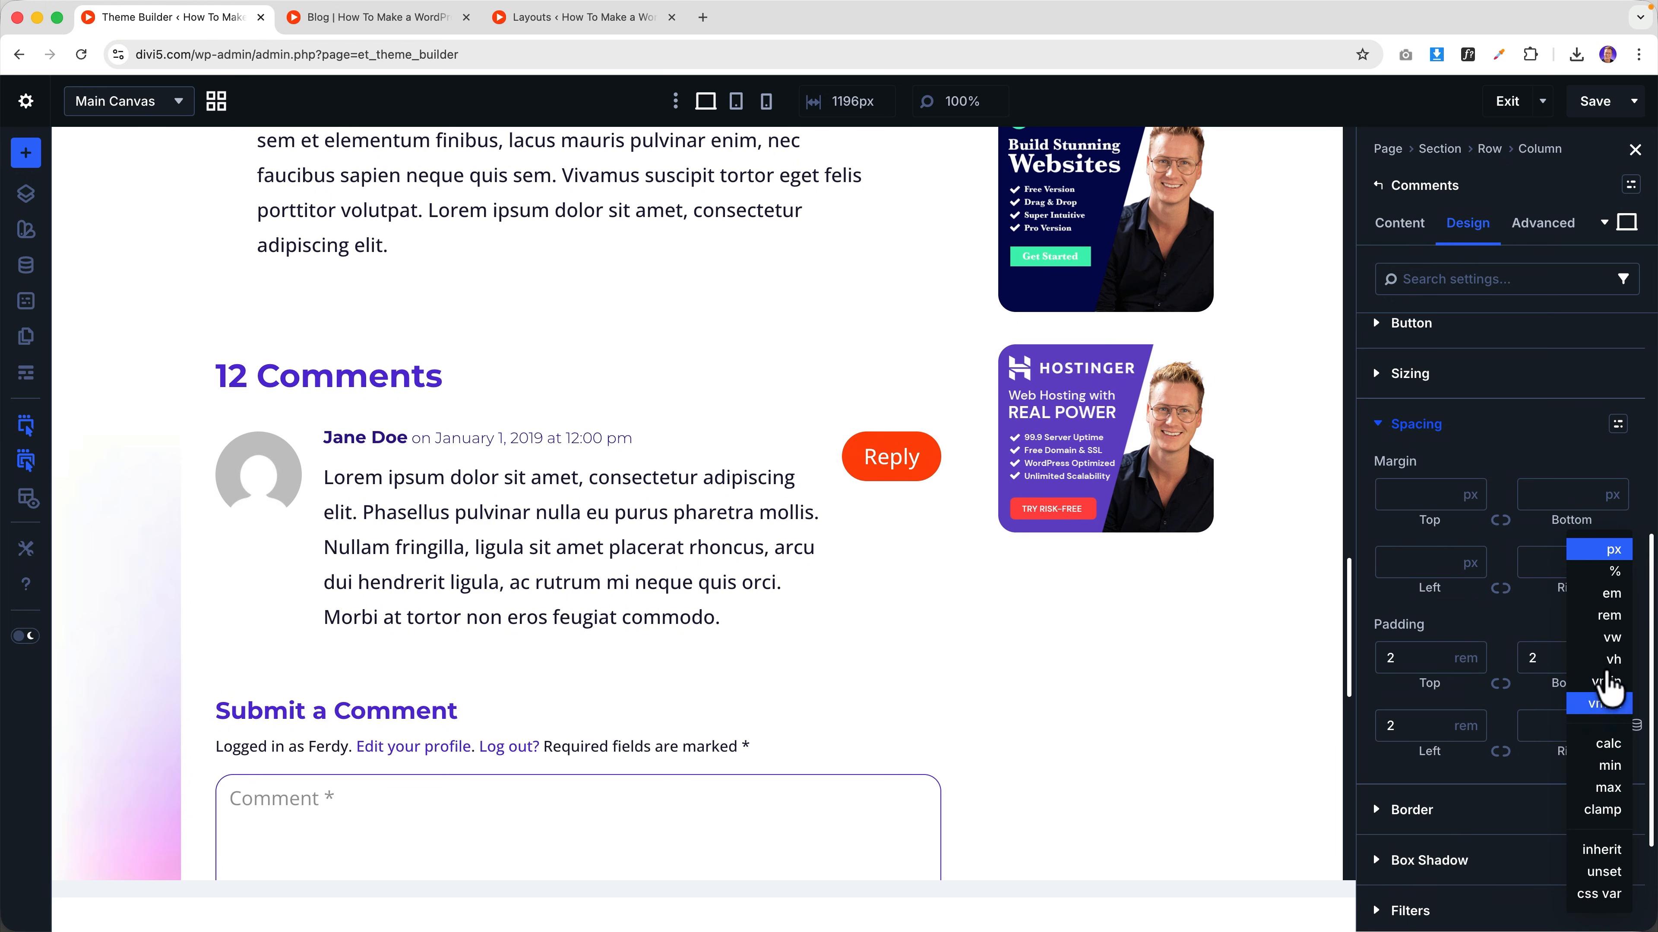
click(1607, 632)
click(1551, 724)
text(2)
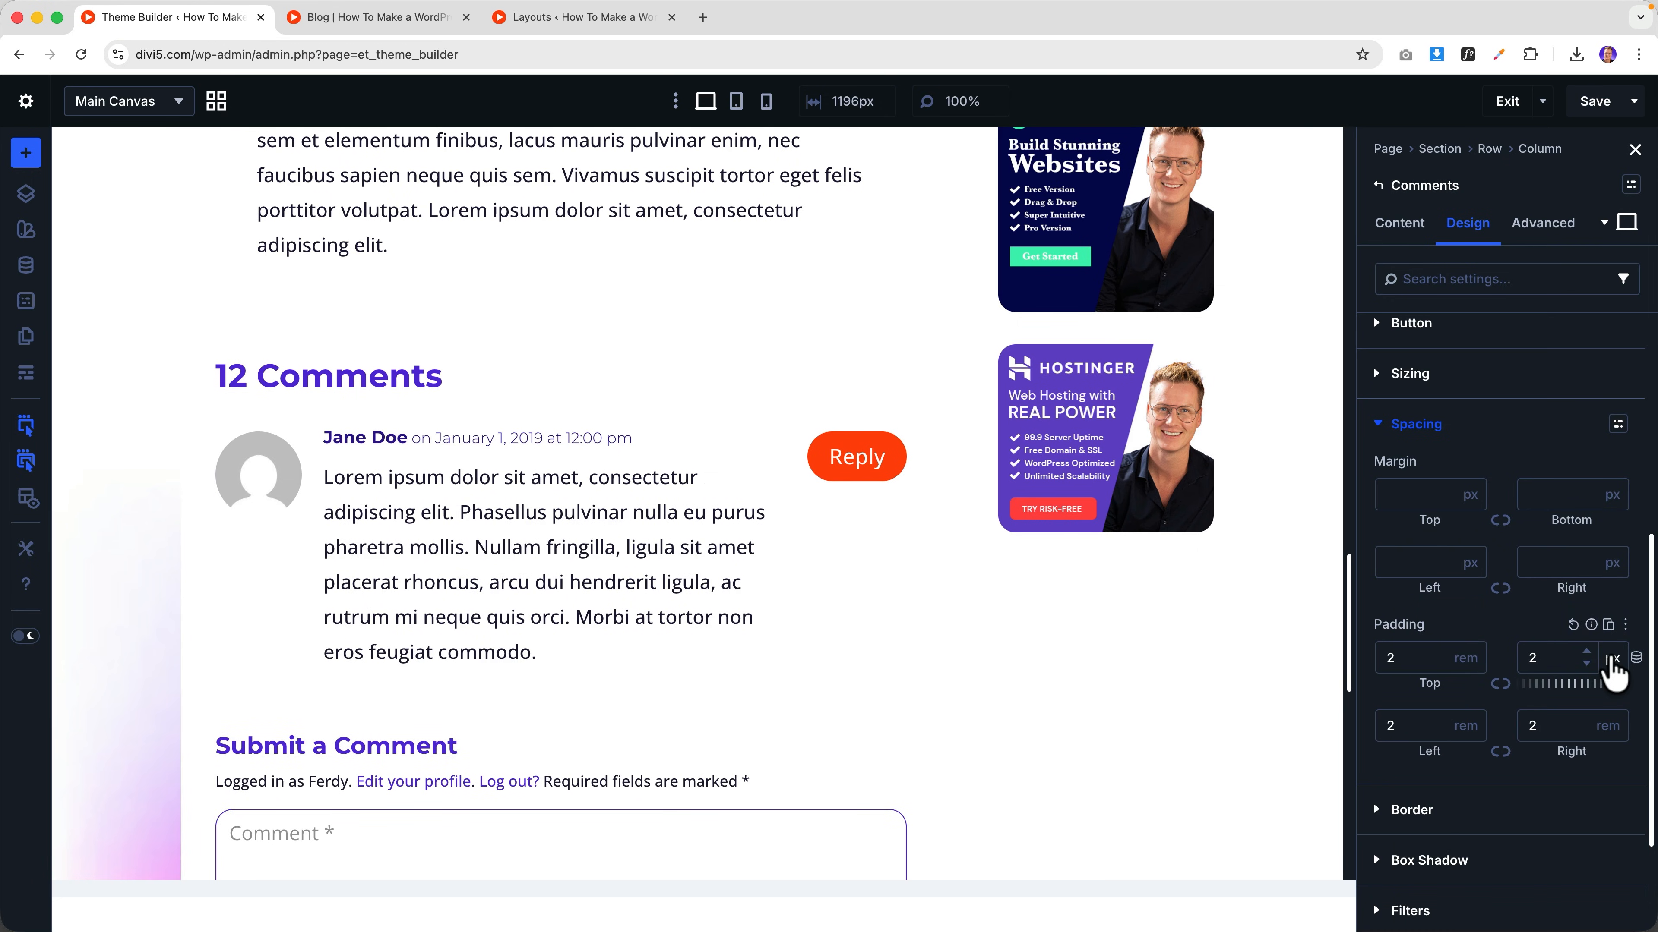
click(1612, 658)
click(1607, 628)
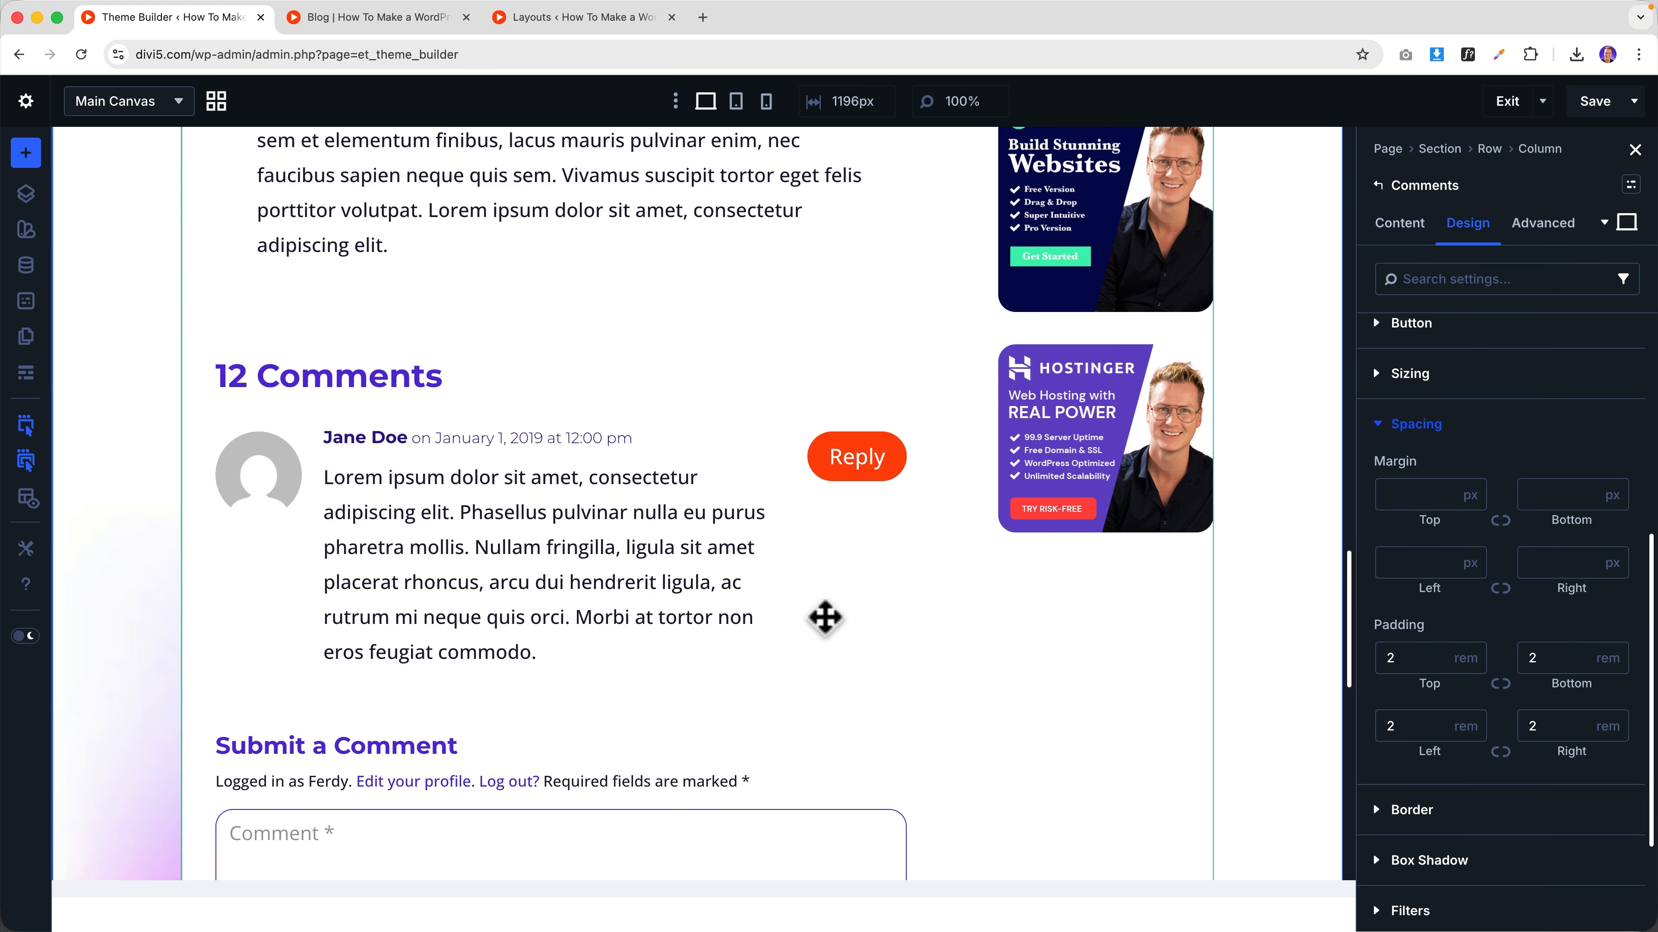
- Round all four corners of the Comments module with a border radius of 2 rem
scroll(658, 544, down, 1)
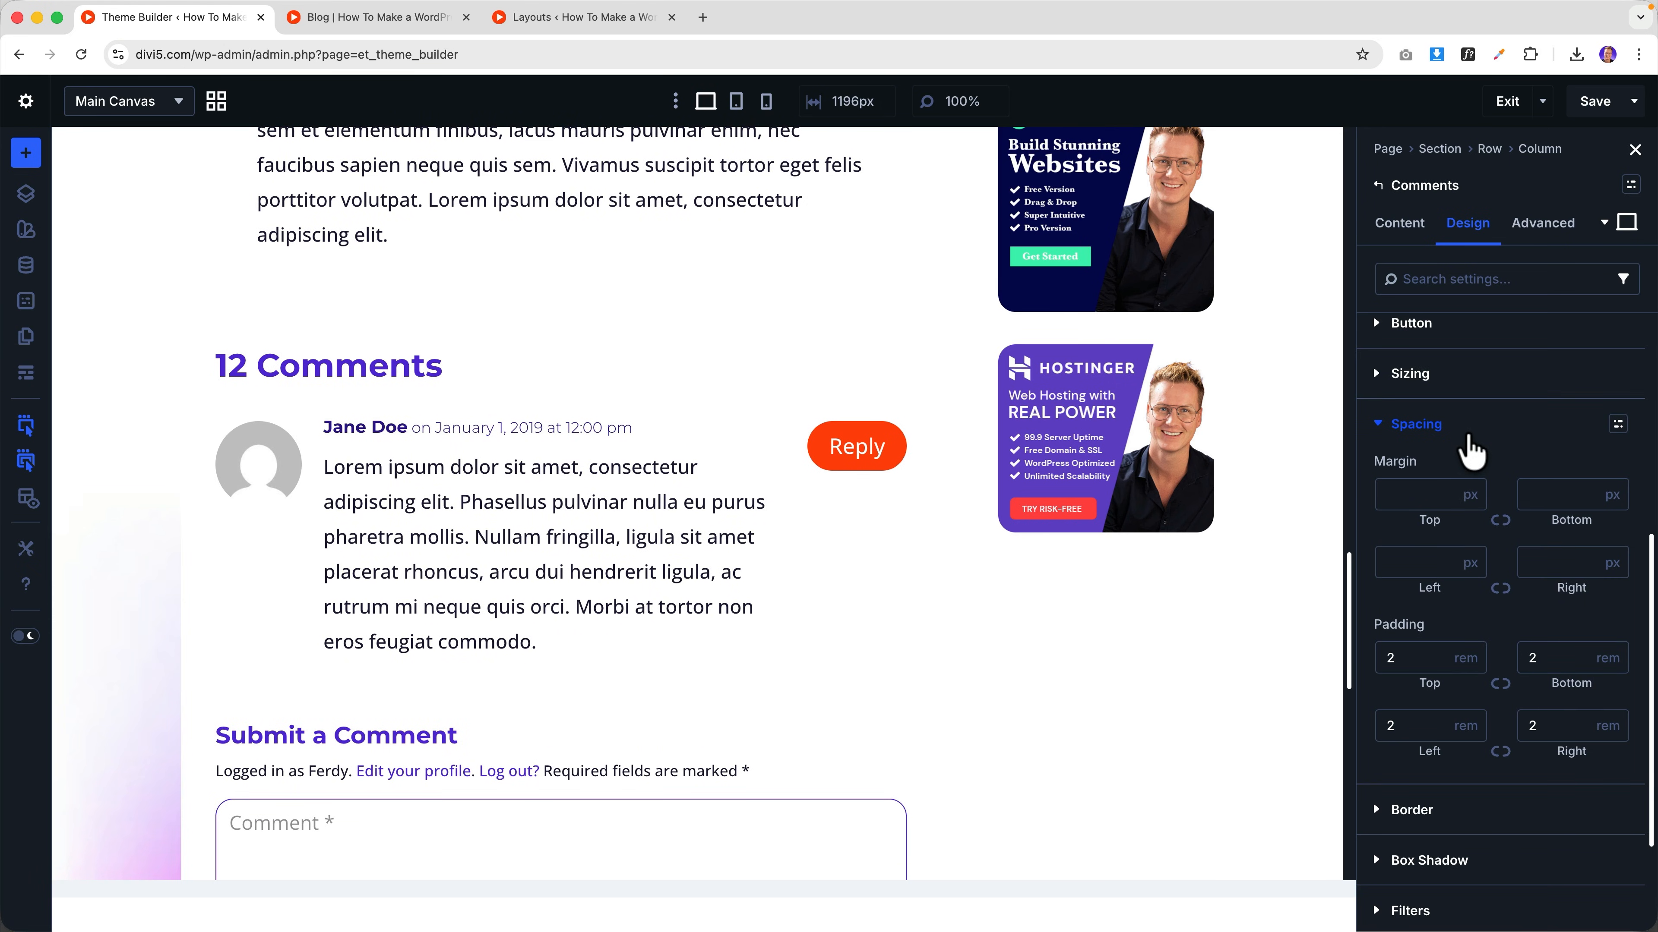
click(1465, 431)
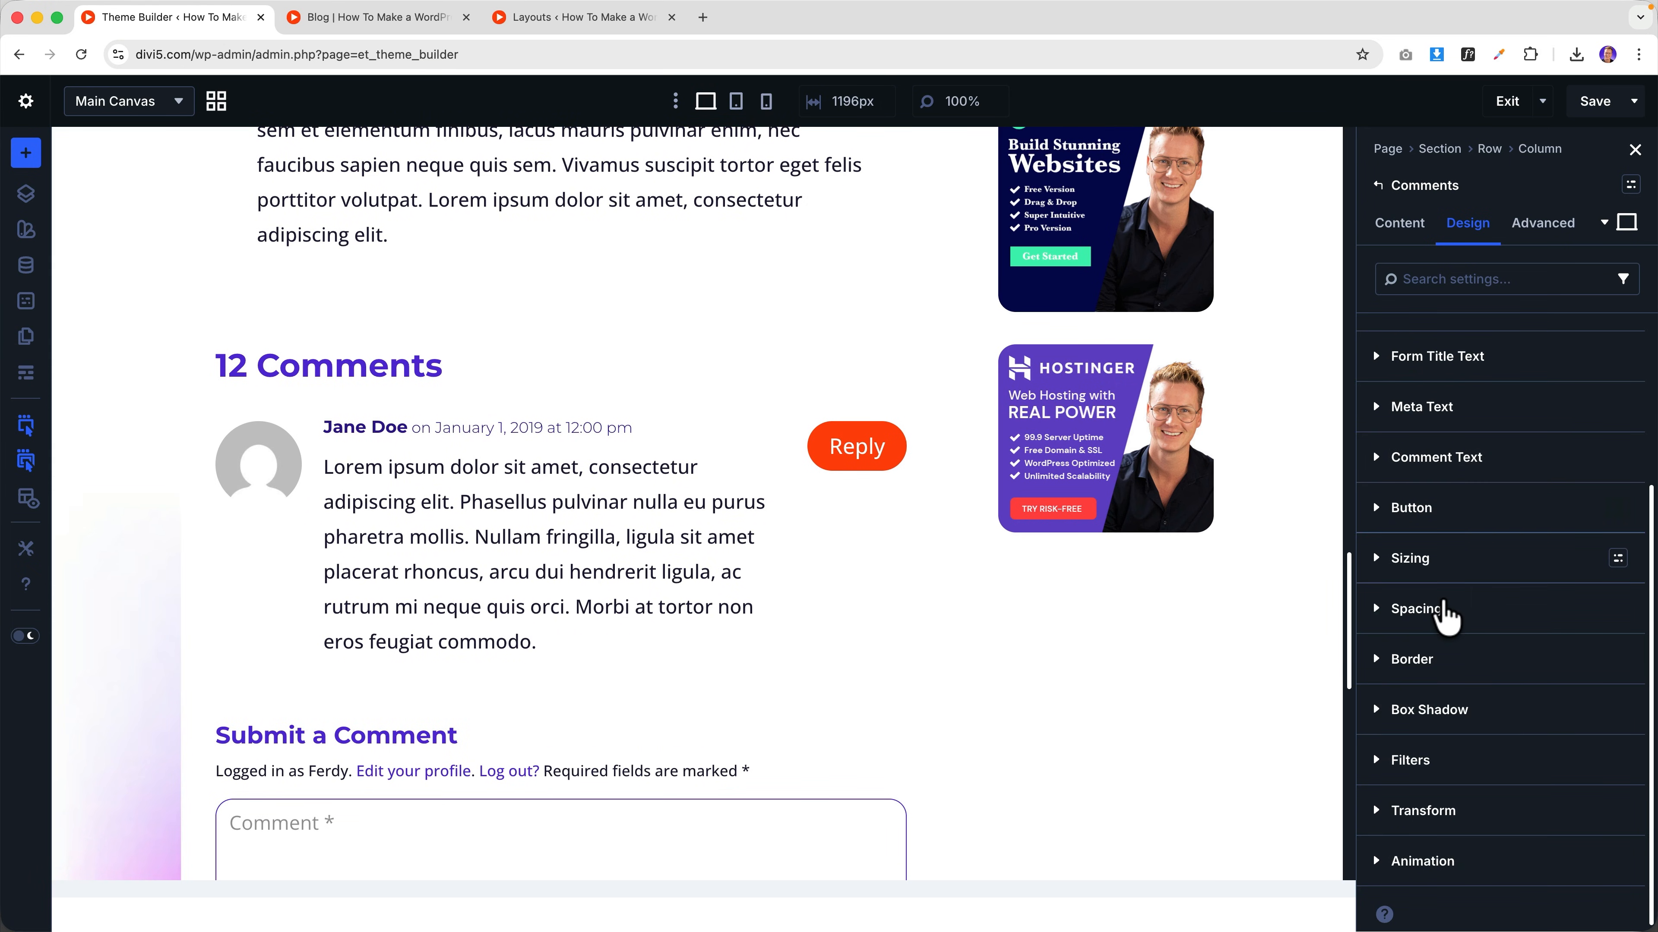
click(1413, 658)
click(1470, 617)
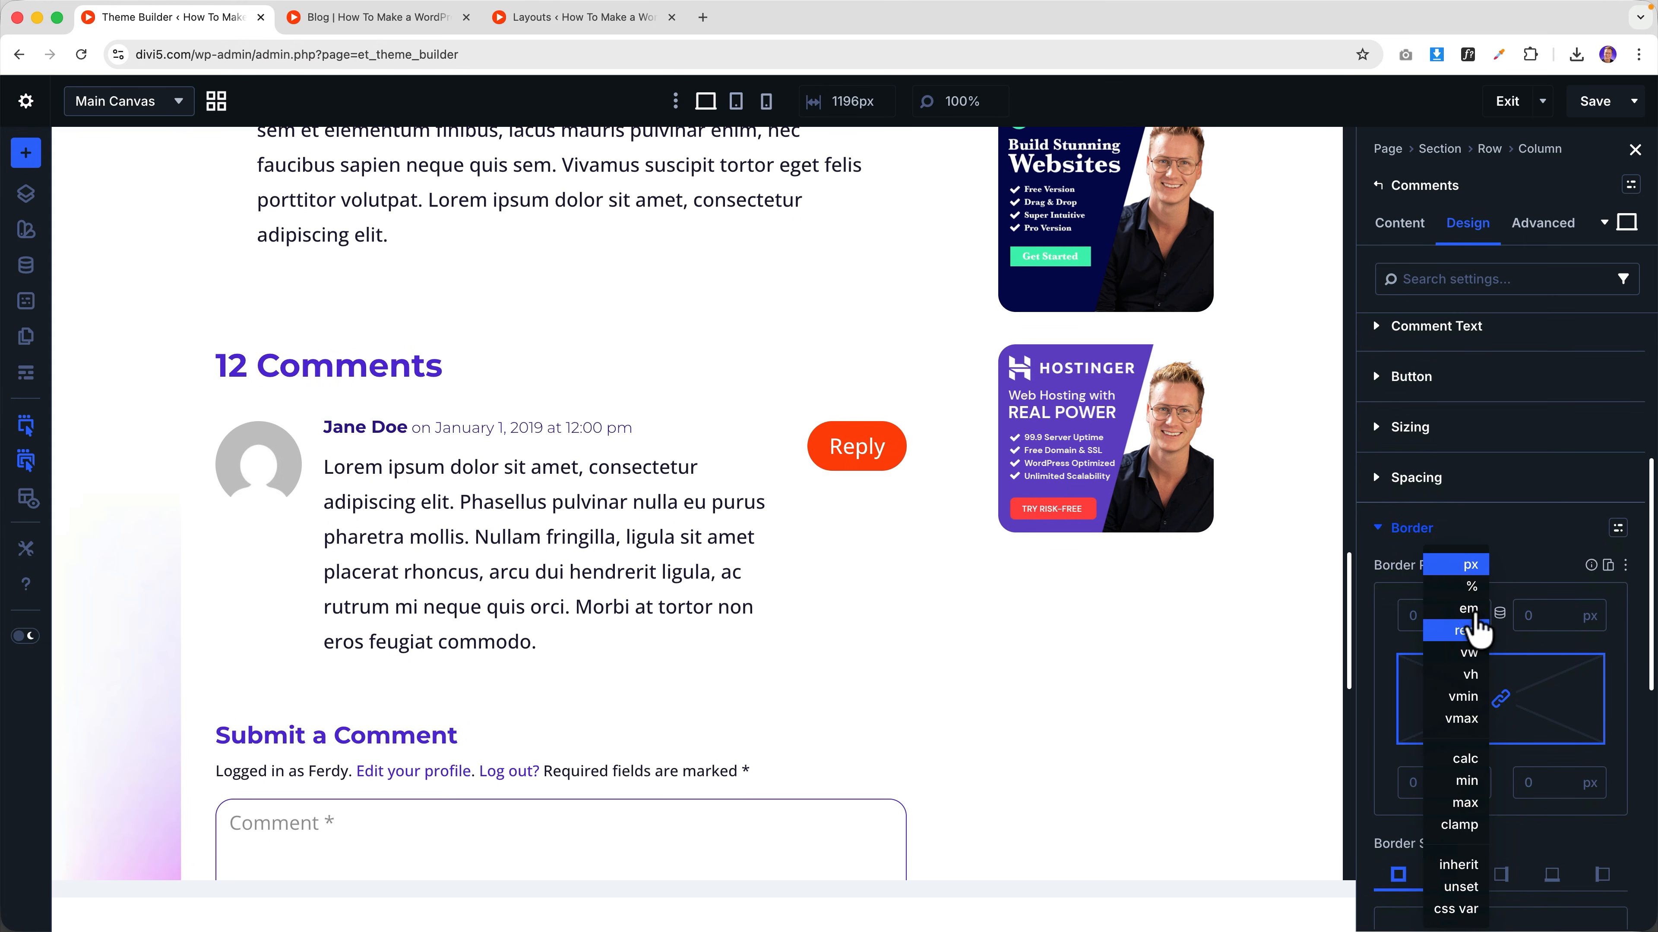
click(1477, 646)
drag(1418, 616, 1401, 616)
text(2)
key(Tab)
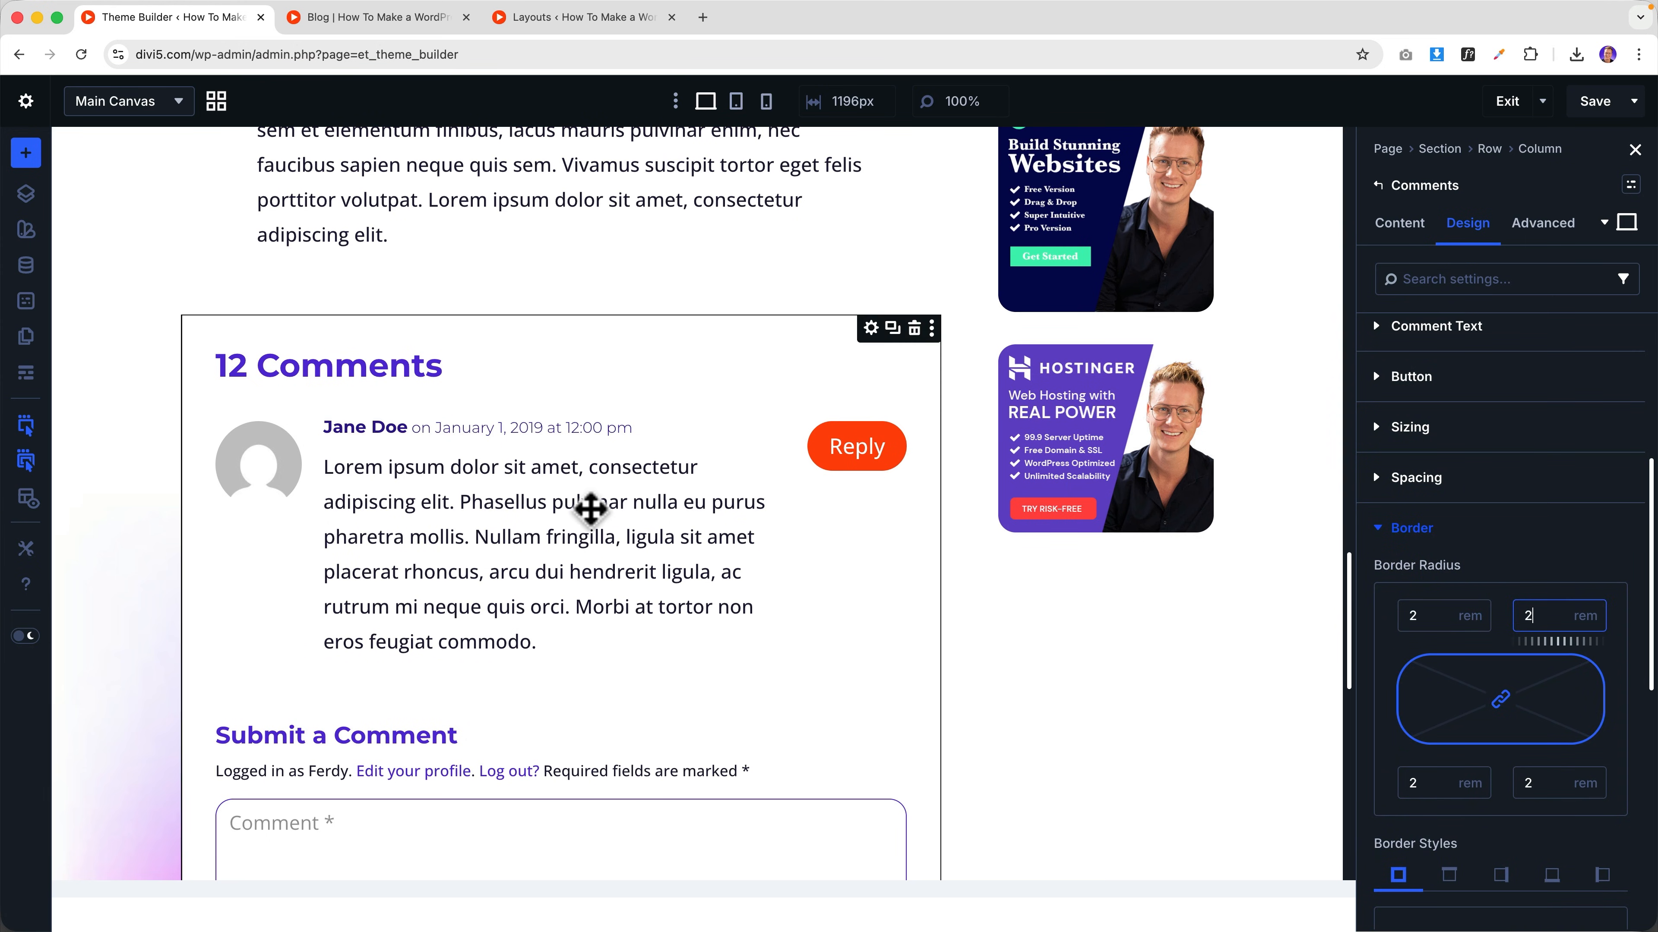
- Review the Comments module from the comment form up to the post content and save the template
scroll(583, 510, down, 4)
scroll(583, 510, down, 7)
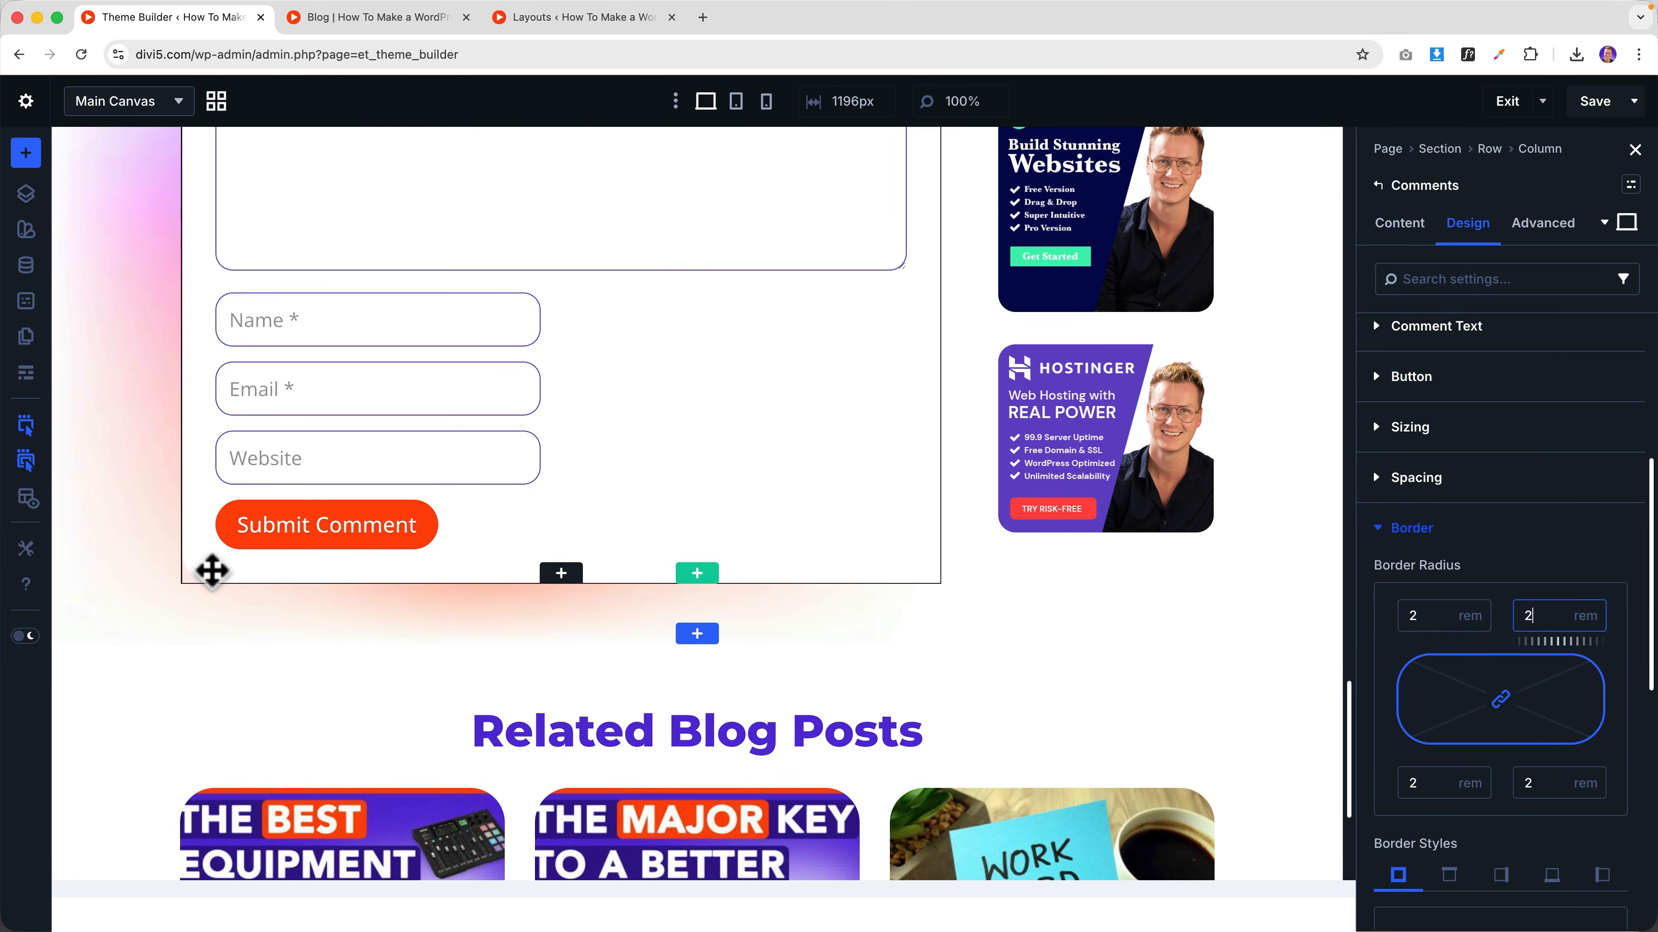
scroll(362, 567, up, 10)
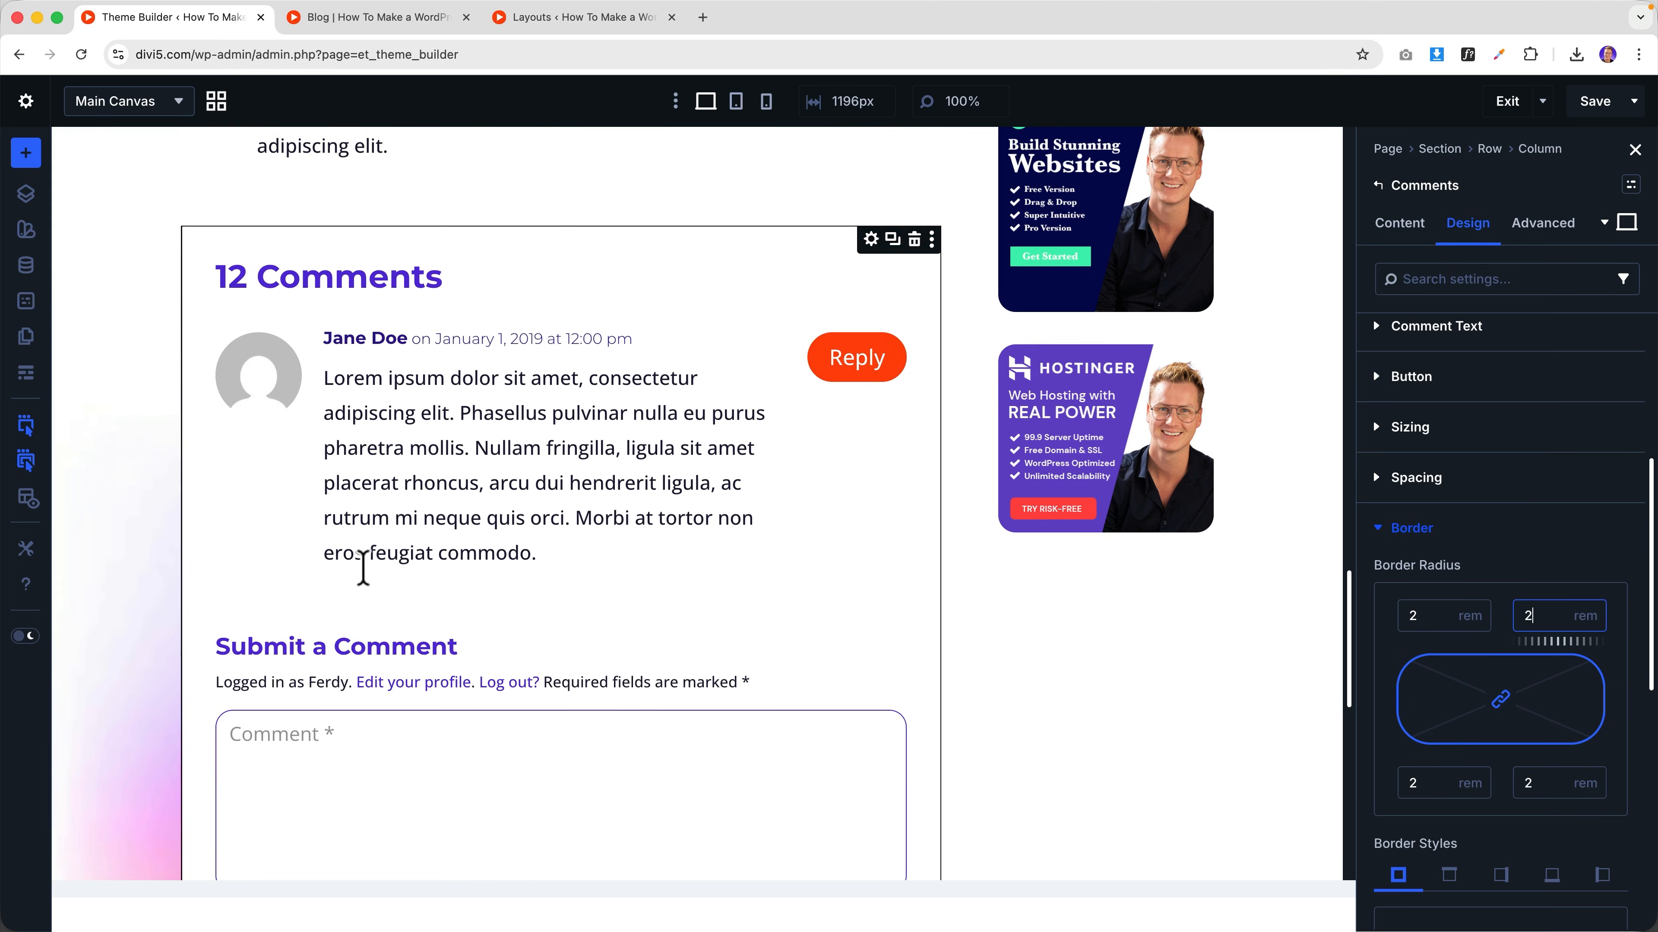
scroll(364, 567, up, 4)
key(ctrl+s)
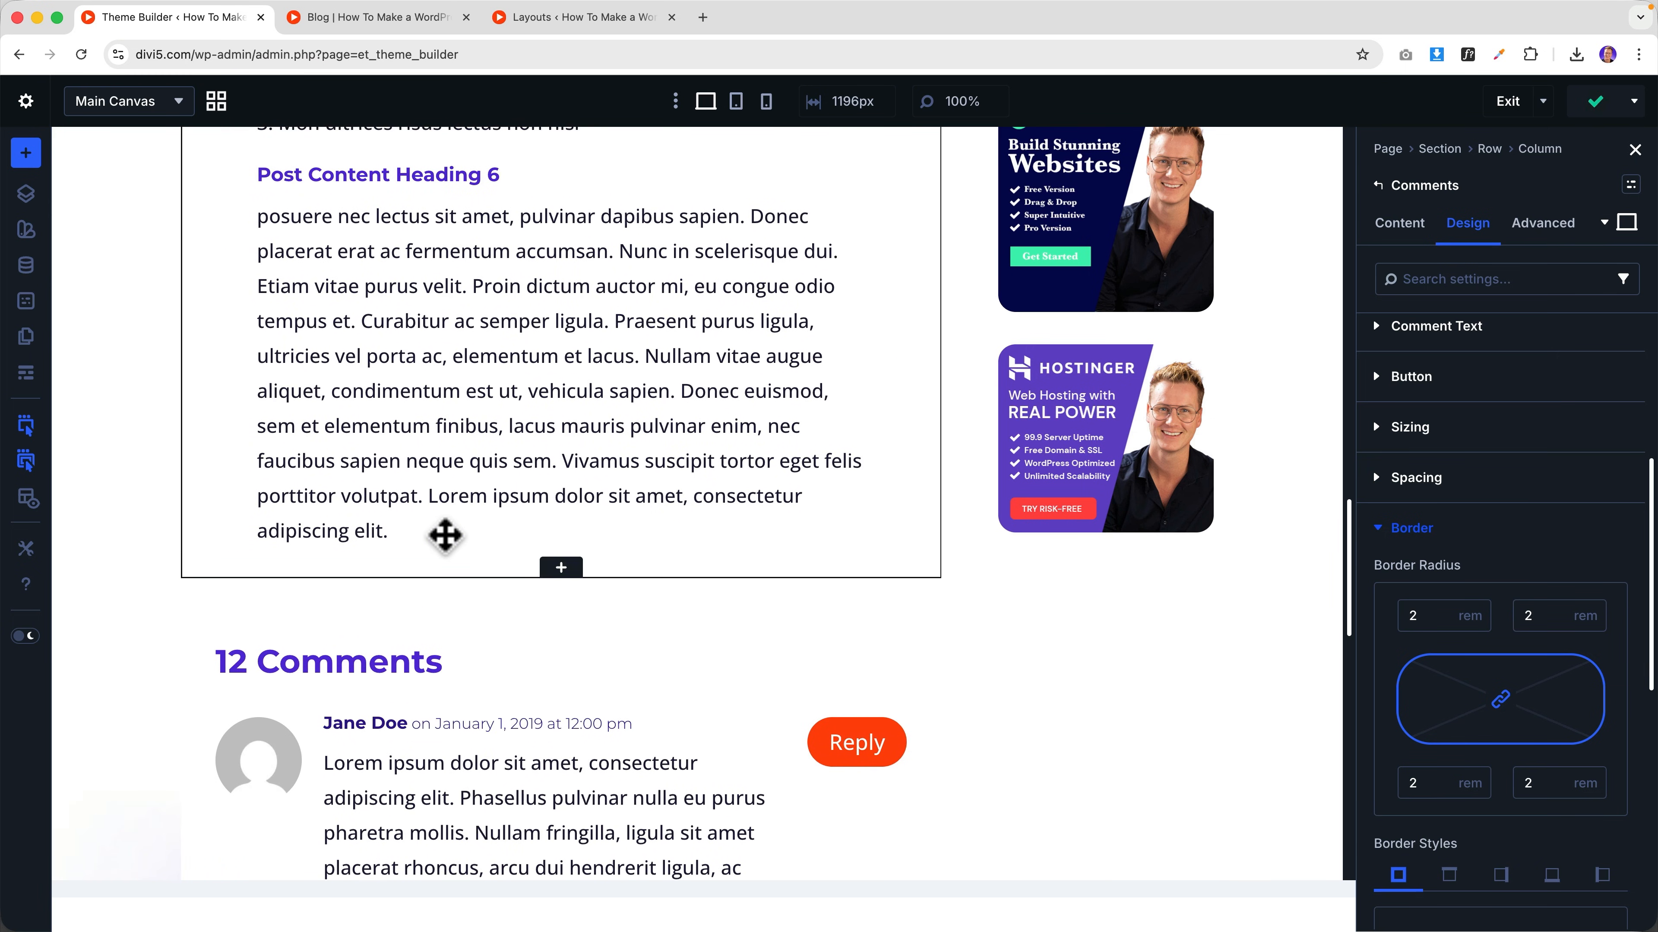
- Go to the live website's Blog page and open the post "4 Free Steps To Set SMART Goals for Your Website!"
click(348, 22)
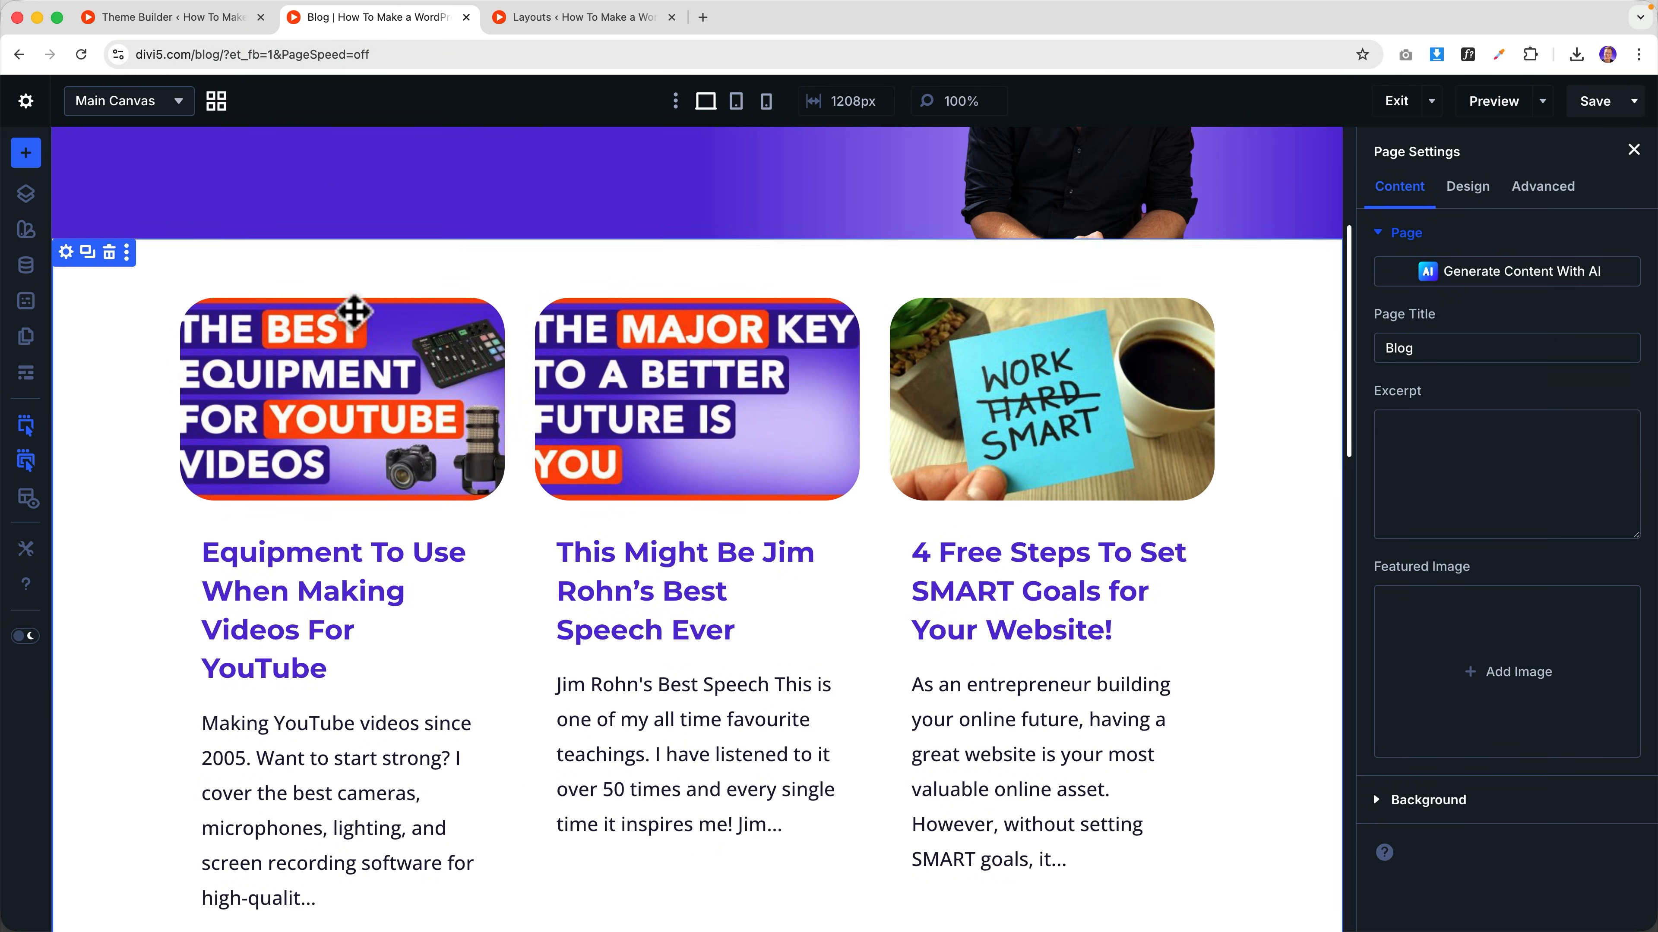
click(547, 23)
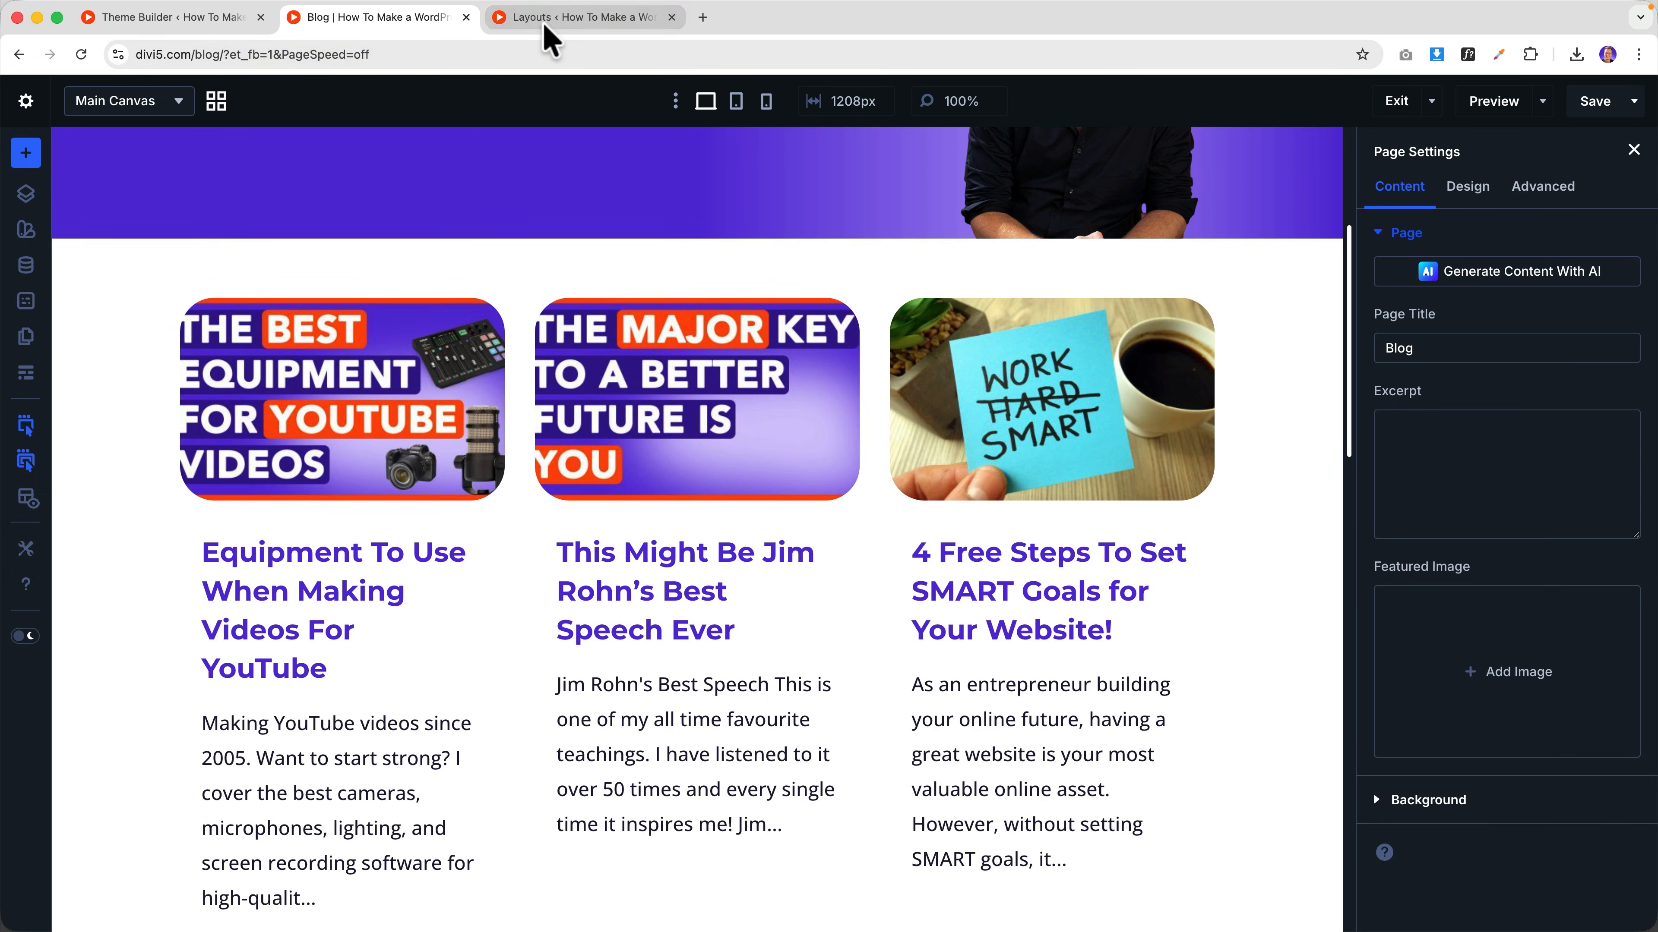
click(230, 98)
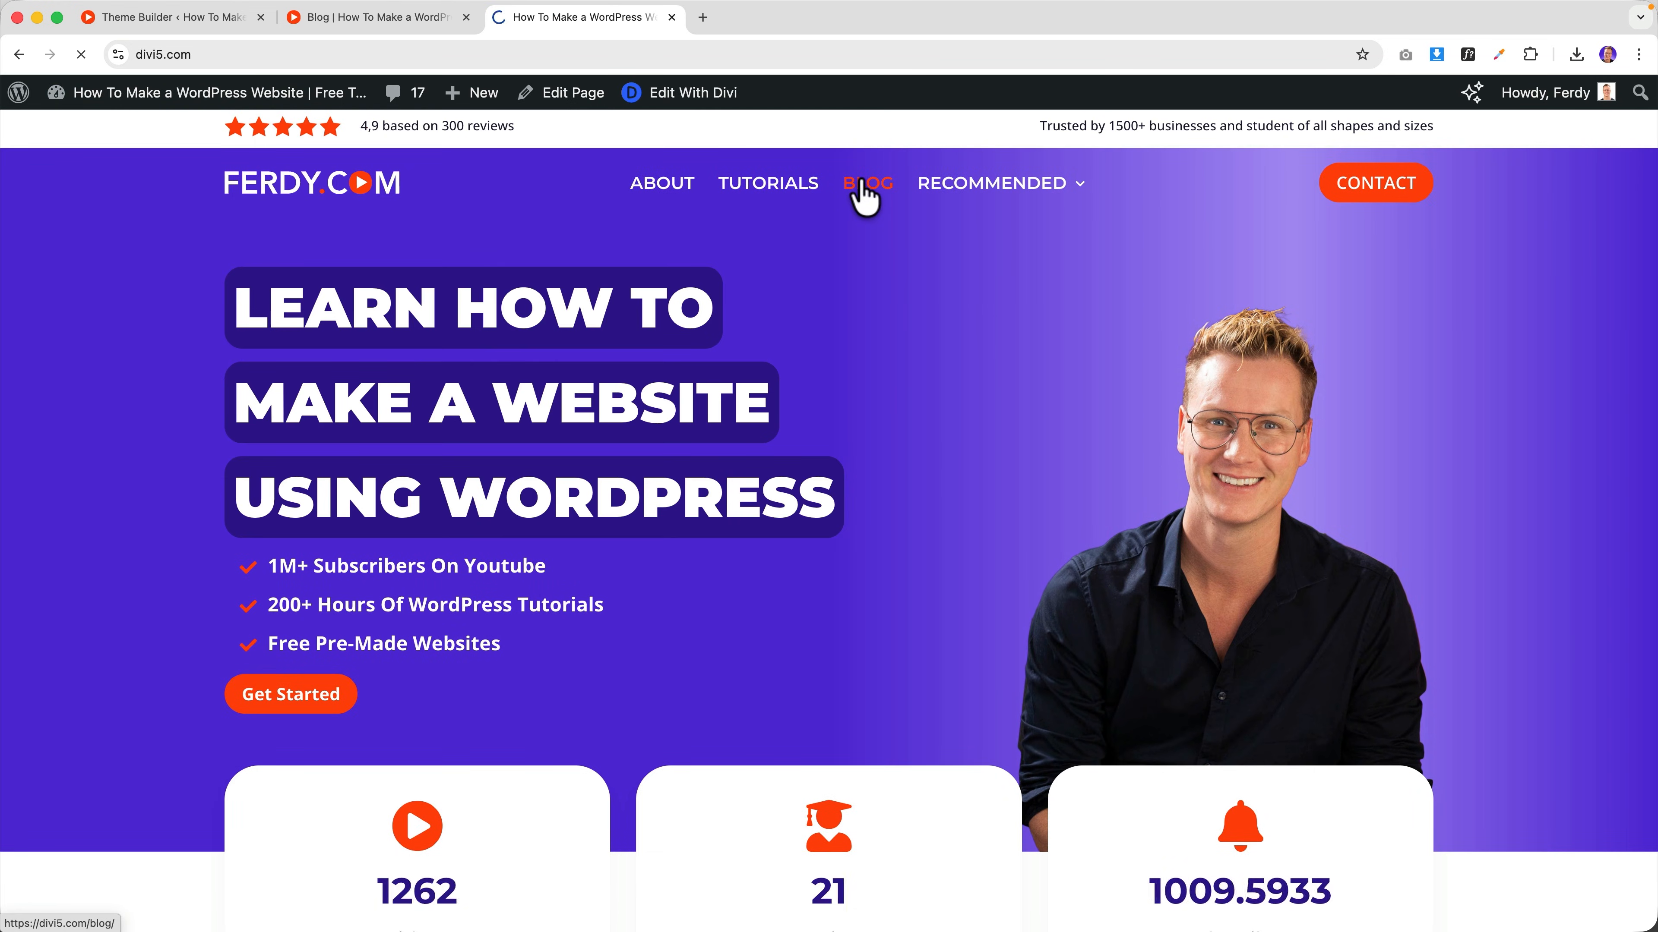
click(866, 190)
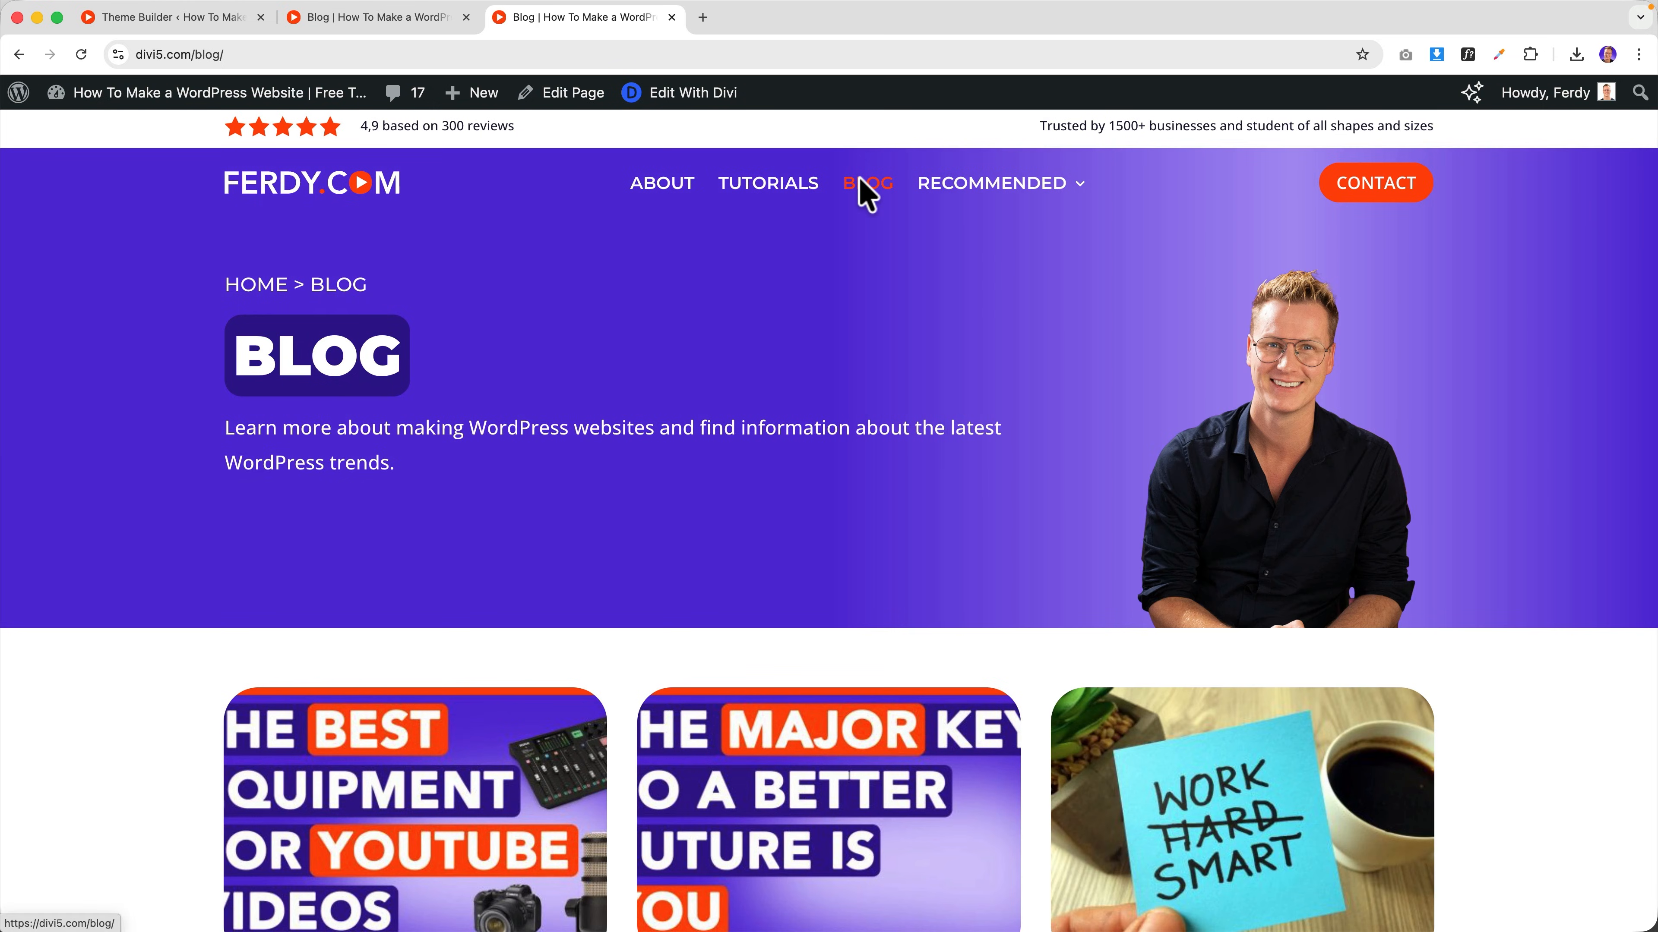
scroll(718, 405, down, 5)
click(1189, 410)
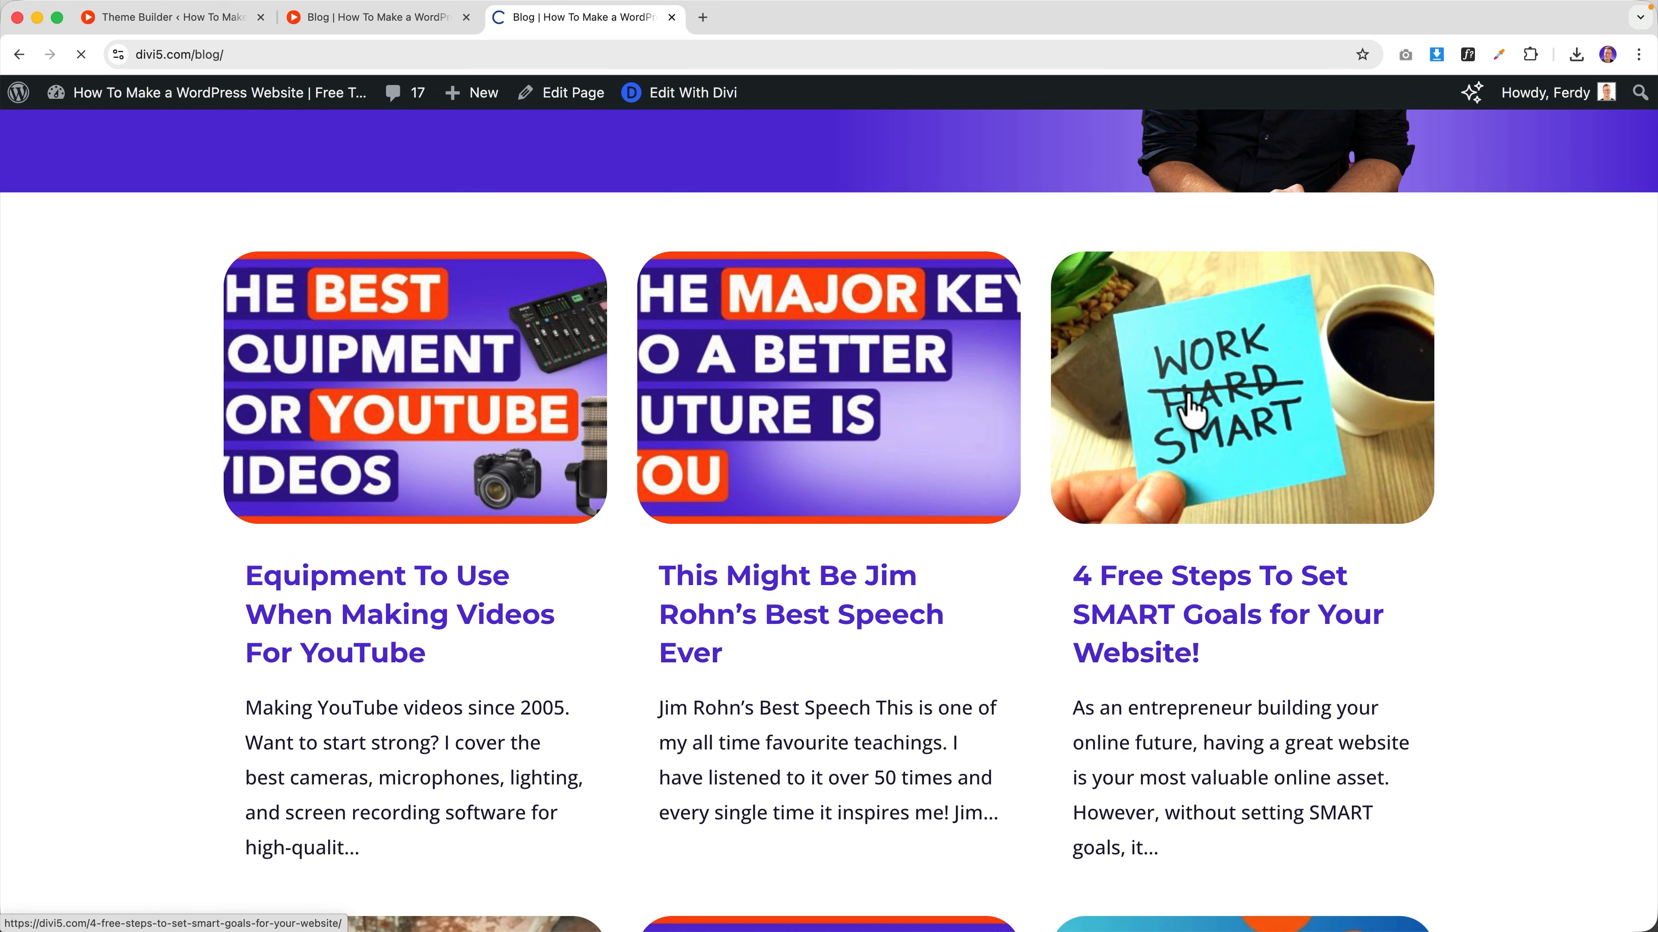
- Check the live post's content, gradient background, rounded comment box and Related Blog Posts section
scroll(899, 459, down, 10)
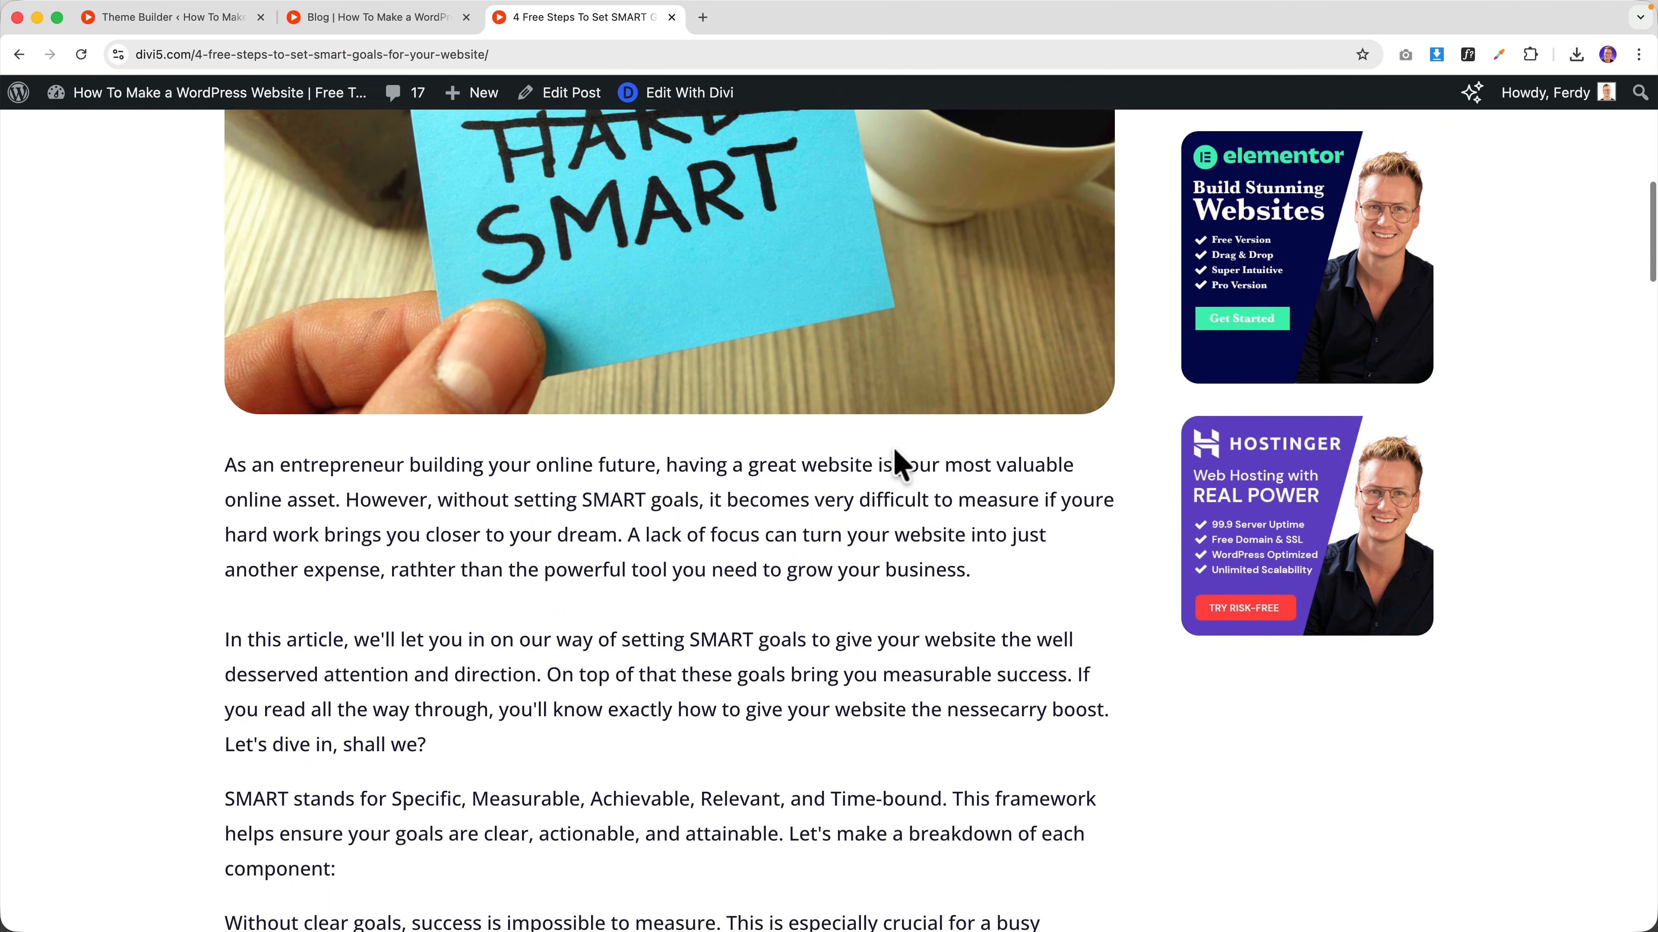
scroll(899, 459, down, 15)
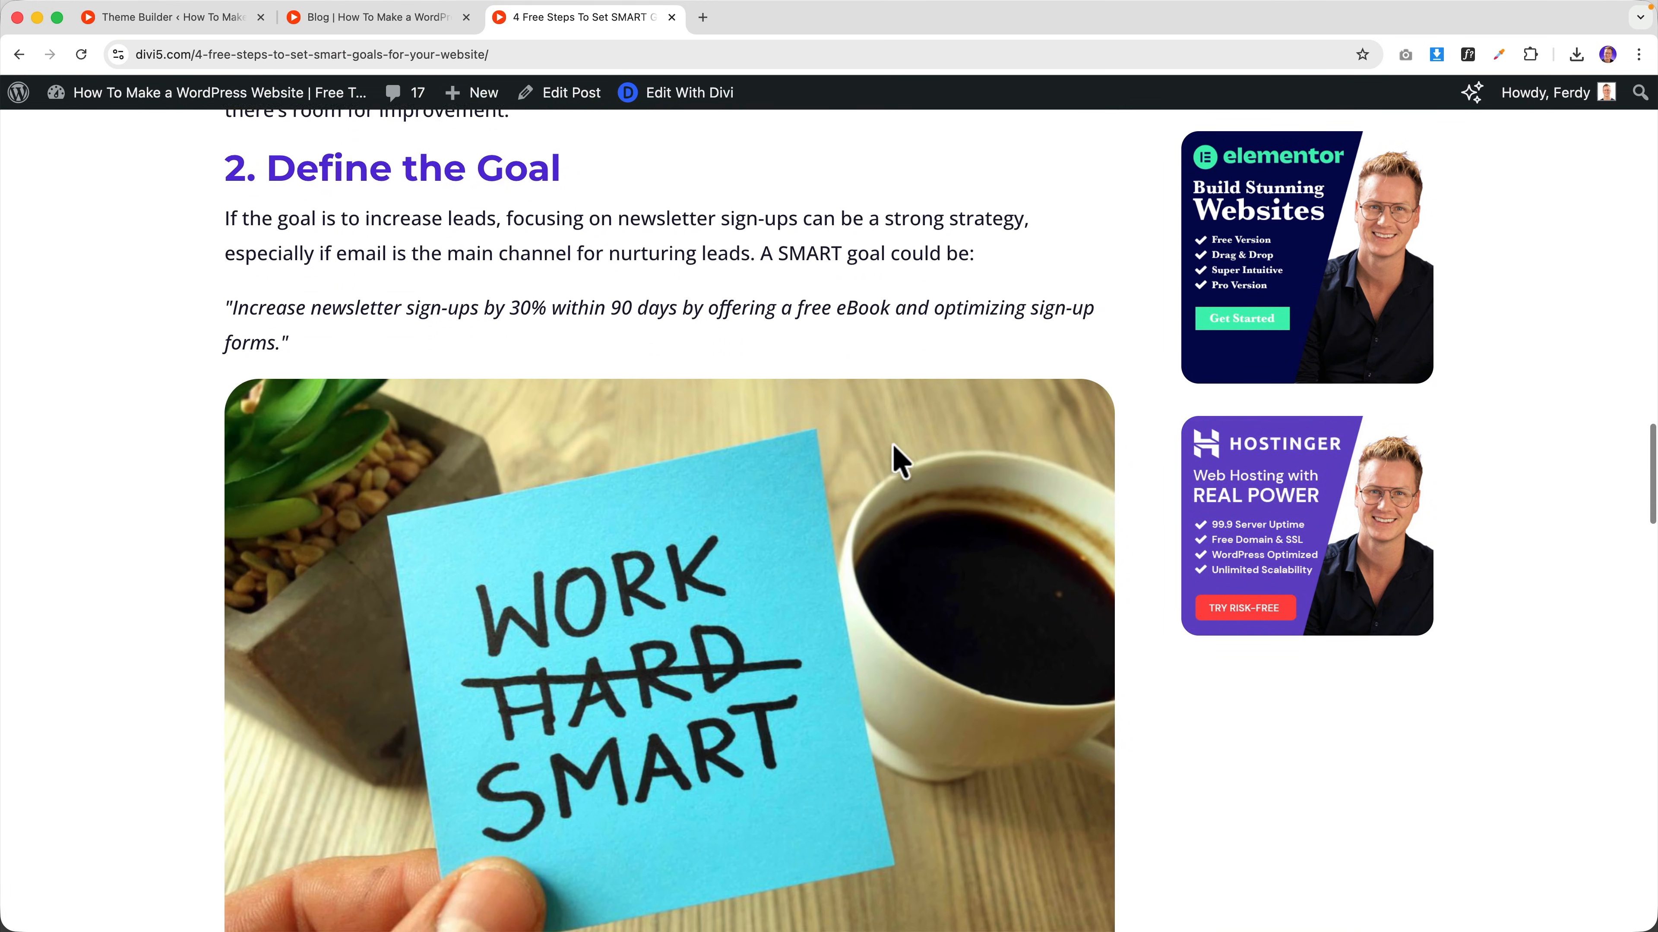
scroll(900, 459, down, 15)
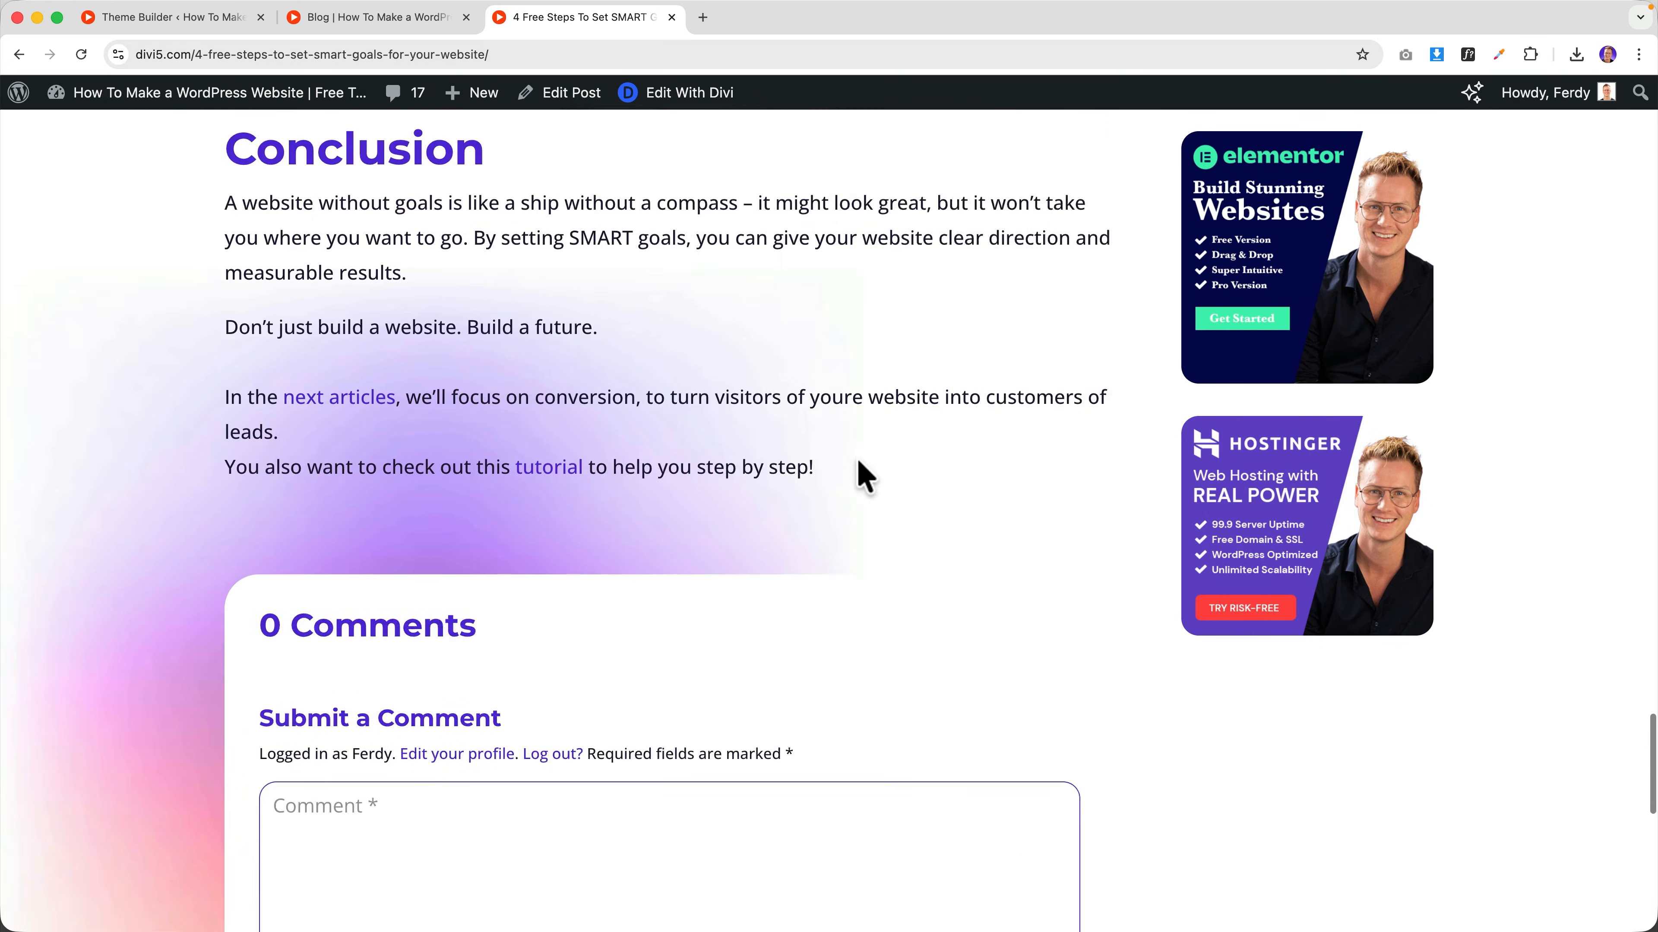
scroll(340, 304, down, 2)
scroll(325, 314, up, 3)
scroll(318, 311, down, 5)
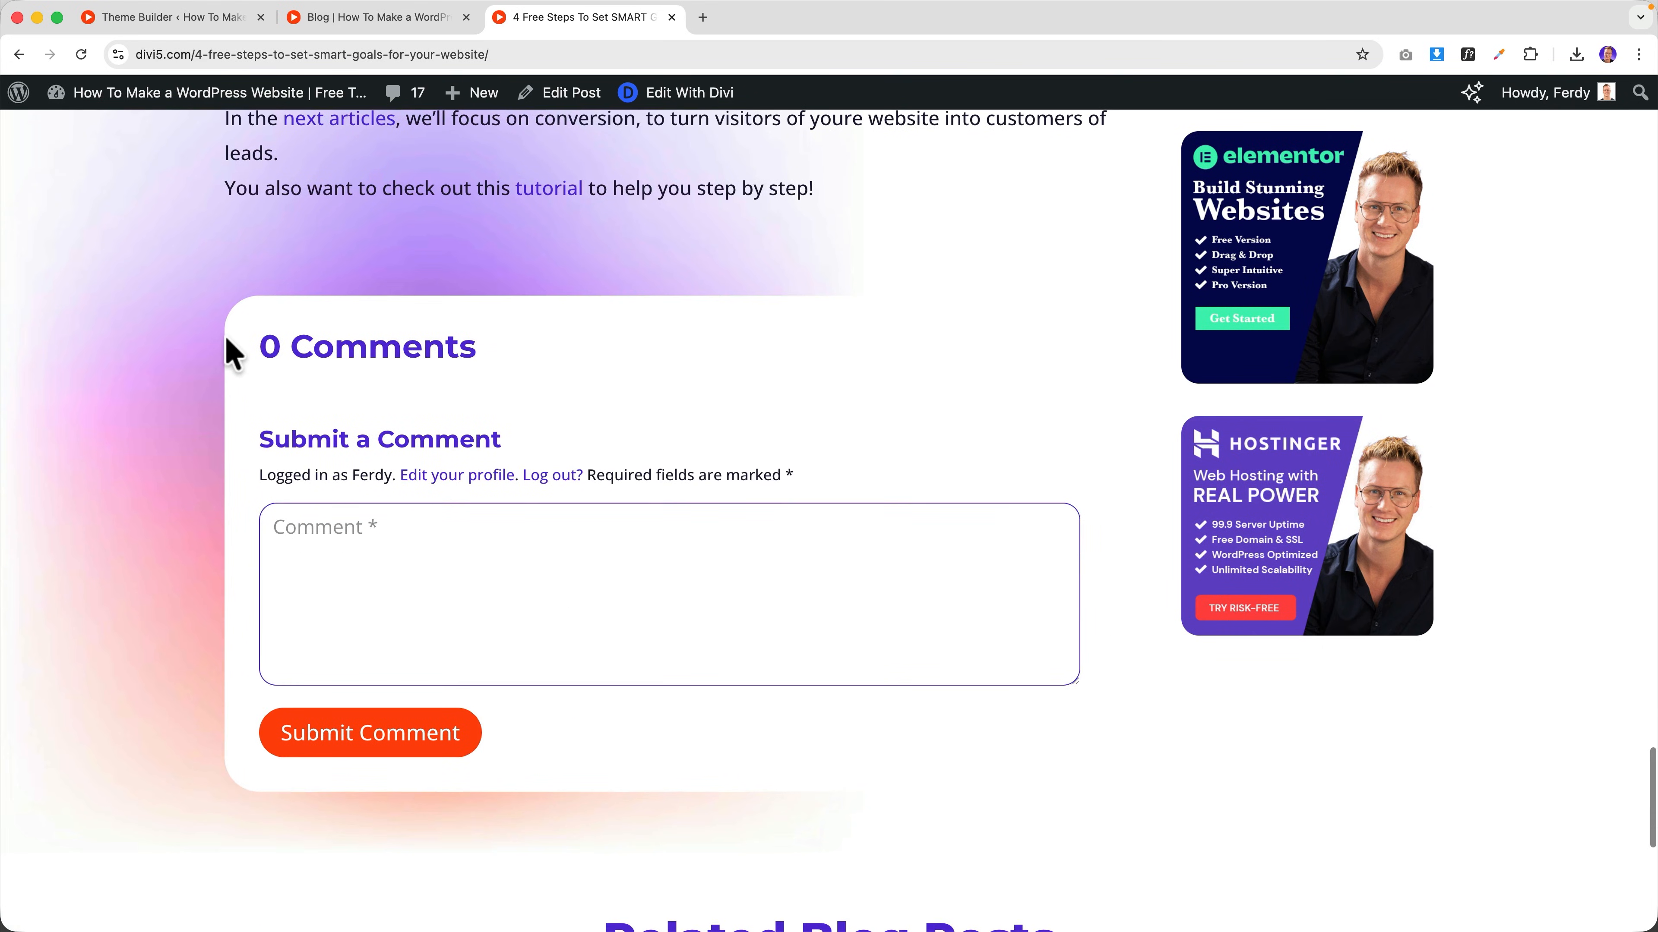
scroll(233, 352, down, 8)
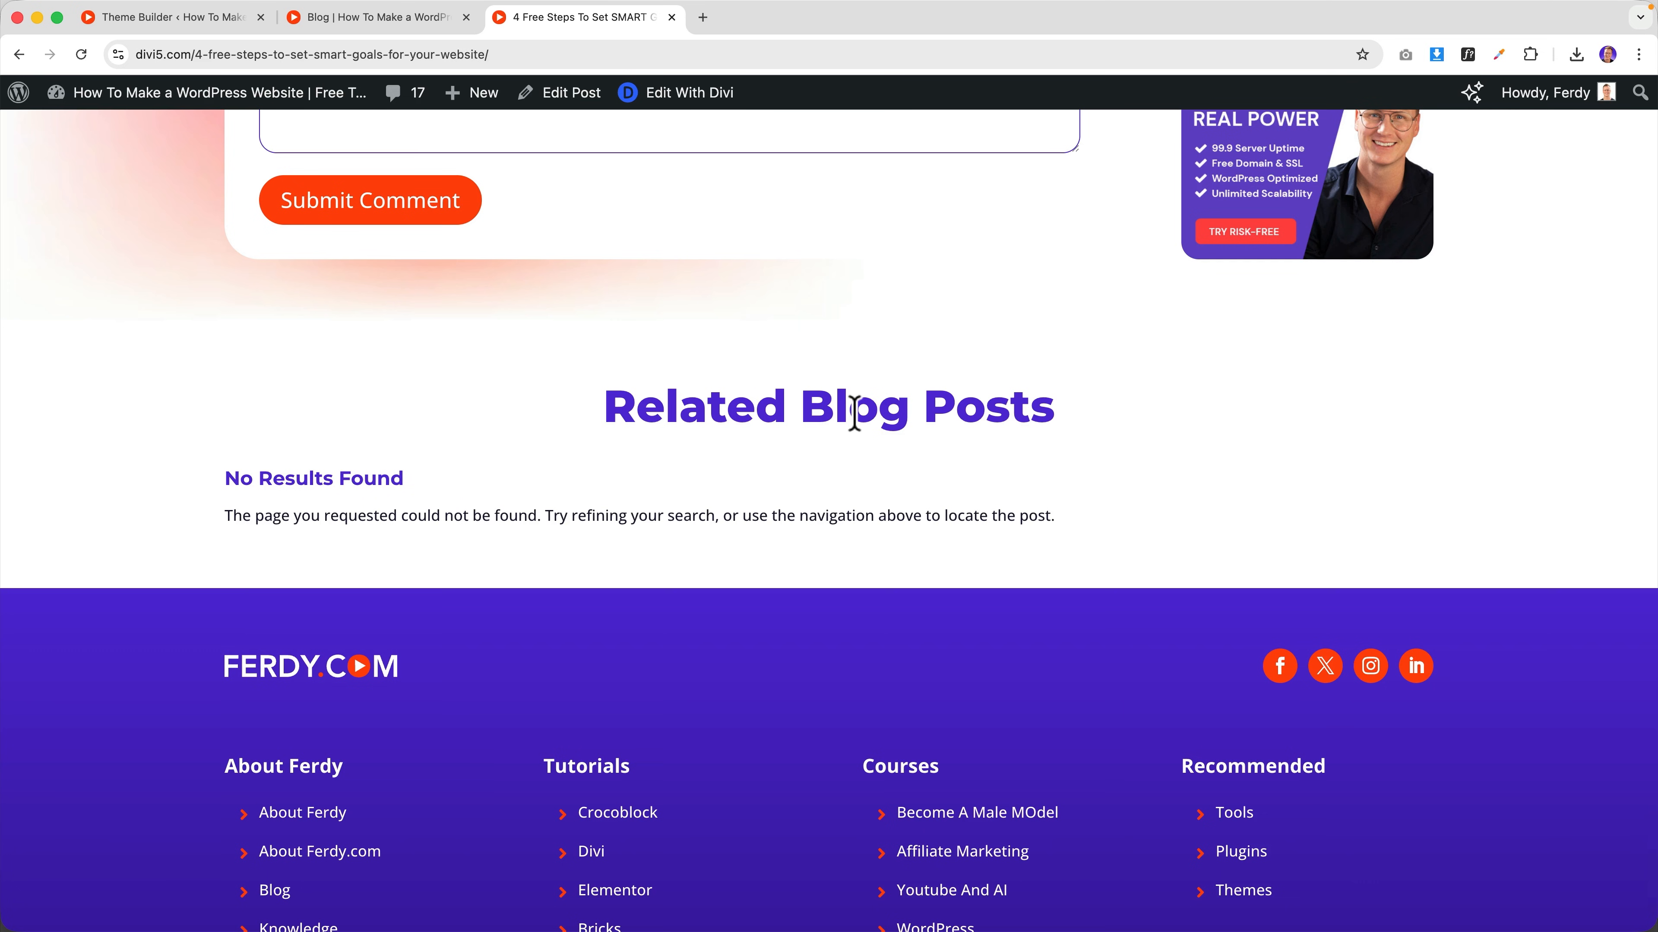
- Close the Blog page's builder and return to the blog post template in Theme Builder
click(367, 19)
click(367, 330)
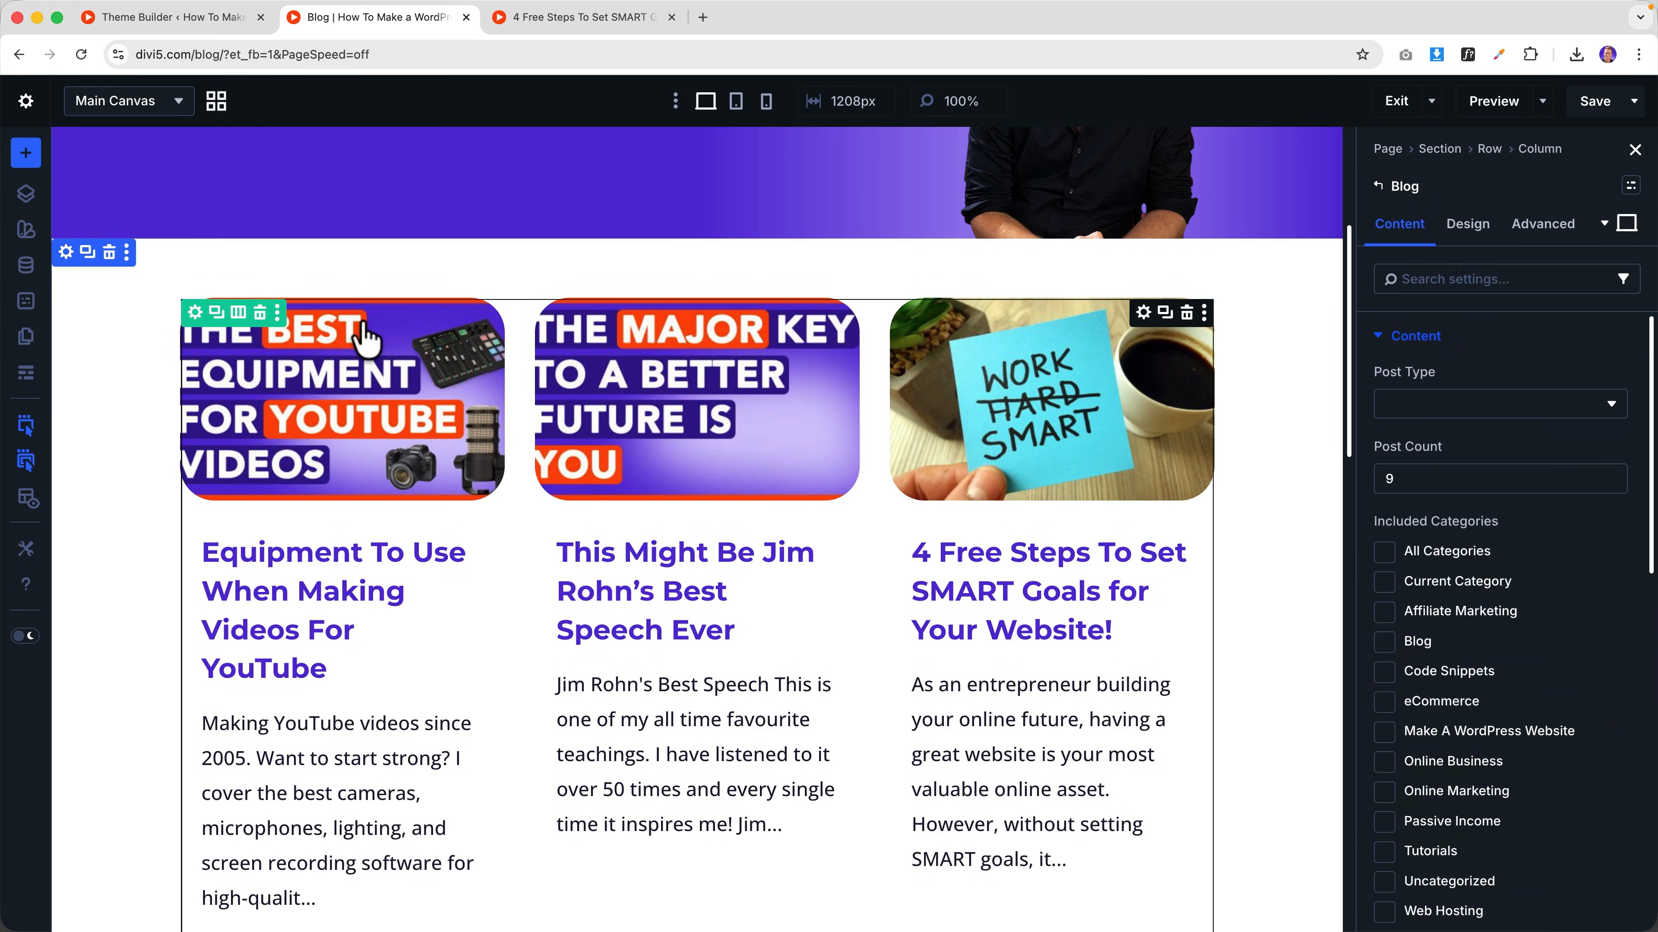
scroll(456, 385, down, 1)
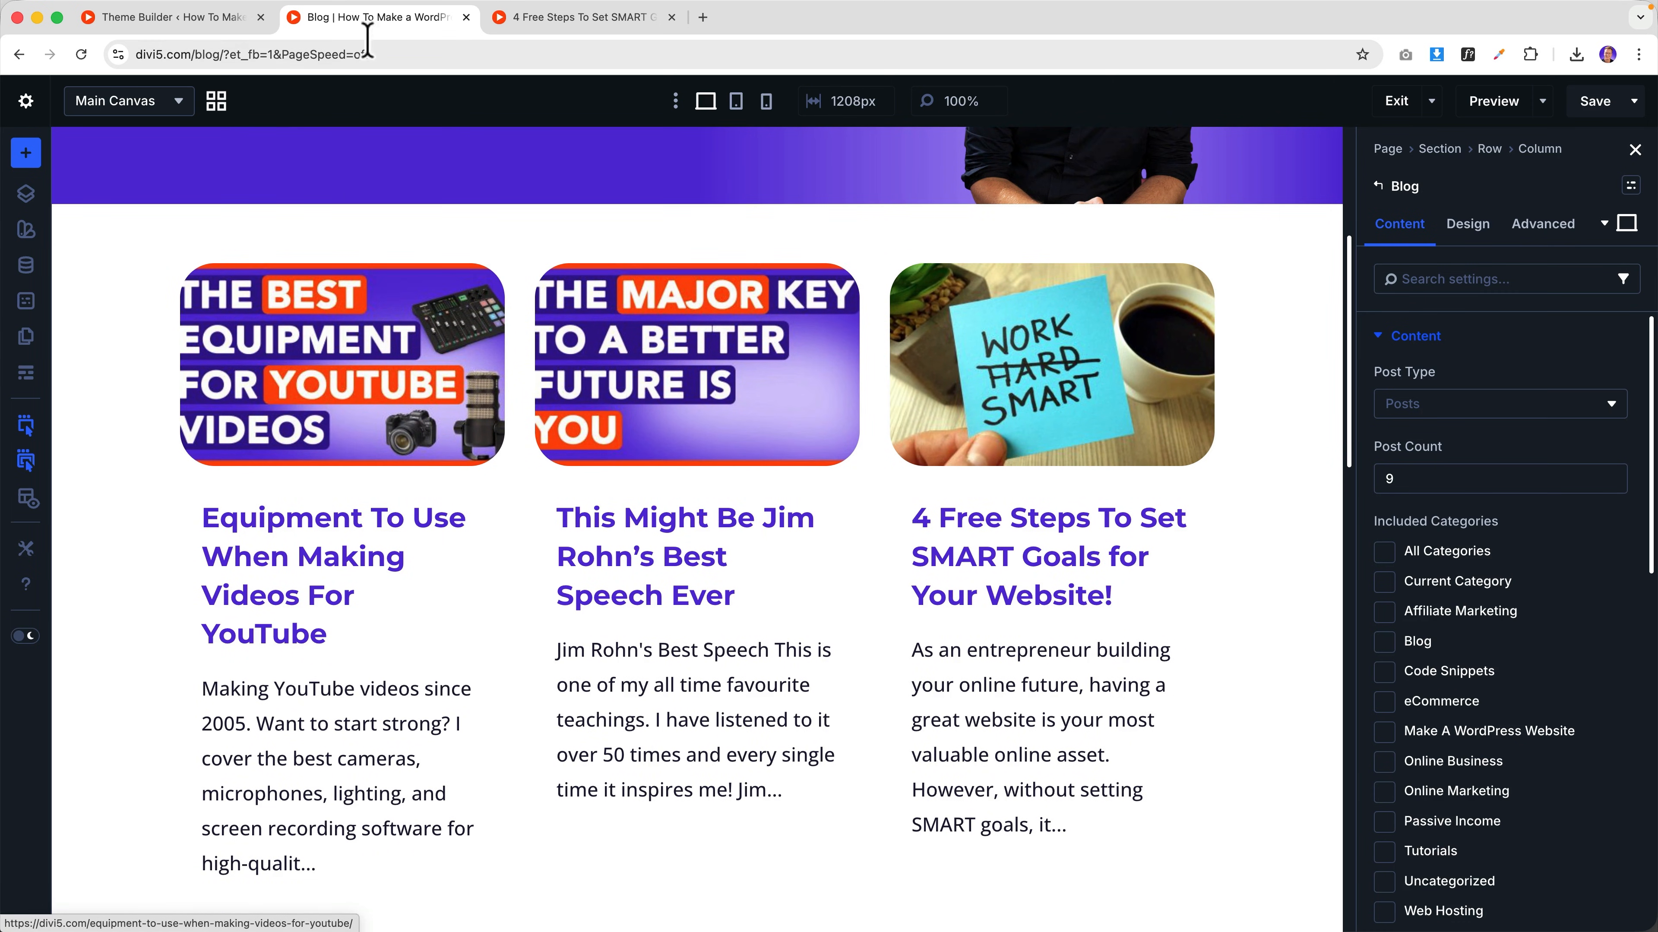
click(466, 17)
click(202, 27)
- Turn off Posts For Current Page in the Blog module under Related Blog Posts and save the template
scroll(566, 508, down, 10)
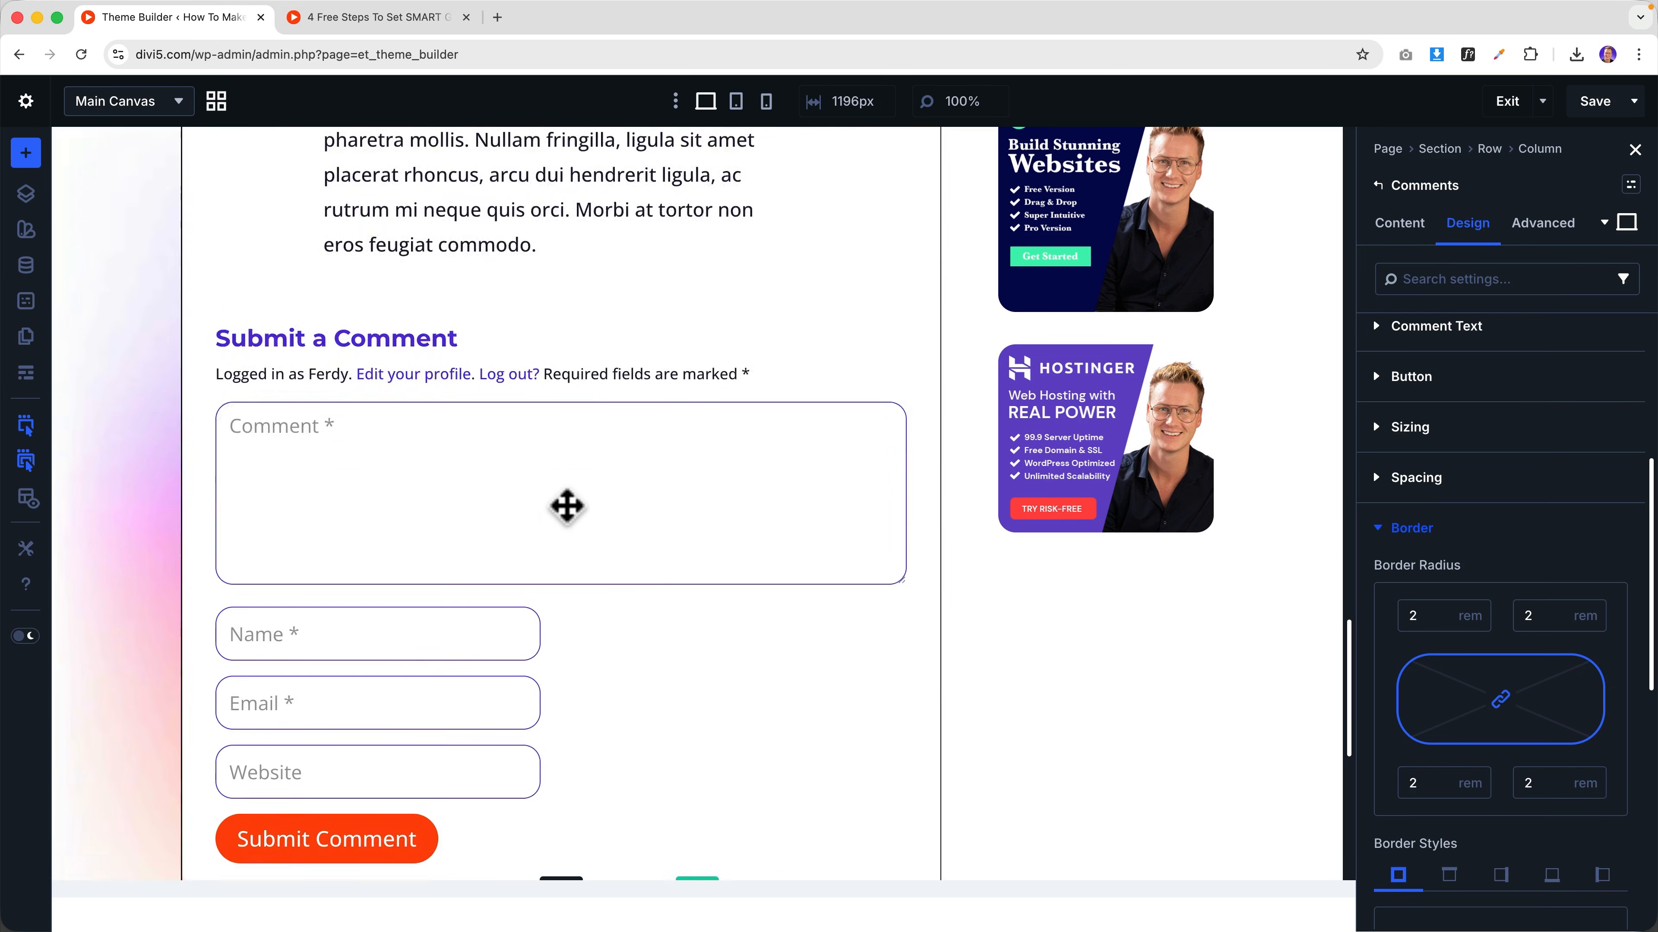
click(689, 532)
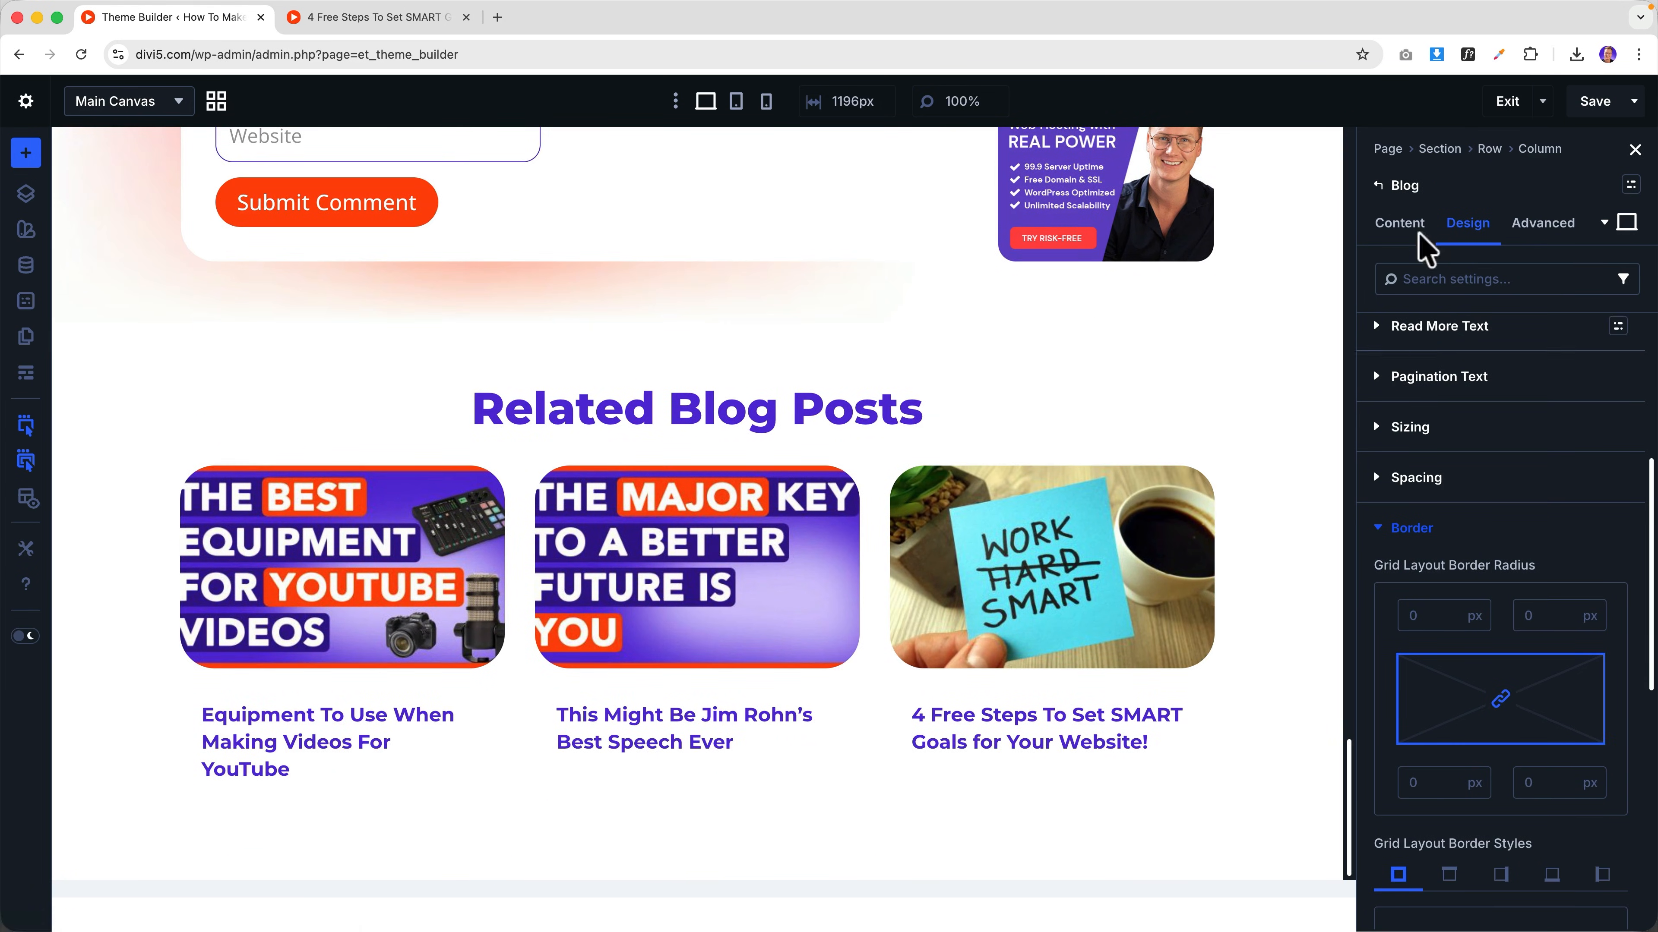
click(1399, 223)
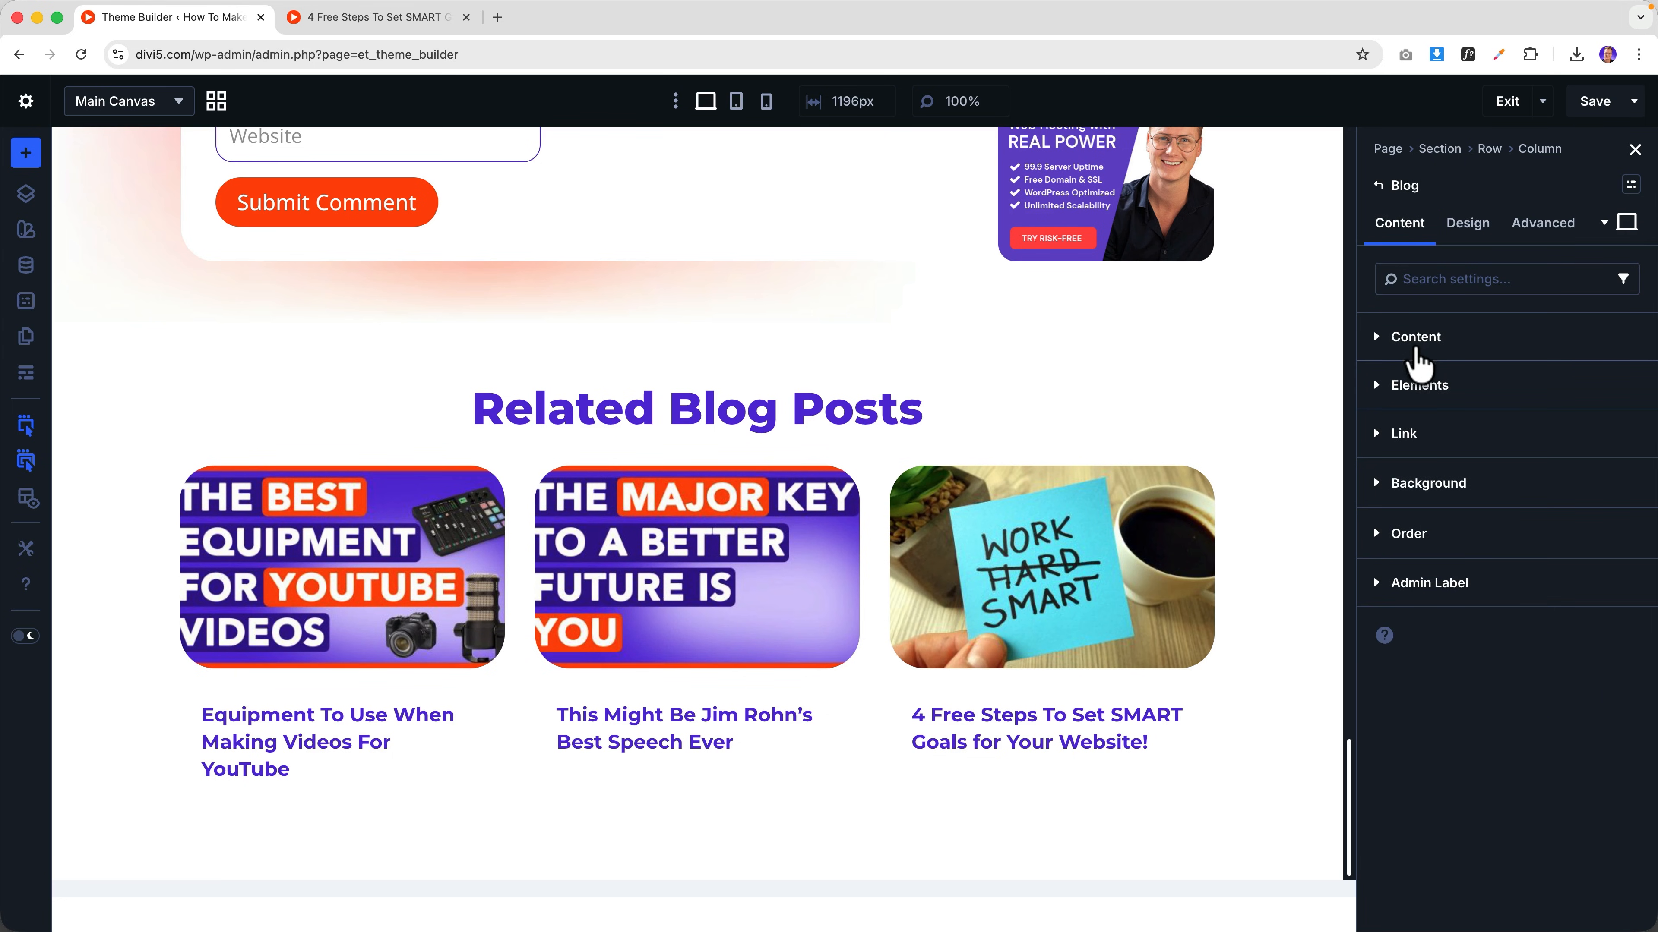
click(1416, 339)
click(1410, 407)
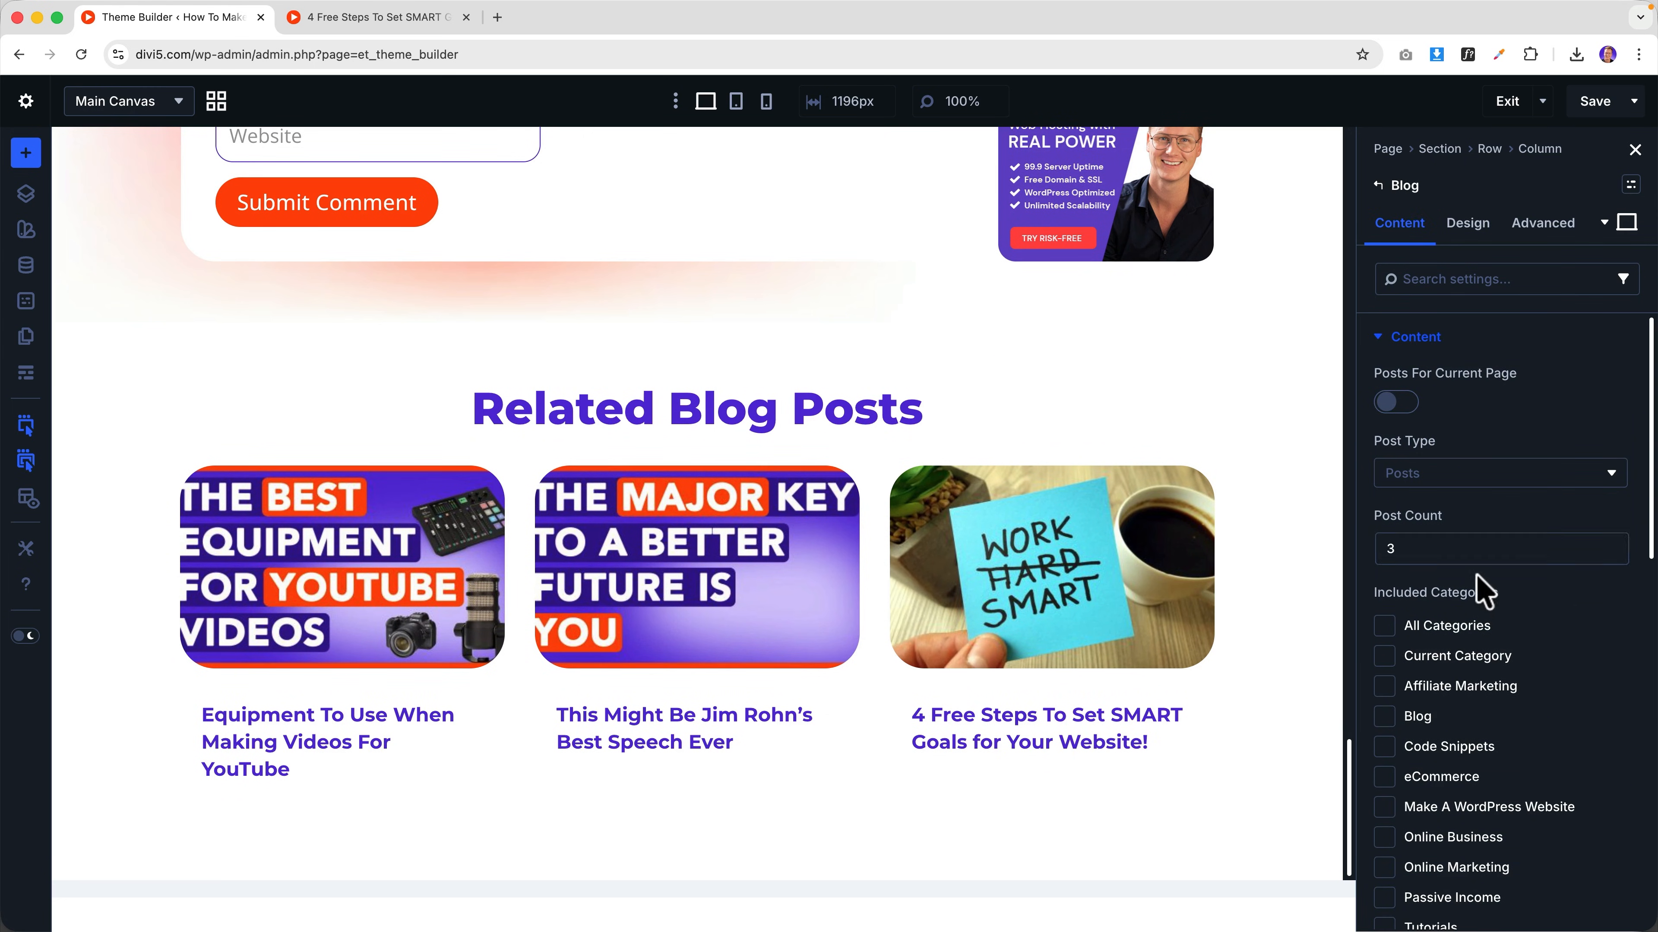
click(1595, 101)
- Check the live post's Related Blog Posts section, comment box, article content and header
click(357, 23)
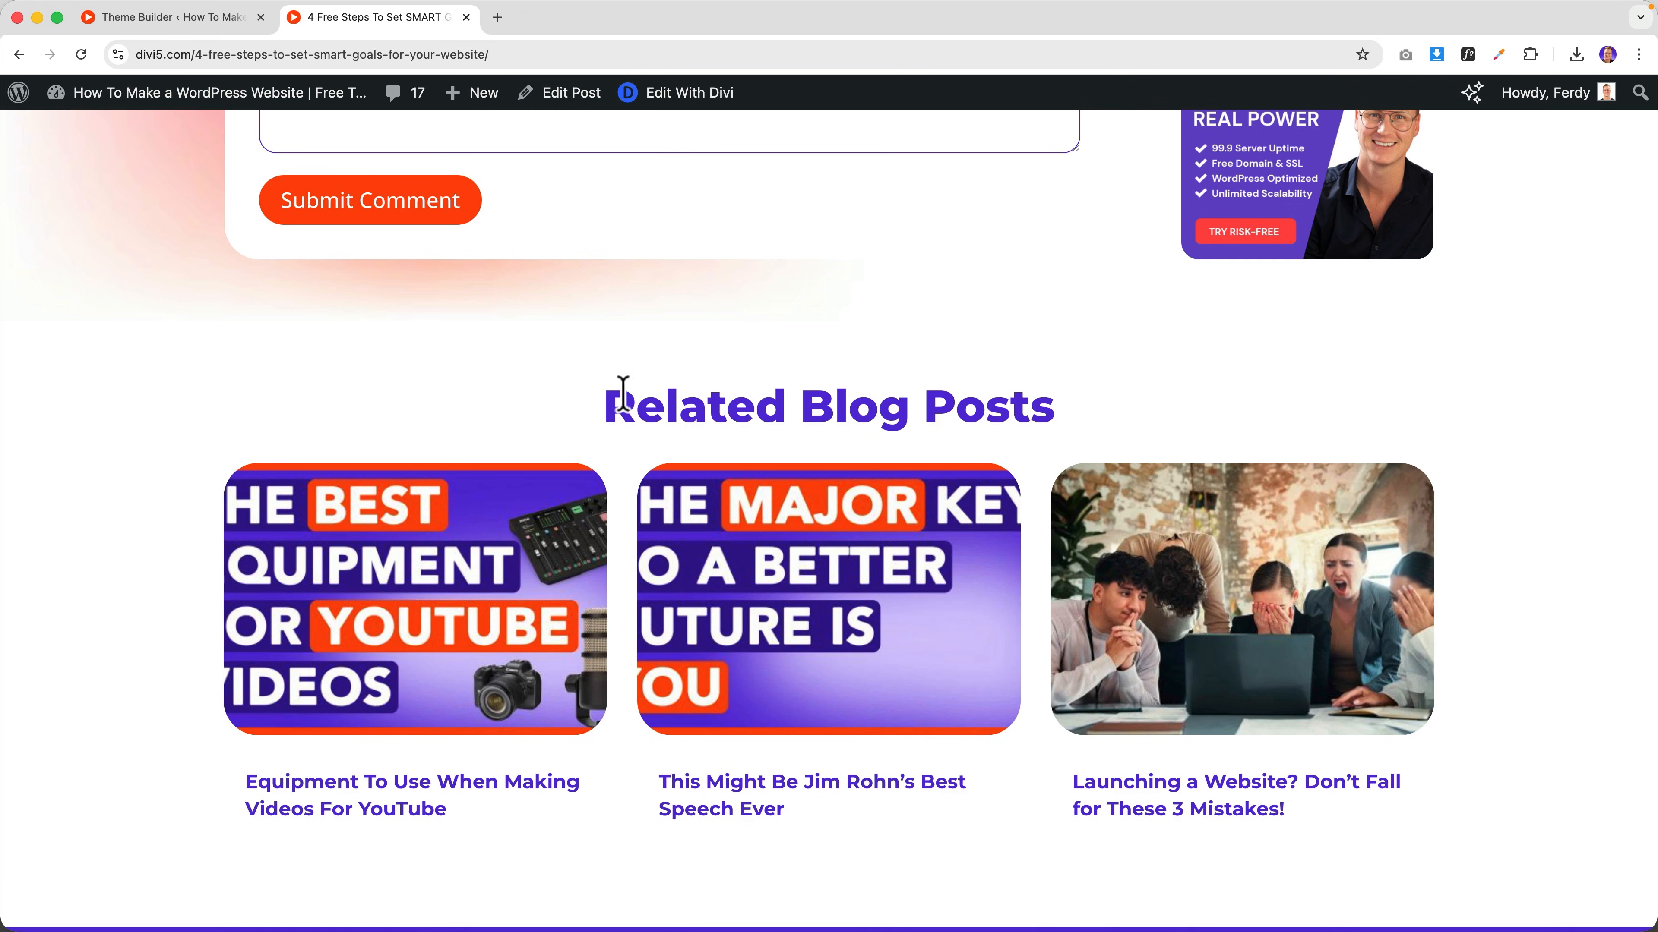
scroll(824, 410, down, 3)
scroll(824, 426, up, 15)
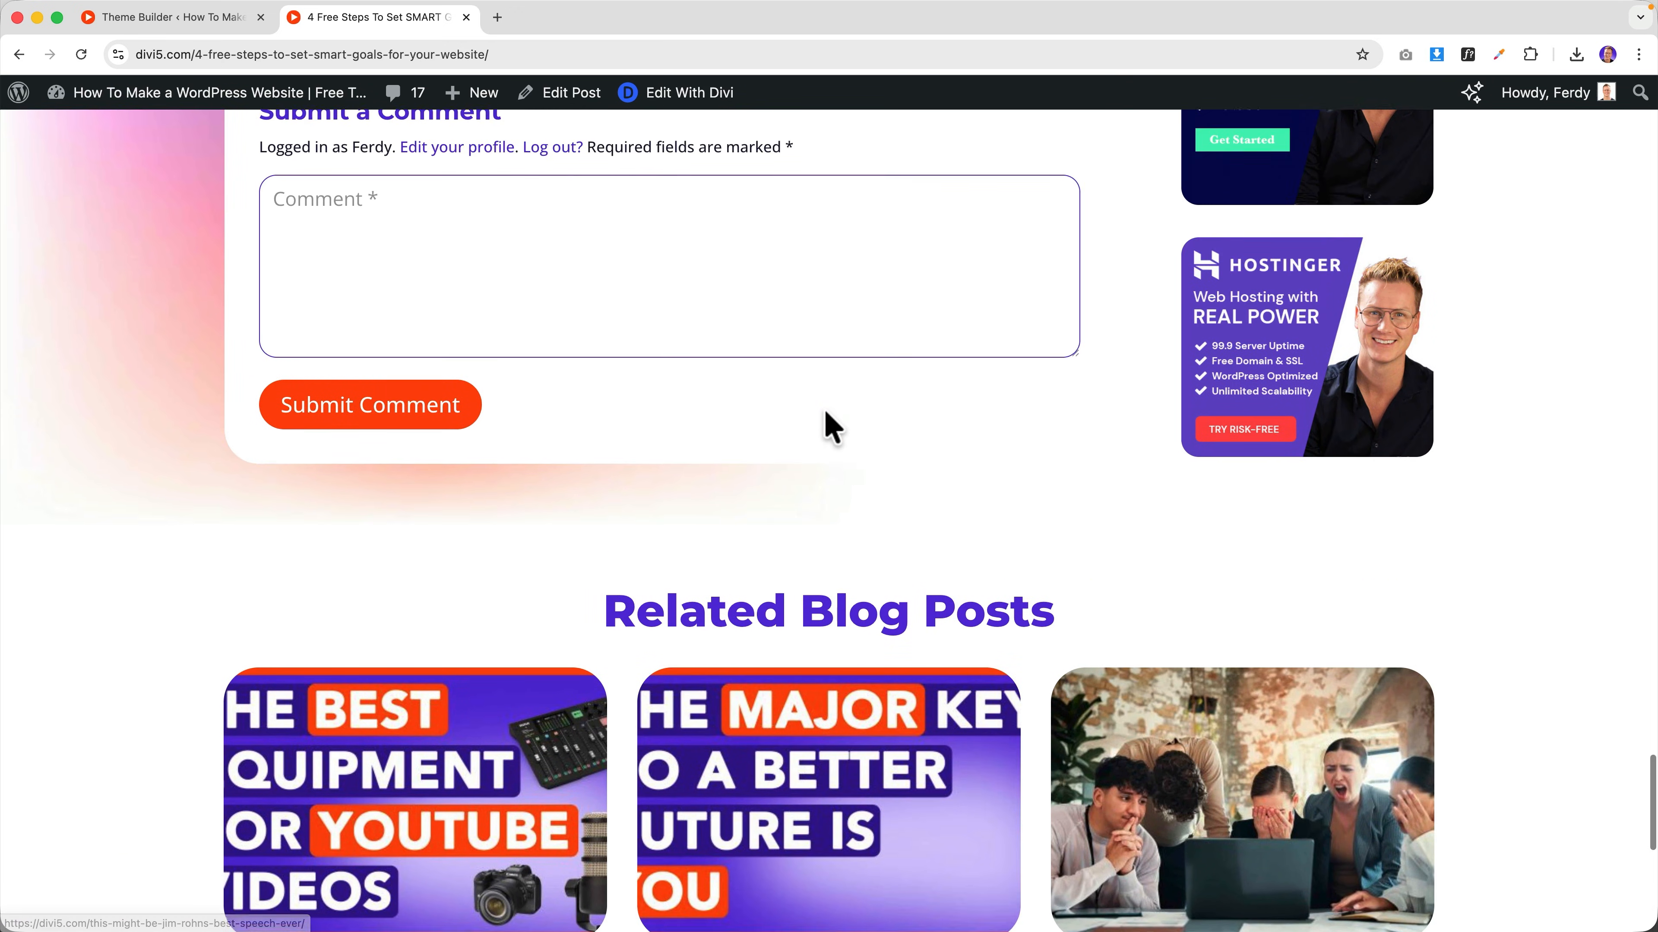
scroll(824, 428, down, 5)
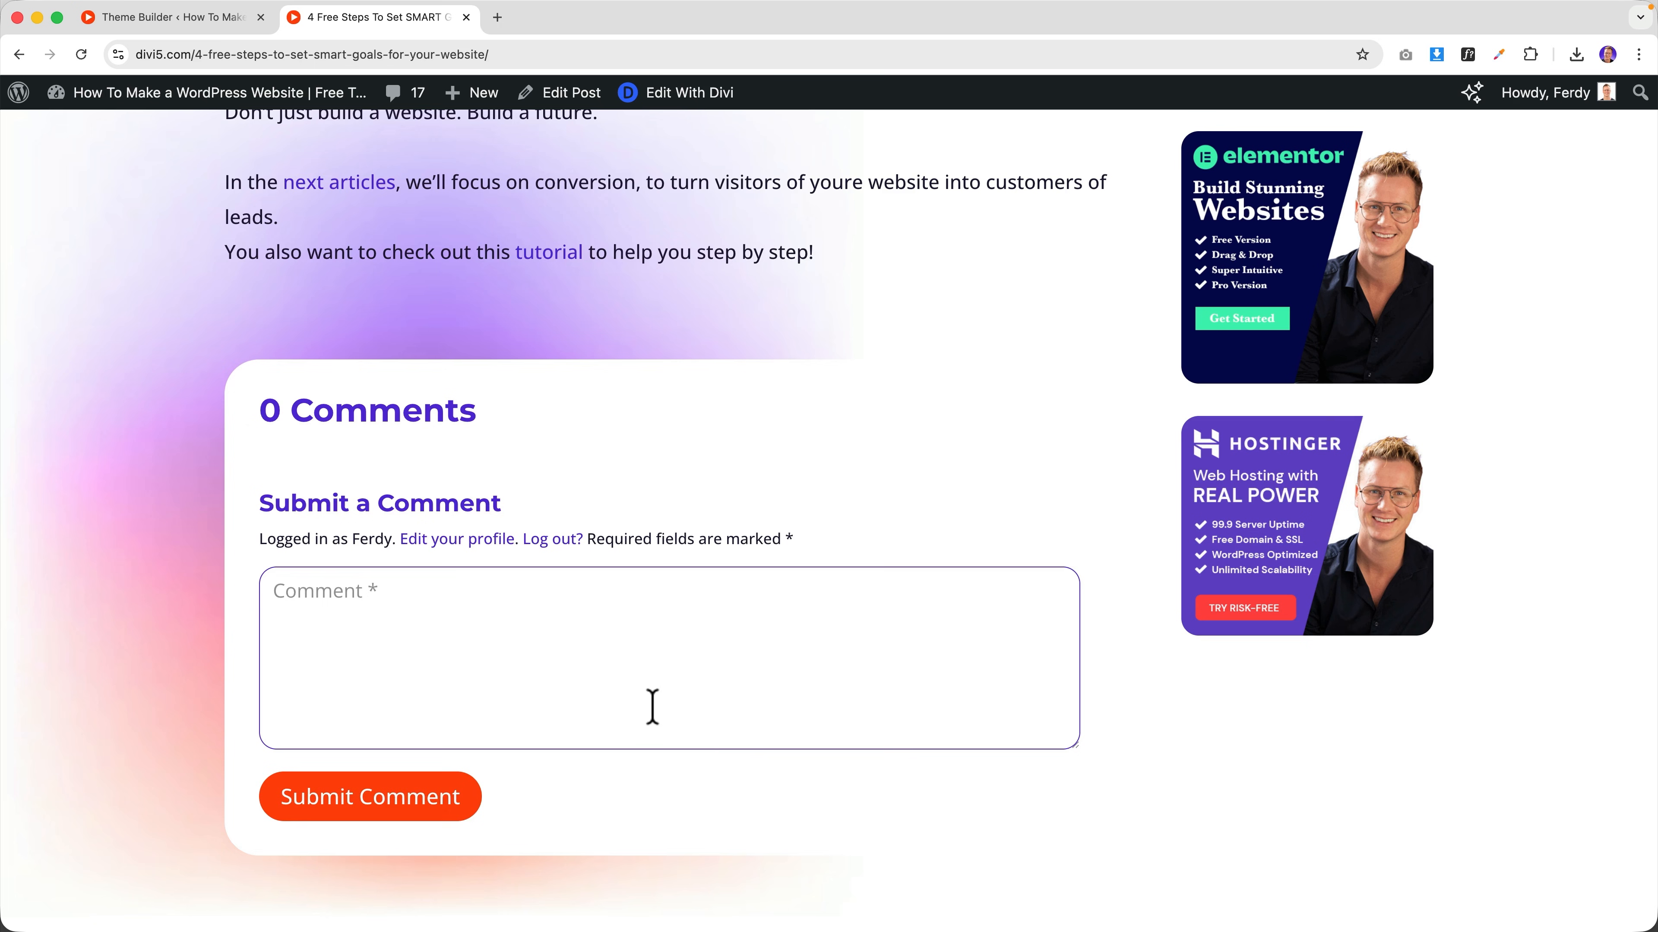
scroll(651, 704, up, 10)
scroll(659, 682, up, 20)
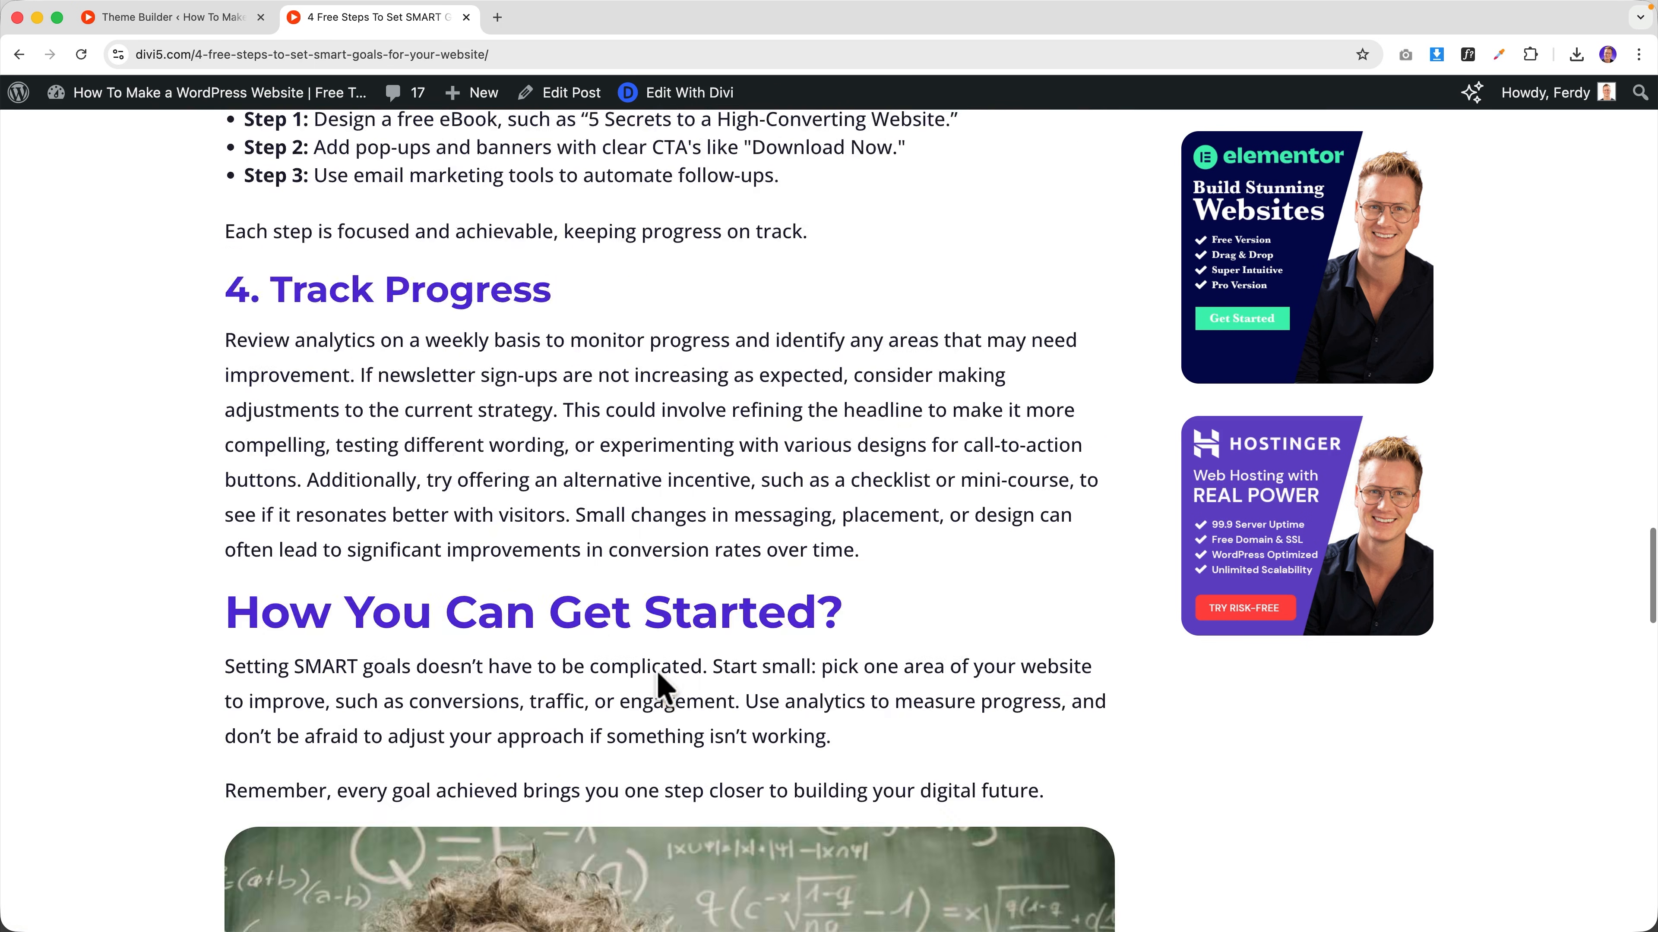
scroll(664, 684, up, 20)
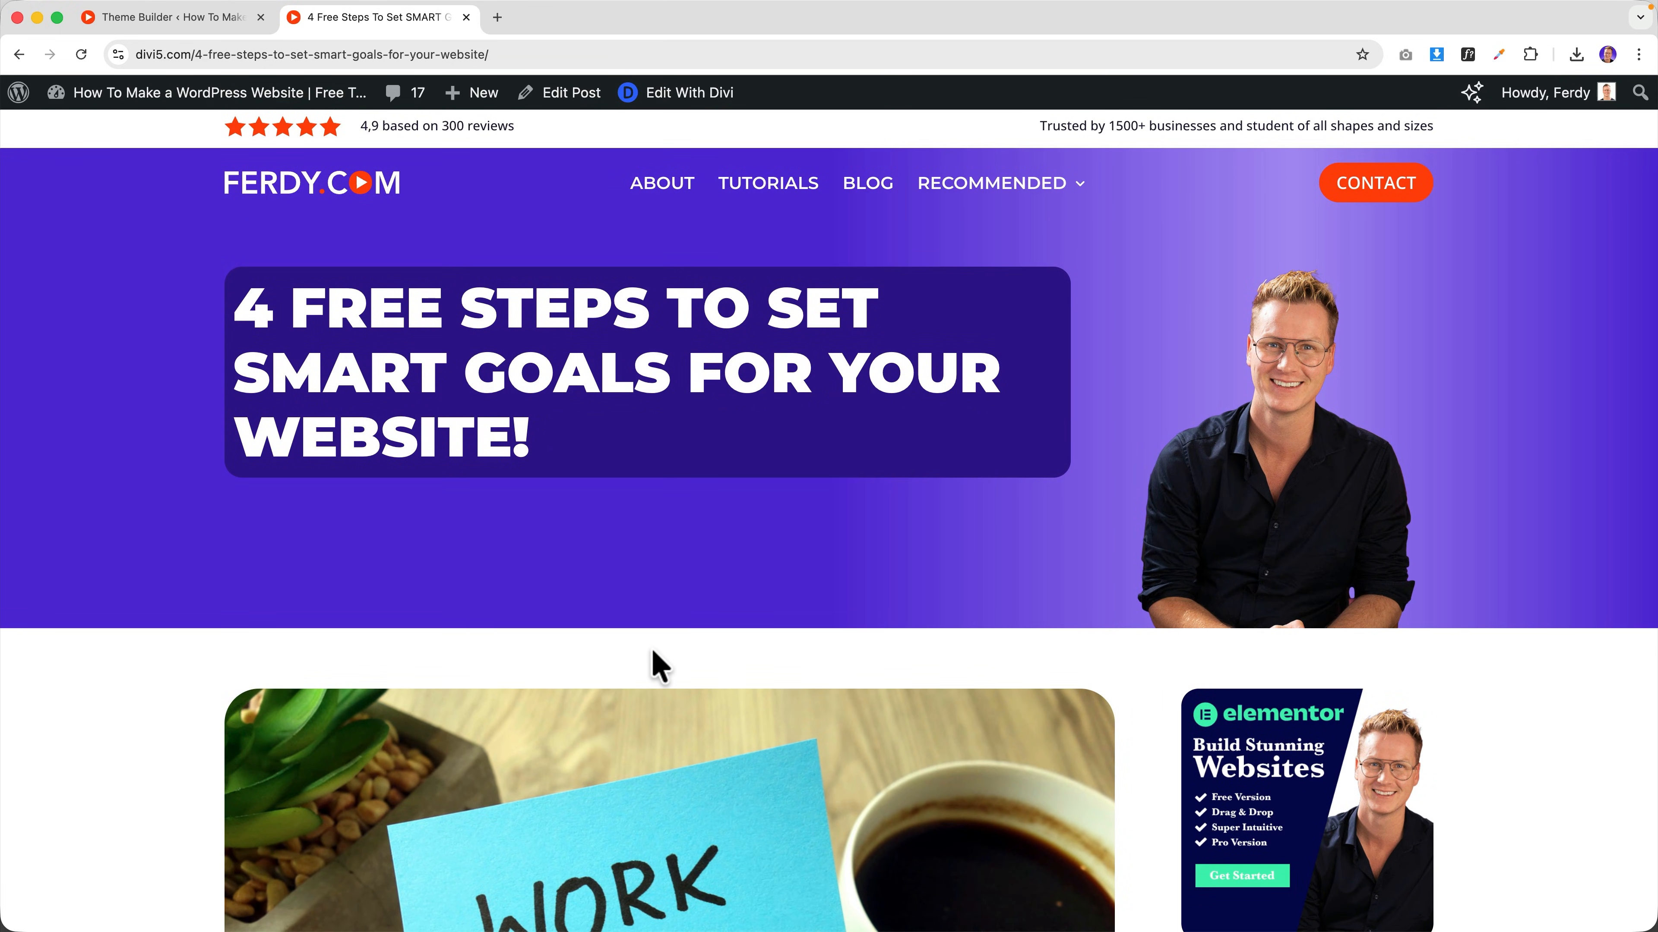
scroll(590, 647, down, 10)
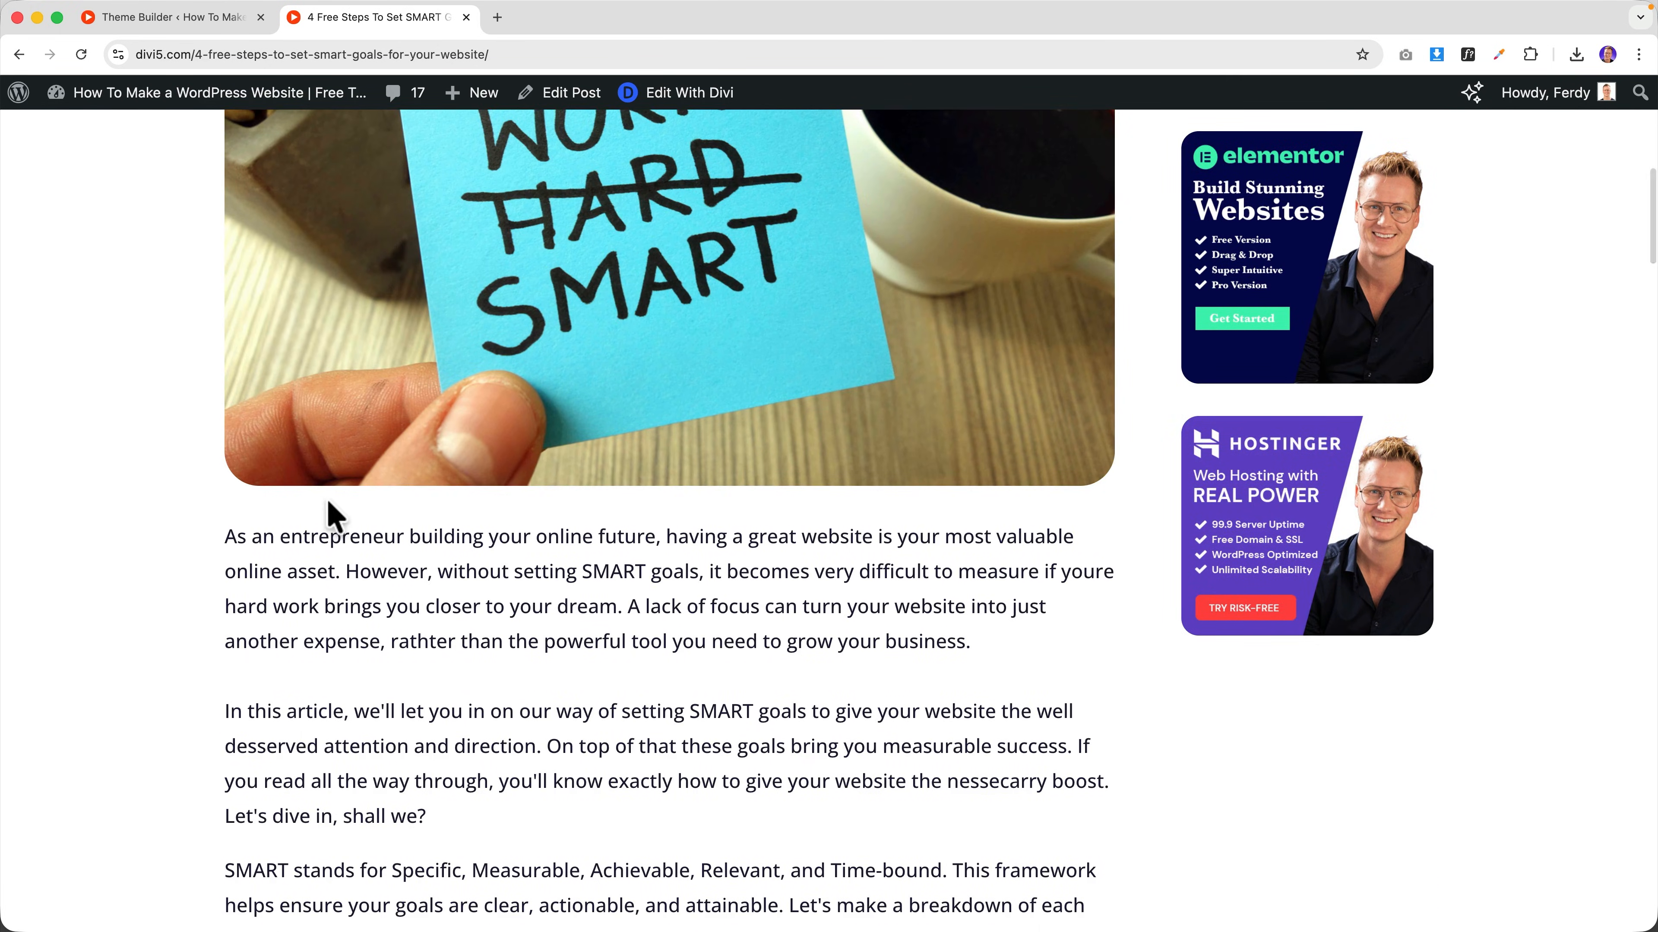
- Insert a Group module between the template's featured image and post content, and add an Icon module inside it
click(228, 20)
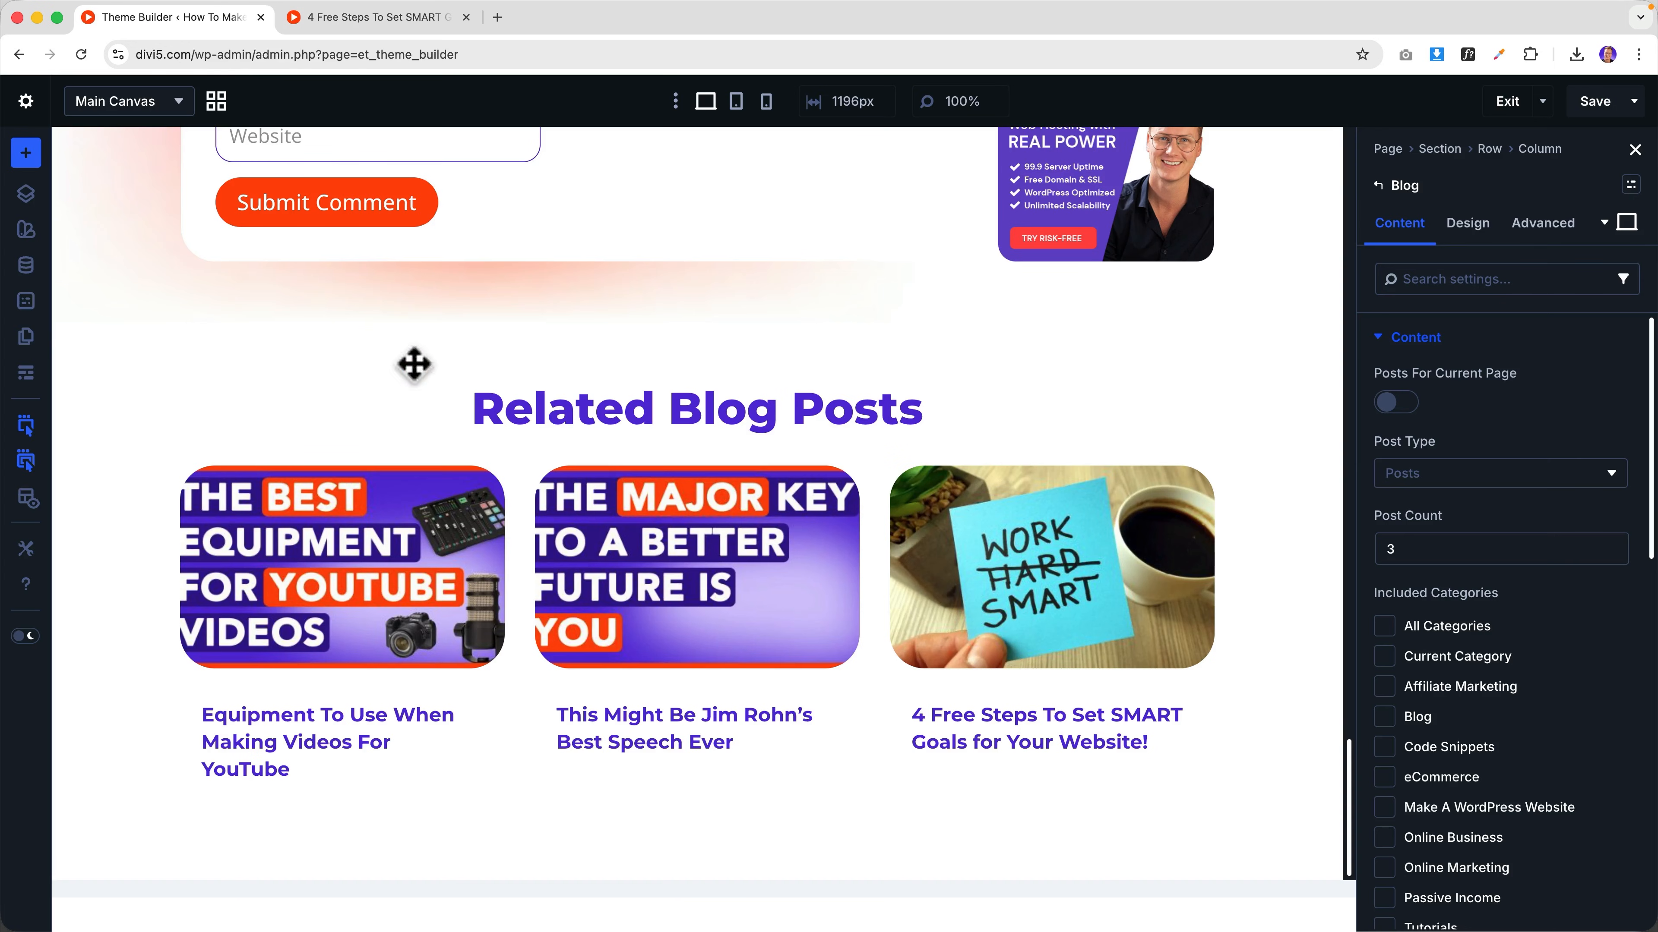
scroll(481, 392, up, 10)
scroll(481, 394, up, 10)
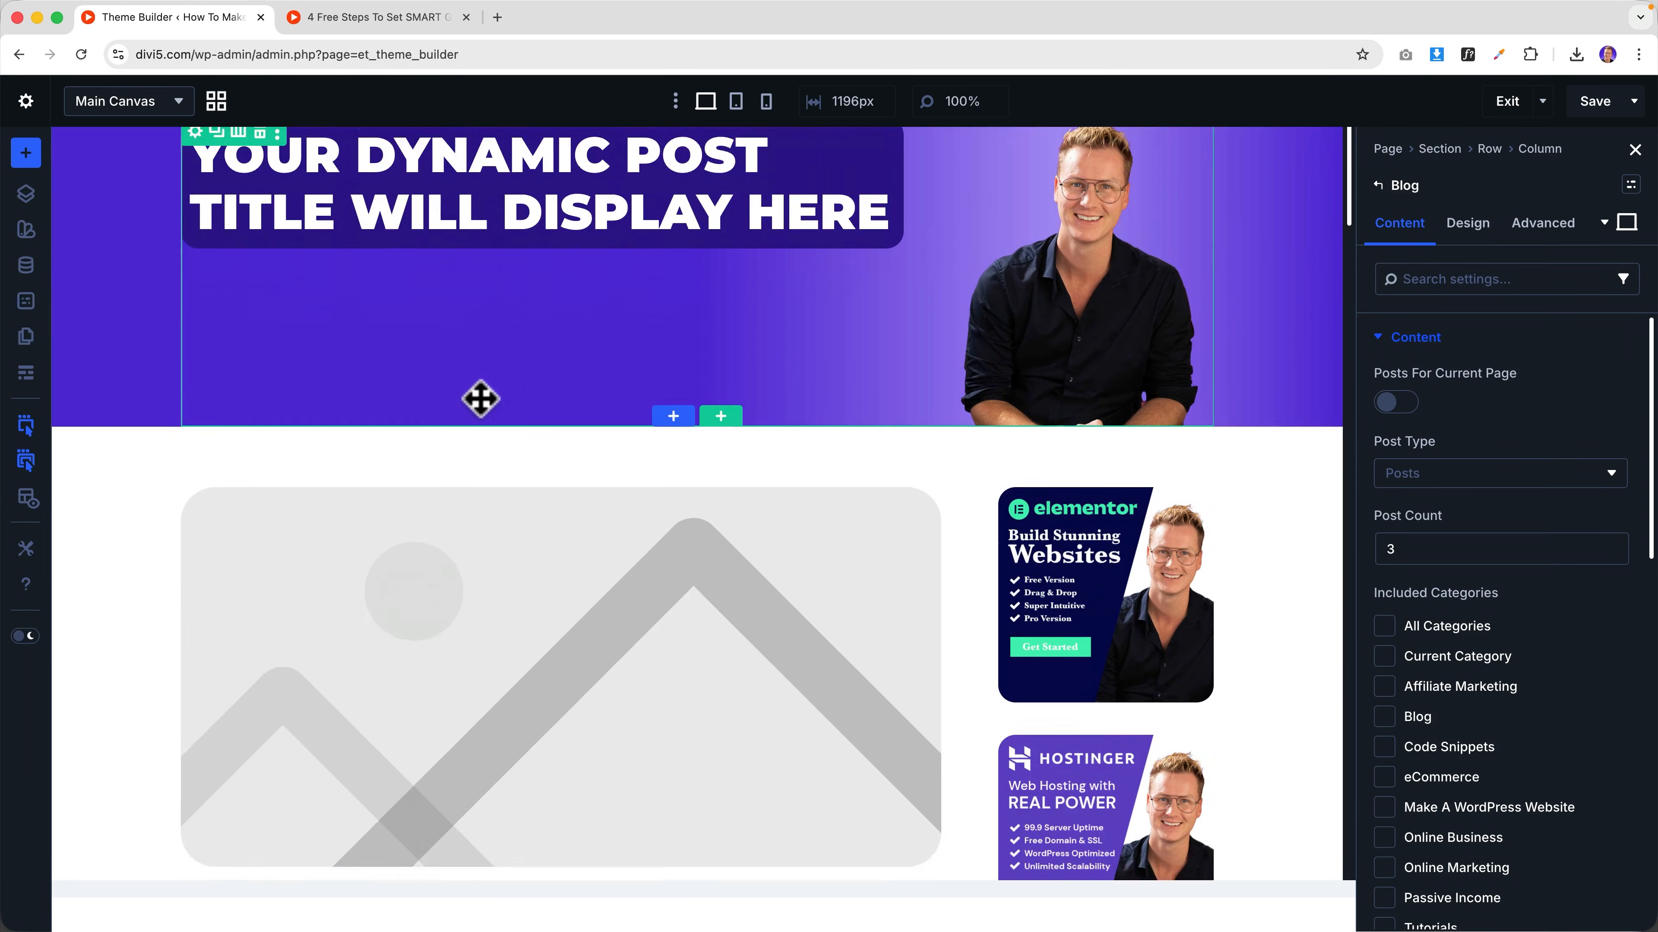
scroll(479, 396, down, 5)
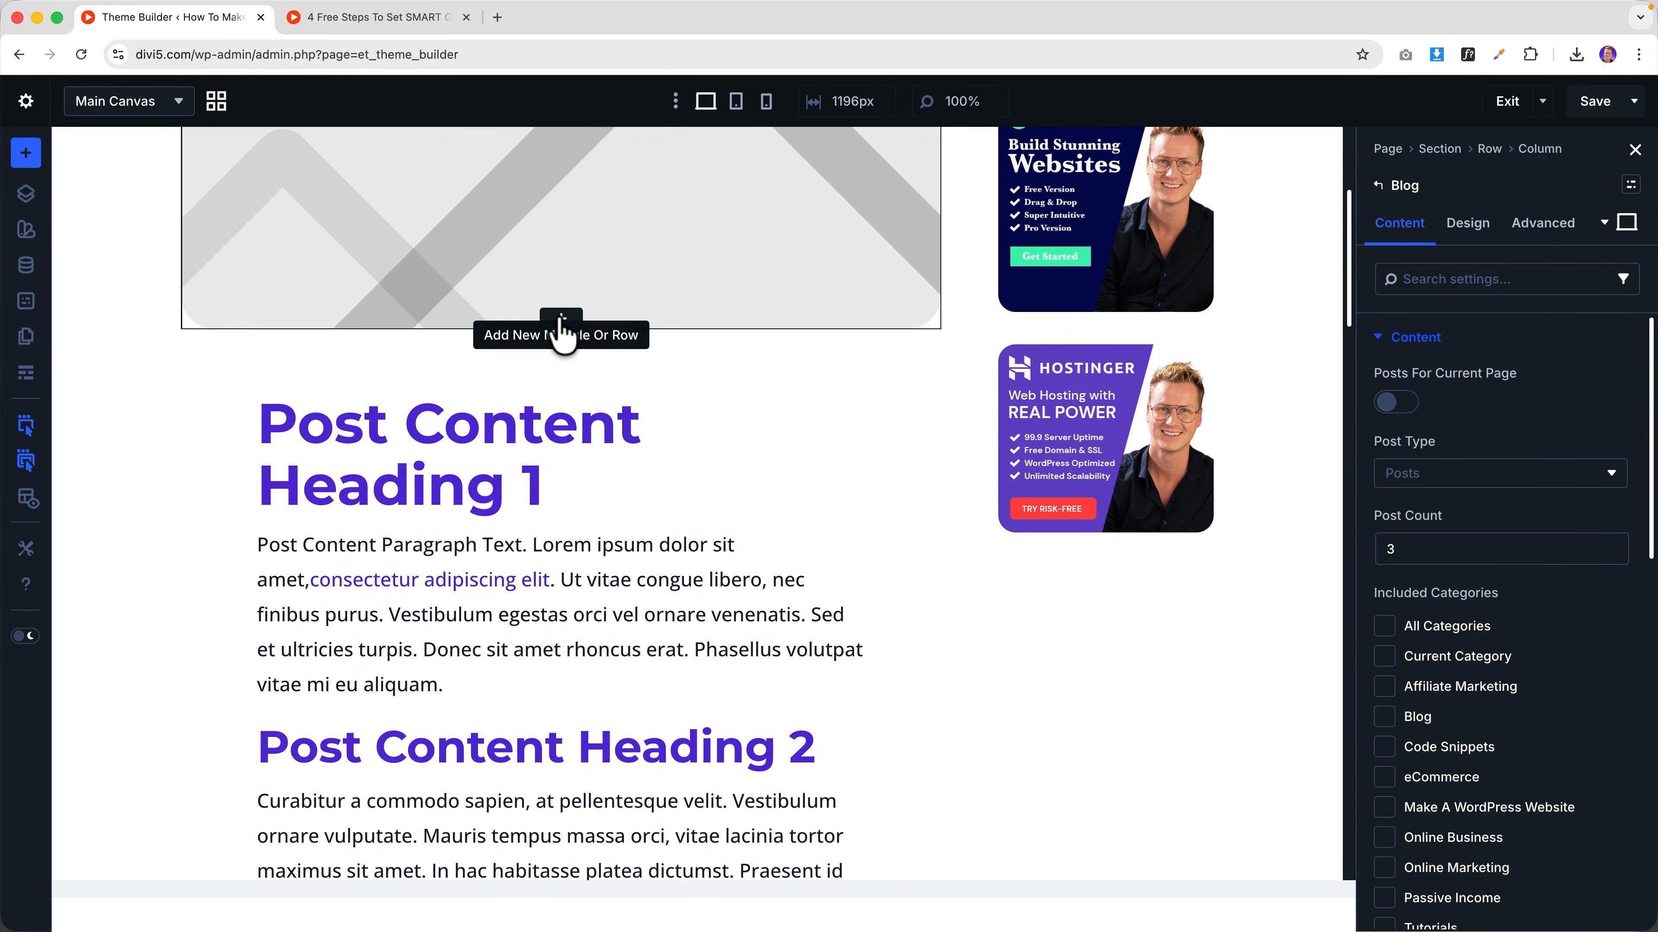
scroll(563, 340, up, 2)
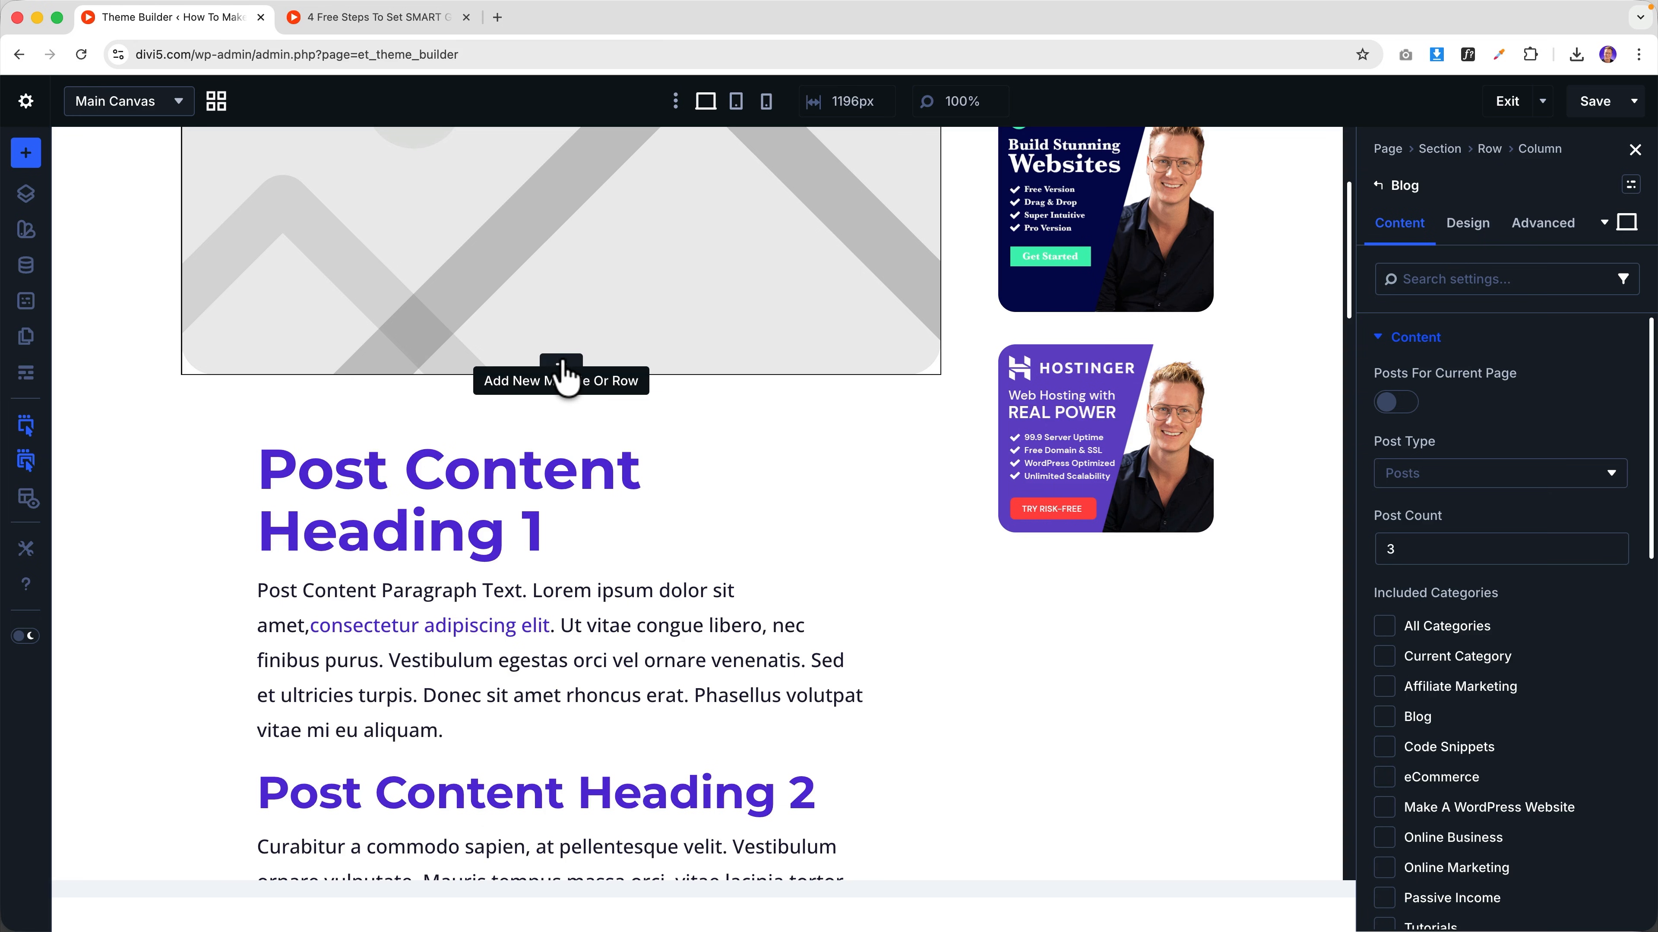
click(561, 366)
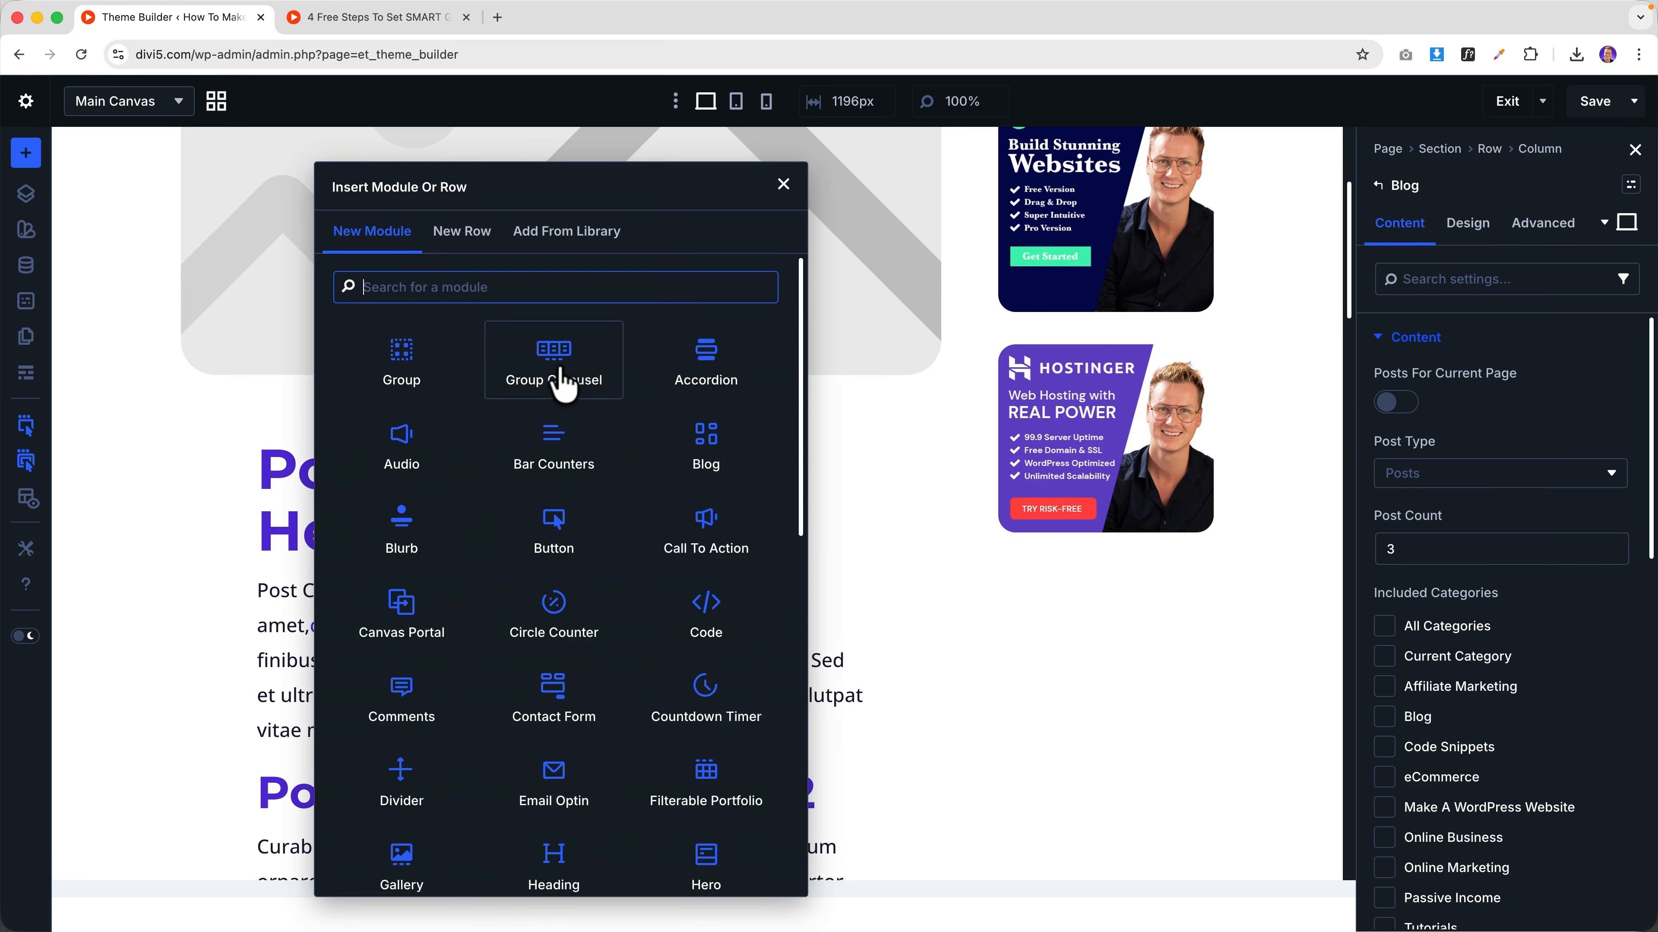
click(412, 382)
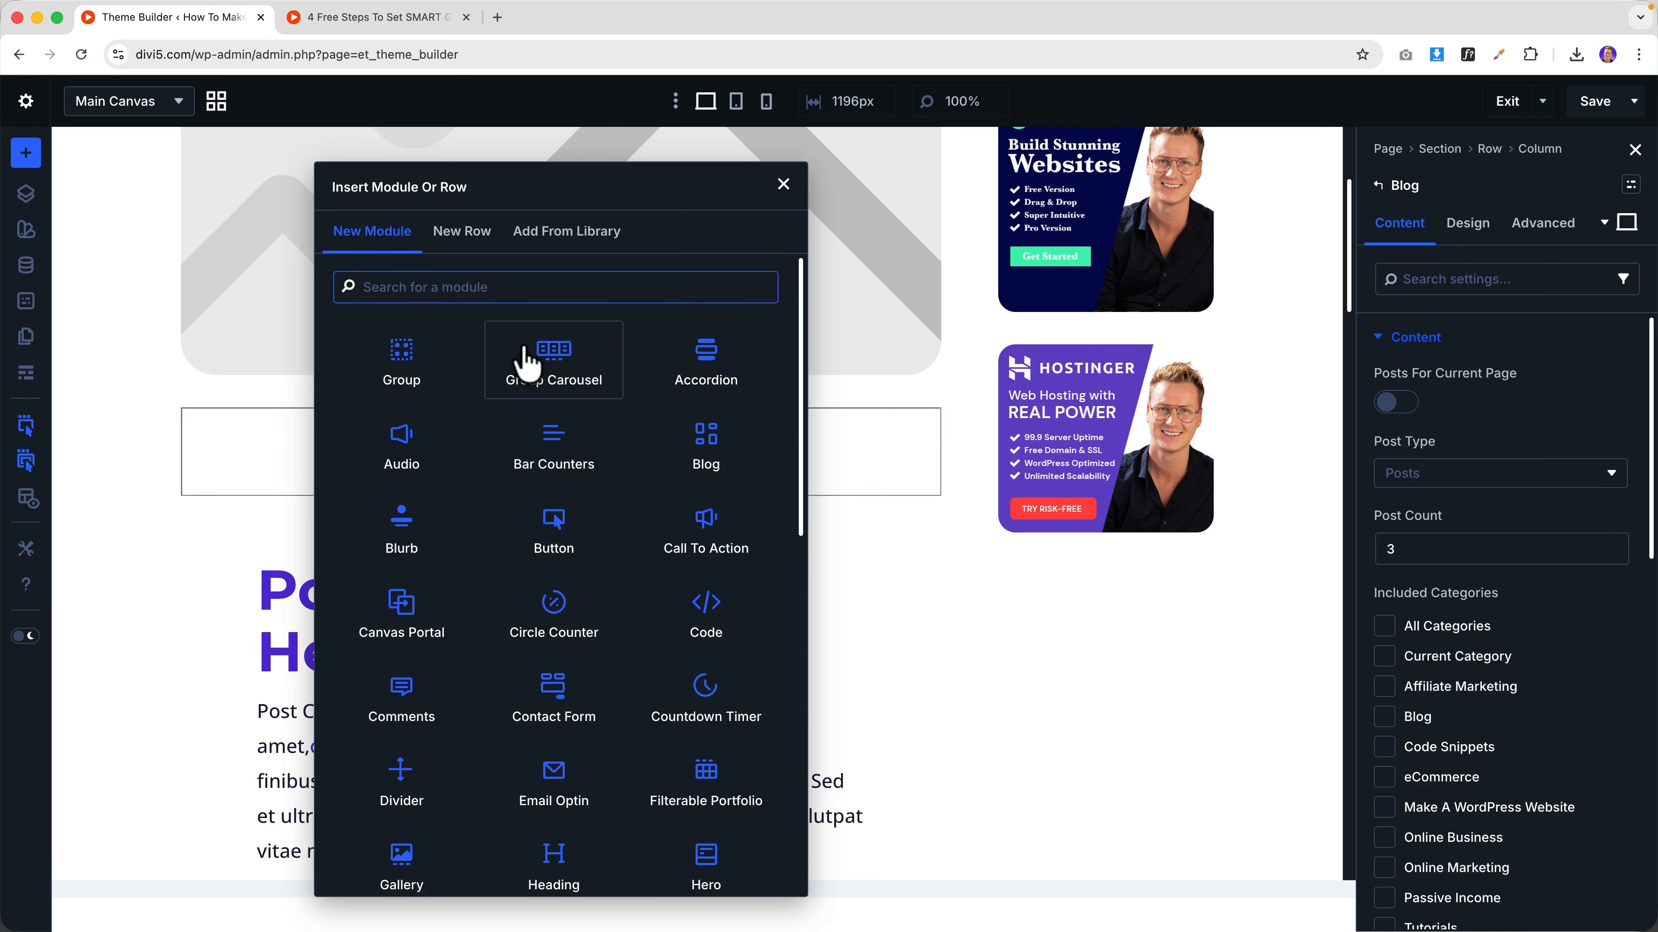
text(icon)
click(412, 376)
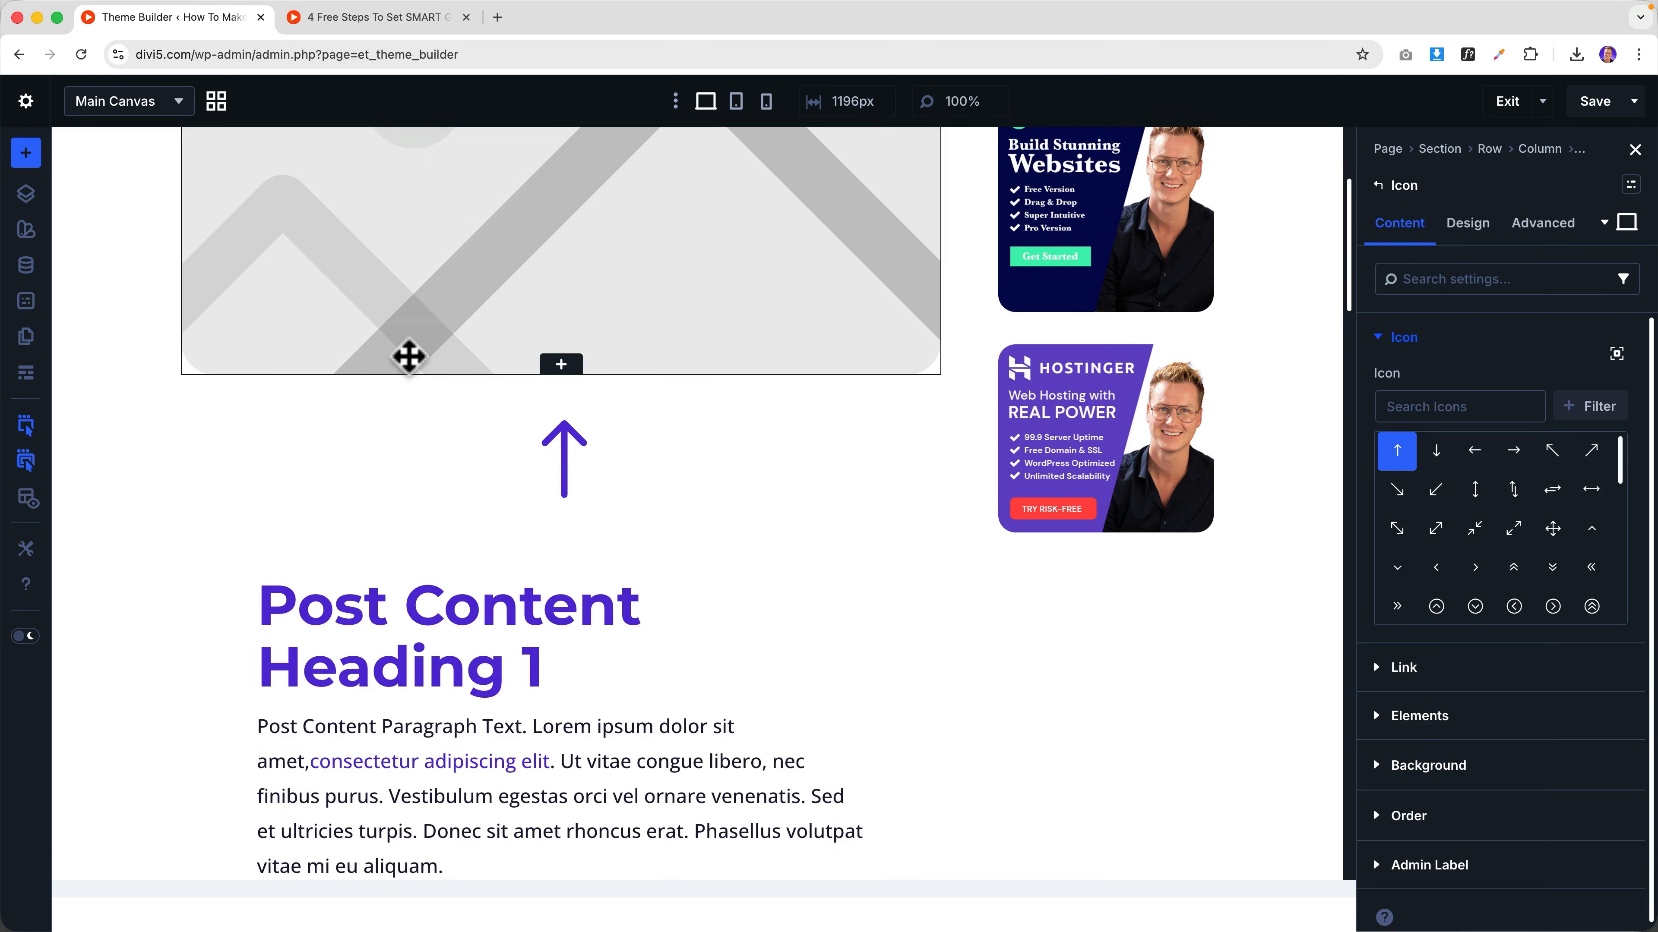
- Duplicate the group's icon twice, add a Text module beneath the first icon, and duplicate that text twice
click(898, 425)
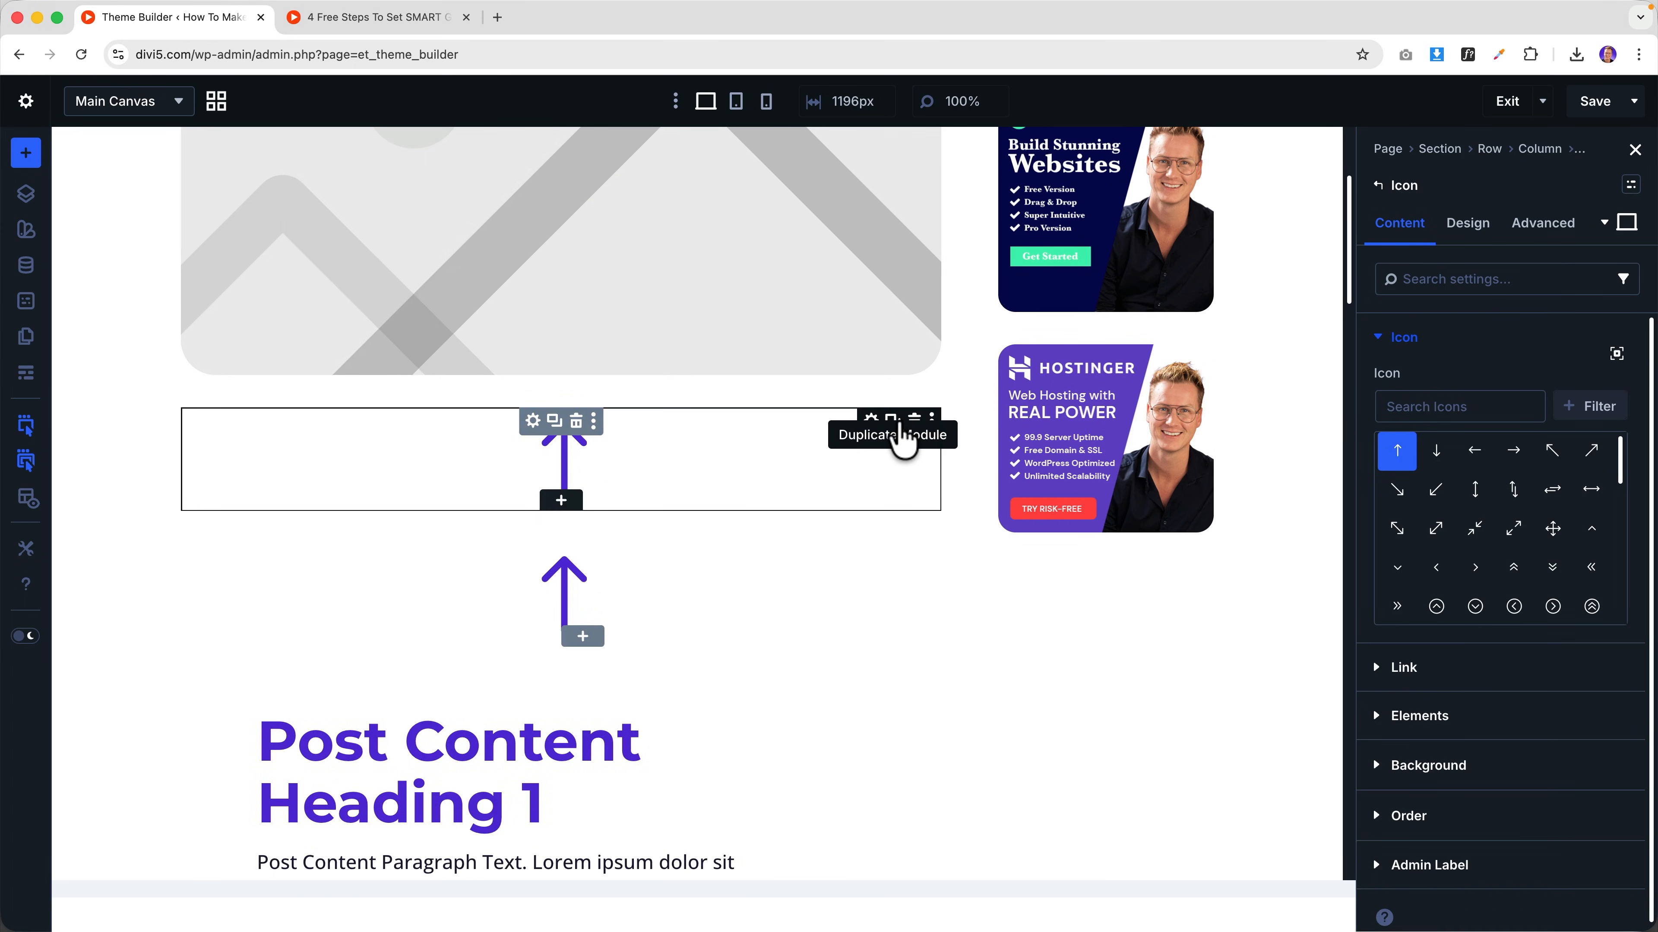
click(899, 425)
click(561, 502)
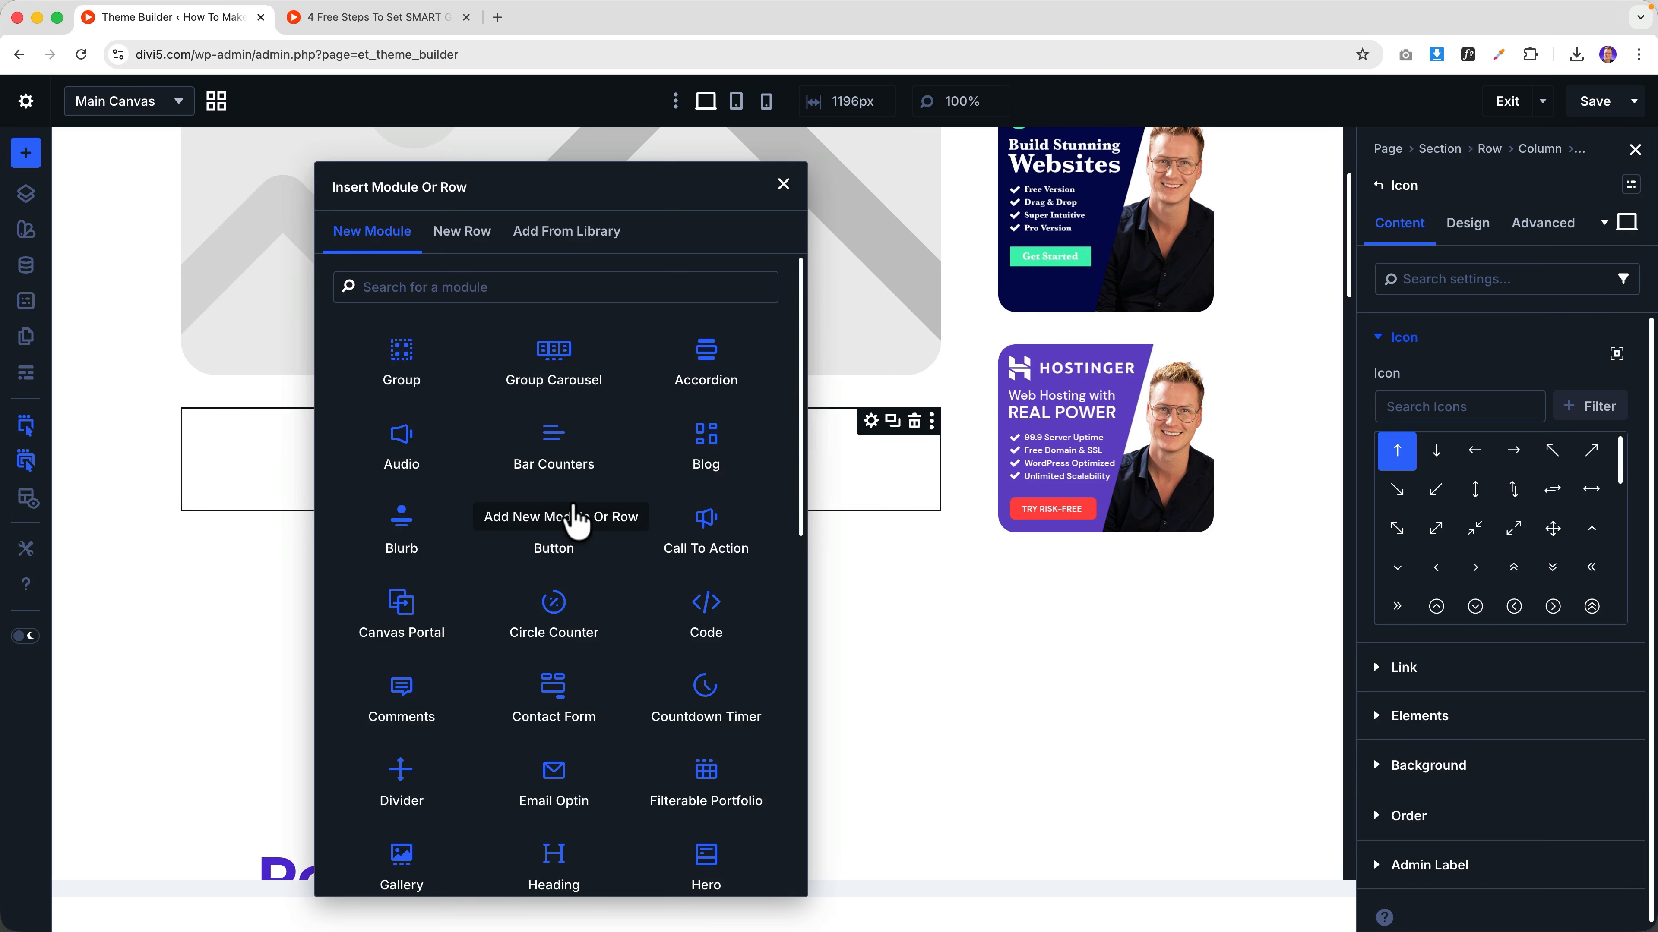
text(text)
click(418, 360)
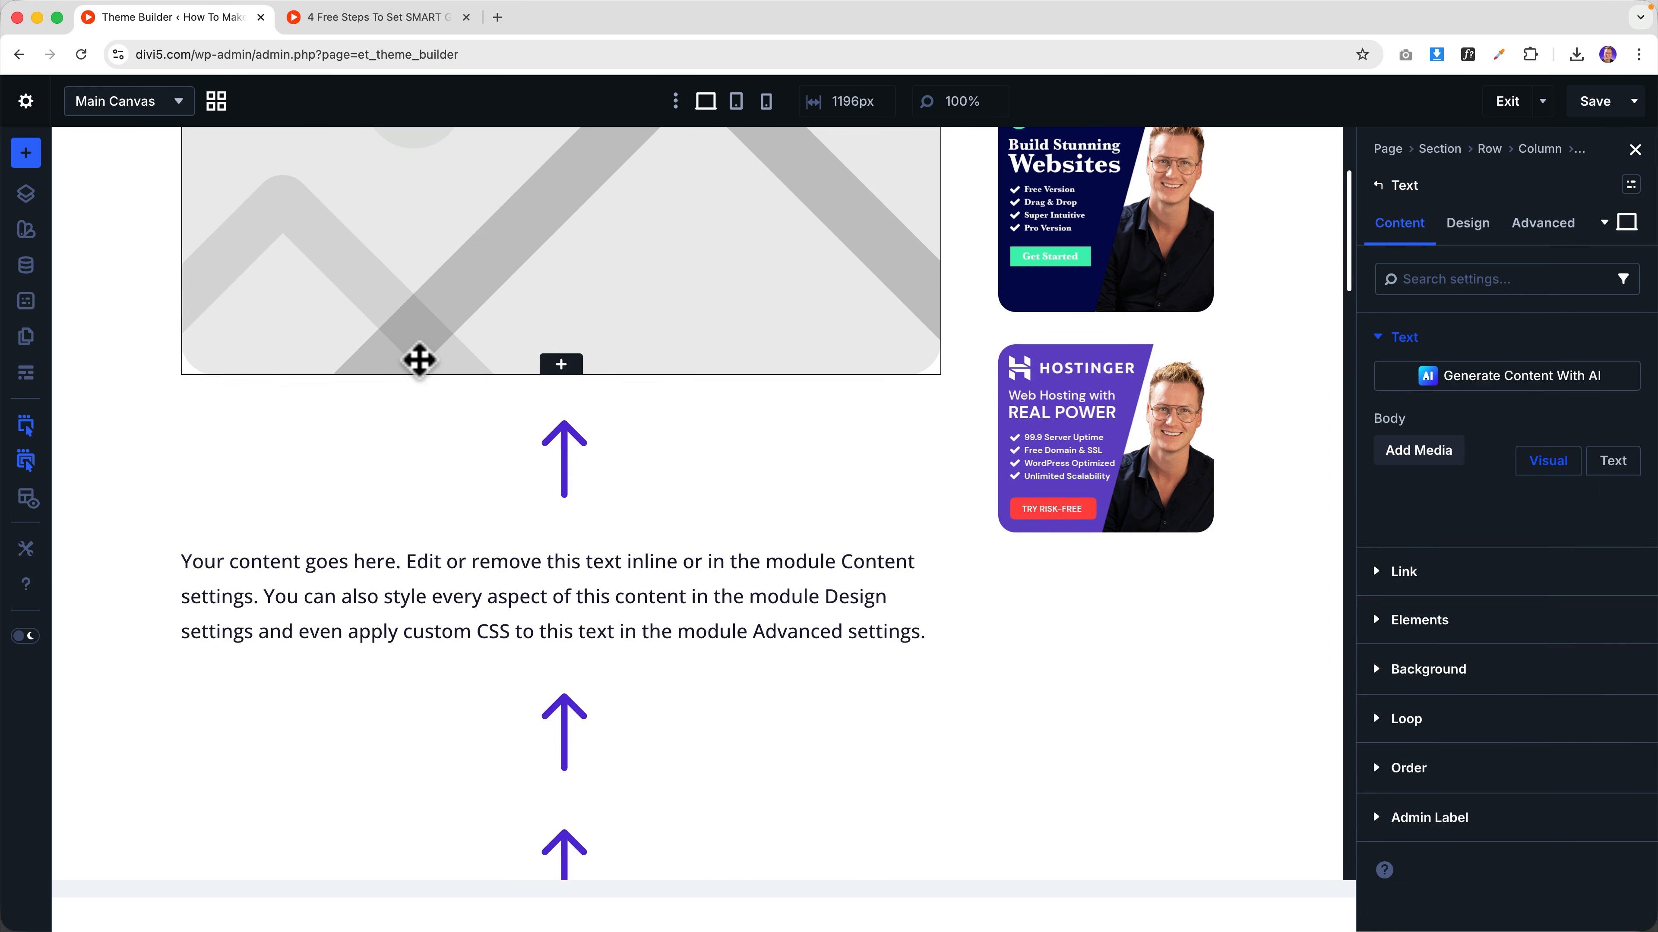
click(873, 571)
click(873, 571)
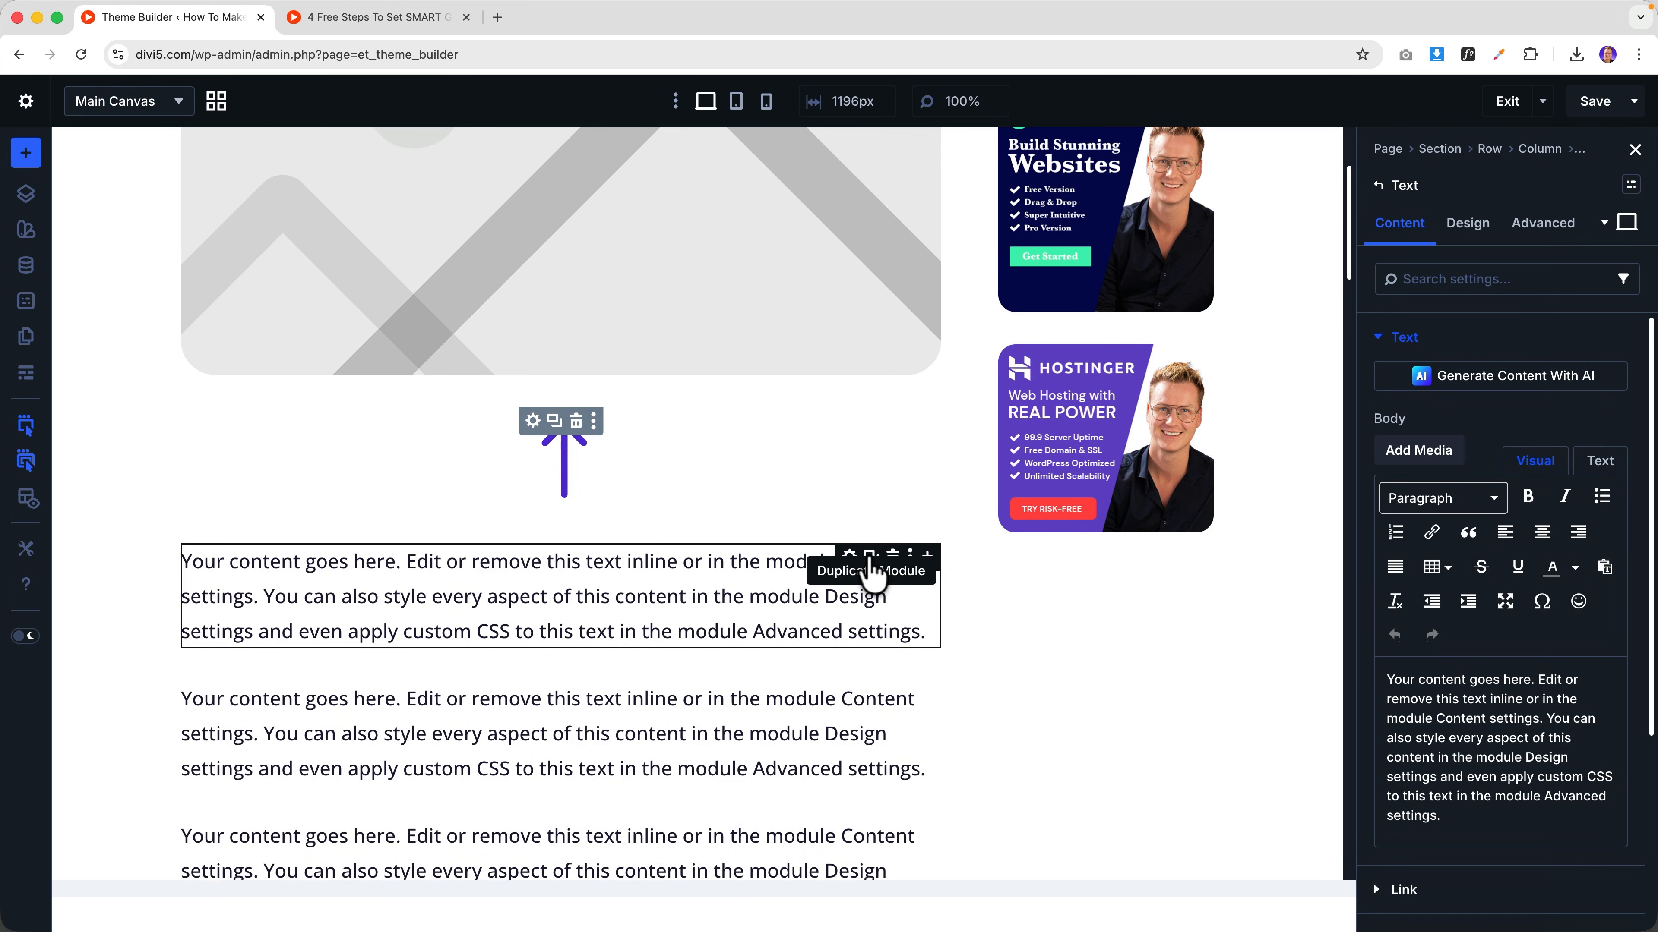
- Arrange the group's modules in the wireframe as Icon, Text, Icon, Text, Text without the third icon, and return to the visual layout
click(31, 377)
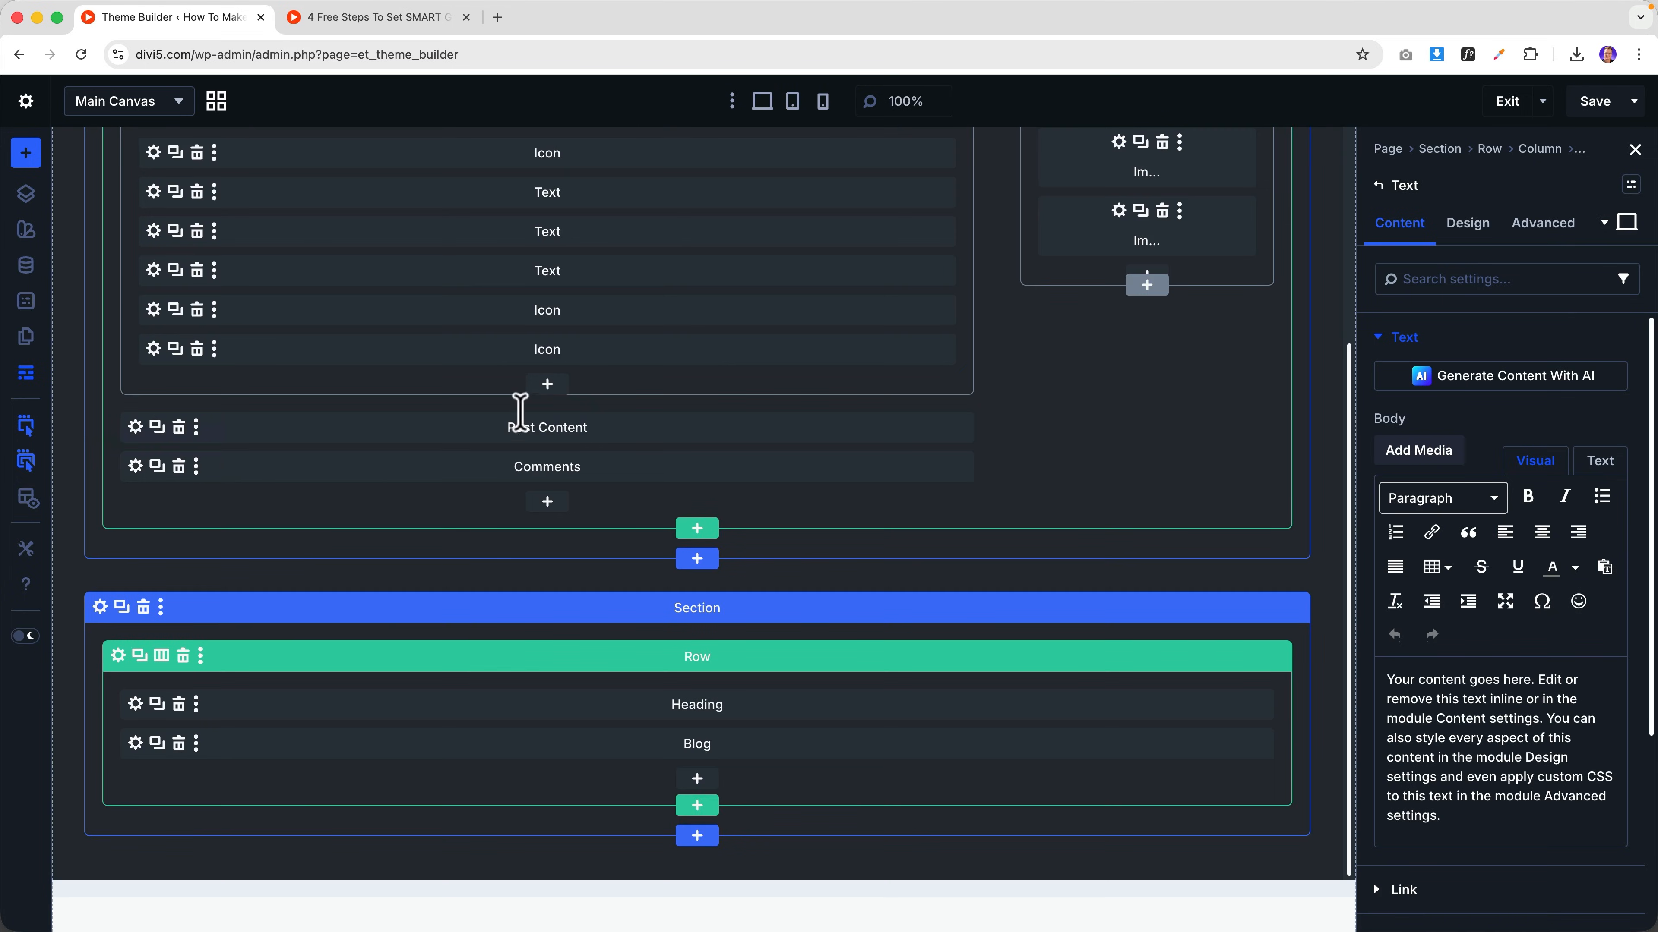
scroll(529, 421, up, 3)
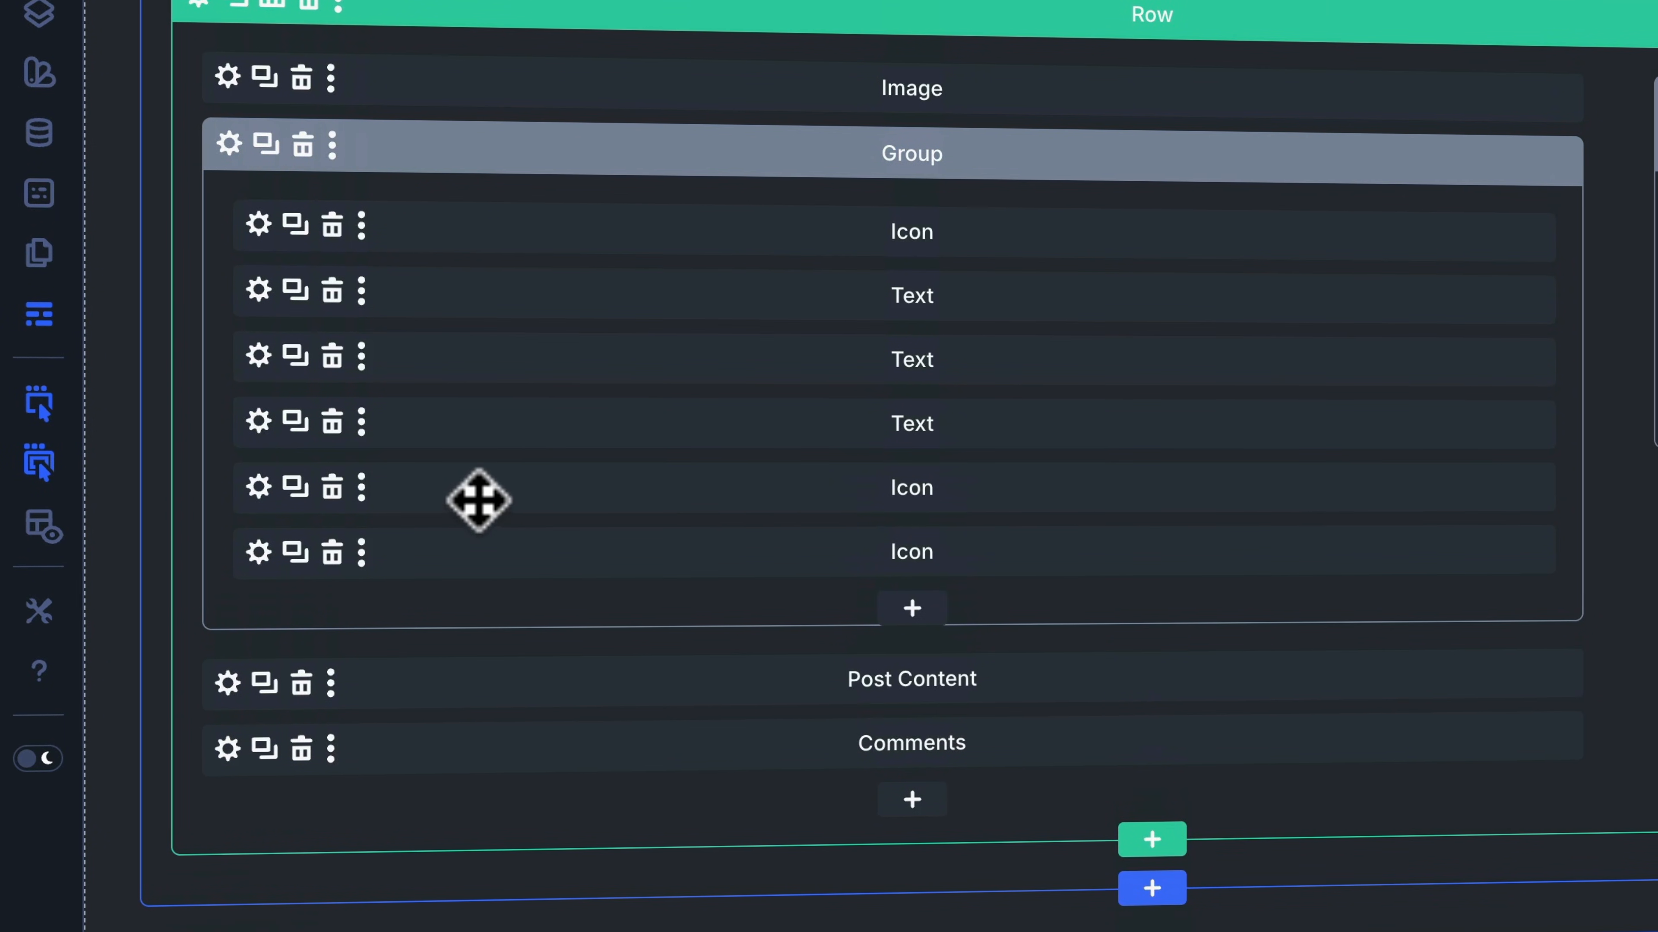
drag(477, 496, 807, 353)
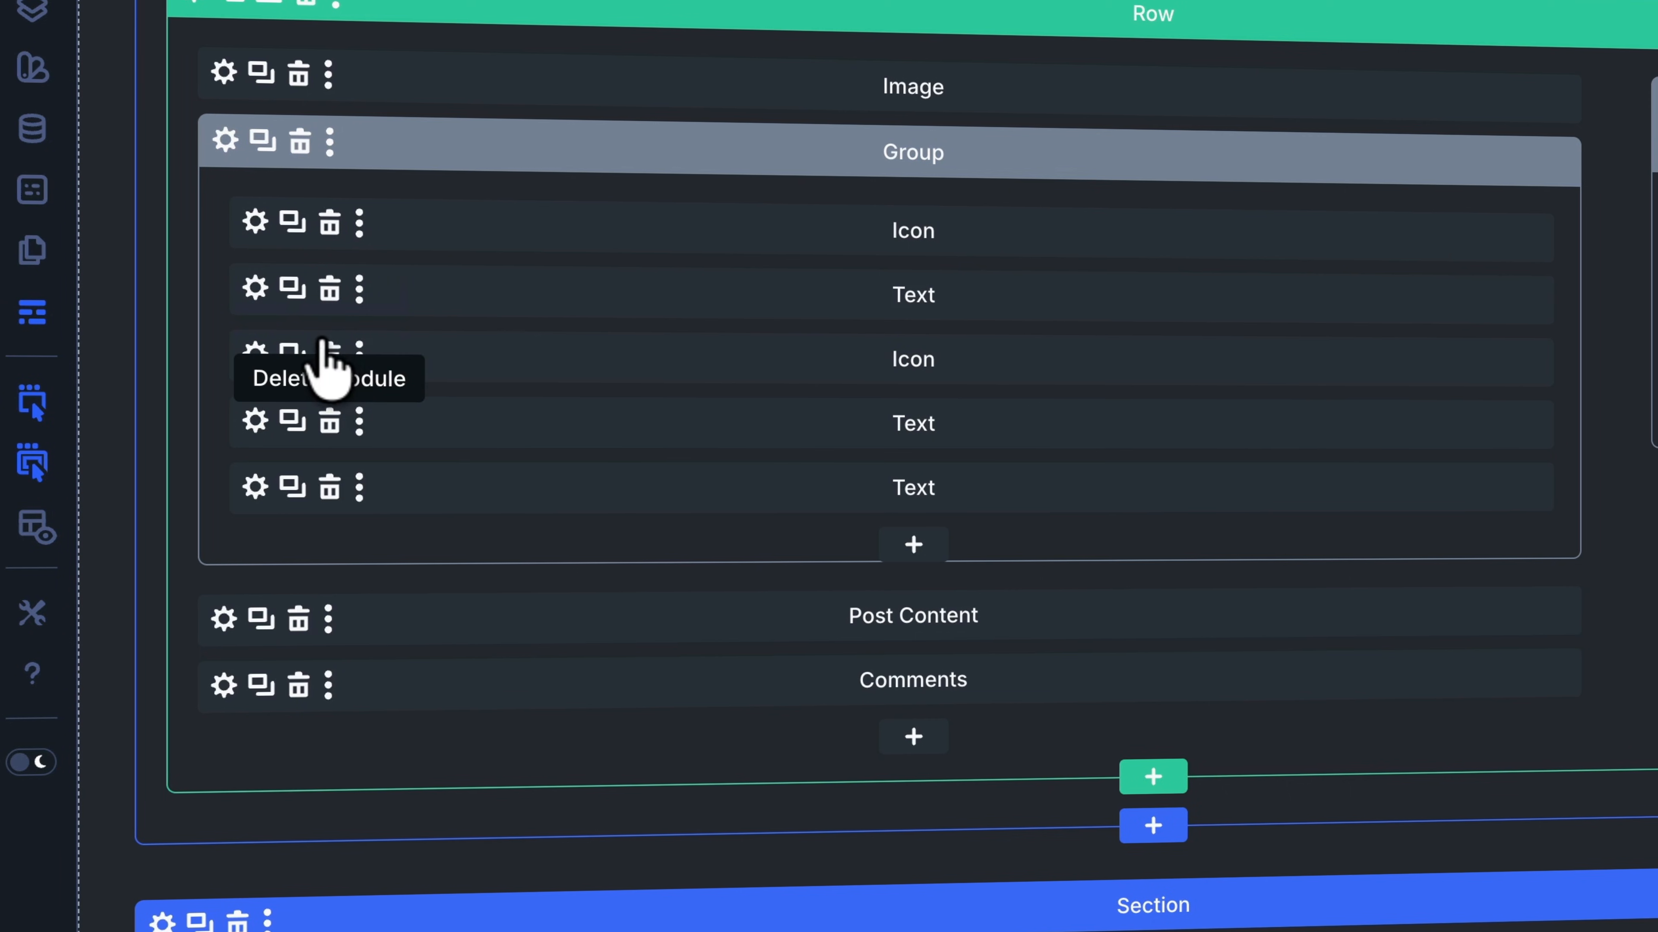
click(294, 356)
drag(537, 414, 535, 526)
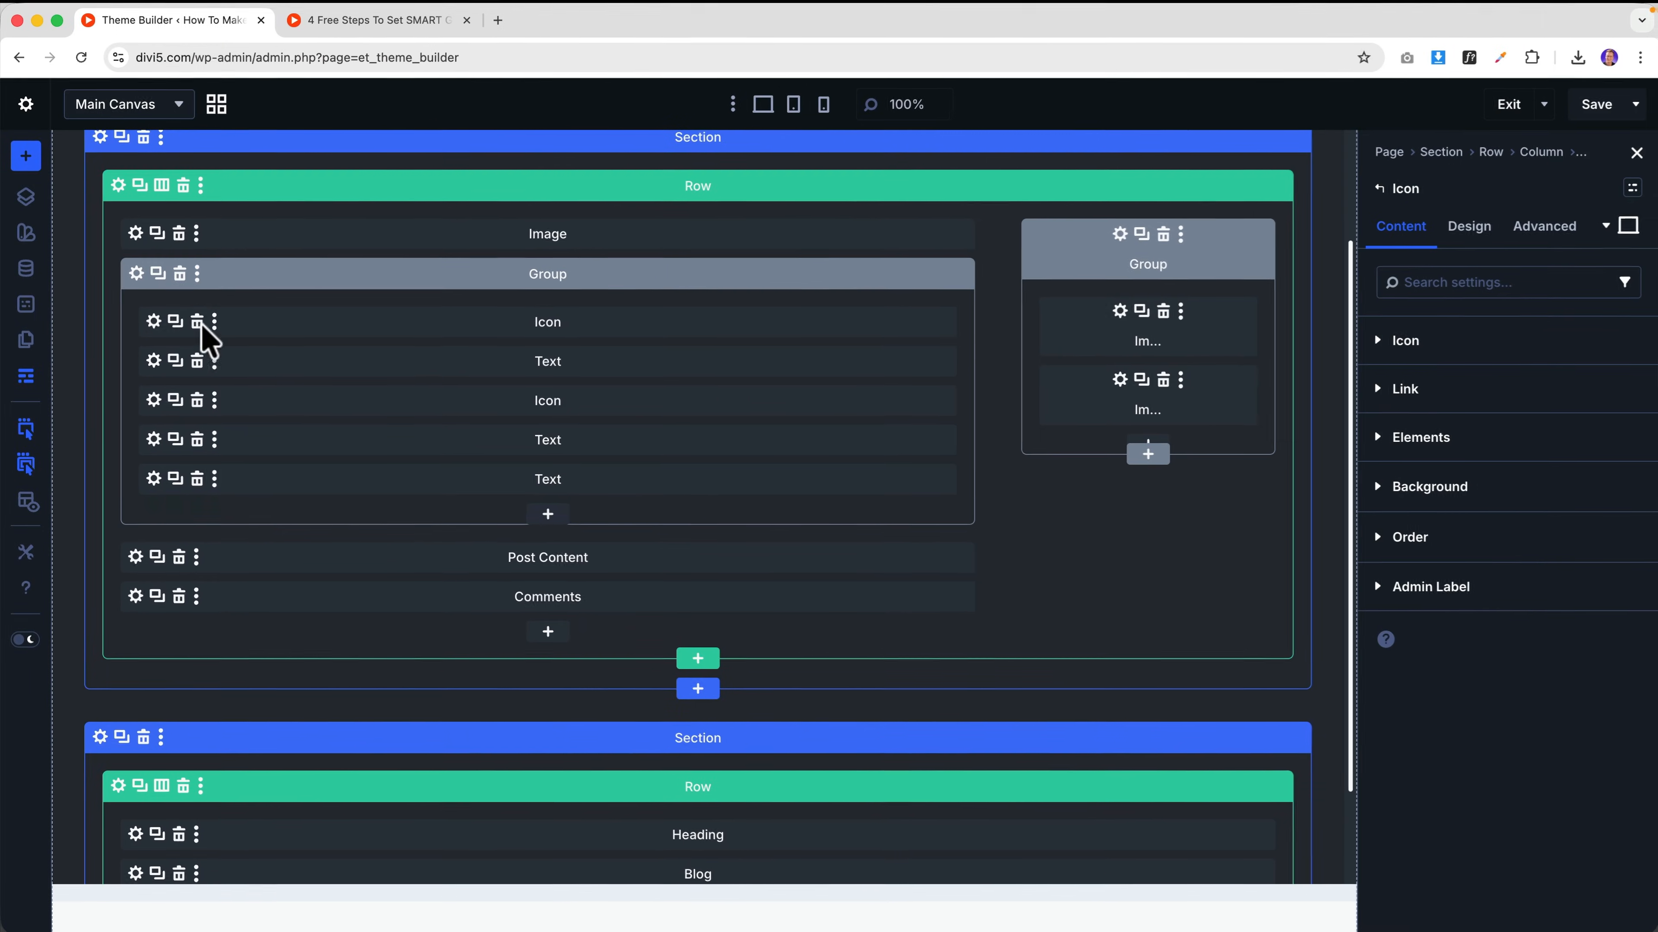
click(30, 311)
scroll(270, 483, down, 4)
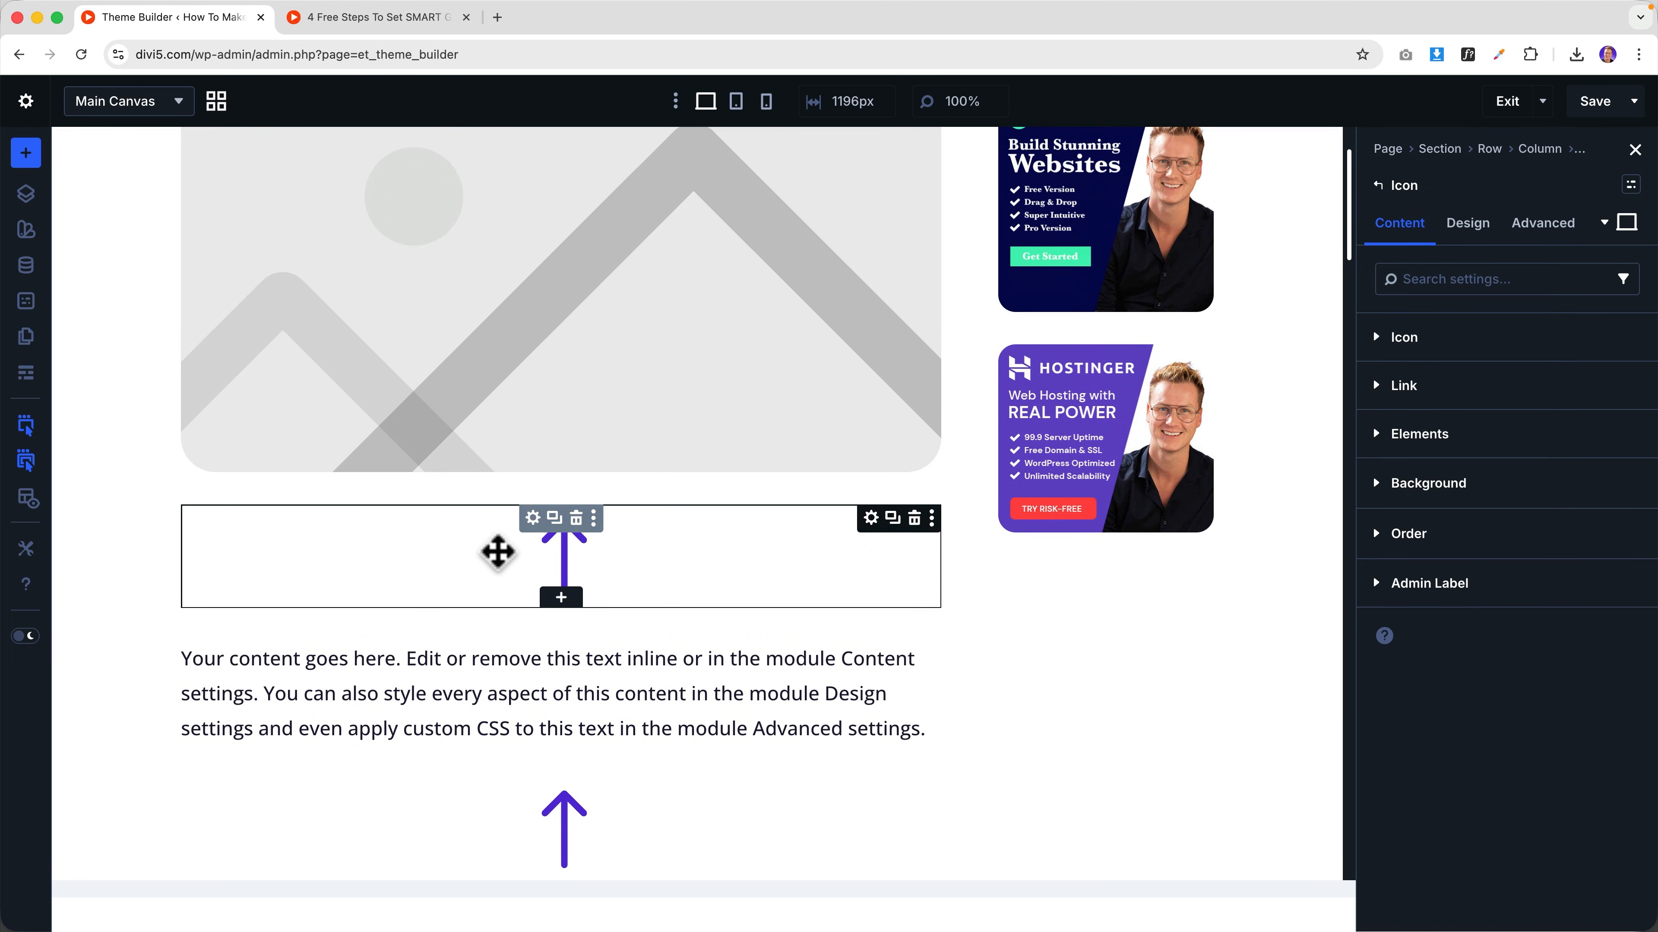
- Set the Group's layout direction to Row and its item alignment to Center
click(1379, 186)
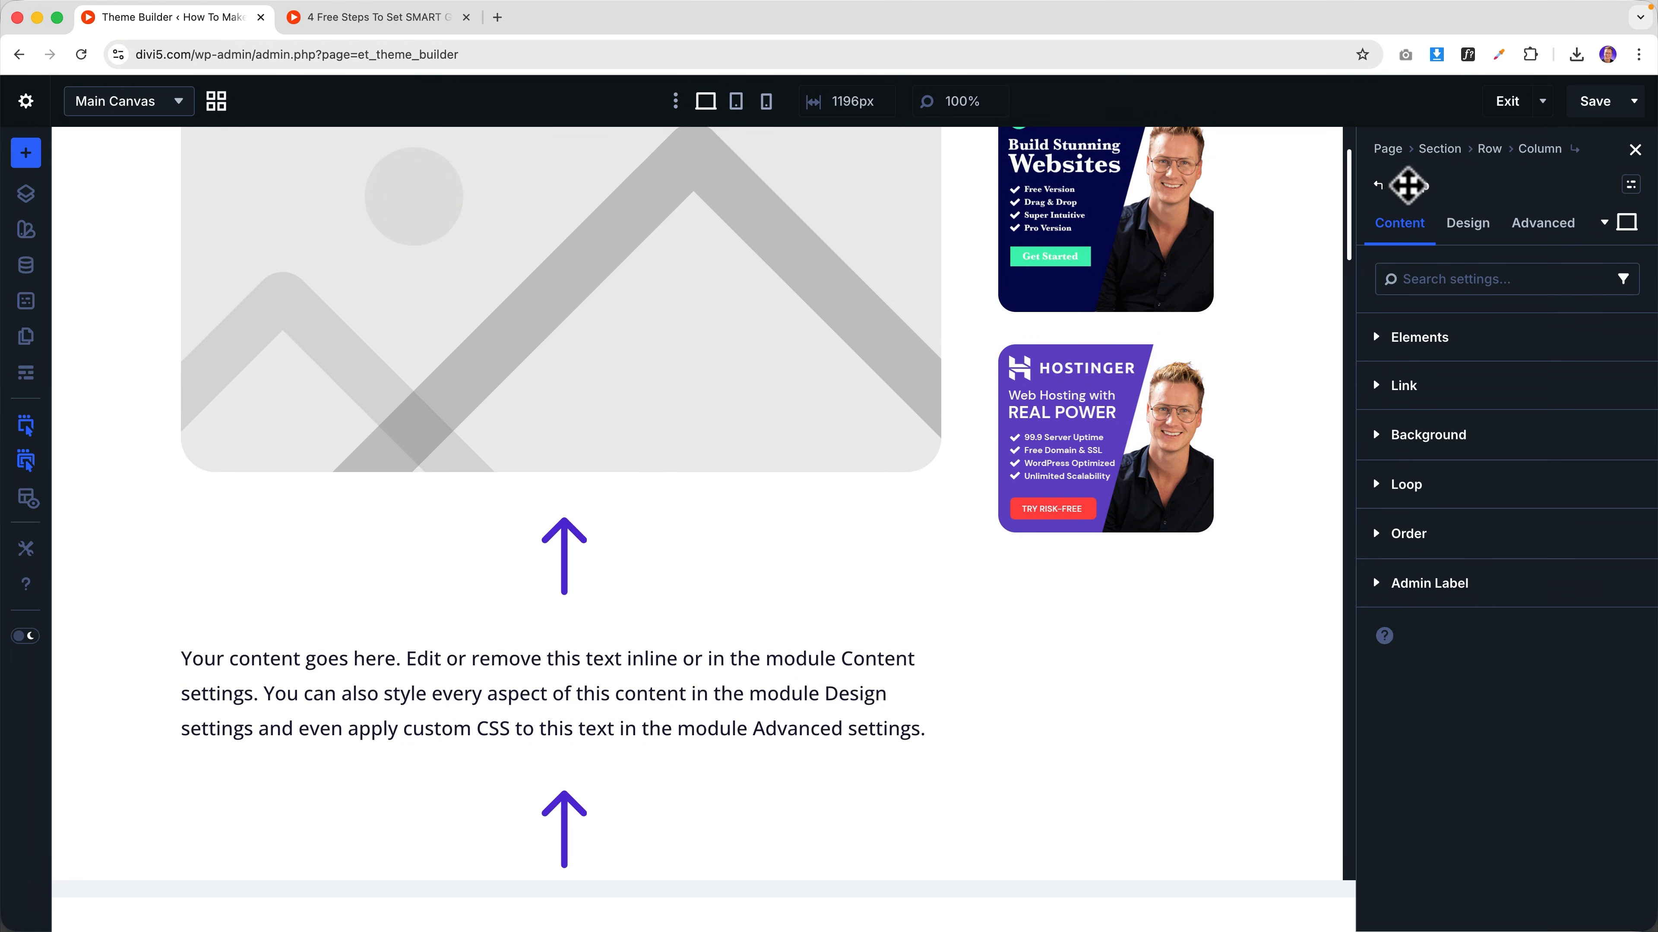
click(1408, 337)
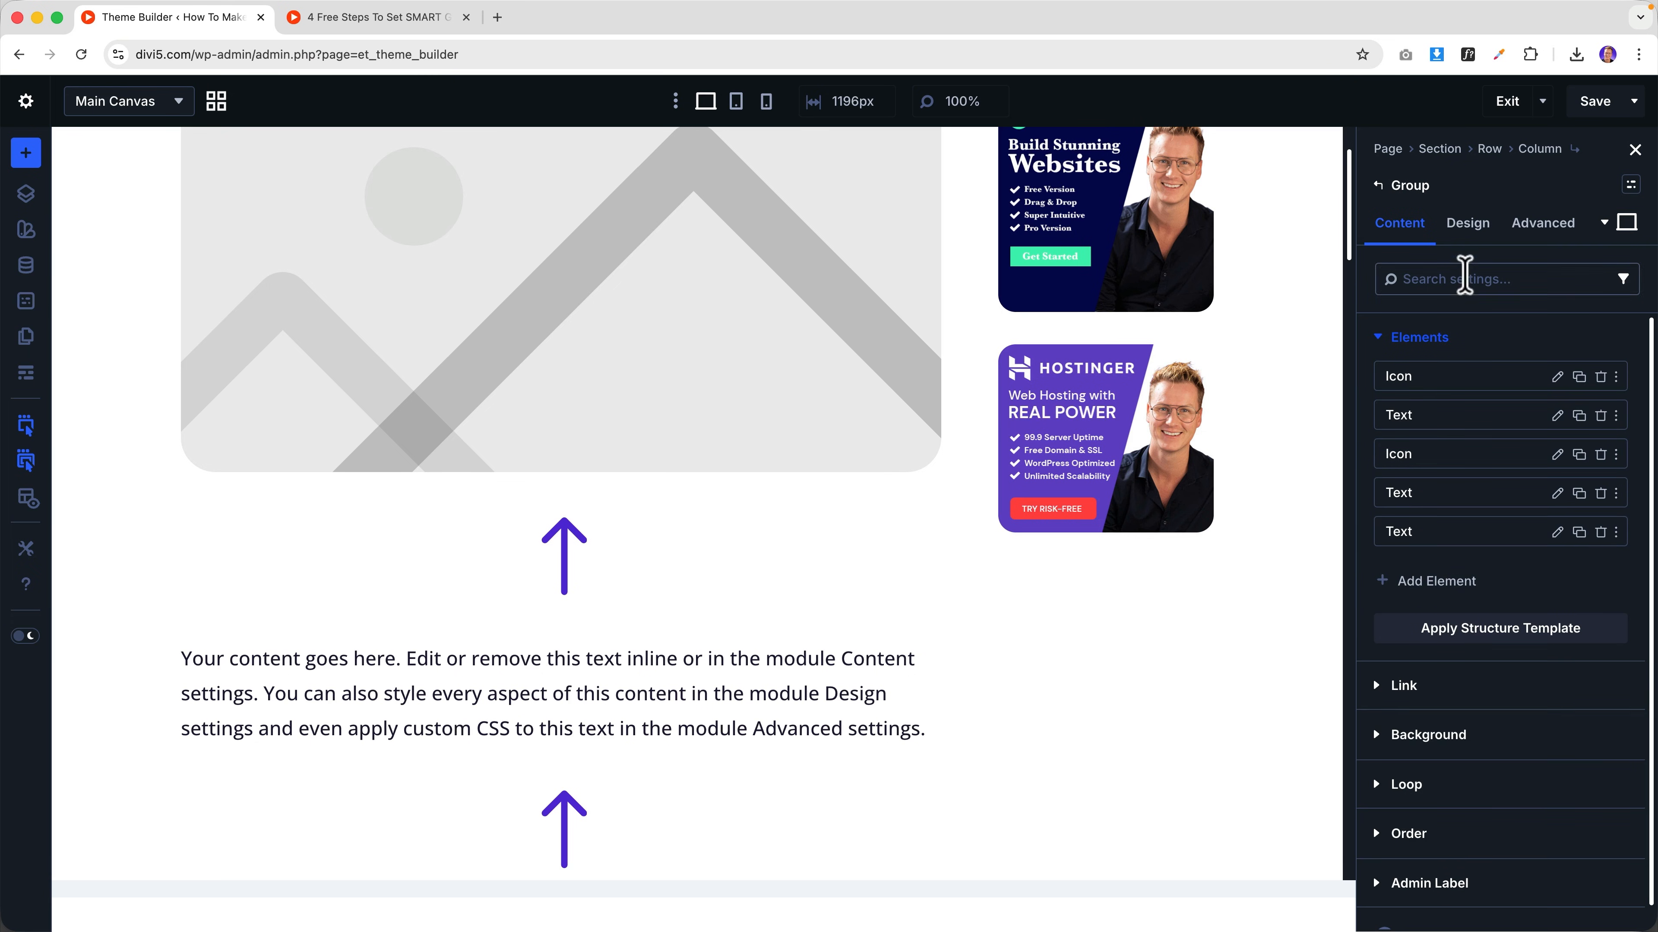
click(1466, 236)
click(1443, 345)
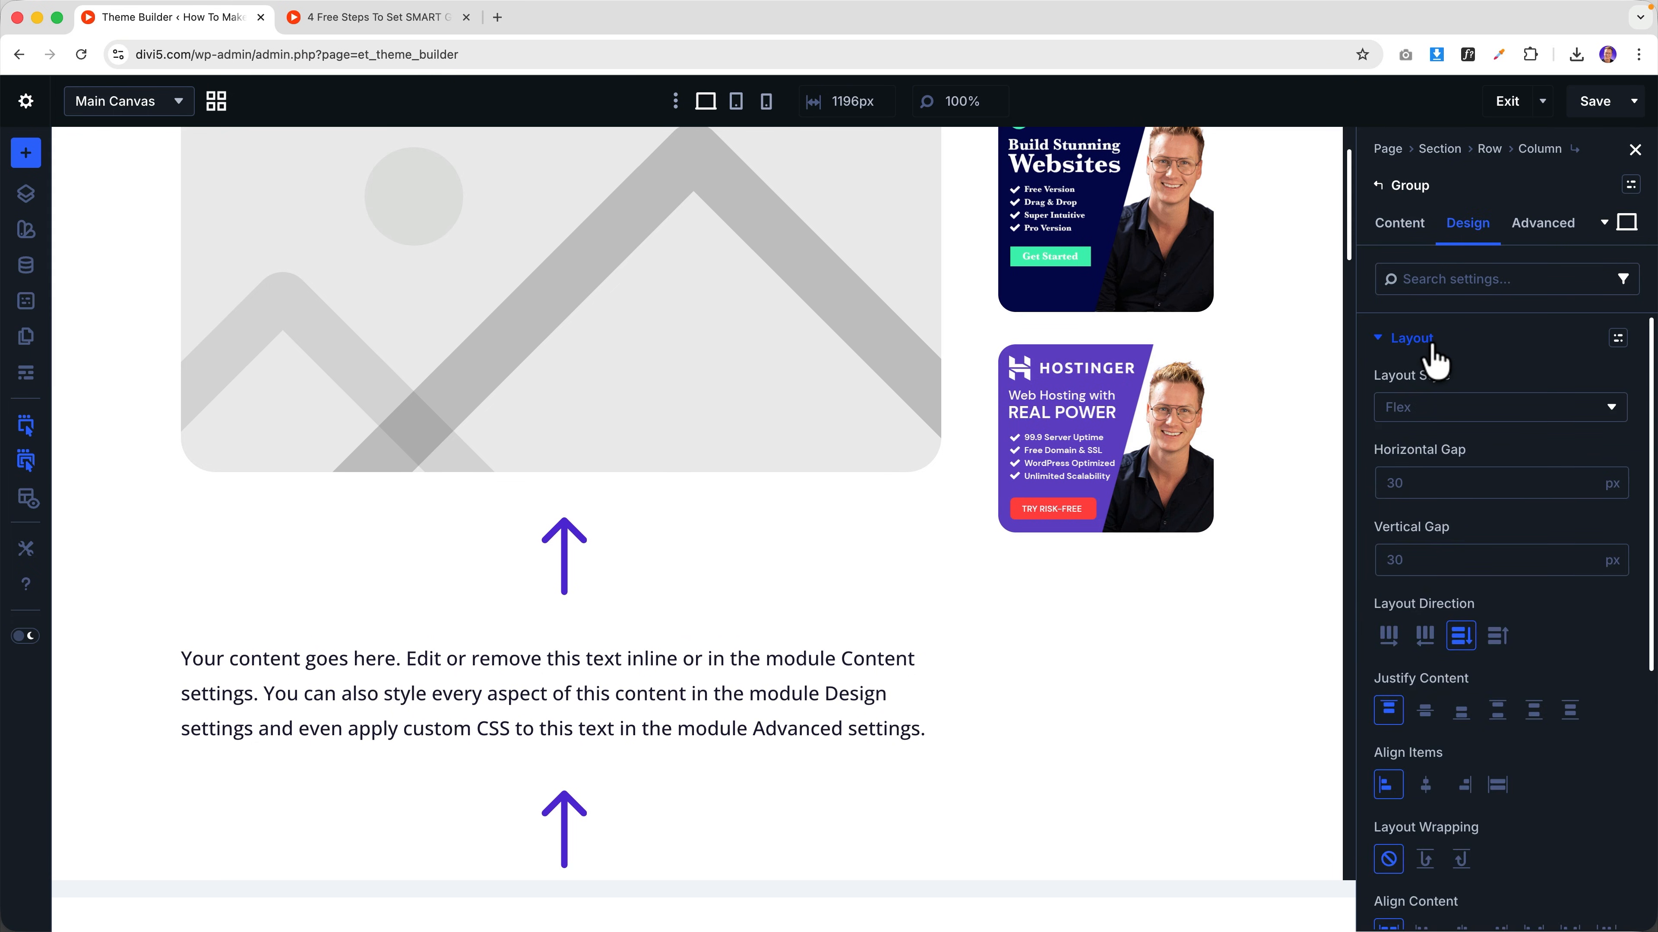
click(1390, 636)
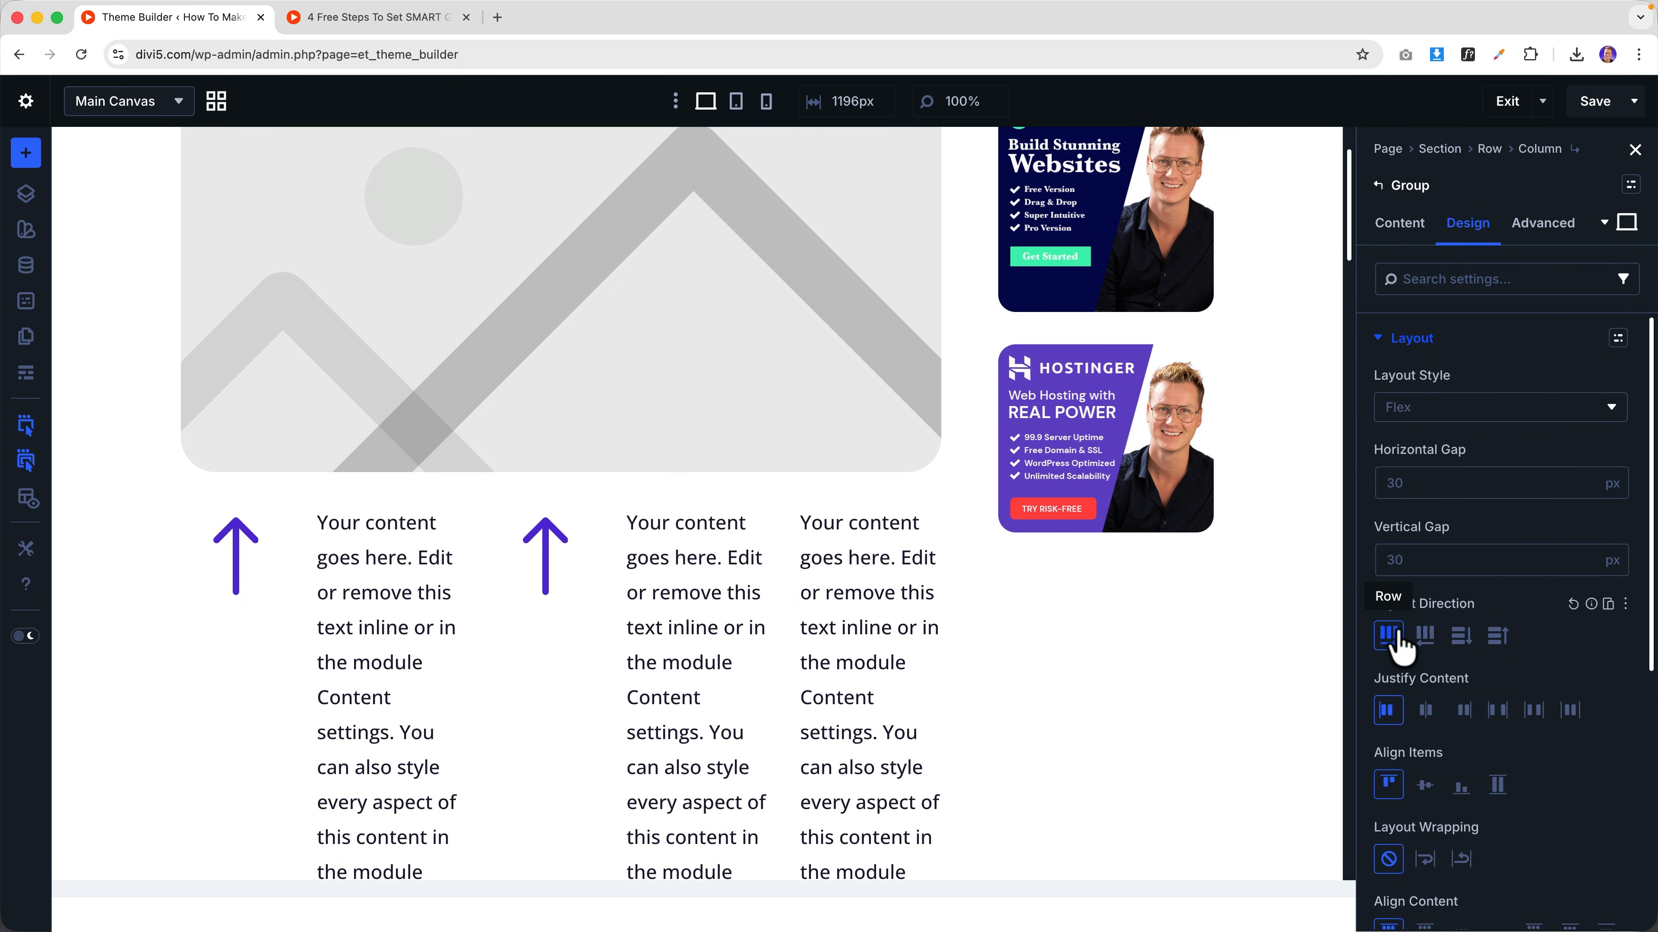
scroll(1401, 633, down, 3)
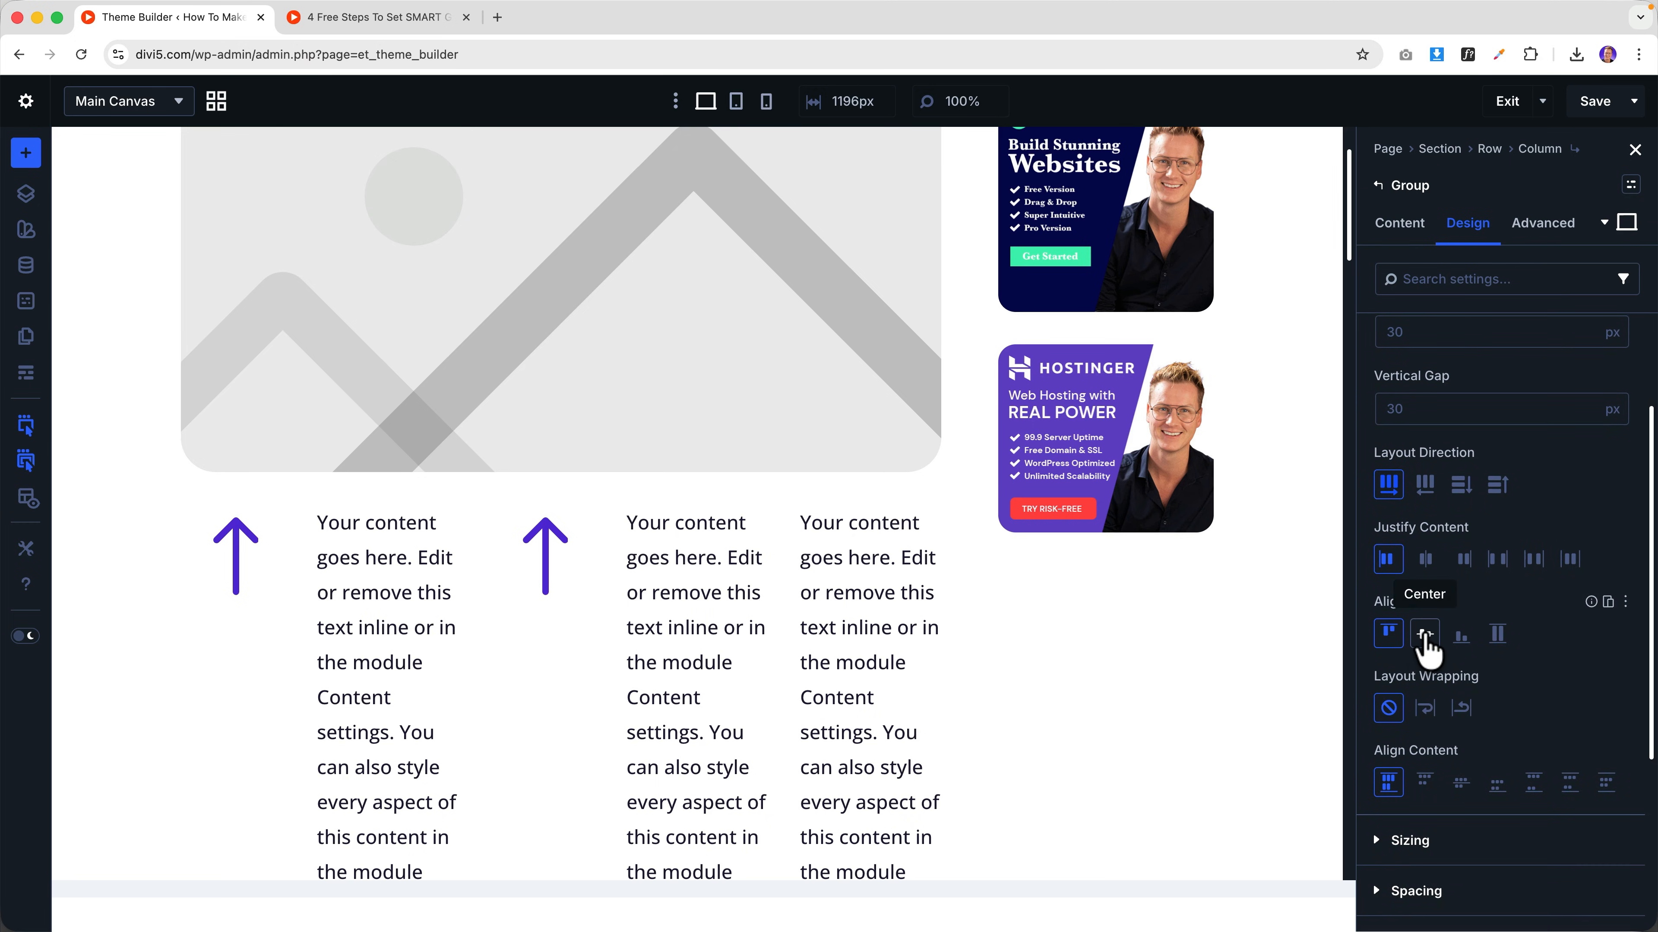
click(1425, 634)
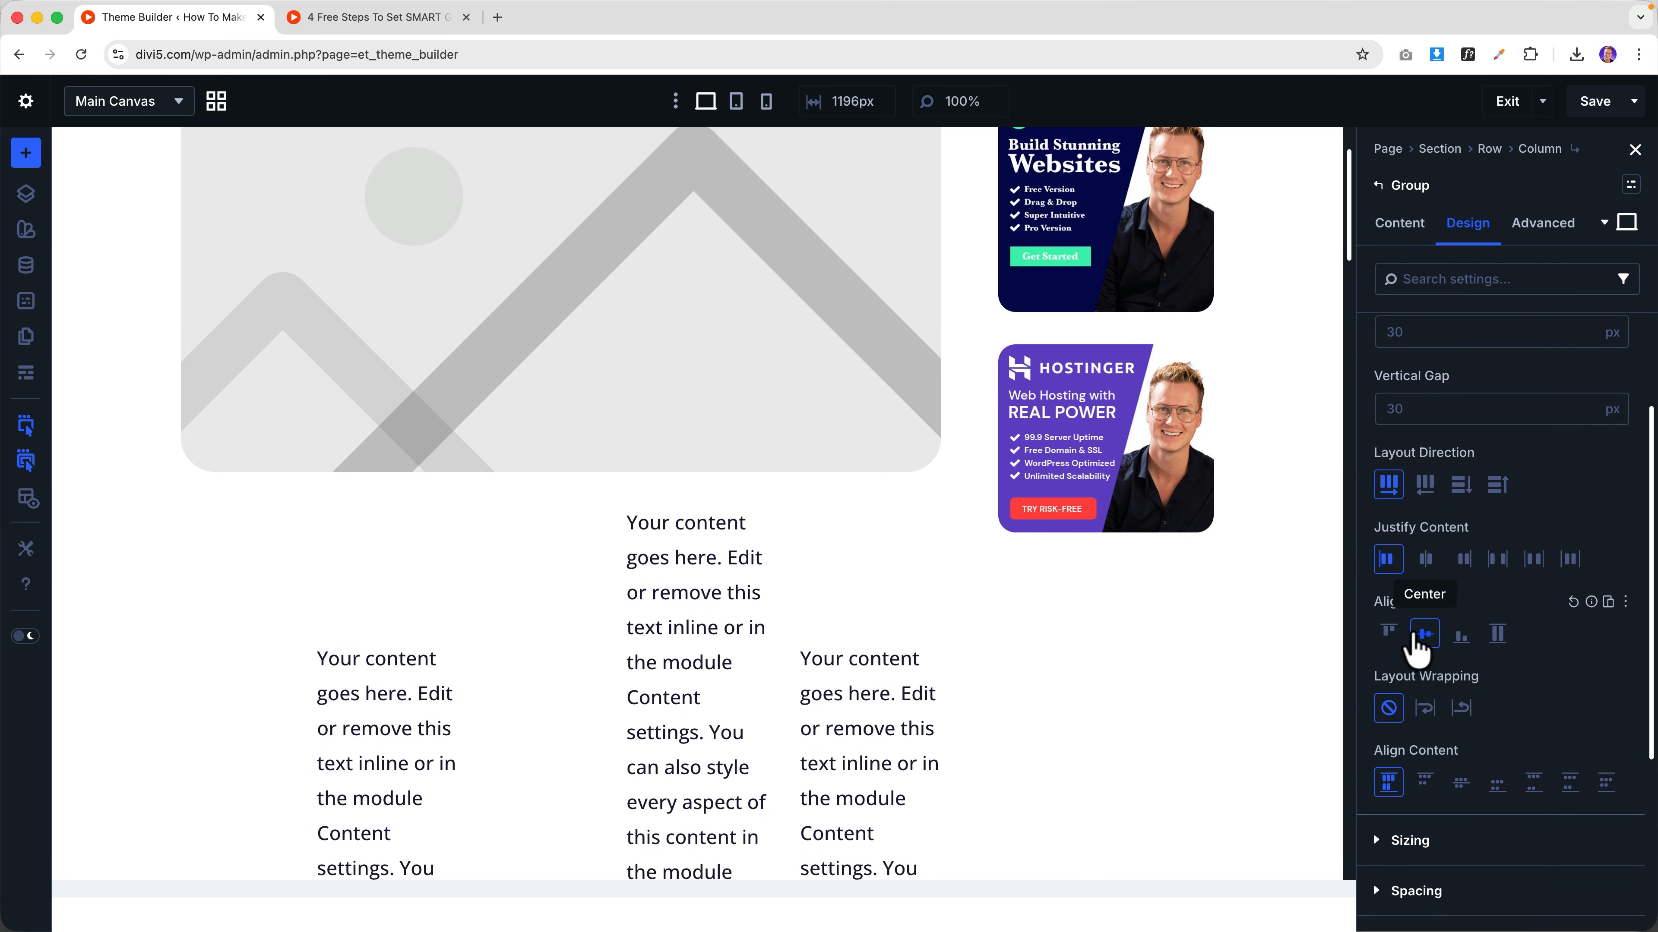
scroll(1442, 533, up, 3)
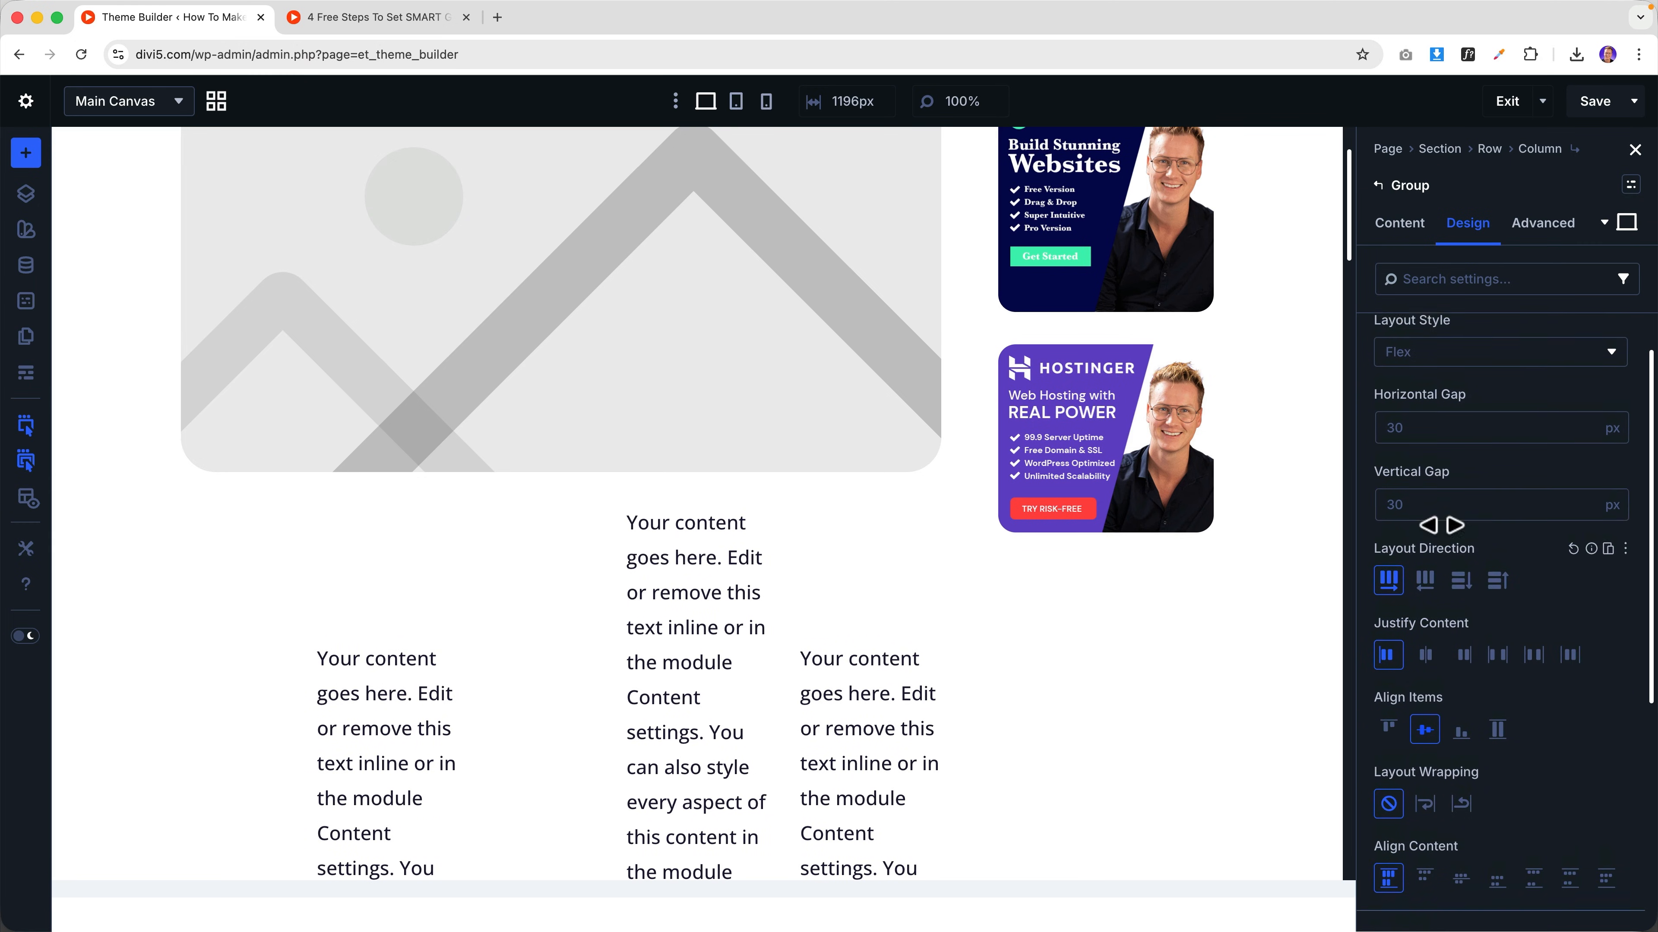
- Set the Group's horizontal gap to 1 rem
click(1610, 436)
click(1609, 511)
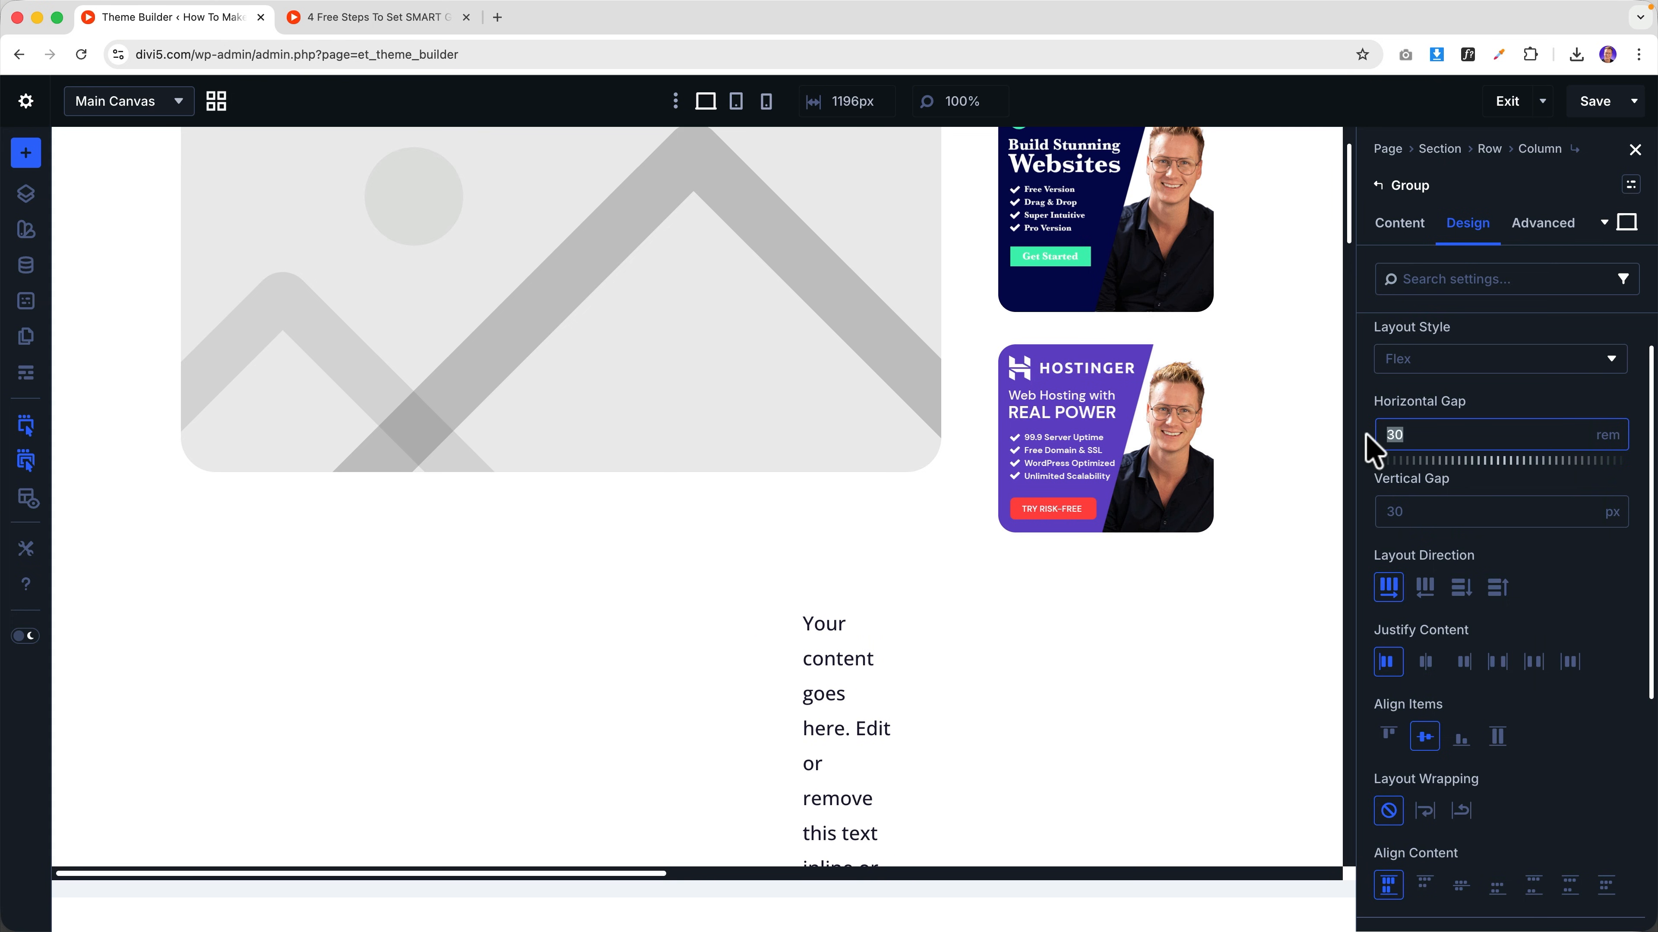
scroll(457, 555, down, 5)
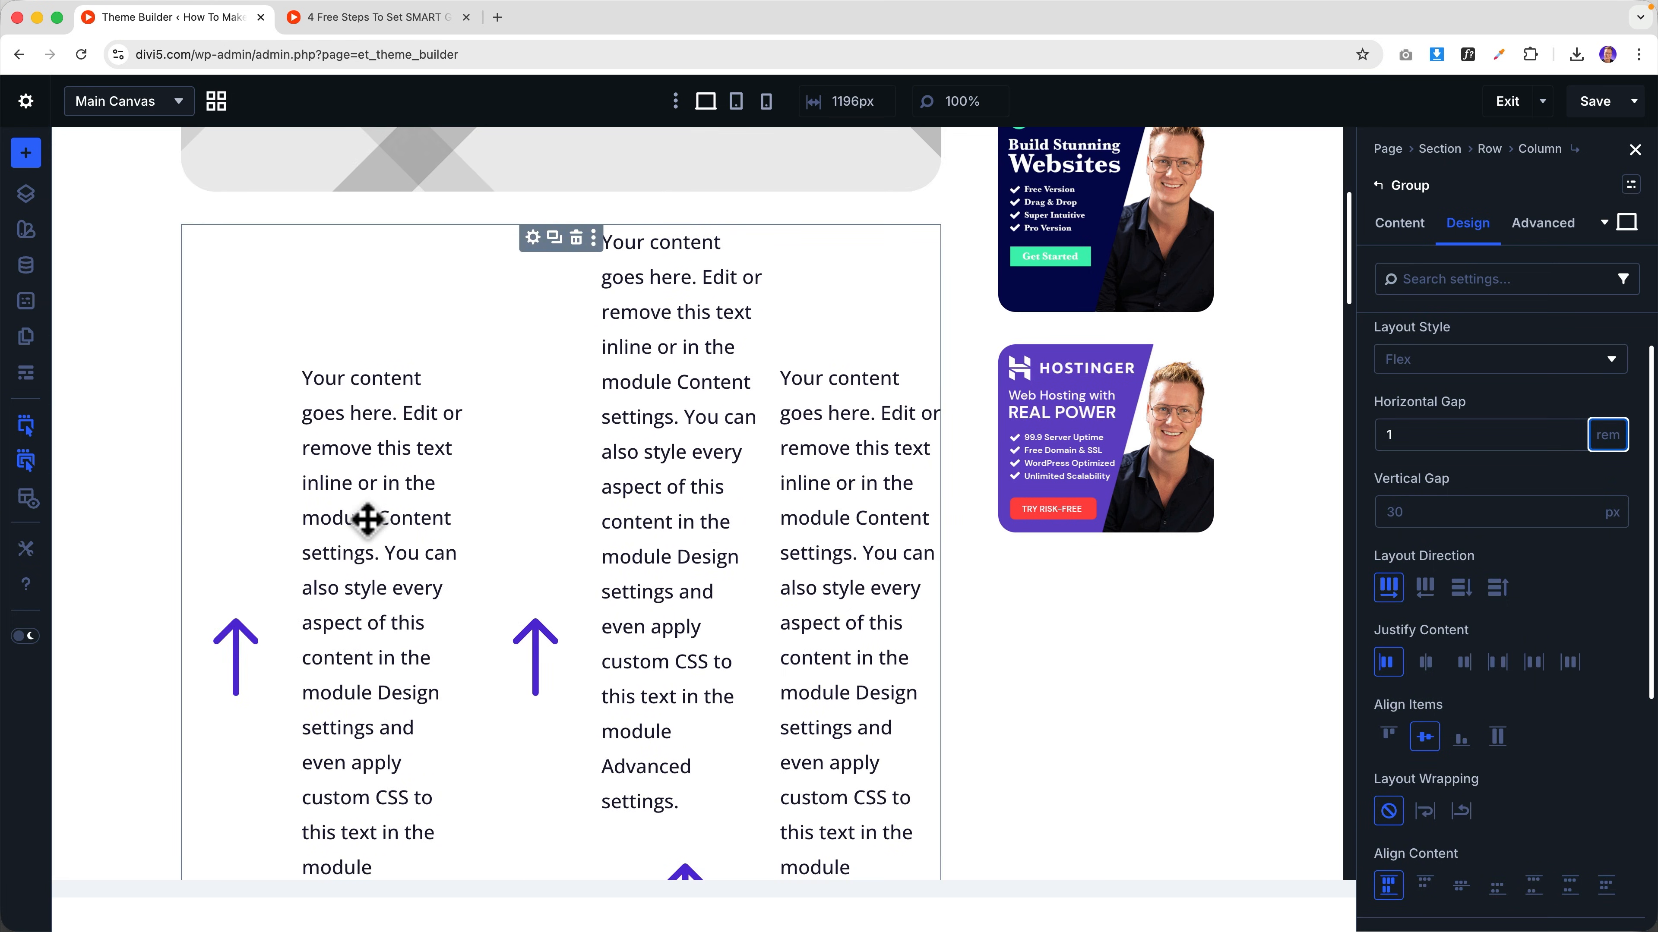
- Replace the placeholder content of the group's first Text module with "Text"
click(366, 522)
click(365, 522)
key(super+a)
text(\)
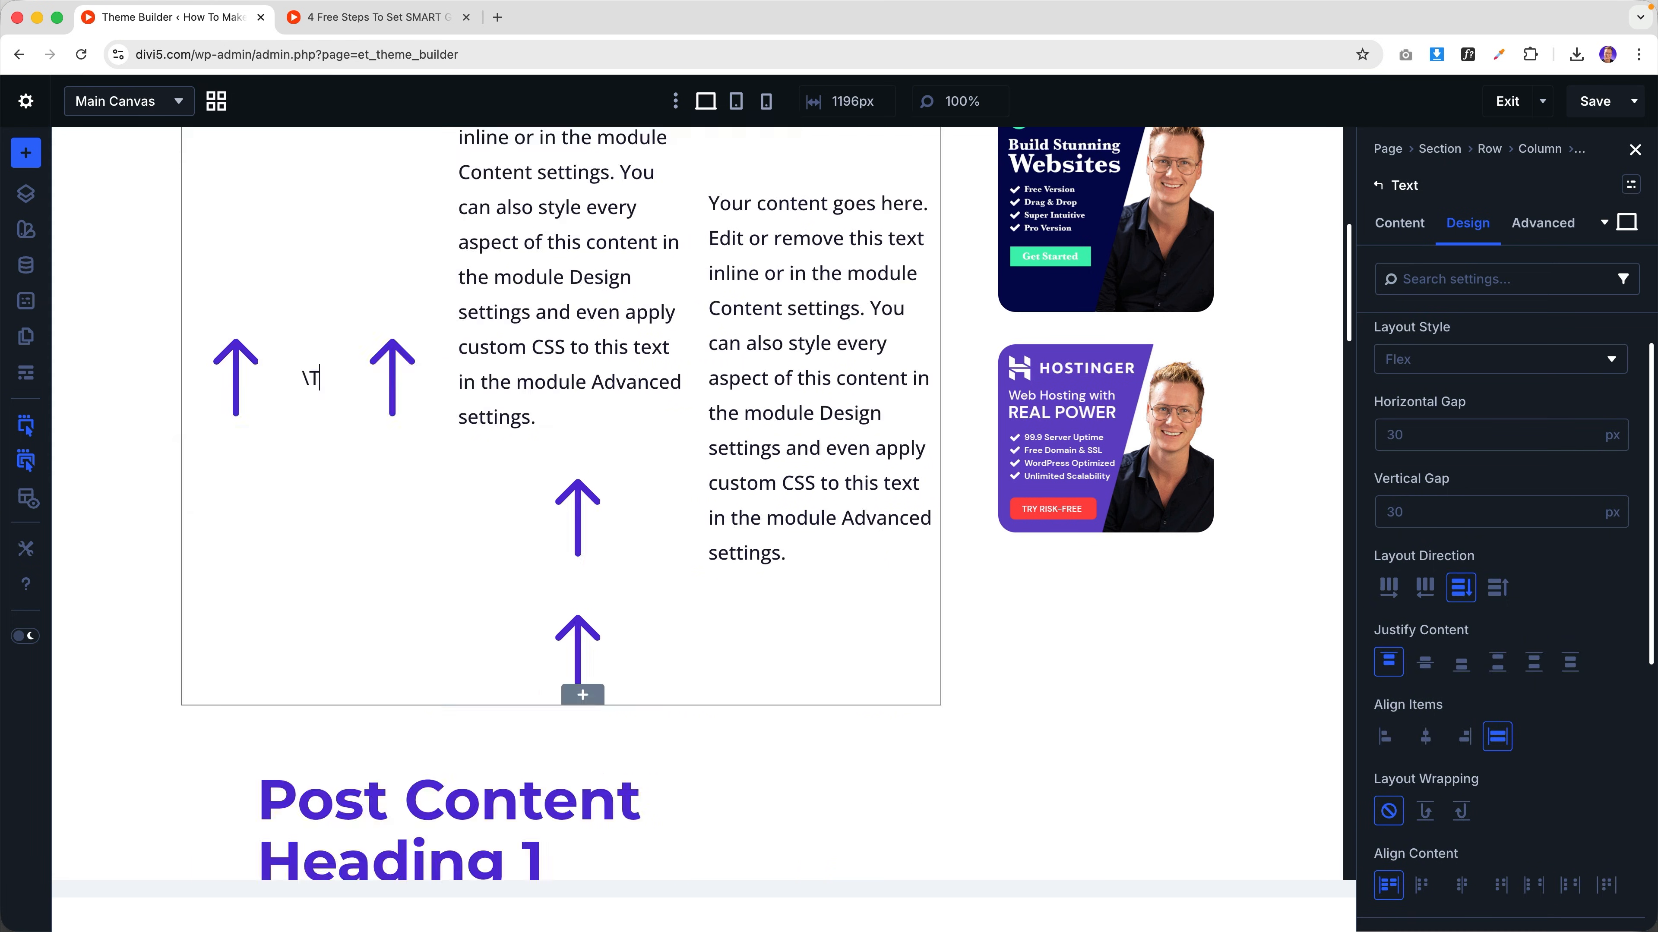
key(BackSpace)
text(Text)
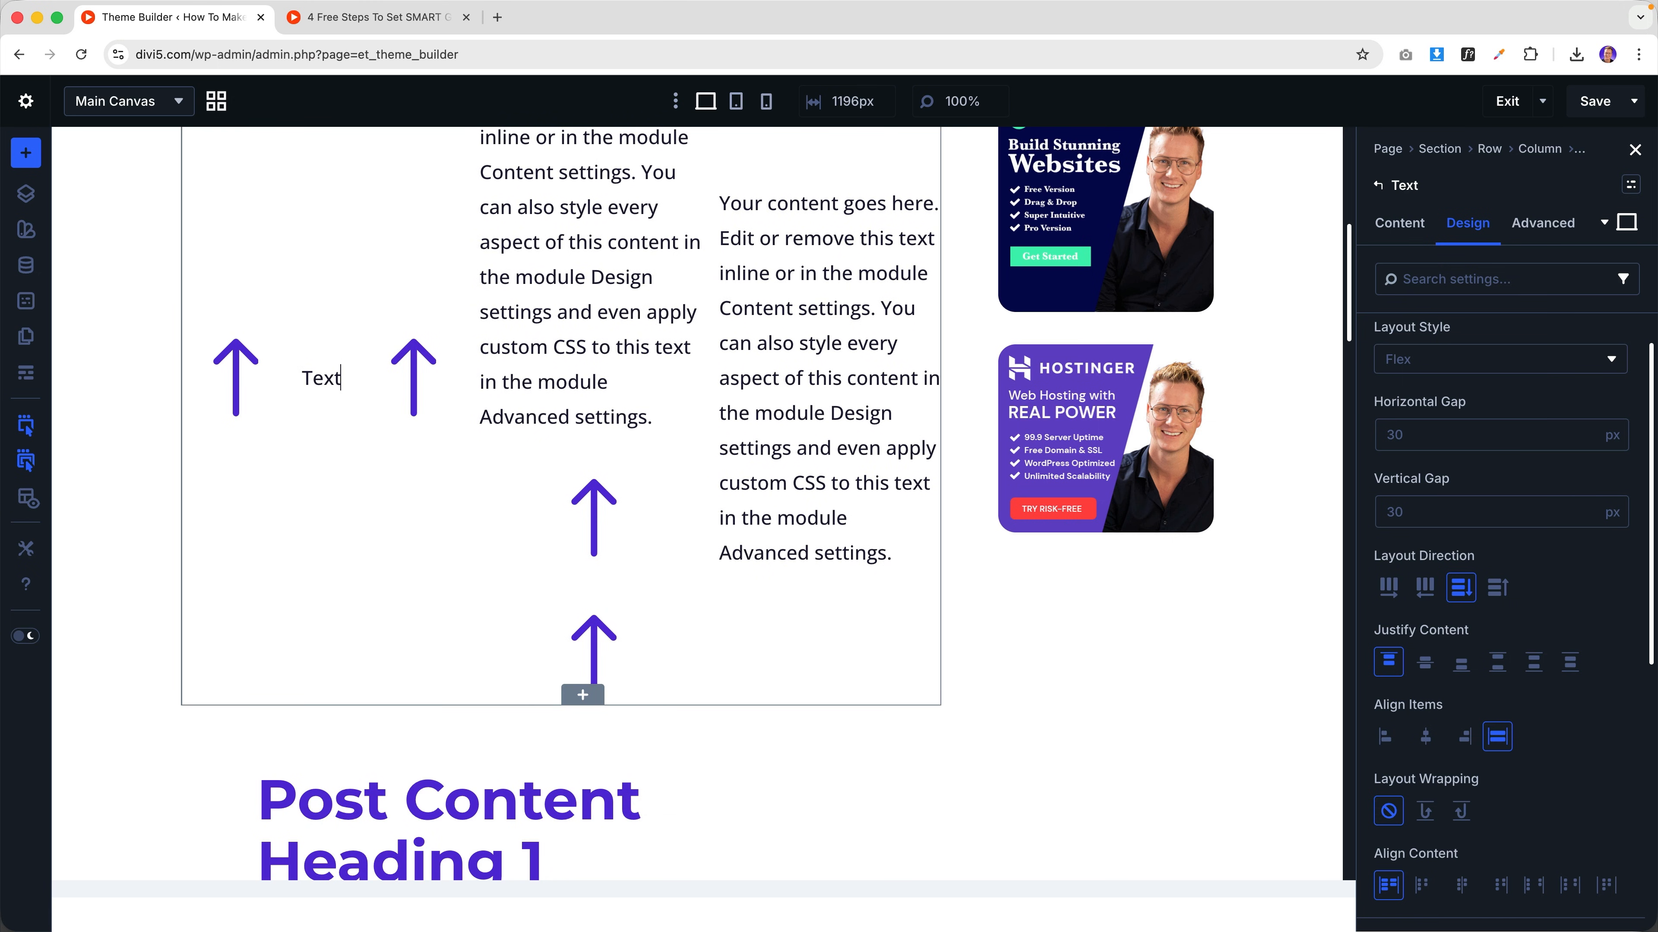
- Copy the word "Text" from the first Text module over the placeholder content of the other two Text modules
key(super+a)
key(super+c)
click(566, 338)
key(super+a)
key(super+v)
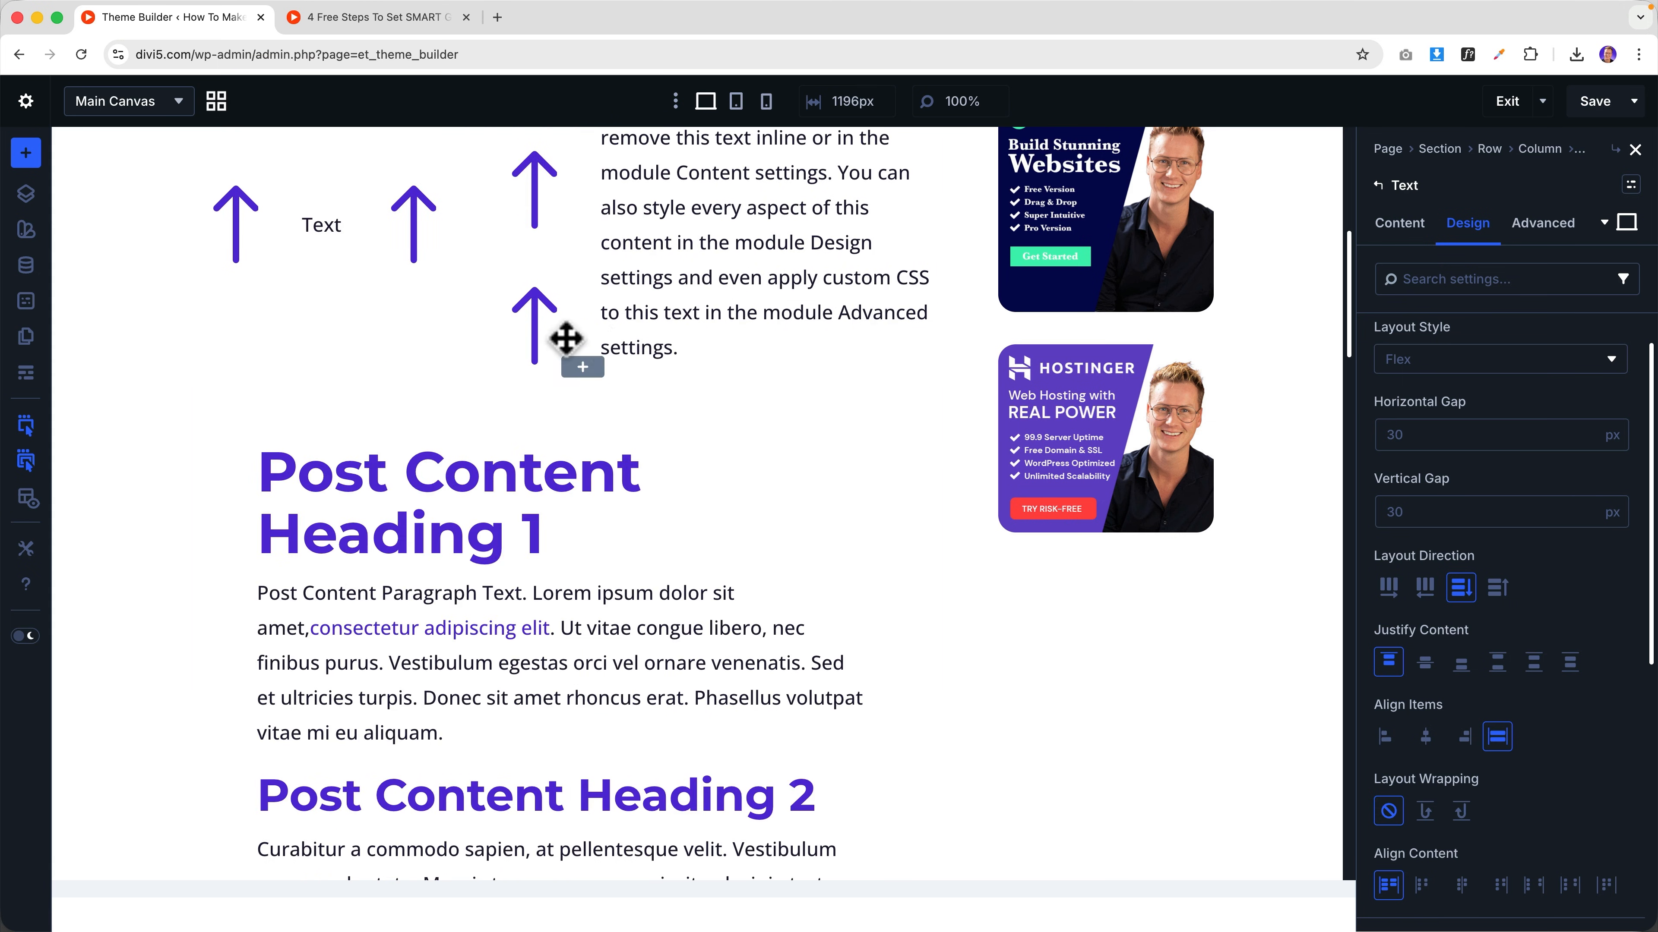
click(757, 285)
key(super+a)
key(super+v)
scroll(628, 388, up, 4)
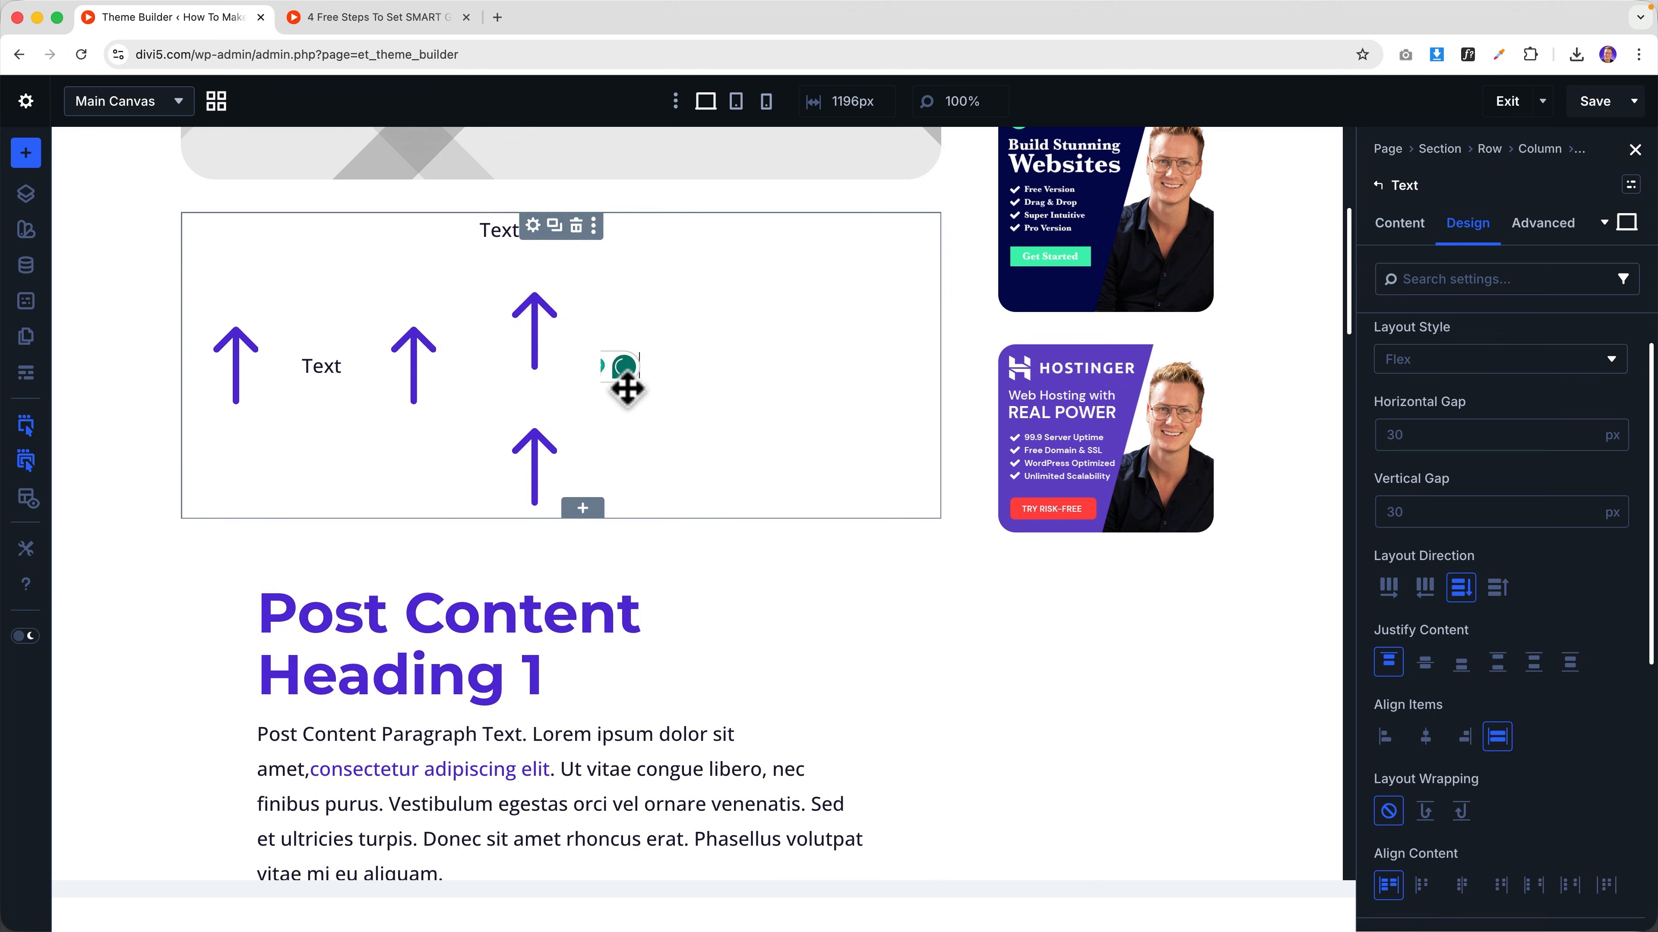
- Set the group's first icon to the global Orange color and a size of 2 rem
scroll(628, 387, up, 2)
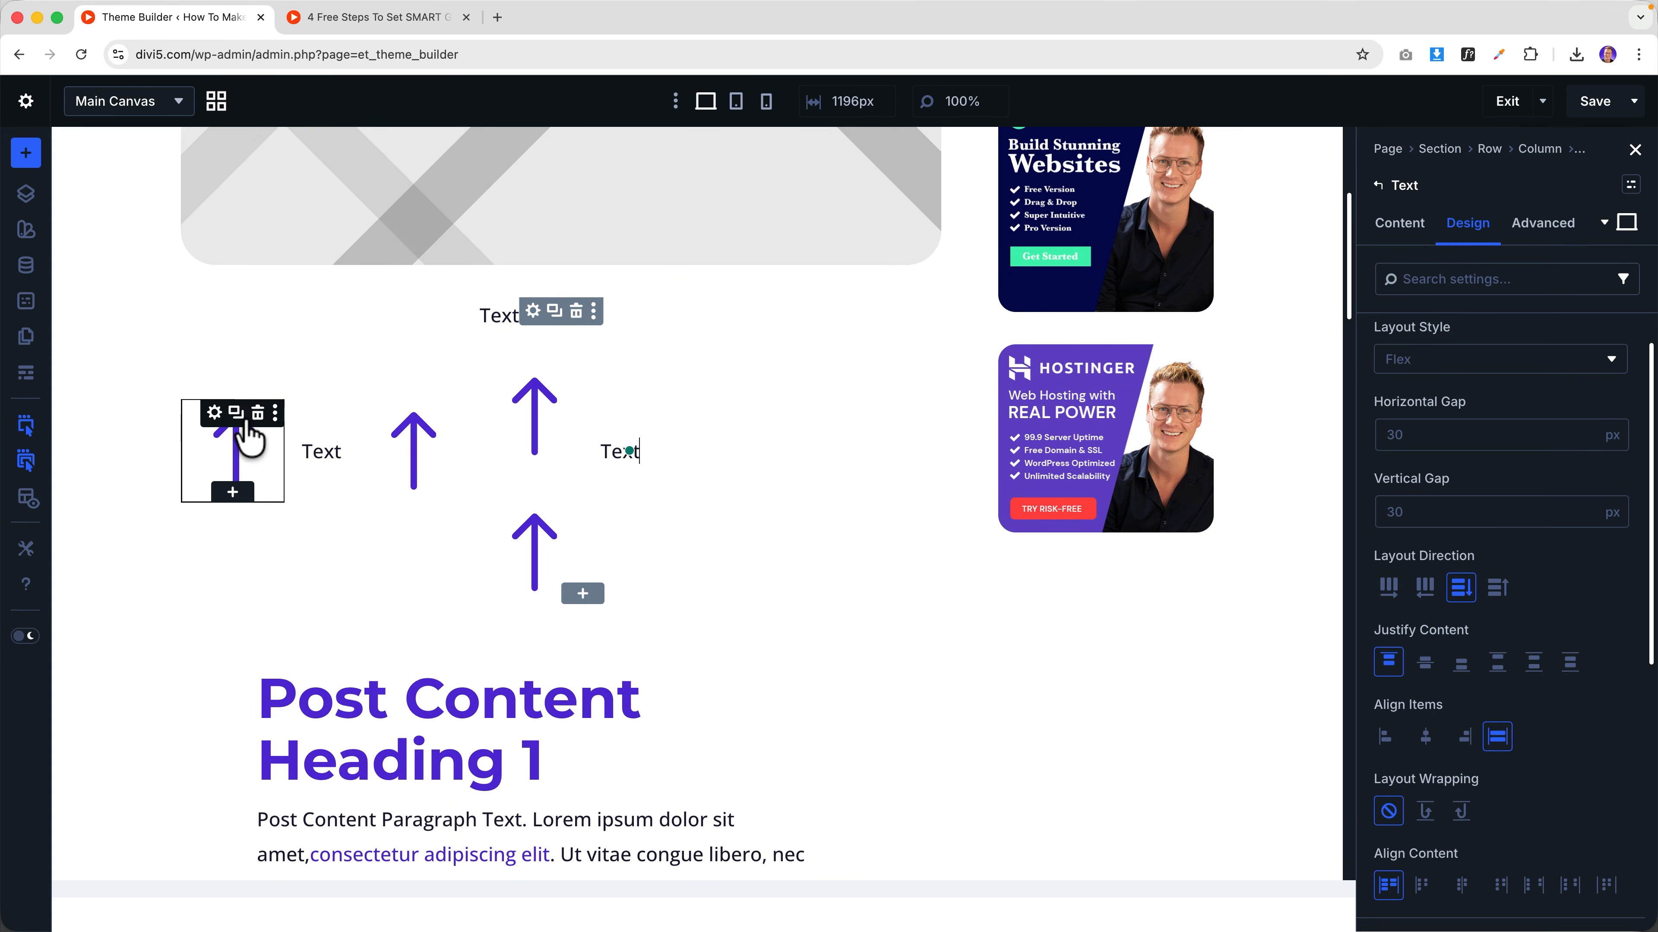
click(234, 448)
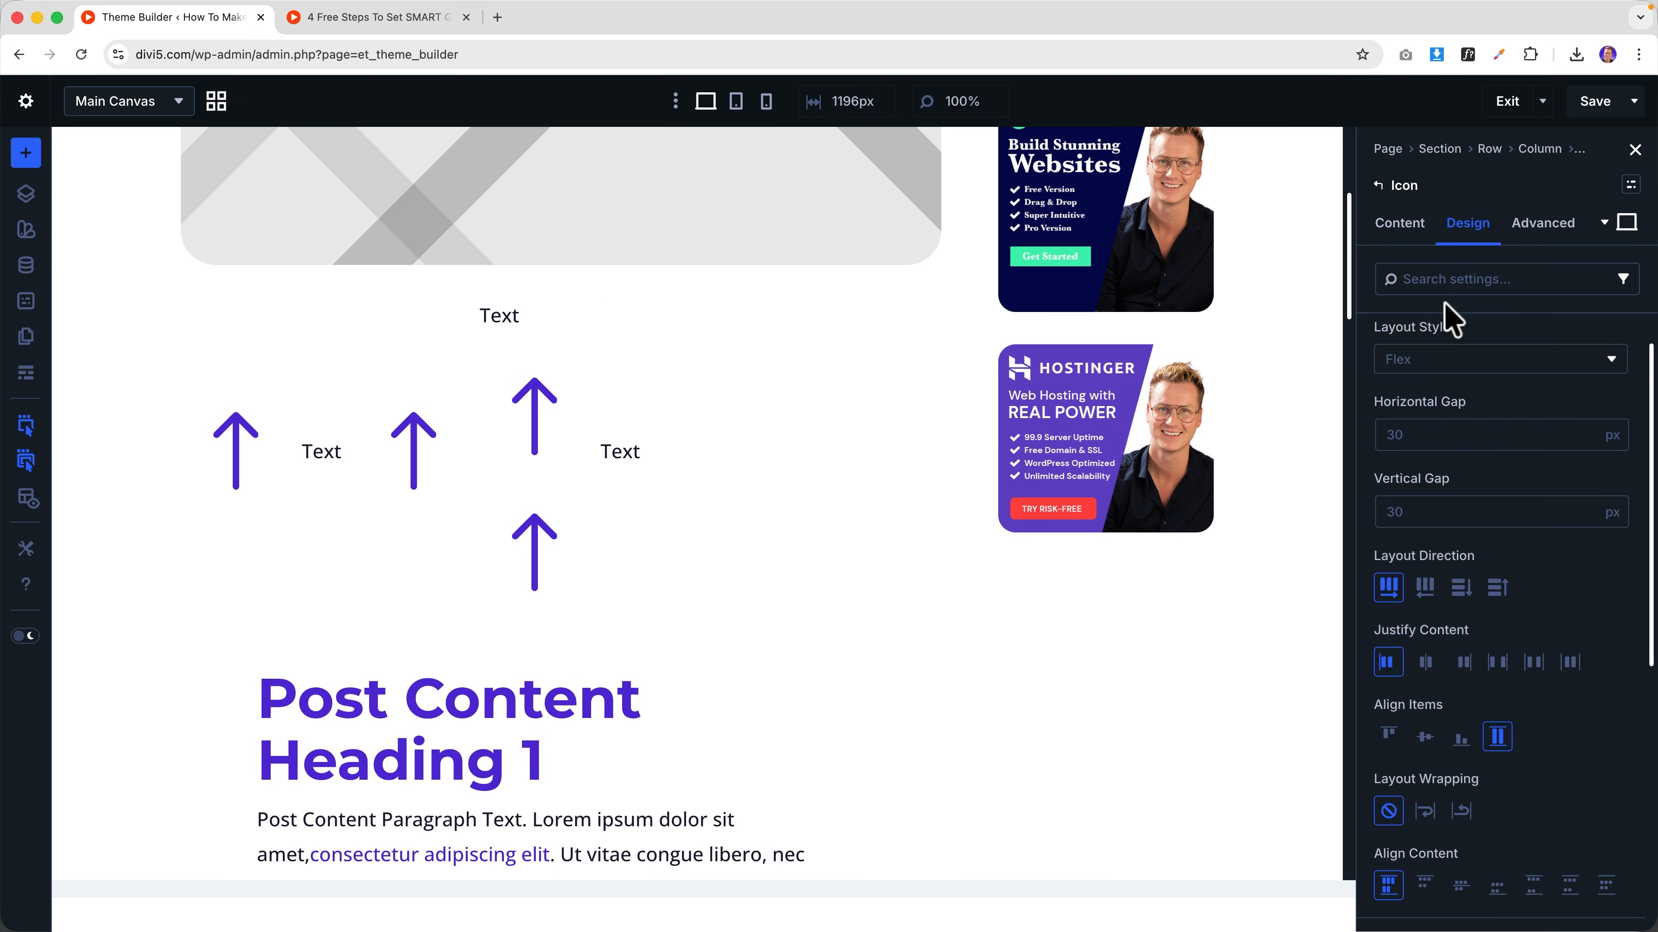
scroll(1473, 459, up, 2)
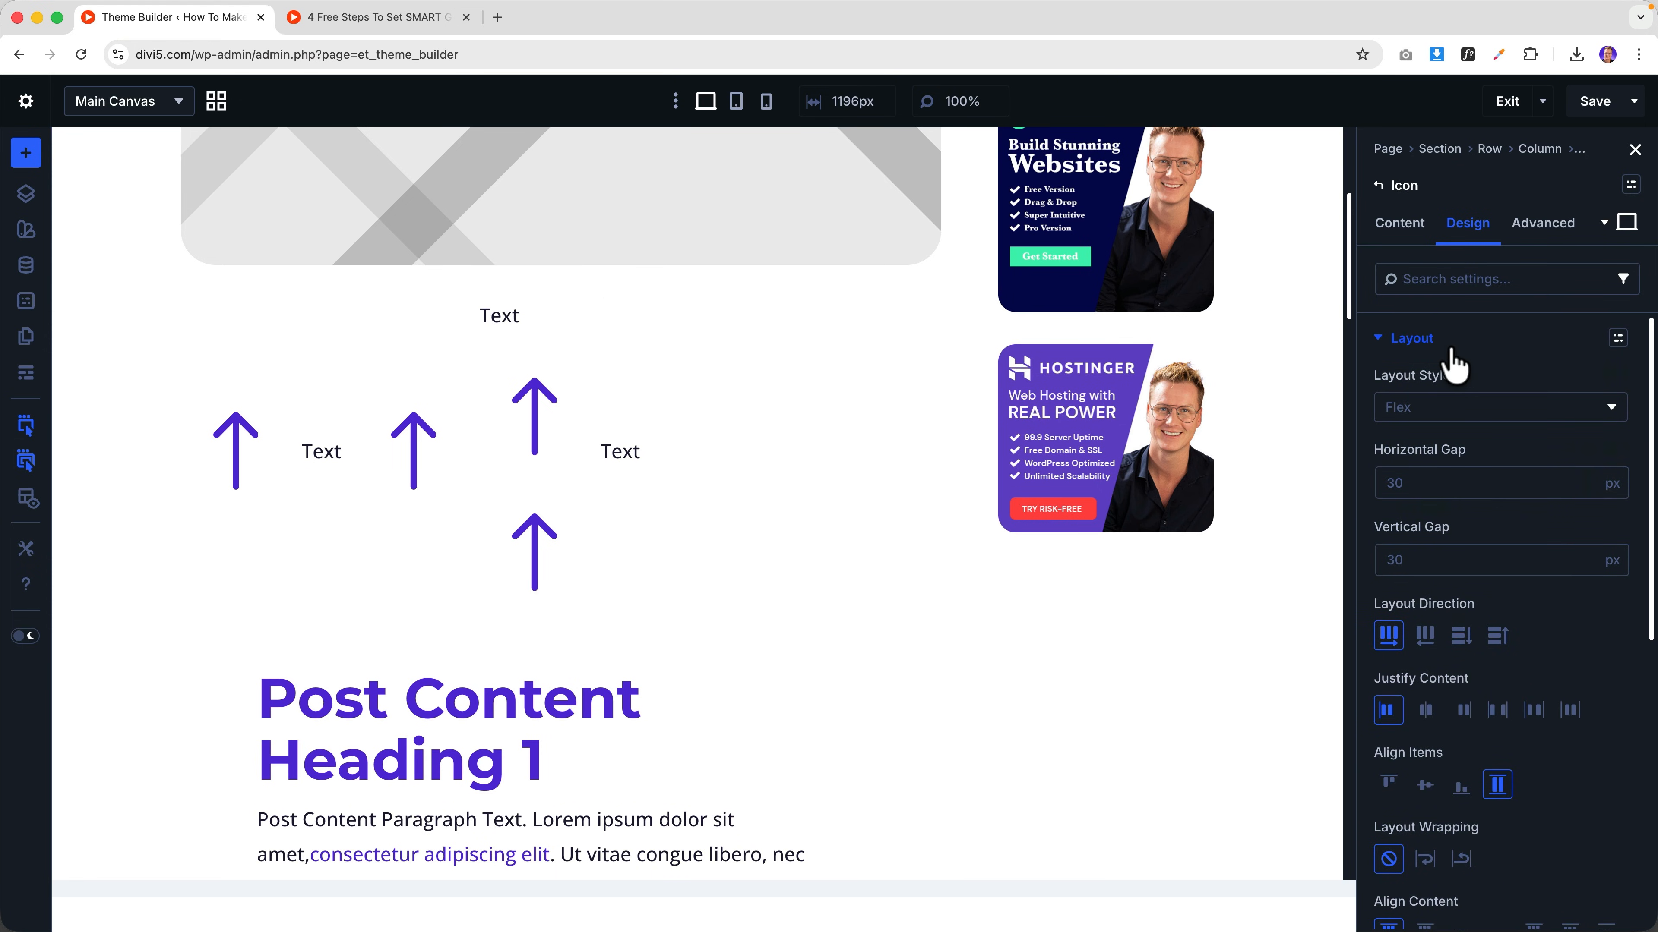
click(1410, 370)
click(1609, 425)
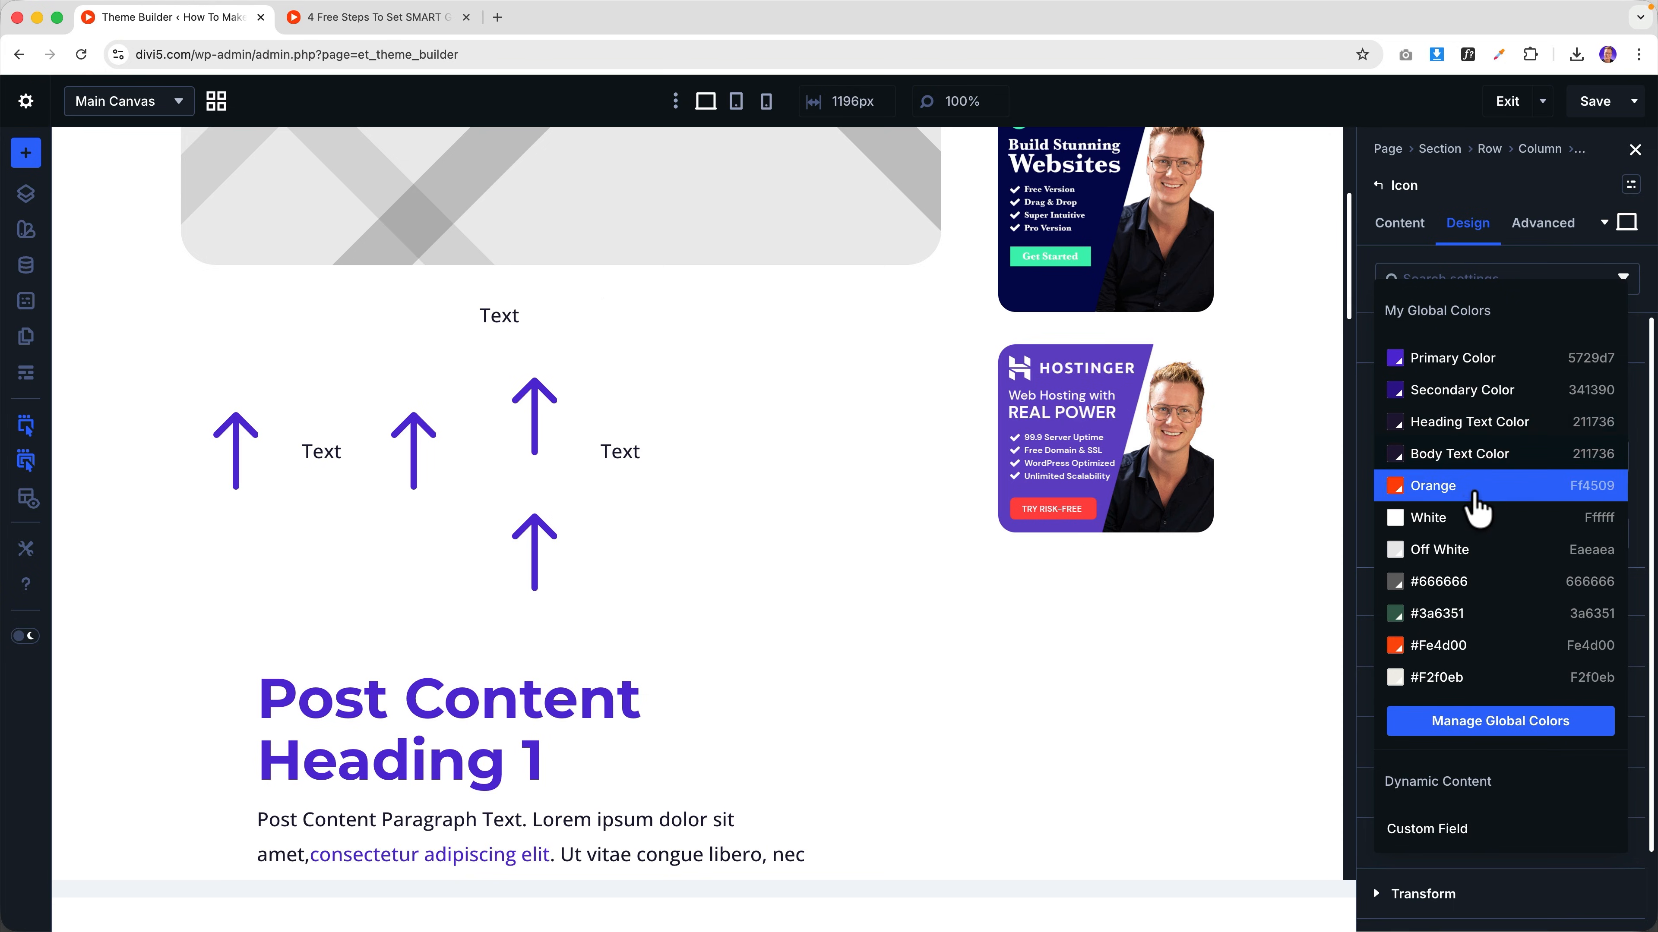
click(1471, 486)
click(1599, 537)
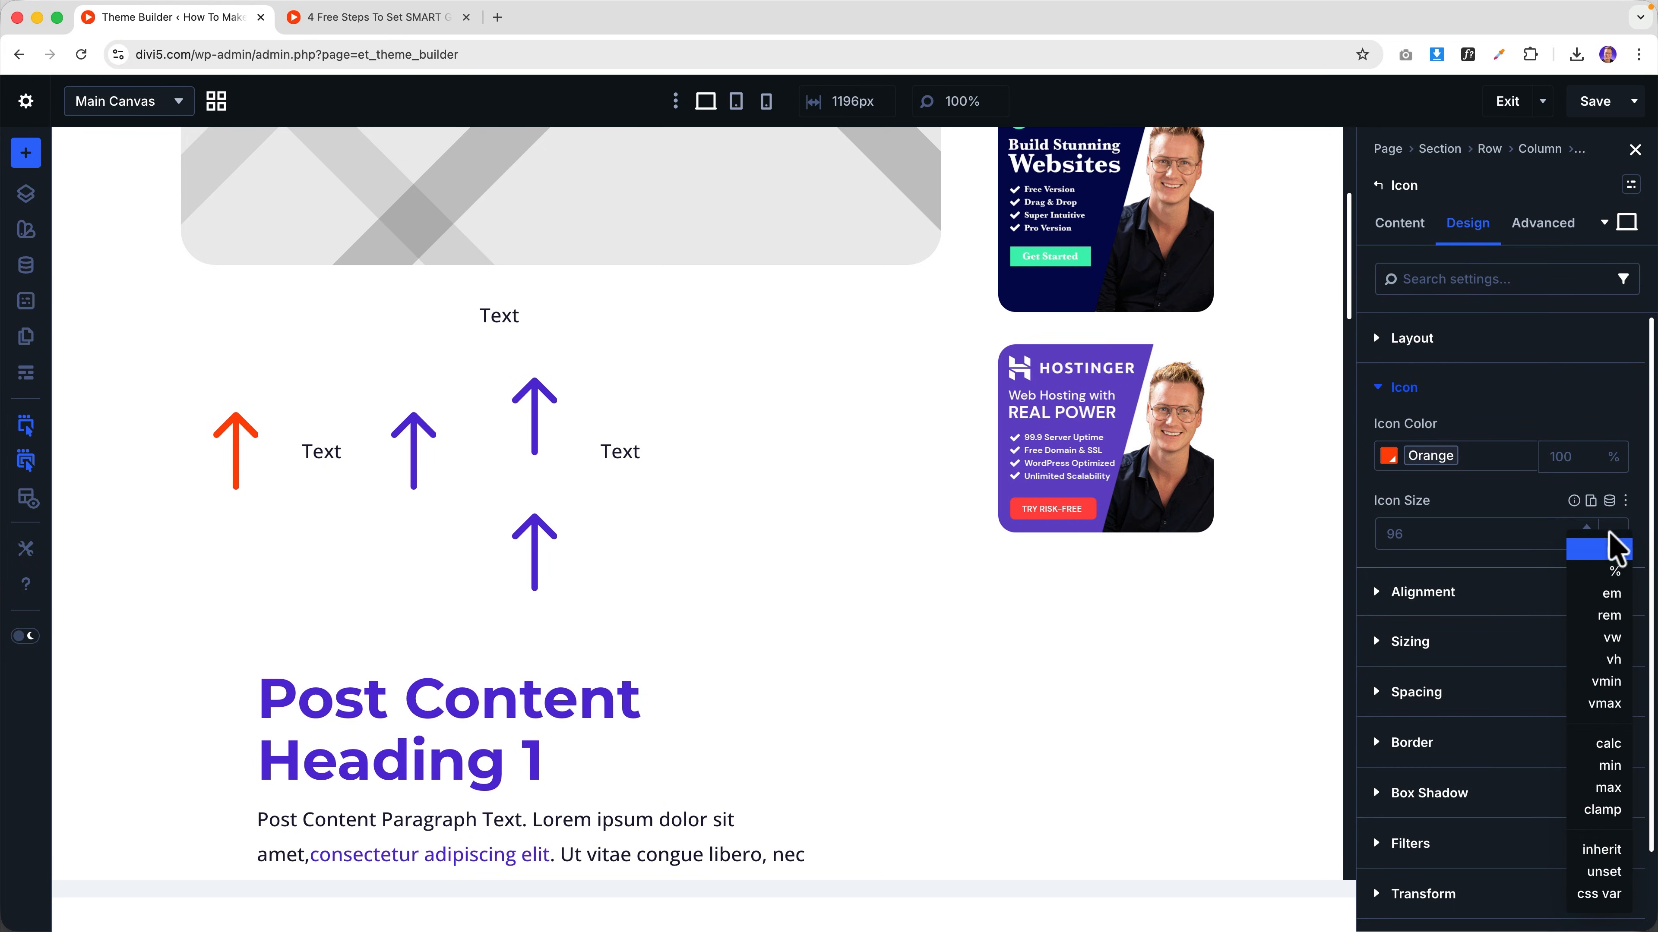
click(1612, 595)
double_click(1389, 535)
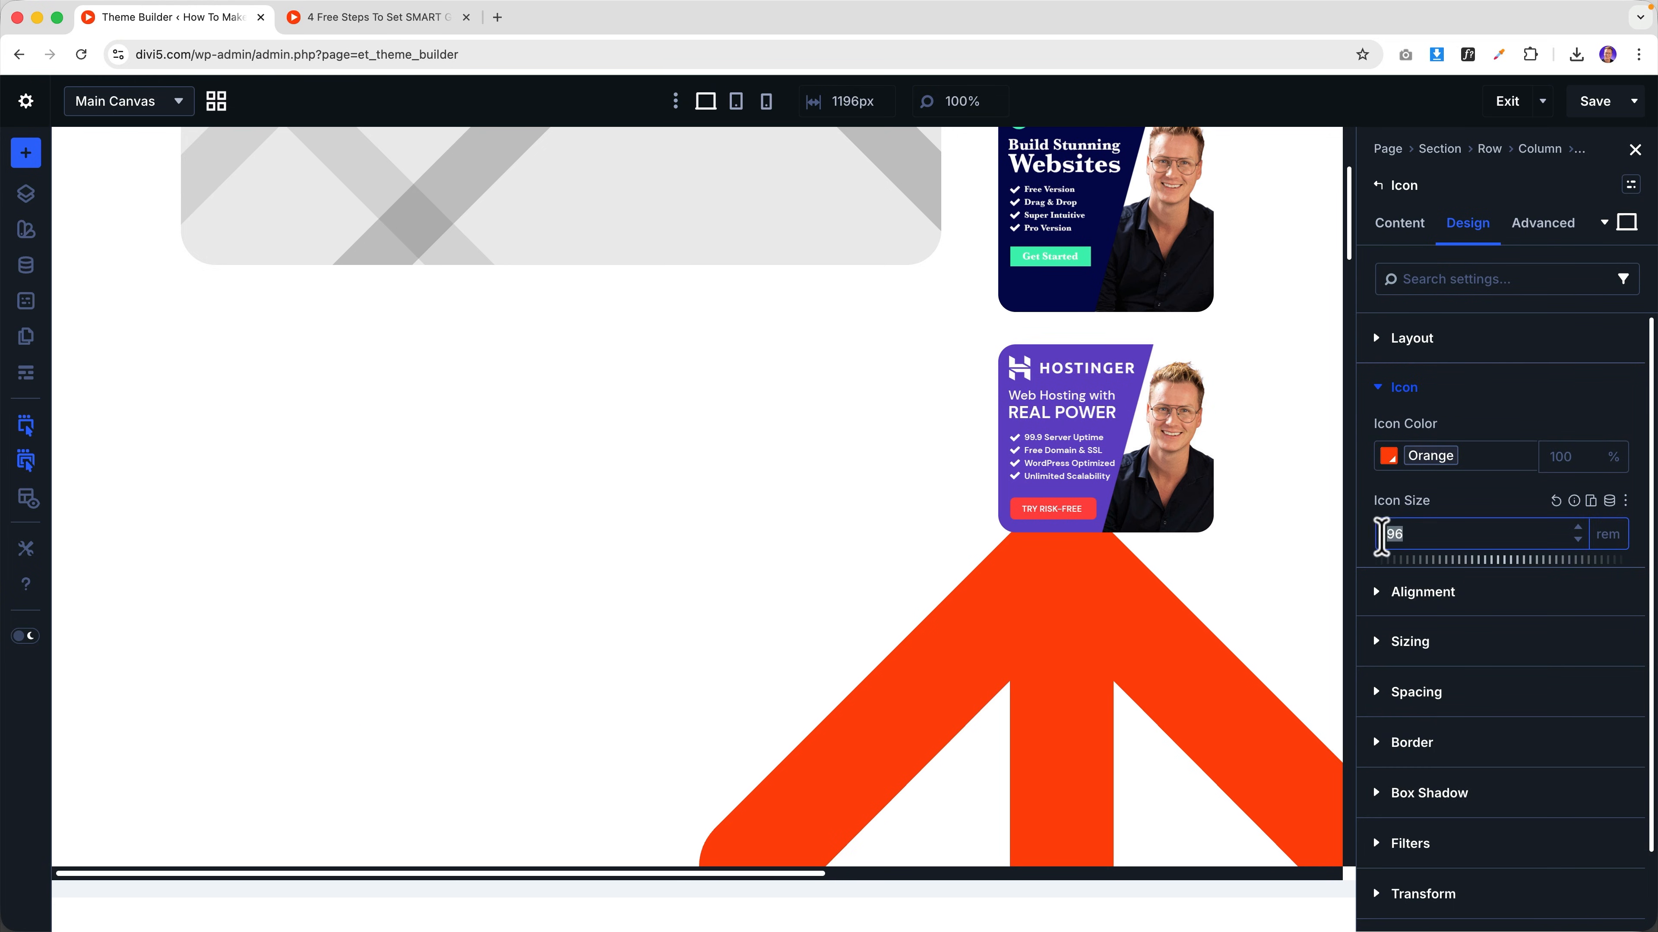
text(2)
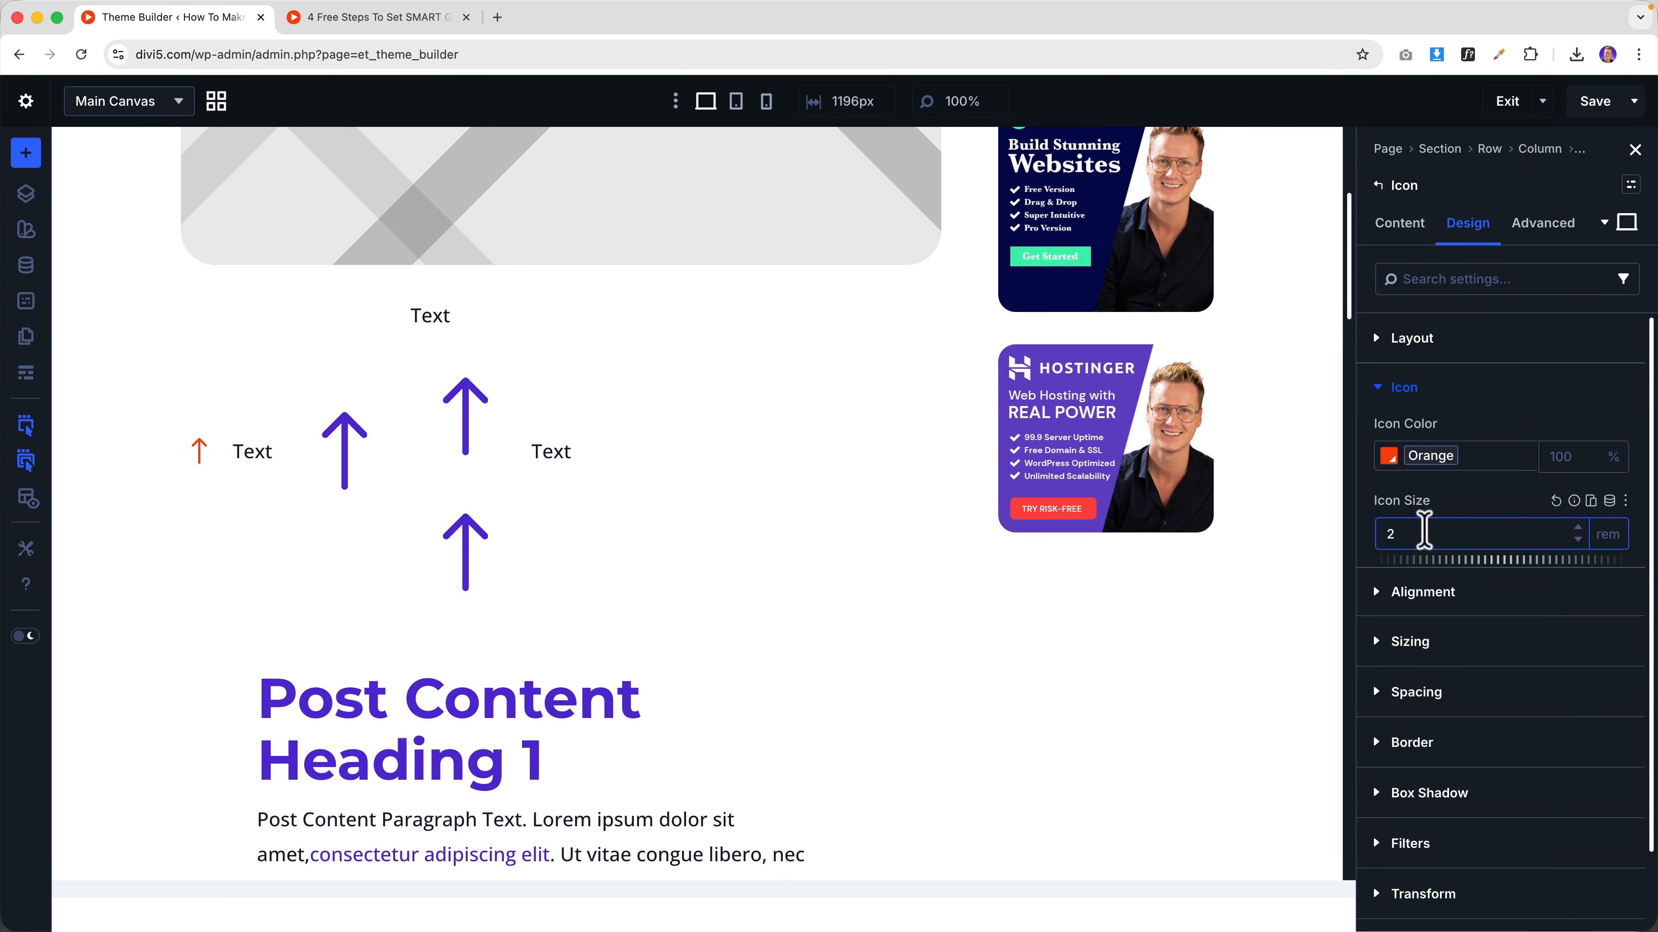
- Copy the first icon's Icon attributes, and extend its design attributes to all modules in the Parent Section
right_click(1402, 387)
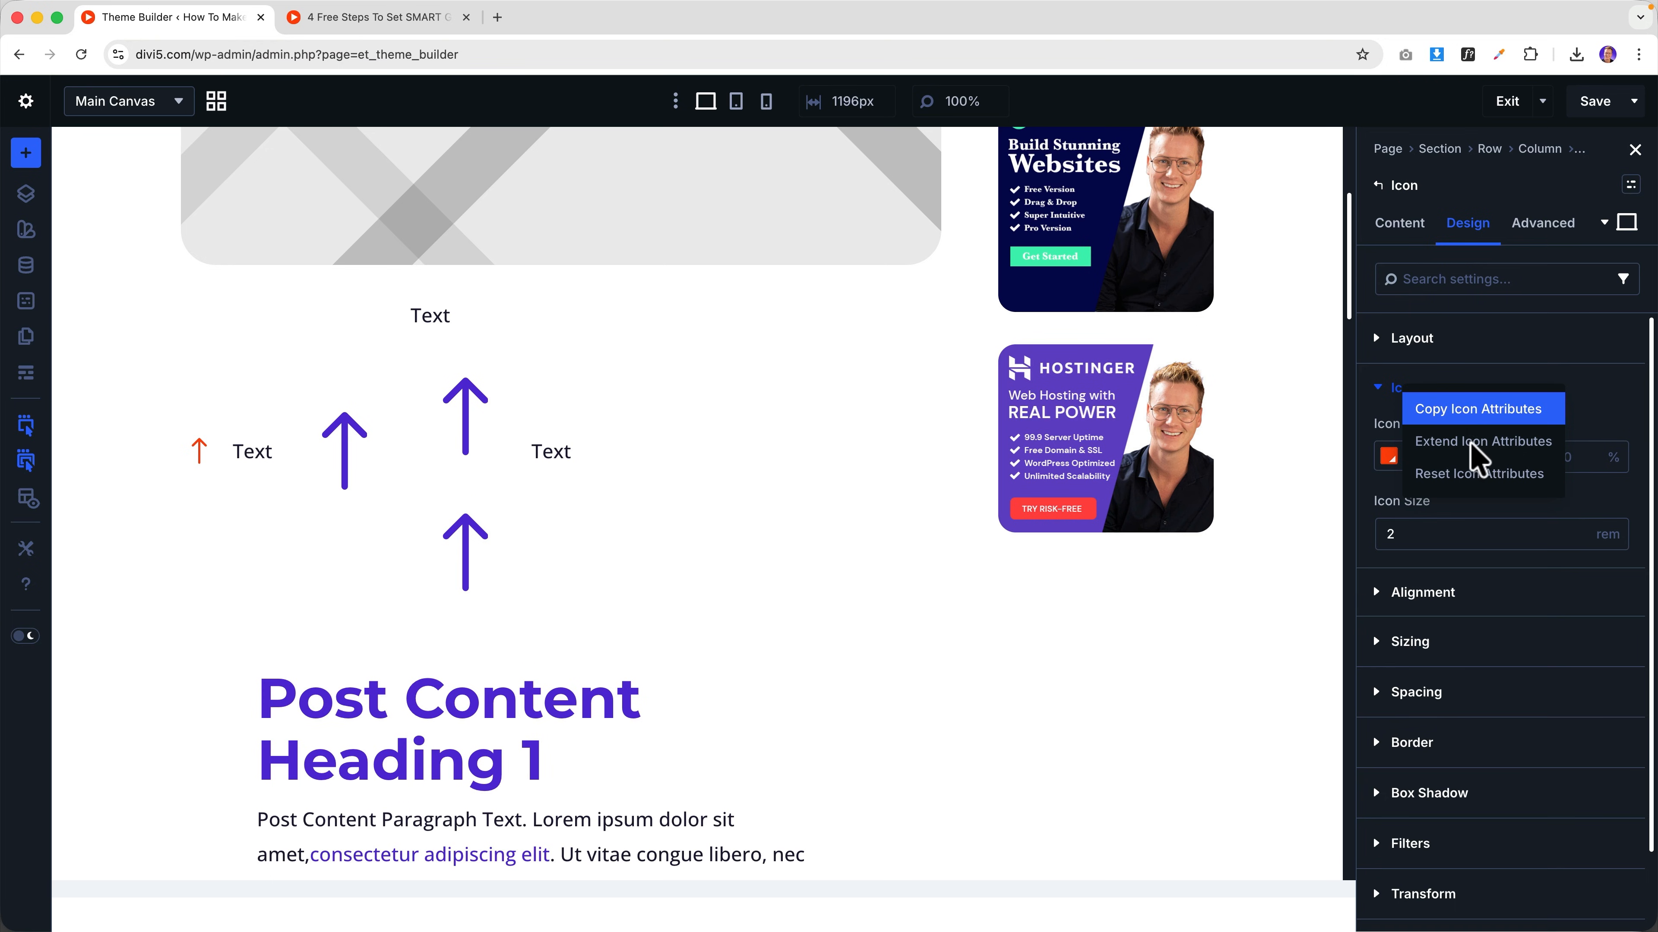
click(1478, 409)
click(1417, 395)
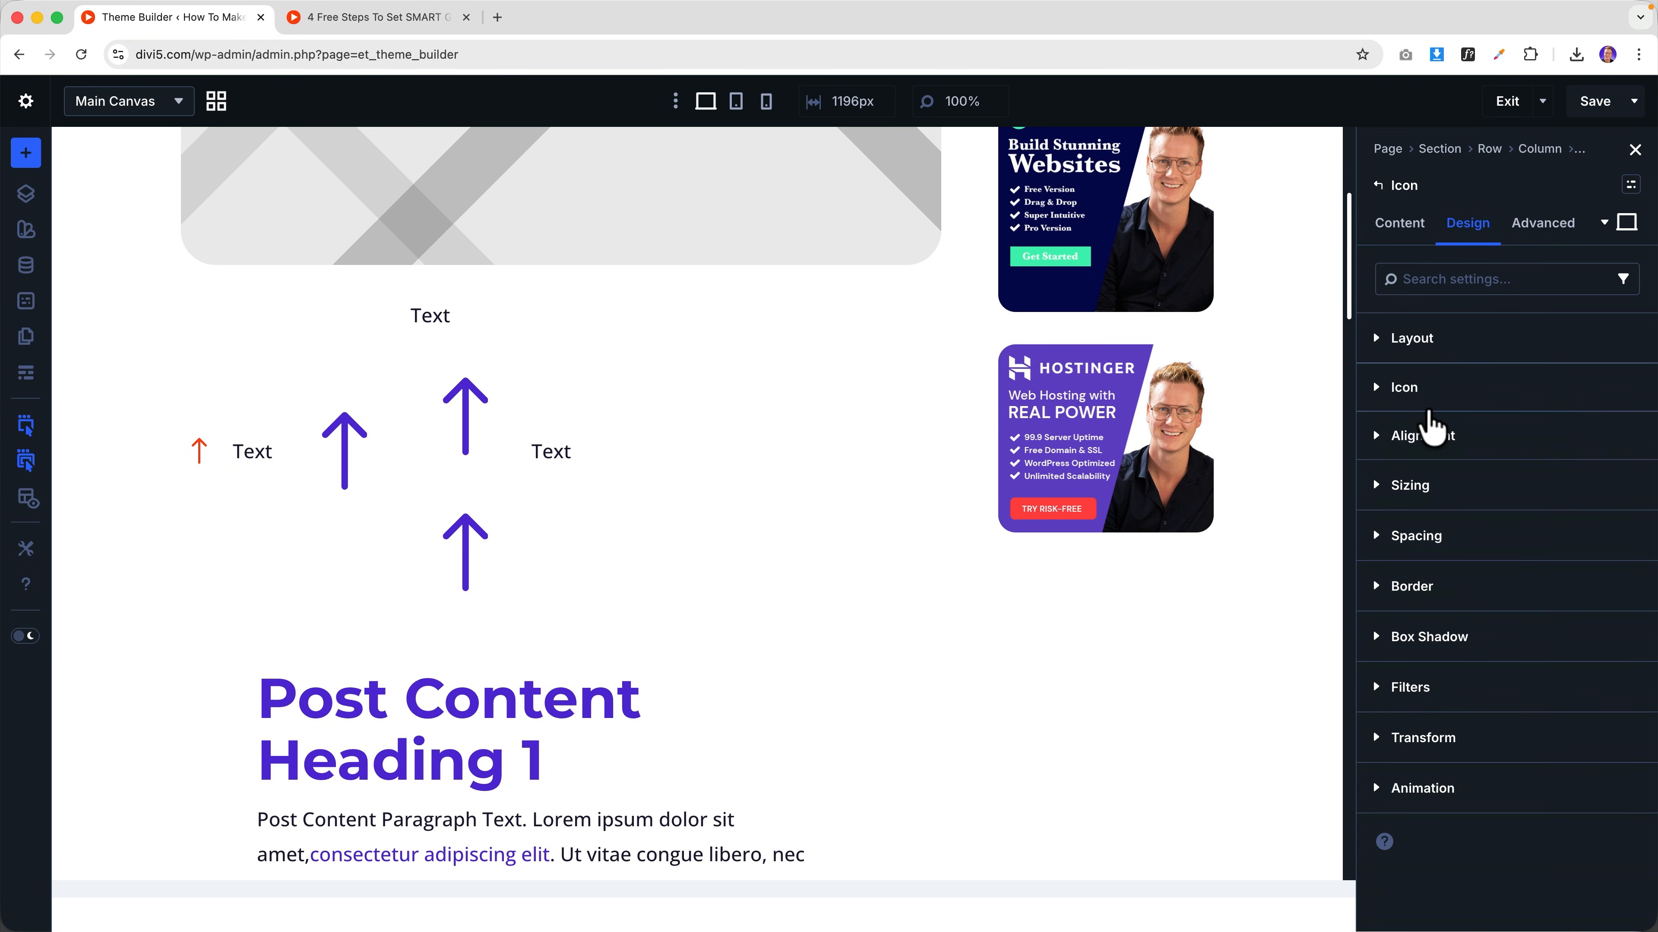
click(1420, 398)
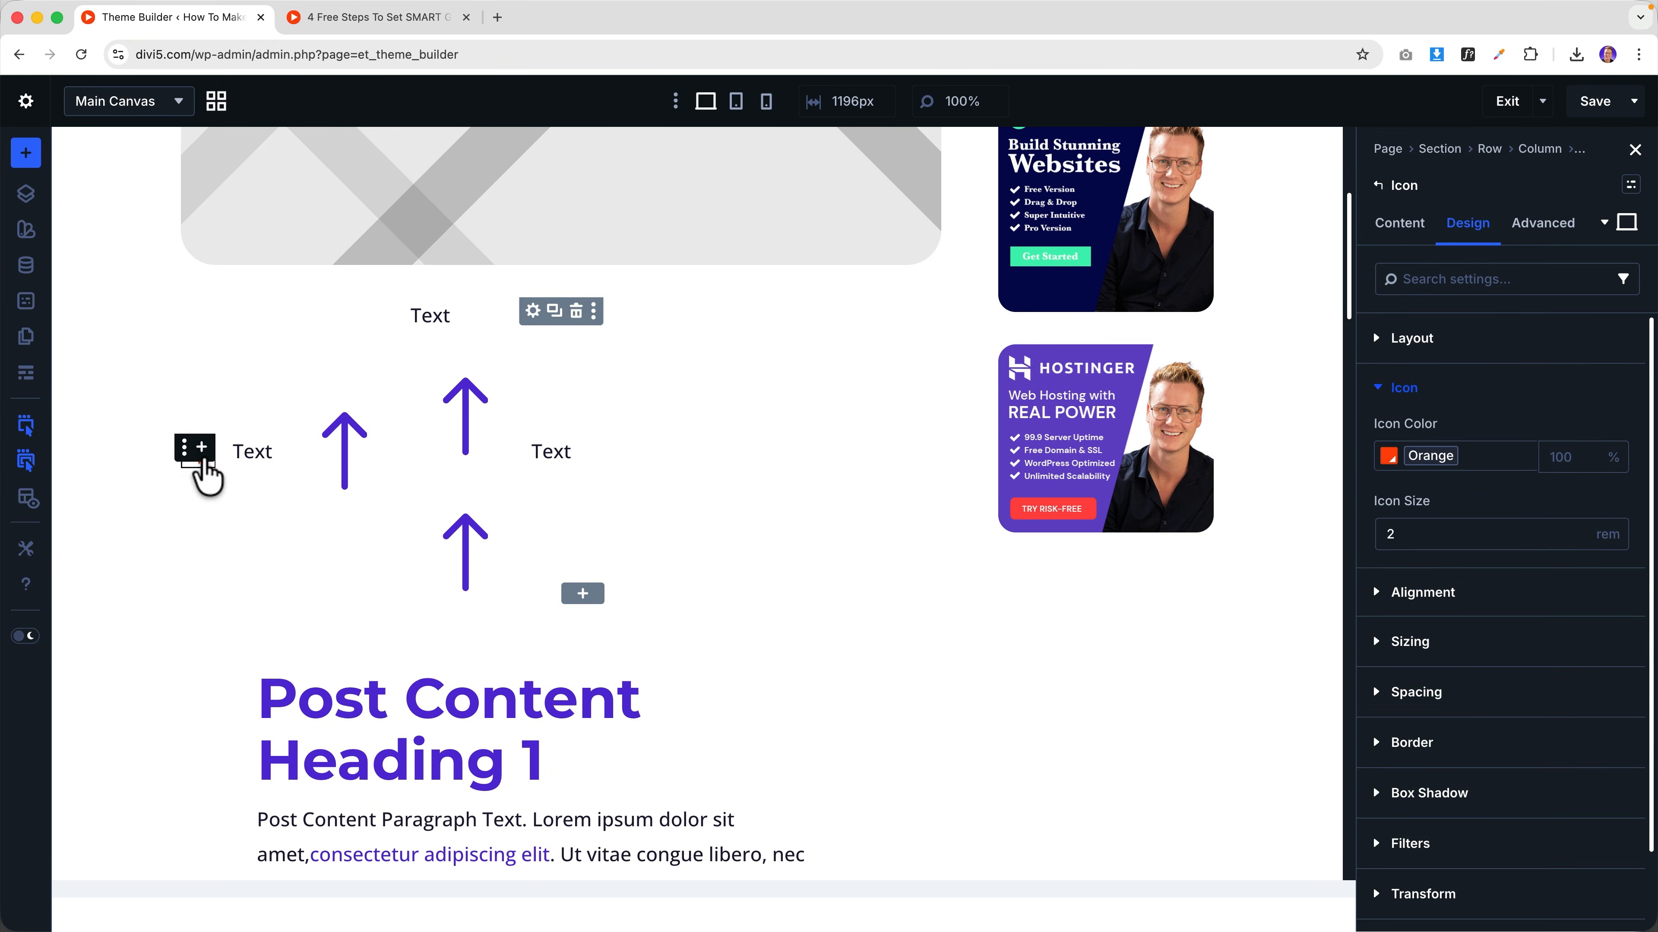
right_click(206, 462)
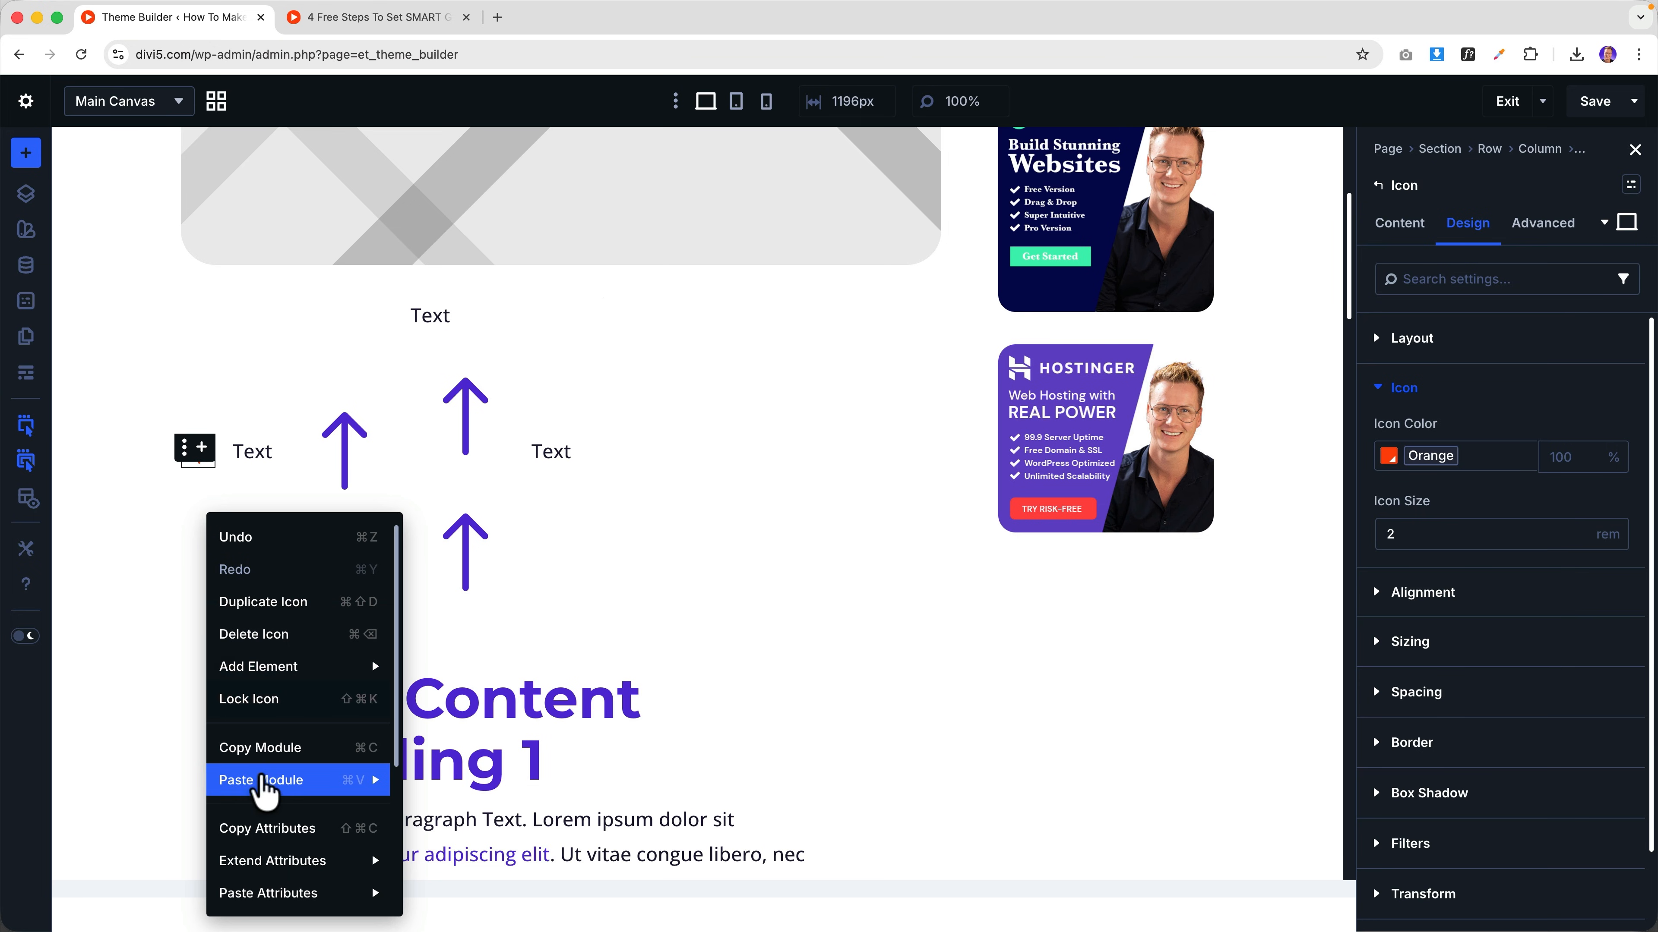
click(348, 864)
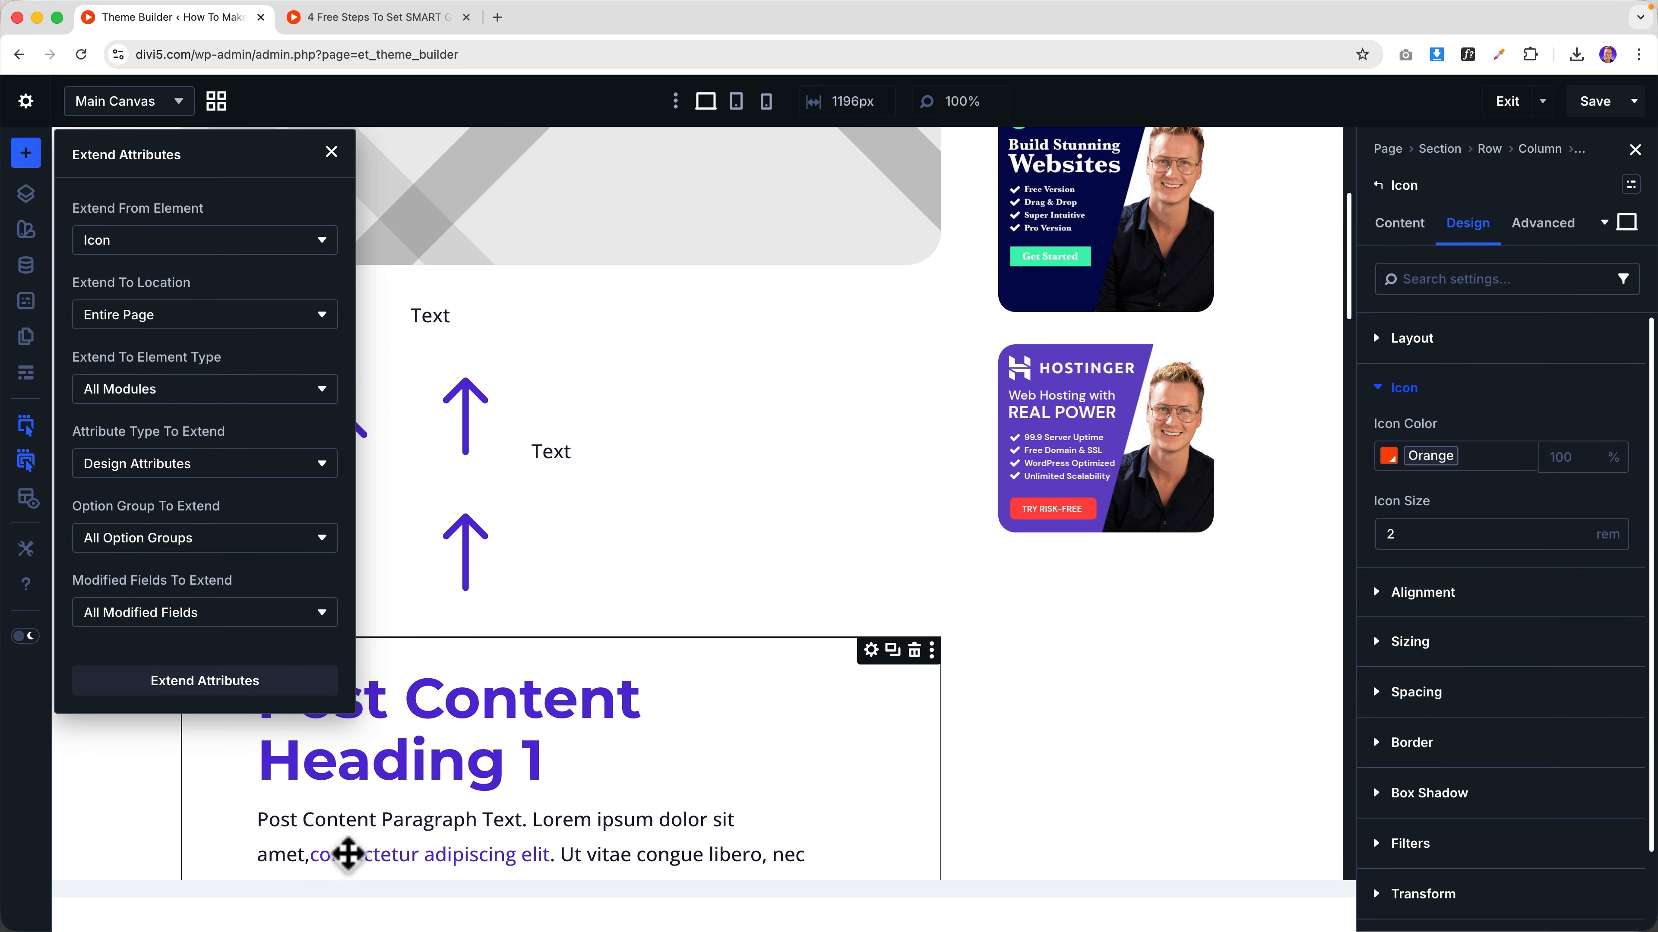
click(152, 314)
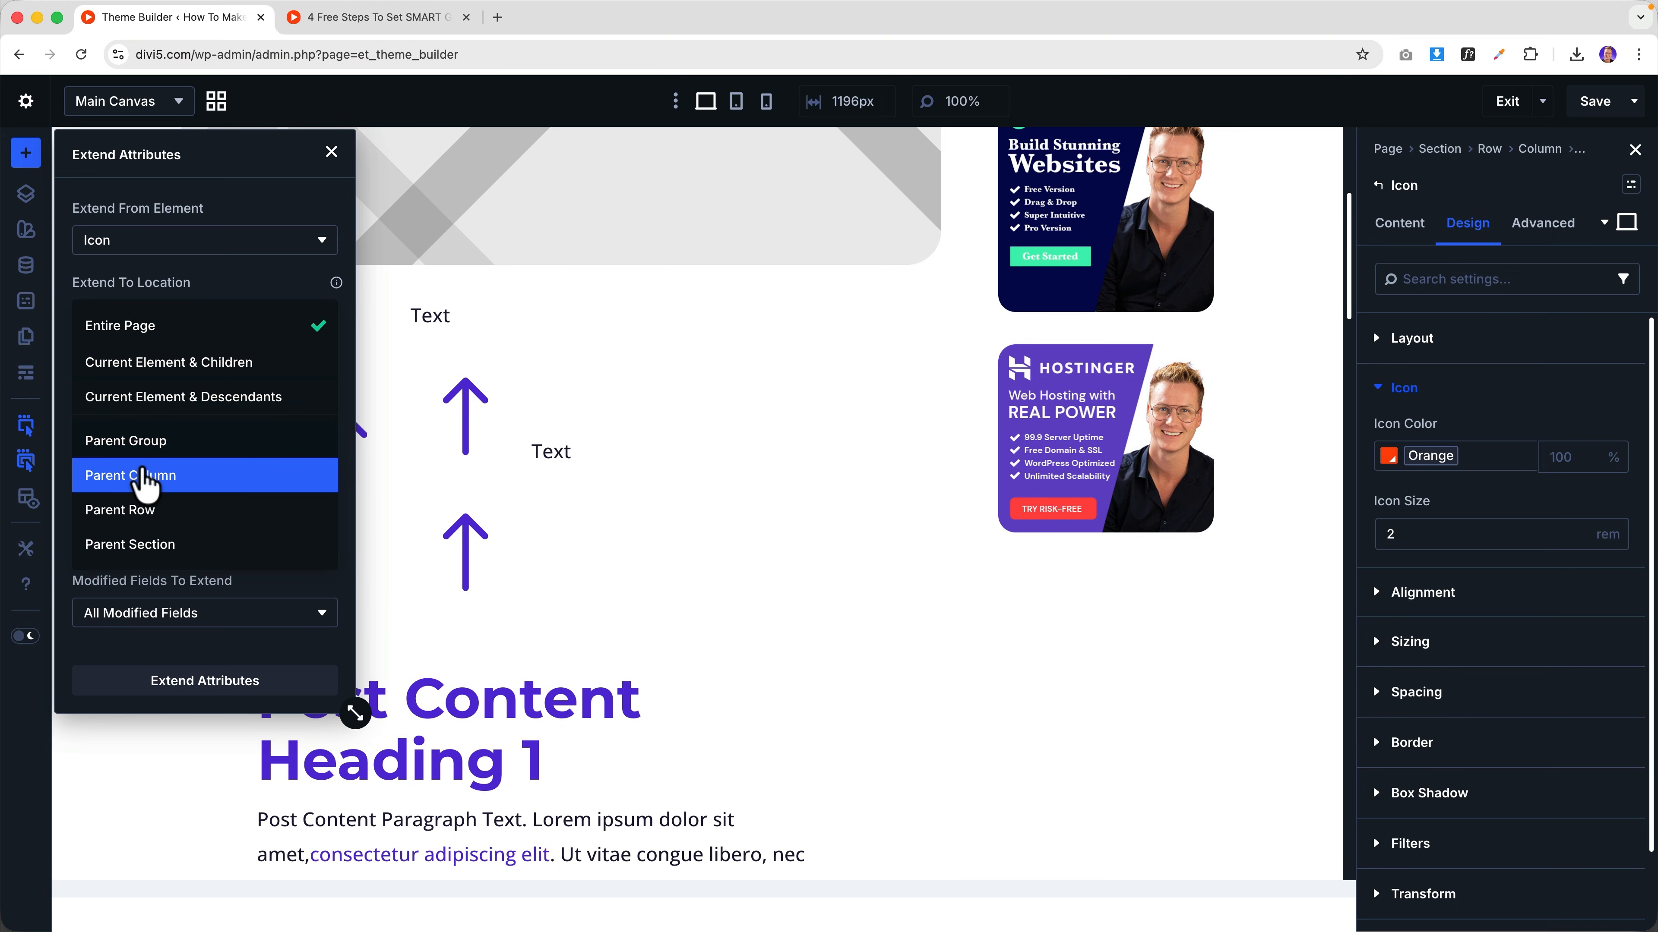
click(150, 549)
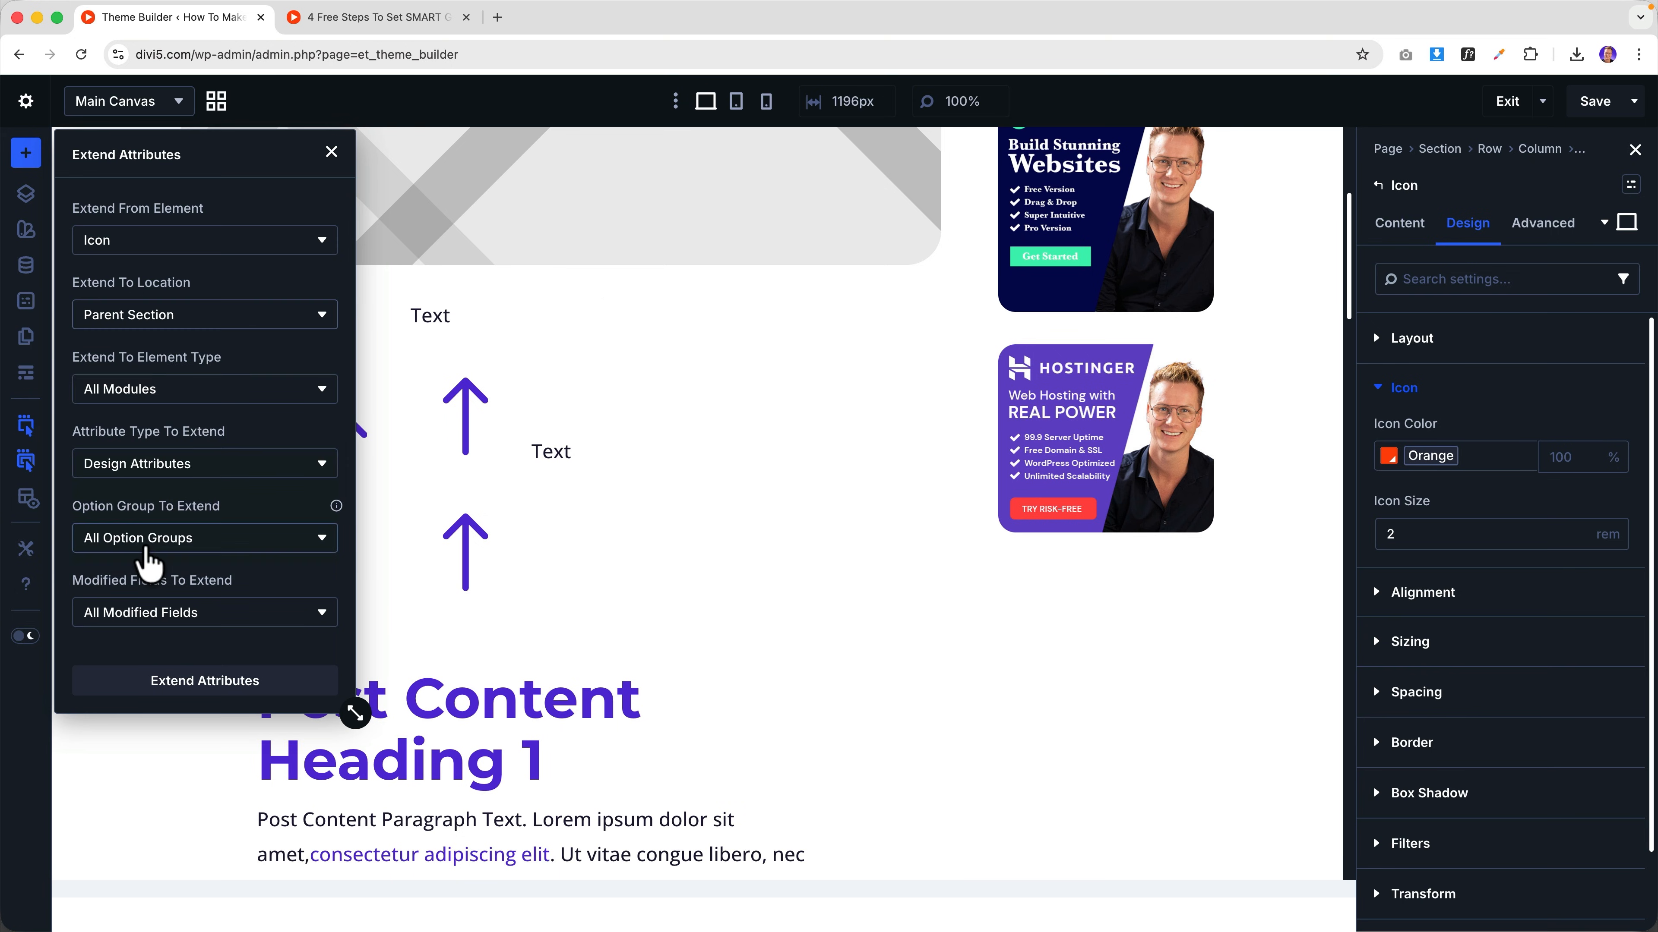
click(224, 692)
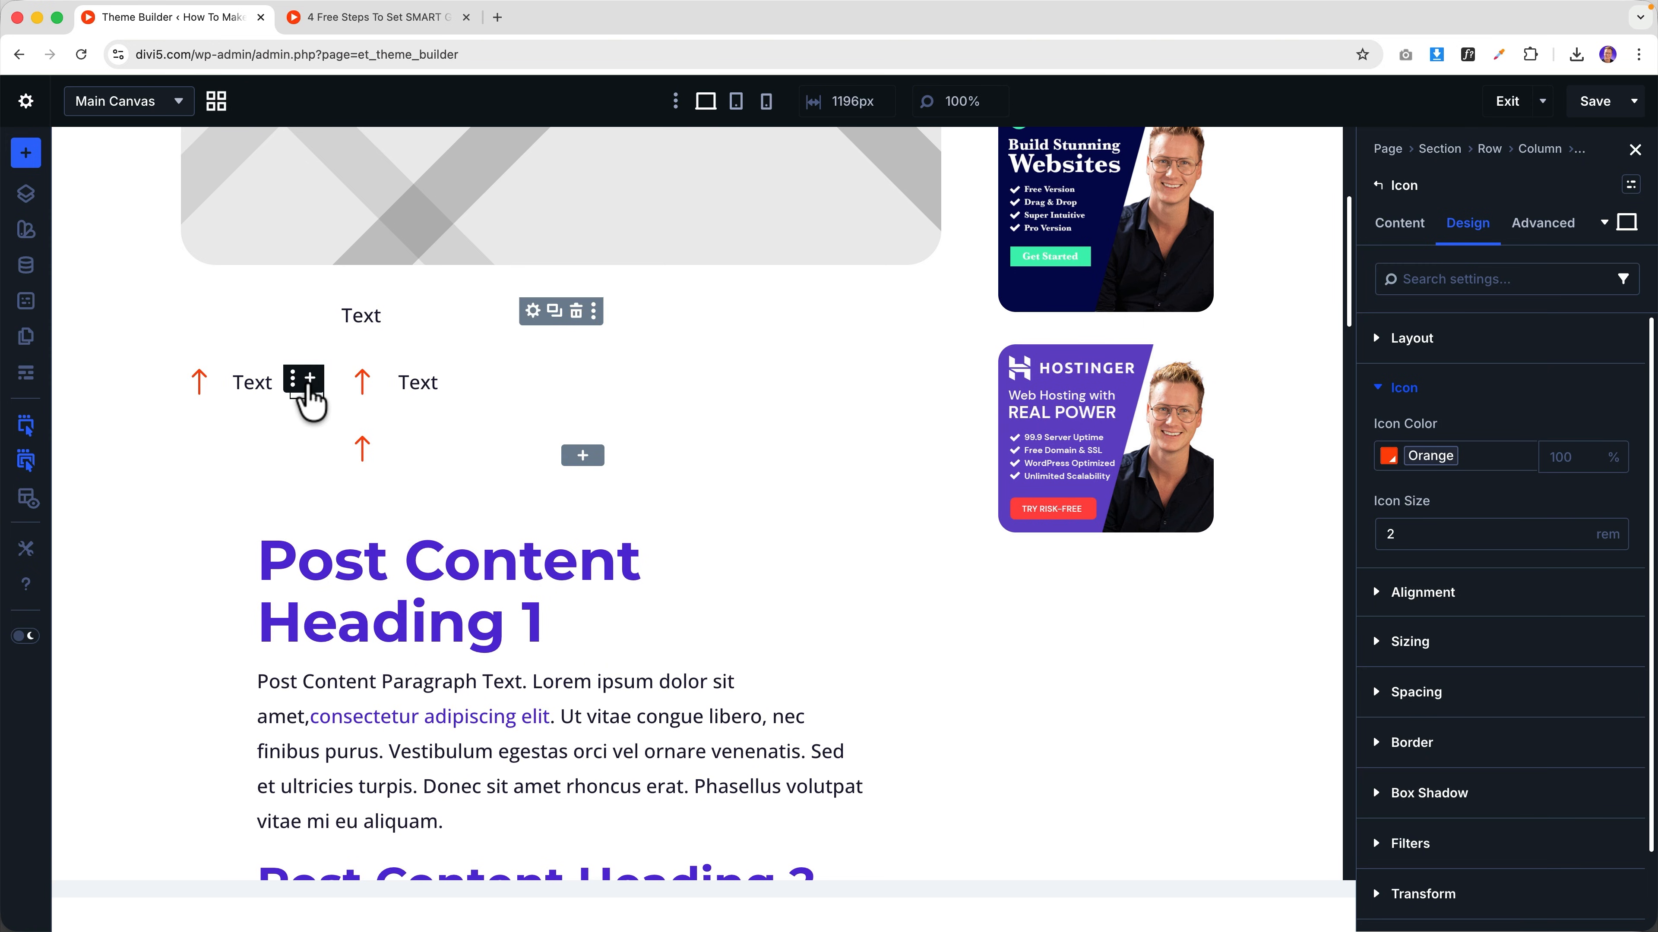
- Delete the group's second icon and last two Text modules in the wireframe, and return to the visual layout
click(351, 327)
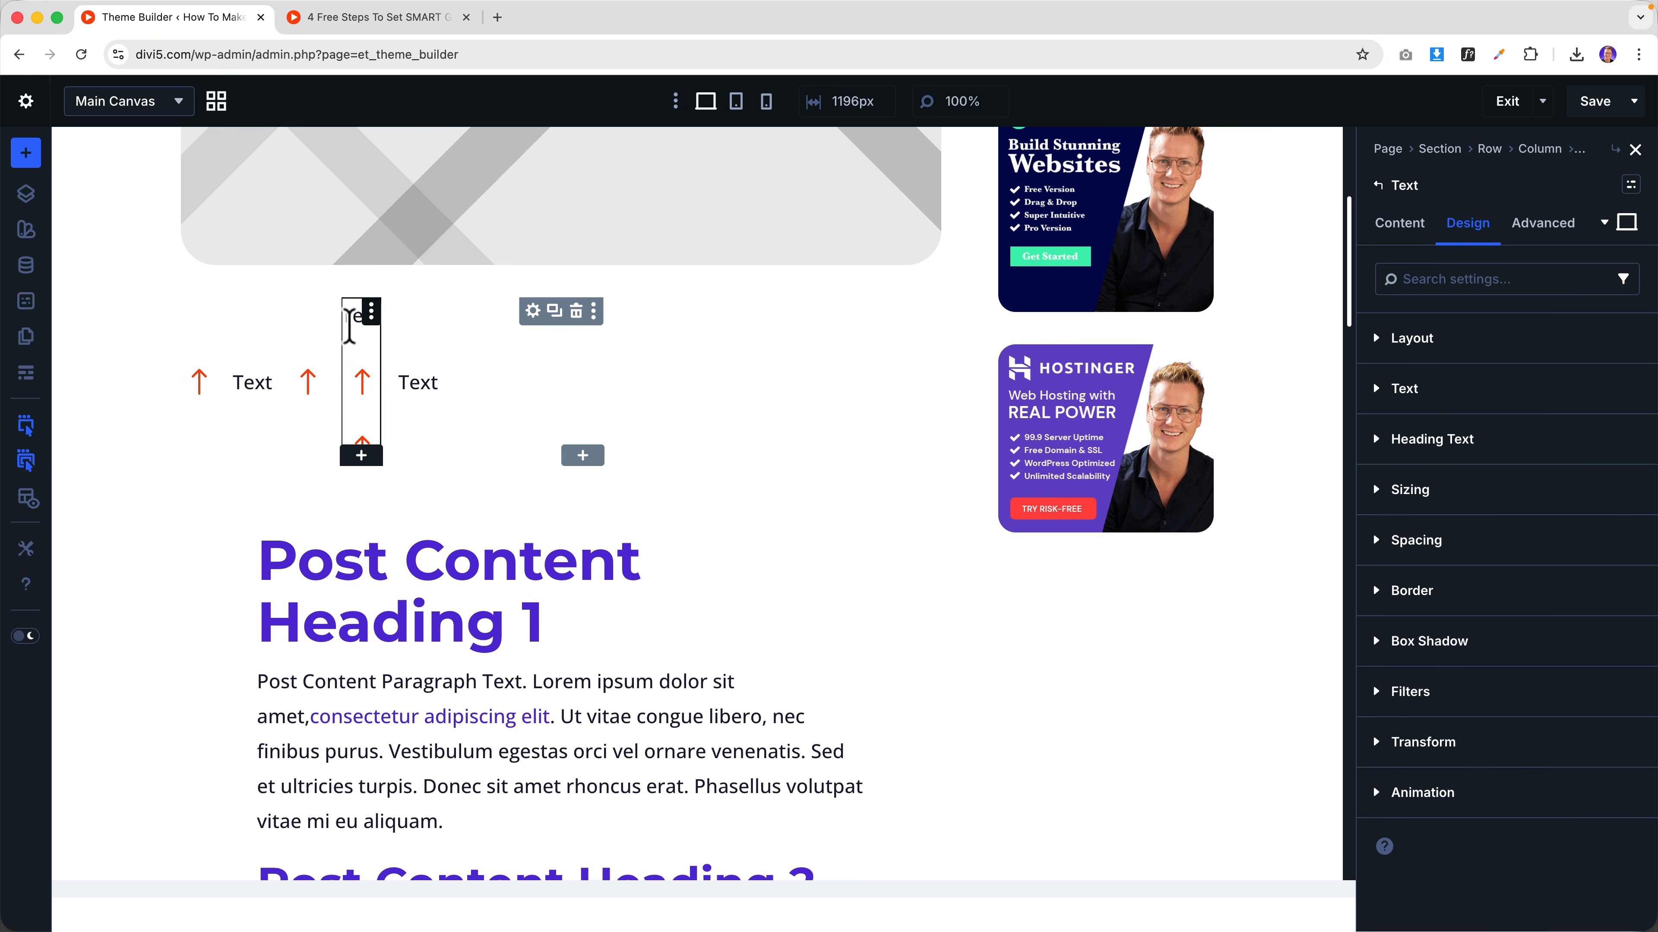
click(1379, 186)
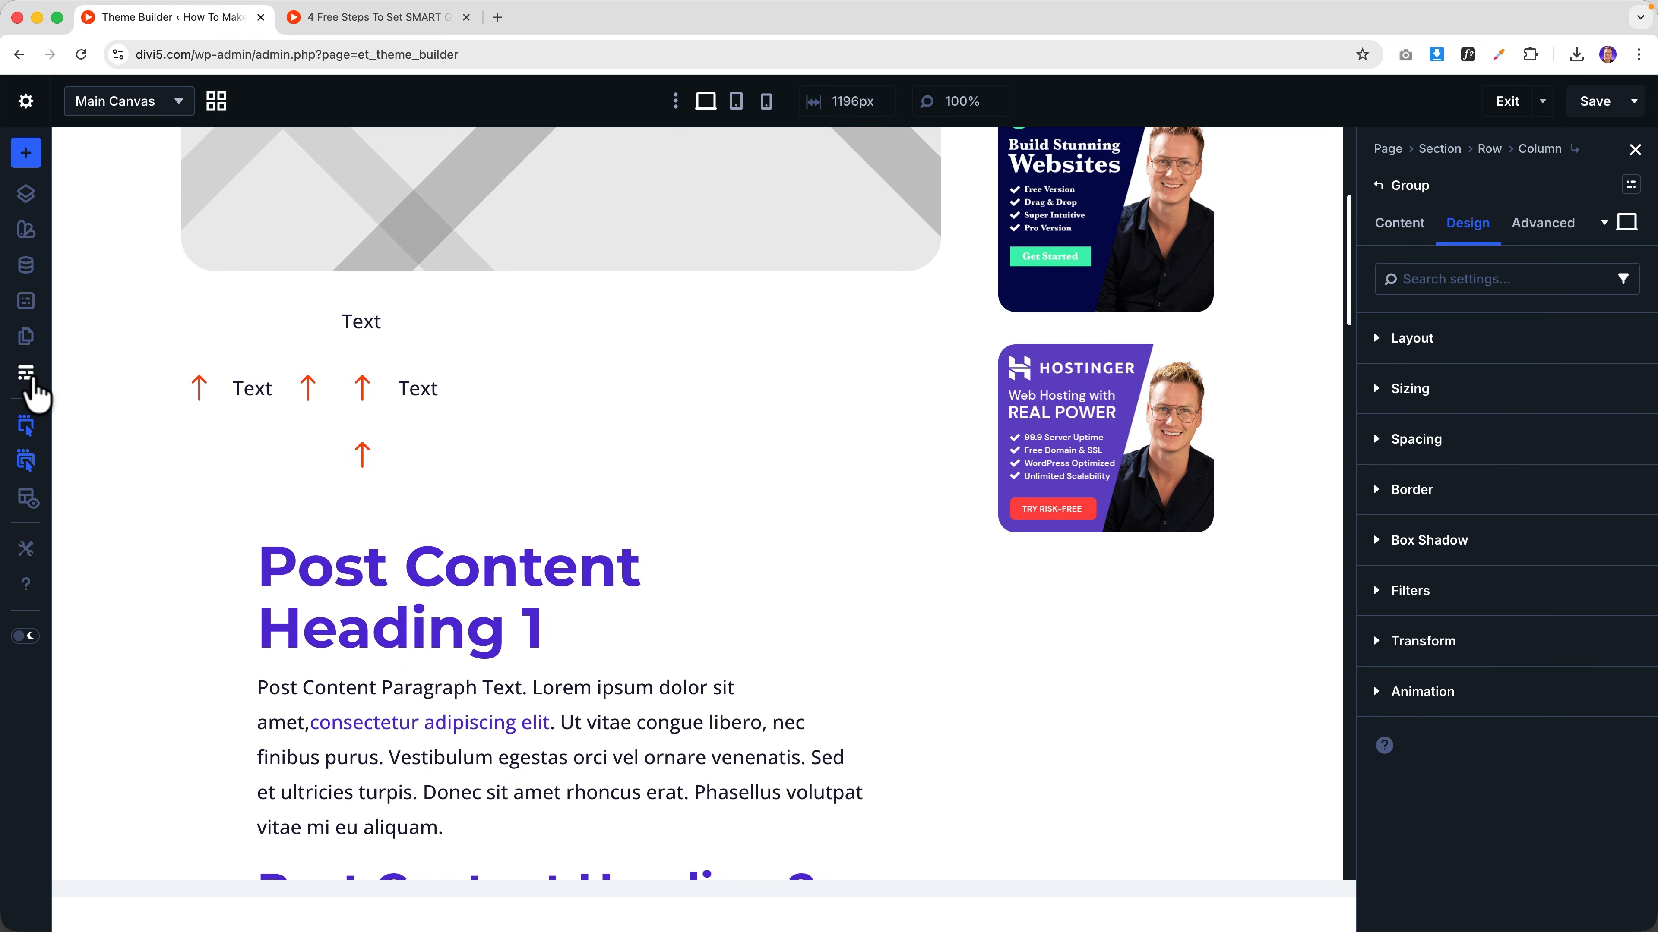
click(27, 376)
scroll(571, 373, up, 2)
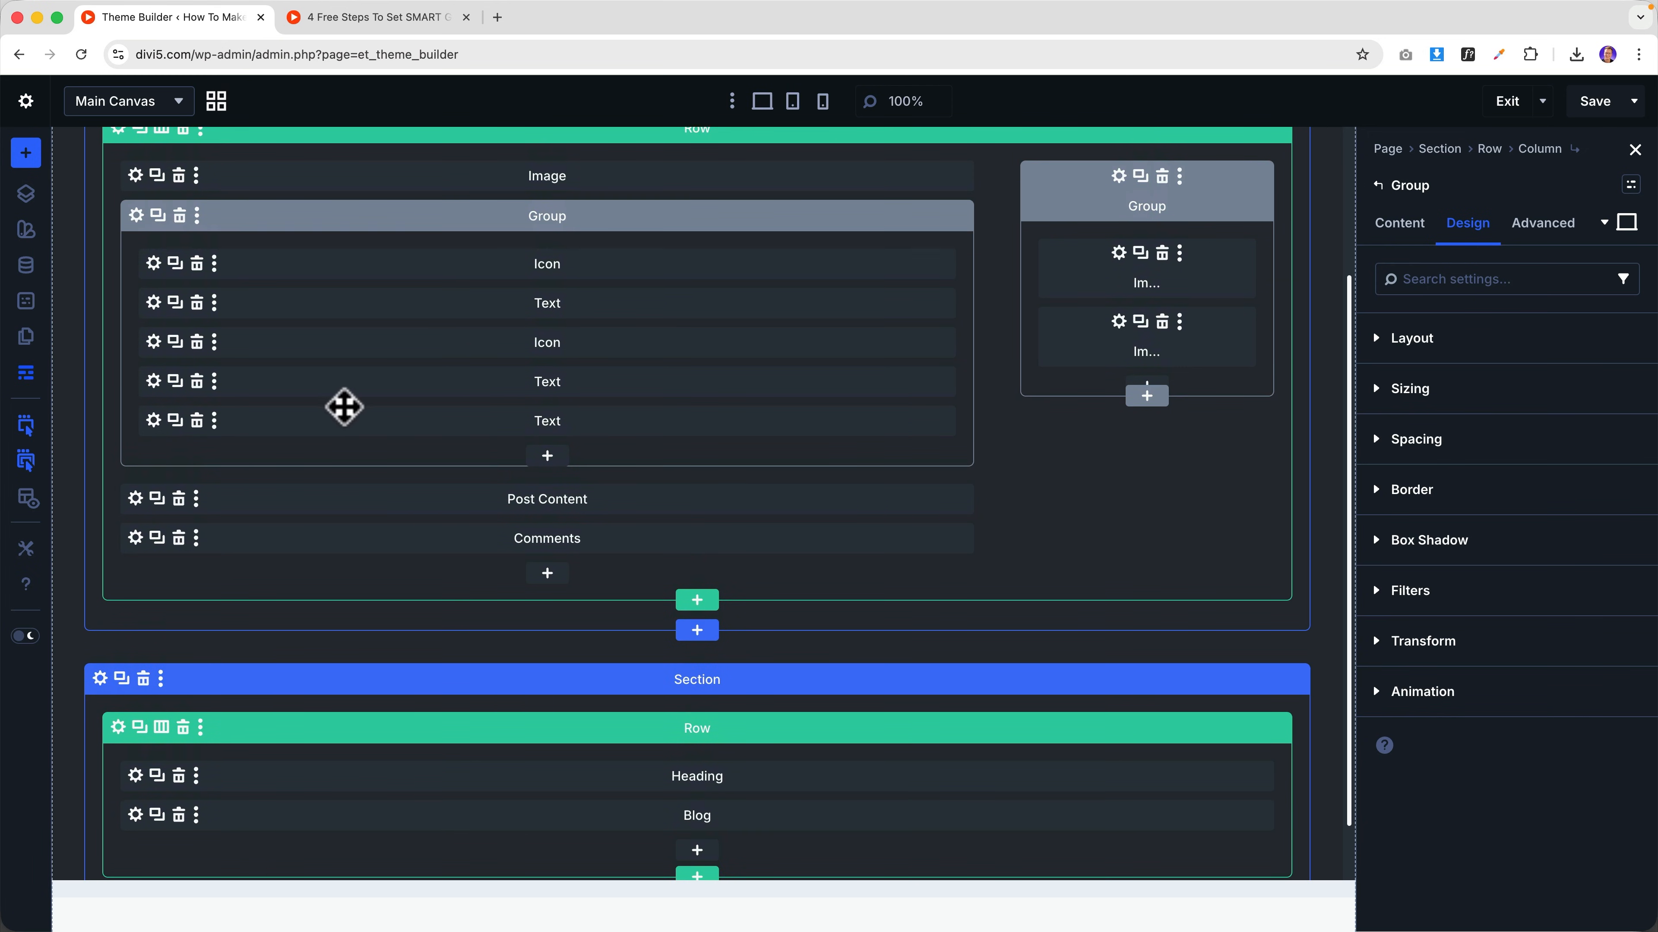
click(196, 343)
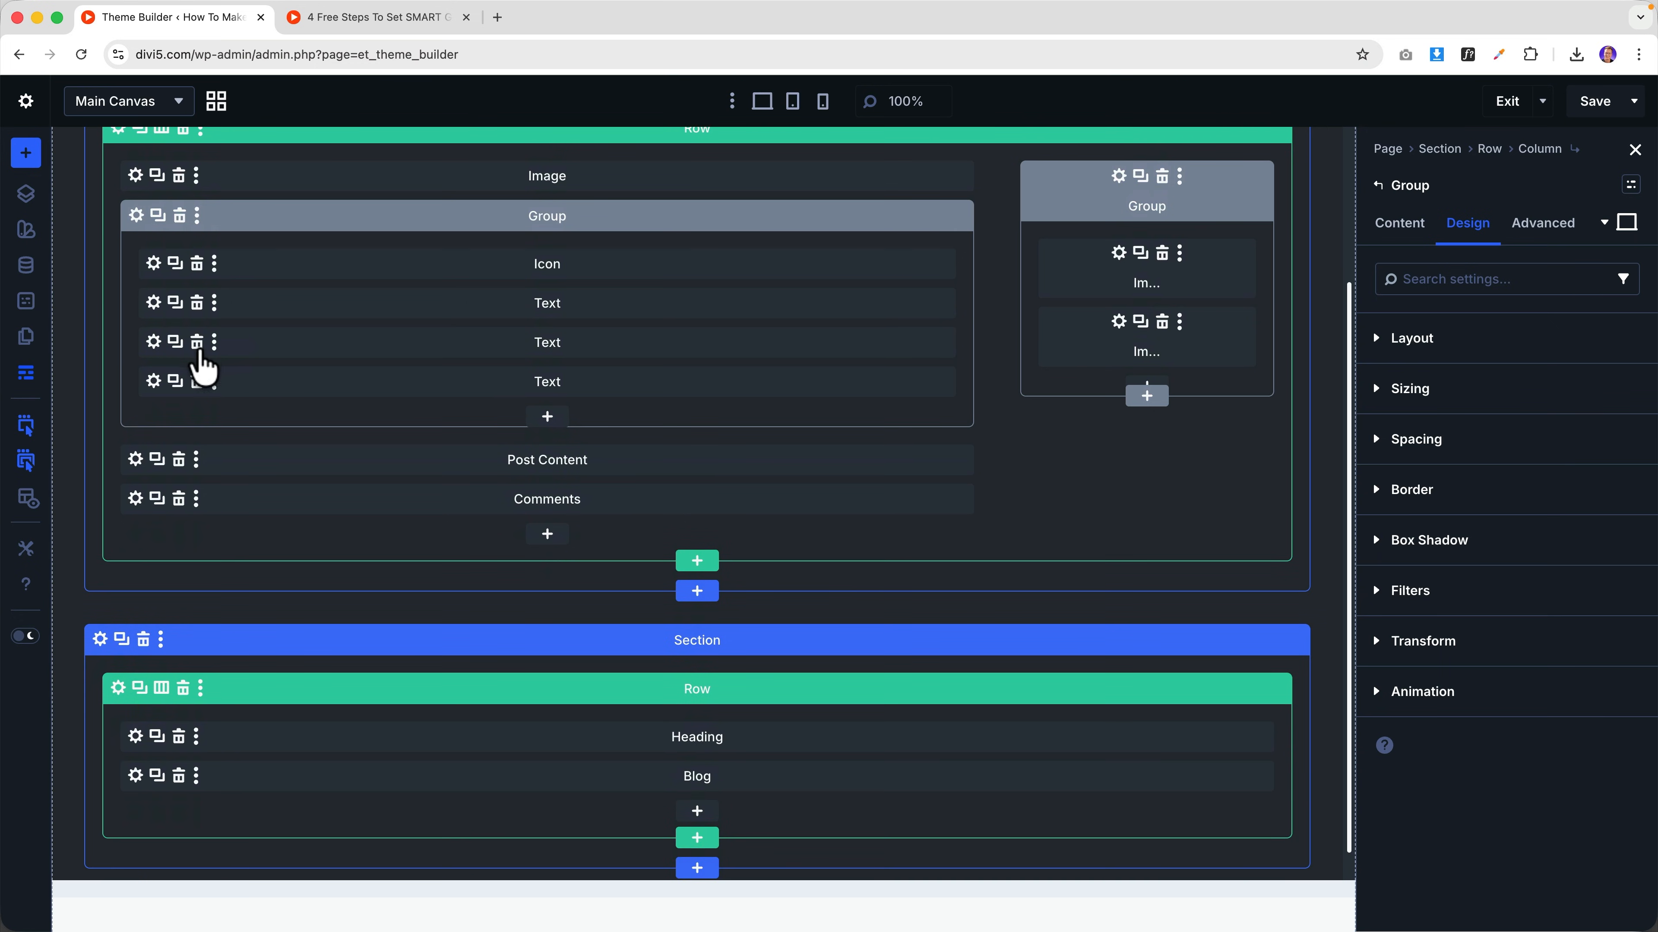
click(197, 344)
click(197, 345)
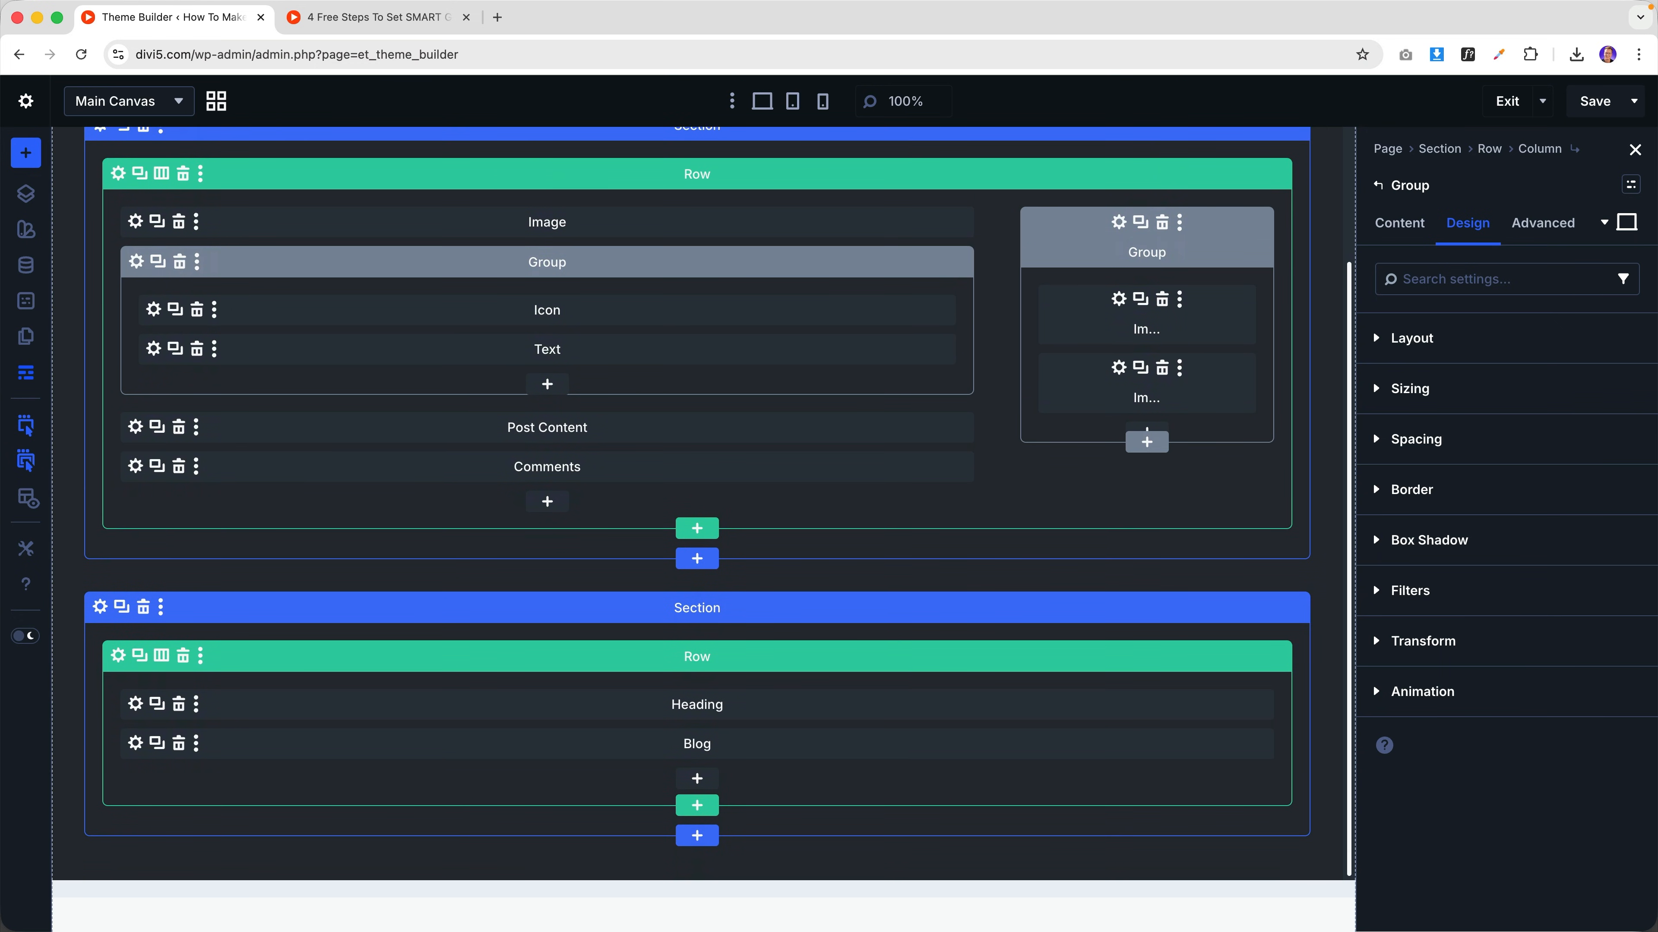
click(25, 376)
- Duplicate the orange icon in the group below the featured image
scroll(277, 499, down, 5)
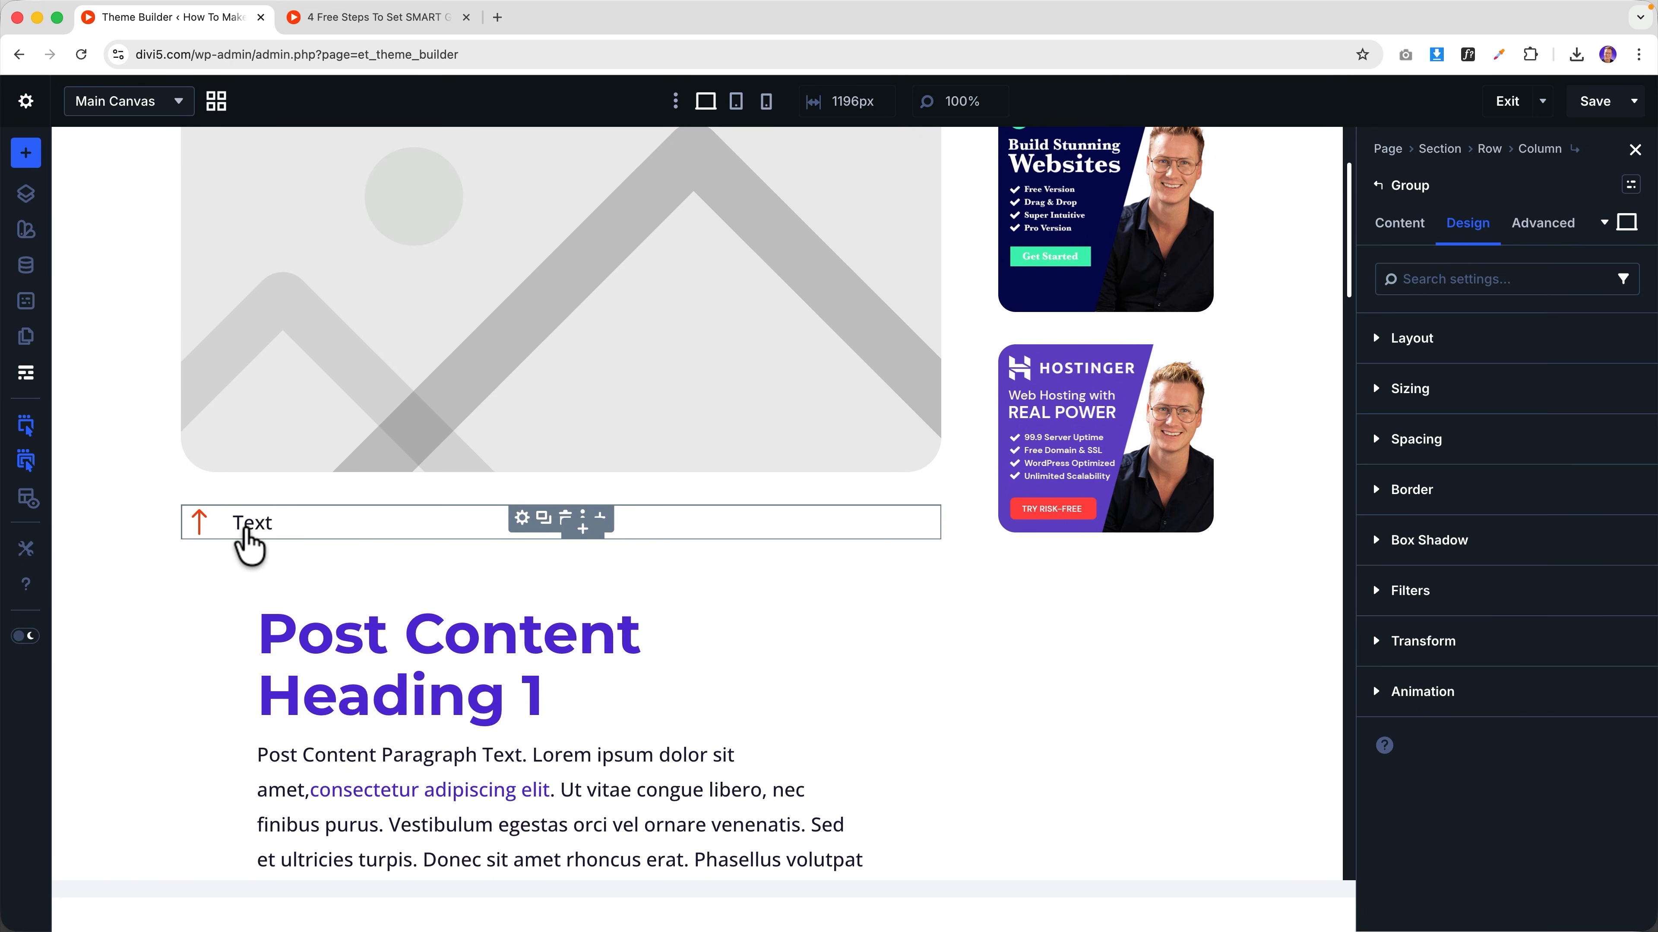
right_click(196, 534)
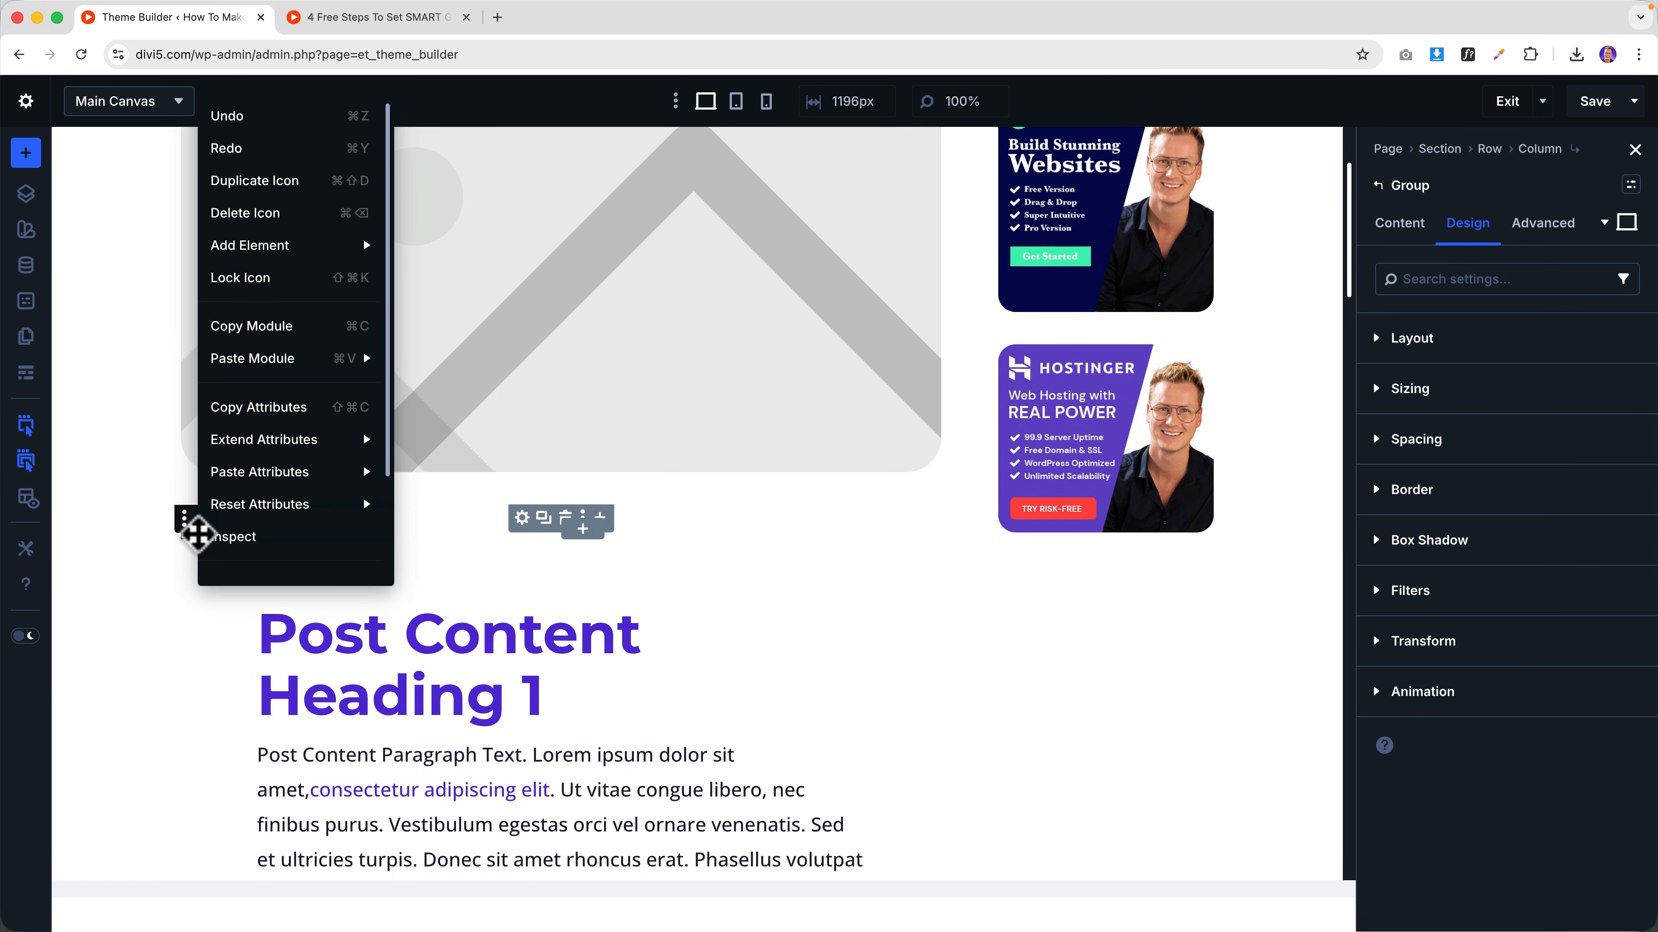
click(290, 189)
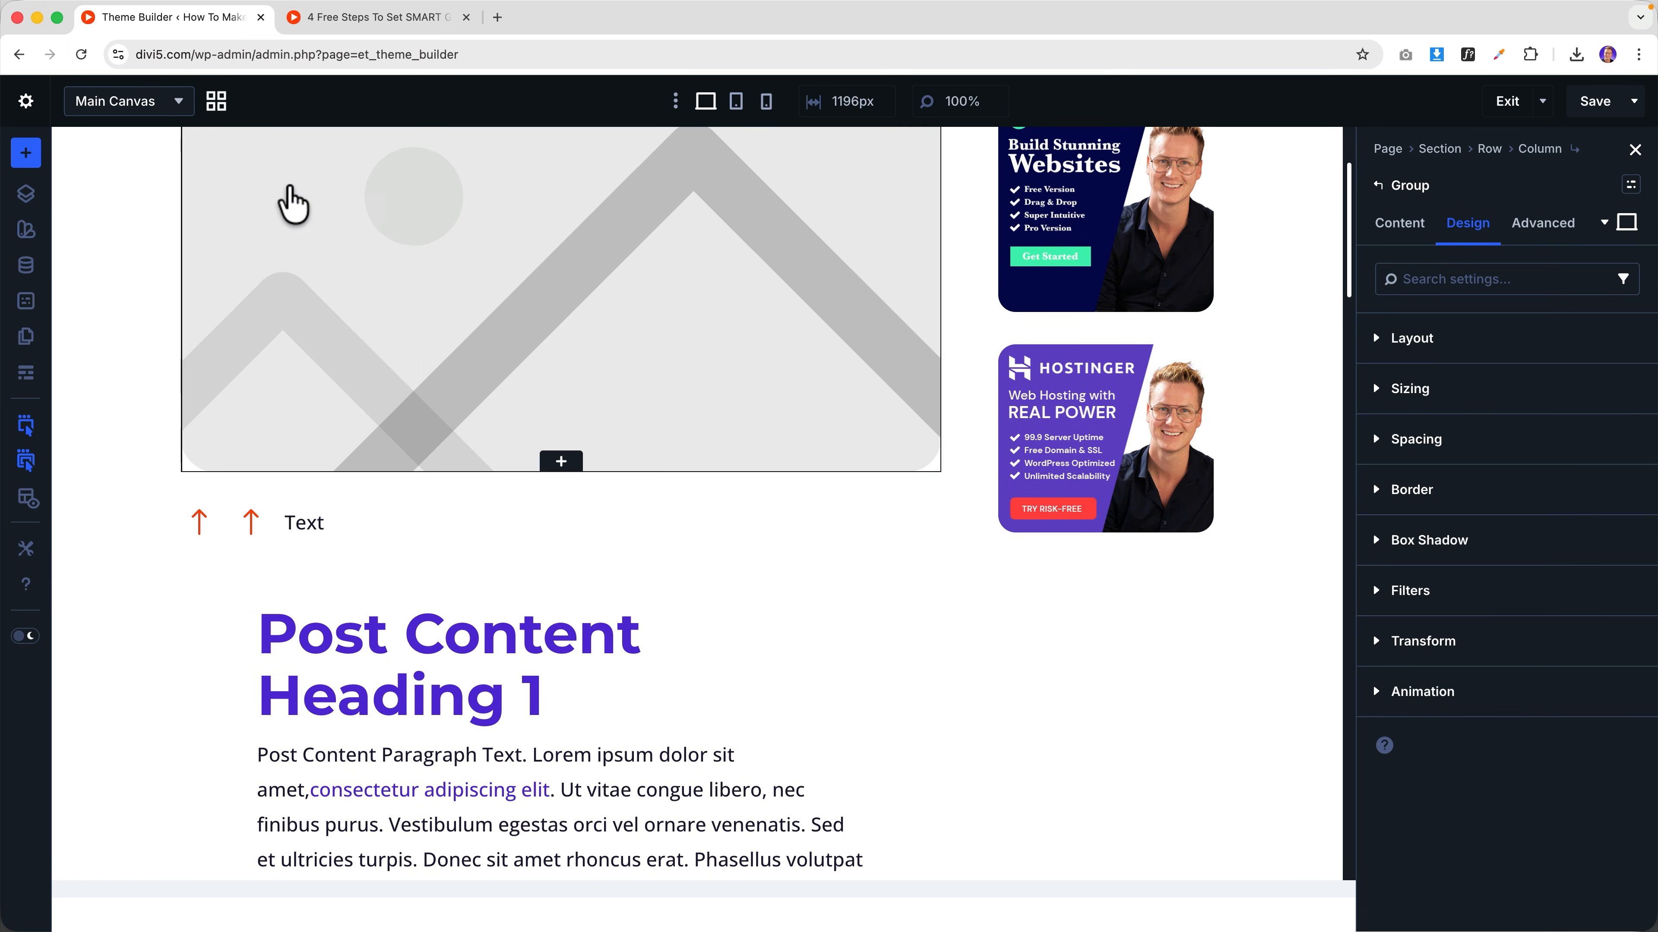
click(251, 532)
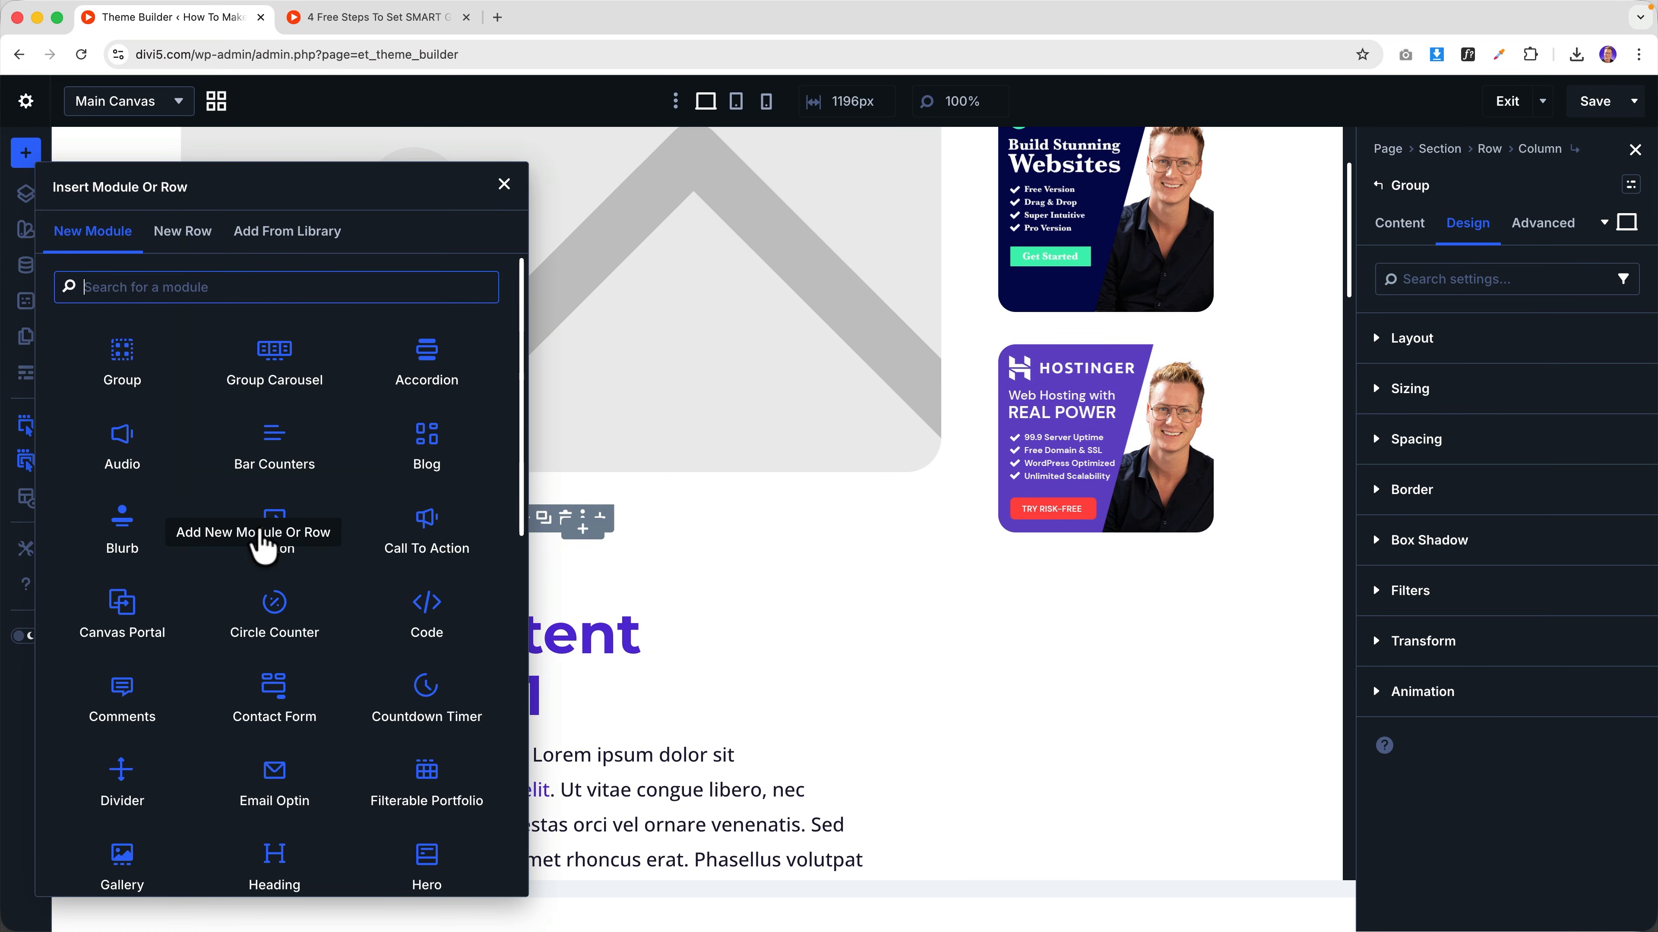
click(503, 185)
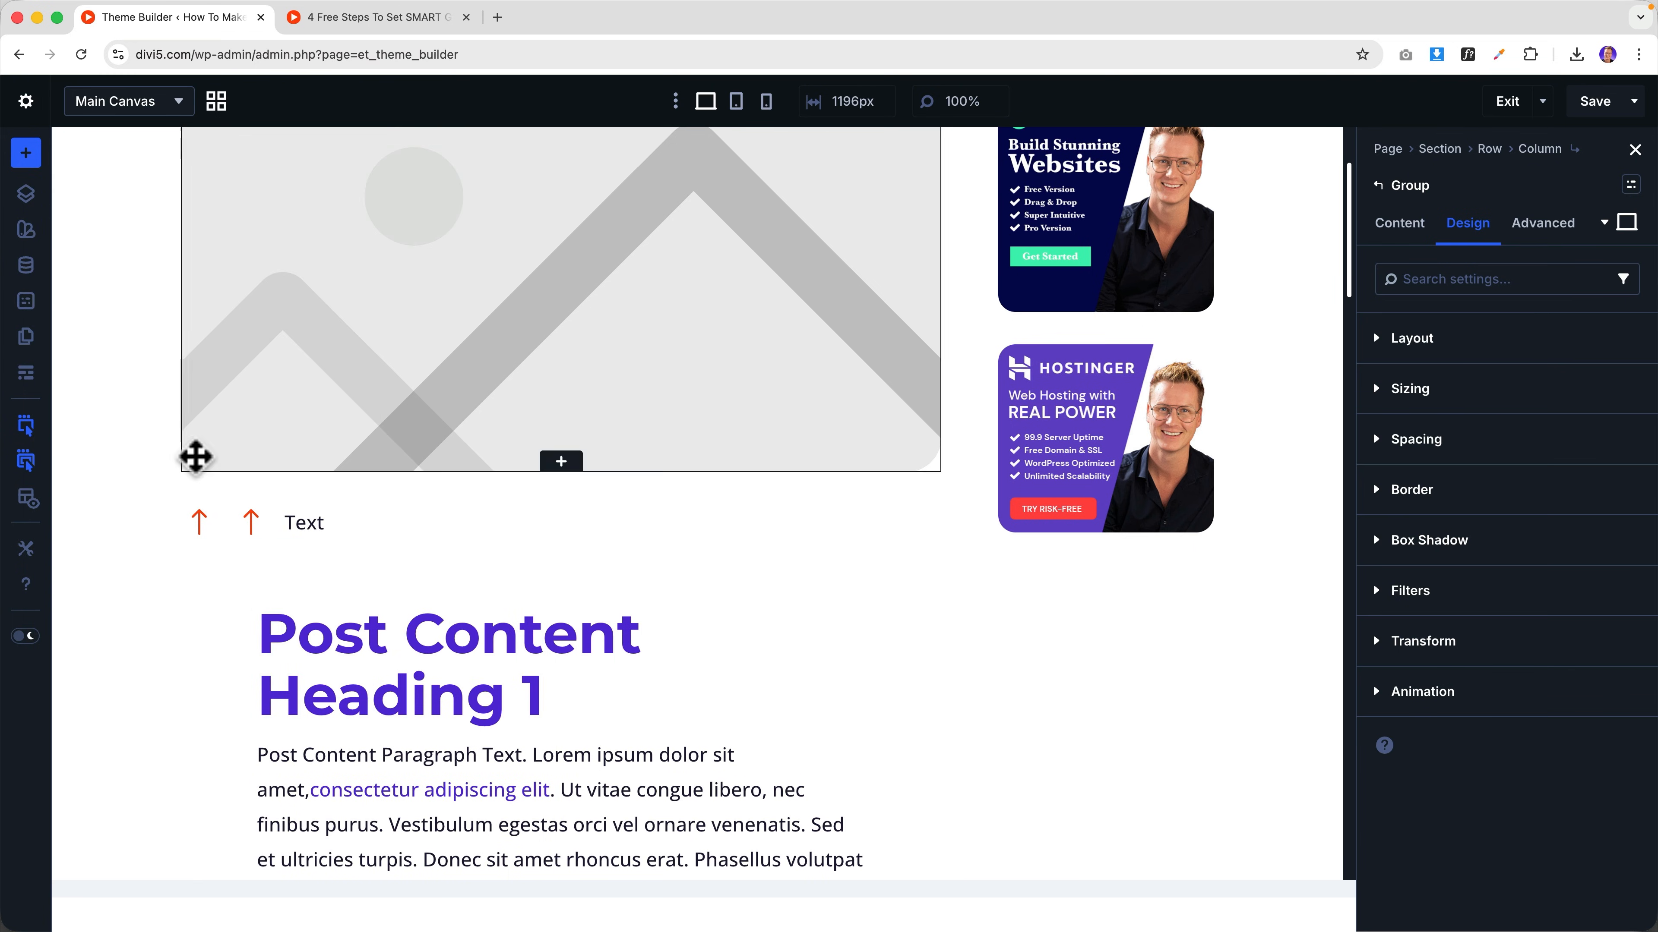
- Move the Text module between the two icons in the layer structure, and duplicate it twice
click(27, 195)
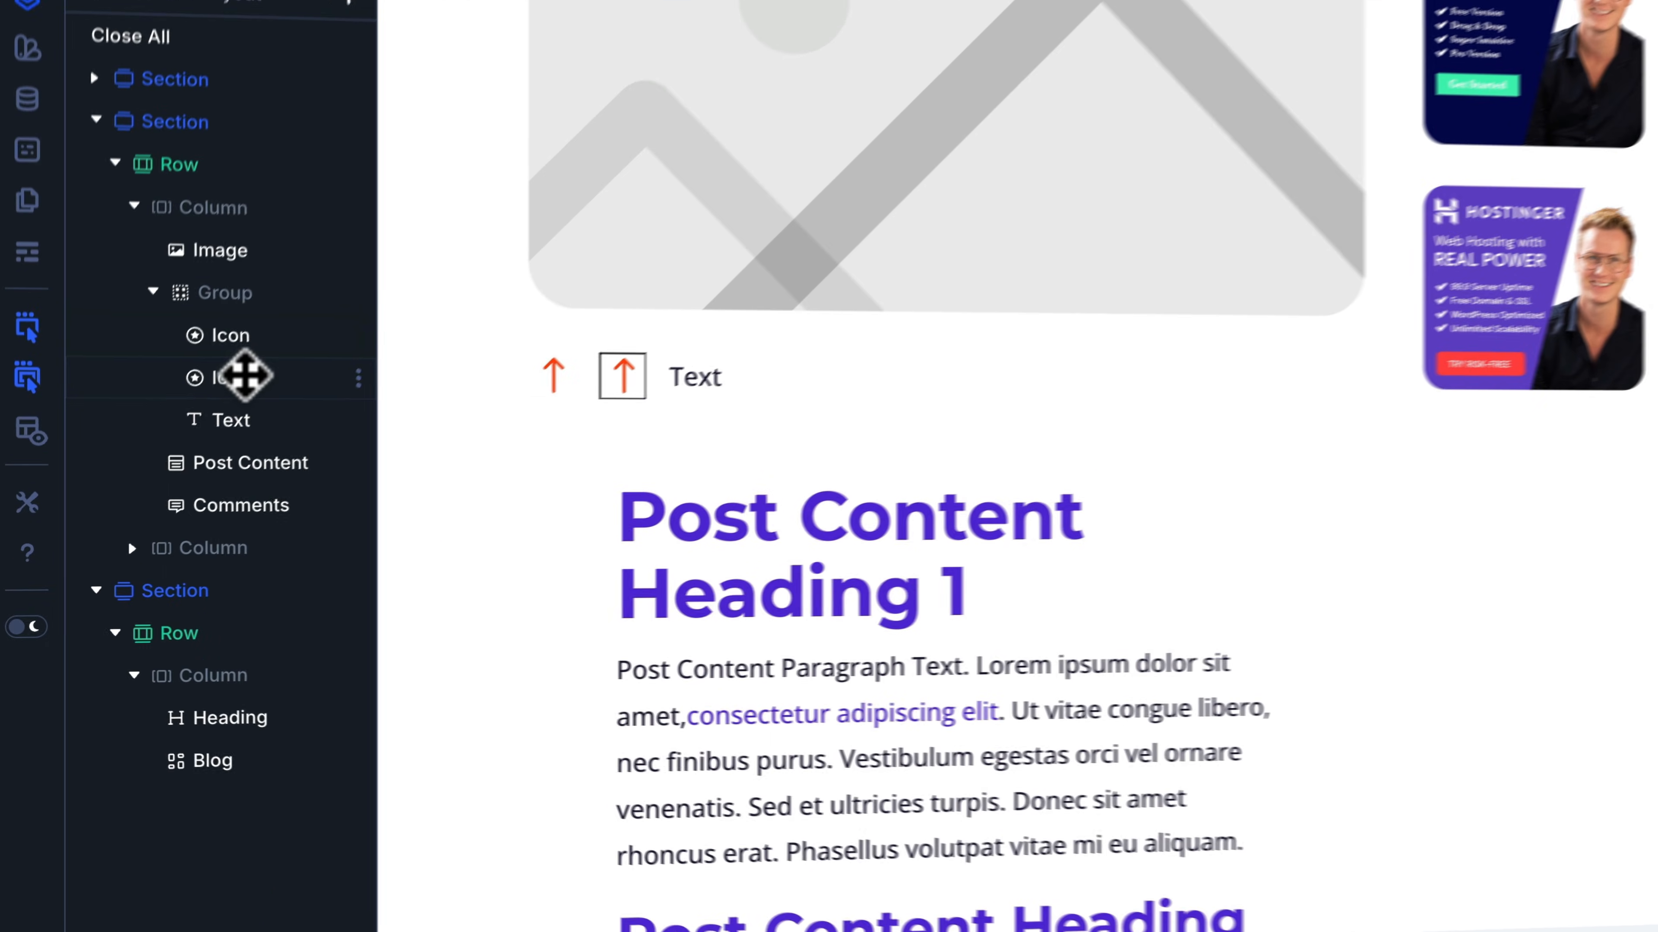
drag(235, 419, 288, 352)
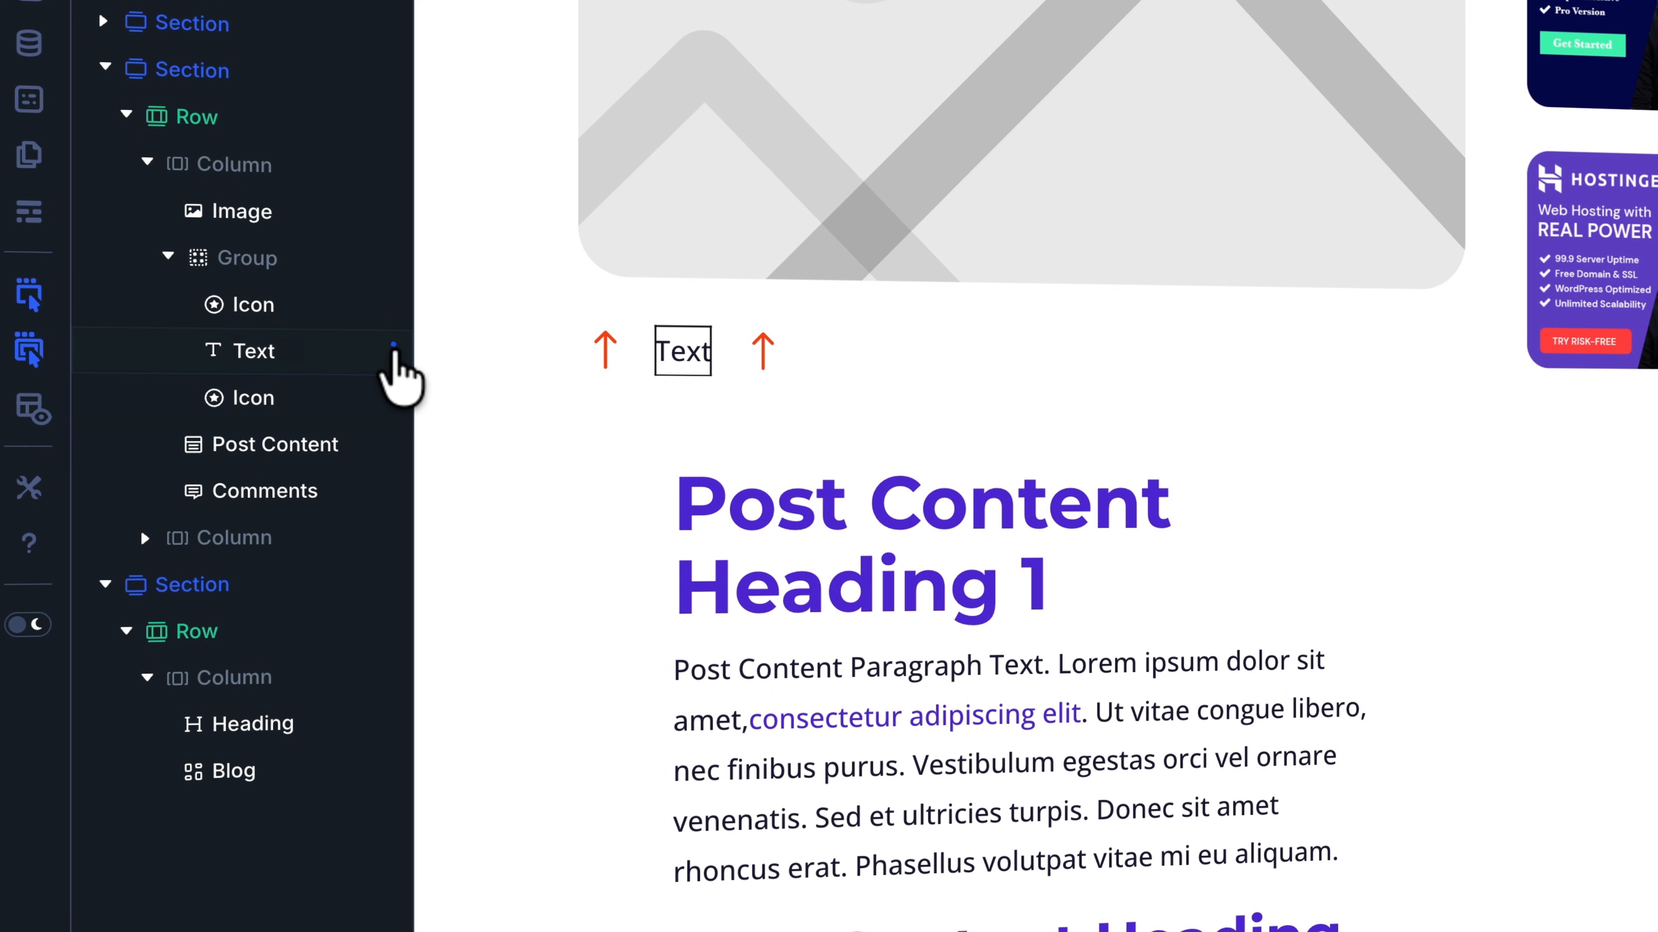
right_click(393, 358)
click(460, 489)
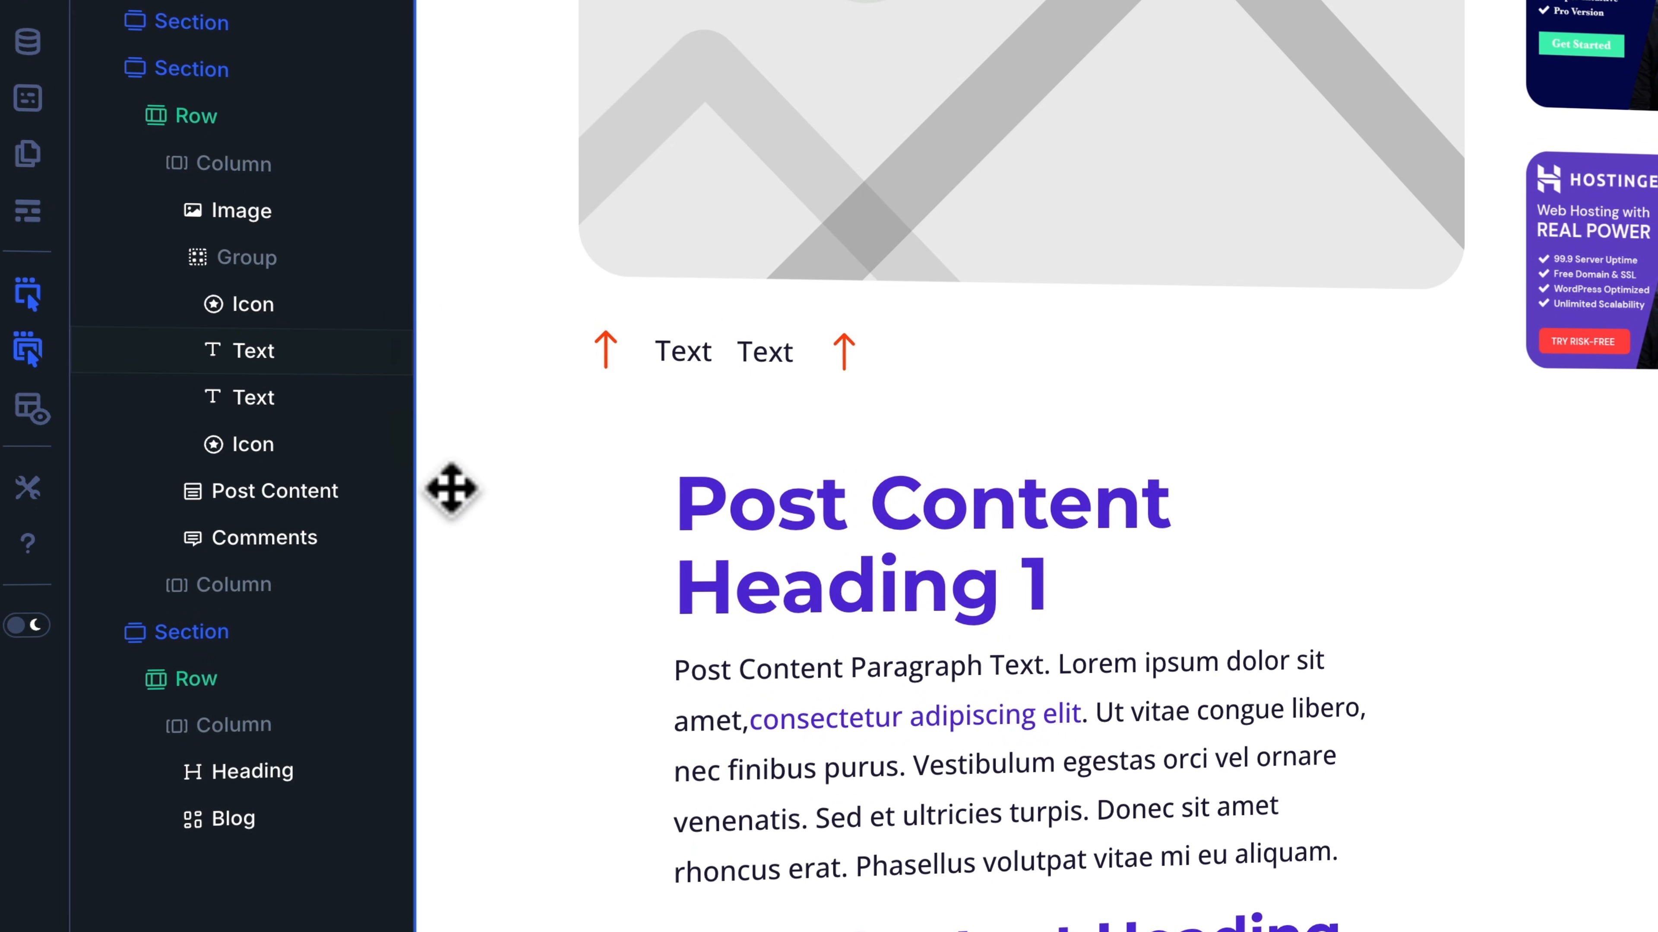
click(393, 353)
click(433, 484)
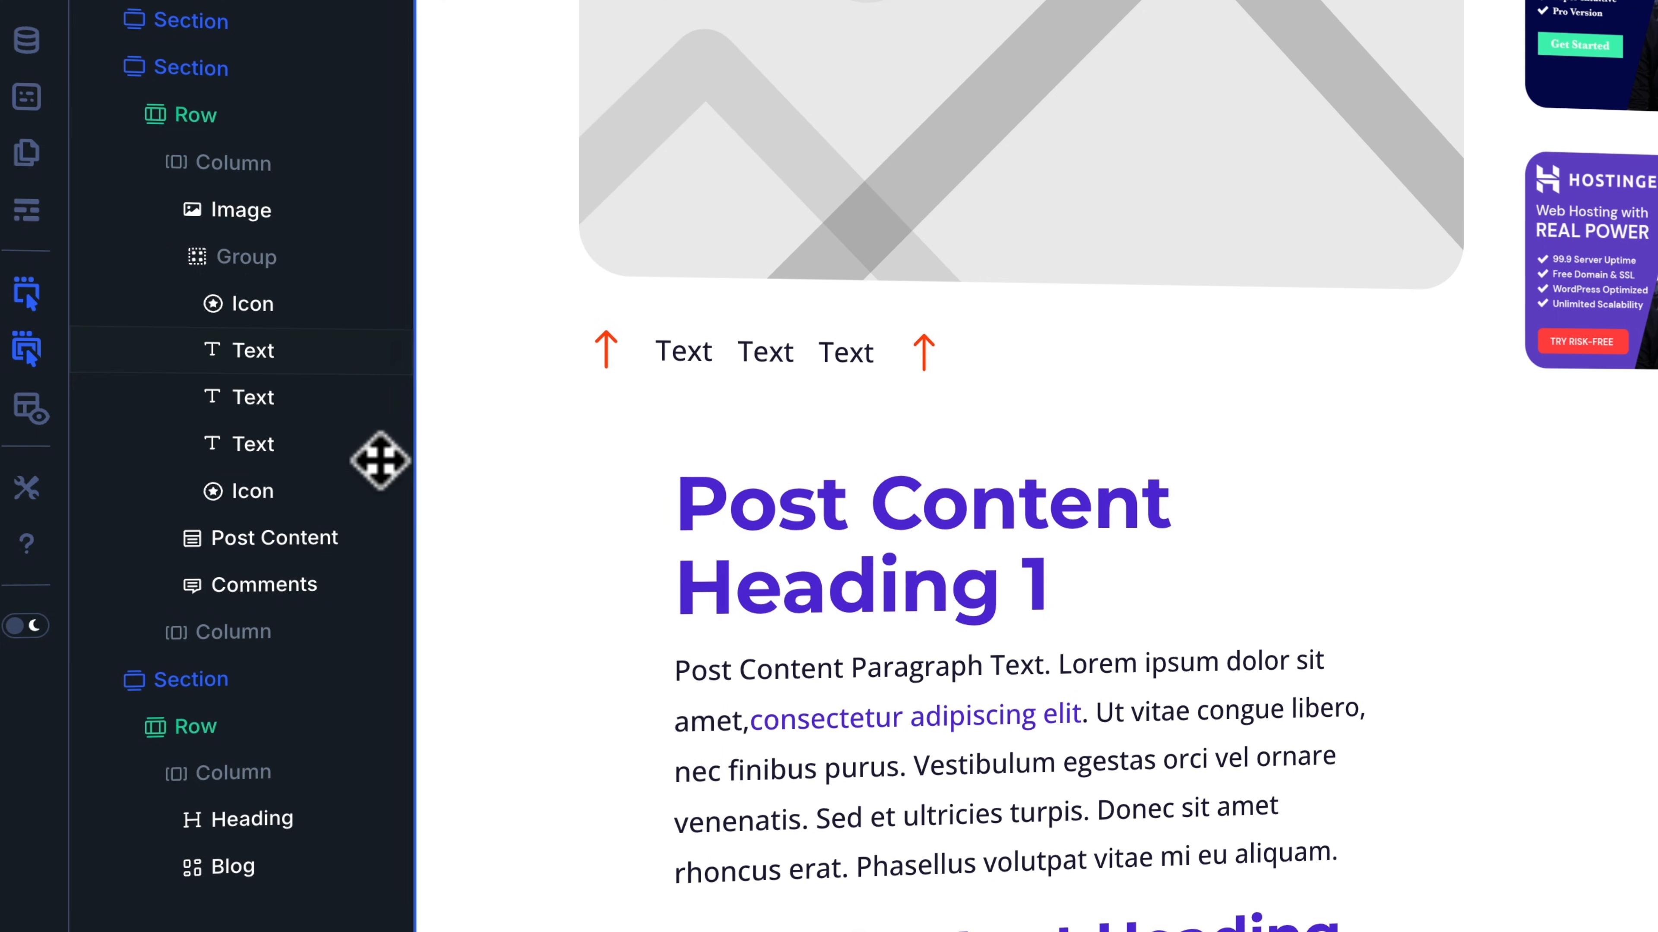
- Duplicate the group's last icon and reorder the modules so icons and texts alternate, and close the layer structure
right_click(372, 491)
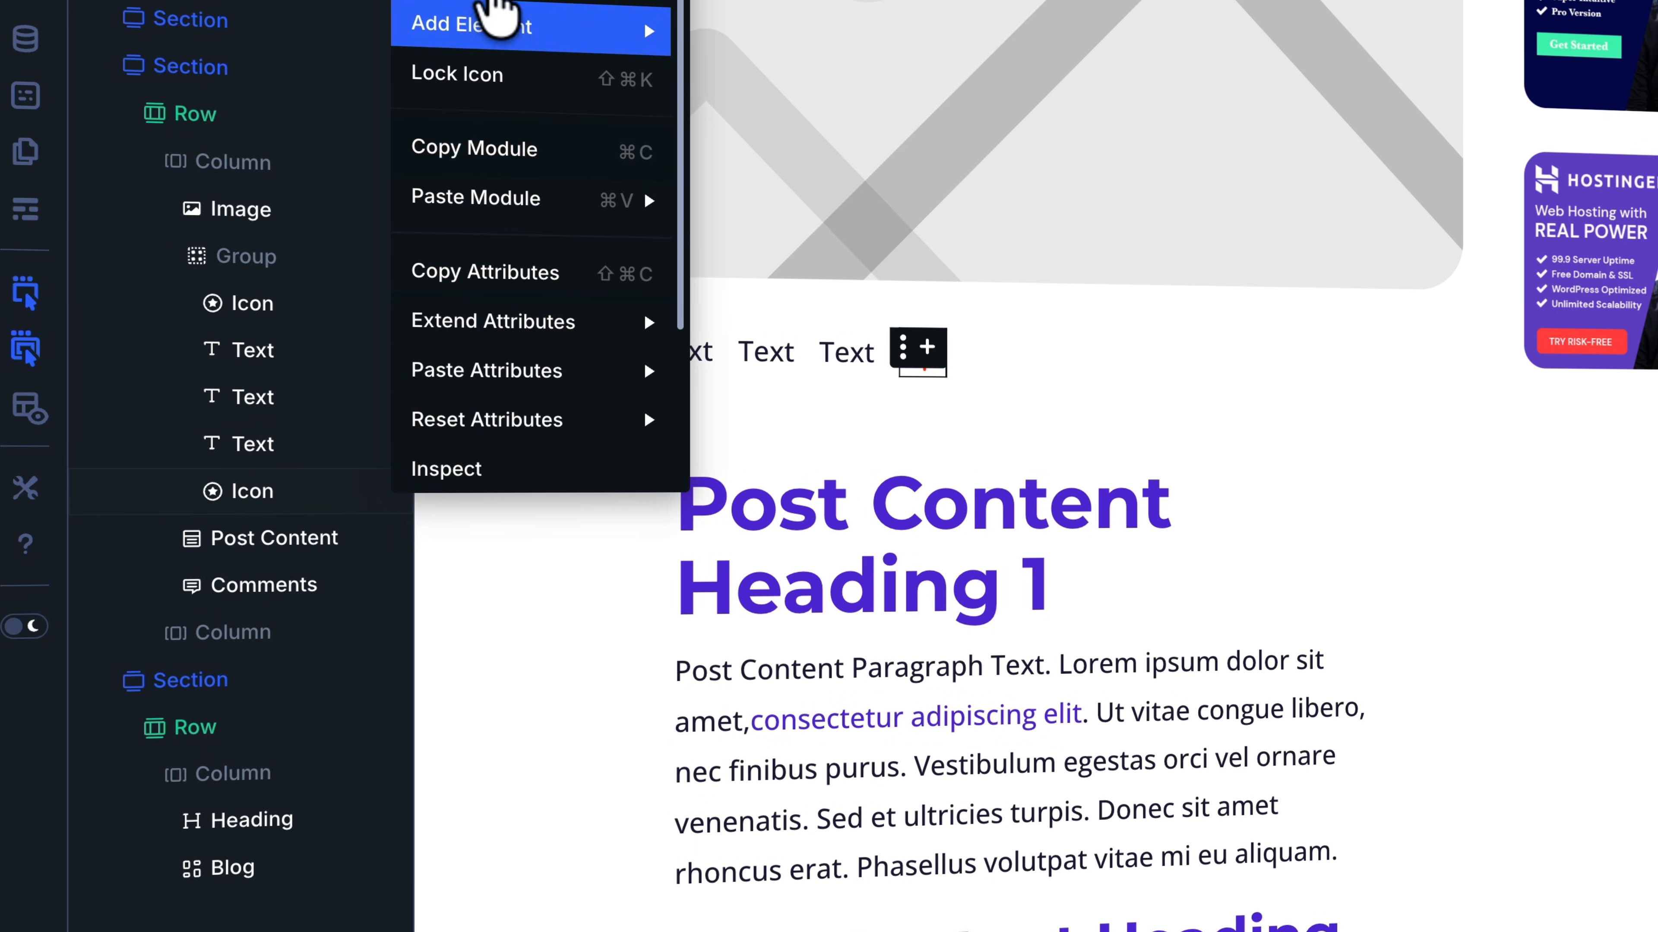
click(496, 2)
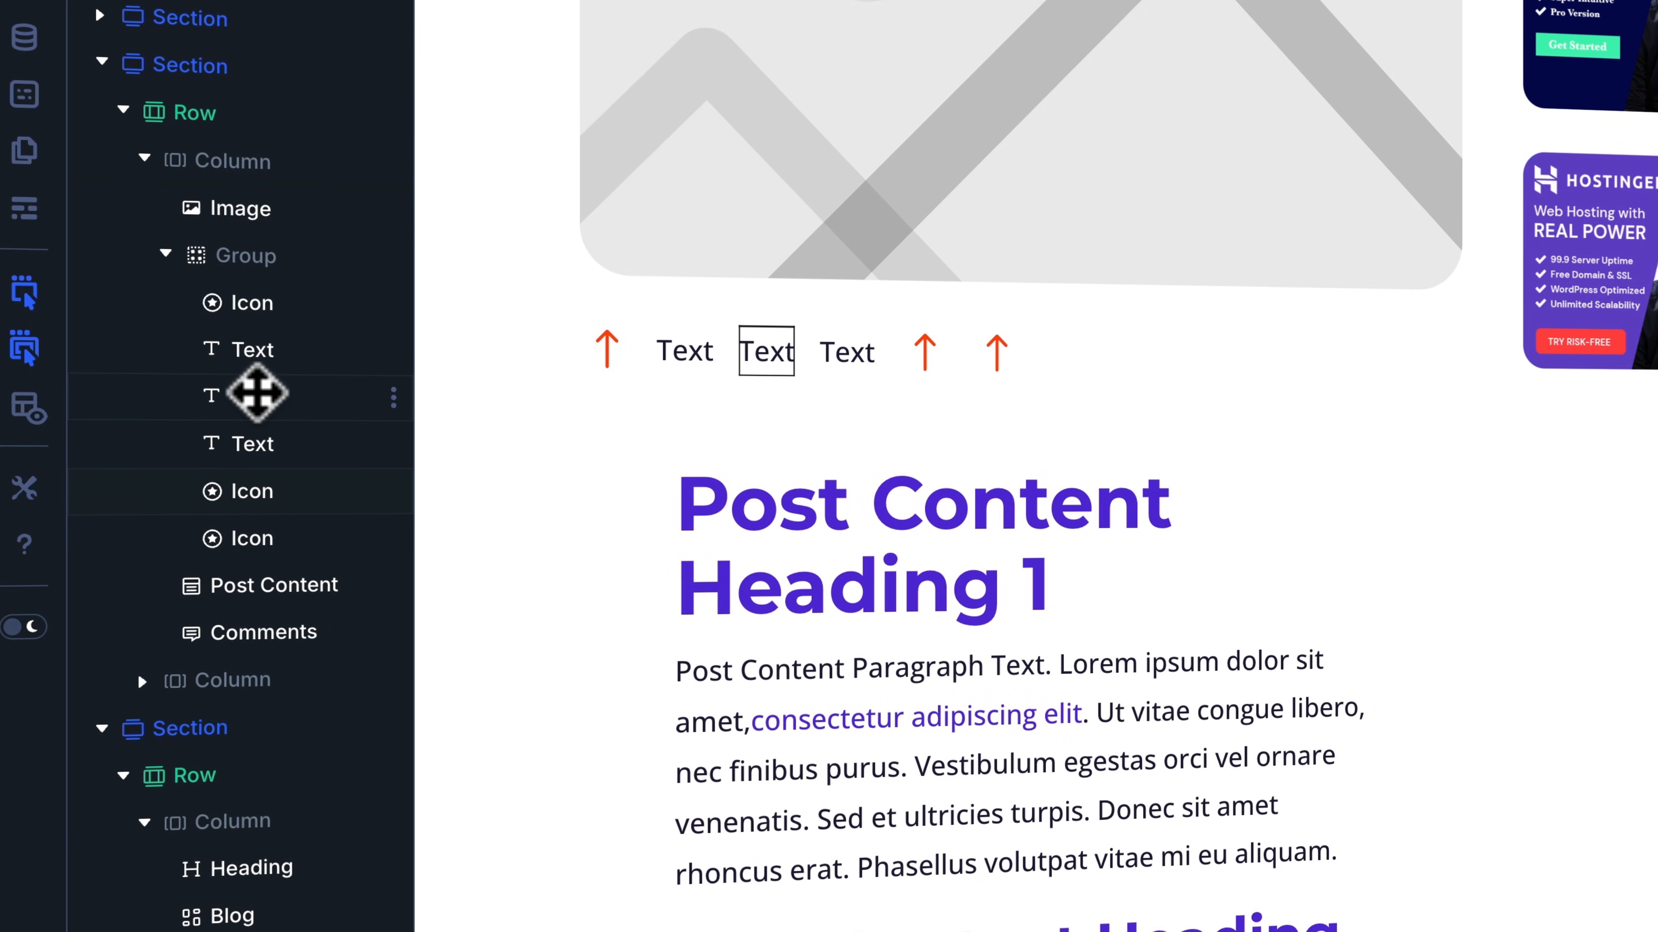
drag(256, 439, 252, 486)
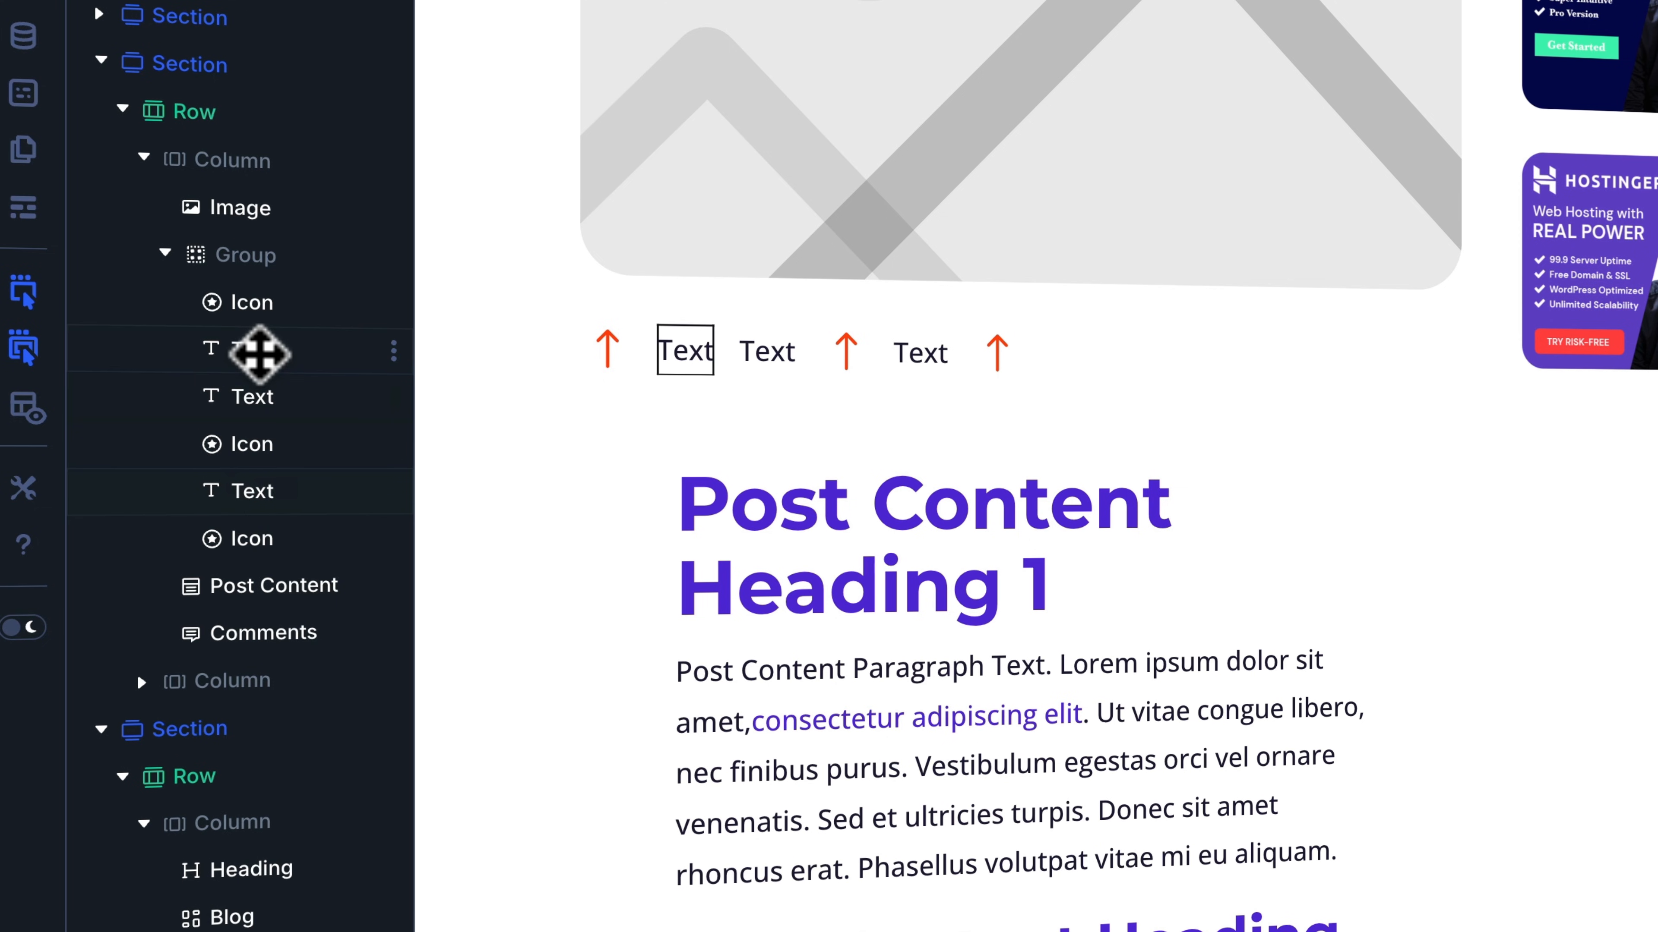
drag(258, 396, 252, 550)
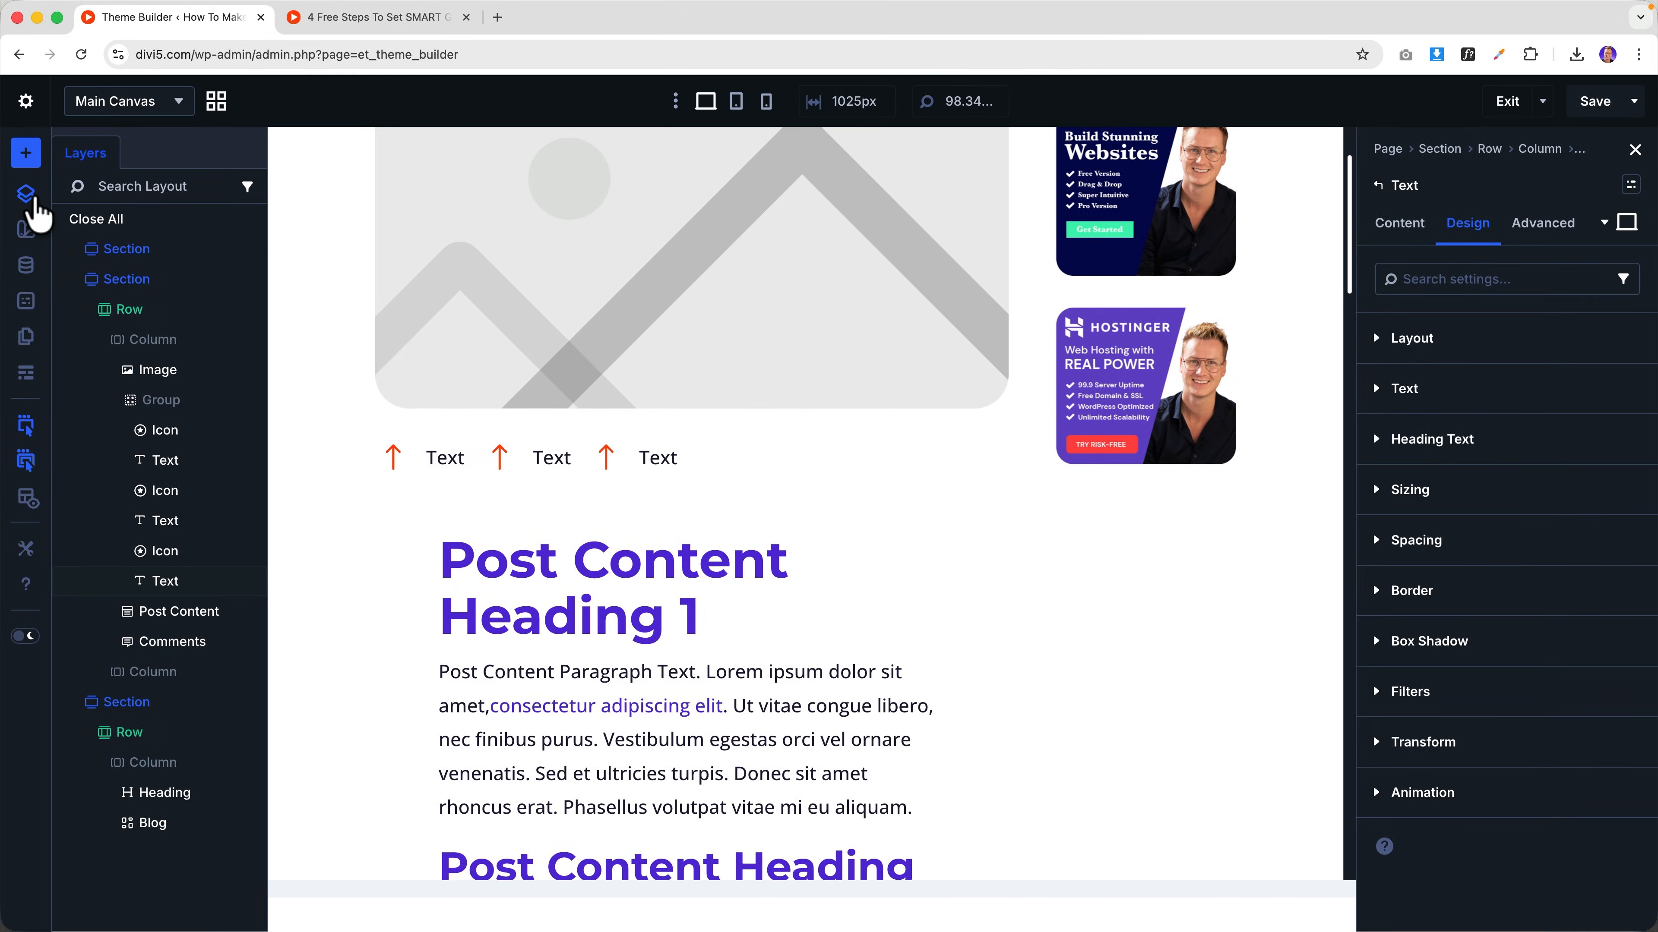
click(34, 201)
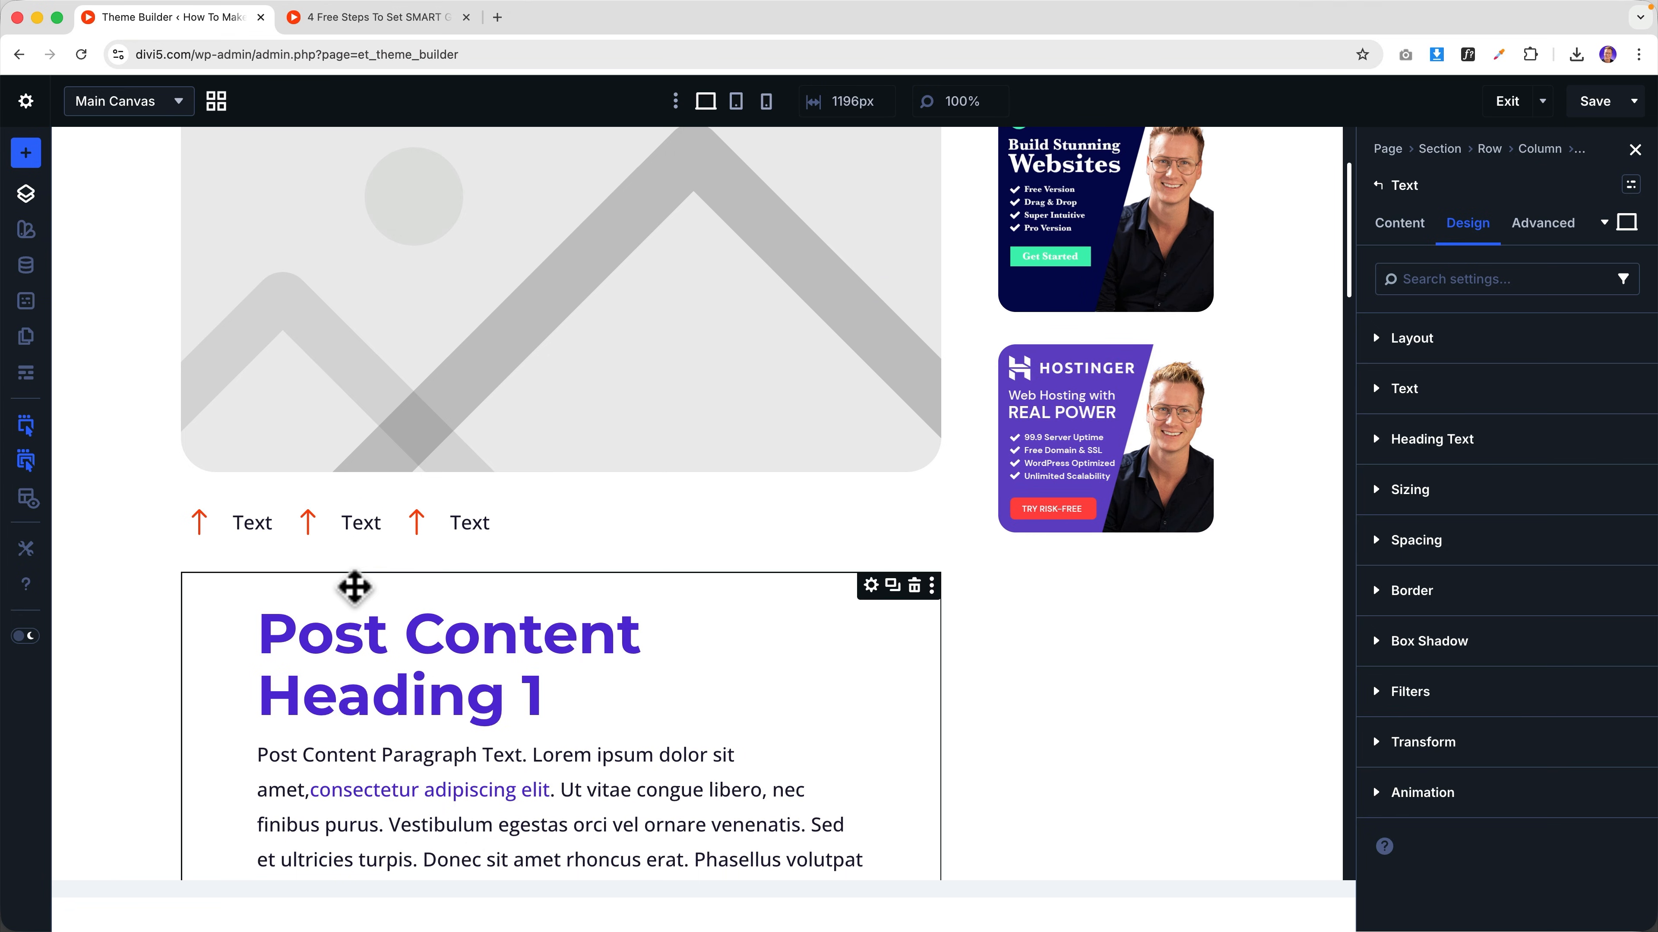
- Change the first icon in the group to the outlined clock, found by searching for "time"
click(205, 534)
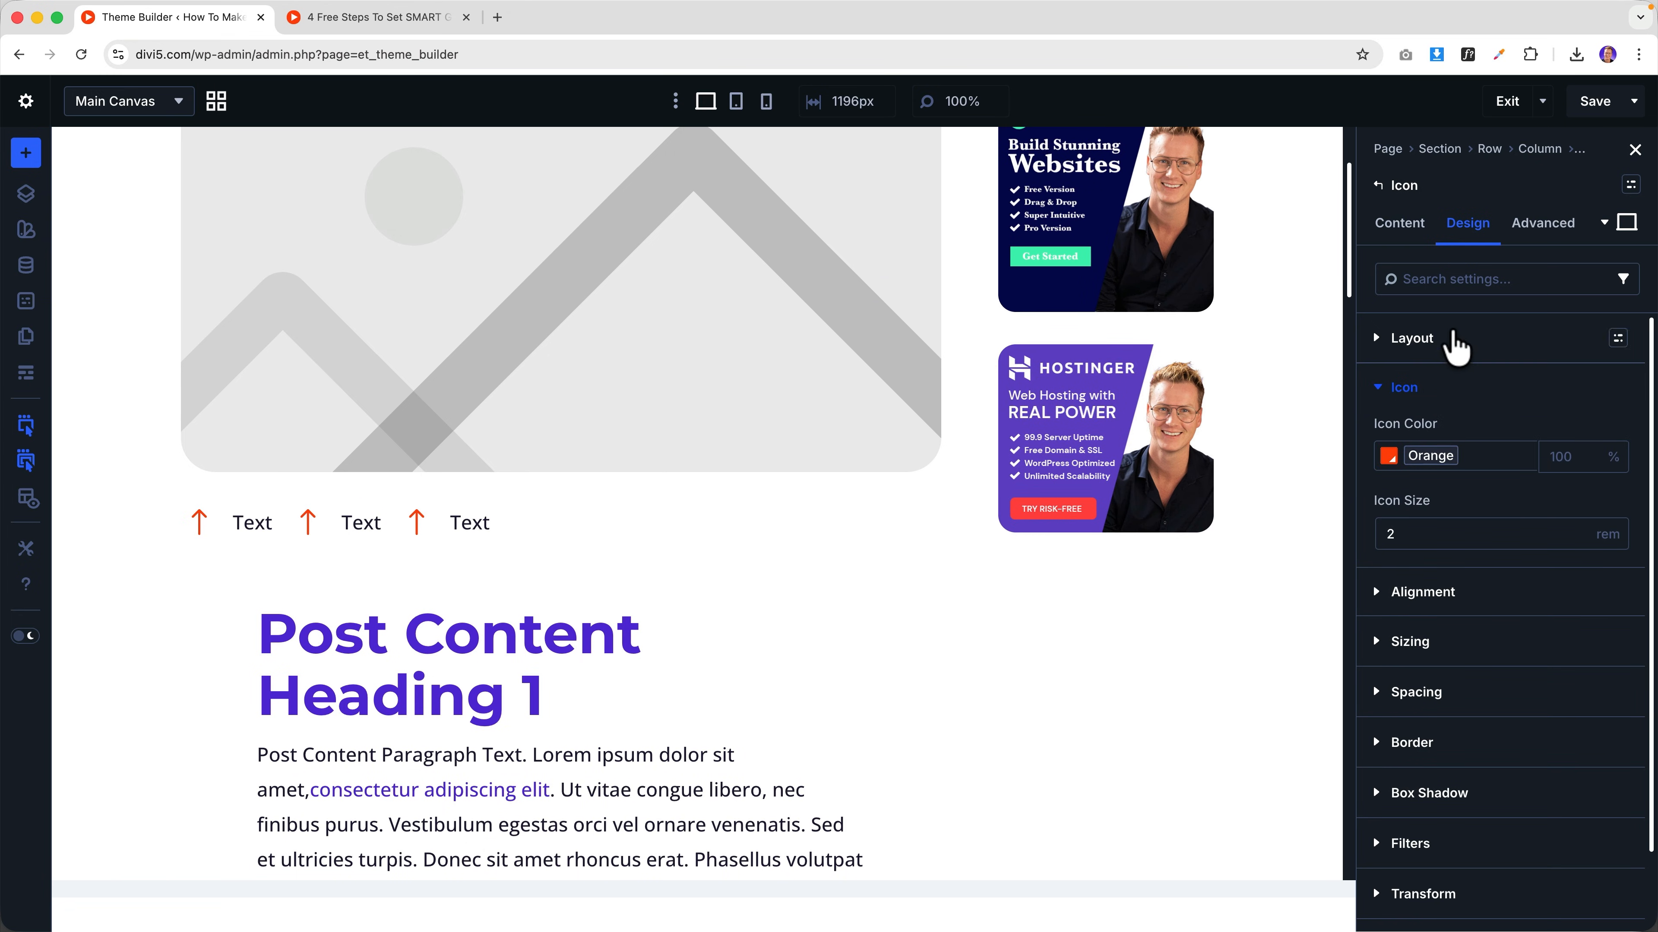
click(1403, 225)
click(1419, 342)
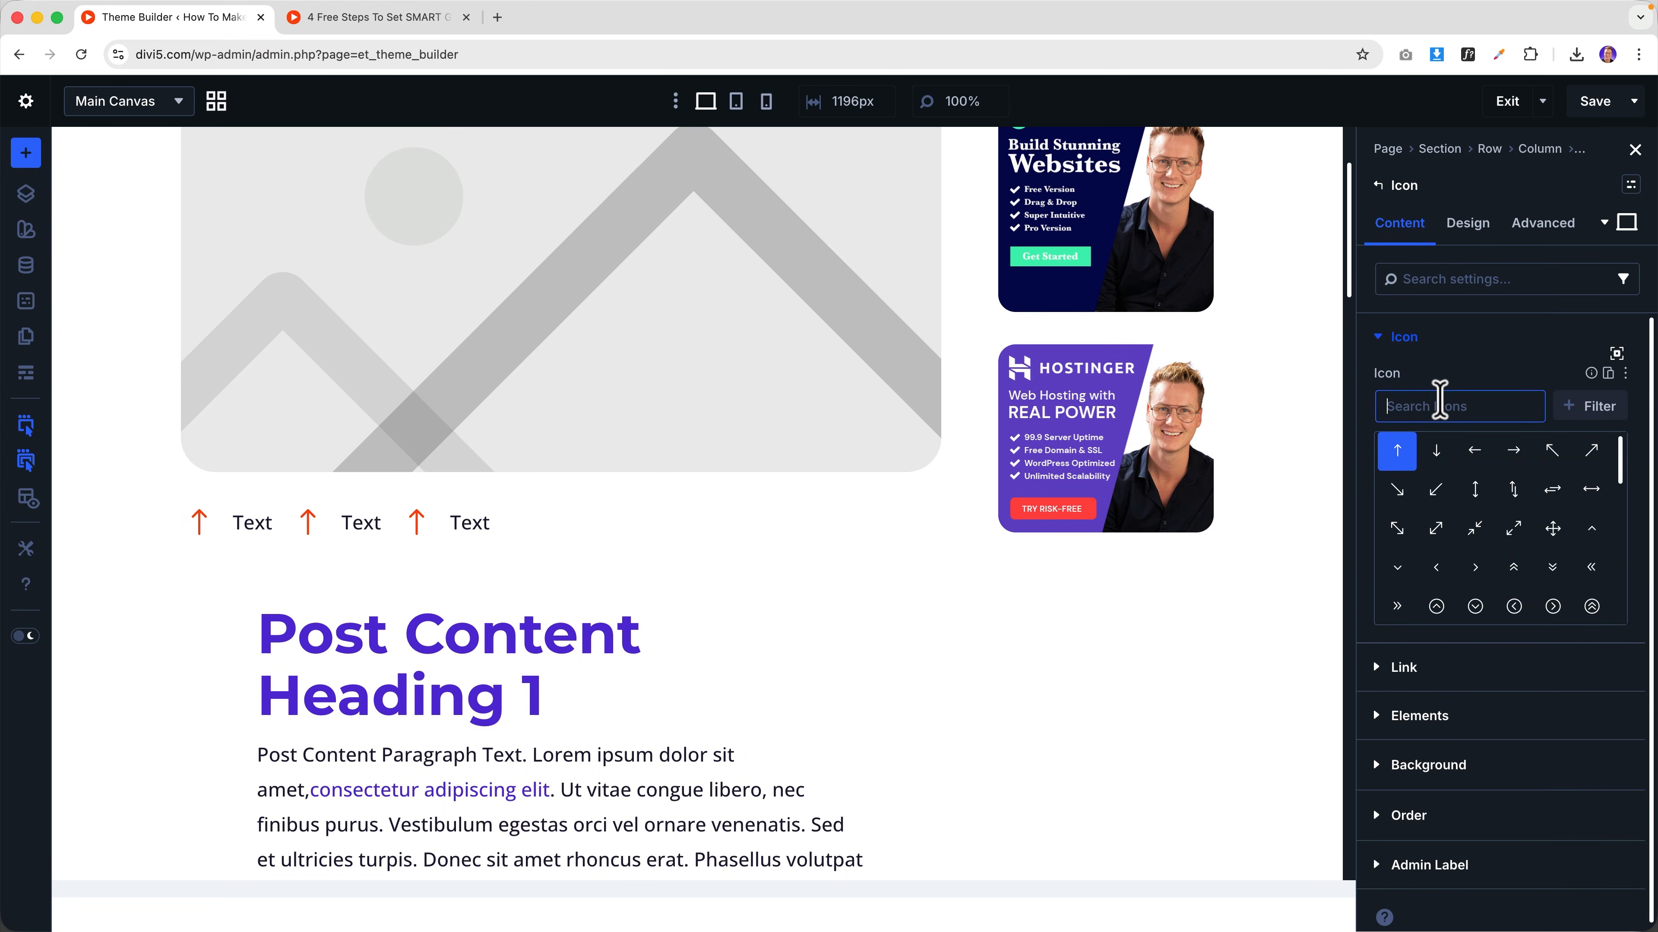
text(time)
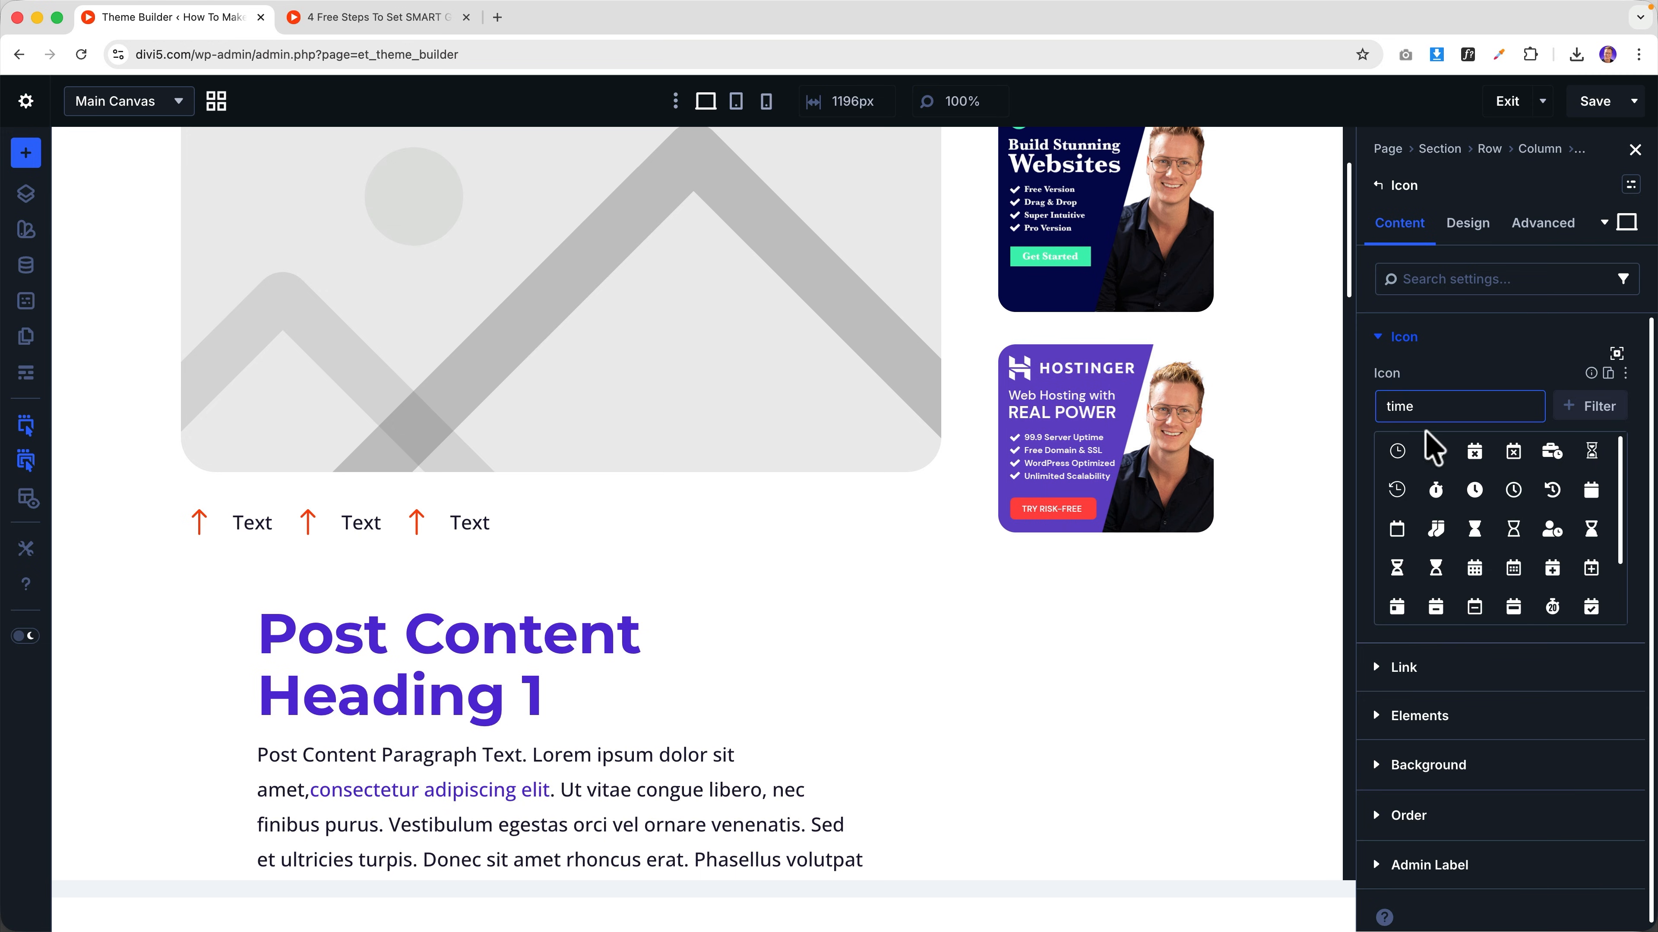
click(1396, 454)
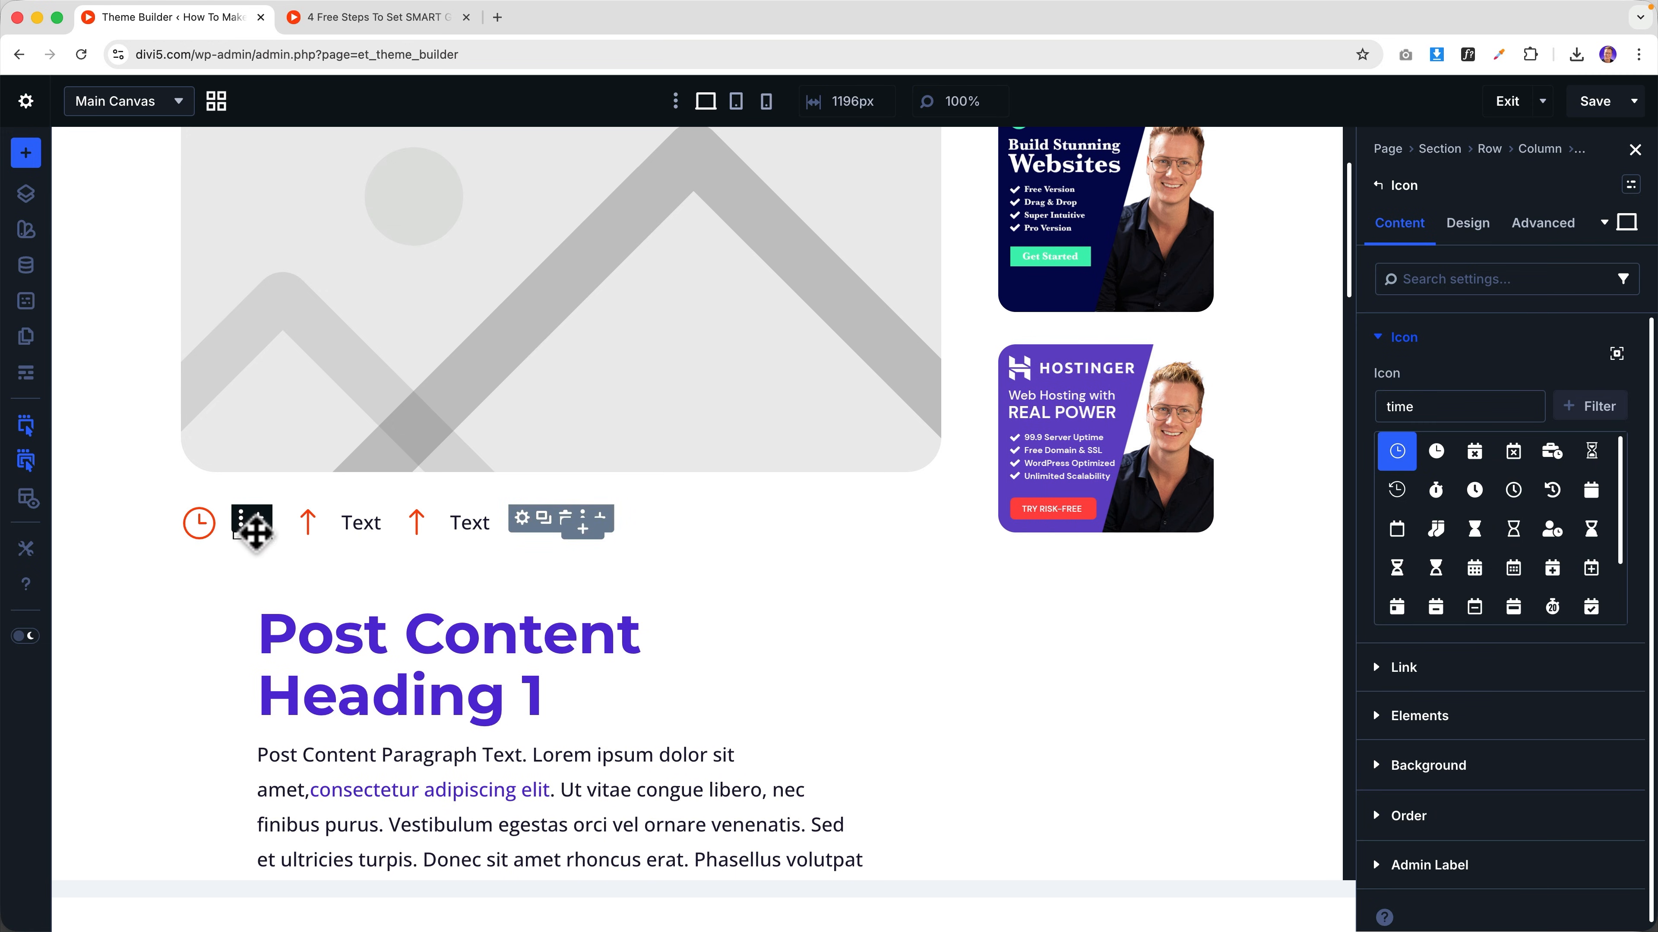
- Replace the text beside the clock icon with "4 Minutes To Read"
click(255, 530)
double_click(255, 530)
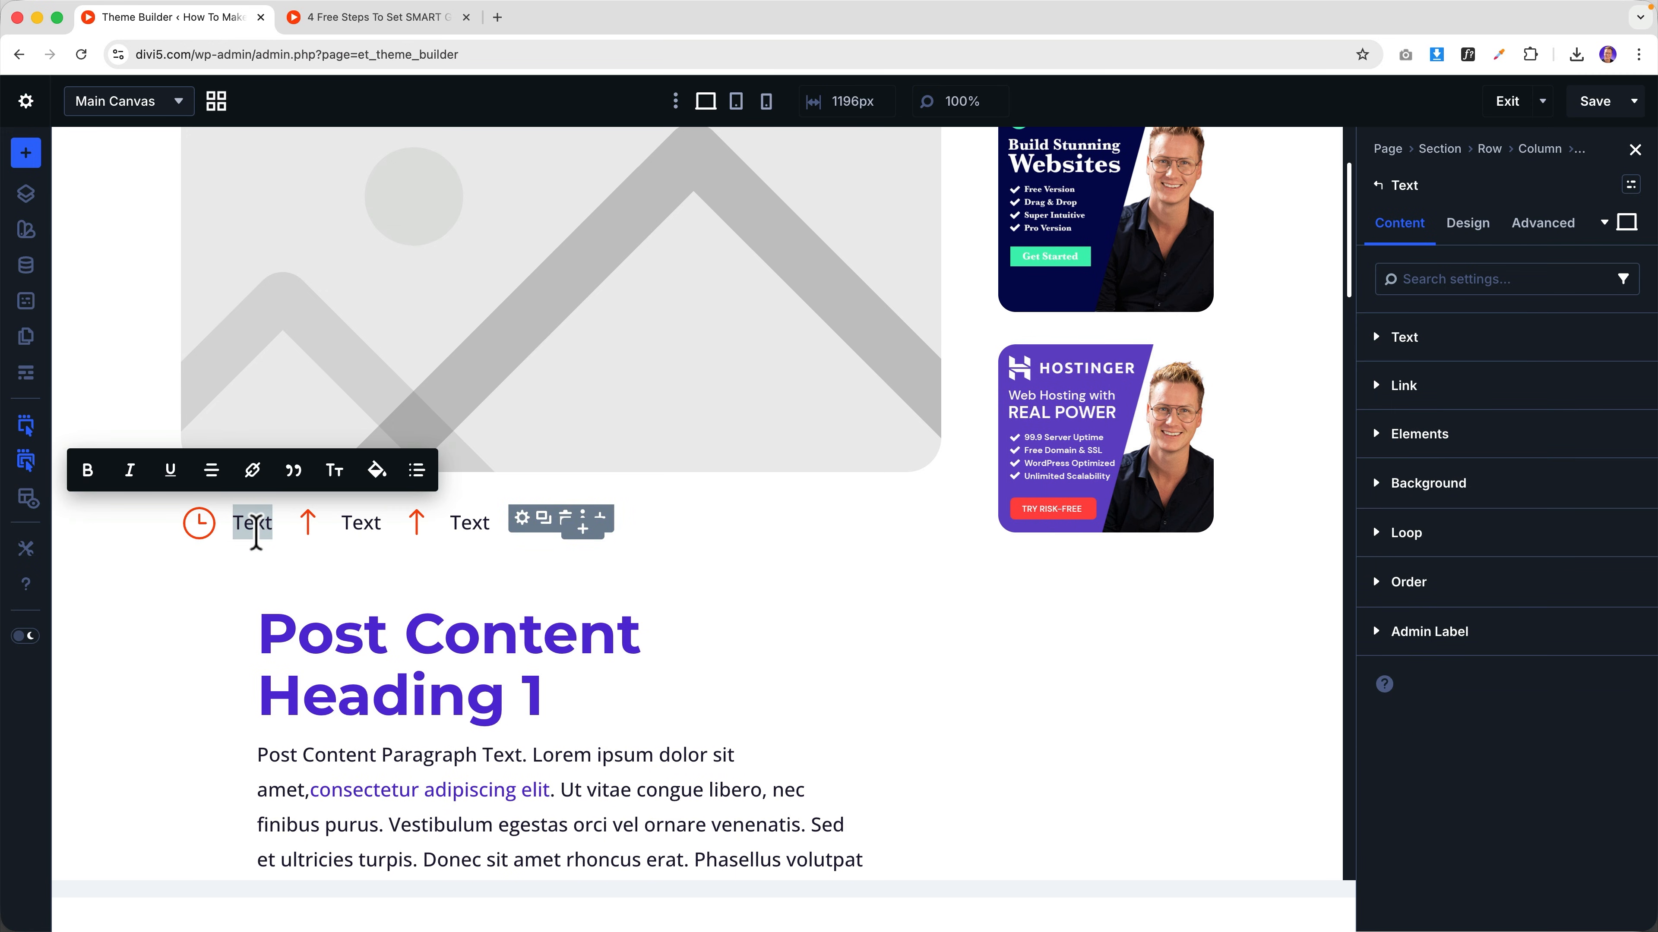
text(4 Minutes To Read)
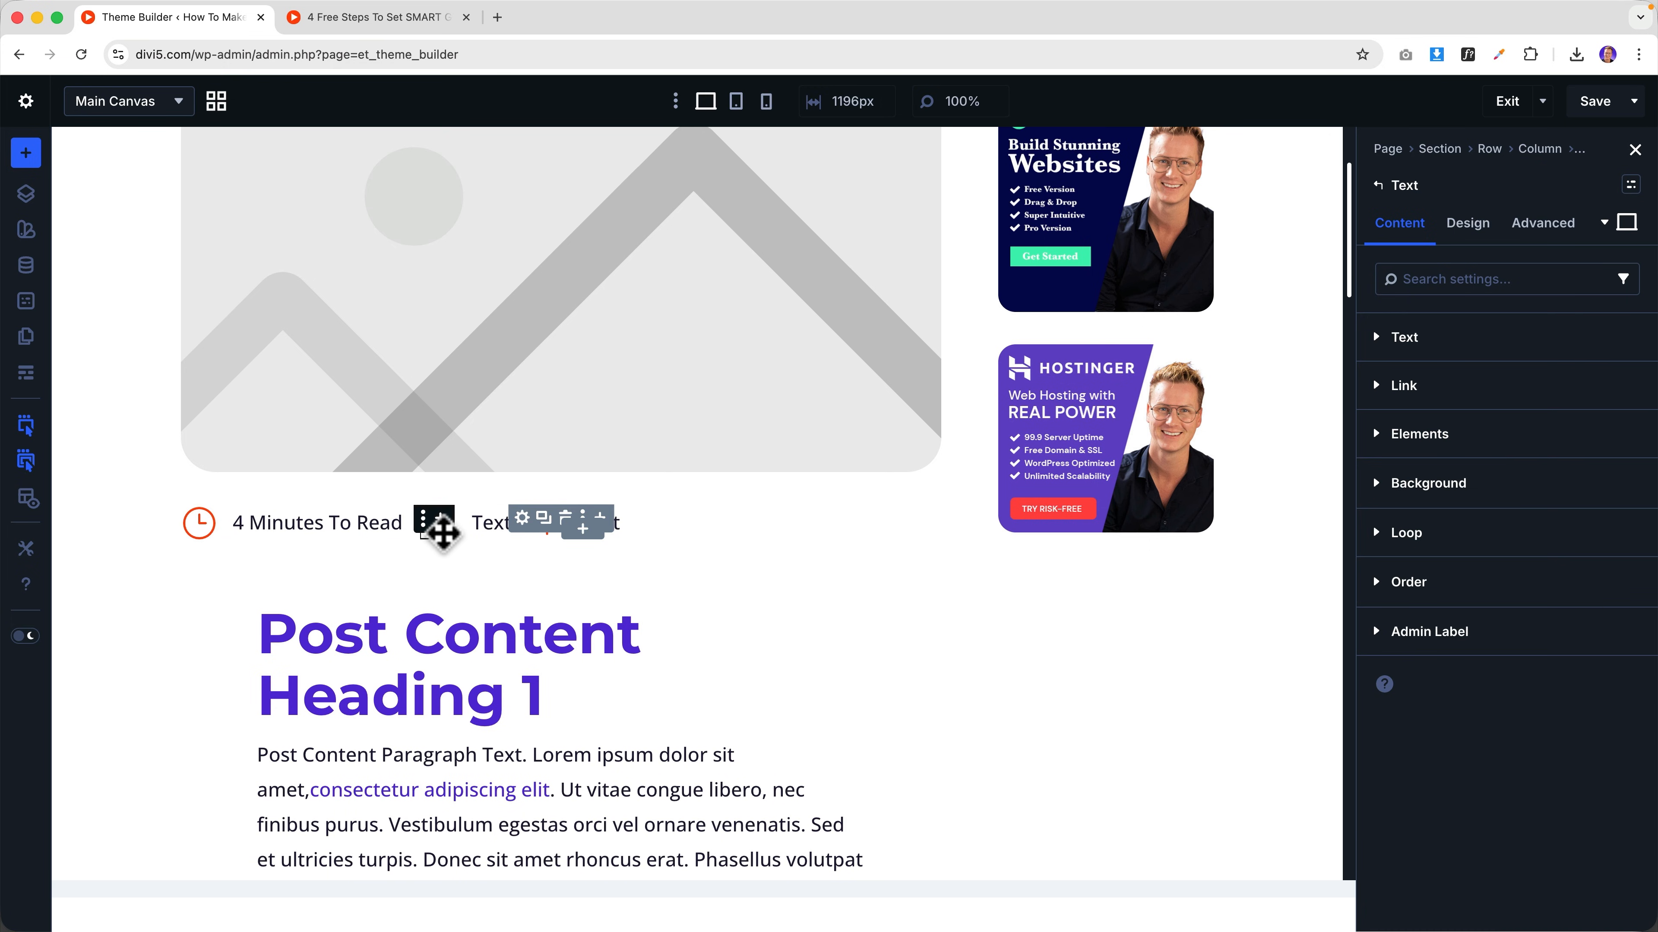
- Change the second icon to the first person symbol found by searching for "person"
click(436, 522)
click(1479, 408)
text(person)
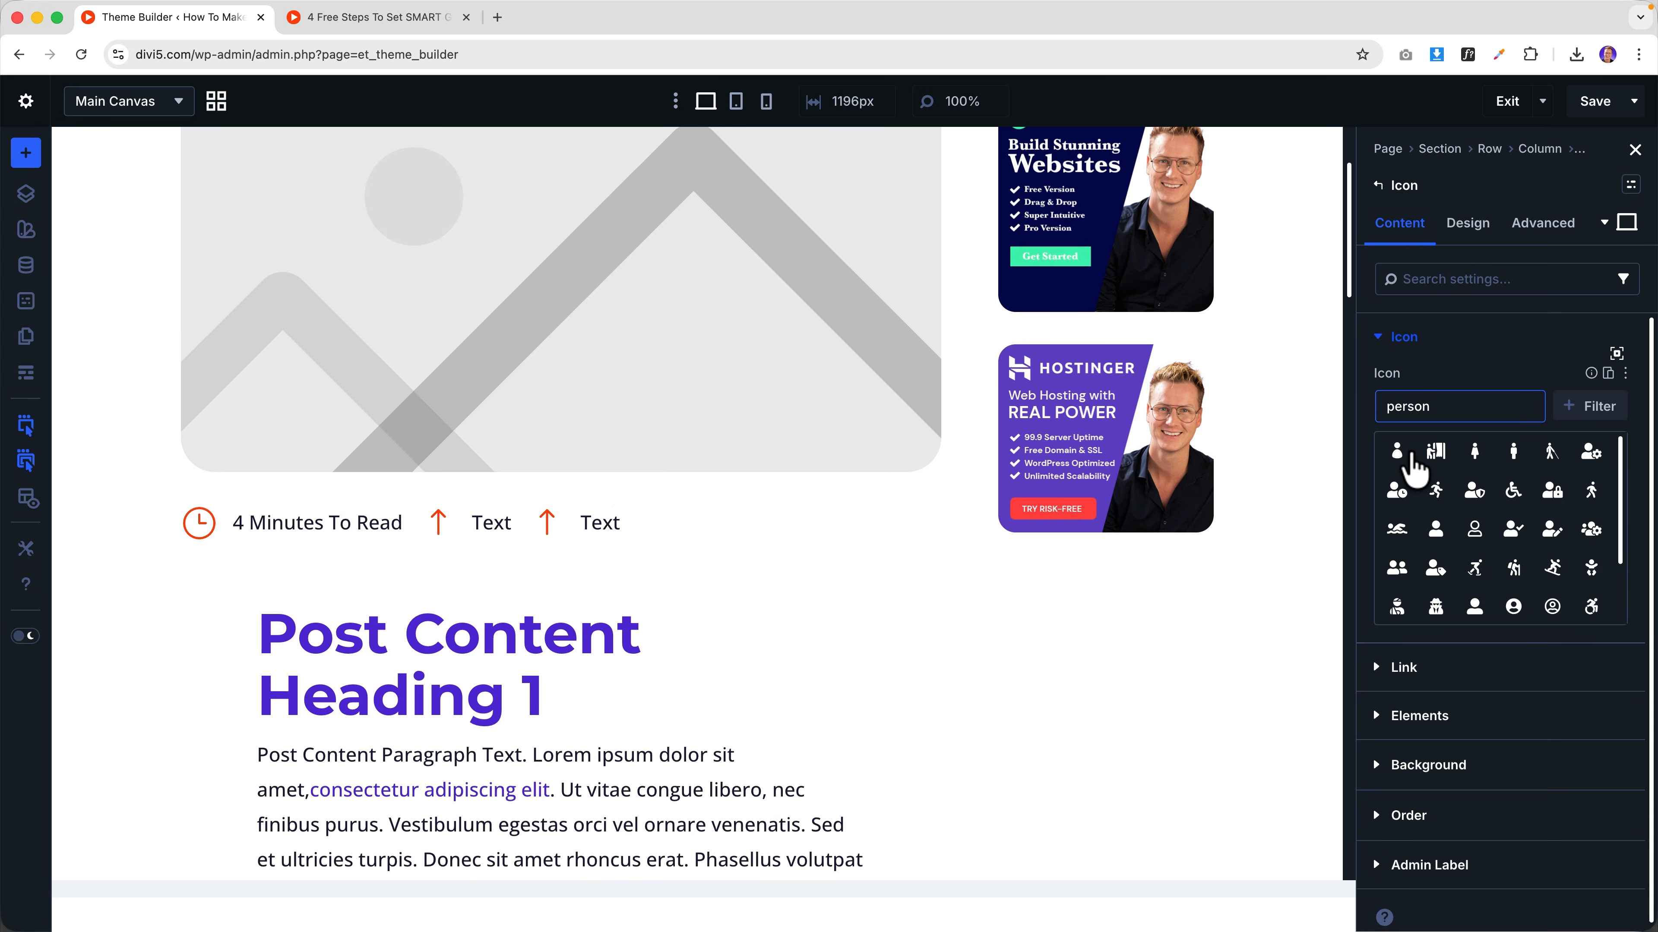
click(1399, 454)
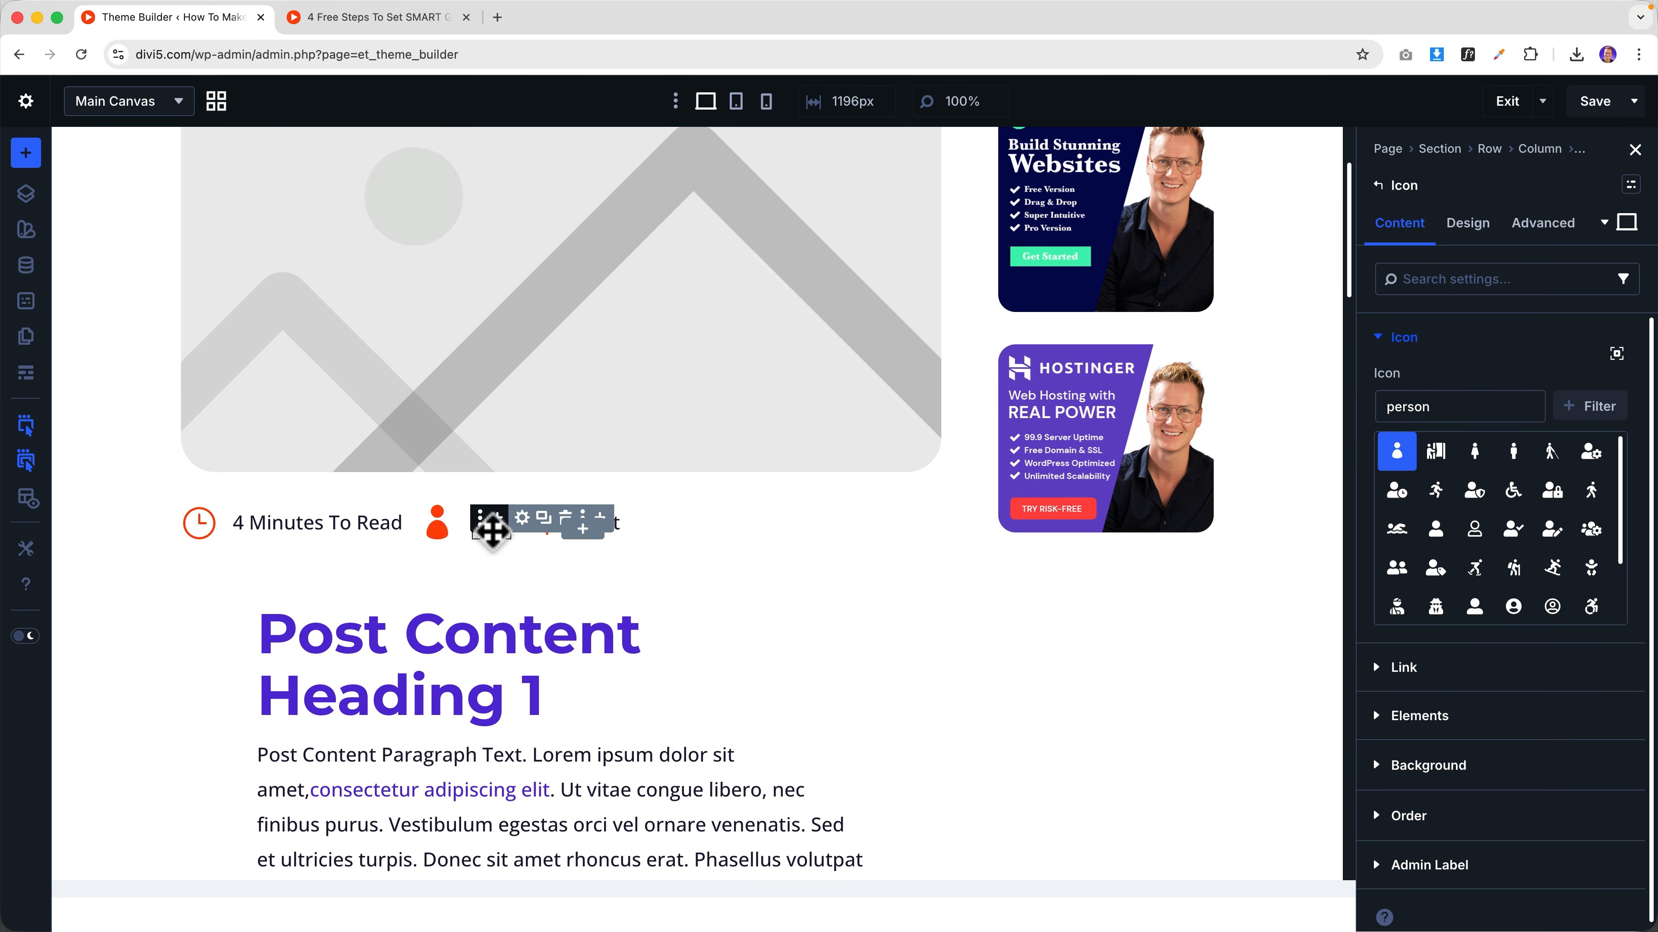
- Replace the text beside the person icon with the author's first name
double_click(491, 530)
text(Ferdy)
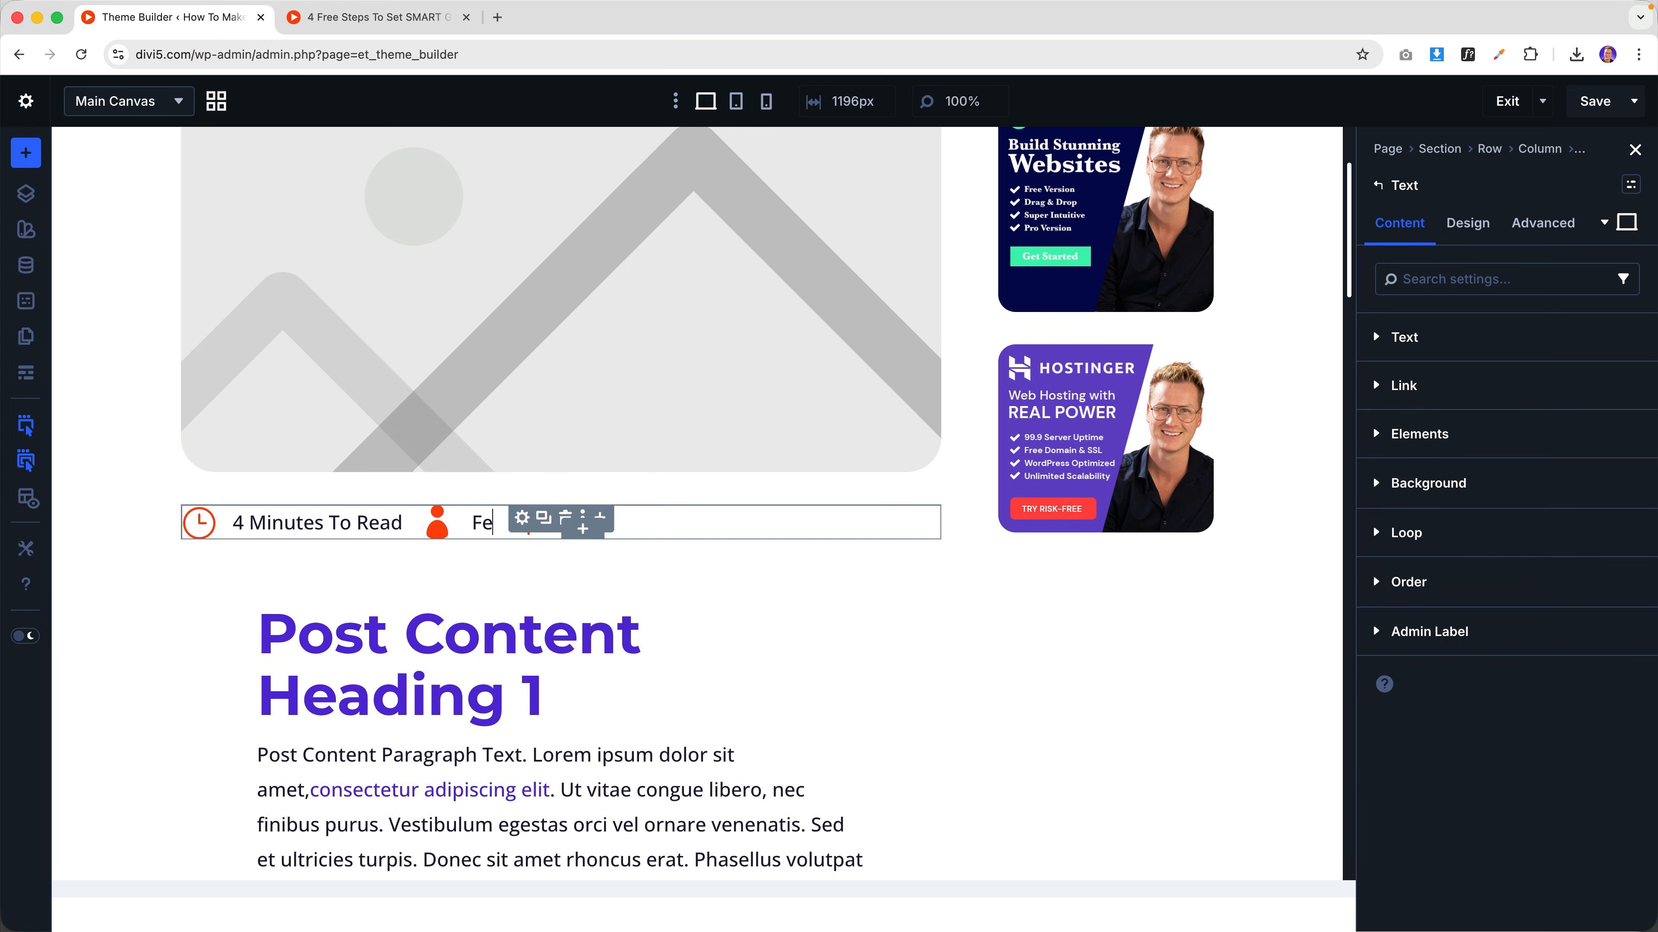
click(562, 568)
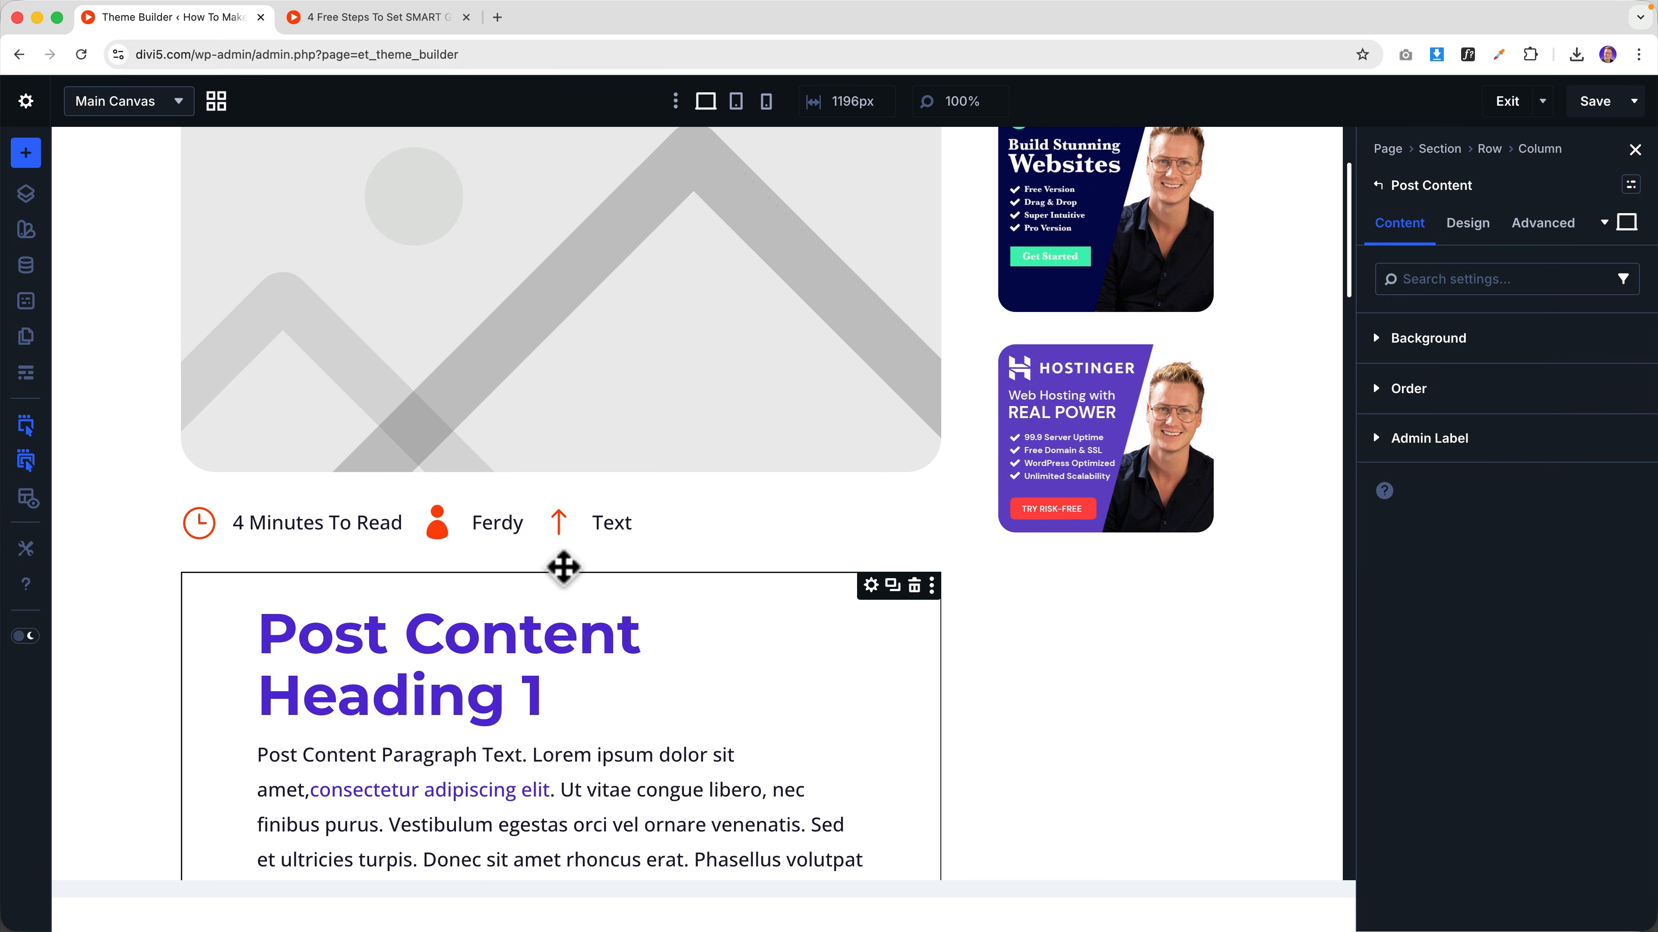
- Change the third icon to the first calendar symbol found by searching for "cale"
click(557, 534)
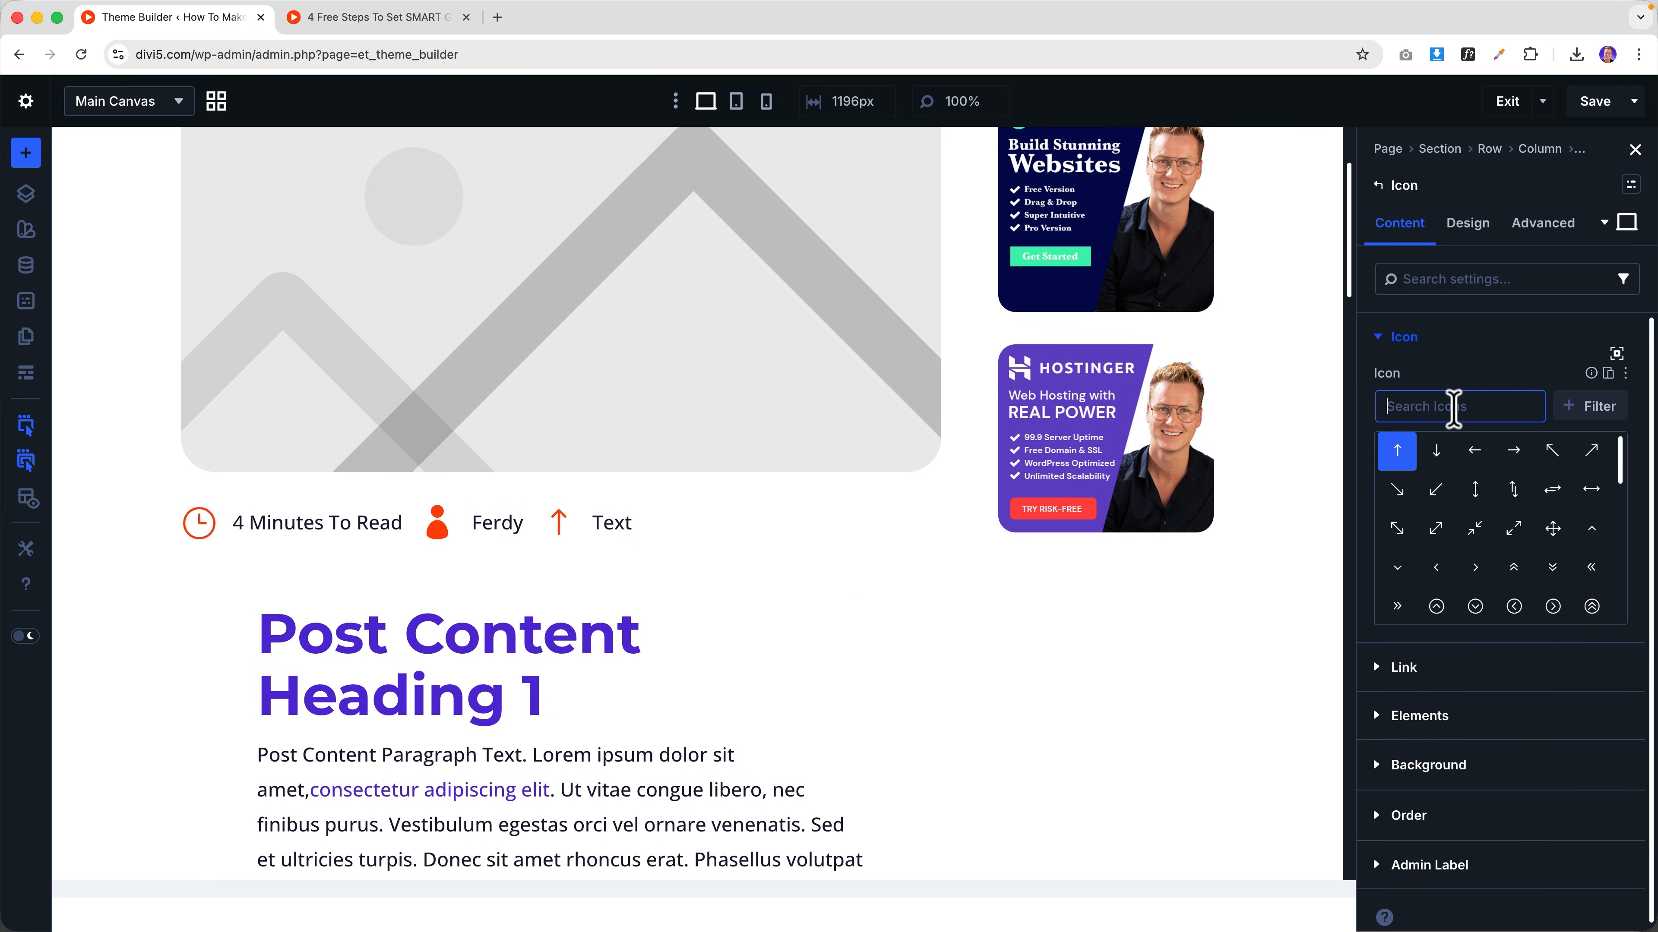
click(1454, 406)
text(agend)
key(alt+BackSpace)
text(cale)
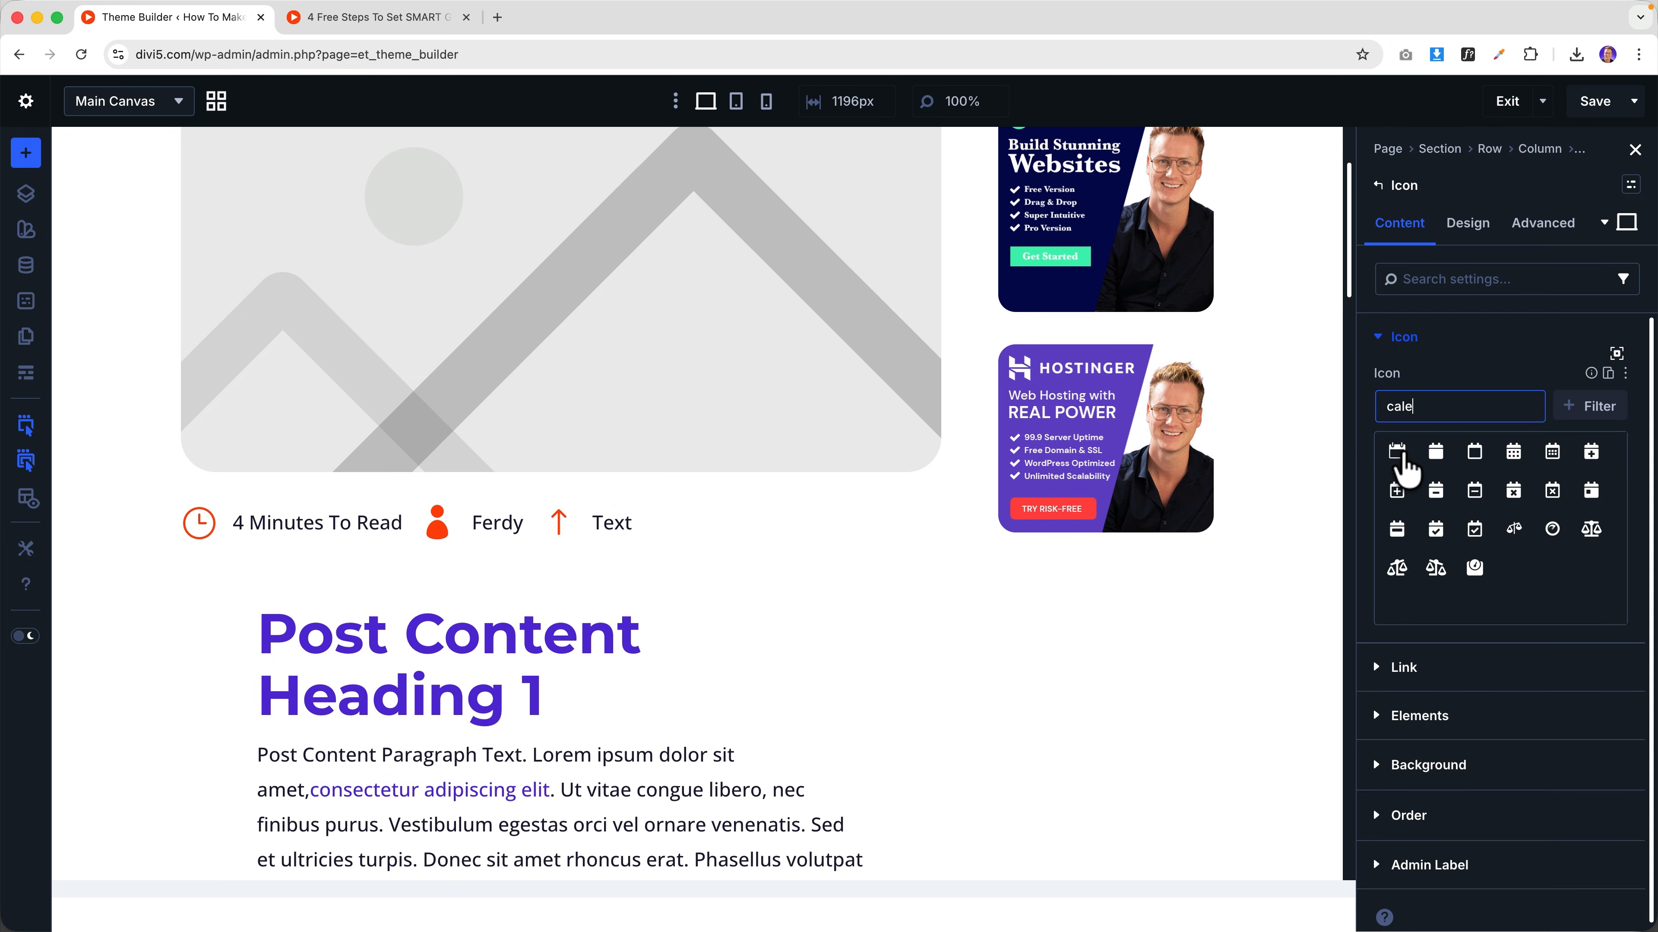
click(1403, 465)
- Replace the text beside the calendar icon with "February 2"
click(618, 539)
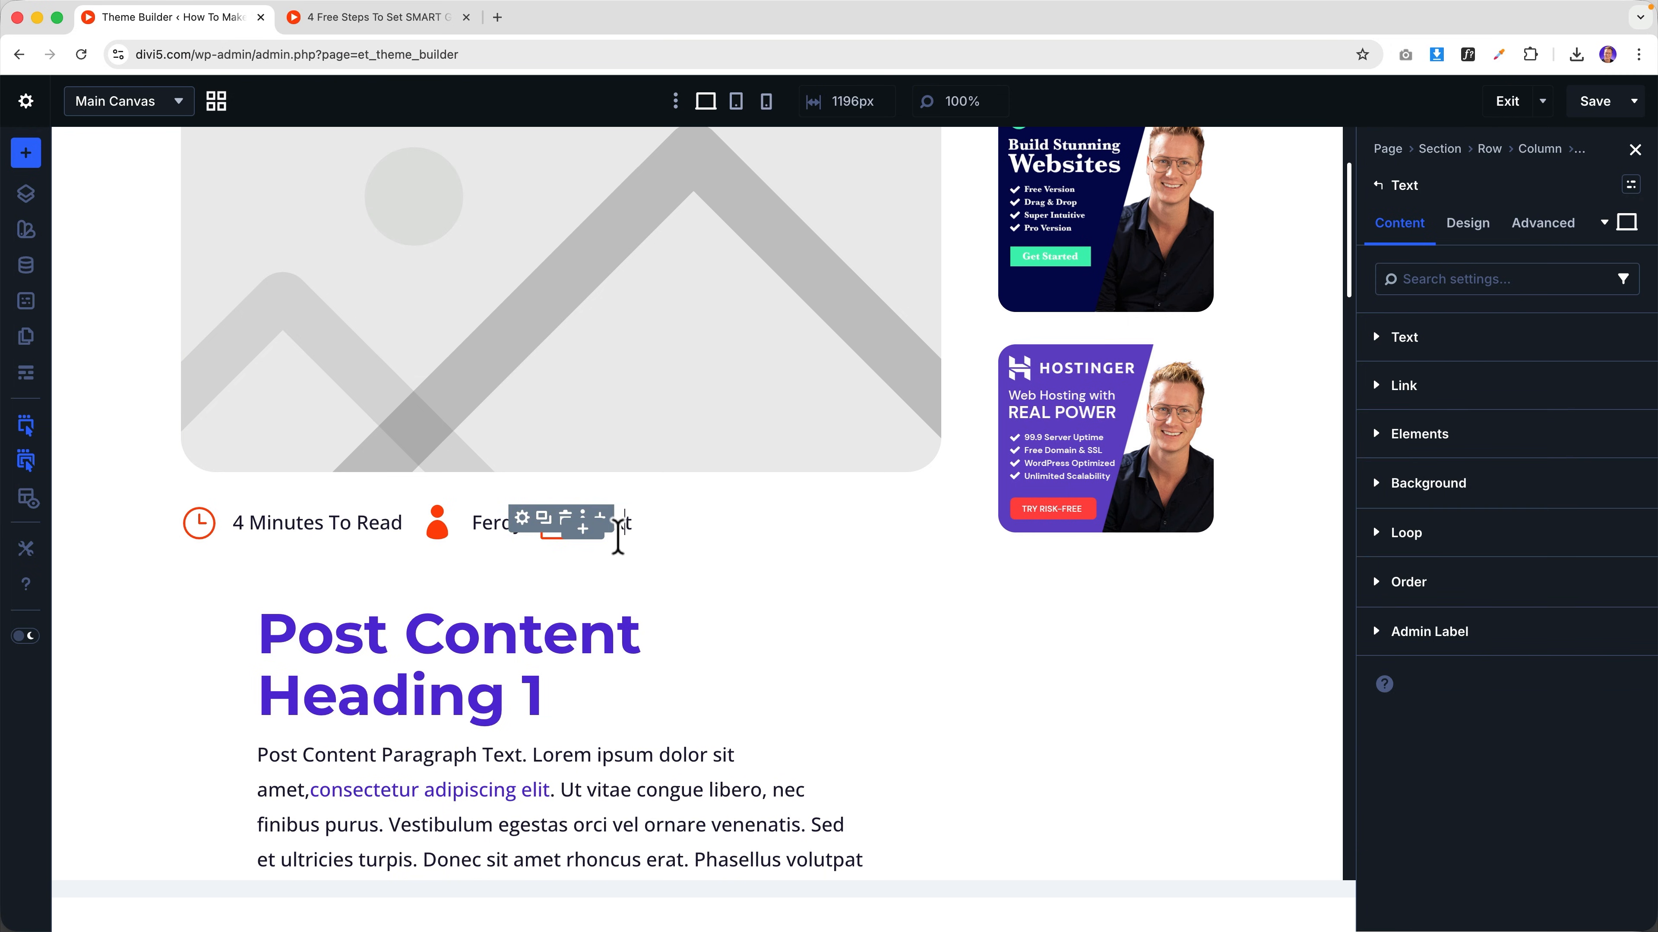
text(Febrya)
key(BackSpace)
key(BackSpace)
text(br)
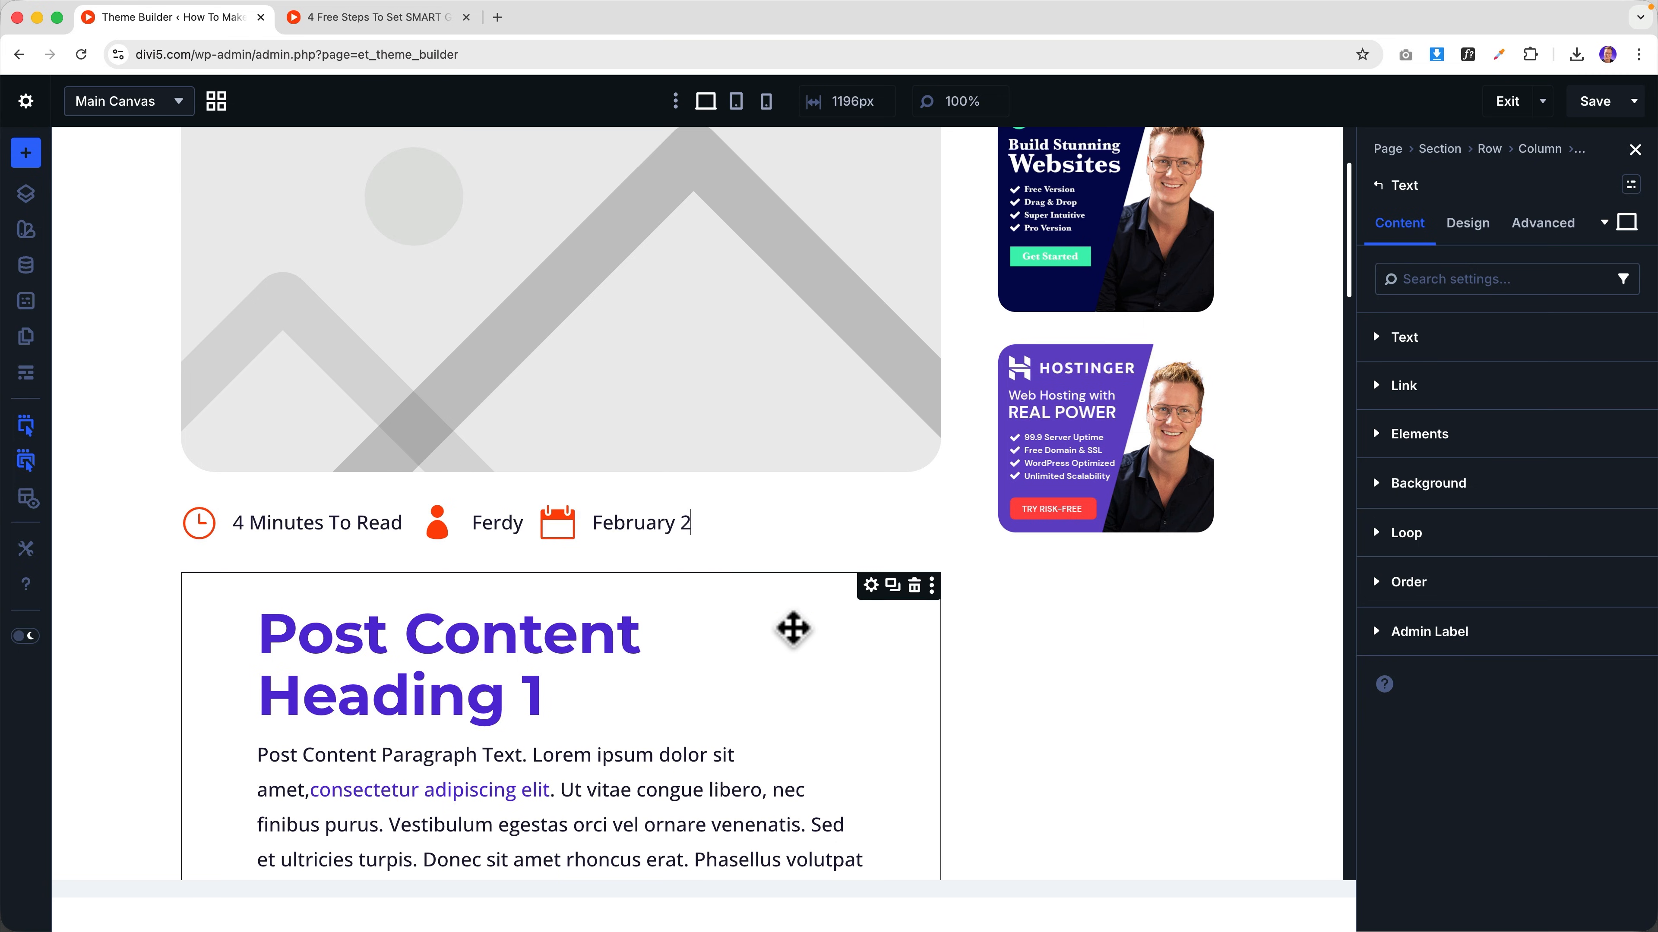
click(999, 592)
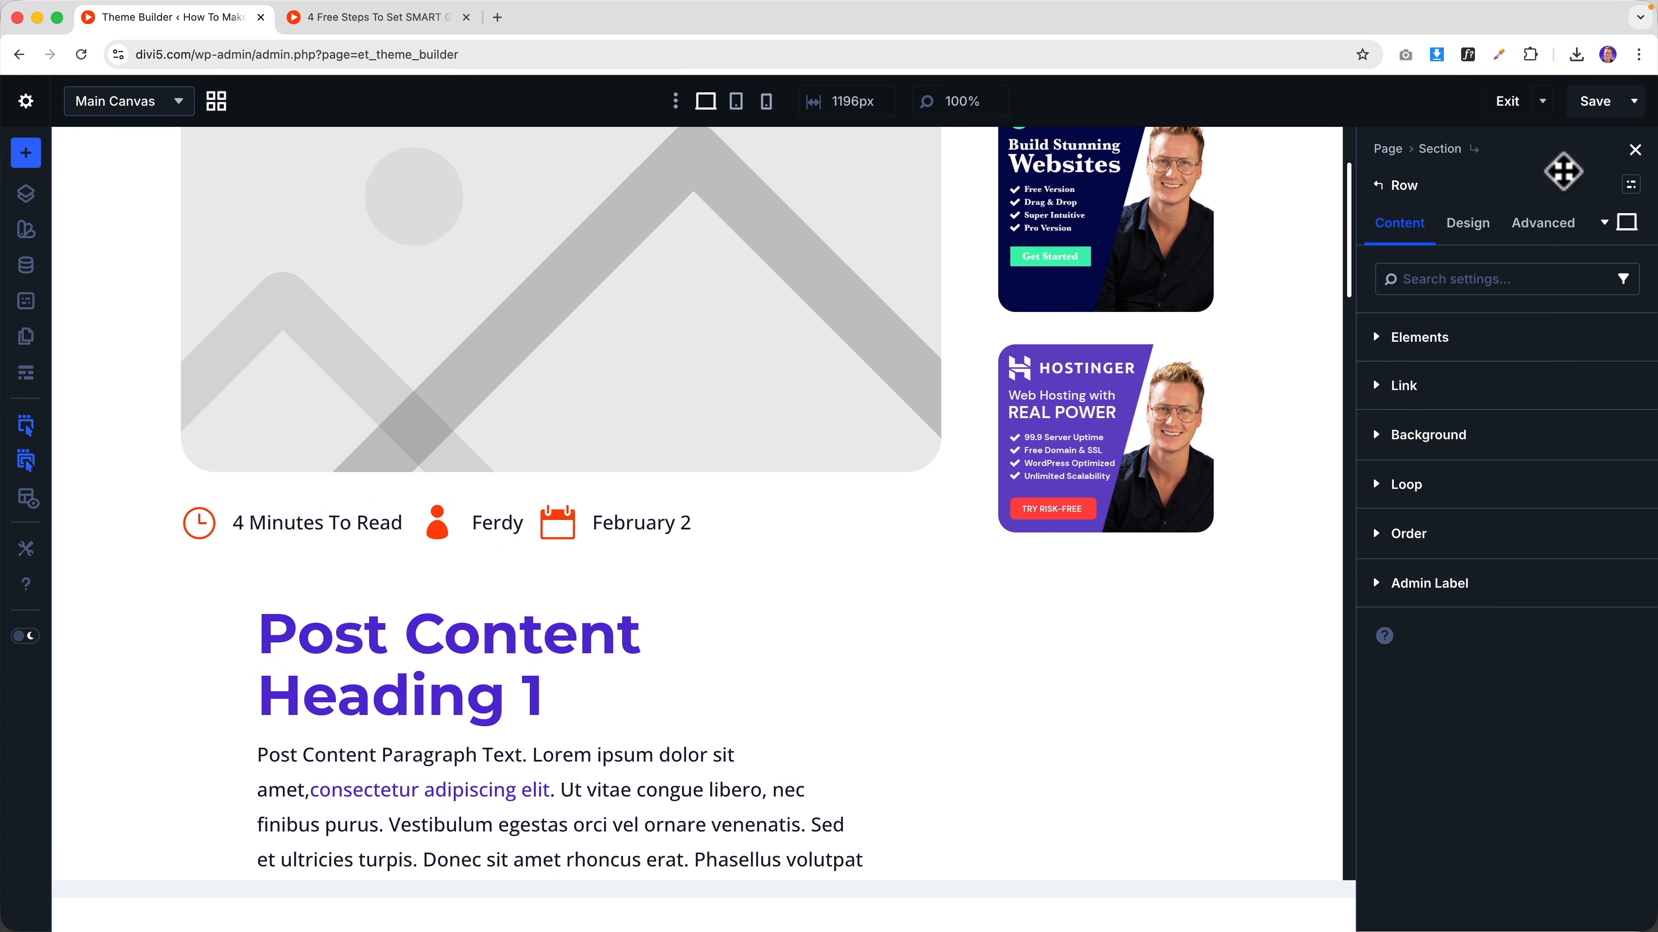
- Clear the body of the text beside the person icon and insert the Post Author dynamic content
click(477, 532)
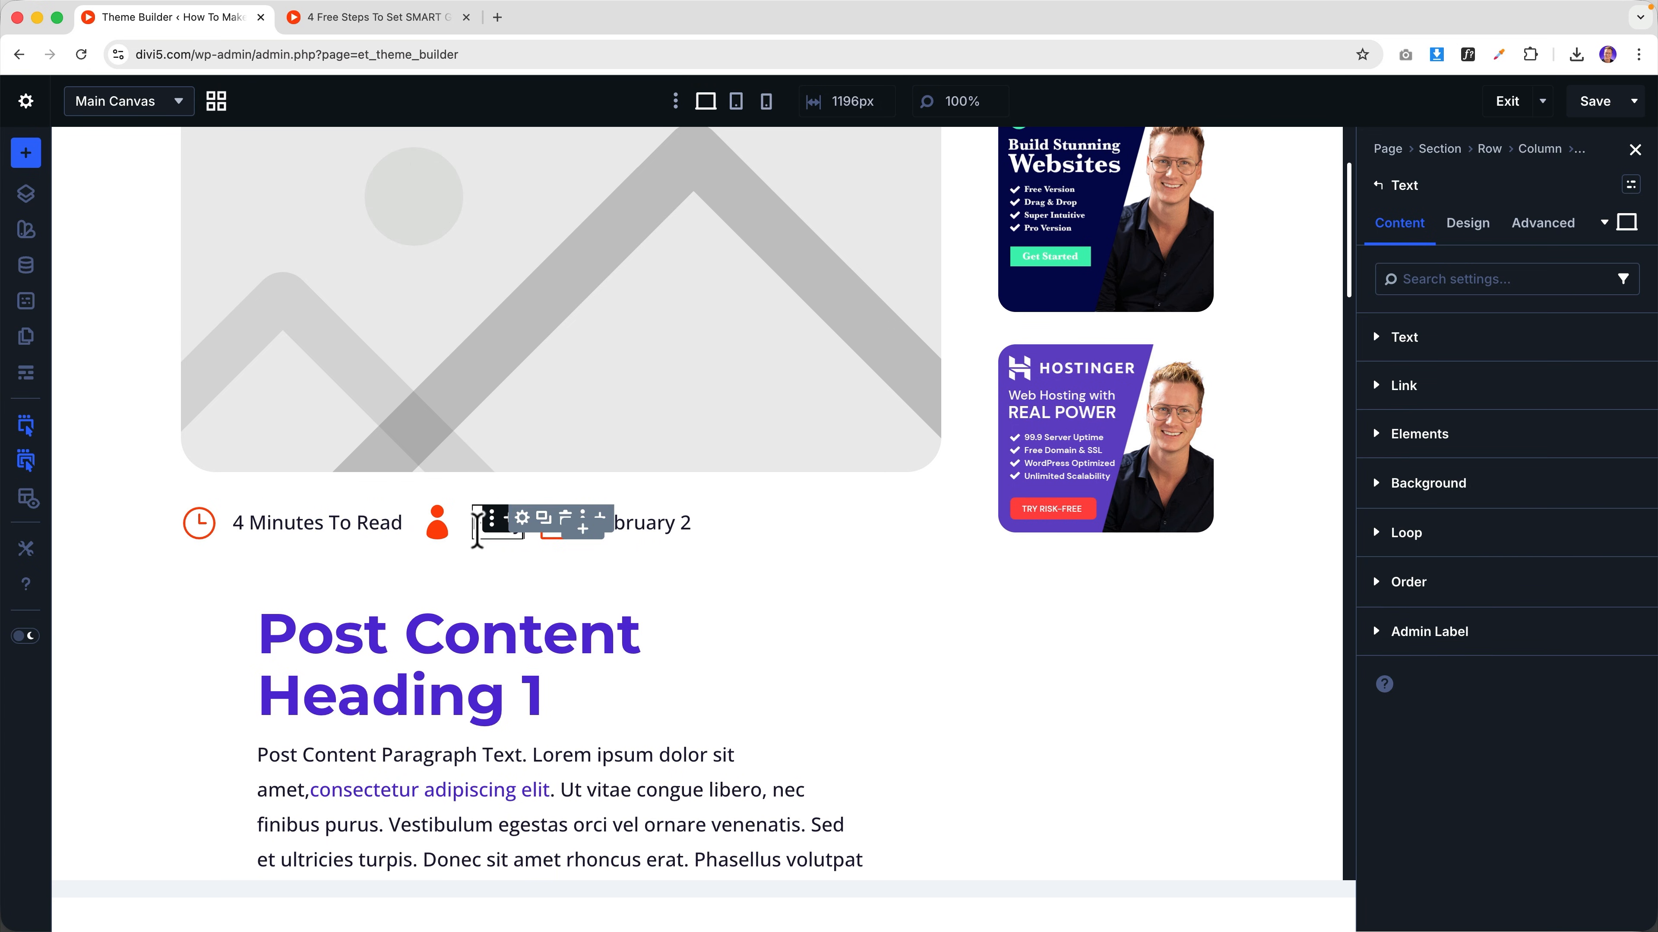
click(1403, 337)
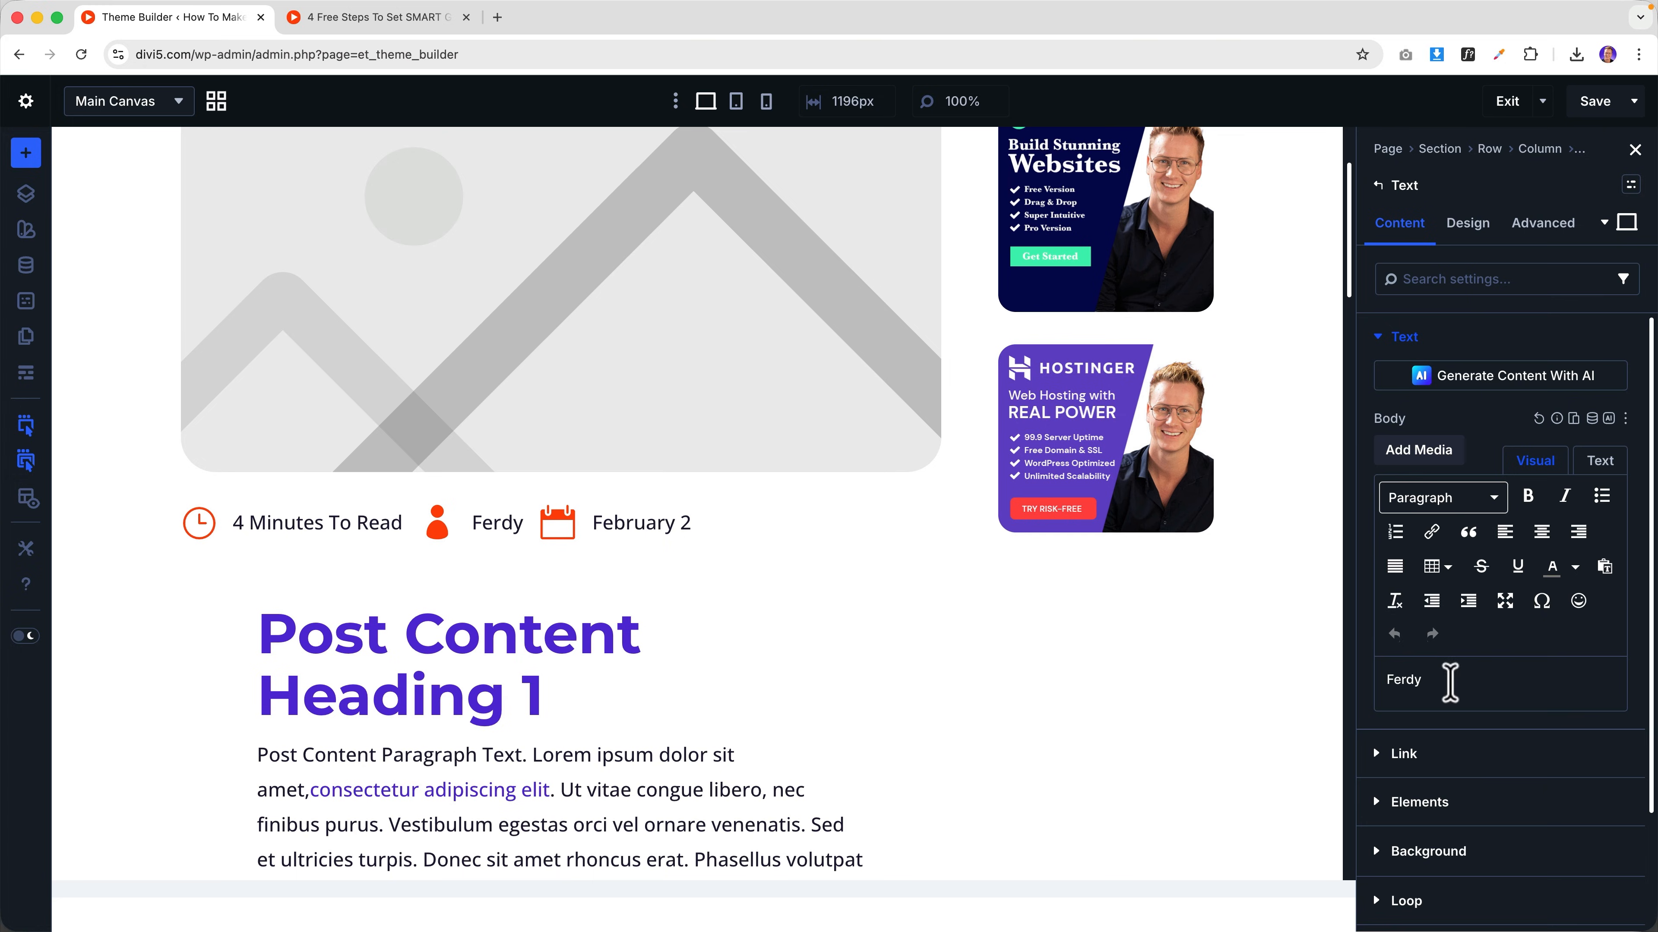
click(1450, 681)
key(super+a)
key(BackSpace)
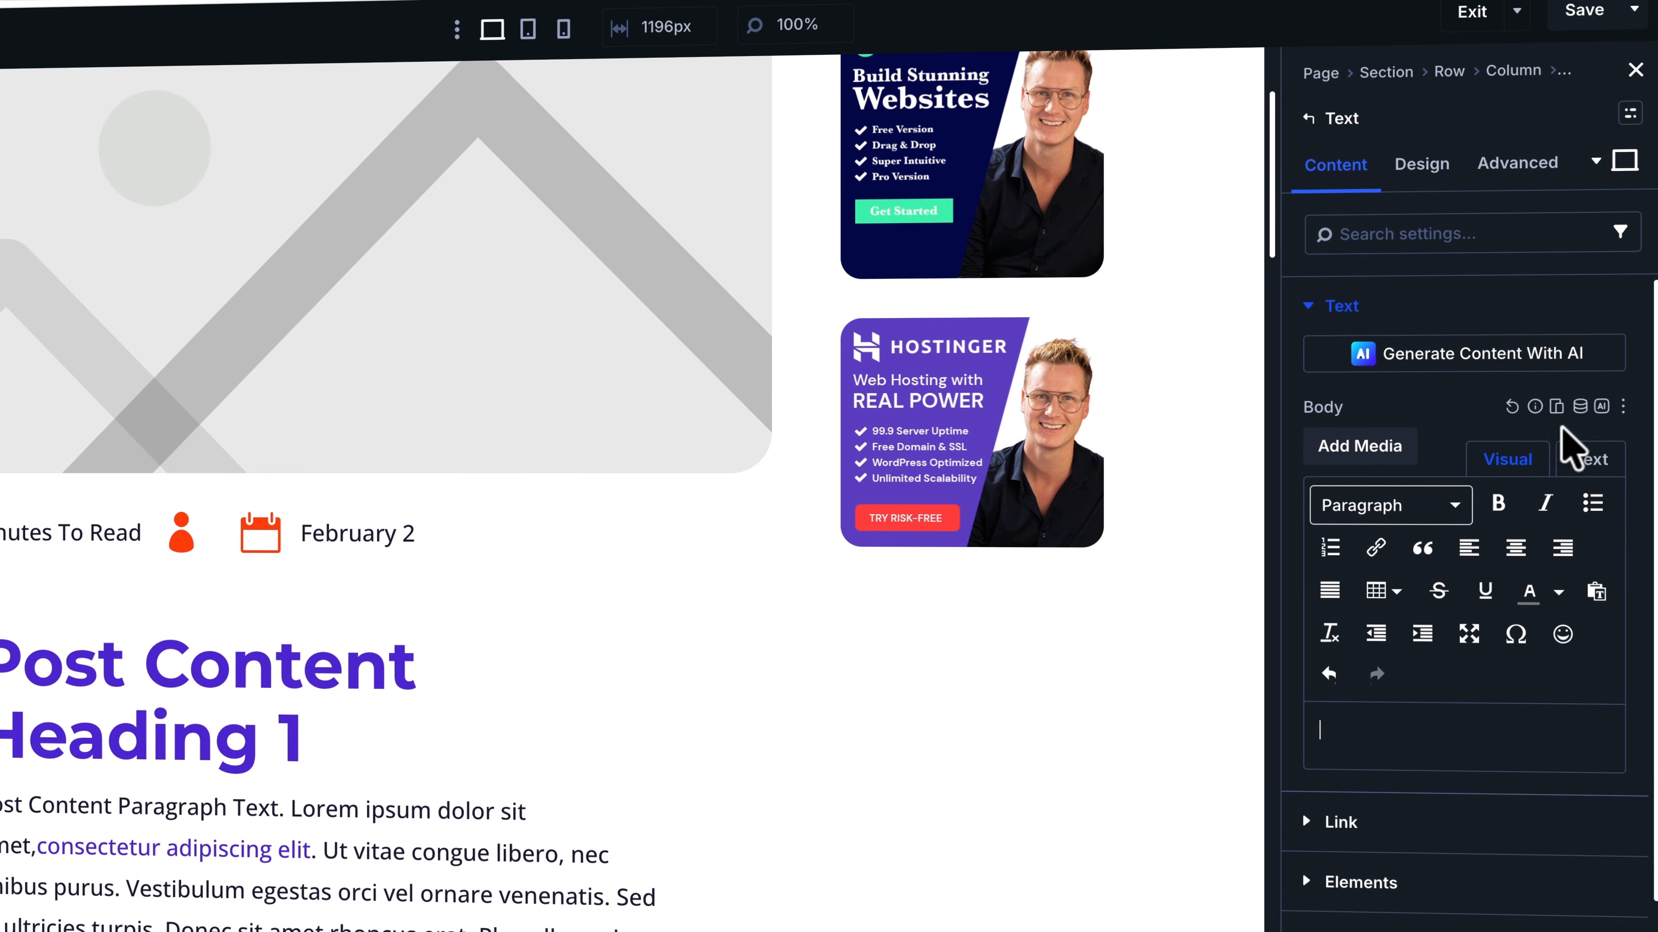
click(1580, 407)
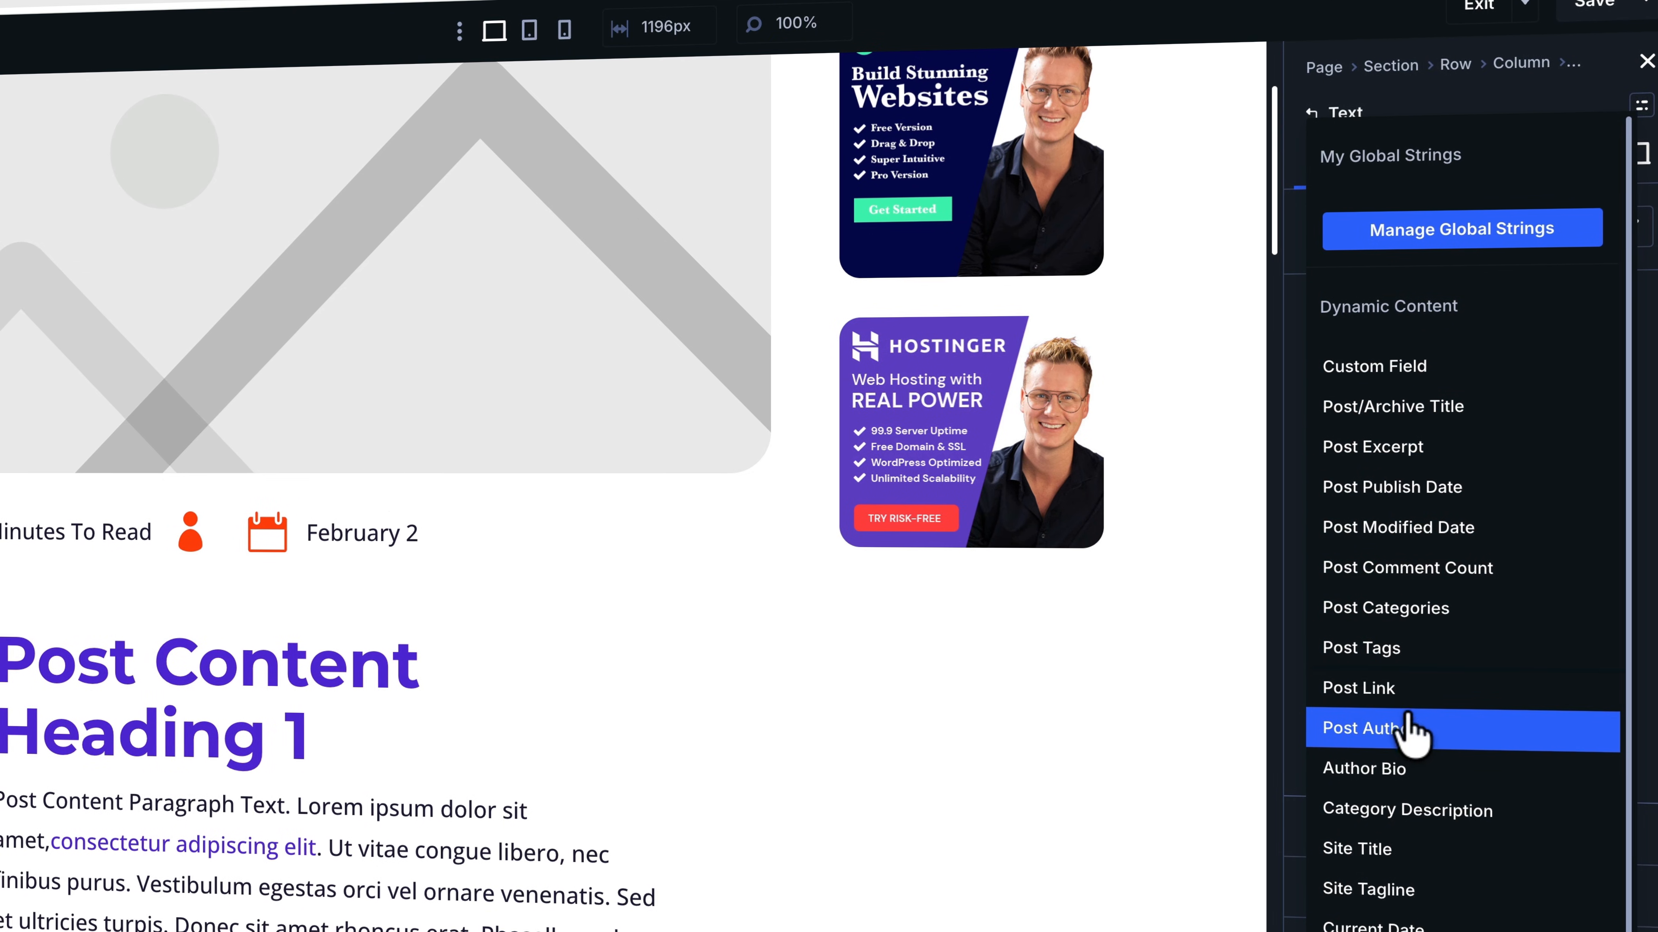
click(1405, 727)
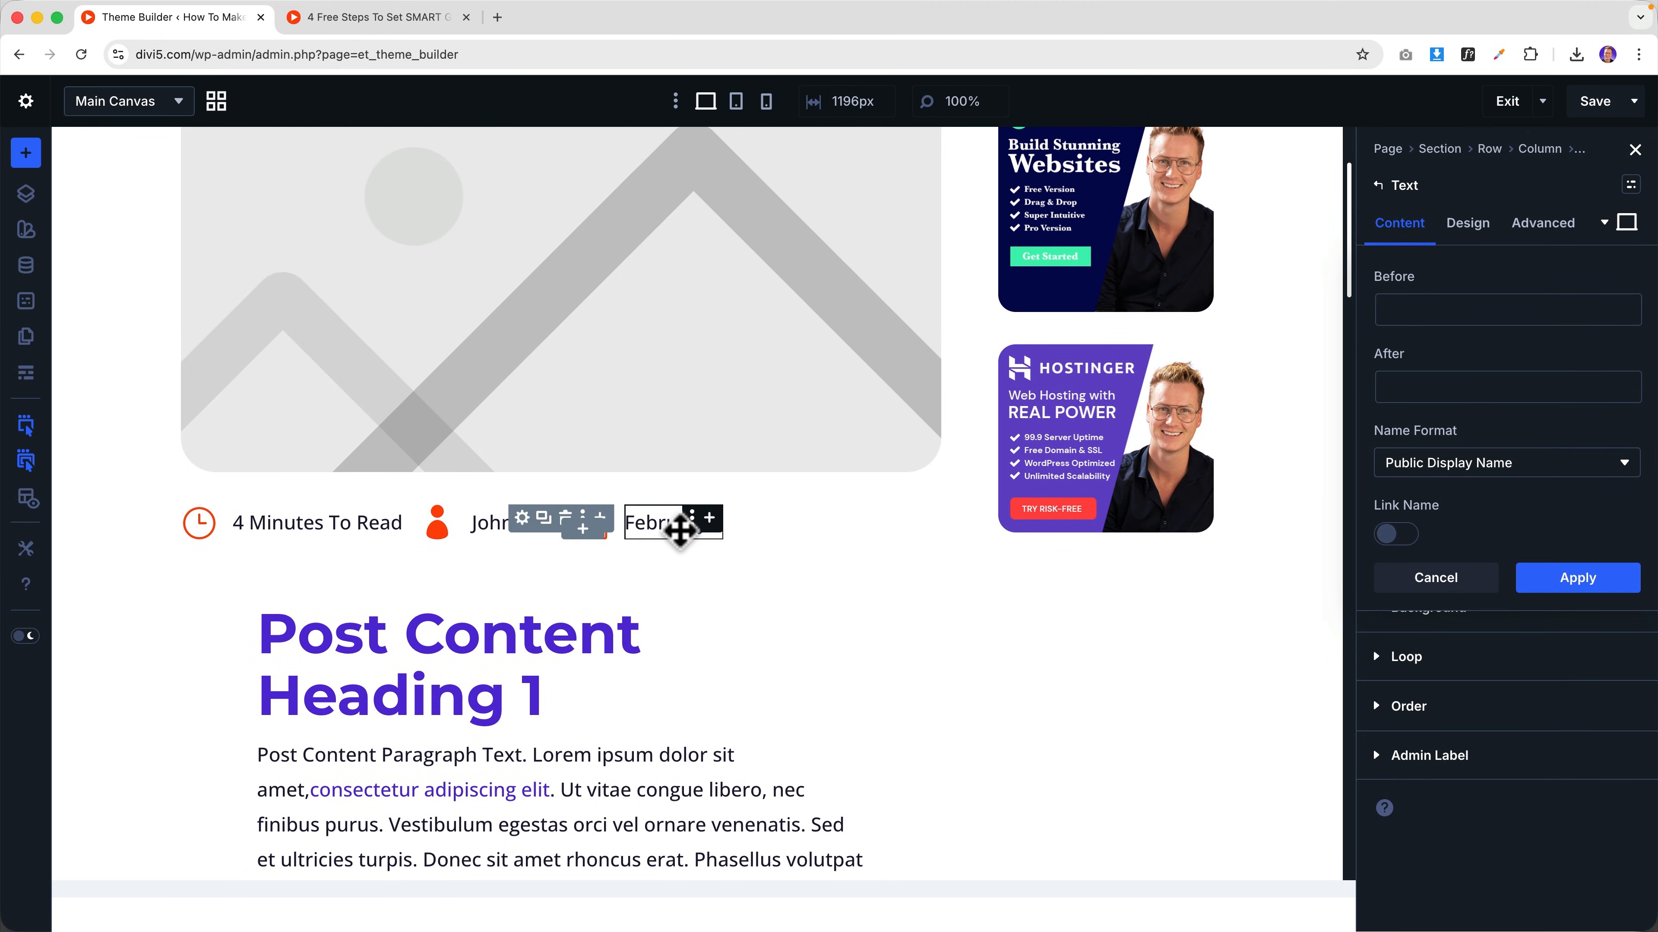
- Clear the body of the text beside the calendar icon and insert the Post Publish Date dynamic content
scroll(1372, 747, up, 3)
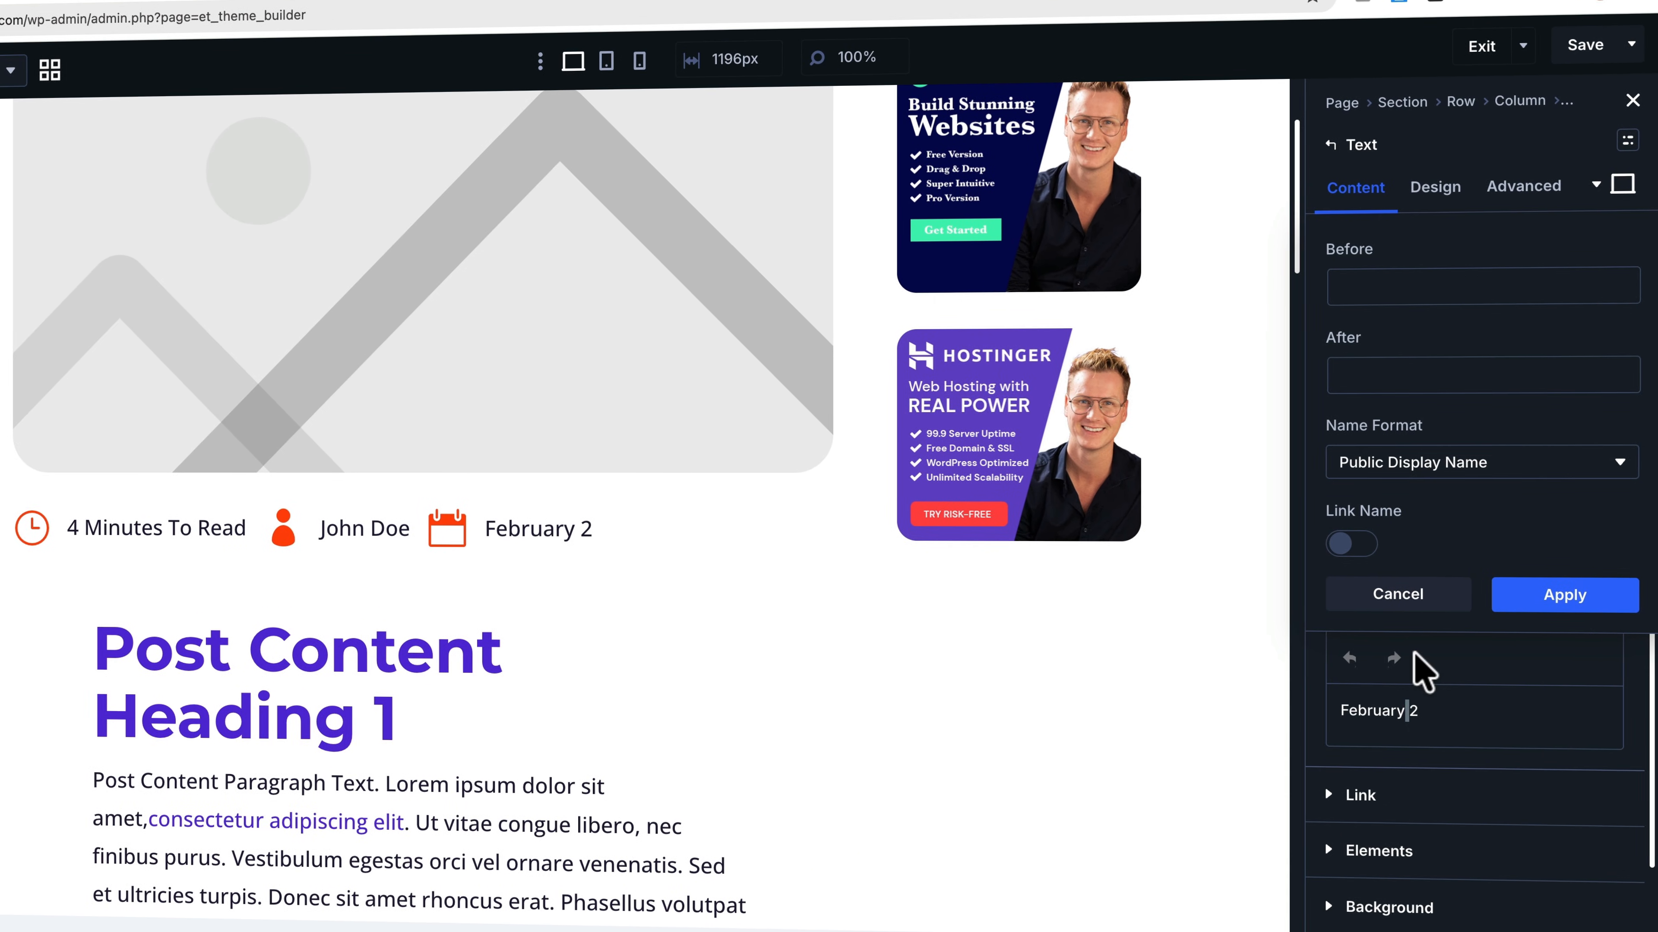
click(1410, 598)
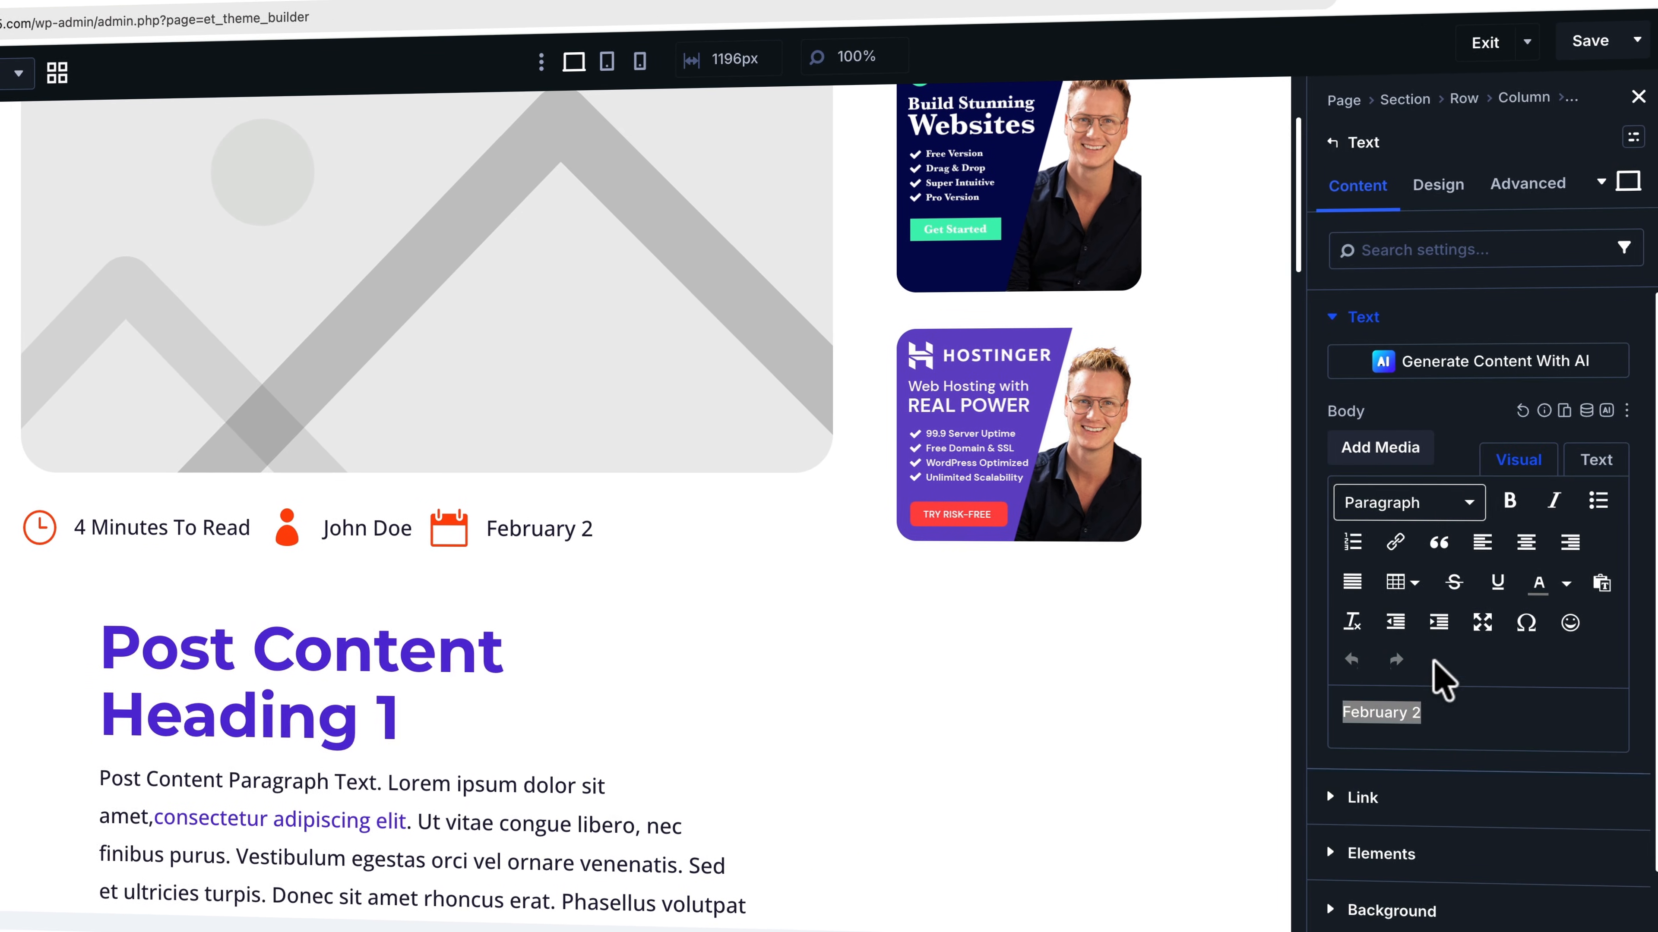
key(BackSpace)
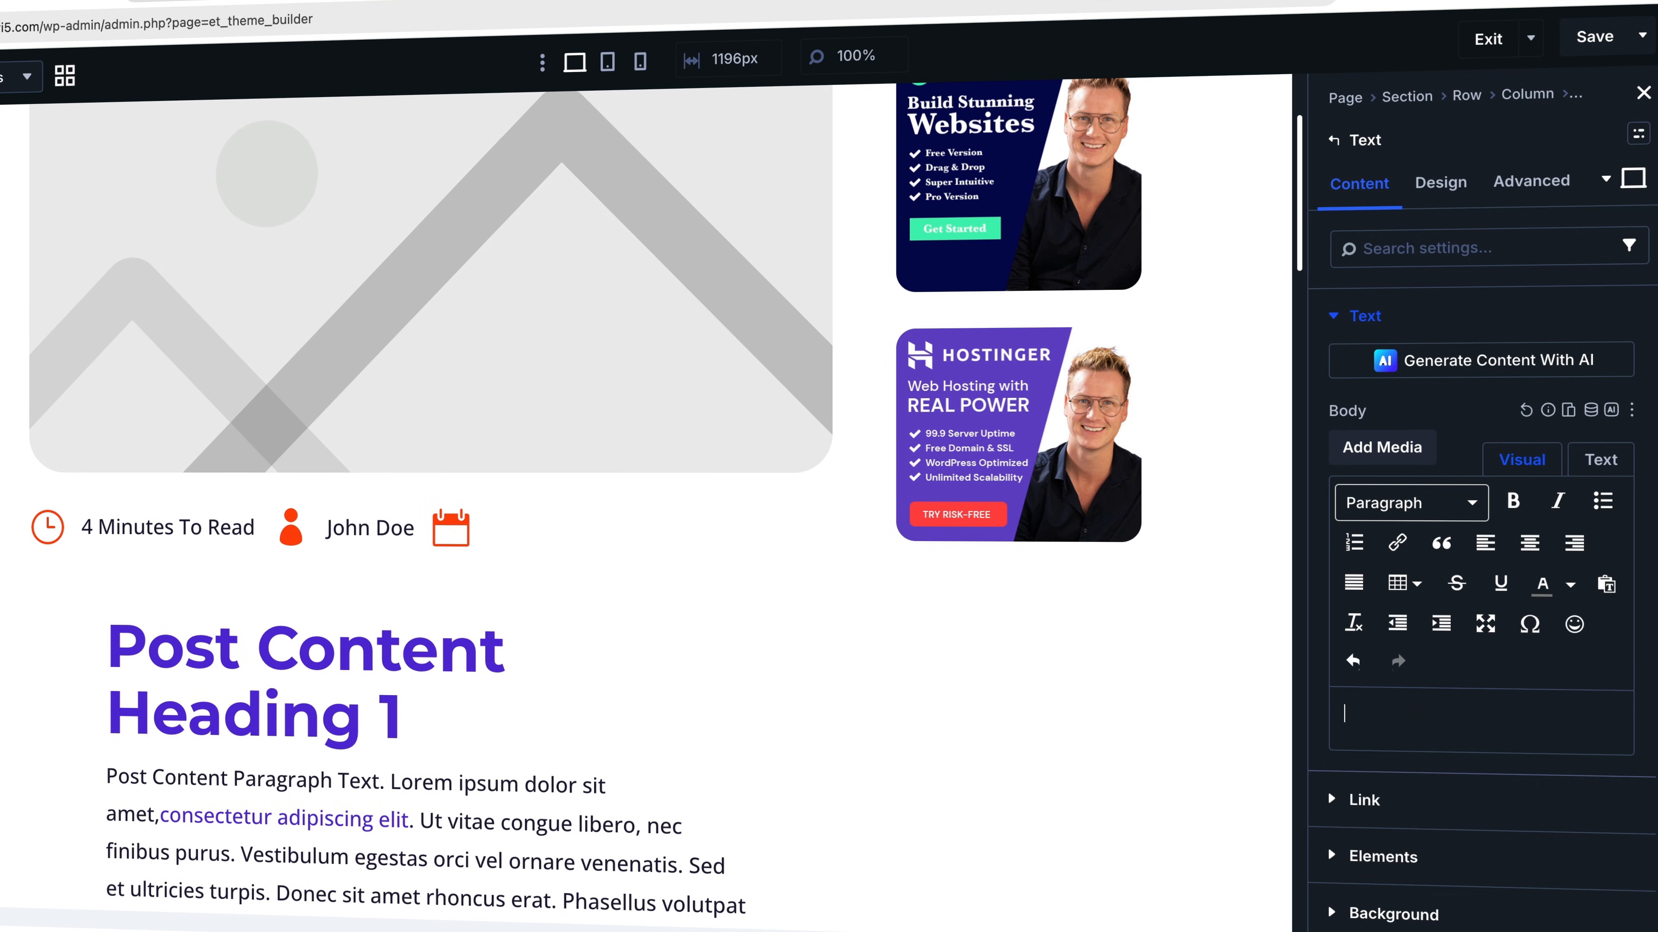
click(1590, 409)
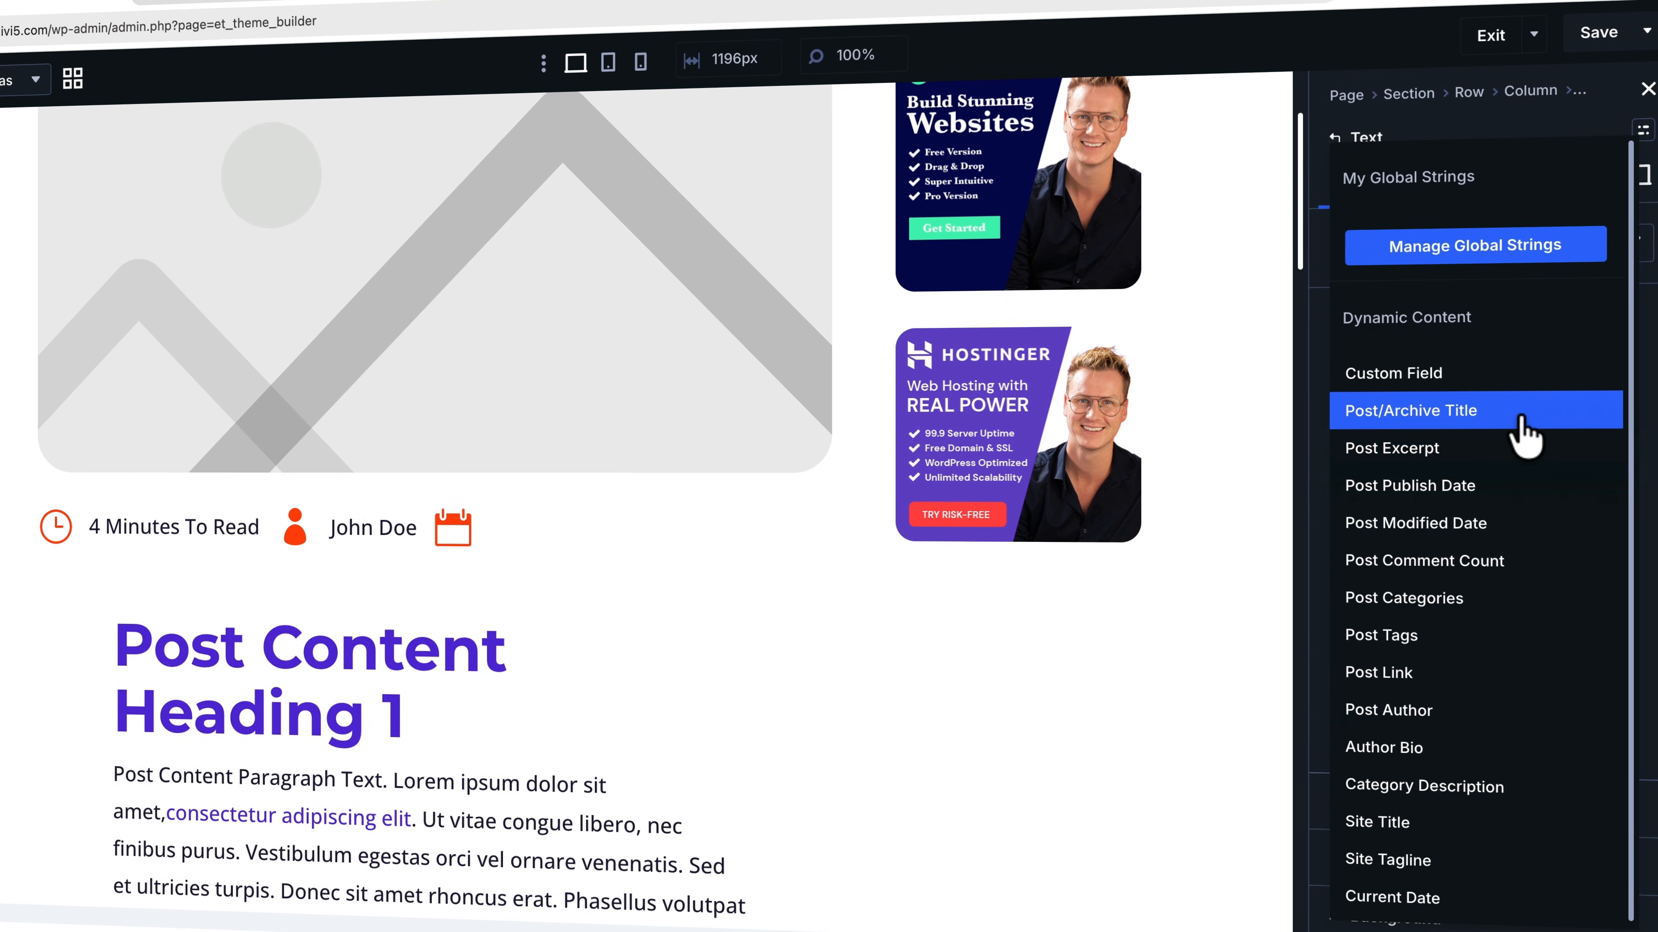
click(1508, 487)
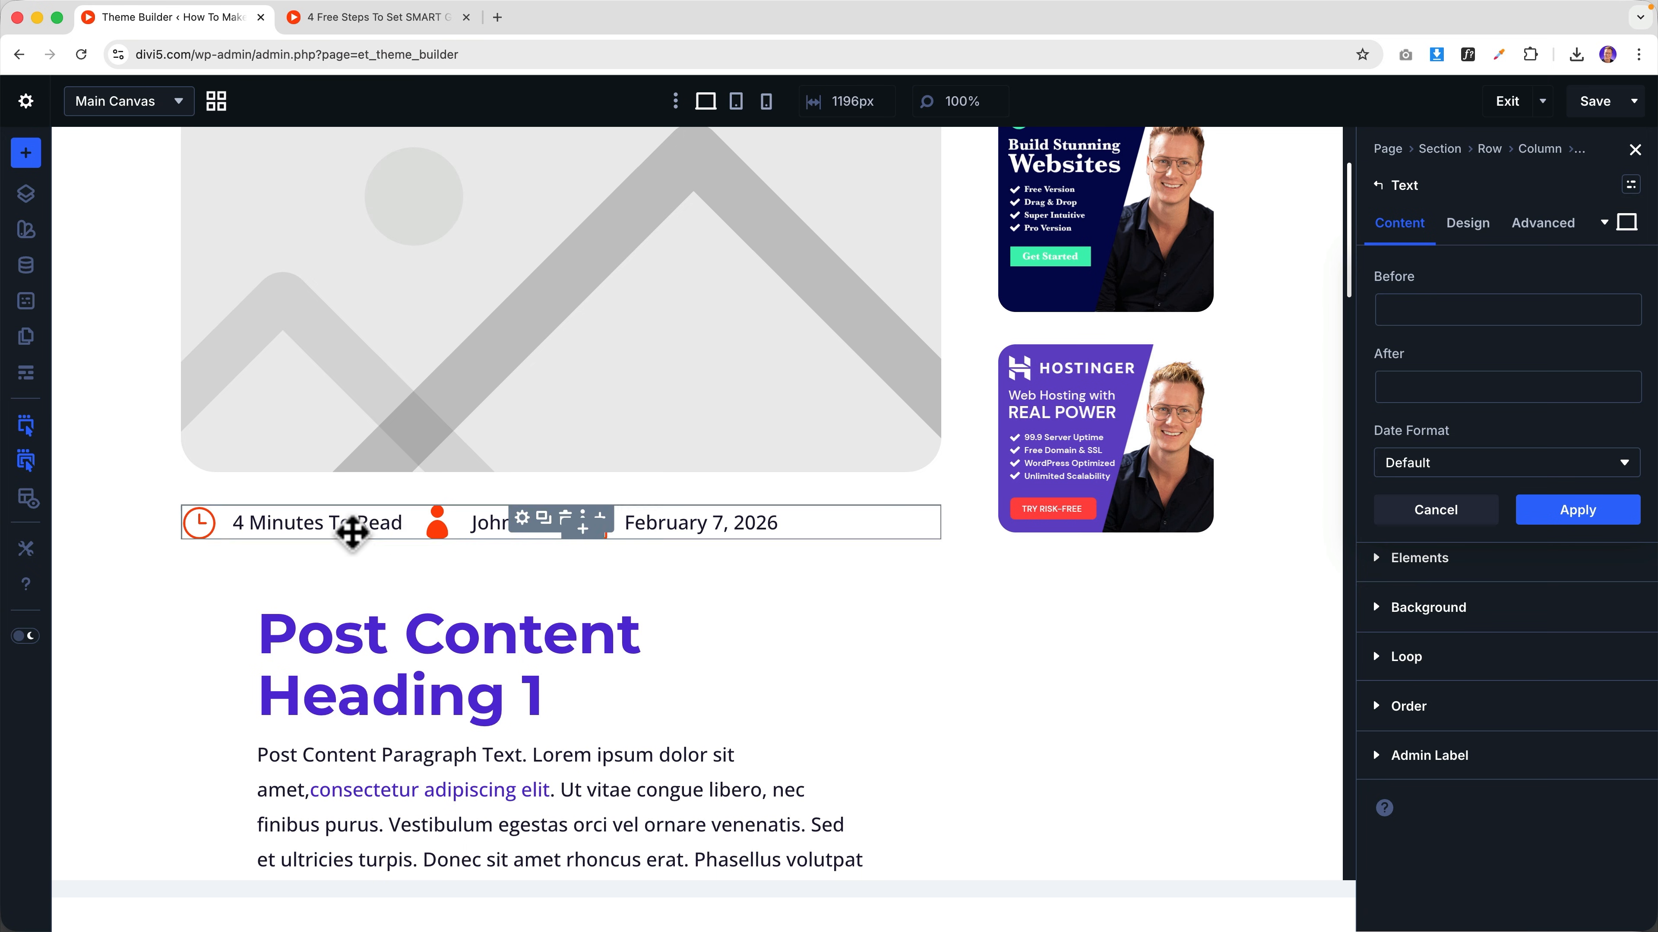
- Save the template and check the icon row on the live SMART goals post
click(267, 528)
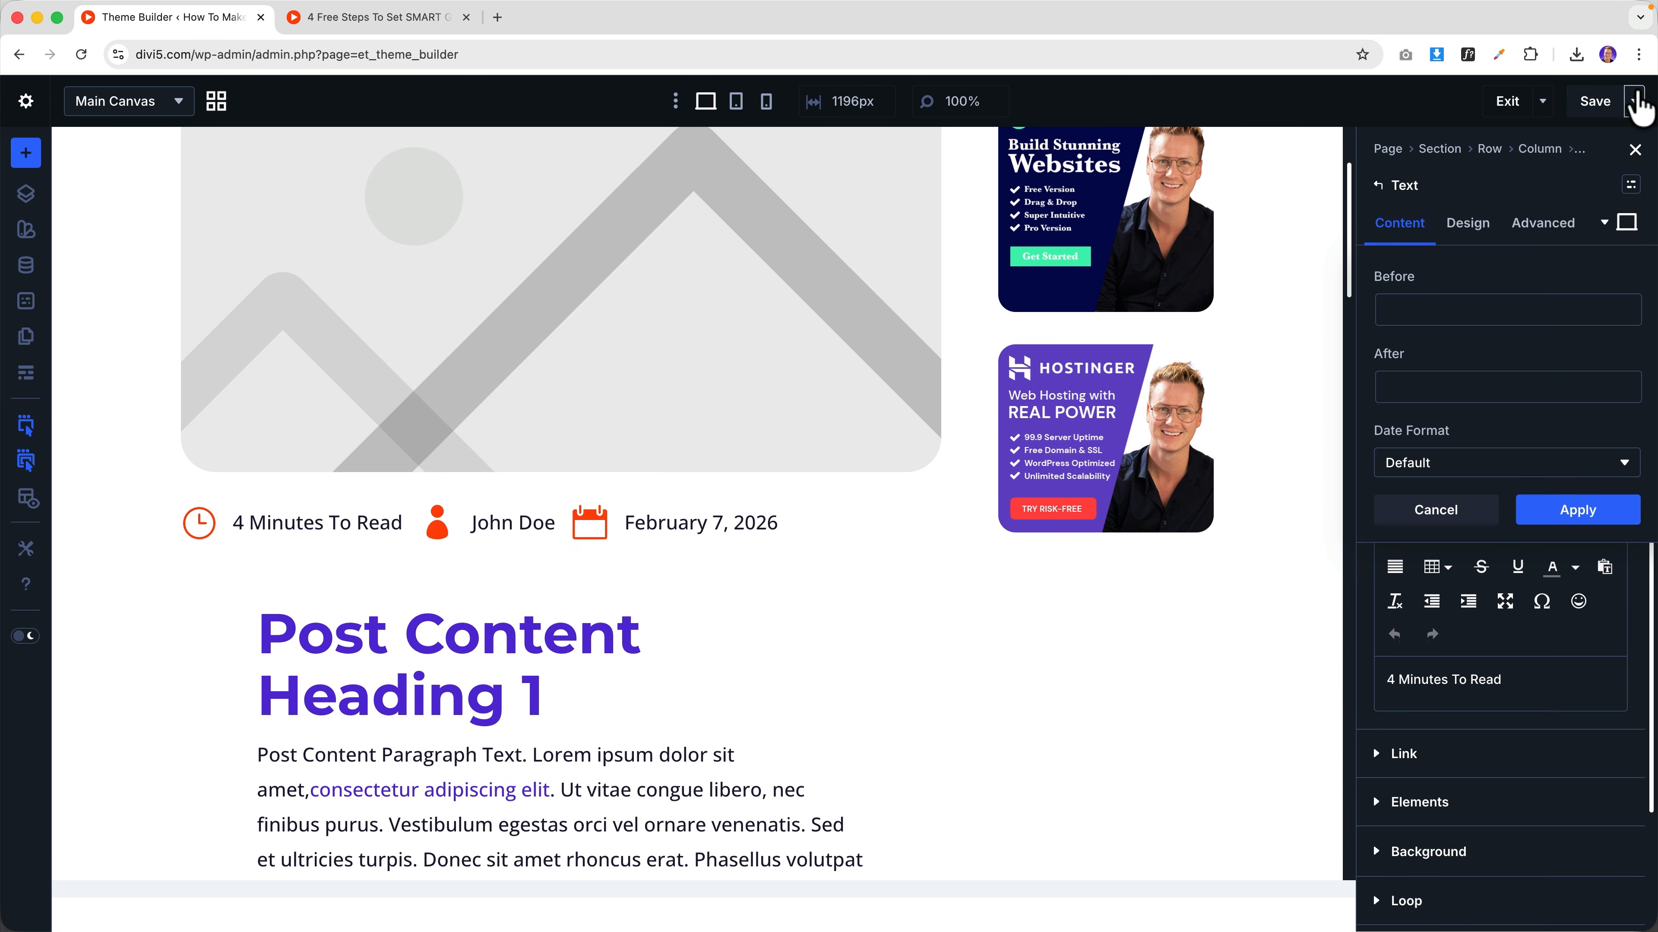
click(1595, 102)
click(348, 19)
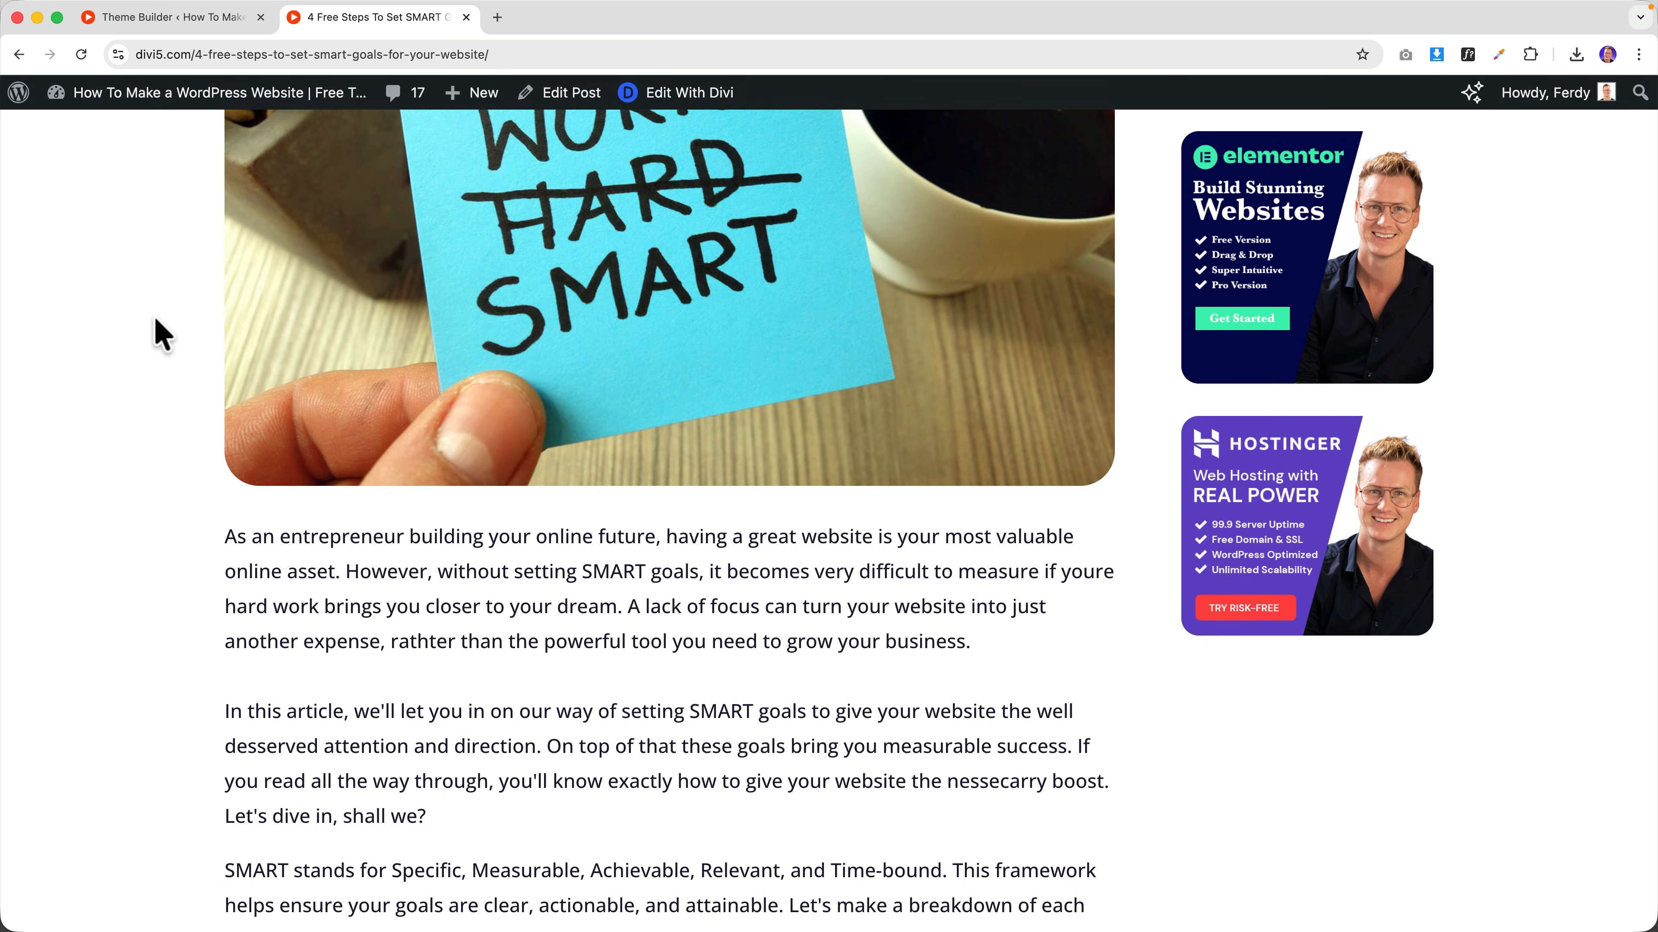
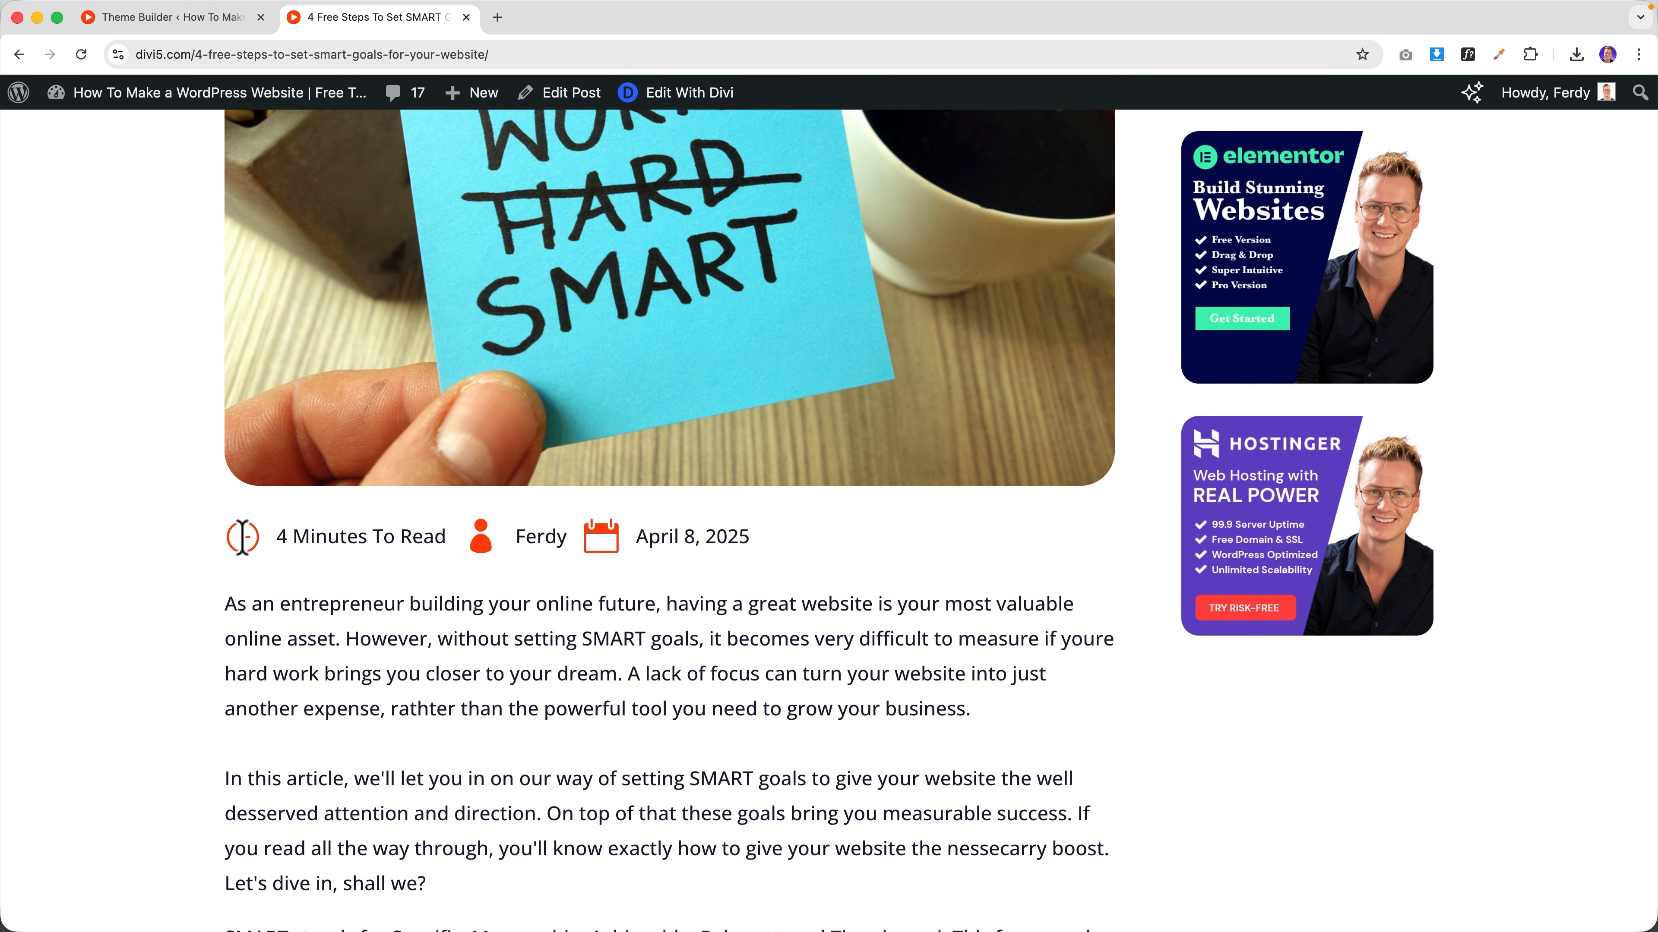
- Search the icon library for "person" and replace the author icon in the template with the solid head-and-shoulders person icon
click(228, 19)
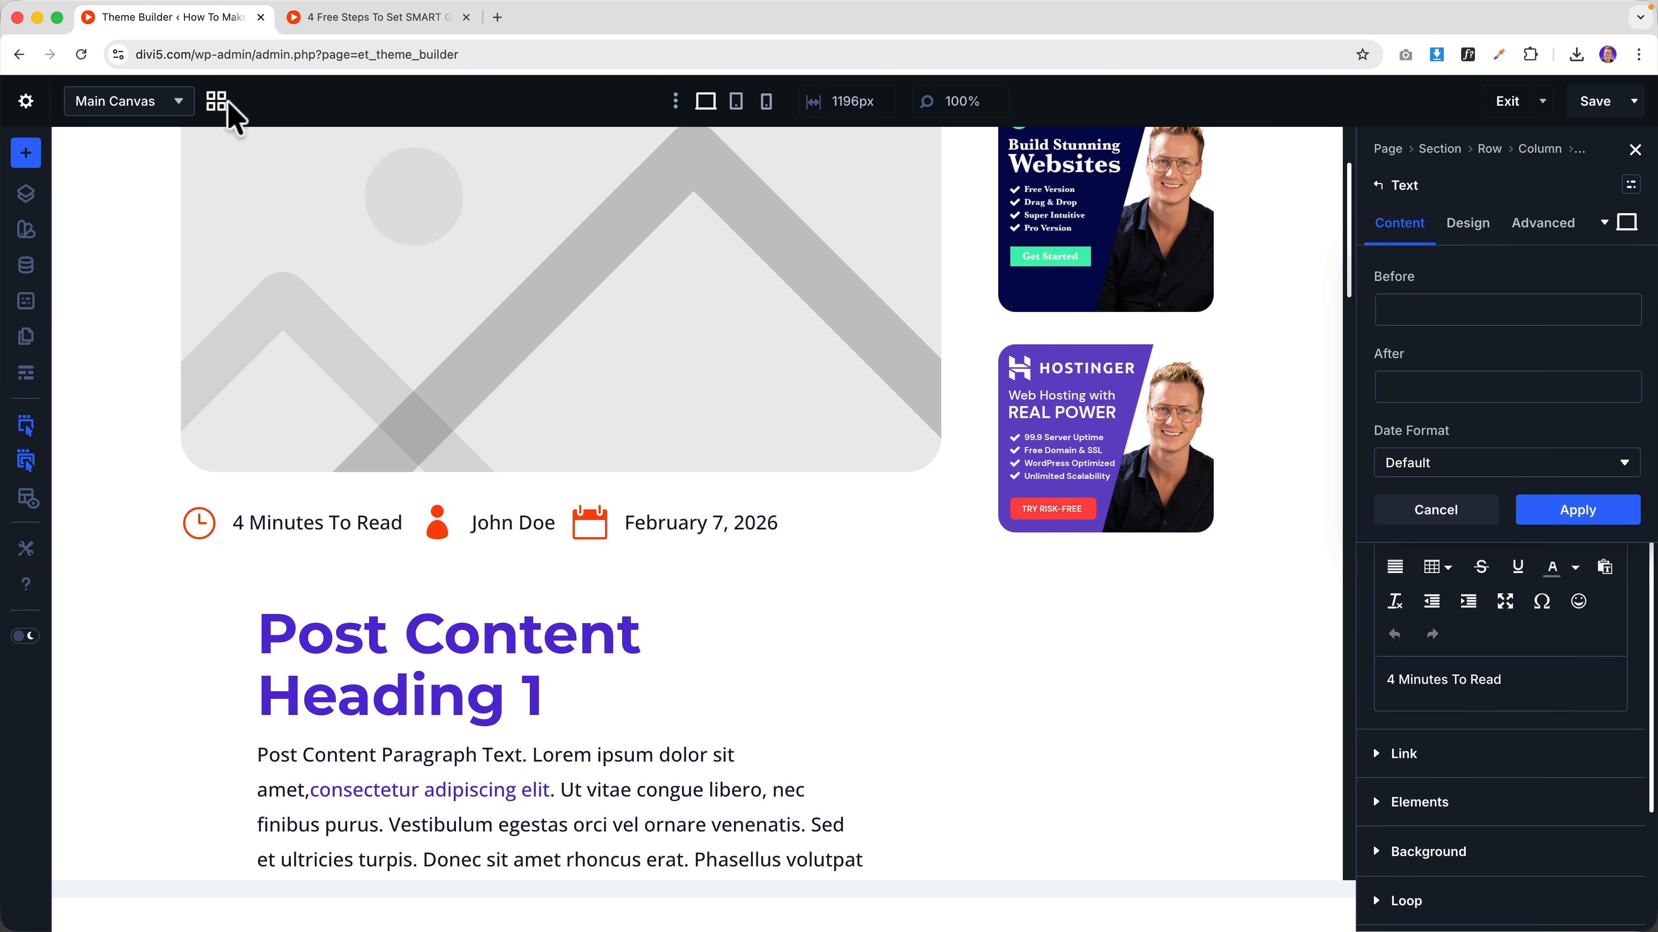
click(436, 524)
click(1410, 336)
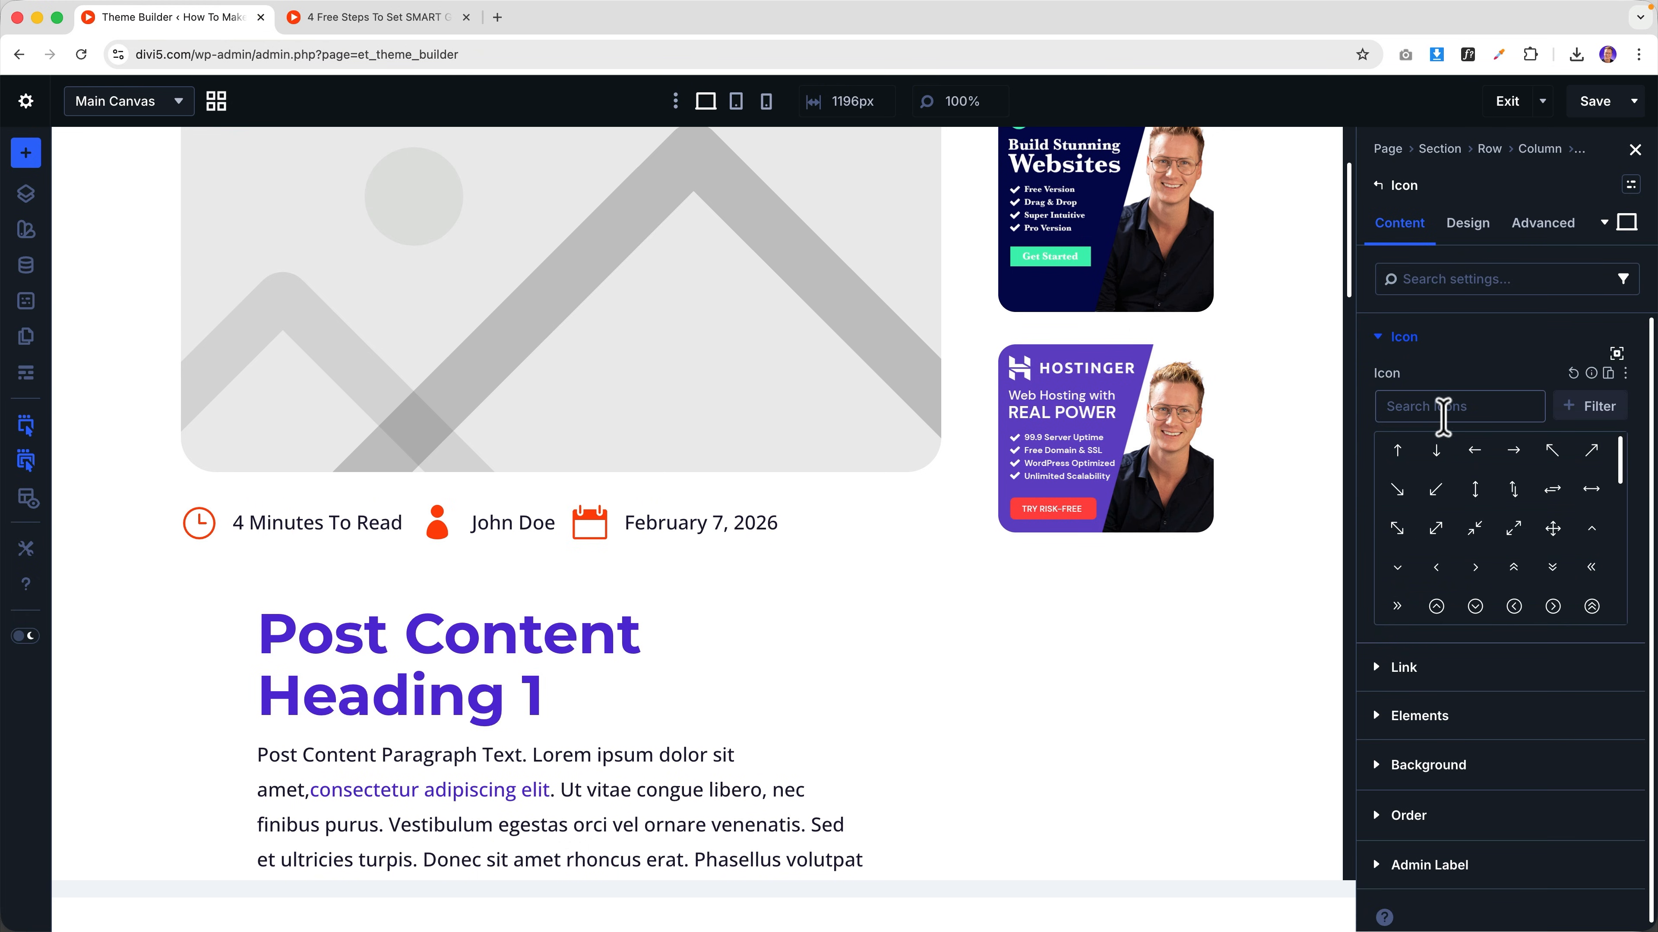
click(1443, 407)
text(person)
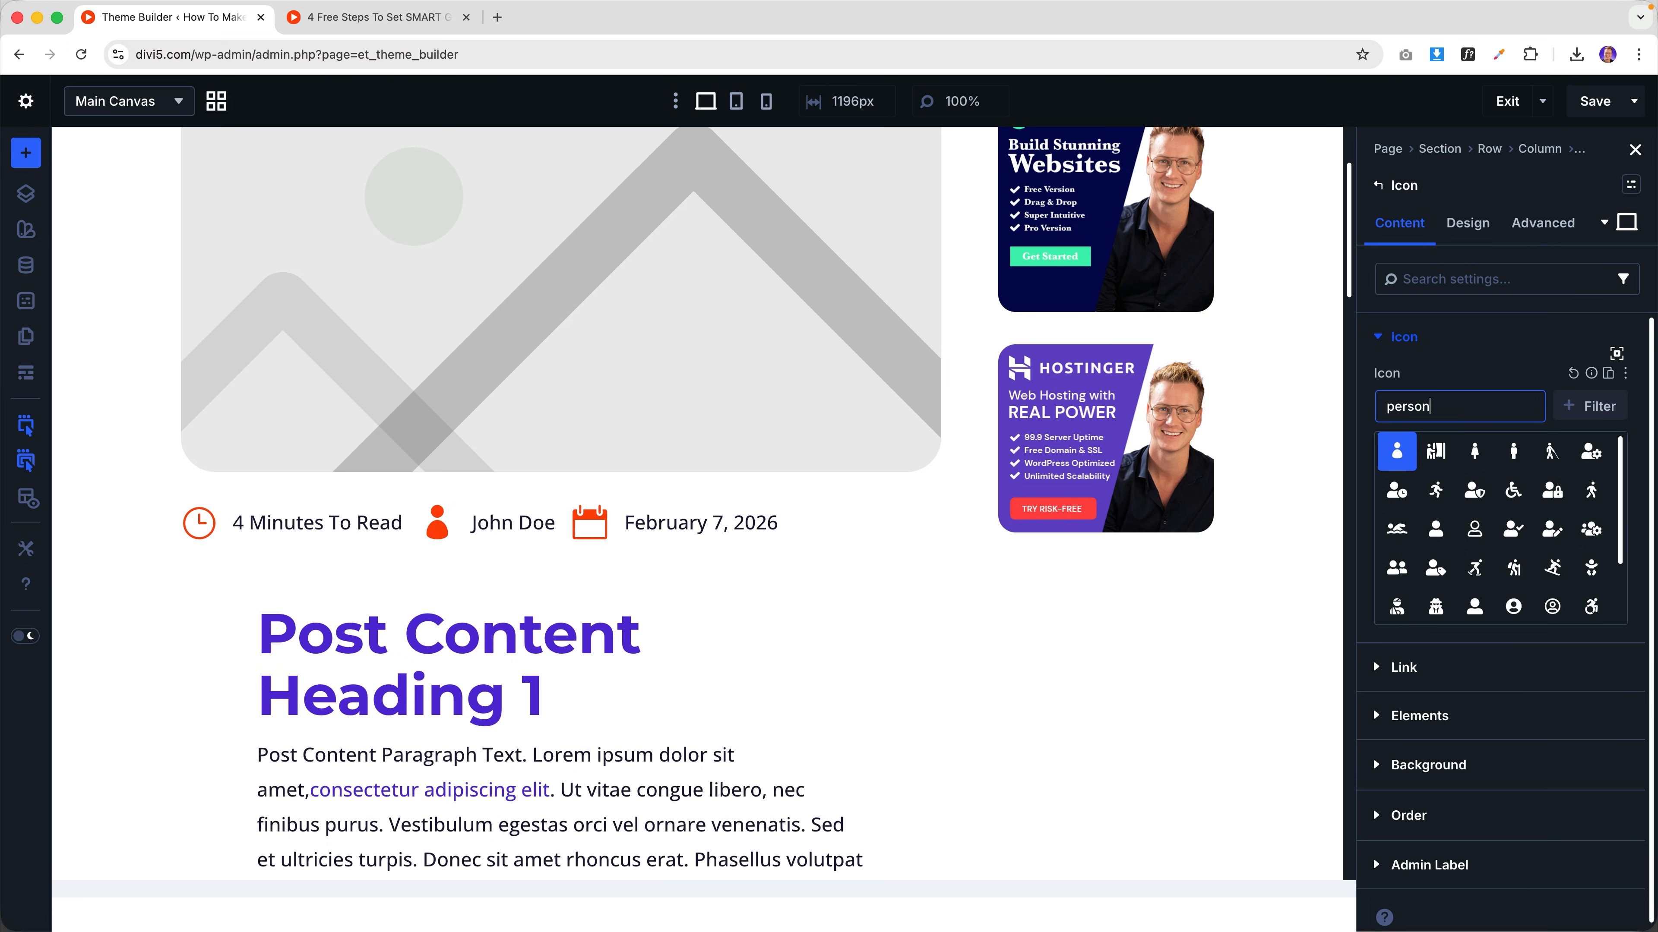
click(1436, 528)
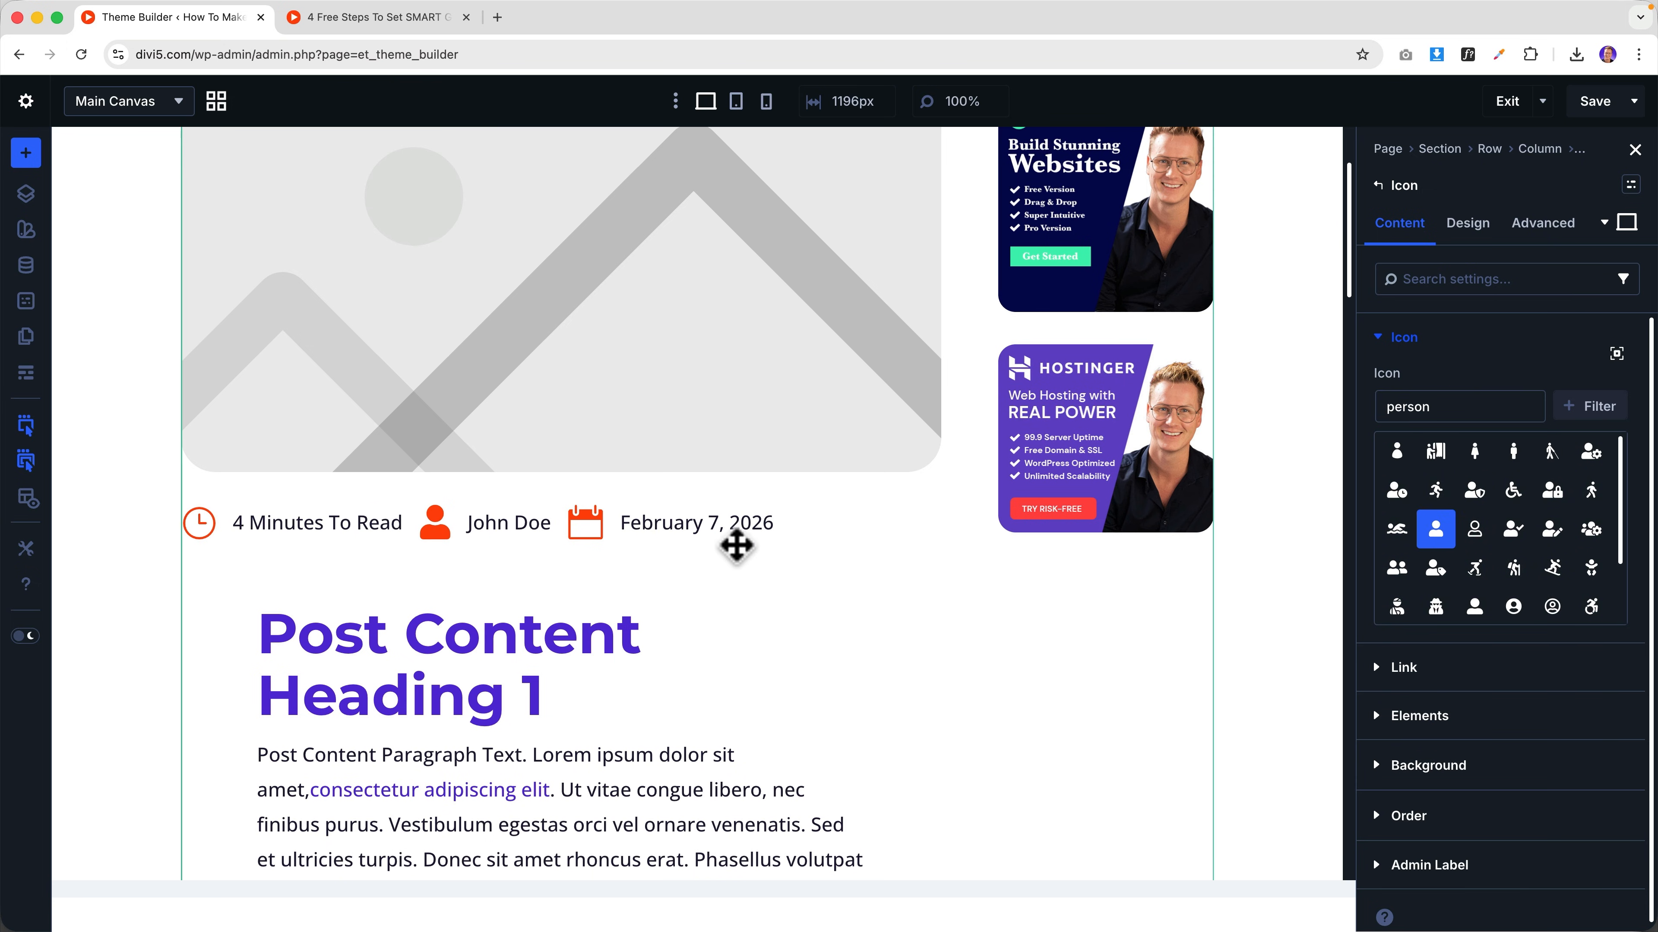
click(591, 551)
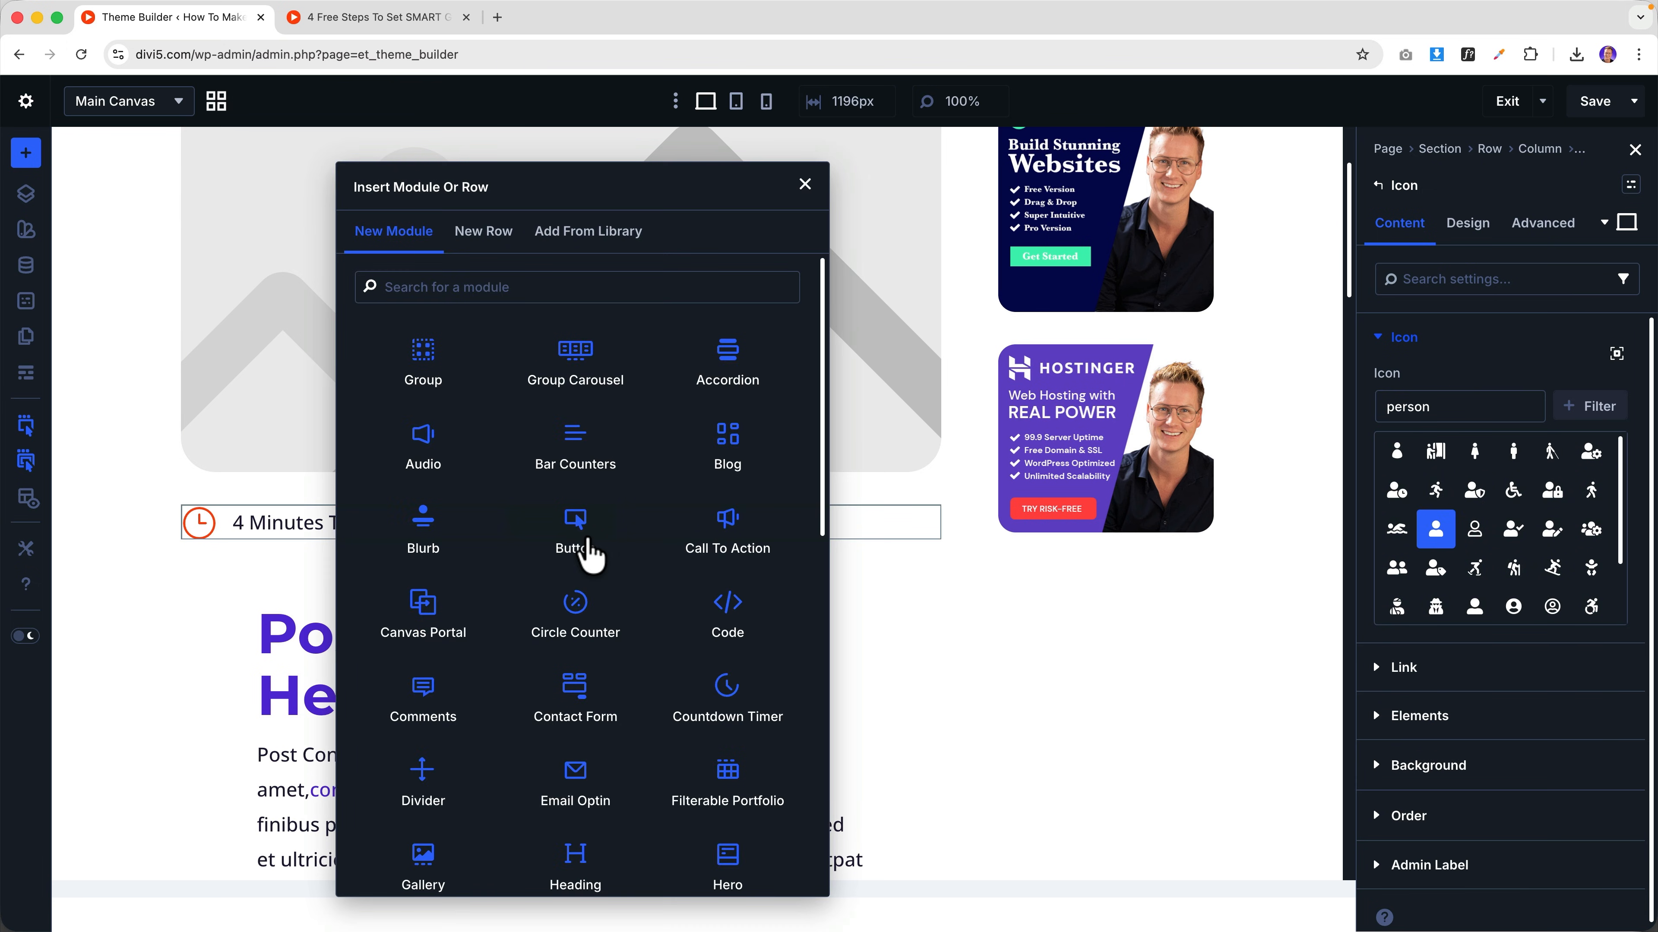
click(805, 185)
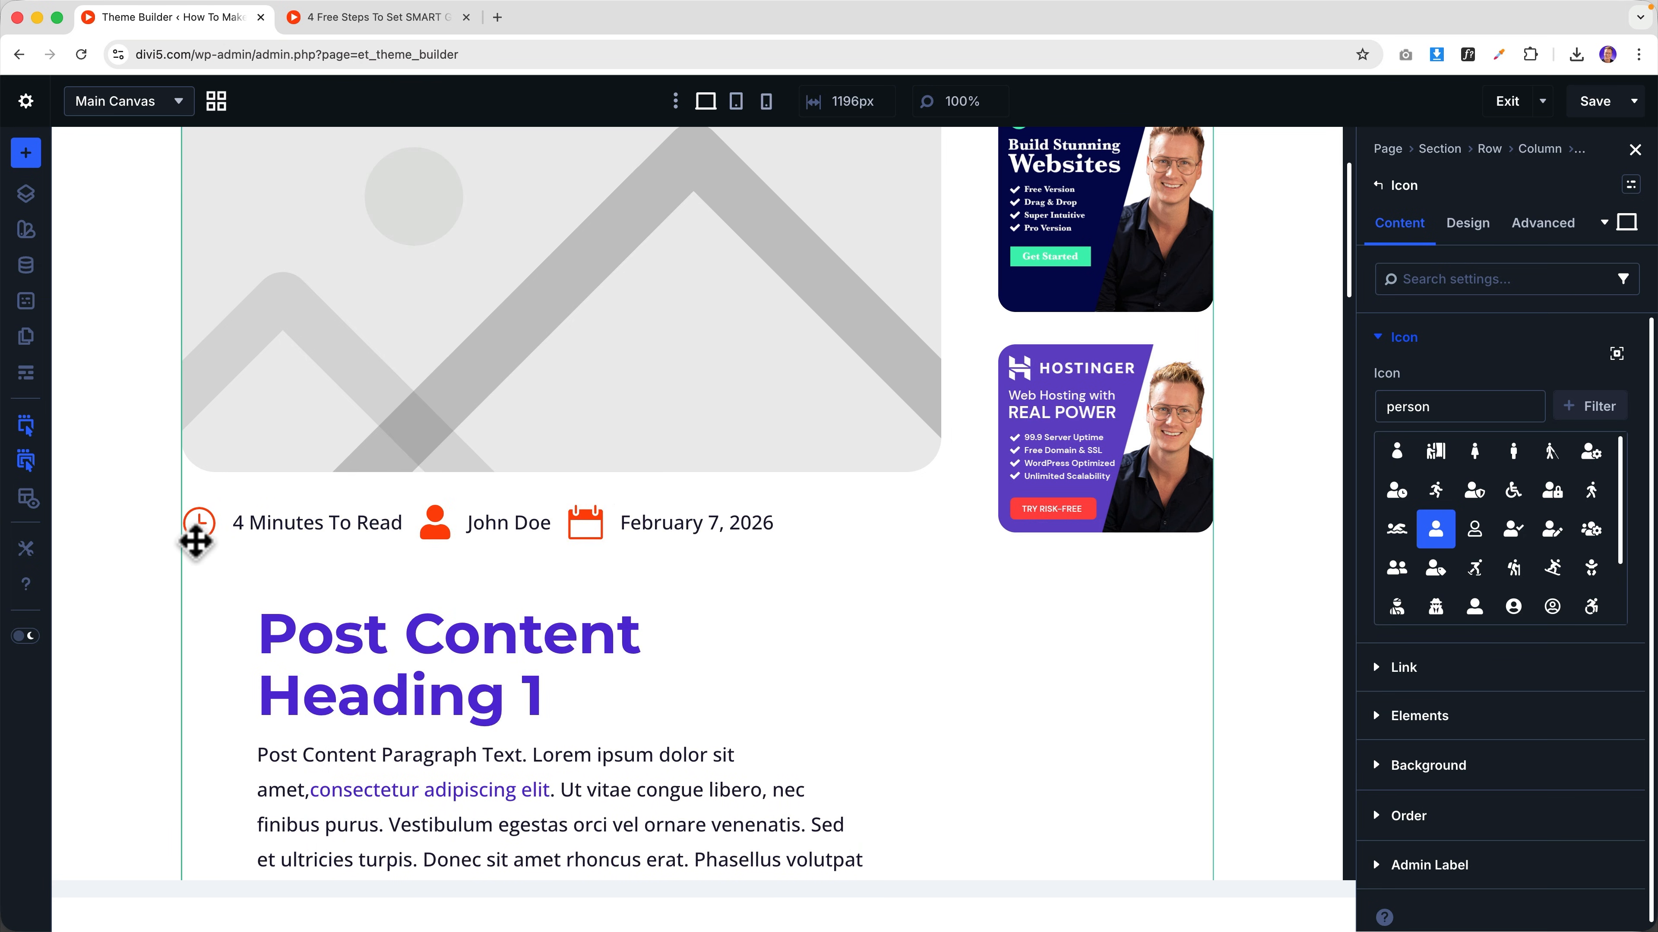
- Set the icon size of the clock icon beside the reading time to 1.5 rem
click(1459, 242)
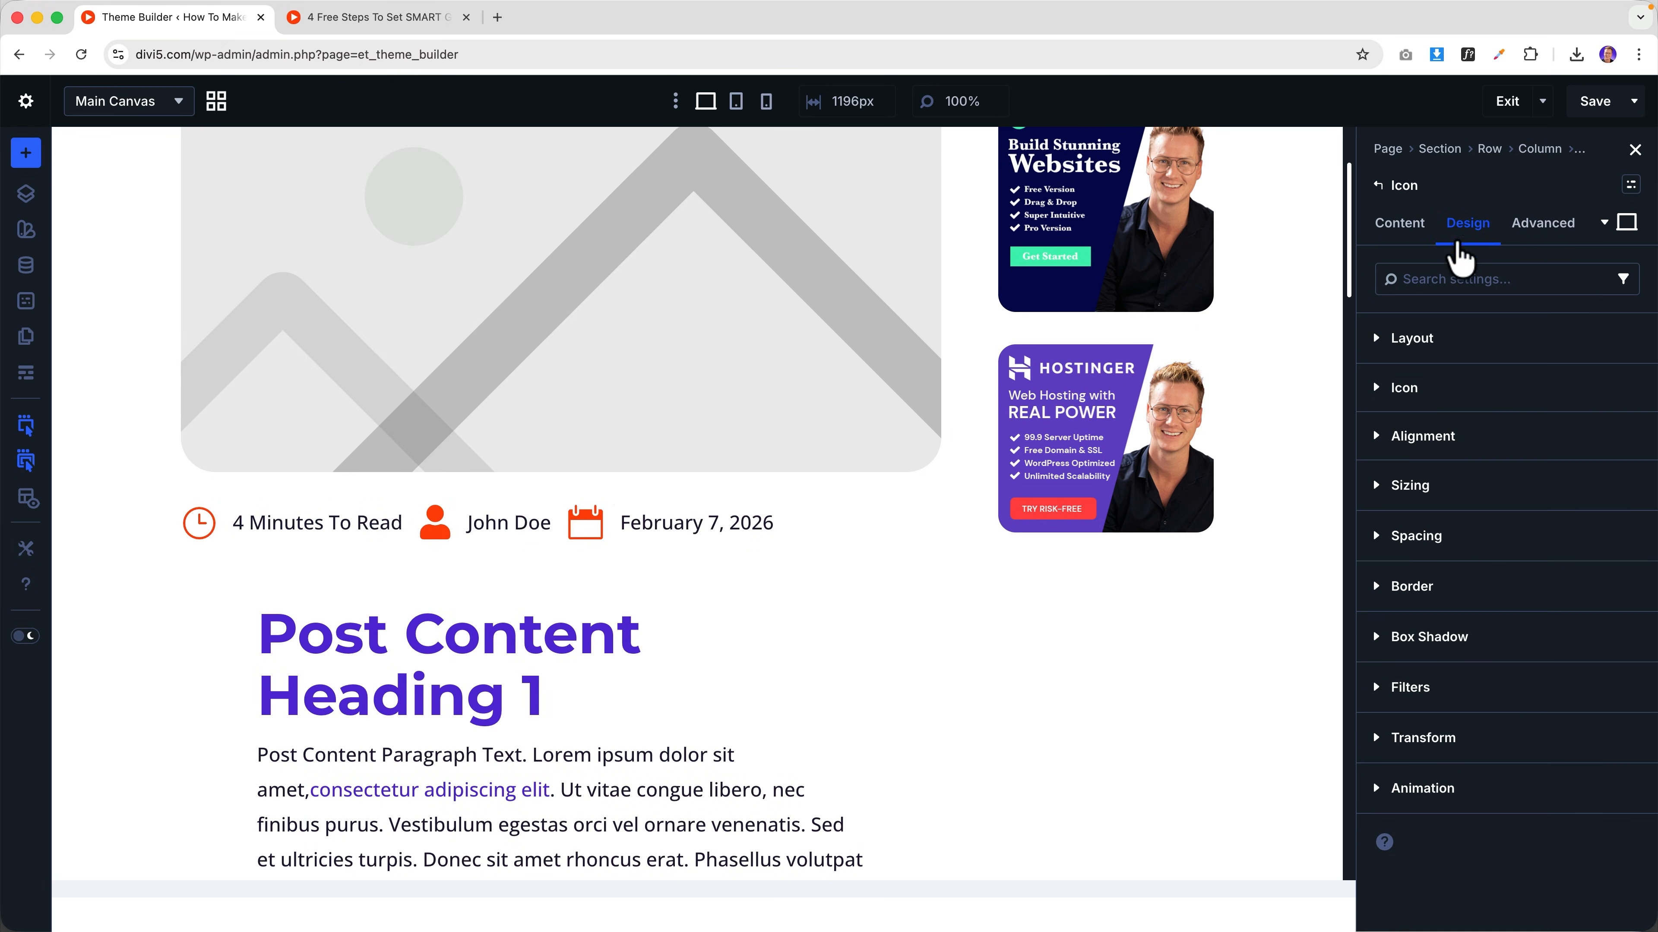
click(1403, 387)
click(1469, 533)
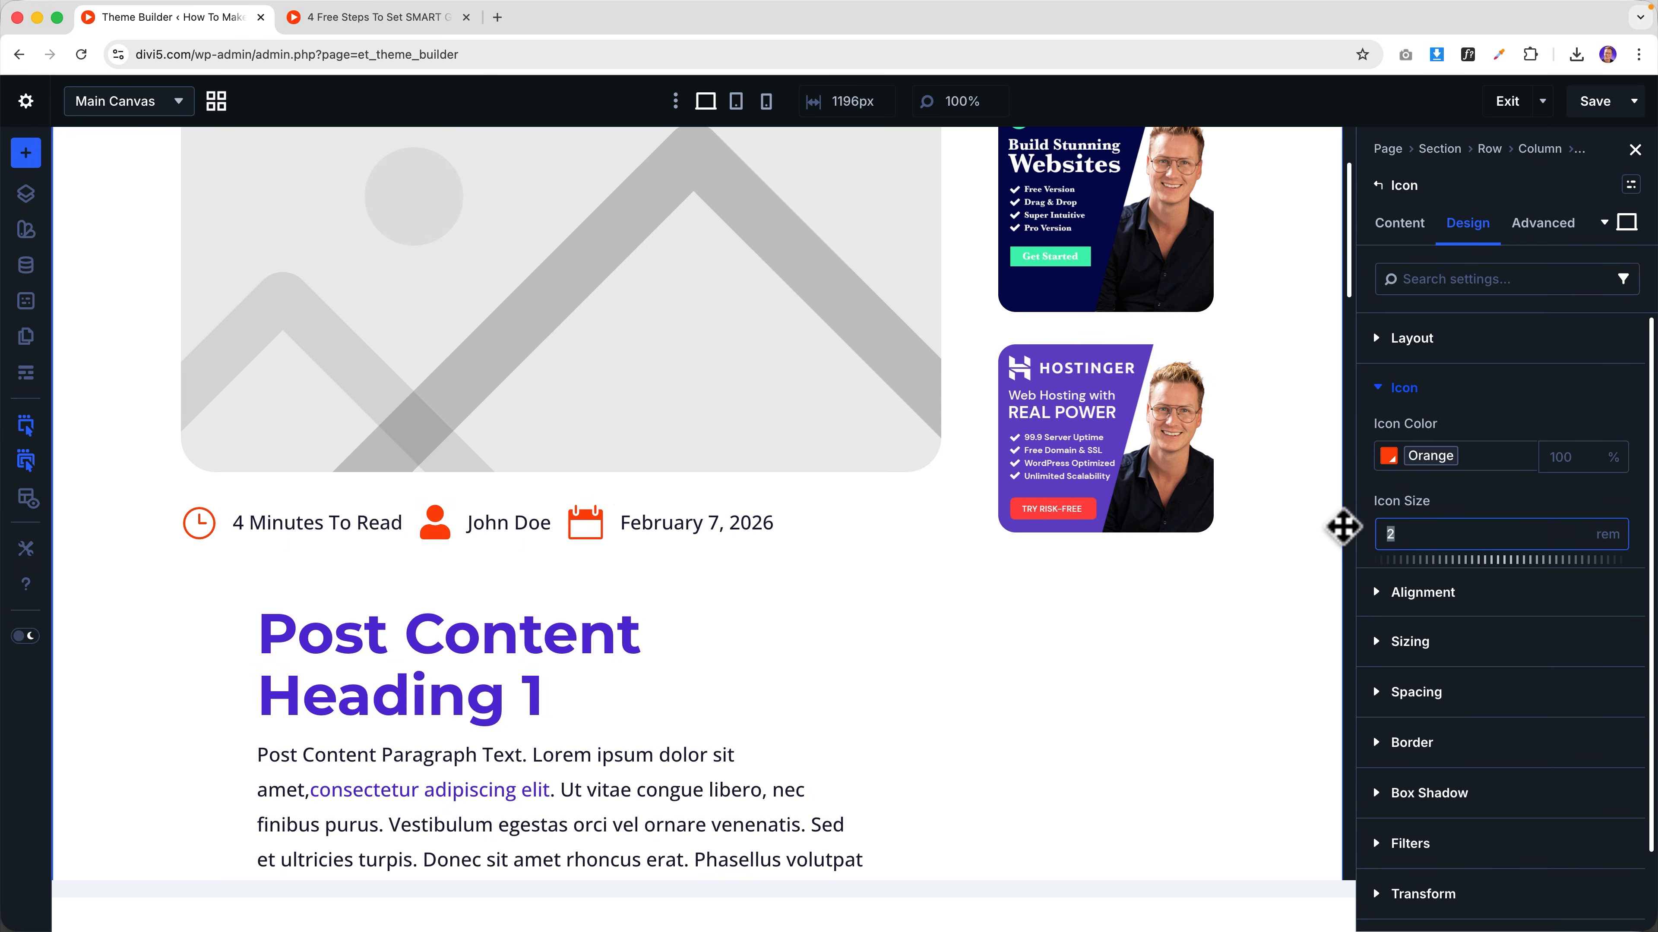
text(1.5)
key(Tab)
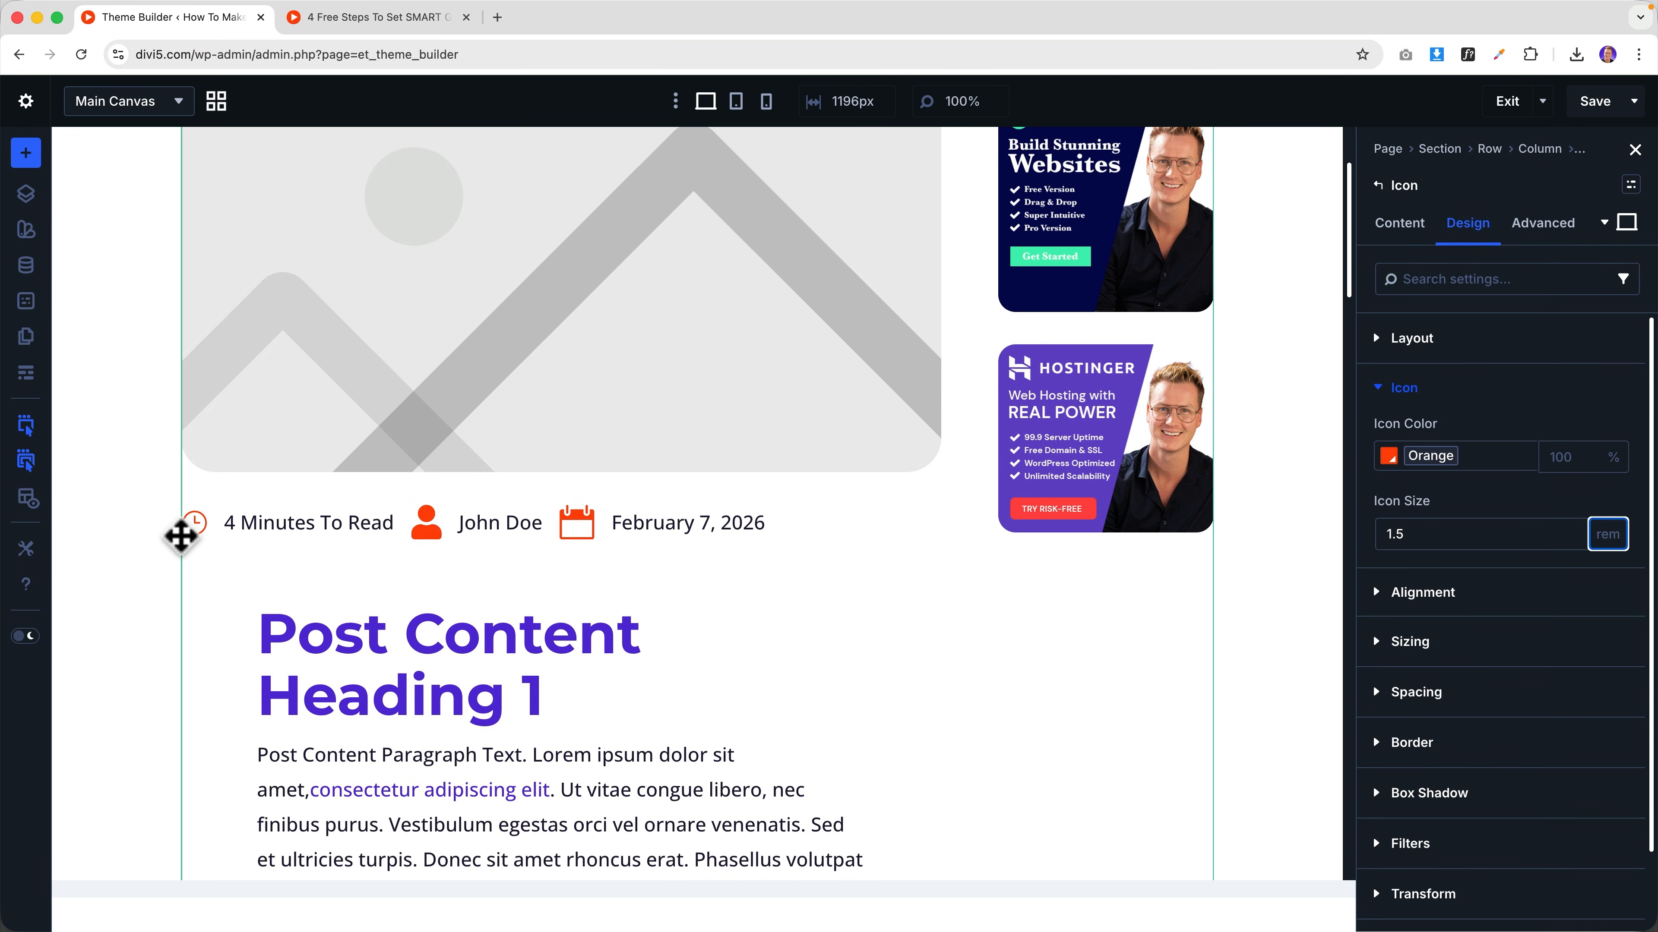
- Set the icon size of the person icon beside the author to 1.5 rem
key(super+z)
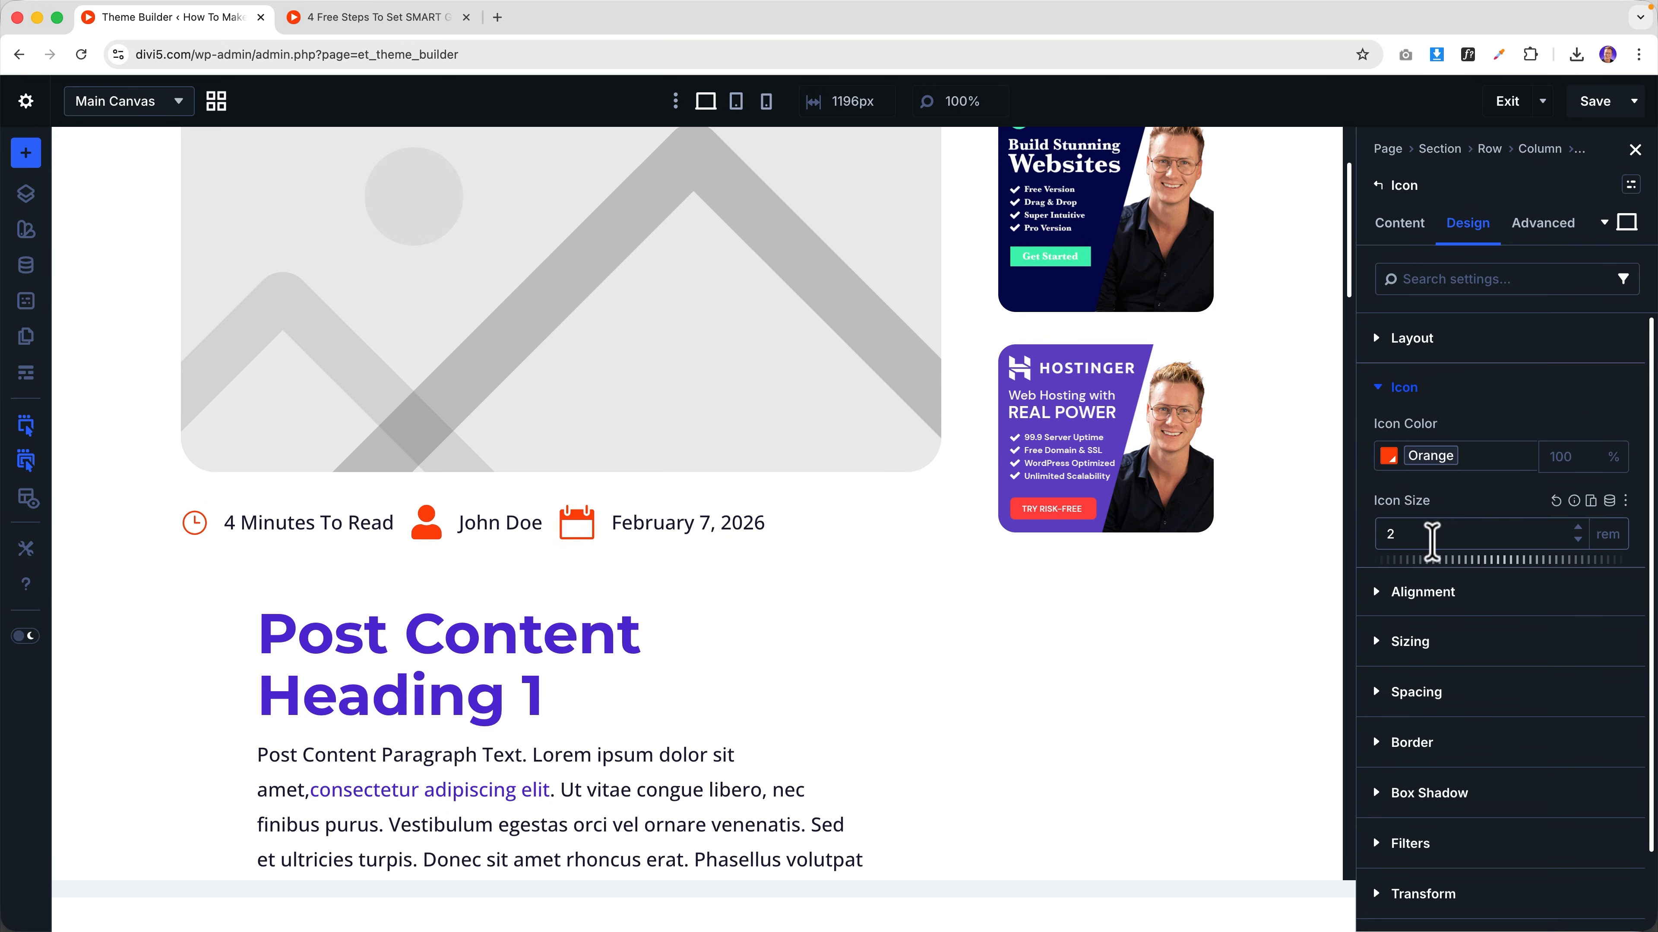
click(1376, 539)
text(1.5)
key(Tab)
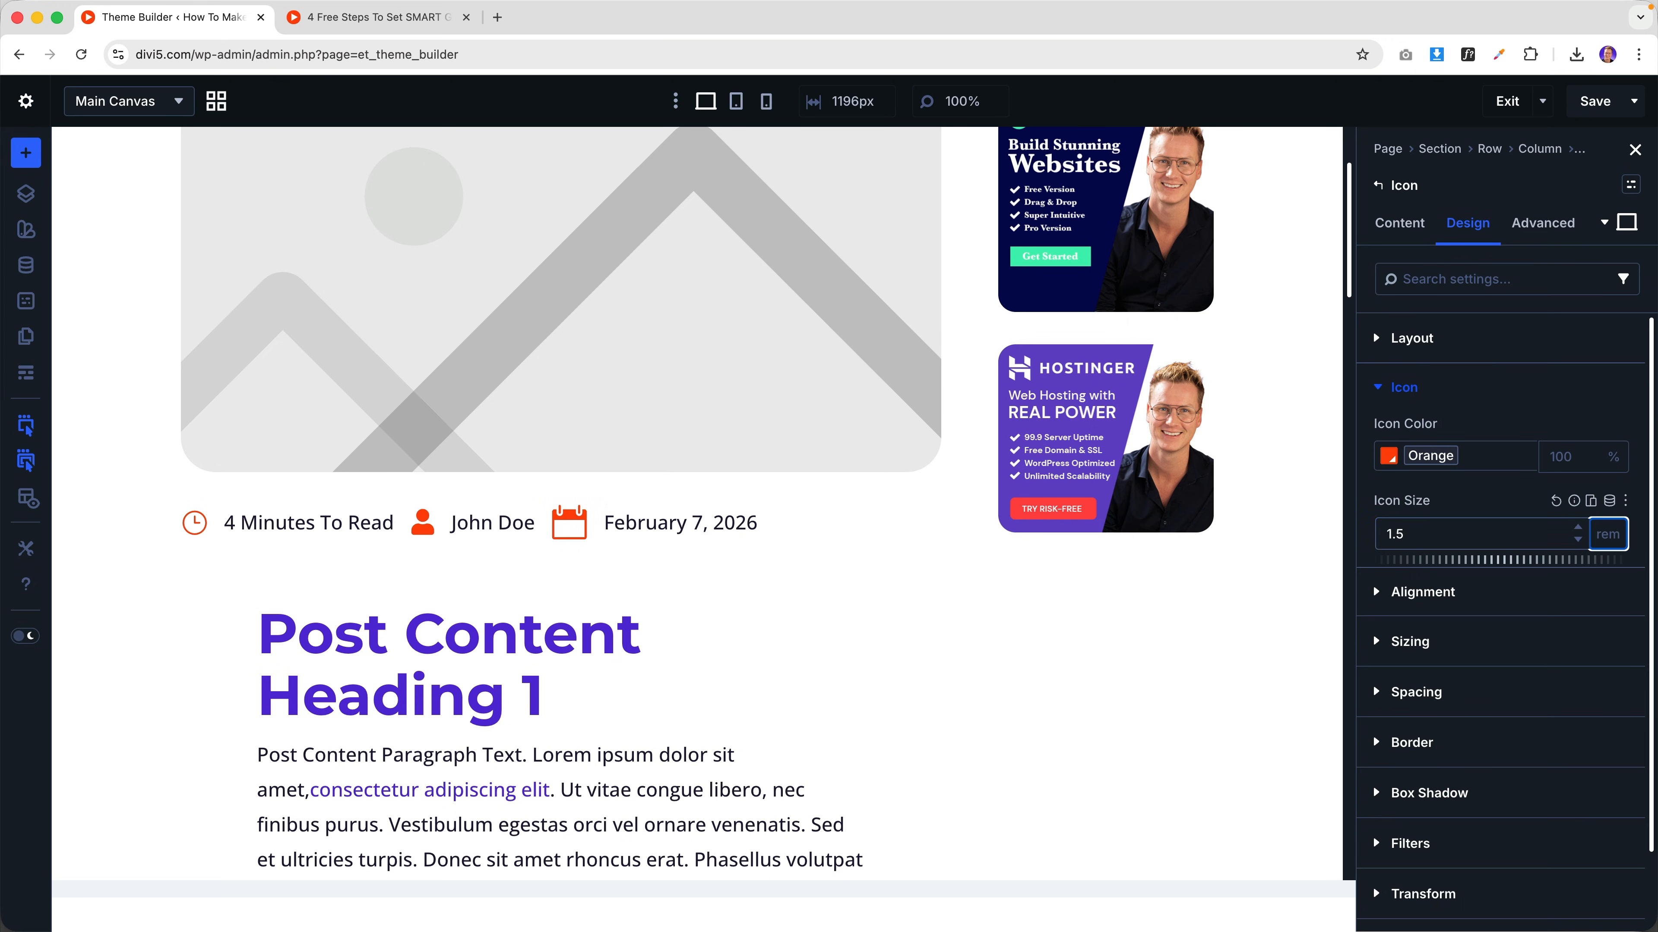
- Set the icon size of the calendar icon beside the publish date to 1.5 rem
click(562, 533)
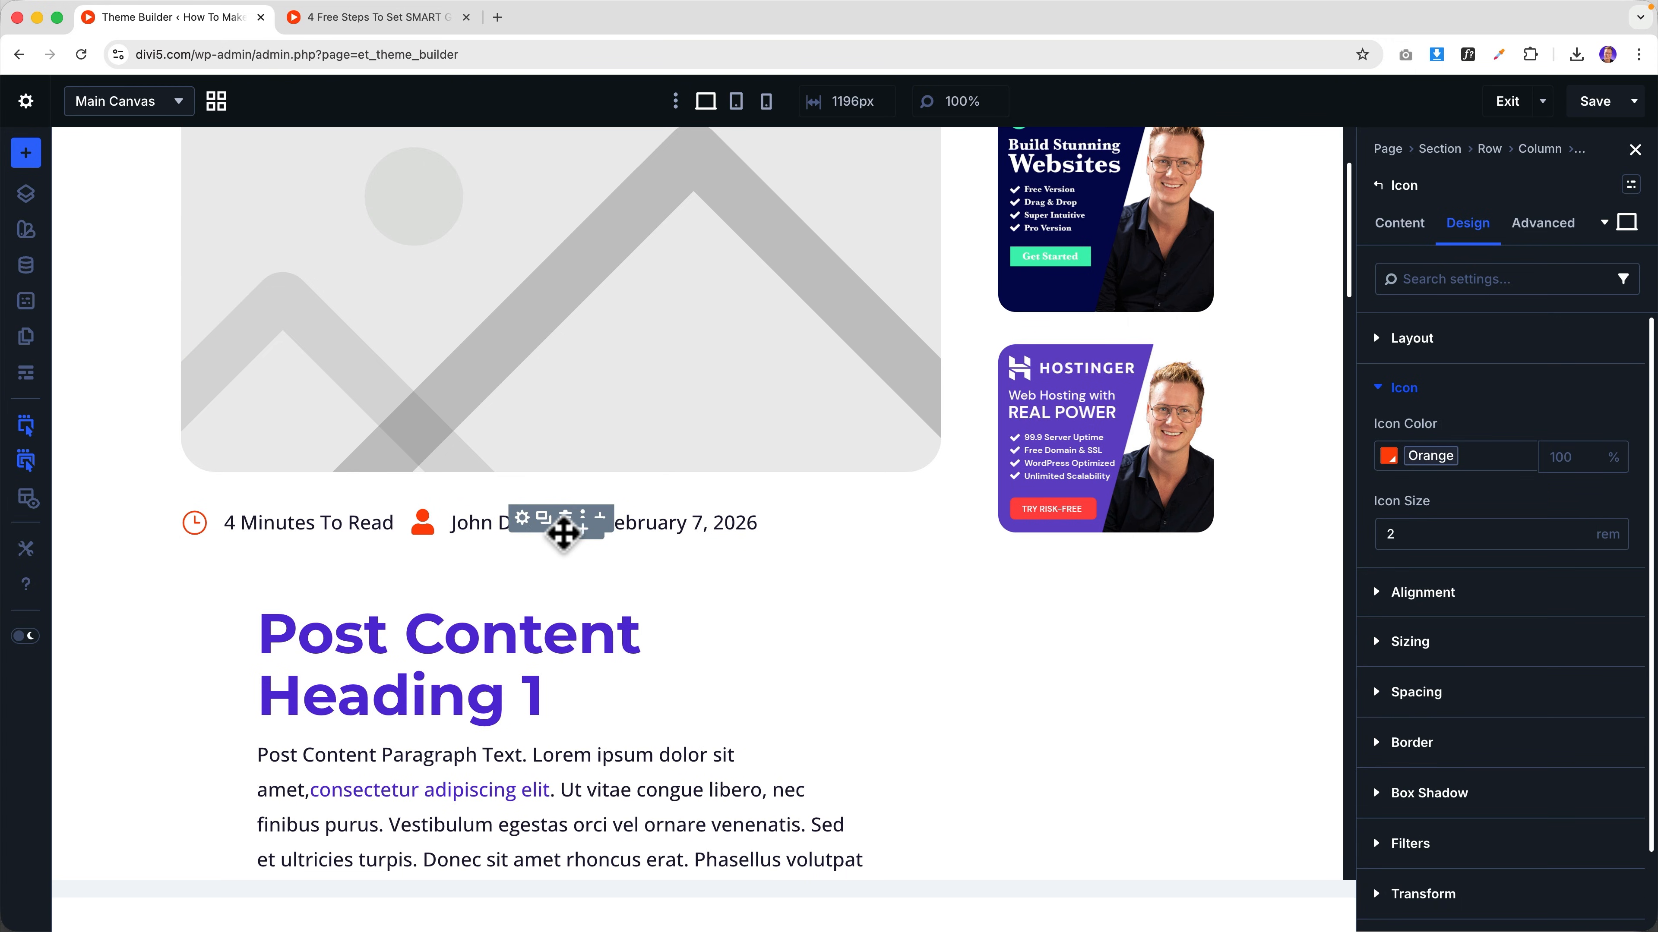
drag(1441, 539, 1357, 538)
text(1.5)
key(Tab)
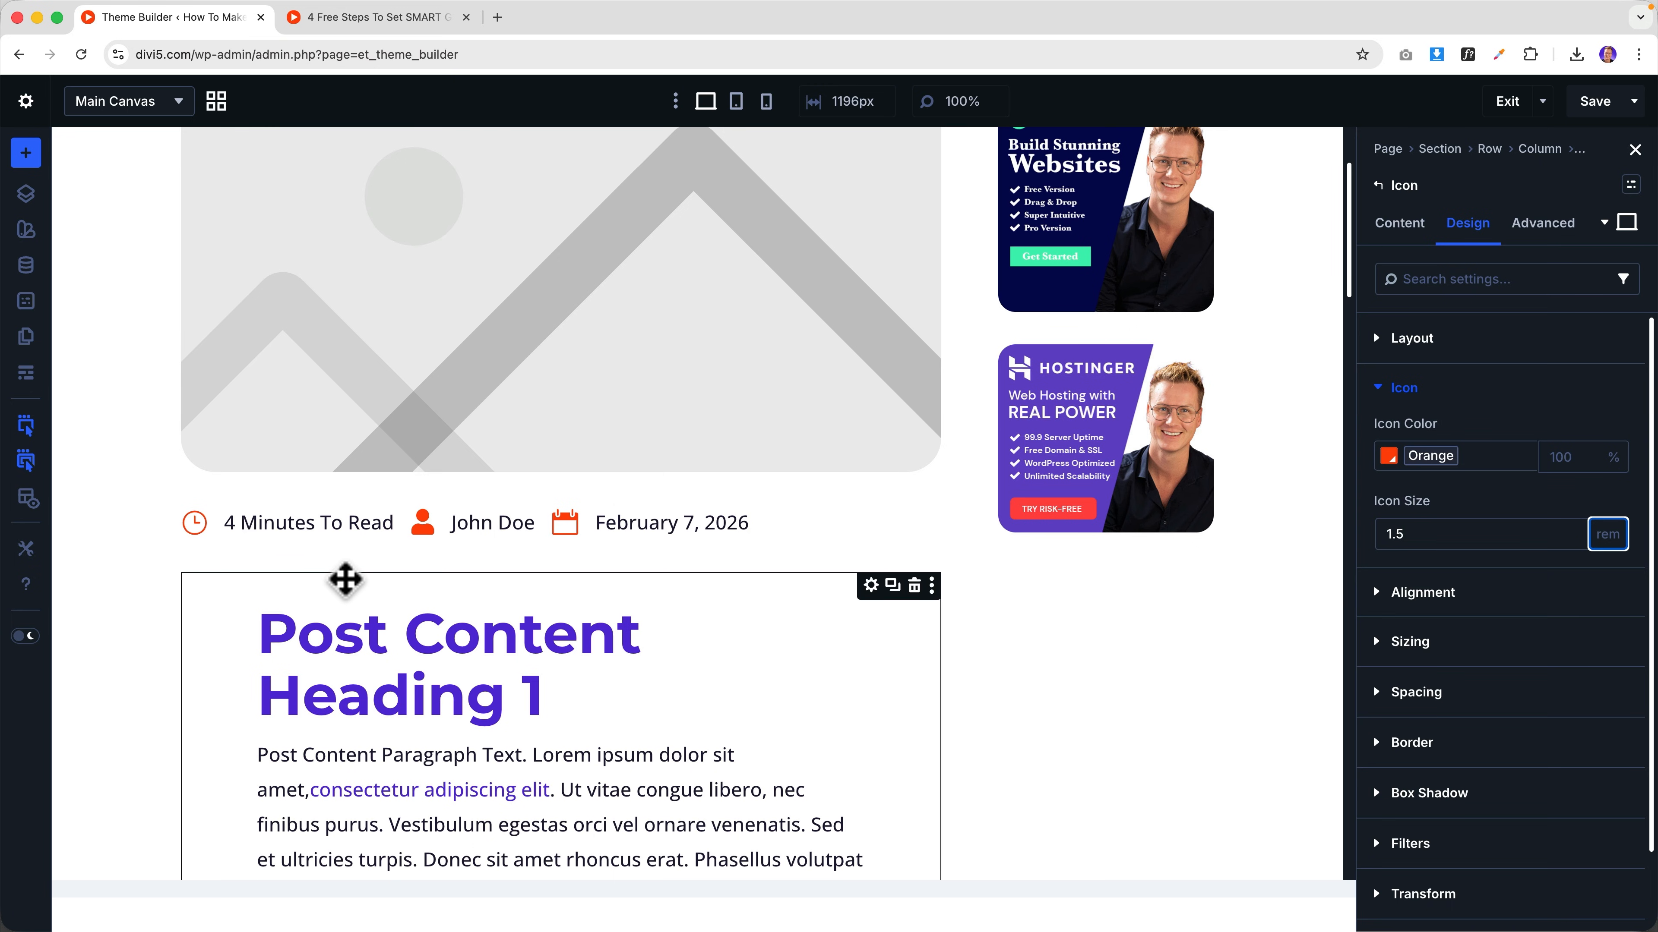
- Add a Text module below the dynamic post title in the hero and insert the Post Excerpt dynamic content into its body
scroll(488, 453, up, 3)
scroll(488, 452, up, 5)
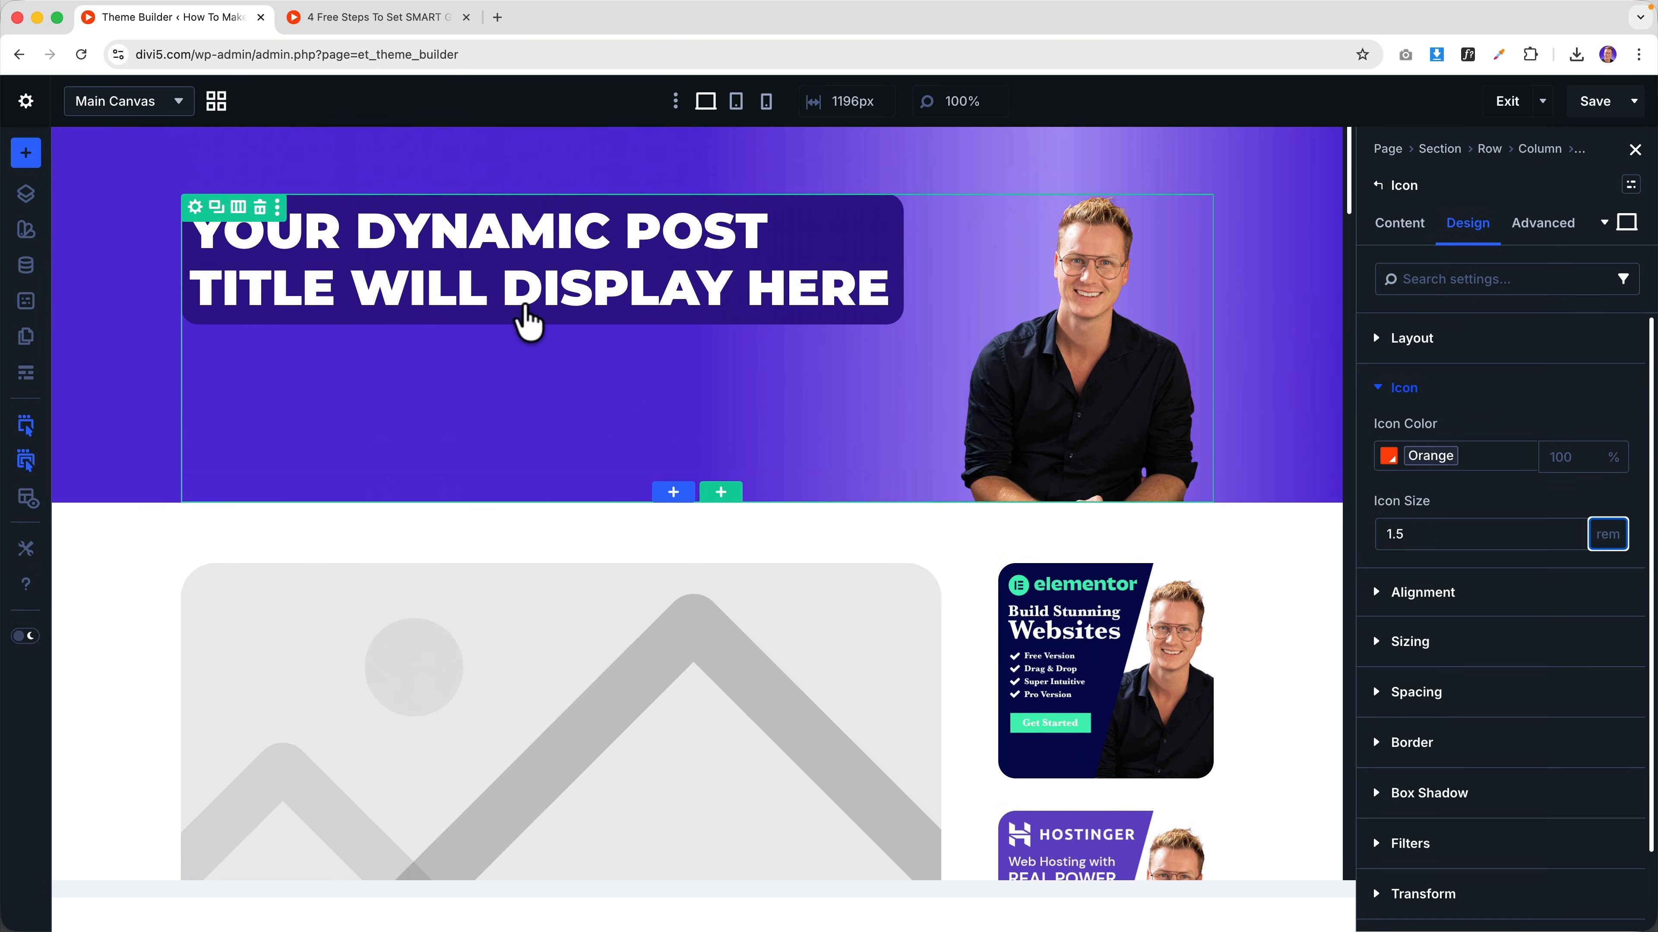
click(535, 322)
text(text)
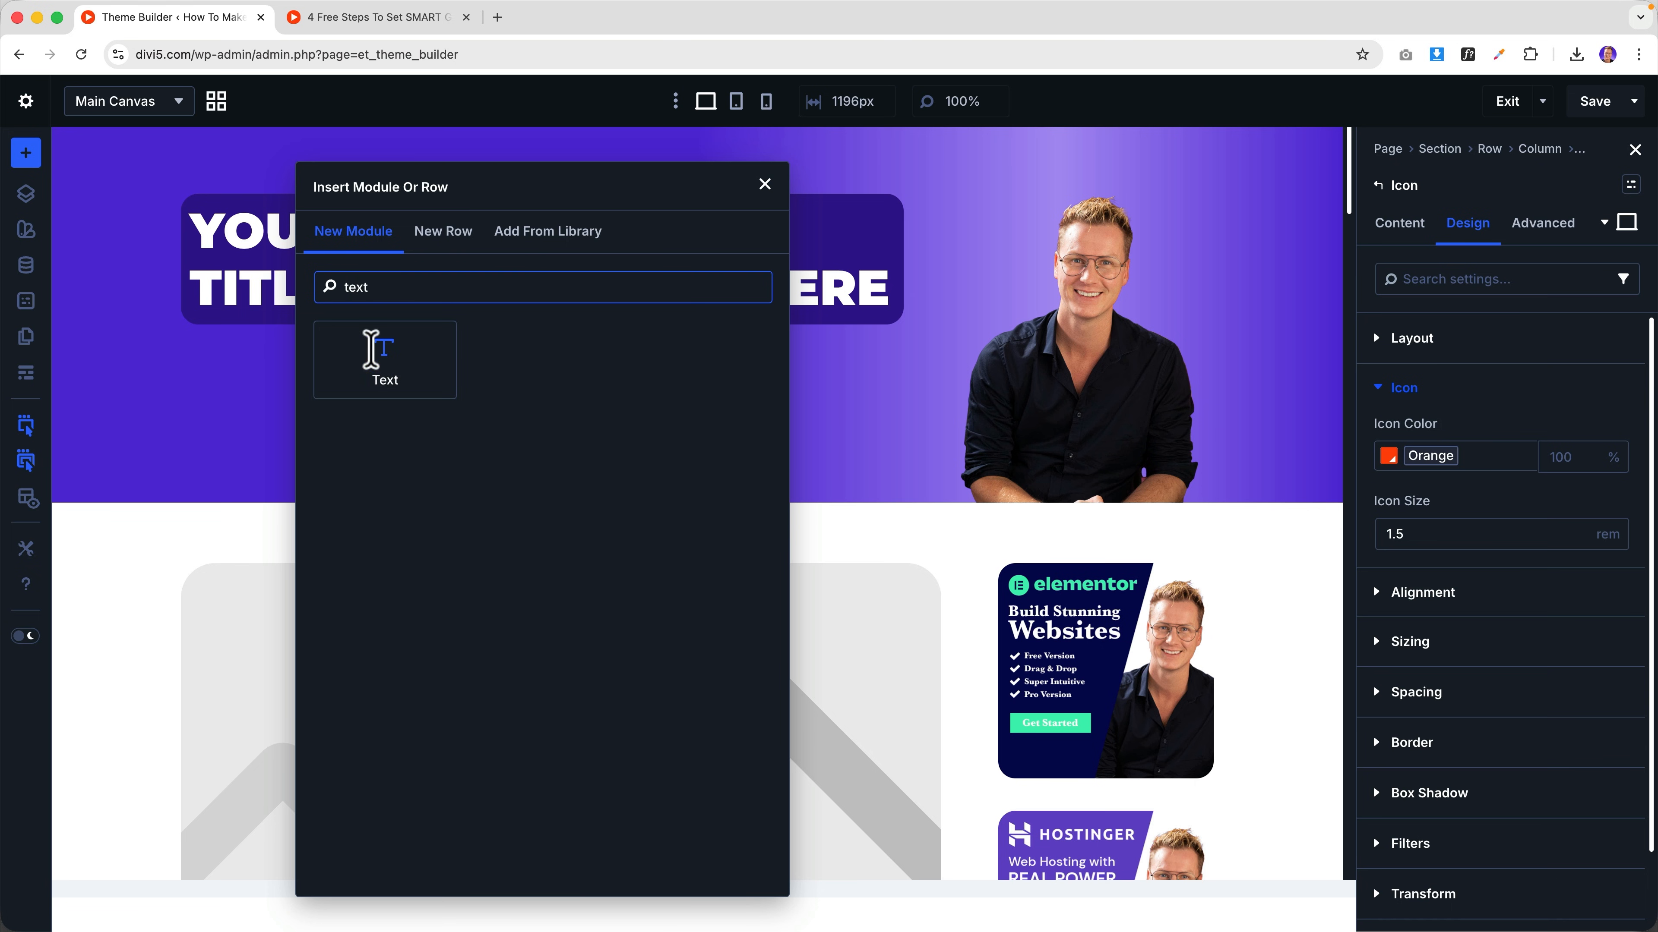
click(375, 359)
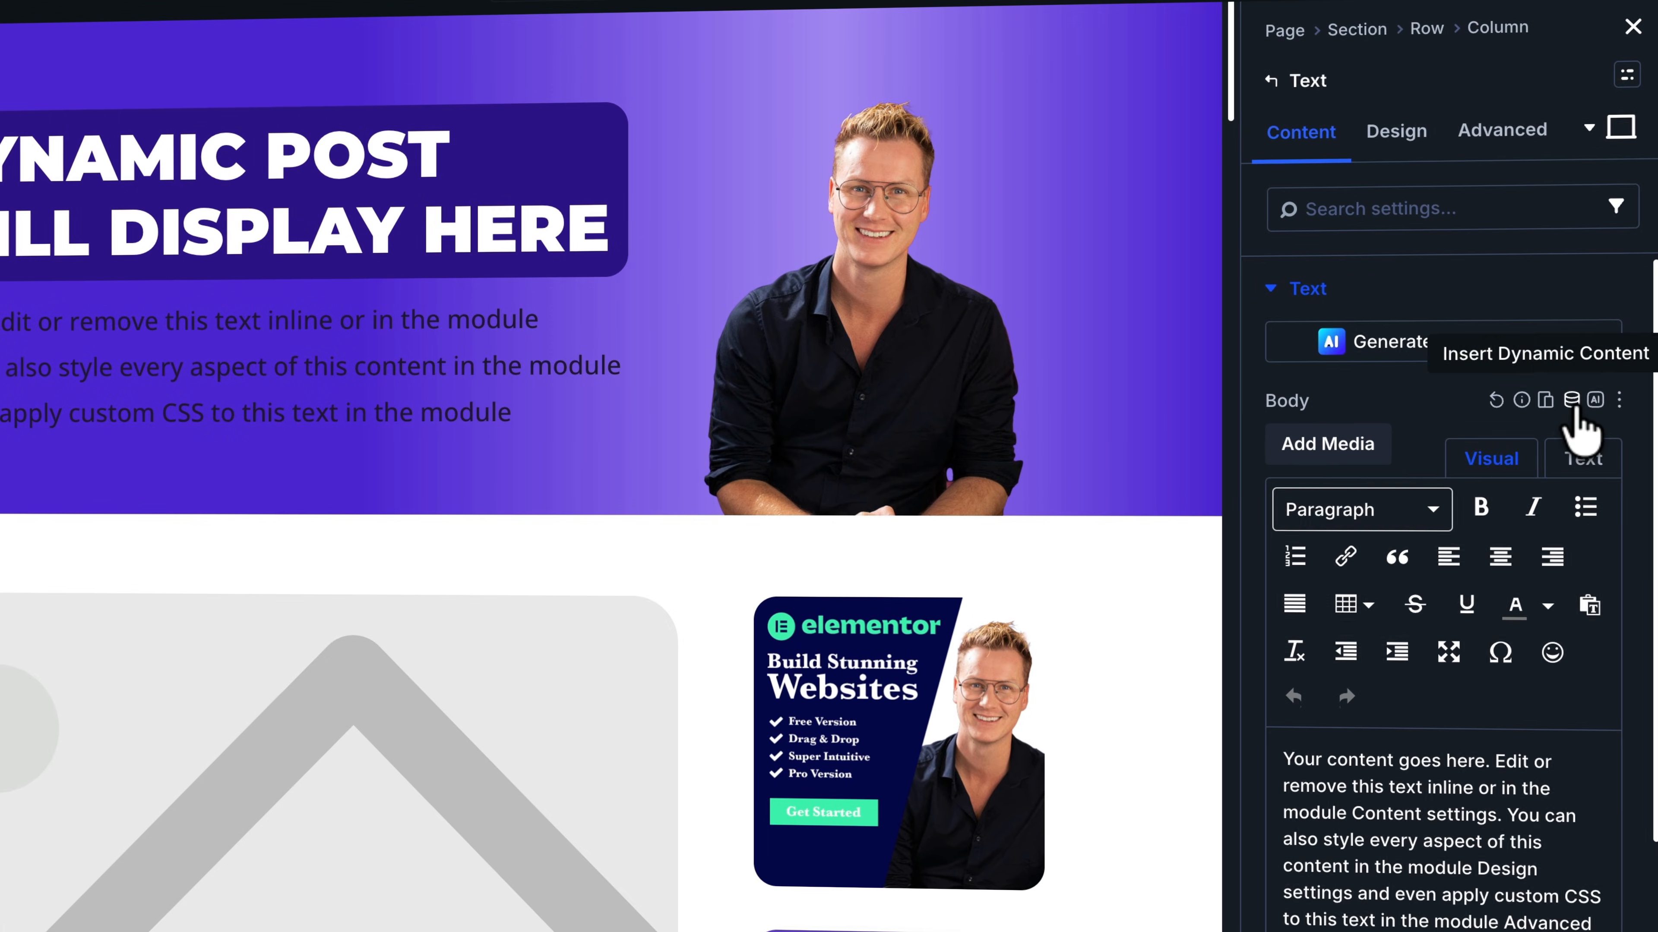
click(1601, 418)
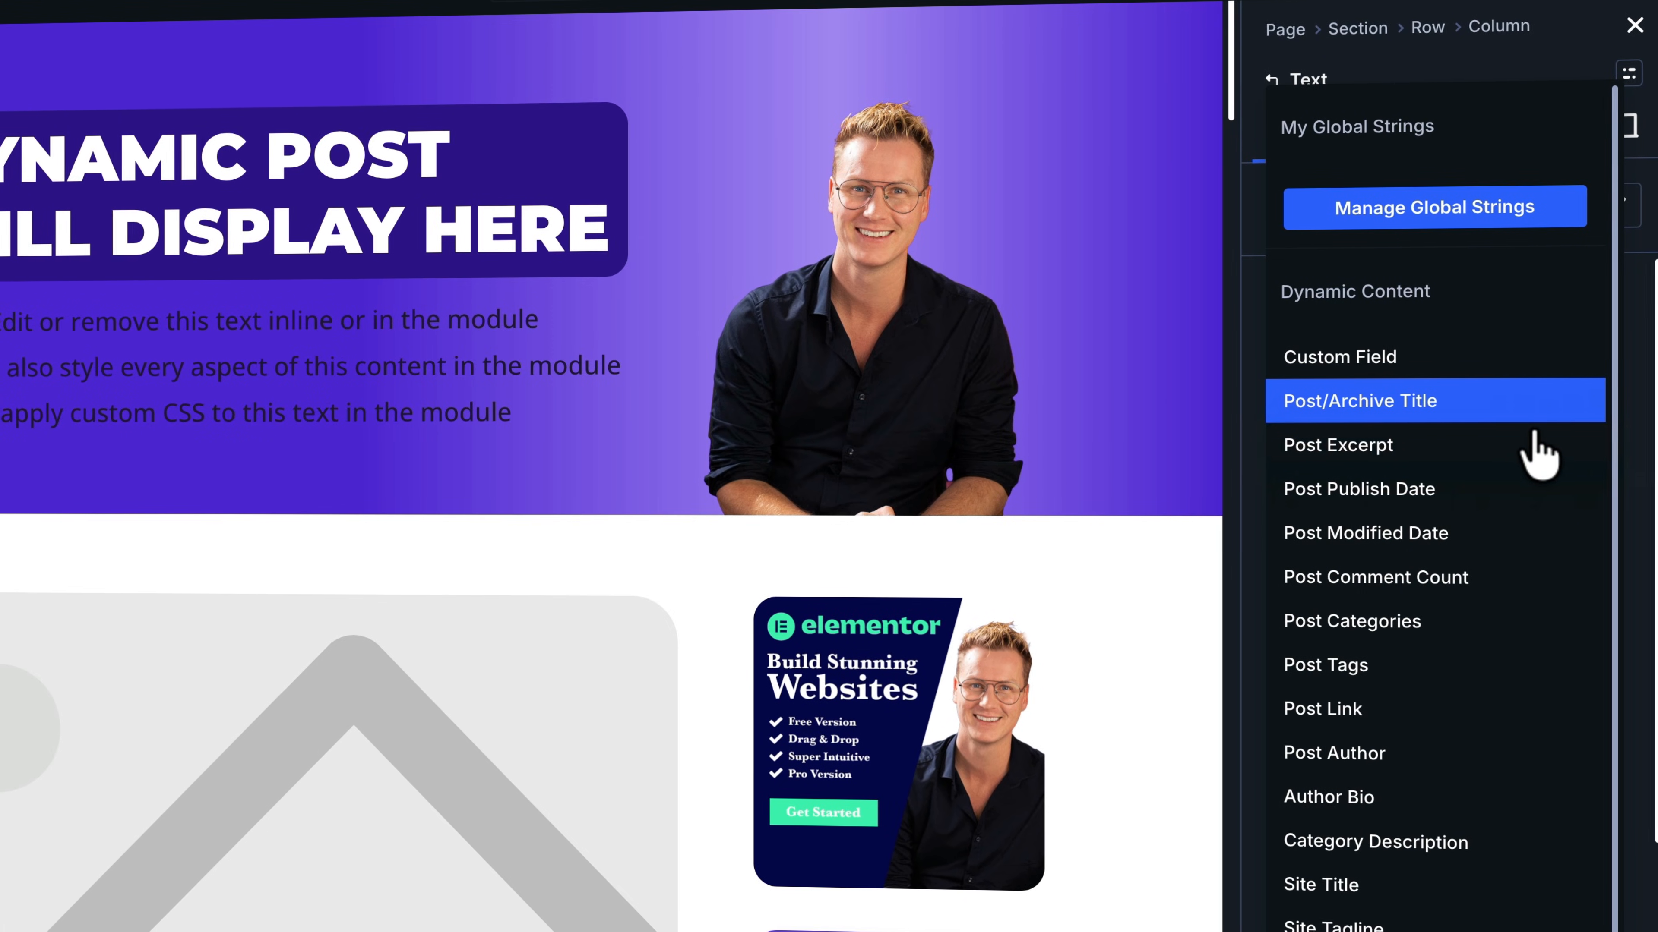
click(1453, 454)
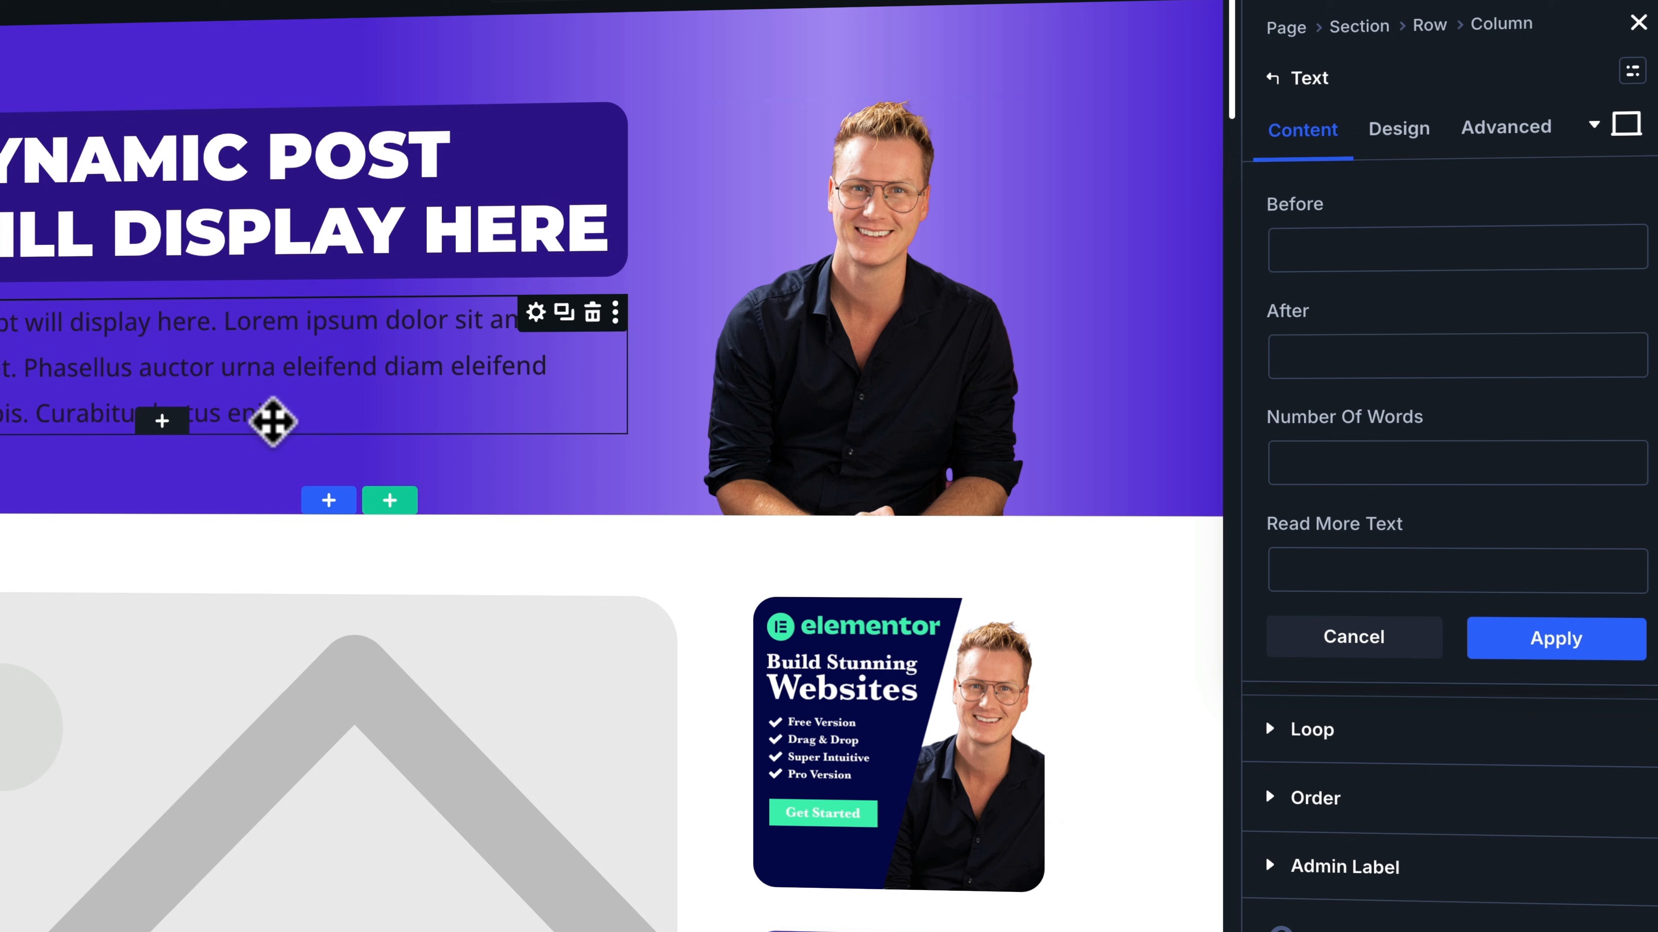
- Set the text color of the post excerpt in the hero to White
click(1395, 139)
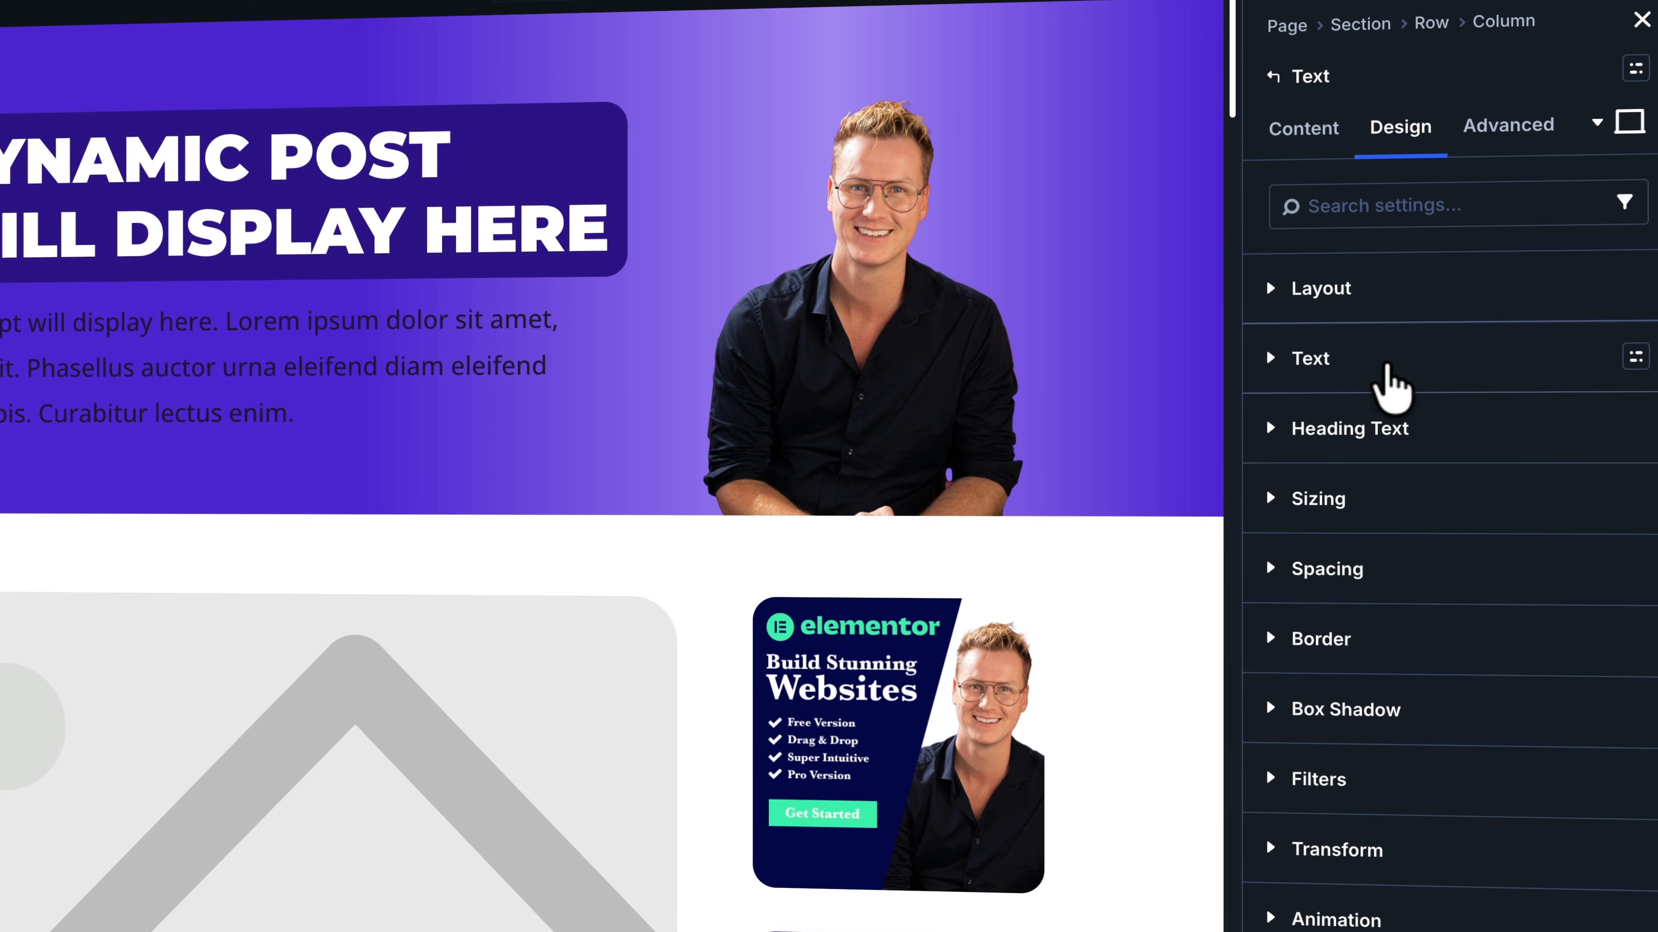
click(1626, 371)
click(1397, 643)
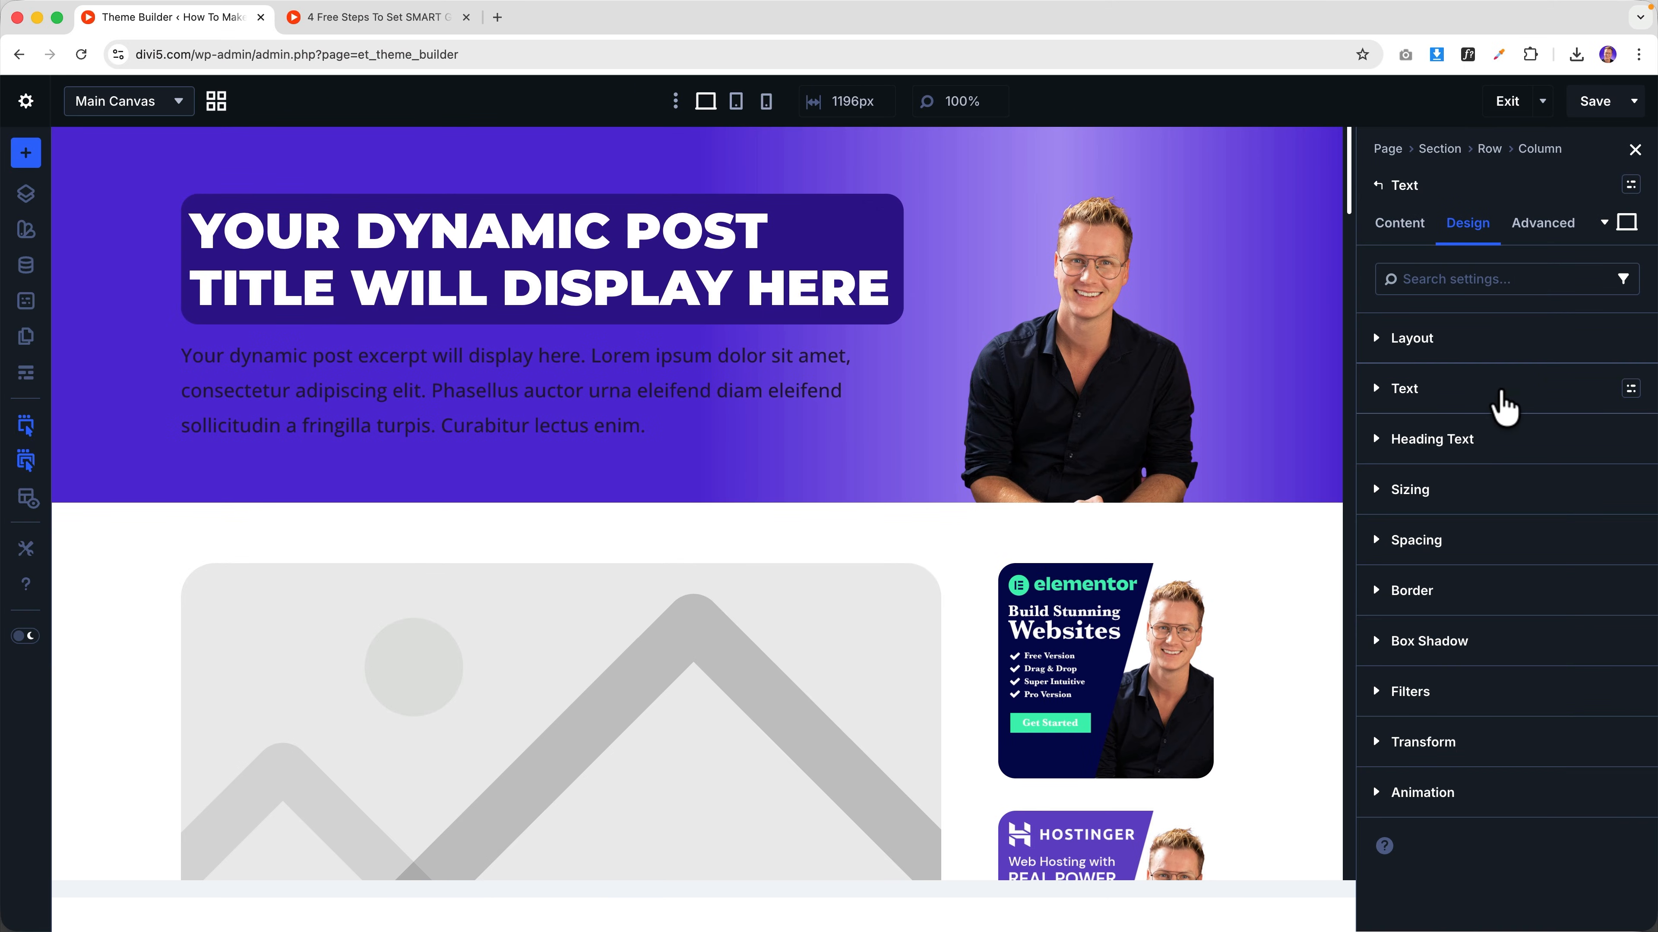
click(1495, 397)
scroll(1514, 604, down, 2)
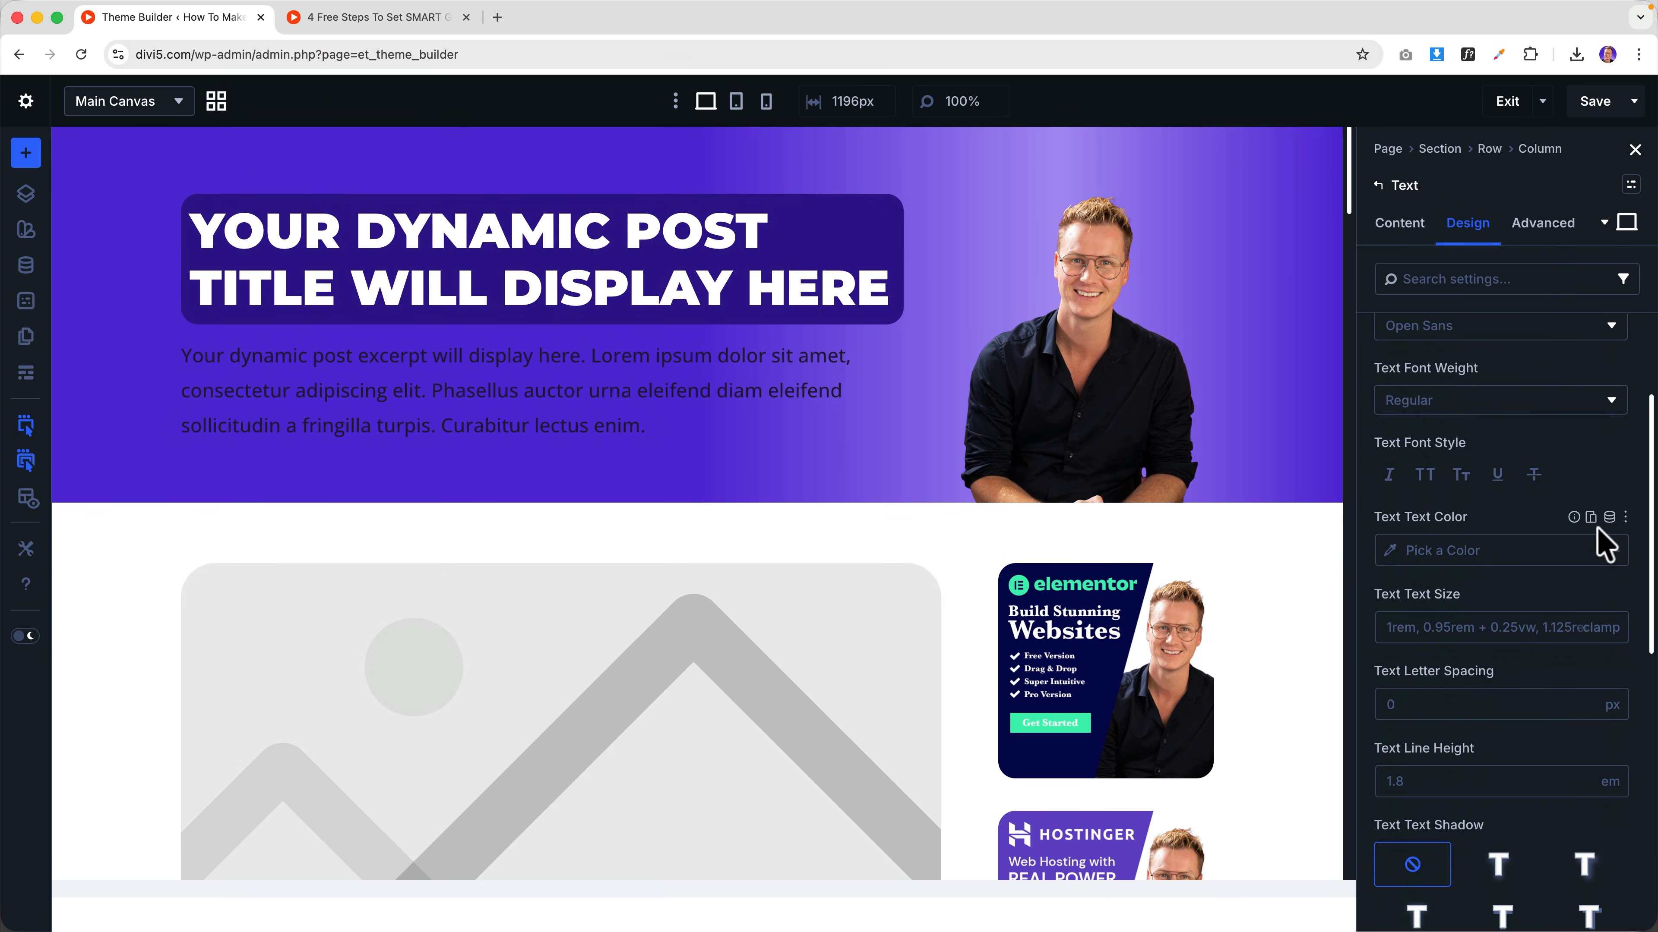
click(1600, 545)
click(1462, 519)
scroll(869, 401, up, 1)
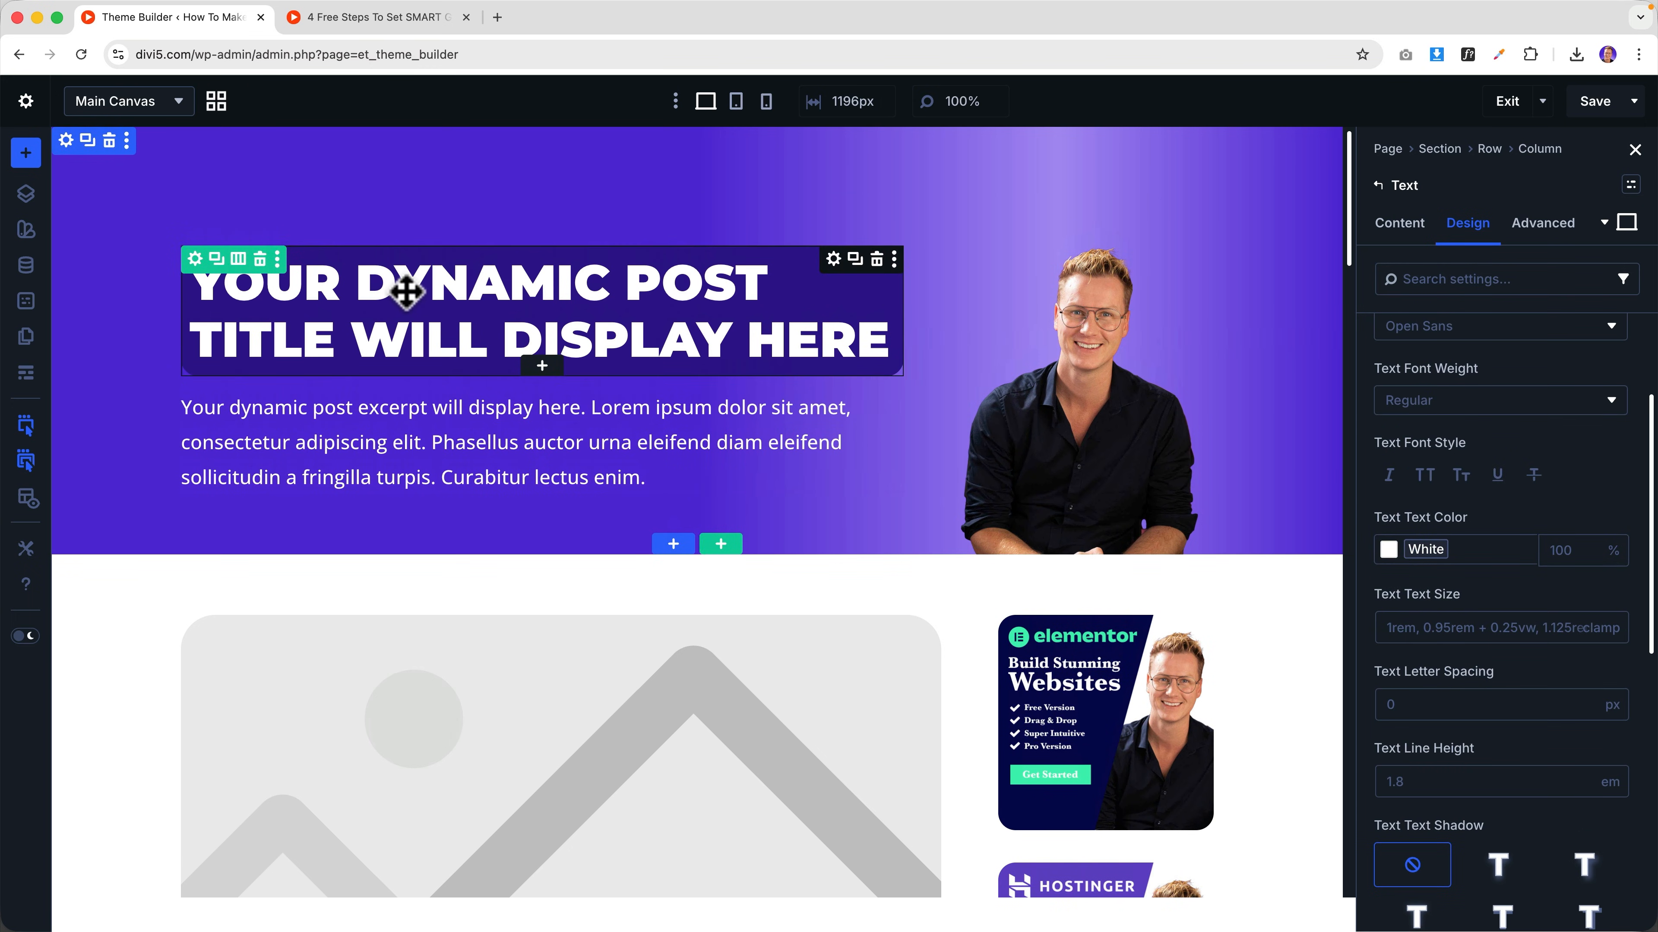
- Review the desktop layout of the whole template, from the hero and icon row through the post content and comments to the related posts
scroll(396, 436, down, 10)
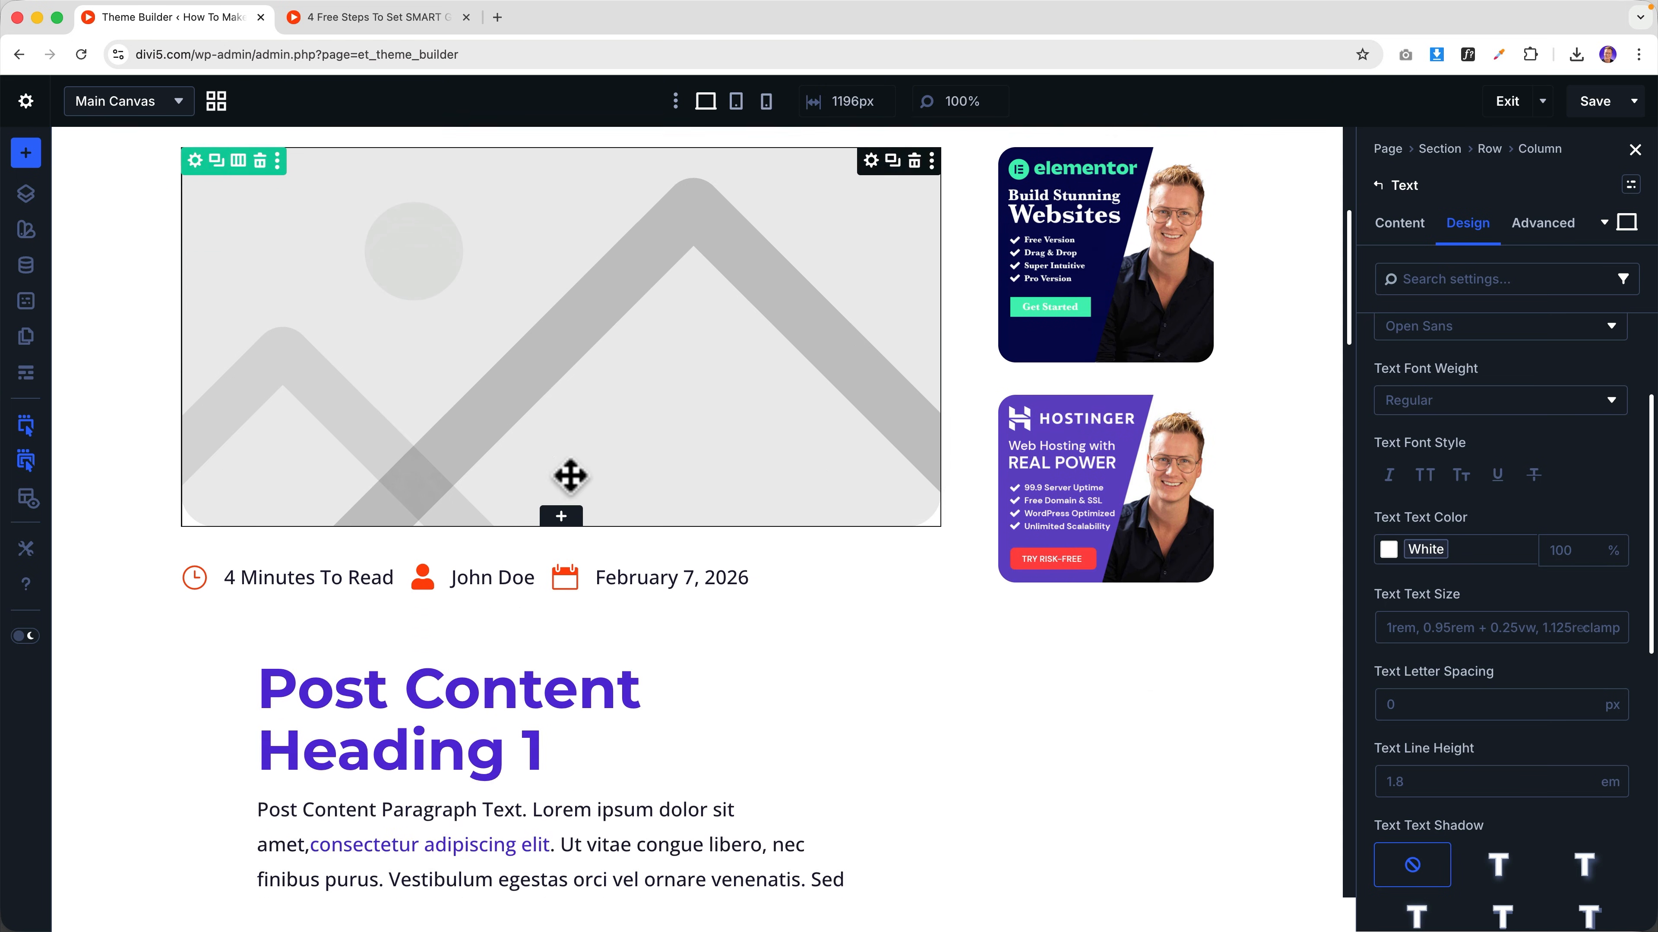
scroll(570, 477, down, 3)
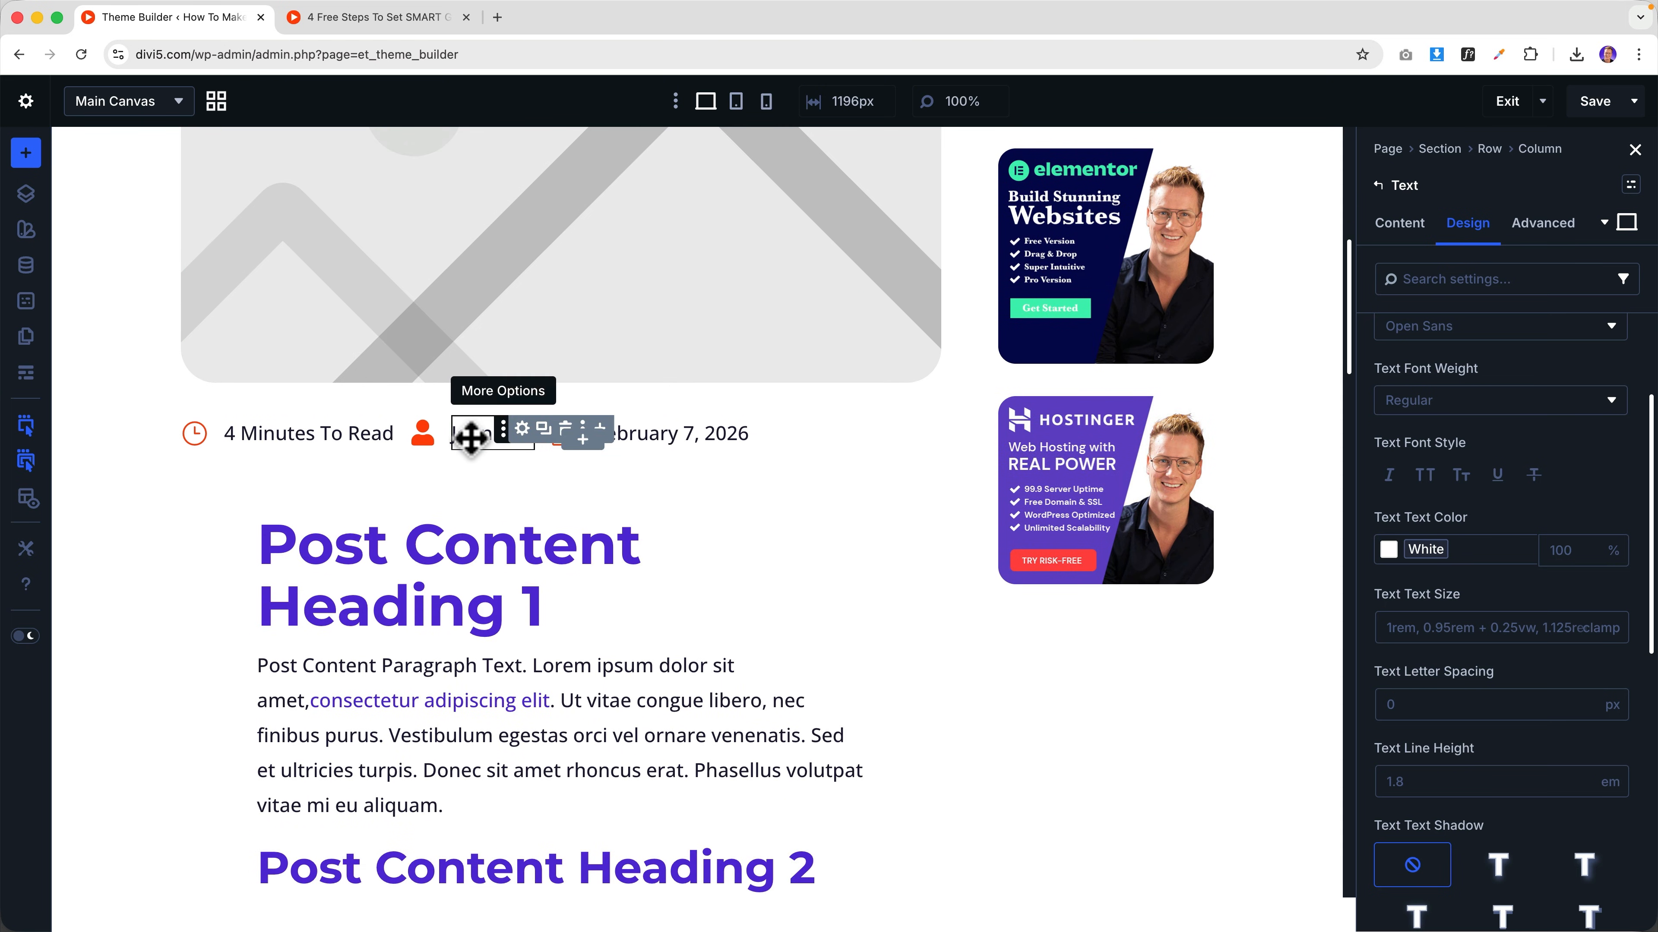
scroll(735, 546, down, 4)
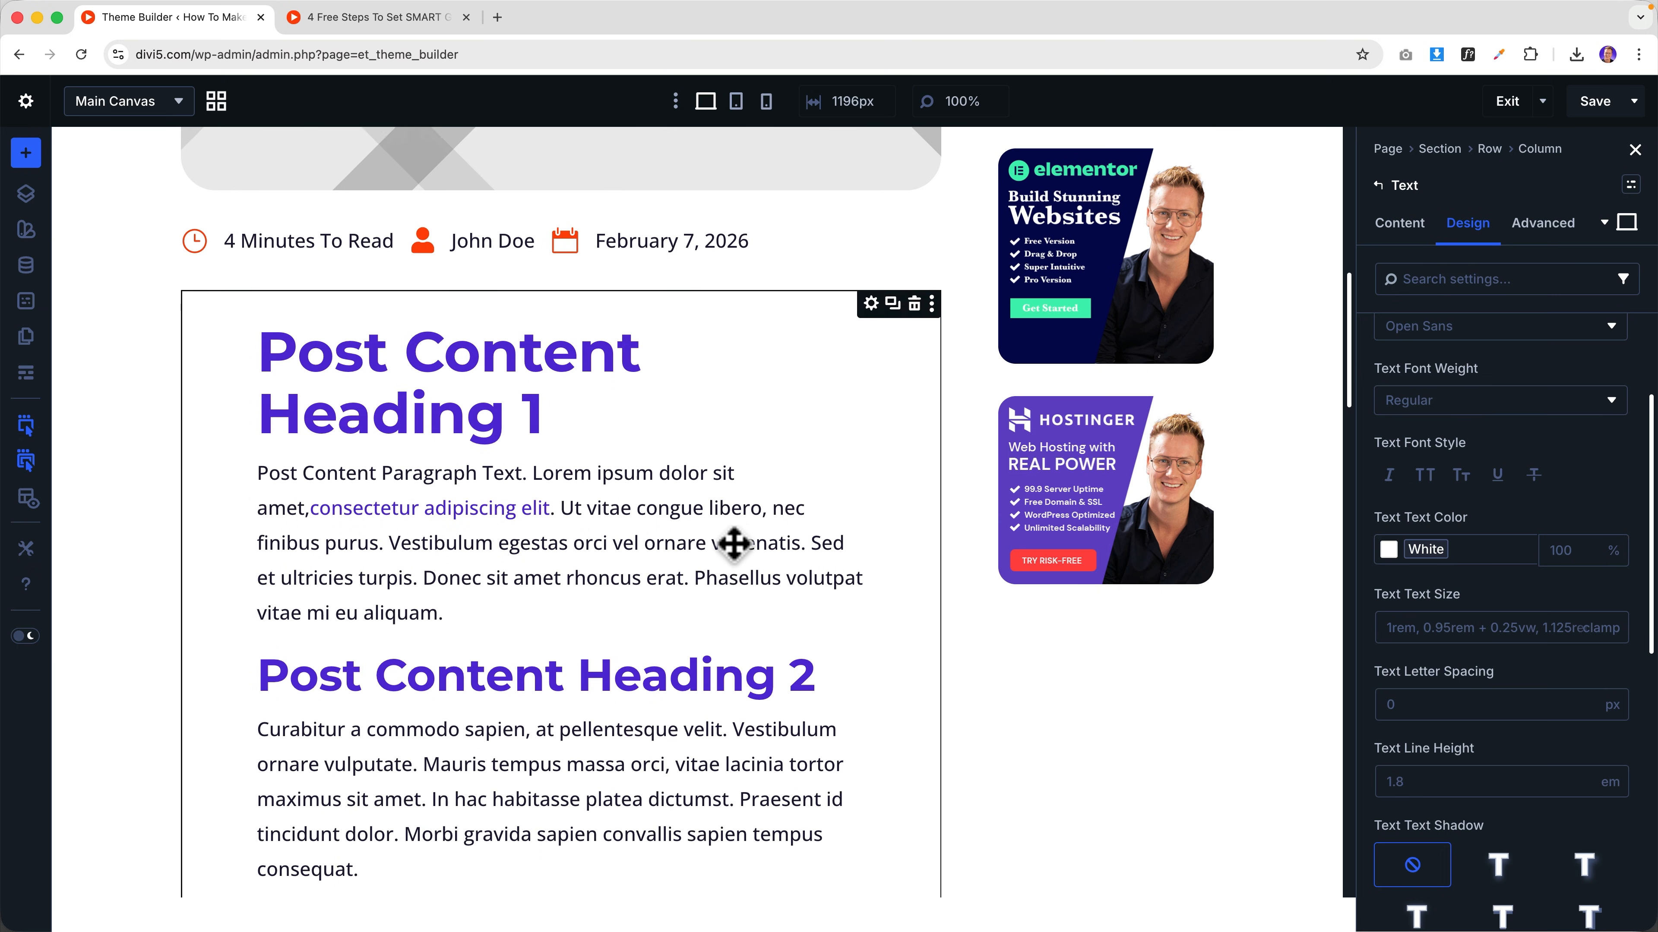
scroll(735, 546, down, 20)
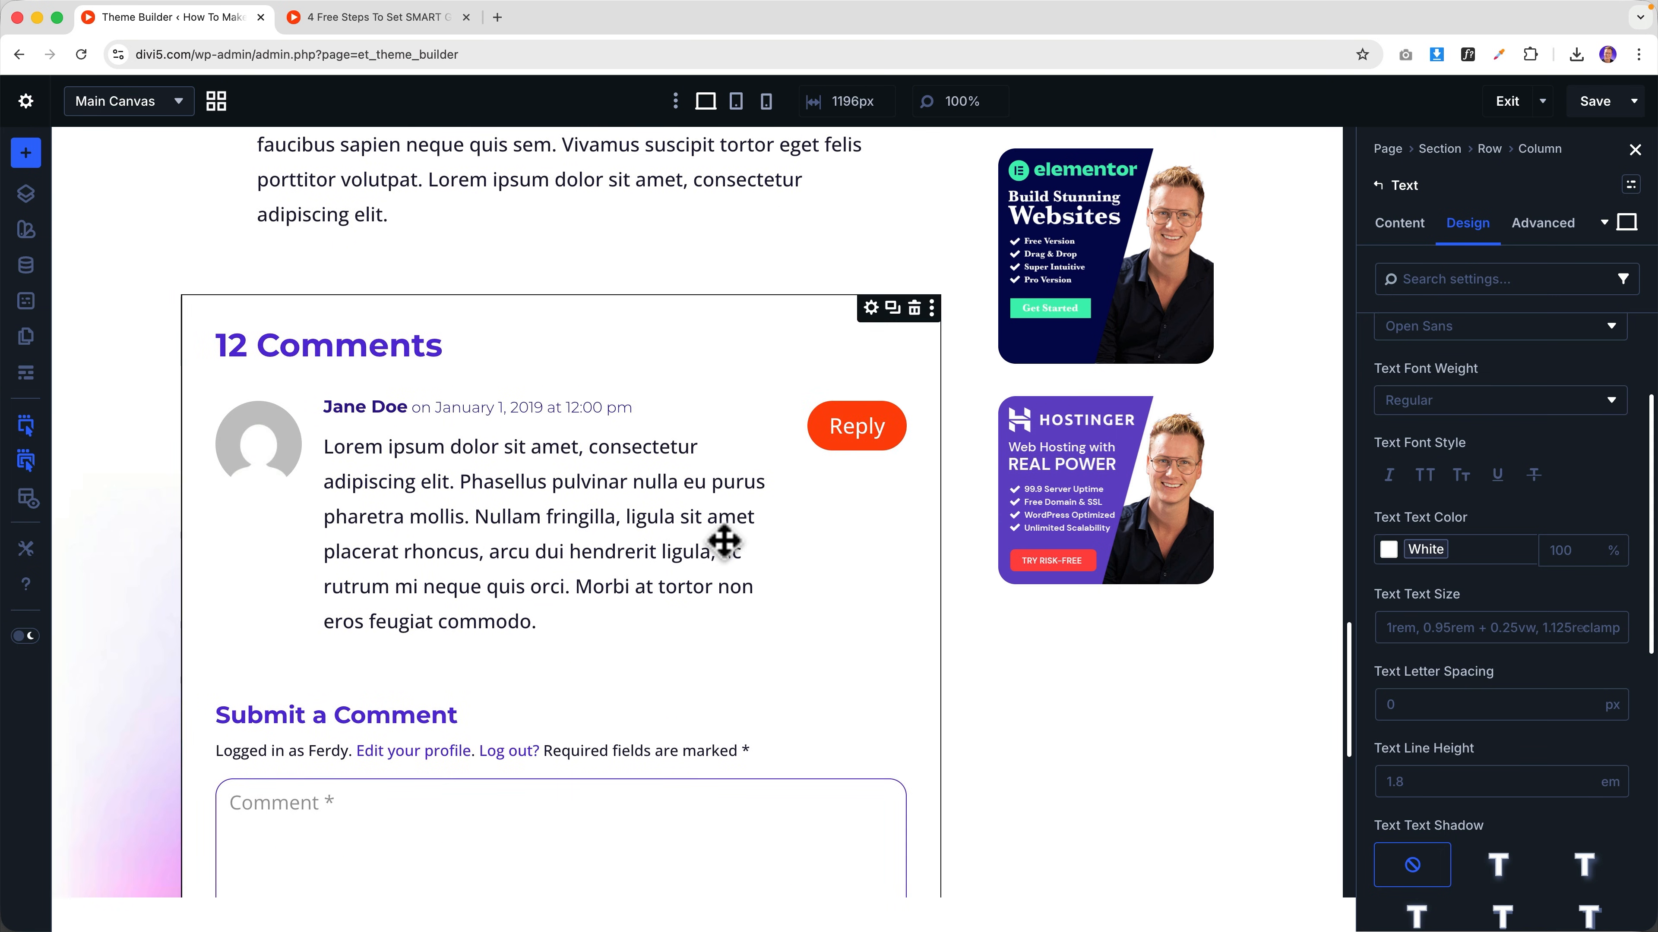
scroll(724, 541, down, 2)
scroll(629, 544, up, 15)
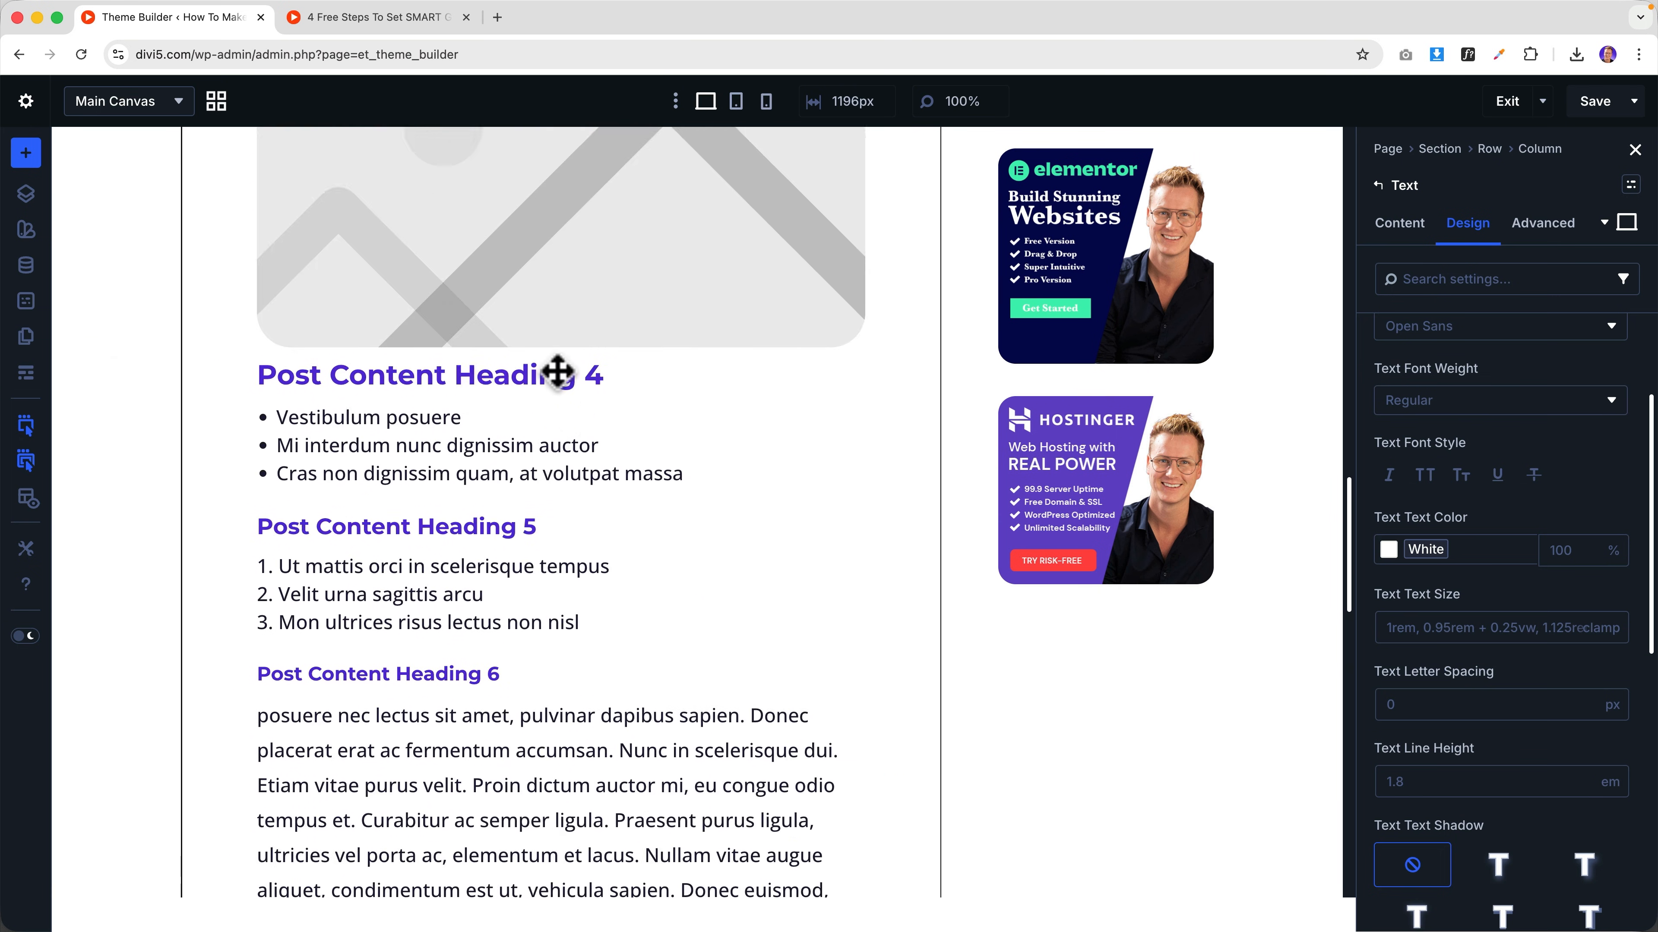
scroll(558, 373, up, 5)
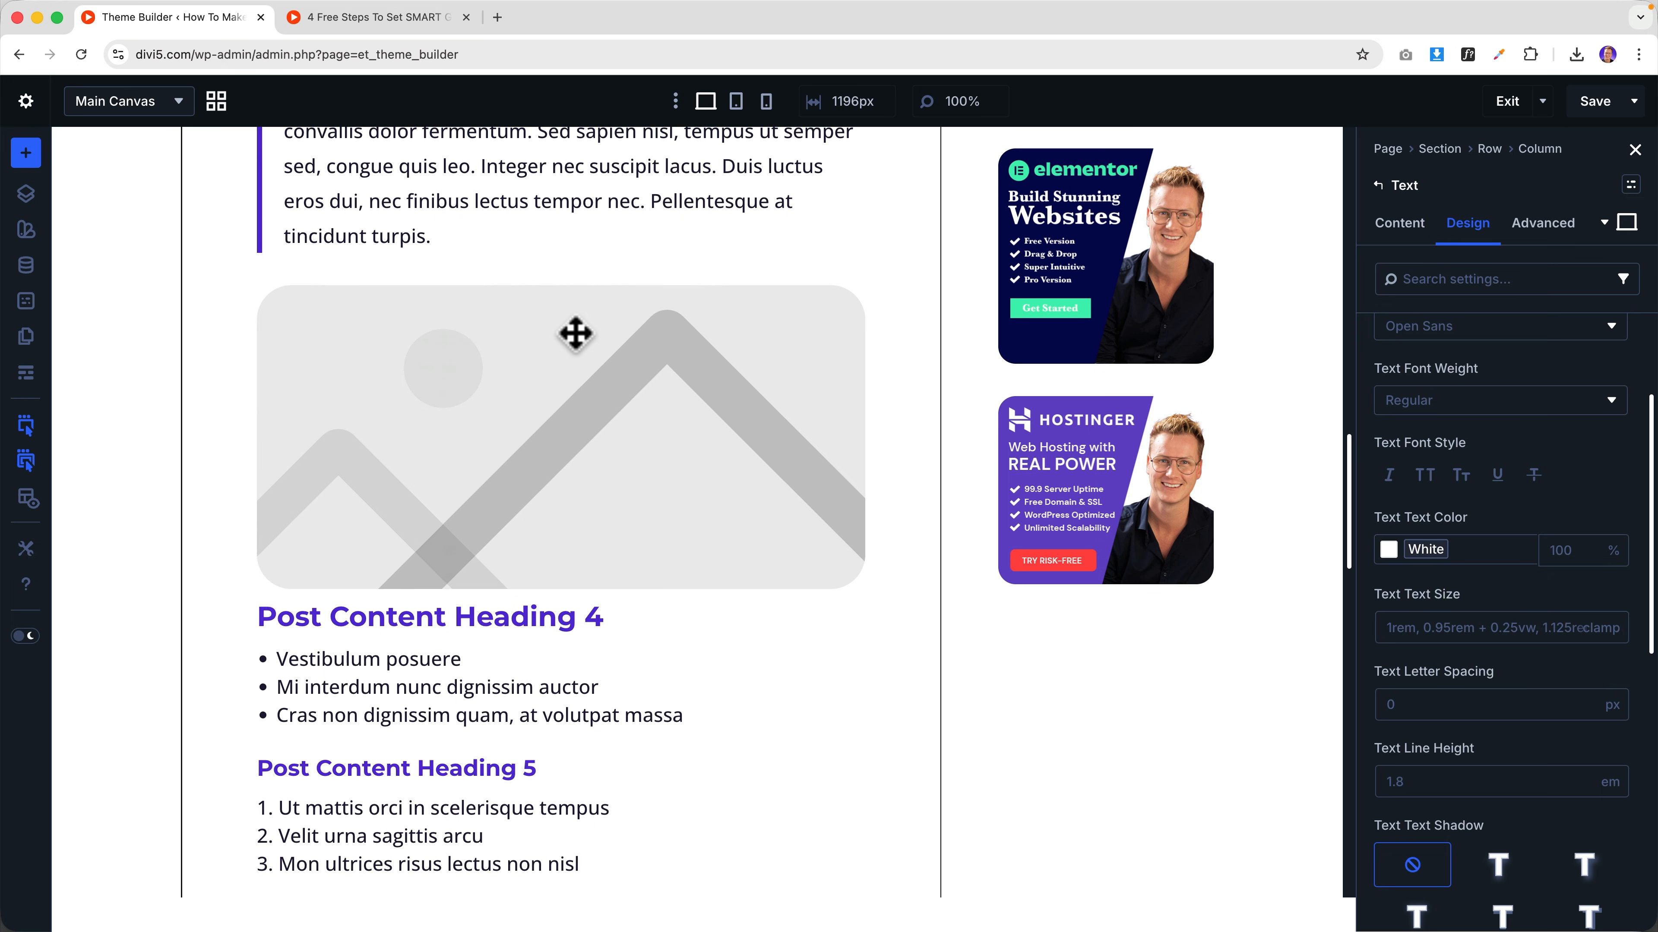
scroll(547, 385, down, 20)
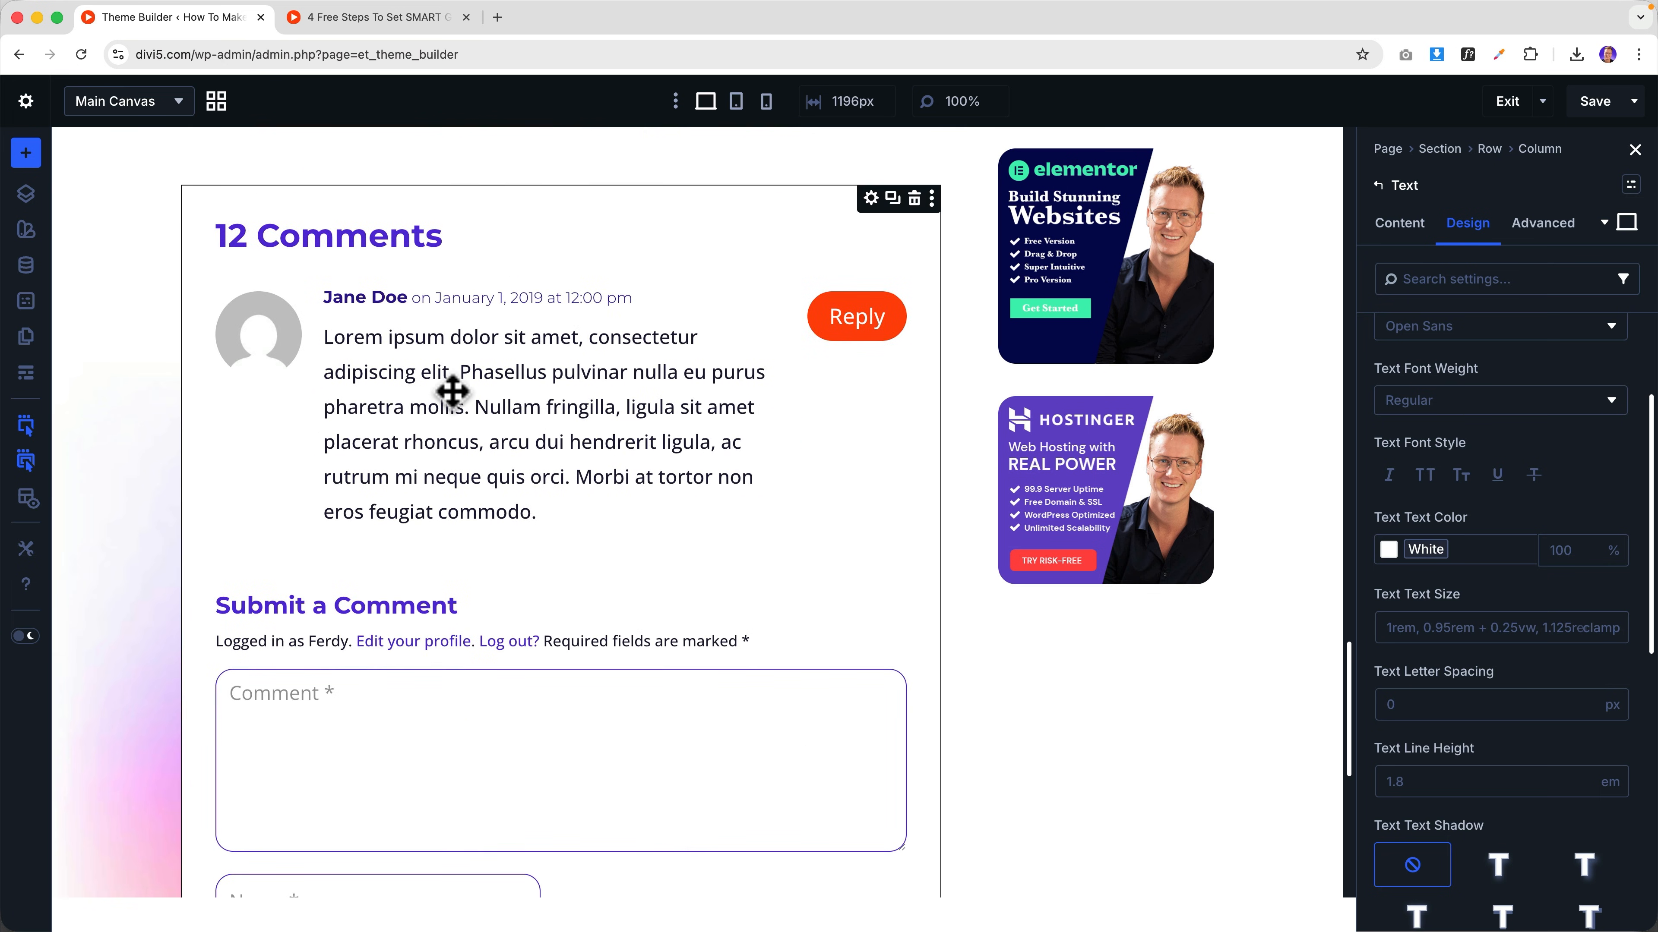
scroll(438, 374, down, 15)
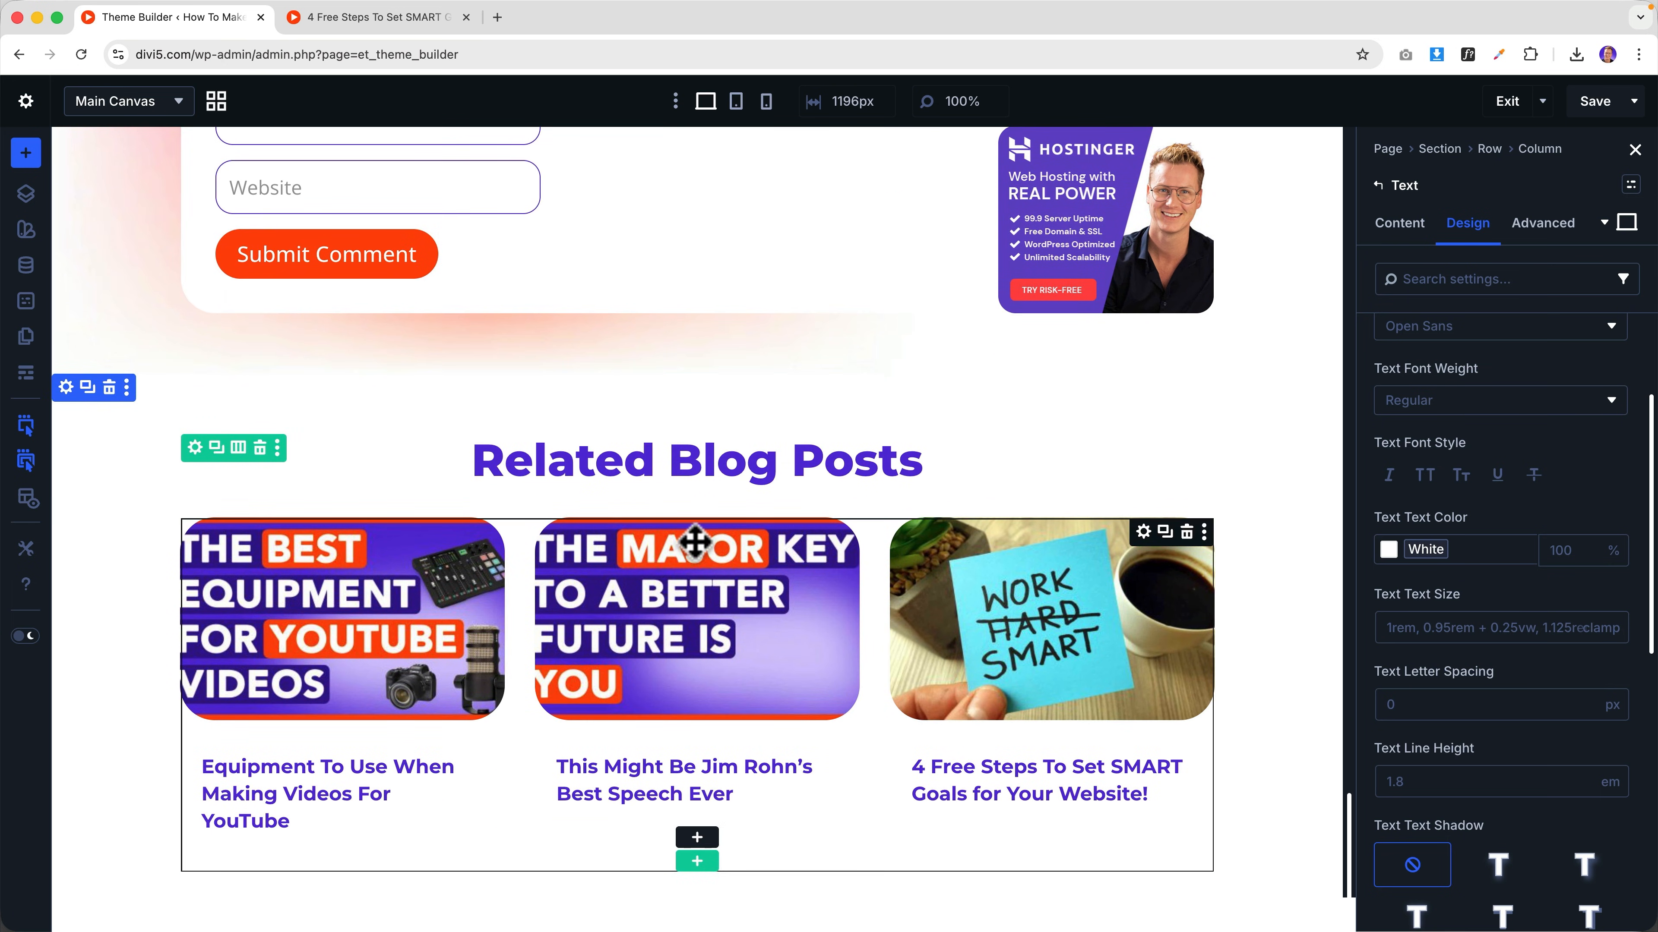
scroll(647, 512, up, 20)
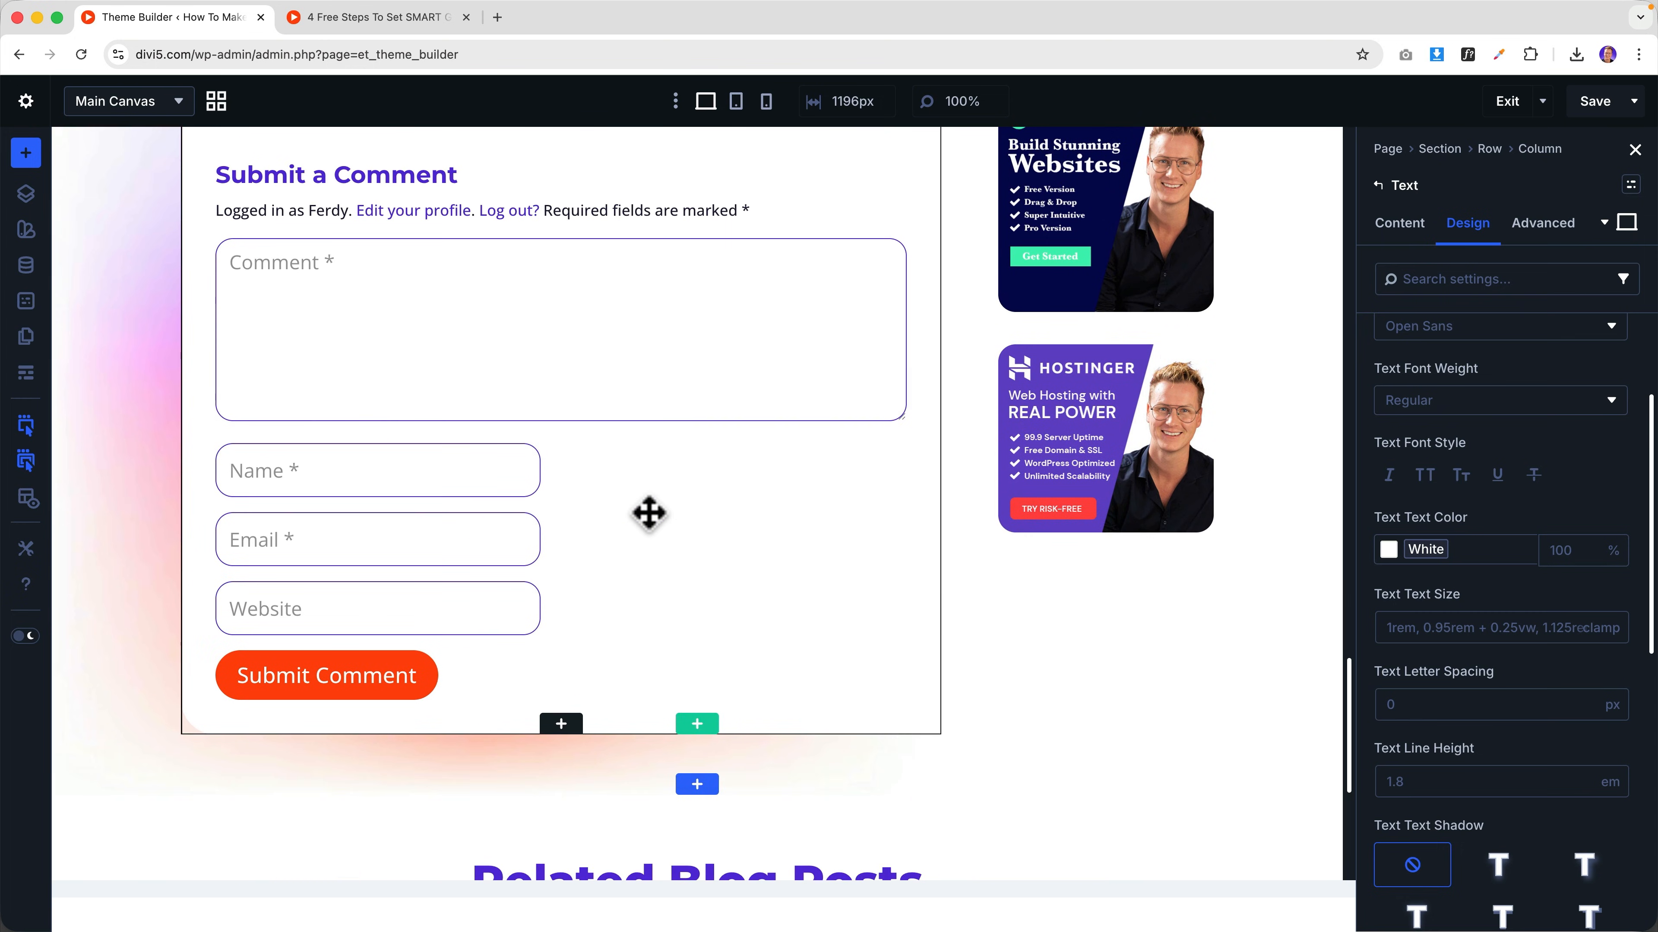
scroll(643, 508, up, 20)
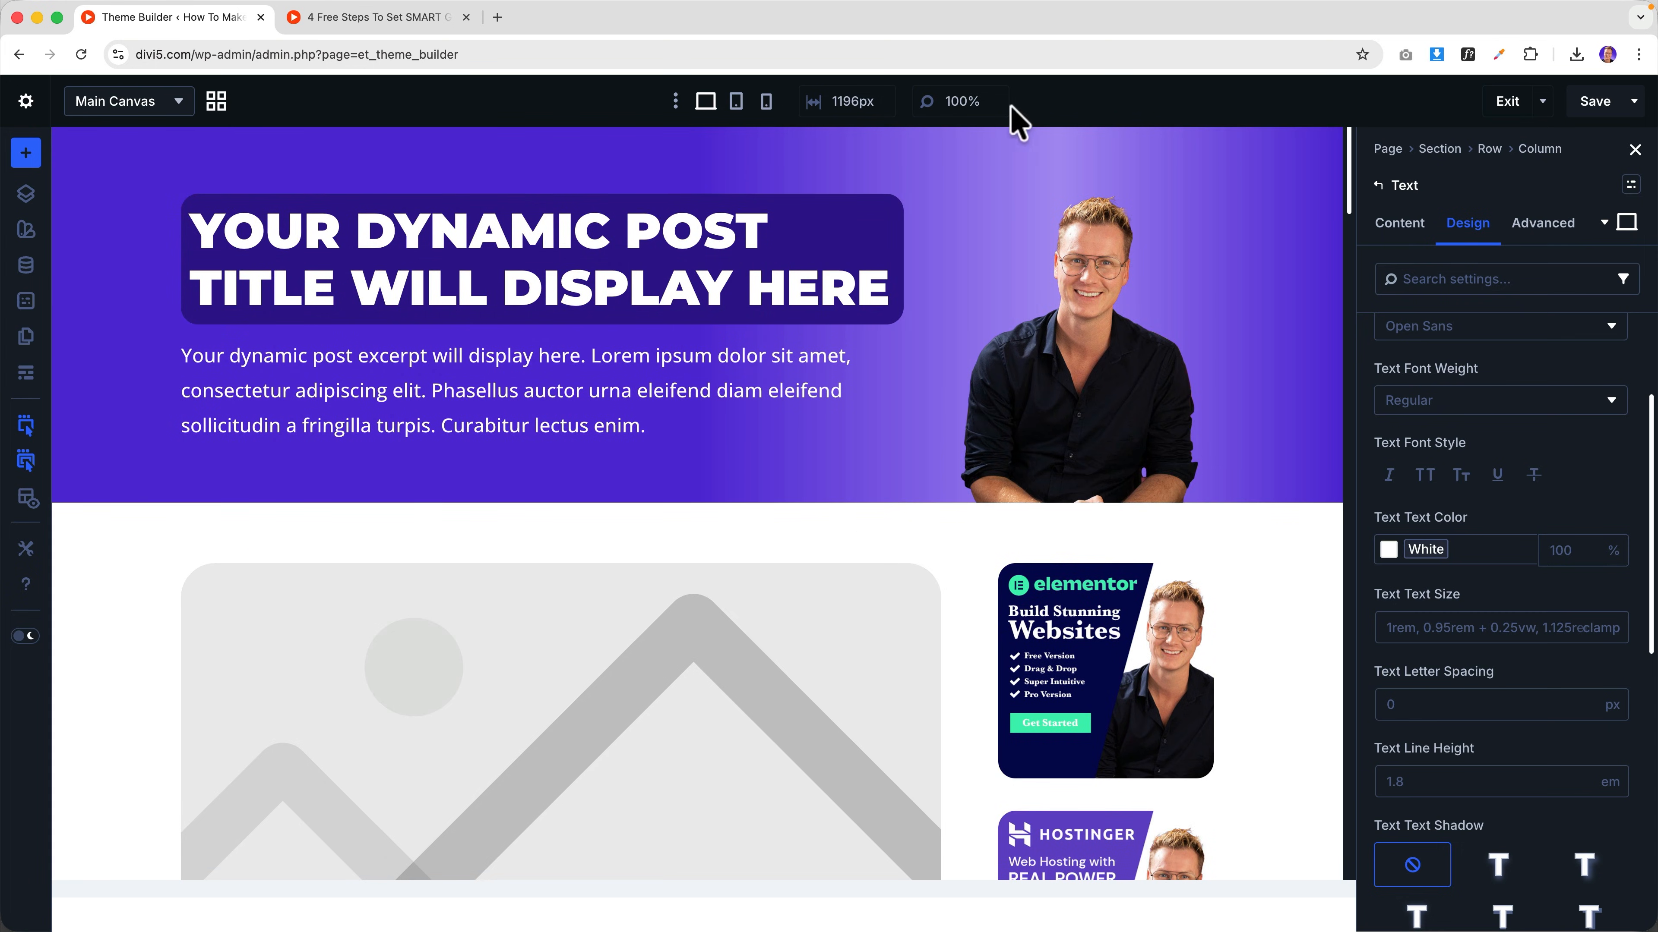
- Preview the template in the tablet and phone views, examining the hero and the icon row
click(738, 103)
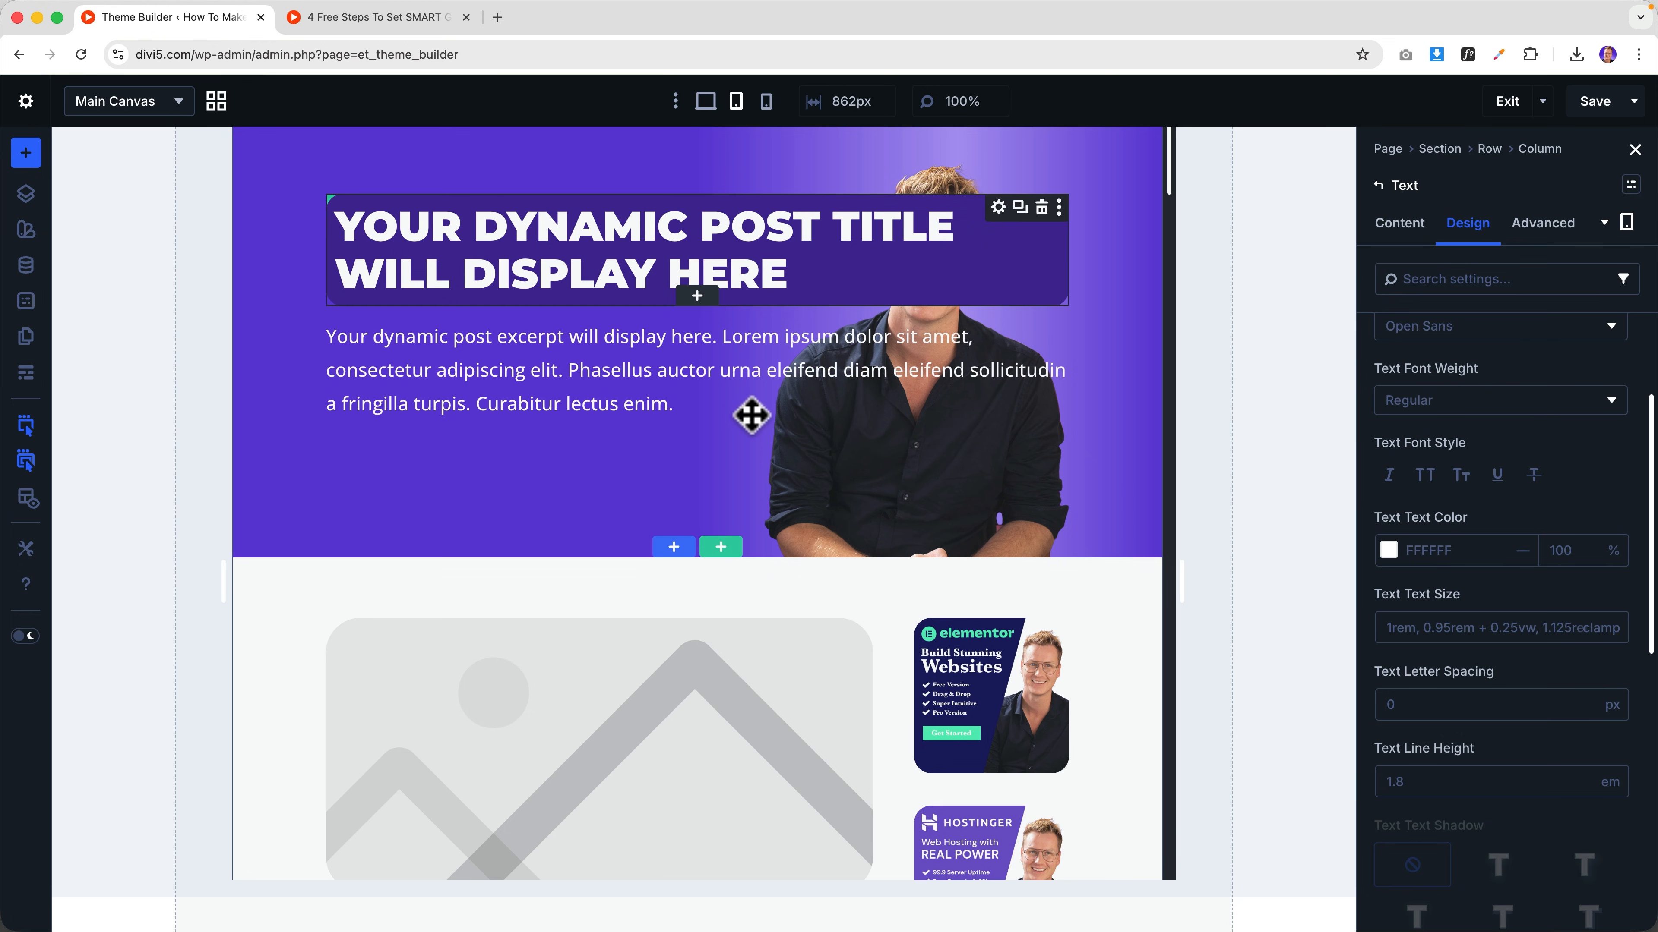
scroll(770, 432, down, 8)
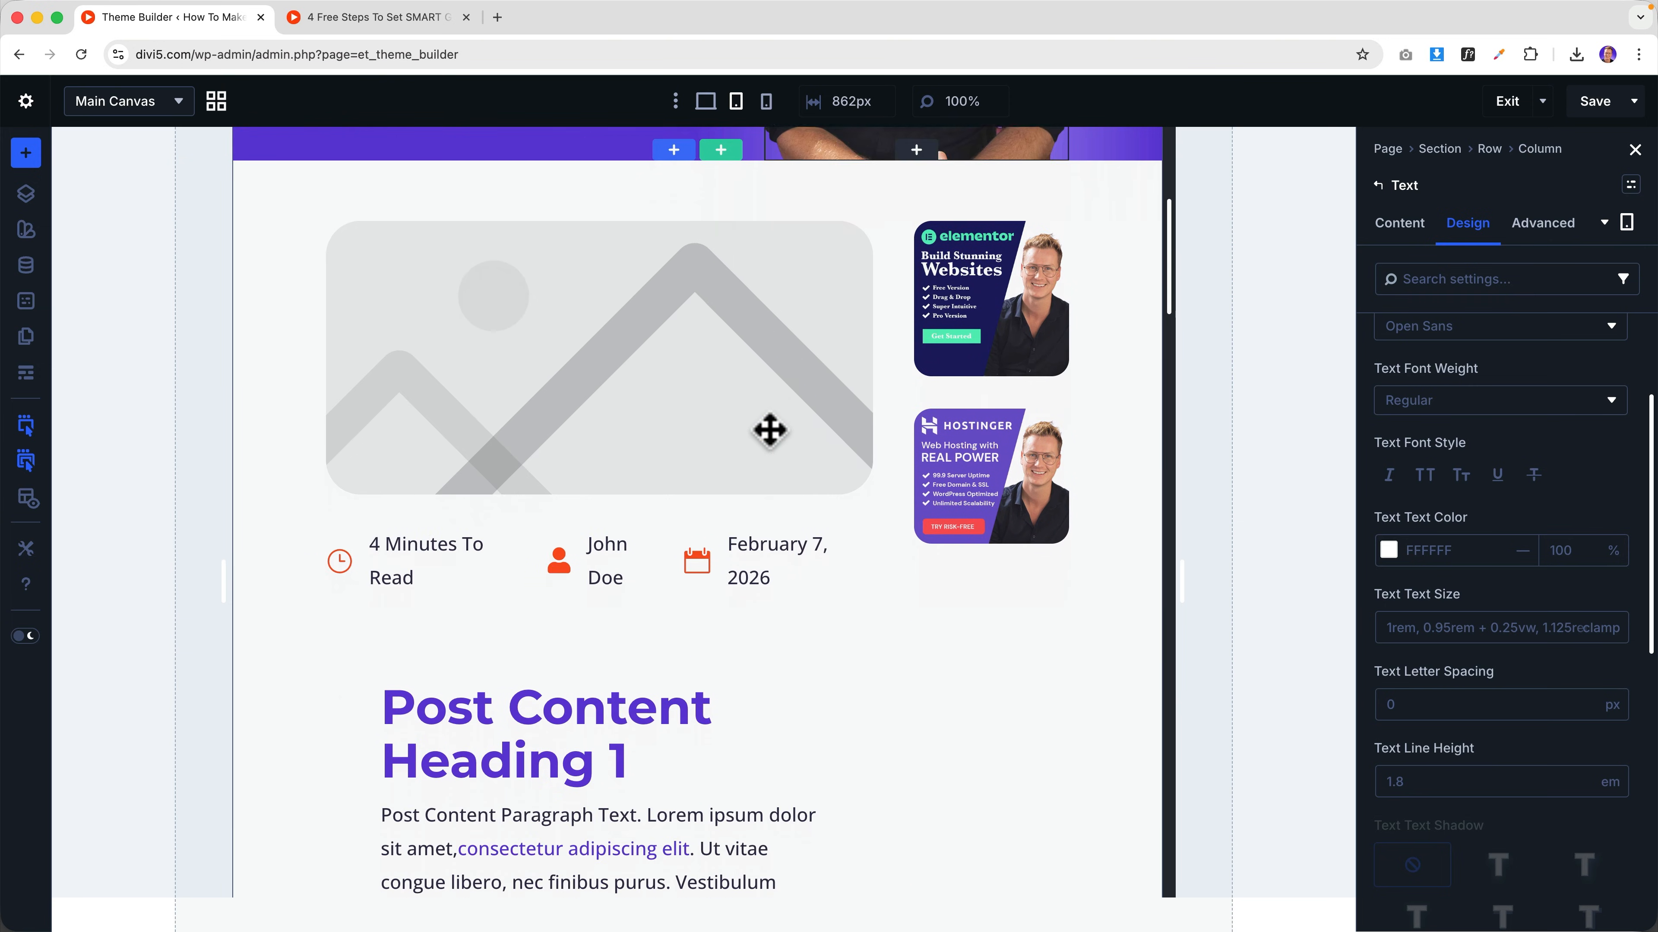
click(766, 101)
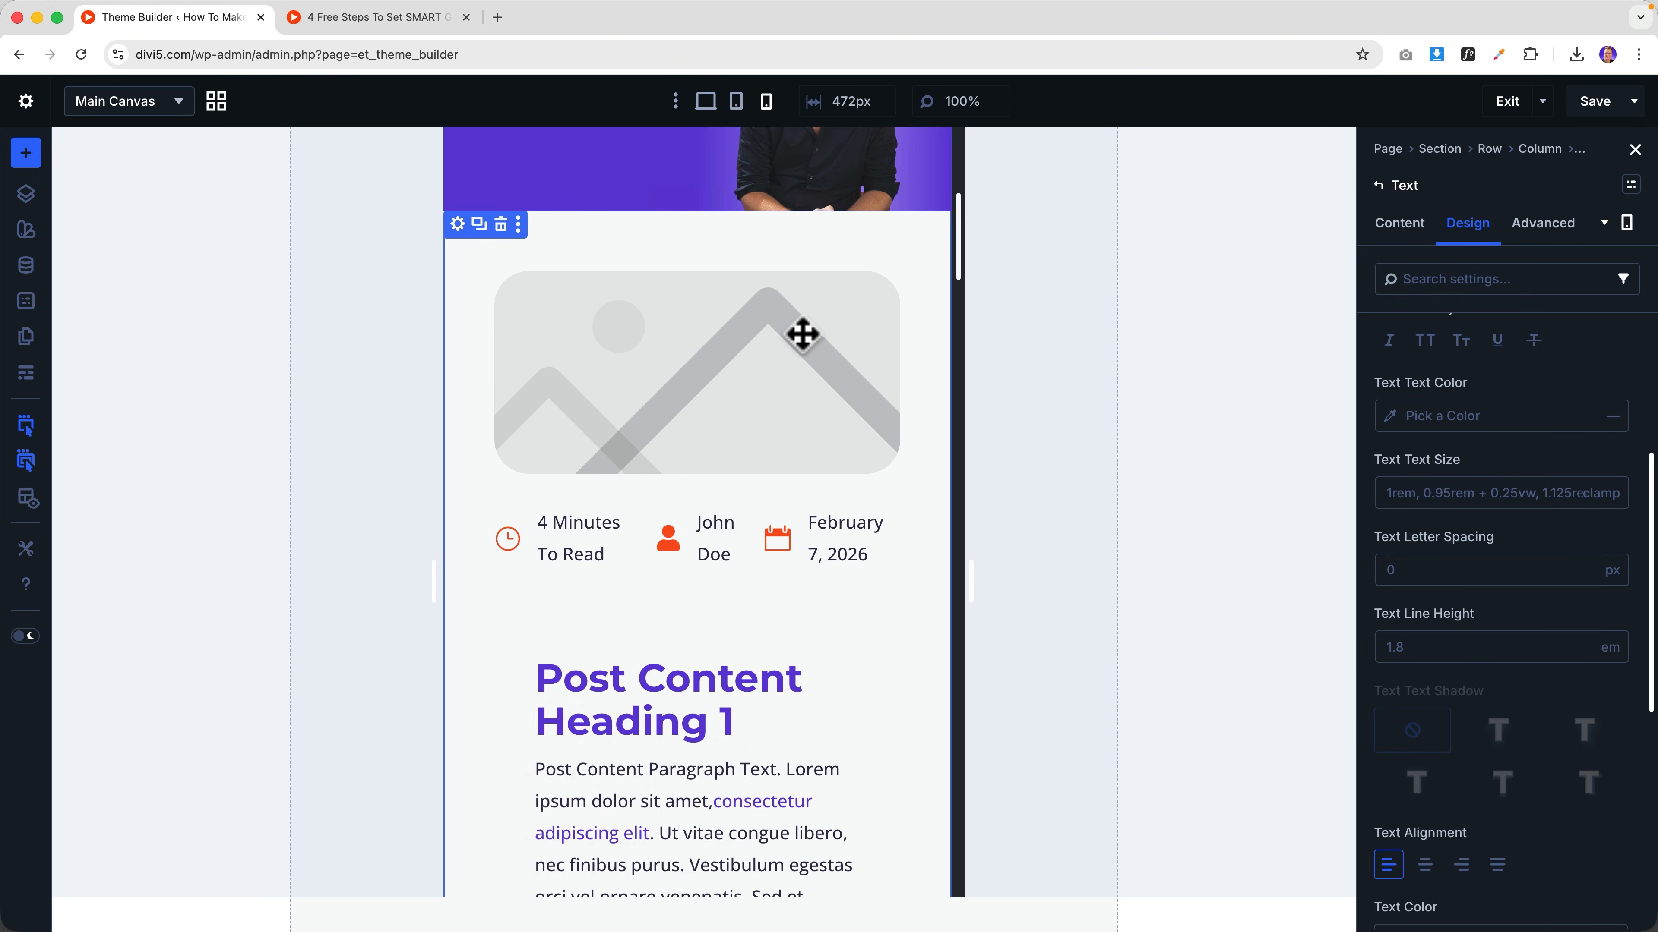
- Review the template's phone layout from the icon row through the post content and comments to the sidebar banners, ending at the hero
scroll(803, 334, down, 15)
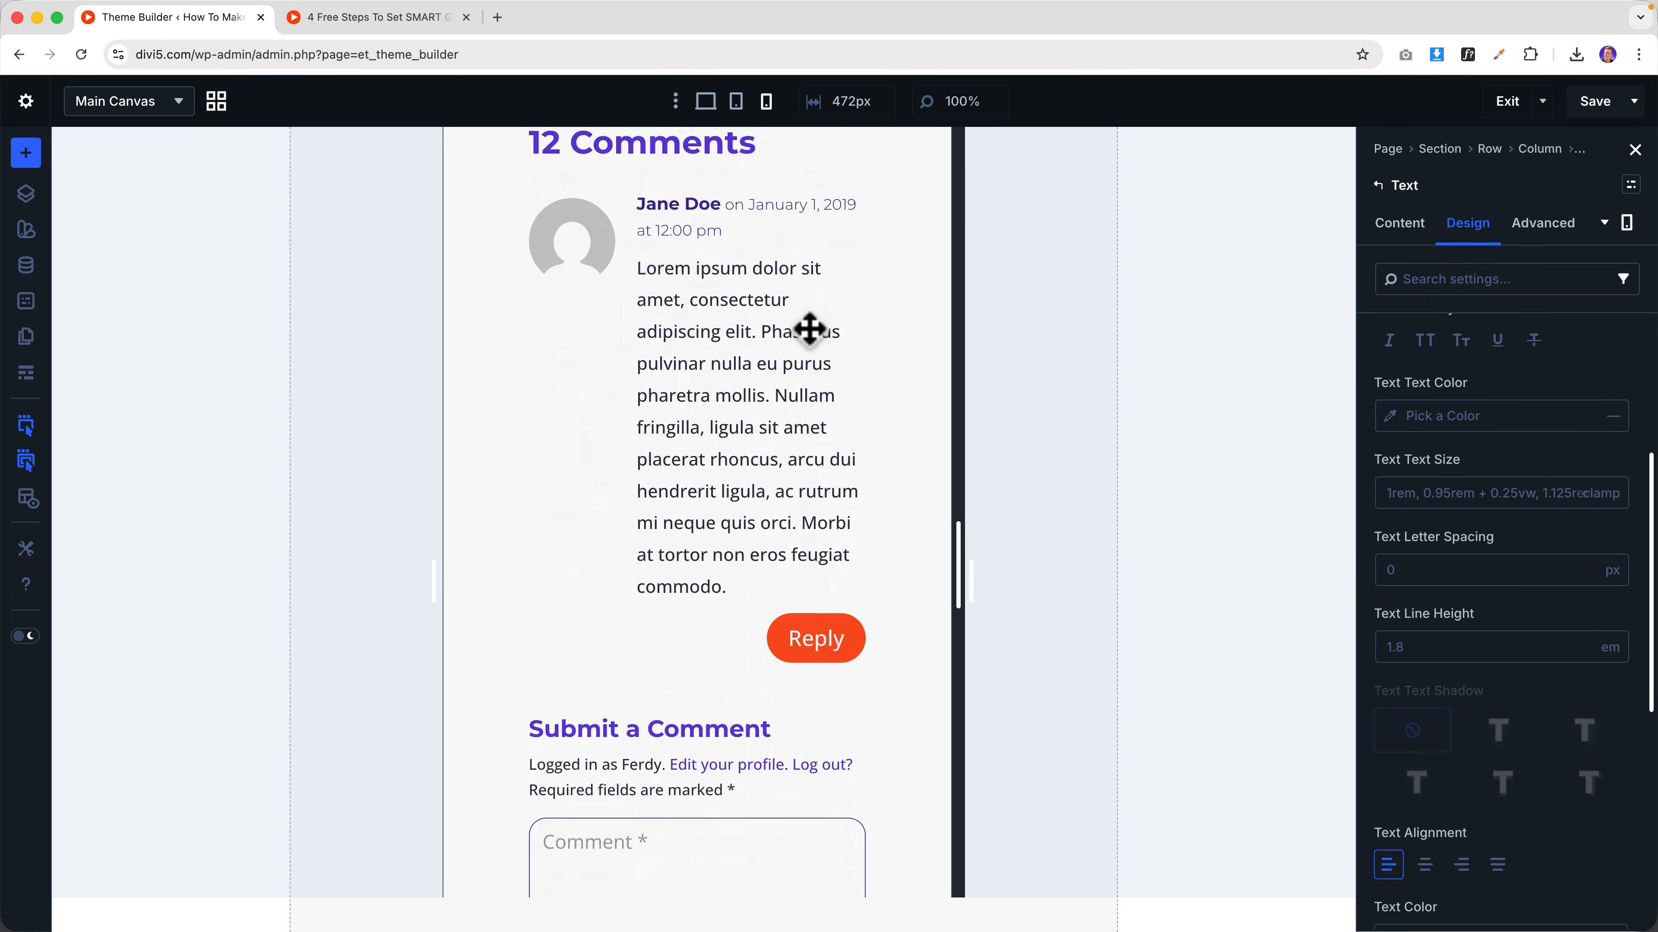
scroll(809, 330, down, 20)
scroll(808, 330, up, 7)
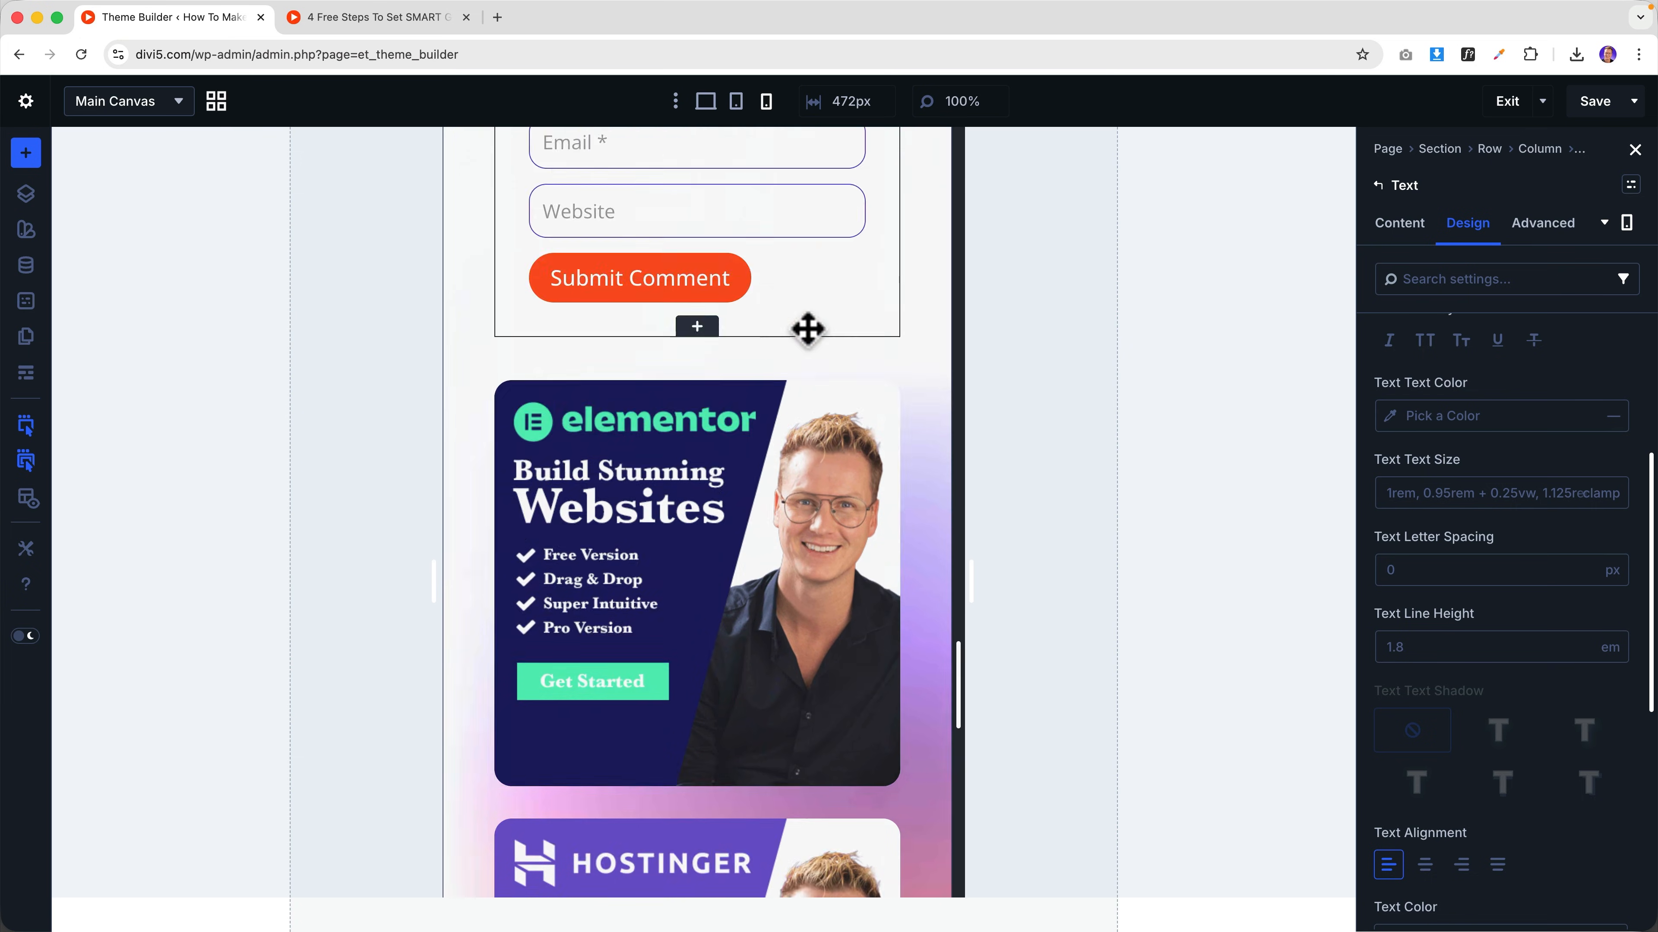
scroll(809, 326, up, 15)
click(736, 184)
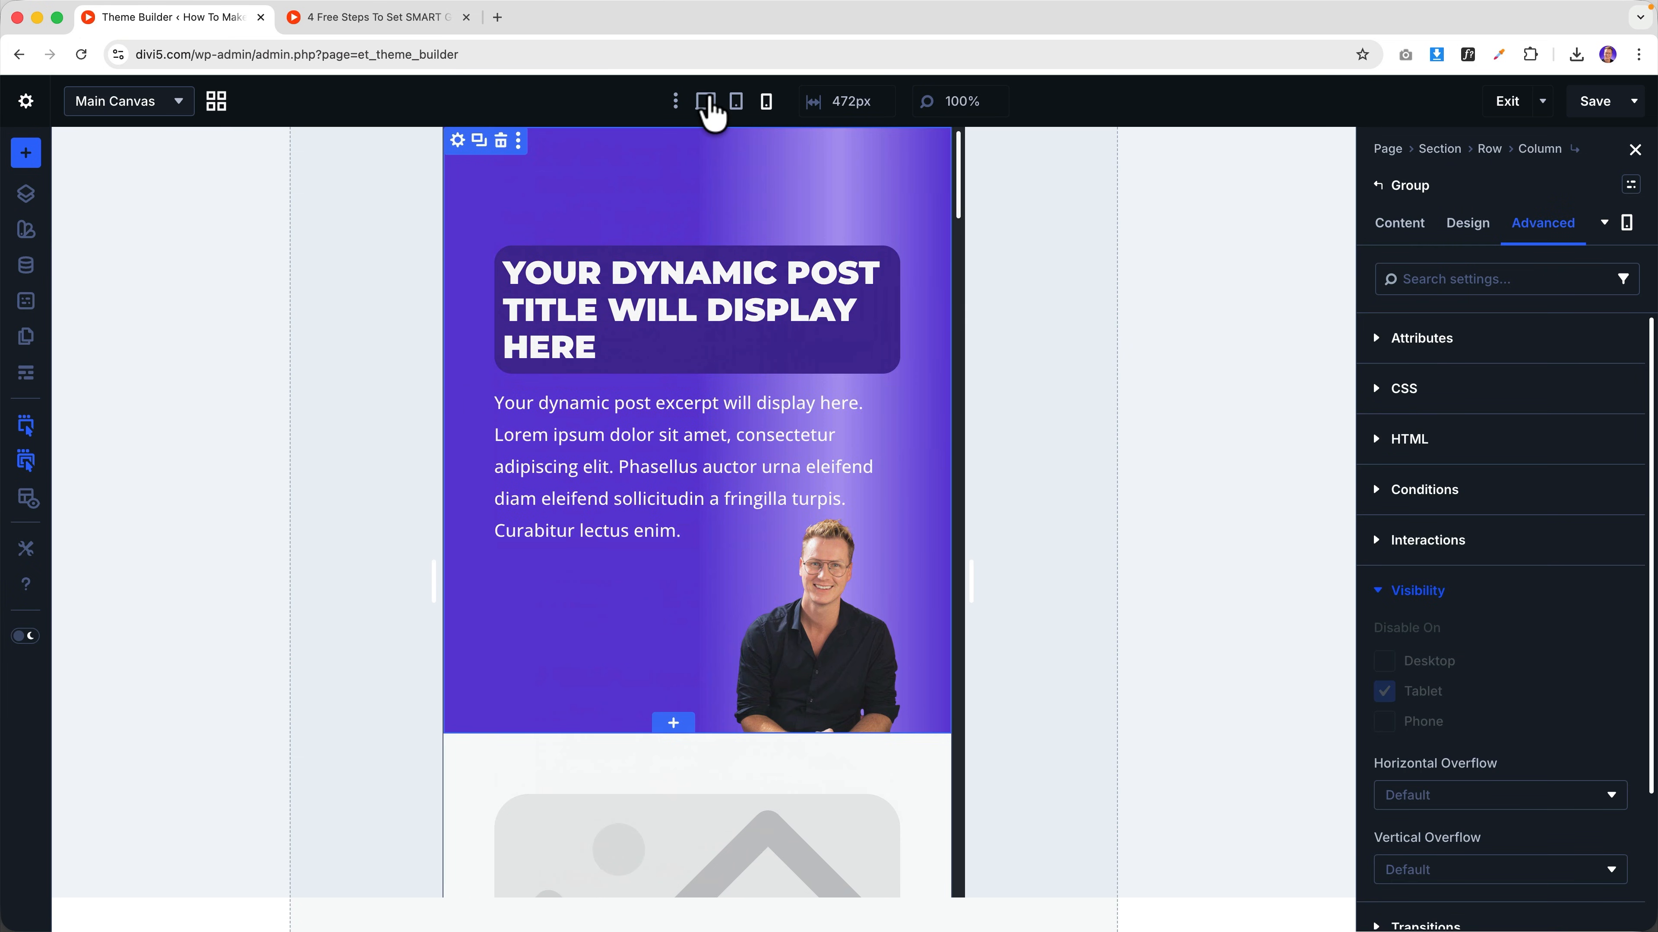
- Save the template in desktop view and reload the live SMART goals post to check the hero excerpt
click(707, 102)
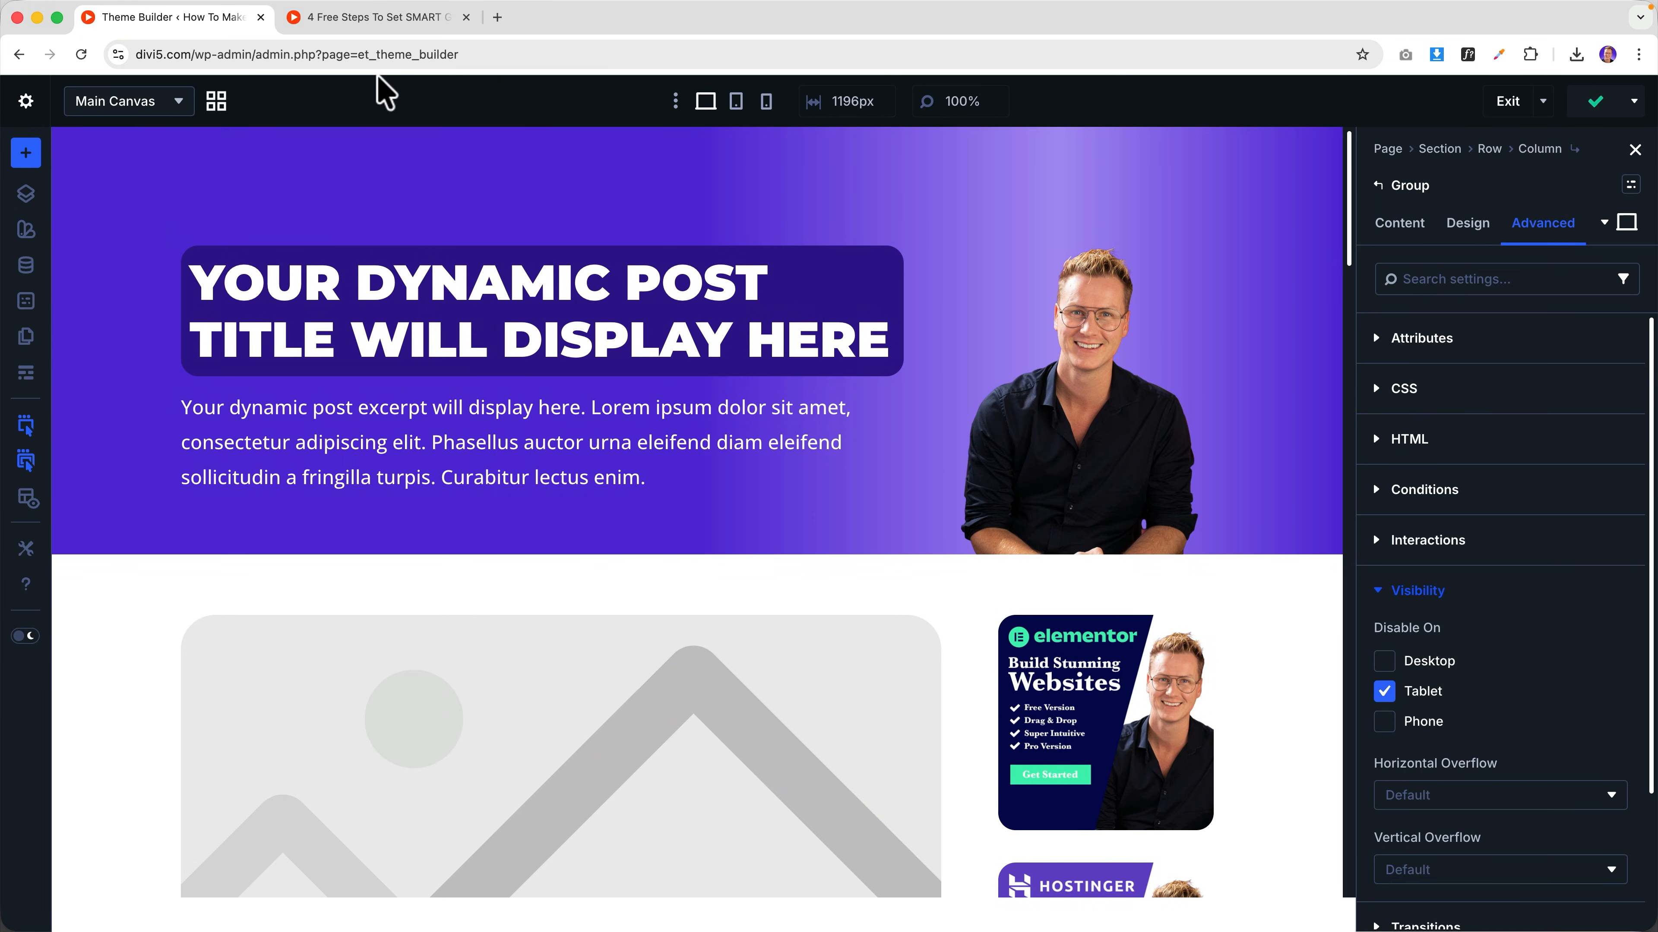
click(379, 25)
scroll(163, 317, up, 9)
scroll(156, 327, down, 1)
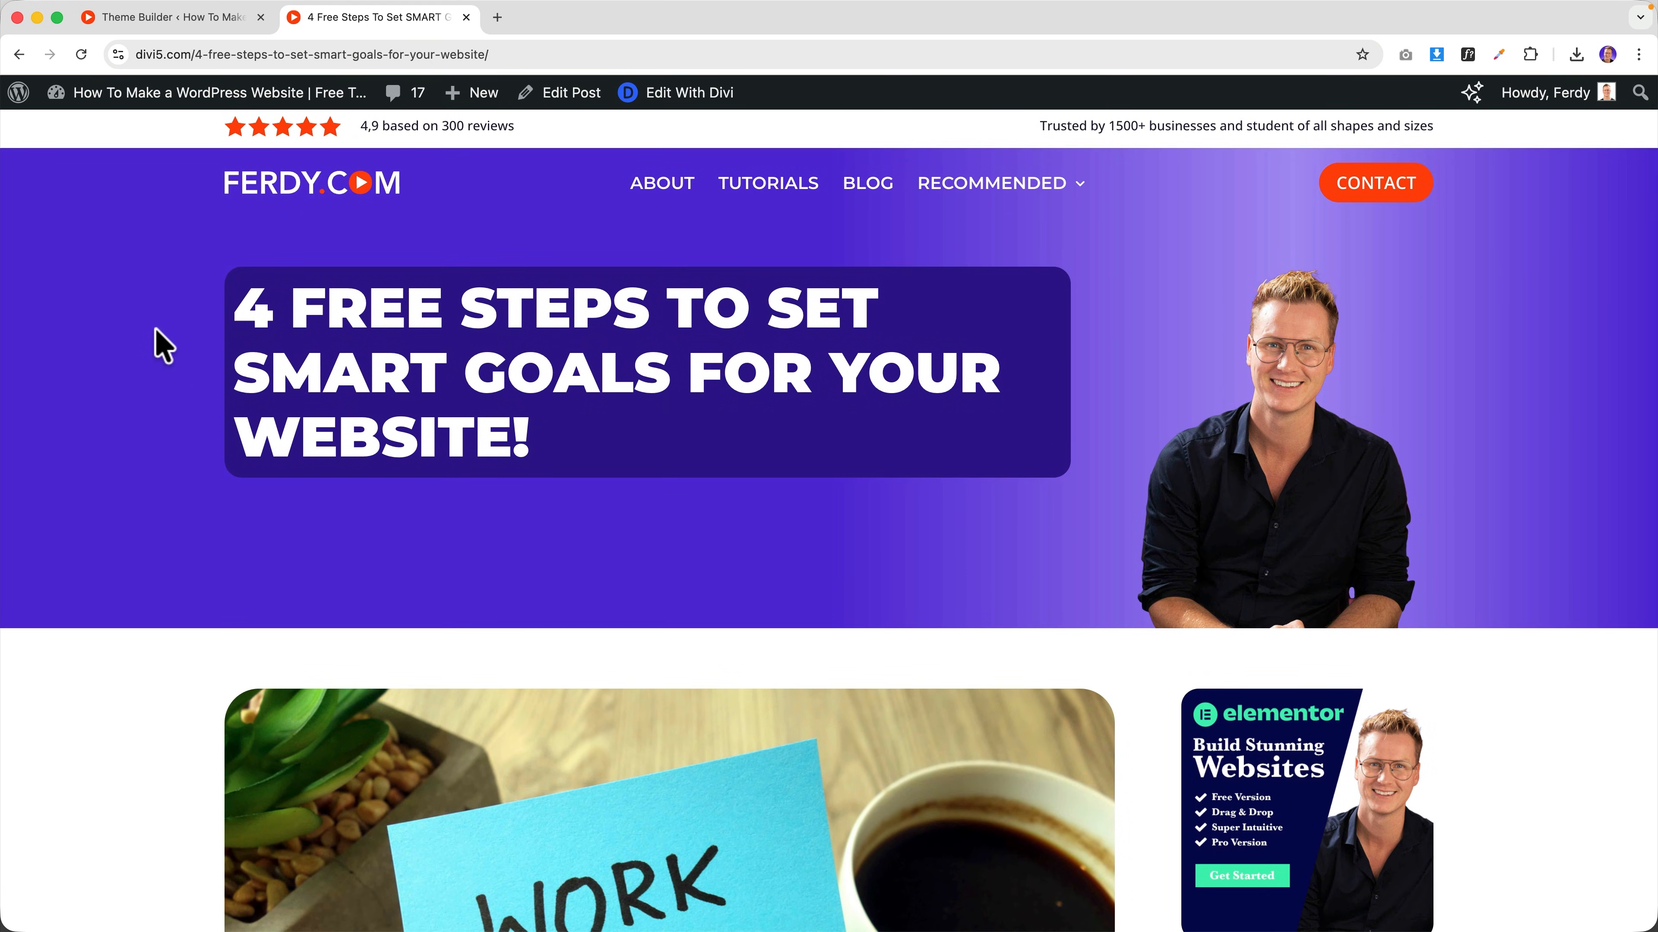
key(super+r)
scroll(157, 332, down, 1)
scroll(374, 374, down, 2)
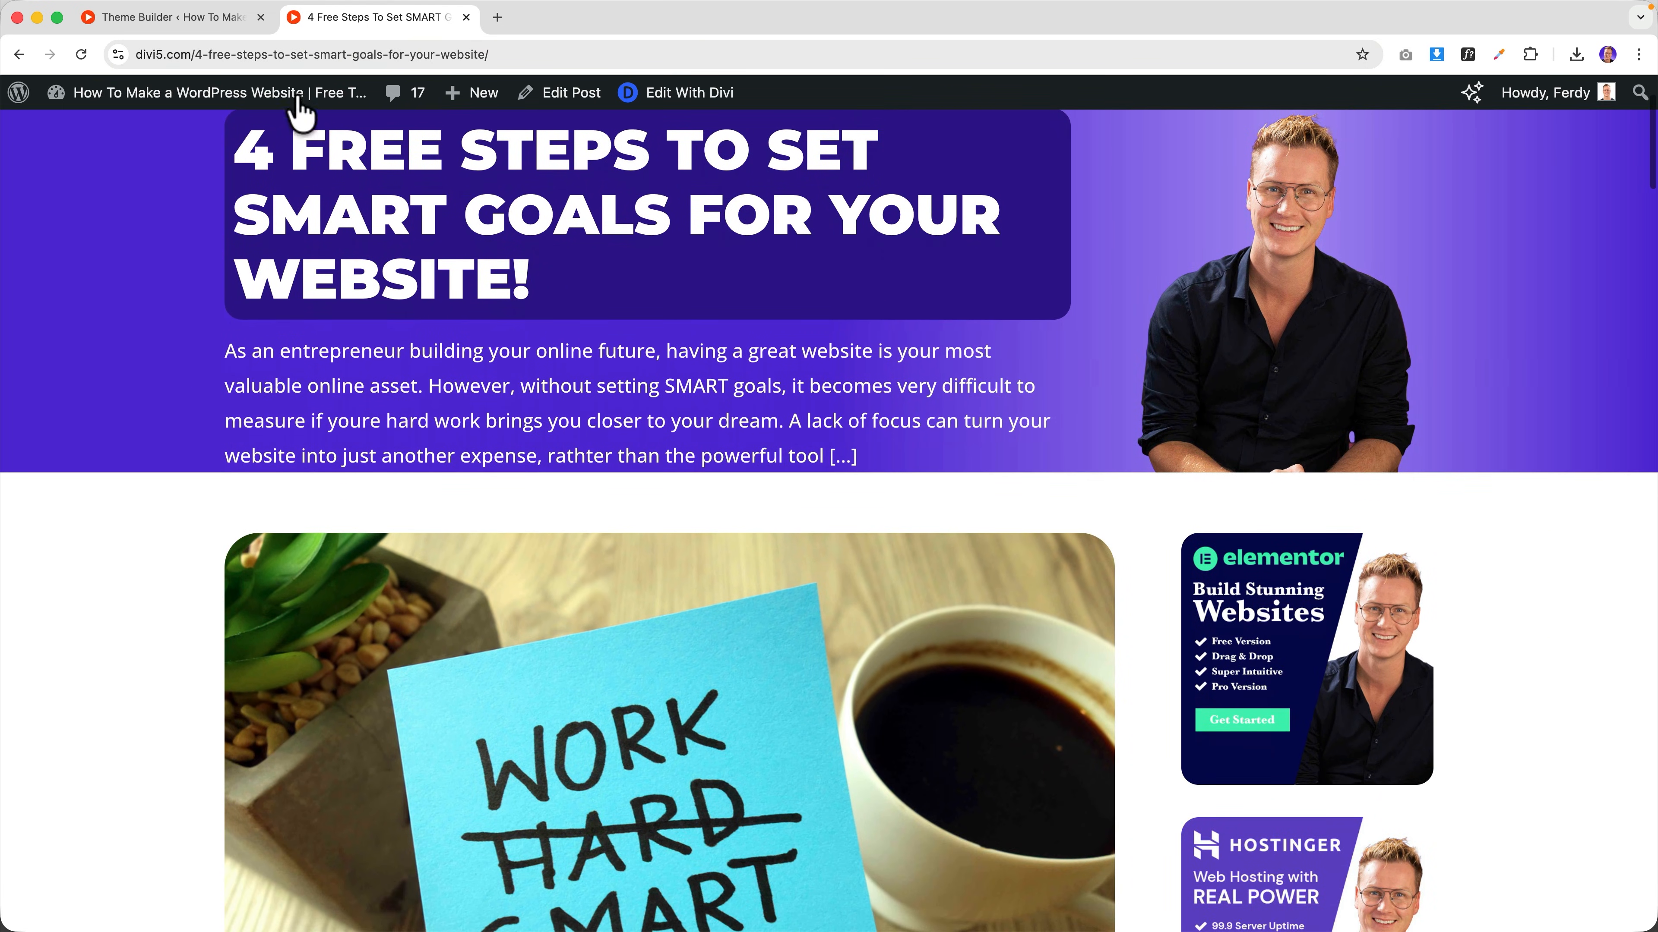
- Return to the Theme Builder and look through the content settings of the hero's post excerpt Text module
click(216, 19)
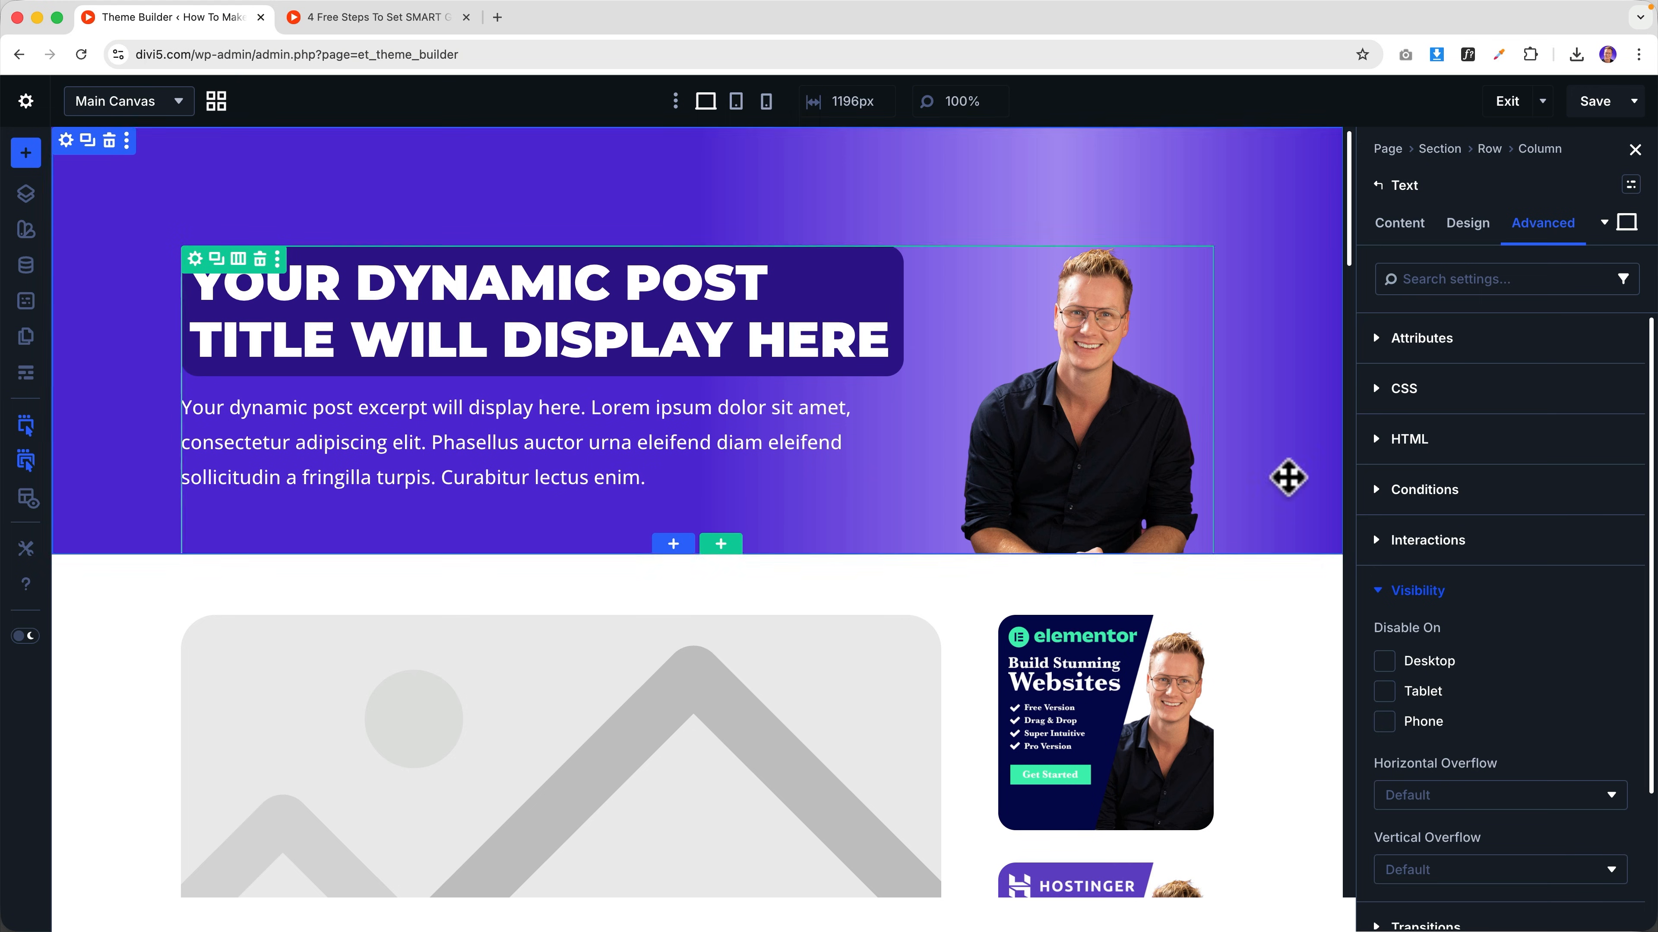
click(1424, 339)
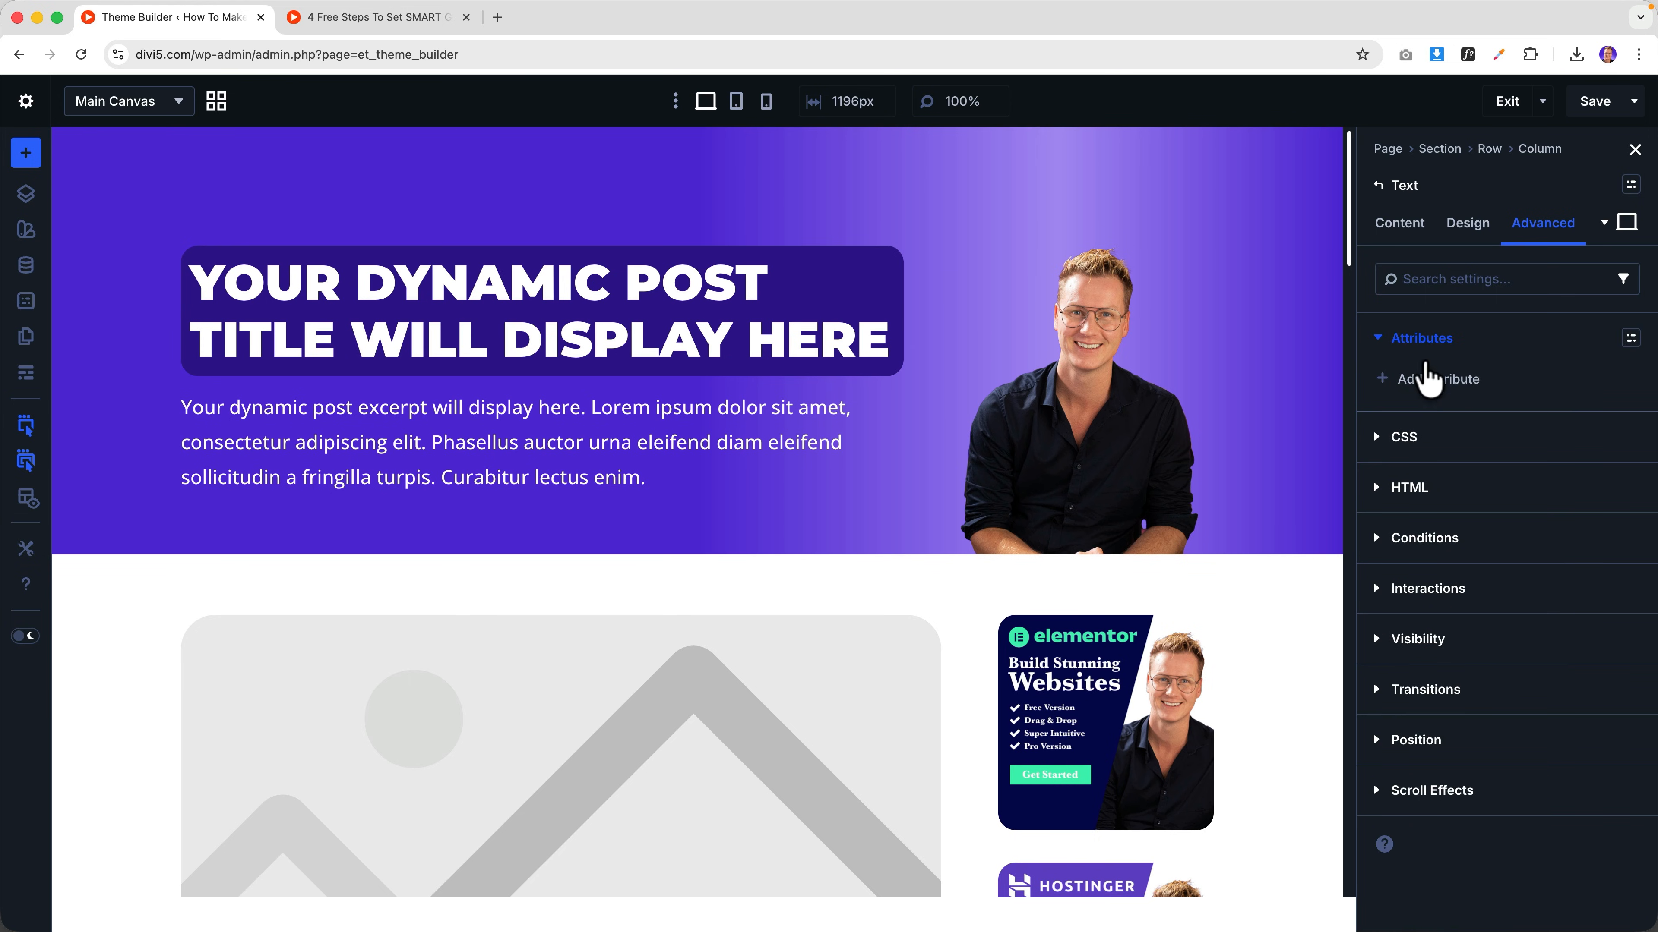
click(1403, 225)
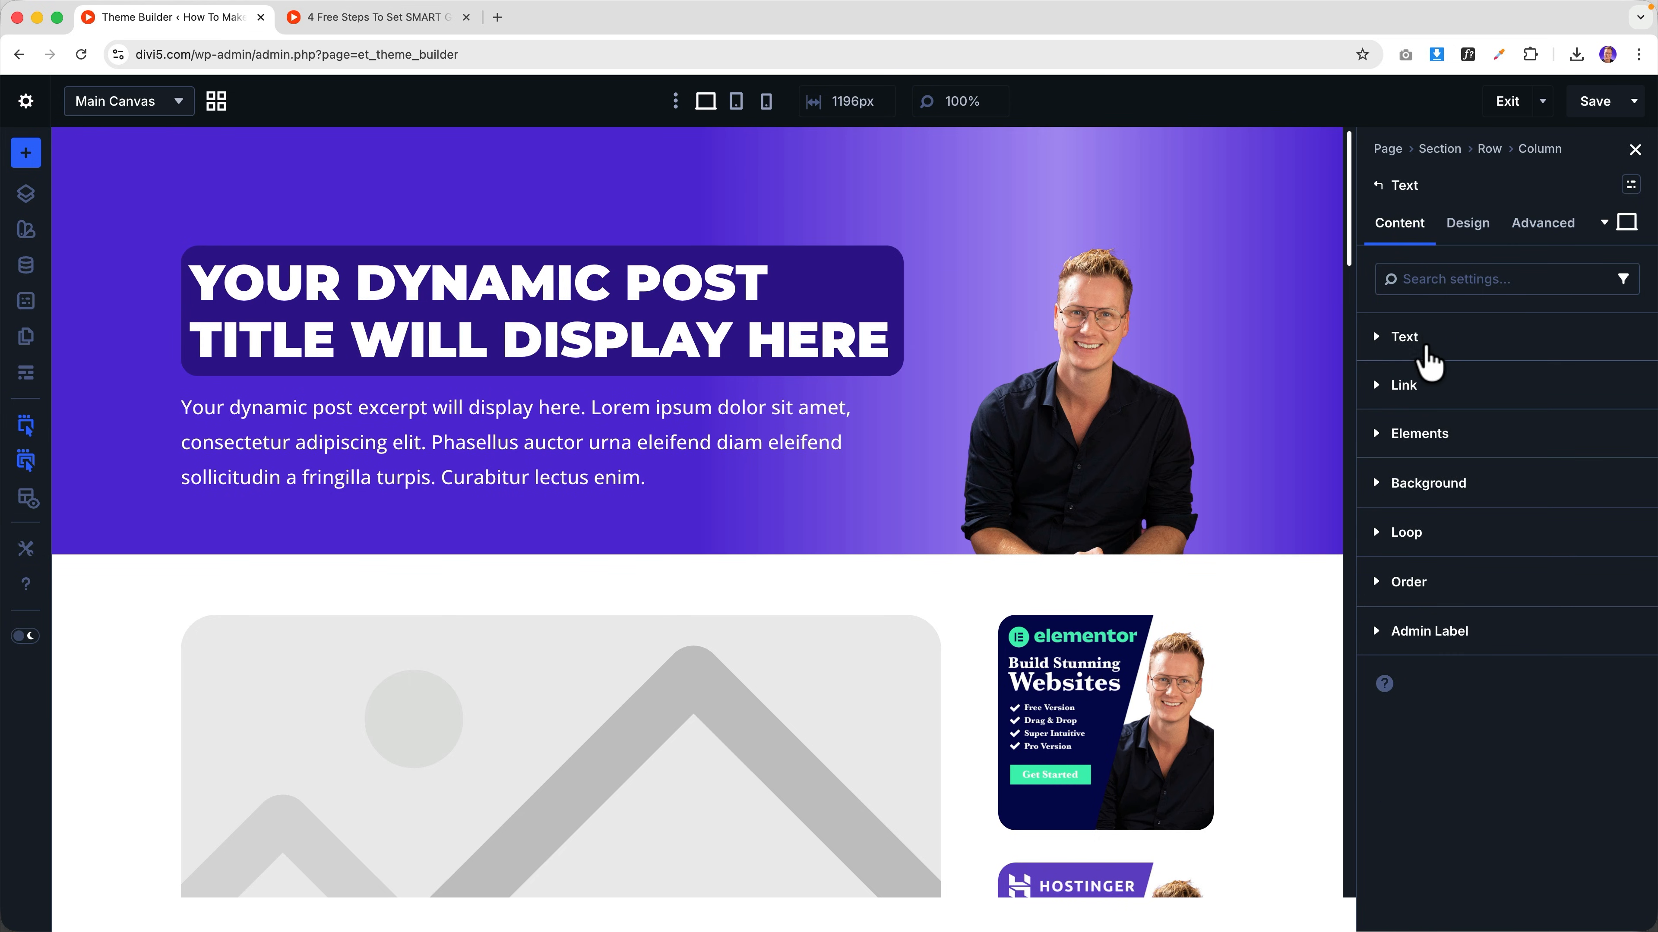
click(1426, 349)
click(1445, 555)
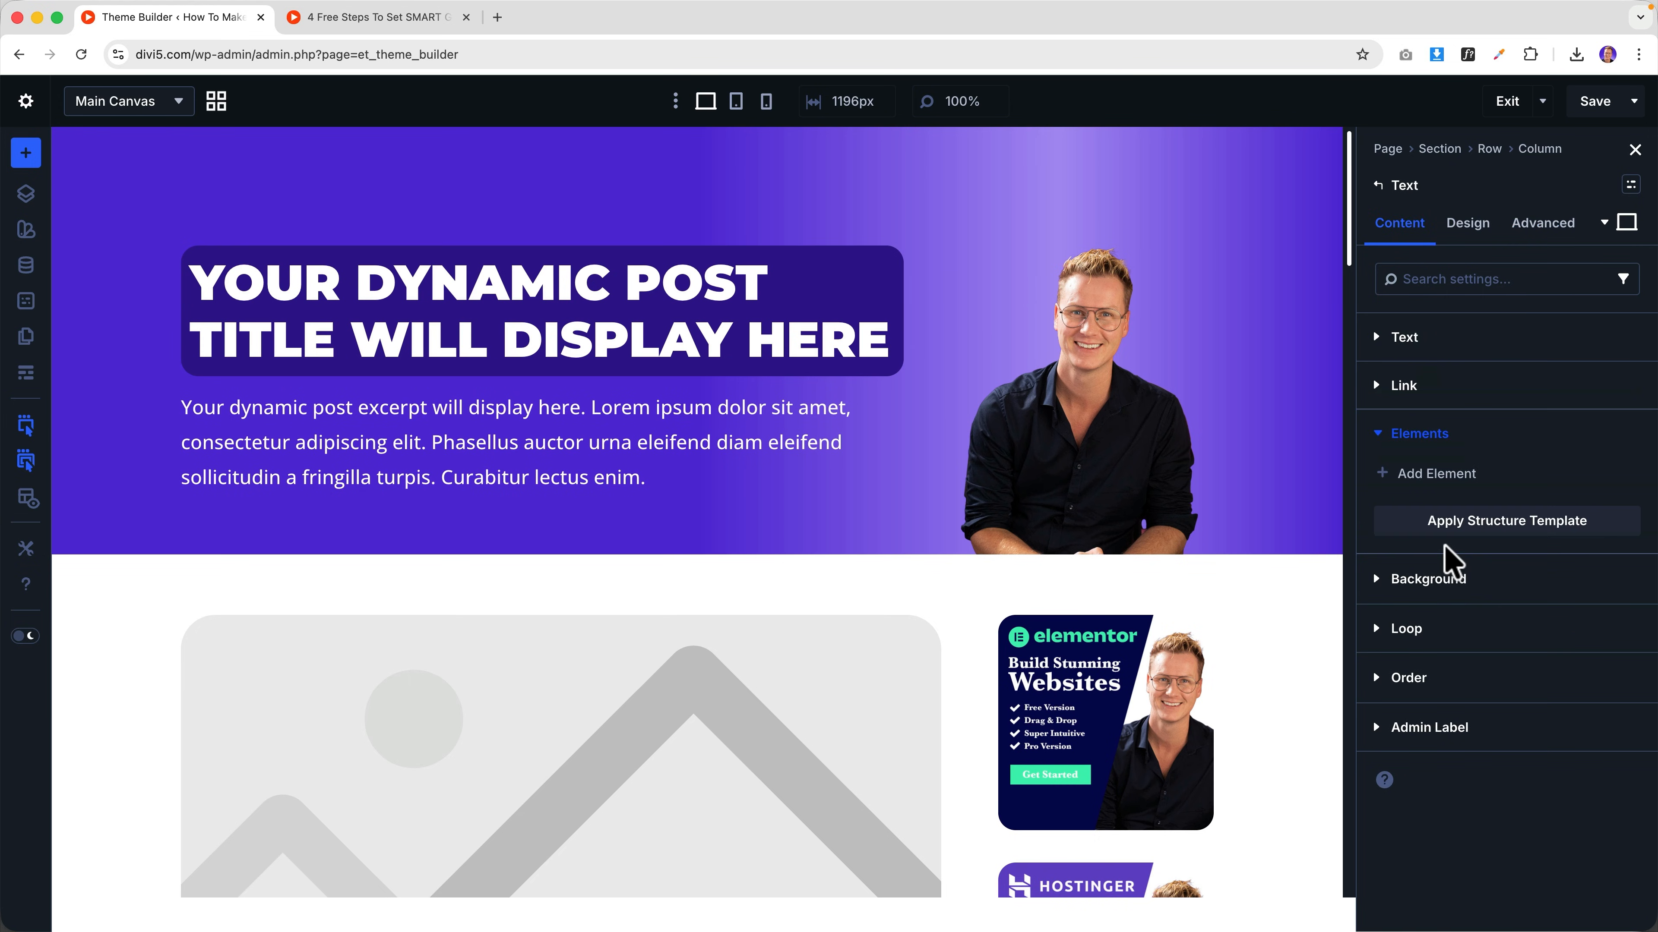
click(1410, 391)
click(1410, 341)
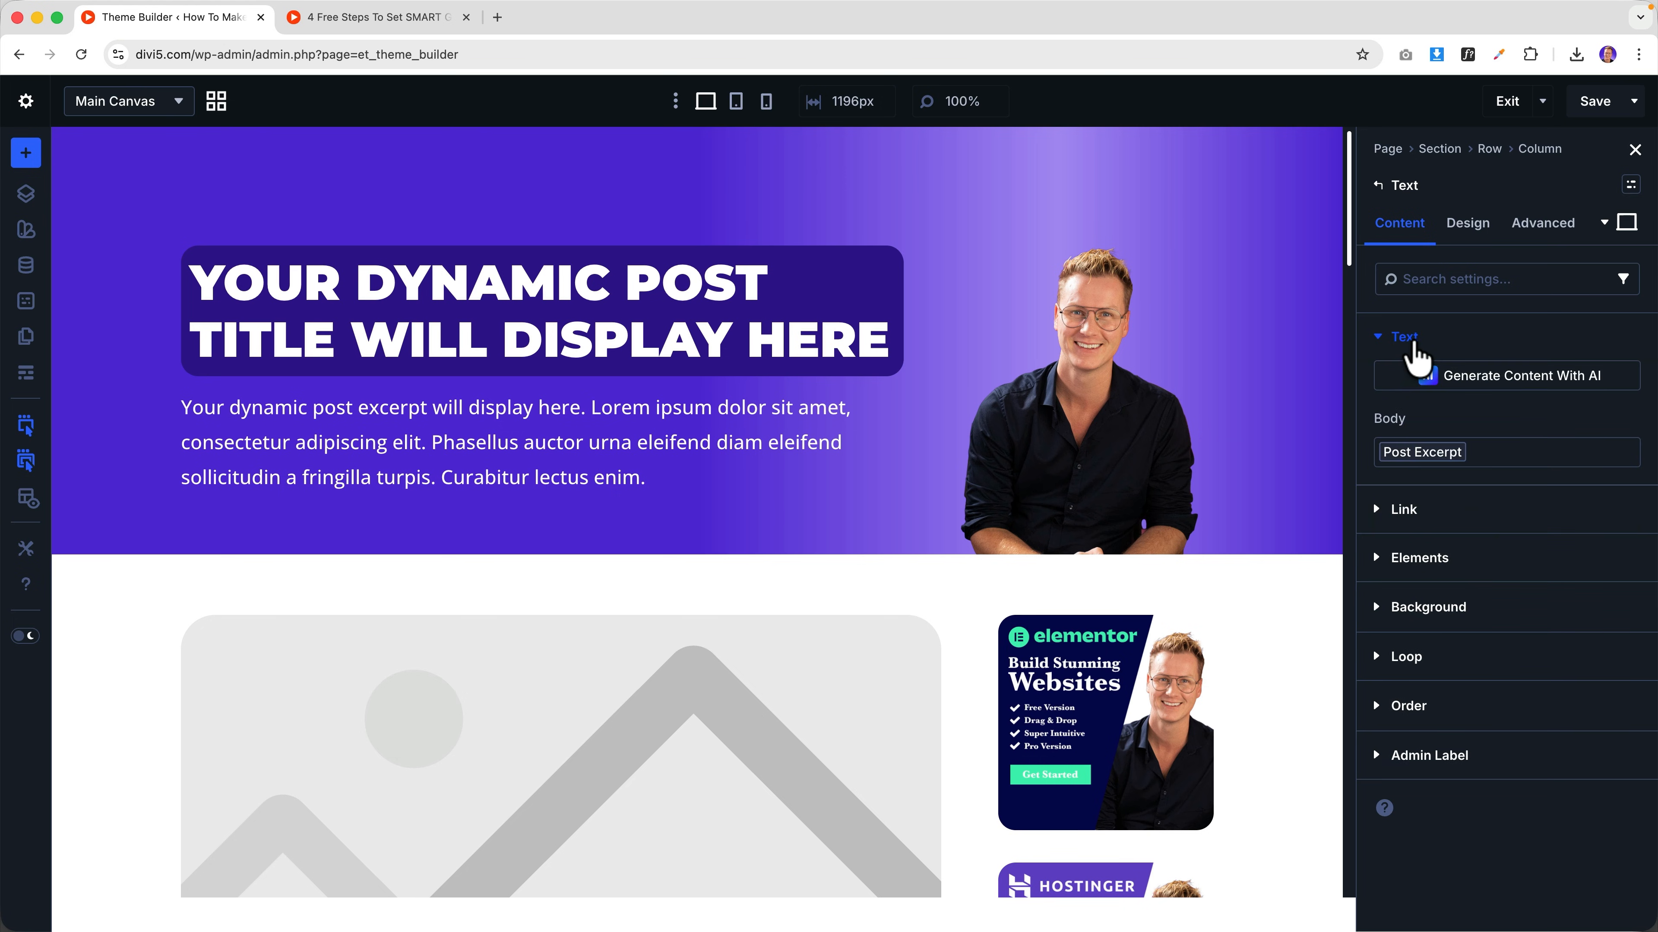
click(1410, 358)
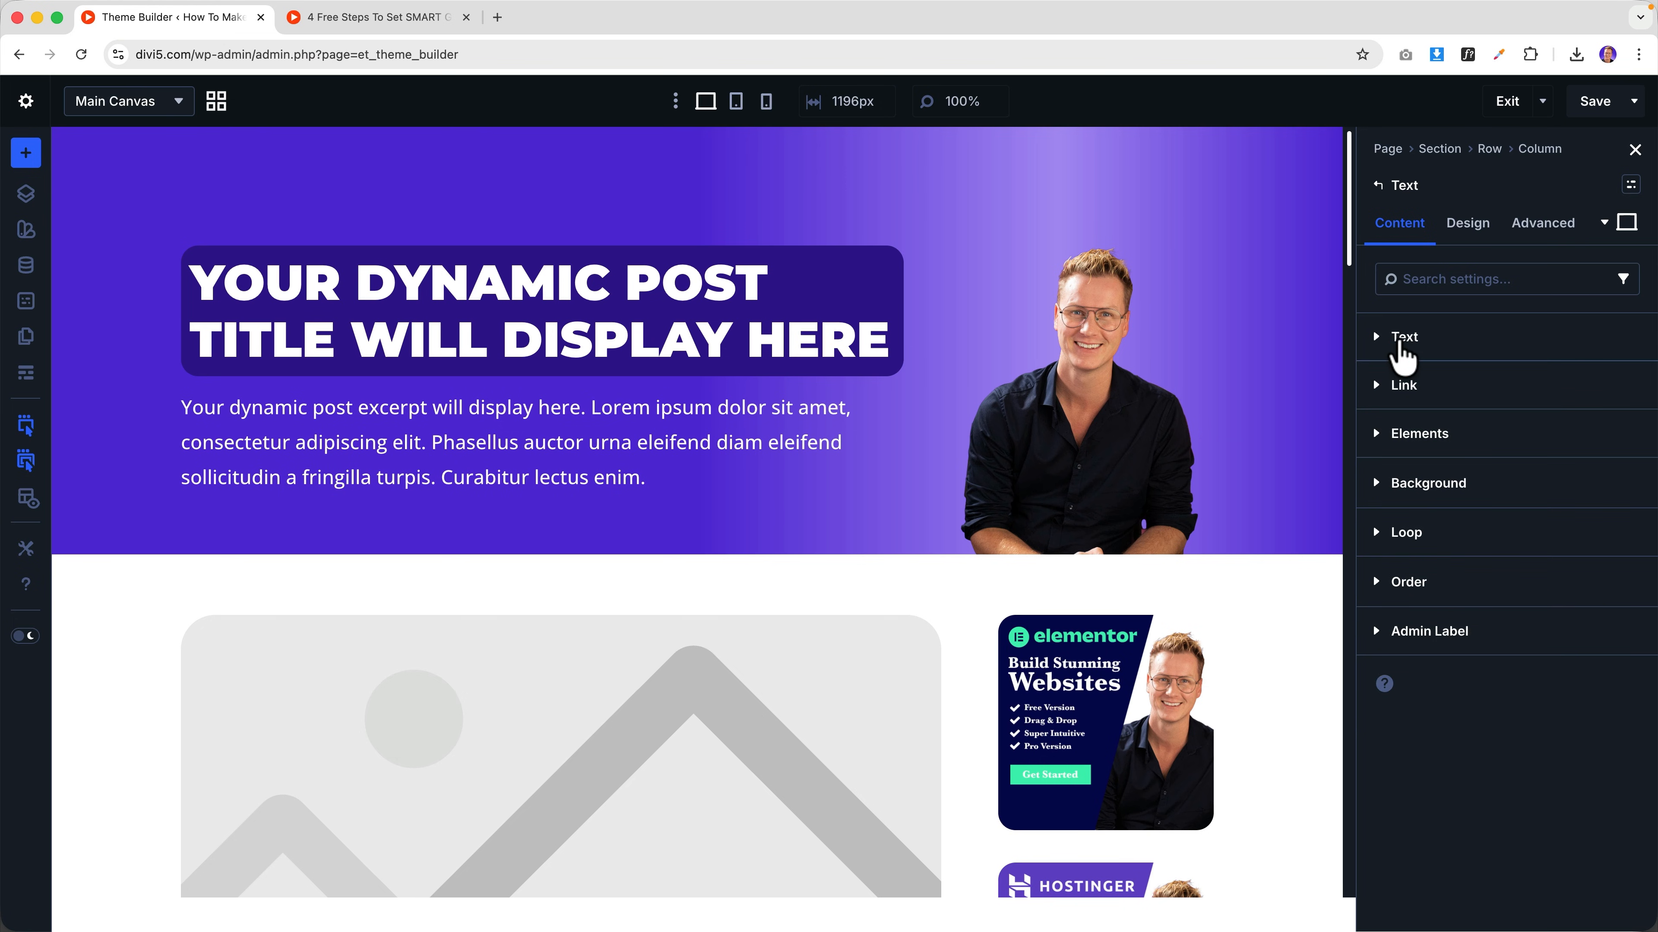
- Limit the Post Excerpt dynamic content in the hero to 20 words and save the template
click(1410, 359)
click(1419, 456)
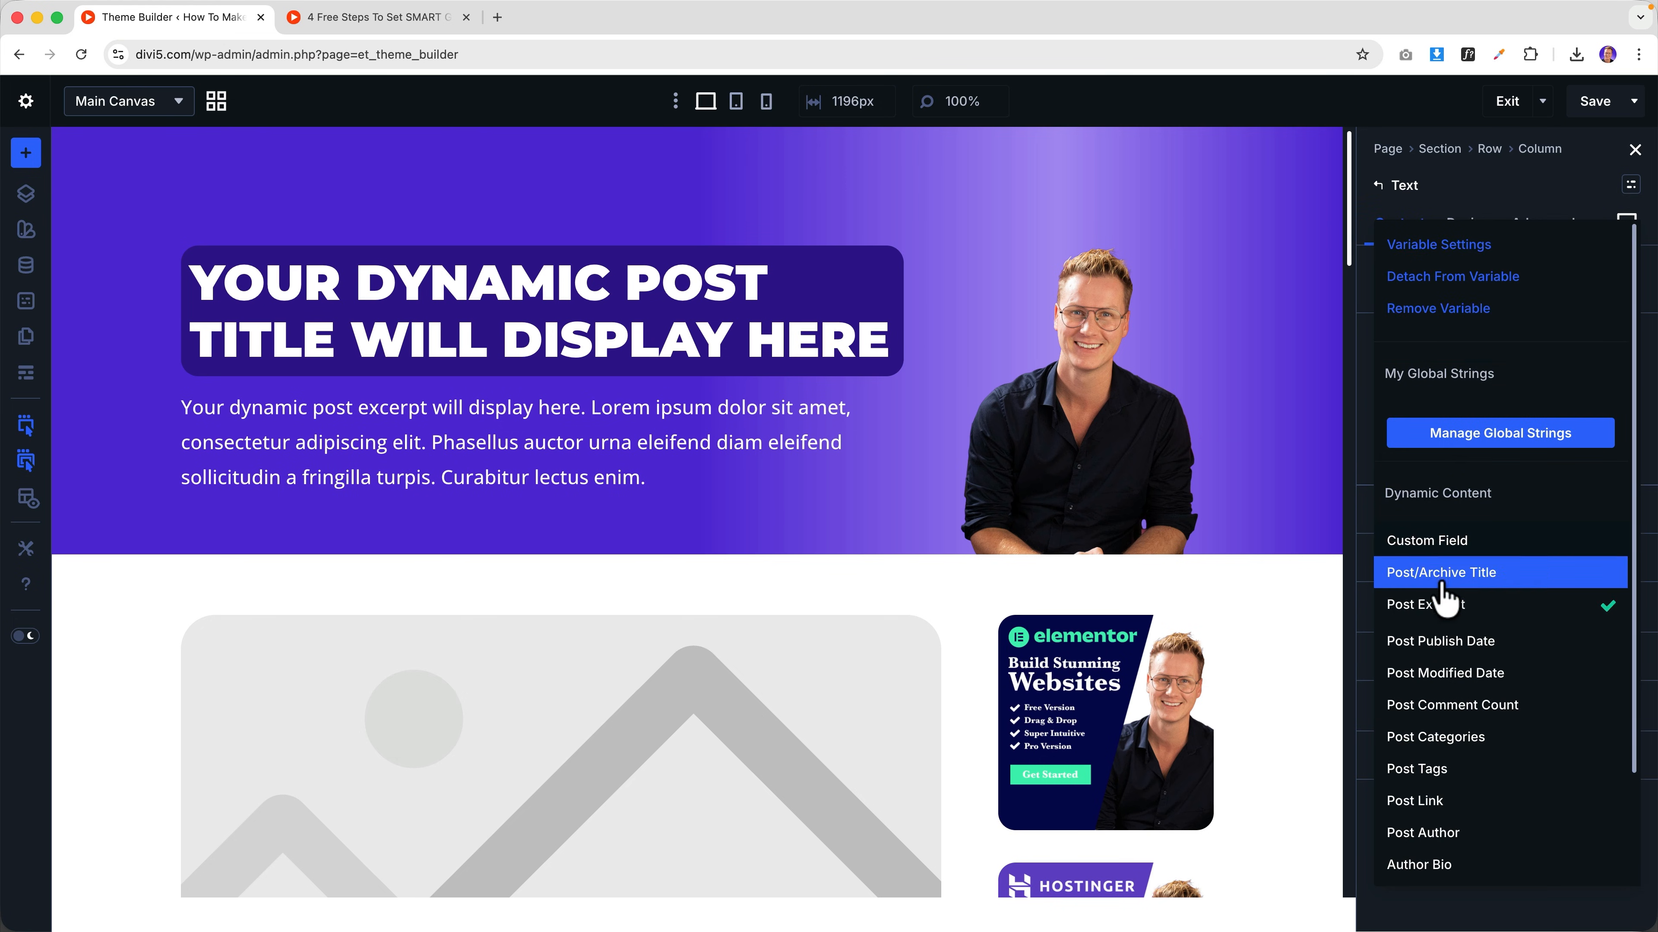
click(1441, 603)
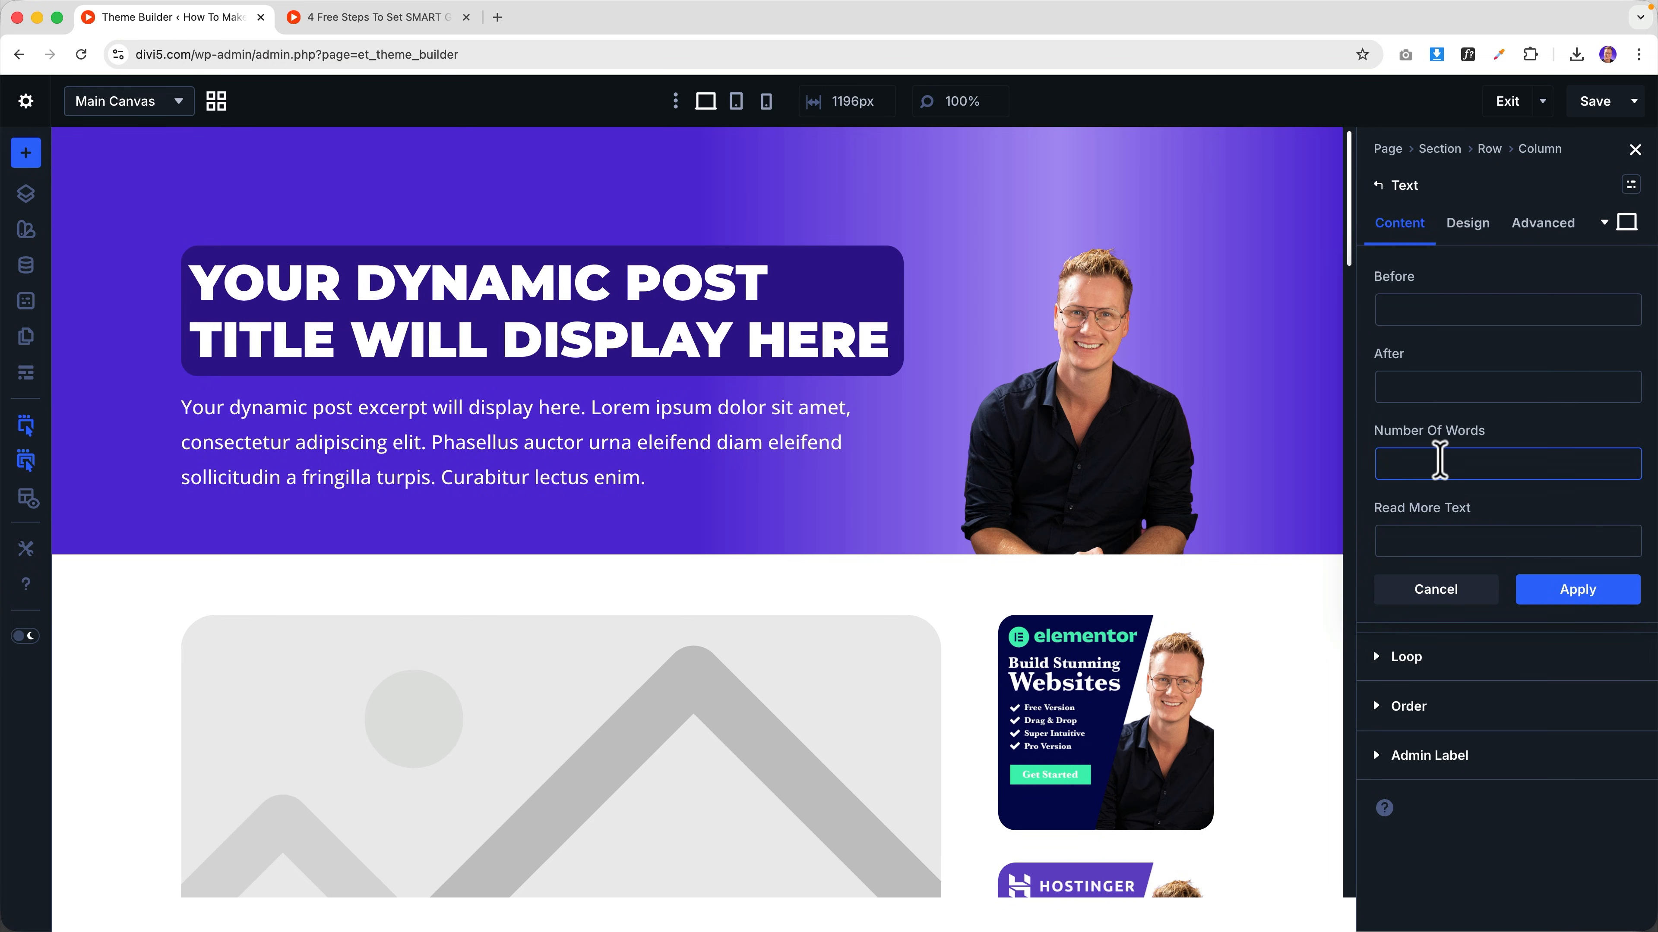
text(3010)
key(Tab)
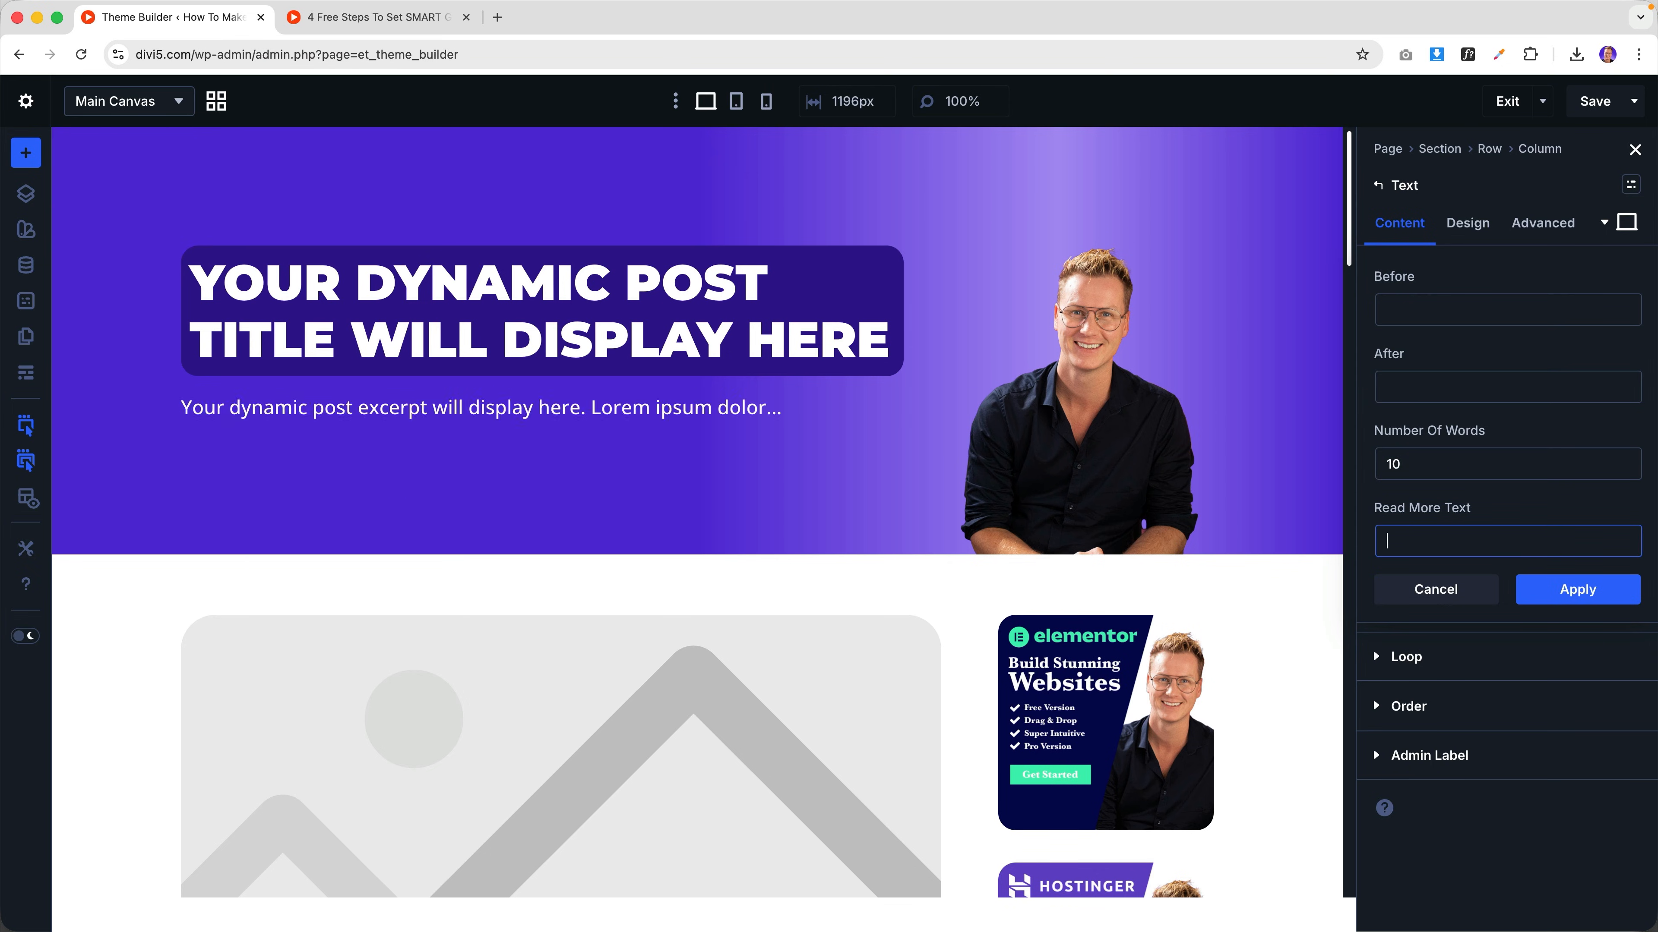
click(1388, 463)
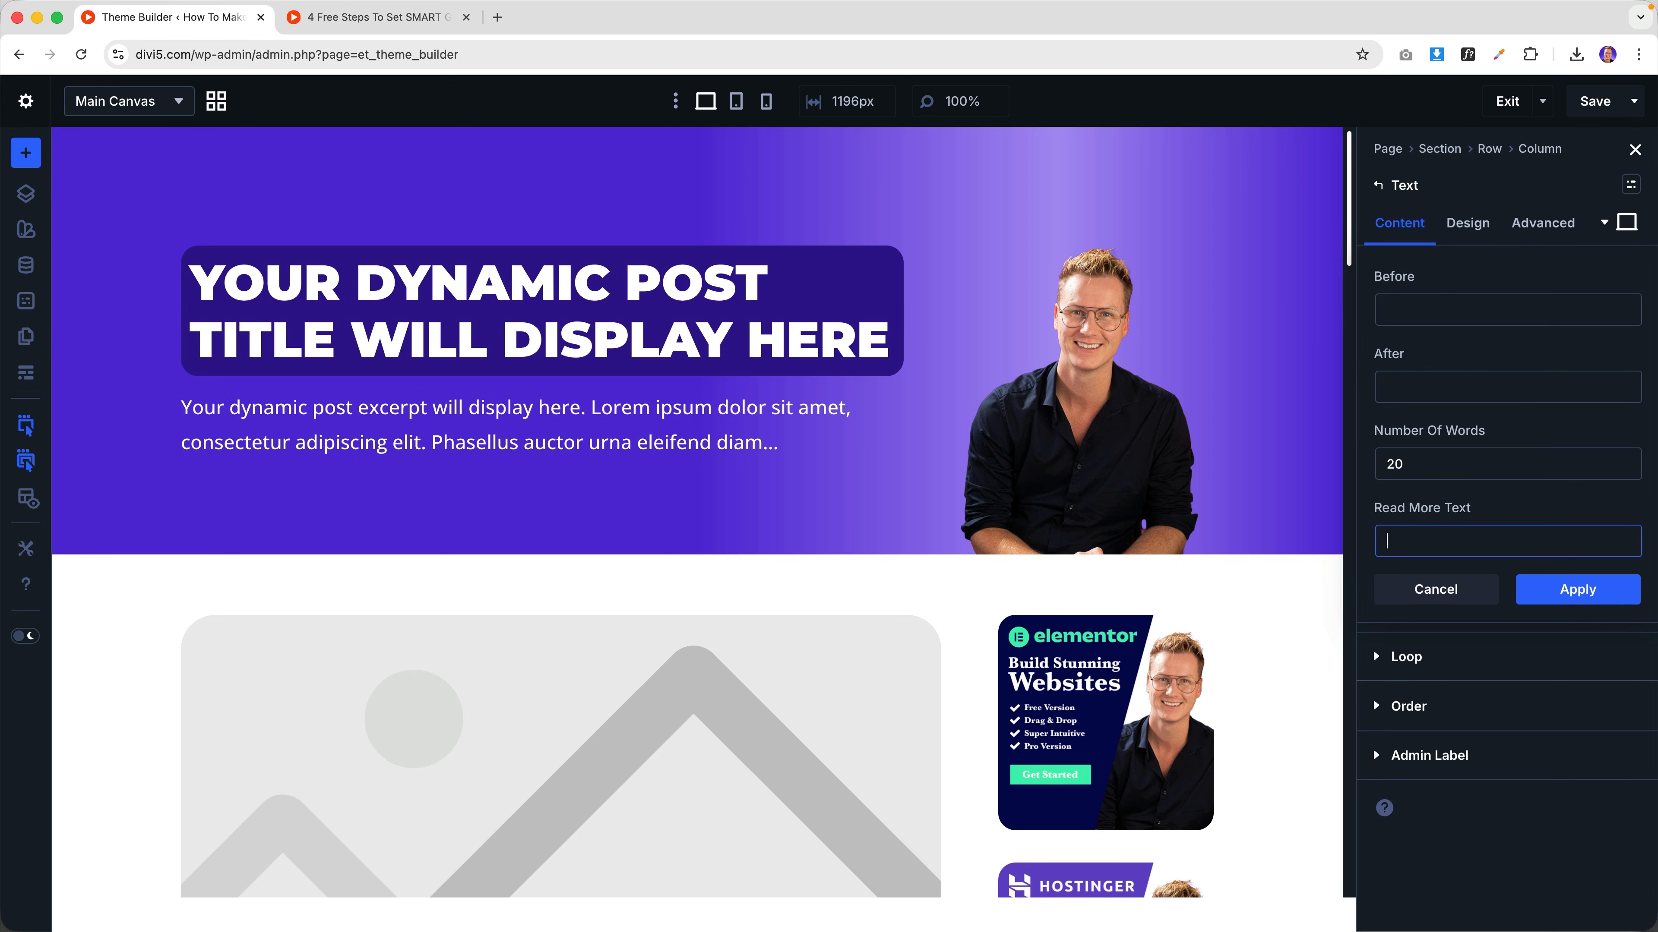
click(1579, 594)
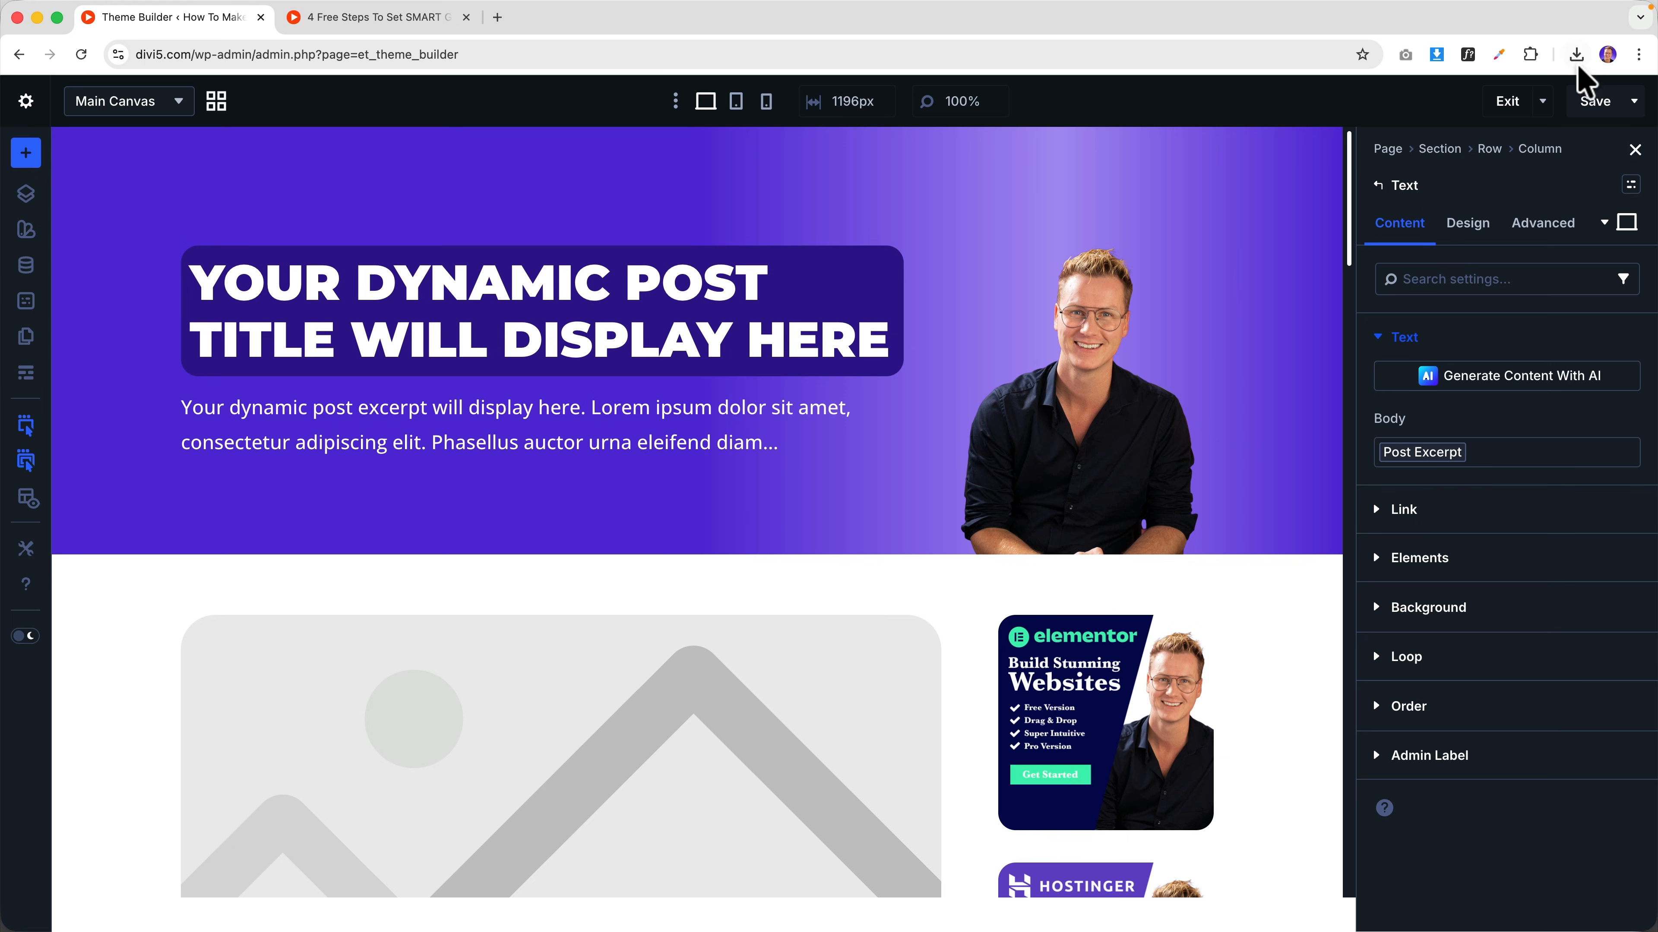
- Reload the live SMART goals post and check its hero excerpt and the content below
click(378, 17)
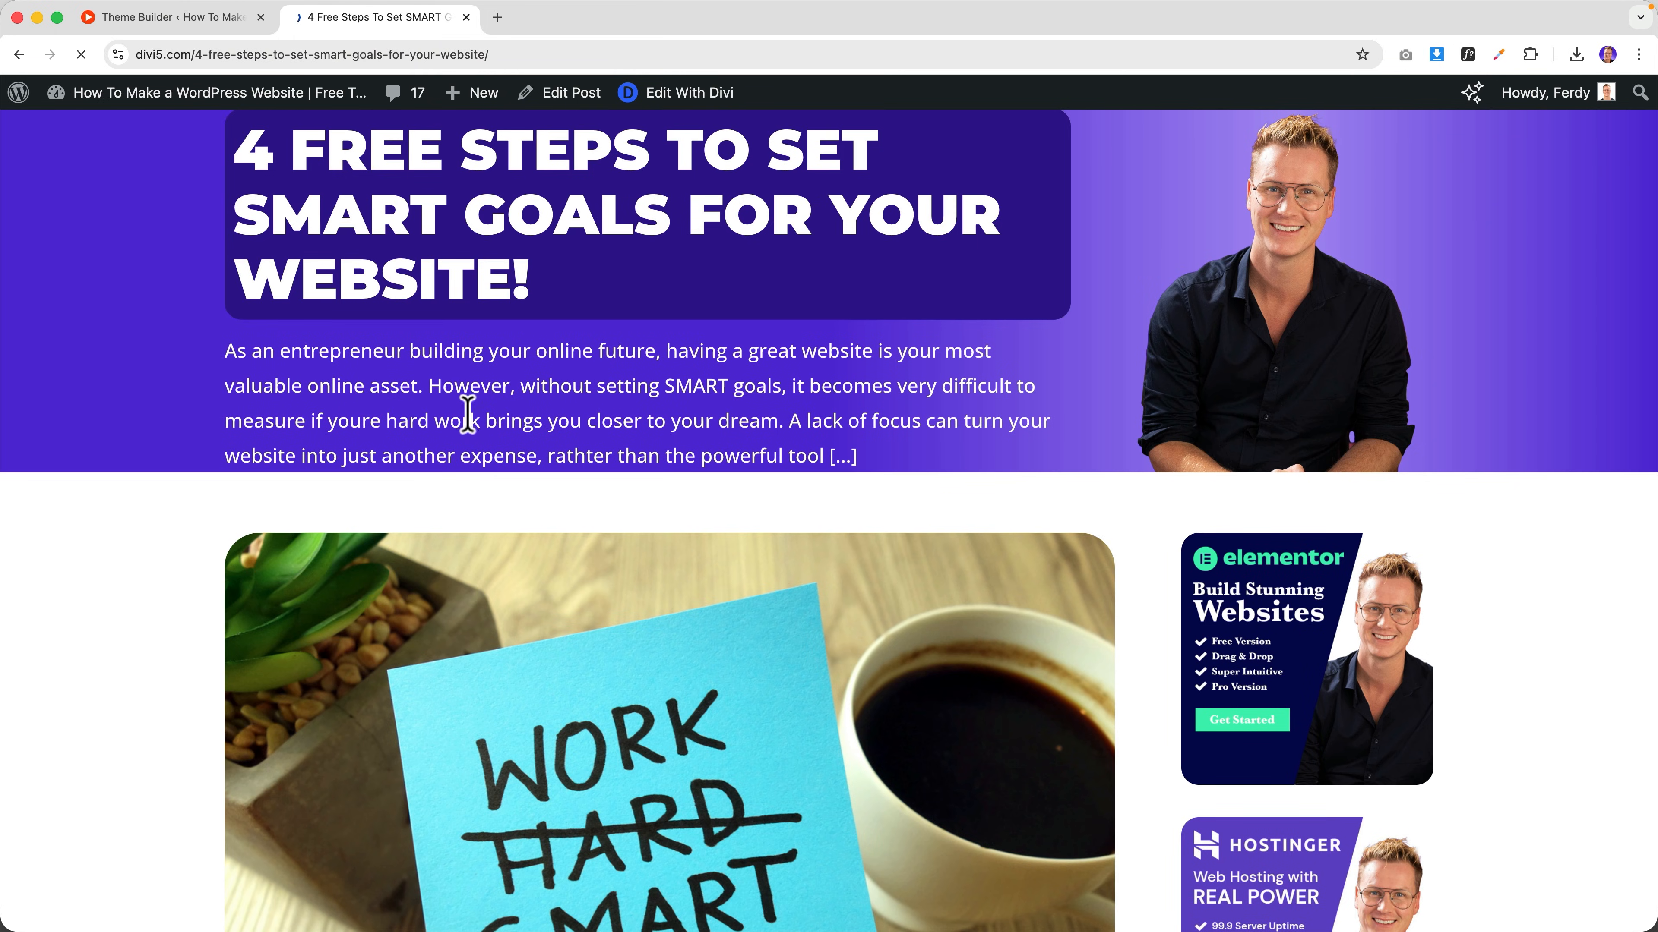
scroll(463, 408, up, 2)
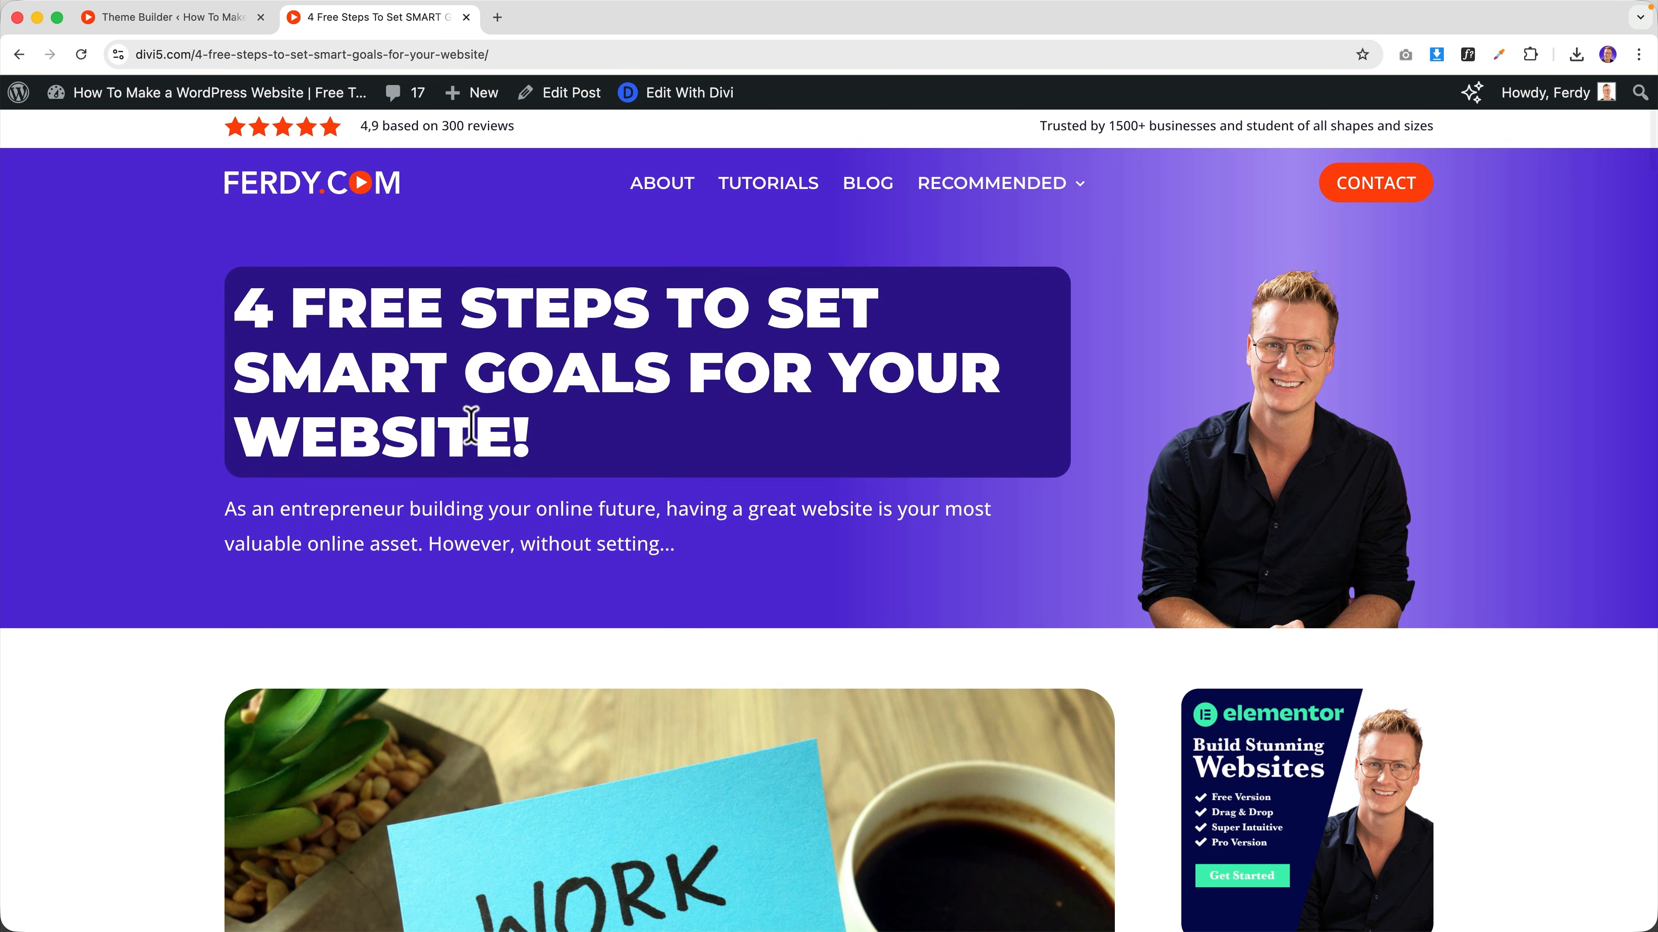
scroll(470, 419, down, 10)
scroll(475, 431, down, 4)
scroll(470, 434, up, 10)
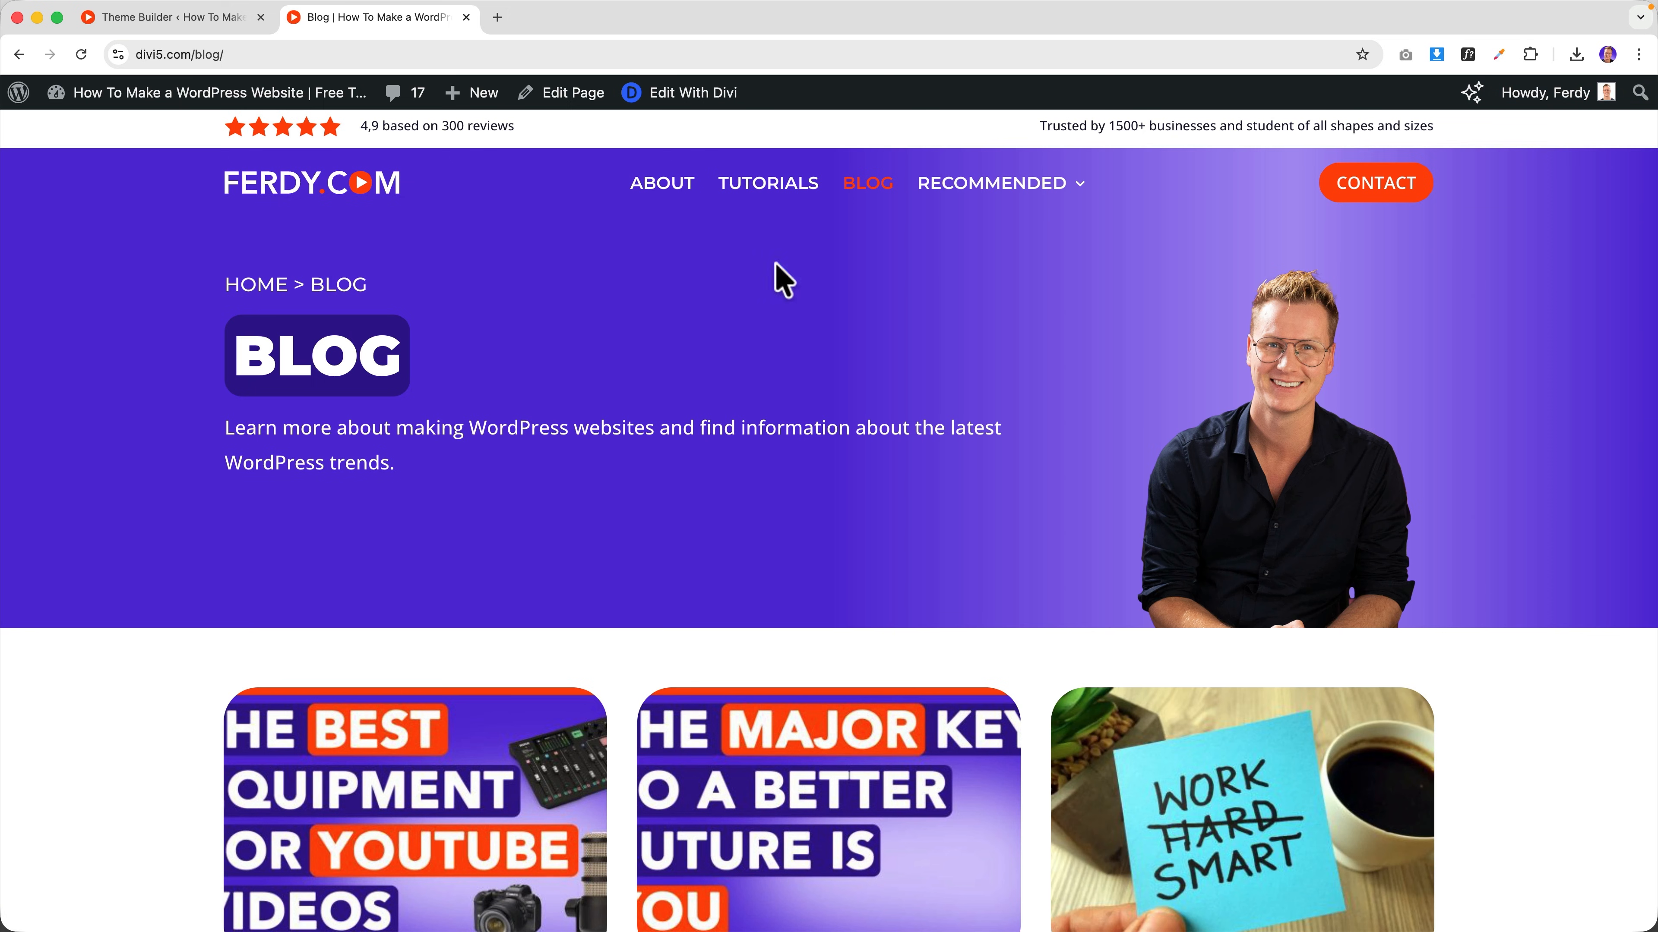
- Open the YouTube equipment post from the blog overview and inspect the title and excerpt in its hero
scroll(499, 499, down, 3)
click(489, 548)
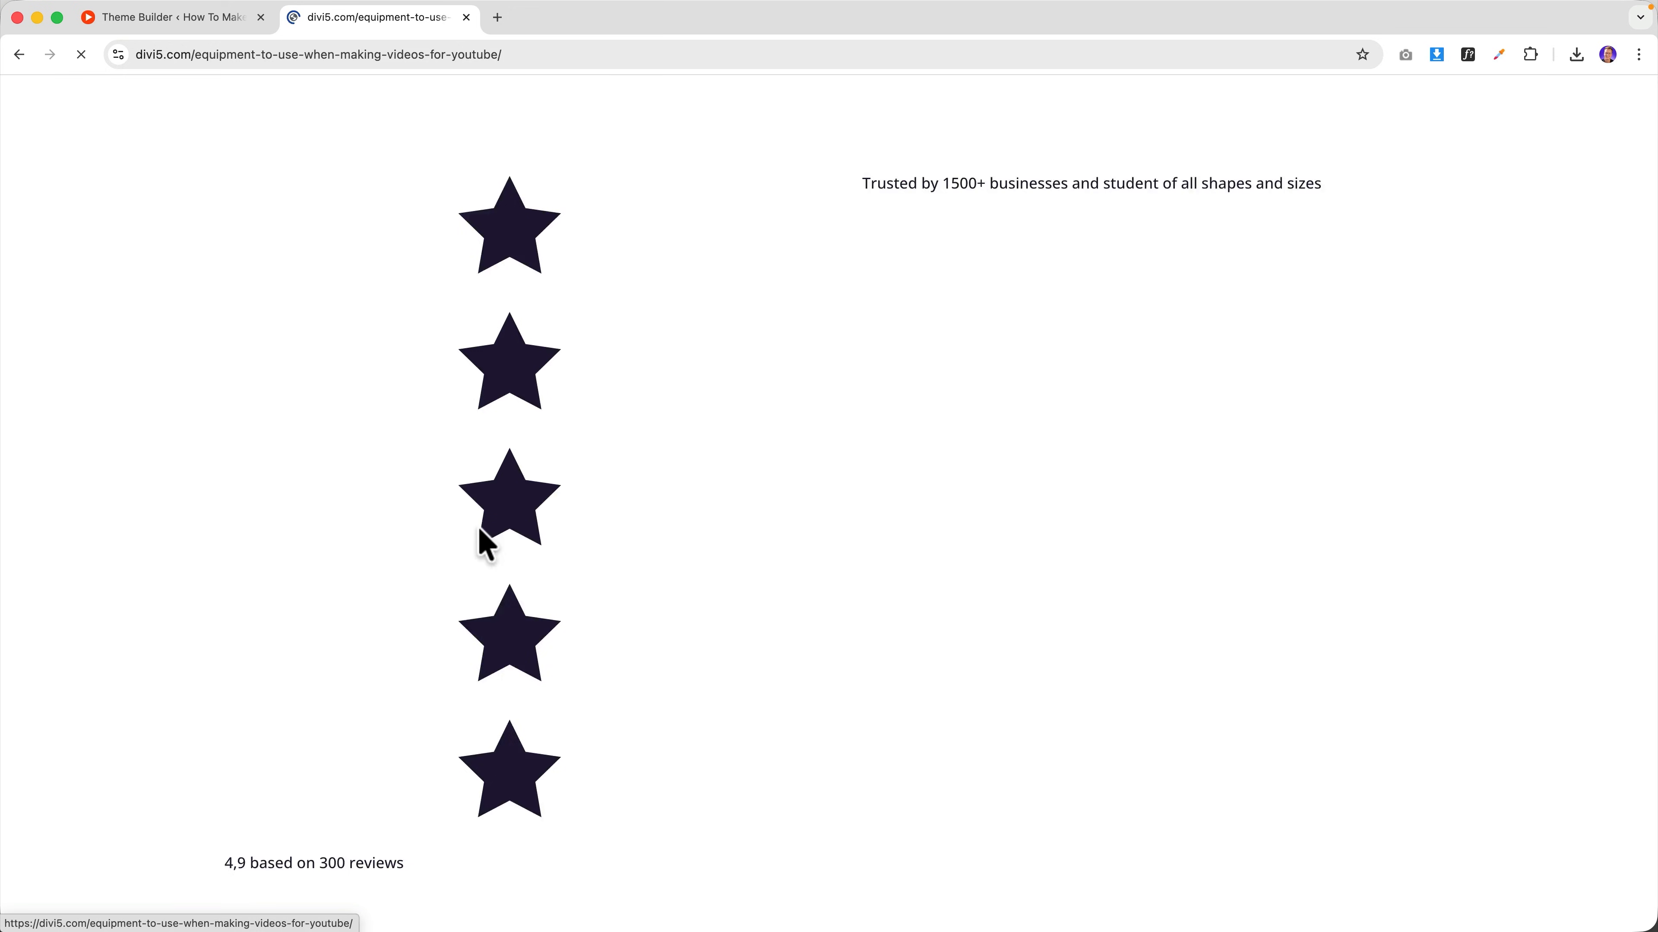
drag(347, 285, 758, 388)
click(758, 388)
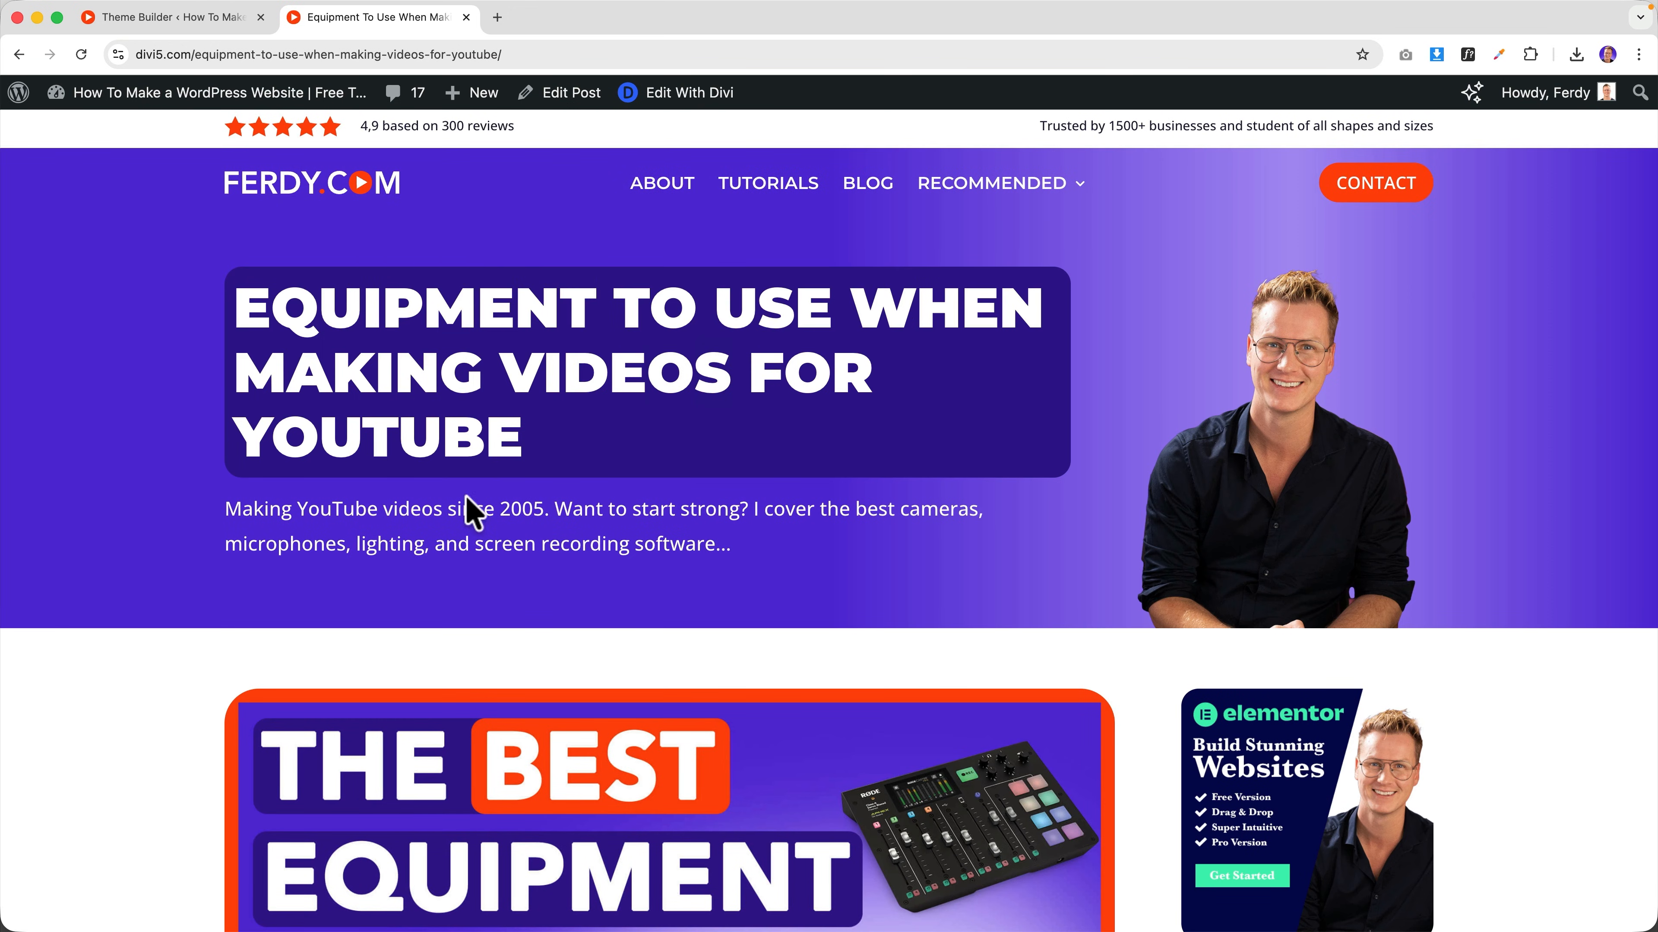
drag(650, 526, 784, 548)
- Review the live equipment post from the featured image and icon row through the content and comments to the related posts
scroll(764, 529, down, 10)
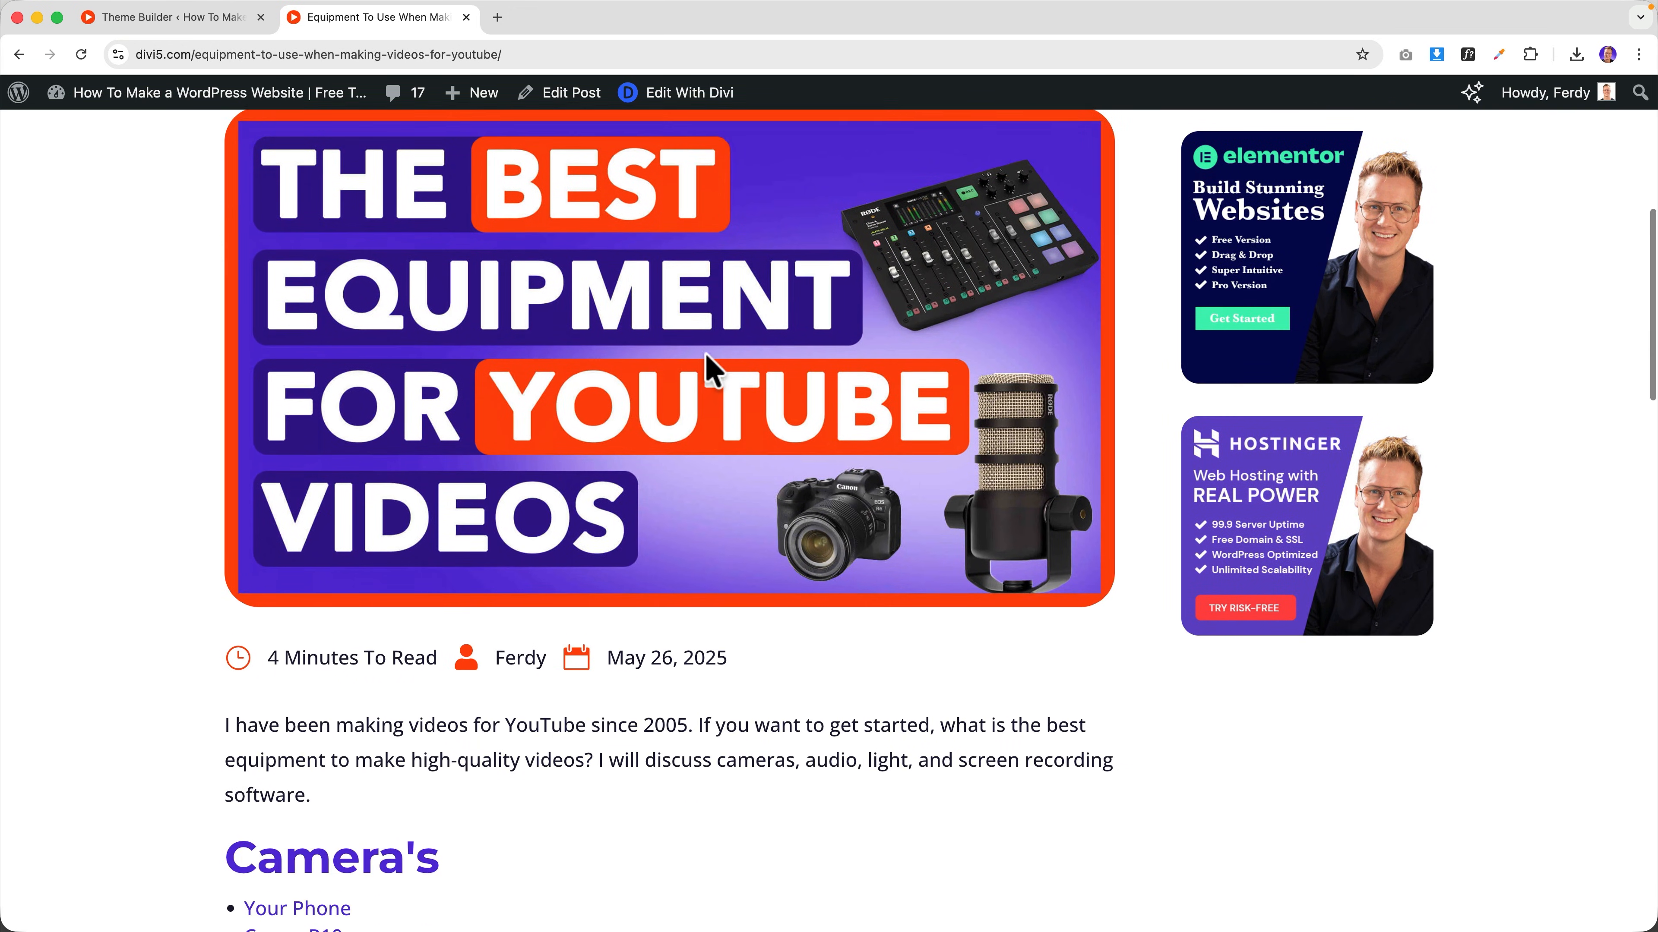
scroll(706, 358, down, 15)
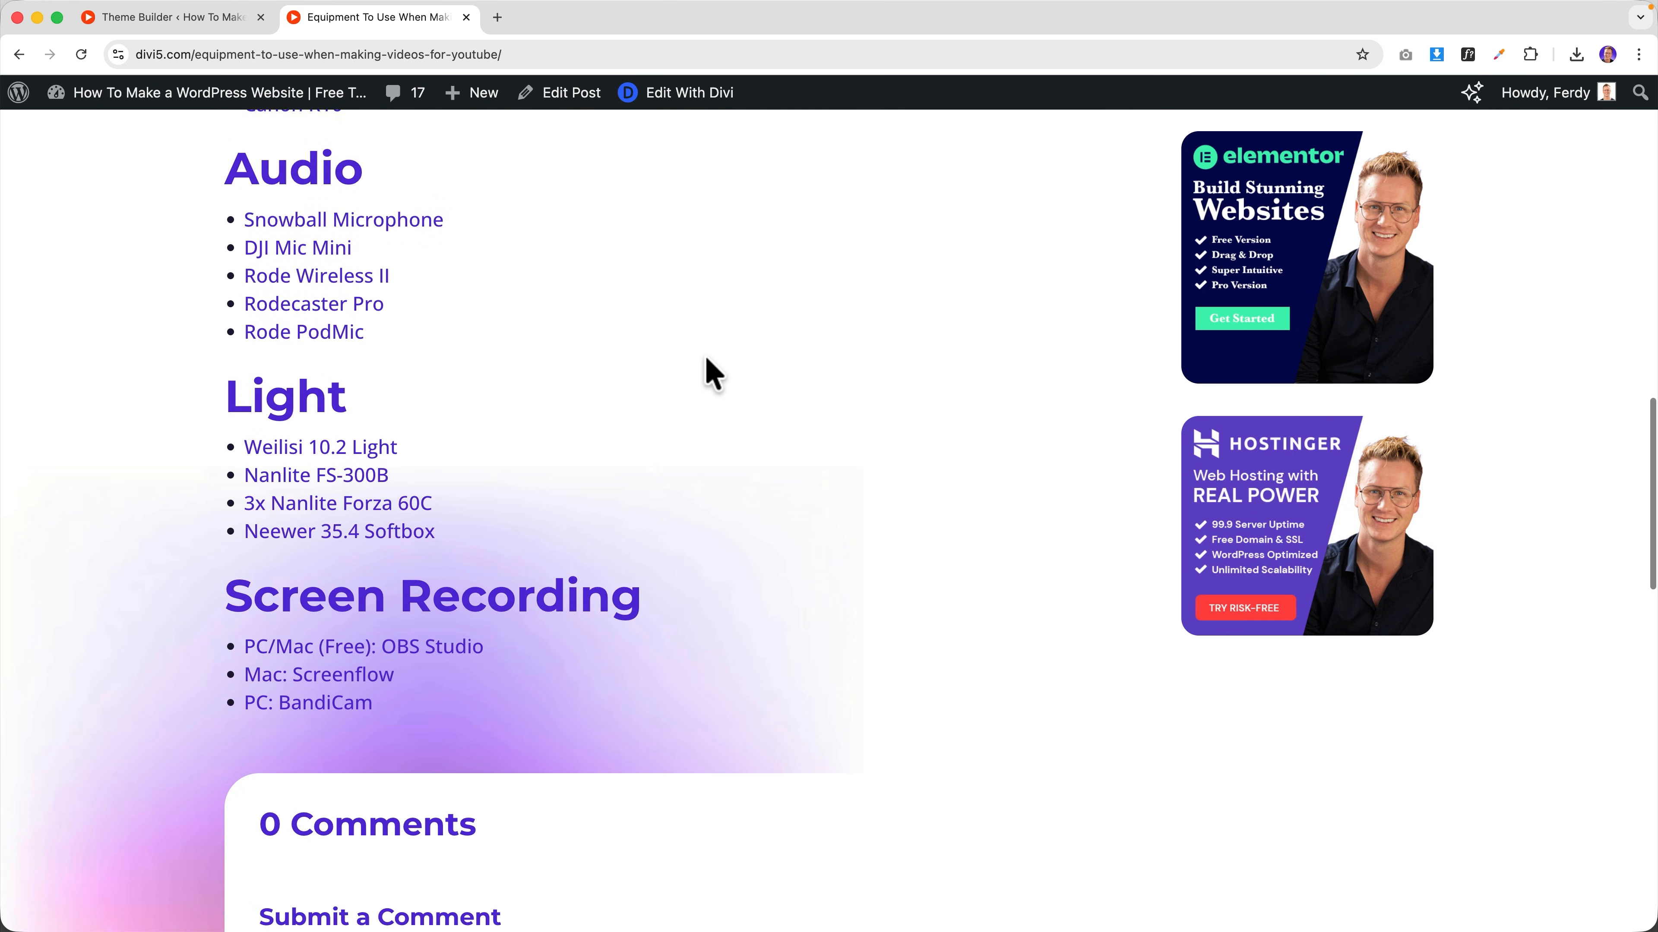
scroll(706, 358, down, 12)
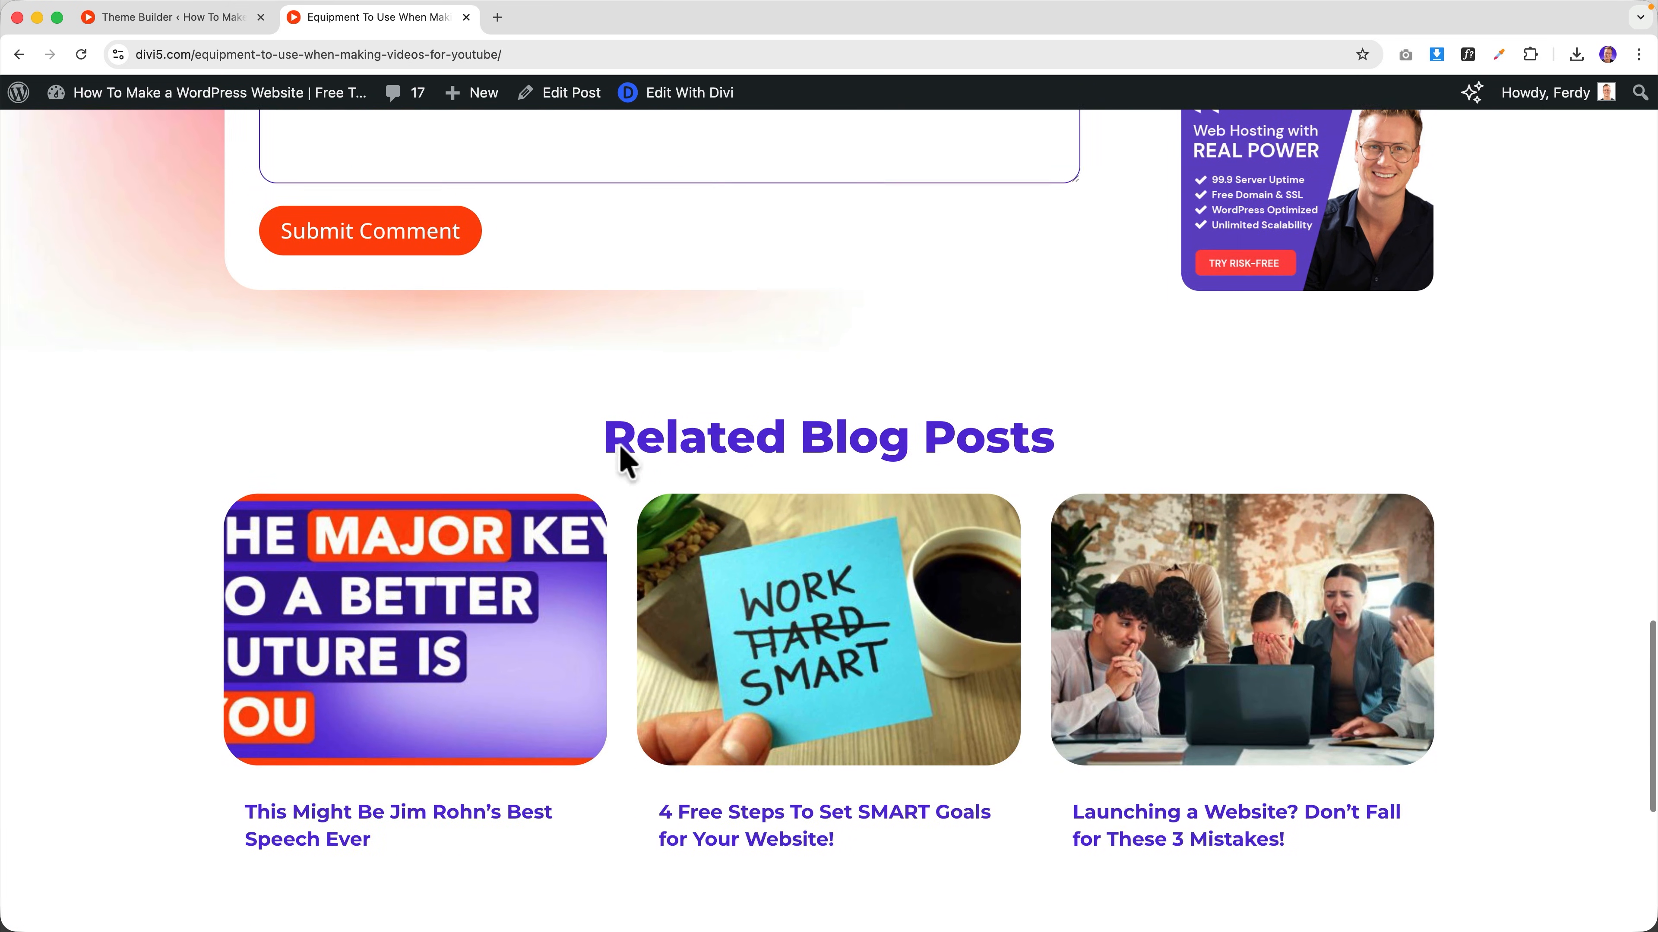
scroll(753, 562, down, 5)
scroll(751, 549, up, 20)
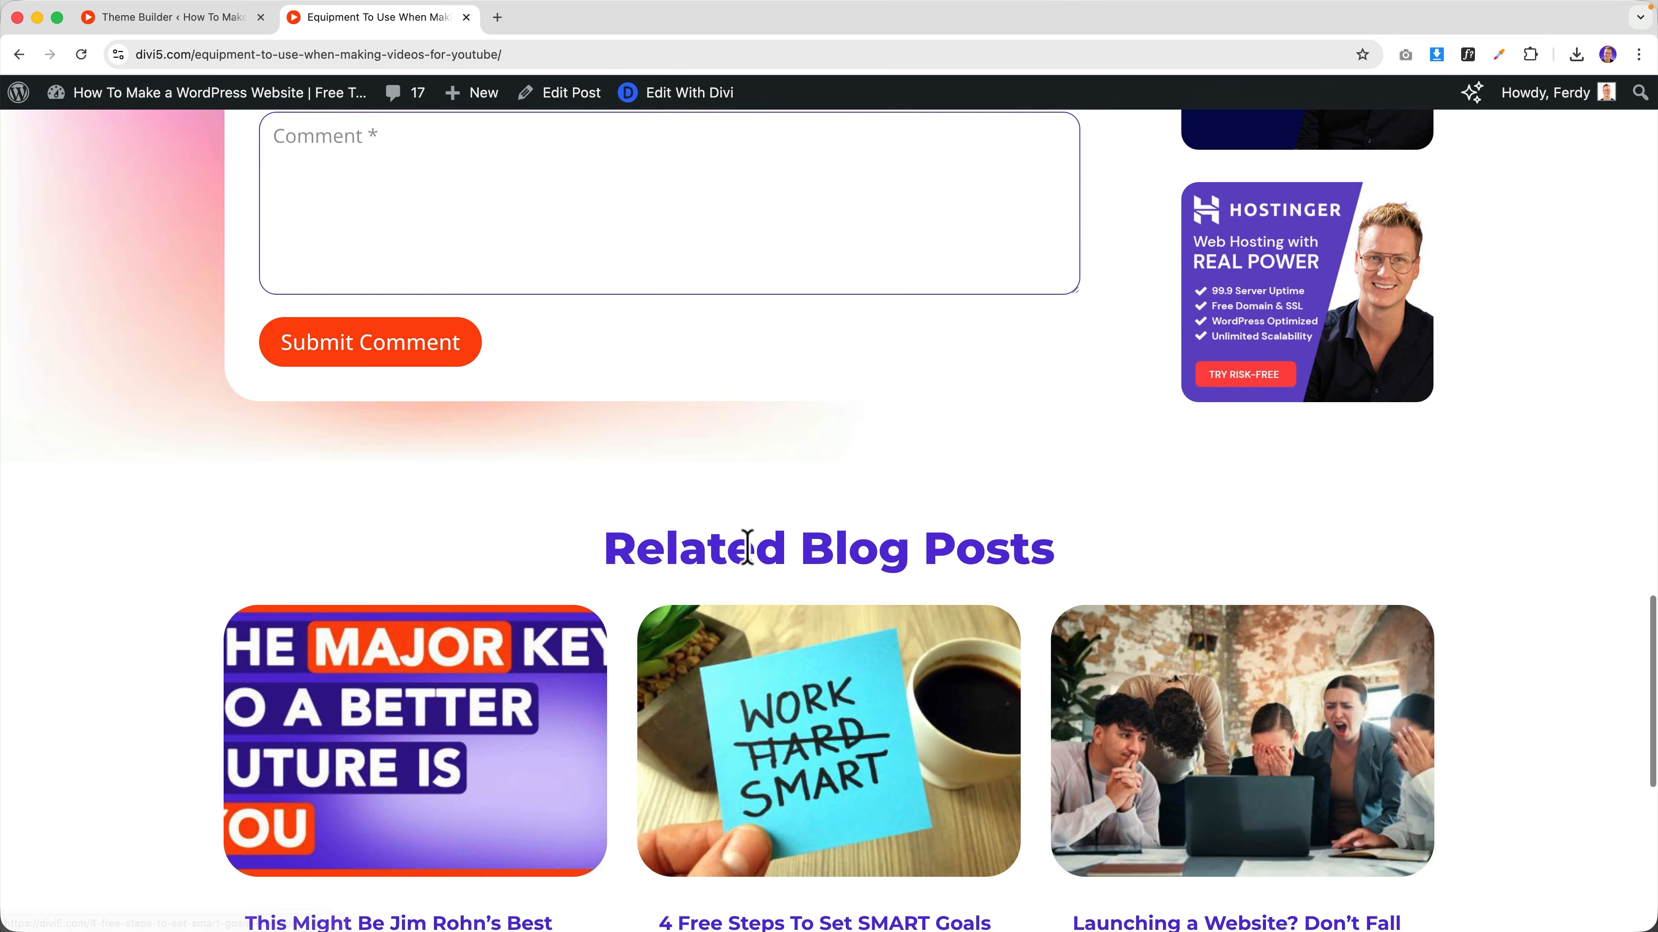
scroll(744, 556, up, 4)
scroll(792, 542, up, 12)
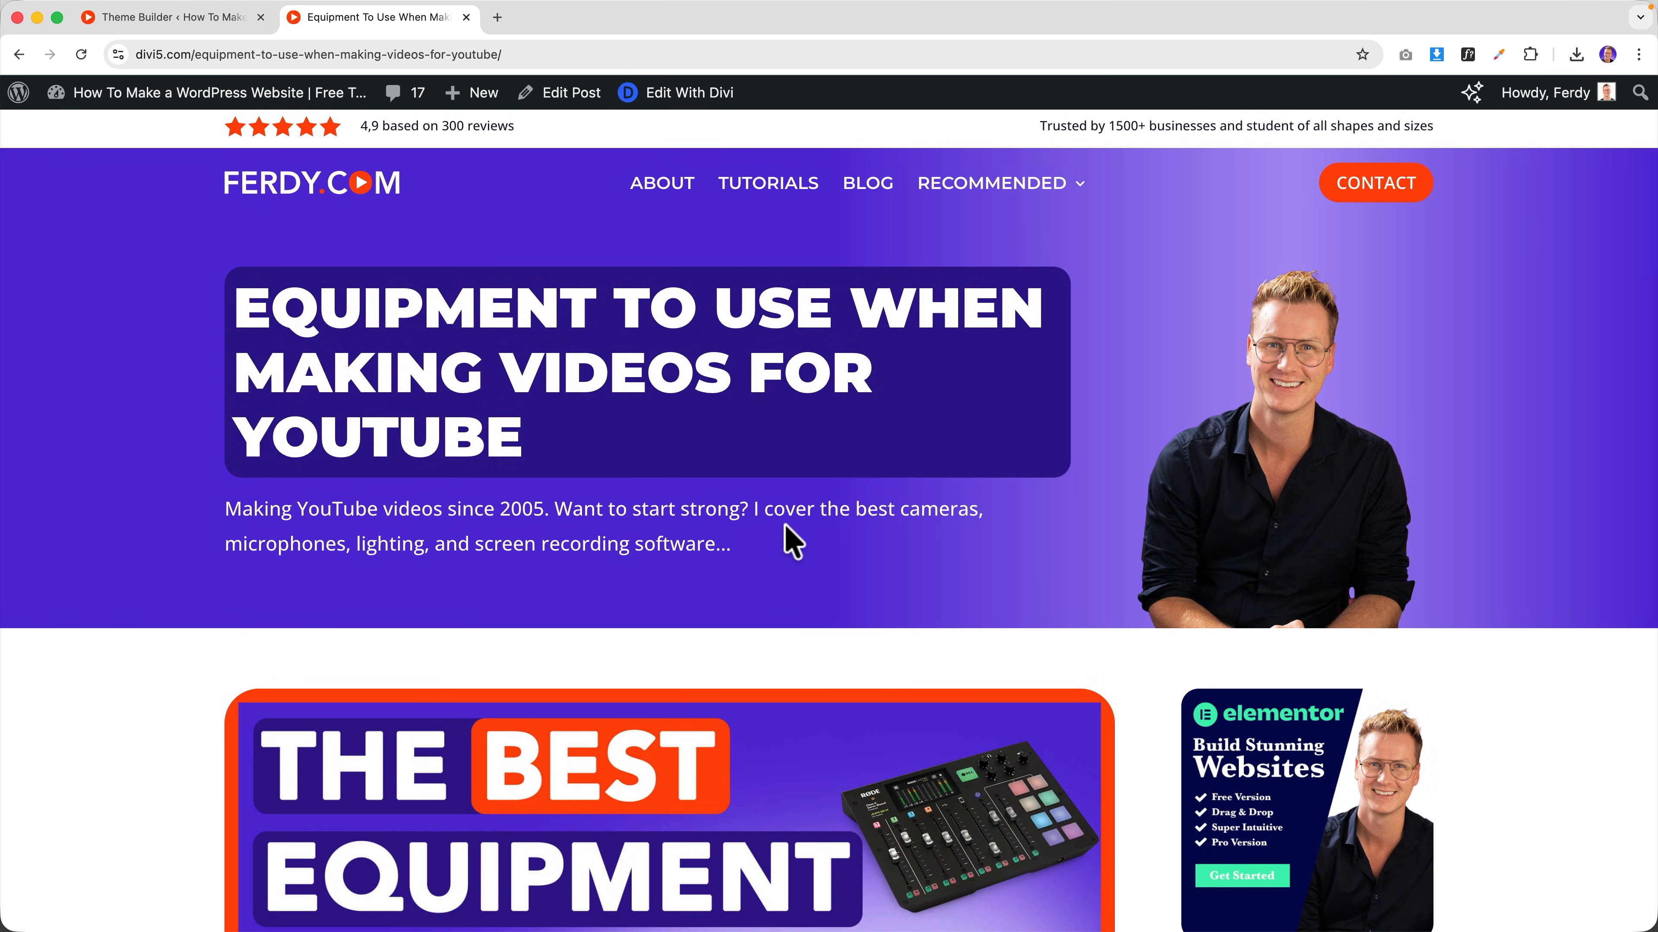
scroll(792, 540, down, 11)
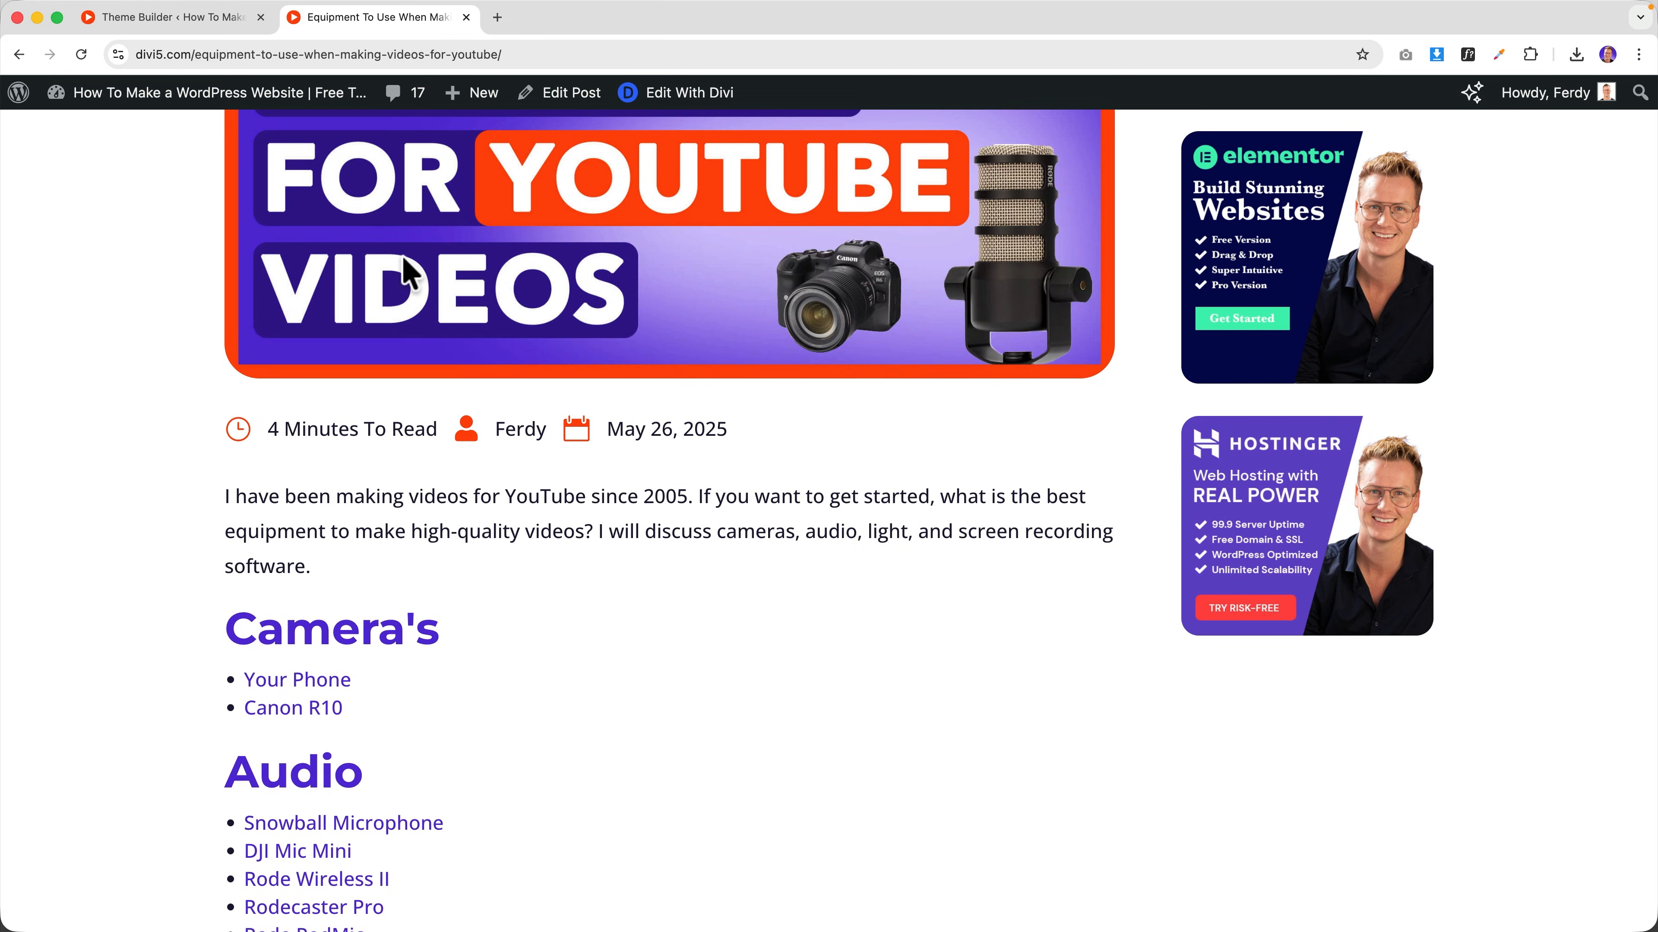
- Open ferdy.com in a new browser tab
click(497, 17)
text(f)
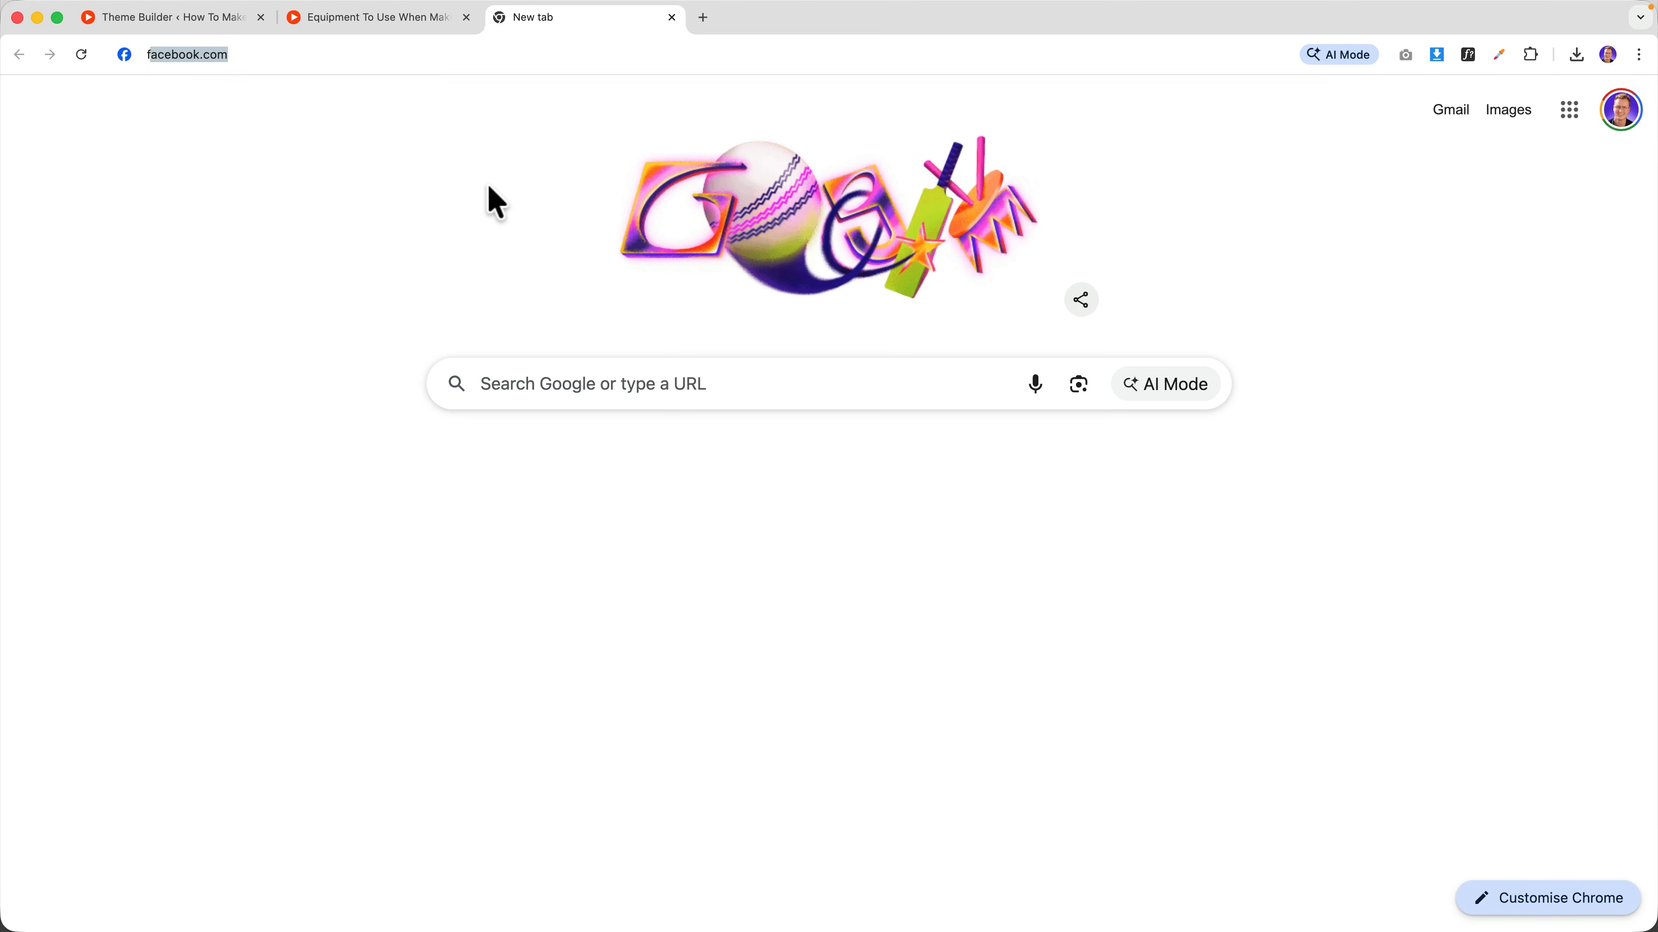
text(erdy.com)
key(Return)
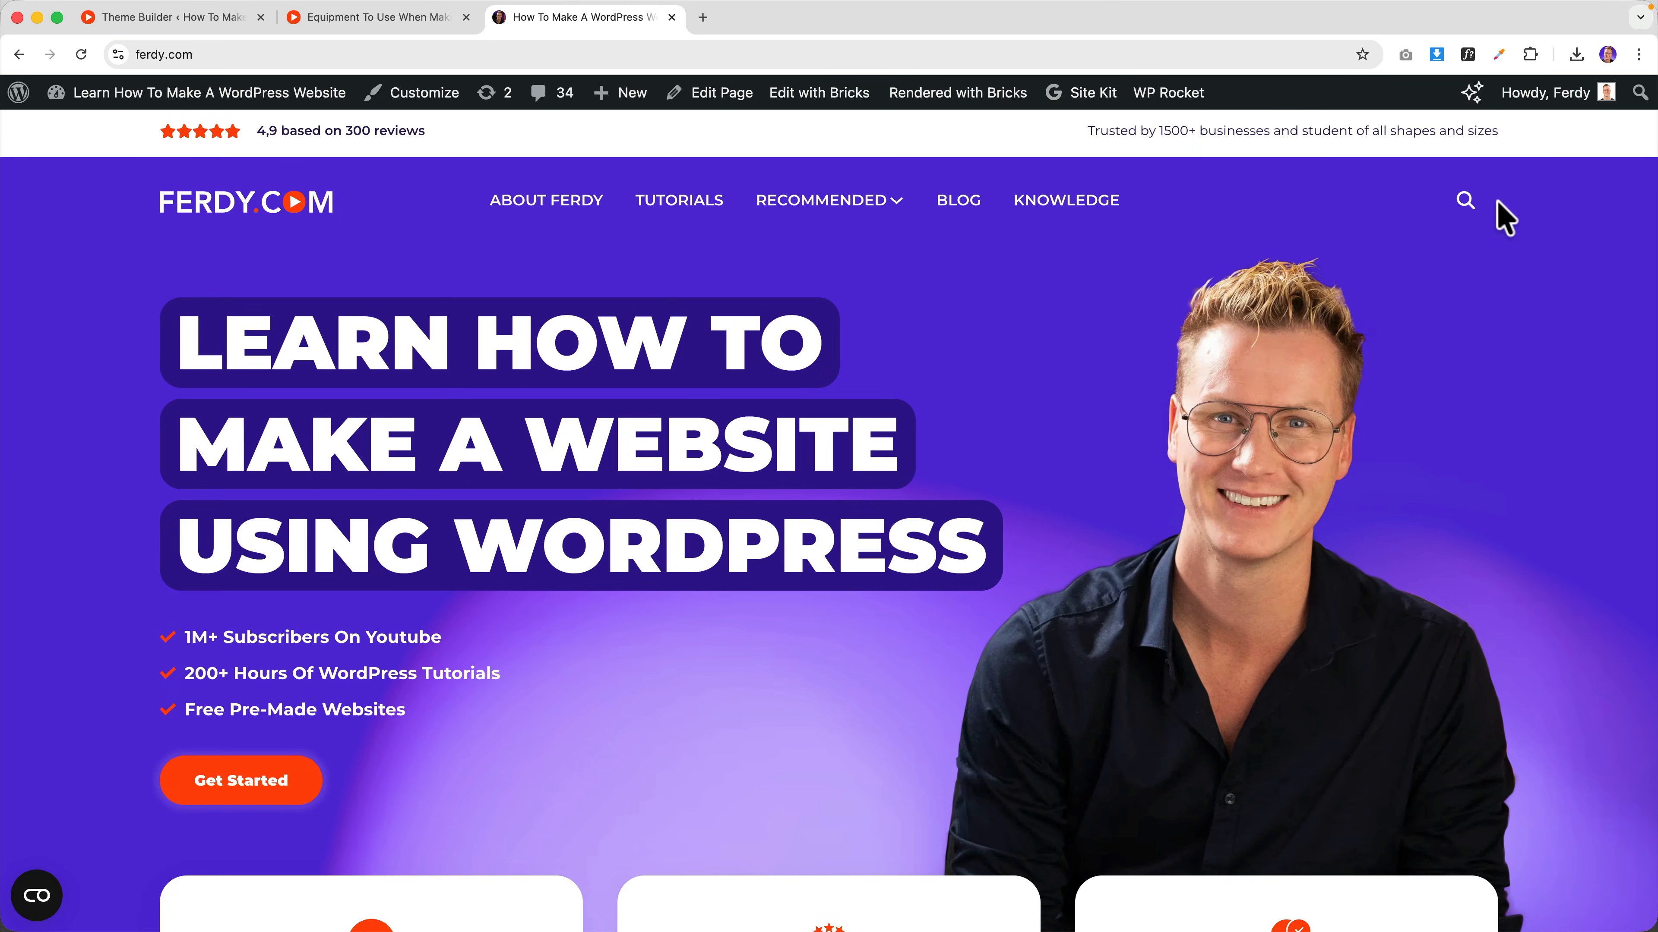
- Search the site for "divi" and open the tutorial "Create A WordPress Website Using The Divi Theme"
click(1465, 200)
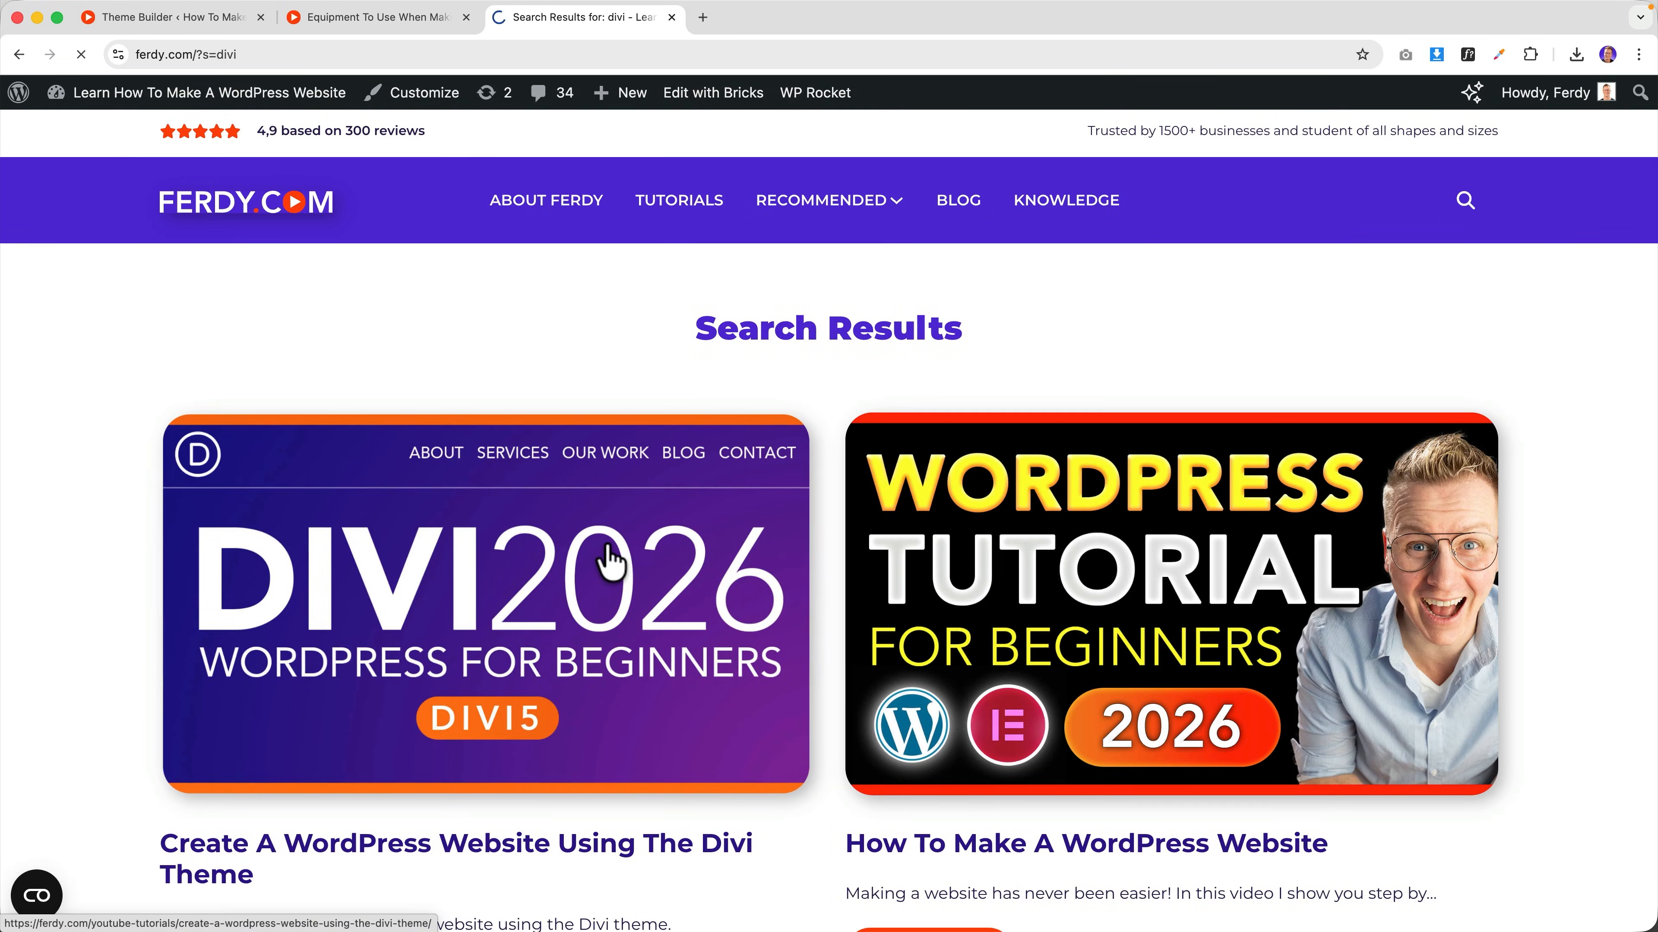
click(611, 558)
scroll(743, 566, down, 8)
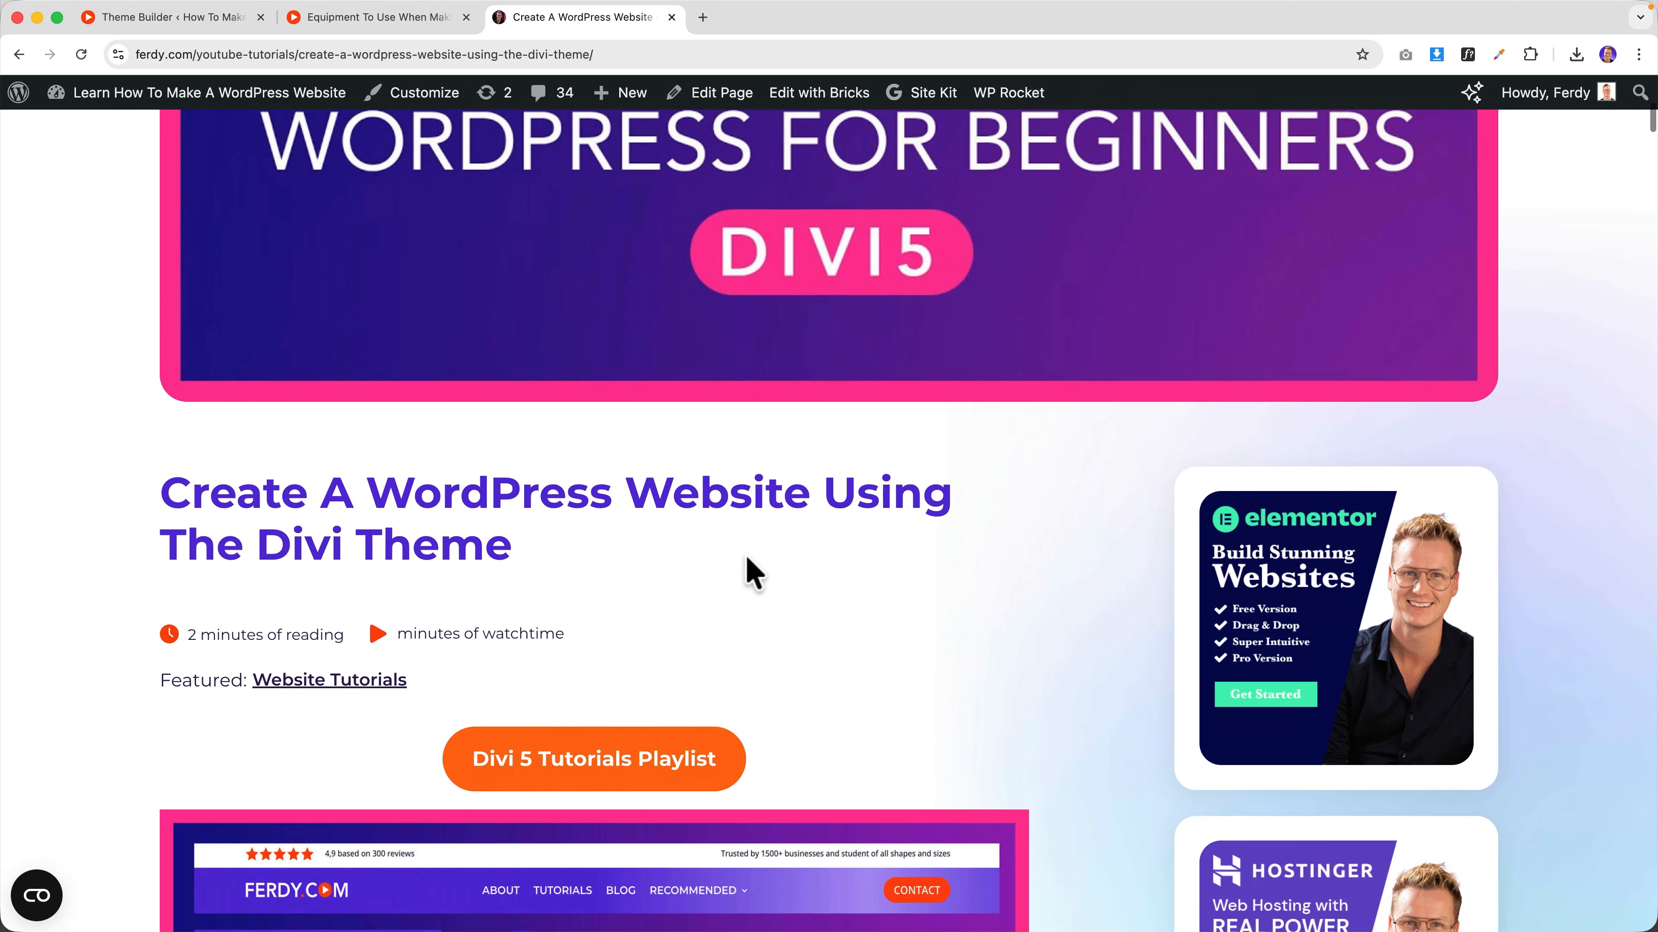
- Look through the Divi tutorial page, examining the Divi 5 tutorial videos and the custom CSS codes
scroll(751, 572, down, 2)
scroll(602, 620, down, 20)
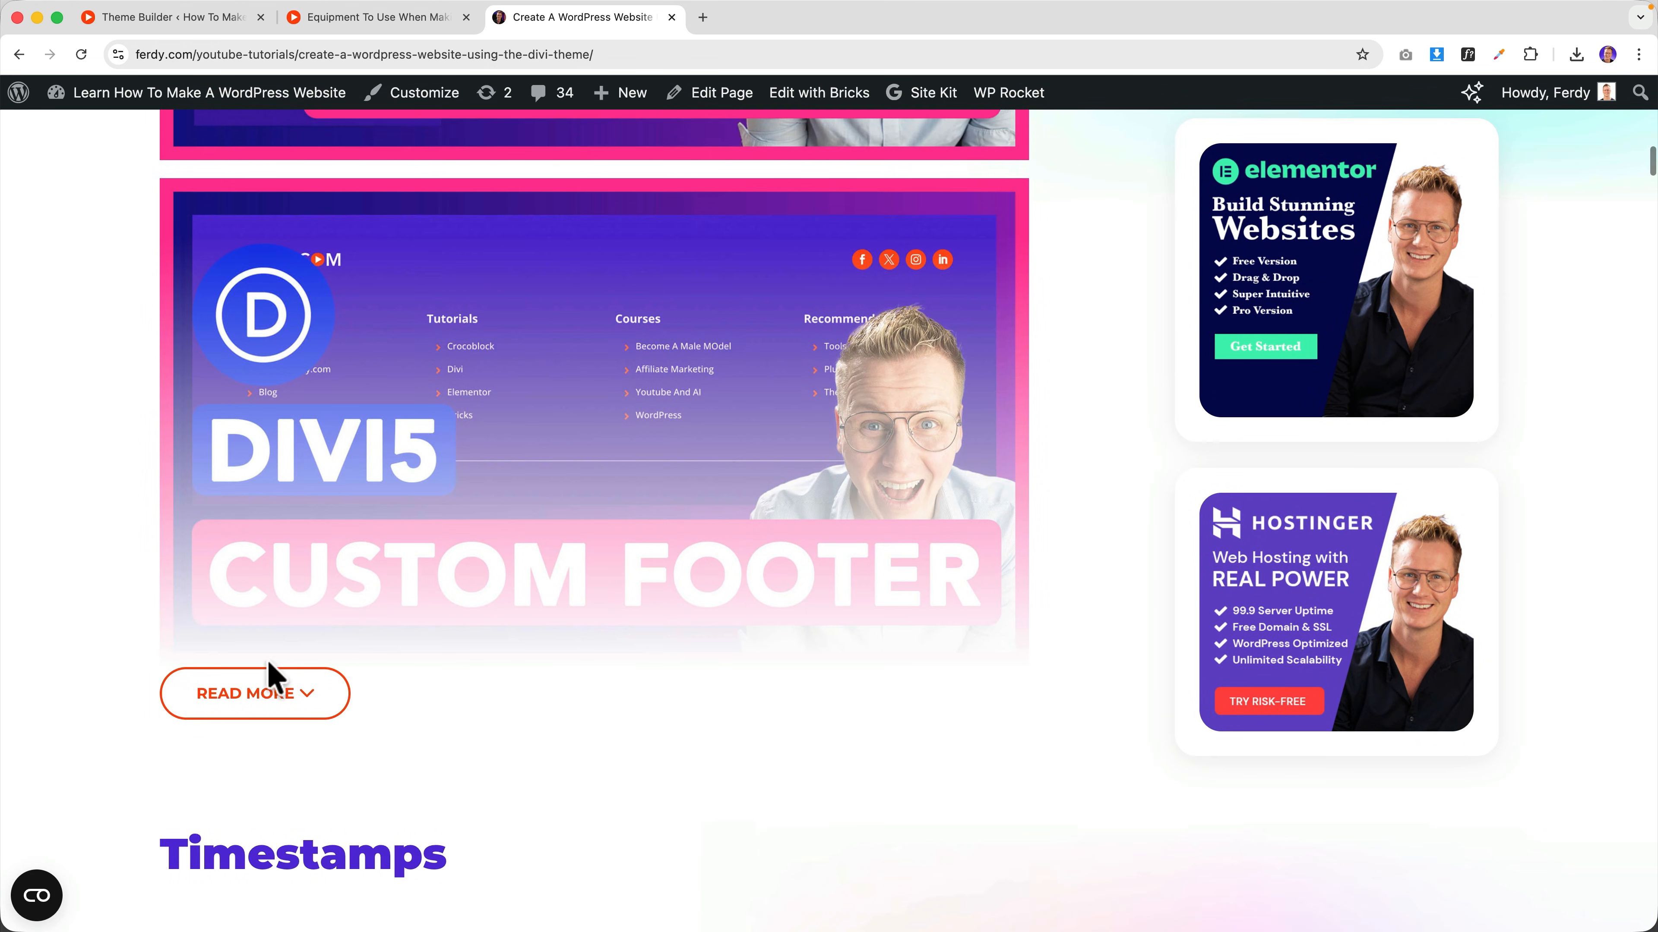
scroll(599, 601, down, 6)
scroll(614, 604, up, 18)
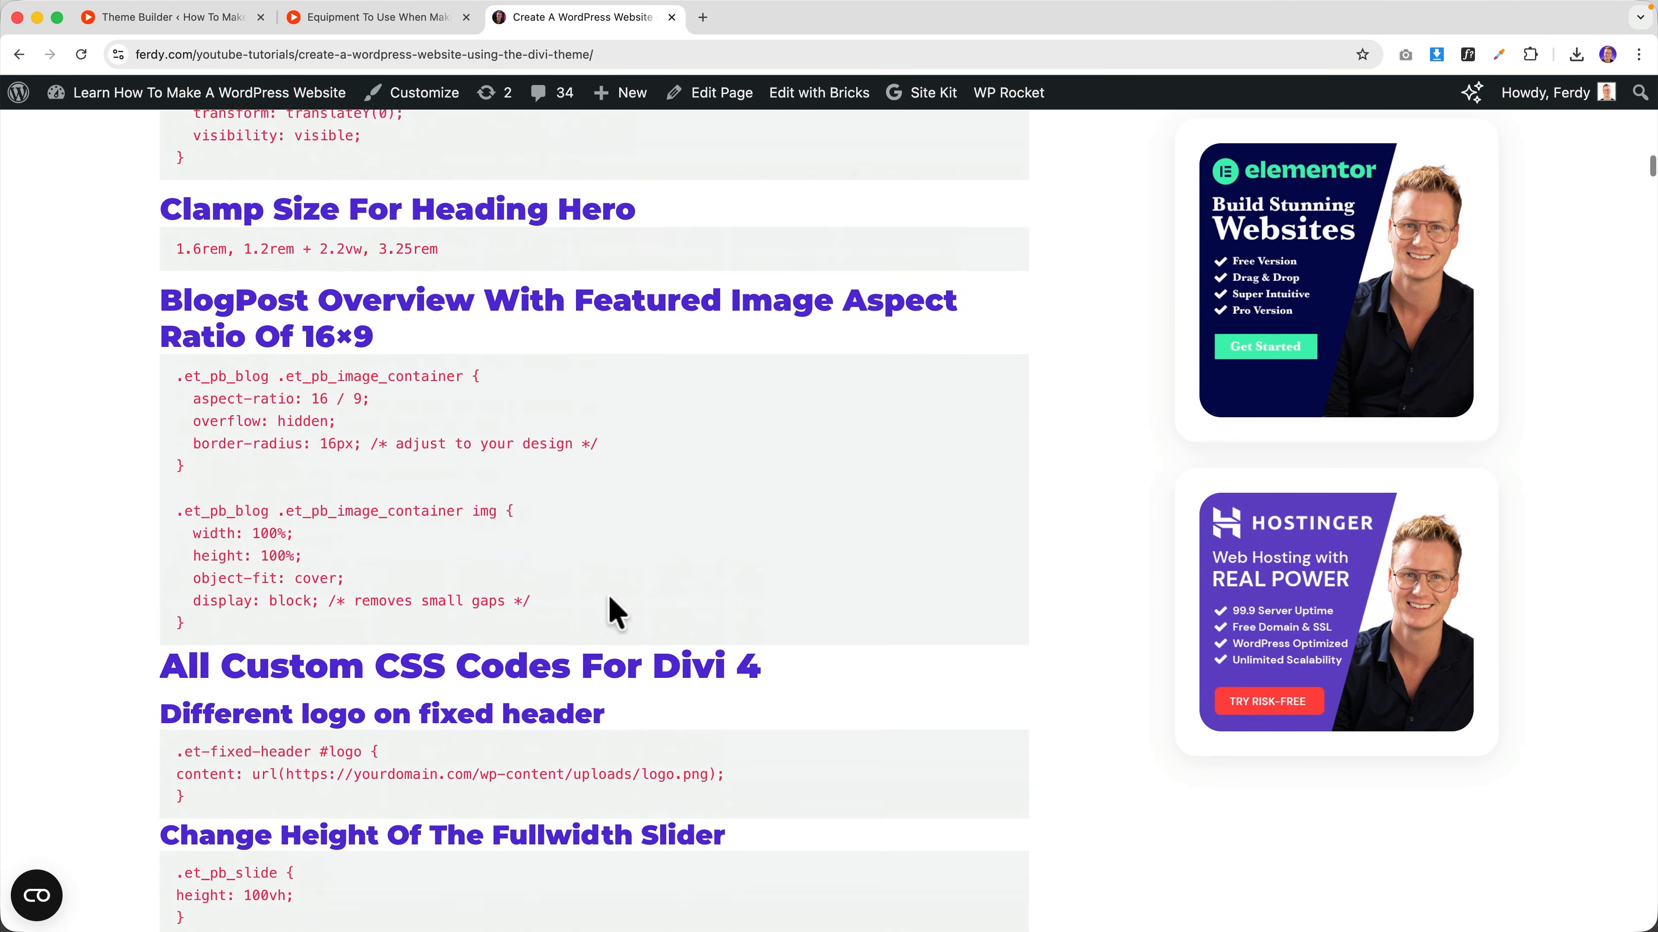
scroll(722, 600, up, 8)
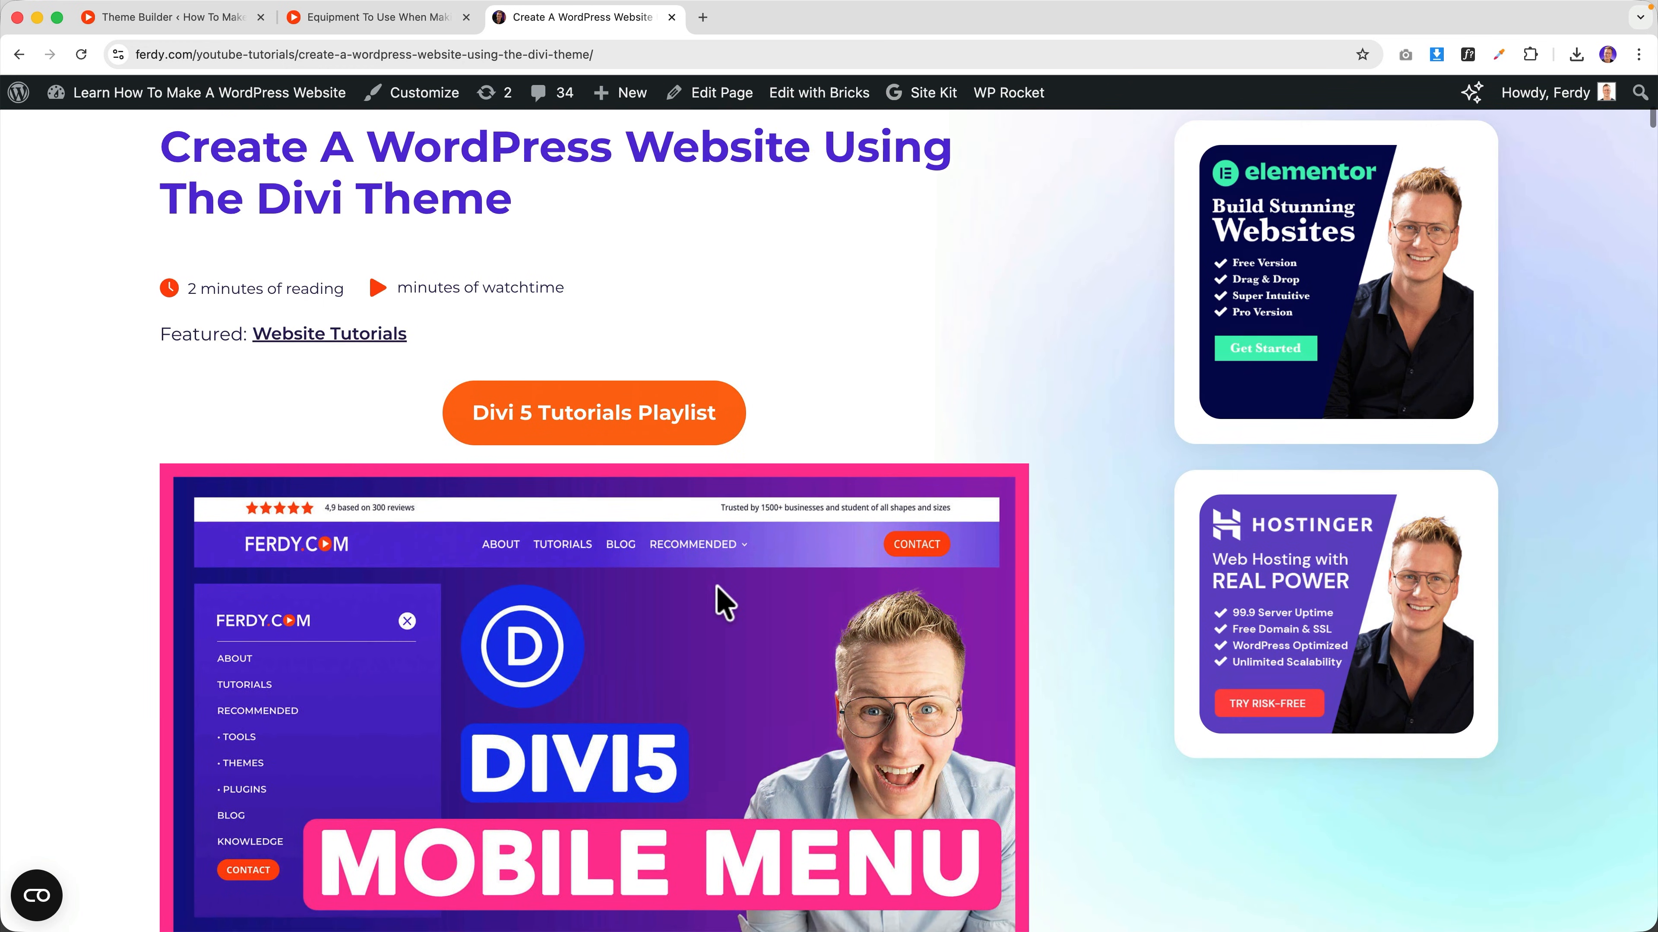
scroll(611, 482, up, 10)
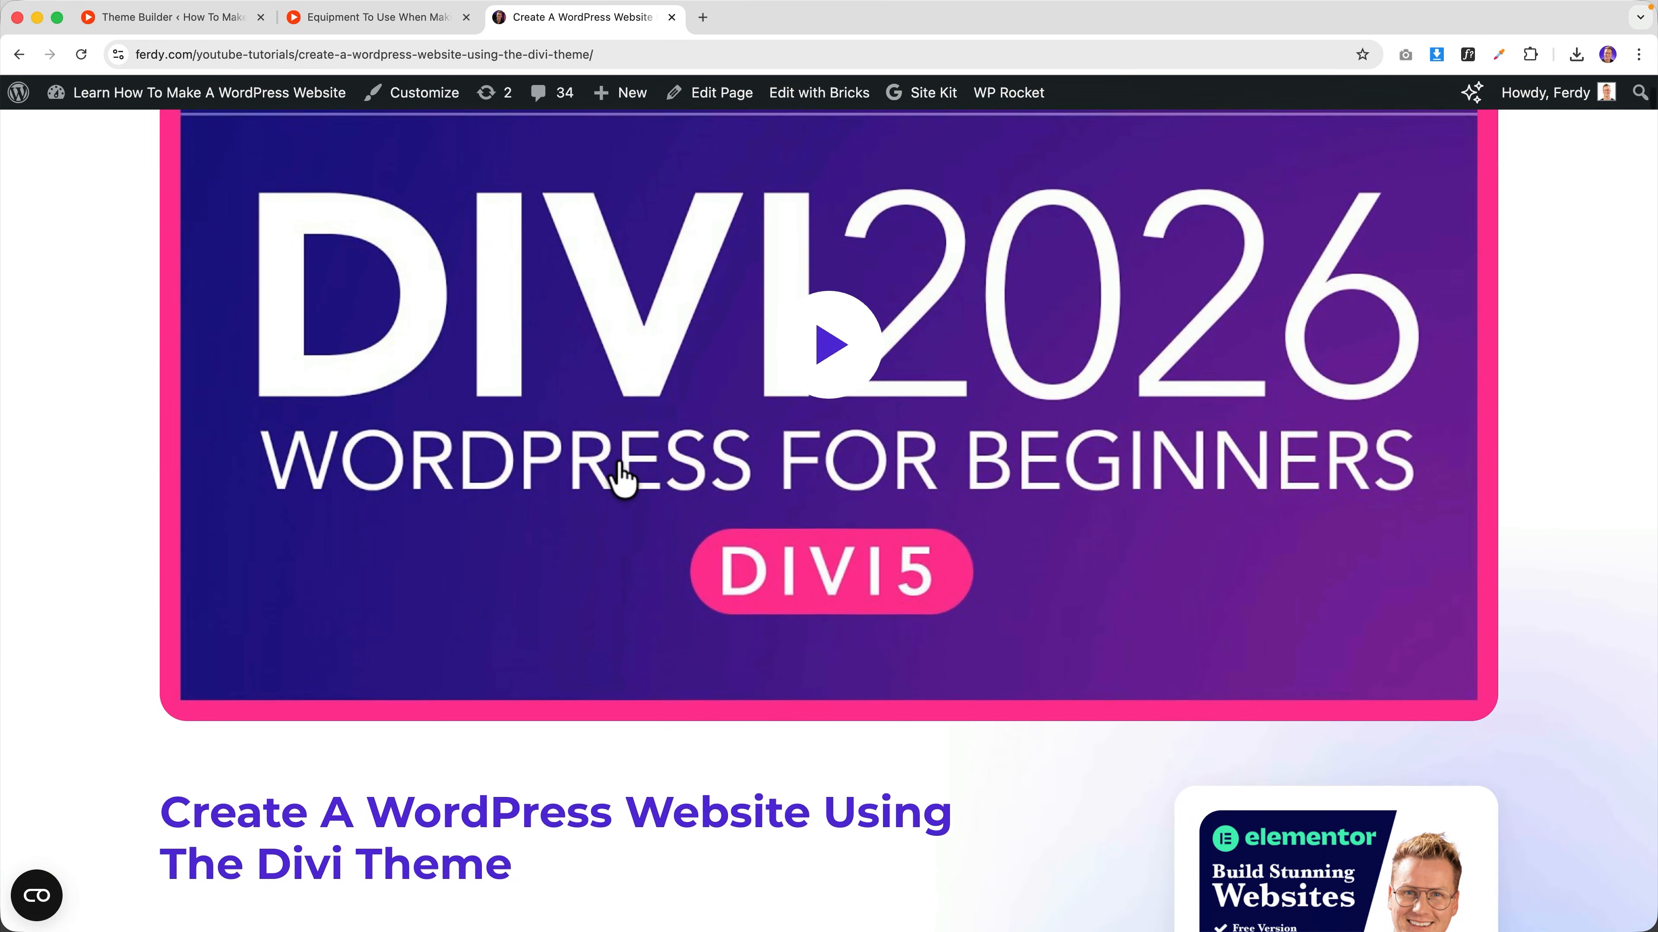